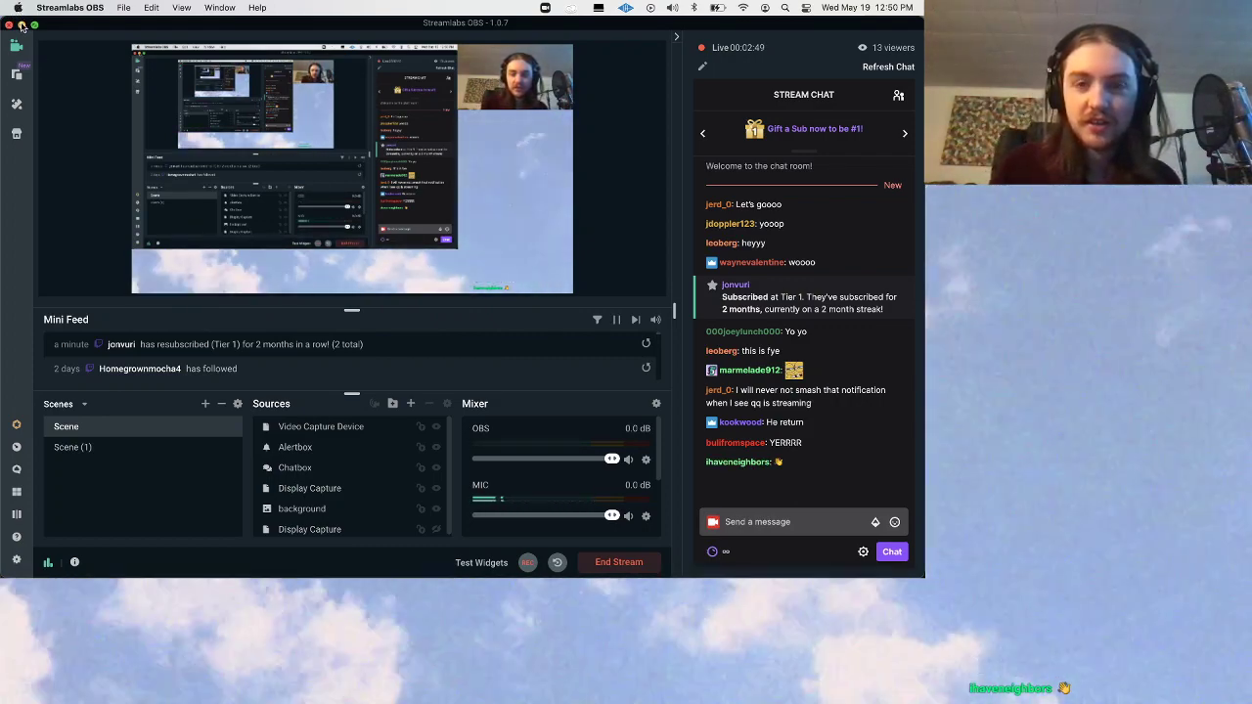
Step: Minimize Streamlabs OBS, close the gross.wav preview and the wavfiles window, and switch to Ableton Live
click(21, 25)
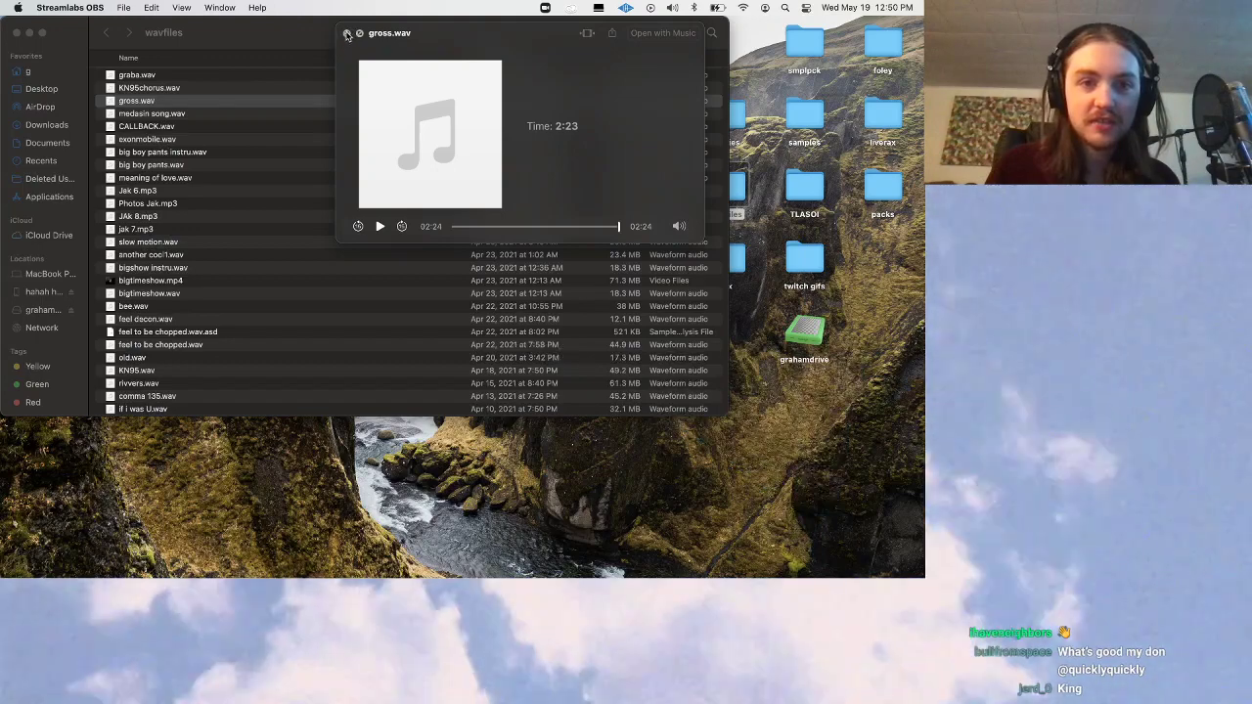
click(348, 34)
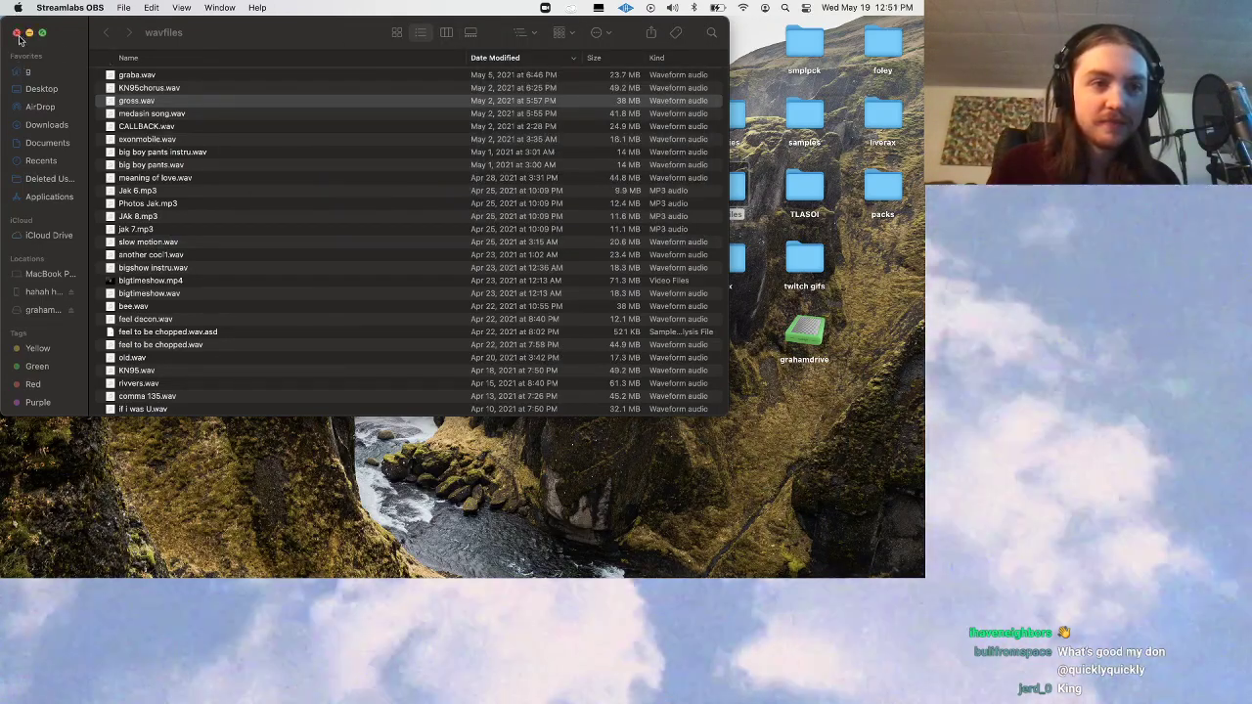
click(17, 33)
key(ctrl+Right)
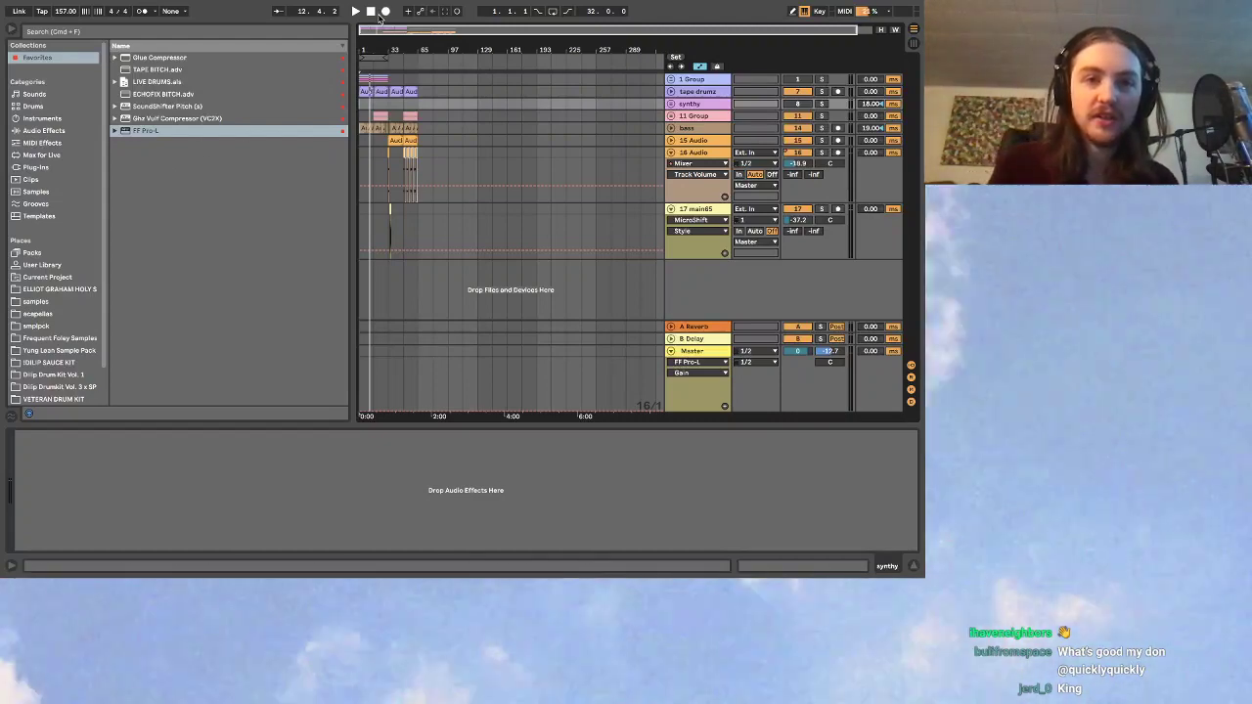
Step: Zoom into the opening bars and place the playback position at bar 1
drag(371, 30, 371, 39)
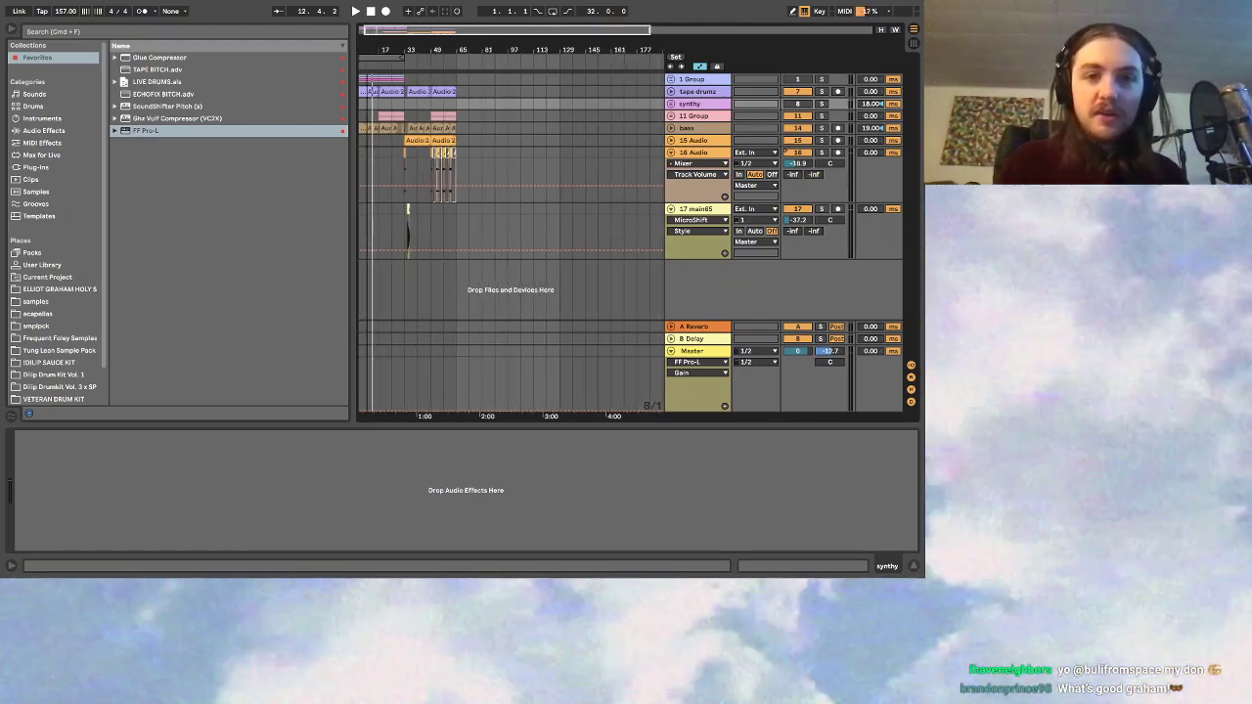
key(plus)
key(plus)
scroll(411, 125, left, 2)
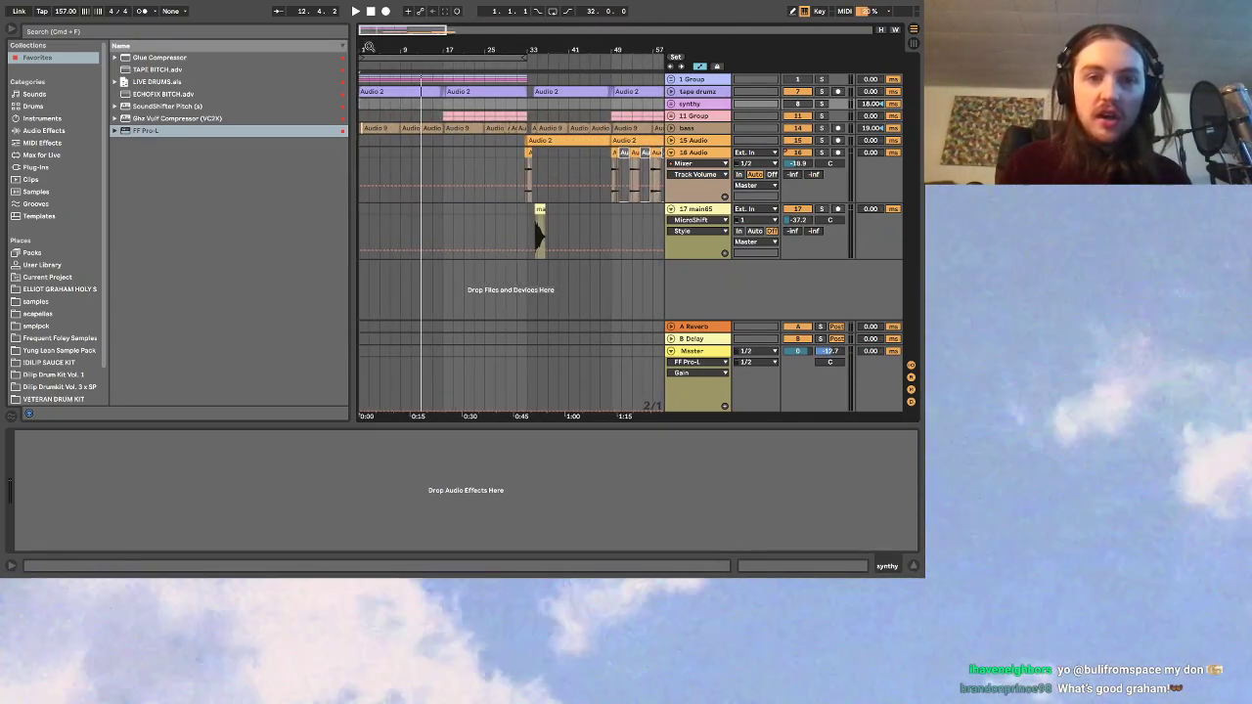
key(plus)
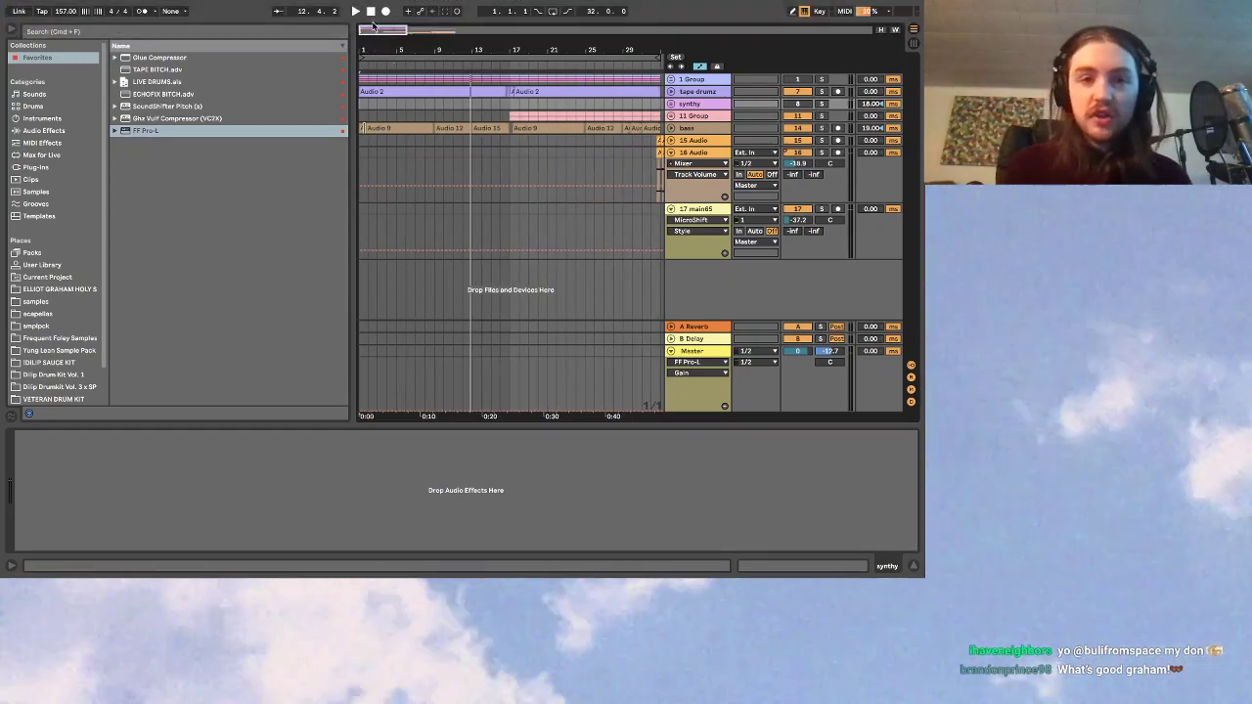
key(plus)
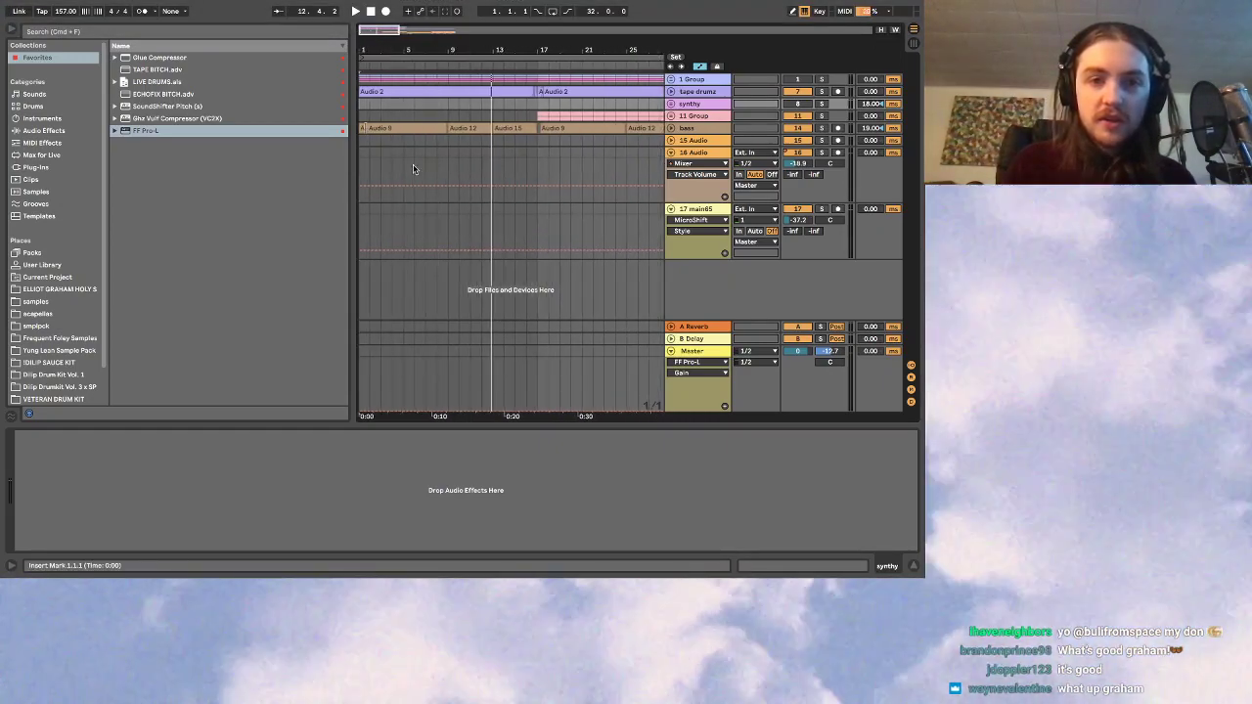
click(364, 105)
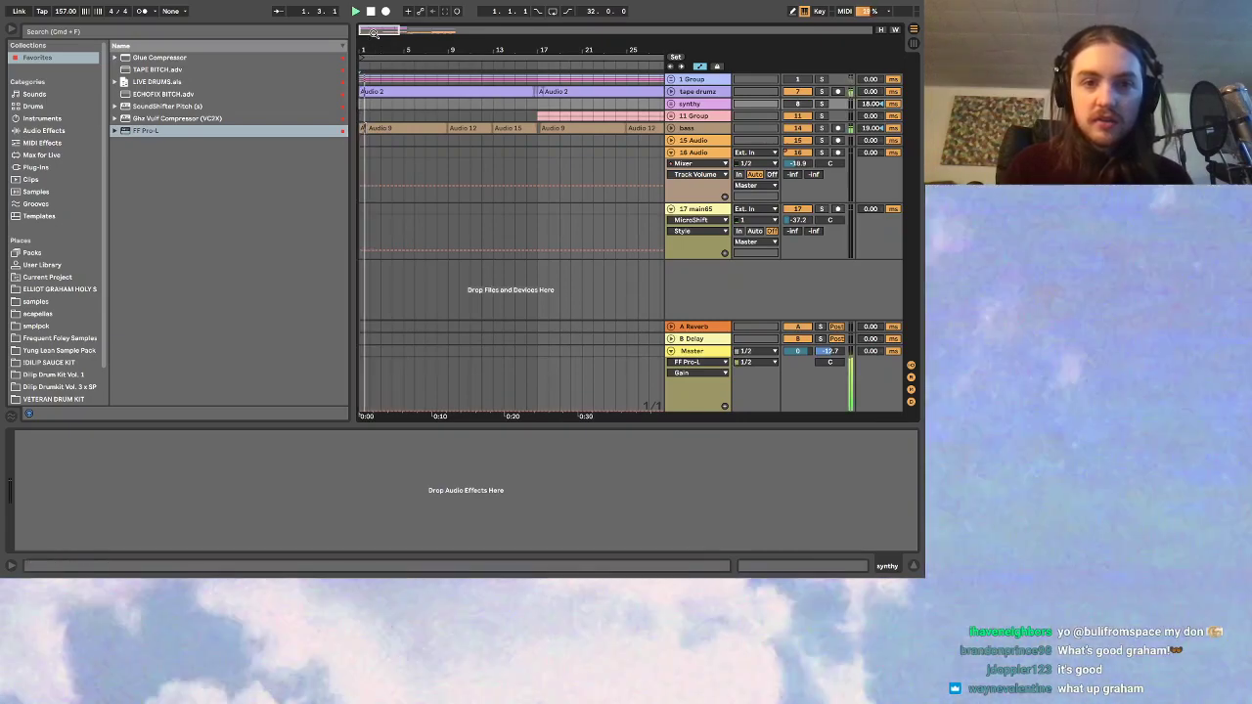
Step: Unfold the bass track to show its waveform and its Tuner, EQ Eight and spiff devices
key(minus)
click(672, 128)
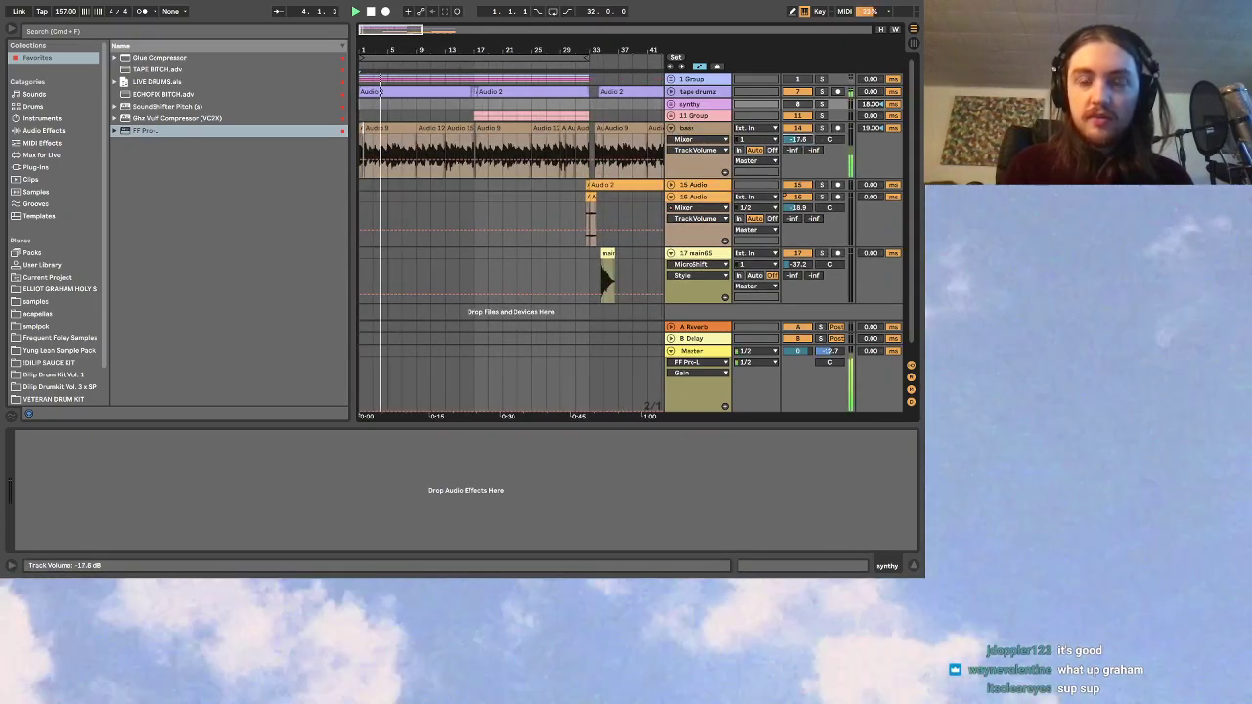
click(385, 157)
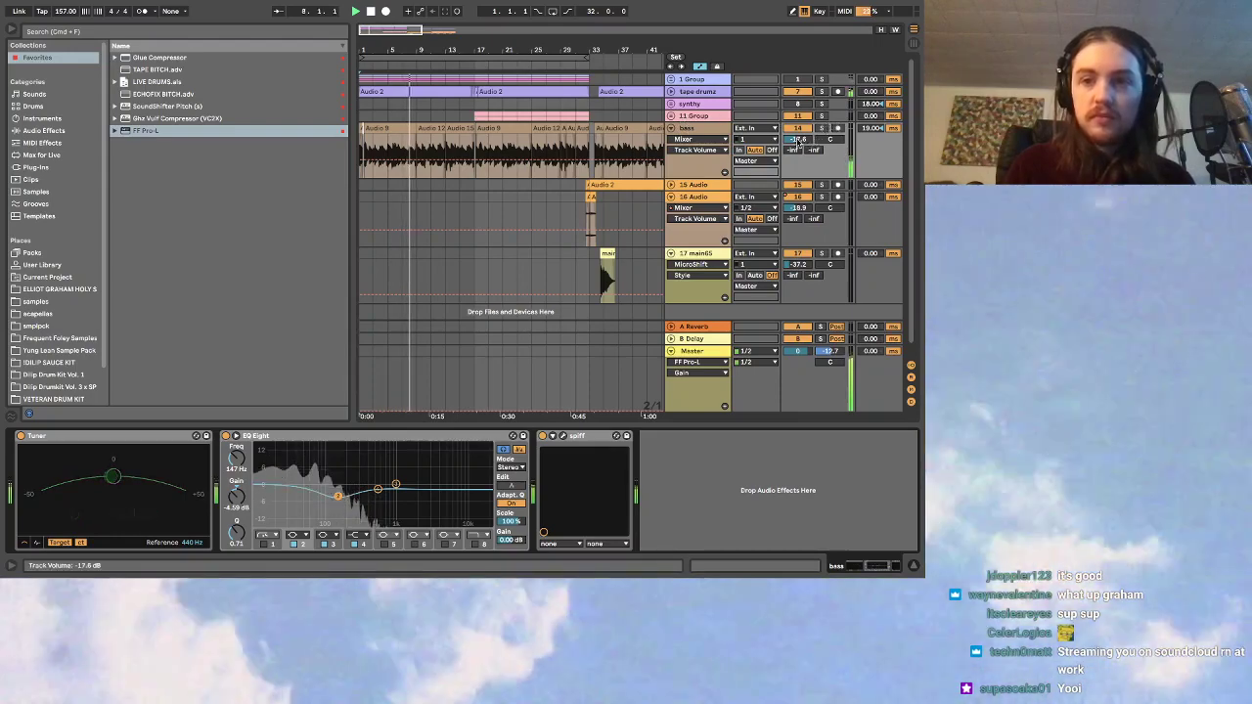
Step: Set the bass track volume to -17.4 dB and select the 11 Group track
drag(794, 144, 794, 141)
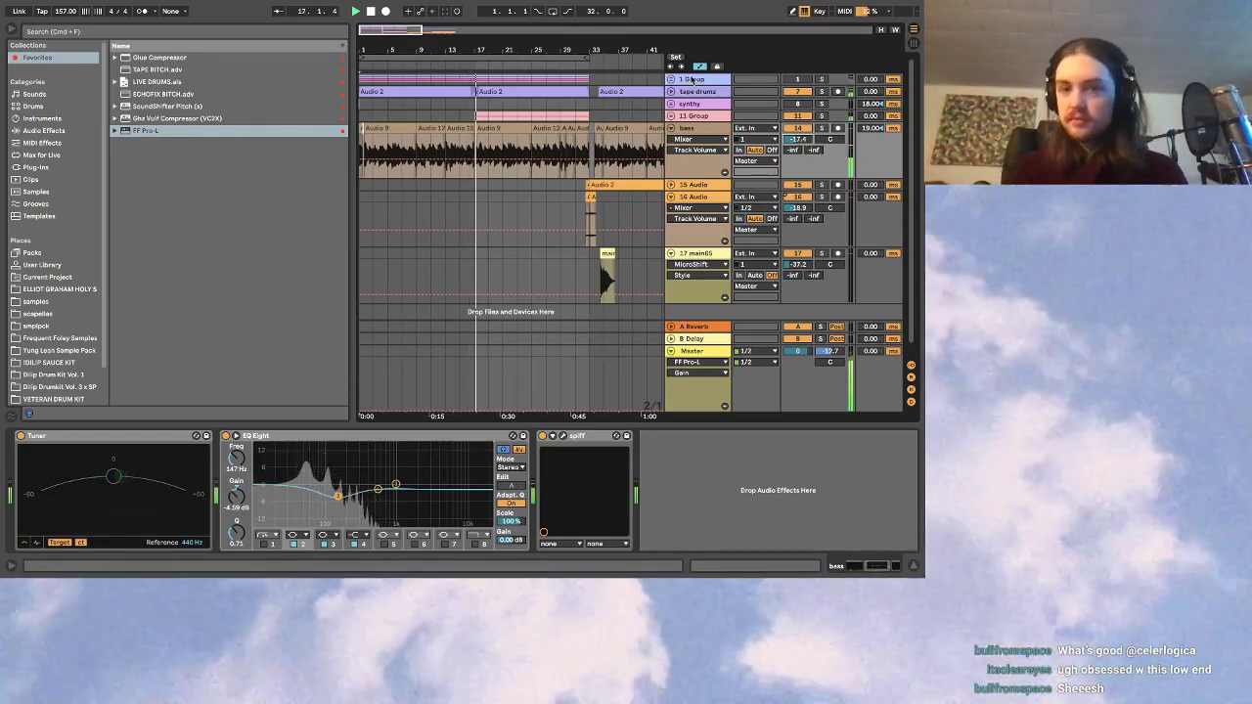
drag(388, 25, 463, 114)
click(462, 113)
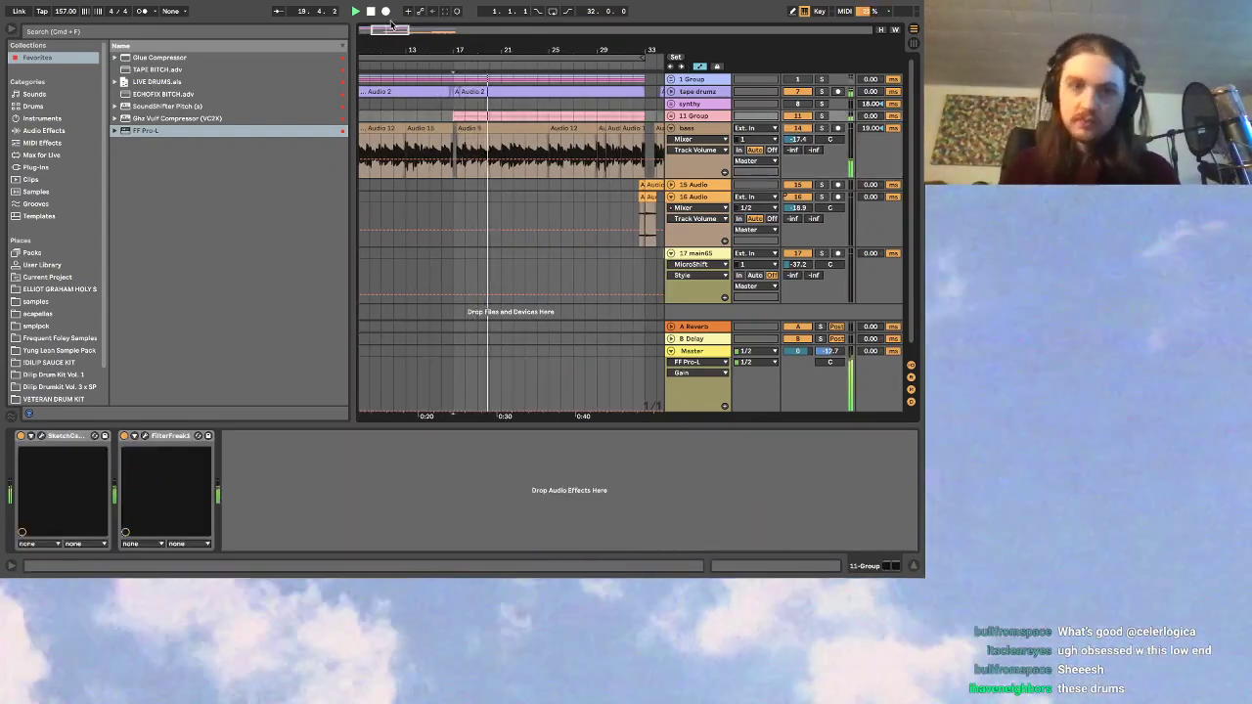
Step: Zoom out to bars 25–65 while listening, then bring up the Open Recent Set list
drag(389, 21, 416, 38)
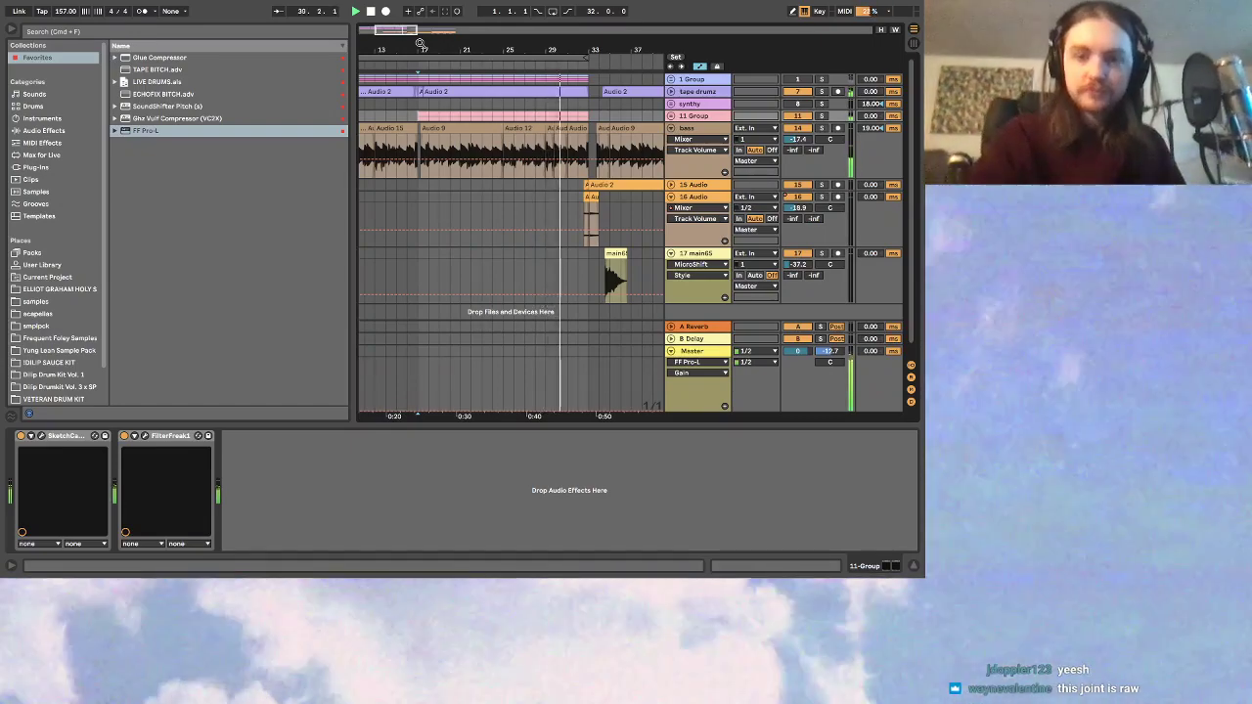
scroll(408, 119, right, 5)
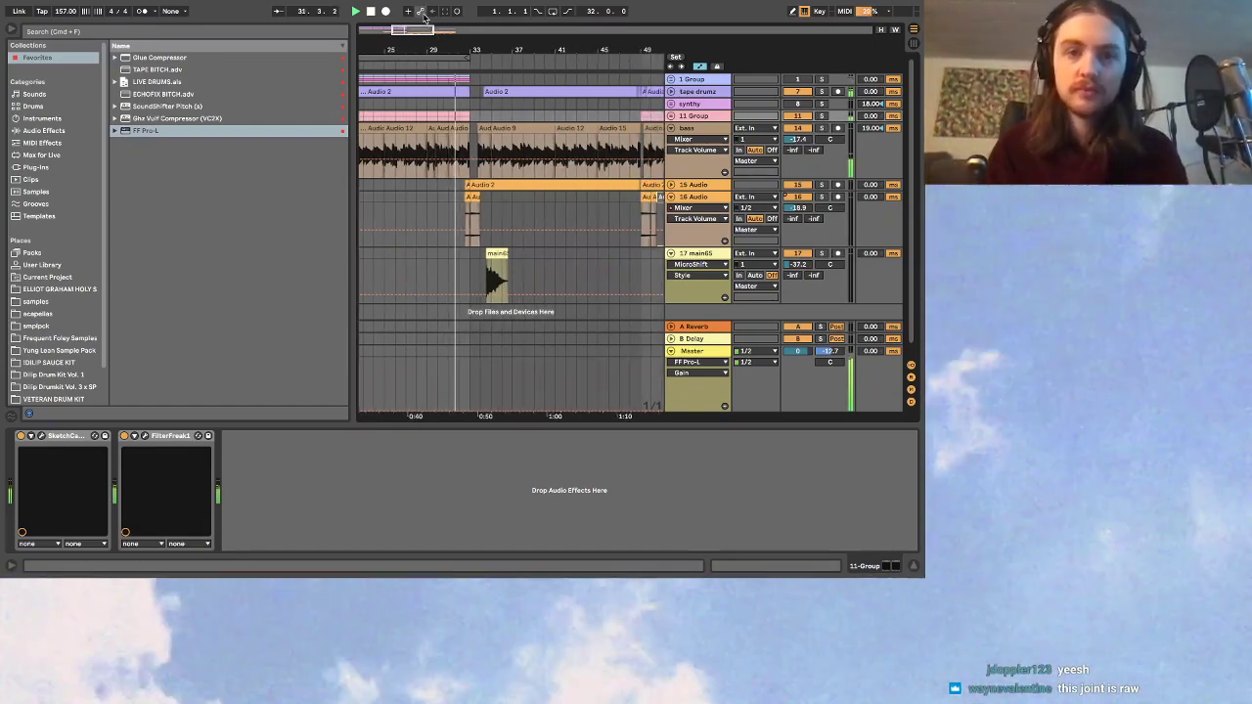
drag(416, 28, 417, 30)
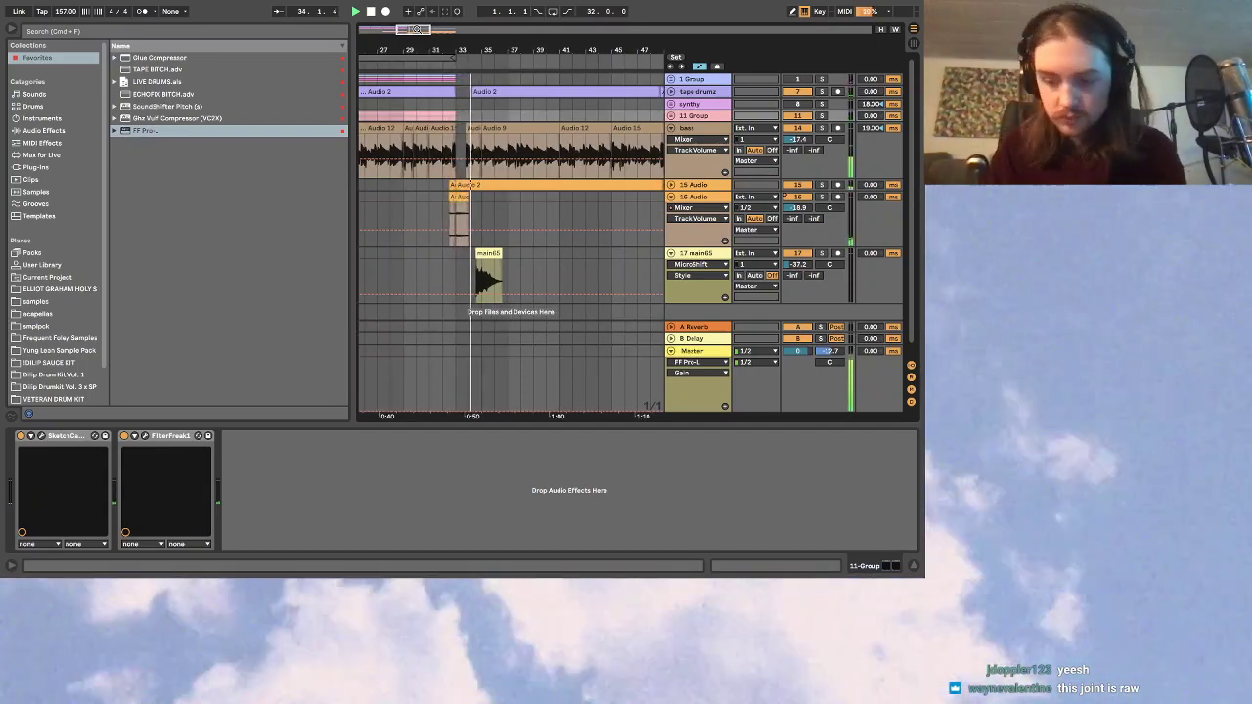
drag(417, 30, 417, 29)
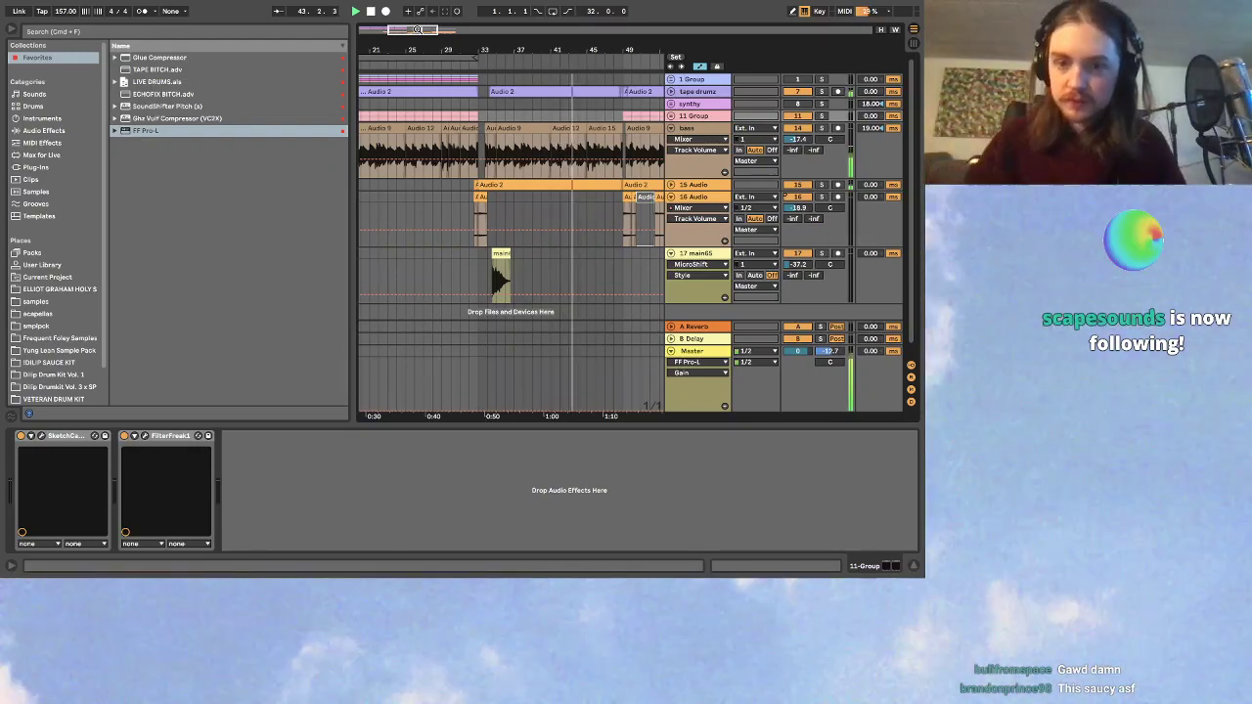
drag(418, 29, 440, 61)
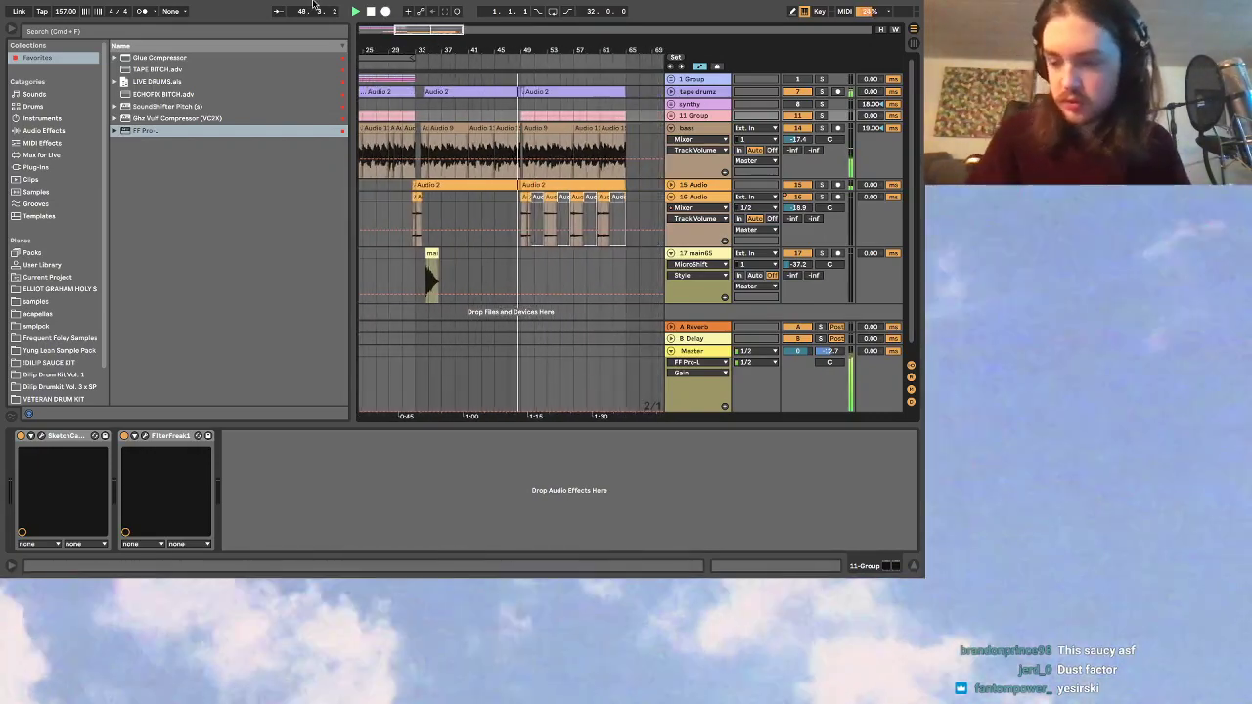
click(74, 7)
mouse_move(98, 54)
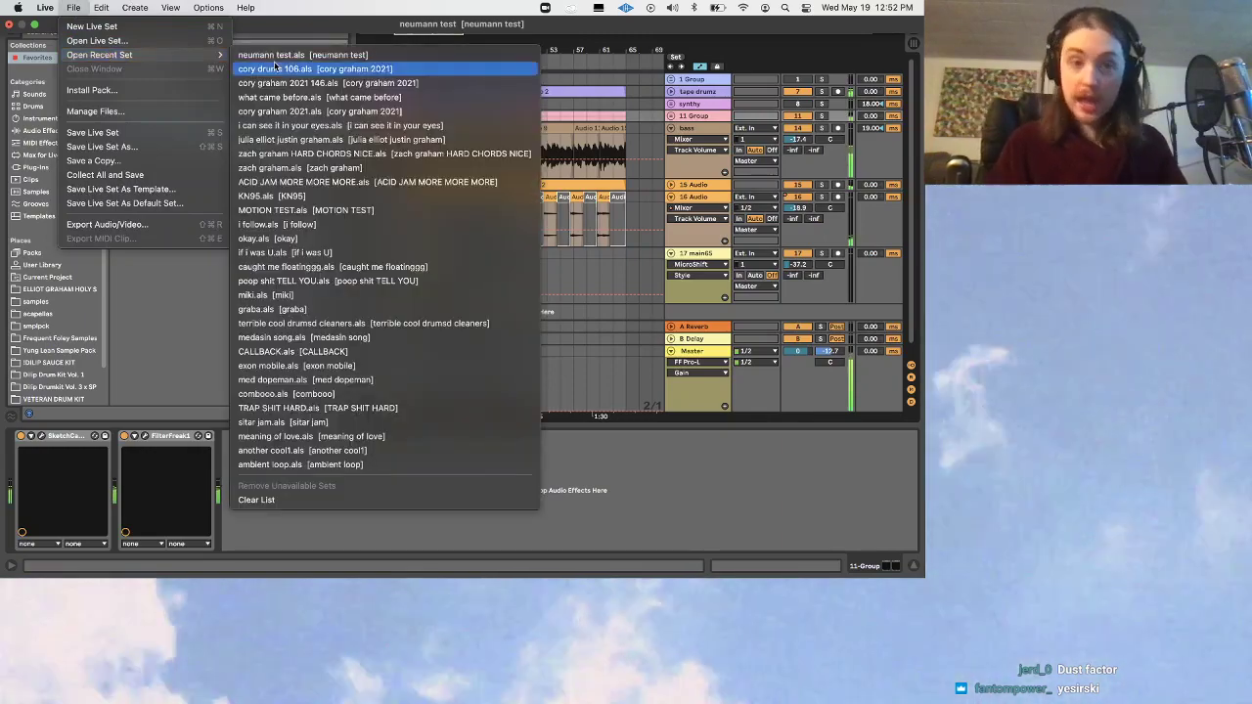
Step: Load the HARD CHORDS NICE set from the recent list, answering the save-changes prompt
click(389, 155)
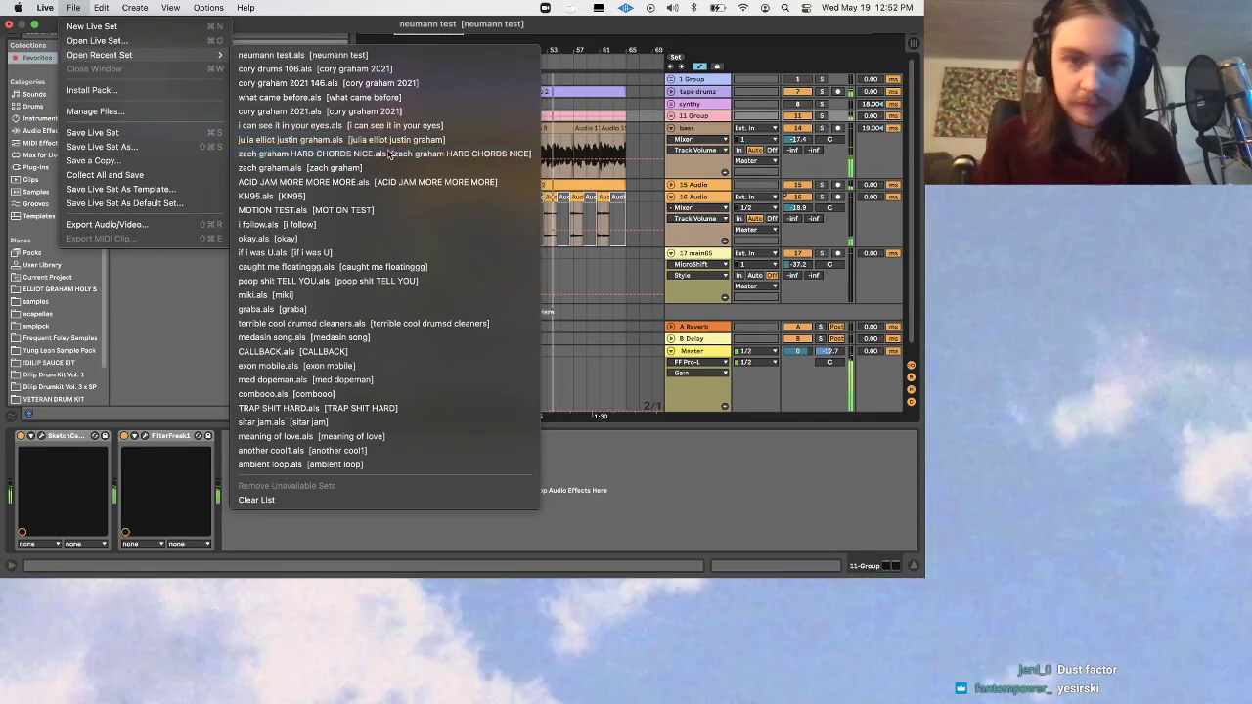
click(550, 309)
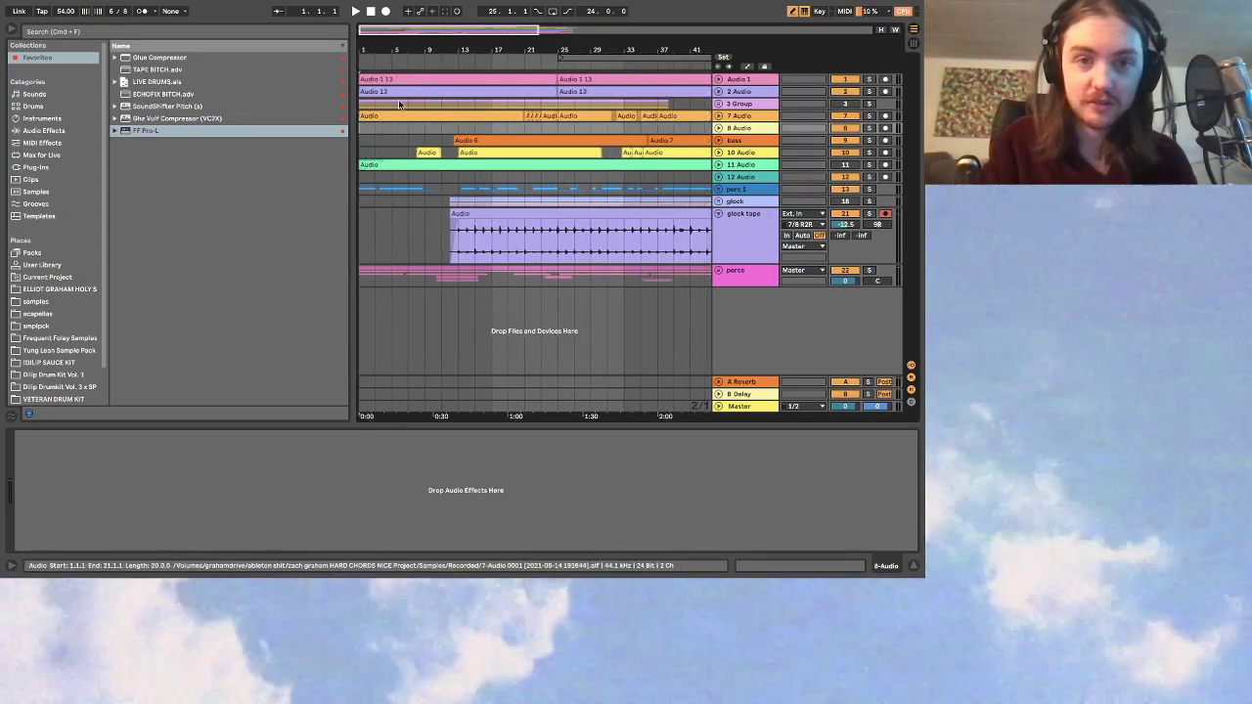
Step: Survey the HARD CHORDS NICE arrangement by zooming in and out, then switch to the desktop
drag(364, 28, 419, 114)
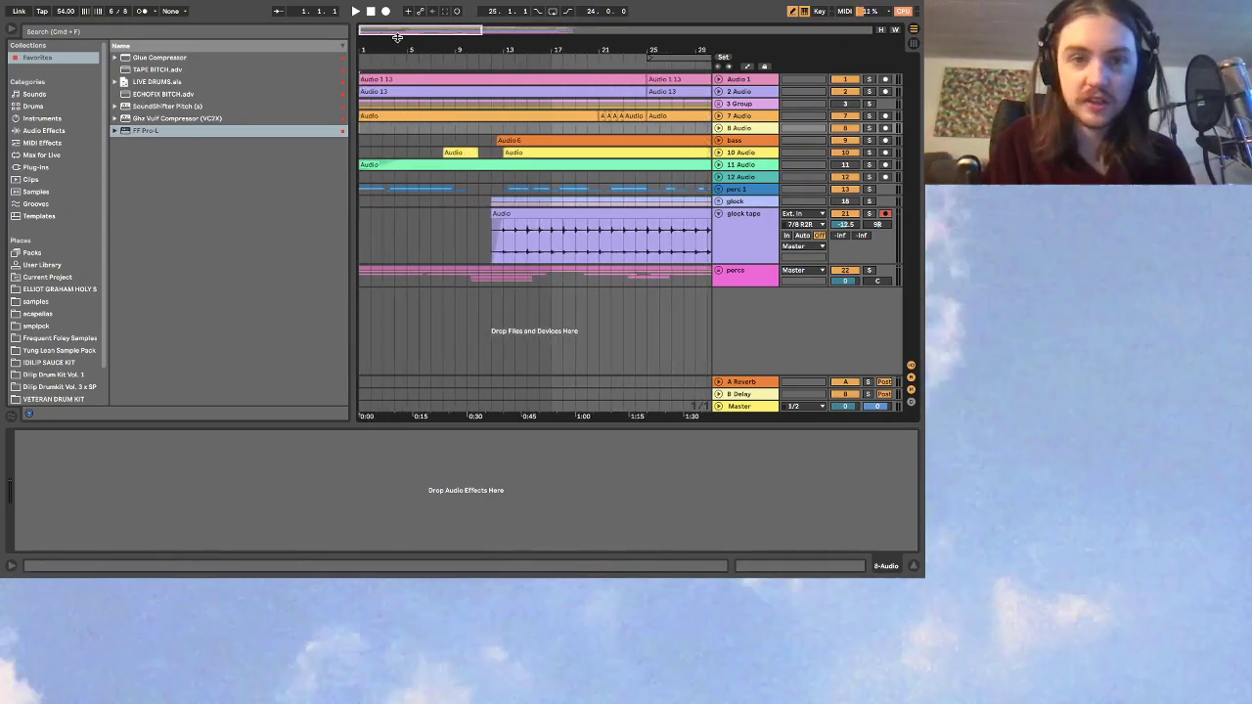
drag(399, 38, 439, 31)
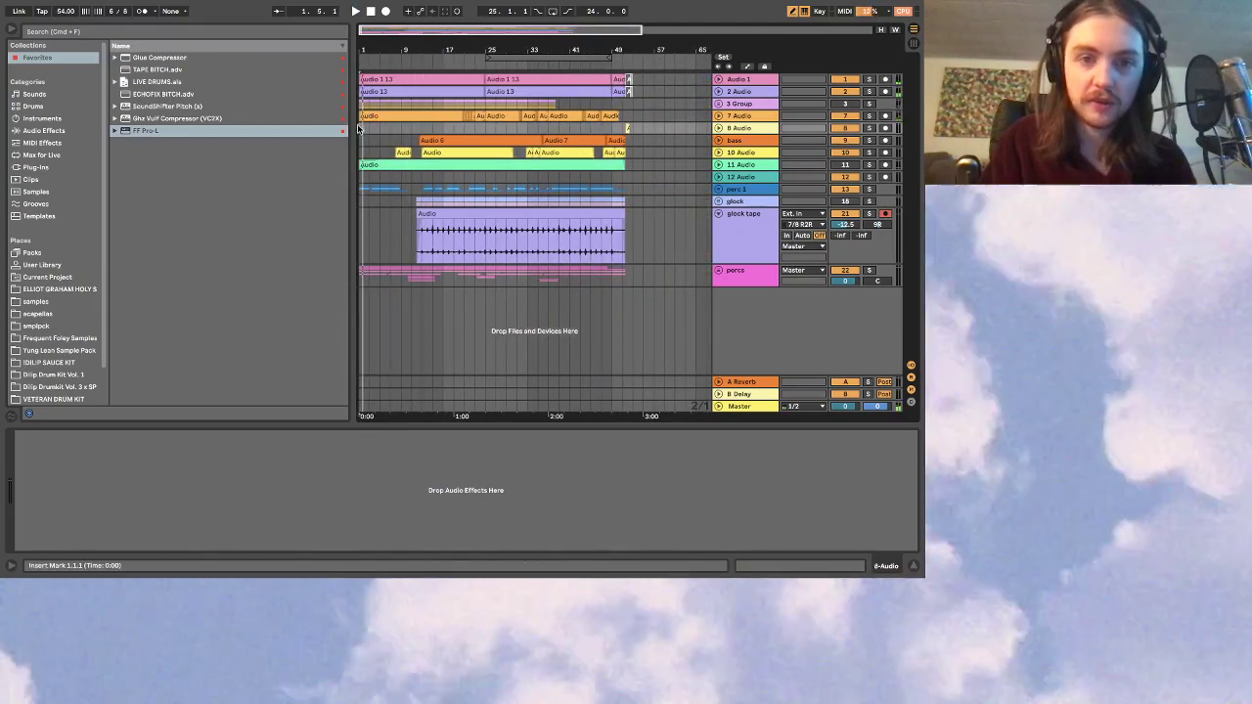
drag(370, 33, 400, 125)
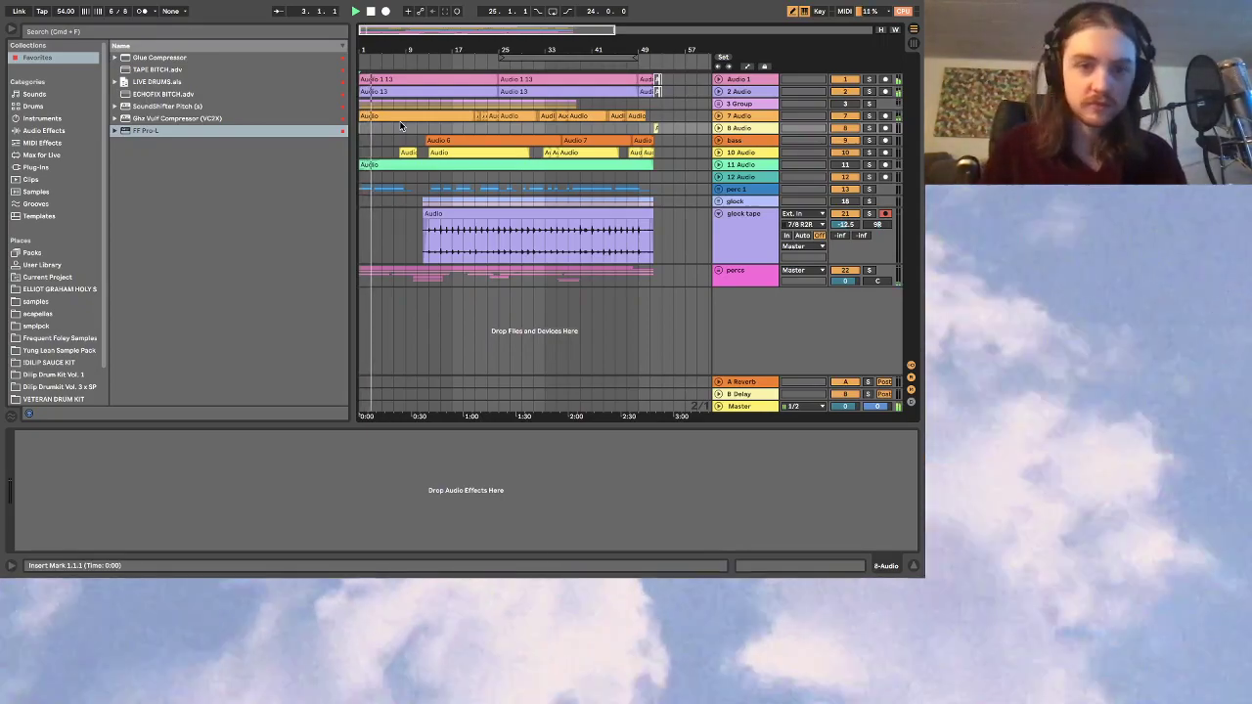
key(super+Tab)
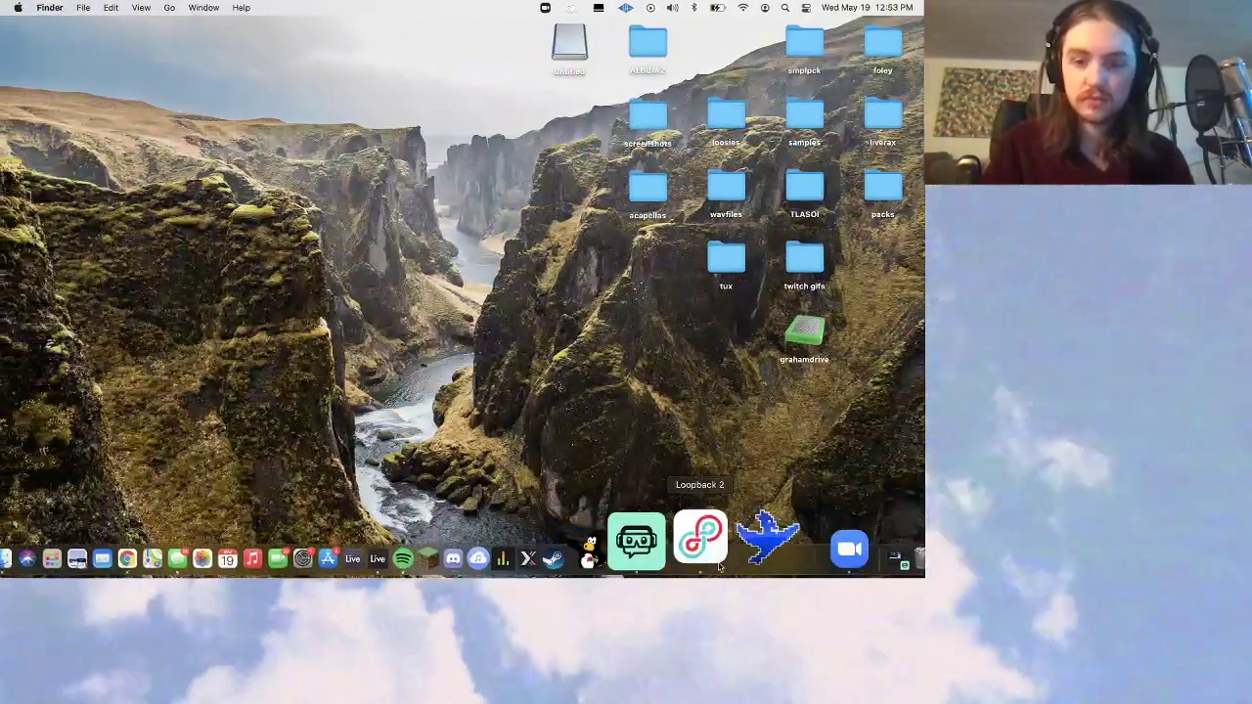
Step: Hide the Video Capture Device webcam in Streamlabs OBS, then return to the Ableton Live set
click(685, 532)
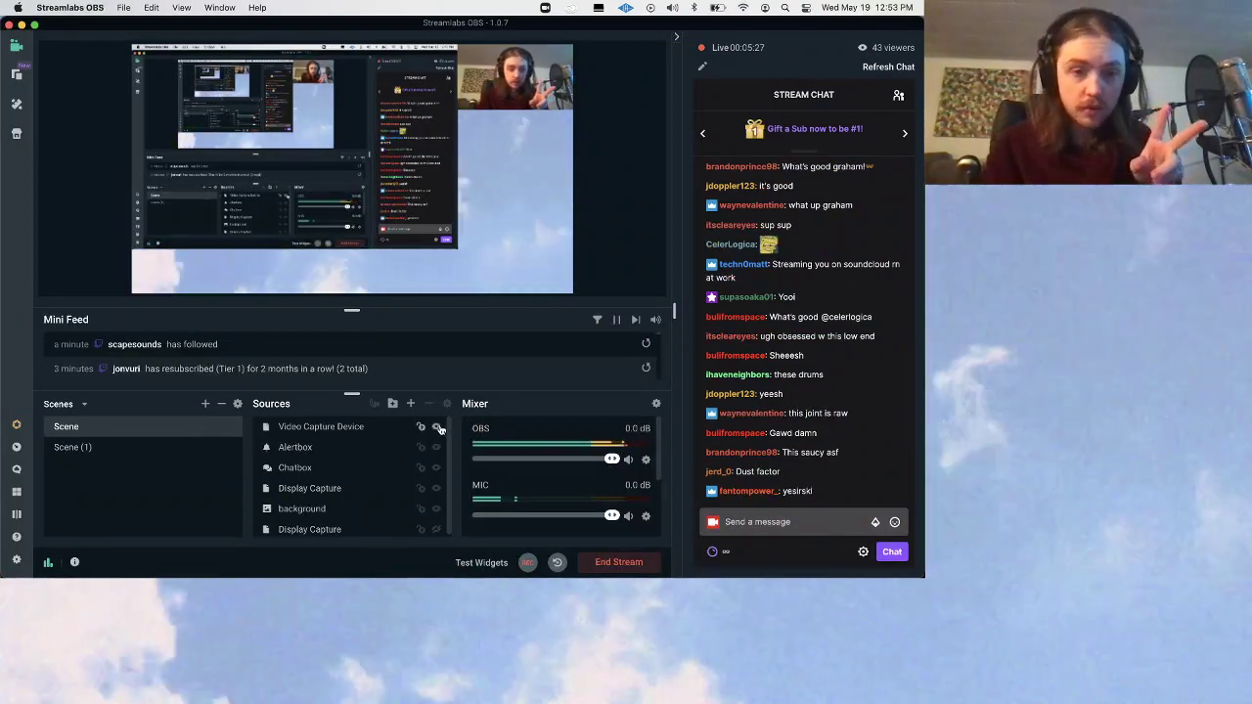
click(436, 427)
key(ctrl+Right)
key(super+Tab)
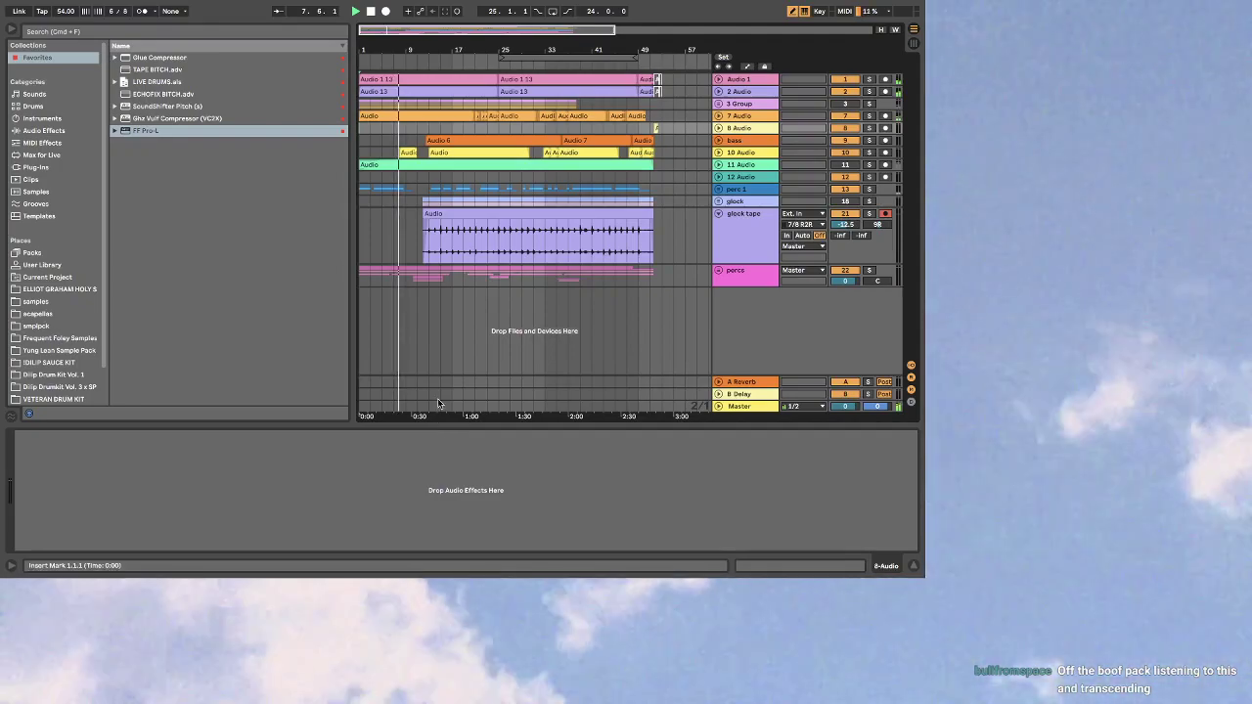
key(ctrl+Left)
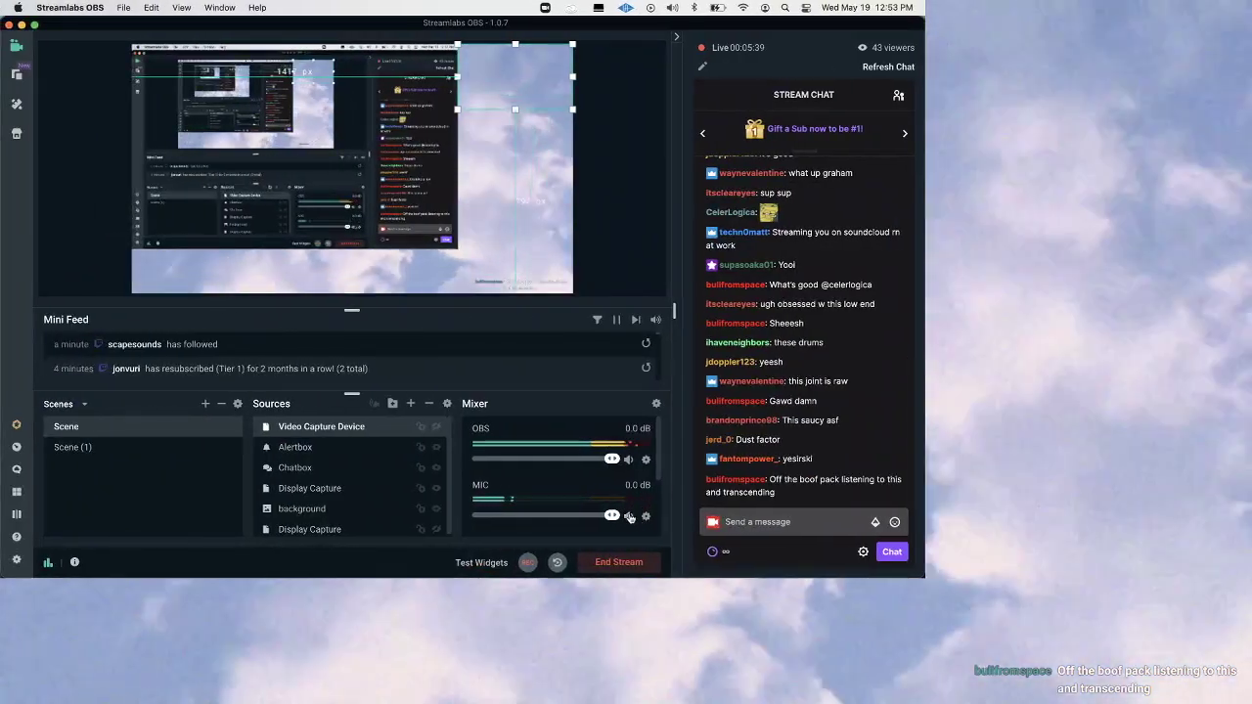
key(super+Tab)
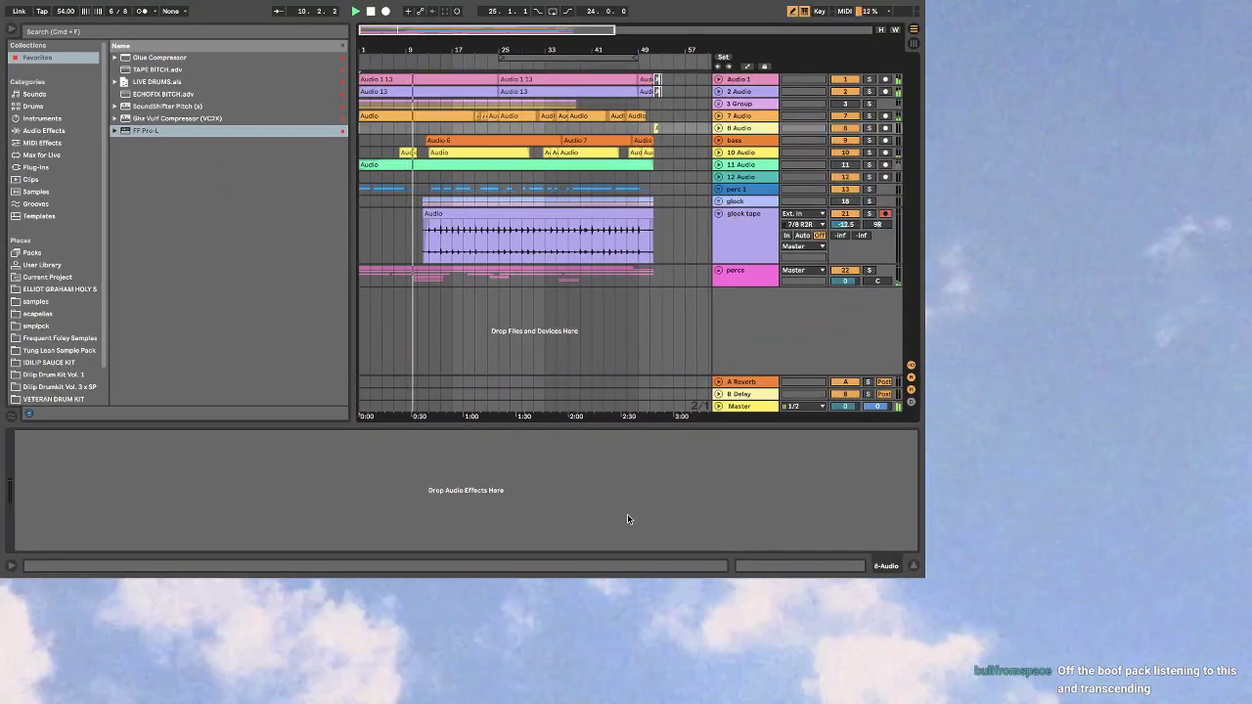
Step: Select the clip on track 10 Audio and scroll up the track list
click(452, 154)
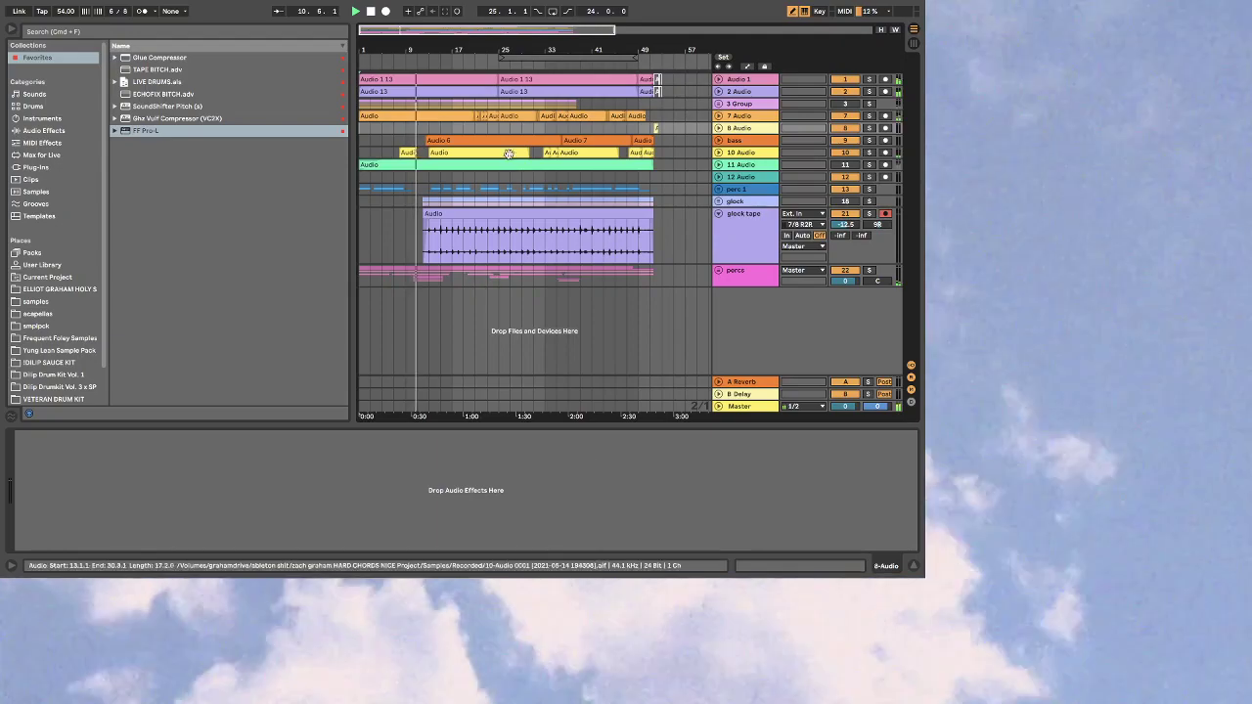
scroll(452, 153, up, 3)
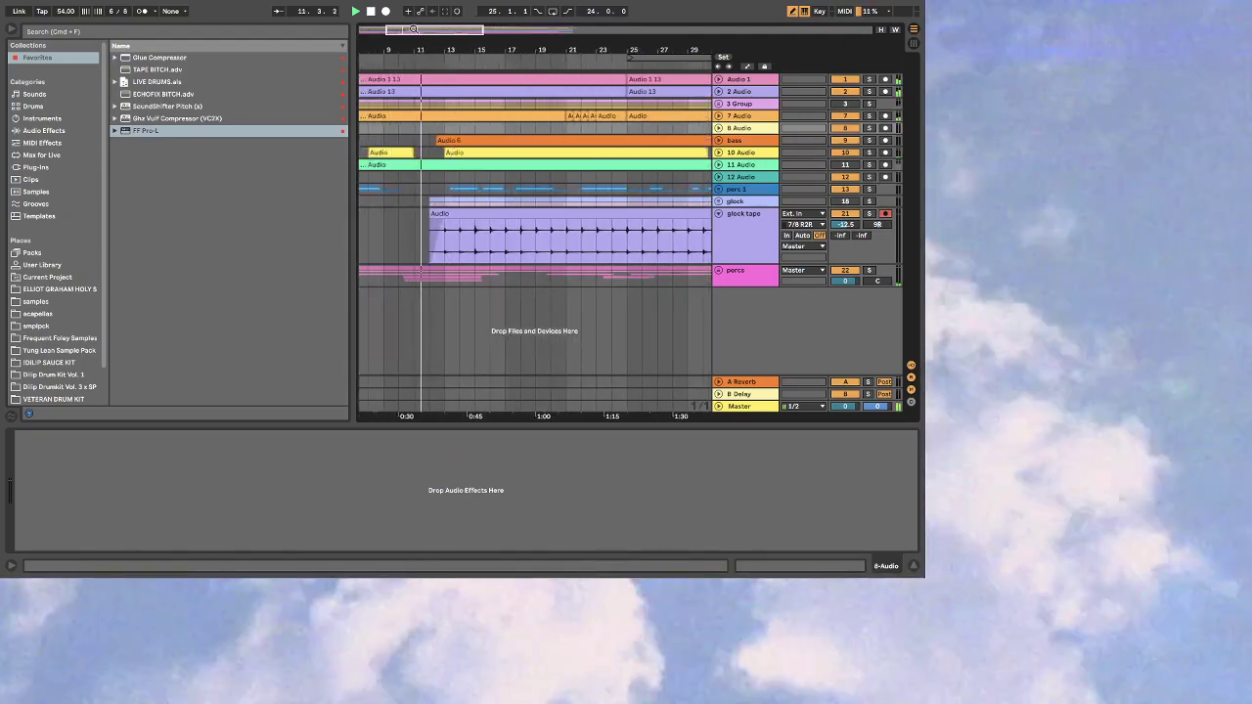
scroll(456, 153, up, 2)
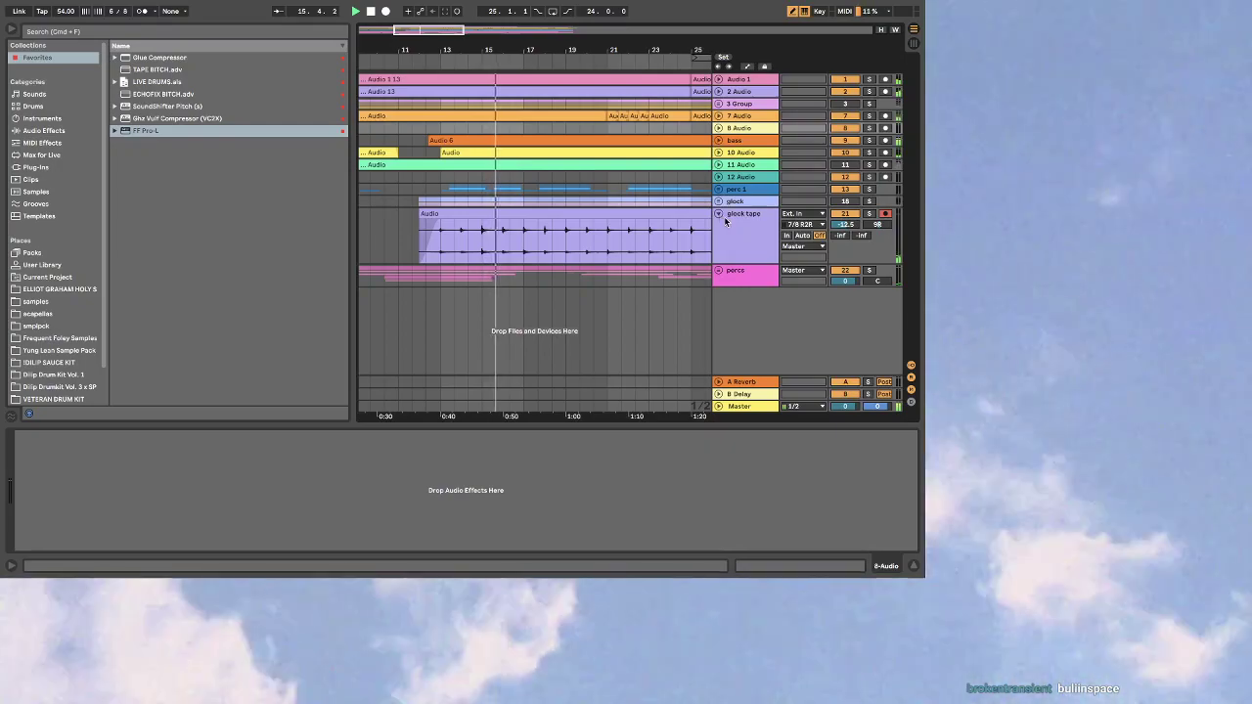
Step: In Streamlabs OBS, show the Video Capture Device webcam and unmute the Mic, then return to Live
key(ctrl+Left)
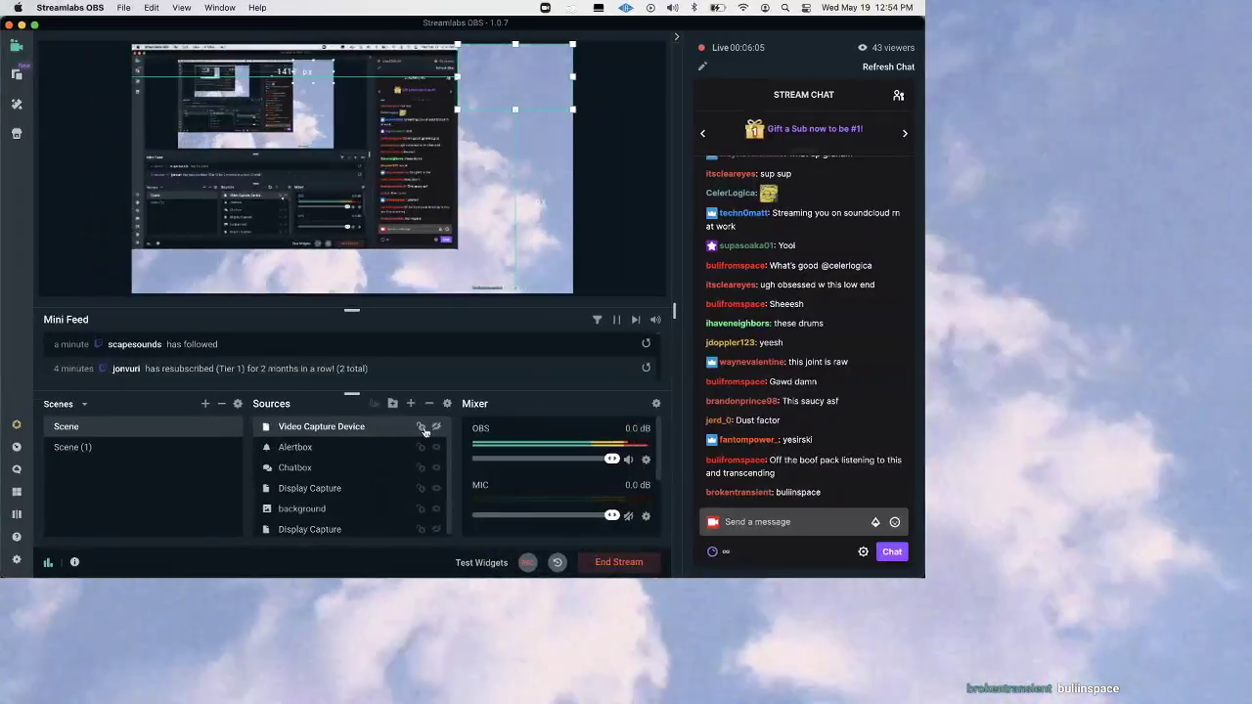
click(436, 426)
click(628, 516)
key(ctrl+Right)
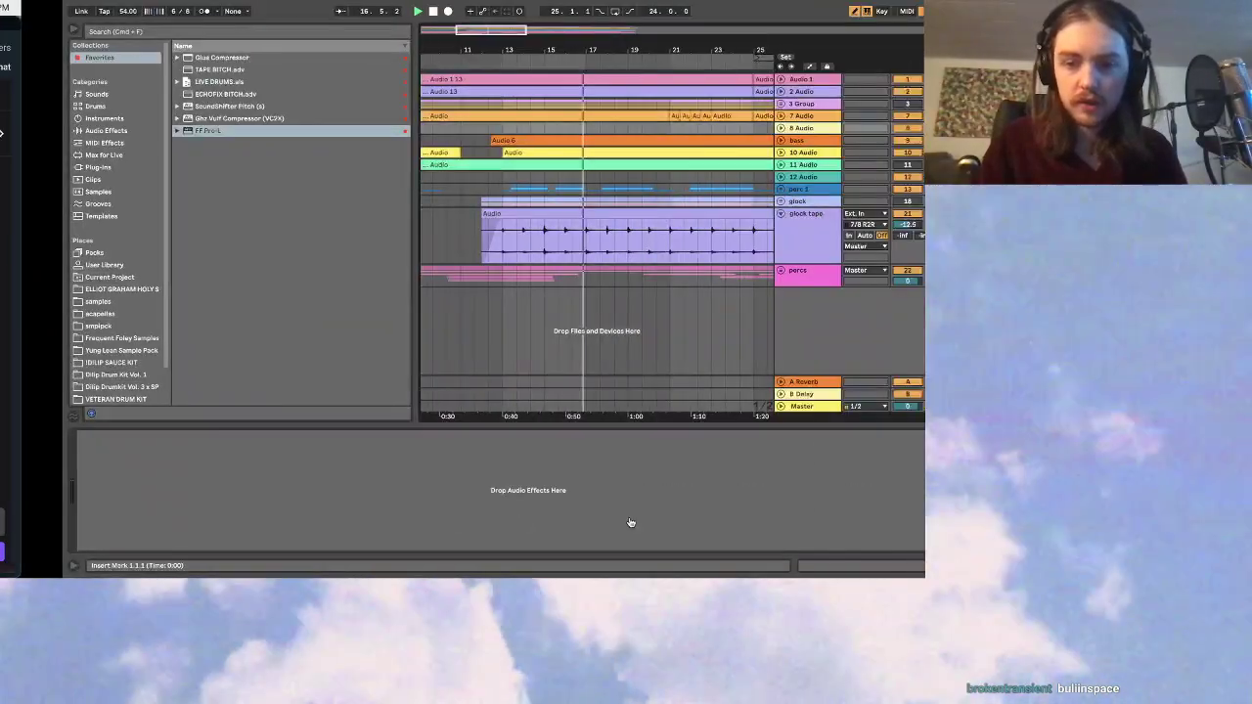
Step: Zoom the arrangement out, then solo and unsolo Audio 1 and 2 Audio
drag(437, 33, 437, 30)
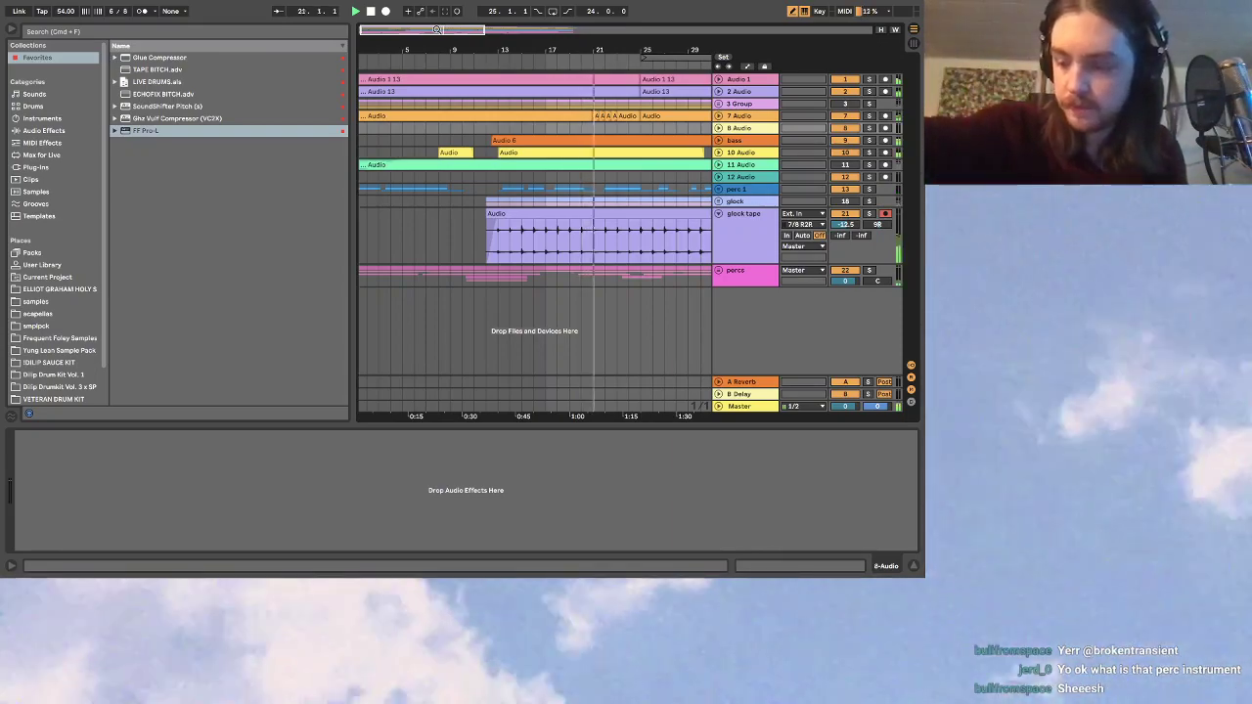
drag(437, 29, 455, 65)
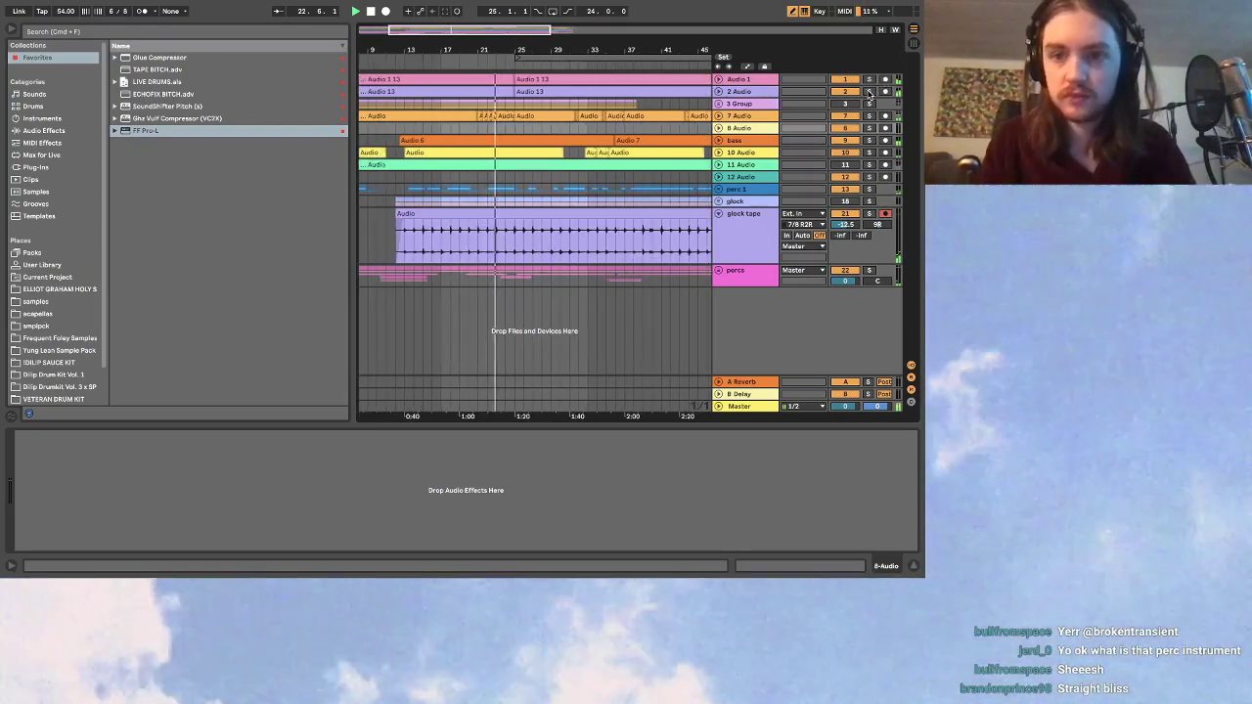
click(868, 91)
click(869, 80)
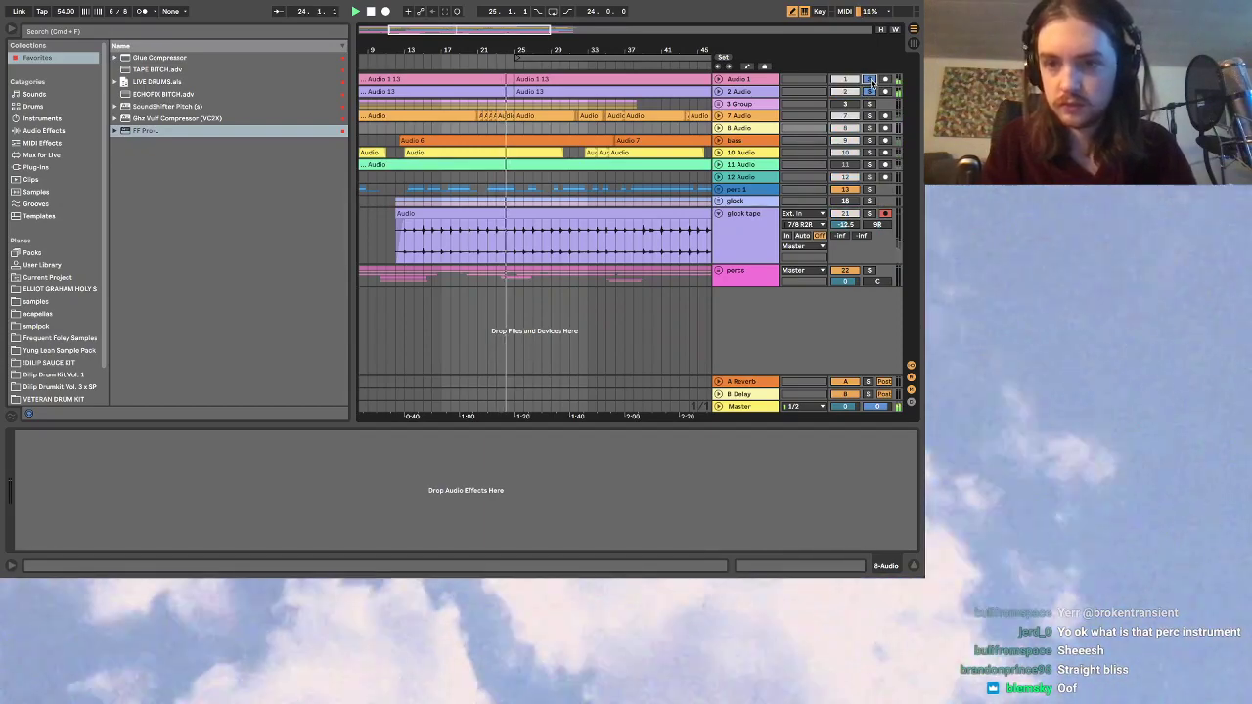
click(870, 81)
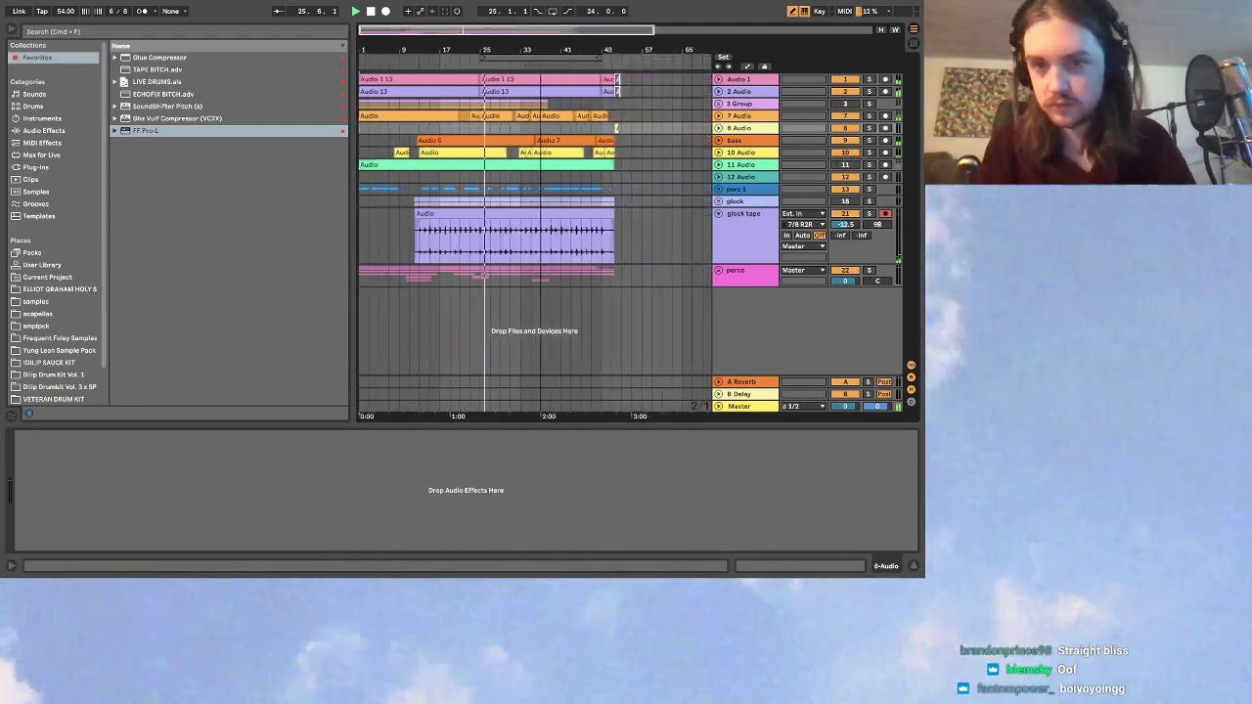
Step: Solo Audio 1 and unfold it to show its waveform
drag(582, 39, 582, 31)
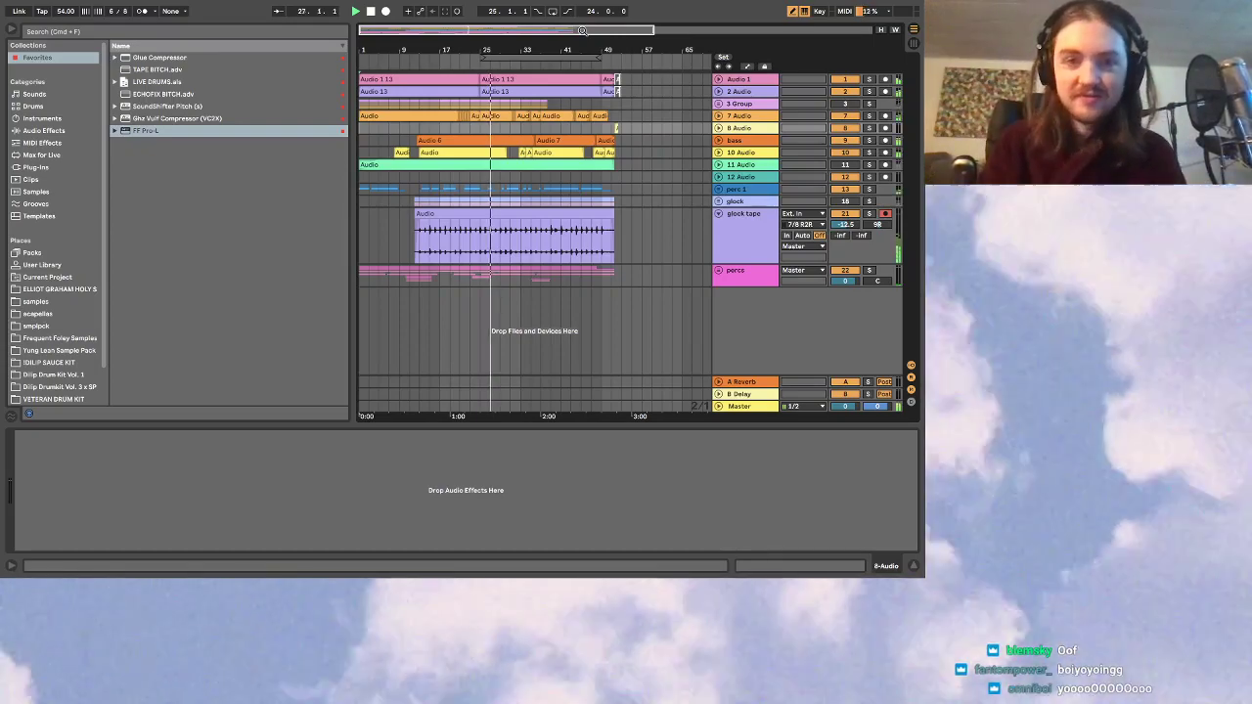
drag(479, 28, 486, 51)
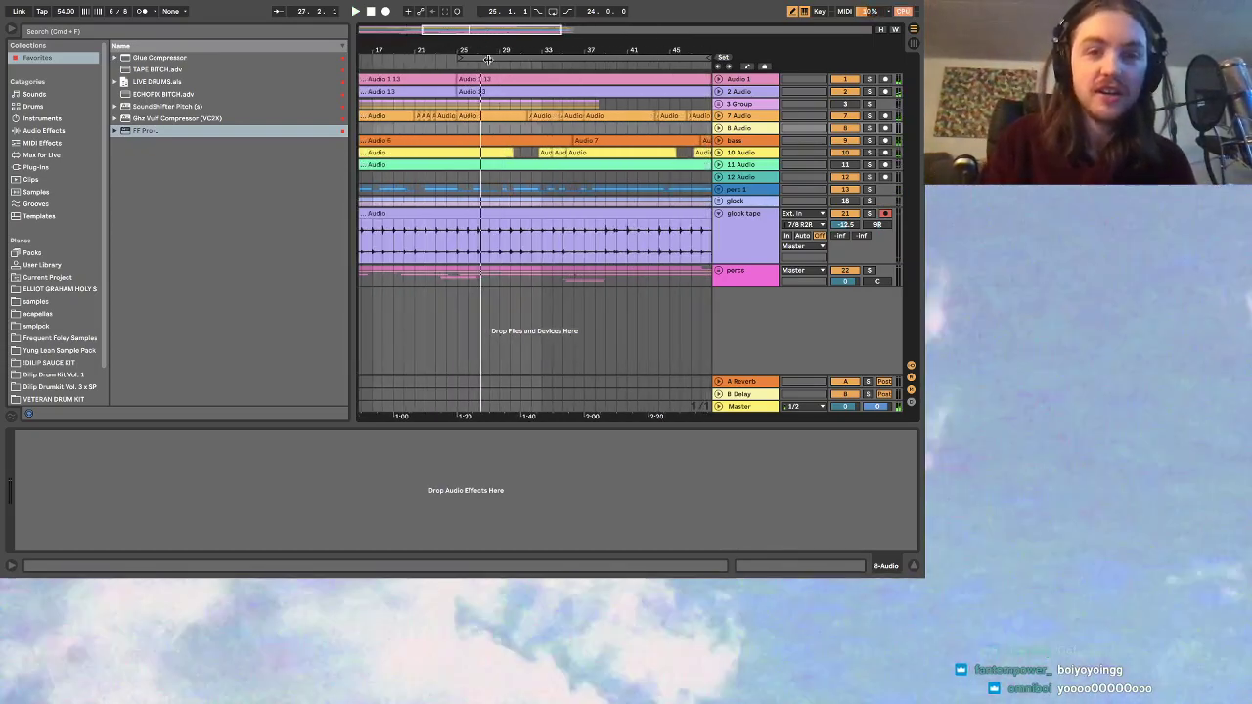
scroll(456, 128, right, 6)
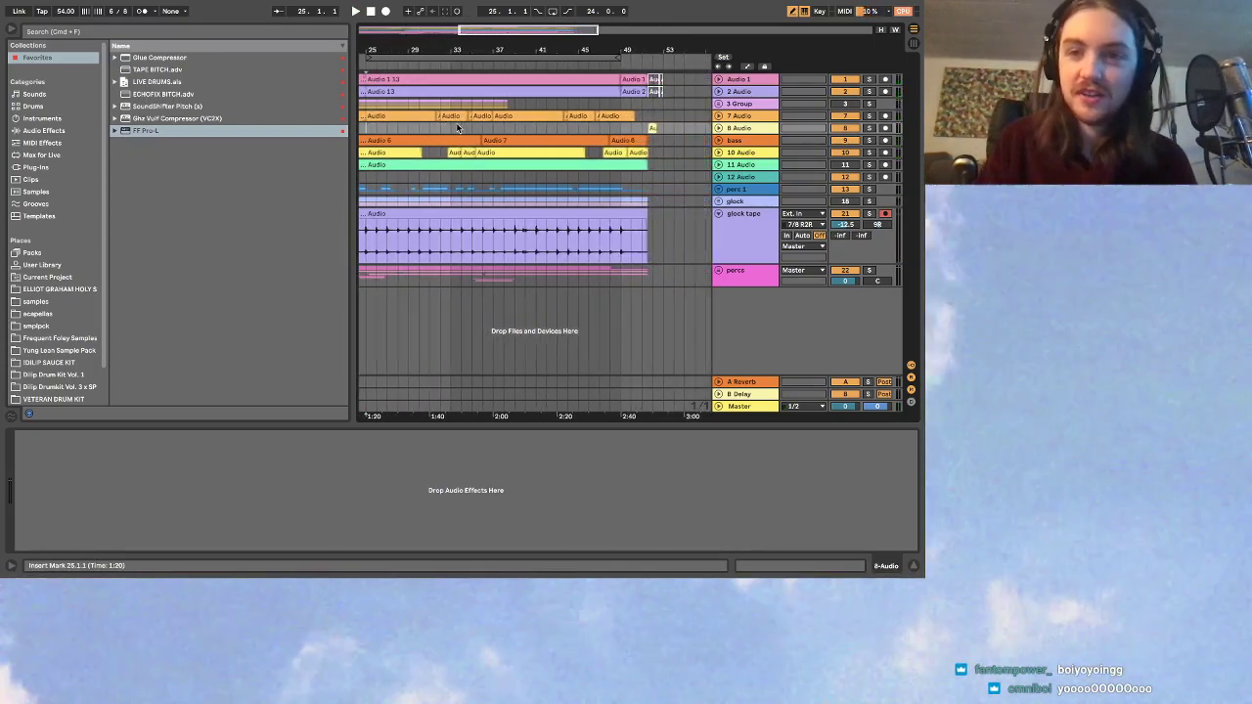
click(869, 80)
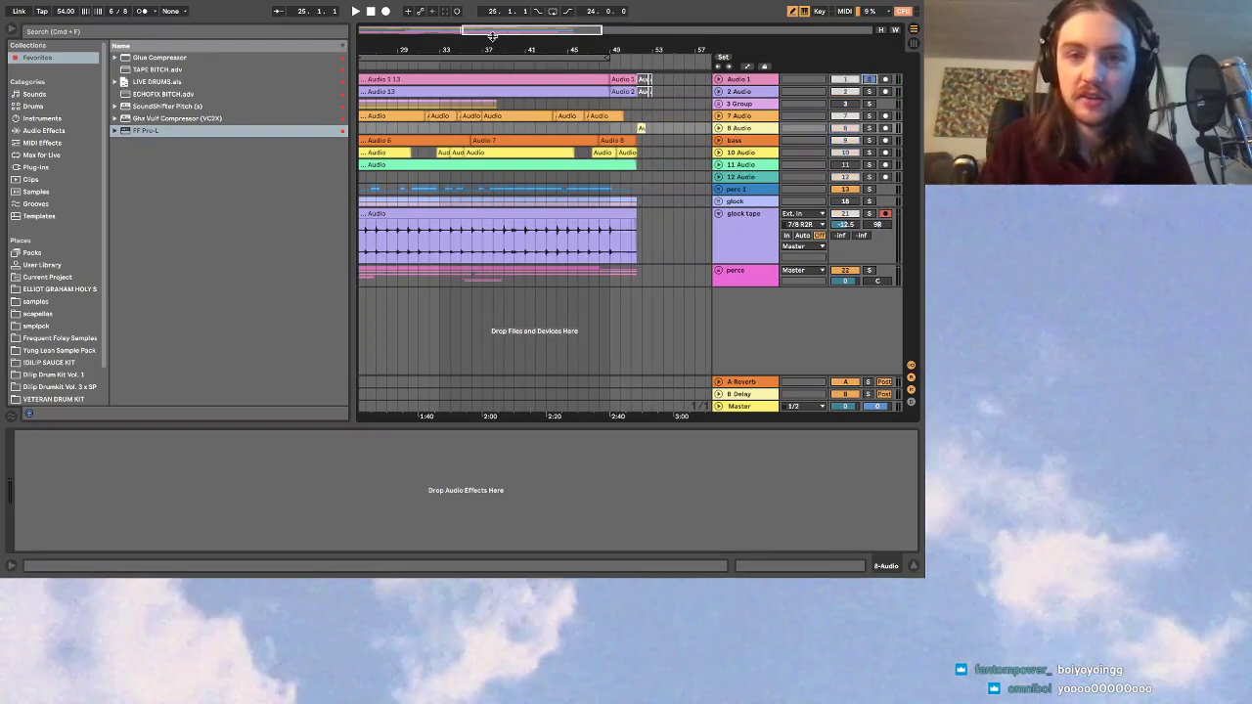
drag(495, 41, 492, 33)
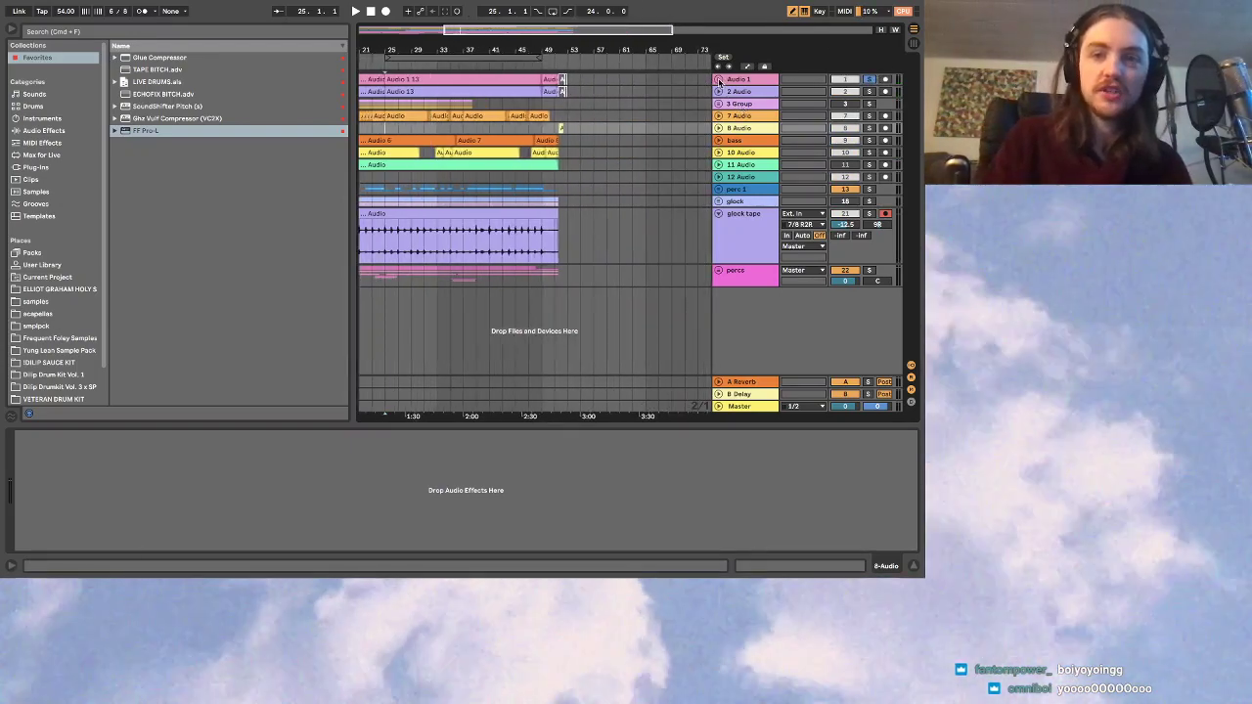
click(719, 80)
drag(453, 29, 471, 28)
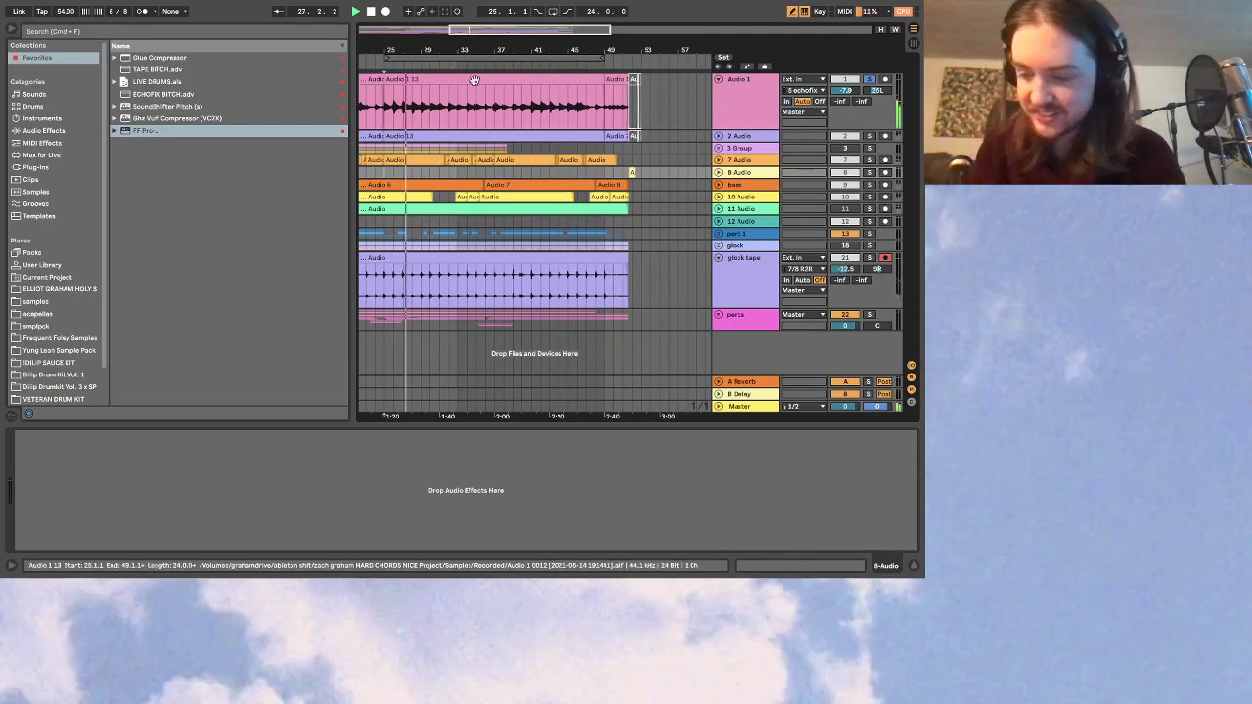
drag(470, 29, 458, 28)
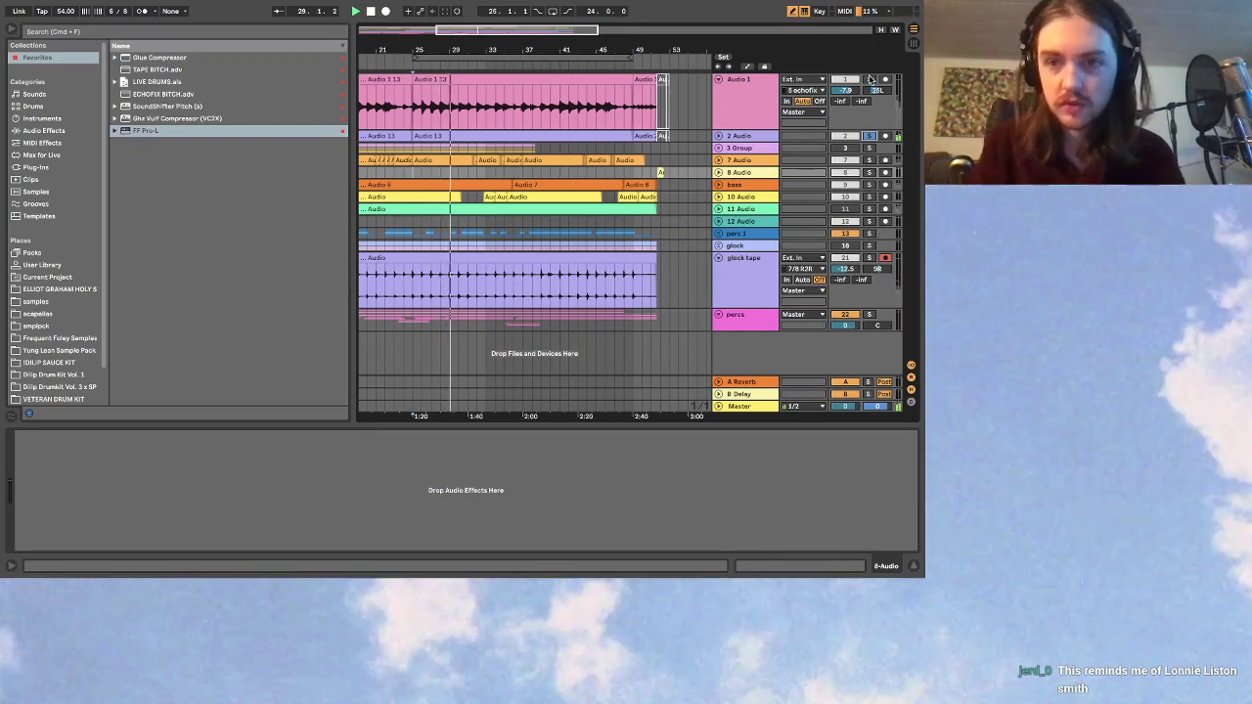
Step: Unfold 2 Audio's EQ Eight and Phaser-Flanger chain and toggle solo on glock tape, perc 1 and 7 Audio
click(764, 139)
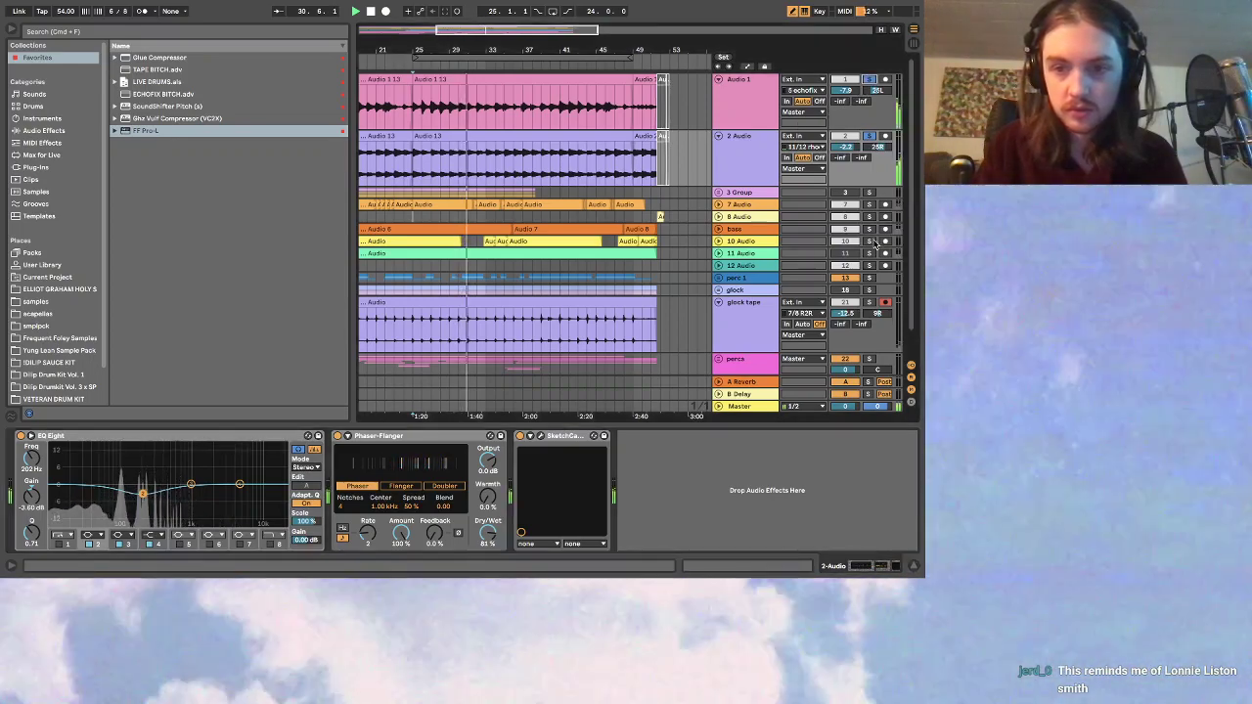
scroll(766, 239, down, 2)
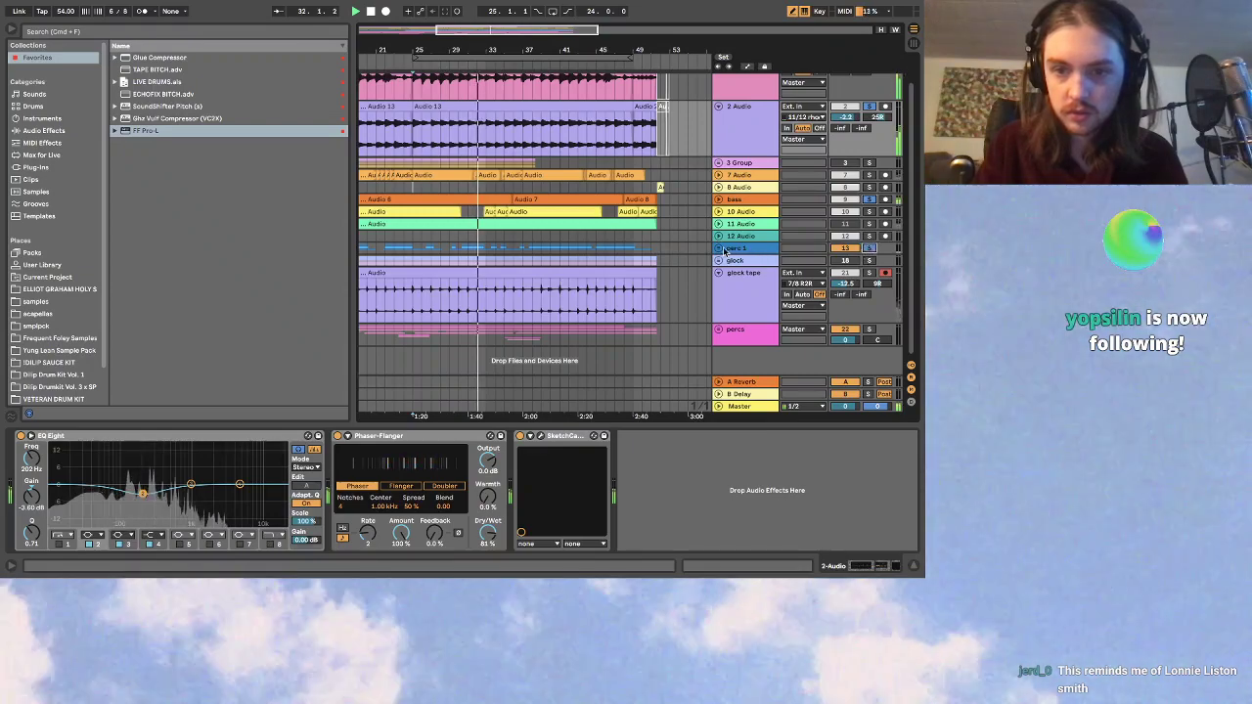
click(870, 274)
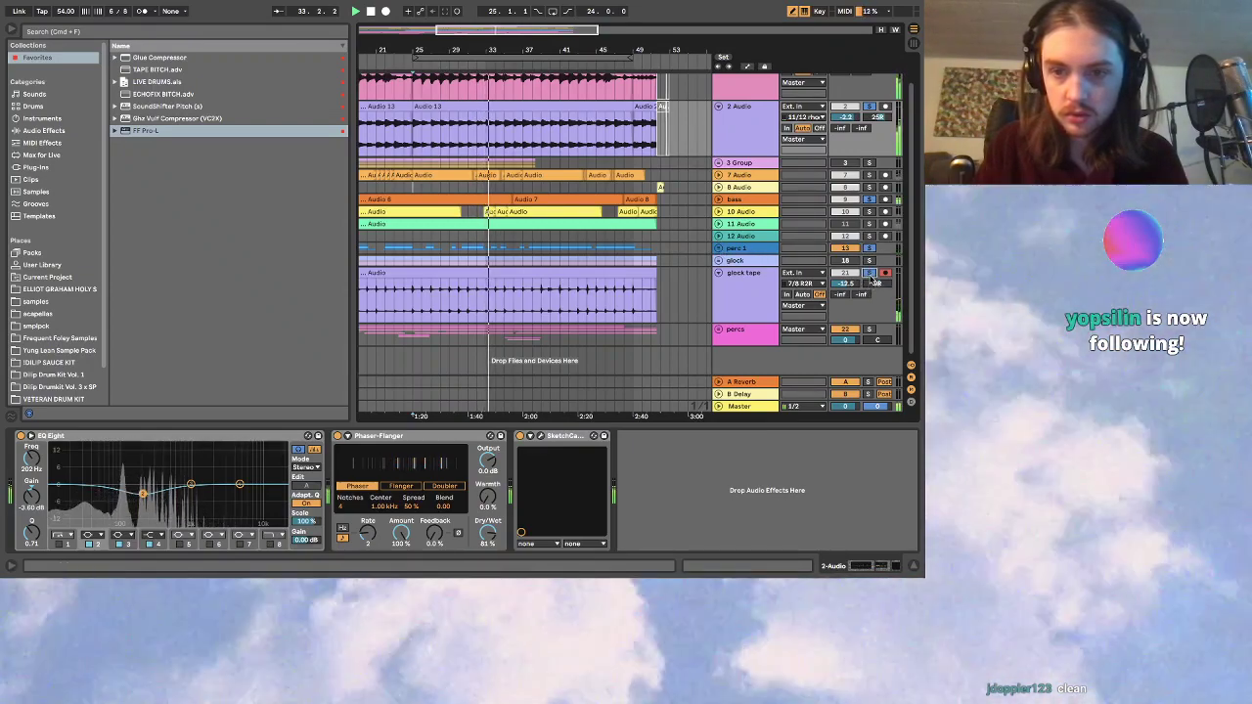
click(868, 250)
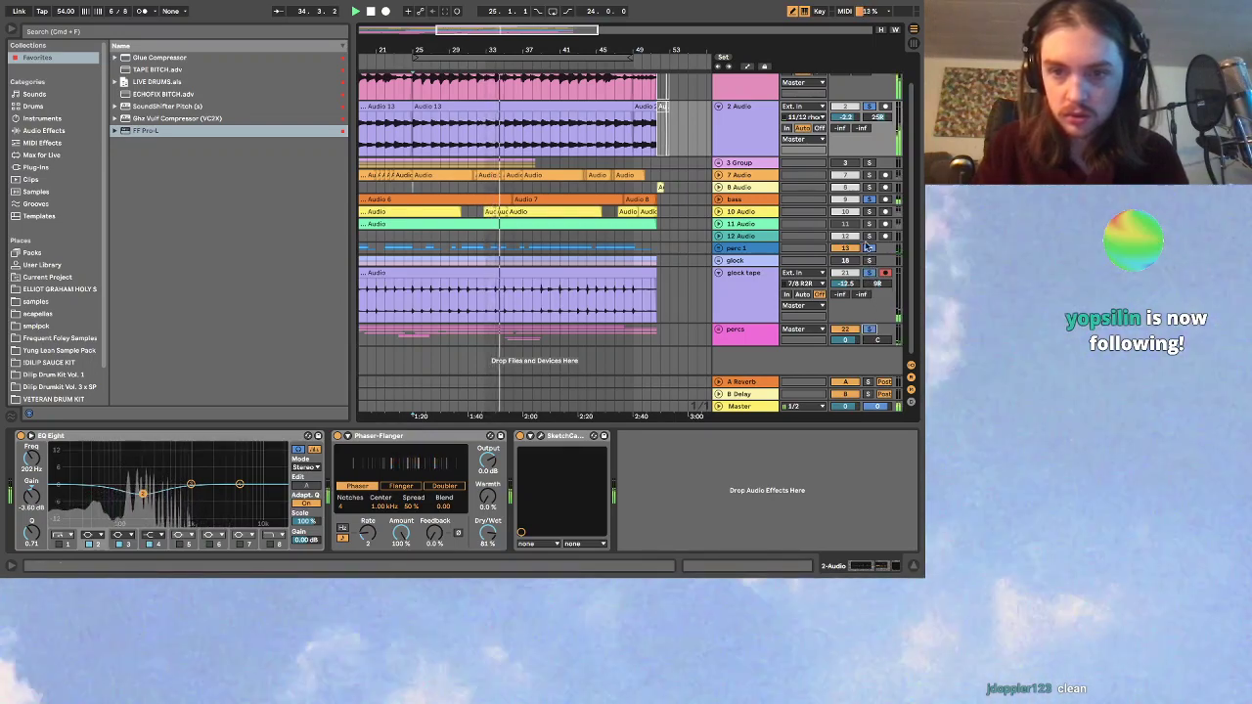
click(868, 176)
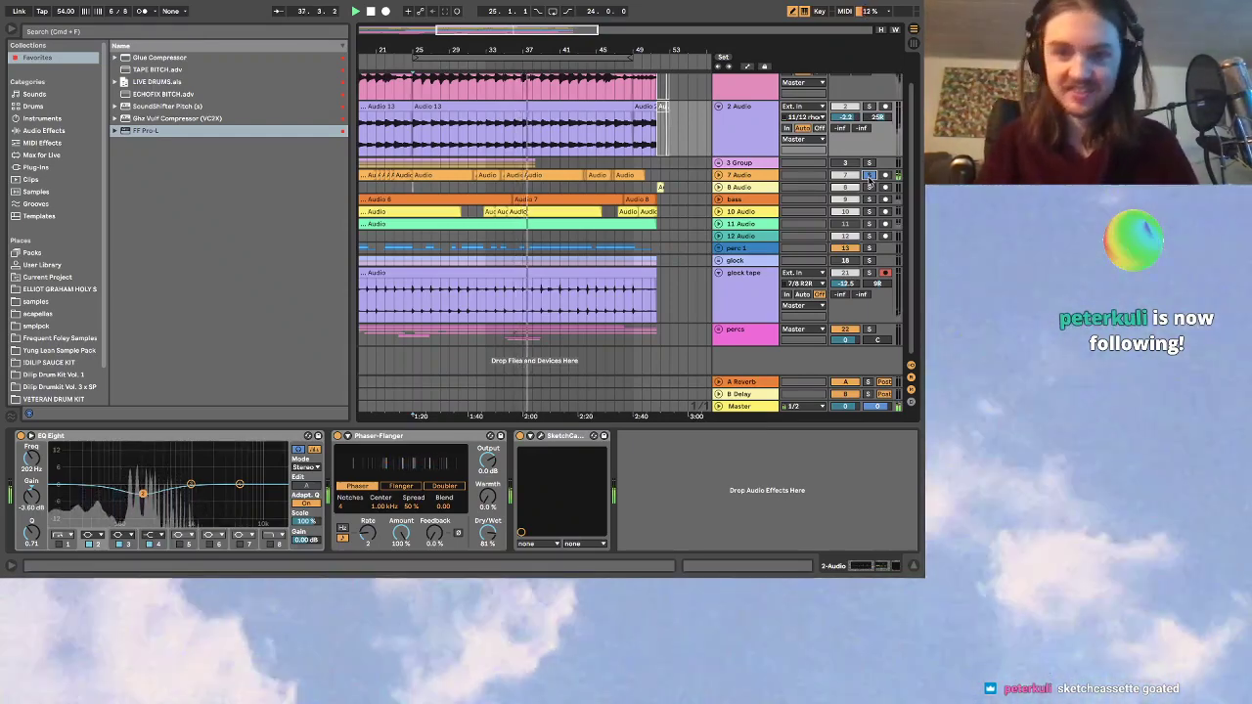
drag(592, 35, 524, 39)
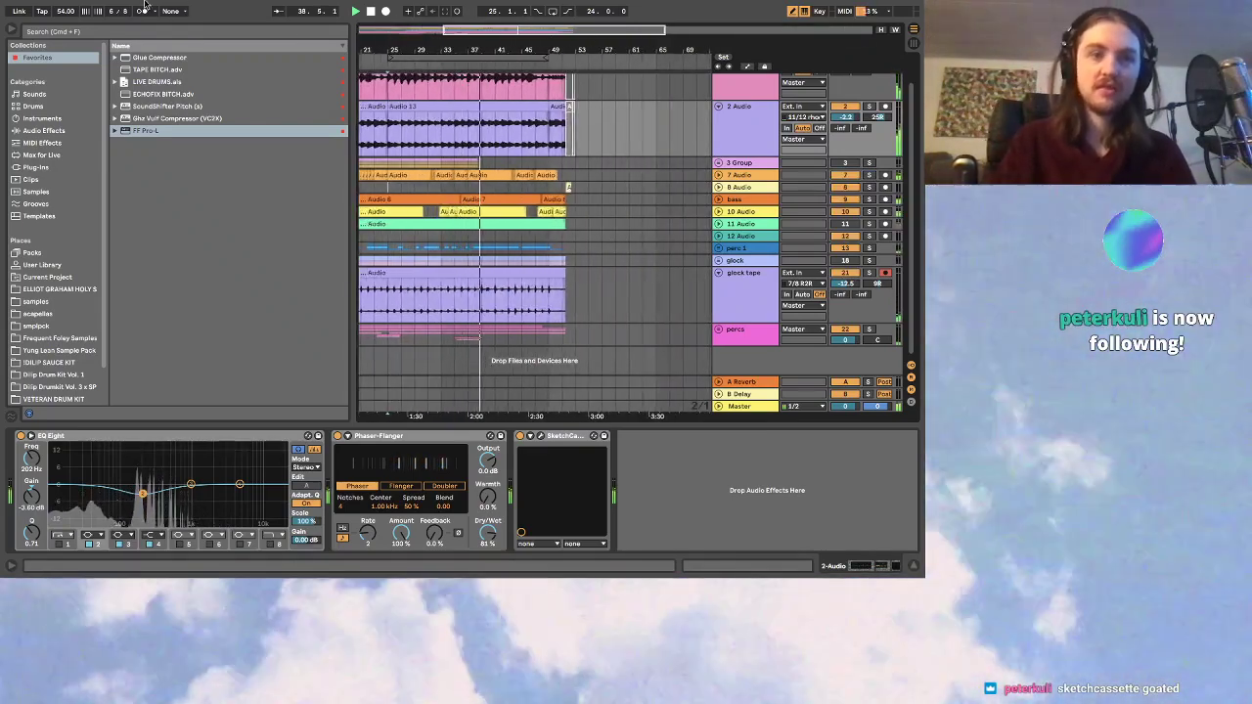
click(71, 6)
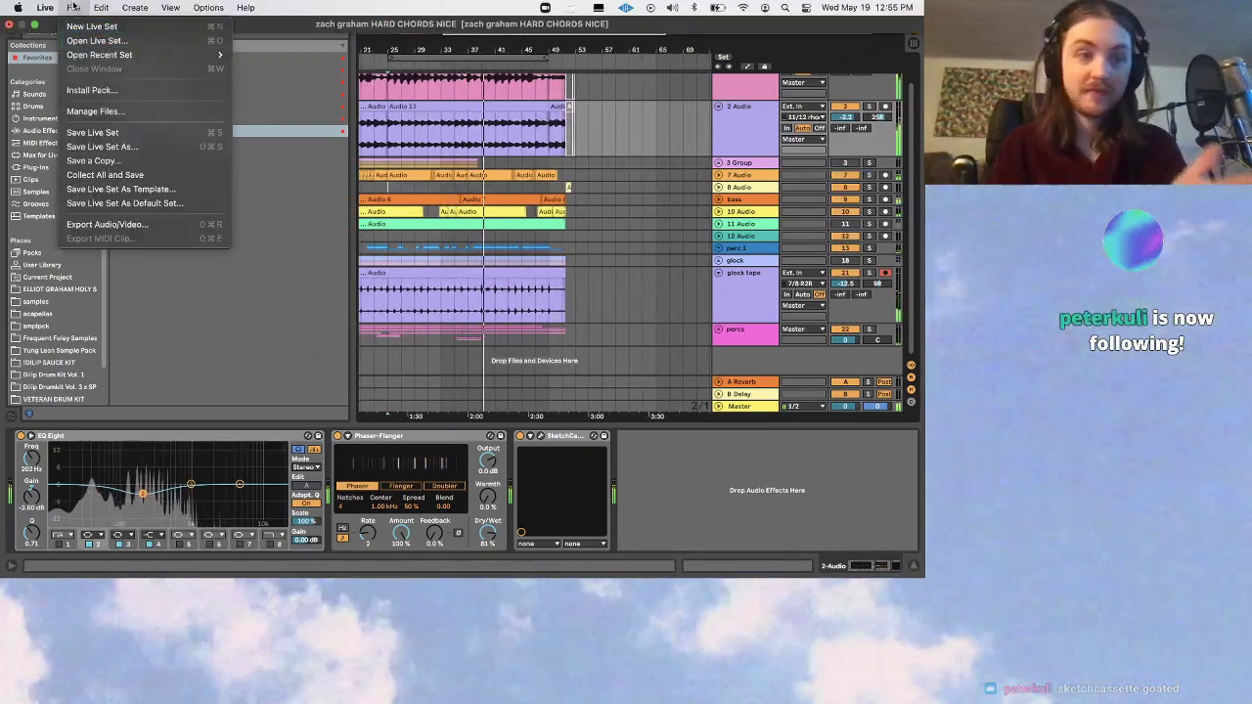
Step: Open KN95.als from Open Recent Set, saving HARD CHORDS NICE when prompted
click(73, 7)
click(74, 9)
mouse_move(98, 55)
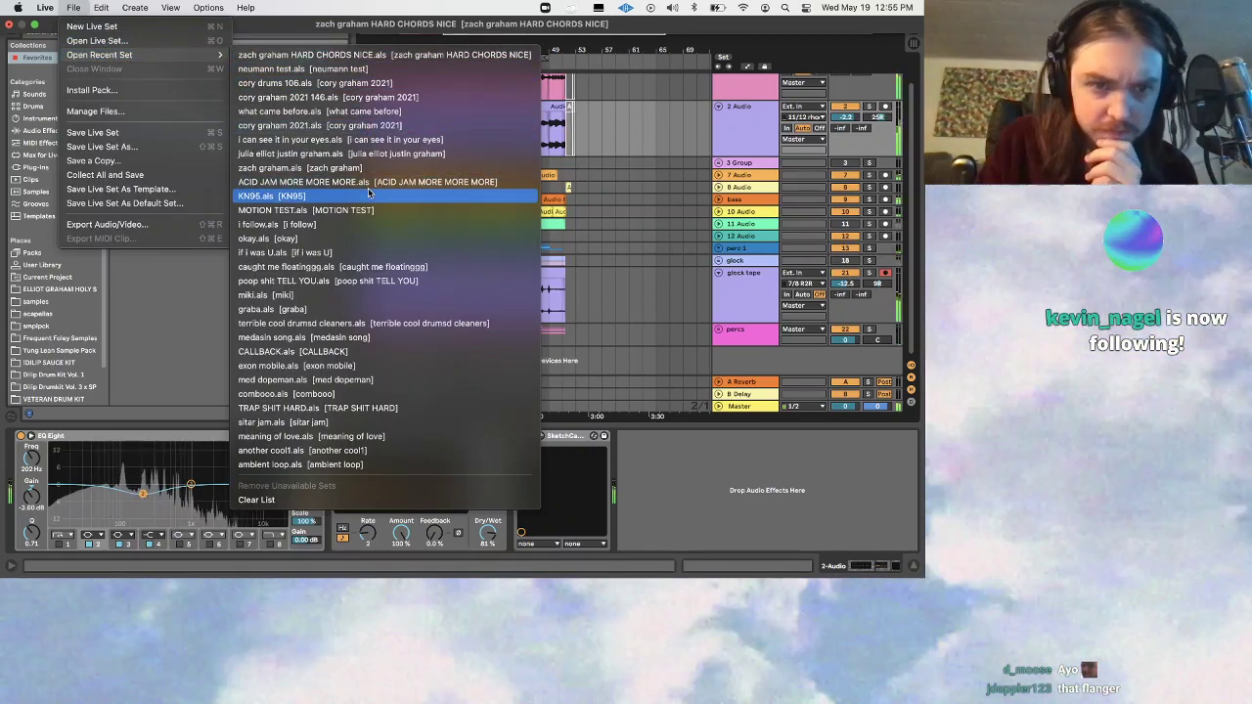
click(367, 196)
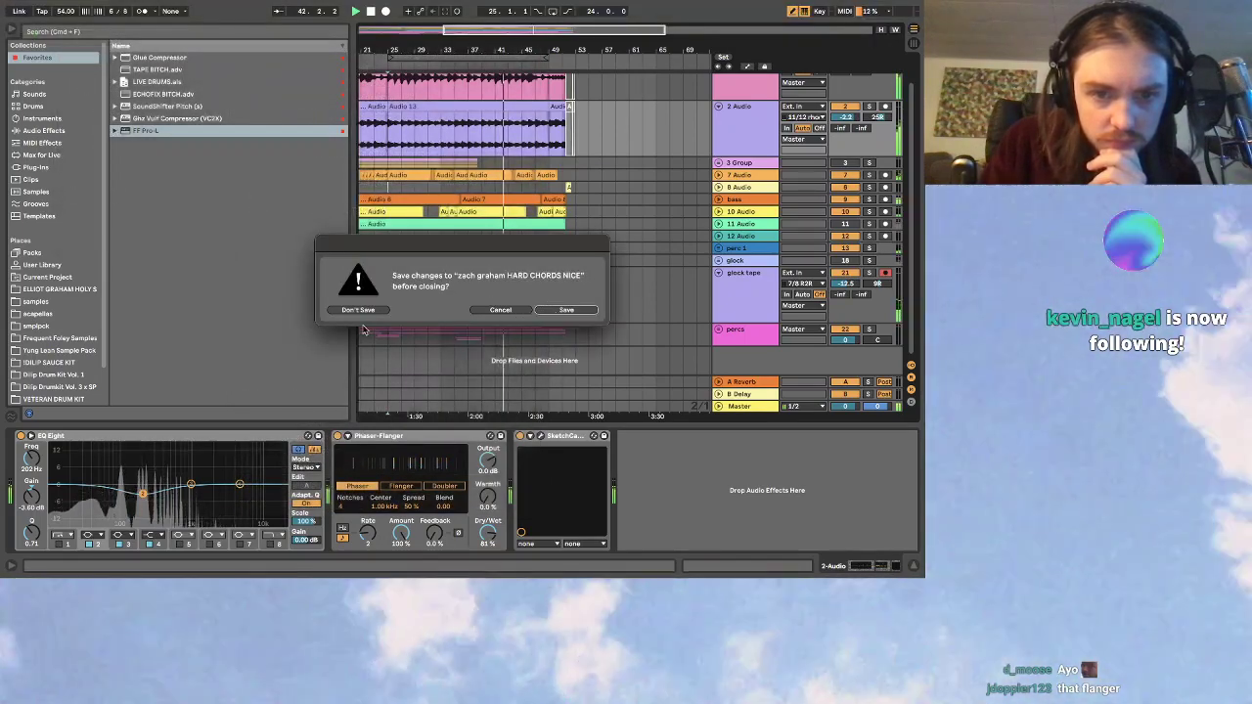
click(566, 310)
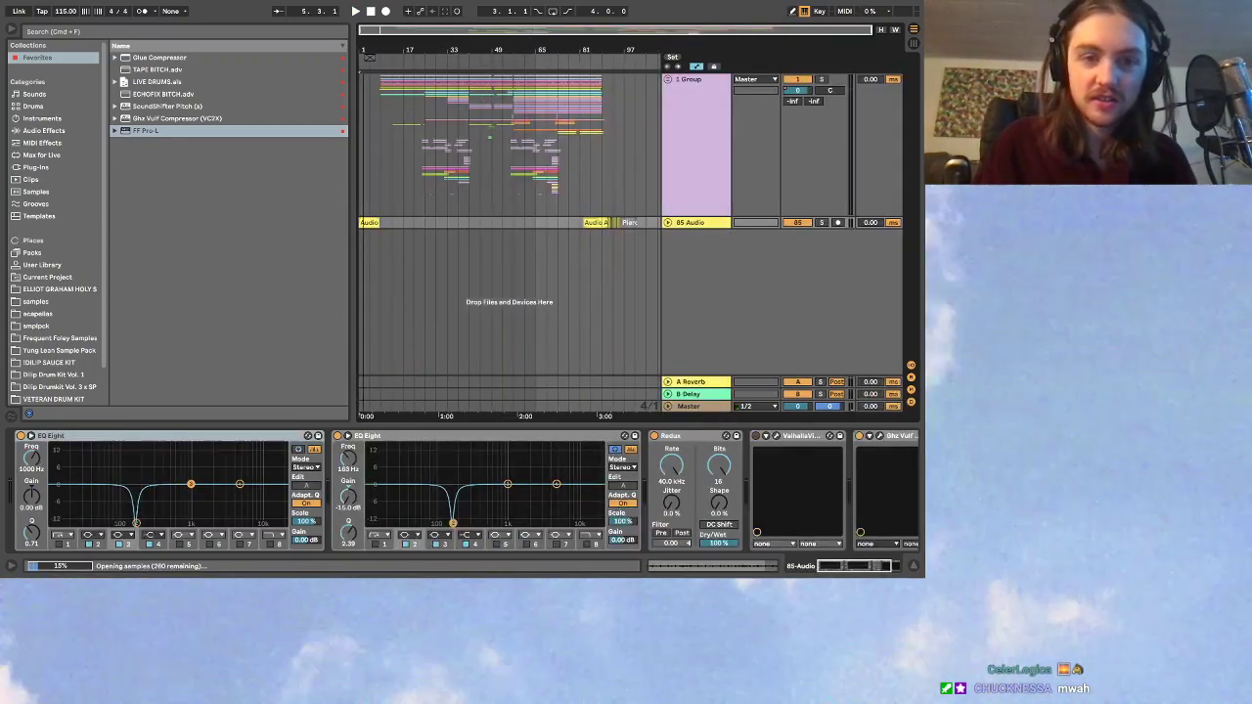
Step: Briefly expand 85 Audio, then zoom to the start of the KN95 arrangement
click(667, 223)
key(Left)
drag(381, 49, 418, 129)
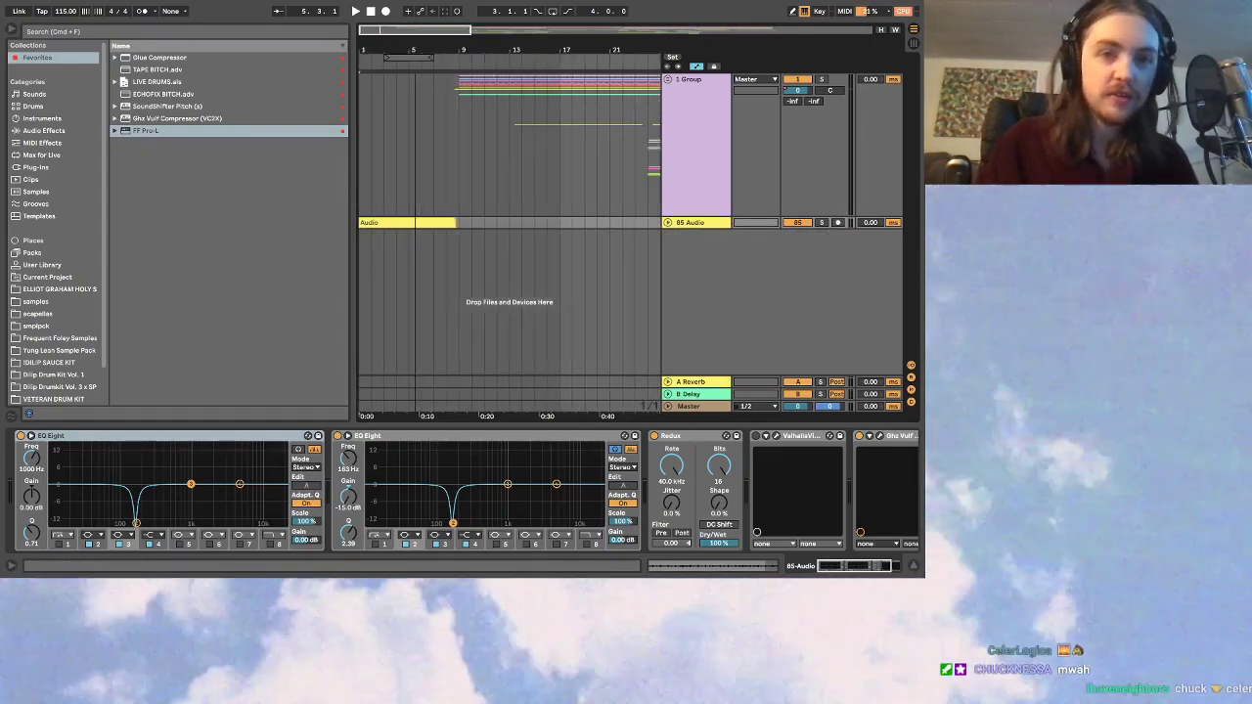
key(minus)
key(minus)
key(minus)
key(minus)
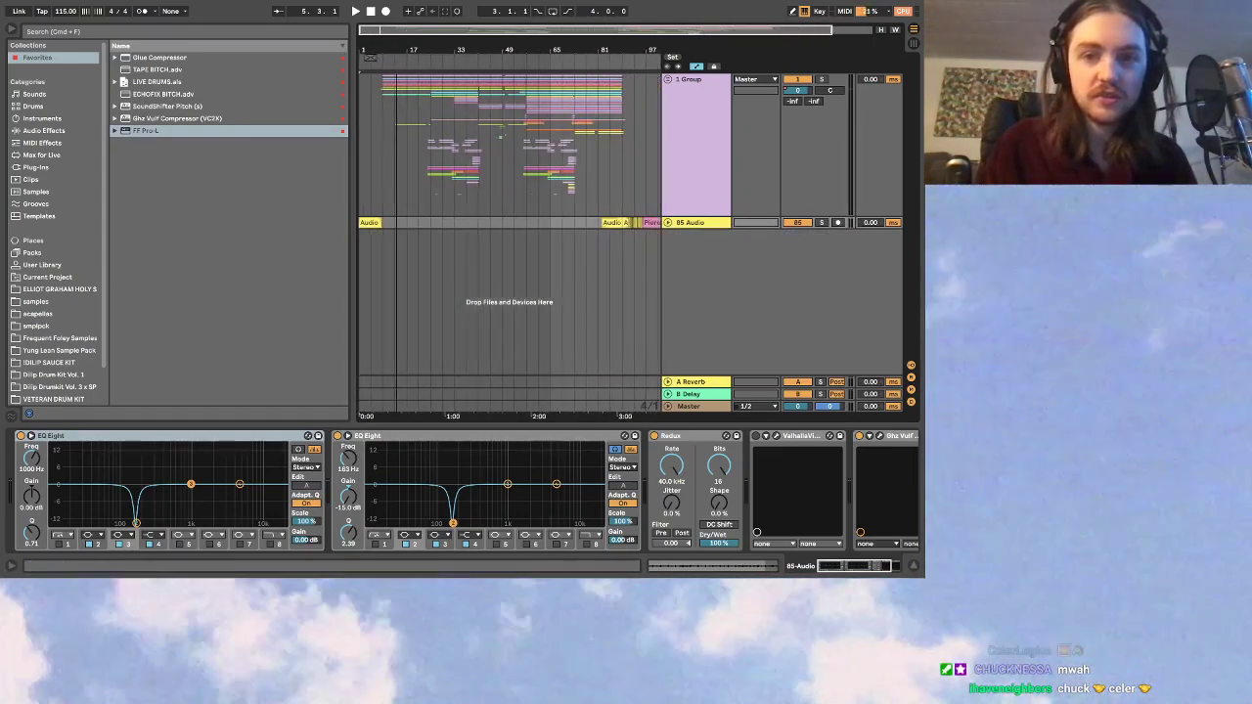
key(minus)
key(plus)
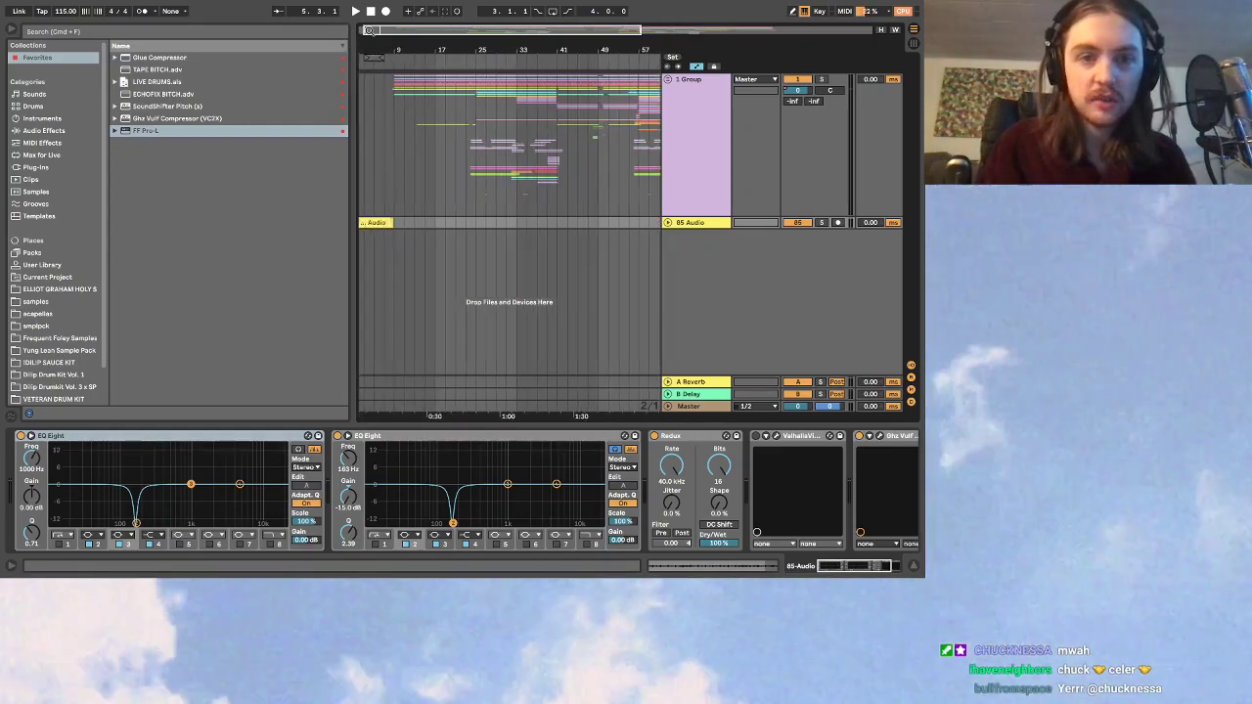
key(plus)
key(plus)
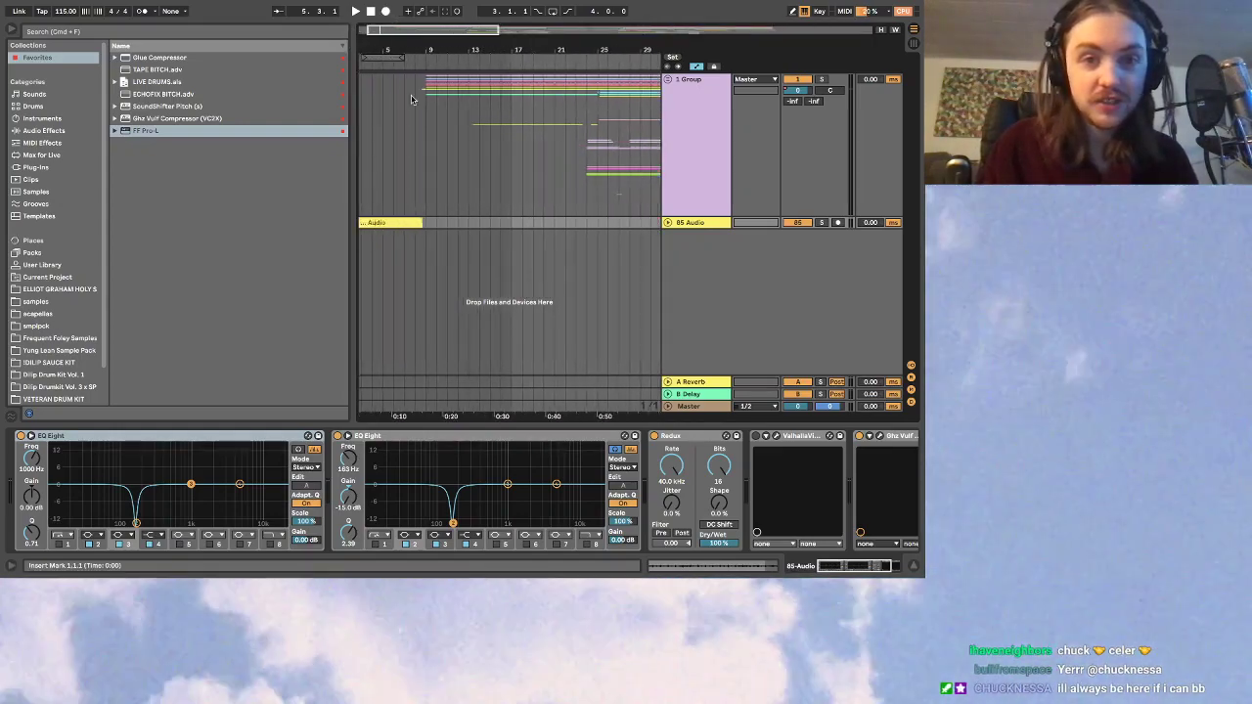
Step: Start playback and unfold 1 Group to show drumz og, open hi hat, tape drumz, chroma chords and bass
key(space)
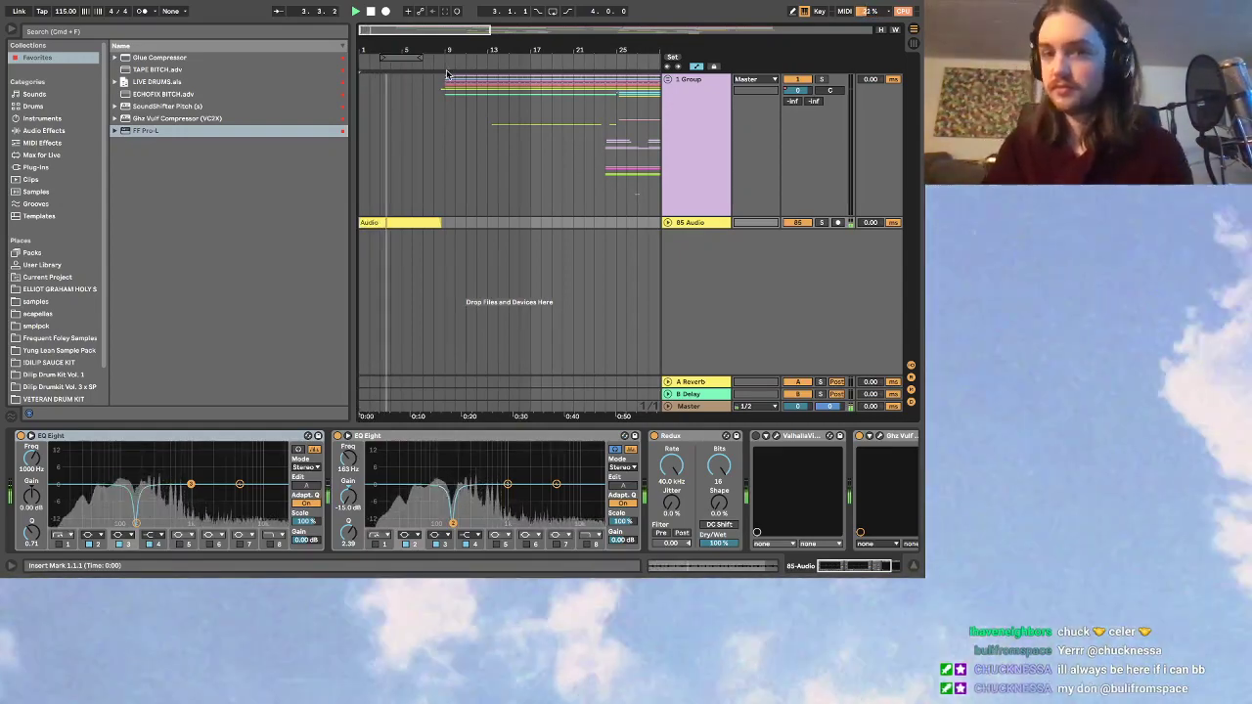
drag(378, 29, 378, 31)
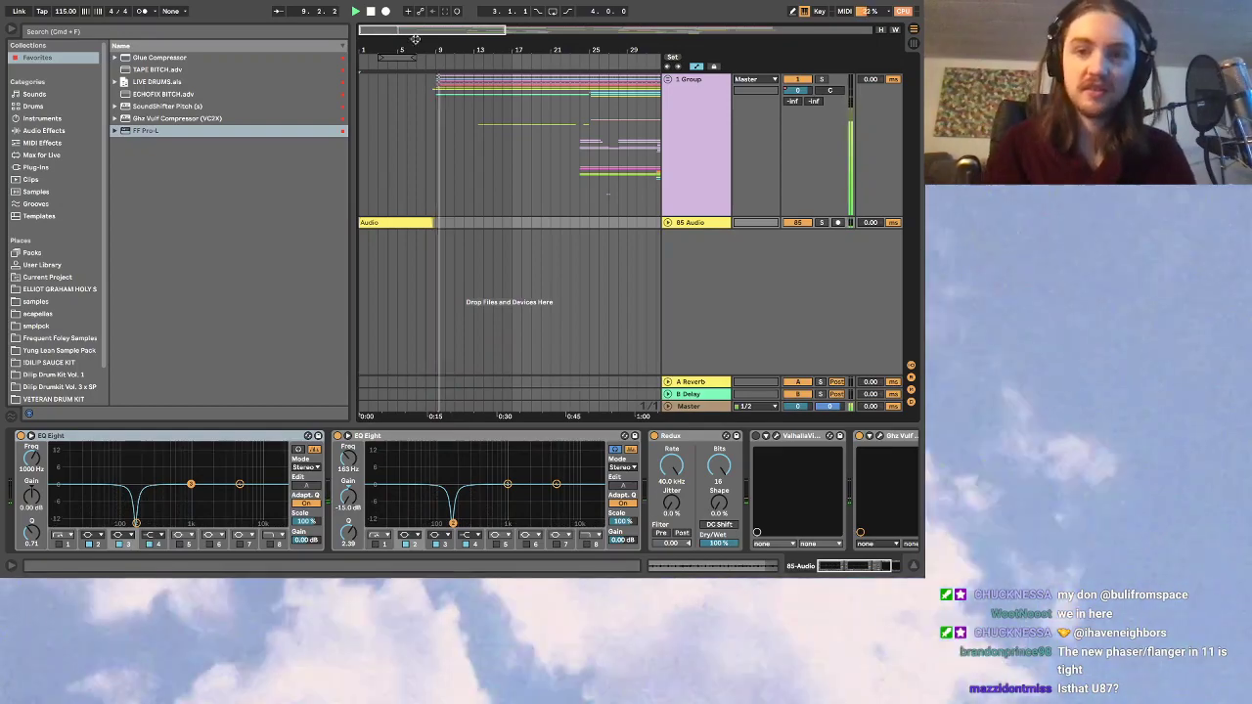
click(667, 79)
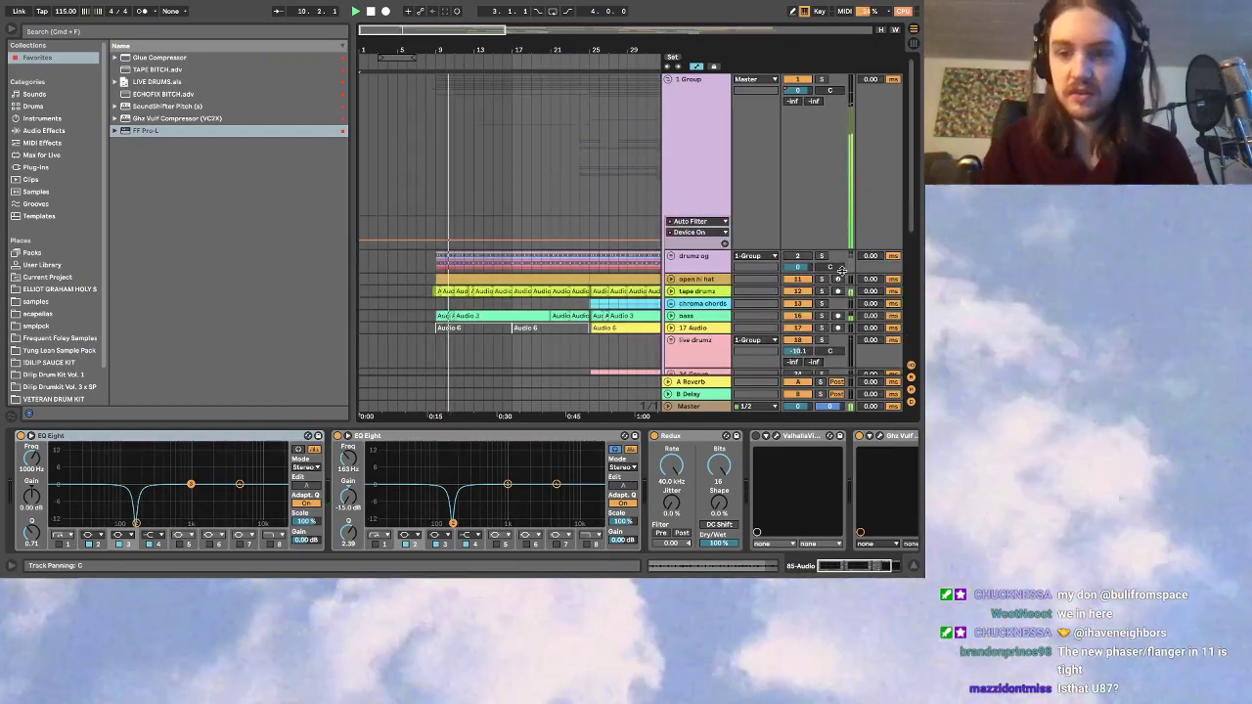
Step: Show the open hi hat devices, then fold the 1 Group and unfold it again
click(697, 279)
click(668, 78)
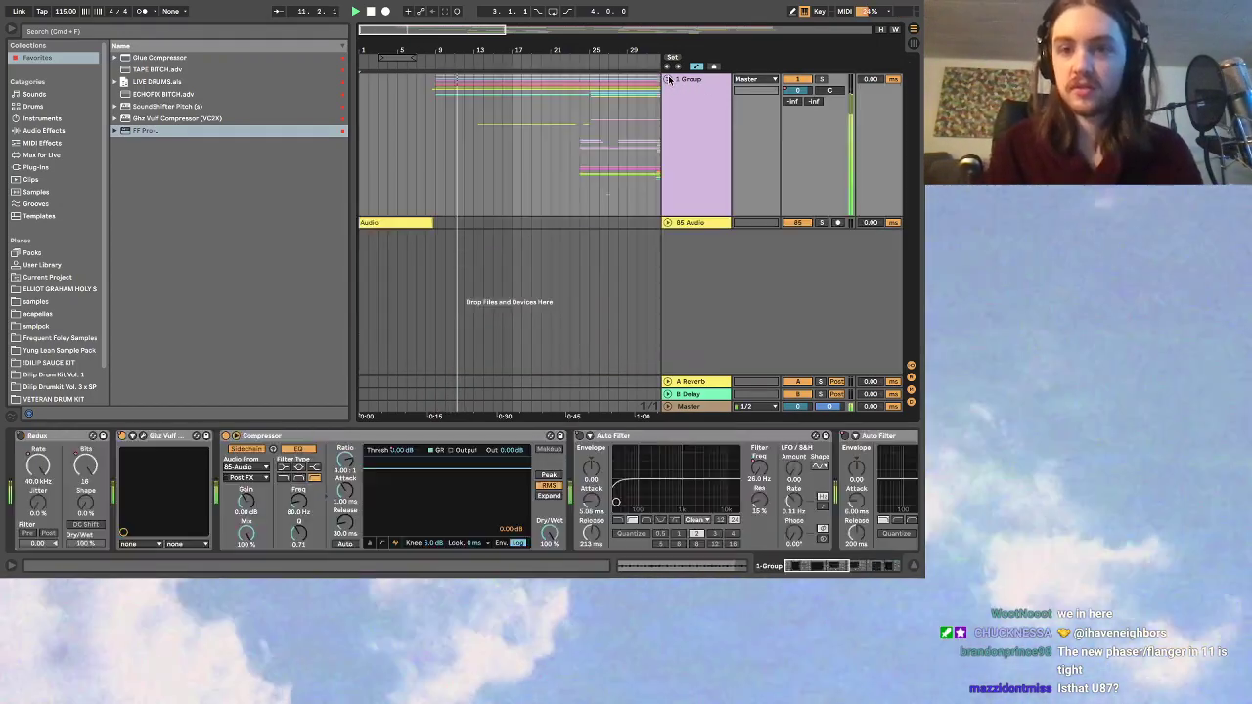
drag(430, 30, 430, 35)
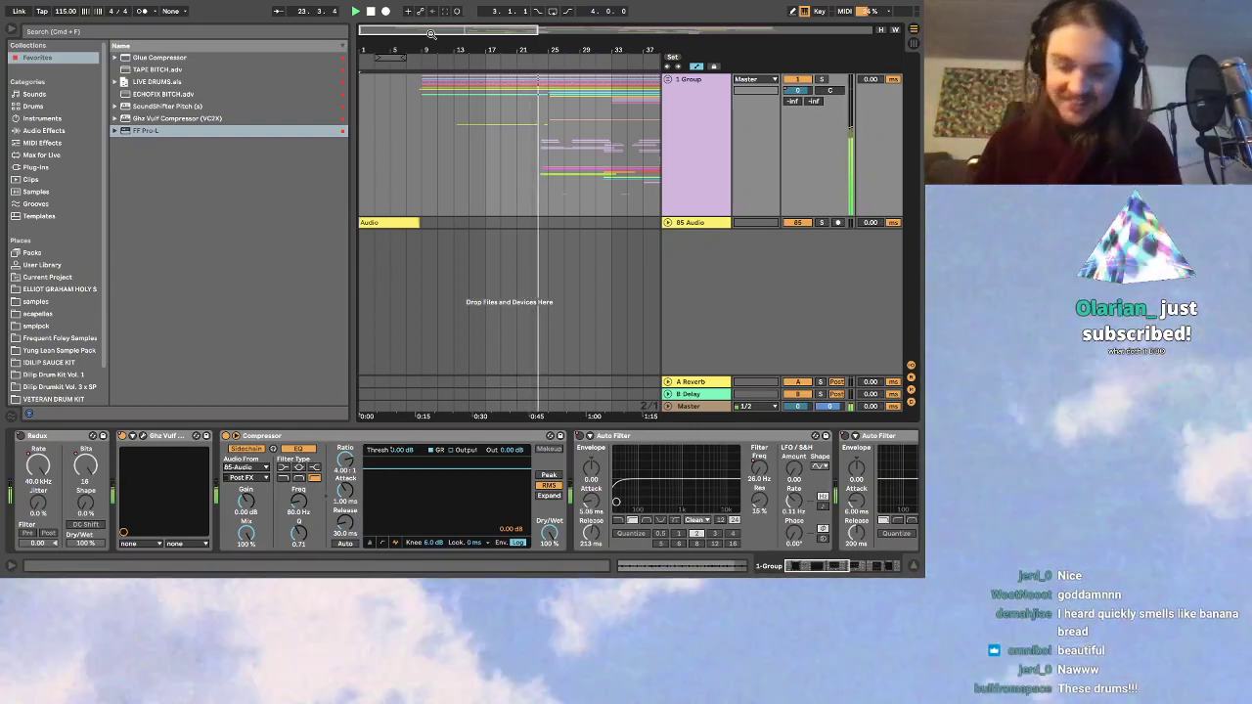
scroll(516, 191, up, 2)
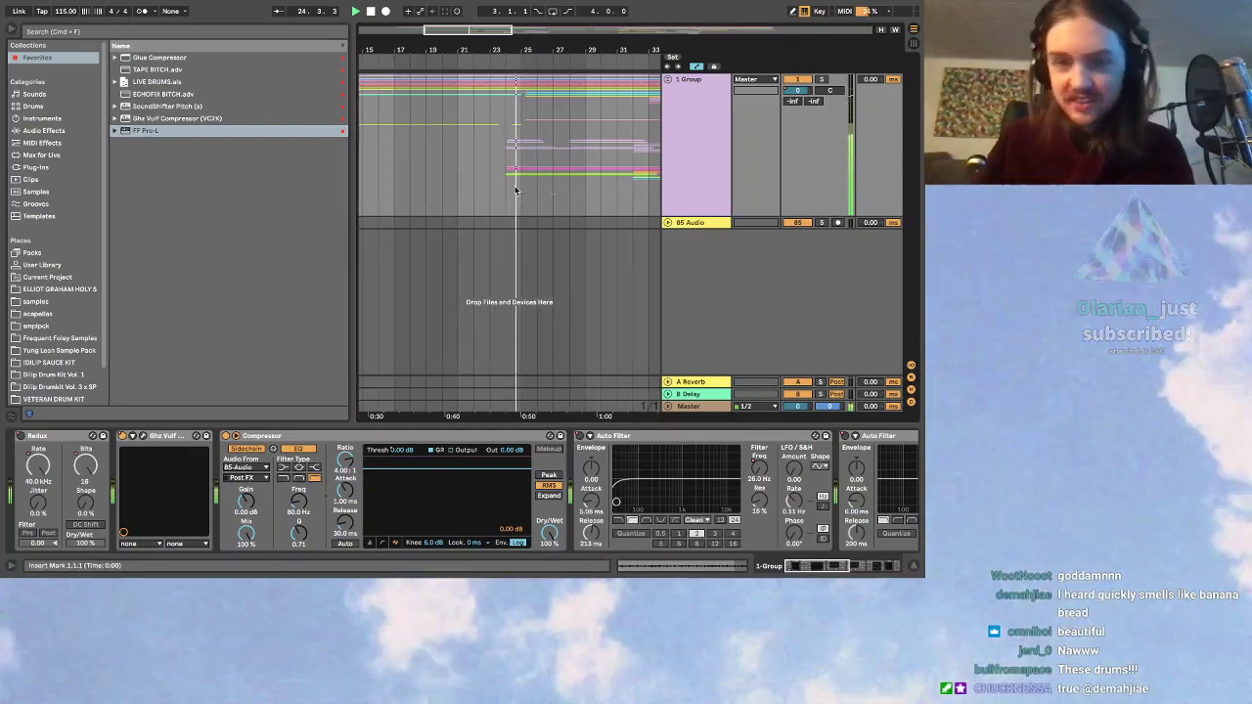
click(668, 80)
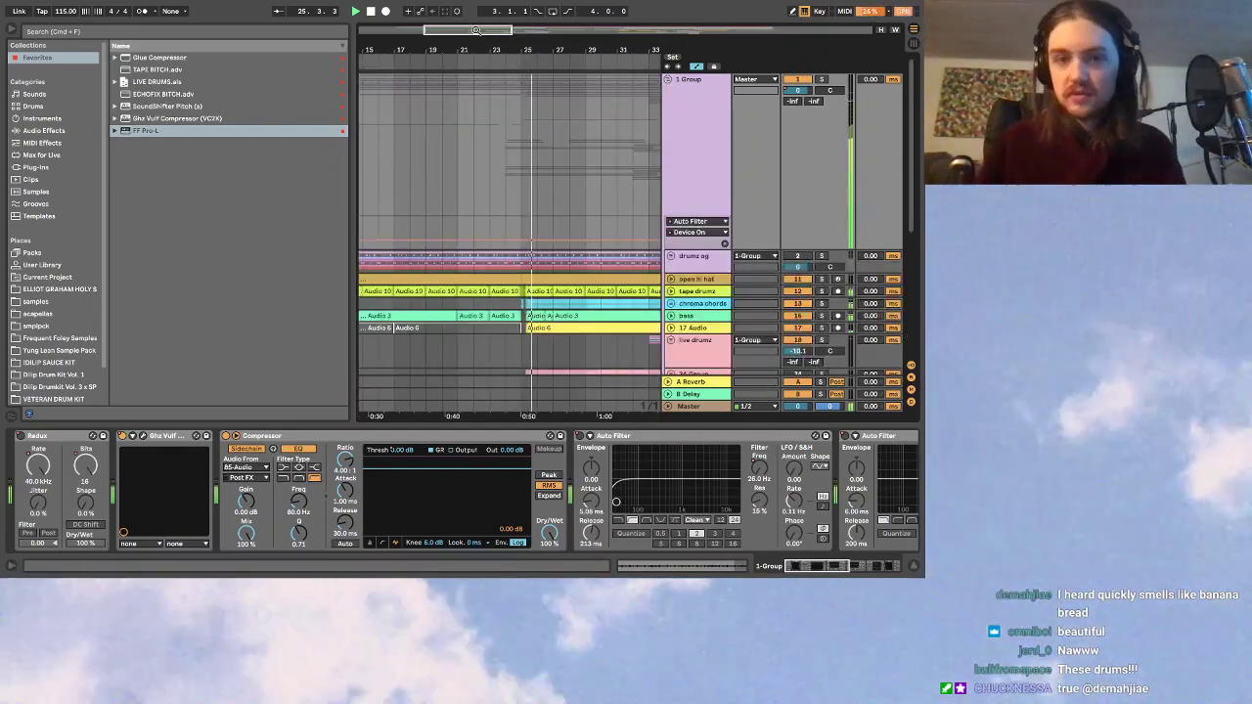
Step: Unfold all vox and display 84 Duck and Cover's EQ Eight, Delay, Compressor and MicroShift
drag(476, 29, 480, 44)
scroll(534, 127, down, 5)
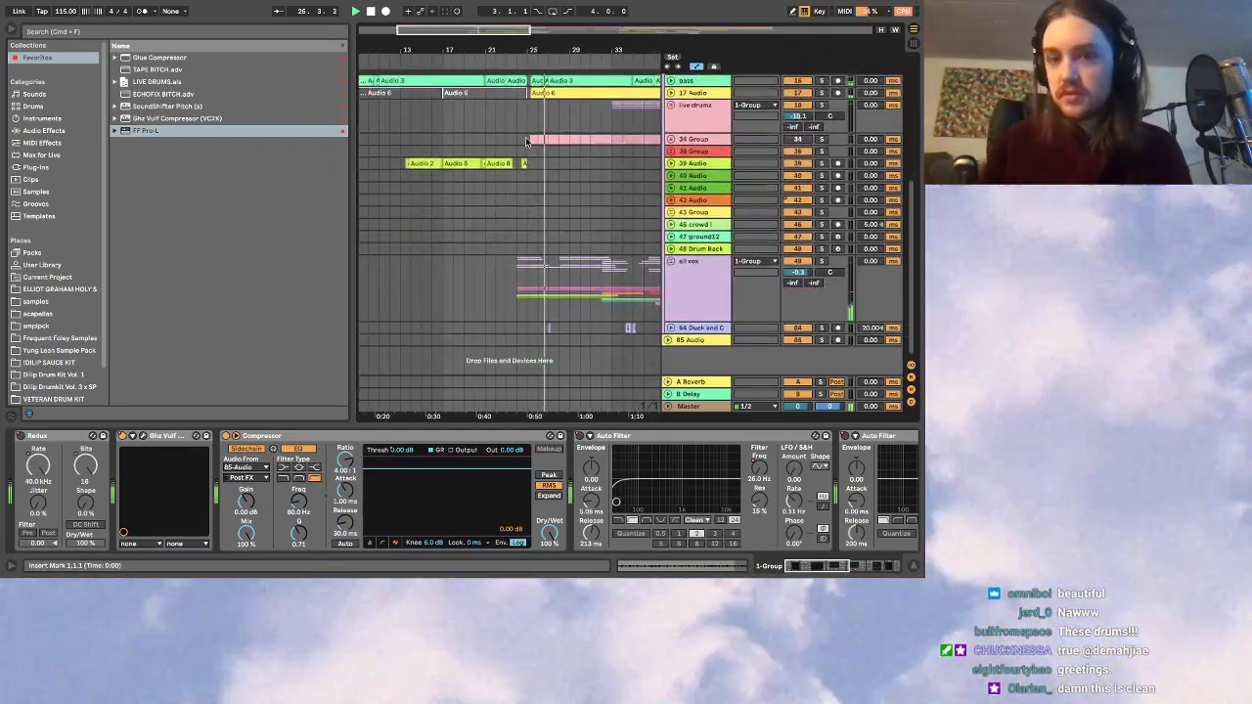
click(528, 142)
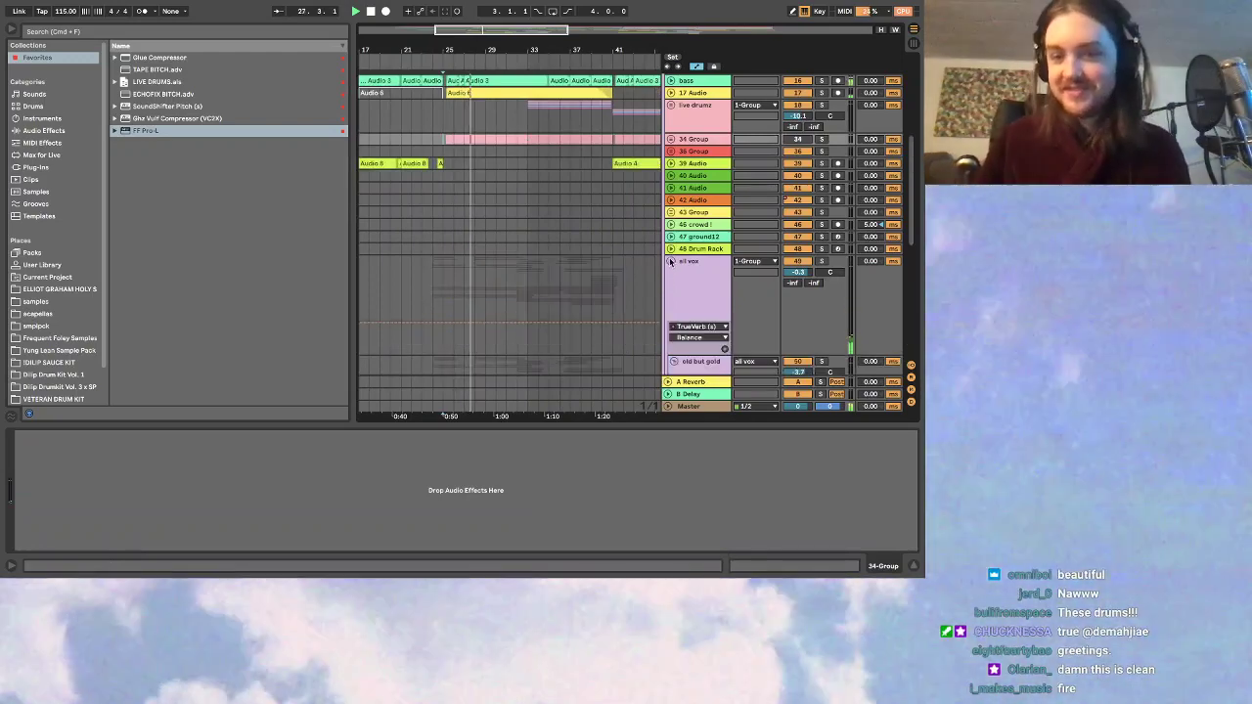
click(670, 264)
click(670, 329)
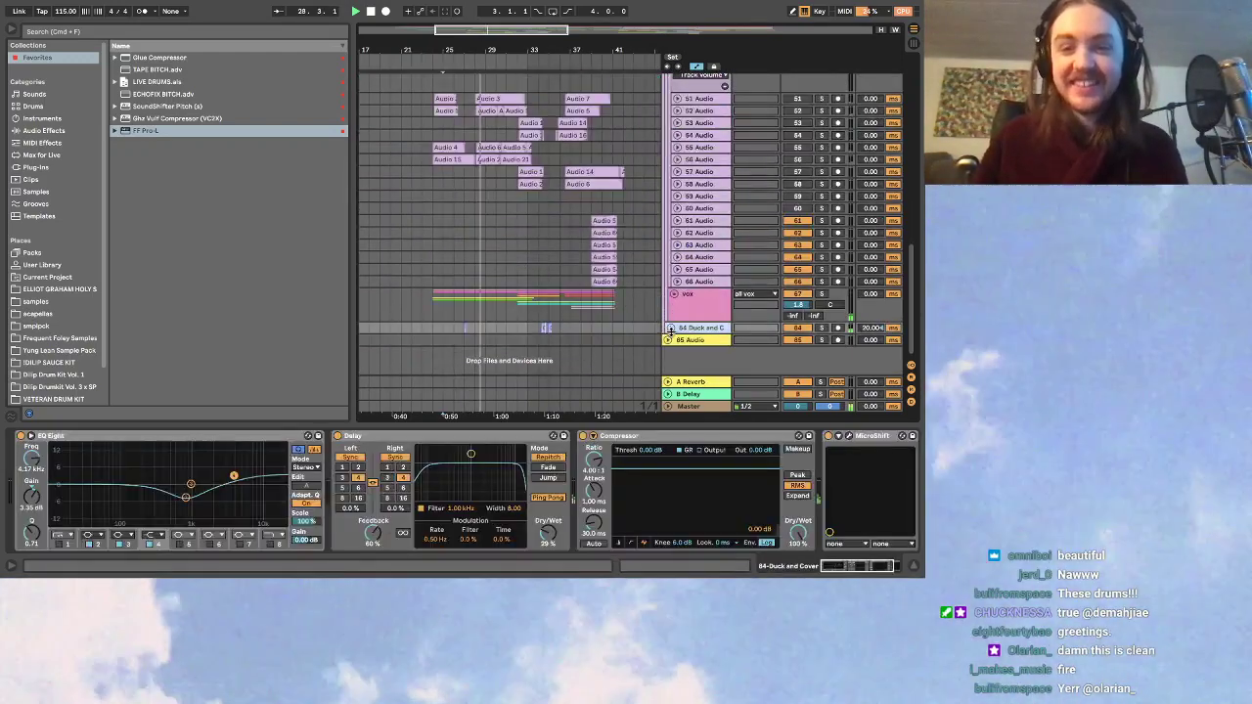
click(670, 329)
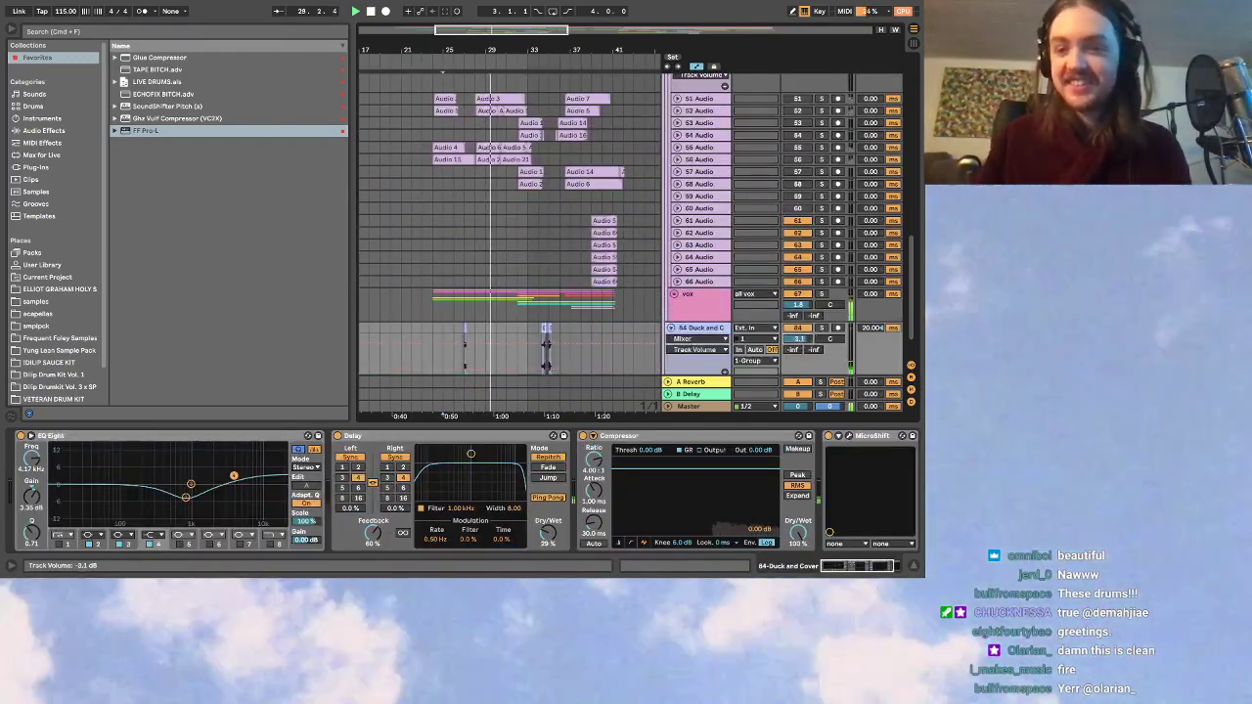
click(670, 330)
key(super+t)
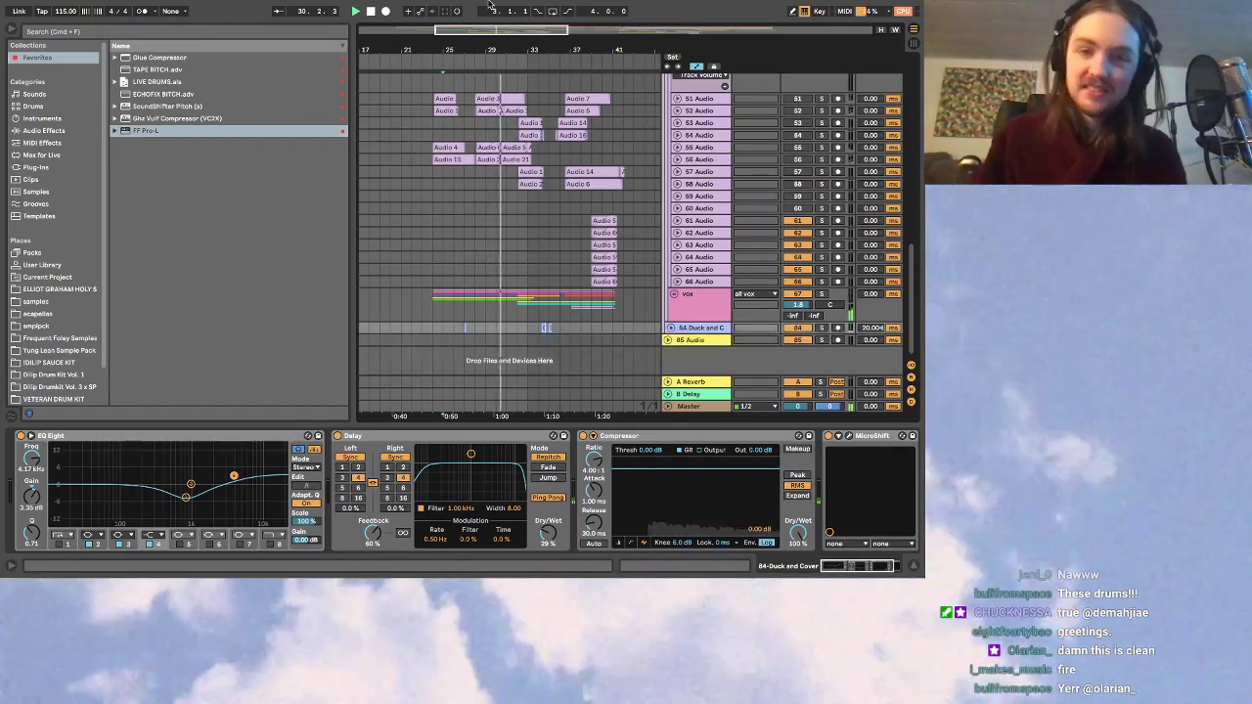
Step: Zoom the arrangement to show bars 17–61 and fold the all vox group
drag(496, 28, 501, 30)
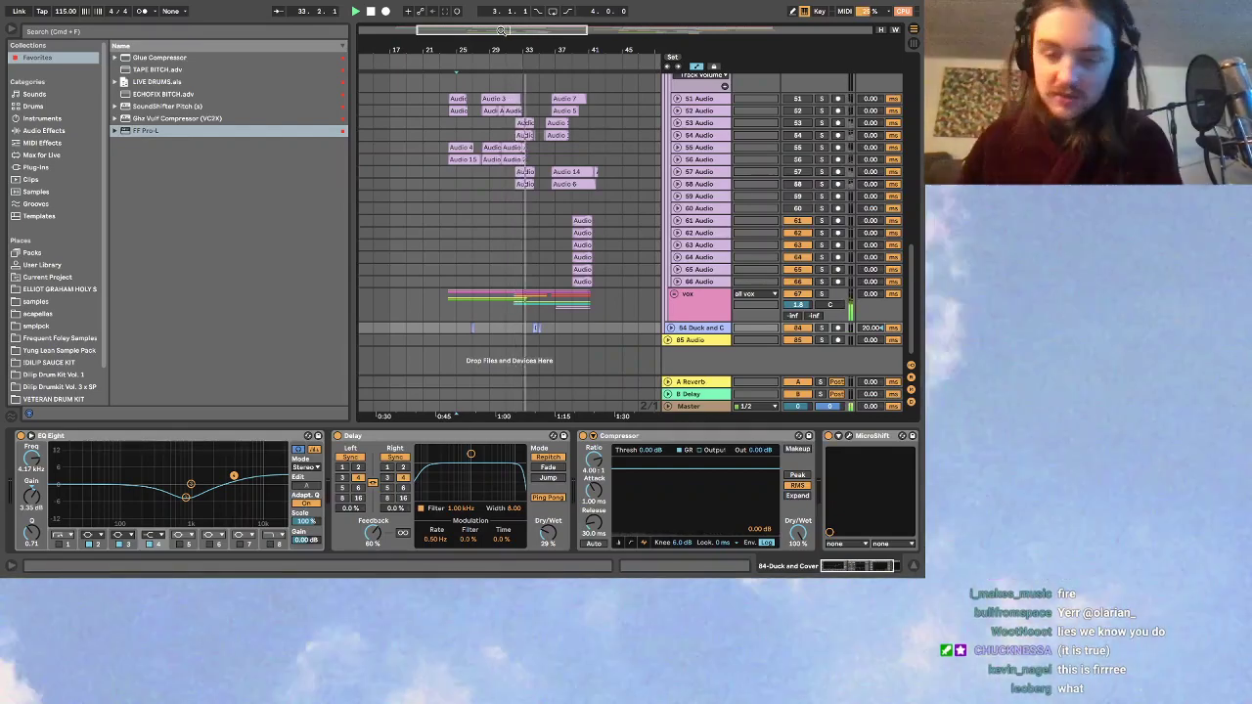
drag(501, 30, 517, 30)
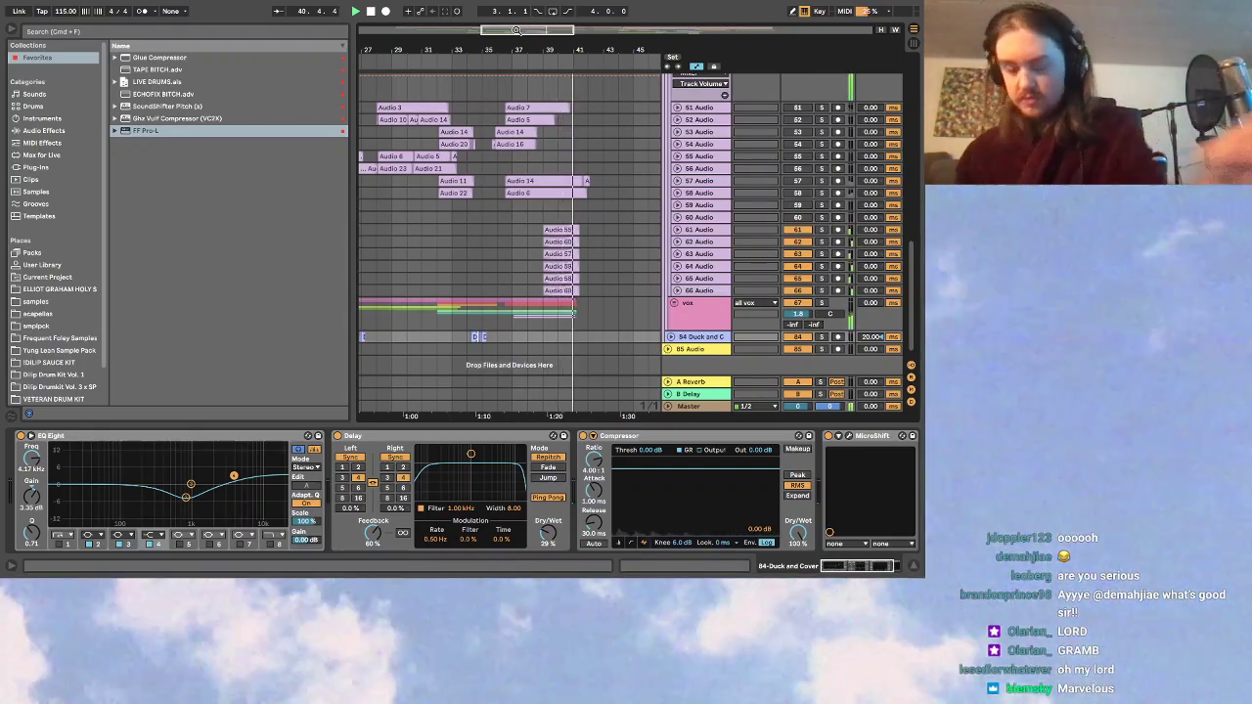
drag(516, 31, 520, 31)
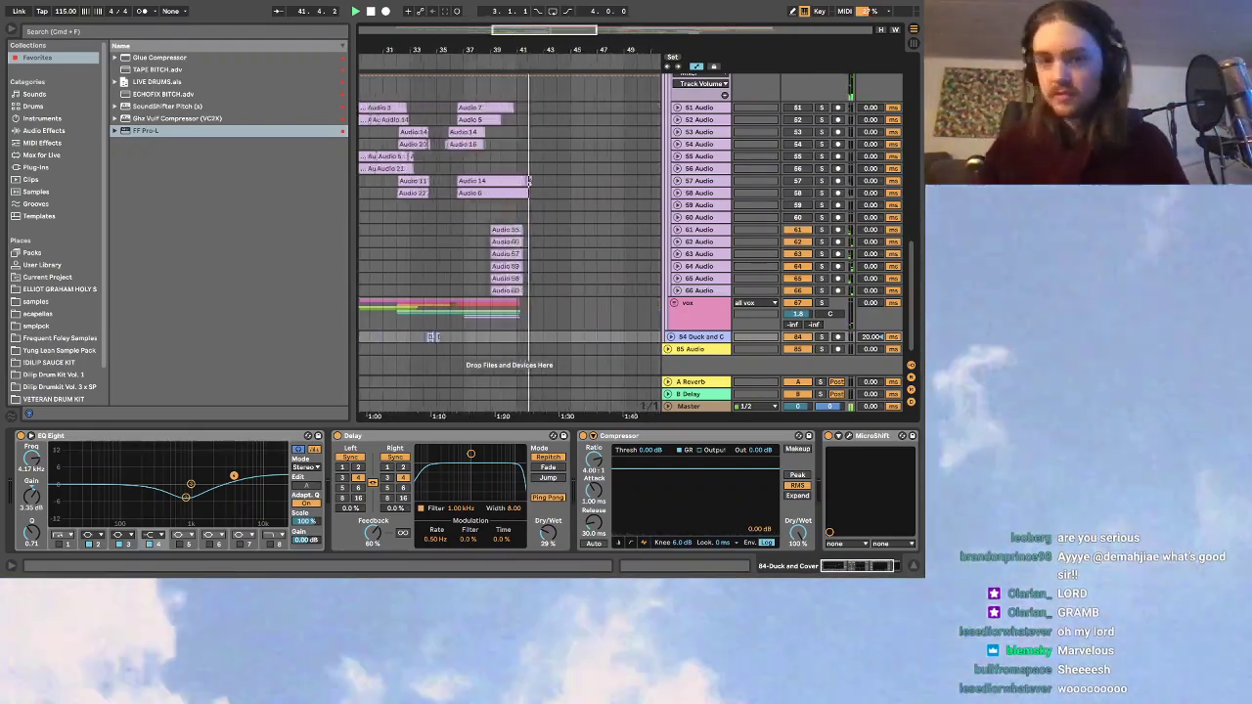
scroll(577, 210, up, 3)
click(671, 85)
scroll(682, 125, up, 5)
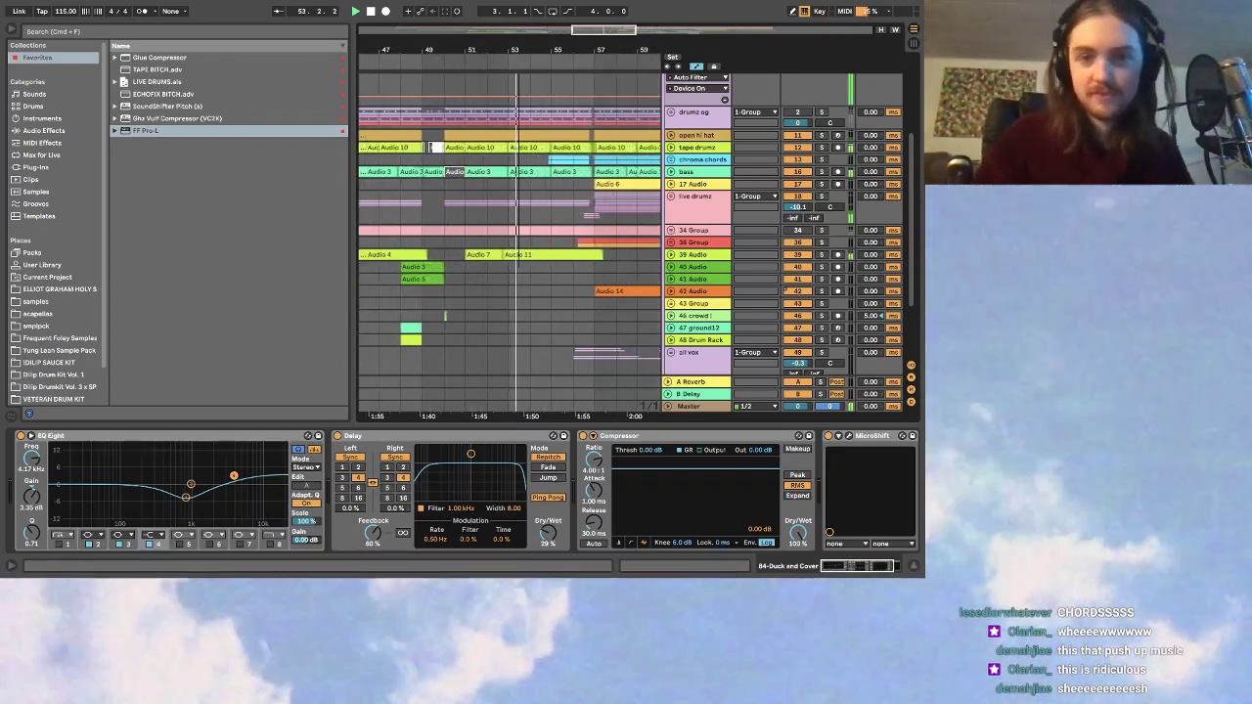
Step: Show the 1 Group's Redux, Compressor and Auto Filter chain, zoom in slightly, and collapse the group
click(616, 30)
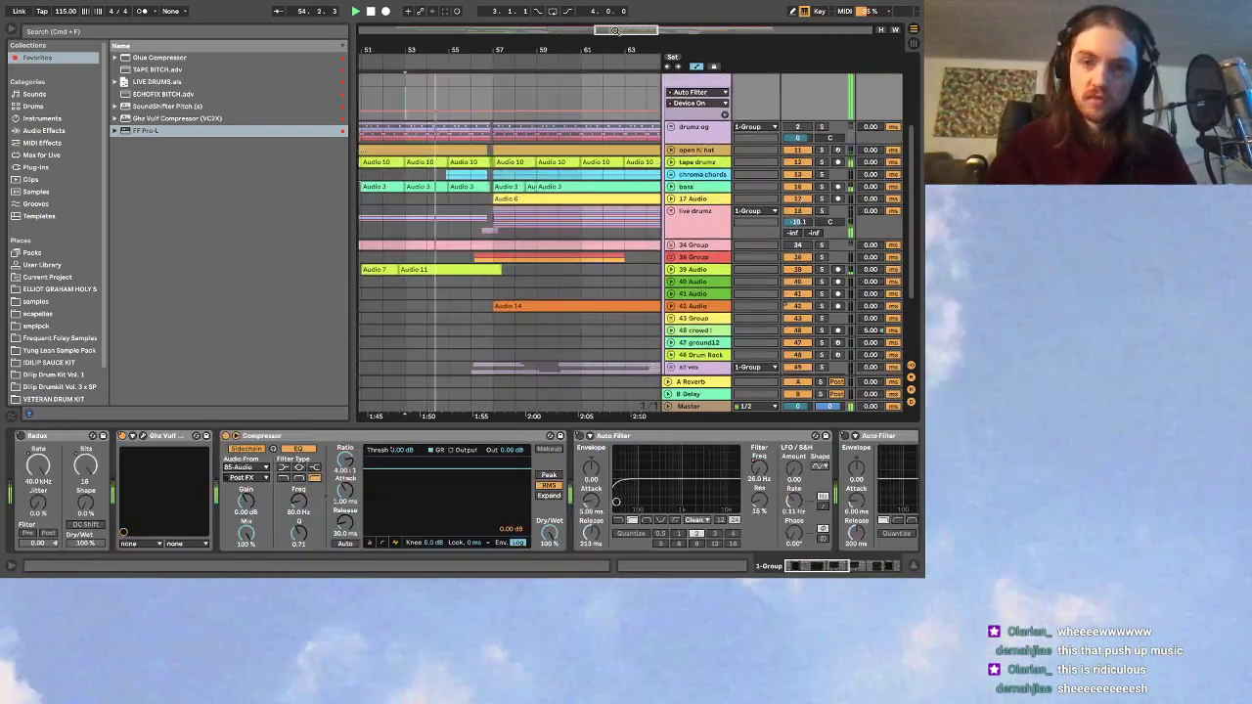
drag(615, 29, 596, 60)
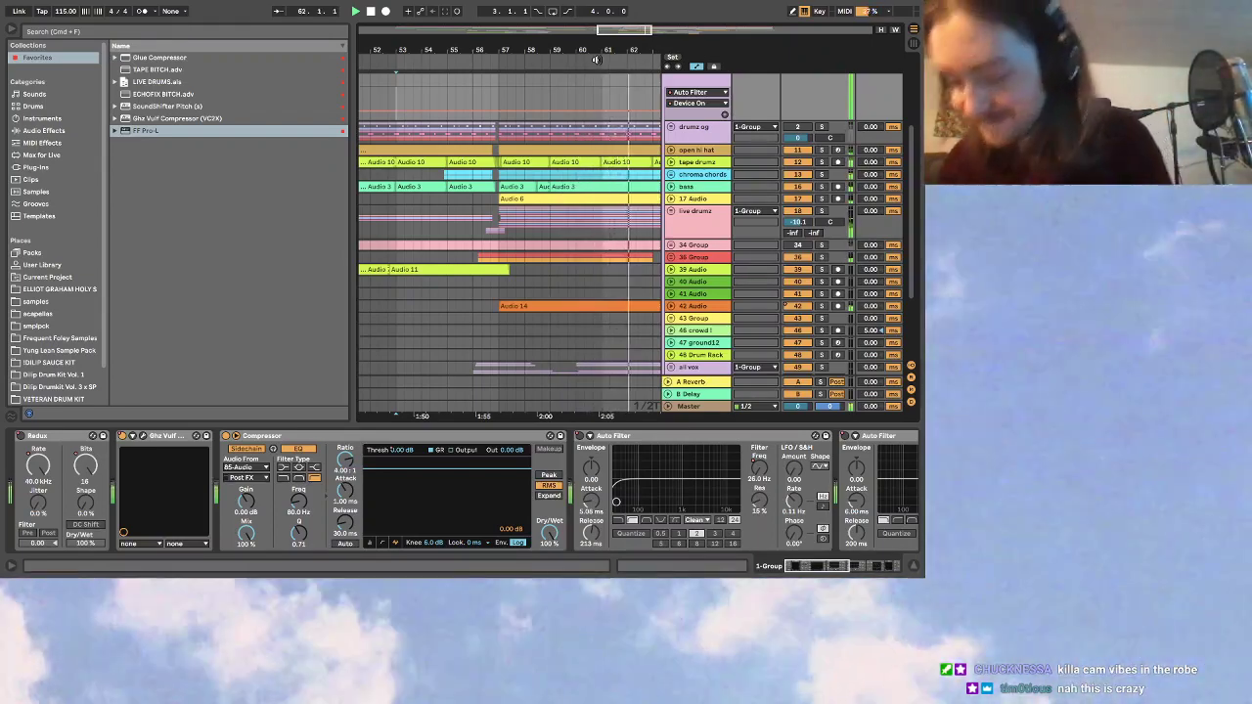
scroll(596, 59, down, 1)
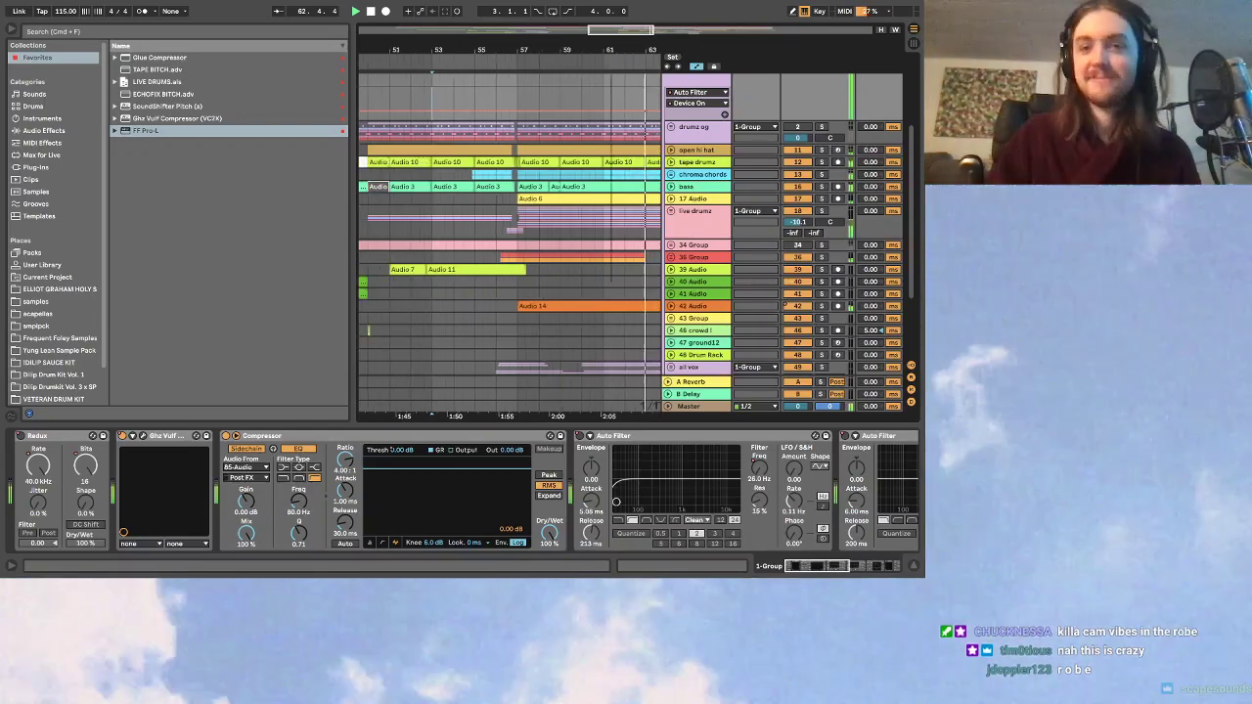
scroll(672, 33, down, 3)
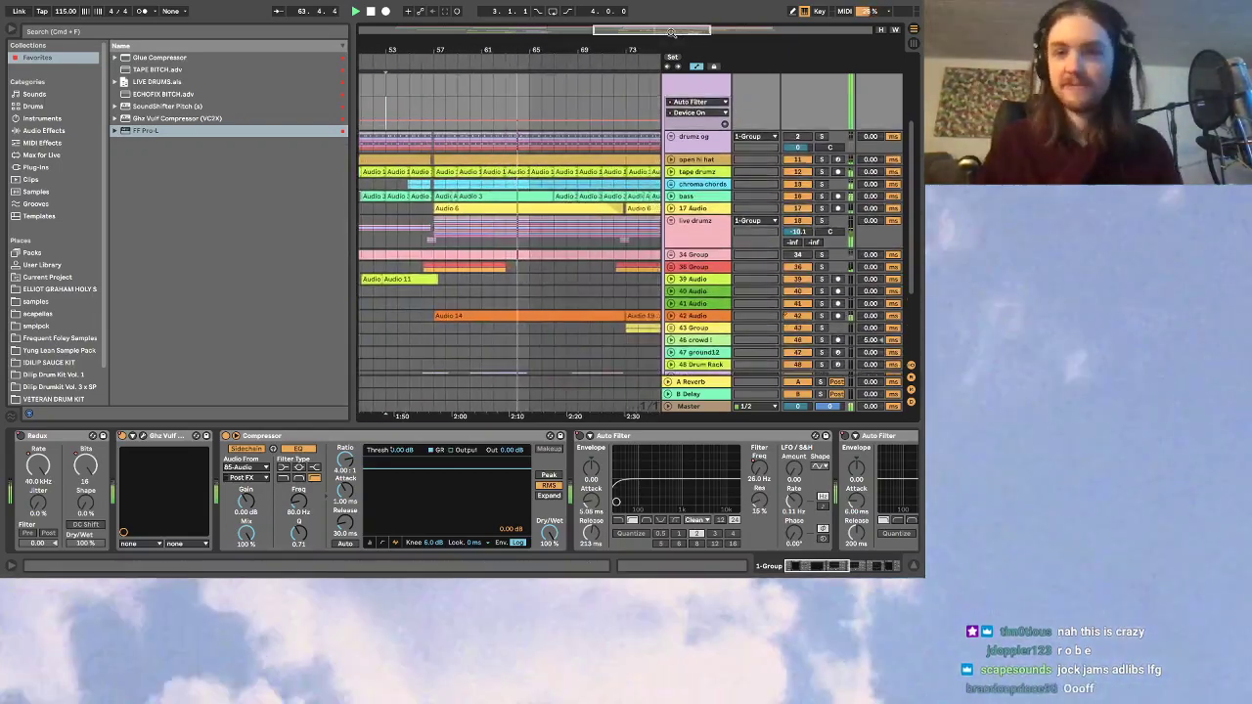
scroll(671, 33, up, 3)
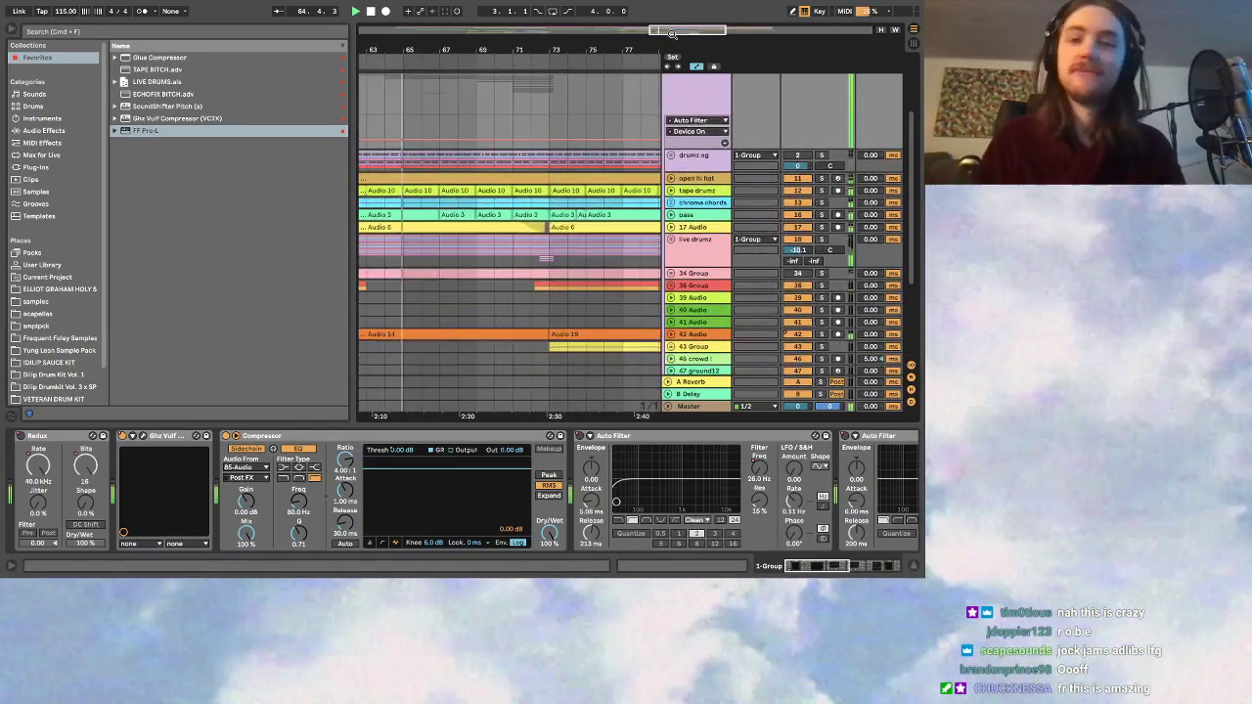
scroll(671, 87, up, 2)
scroll(672, 83, up, 1)
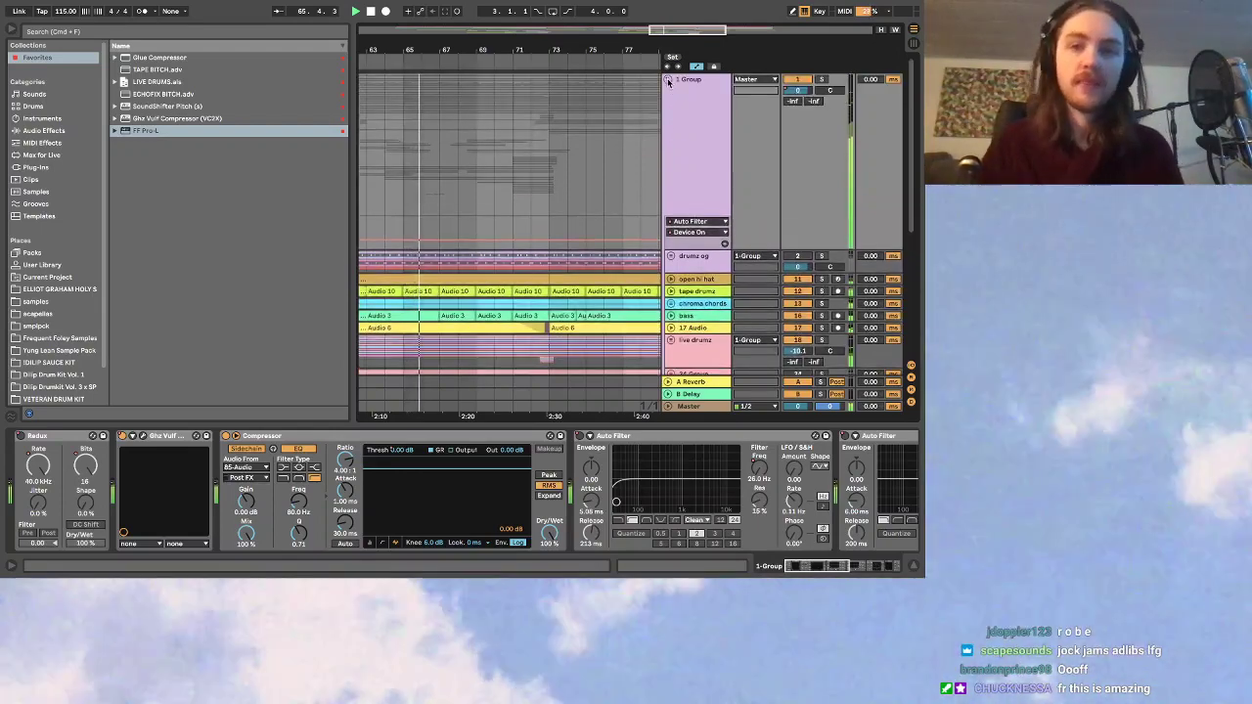
click(668, 80)
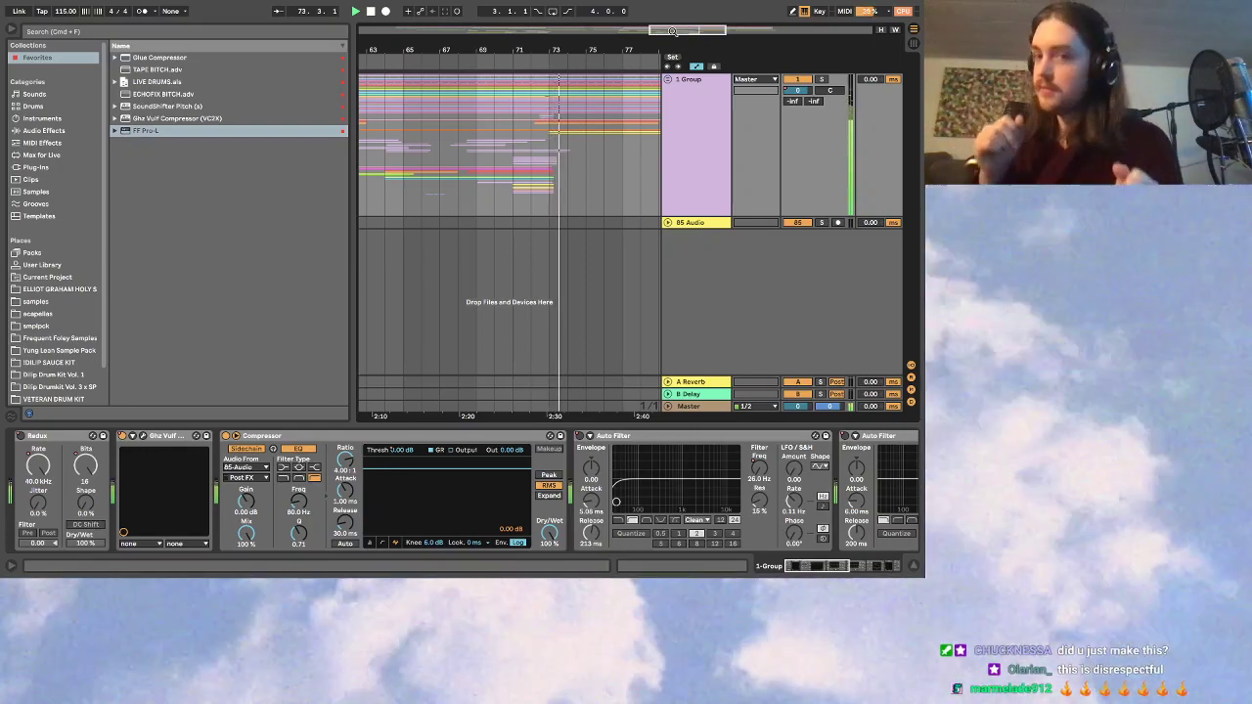
drag(672, 31, 672, 37)
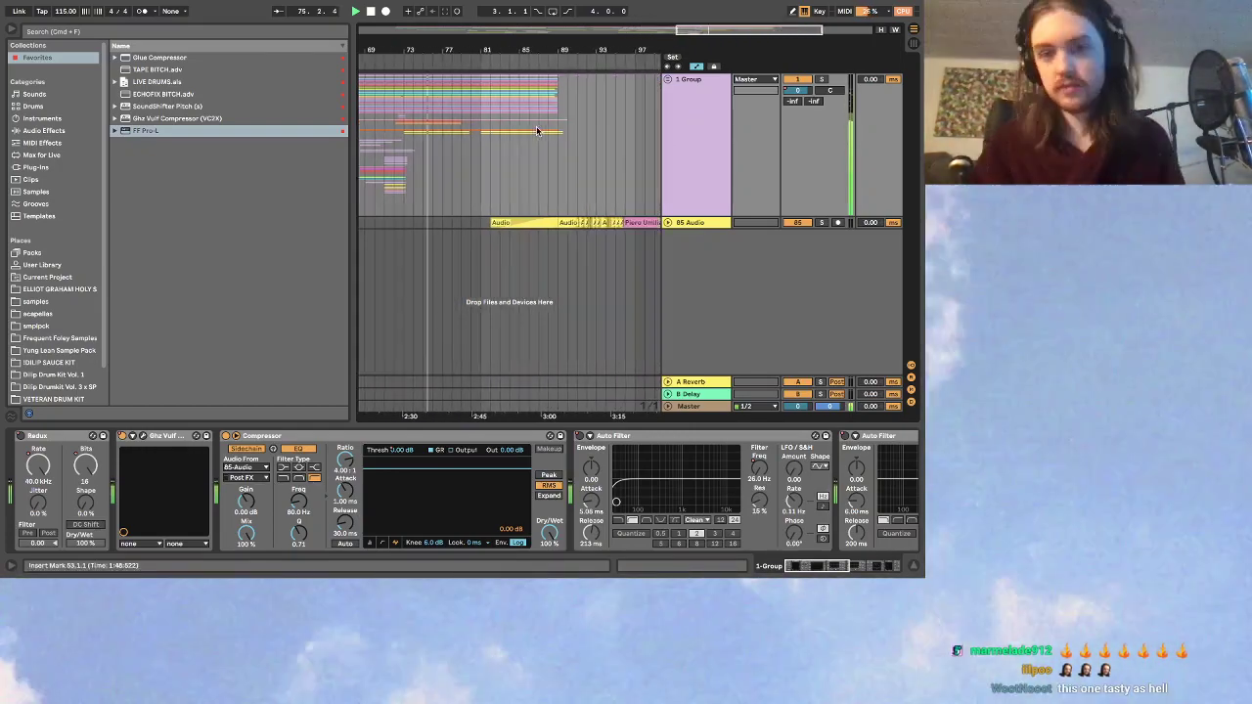
drag(675, 31, 724, 32)
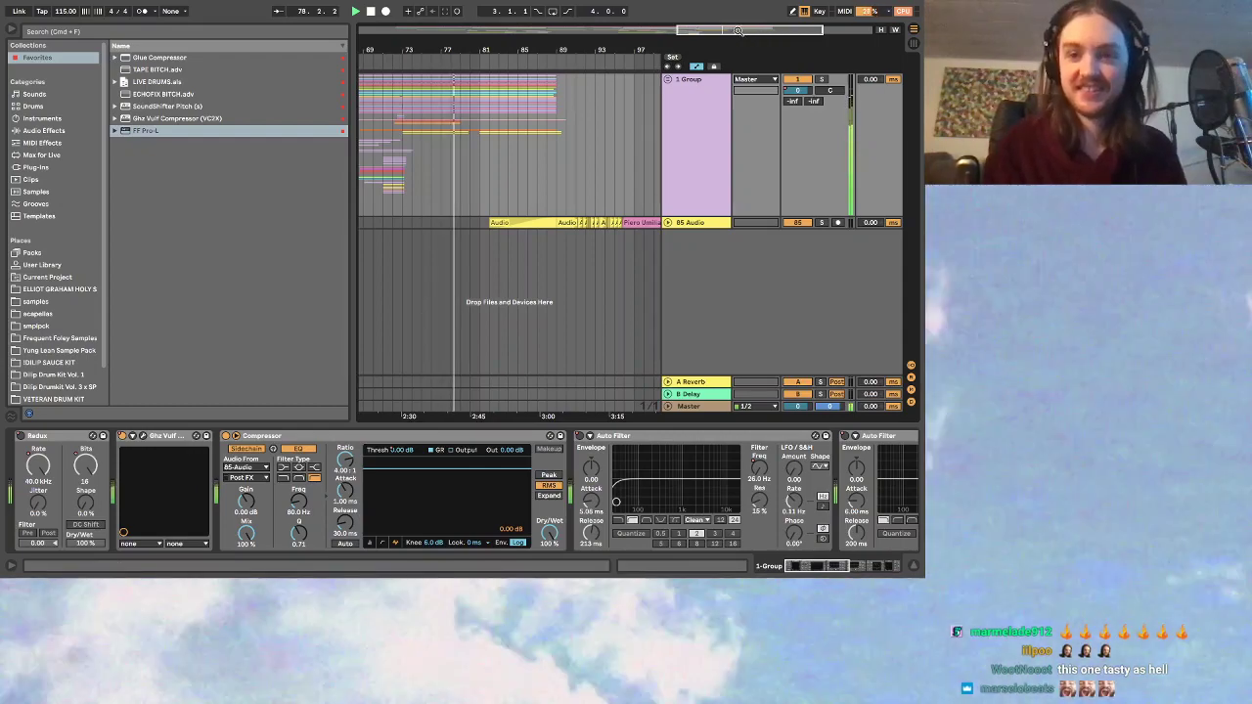
drag(738, 32, 736, 31)
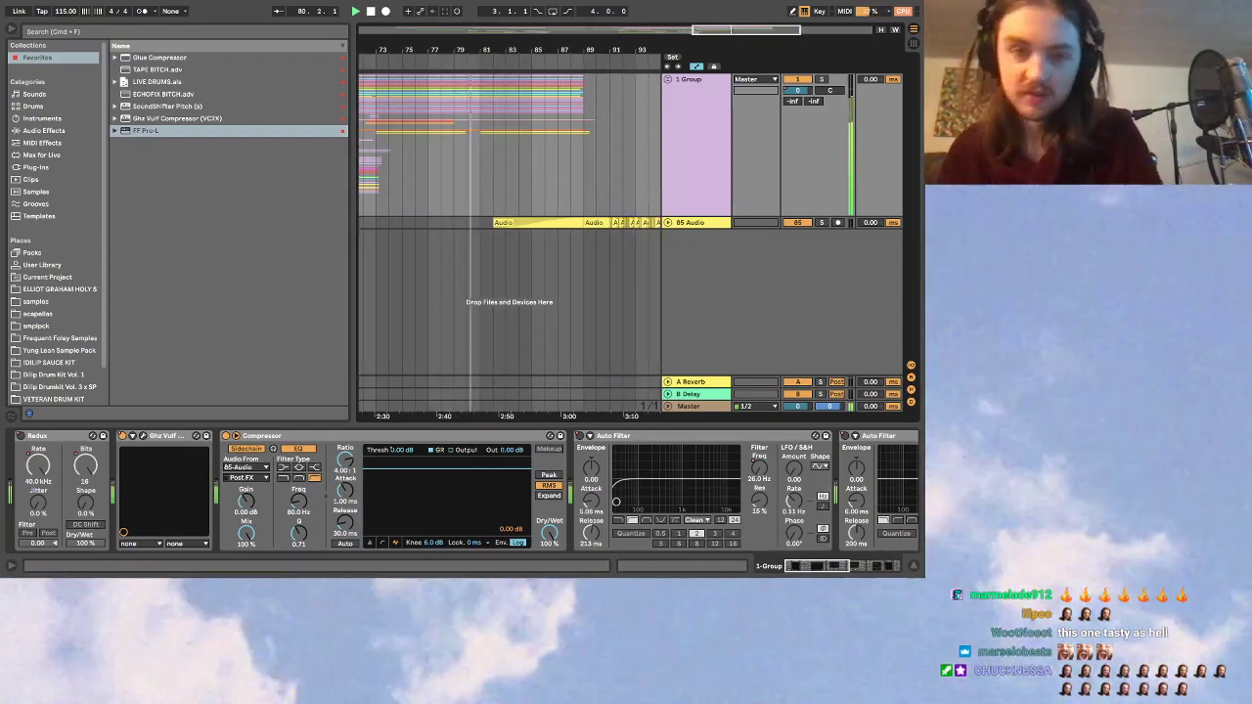
scroll(486, 137, up, 2)
scroll(478, 130, right, 4)
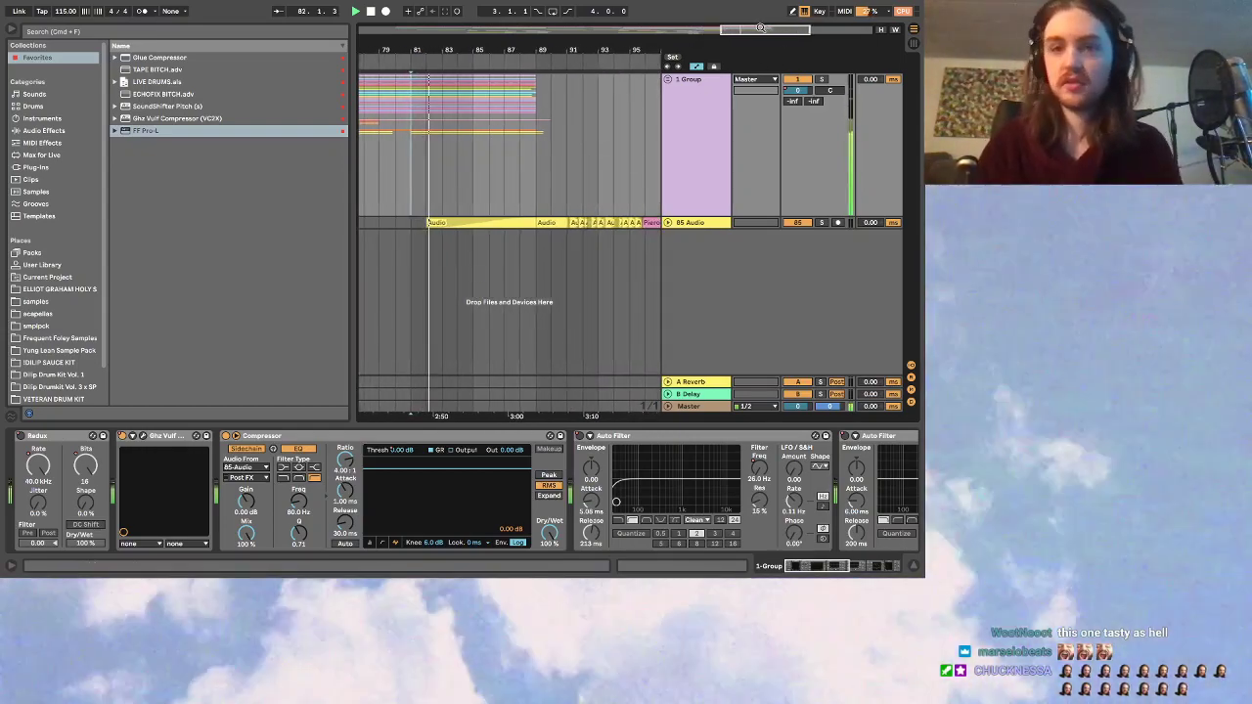
scroll(761, 27, down, 2)
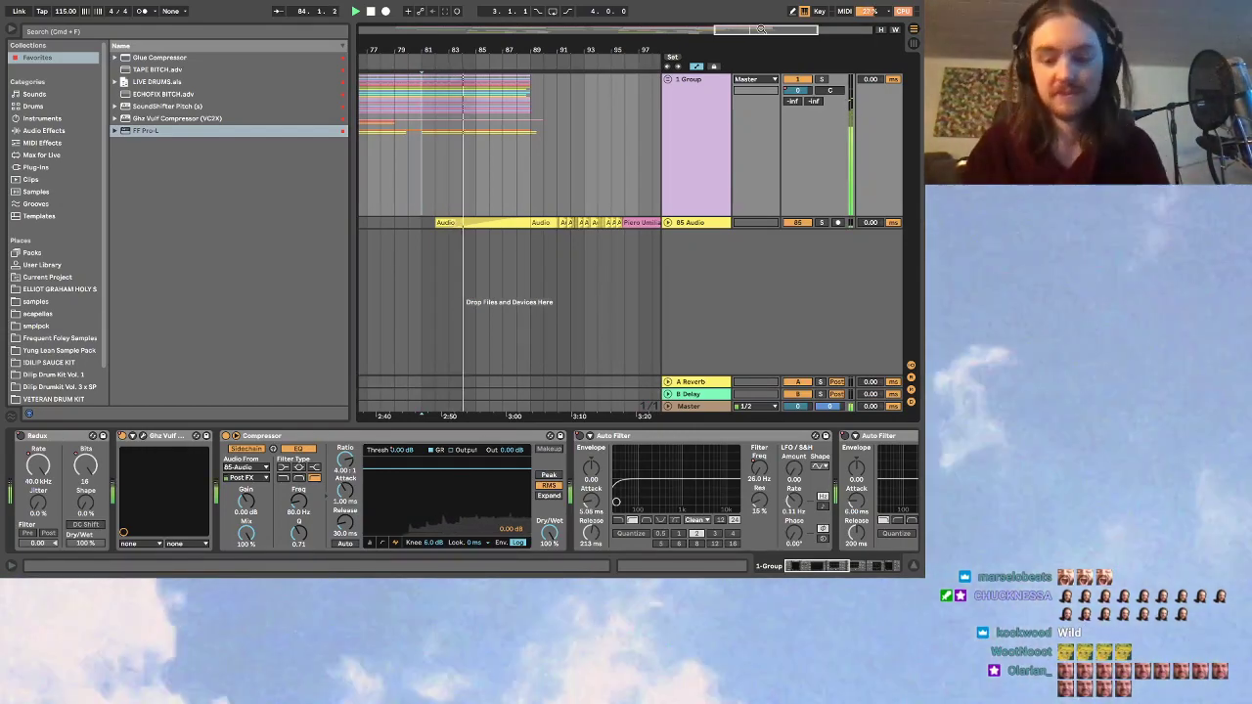
scroll(761, 28, up, 2)
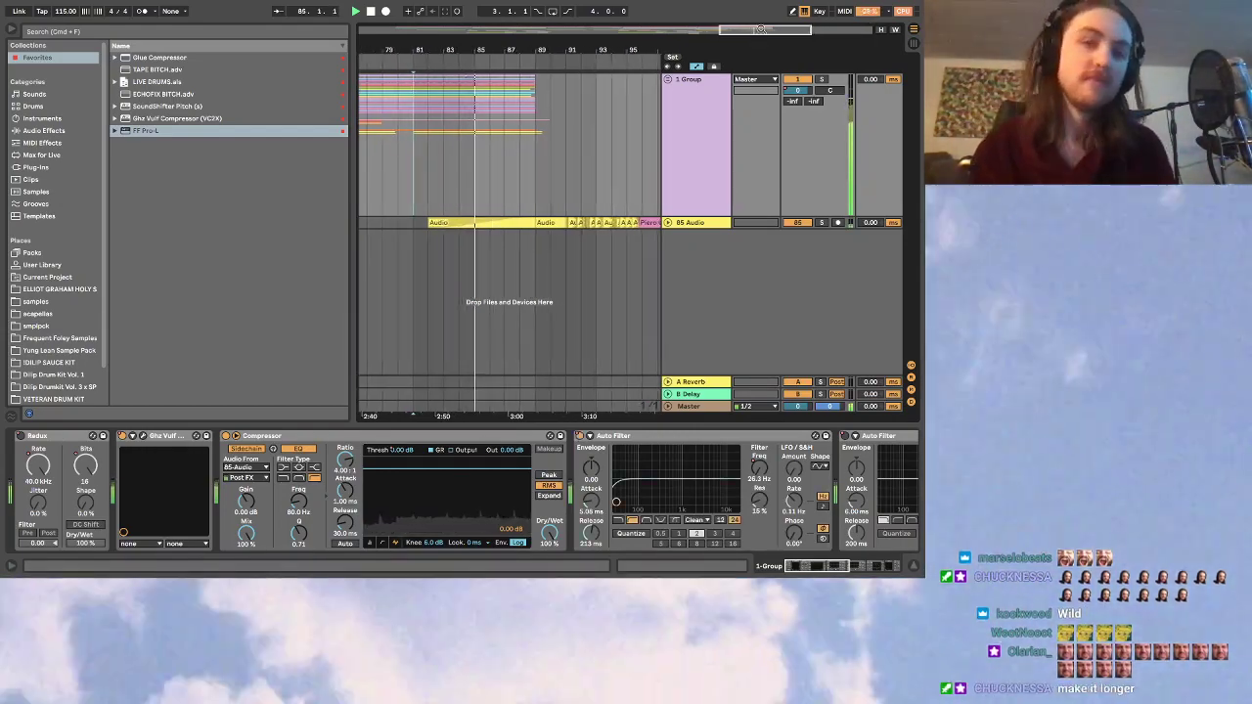
click(473, 105)
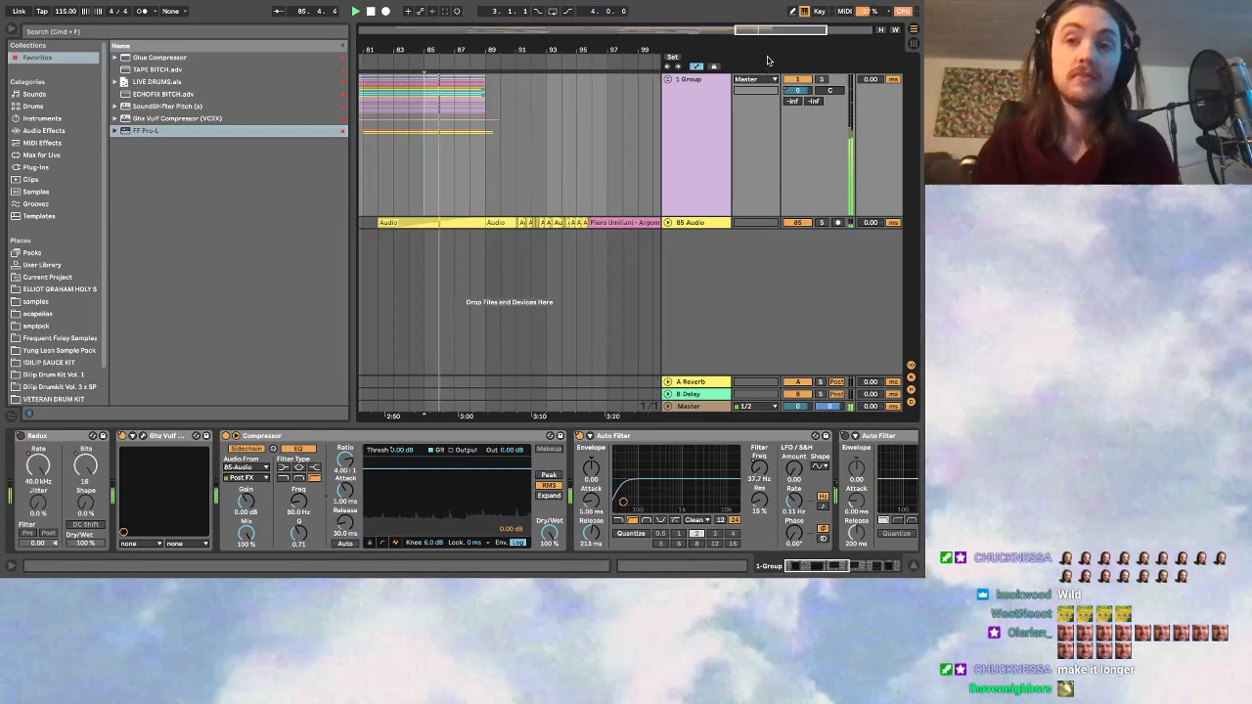
scroll(761, 31, up, 2)
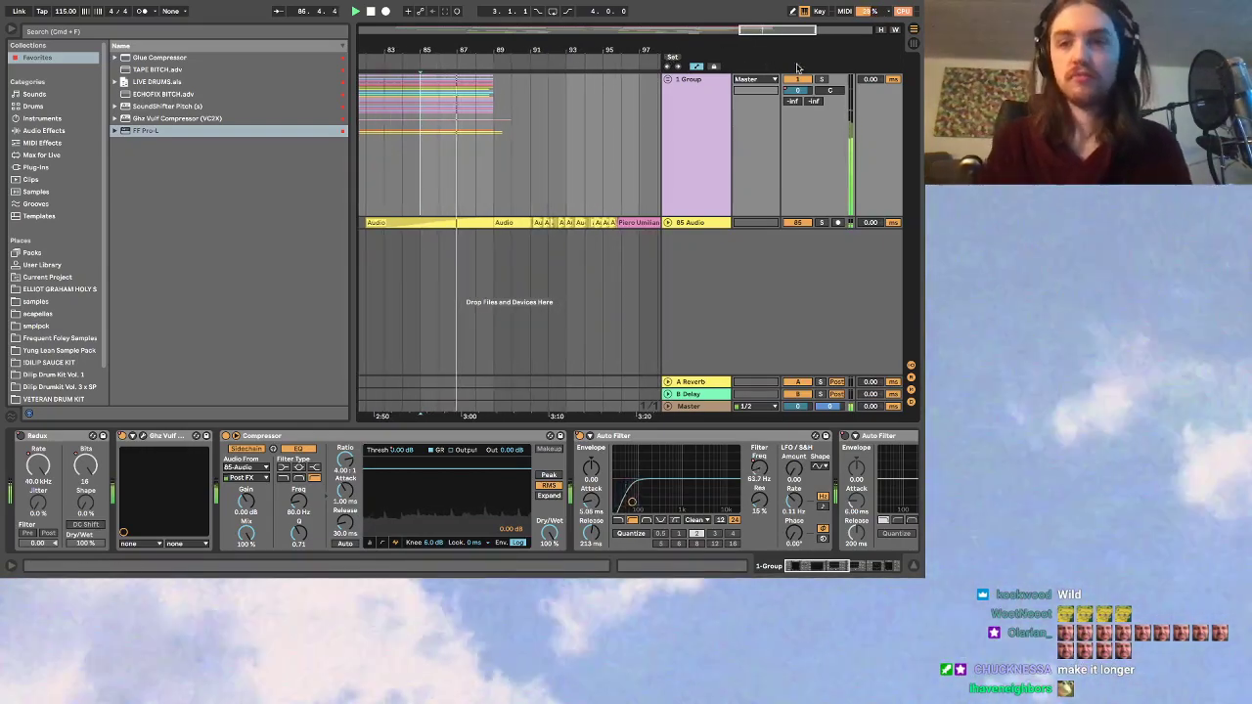
scroll(476, 176, up, 2)
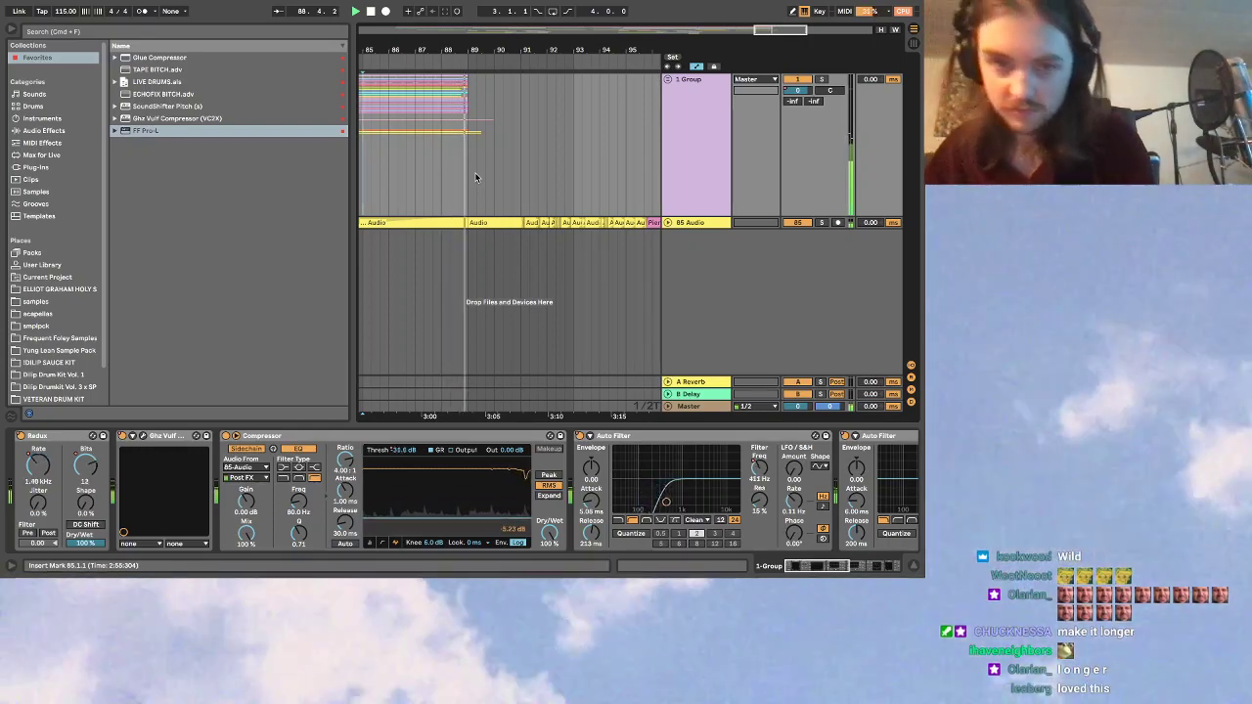
scroll(788, 30, down, 3)
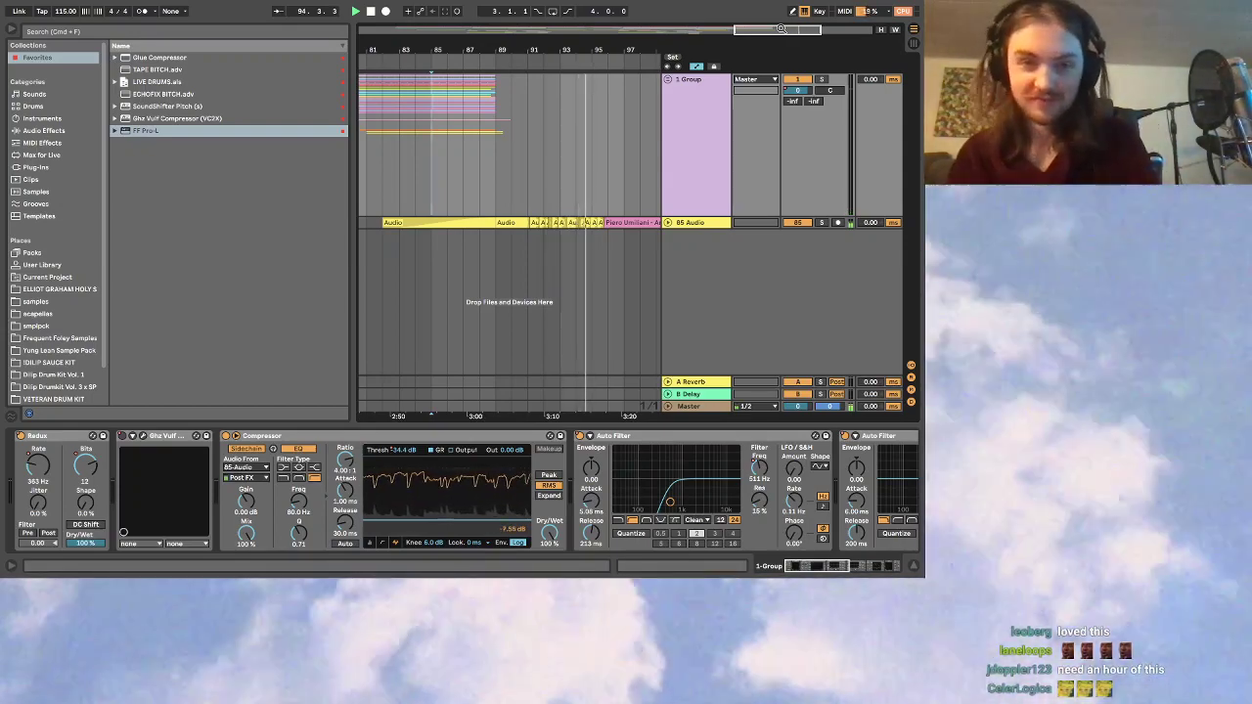
Step: Bring up the Open Live Set dialog with Cmd+O and browse to the ableton shit folder
mouse_move(111, 5)
click(73, 7)
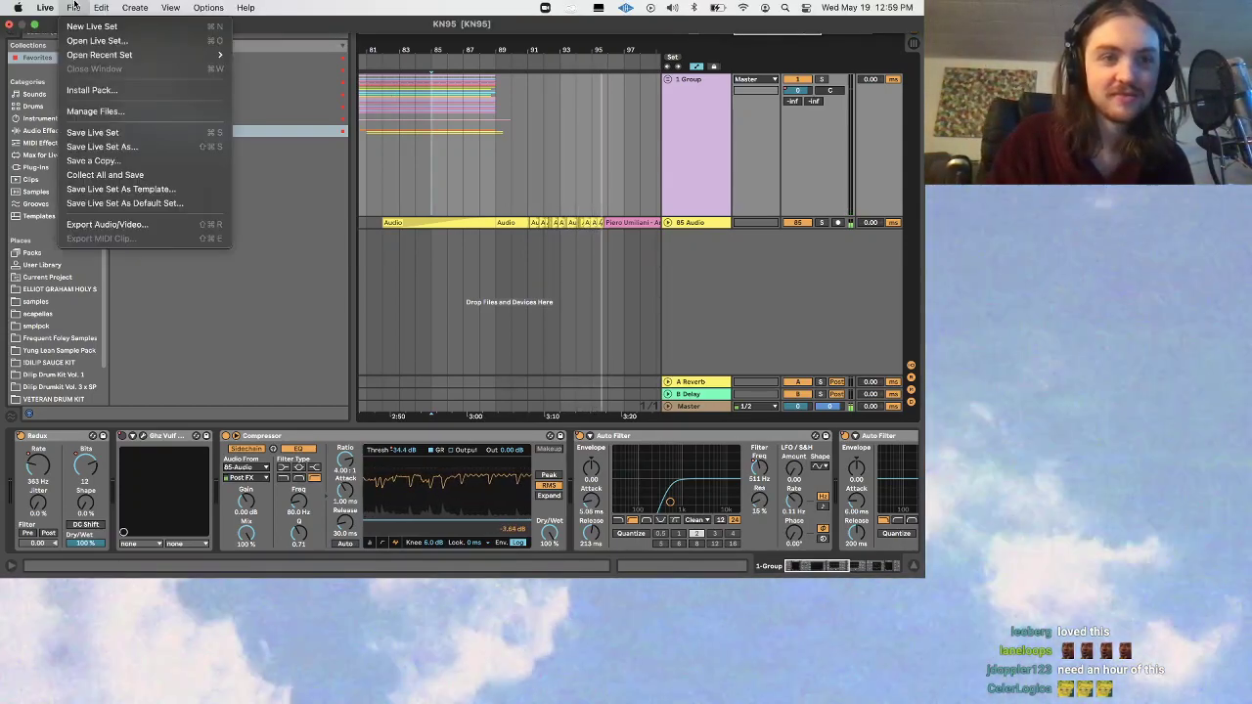
mouse_move(146, 55)
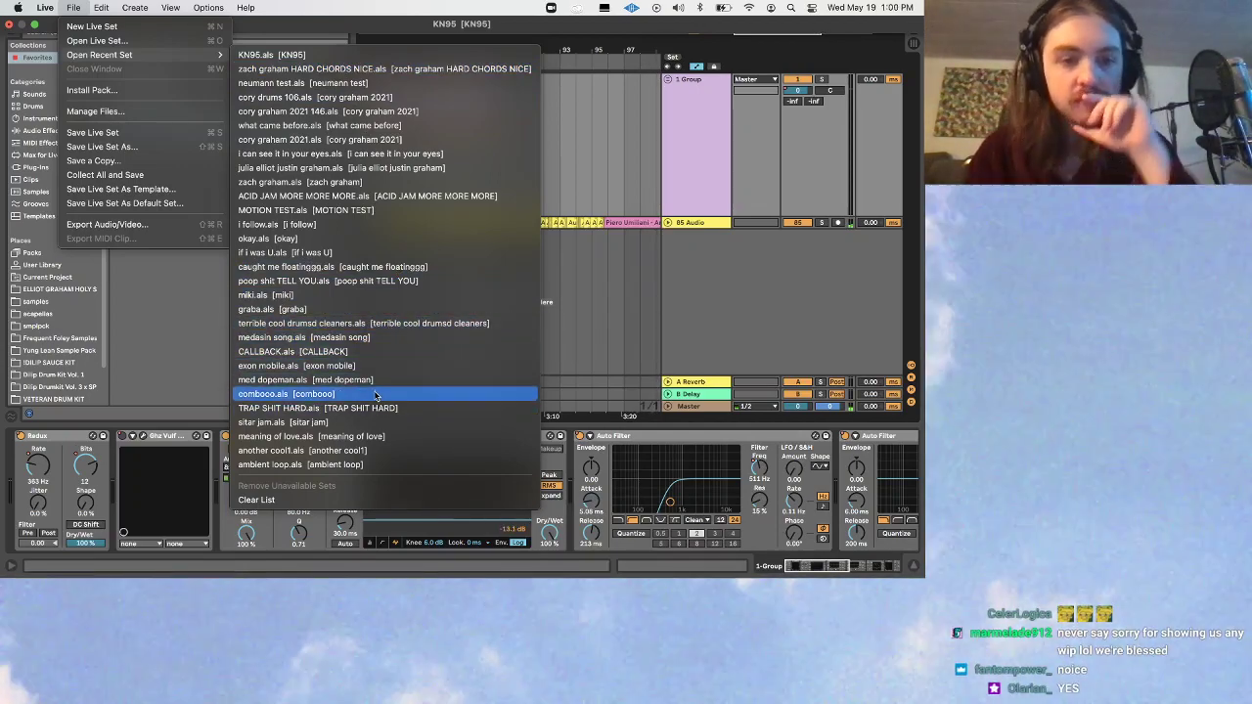
click(73, 8)
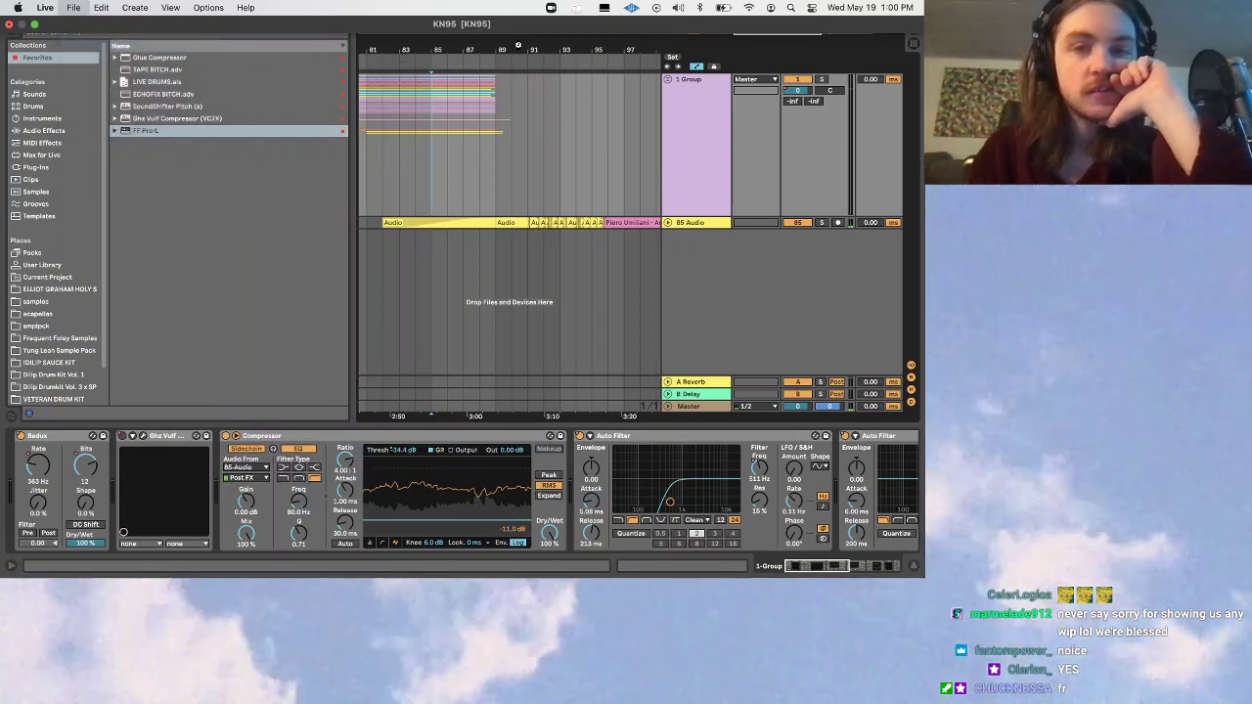
key(super+o)
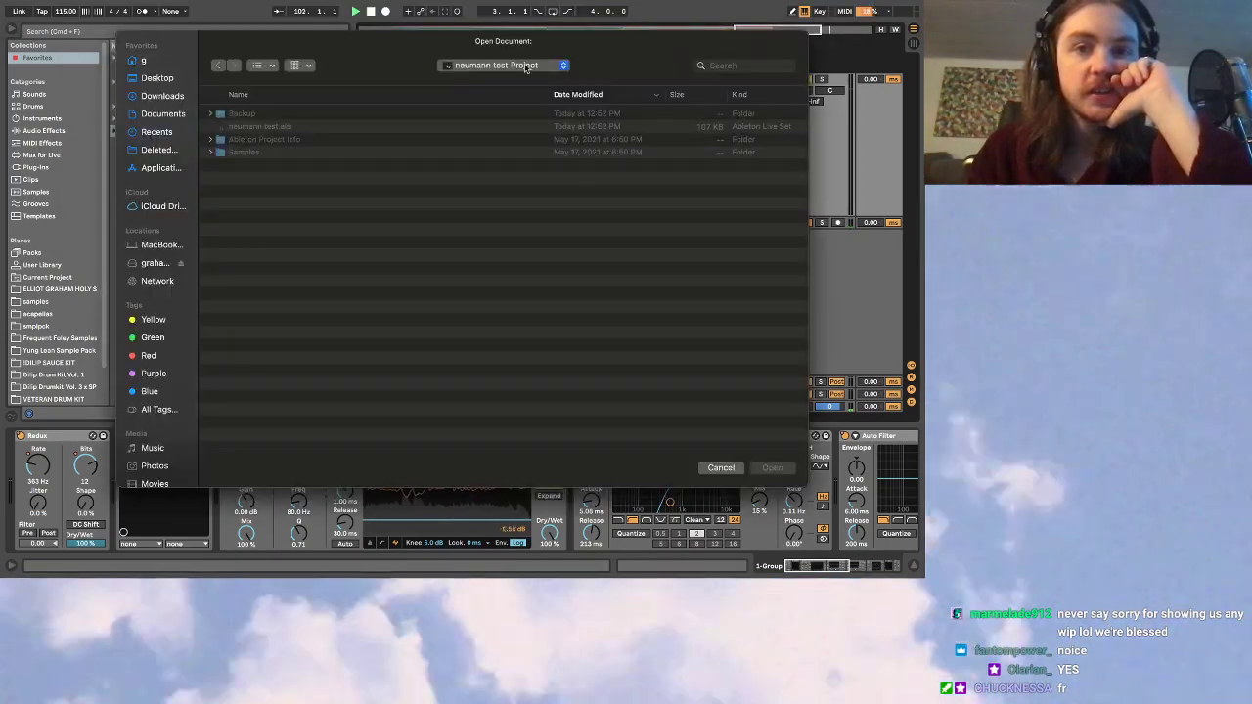
click(507, 64)
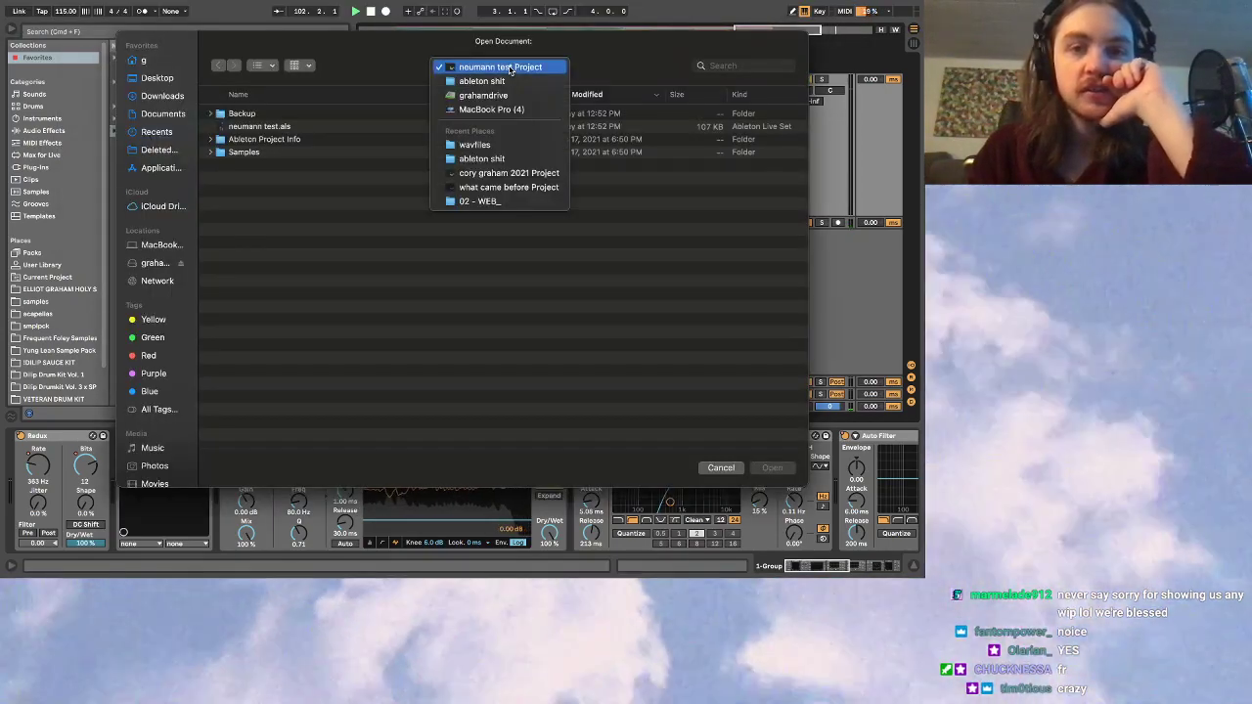
click(504, 84)
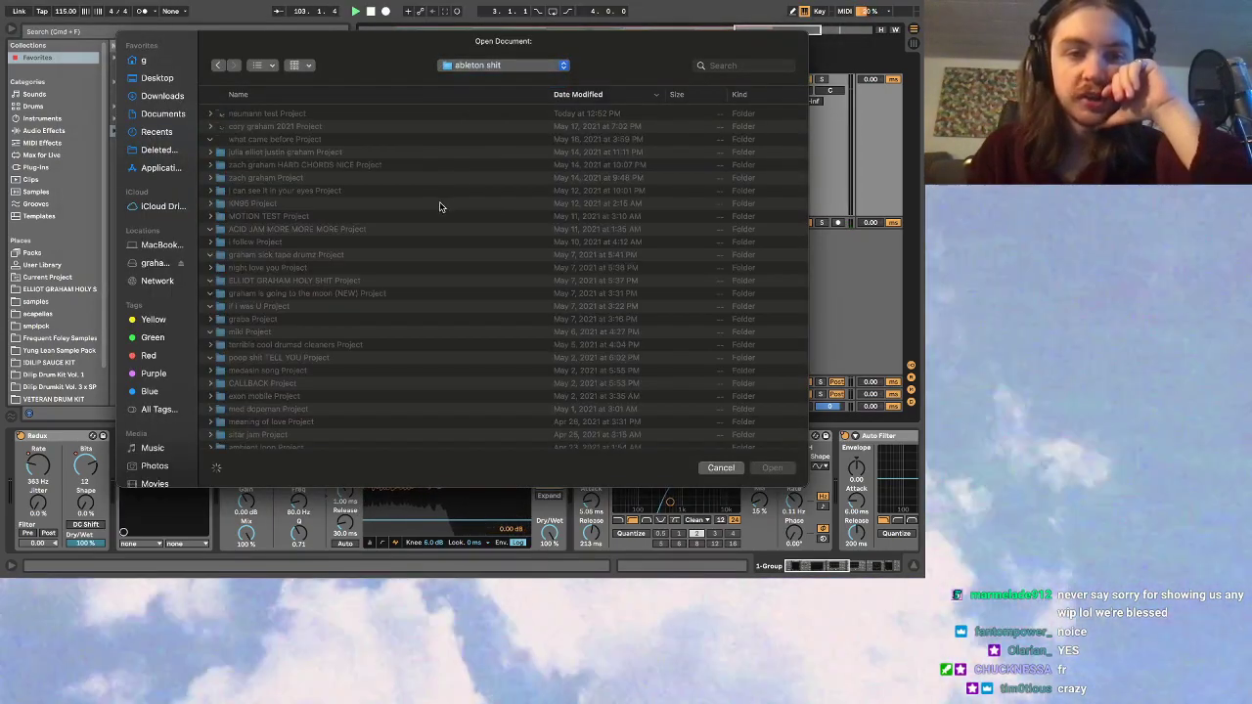
Step: Expand the spongebob asspants Project folder and open spongebob asspants.als
scroll(440, 207, down, 3)
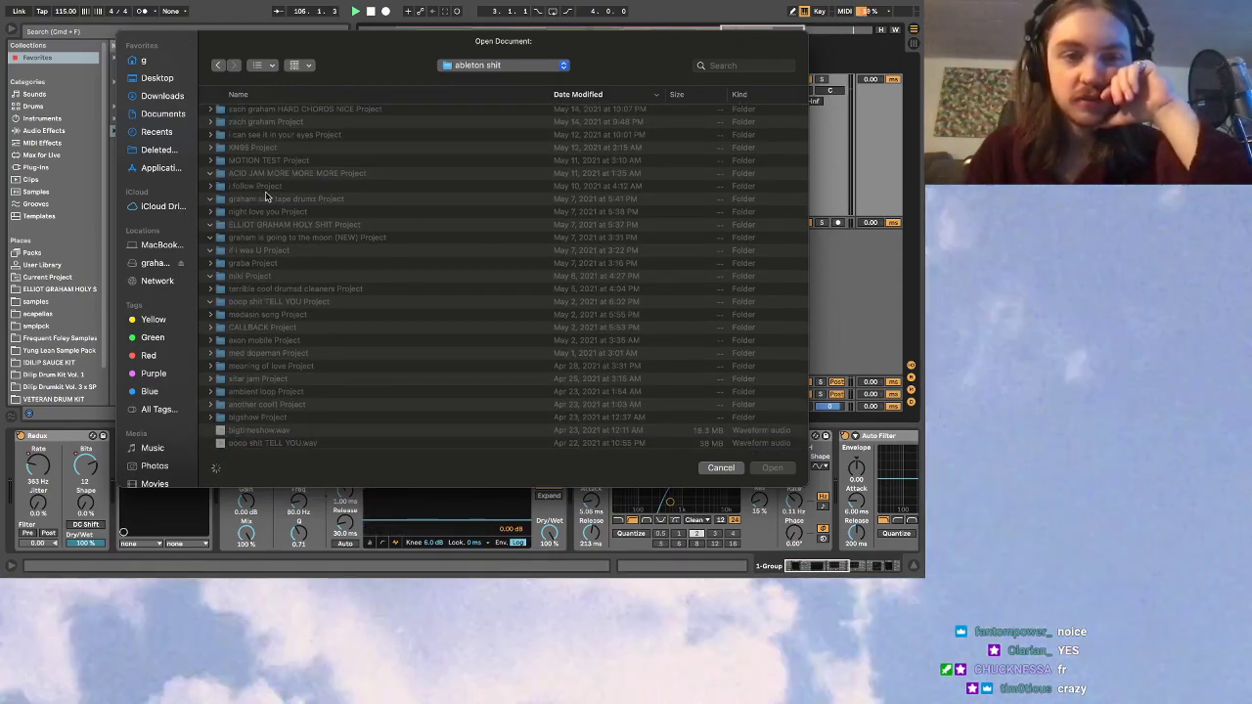
scroll(267, 215, down, 2)
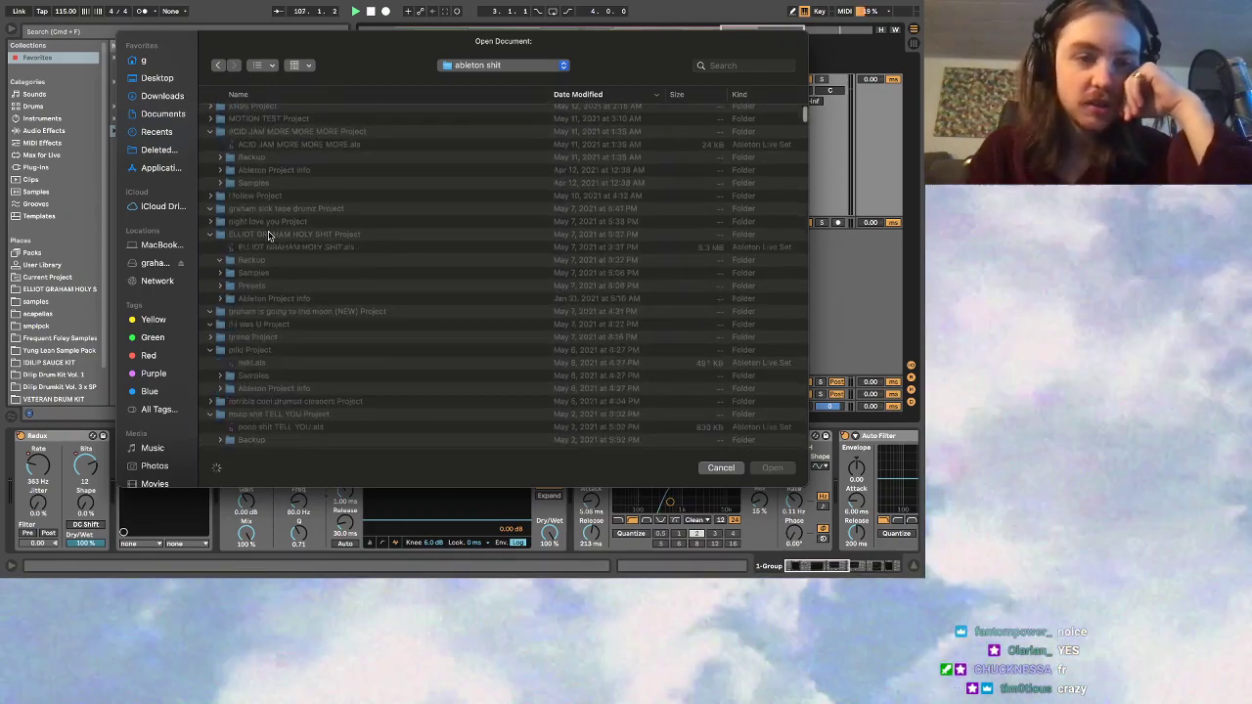
scroll(274, 243, down, 2)
scroll(287, 285, down, 3)
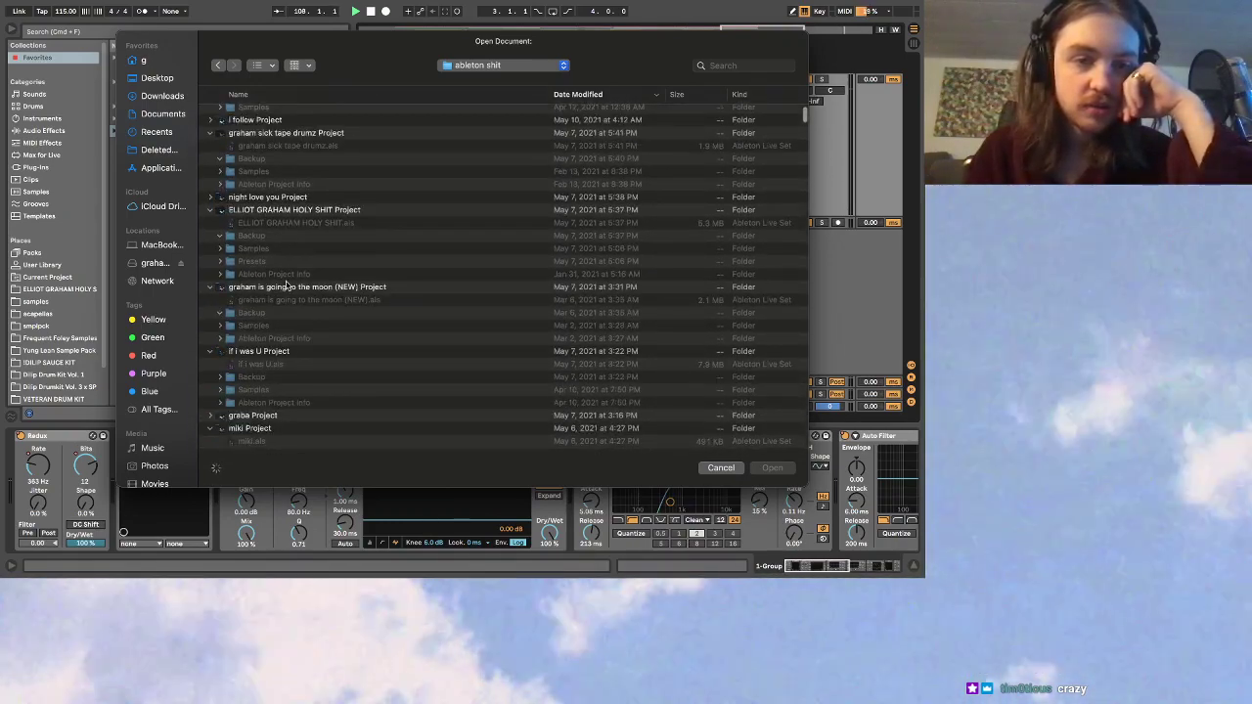
scroll(286, 285, down, 5)
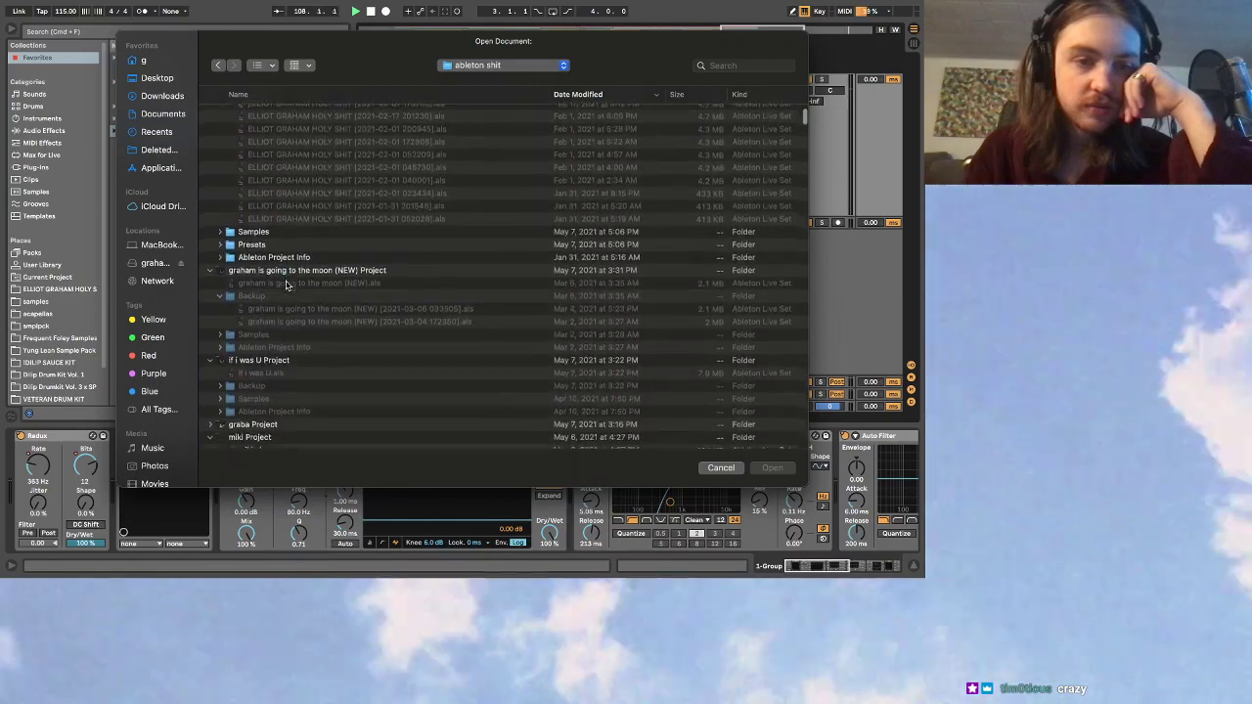
scroll(287, 285, down, 1)
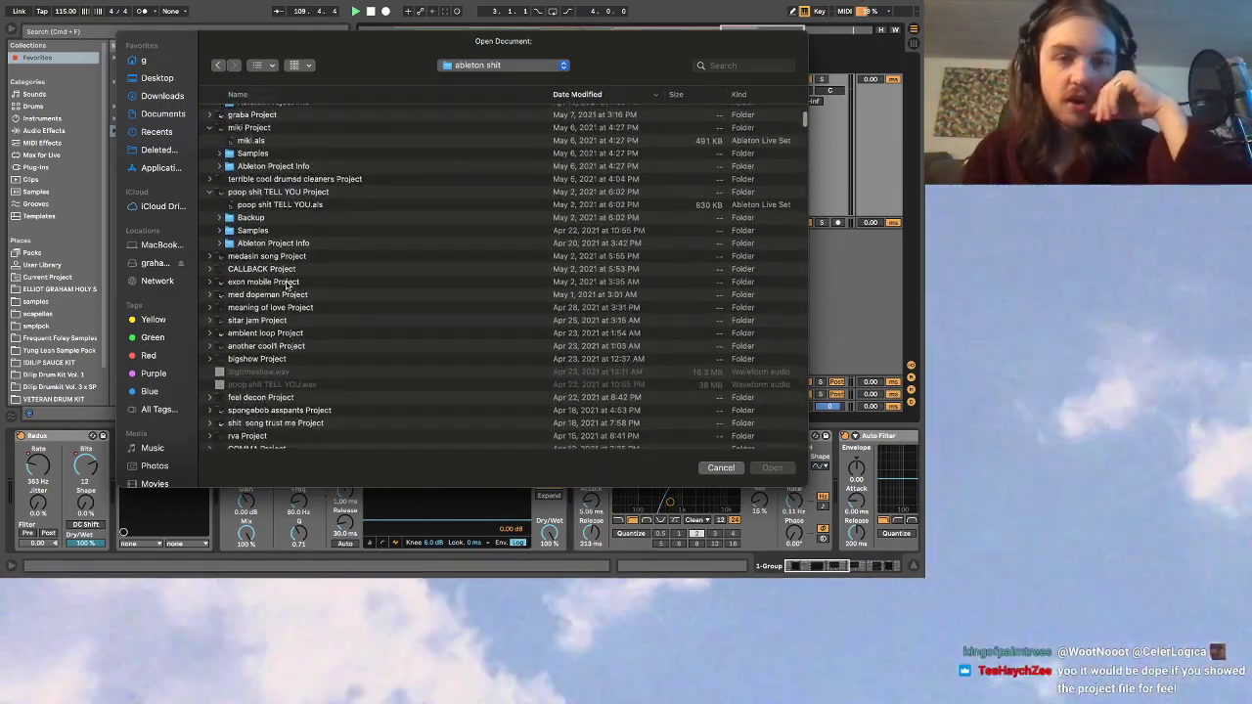
scroll(287, 283, down, 5)
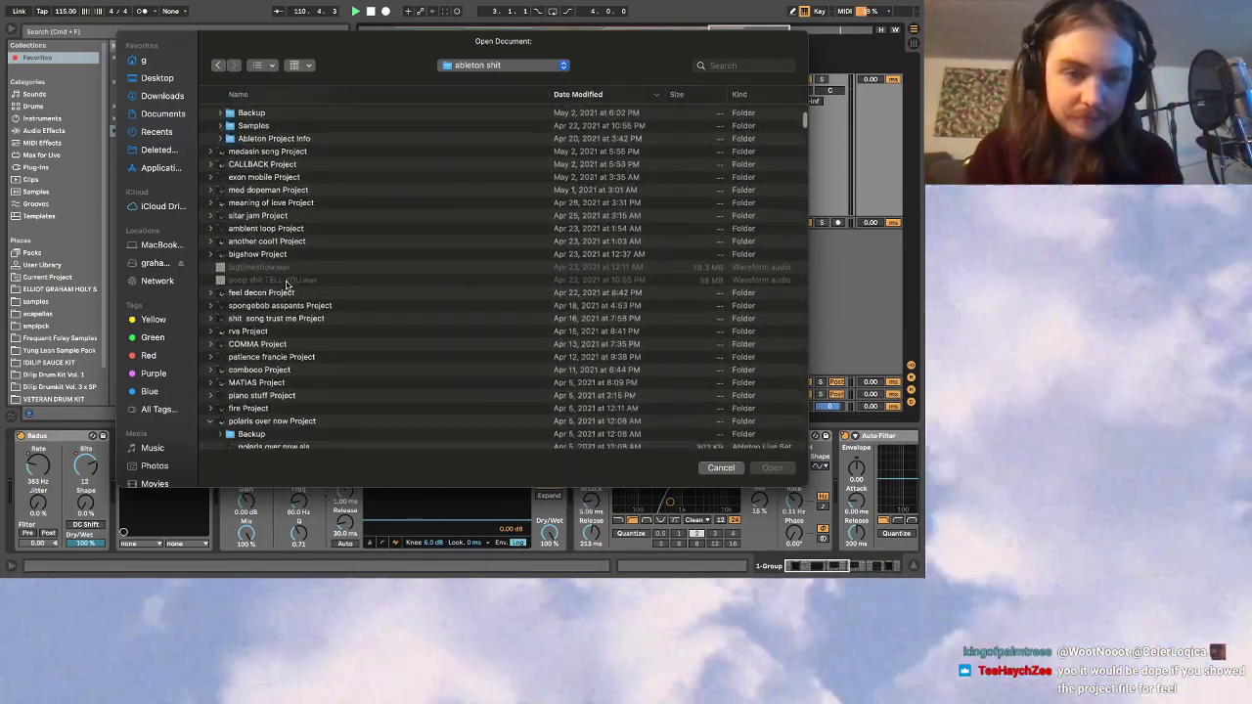
click(208, 306)
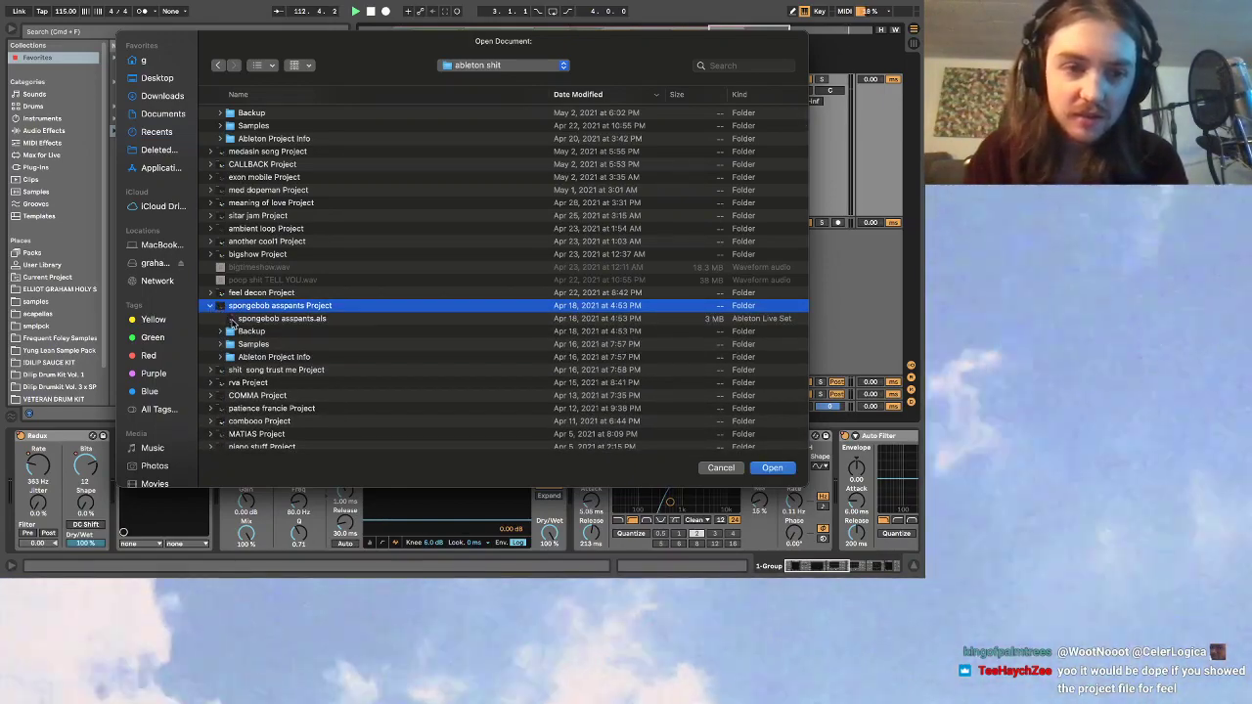
click(240, 319)
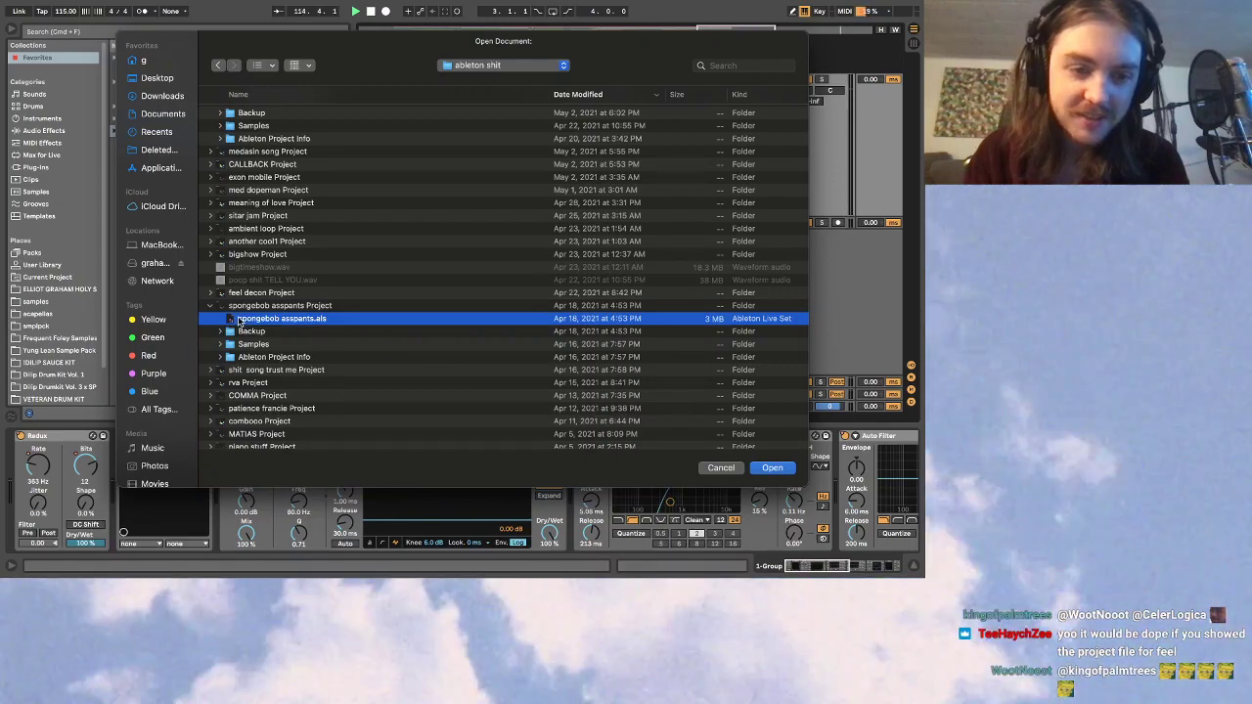
scroll(245, 353, down, 3)
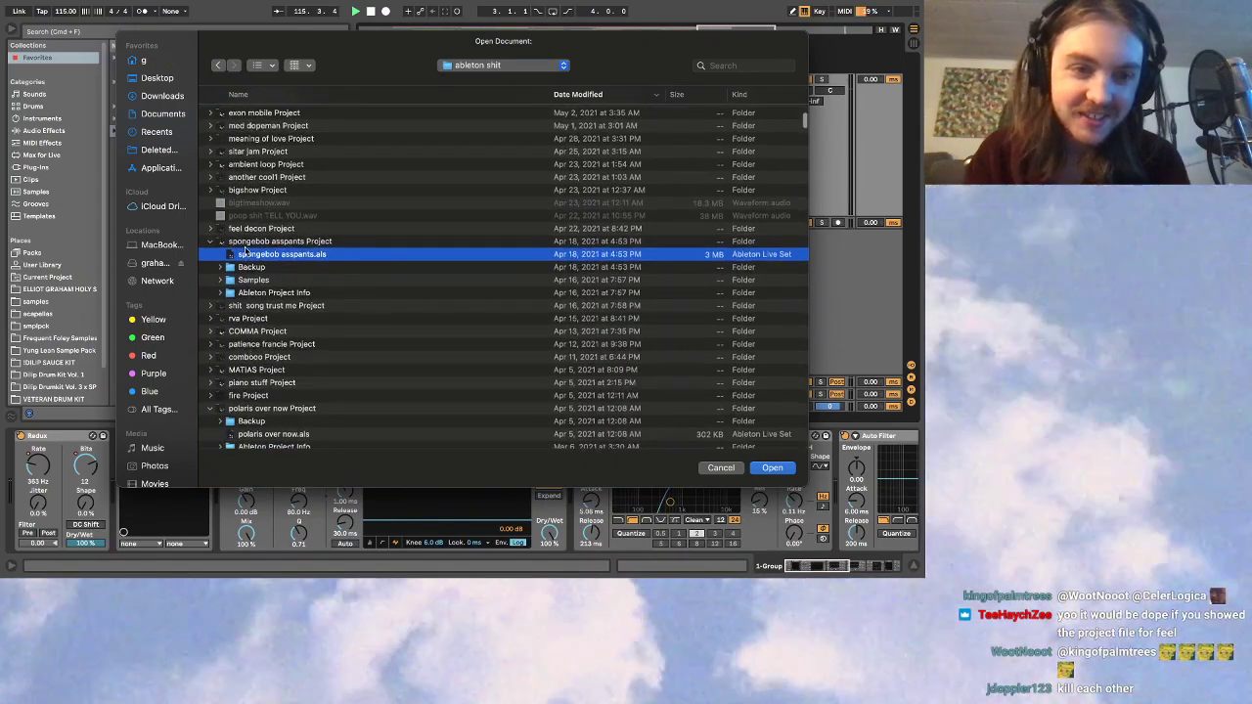
double_click(245, 254)
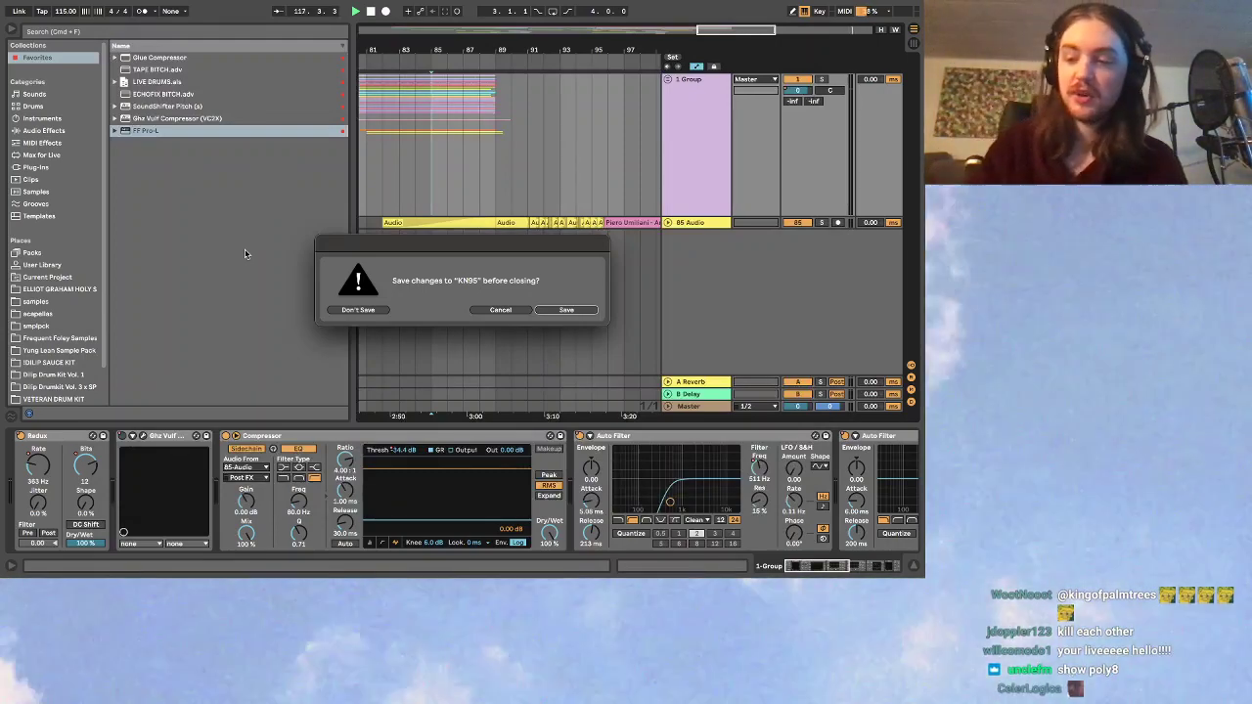
Step: Discard KN95's changes, then zoom in on the clips and show the drumz track's devices
click(360, 310)
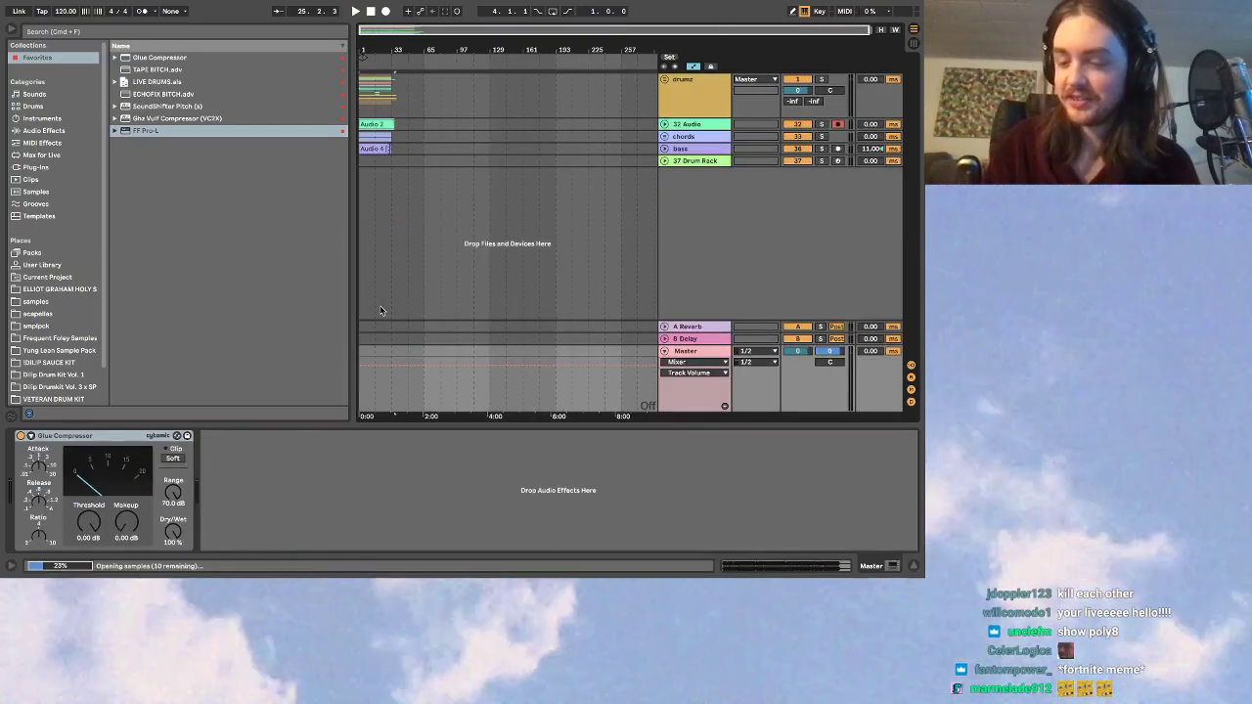
drag(370, 30, 436, 102)
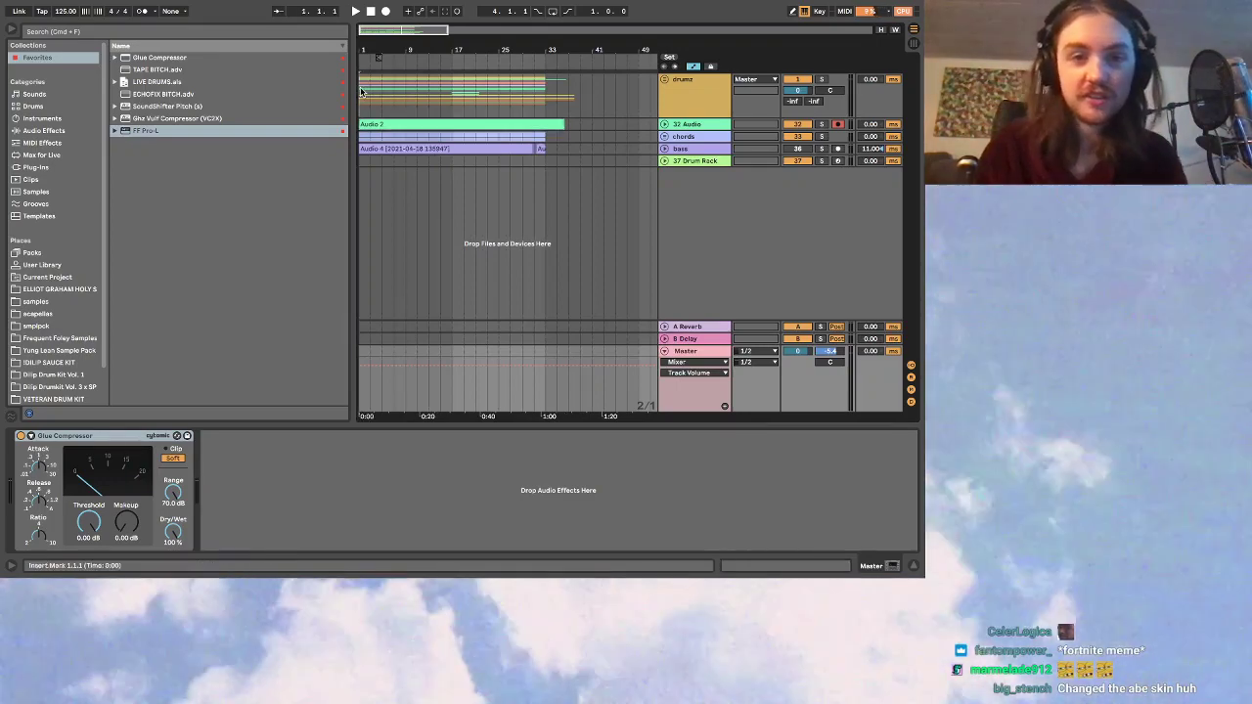
click(393, 96)
scroll(416, 104, up, 3)
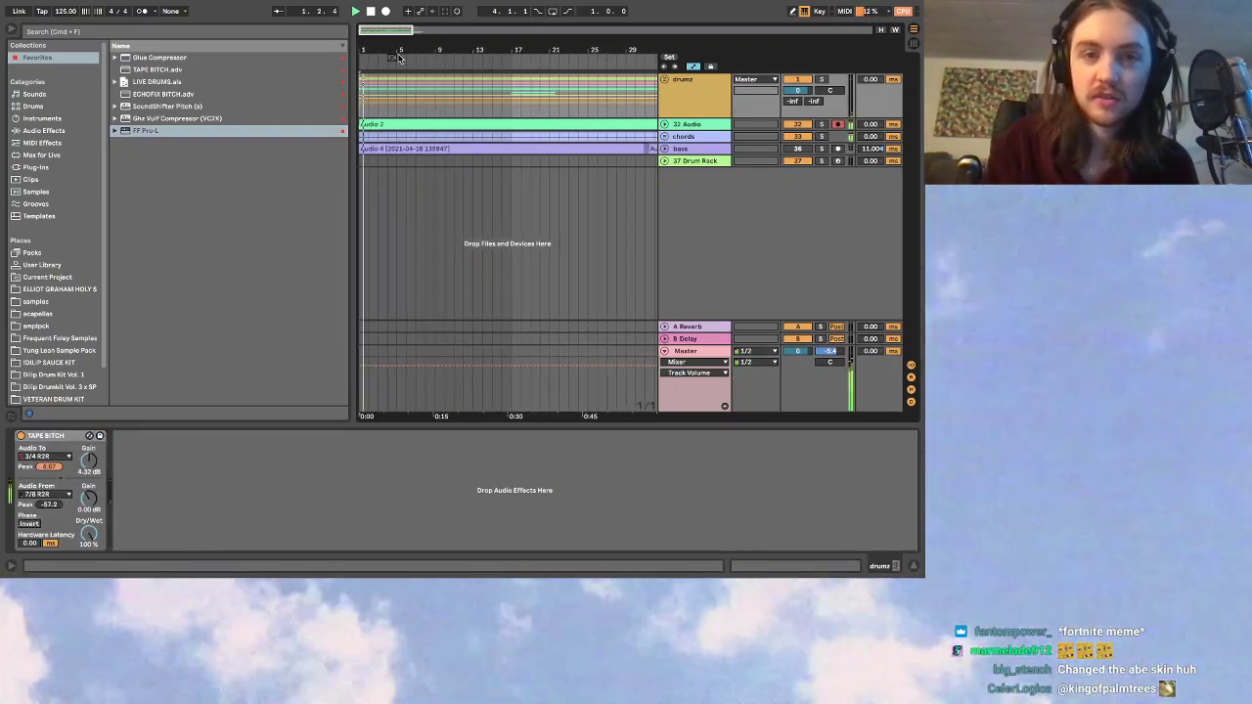
Step: Open the Live Set dialog from the File menu and switch the location to ableton shit
mouse_move(271, 5)
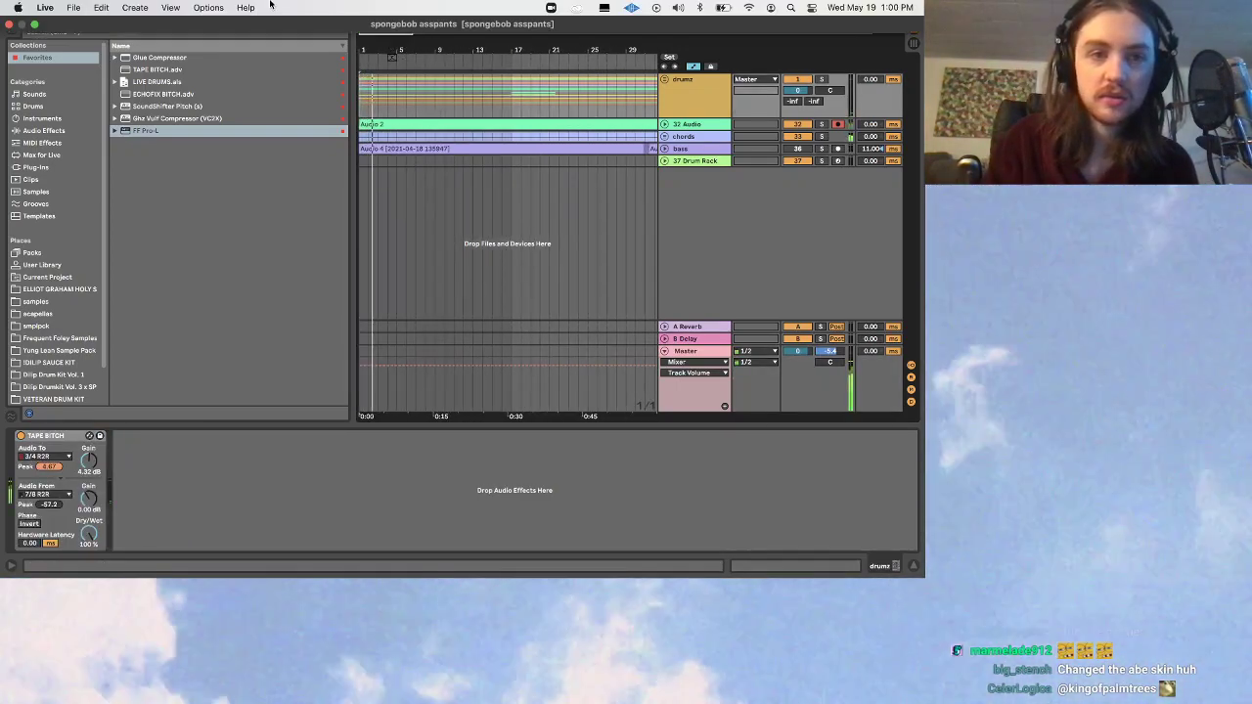
click(71, 7)
click(87, 39)
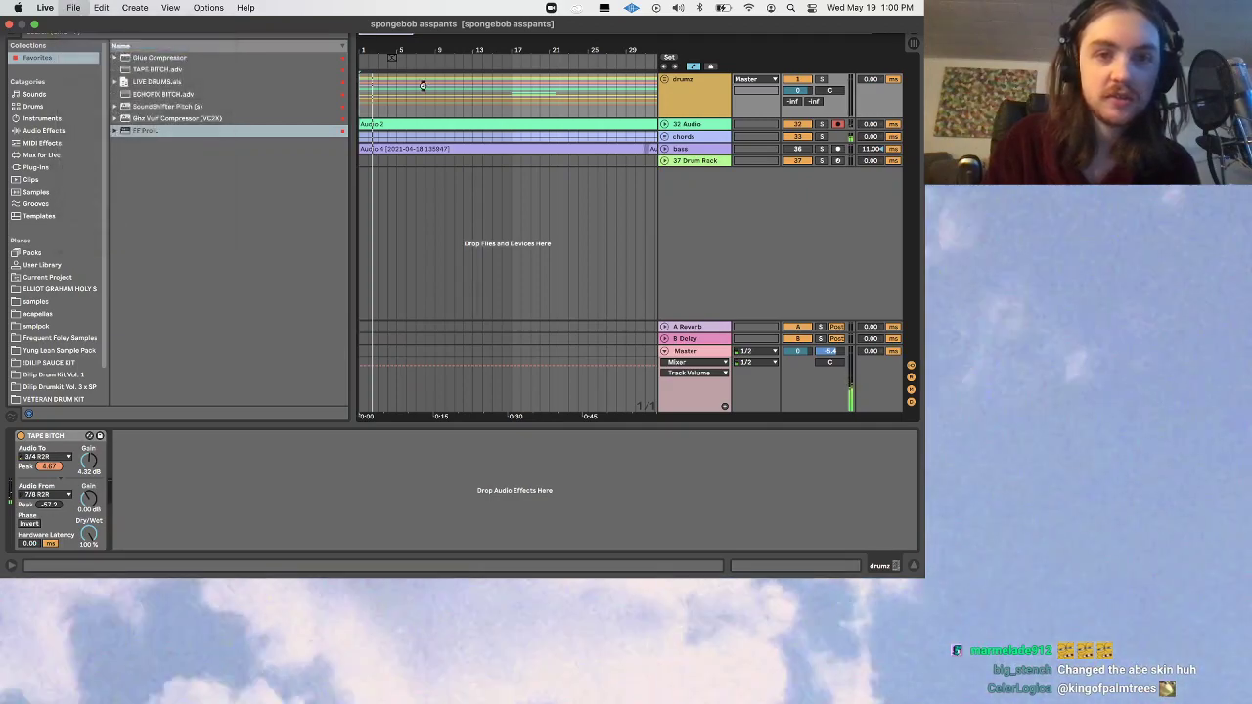
click(466, 70)
click(407, 62)
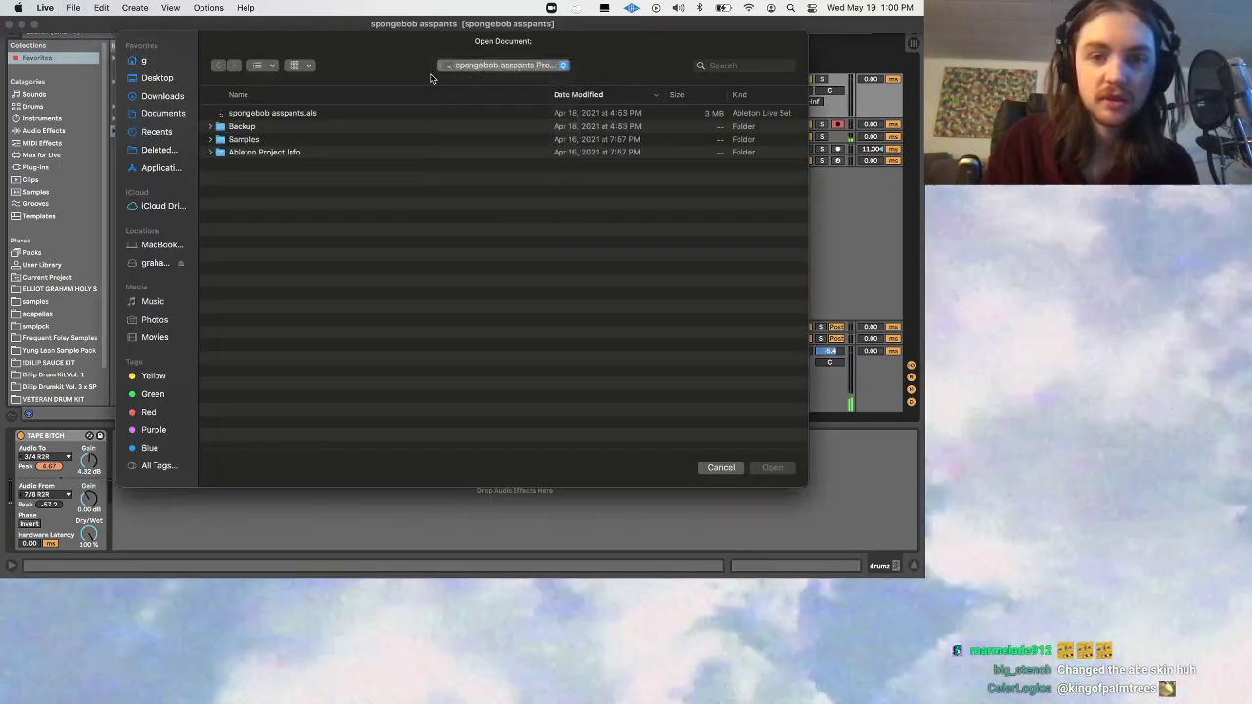
click(489, 68)
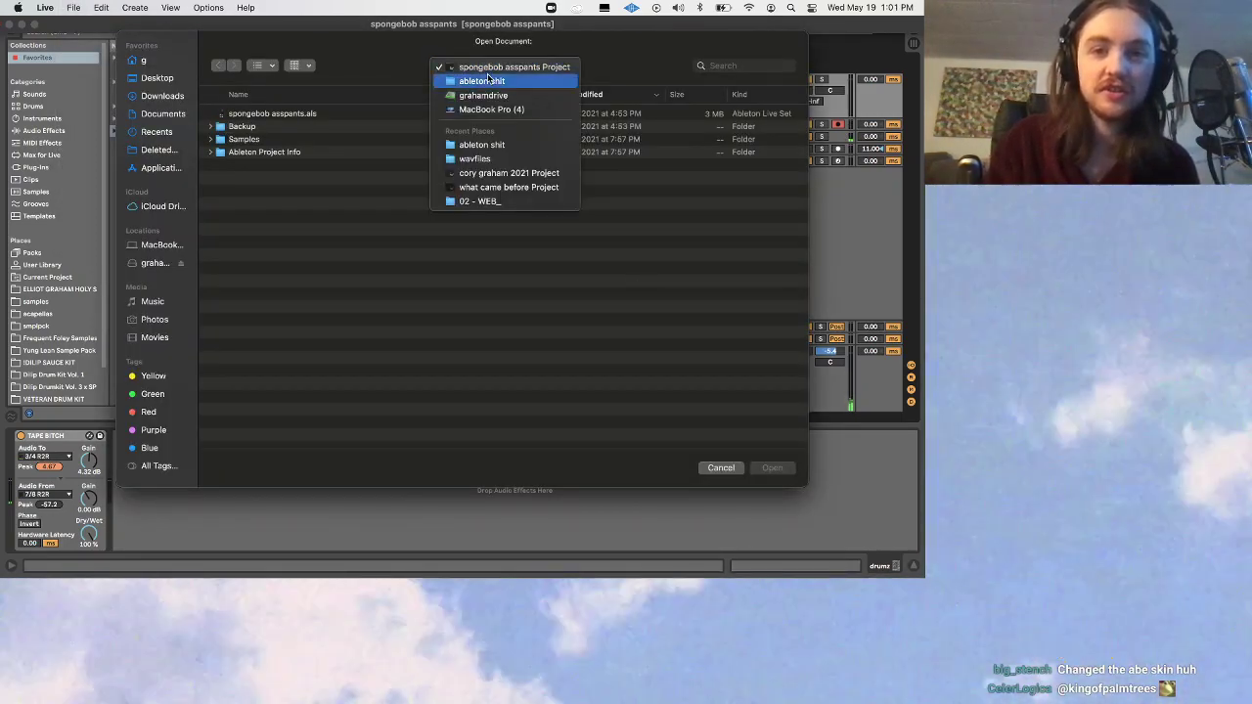
click(489, 81)
Step: Expand the CALLBACK Project folder and open CALLBACK.als
scroll(361, 280, down, 5)
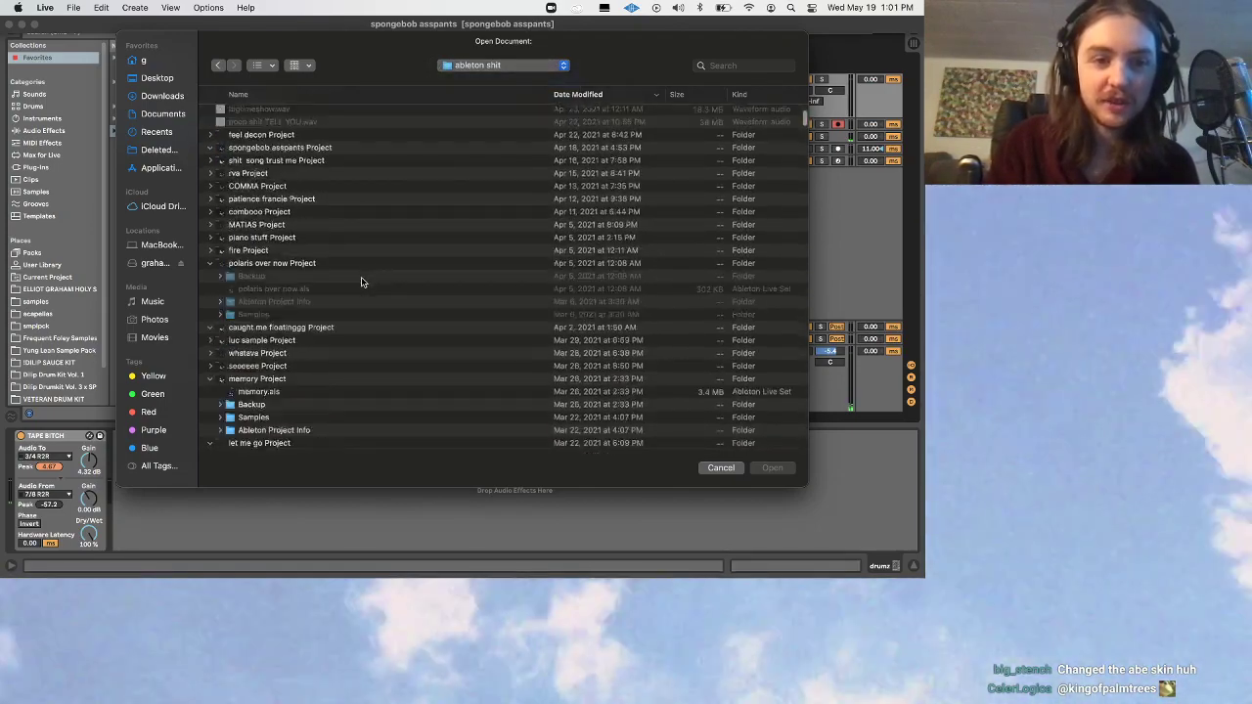
scroll(315, 271, down, 4)
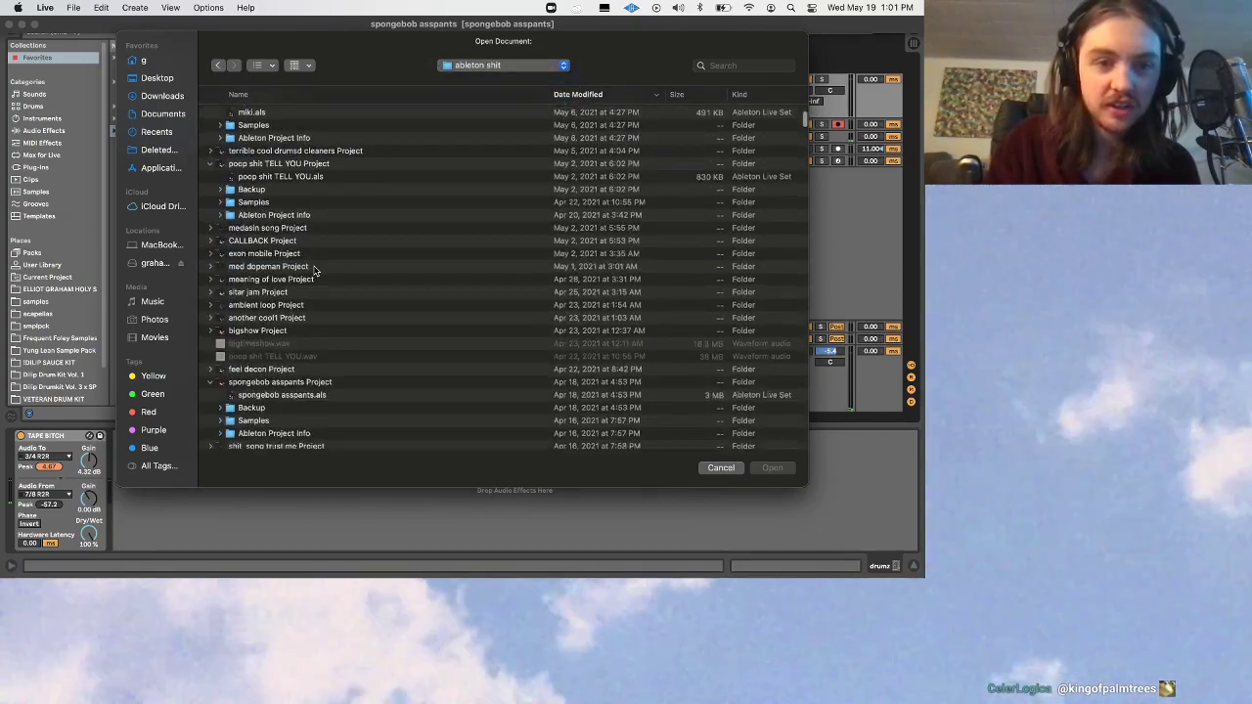
click(237, 193)
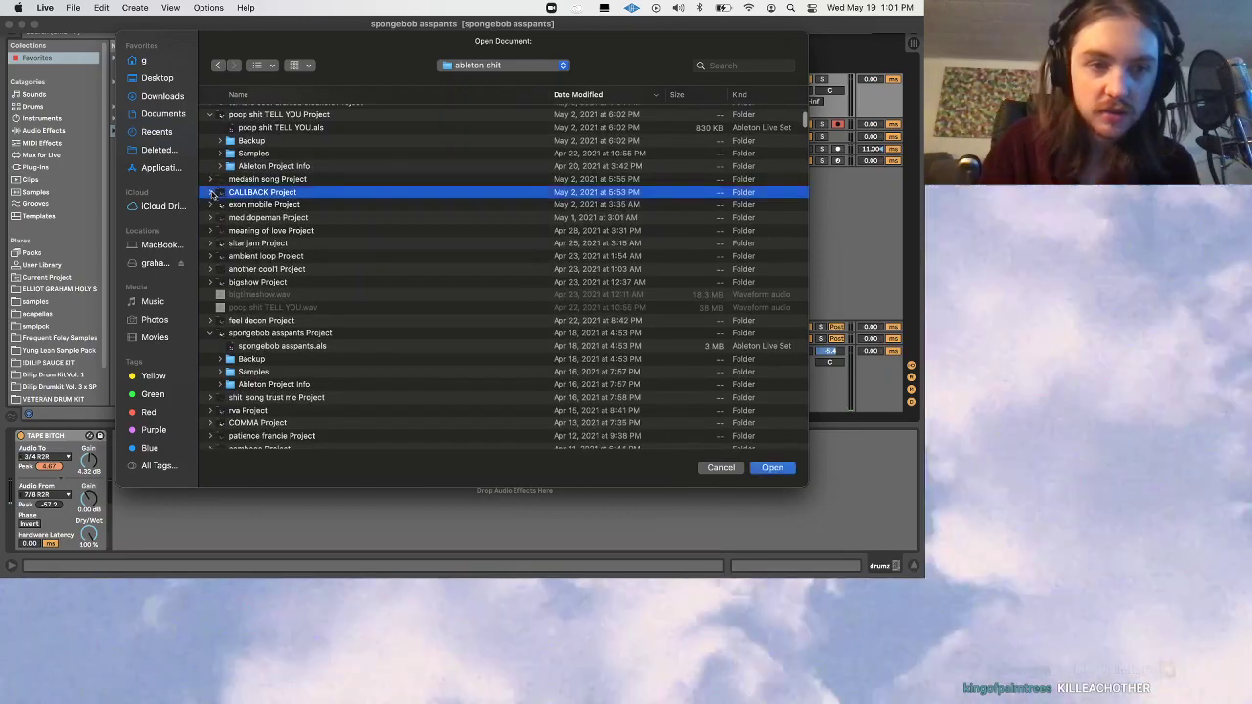
key(Right)
click(272, 206)
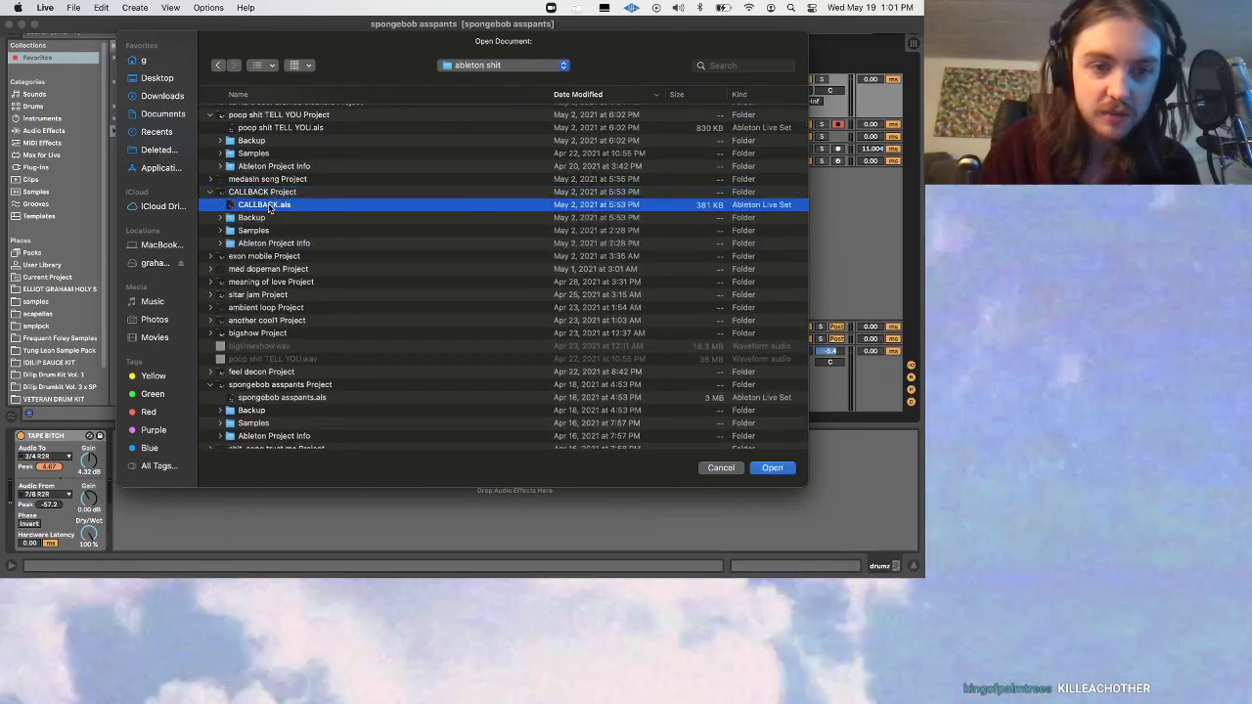
double_click(270, 208)
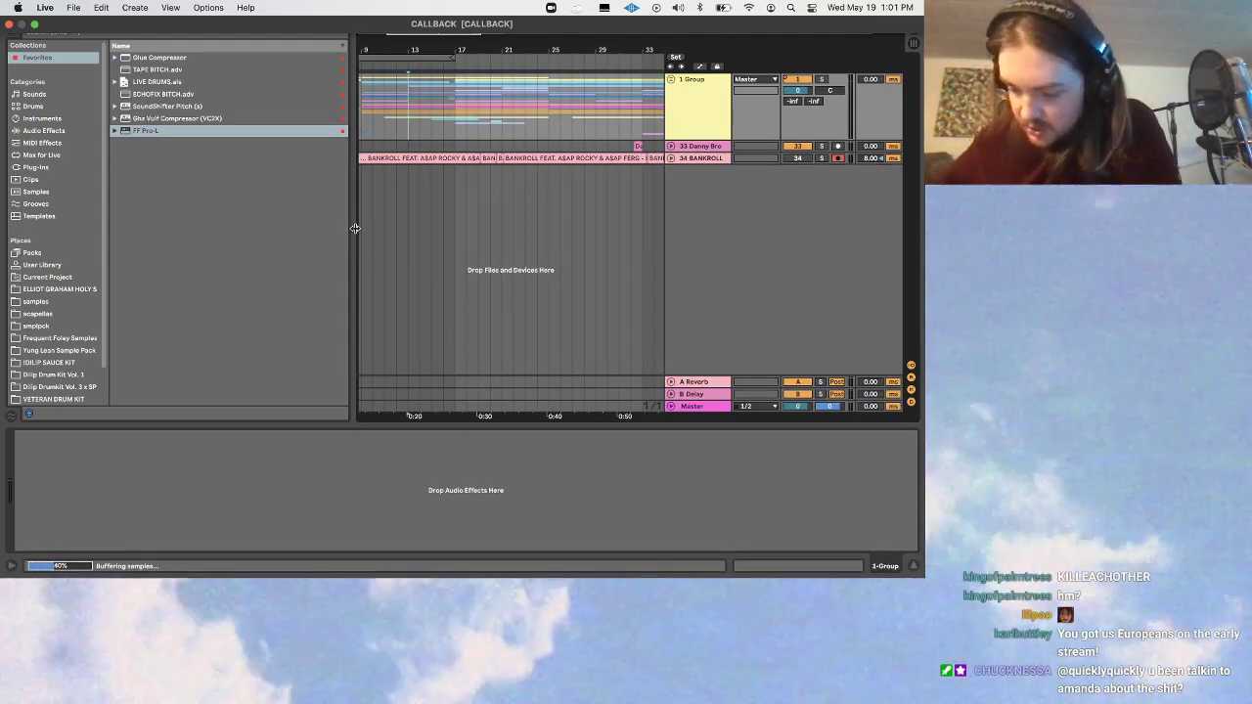
Step: Maximize the Live window, zoom out to the whole arrangement, and set playback near bar 18
scroll(382, 107, left, 4)
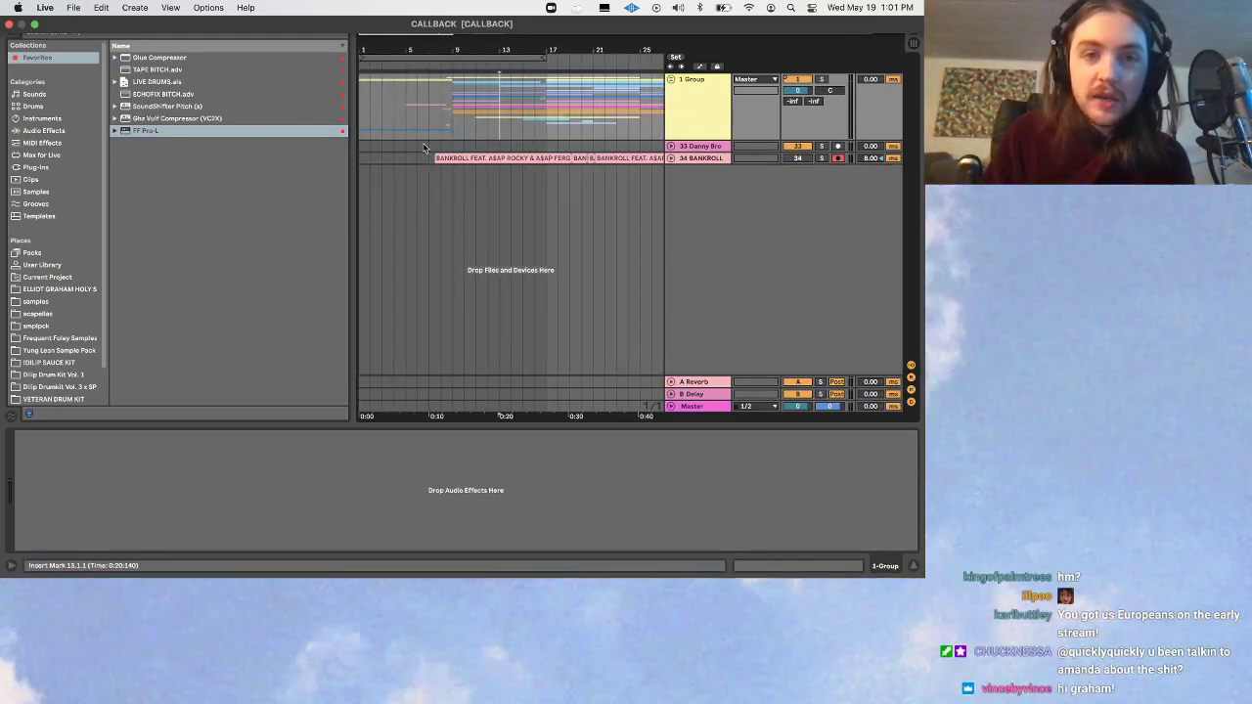
click(34, 24)
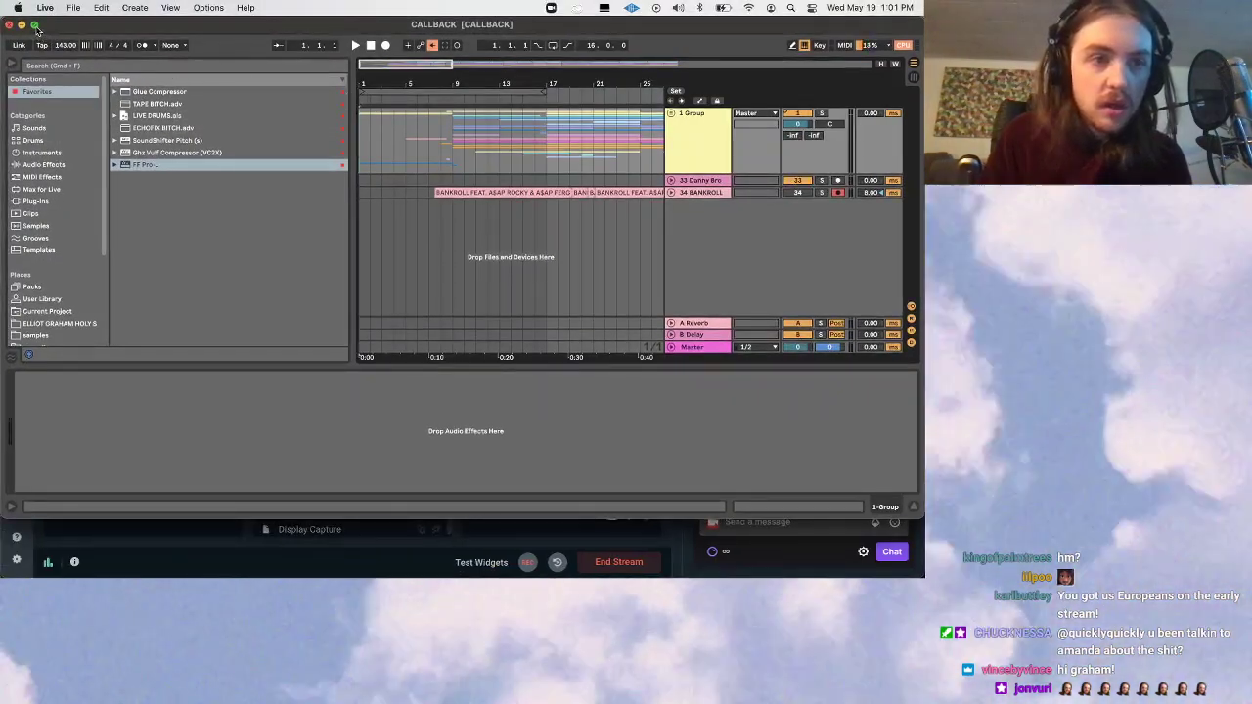
click(34, 24)
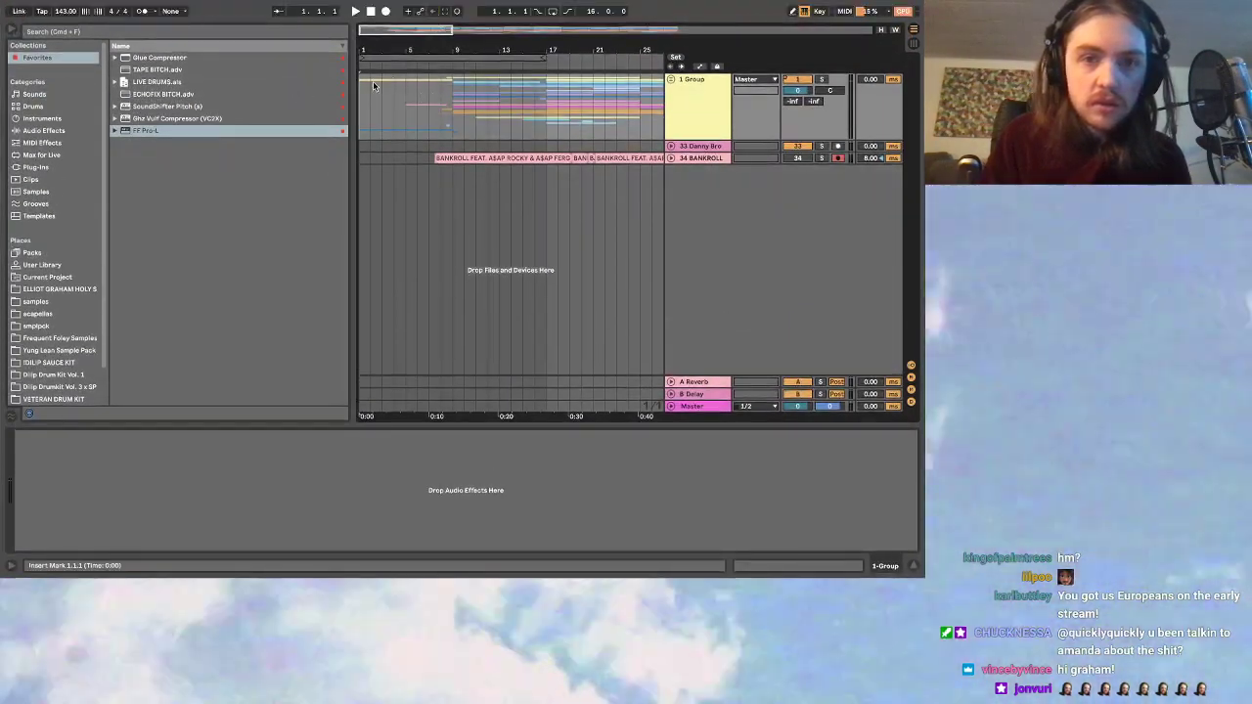
drag(370, 26, 373, 59)
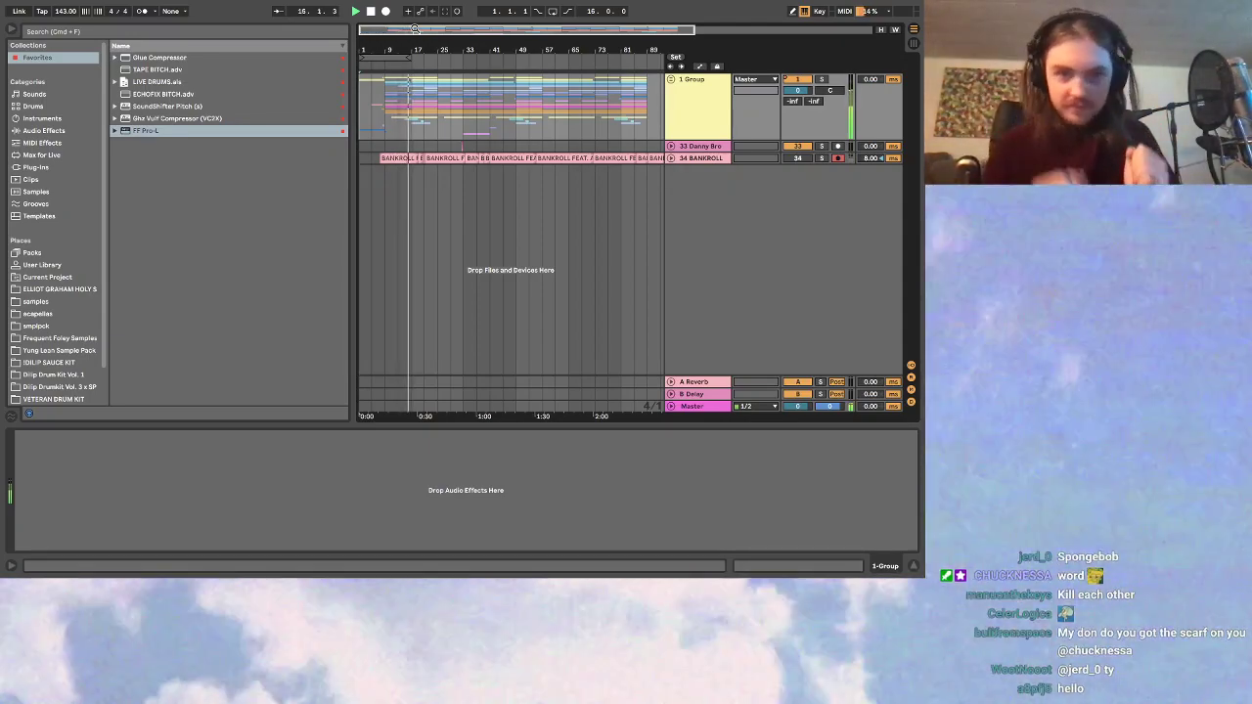
scroll(423, 88, up, 5)
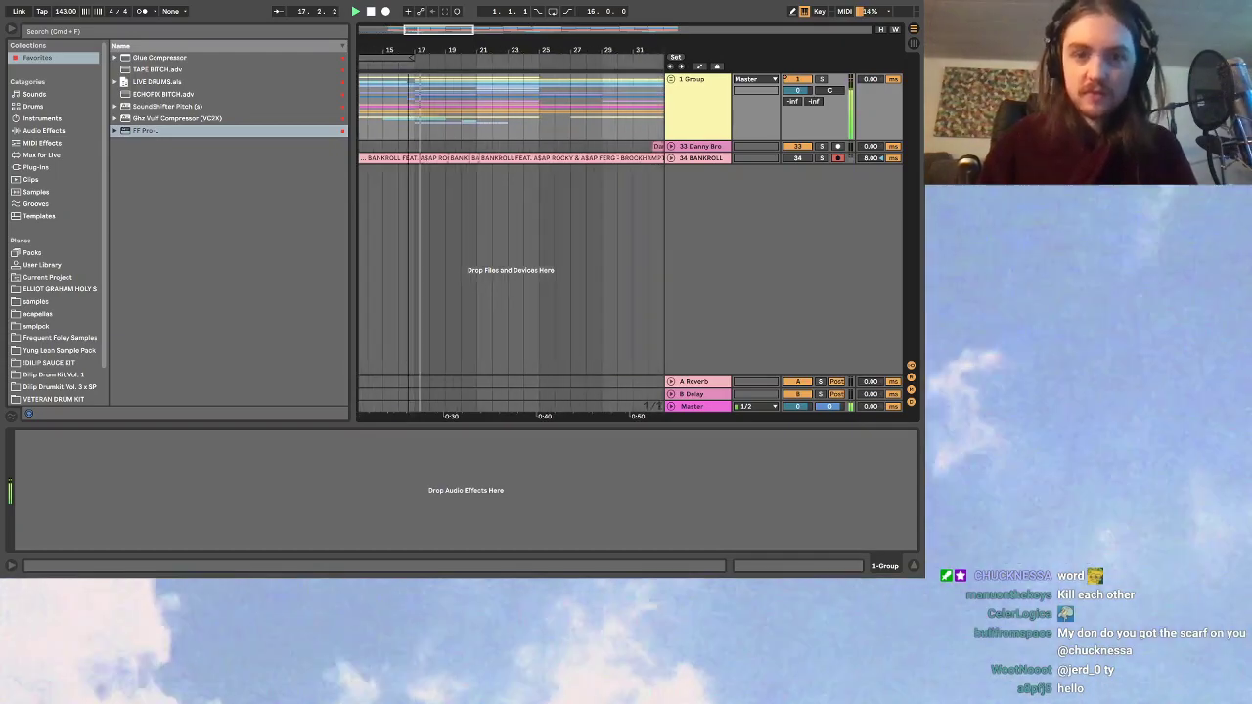
click(422, 88)
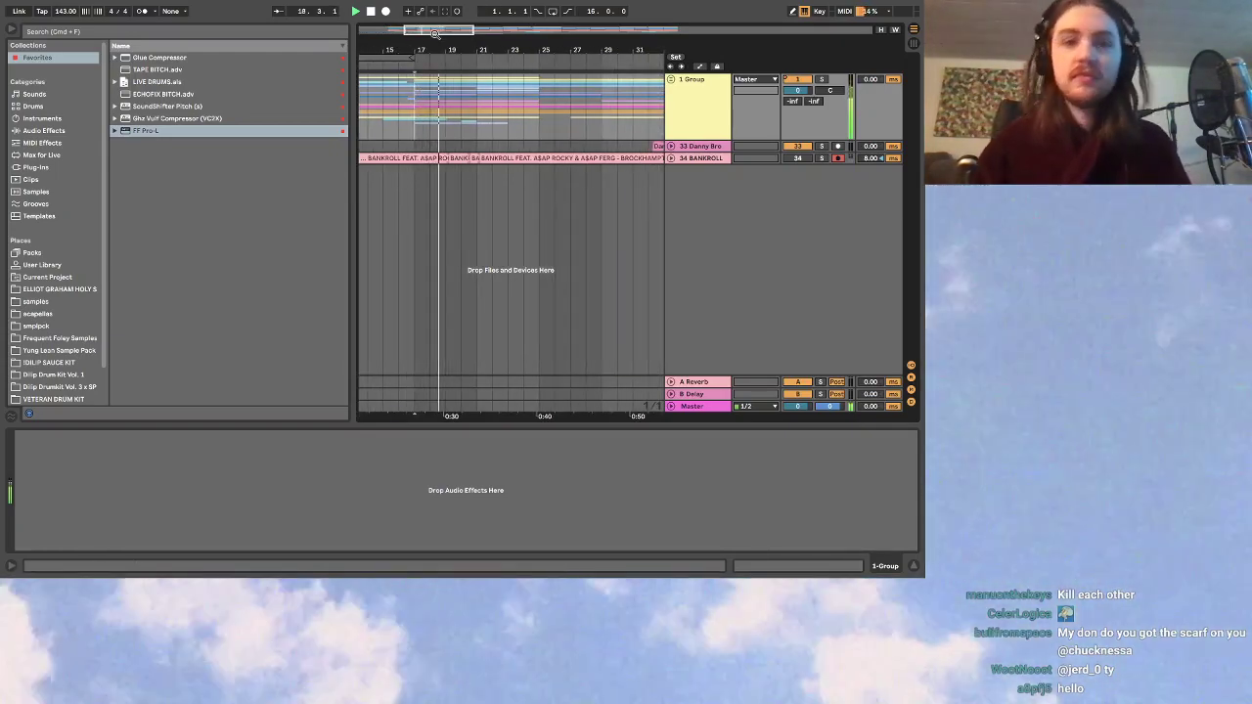
Step: Unfold the 1 Group track to show its drum tracks
scroll(489, 93, up, 2)
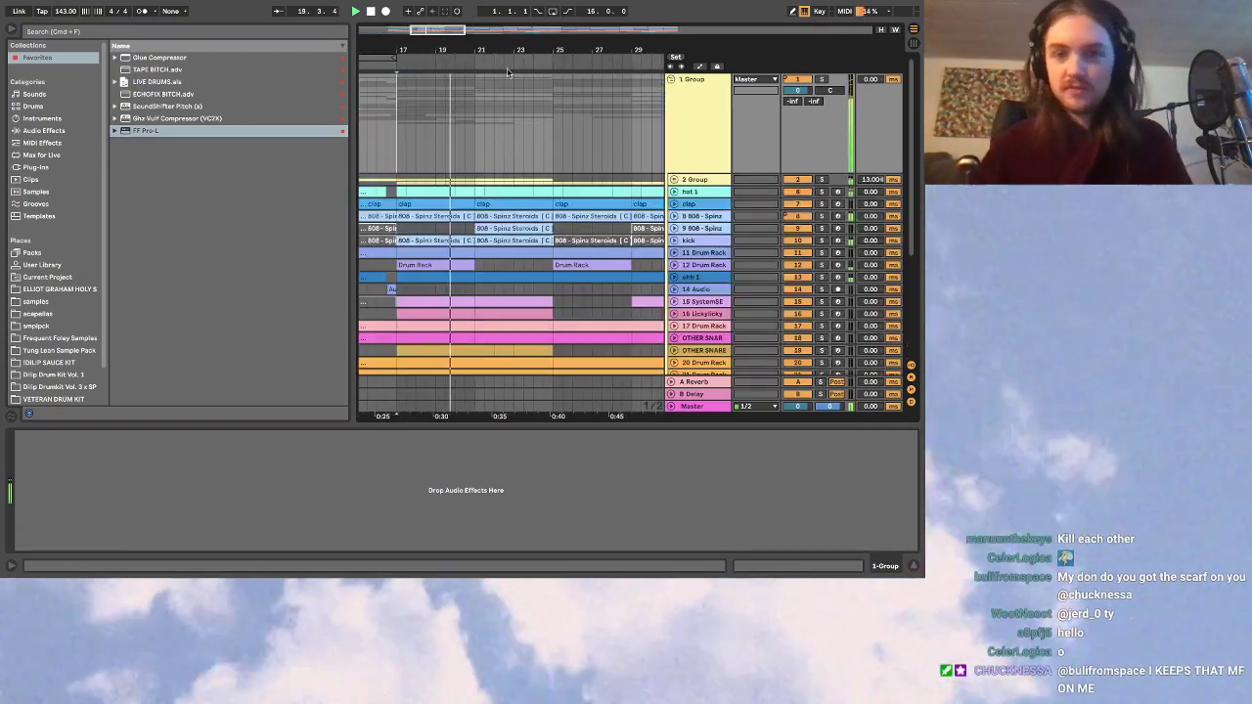
click(671, 79)
scroll(448, 32, up, 3)
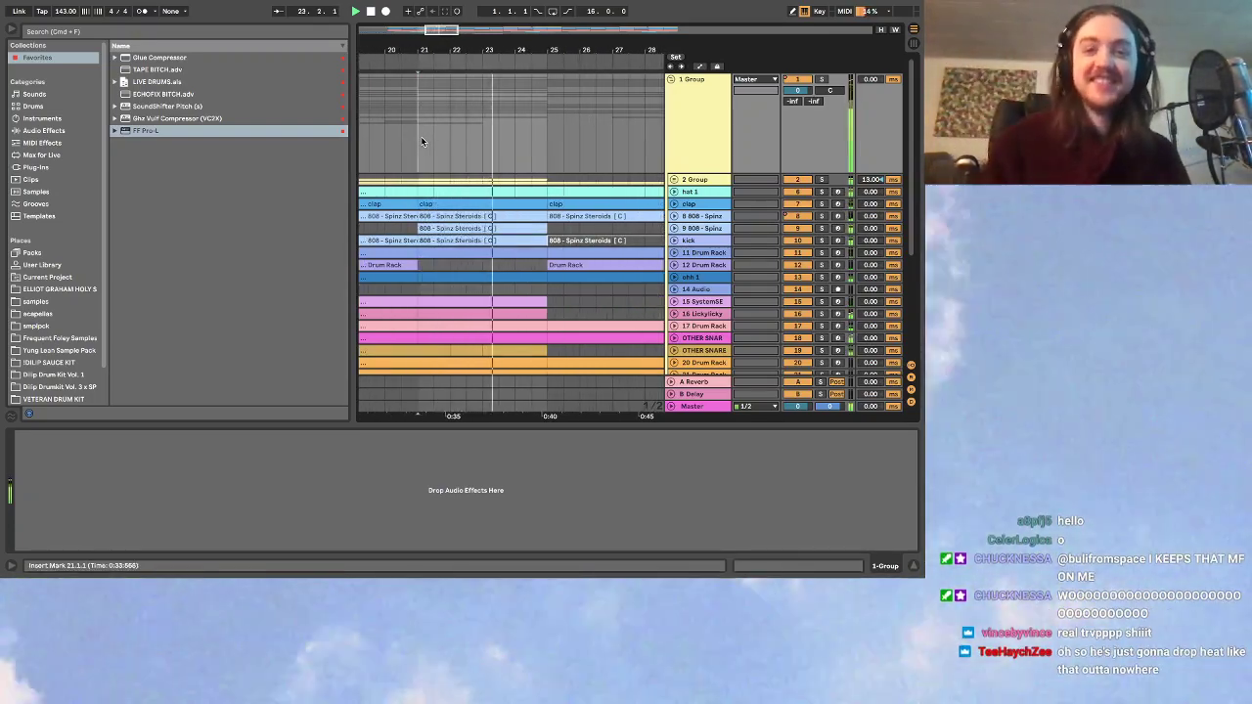
click(420, 136)
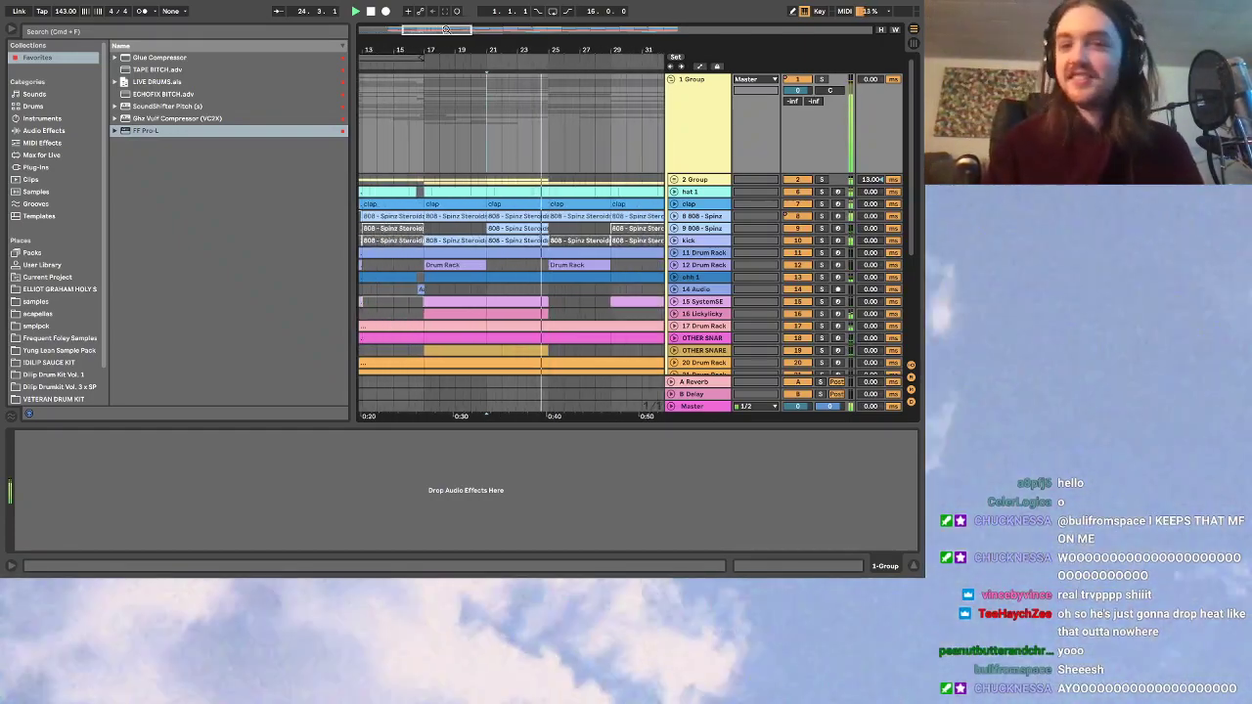
Step: Zoom out, then switch away from Live and hide the windows to reveal the desktop
key(minus)
key(minus)
key(minus)
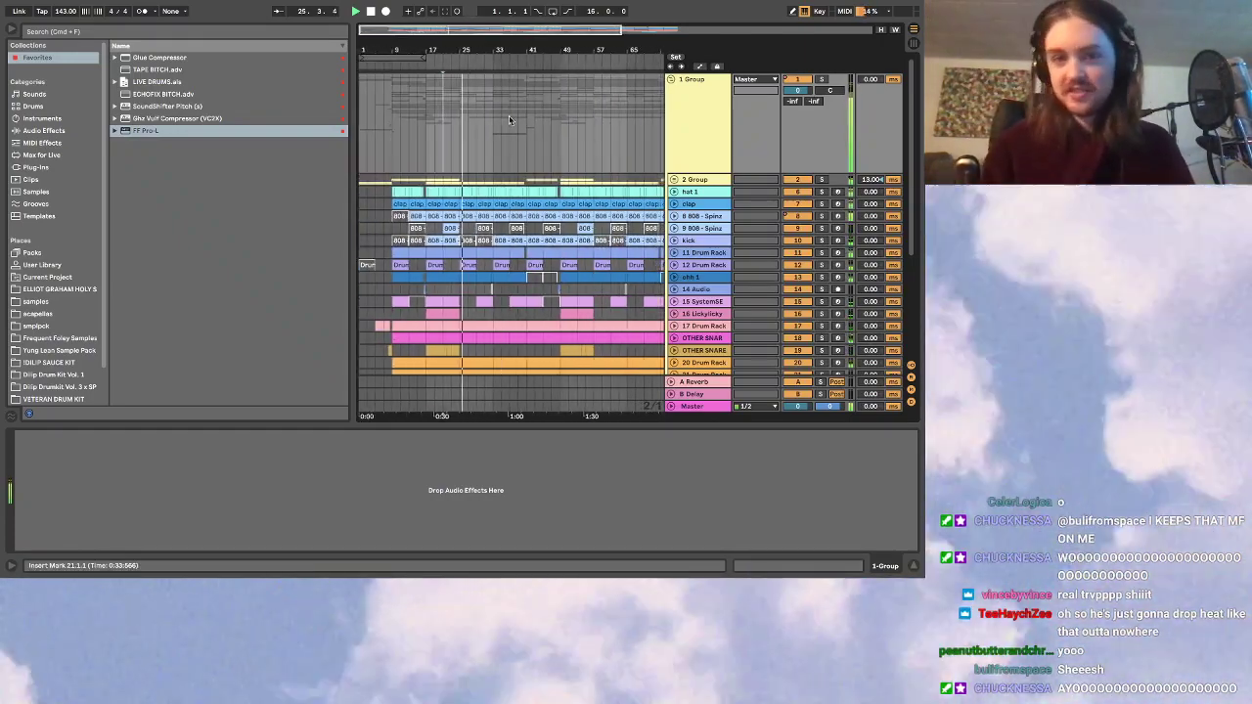
key(super+Tab)
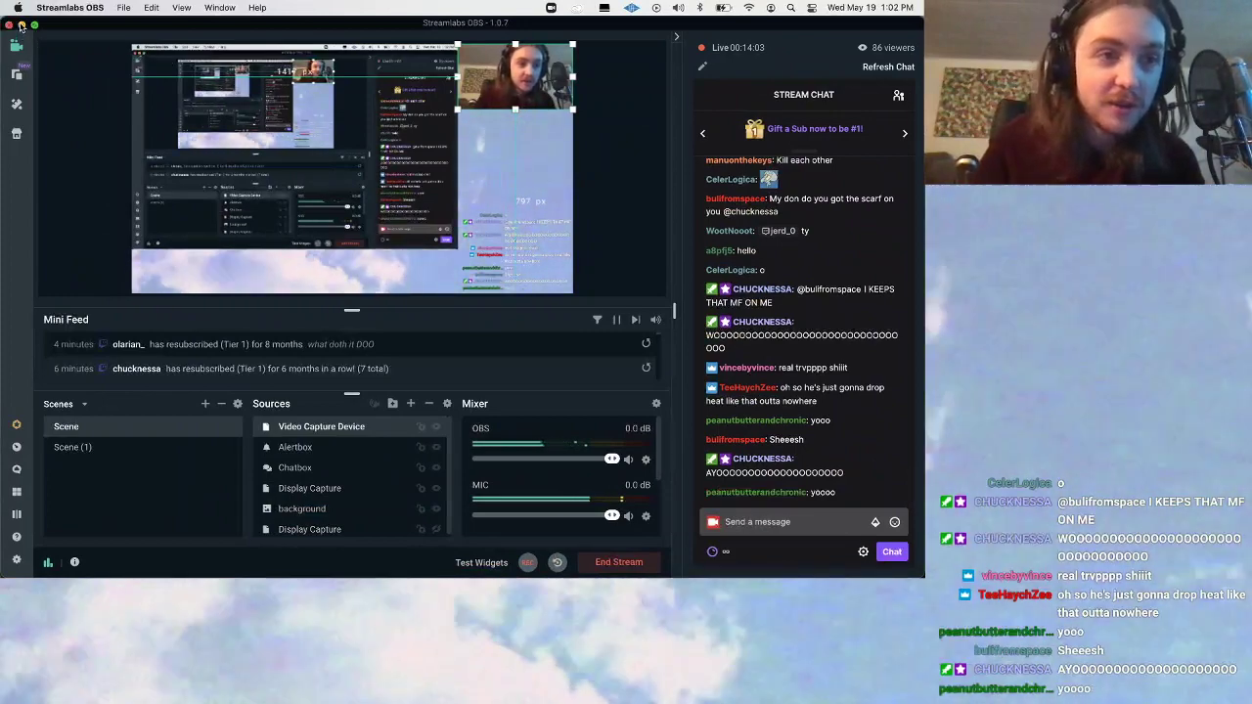
key(F11)
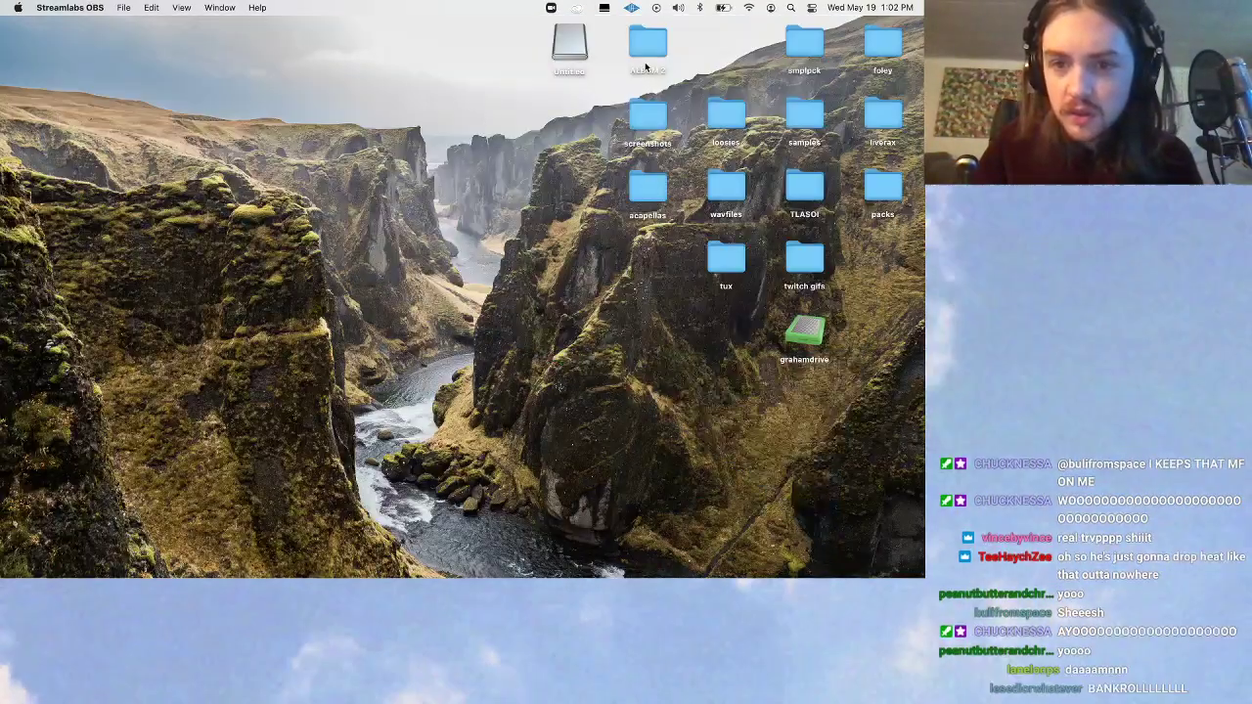
Step: Open a Finder window and navigate to the Commercial Kings folder in Downloads
click(39, 528)
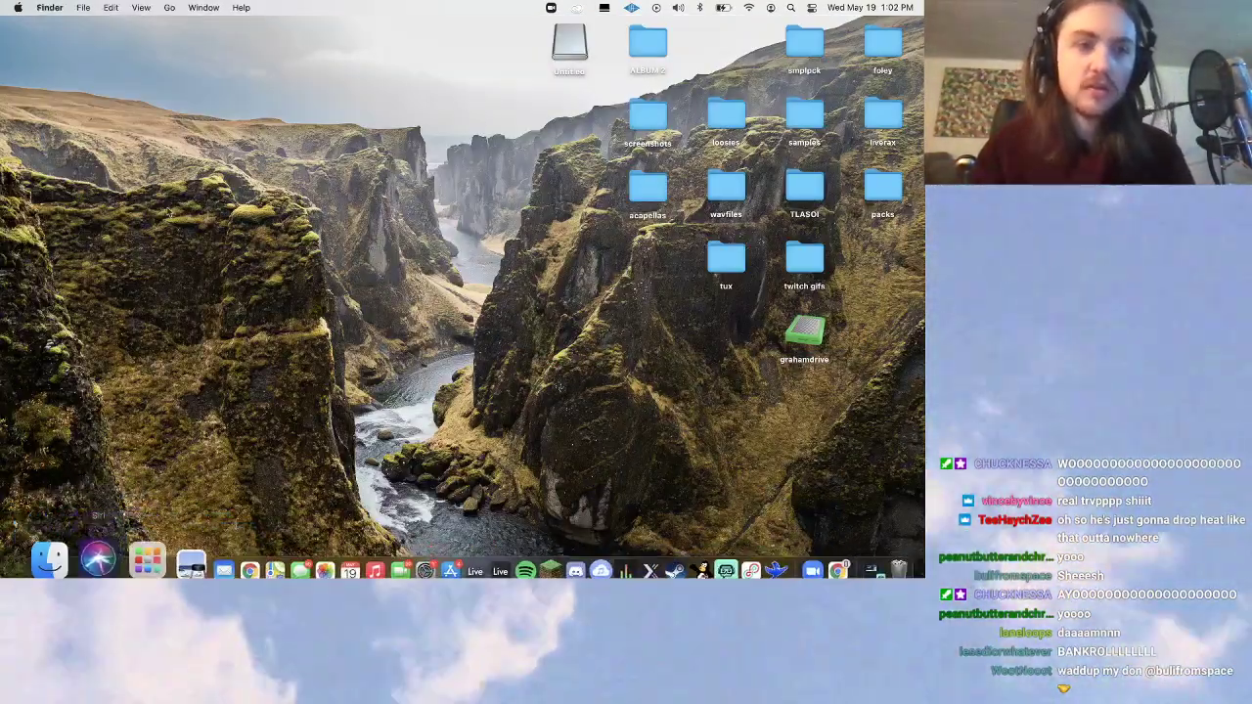
click(244, 92)
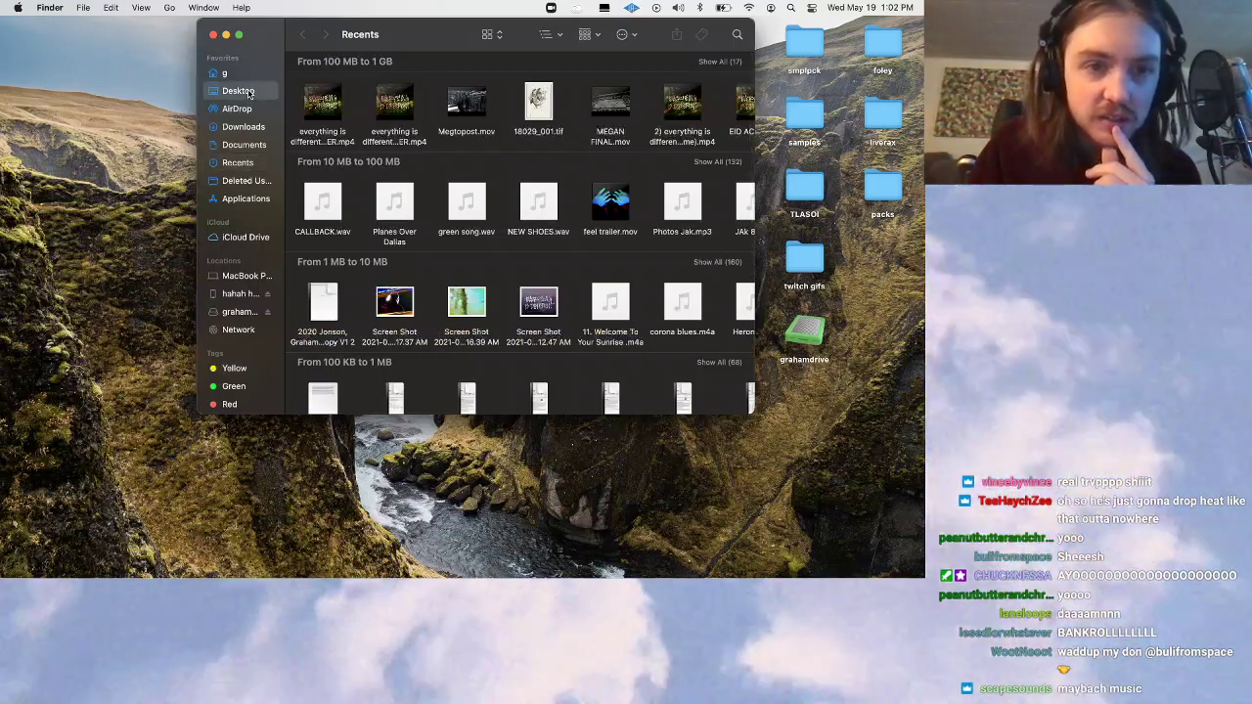
click(257, 128)
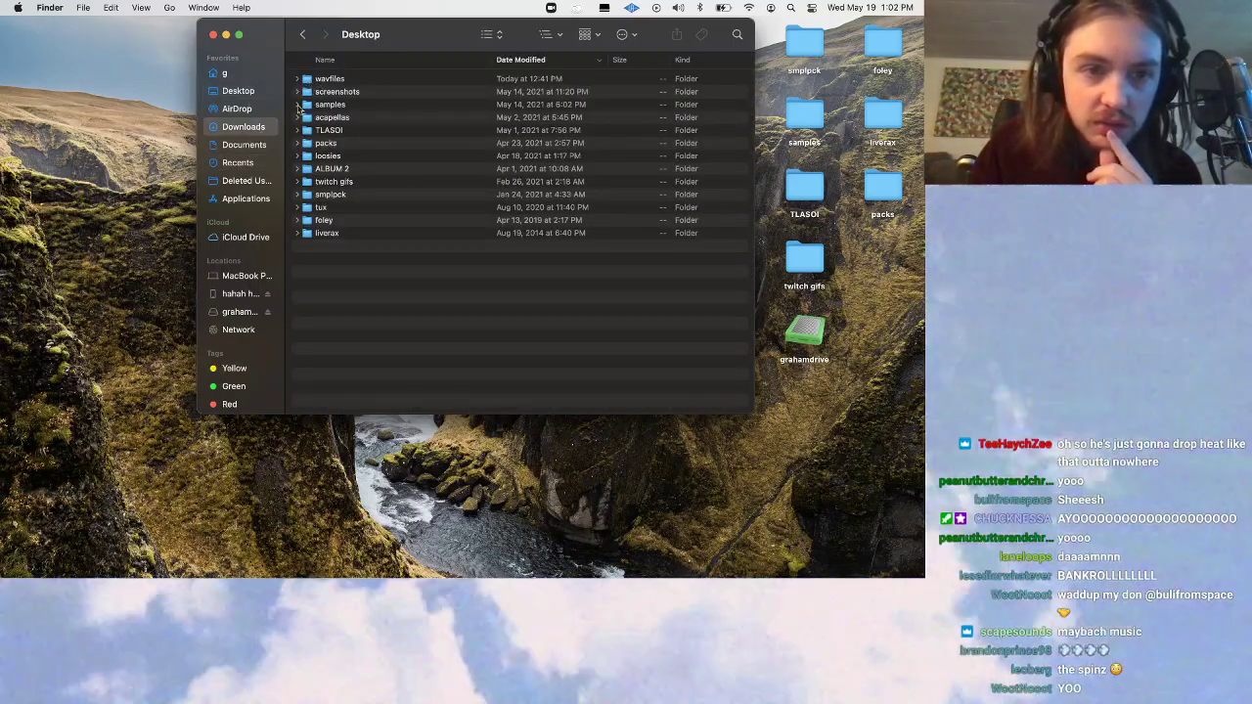
double_click(356, 106)
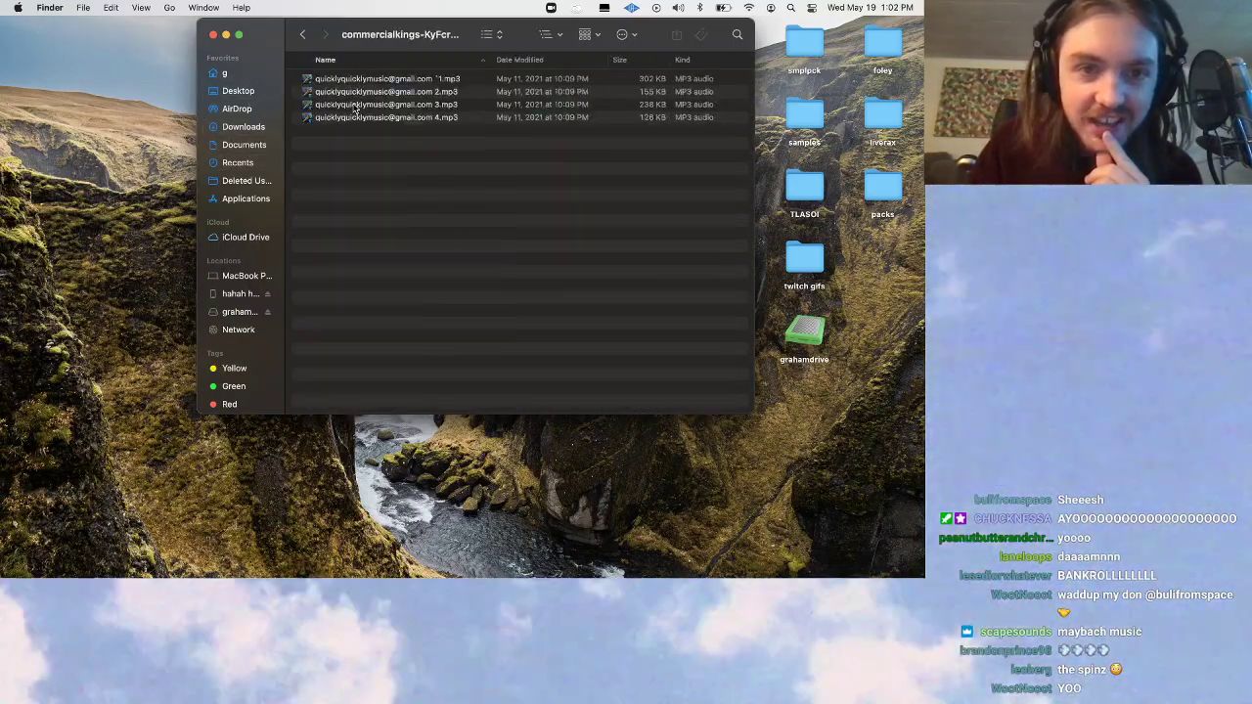
Step: Quick Look the first and third producer-tag mp3s, then drag the third into Live
click(390, 80)
key(space)
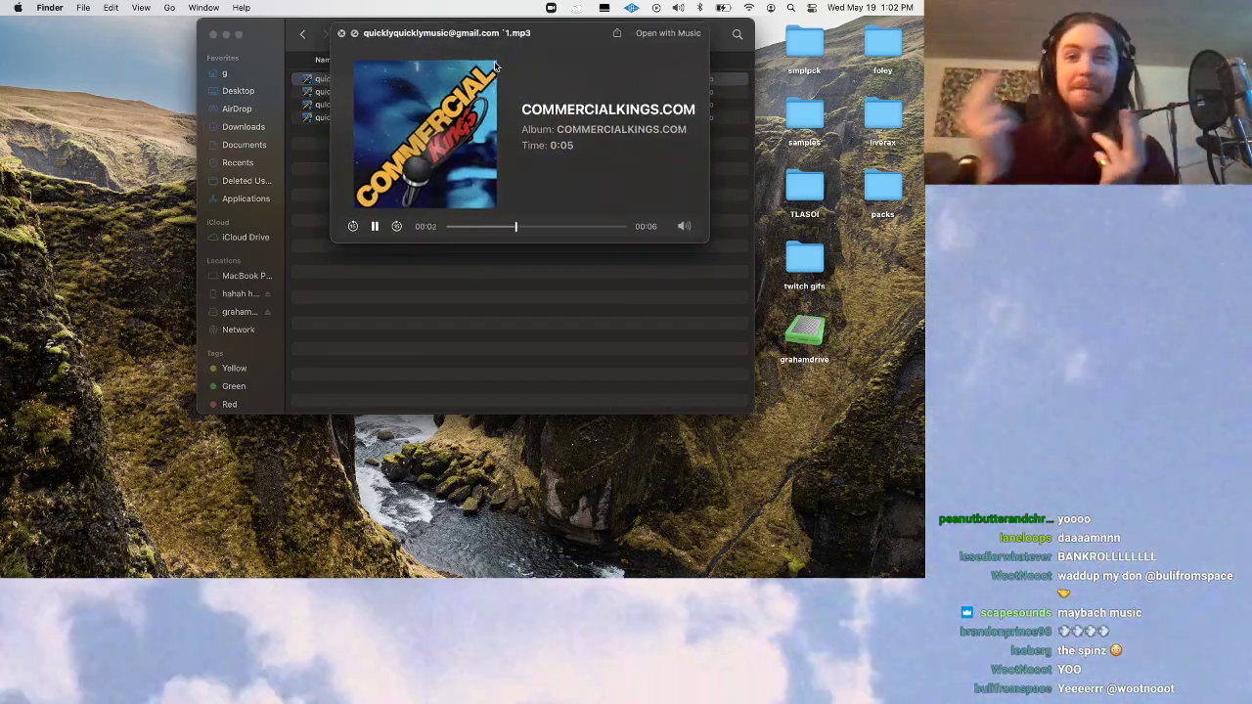
key(space)
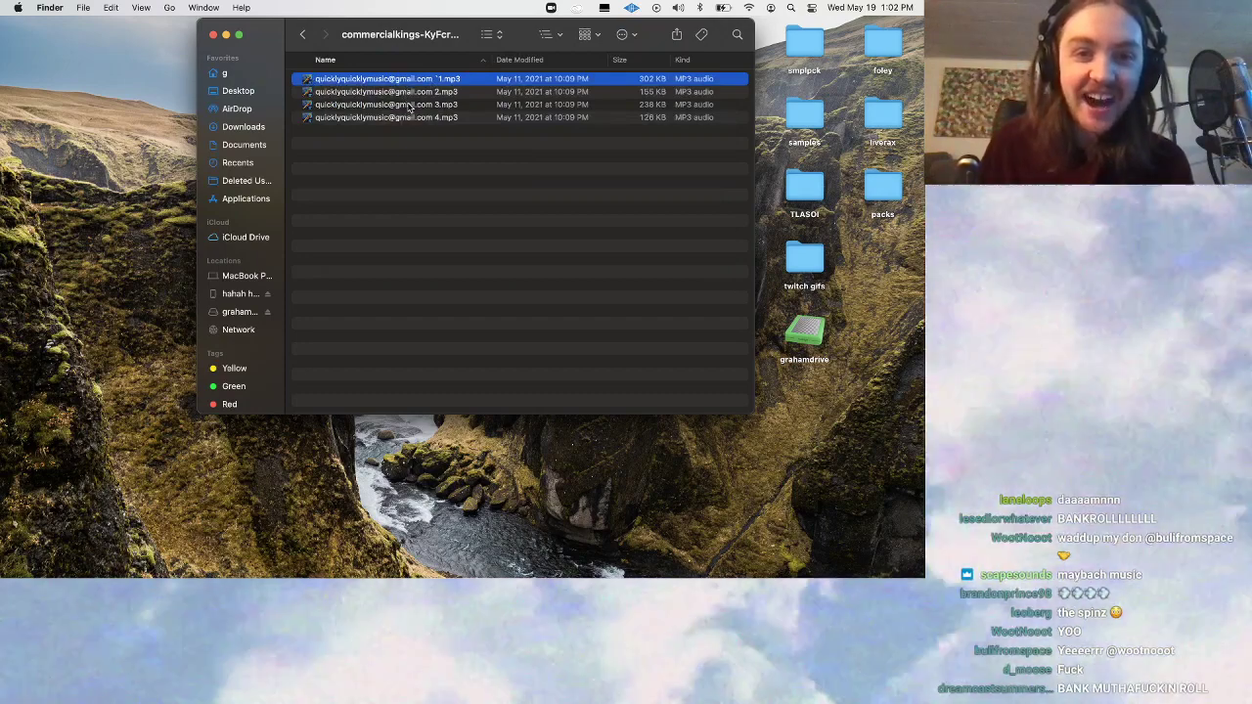
click(410, 106)
key(space)
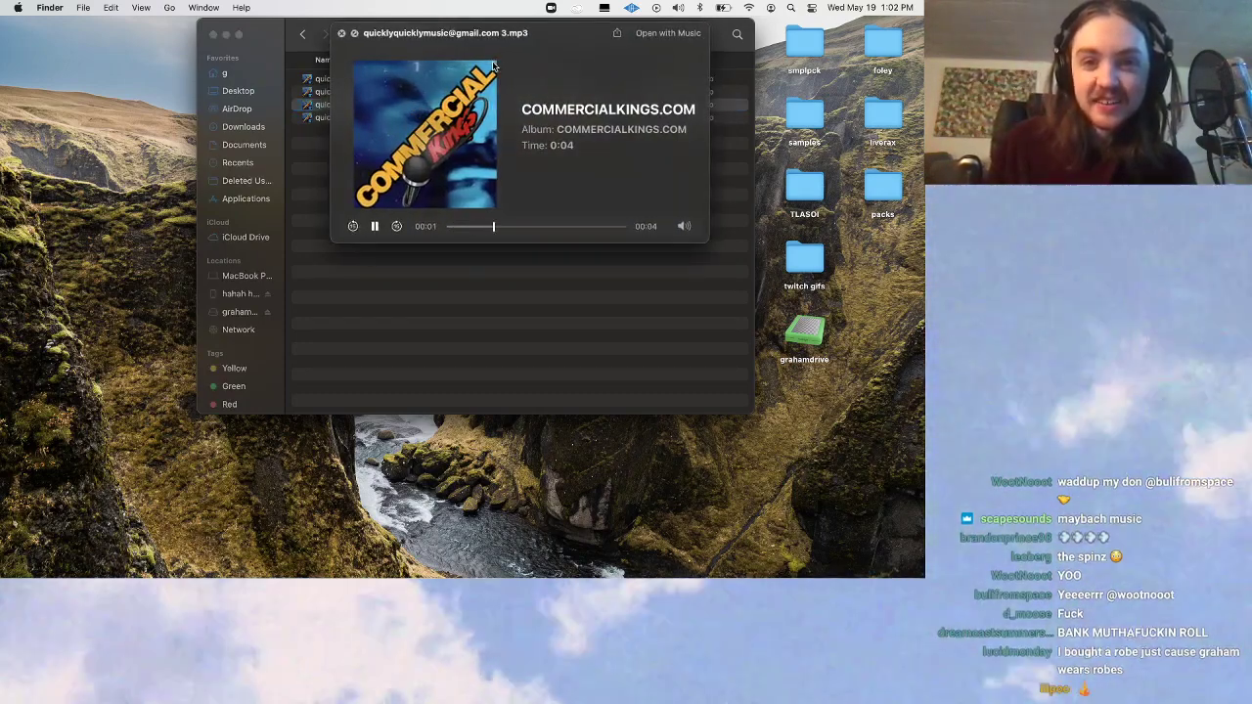
key(space)
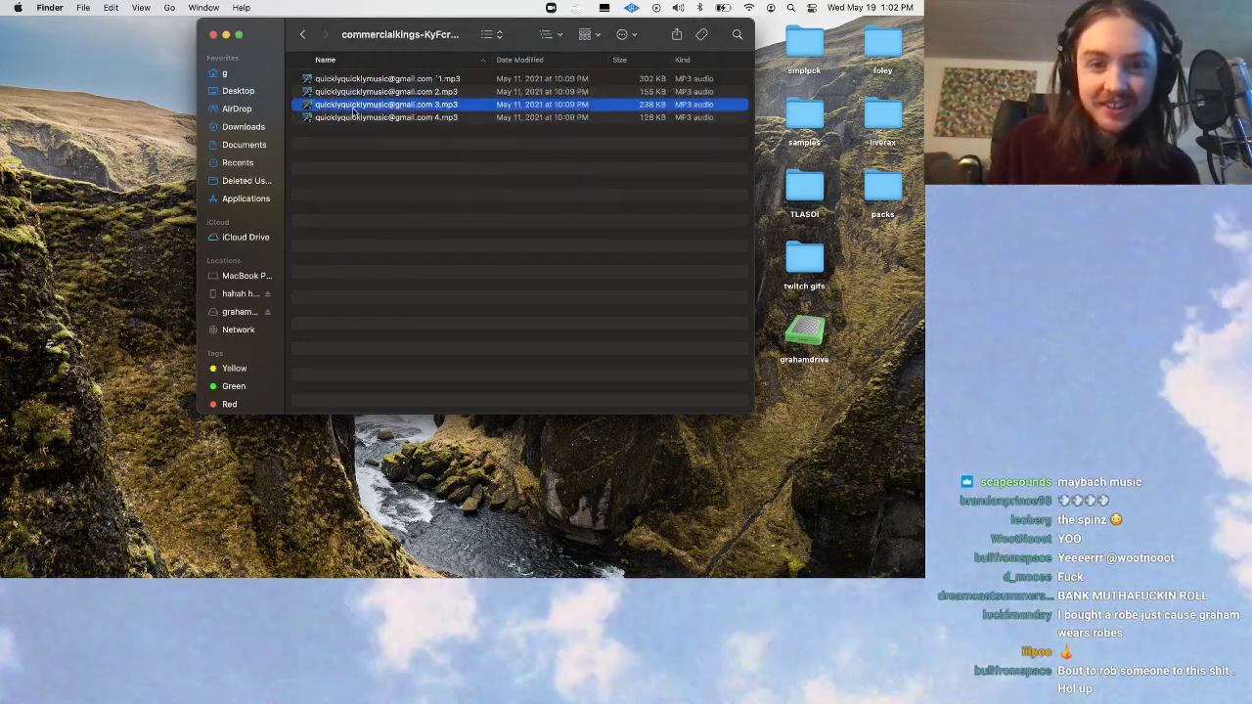
drag(685, 105, 367, 364)
key(super+Tab)
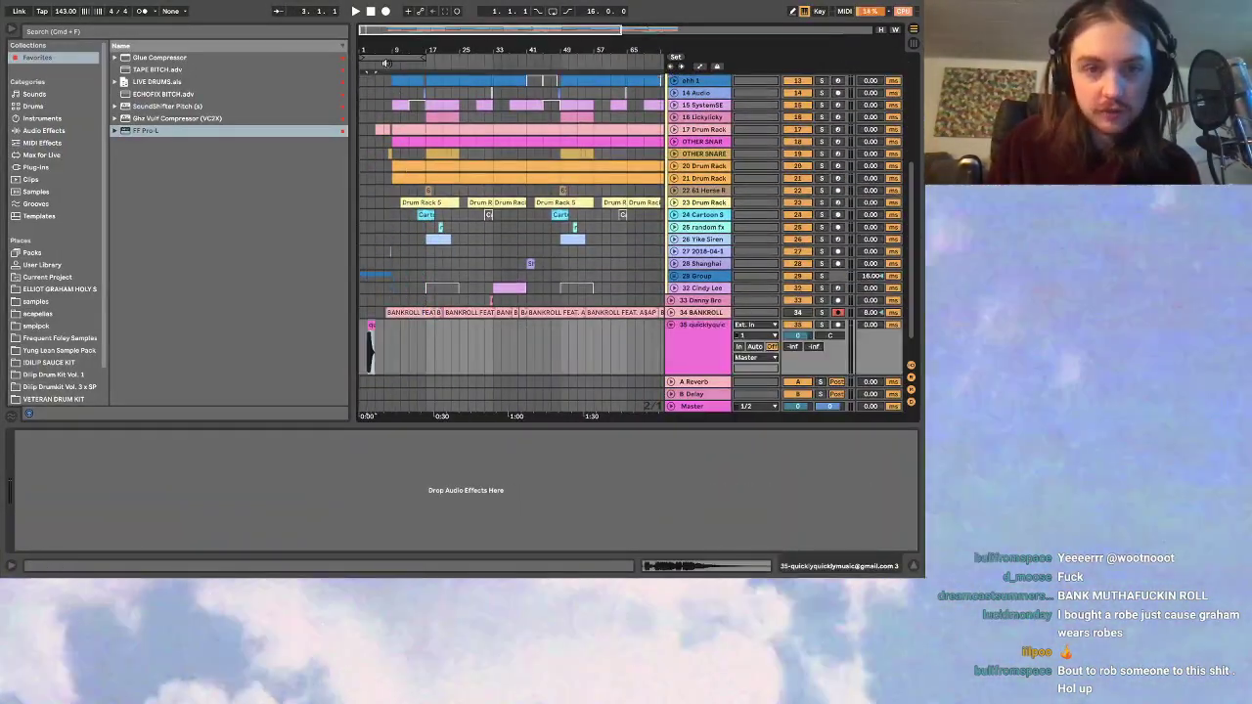
Step: Turn Warp off on the new tag clip and lower track 35's volume
key(z)
double_click(426, 321)
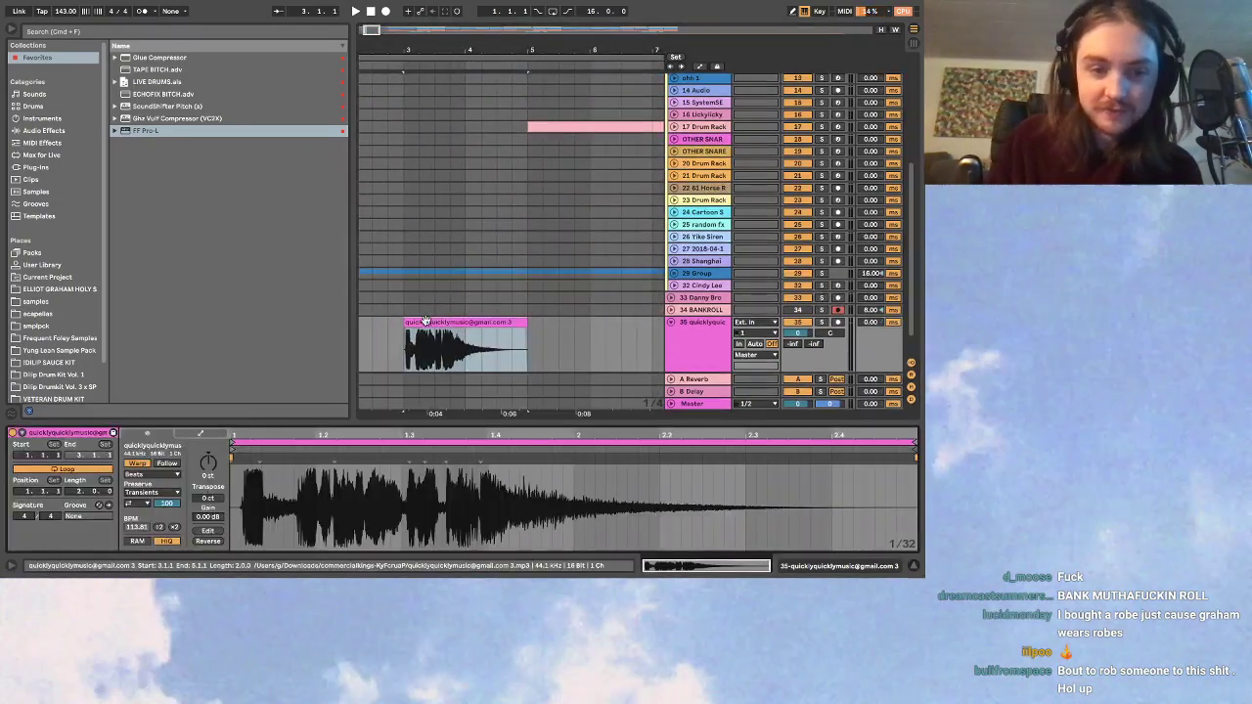
click(141, 464)
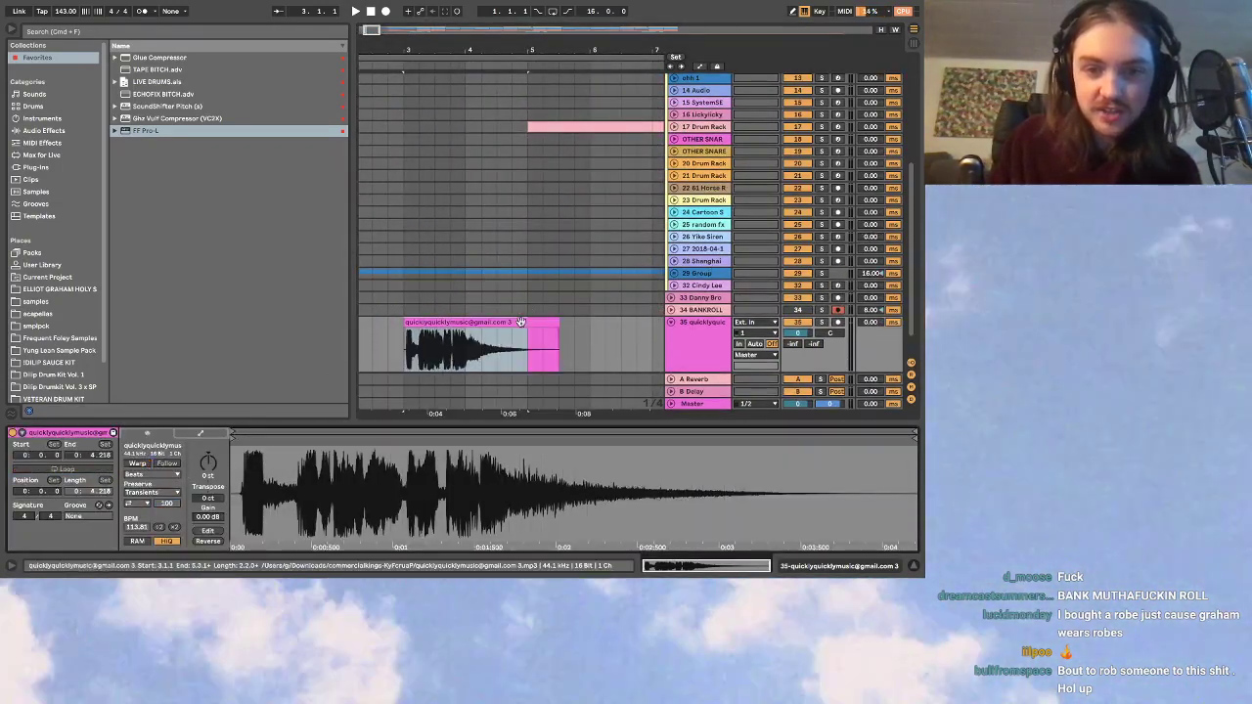
click(521, 322)
drag(798, 337, 798, 344)
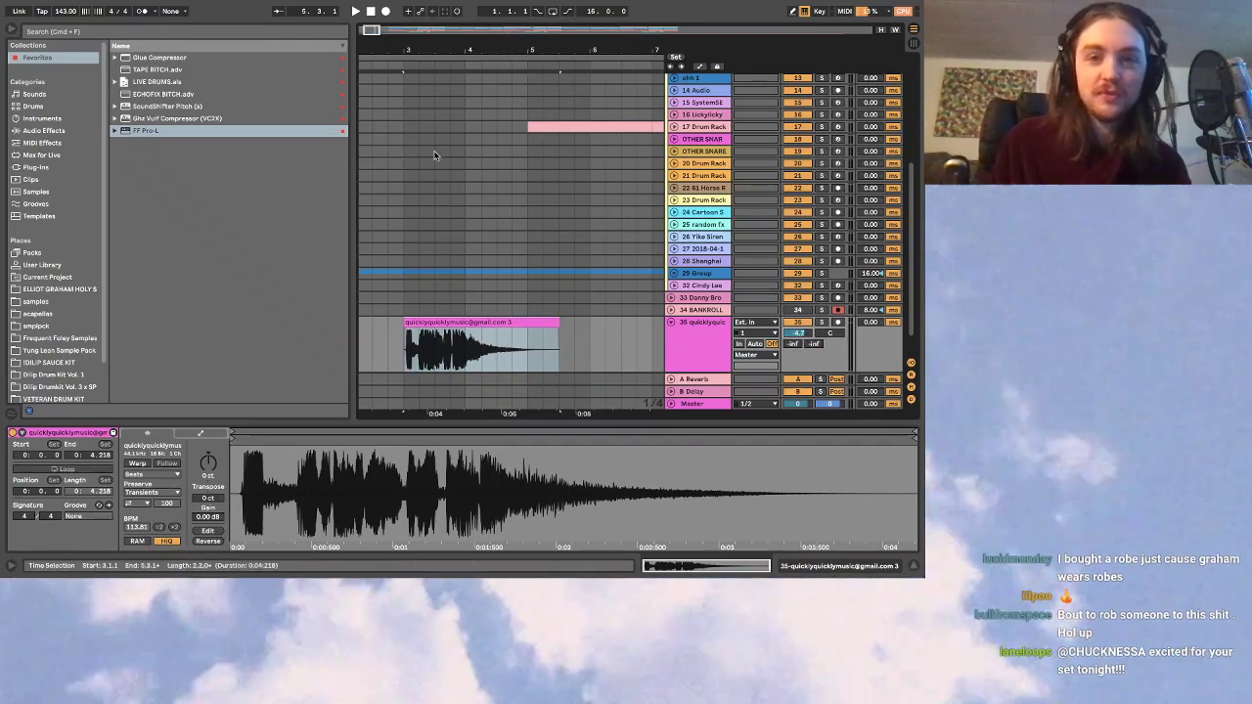
Step: Audition the tag against the beat and move the clip to start at 6.4.4
drag(367, 26, 367, 20)
key(space)
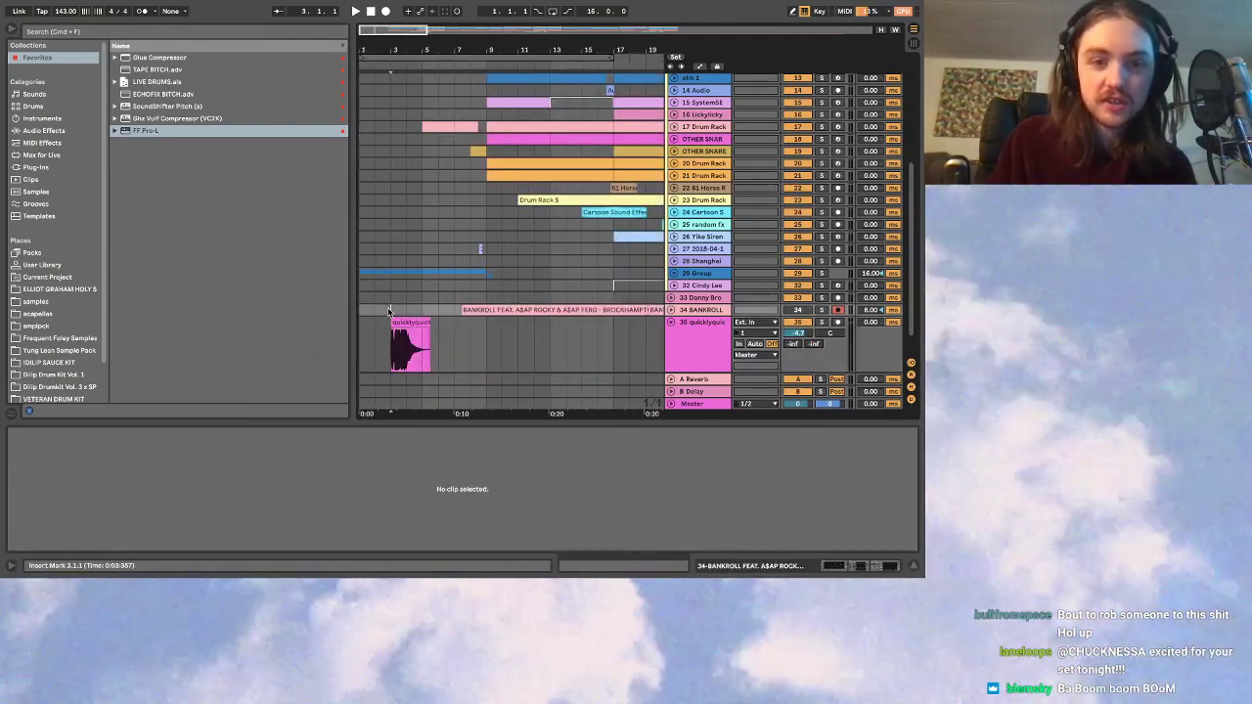
click(874, 364)
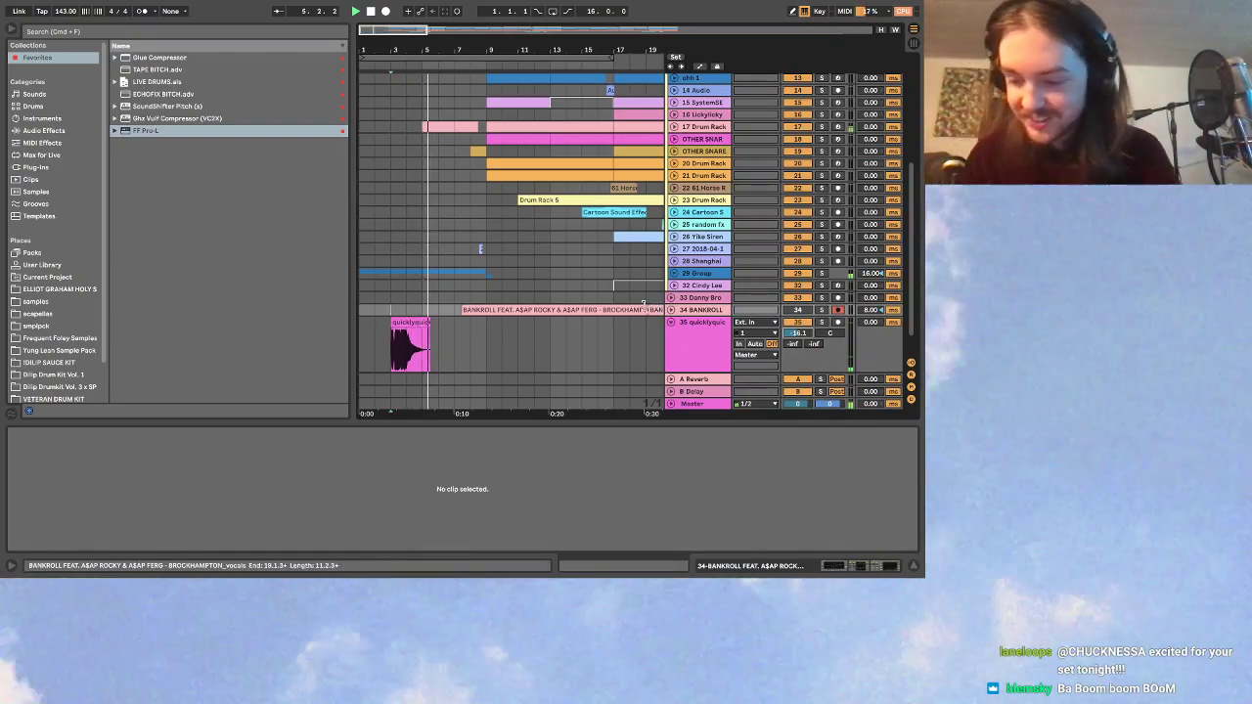
scroll(431, 332, up, 3)
drag(430, 333, 567, 337)
click(483, 341)
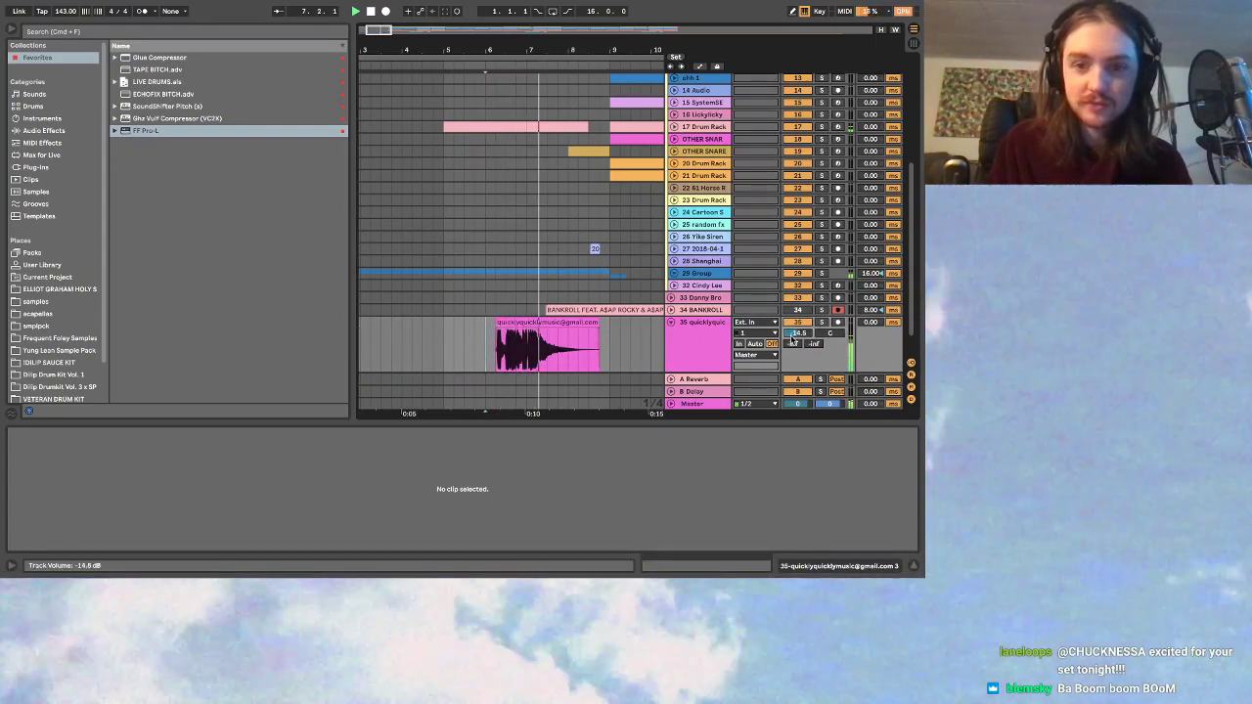
scroll(401, 29, down, 4)
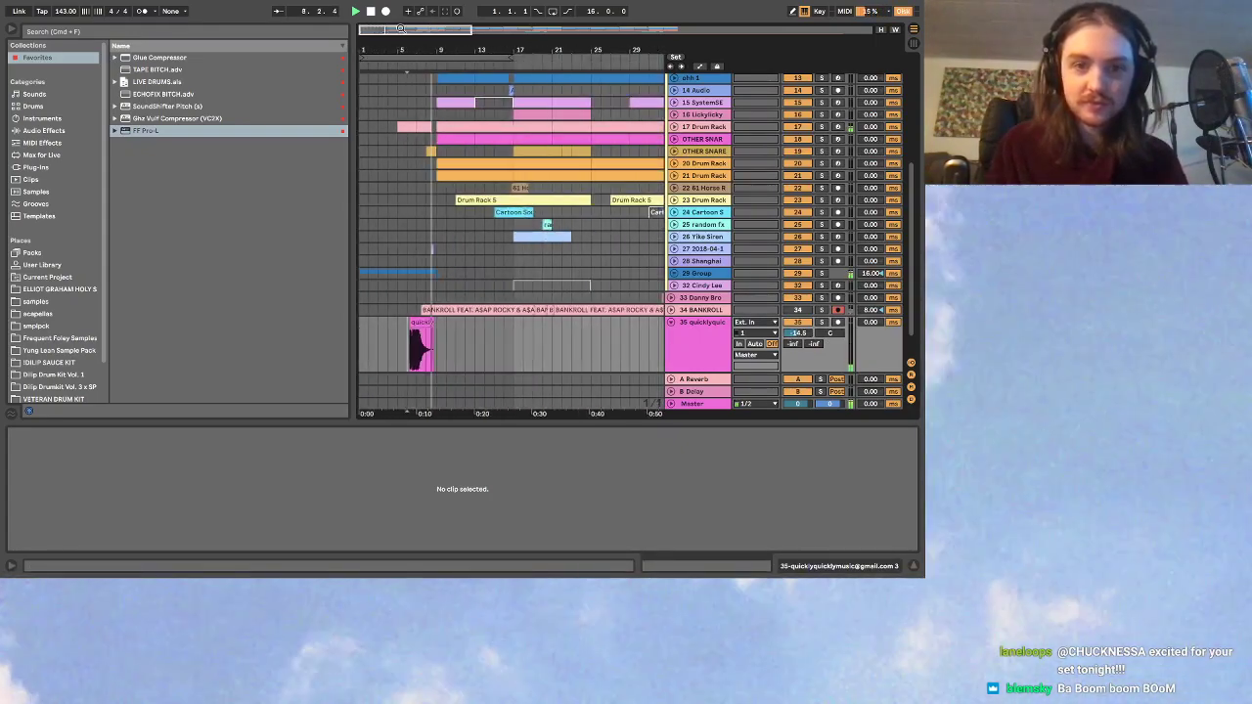
scroll(402, 29, up, 3)
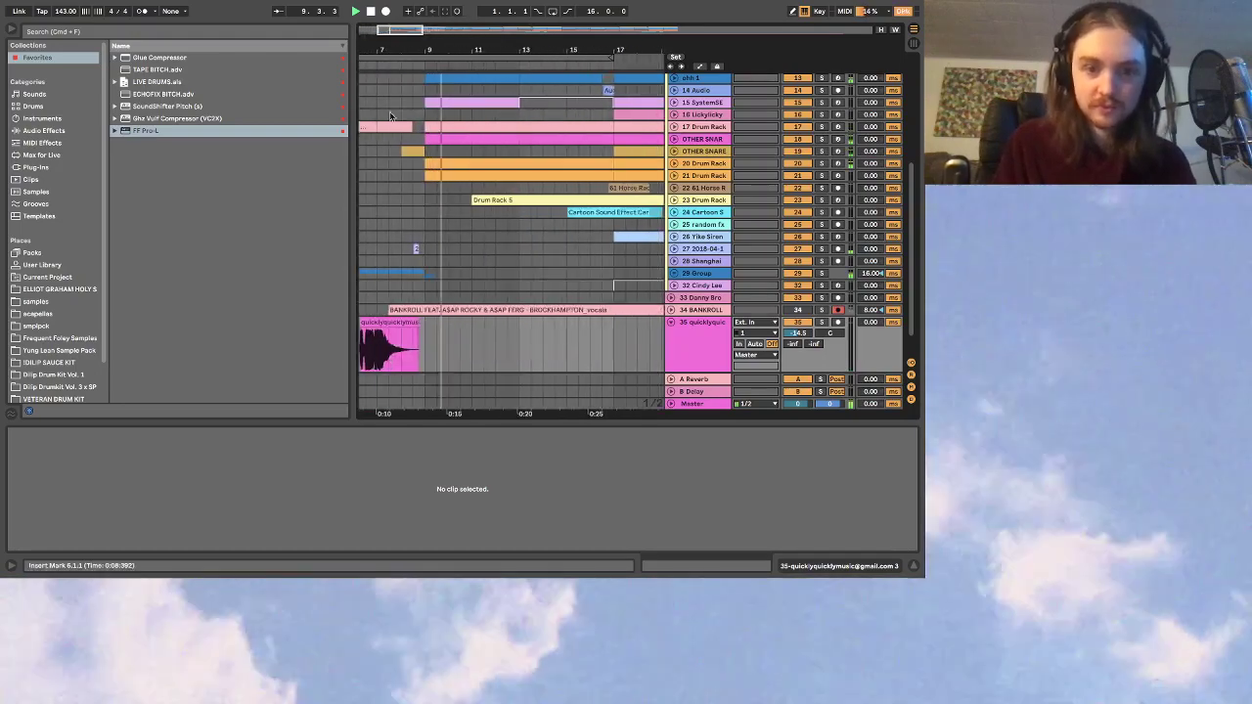
click(380, 324)
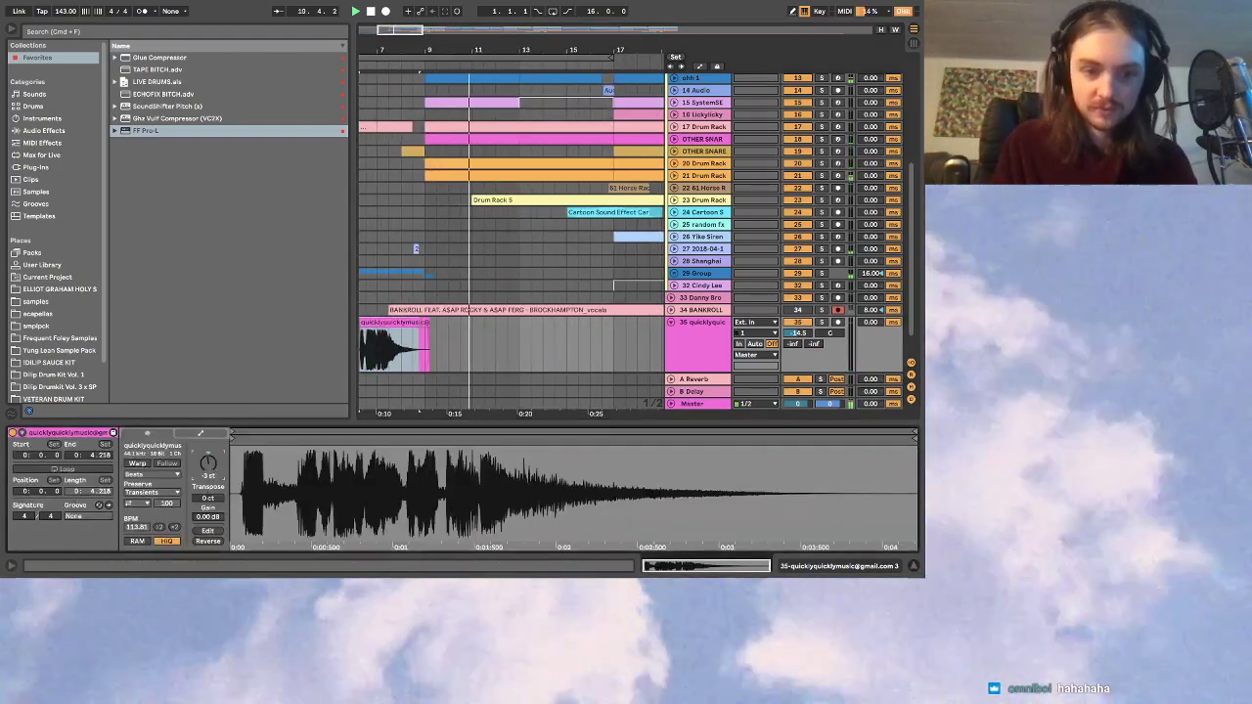
mouse_move(386, 45)
mouse_down()
mouse_move(382, 29)
mouse_move(389, 46)
mouse_up()
drag(413, 323, 547, 322)
Step: Play around the tag clip, then split it at 7.4.1 with Cmd+E
click(518, 341)
key(space)
click(543, 321)
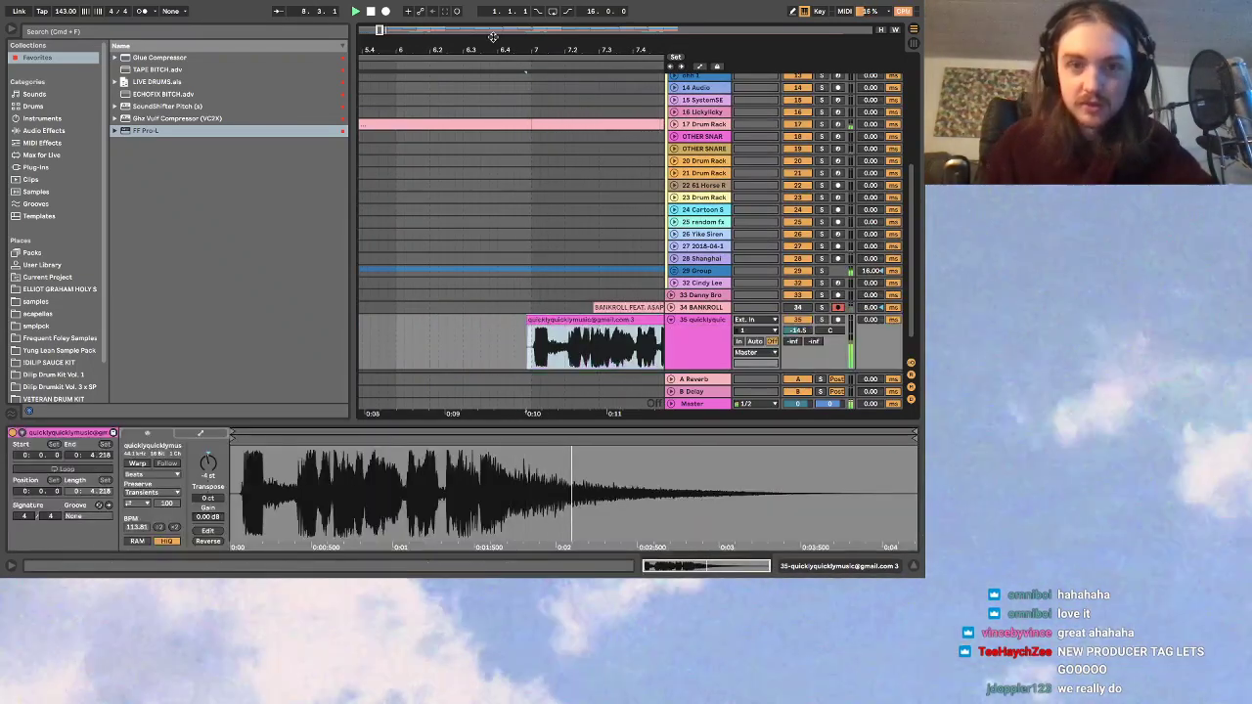
drag(379, 32, 382, 29)
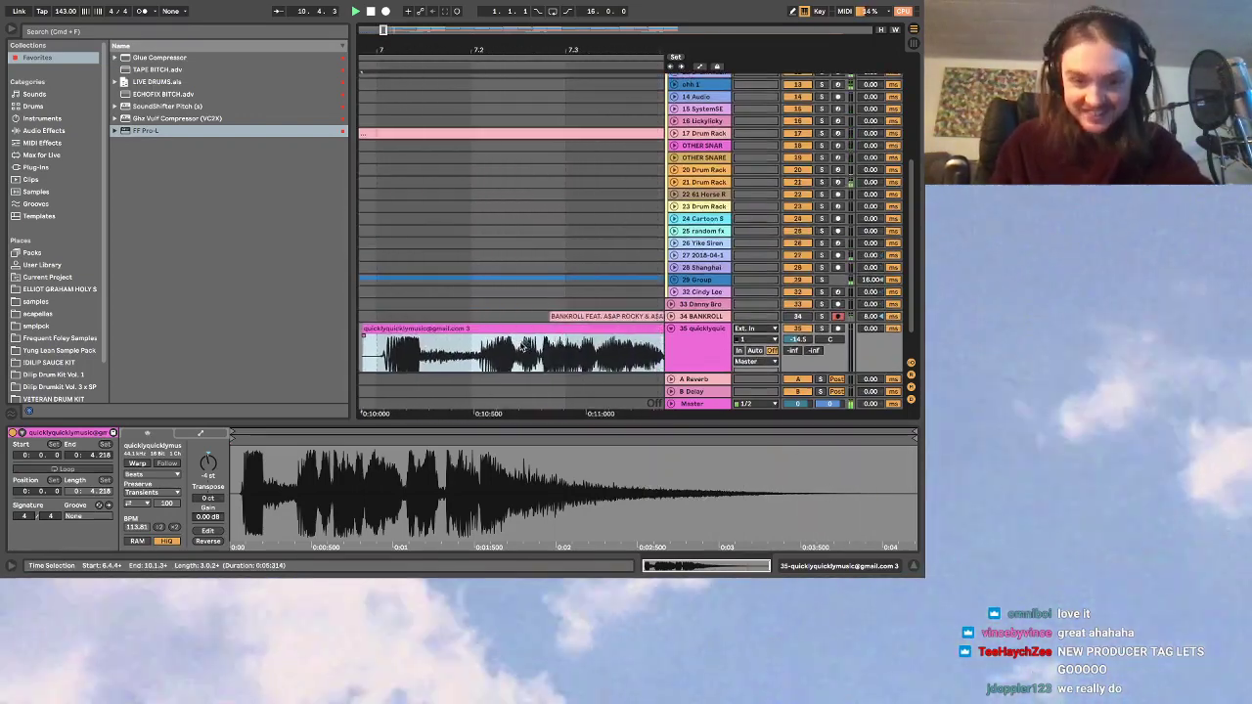
click(538, 350)
click(505, 350)
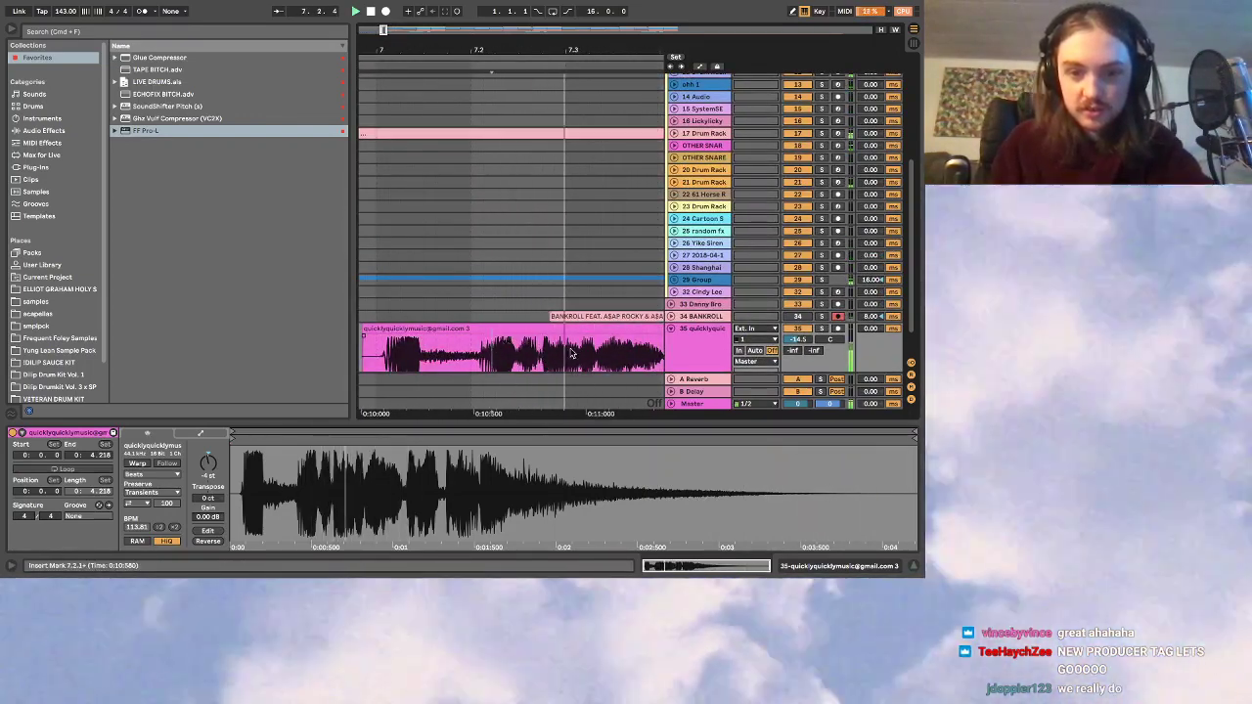
scroll(615, 355, right, 2)
click(590, 350)
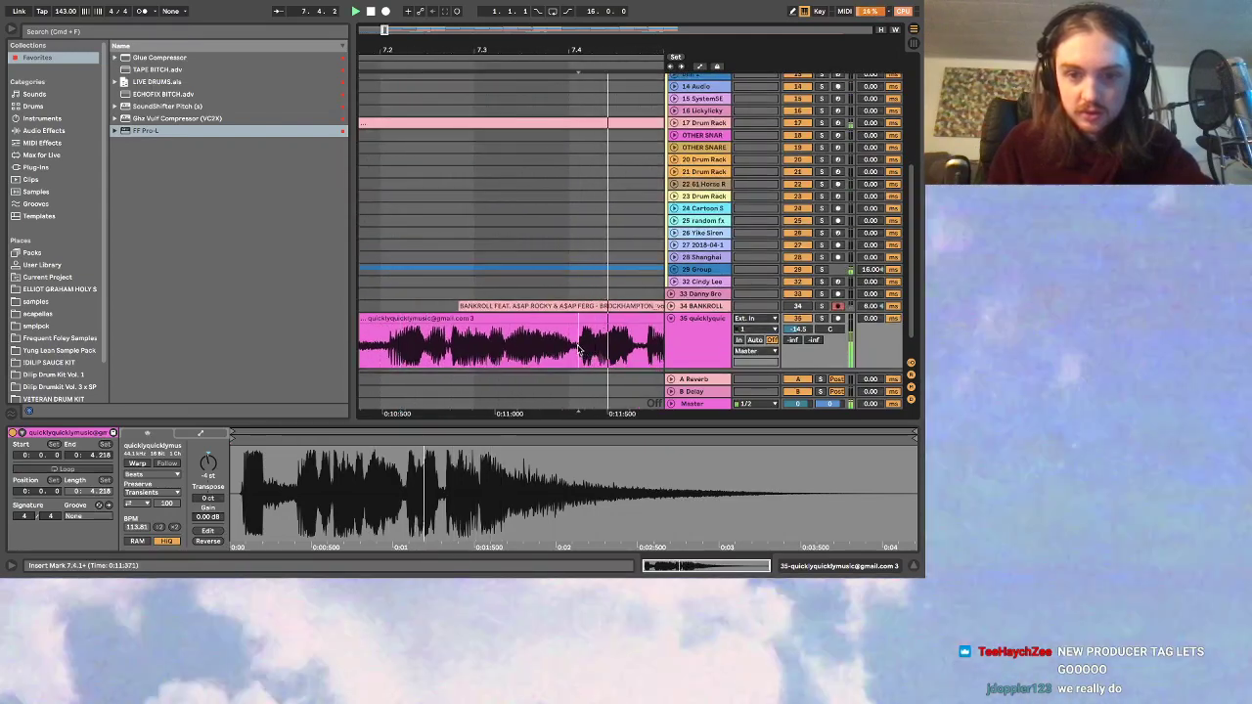
key(super+e)
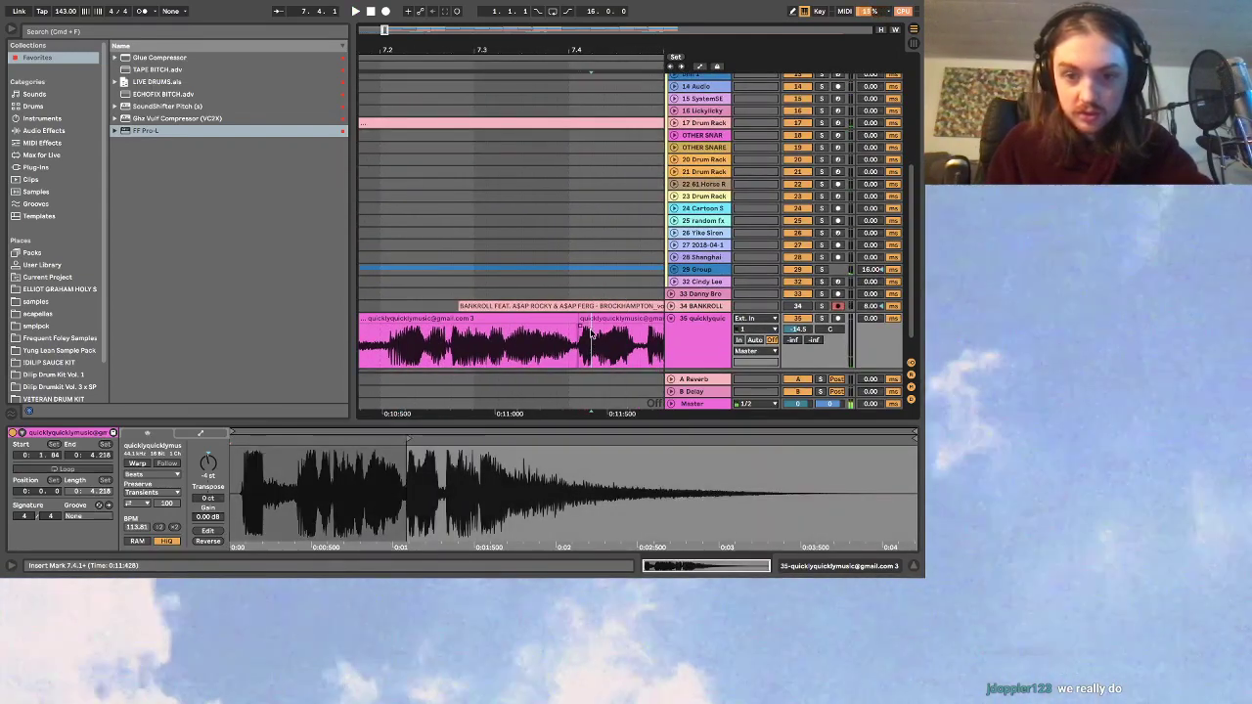
Step: Select the chopped tag pieces and part of the BANKROLL vocals, then zoom out
click(551, 335)
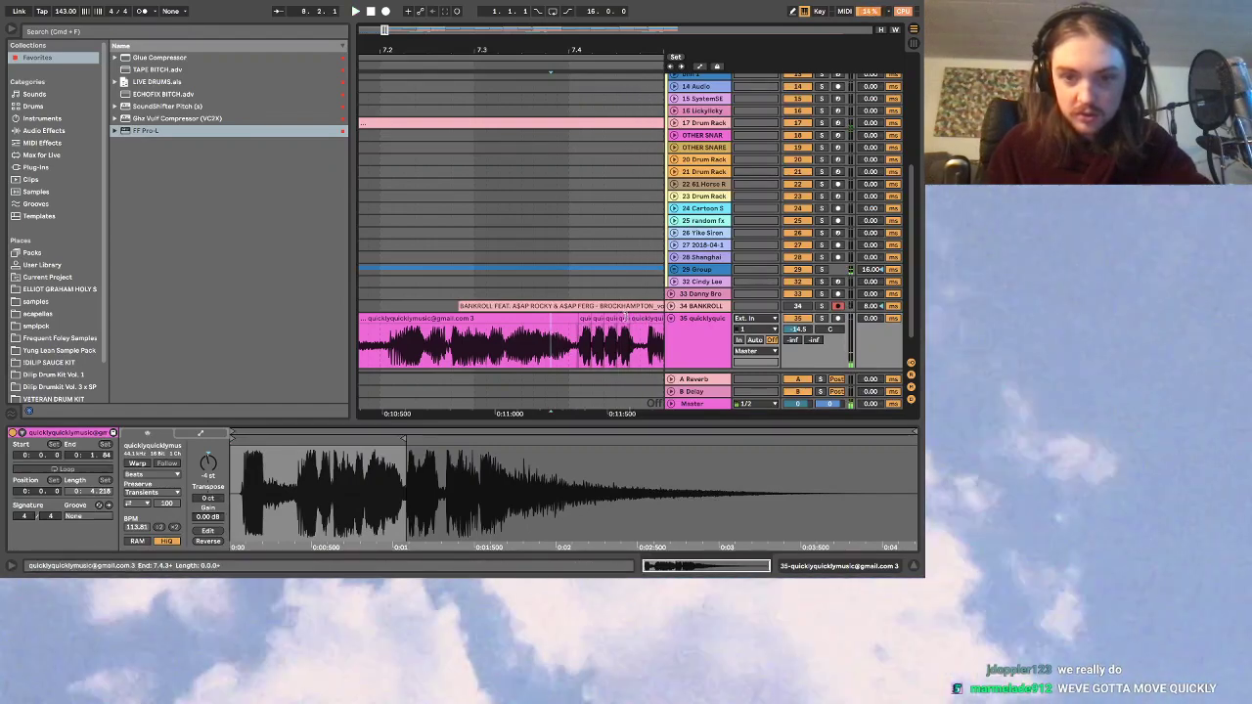
click(623, 318)
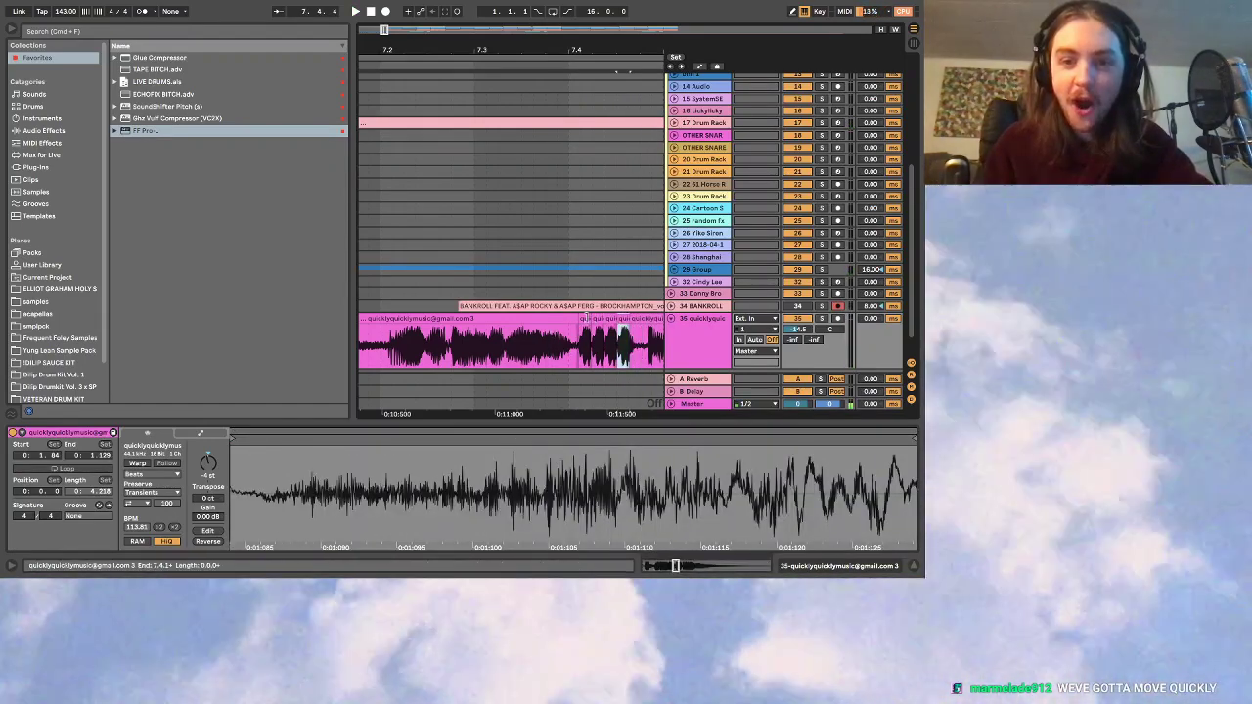
click(587, 318)
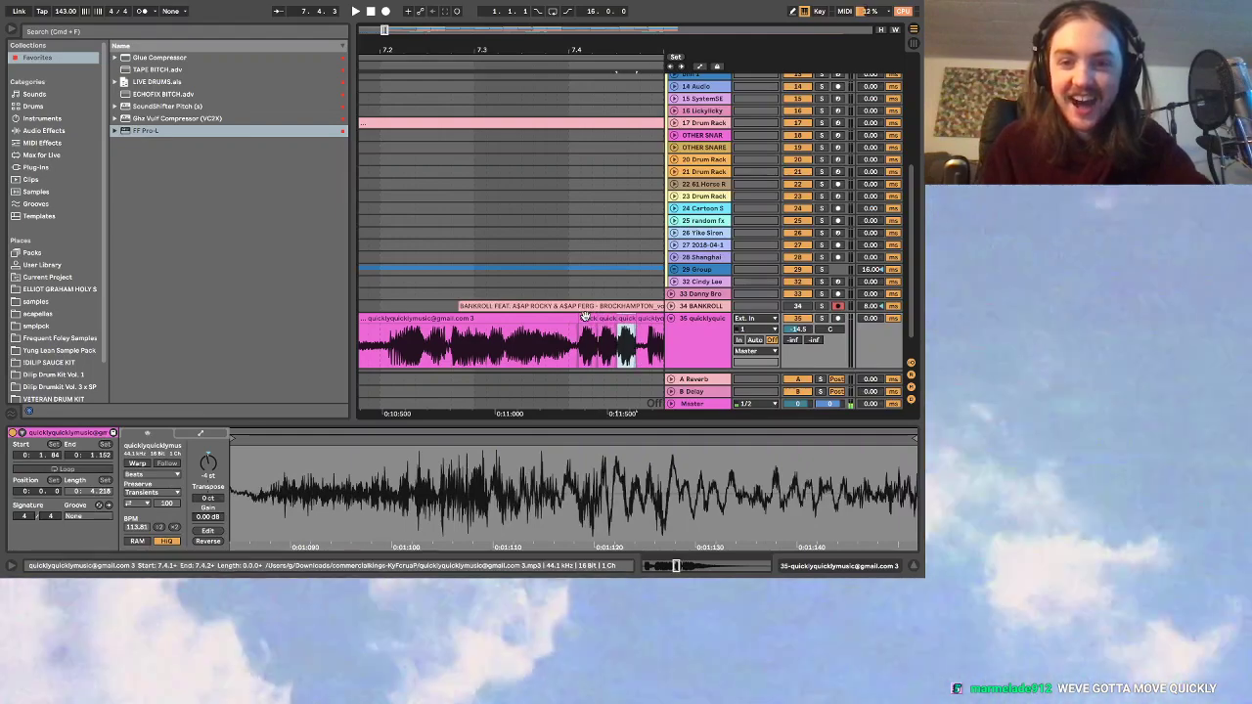
click(508, 306)
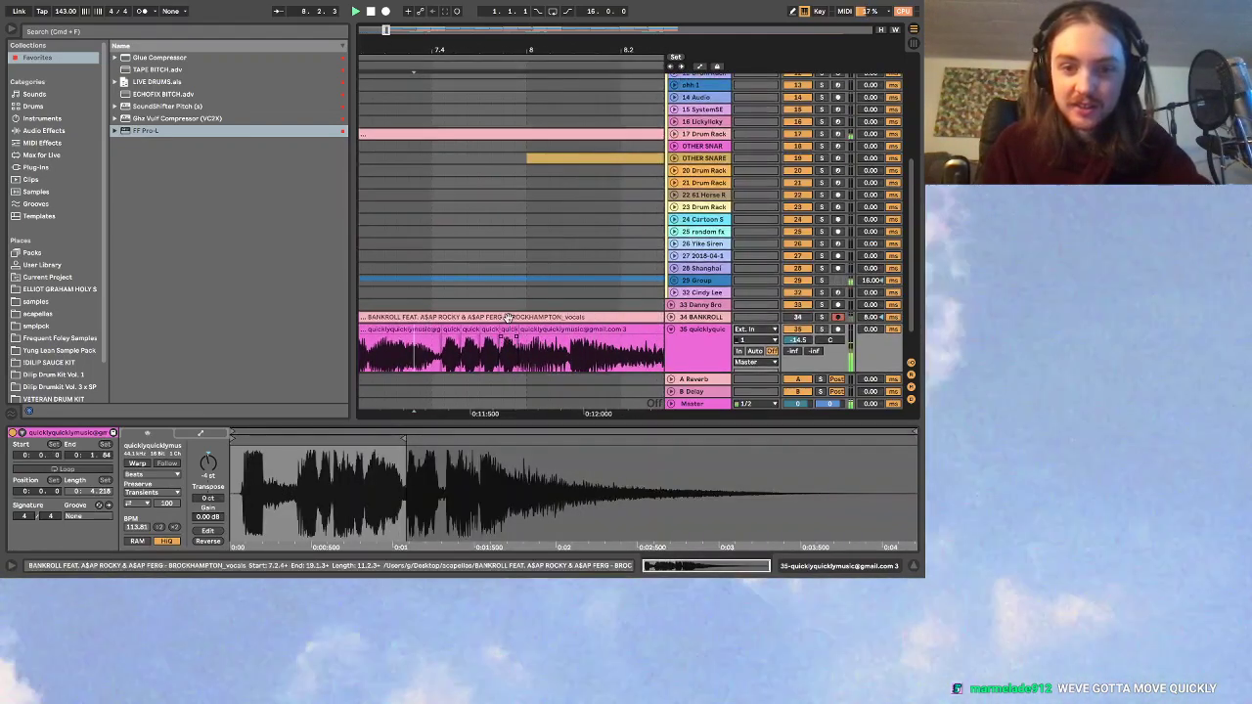
click(513, 333)
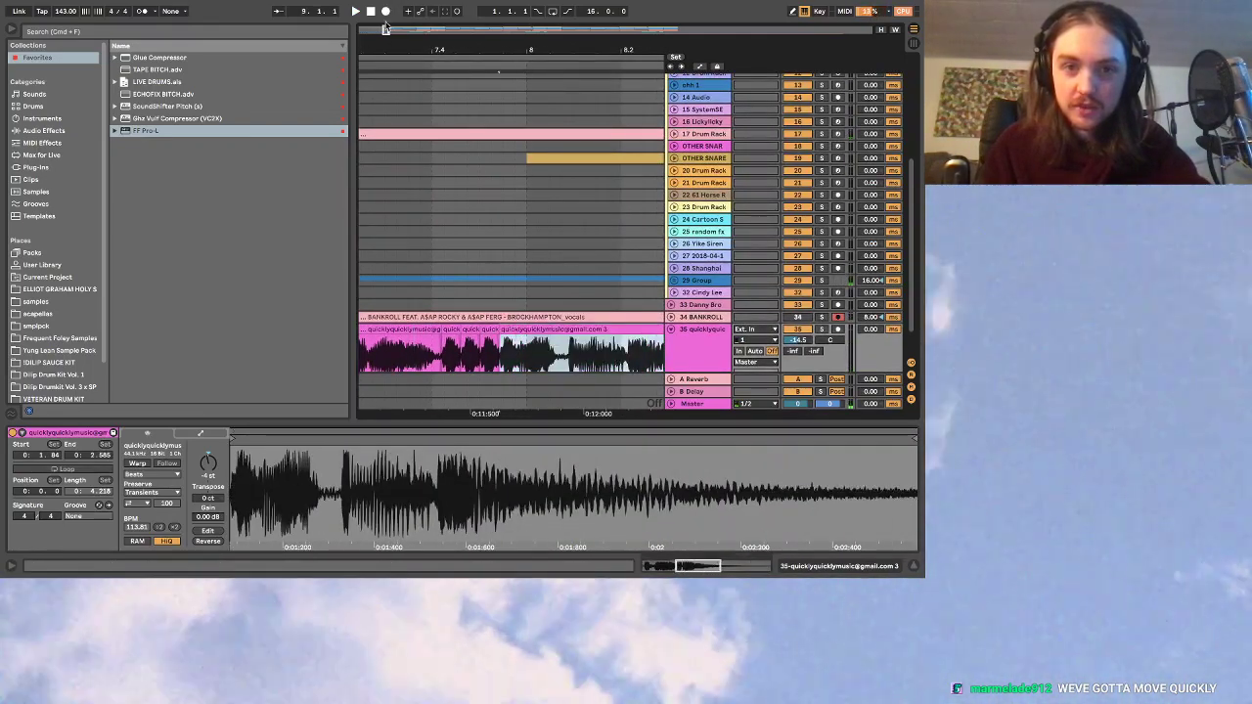
key(x)
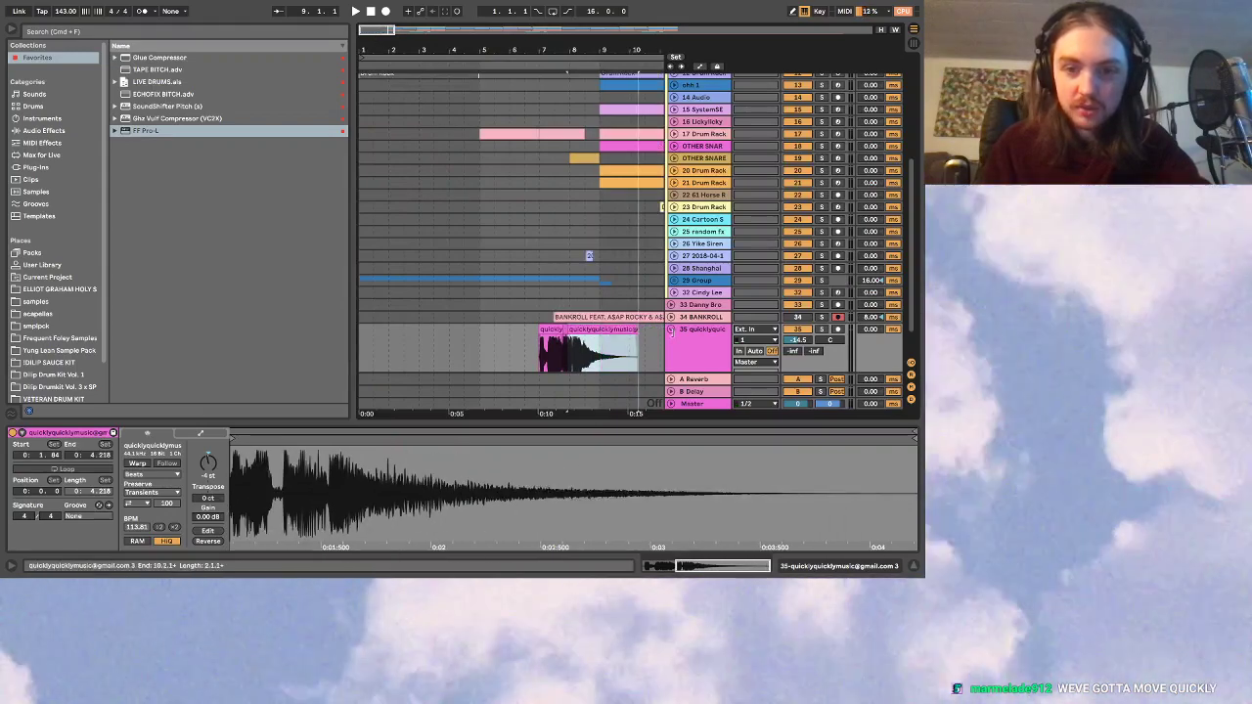
click(523, 343)
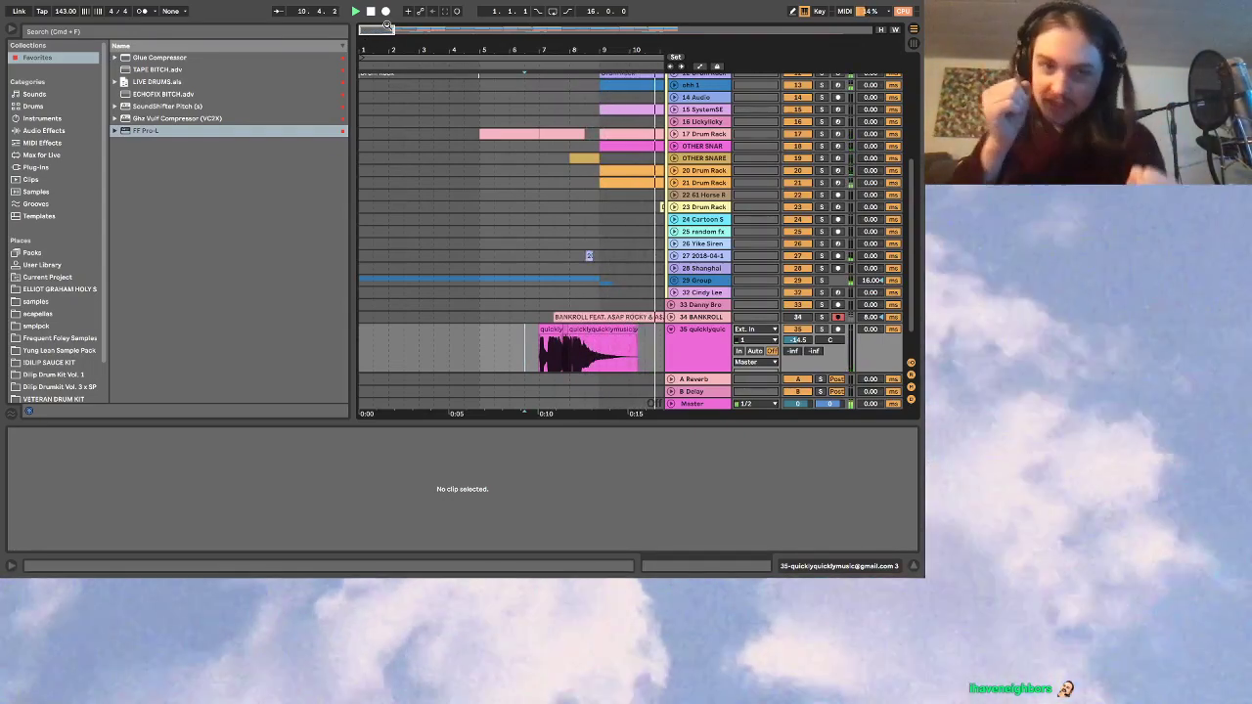
Step: Drag the first producer-tag MP3 from the Finder download folder onto bar 1 of track 35
drag(388, 27, 389, 22)
key(ctrl+Left)
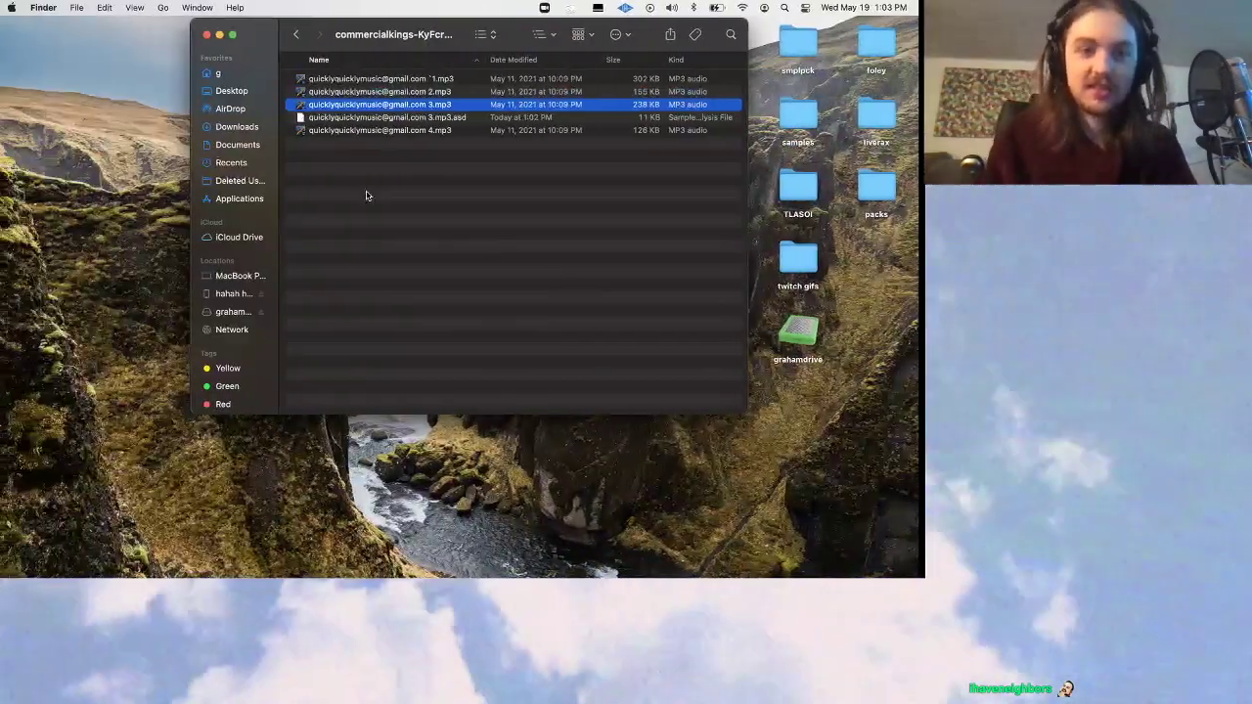
key(ctrl+Right)
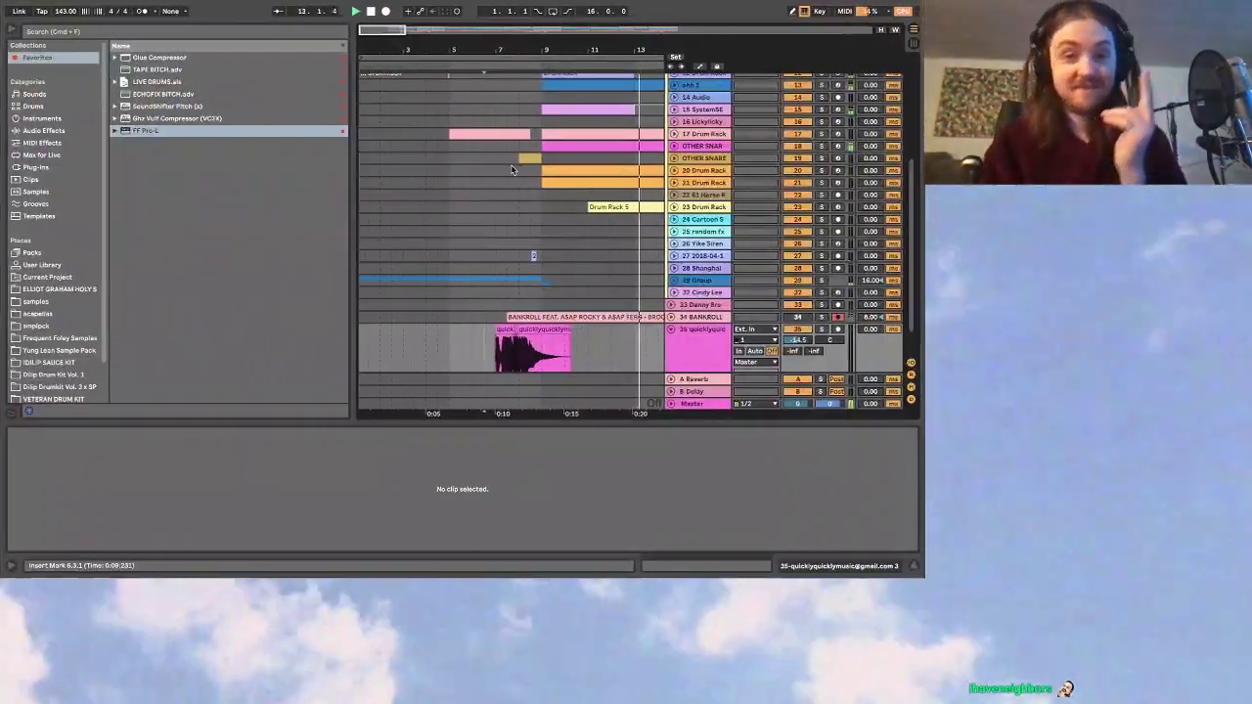
click(510, 166)
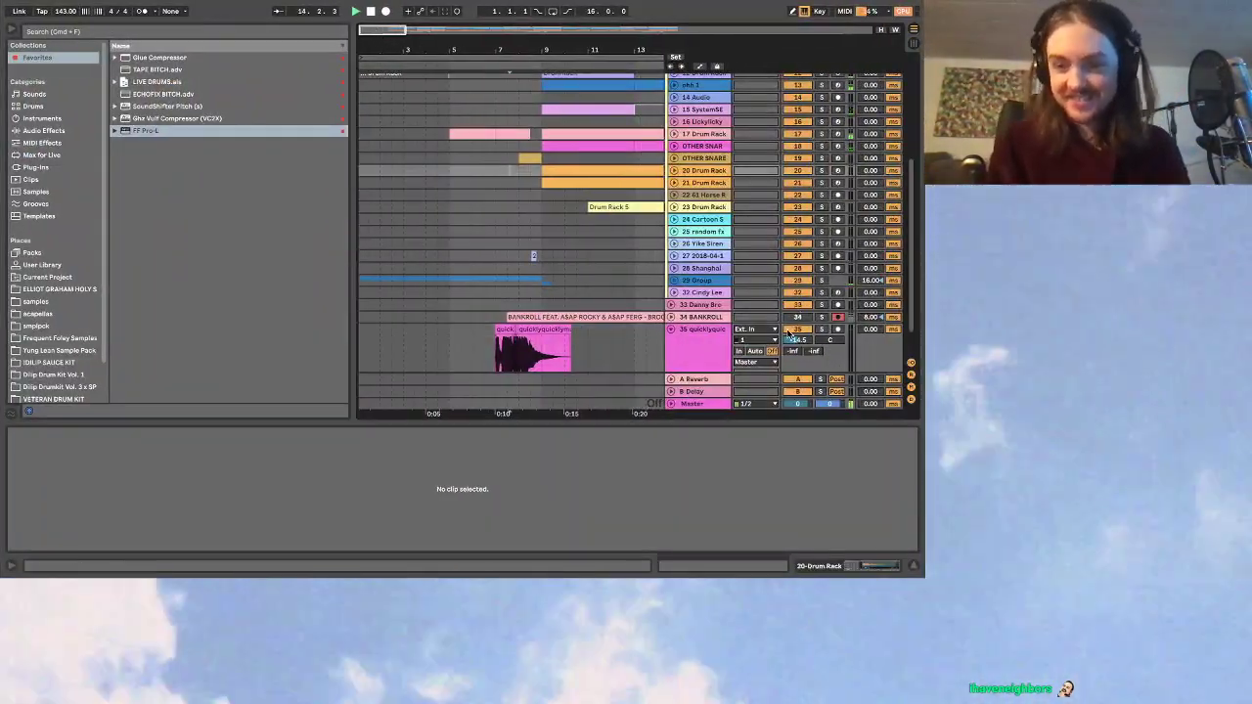
key(ctrl+Left)
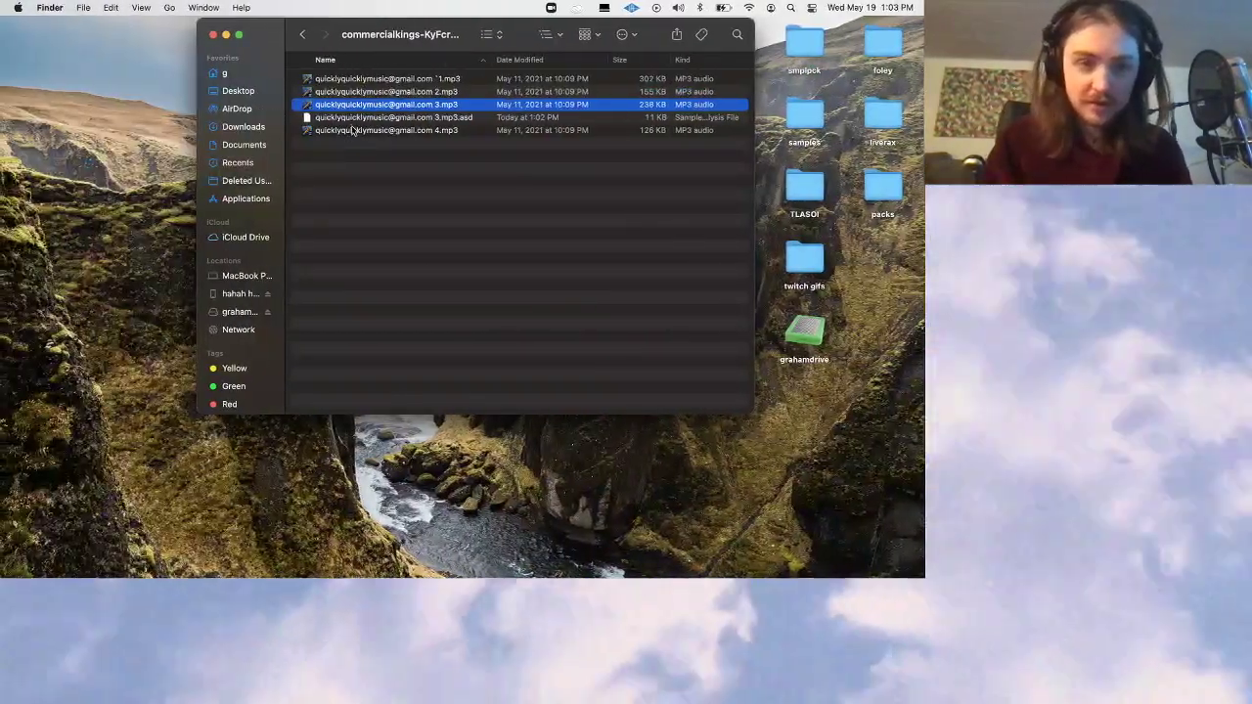
drag(328, 130, 424, 209)
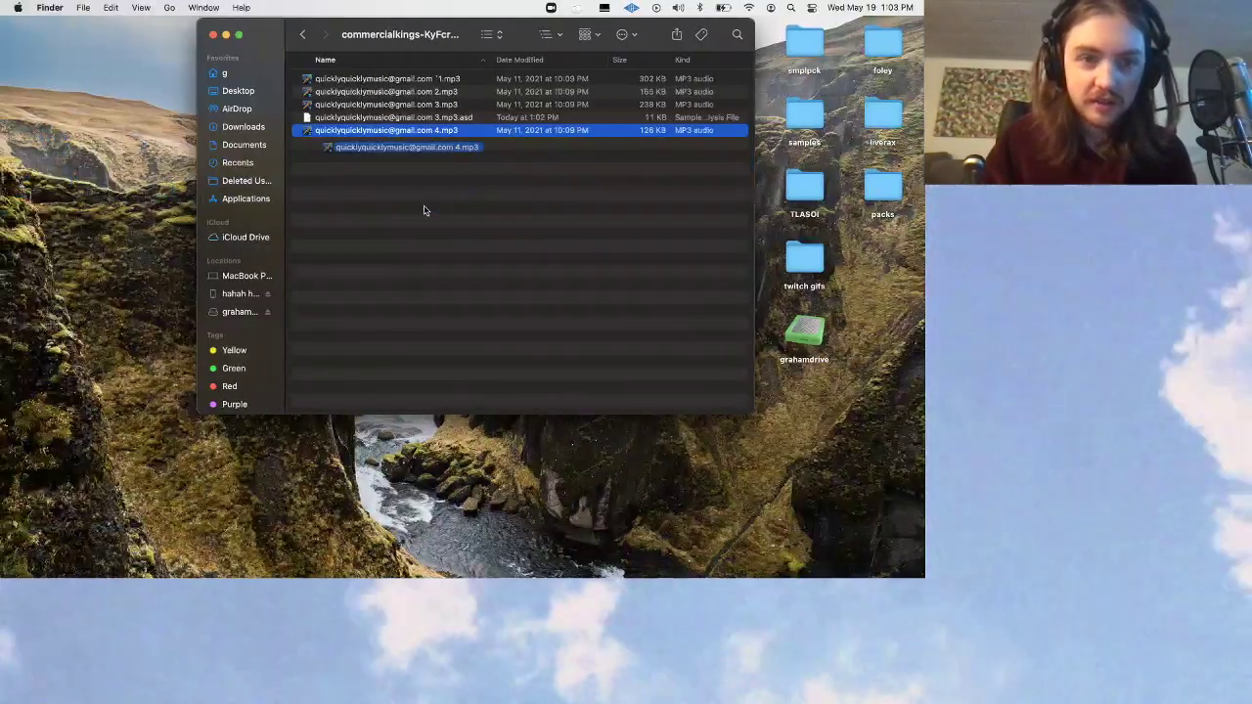
click(350, 80)
drag(924, 217, 363, 347)
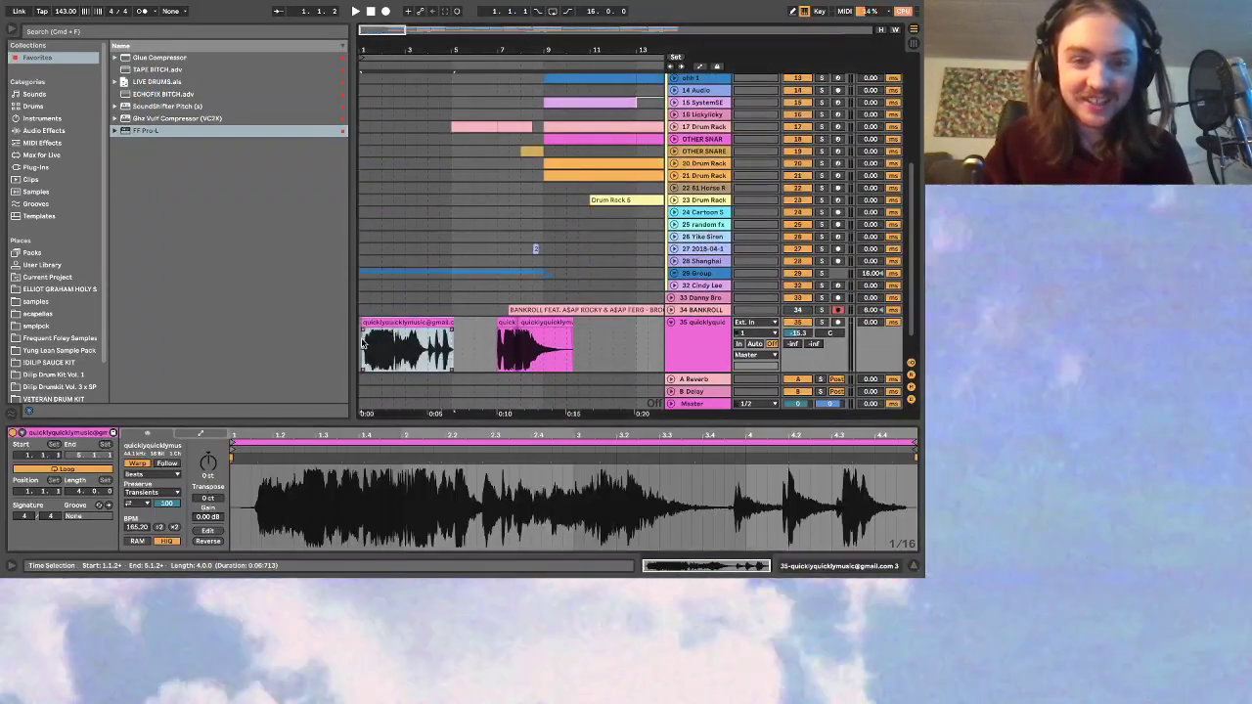
Step: Play the set, nudge the new tag clip later and pitch it down with Transpose
key(space)
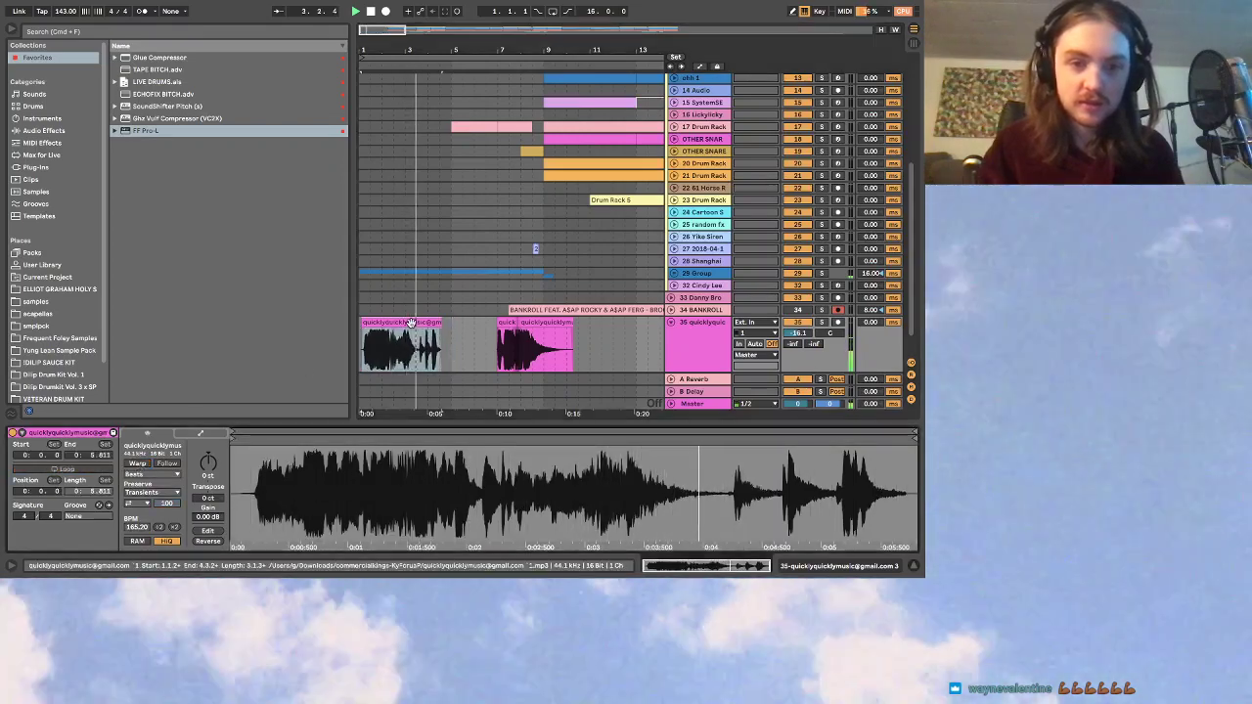
scroll(421, 328, up, 4)
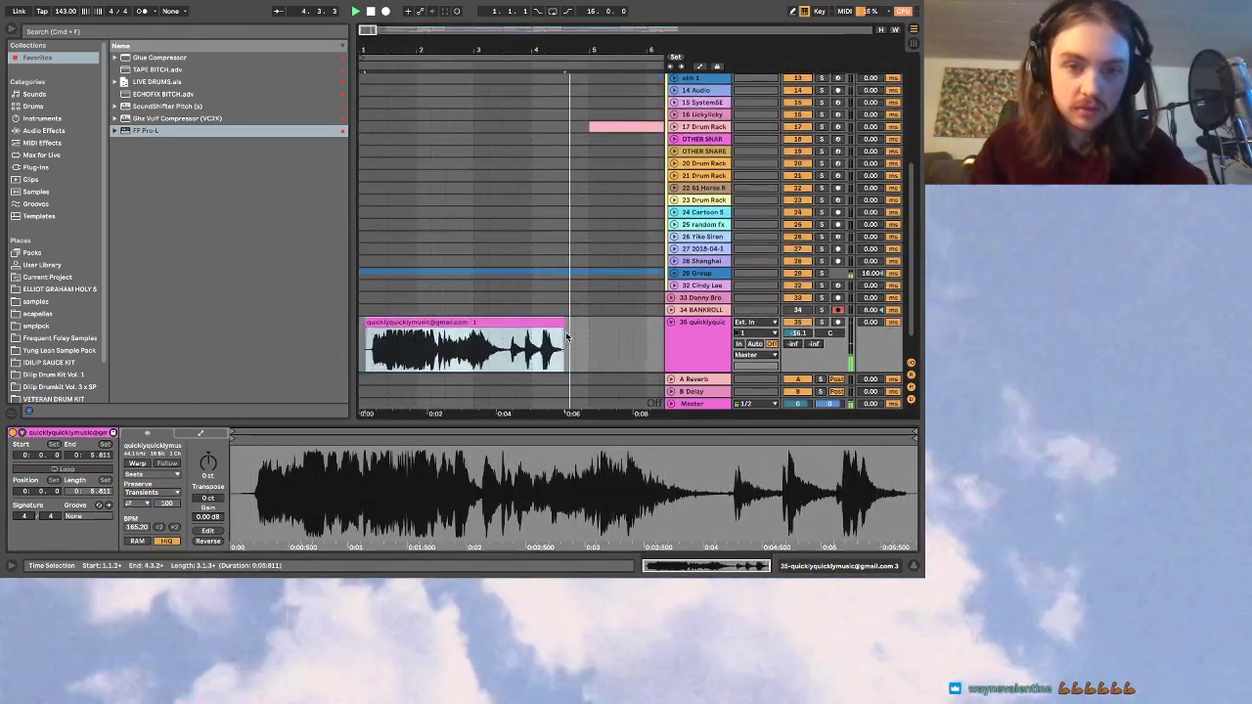
drag(521, 323, 567, 323)
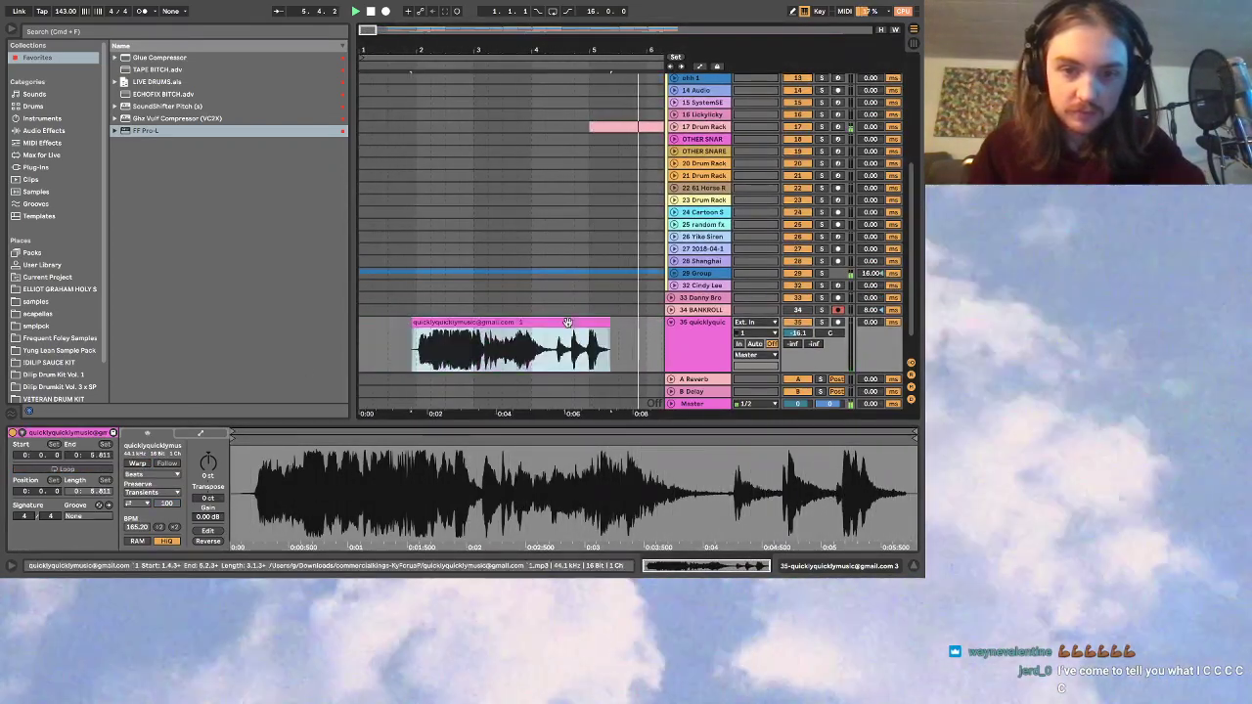
mouse_move(207, 462)
mouse_down()
mouse_move(207, 489)
mouse_move(204, 439)
mouse_up()
Step: Shift the new clip back to start near 1.1.2 ahead of the older tag clip, then deselect
click(412, 342)
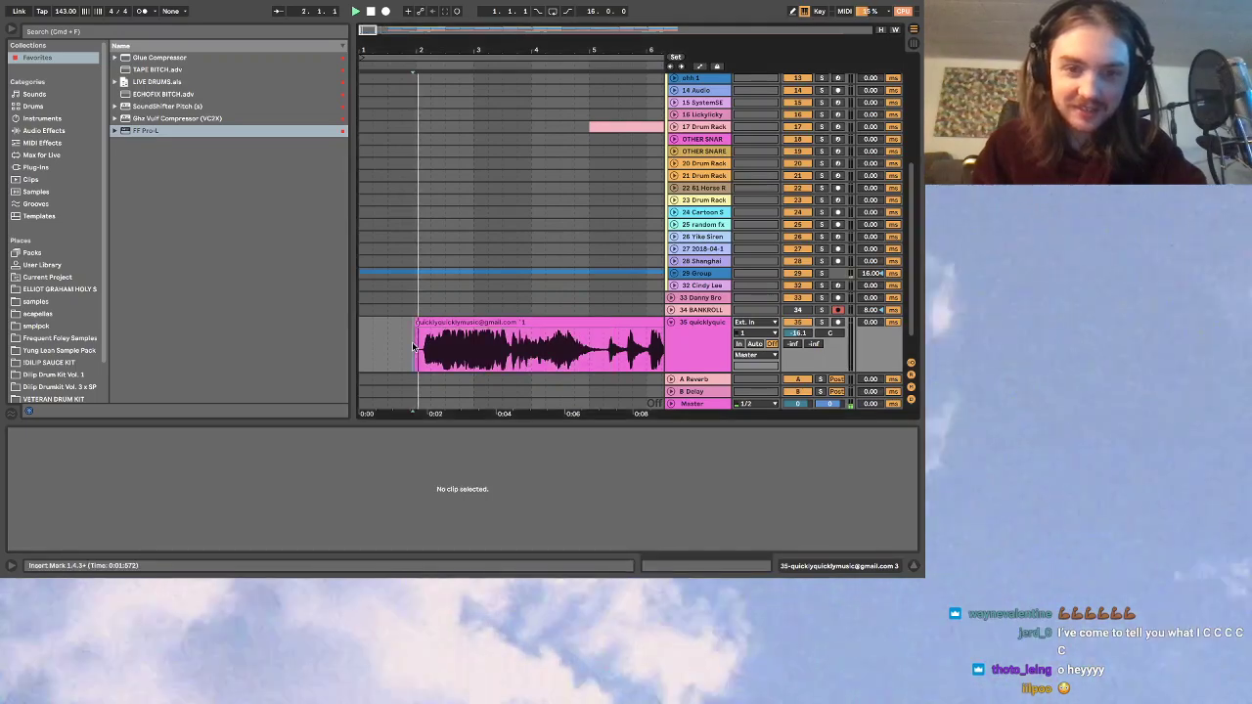
scroll(411, 341, right, 5)
drag(415, 42, 415, 30)
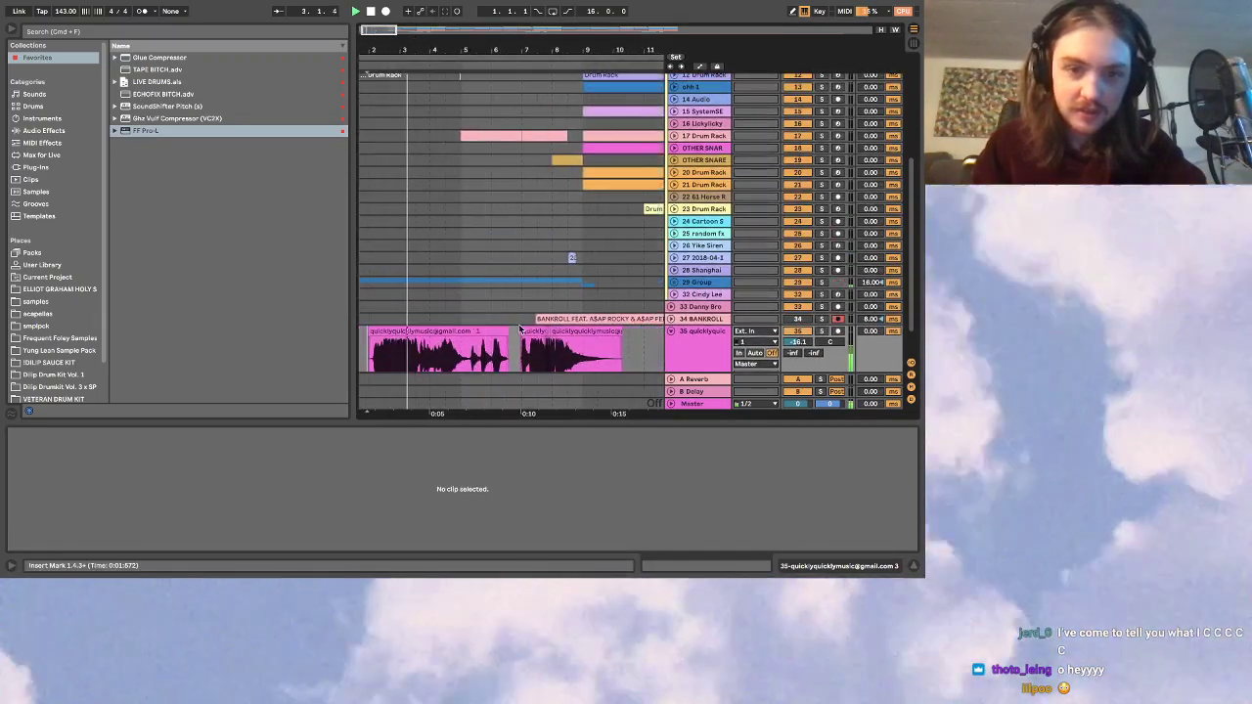
click(484, 336)
drag(484, 336, 360, 331)
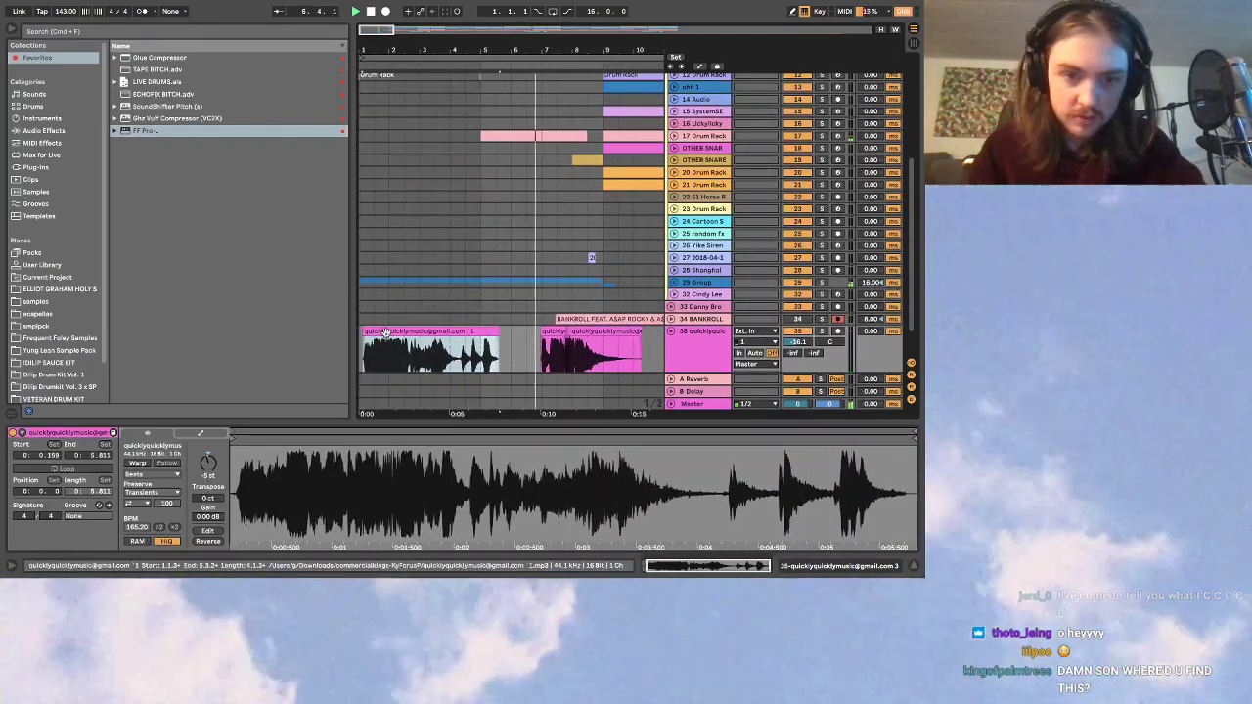
click(387, 339)
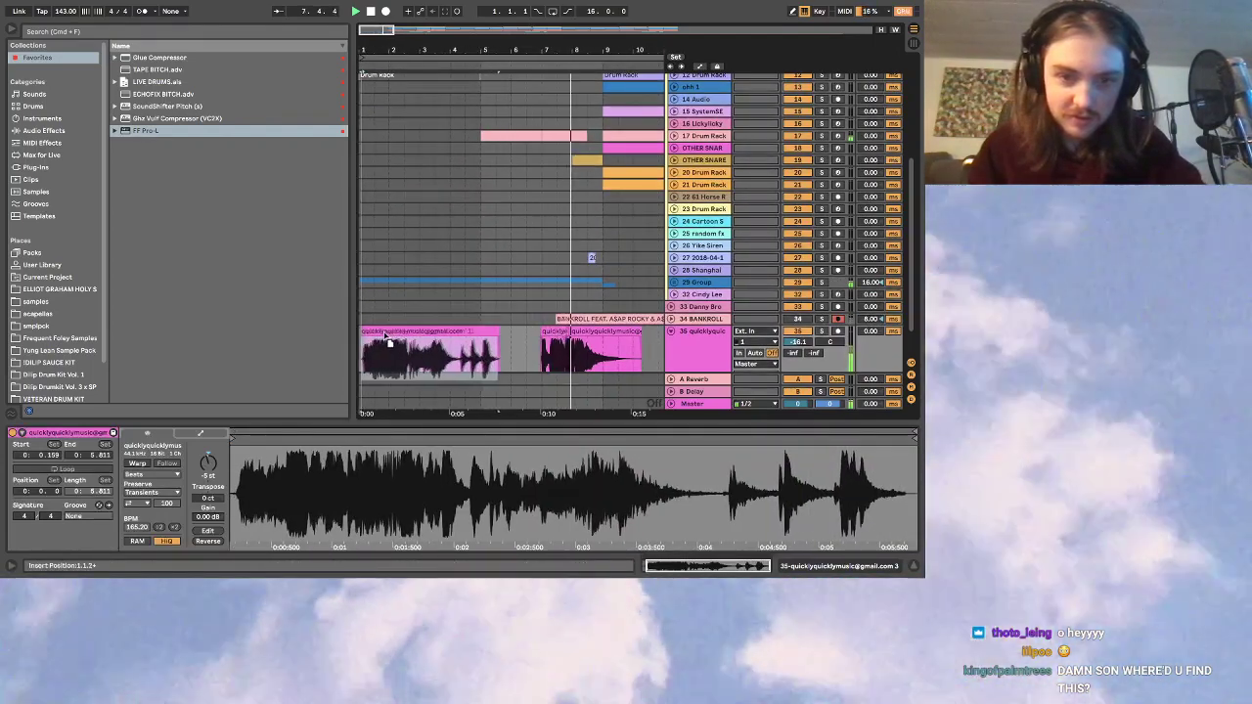
click(388, 333)
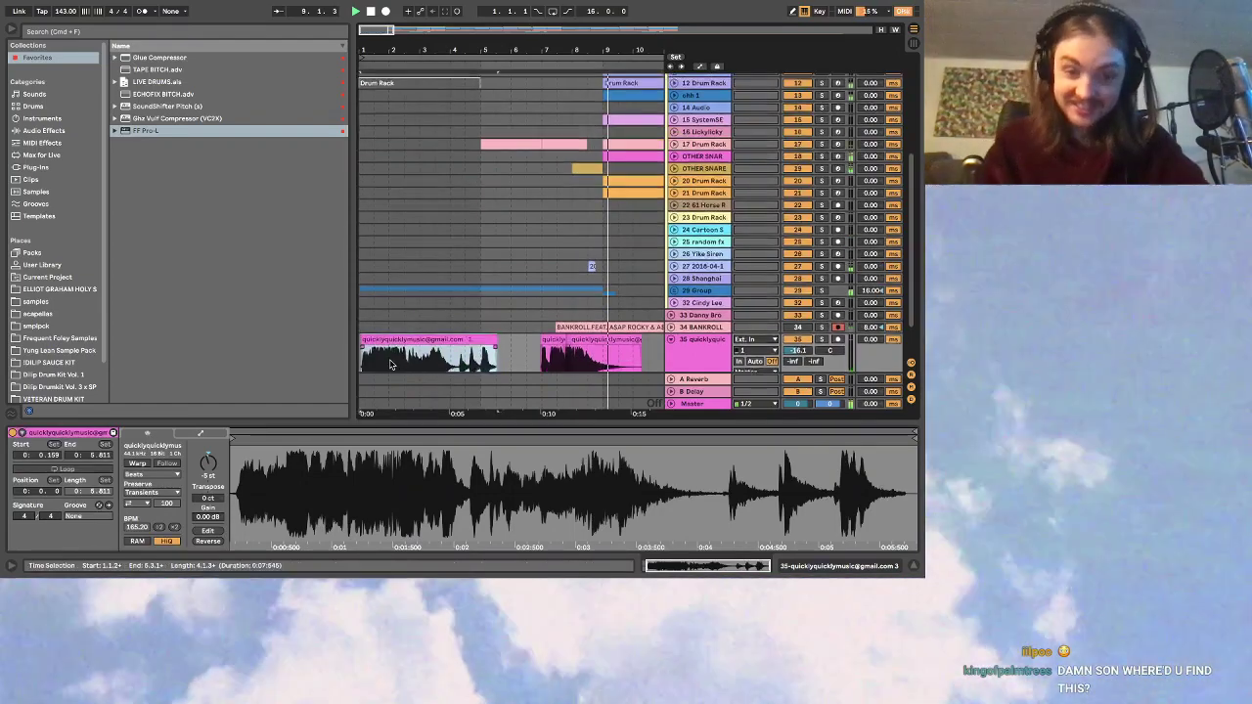
click(362, 323)
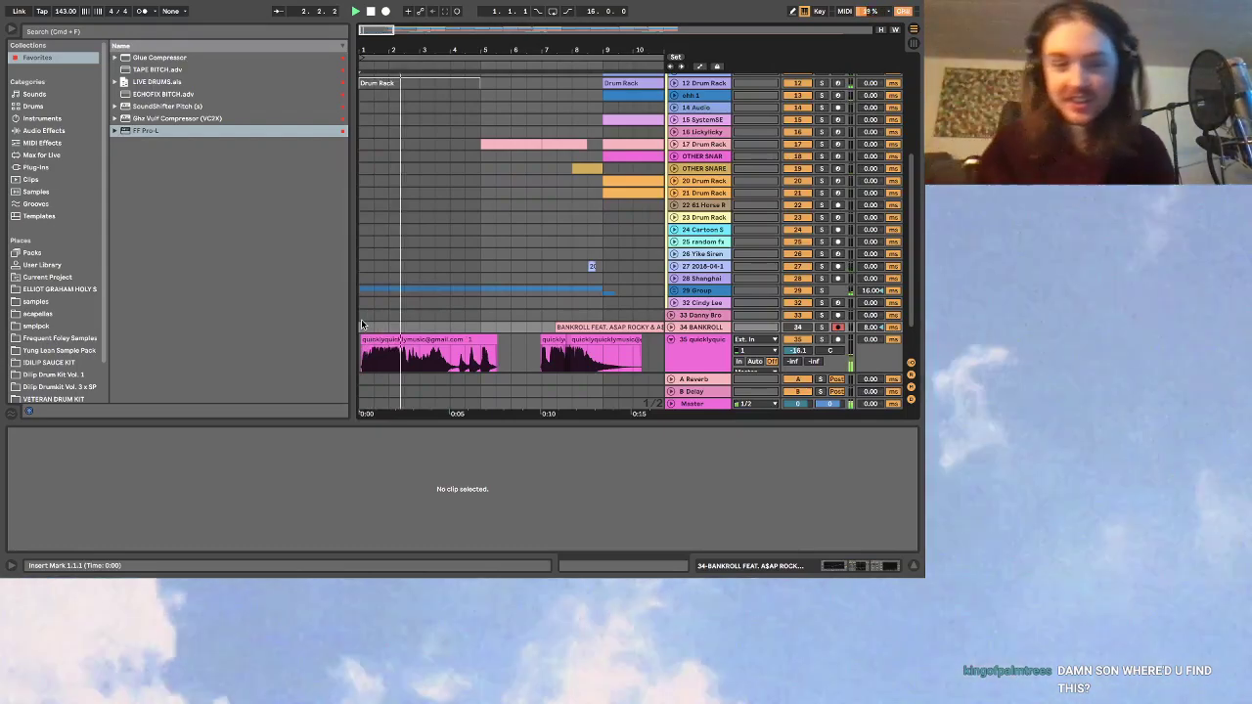
Step: Search the browser for 'true' and load Waves TrueVerb (s) onto track 35
scroll(436, 244, up, 5)
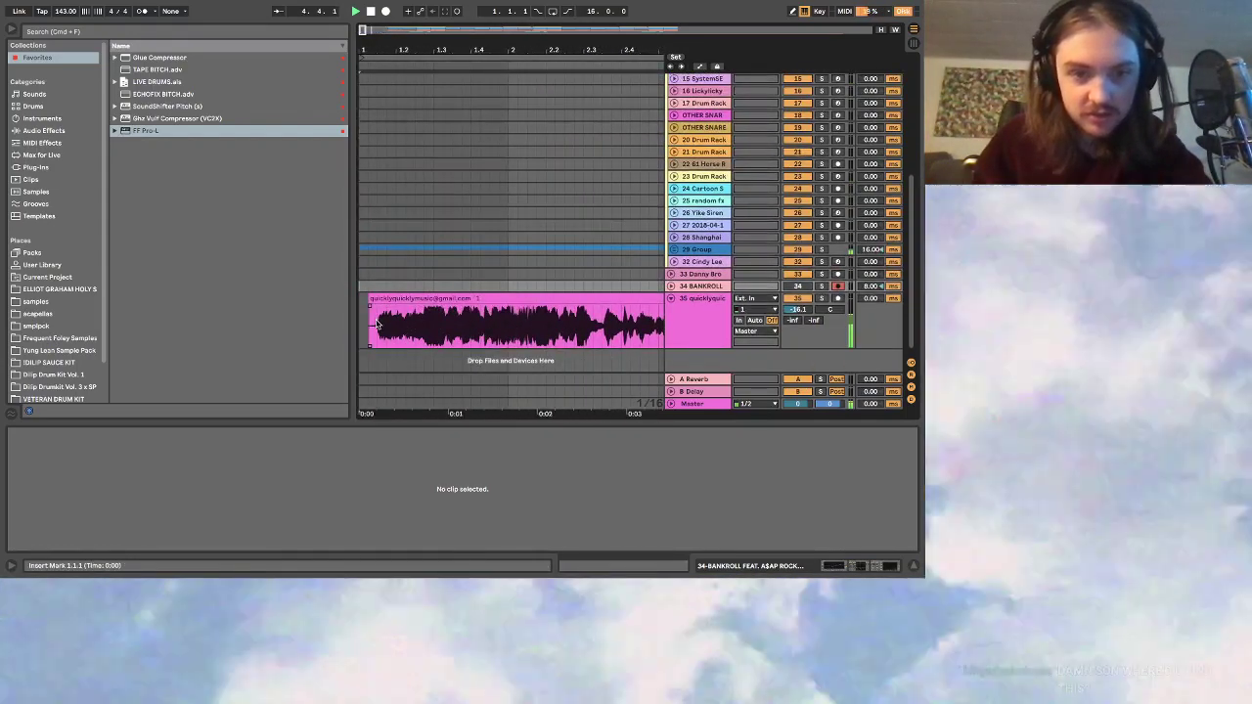
scroll(362, 30, down, 5)
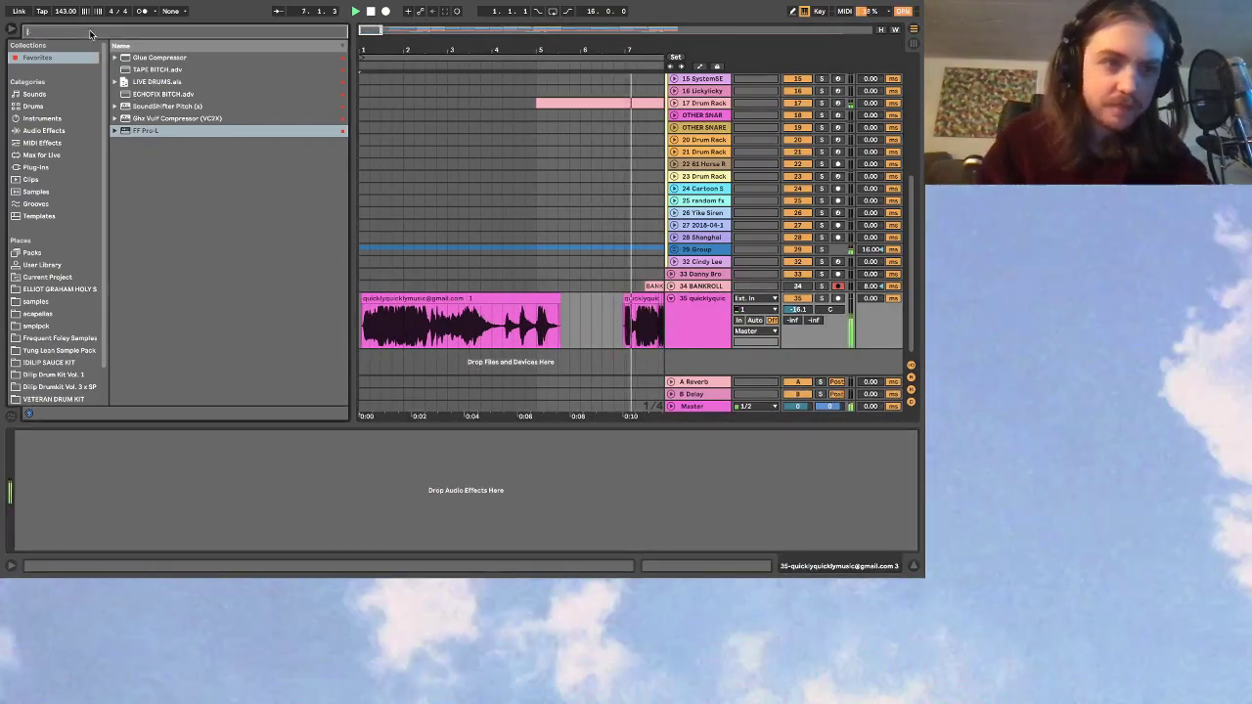
key(super+f)
text(true)
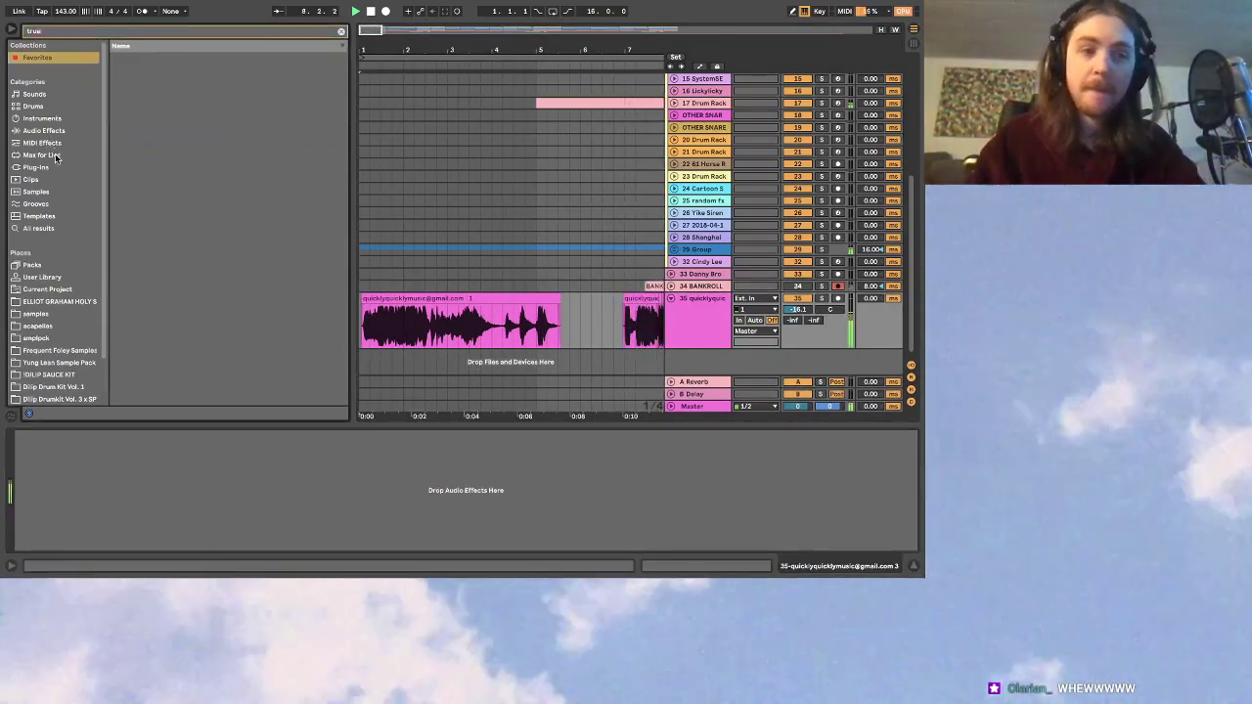
click(57, 168)
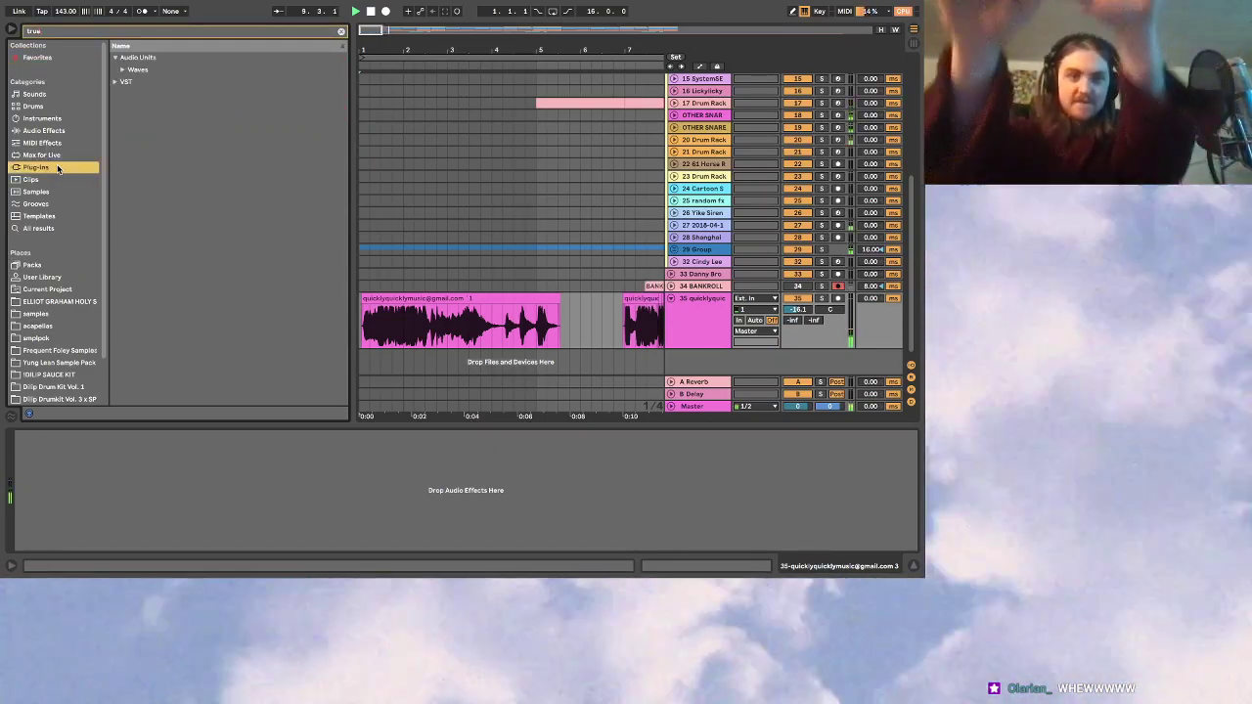
click(122, 70)
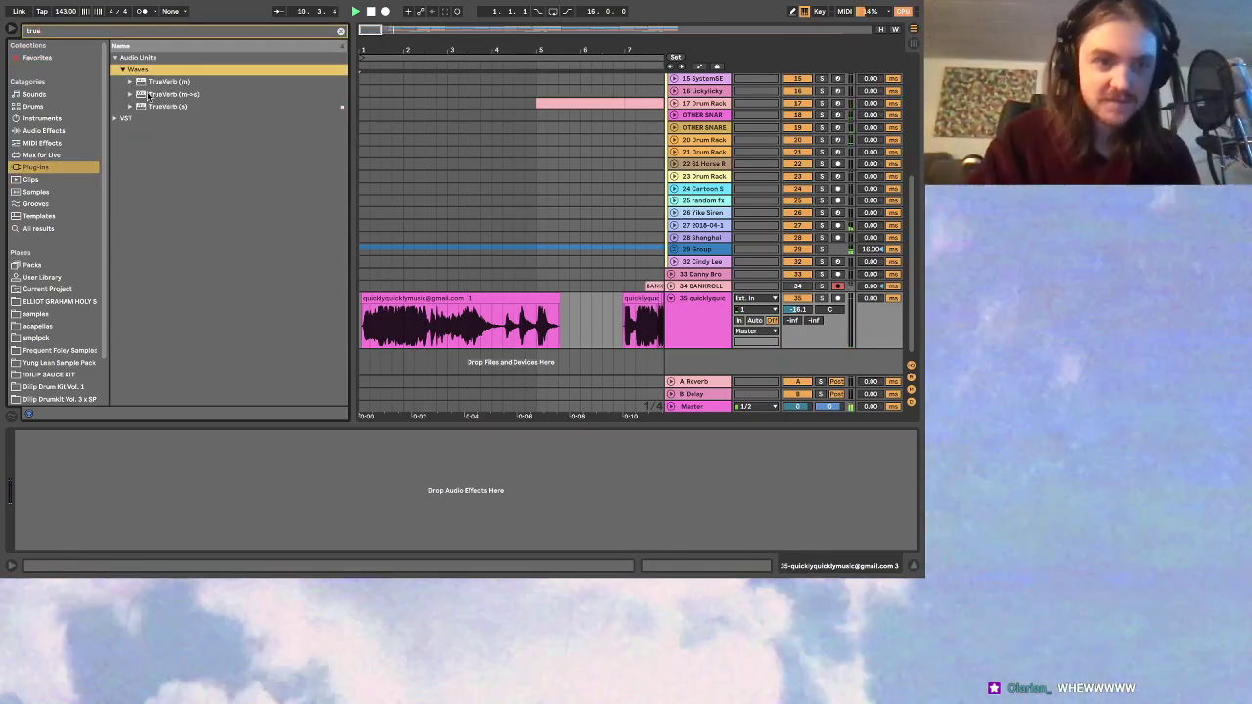
click(154, 106)
drag(642, 314, 636, 313)
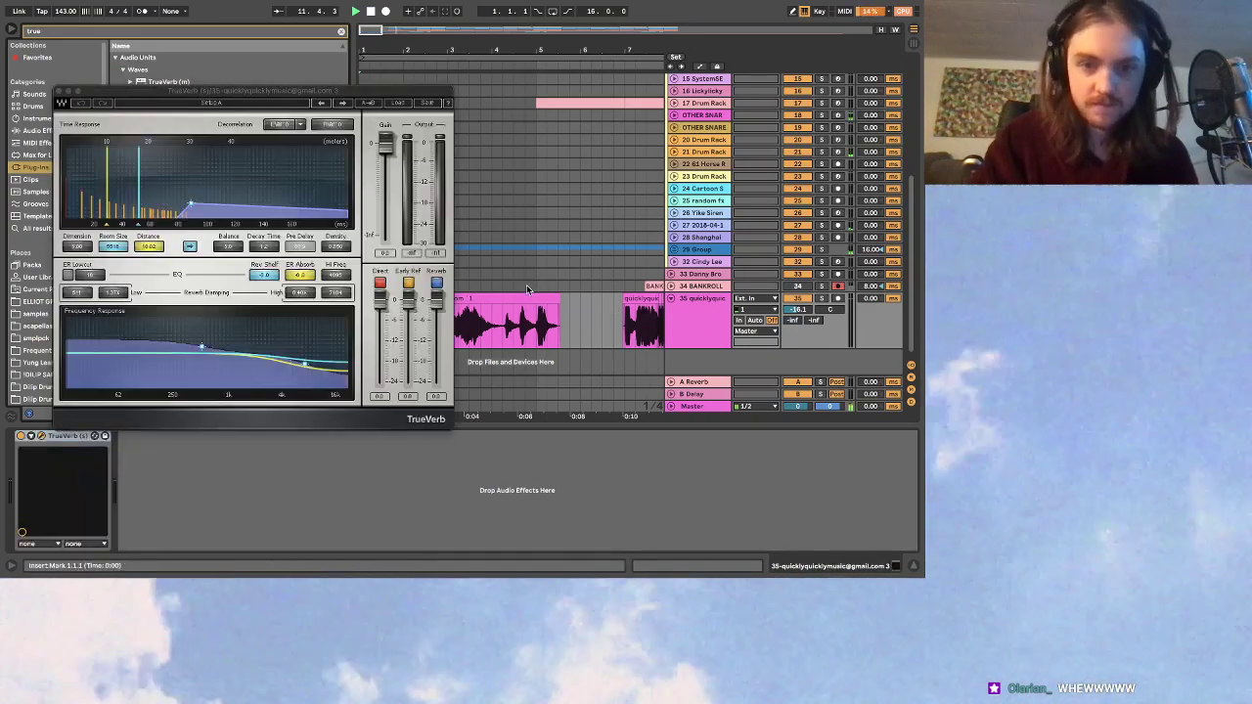
Step: Move the tag clip to a new track 36 with TrueVerb, delete track 35's reverb, and show automation
drag(539, 311, 528, 362)
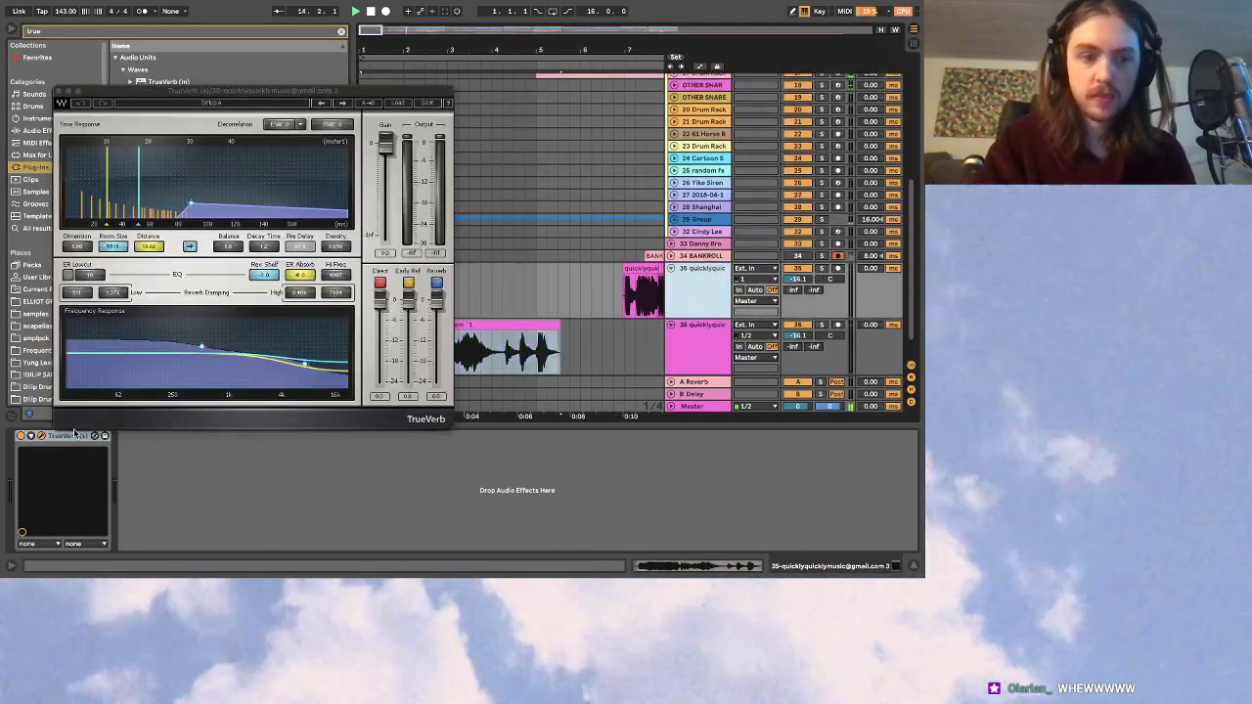
key(Delete)
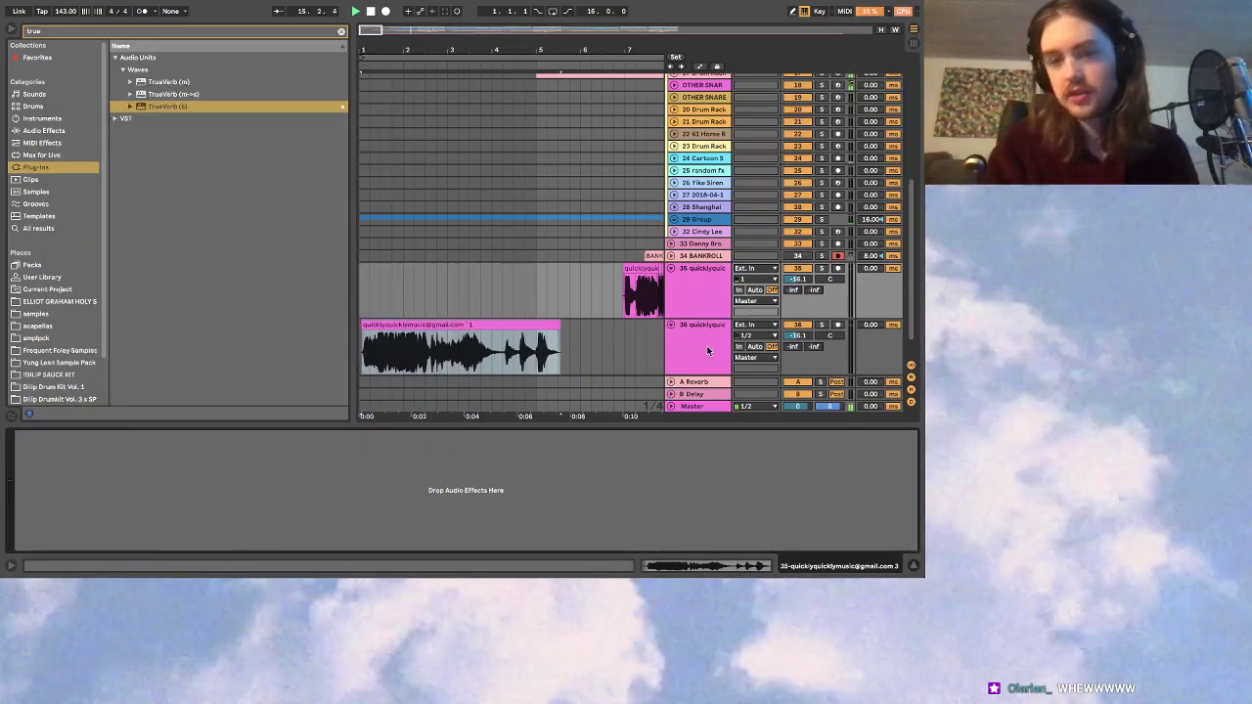
click(710, 348)
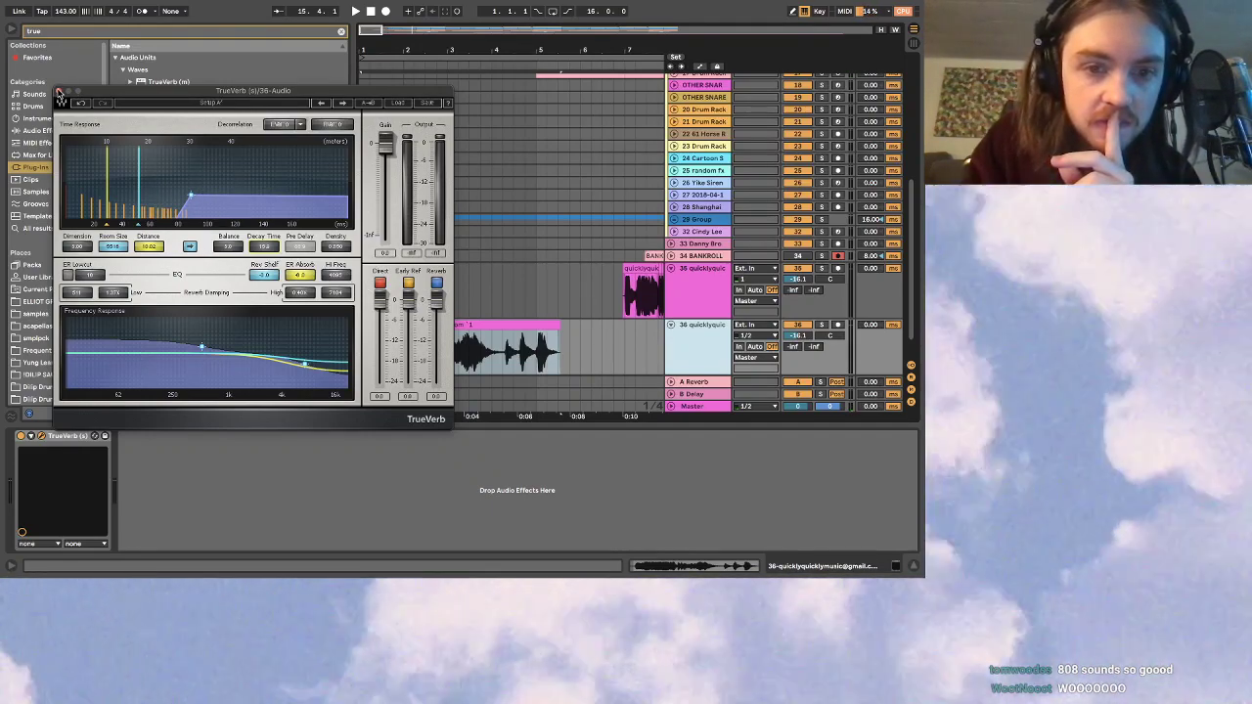
click(59, 92)
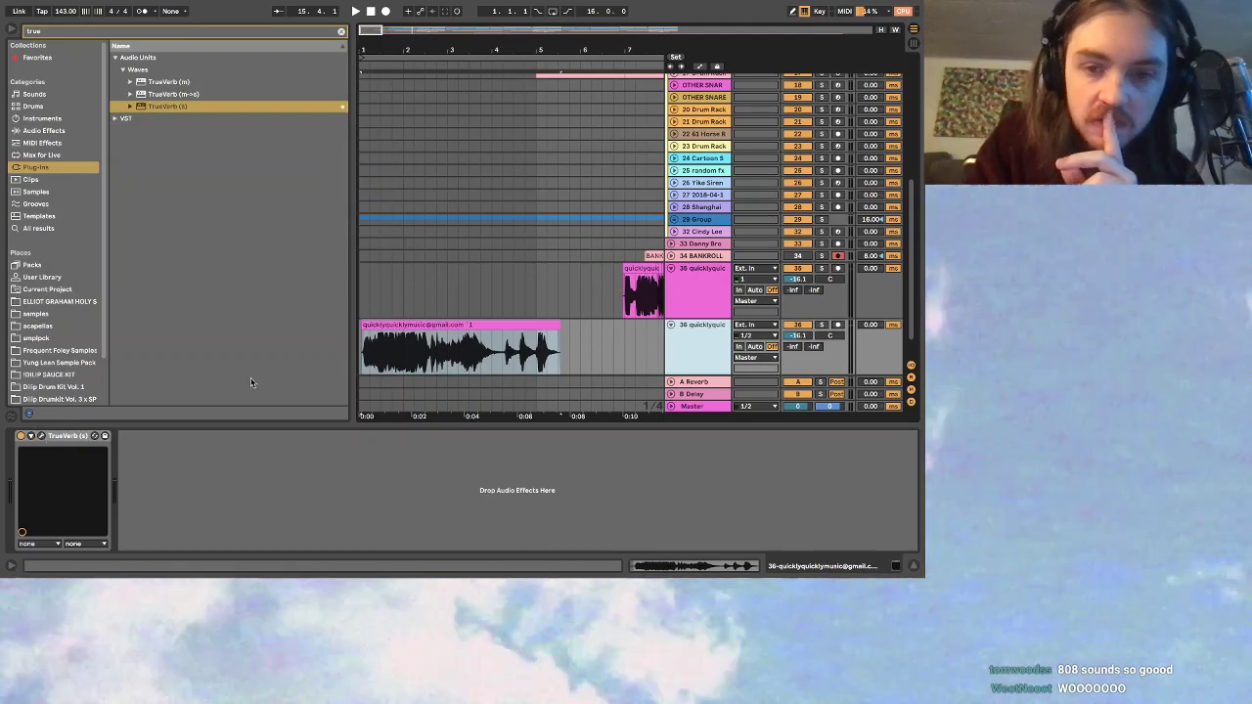
key(a)
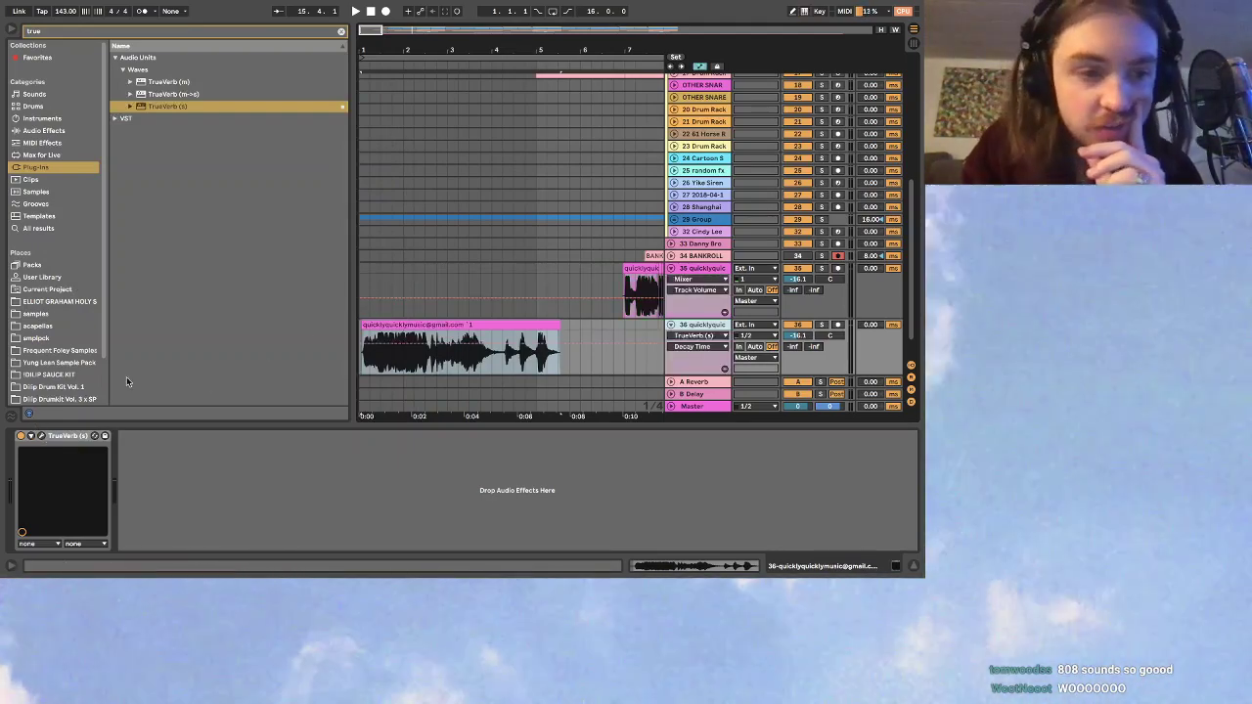
click(40, 437)
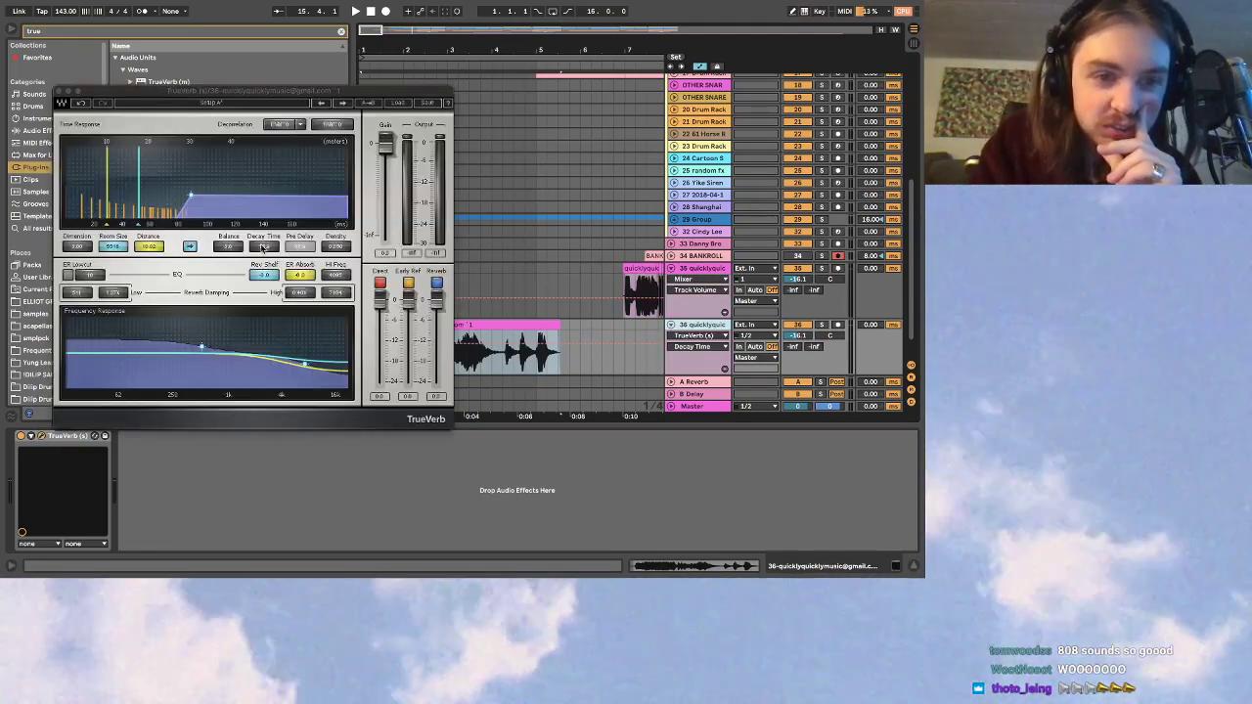
click(59, 92)
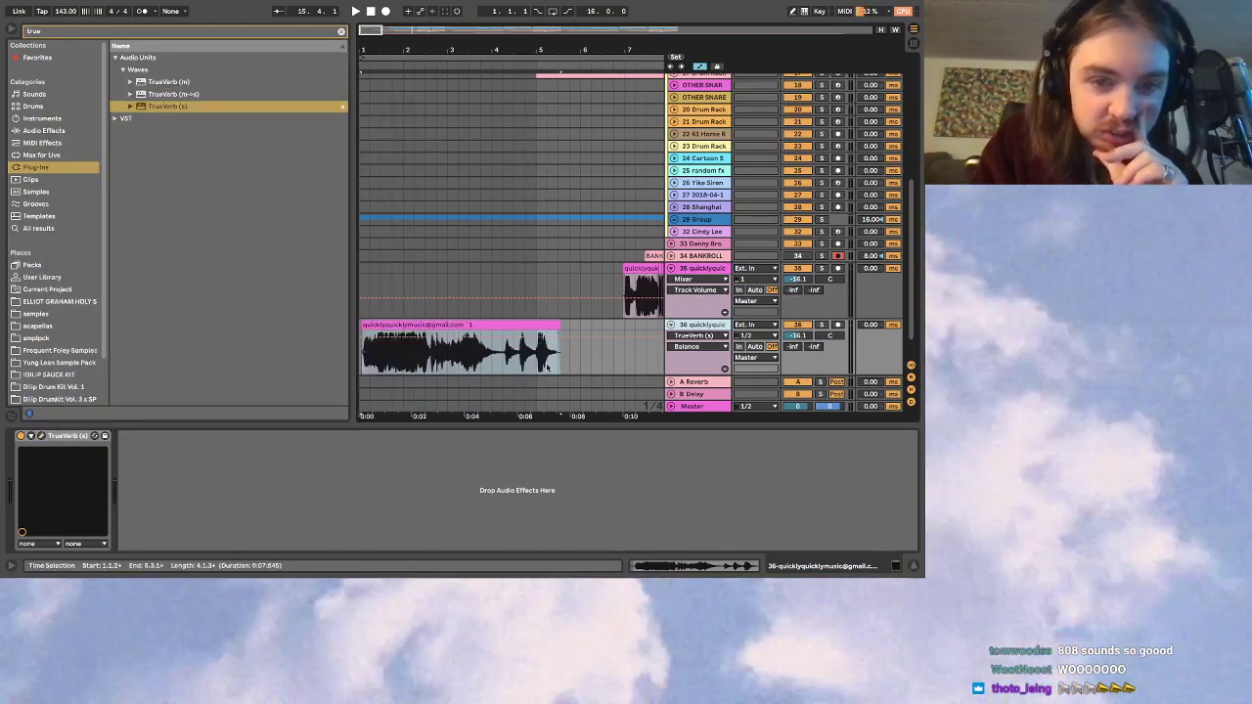
click(538, 342)
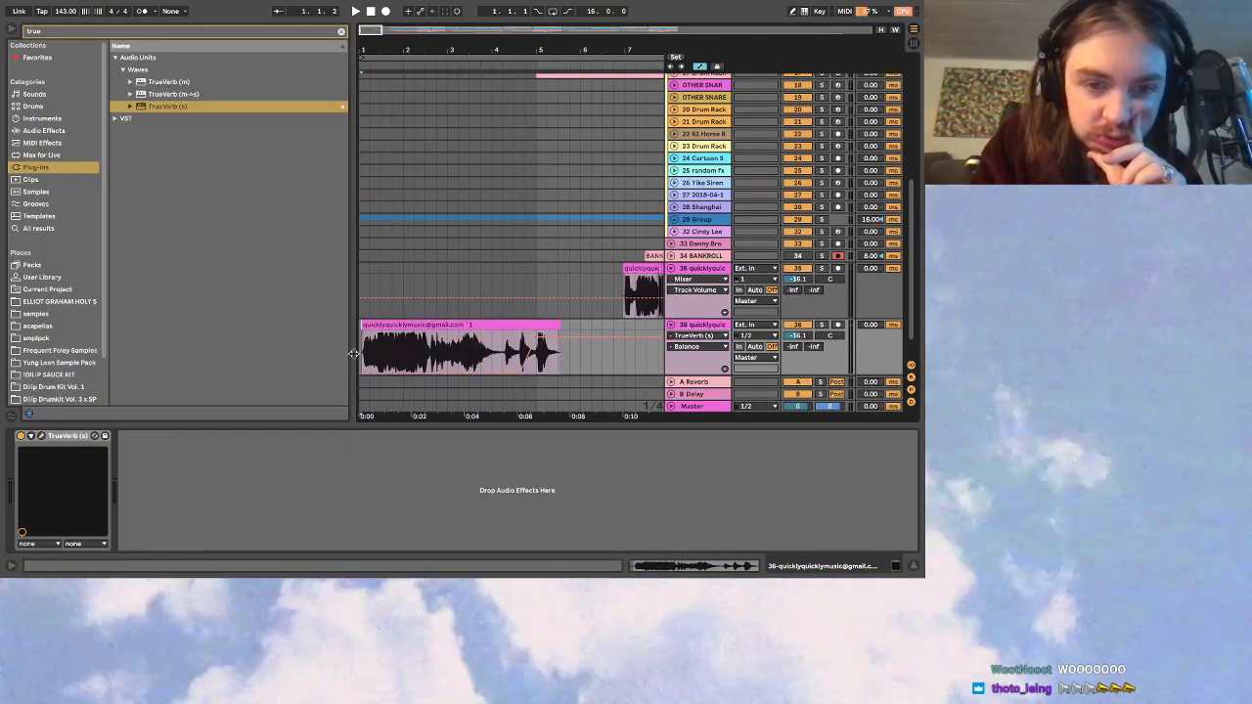
Step: Play from the clip start and lower track 35 to -20.0 dB and track 36 to -31.0 dB
click(364, 358)
key(space)
scroll(540, 339, up, 3)
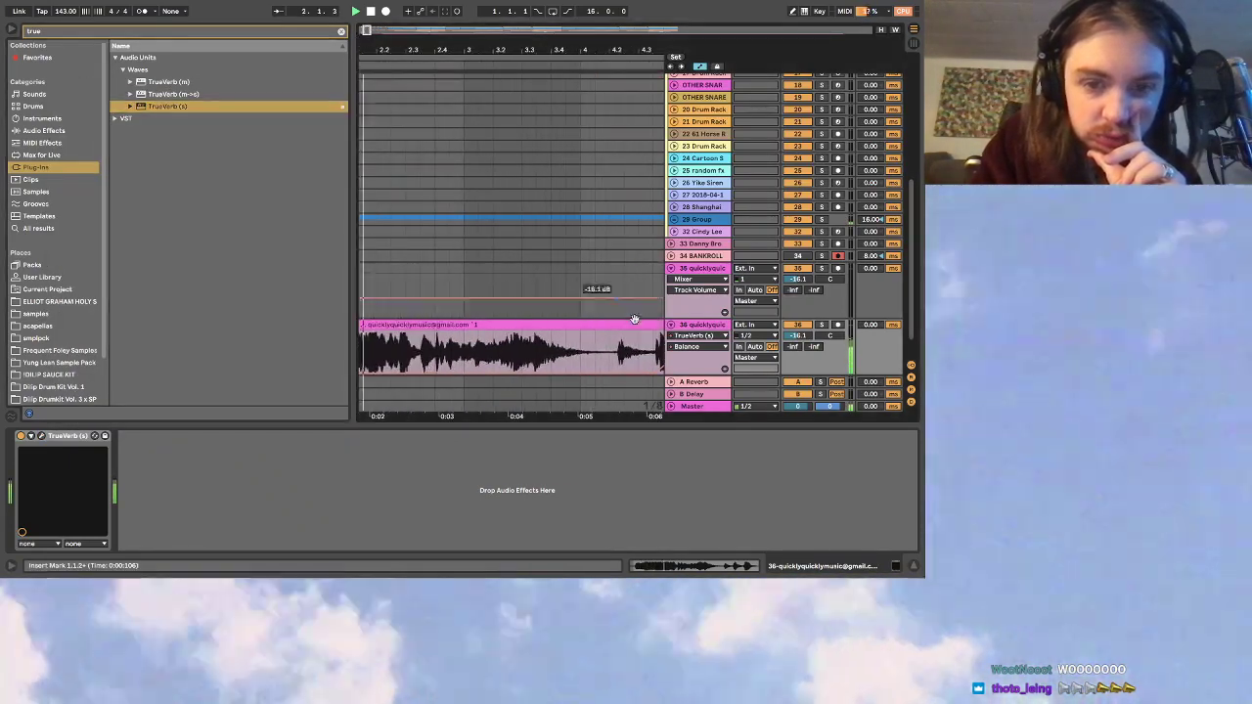
scroll(591, 358, down, 1)
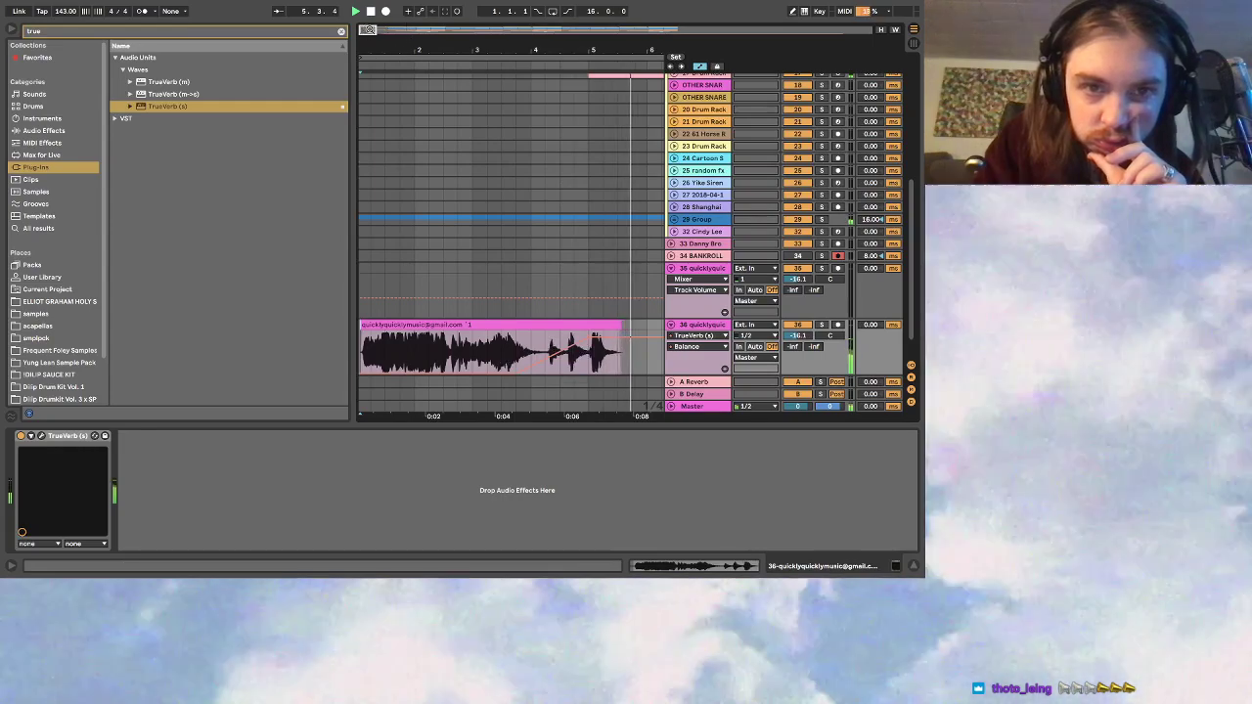
scroll(409, 39, down, 3)
drag(803, 336, 803, 347)
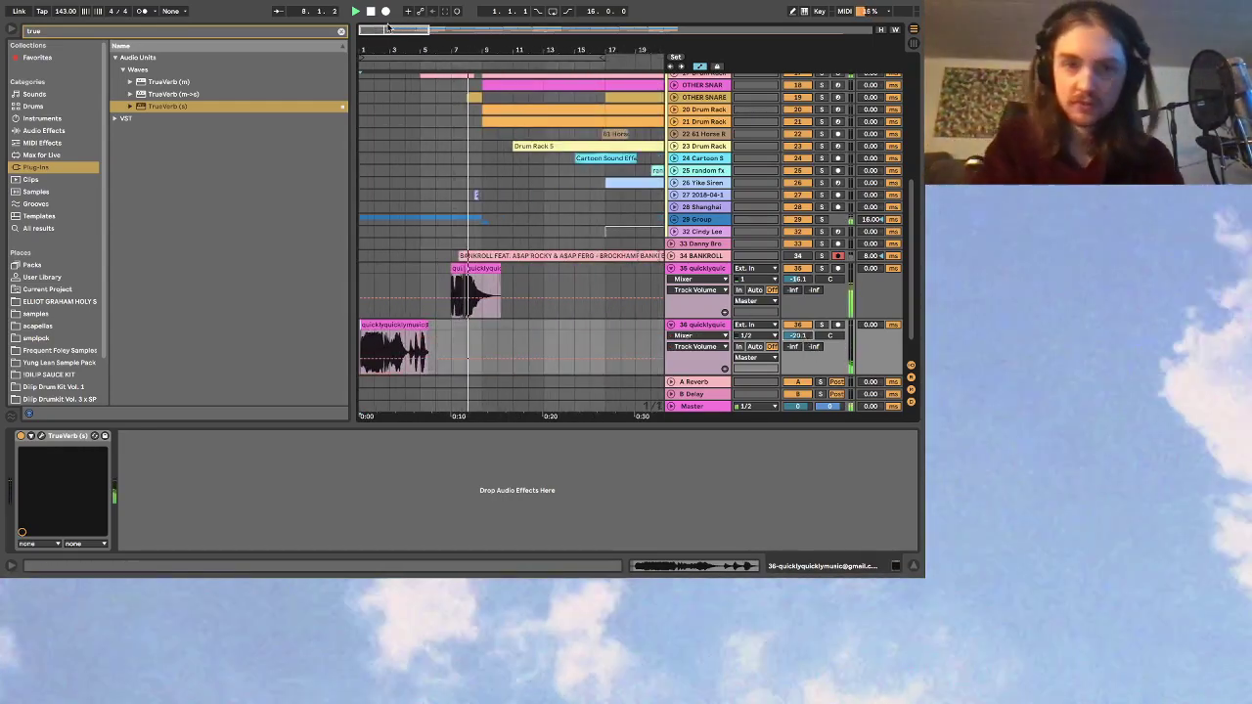
scroll(394, 31, up, 3)
drag(393, 32, 472, 148)
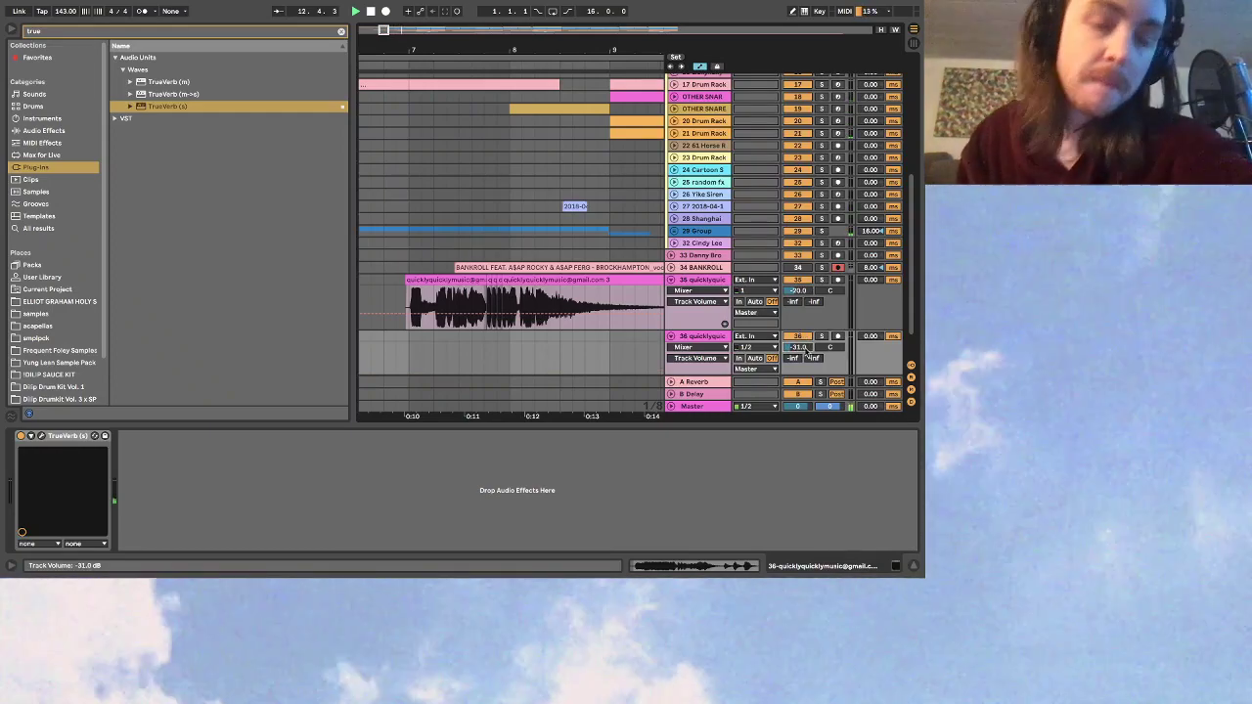
Step: Raise the Master track's Glue Compressor makeup gain from 4.44 dB to 6.51 dB
click(706, 408)
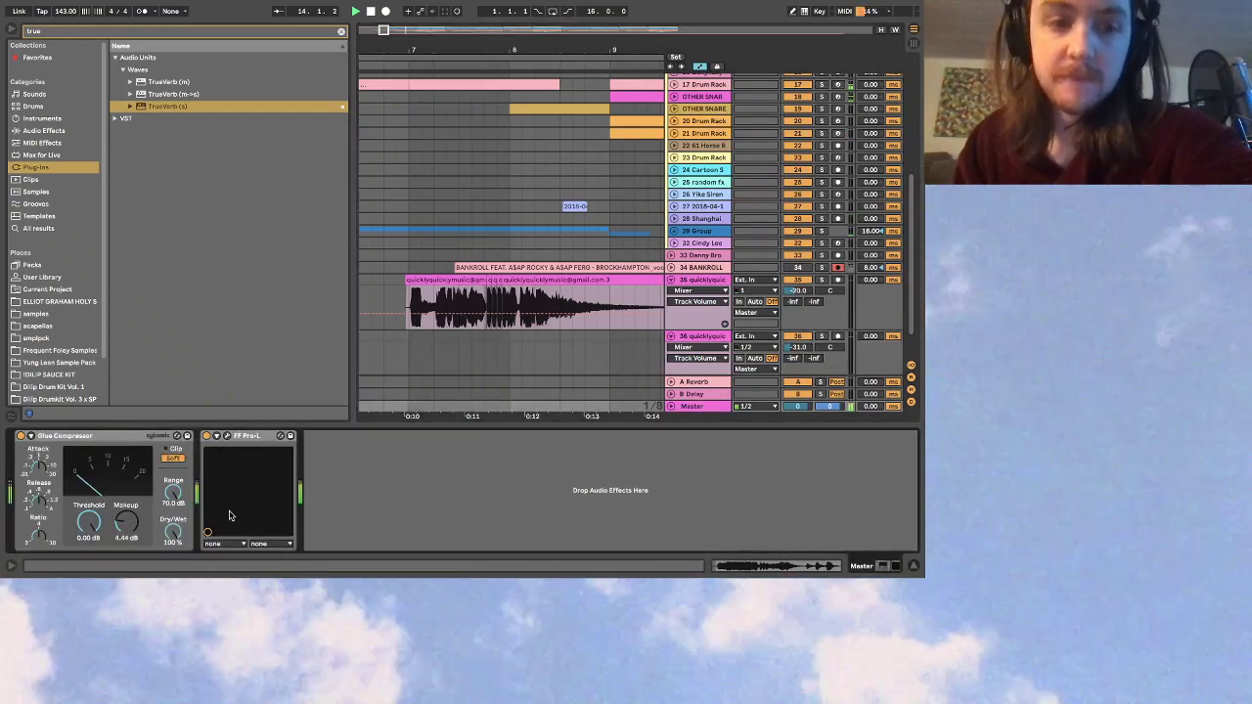
drag(124, 528, 124, 528)
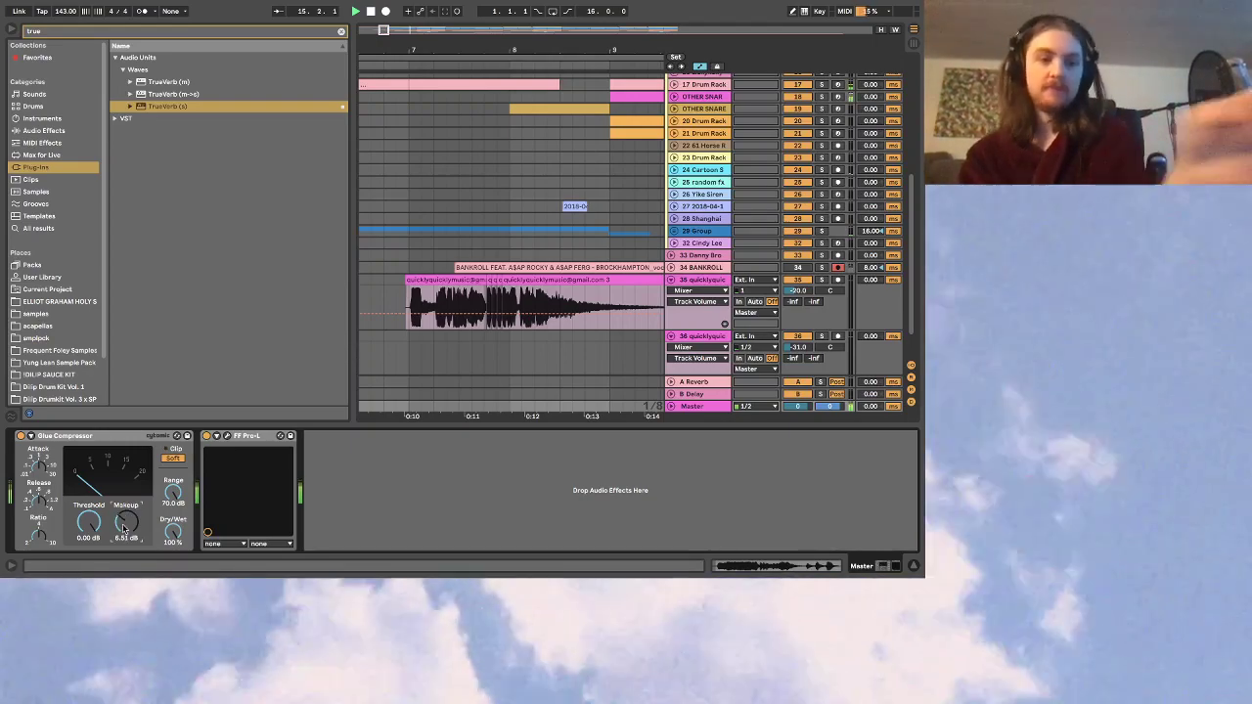
drag(386, 30, 403, 32)
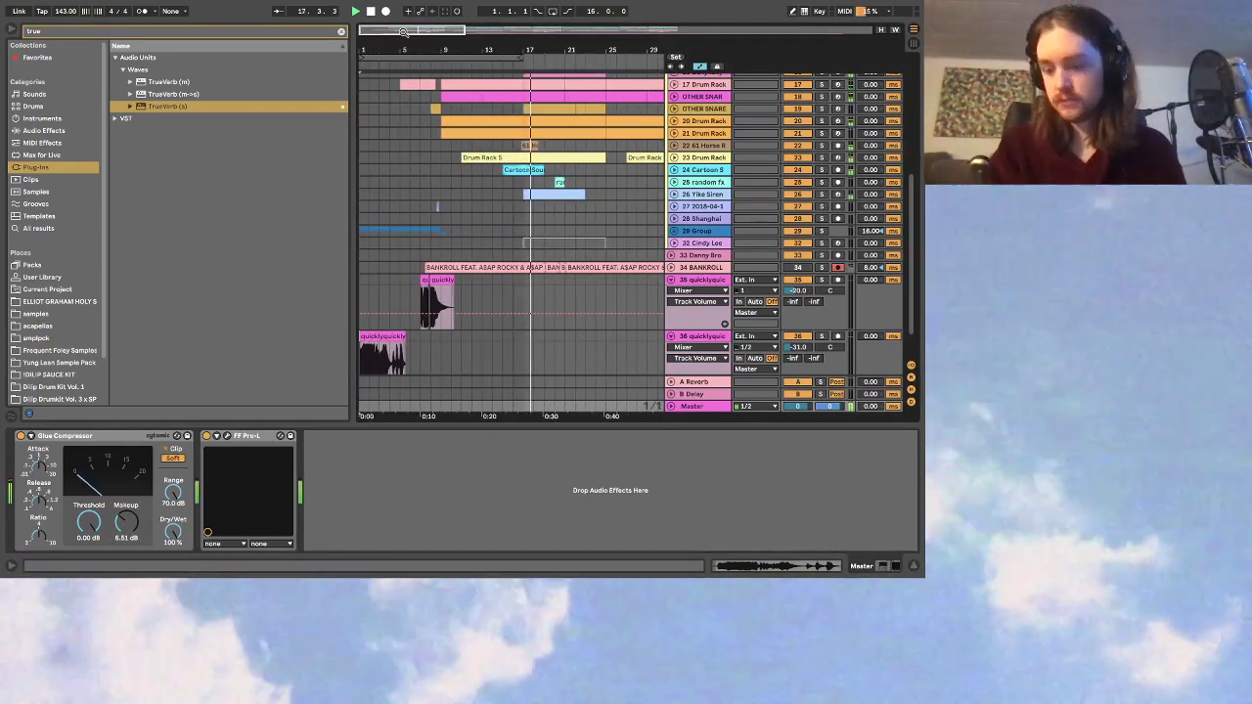
Step: Scroll and zoom the arrangement overview while playback runs on to bar 25
scroll(433, 189, right, 3)
scroll(433, 189, up, 1)
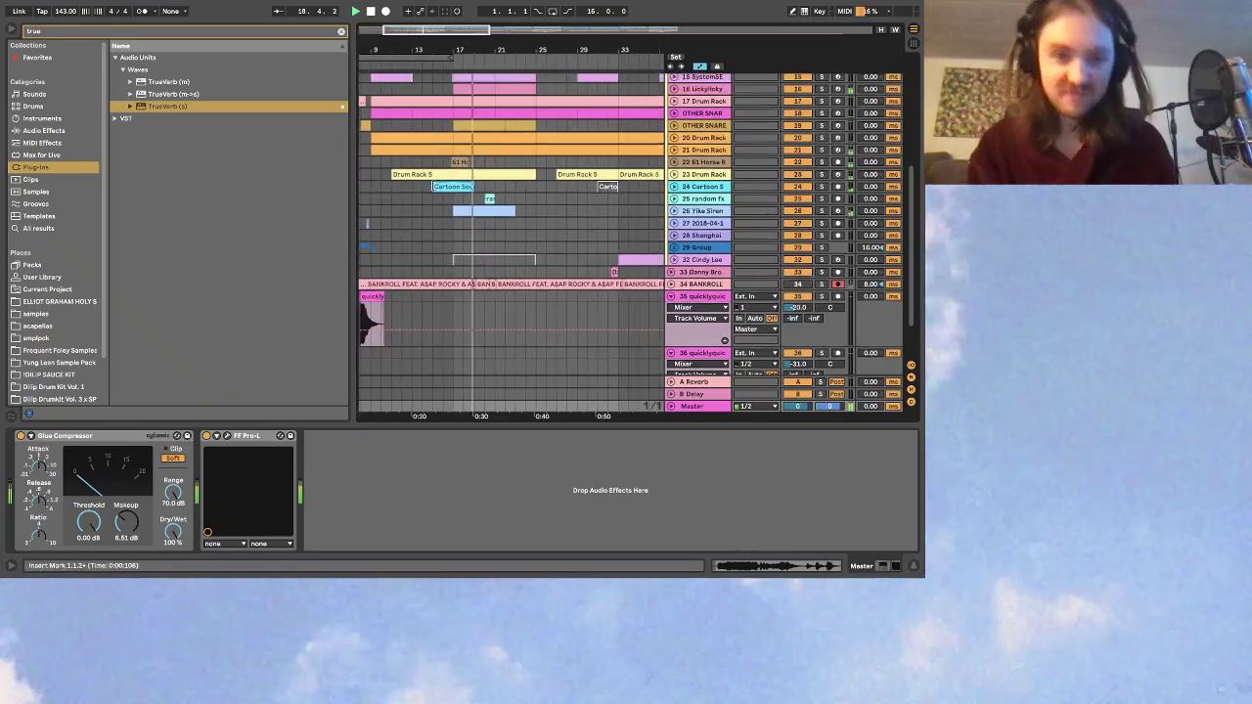
scroll(434, 188, down, 2)
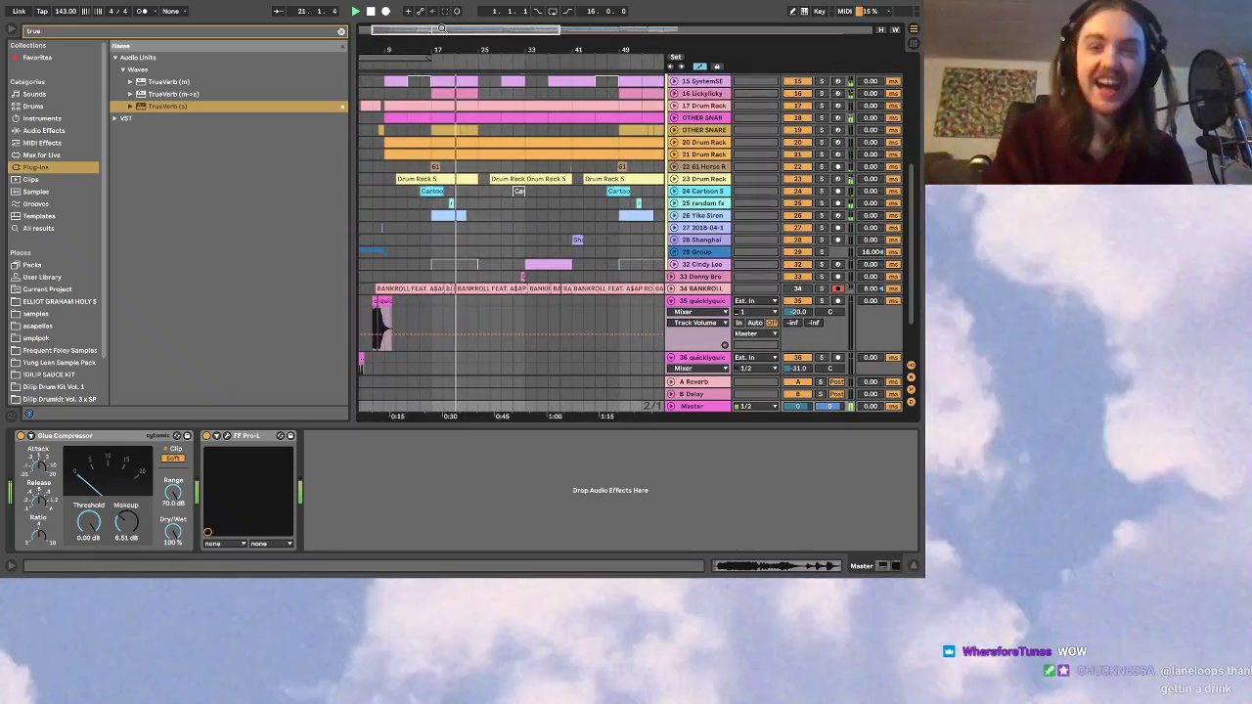
scroll(442, 29, up, 3)
drag(453, 31, 464, 26)
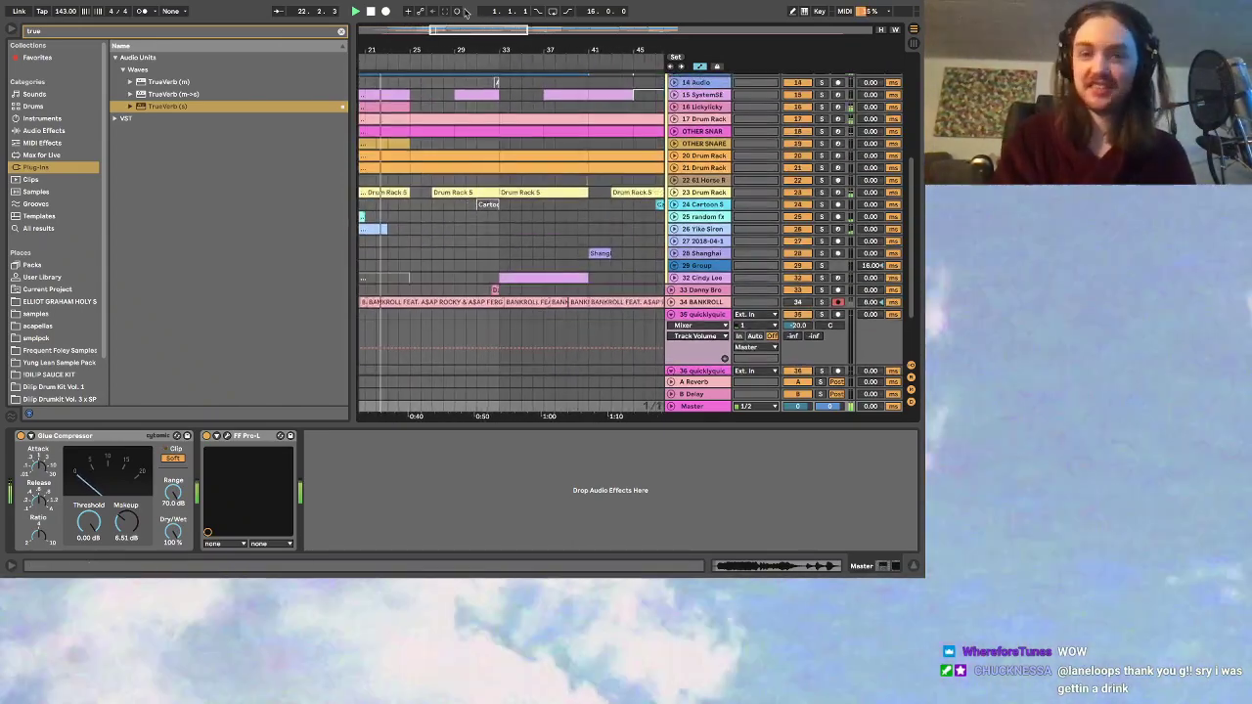
scroll(453, 30, down, 5)
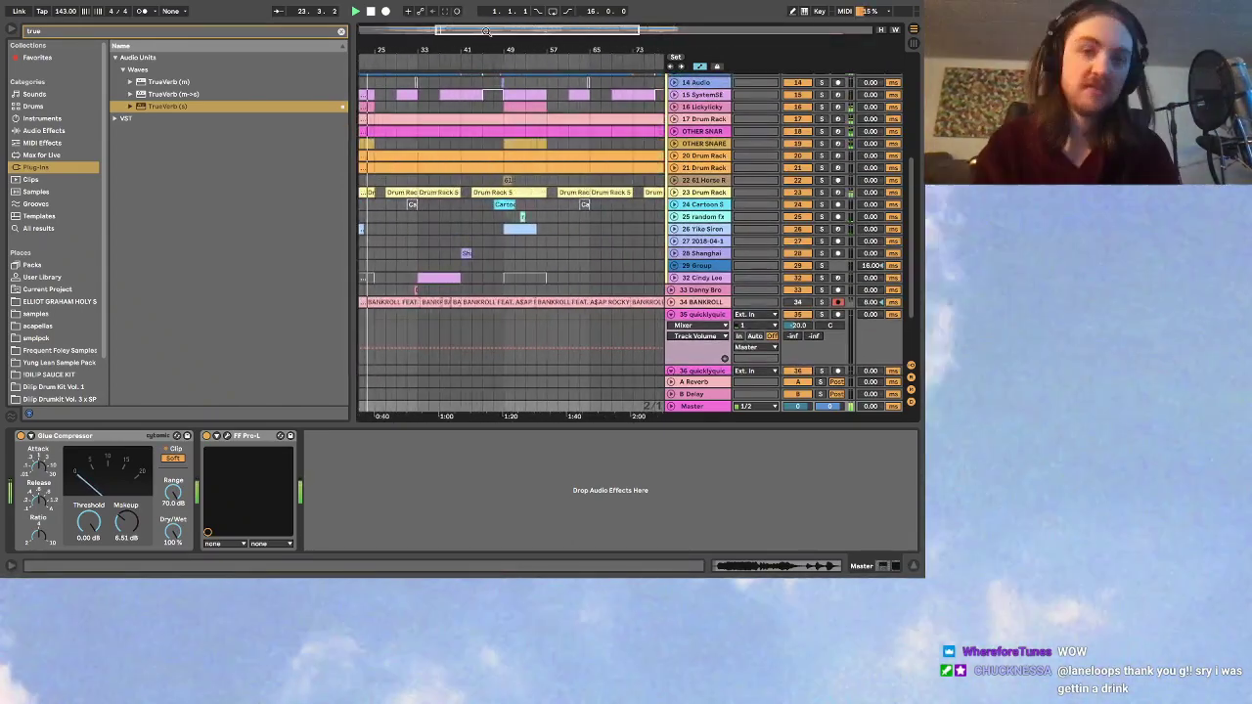
scroll(411, 235, up, 1)
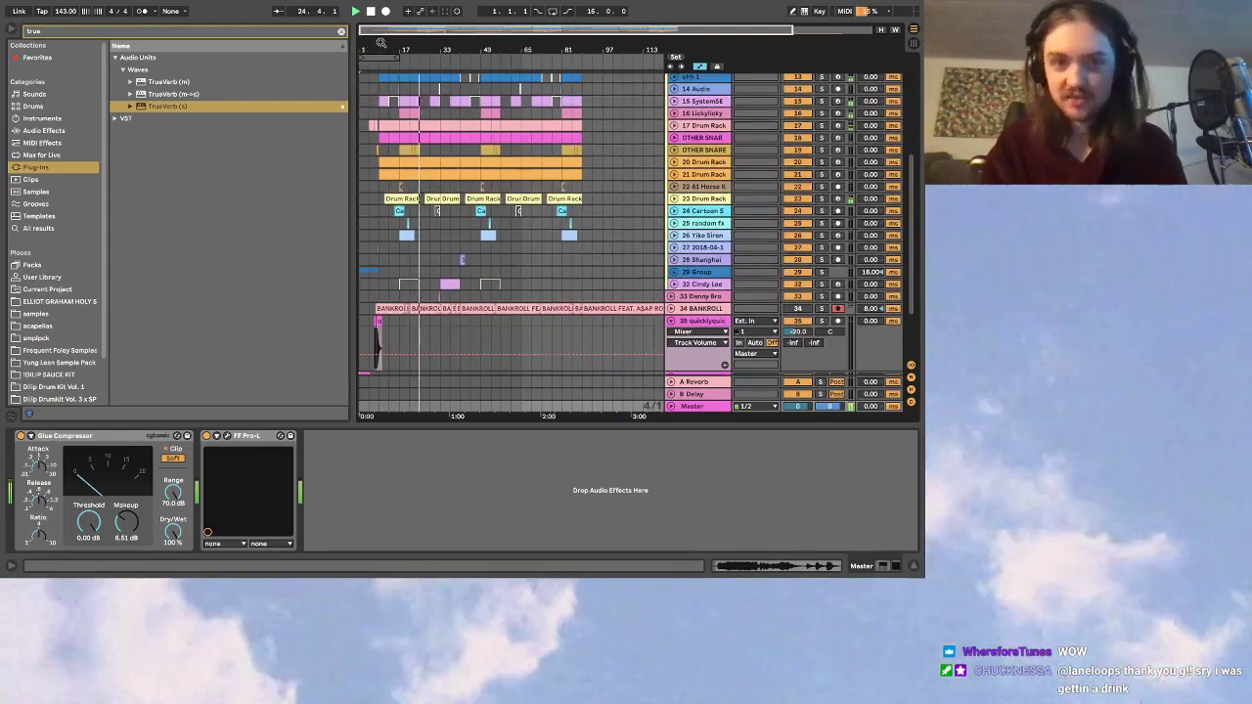
scroll(379, 43, up, 5)
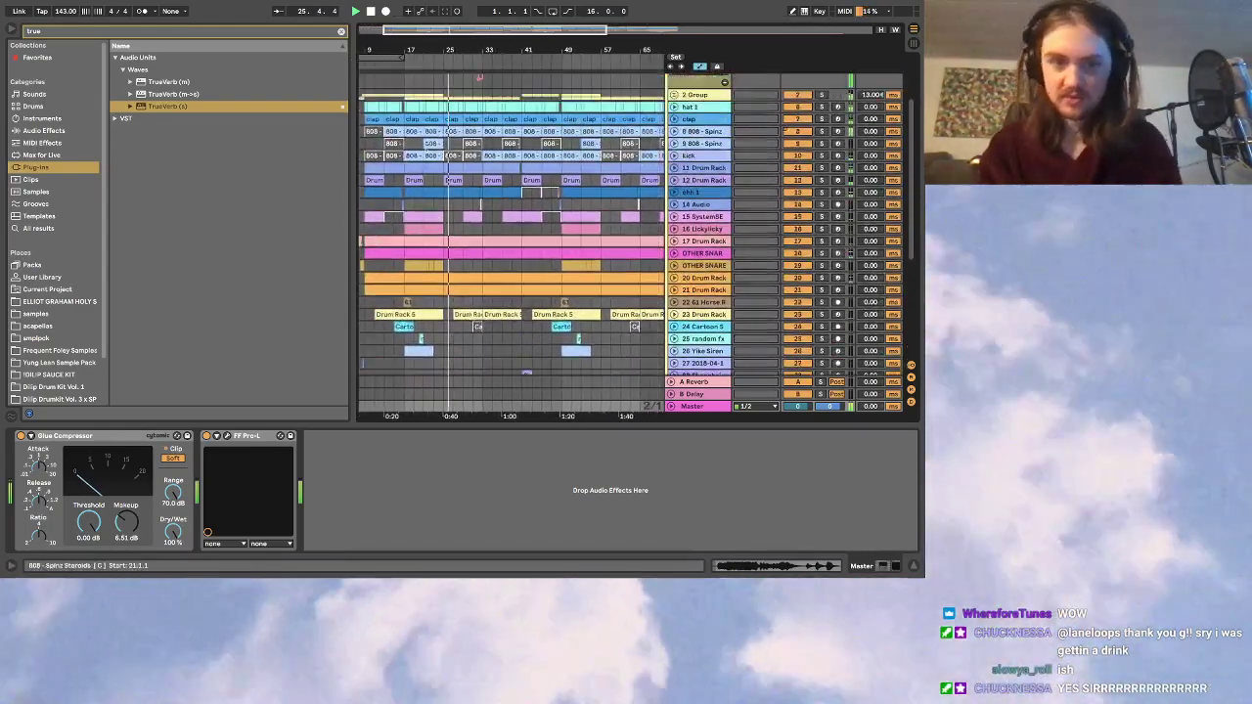
scroll(622, 123, up, 2)
Step: Fold 1 Group, unfold 34 BANKROLL, and set its volume to about -7 dB
click(622, 124)
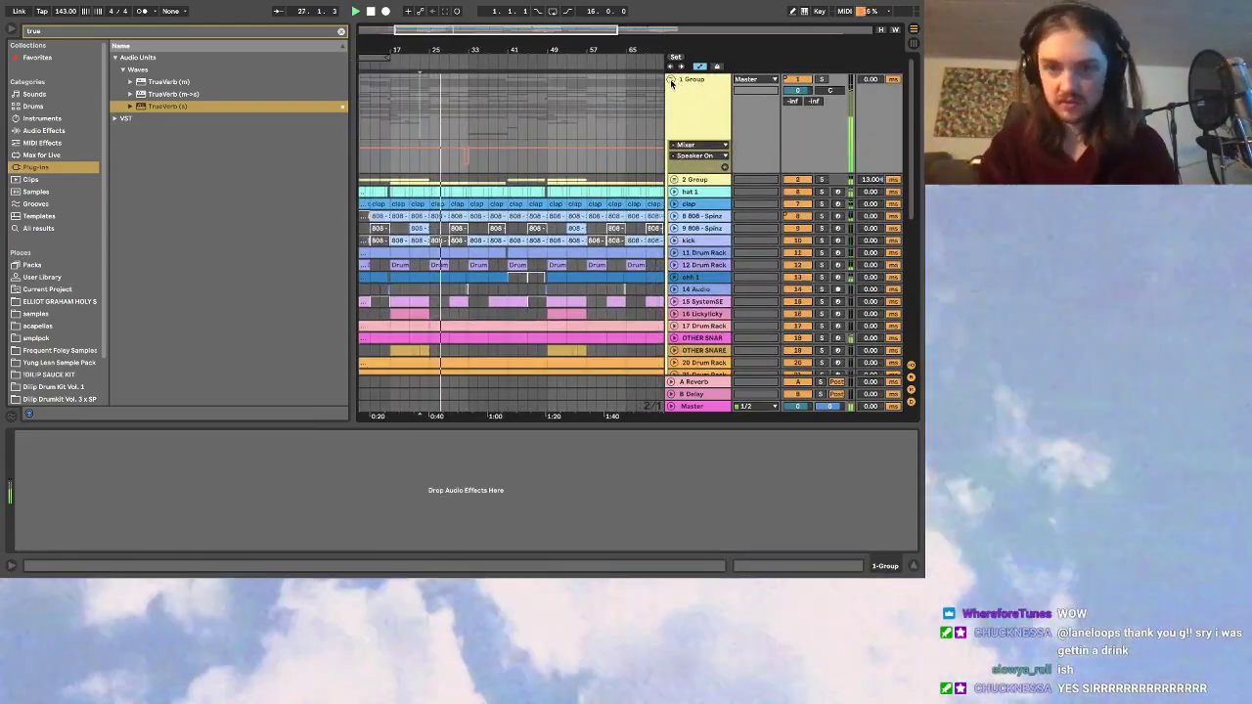
click(672, 81)
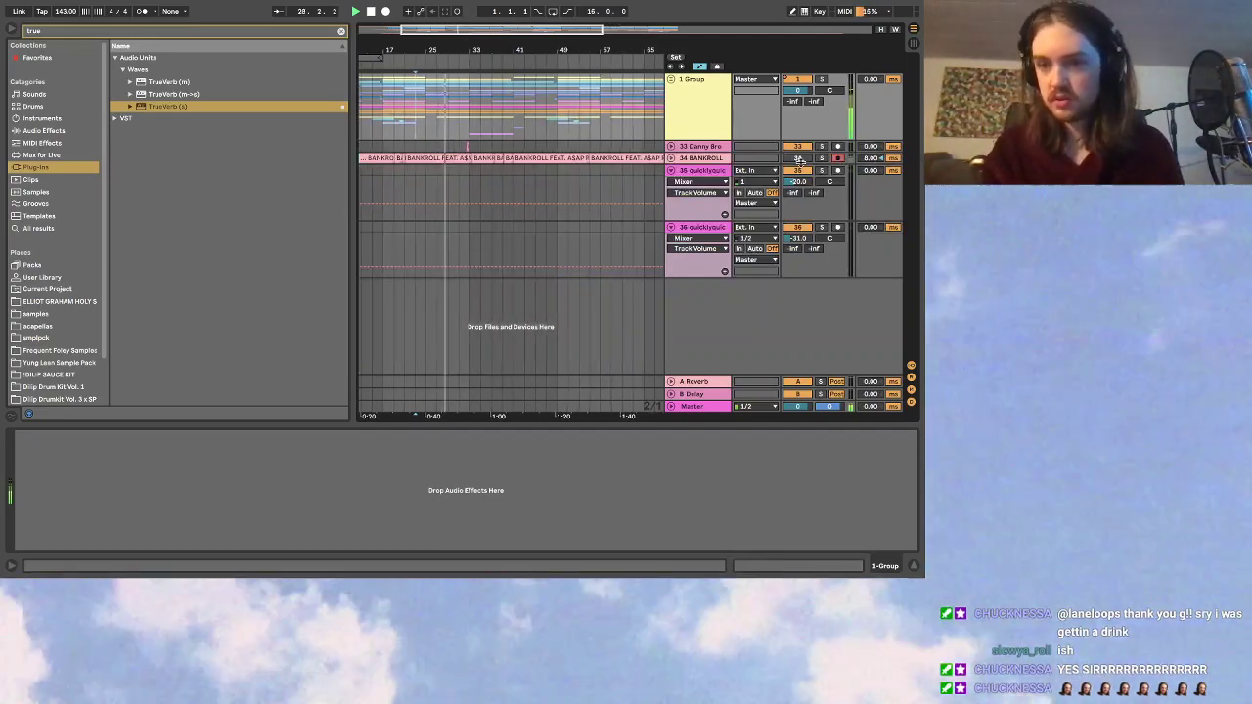
click(671, 158)
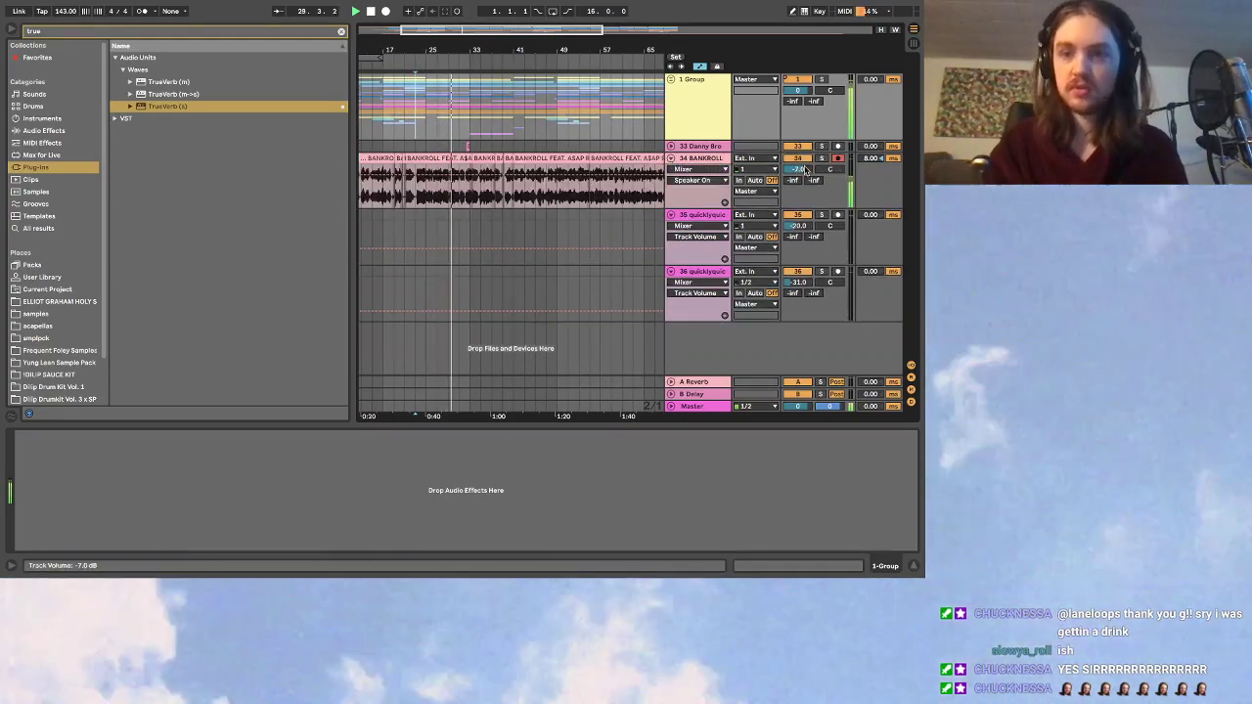
drag(469, 29, 470, 21)
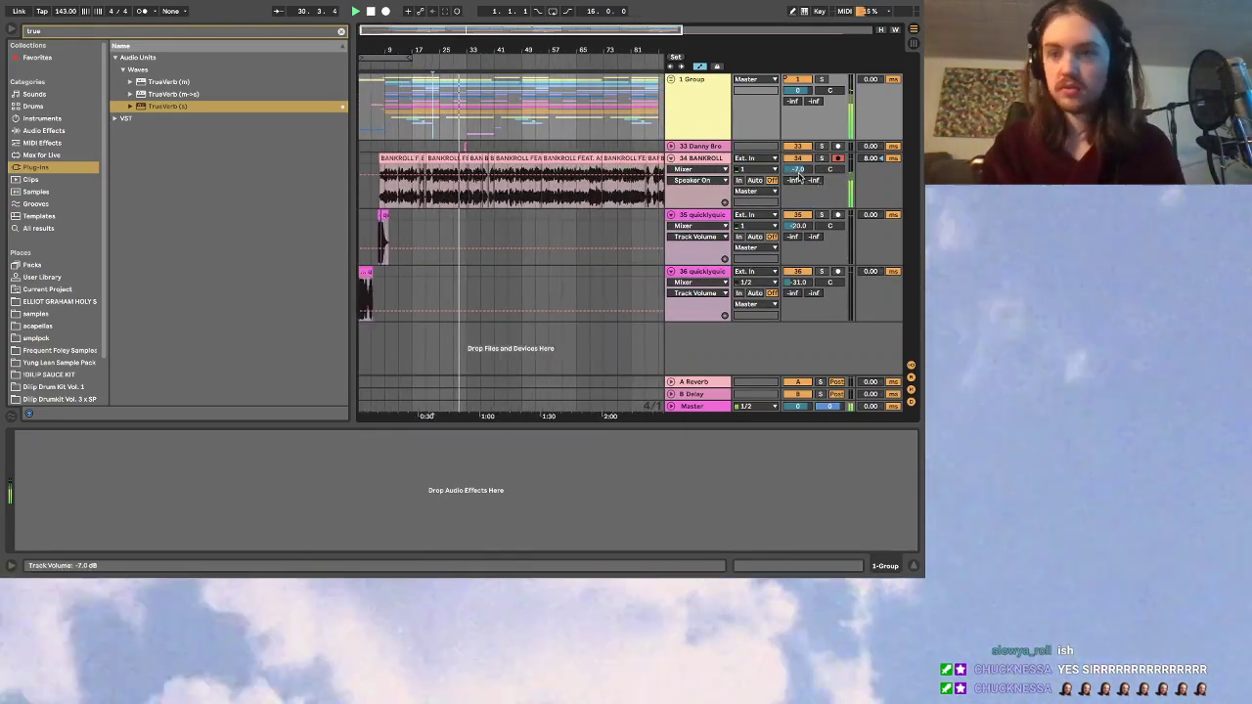
drag(799, 169, 798, 173)
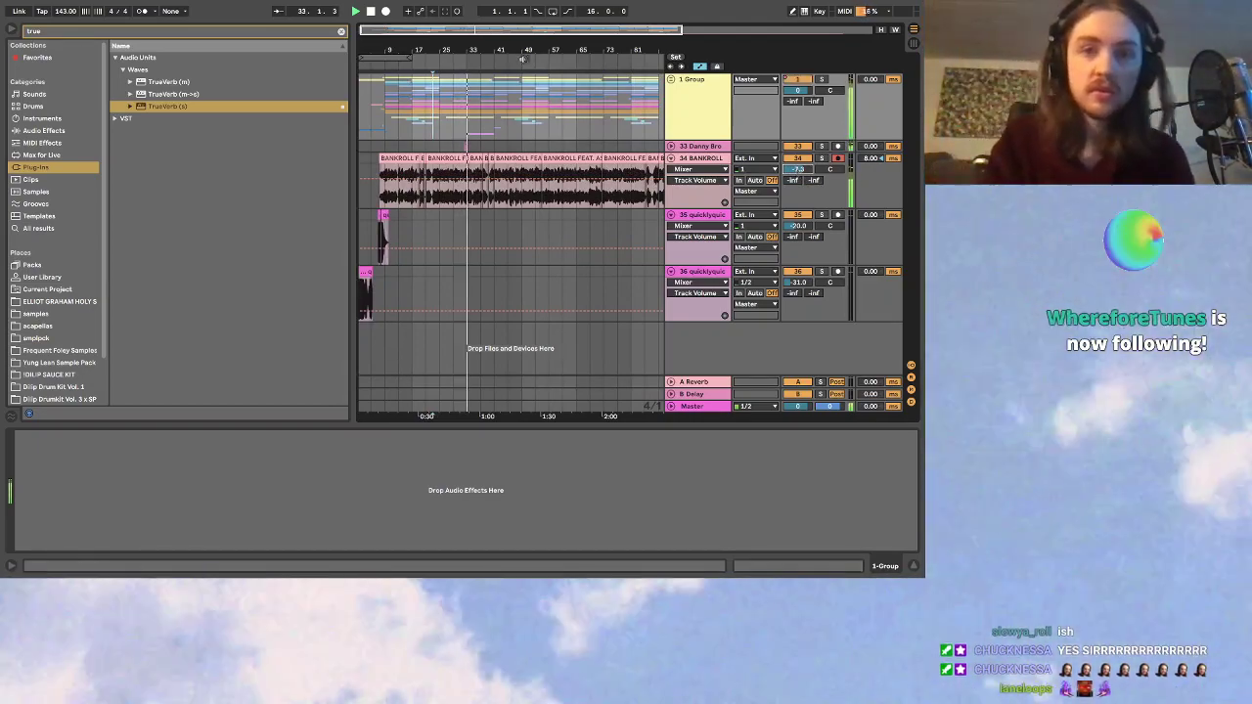
drag(474, 25, 477, 30)
drag(794, 177, 794, 173)
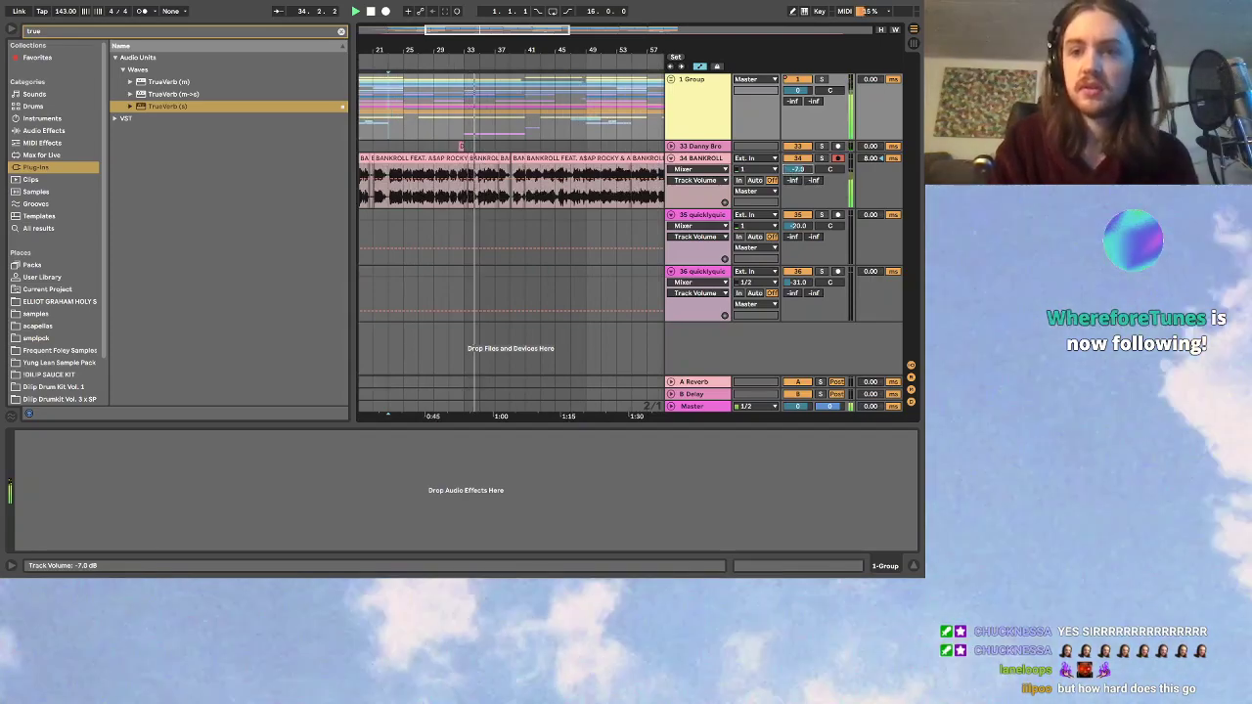
click(695, 173)
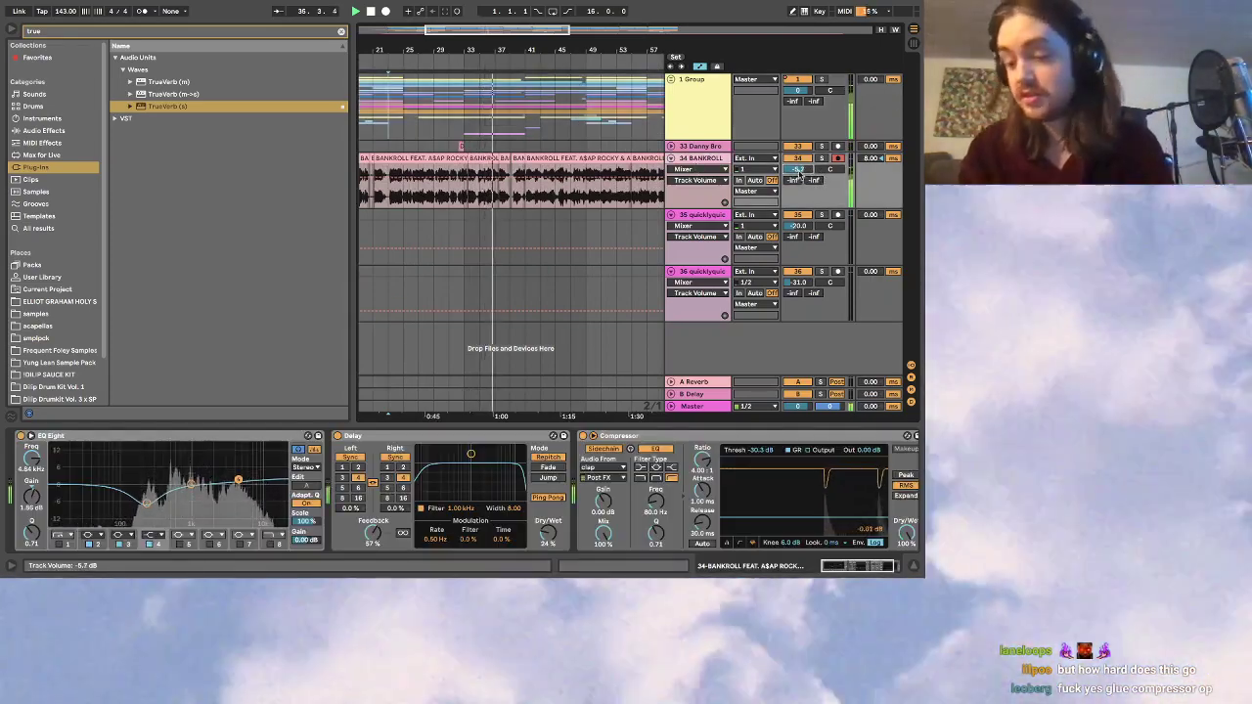
Step: Zoom the arrangement out to show bars 1 to 129, folding and unfolding 34 BANKROLL
key(minus)
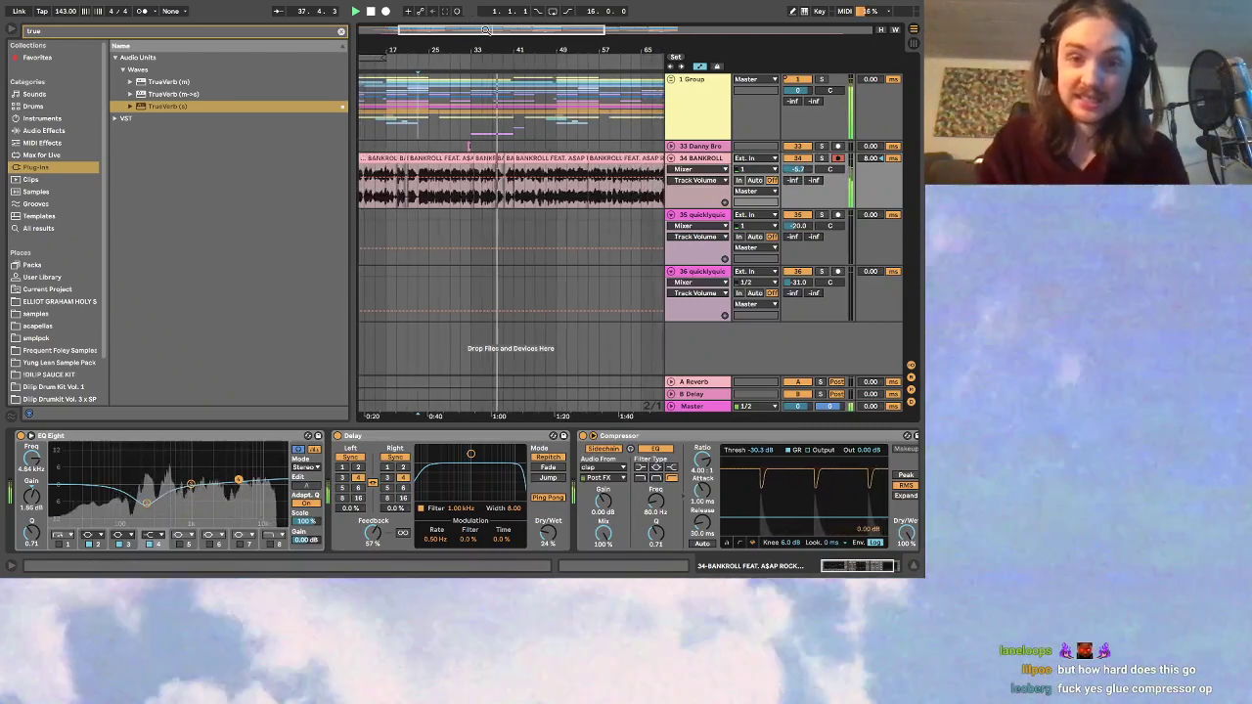
click(671, 158)
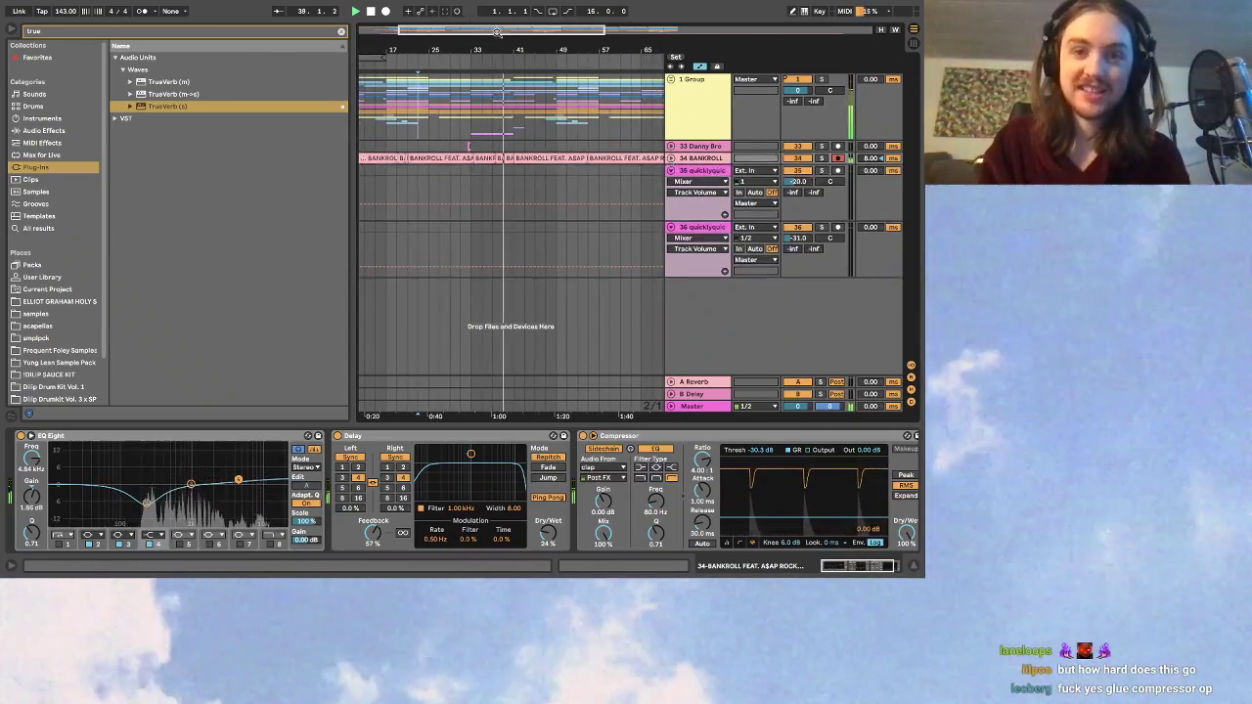
drag(492, 22, 517, 37)
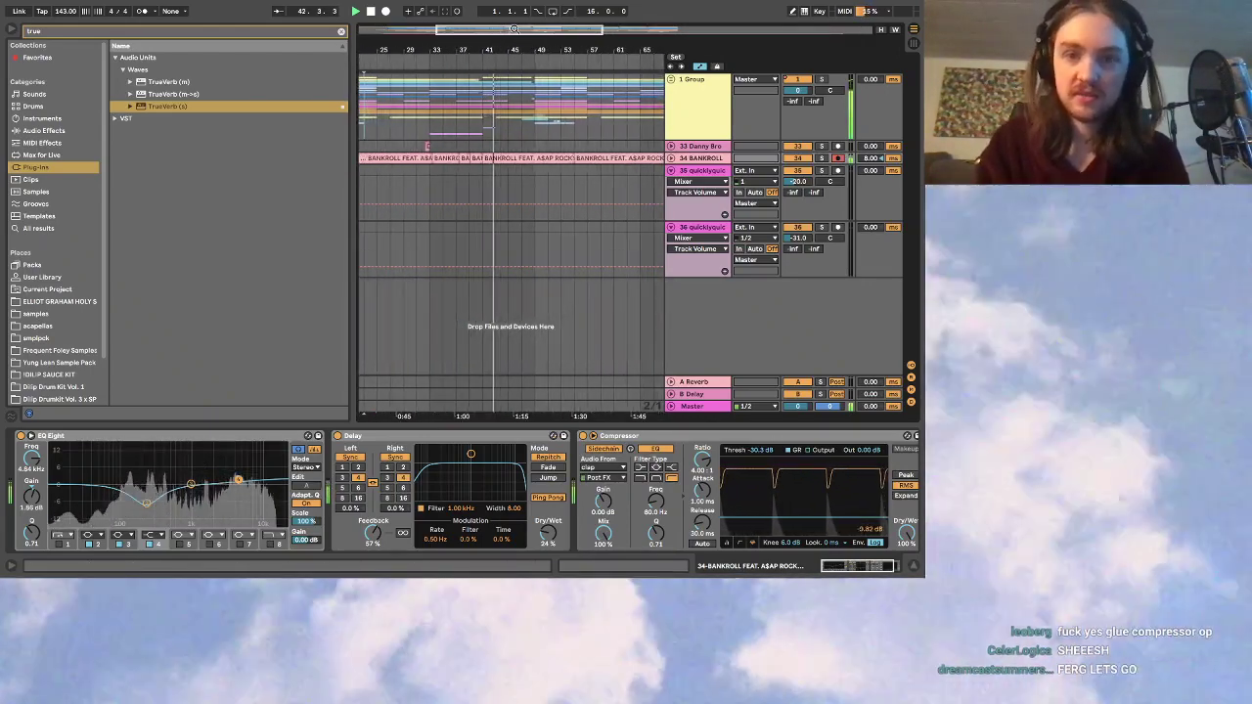
click(671, 158)
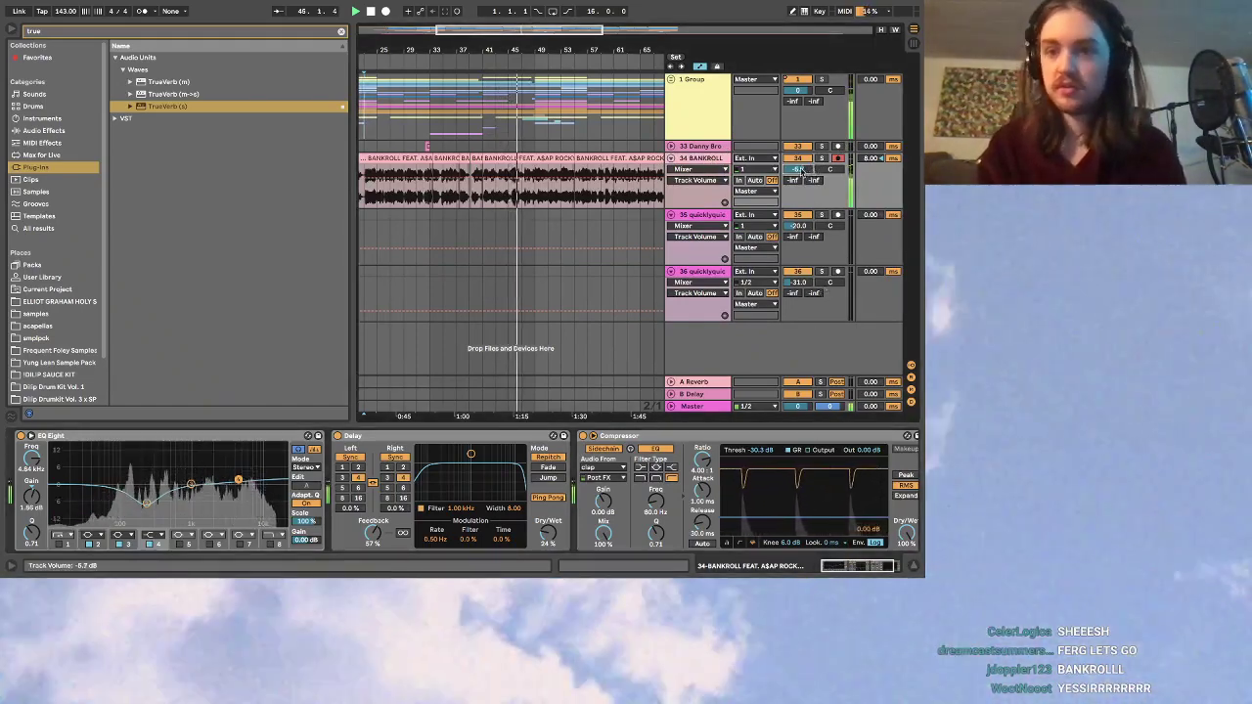
key(minus)
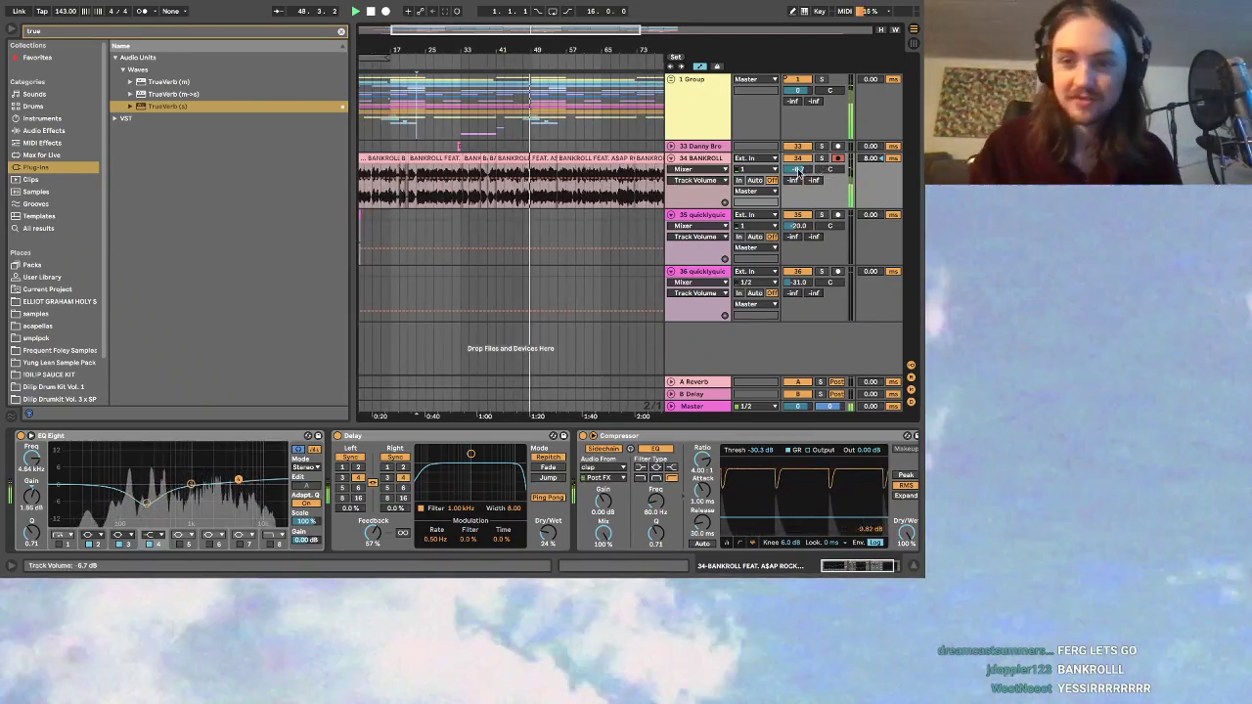
drag(551, 27, 640, 29)
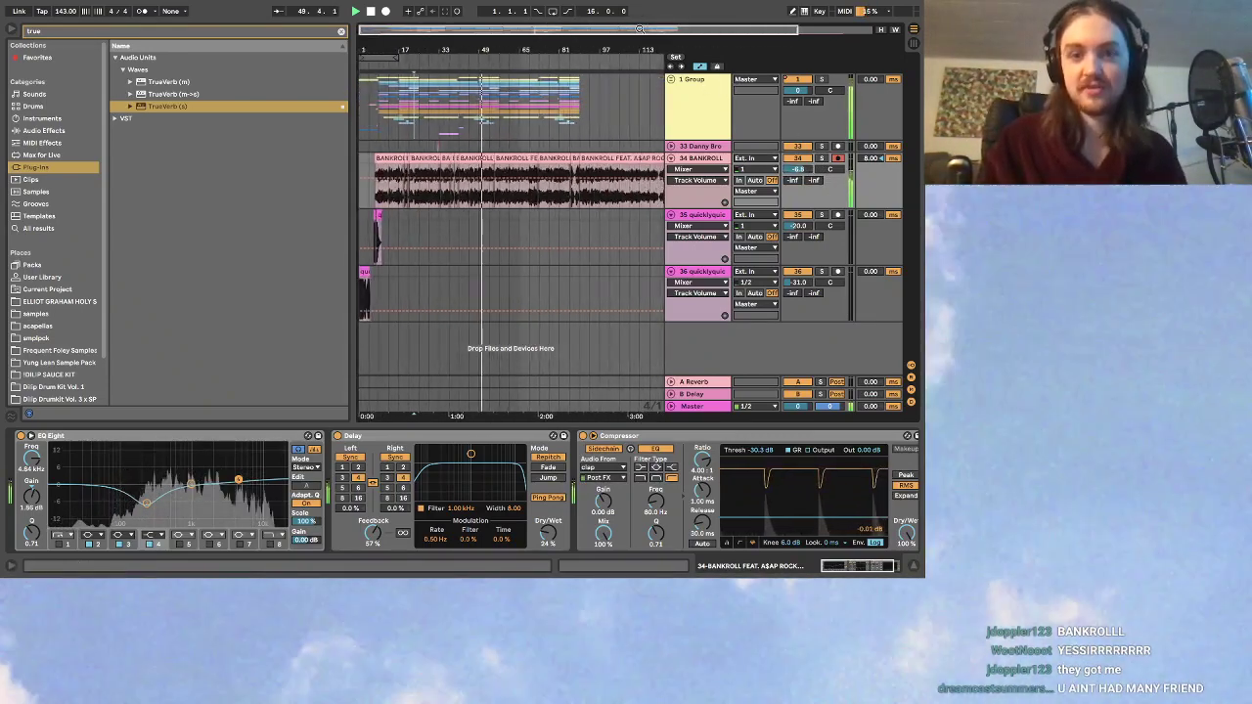
drag(528, 27, 540, 88)
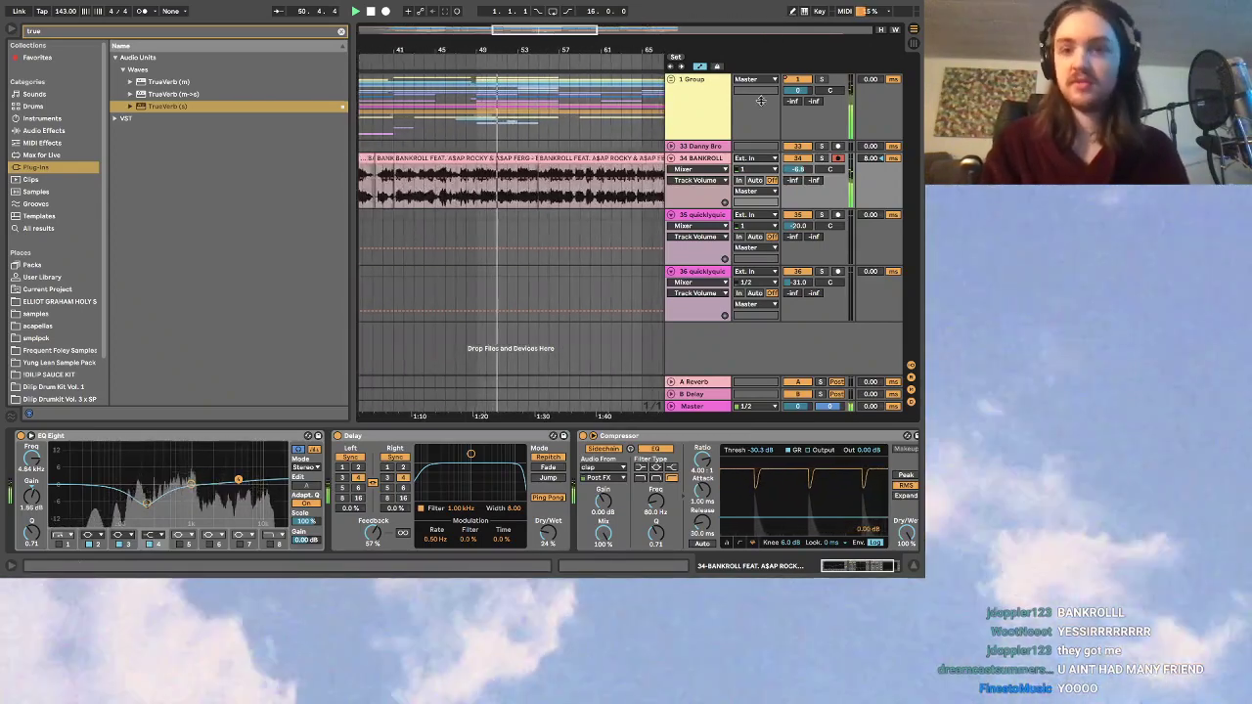
key(minus)
key(minus)
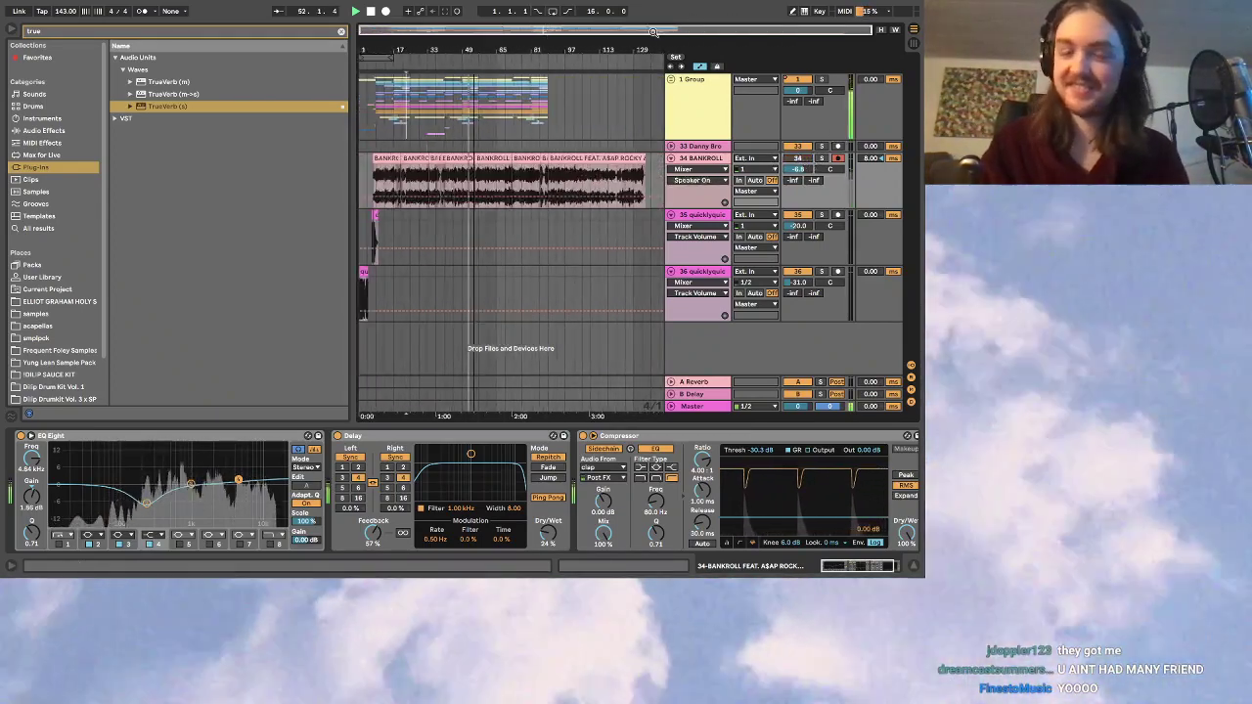
Step: Save the CALLBACK set and start a new empty Live Set
click(72, 7)
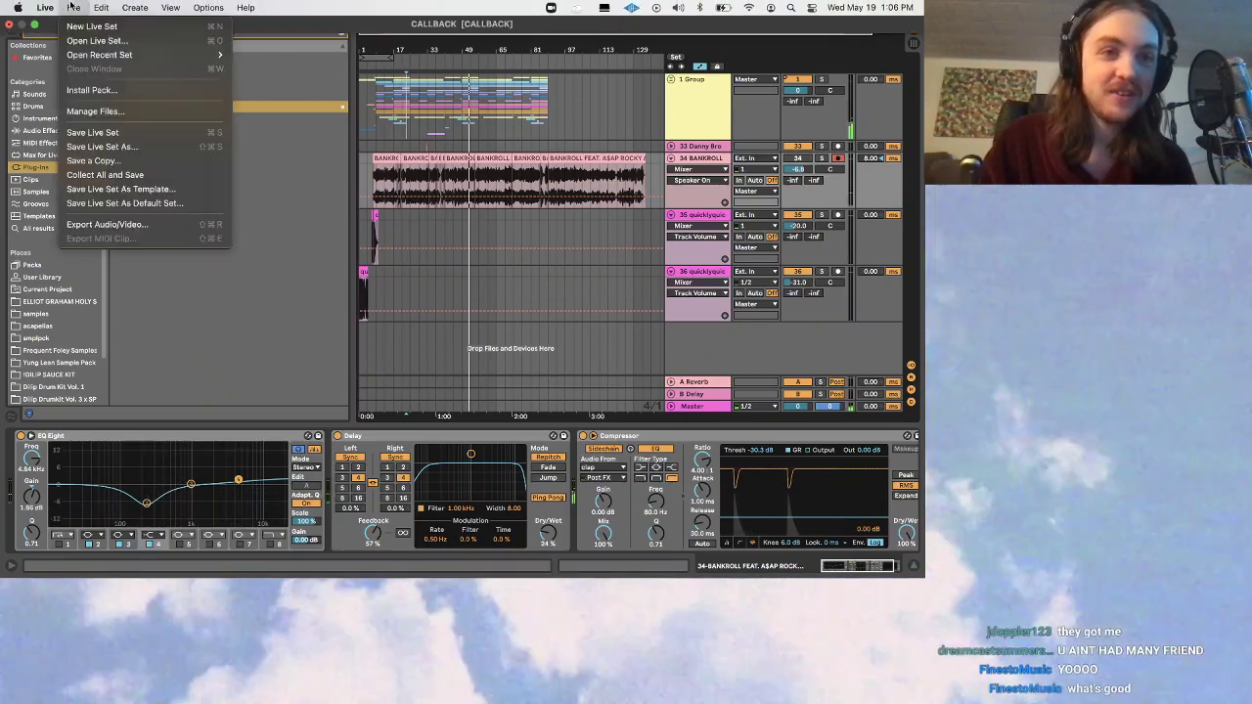
click(88, 27)
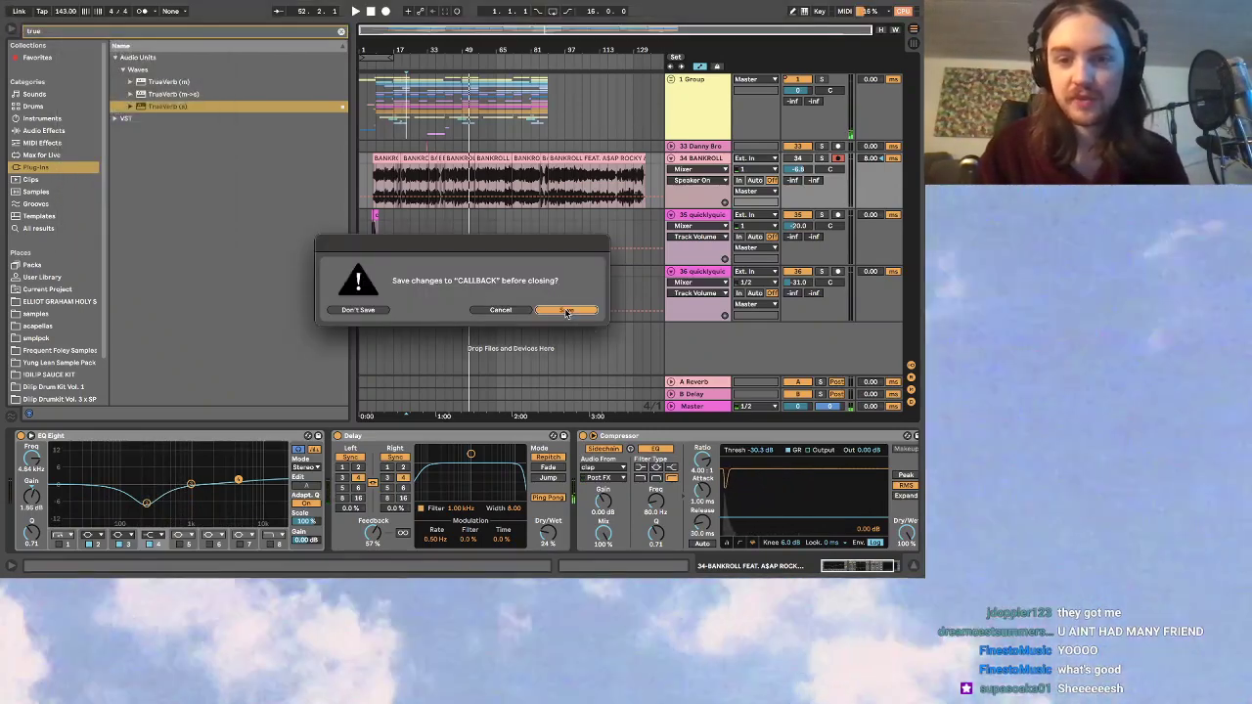
click(567, 311)
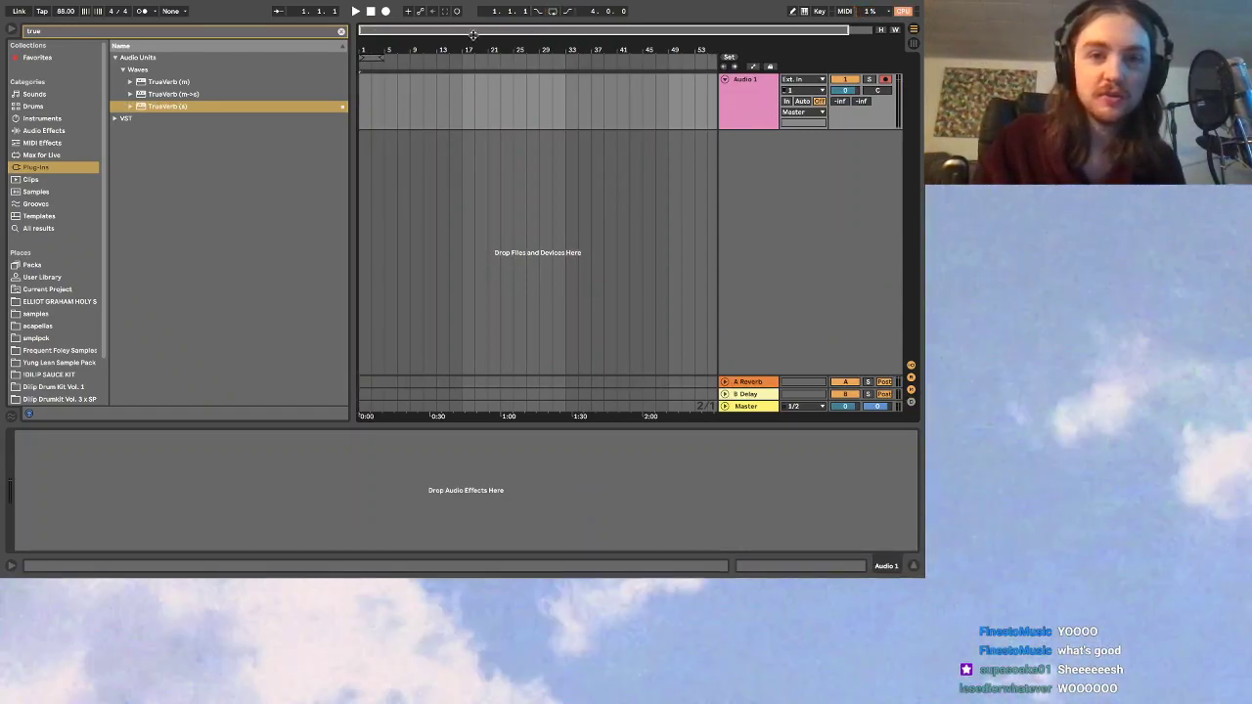
Step: Clear the browser search and browse Drums, the User Library and the samples folder
click(340, 31)
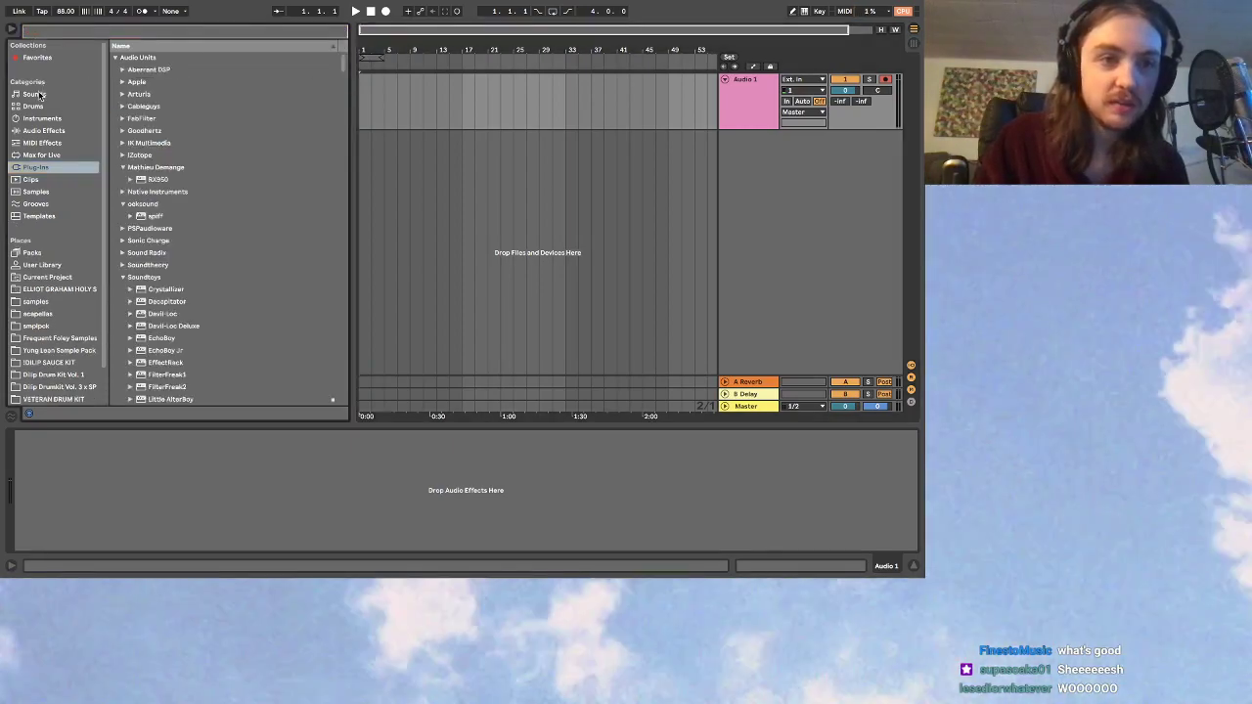
click(41, 106)
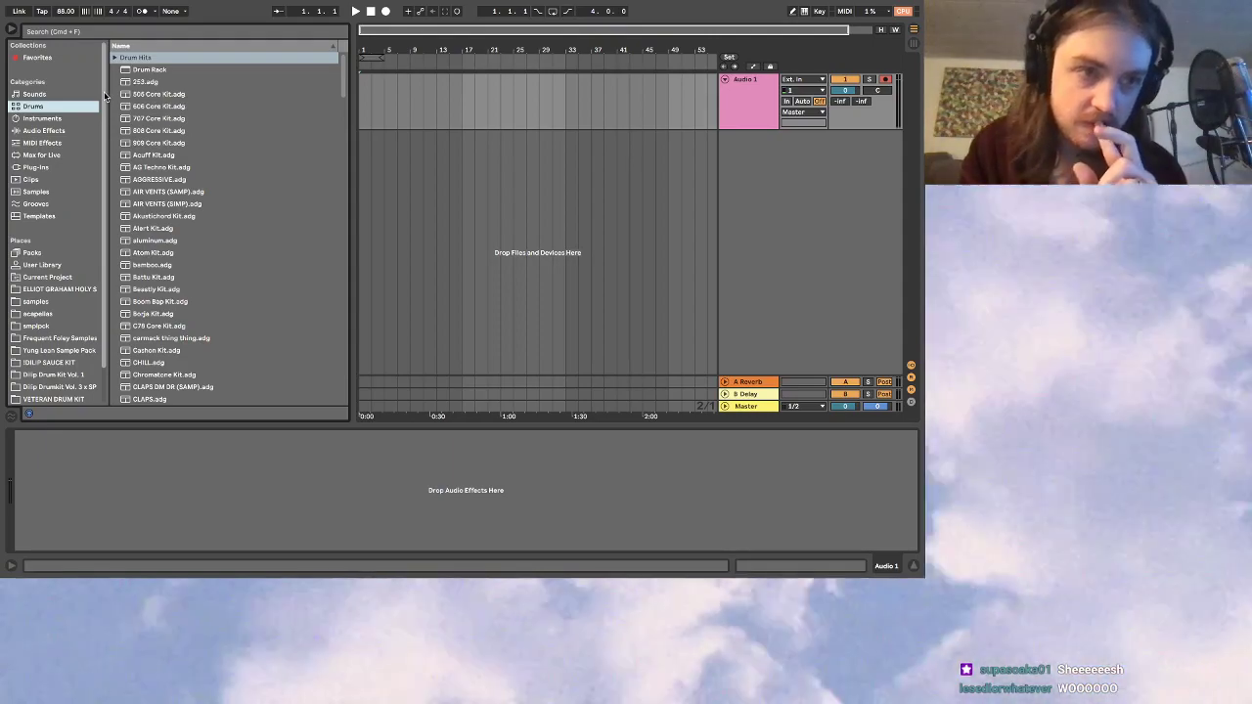
click(114, 58)
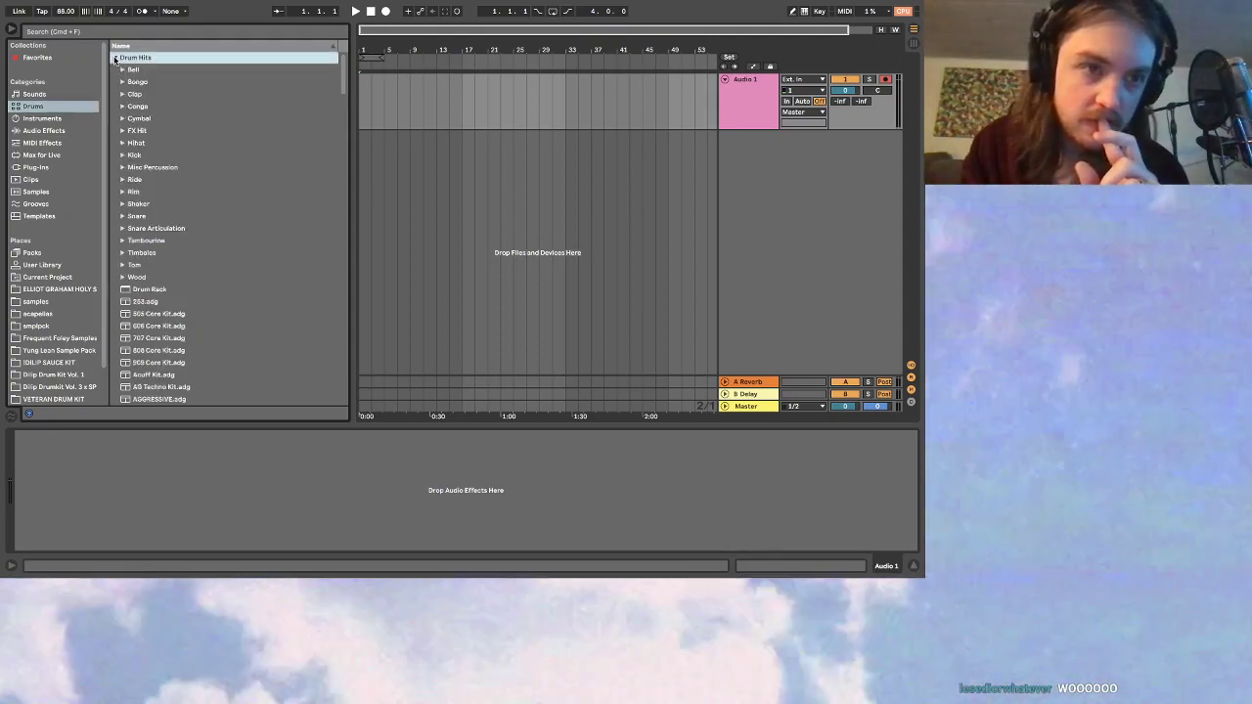
click(115, 58)
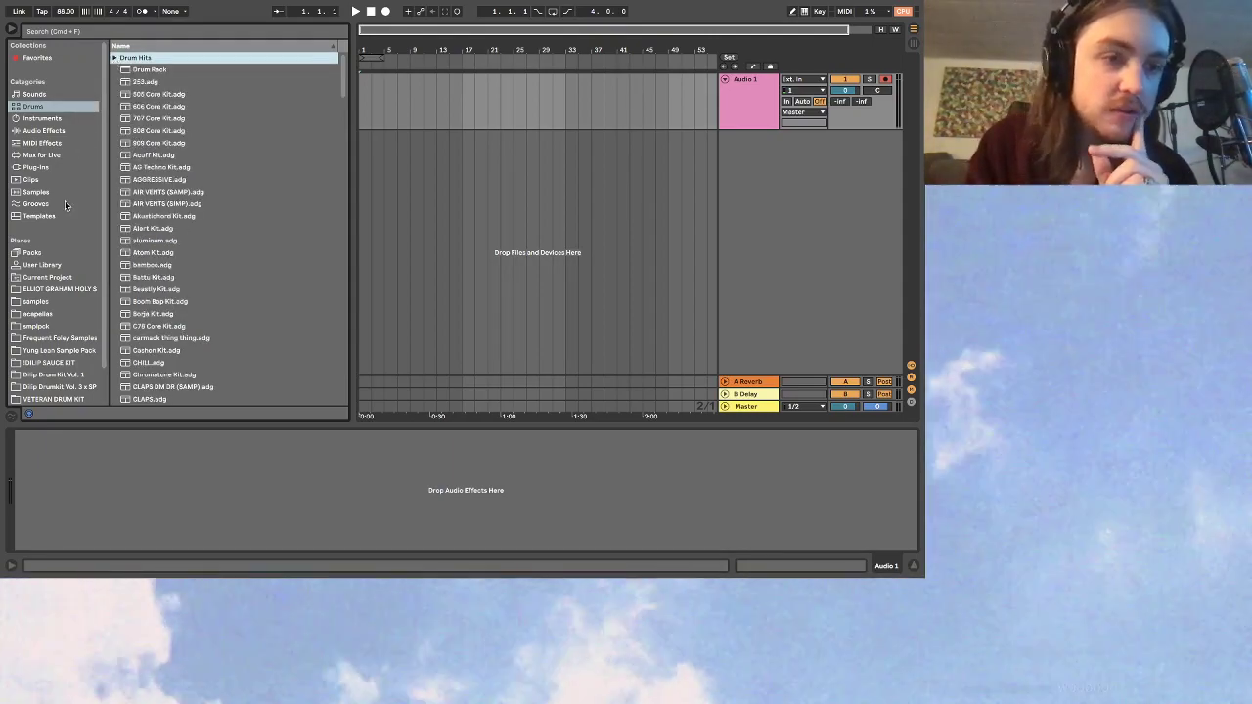
click(44, 265)
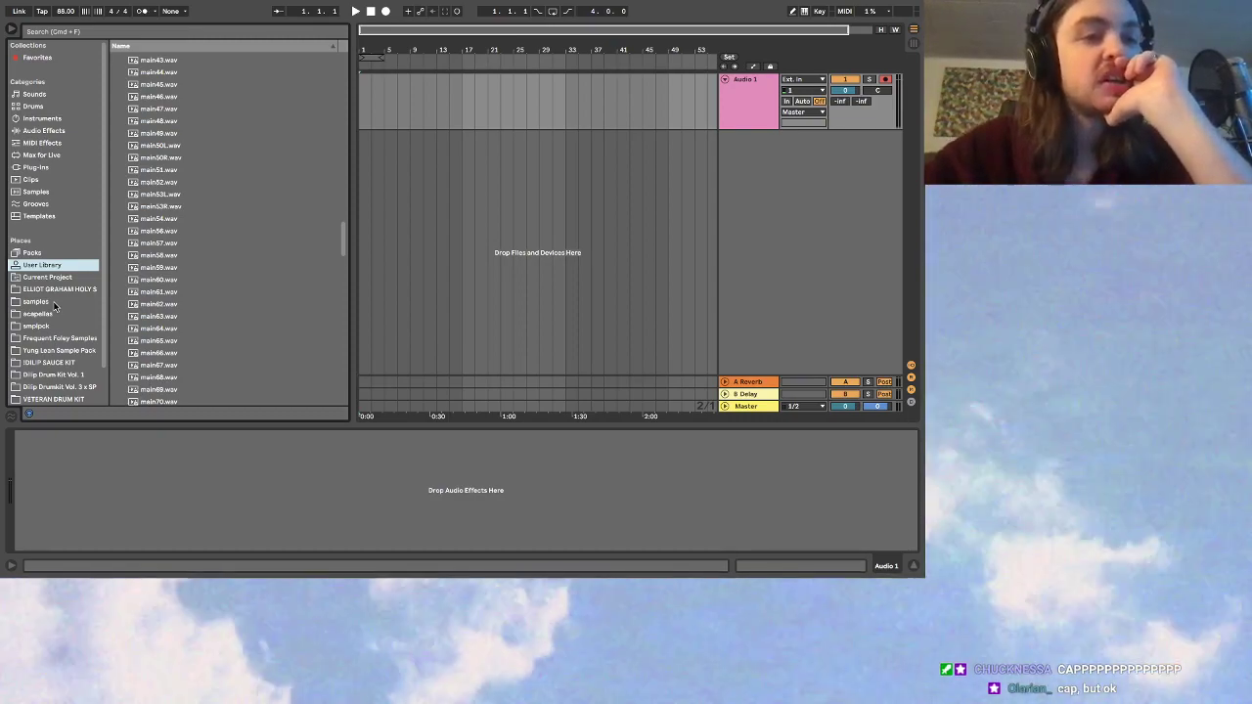
click(37, 302)
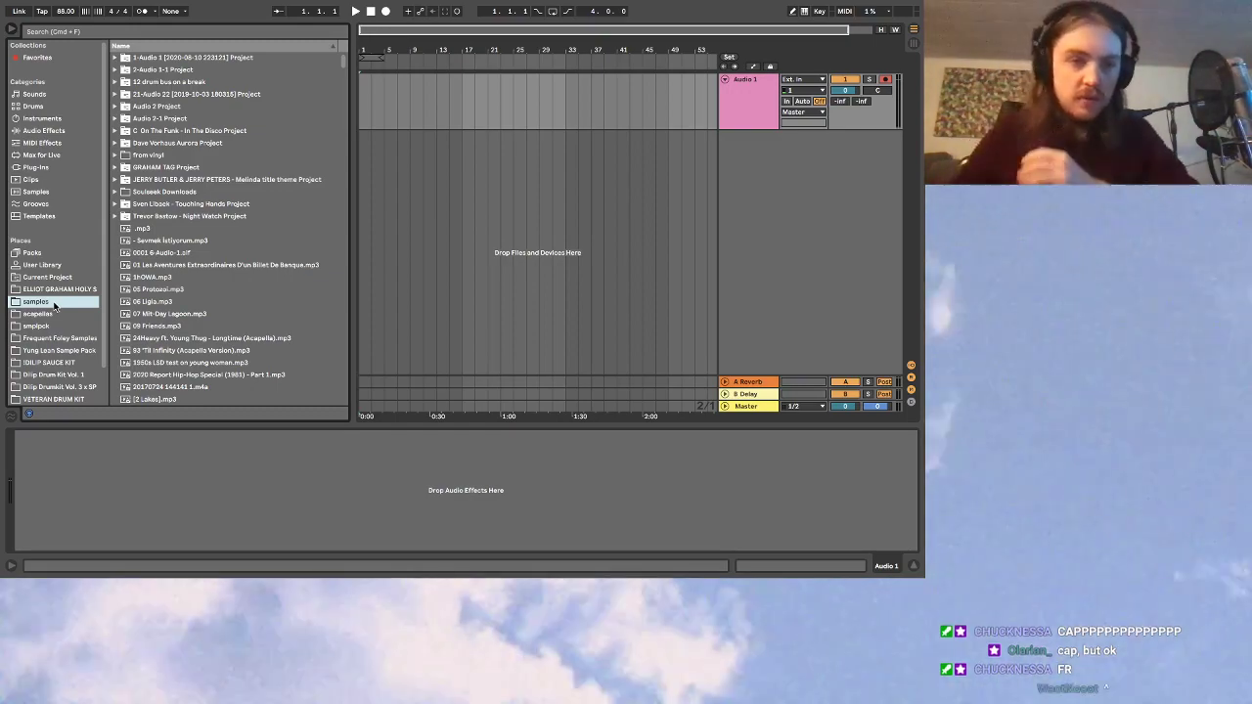
scroll(182, 315, down, 15)
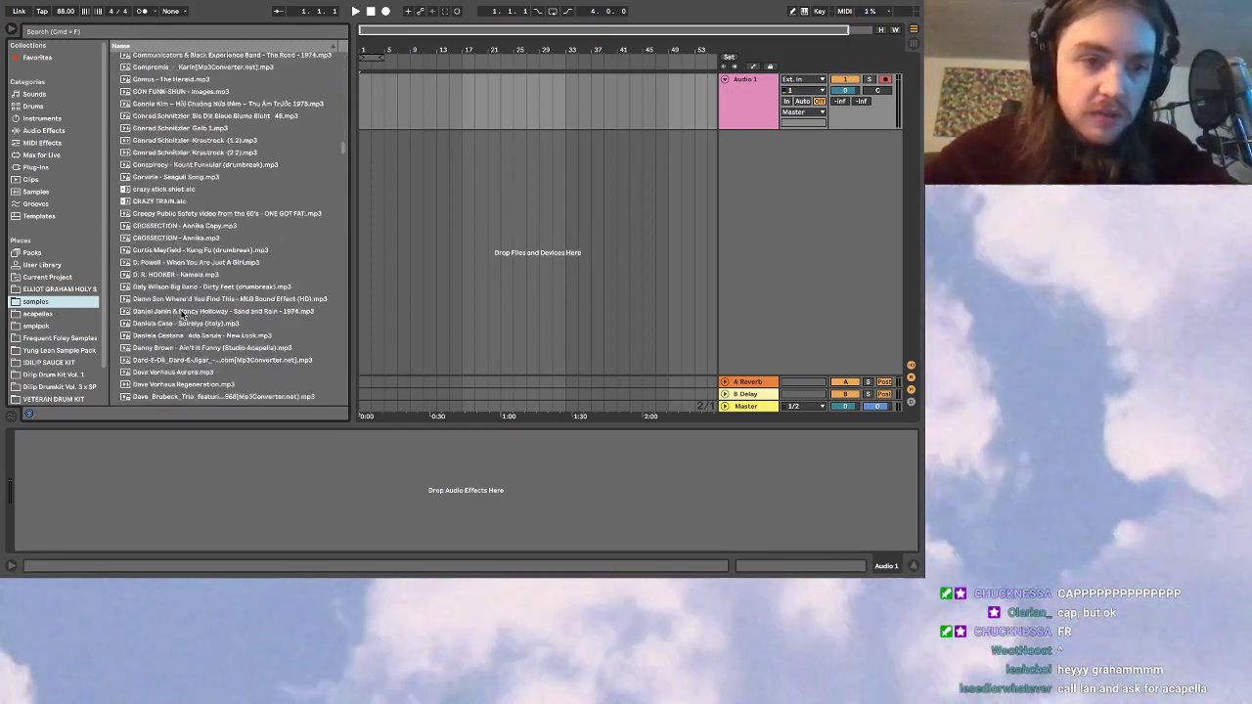
Step: Preview samples including Naima, Flute Juice, Theme from The Sinners, Videomusic 8 and Inutile
click(182, 313)
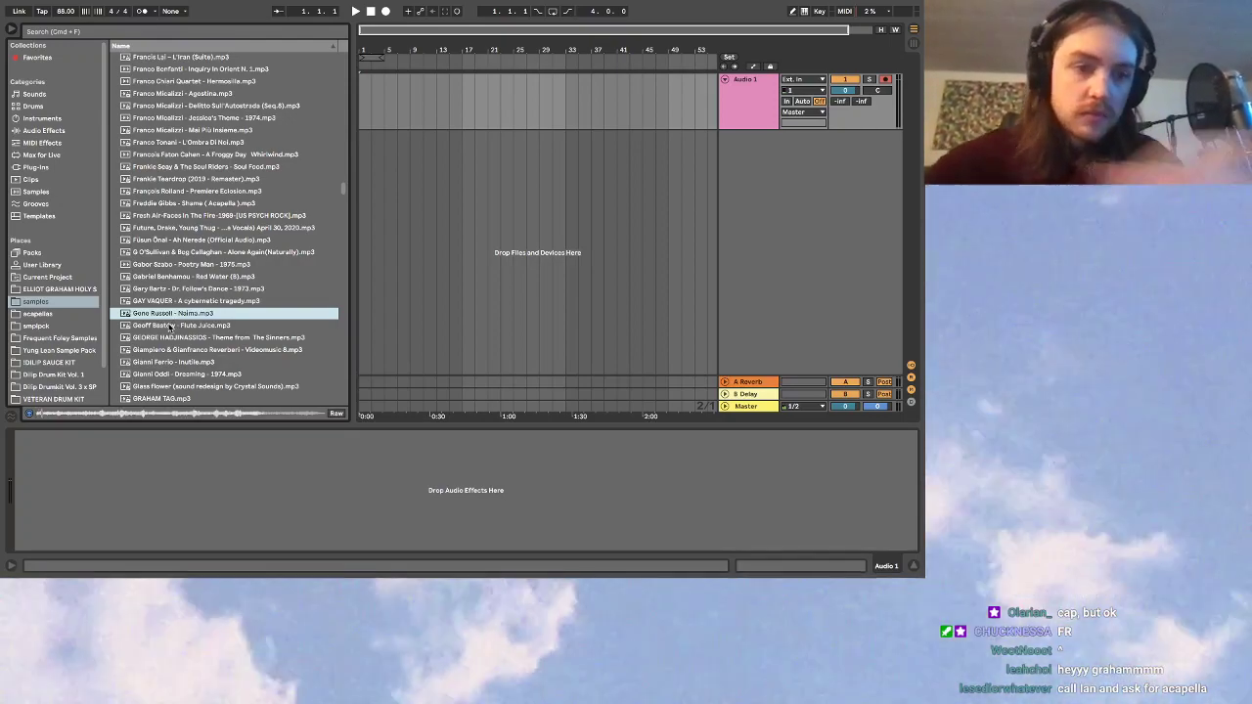
scroll(171, 330, down, 3)
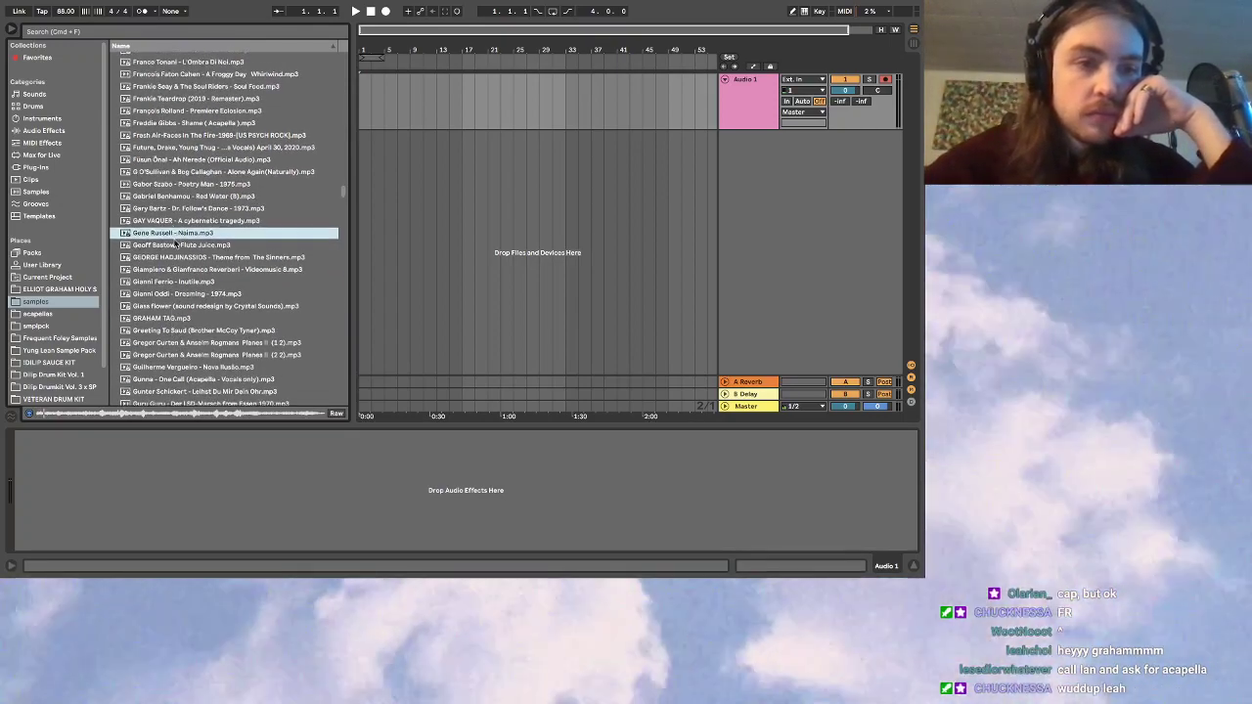
click(174, 243)
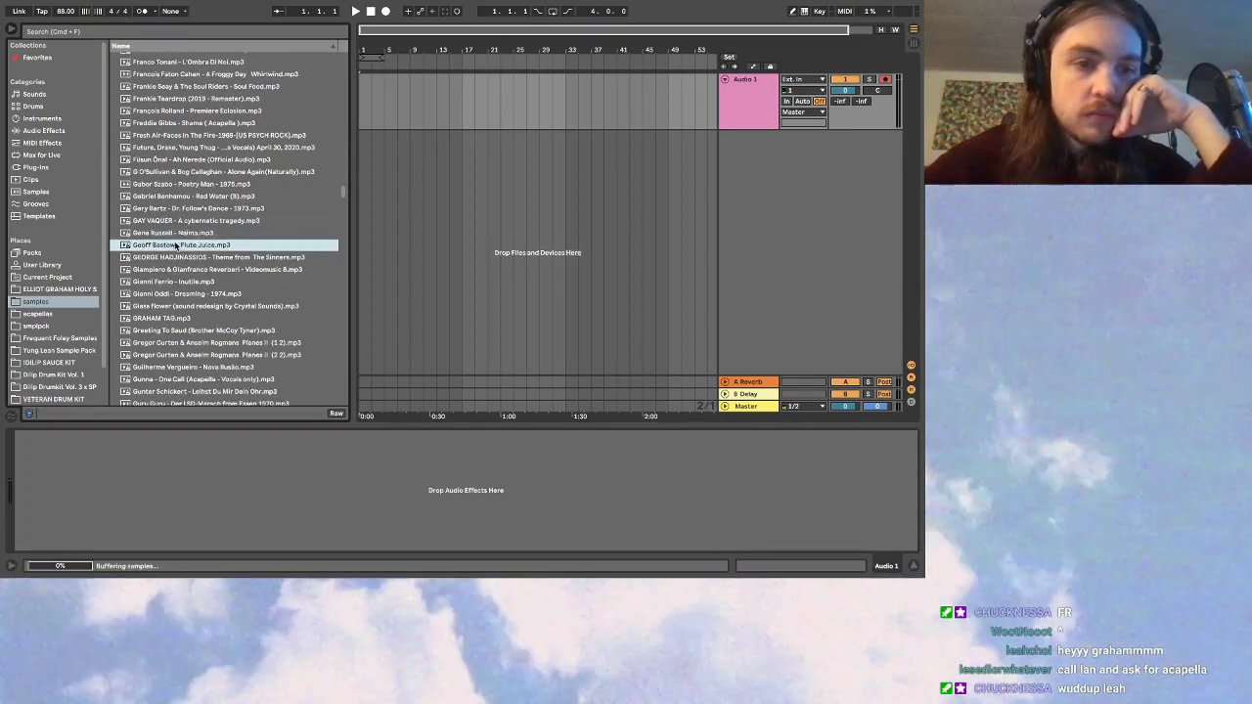
click(176, 258)
click(174, 243)
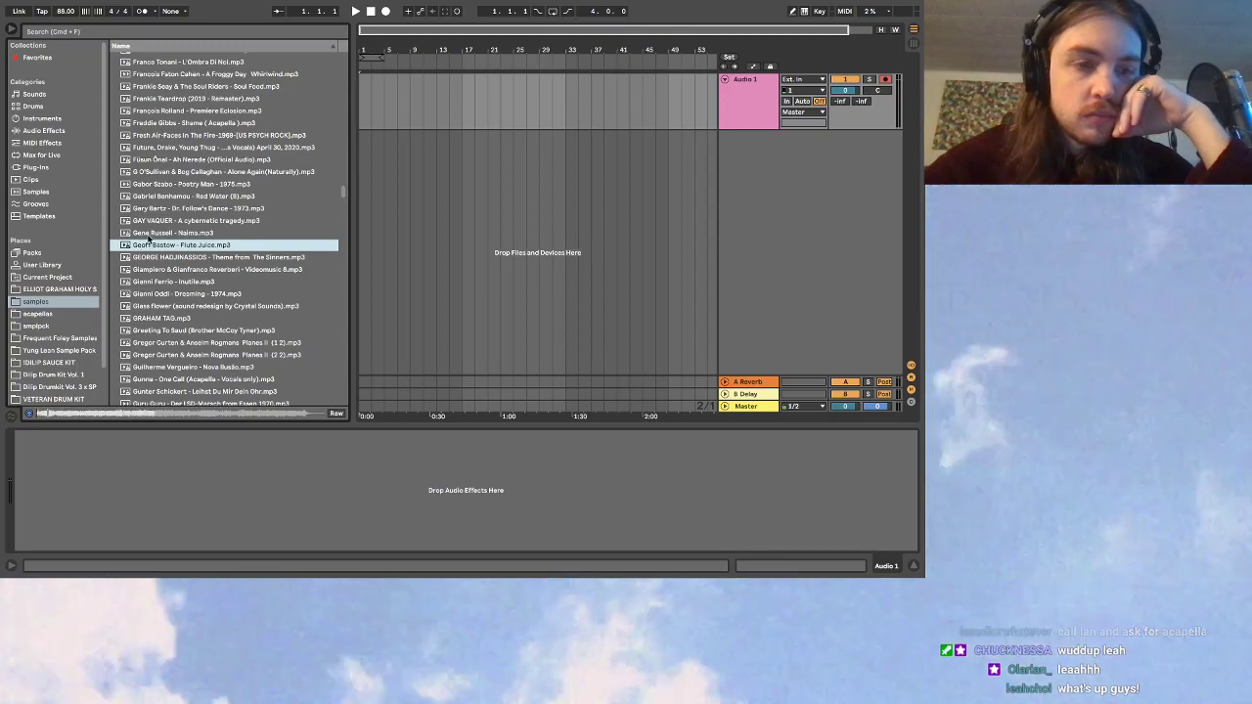
scroll(151, 270, down, 2)
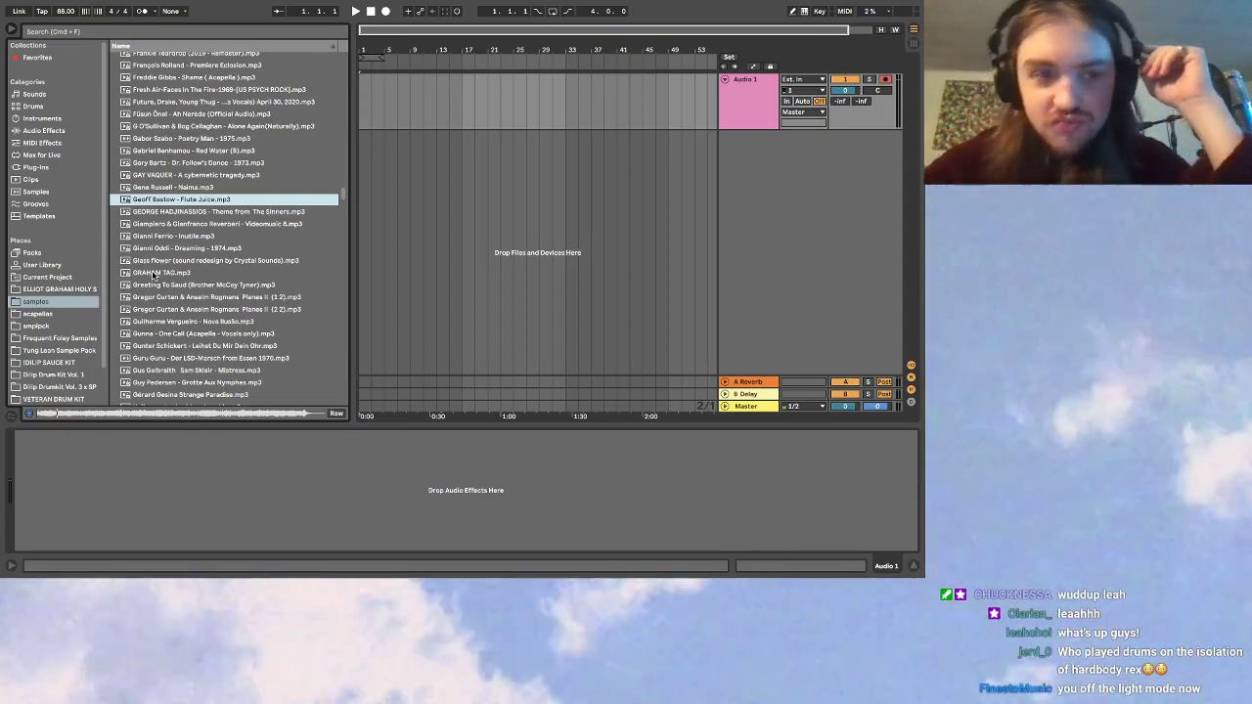
click(198, 211)
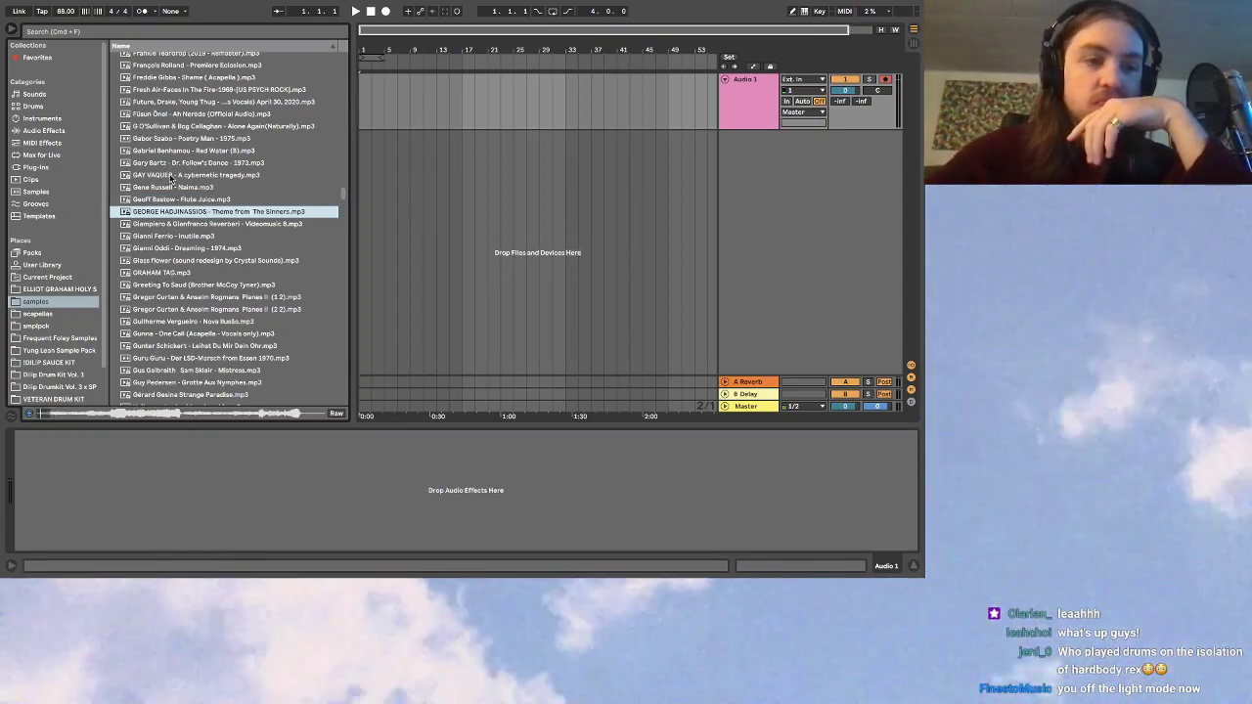
click(183, 225)
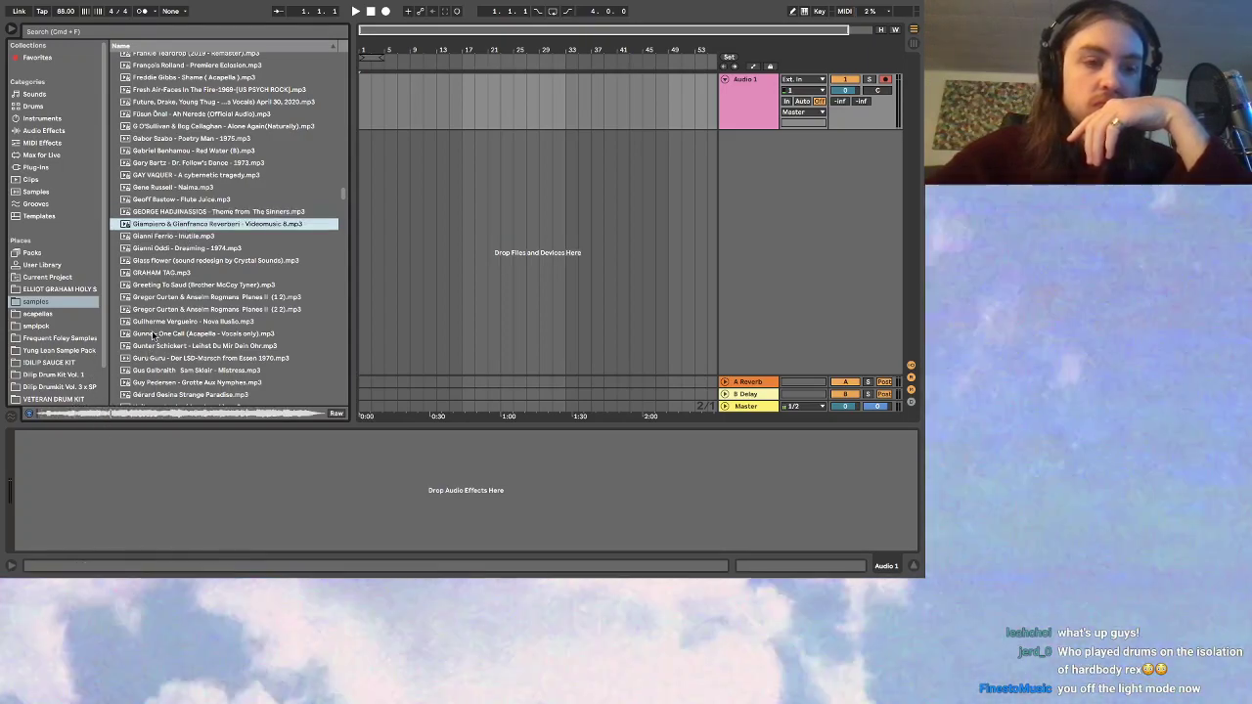
click(197, 236)
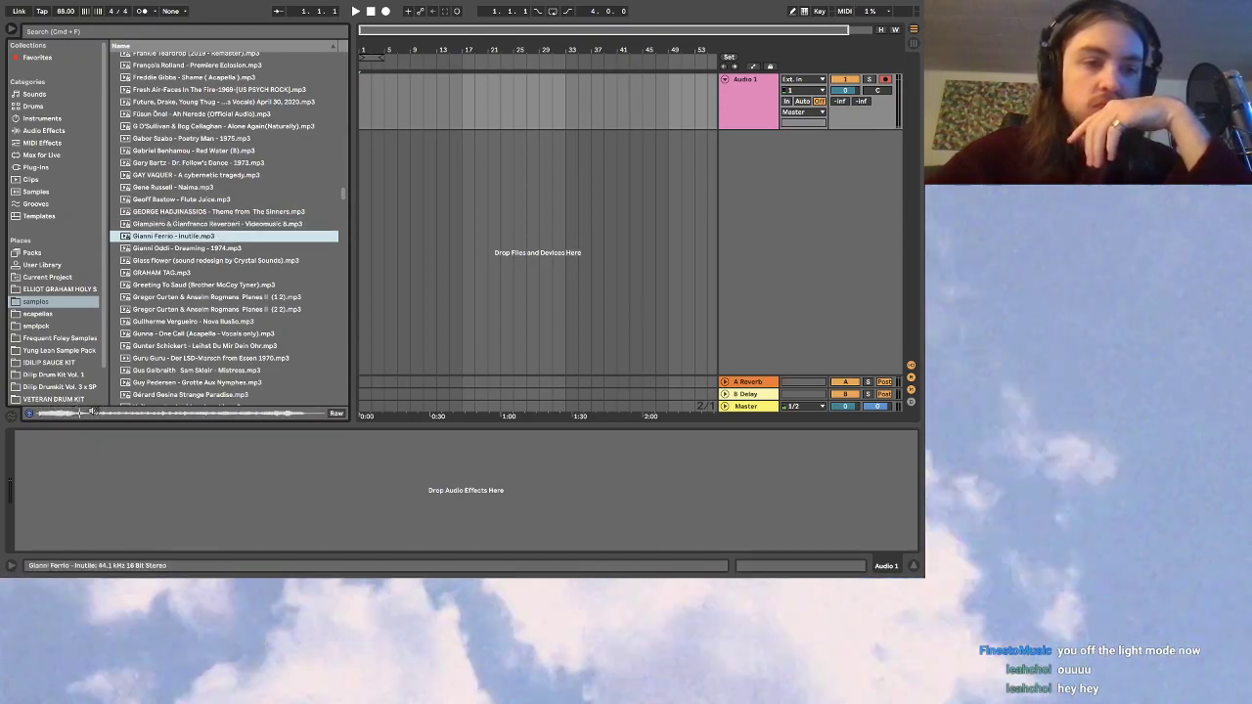
scroll(194, 241, down, 3)
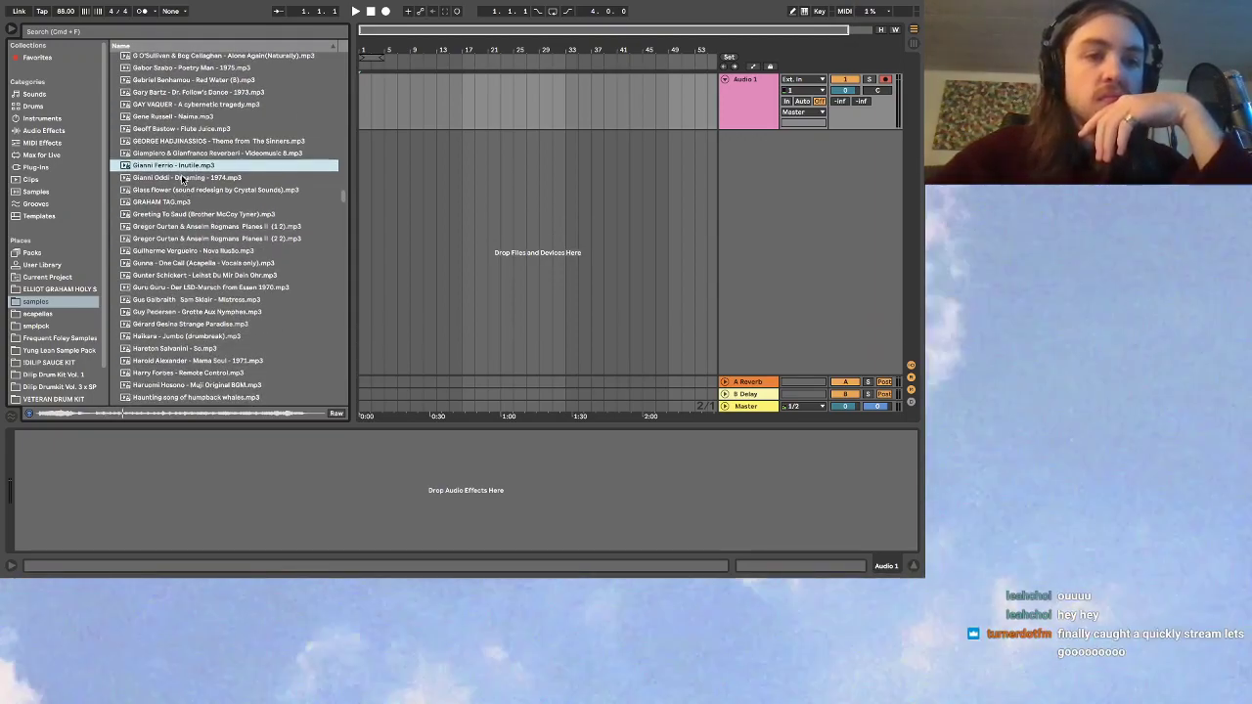
key(super+Tab)
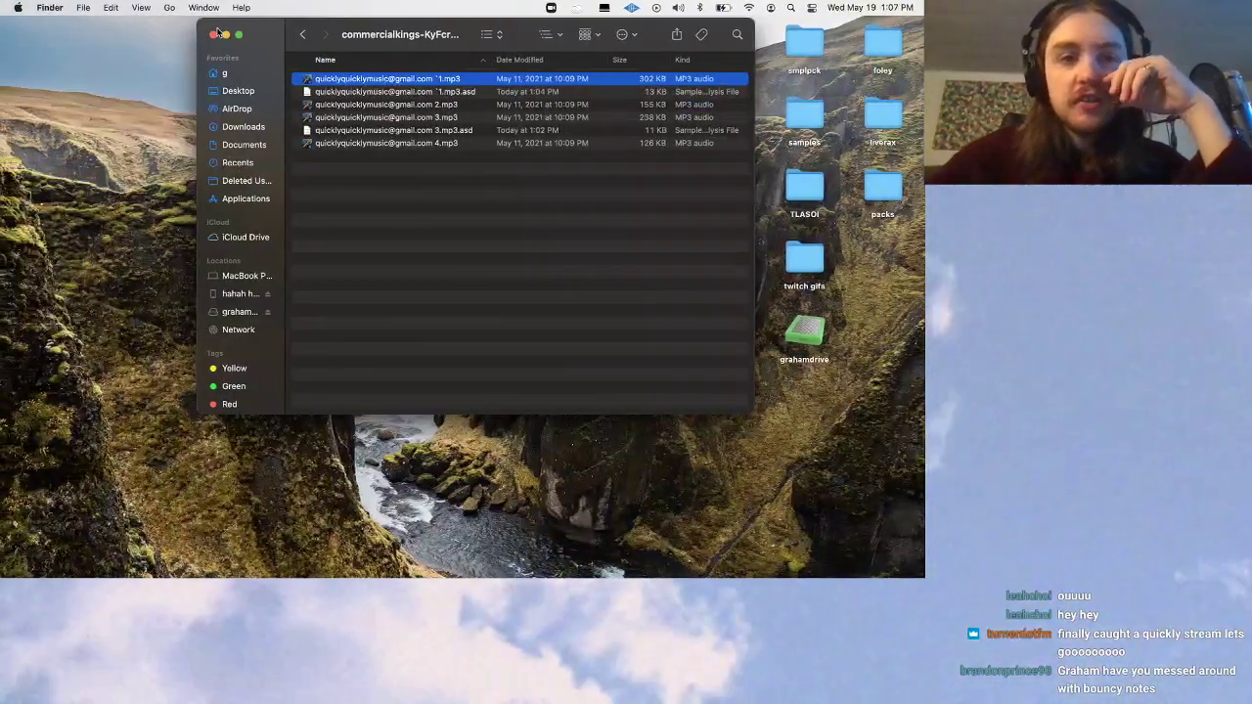
Step: In Finder's samples folder, Quick Look-preview the Piero Umiliani track and Electronic Fields (4).mp3
click(212, 35)
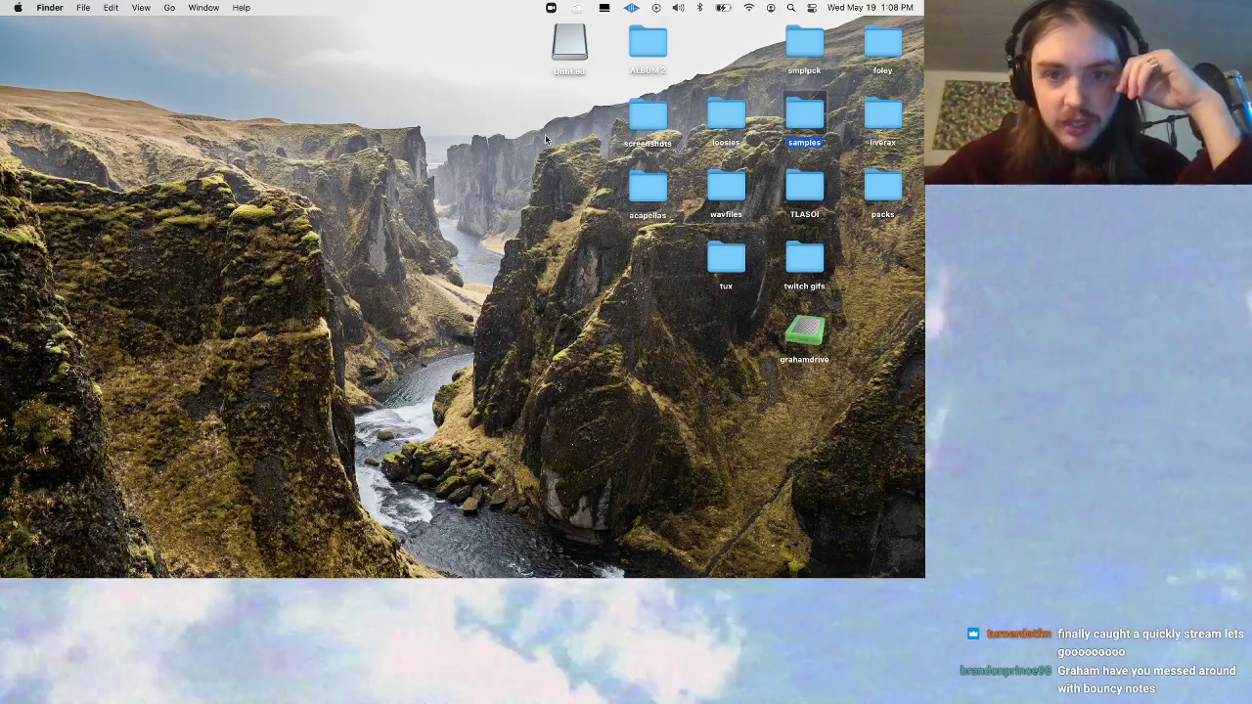
double_click(790, 112)
scroll(269, 242, up, 10)
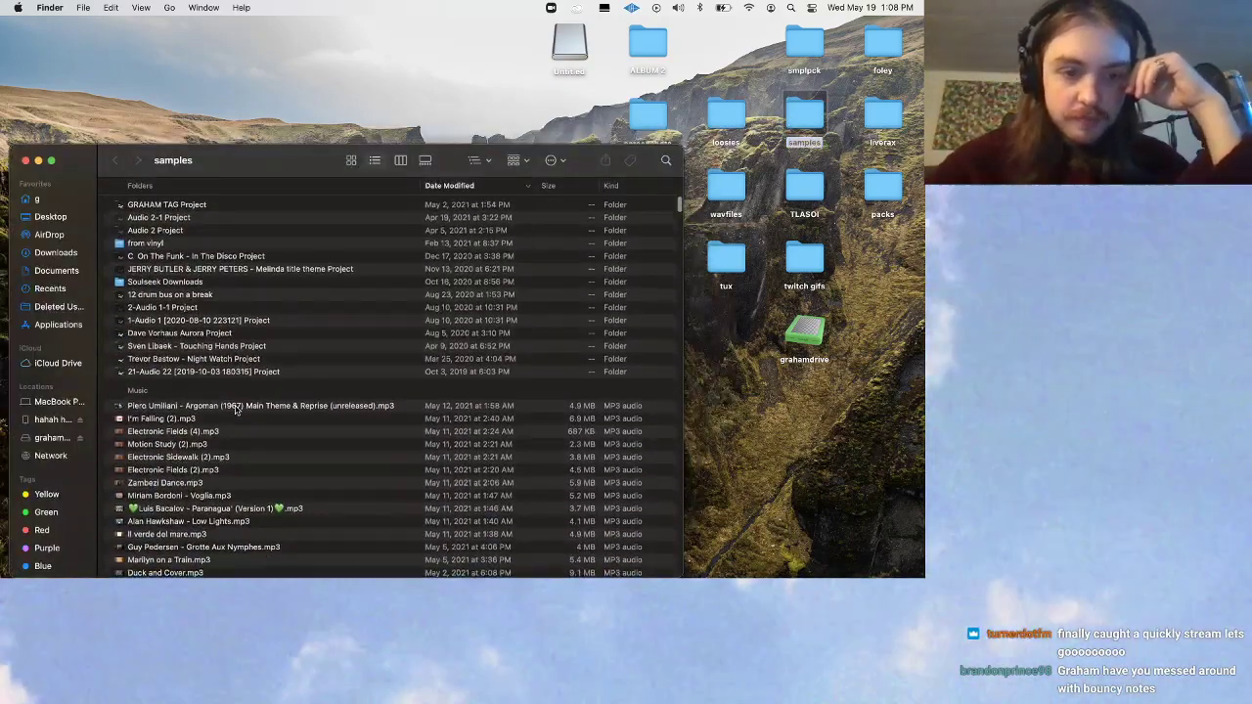
click(235, 407)
key(space)
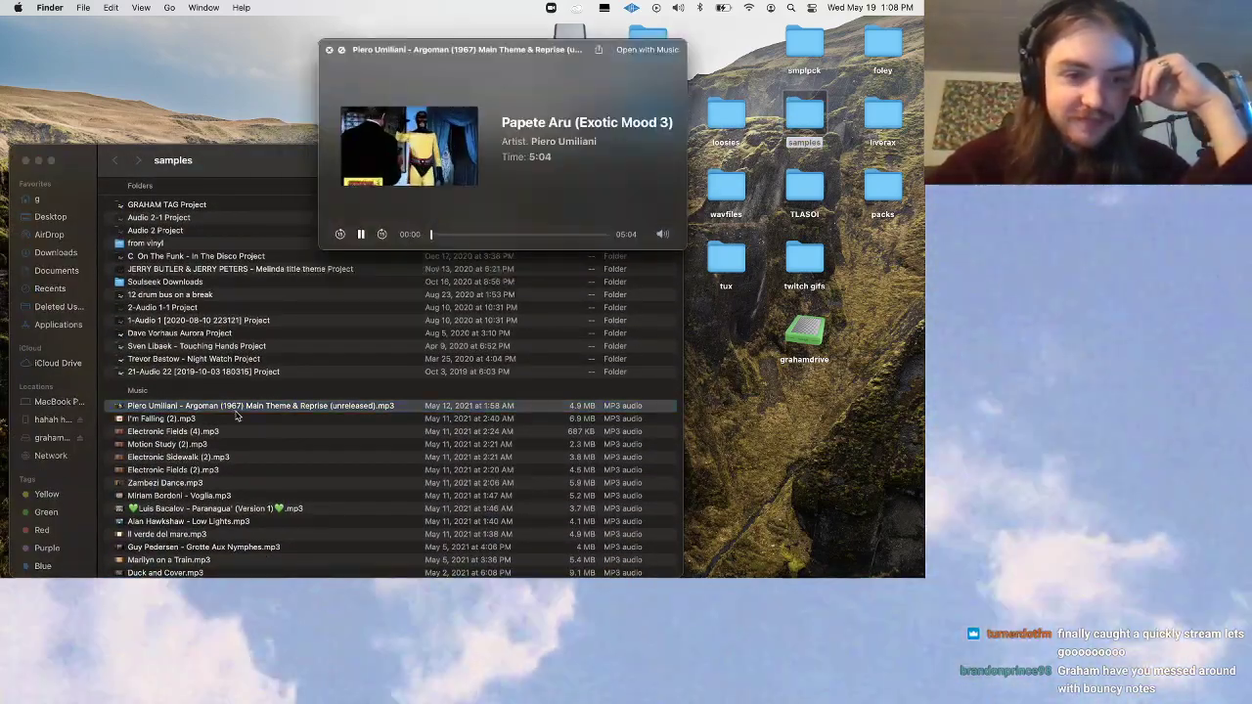
key(space)
click(226, 431)
key(space)
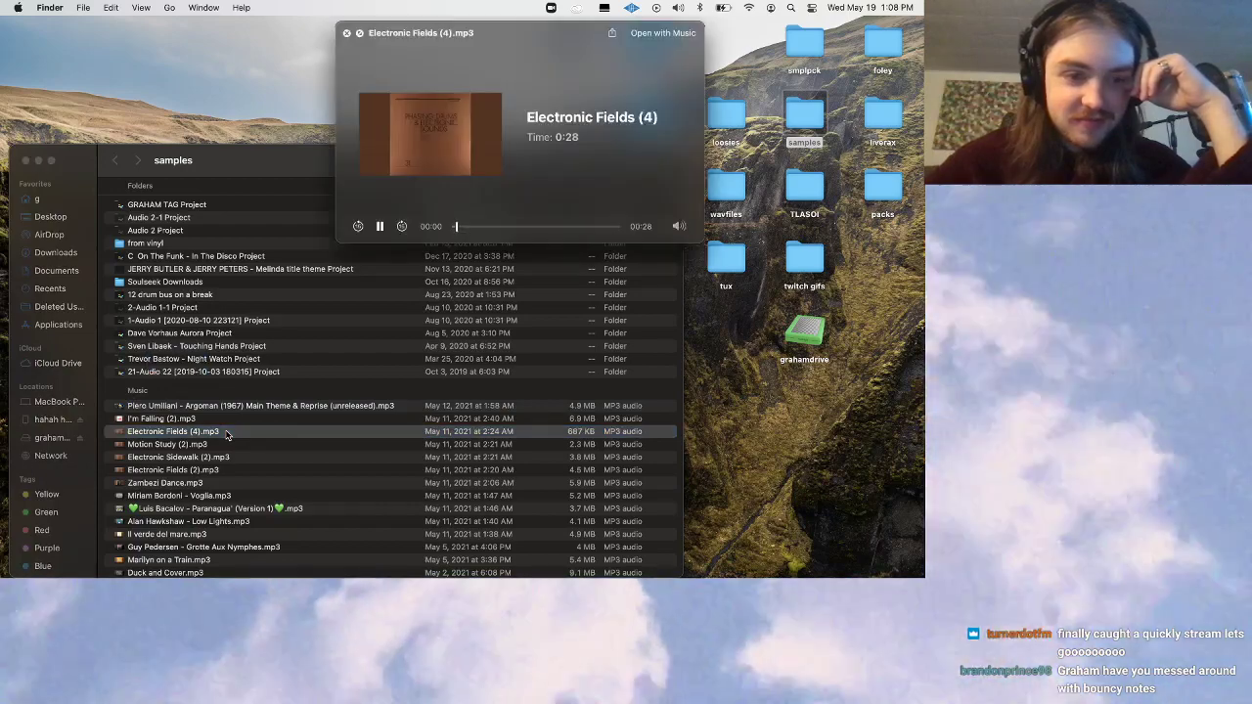
click(345, 34)
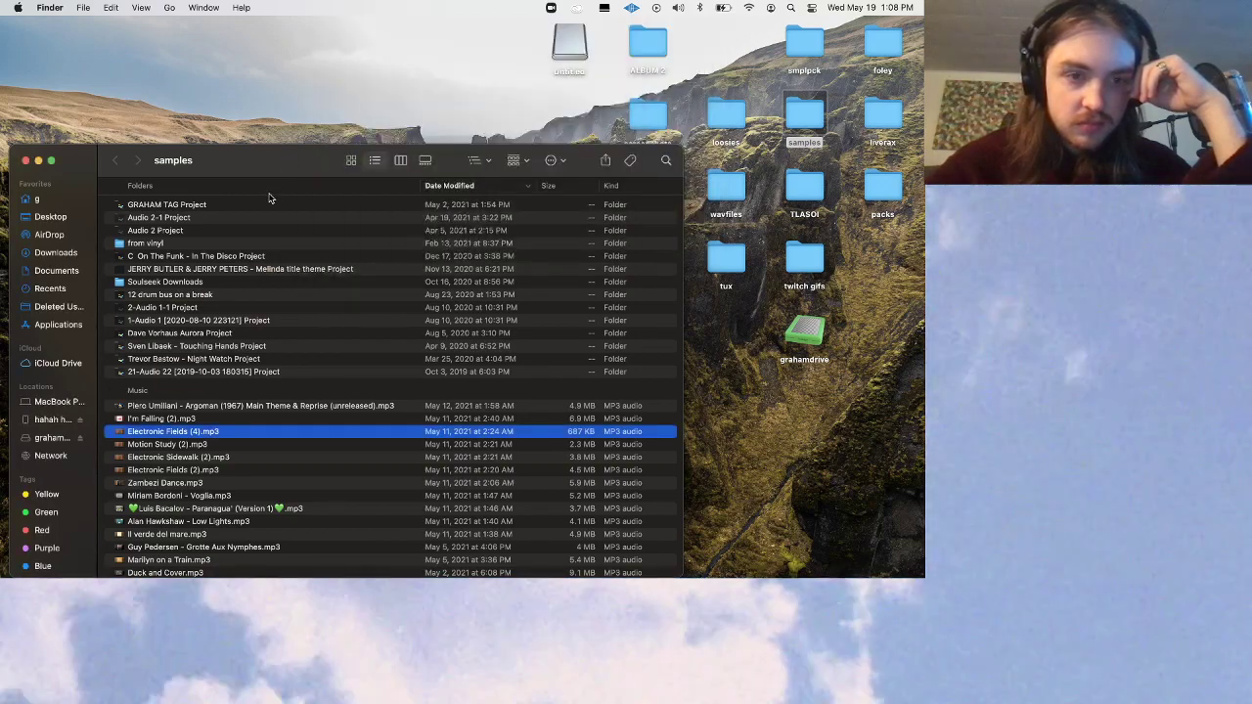
key(super+Tab)
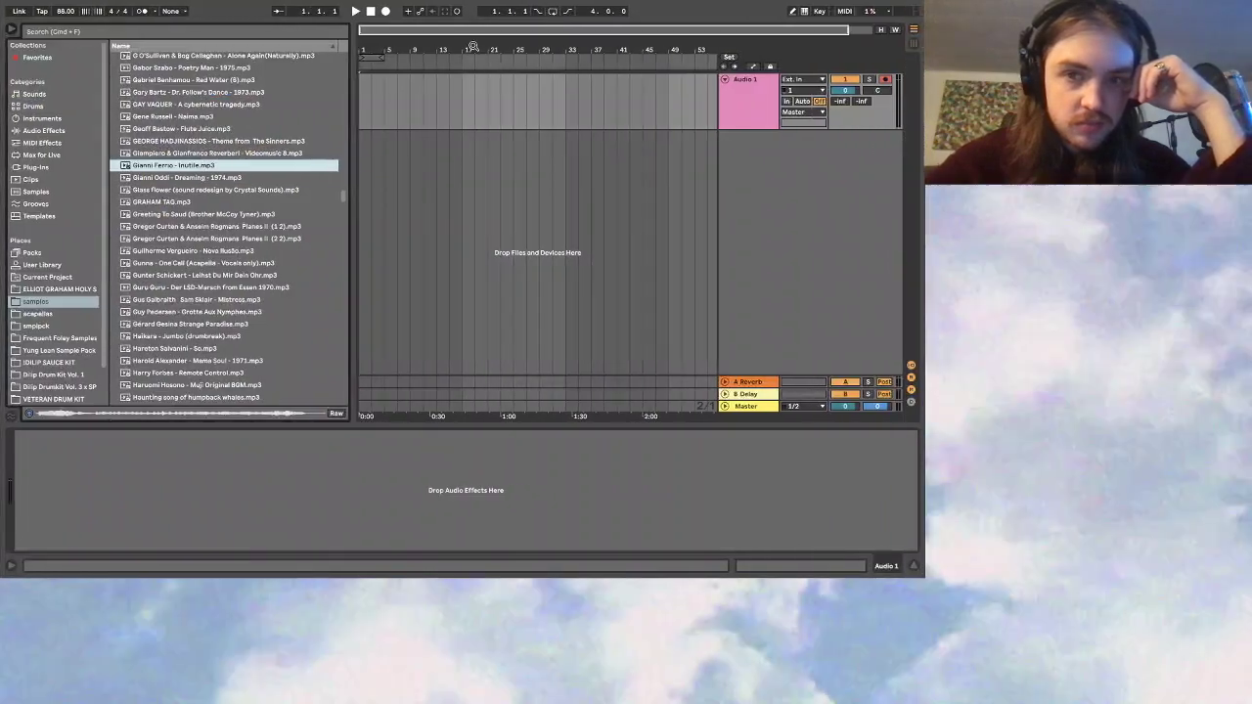
Step: Add three audio tracks, 2 Audio to 4 Audio, below Audio 1 and list the saved Templates
drag(428, 33, 431, 34)
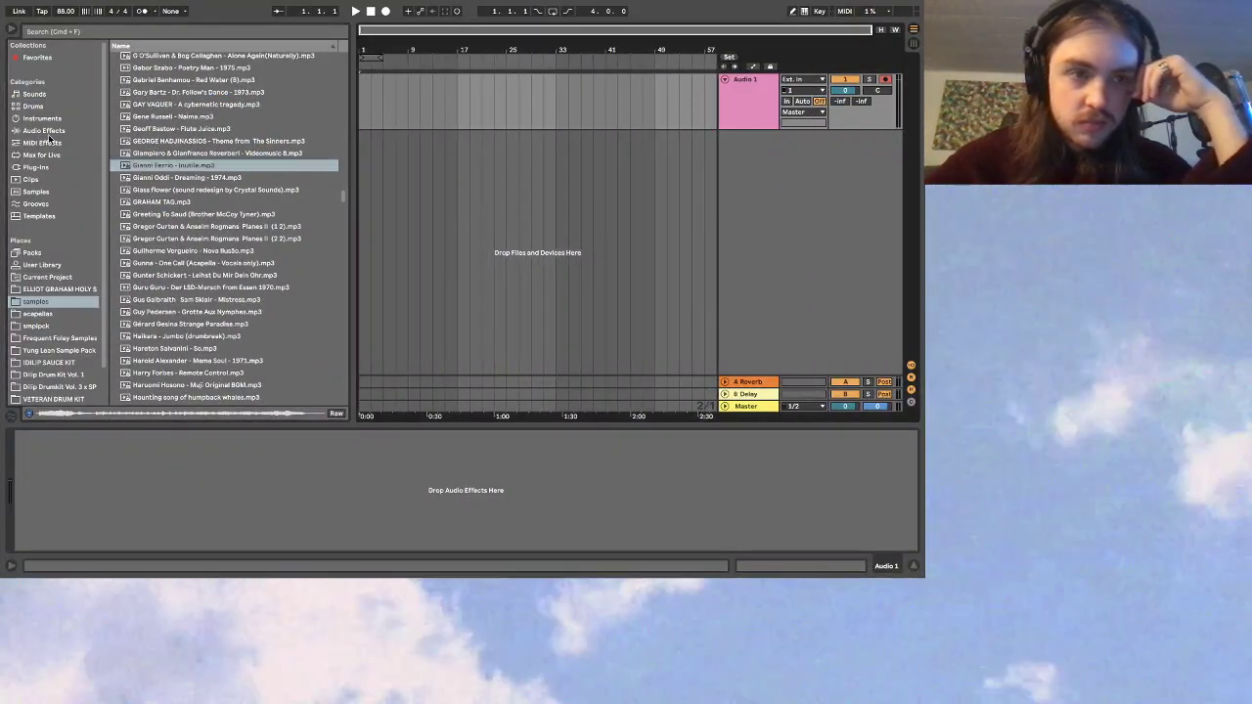
click(33, 105)
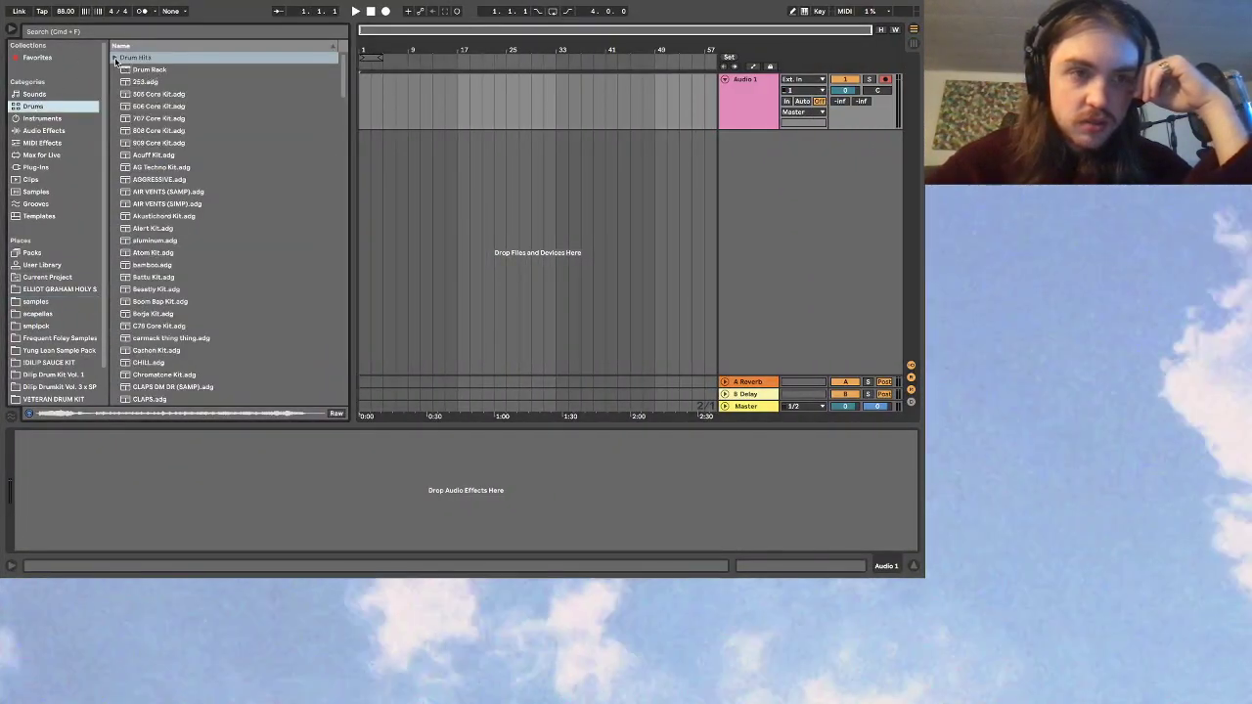
click(115, 61)
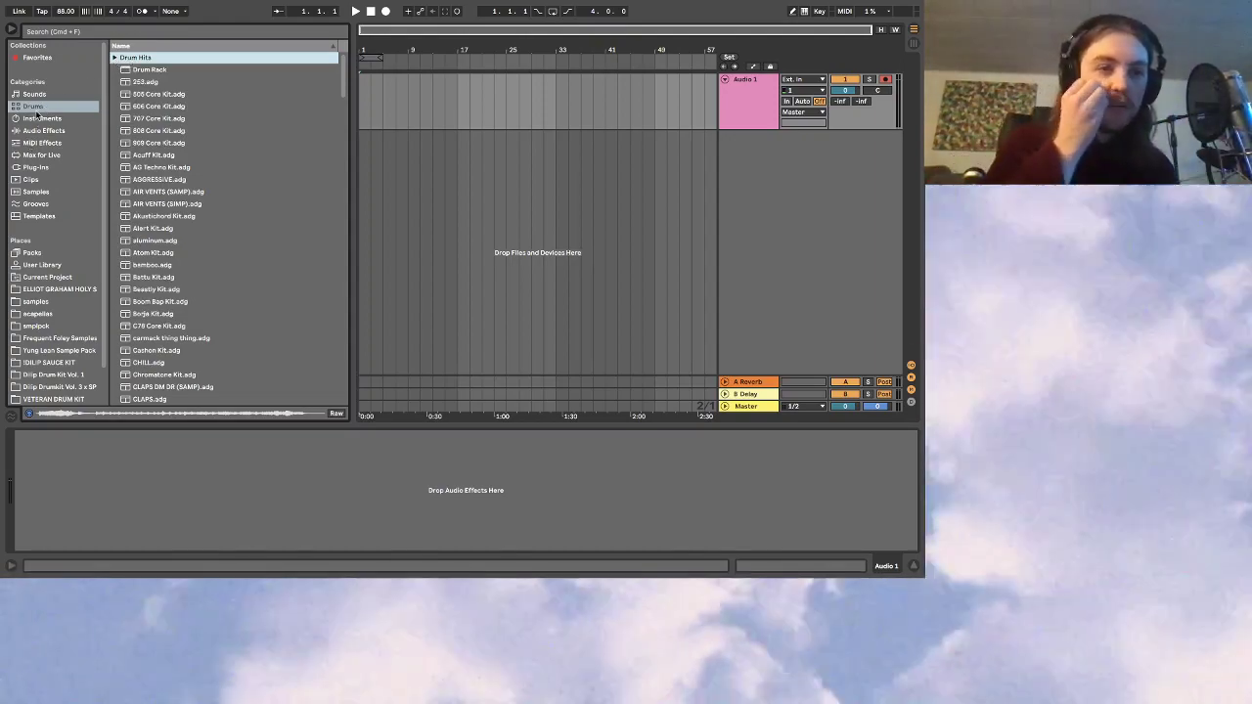
click(744, 118)
key(ctrl+t)
key(ctrl+t)
key(ctrl+t)
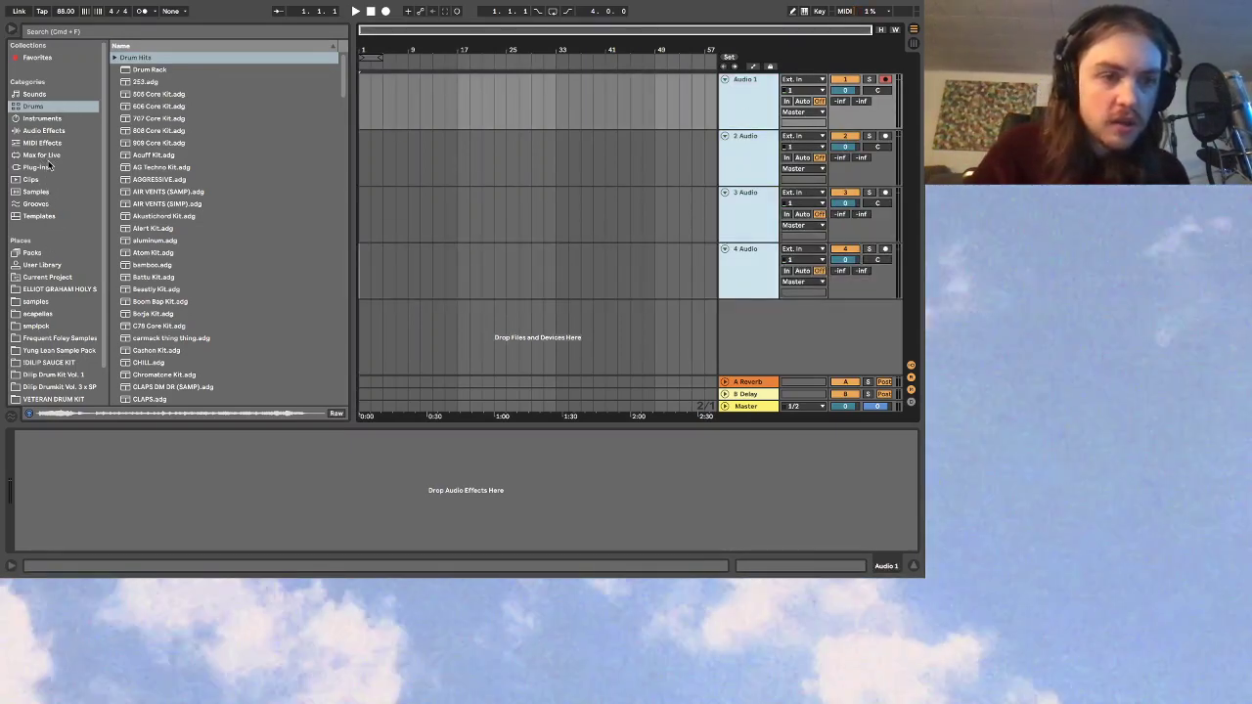
click(49, 216)
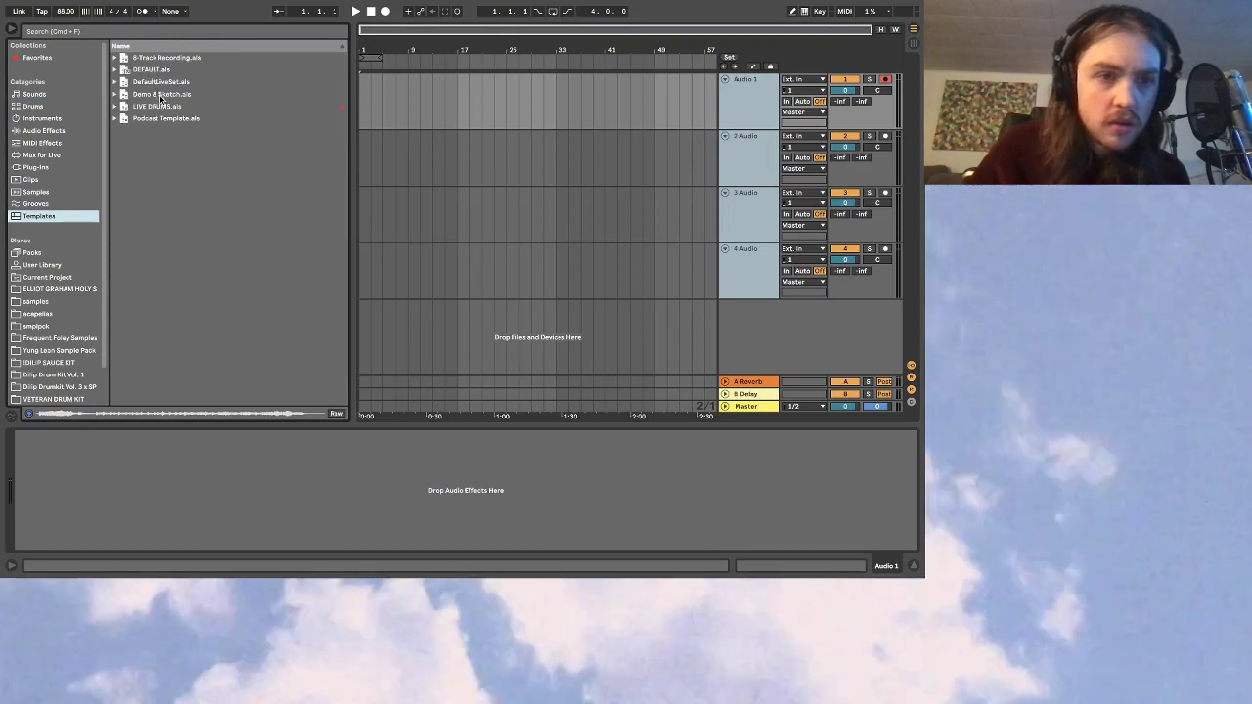
Step: Open the LIVE DRUMS.als template, discarding the untitled set without saving
click(162, 105)
double_click(162, 106)
click(362, 310)
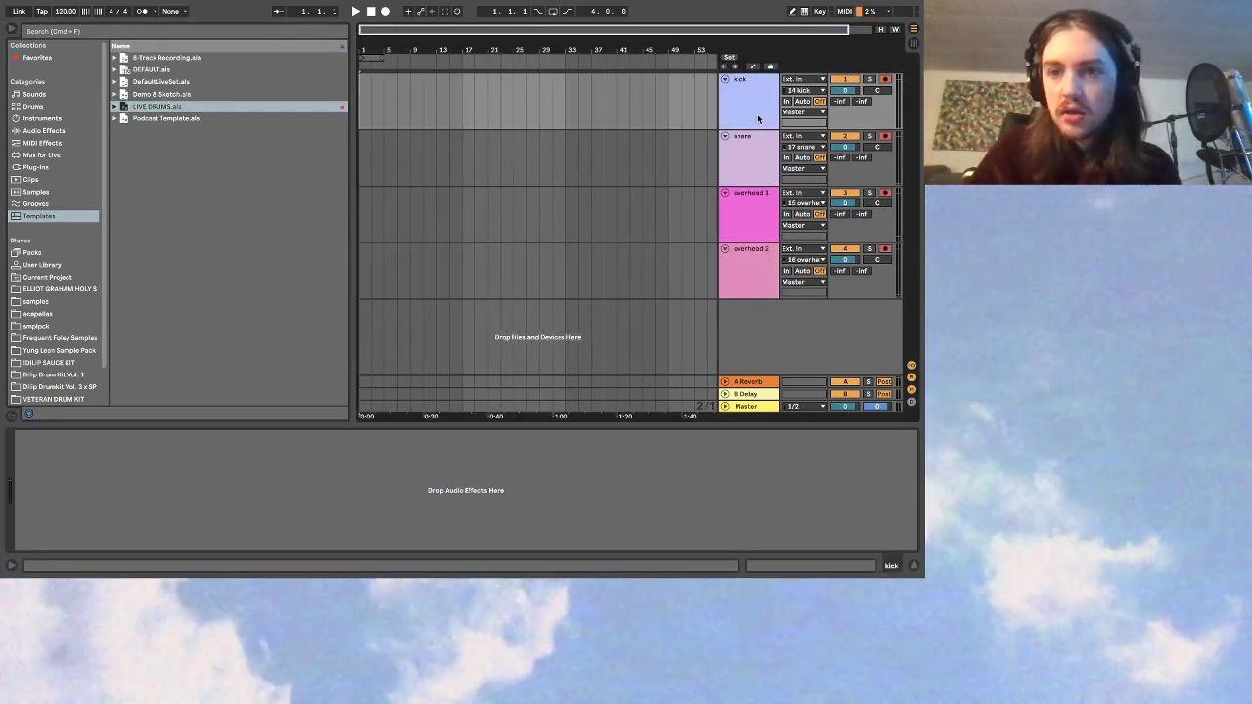
Step: Set the kick, snare and overhead tracks to Auto monitoring and play at 85 BPM
click(758, 118)
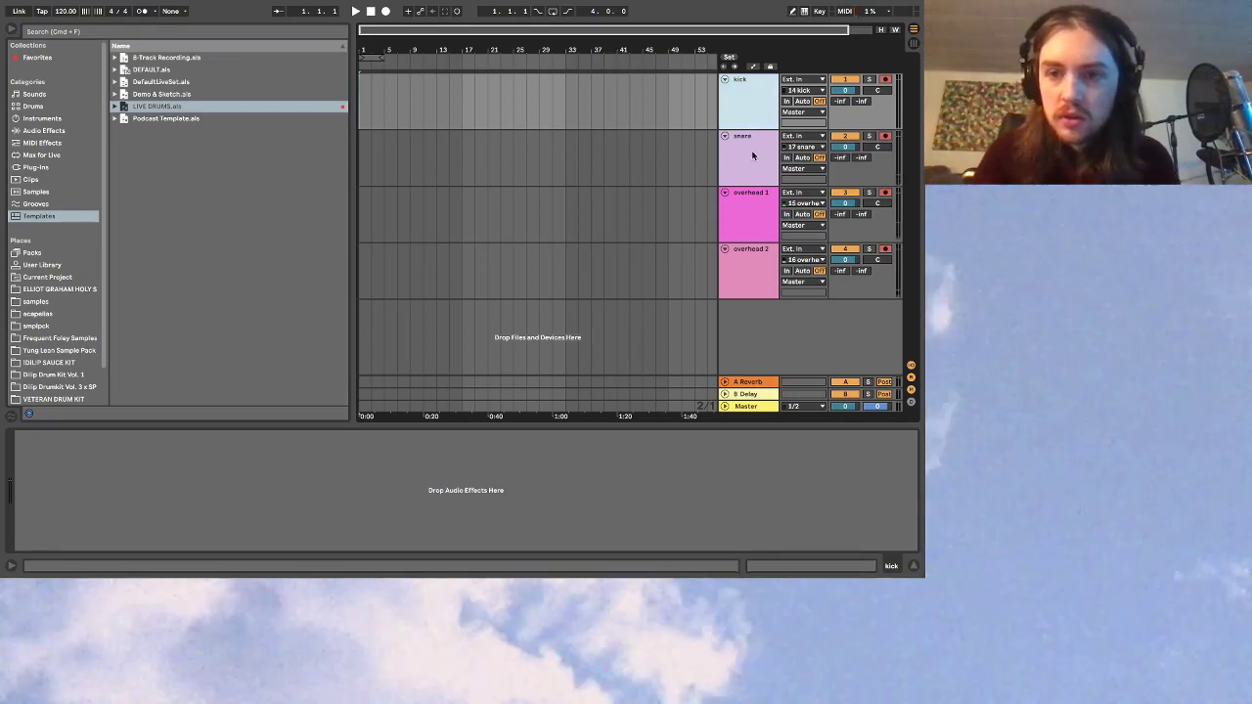
shift+click(754, 255)
click(801, 100)
click(745, 81)
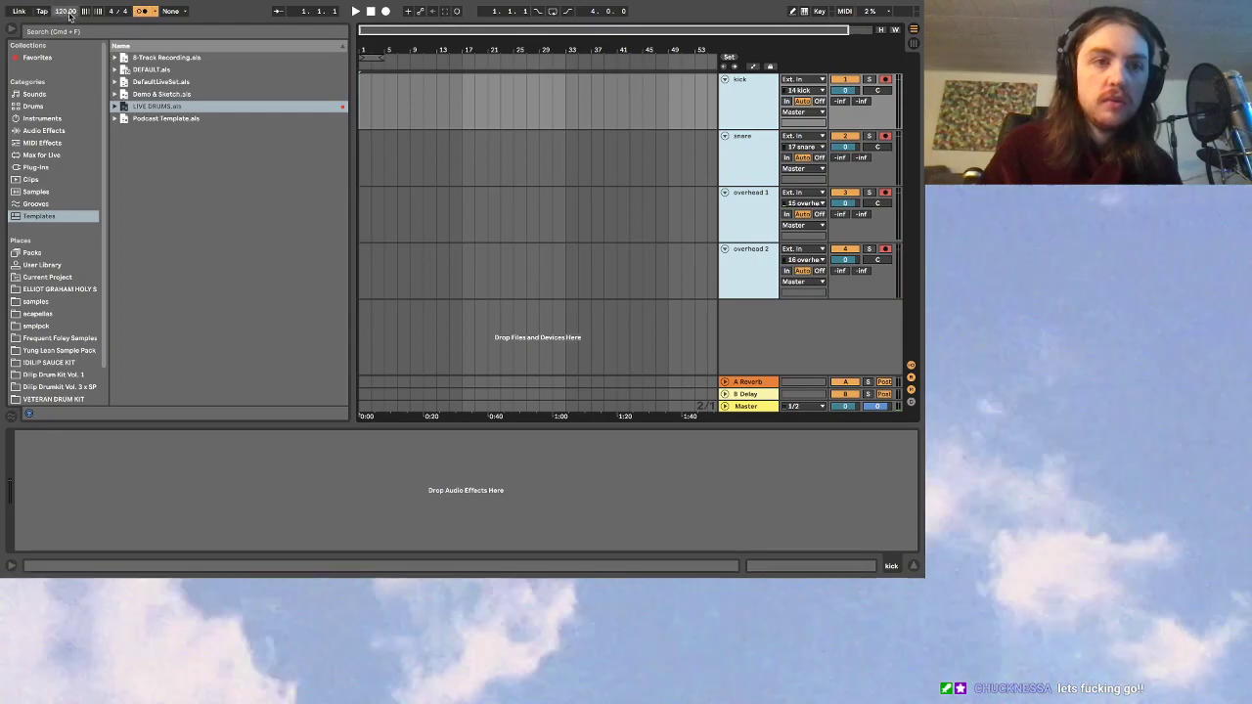
mouse_move(65, 13)
mouse_down()
mouse_move(64, 36)
mouse_move(64, 12)
mouse_up()
key(space)
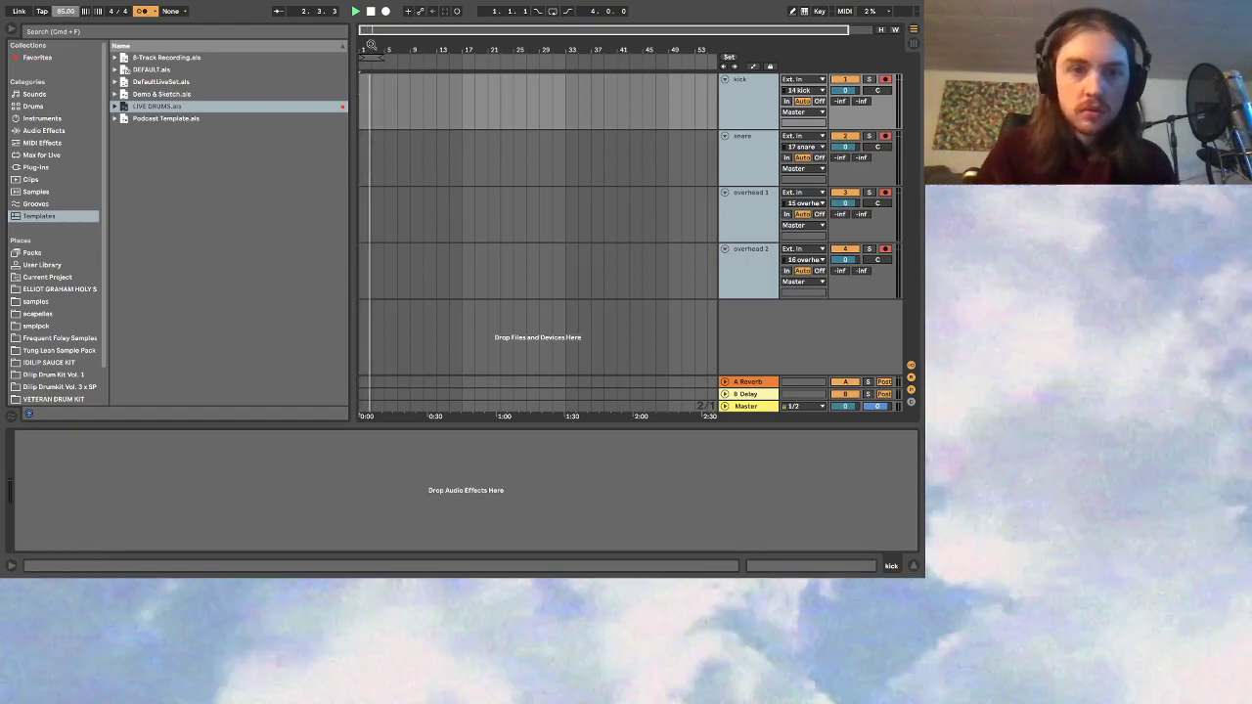
drag(371, 44, 378, 46)
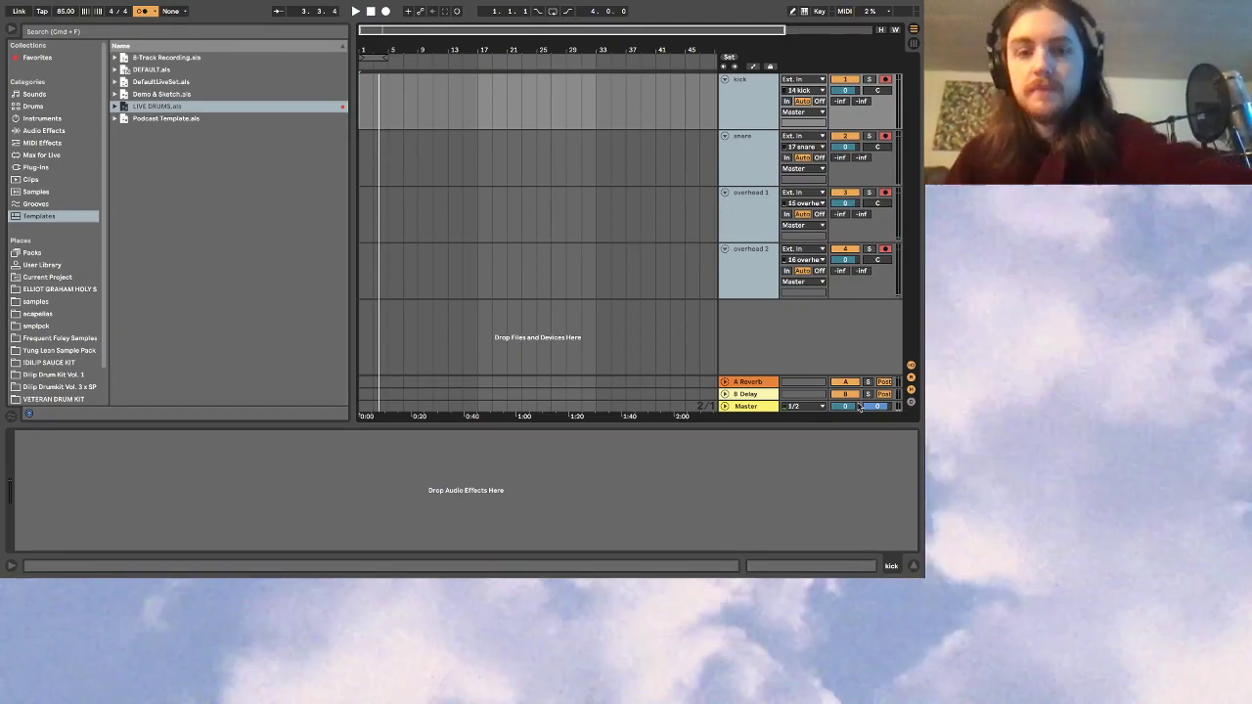
key(super+h)
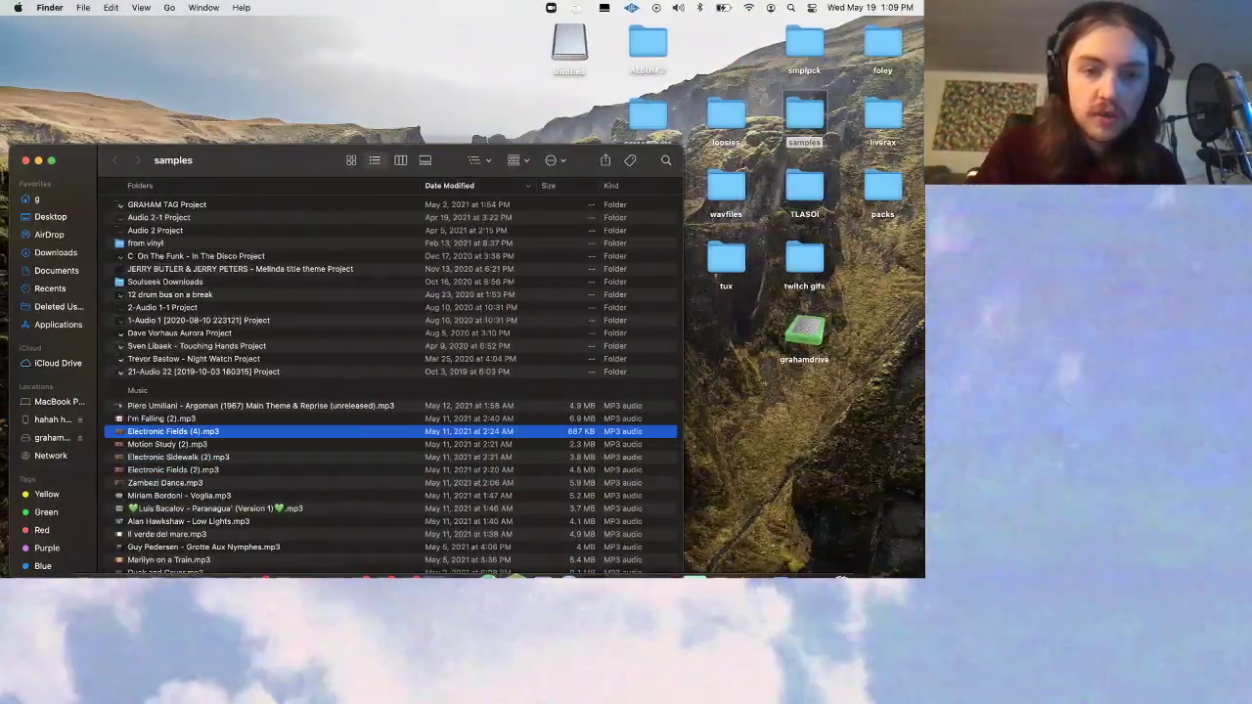
Step: Close the Finder samples window and bring Streamlabs OBS to the front from the Dock
click(24, 161)
mouse_move(500, 569)
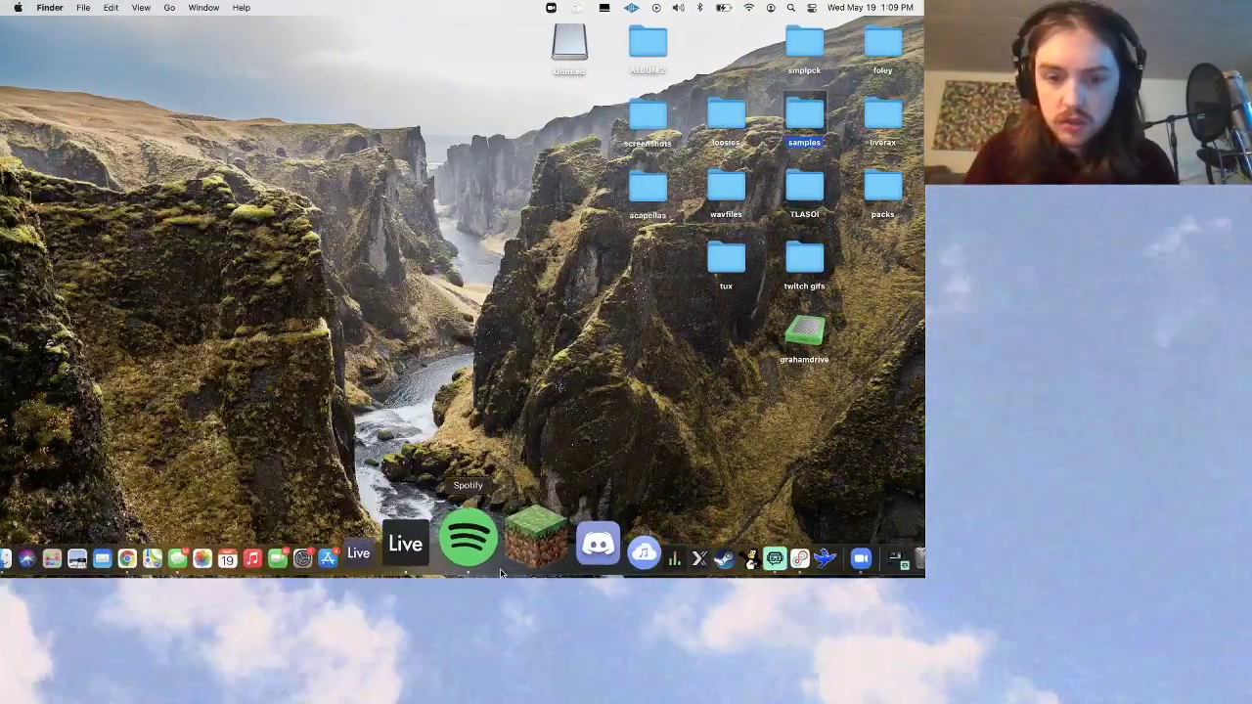
click(695, 569)
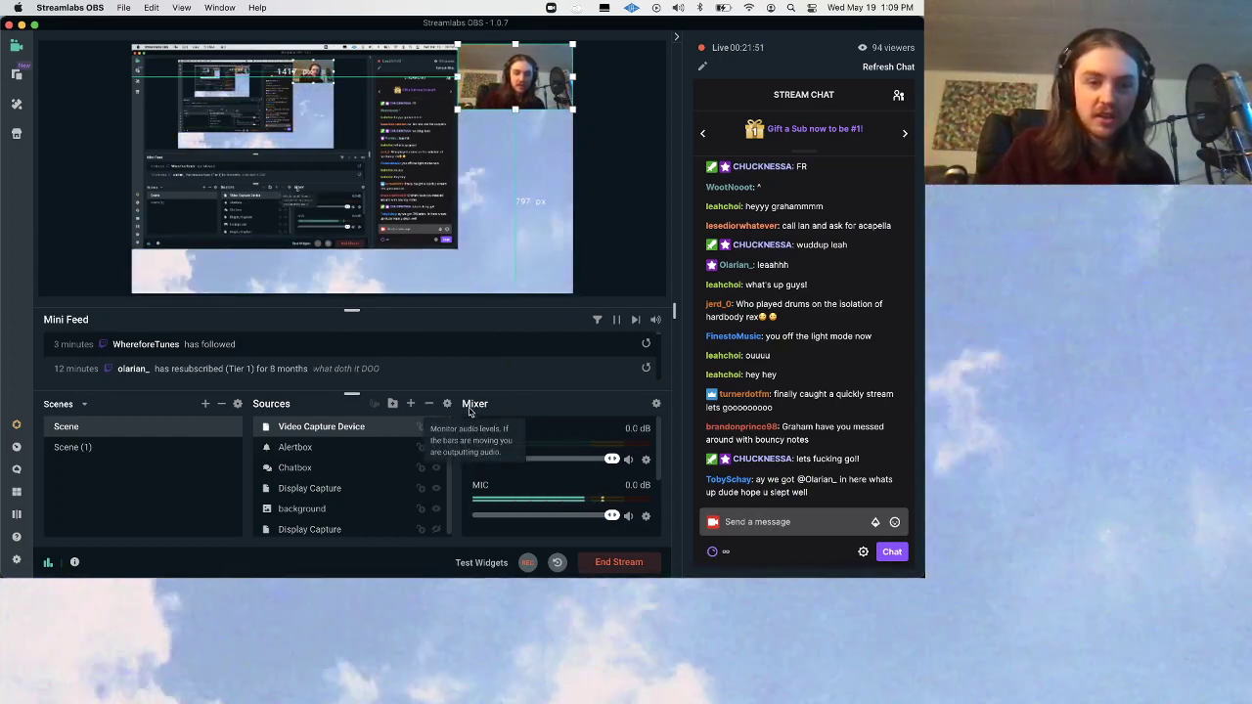
drag(352, 309, 348, 237)
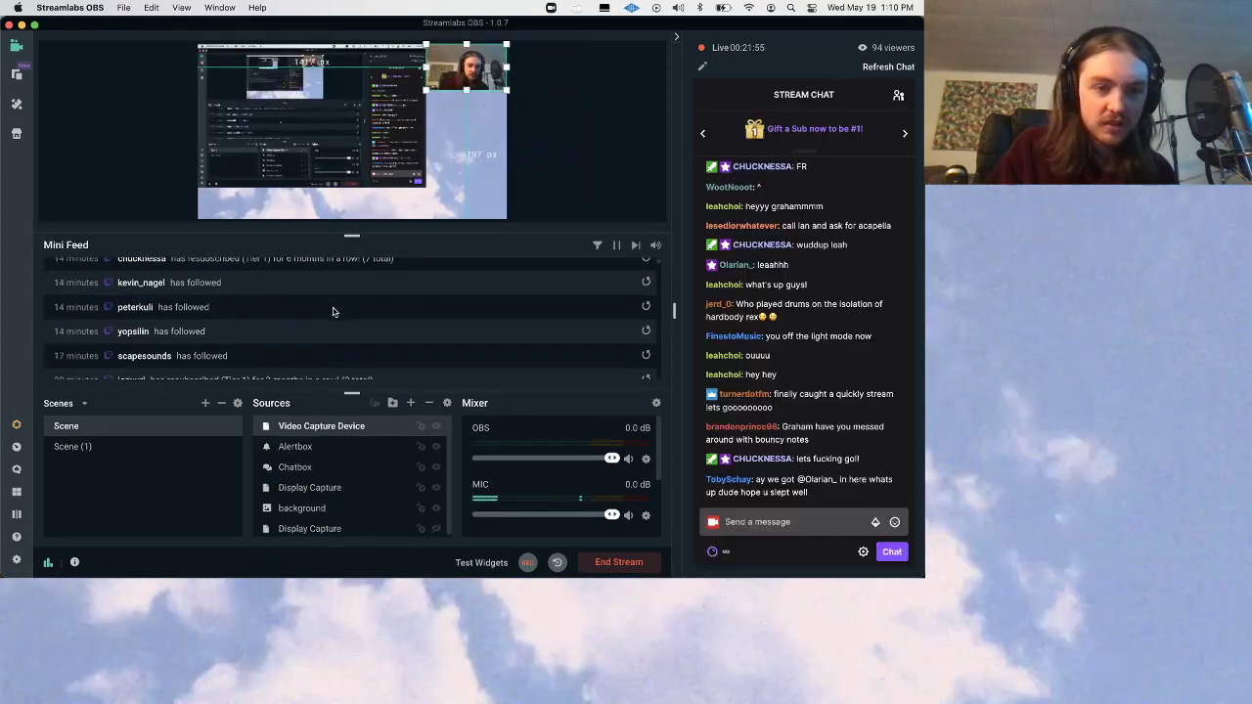
scroll(333, 311, down, 5)
scroll(333, 311, up, 4)
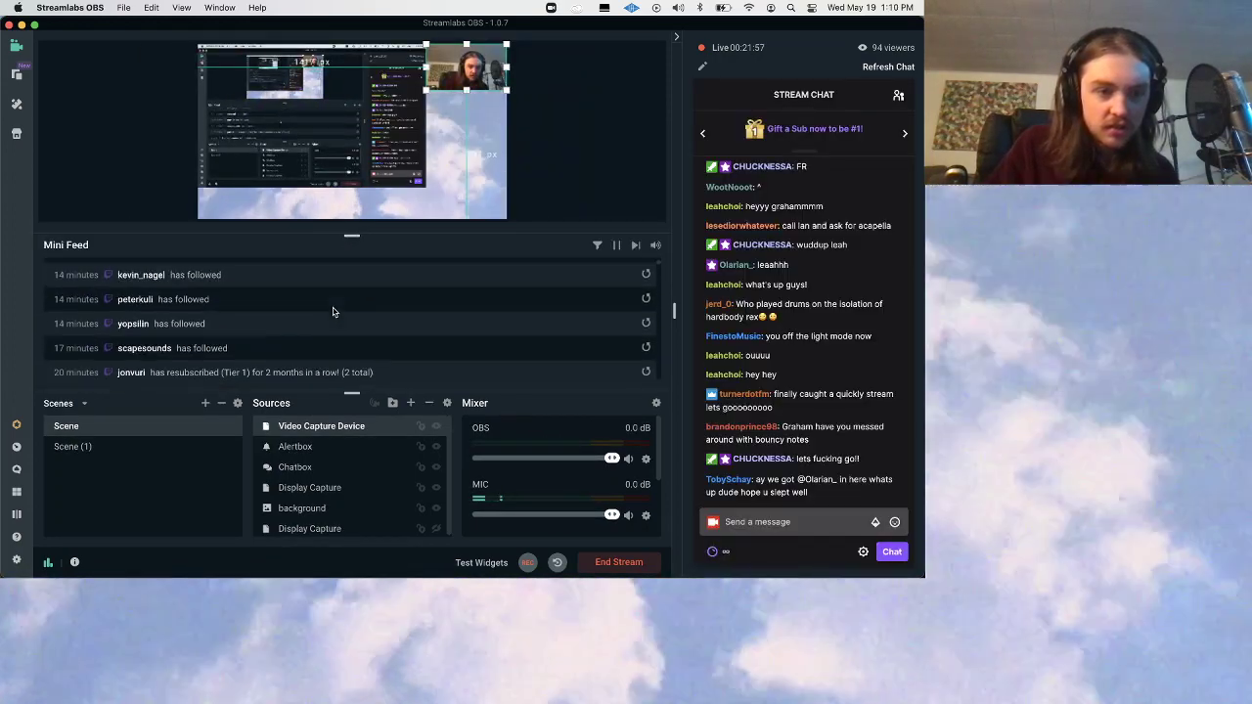
scroll(333, 311, up, 2)
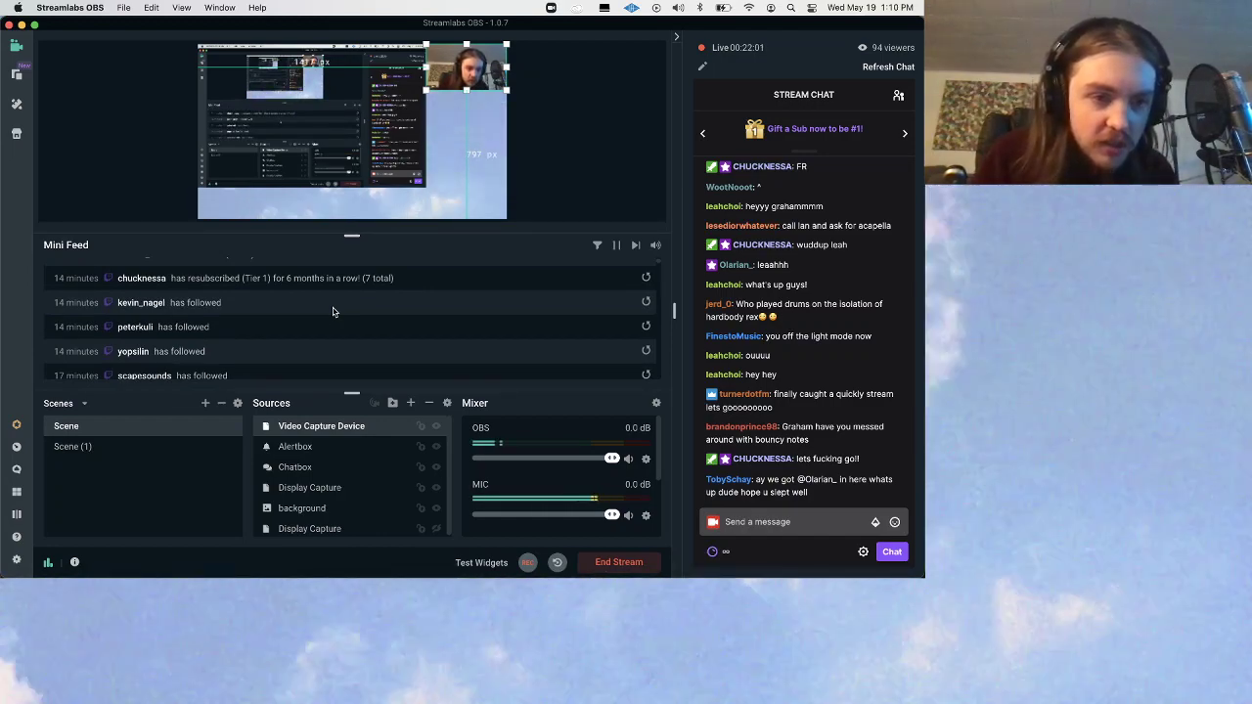
scroll(333, 311, up, 1)
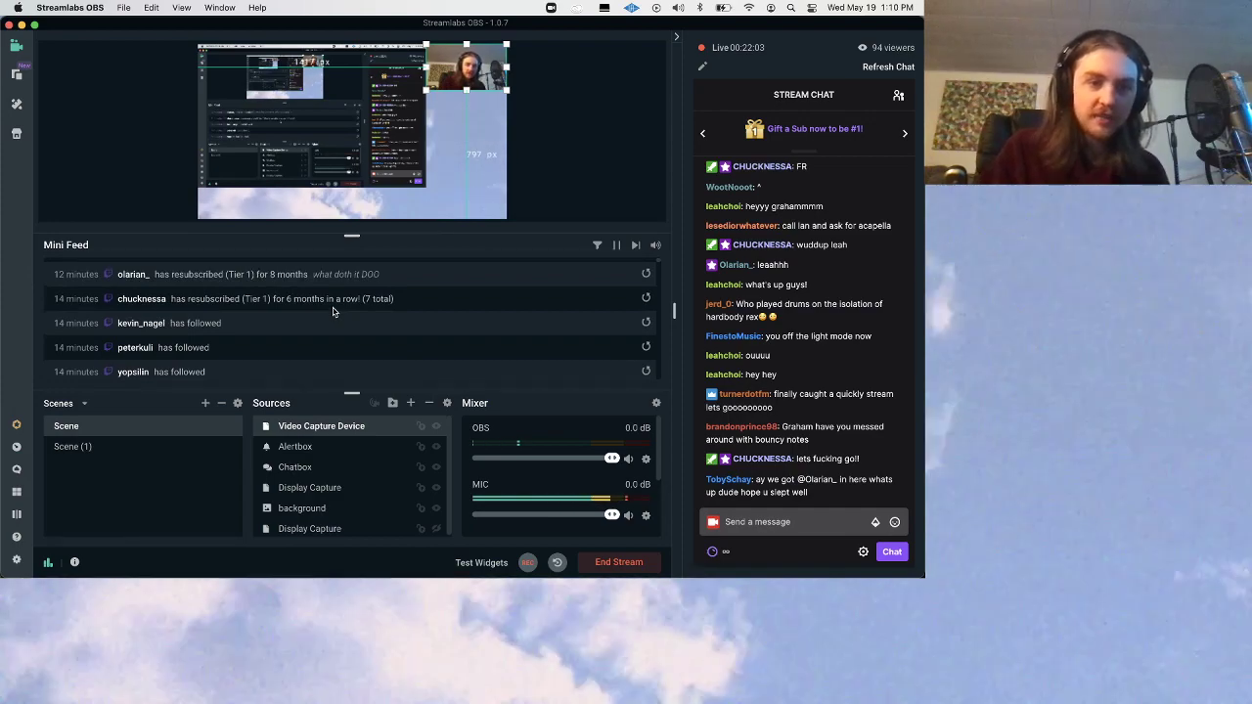
scroll(332, 311, up, 1)
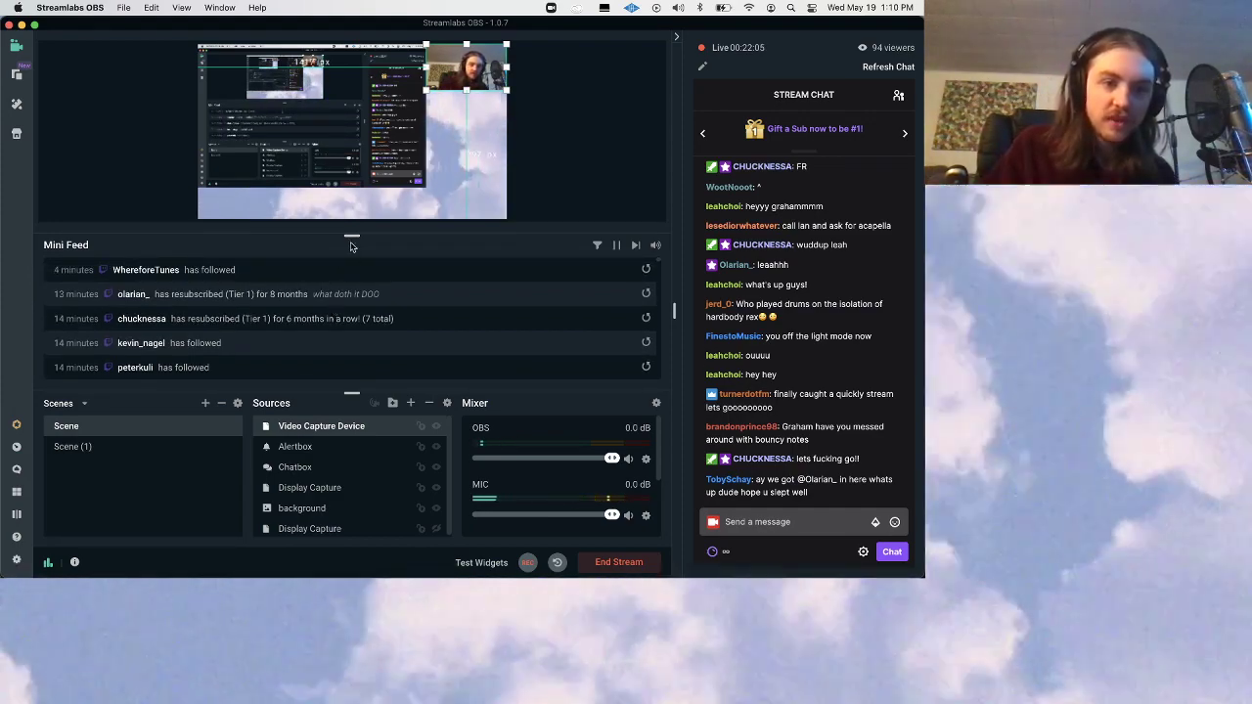
drag(352, 237, 352, 293)
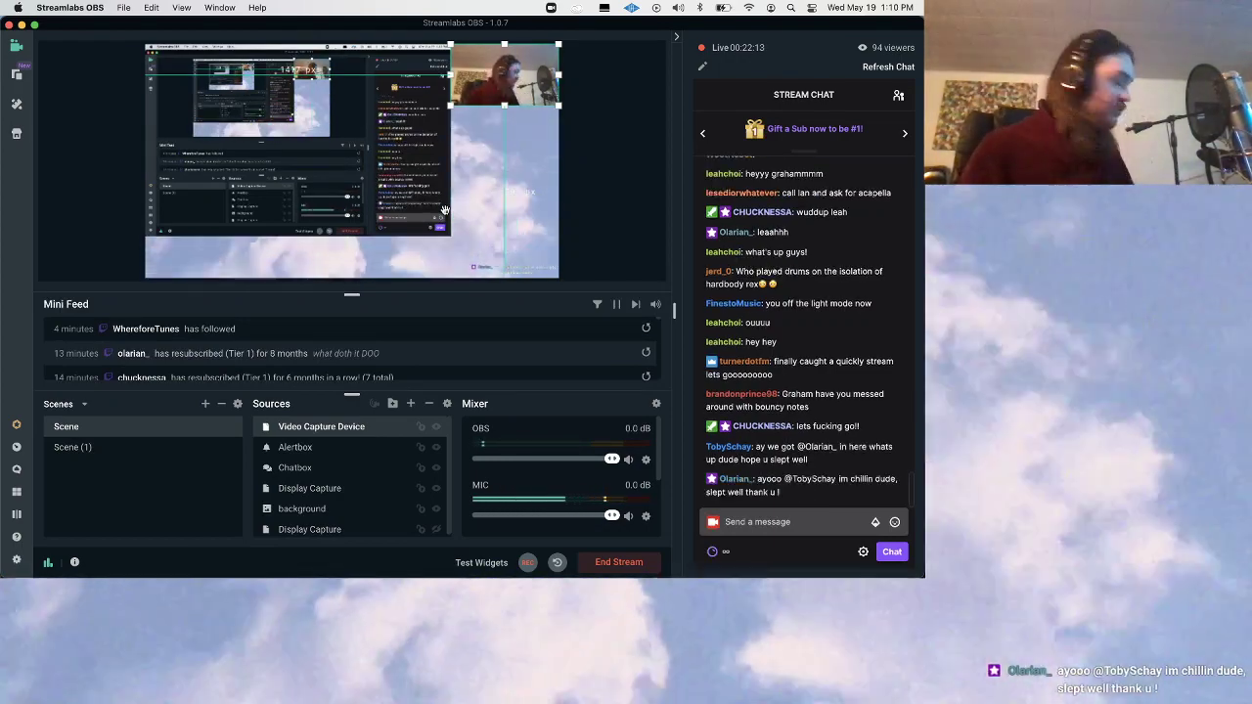
key(ctrl+Right)
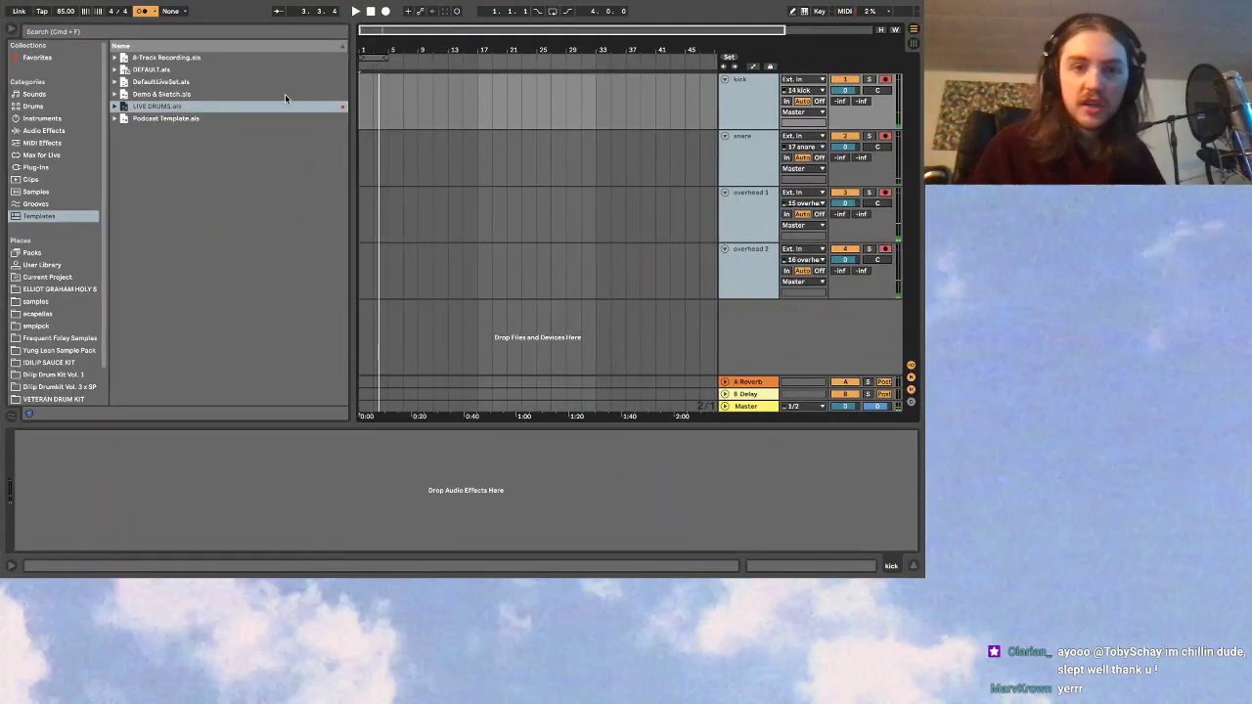
Step: Place the insert marker at the start of the kick track and start arrangement recording
click(365, 95)
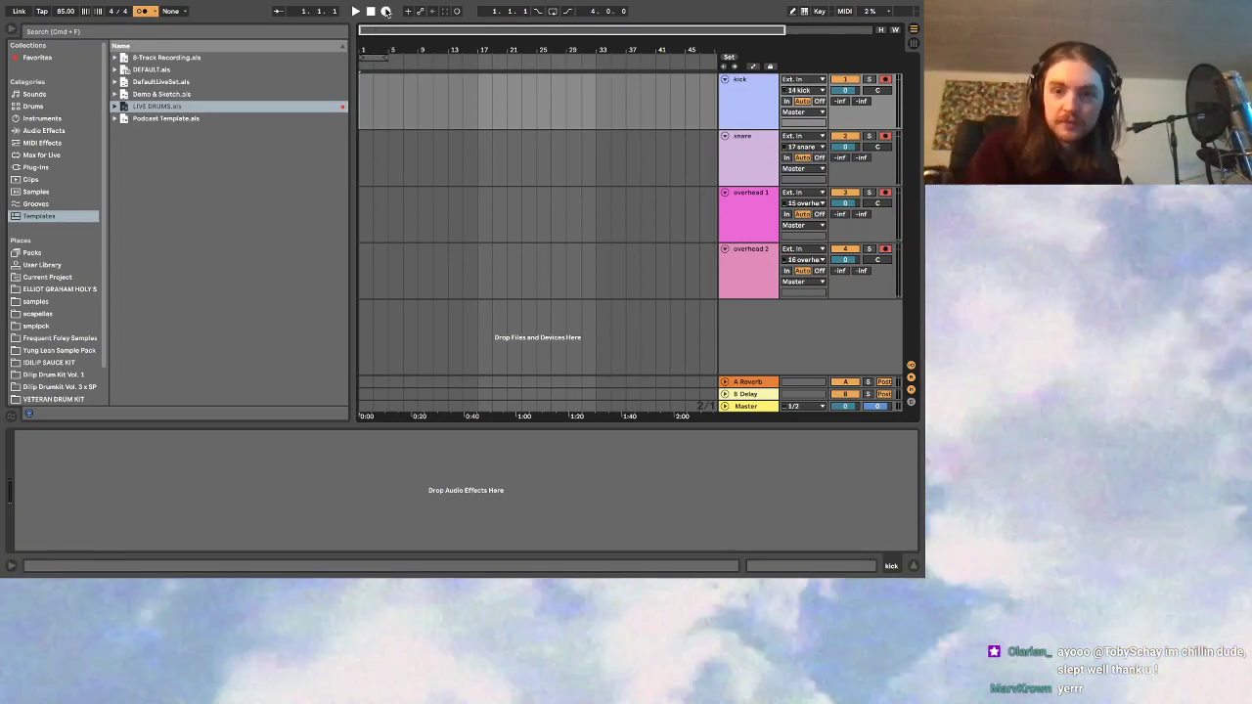
click(387, 11)
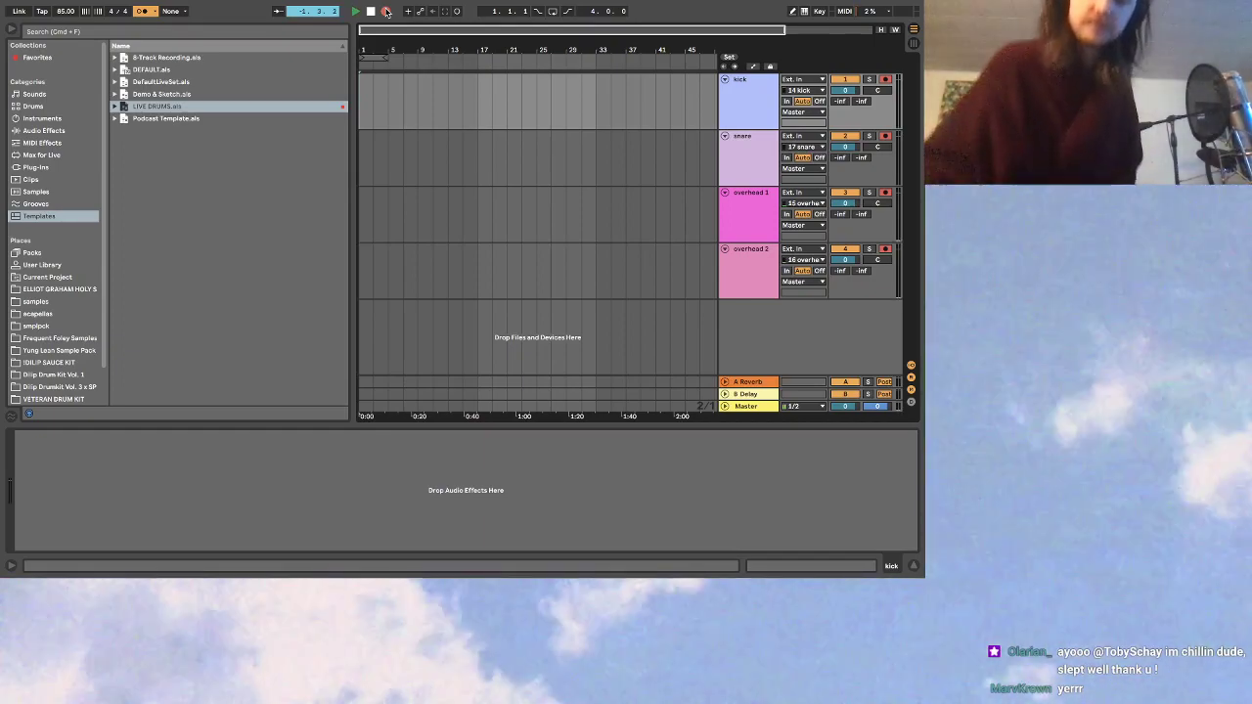
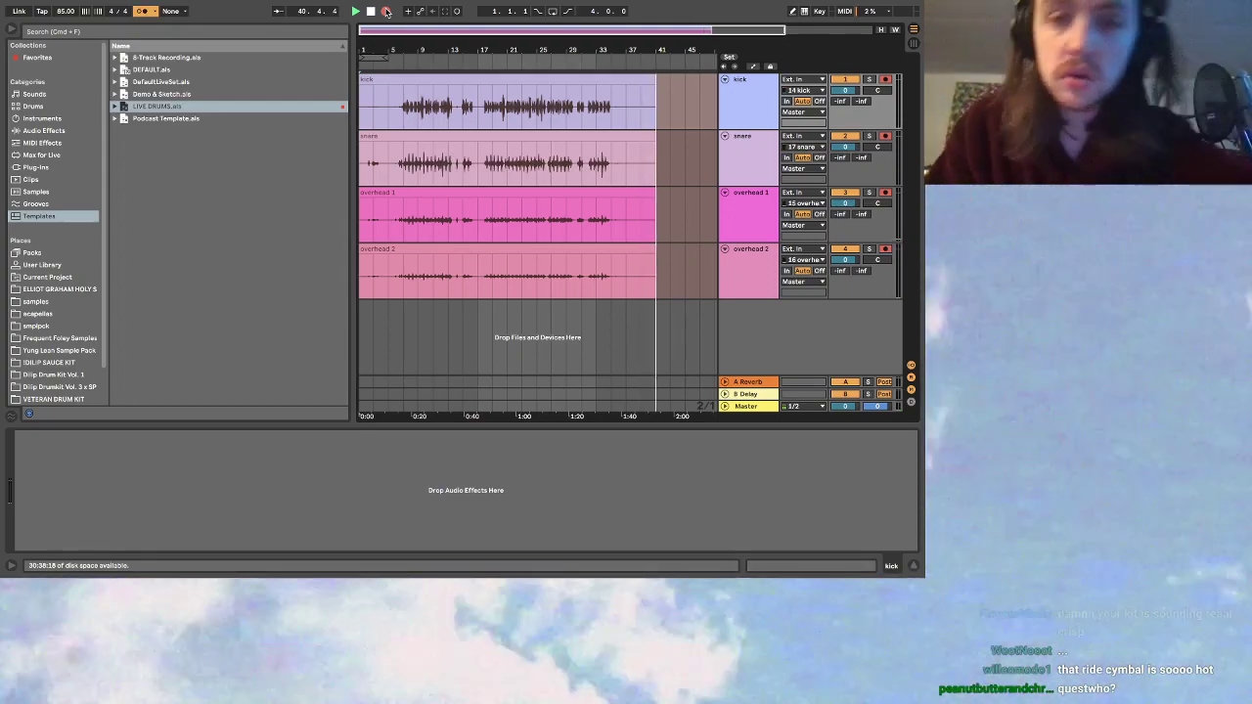
Step: Stop the drum recording, split the four takes at bar 7, and nudge the split parts slightly earlier
click(387, 10)
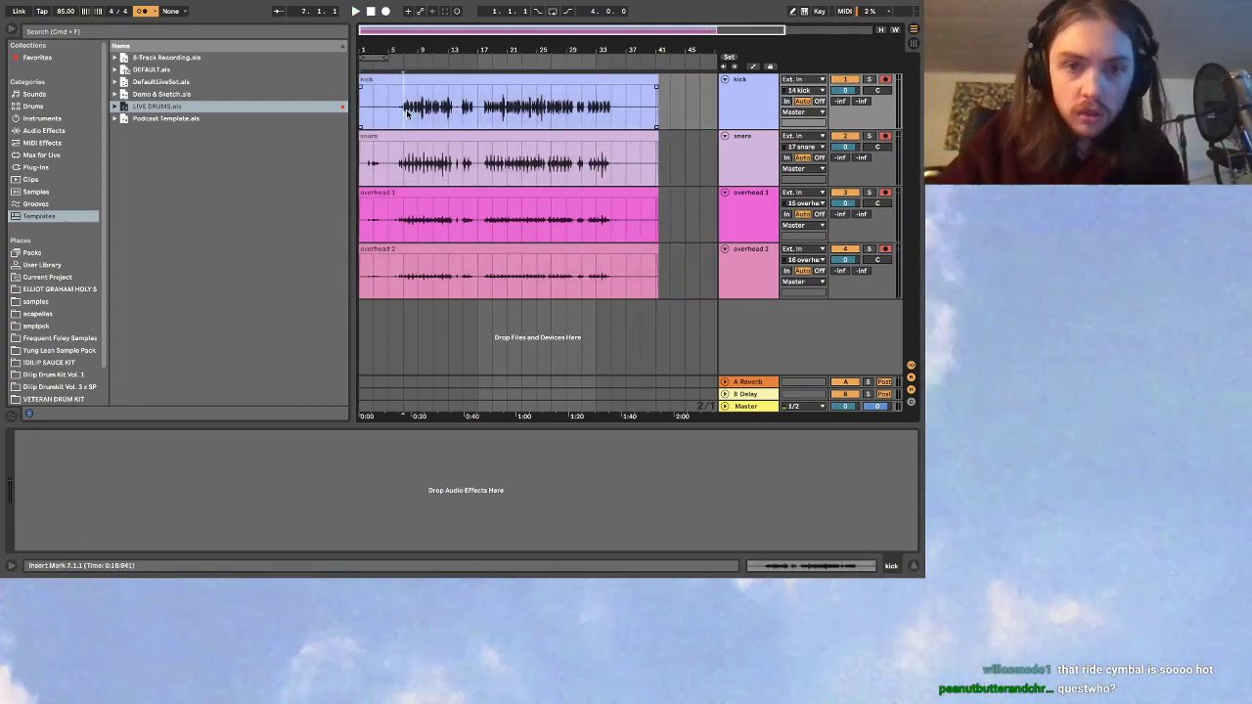
key(space)
drag(425, 42, 477, 78)
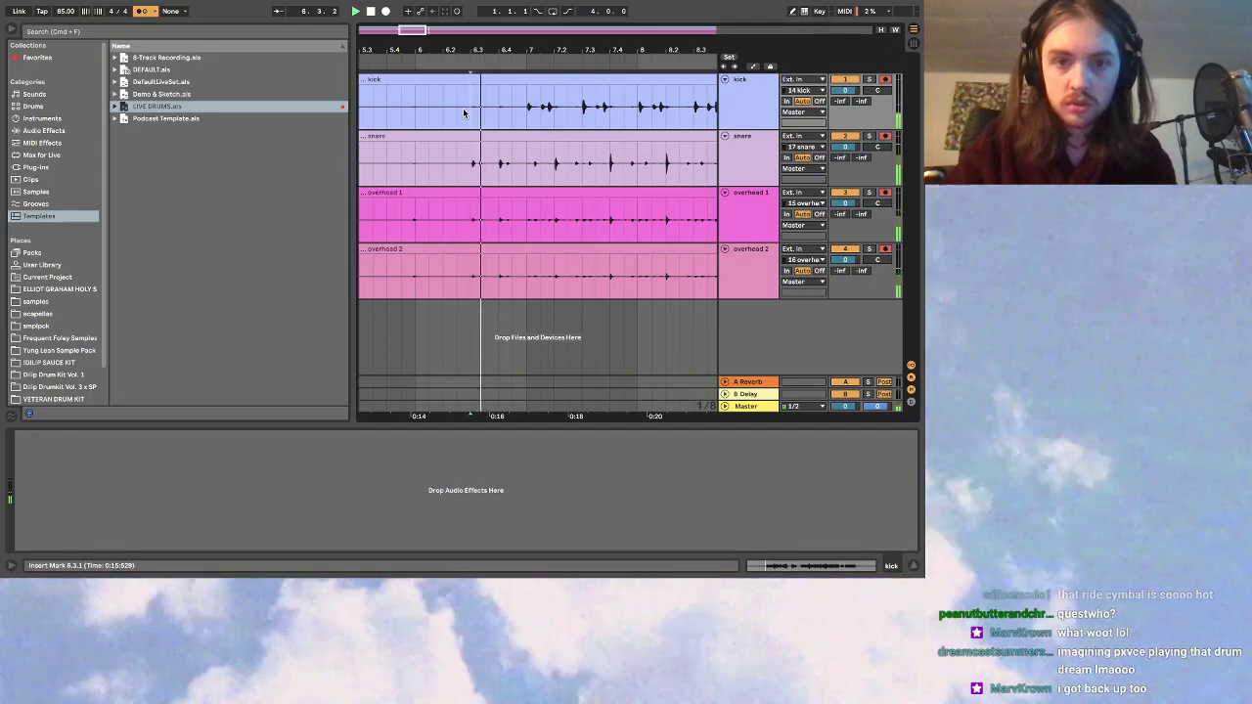
drag(418, 45, 490, 136)
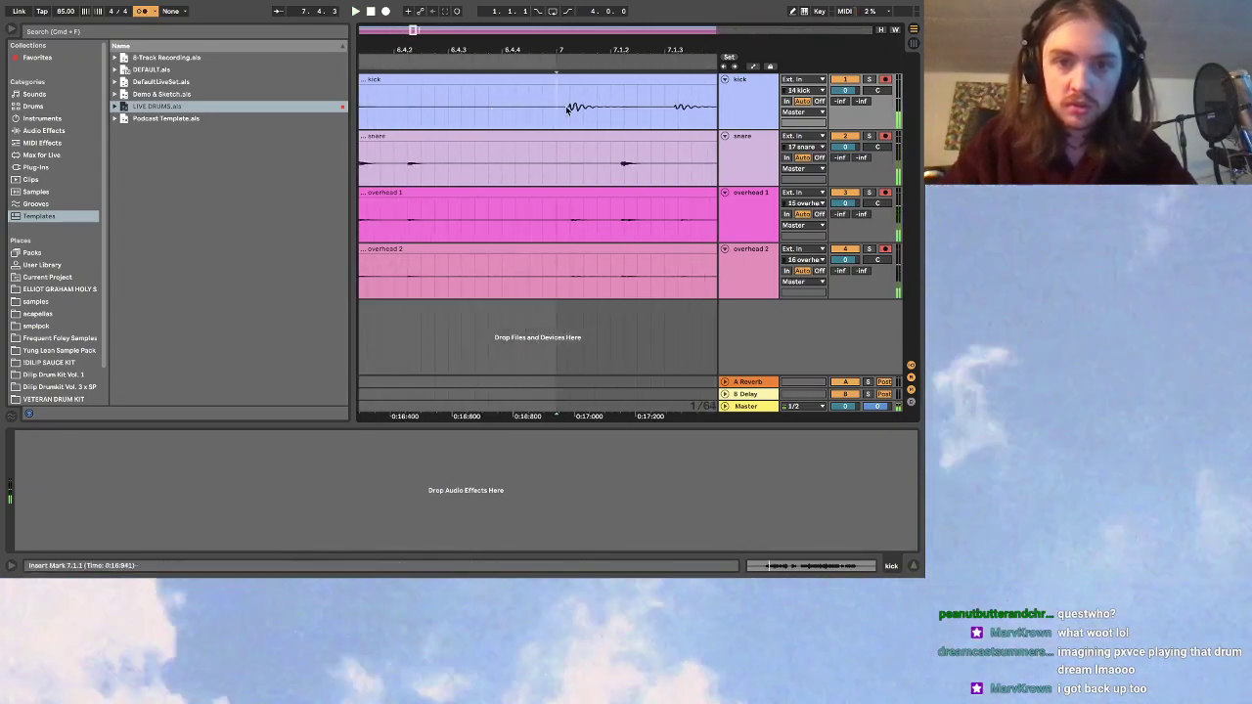
key(shift+Down)
key(shift+Down)
key(shift+Down)
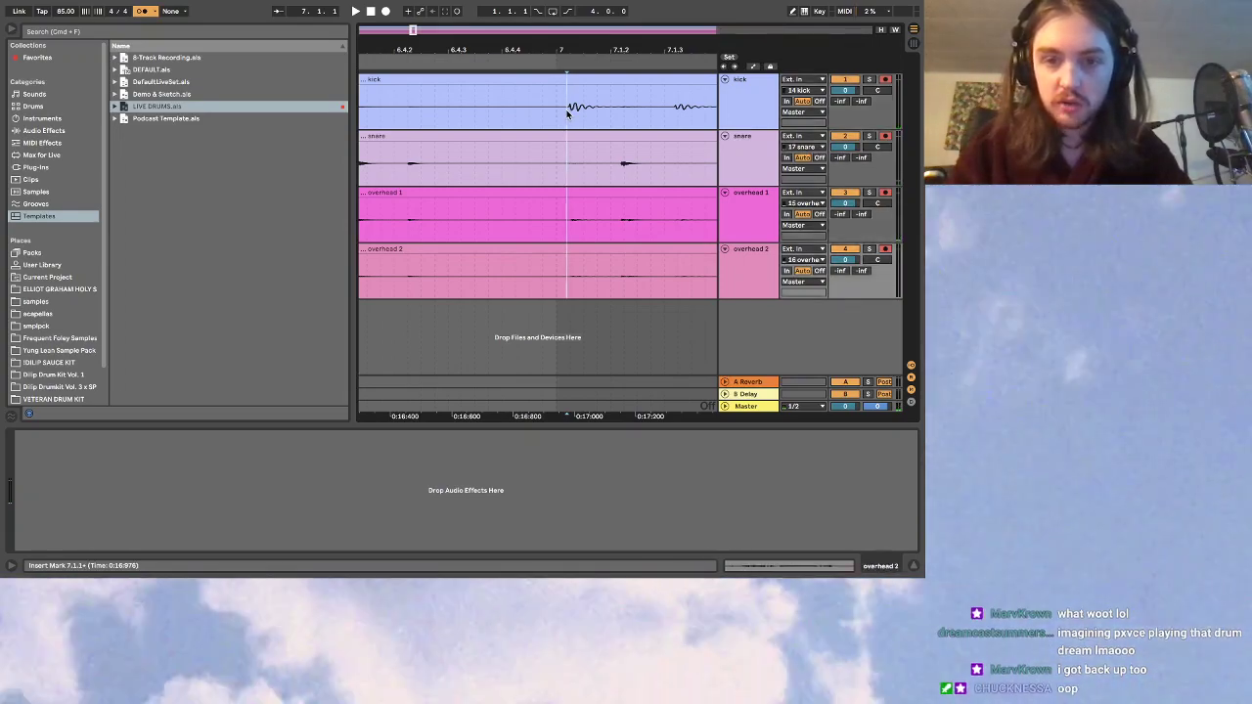
click(595, 78)
key(shift+Down)
key(shift+Down)
key(shift+Down)
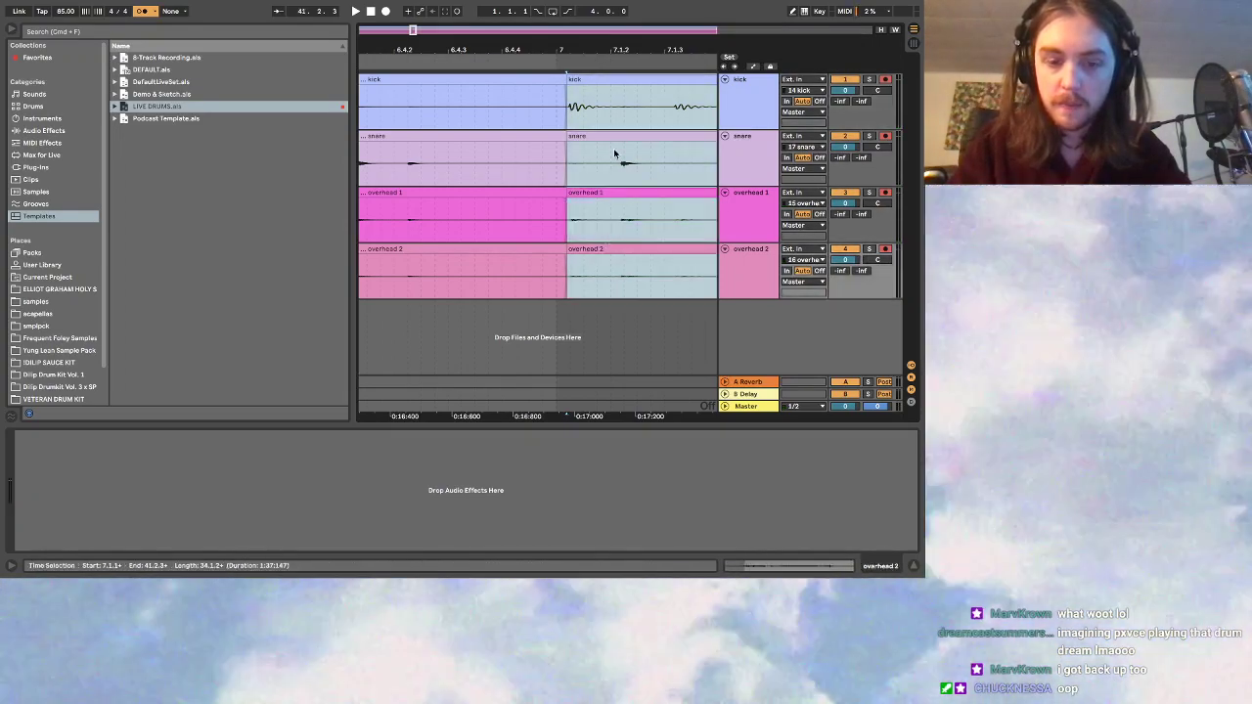
drag(607, 81, 576, 78)
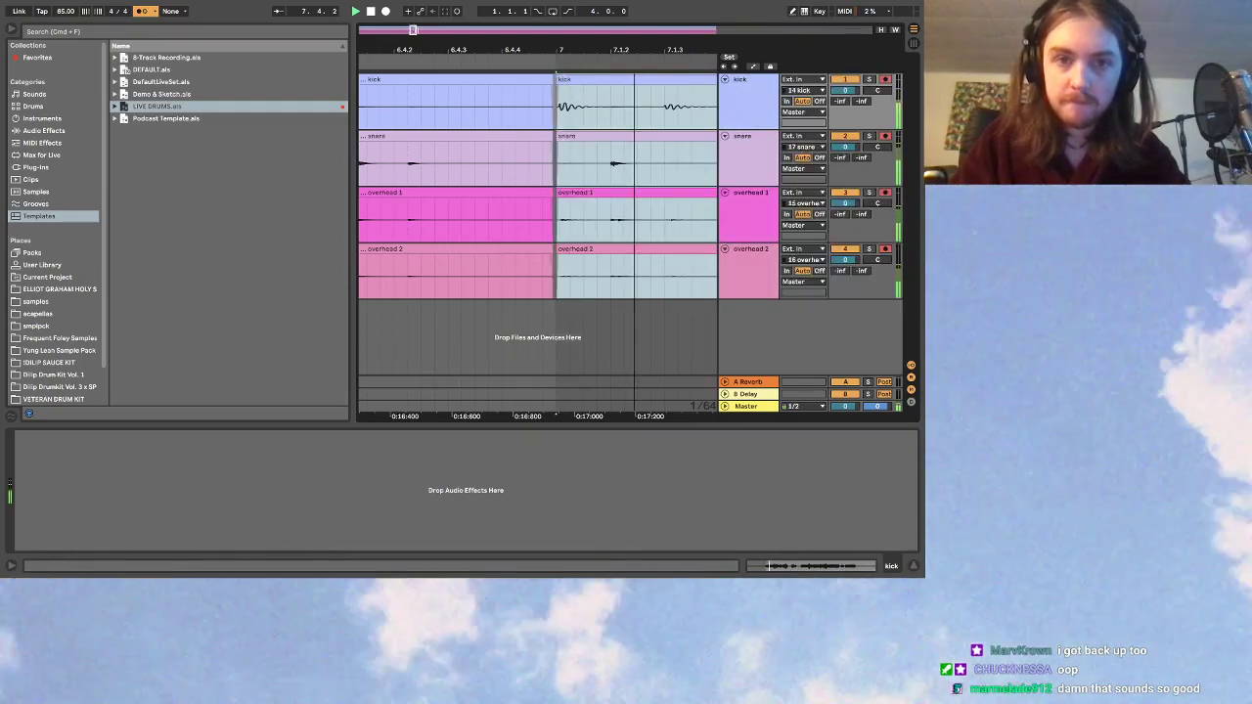
Step: Set a loop over bars 7 to about 11 across the four drum tracks
drag(437, 69, 437, 29)
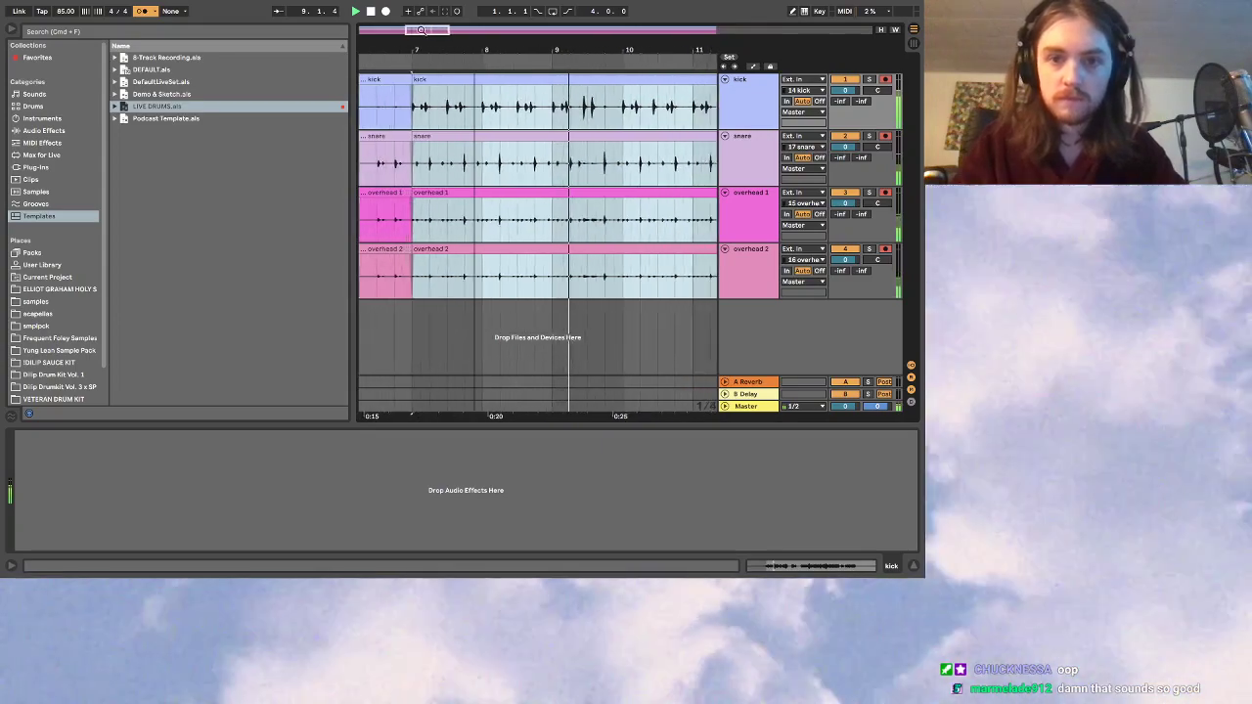
click(548, 261)
drag(548, 261, 413, 101)
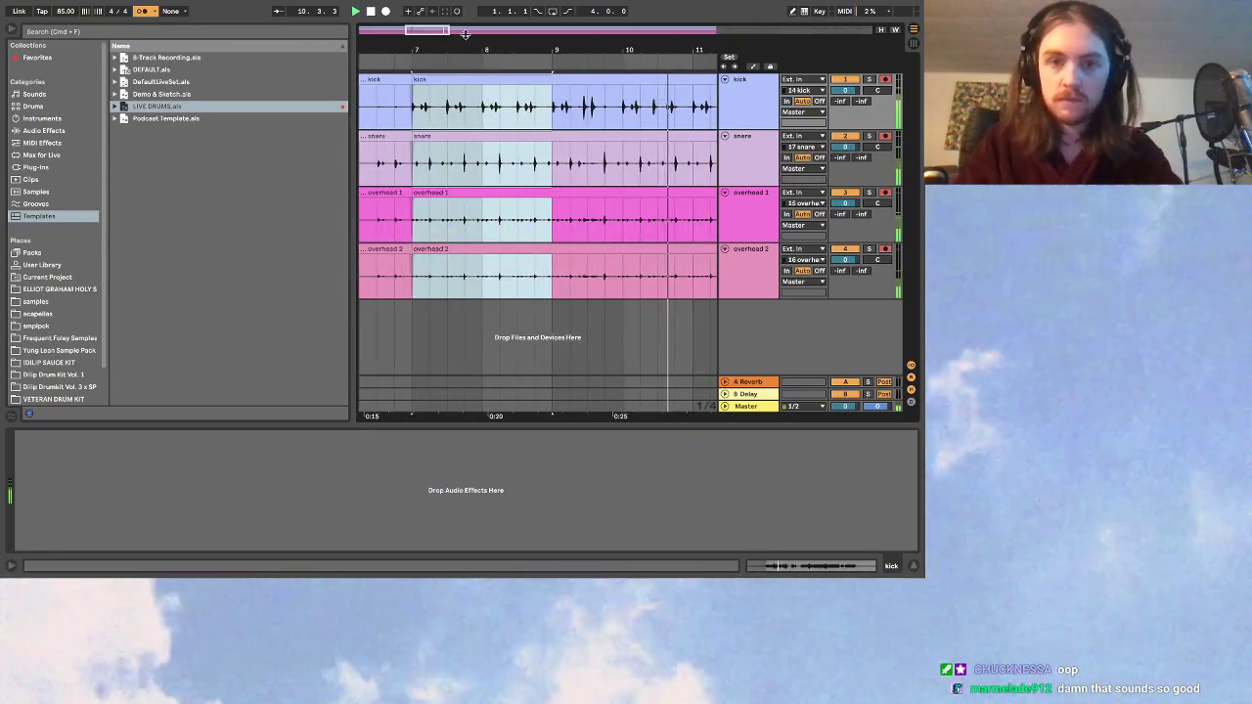
scroll(581, 196, down, 2)
drag(660, 259, 471, 97)
key(super+l)
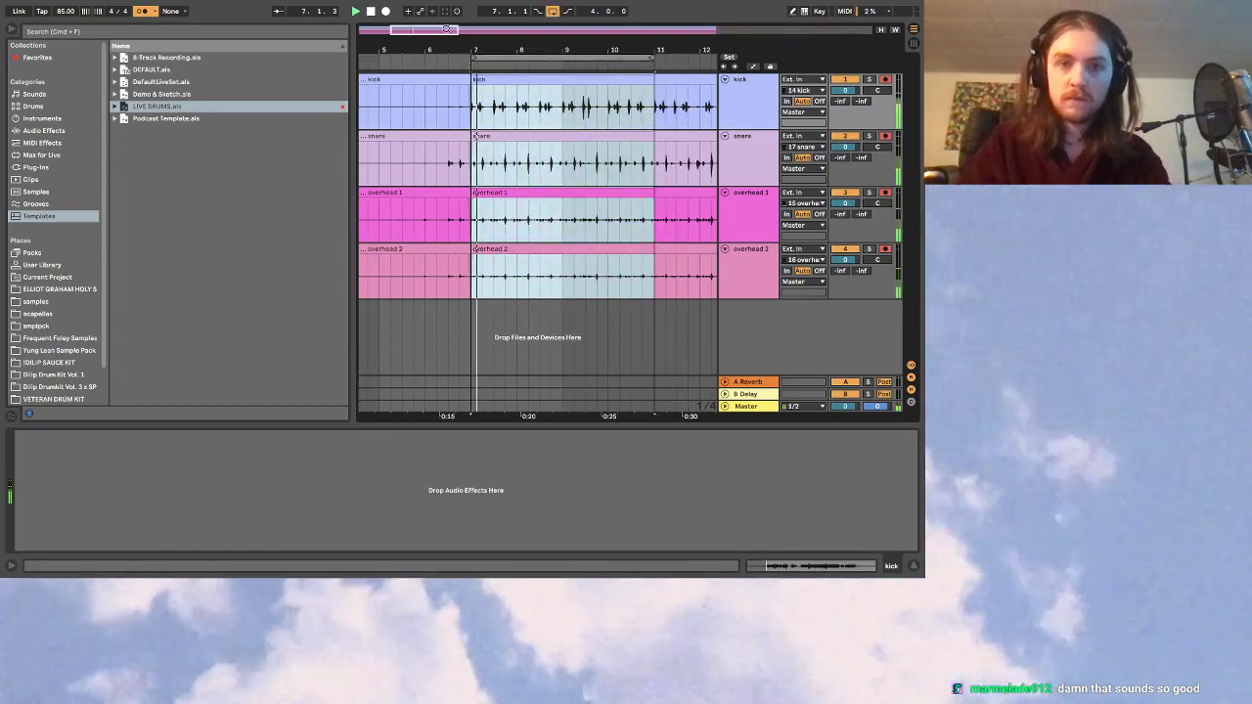
drag(415, 28, 415, 30)
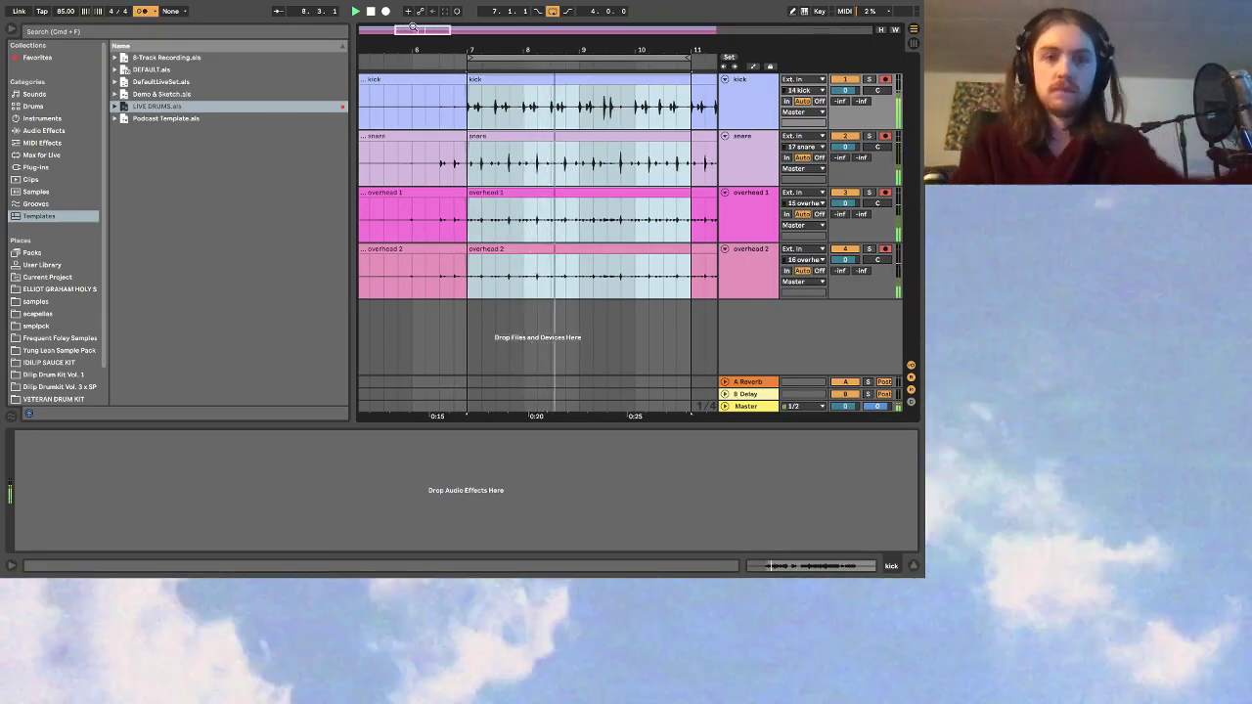
drag(431, 30, 432, 44)
Step: Pan overhead 1 to 25L and overhead 2 to 25R
click(512, 92)
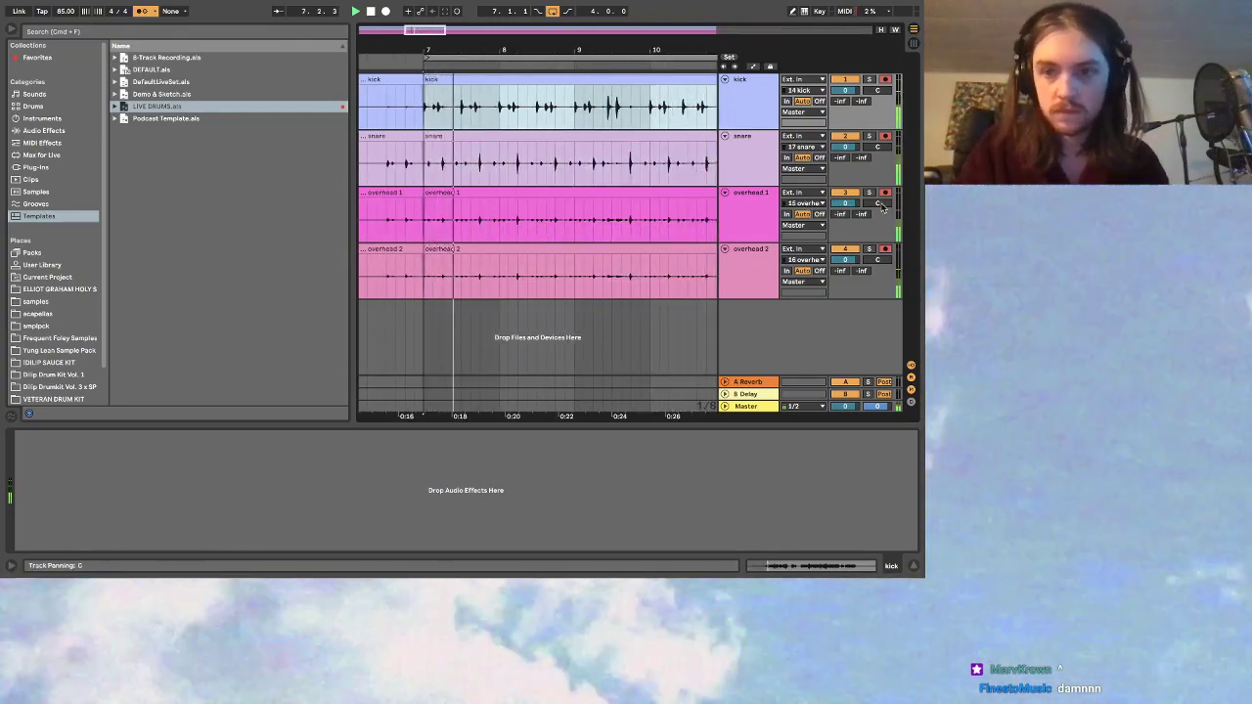
drag(878, 204, 877, 264)
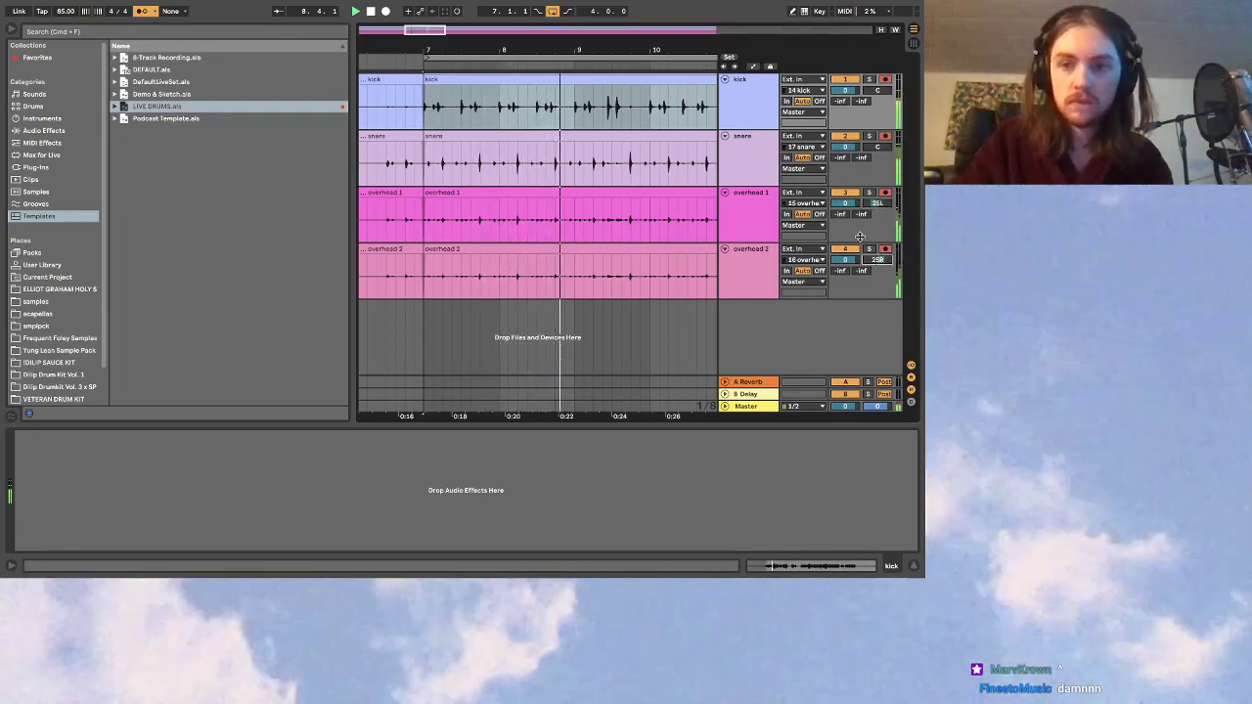
click(646, 247)
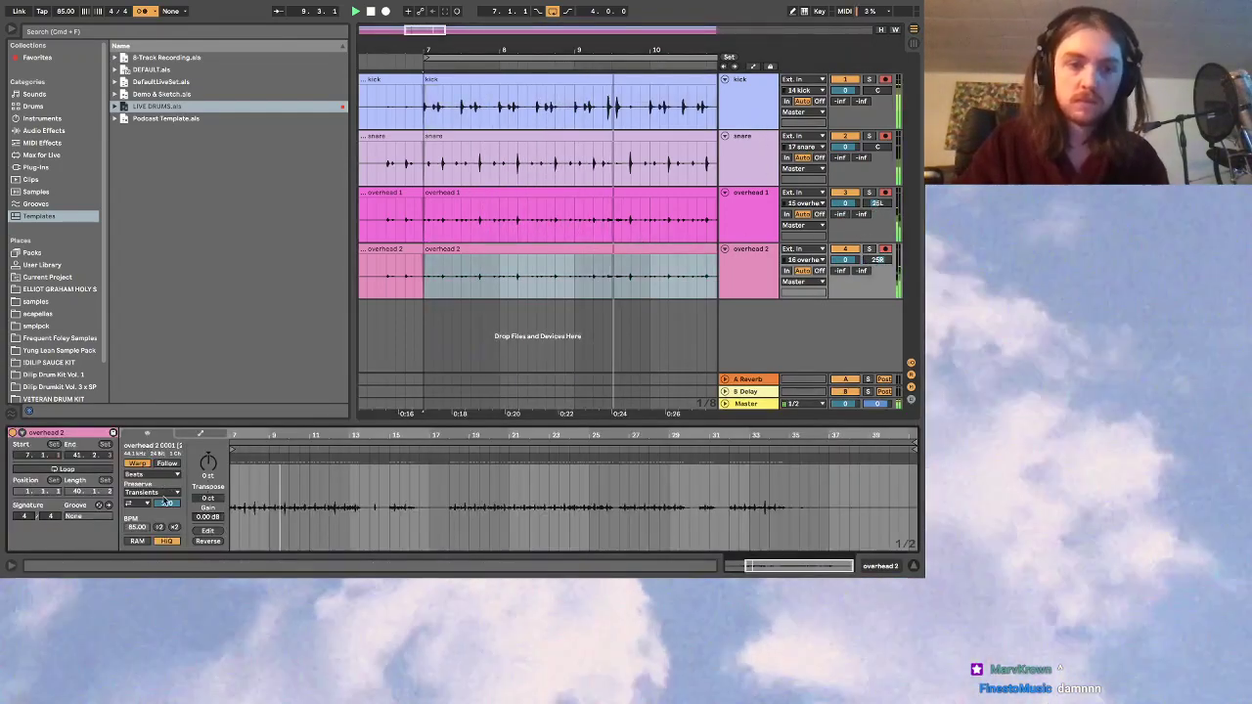
Step: Boost the overhead 2 clip's gain and disarm all four drum tracks
drag(208, 517, 208, 497)
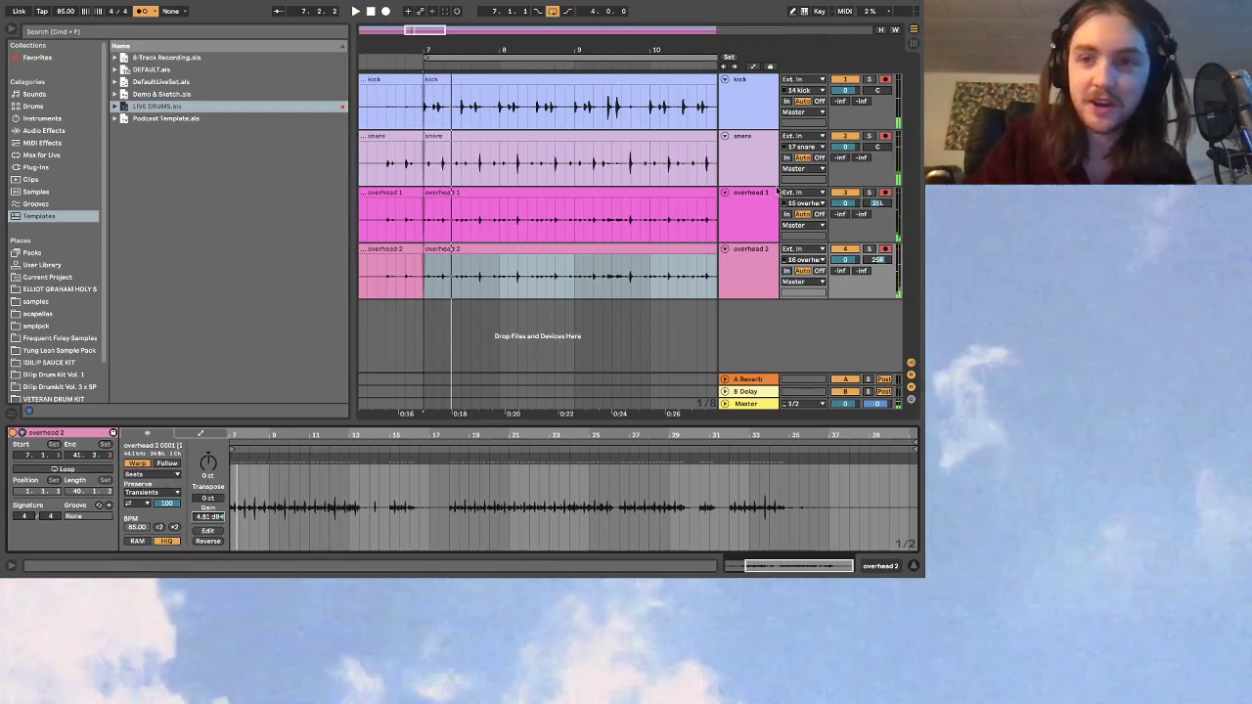
click(753, 98)
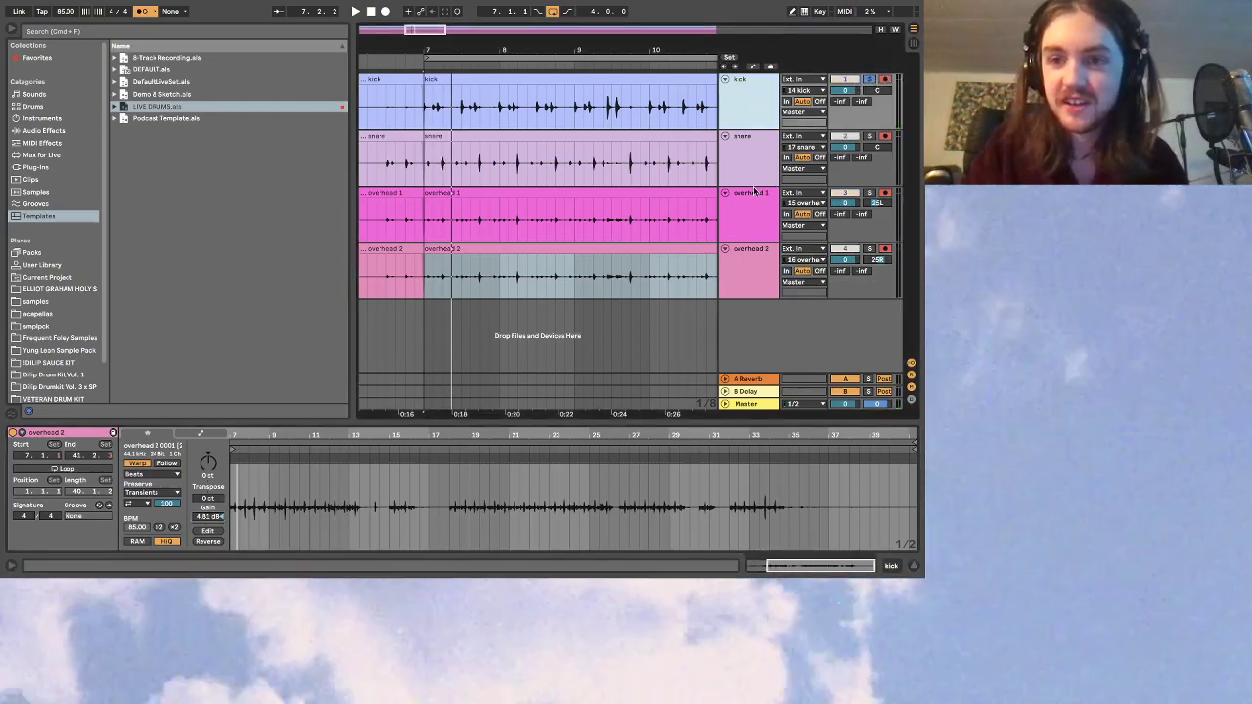
shift+click(768, 274)
click(886, 80)
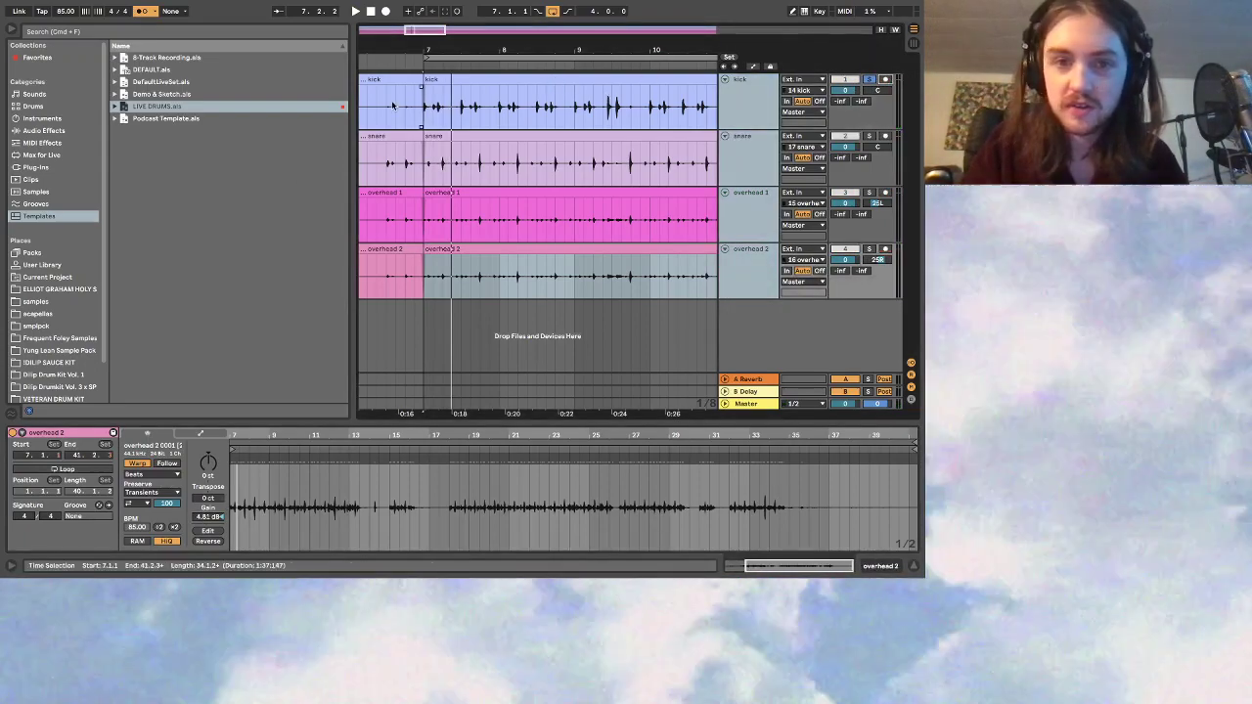
Step: Turn off the metronome and list Audio Effects for the kick track's device chain
click(760, 94)
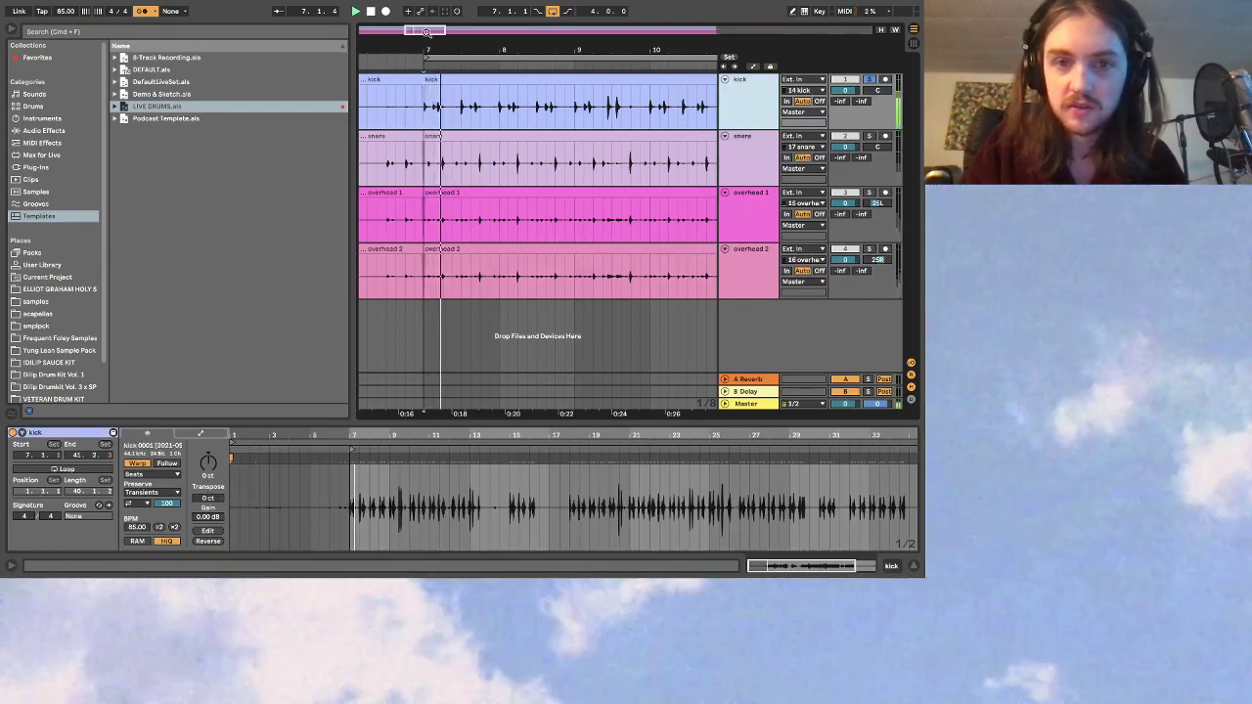
key(minus)
click(142, 11)
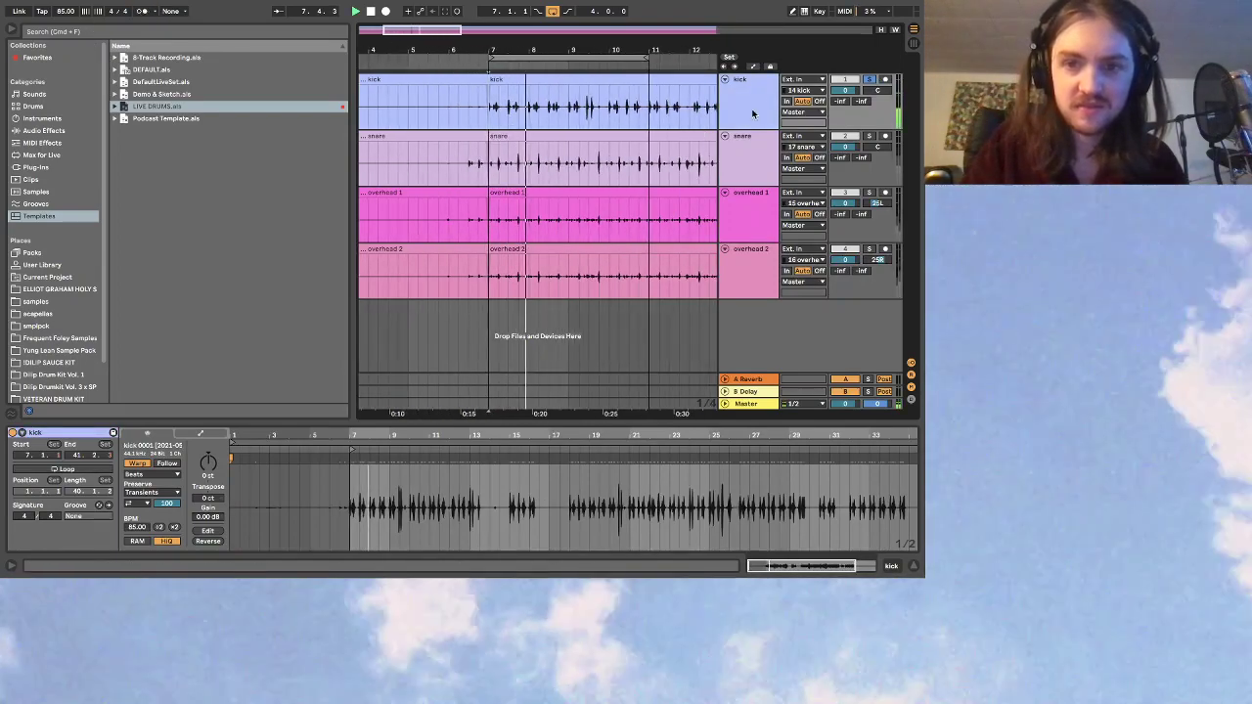
click(749, 105)
click(44, 130)
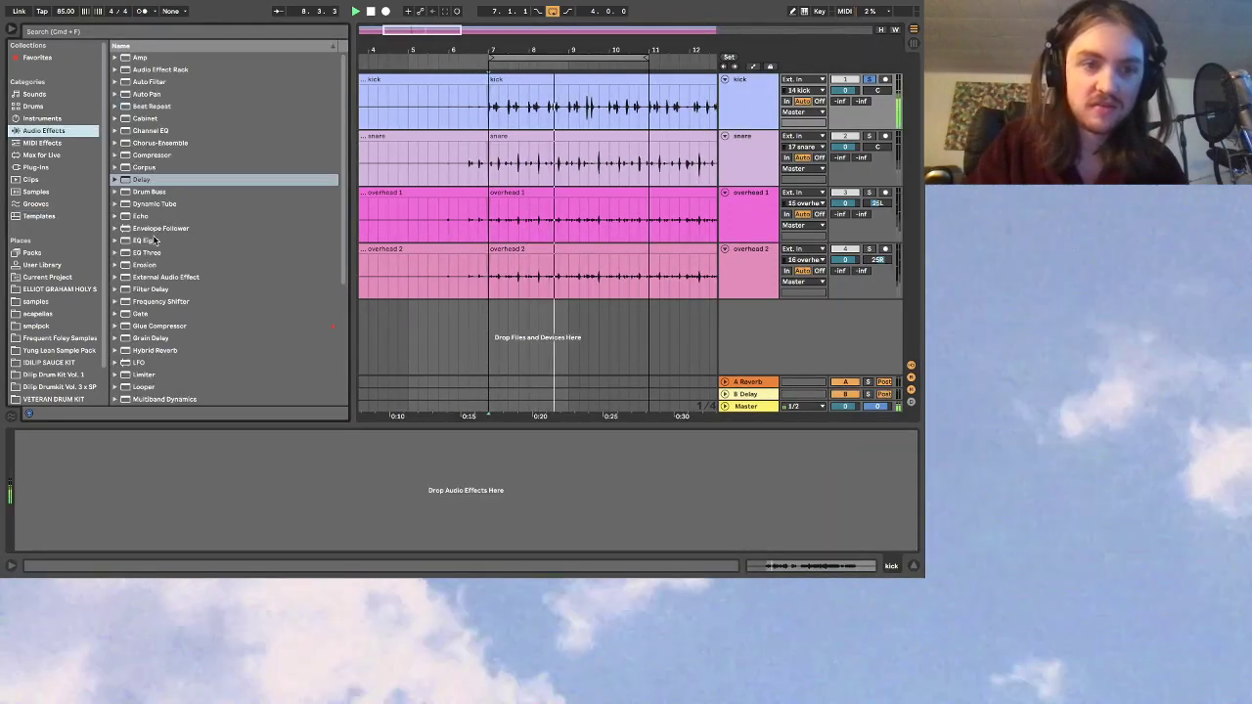
Step: Put EQ Eight on the kick with a high cut near 1.32 kHz, then unsolo the kick
click(142, 239)
drag(142, 242, 298, 497)
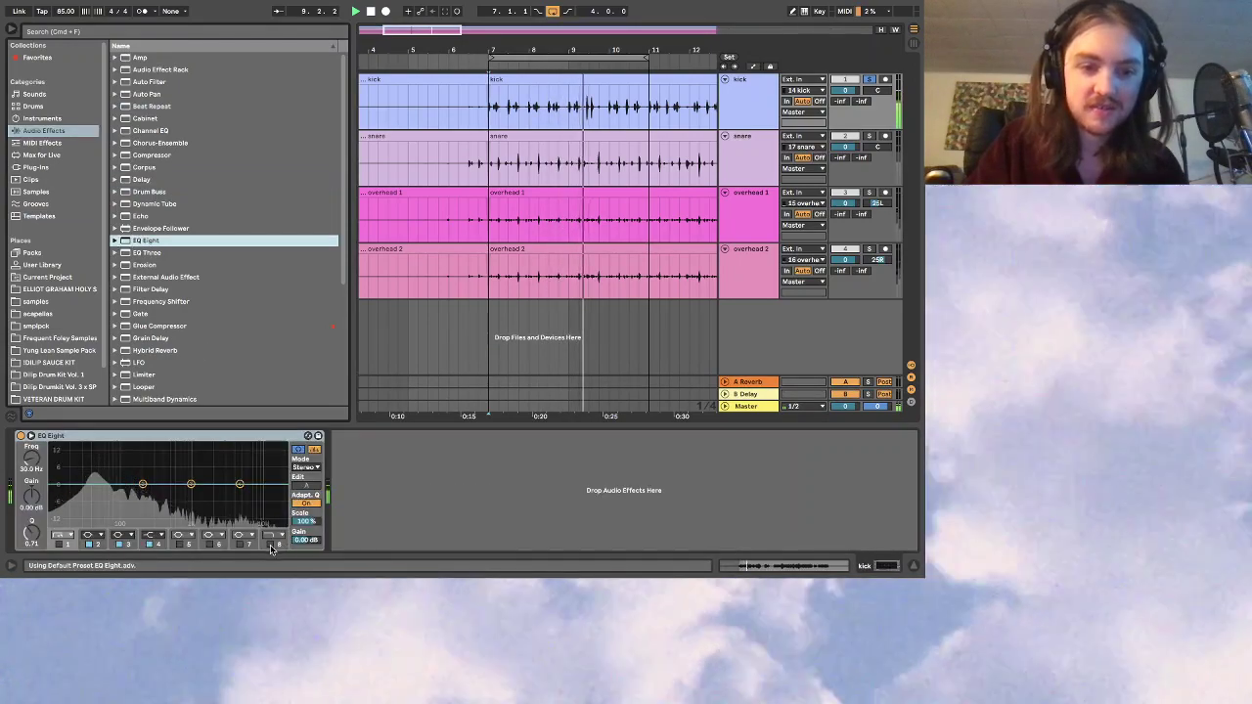
click(202, 492)
drag(202, 493, 199, 491)
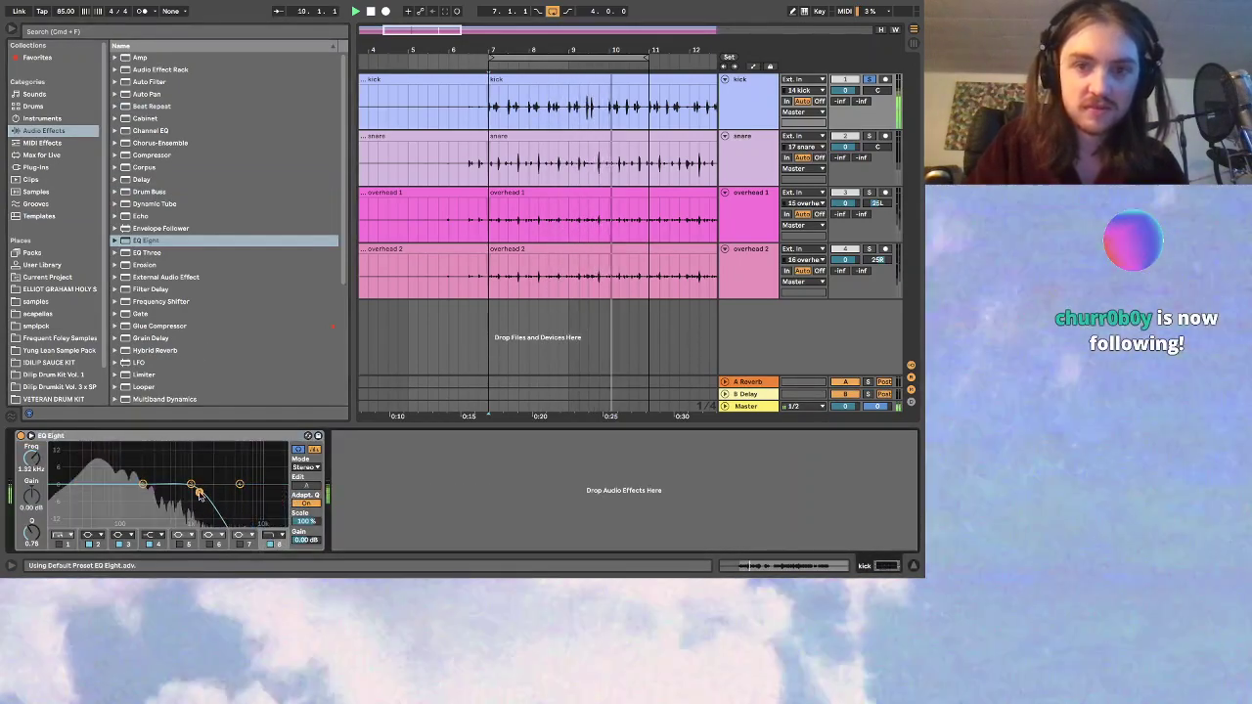
click(870, 78)
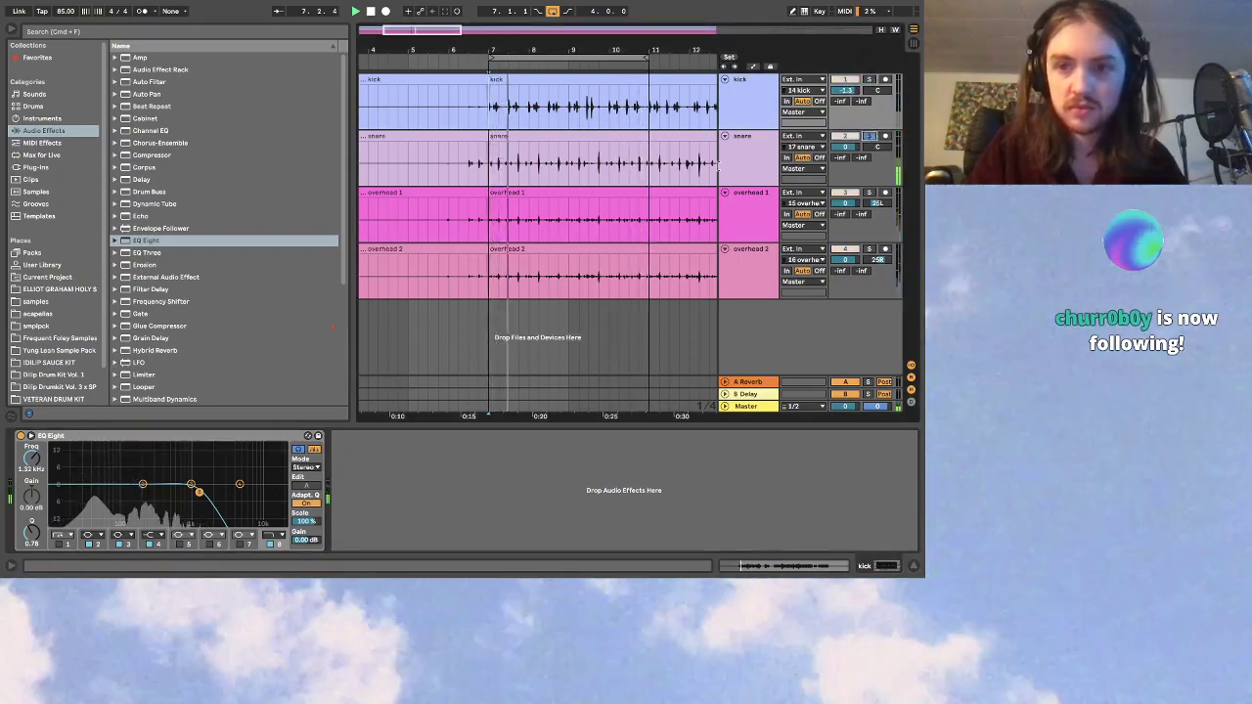
Step: Add EQ Eight to the snare: 102 Hz low cut, slight boost near 4.84 kHz, dip near 278 Hz
click(749, 173)
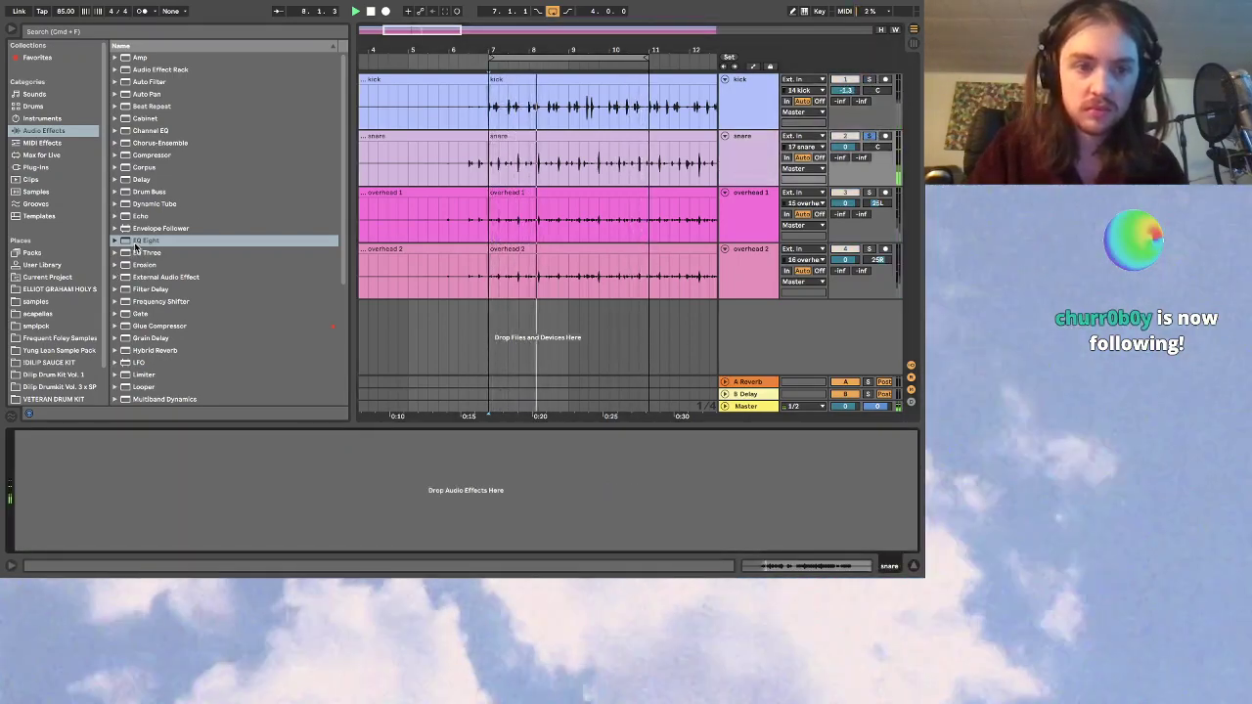
double_click(146, 240)
click(61, 544)
drag(84, 494, 124, 497)
drag(238, 485, 237, 481)
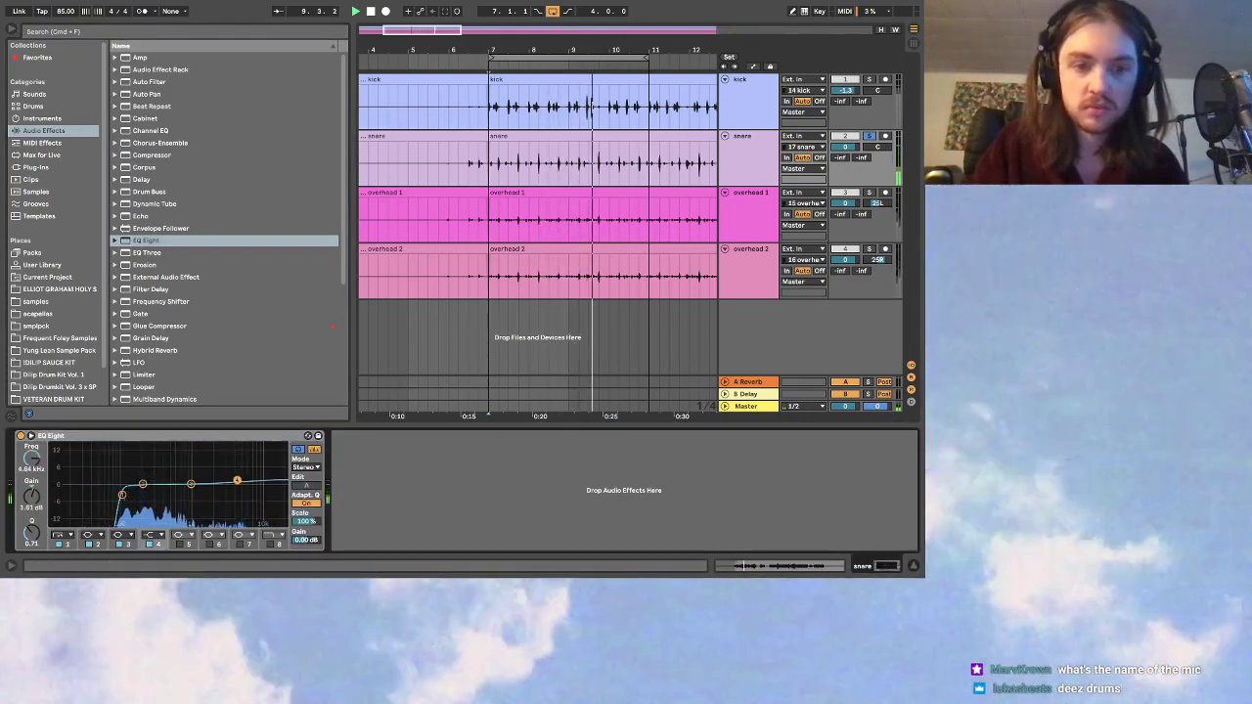
drag(142, 485, 151, 490)
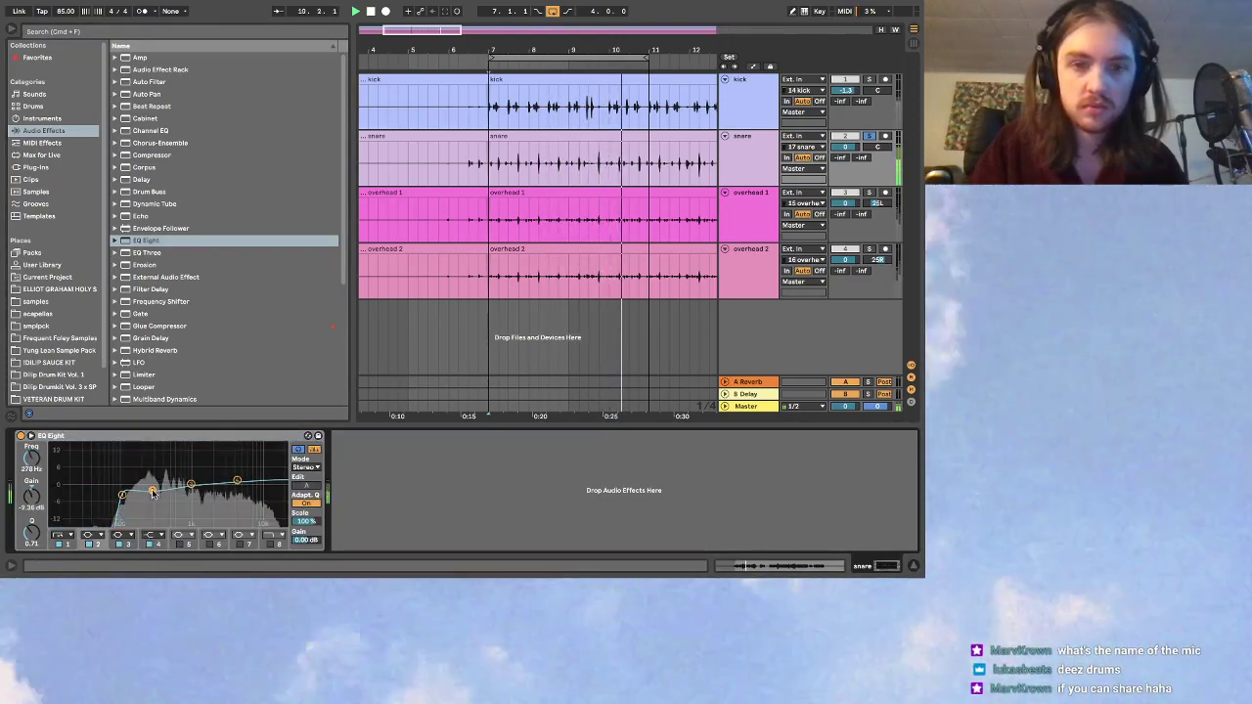
Step: Solo both overhead tracks and group them into 3 Group
click(743, 210)
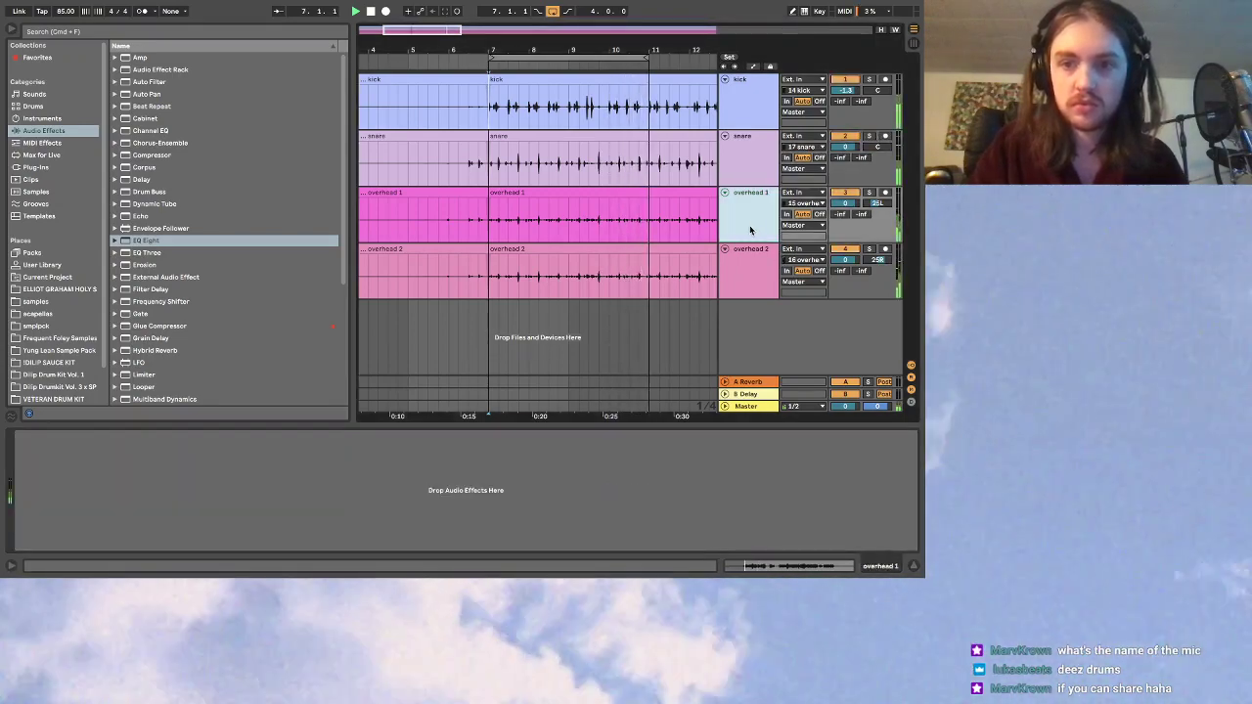
click(752, 270)
key(s)
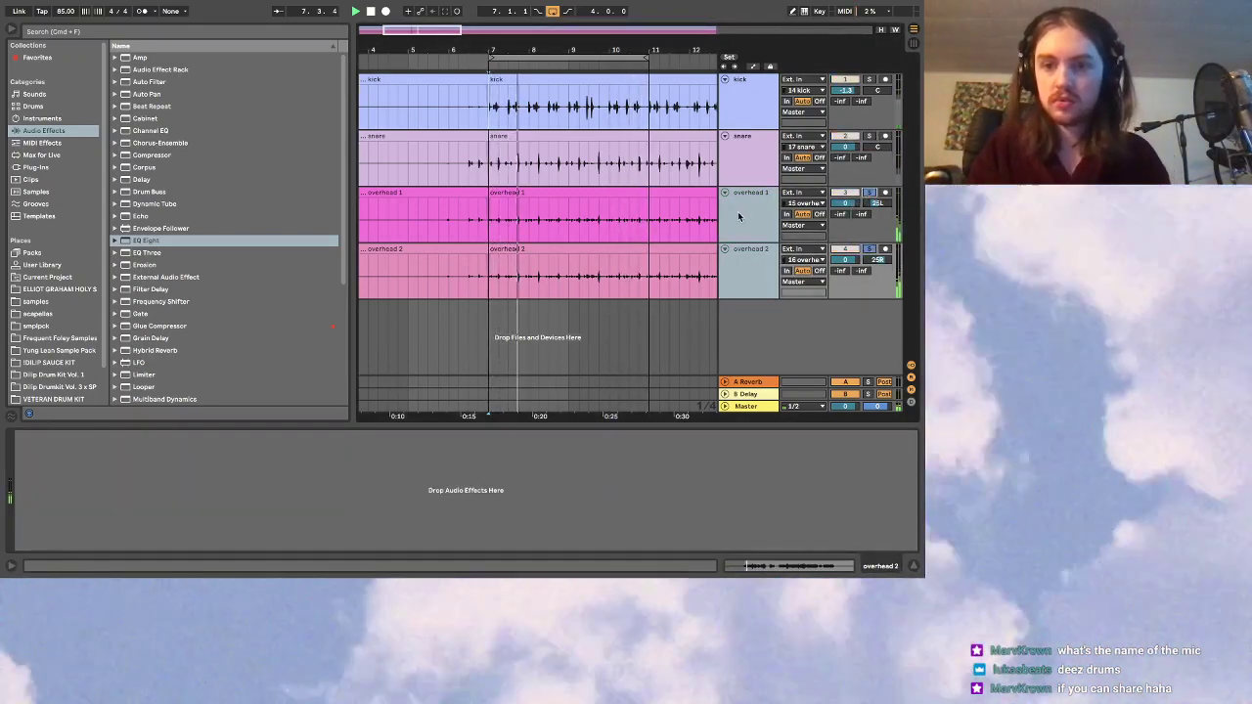
key(super+g)
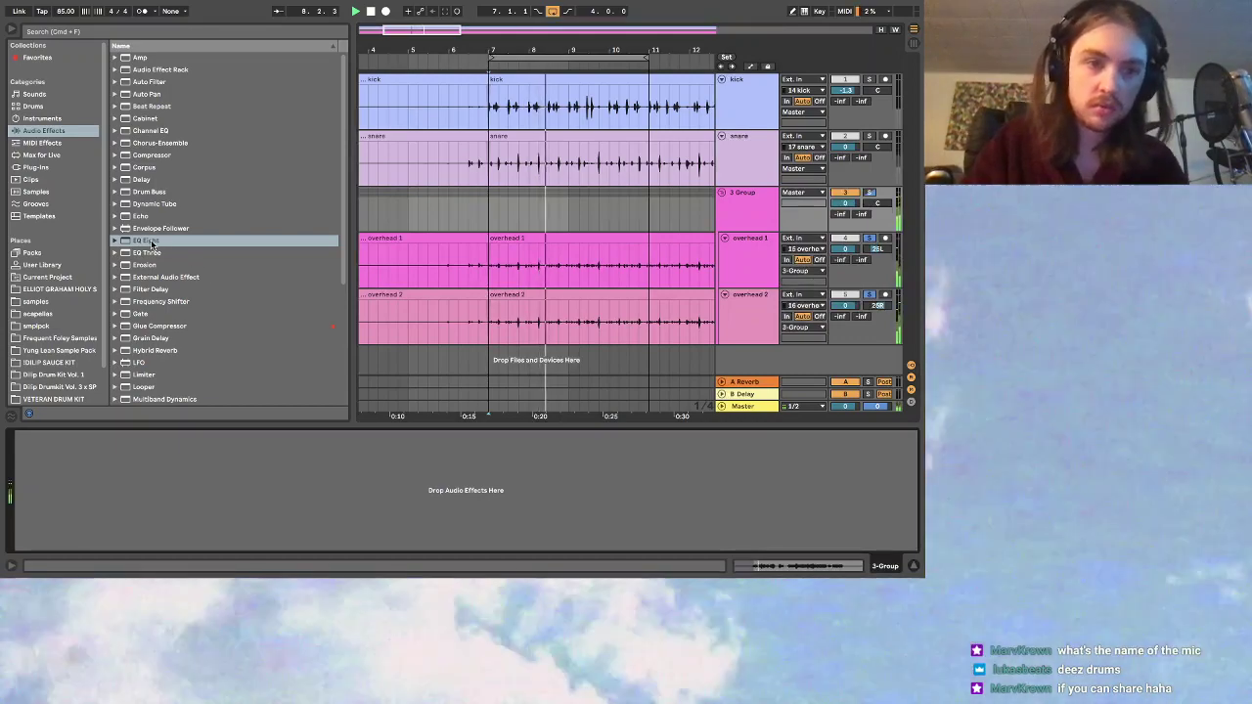
Step: Add EQ Eight to the overhead group with a 61 Hz low cut
double_click(147, 241)
click(88, 493)
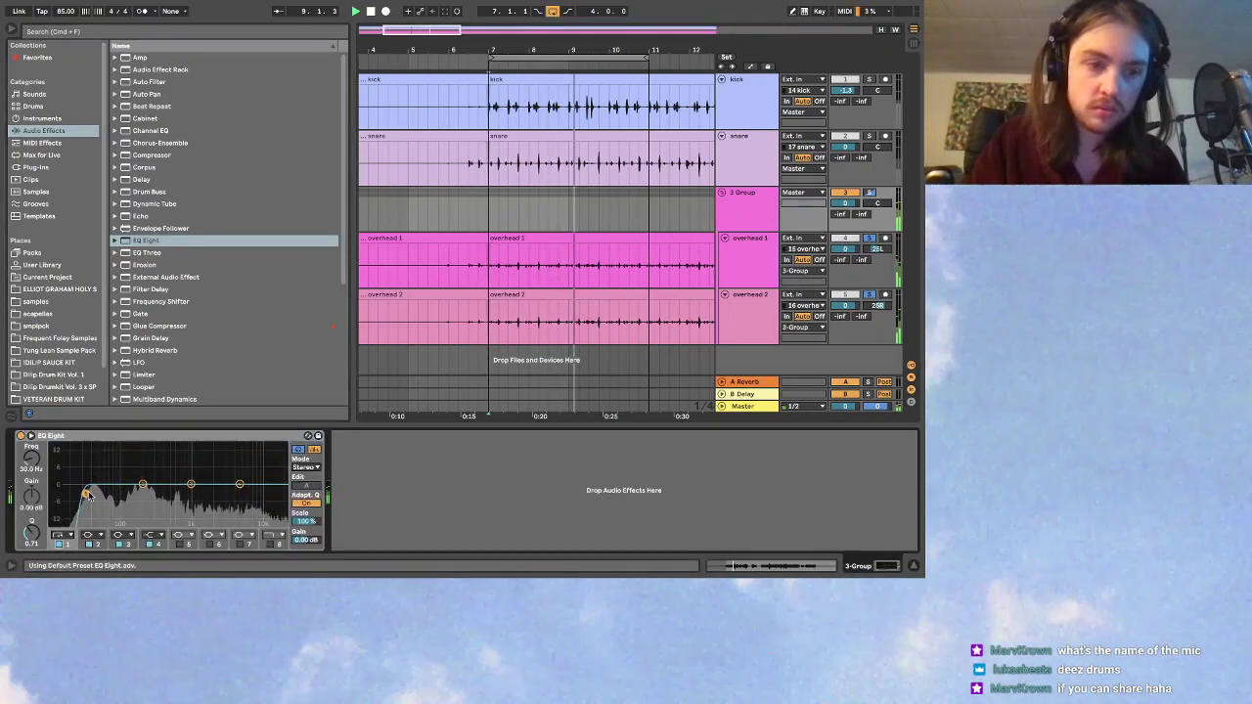
drag(88, 496, 106, 495)
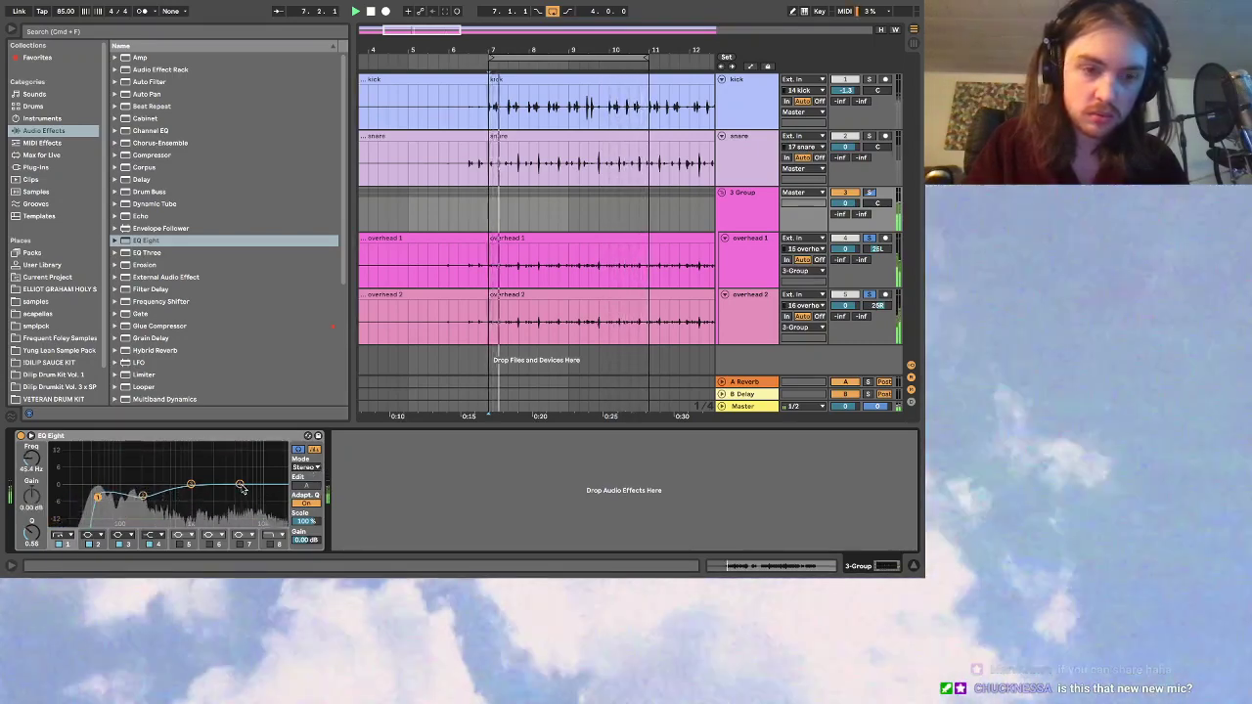
click(191, 484)
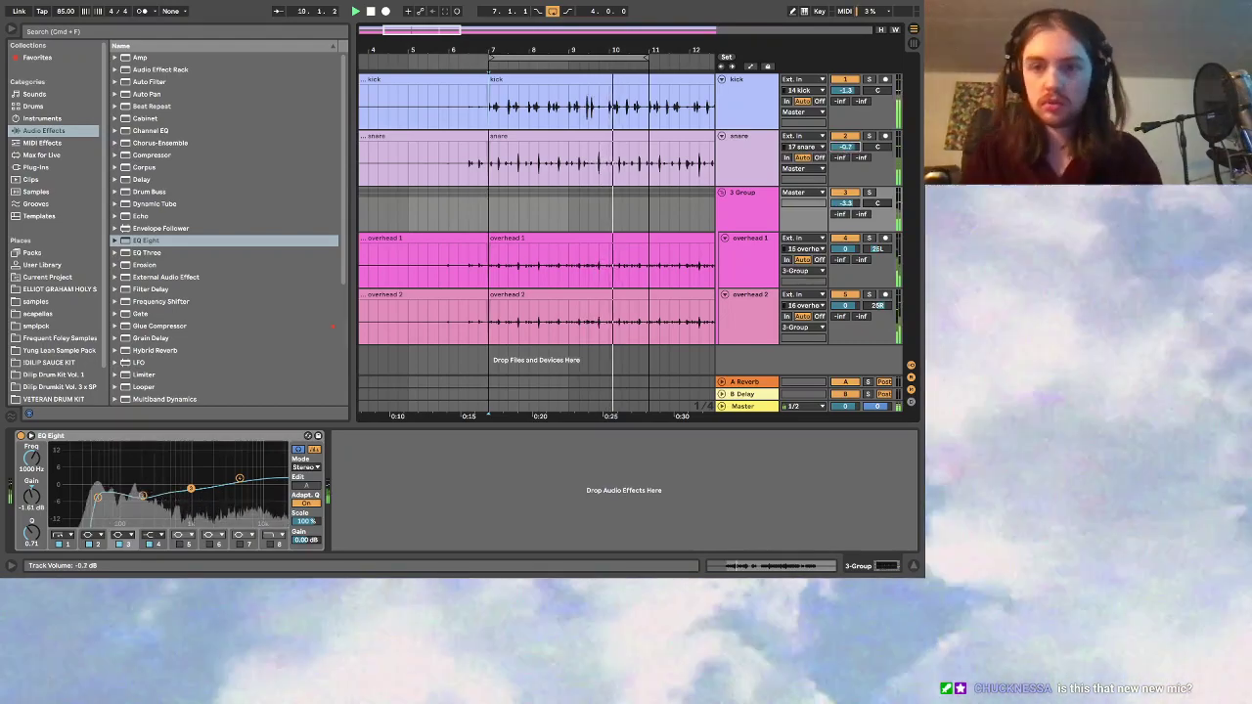
Step: Lower the kick volume and collapse the kick, snare and overhead group lanes
drag(844, 92, 844, 102)
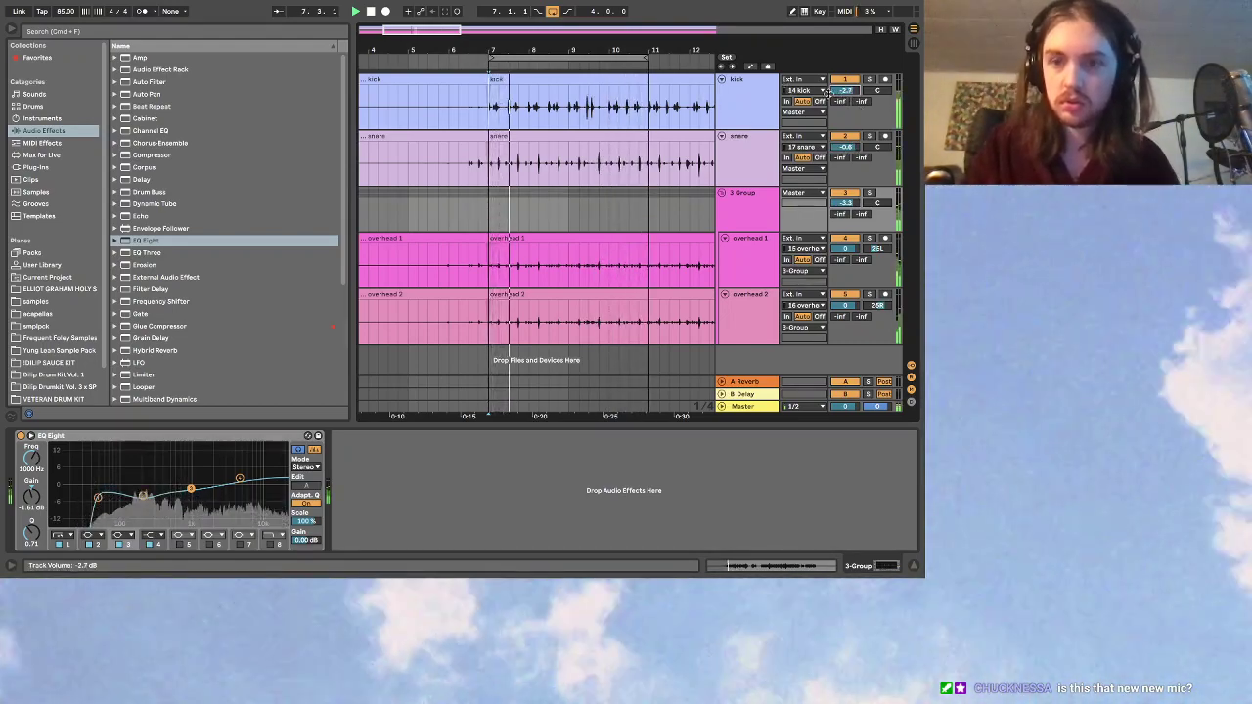
click(721, 80)
click(721, 91)
click(721, 104)
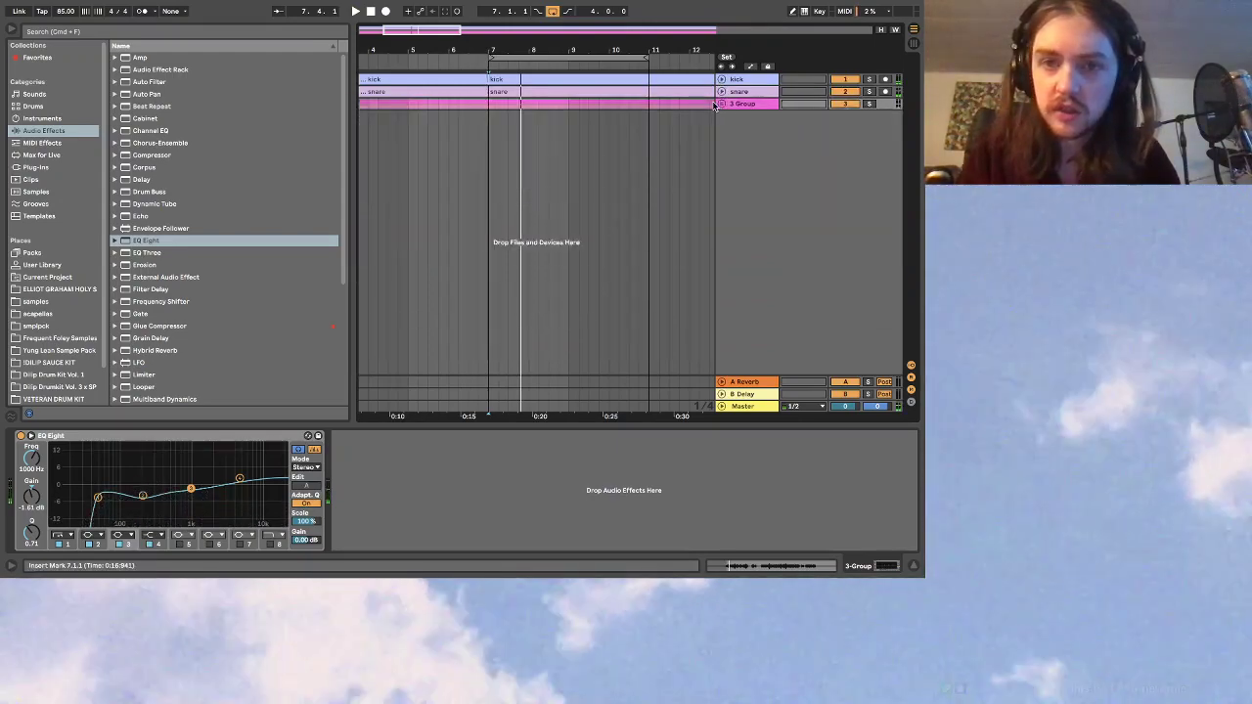
drag(449, 32, 464, 33)
Step: Move the kick and snare clips left to near bar 1
click(522, 79)
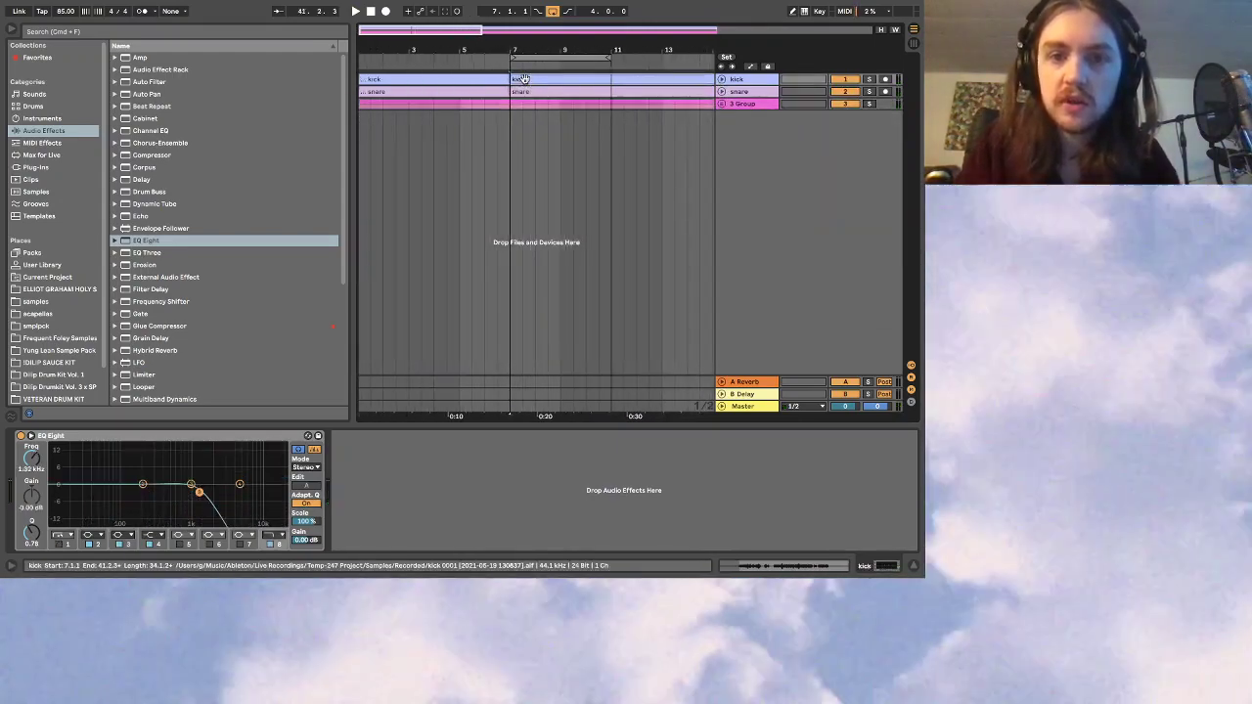
click(513, 73)
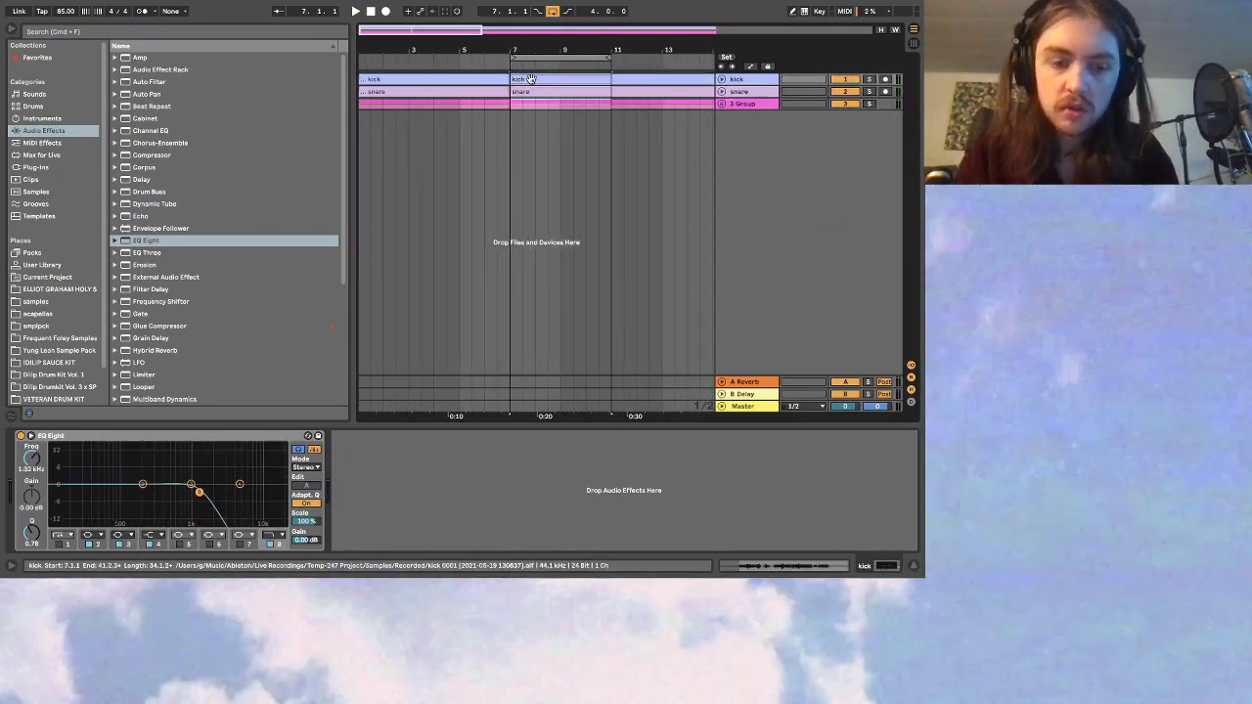
drag(532, 80, 409, 82)
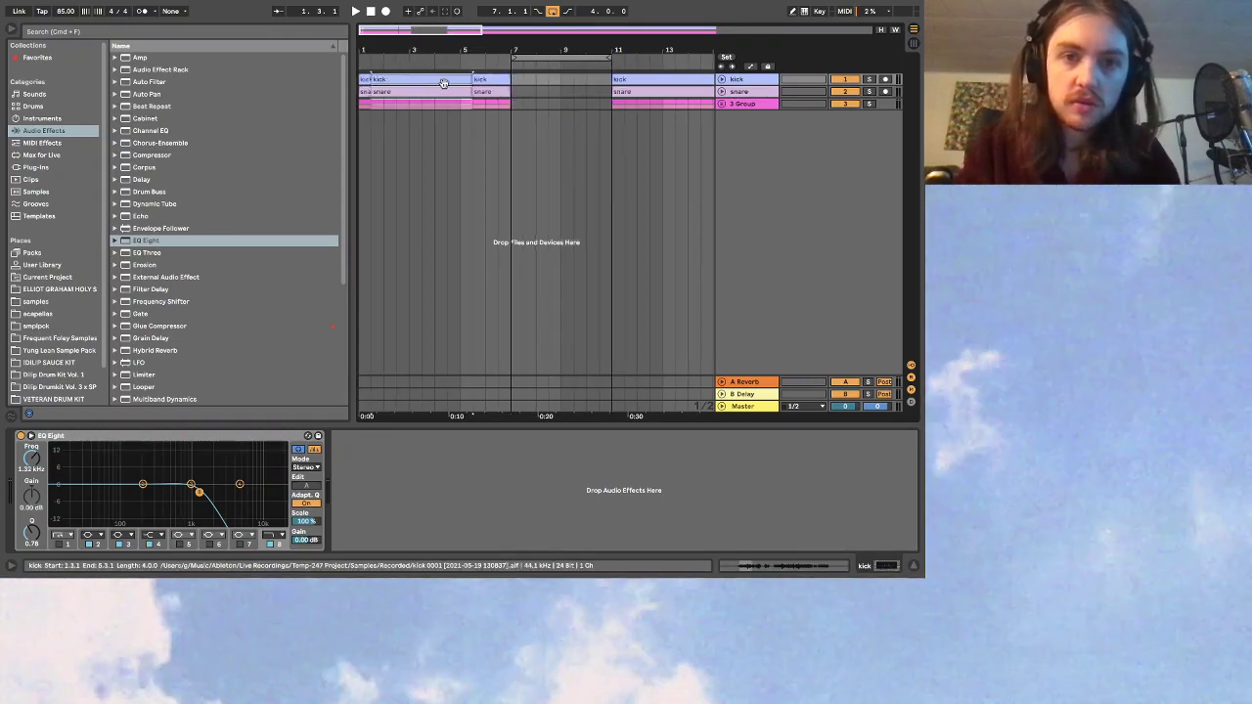
Step: Turn looping off and delete everything from bar 5 to bar 43
click(553, 12)
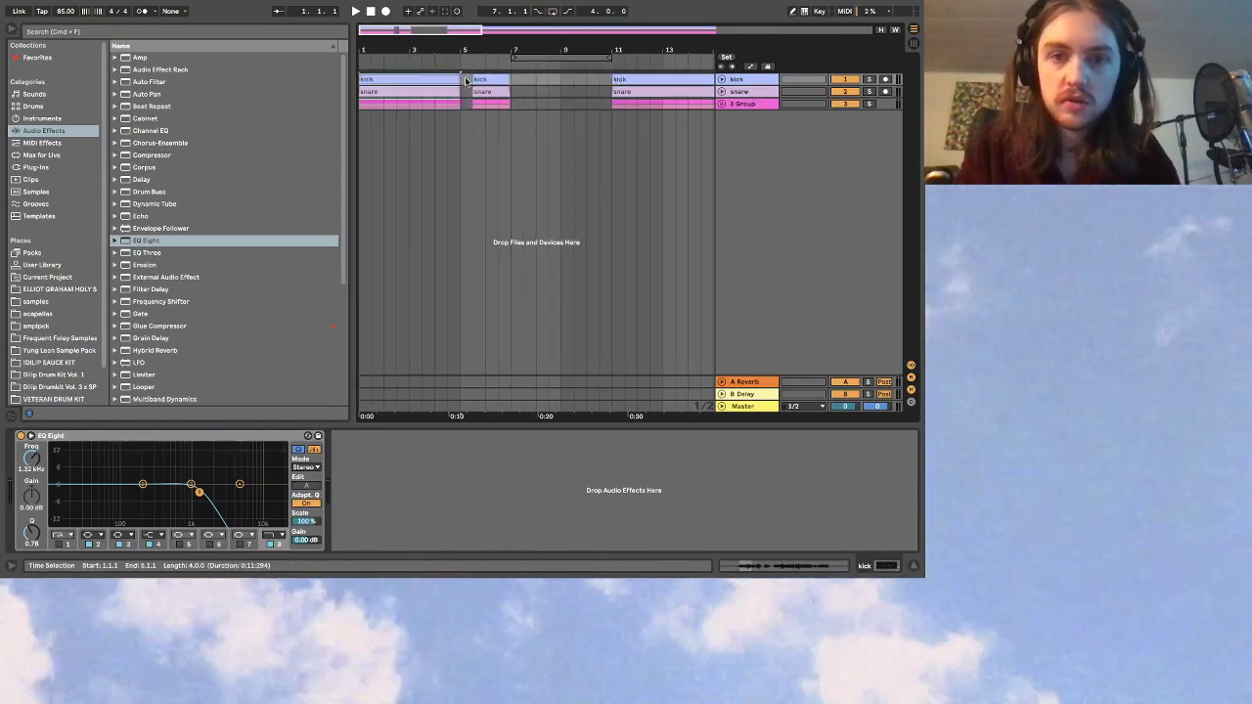
drag(465, 78, 550, 61)
key(minus)
drag(570, 106, 616, 106)
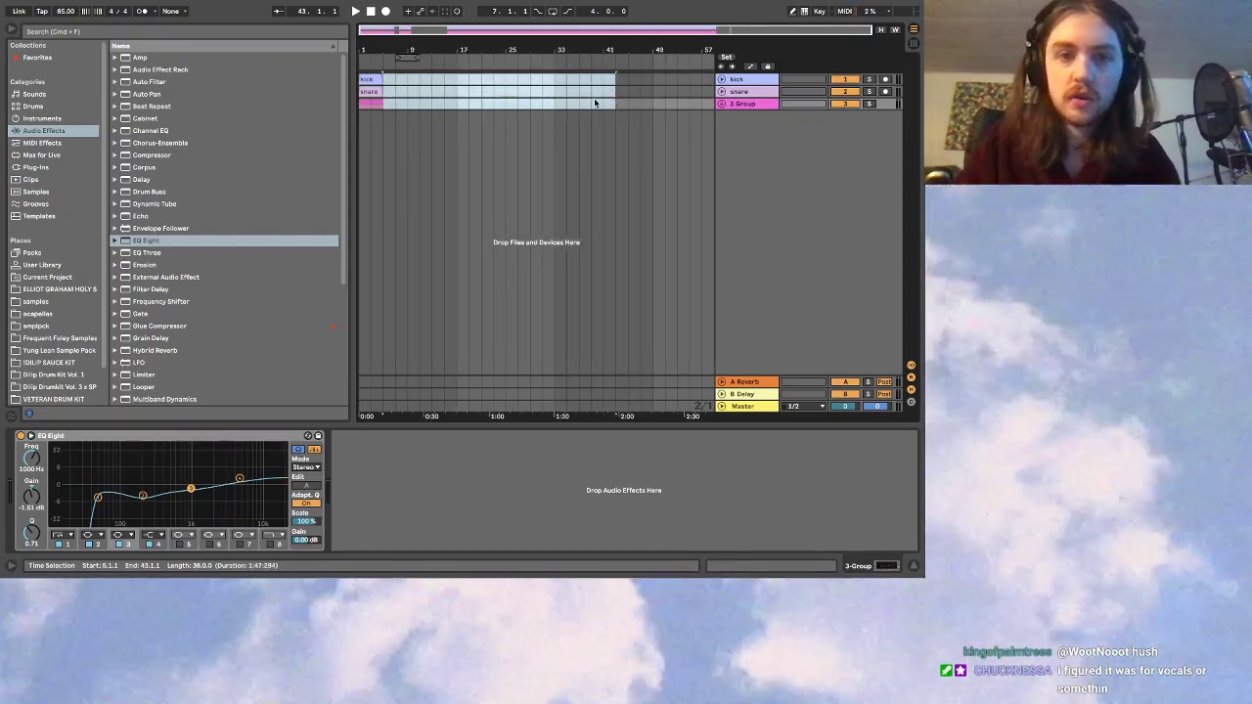
key(Delete)
Step: Group the kick, snare and overhead group tracks into a new group track
click(361, 115)
drag(364, 28, 475, 147)
click(498, 80)
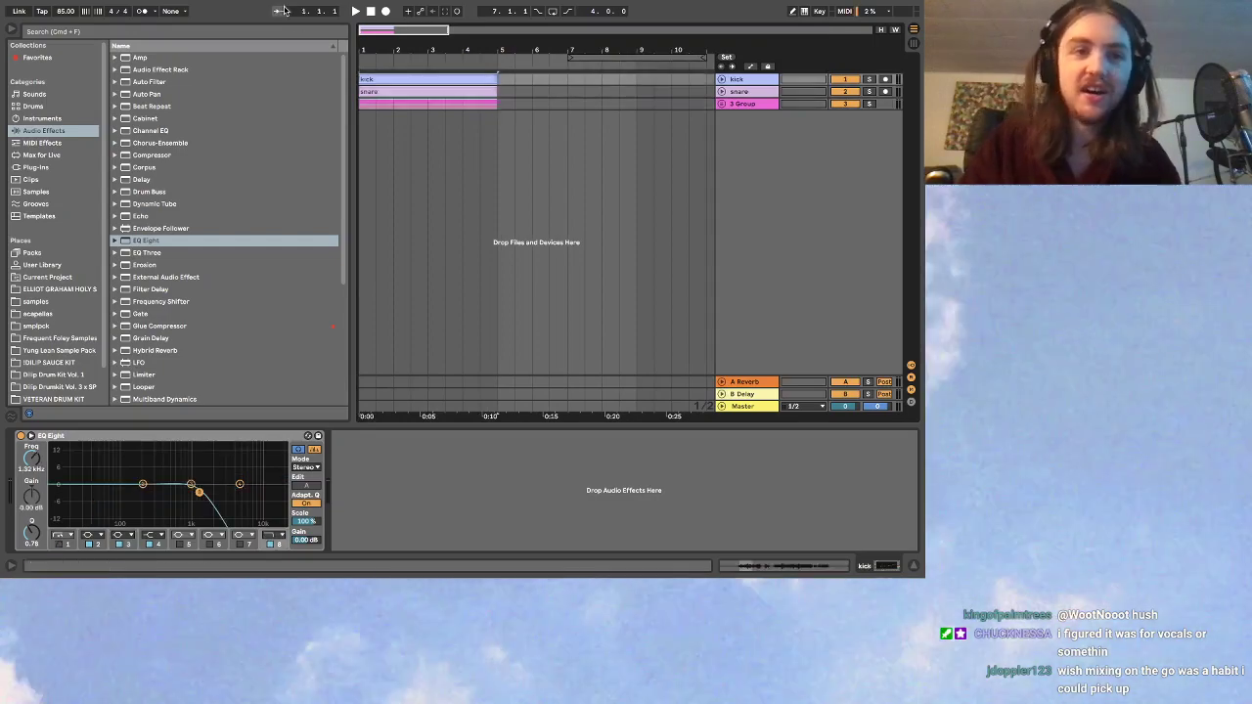
key(super+k)
key(super+k)
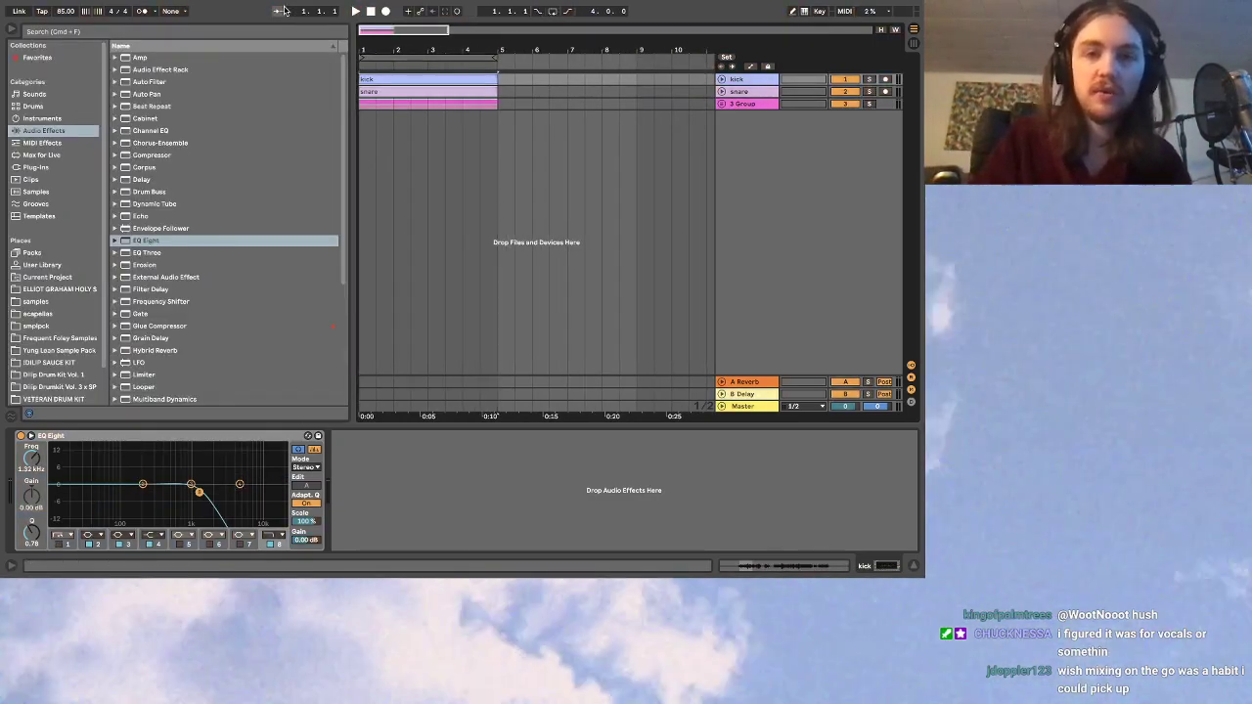
key(super+l)
click(554, 12)
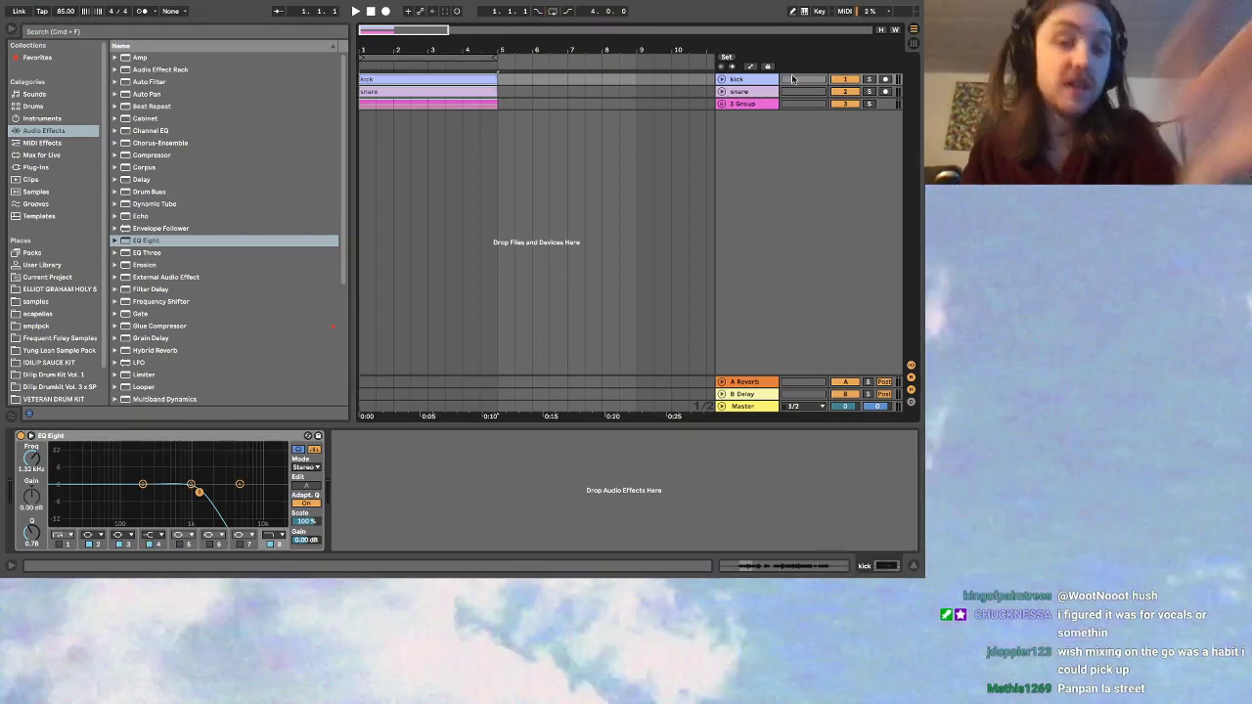
key(super+g)
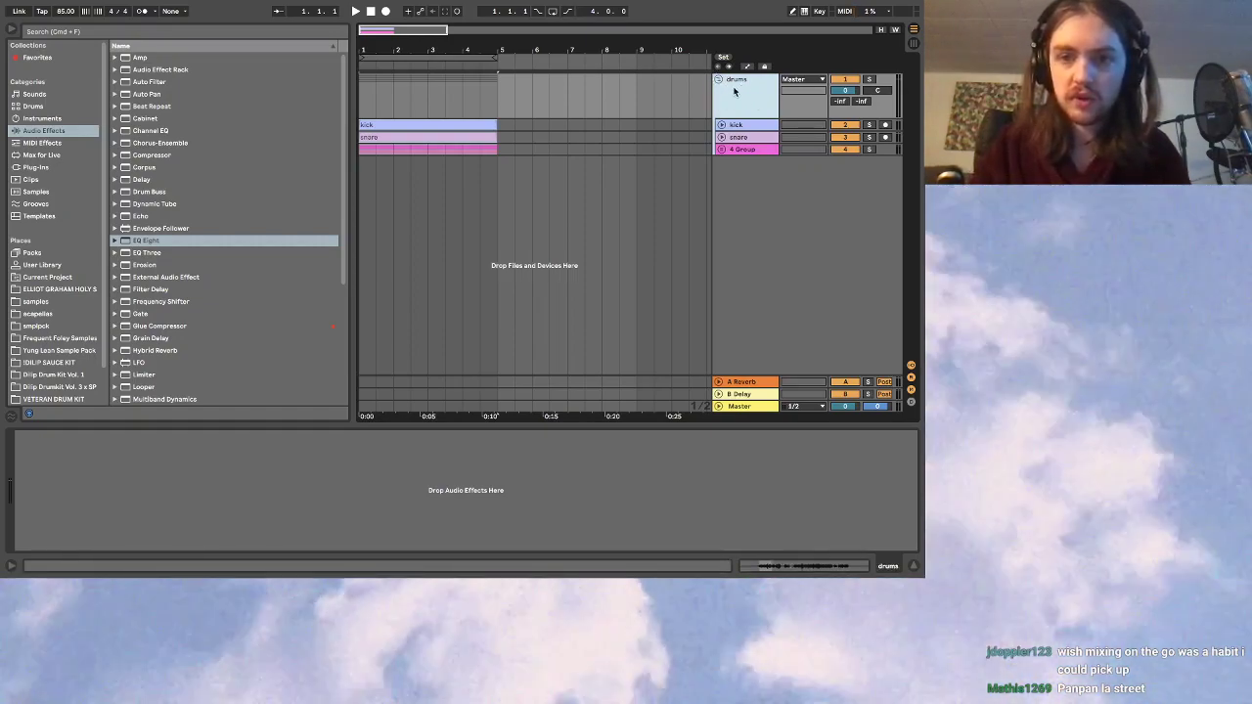
Step: Fold the drums group and add the TAPE BITCH effect from Favorites to it
click(720, 82)
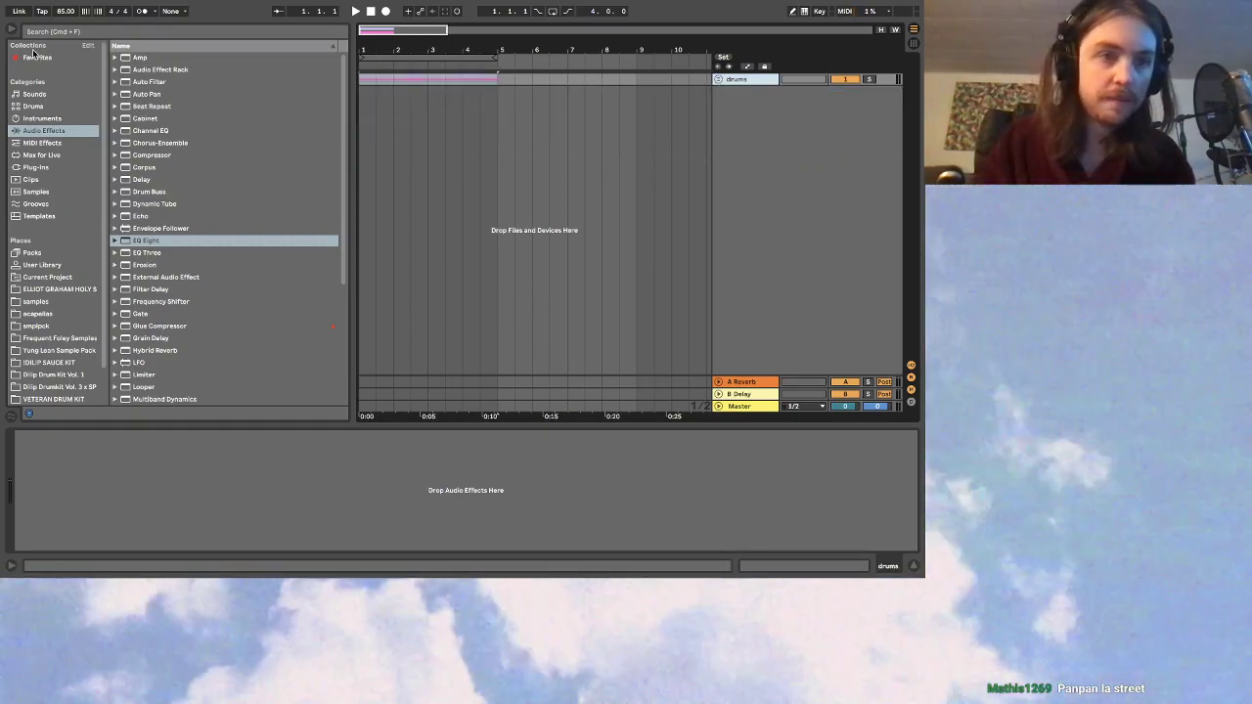
click(39, 58)
drag(142, 73, 479, 91)
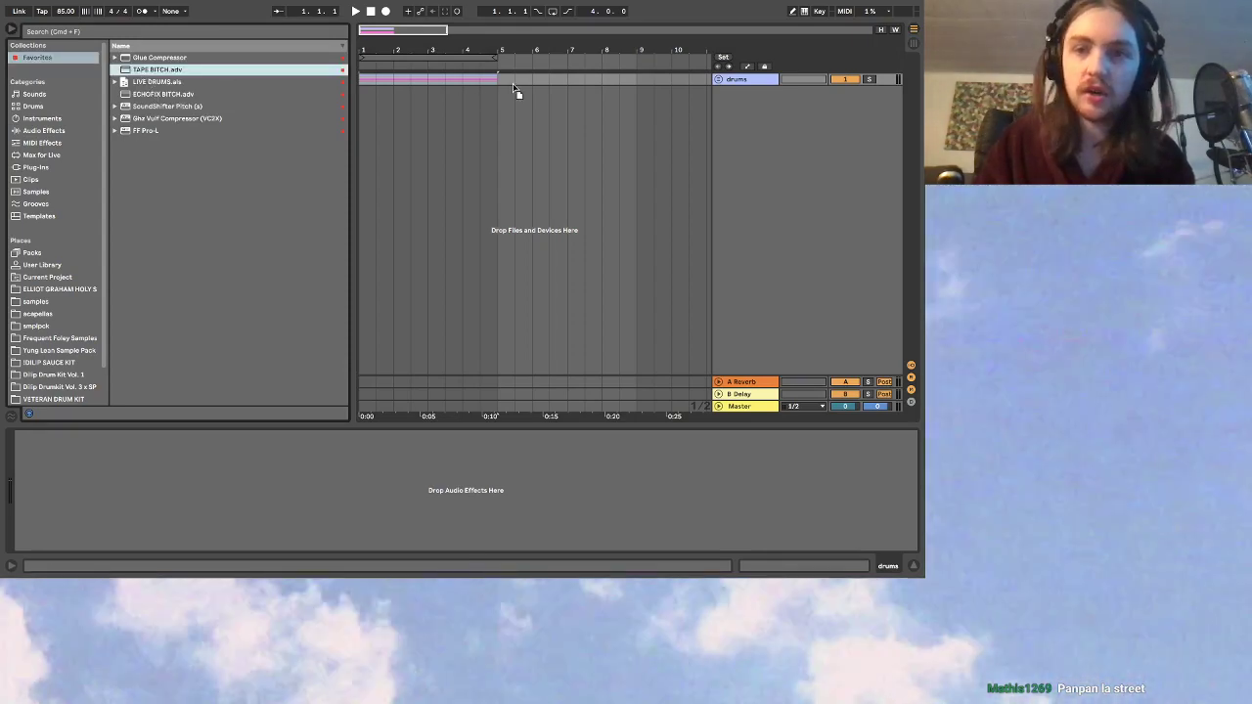
drag(760, 79, 751, 80)
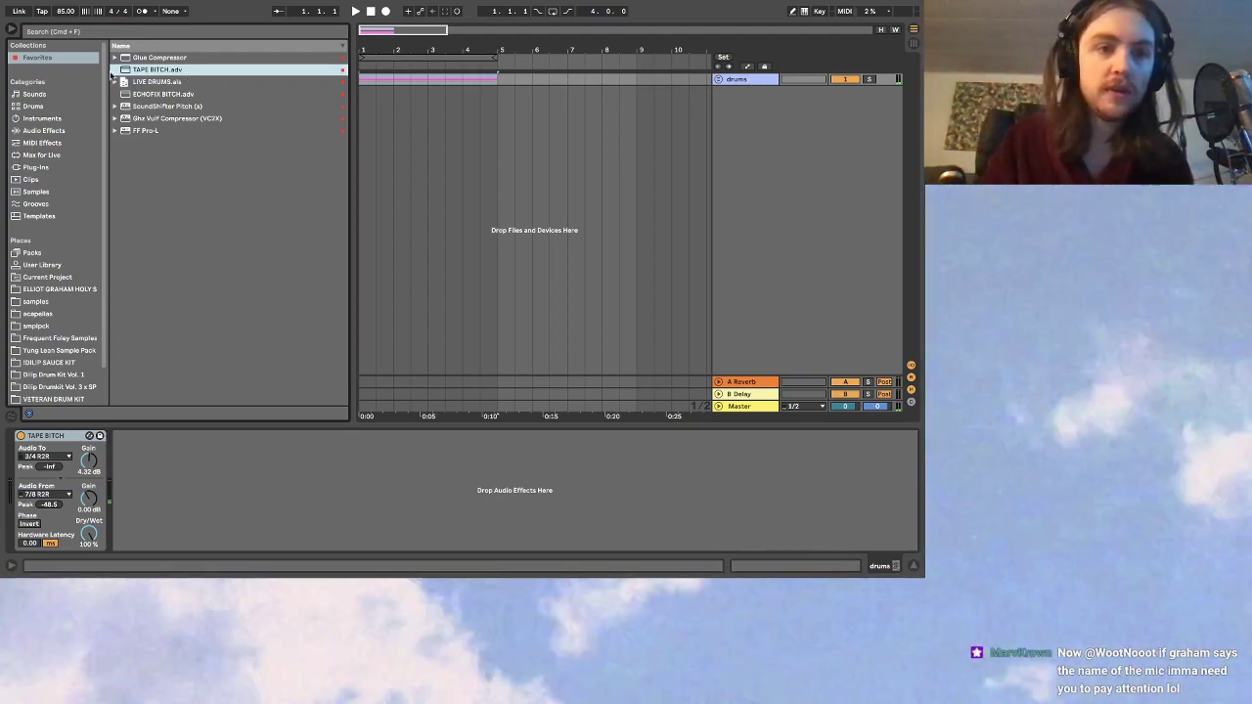
Step: Insert a new audio track, 7 Audio, below the drums group
click(42, 118)
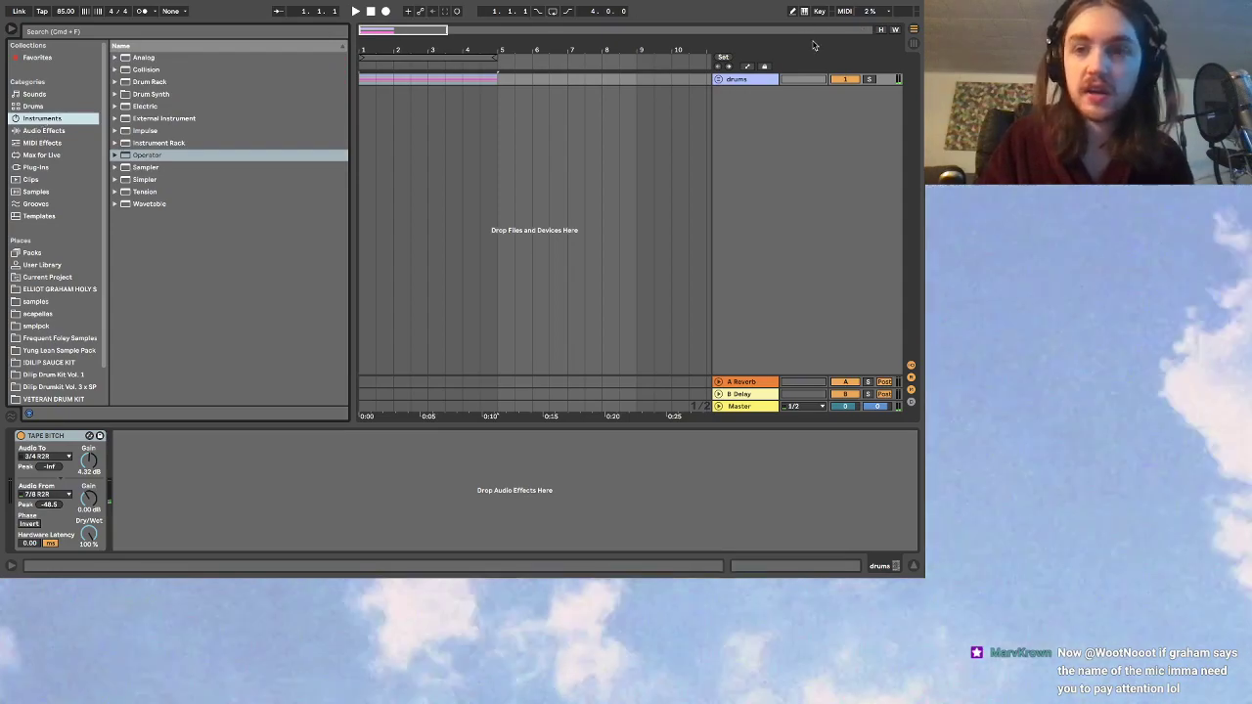
click(38, 58)
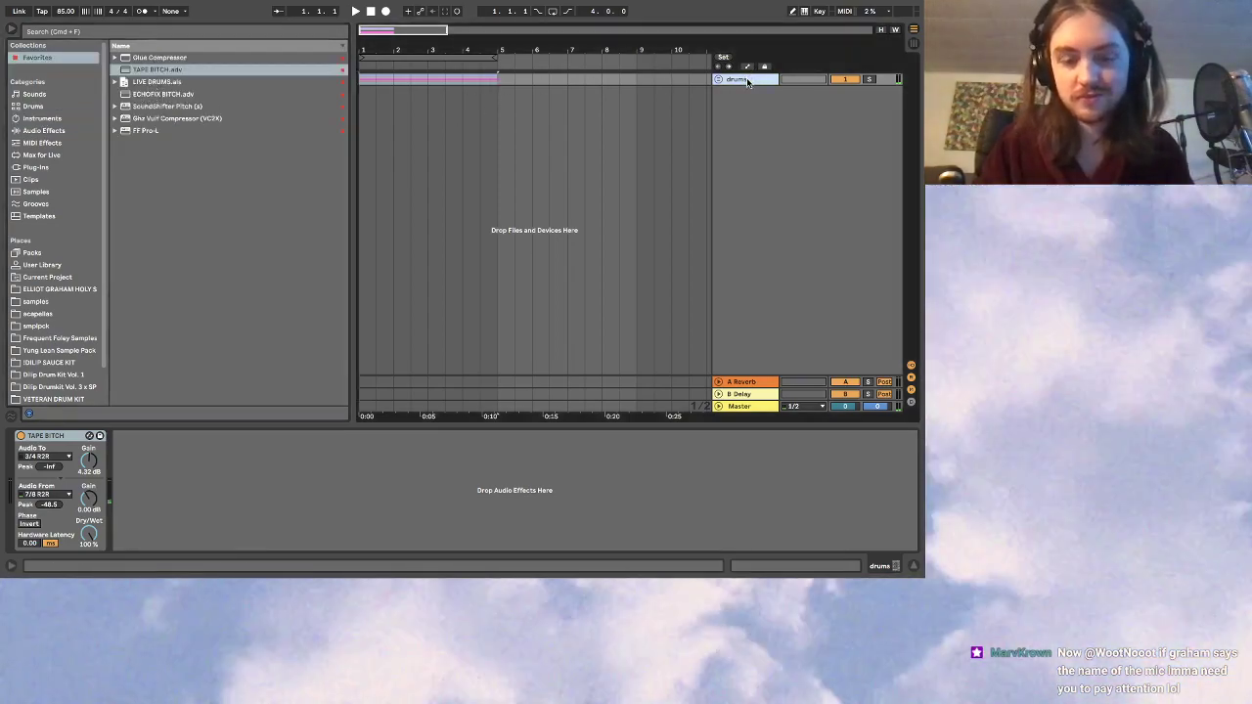
key(super+t)
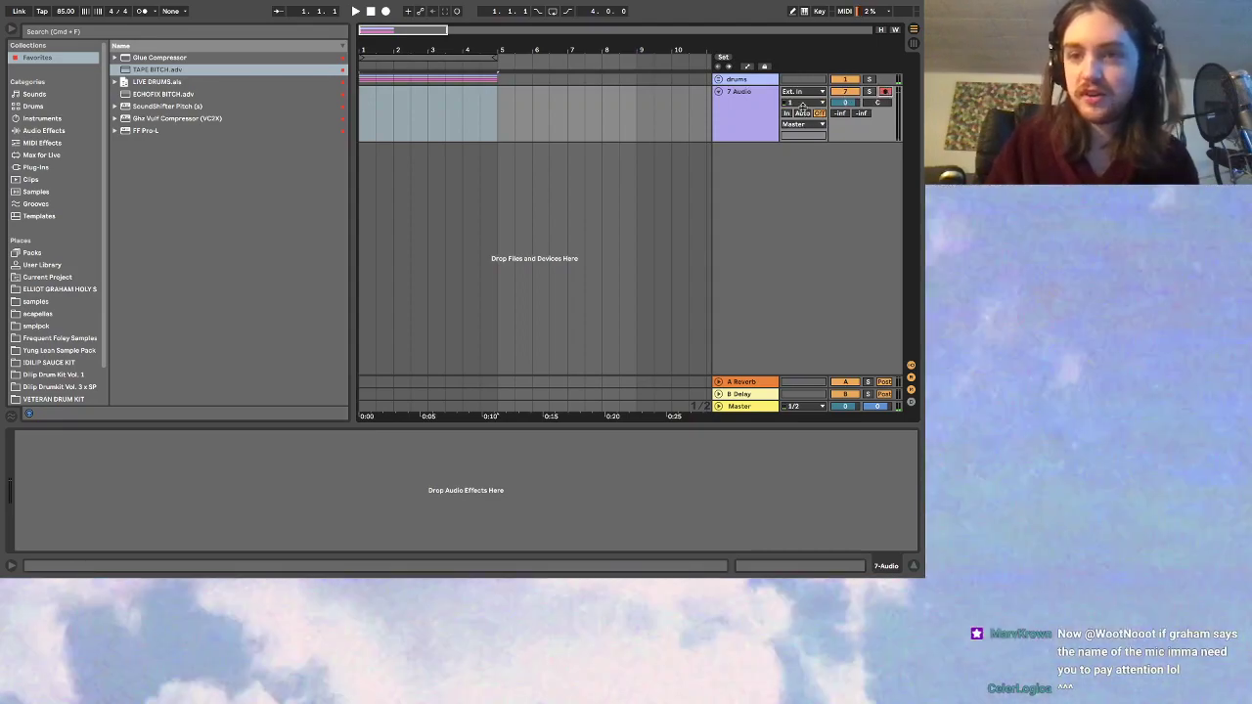
Step: Set 7 Audio's input to 7/8 R2R and place the start point at bar 1
click(802, 103)
click(801, 132)
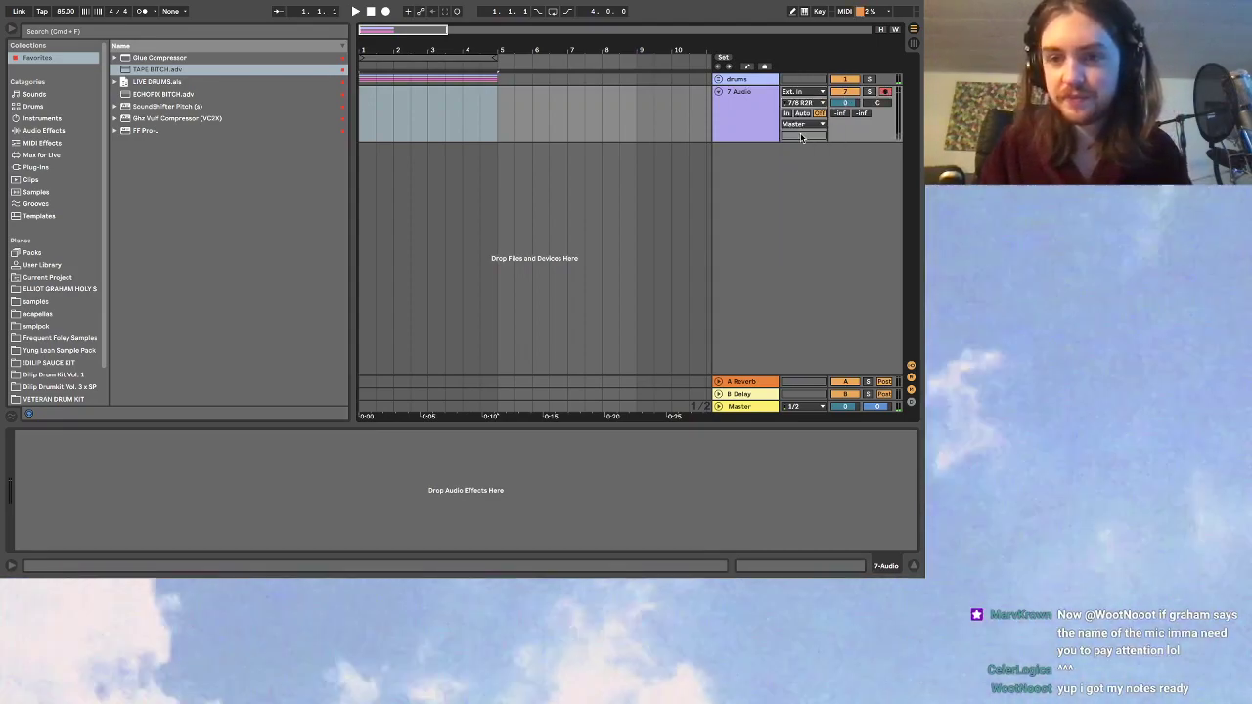
click(361, 118)
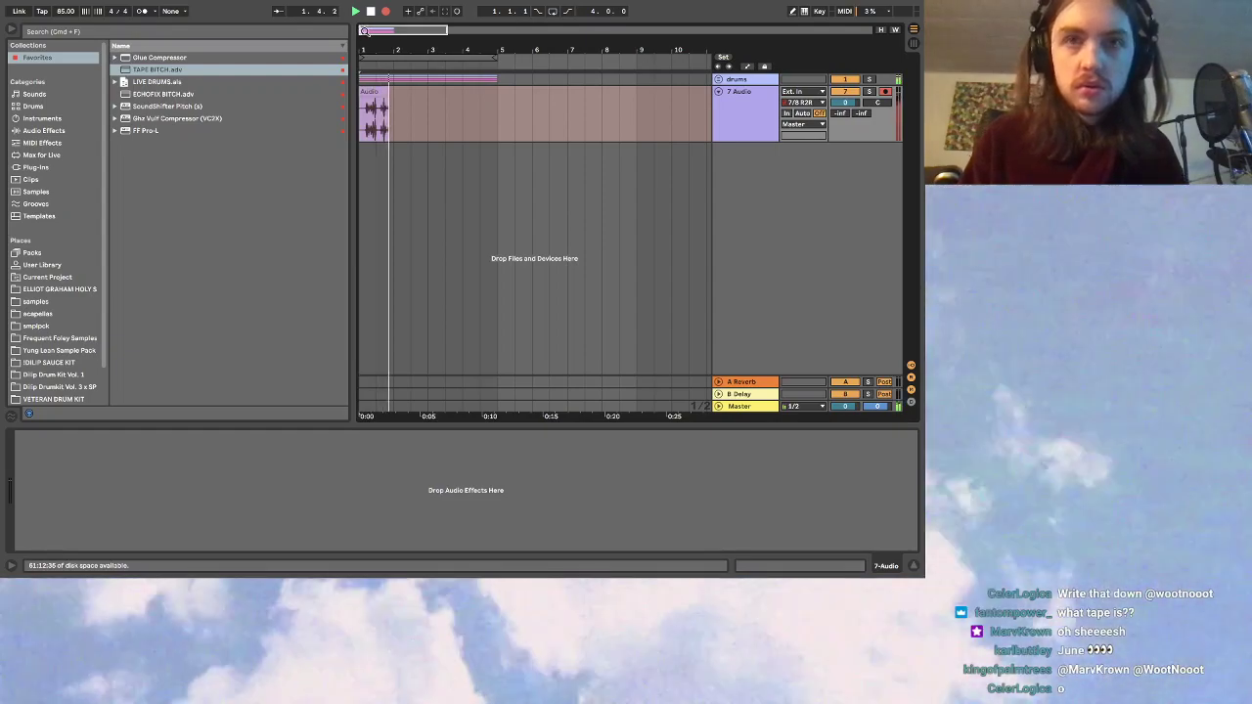
Step: Stop the recording, unfold the drums group and expand the kick and snare lanes
click(720, 78)
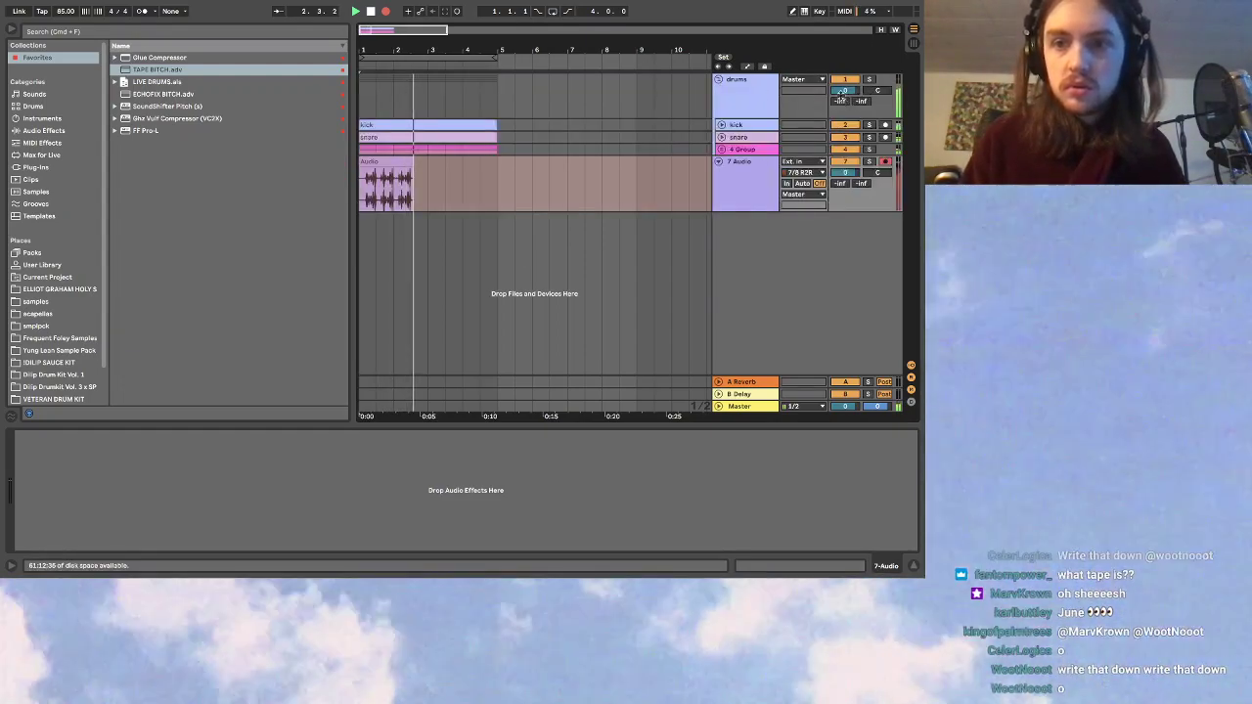
key(space)
click(722, 125)
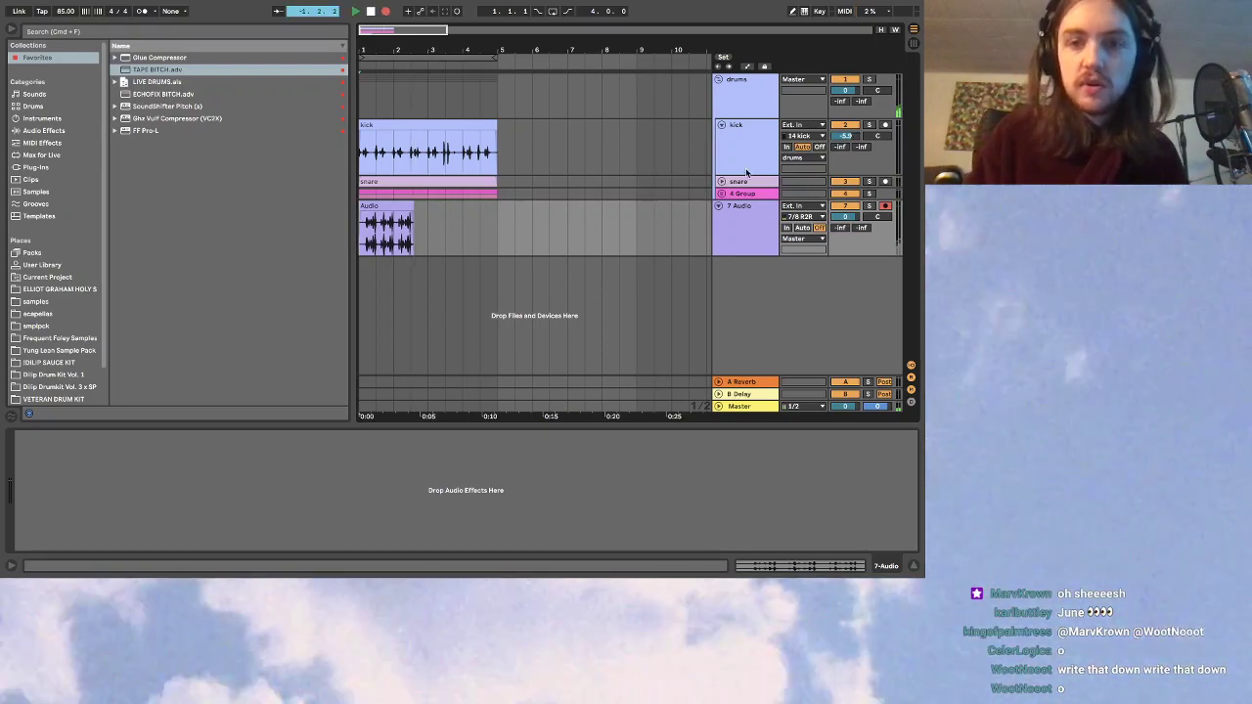
click(719, 182)
click(721, 182)
Step: Play back and lower the snare track to about -3.3 dB
key(space)
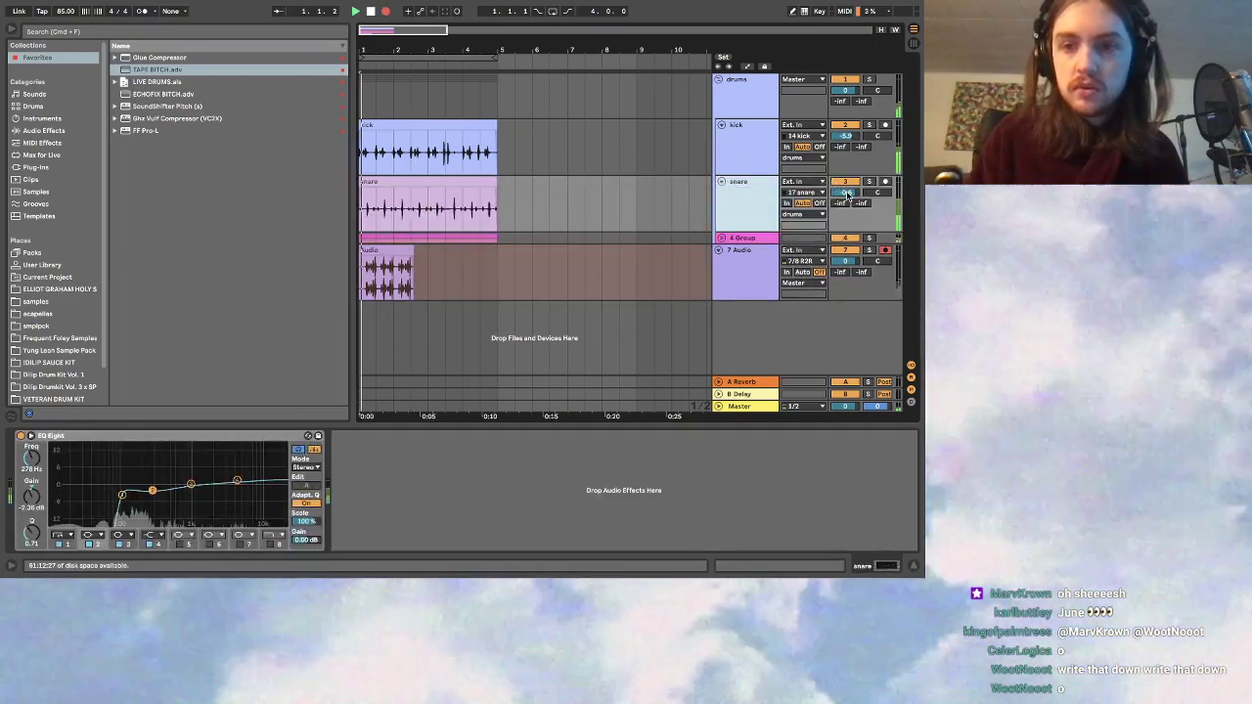
mouse_move(848, 192)
mouse_down()
mouse_move(850, 211)
mouse_move(850, 190)
mouse_up()
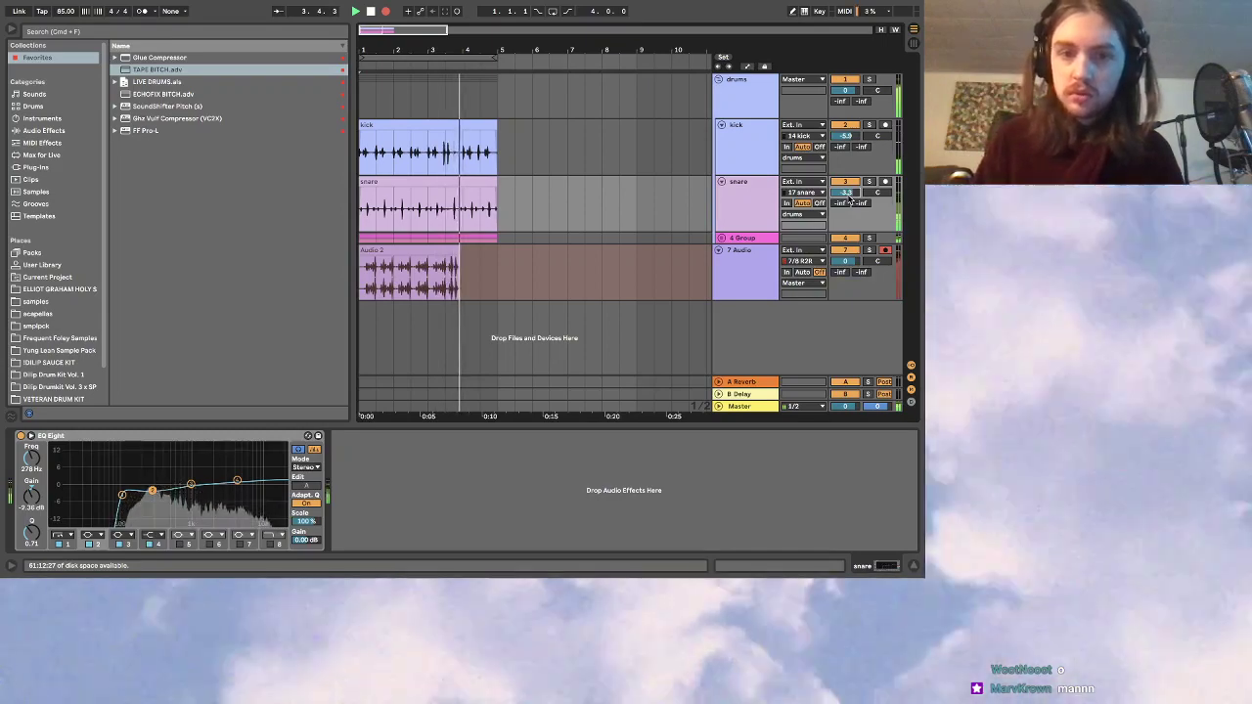
click(497, 137)
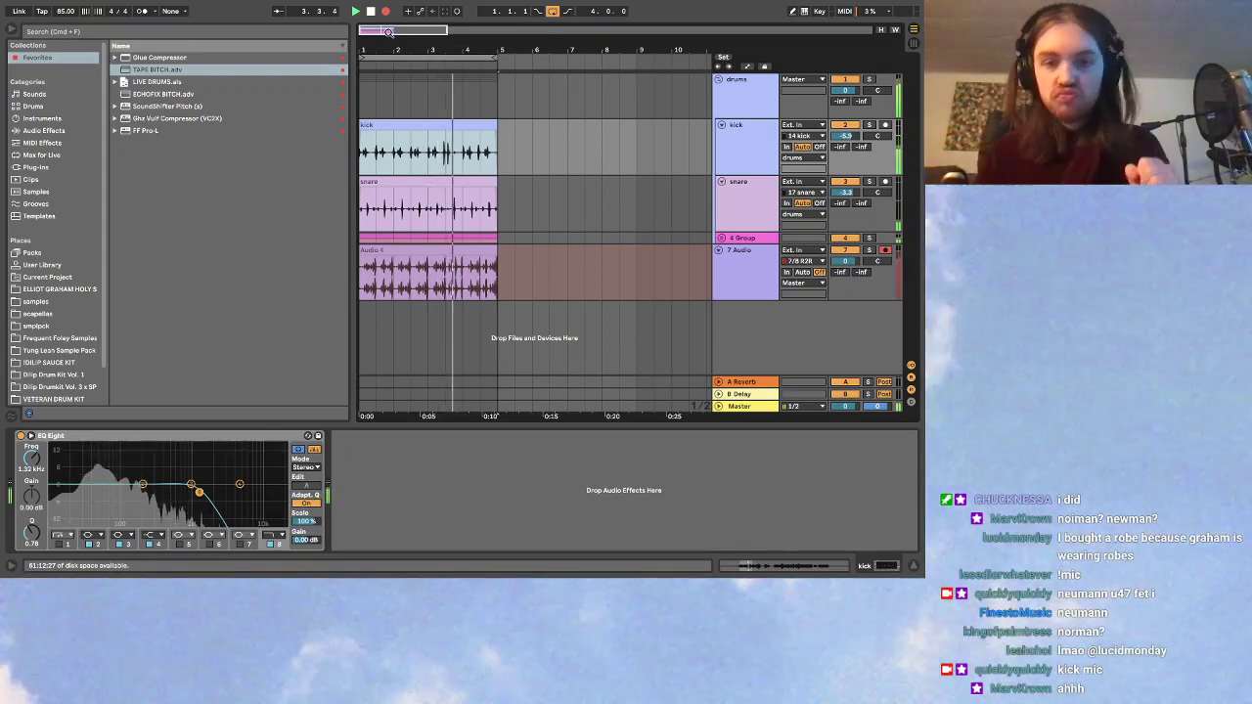
Step: Zoom to fit bars 1–5 and turn looping off while the Audio 7 overdub records
click(440, 236)
key(z)
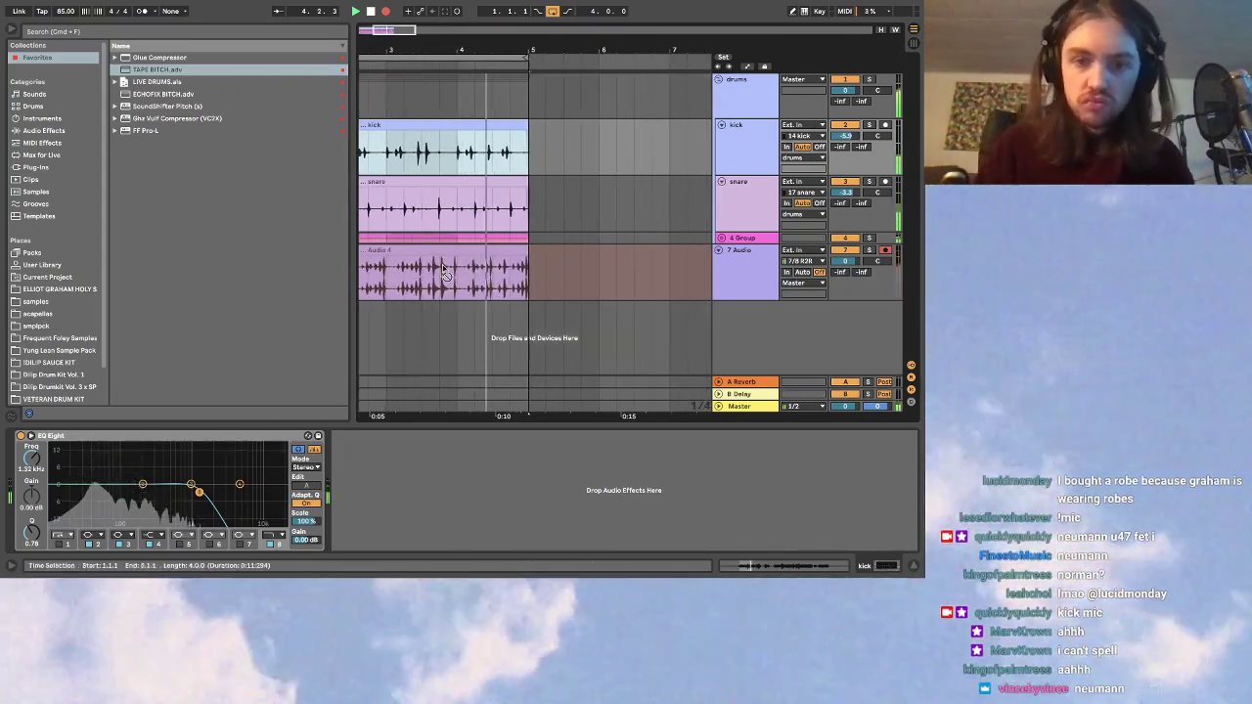
drag(390, 31, 391, 29)
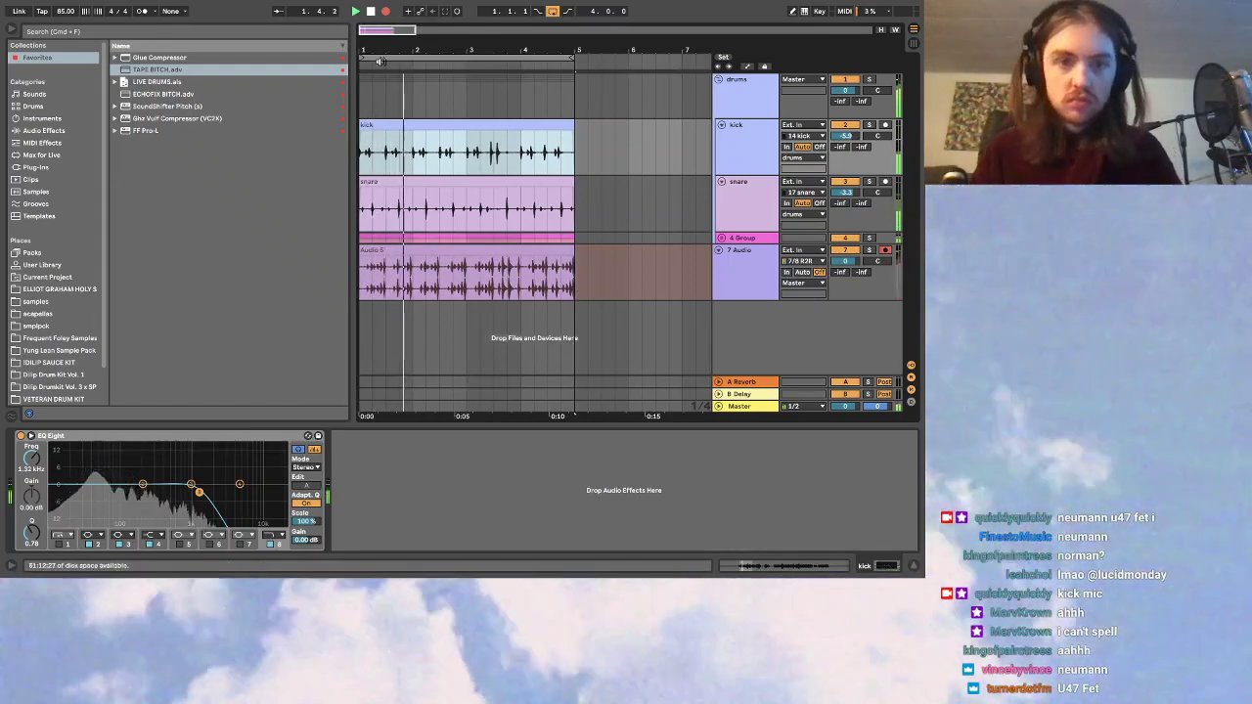
drag(370, 24, 395, 30)
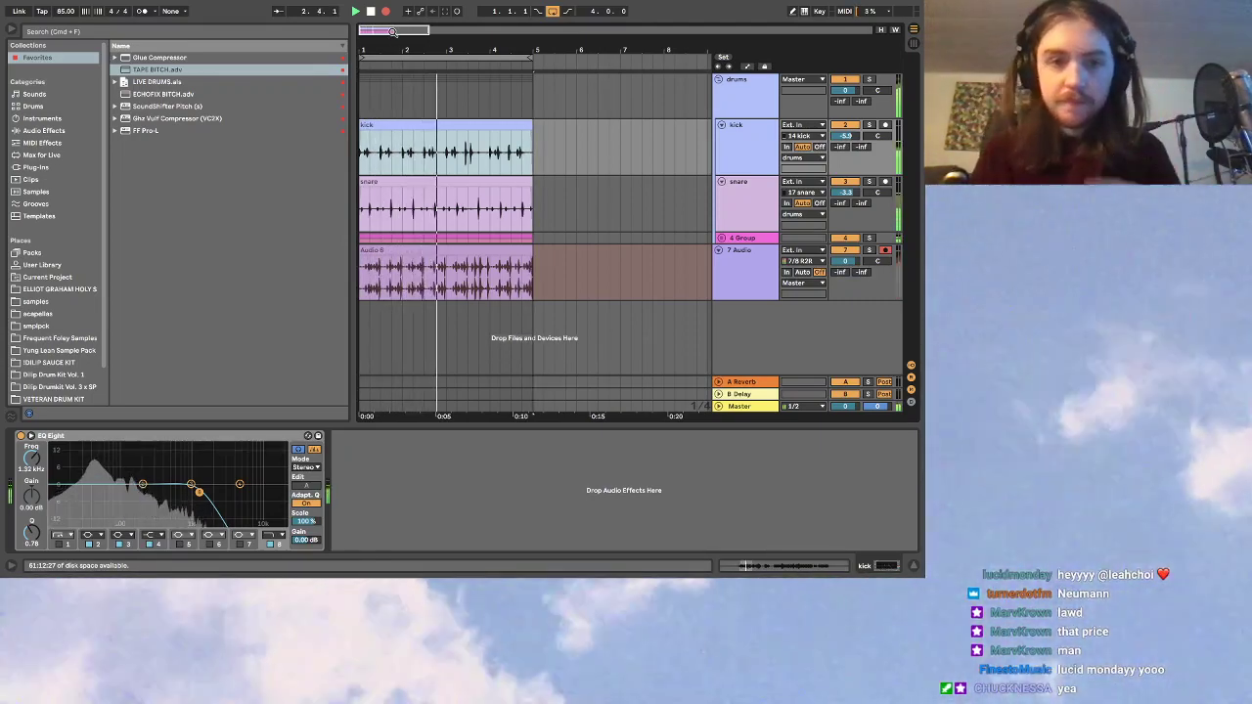
key(z)
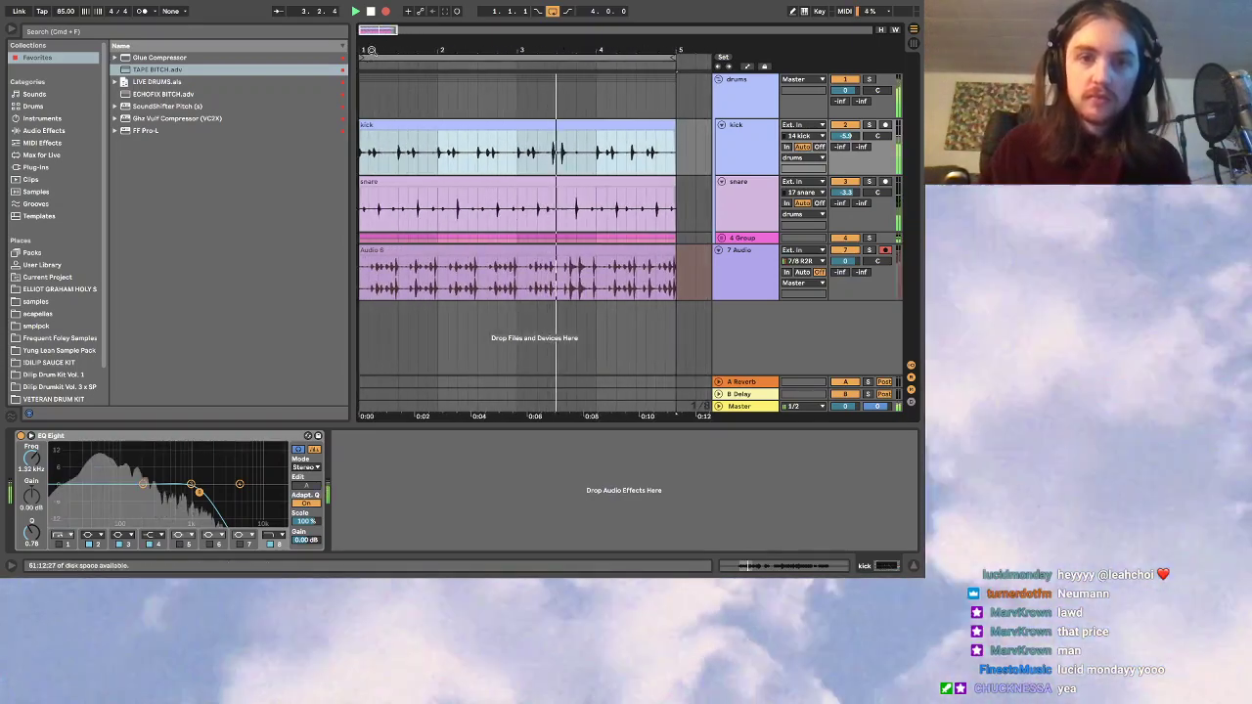
drag(382, 29, 383, 33)
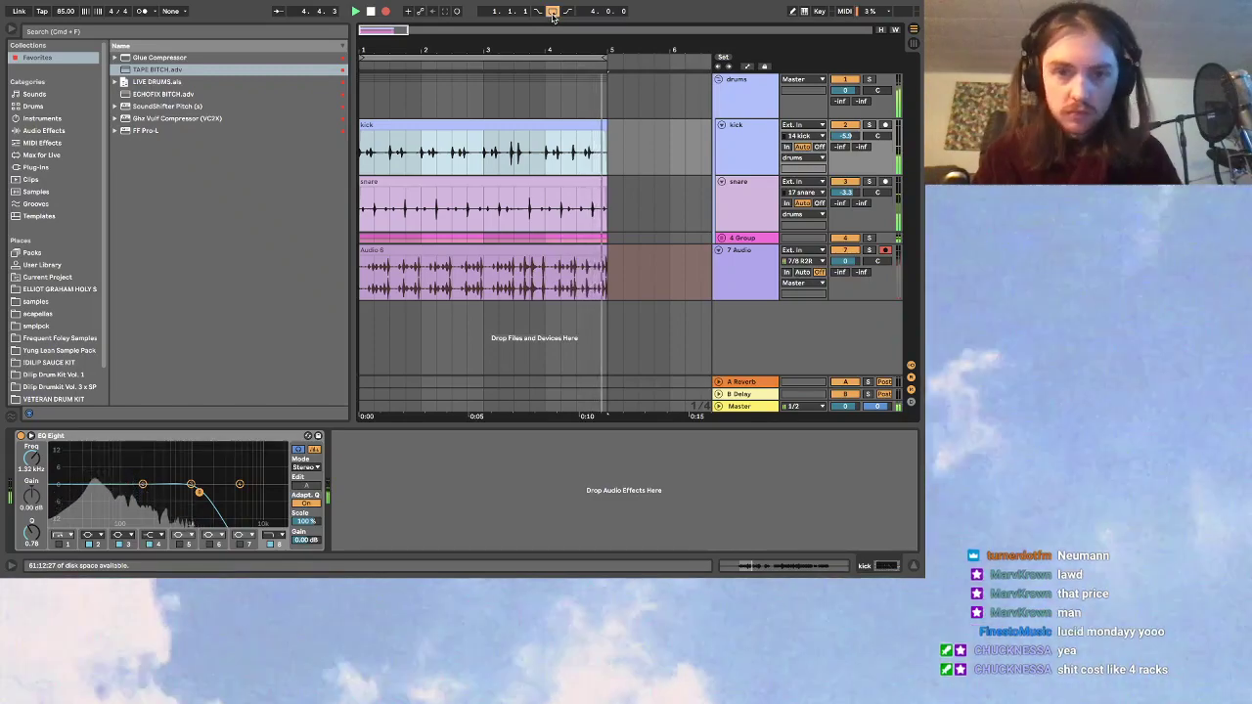
click(553, 12)
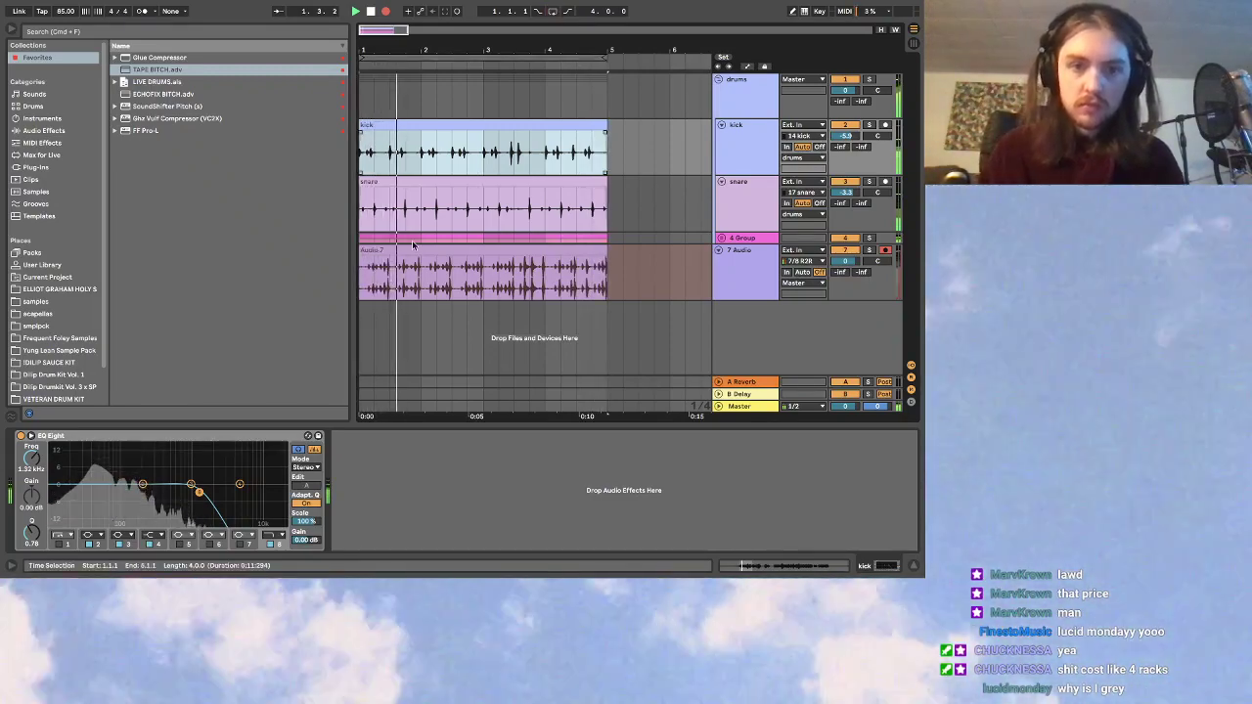
drag(383, 29, 385, 33)
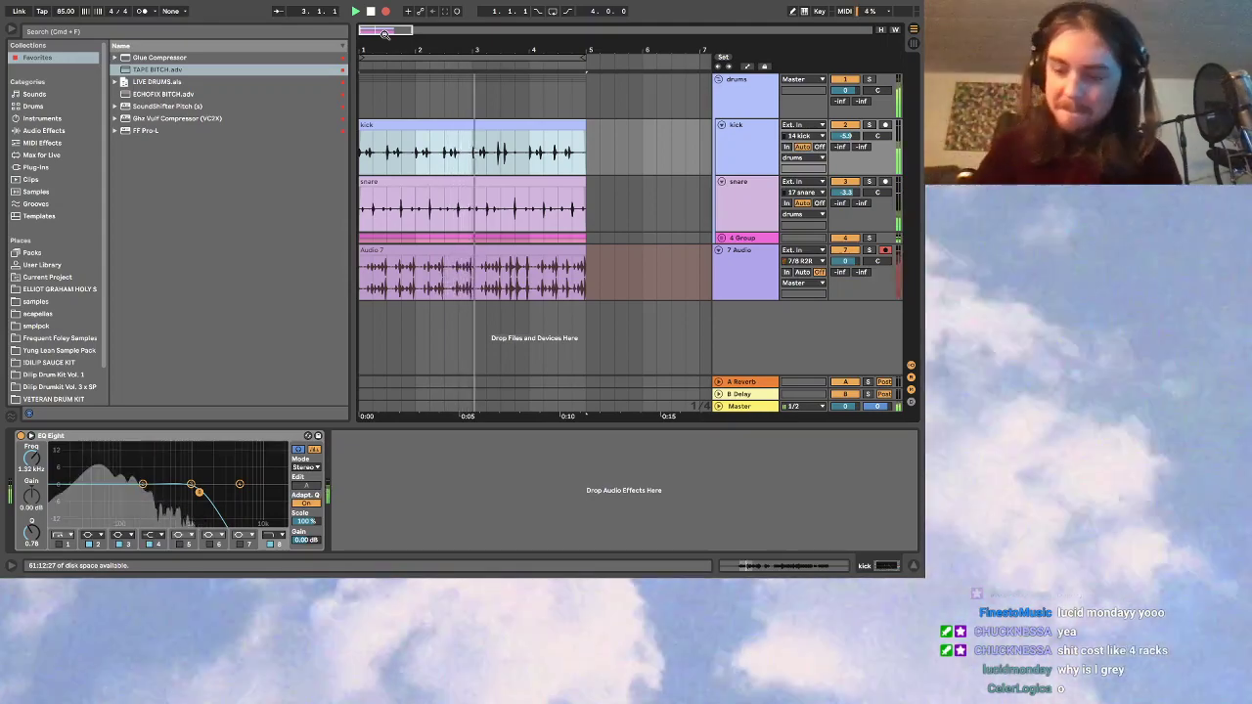
drag(385, 34, 396, 33)
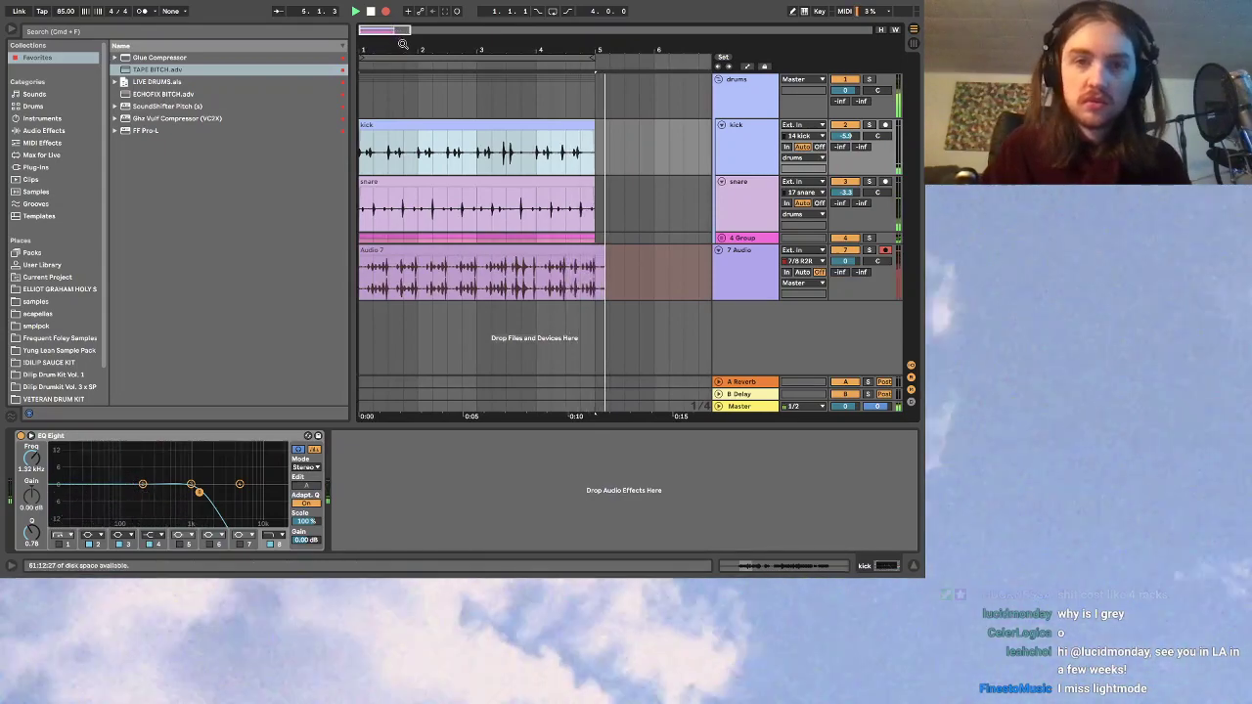
Step: Stop the overdub recording and delete TAPE BITCH from the drums group
key(F9)
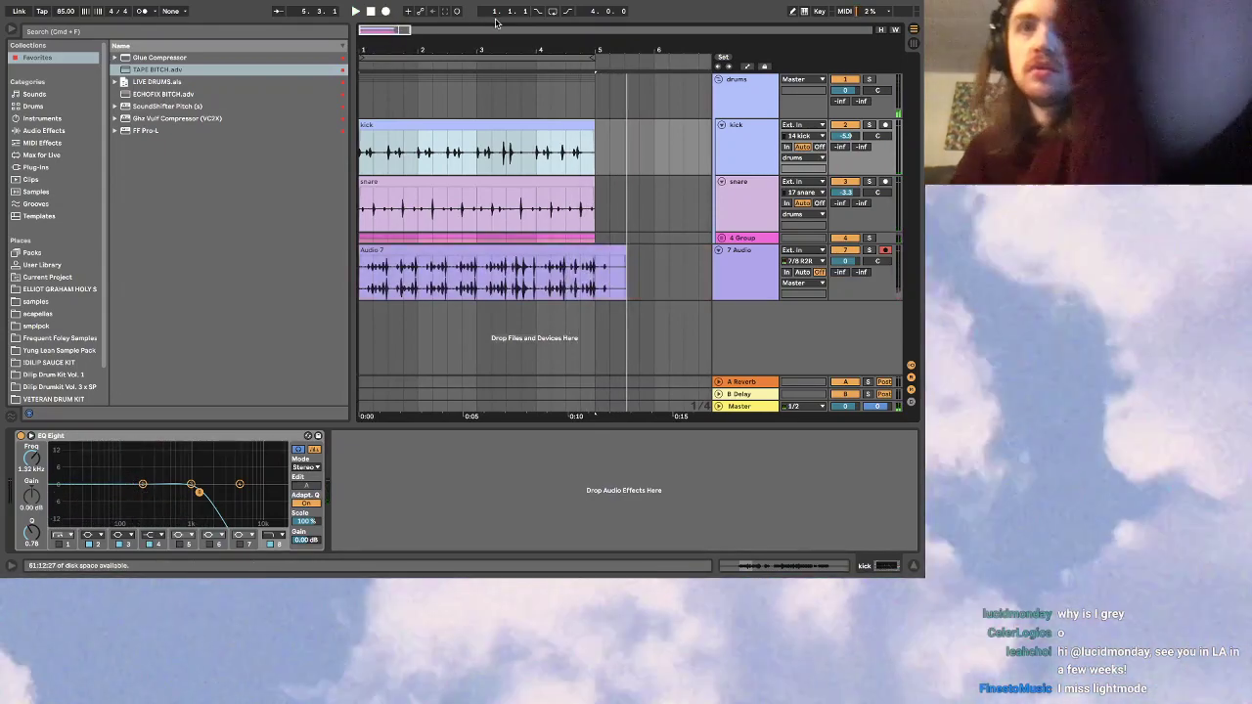
click(743, 85)
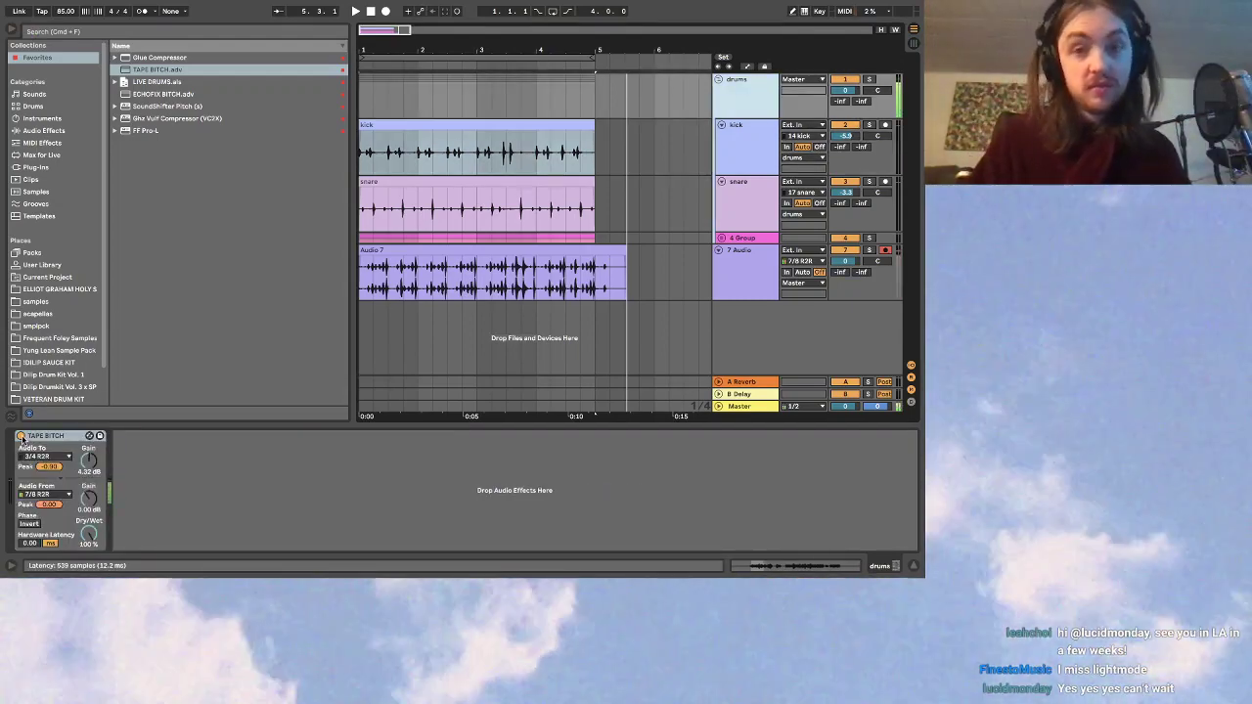
click(460, 167)
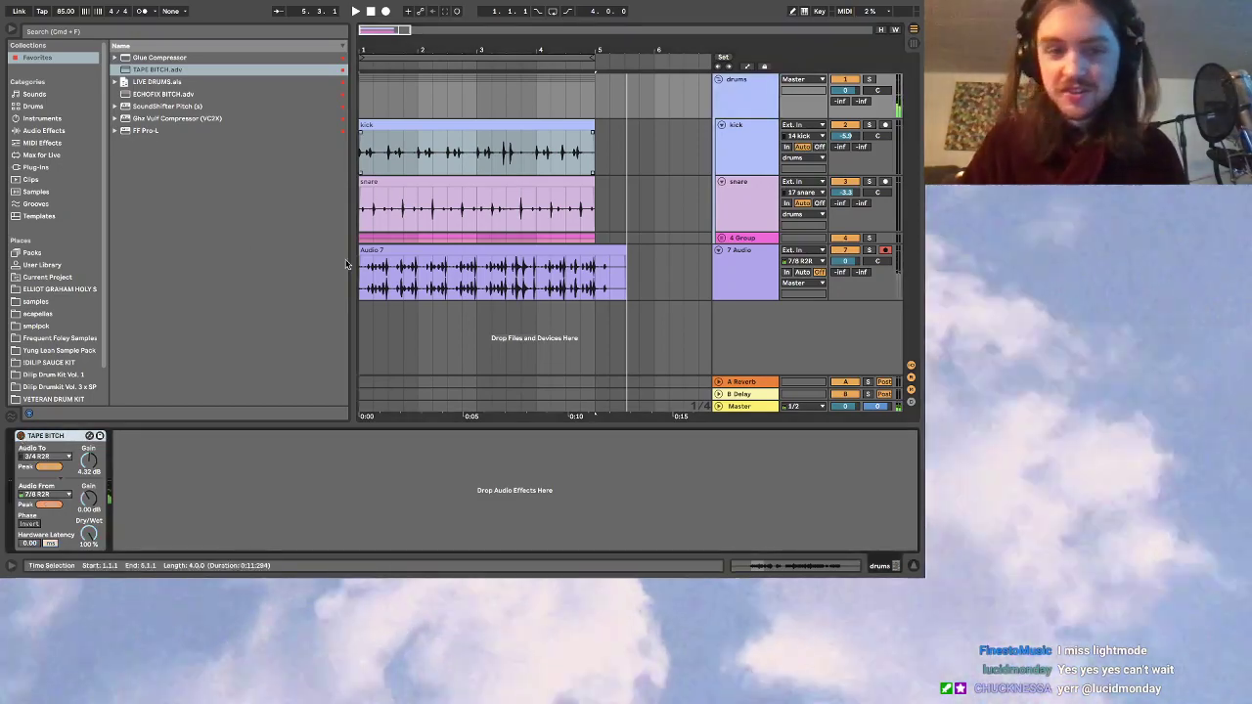
click(51, 436)
key(Delete)
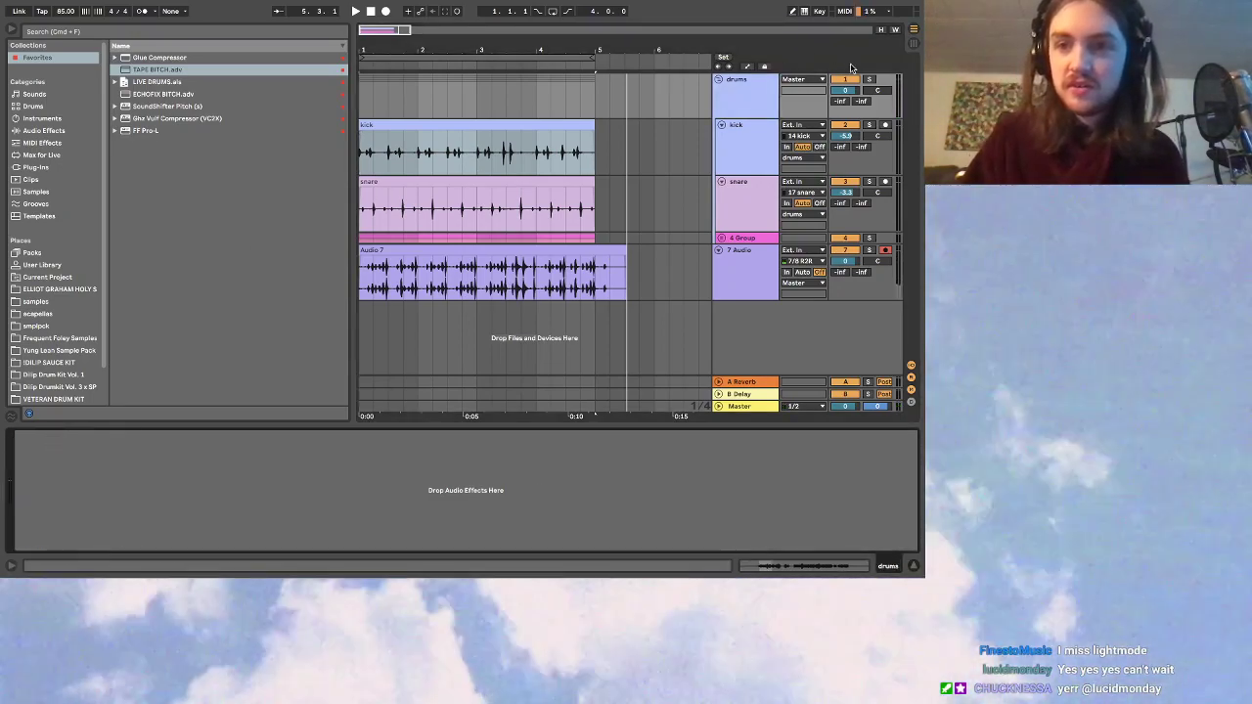
Step: Play the arrangement and pull the Audio 7 track volume down
key(space)
drag(845, 260, 847, 262)
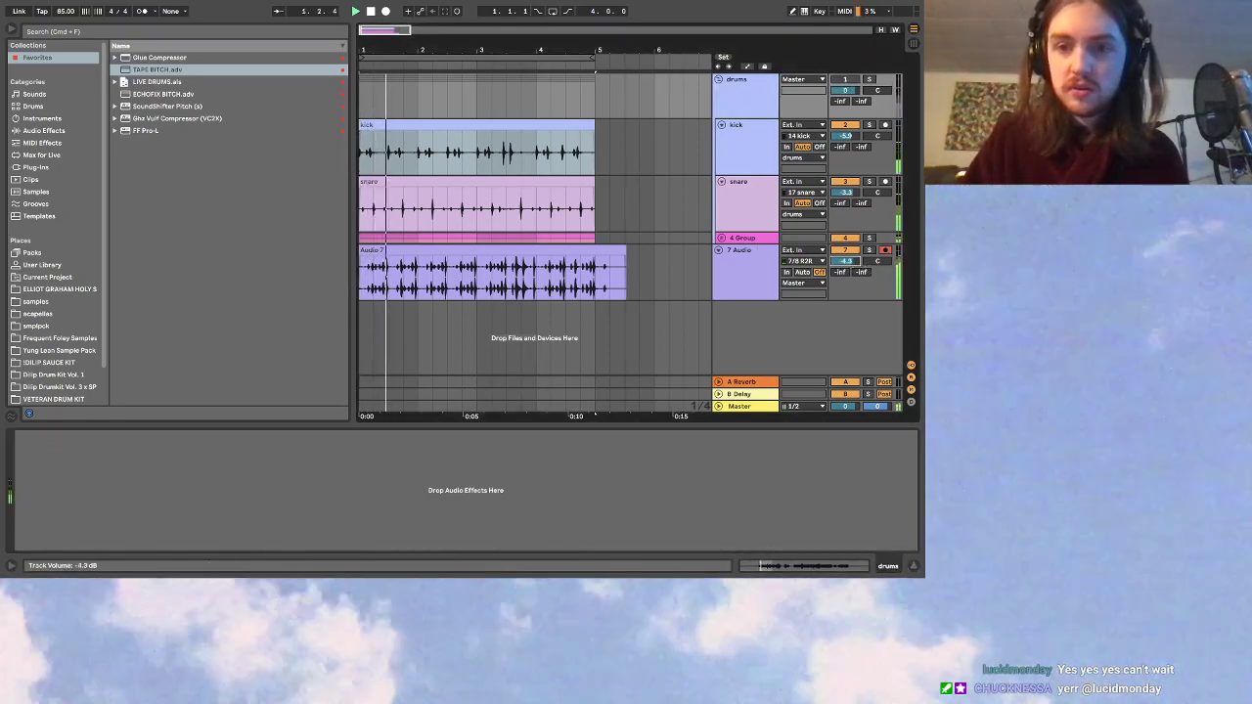
scroll(497, 245, up, 4)
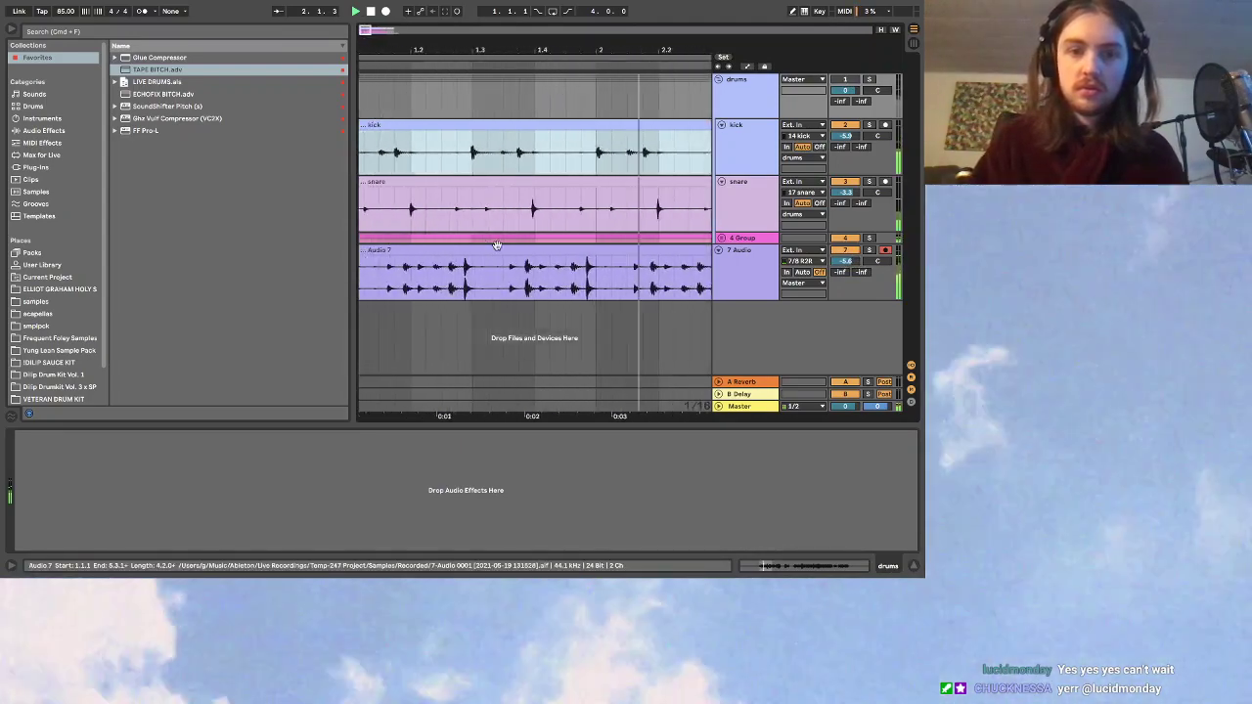
scroll(495, 244, left, 3)
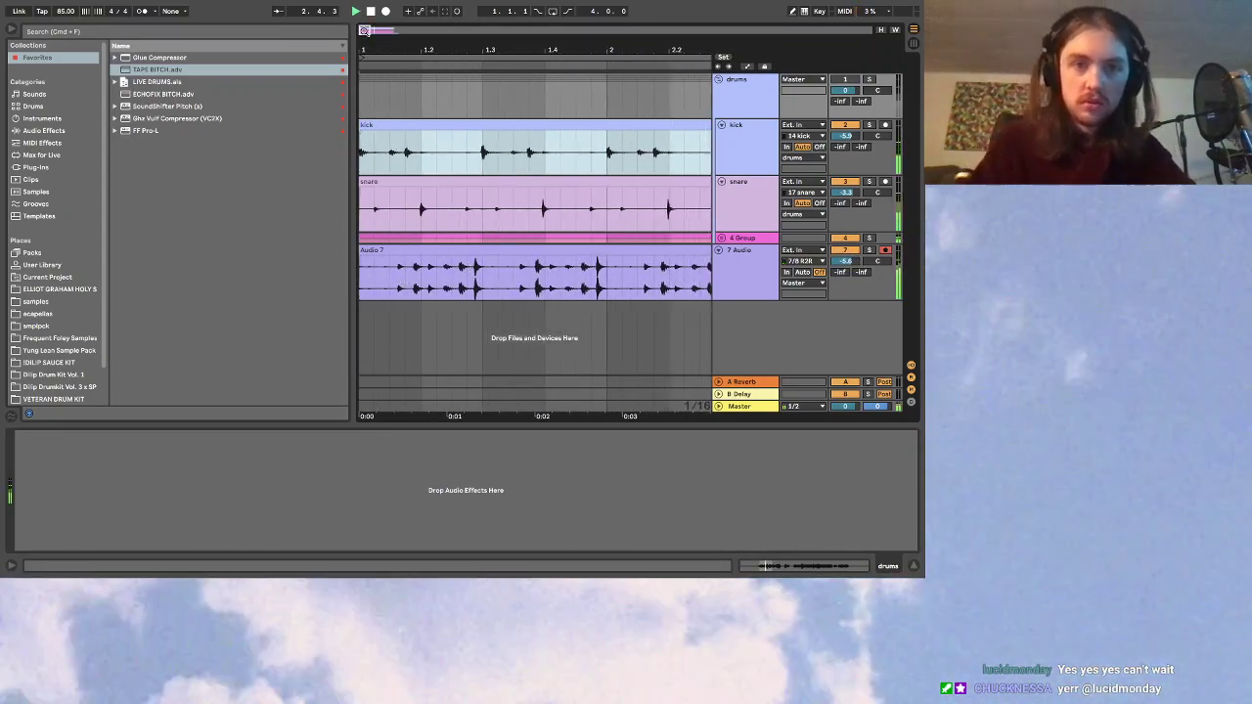
scroll(380, 169, down, 3)
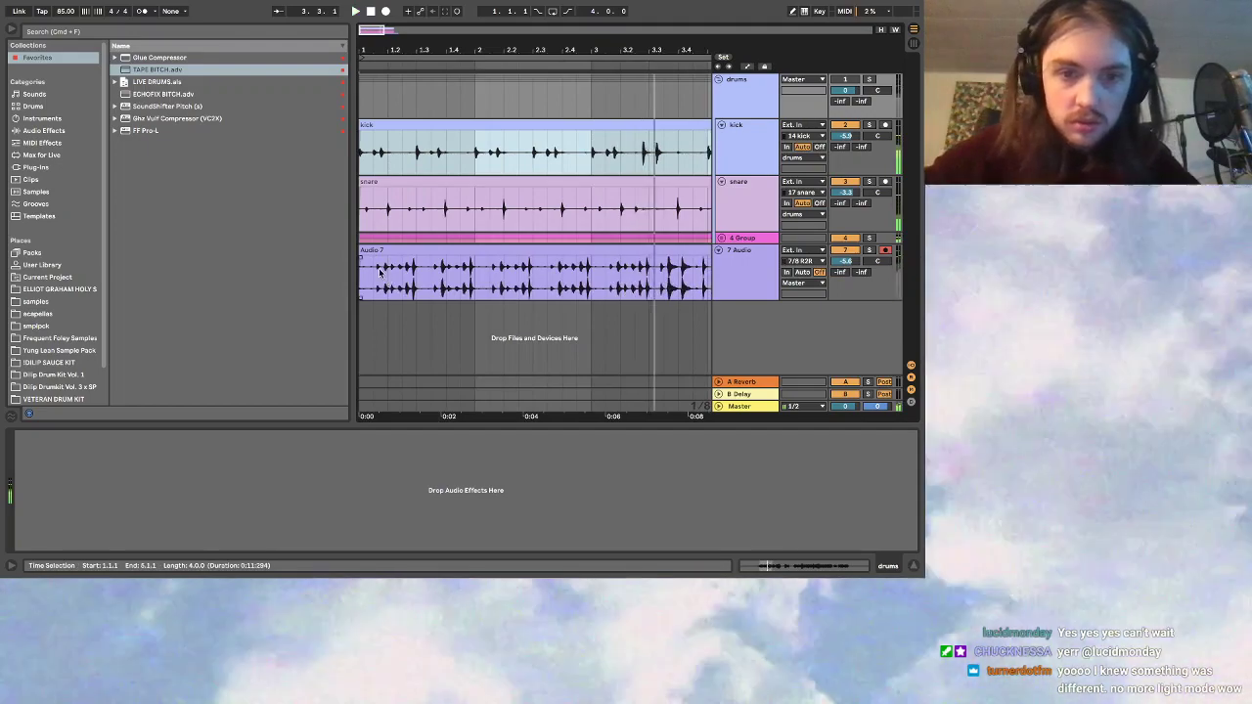
click(385, 281)
scroll(495, 355, up, 2)
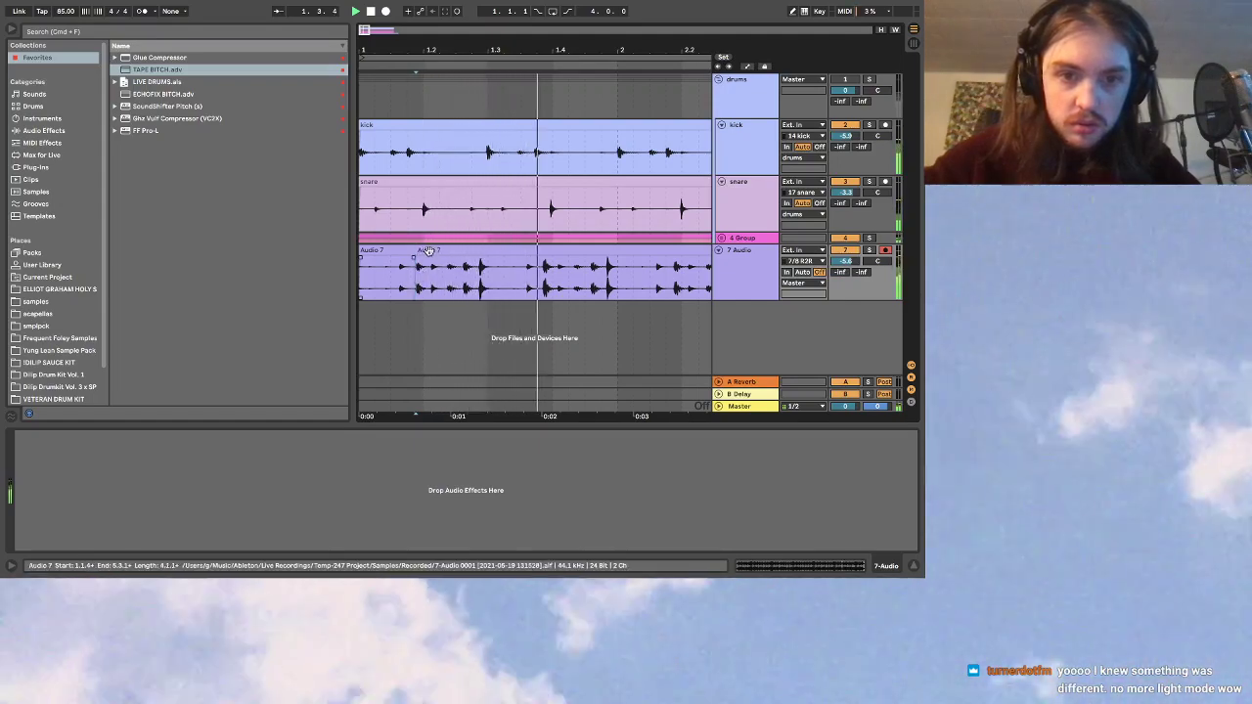
Step: Nudge the Audio 7 clip slightly later to line up with the drums
click(364, 252)
key(space)
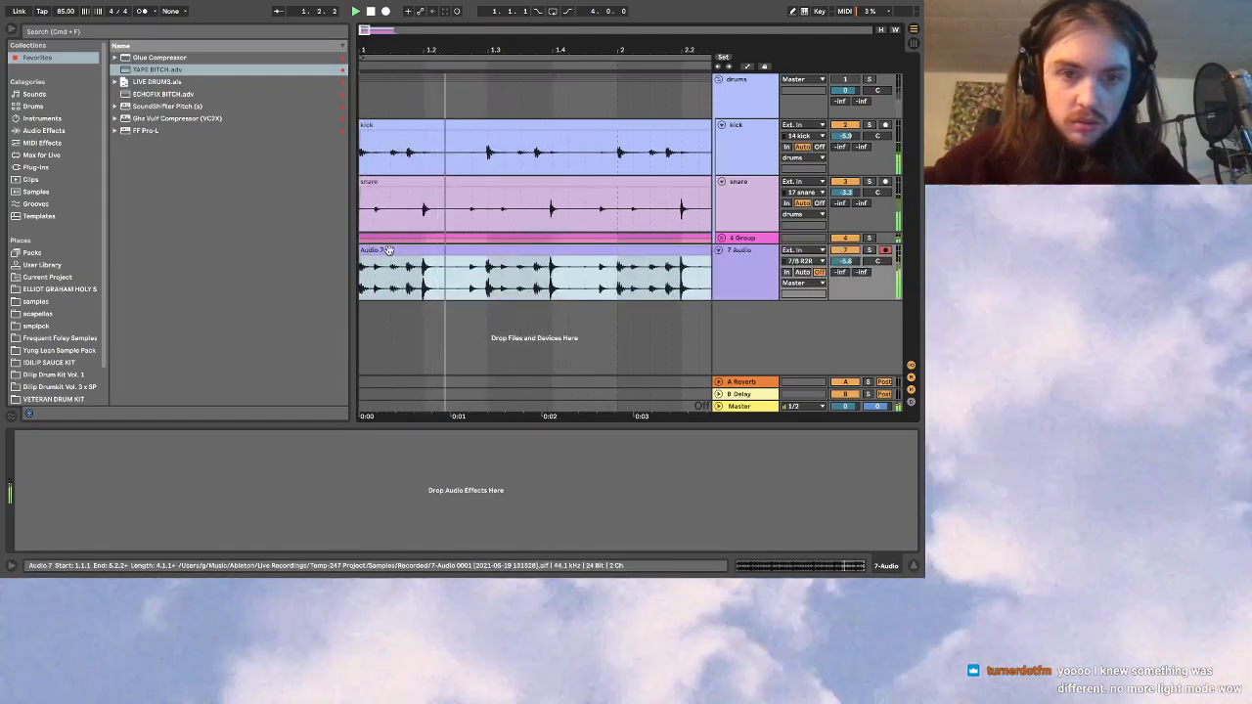
scroll(550, 337, up, 5)
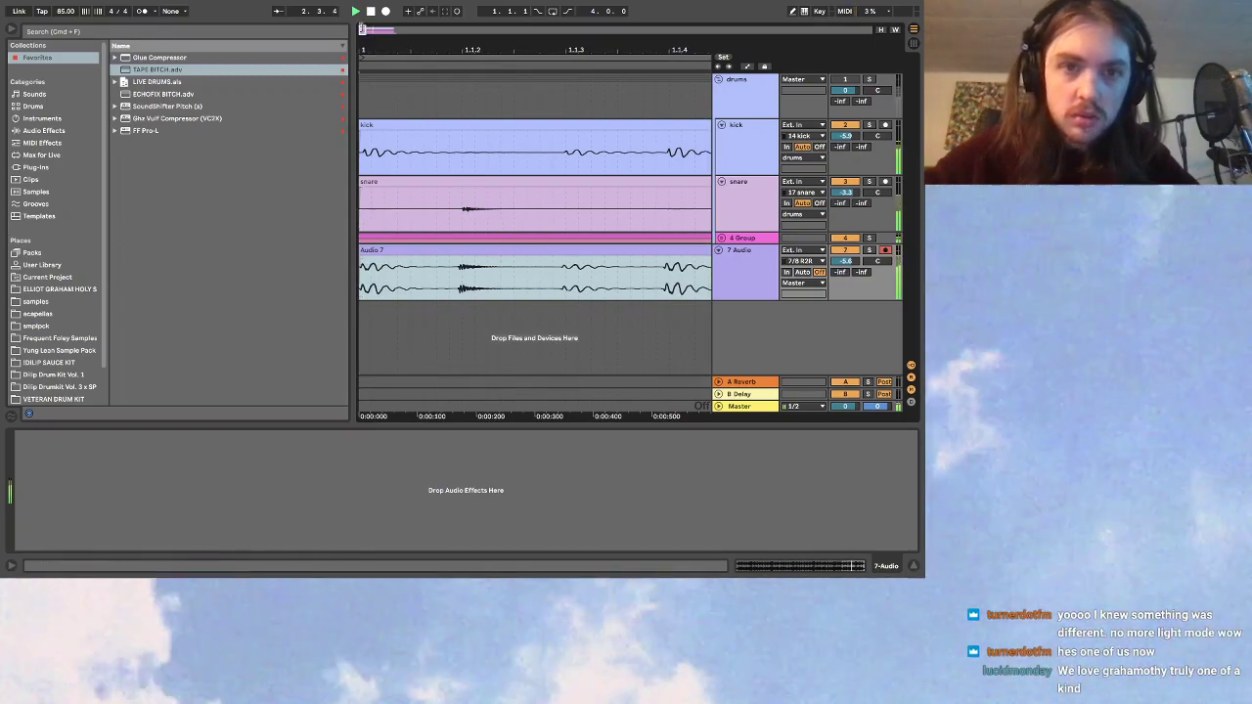
scroll(604, 324, up, 4)
drag(632, 250, 640, 245)
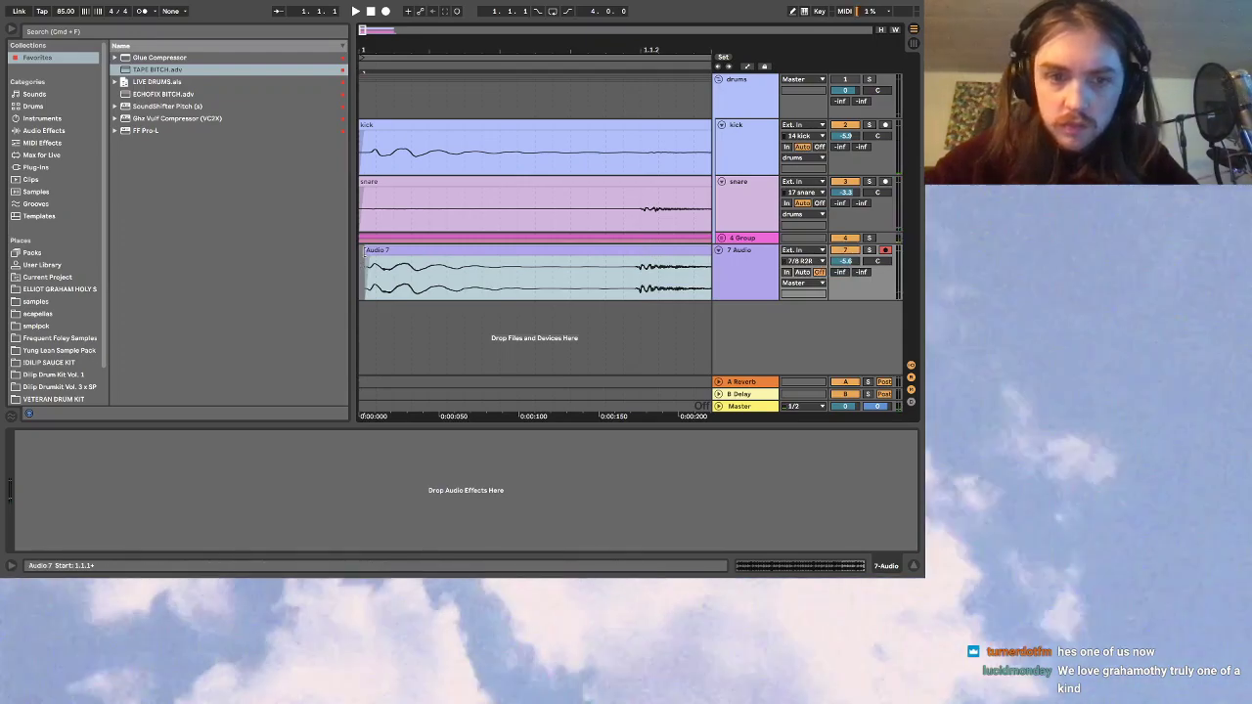
scroll(363, 30, down, 2)
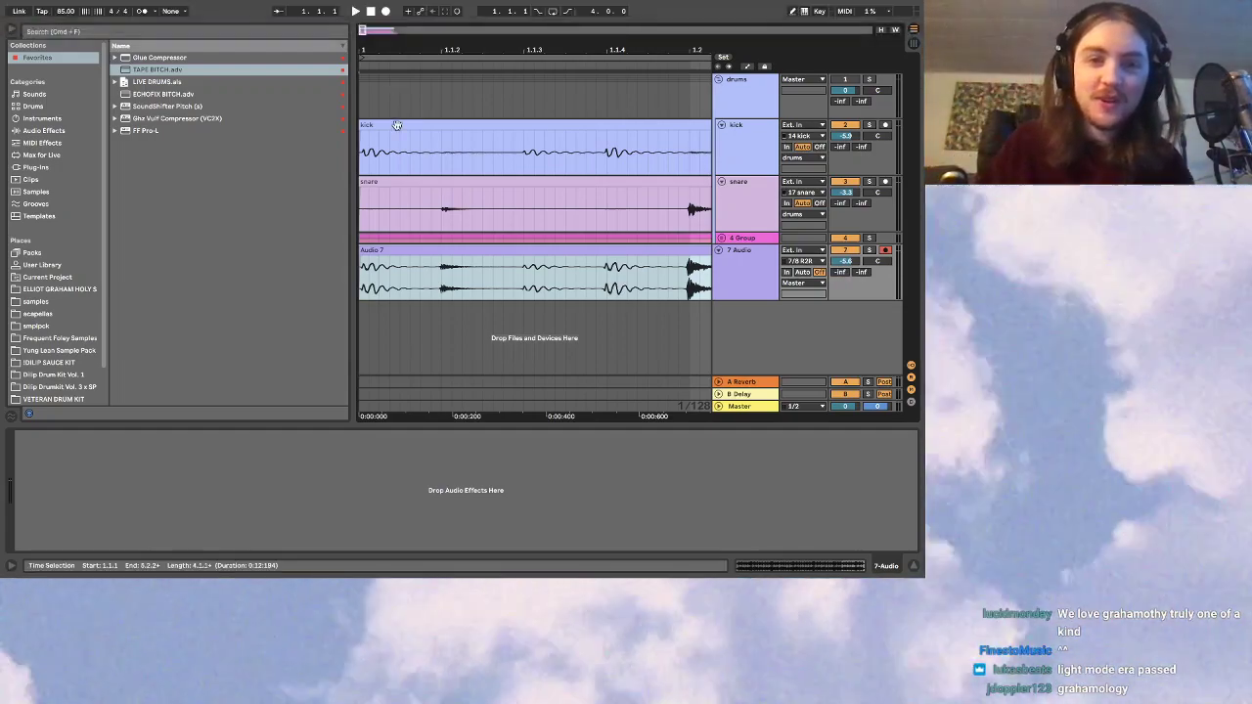
Step: Trim the Audio 7 clip so it ends at bar 5
key(minus)
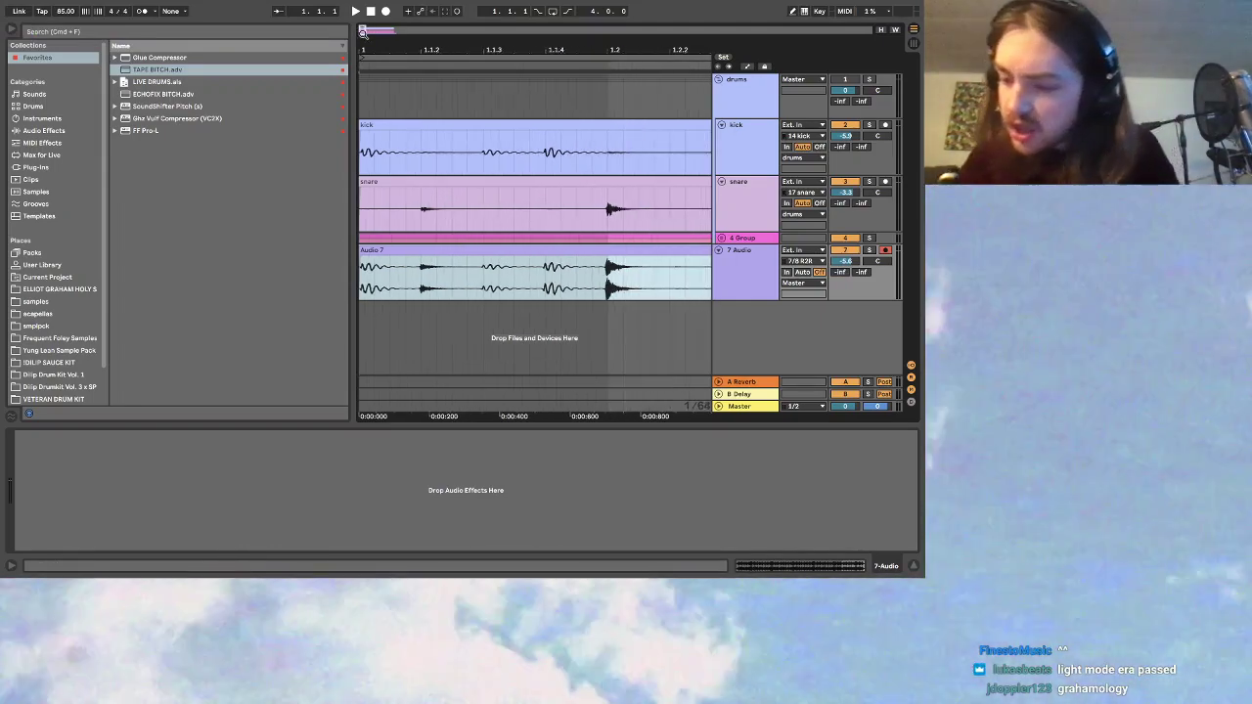
key(minus)
key(minus)
key(minus)
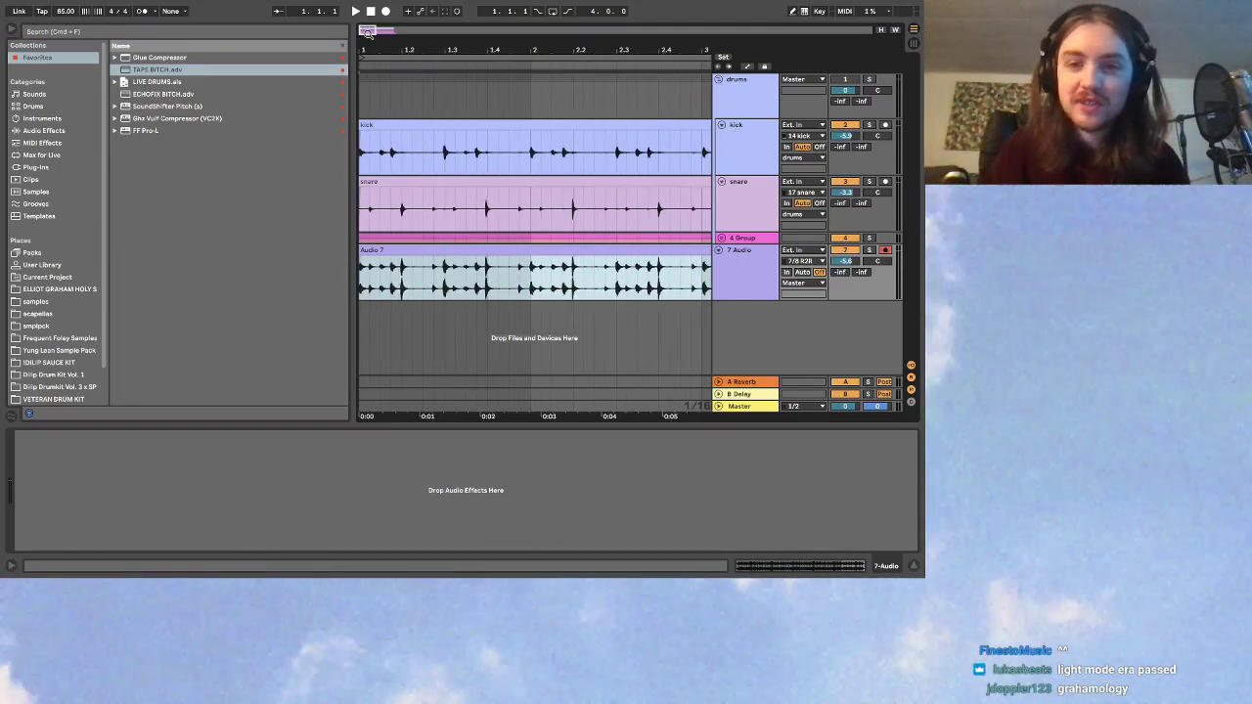
key(minus)
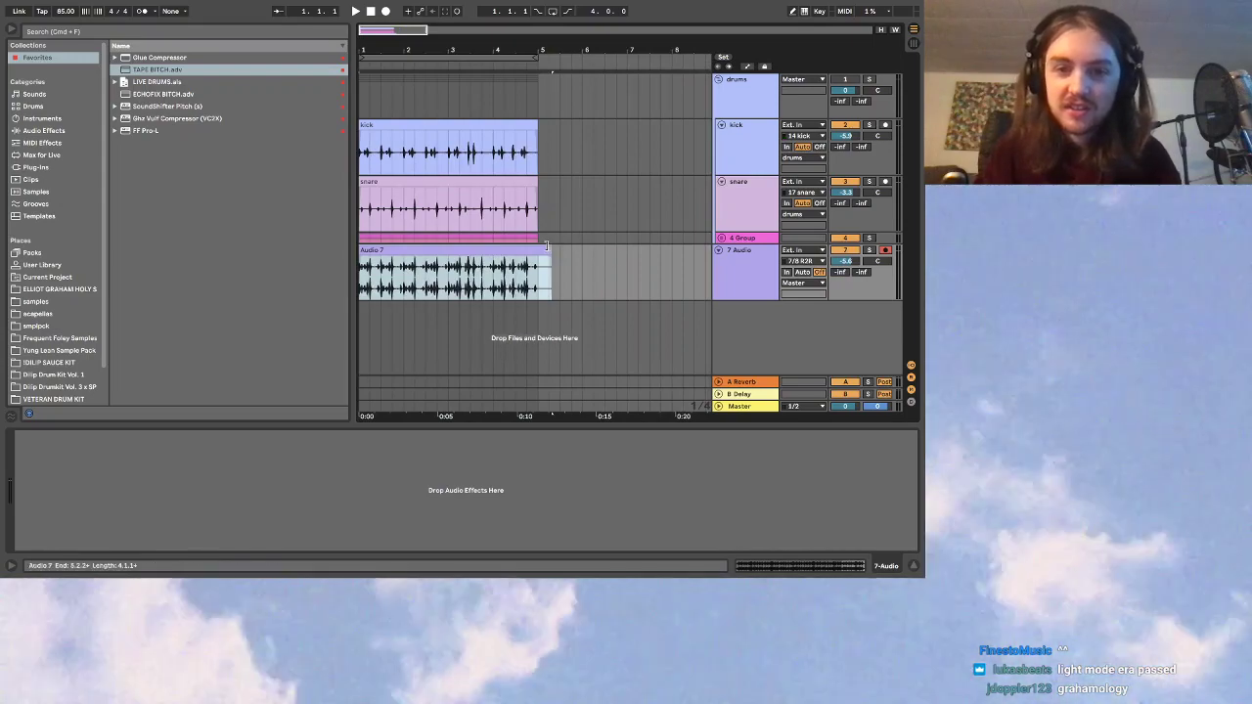
drag(548, 247, 535, 251)
Step: Open the Audio 7 clip in the clip editor, audition it, and undo trial transient warp markers
double_click(487, 245)
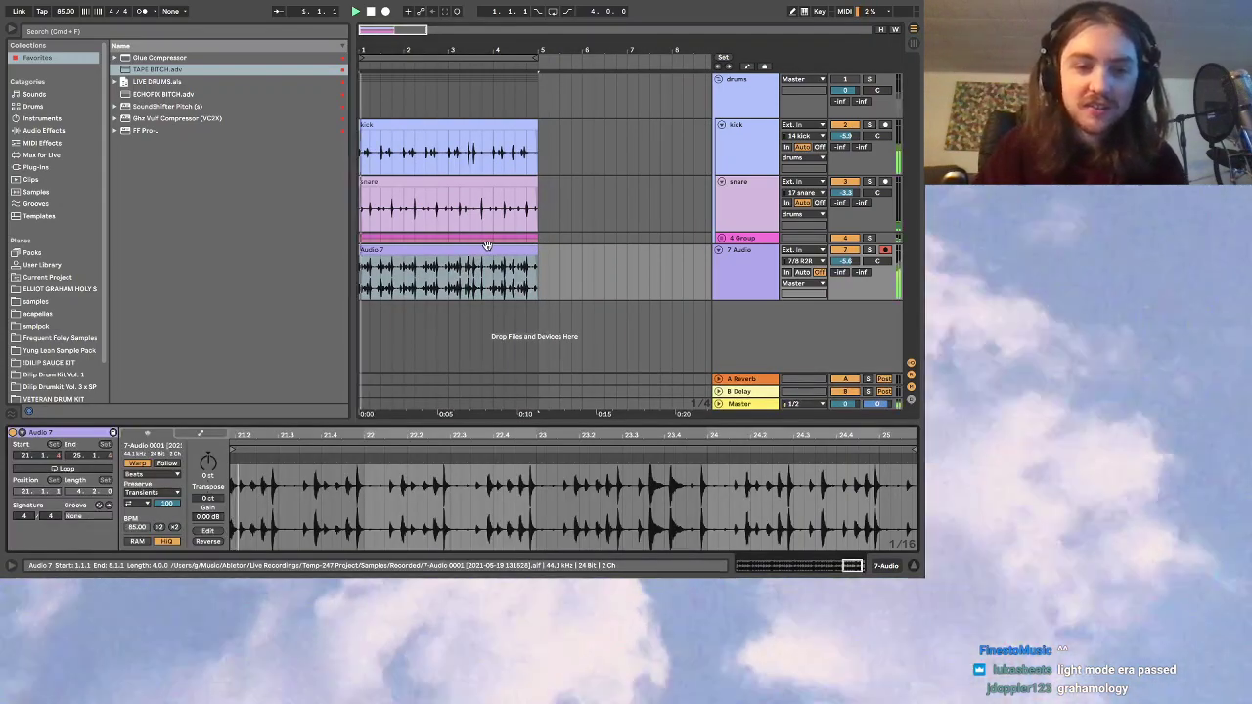
key(space)
scroll(401, 497, up, 5)
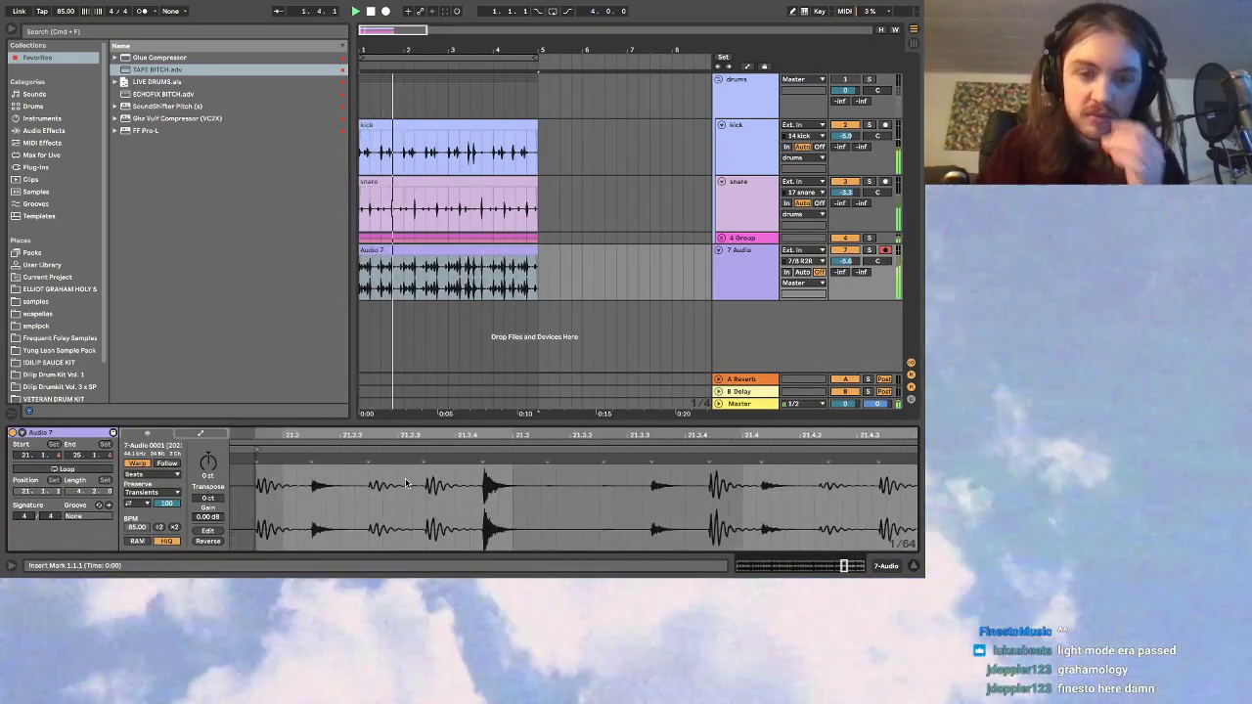
key(space)
key(ctrl+a)
key(ctrl+i)
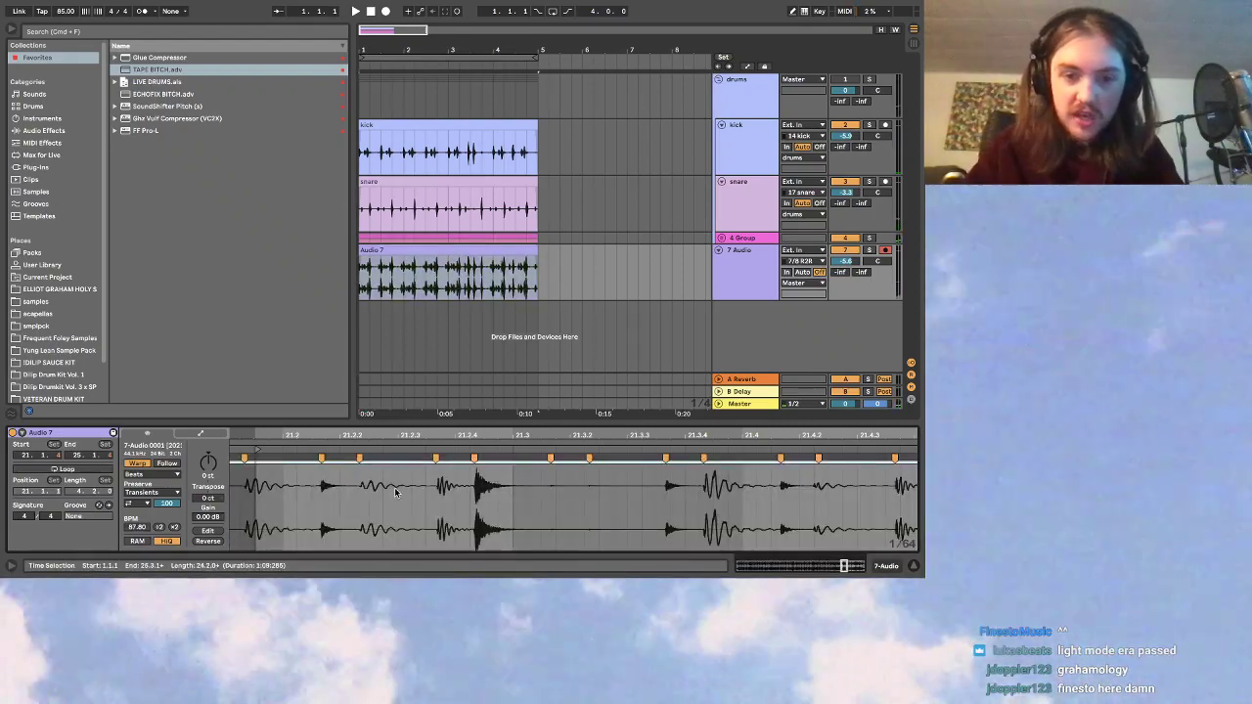
key(ctrl+z)
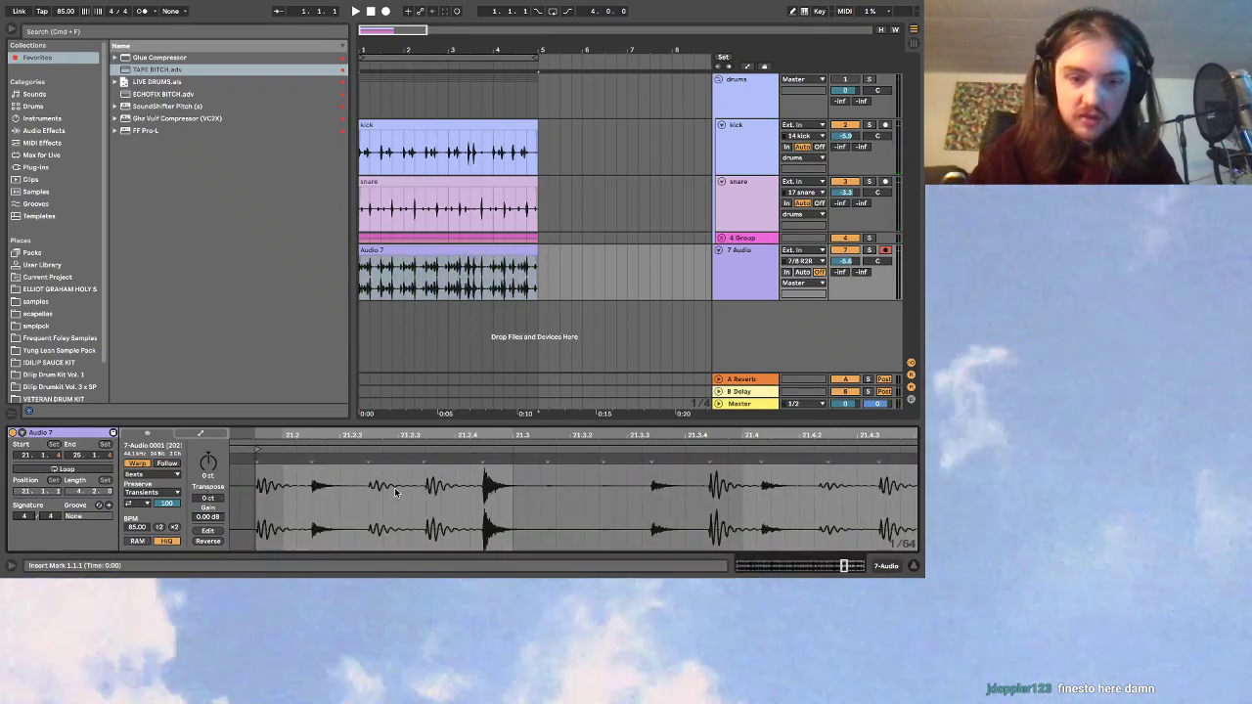
Step: Quantize the Audio 7 clip's warp markers to a 1/16 grid
key(ctrl+shift+u)
click(486, 270)
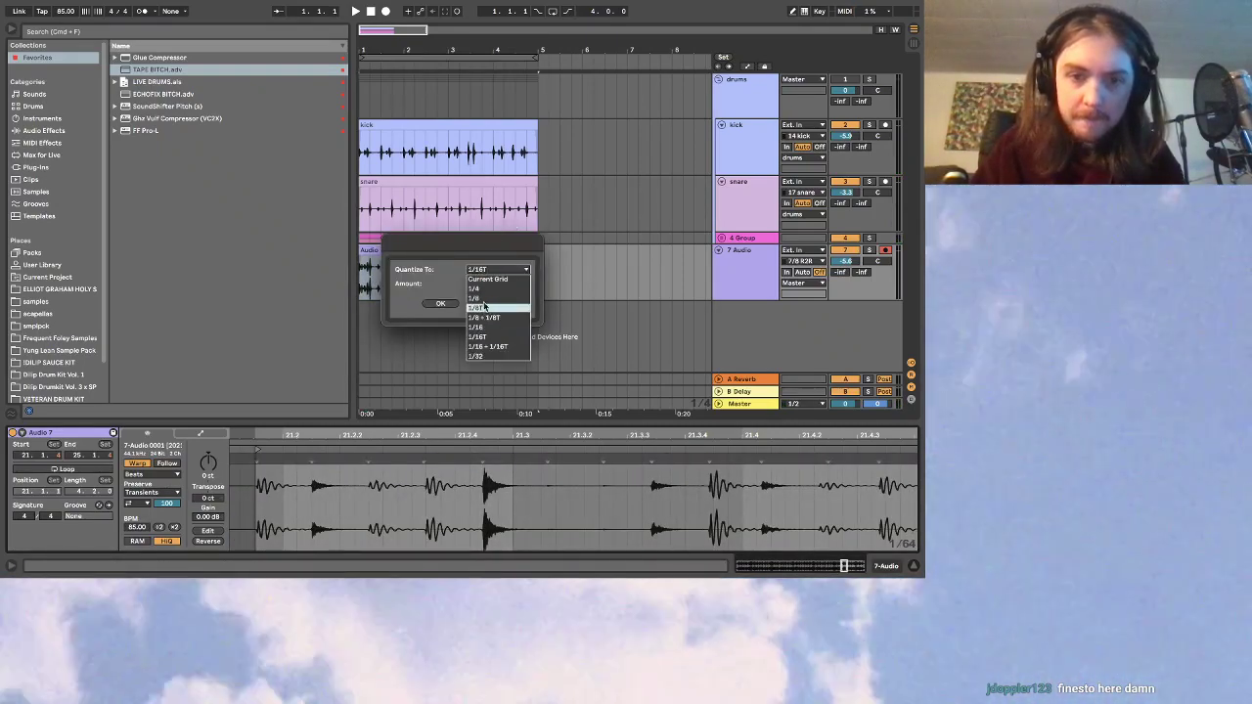
click(481, 329)
click(440, 303)
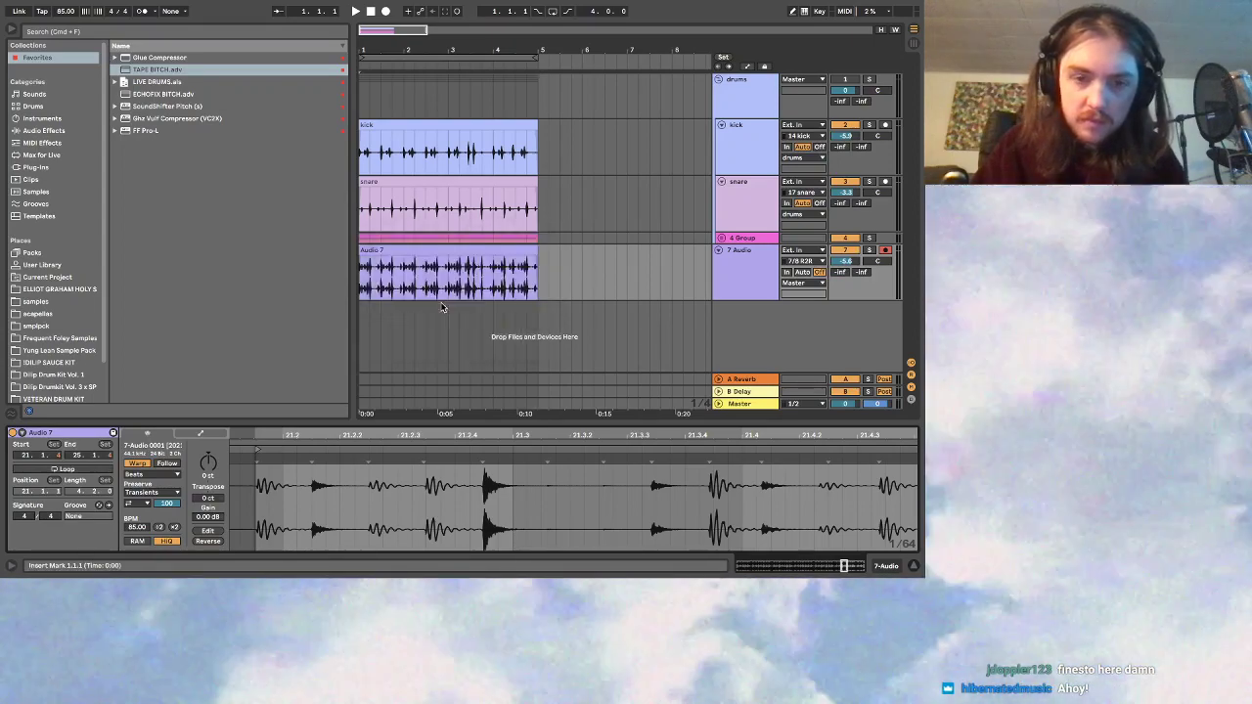
Step: Warp the clip from its start marker so its tempo reads 98.77 BPM, then play it back
click(437, 498)
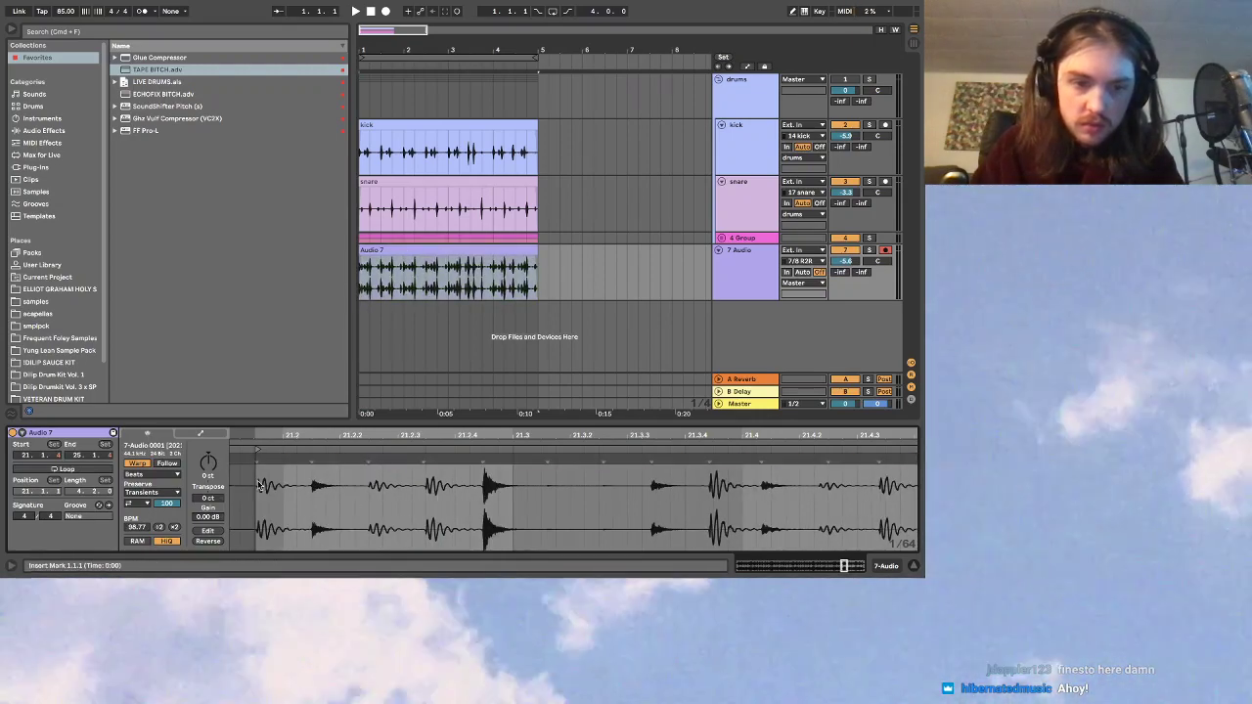
right_click(257, 452)
click(353, 457)
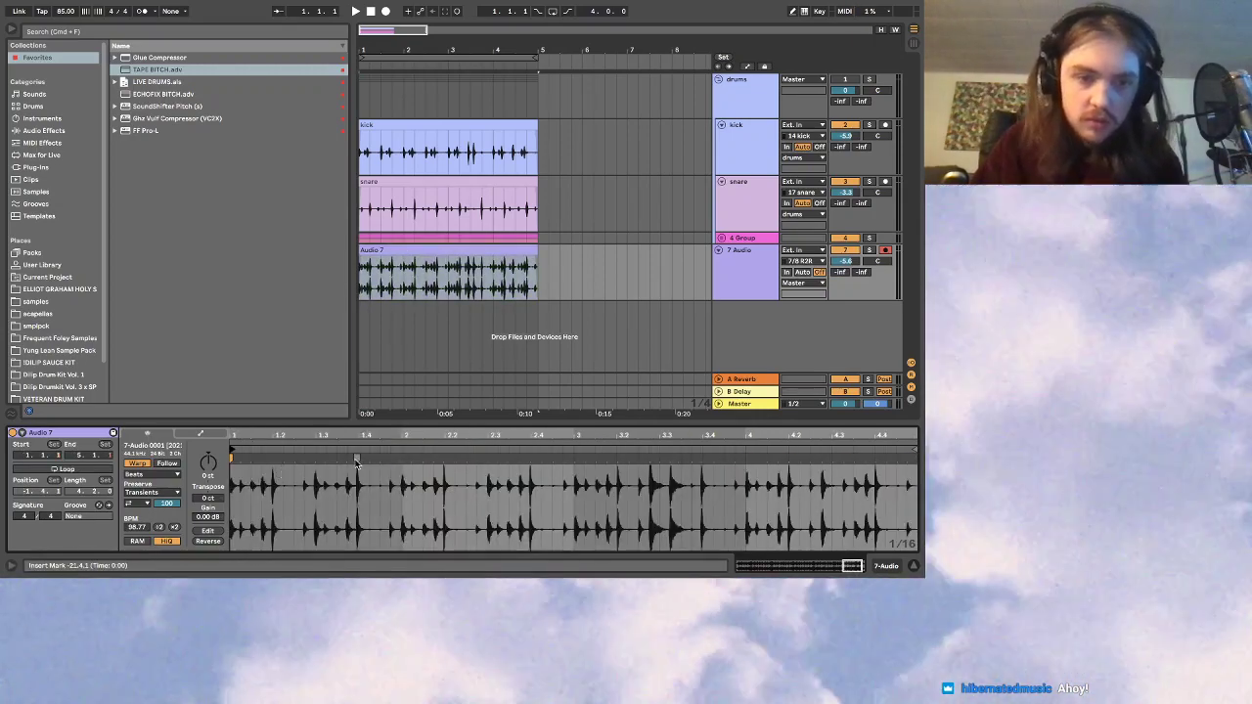
click(353, 457)
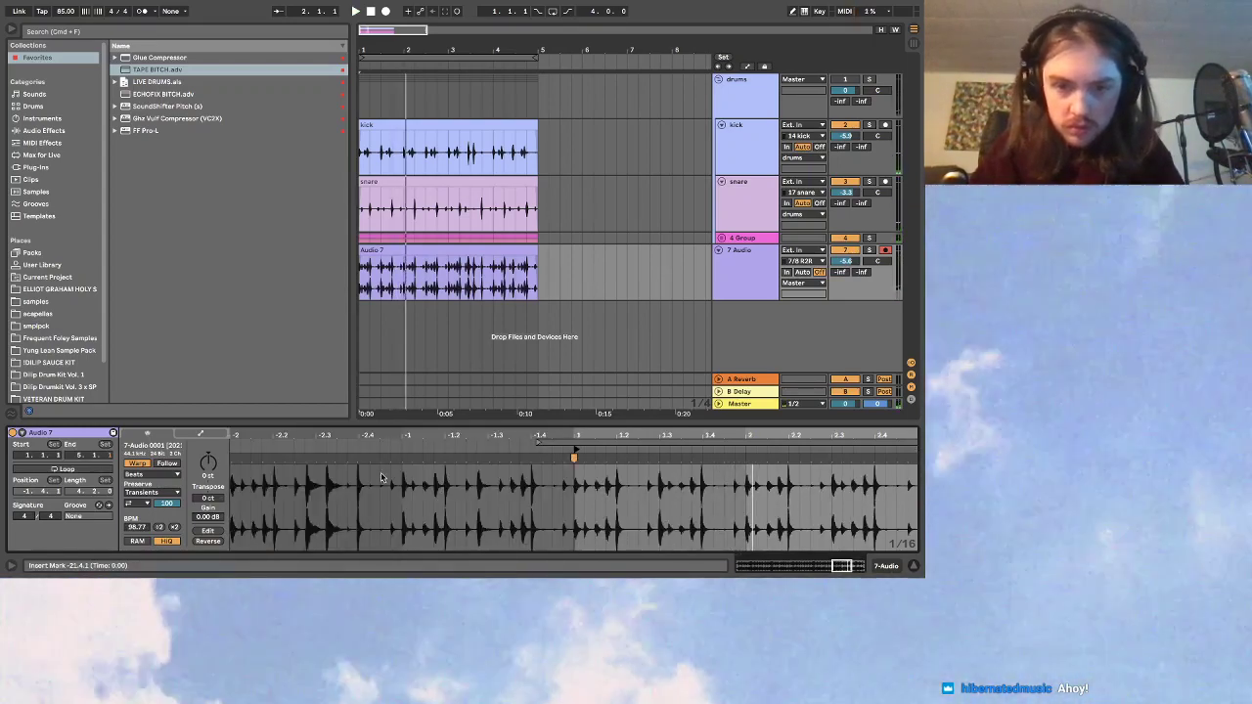
right_click(573, 455)
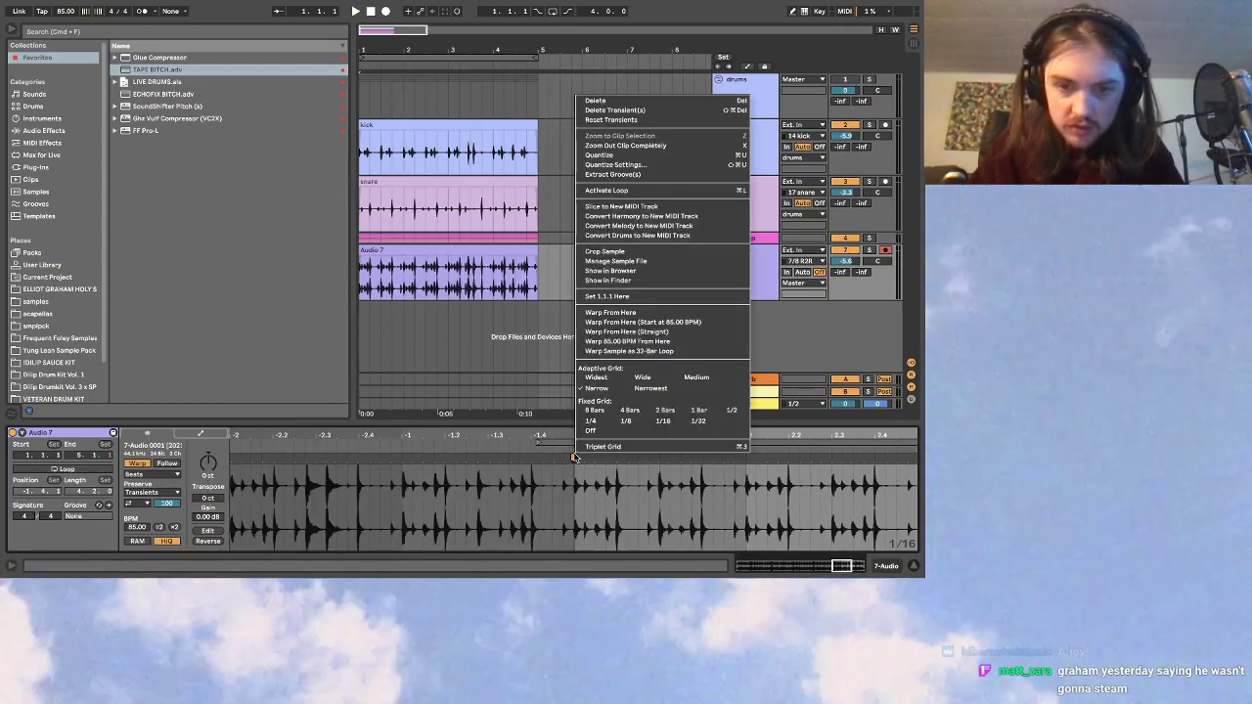
click(576, 448)
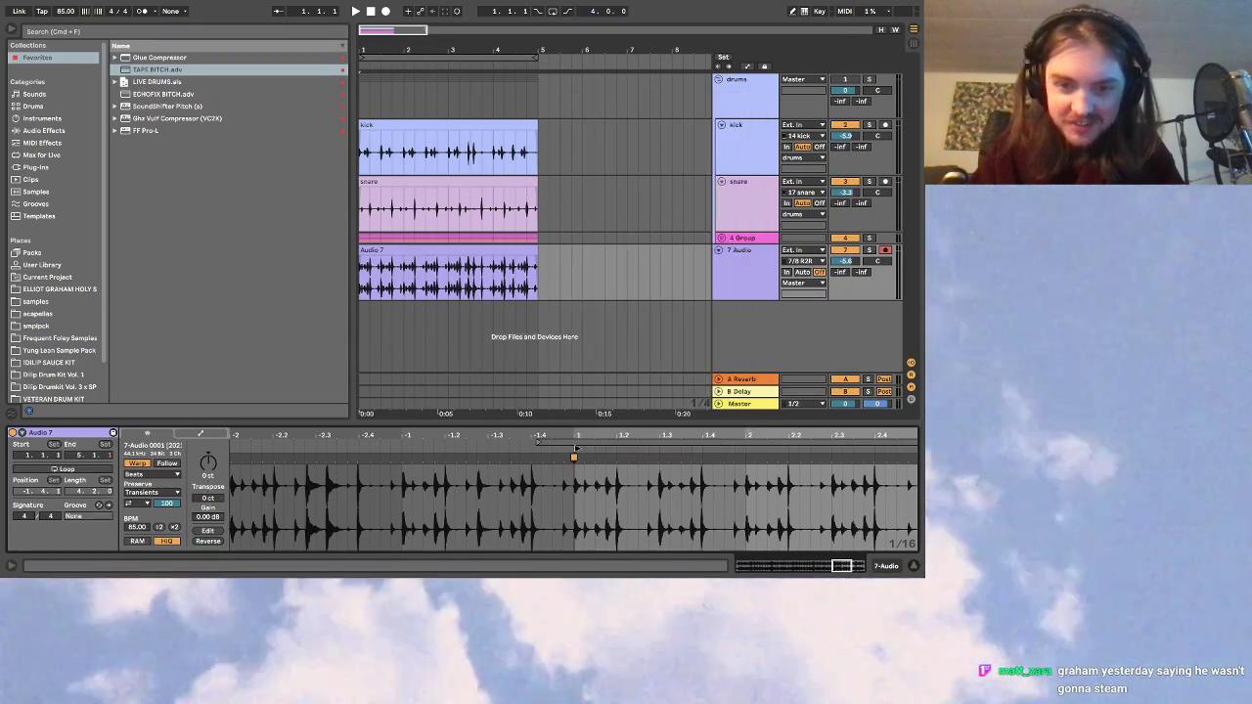
right_click(575, 450)
click(601, 464)
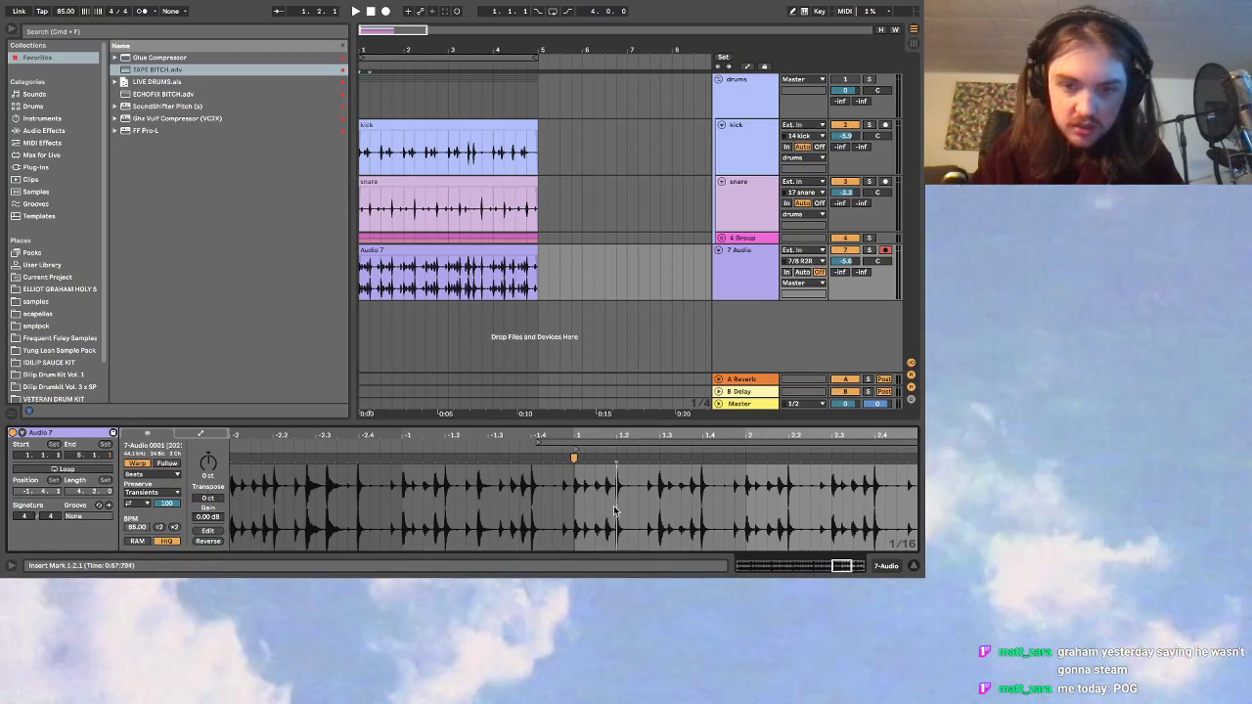
key(ctrl+a)
key(space)
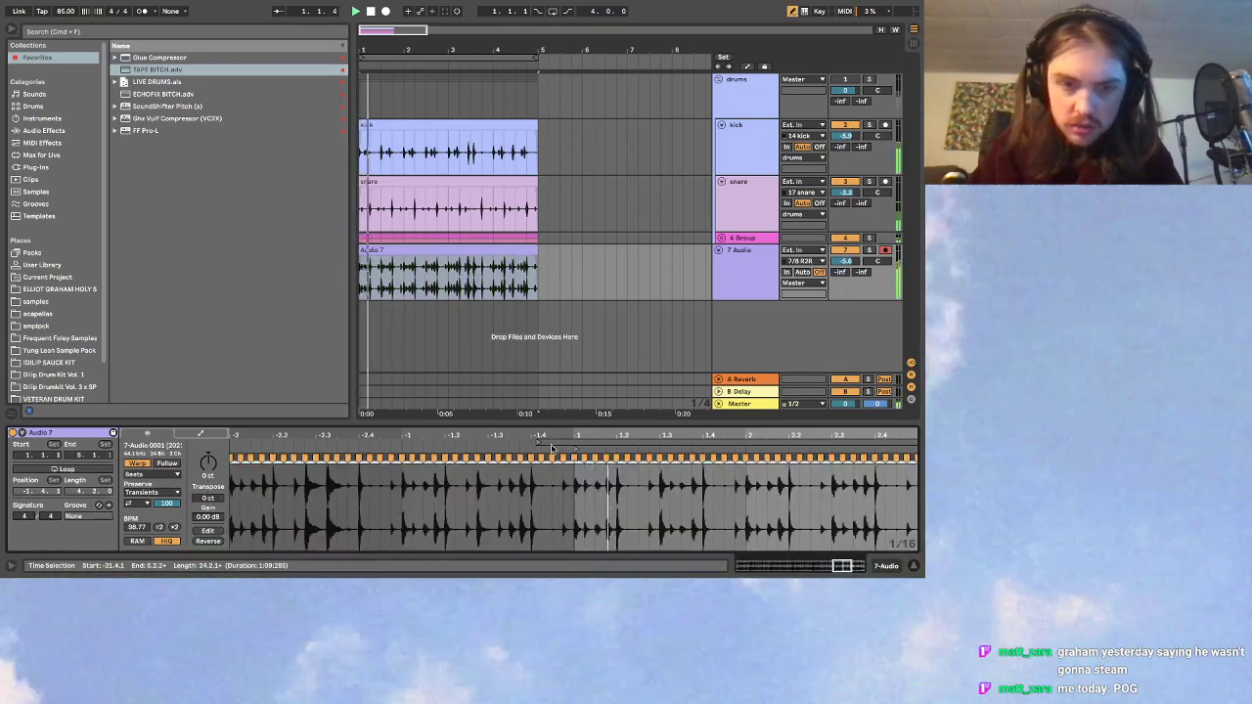
Step: Audition the Audio 7 take and cut it into two clips at 4.2.3
drag(370, 29, 364, 29)
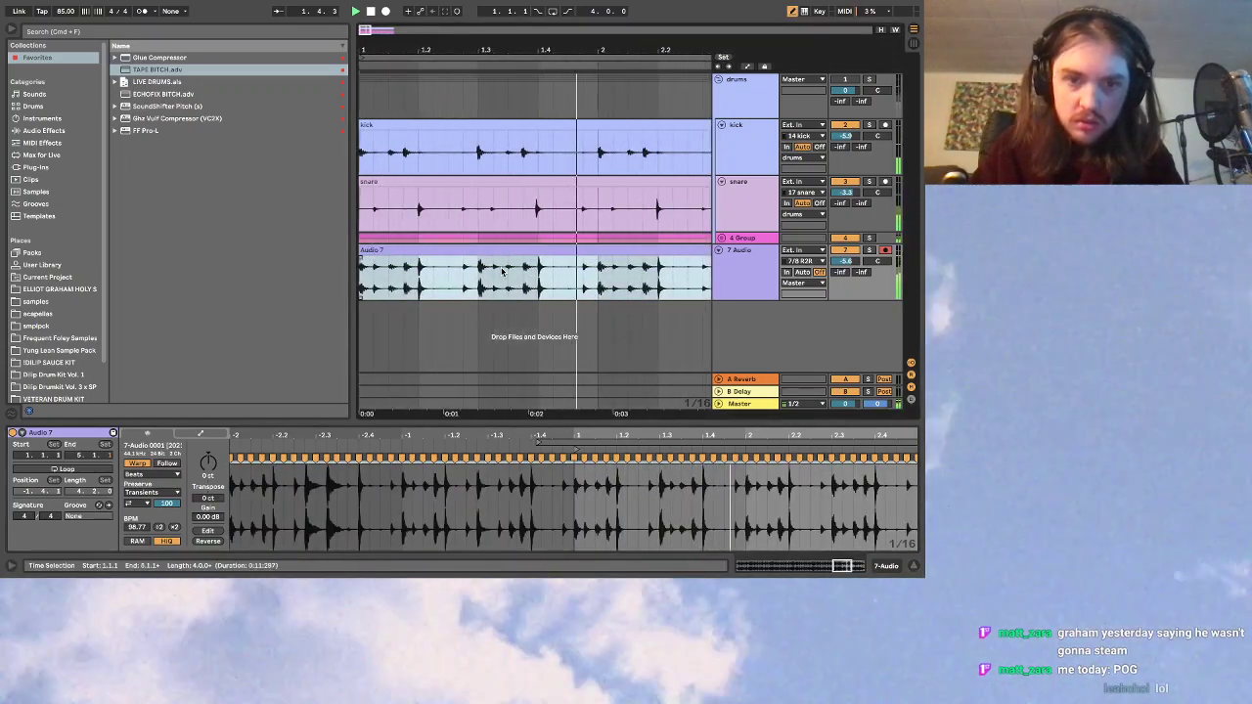
click(503, 272)
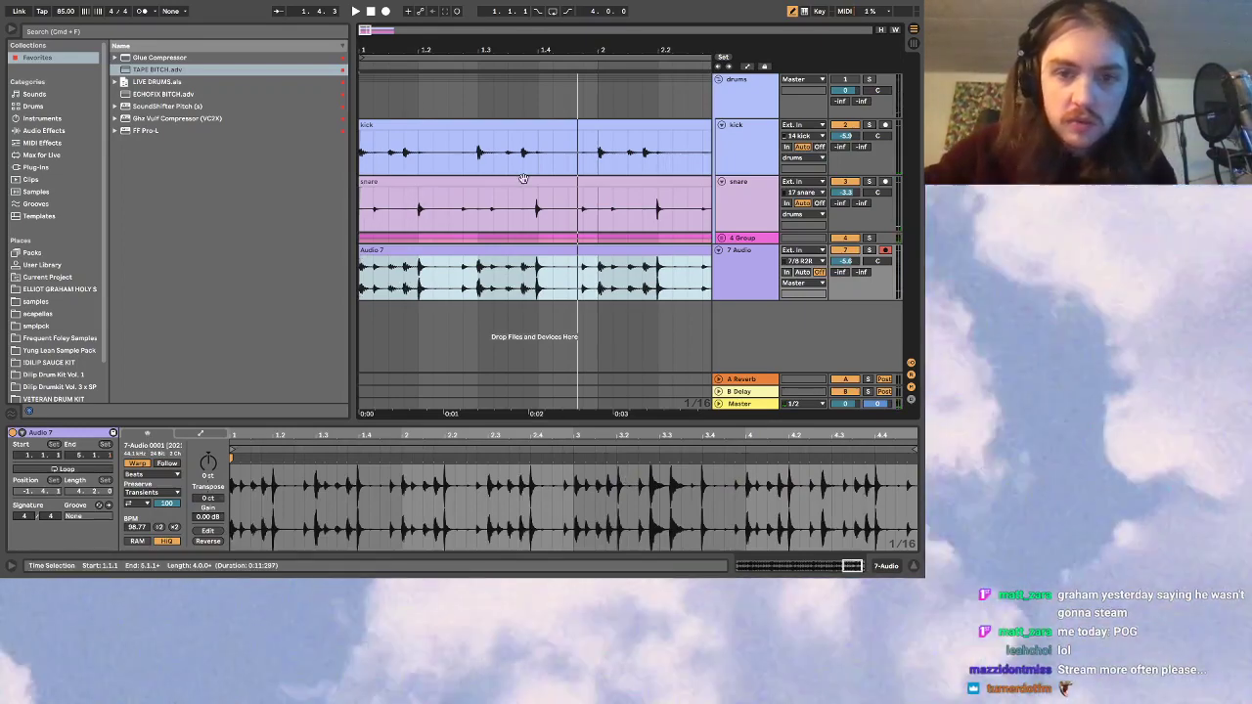
key(space)
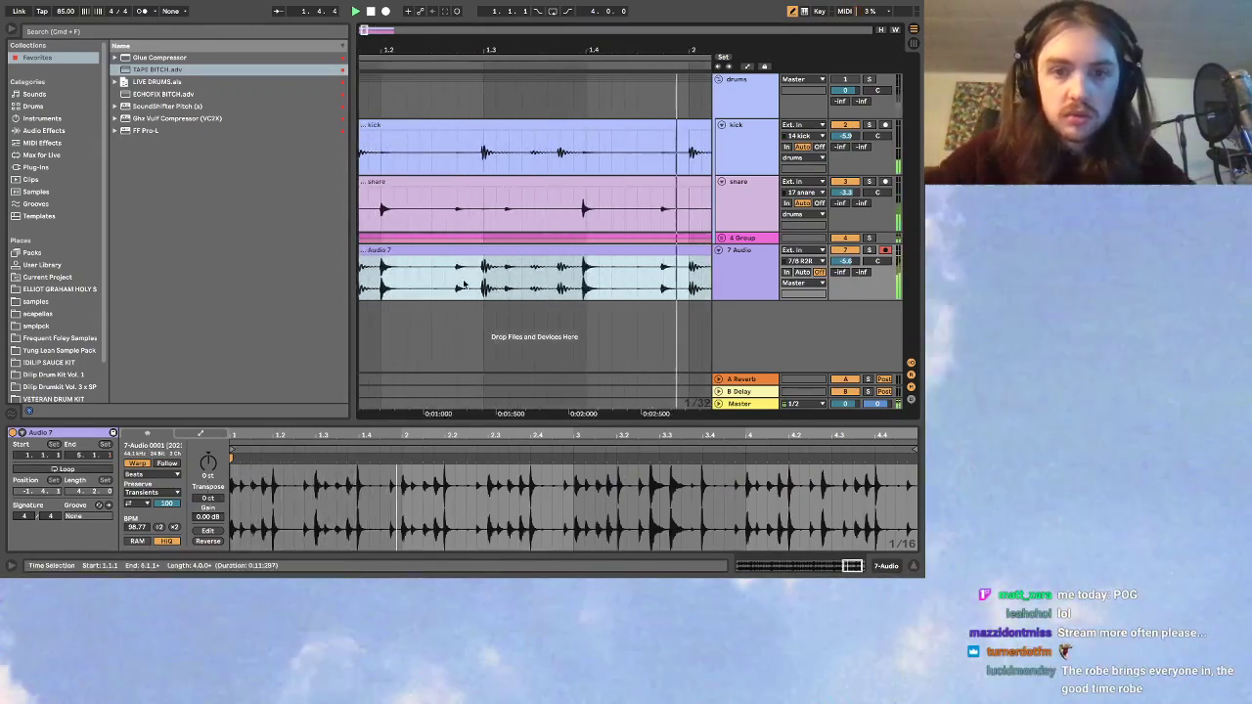
scroll(421, 234, up, 3)
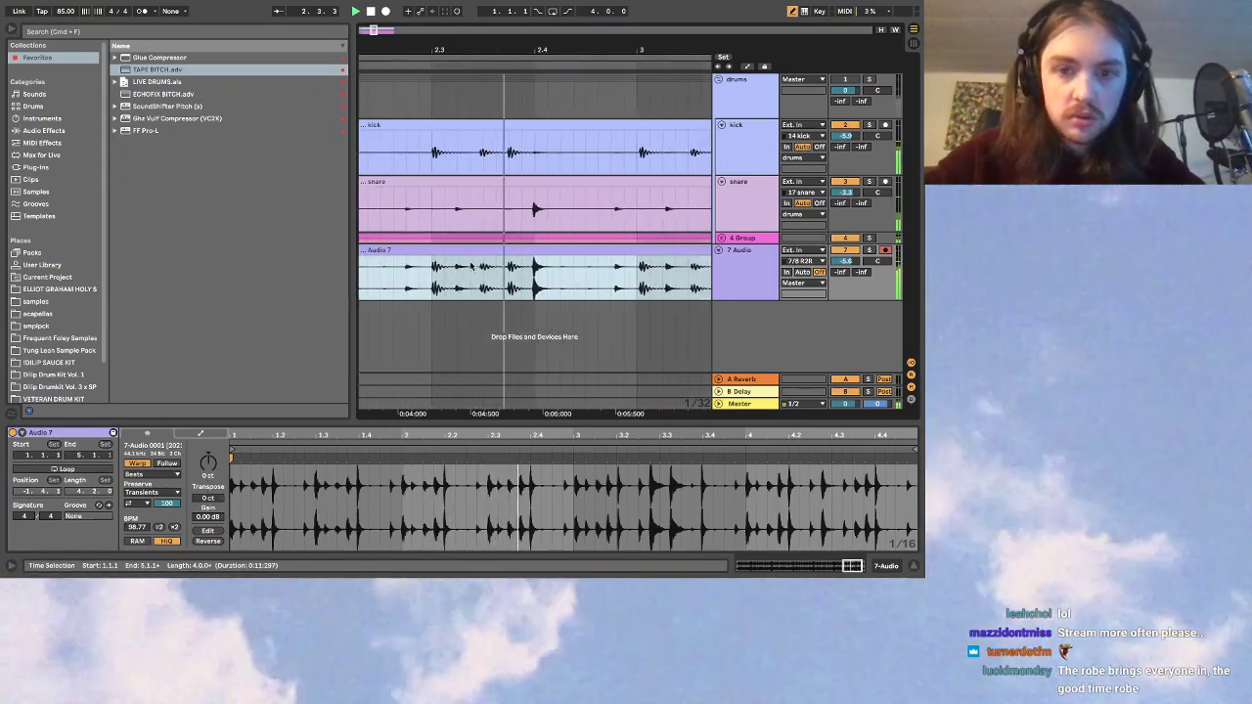
click(548, 276)
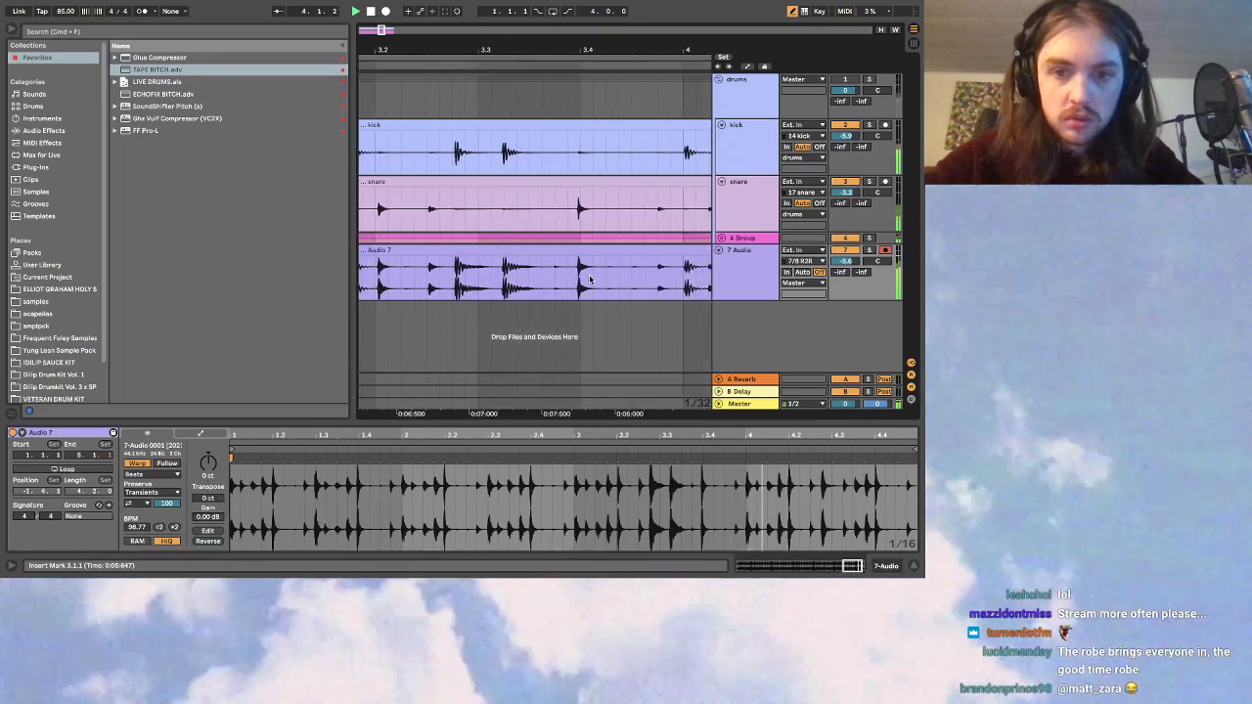
click(465, 281)
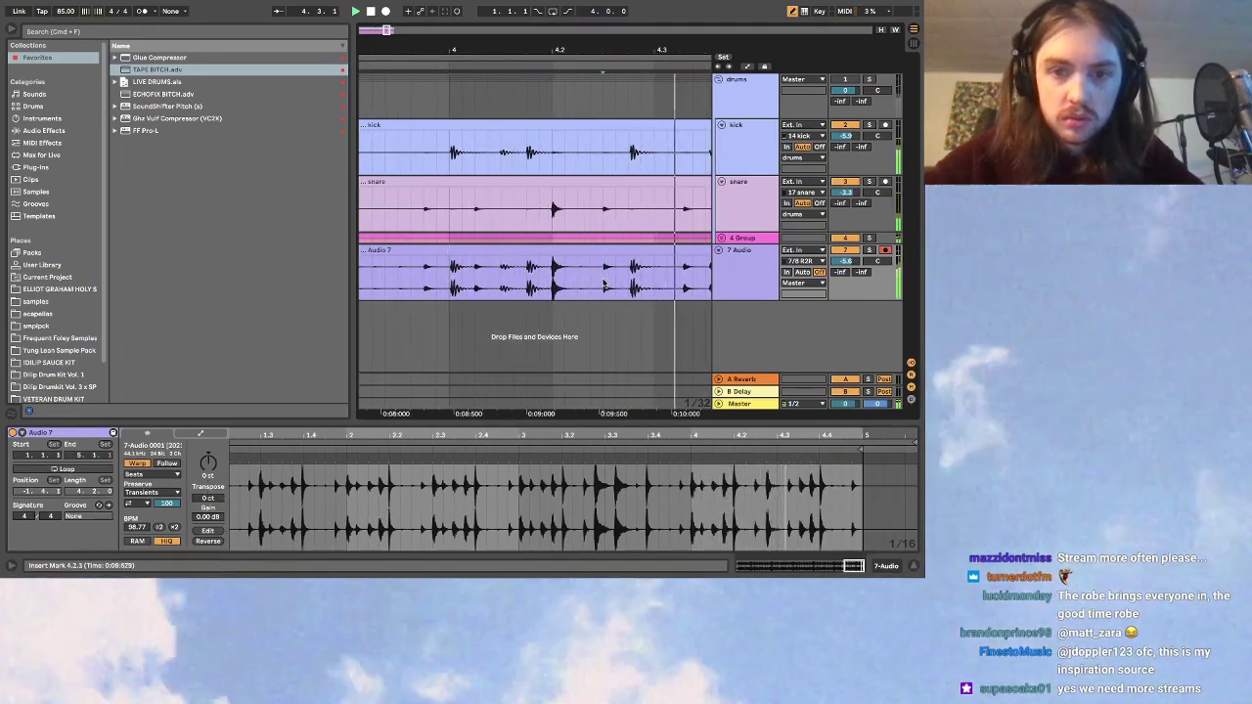
click(603, 284)
key(super+e)
key(super+e)
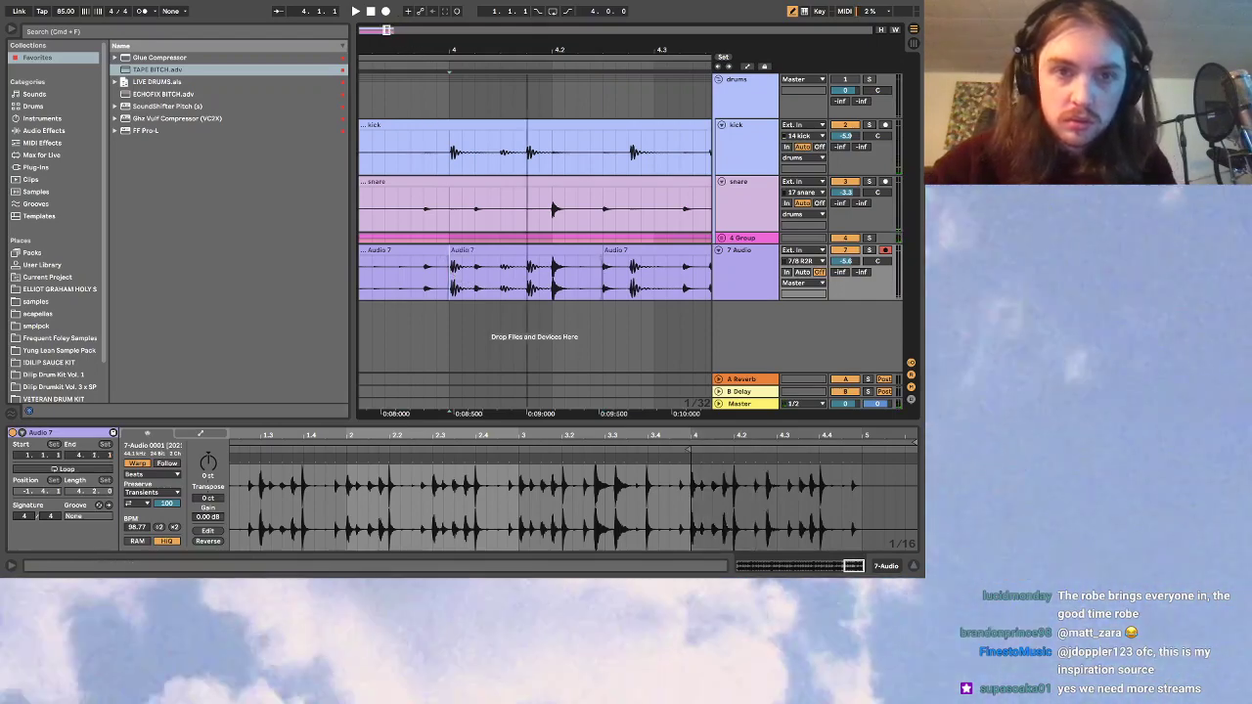
key(x)
click(372, 256)
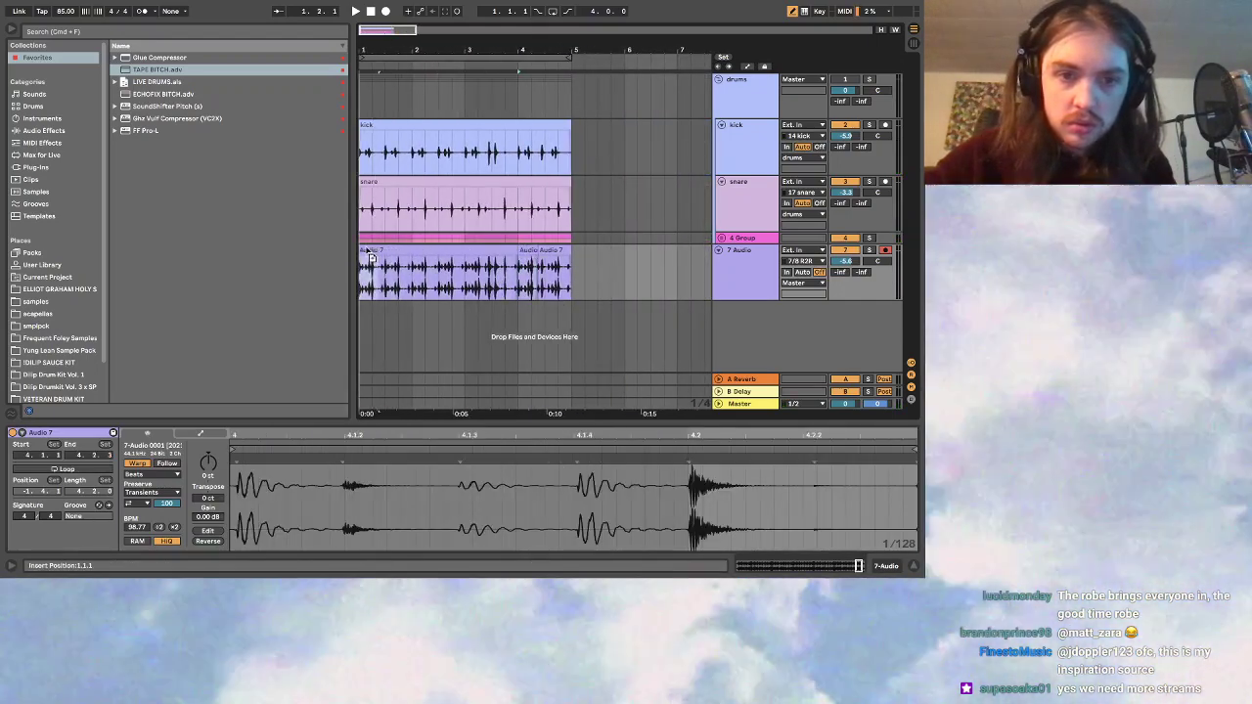
Step: Move the opening Audio 7 slice to 1.3.1 and extend the second clip's start back to 1.2.3
click(362, 247)
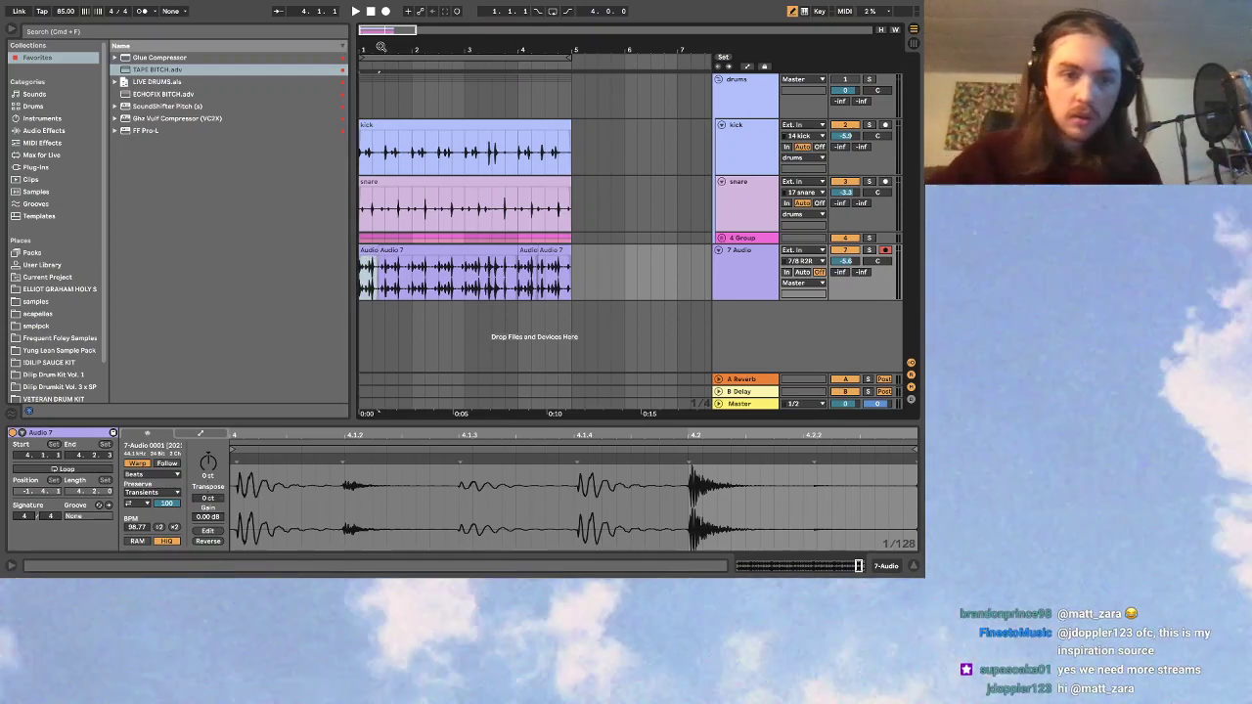
drag(381, 46, 486, 281)
mouse_move(389, 252)
mouse_down()
mouse_move(461, 267)
mouse_move(436, 252)
mouse_move(210, 240)
mouse_up()
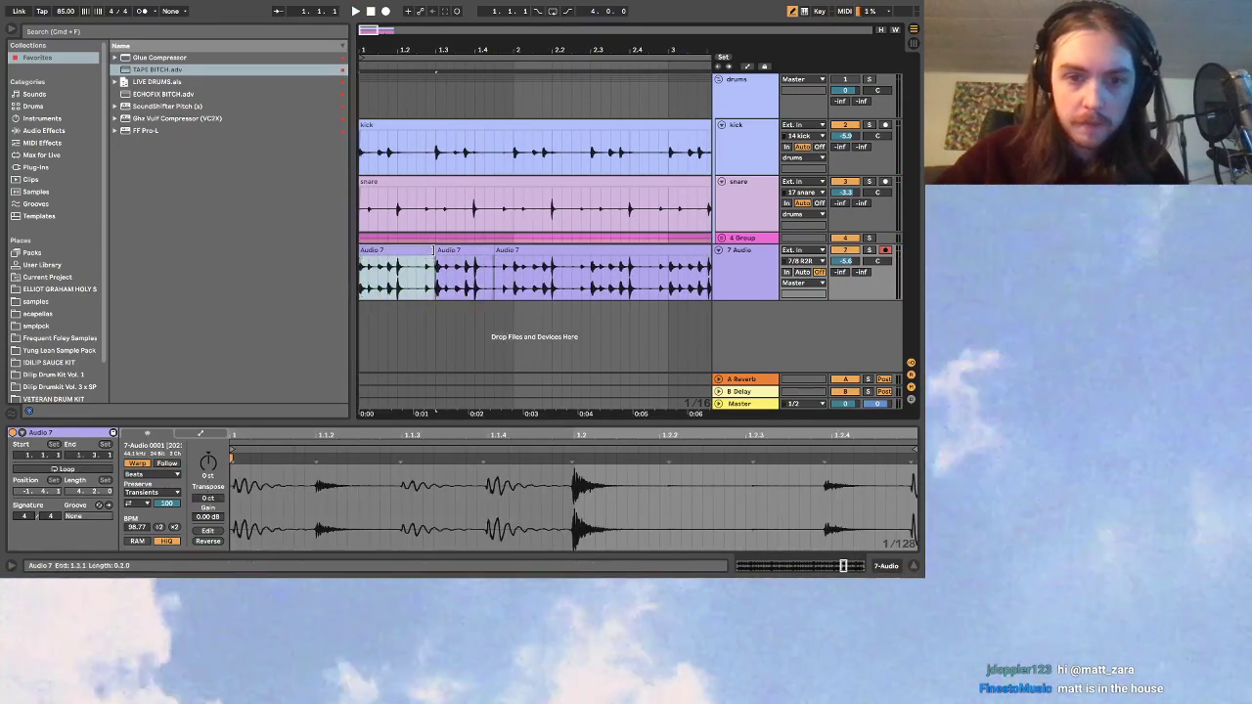
drag(435, 252, 415, 252)
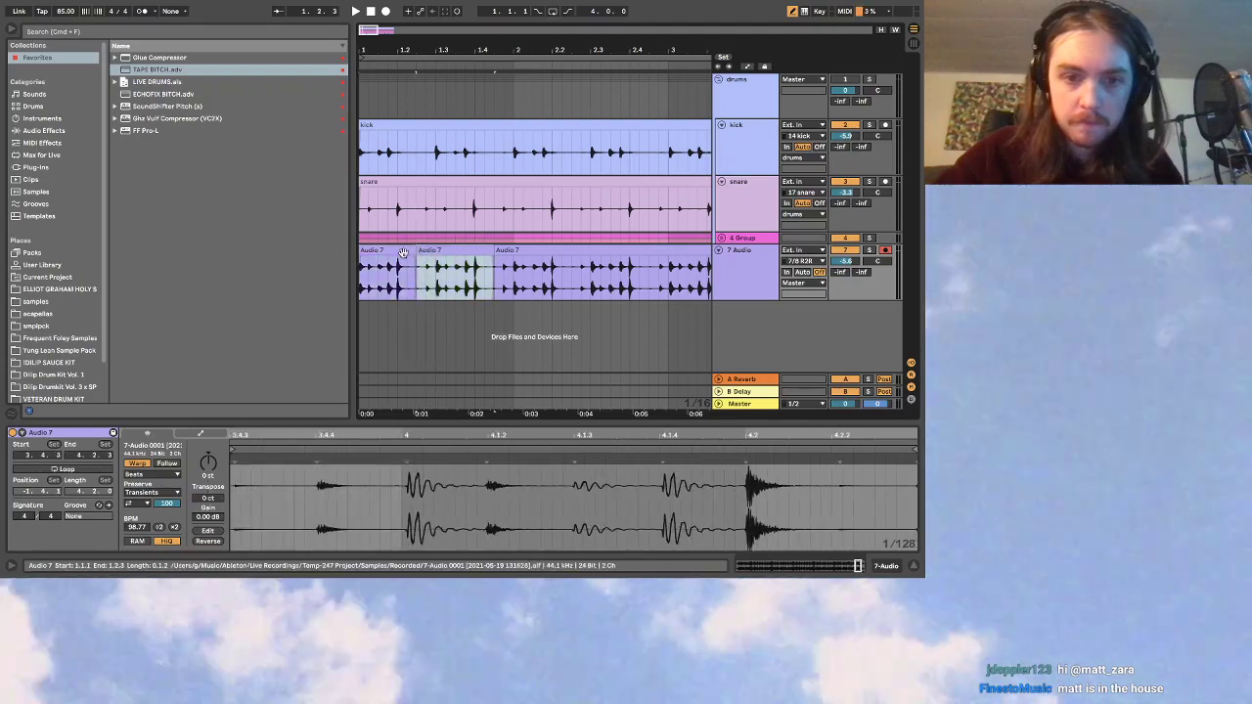
click(359, 280)
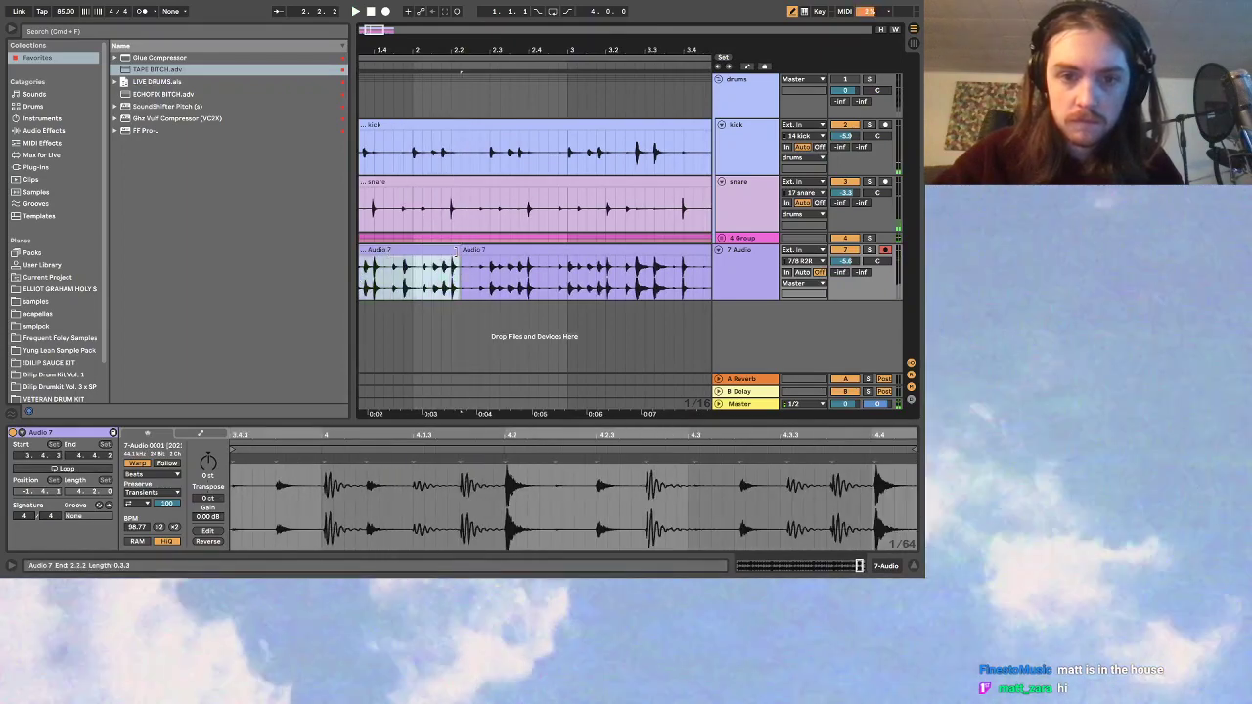
click(385, 272)
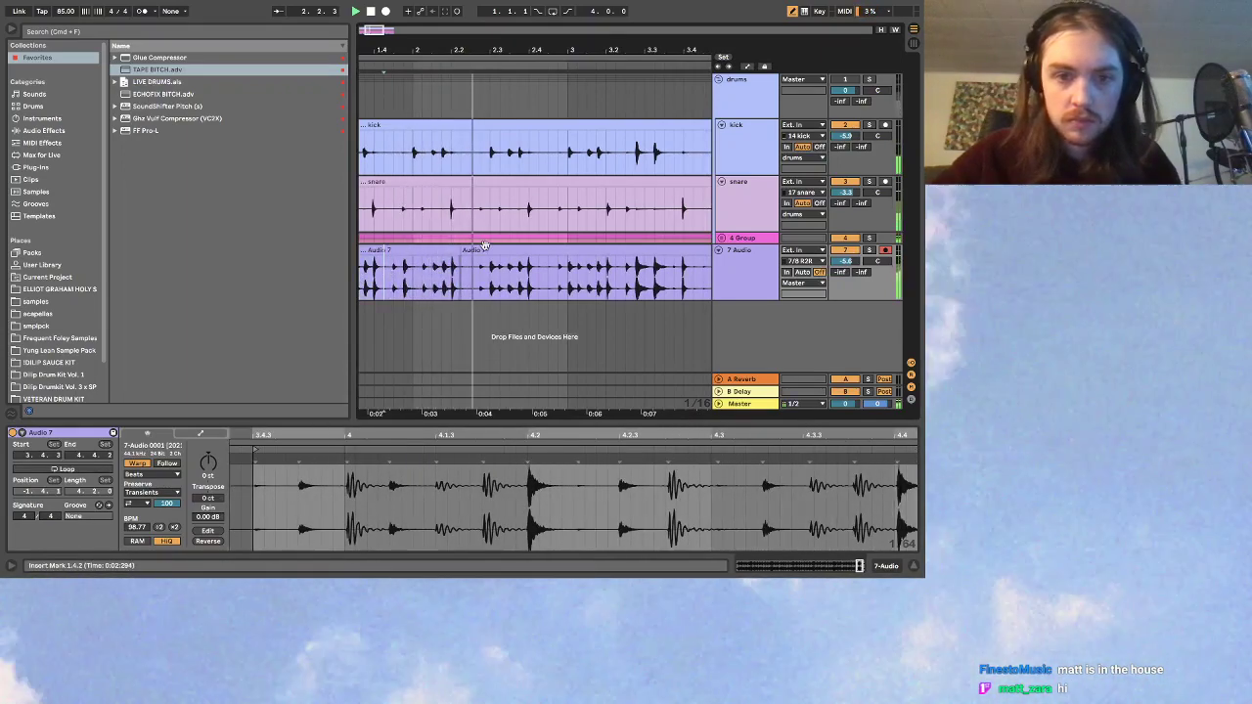
key(Home)
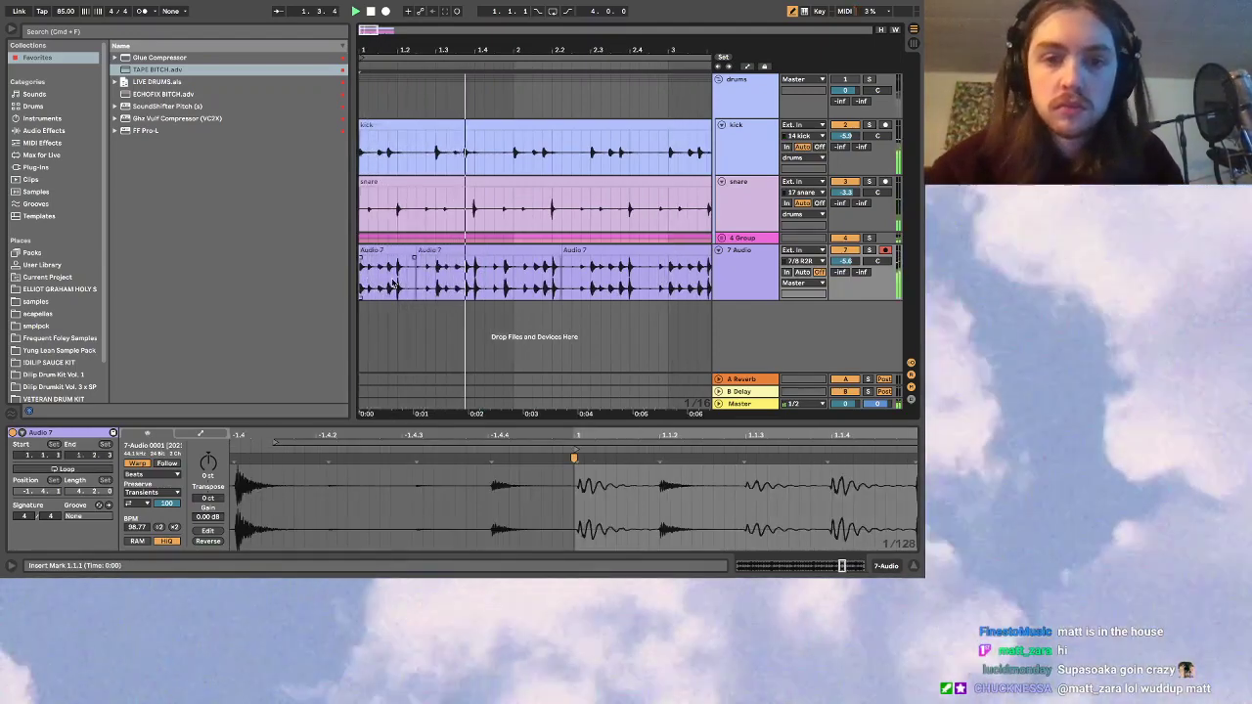
Step: Move the short bar-3 slice earlier to about 2.2 and lengthen the 2.2.2 clip to 2.3.1
click(521, 279)
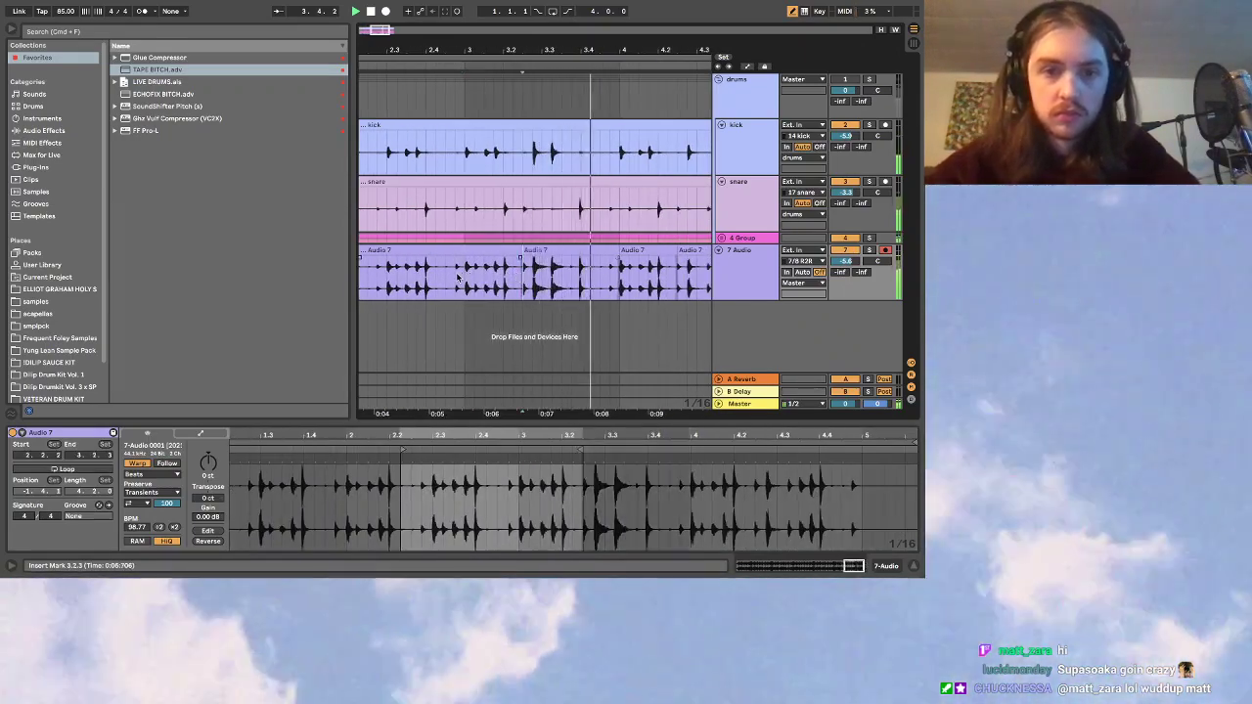
click(551, 253)
drag(551, 253, 478, 253)
click(427, 279)
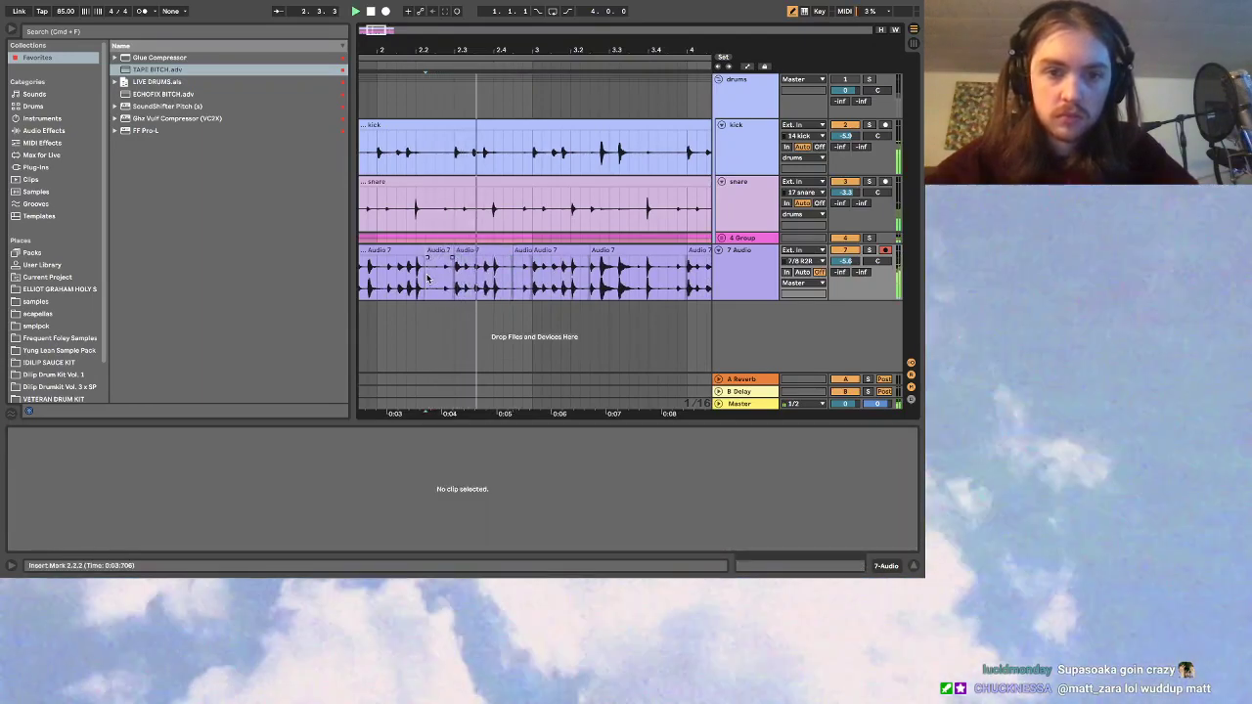
click(426, 252)
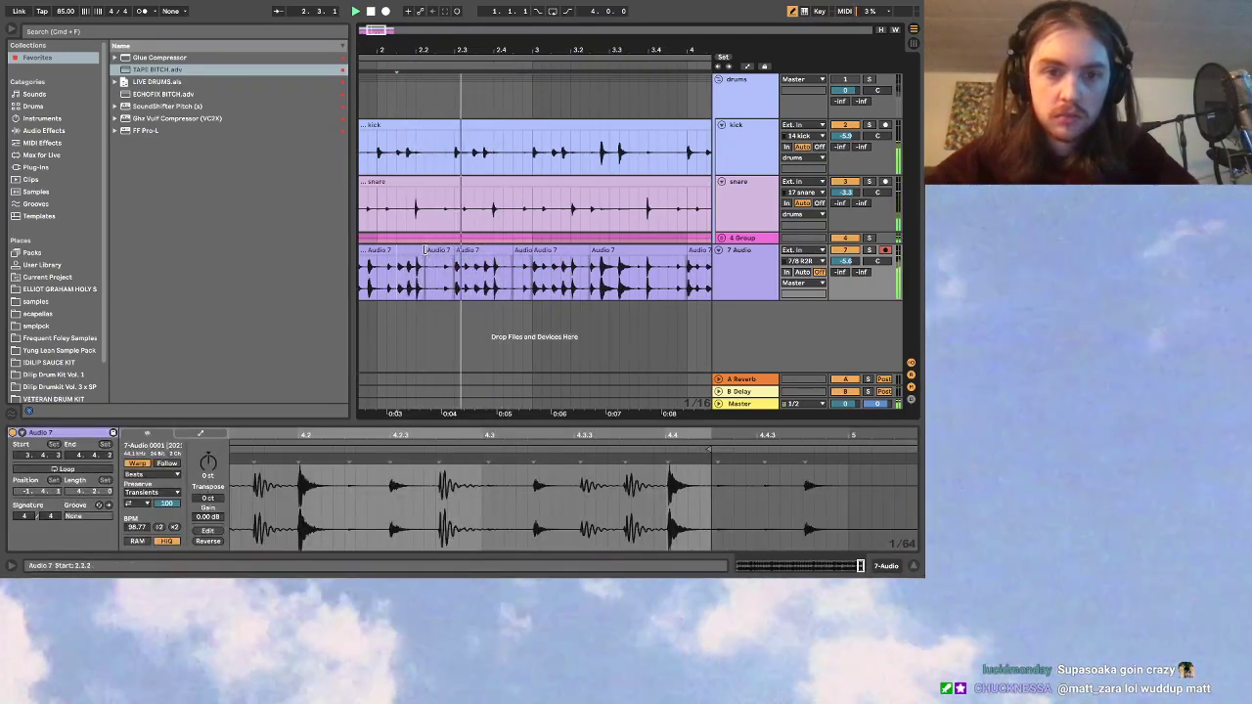
drag(425, 253, 449, 250)
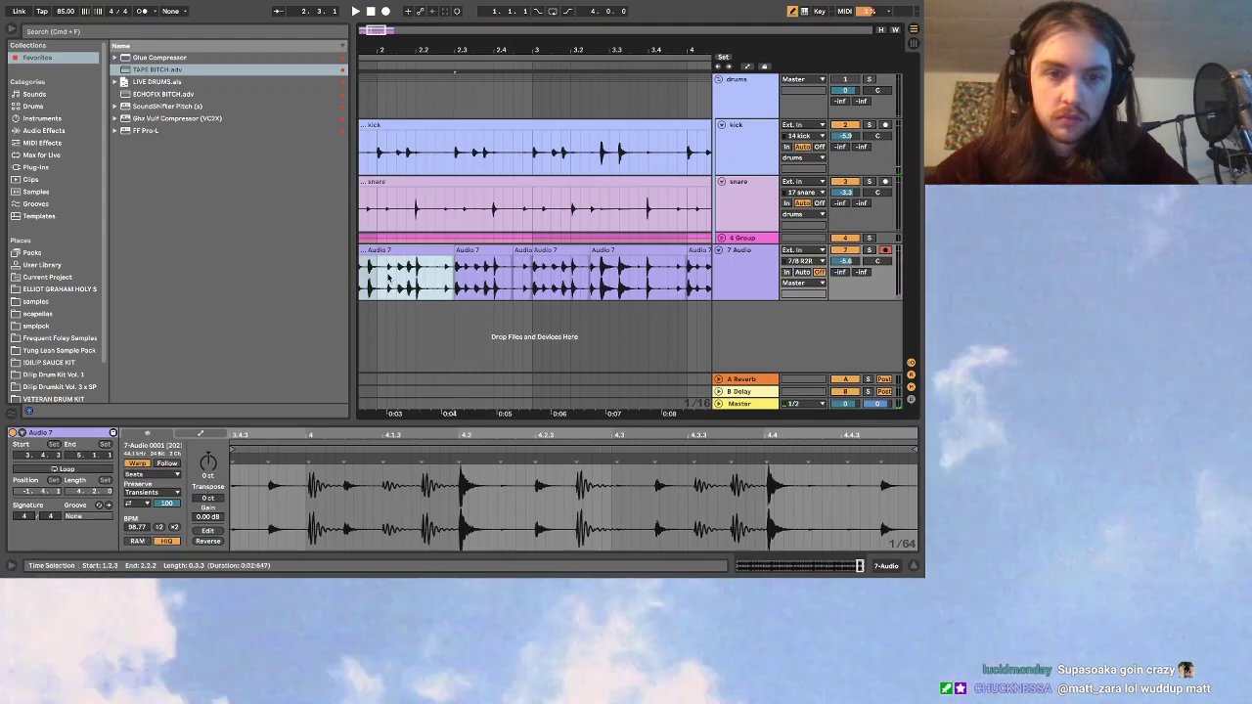
click(391, 107)
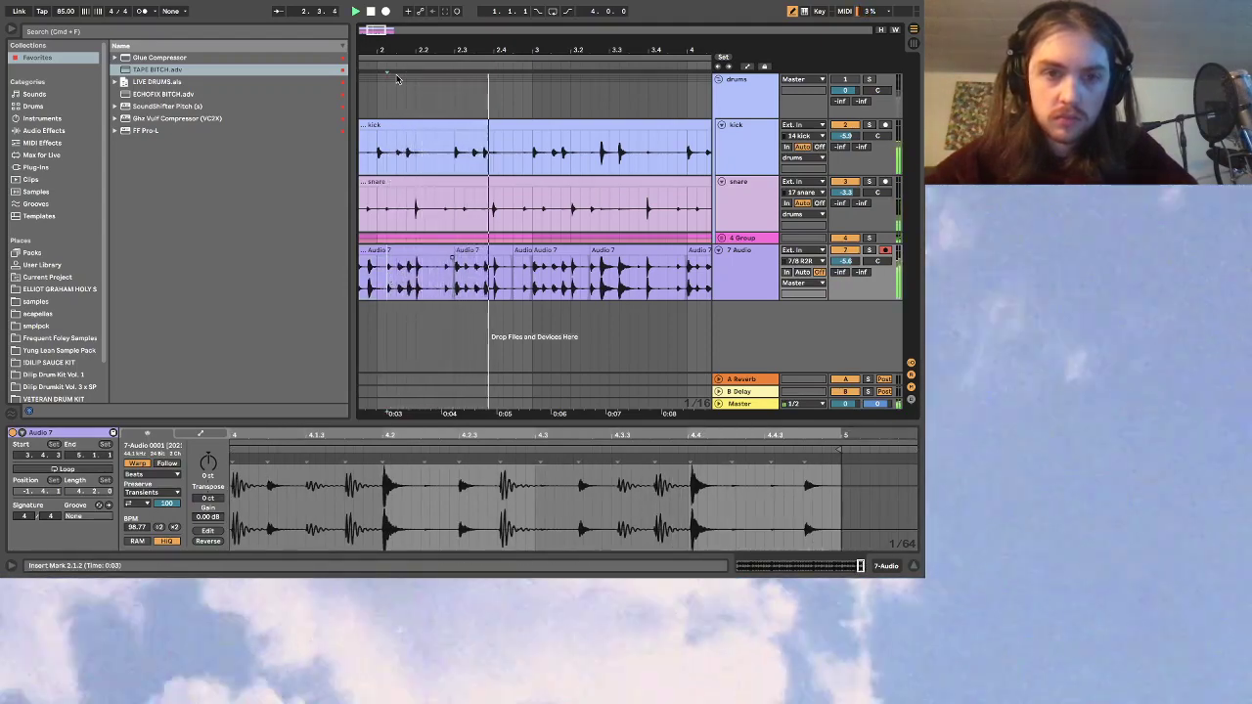
Step: Place a copy of the short 2.2.3 slice at 4.4.3
drag(378, 40, 375, 30)
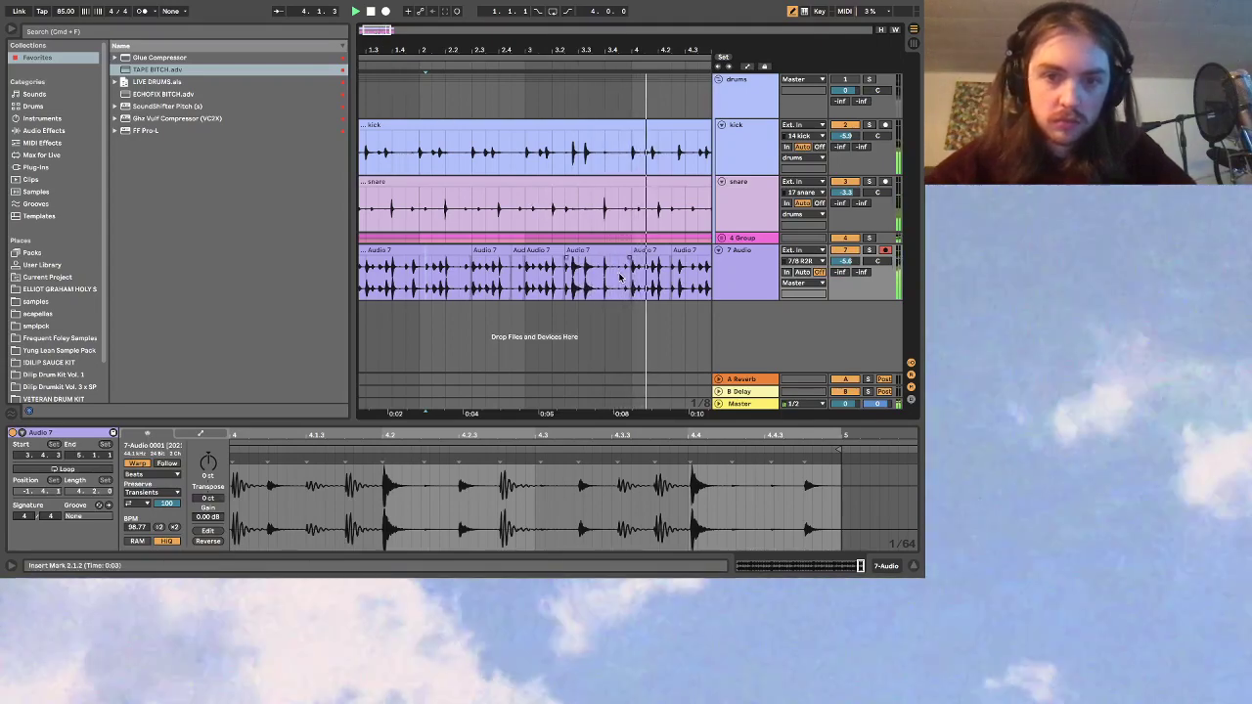
click(462, 268)
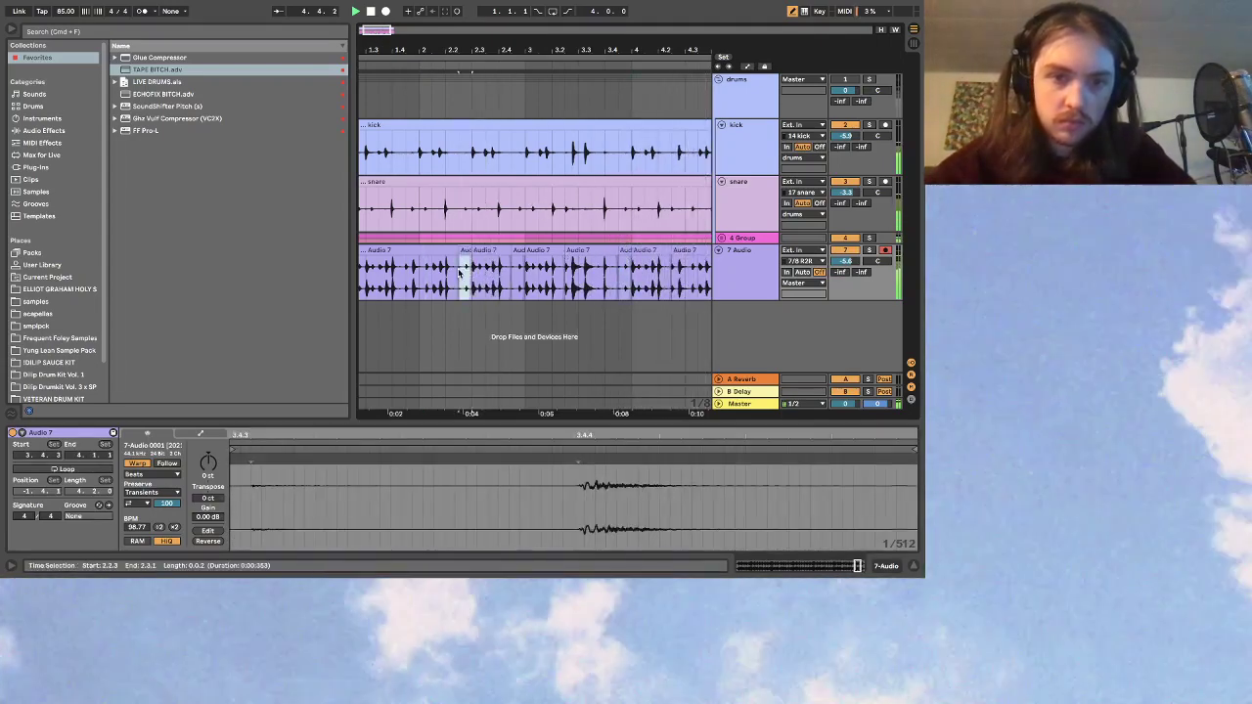
key(Right)
key(Right)
key(Right)
key(Right)
key(Right)
key(Right)
key(Right)
key(Right)
key(Right)
key(Right)
key(Right)
key(Right)
key(Right)
key(Right)
key(Right)
key(Right)
key(Right)
key(Right)
key(Right)
key(Right)
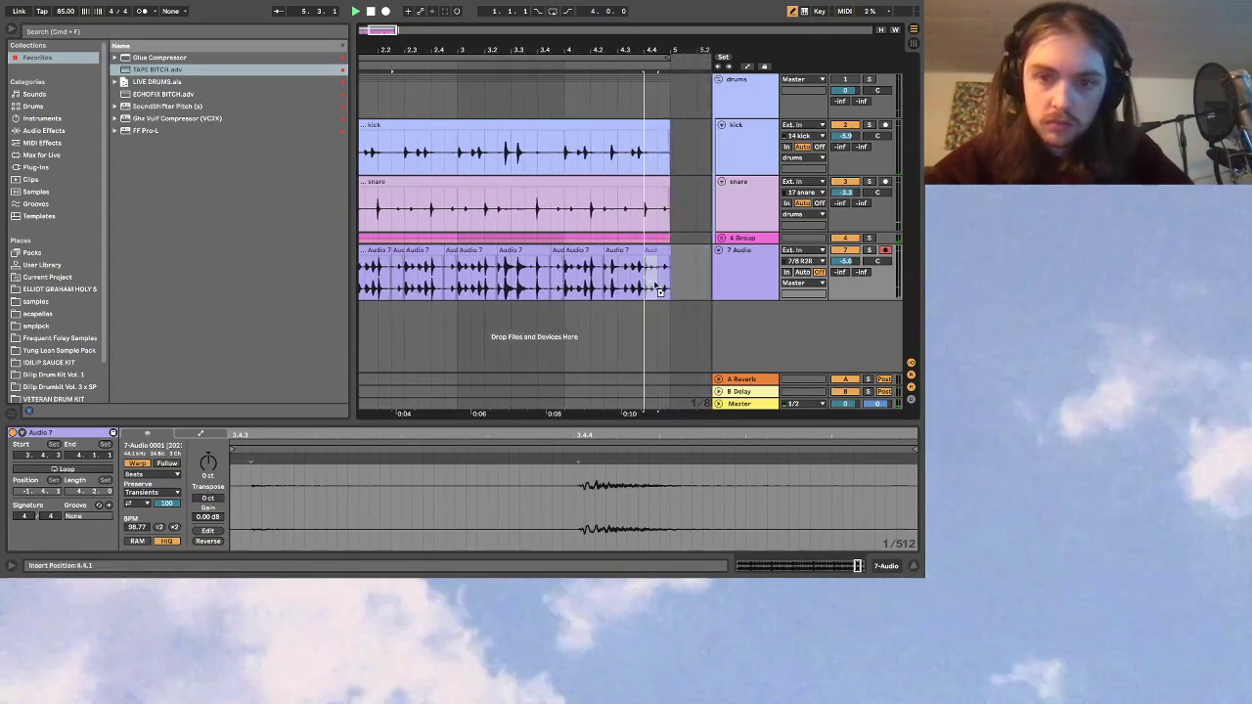
click(607, 284)
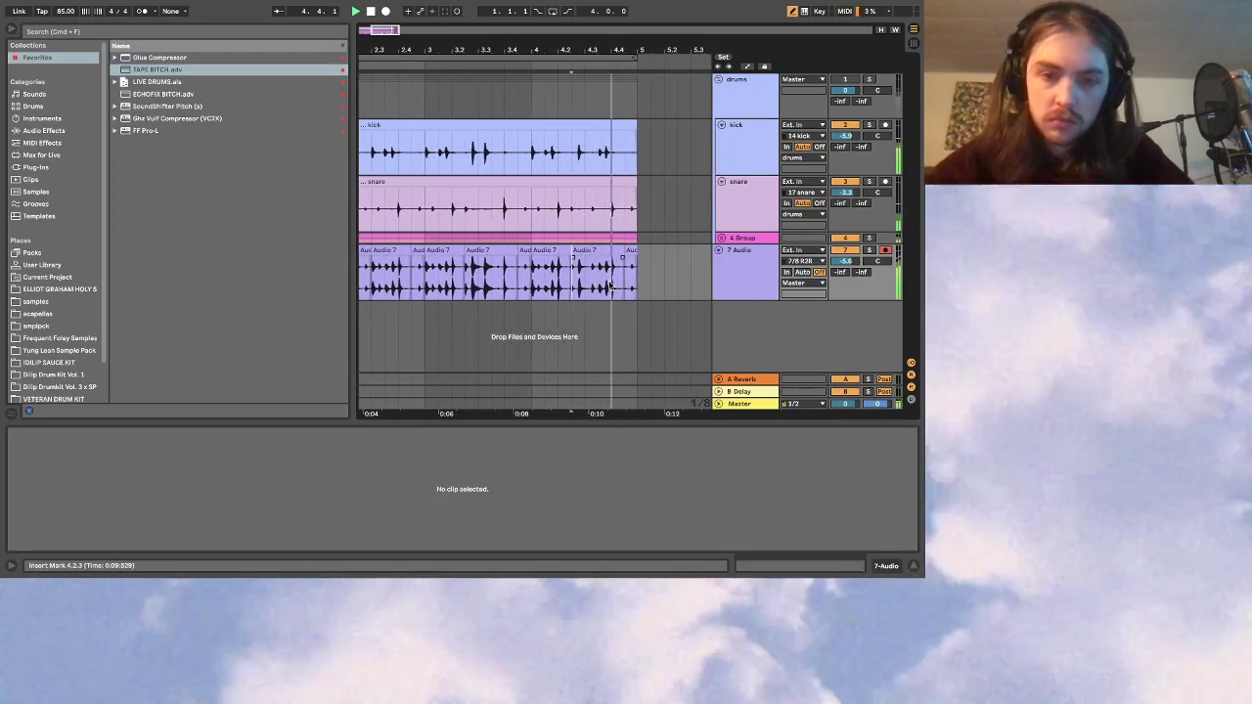
scroll(418, 286, left, 3)
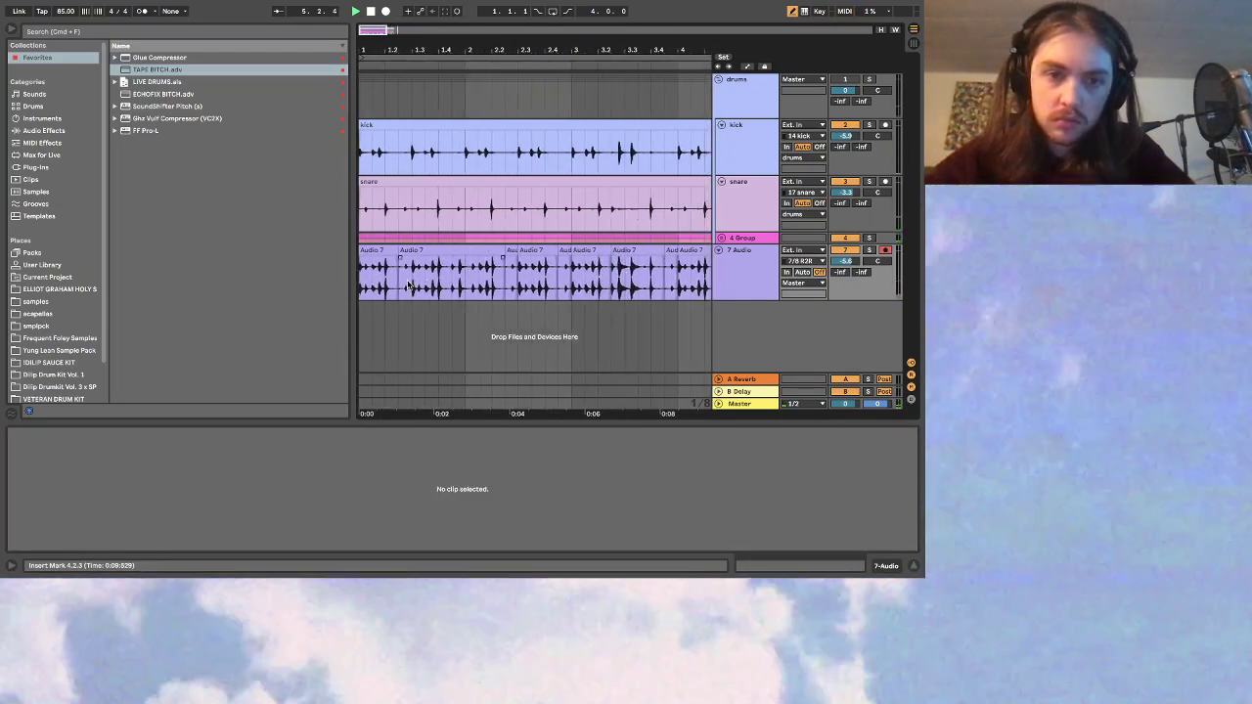
key(space)
Step: Select all the chopped clips and switch loop playback on over them
click(361, 284)
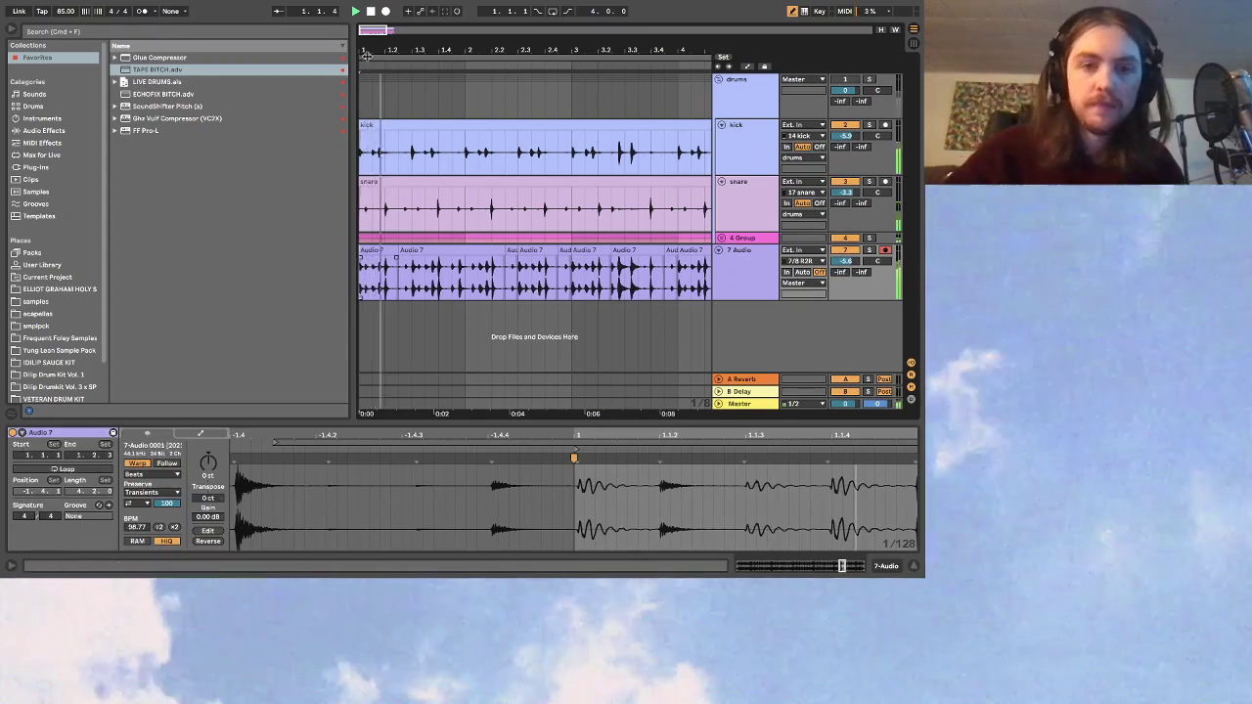
scroll(456, 250, down, 5)
key(super+a)
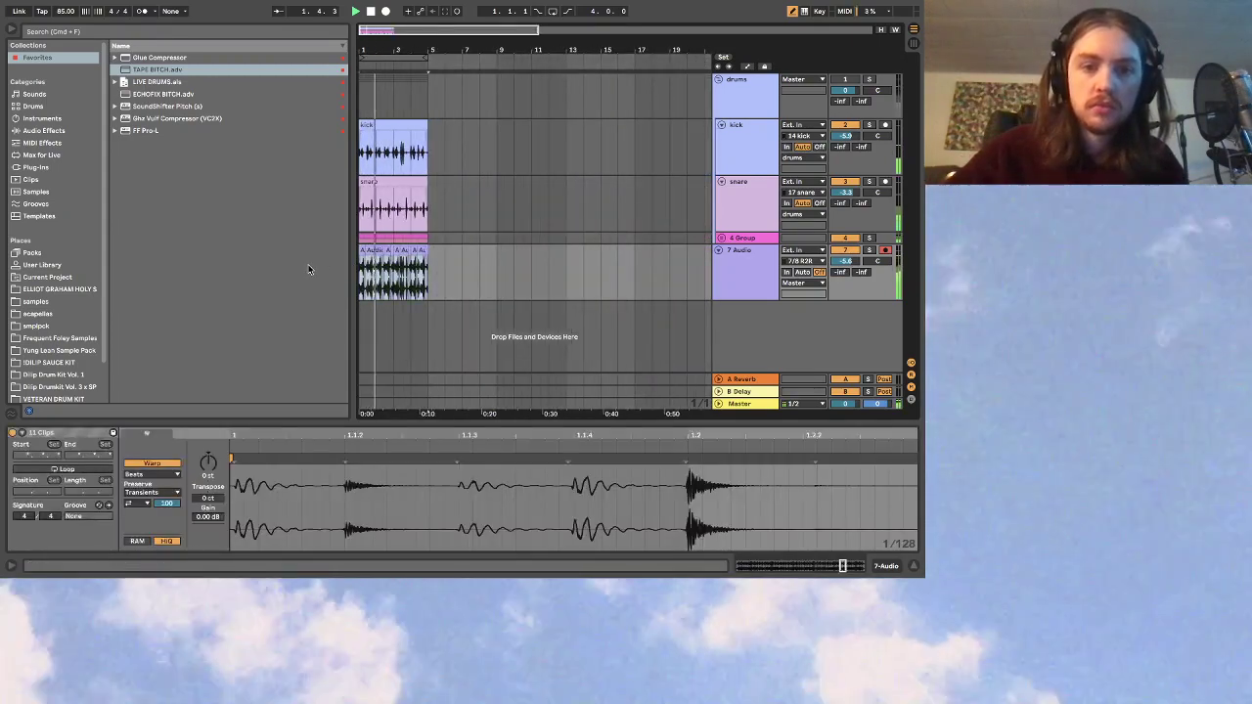
key(super+l)
Step: Rename Audio 7 to 'tape drumz', collapse the drums group, and fold tape drumz to one row
scroll(372, 27, down, 3)
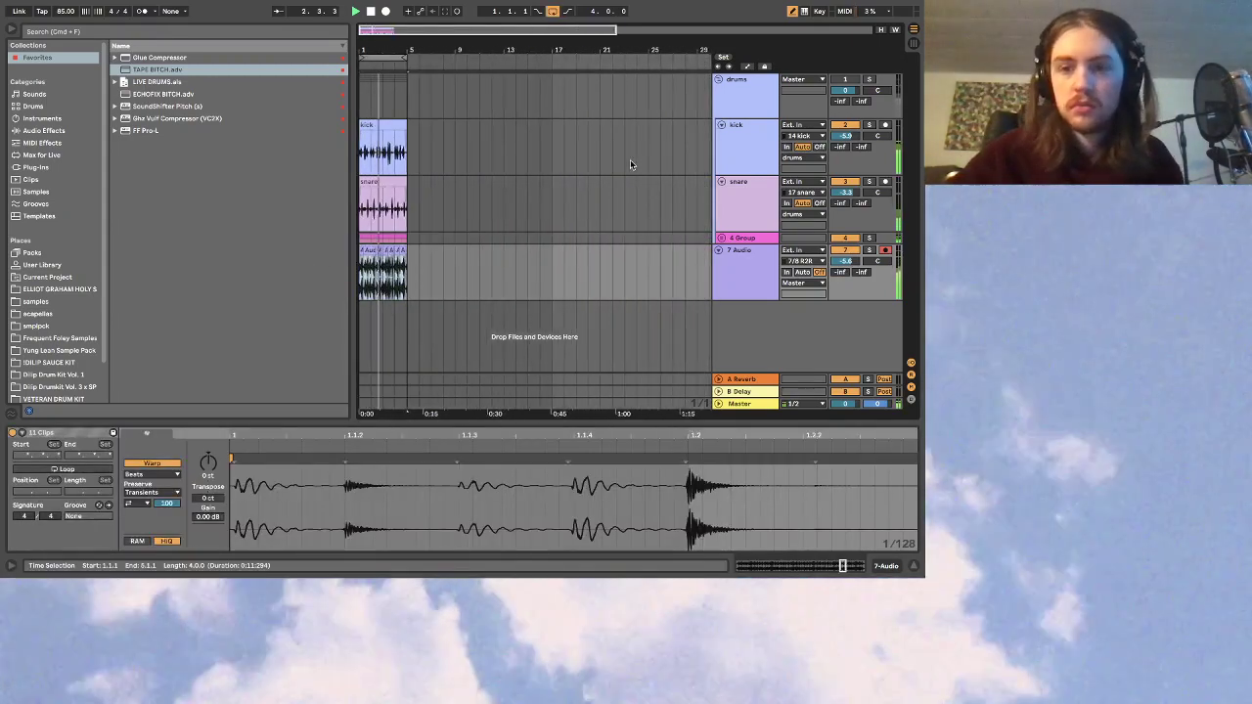
click(737, 261)
text(tape)
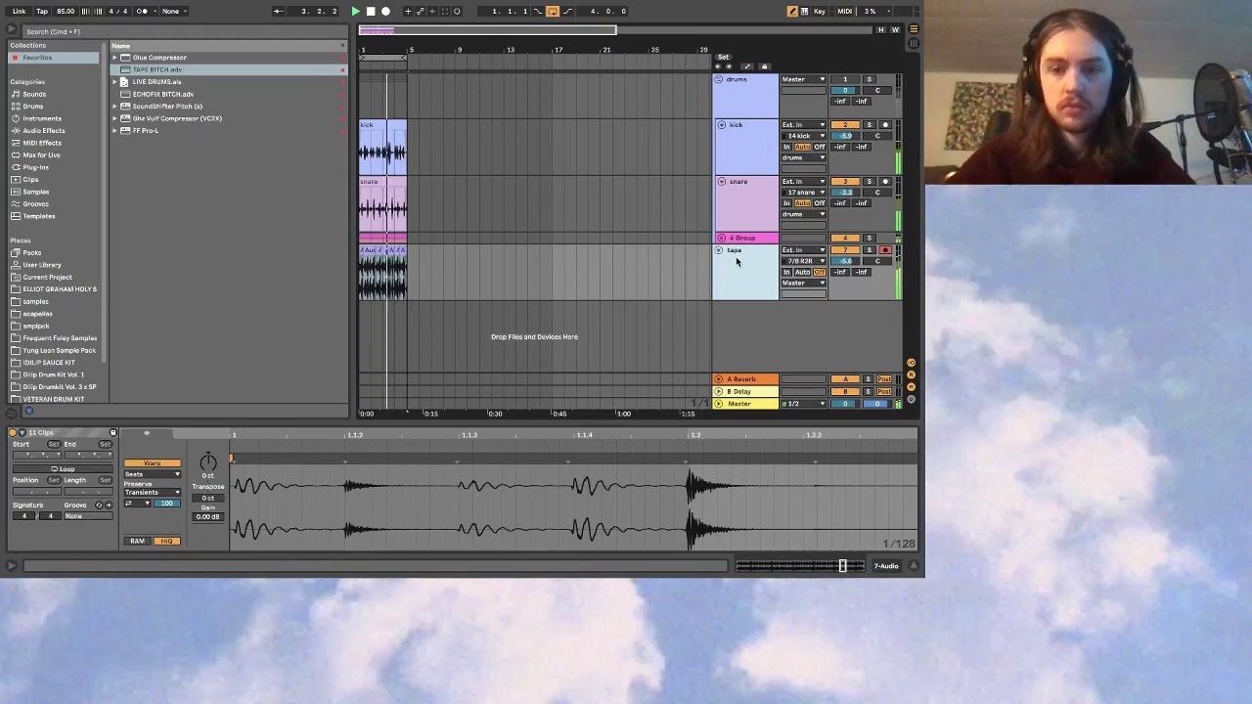
text( drumz)
key(Return)
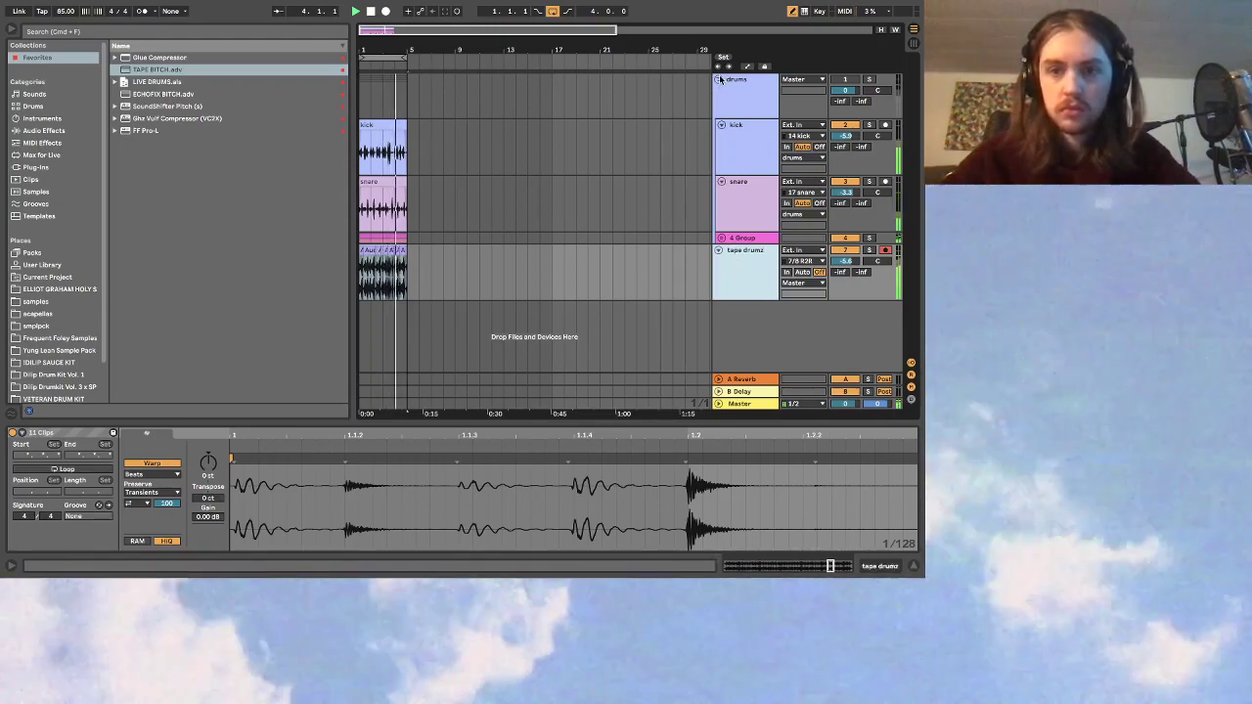
click(719, 79)
click(719, 91)
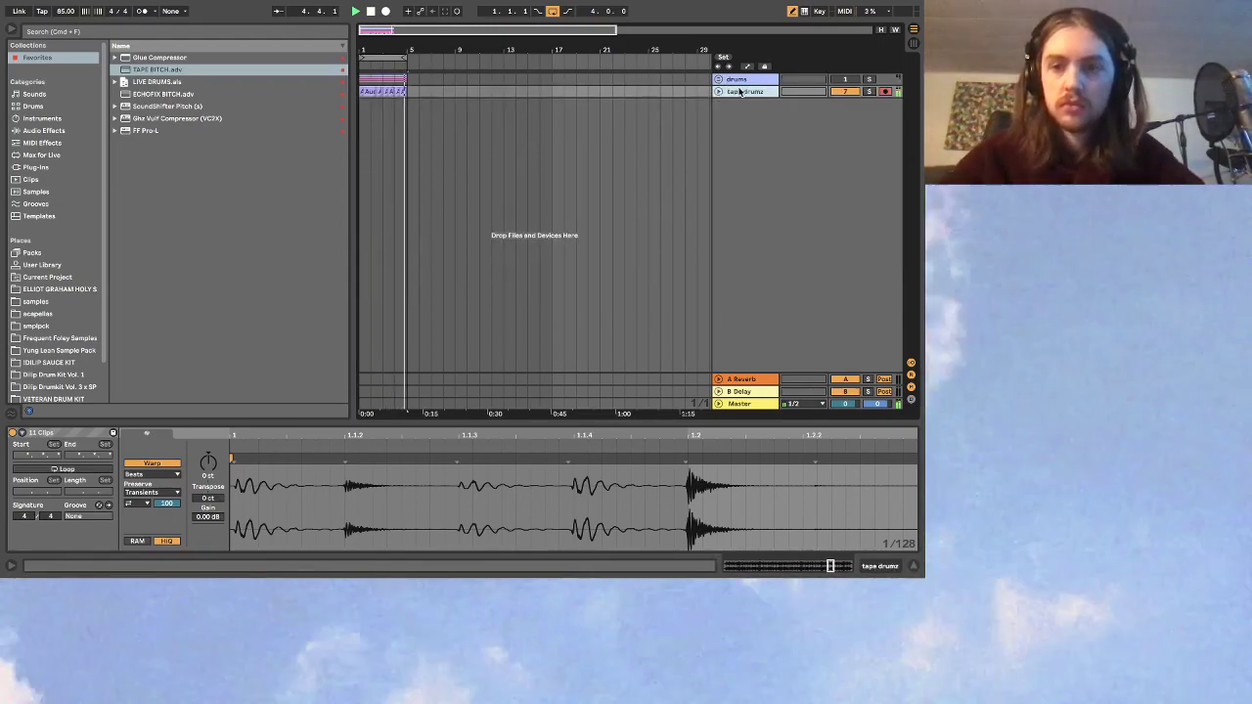
Step: Add a new audio track taking its input from 5 echofix
key(super+t)
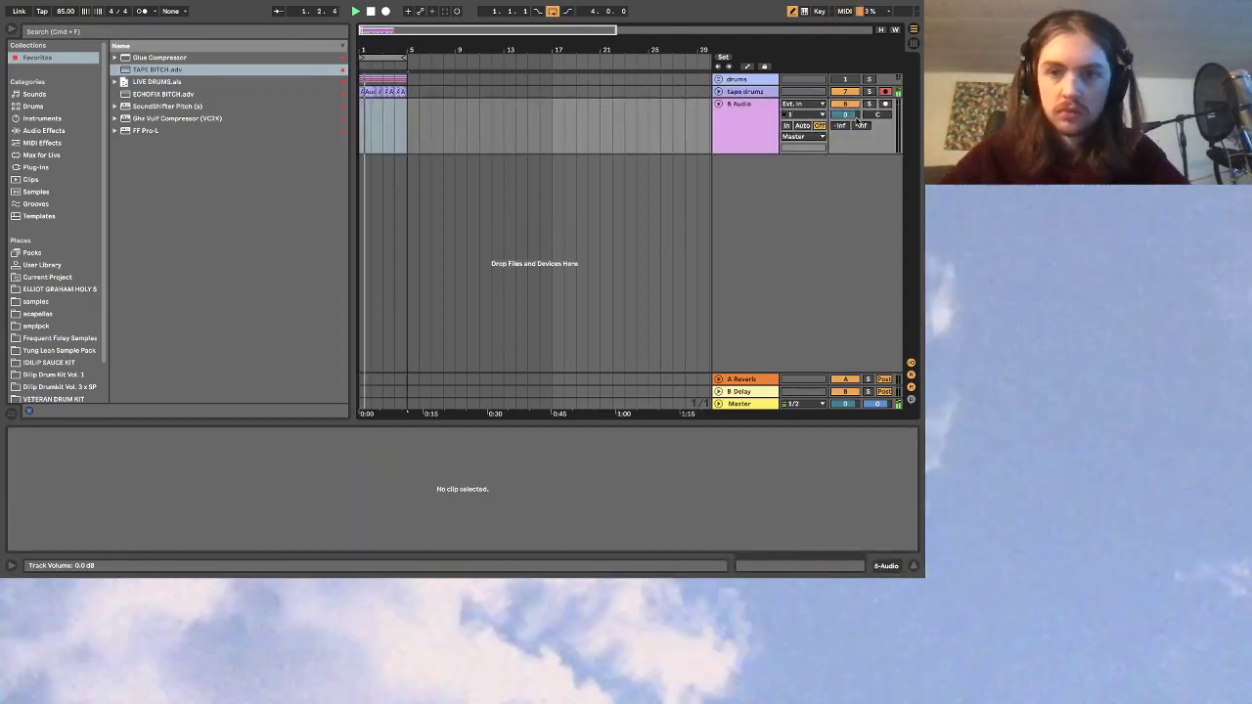
click(803, 115)
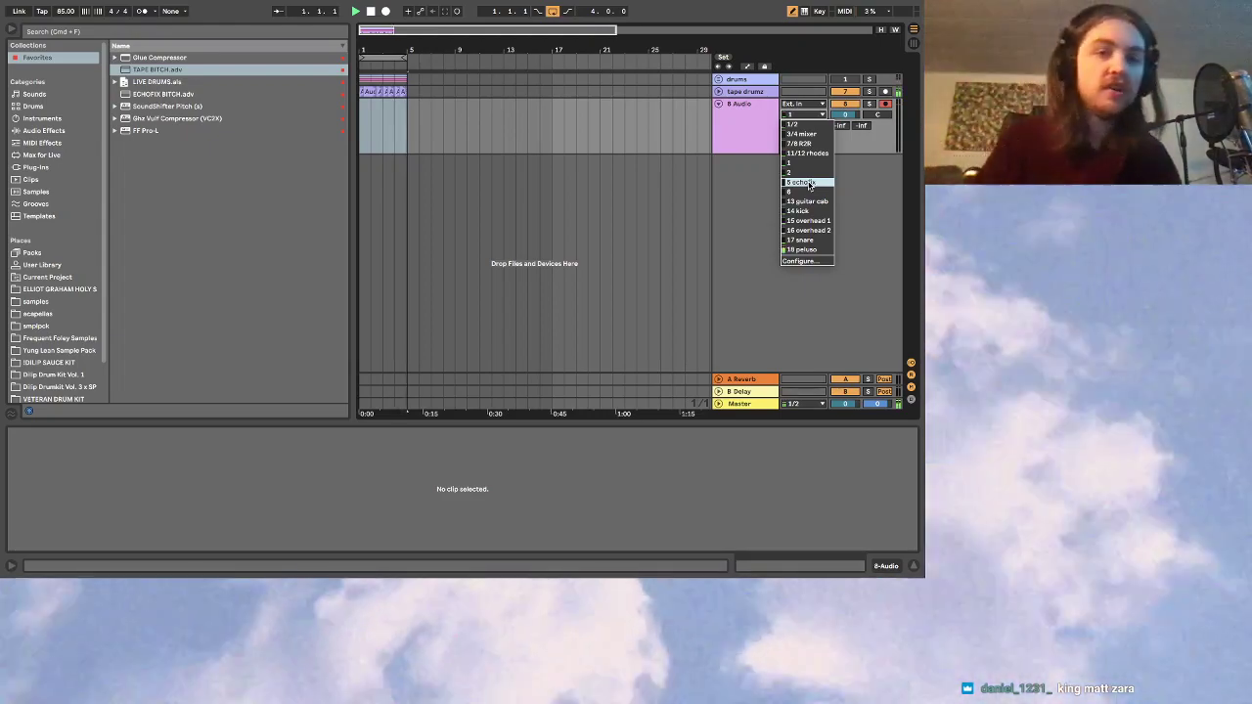
click(808, 183)
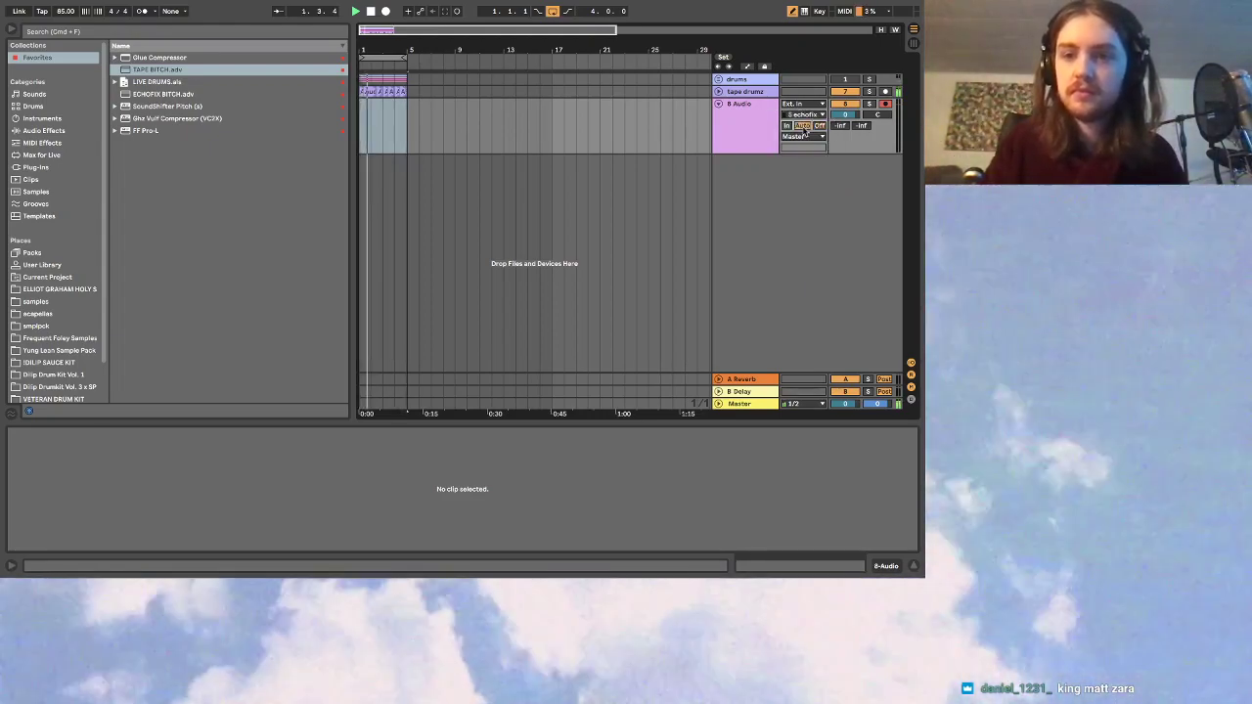
click(360, 118)
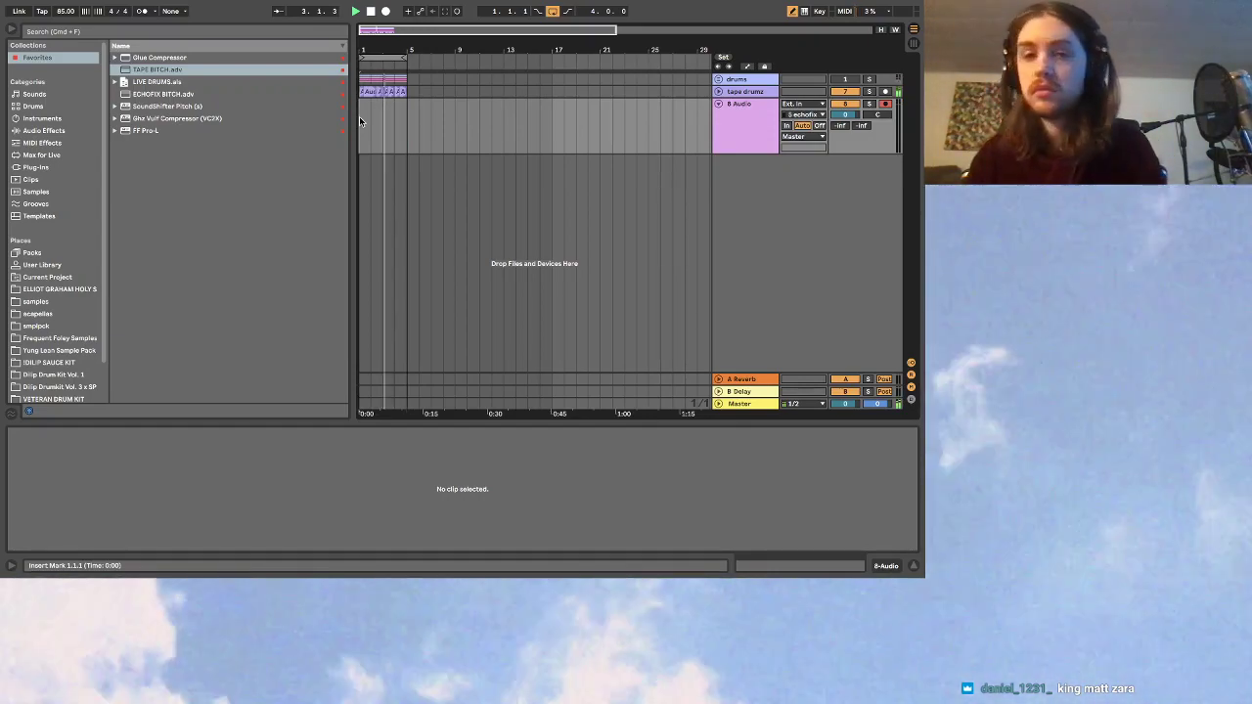
Step: Fold 8 Audio to a compact row, then zoom the arrangement in and back out
click(719, 104)
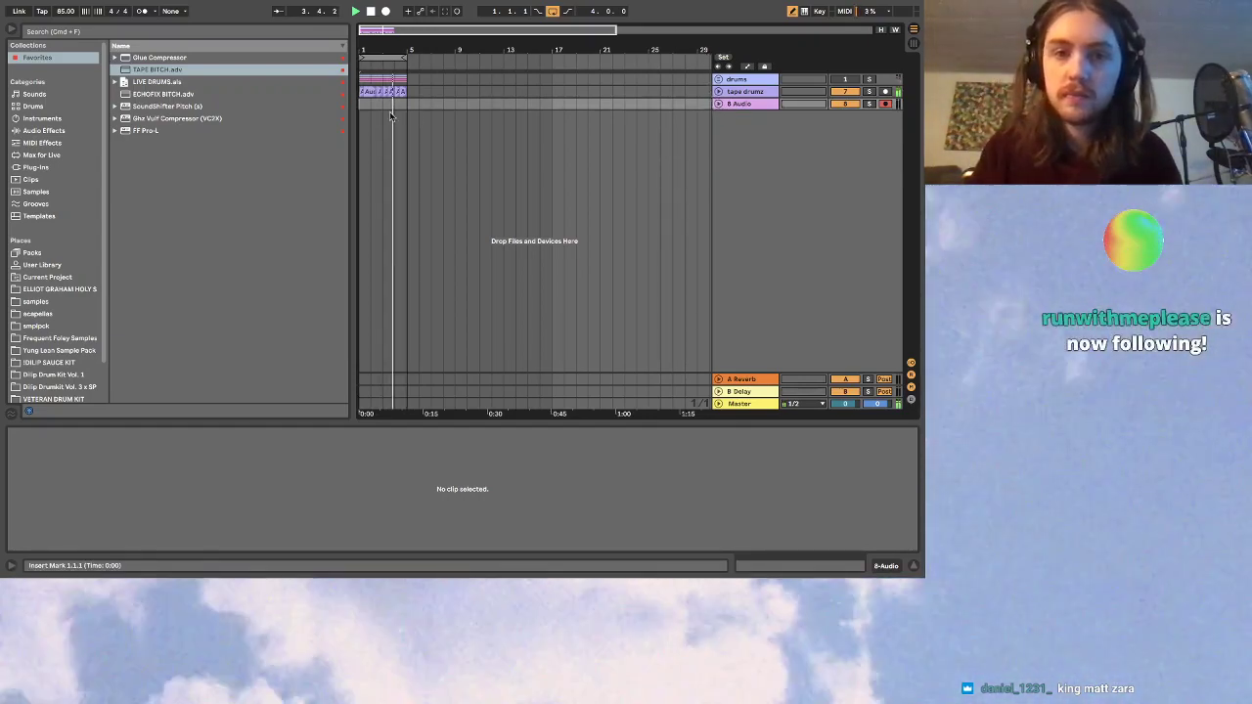
drag(378, 28, 435, 146)
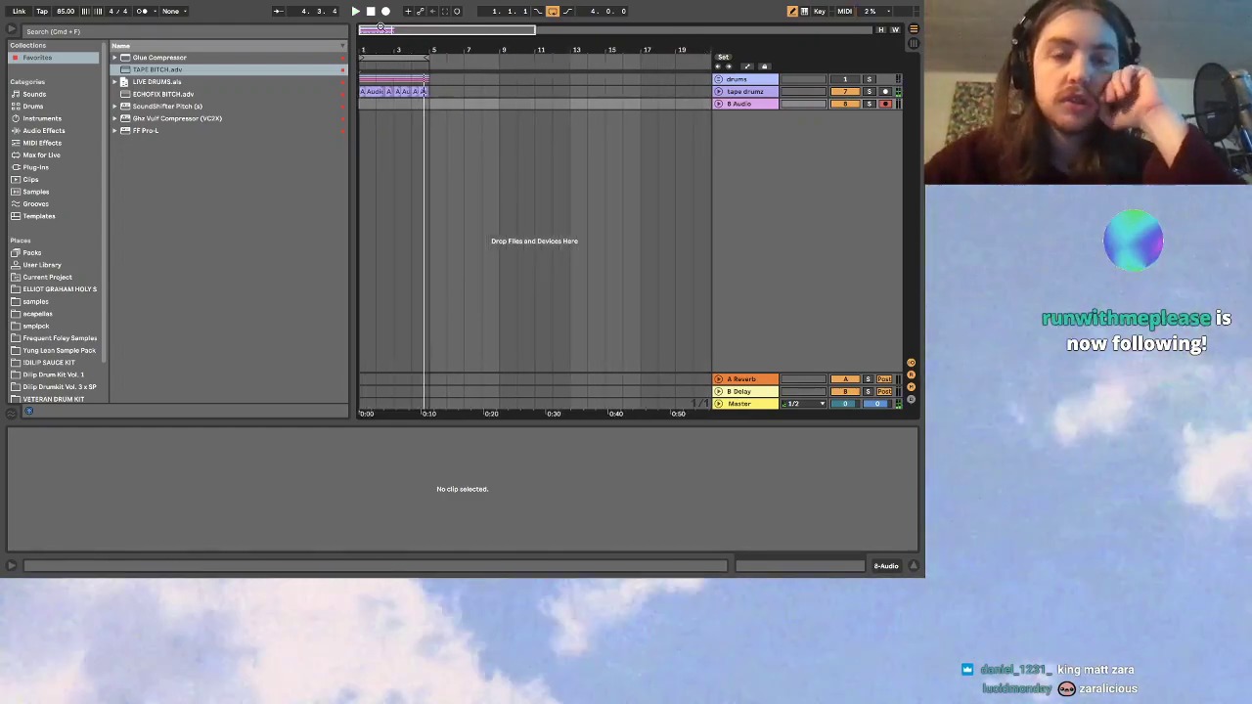
drag(372, 27, 429, 131)
drag(380, 27, 409, 28)
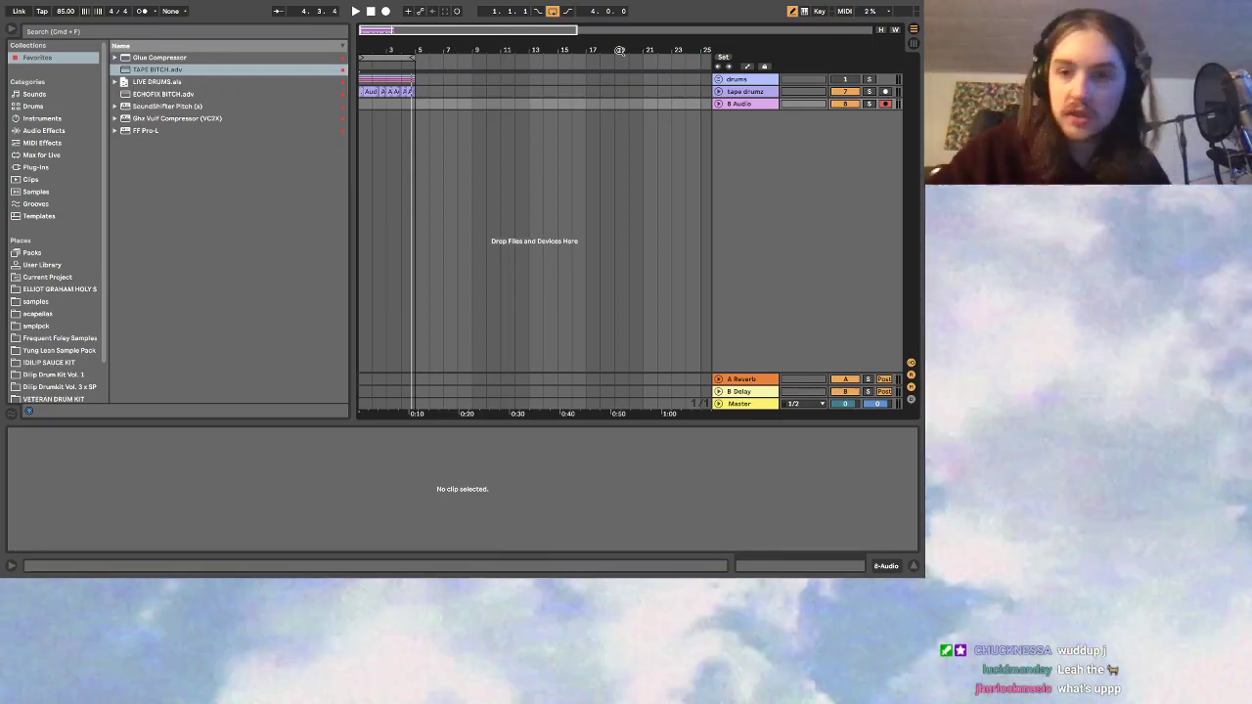
Step: Set 8 Audio's input channel to 3/4 mixer and start recording a take
click(719, 104)
click(804, 115)
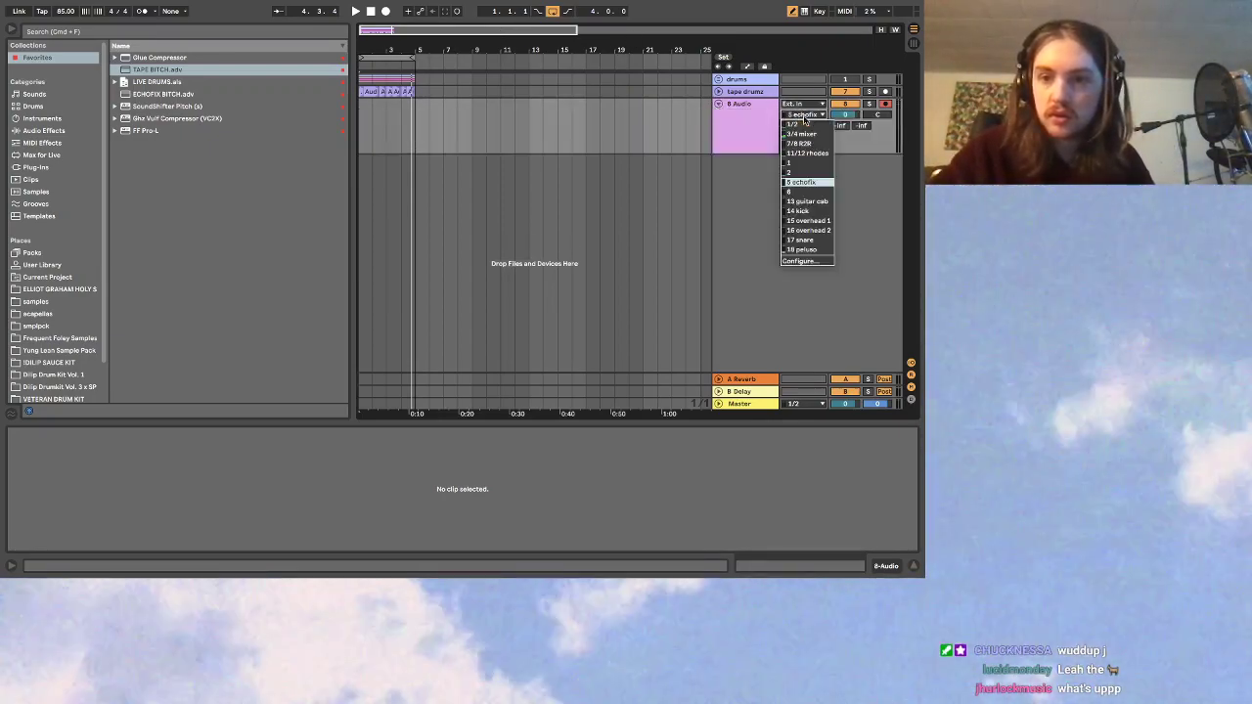
click(811, 130)
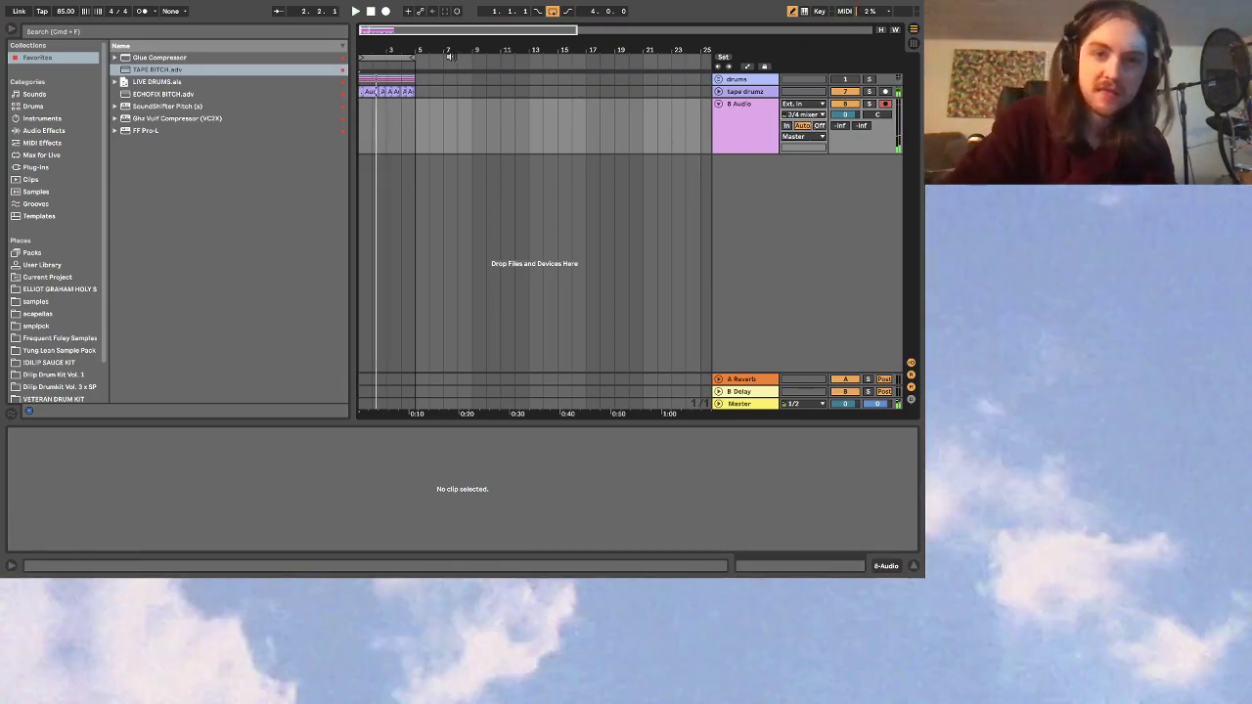
click(387, 12)
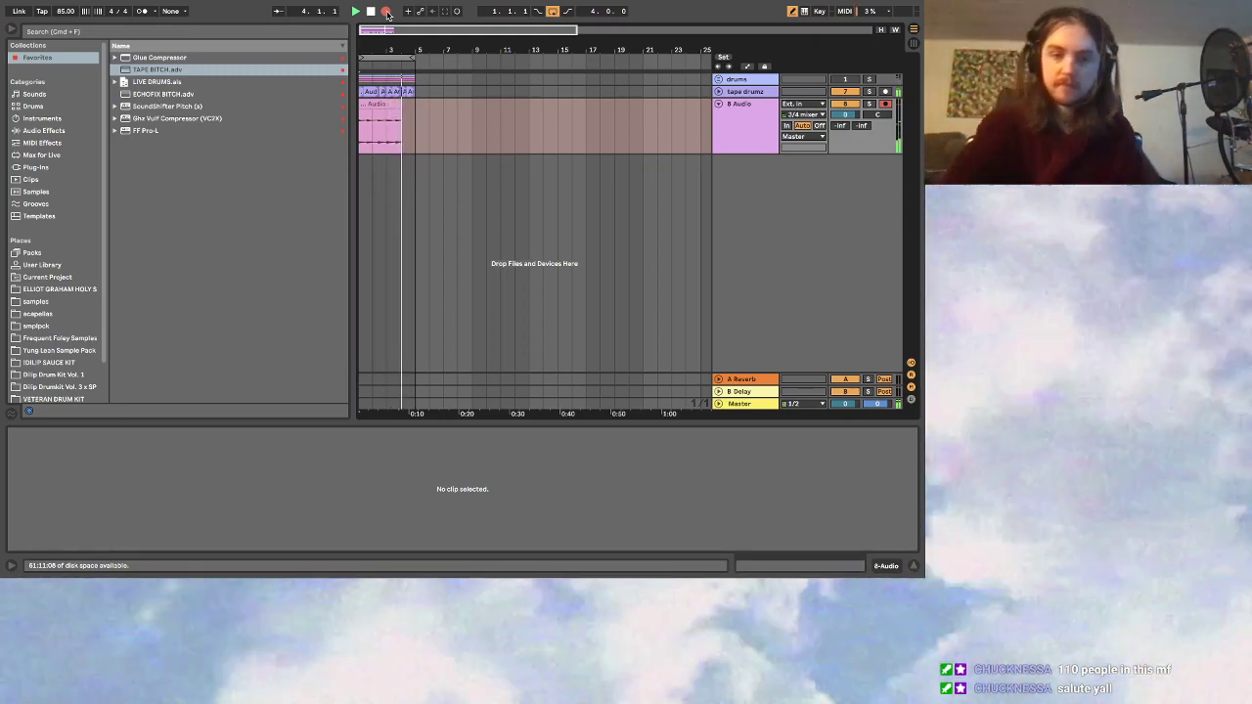
Step: Stop the recording, capture another take on 8 Audio, then stop playback
click(387, 12)
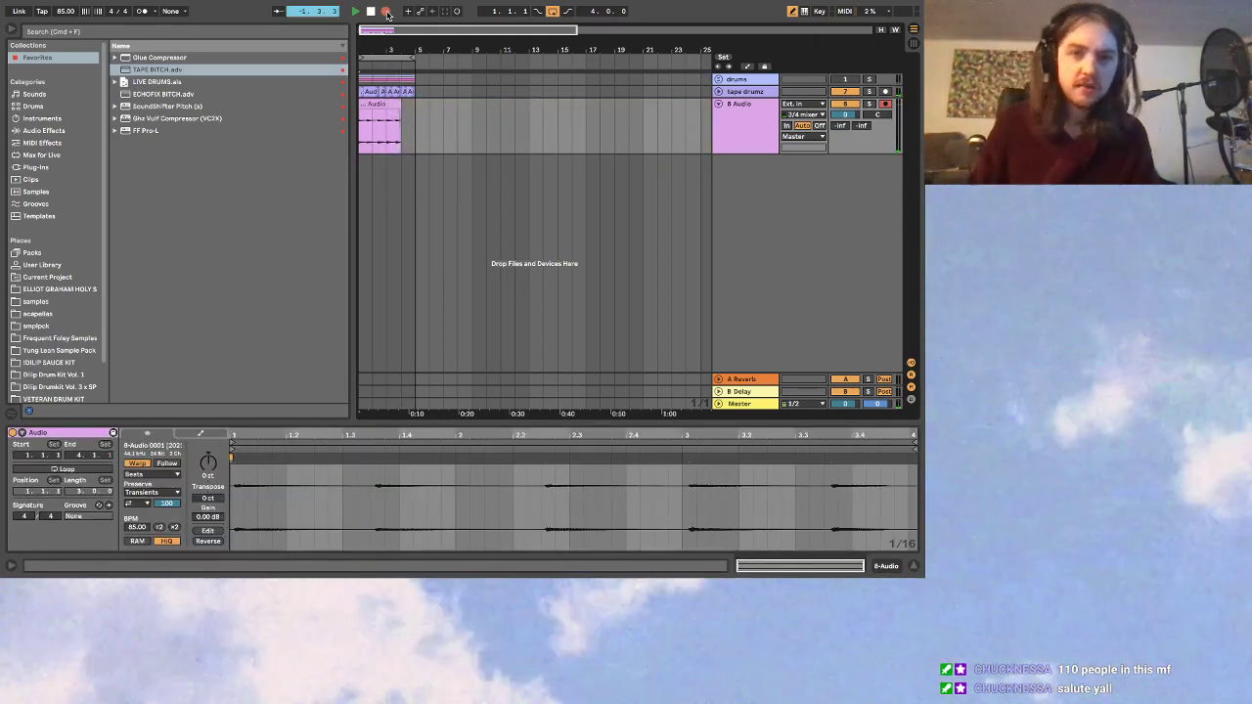
click(387, 11)
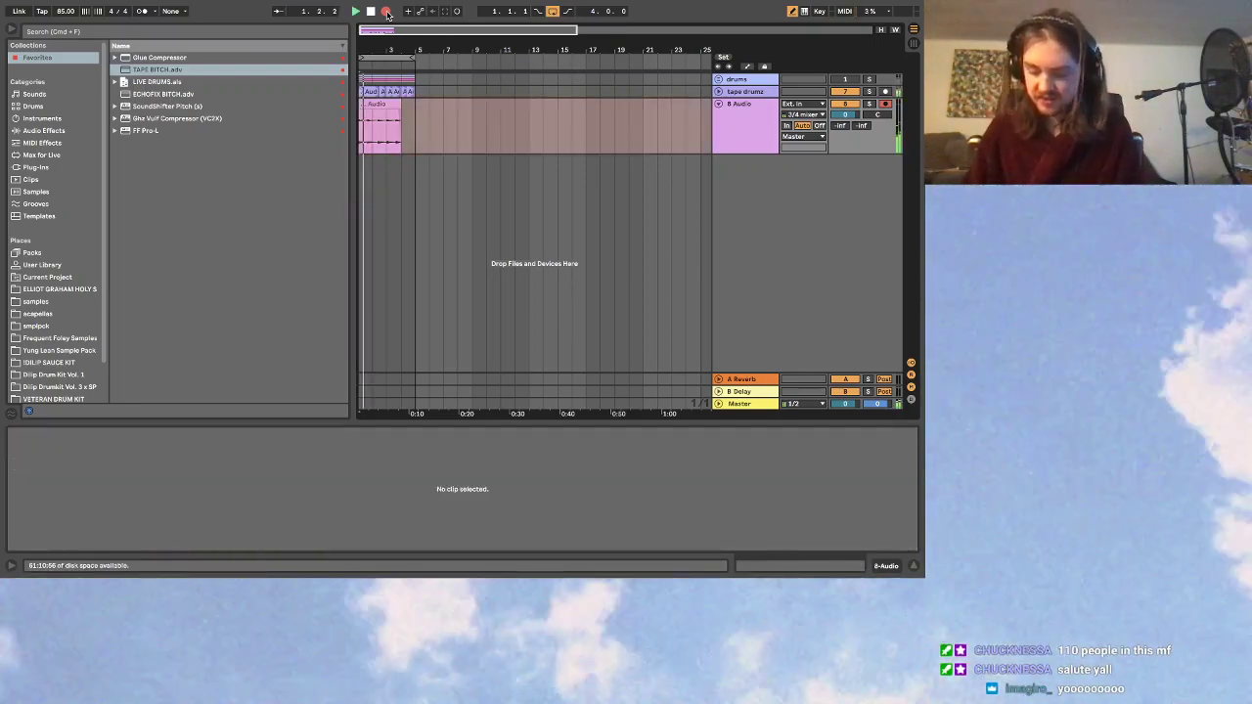
click(387, 12)
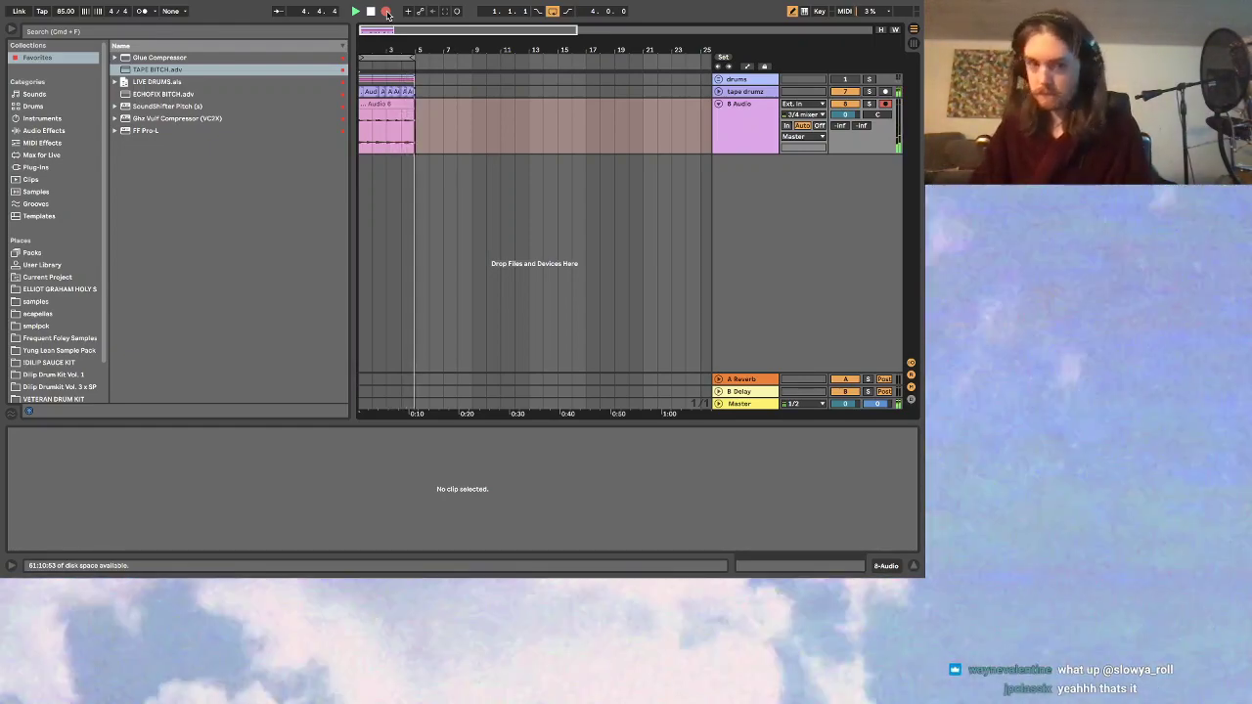
key(space)
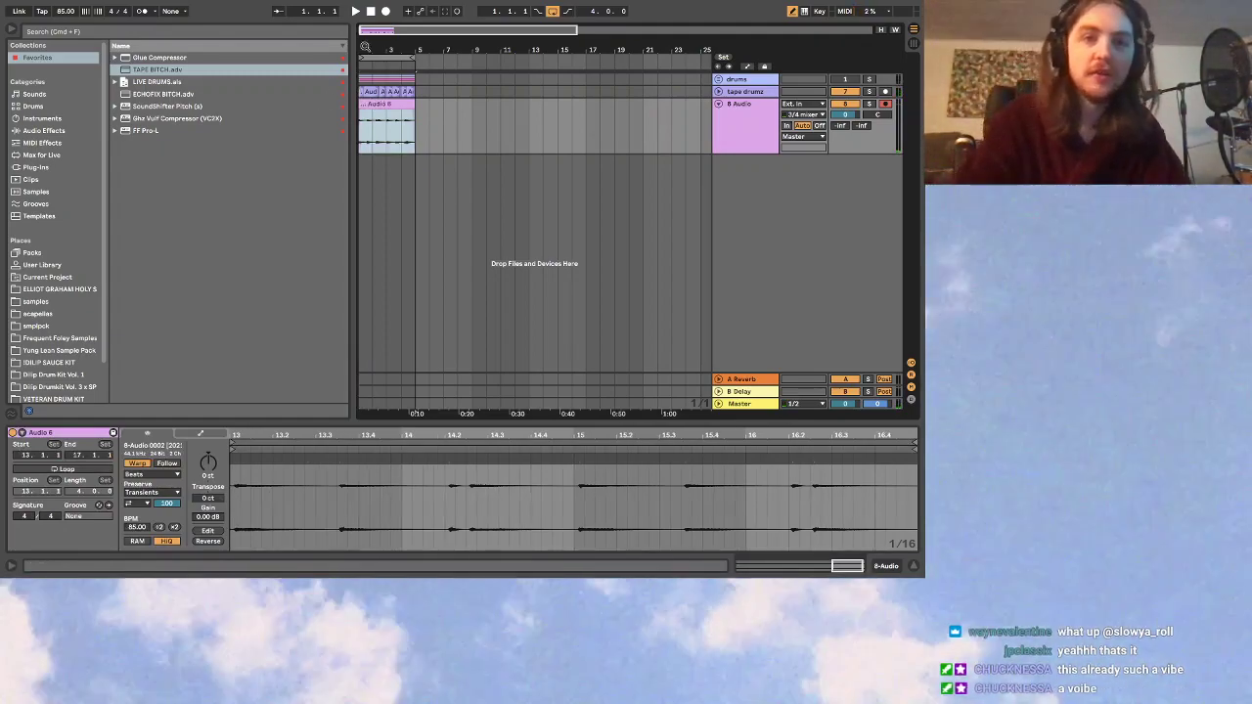
Step: Lower 8 Audio's volume to -3.8 dB and place the Audio 6 clip at bars 3–5
scroll(490, 224, up, 3)
key(space)
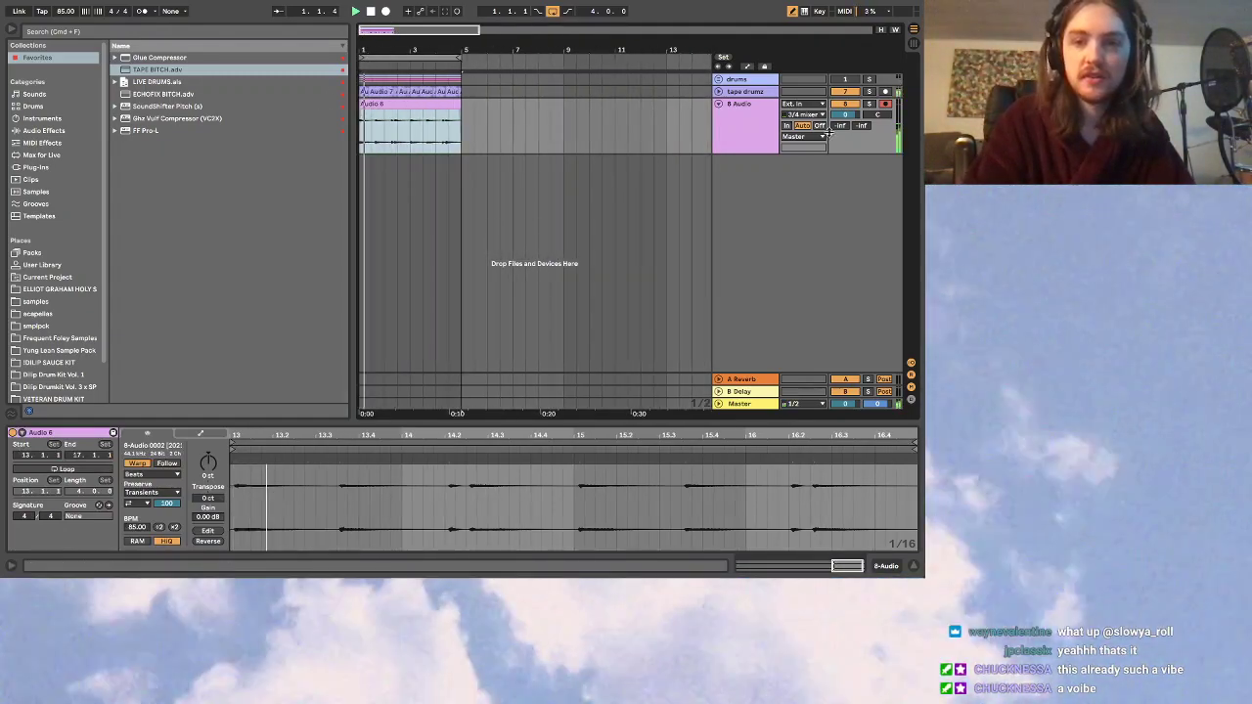
drag(845, 114, 847, 117)
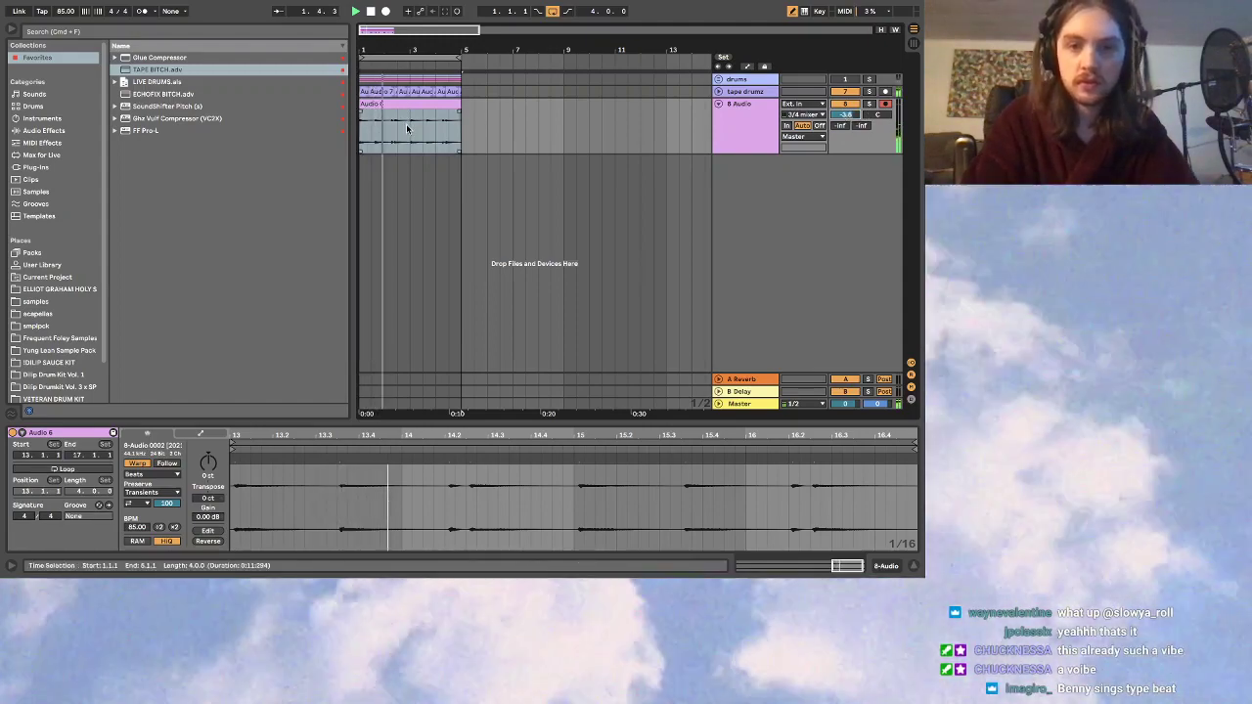
click(423, 104)
drag(423, 104, 372, 178)
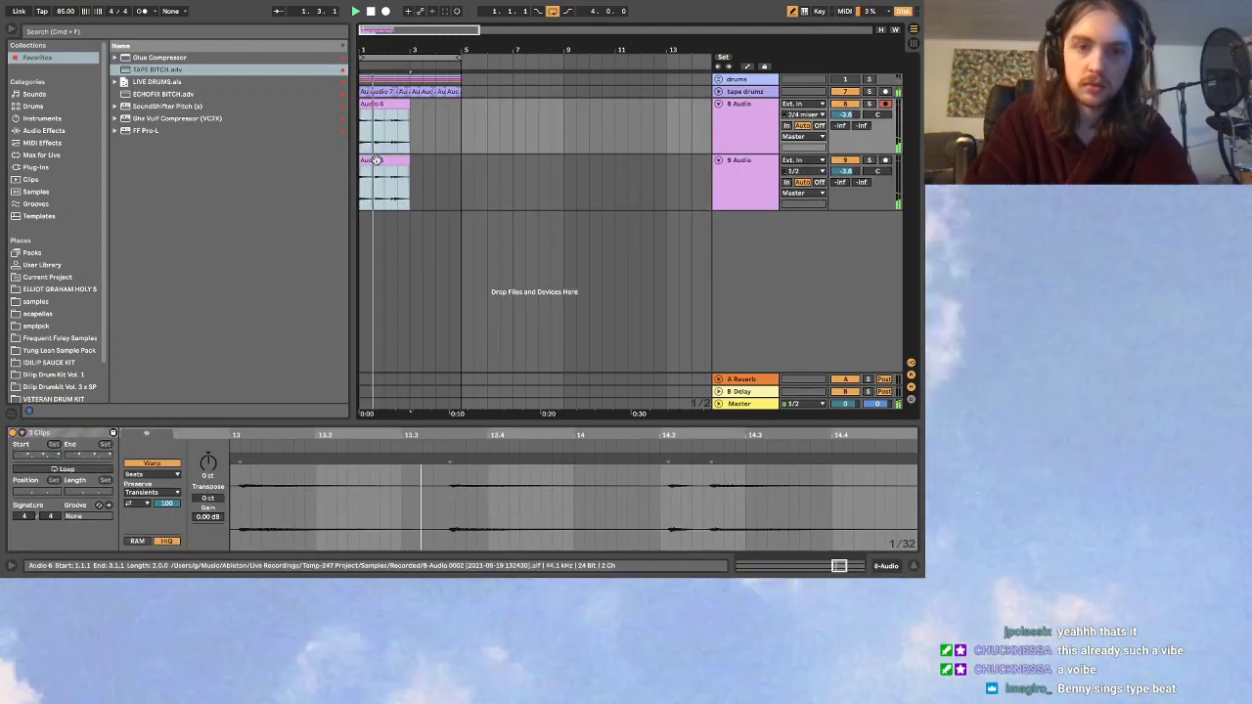
click(385, 104)
drag(385, 103, 435, 105)
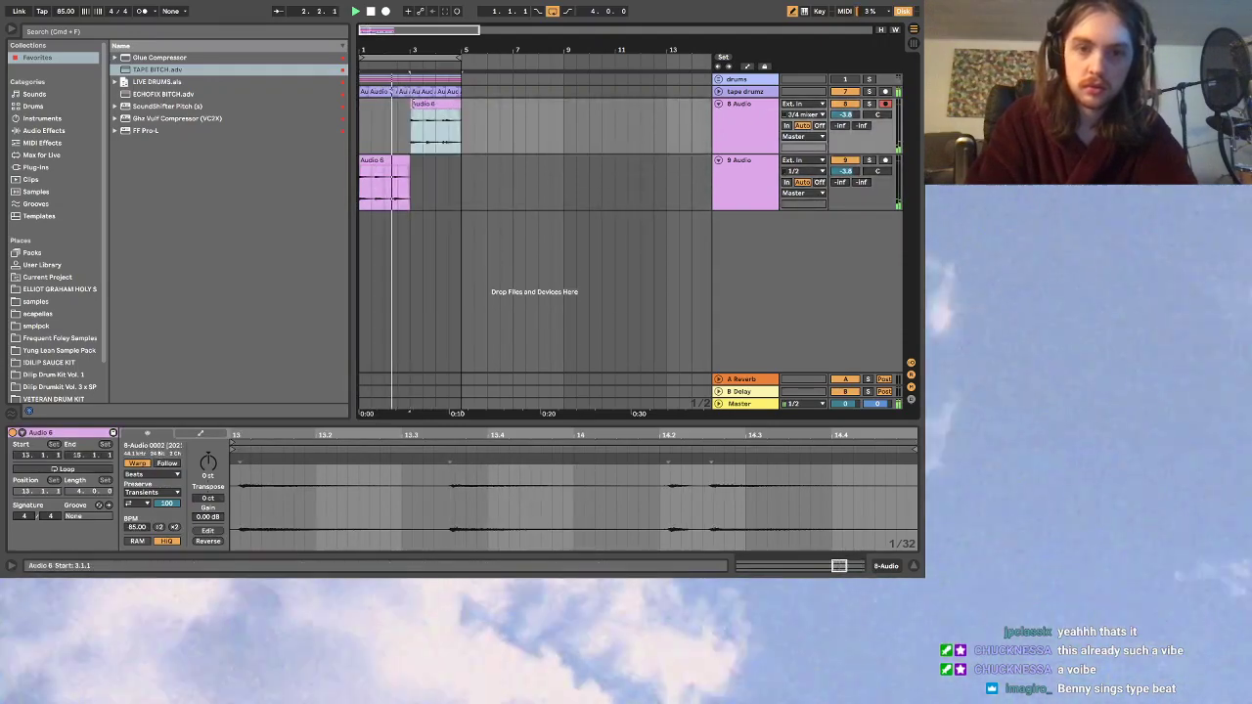
click(362, 132)
key(space)
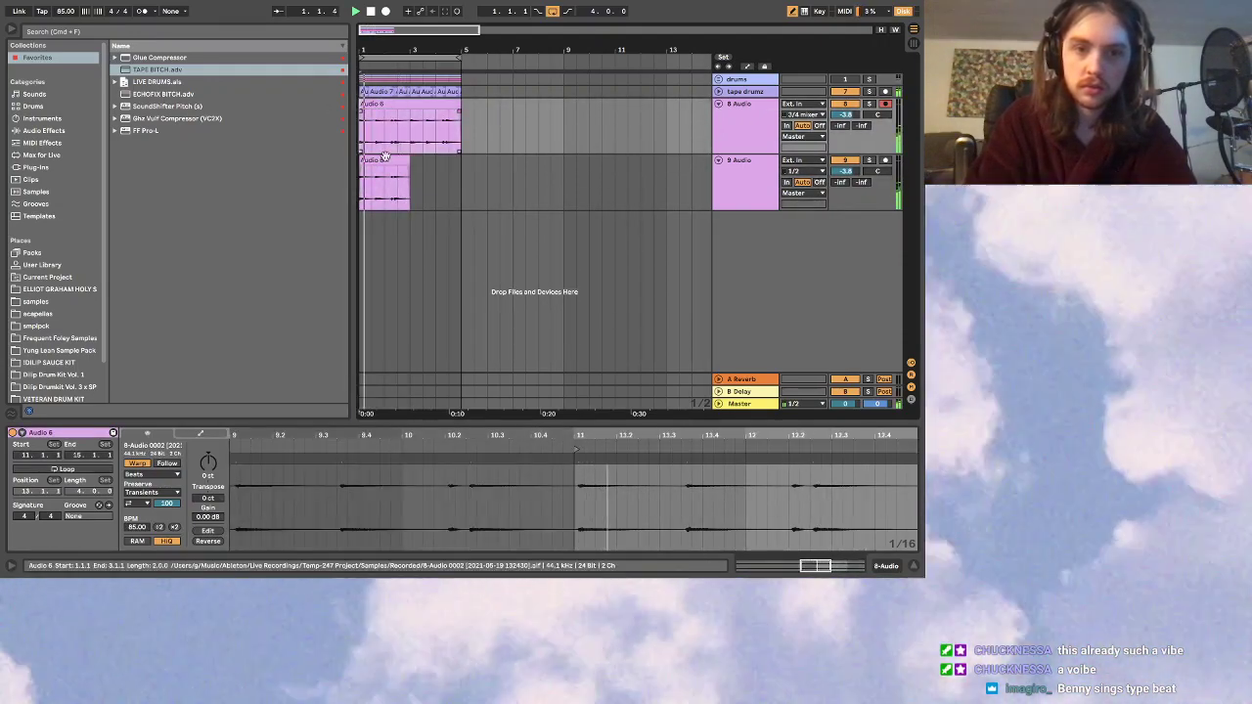
Step: Solo 8 Audio, extend its clip to bar 7, move track 9's clip to bar 5, and pan left
click(869, 104)
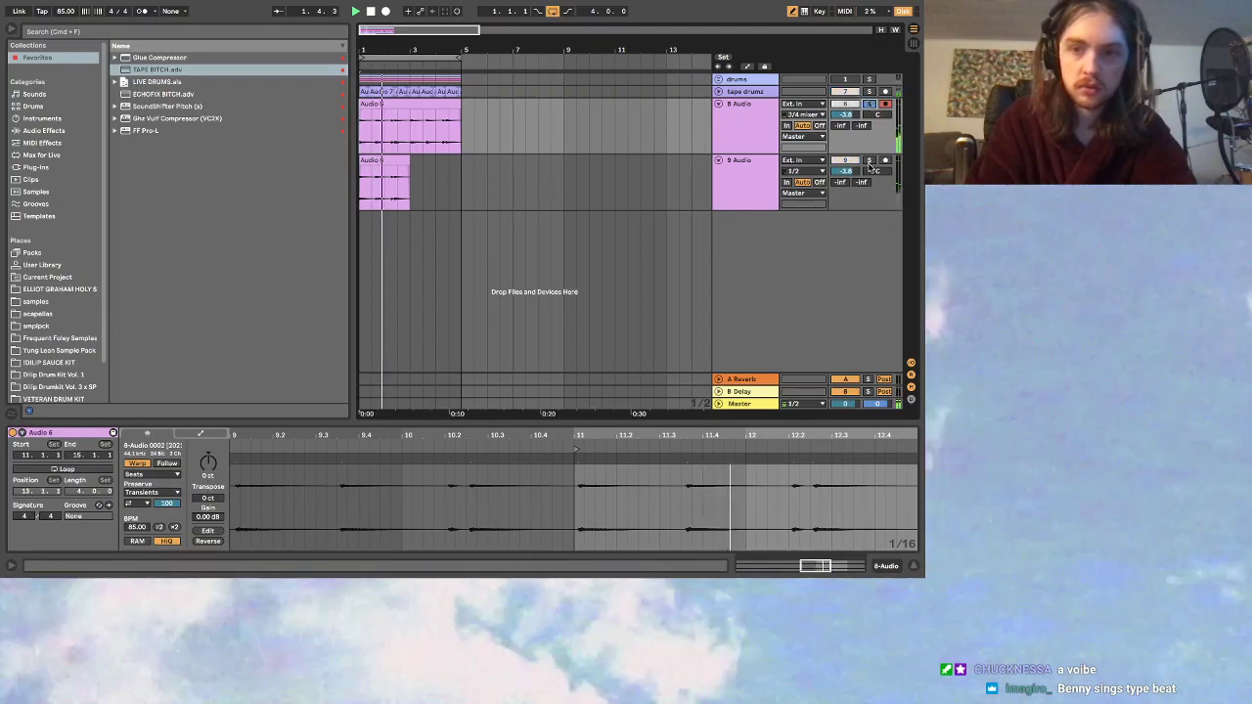
click(399, 168)
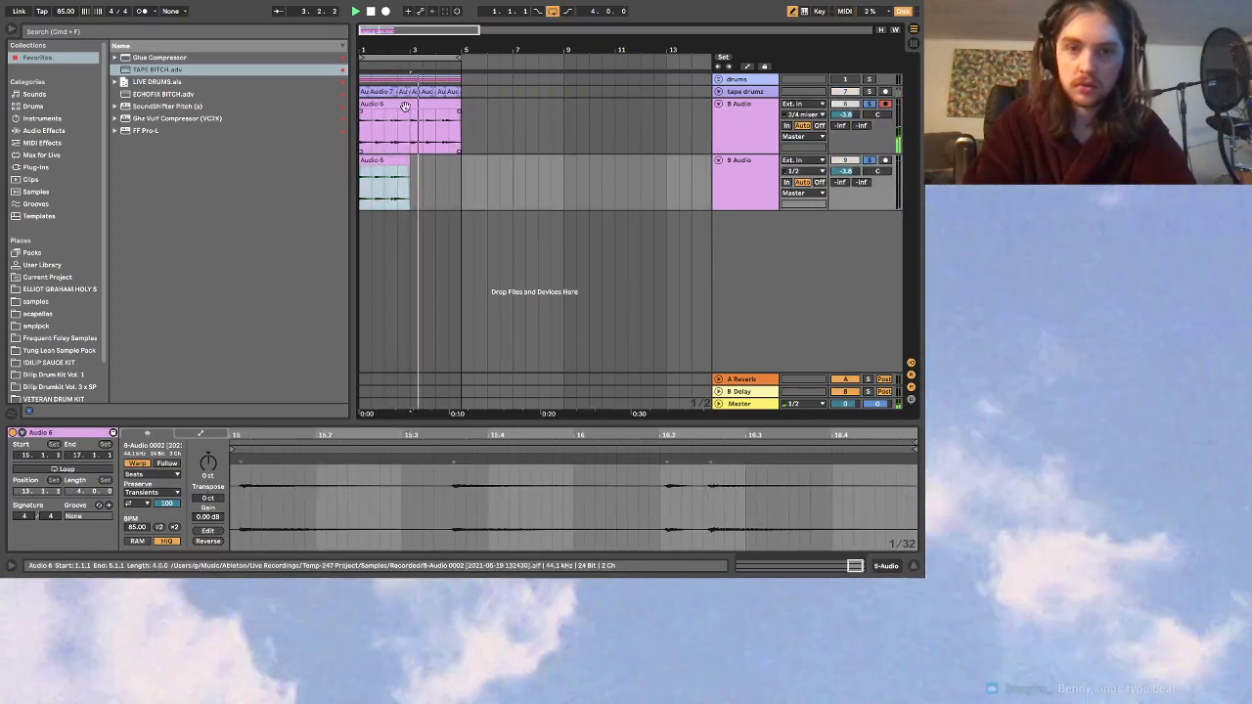
click(415, 125)
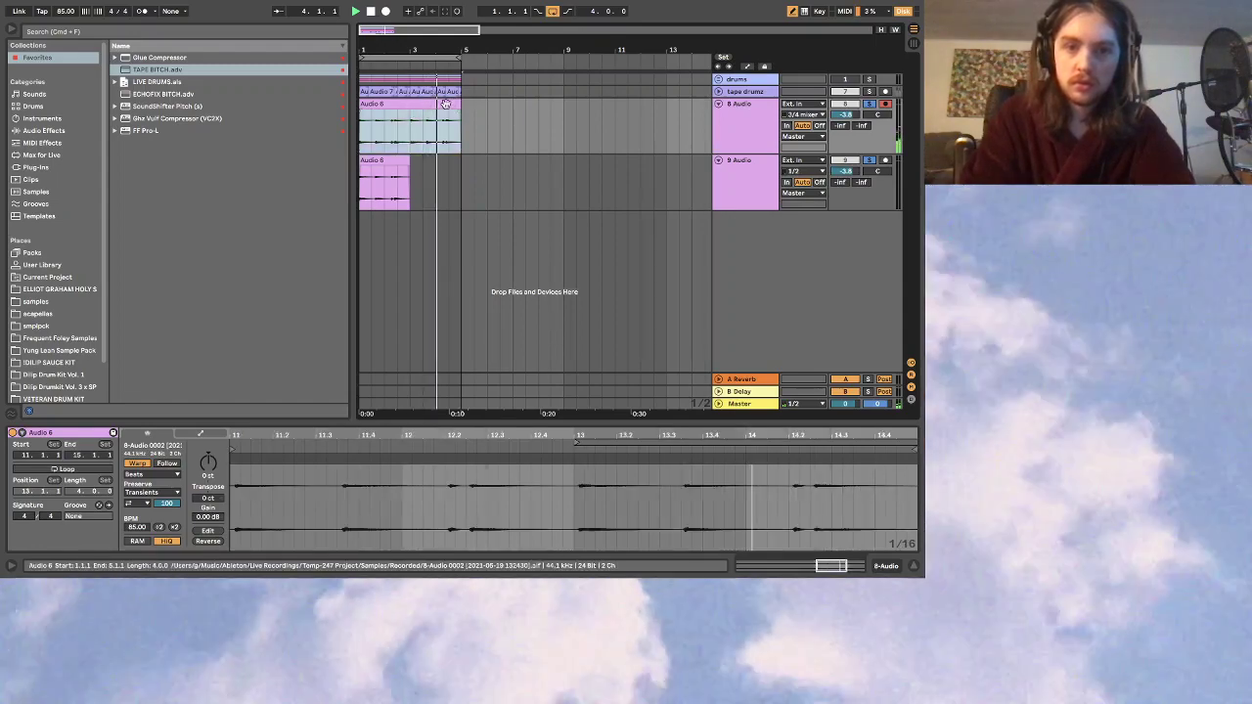
mouse_move(461, 103)
mouse_down()
mouse_move(514, 104)
mouse_move(400, 131)
mouse_move(475, 111)
mouse_move(462, 108)
mouse_up()
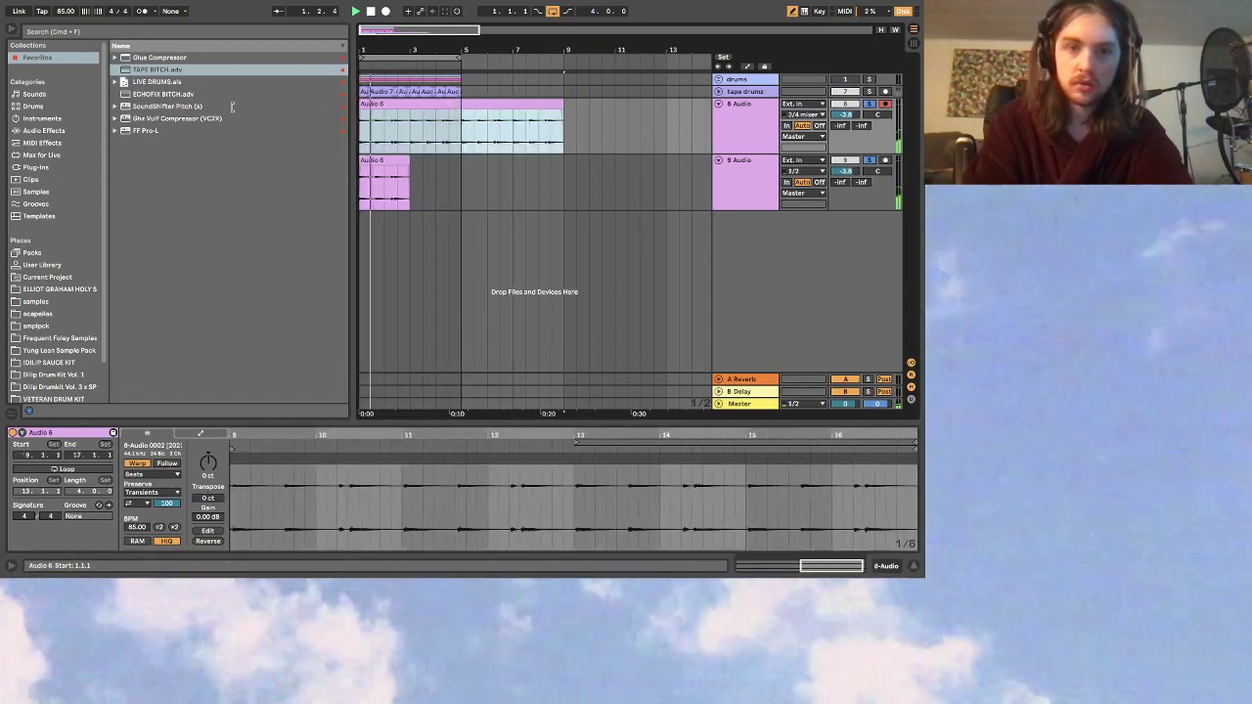
click(386, 159)
mouse_move(386, 159)
mouse_down()
mouse_move(497, 104)
mouse_move(387, 160)
mouse_up()
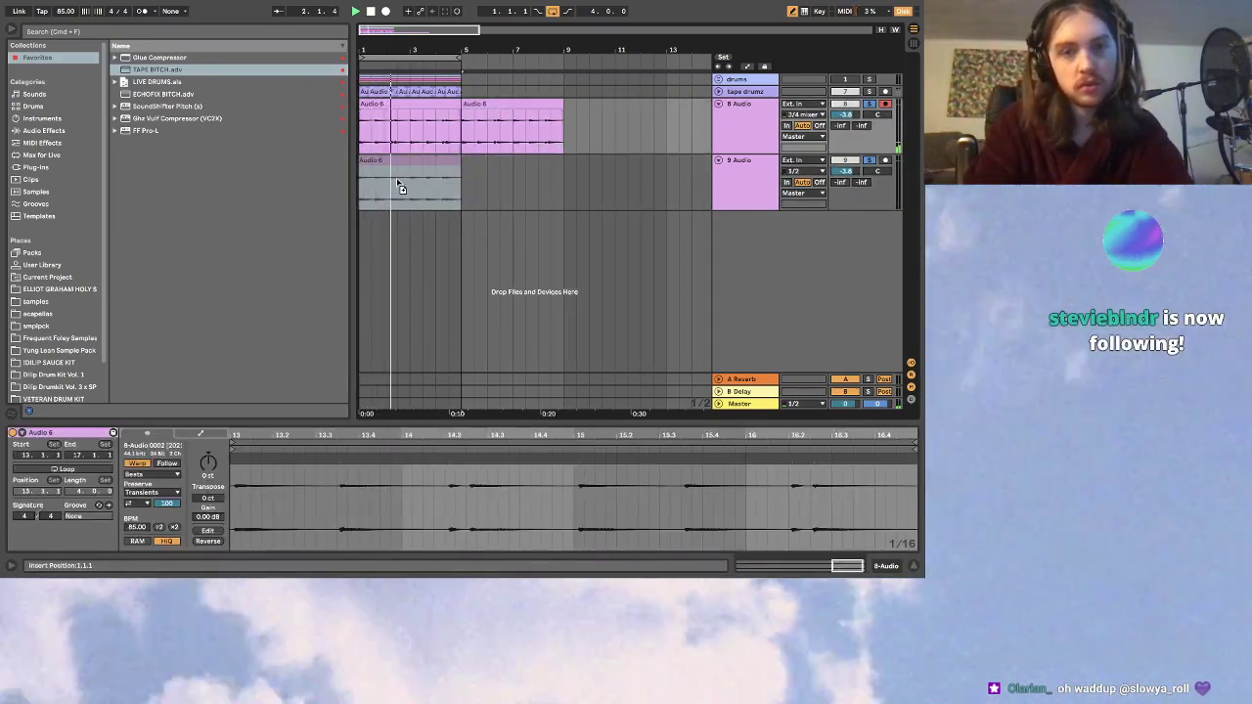
click(873, 110)
drag(874, 111, 886, 157)
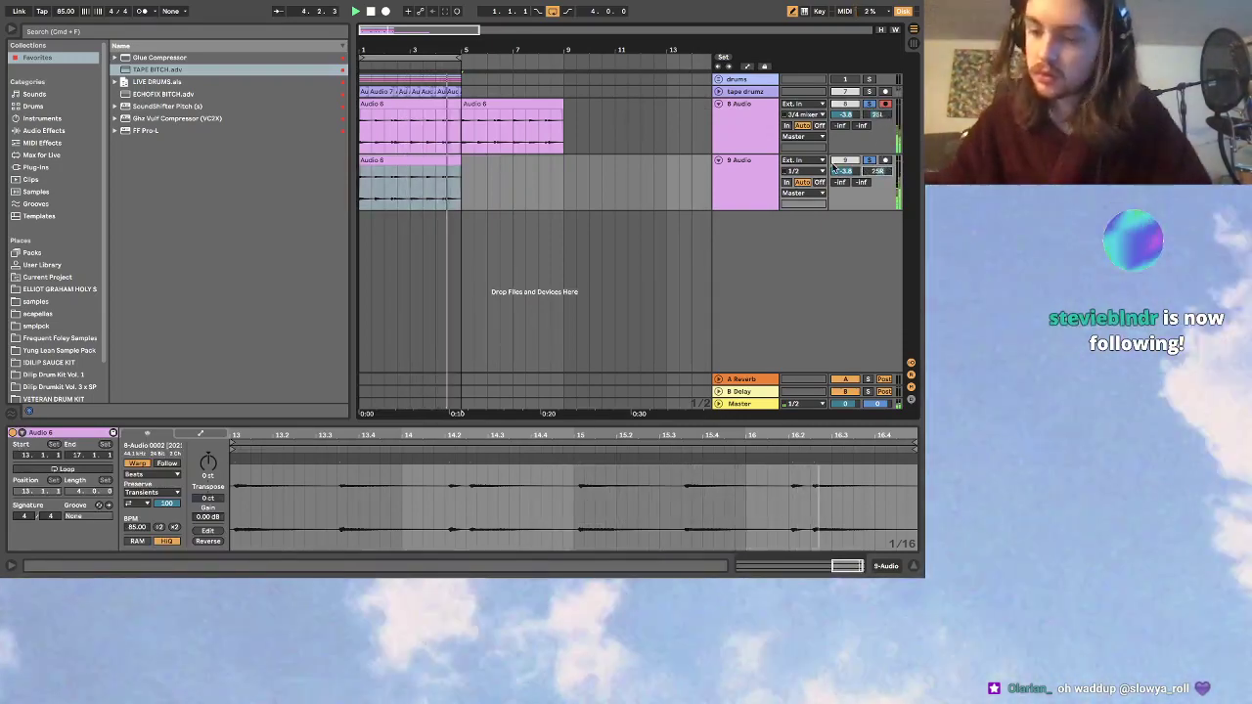
click(829, 104)
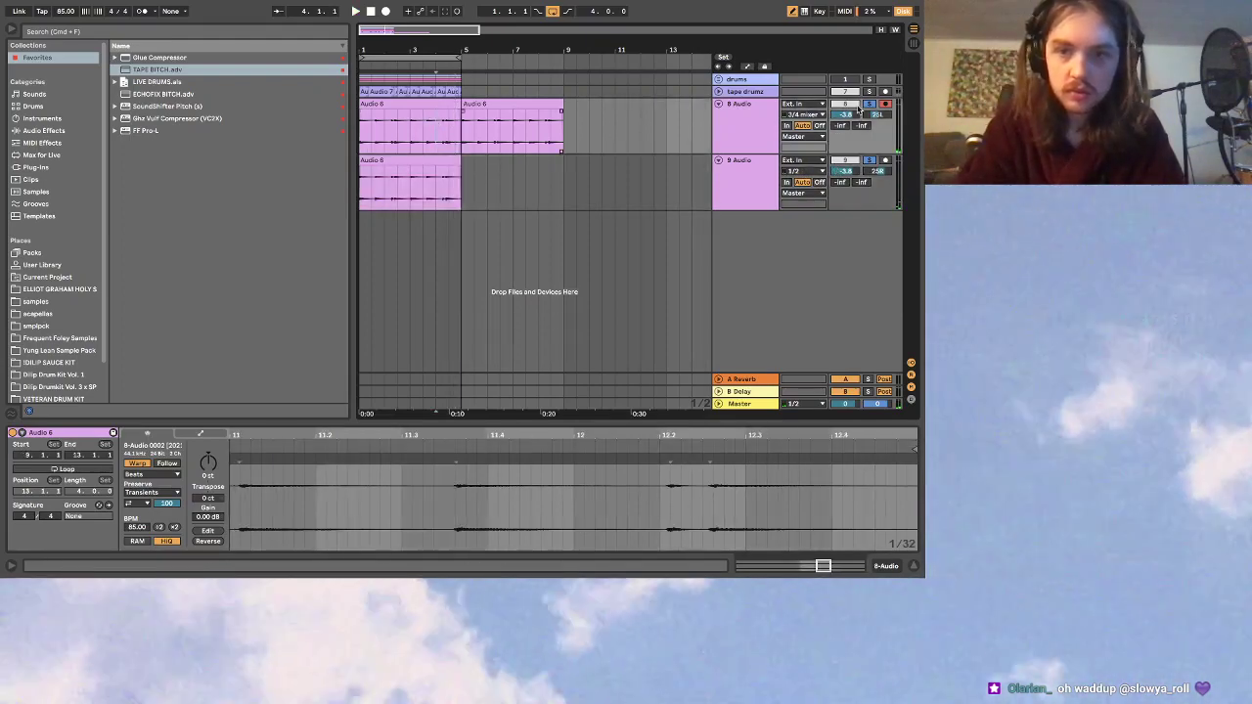
key(space)
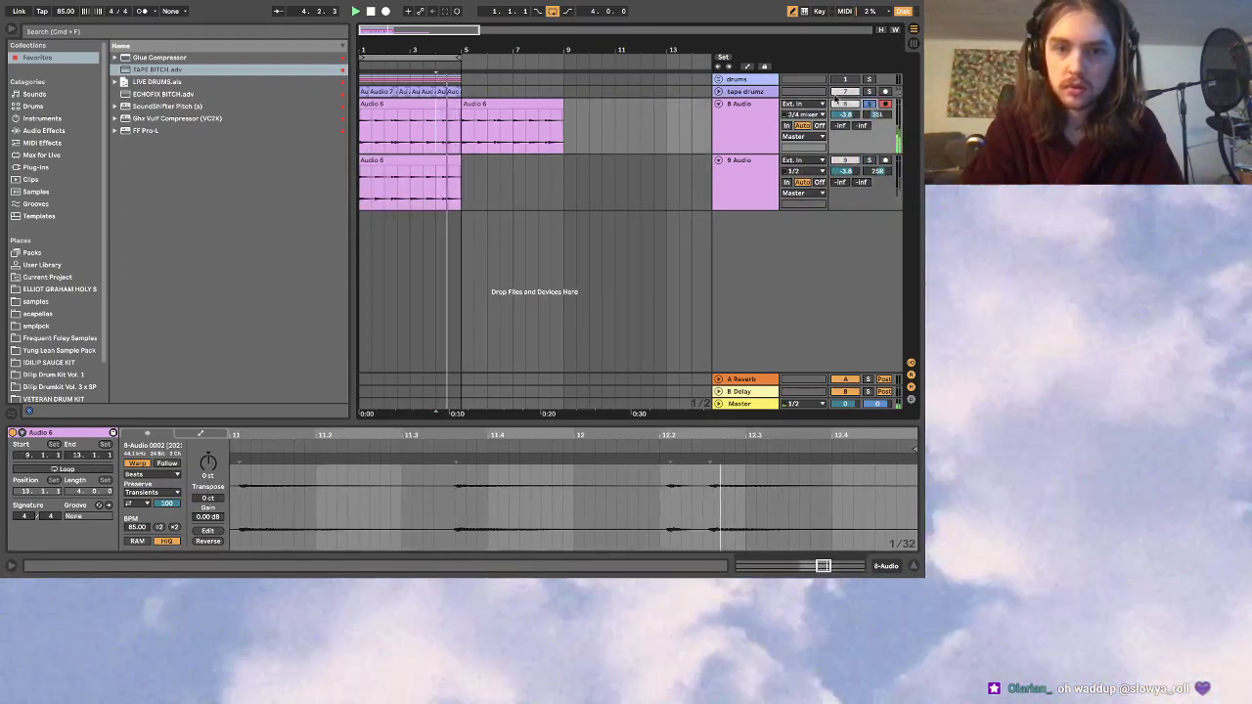
Step: Split the track 8 clip at 2.2.1, 3.2.1 and 4.2.1
key(plus)
scroll(399, 132, left, 3)
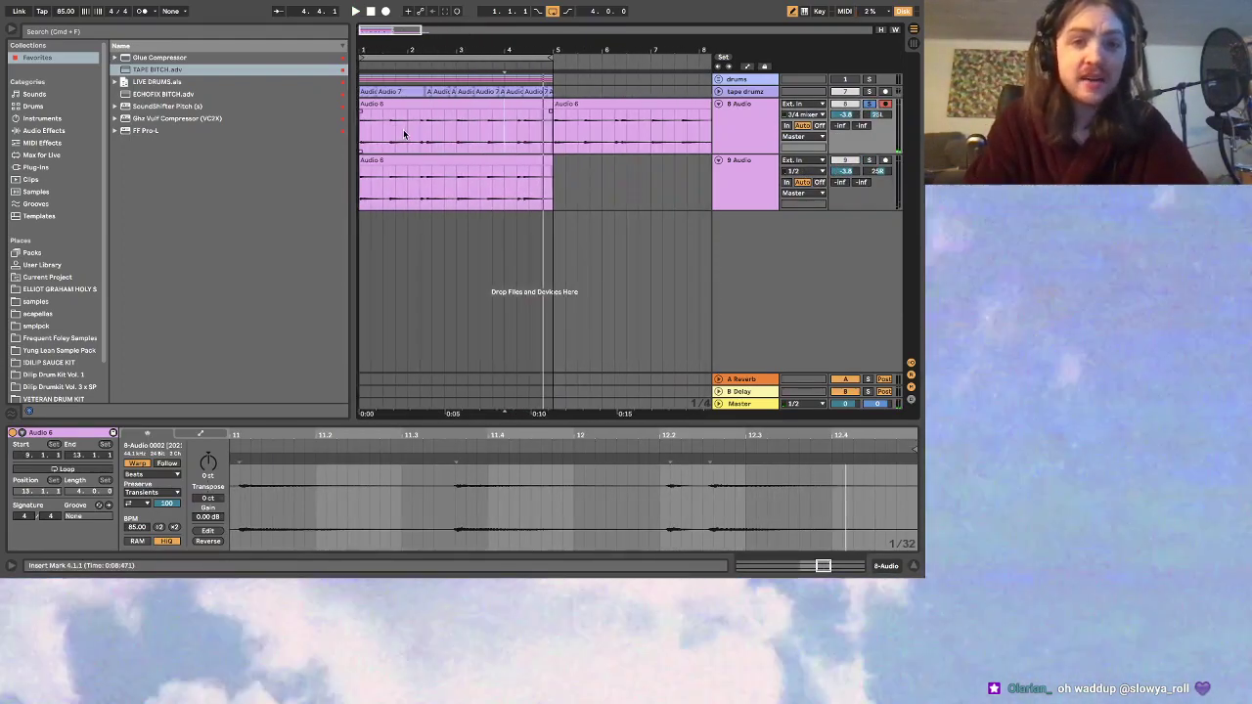
click(423, 132)
key(super+e)
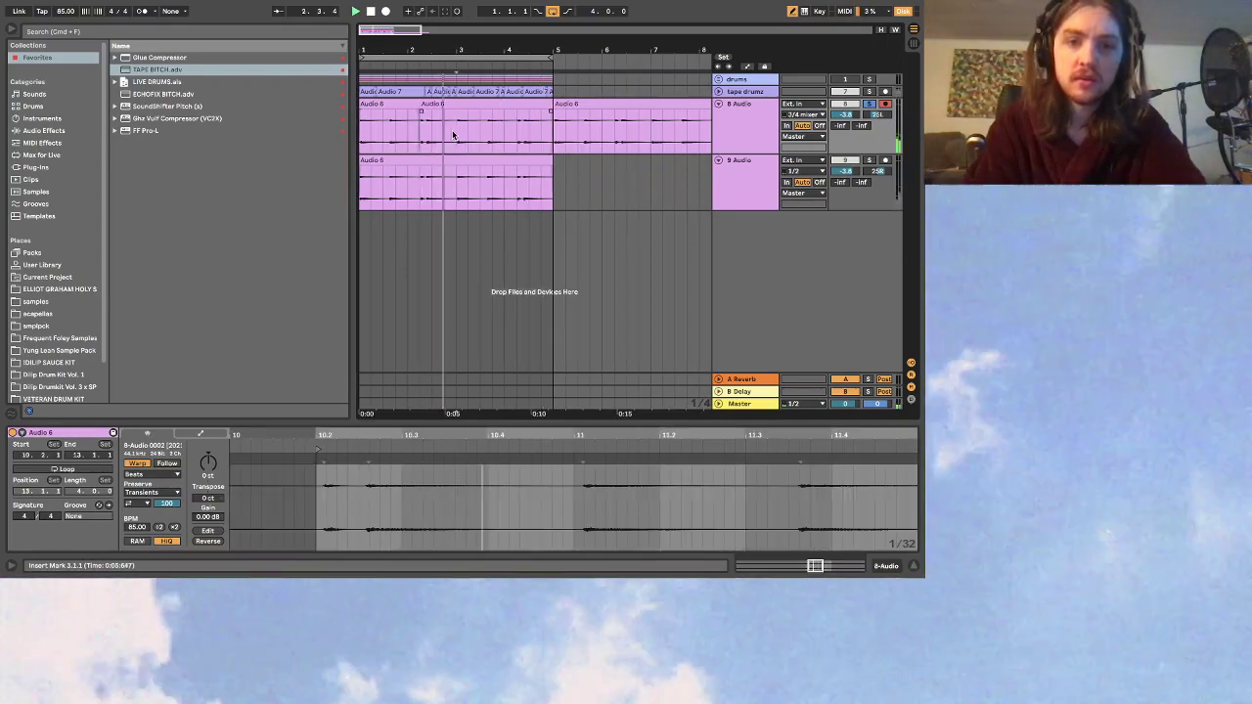
click(457, 135)
key(super+e)
click(516, 122)
key(super+e)
click(539, 118)
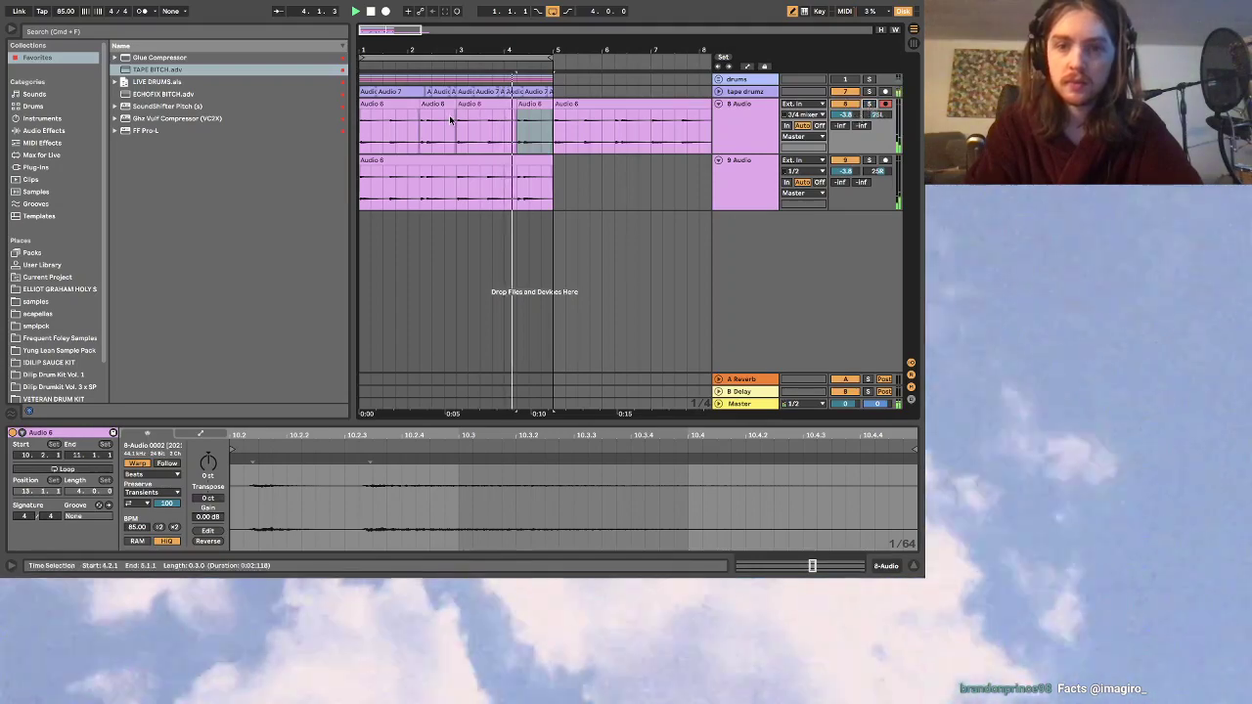
Step: Consolidate the track 8 and 9 clips across bars 1–5 and play from bar 1
drag(558, 184, 470, 178)
shift+click(361, 127)
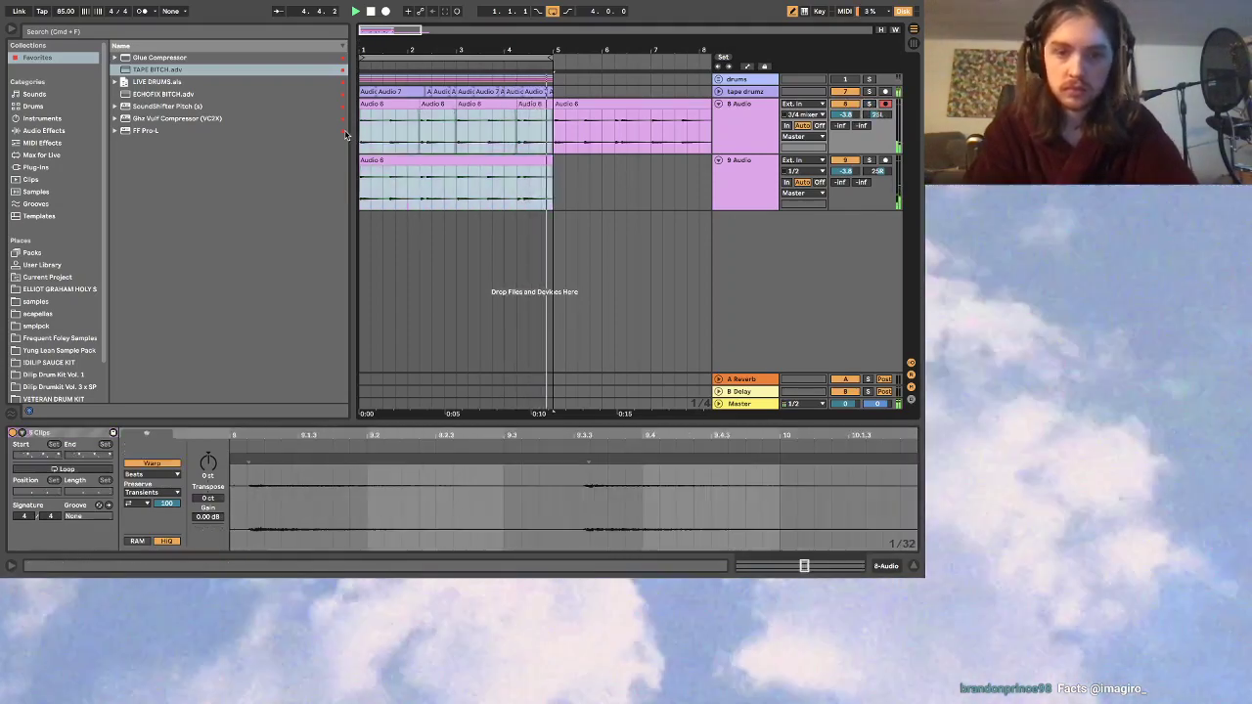
key(super+j)
key(Return)
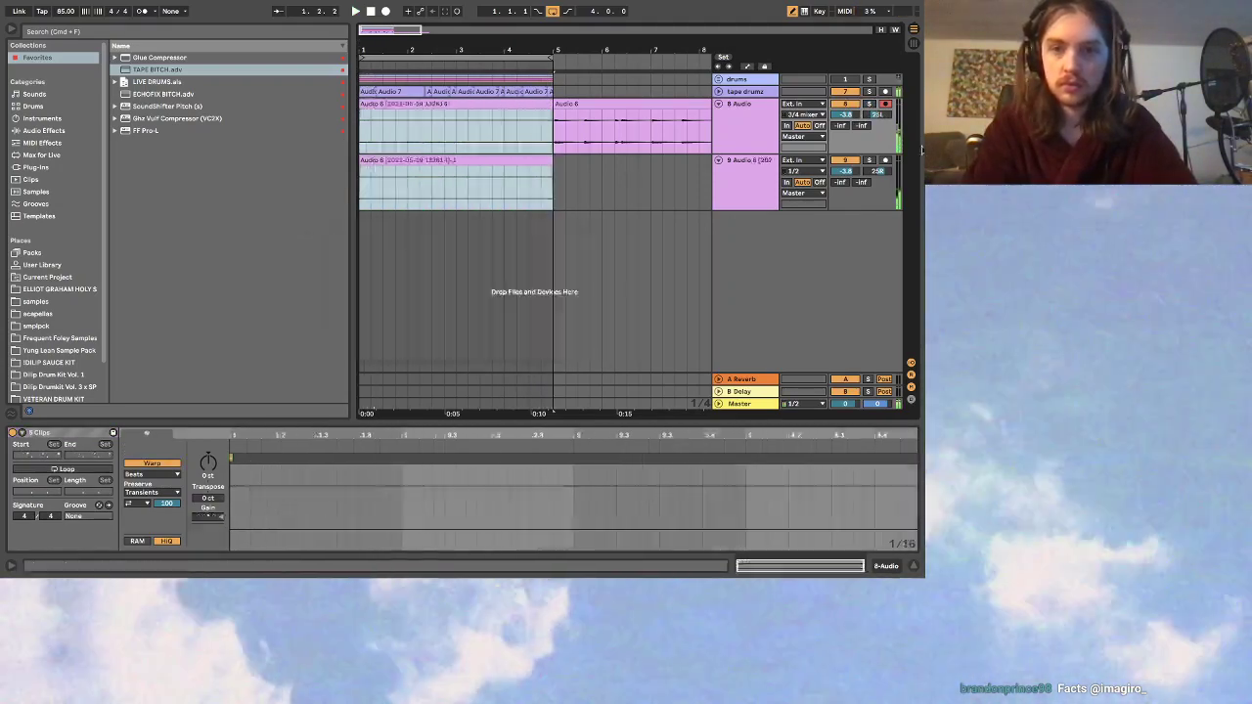
key(space)
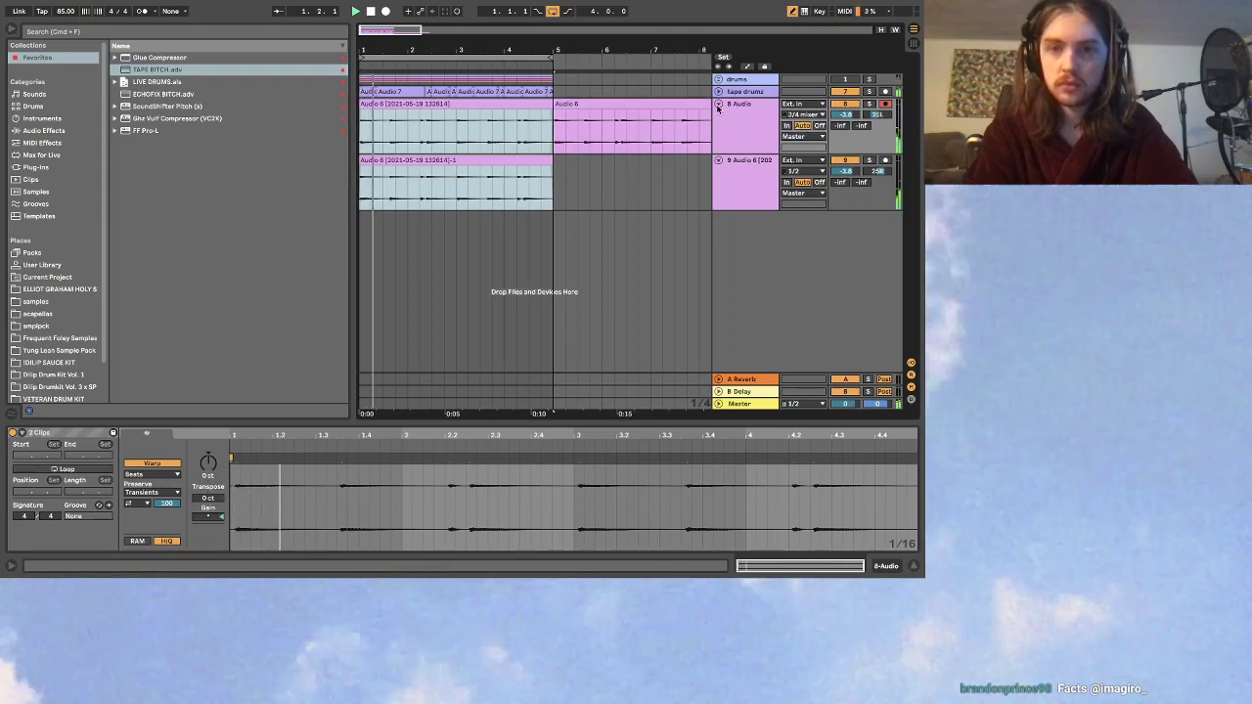
click(462, 157)
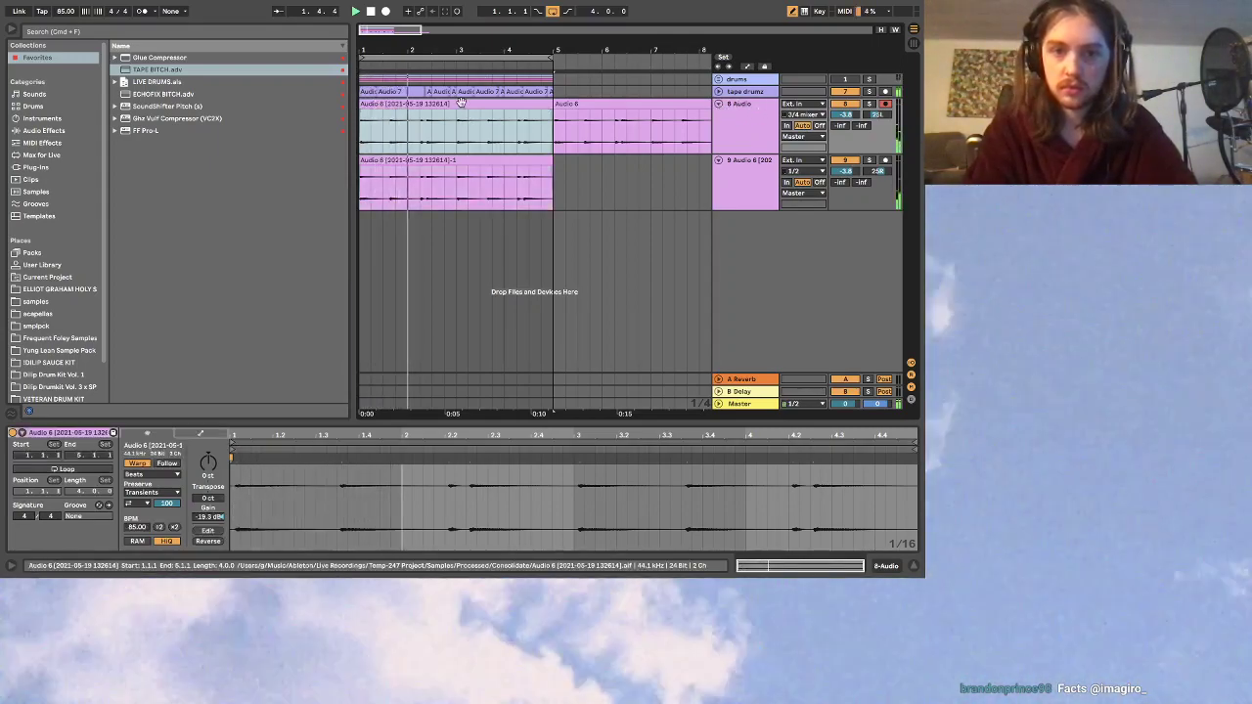
Step: Group the two overdub tracks with Cmd+G
key(minus)
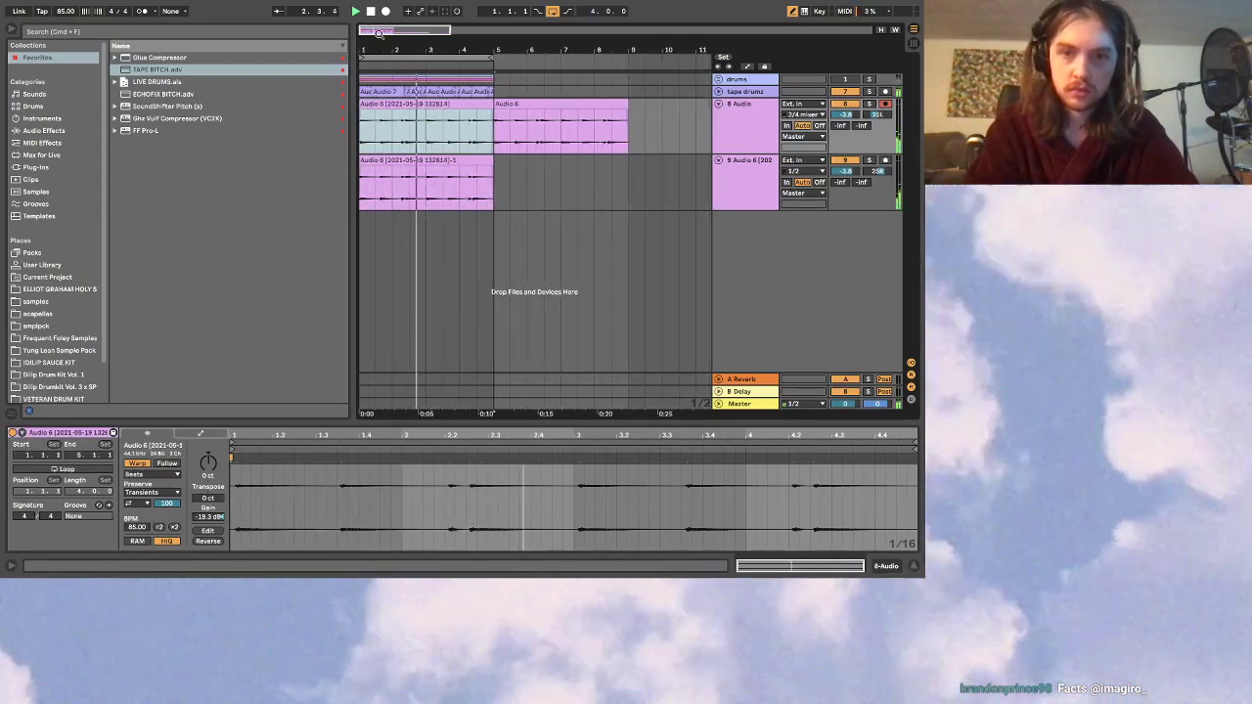
click(744, 183)
key(super+g)
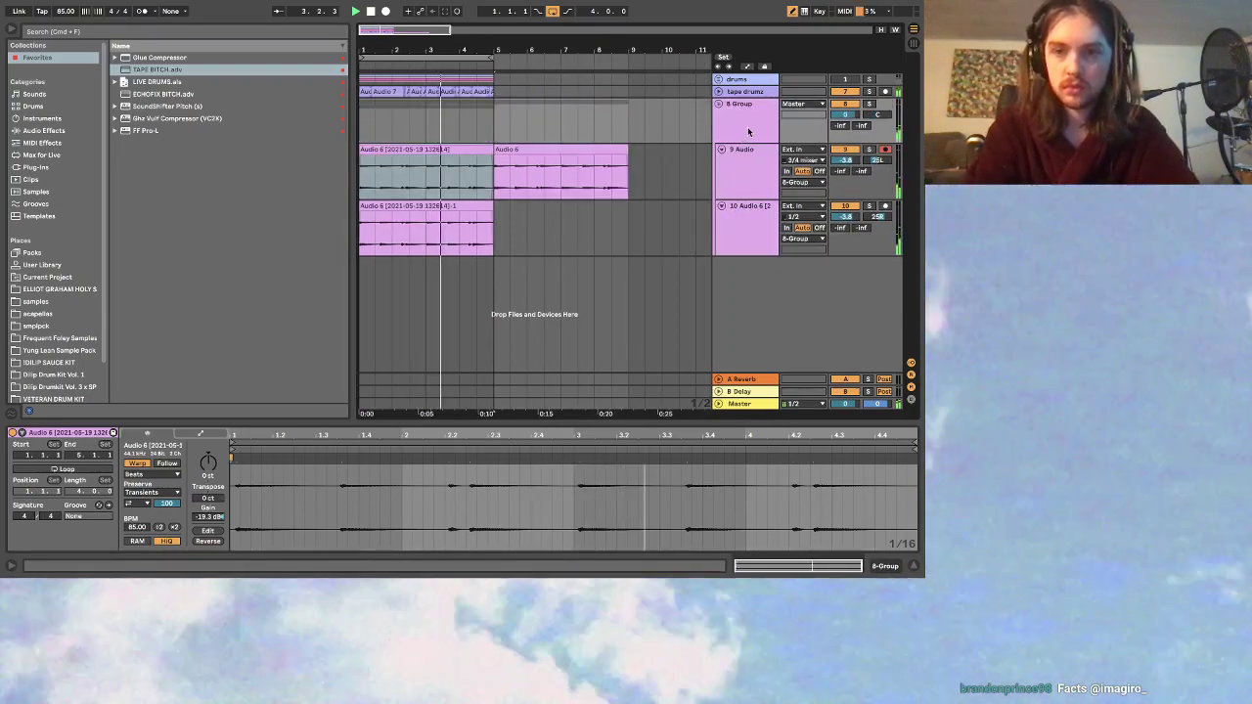
Step: Give tracks 9 and 10 each a 14 ms track delay
click(911, 387)
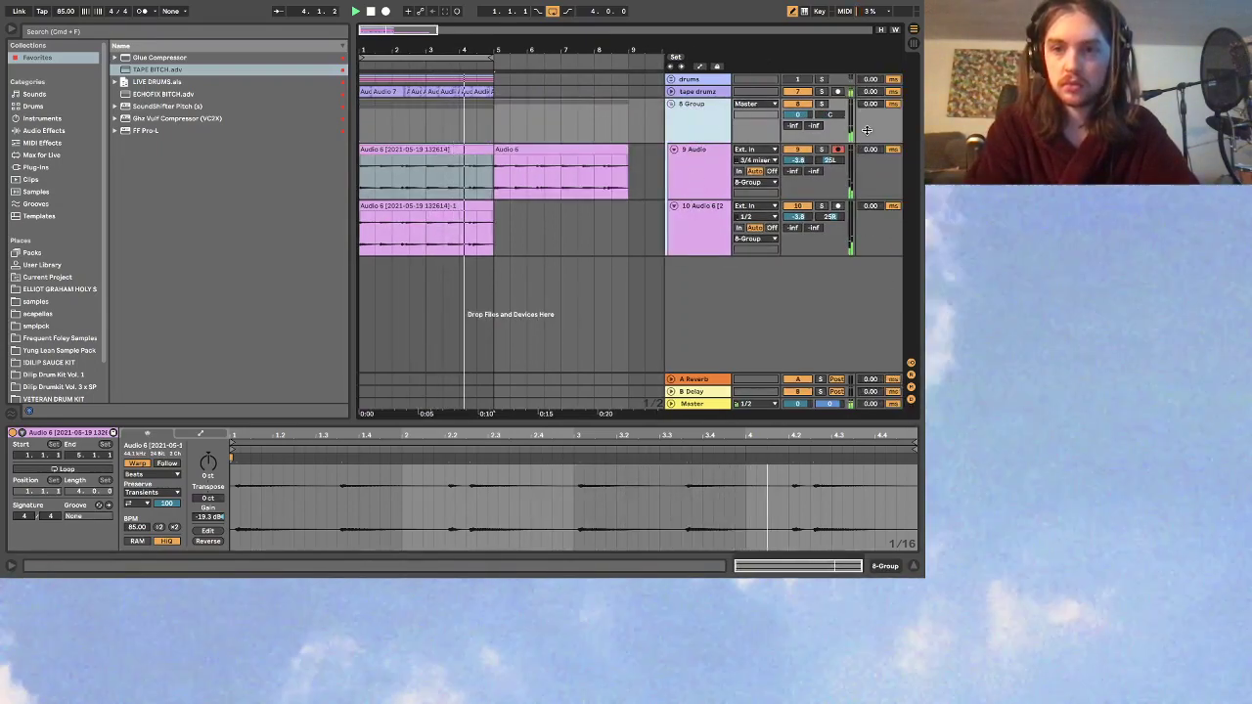
click(871, 148)
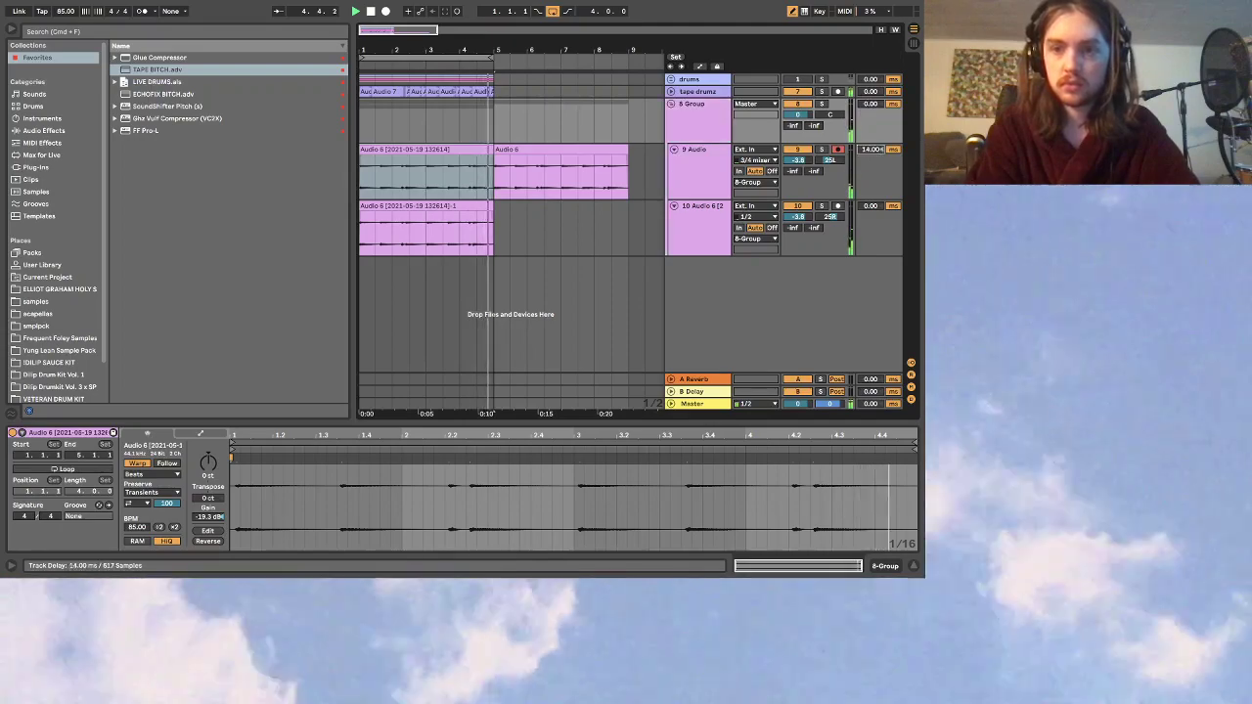
text(14)
key(Return)
click(871, 205)
text(14)
key(Return)
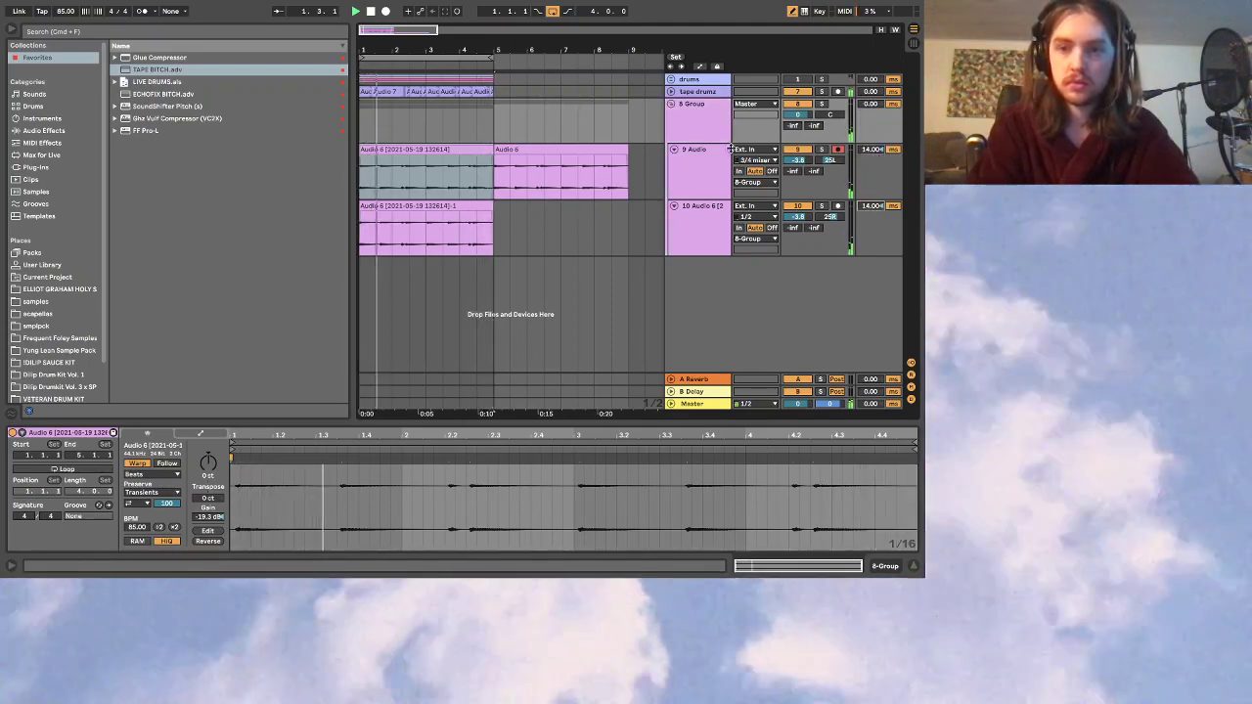
Step: Fold the 8 Group and select it in the arrangement
click(671, 103)
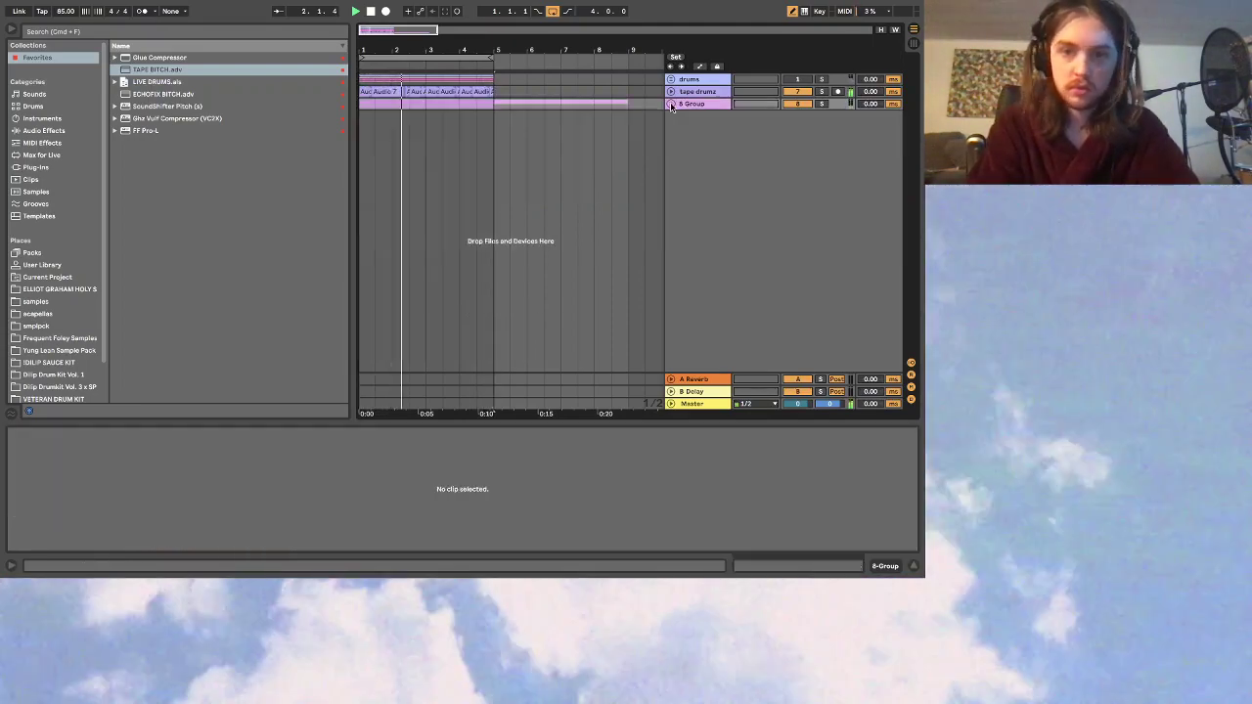
key(Up)
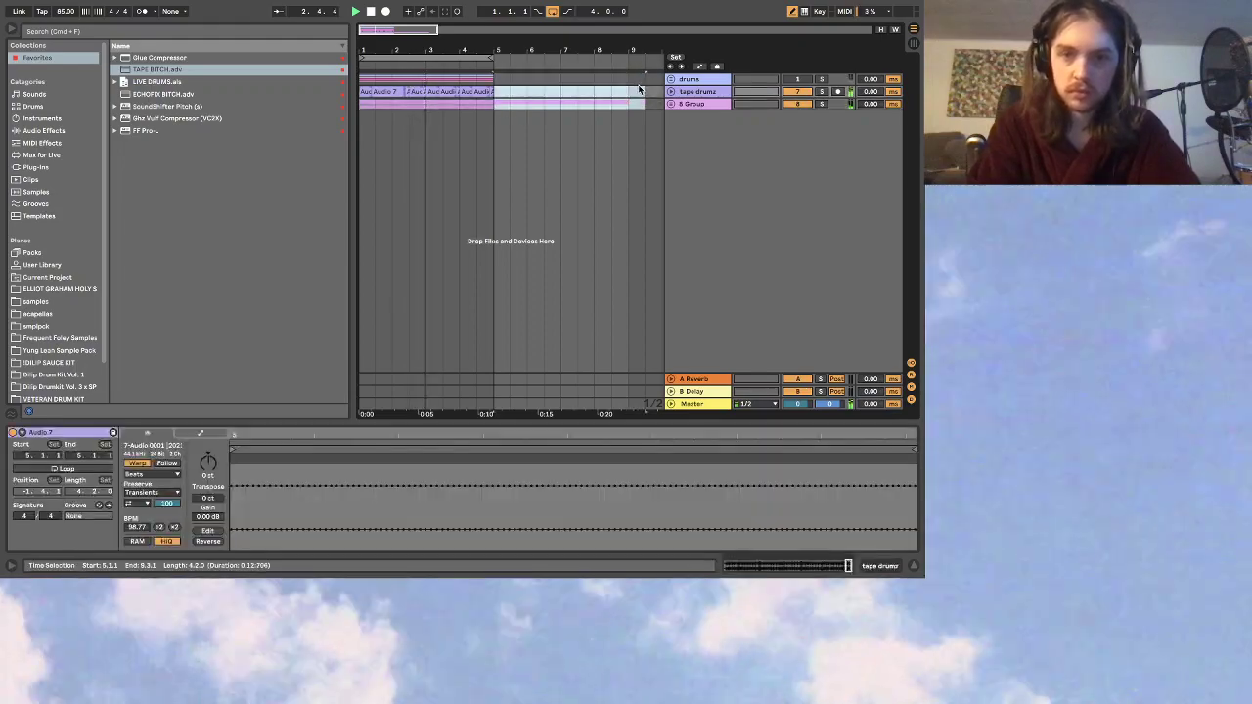
key(shift+Right)
click(361, 109)
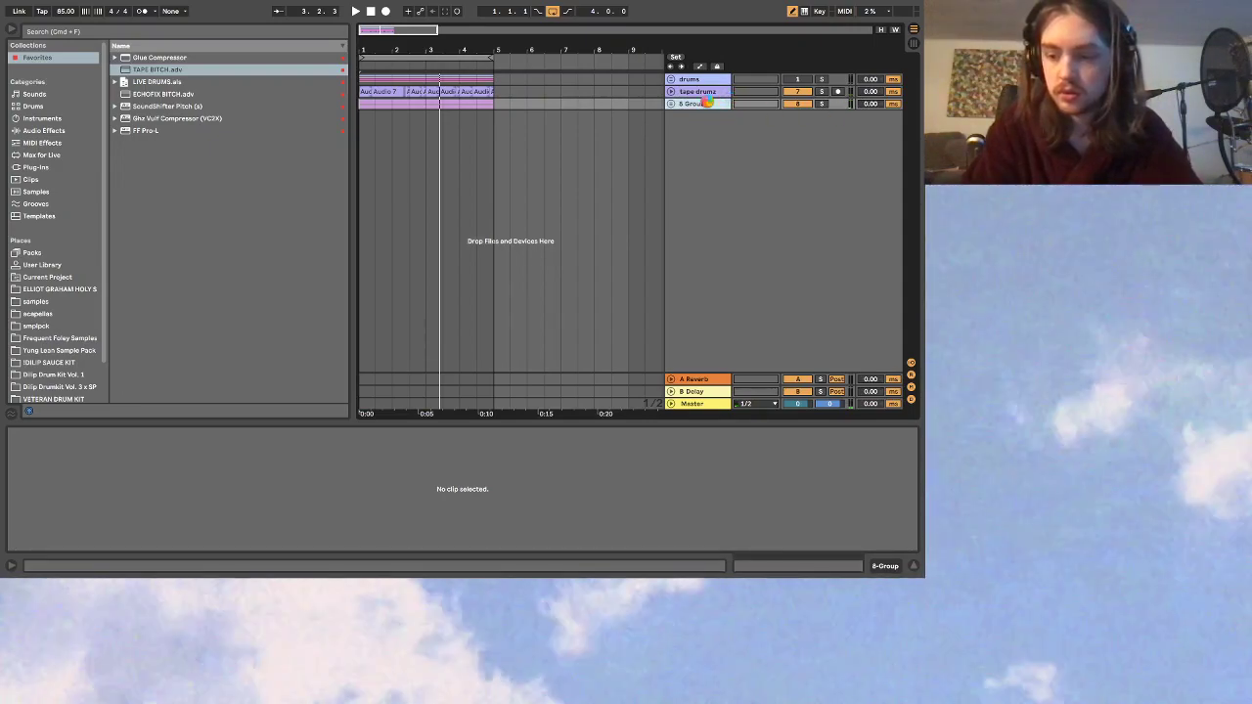
Step: Arm 11 Audio with input 3/4 mixer, then expand the 8 Group again
click(838, 115)
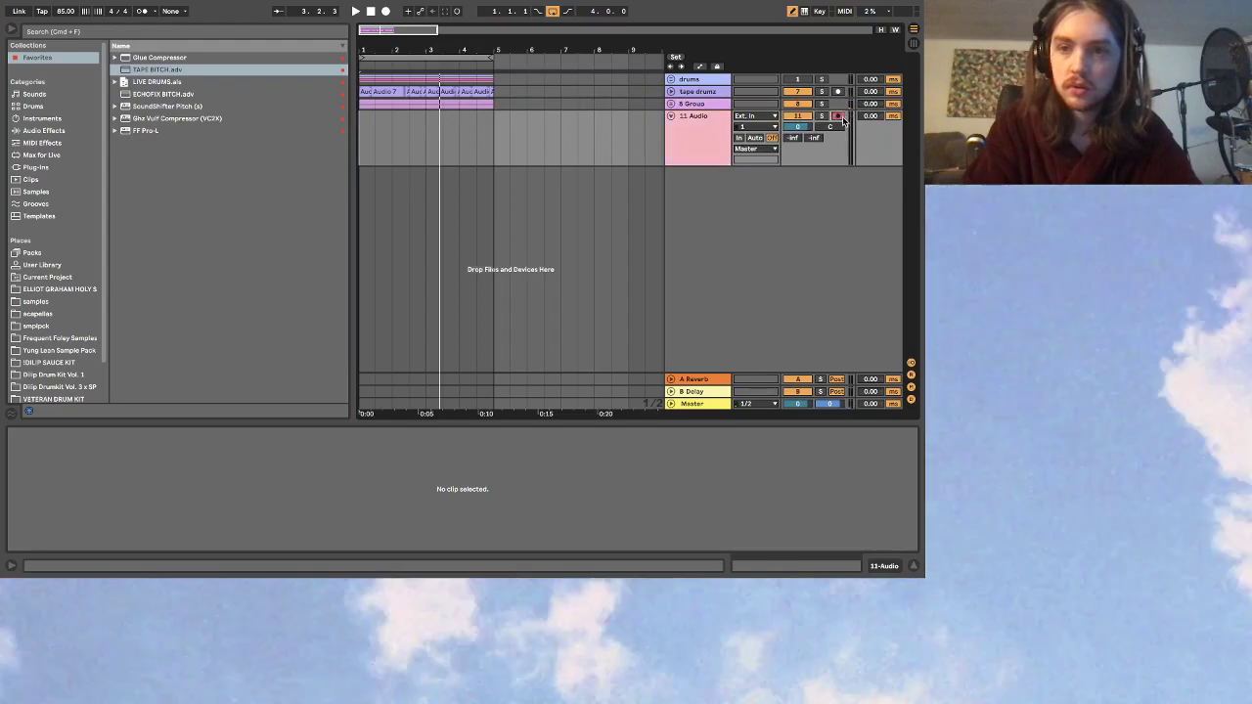
click(745, 127)
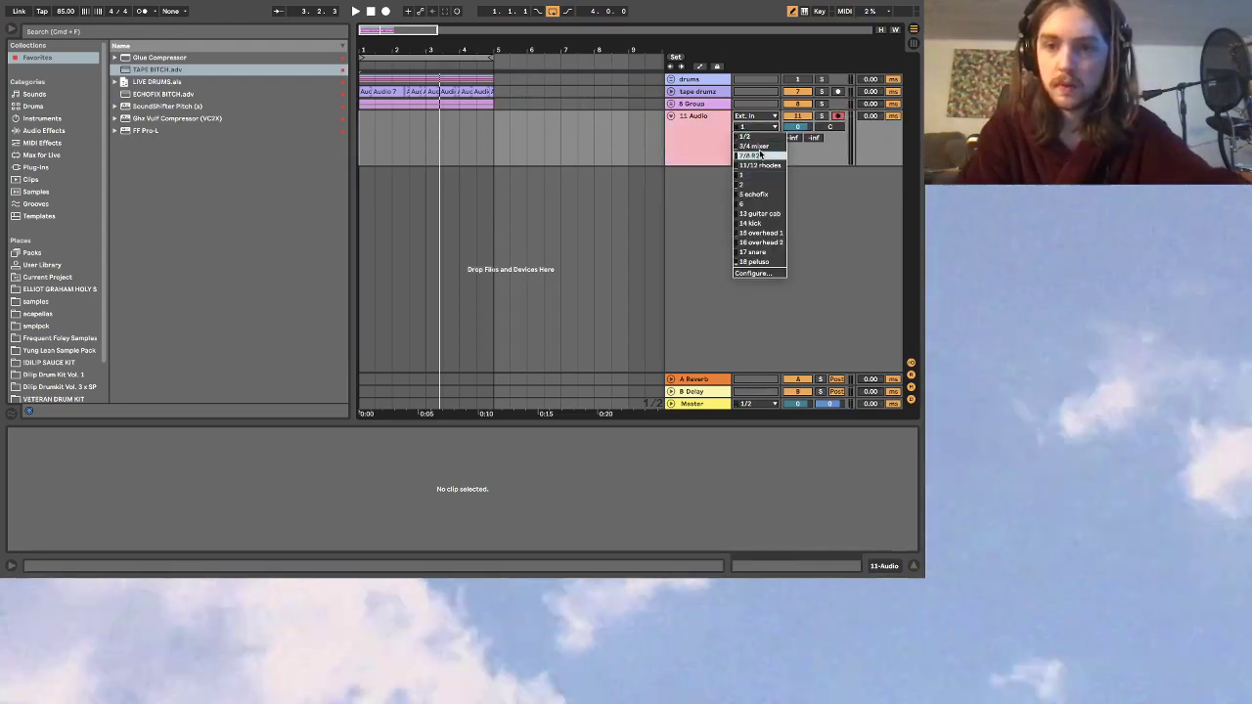
click(756, 146)
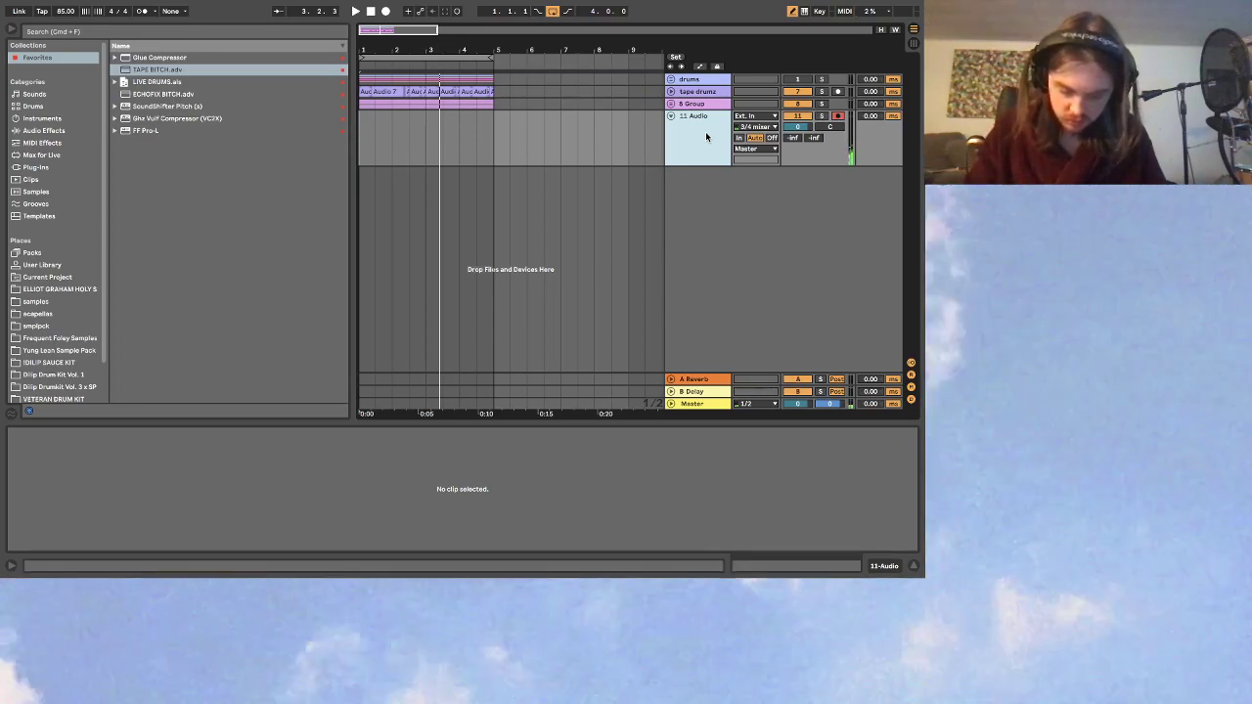
key(space)
key(space)
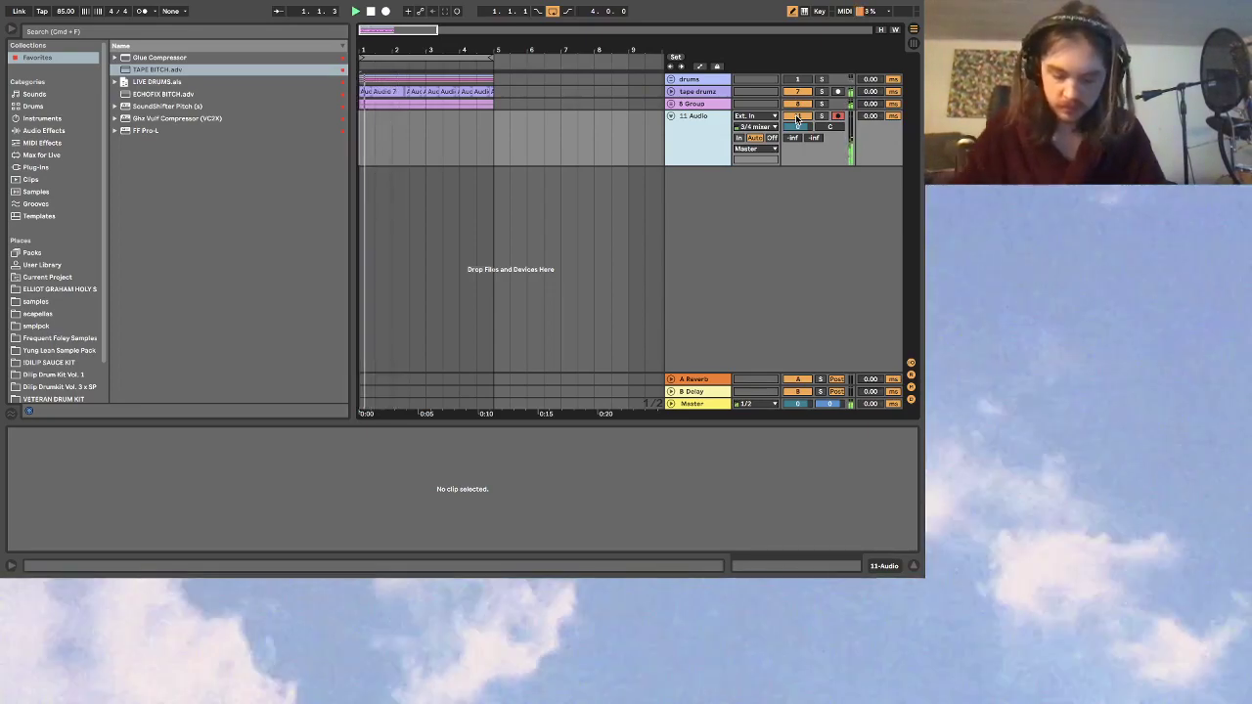
key(b)
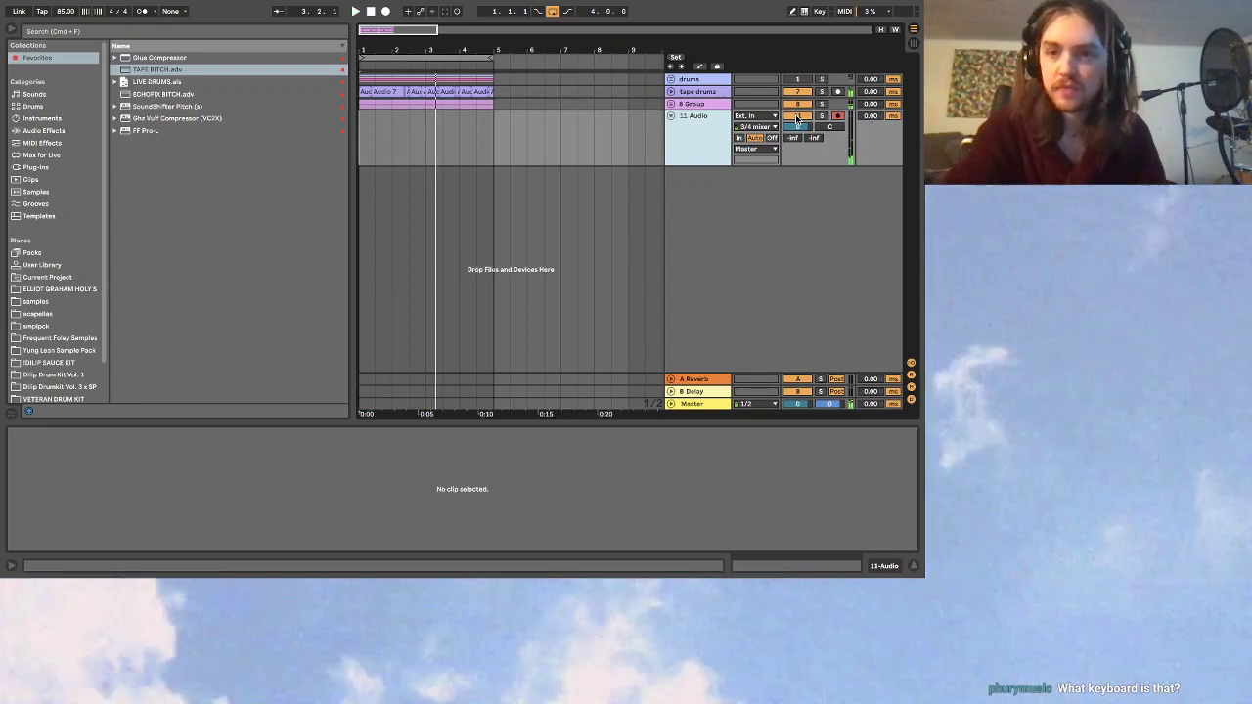
click(668, 100)
Step: Transpose both Audio 6 overdub clips on tracks 9 and 10 to -7 st
drag(486, 226, 341, 211)
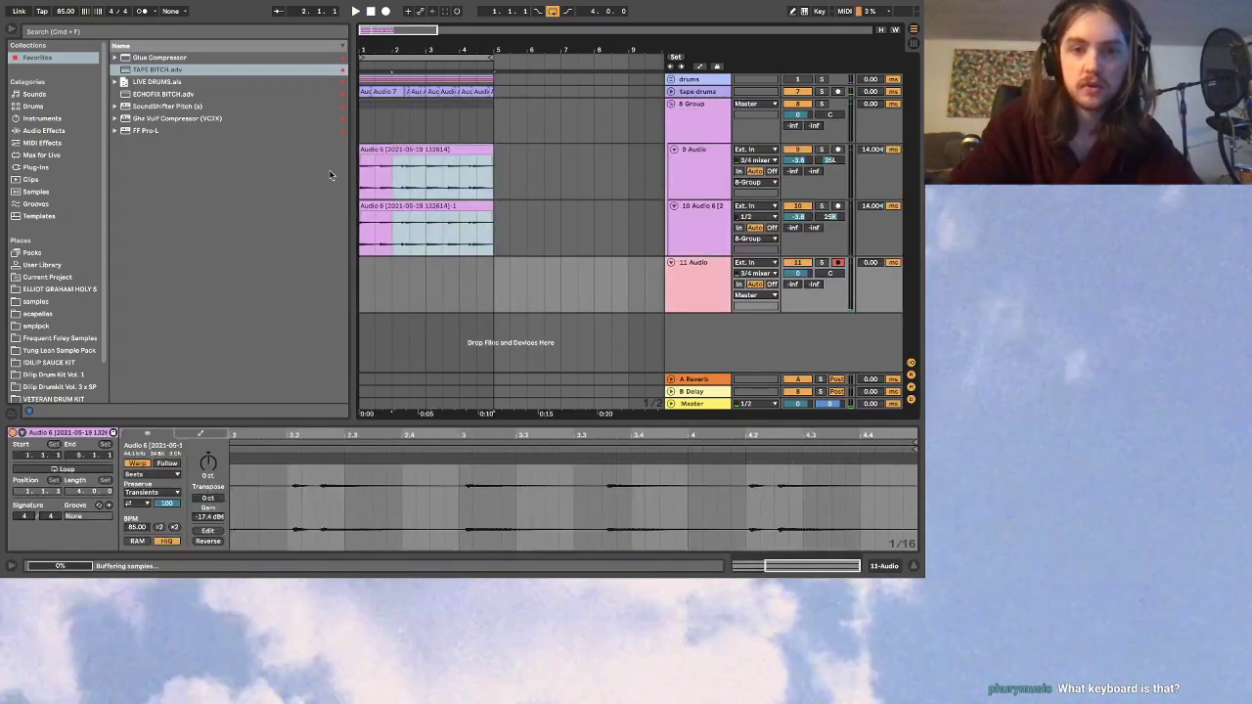
key(space)
key(space)
drag(206, 464, 207, 485)
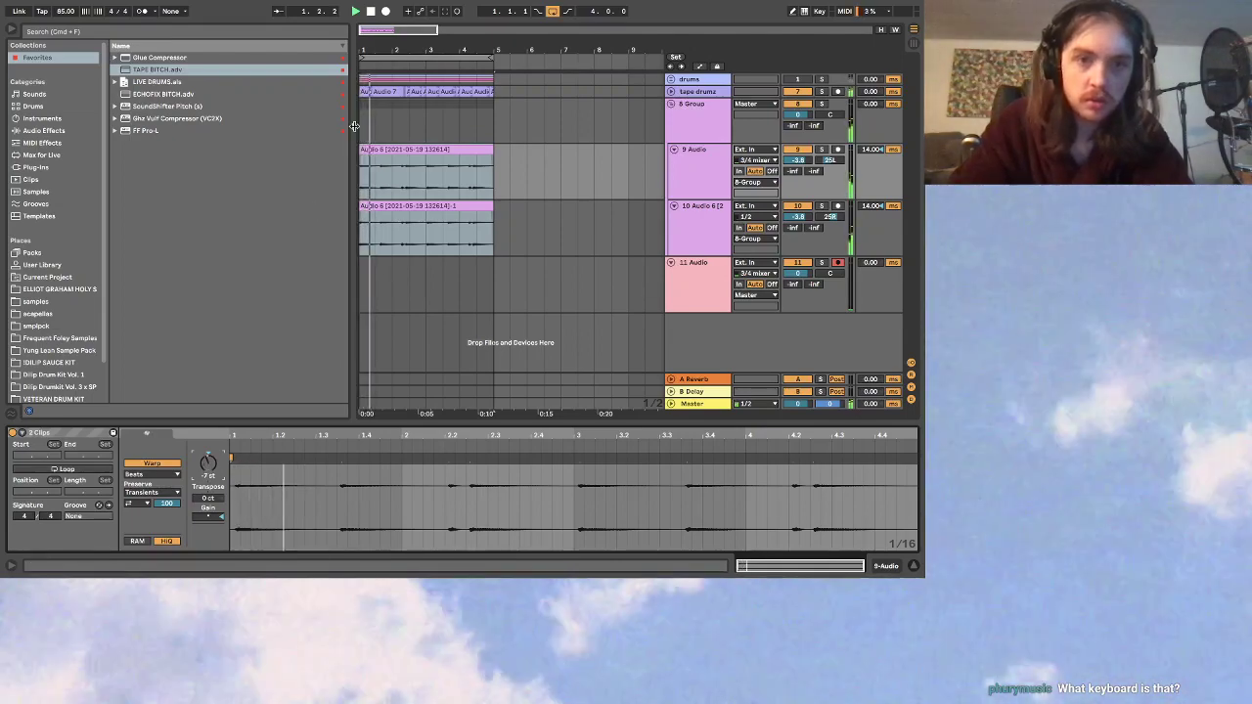
key(plus)
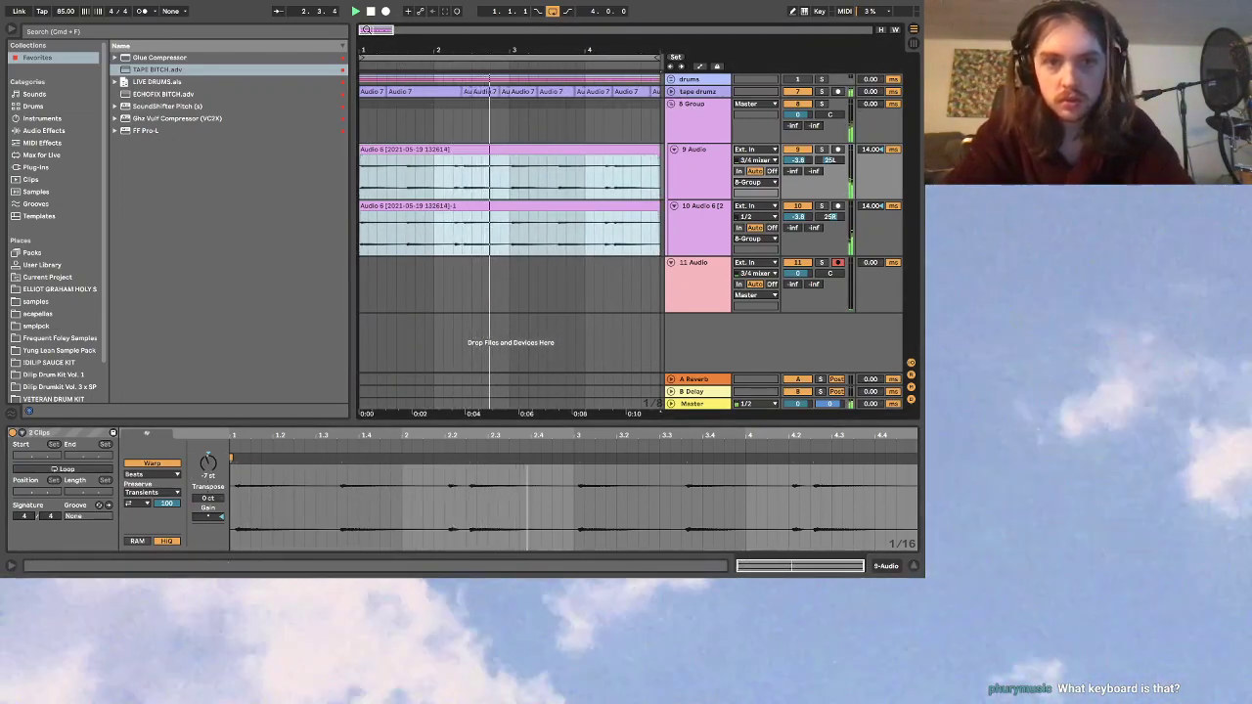
key(minus)
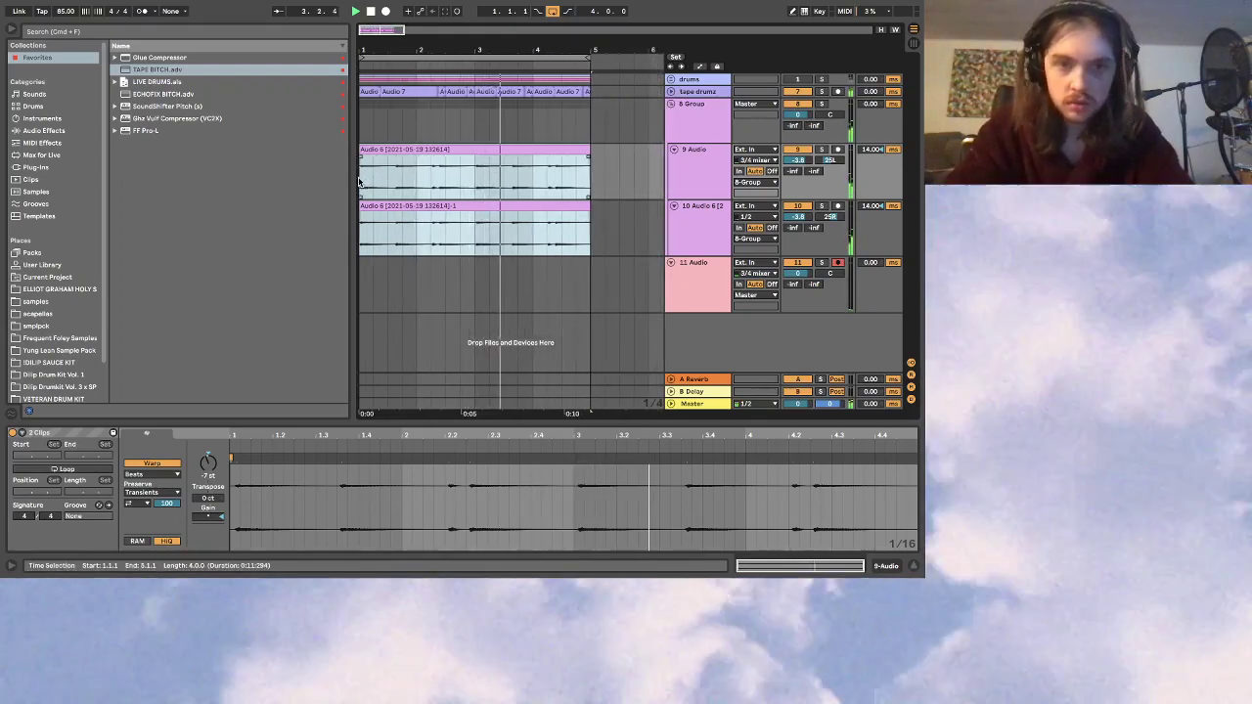
key(minus)
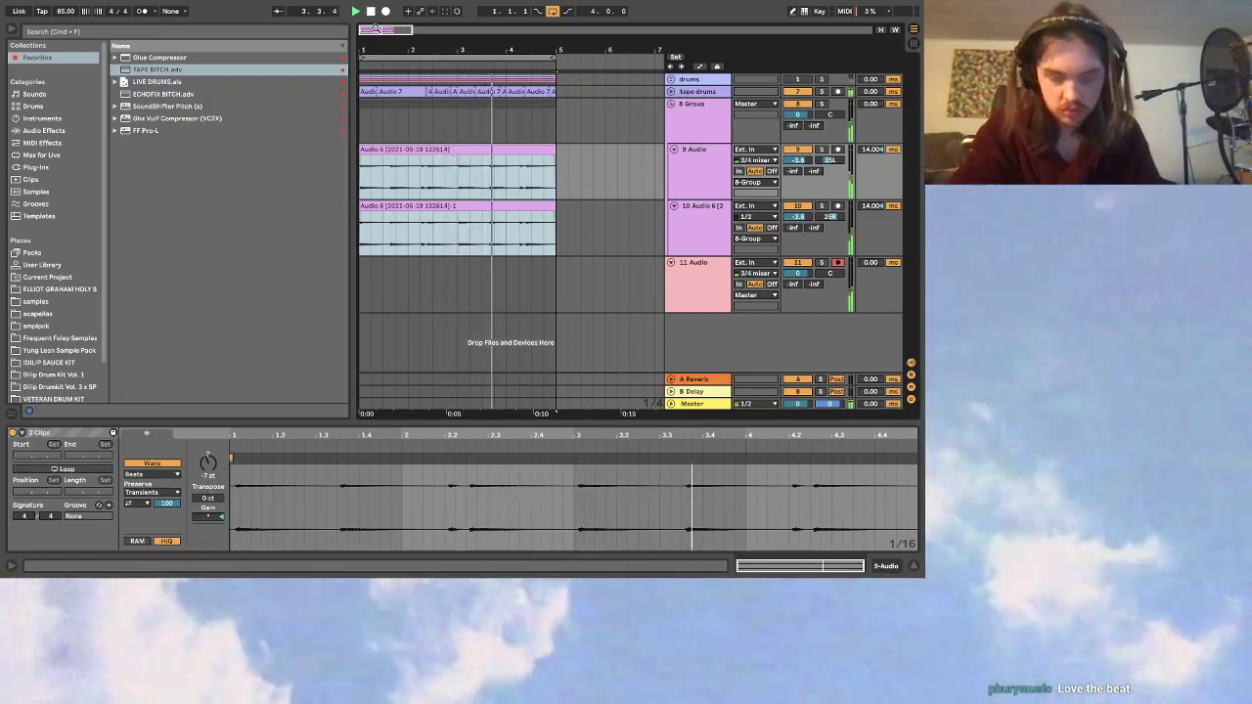
Step: Record an Audio 3 clip on track 11 across bars 1–5 and play it back
click(708, 285)
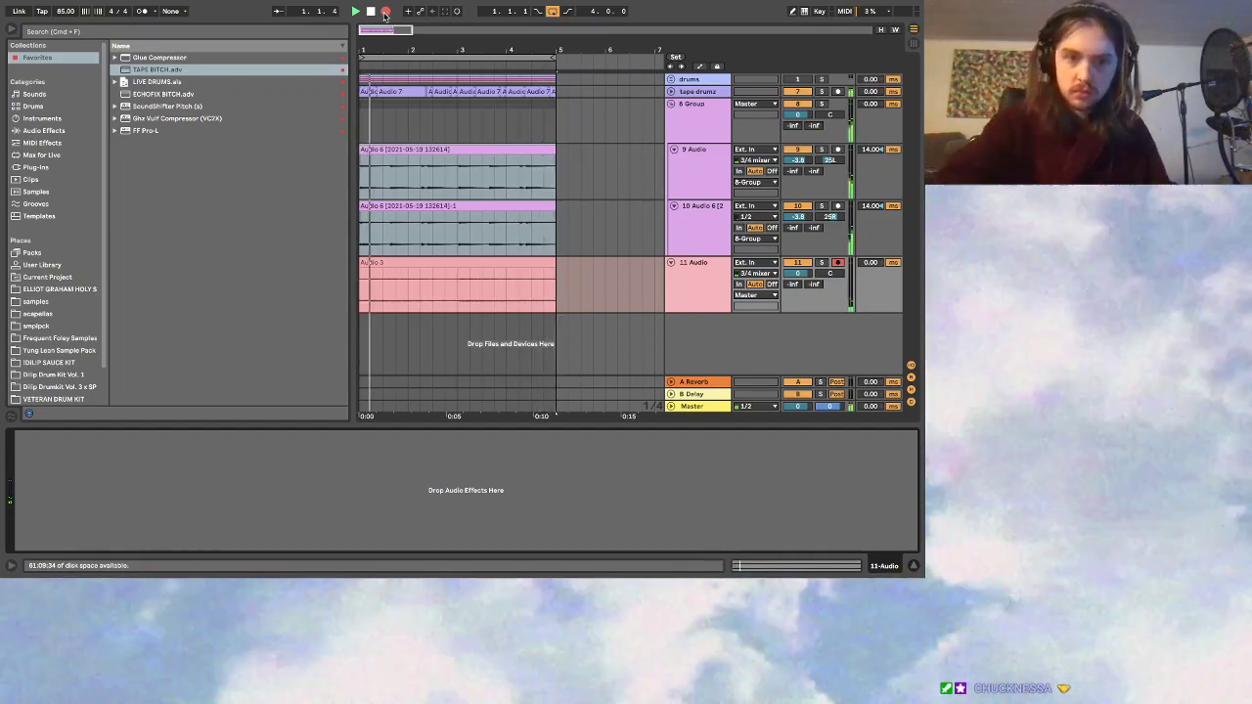
key(space)
click(377, 264)
key(space)
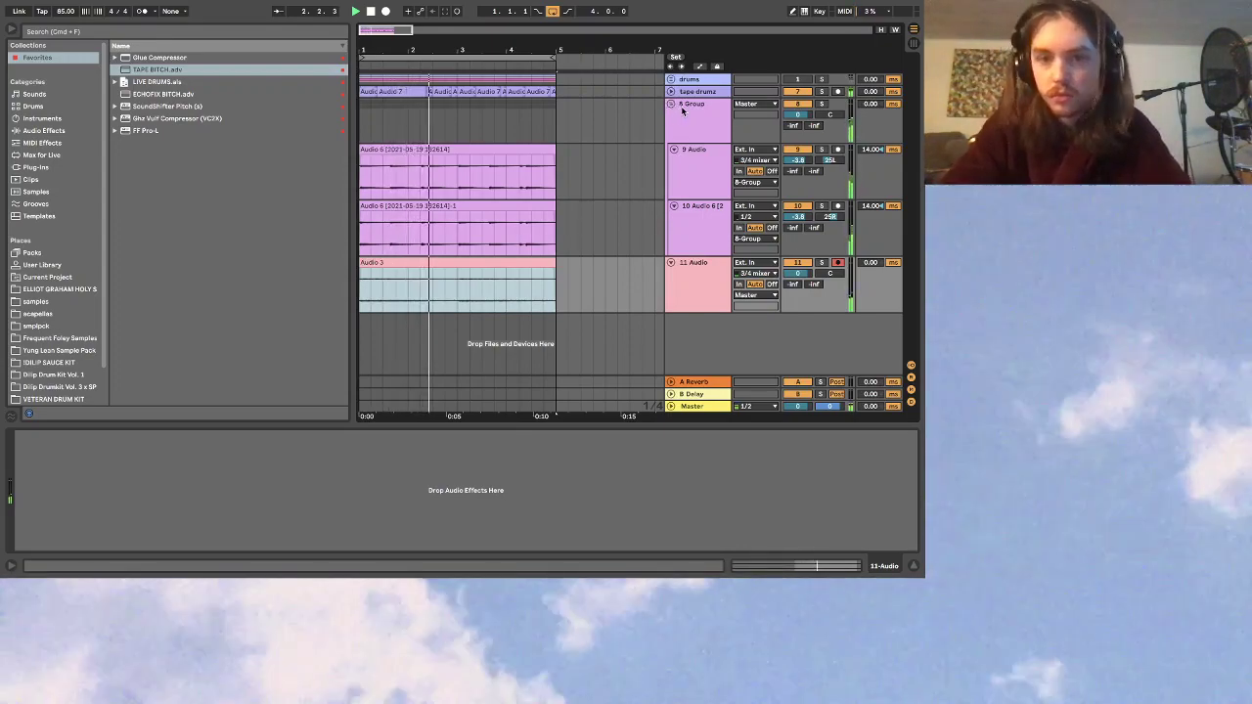
Step: Fold track 11 and add a new audio track 12 taking input 5 echofix
click(671, 262)
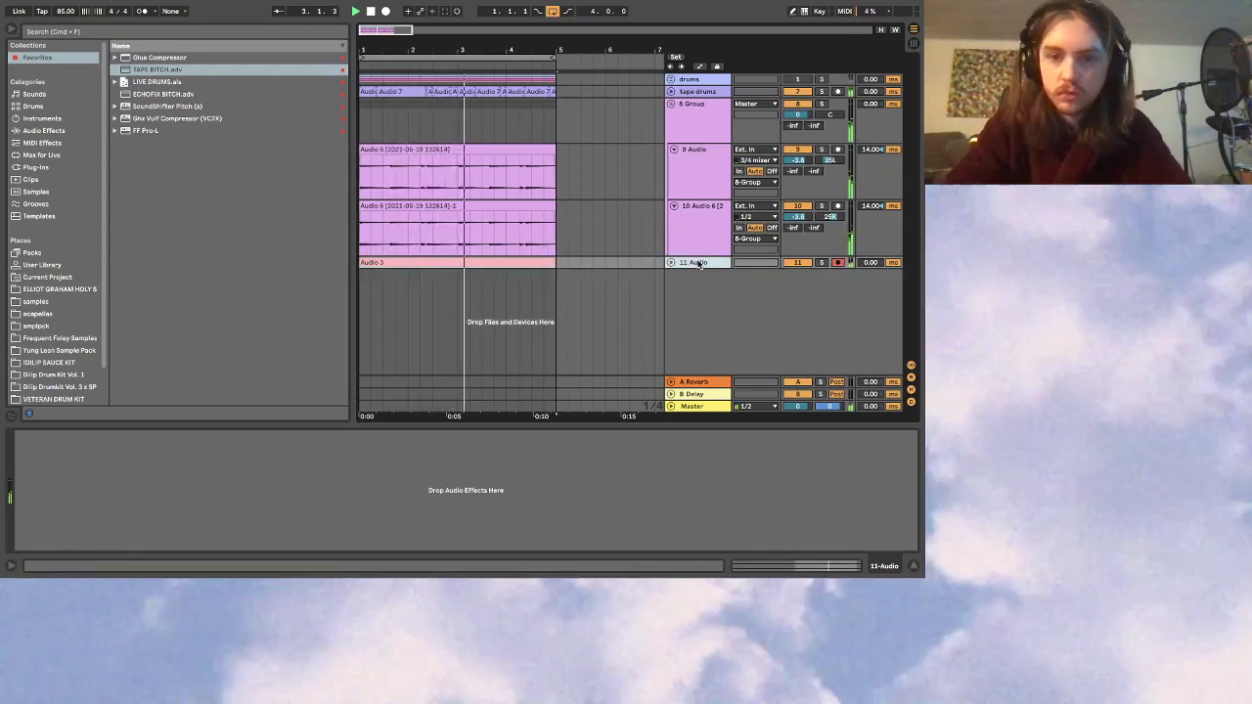
key(super+t)
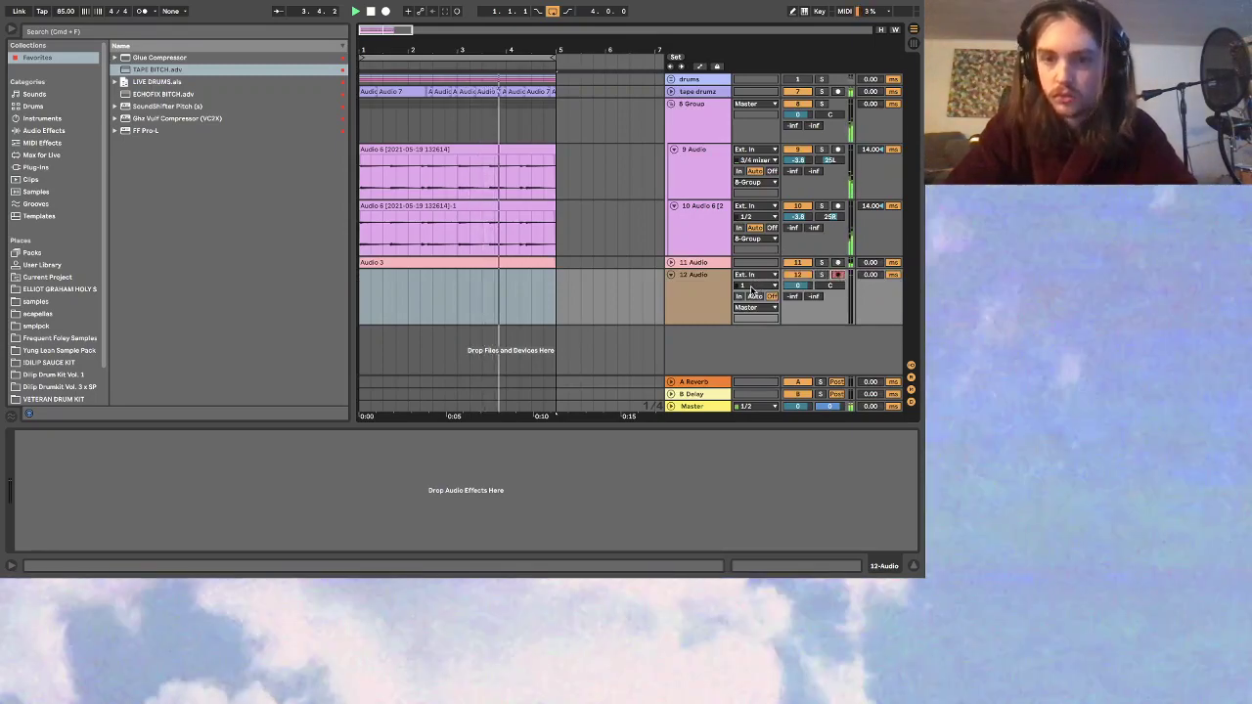
click(756, 285)
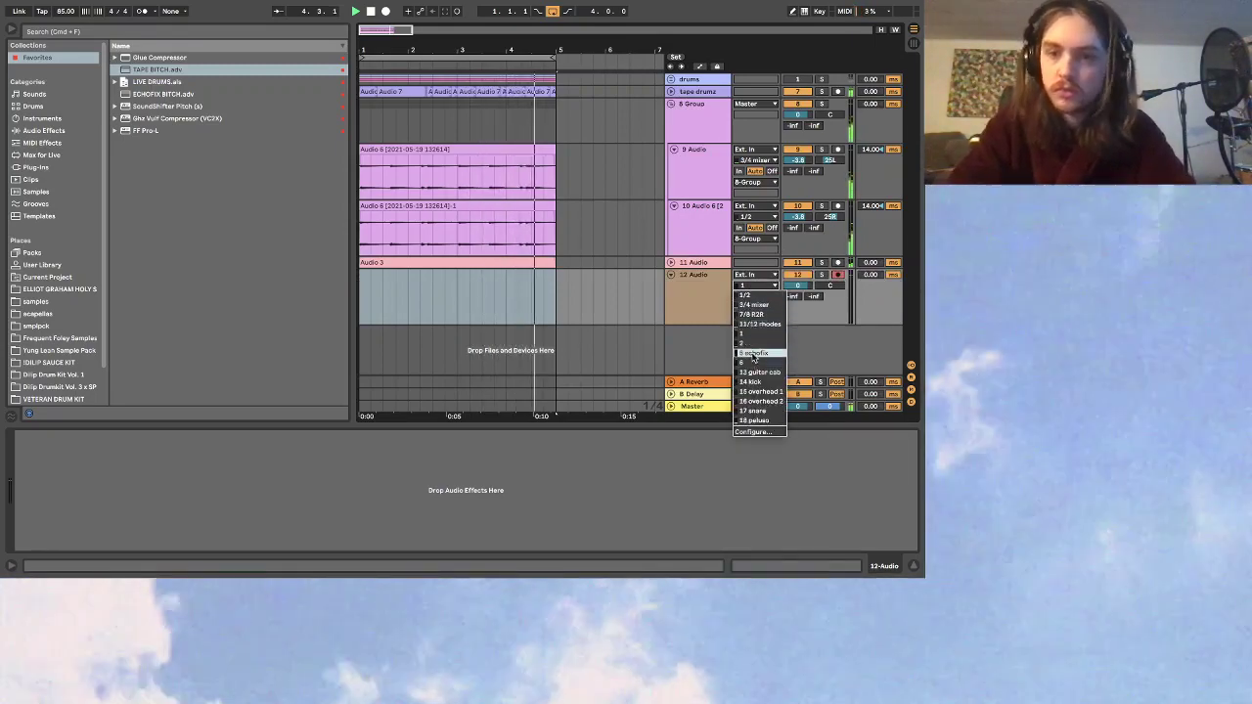
click(756, 354)
click(363, 286)
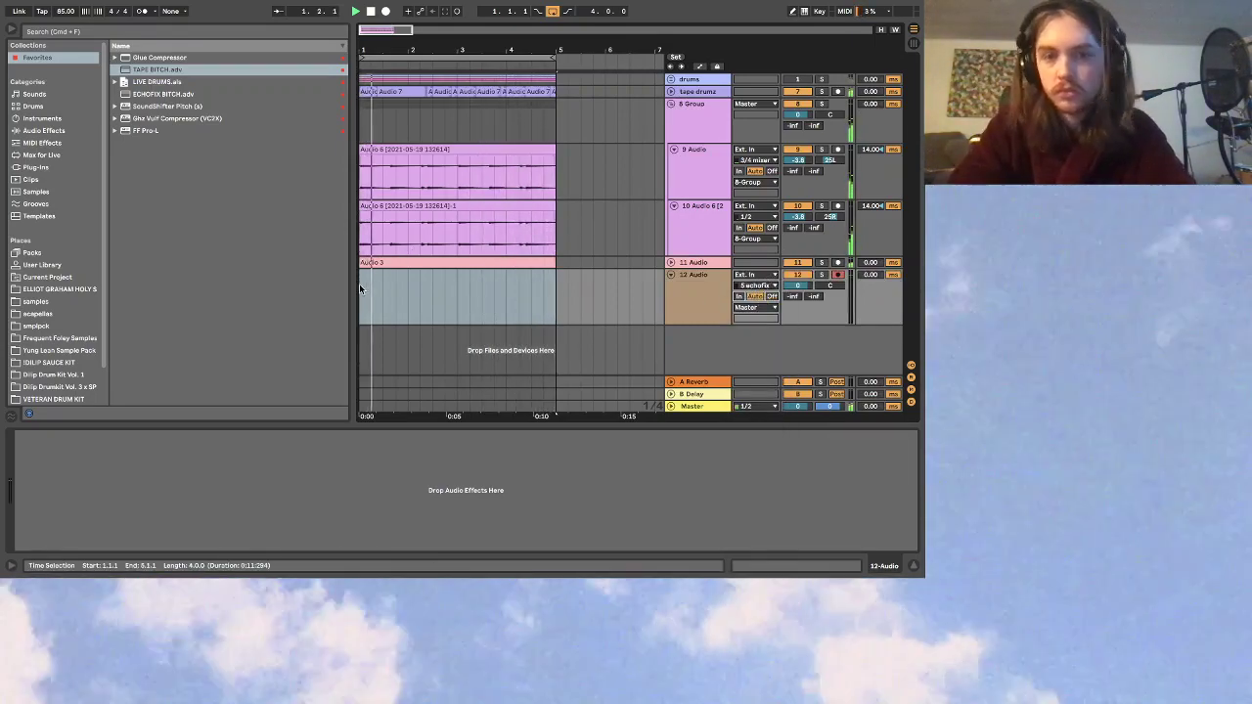
Step: Switch track 12's input from 5 echofix to channel 1
click(363, 285)
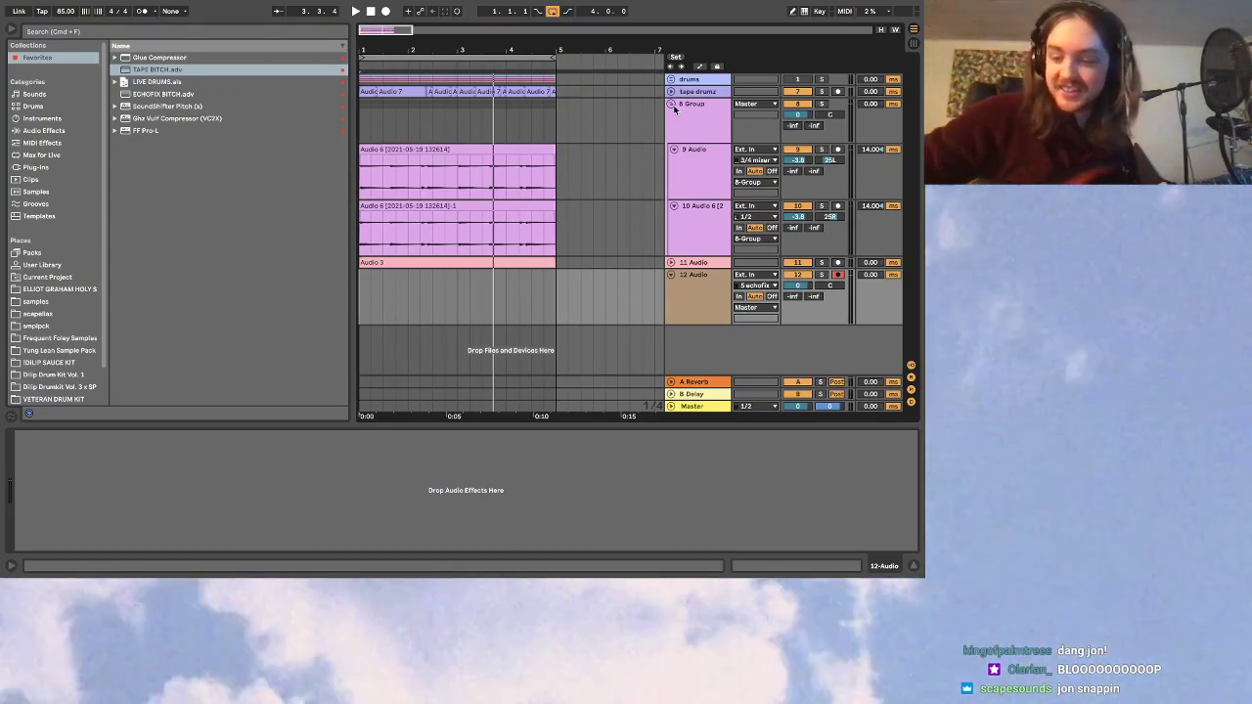
click(755, 286)
click(754, 338)
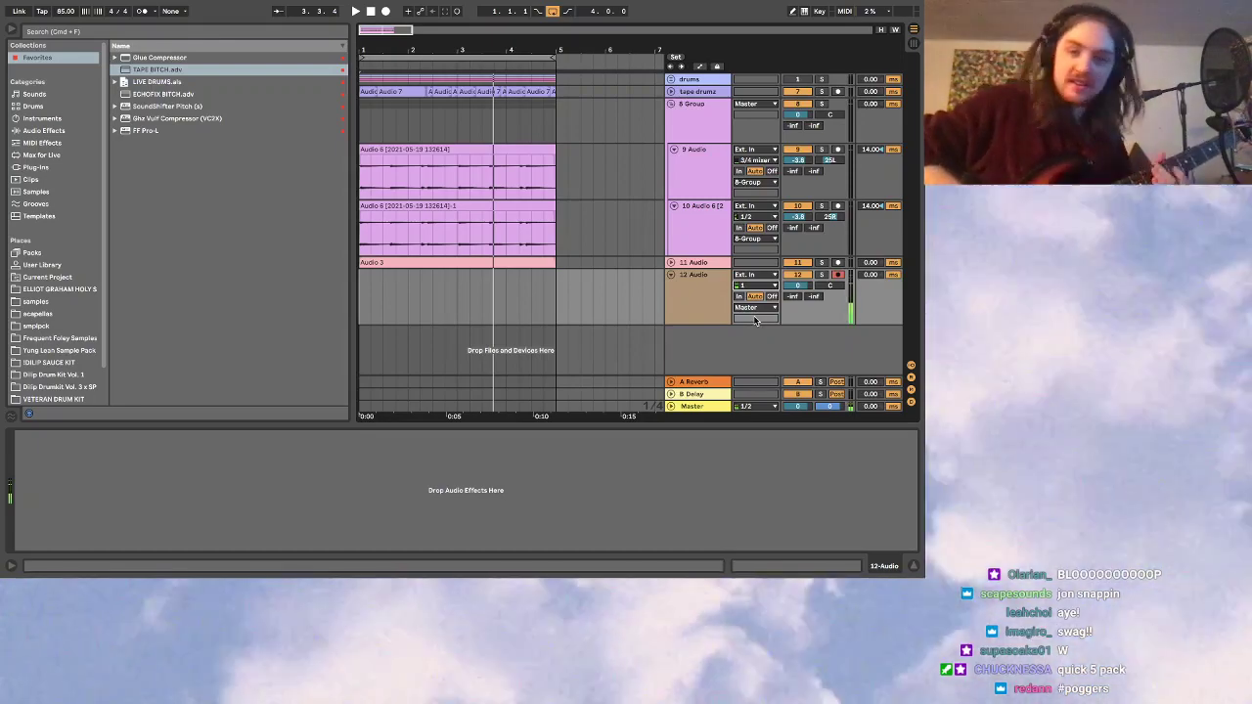
key(space)
Step: Lower track 12's volume to -7.5 dB and restart playback from bar 1
drag(798, 285, 799, 291)
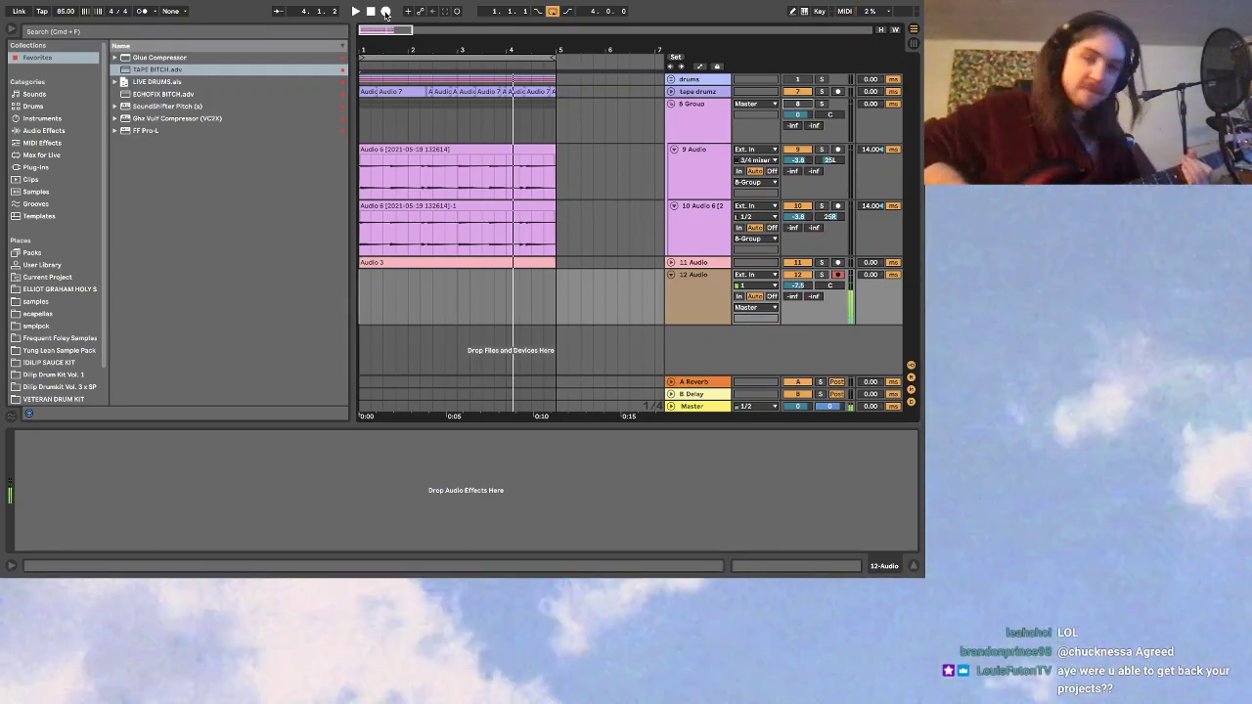
click(386, 12)
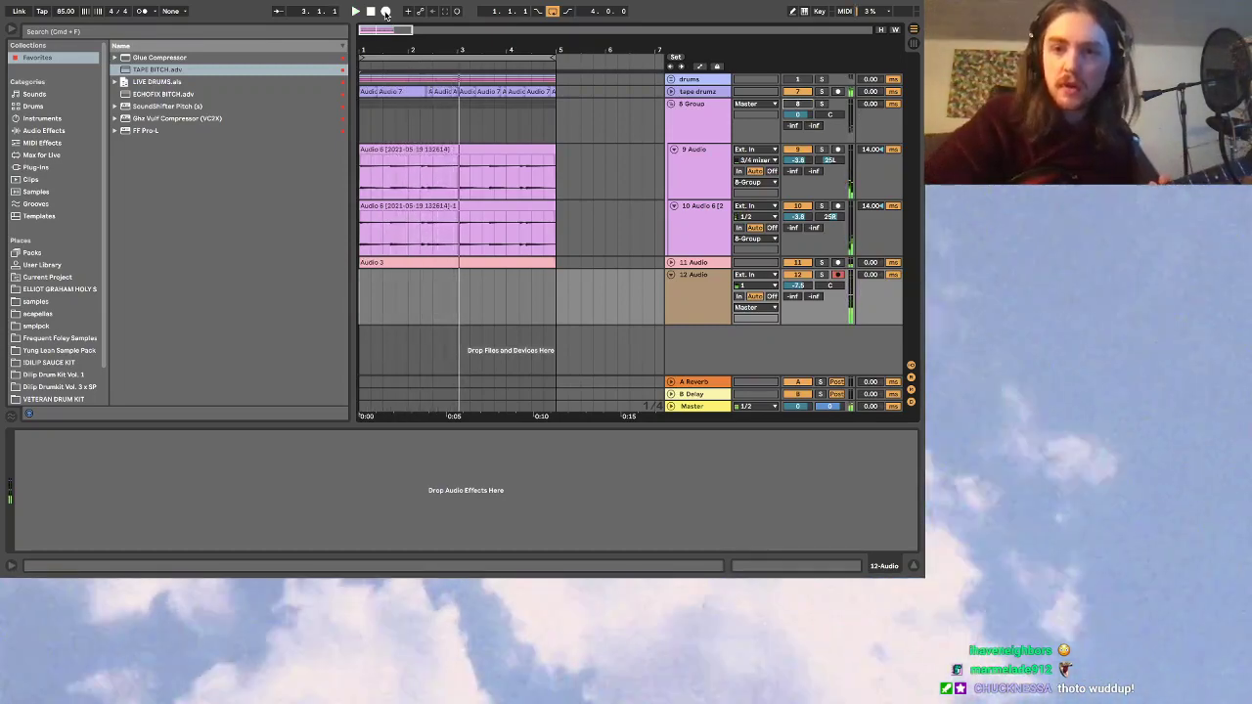
Step: Fold the 8 Group track so tracks 9 and 10 are hidden
click(671, 104)
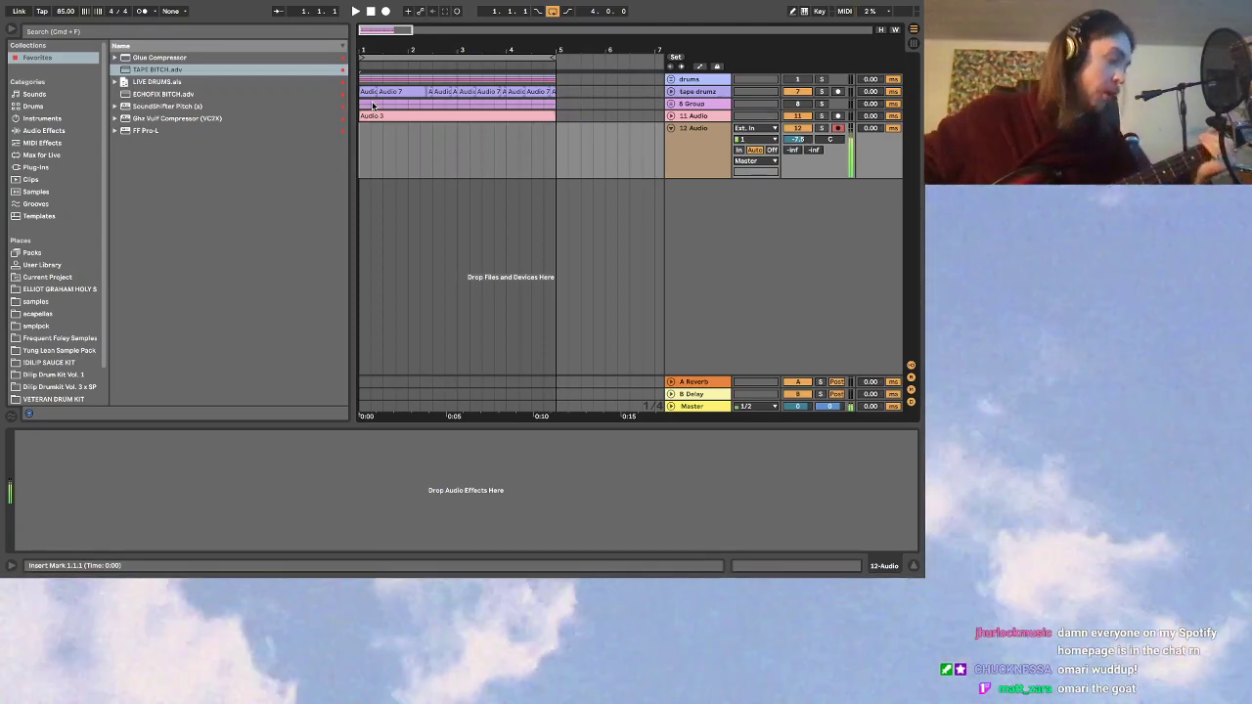
Step: Search the samples folder for 'motion' and audition results like Motion Study (2) and Wave Motions
key(space)
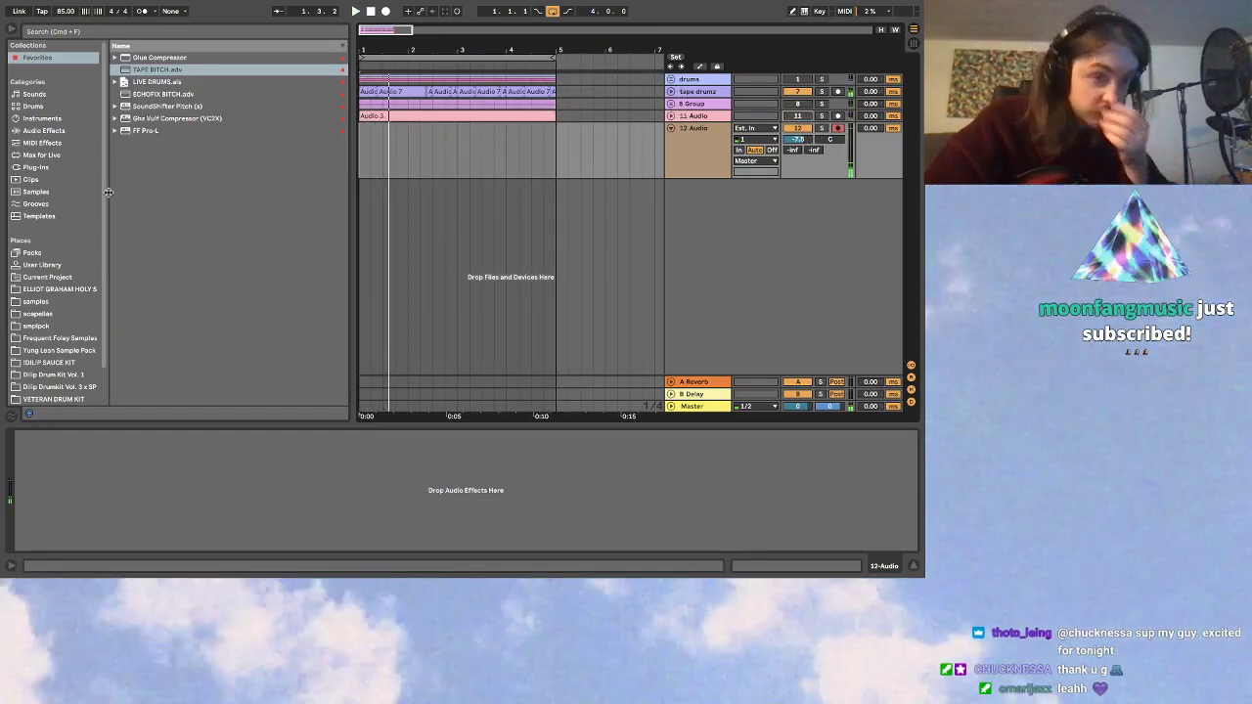
click(63, 266)
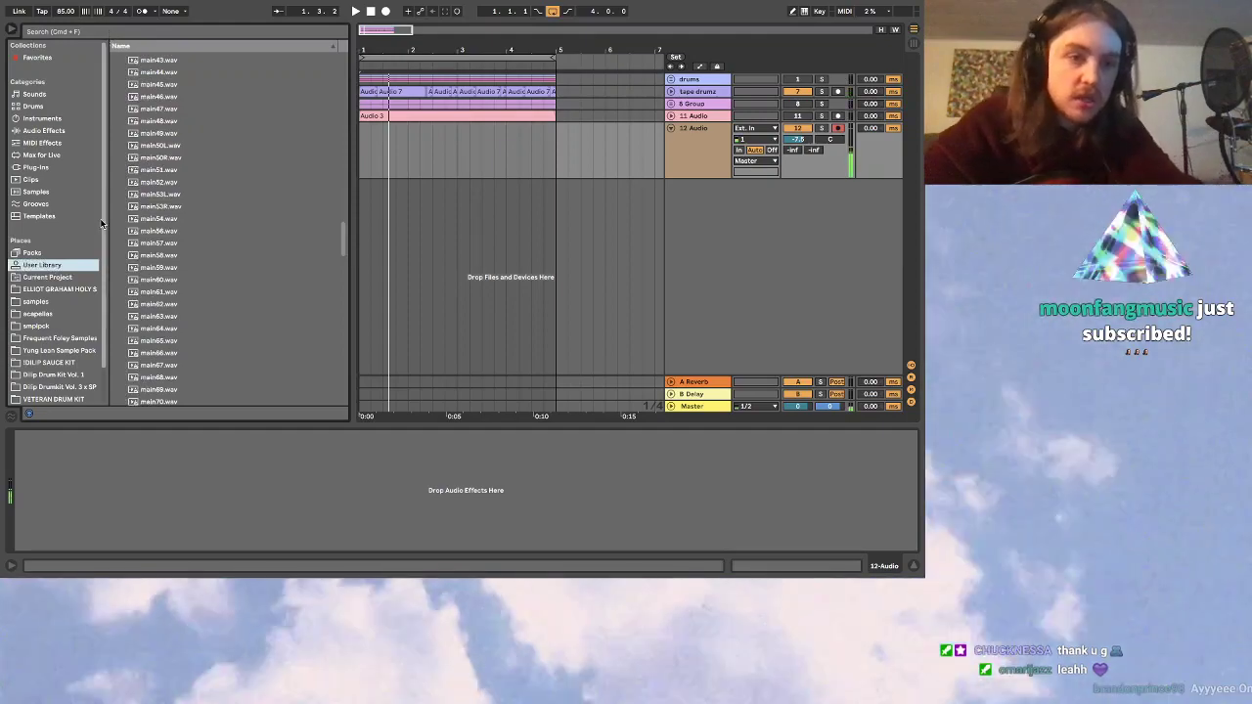
click(39, 303)
click(166, 31)
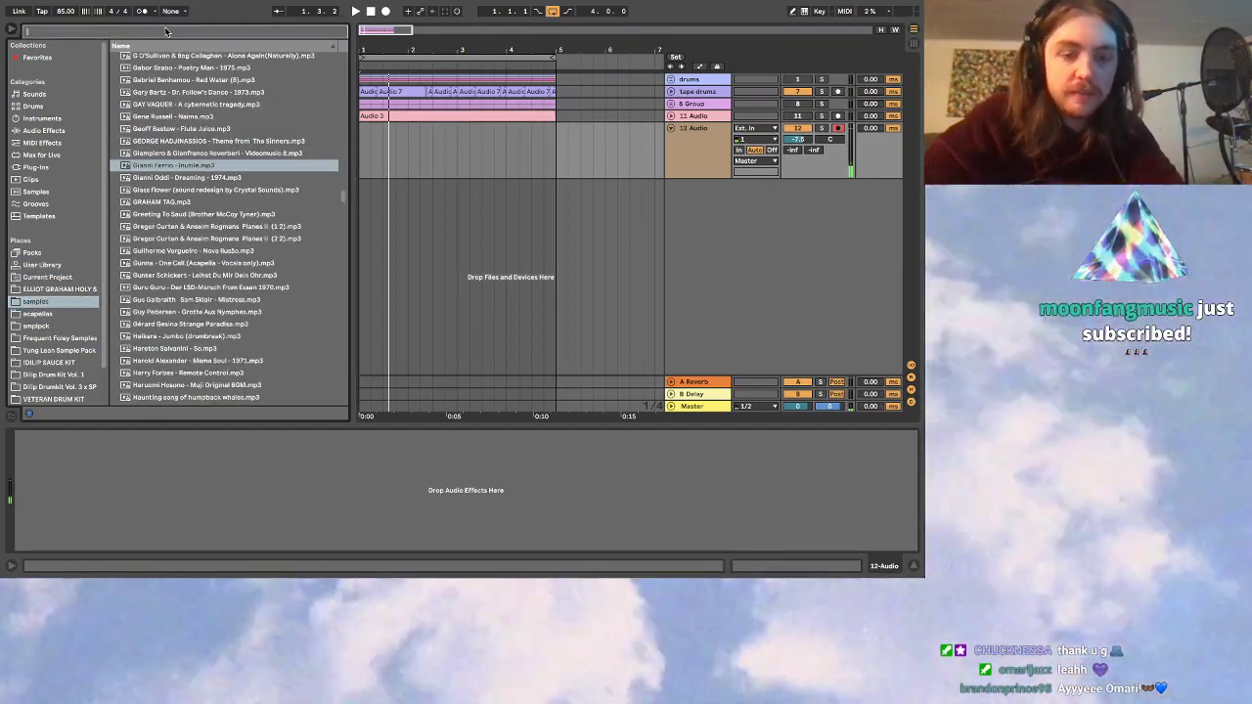
text(motion)
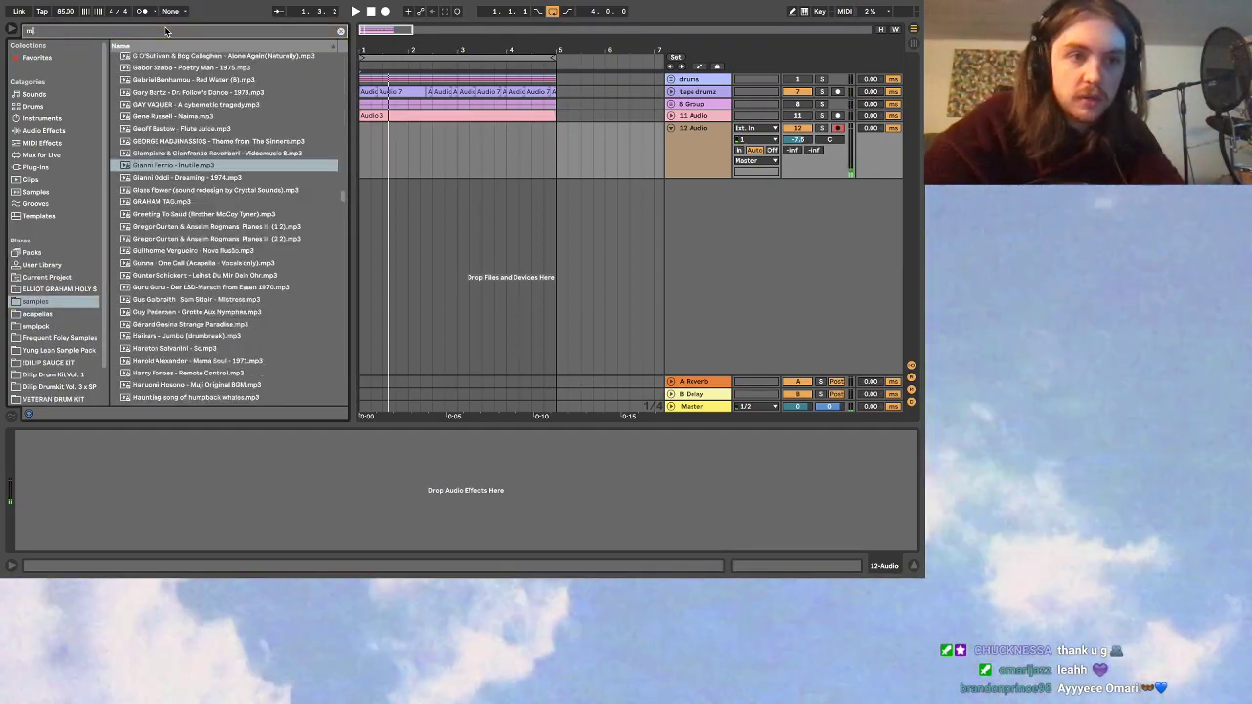
click(172, 69)
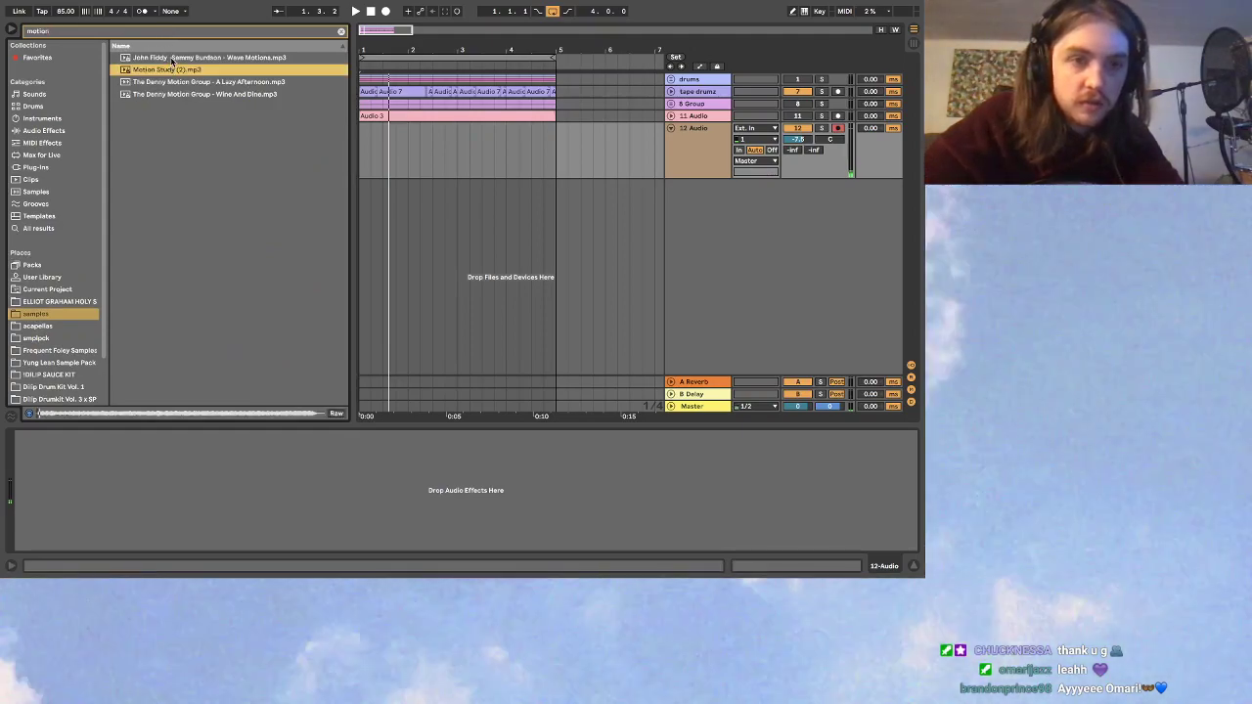
click(174, 59)
click(176, 83)
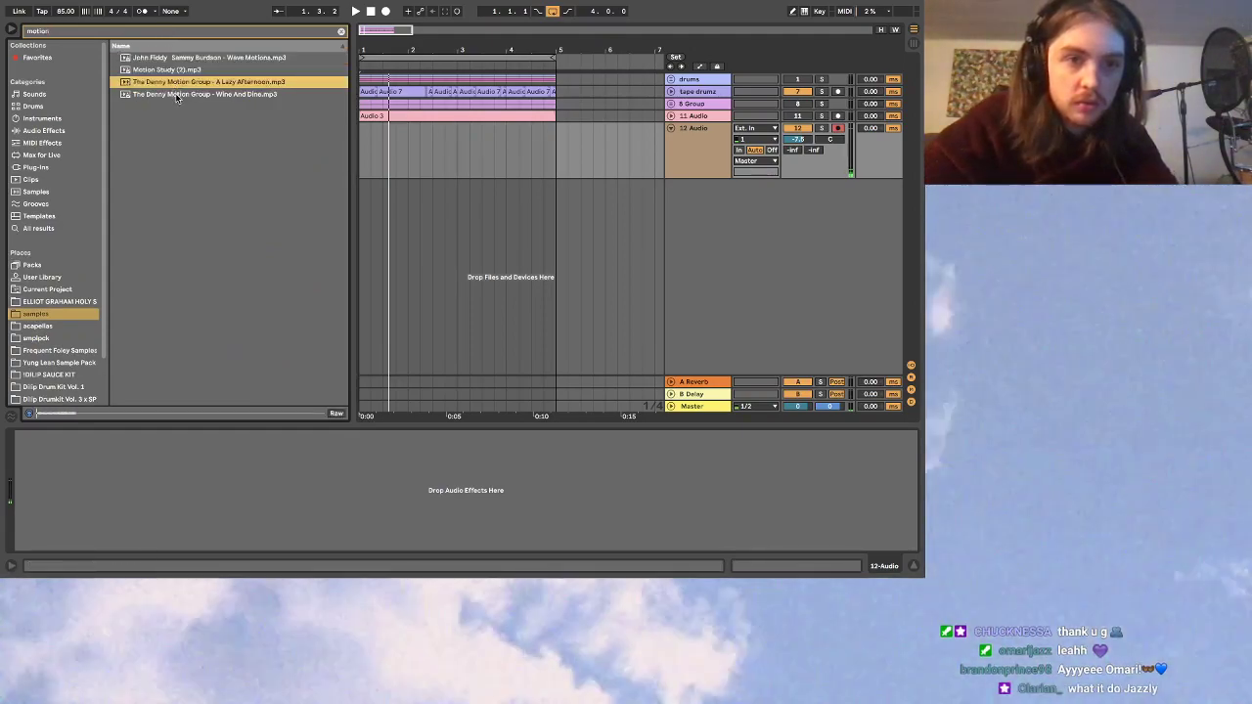
click(191, 94)
Step: Replace the search with 'electr' and audition Electronic Fields (4).mp3
click(342, 32)
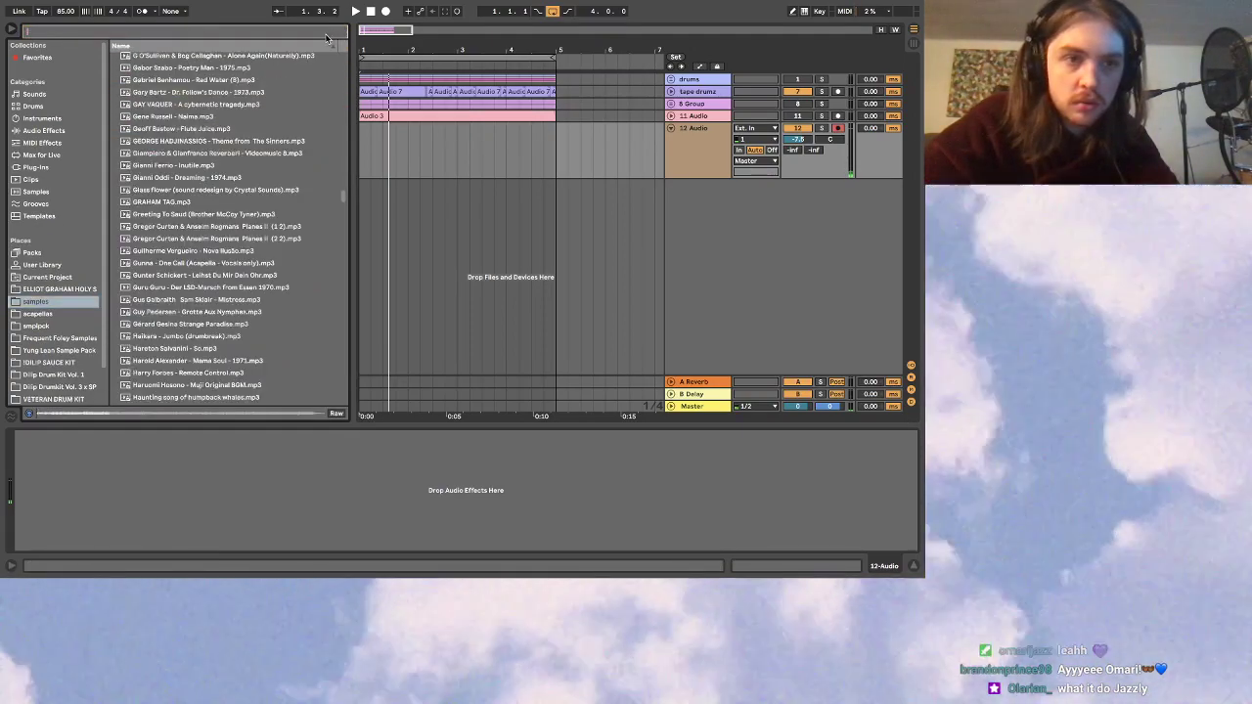
text(electr)
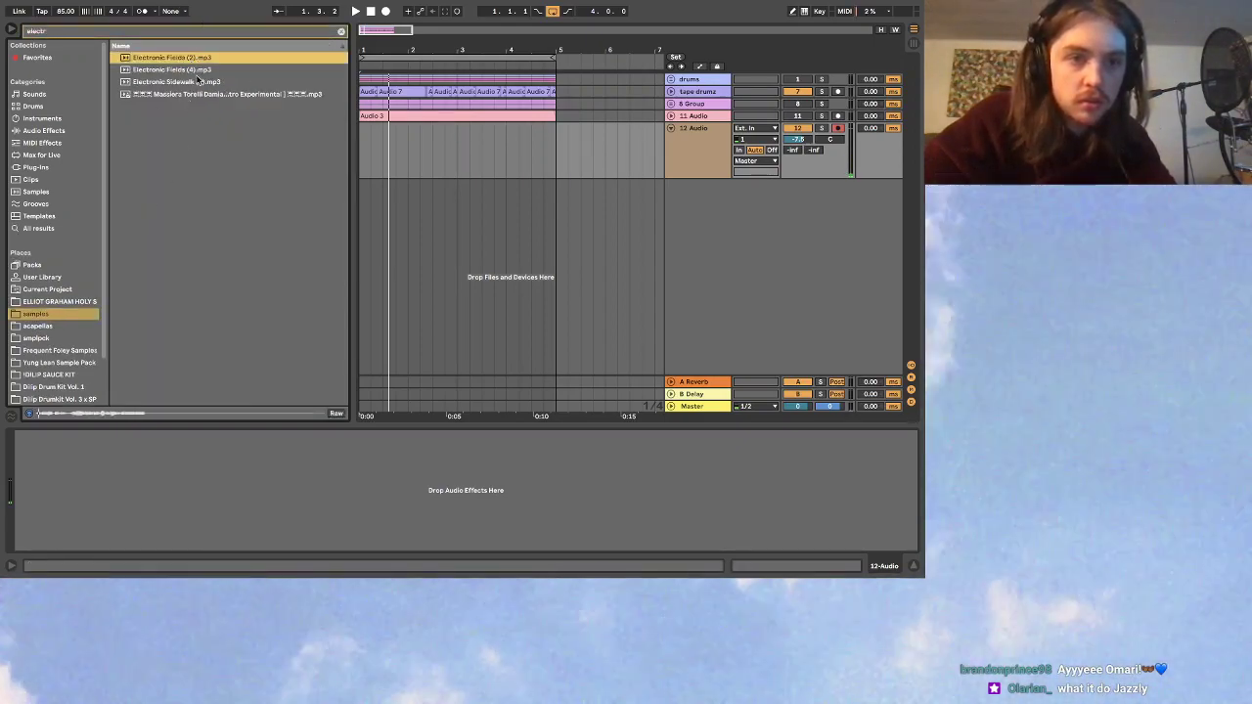
click(192, 71)
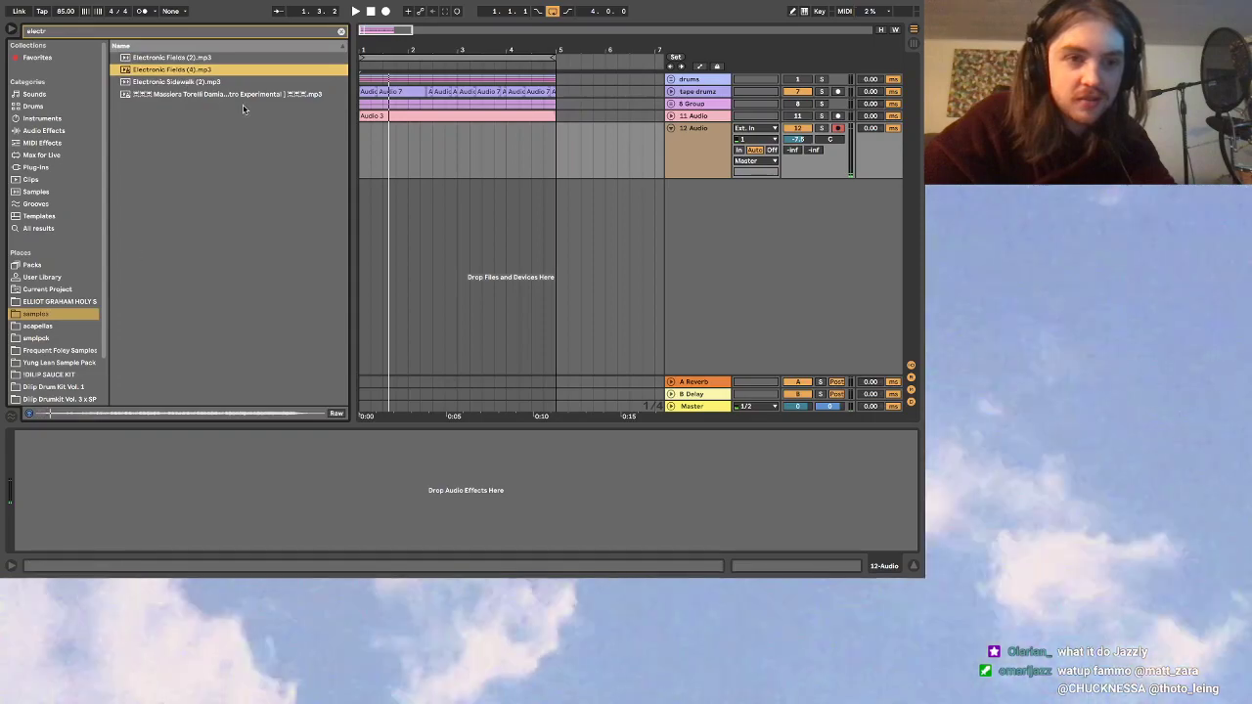
Step: Place Electronic Fields (4) on a new track 13 and split off a short slice near its start
drag(164, 74, 361, 224)
key(plus)
key(plus)
key(plus)
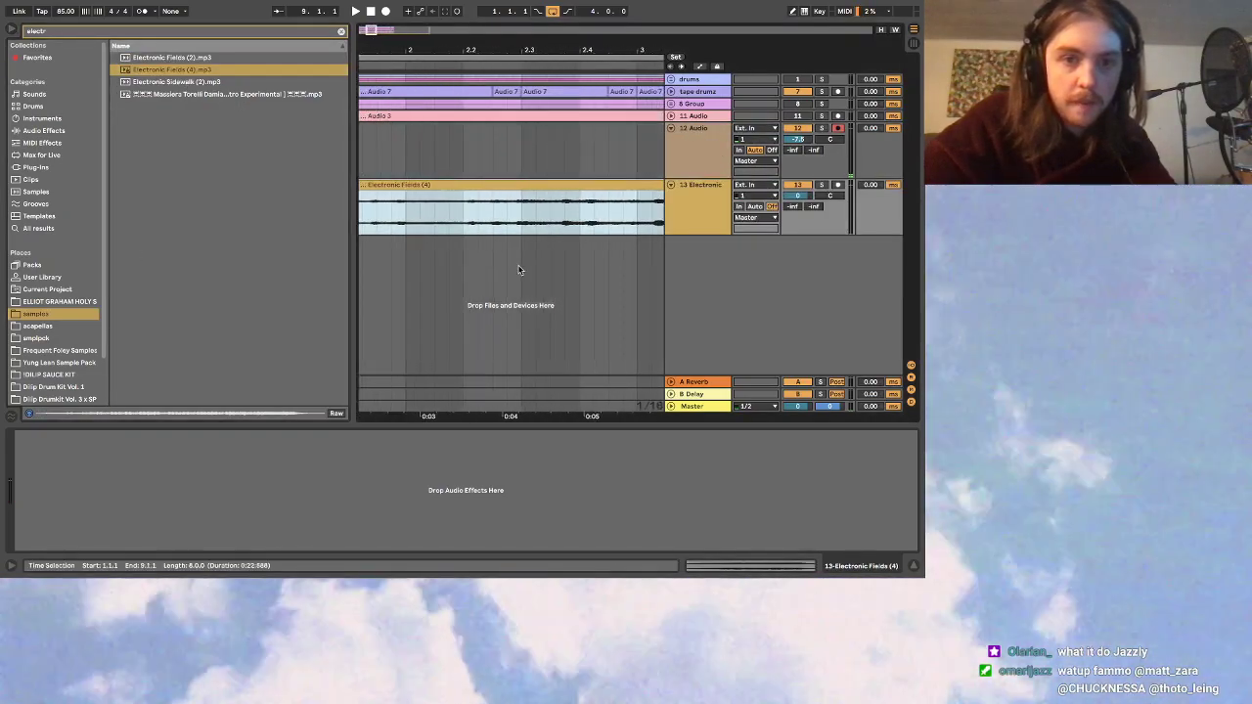
key(space)
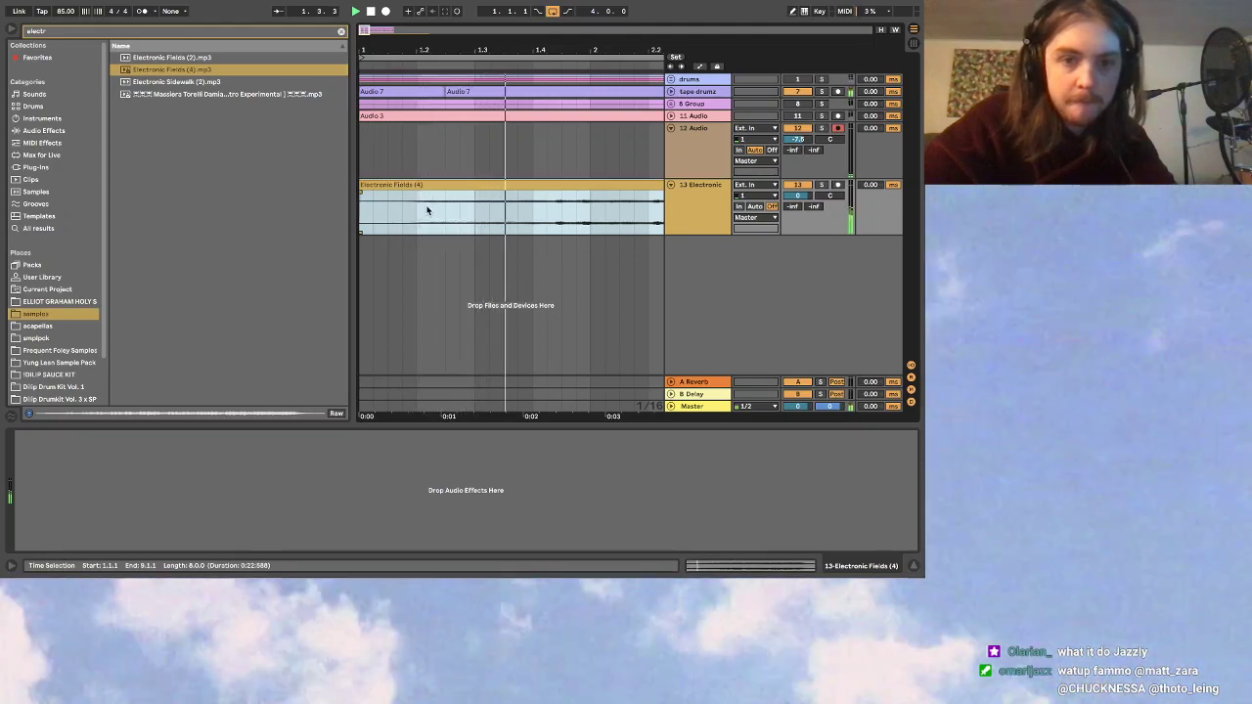
click(416, 208)
key(ctrl+e)
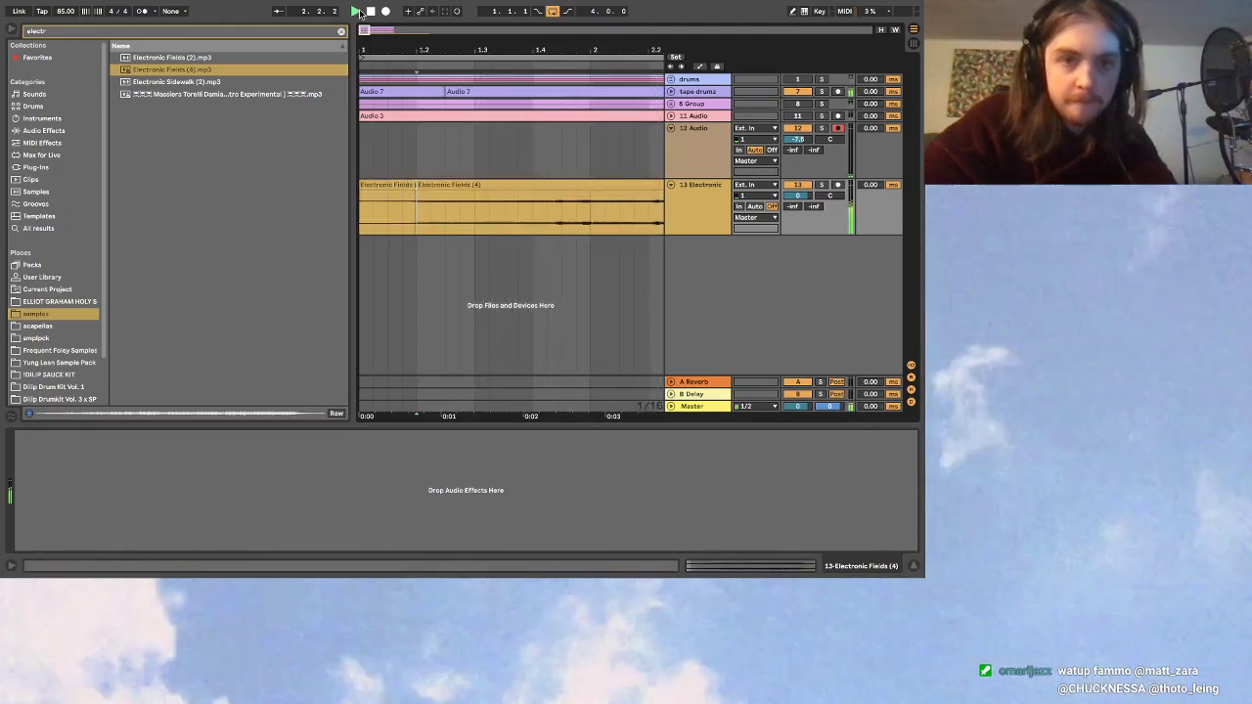
key(minus)
key(minus)
key(minus)
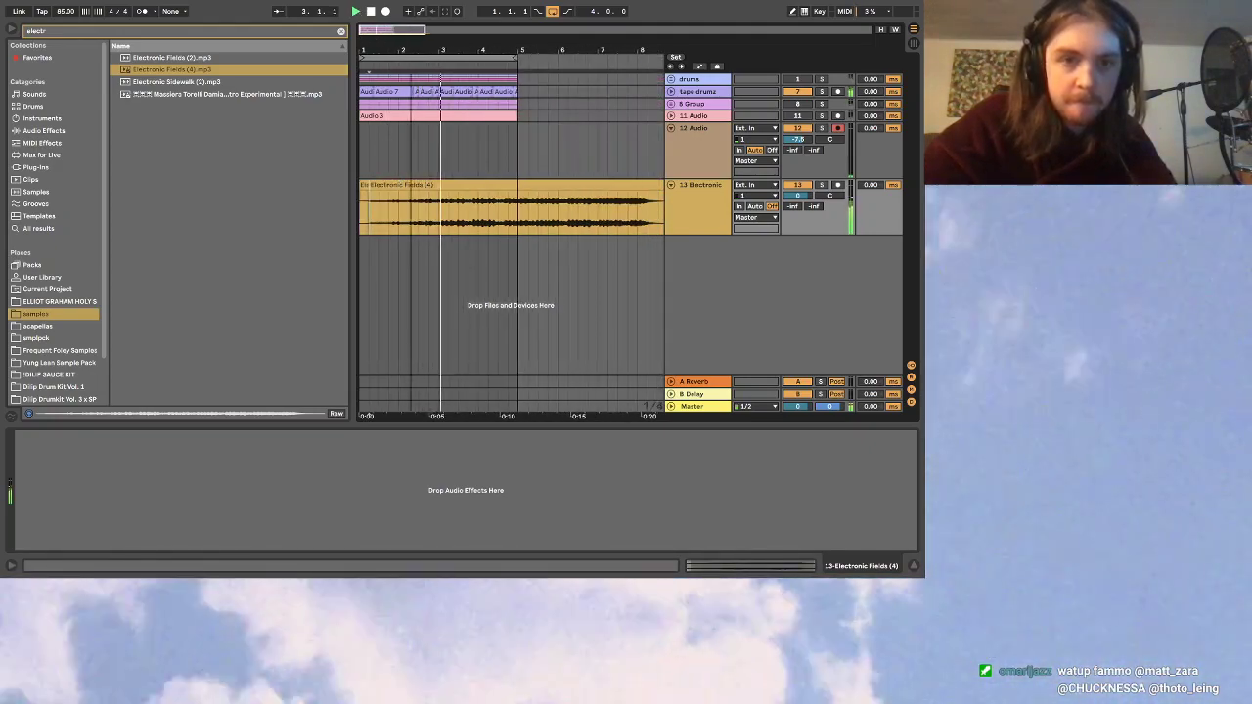
key(plus)
key(plus)
key(space)
key(space)
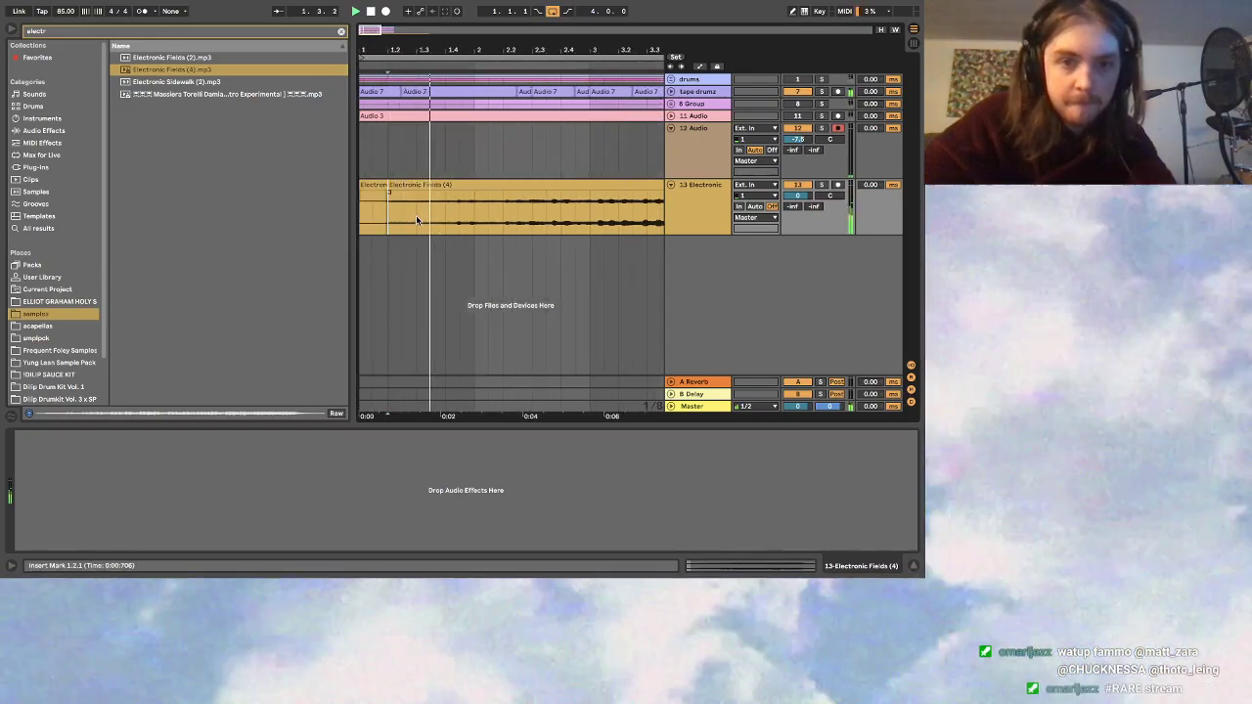
key(ctrl+e)
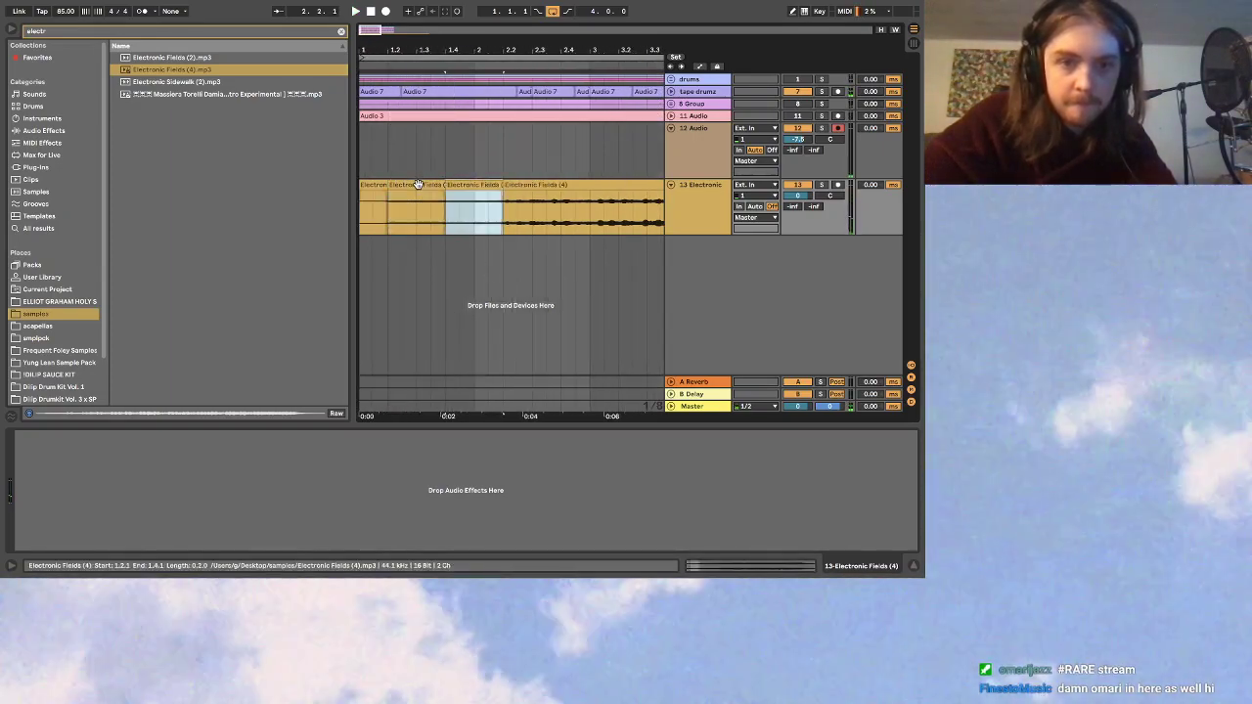
click(358, 205)
key(space)
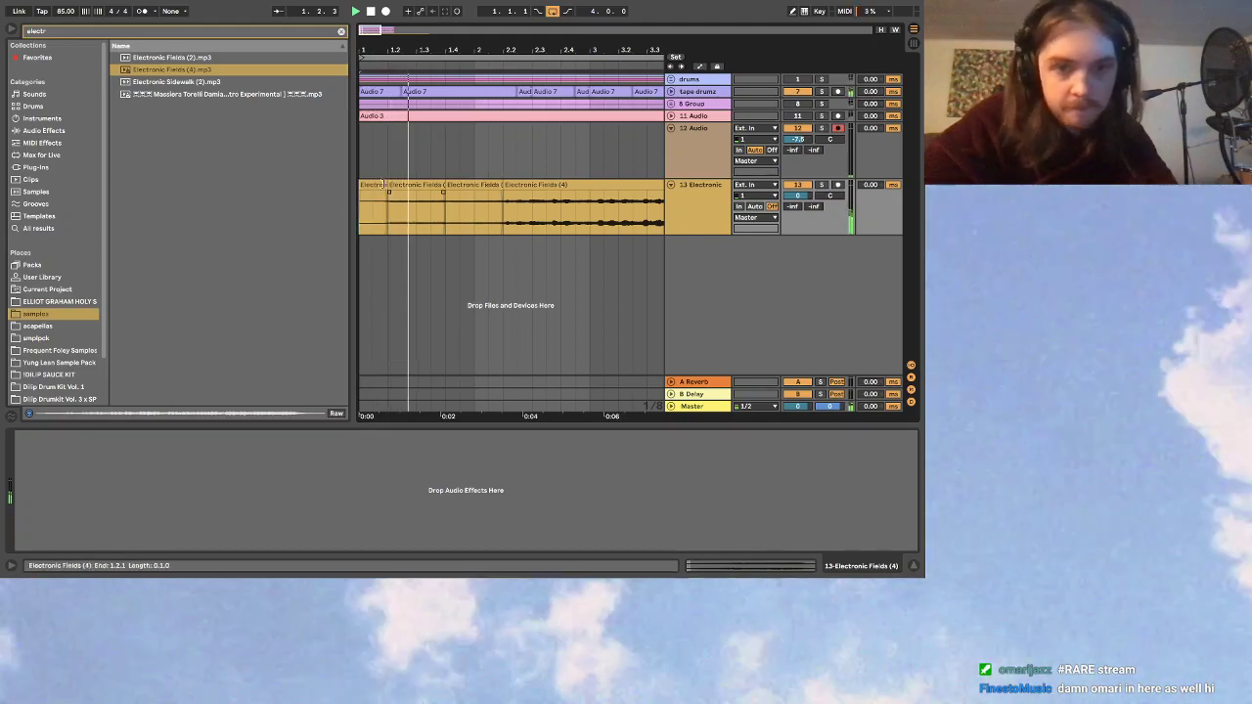
Step: Duplicate the slice, delete the unchopped remainder, and repeat the slices through bar 5
click(478, 186)
key(ctrl+d)
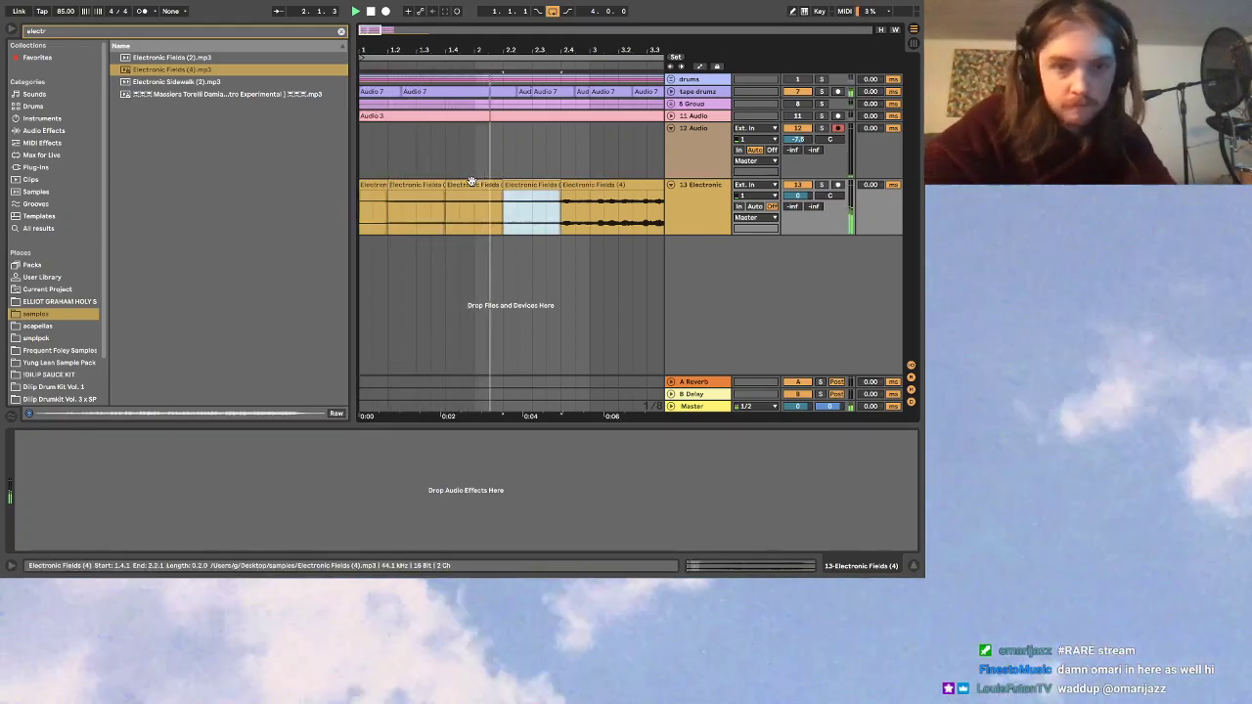
drag(375, 31, 375, 49)
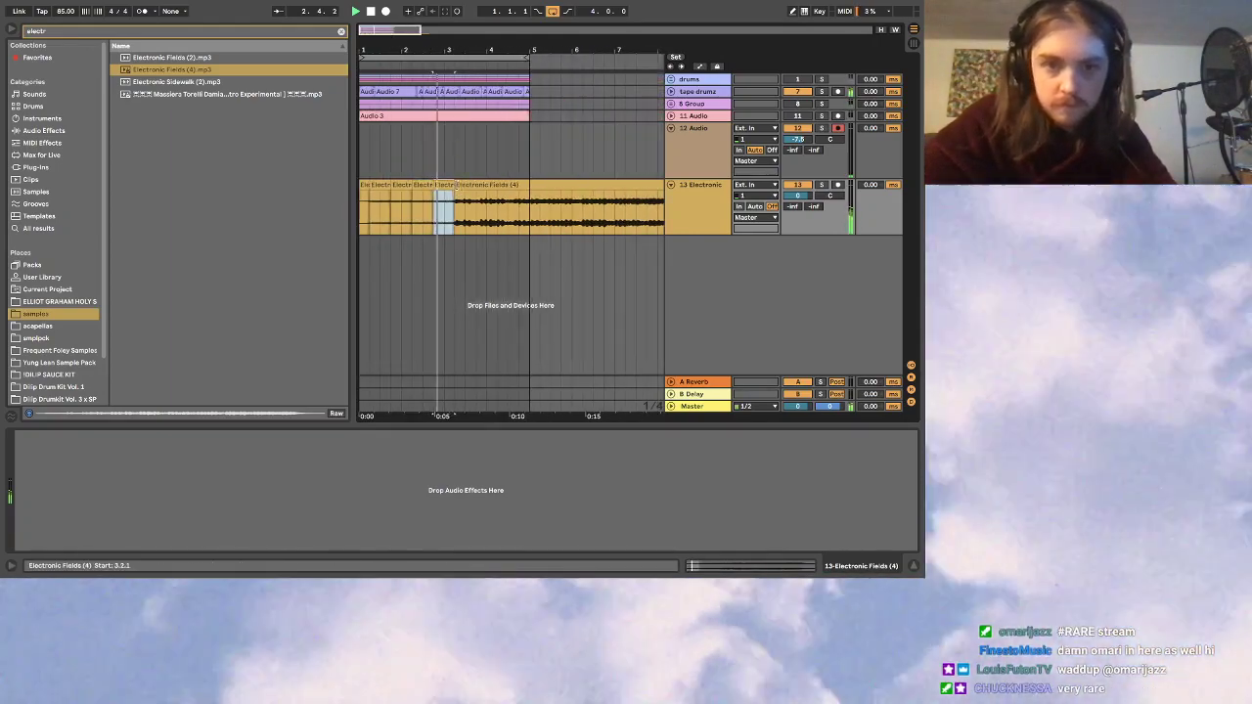
click(442, 186)
key(Delete)
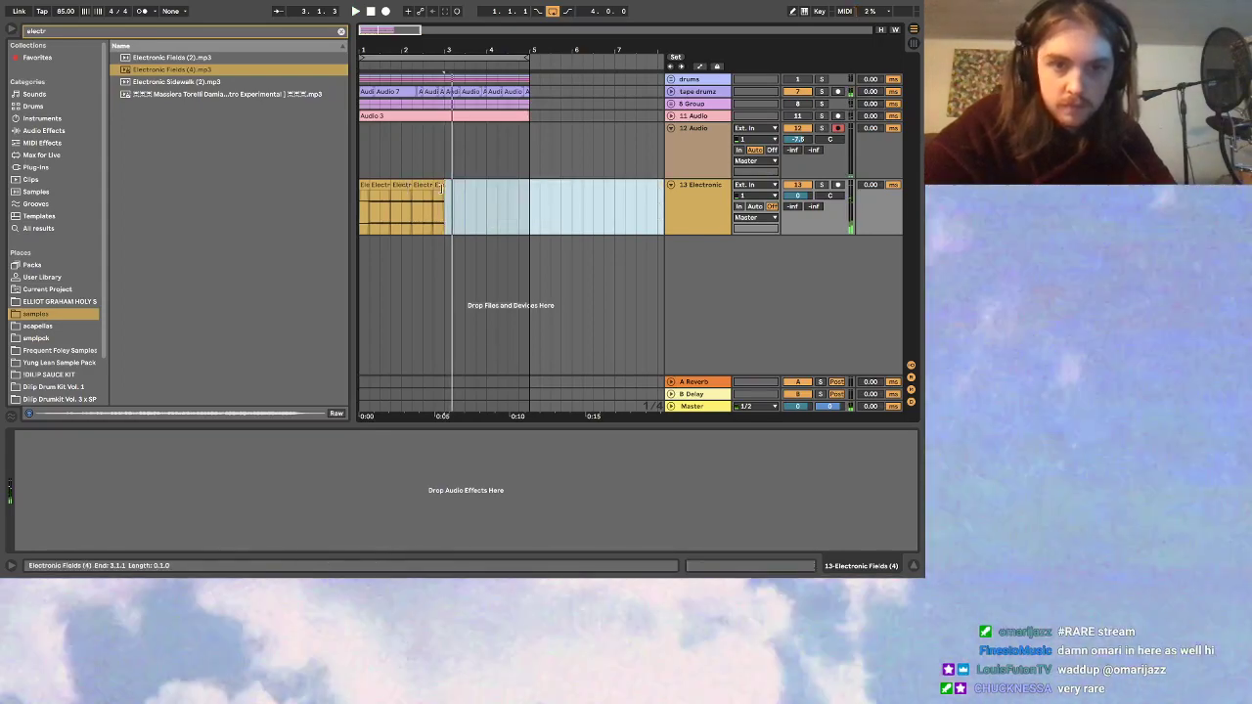
key(ctrl+z)
key(ctrl+z)
click(362, 177)
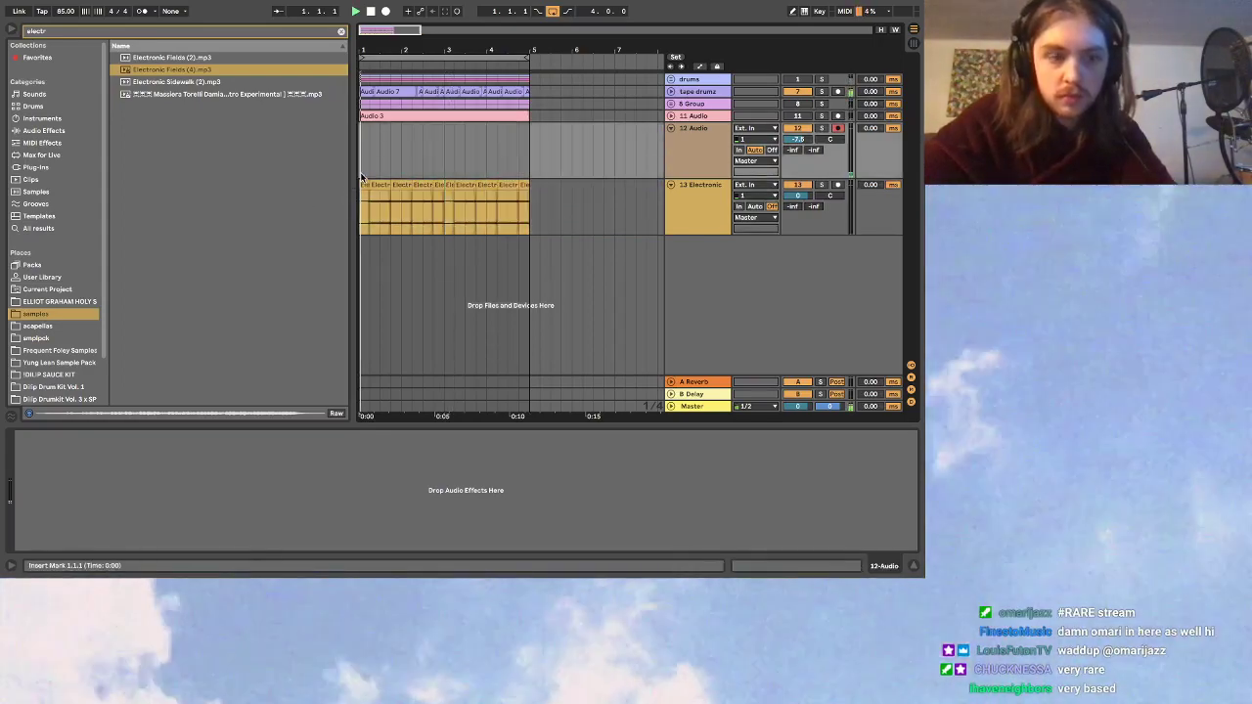
key(space)
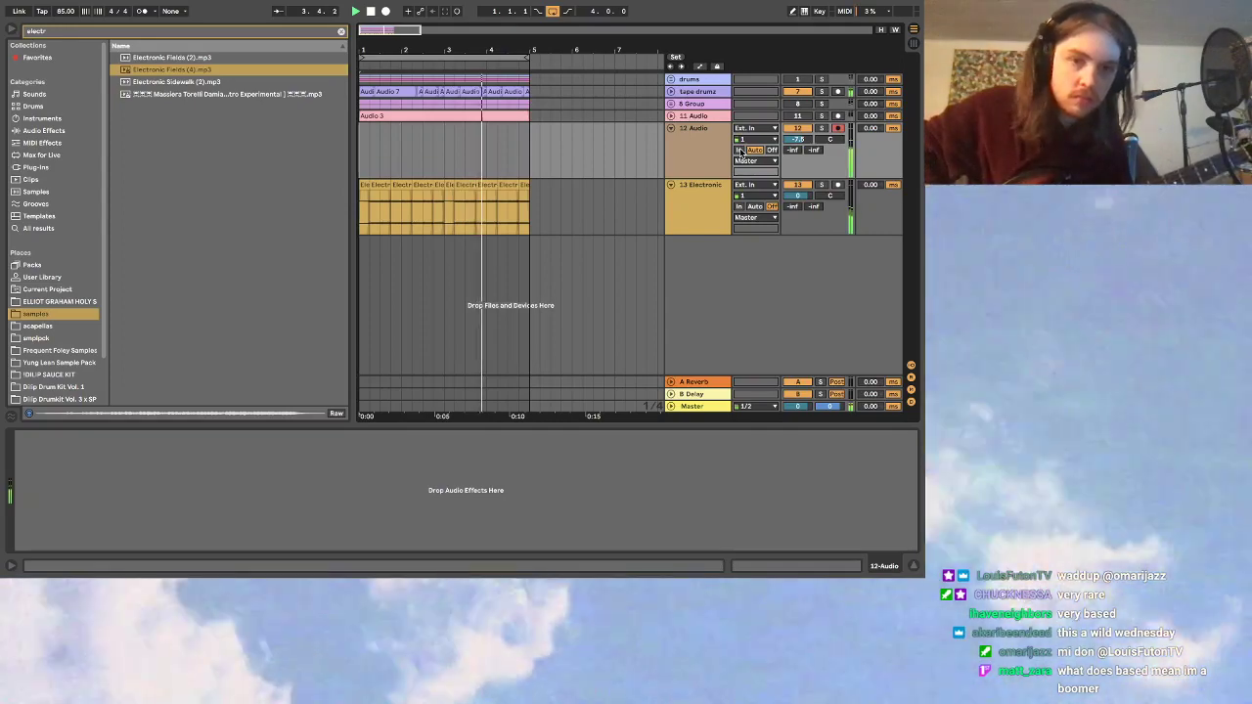
drag(529, 191, 364, 197)
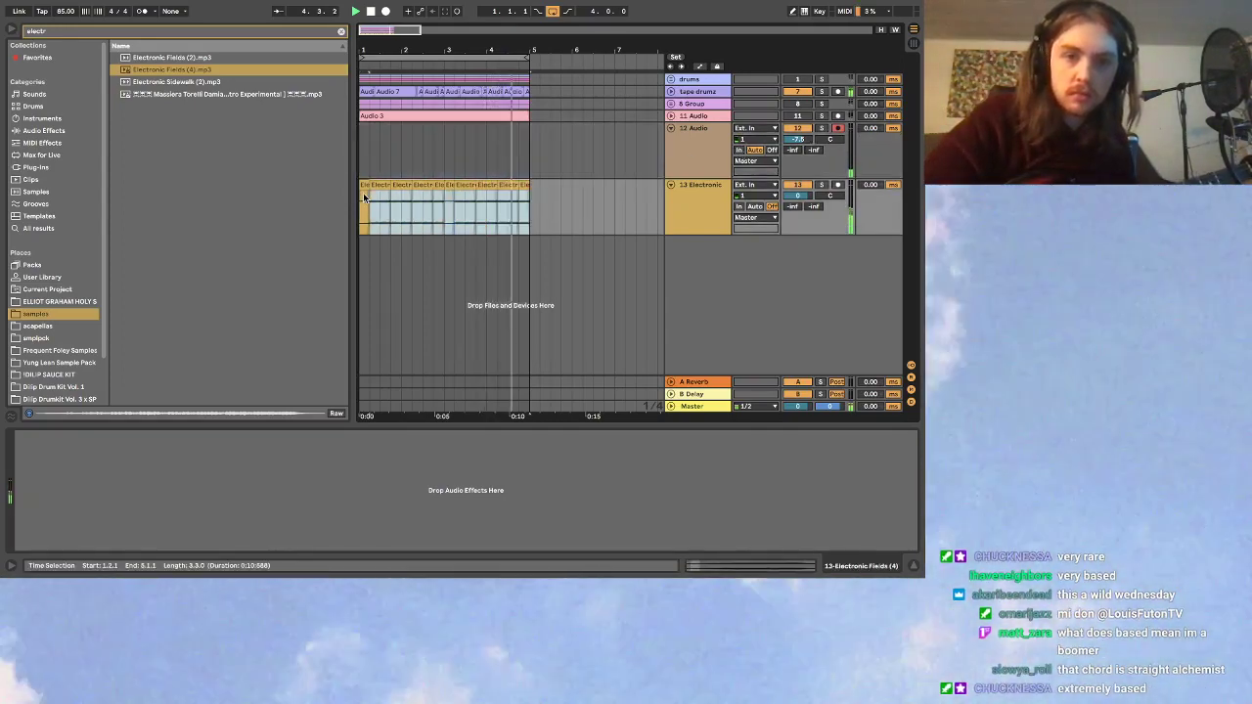
Step: Set the fine transposition of all ten track 13 slices to +39 ct
click(362, 185)
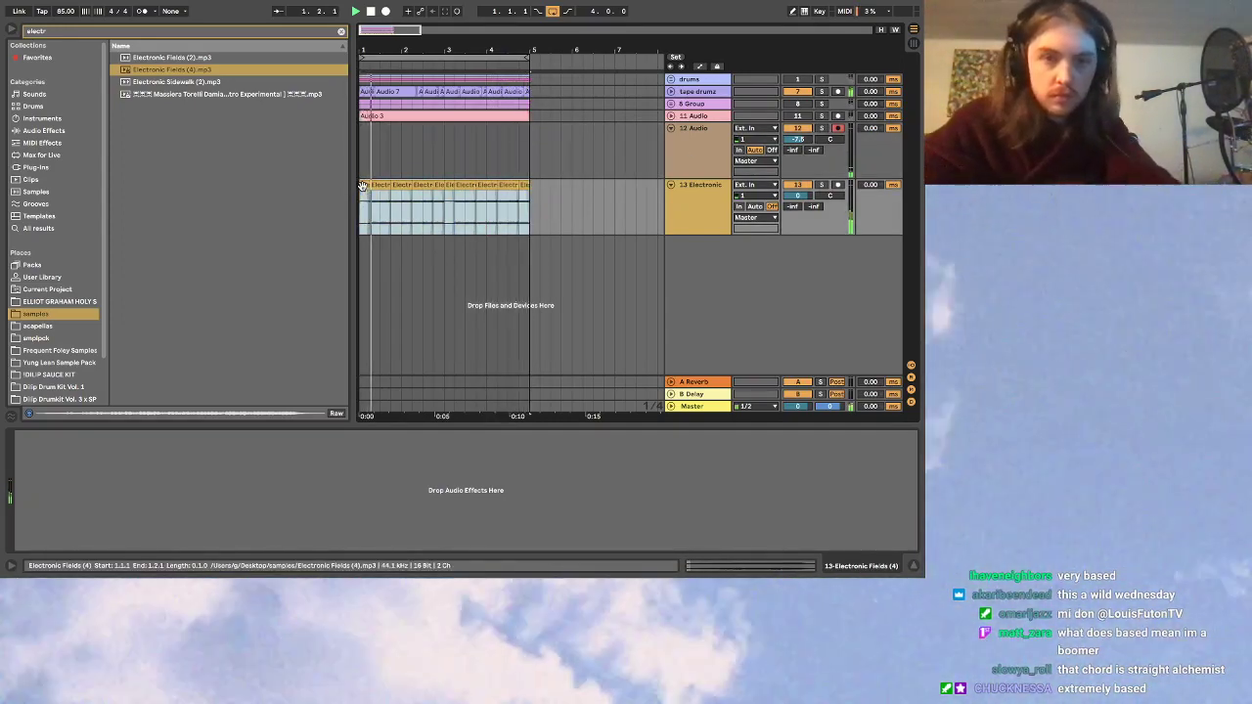
key(shift+Tab)
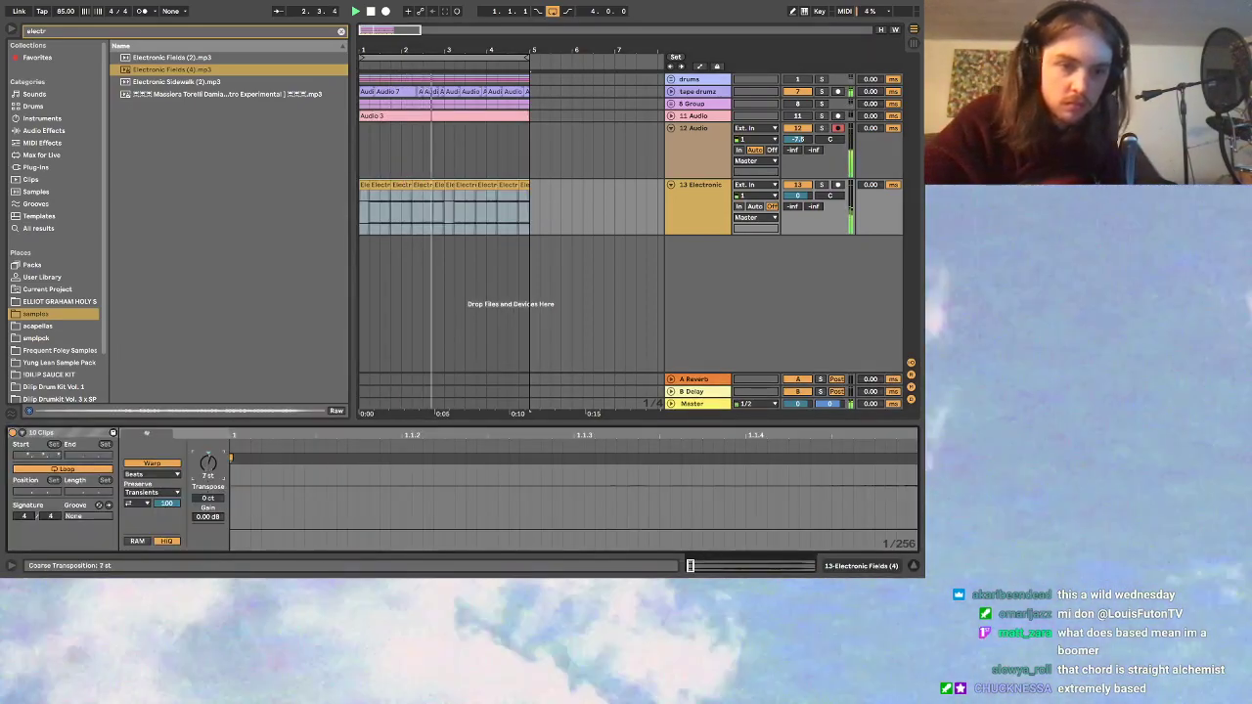
mouse_move(208, 501)
mouse_down()
mouse_move(209, 465)
mouse_move(209, 499)
mouse_up()
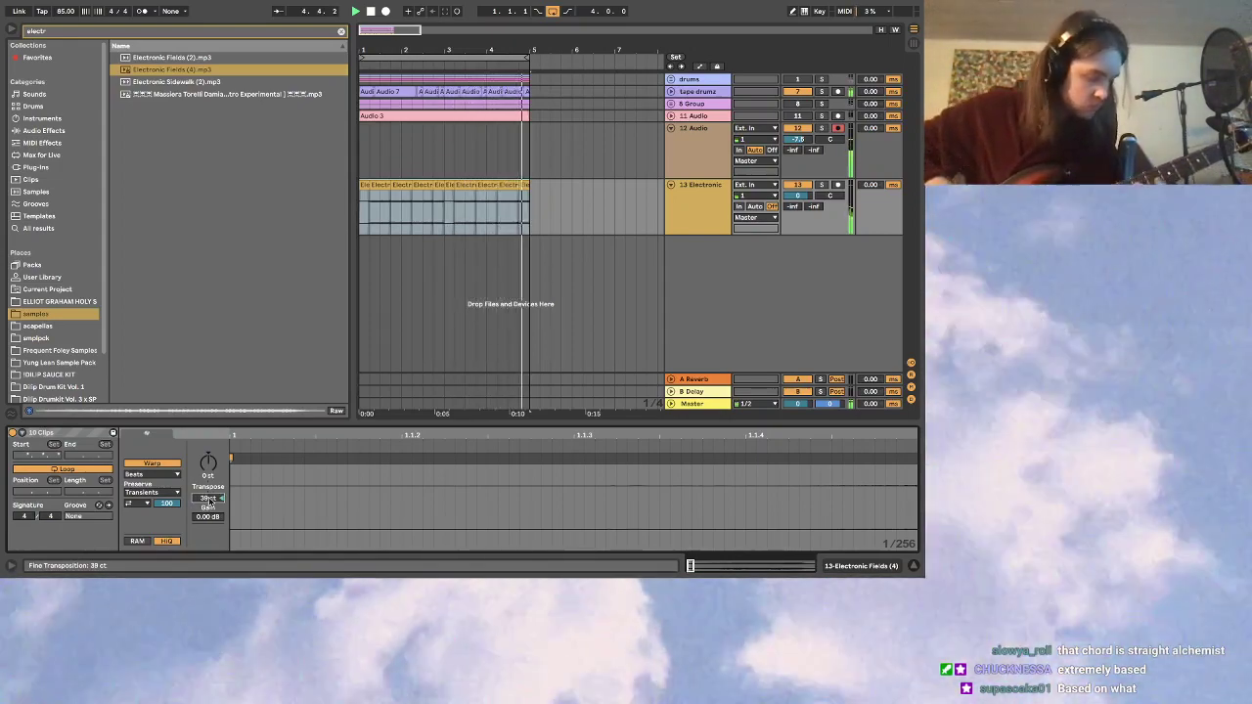
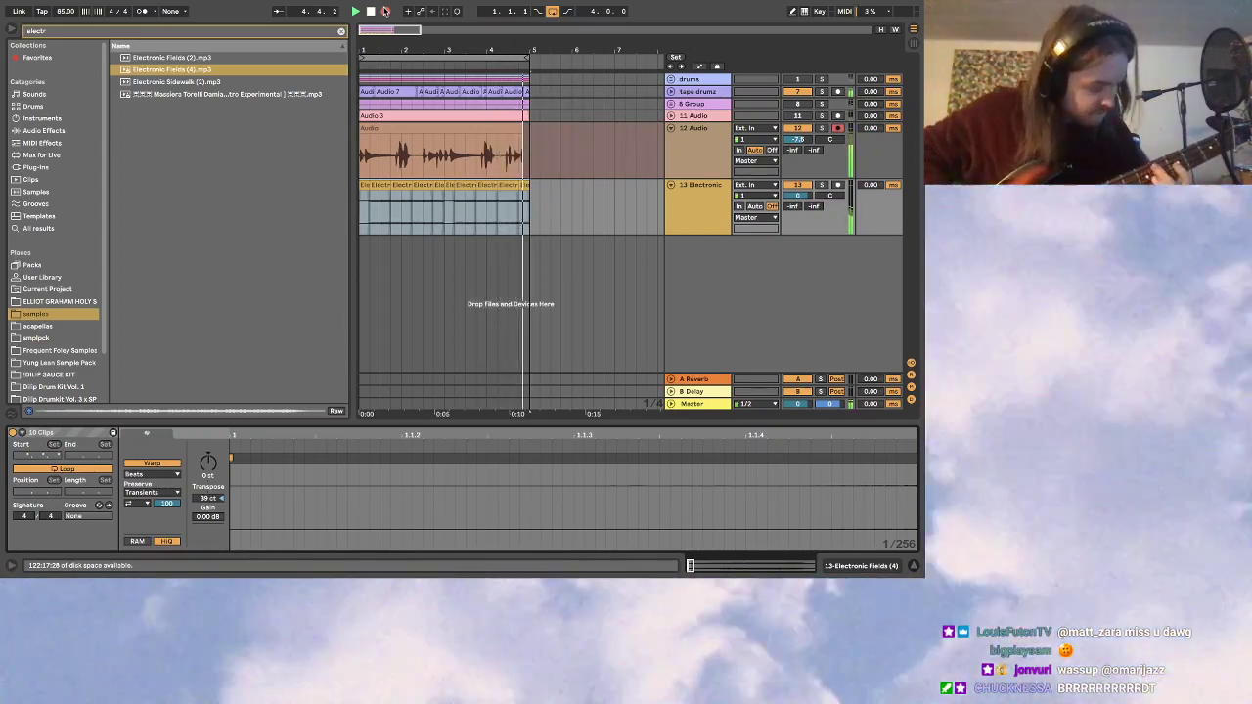
Step: Re-record the four-bar take on 12 Audio and select the new Audio 4 clip
click(385, 10)
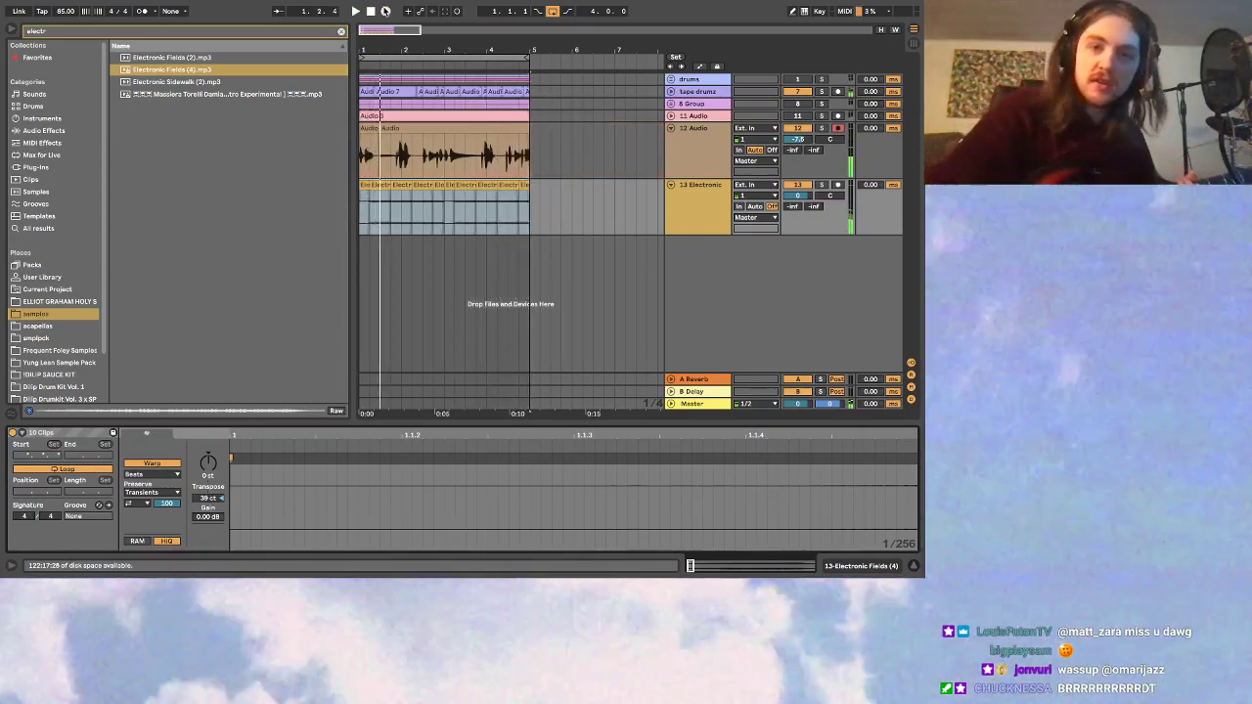
click(386, 11)
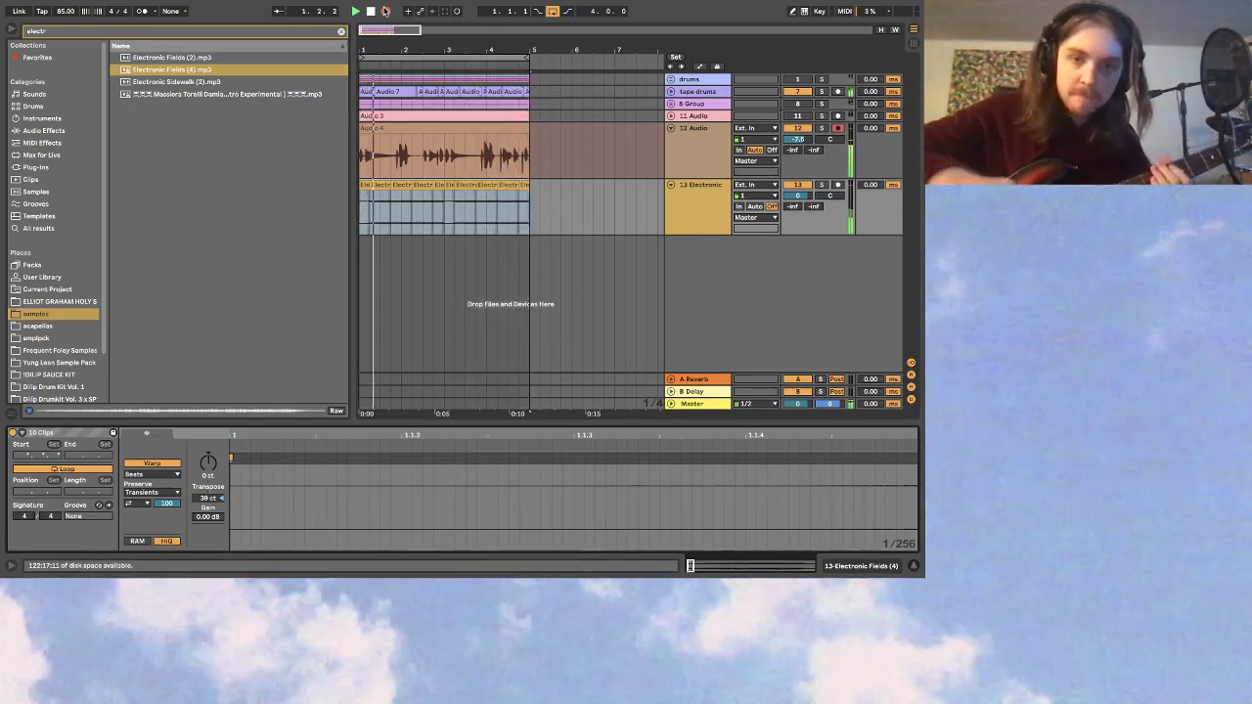
click(385, 11)
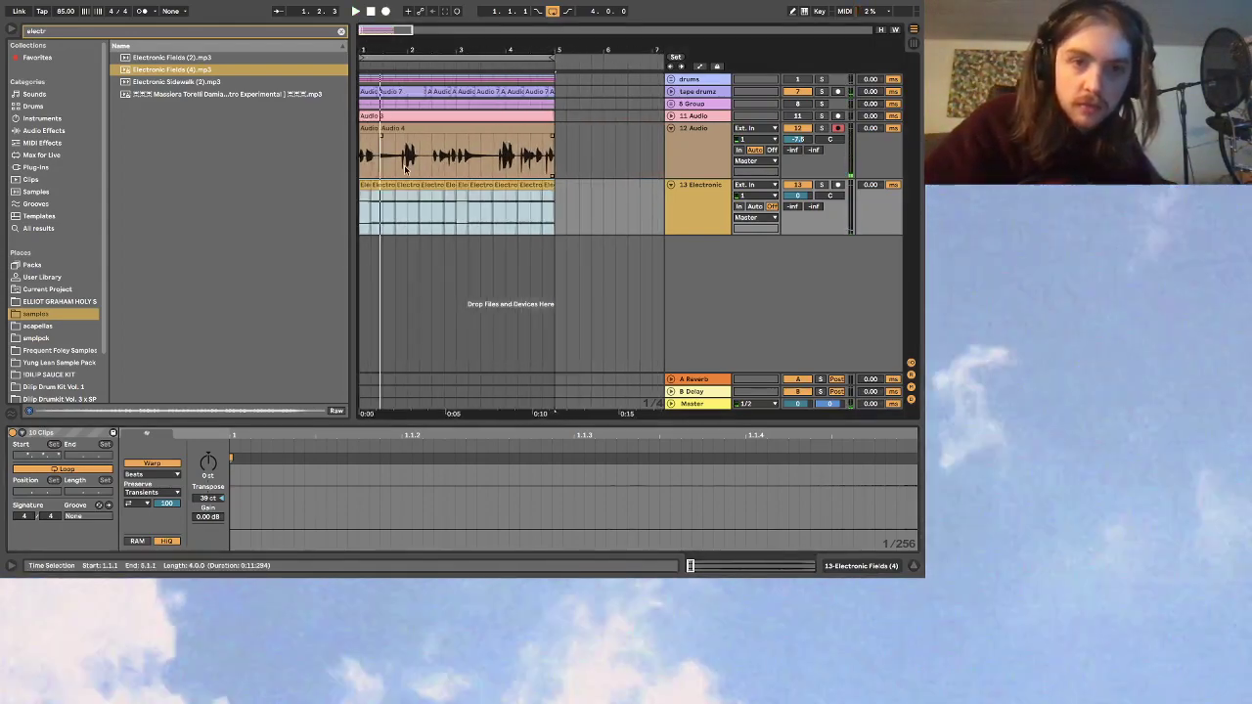
click(406, 168)
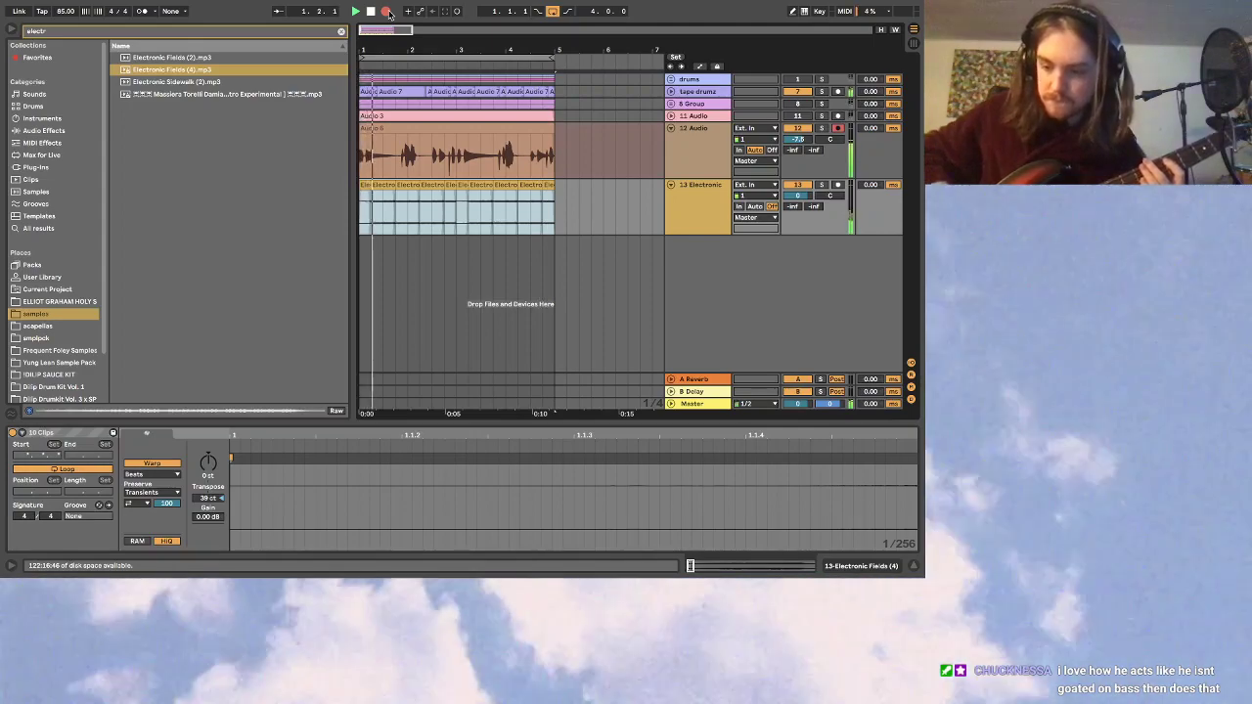
Step: Record further takes on 12 Audio until the Audio 13 take, then stop with Space
click(386, 10)
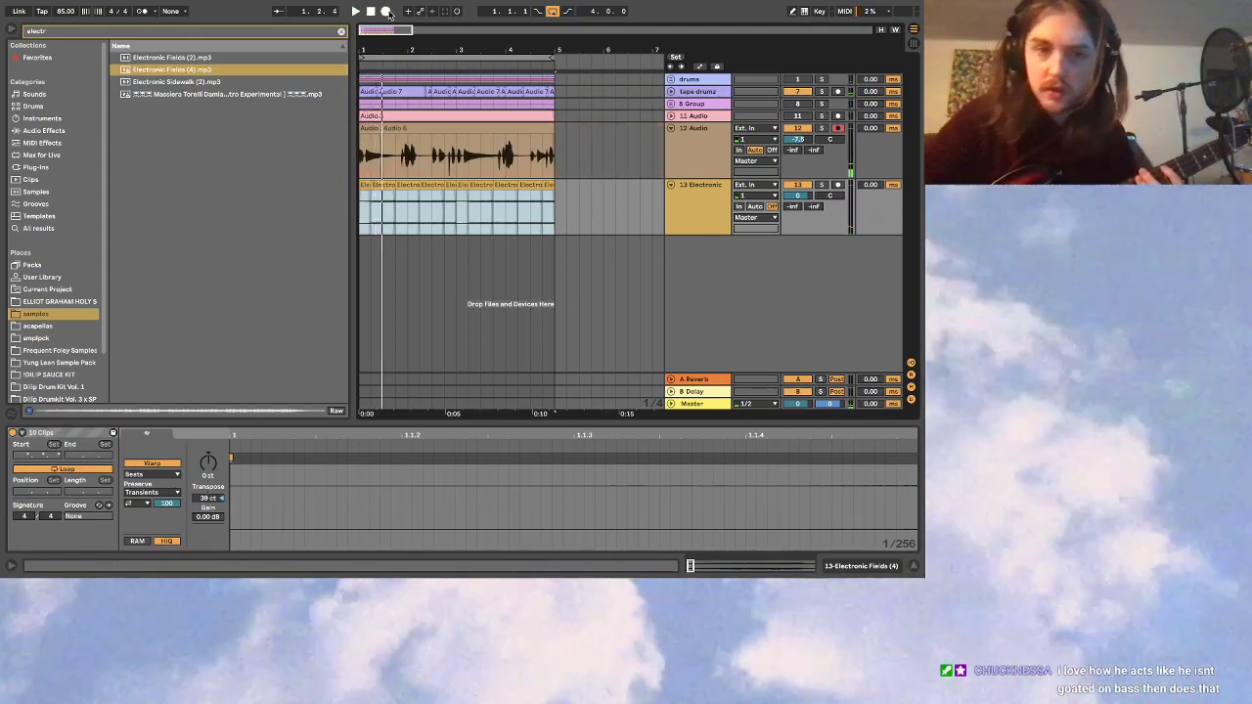
click(387, 11)
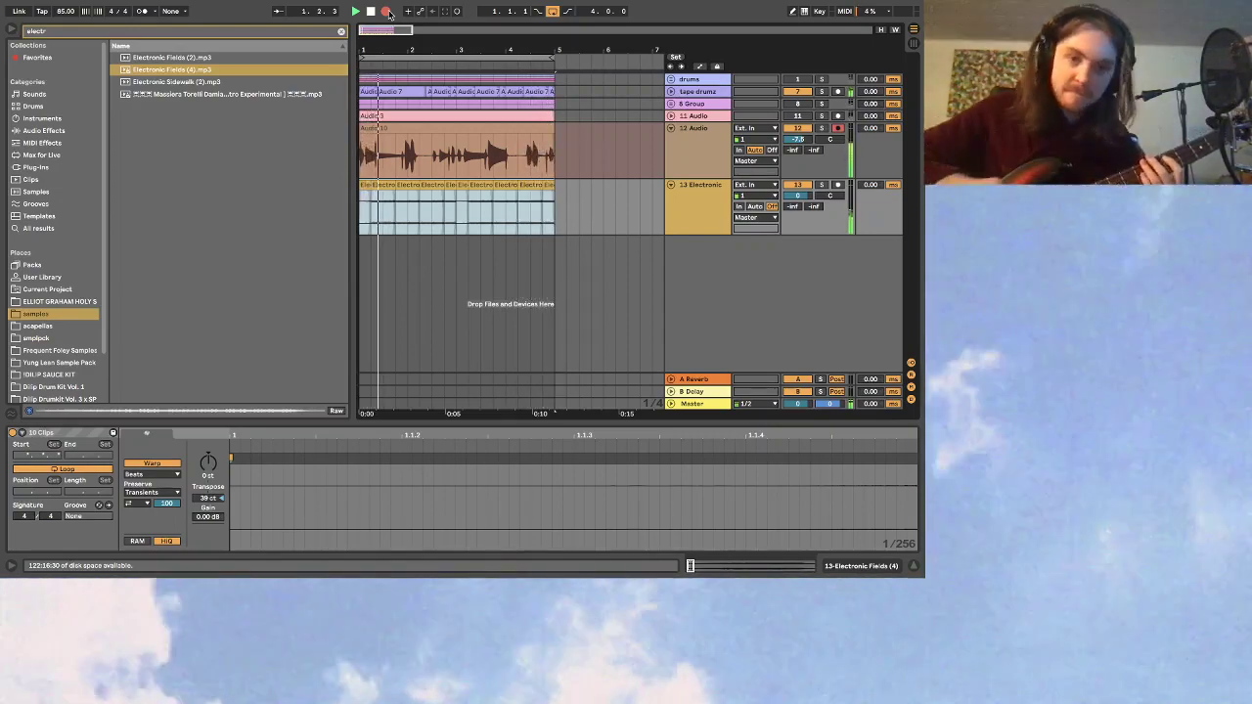
click(387, 11)
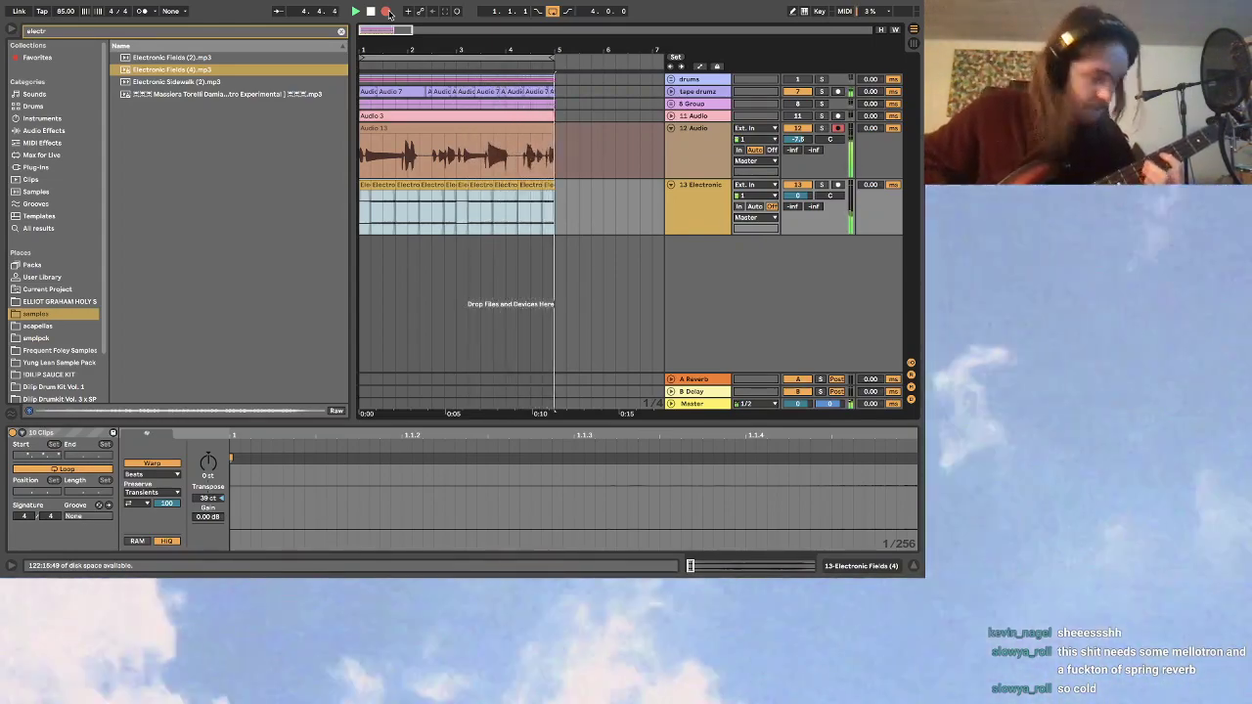
key(space)
Step: Try splitting Audio 13 at bar 3, then undo so the clip stays whole
click(429, 125)
key(space)
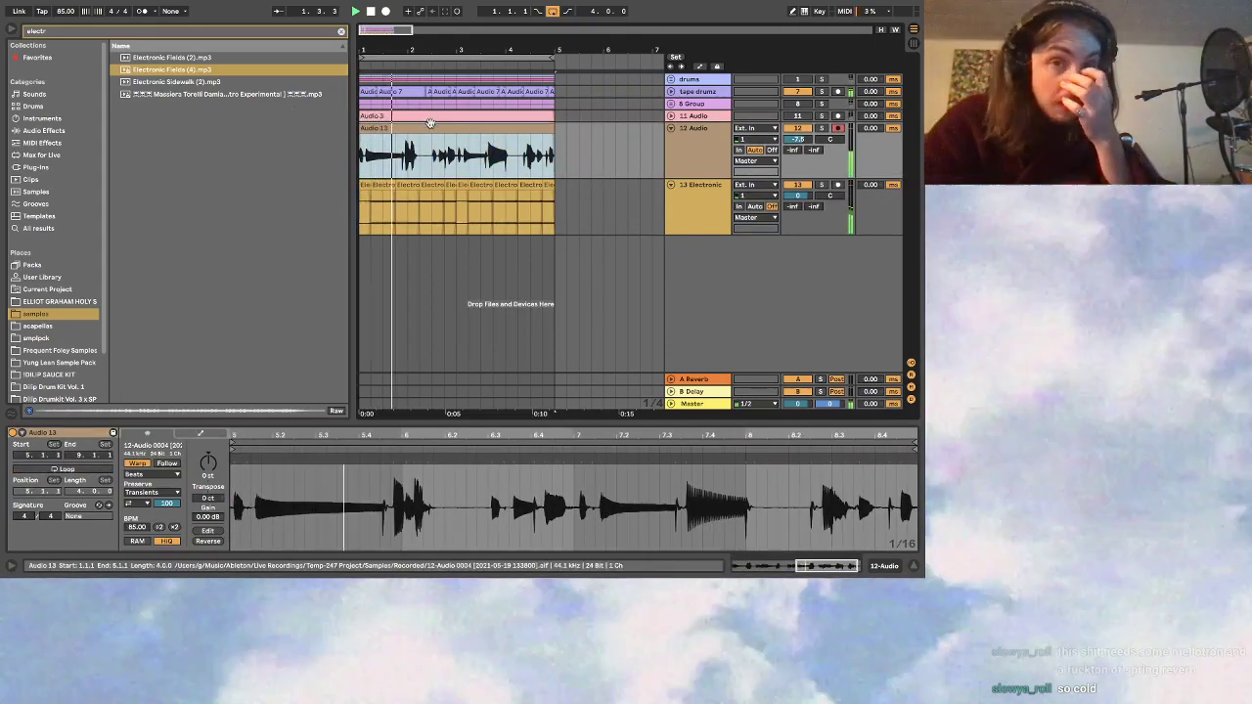
click(456, 147)
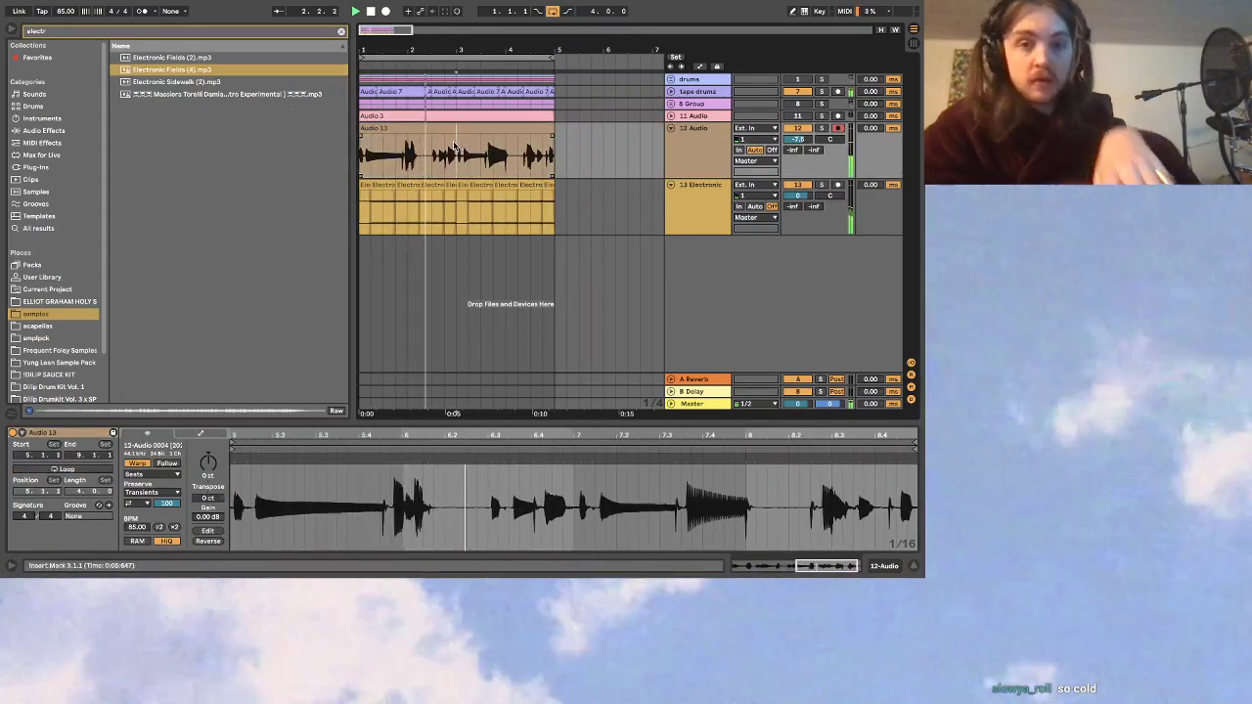
key(super+e)
click(387, 124)
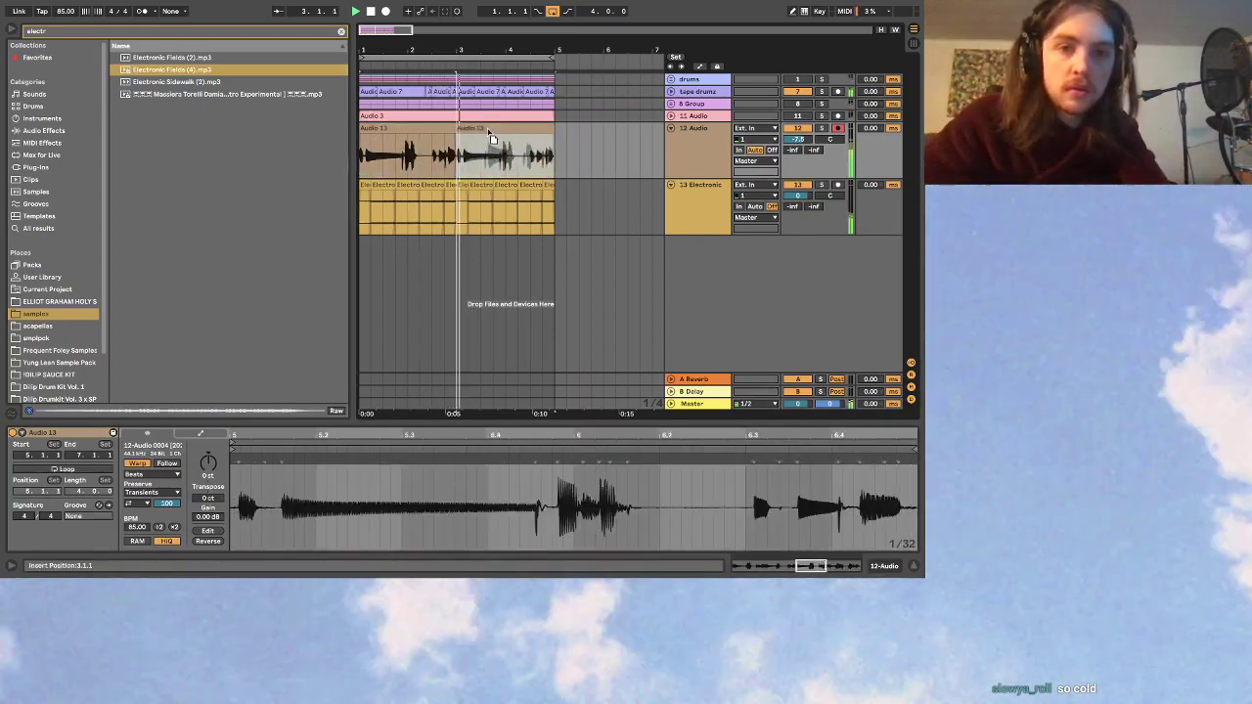
key(space)
key(super+z)
key(space)
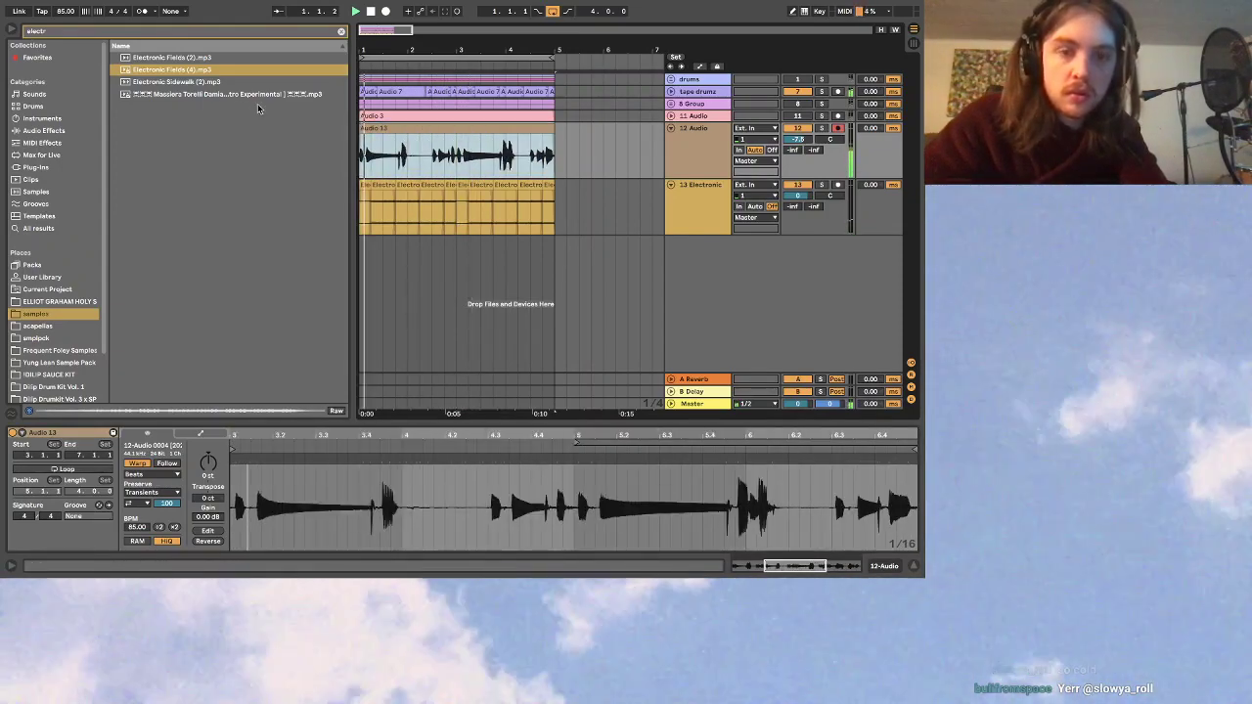
Step: Set the 13 Electronic track delay to 40.00 ms
mouse_move(377, 33)
mouse_down()
mouse_move(389, 30)
mouse_move(377, 43)
mouse_up()
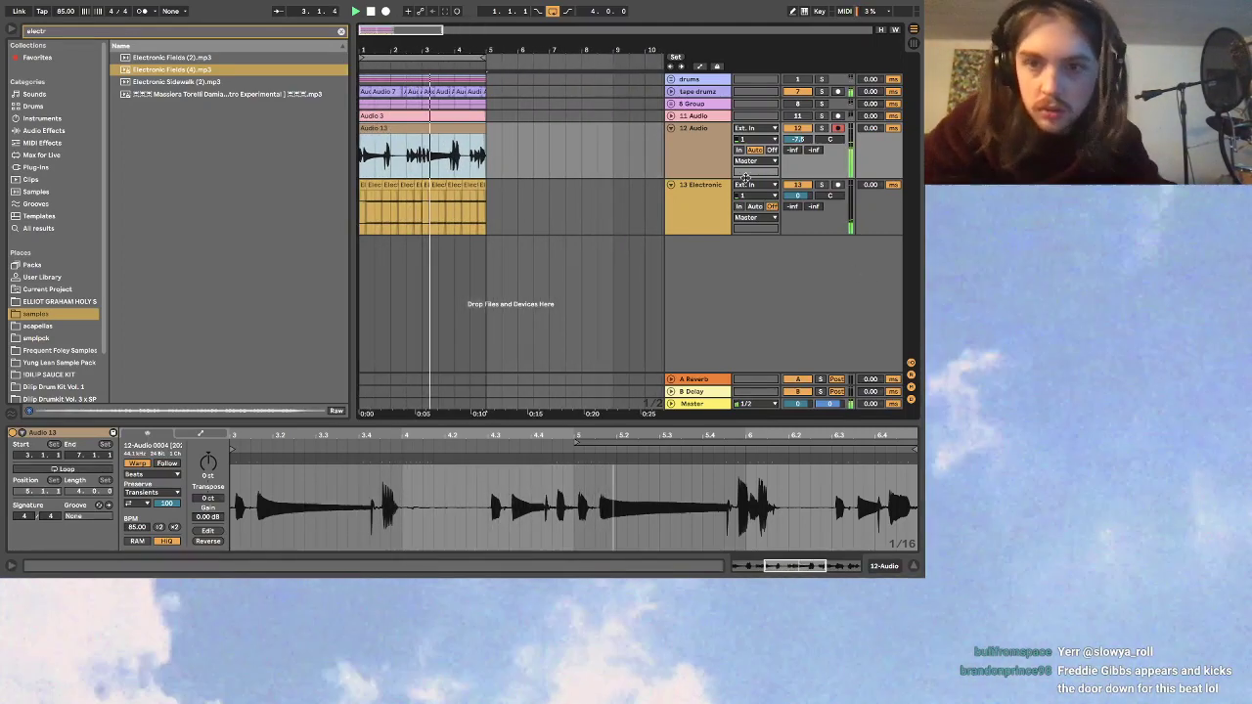
click(721, 154)
drag(887, 192, 885, 157)
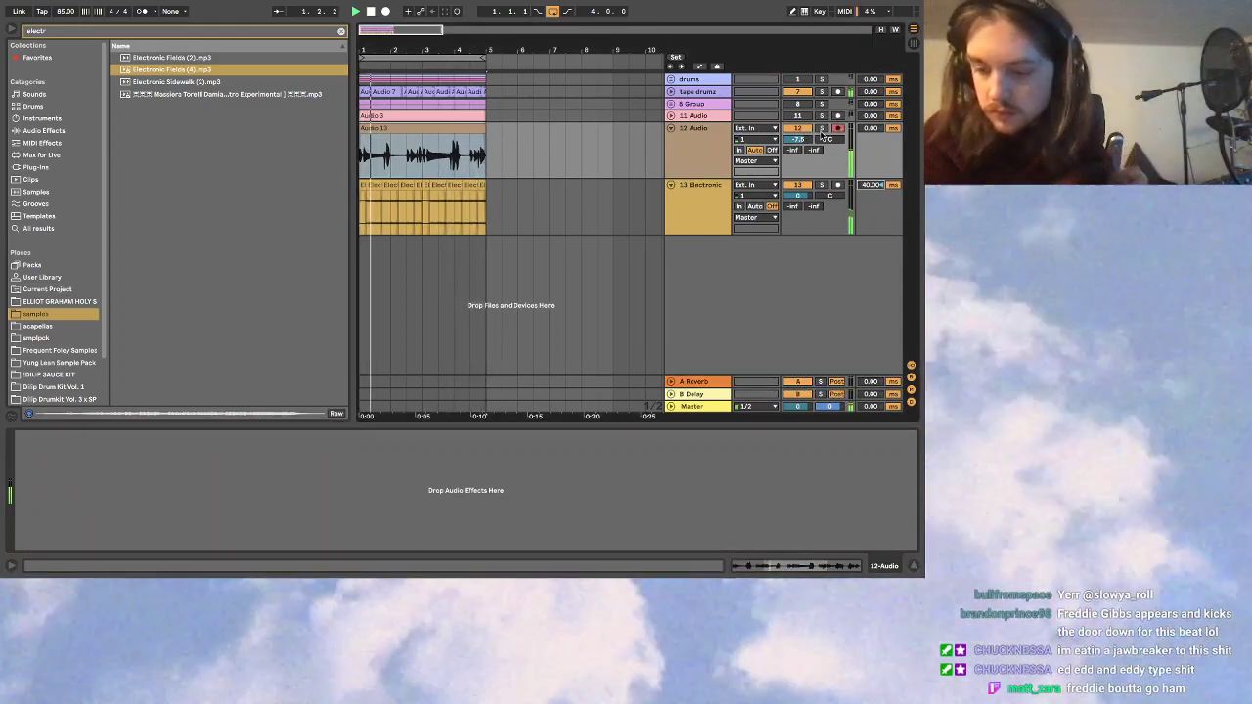
Step: Lower 13 Electronic to -2.5 dB, solo 12 Audio and add EQ Eight to it
click(670, 130)
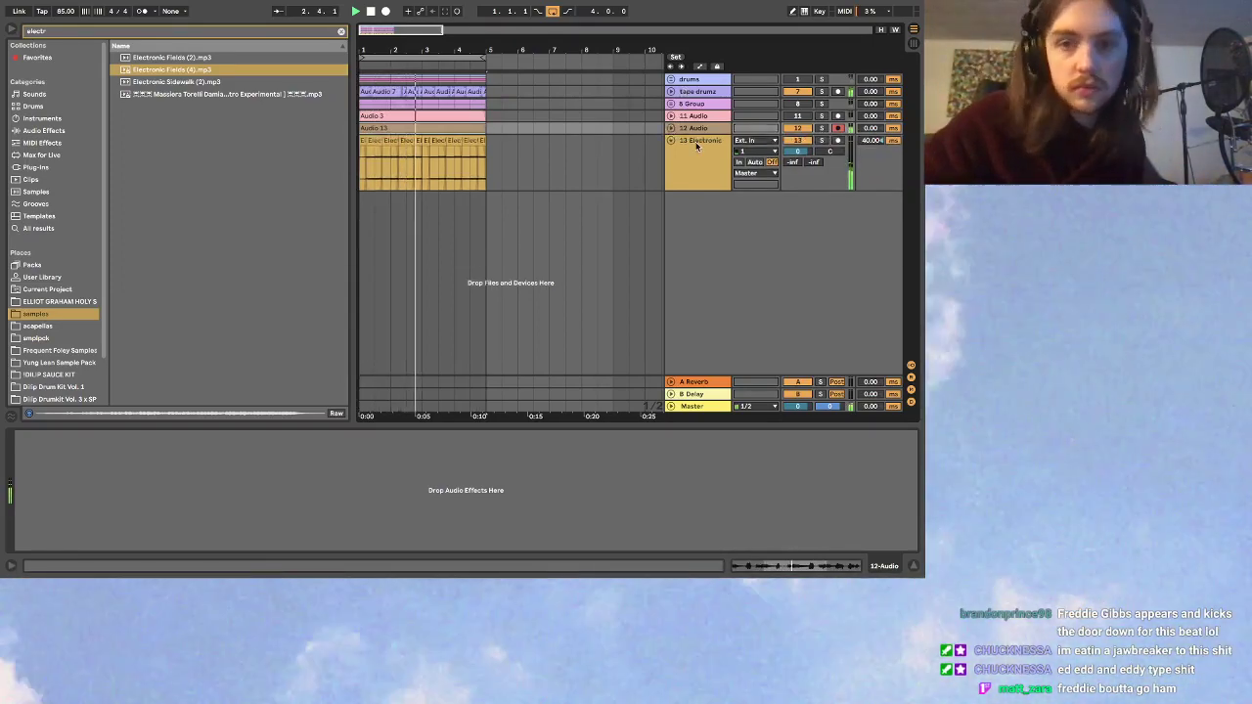
drag(800, 151, 800, 155)
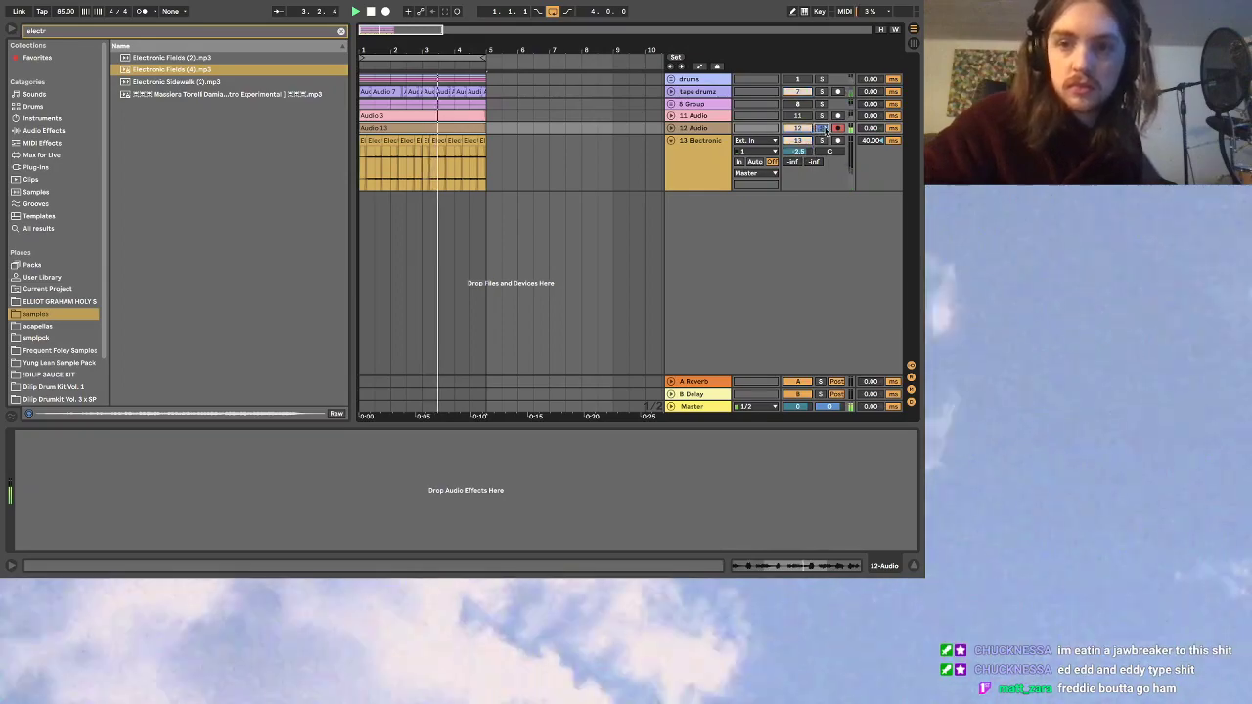
click(822, 128)
click(342, 32)
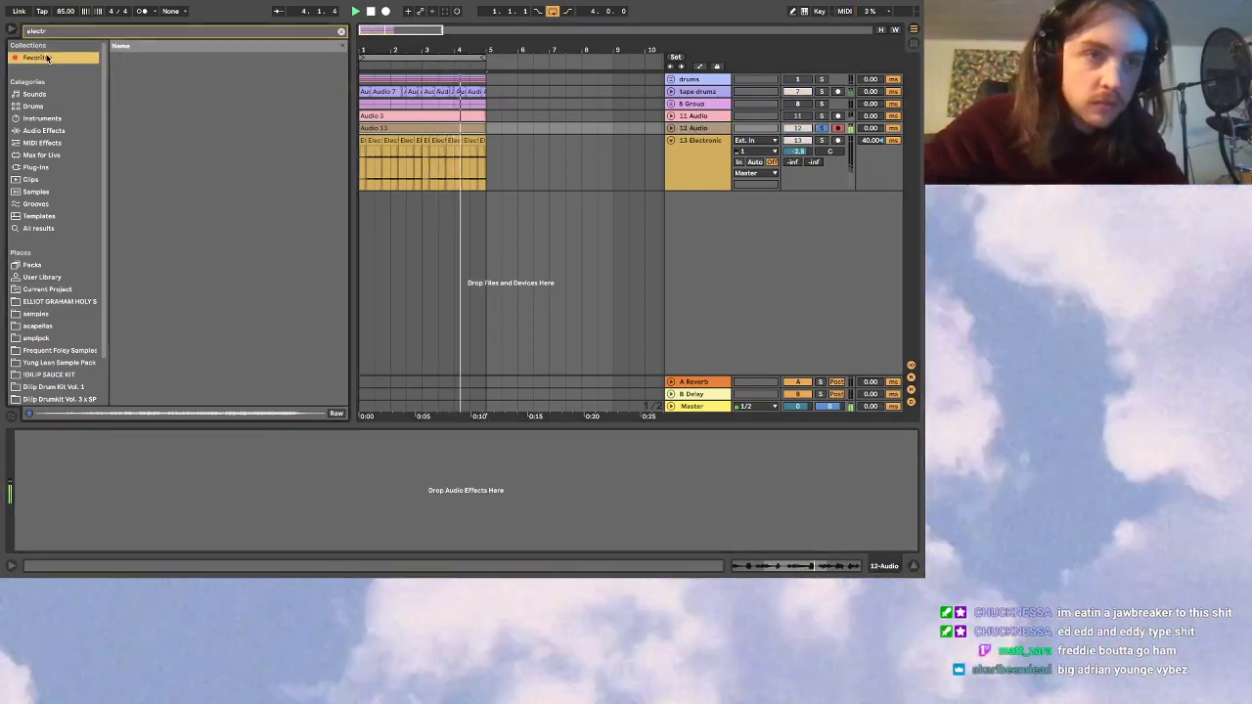
click(44, 130)
drag(147, 239, 144, 498)
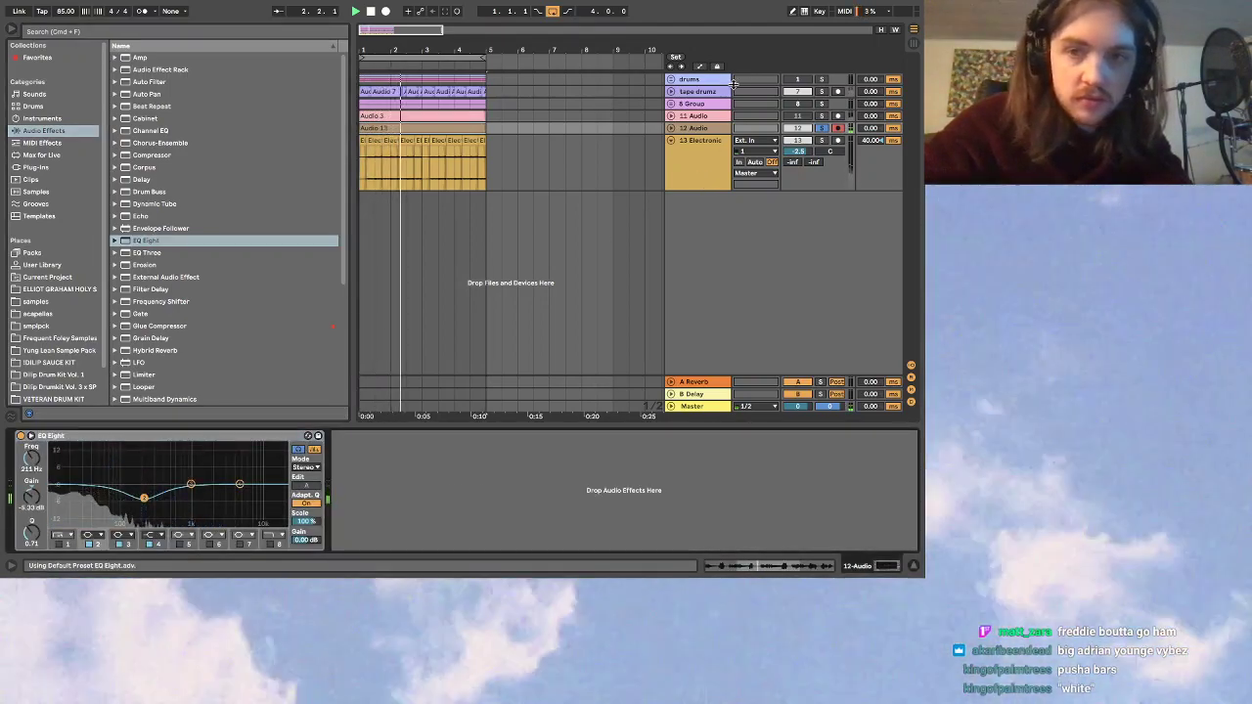
Step: Rename the 12 Audio track to 'bass'
double_click(702, 129)
text(bass)
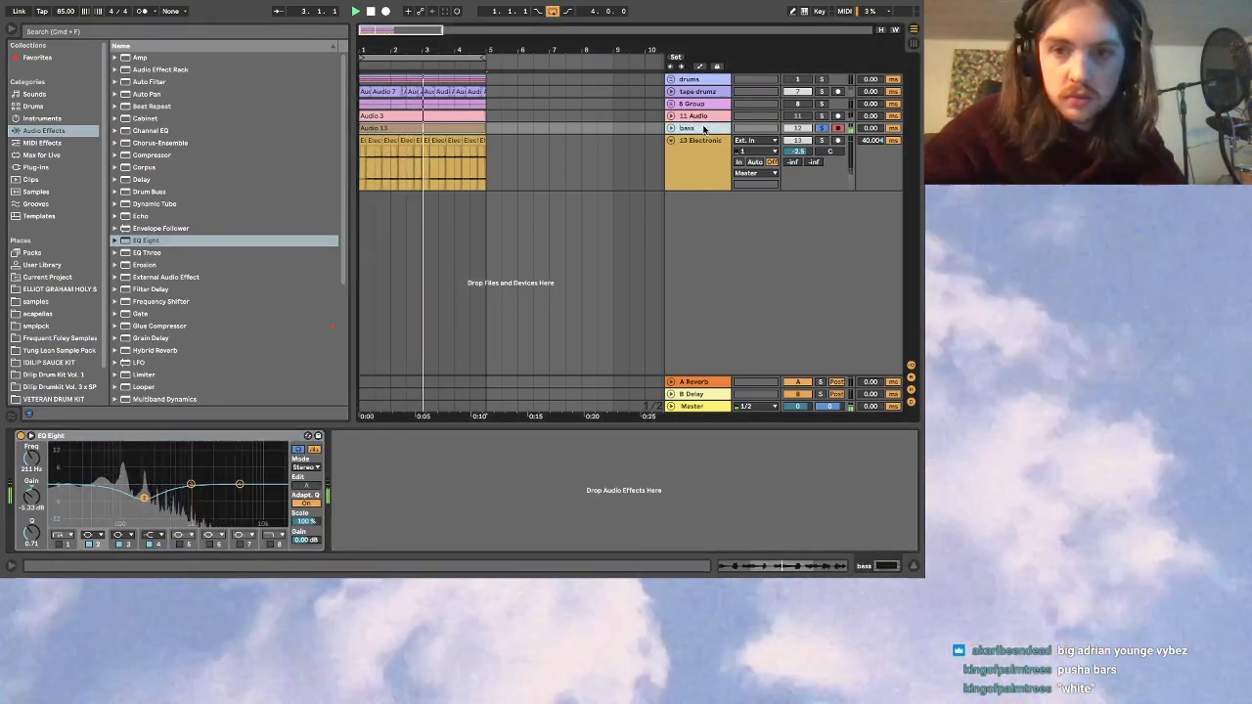
click(110, 30)
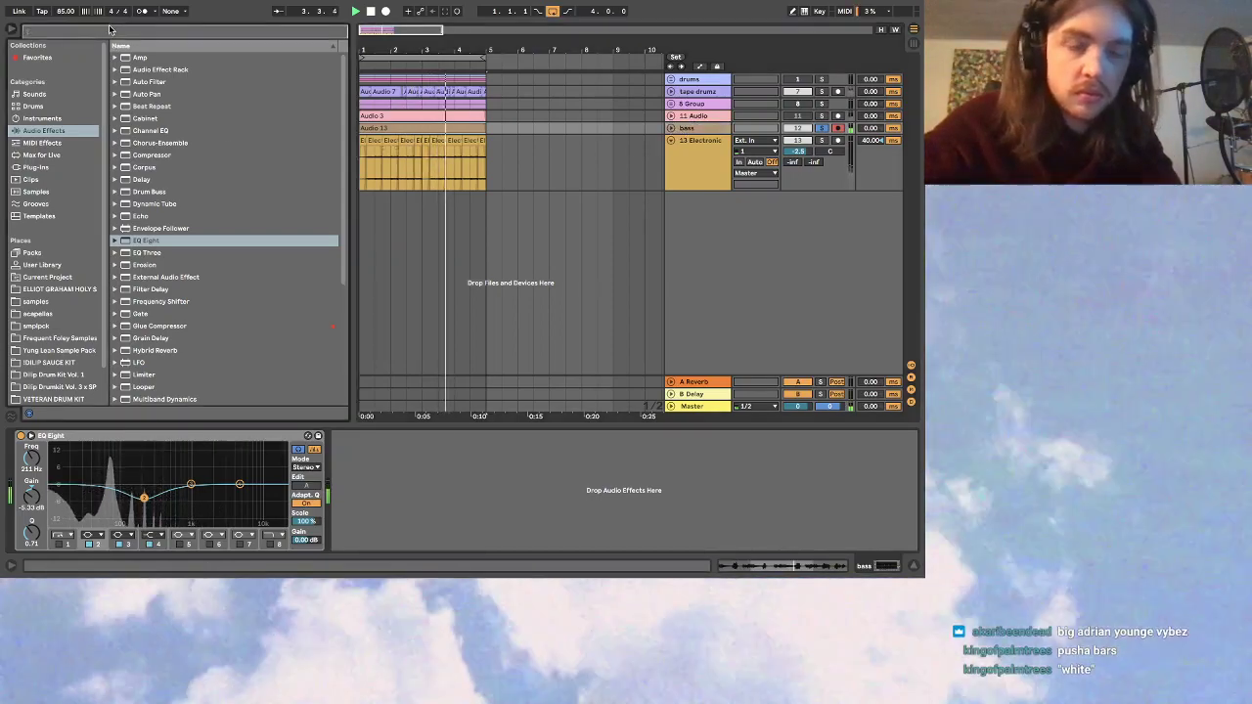
click(821, 129)
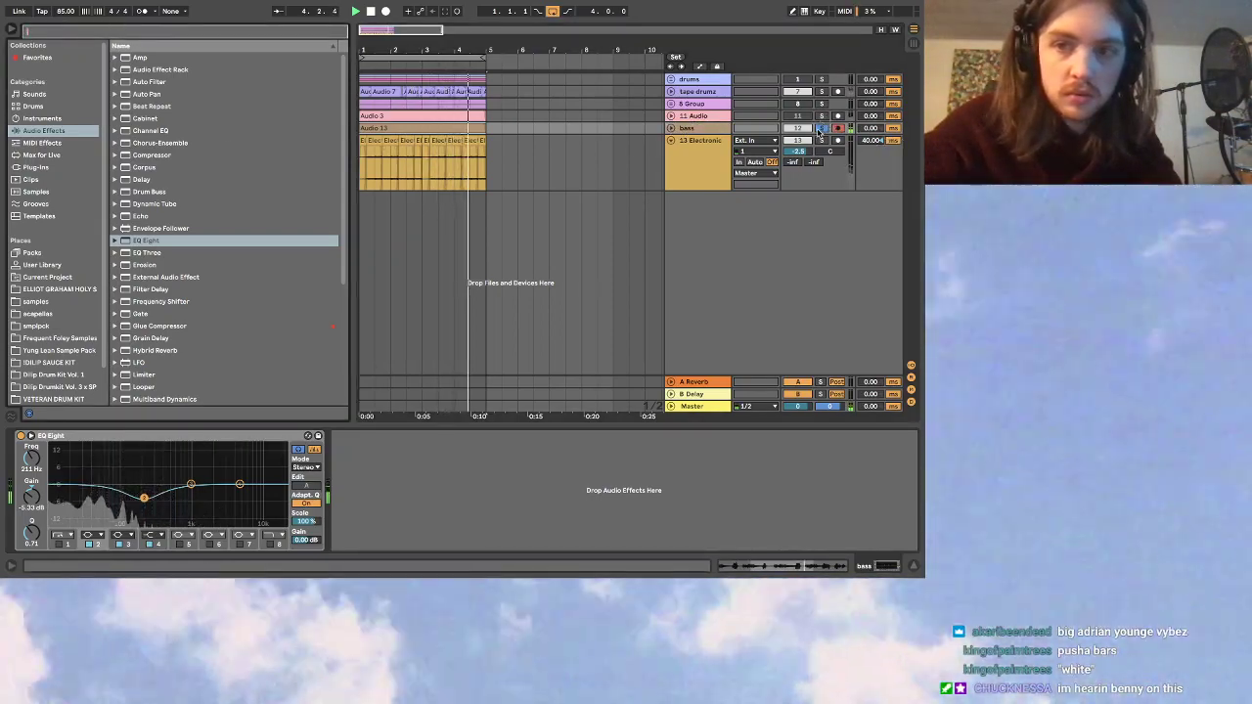
Step: Enlarge the bass track and enable EQ Eight band 8 as a high cut near 758 Hz
drag(820, 134, 820, 179)
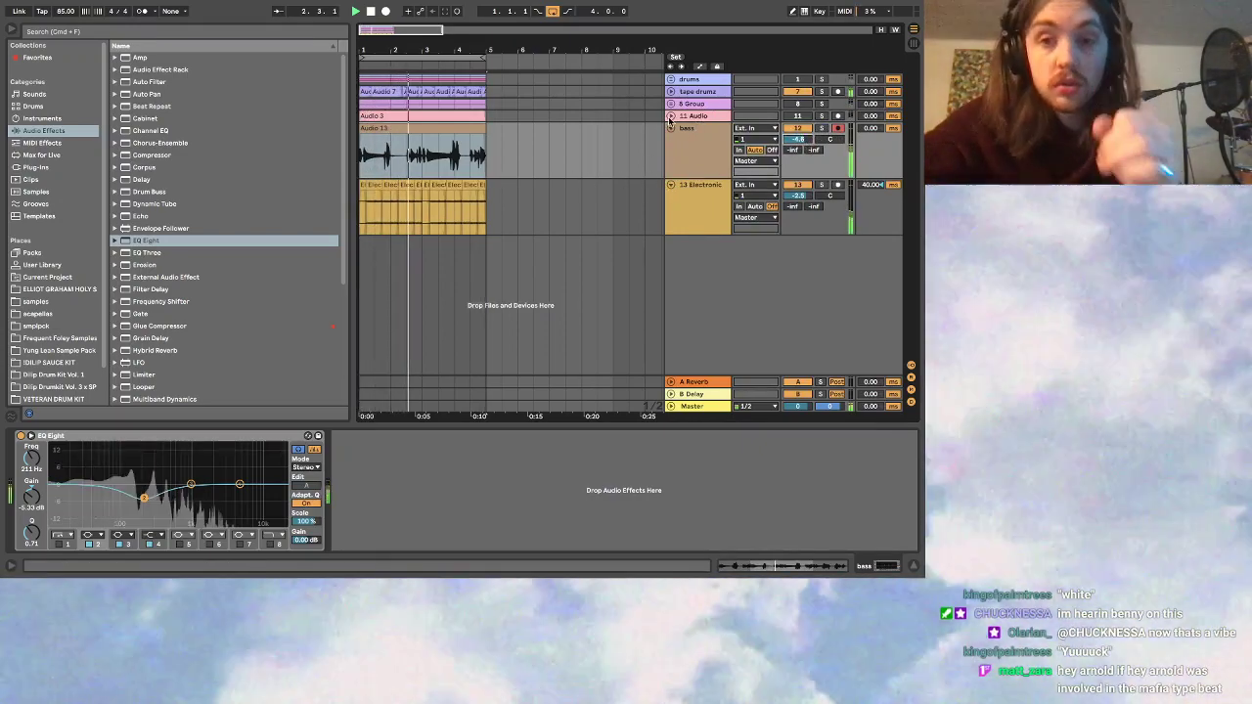
click(273, 537)
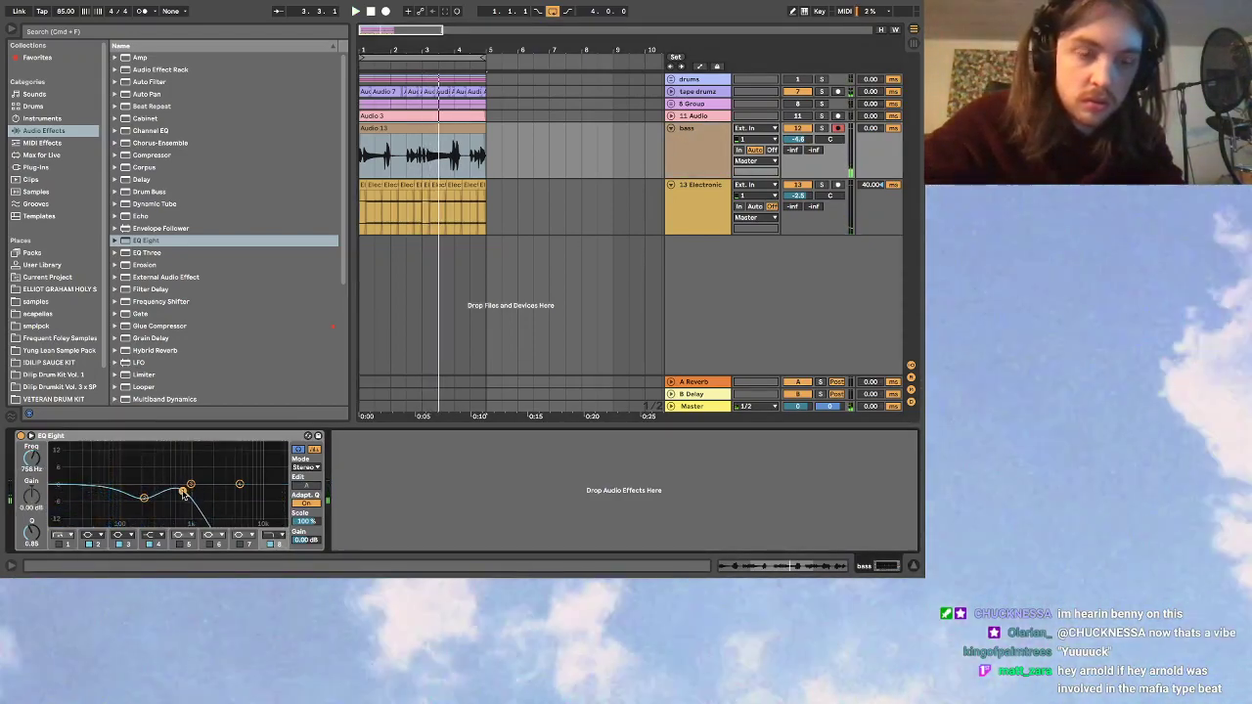
click(130, 35)
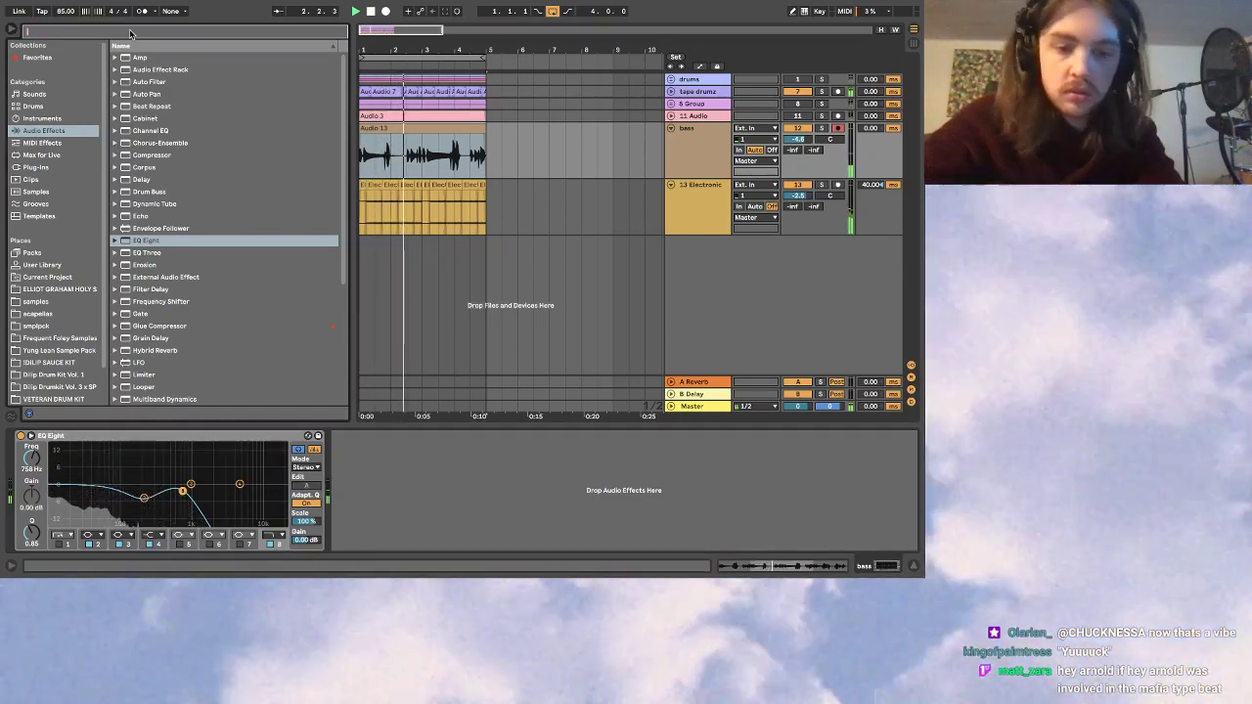
Step: Load the spiff plugin onto the bass track after EQ Eight
text(spiff)
click(35, 168)
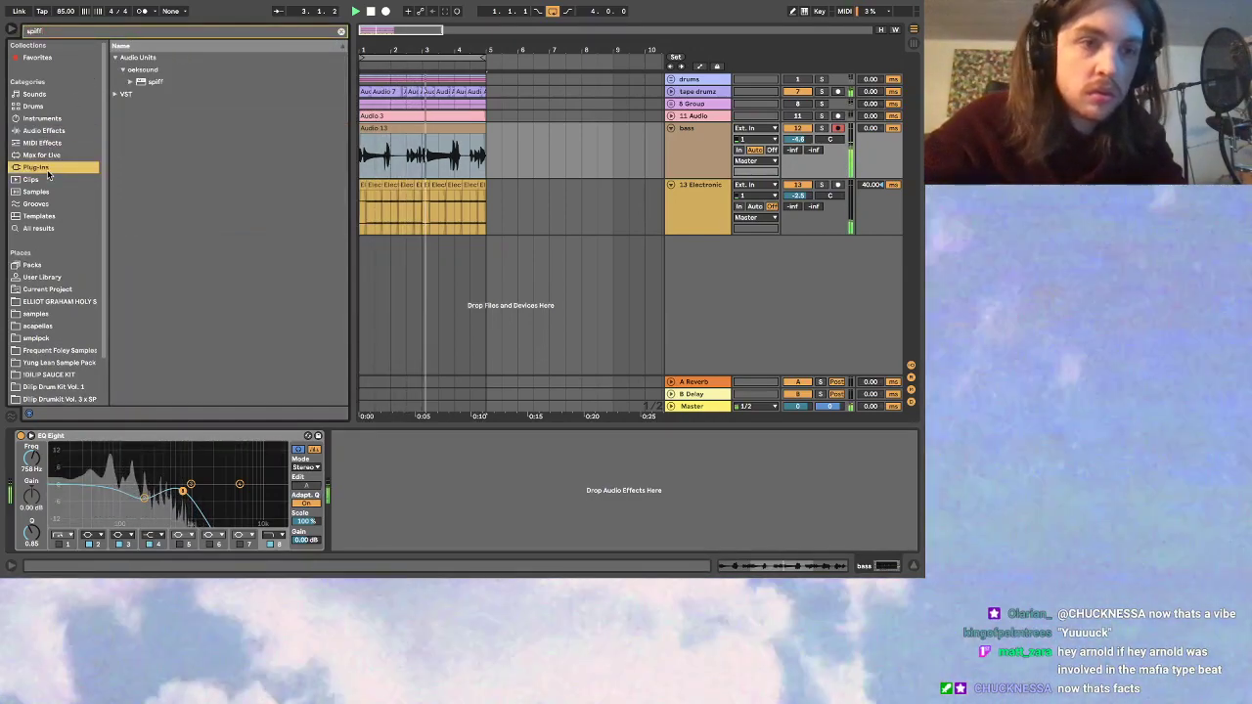
double_click(147, 82)
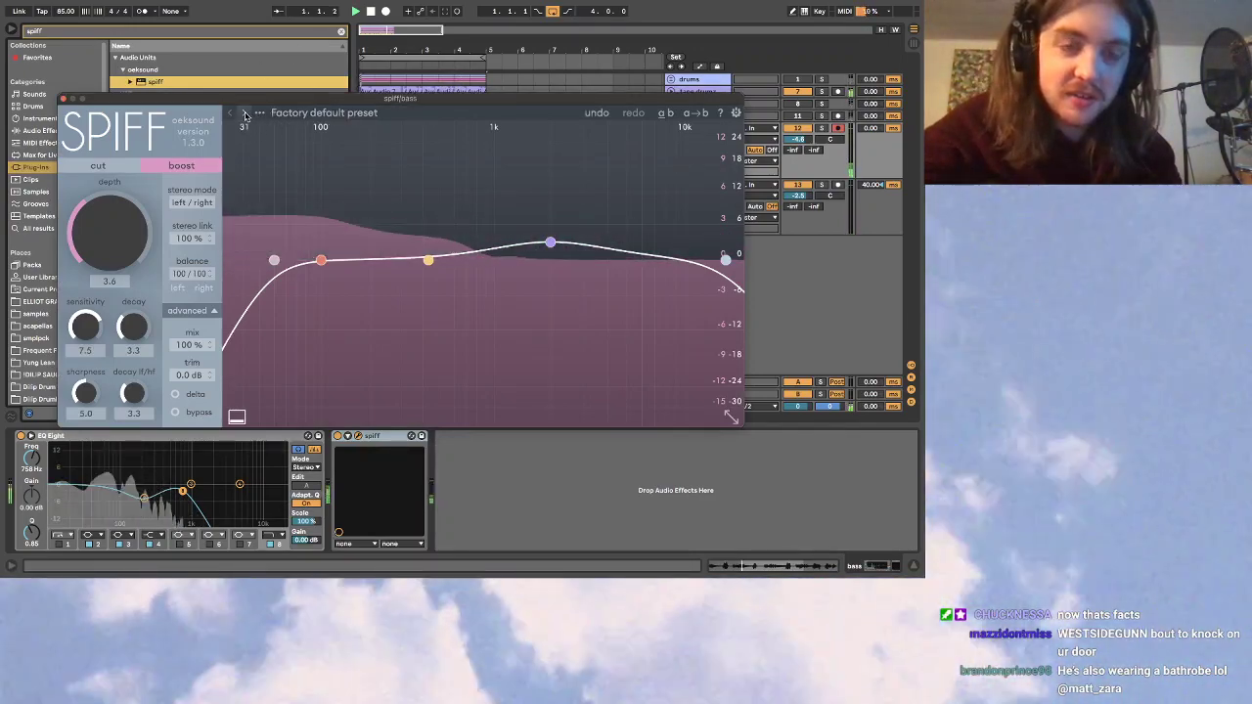
Step: Audition spiff presets from Electric bass attack to Kick b52, then close the plugin window
click(244, 113)
click(245, 114)
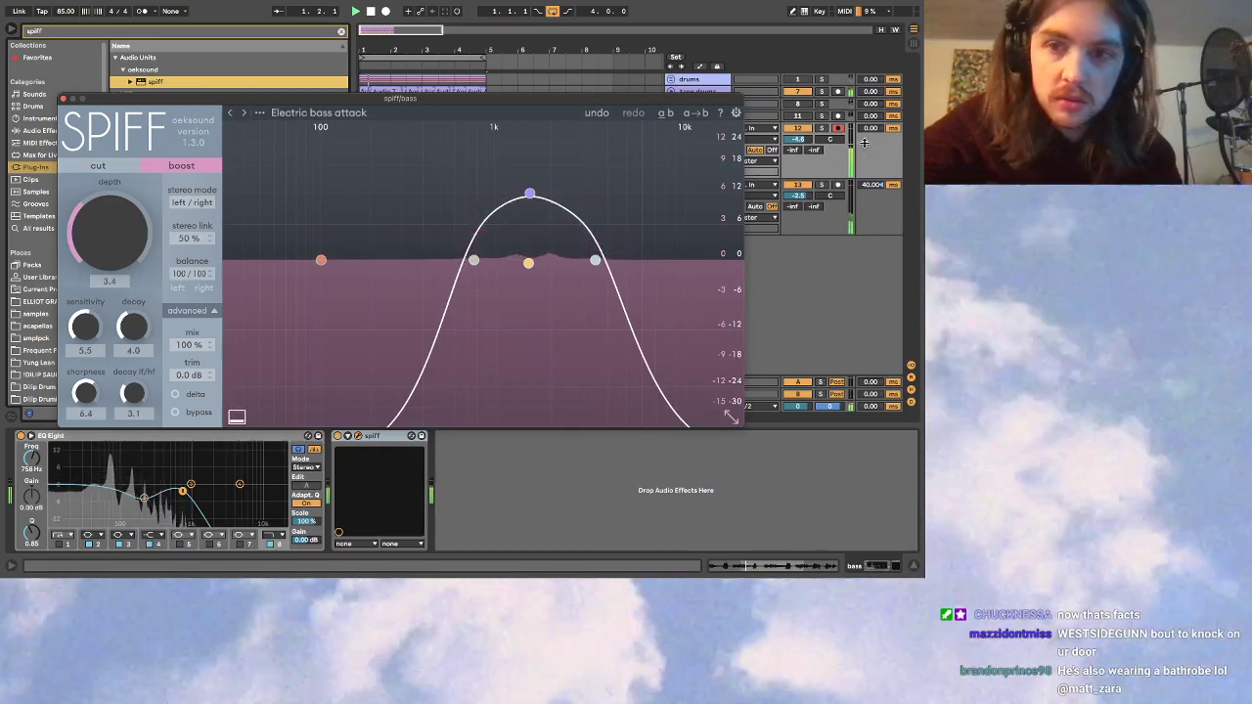
click(820, 130)
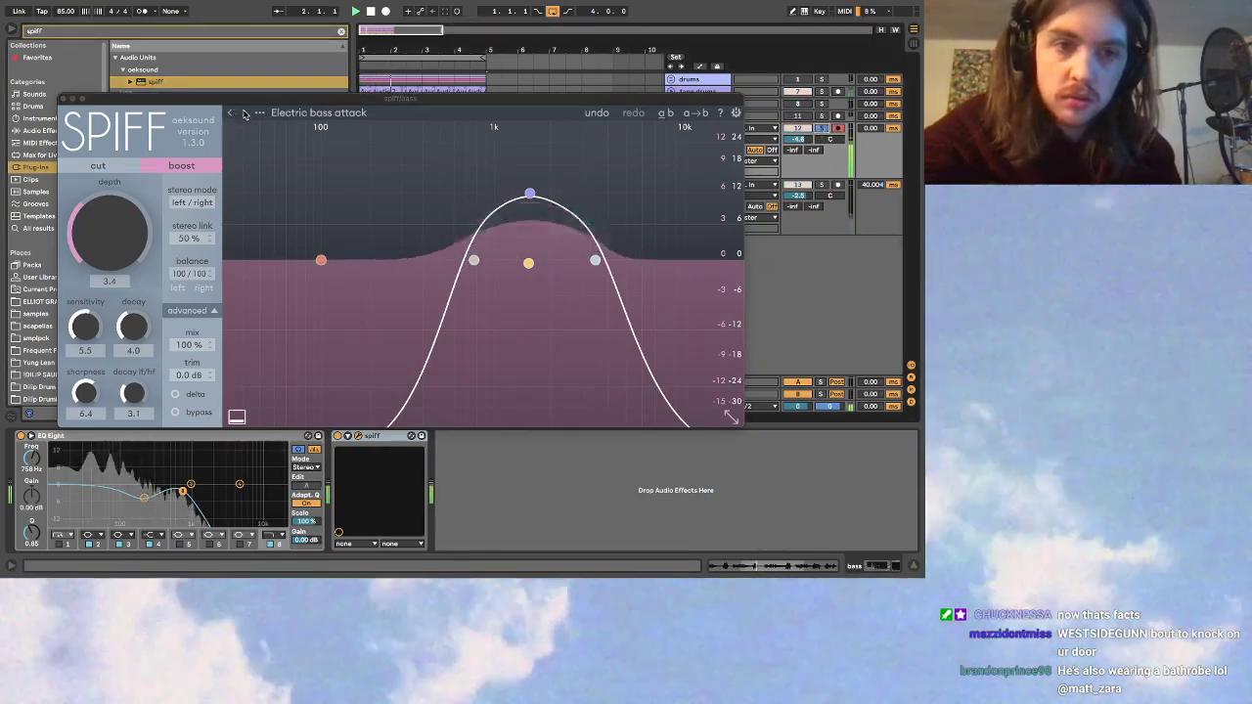
click(245, 114)
click(244, 114)
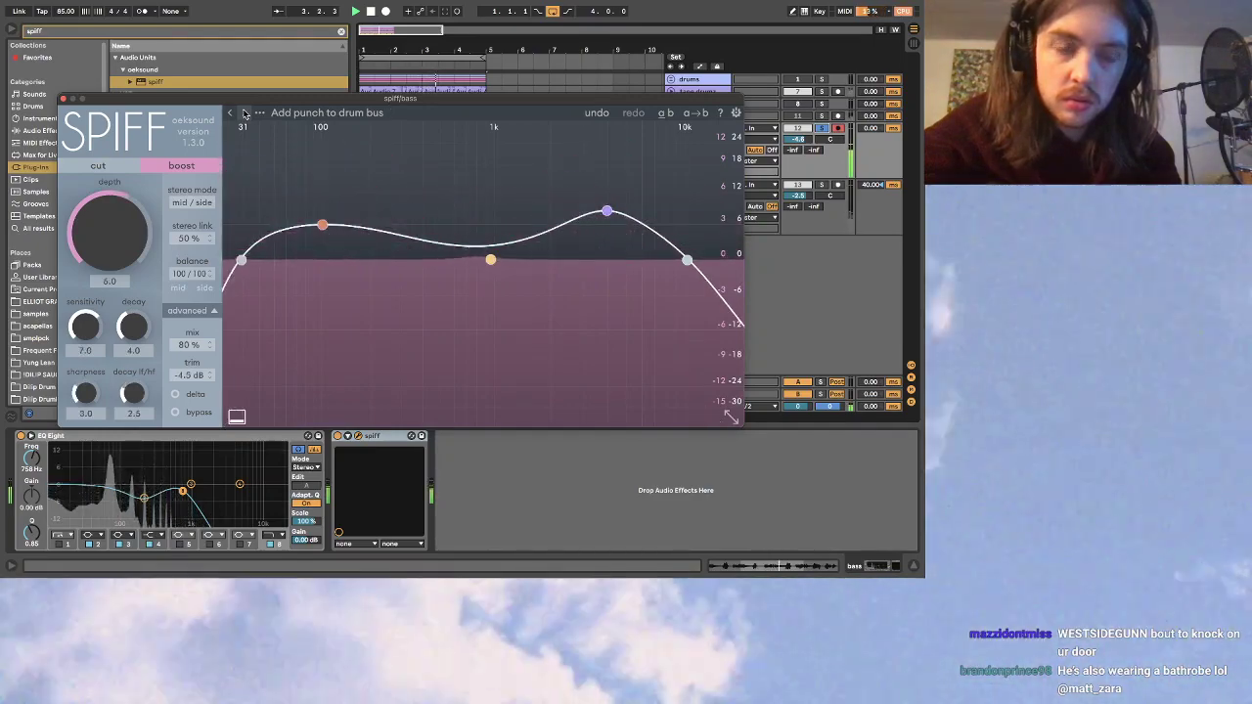
click(245, 113)
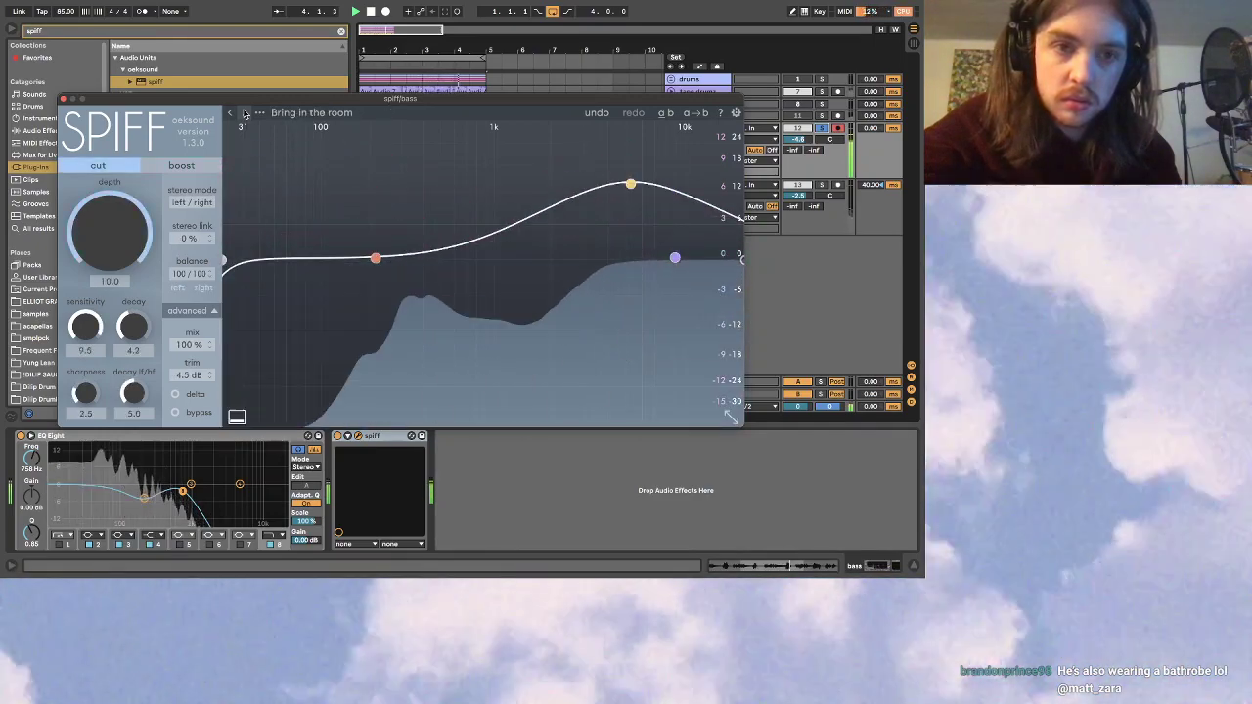
click(244, 114)
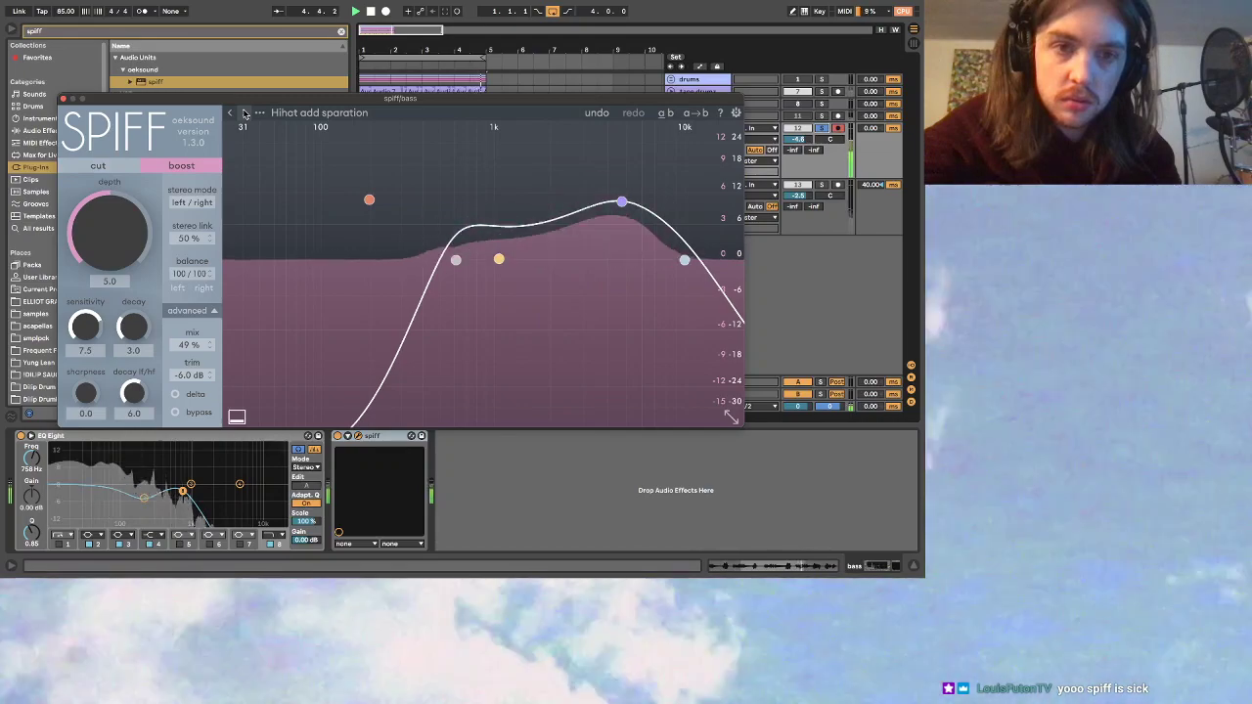
click(244, 114)
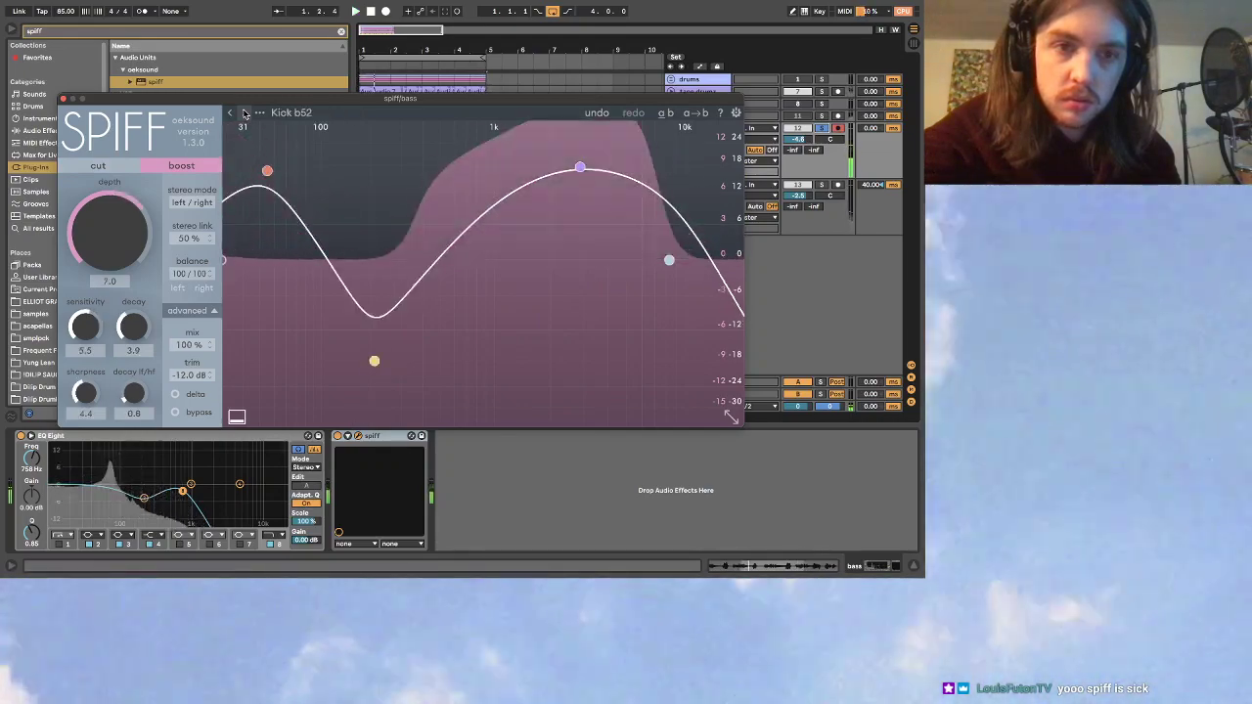
click(62, 99)
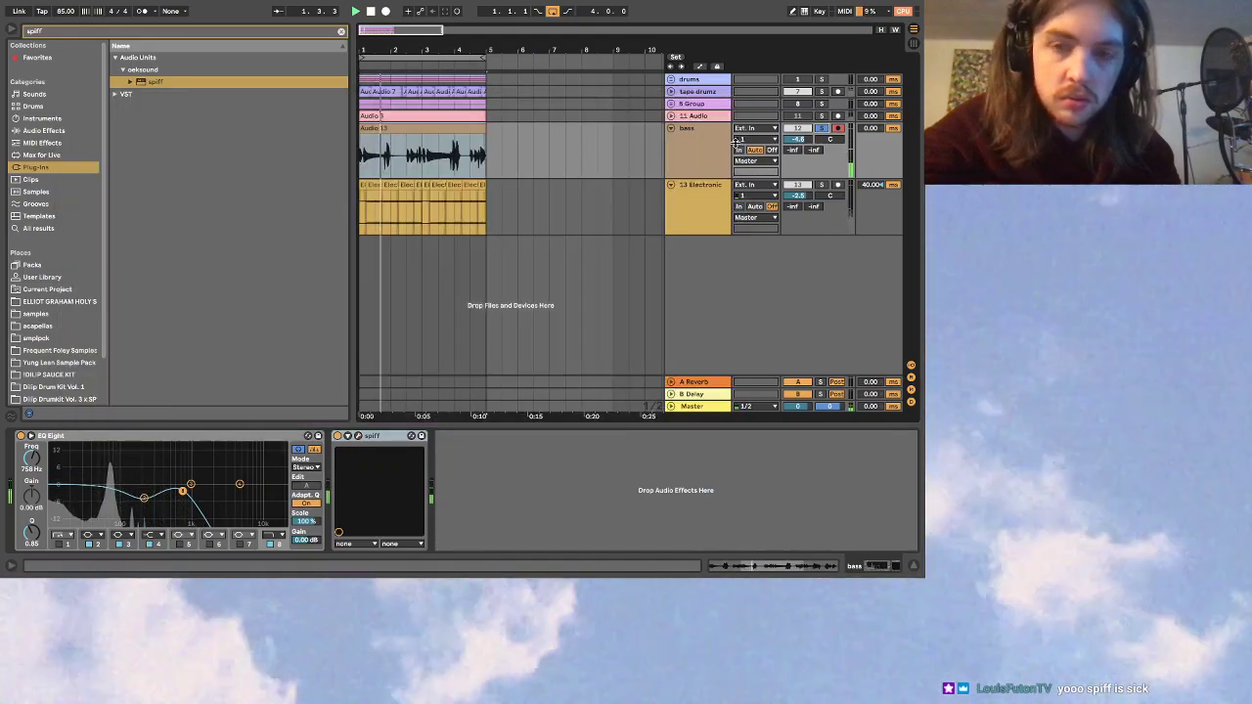
Step: Raise the bass volume and add a Compressor after spiff, threshold -36.2 dB at 4:1
drag(799, 139, 798, 135)
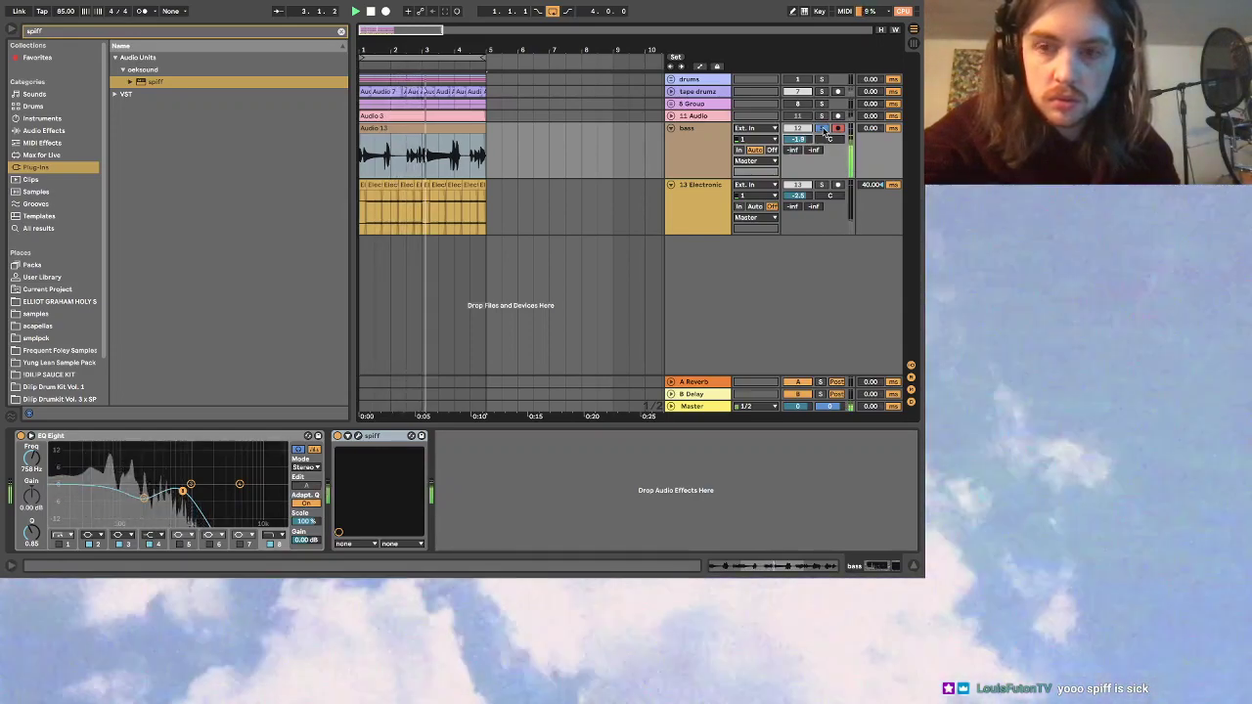
click(407, 154)
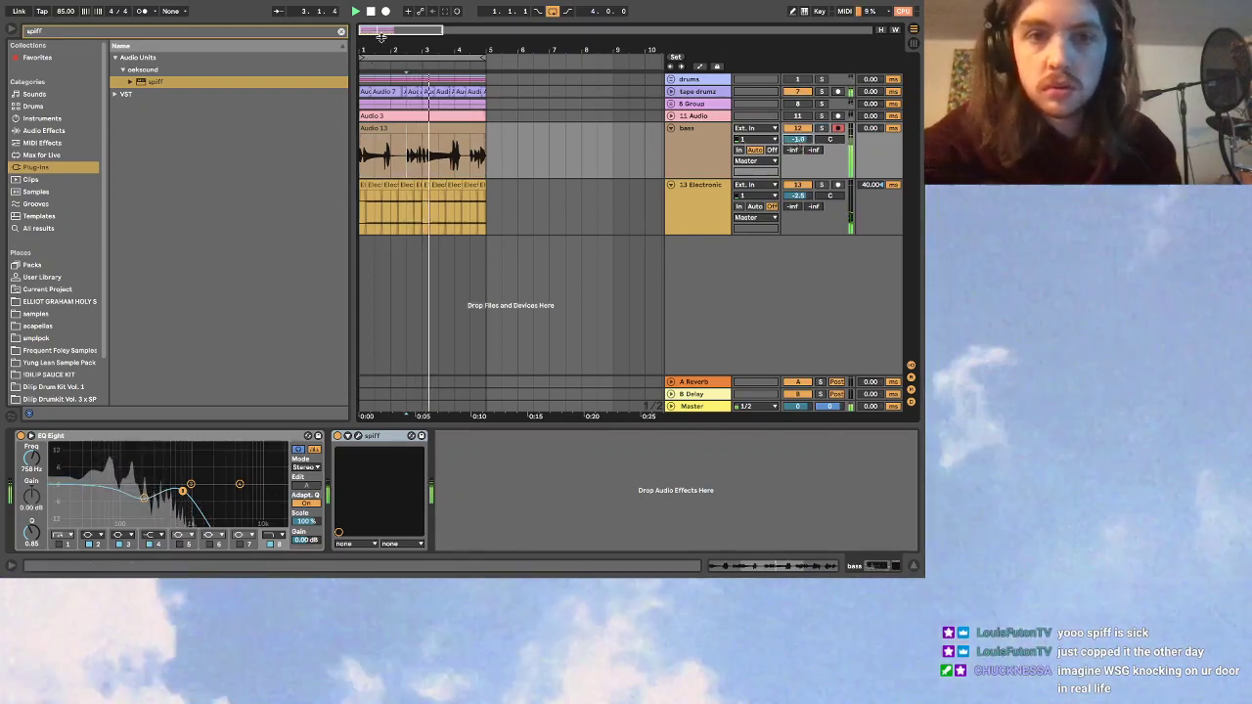
click(340, 32)
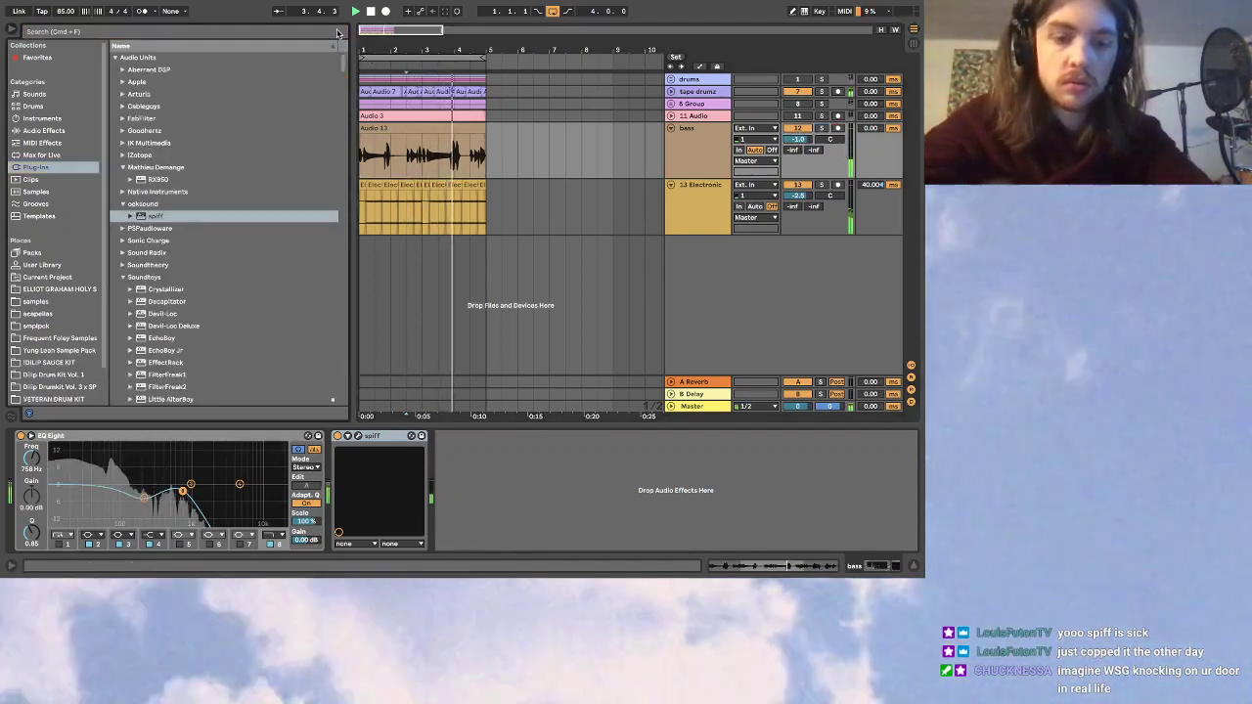
text(sompress)
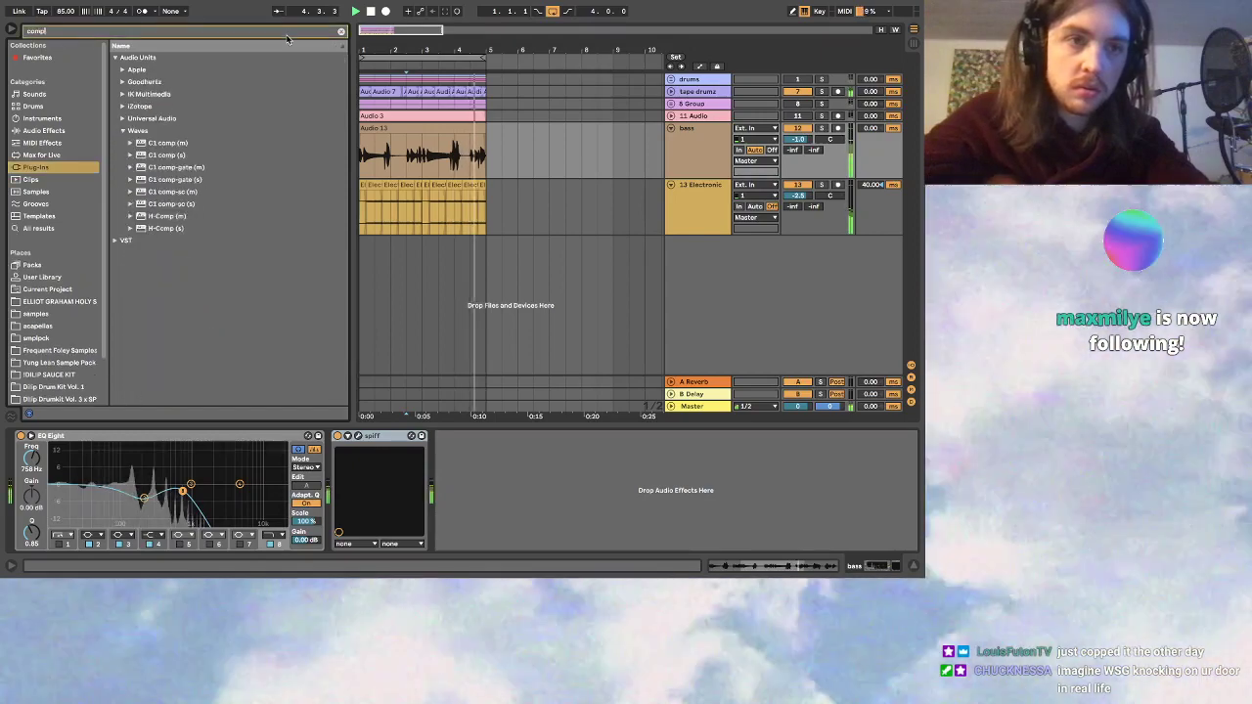
click(45, 130)
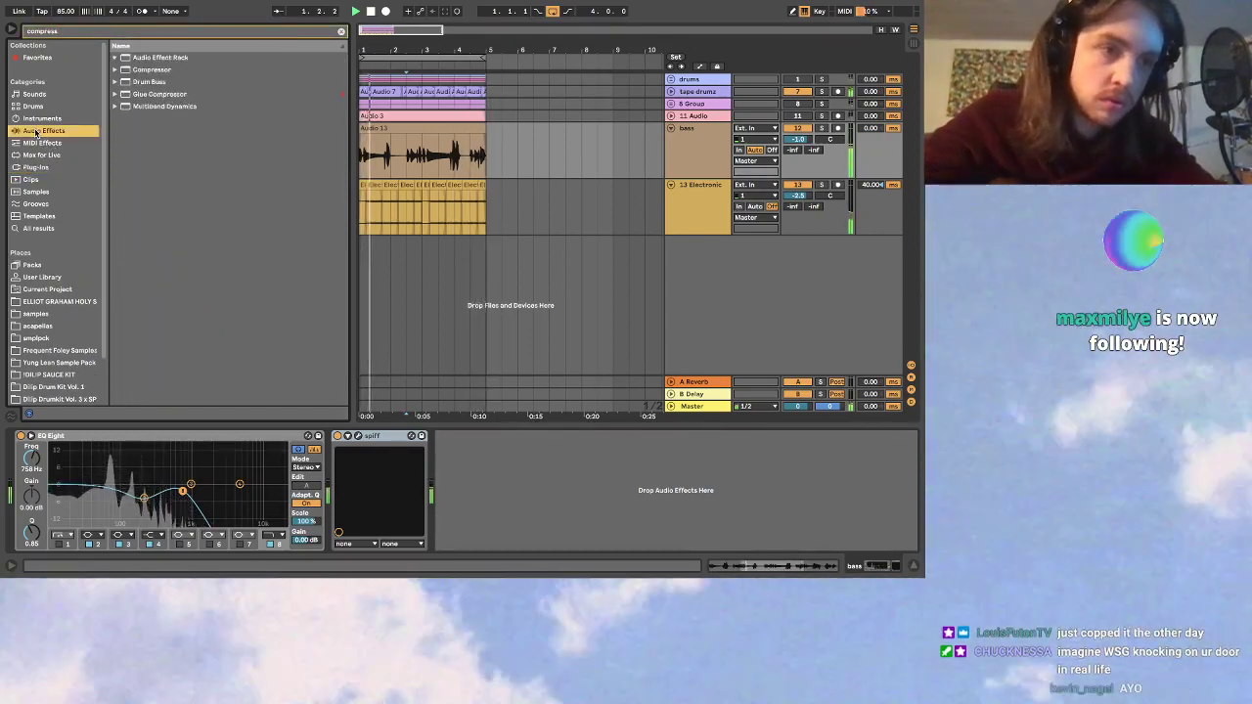
double_click(151, 69)
drag(504, 450, 521, 501)
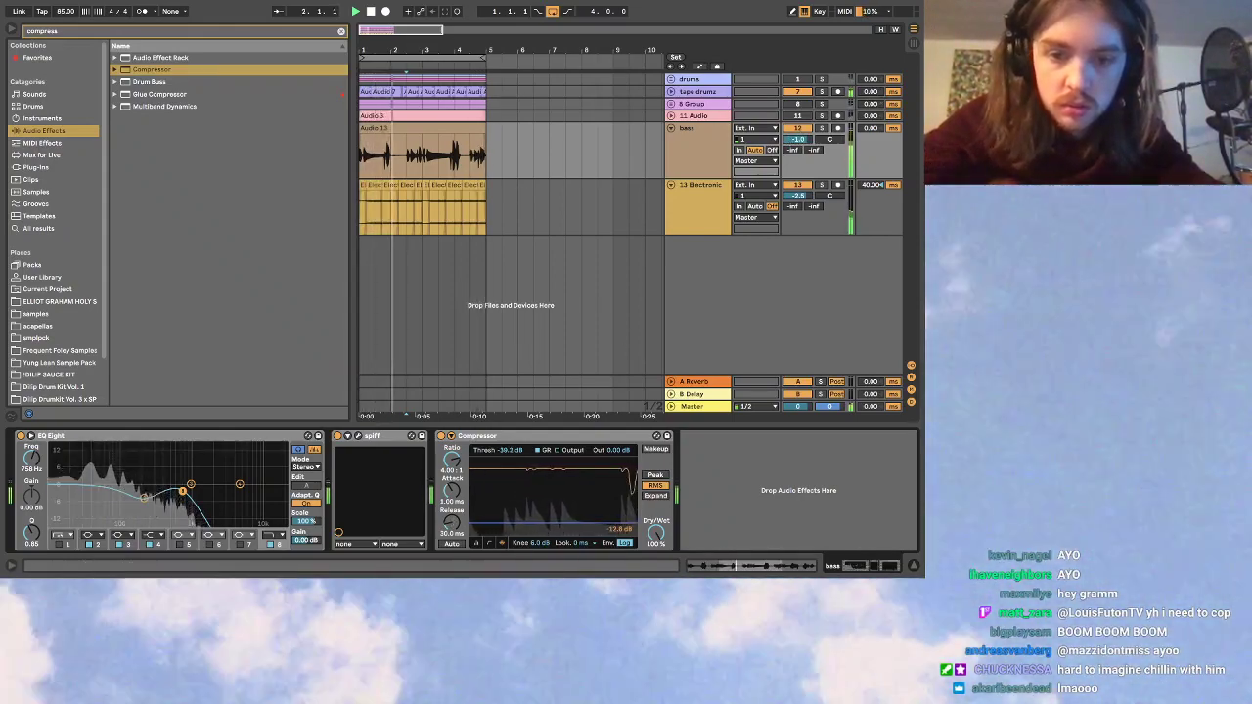
Step: Ease the Compressor threshold to about -23.5 dB
drag(493, 506, 497, 510)
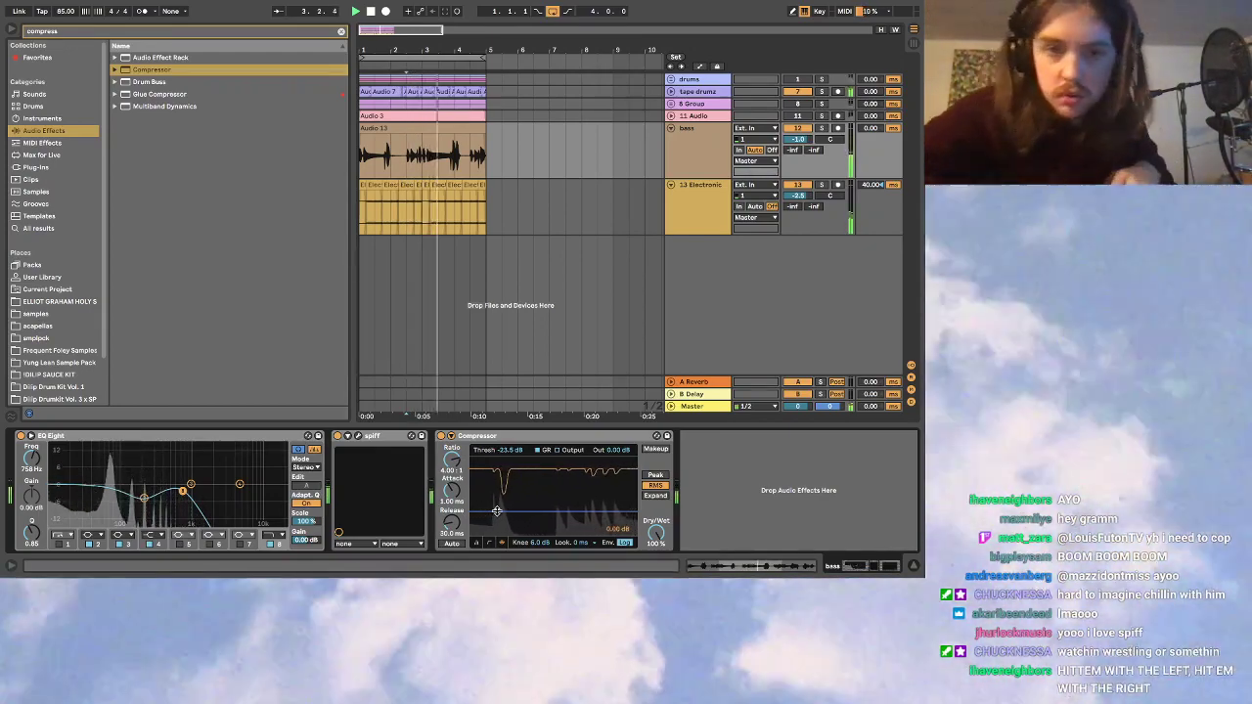
scroll(465, 171, up, 3)
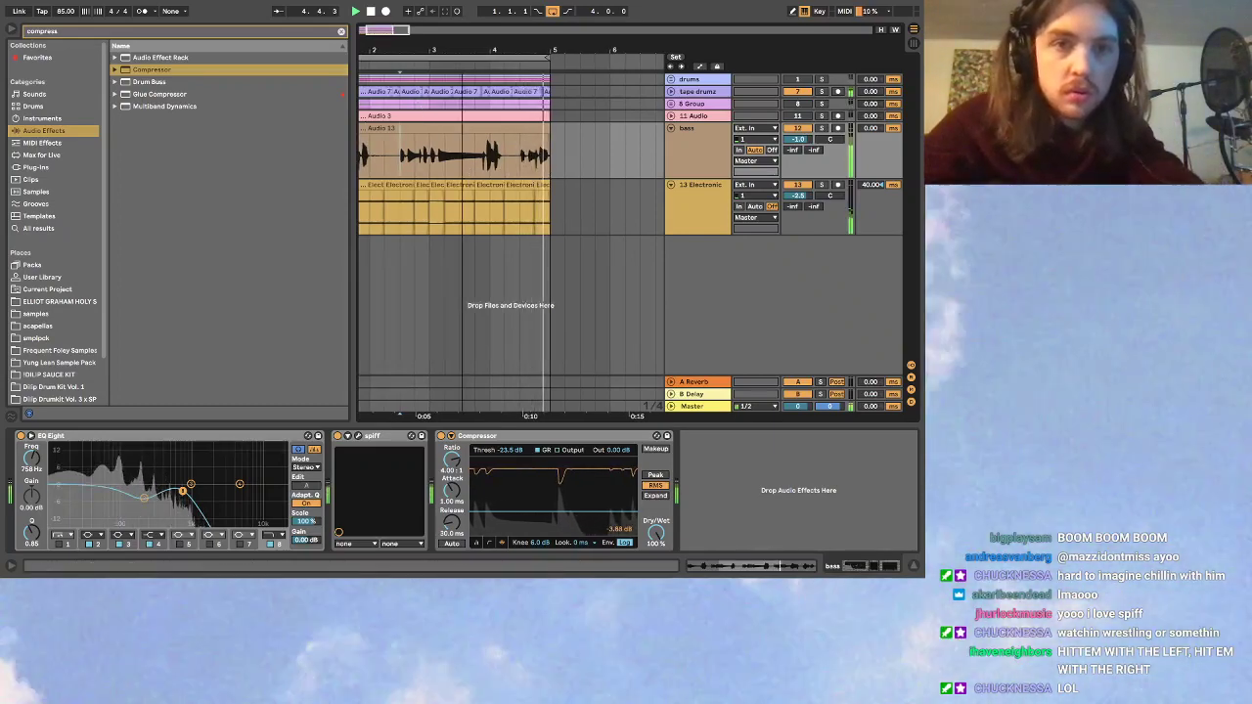
scroll(381, 137, down, 4)
Step: Shift and trim Audio 13, then duplicate its section so the clips reach bar 9
mouse_move(379, 129)
mouse_down()
mouse_move(448, 135)
mouse_move(360, 128)
mouse_up()
key(space)
key(space)
drag(477, 128, 438, 128)
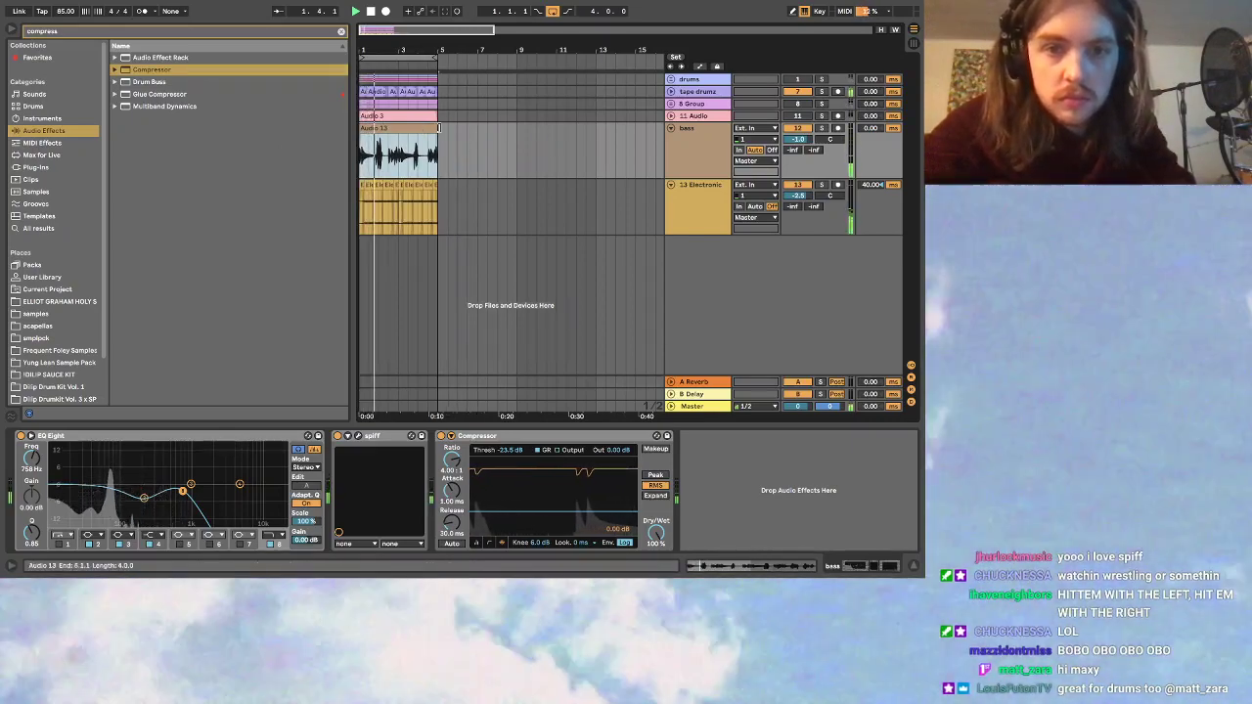
drag(373, 30, 550, 186)
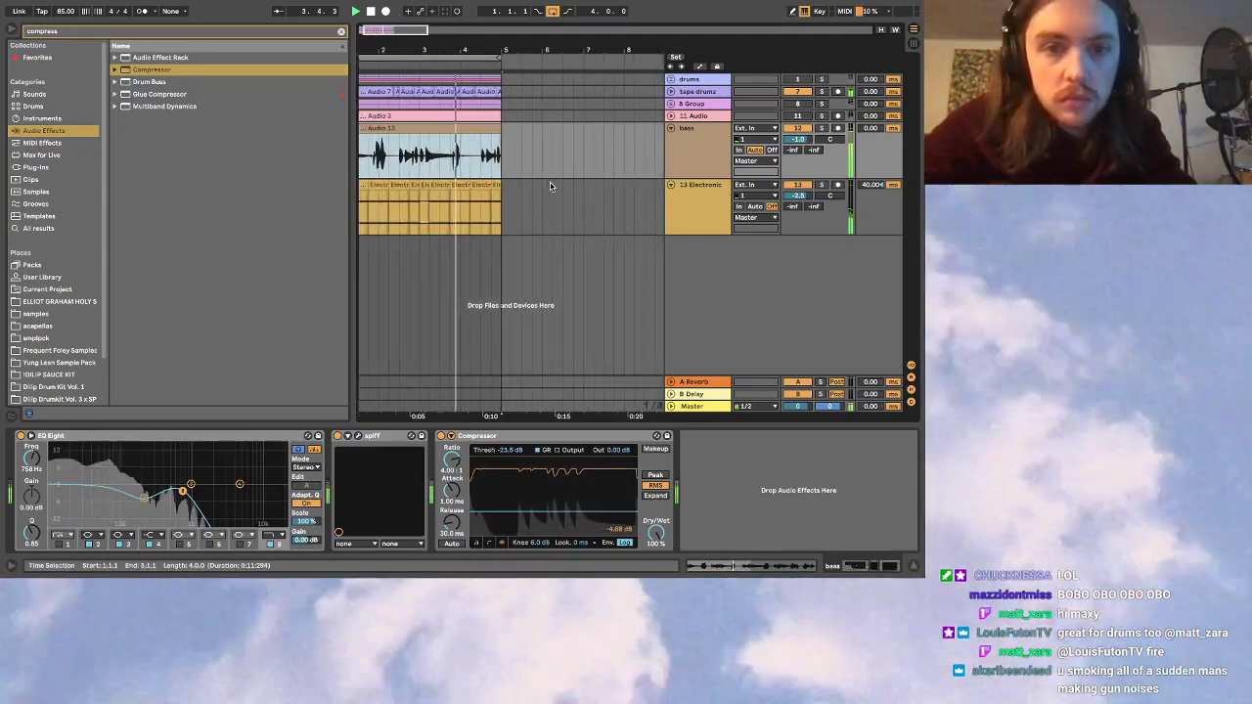
key(minus)
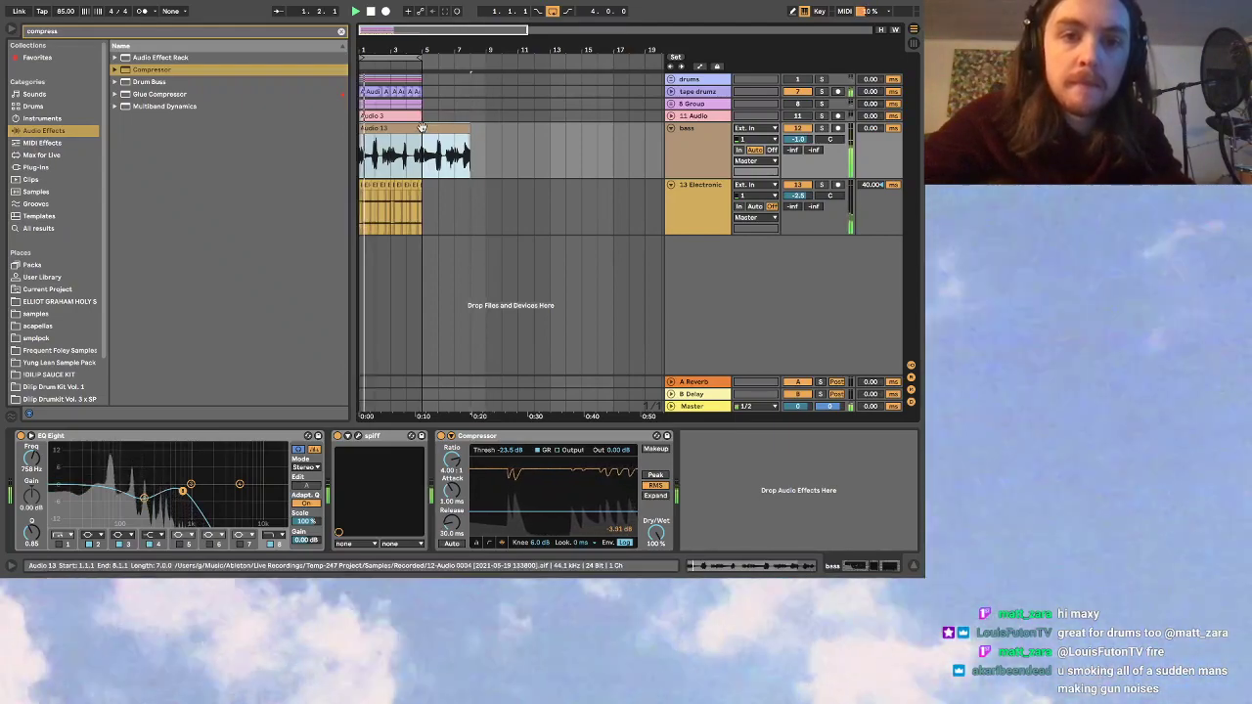
drag(468, 128, 481, 128)
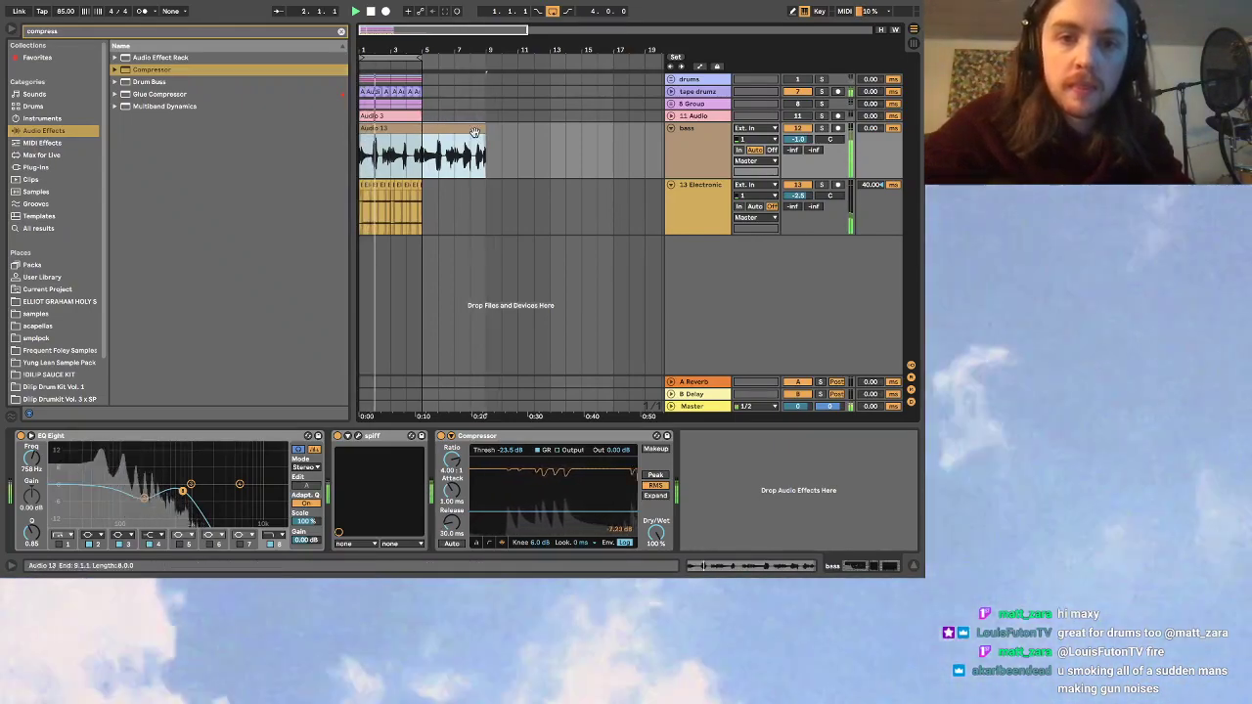
click(424, 106)
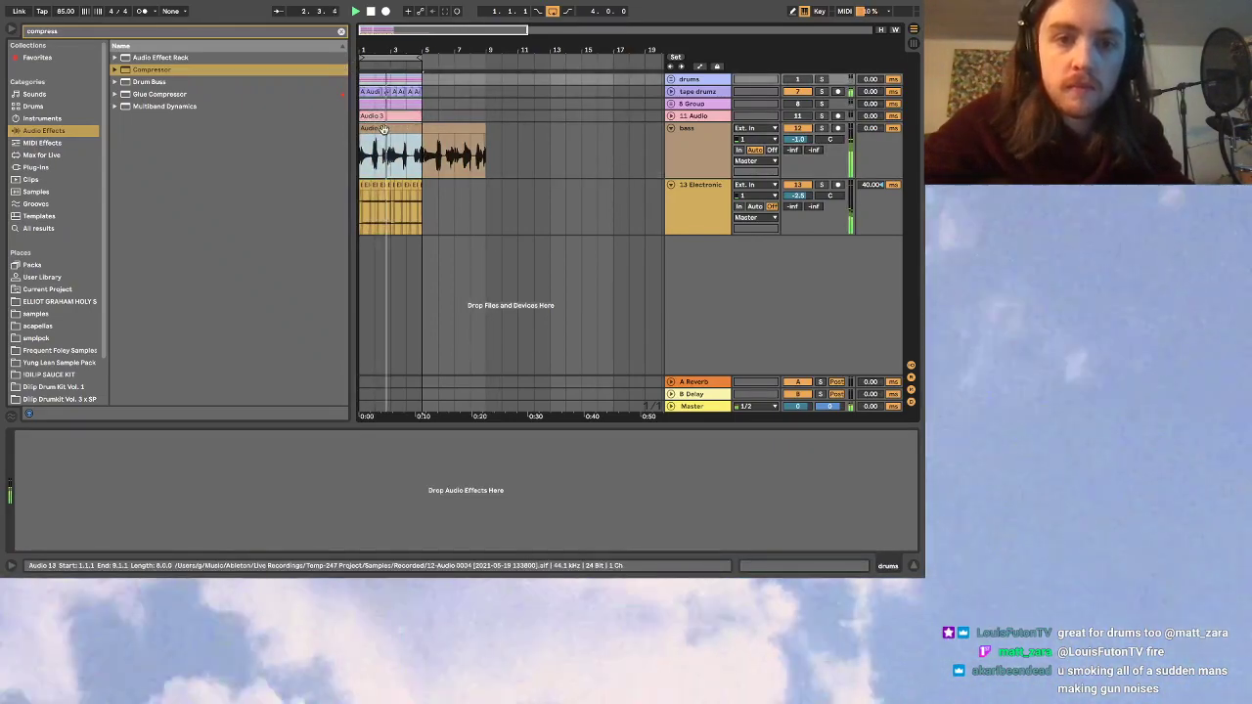
drag(487, 138, 454, 138)
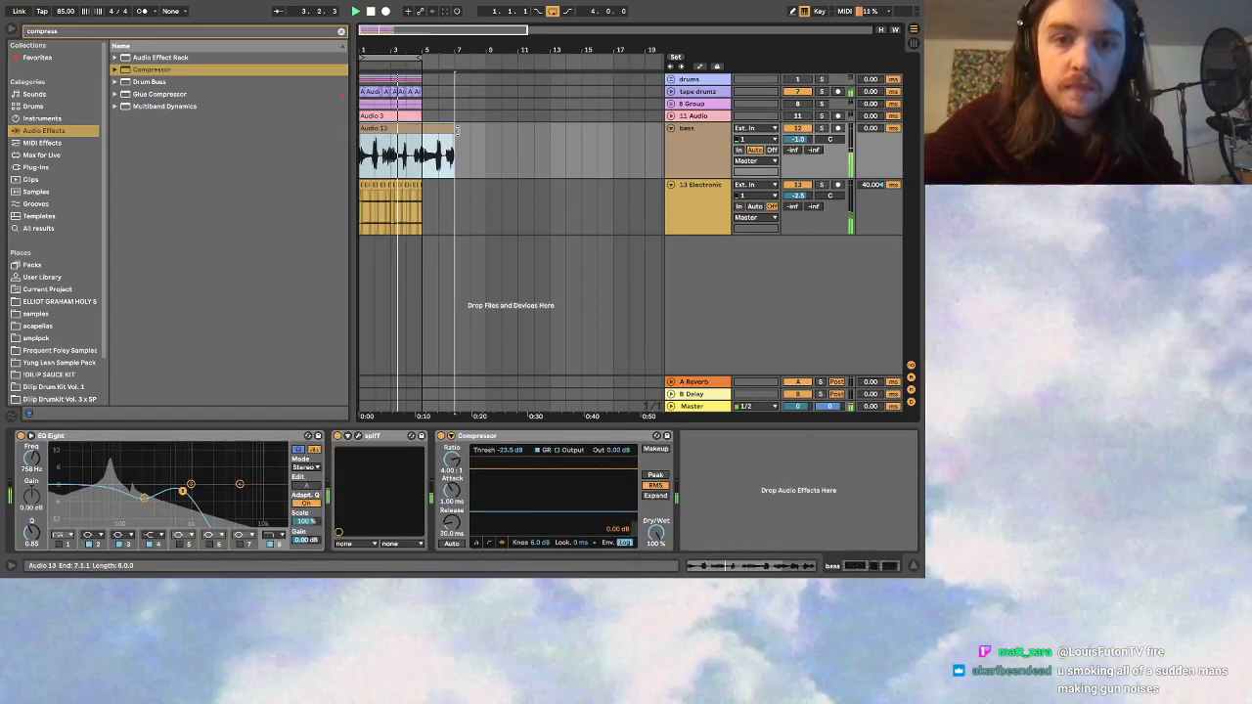
click(412, 137)
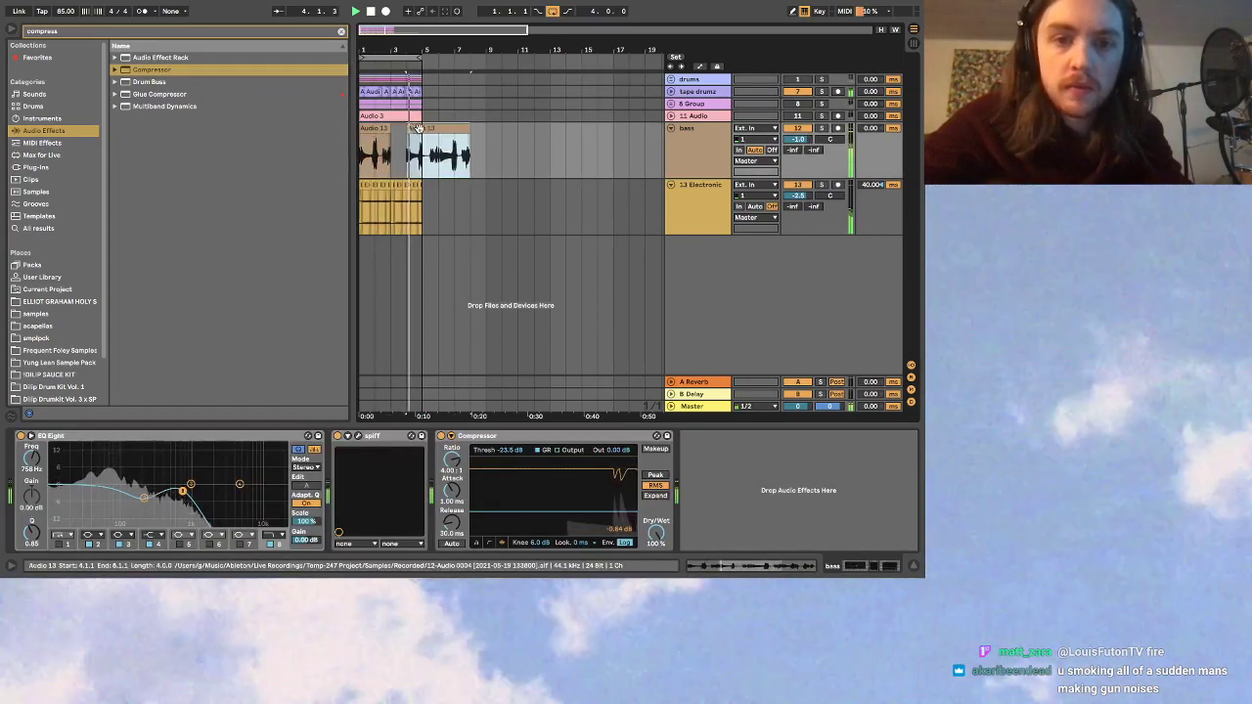
key(ctrl+d)
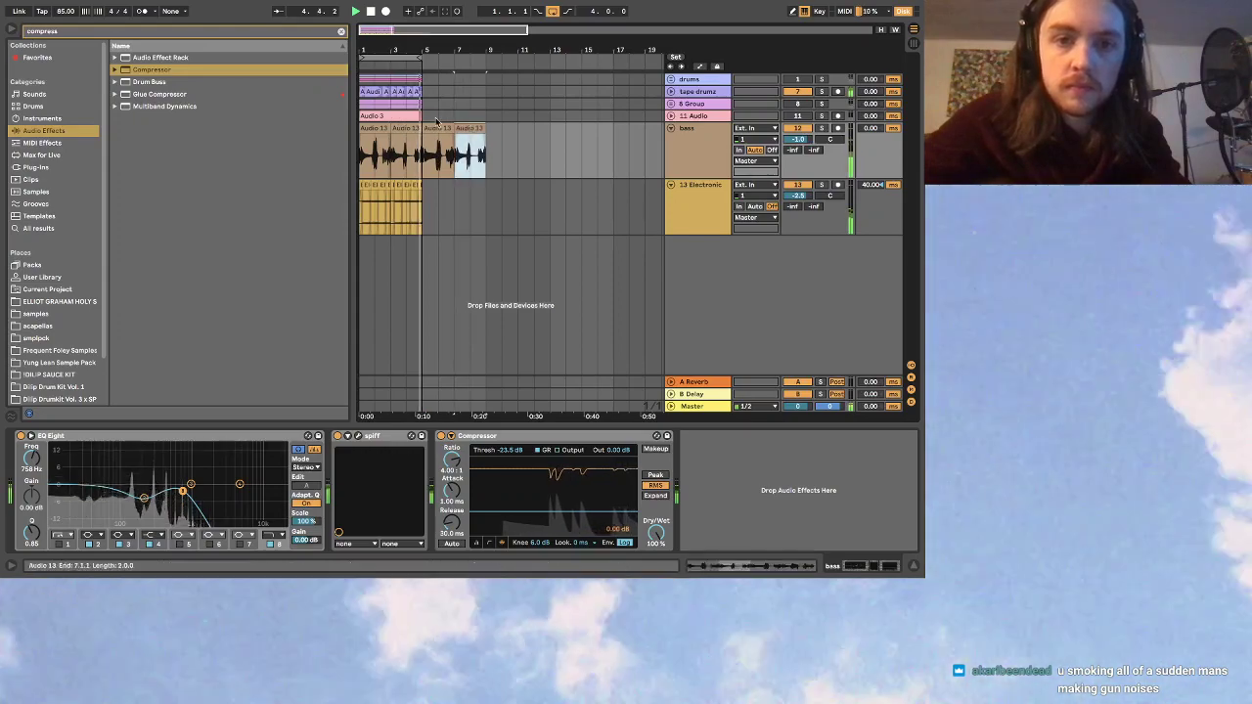
Step: Duplicate the drum group and 13 Electronic clips into bars 5–9
click(391, 98)
key(ctrl+d)
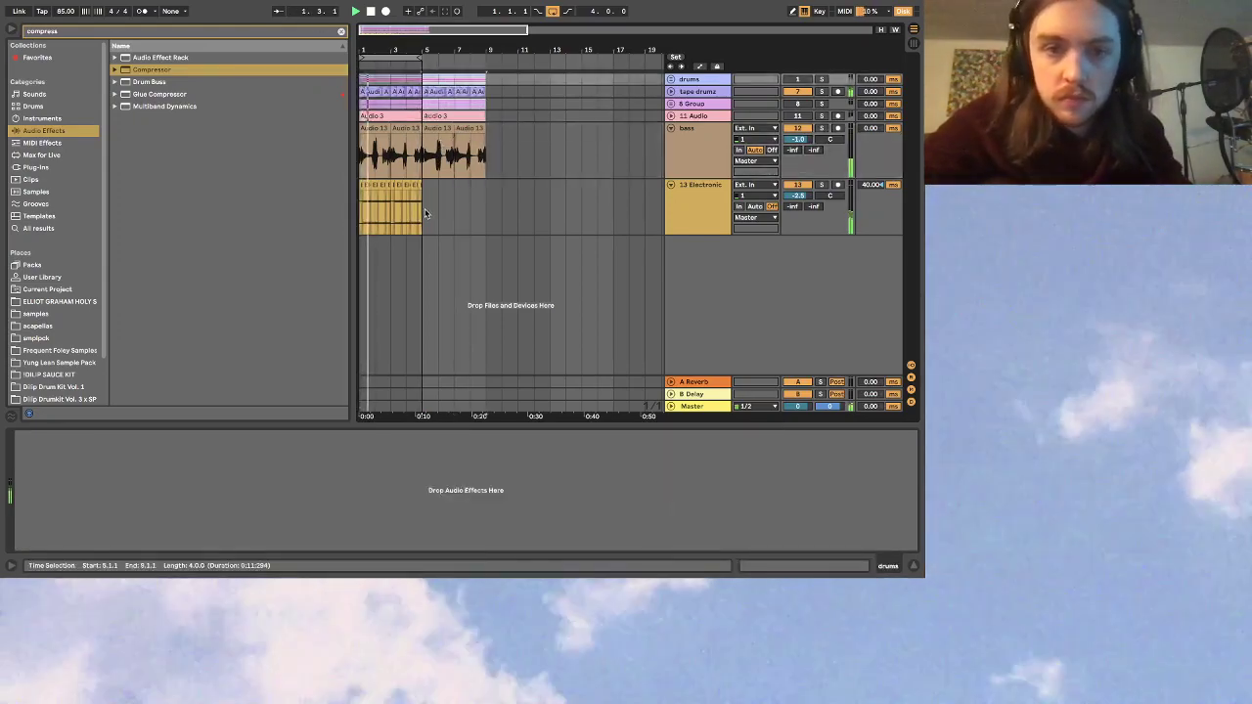
key(Down)
key(ctrl+d)
Step: Solo and lower 13 Electronic, then load the ECHOFIX BITCH favourite preset onto it
click(822, 184)
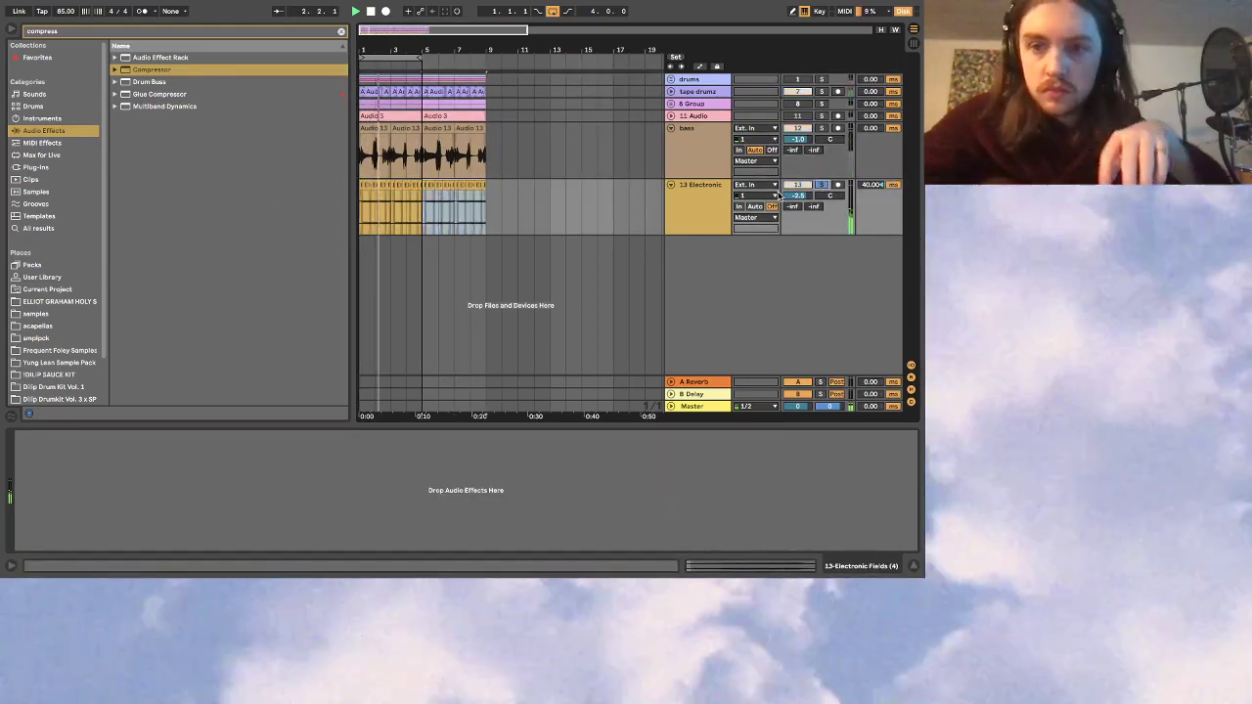
drag(799, 195, 799, 207)
click(708, 194)
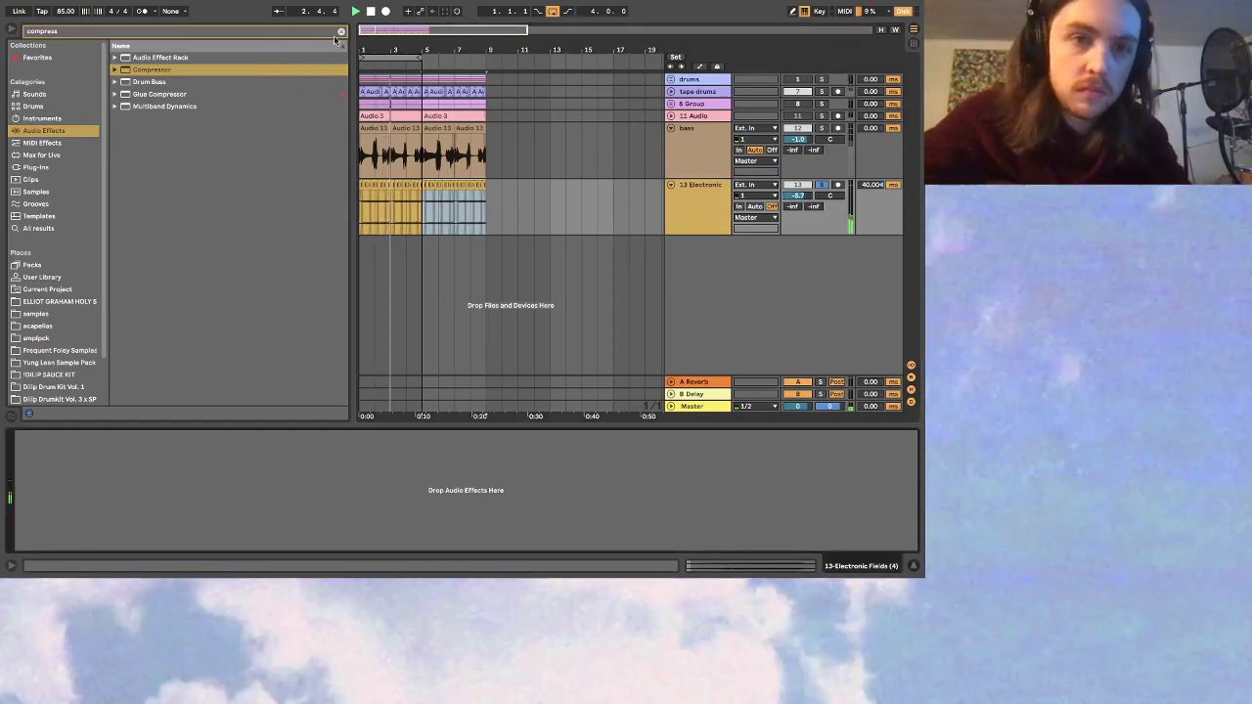
click(341, 31)
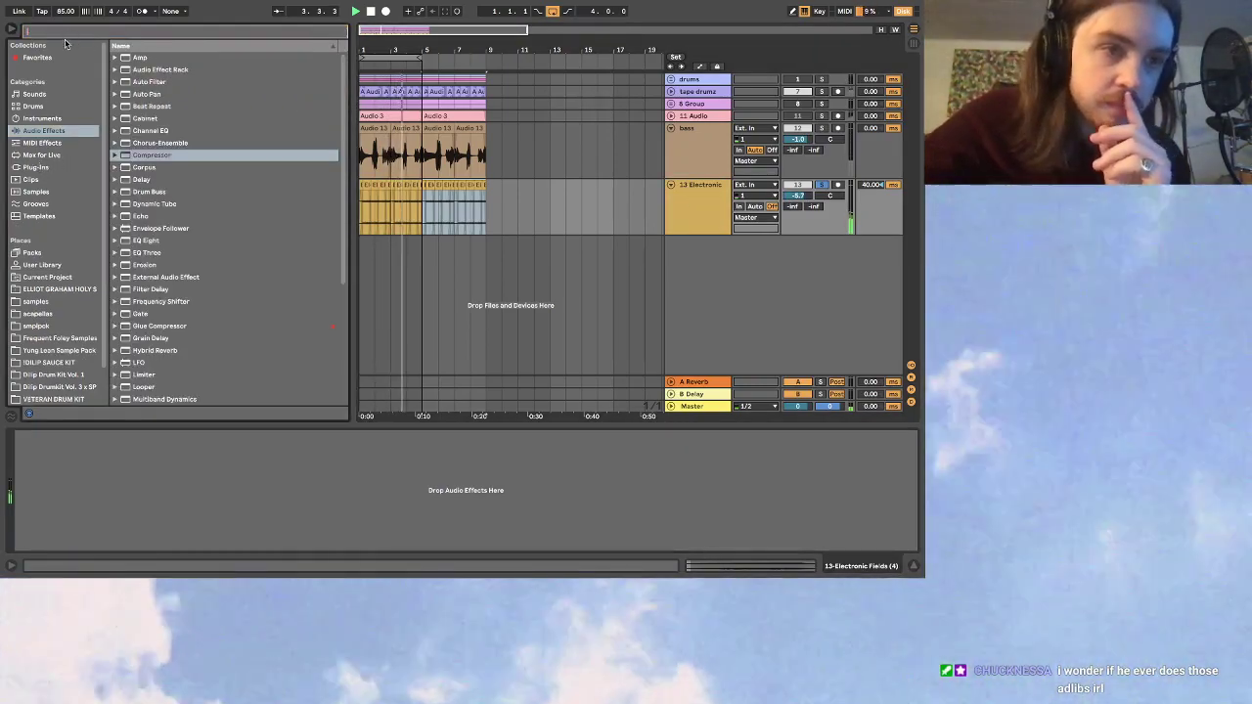
click(38, 57)
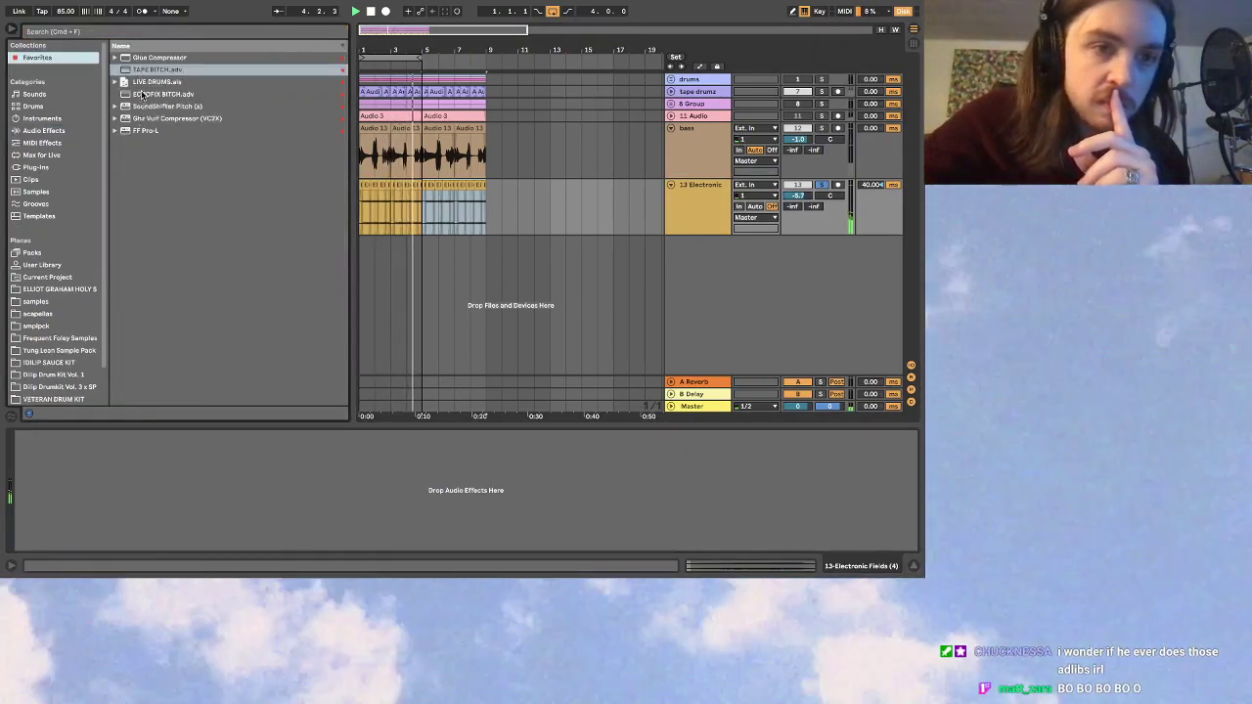
click(156, 94)
key(Return)
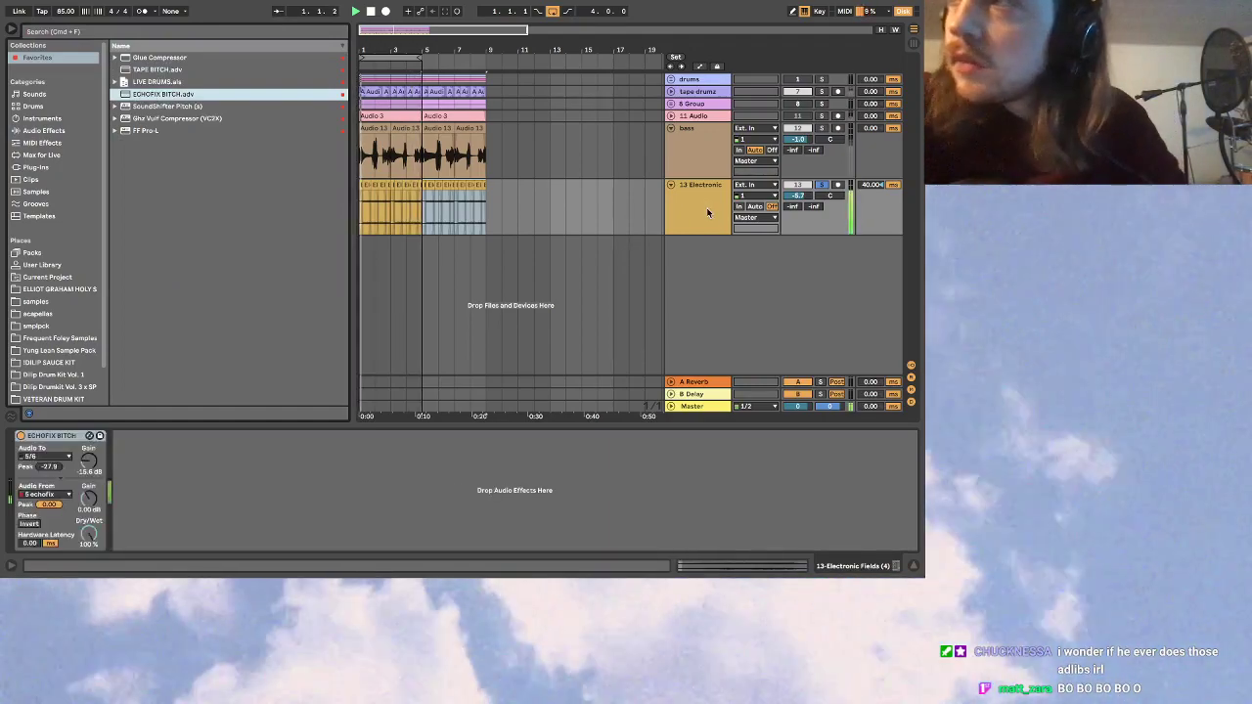
Step: Insert a new 14 Audio track taking input from 5 echofix
key(super+t)
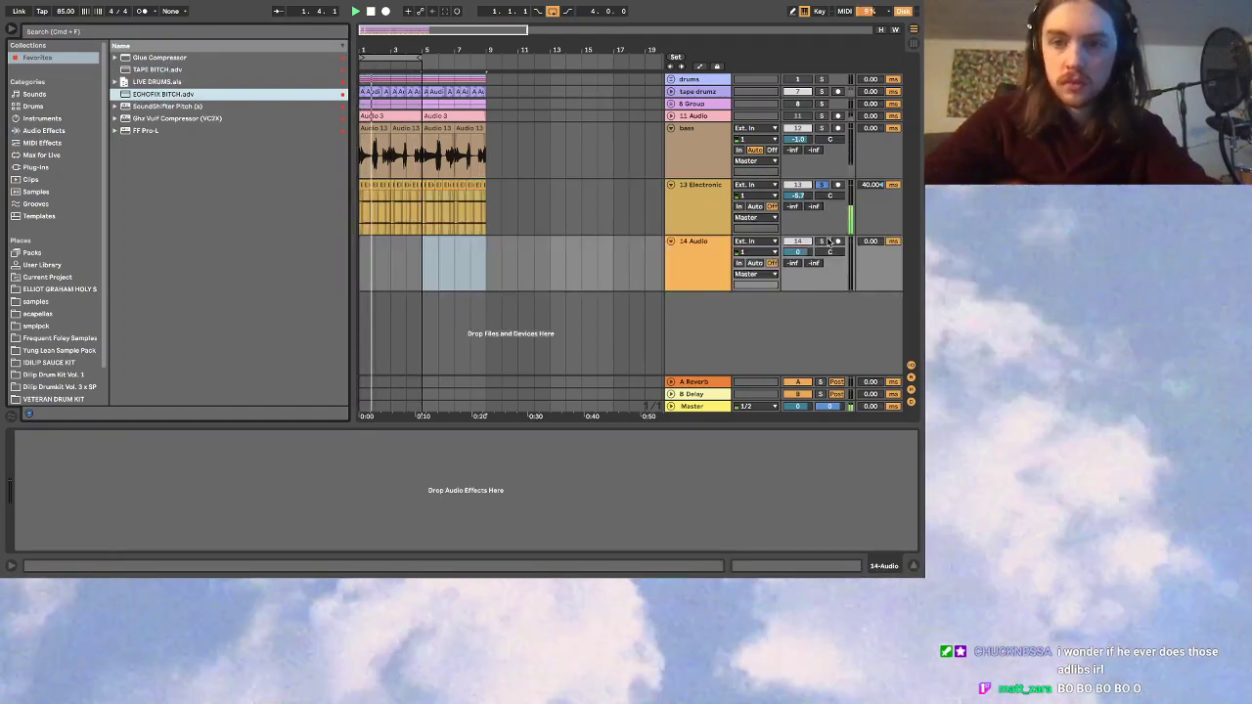
click(750, 252)
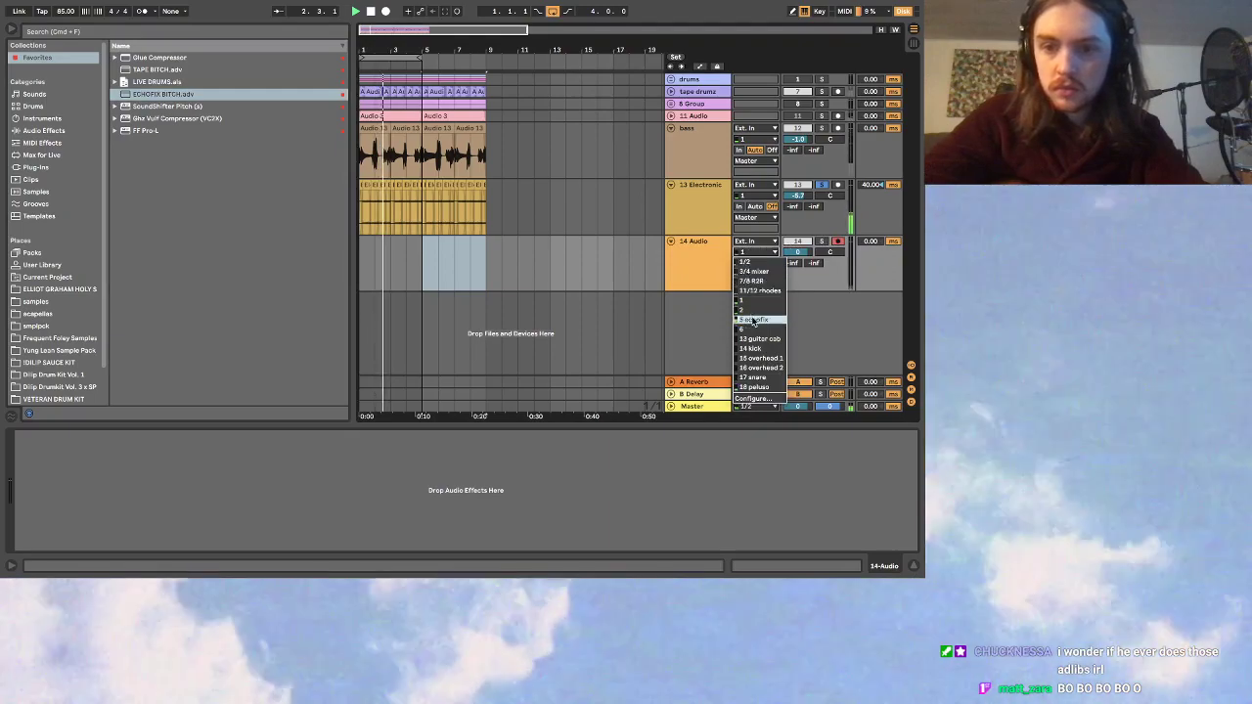
click(753, 319)
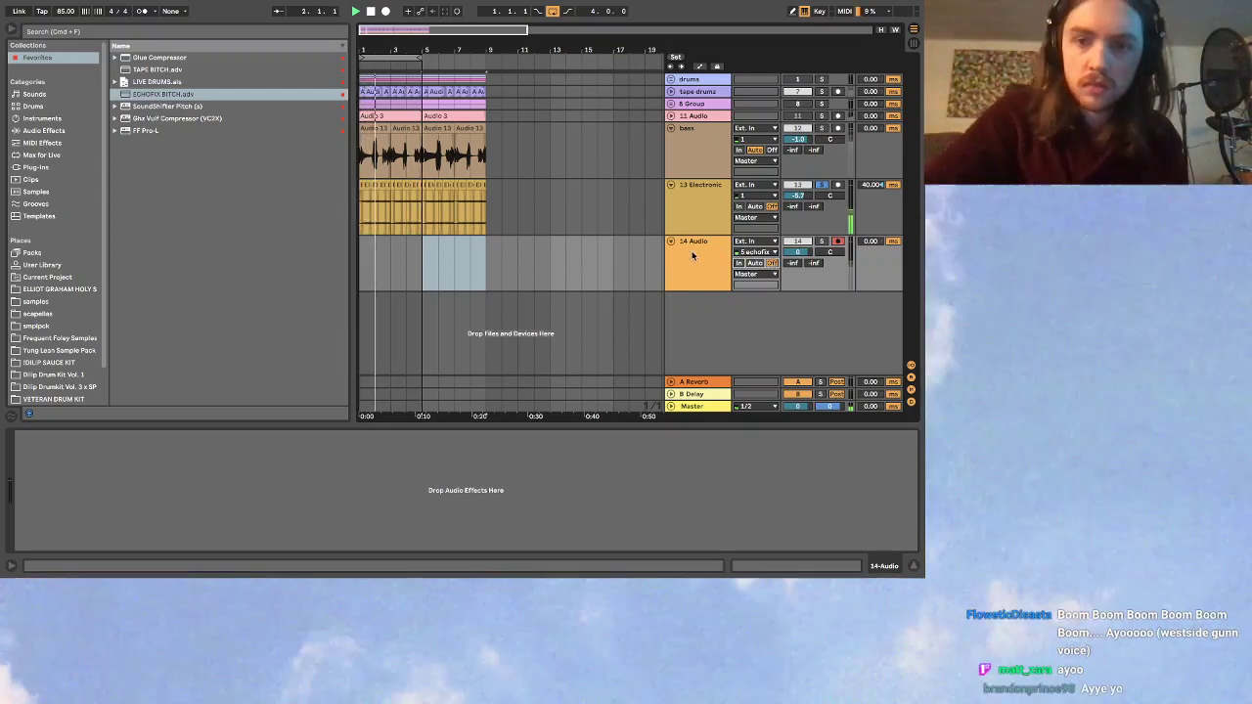
click(46, 130)
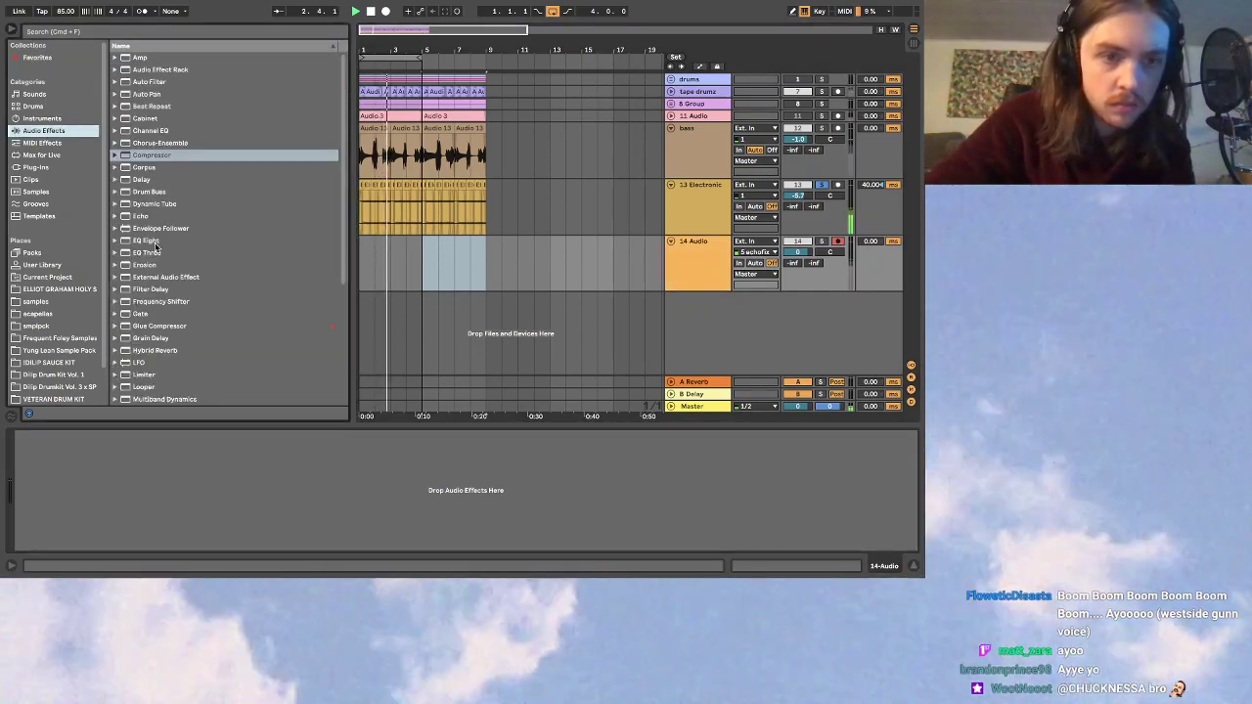
Step: Add EQ Eight to 14 Audio with a low cut at 107 Hz, then start recording
double_click(155, 243)
click(59, 547)
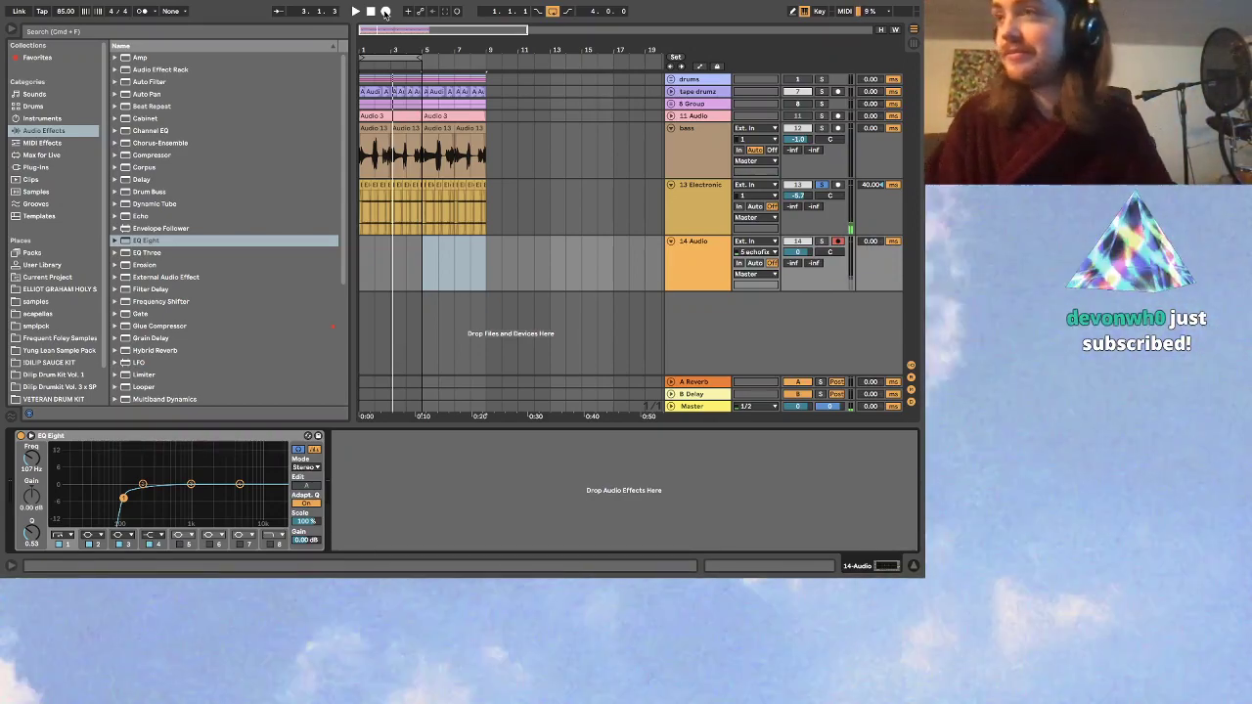
click(385, 11)
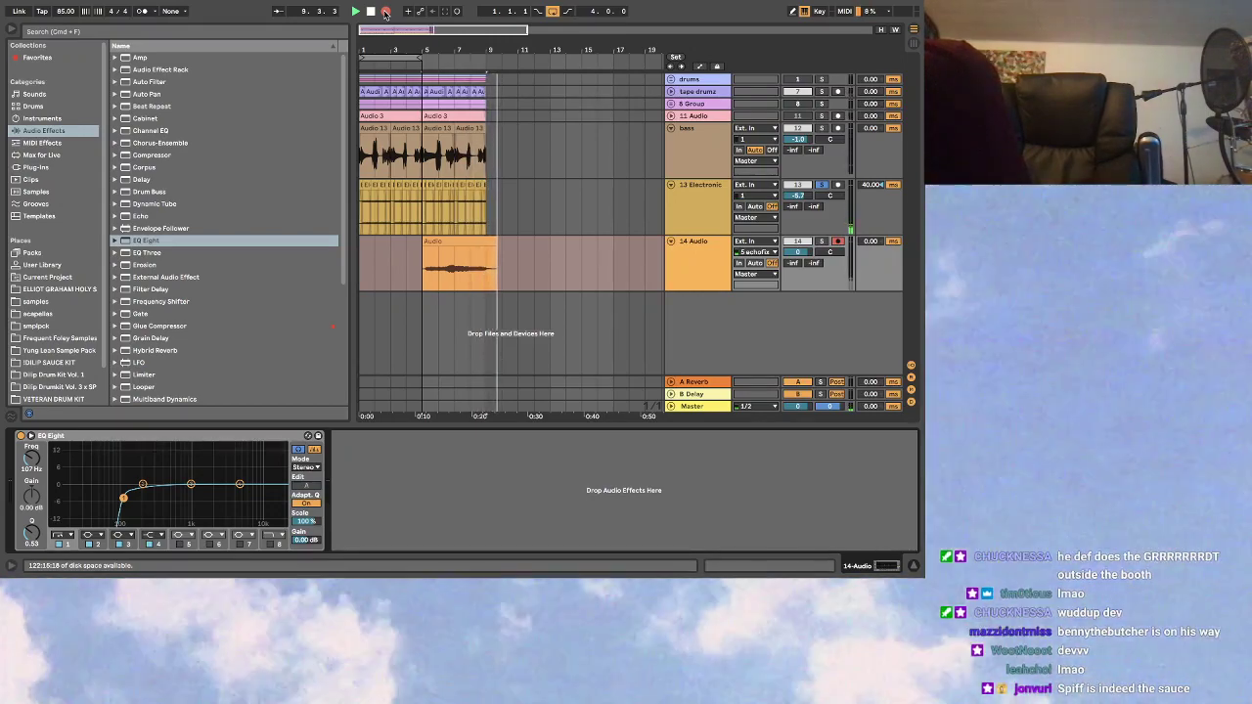
Step: Discard the first echofix take on 14 Audio and record a fresh take from bar 1
key(space)
click(472, 244)
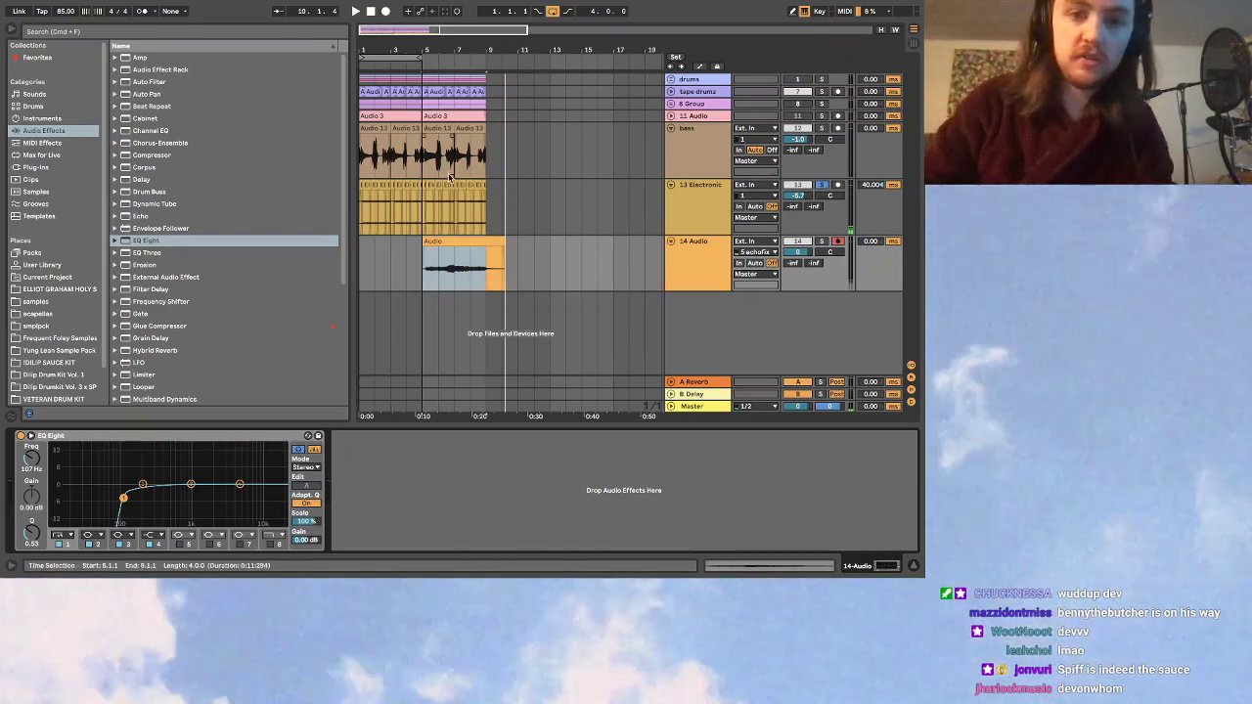
key(Delete)
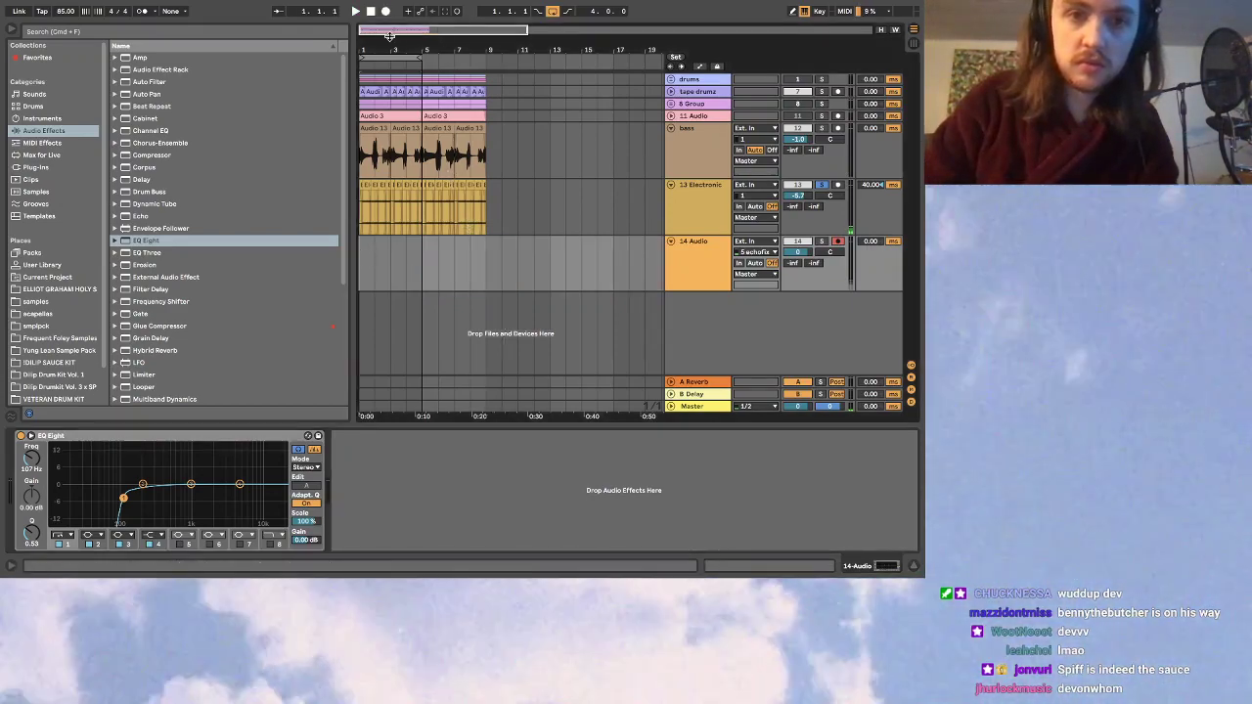
click(386, 11)
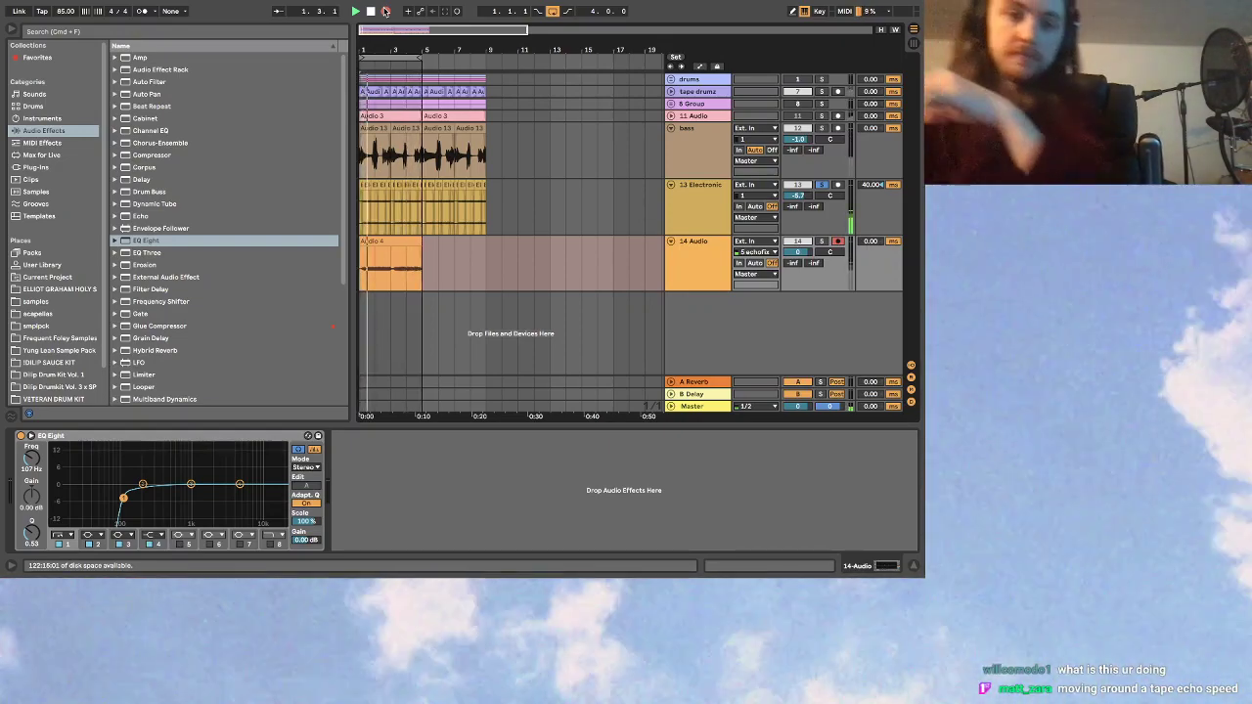
Step: Stop recording, audition the Audio 4 take, and lower the 14 Audio fader to about -12 dB
key(space)
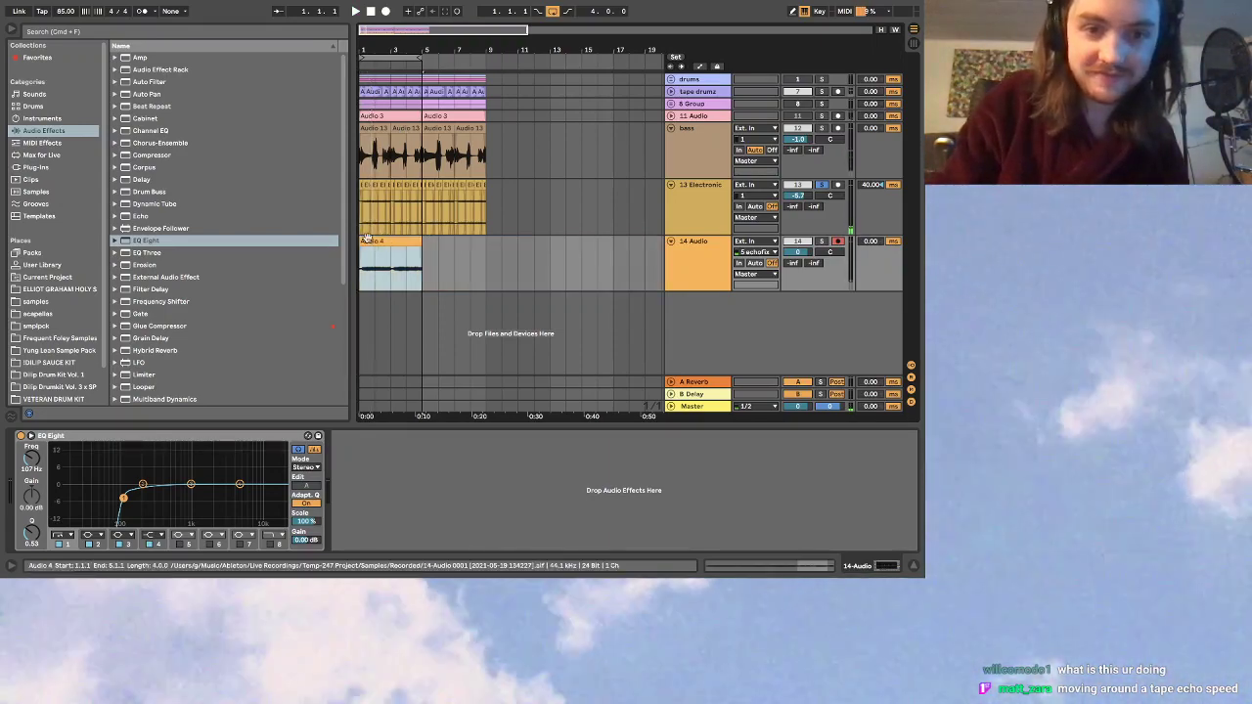
click(470, 266)
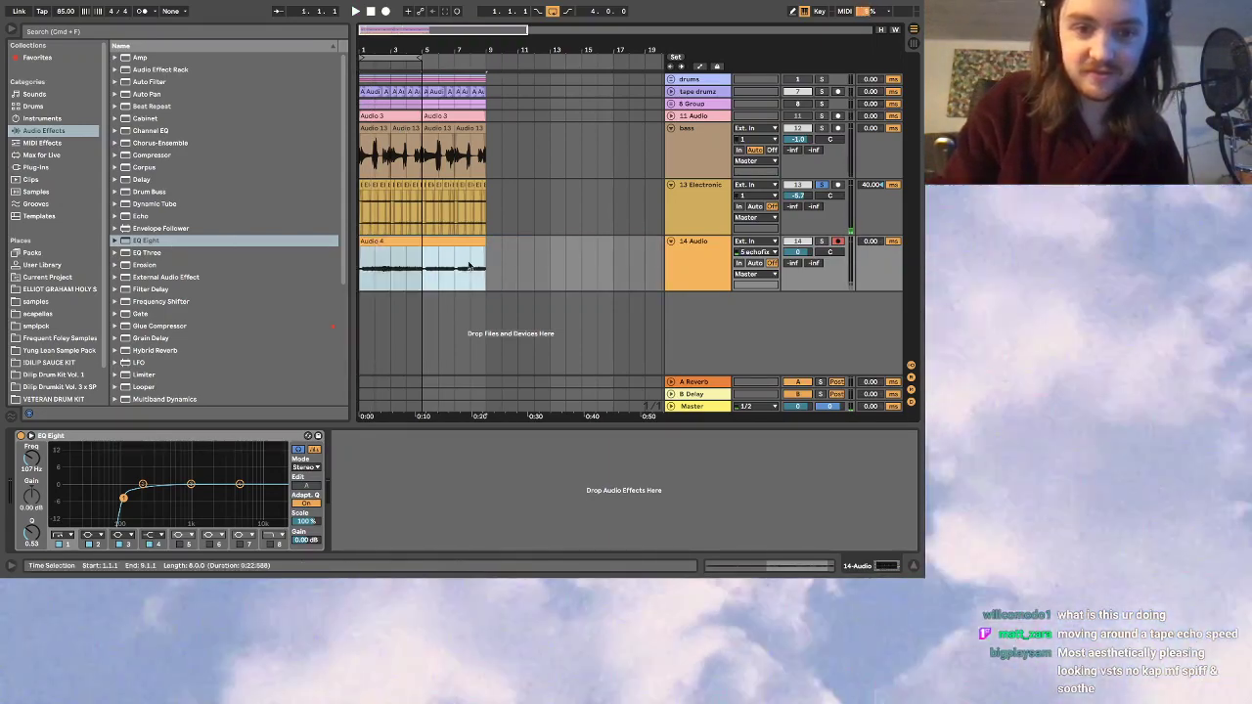
key(space)
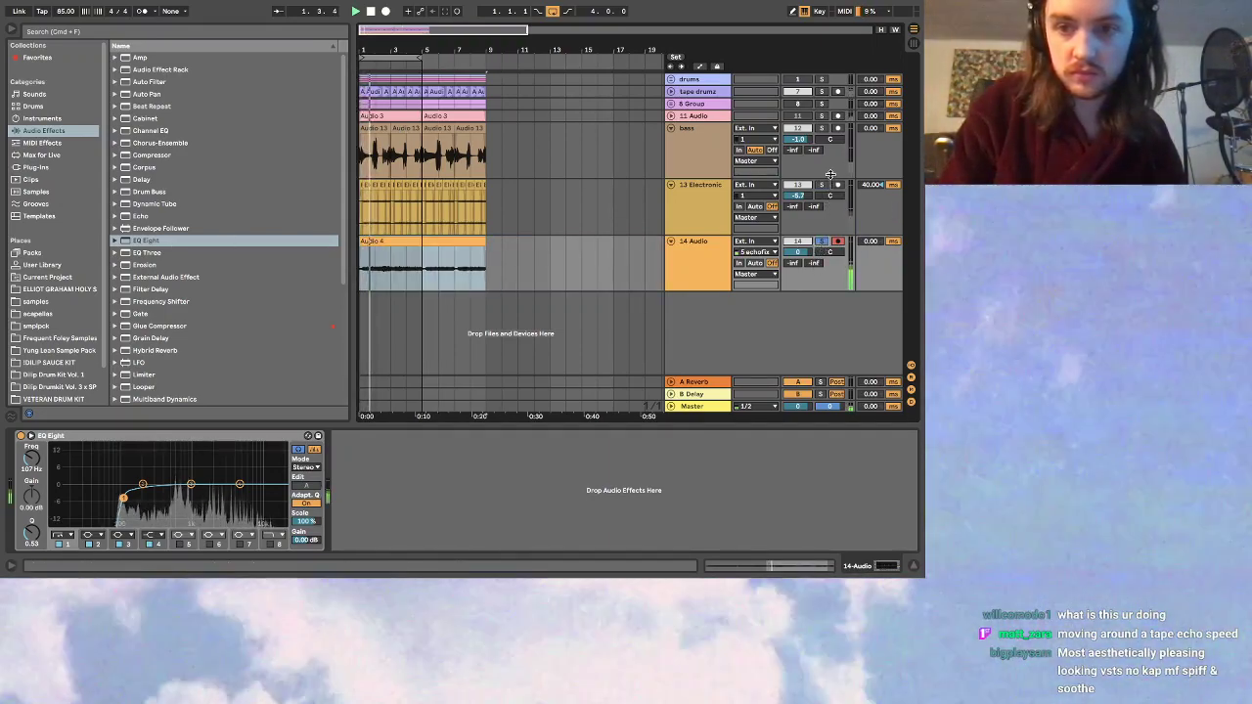
drag(798, 251, 797, 262)
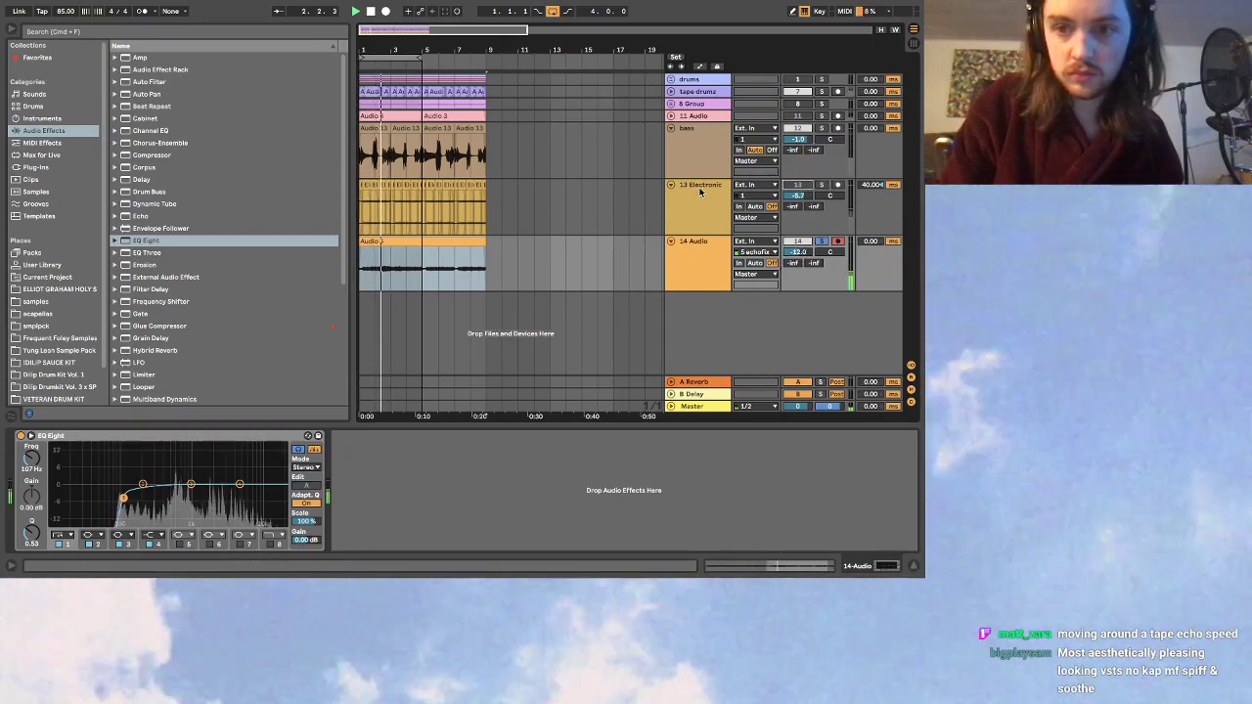
click(376, 240)
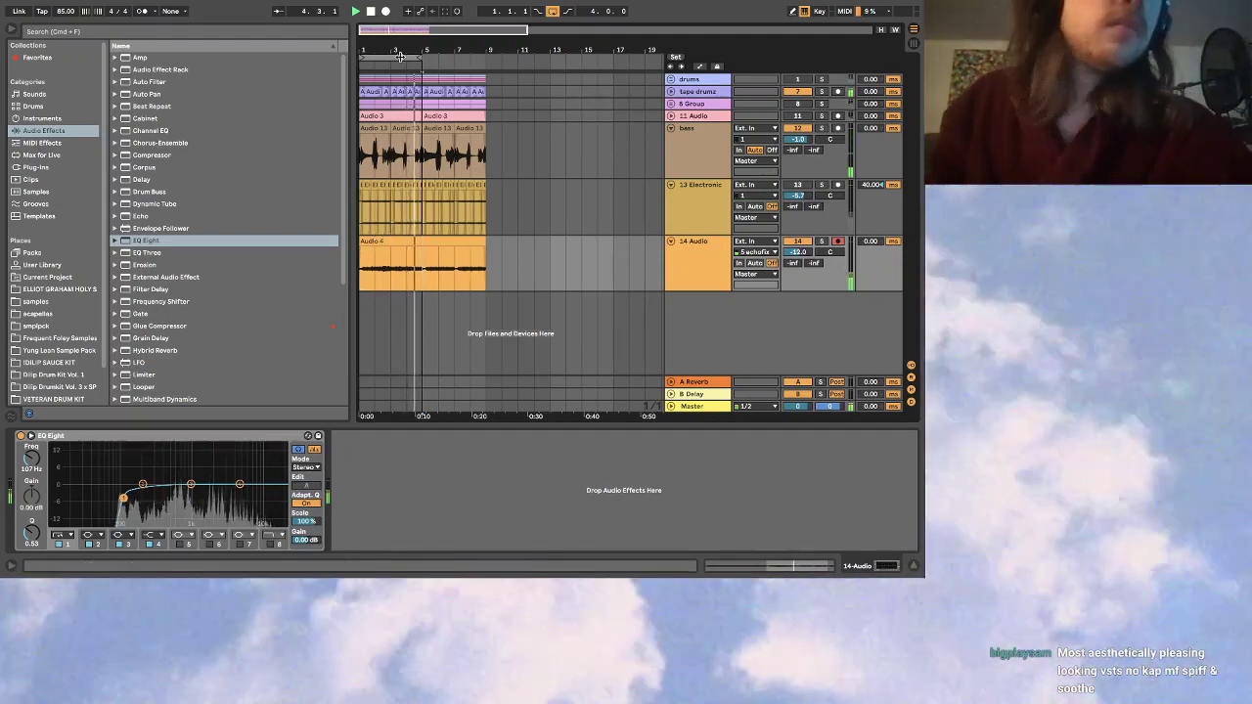
drag(808, 254, 809, 238)
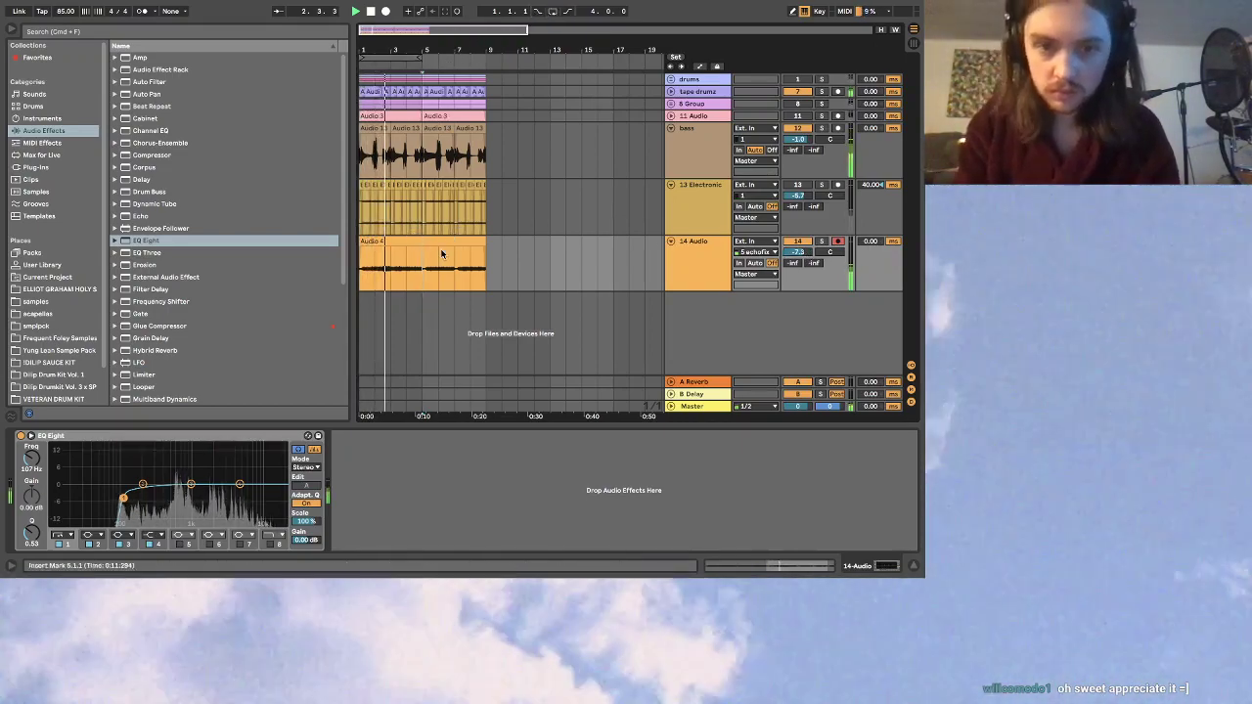
Step: Copy the Audio 4 clip to bar 9 and consolidate bars 1–17 into one clip
drag(418, 243, 533, 249)
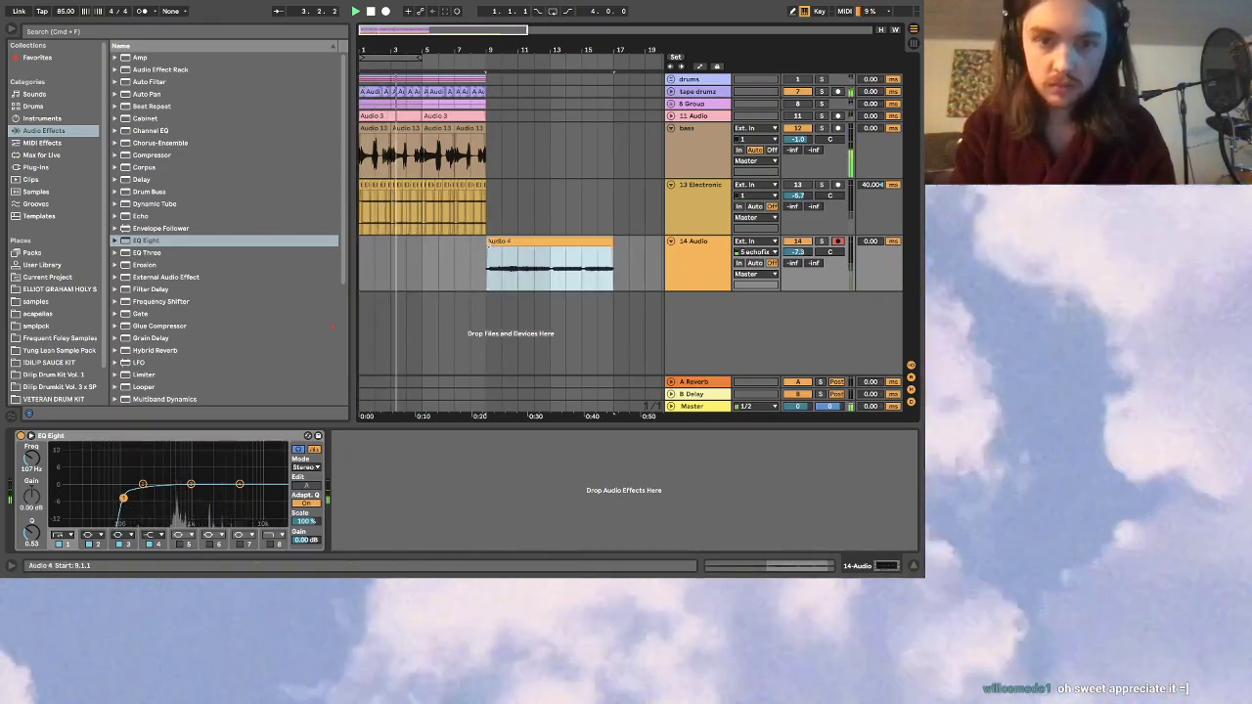
shift+click(421, 264)
key(ctrl+j)
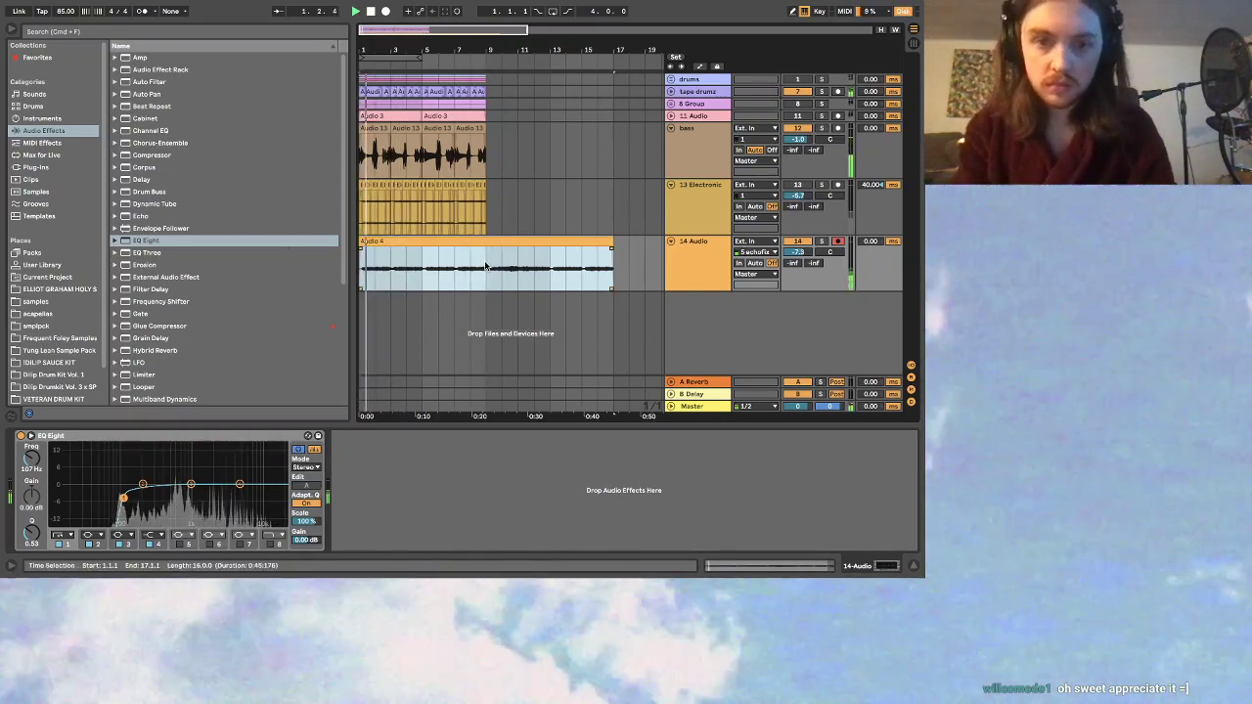
drag(369, 26, 546, 328)
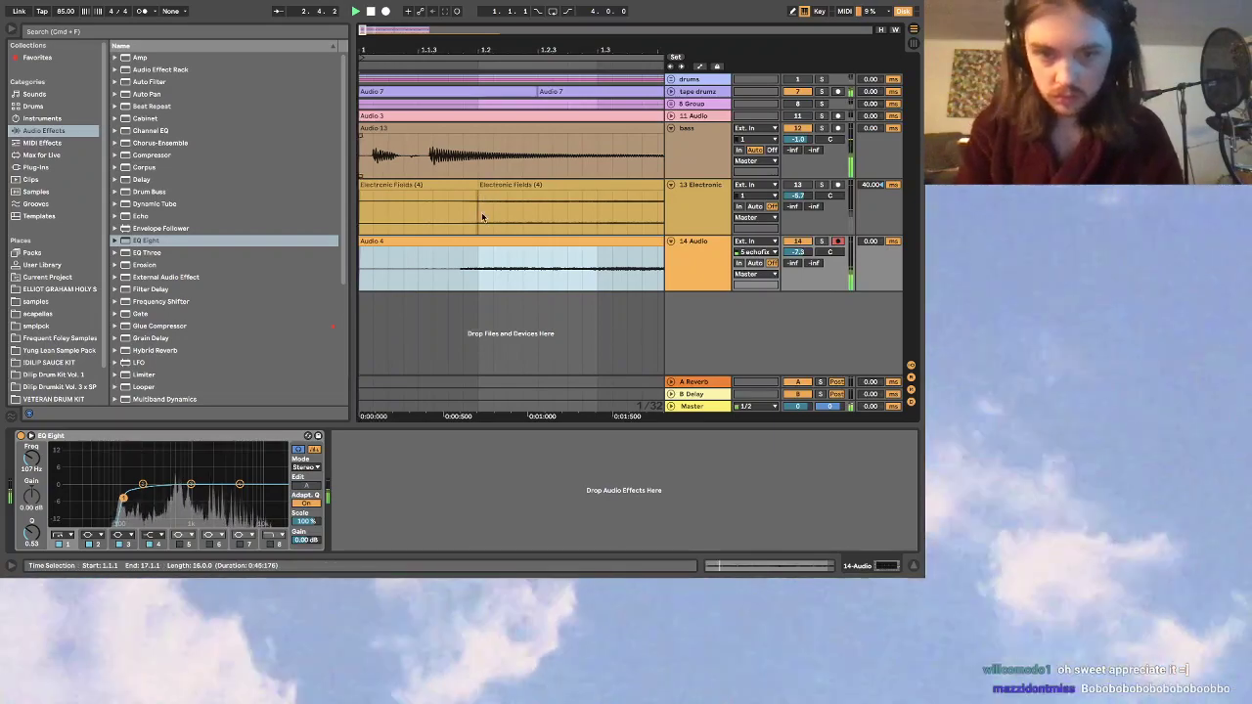
drag(362, 29, 522, 271)
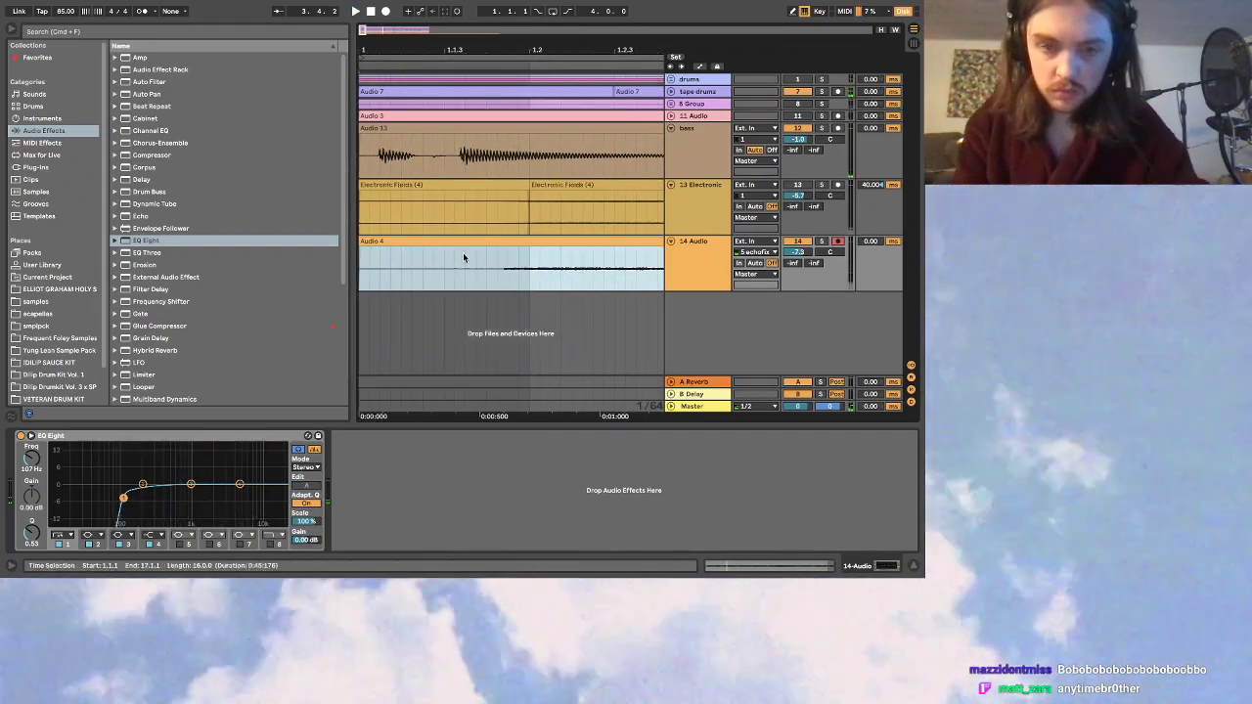
click(363, 271)
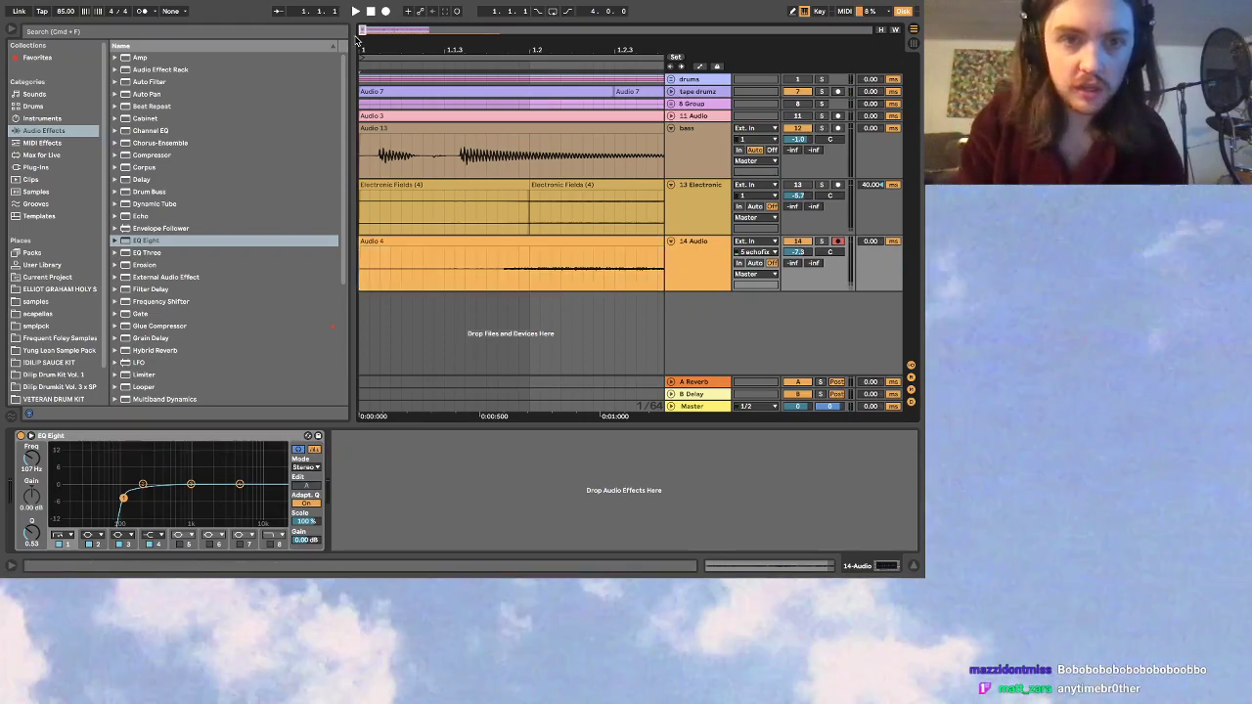
key(space)
key(minus)
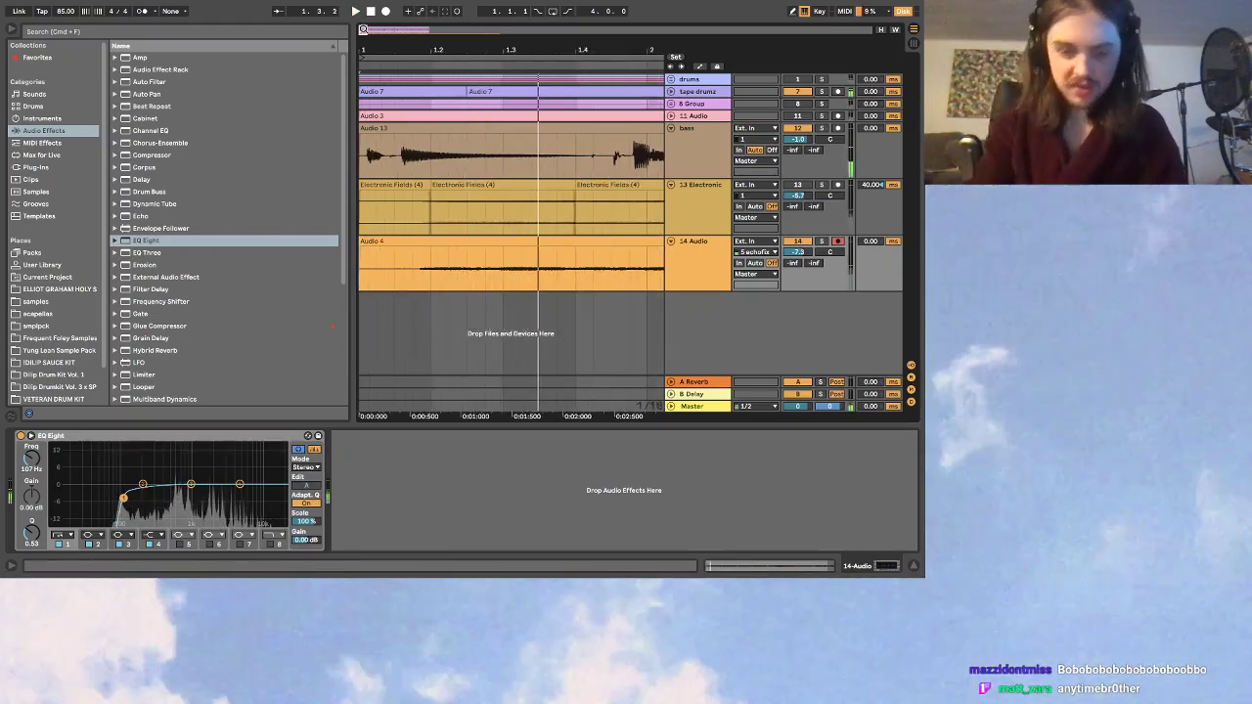
key(space)
key(space)
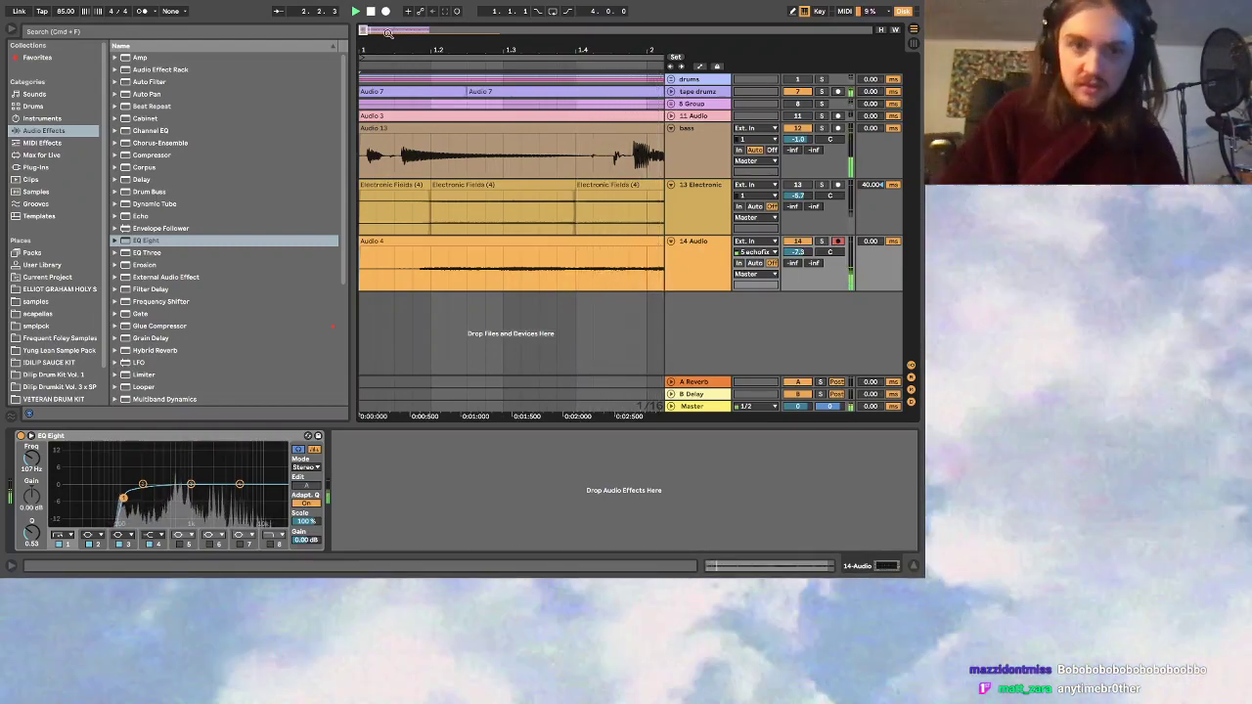
key(minus)
key(minus)
key(minus)
key(minus)
key(minus)
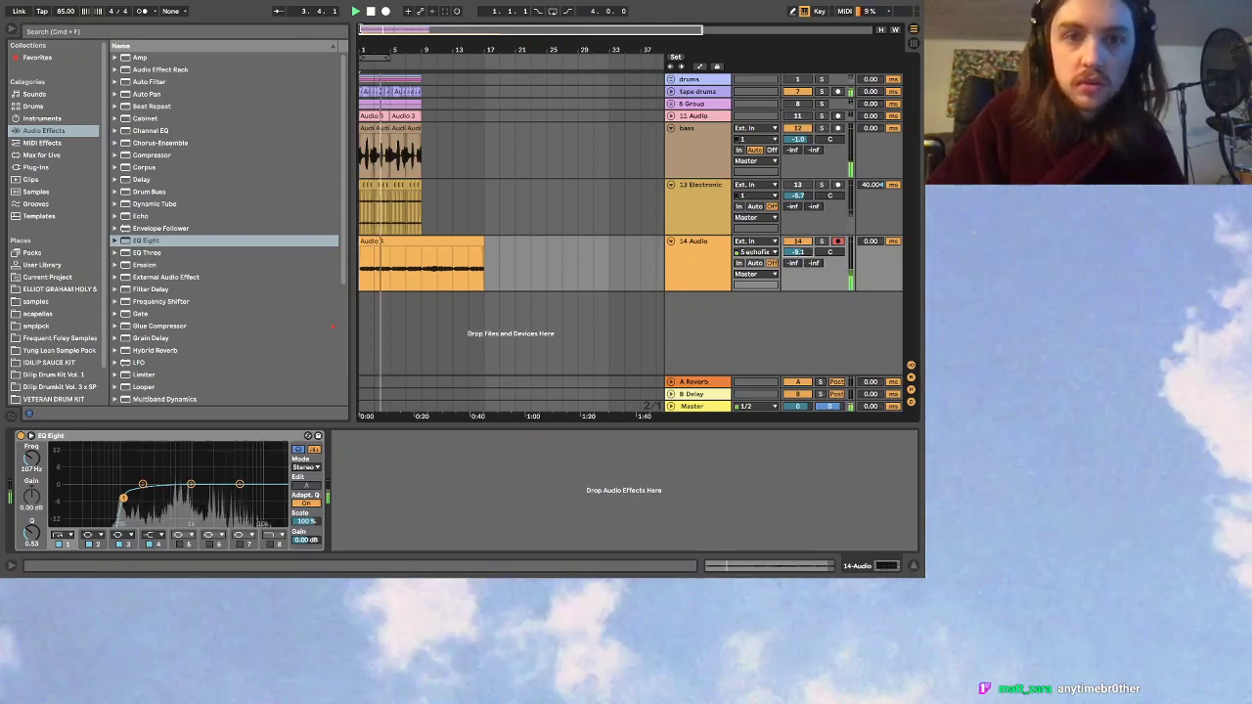
key(plus)
key(plus)
key(plus)
key(plus)
key(plus)
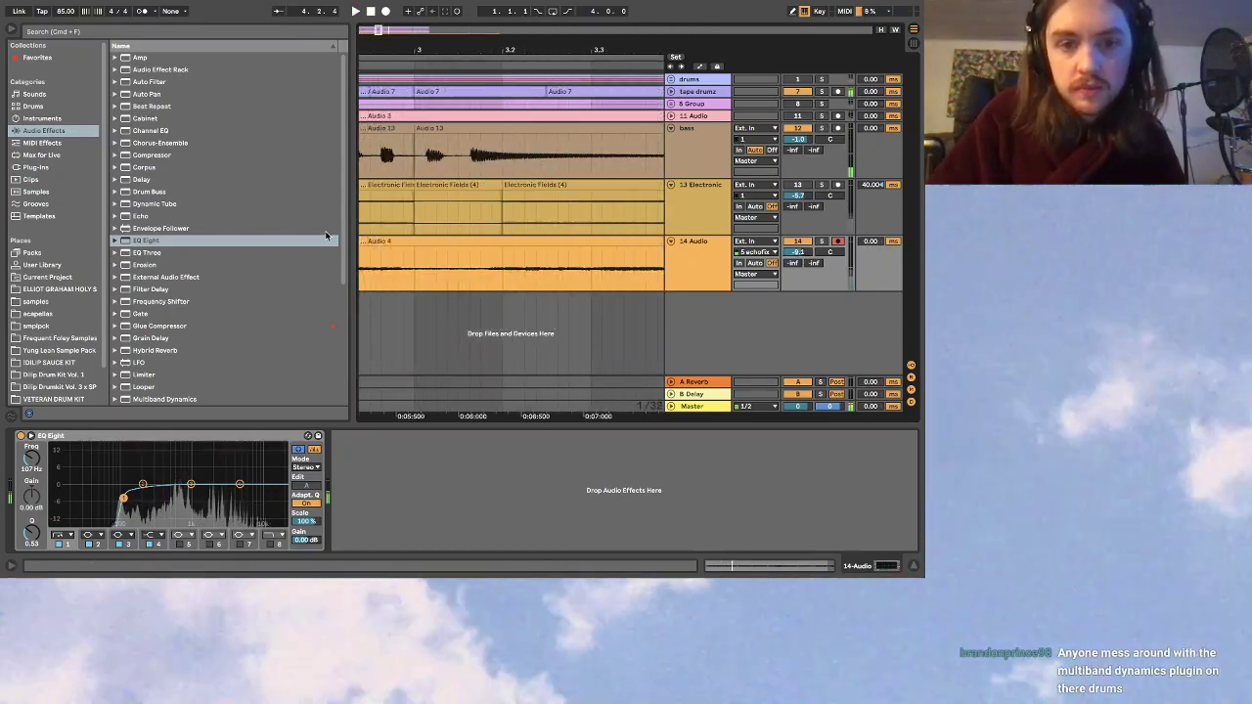
Step: Delete a short stretch of Audio 4 at bar 3 and audition the resulting gap
drag(416, 265, 485, 262)
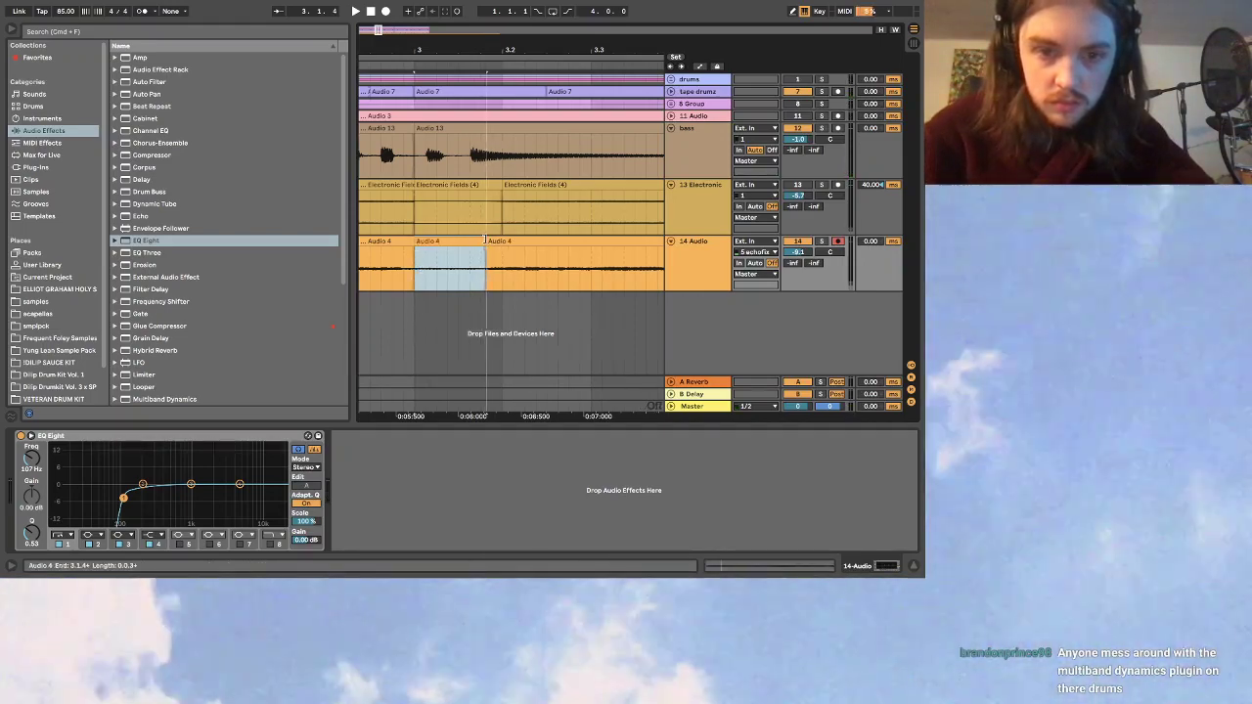
key(Delete)
key(space)
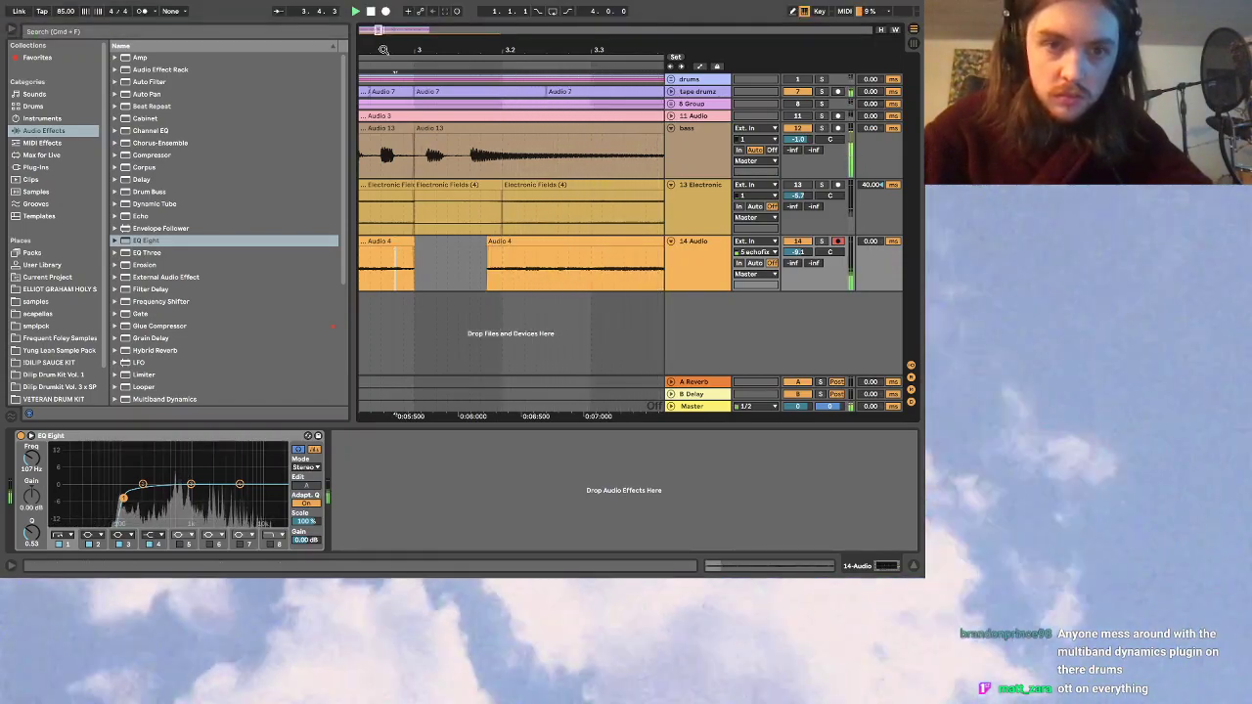
click(473, 251)
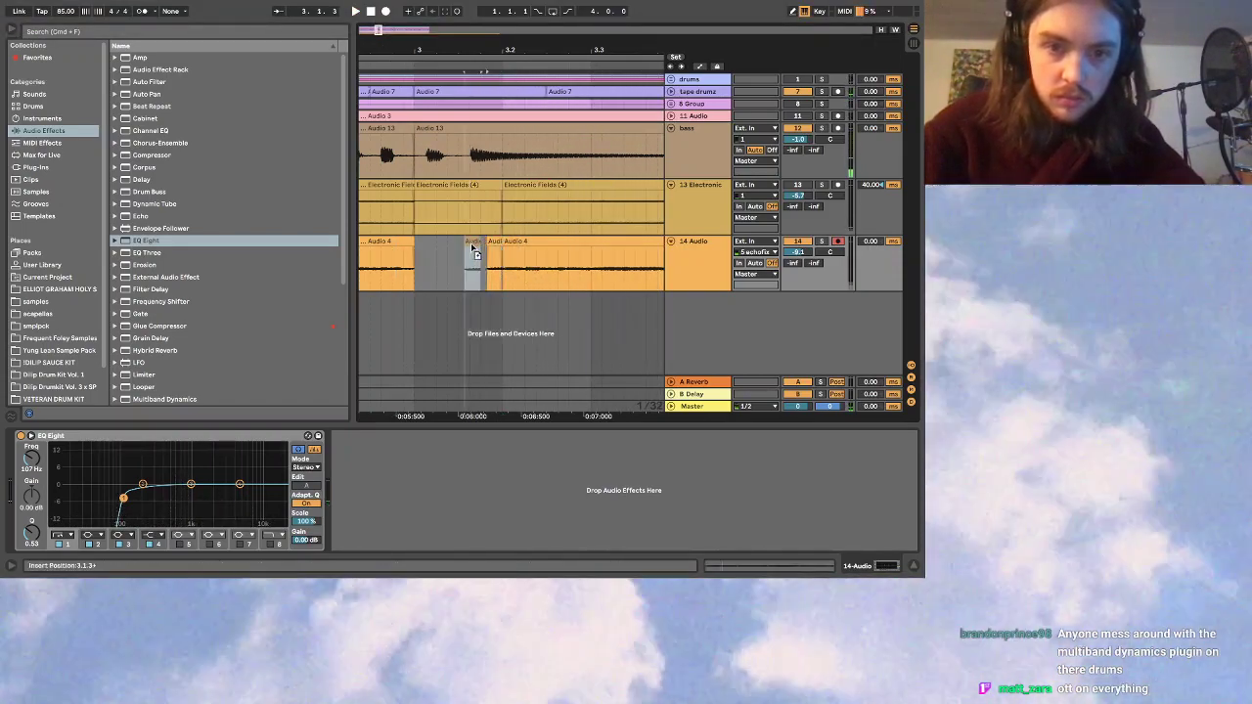
key(space)
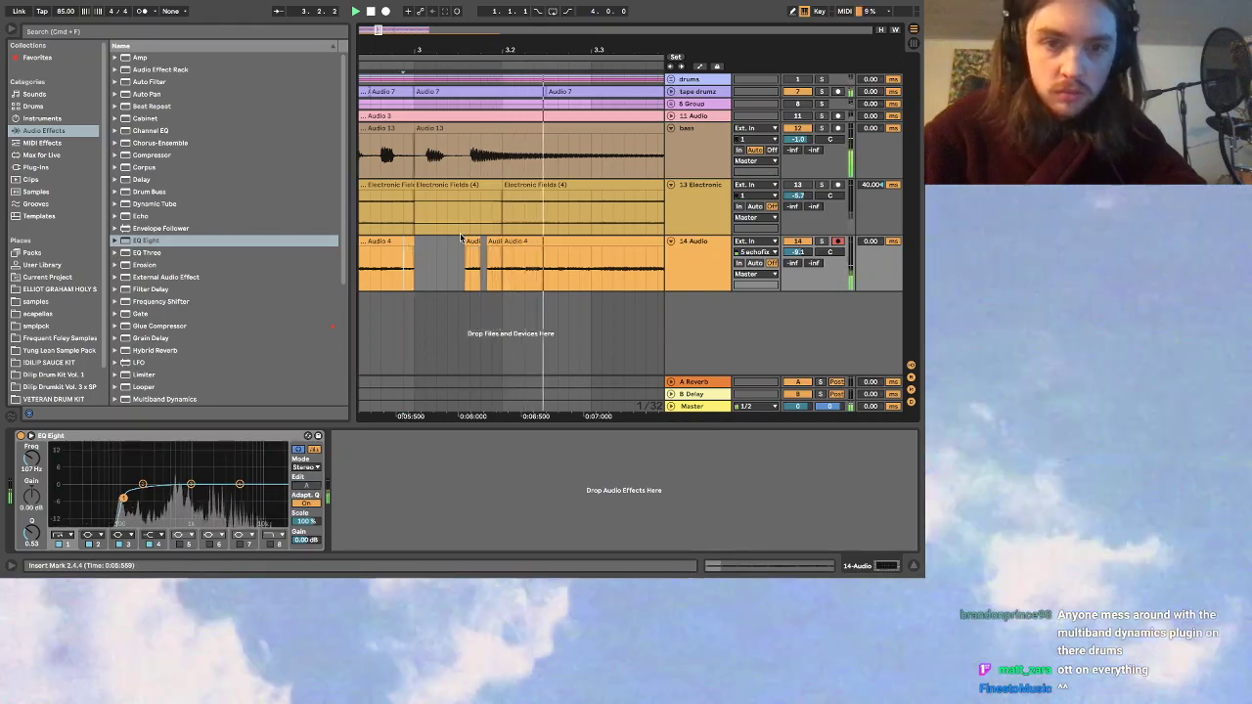
key(space)
Step: Turn grid snapping off, audition the leftover Audio 4 fragment, and show the clip's details
key(shift+Left)
key(shift+Left)
key(shift+Left)
key(super+4)
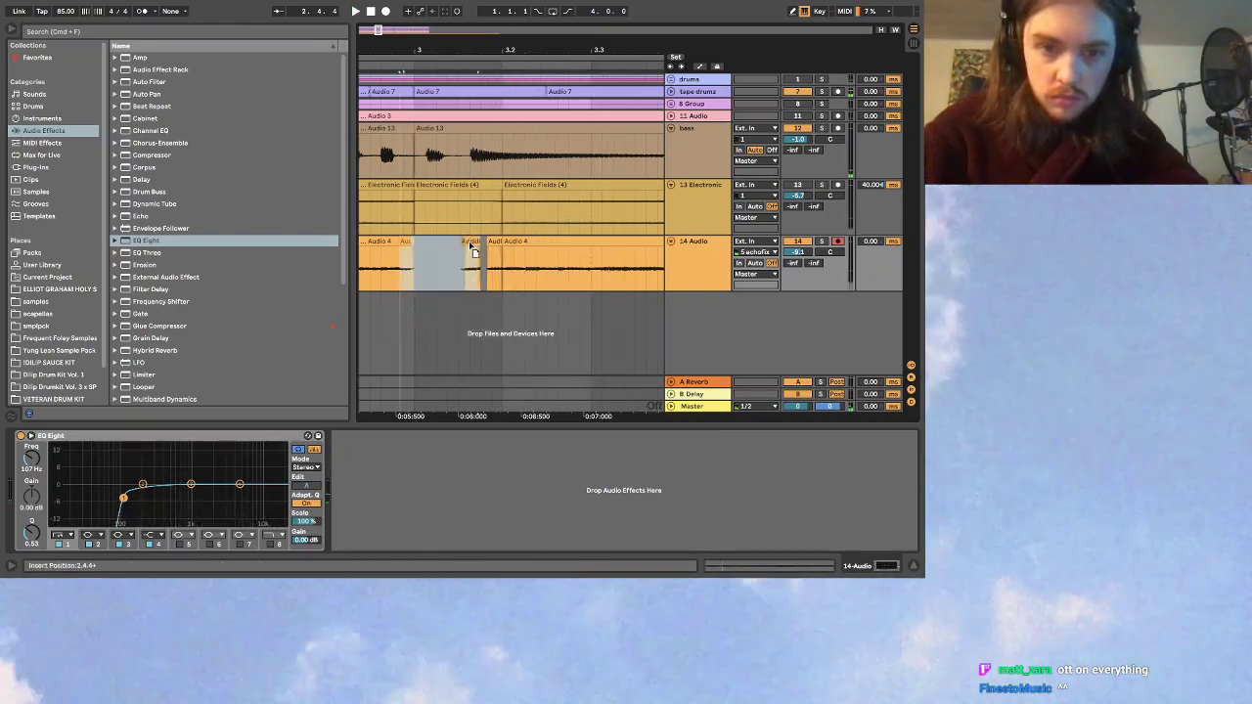
click(471, 243)
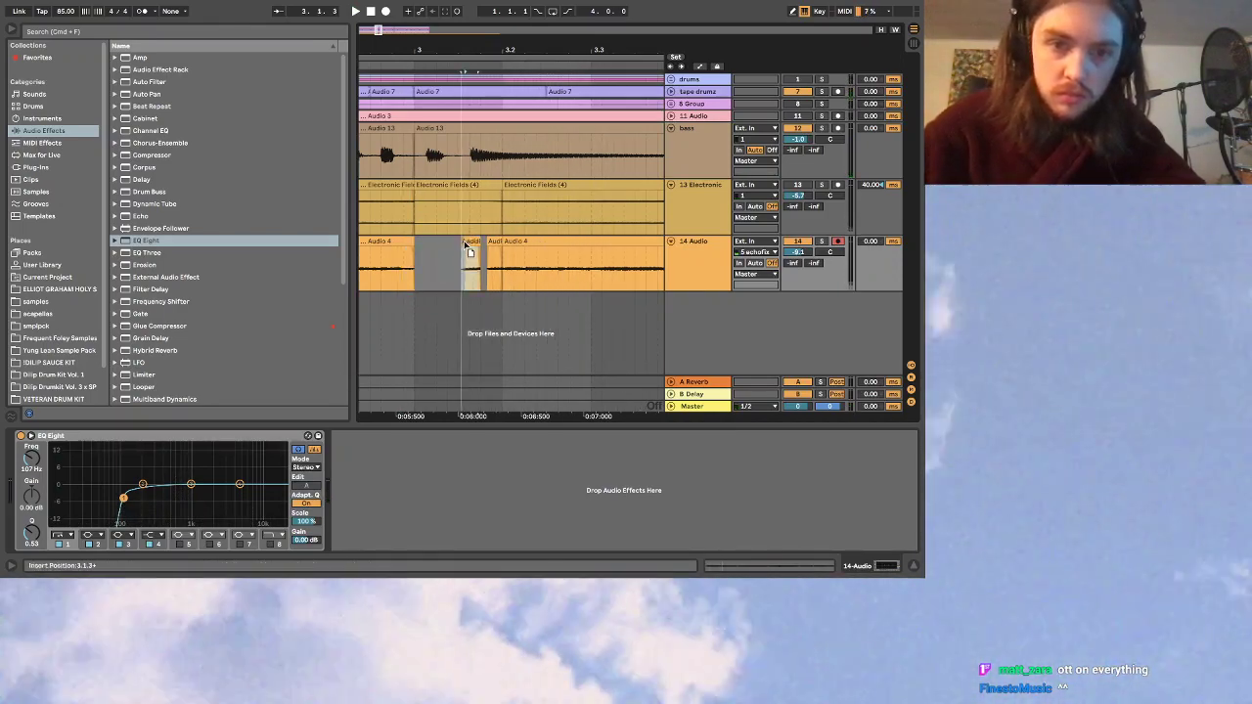
key(space)
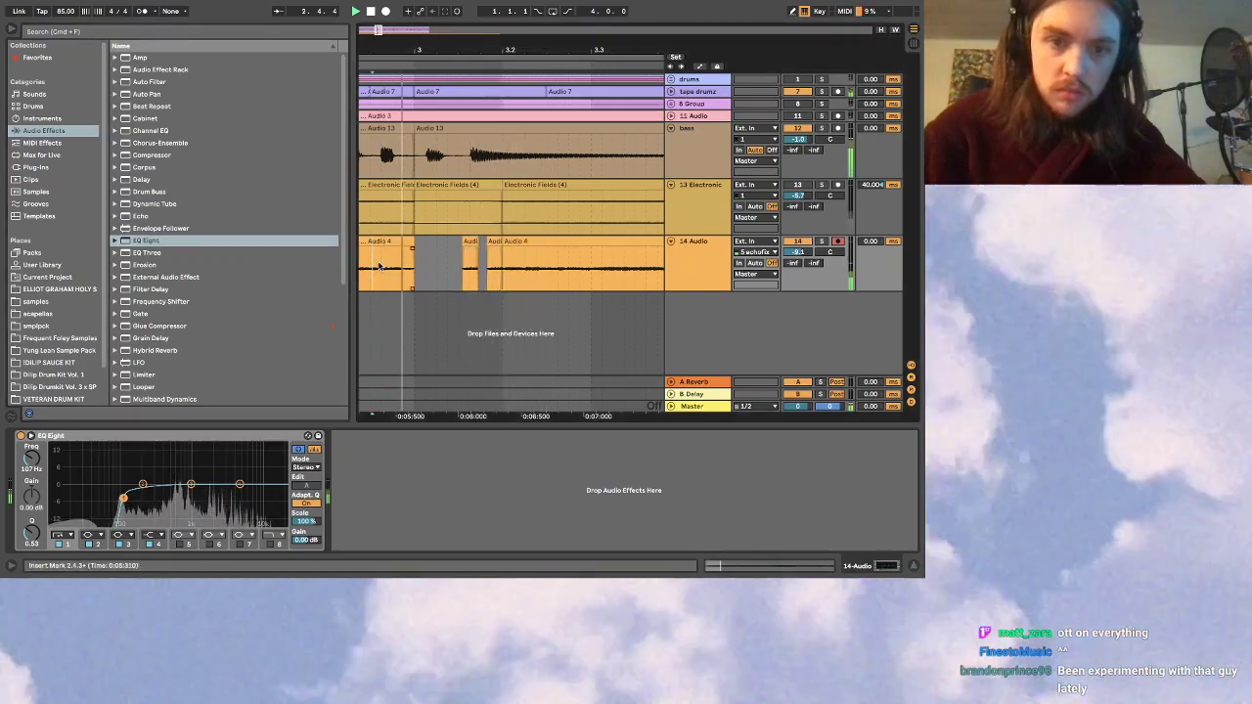
click(412, 264)
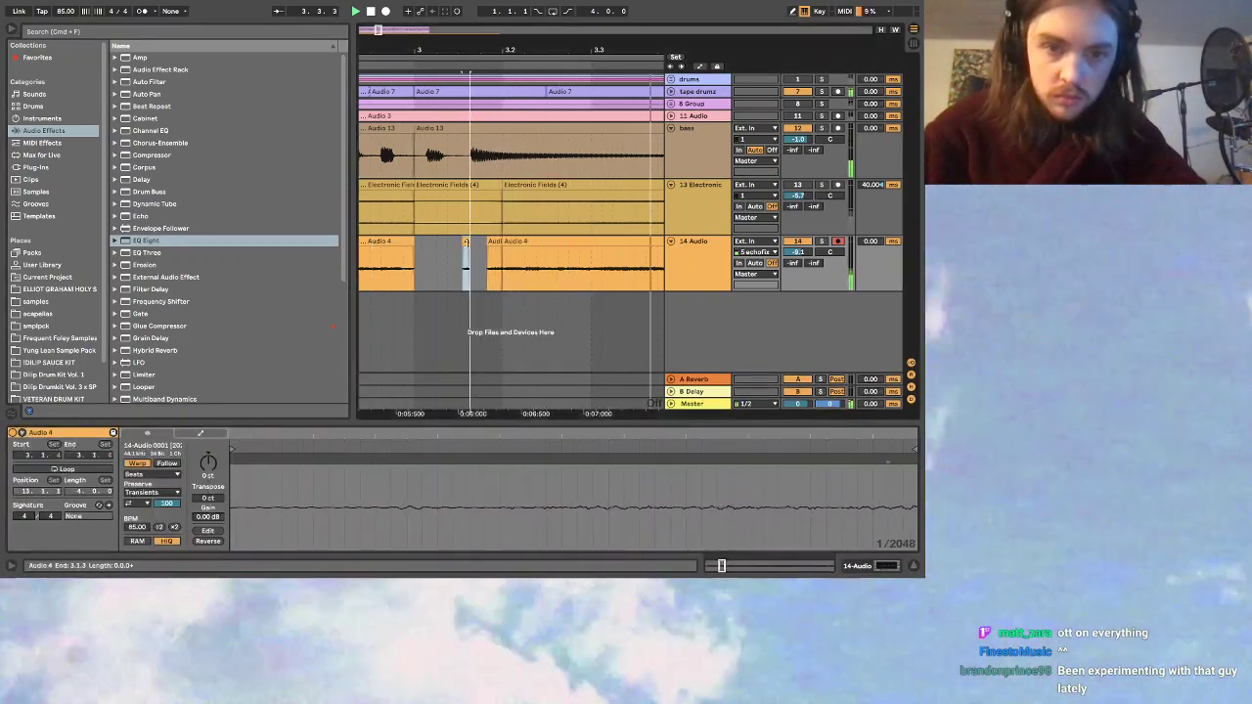
Step: Inspect the small Audio 4 fragment at 3.1.2 and zoom out to view several bars
click(444, 246)
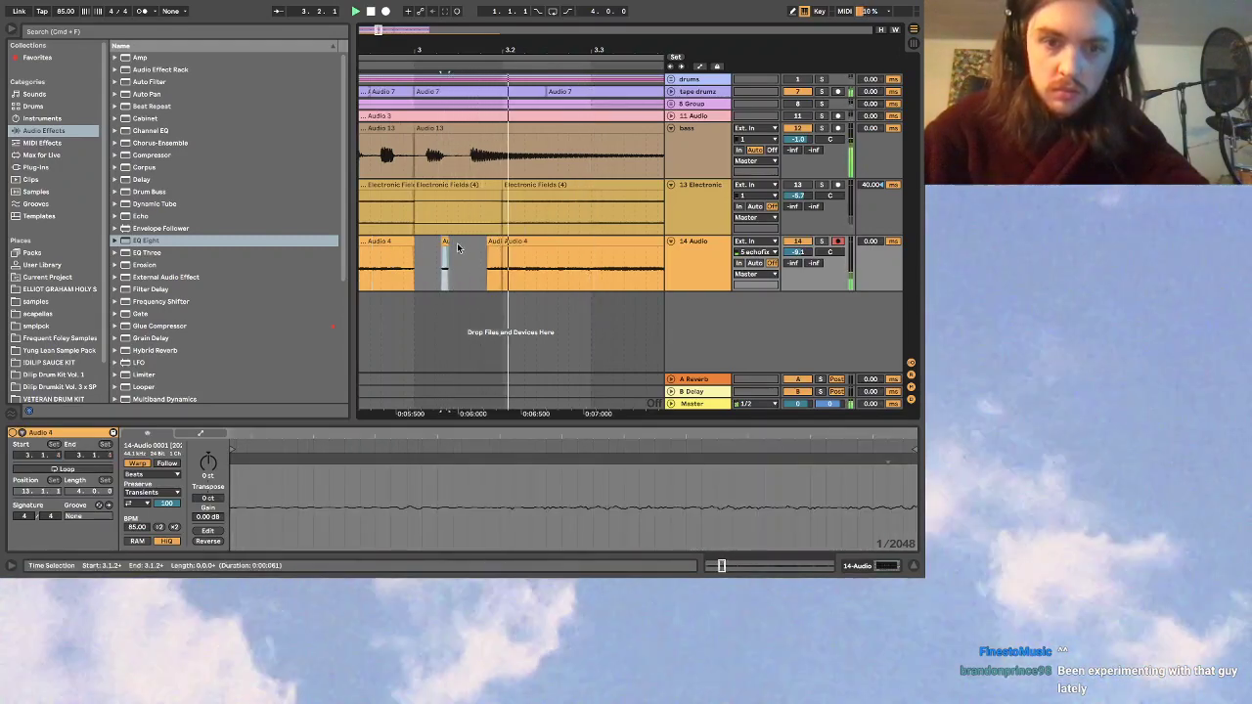
click(444, 240)
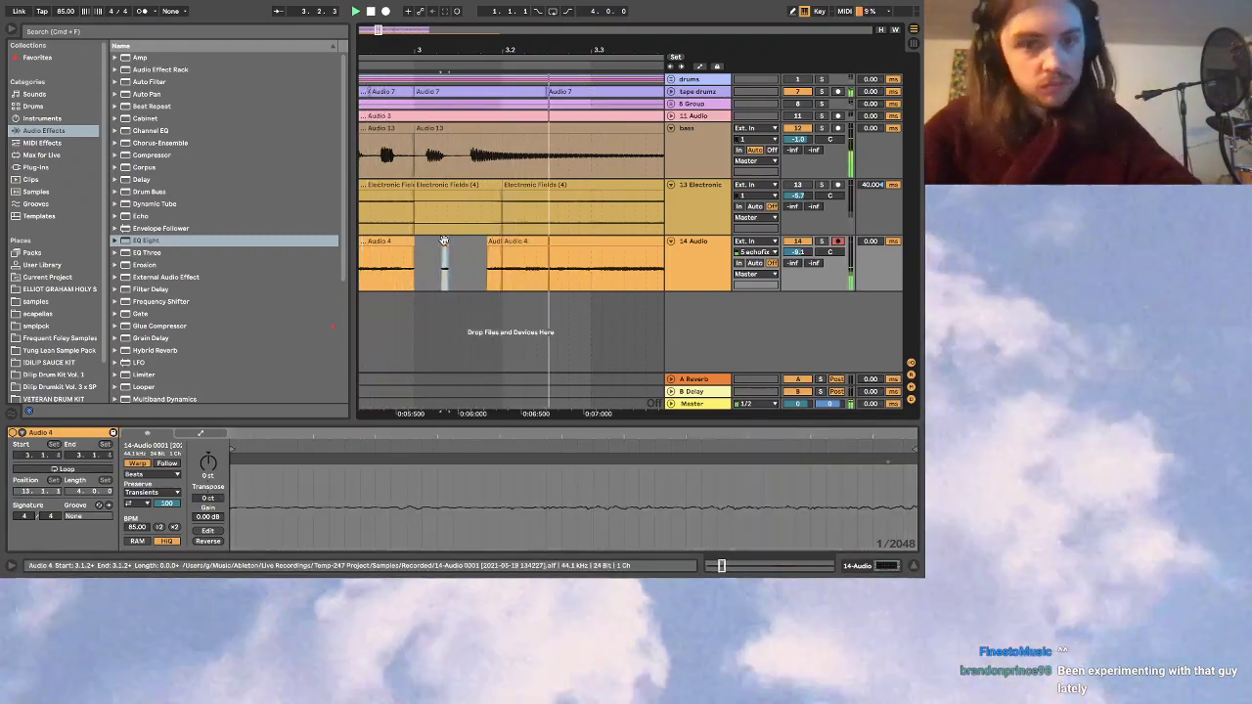
click(444, 240)
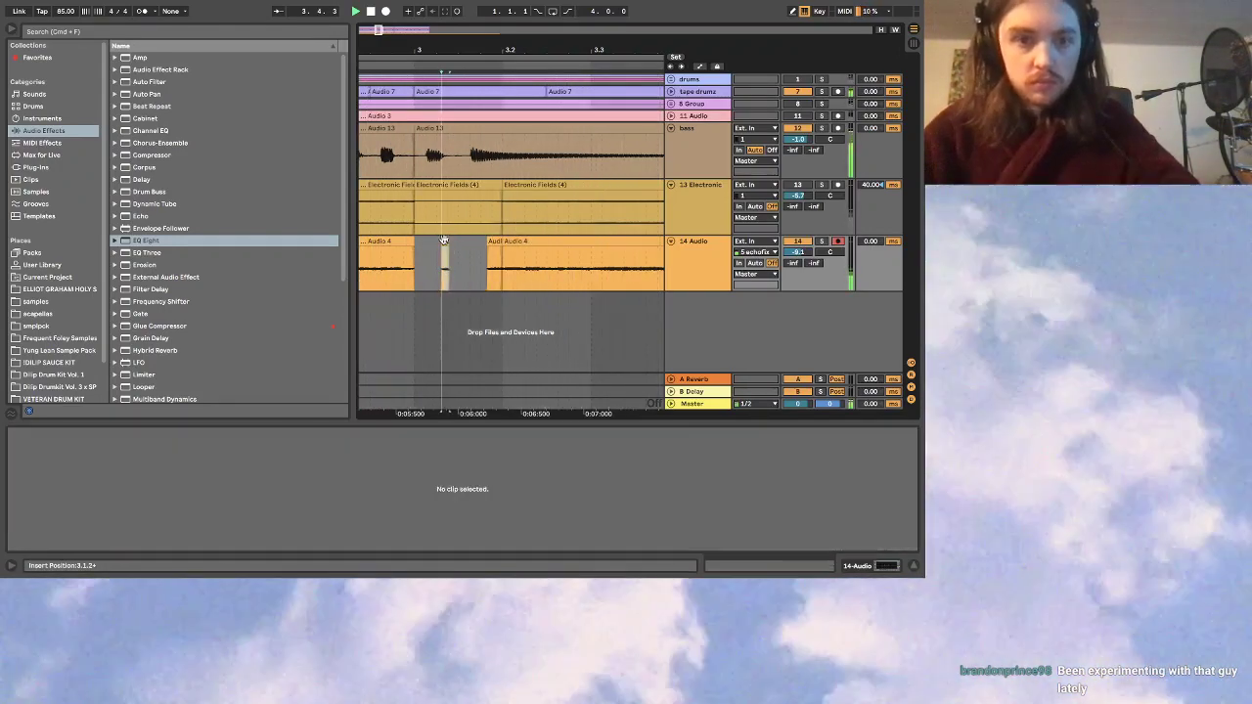
click(444, 241)
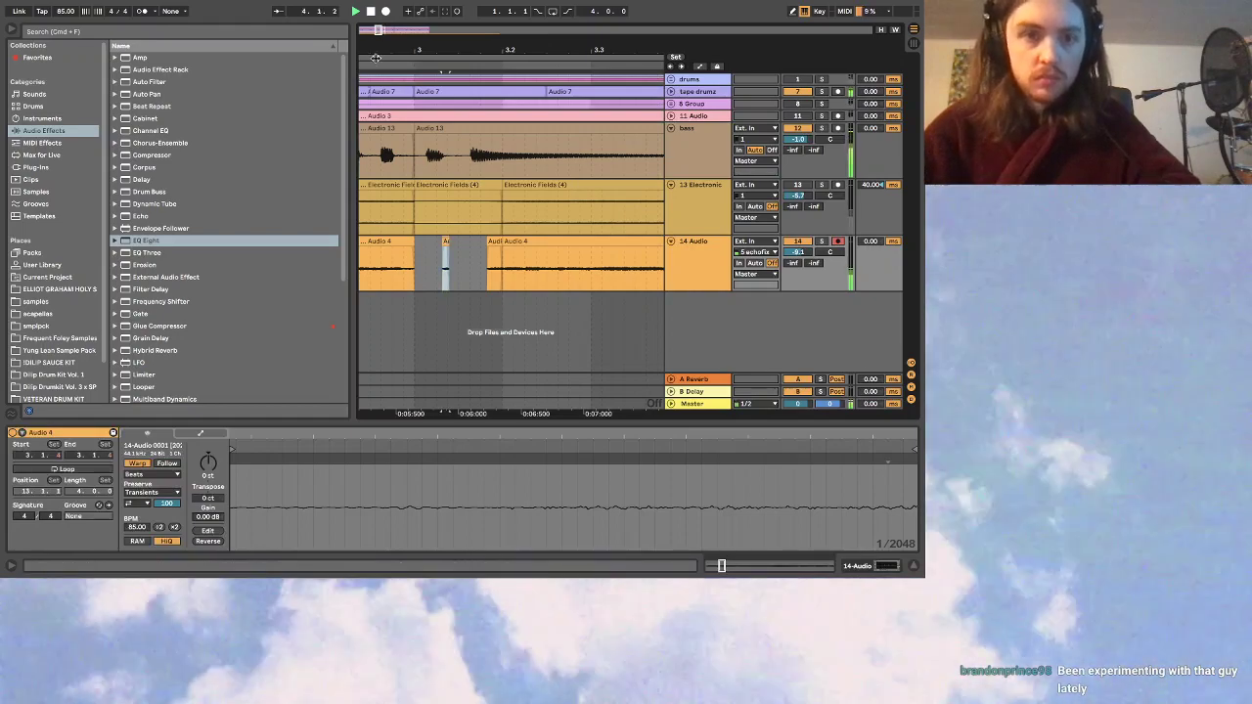
drag(377, 30, 487, 310)
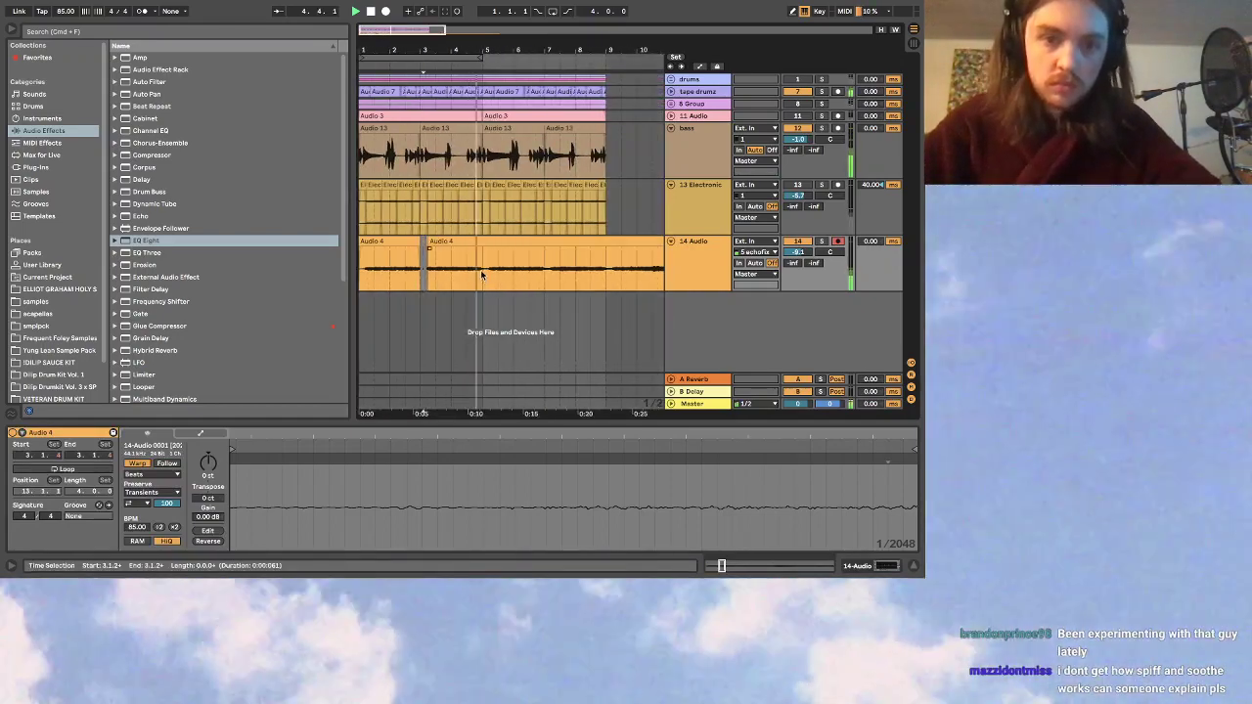
click(470, 240)
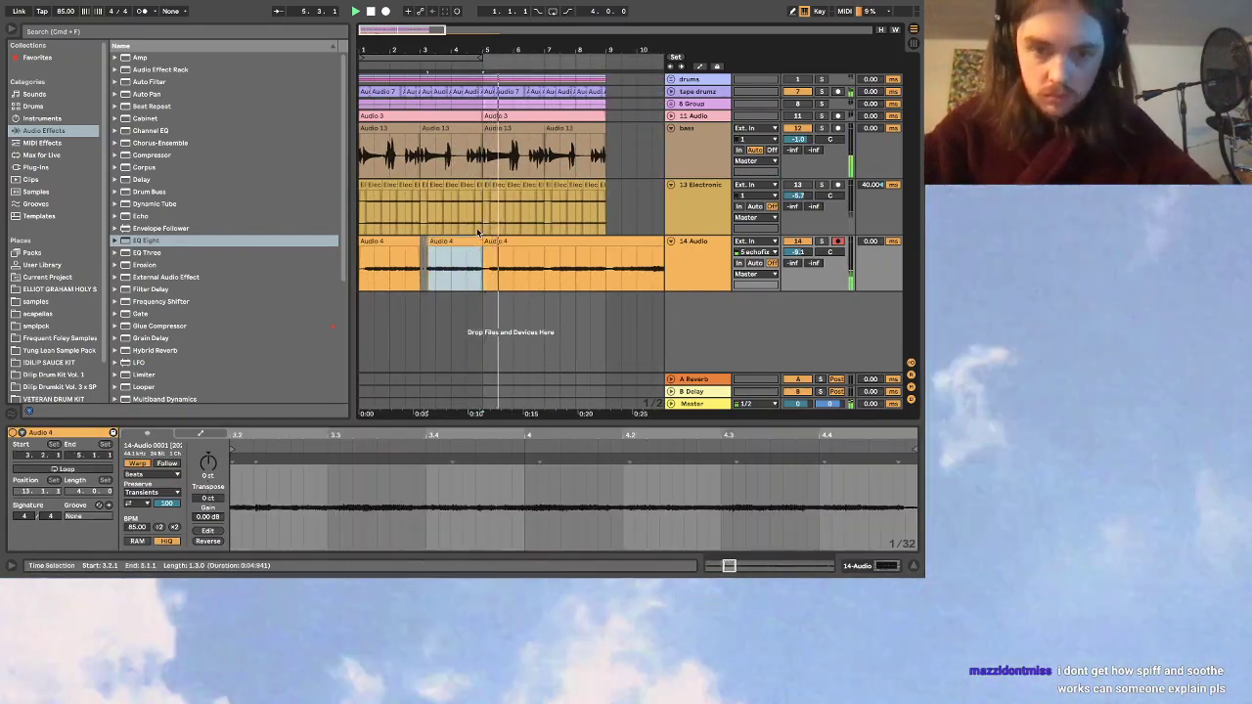
click(419, 264)
scroll(419, 265, up, 1)
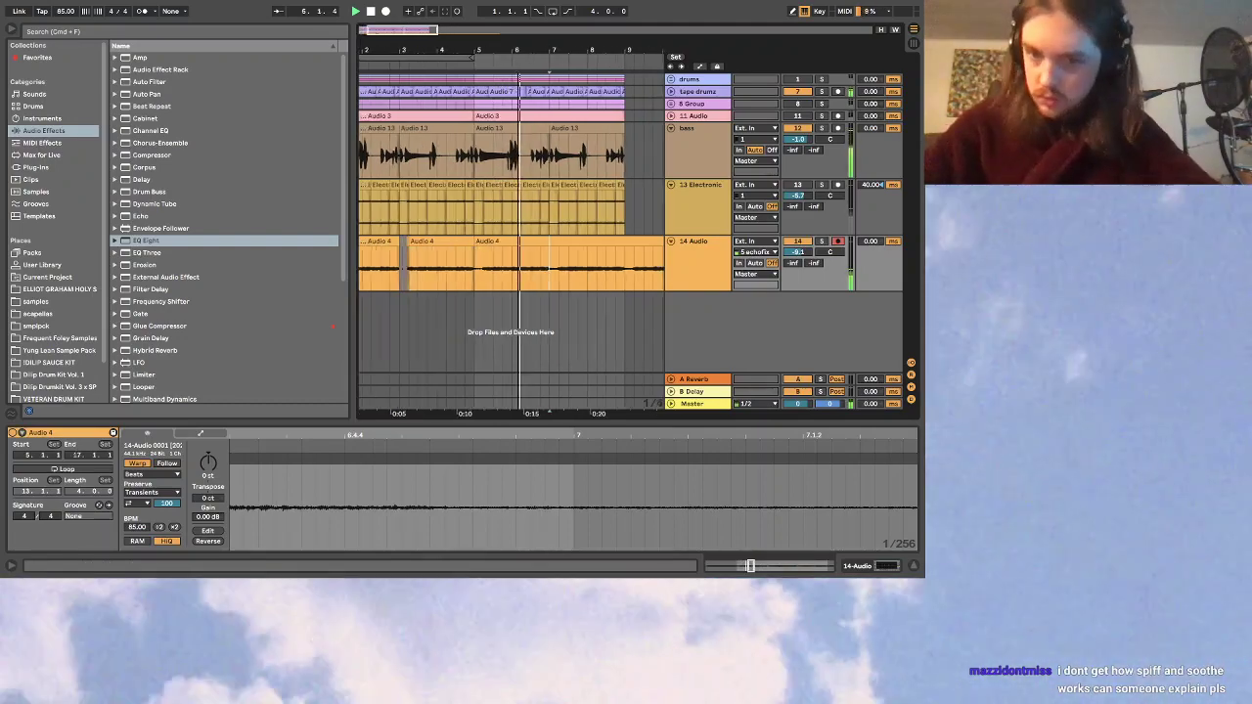
scroll(470, 228, up, 2)
scroll(470, 228, up, 2)
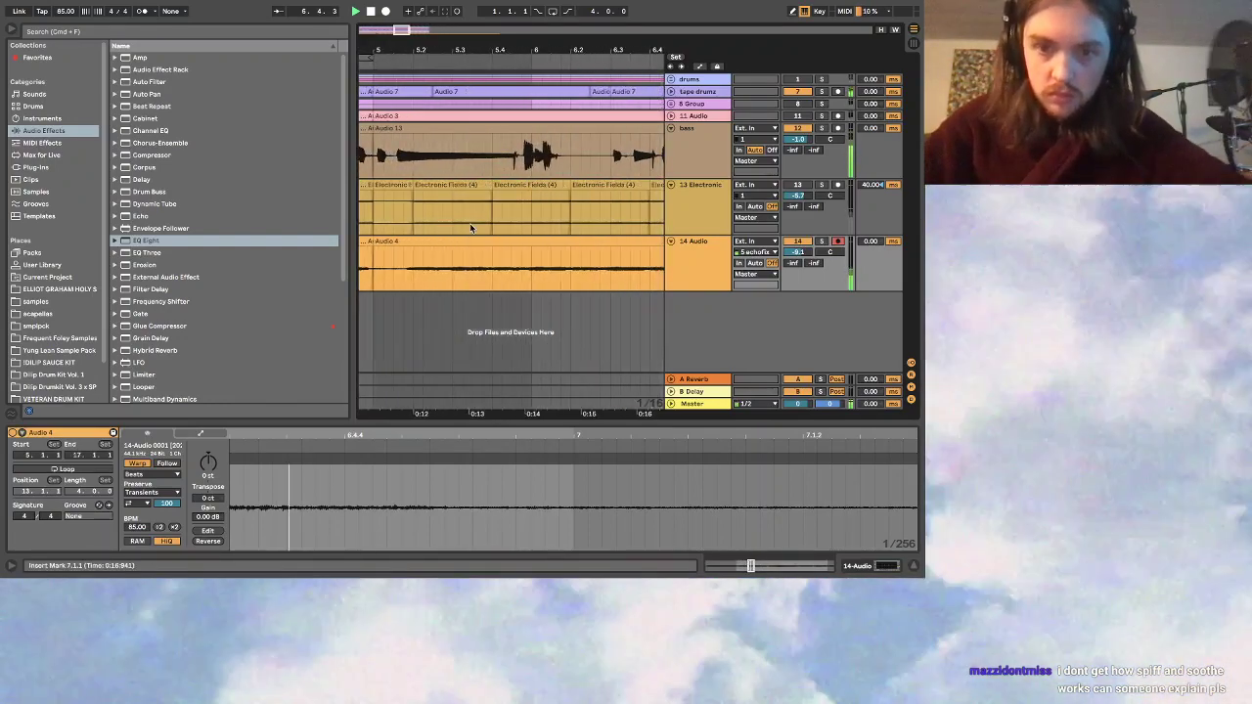
Step: Split Audio 4 at 7.1.2 and trim the slice at 7.1.4 to start slightly later
click(439, 267)
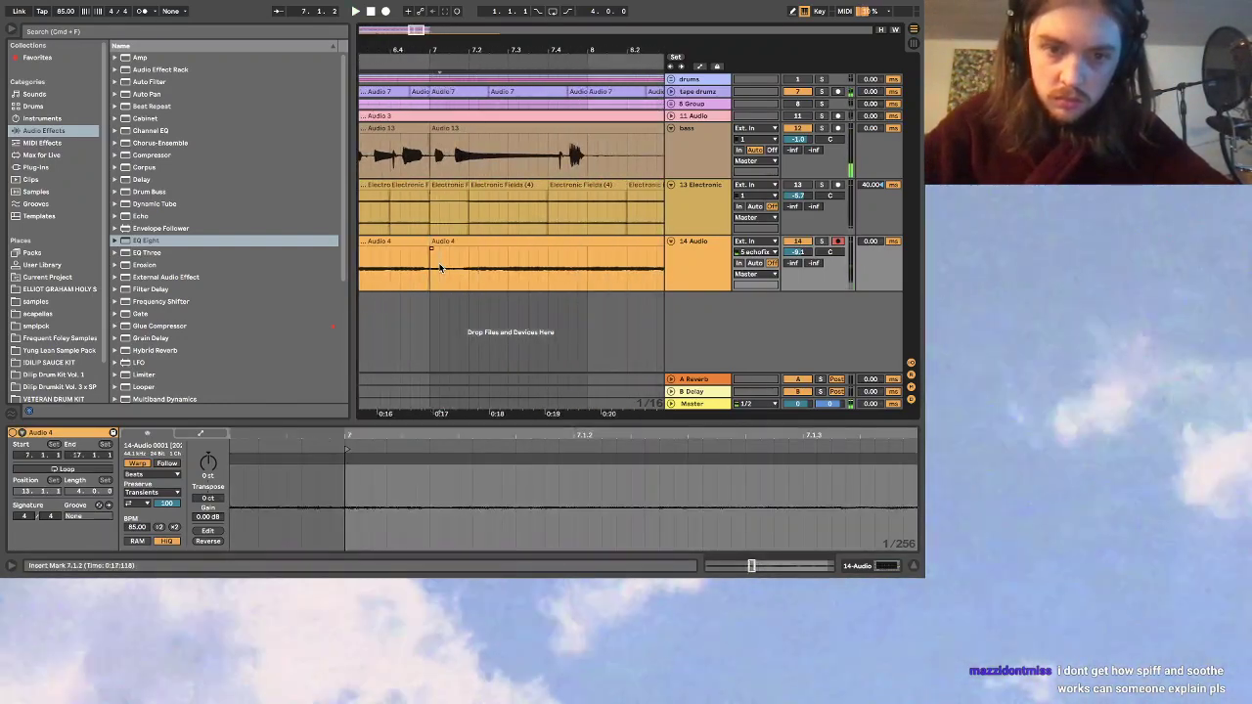
key(ctrl+e)
click(414, 267)
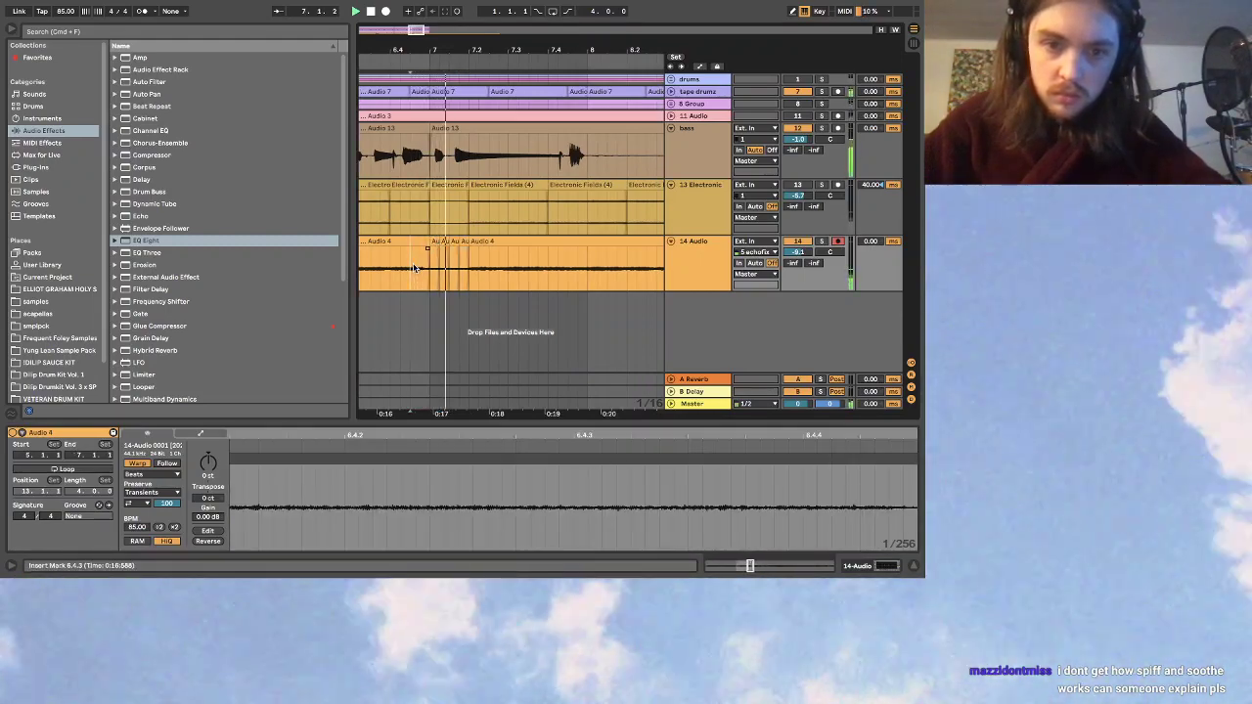
scroll(435, 215, up, 2)
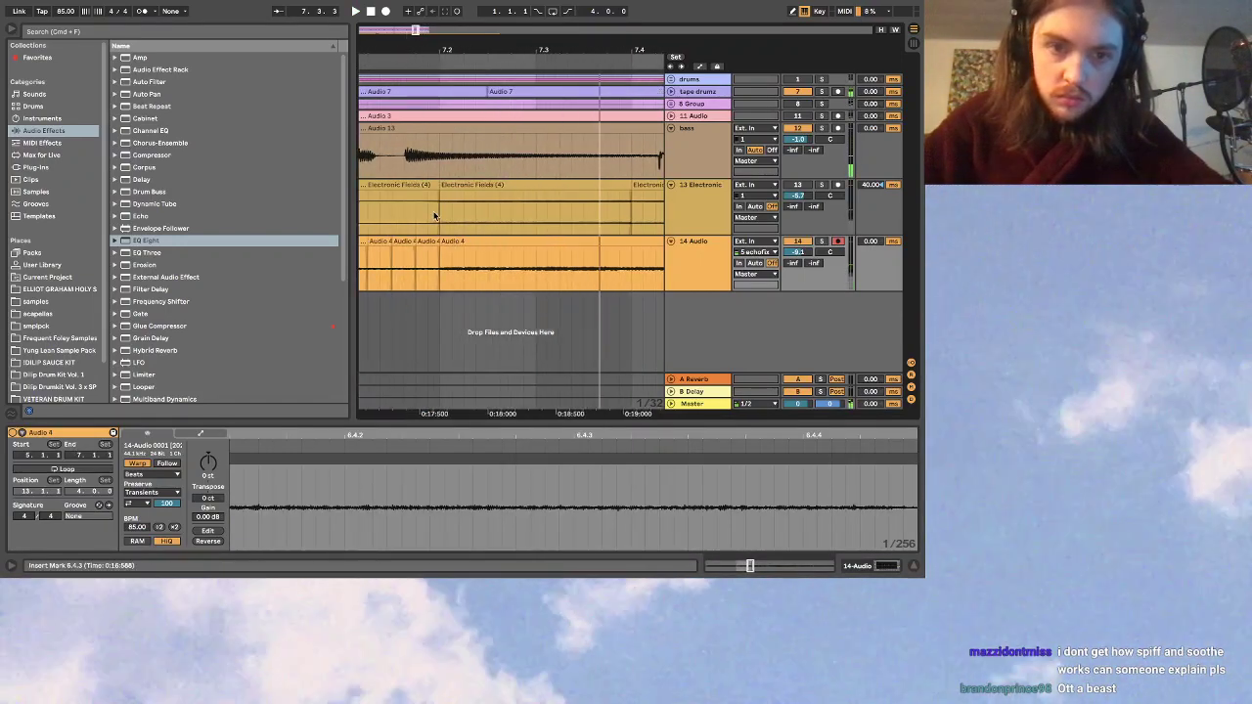
click(435, 243)
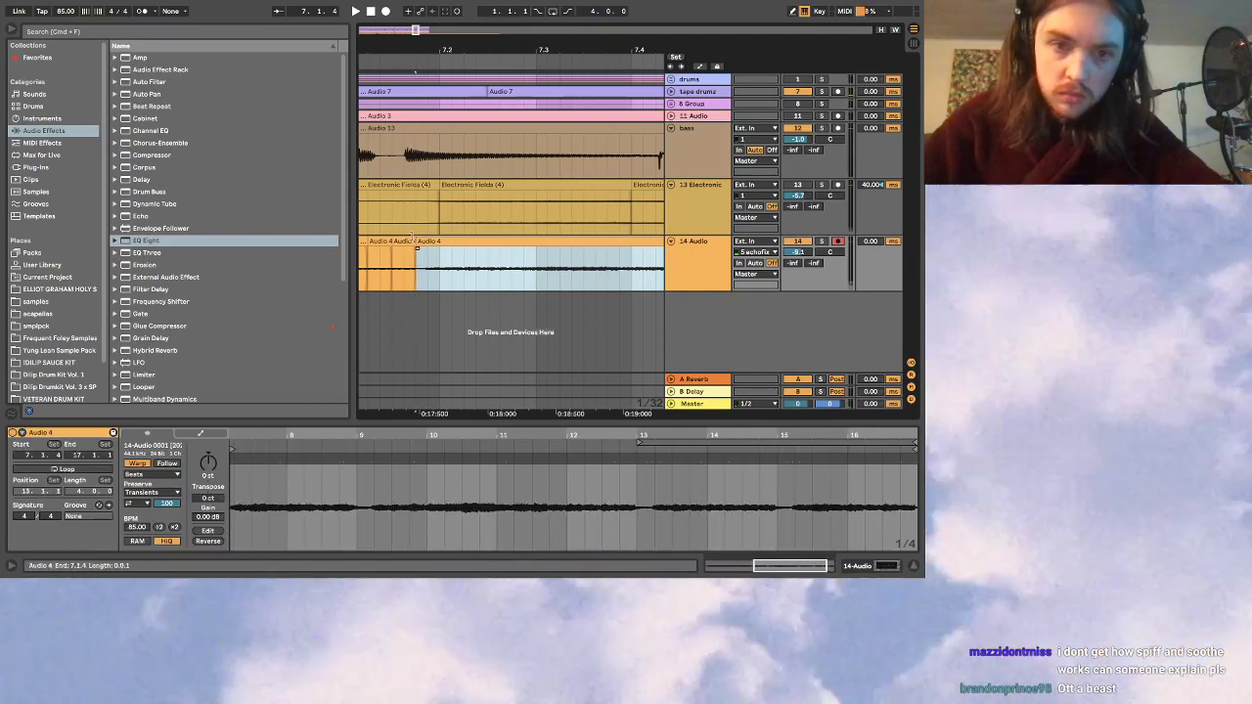
drag(416, 266, 421, 266)
scroll(511, 235, down, 2)
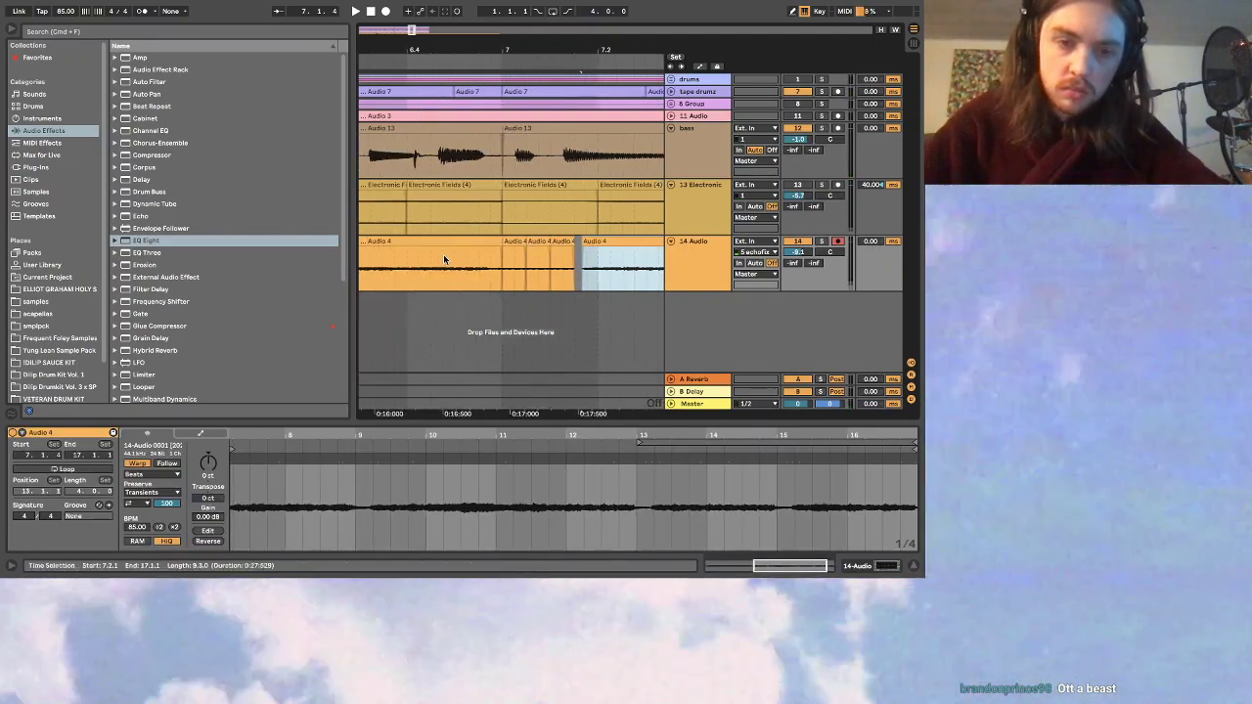
Step: Check the short Audio 4 slices around bar 7 in the clip editor
click(498, 267)
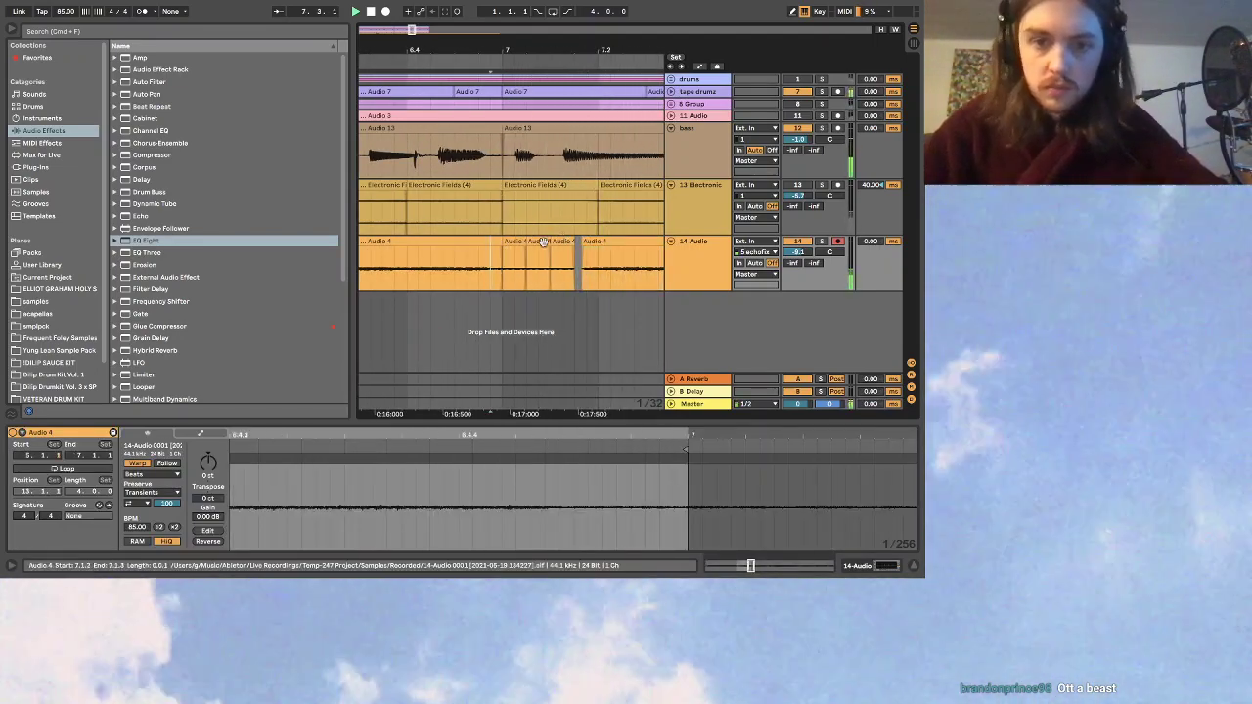
click(517, 239)
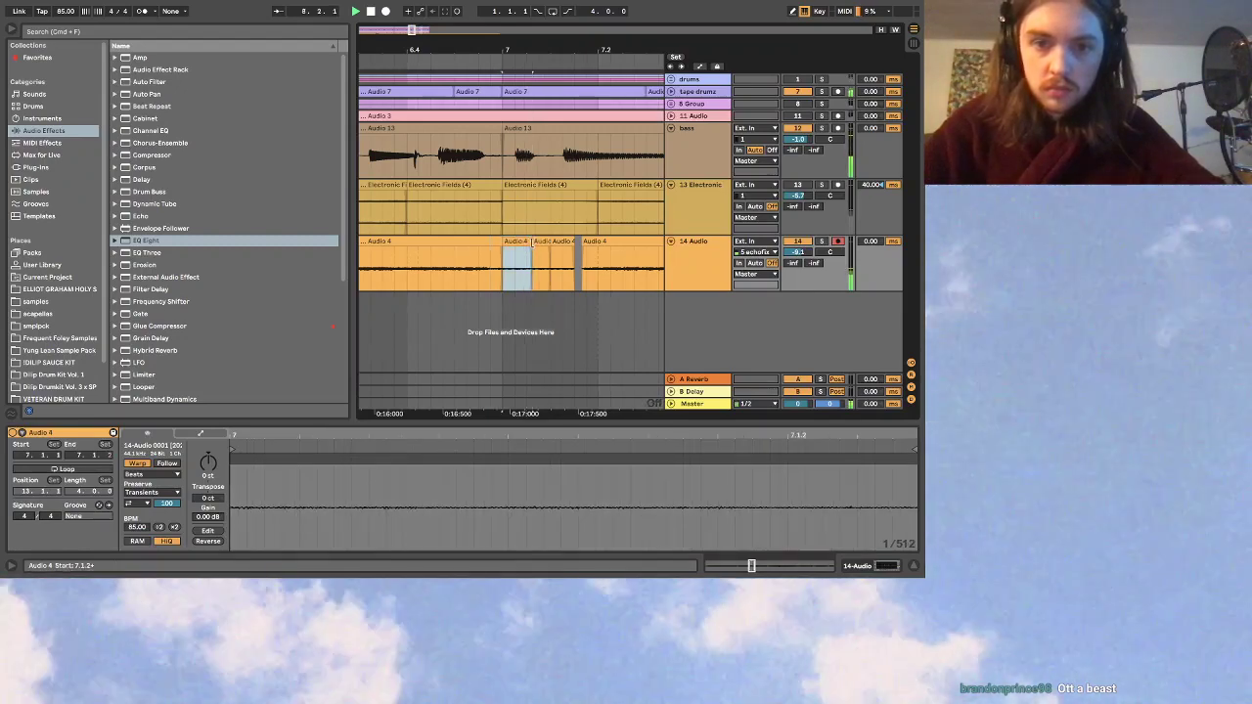
click(545, 241)
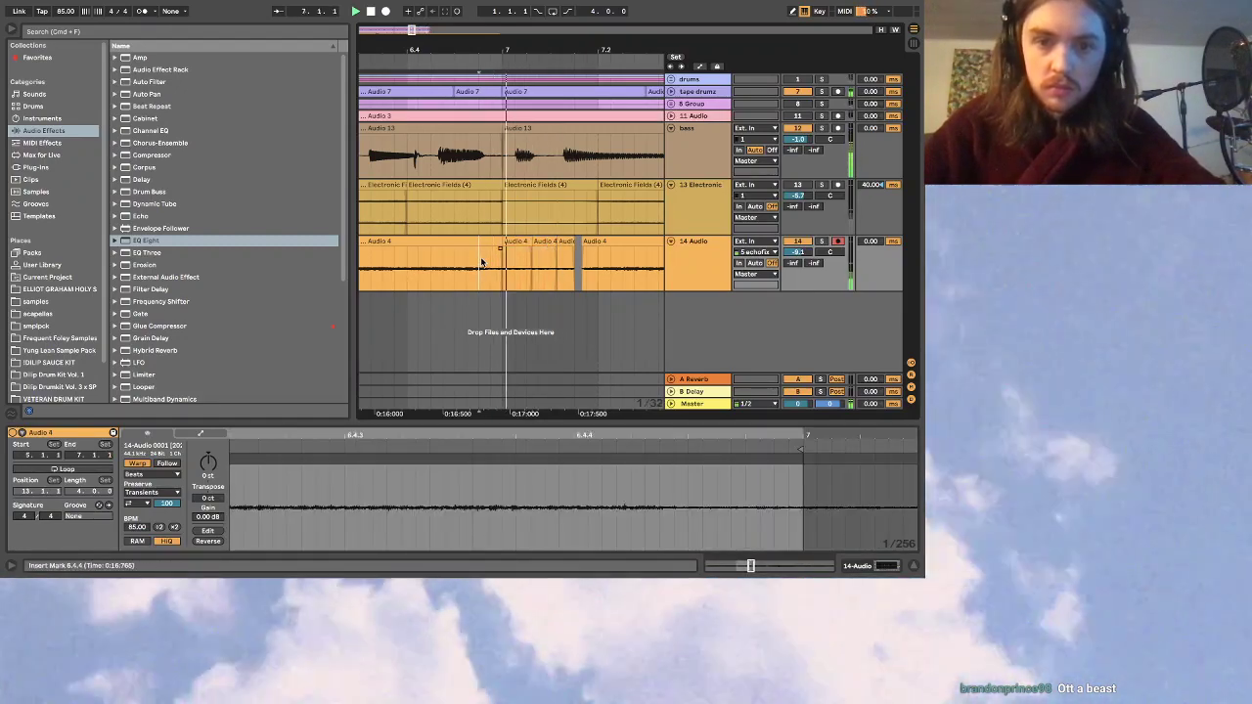
click(564, 245)
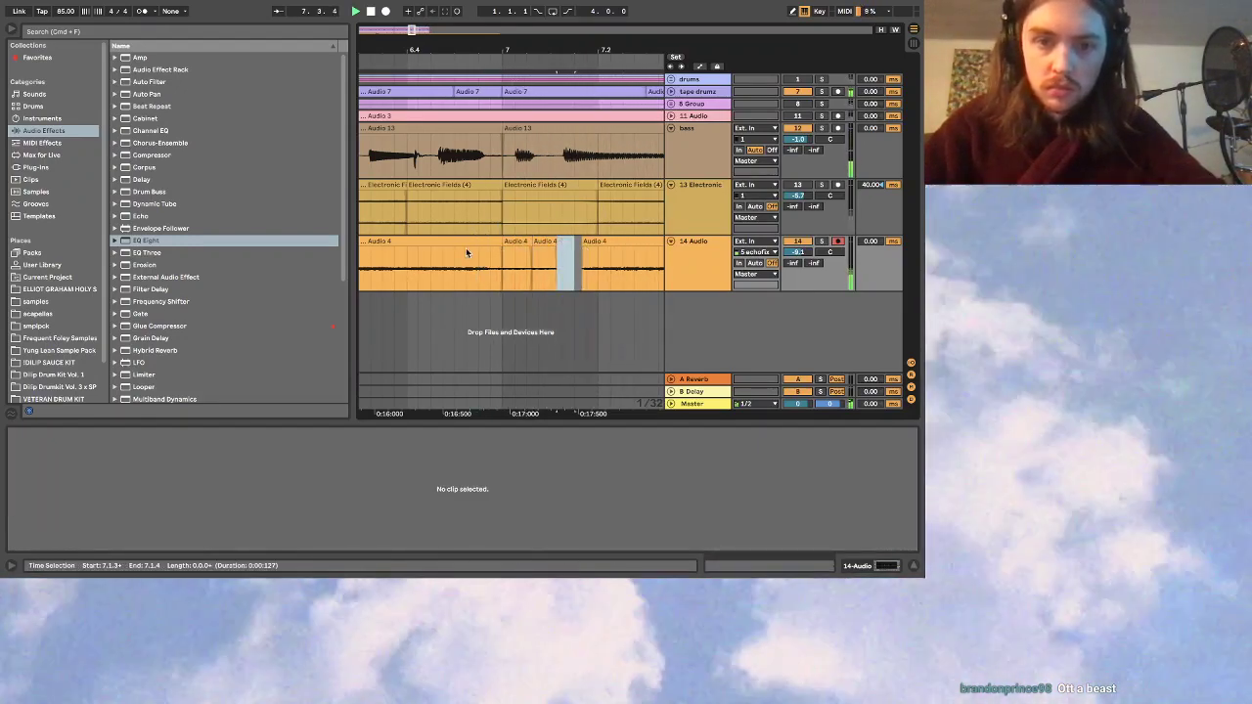
click(467, 253)
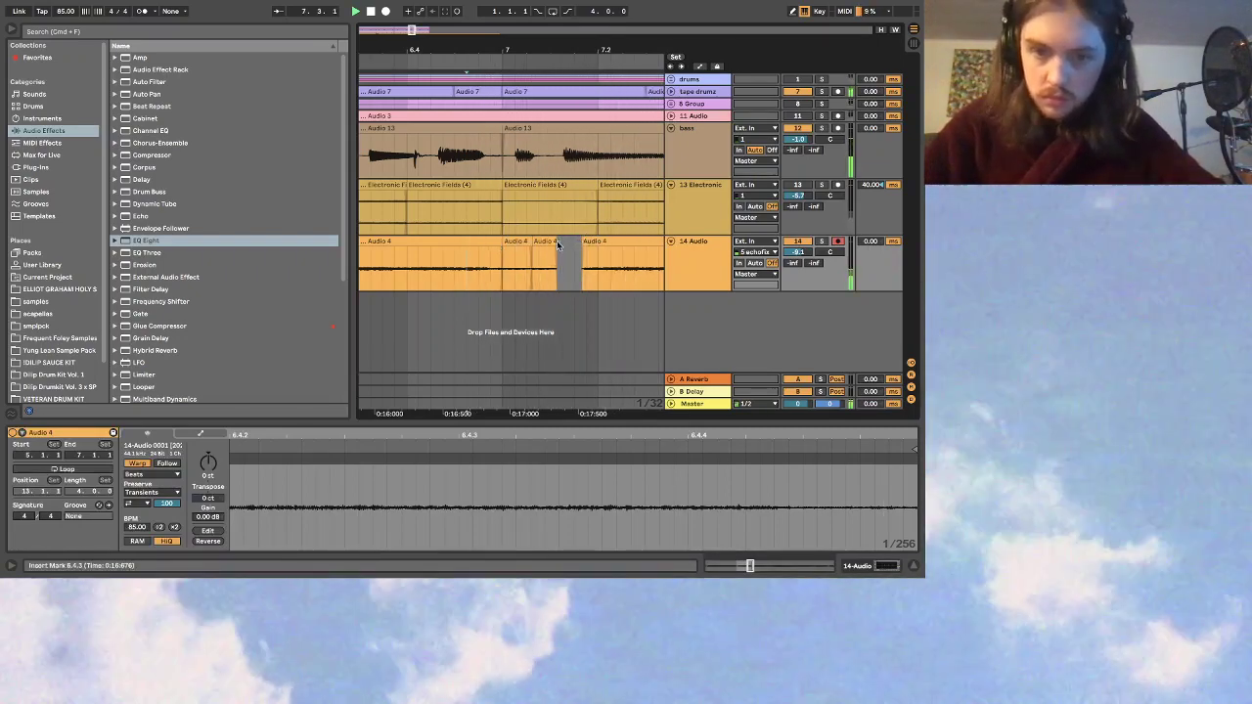
click(546, 257)
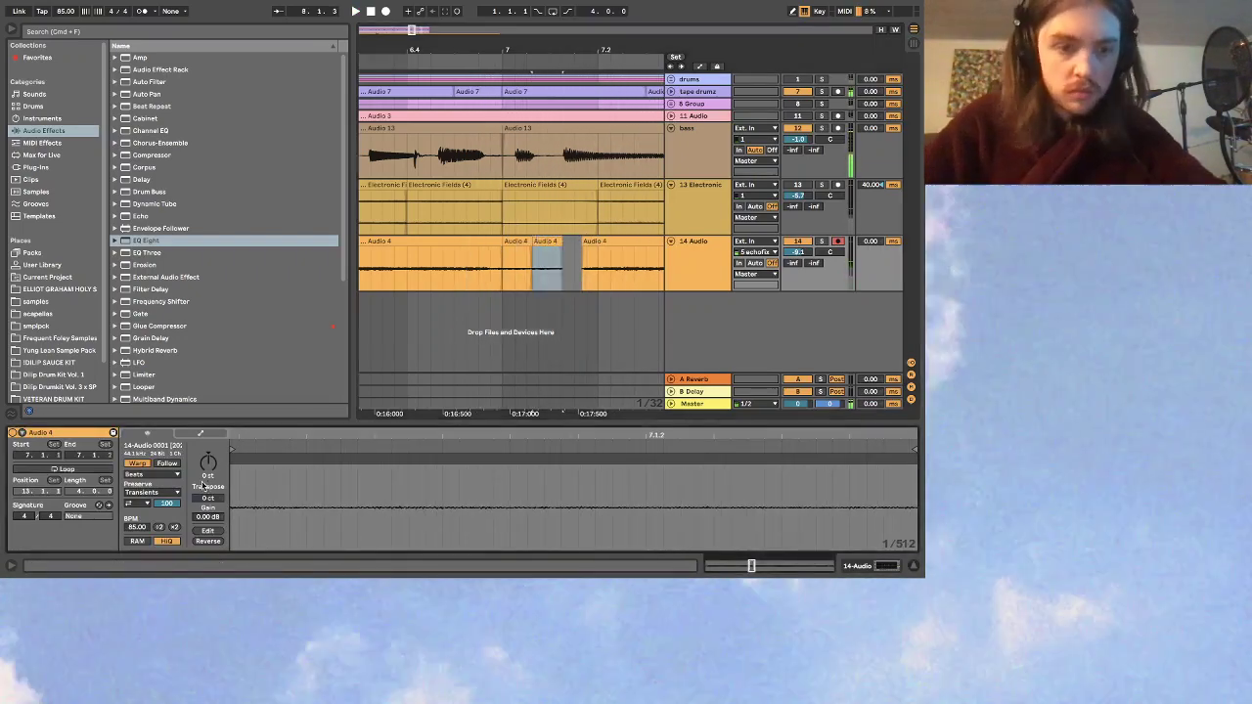
click(446, 266)
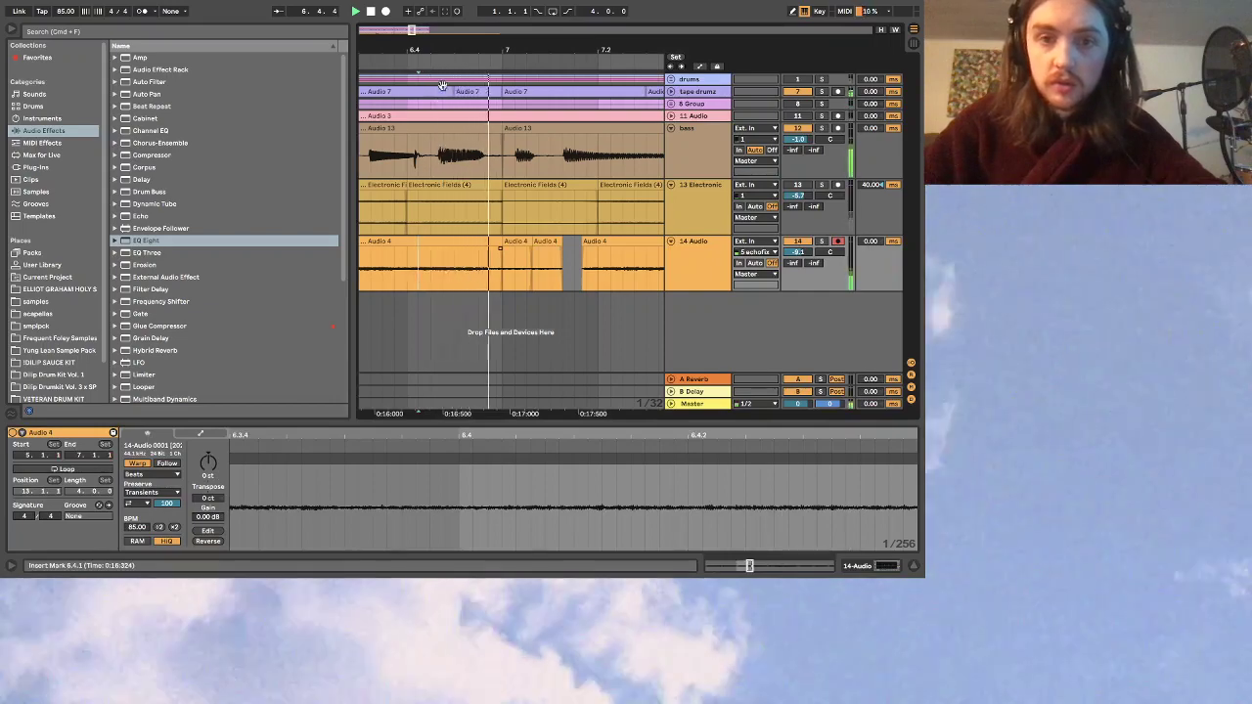
Step: Zoom out, select all eight Audio 4 clips up to bar 9, and show 14 Audio's devices
key(minus)
key(minus)
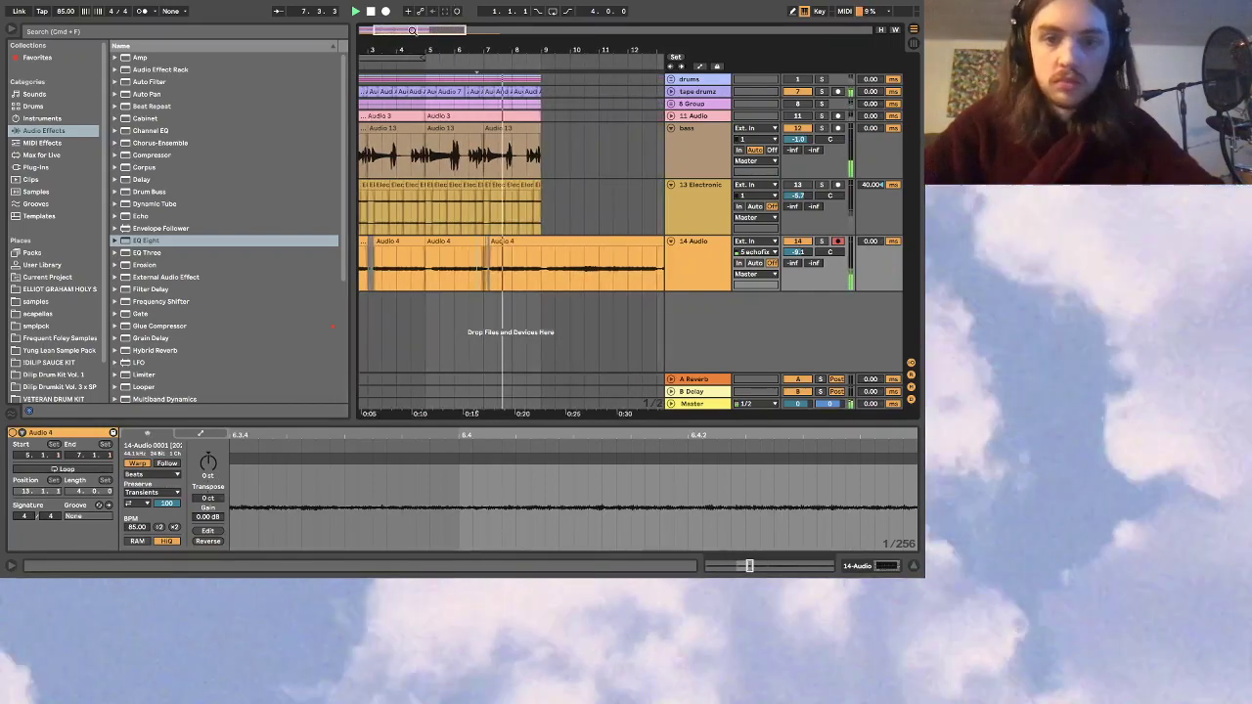
click(533, 266)
scroll(469, 256, left, 3)
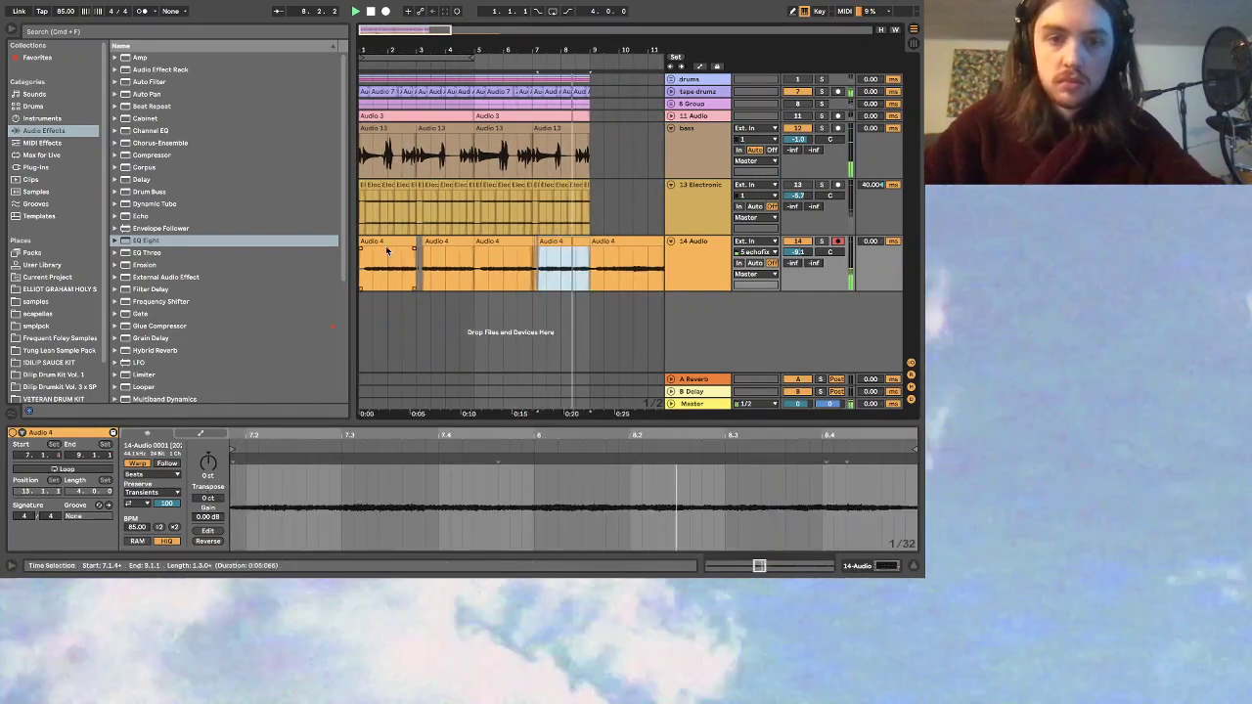
shift+click(382, 241)
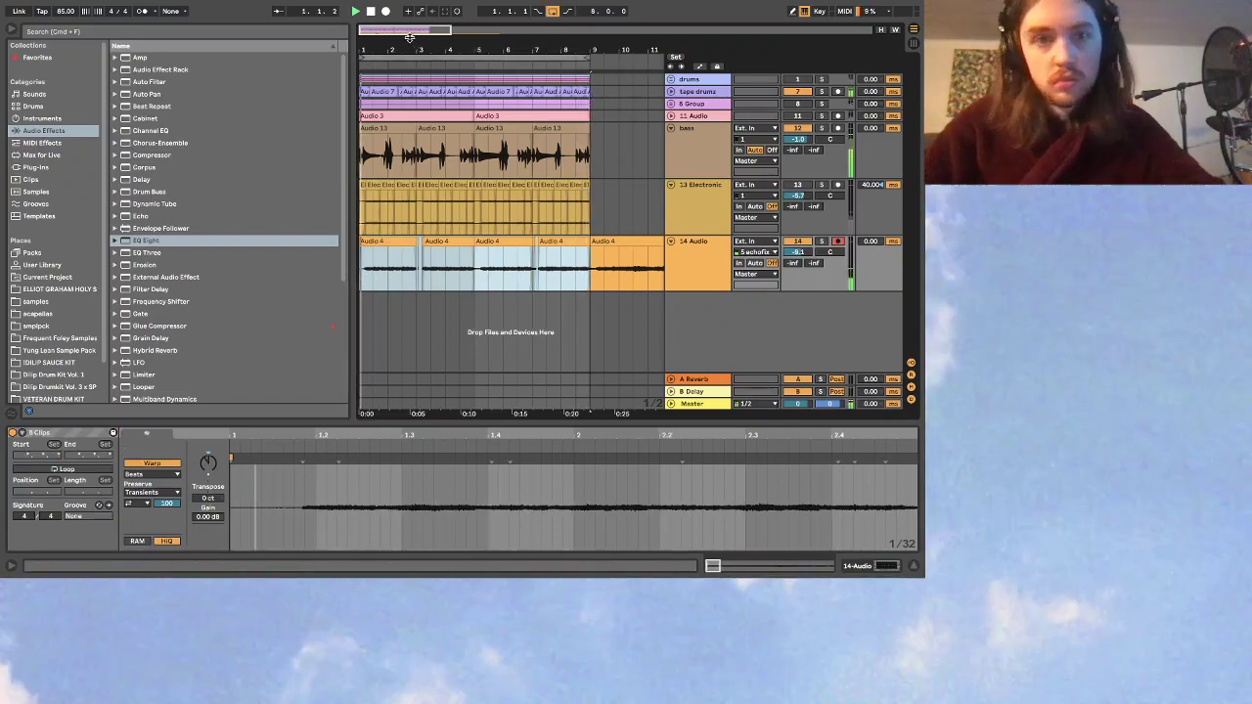
click(696, 265)
Step: Solo 14 Audio and cut the EQ Eight high band to 8.25 kHz, -5.83 dB
click(830, 241)
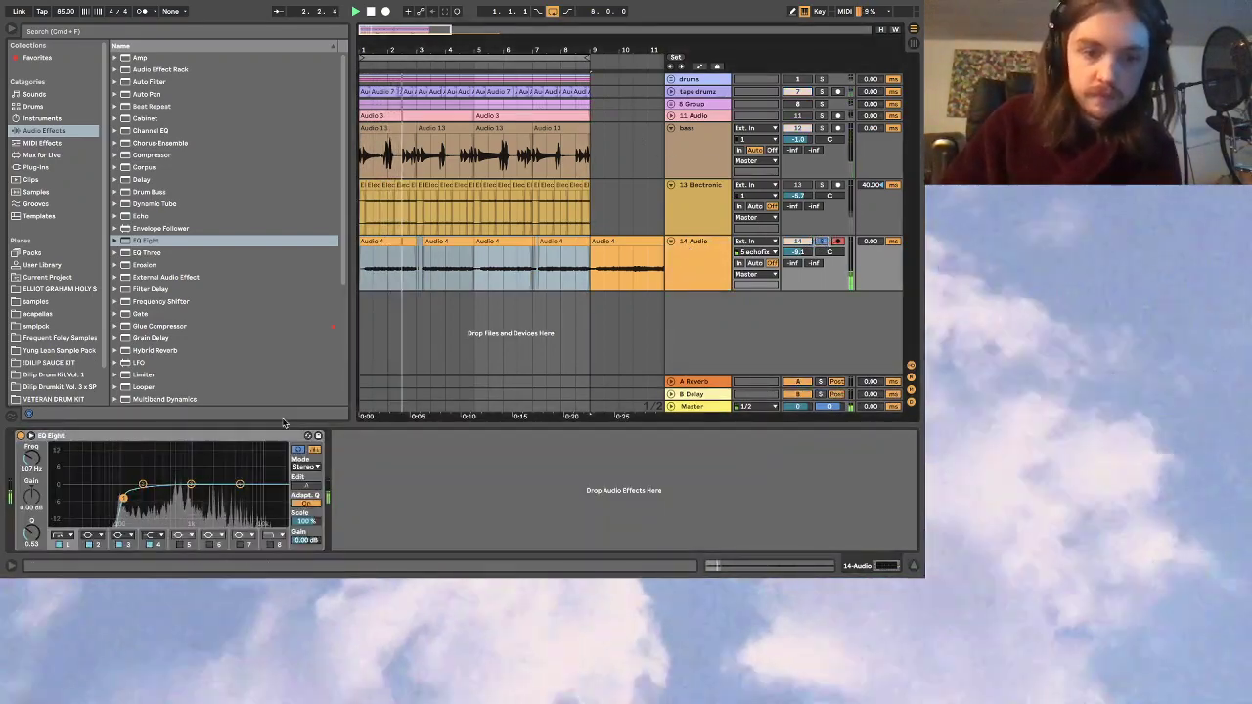
drag(247, 498, 257, 504)
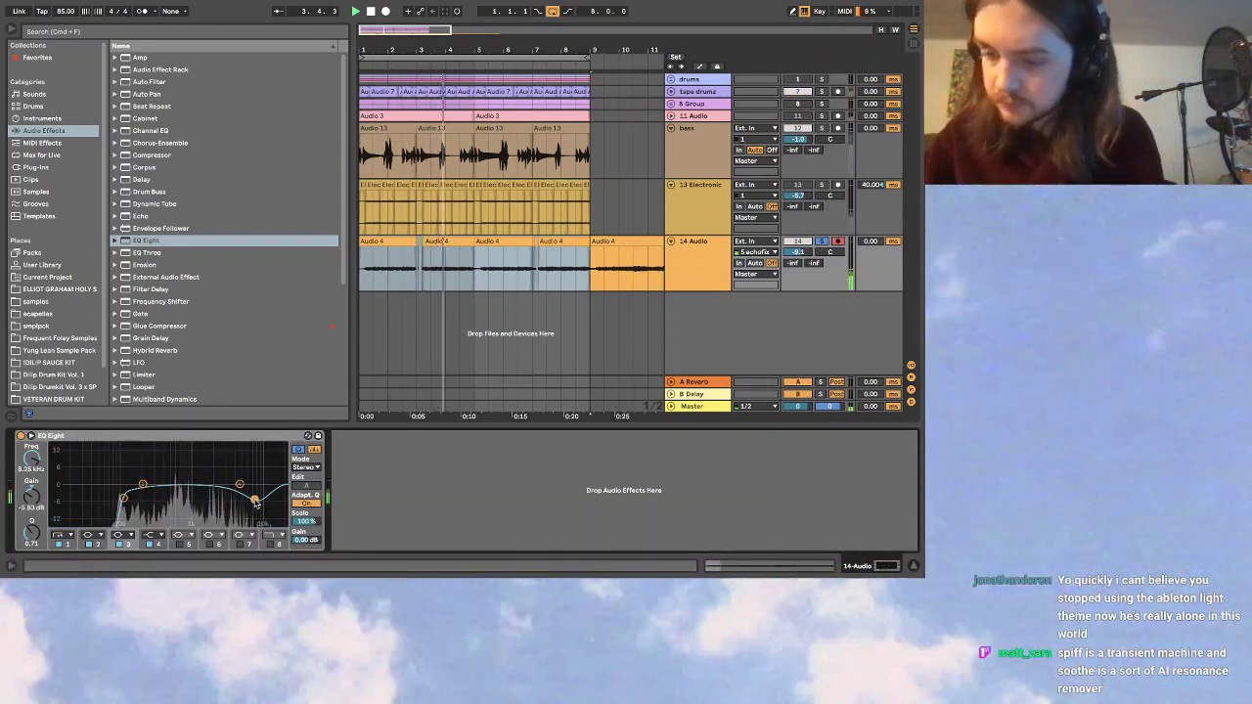
click(702, 251)
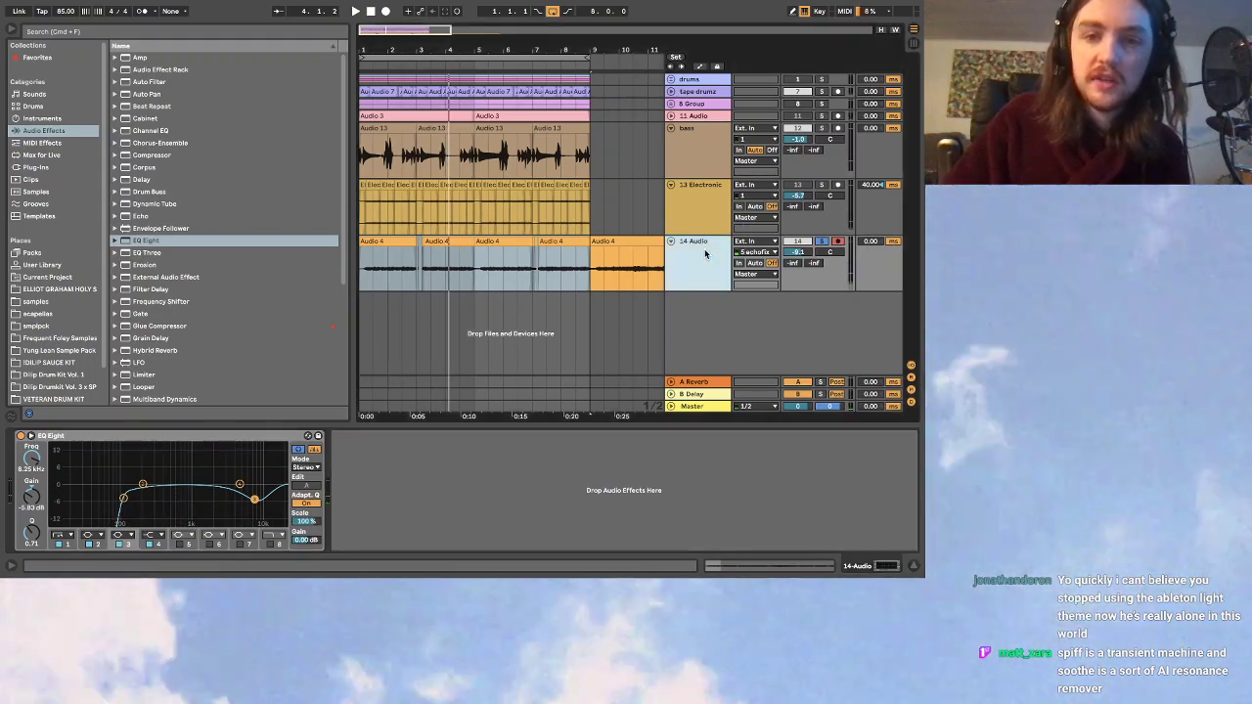
Step: Set 14 Audio's volume to about -9.3 dB and add a Compressor after the EQ
drag(799, 252, 800, 253)
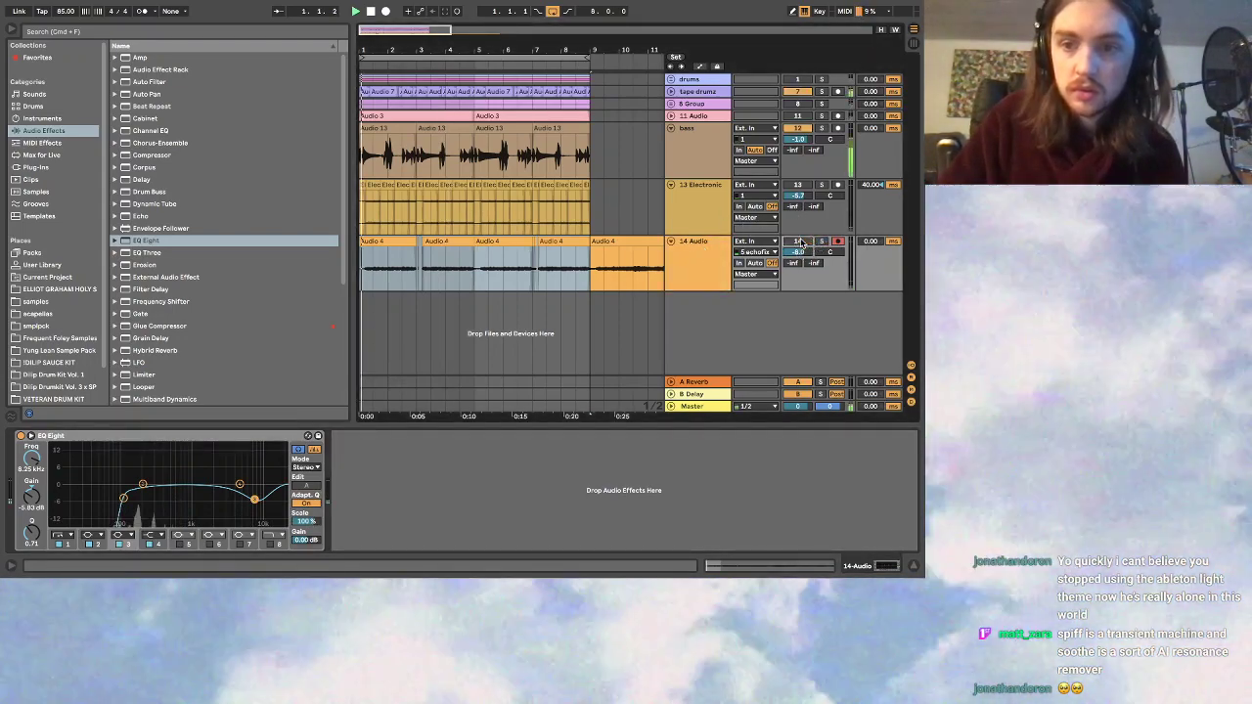
drag(799, 251, 799, 245)
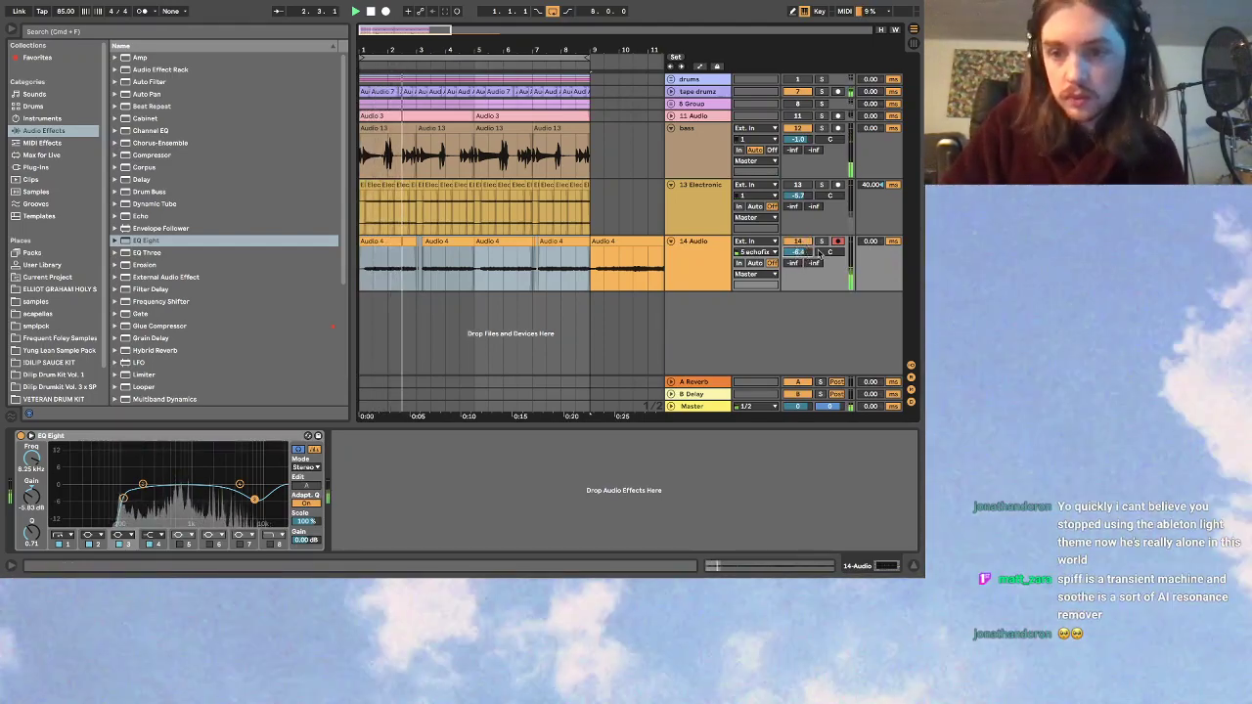
drag(799, 251, 797, 259)
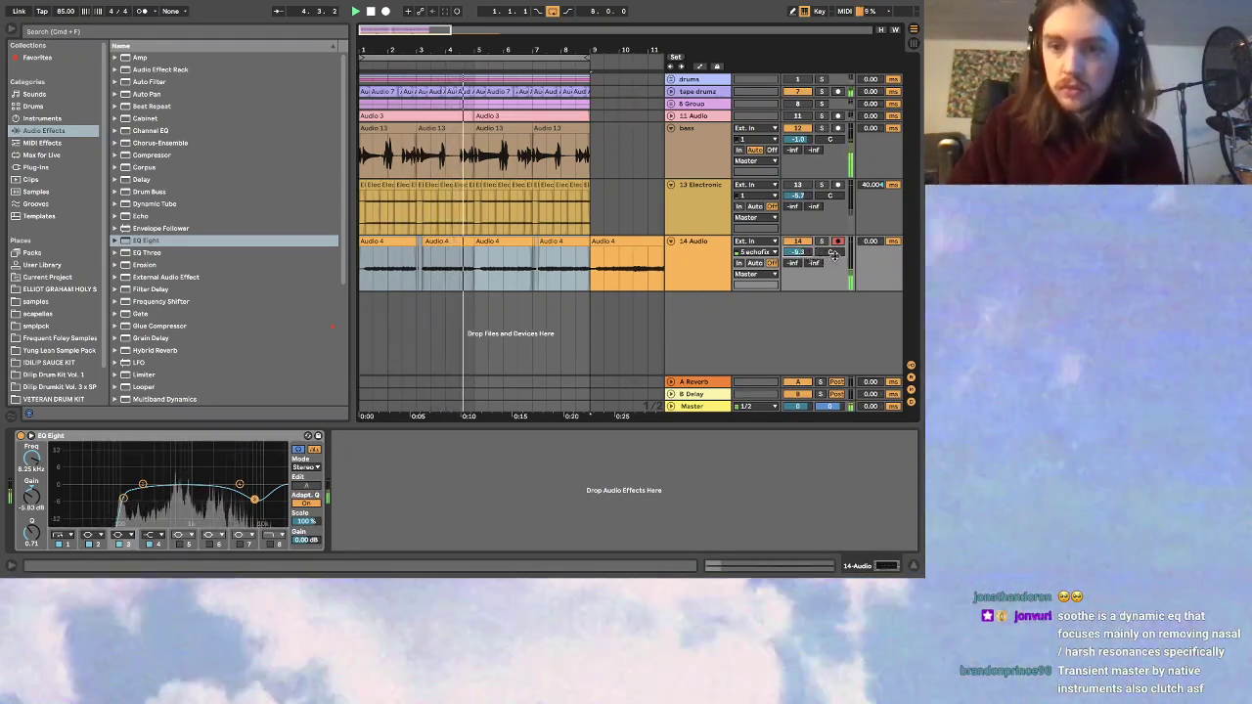
double_click(151, 155)
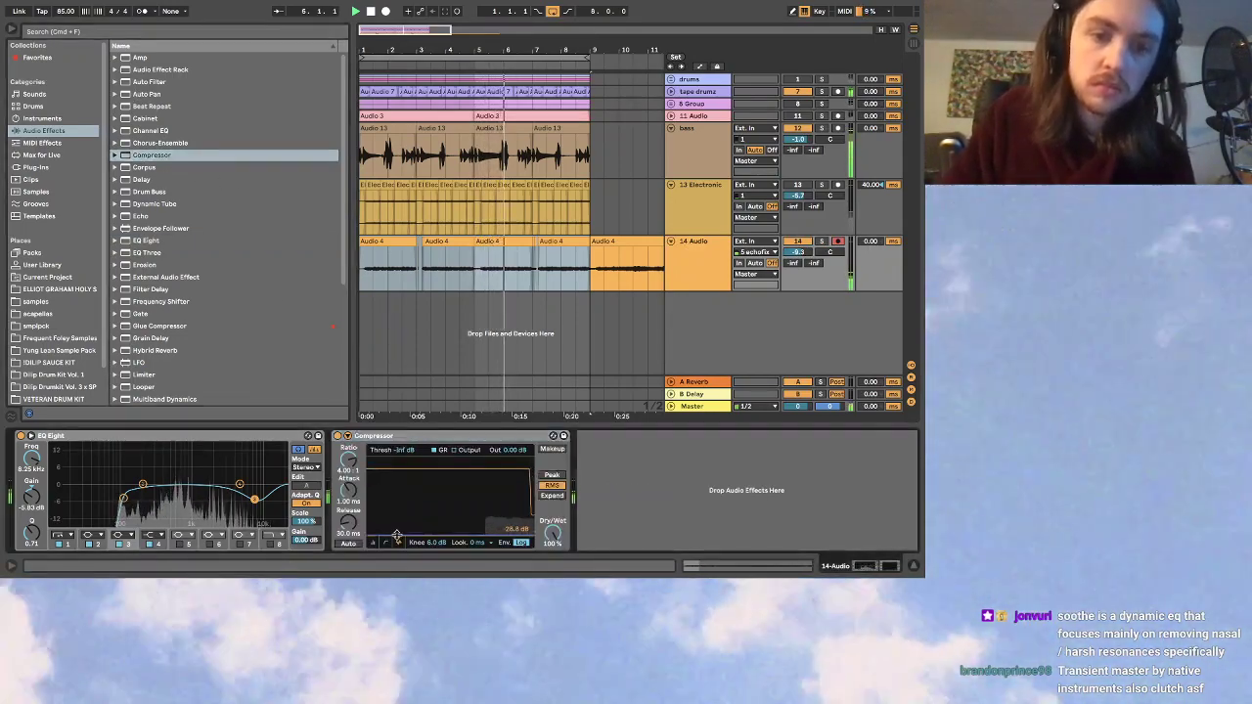
Step: Sidechain the 14 Audio Compressor from the tape drumz track instead of the kick
click(396, 537)
click(357, 467)
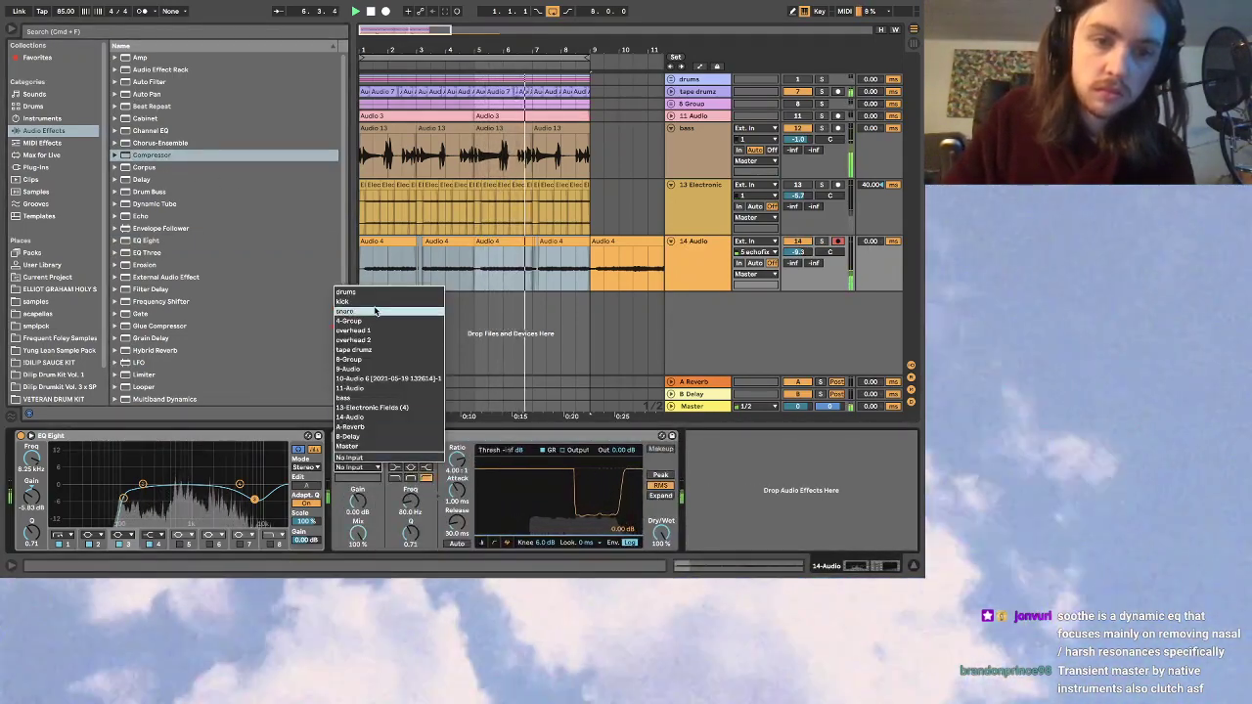
click(352, 302)
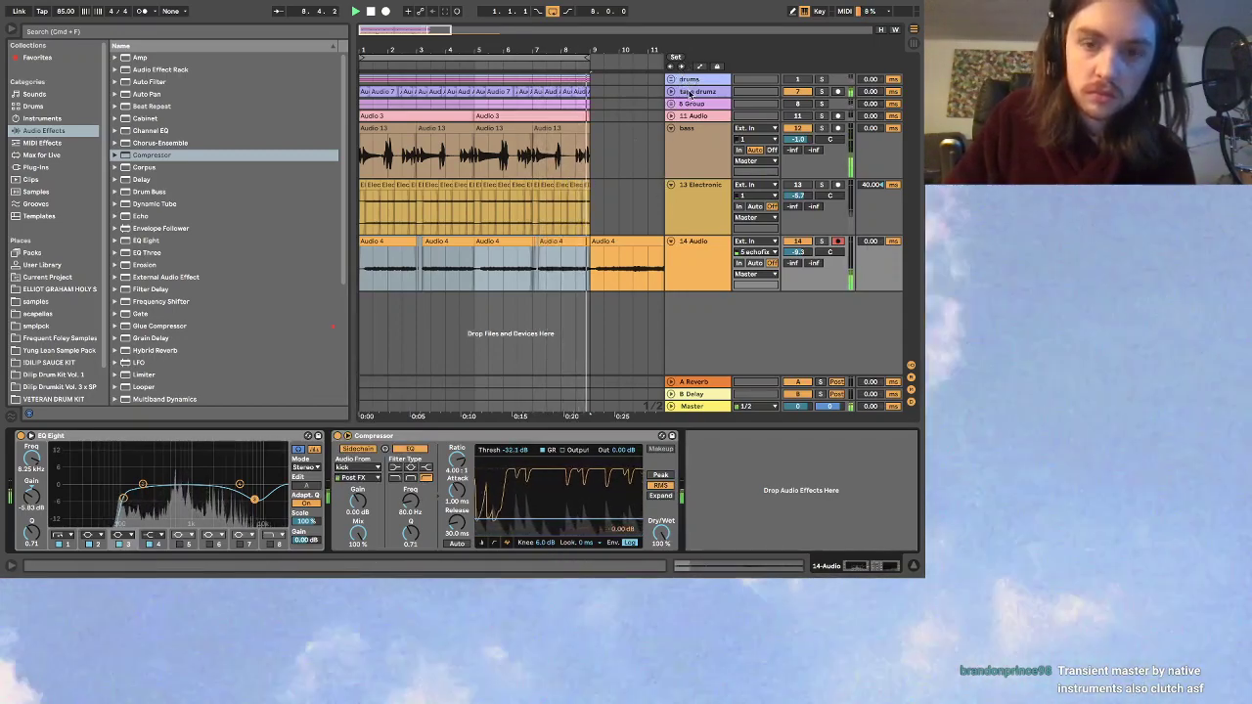
click(348, 436)
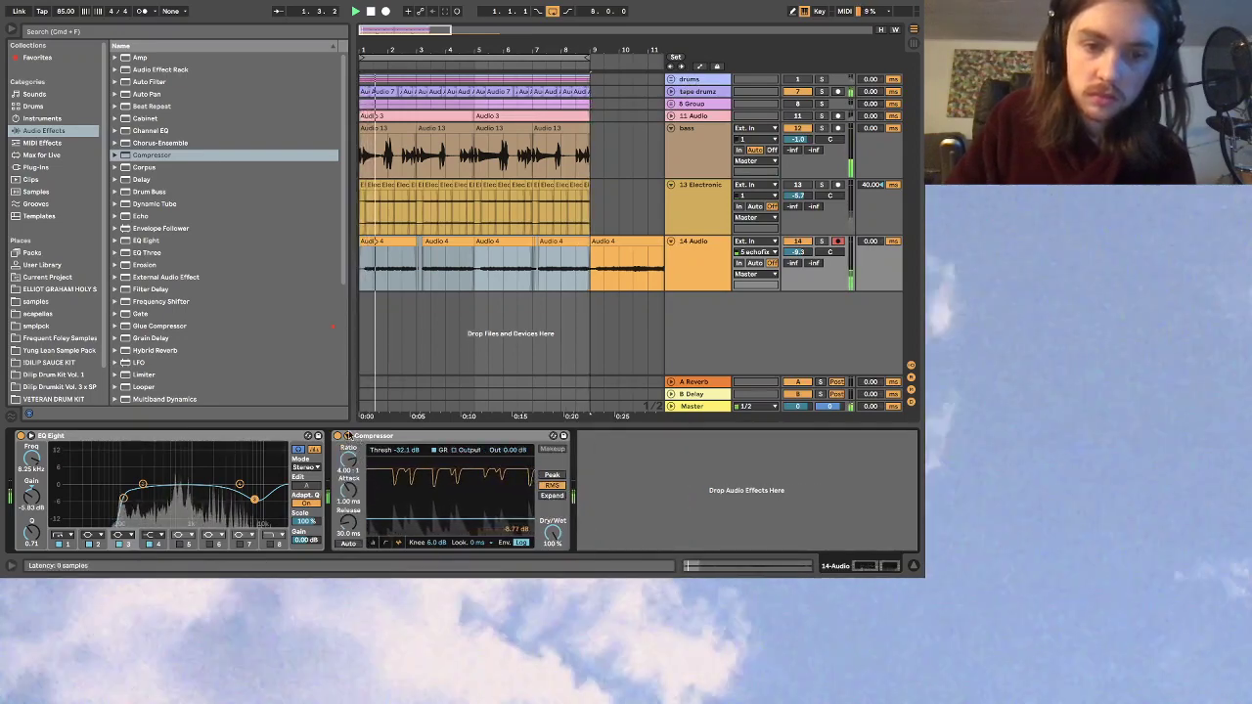
click(347, 437)
click(358, 467)
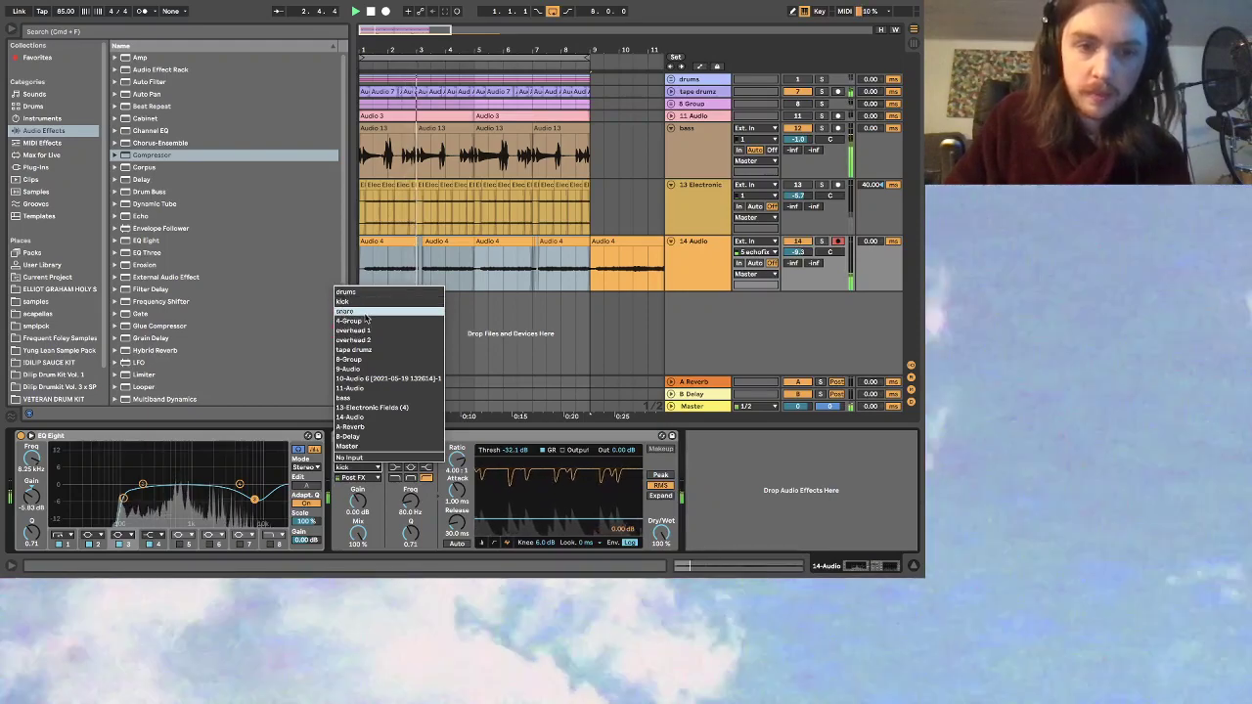
click(364, 349)
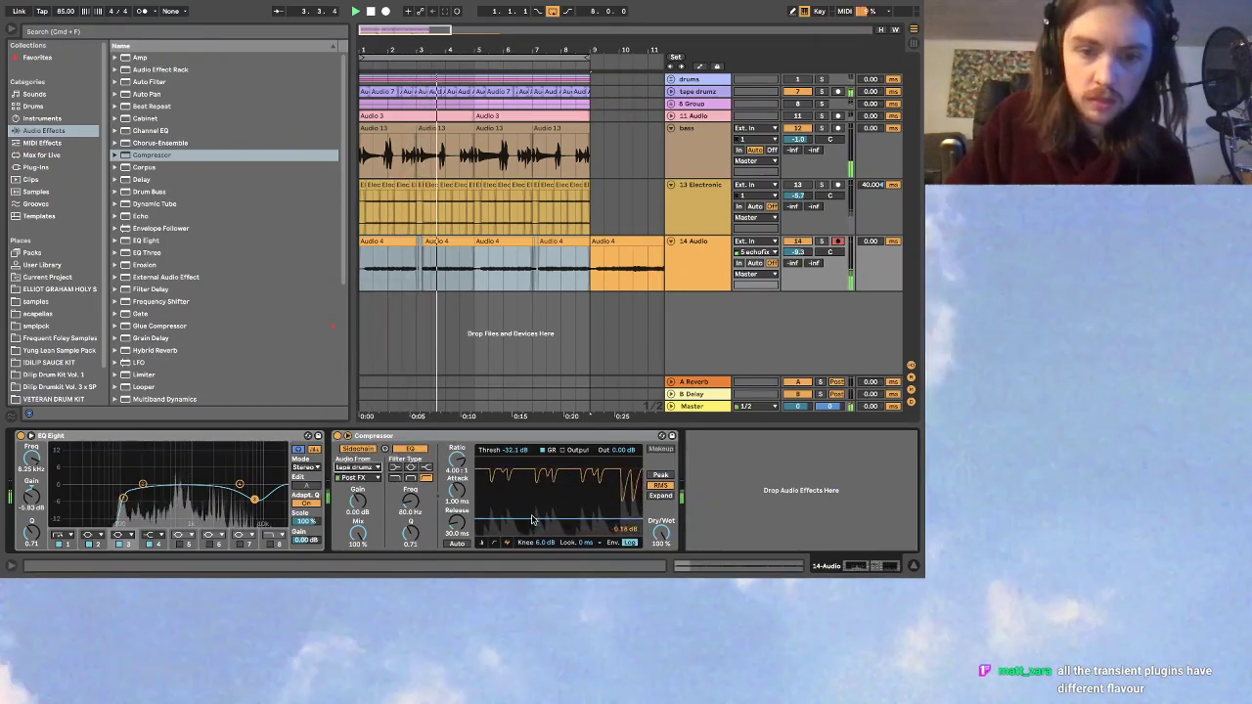
Step: Fold the 14 Audio track and insert a new empty audio track
click(799, 242)
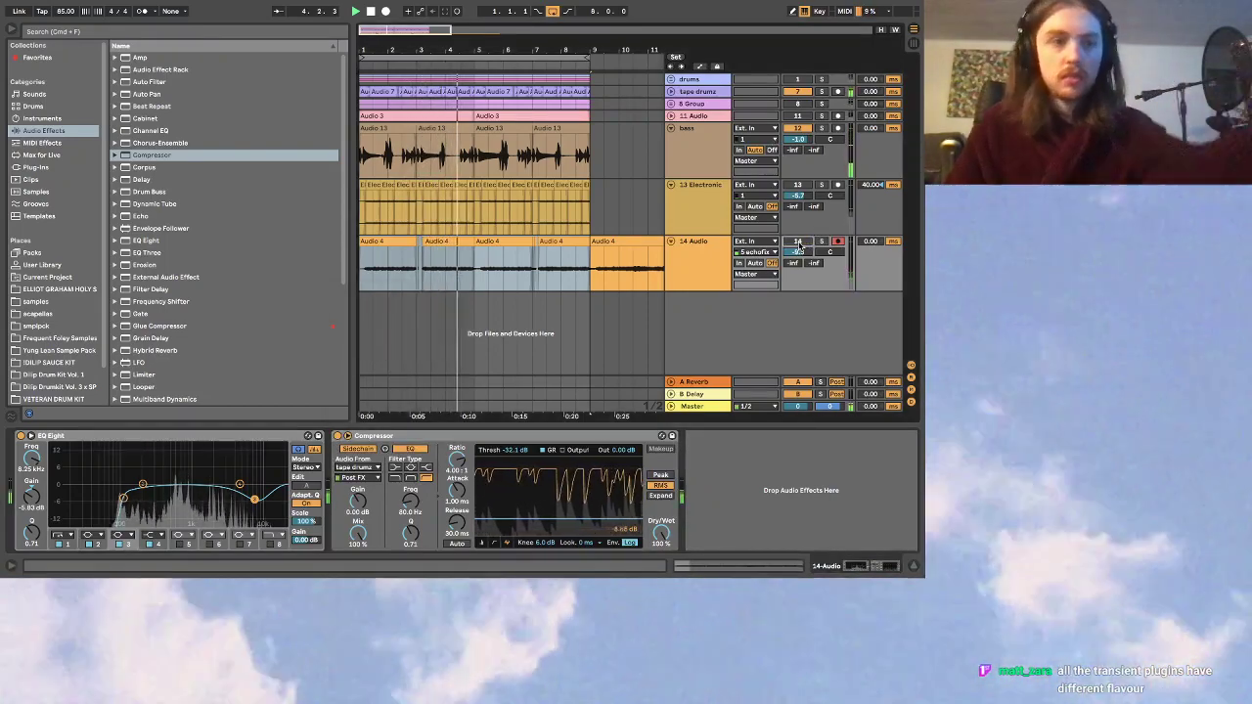
click(693, 241)
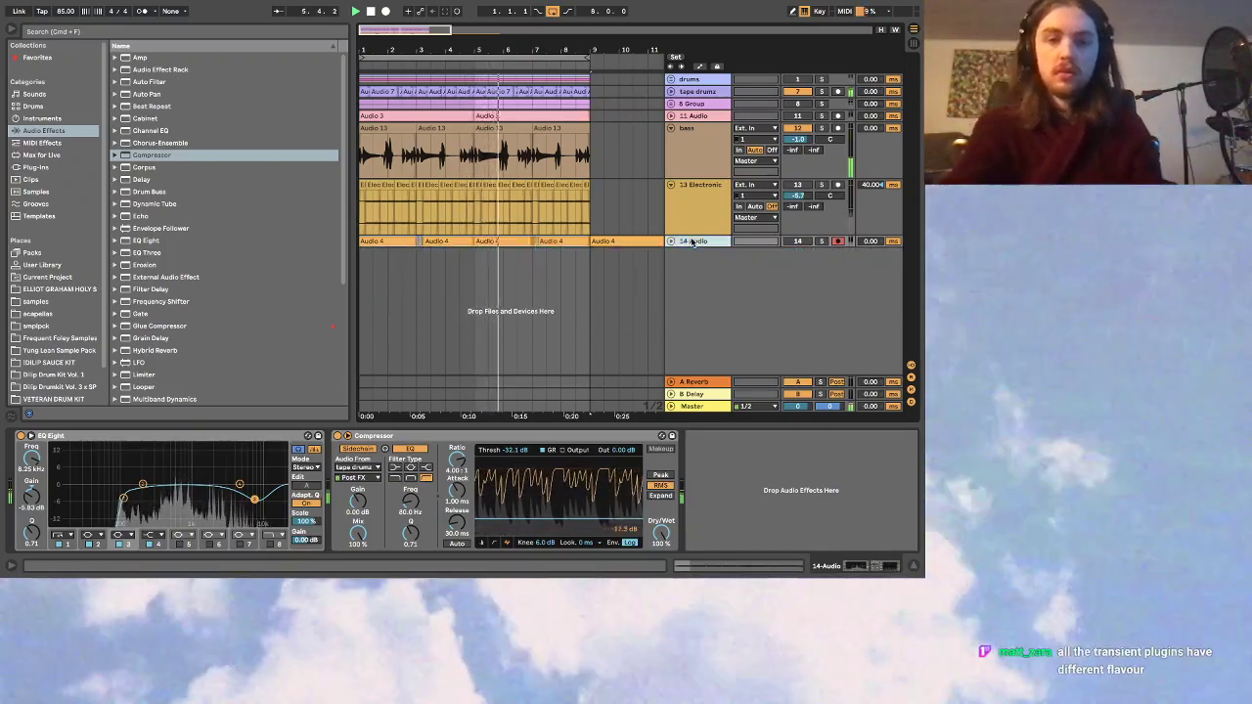
key(super+t)
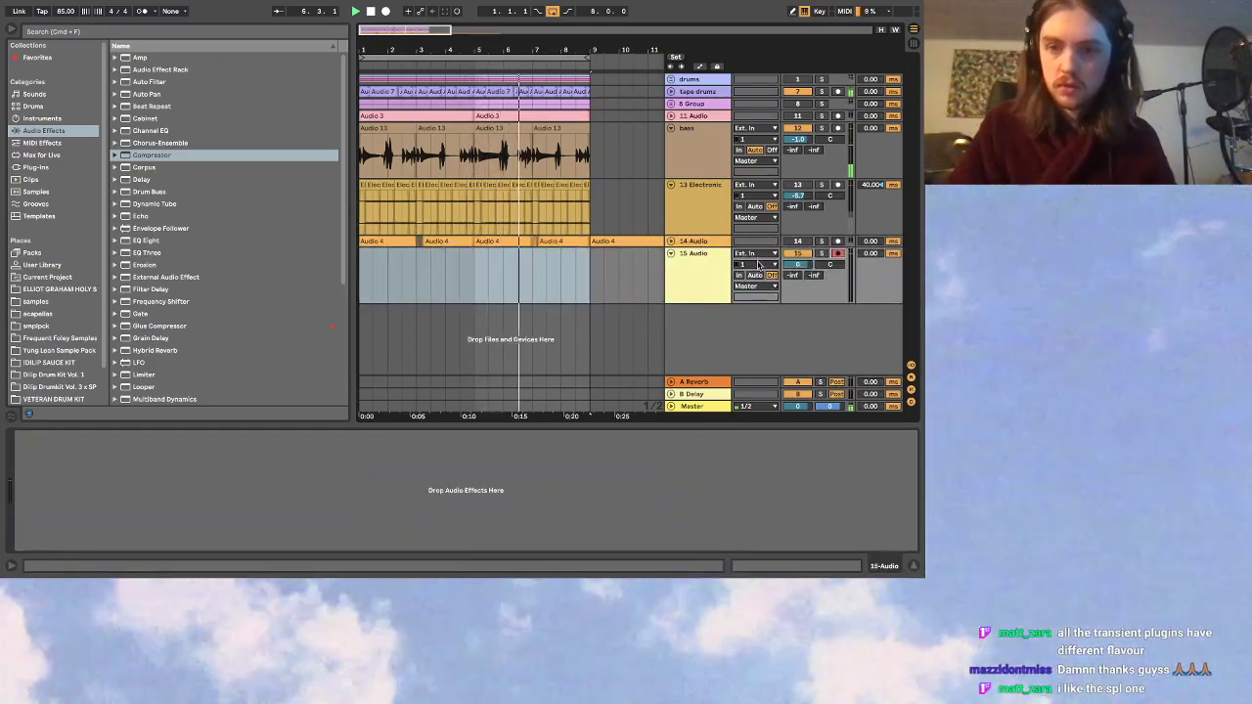
Step: Set the 15 Audio track's input to 3/4 mixer, then select the bass track
click(742, 265)
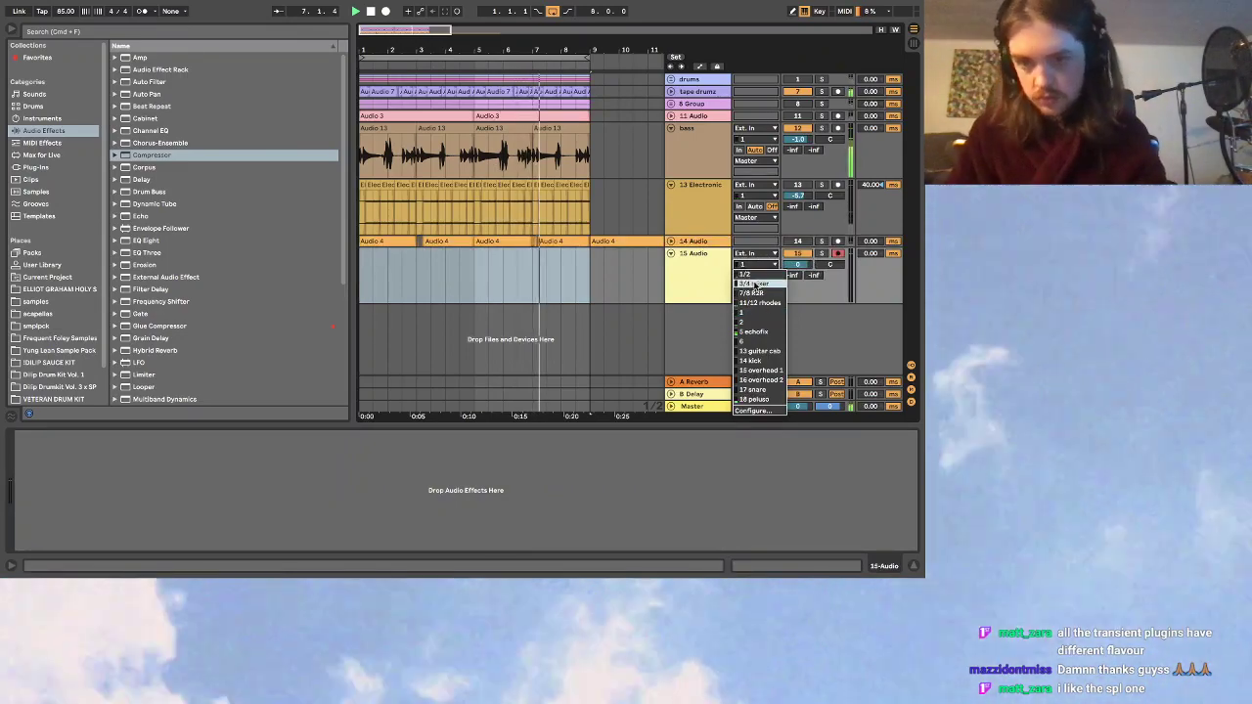
click(753, 284)
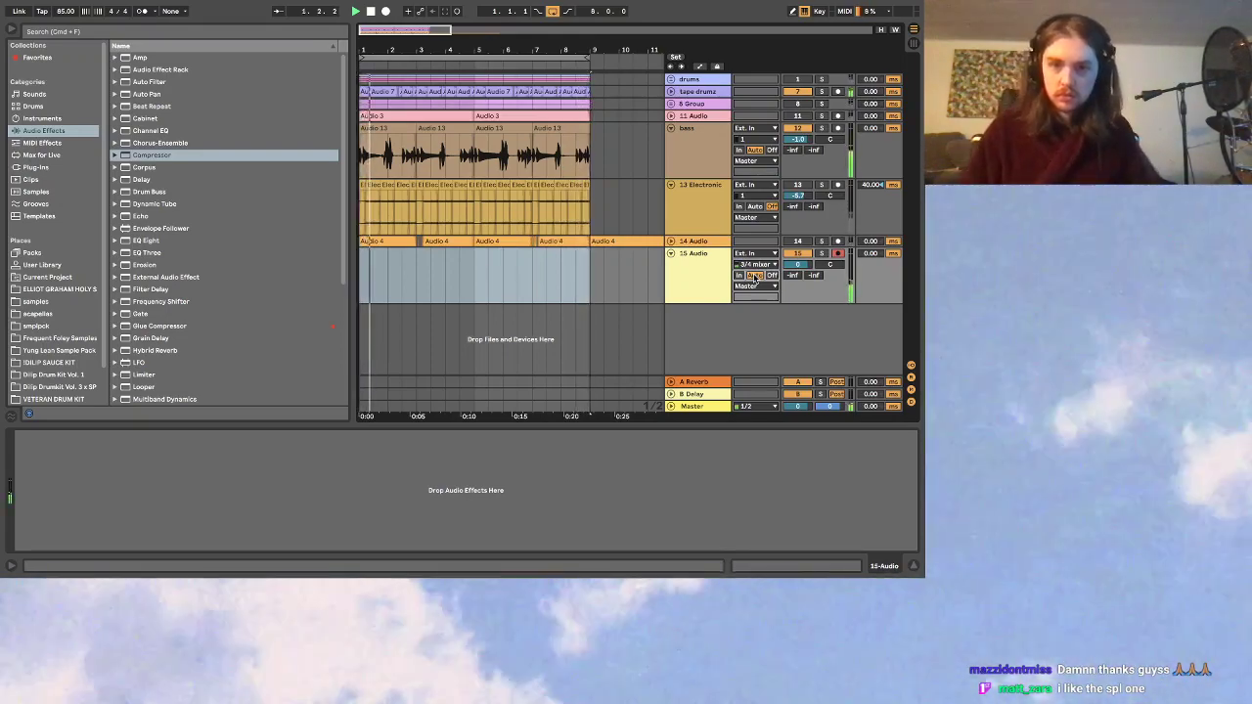
click(694, 146)
Step: Freeze the bass track and flatten it into plain audio clips
right_click(706, 145)
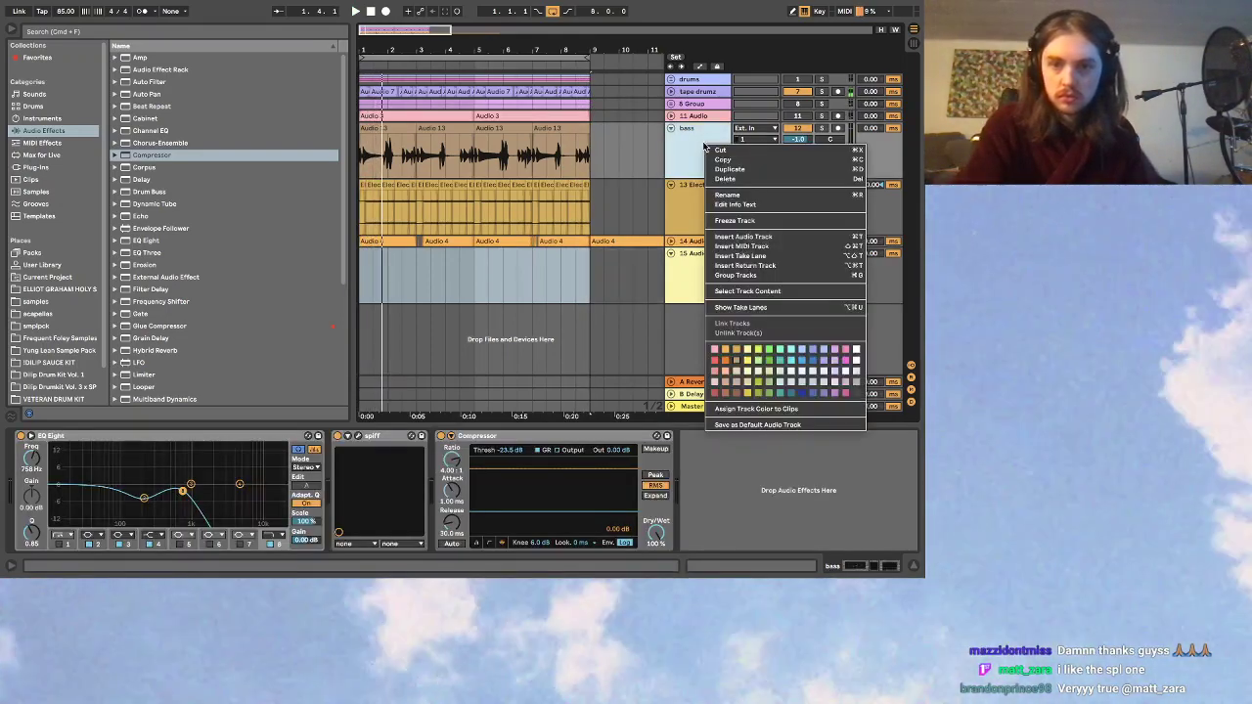
click(753, 223)
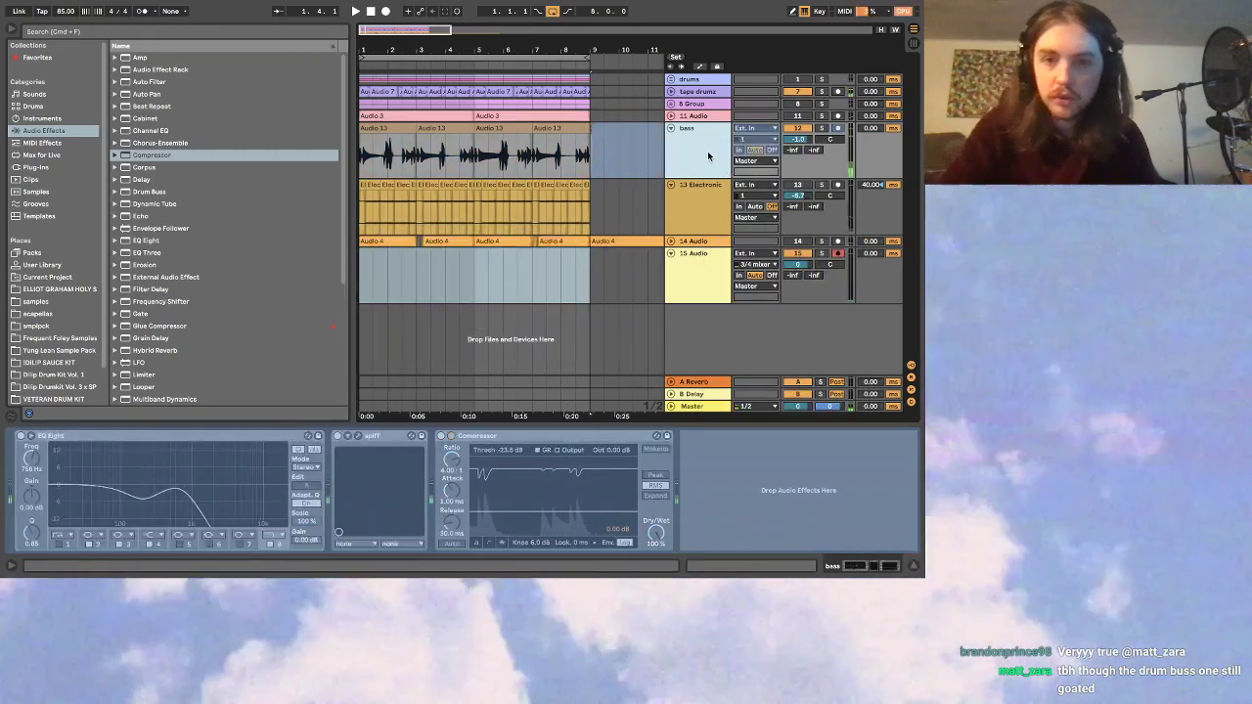
right_click(710, 157)
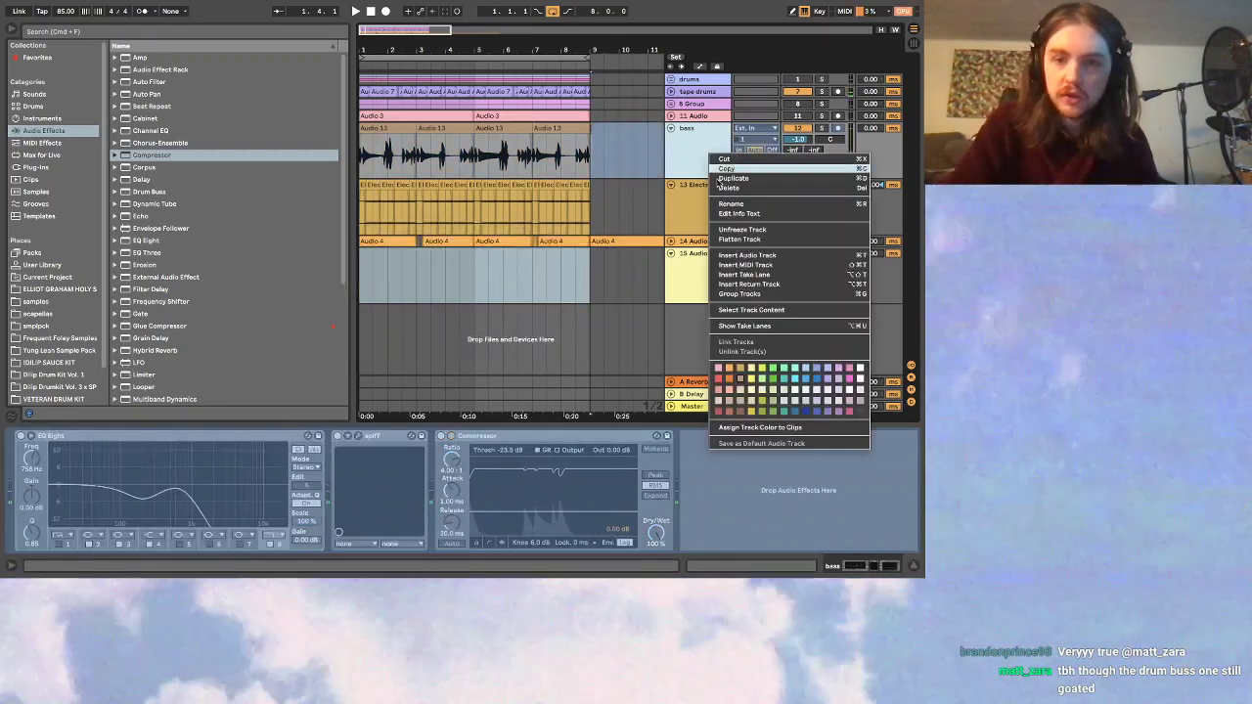
click(748, 240)
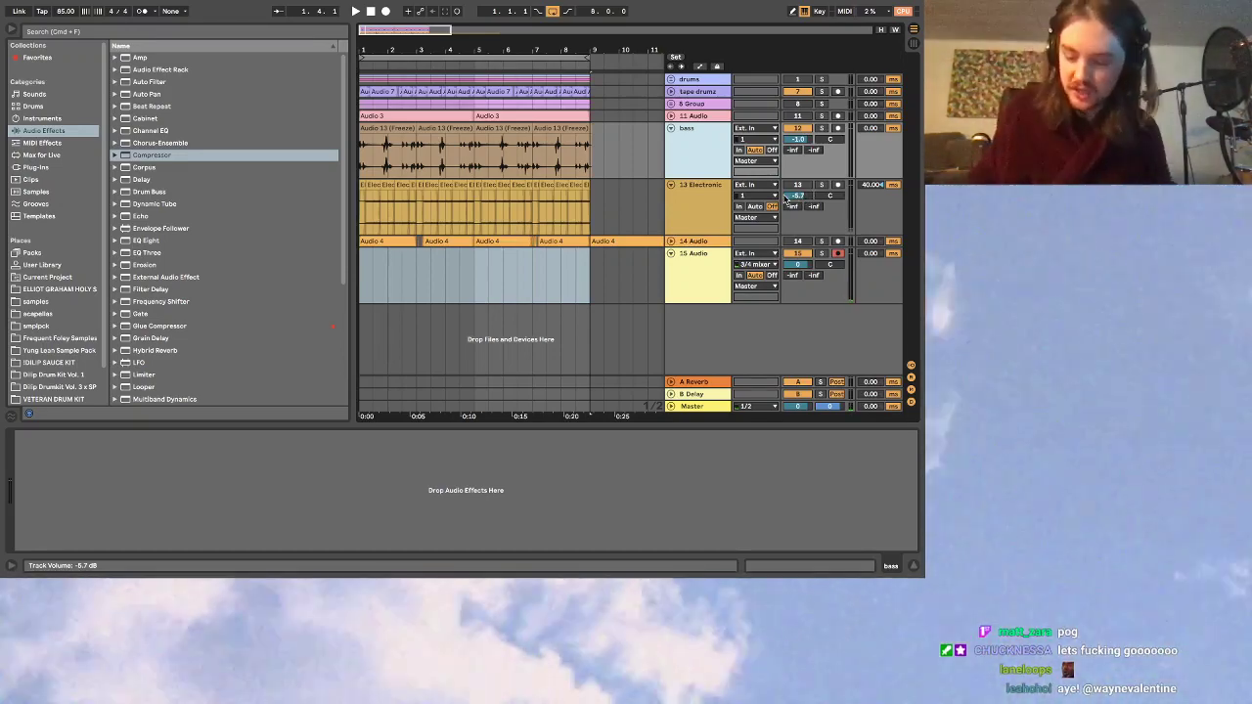
click(724, 287)
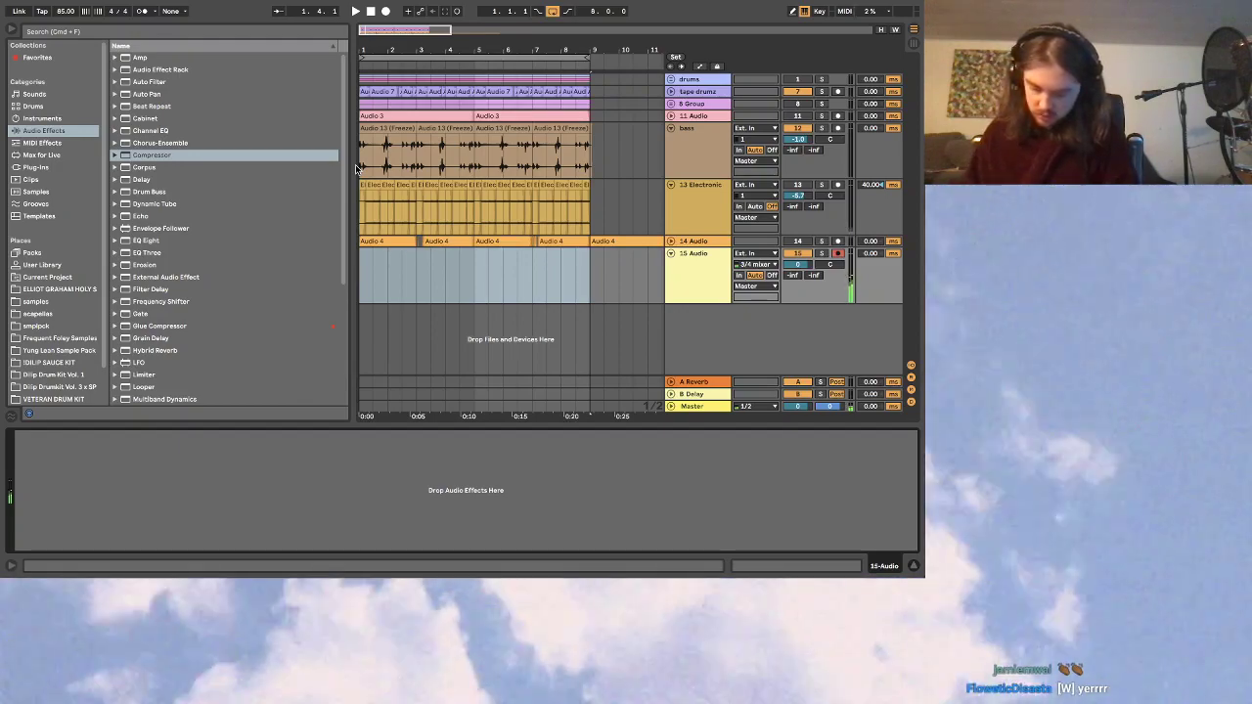
key(space)
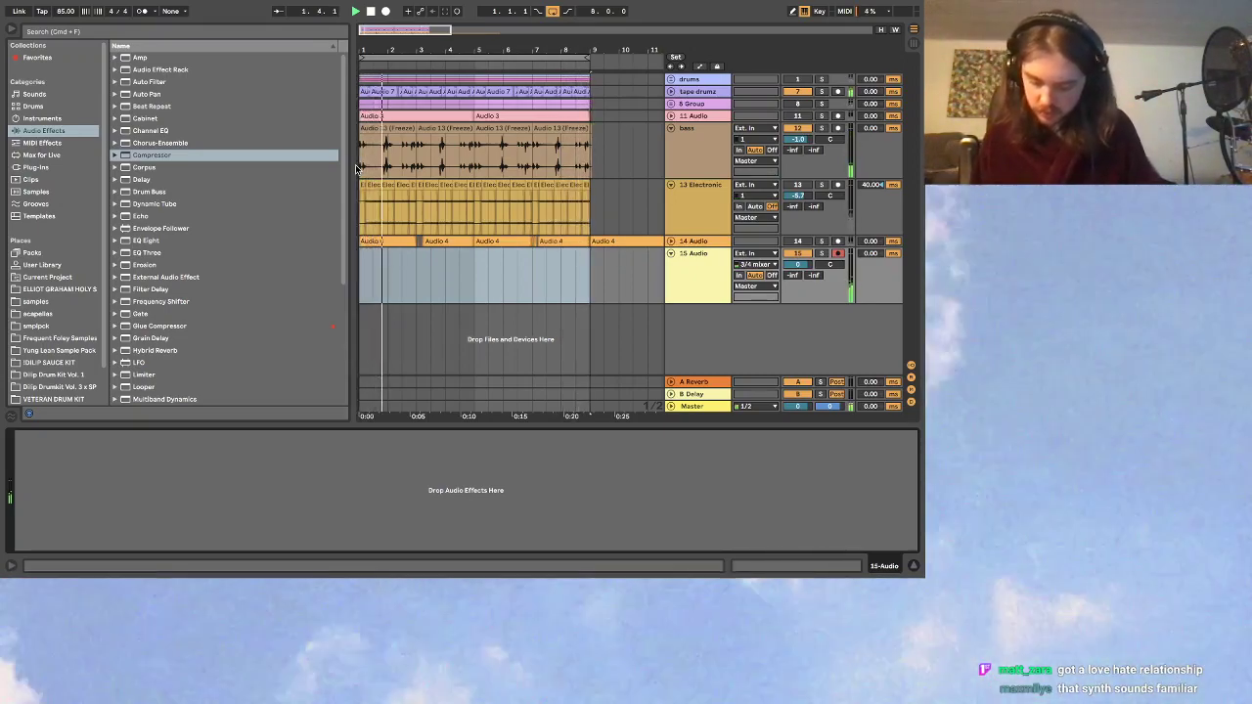
key(space)
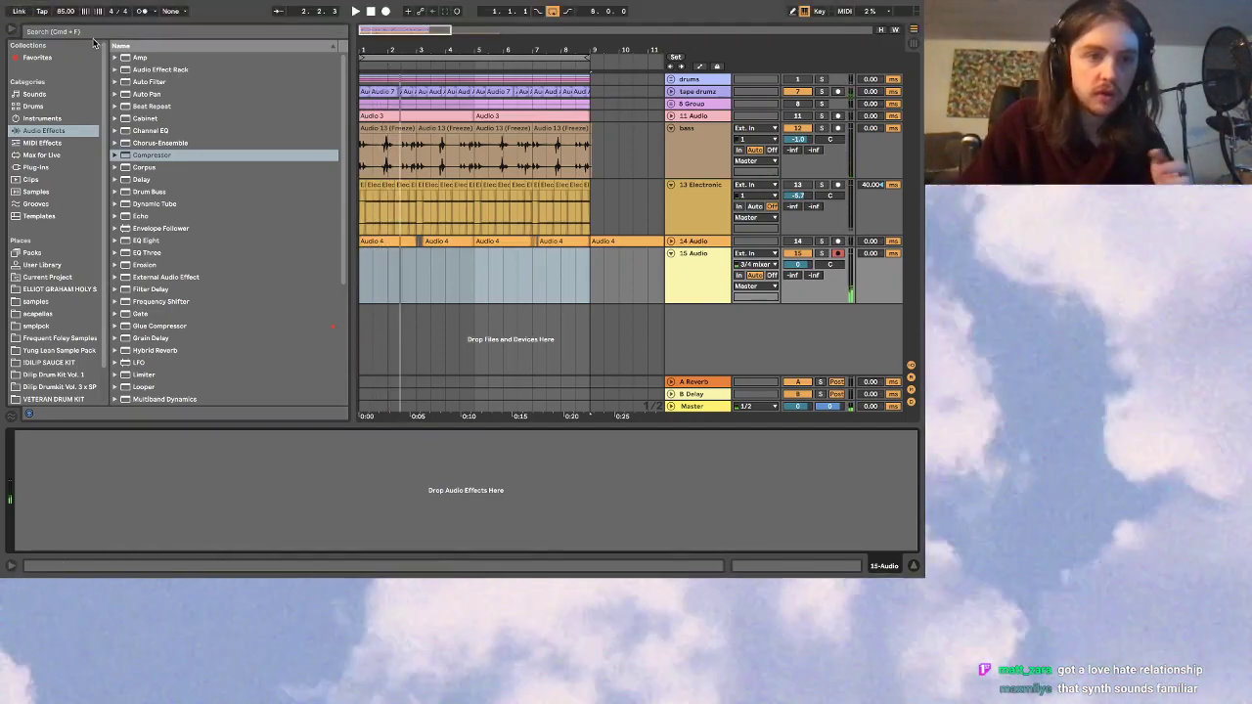
Step: Search the plug-ins for 'sketch' and load SketchCassette II onto track 15 Audio
click(37, 58)
click(53, 168)
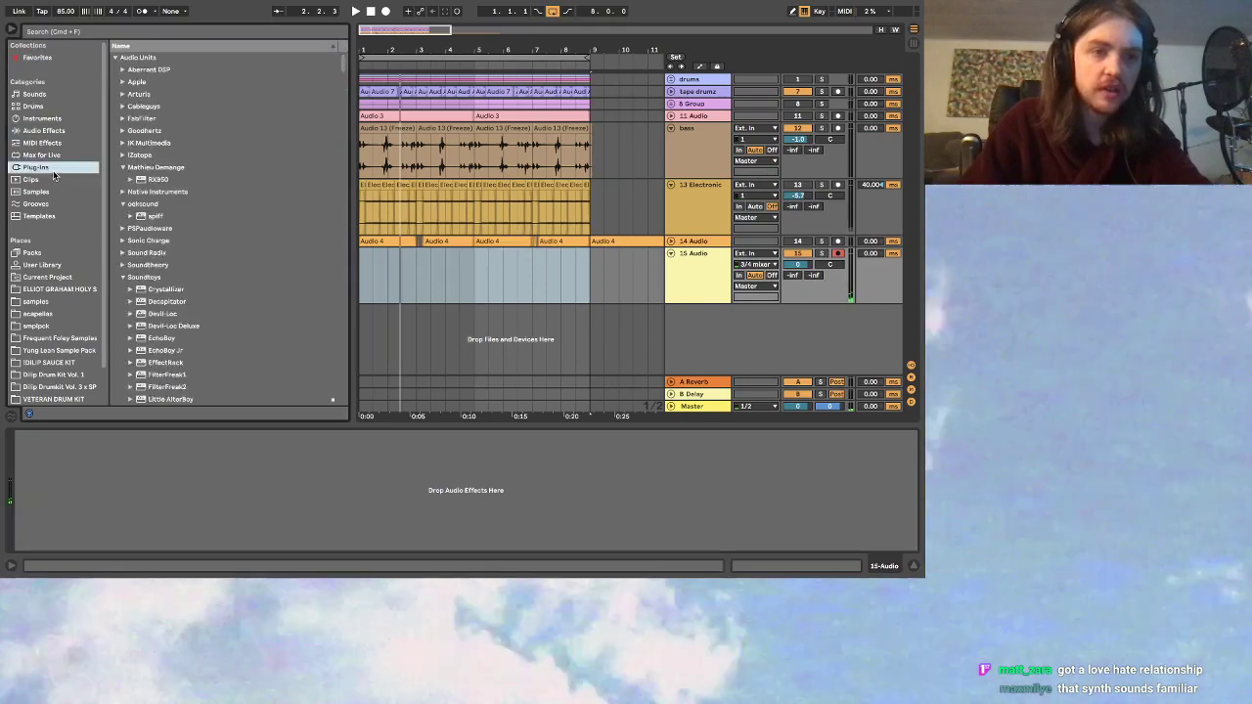
click(107, 32)
text(sketch)
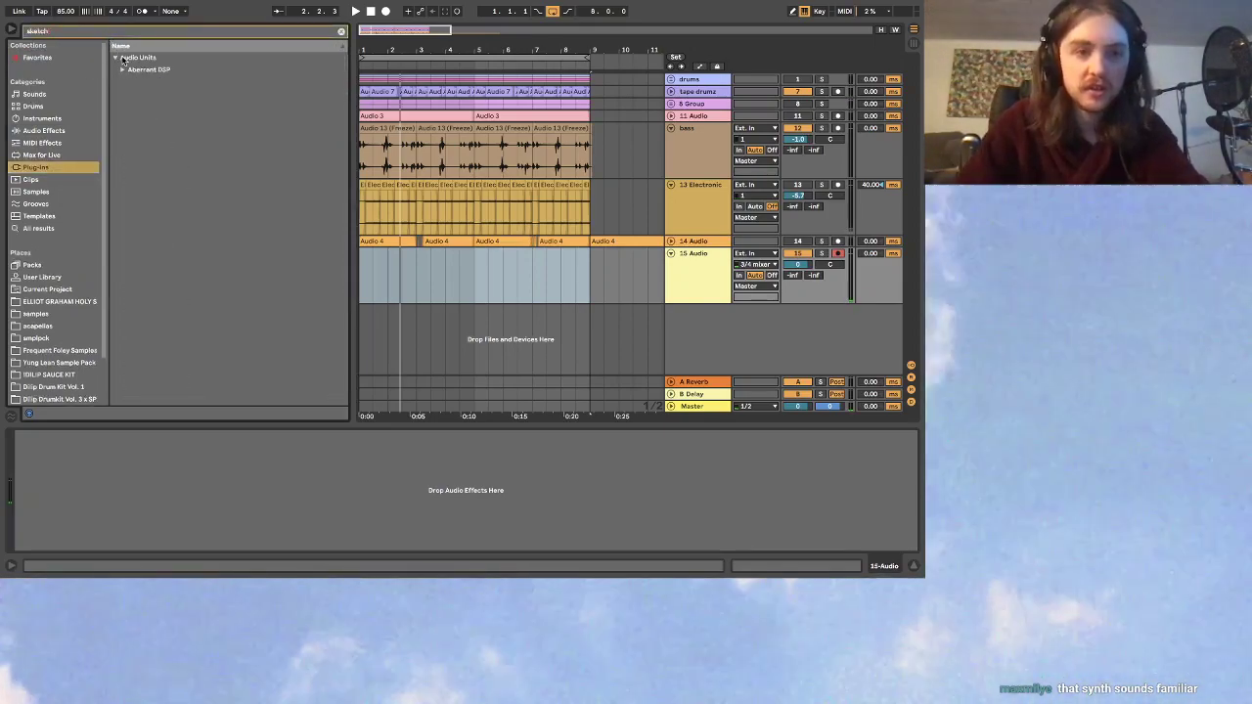
click(122, 69)
click(167, 82)
drag(694, 266, 694, 266)
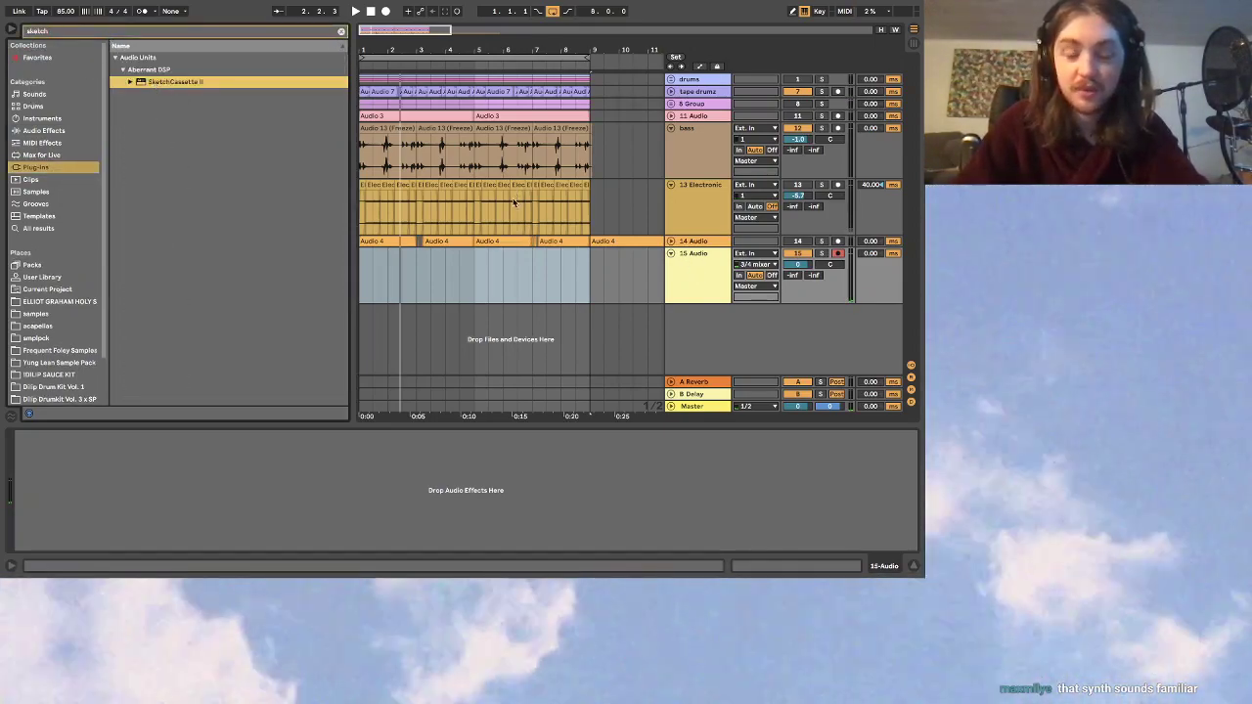
Step: Audition SketchCassette II presets, settle on Dusty Piano, and close the plug-in window
click(467, 147)
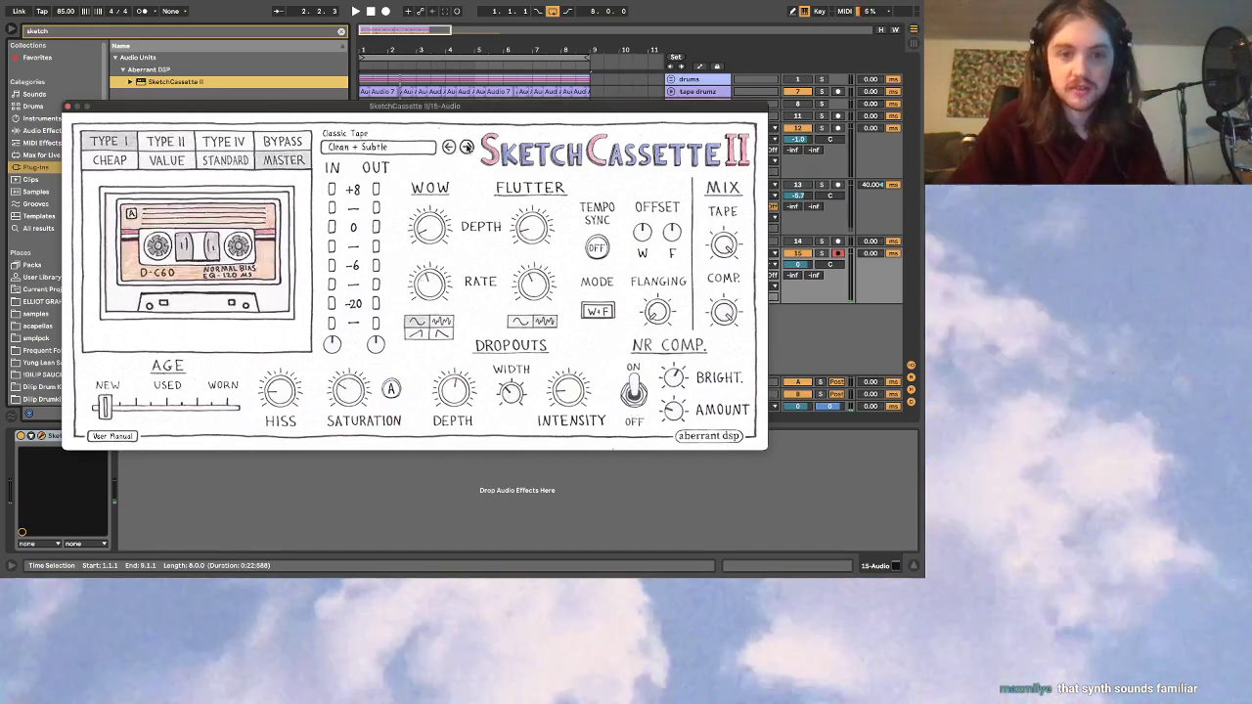
key(space)
click(467, 147)
click(467, 147)
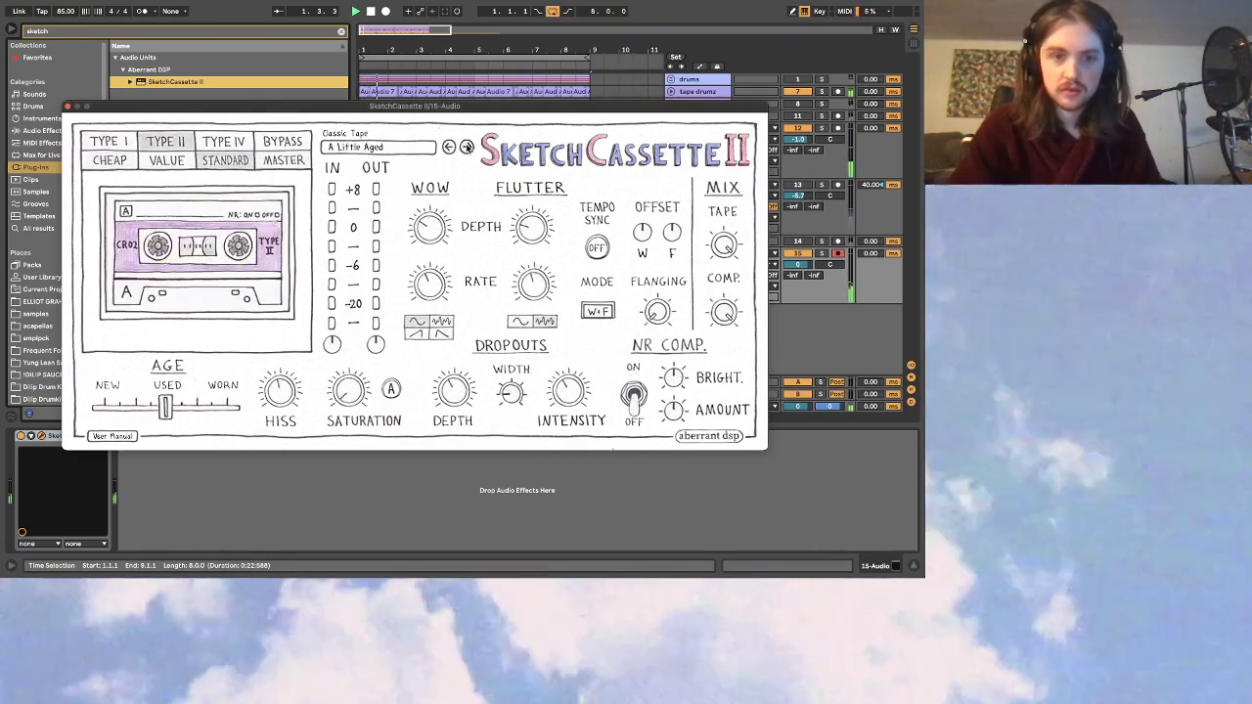
click(467, 147)
click(467, 147)
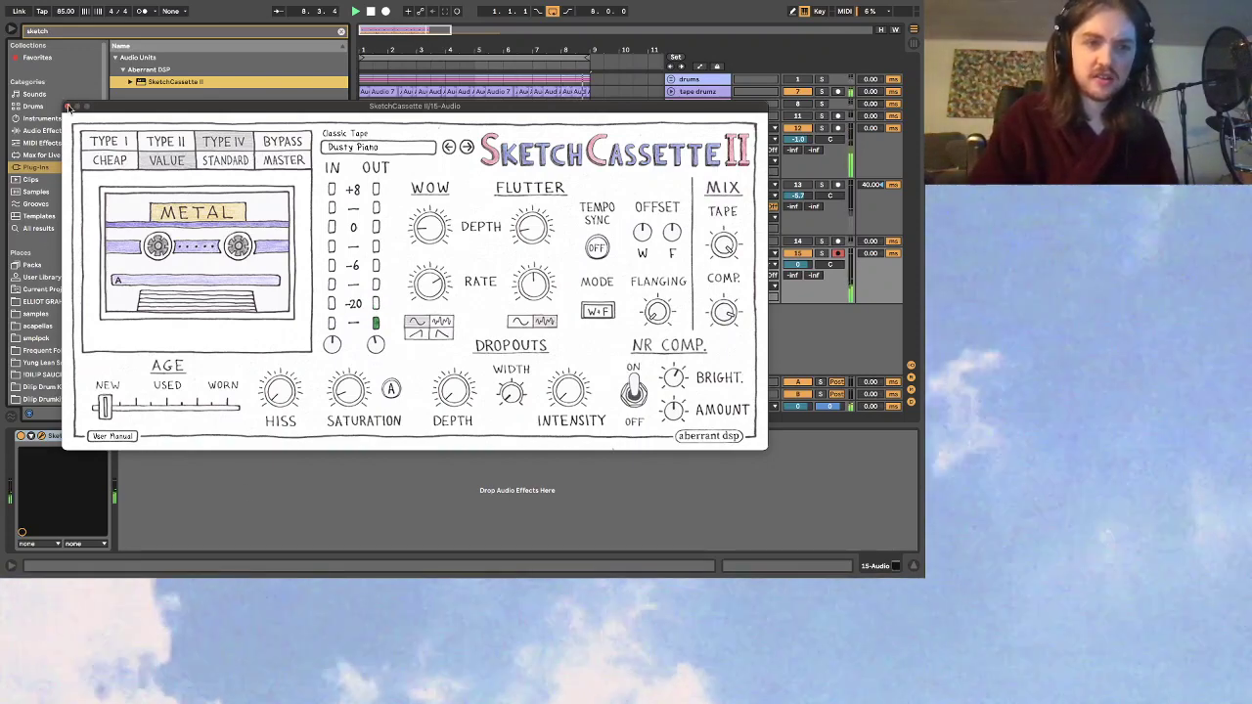
click(67, 106)
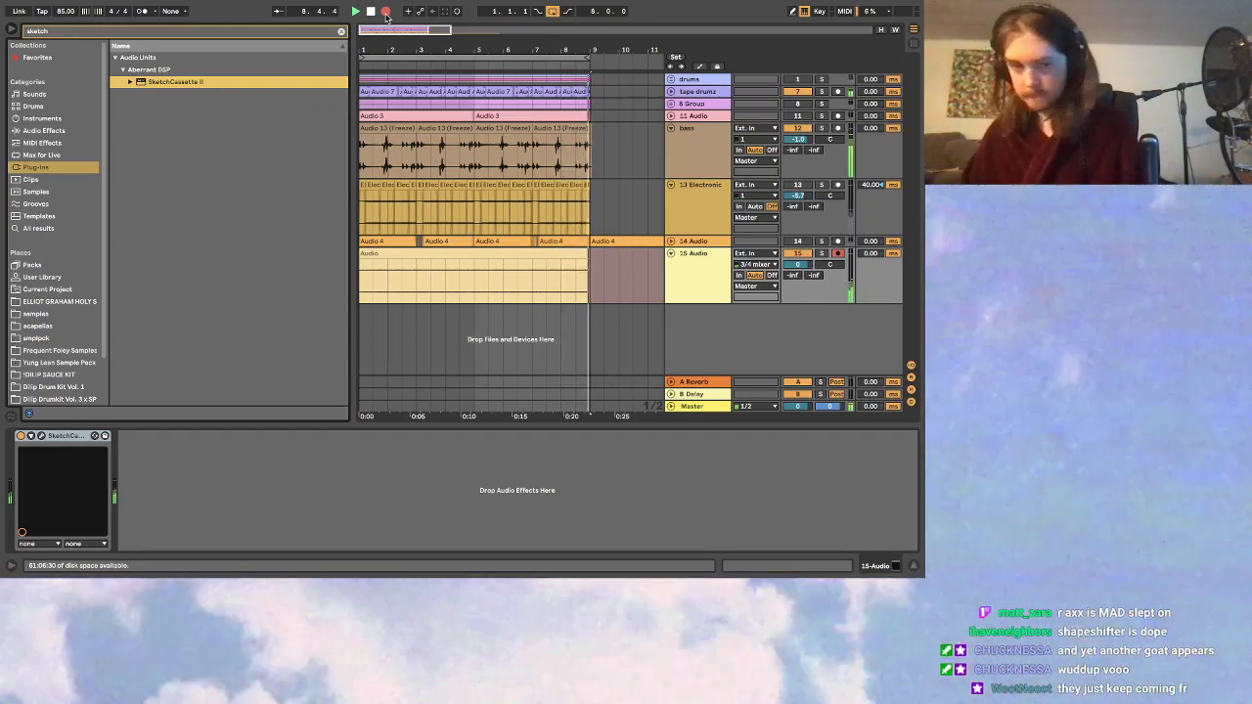
Step: Stop the take, split it at bar 5, delete the second half, and repeat the first four bars
key(space)
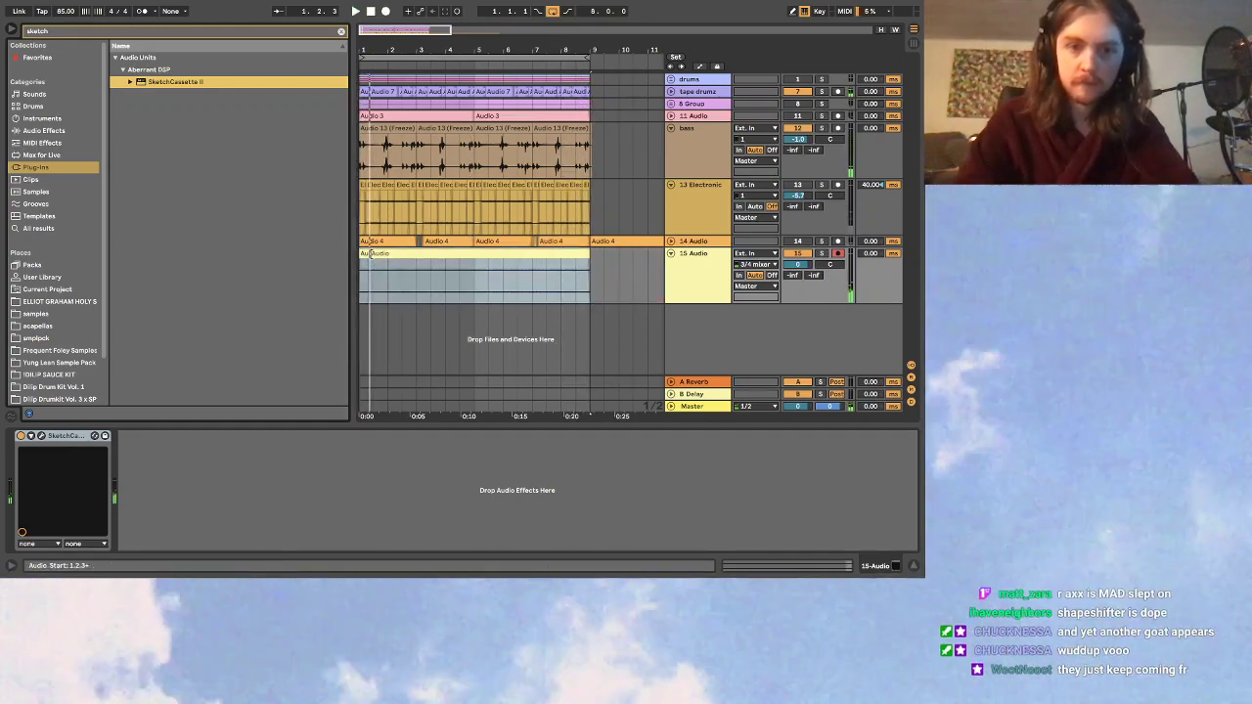
key(space)
click(472, 282)
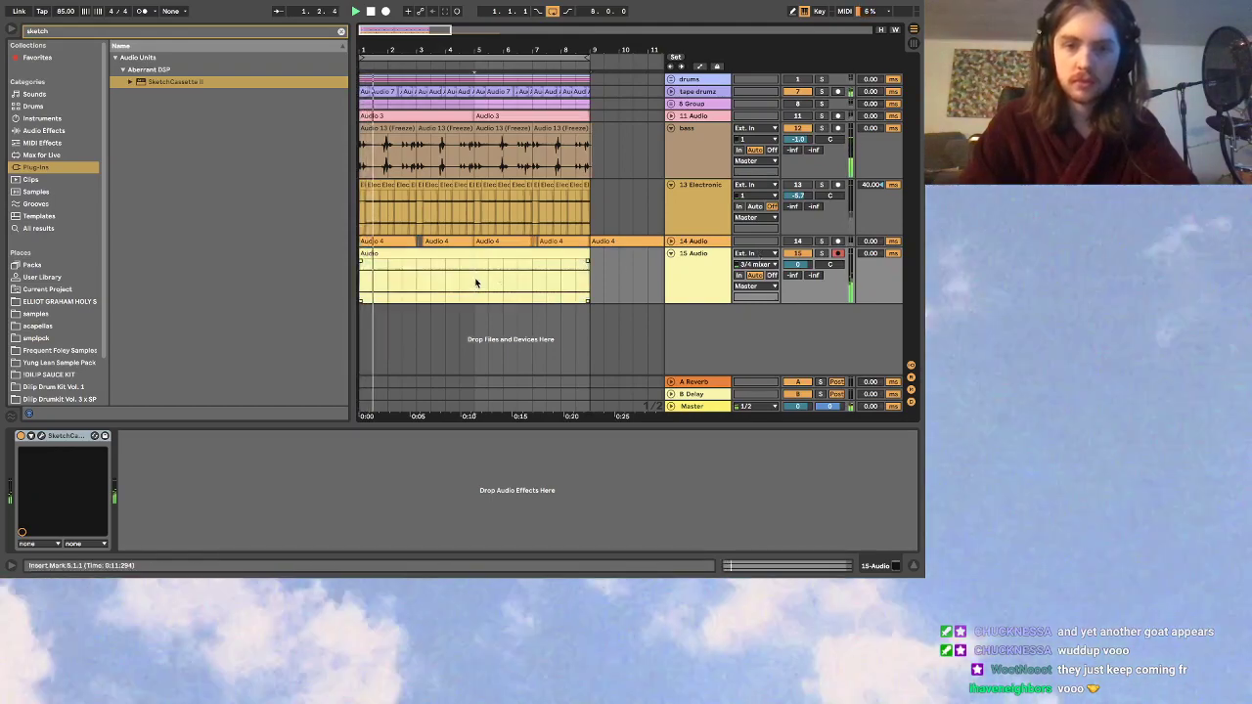
key(ctrl+e)
key(Delete)
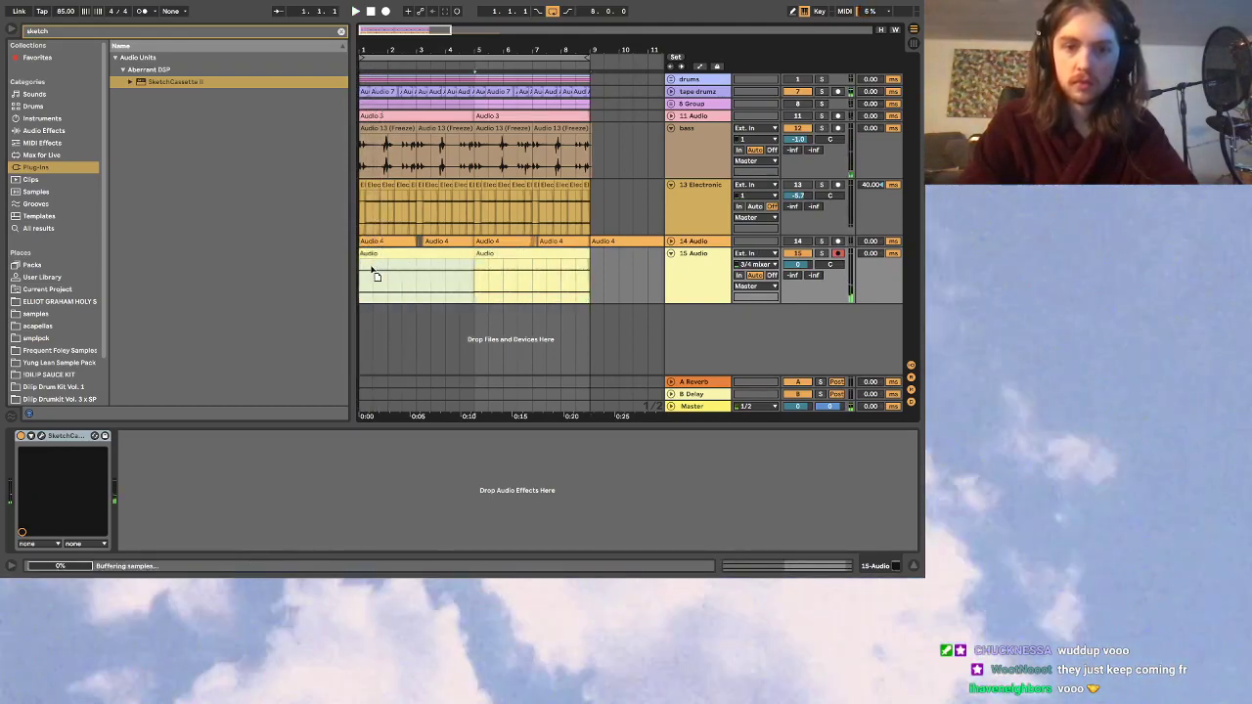
click(372, 268)
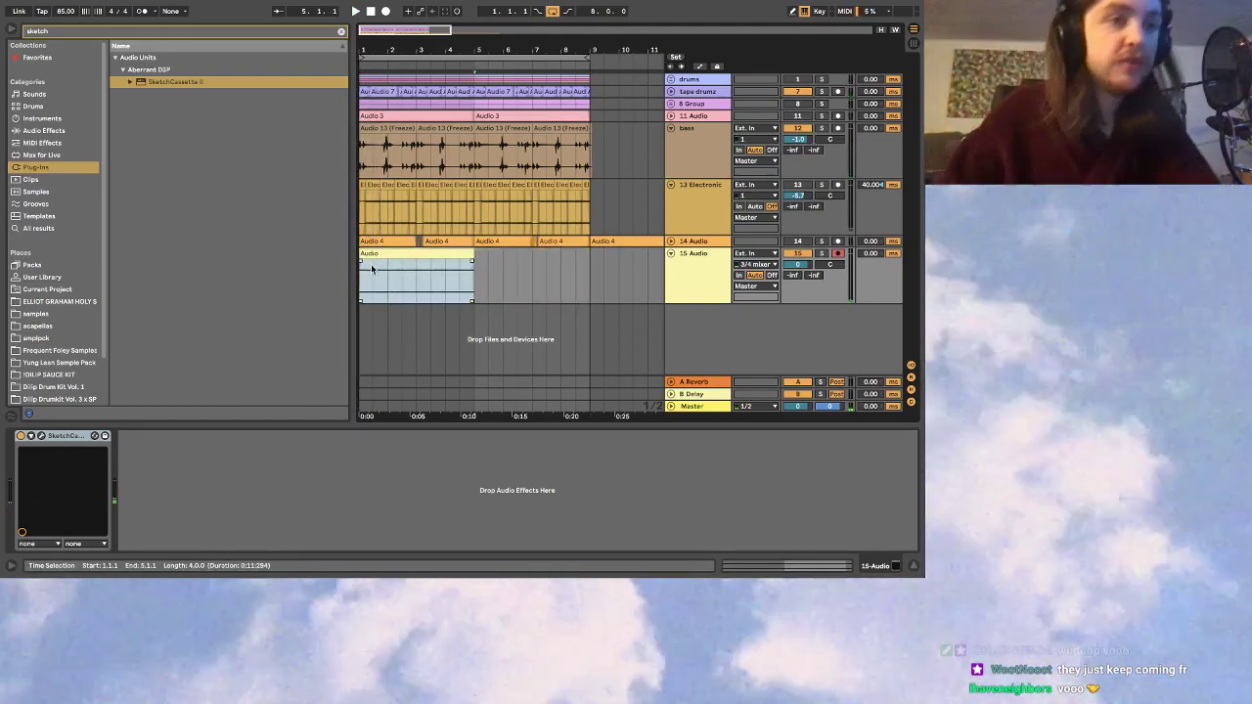
key(ctrl+d)
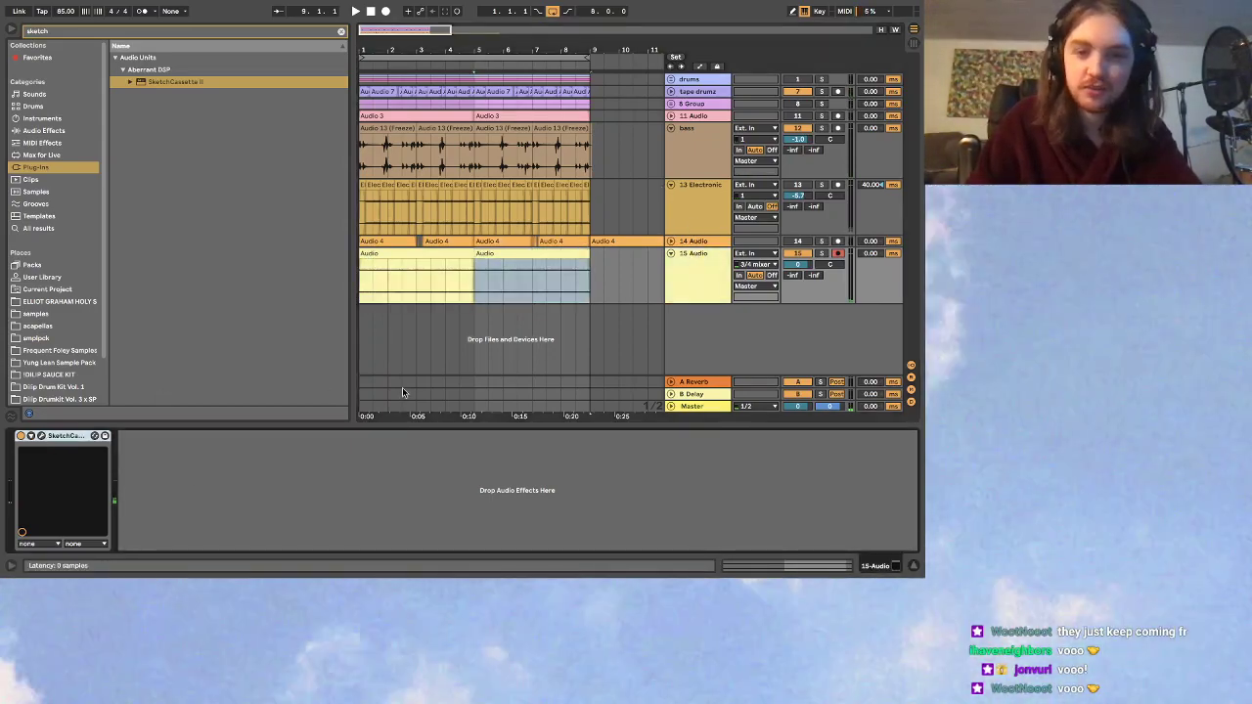
Step: Try the 1988 and Primitive Guitar presets, then return SketchCassette II to Dusty Piano
key(ctrl+alt+p)
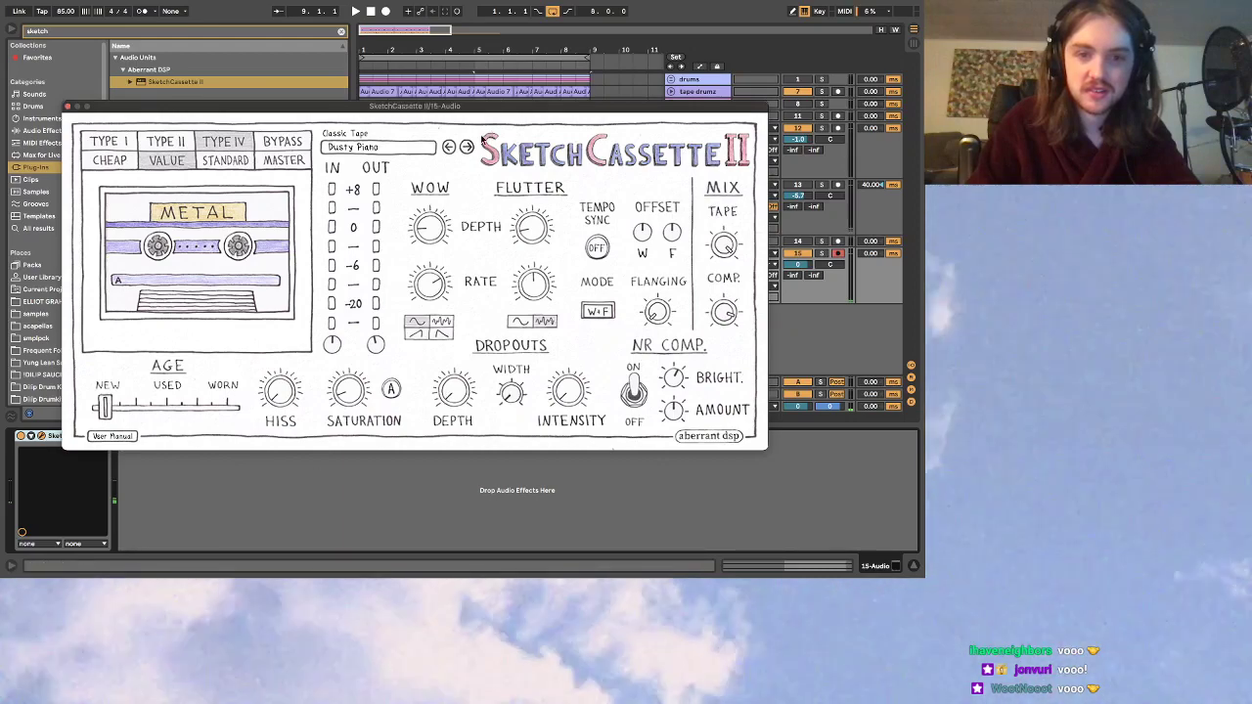
click(466, 147)
click(467, 147)
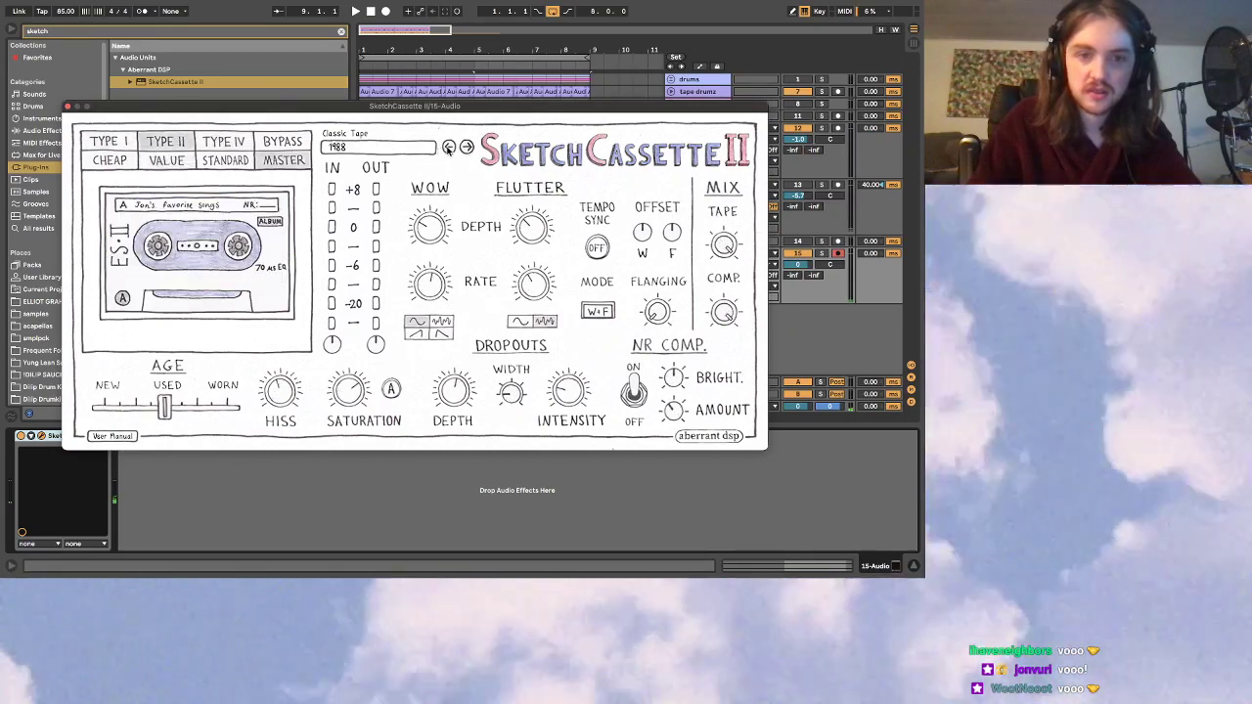
click(449, 147)
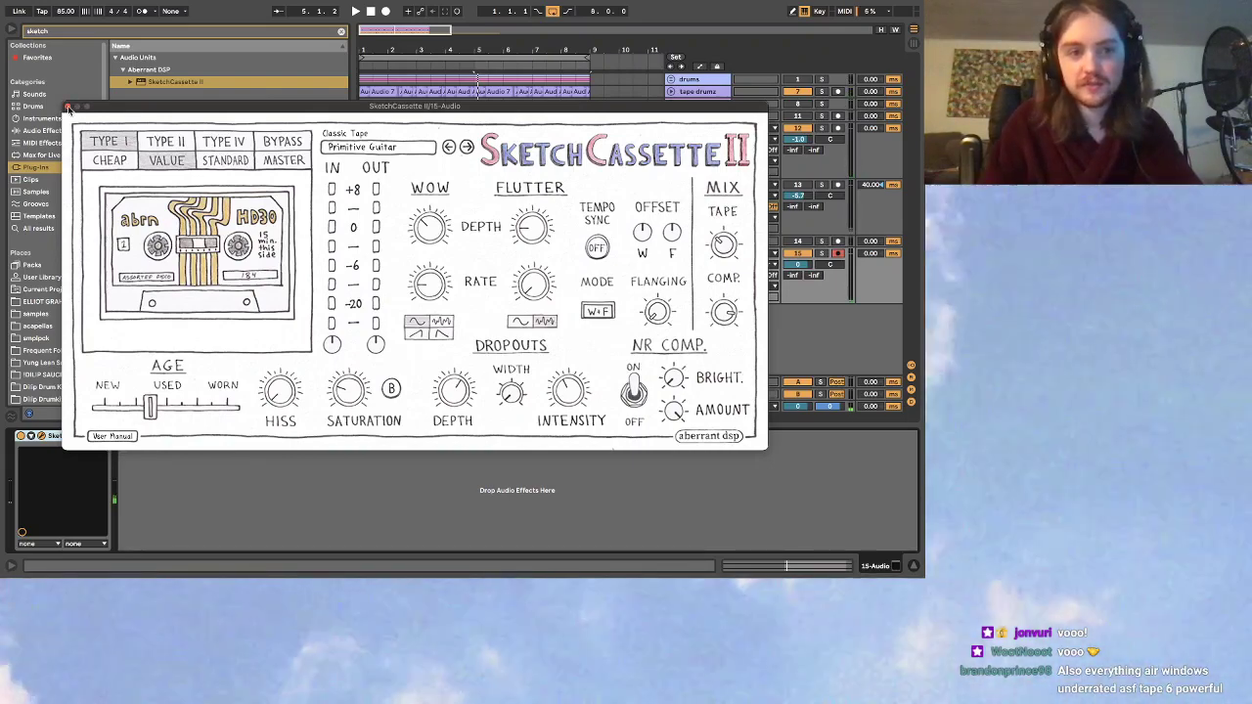
click(448, 147)
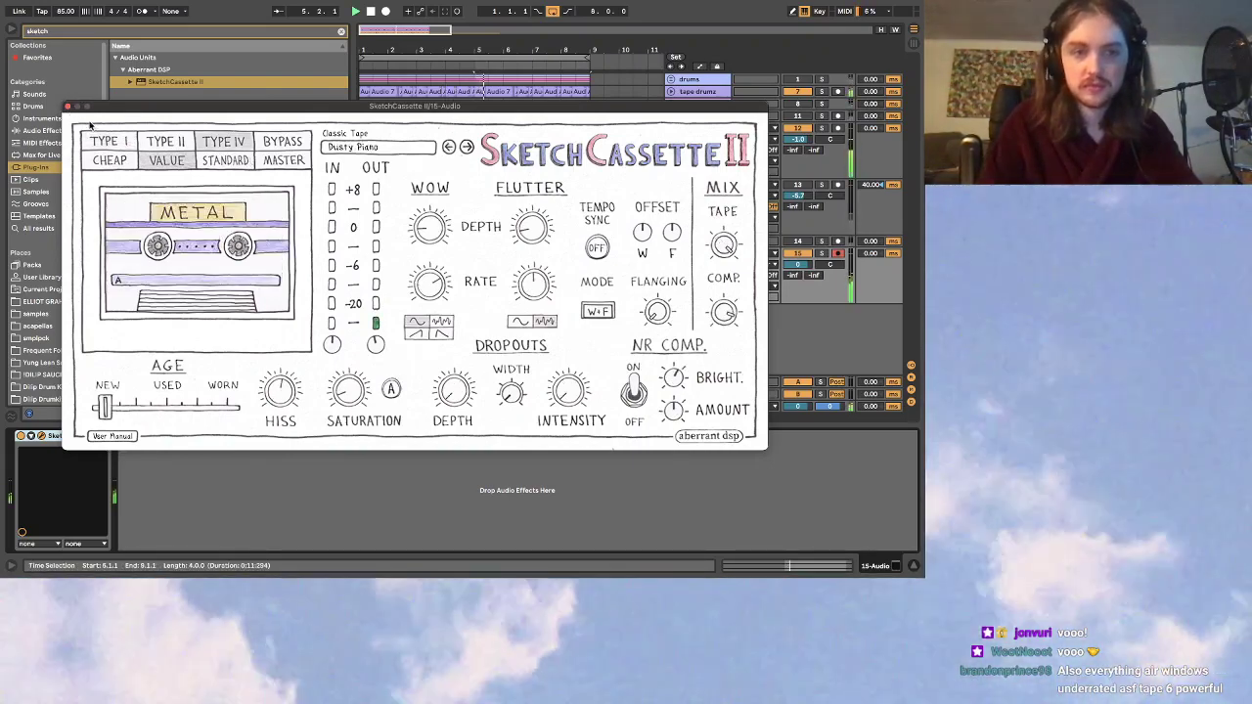
click(67, 107)
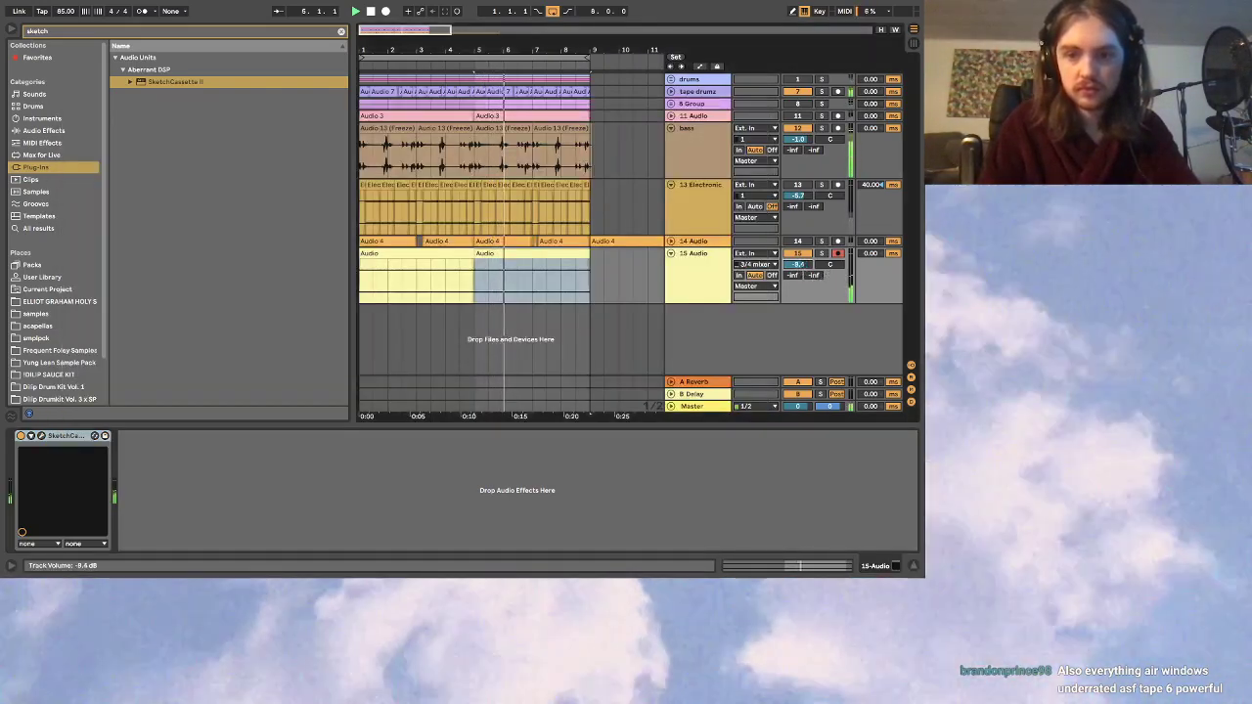
Step: Toggle SketchCassette II's NR COMP noise-reduction compander and close the window
click(40, 435)
click(634, 393)
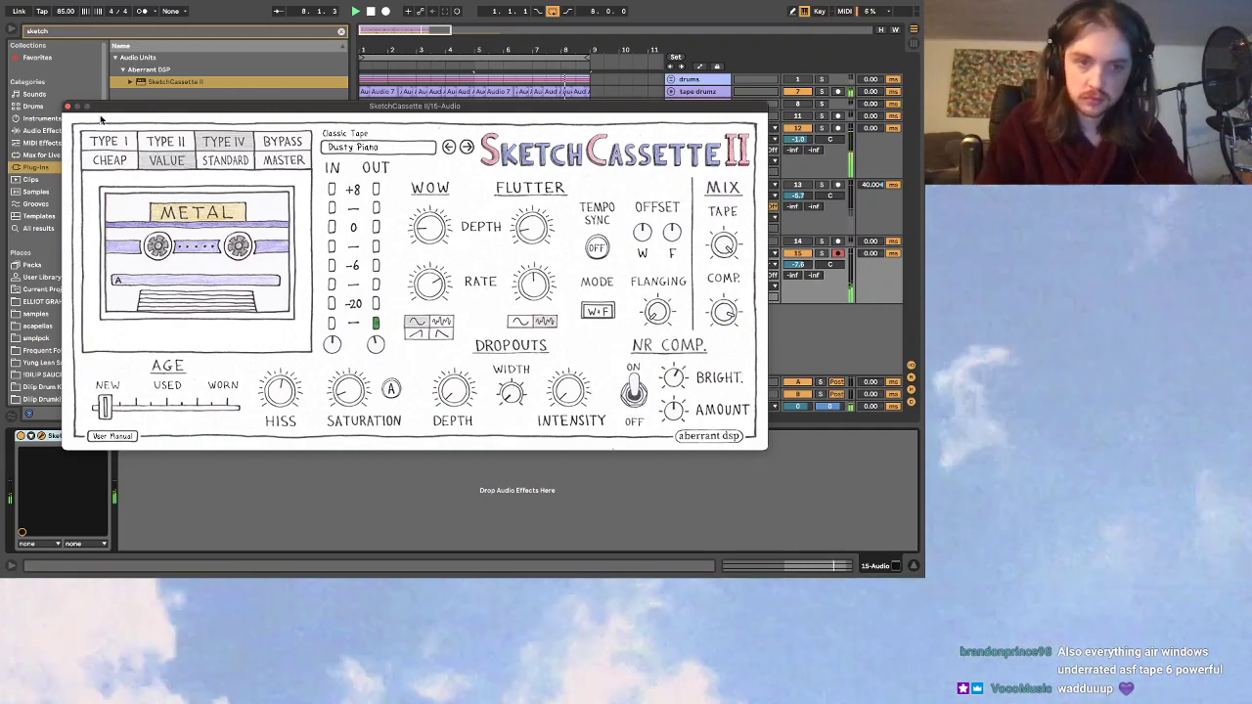
click(66, 106)
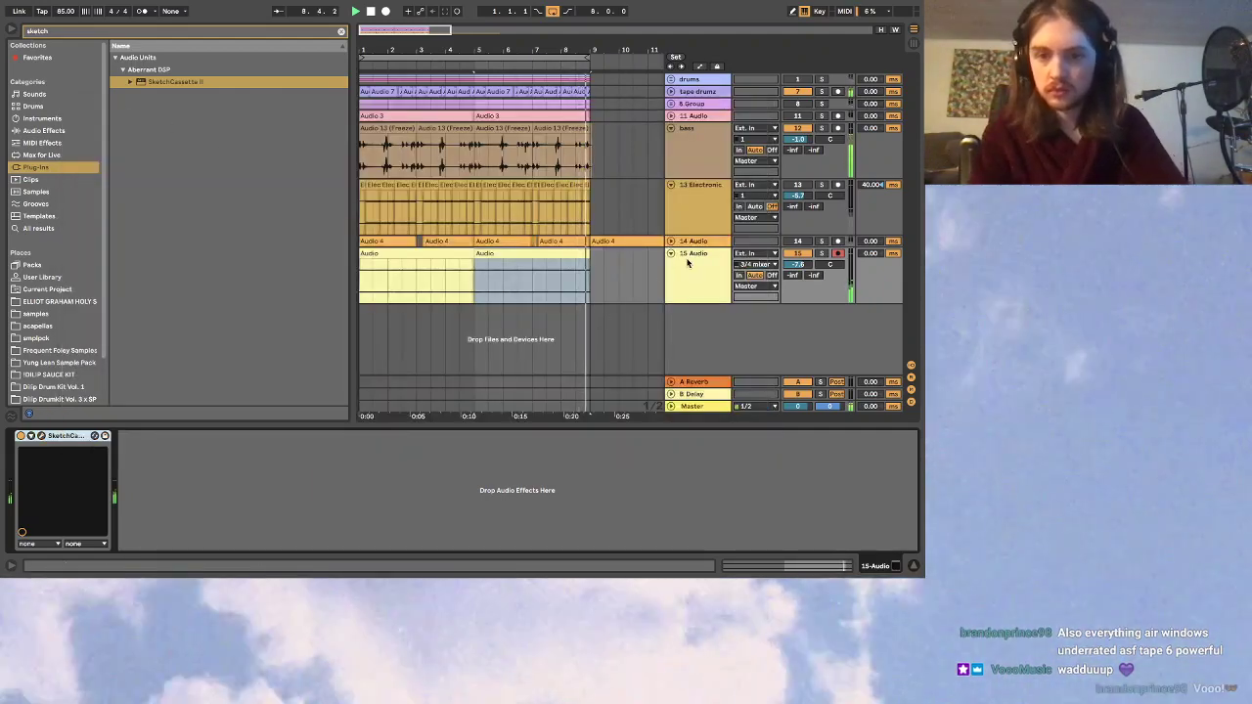
Step: Duplicate 15 Audio as 16 Audio, select its bar 1–9 clip, and arm track 16
key(ctrl+d)
drag(598, 313, 336, 317)
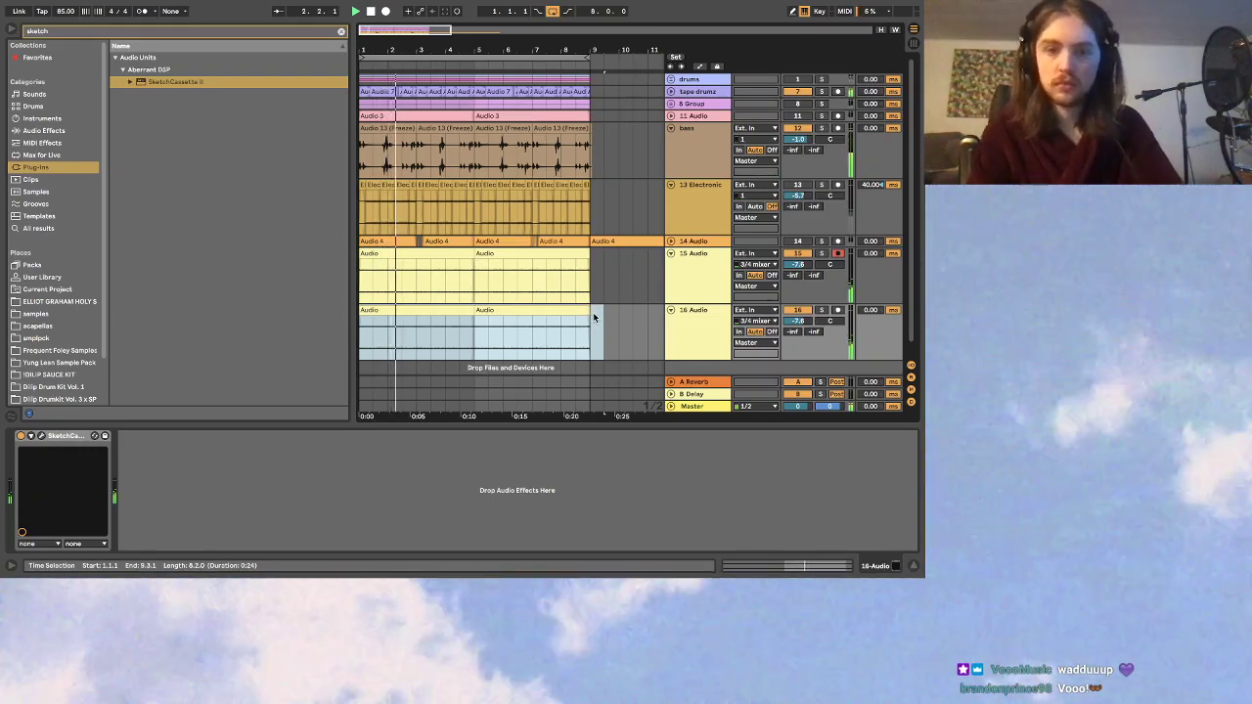
click(377, 313)
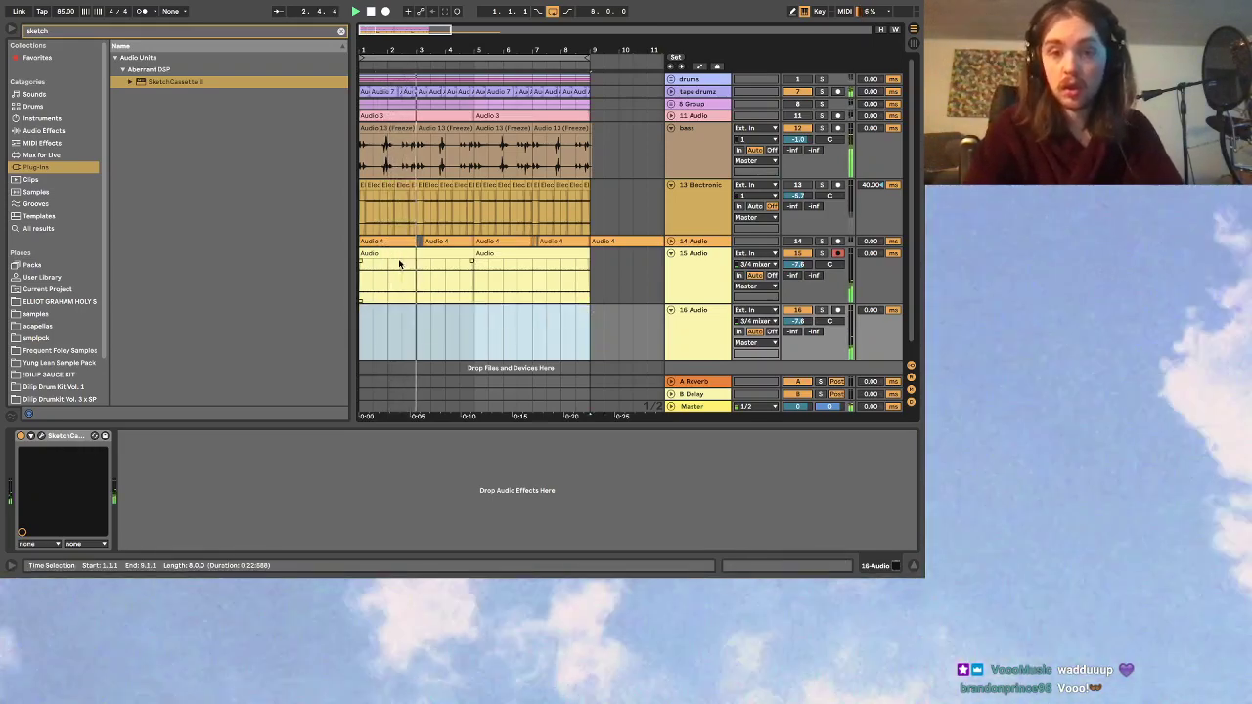
click(838, 309)
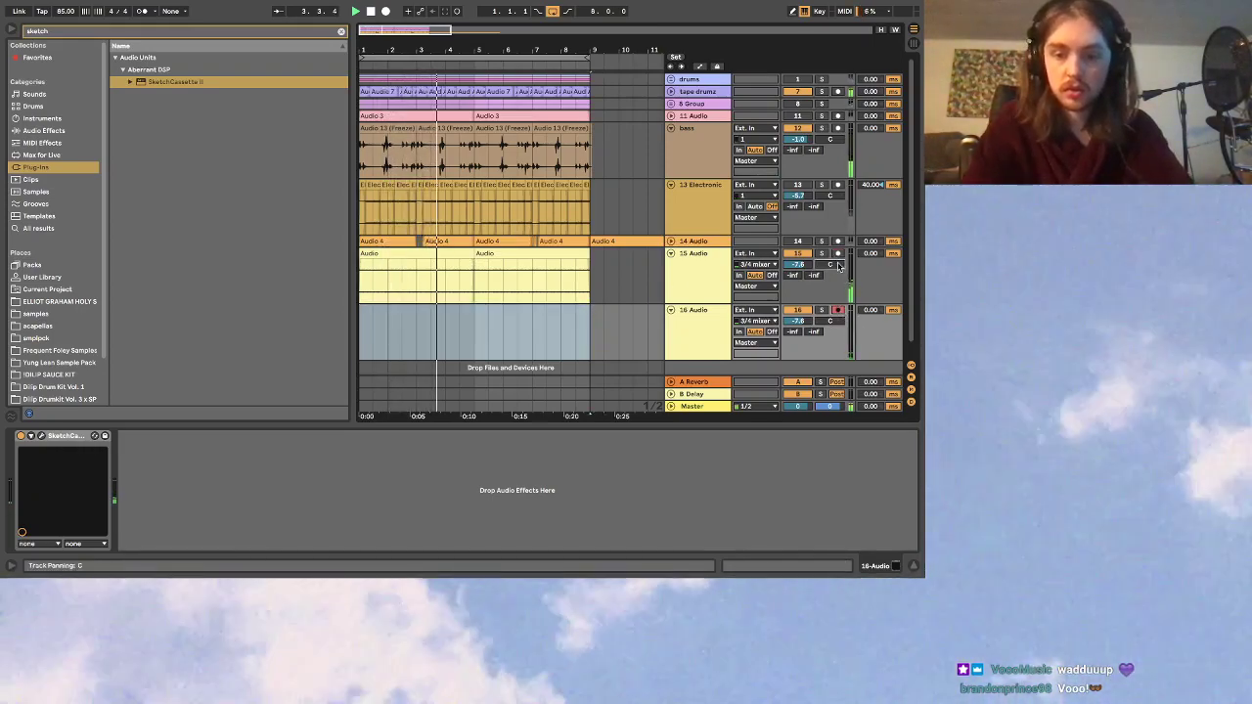
scroll(838, 266, down, 10)
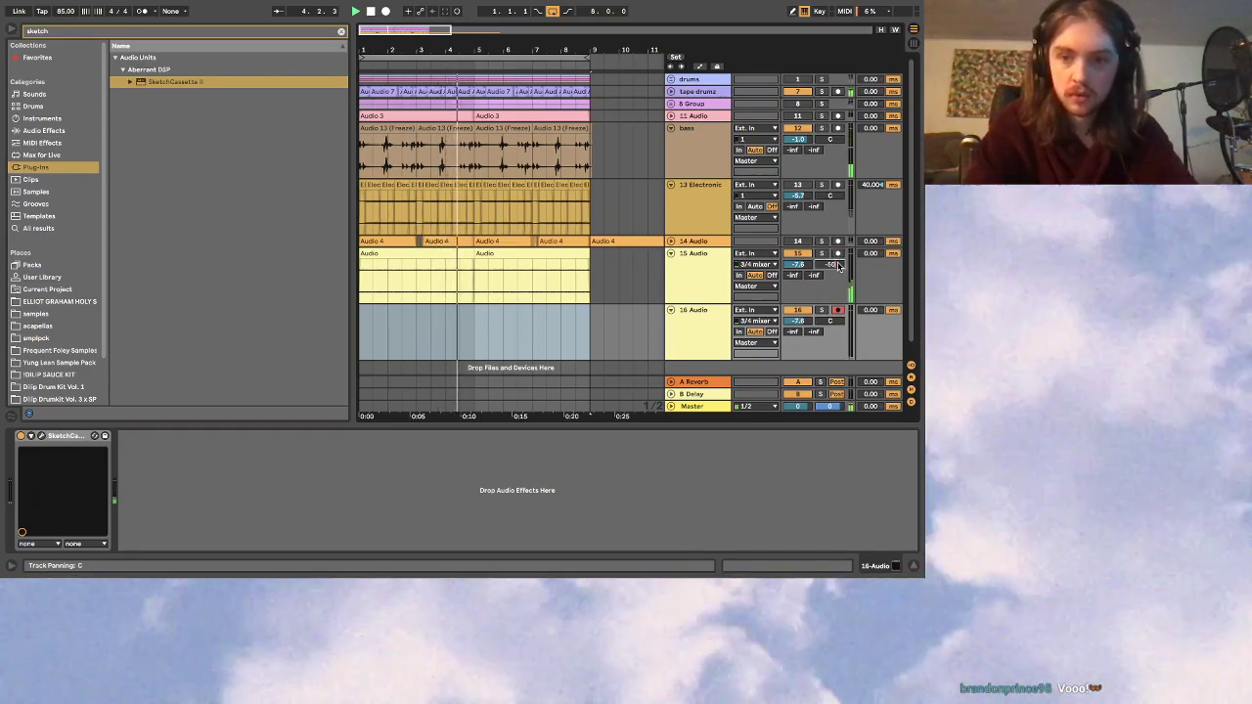
scroll(832, 322, up, 10)
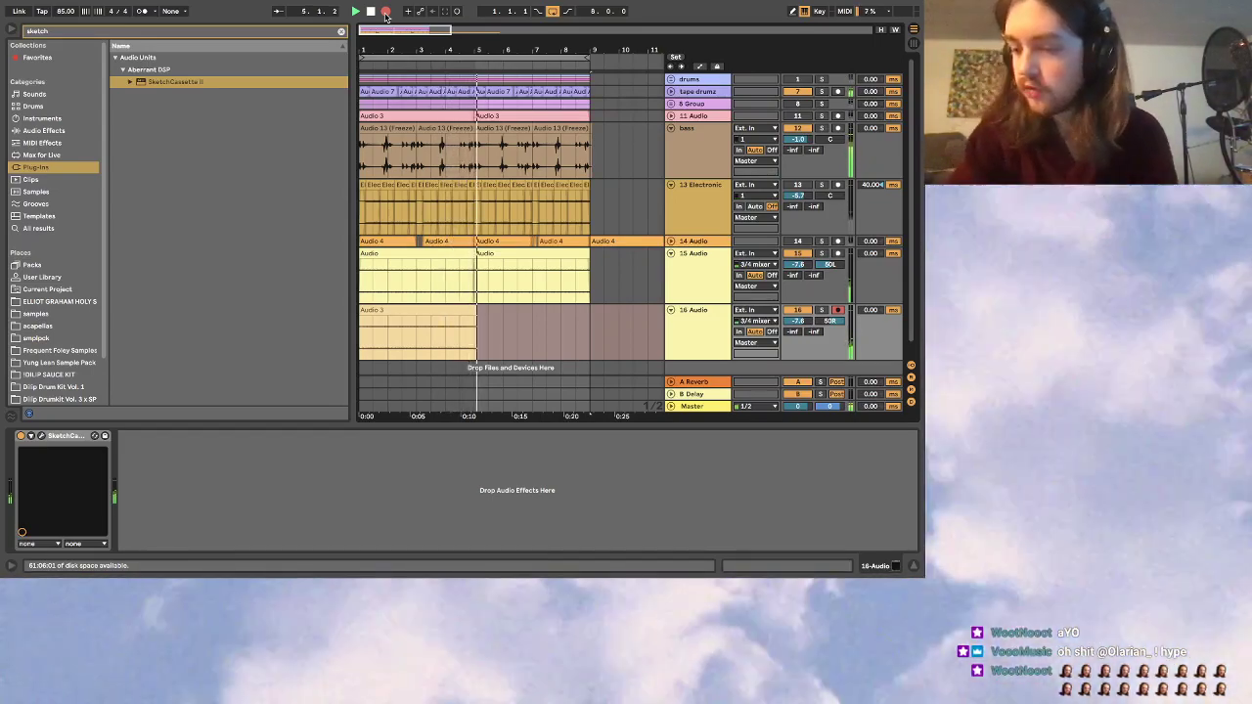
Step: Record a new vocal take onto track 16 from bar 1, then stop recording
click(385, 12)
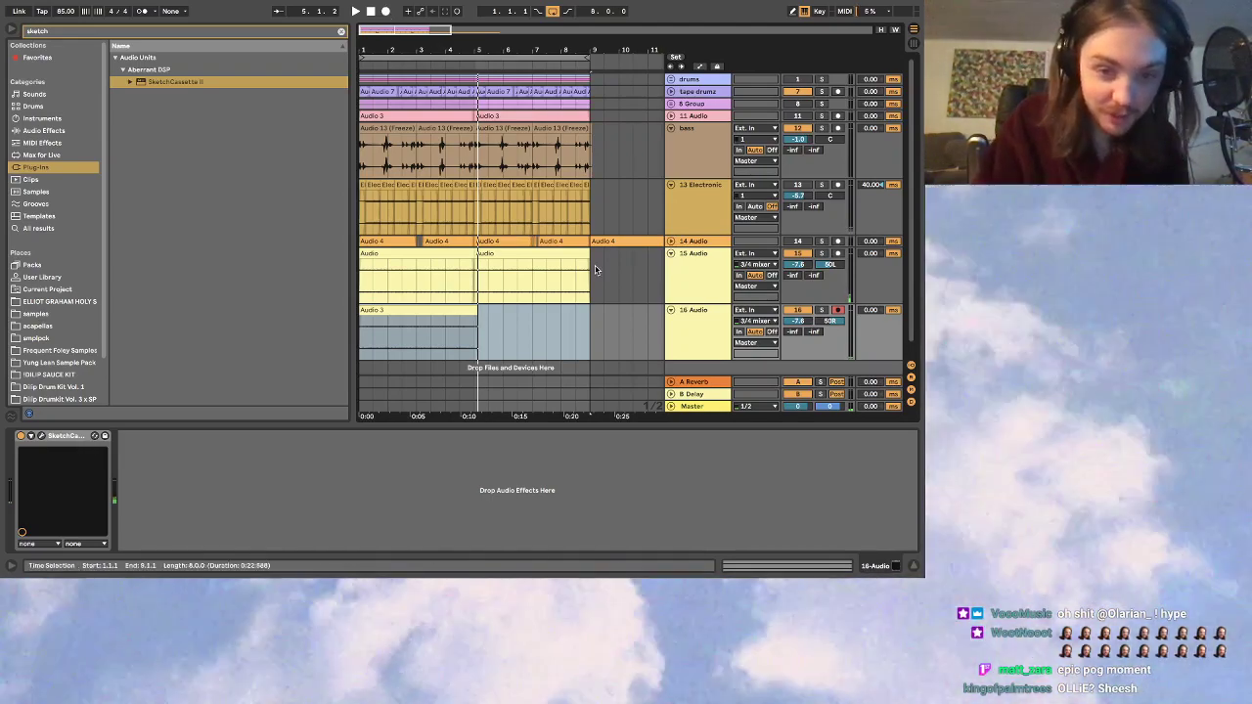
click(435, 330)
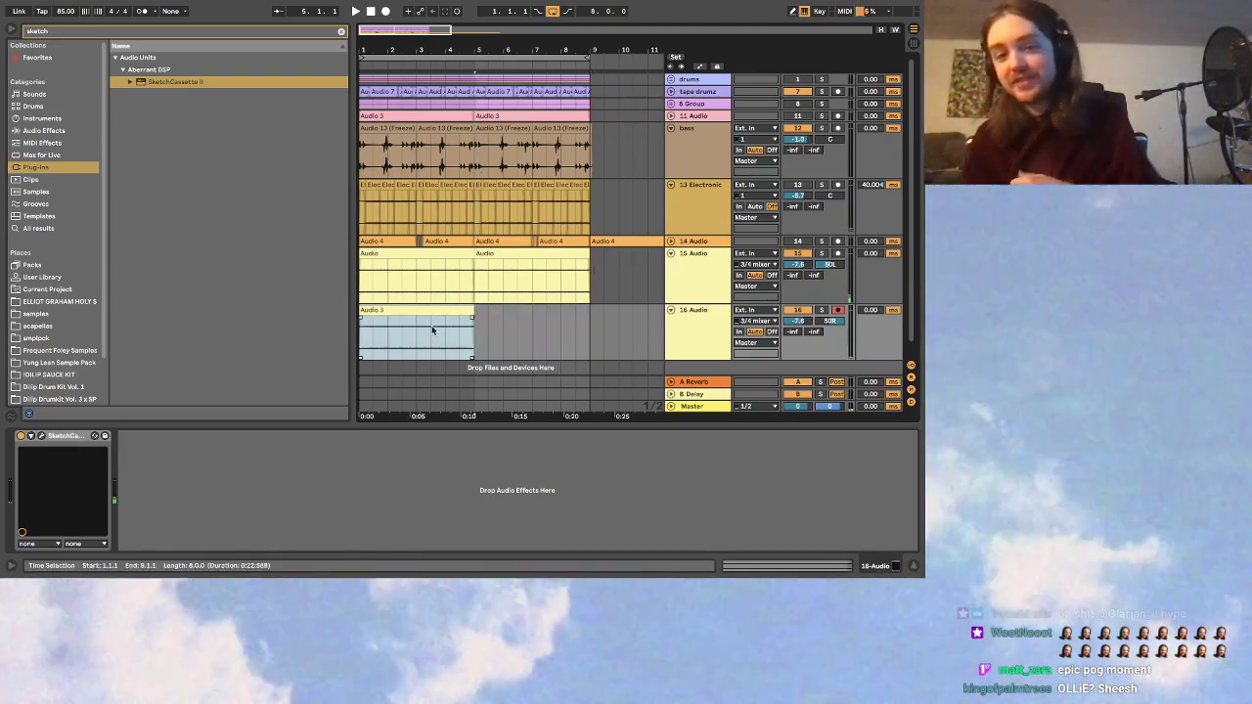
click(416, 333)
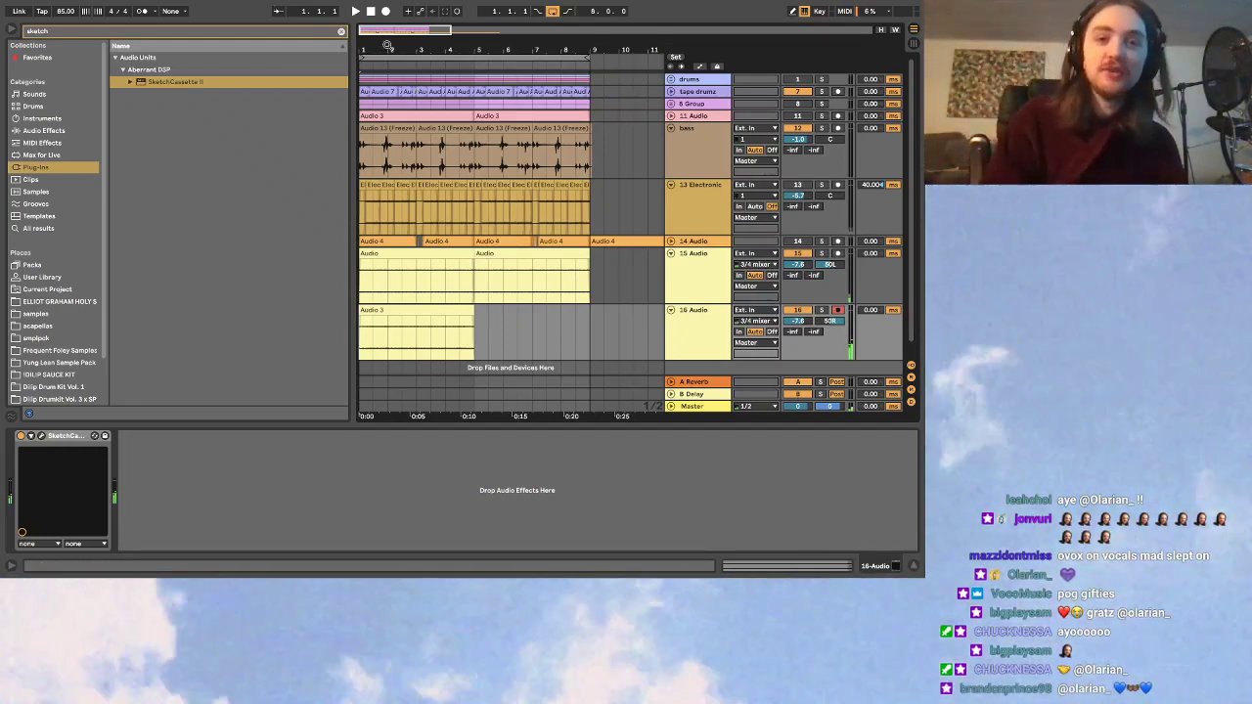
click(394, 93)
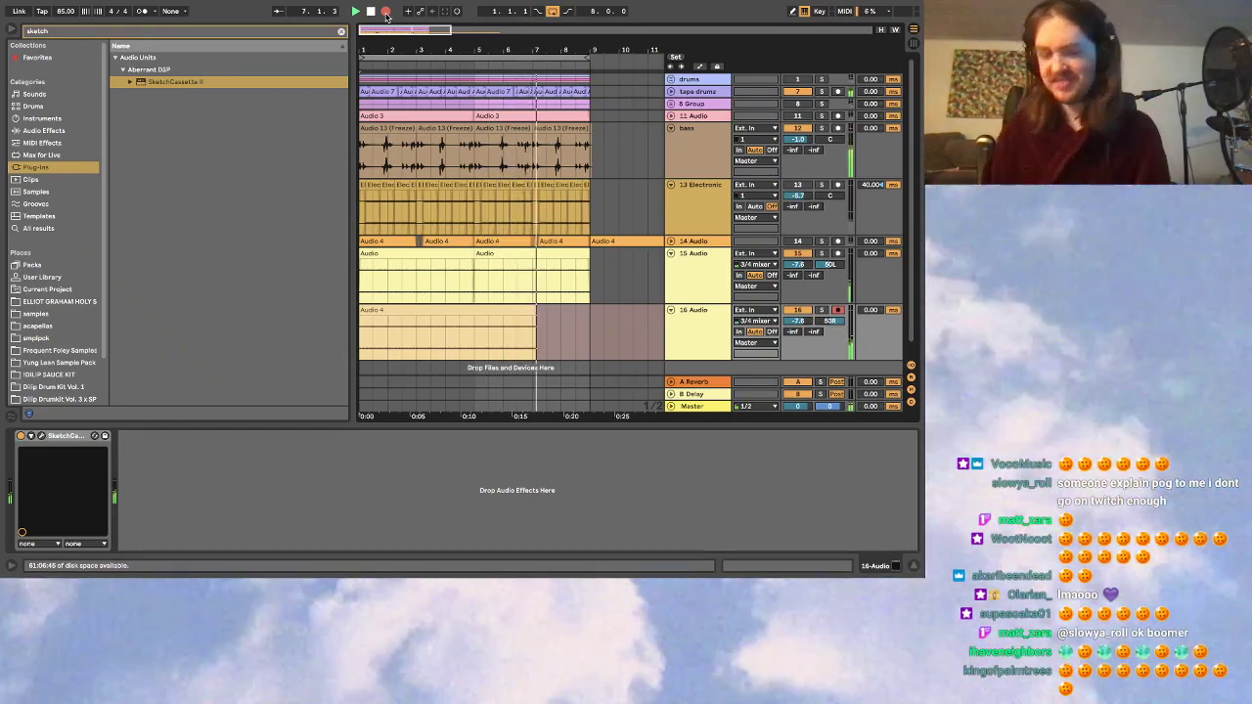
click(386, 11)
Step: Trim the new clip to bar 5, split it into 2-bar clips and duplicate them to bar 9
drag(546, 309, 470, 310)
click(420, 326)
key(ctrl+e)
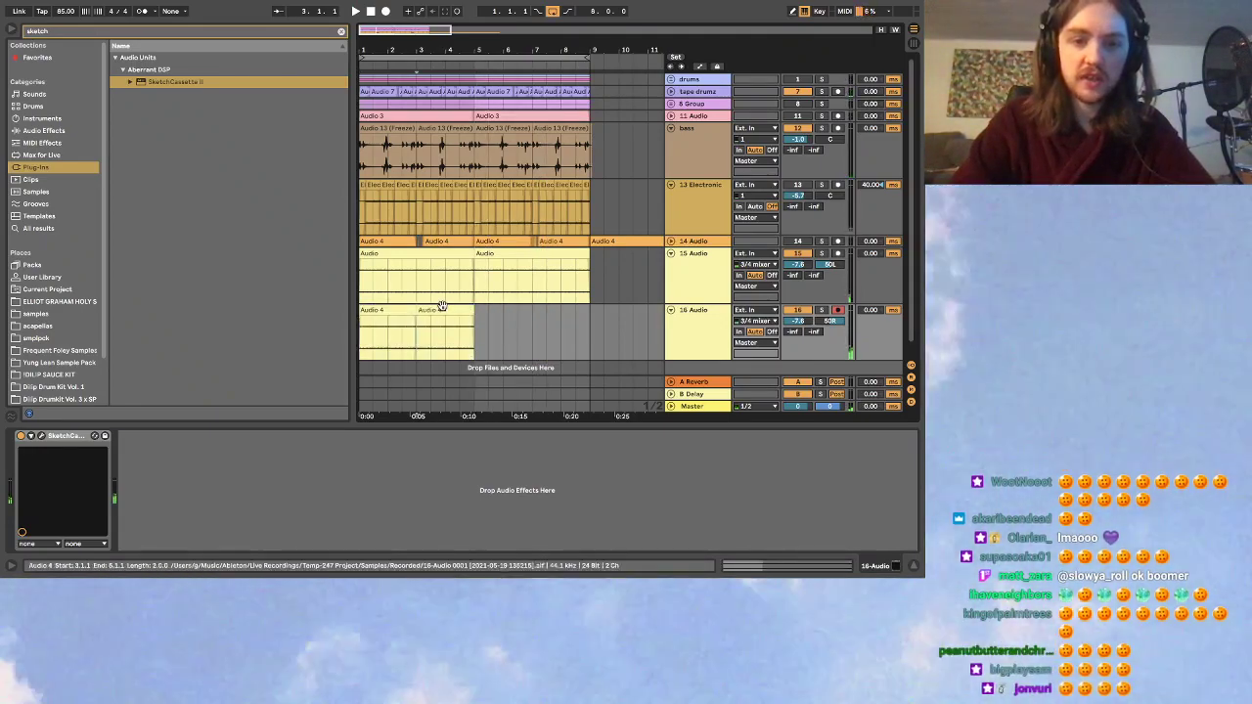
key(ctrl+d)
key(ctrl+d)
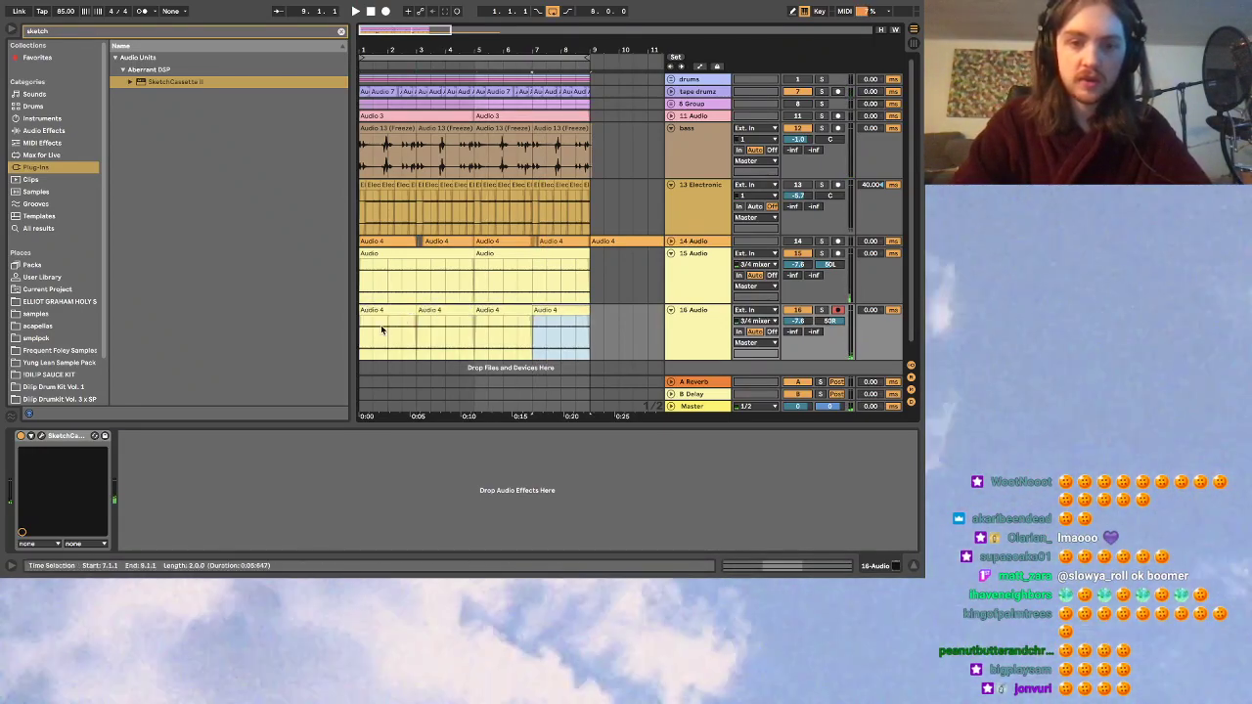
click(365, 337)
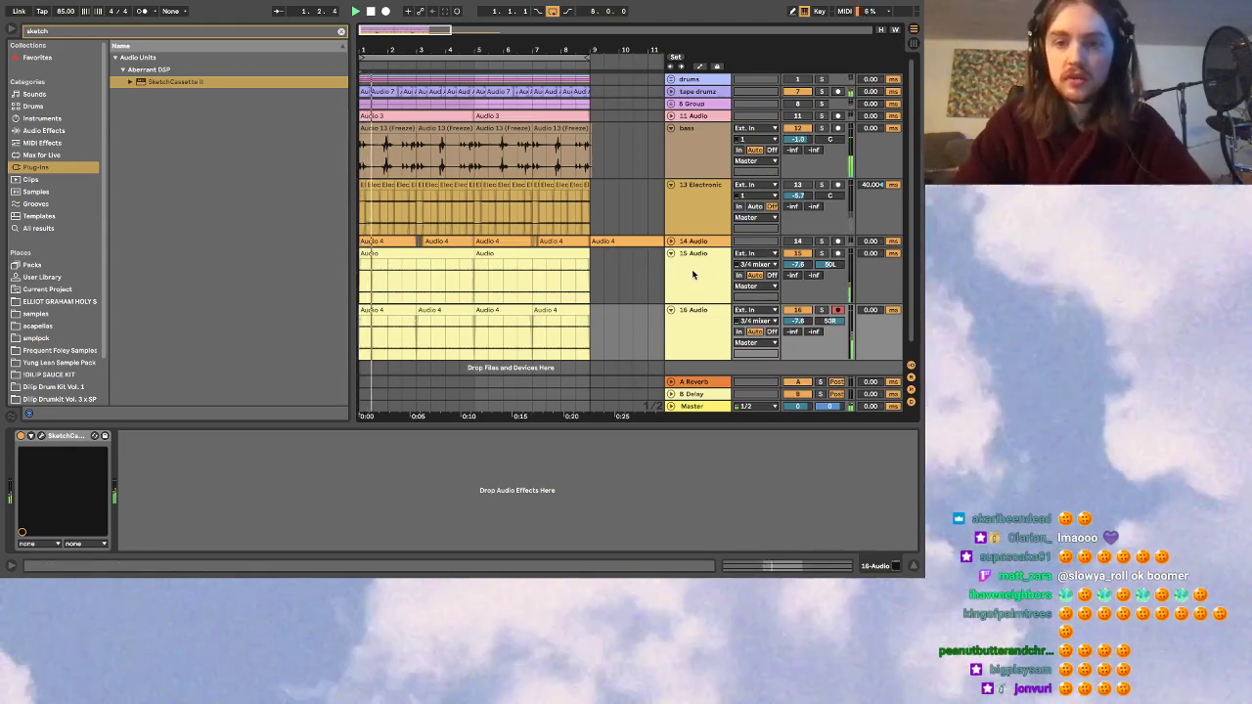
Step: Group tracks 15 and 16 into 15 Group
click(692, 274)
shift+click(693, 326)
key(ctrl+g)
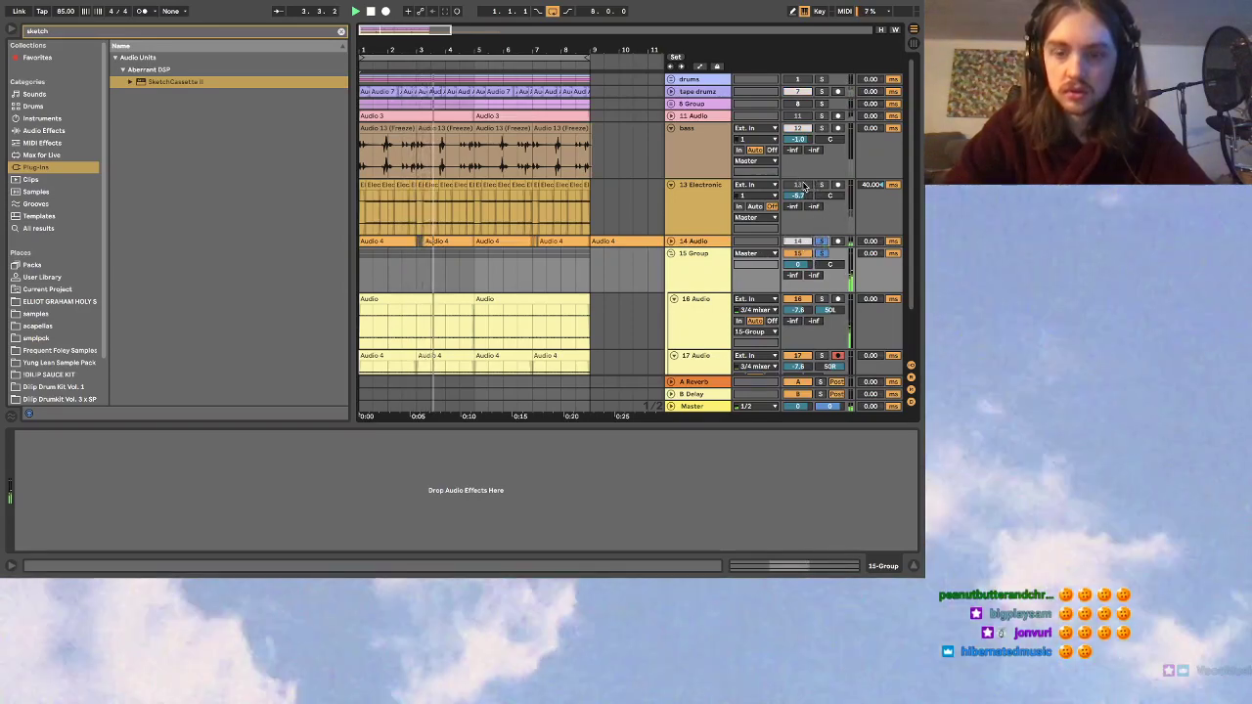
Step: Detune all of track 14's Audio 4 clips to -23 cents
click(671, 242)
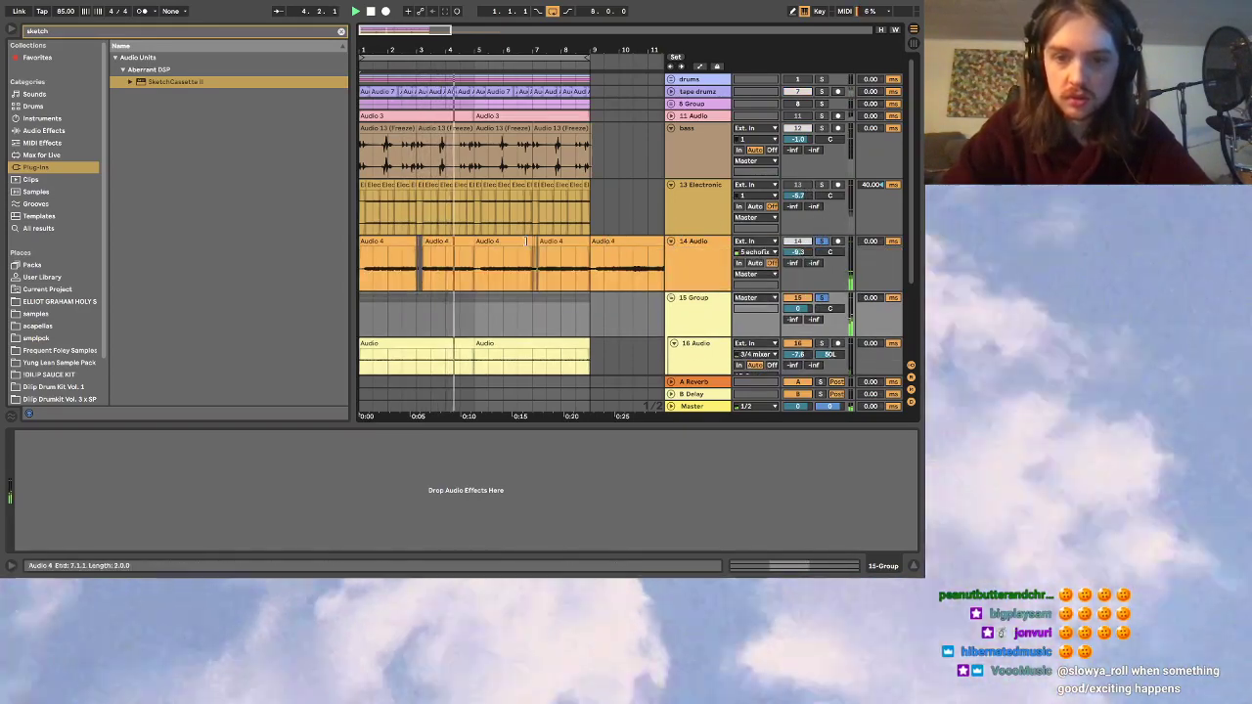
click(563, 264)
shift+click(359, 246)
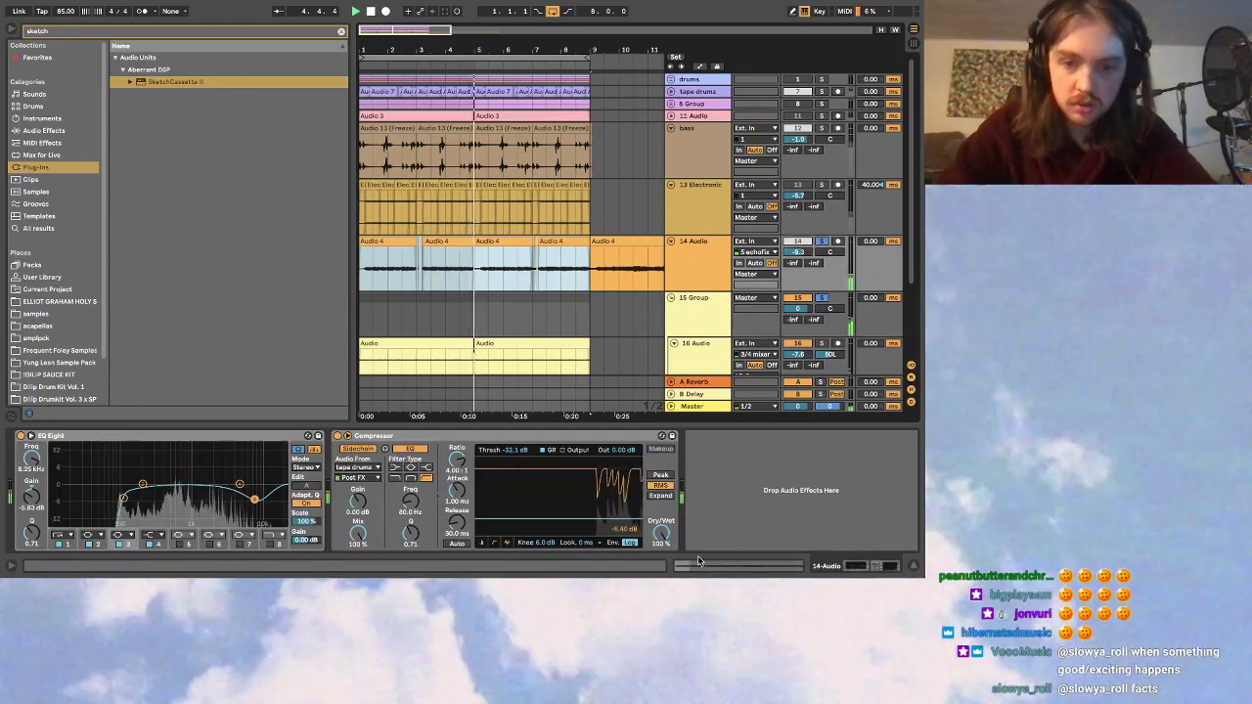
key(shift+Tab)
drag(202, 502, 203, 525)
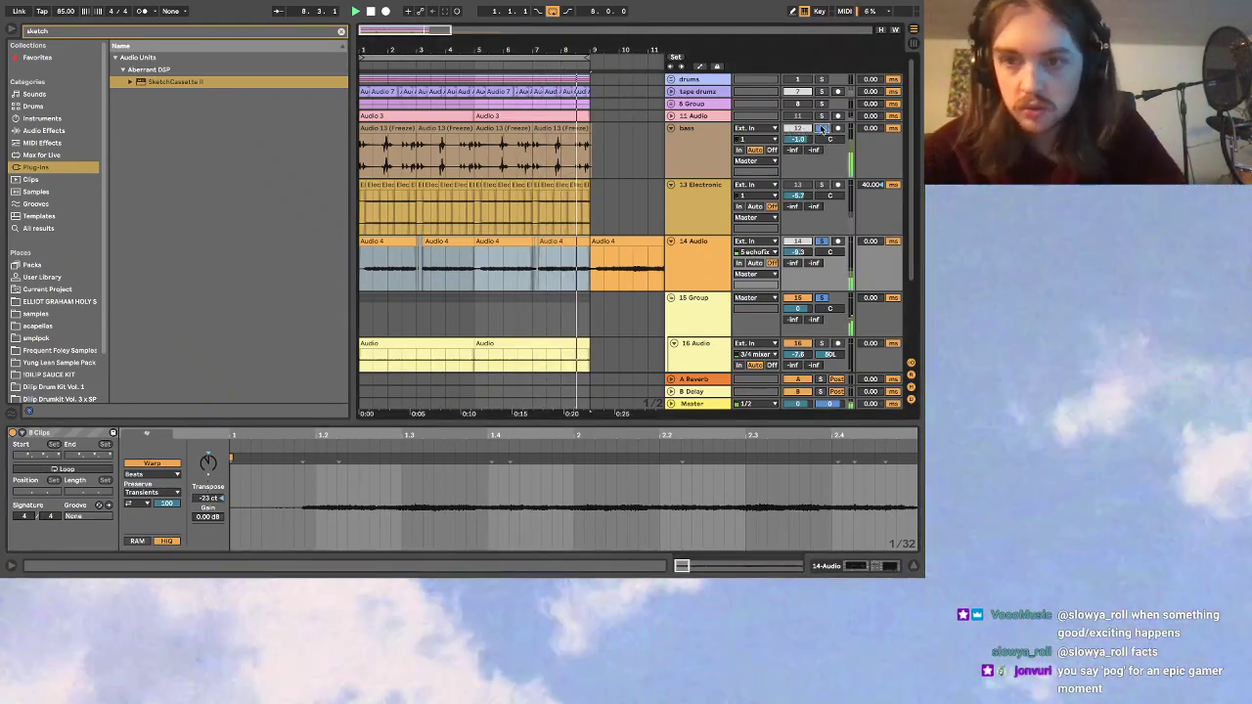
Step: Collapse the bass and 13 Electronic tracks and set 15 Group's volume to -2.6 dB
click(671, 128)
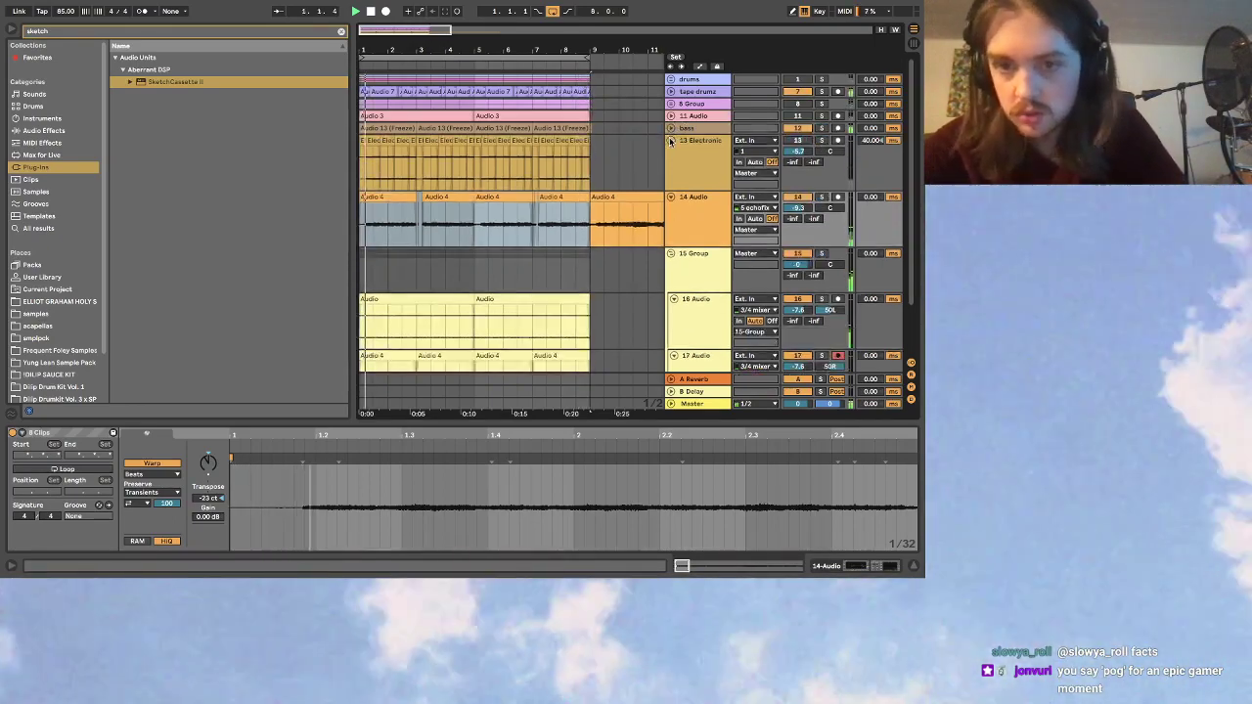
click(671, 140)
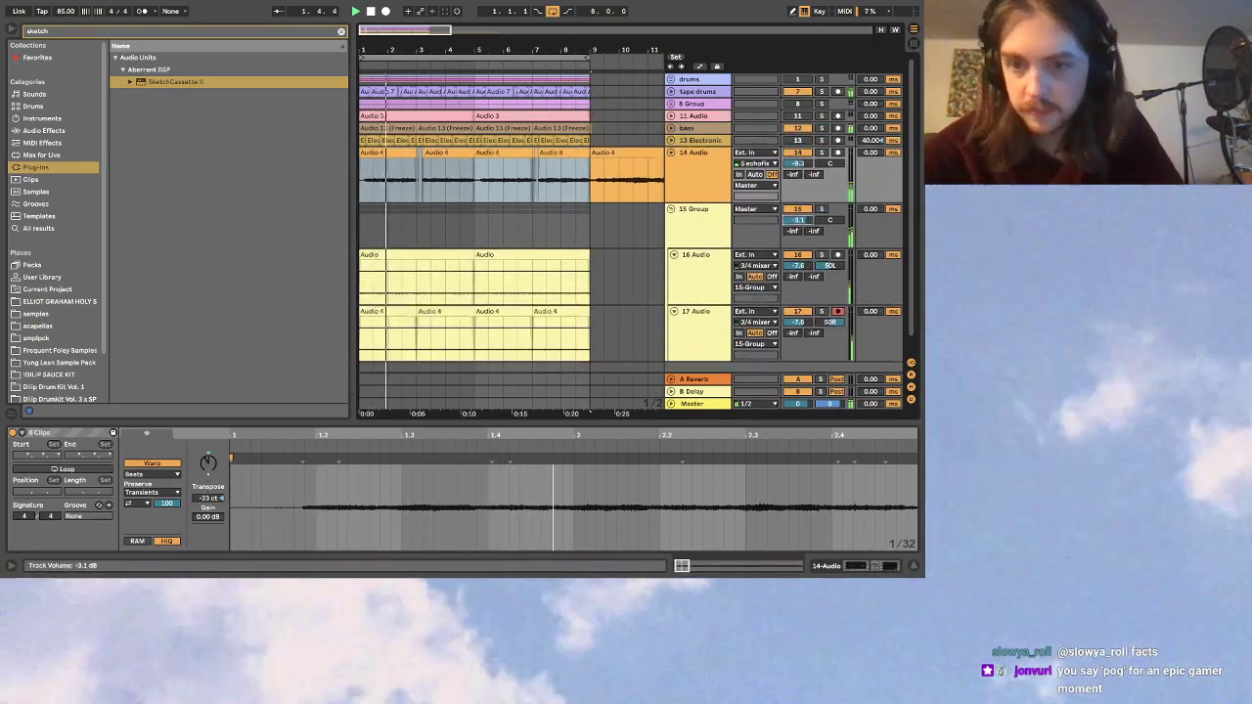
drag(798, 220, 797, 227)
click(766, 226)
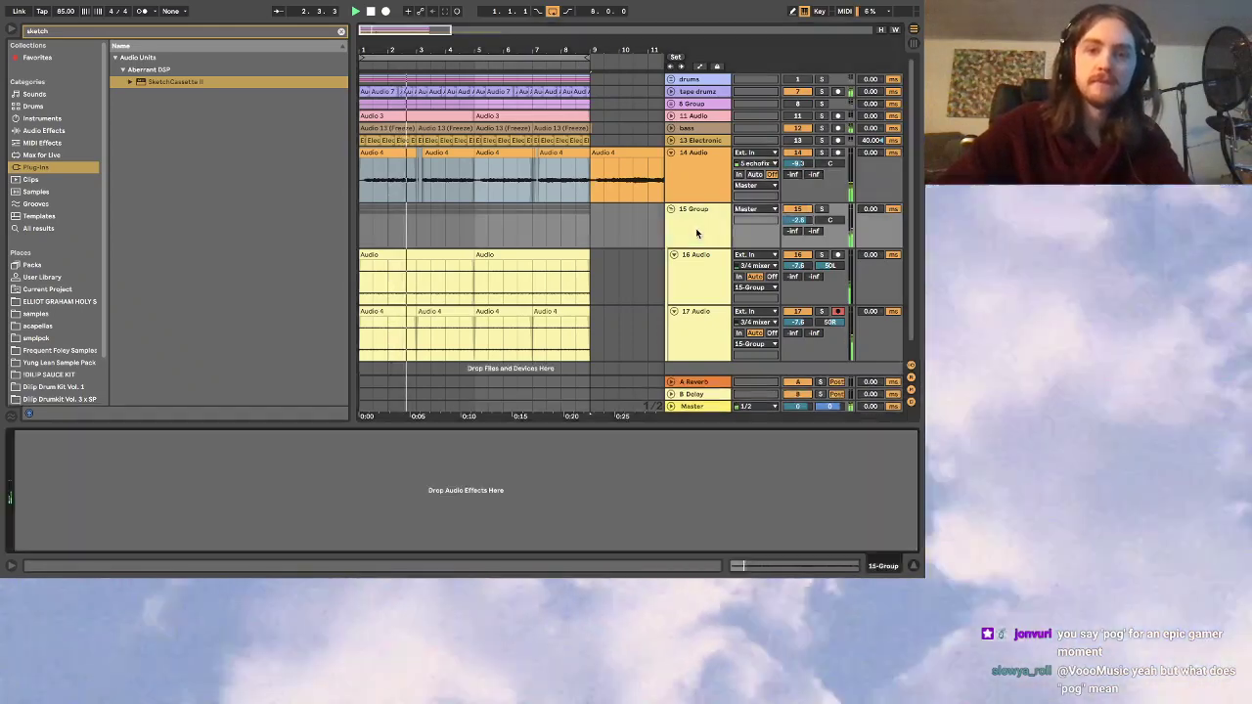
Step: Consolidate the group's clips, then freeze and flatten tracks 16 and 17 into audio clips
key(ctrl+j)
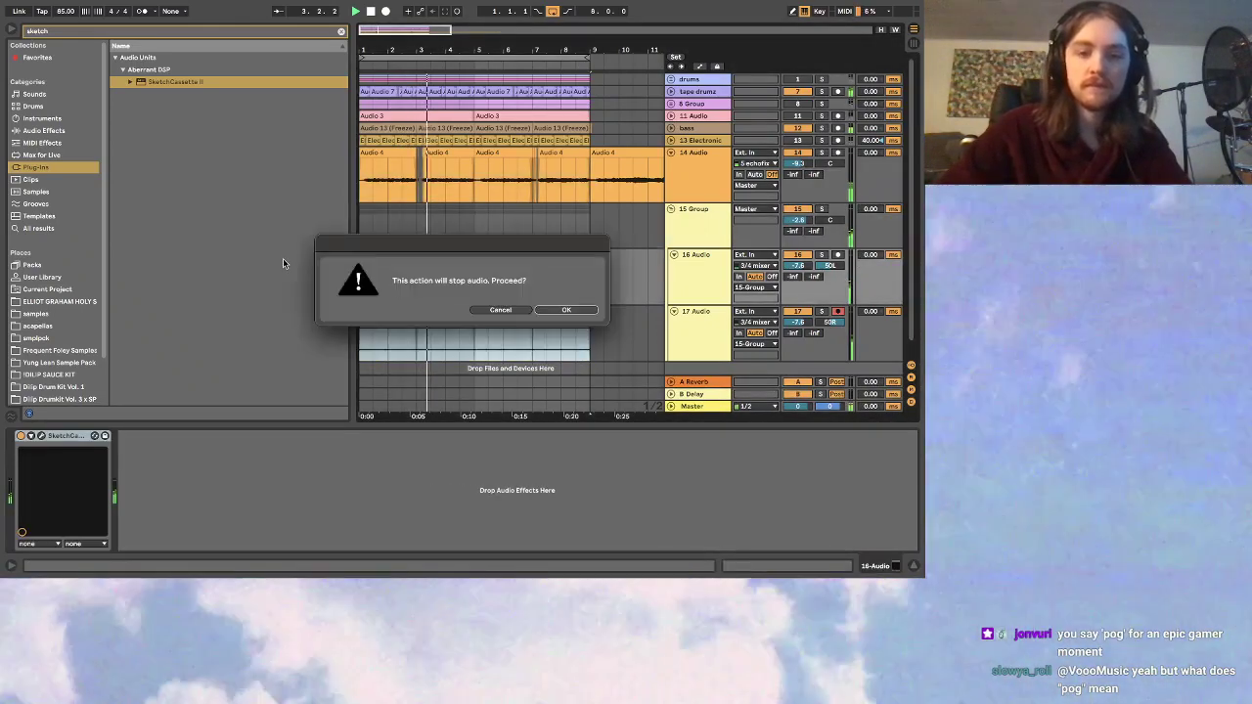
key(Return)
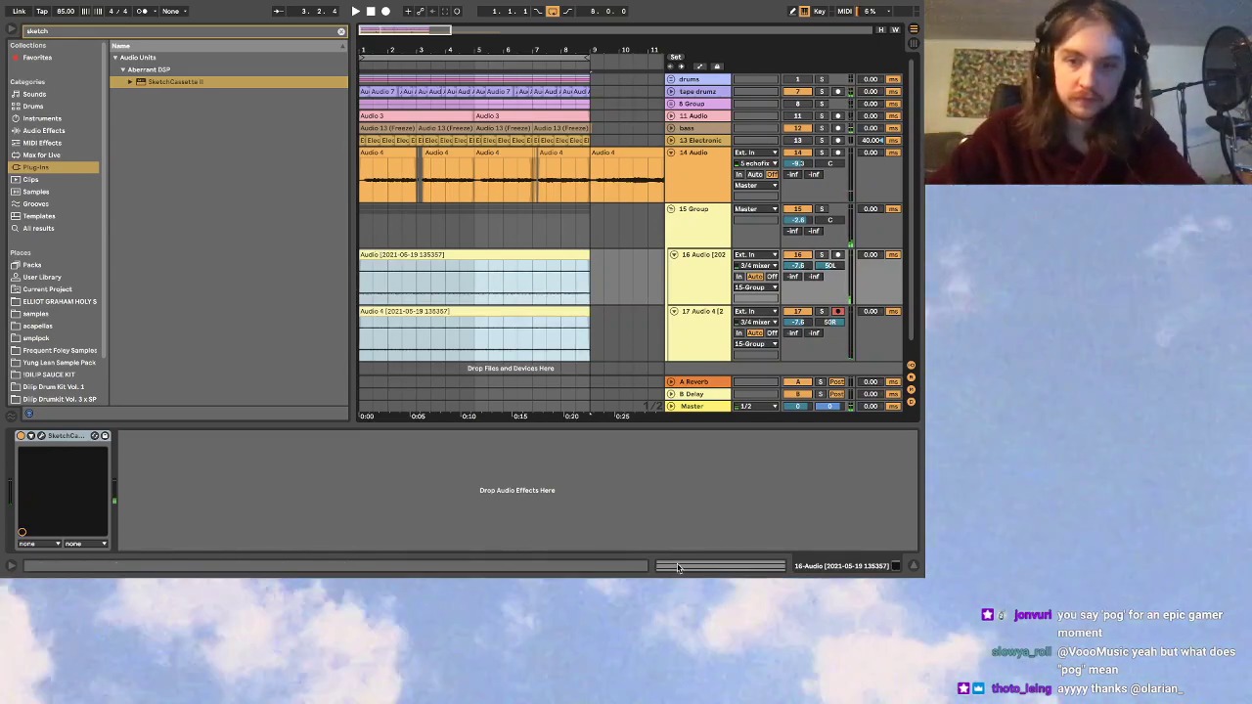
click(715, 225)
click(705, 256)
shift+click(702, 323)
right_click(702, 323)
click(739, 304)
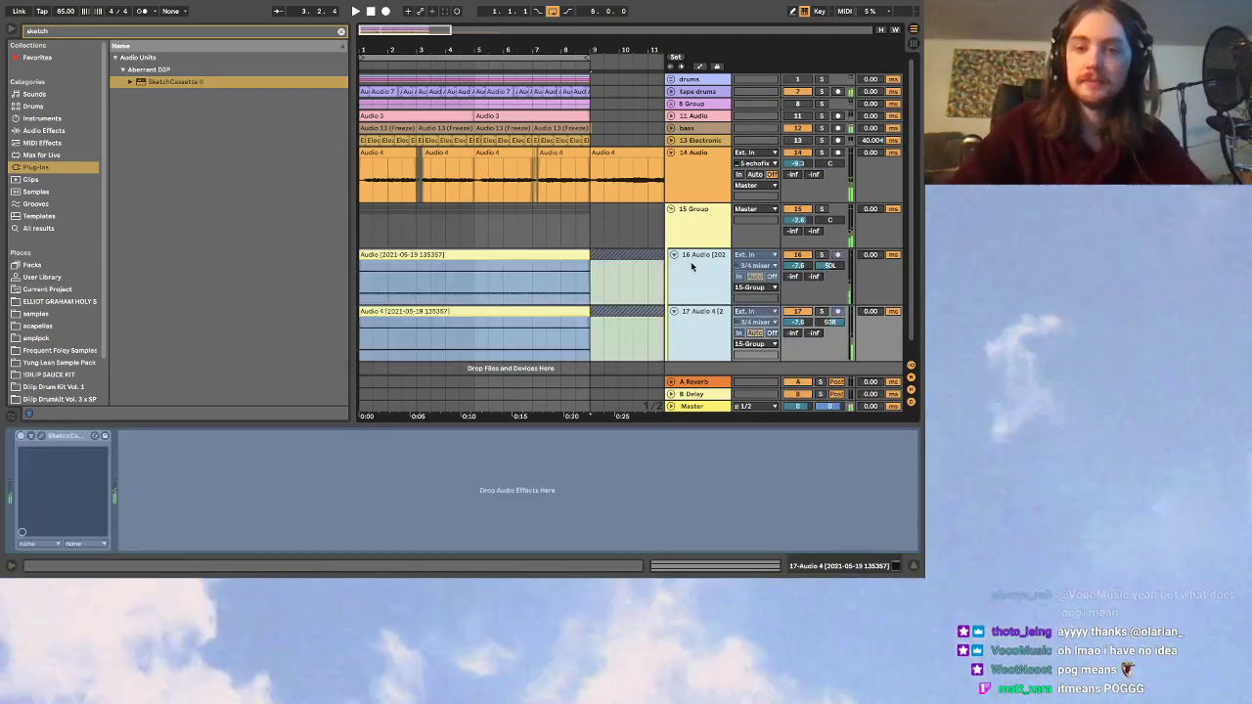
right_click(691, 262)
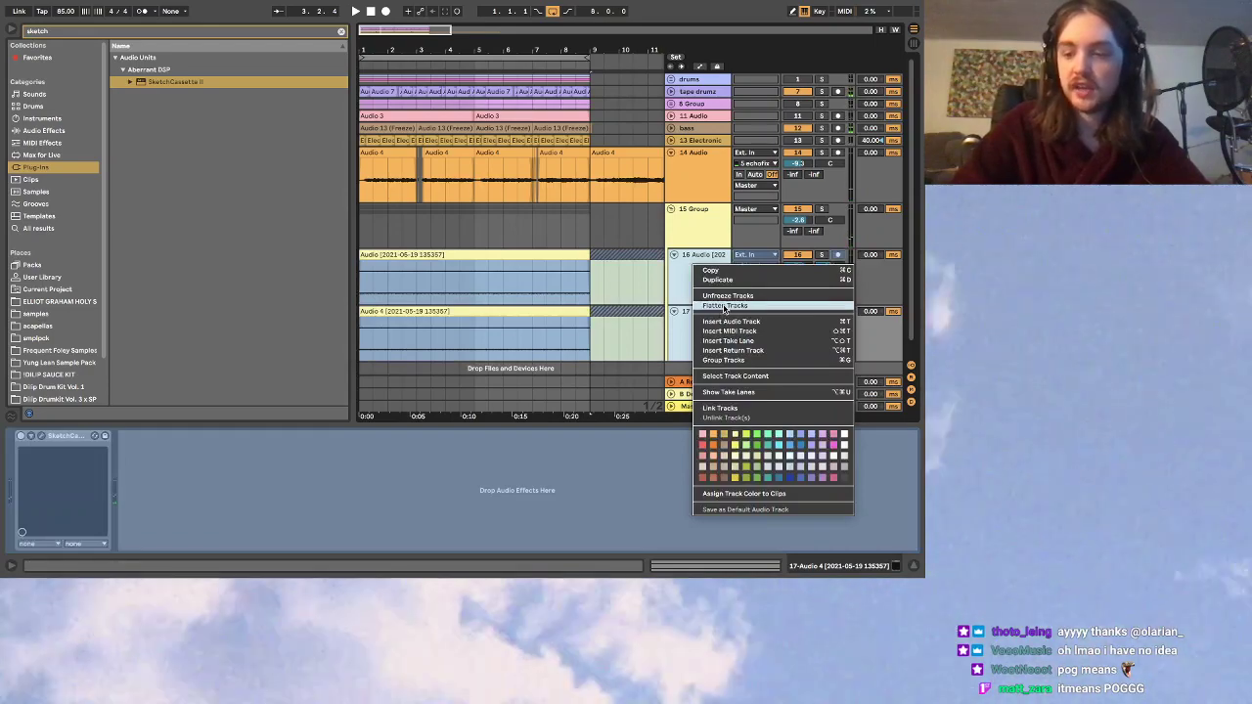
click(725, 306)
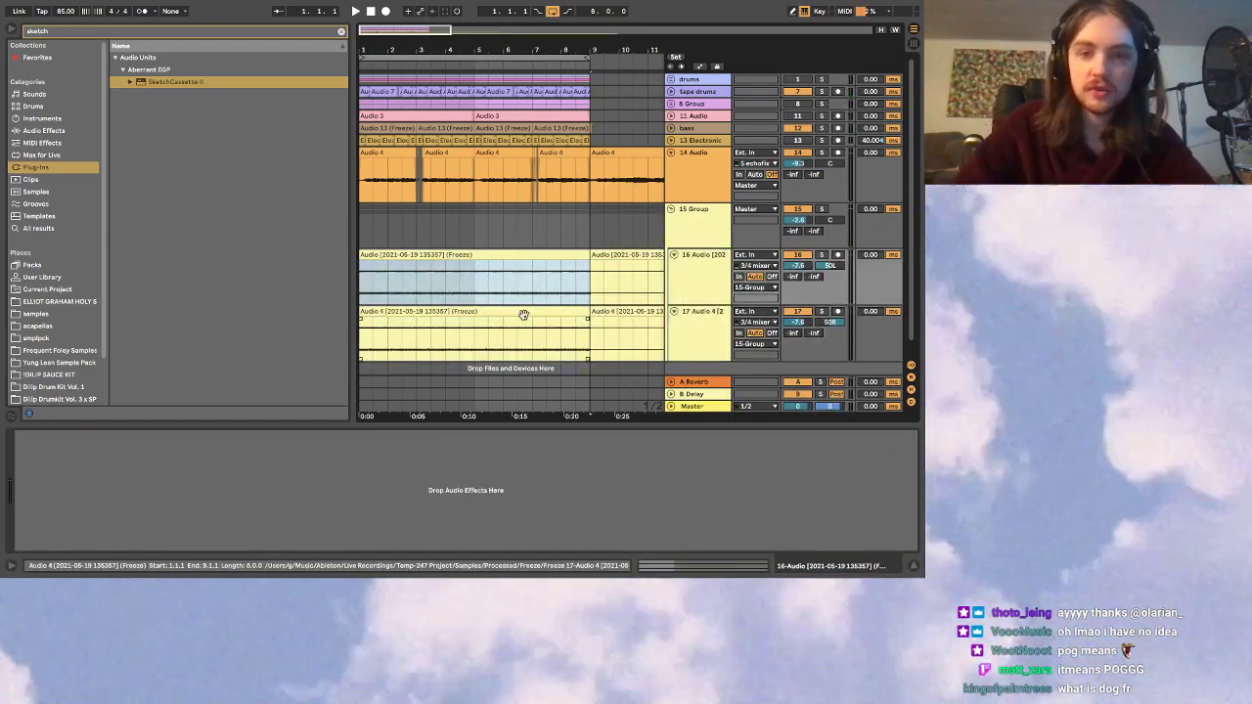
Step: Force quit TuxPaint from the Dock
mouse_move(636, 573)
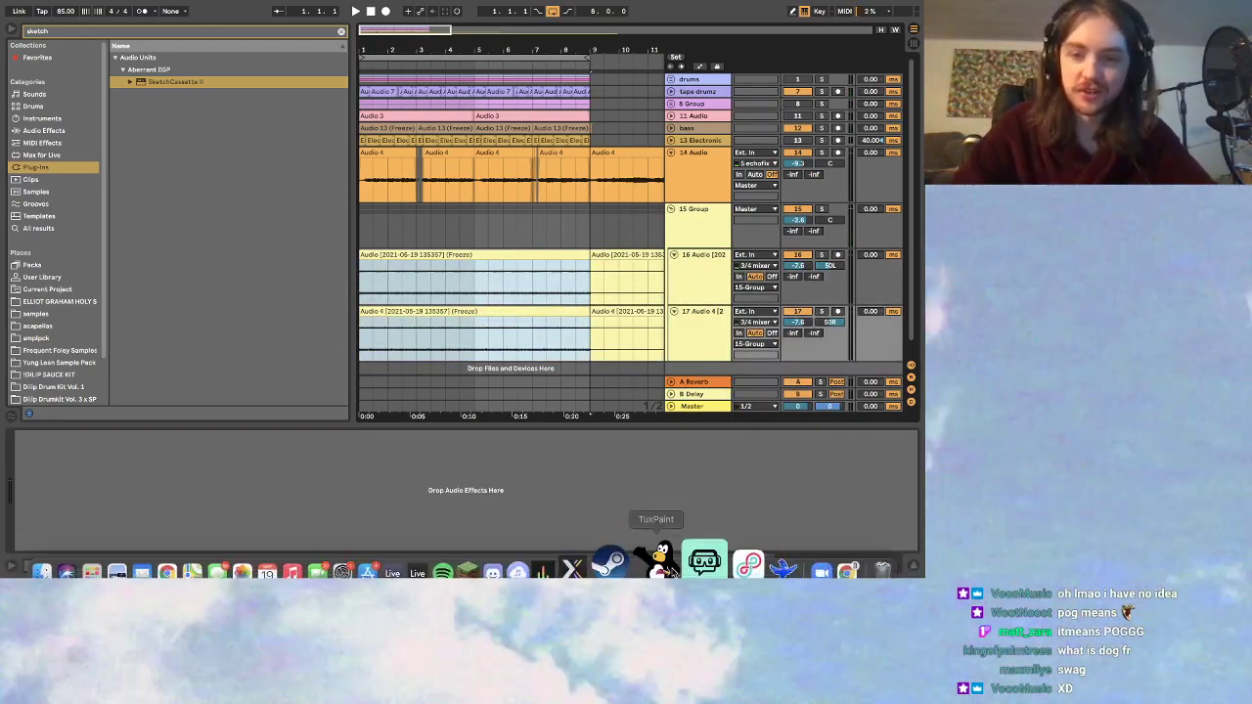
right_click(658, 533)
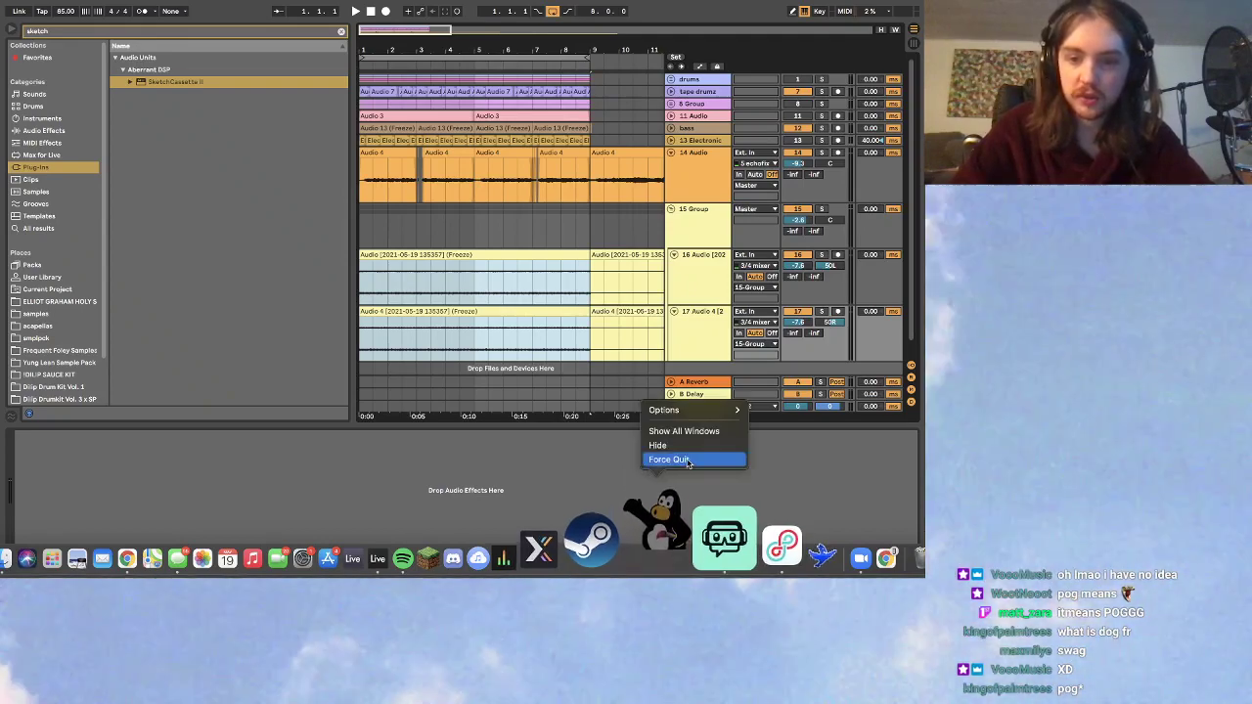
click(688, 461)
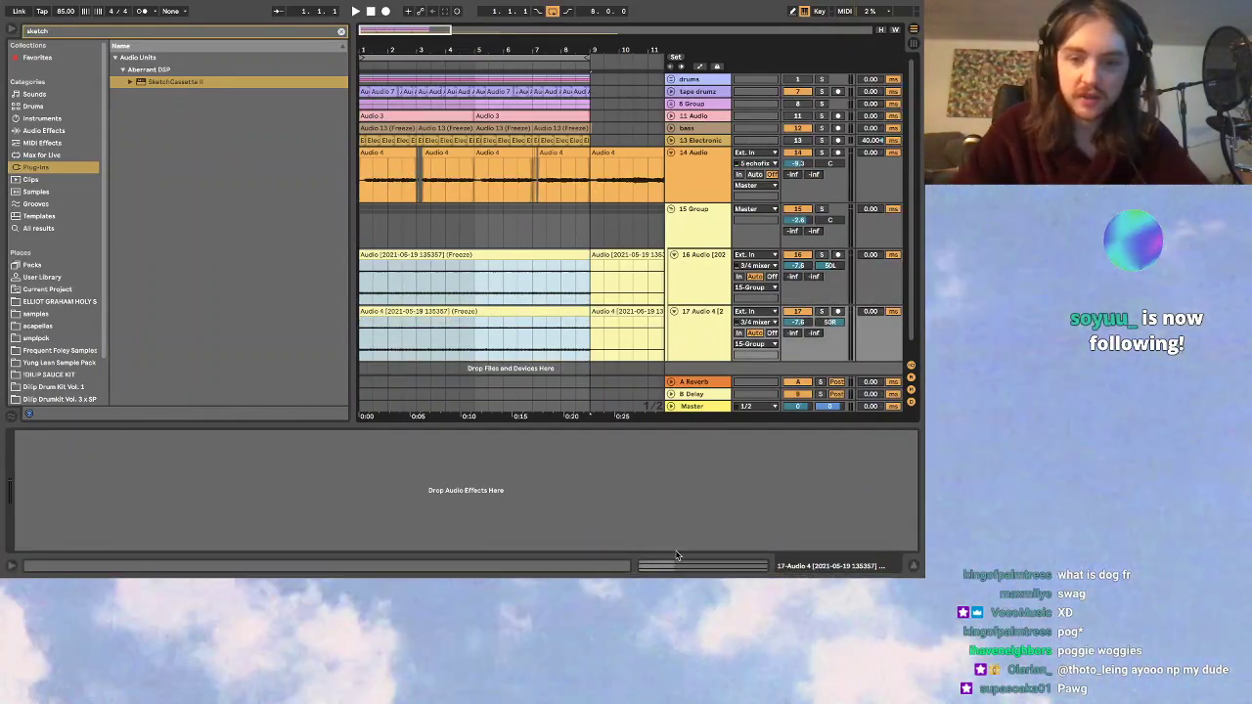
Step: Pitch both frozen vocal clips down to -12 st and start playback
key(shift+Tab)
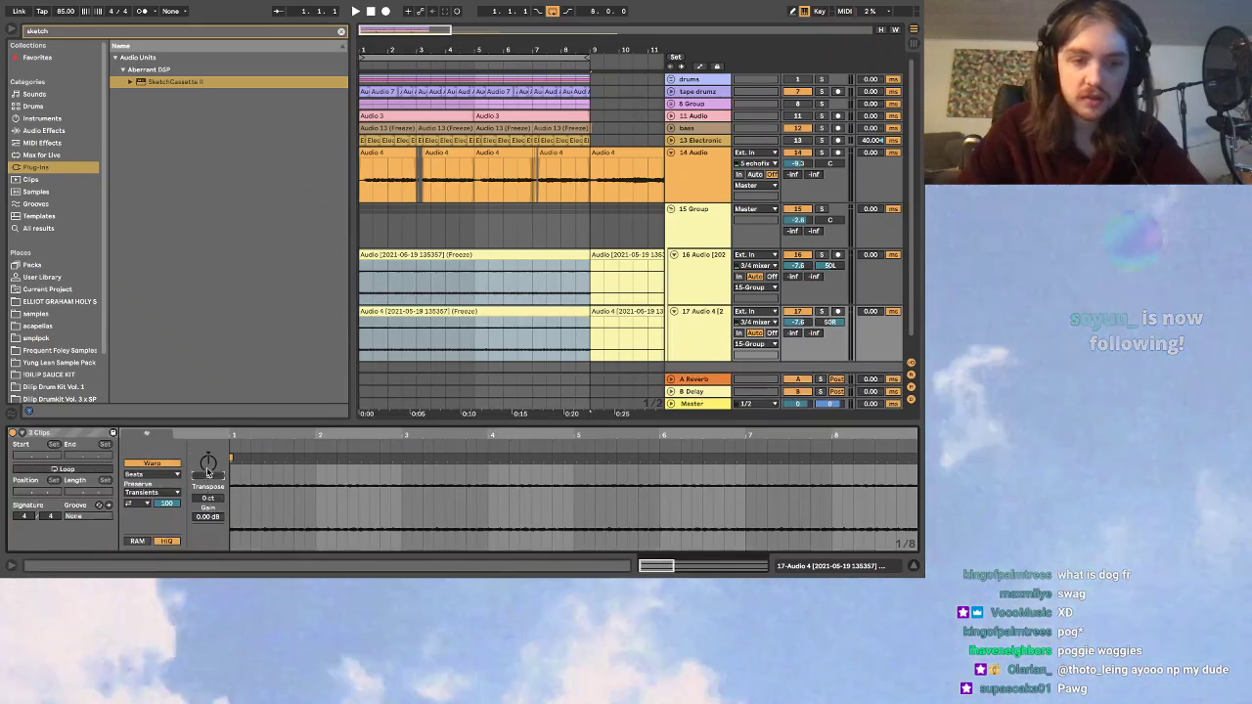
drag(208, 472, 208, 518)
key(space)
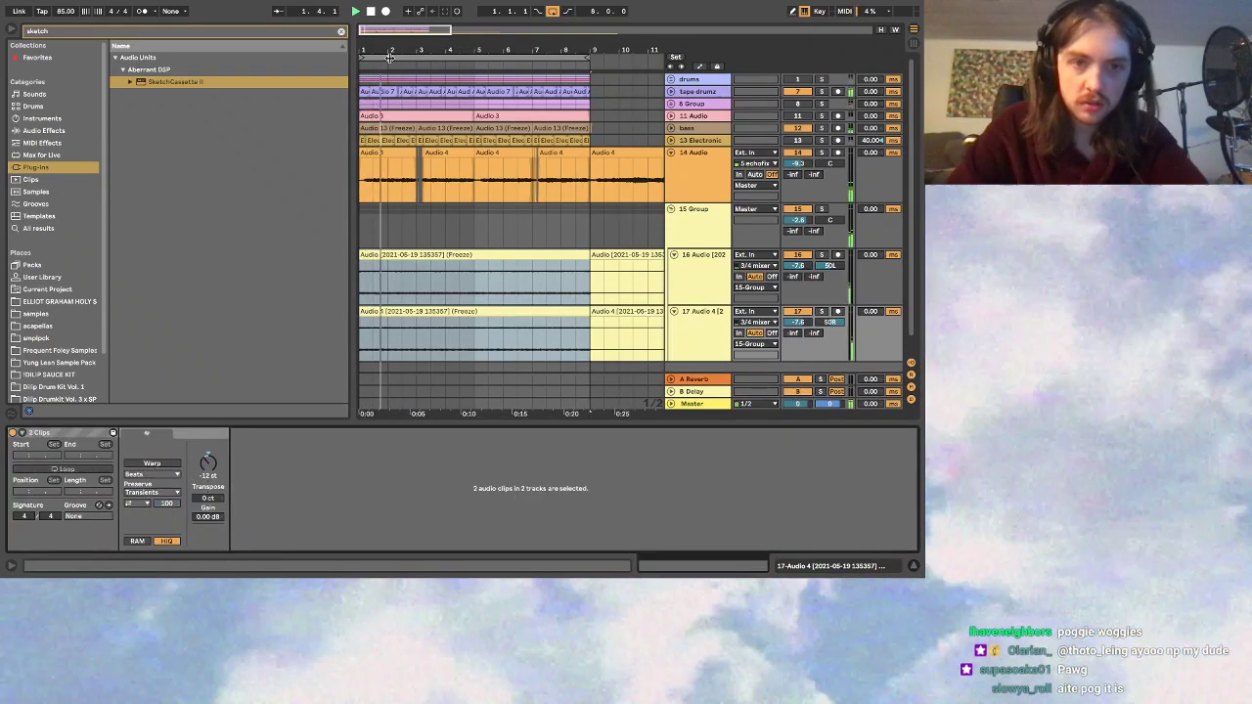
scroll(395, 78, down, 2)
Step: Solo 15 Group and extend both vocal clips to bar 17
click(822, 209)
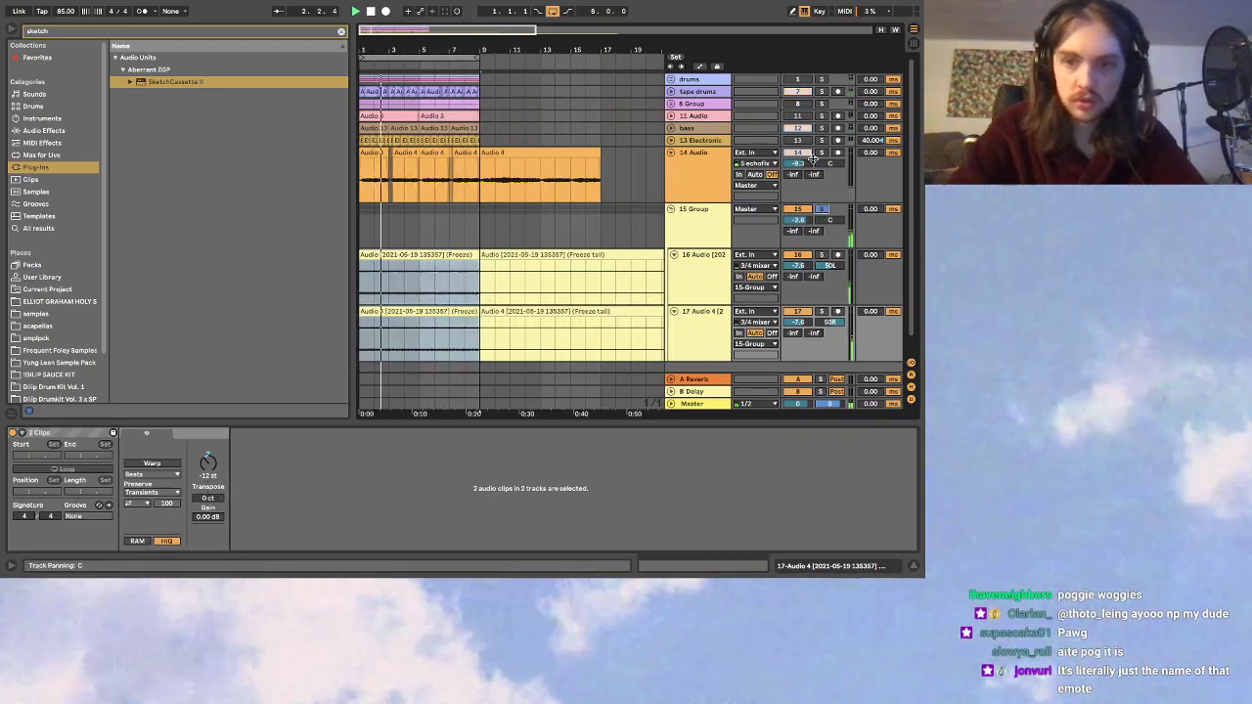
click(431, 312)
shift+click(479, 272)
drag(480, 272, 599, 266)
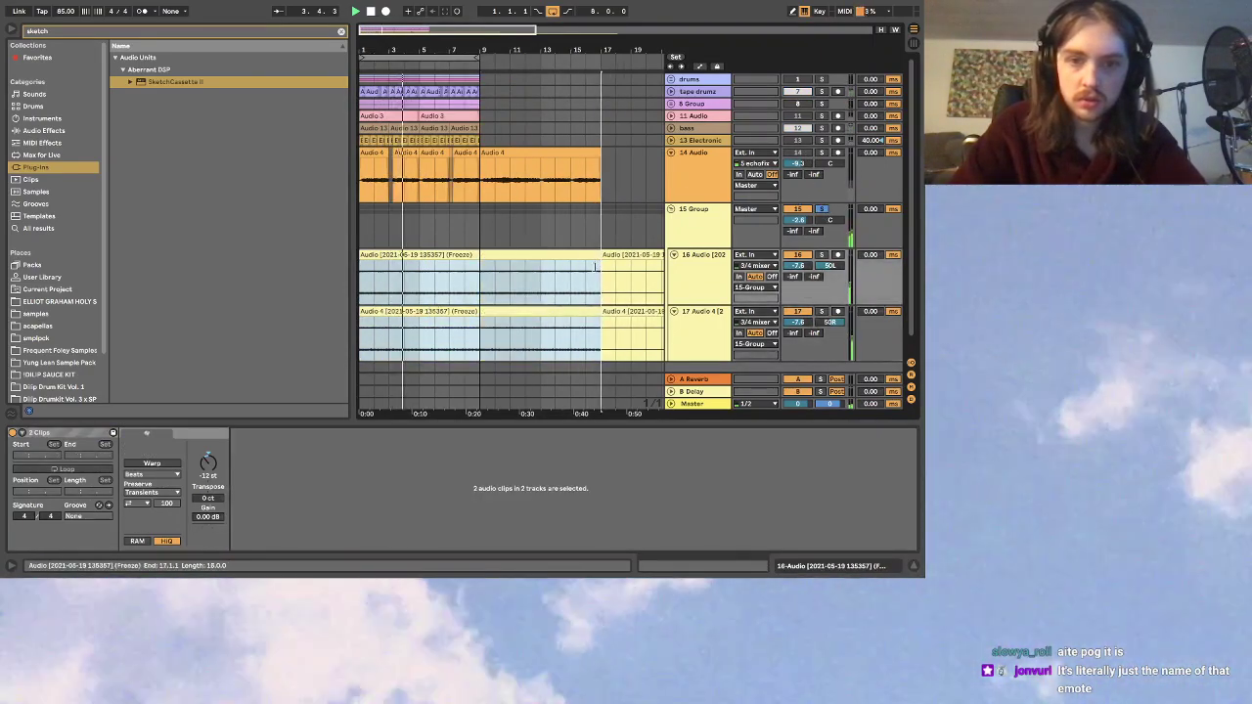
Step: Raise both vocal clips' gain to 8.25 dB, then unsolo 15 Group
ctrl+click(468, 329)
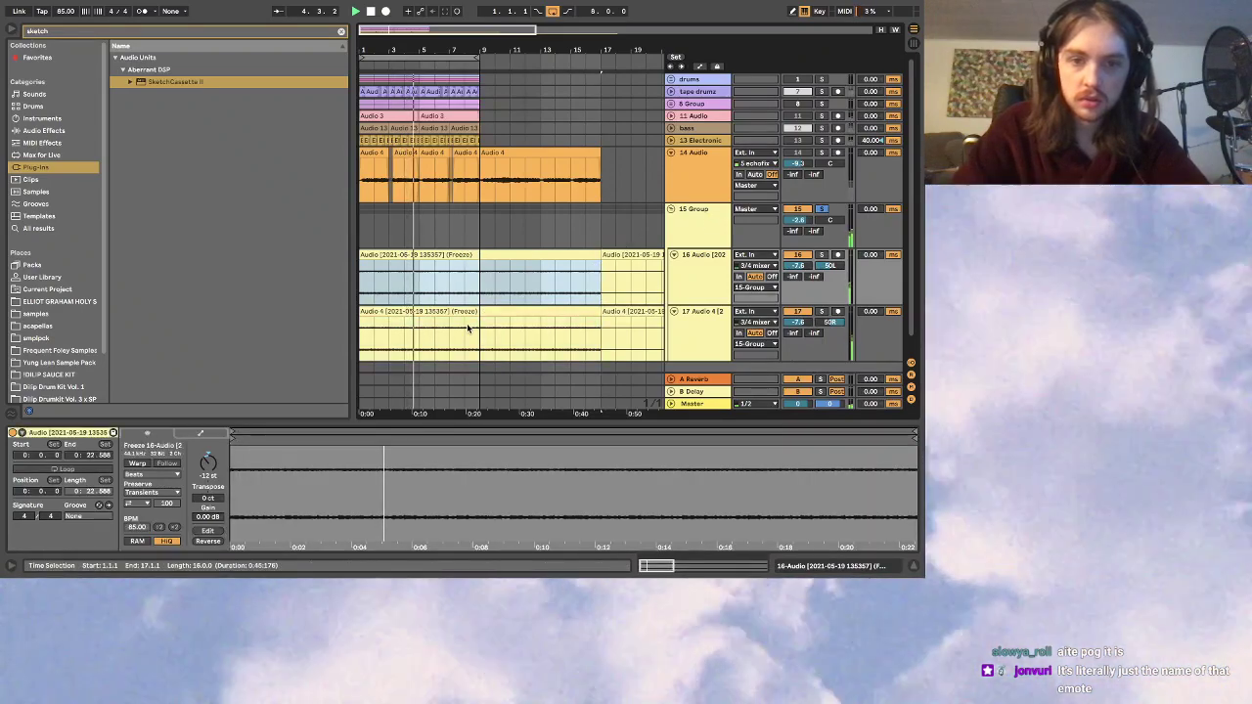
shift+click(465, 314)
drag(207, 515, 208, 460)
click(821, 210)
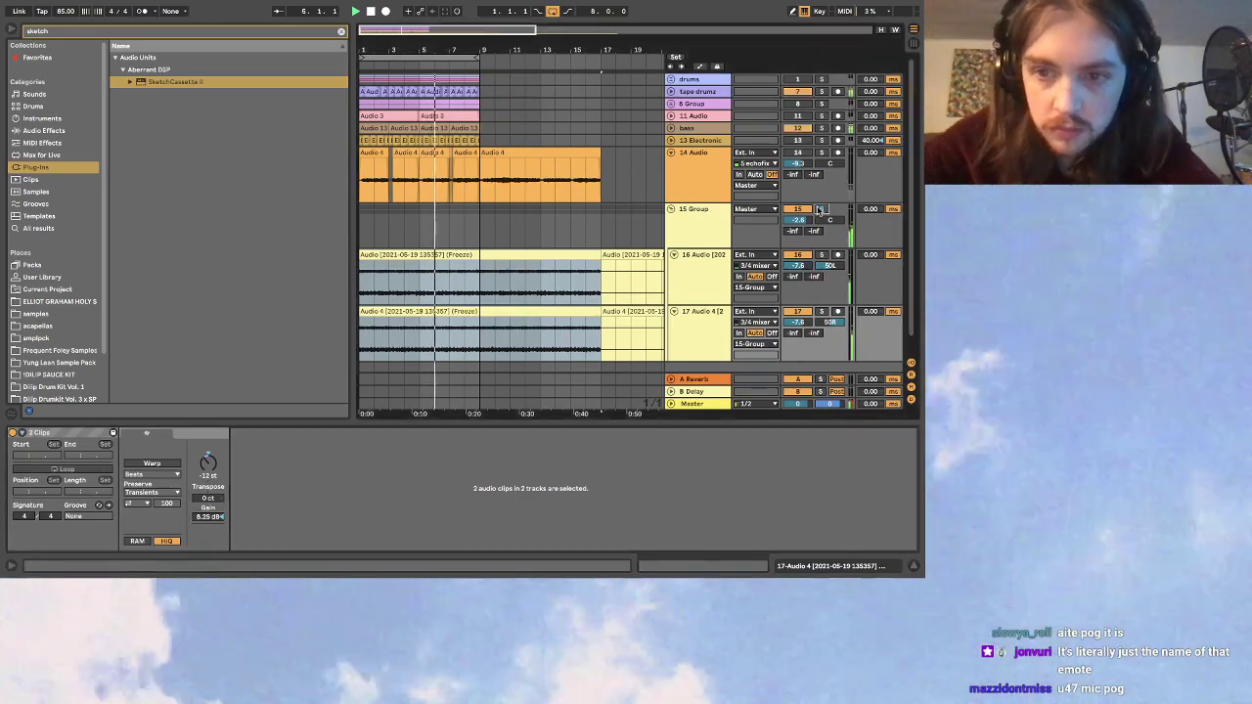
click(361, 219)
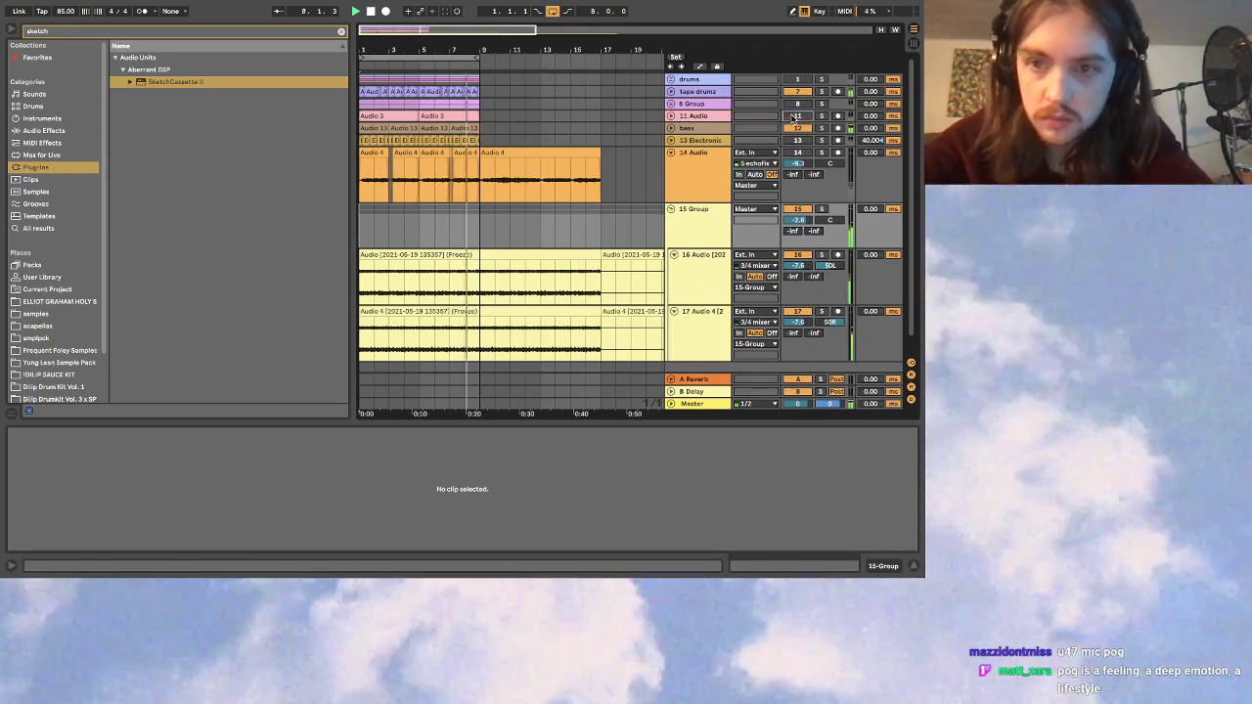
Step: Transpose both of track 11's clips up 1 semitone
click(672, 116)
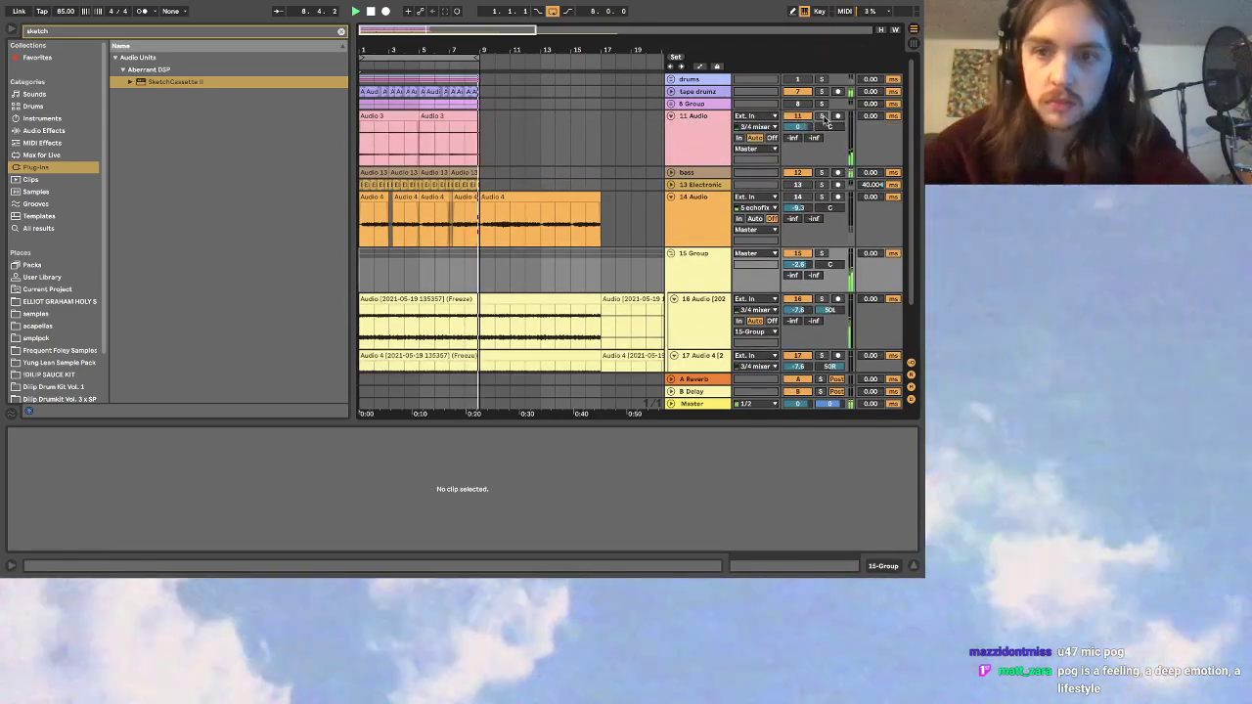
click(508, 121)
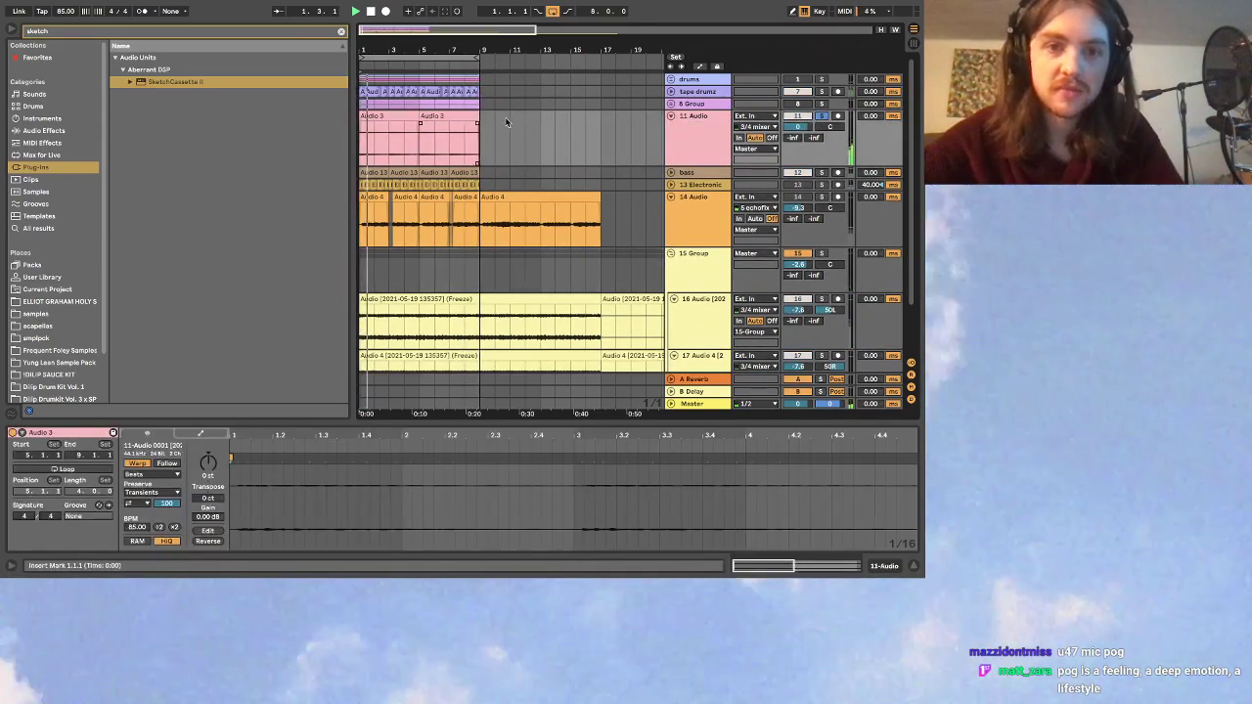
key(space)
shift+click(477, 118)
drag(207, 462, 208, 456)
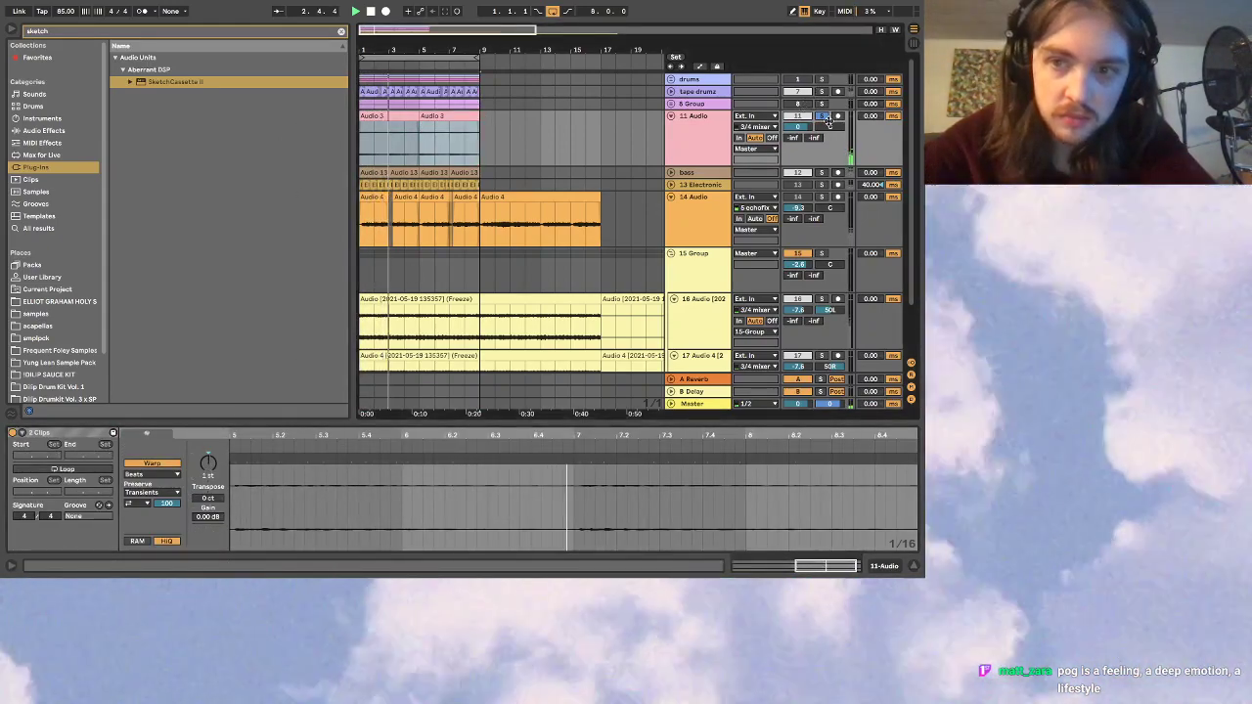
Step: Raise track 11's volume to 2.9 dB and list Audio Effects in the cleared browser
drag(799, 128, 799, 102)
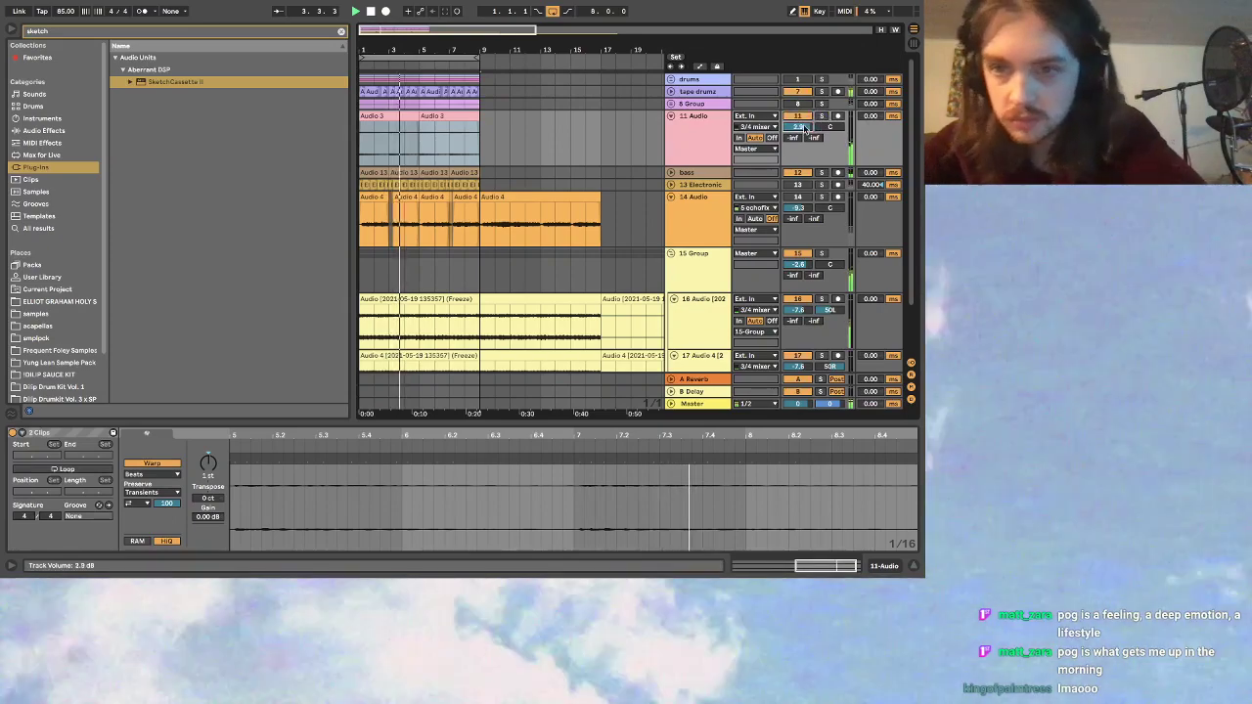
click(705, 263)
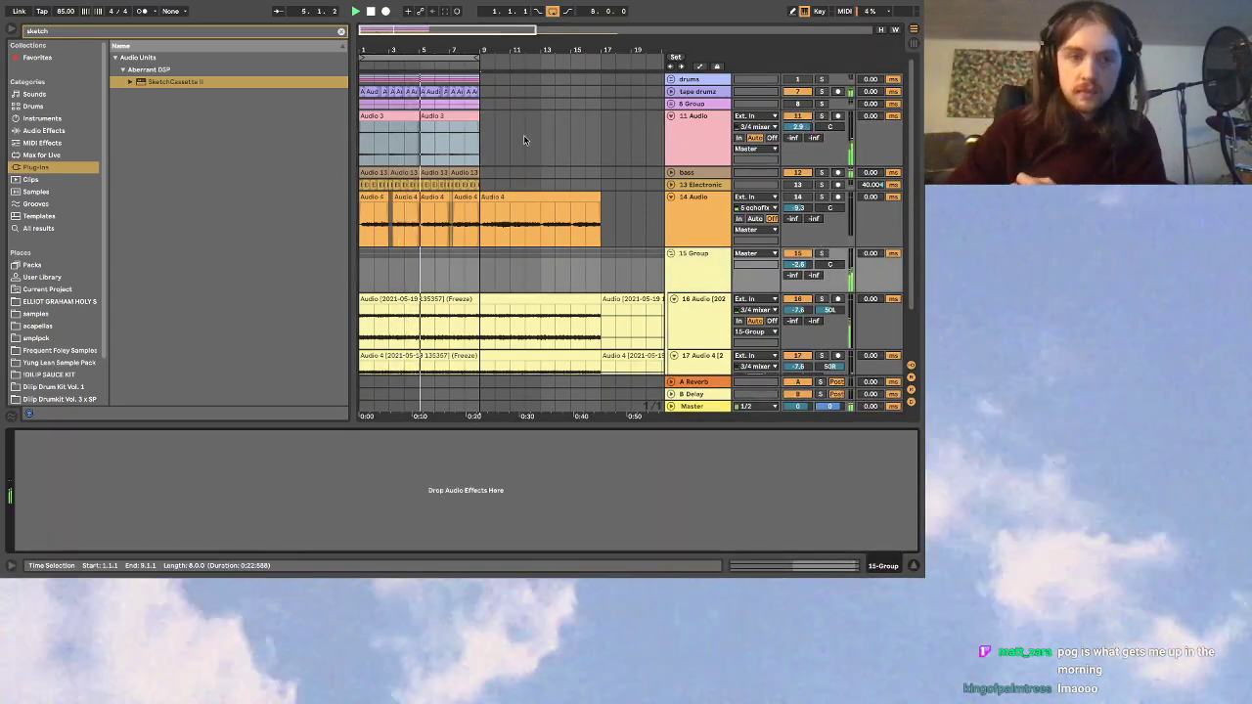
click(342, 32)
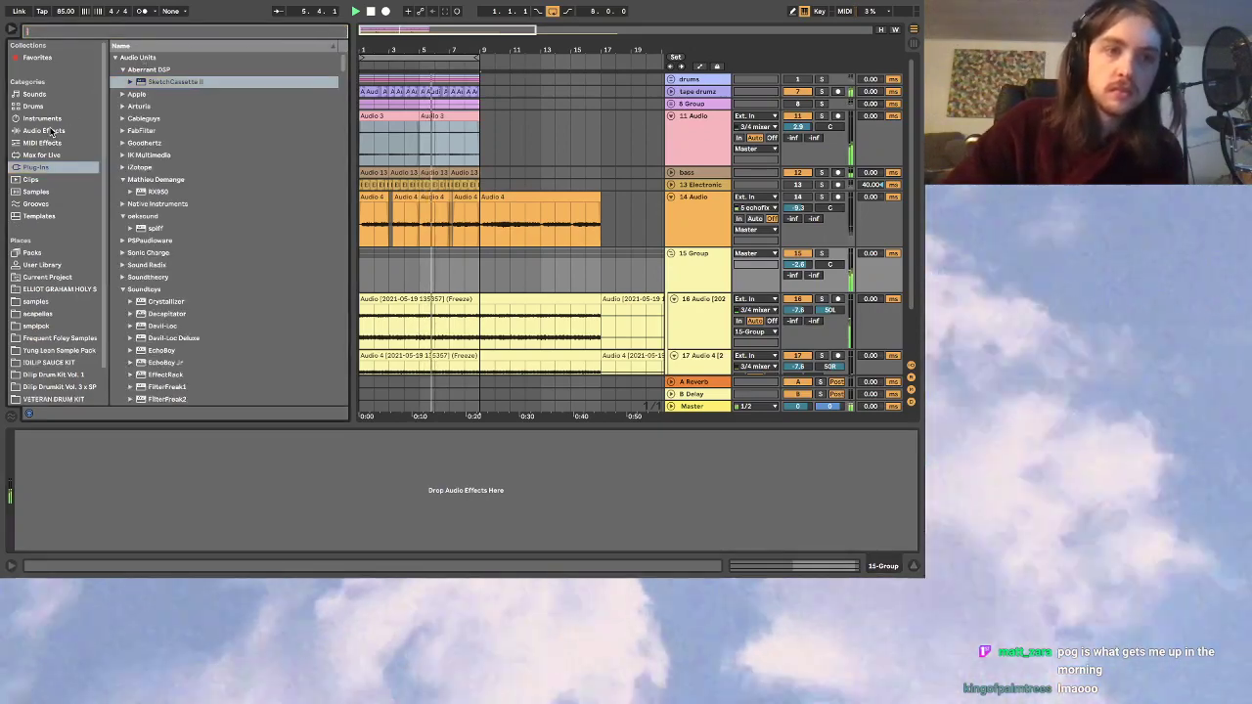
click(47, 131)
Step: Search plug-ins for 'filter' and load FilterFreak1 onto the 15 Group track
click(99, 32)
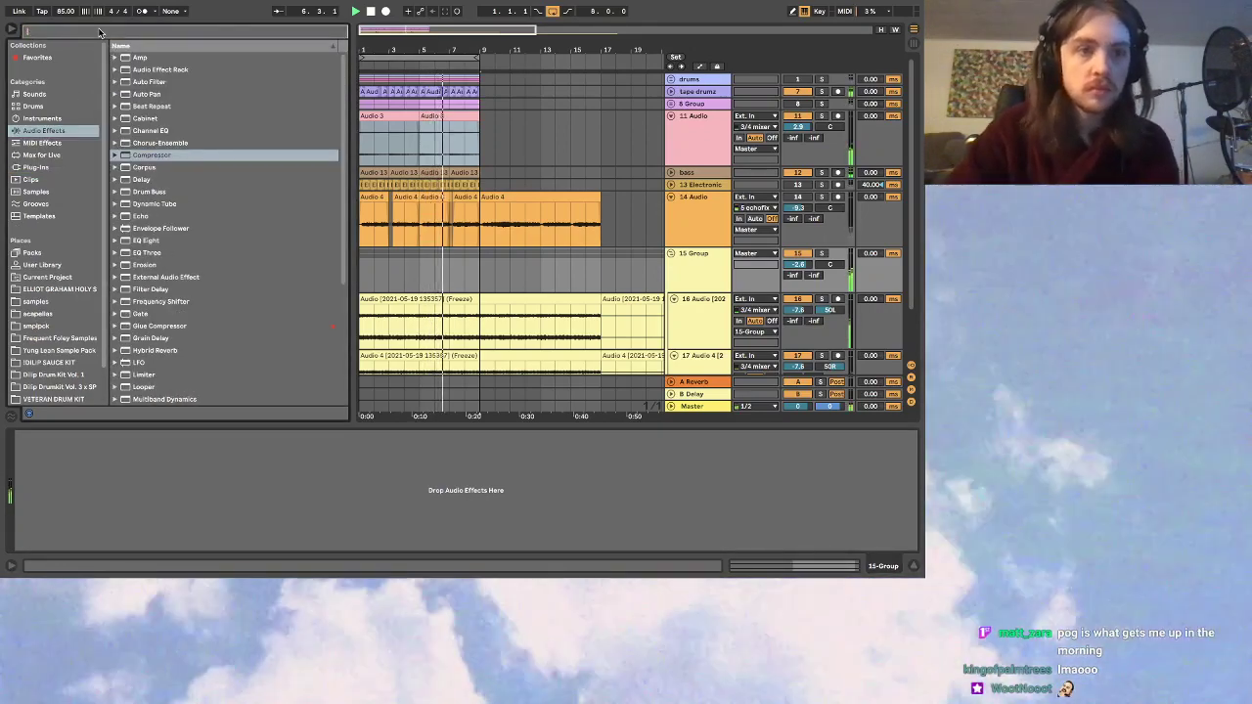
text(filter)
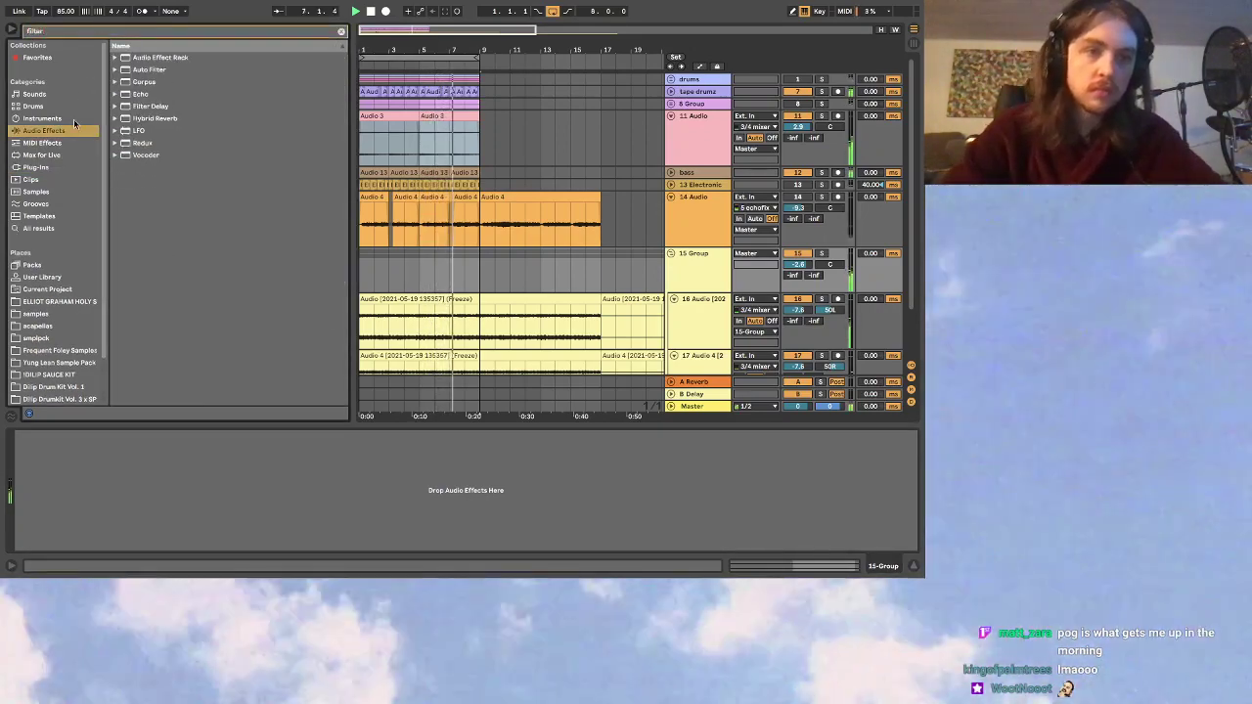
click(39, 169)
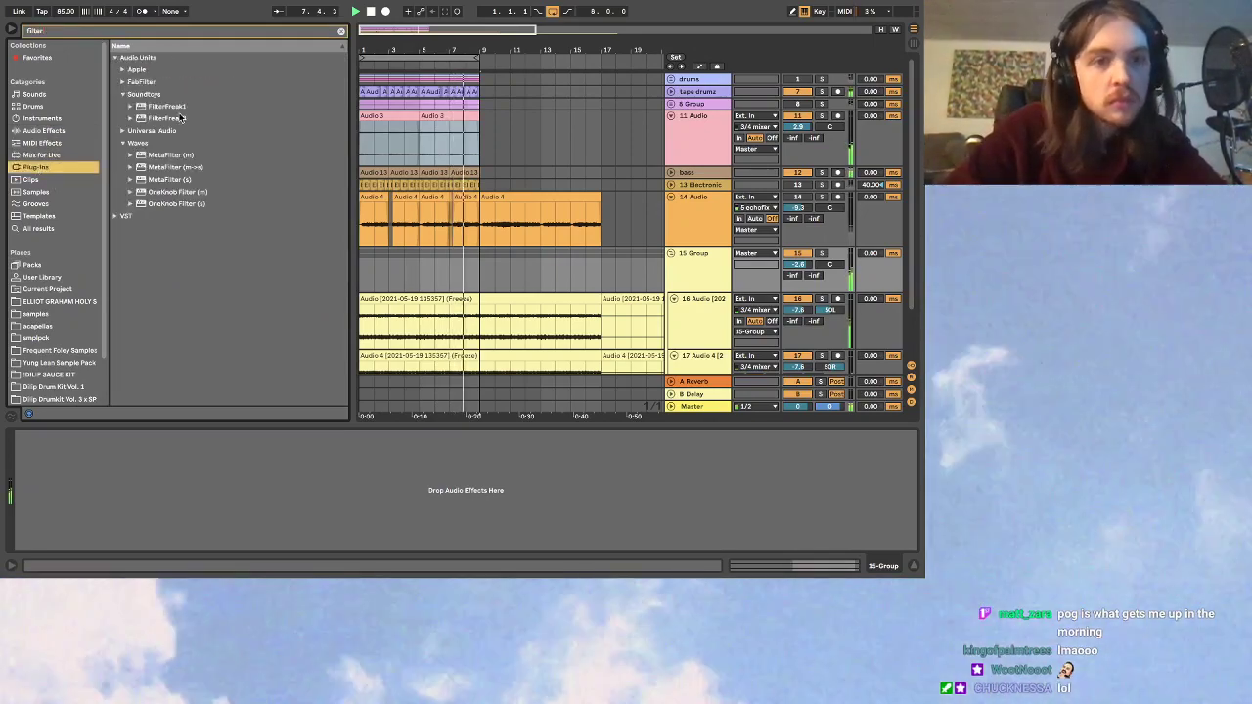
click(180, 108)
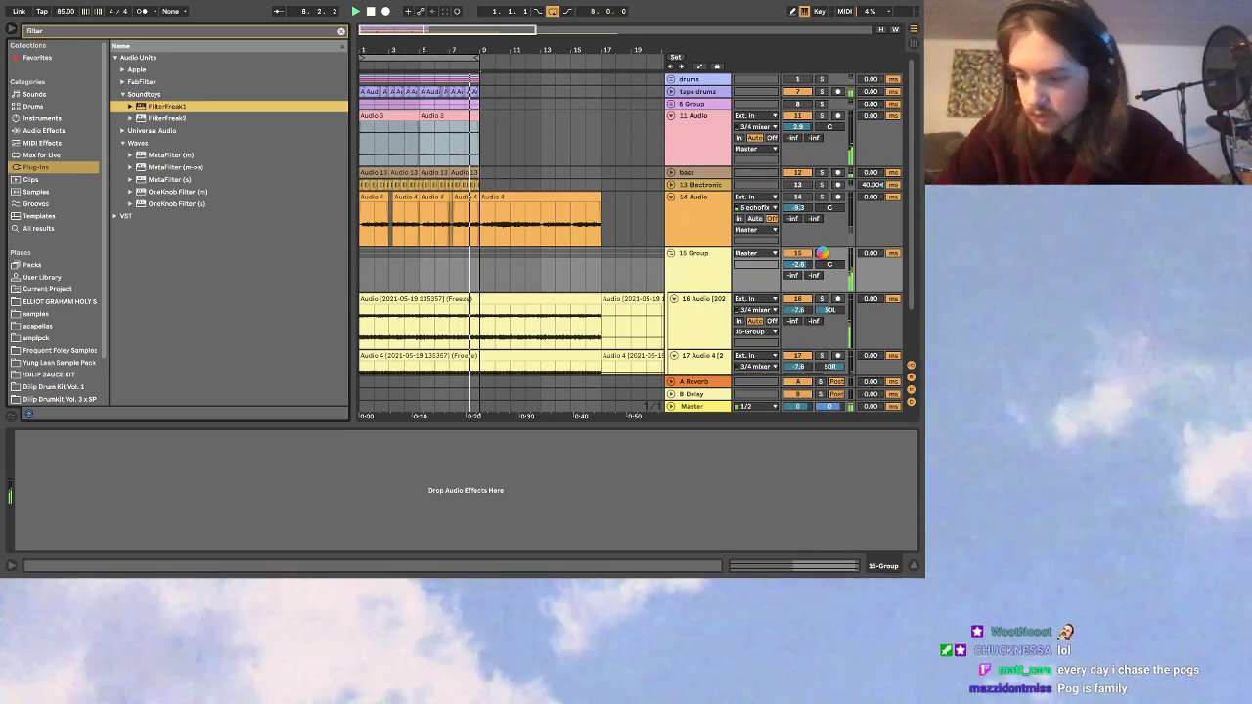
key(Return)
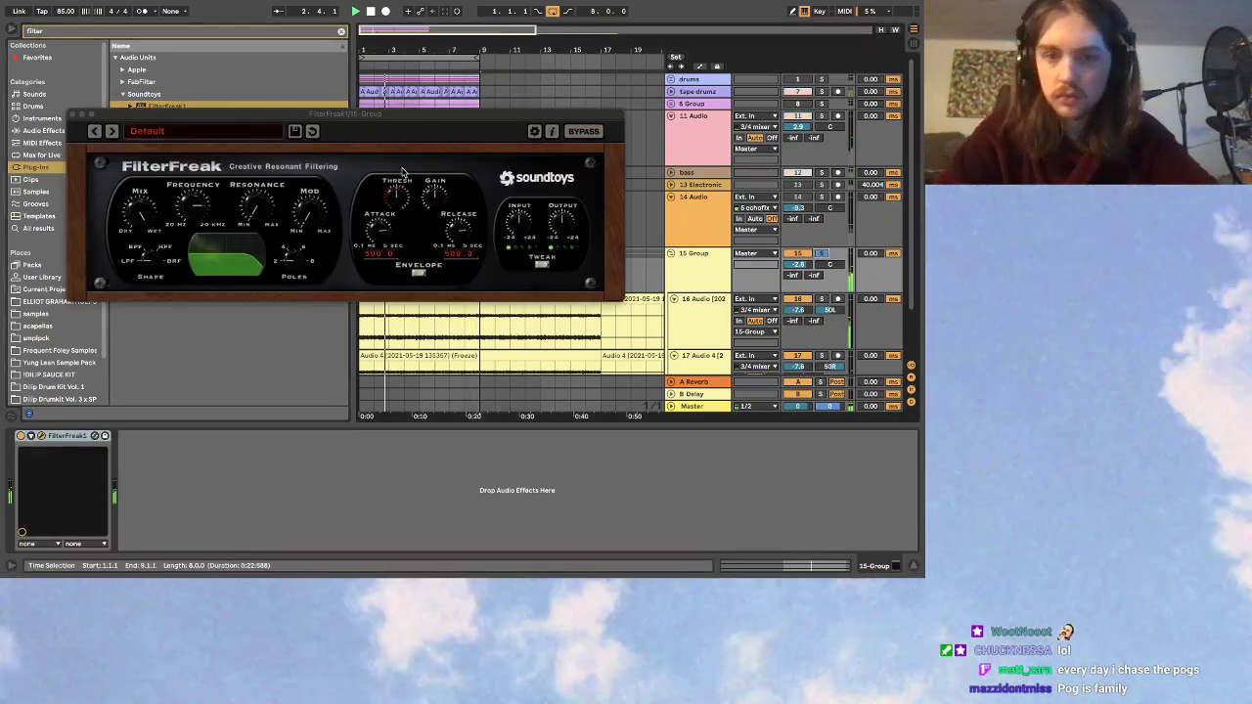
Step: Choose FilterFreak1's Follow Me Downy preset
click(111, 132)
click(112, 131)
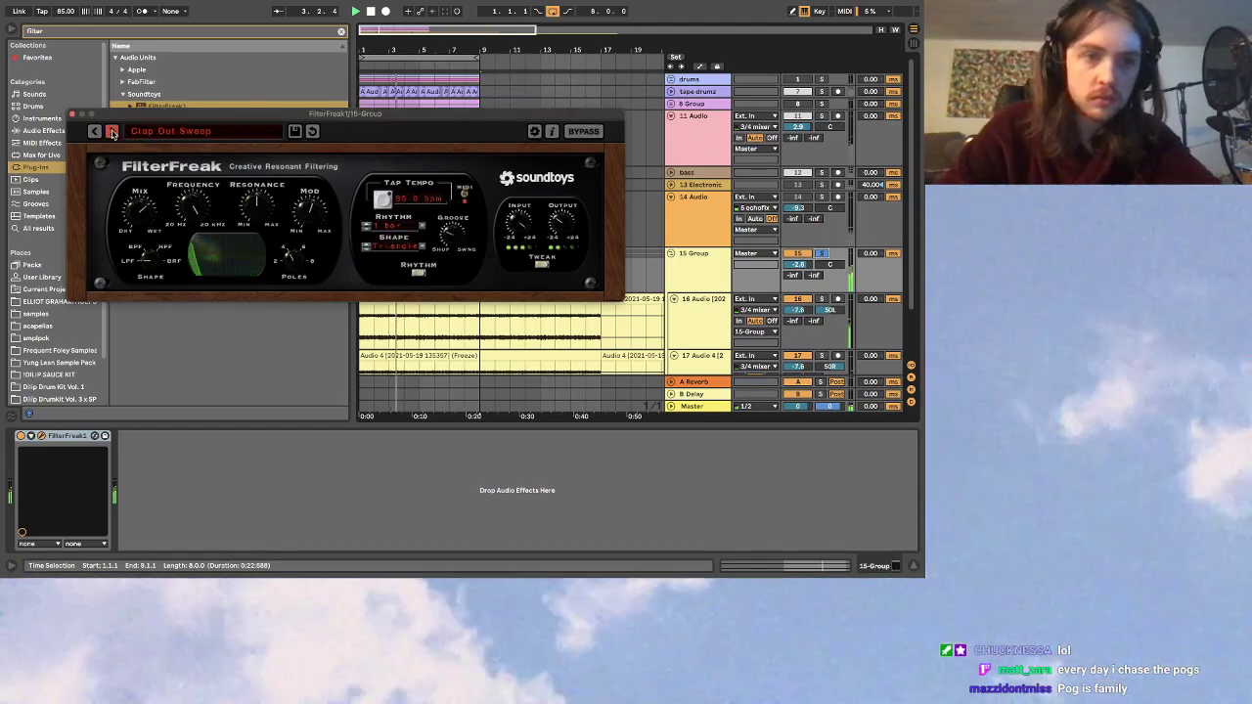
click(111, 131)
click(130, 133)
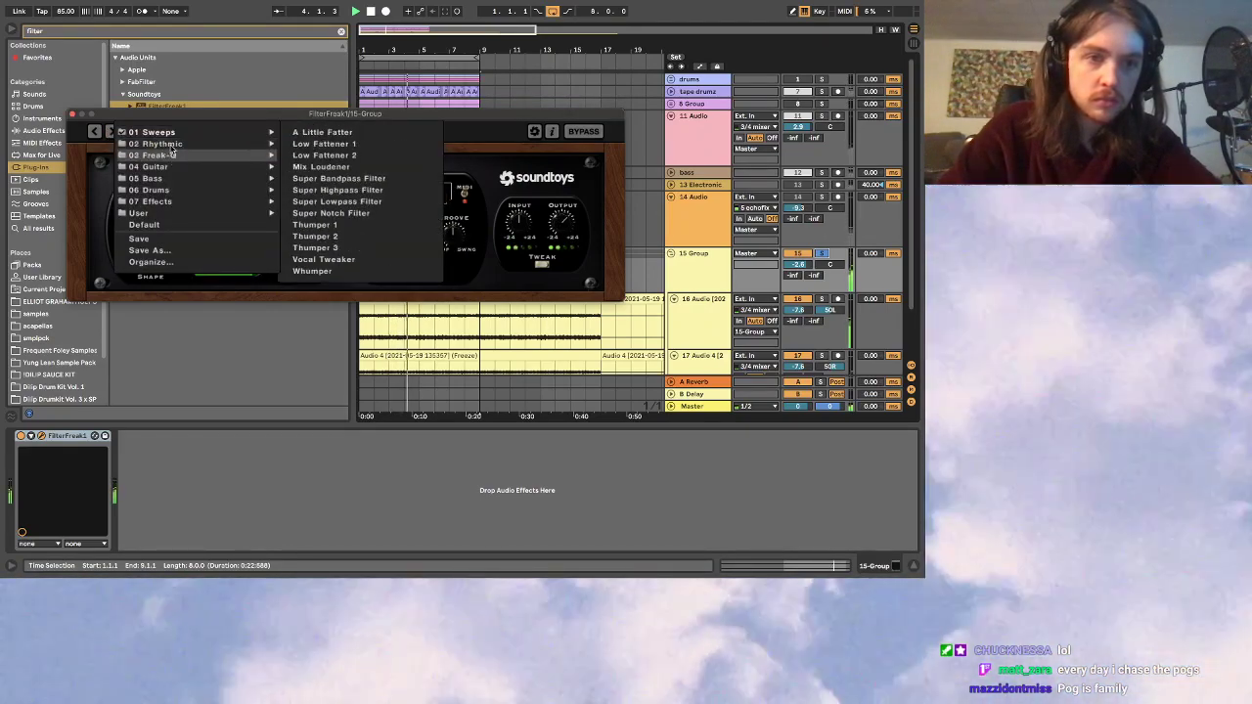
mouse_move(149, 167)
click(349, 156)
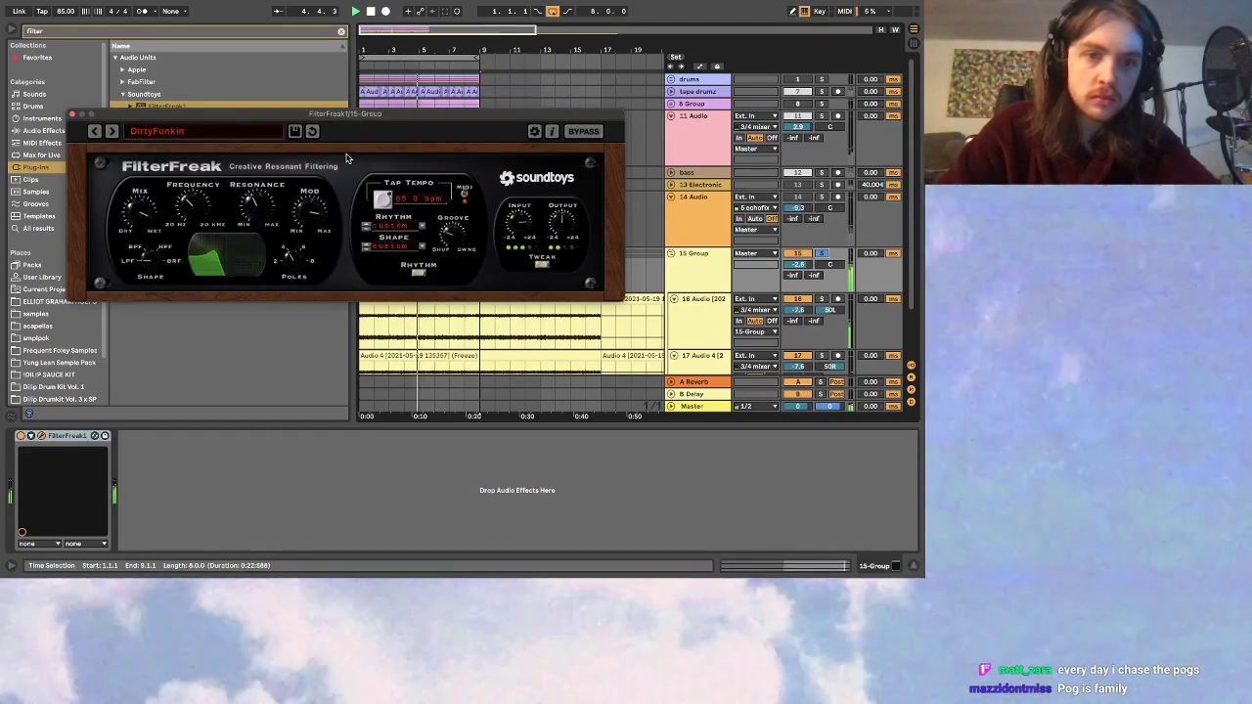
click(111, 131)
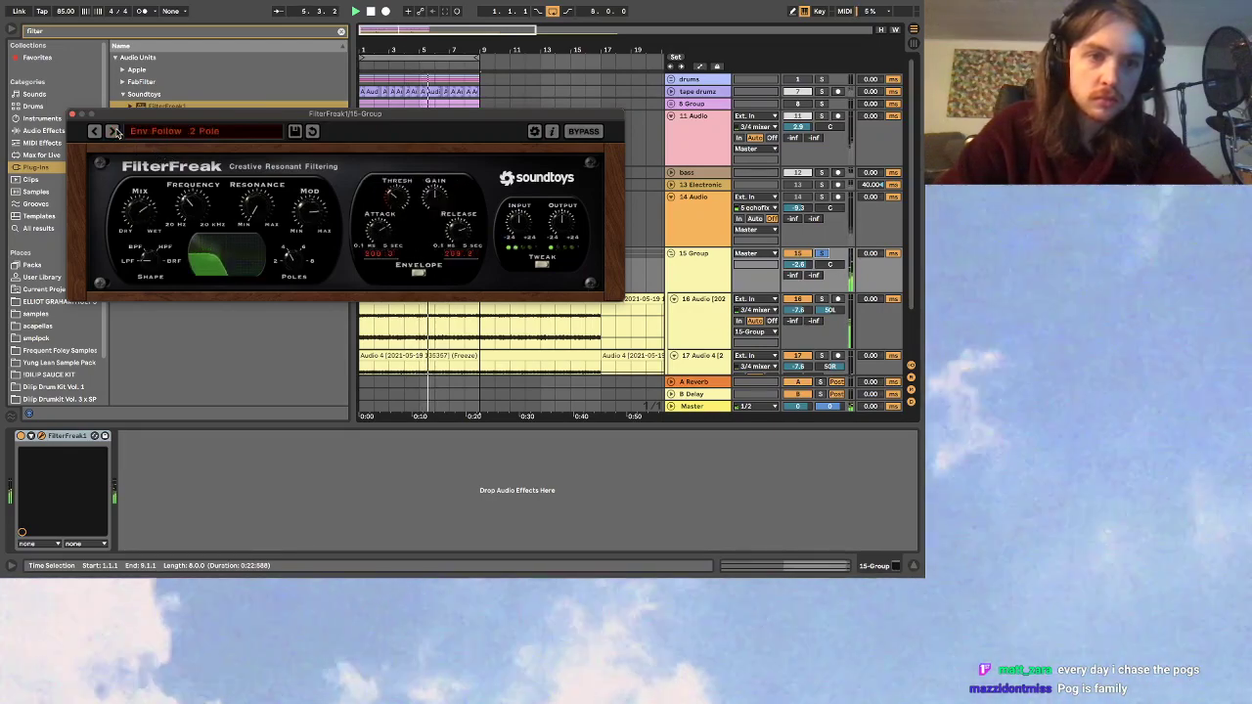
click(114, 131)
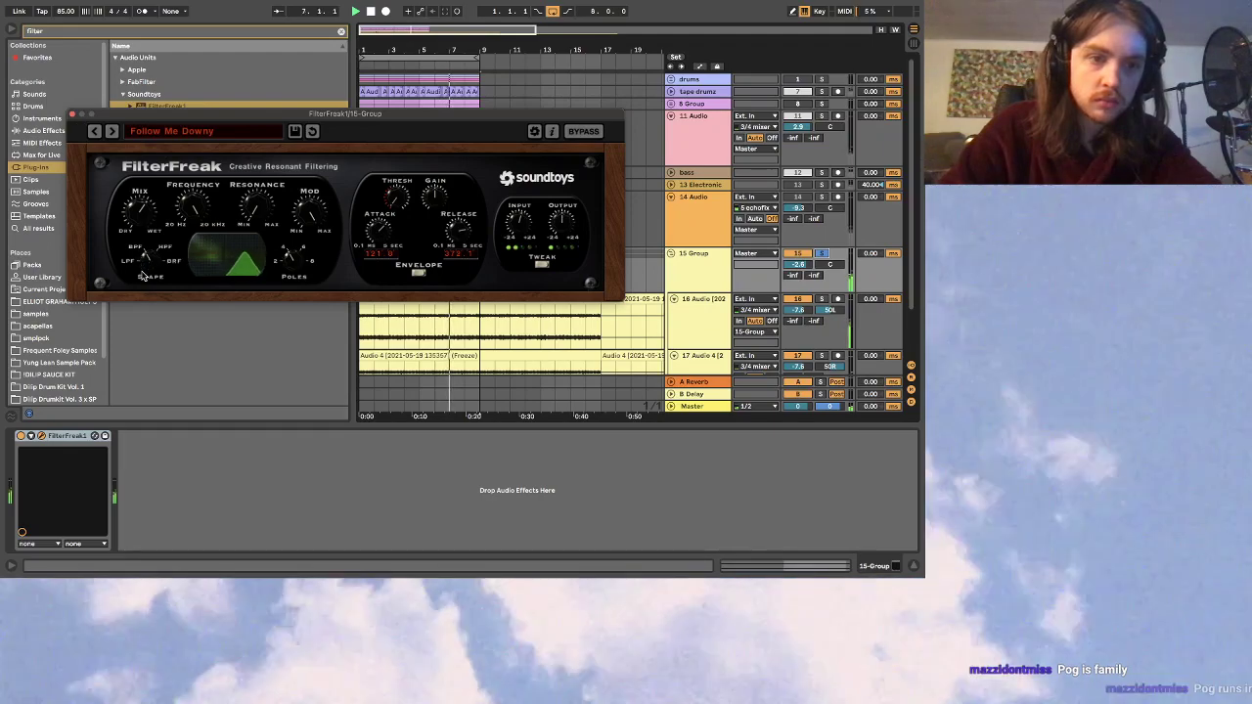
Step: Turn the filter shape toward low-pass and close the FilterFreak window
drag(143, 273, 143, 291)
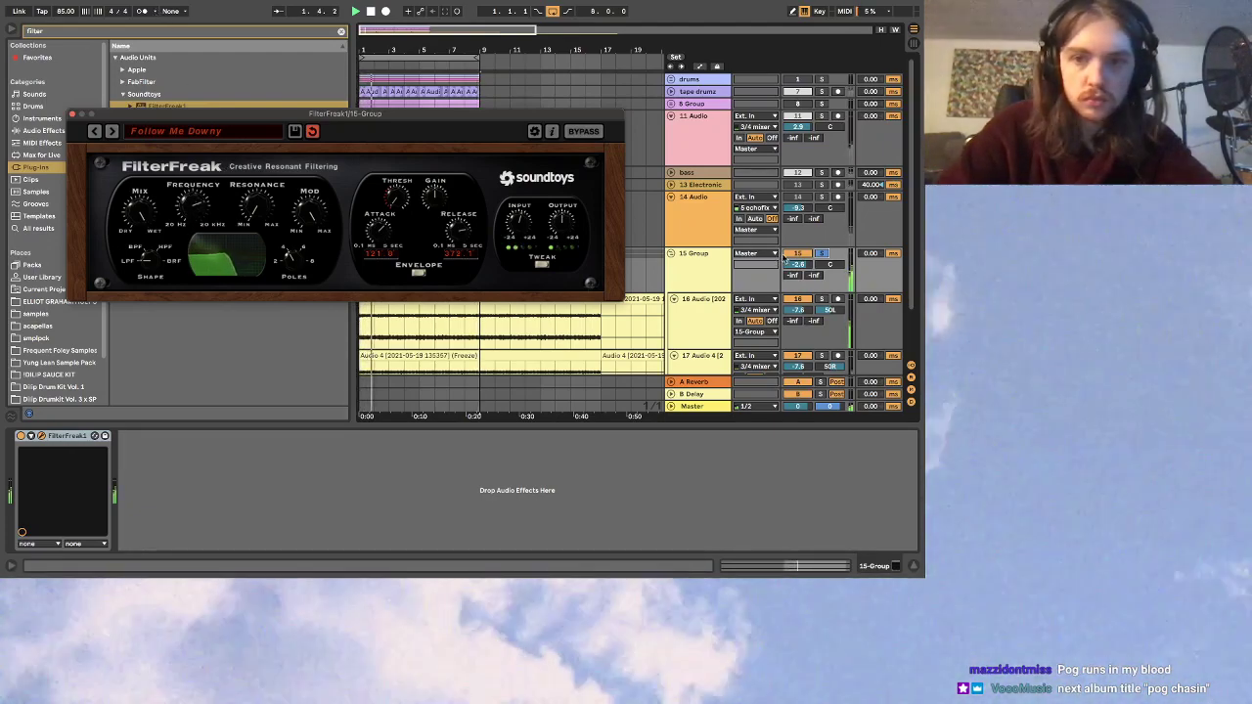
click(825, 255)
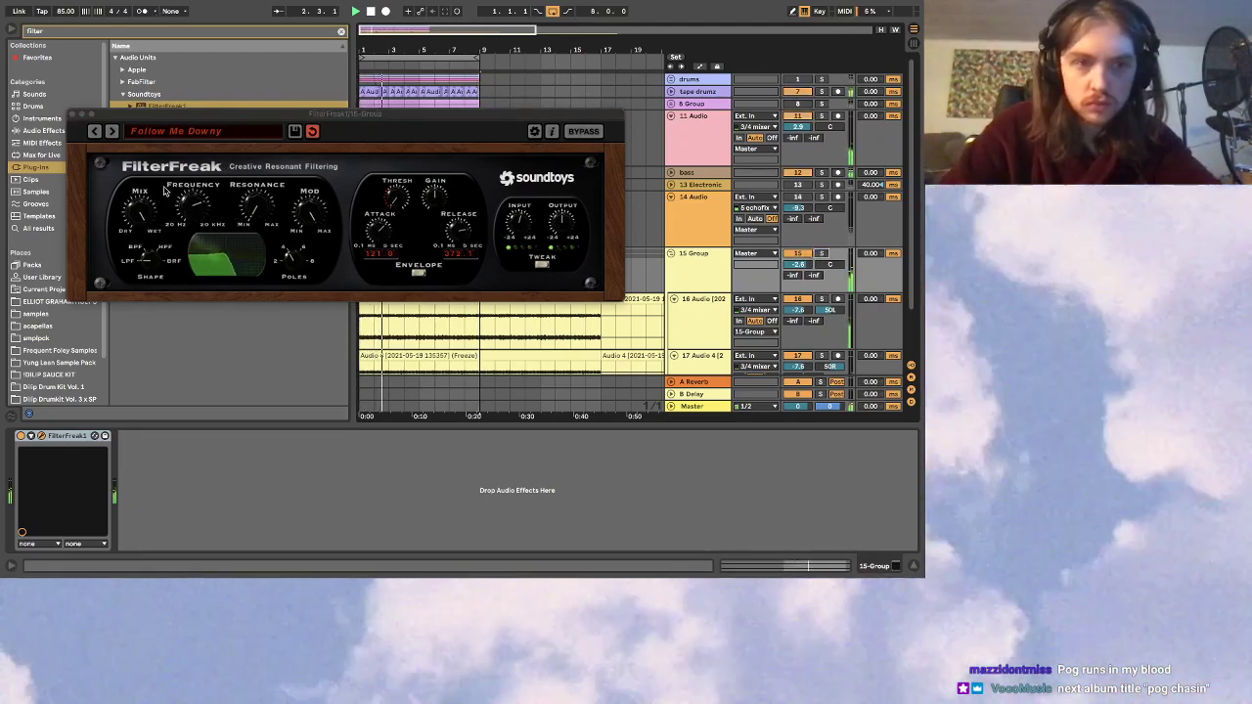
click(196, 211)
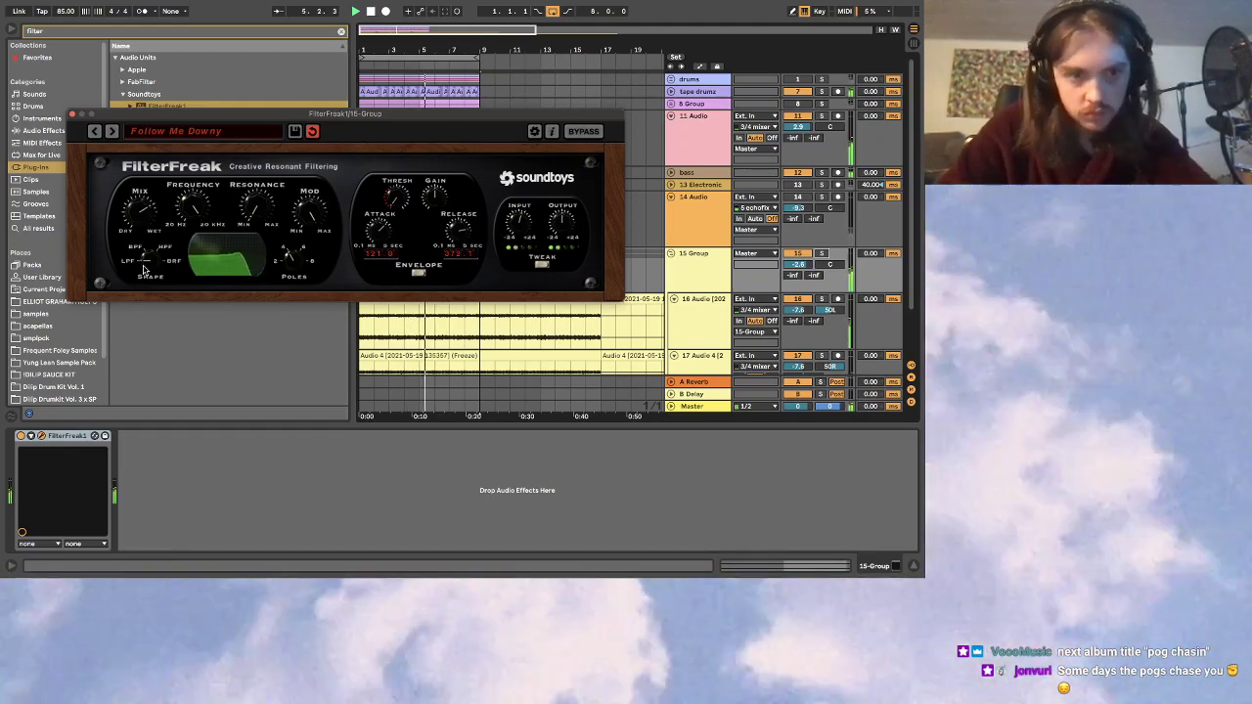
click(73, 116)
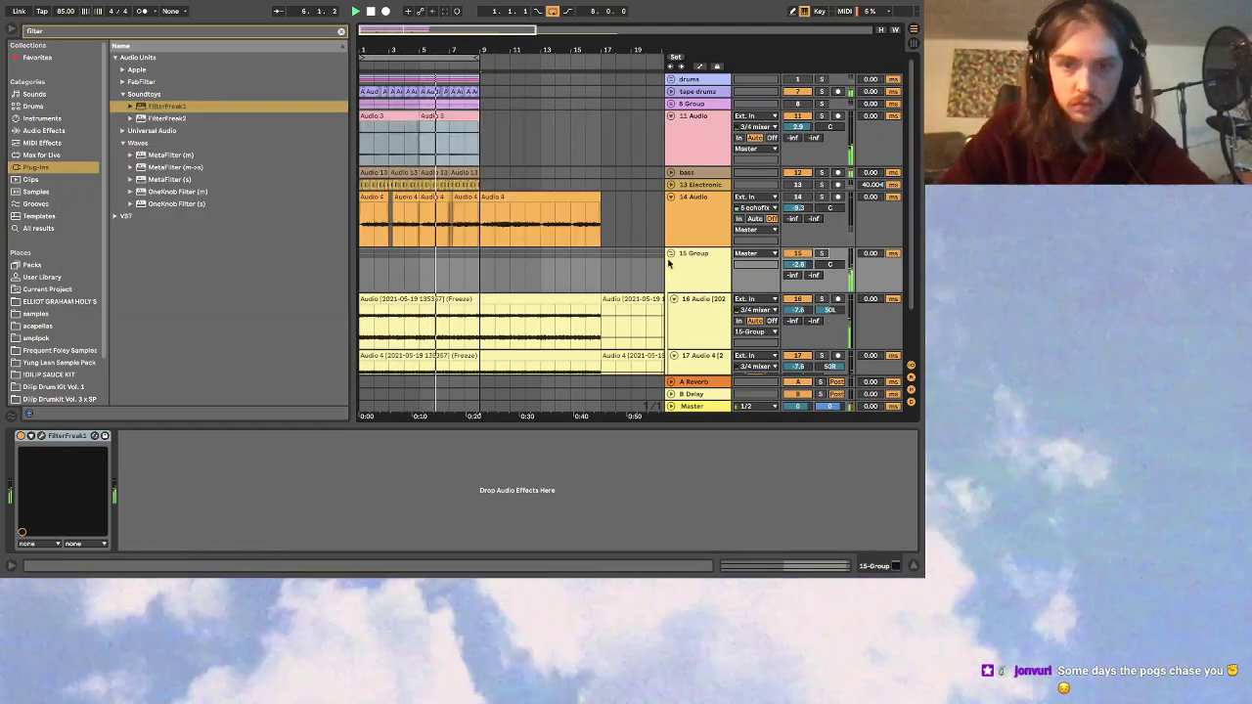
Step: Switch the 14 Audio track back on
click(701, 222)
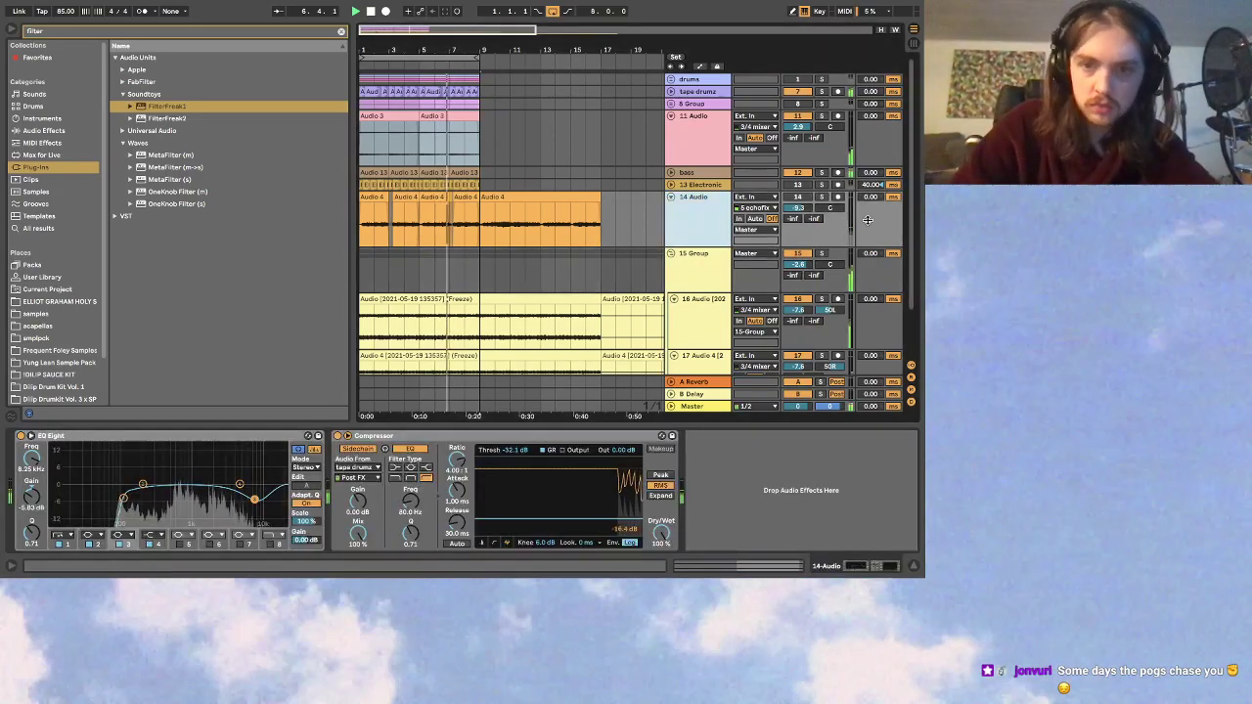
click(801, 186)
click(804, 200)
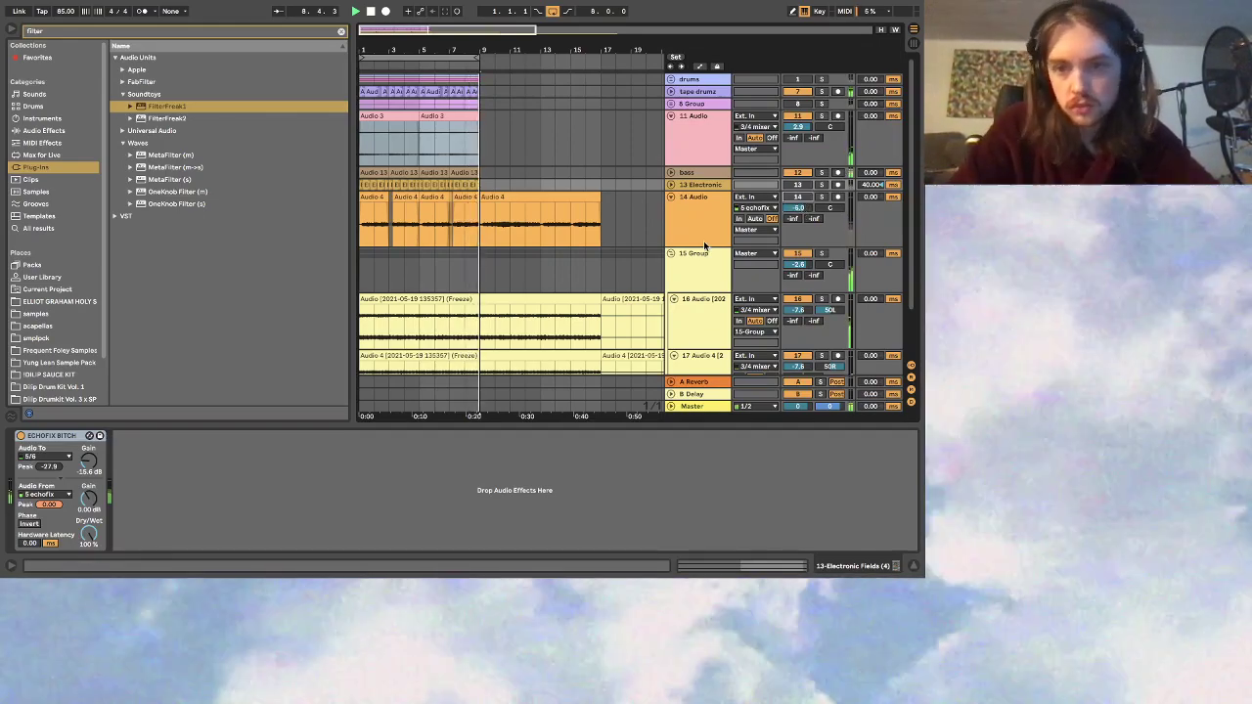
click(709, 198)
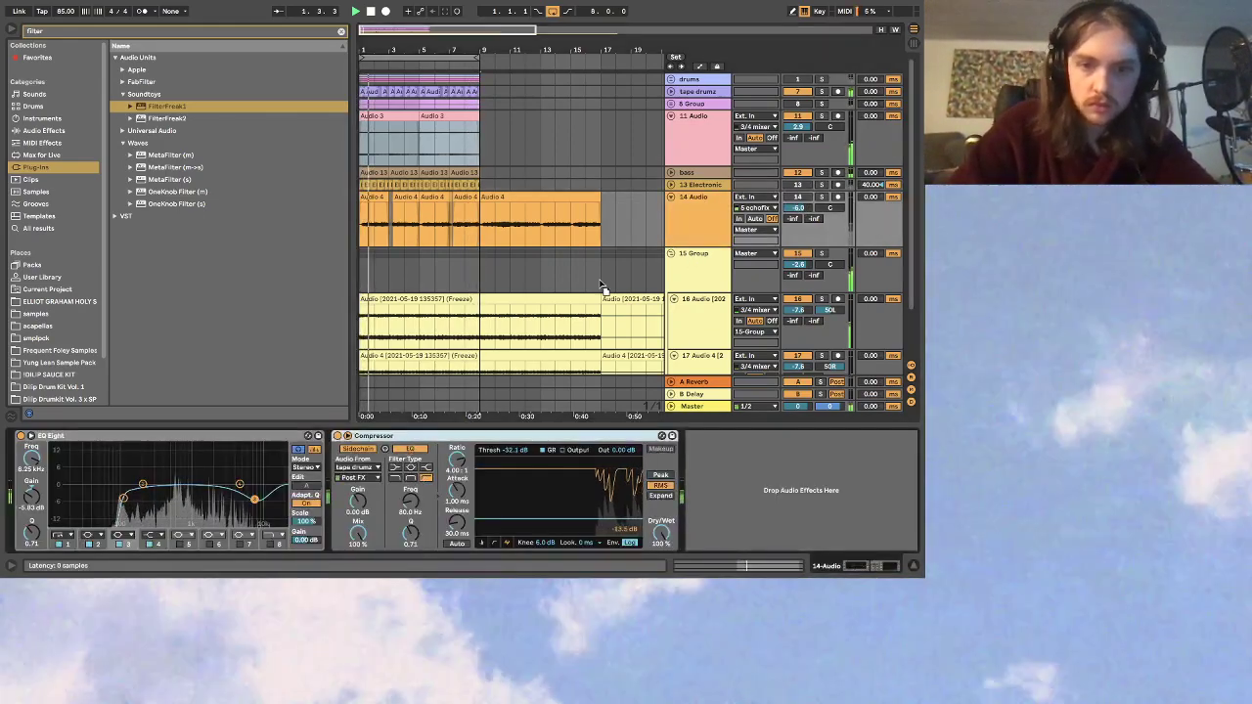
Step: Raise the 15 Group compressor threshold to -27.0 dB
click(695, 284)
drag(352, 518, 351, 513)
scroll(800, 264, down, 3)
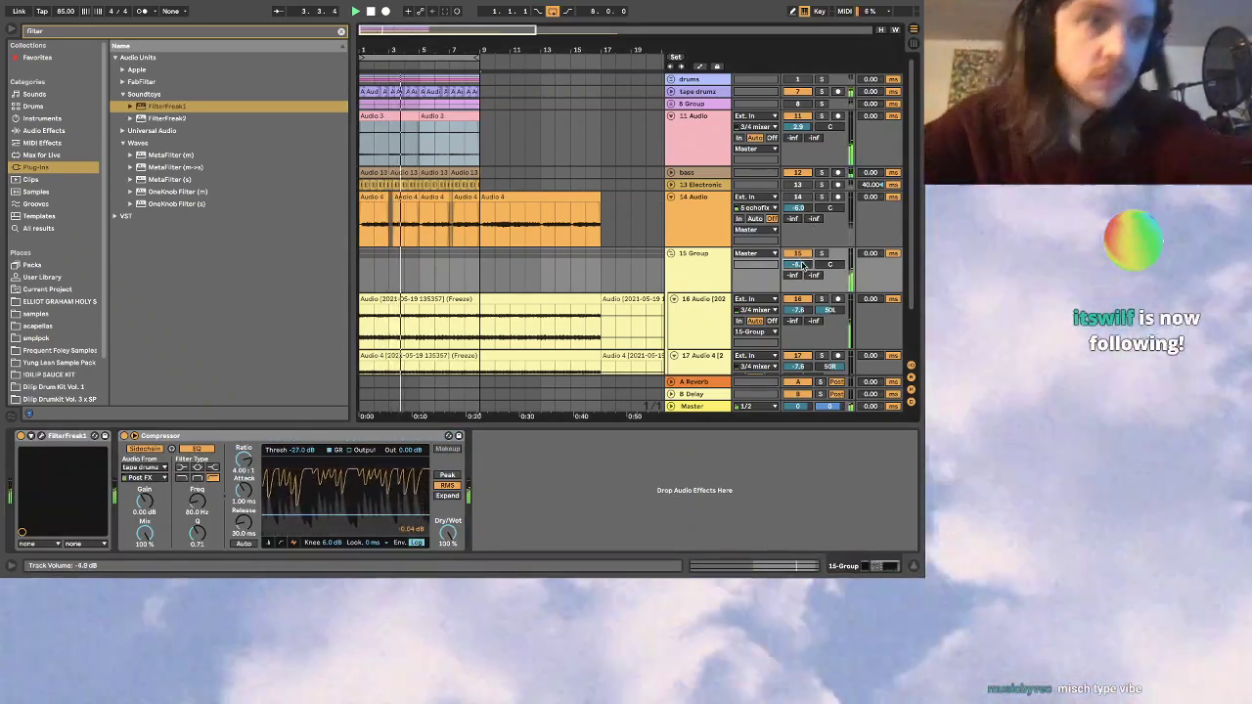
Step: Set 11 Audio's volume to 1.3 dB
click(358, 272)
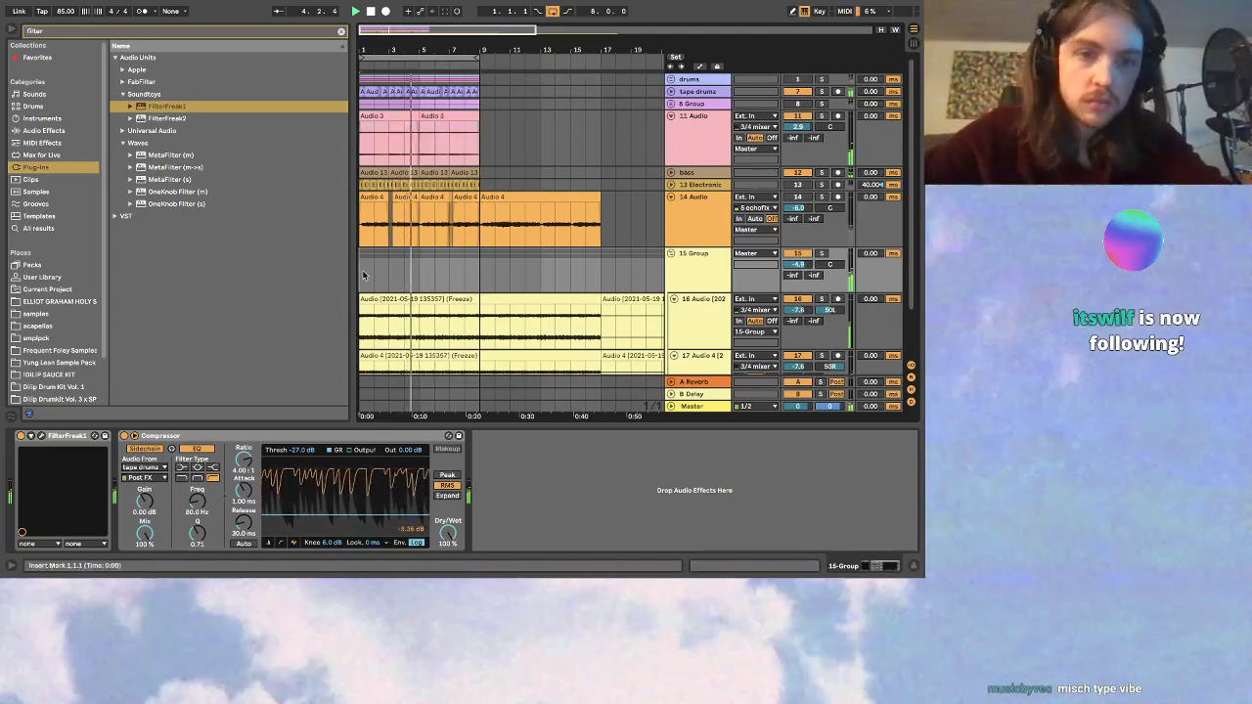
scroll(411, 244, down, 2)
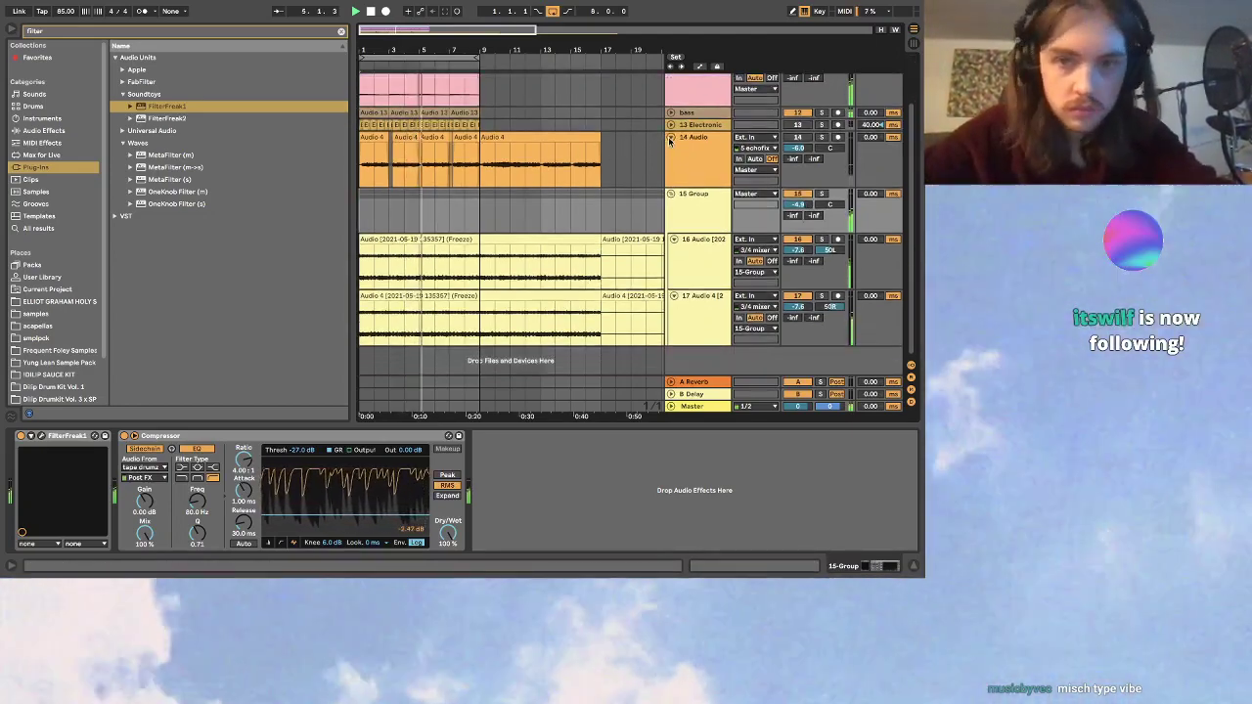
scroll(648, 140, up, 5)
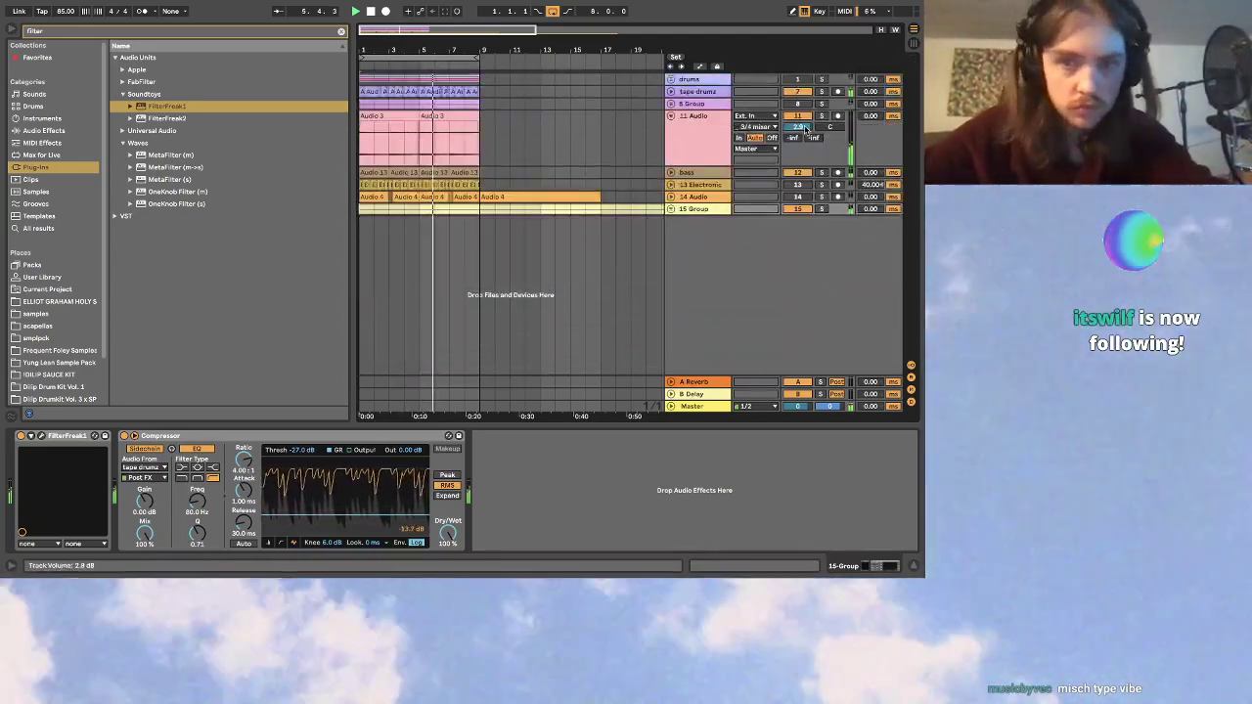
drag(798, 127, 821, 118)
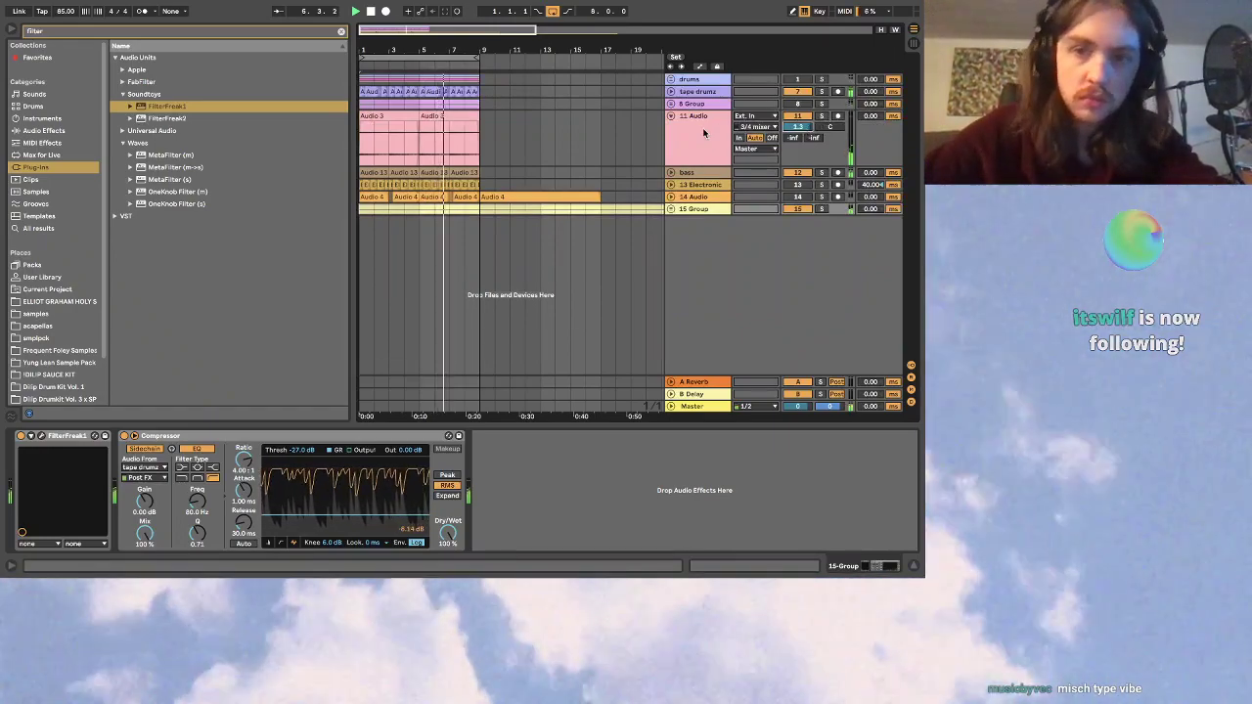
click(699, 134)
click(42, 118)
Step: Load ValhallaShimmer onto the 11 Audio track and close its window
click(44, 130)
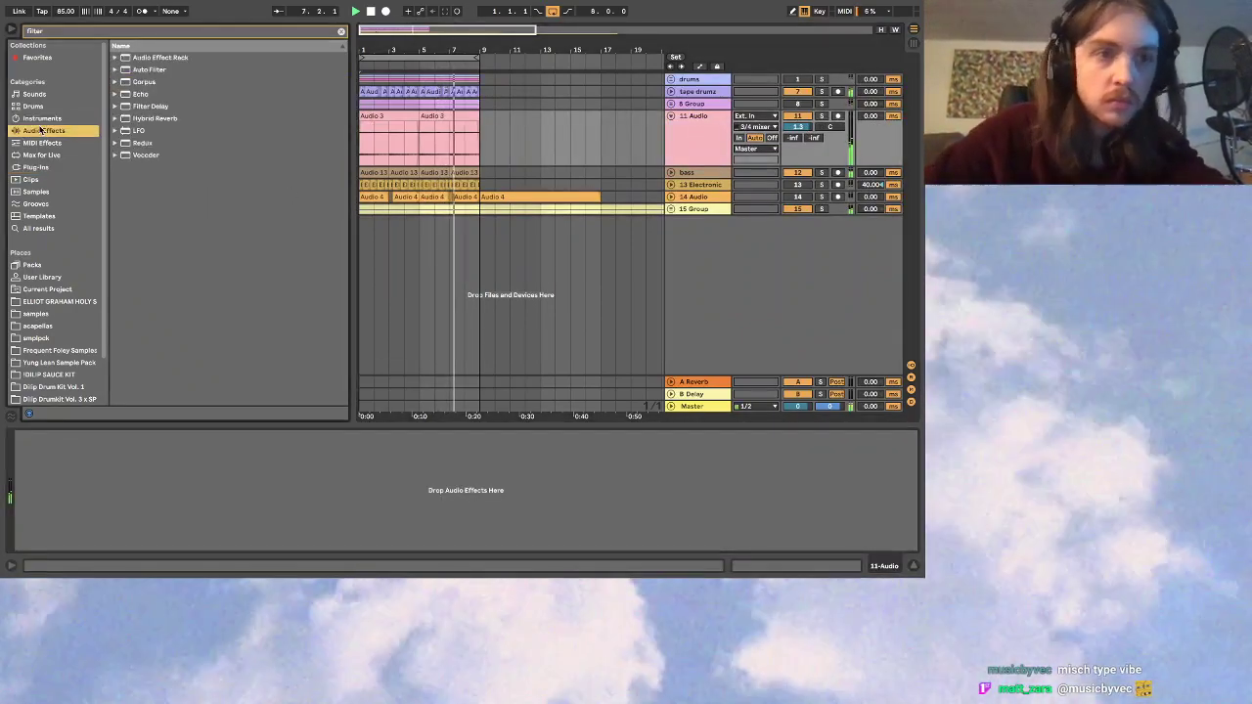
click(43, 168)
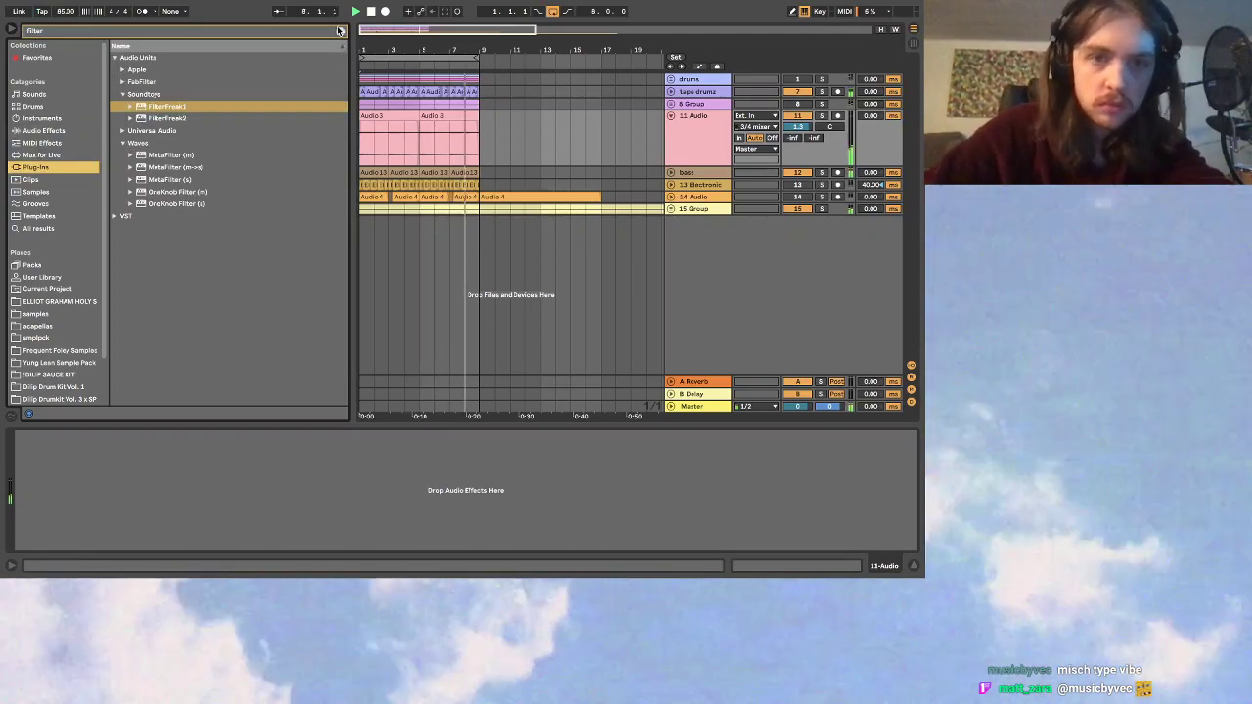
click(342, 31)
text(shimmer)
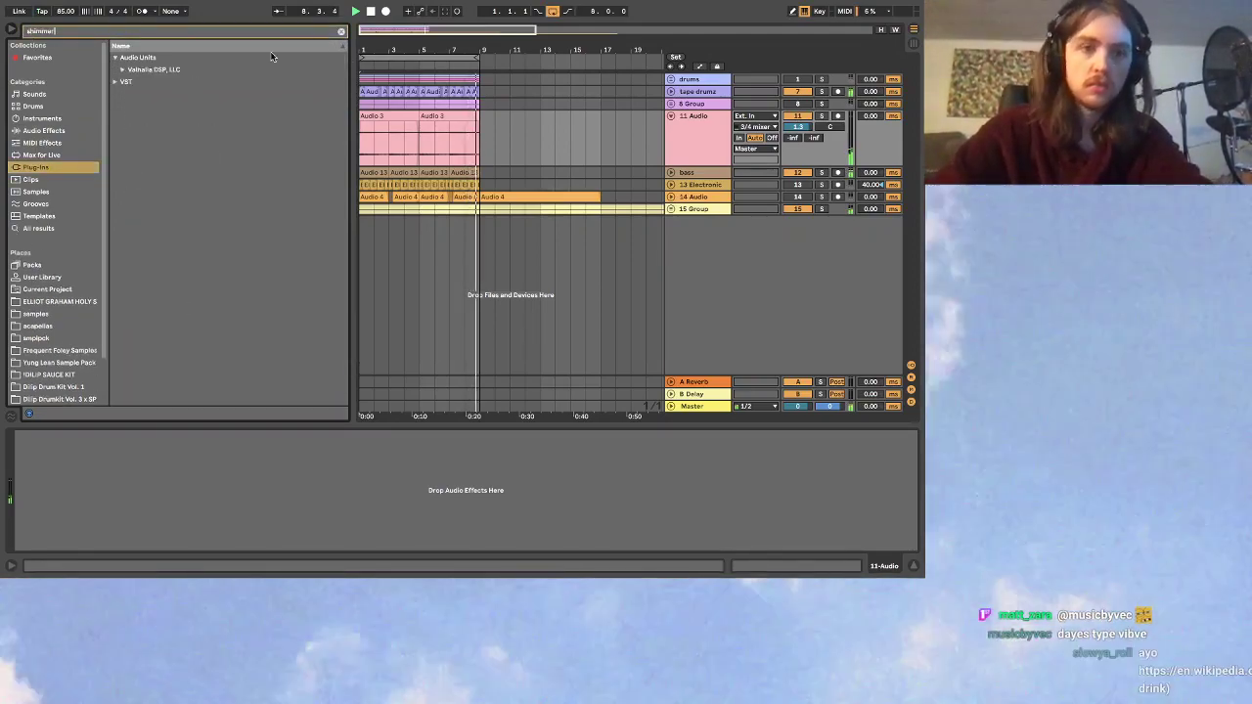
double_click(162, 82)
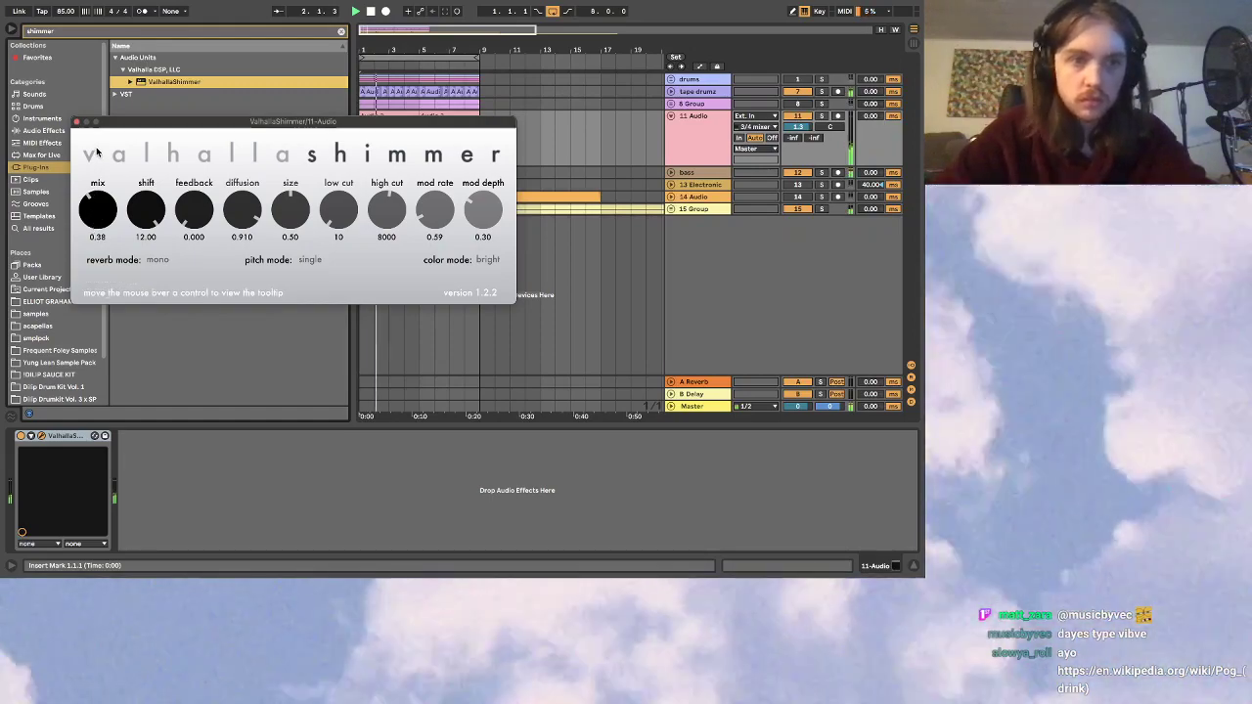
click(76, 122)
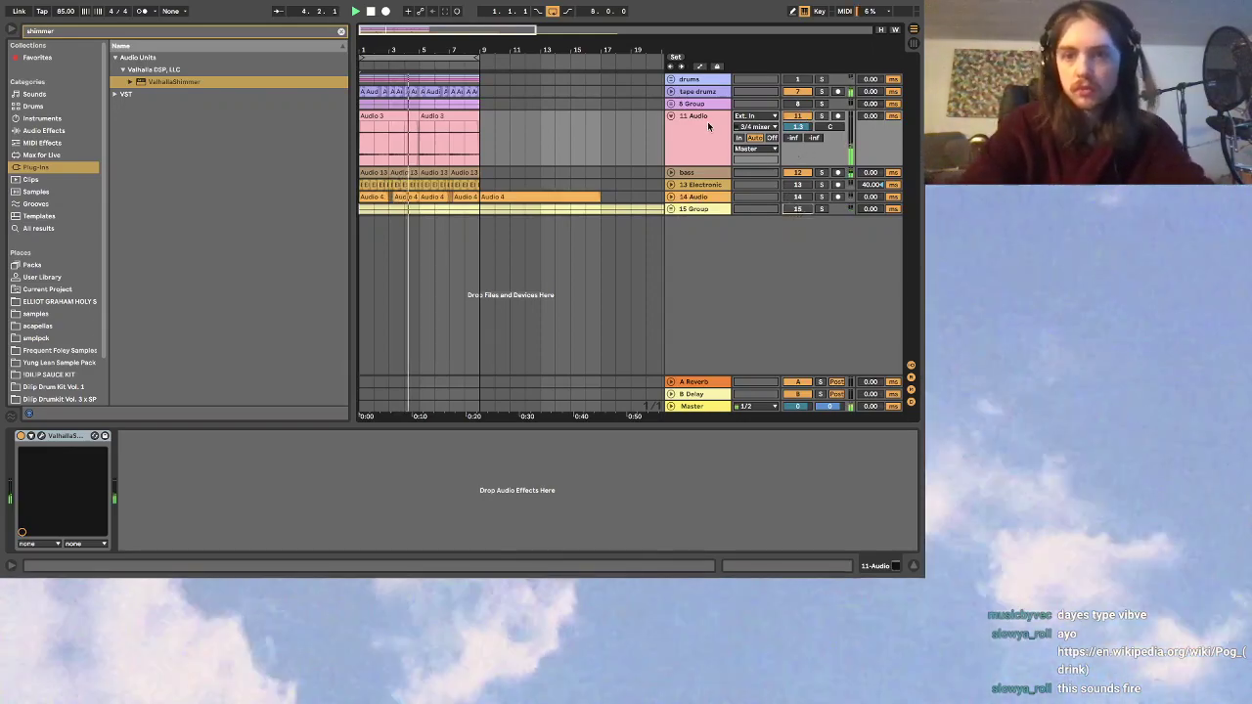
Step: Collapse 11 Audio, expand bass, and play with bass clips from bar 1 to 9 selected
click(675, 118)
click(672, 116)
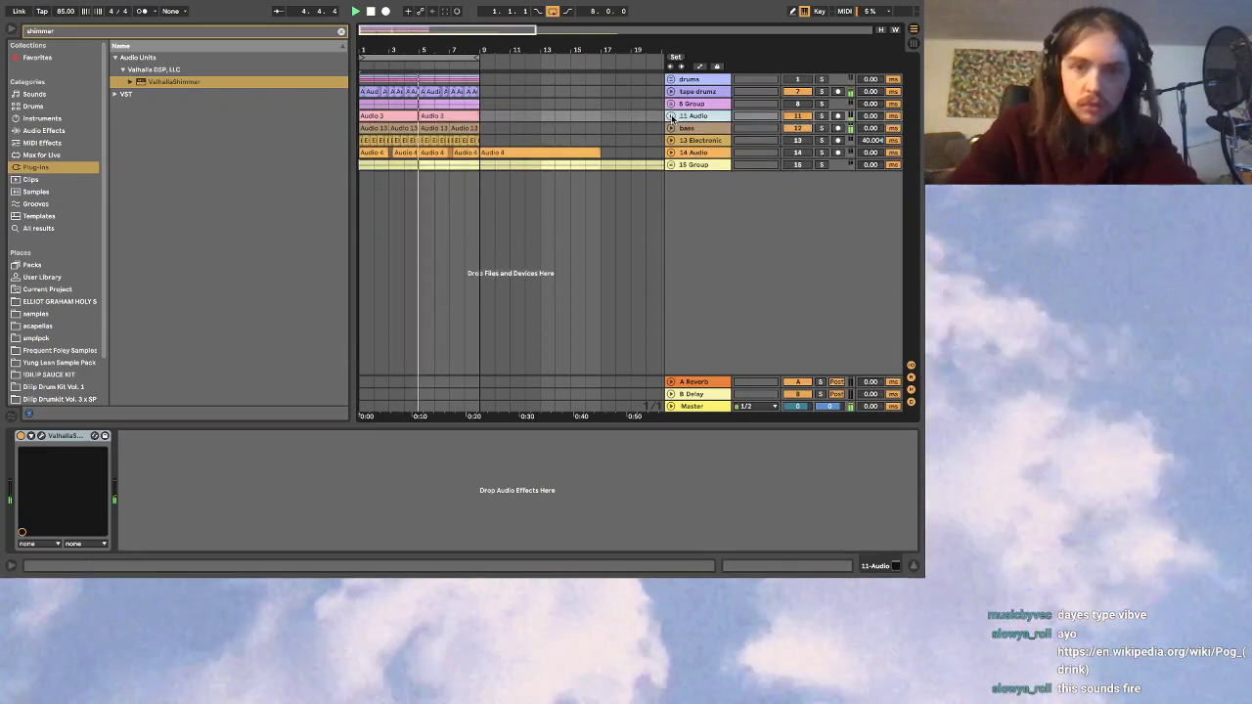
click(672, 129)
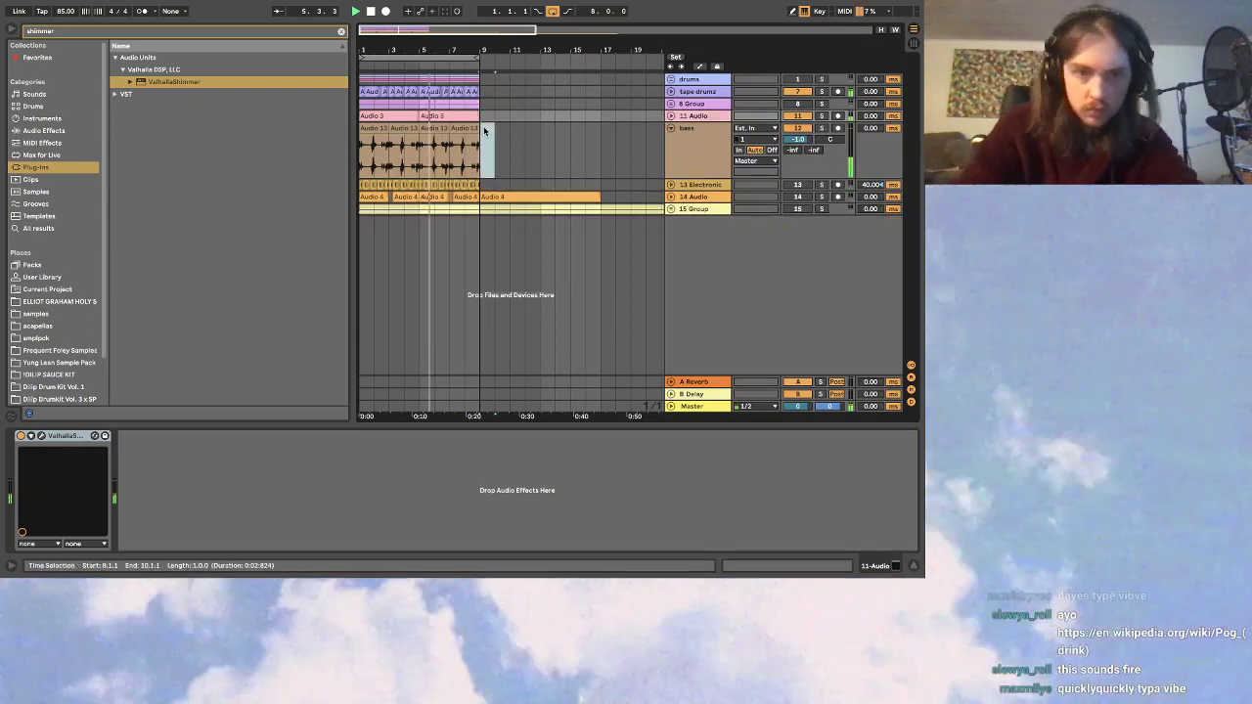
click(492, 127)
click(456, 133)
key(ctrl+a)
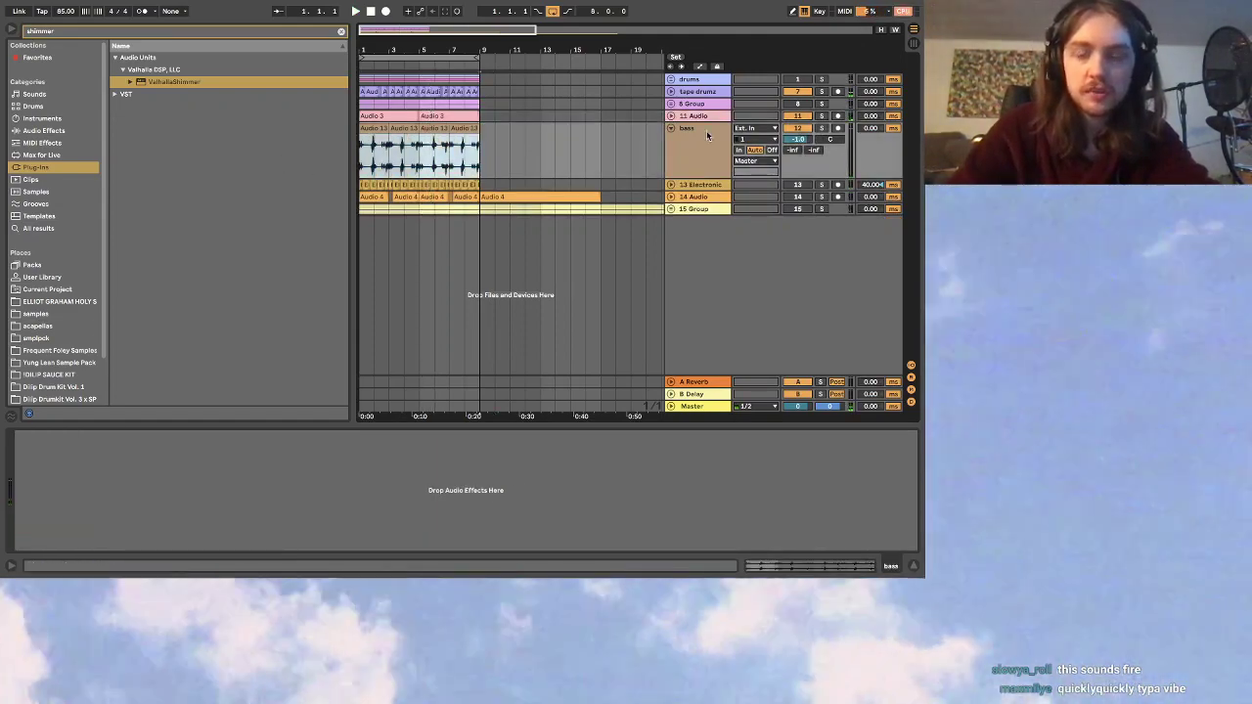
key(space)
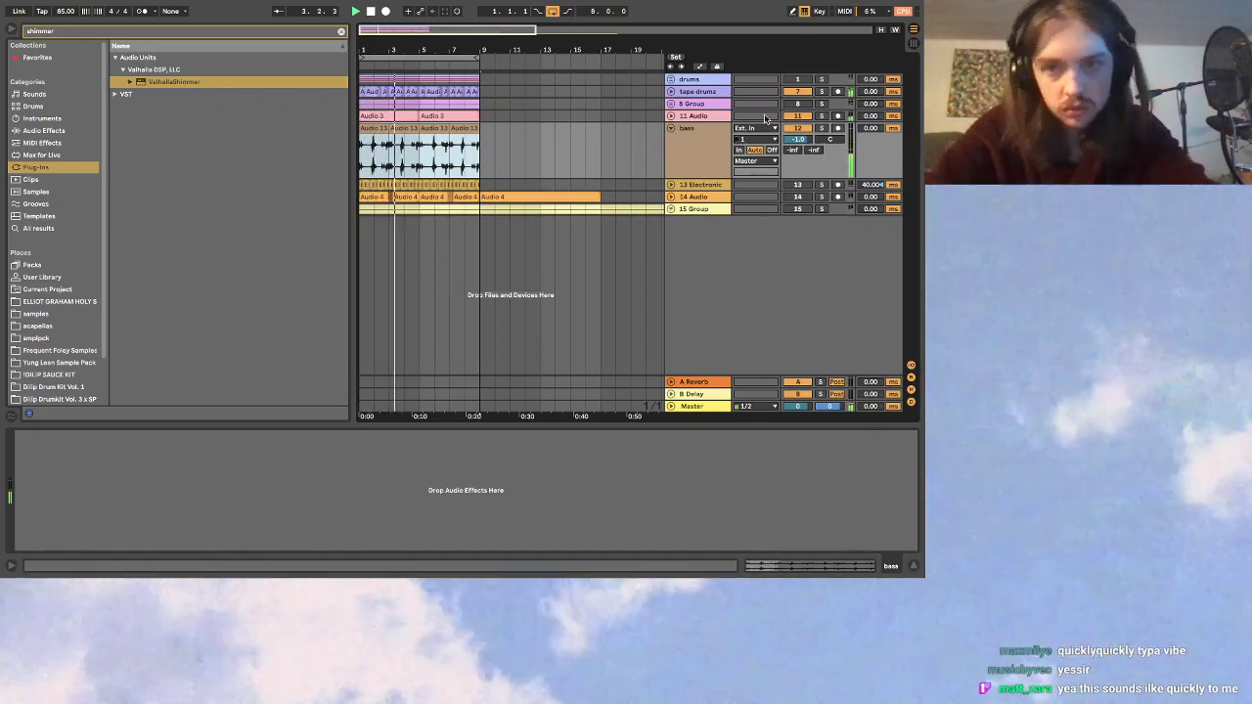
Step: Switch 15 Group back on, fold it and the bass track, and show the Master chain
click(800, 209)
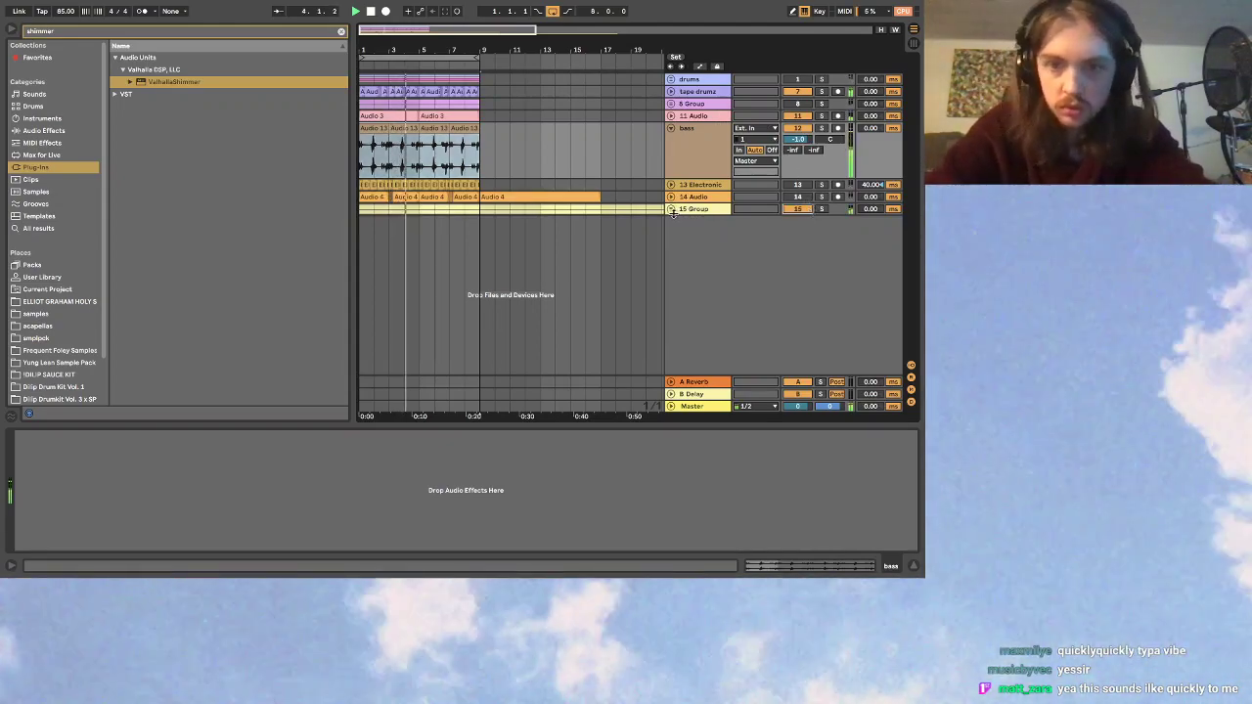
click(671, 209)
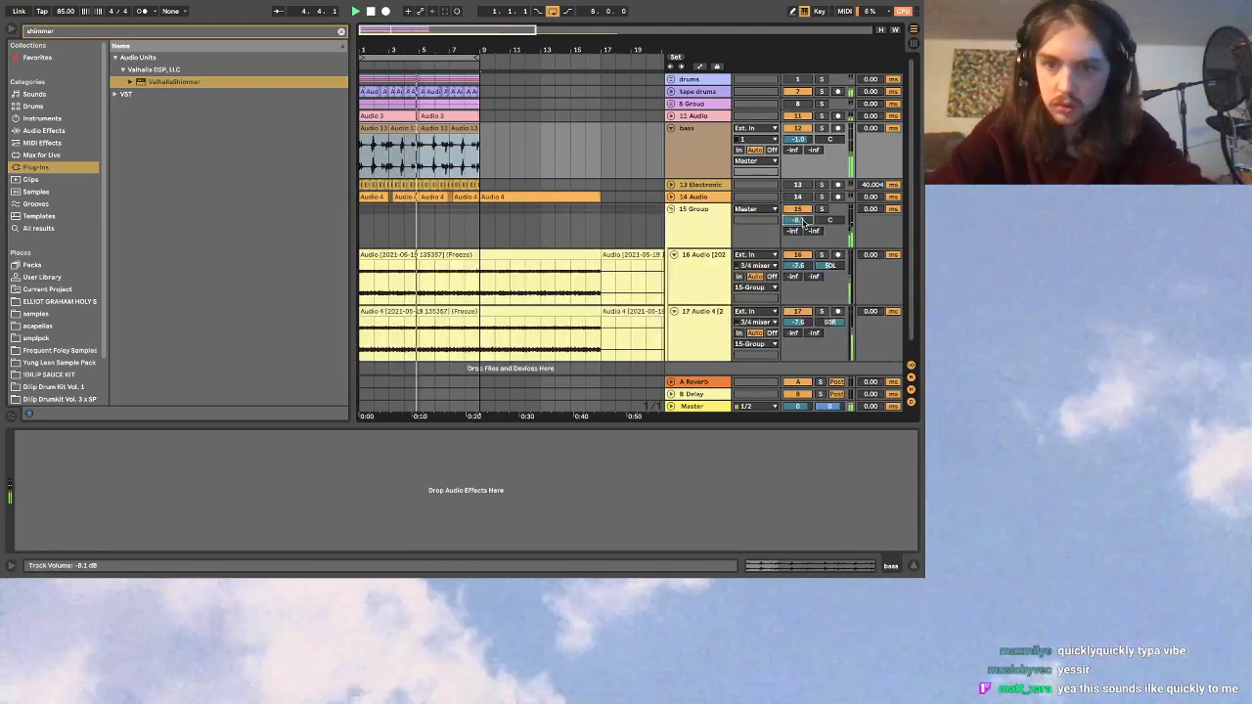
click(671, 209)
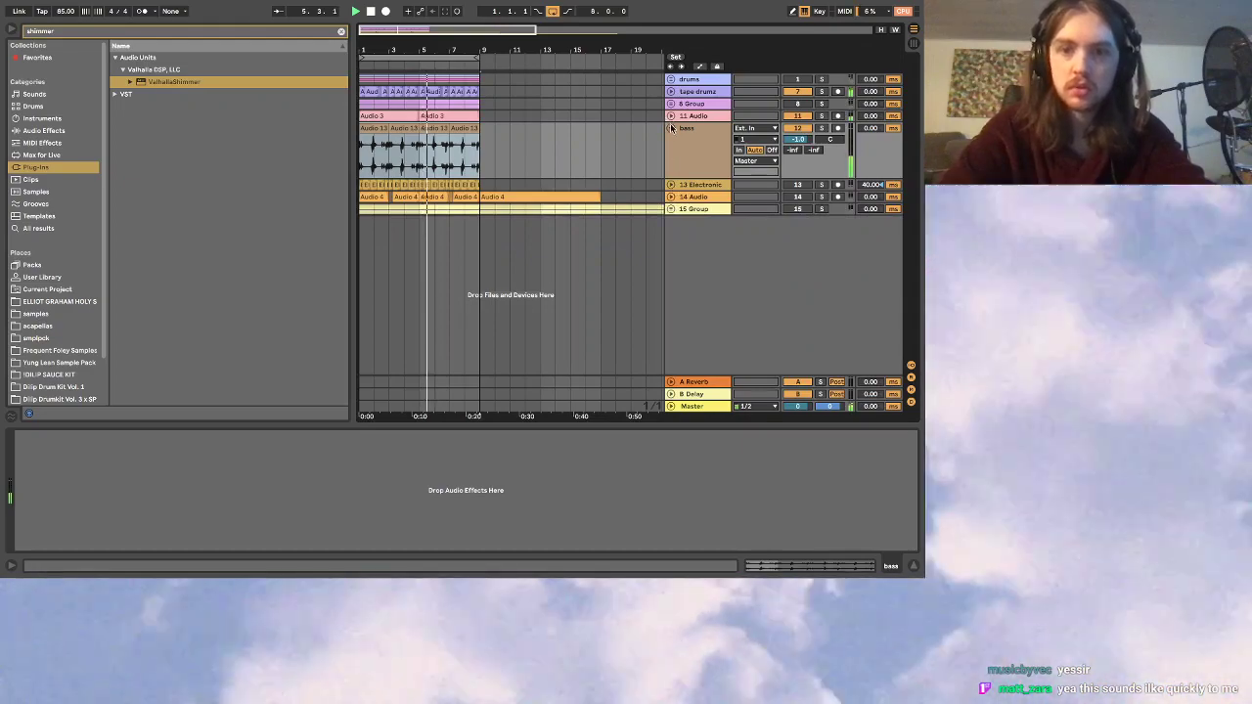
click(671, 129)
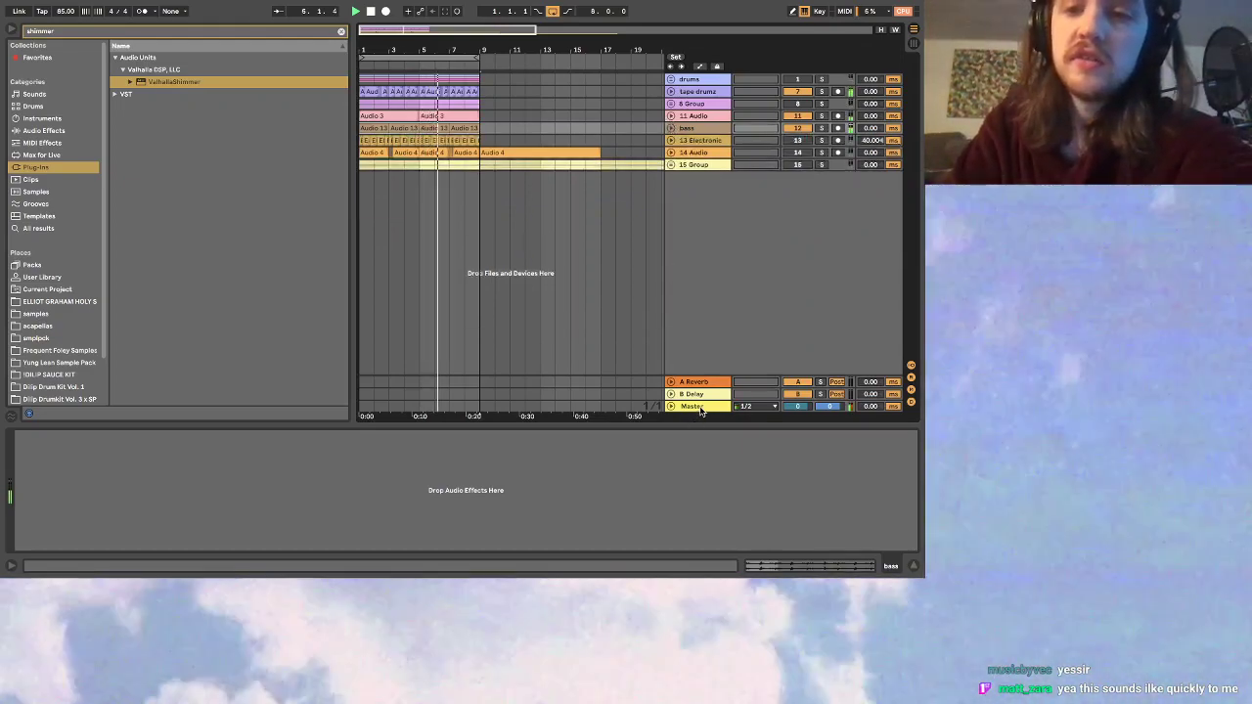
click(700, 409)
click(58, 130)
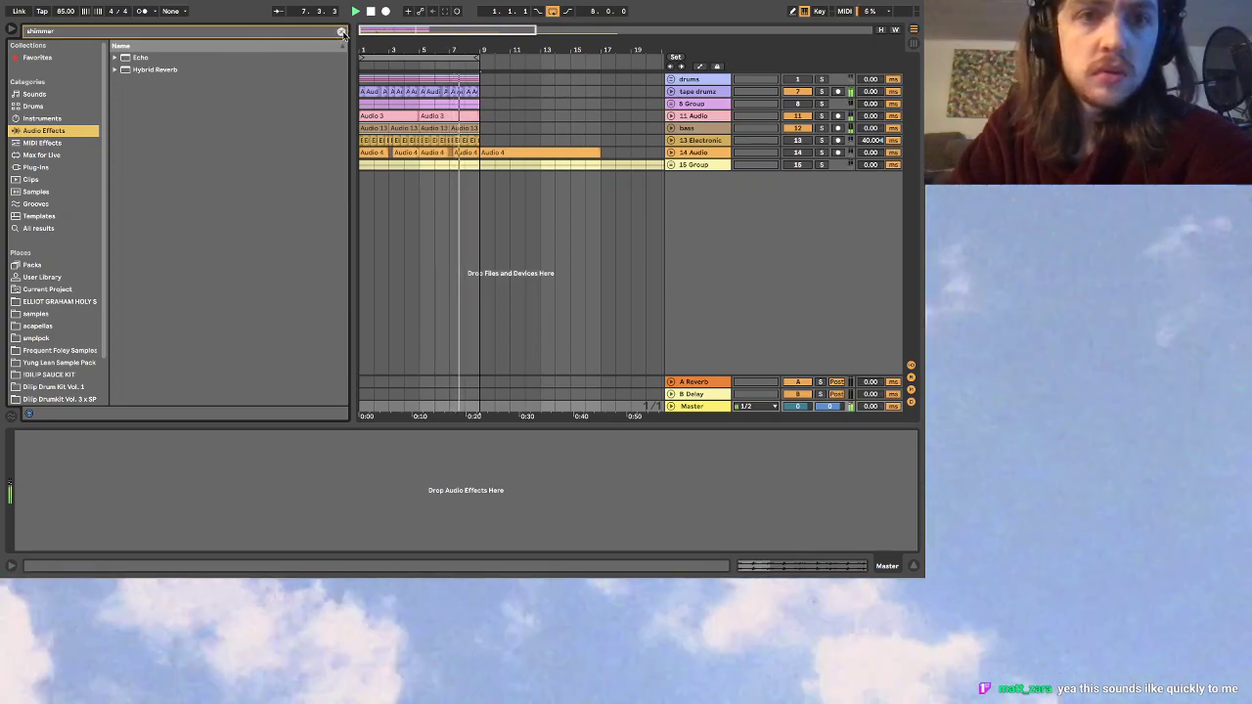
Step: Load Glue Compressor onto the Master with 6.81 dB makeup gain
click(340, 31)
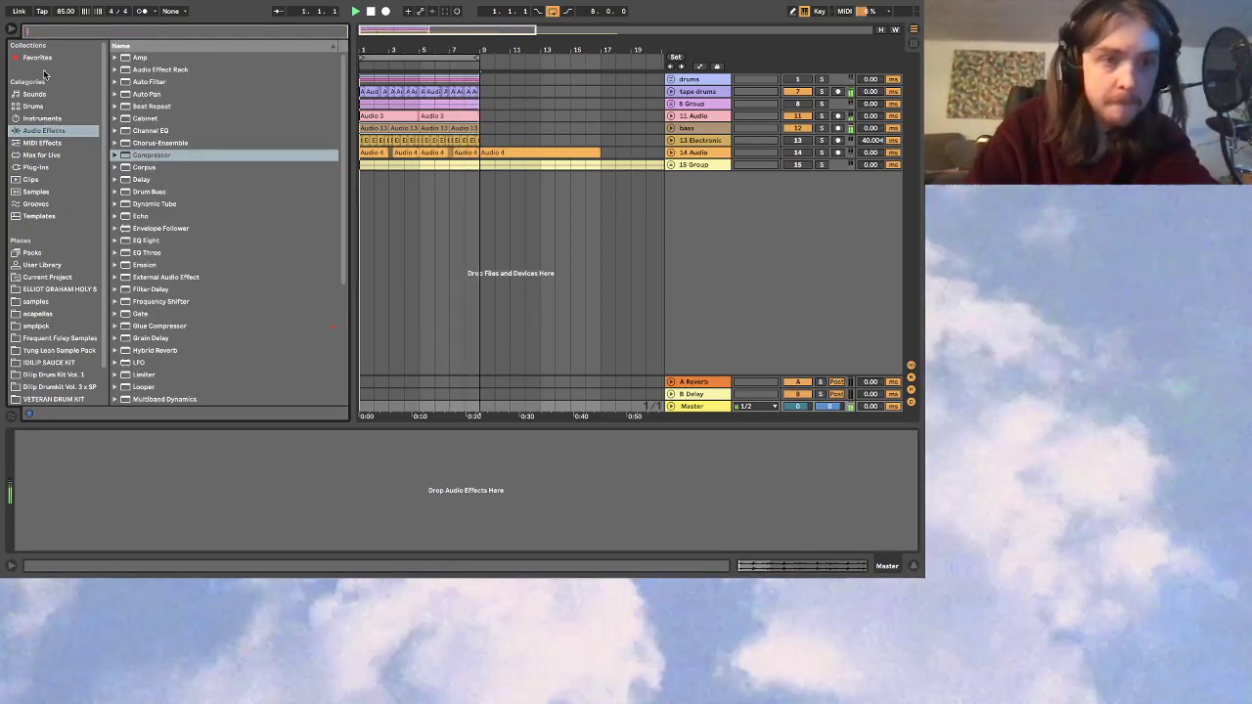
click(39, 58)
double_click(159, 58)
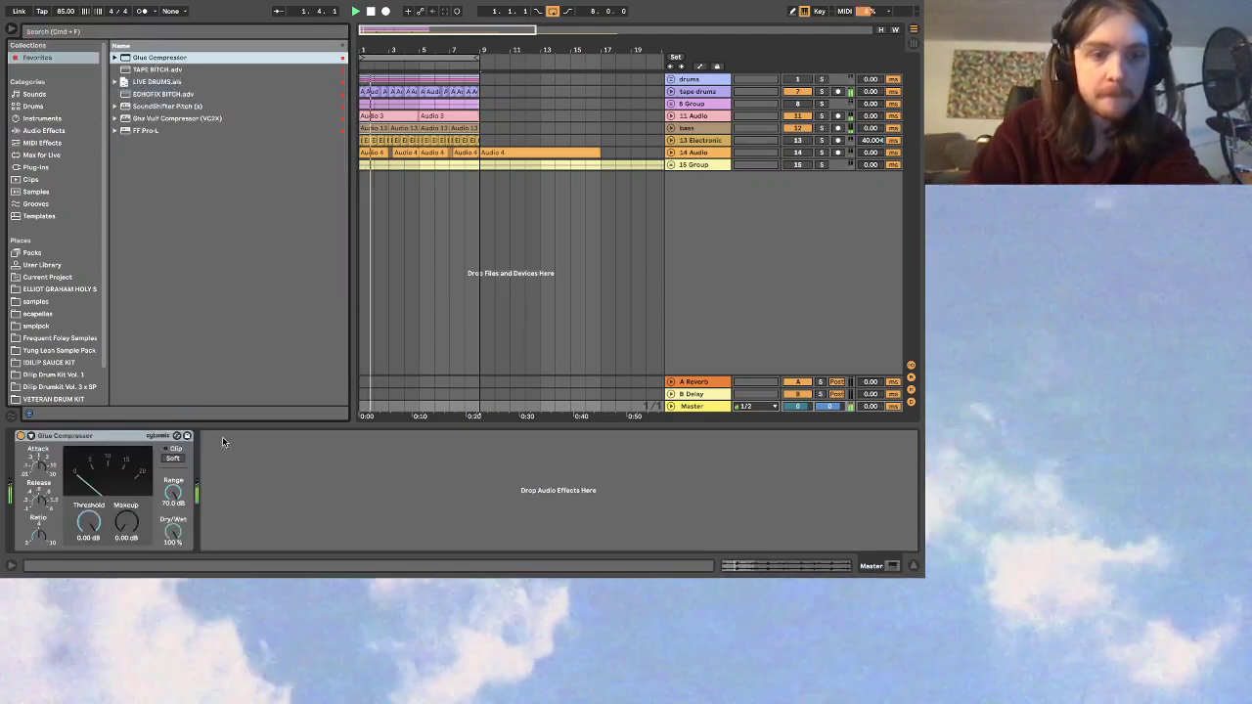
drag(128, 524, 129, 501)
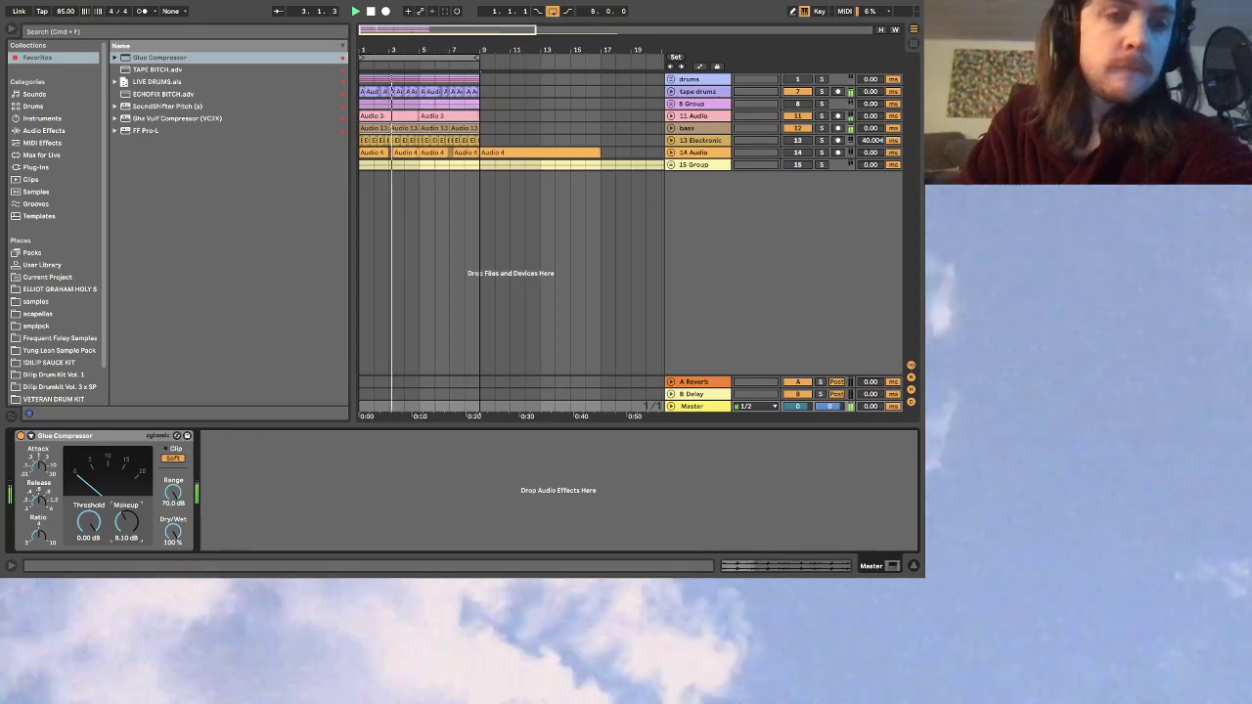
Step: Load RX950 onto the Master before Glue Compressor and adjust its audio bandwidth
click(37, 168)
double_click(156, 191)
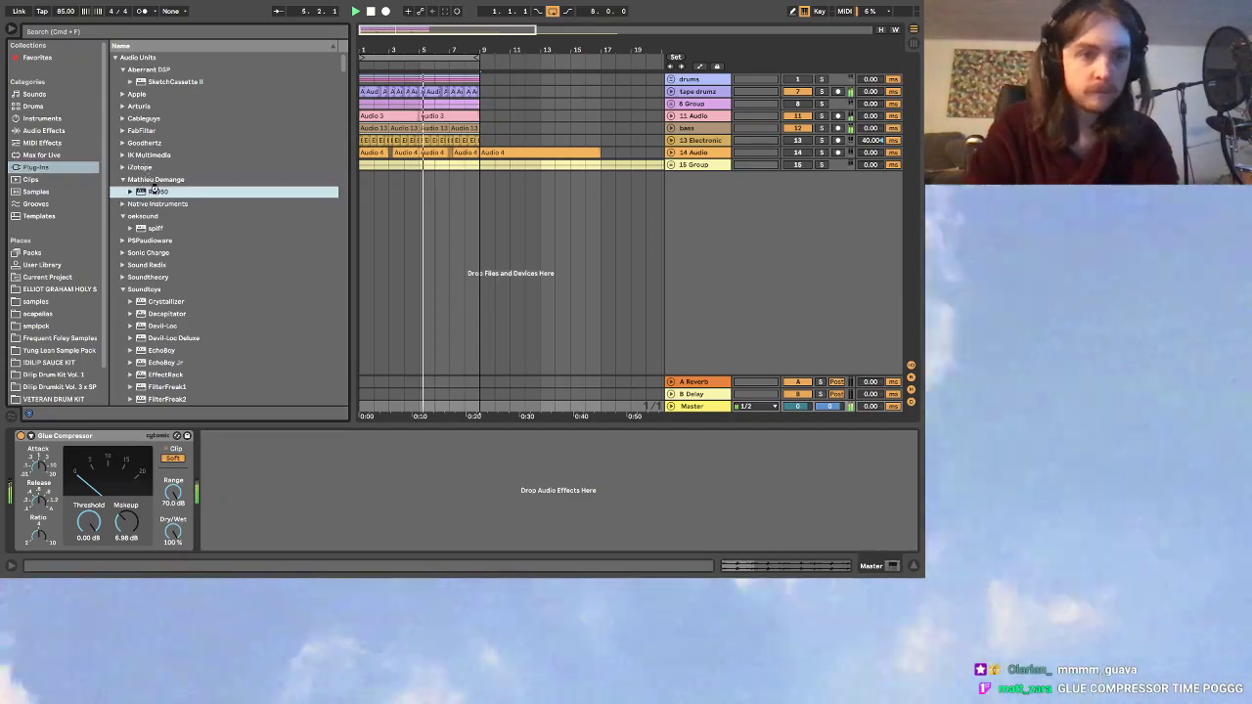
drag(442, 164, 441, 184)
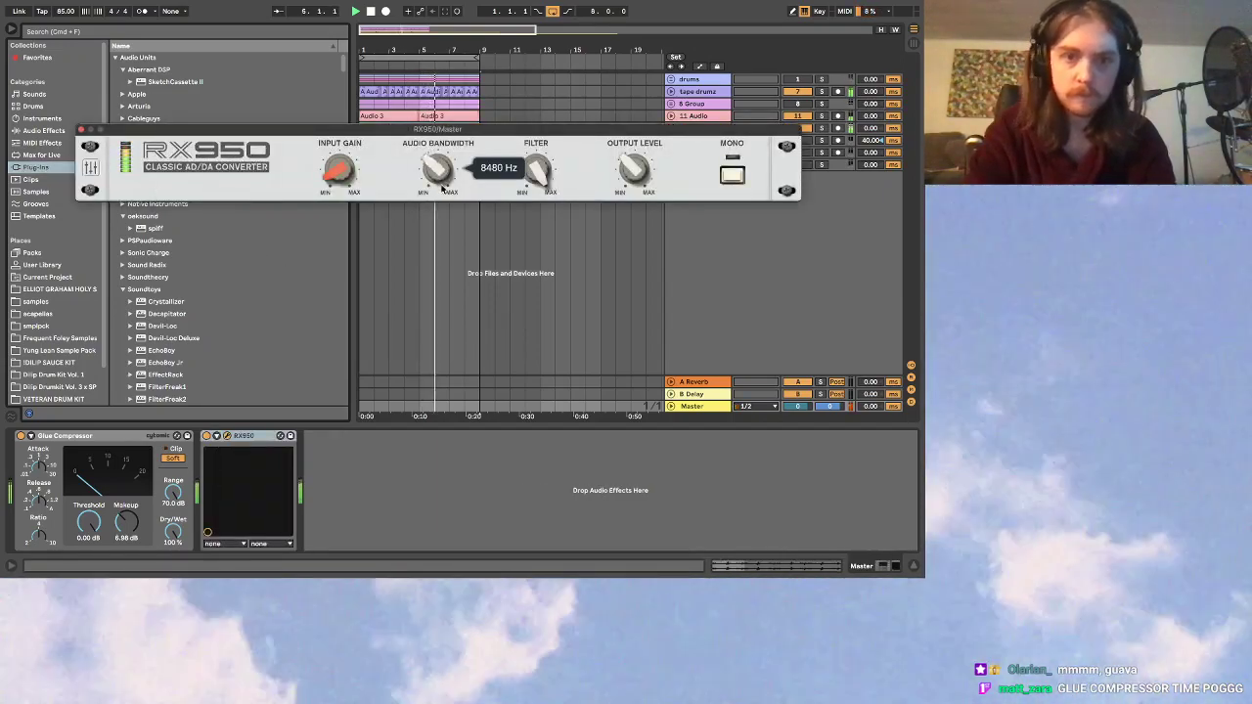
drag(64, 435, 227, 548)
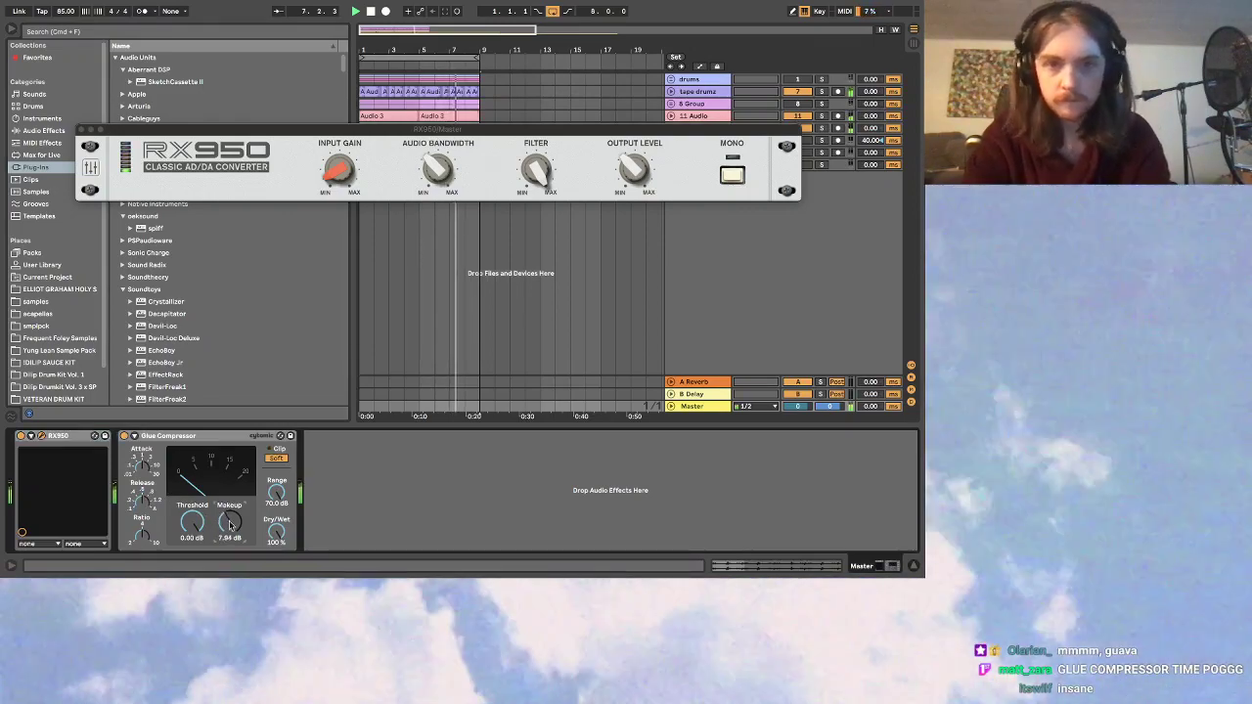
drag(438, 168, 437, 217)
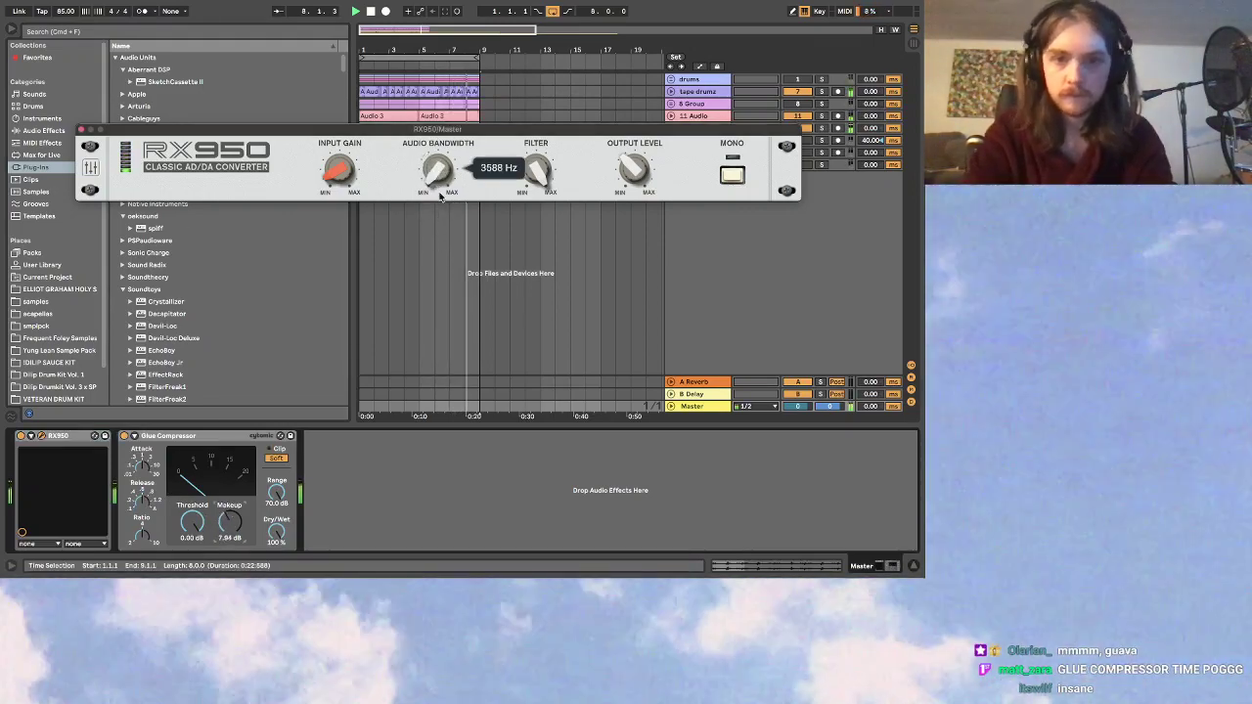
mouse_move(453, 145)
mouse_down()
mouse_move(453, 122)
mouse_move(445, 147)
mouse_up()
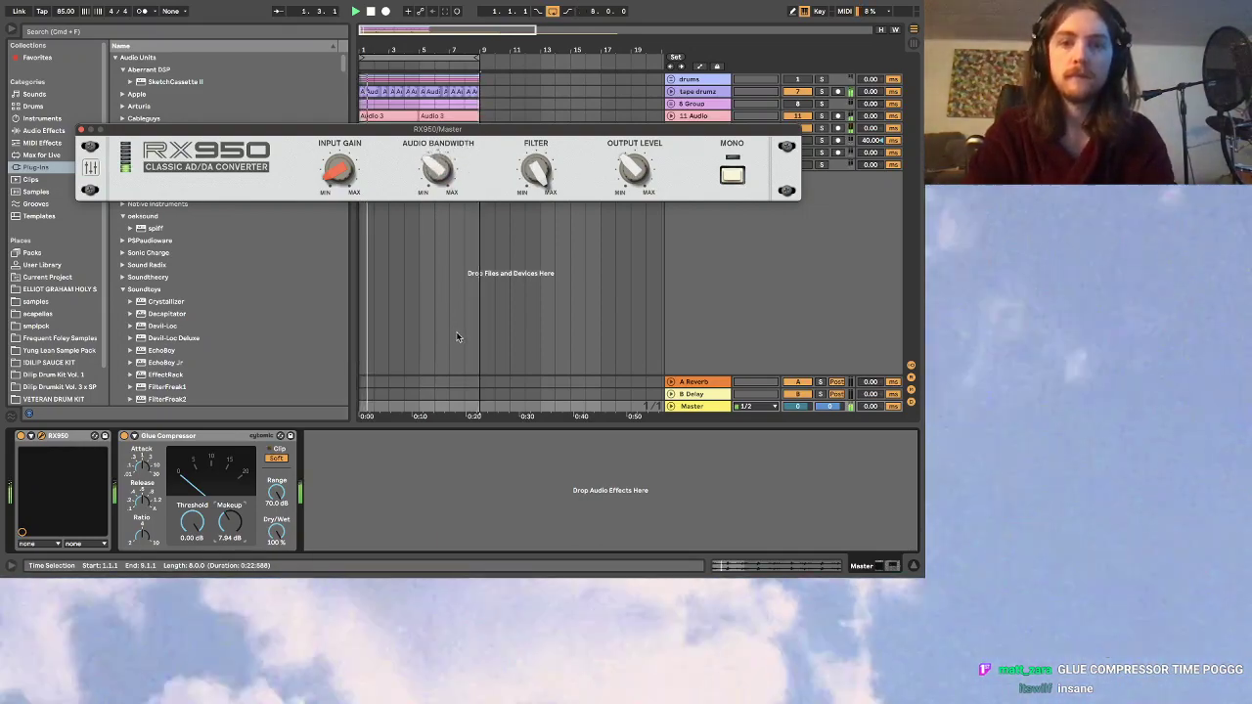
click(82, 130)
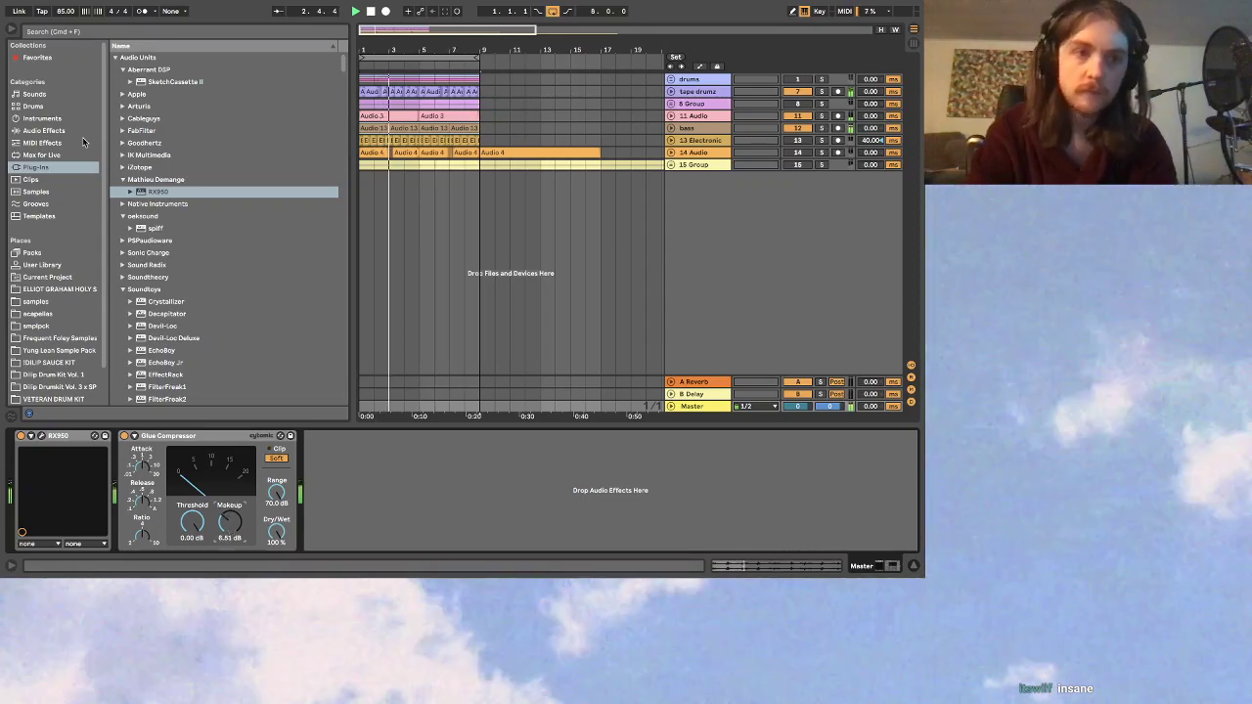
Step: Add Ghz Vulf Compressor with COMP 65%, WOW 0% and LOFI 51%
click(39, 58)
double_click(159, 118)
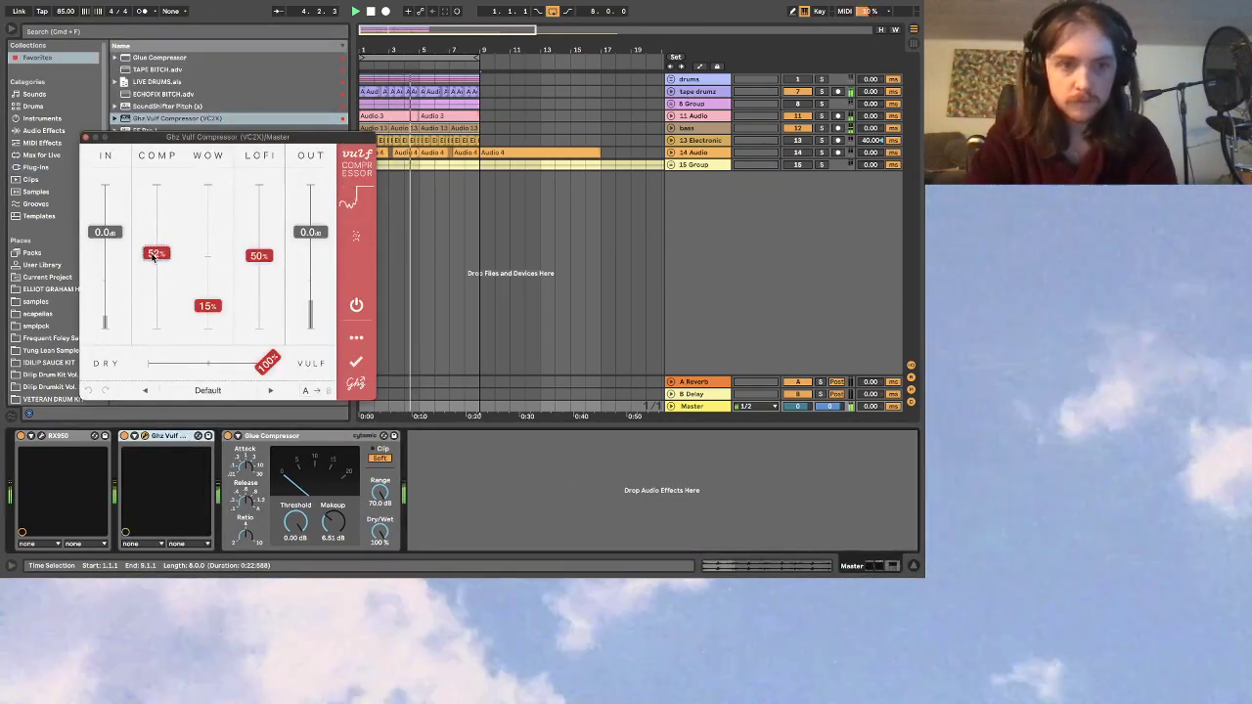
drag(157, 256, 156, 233)
drag(207, 306, 207, 328)
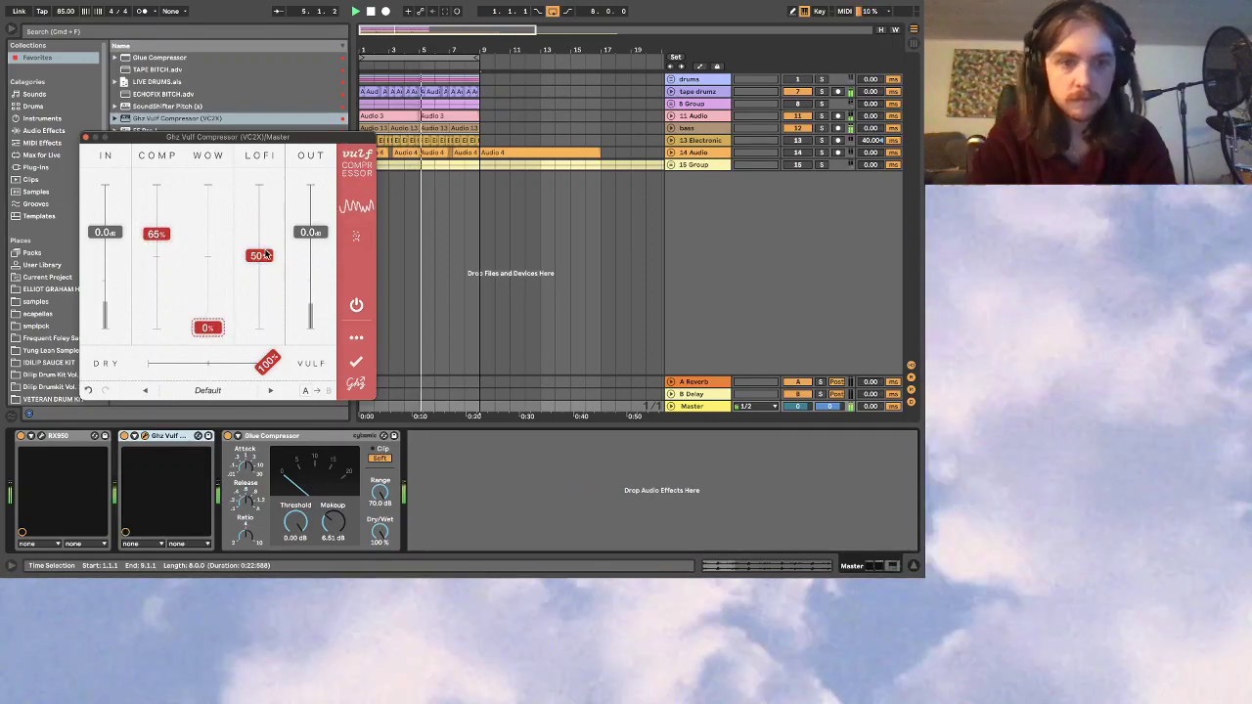
click(258, 255)
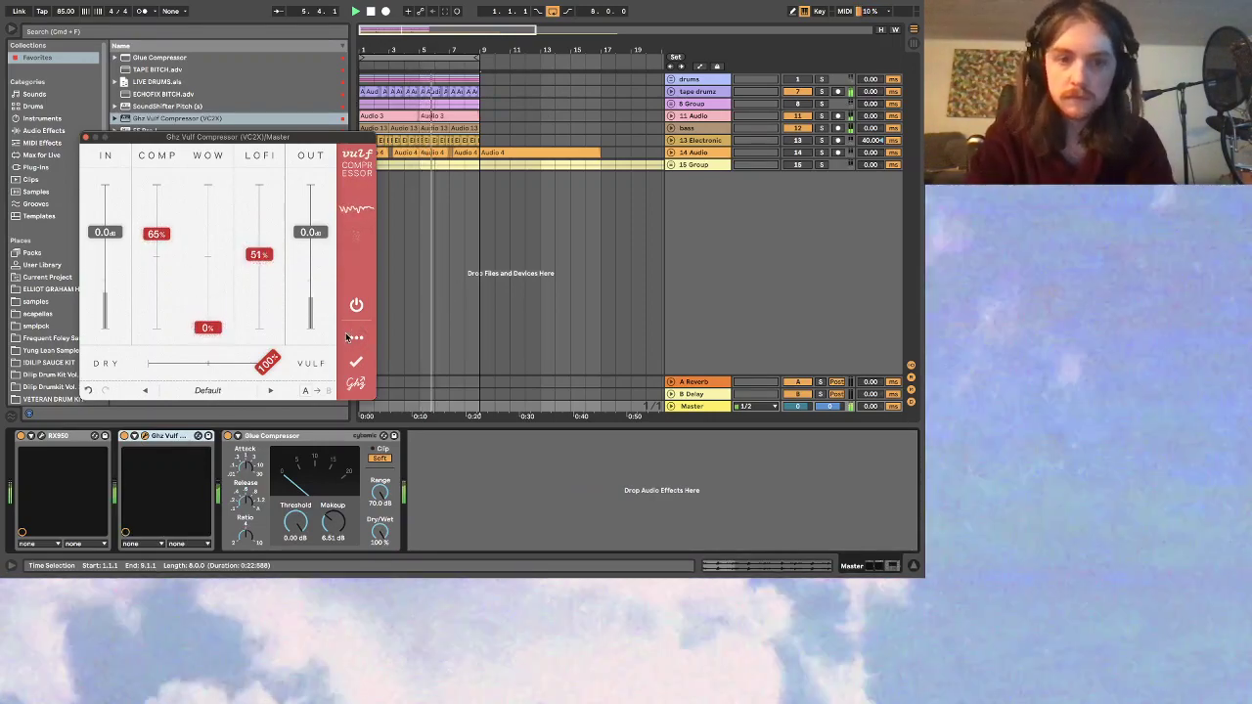
click(356, 337)
Step: Nudge Vulf's Crunch up, close its window, and show 13 Electronic's ECHOFIX BITCH device
drag(592, 235, 592, 233)
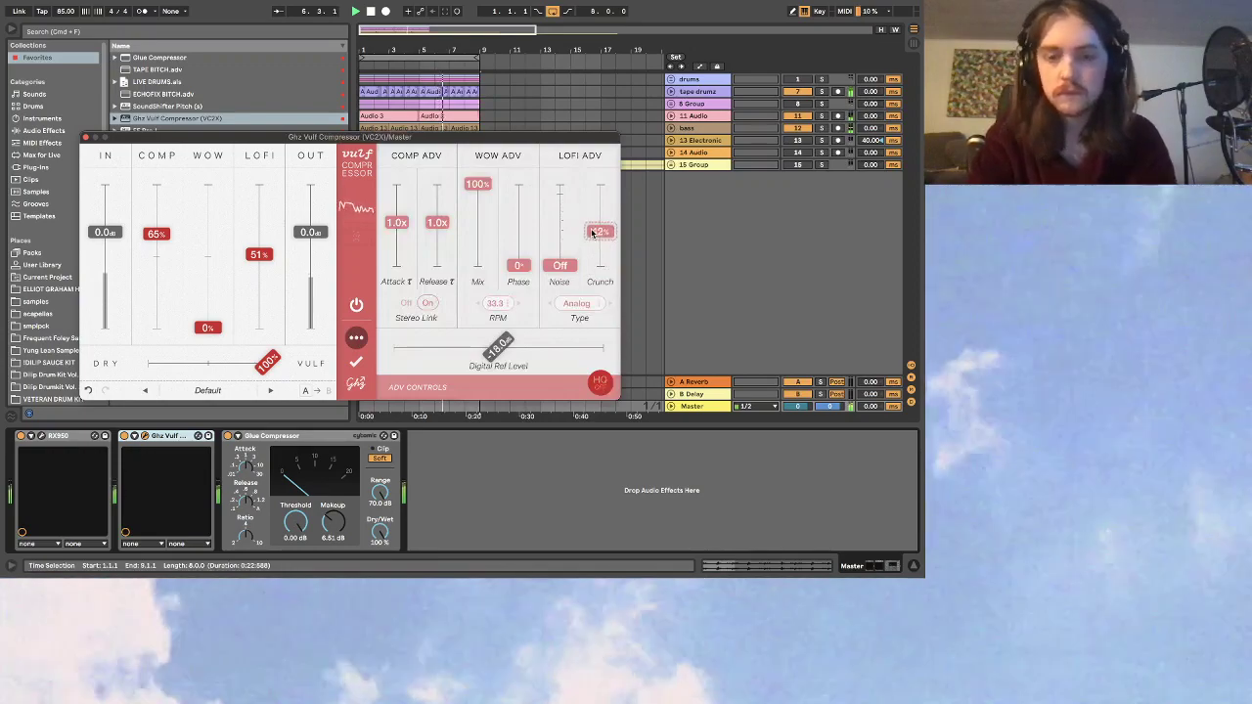
click(85, 137)
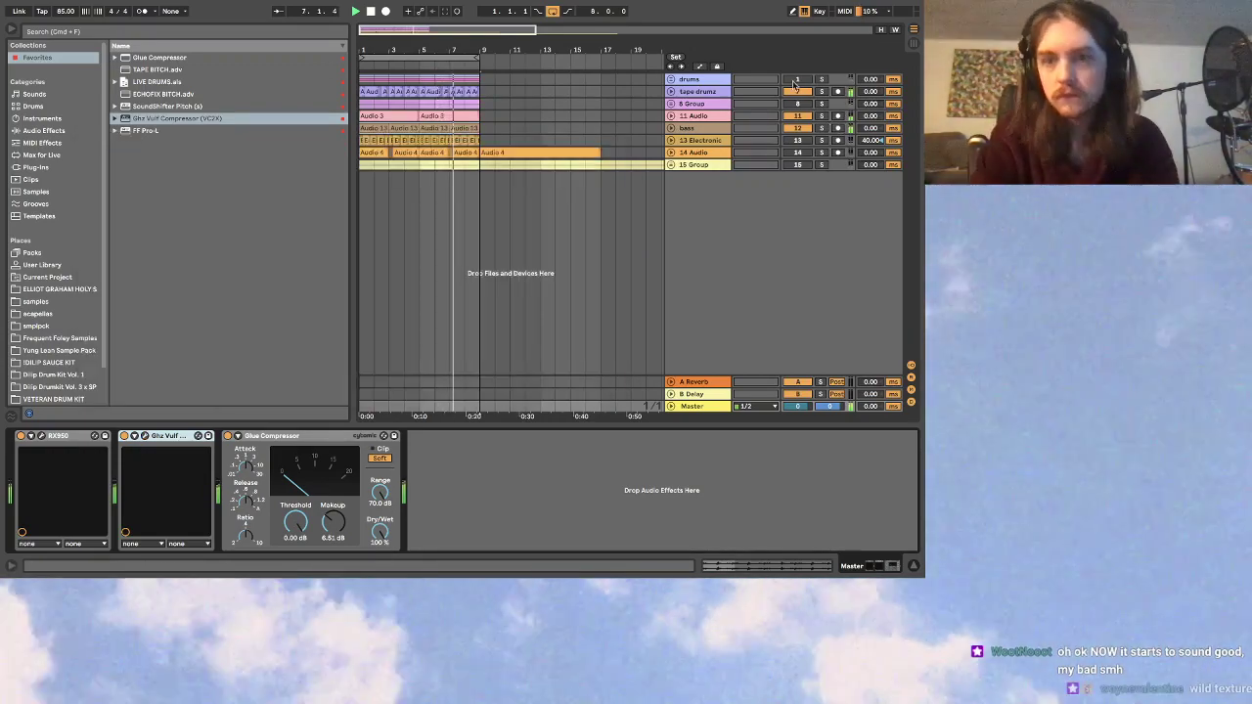
click(798, 164)
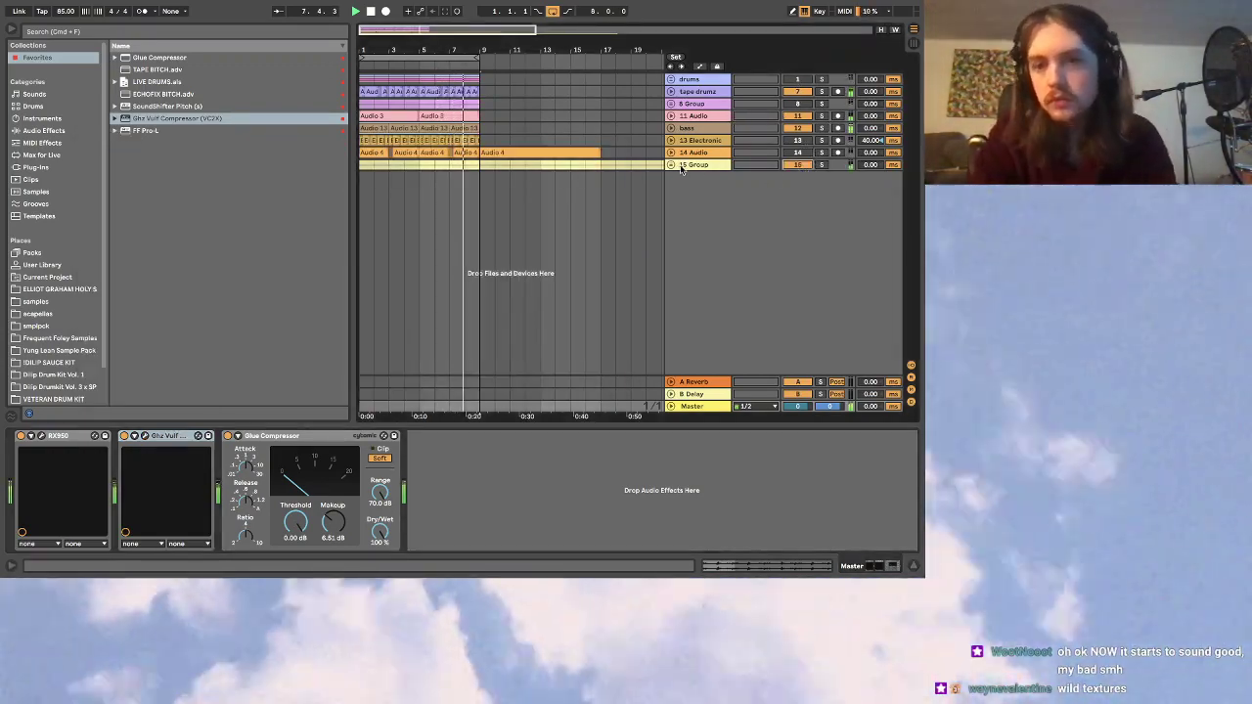
click(671, 165)
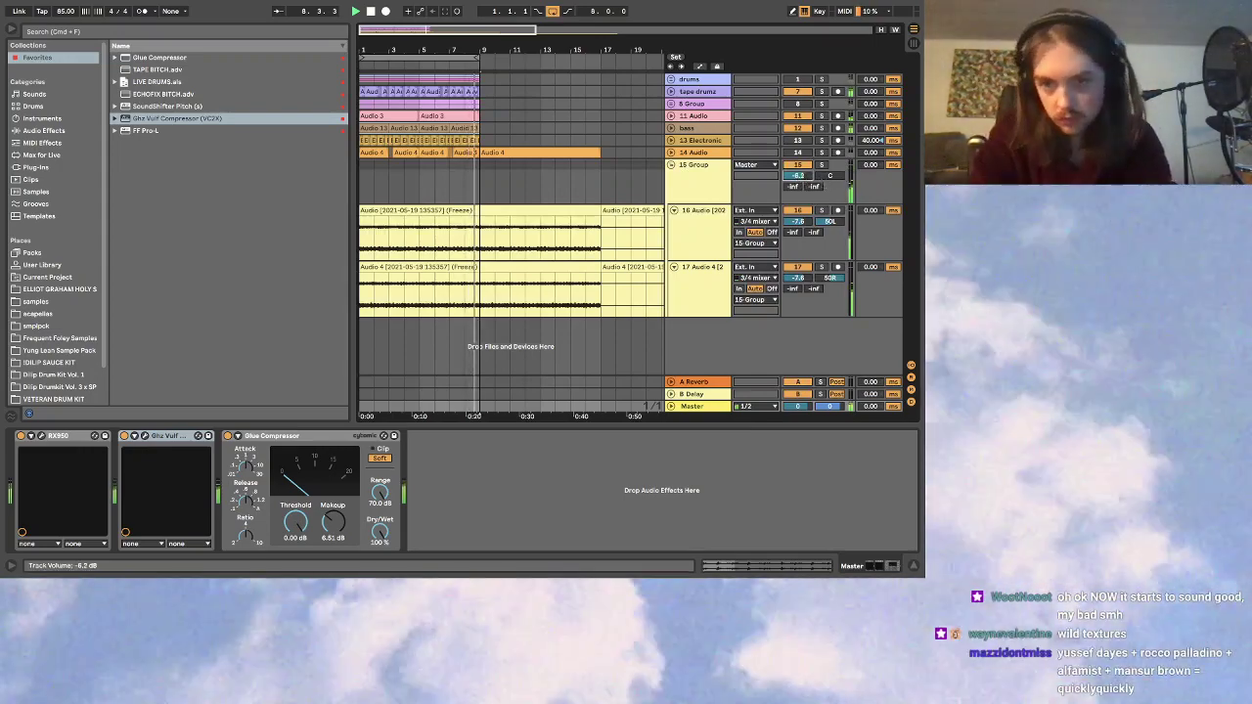
click(672, 165)
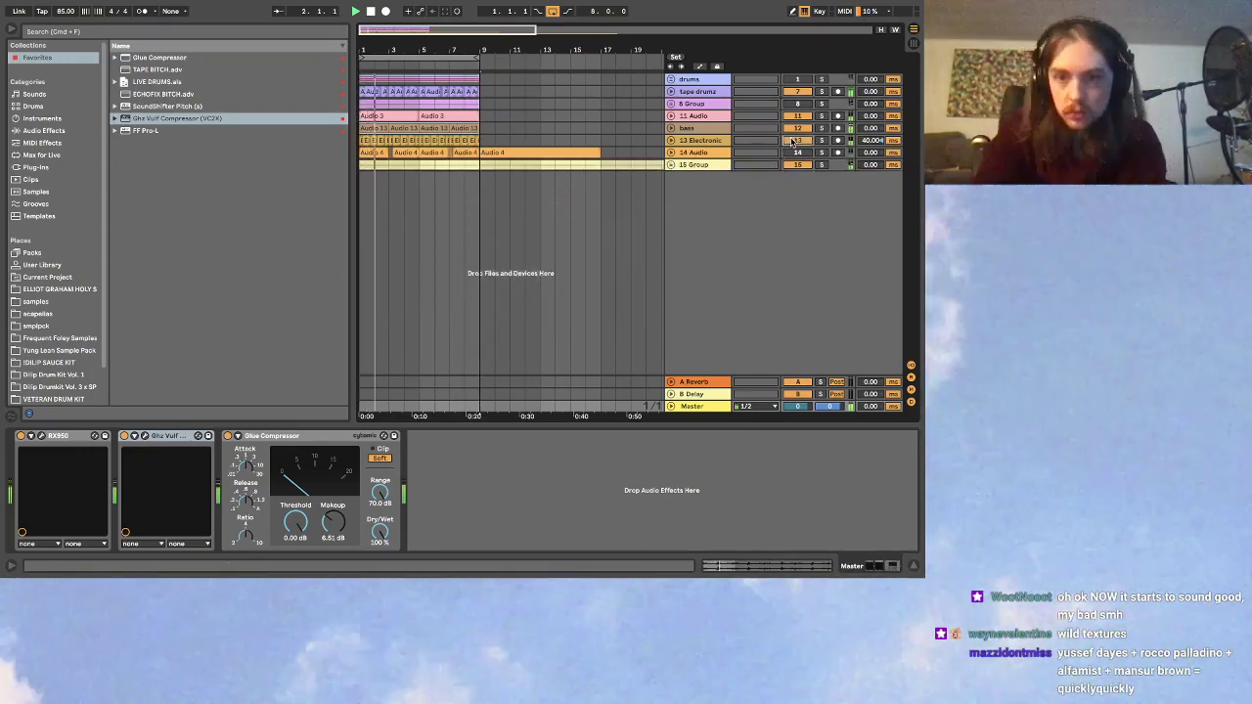
click(517, 129)
click(486, 140)
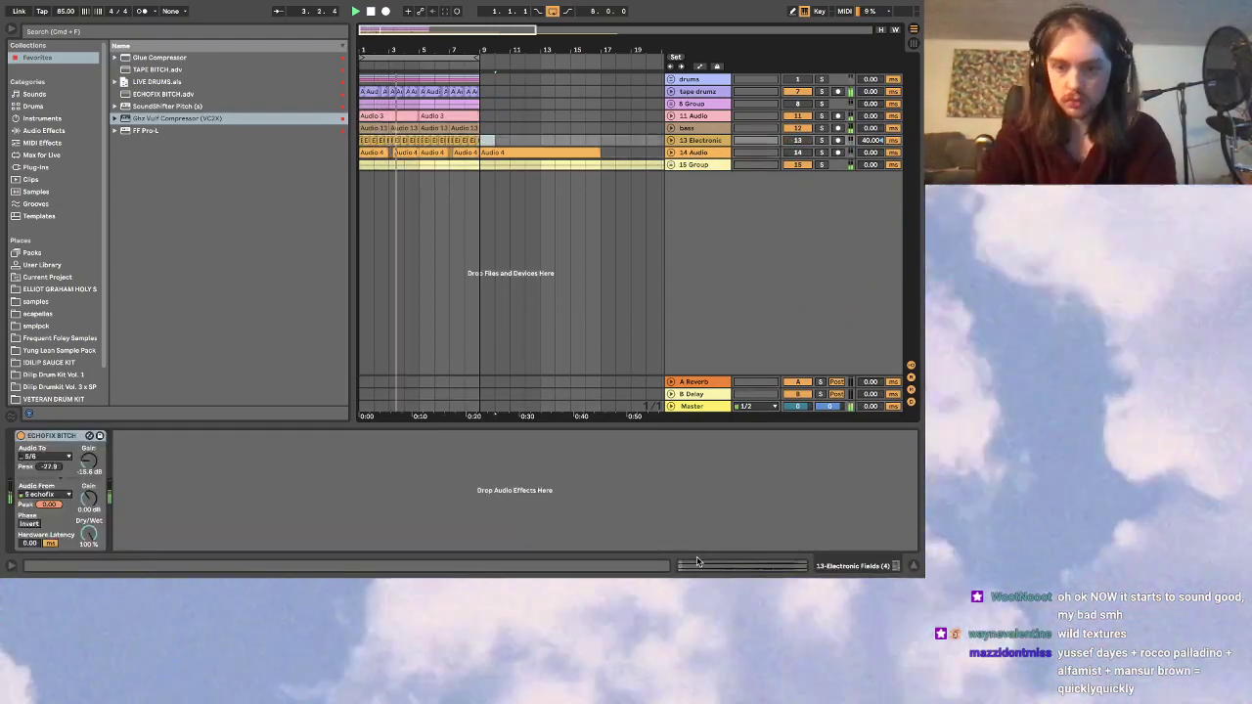
Step: Detune the selected 13 Electronic clips to -11 ct, checking them soloed
key(shift+Tab)
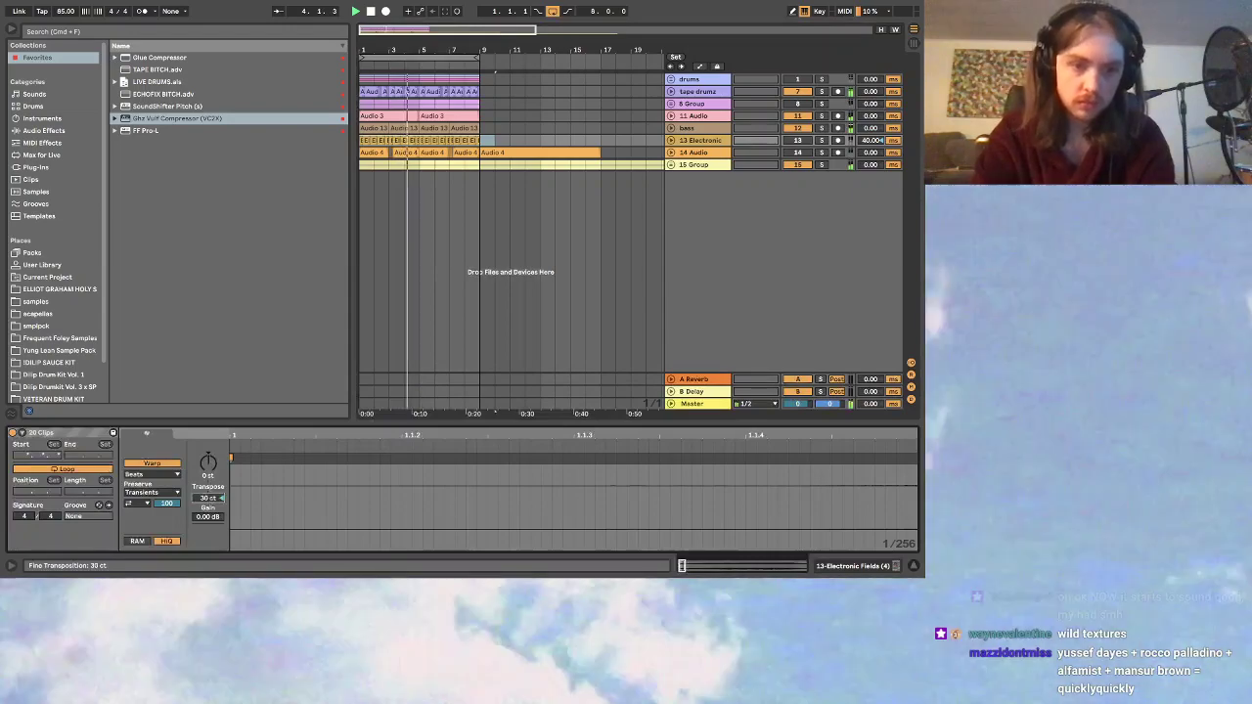
drag(208, 498, 208, 528)
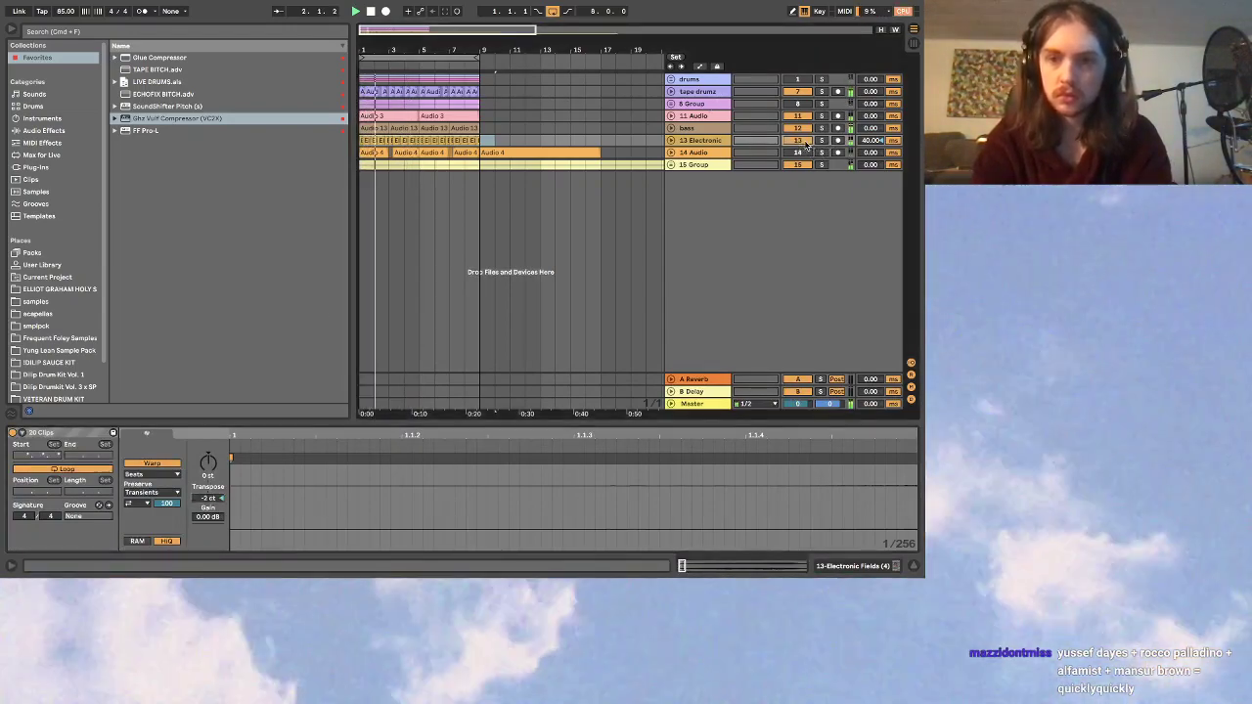
click(821, 141)
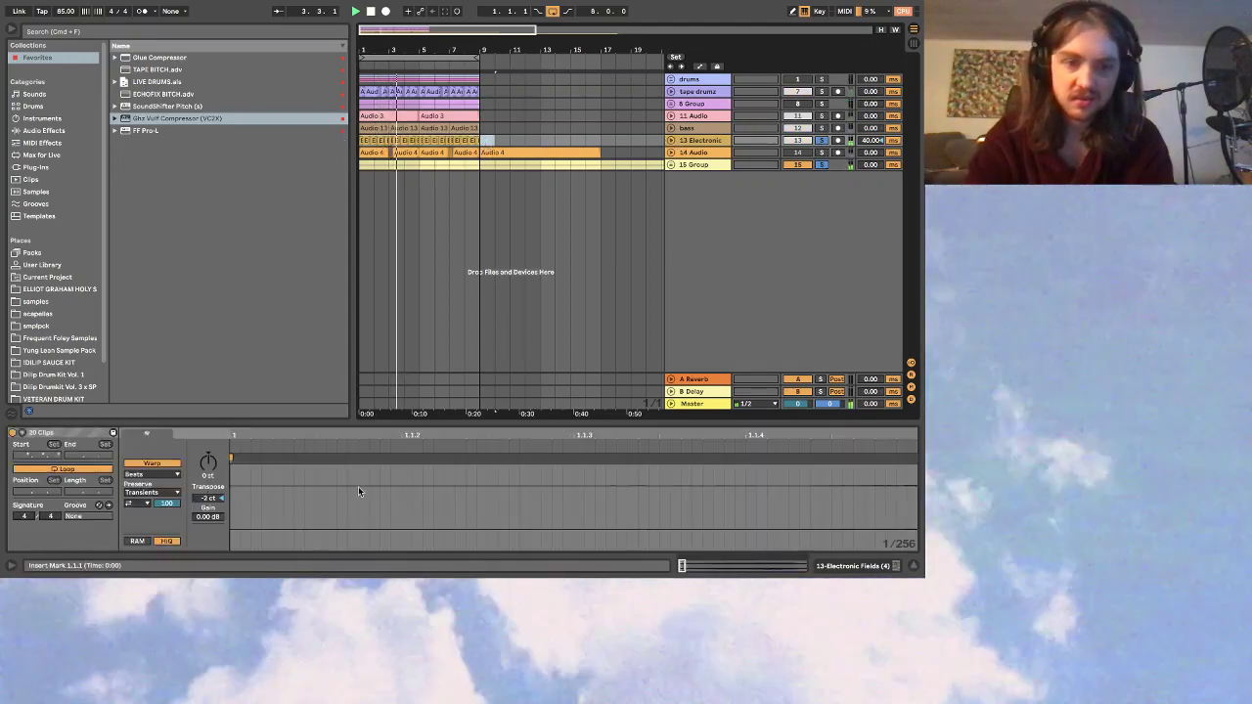
drag(199, 502, 200, 510)
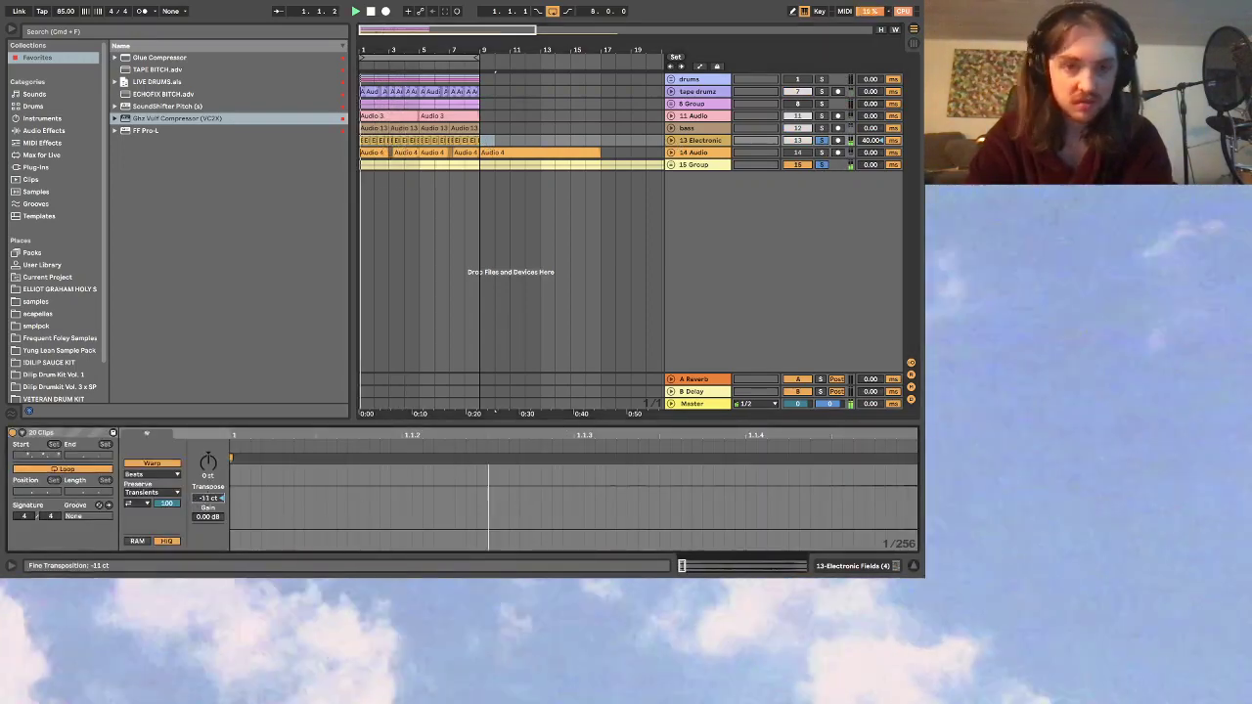
click(823, 141)
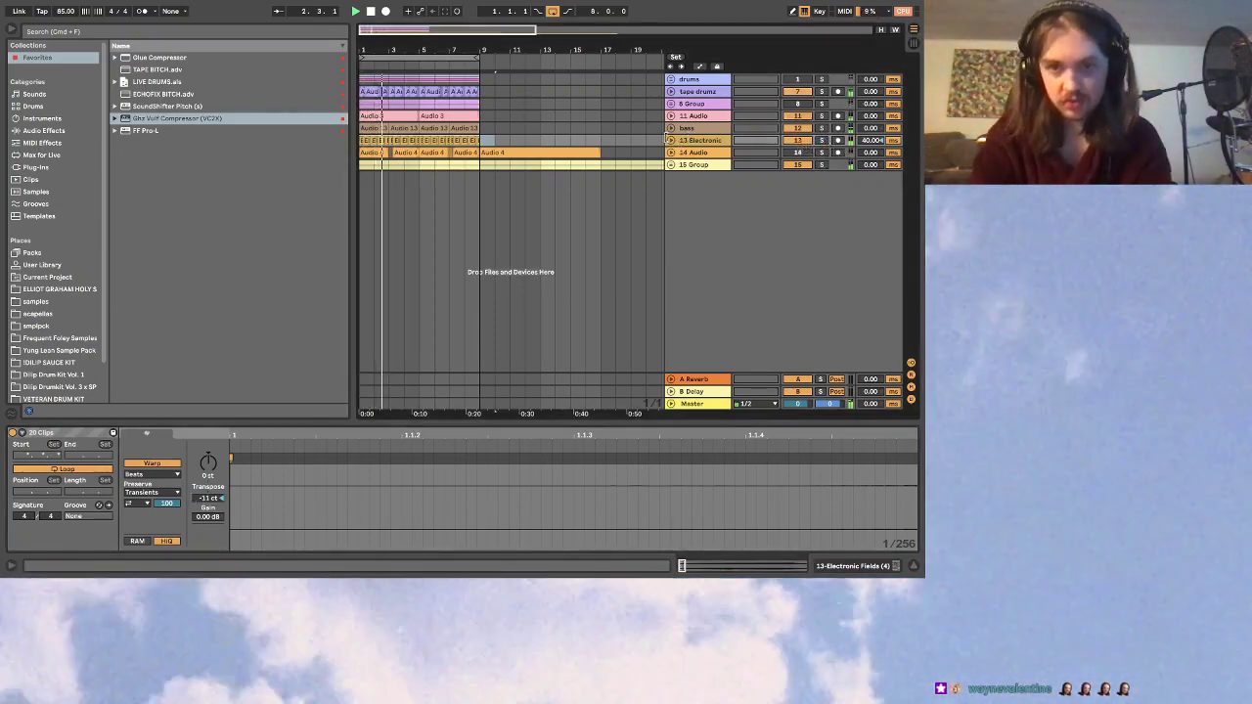
Step: Pan track 17 Audio 4 inside 15 Group to 25R
key(alt+Down)
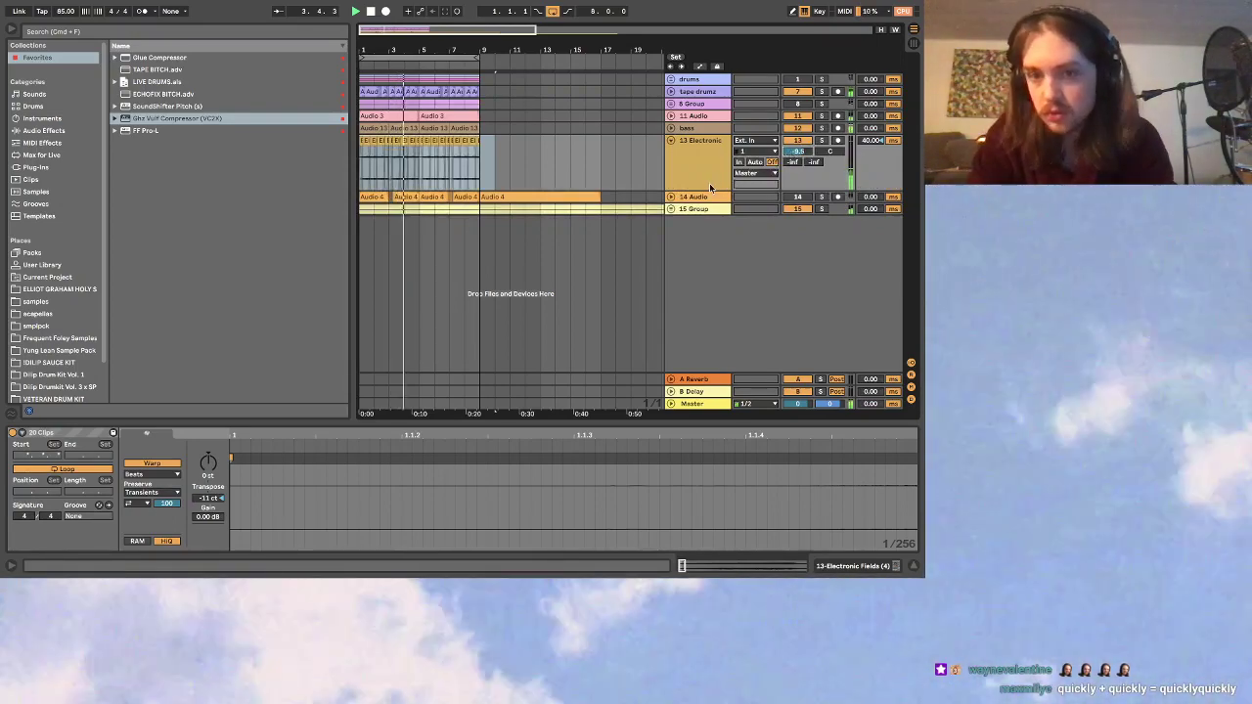
click(671, 208)
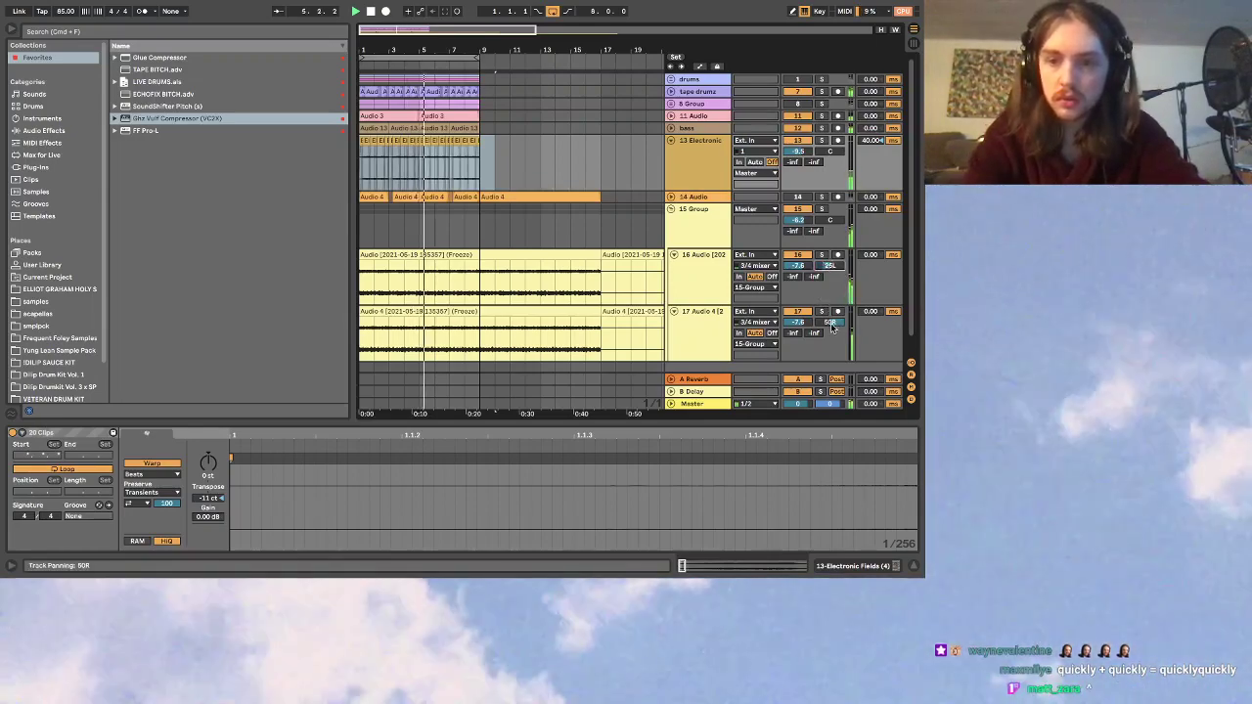
drag(830, 322, 833, 329)
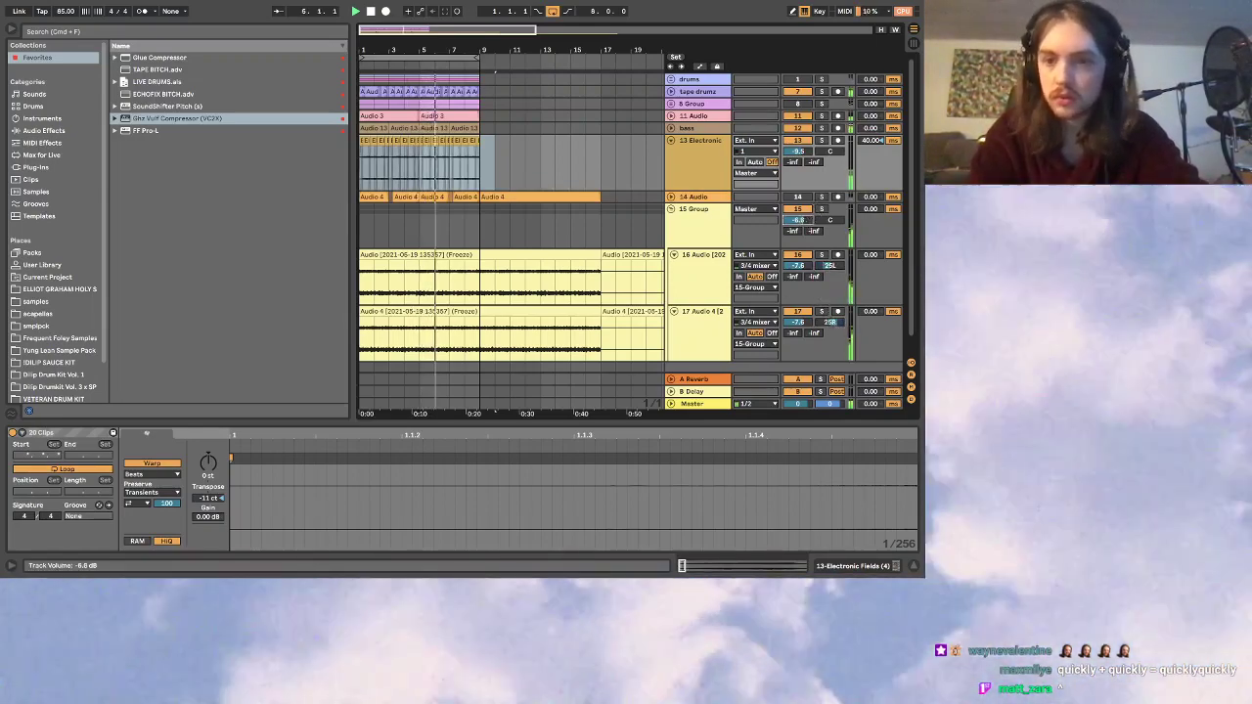
click(672, 209)
click(672, 129)
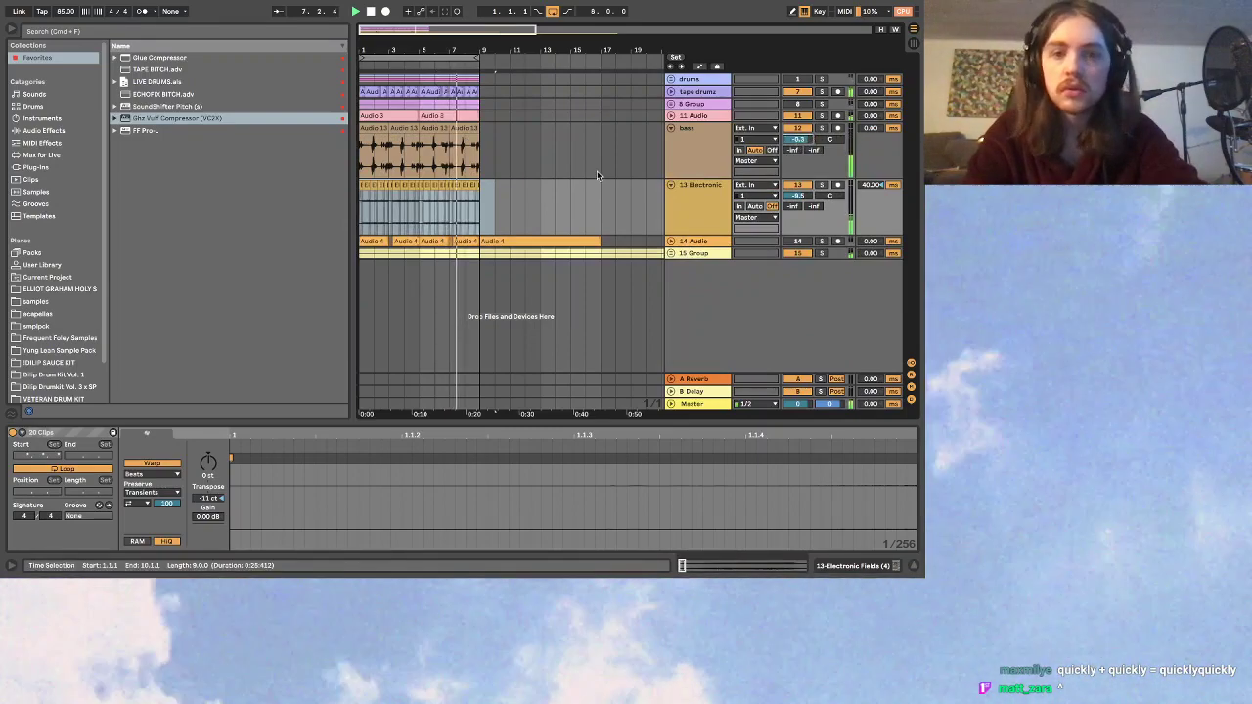
Step: Duplicate all clips from bars 1–8 into bars 9–17, with 15 Group unfolded
key(minus)
drag(512, 254, 403, 238)
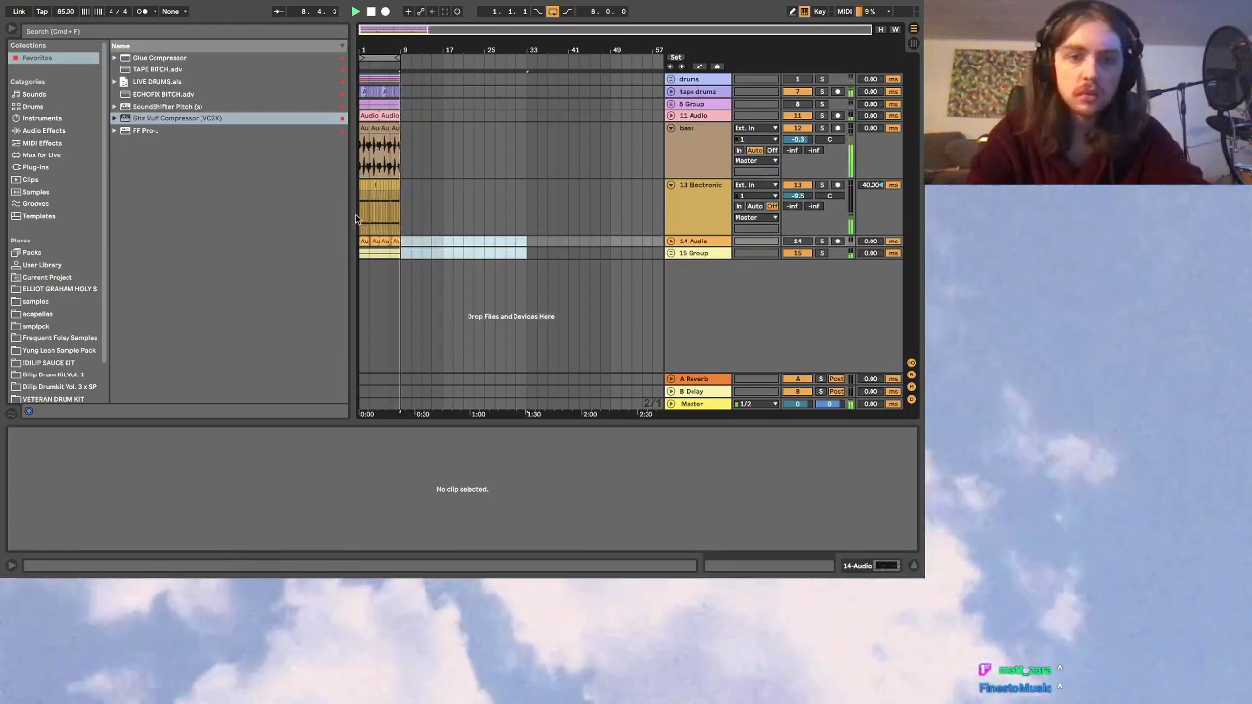
click(359, 218)
key(z)
click(671, 253)
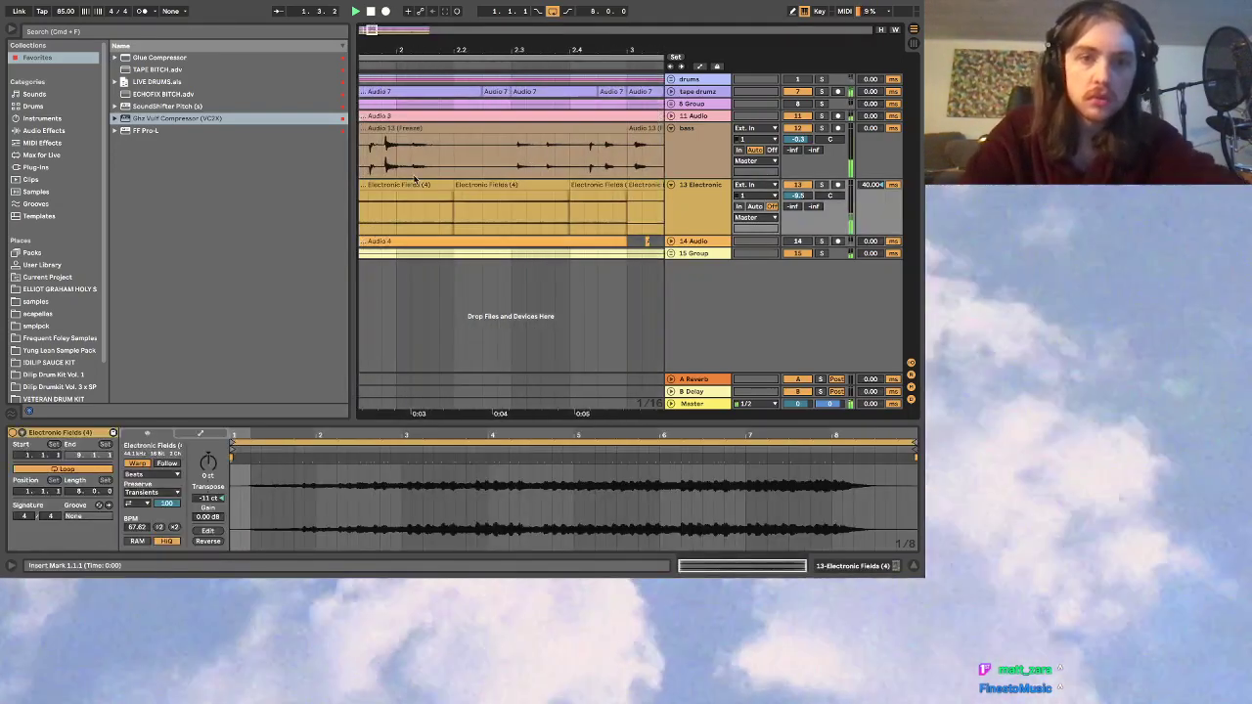
scroll(470, 288, down, 2)
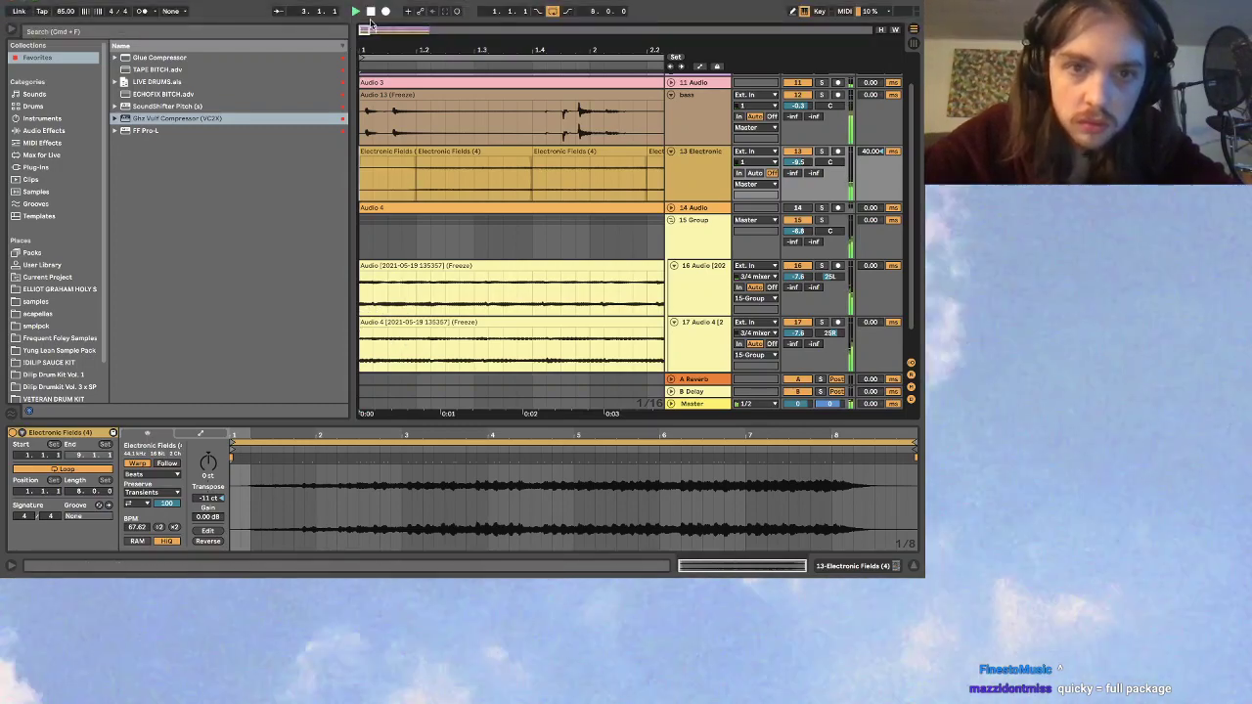
key(minus)
key(minus)
key(minus)
key(minus)
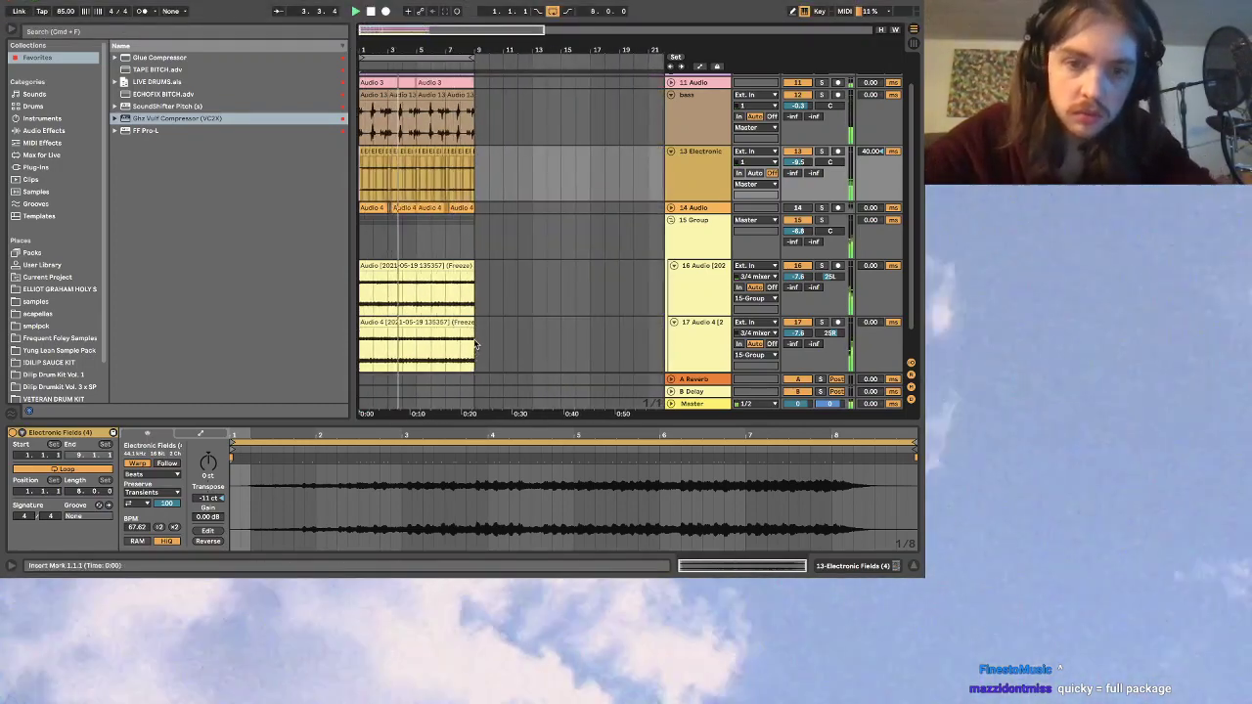
key(super+a)
key(super+d)
Step: Split the clips on all tracks at 9.1–9.2 with Cmd+E
drag(385, 27, 447, 145)
click(445, 145)
click(479, 167)
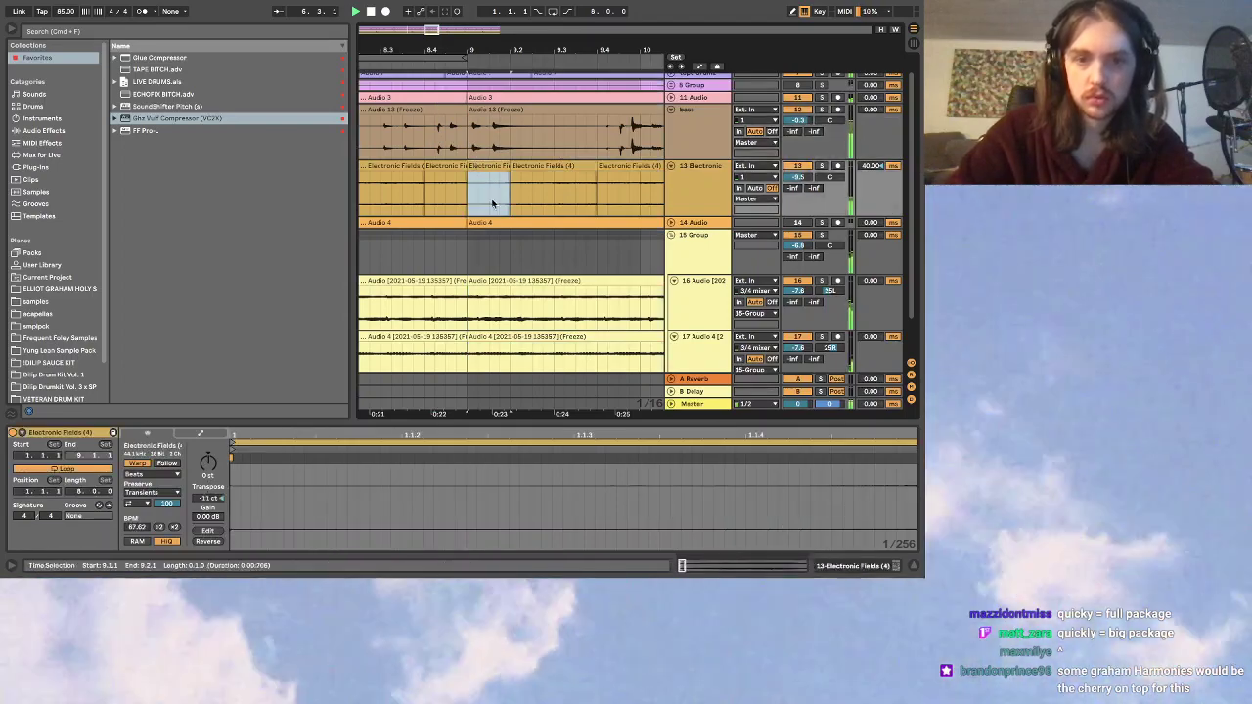
scroll(492, 205, down, 1)
shift+click(509, 318)
key(super+e)
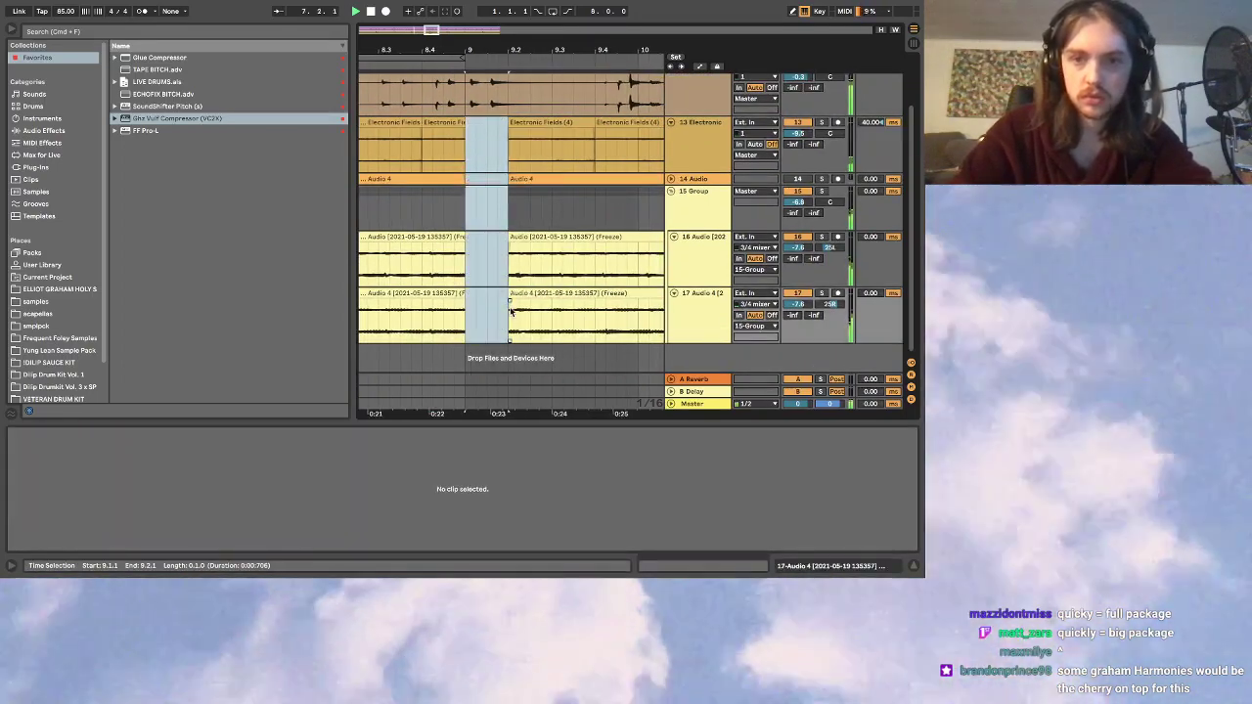
Step: Select the split Audio 3 clip at bar 9 and the clips beyond it on 11 Audio
scroll(446, 112, up, 2)
click(475, 116)
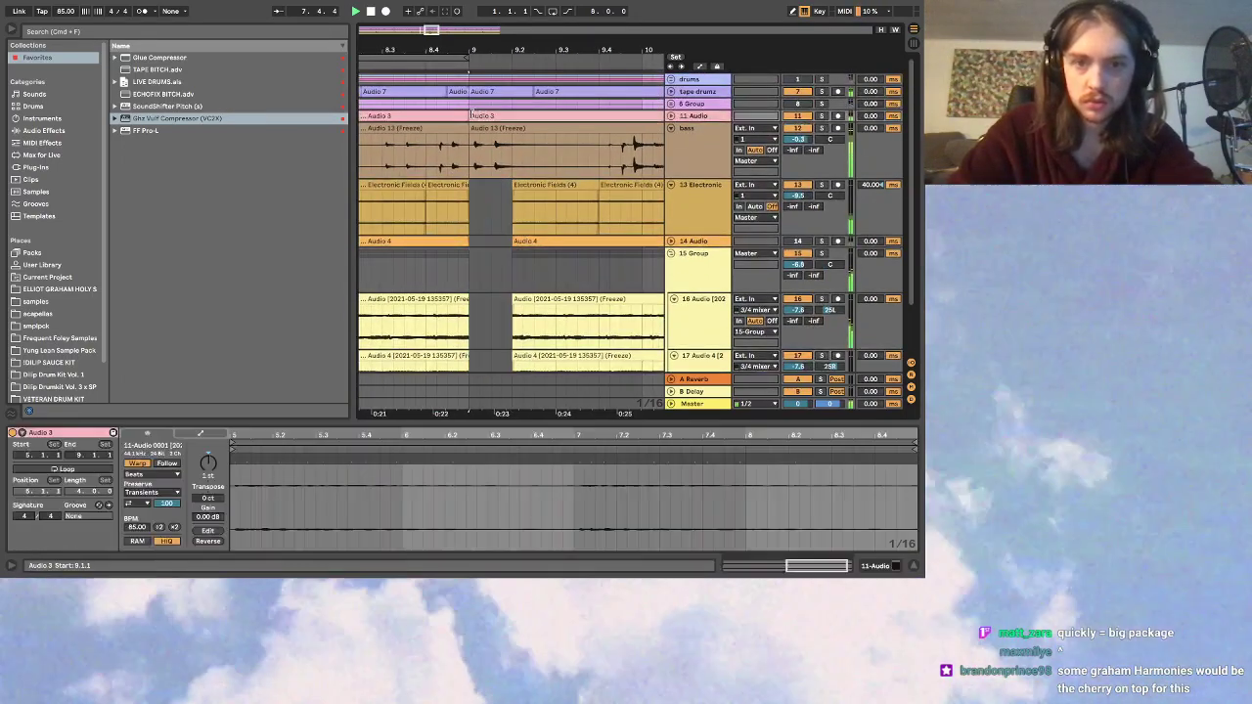
click(672, 115)
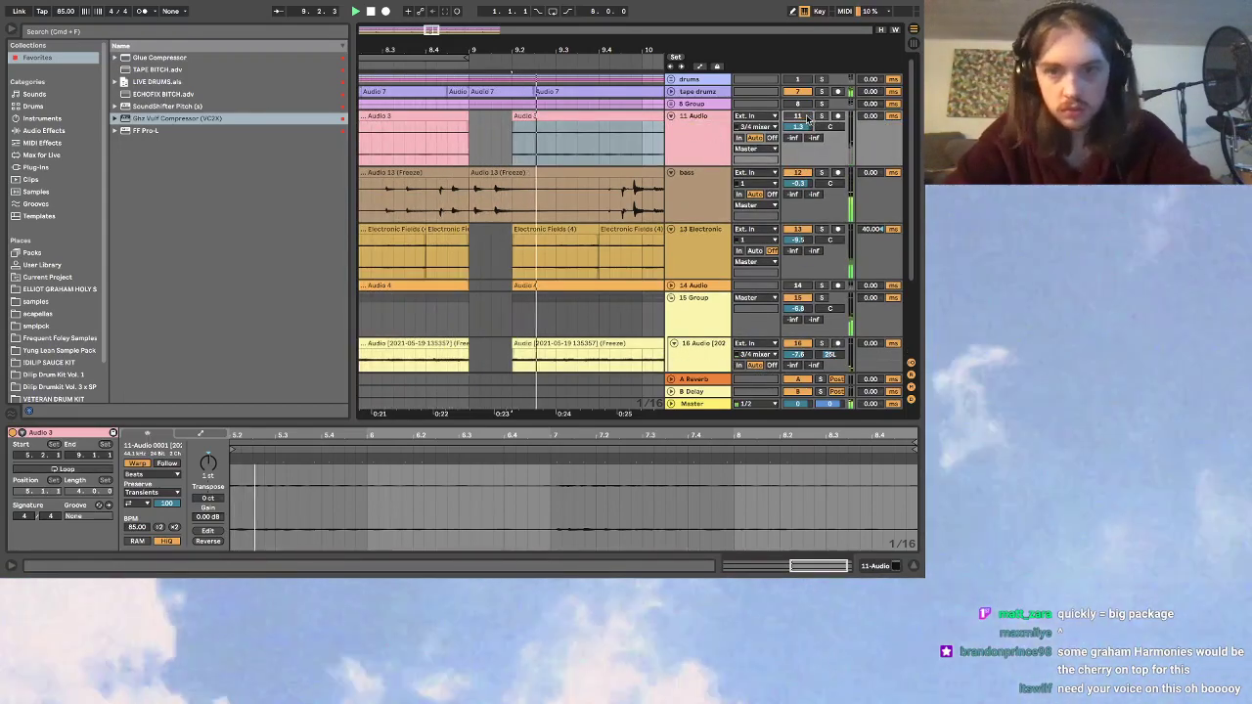
drag(532, 239, 591, 292)
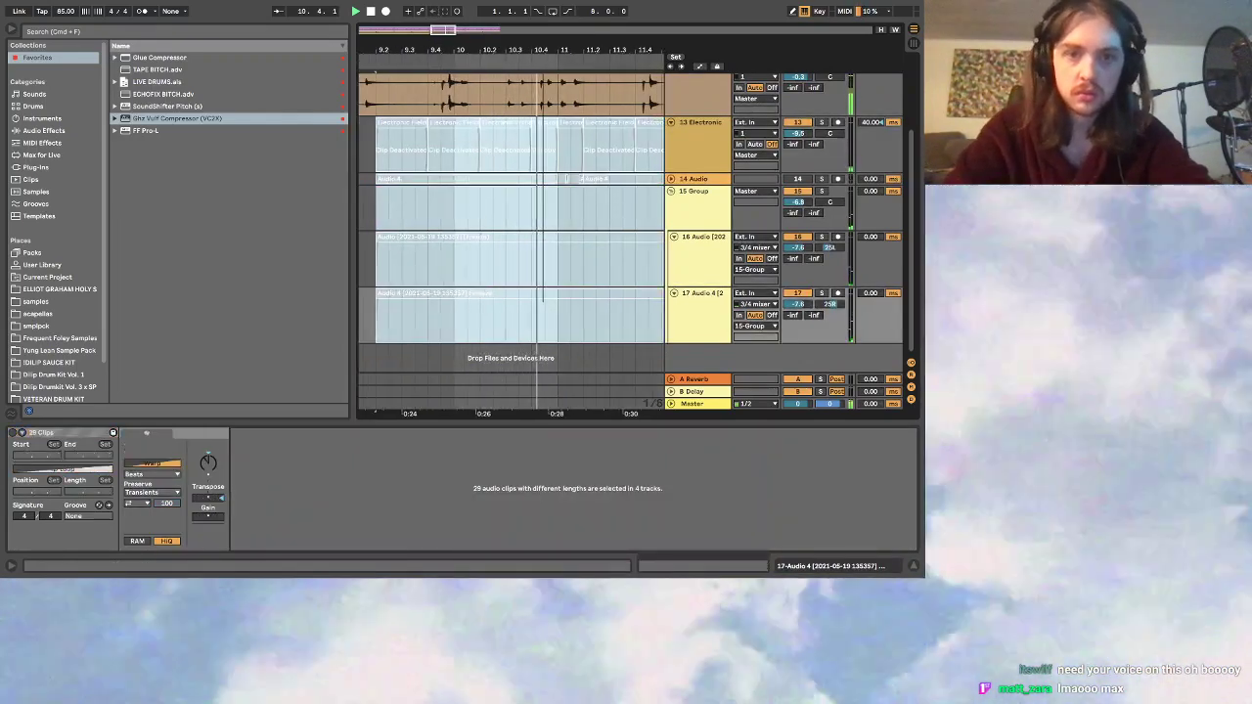
key(minus)
key(minus)
scroll(525, 140, up, 4)
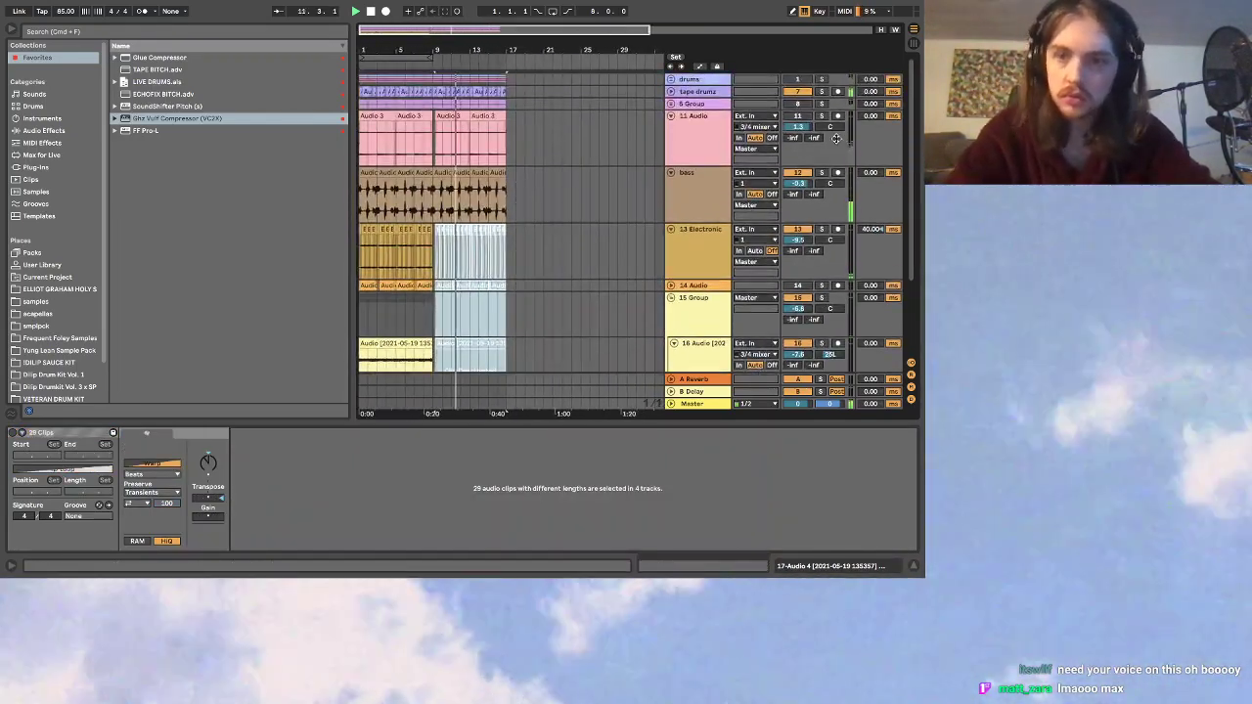
drag(445, 33, 452, 69)
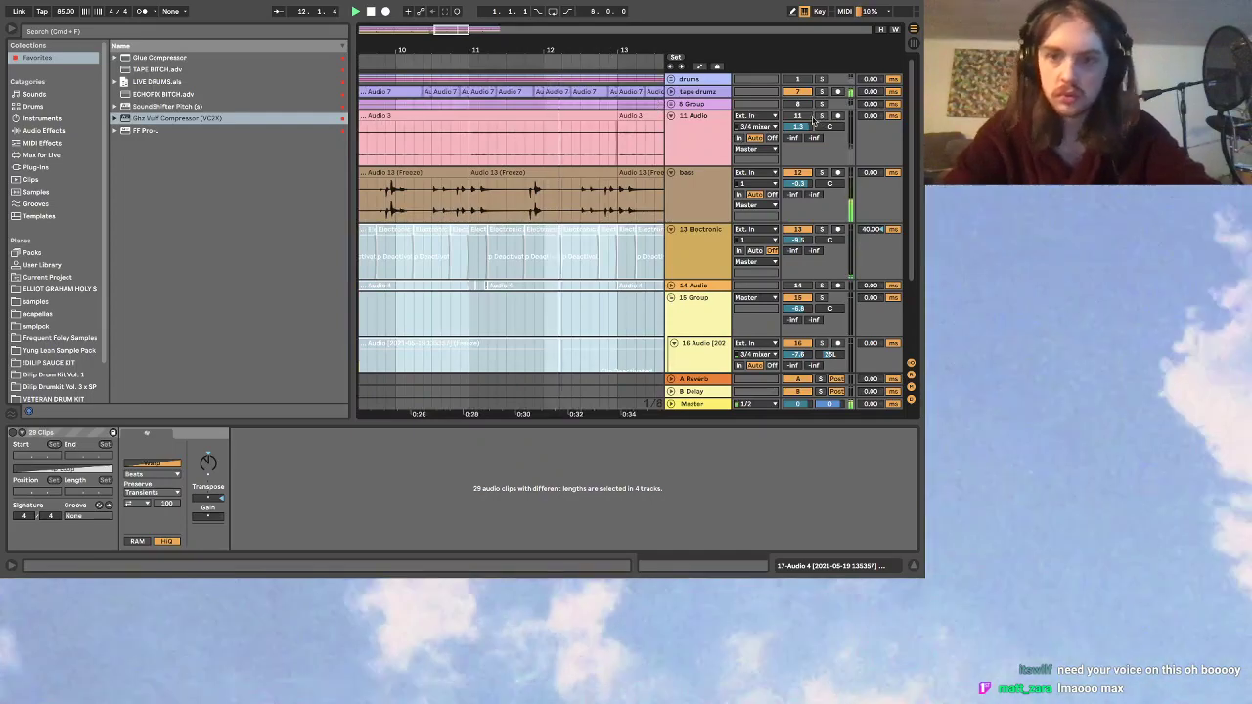
click(753, 127)
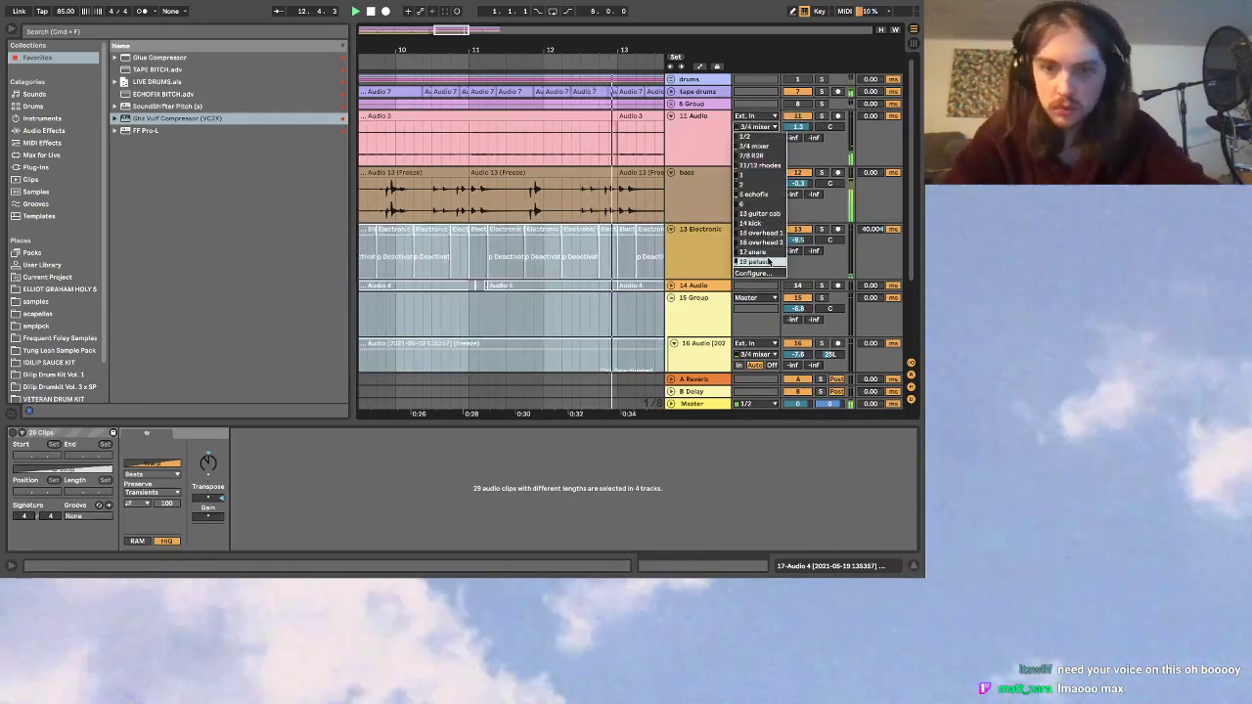
click(573, 111)
Step: Select the Audio 3 clip after bar 9 and review the break from bar 7 across bars 1–25
click(587, 117)
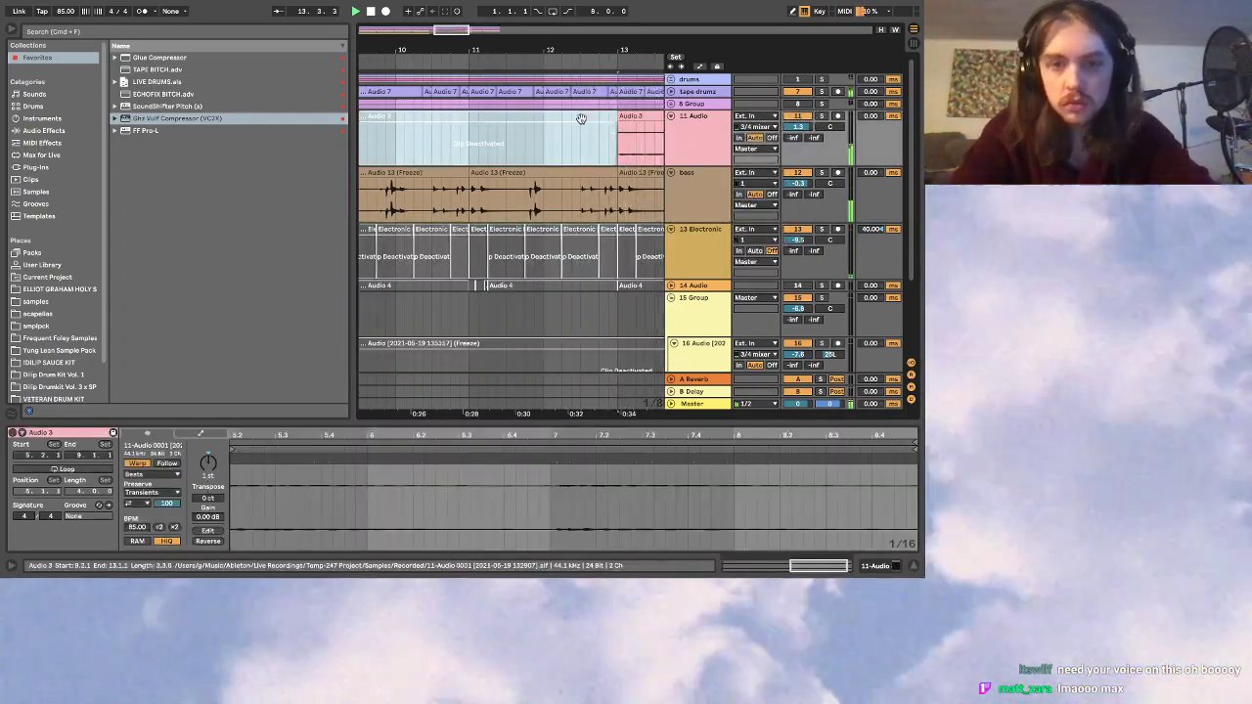
scroll(606, 123, left, 5)
scroll(533, 140, right, 3)
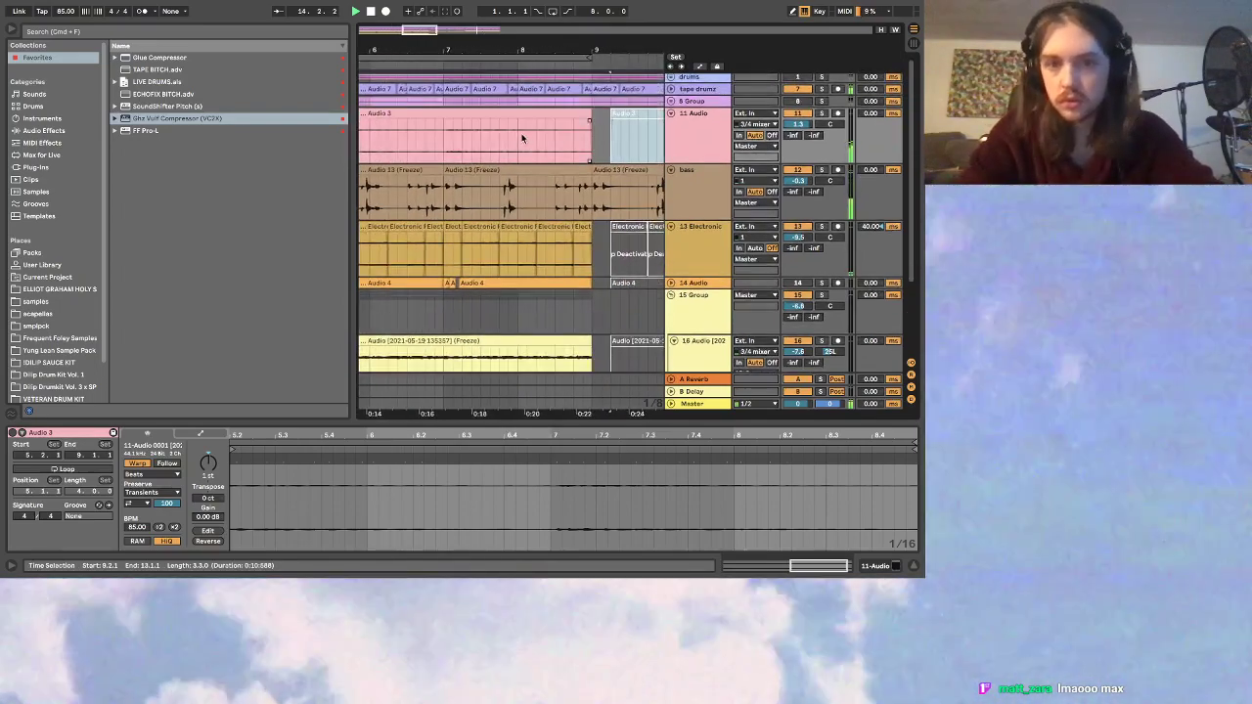
click(443, 130)
scroll(518, 196, down, 2)
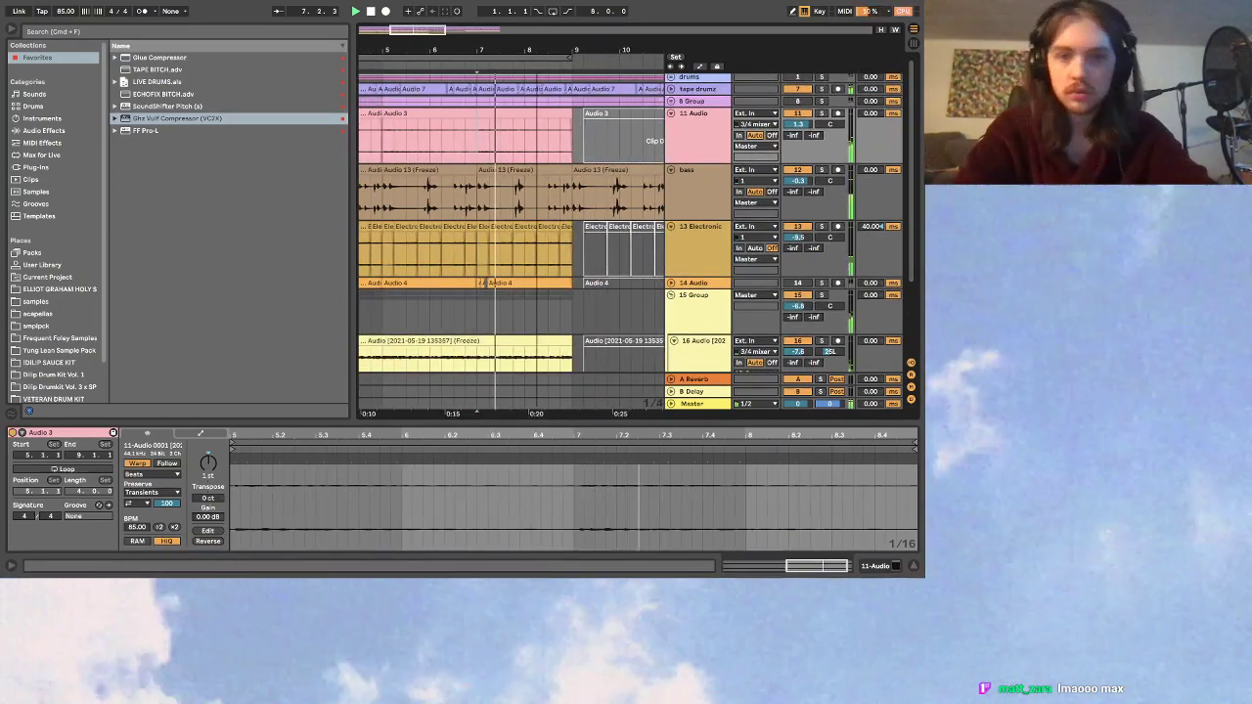
scroll(548, 210, down, 1)
scroll(550, 213, down, 2)
scroll(550, 213, right, 1)
drag(442, 38, 445, 183)
scroll(468, 184, up, 1)
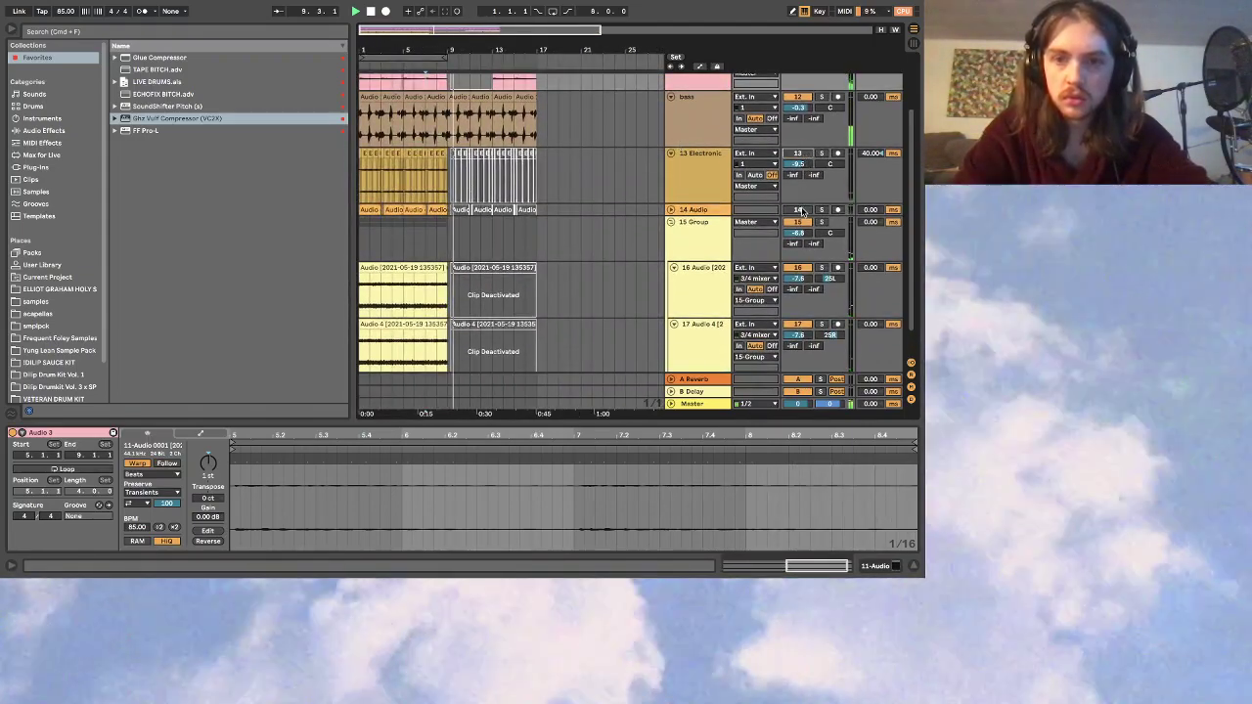
Step: Reactivate 14 Audio and select its clips before bar 9, auditioning them soloed
click(793, 212)
click(672, 211)
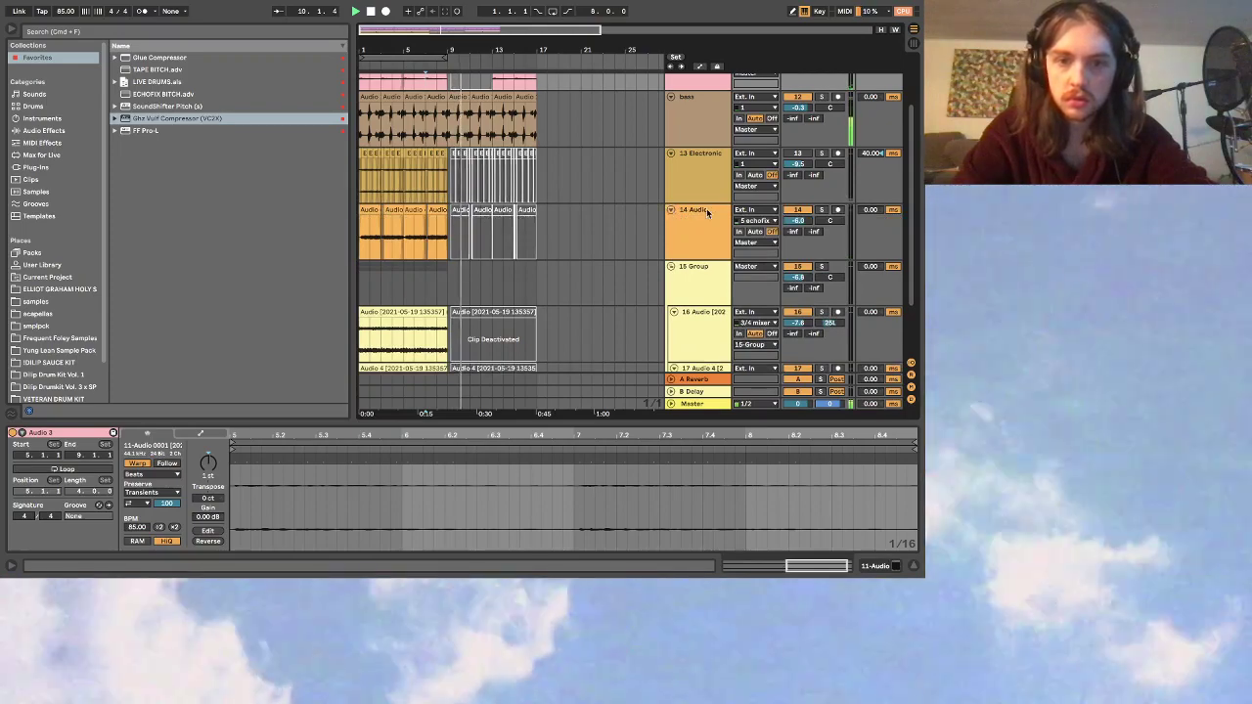
click(822, 210)
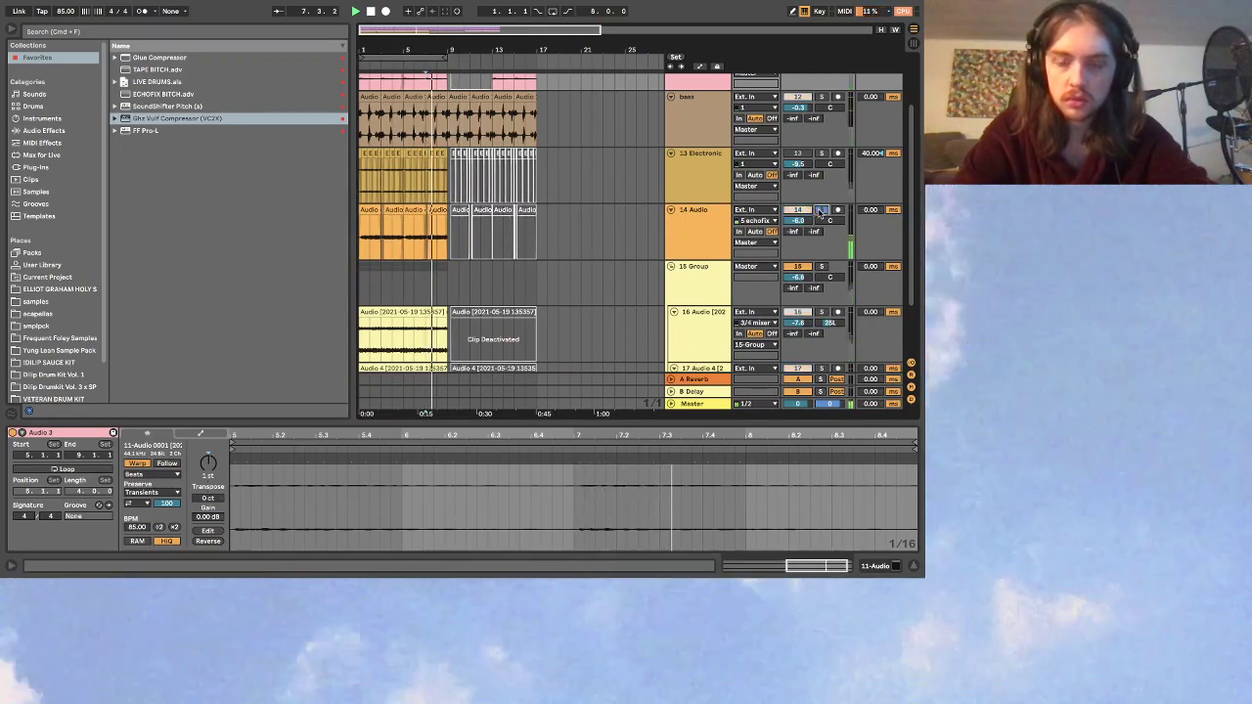
click(438, 209)
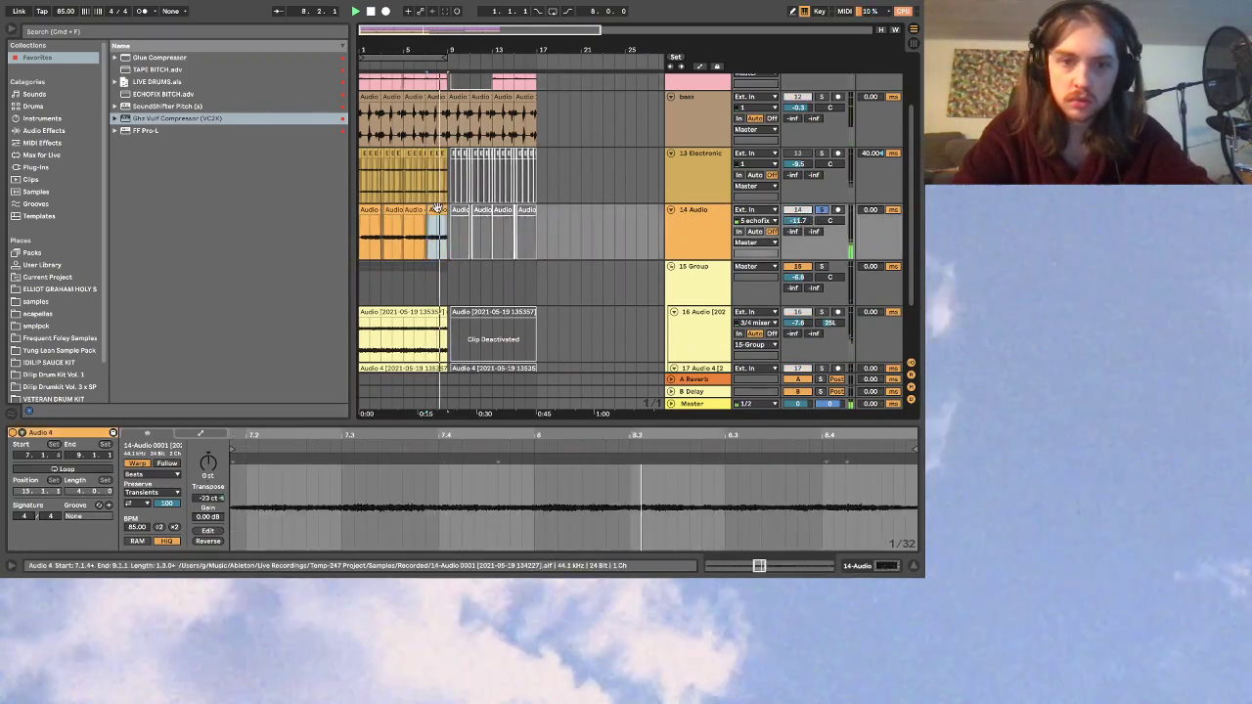
shift+click(367, 209)
key(space)
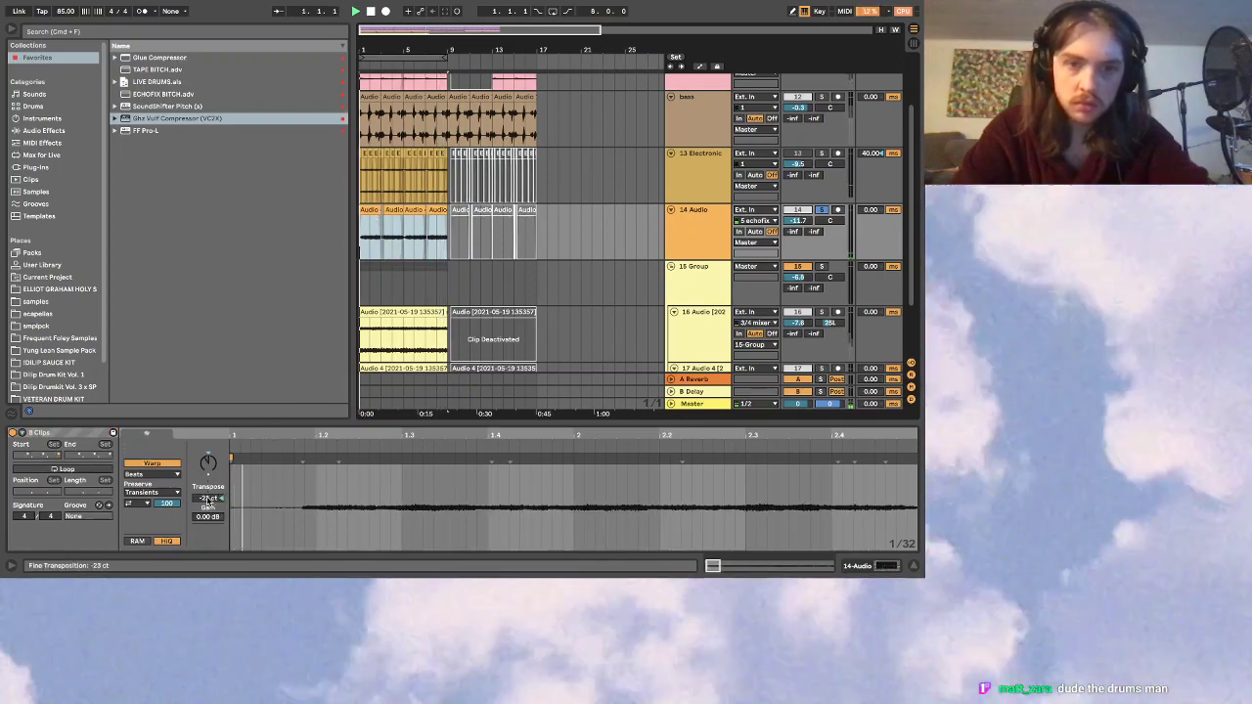
click(822, 210)
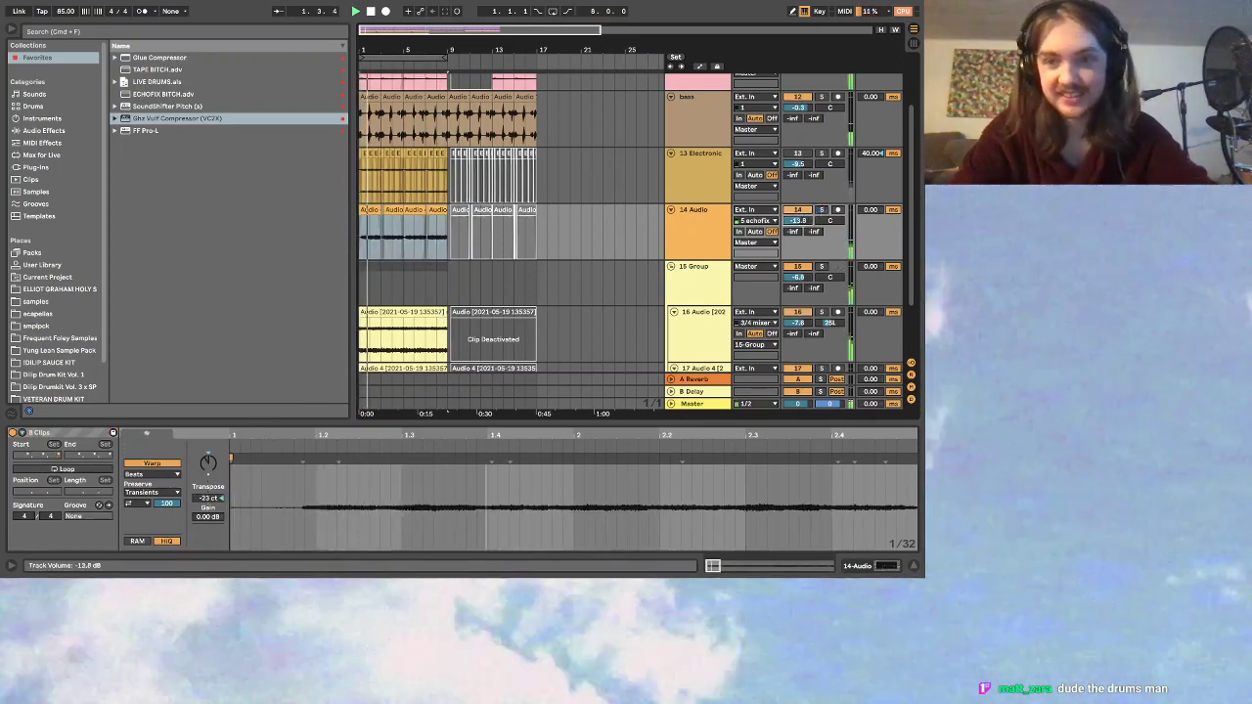
Step: Fold the 11 Audio, bass, 13 Electronic, 14 Audio and 15 Group tracks
scroll(552, 234, up, 3)
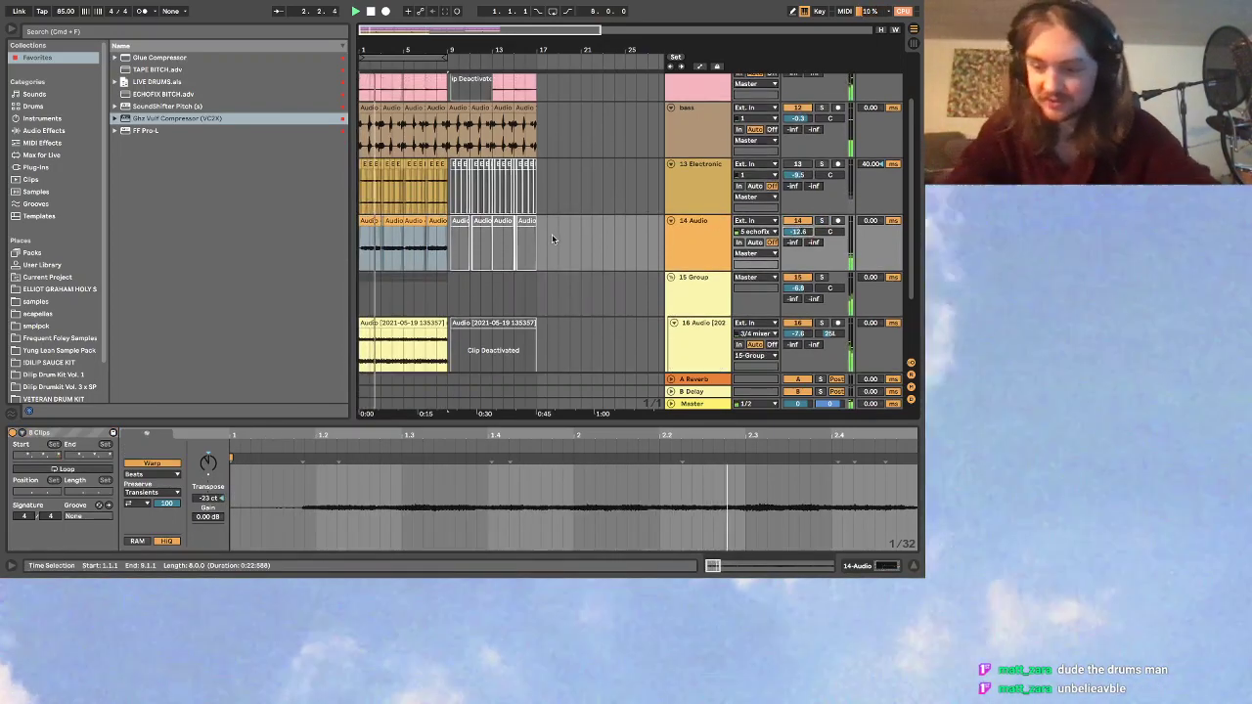
click(671, 95)
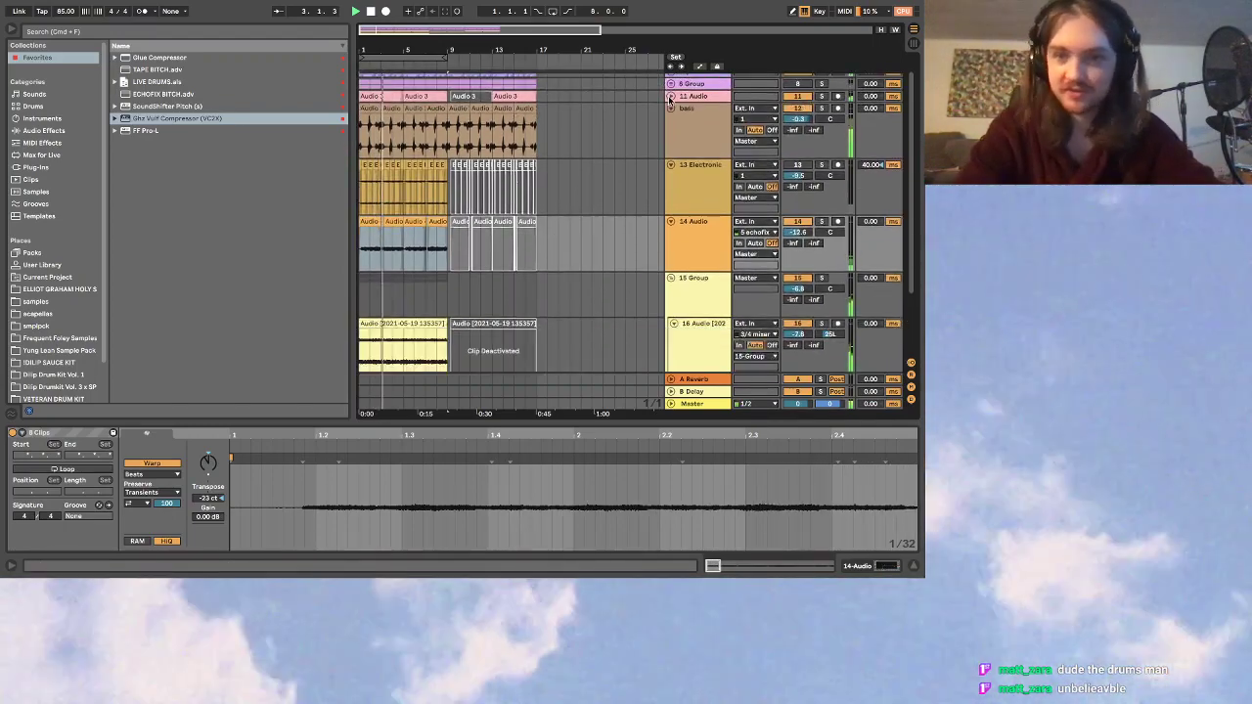
click(671, 108)
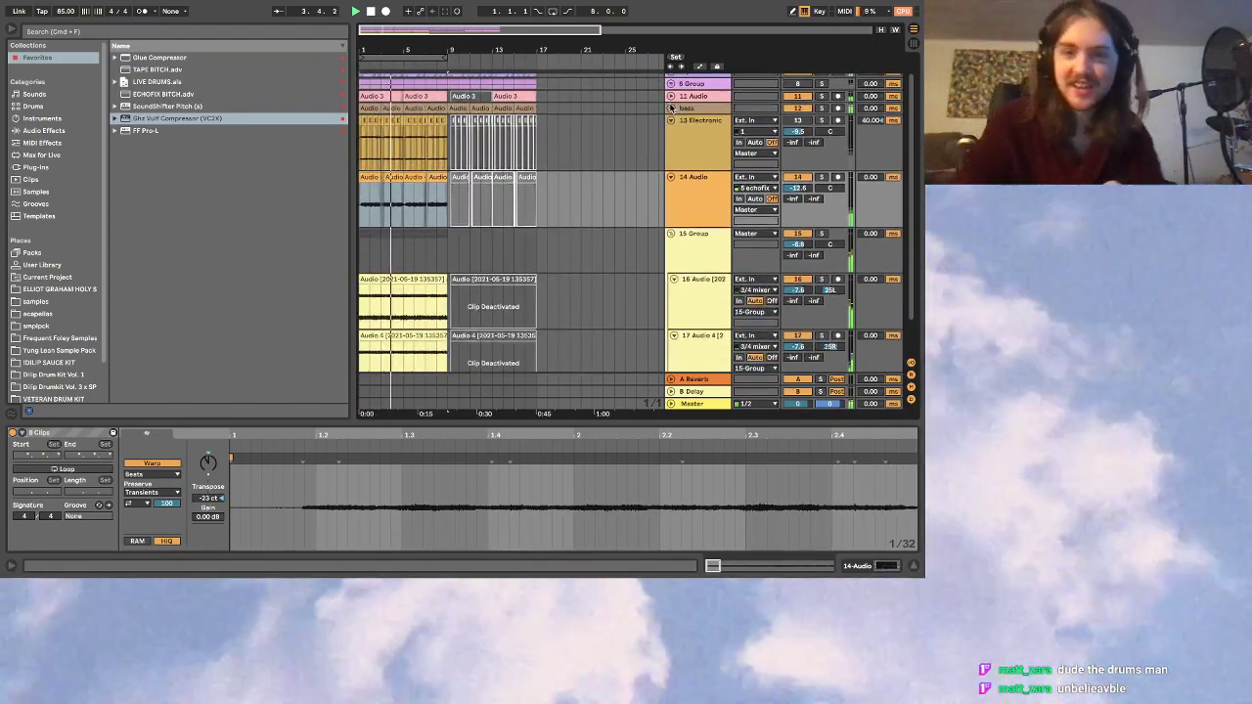
click(673, 120)
click(671, 137)
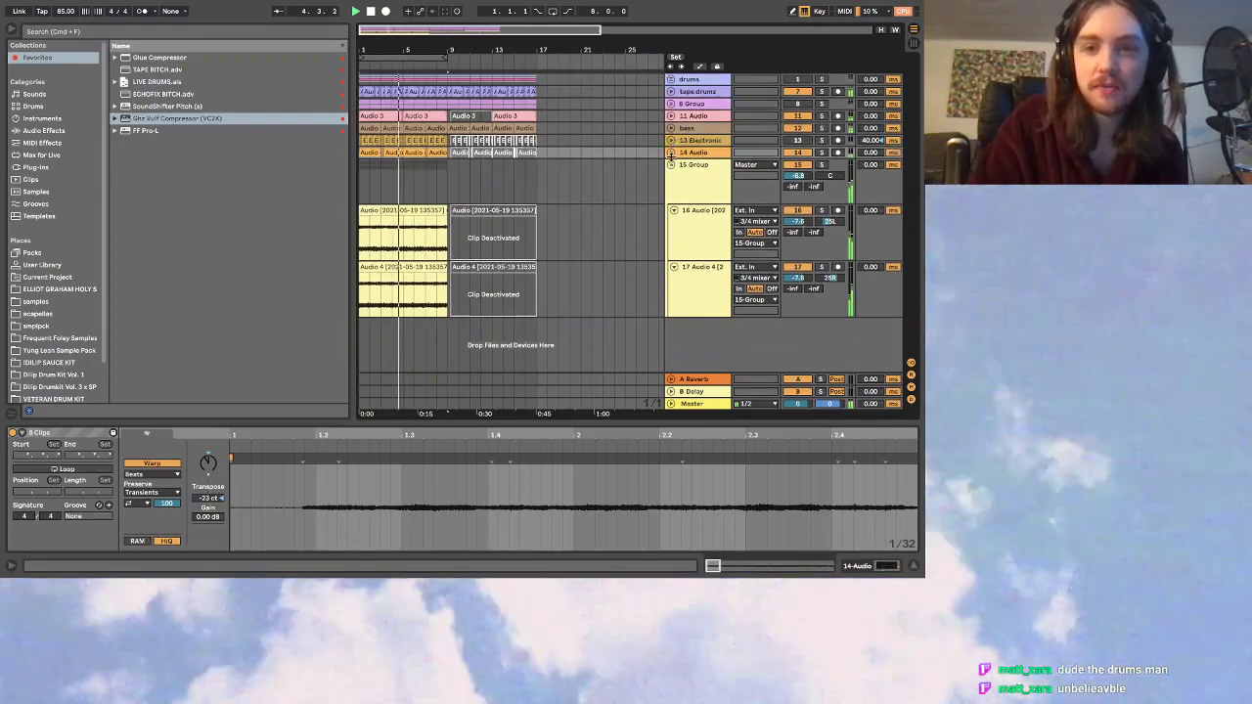
click(671, 165)
Step: Select the first four Audio 4 clips on 14 Audio within bars 1–5
drag(462, 43, 551, 71)
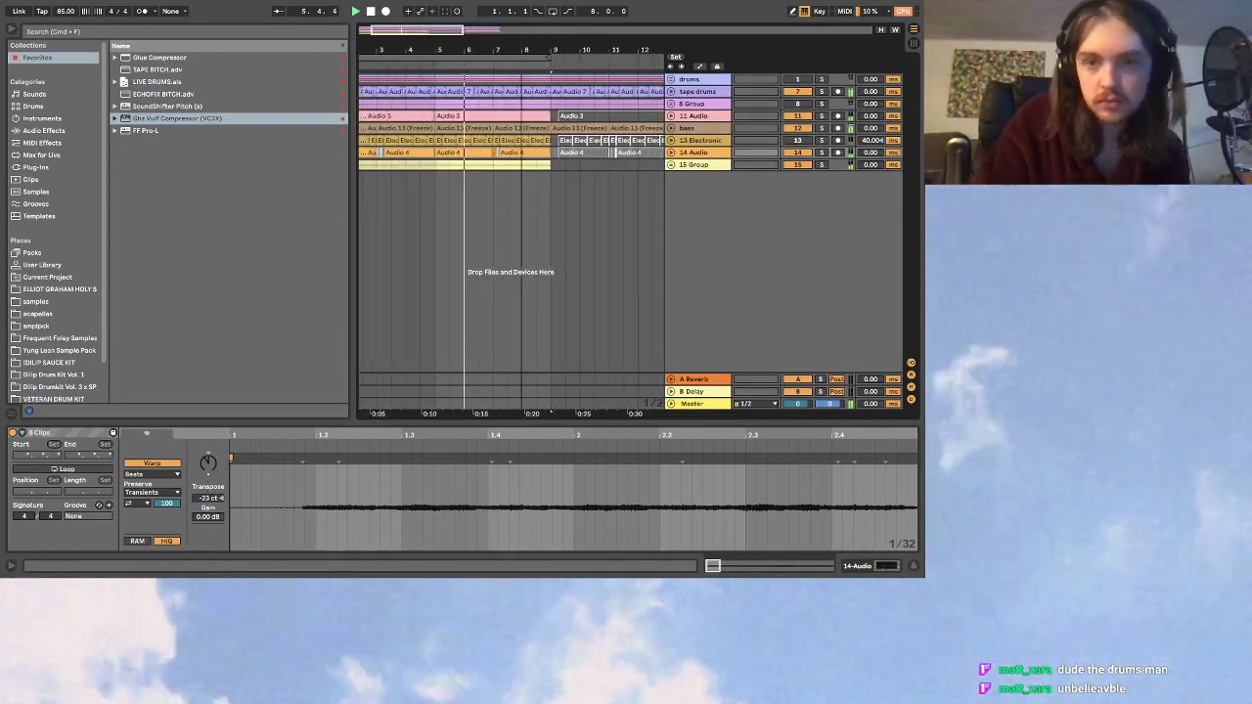
key(minus)
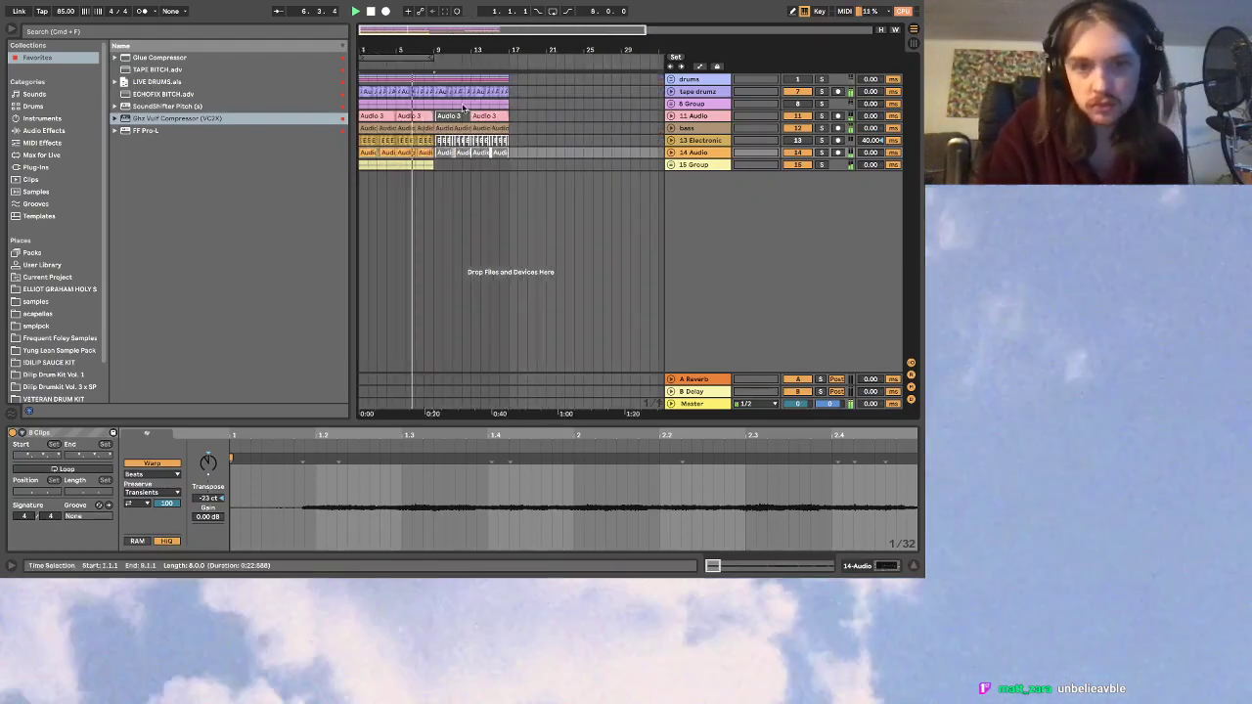
click(396, 164)
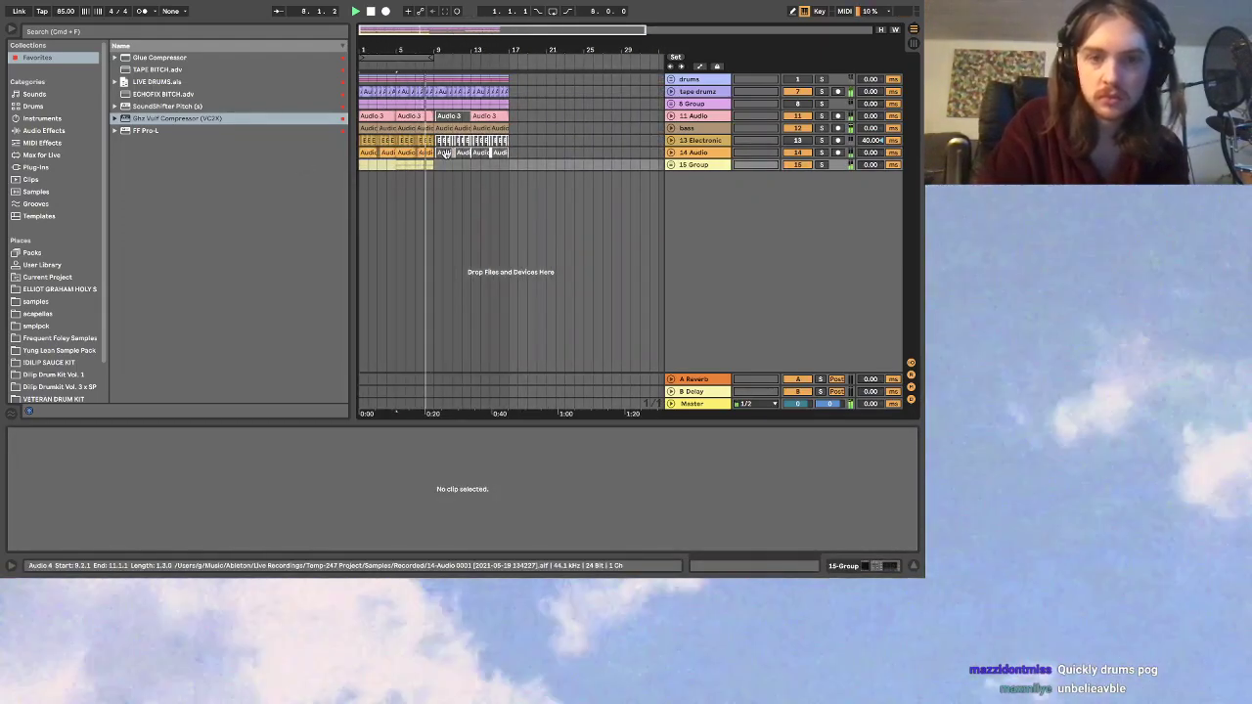
key(plus)
key(plus)
key(plus)
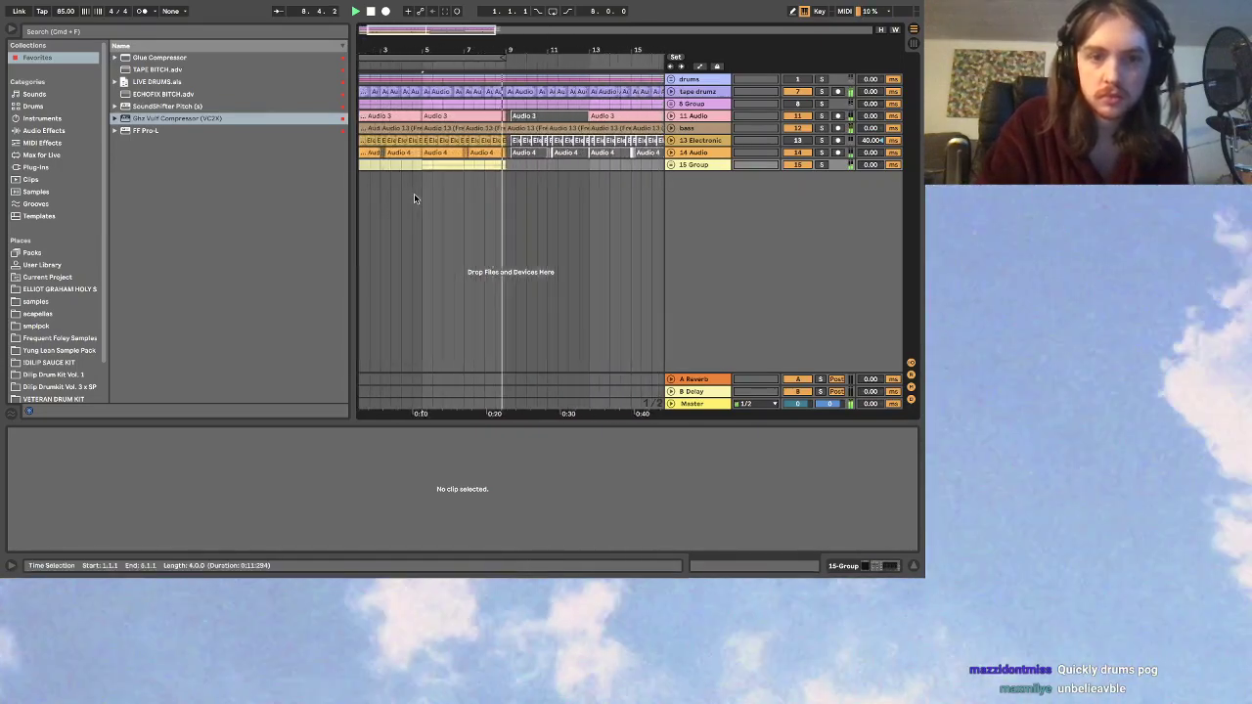
click(371, 153)
shift+click(431, 153)
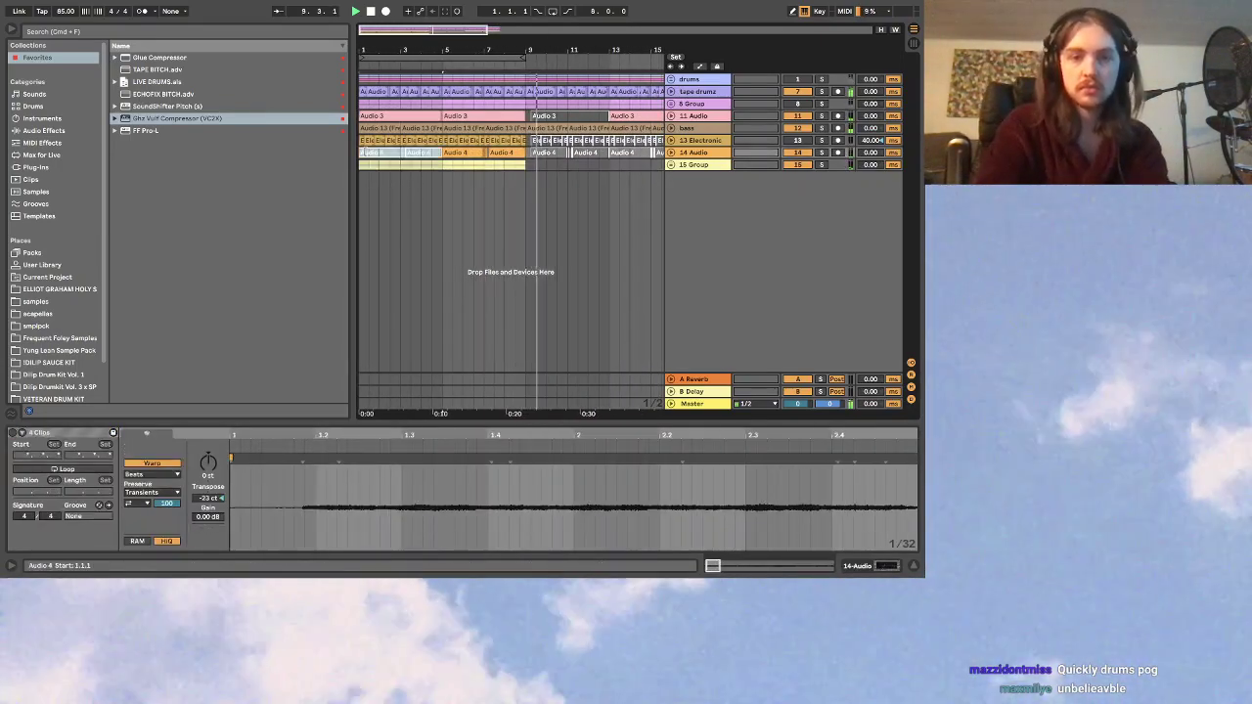
key(minus)
key(minus)
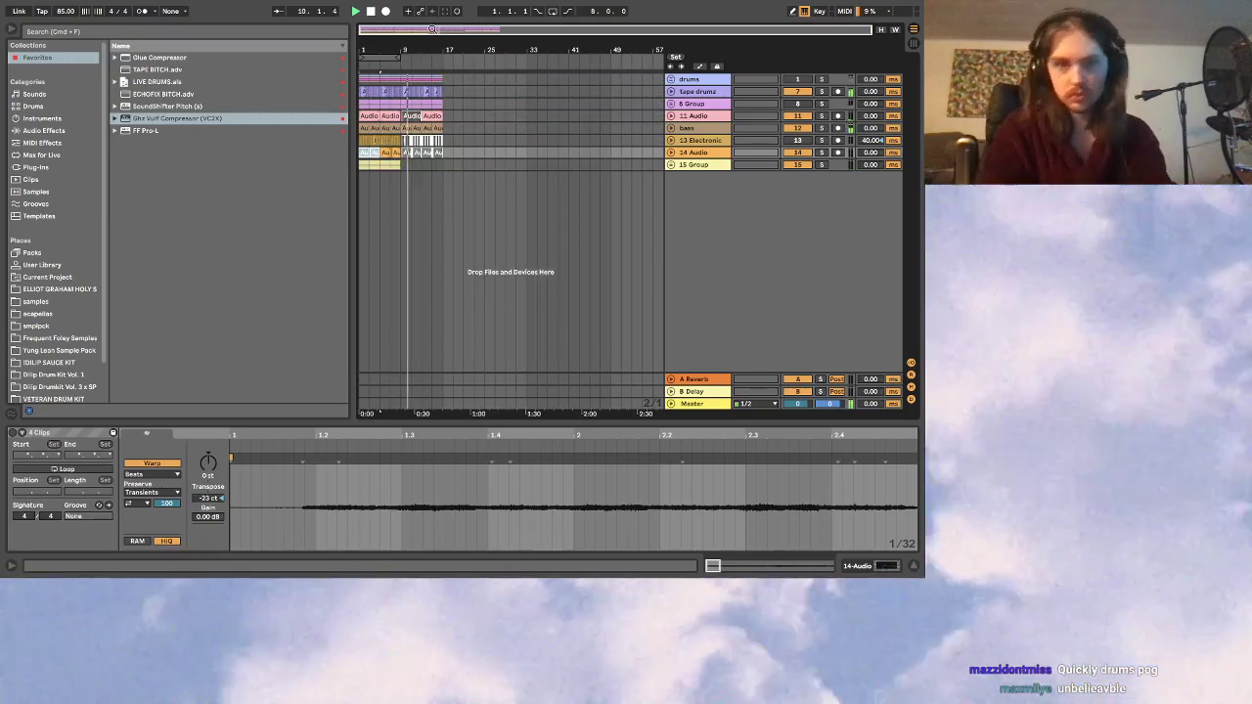
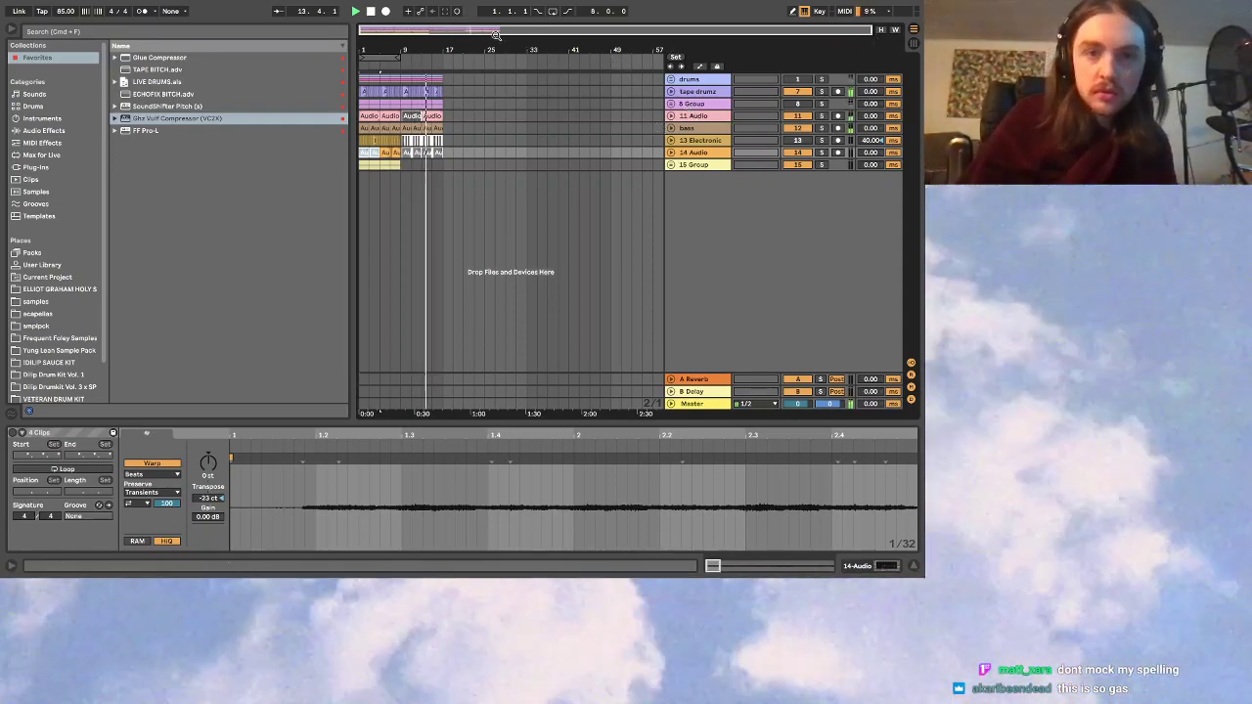
Step: Select all clips, zoom to fit them, and audition the arrangement from bar 1
click(432, 86)
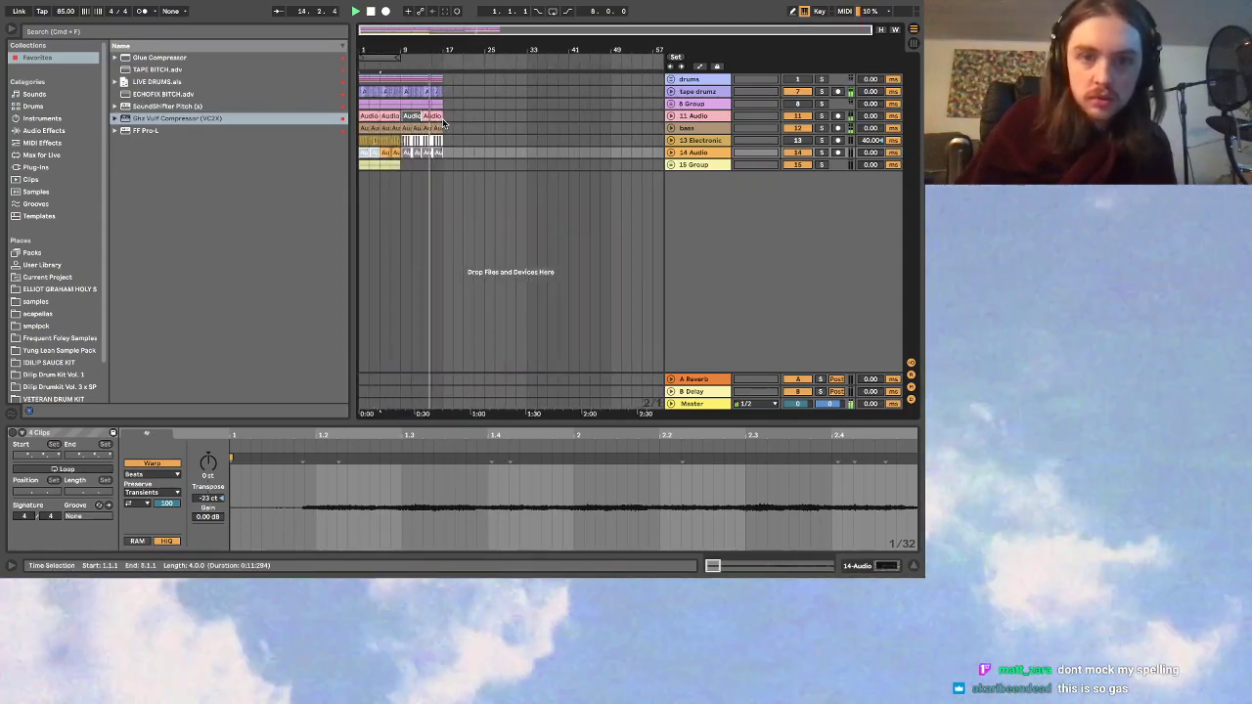
click(429, 117)
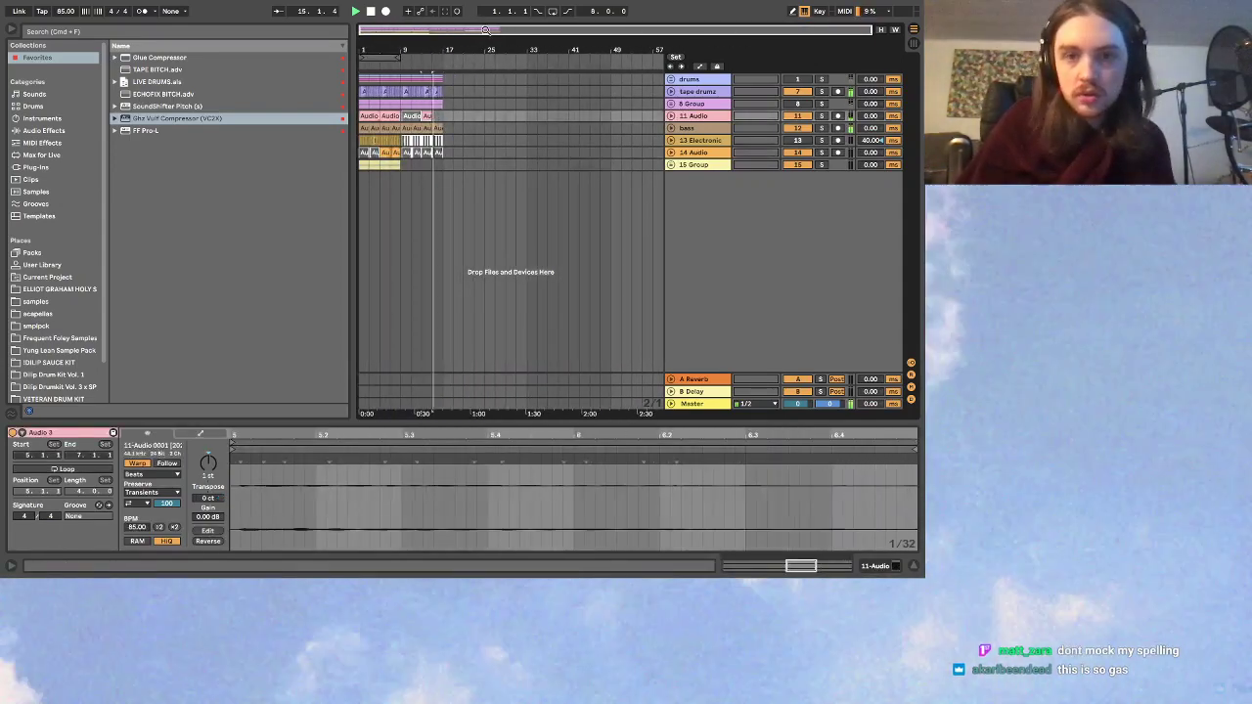
key(super+a)
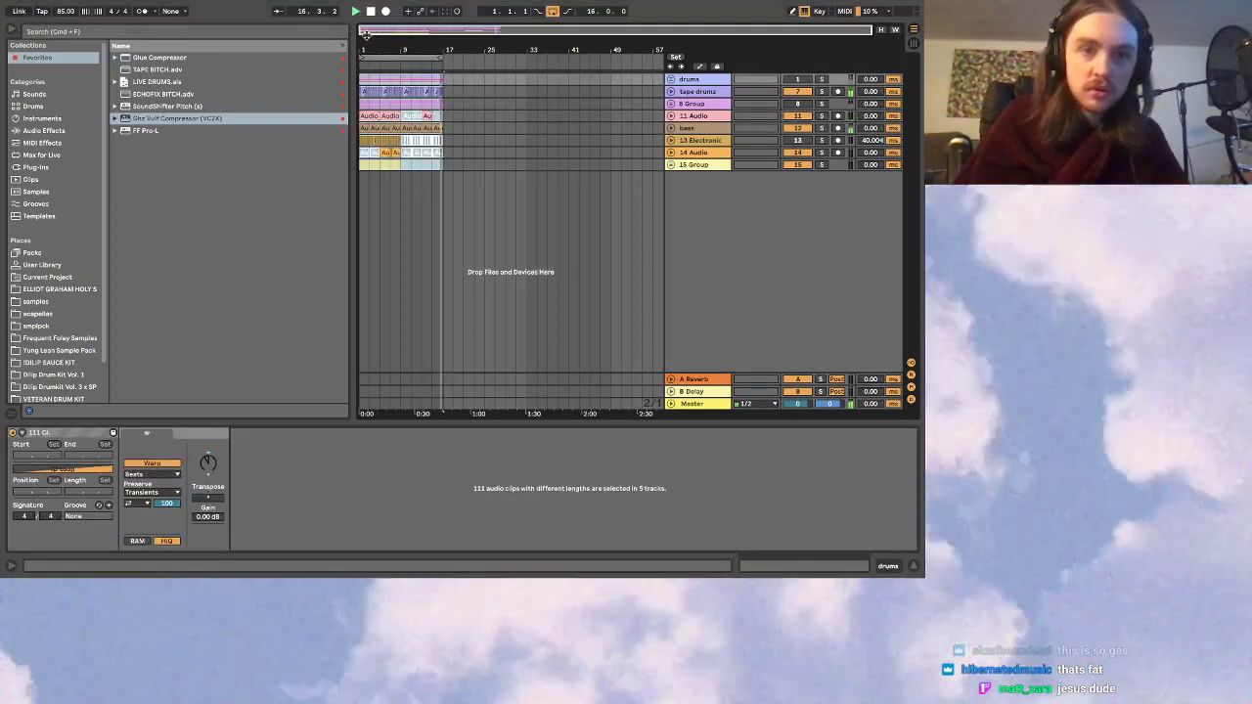
key(z)
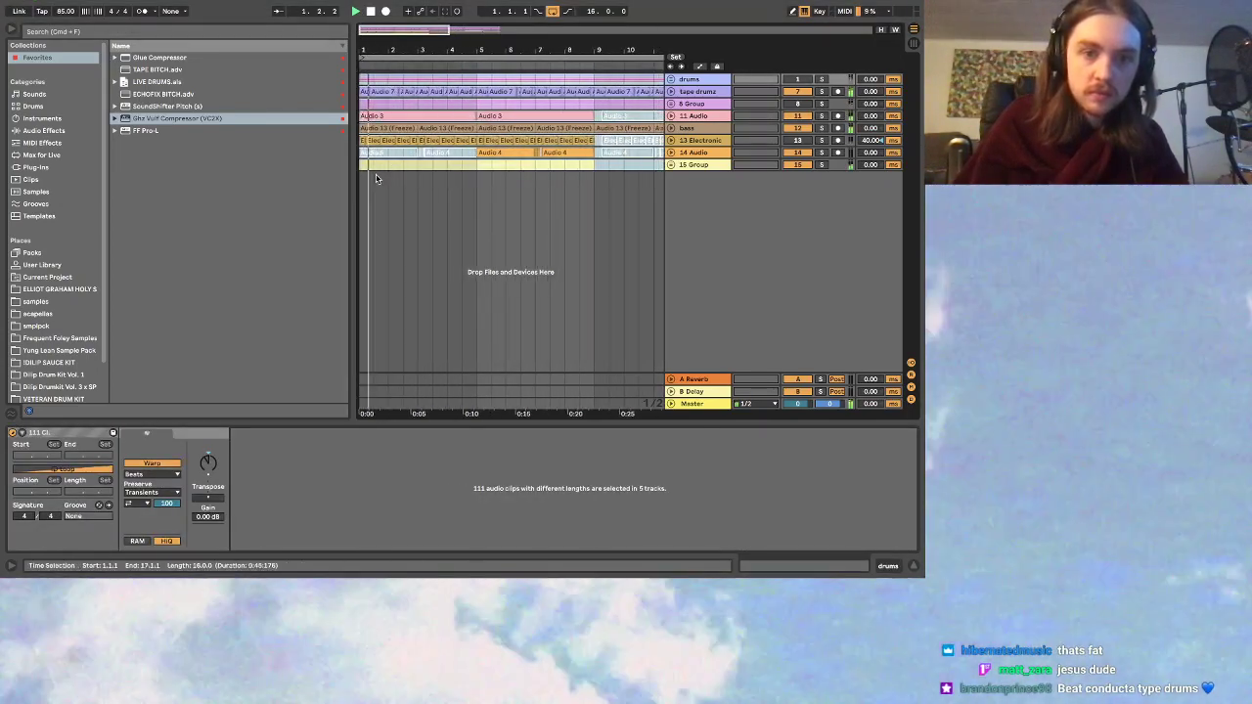
click(362, 167)
key(space)
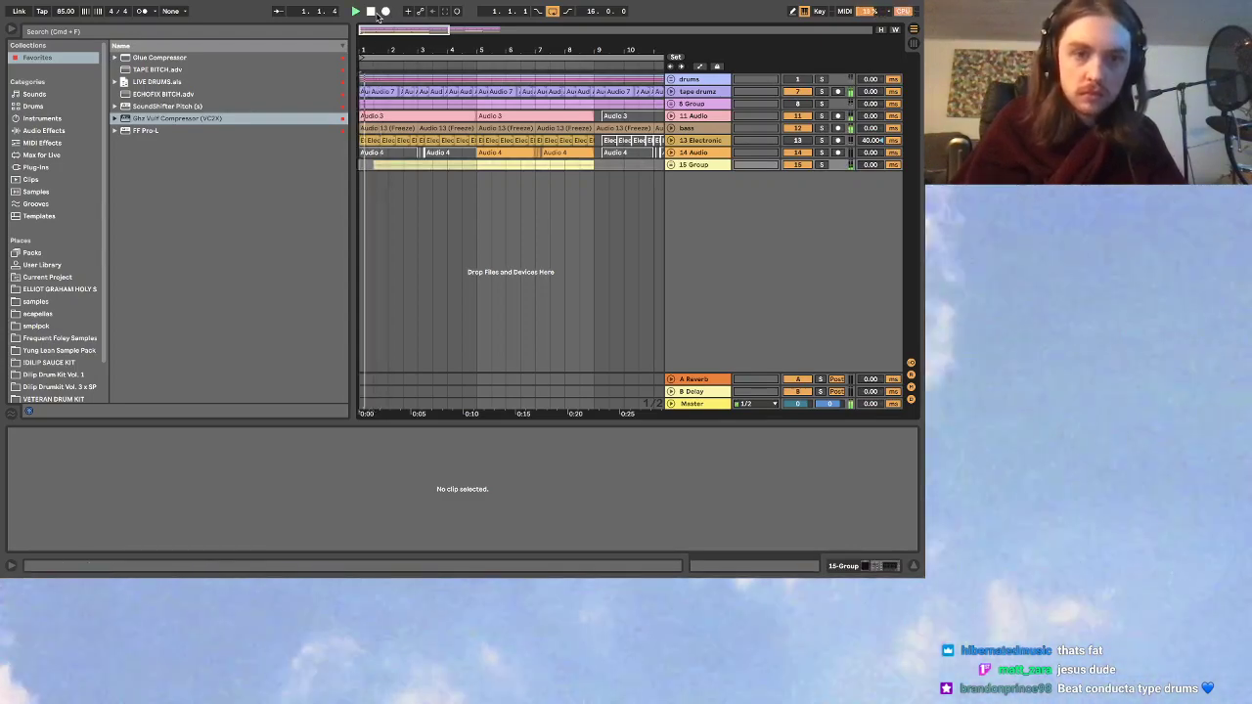
key(plus)
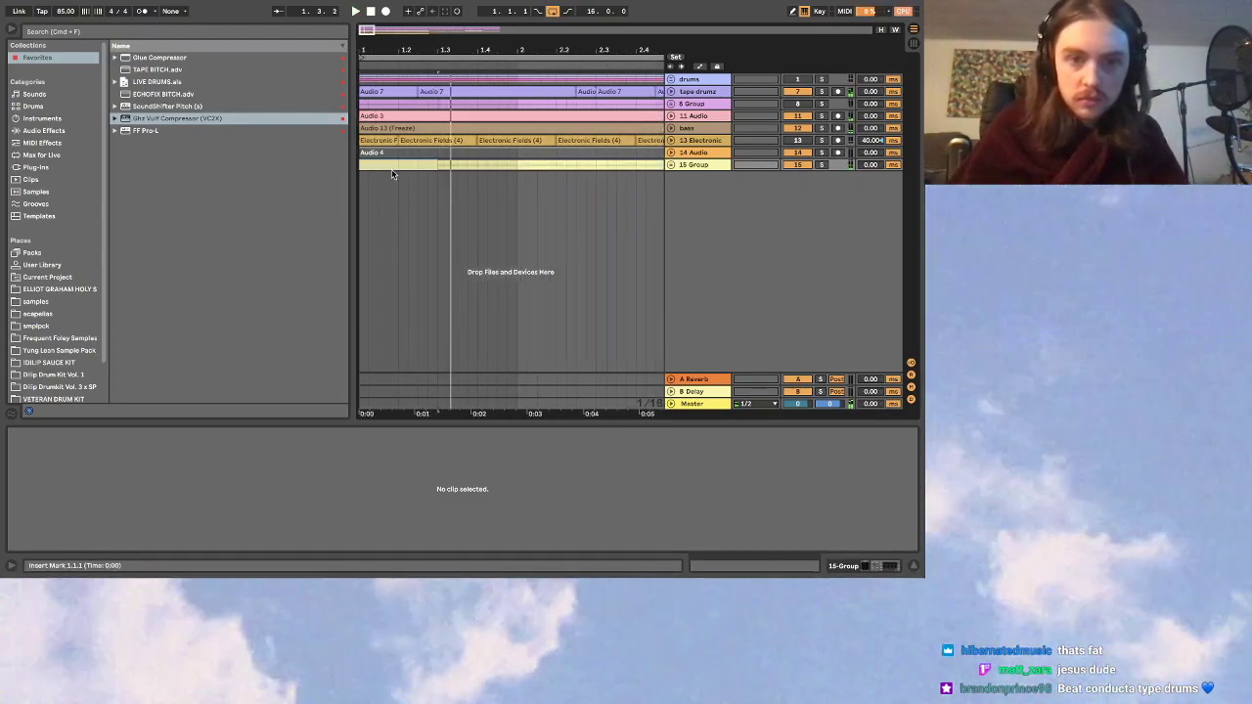
drag(399, 166, 360, 167)
key(space)
key(space)
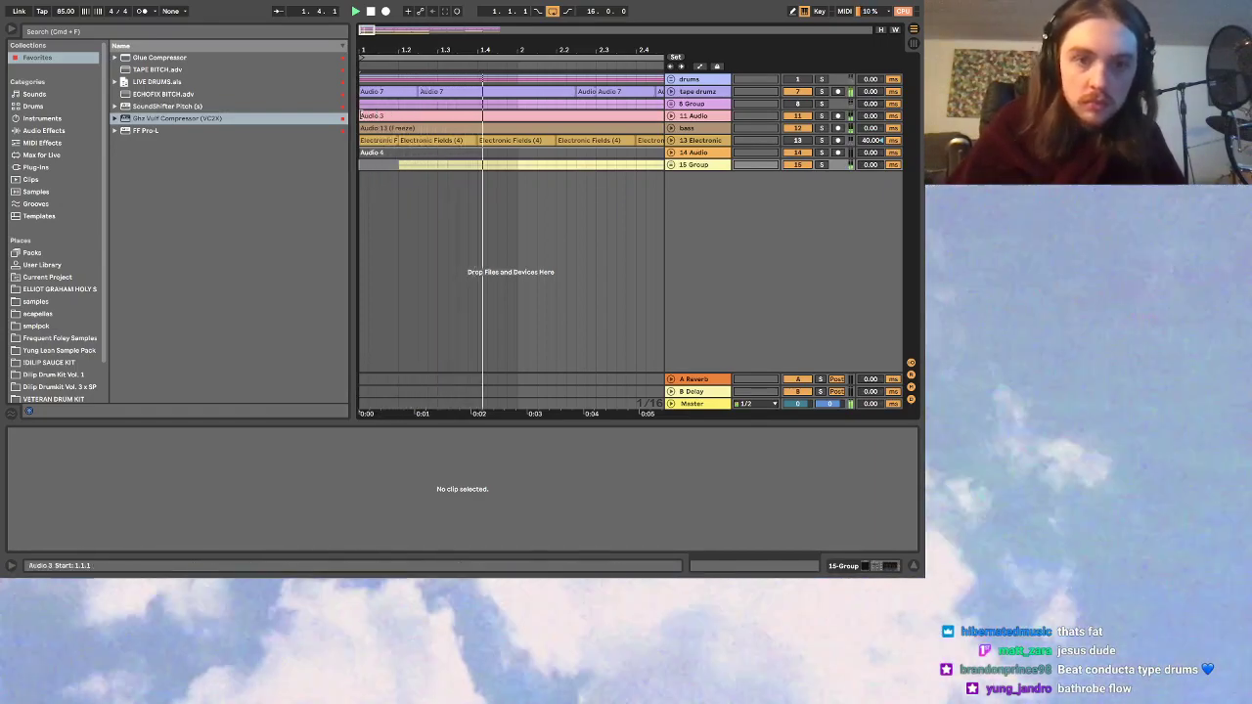
Step: Trim Audio 3's start to 2.2.1, deactivate part of it, and unfold the 15 Group
drag(372, 114, 410, 114)
click(363, 118)
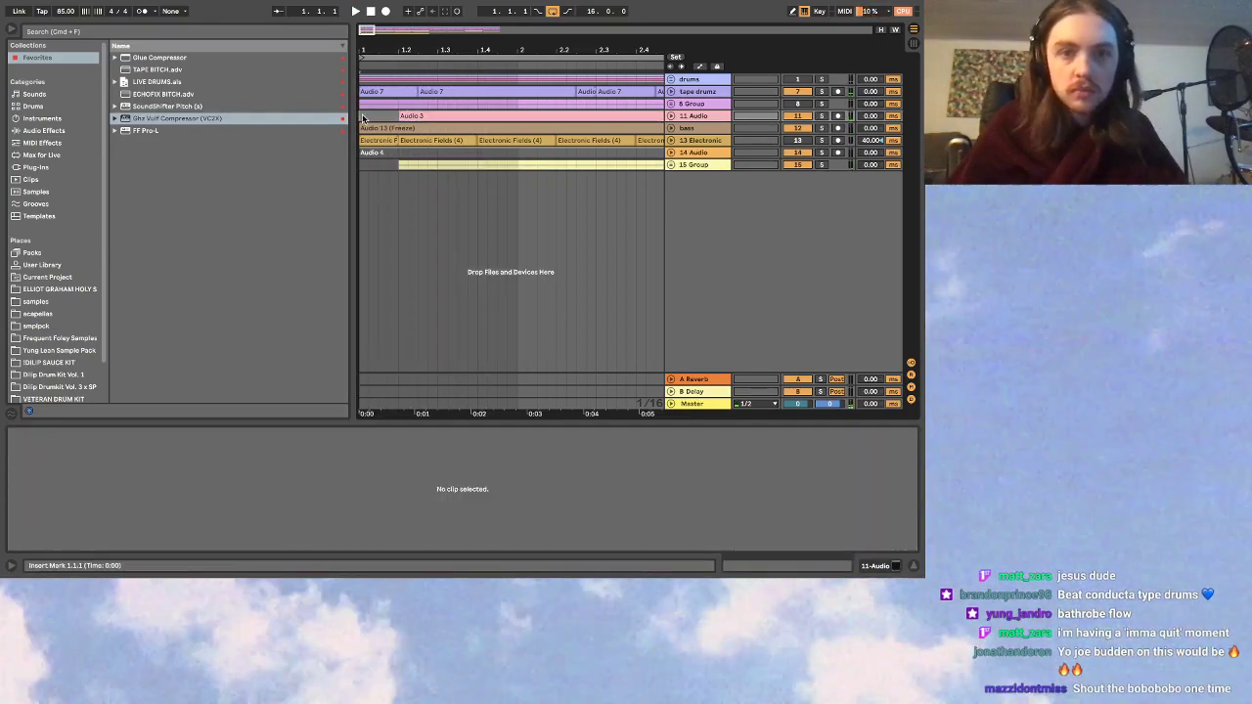
click(671, 116)
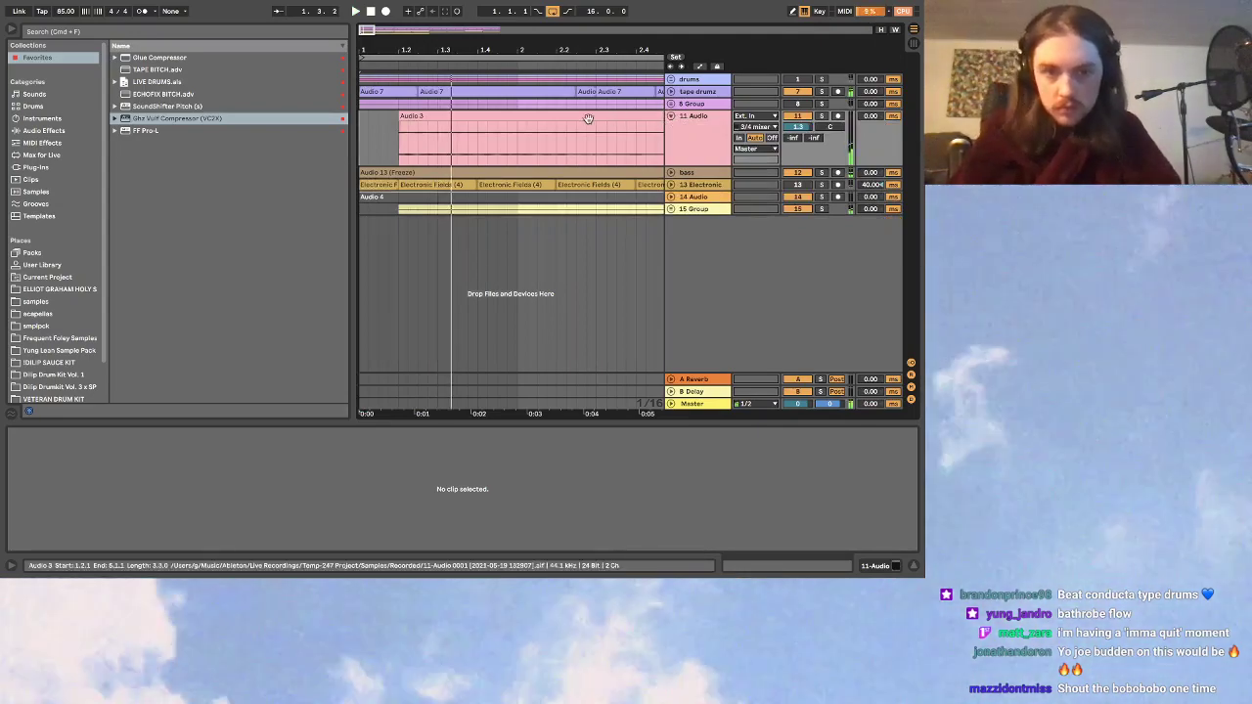
drag(404, 117, 519, 116)
click(369, 115)
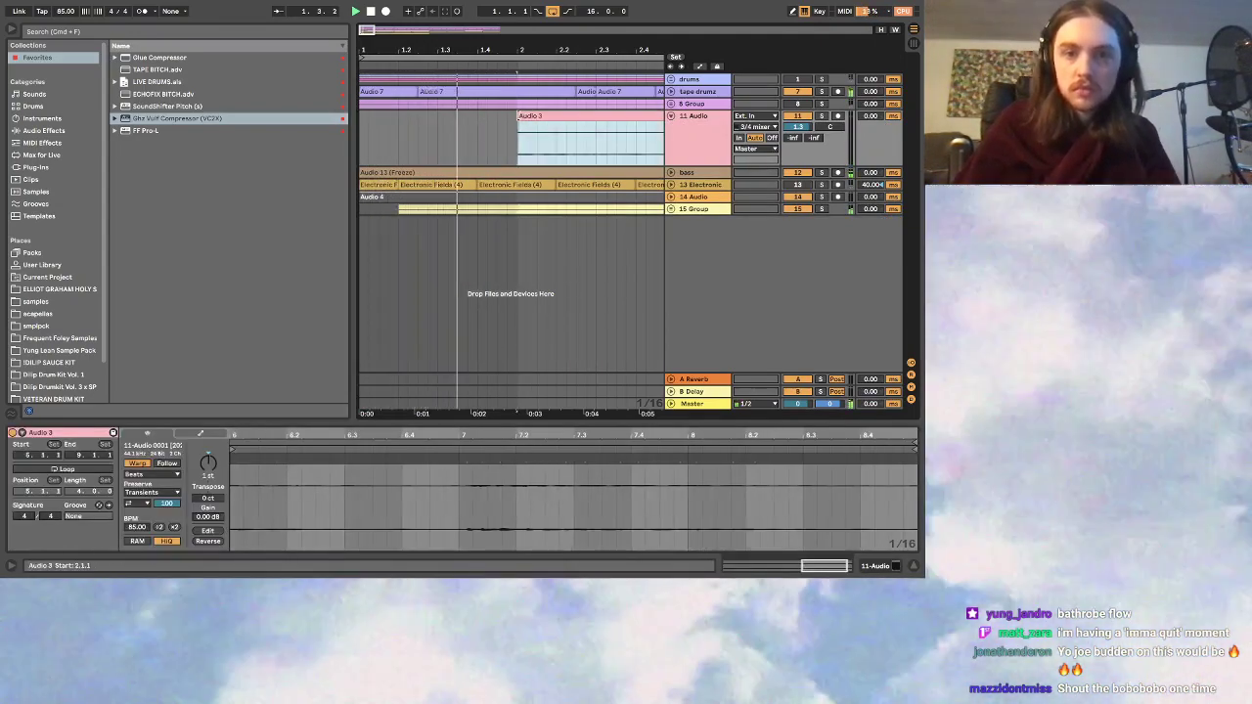
key(minus)
drag(409, 127, 432, 116)
key(0)
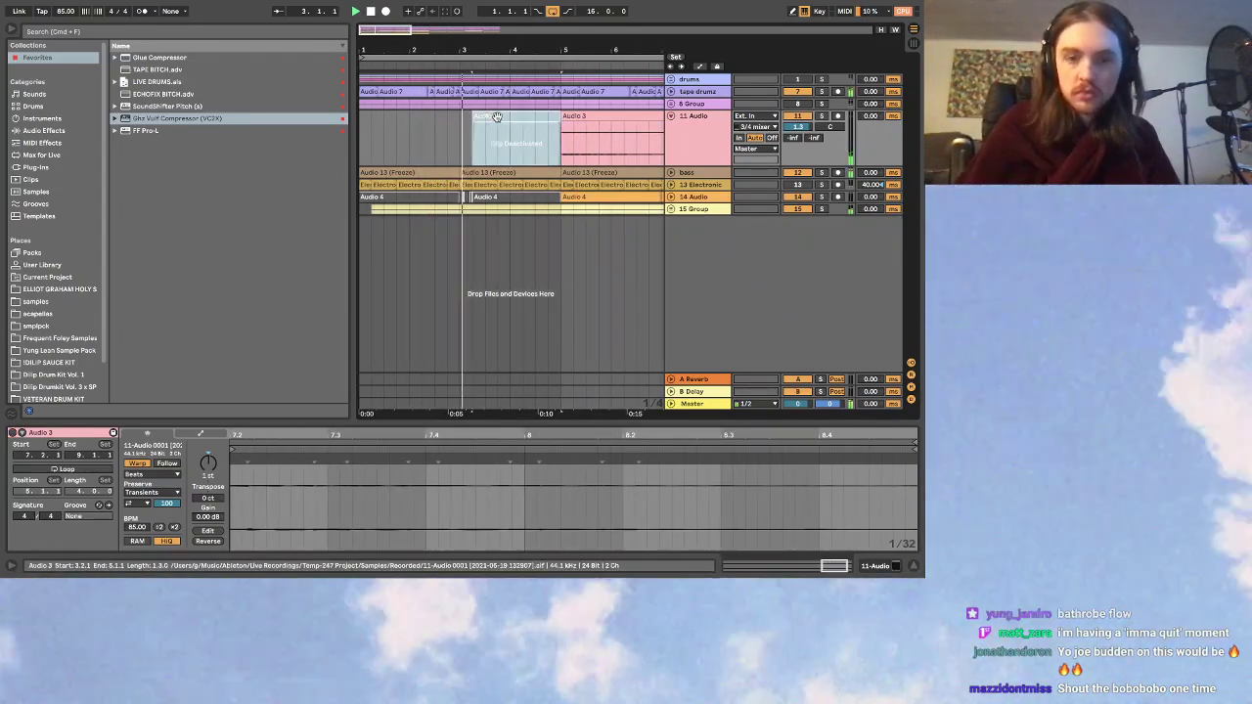
click(670, 210)
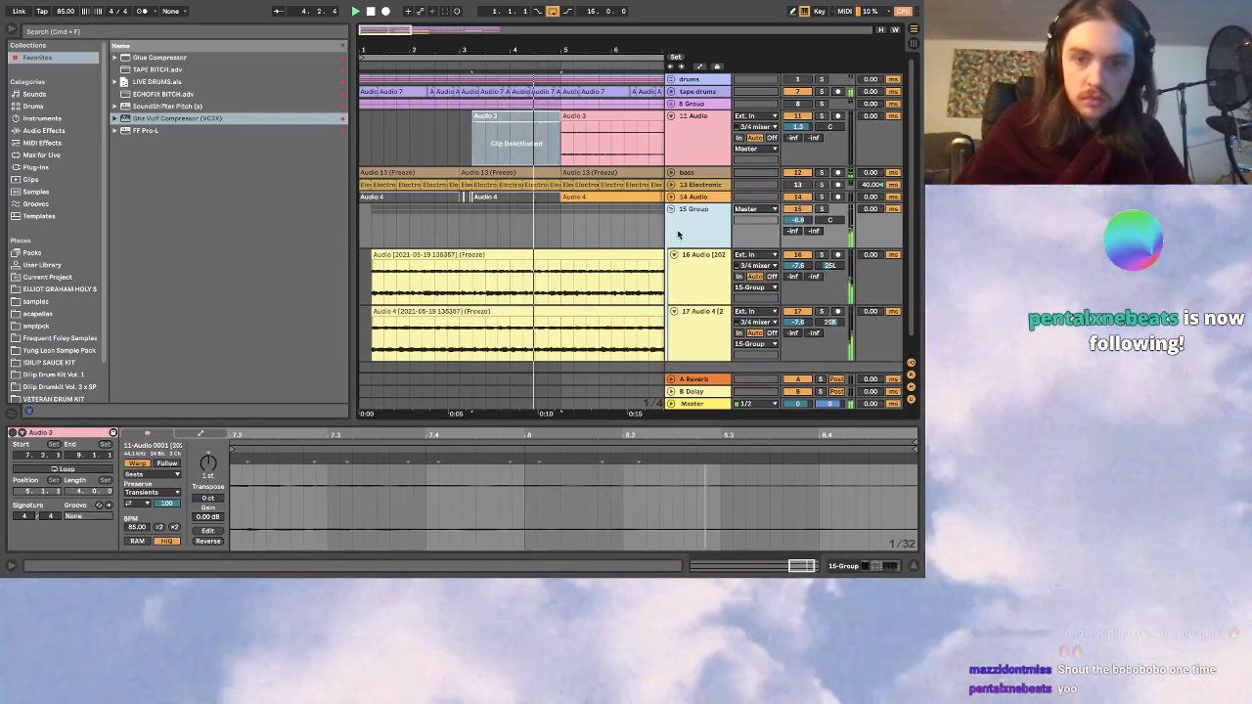
Step: Show automation lanes with FilterFreak1 Frequency selected for the 15 Group
key(a)
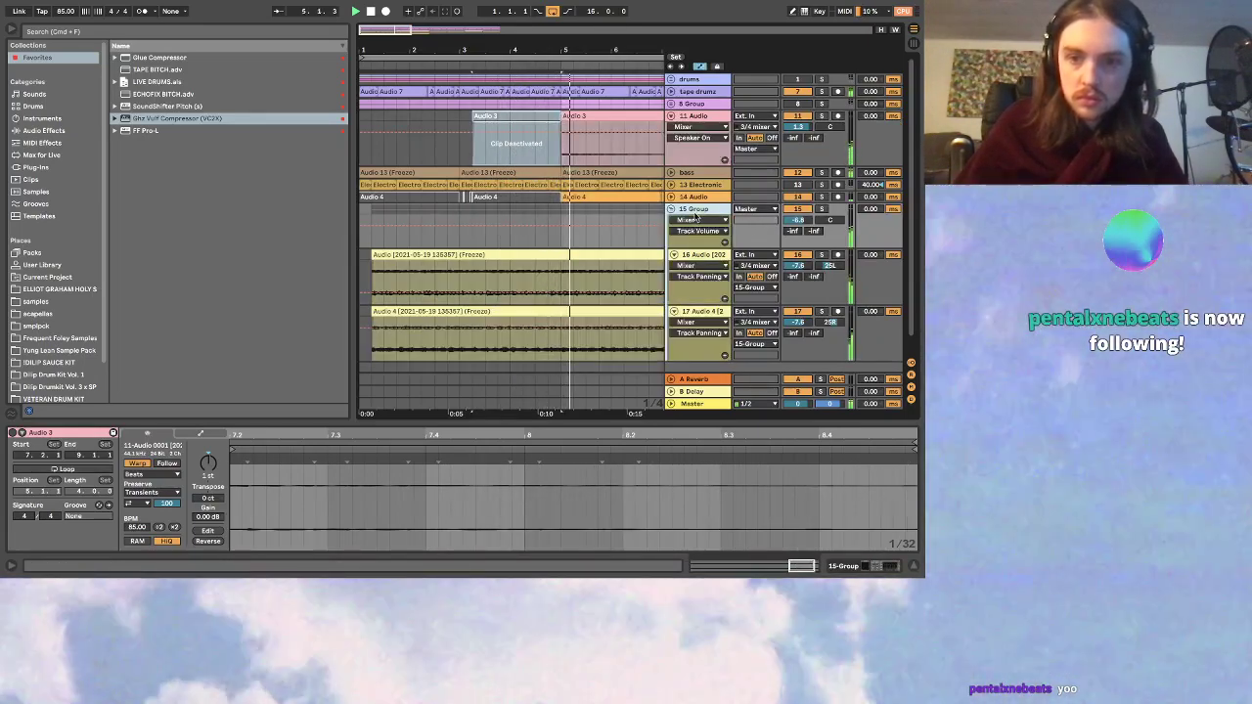
click(697, 220)
click(699, 243)
click(697, 231)
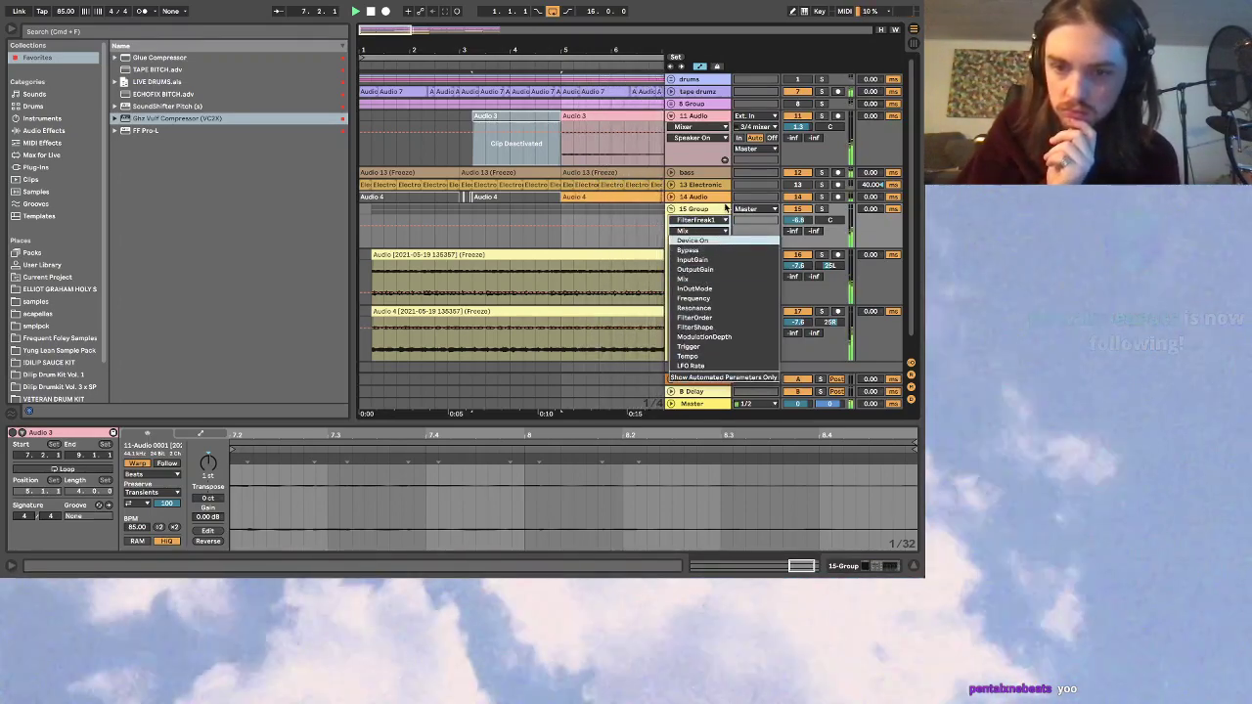
click(694, 297)
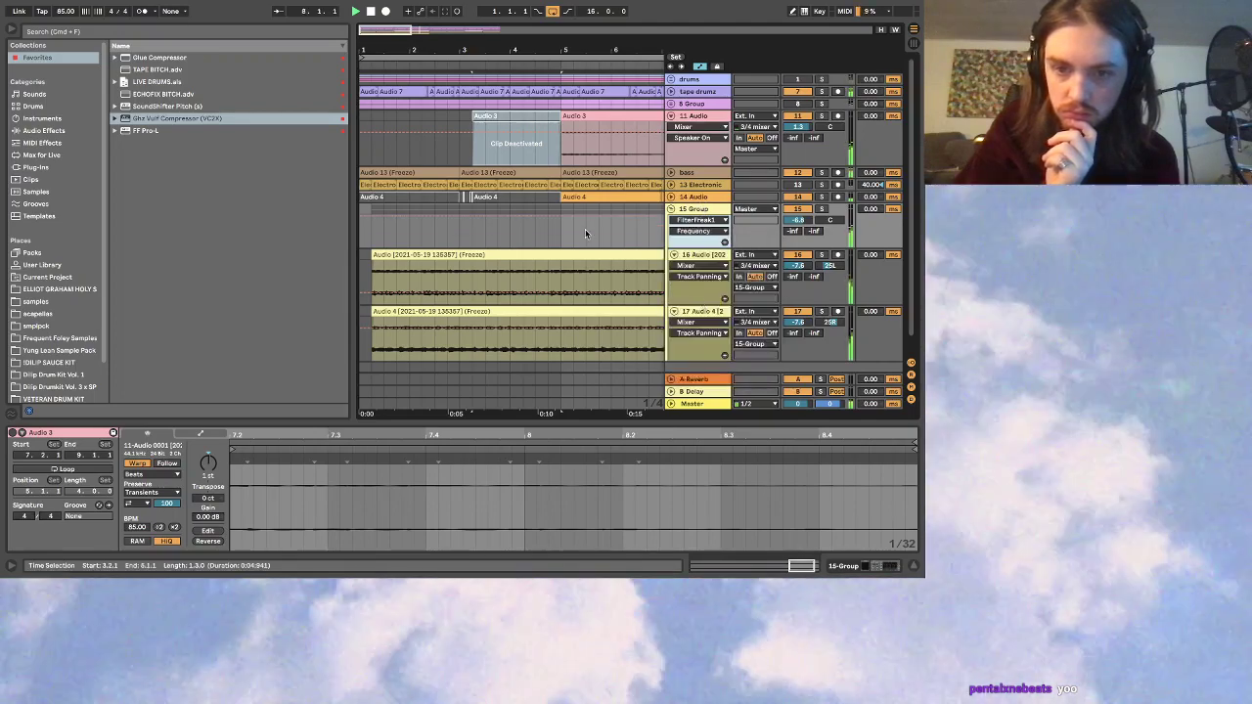
Step: Audition the group's FilterFreak from 1.2.1 and raise the 15 Group volume to 2.2 dB
click(708, 209)
click(42, 436)
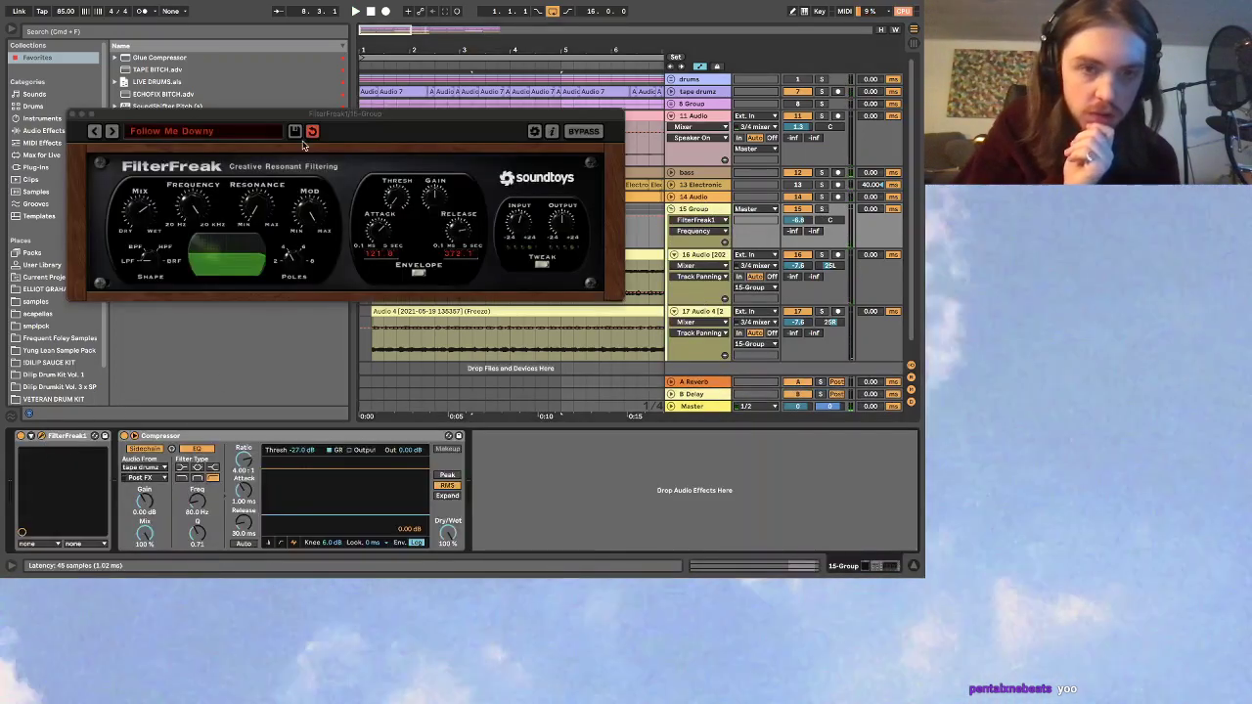
click(74, 114)
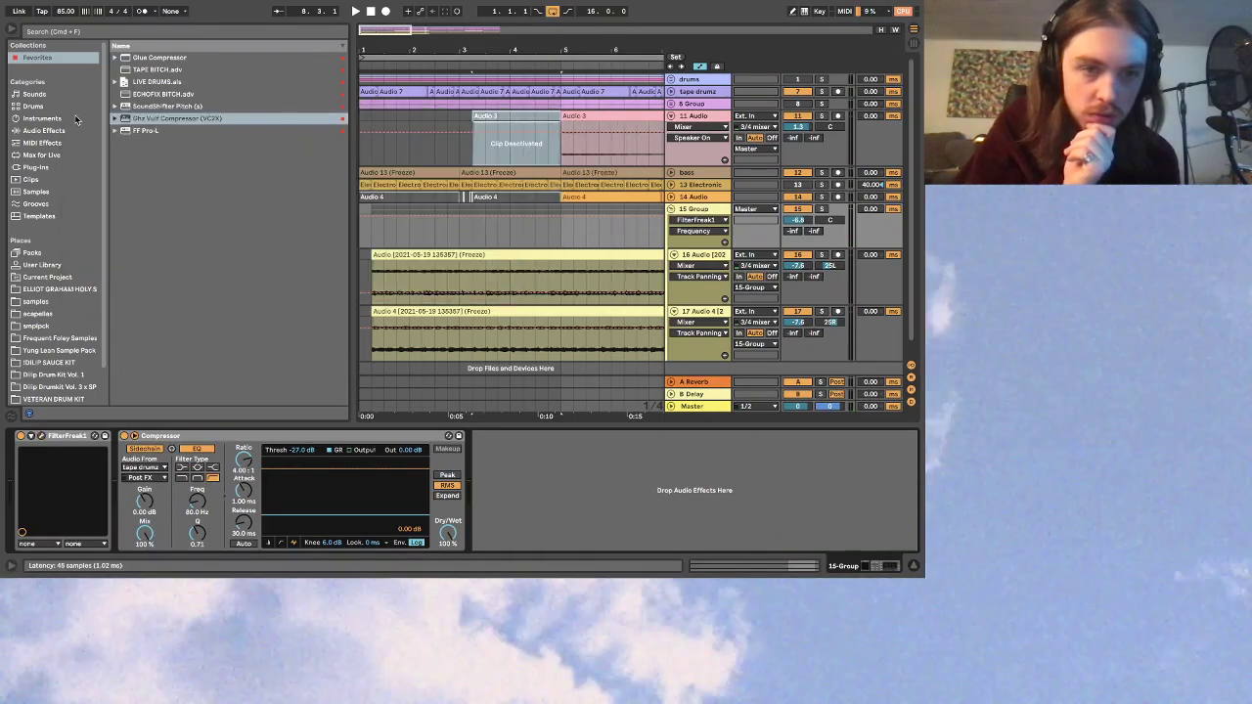
click(376, 220)
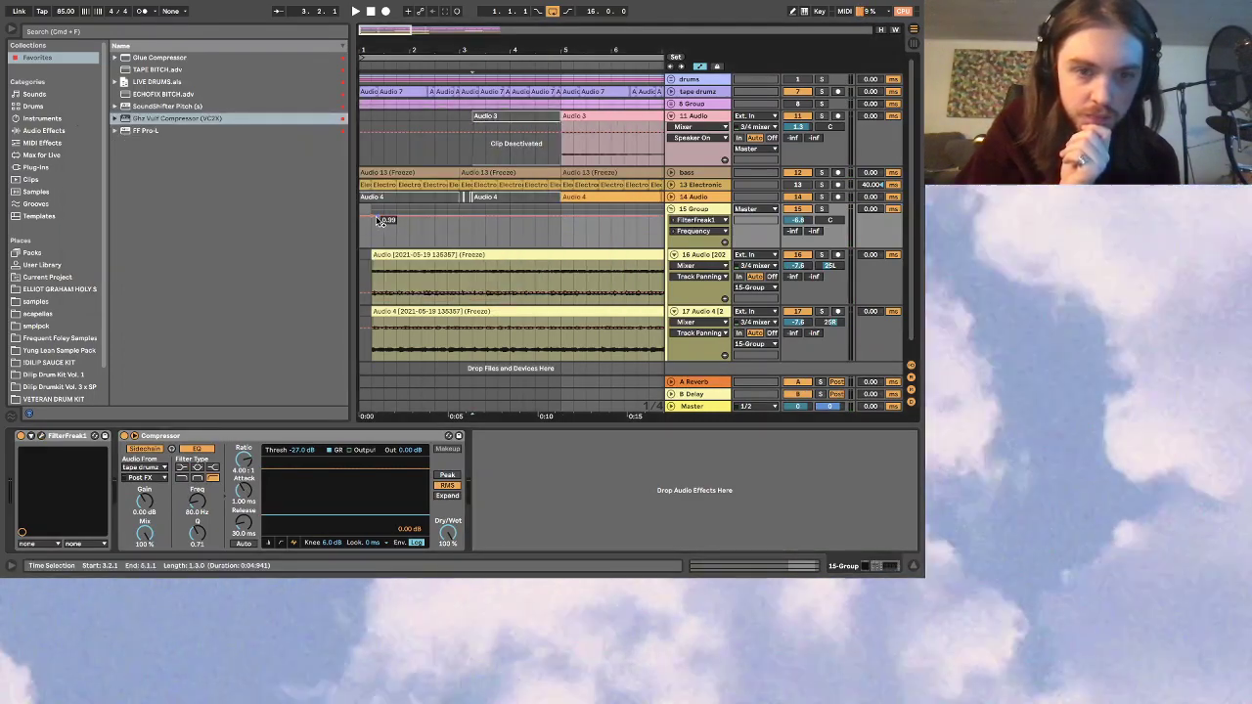
key(space)
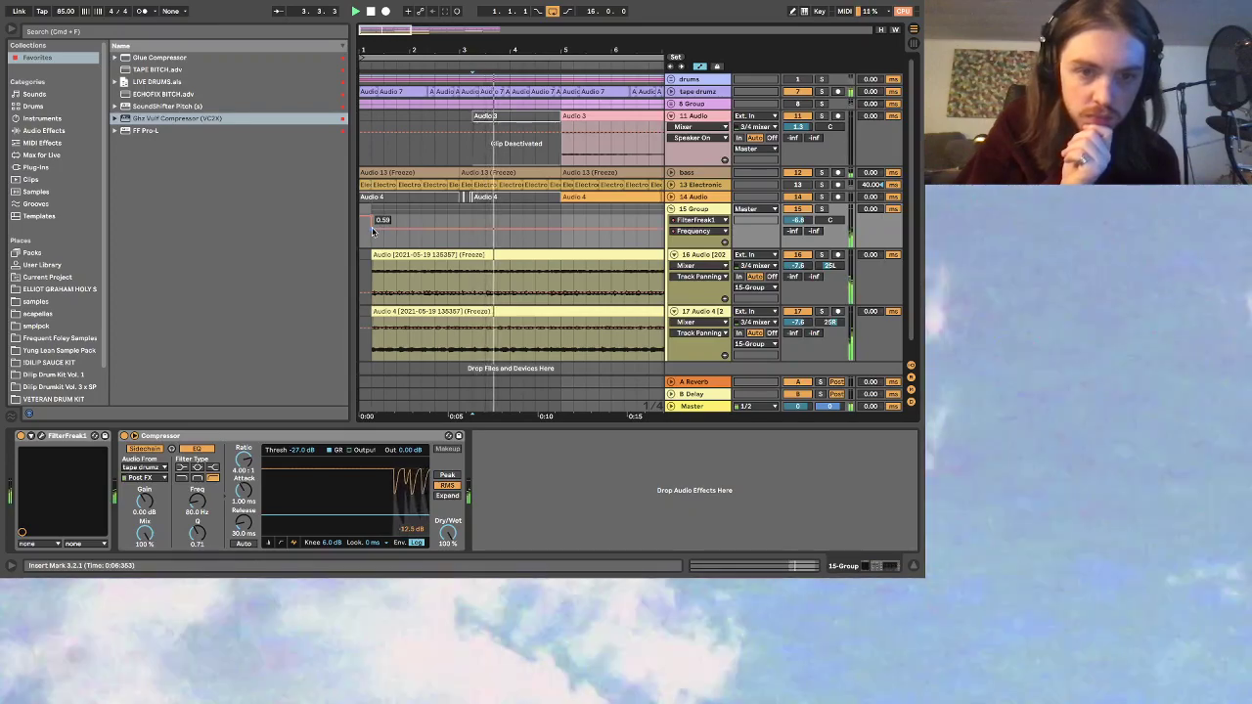
click(372, 227)
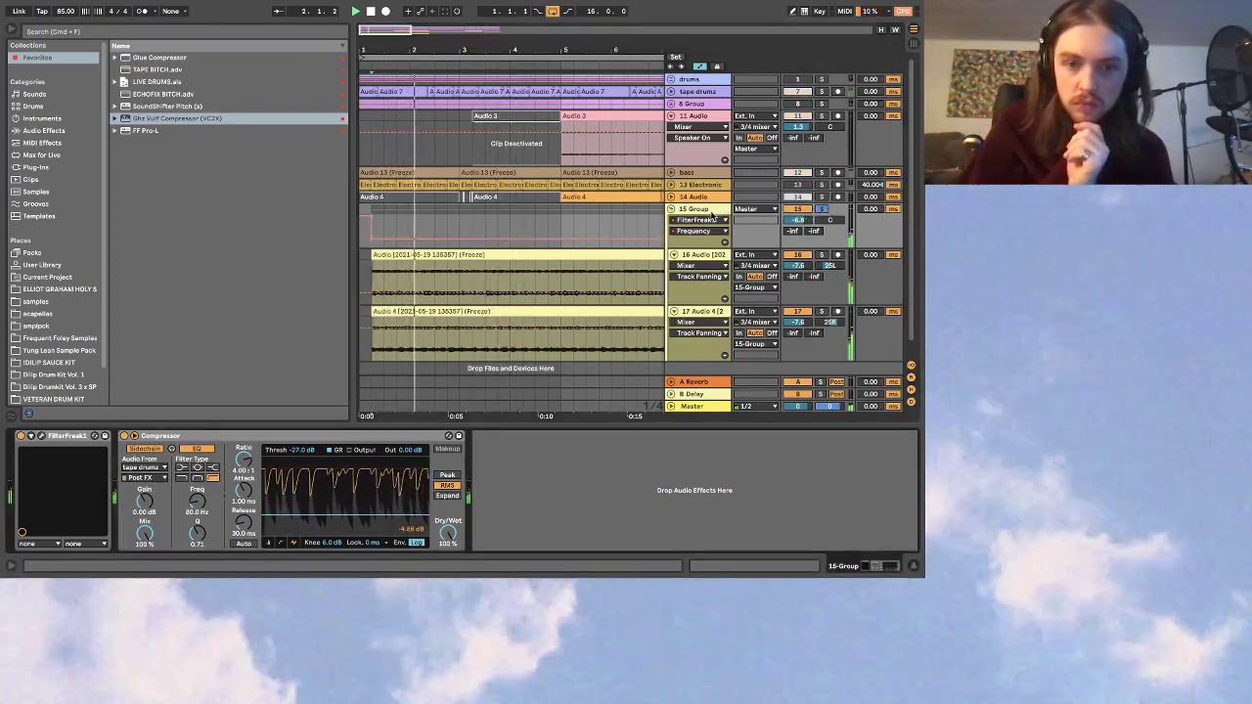
click(49, 416)
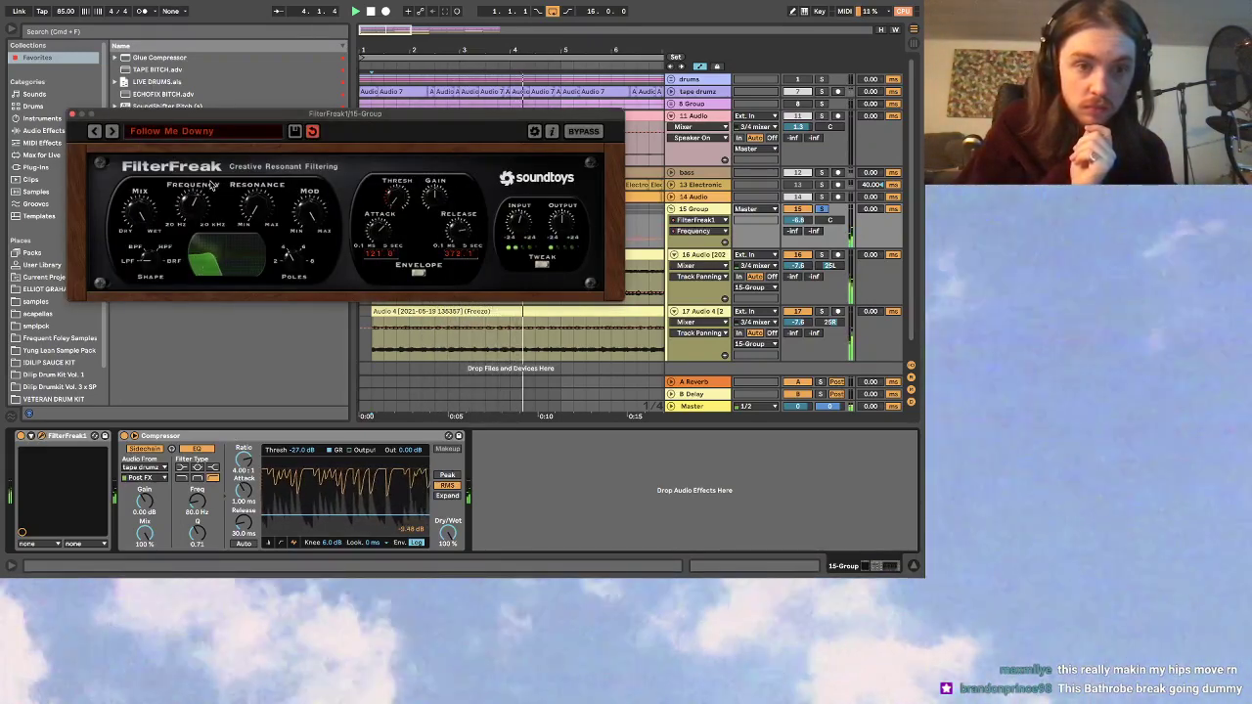
click(72, 115)
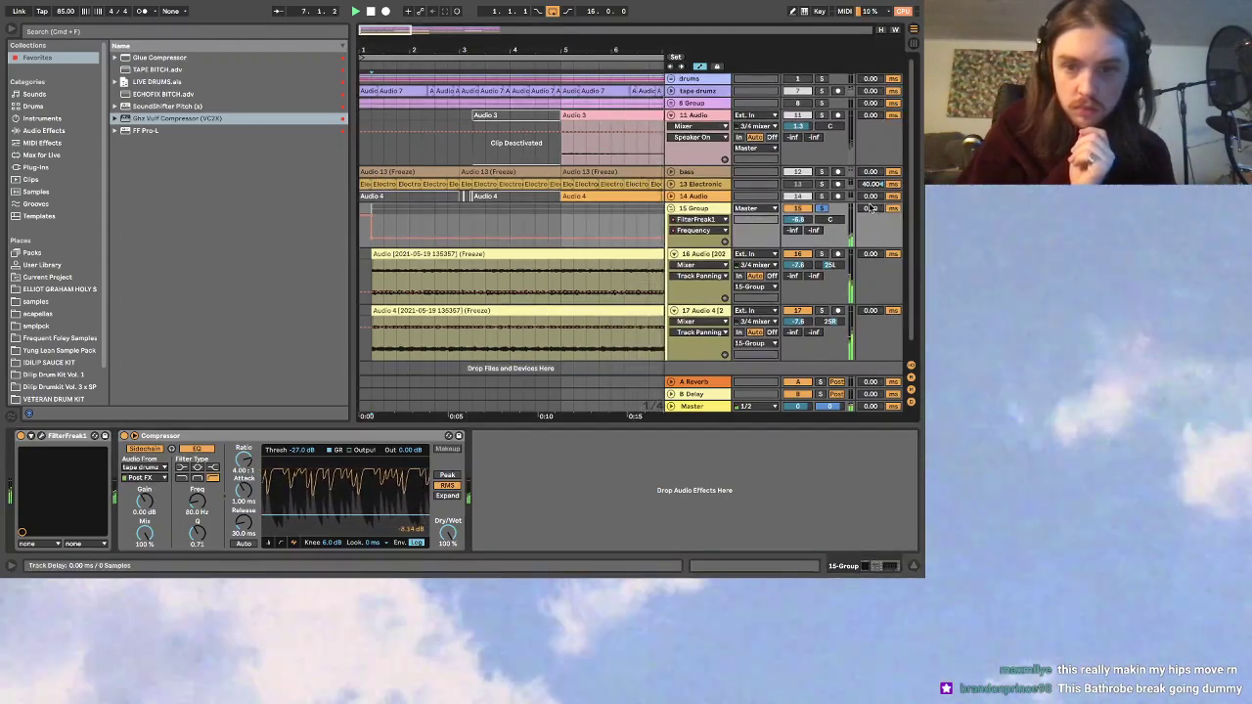
key(space)
key(space)
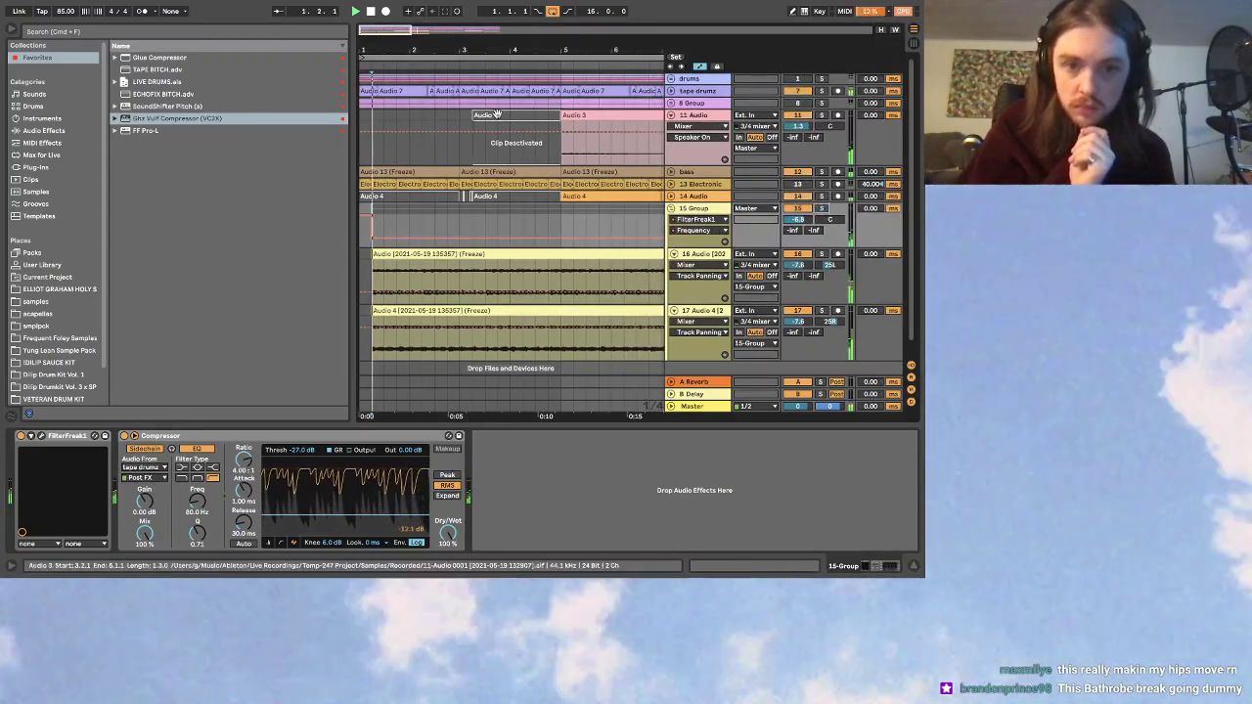
mouse_move(782, 221)
mouse_down()
mouse_move(782, 166)
mouse_move(794, 228)
mouse_up()
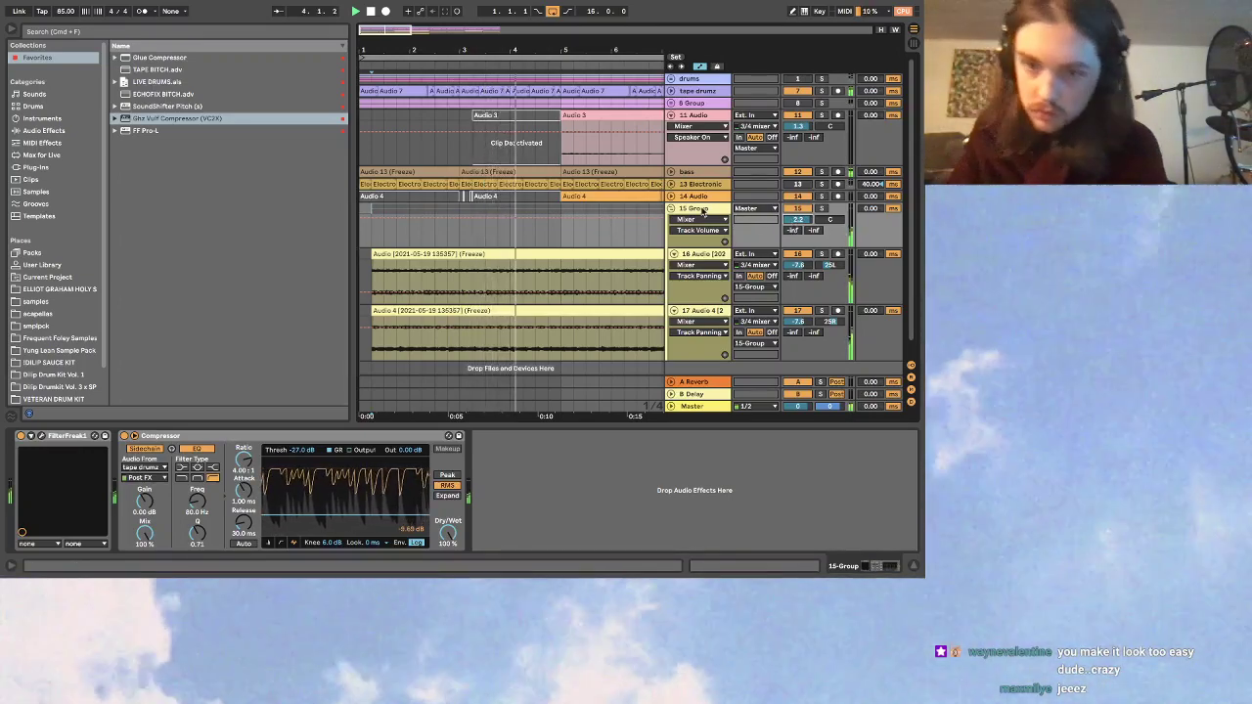
Step: Lower the 15 Group's FilterFreak filter frequency
click(41, 436)
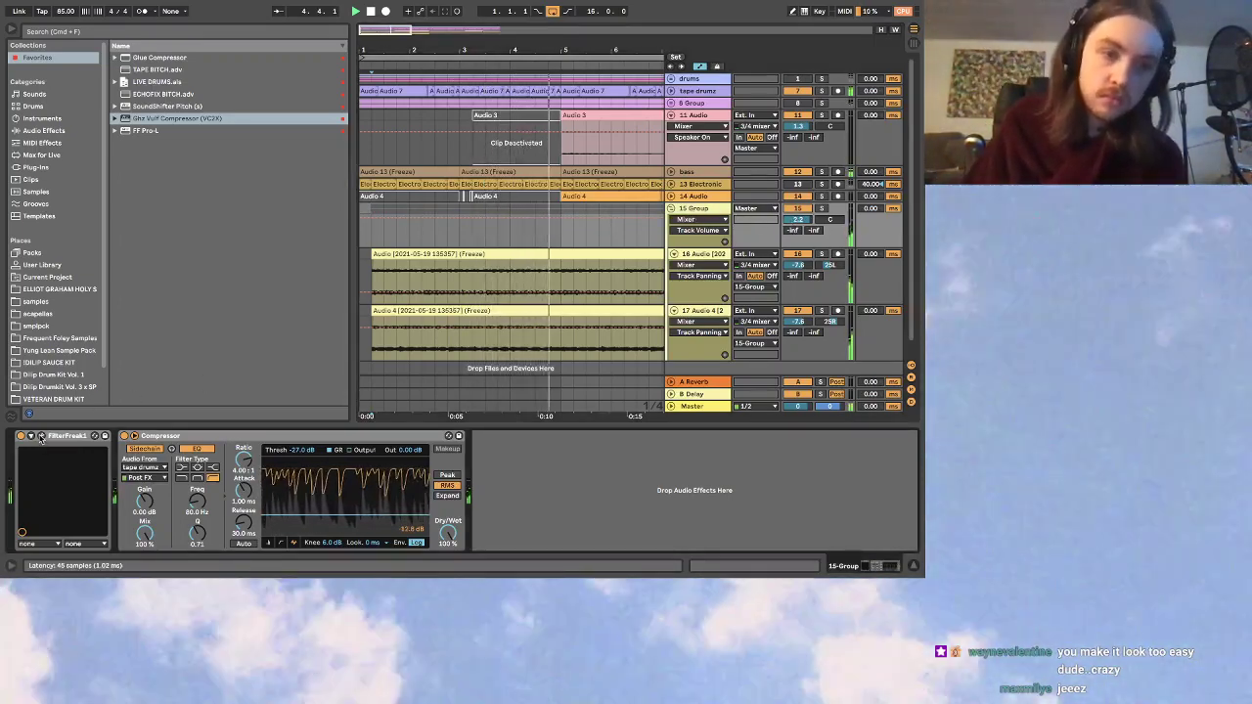
click(196, 201)
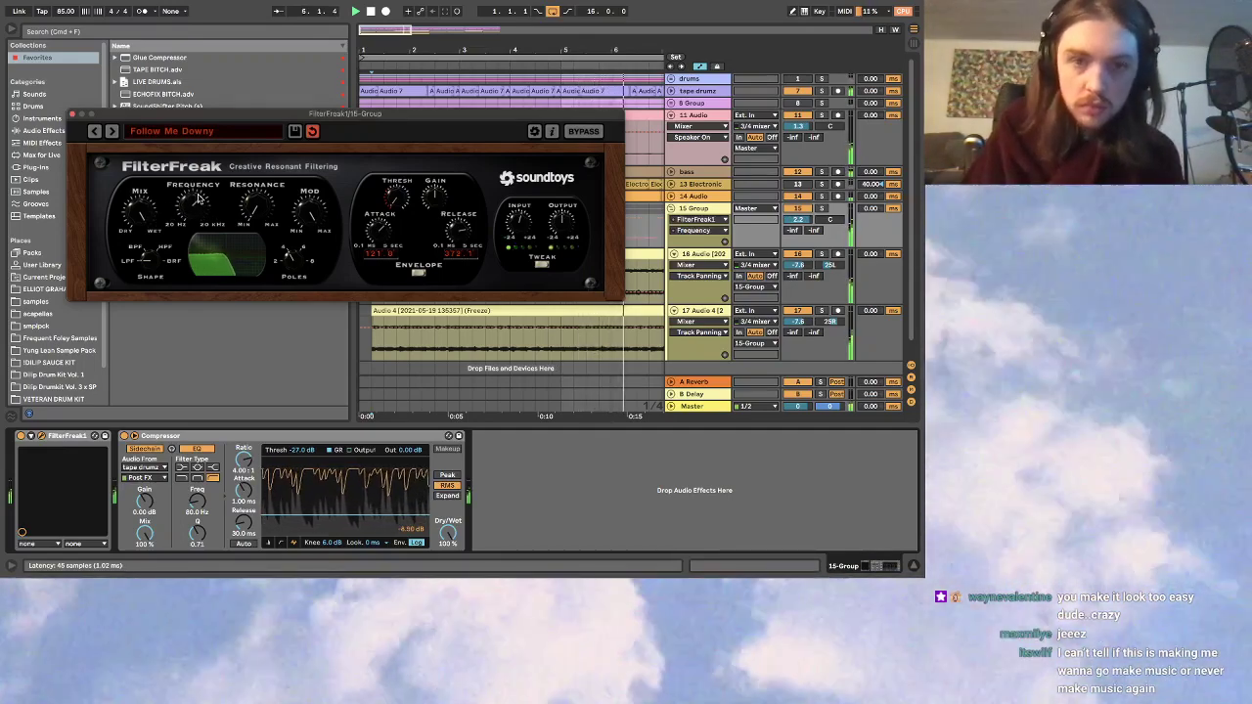
click(72, 114)
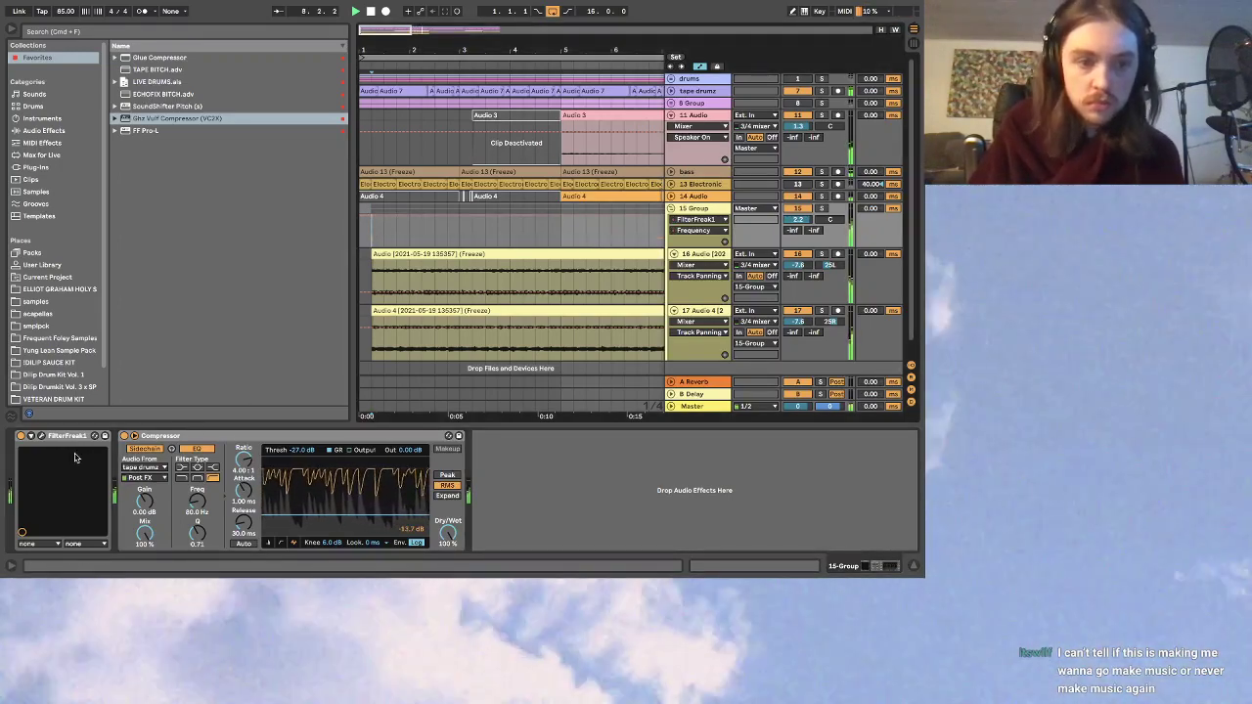
click(40, 438)
drag(193, 208, 191, 320)
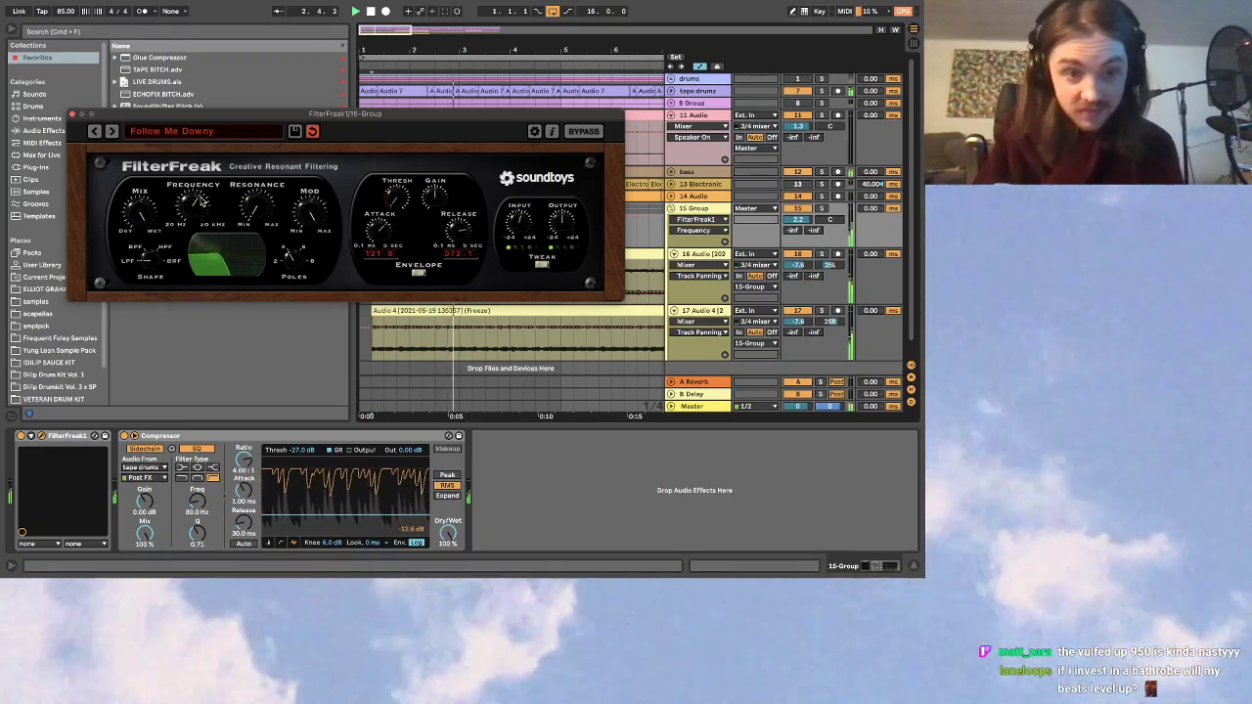
click(73, 114)
Step: Reframe bars 1–15, then lower the FilterFreak frequency further while playing back
drag(466, 35, 466, 30)
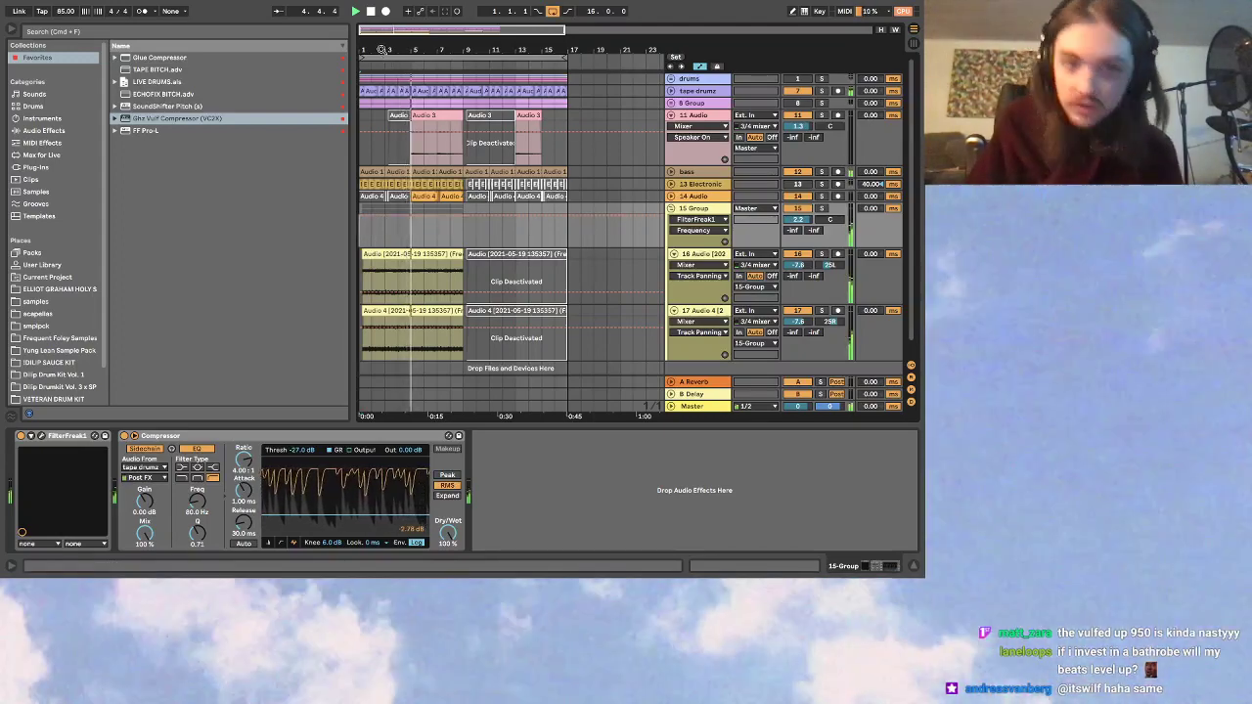
drag(381, 50, 449, 229)
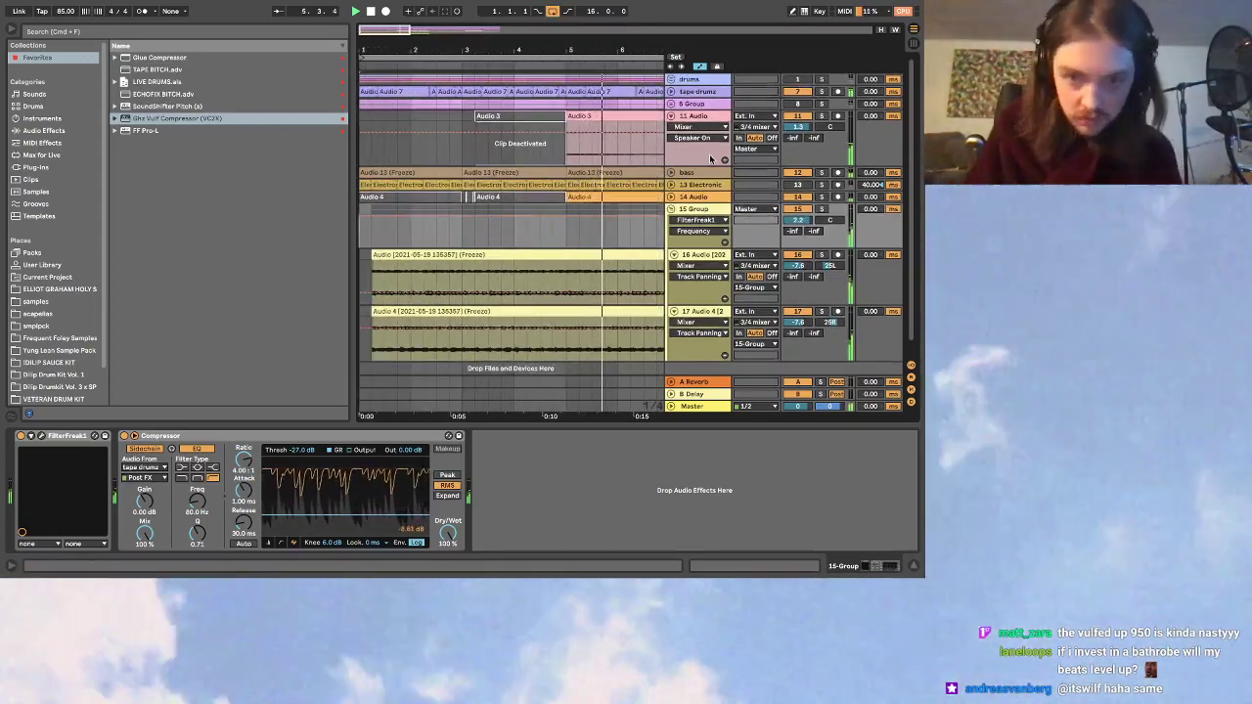
click(587, 137)
drag(391, 50, 469, 219)
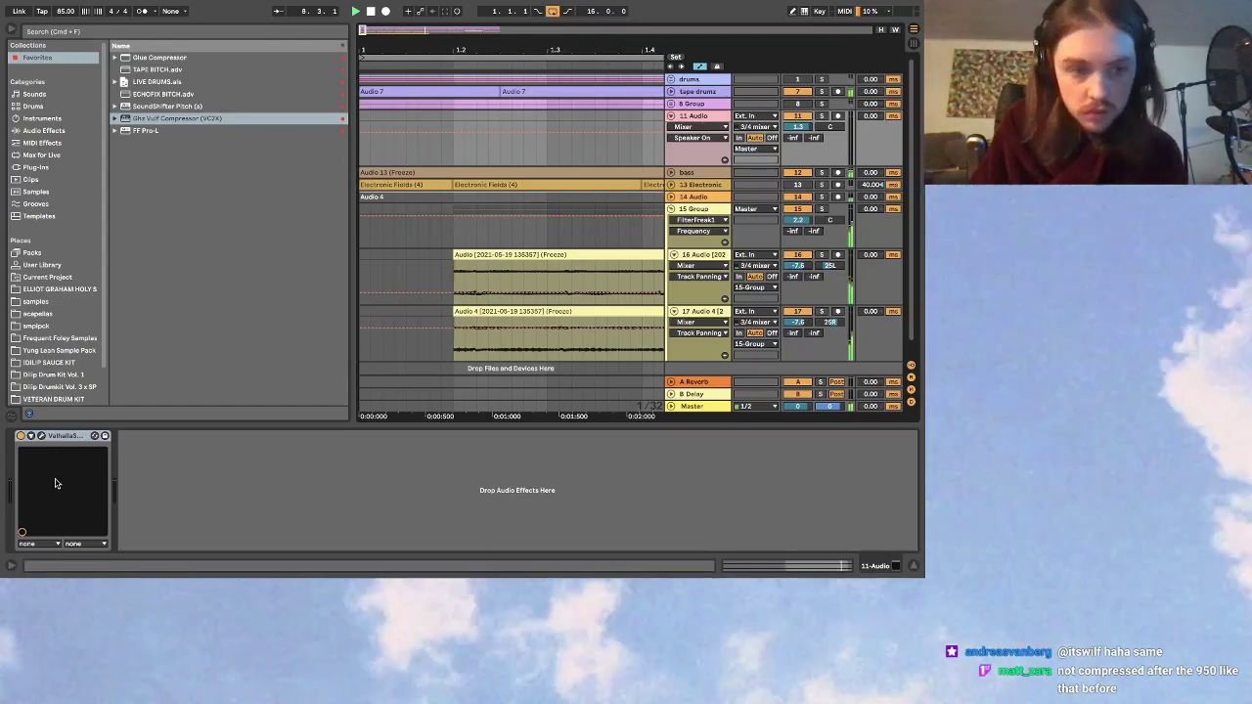
click(40, 436)
click(76, 123)
click(693, 209)
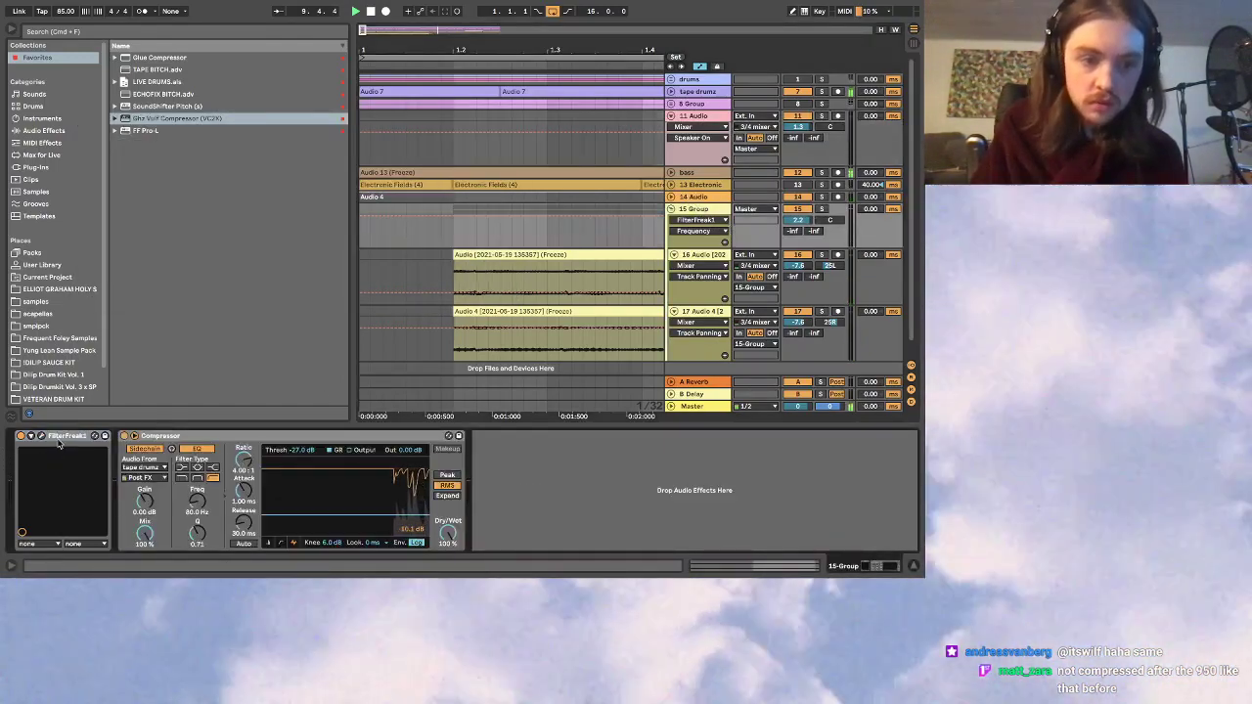
click(41, 436)
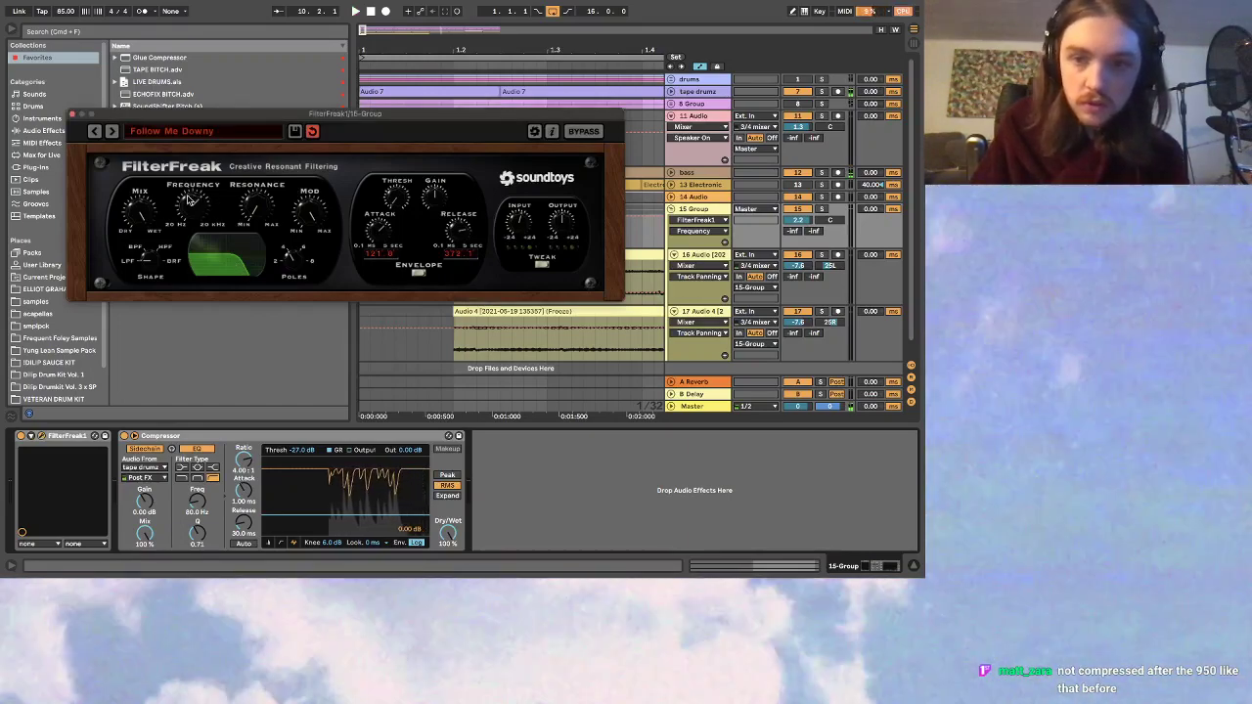
drag(195, 199, 195, 224)
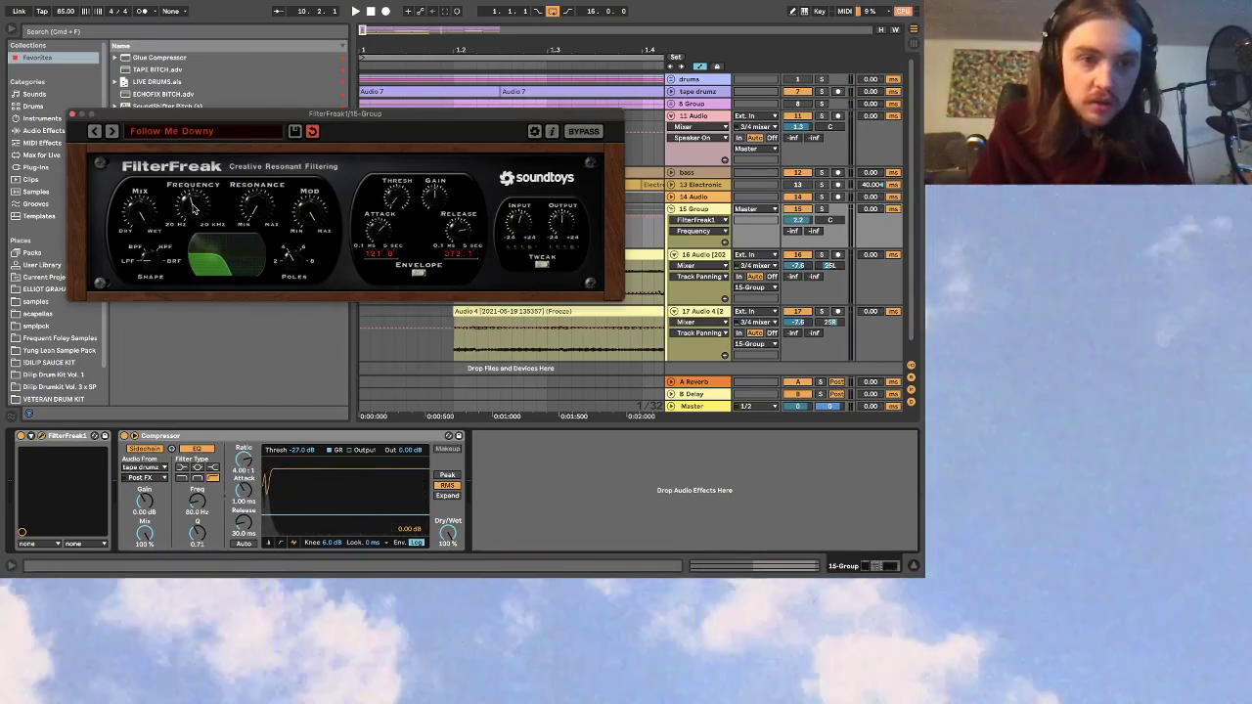
key(space)
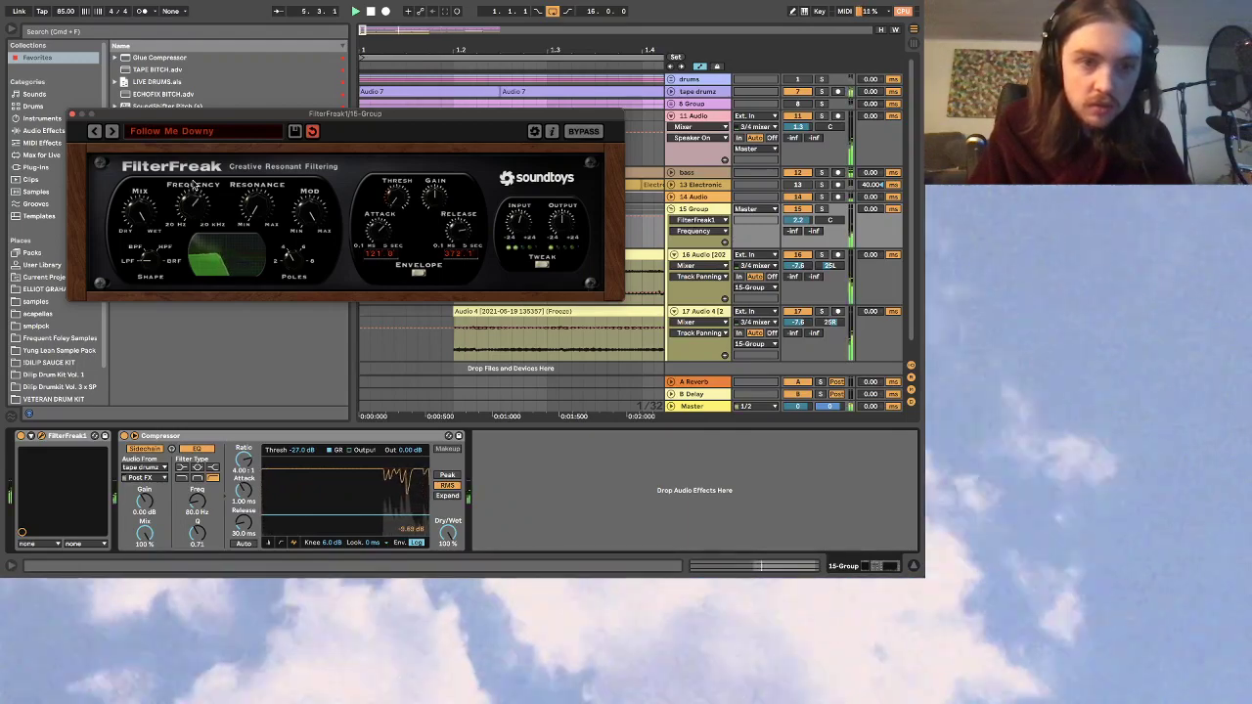
click(74, 116)
Step: Draw the FilterFreak Mix automation down to 0.00 at the start, auditioning from bar 1
click(421, 204)
key(space)
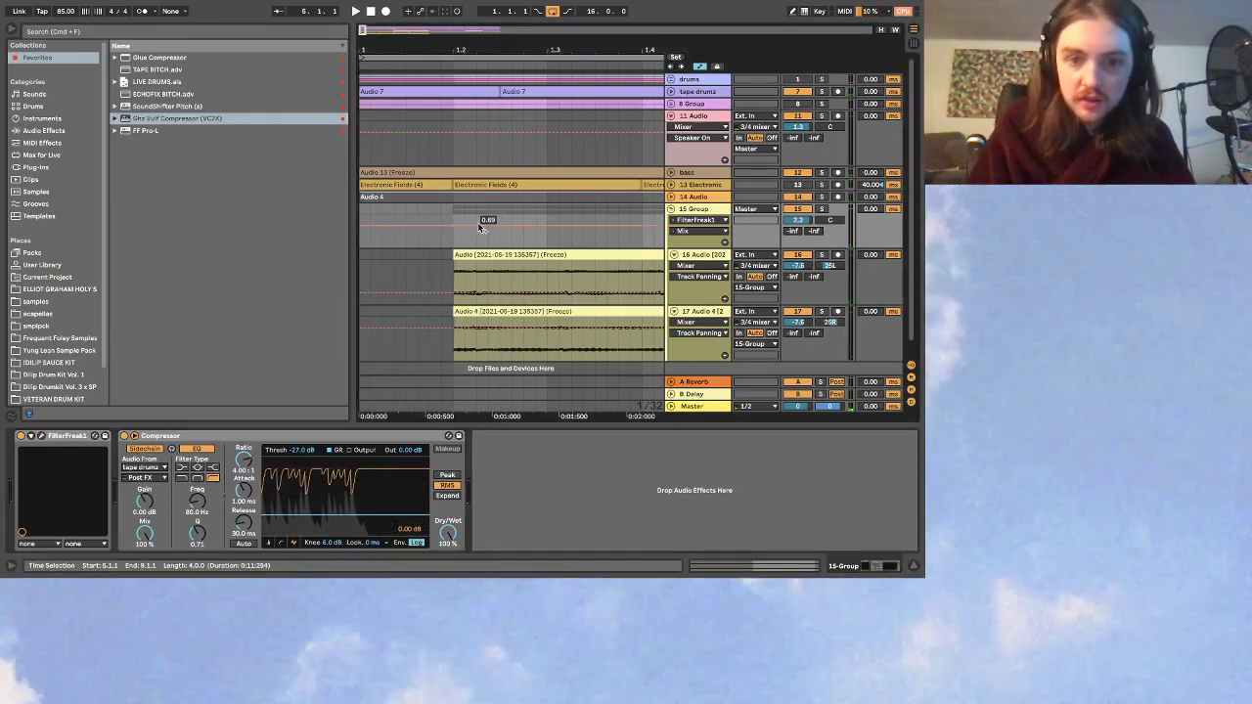
drag(452, 225, 451, 252)
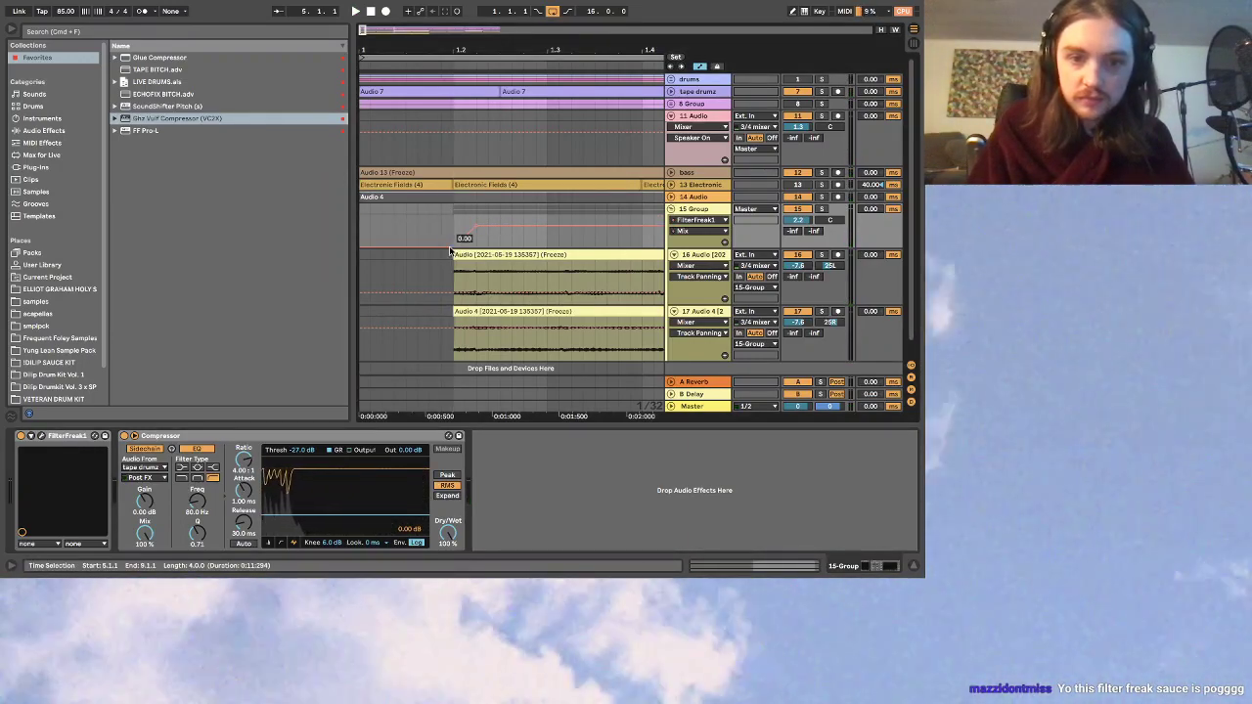
click(445, 224)
key(space)
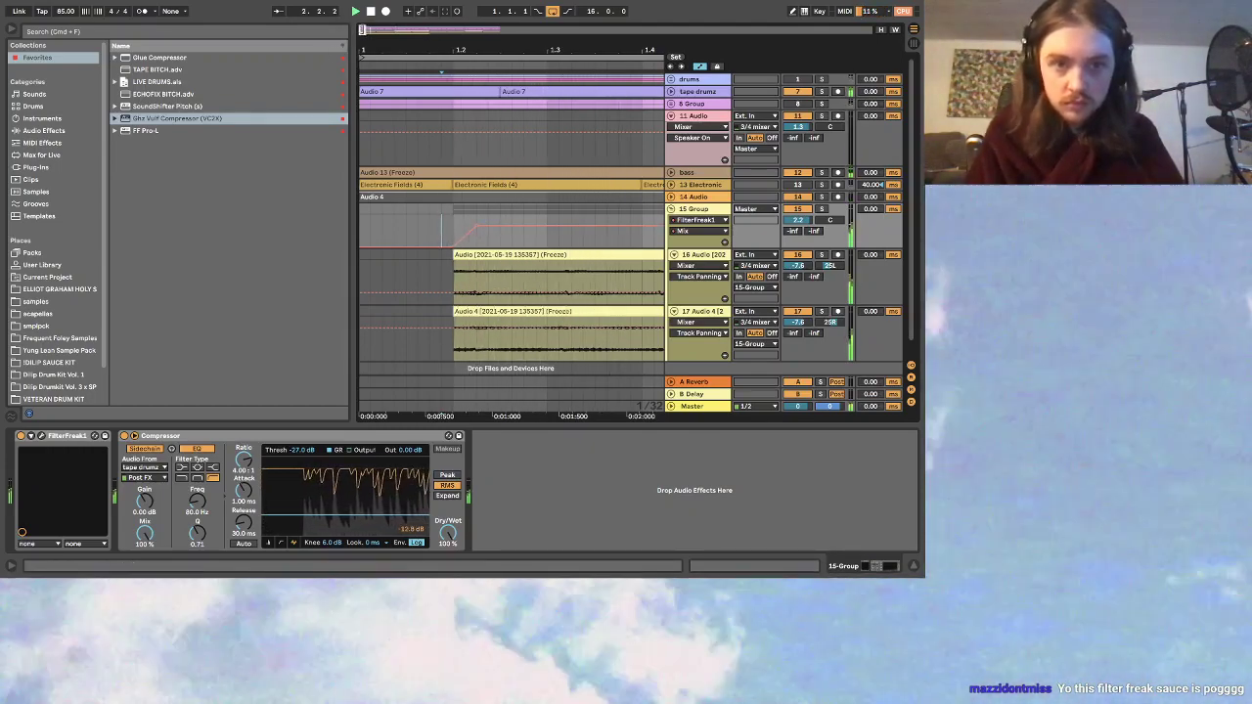
mouse_move(362, 30)
mouse_down()
mouse_move(509, 222)
mouse_move(458, 213)
mouse_move(378, 31)
mouse_up()
drag(384, 230, 389, 248)
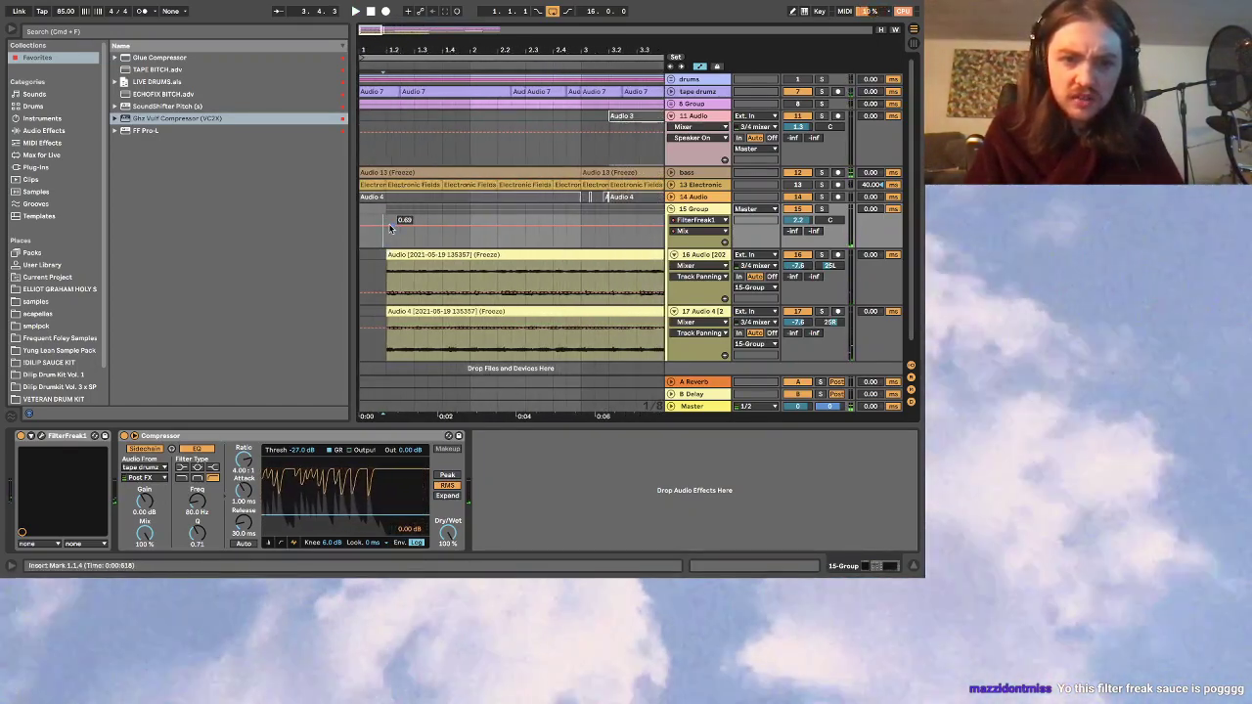
key(space)
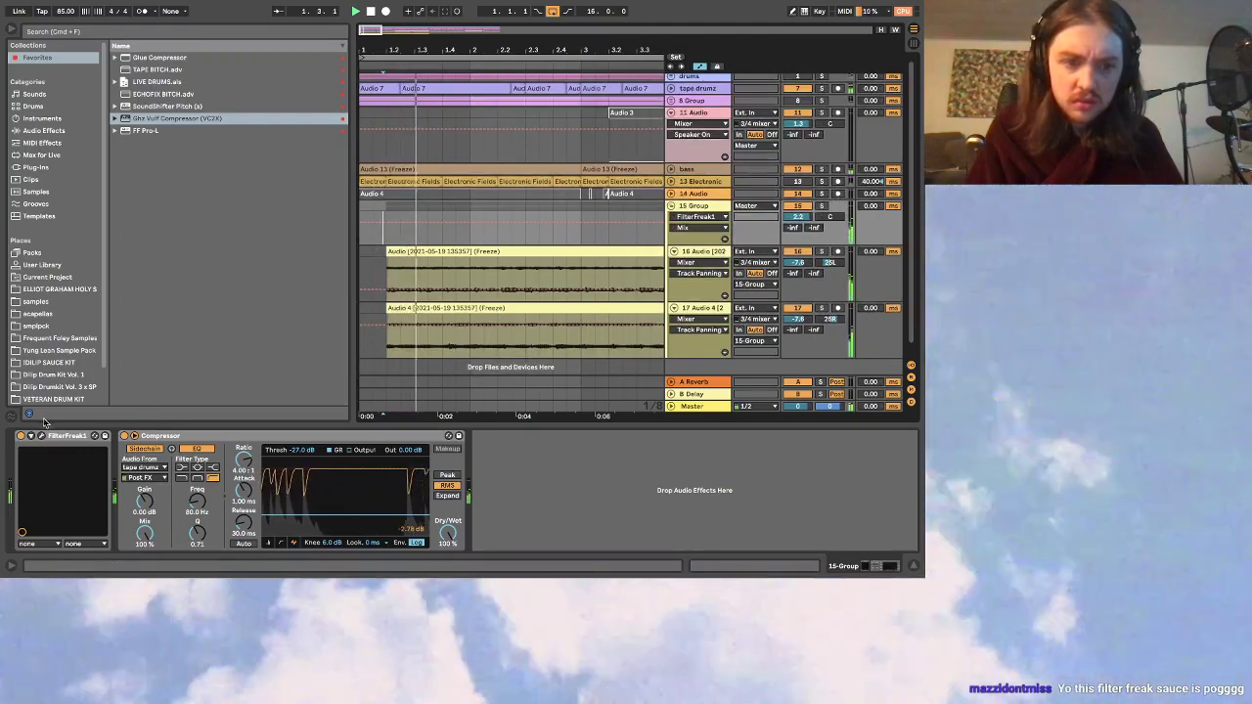
key(super+alt+p)
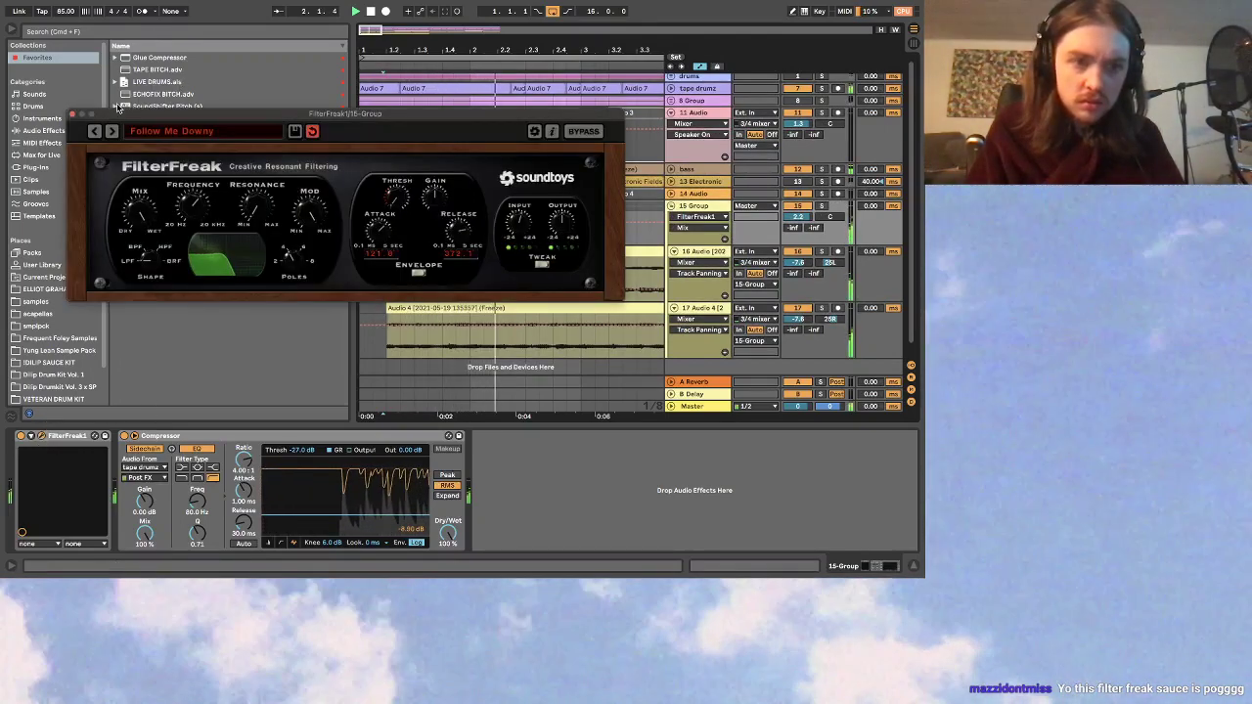
Step: Zoom out to about 17 bars and fold the 15 Group and 11 Audio tracks
click(72, 116)
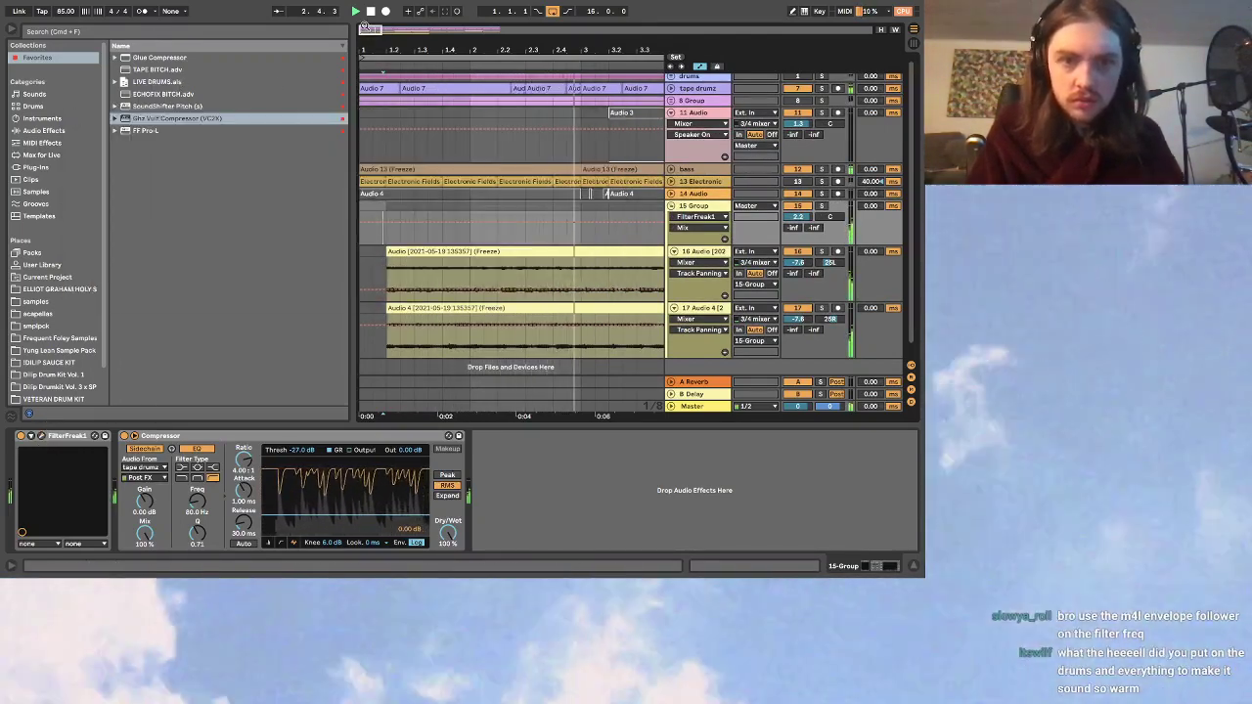
key(minus)
key(minus)
click(671, 206)
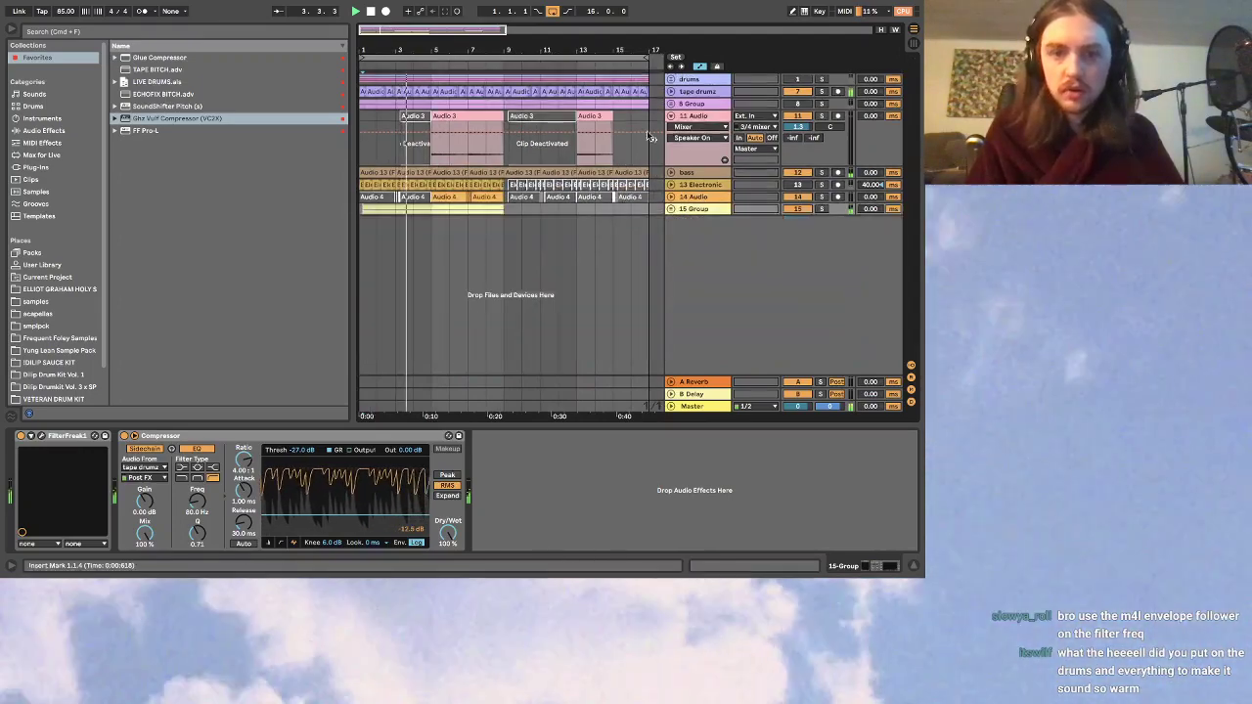
click(671, 115)
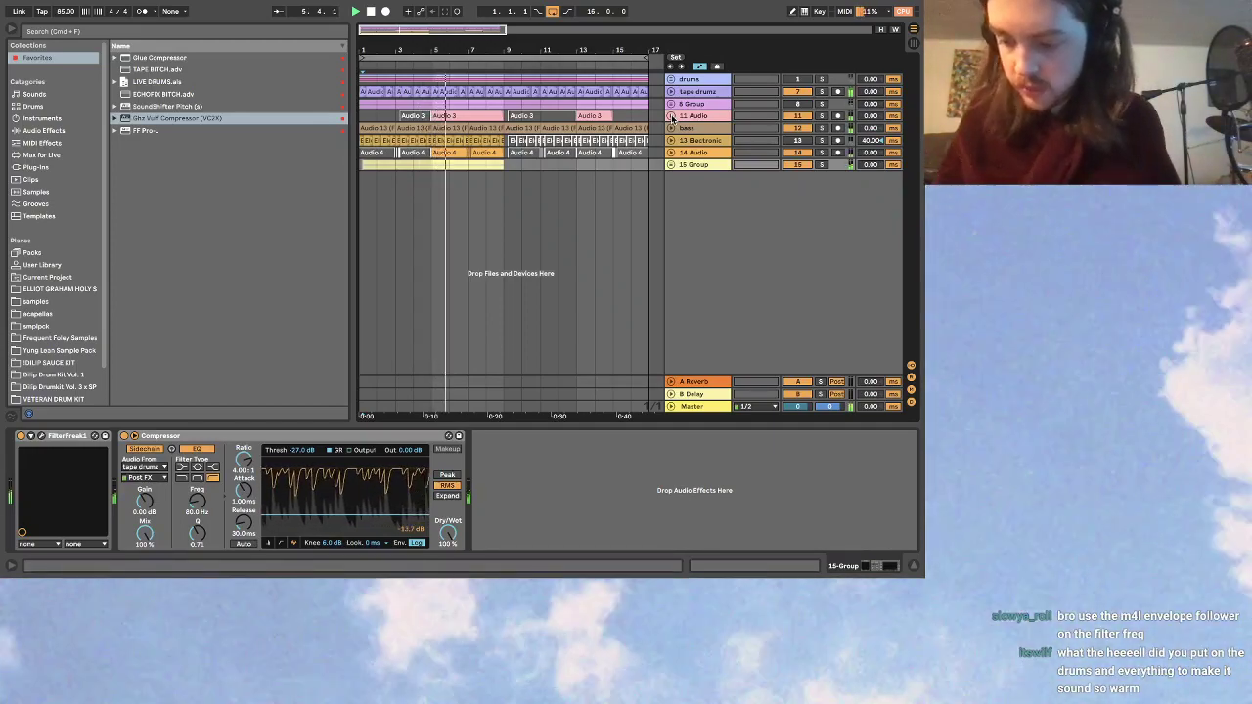
click(489, 115)
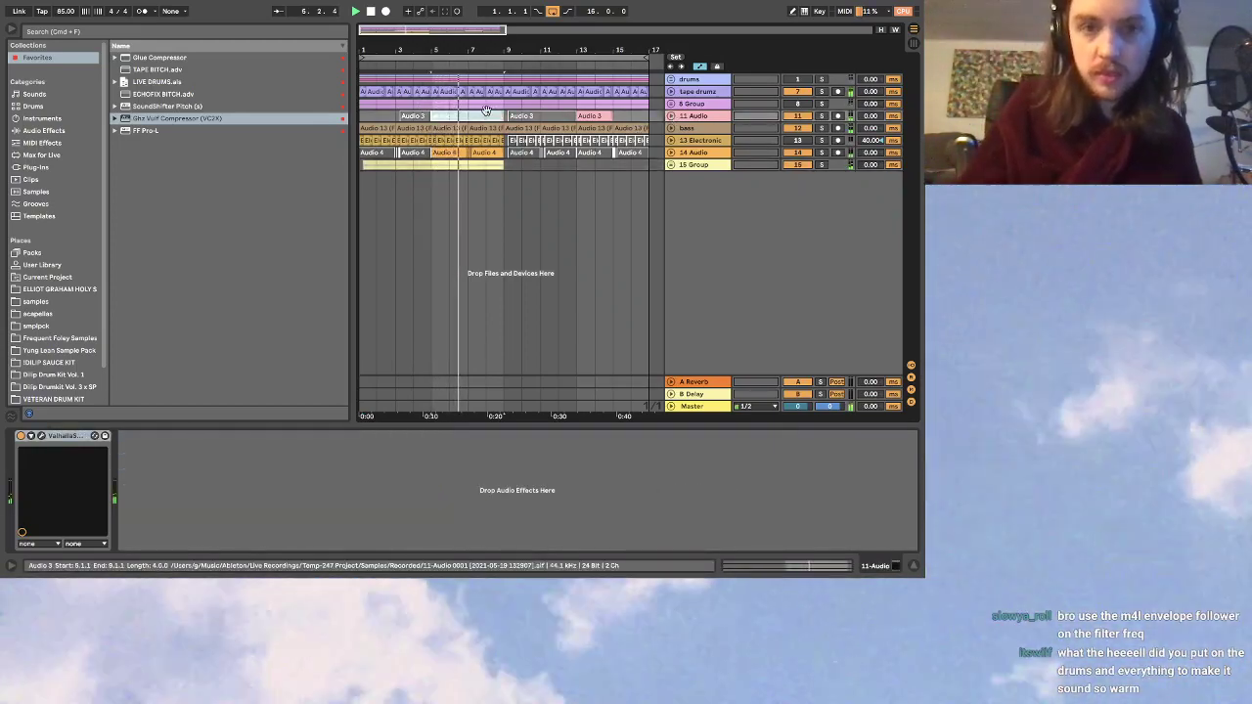
Step: Zoom in on bars 8–9, unfold the tape drumz track, and play from bar 8.1.1
drag(478, 33, 696, 155)
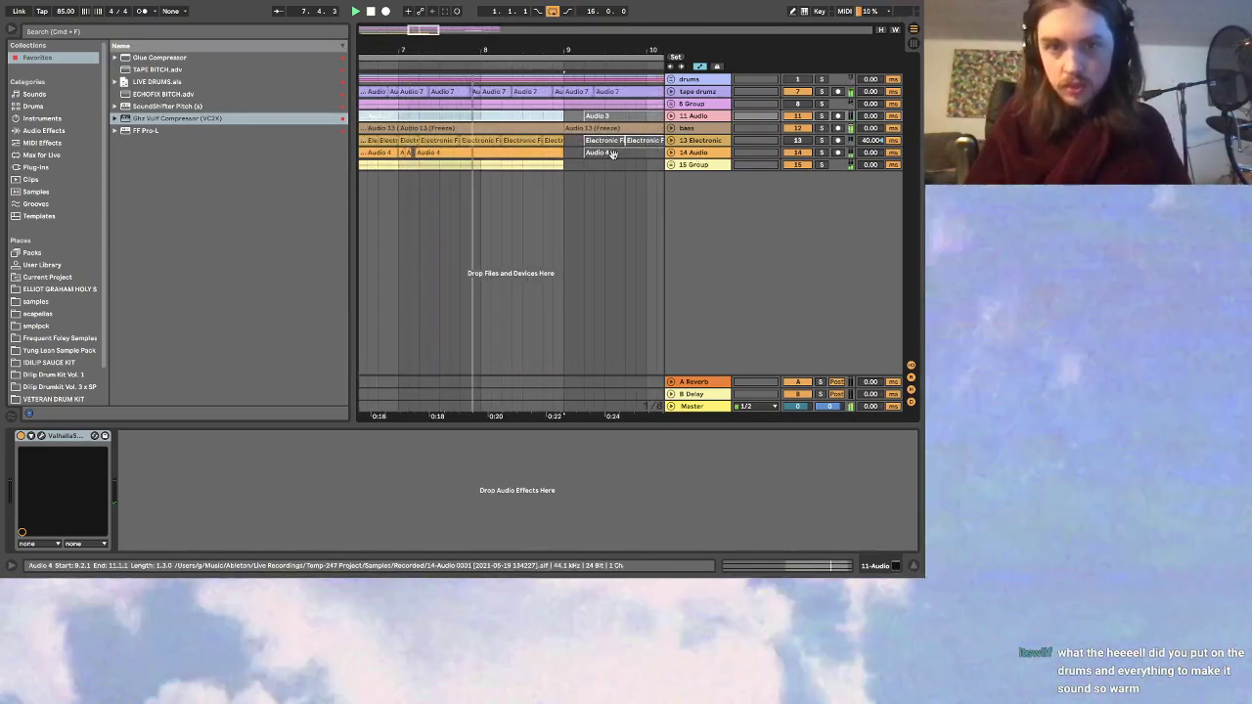
click(567, 167)
click(521, 127)
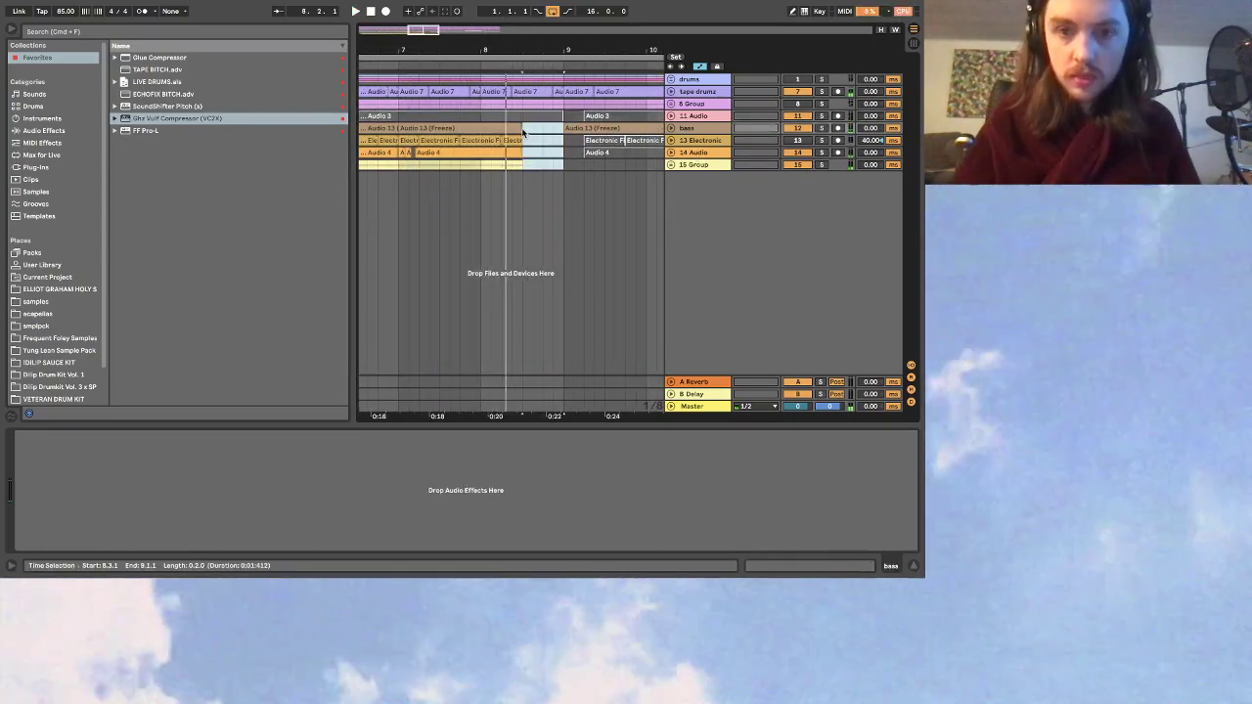
click(475, 166)
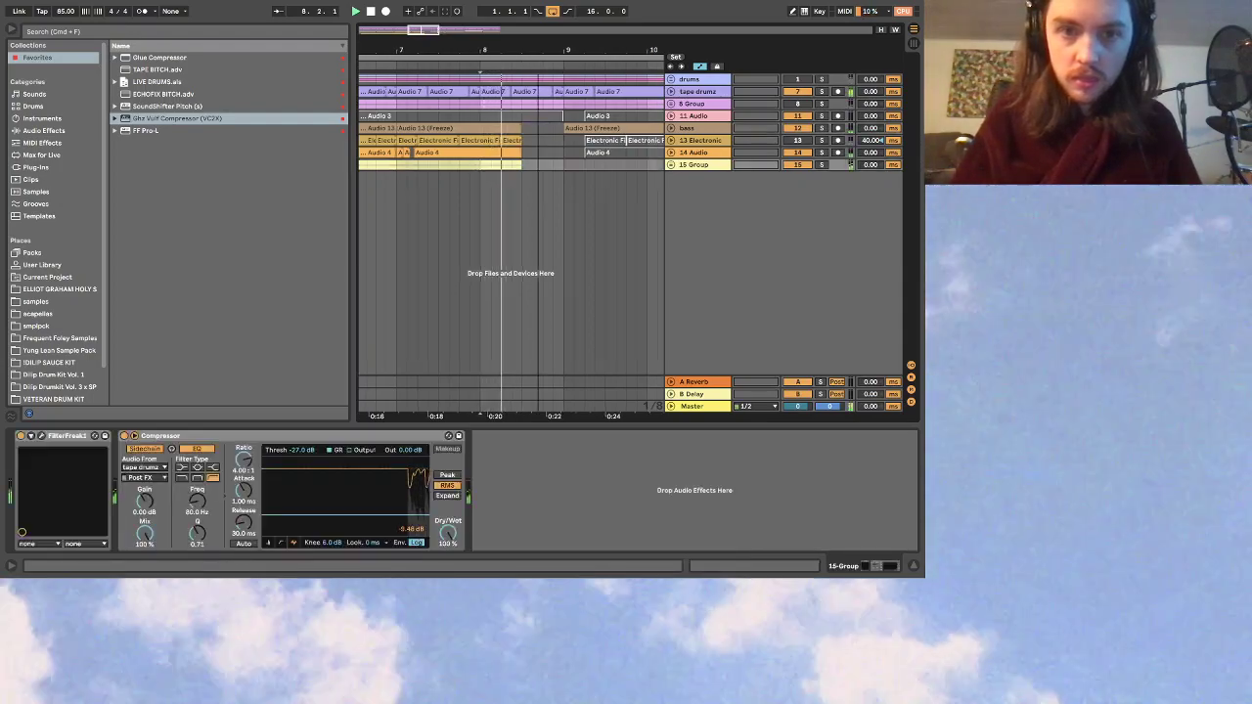
key(equal)
click(443, 128)
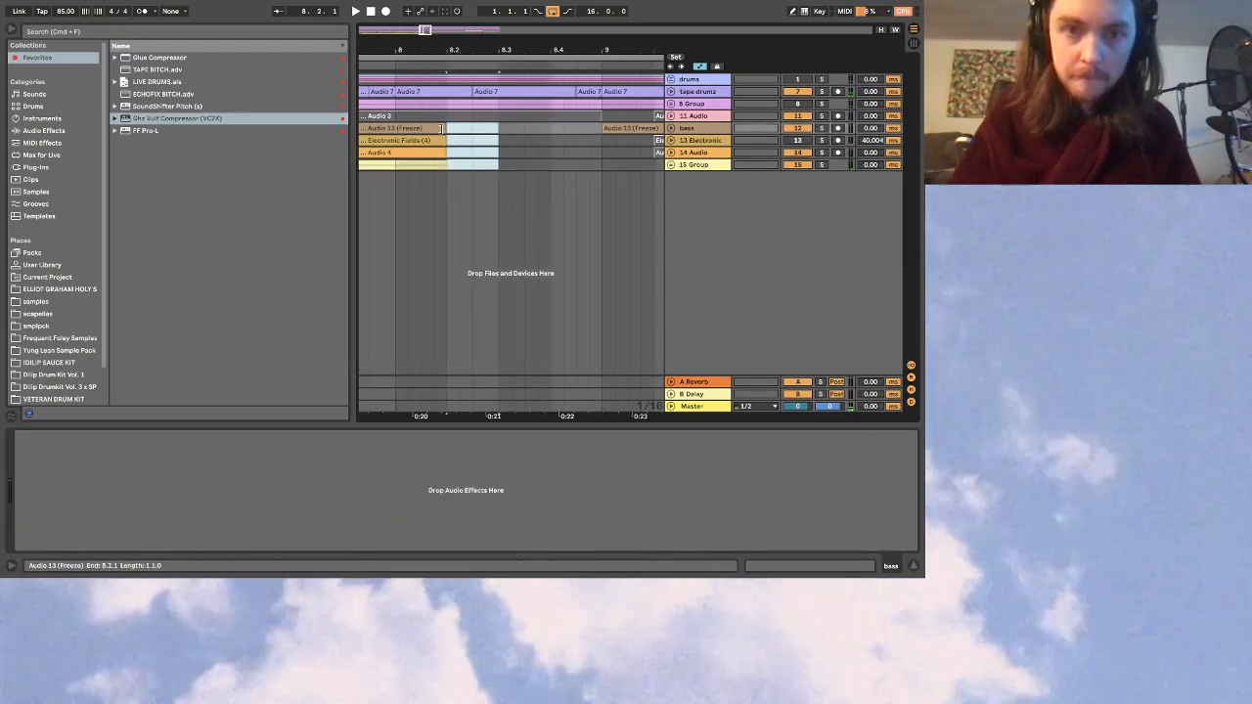
click(398, 166)
click(670, 90)
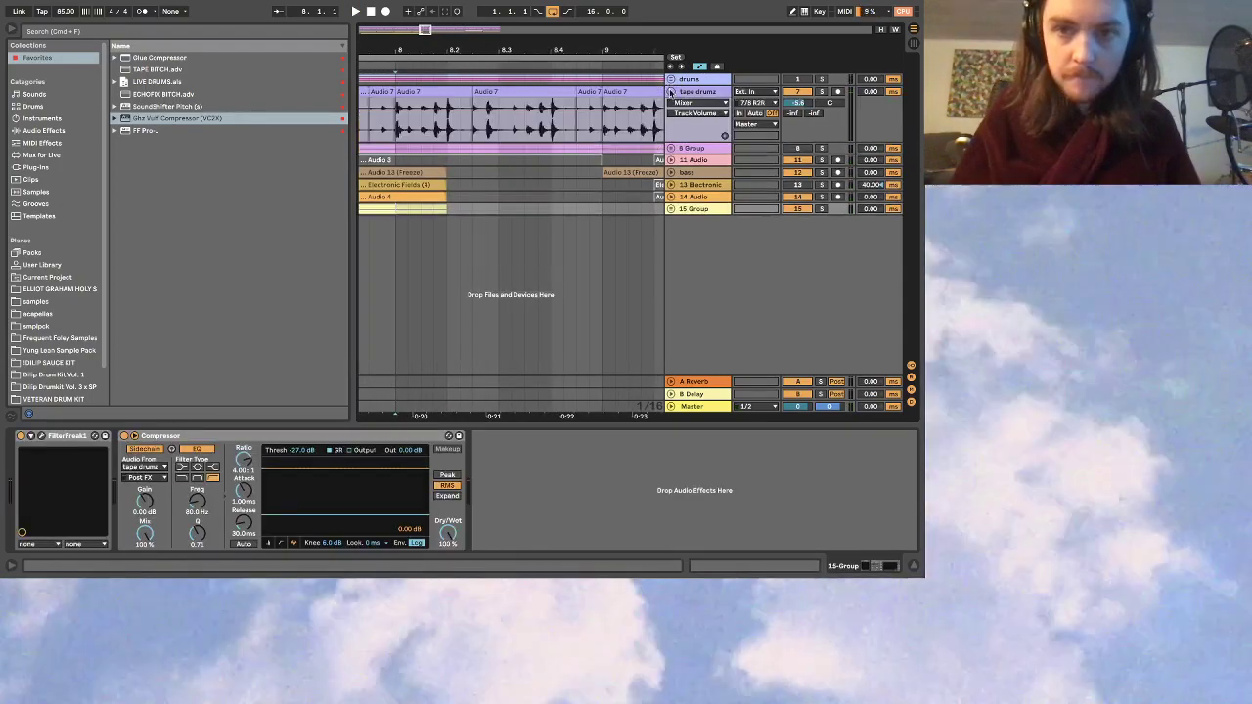
key(space)
Step: Duplicate the one-beat Audio 7 drum slice three times and audition from 8.1.4
scroll(439, 128, up, 4)
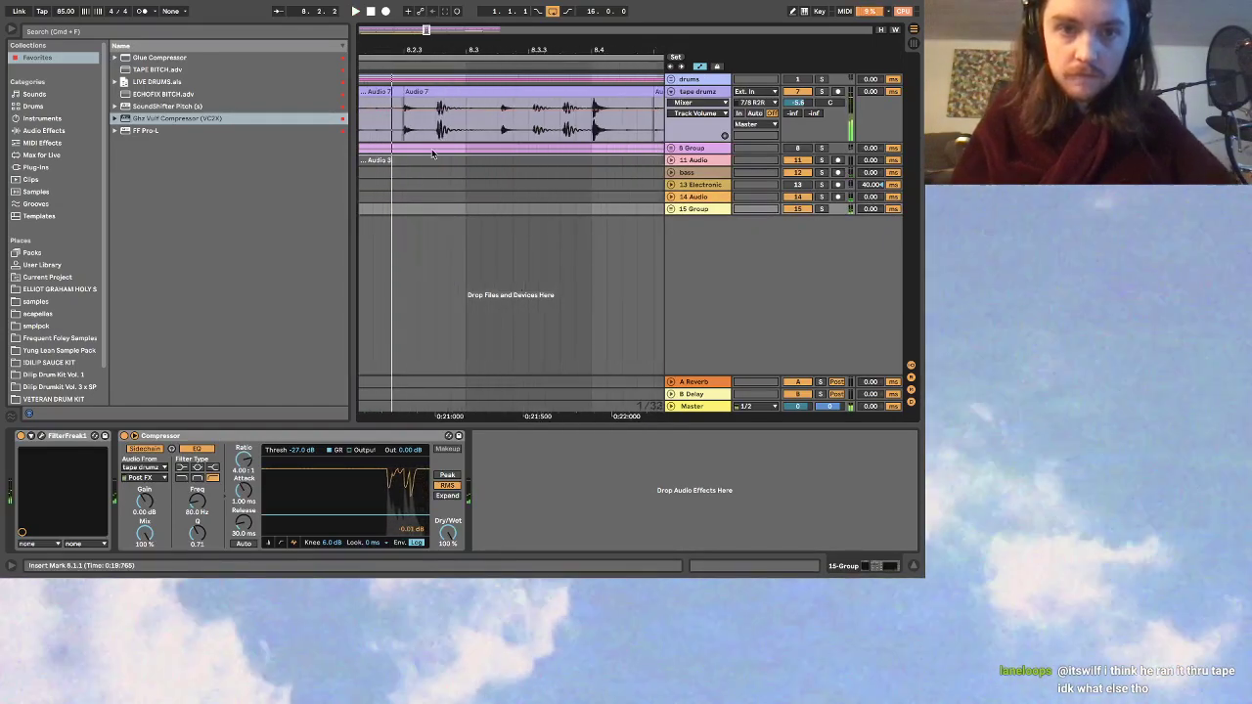
click(466, 128)
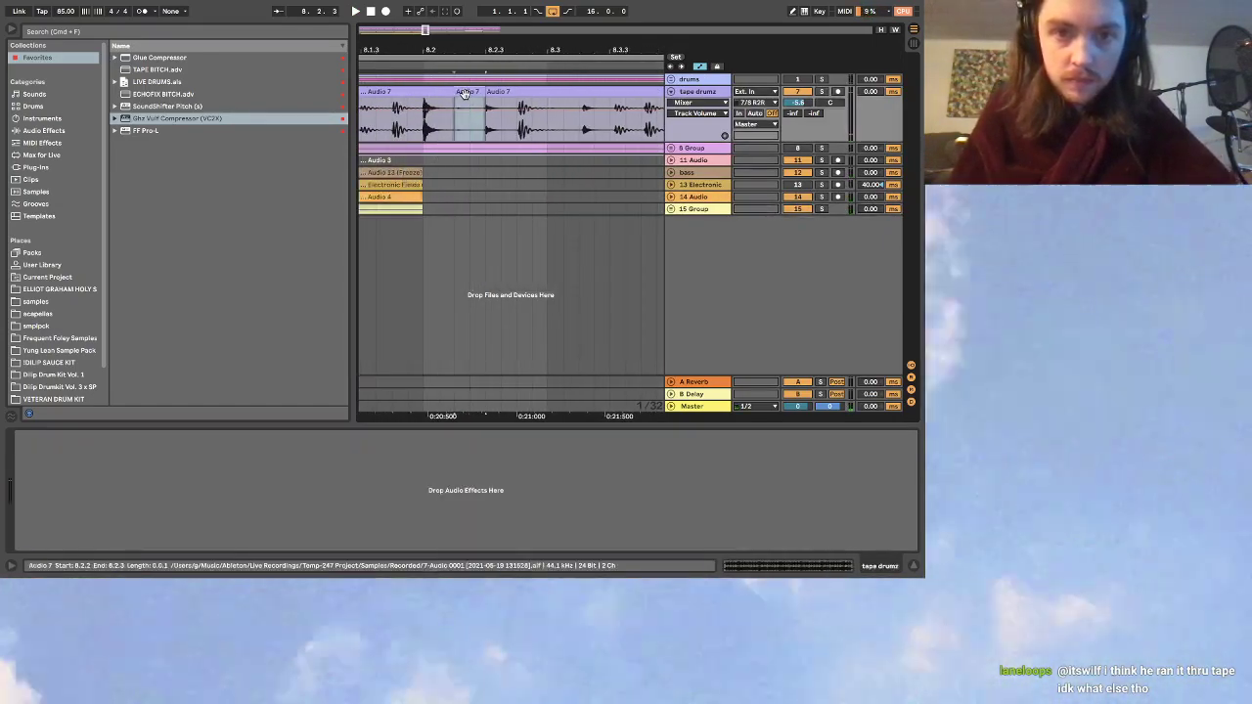
key(super+d)
key(super+d)
key(super+d)
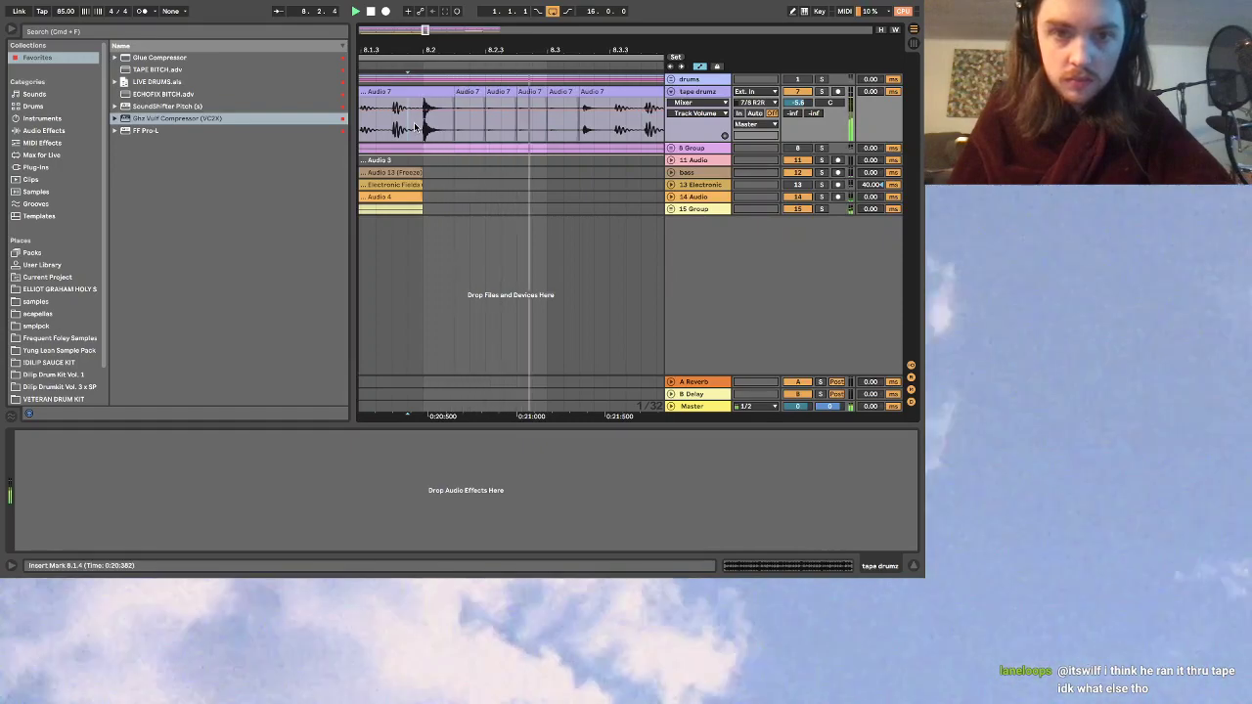
key(minus)
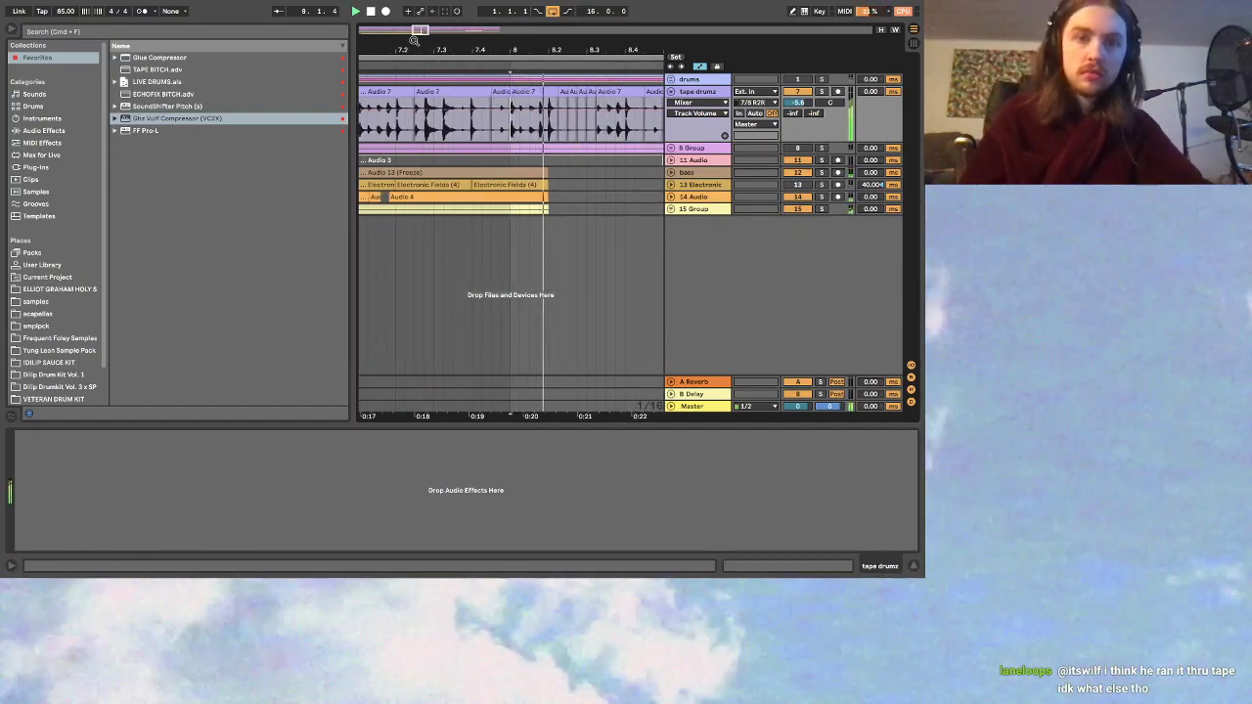
key(plus)
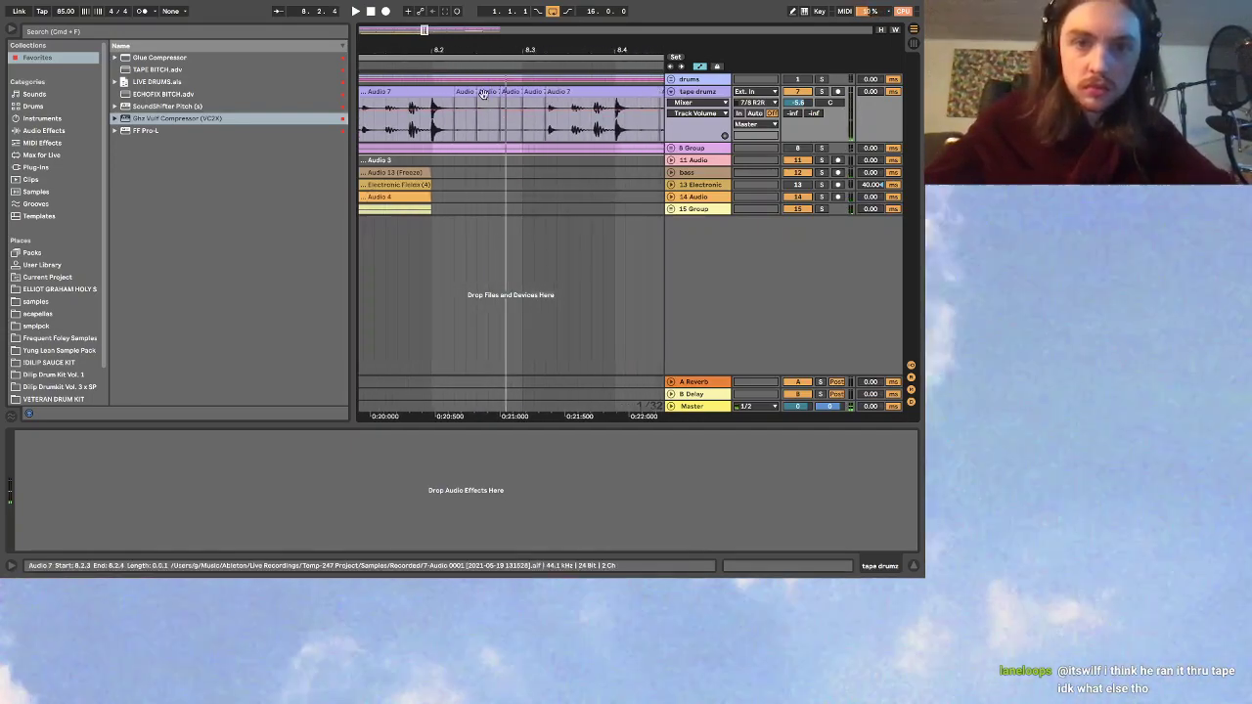
click(482, 94)
click(417, 149)
key(space)
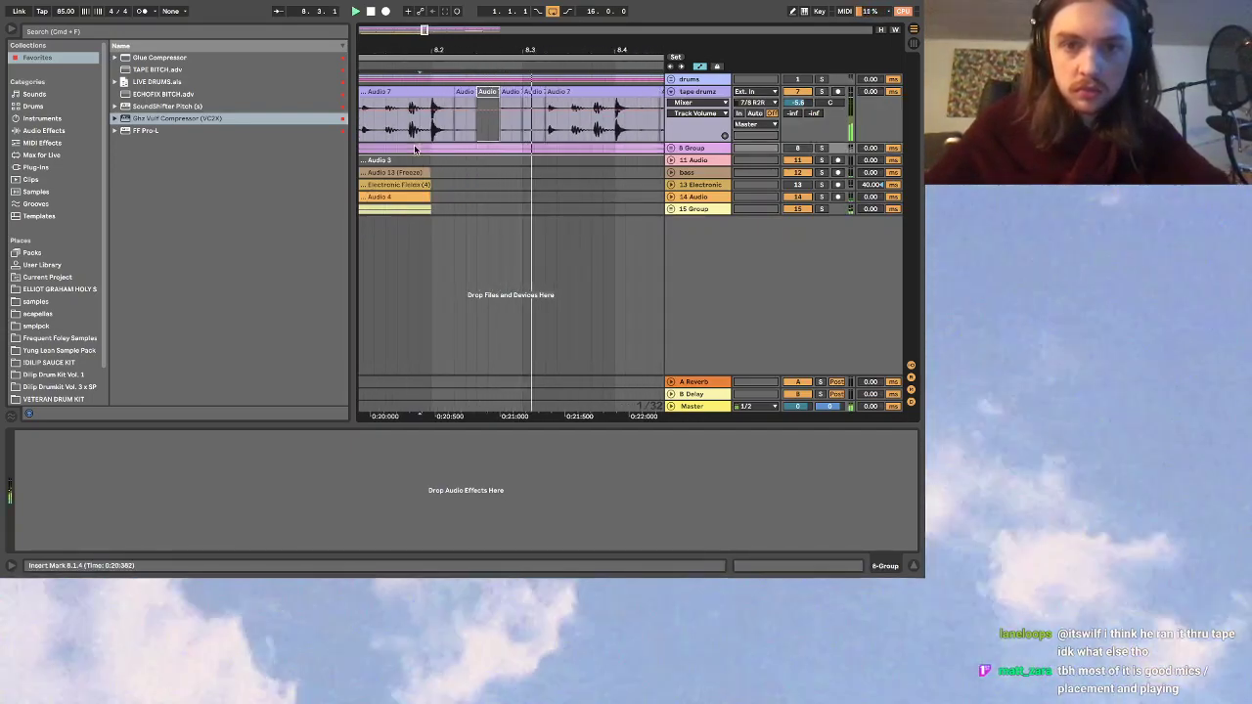
Step: Audition the tape drumz slices from start points 8.2.4, 8.4.1, bar 9 and 9.1.3
click(511, 92)
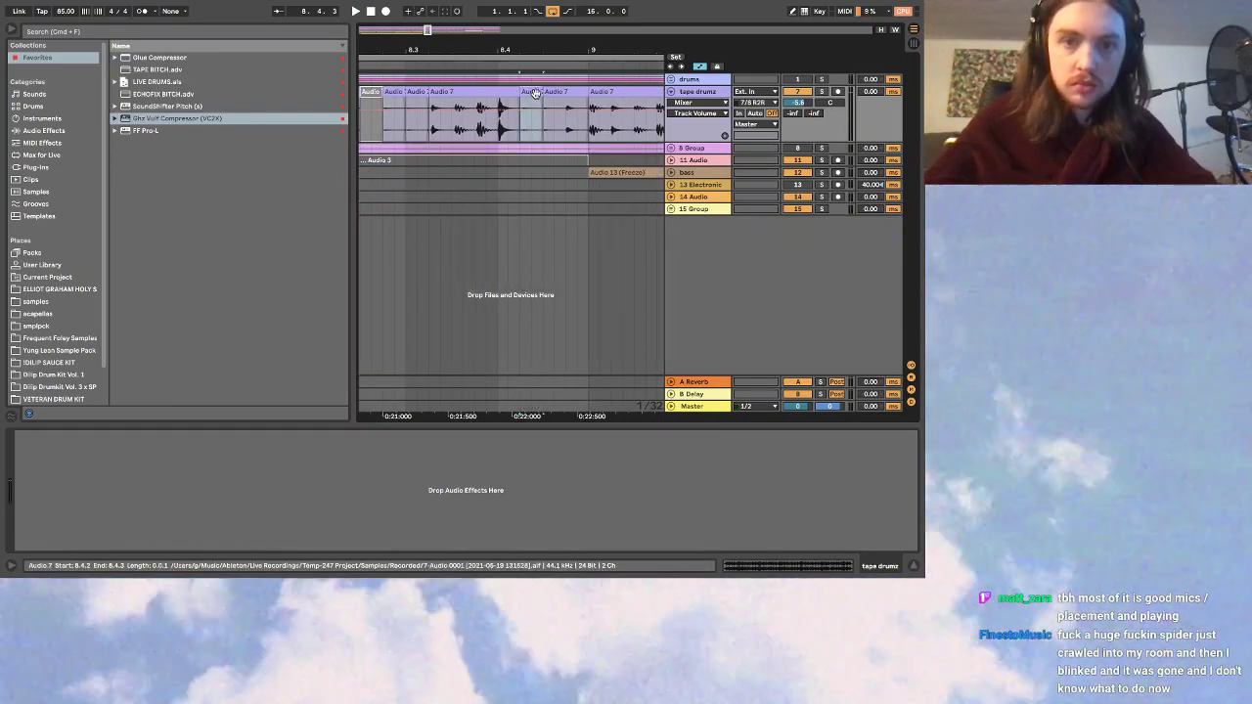
click(381, 127)
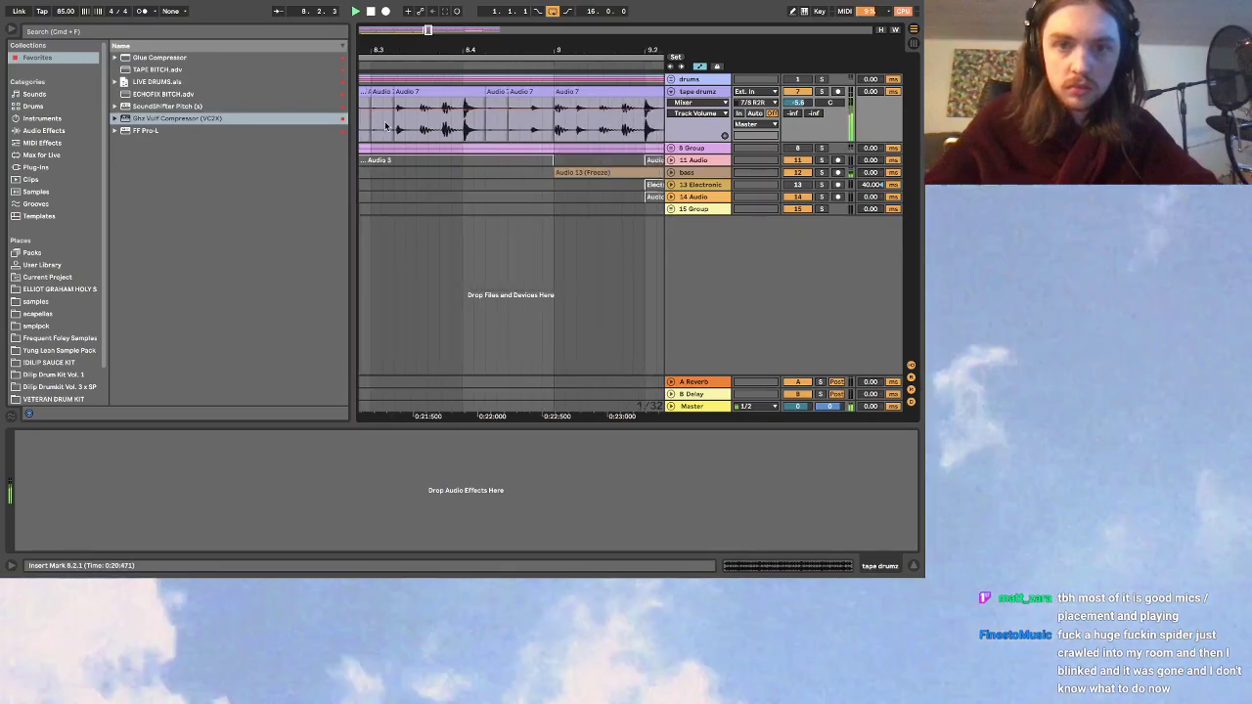
click(481, 119)
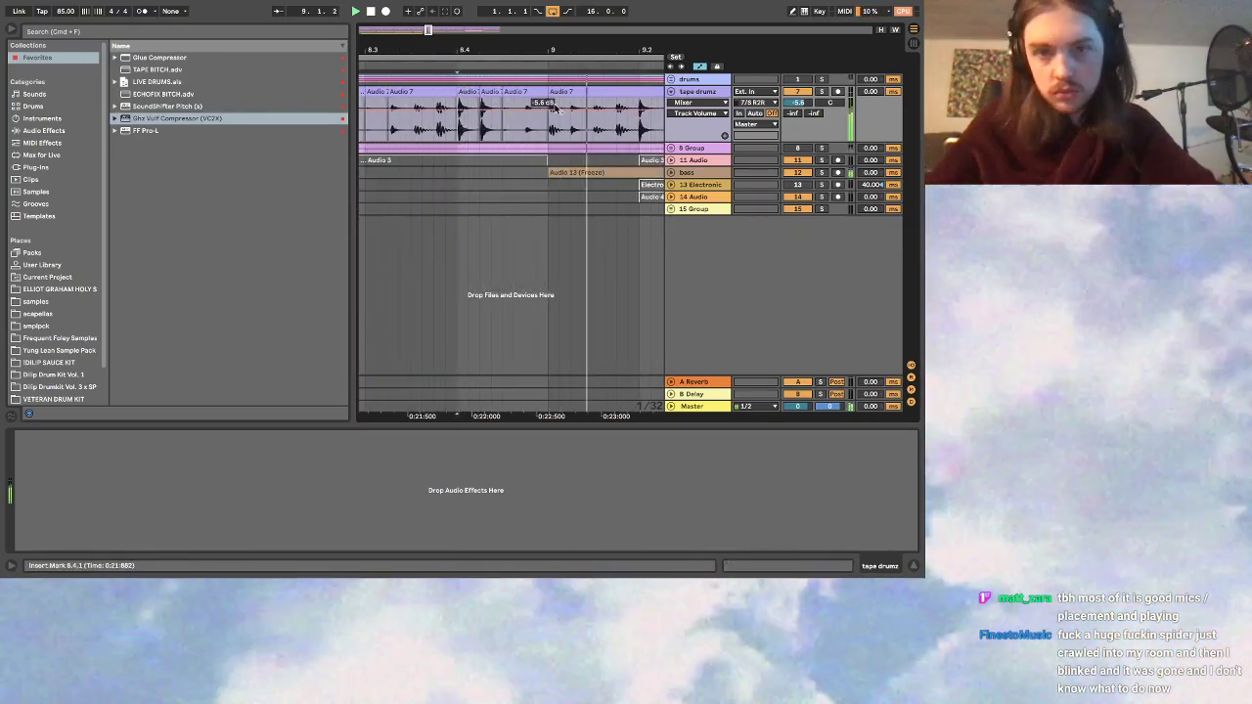
click(587, 125)
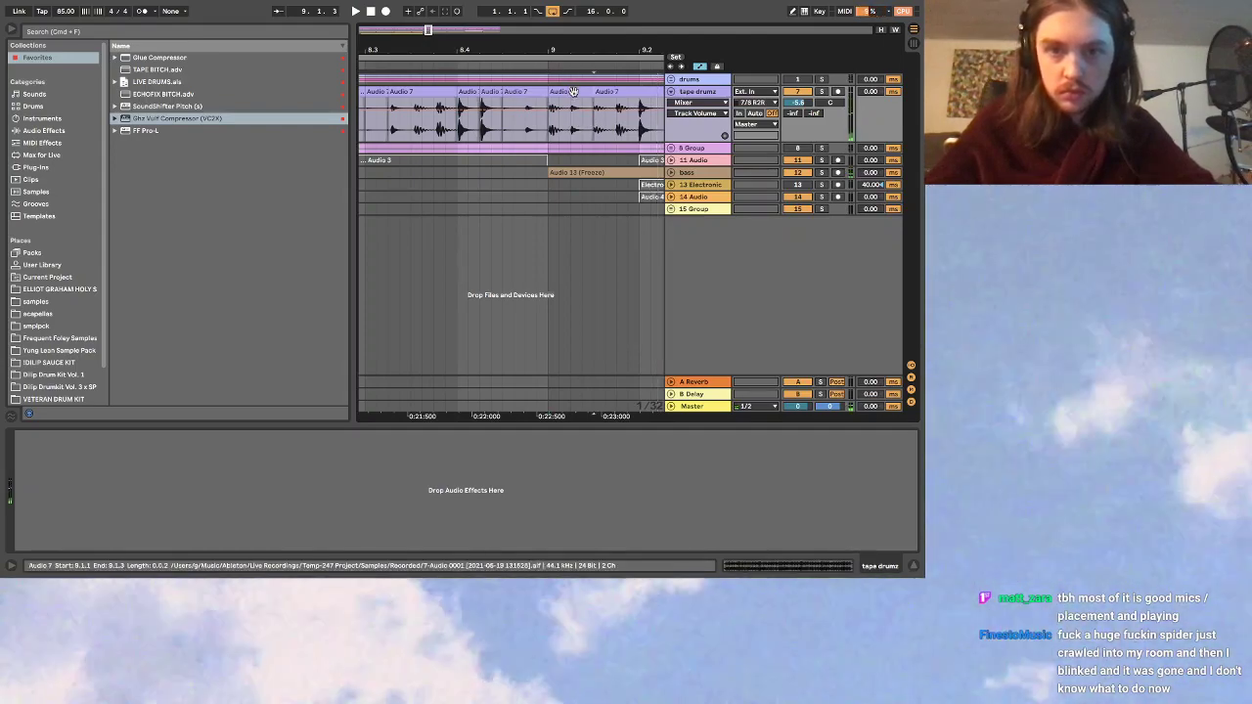
click(460, 130)
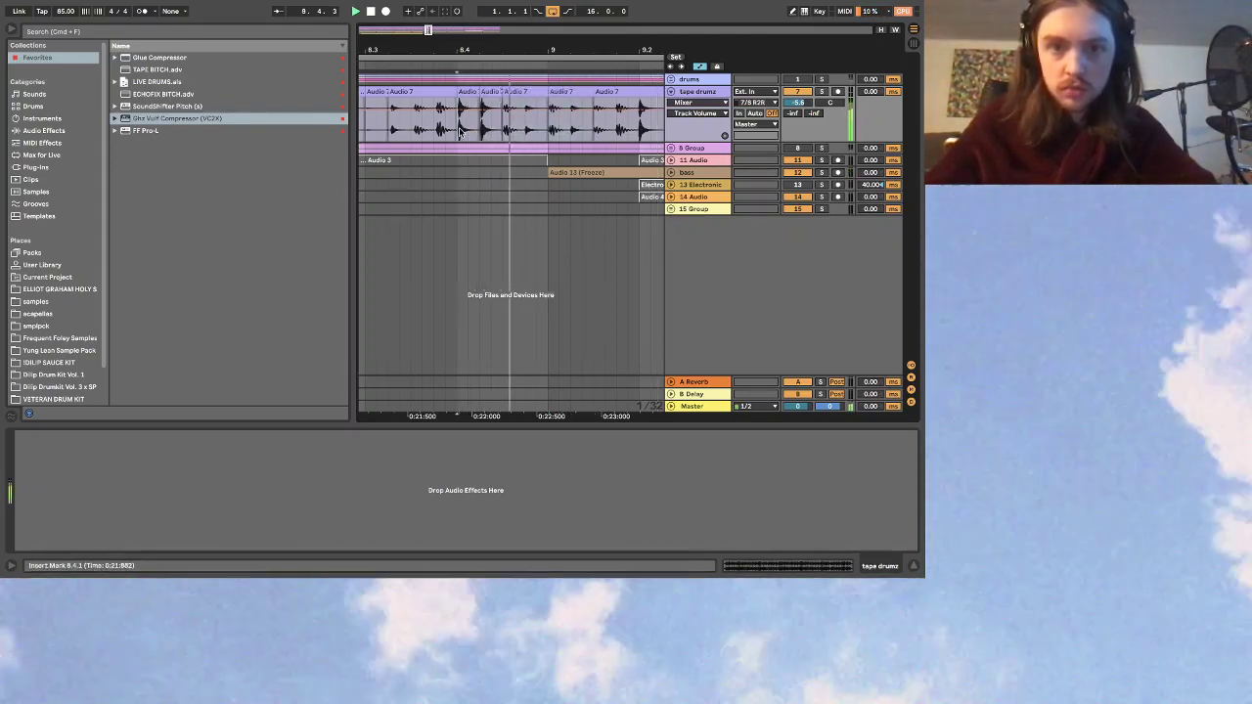
click(595, 130)
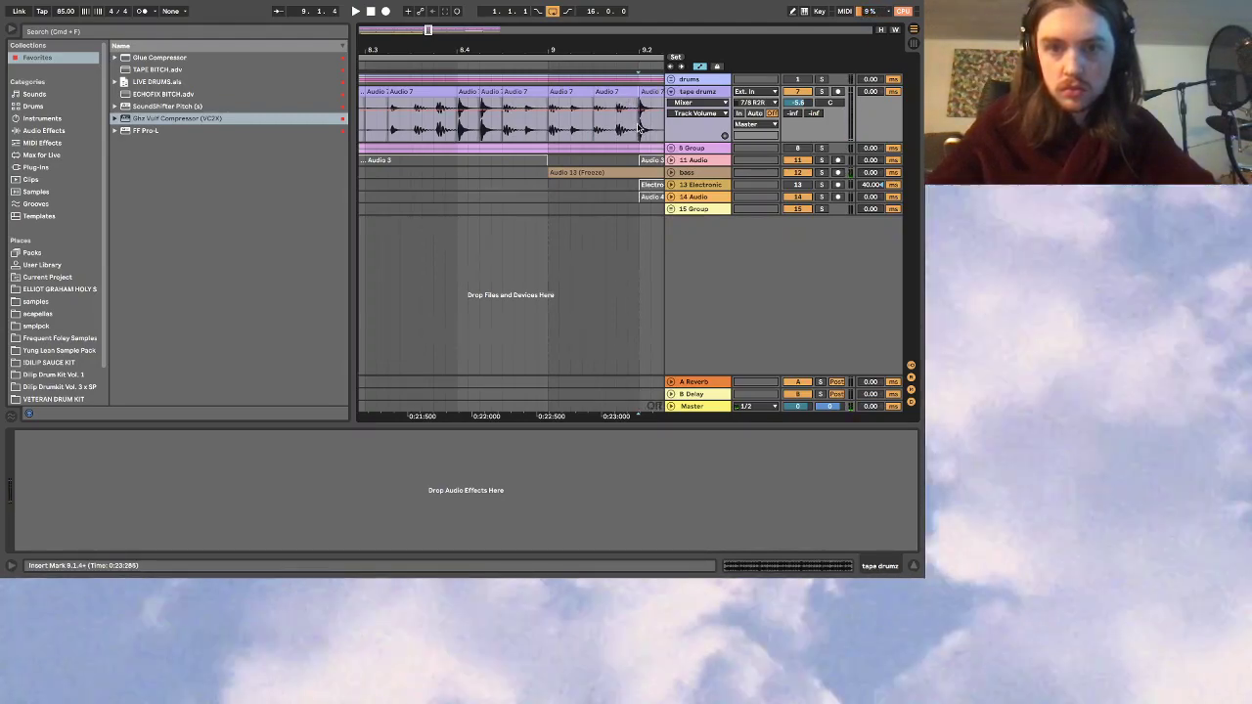
Step: Delete the short Audio 7 clip at bar 9.1 and play the 9.1.1–9.1.3 range
click(619, 91)
key(Delete)
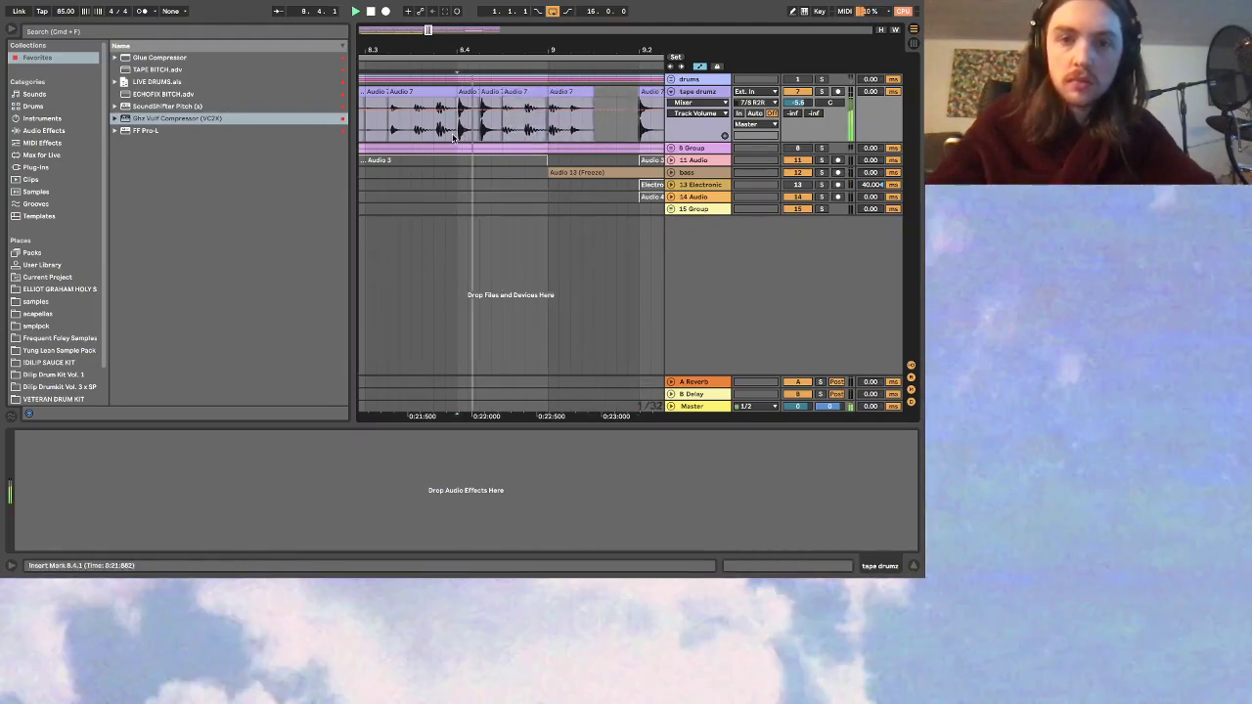
drag(548, 108, 634, 91)
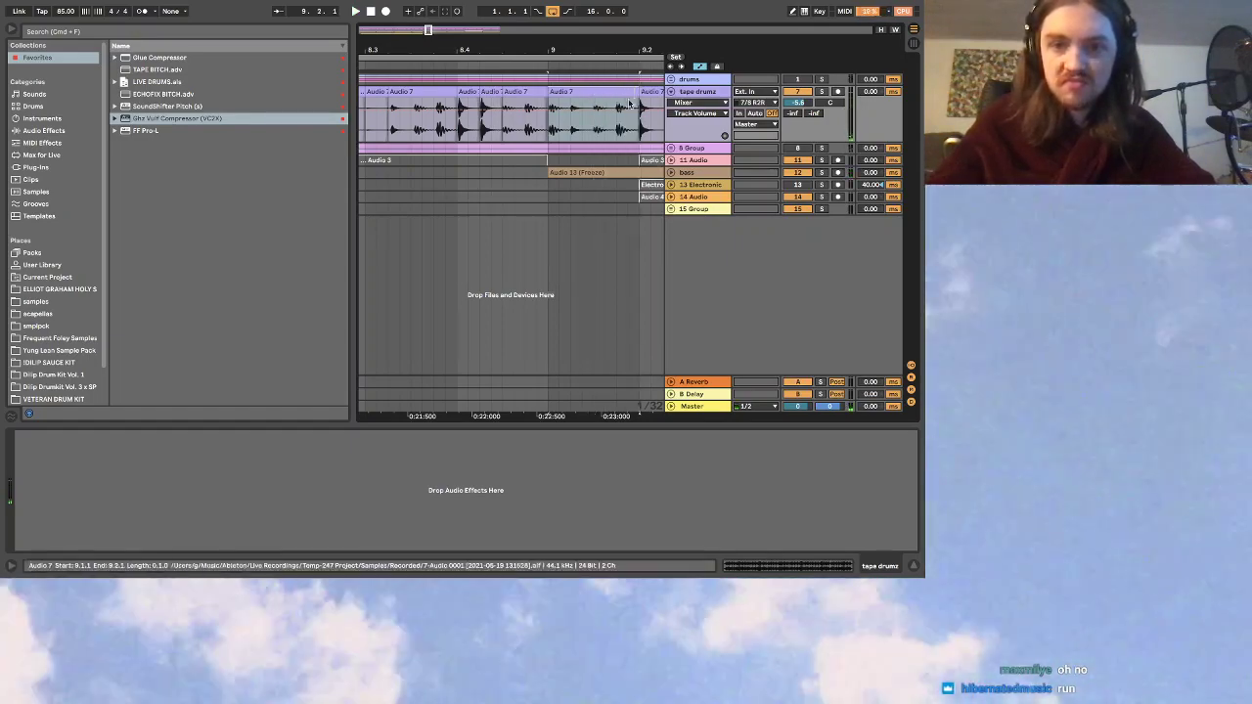
click(591, 92)
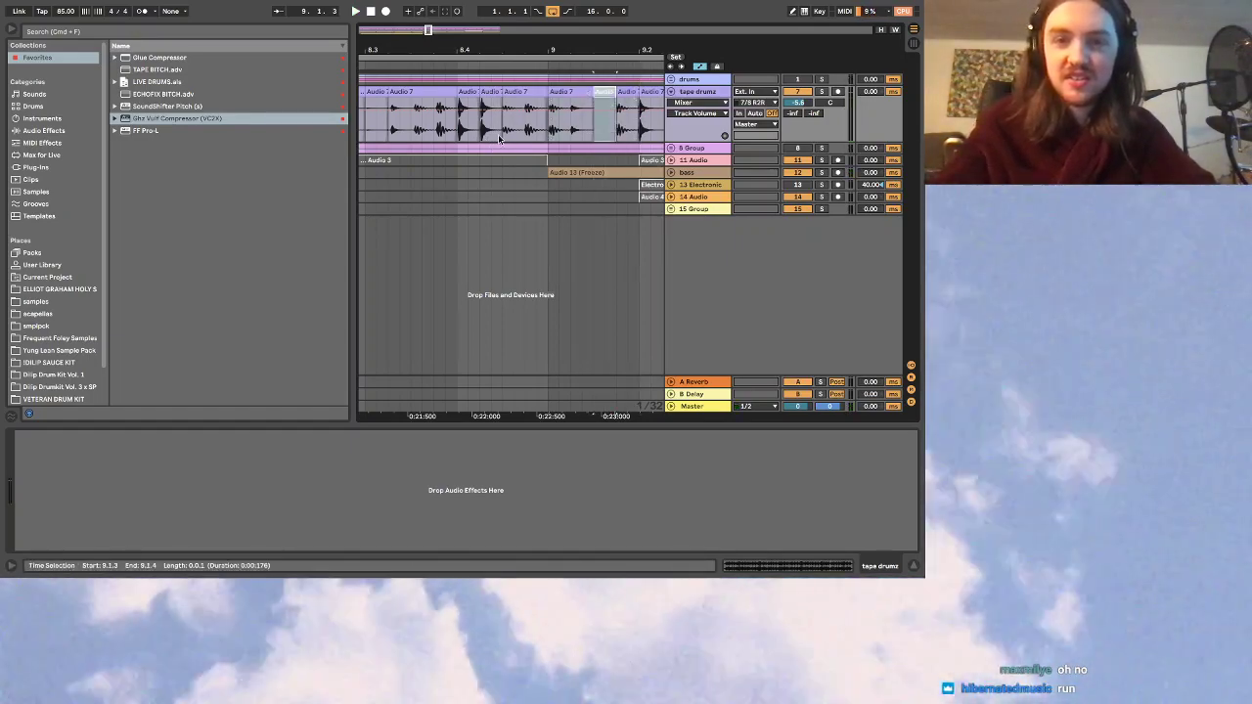
key(space)
key(minus)
Step: Zoom in closely around bar 8.2 using the overview bar
click(423, 27)
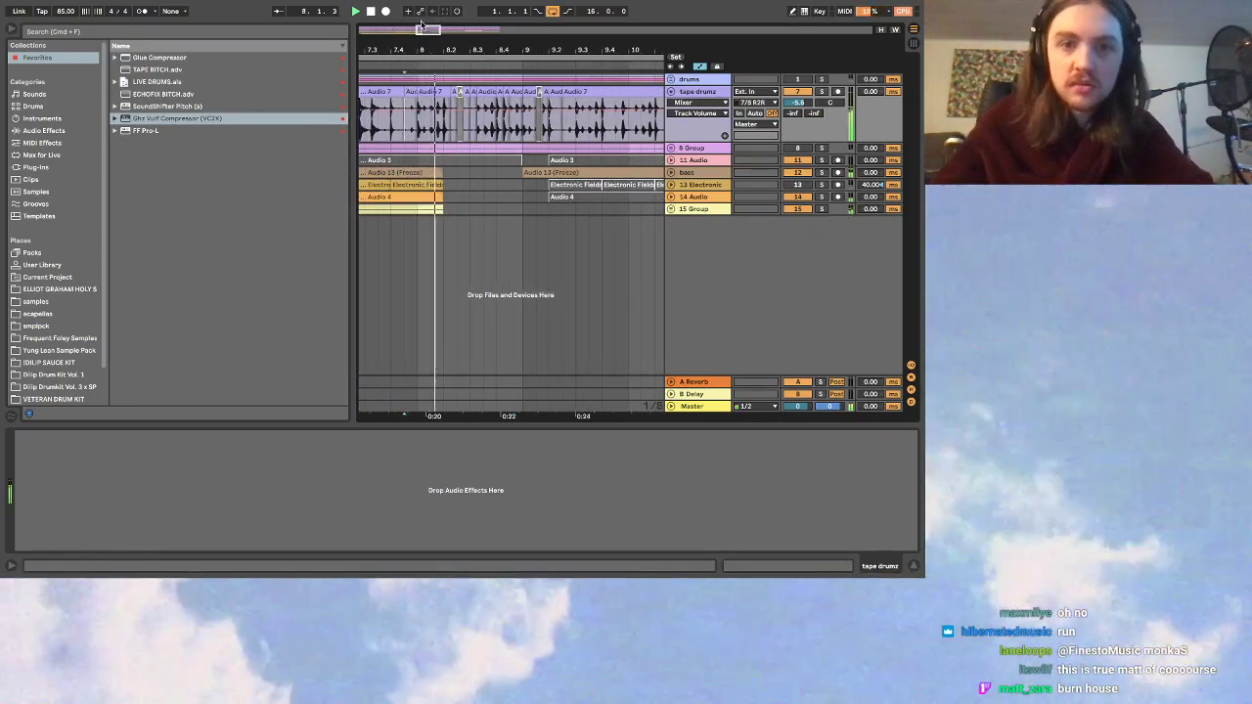
drag(423, 28, 458, 144)
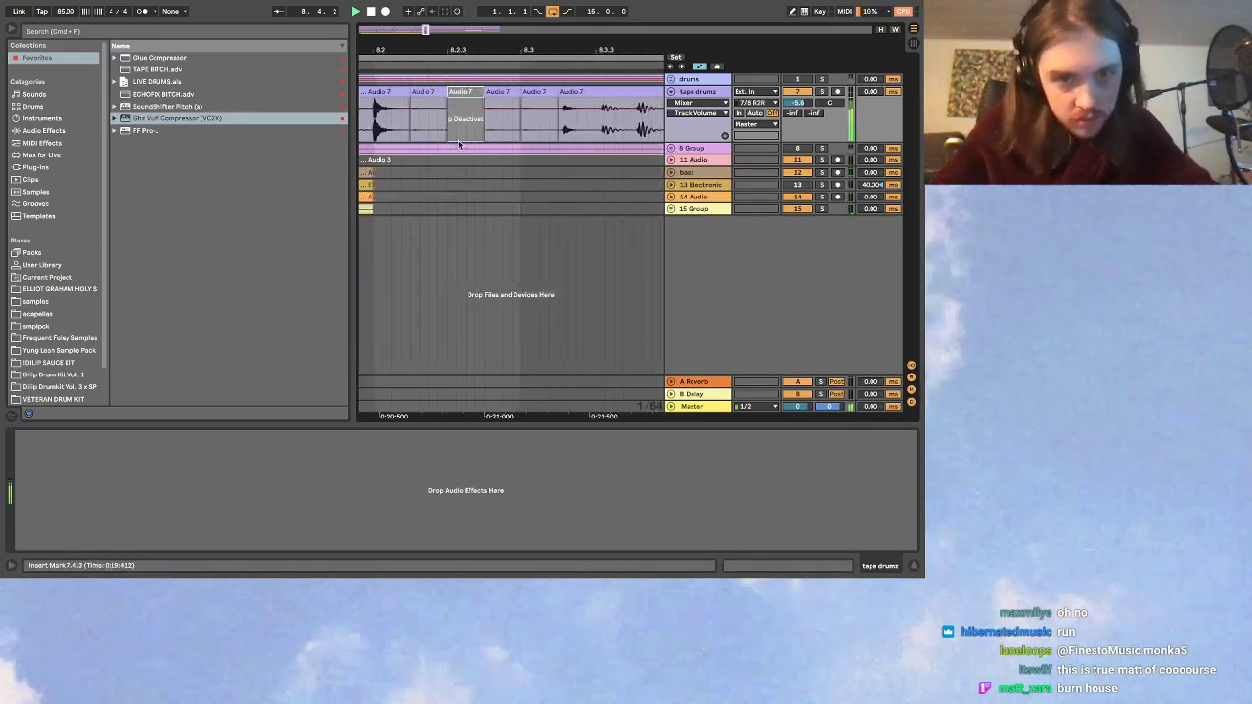
click(424, 29)
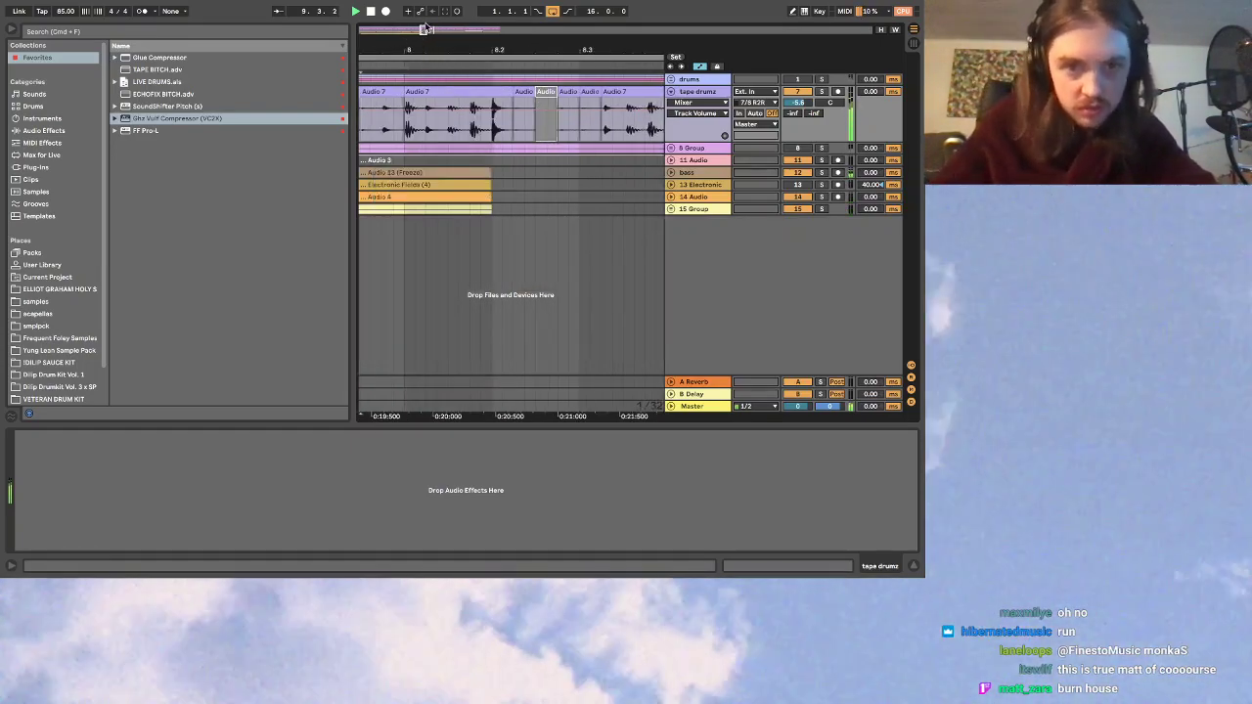
drag(423, 29, 570, 108)
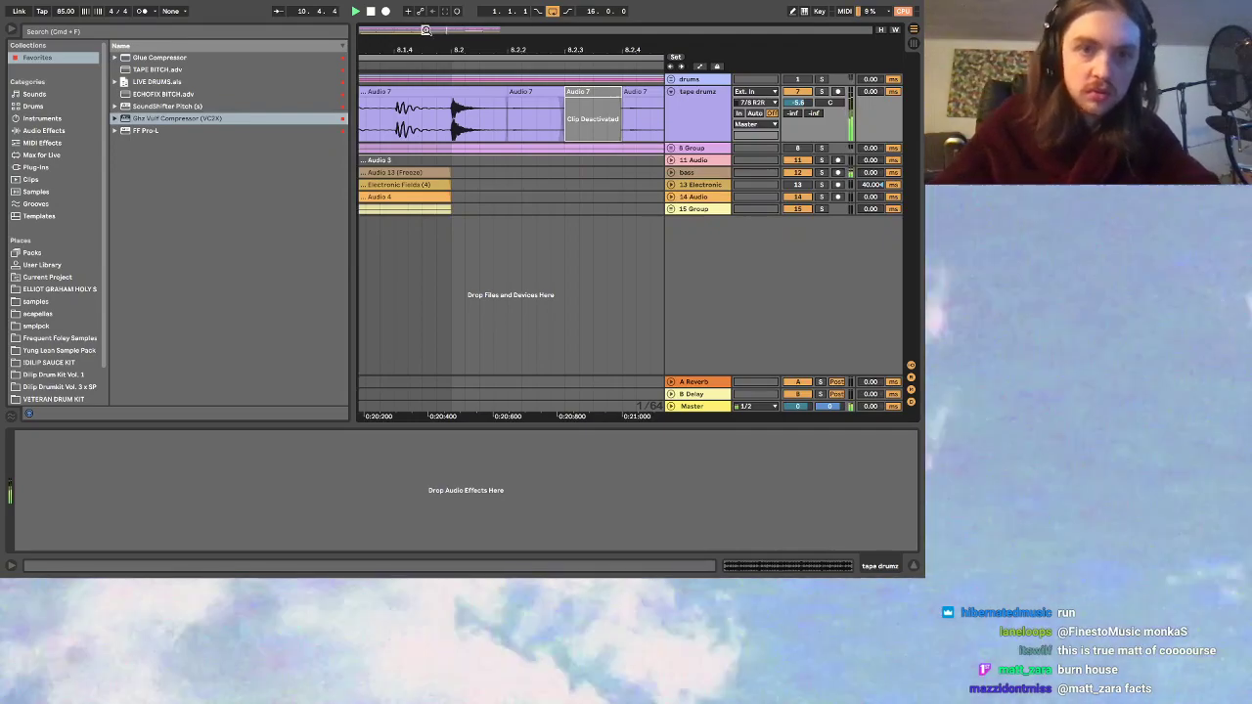
Step: Preview the zako samples in the User Library, comparing zako15, zako17 and zako18.wav
click(43, 265)
scroll(226, 256, down, 5)
scroll(226, 255, down, 5)
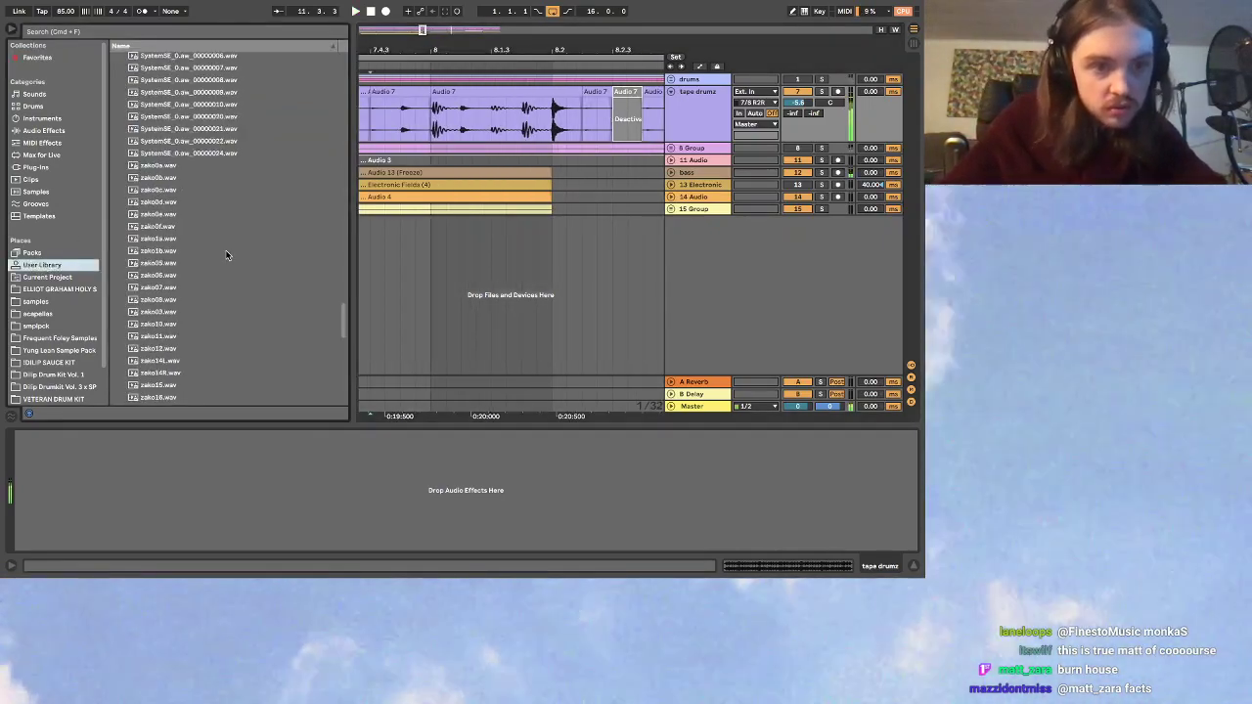
click(229, 256)
scroll(229, 259, down, 5)
scroll(194, 199, up, 8)
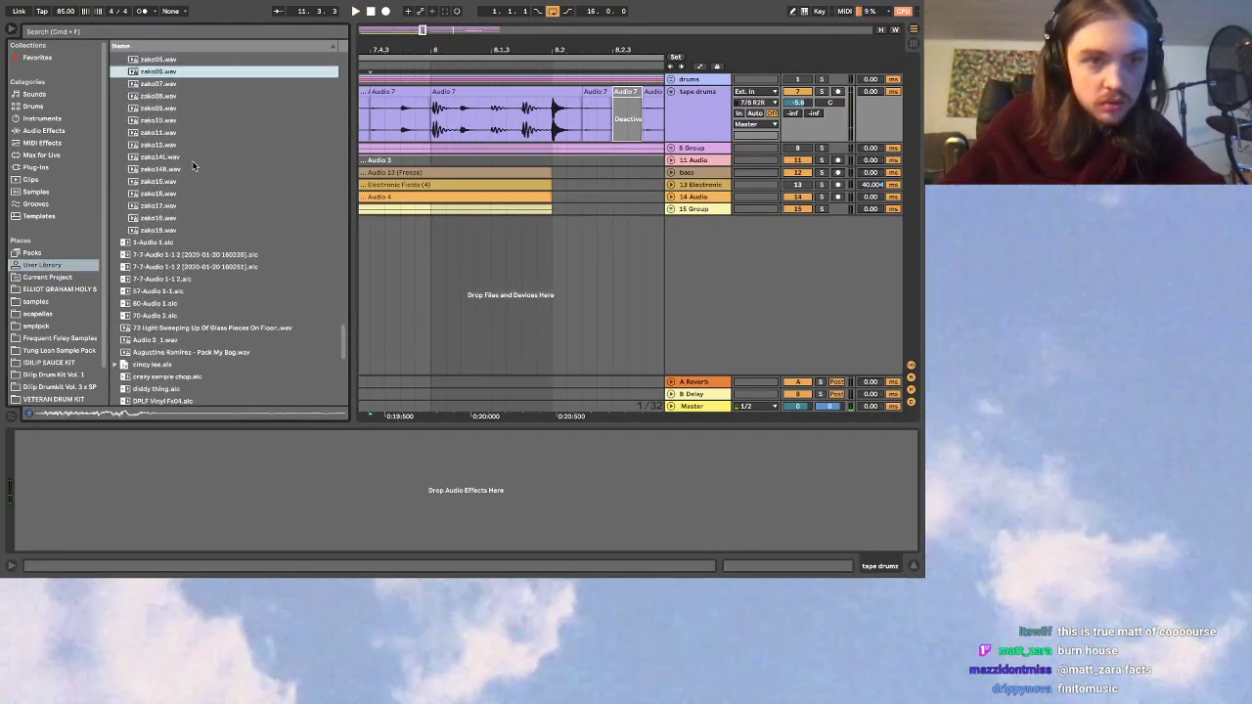
click(190, 159)
click(190, 171)
click(187, 182)
click(187, 206)
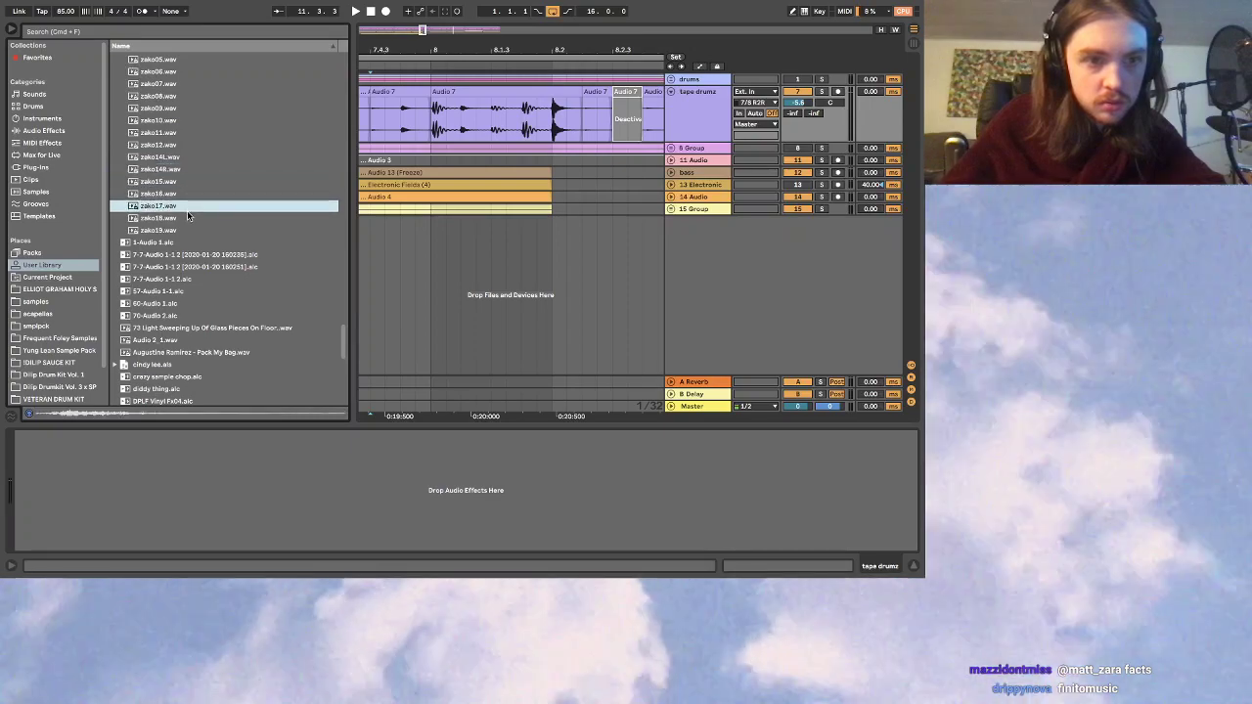
click(163, 217)
click(162, 205)
click(166, 217)
Step: Place zako18 on a new track at bar 8.2.3, lower its volume to -34.4 dB, and audition it
mouse_move(619, 243)
mouse_down()
mouse_move(573, 240)
mouse_move(619, 243)
mouse_up()
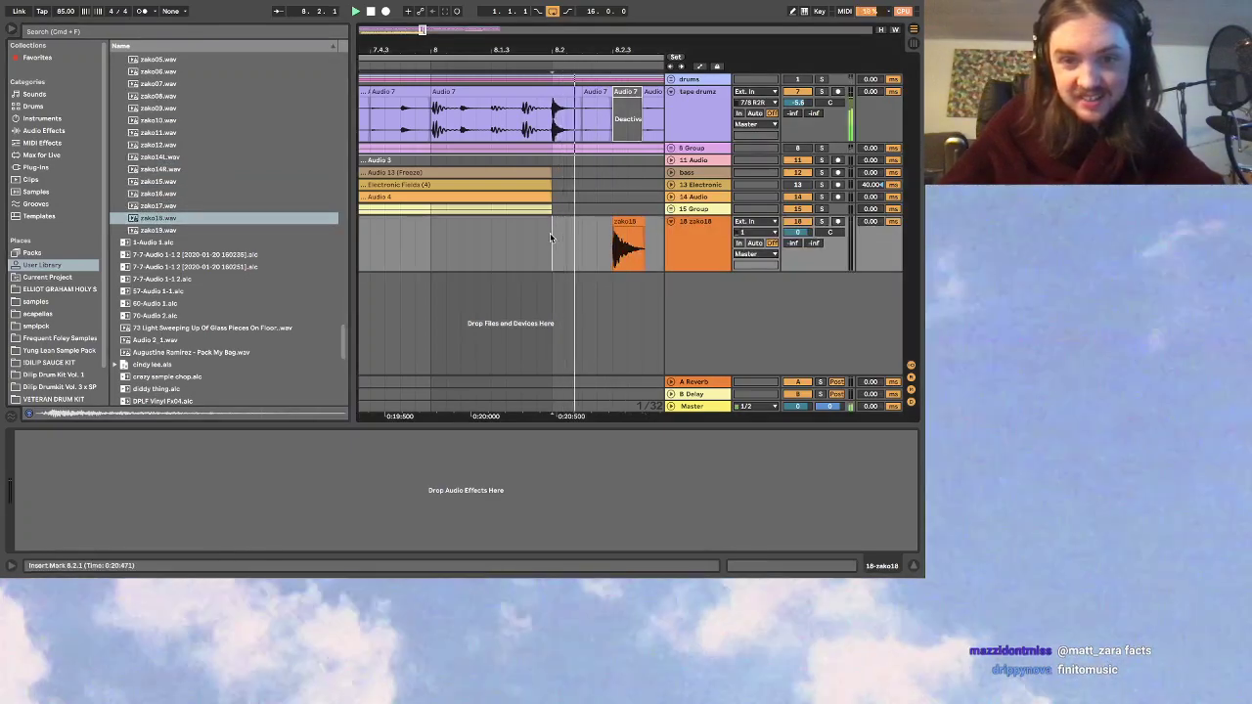
drag(798, 232, 798, 256)
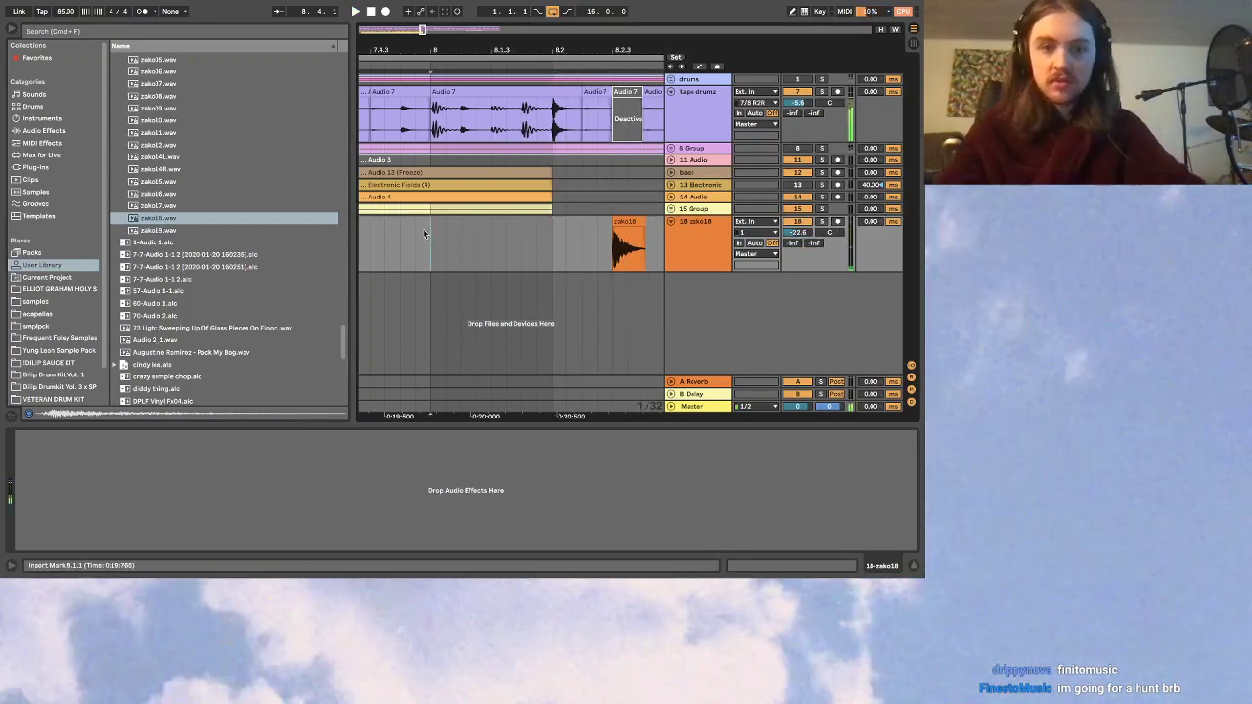
key(space)
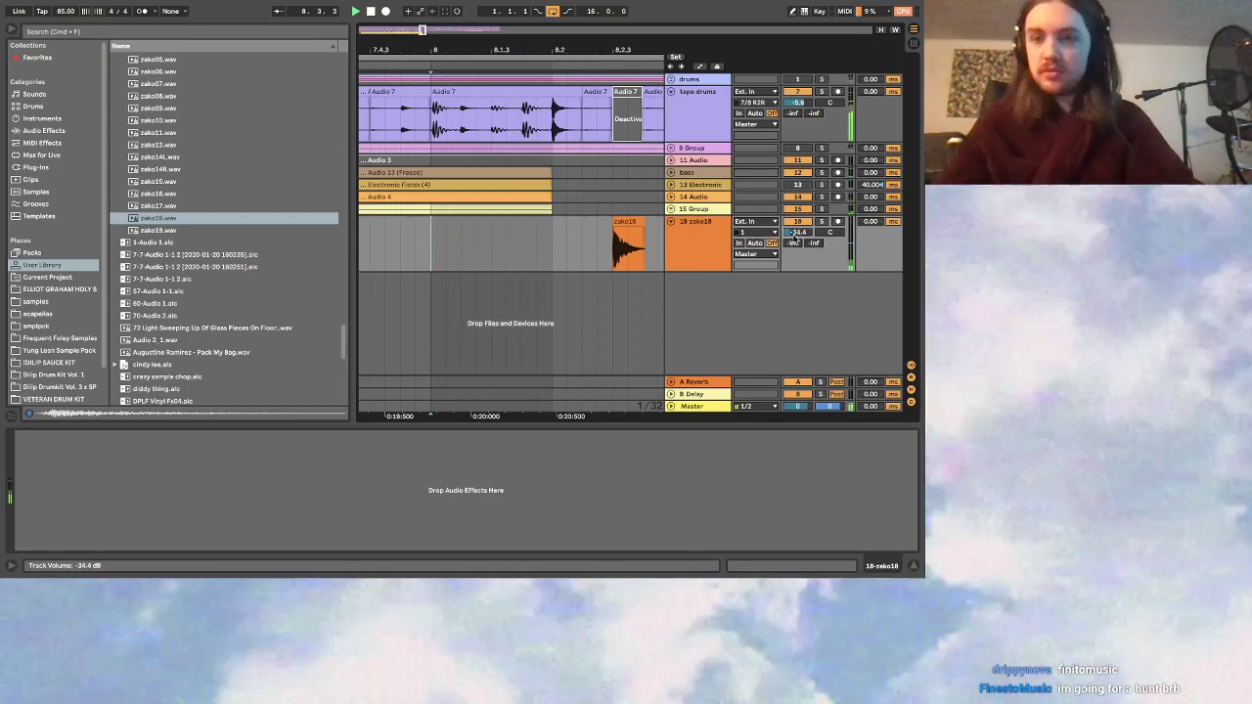
key(space)
click(622, 224)
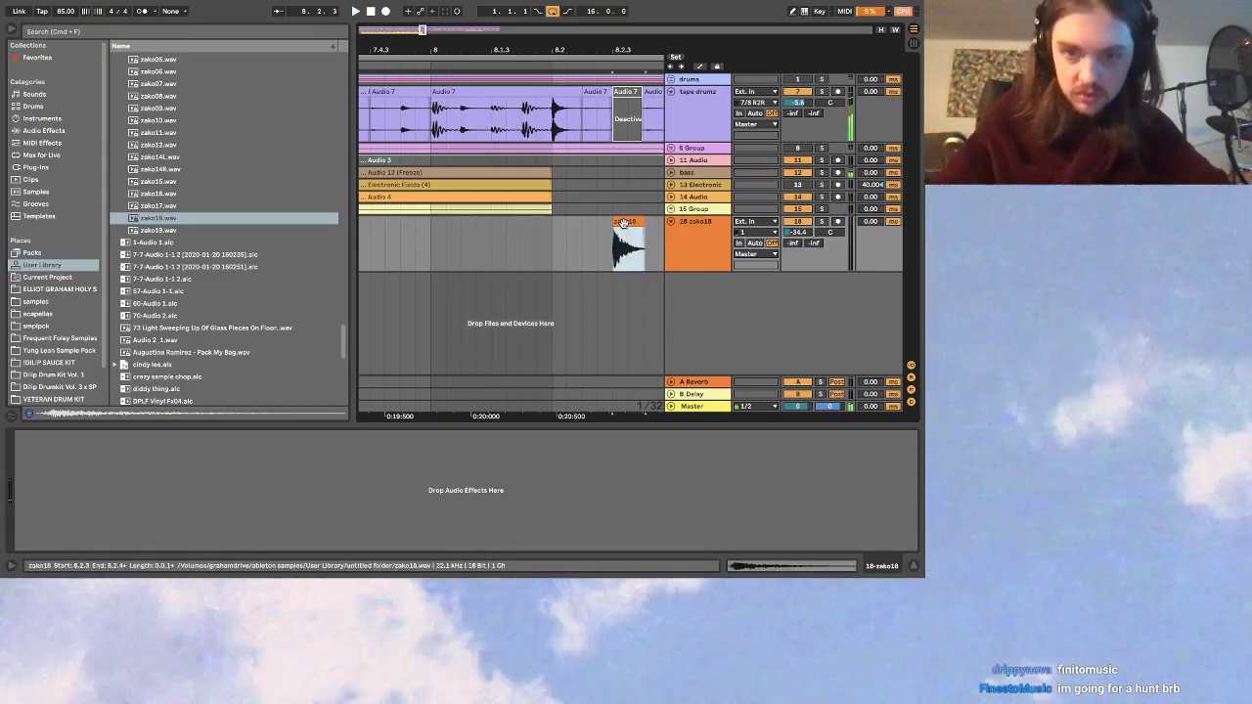
Step: Search the library for 'boing' and preview the Cartoon Boing Jew's Harp 1 and 2 samples
key(super+f)
text(boing)
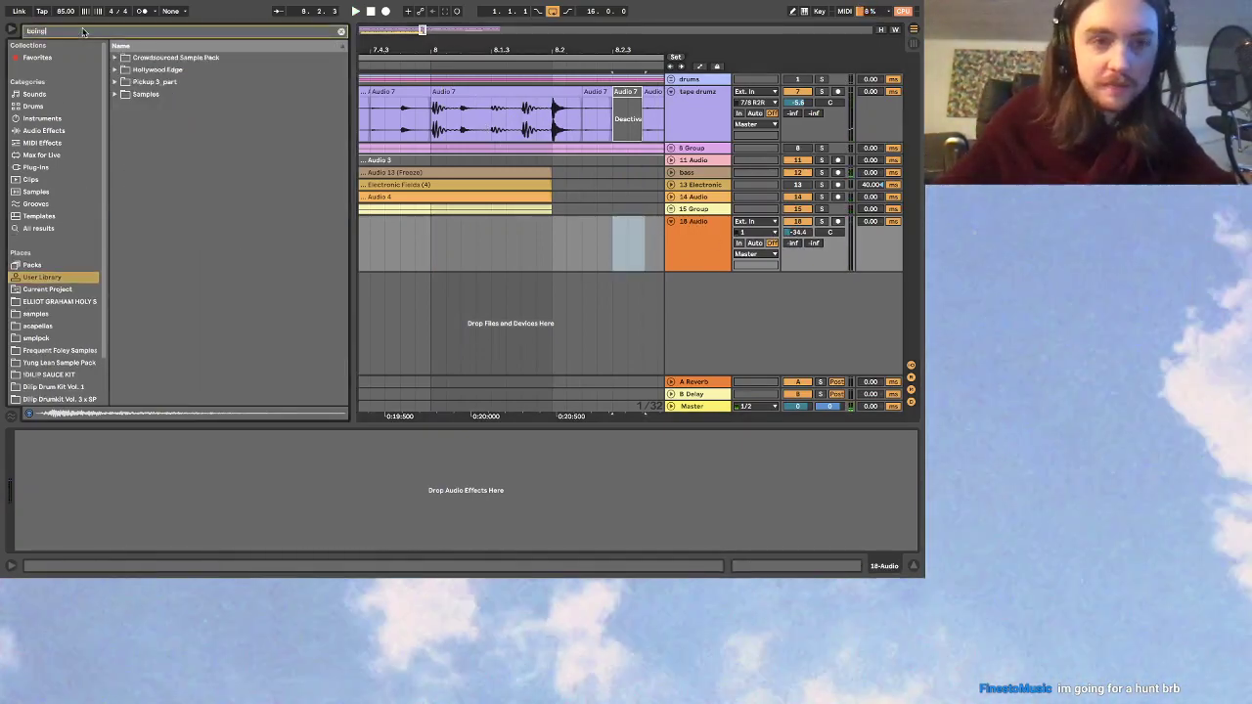
key(Down)
key(Right)
key(Down)
key(Right)
key(Down)
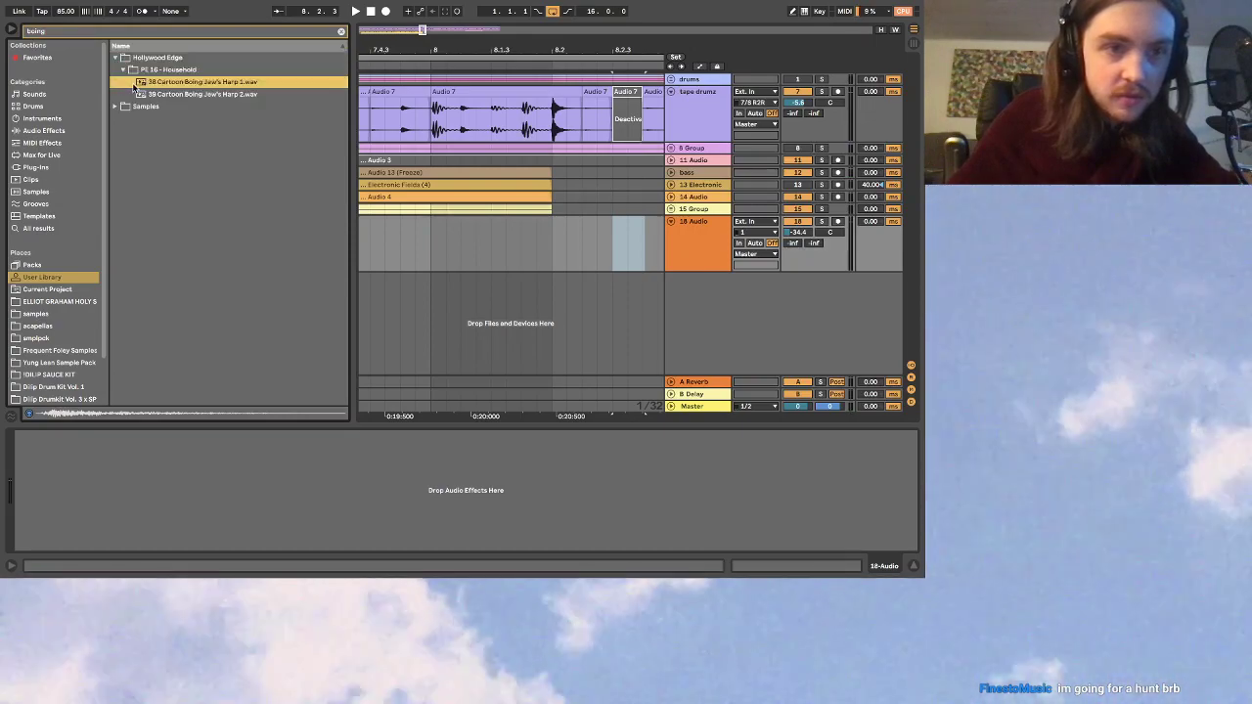
click(161, 95)
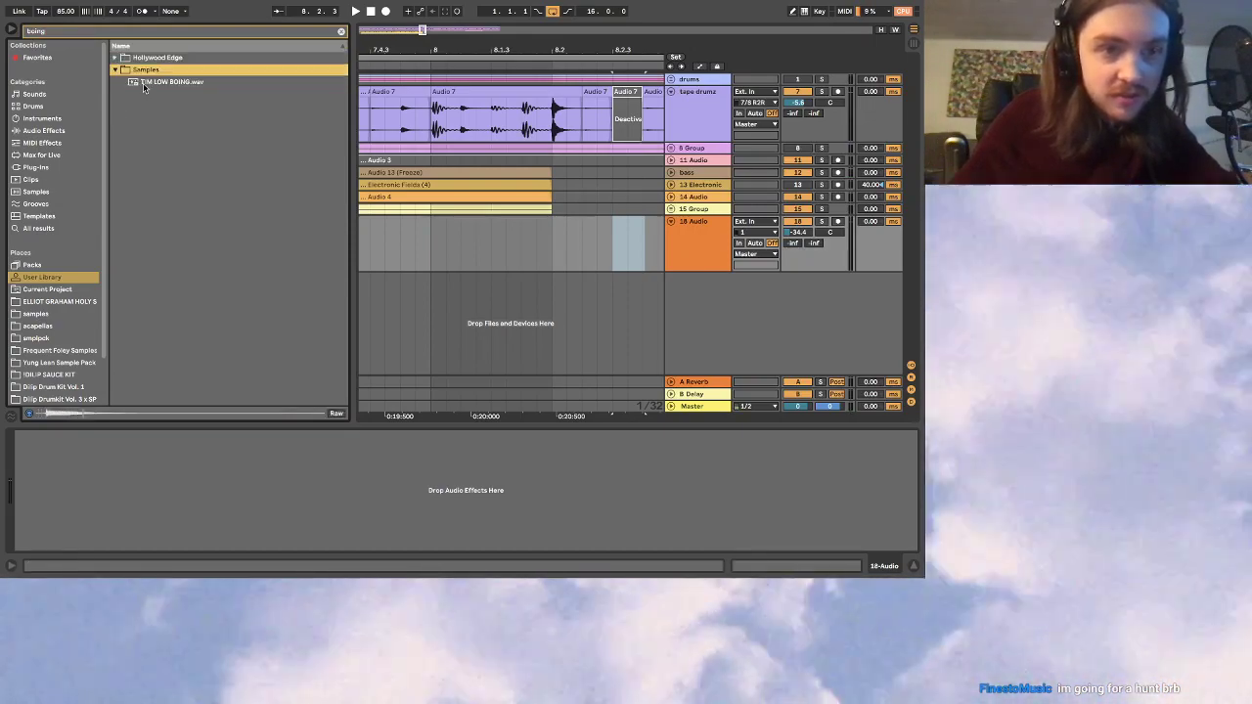
click(144, 83)
click(114, 59)
Step: Search for 'cartoon' and preview the Plops, Cartoon Factory, cartoon097.wav and Cartoon Clap samples
key(ctrl+f)
text(cartoon)
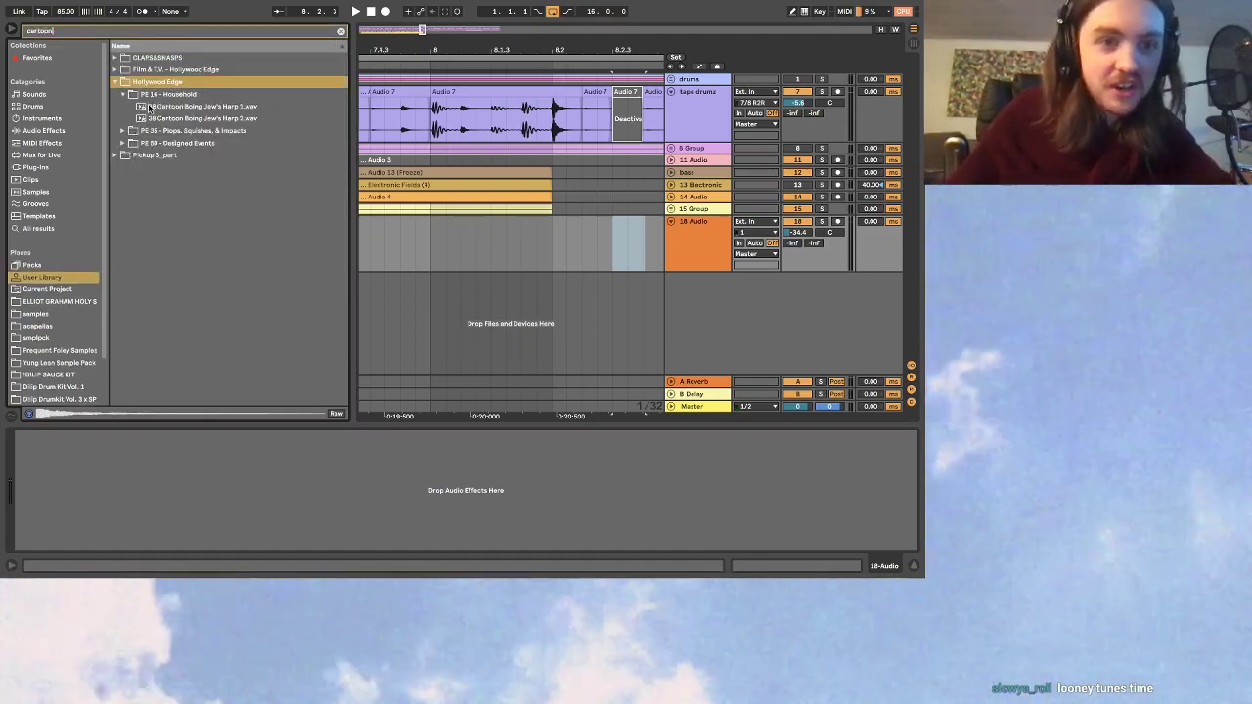
click(123, 94)
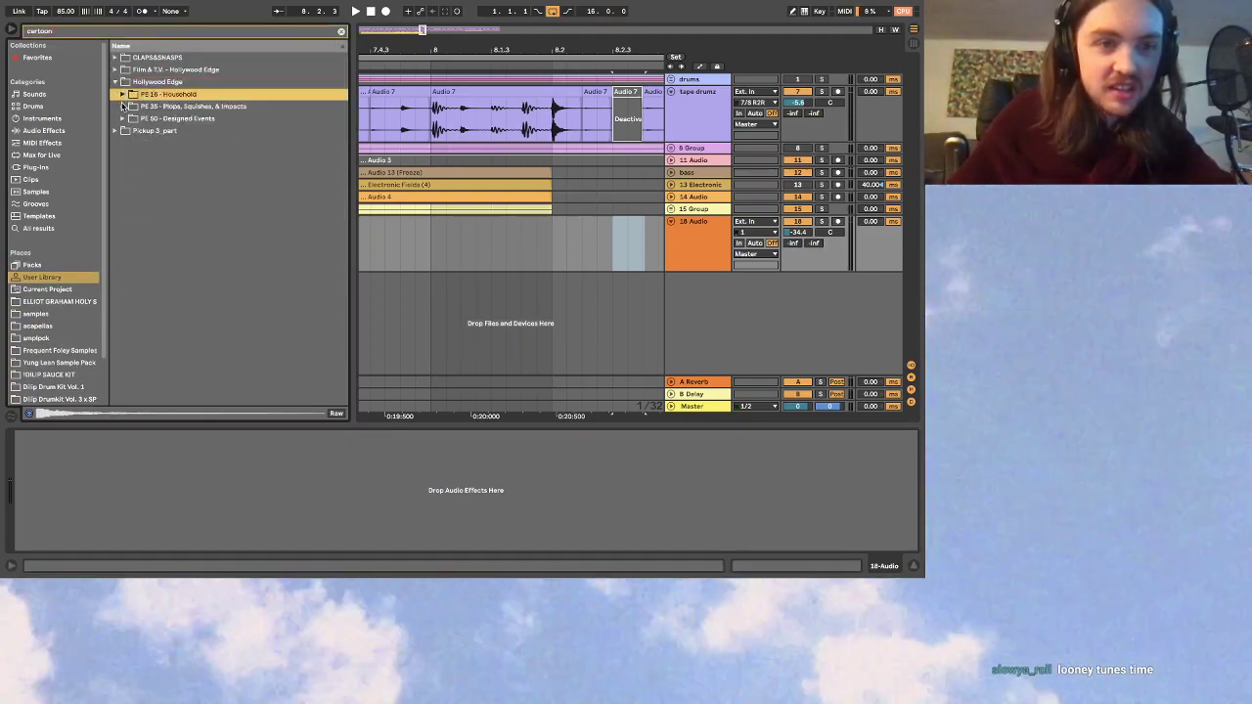
click(122, 106)
click(147, 118)
click(131, 131)
click(147, 130)
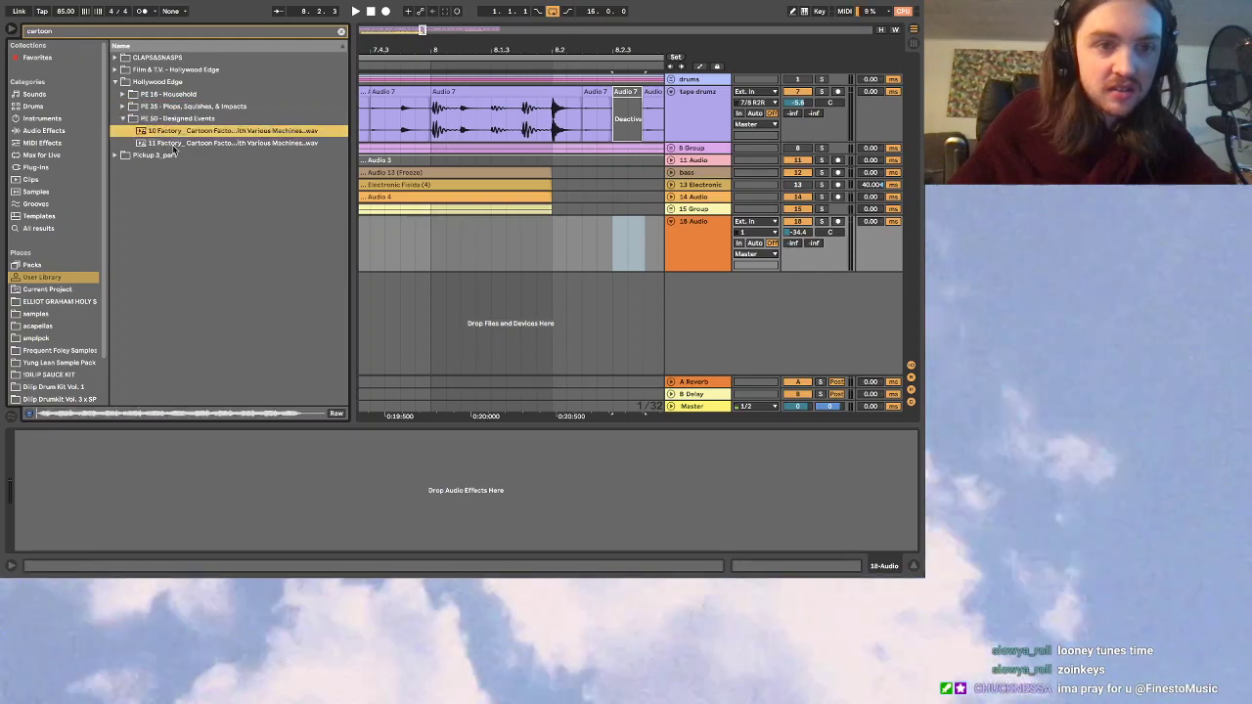
click(175, 143)
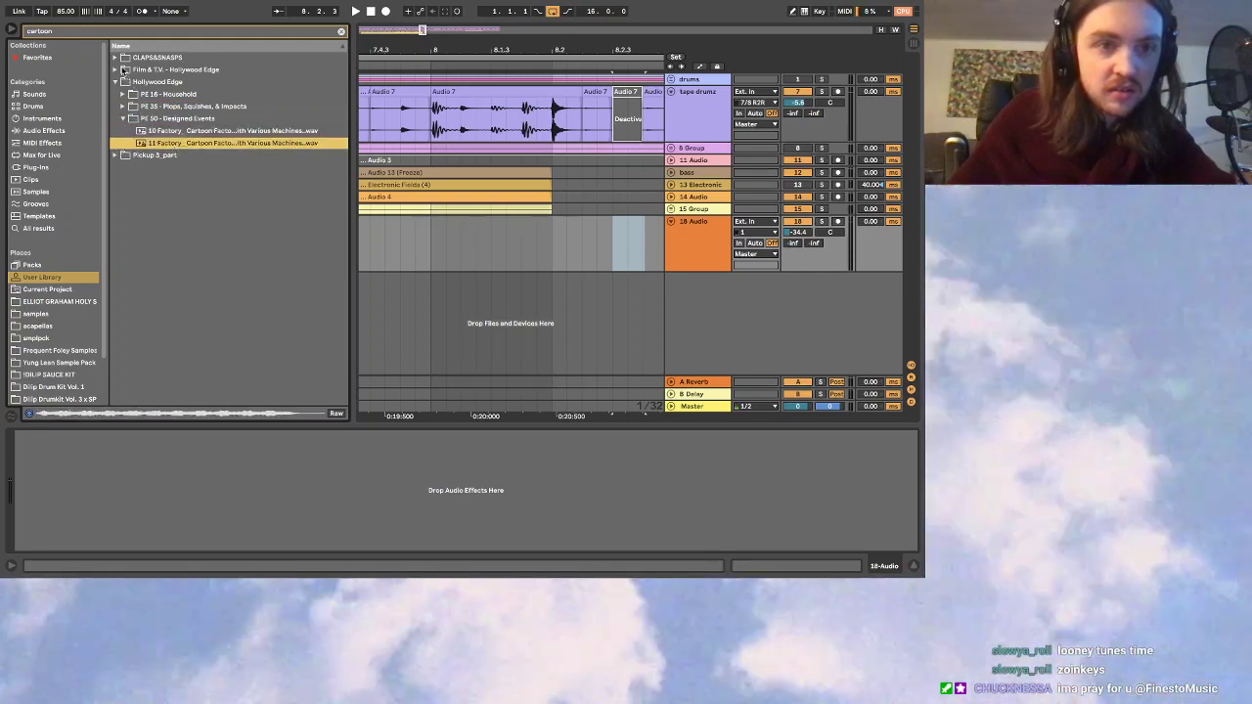
click(124, 70)
click(116, 71)
click(138, 82)
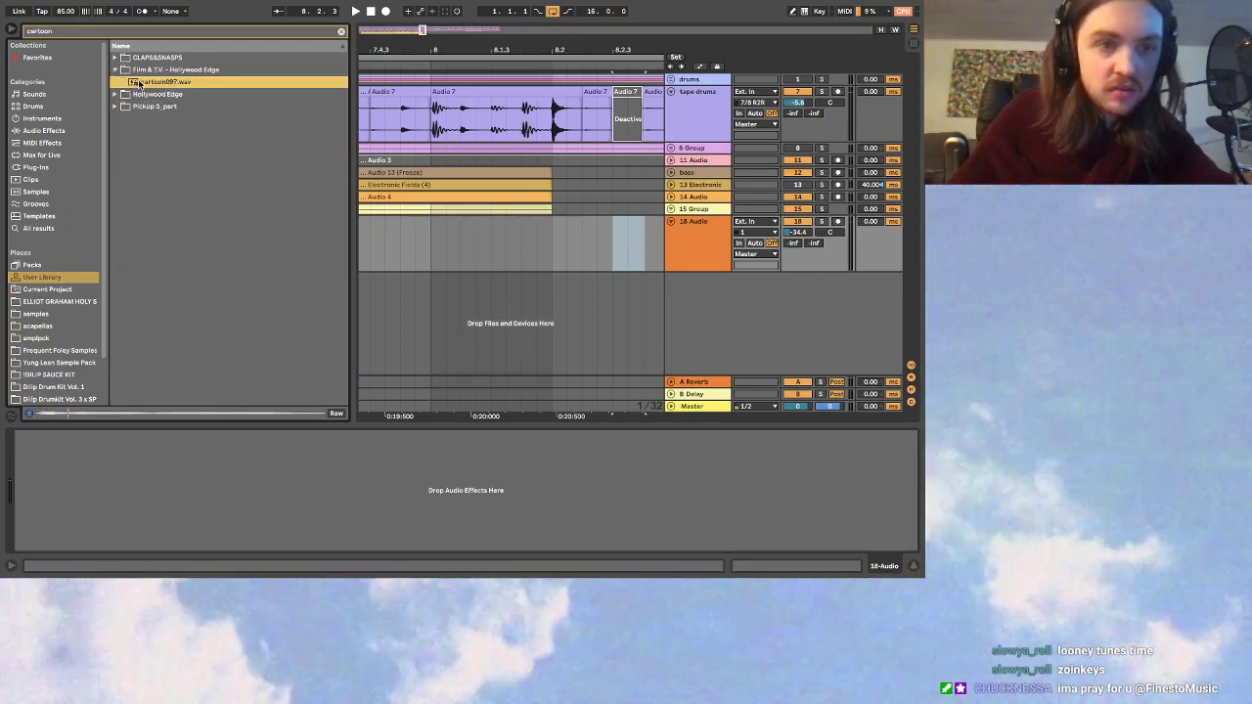
click(116, 57)
click(137, 71)
Step: Preview the Foley People cartoon voices: Hey, Laugh 4, No! 2, Oh-No 1 and 2, What 1, Wow 1
click(121, 108)
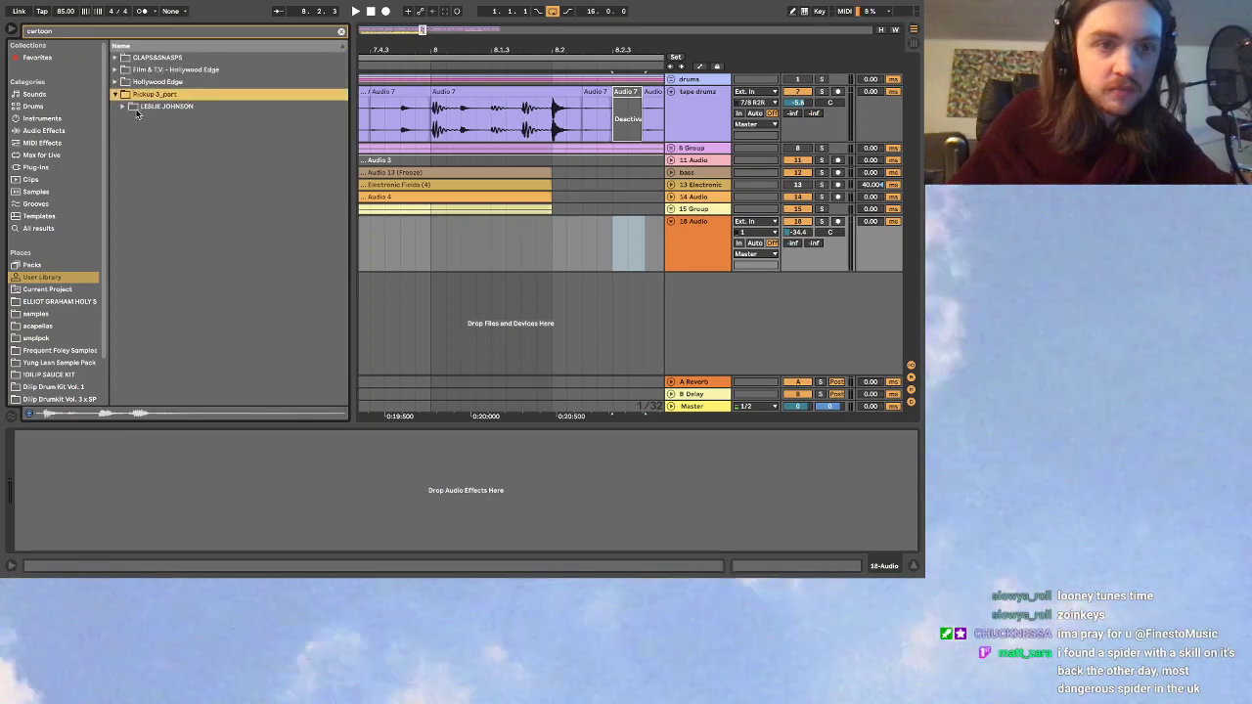
click(134, 118)
click(136, 131)
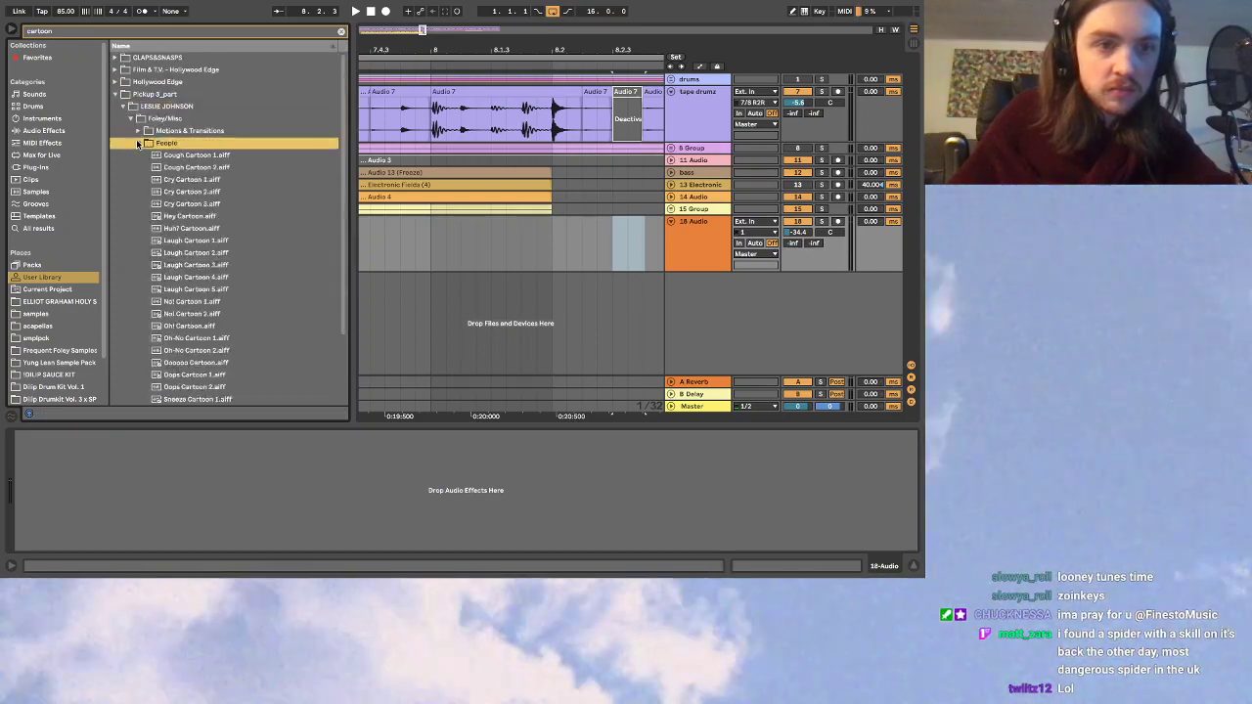
click(136, 131)
click(138, 143)
click(203, 216)
scroll(202, 217, down, 3)
click(199, 191)
click(199, 228)
click(202, 253)
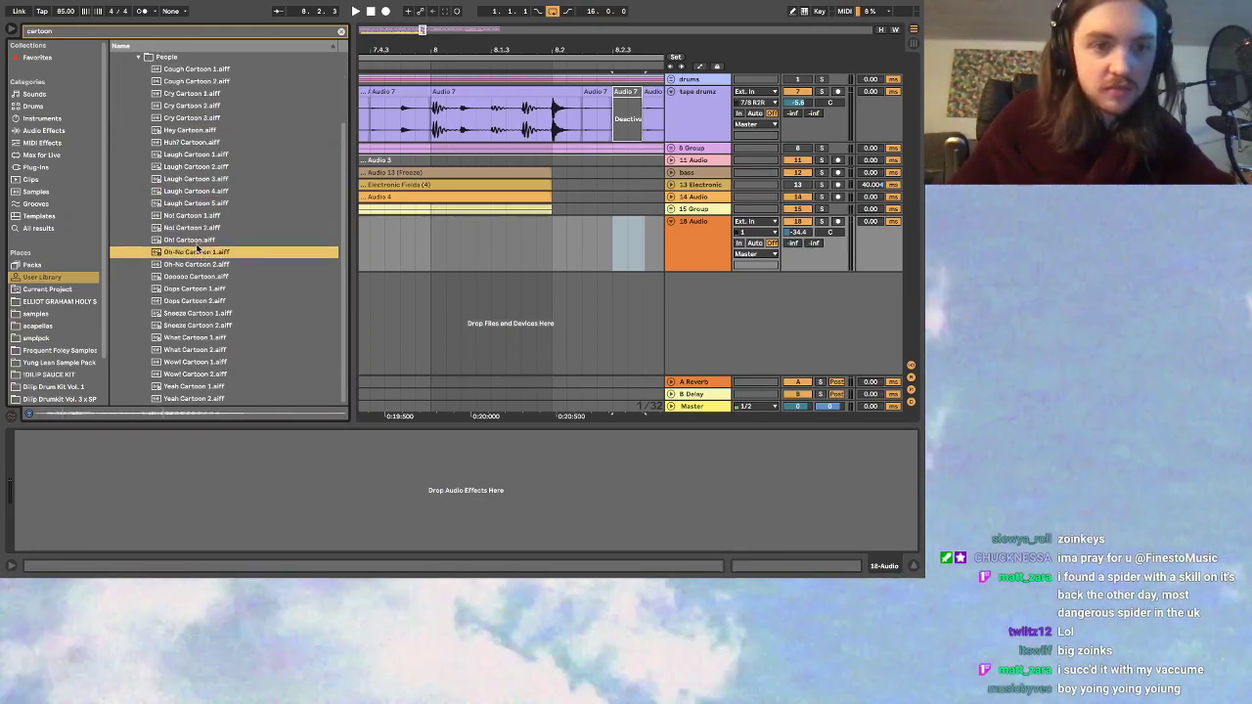
click(201, 264)
click(203, 337)
click(208, 362)
scroll(212, 366, up, 3)
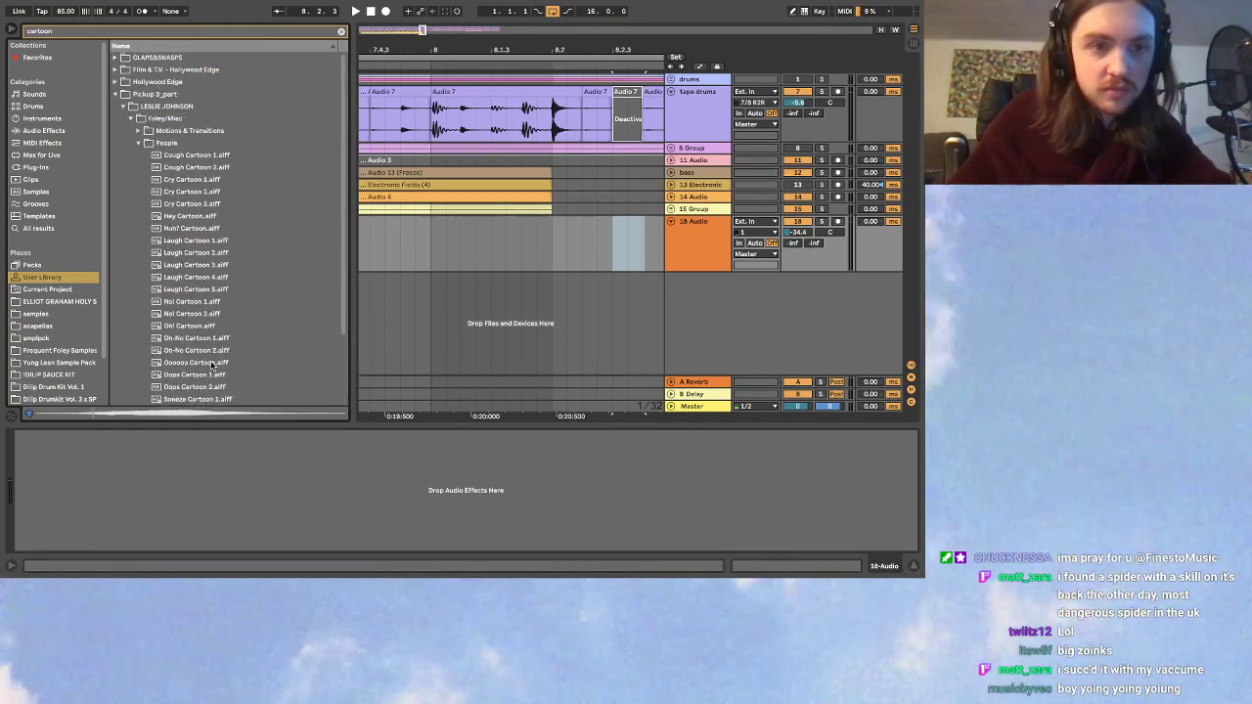
Step: Preview Cartoon Accent 01 through 05 in the Motions & Transitions folder
click(140, 132)
click(196, 144)
click(210, 192)
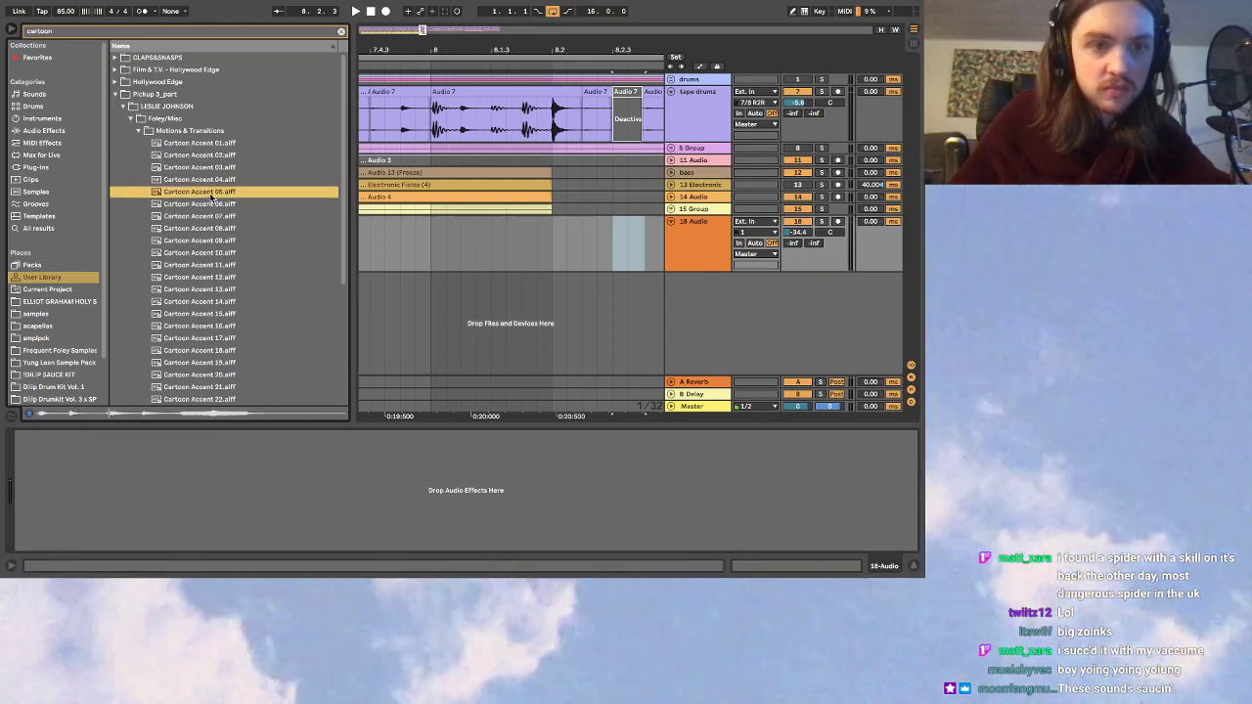
click(212, 180)
click(212, 193)
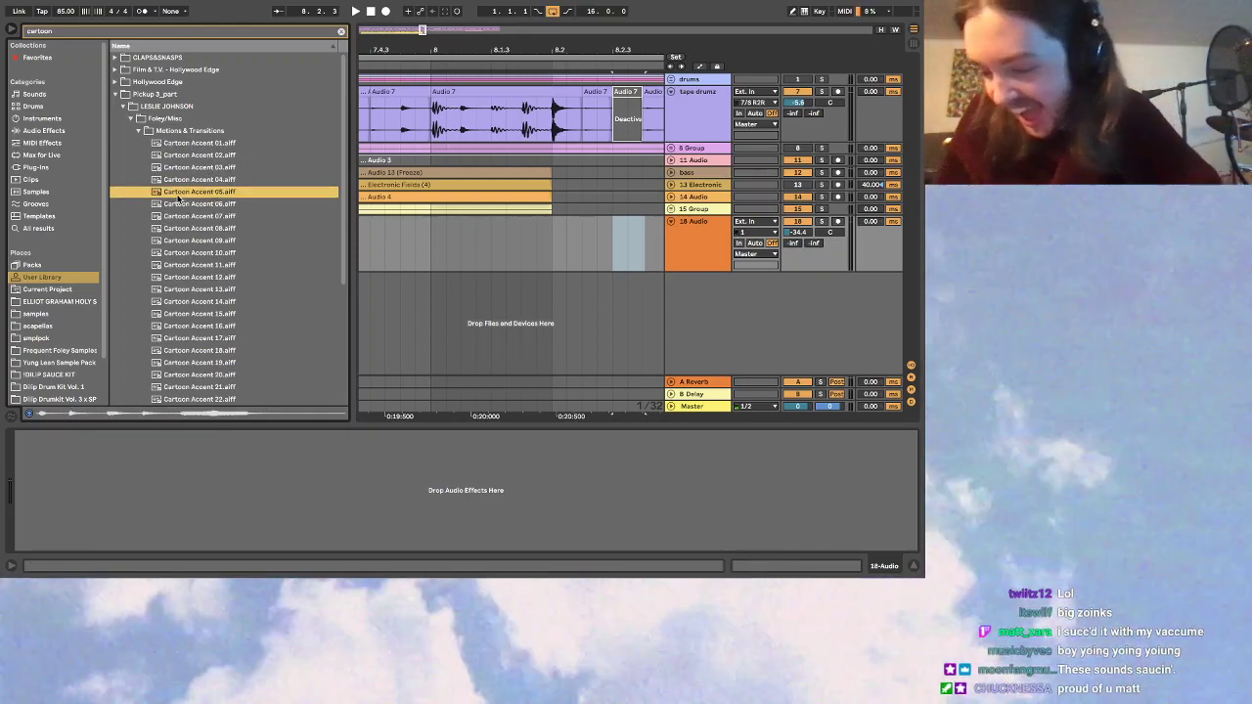
click(194, 144)
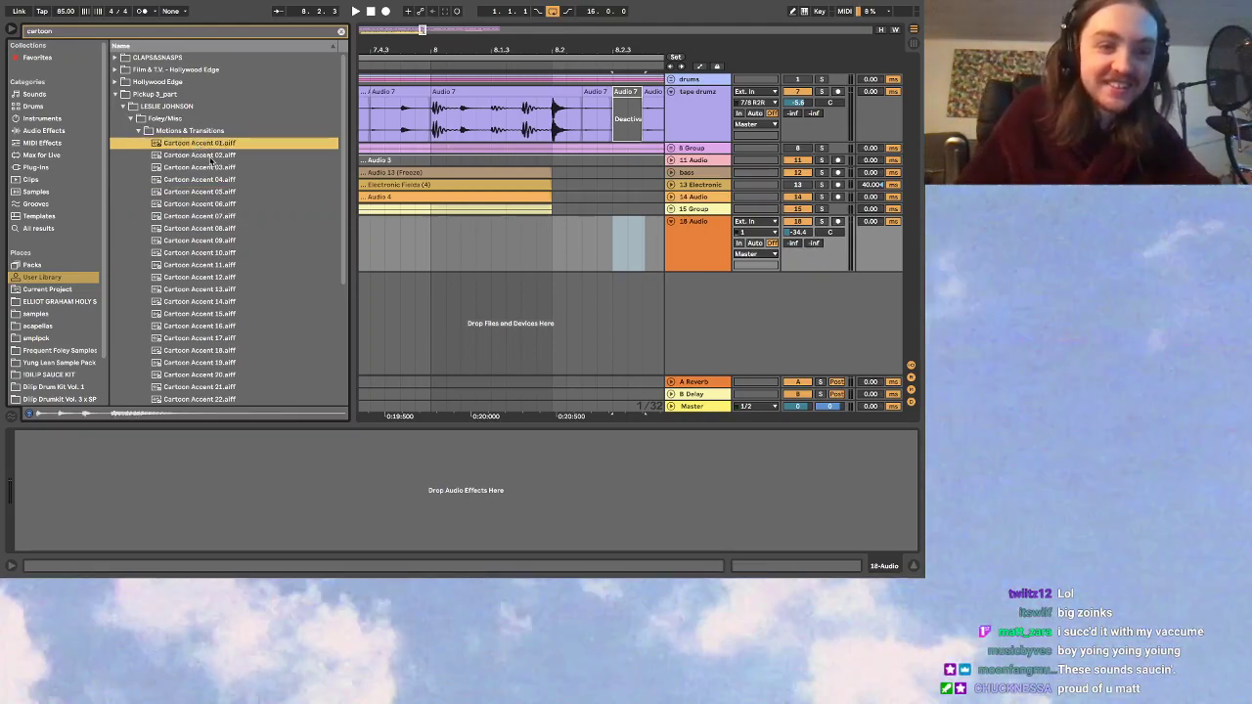
click(201, 155)
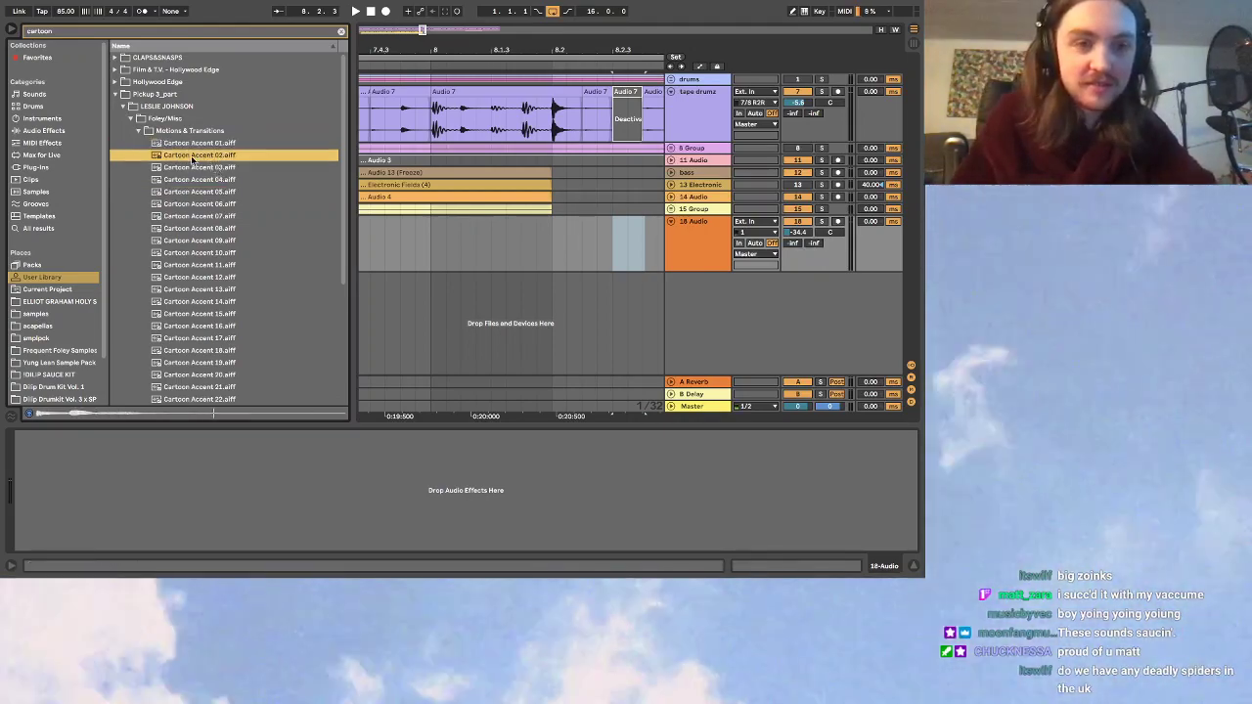
click(194, 167)
click(194, 180)
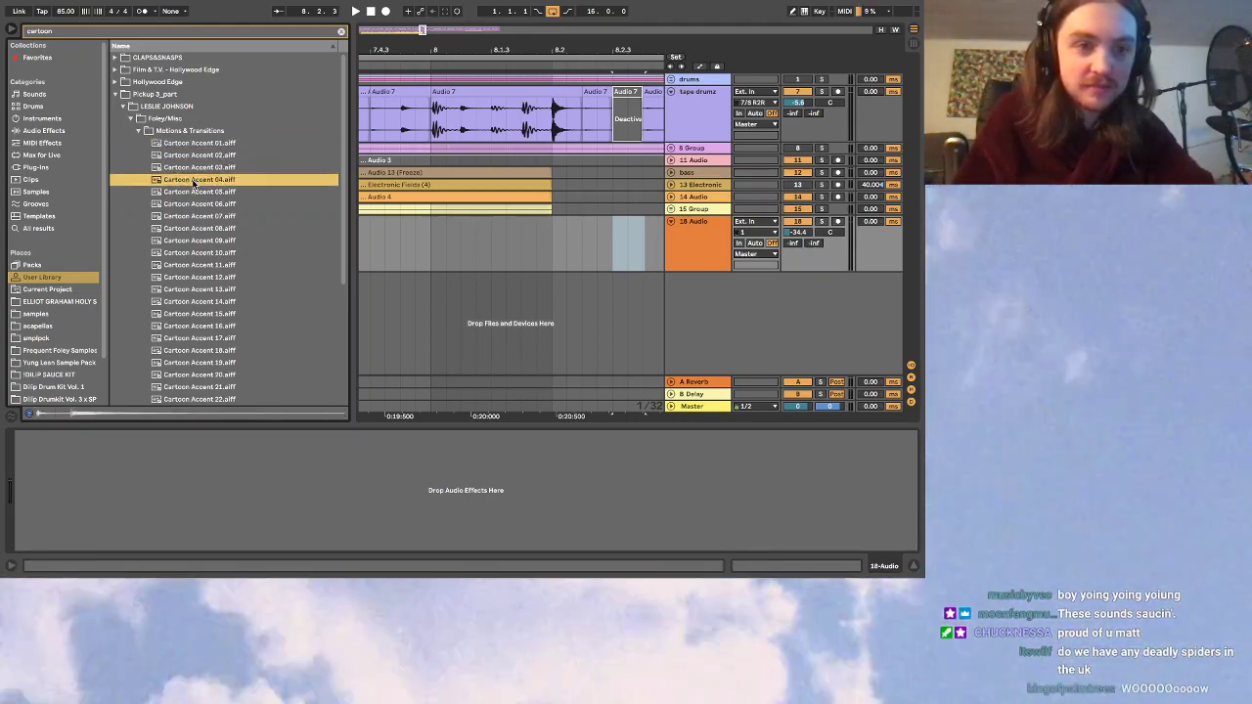
Step: Step through Cartoon Accent 05–16 and place Cartoon Accent 15 on track 18 near bar 8.2
key(Down)
key(Down)
key(Down)
key(Down)
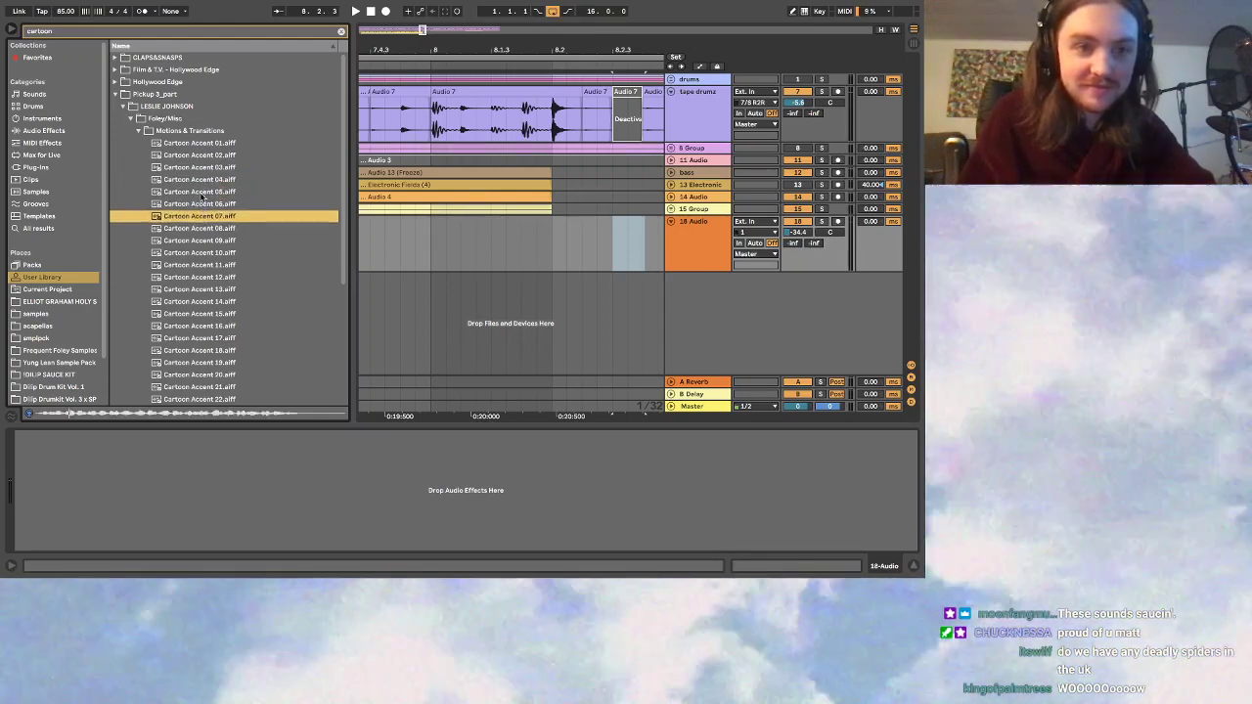
key(Down)
key(Down)
key(Down)
key(Down)
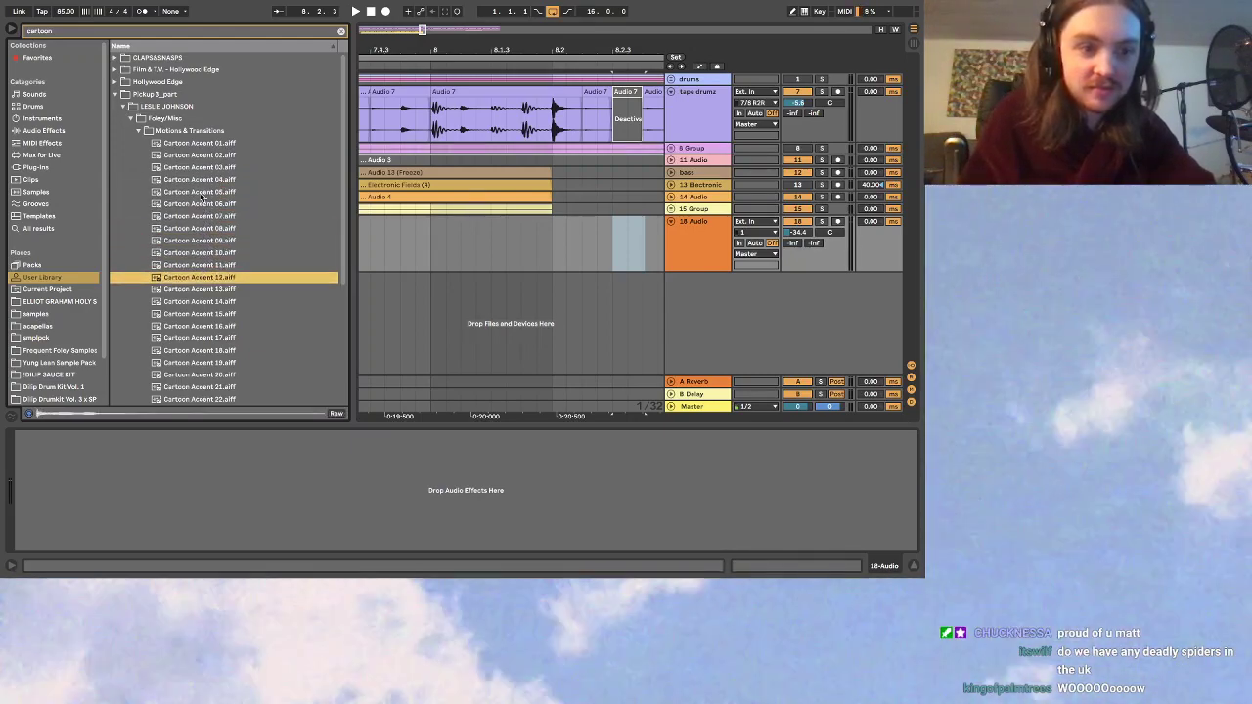
key(Down)
key(Down)
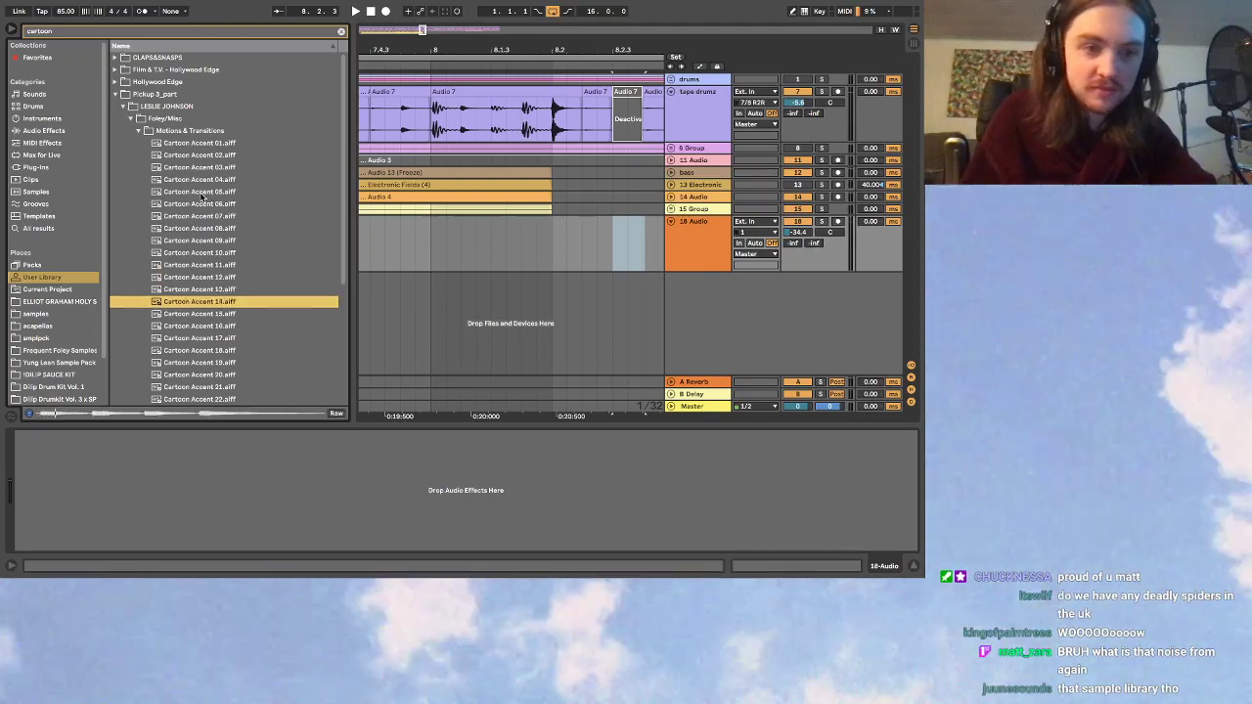
key(Down)
key(Down)
key(Up)
drag(192, 308, 611, 242)
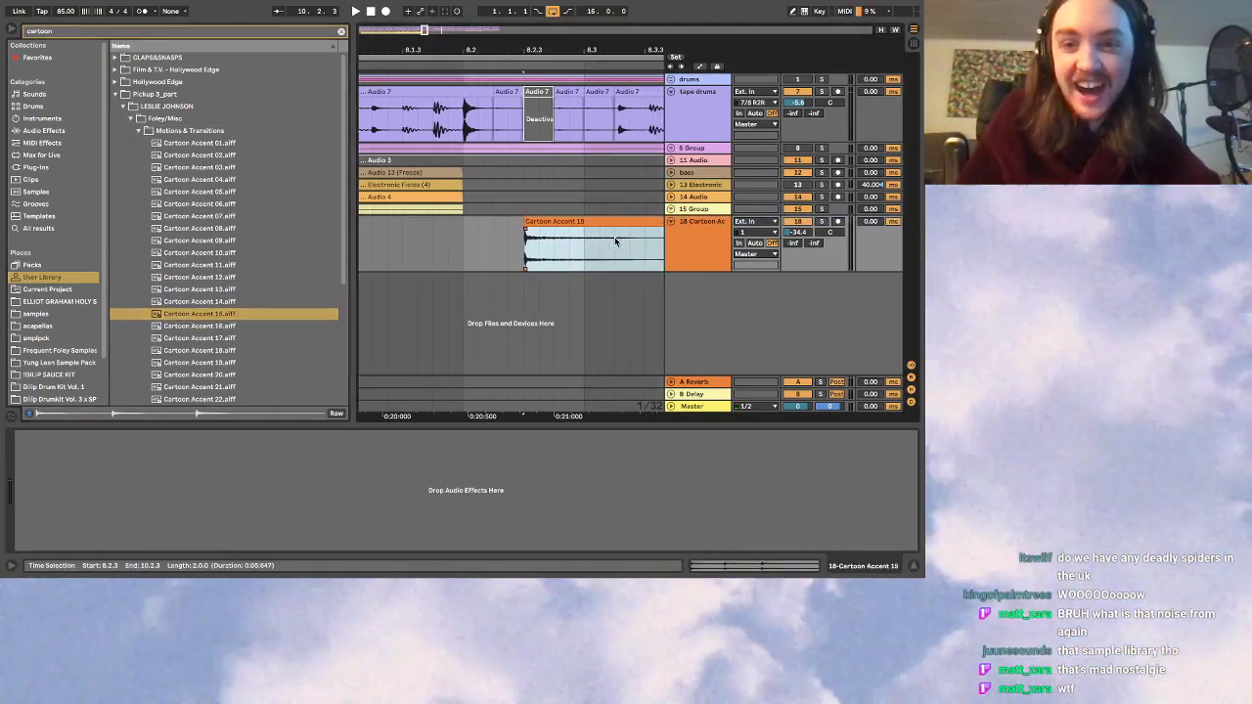
Step: Split the Cartoon Accent 15 clip and extend it to end at 8.3.3, listening back
click(553, 246)
key(ctrl+e)
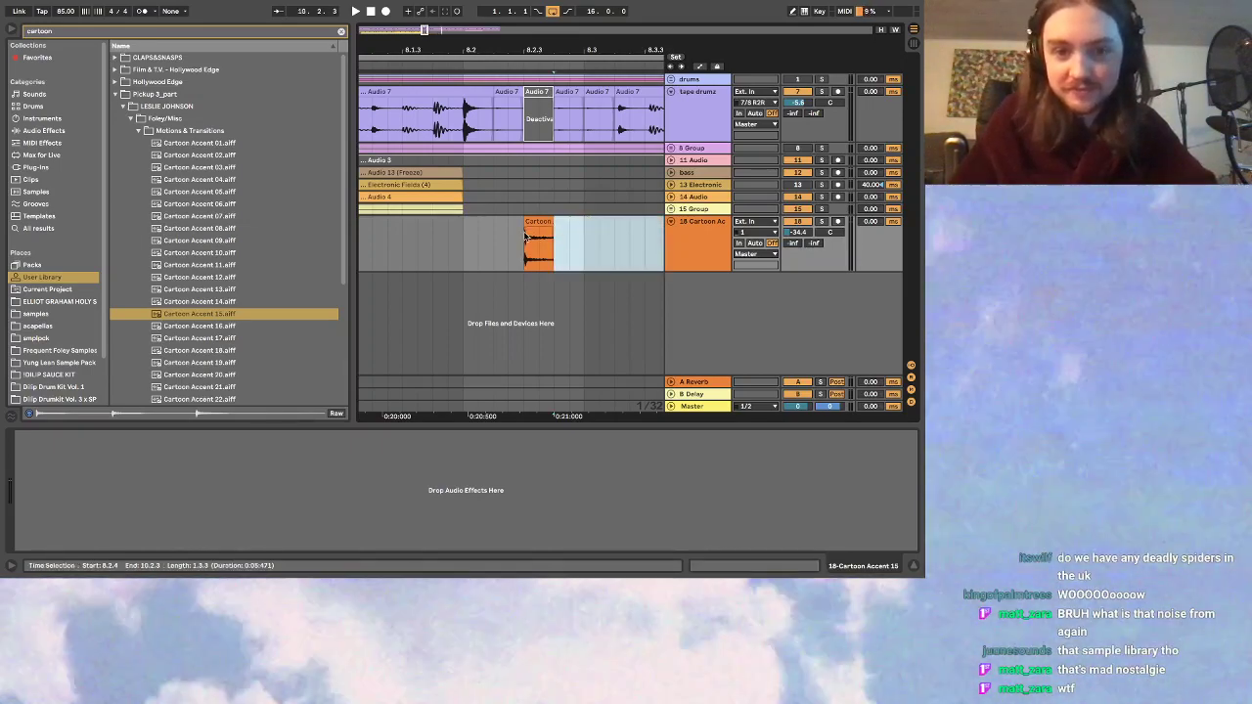
click(452, 244)
key(space)
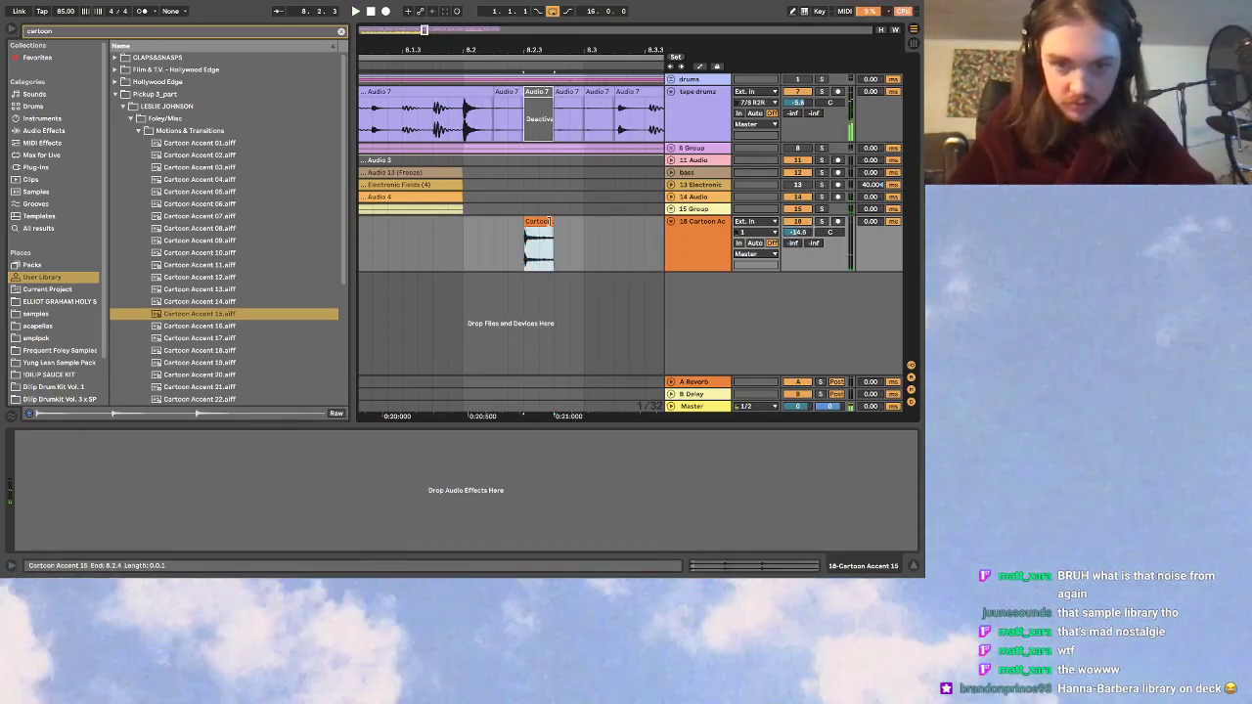
drag(551, 222, 635, 227)
click(447, 252)
key(space)
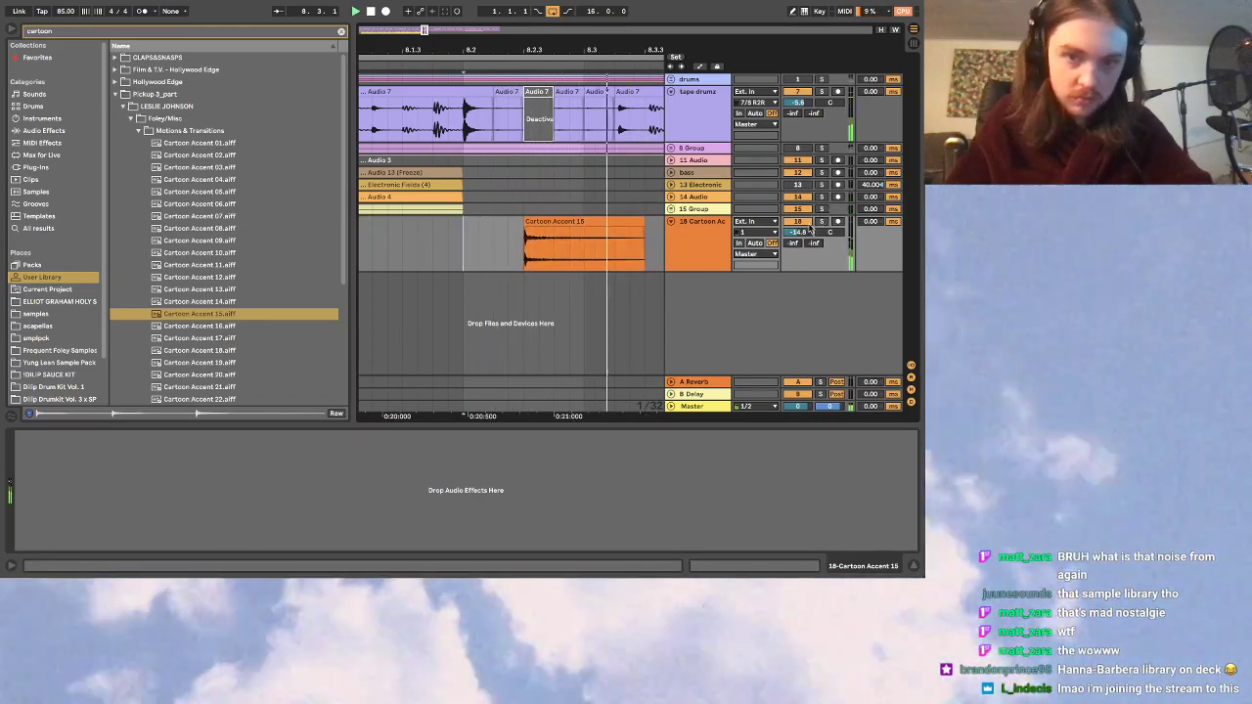
key(space)
Step: Play the clip in context, then zoom out to bars 5–13 and replay from the song's start
click(536, 226)
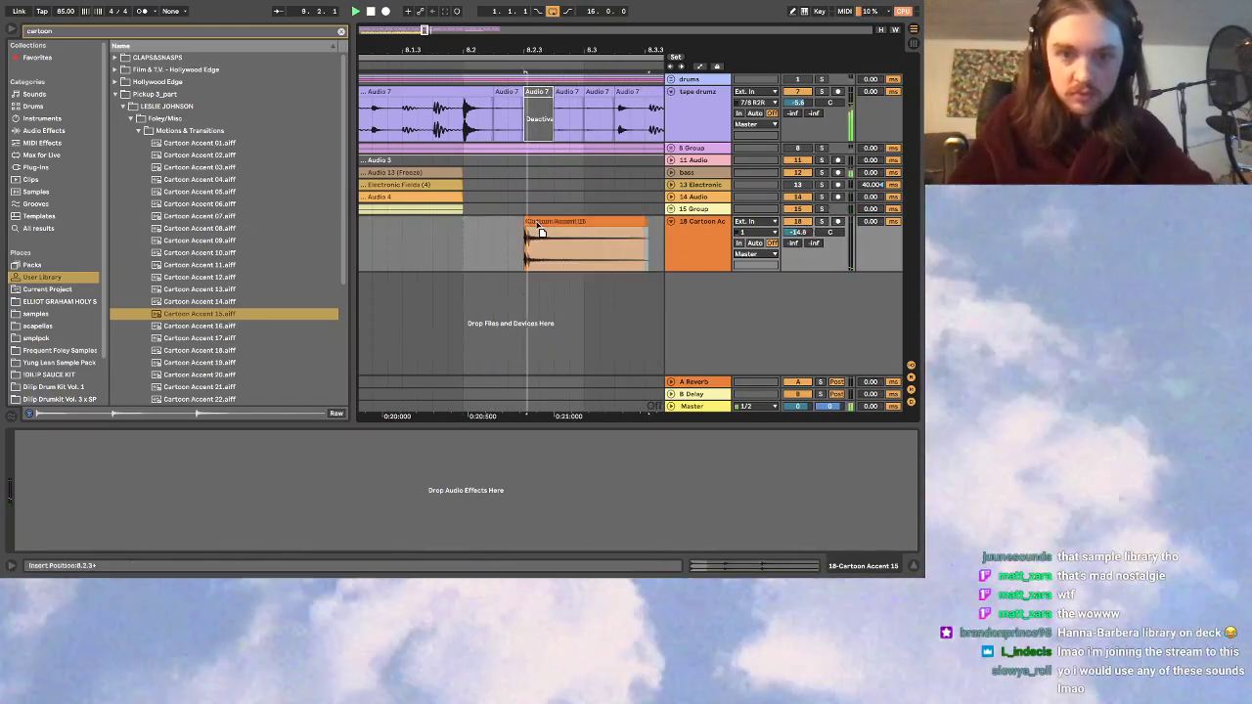
click(434, 249)
key(space)
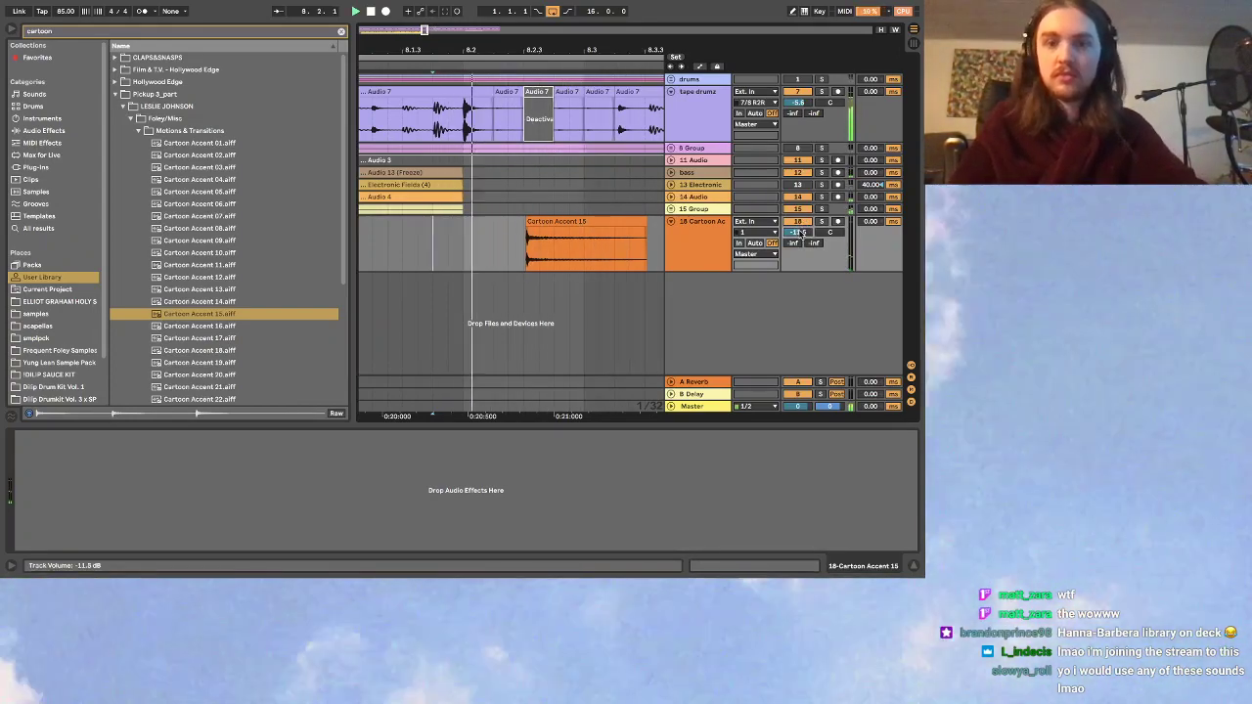
key(minus)
key(minus)
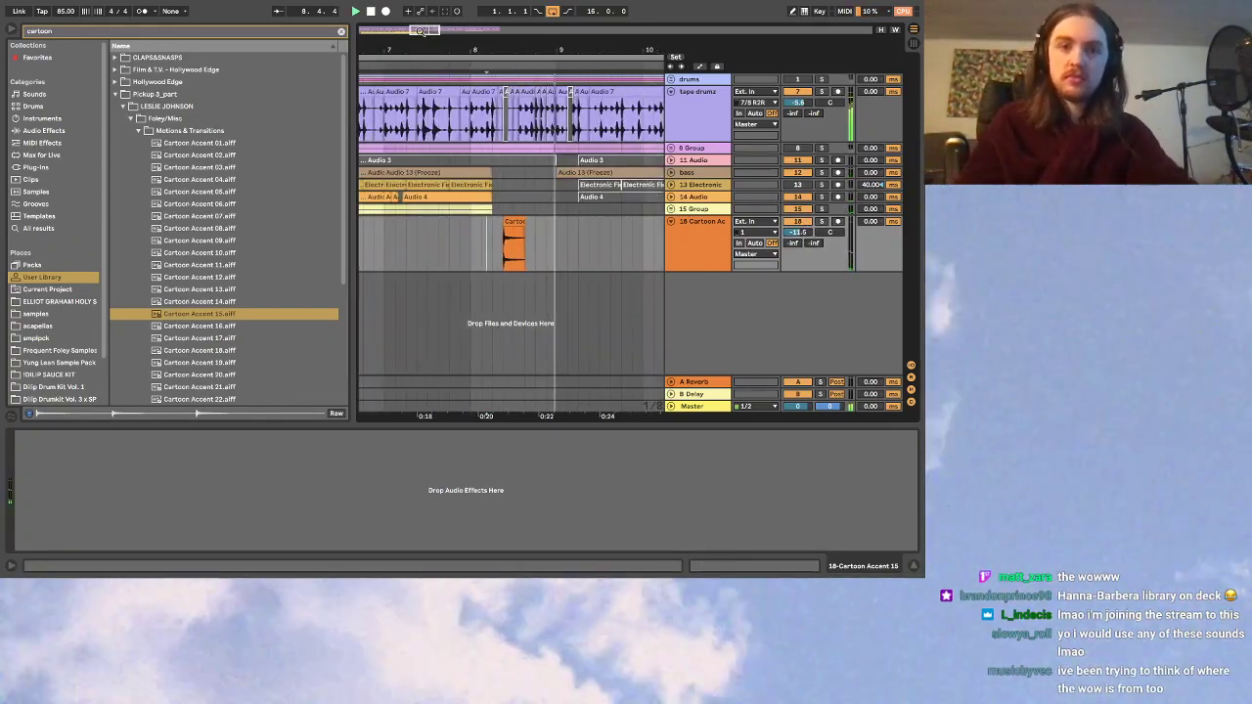
scroll(380, 136, left, 4)
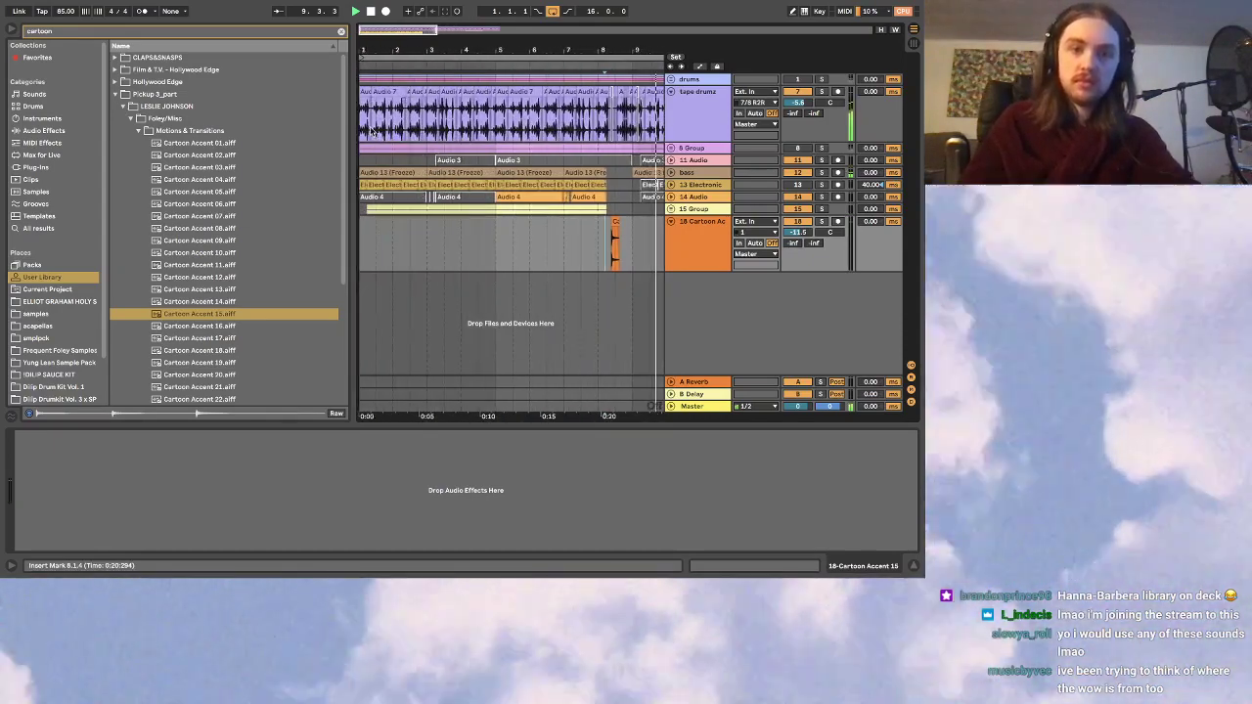
click(362, 130)
key(space)
key(space)
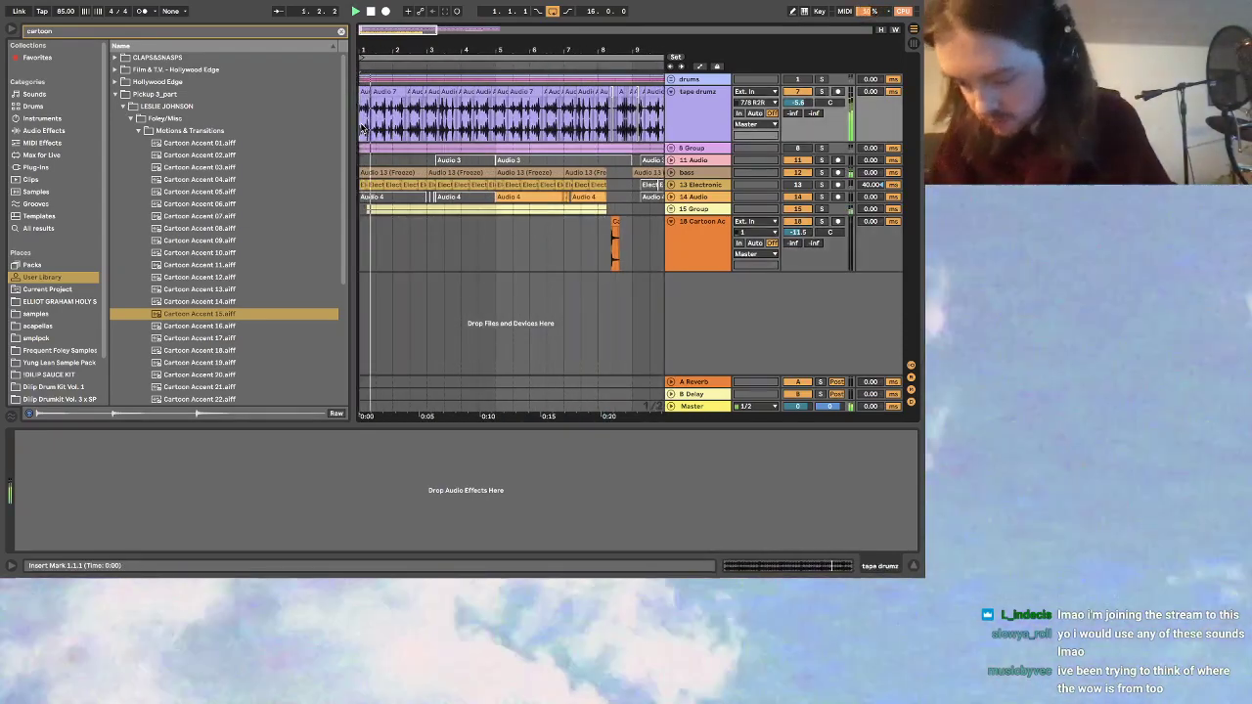
scroll(445, 264, right, 4)
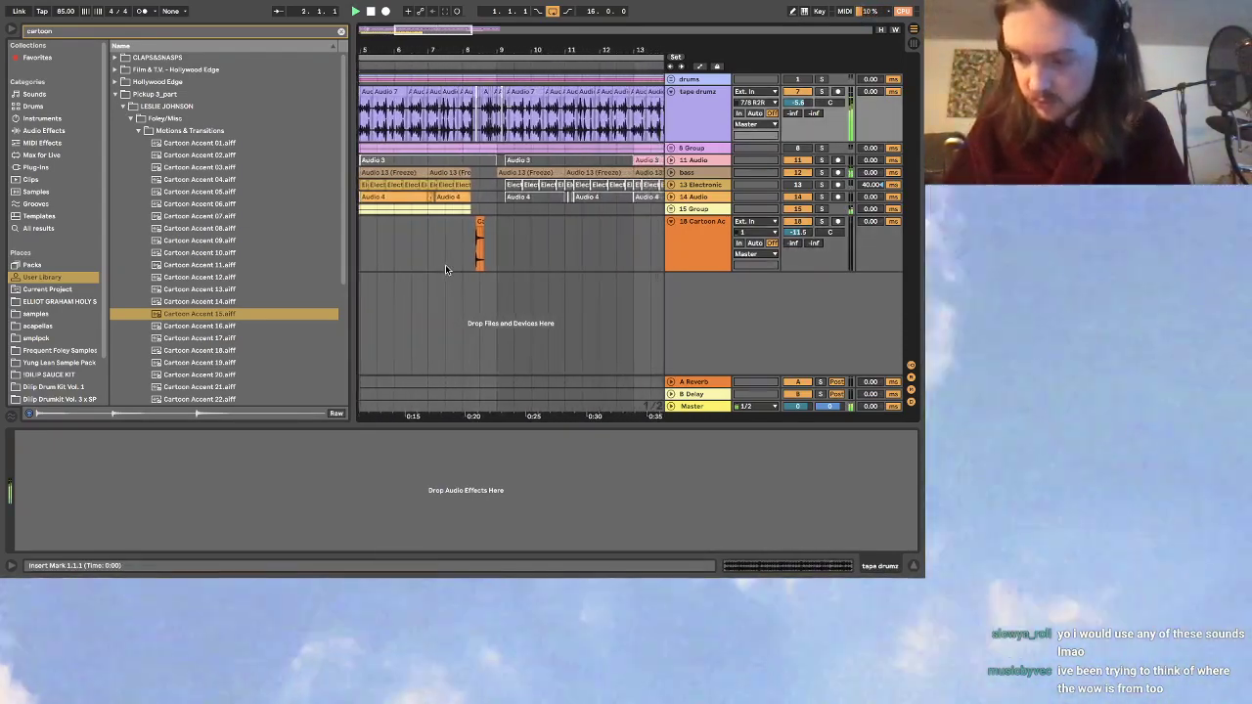
scroll(446, 264, right, 4)
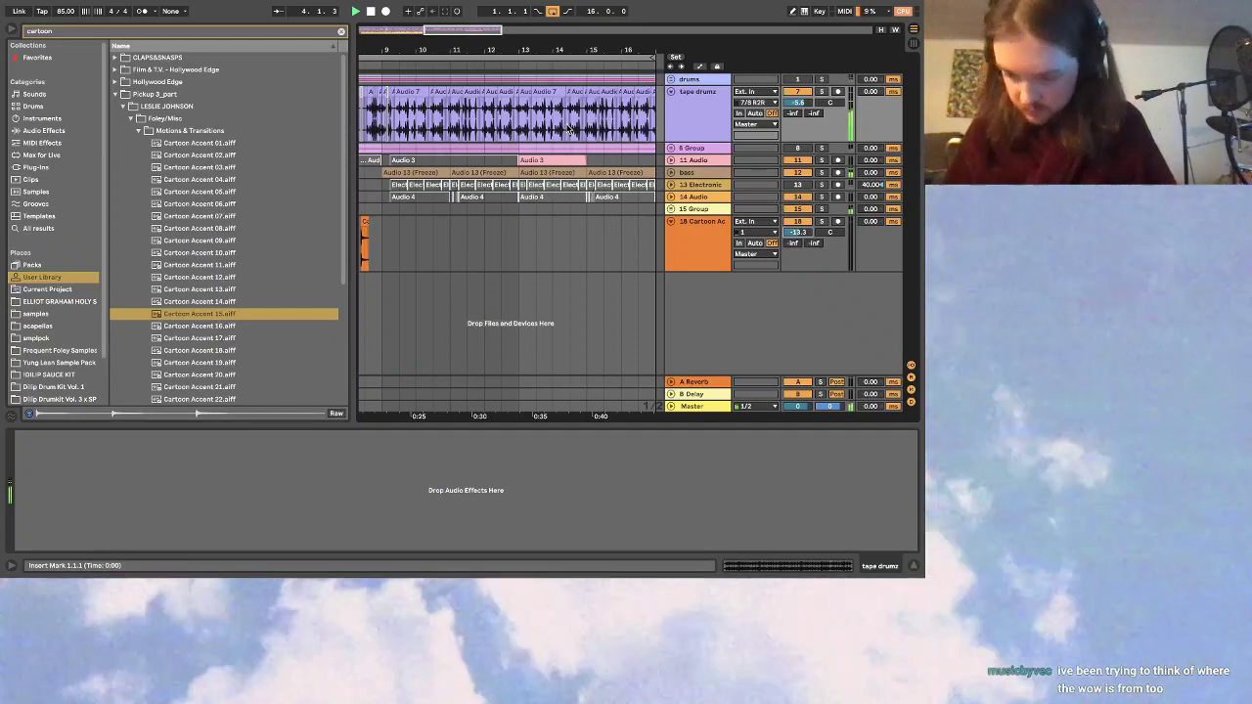
scroll(429, 128, down, 4)
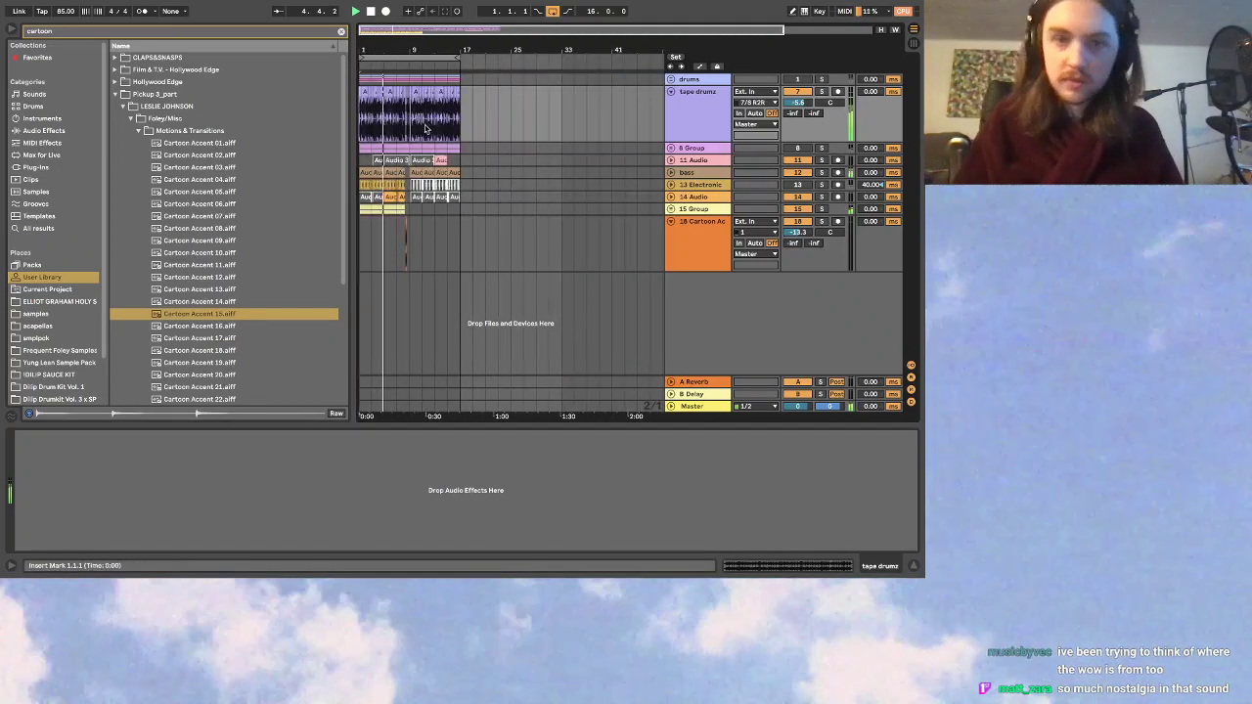
Step: Fold the tape drumz track, lower track 18 to -15.2 dB and shorten the Cartoon Accent clip's end
click(671, 91)
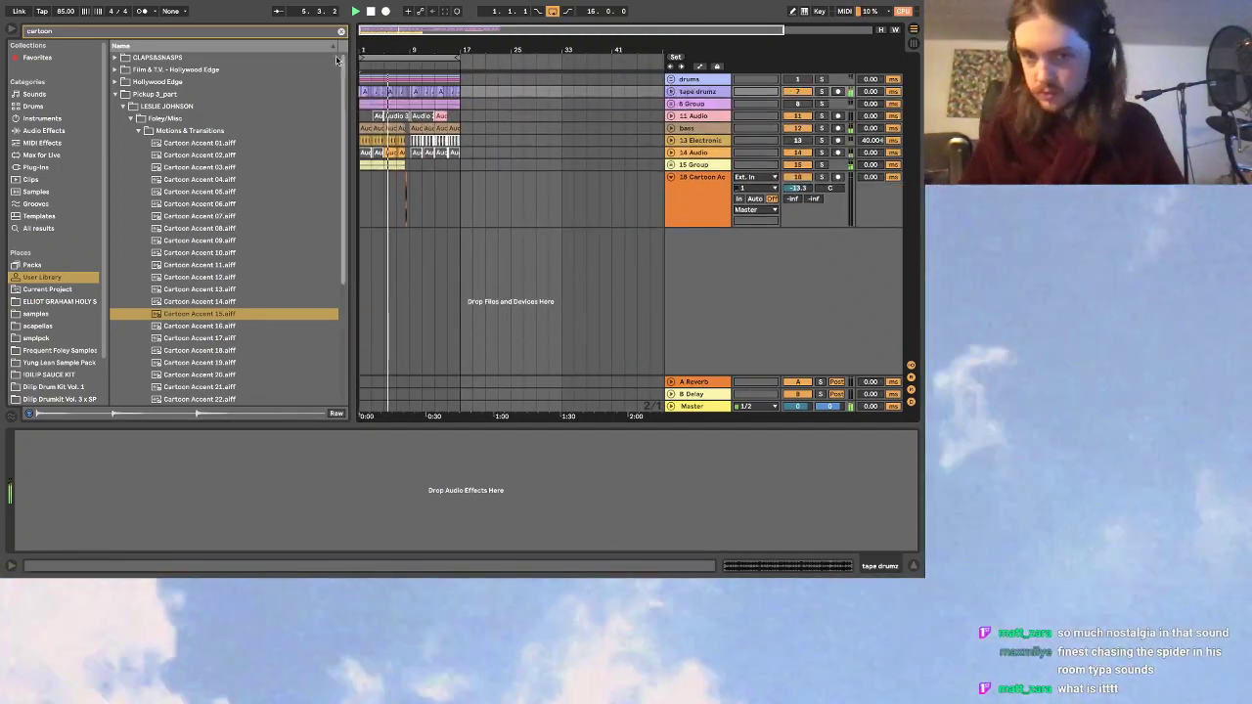
drag(391, 27, 540, 179)
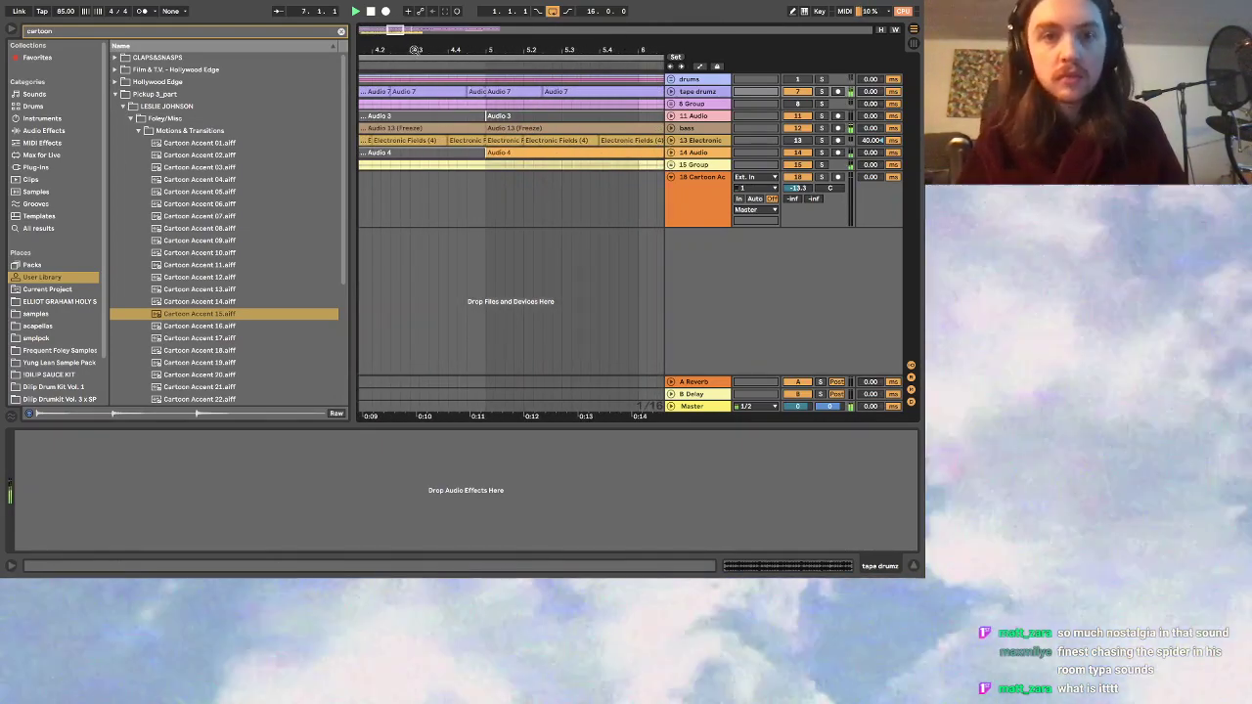
key(minus)
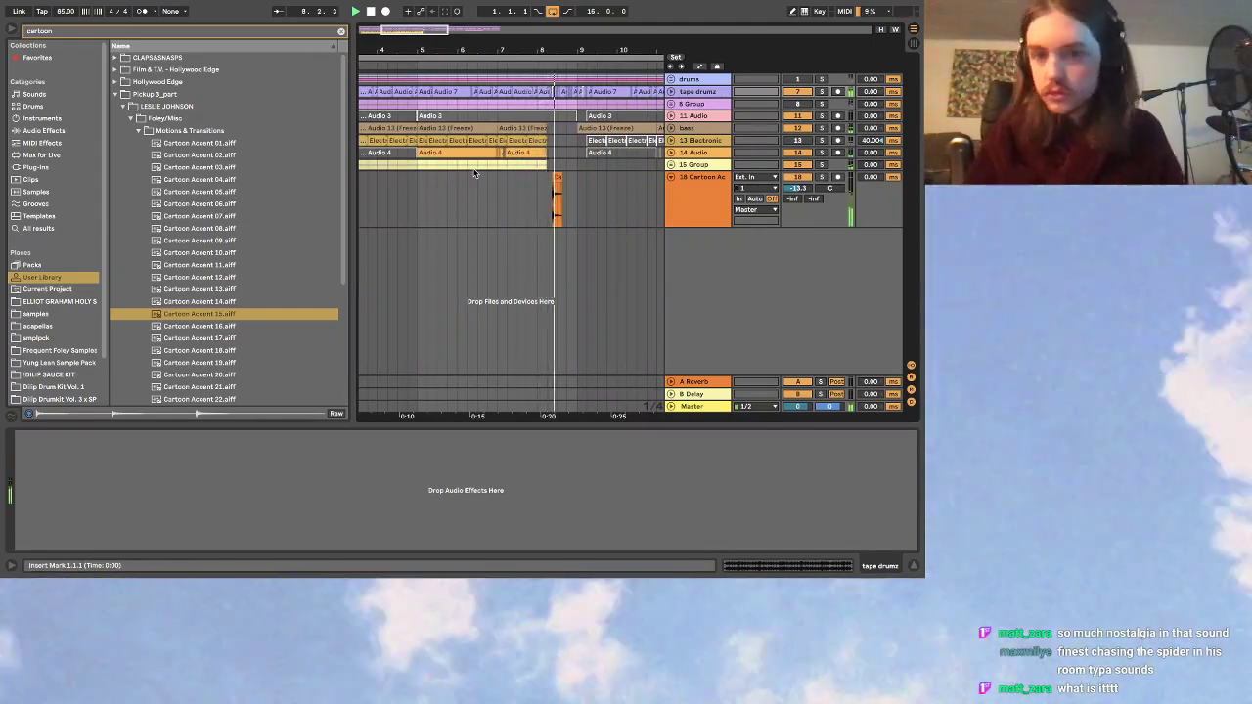
drag(798, 187, 797, 196)
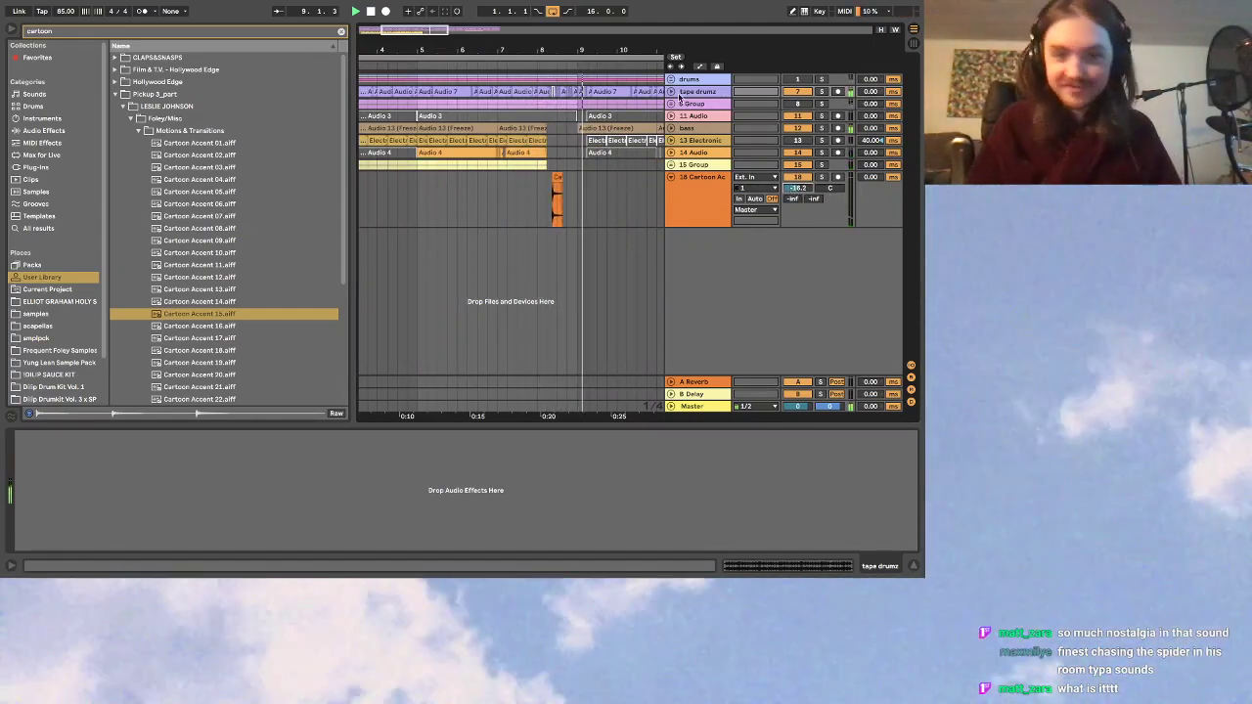
drag(428, 28, 427, 34)
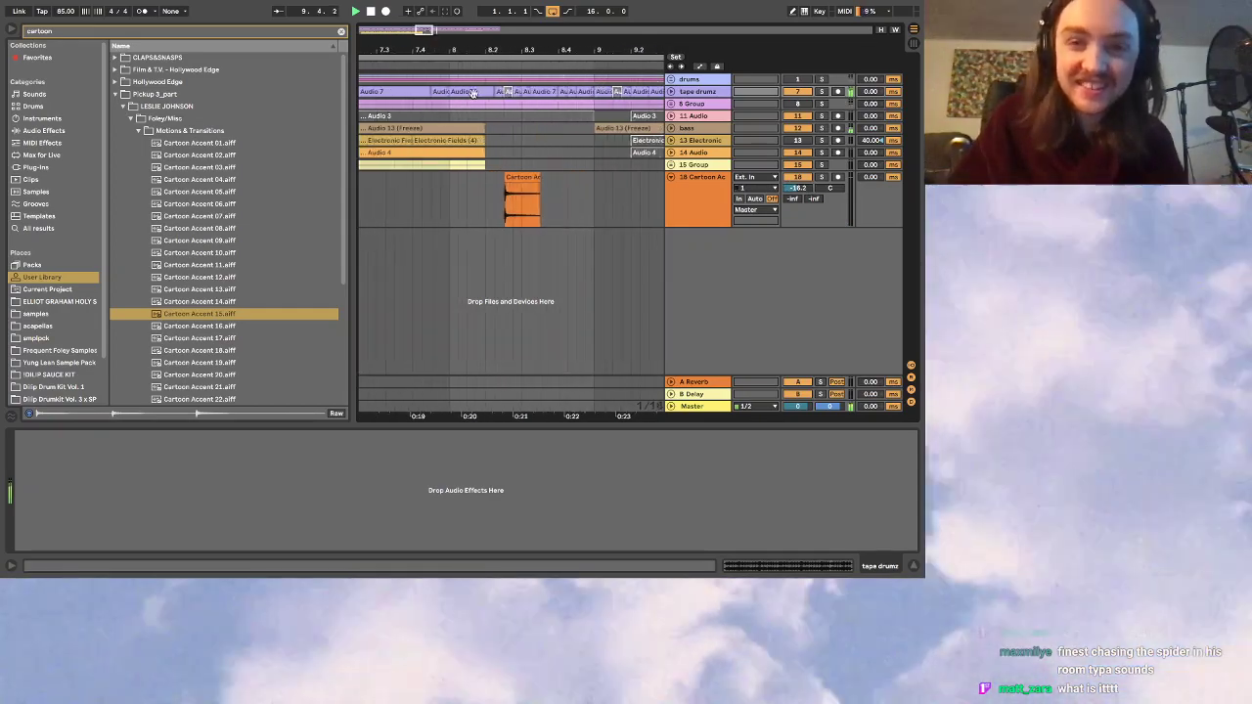
click(485, 186)
drag(540, 176, 514, 176)
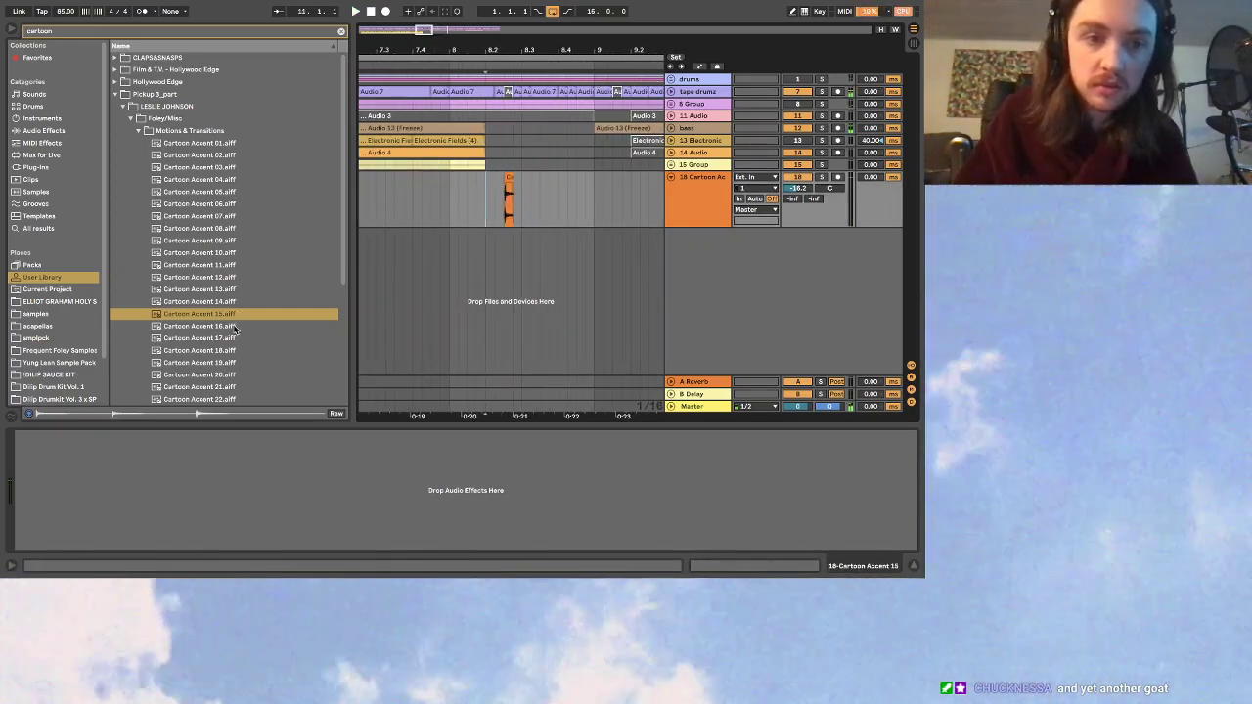
Step: Preview Cartoon Accent 16–18 and 01–06, returning to Cartoon Accent 03
key(space)
click(200, 326)
click(201, 337)
click(201, 351)
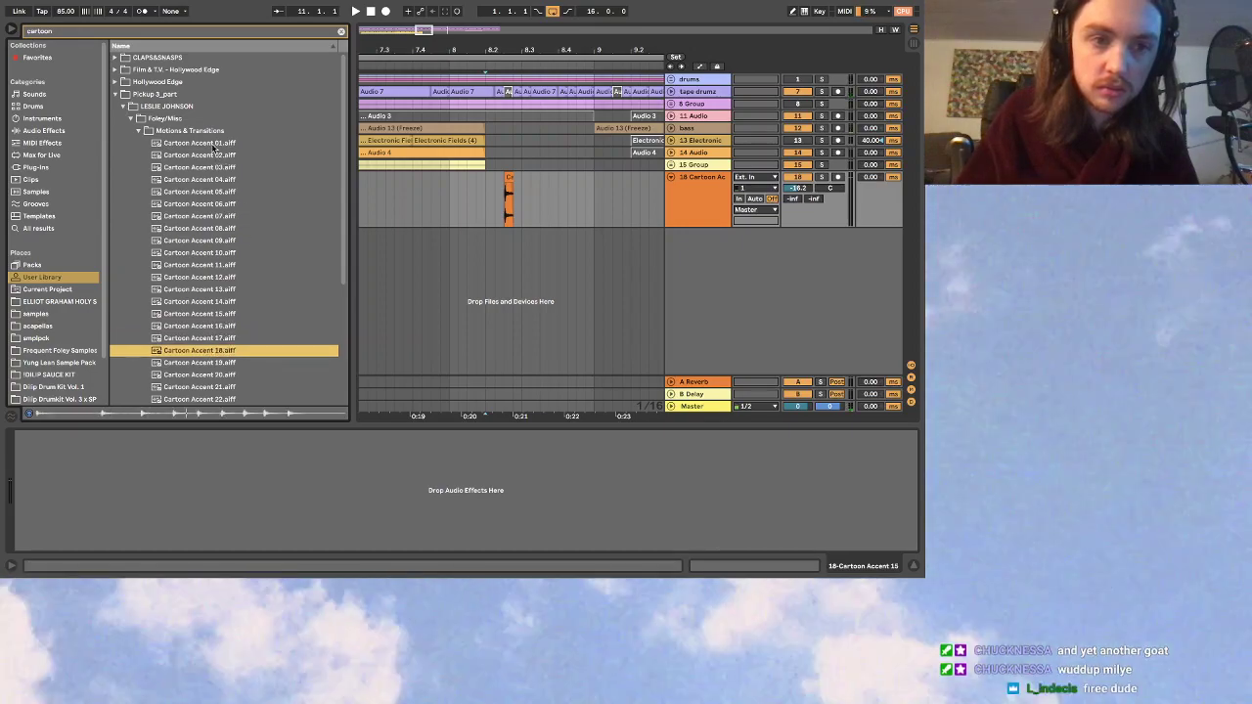
click(213, 145)
click(219, 157)
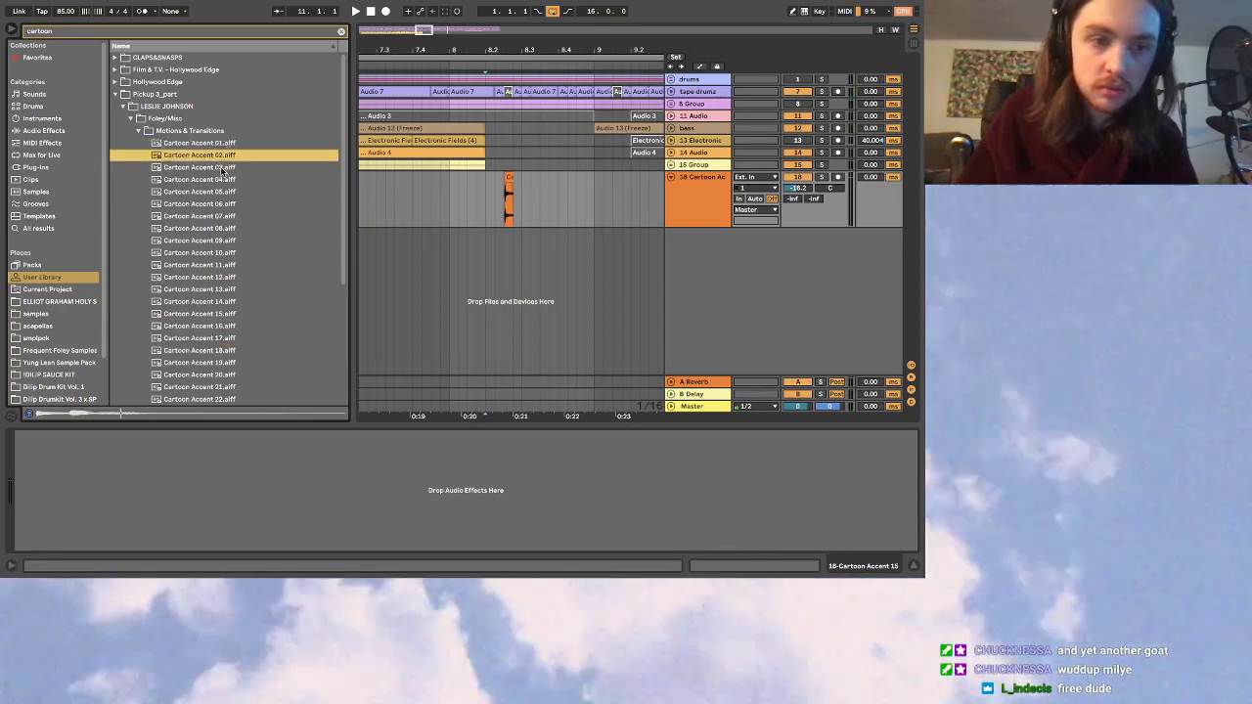
click(216, 167)
click(221, 180)
click(224, 192)
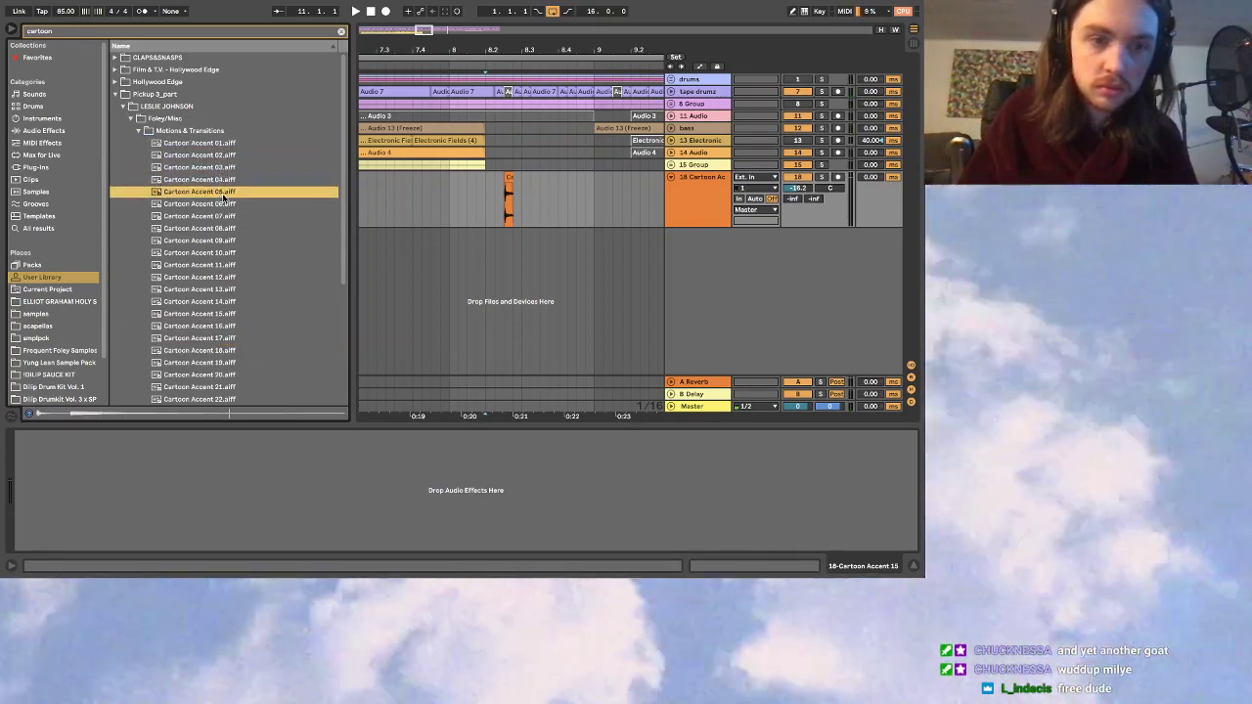
click(224, 202)
click(217, 168)
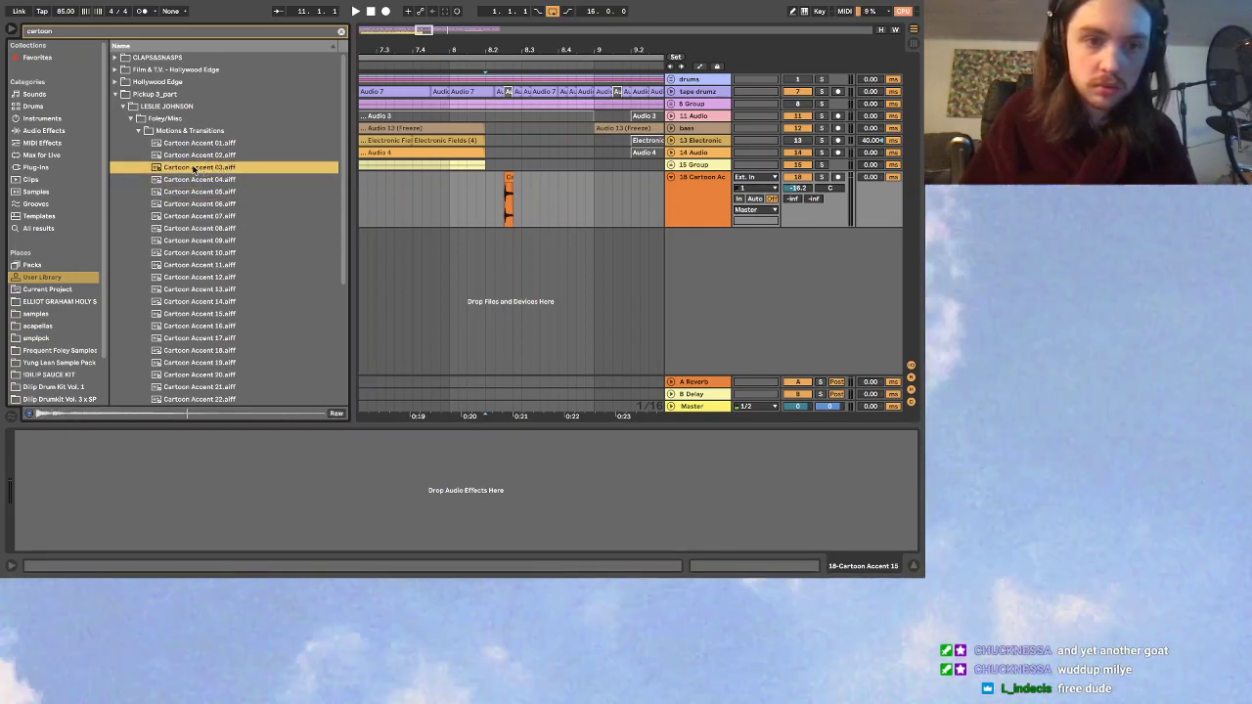
Step: Place Cartoon Accent 03 on track 18 near bar 8.2 and select its end portion from 8.3
drag(174, 175, 511, 208)
key(space)
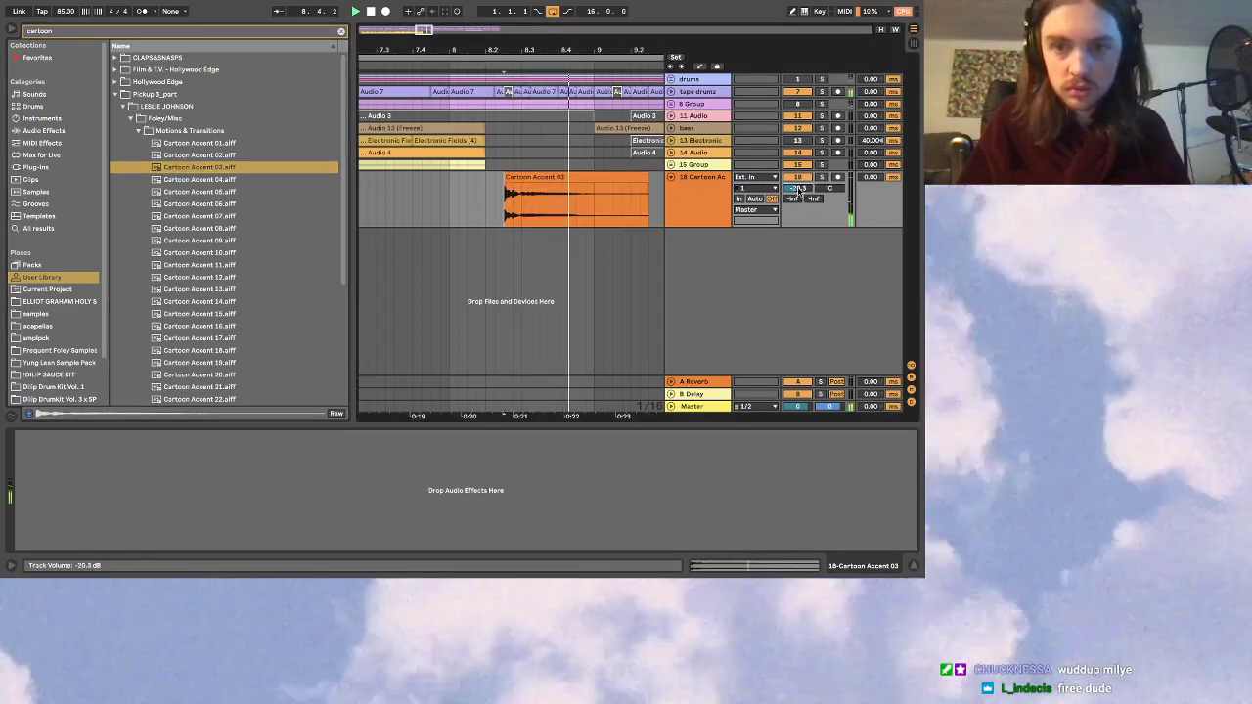
drag(424, 25, 423, 29)
key(space)
click(599, 225)
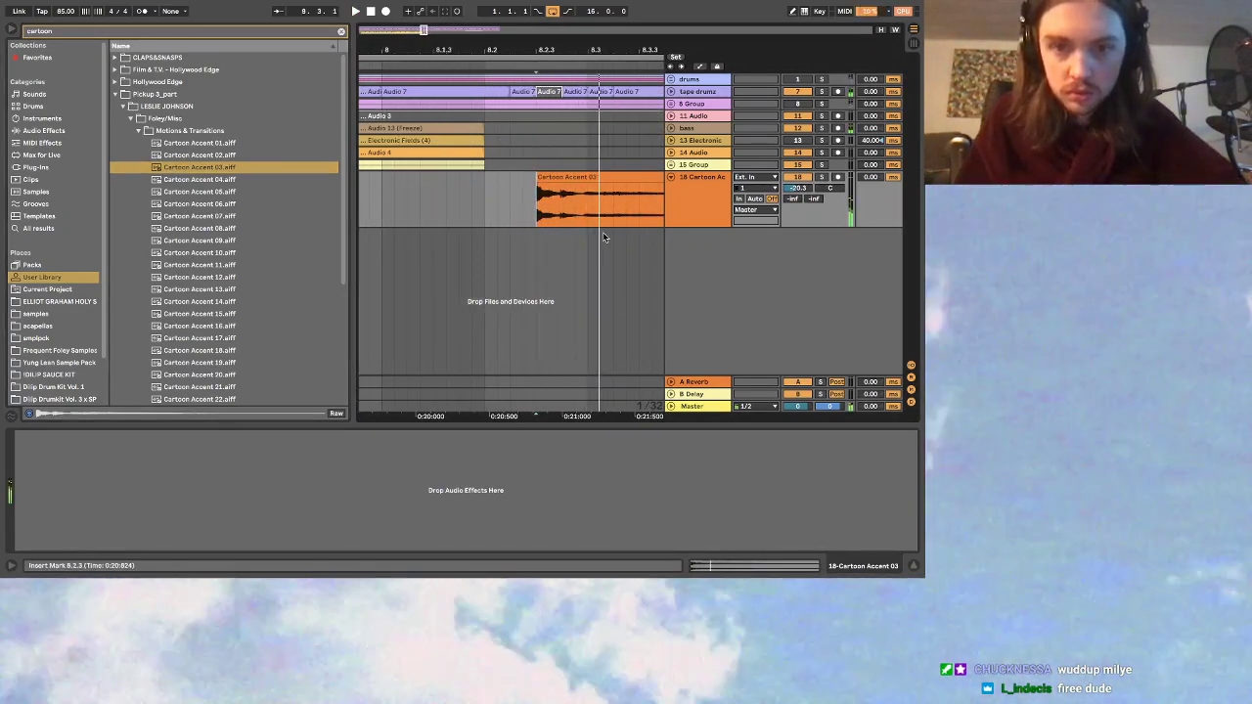
drag(572, 177, 556, 177)
key(space)
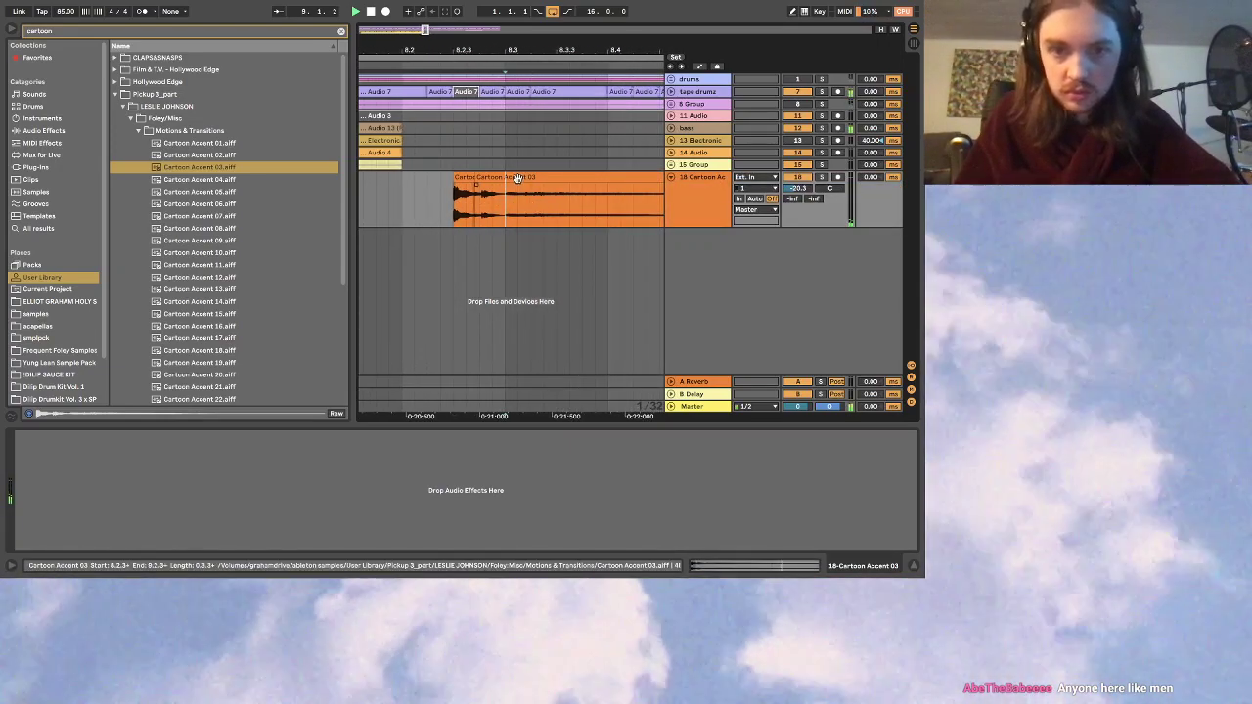
Step: Split Cartoon Accent 03 at 8.3.1, move the later piece toward bar 8.2, and zoom out to the whole song
key(super+e)
click(515, 177)
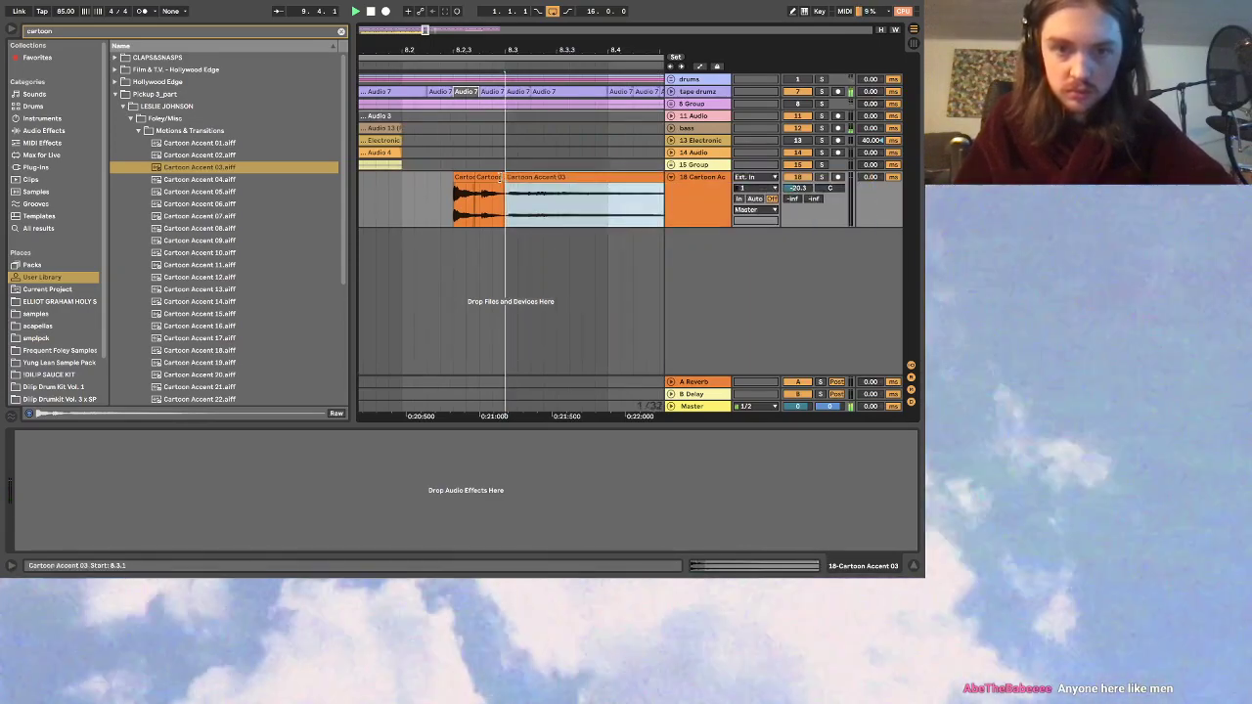
click(389, 214)
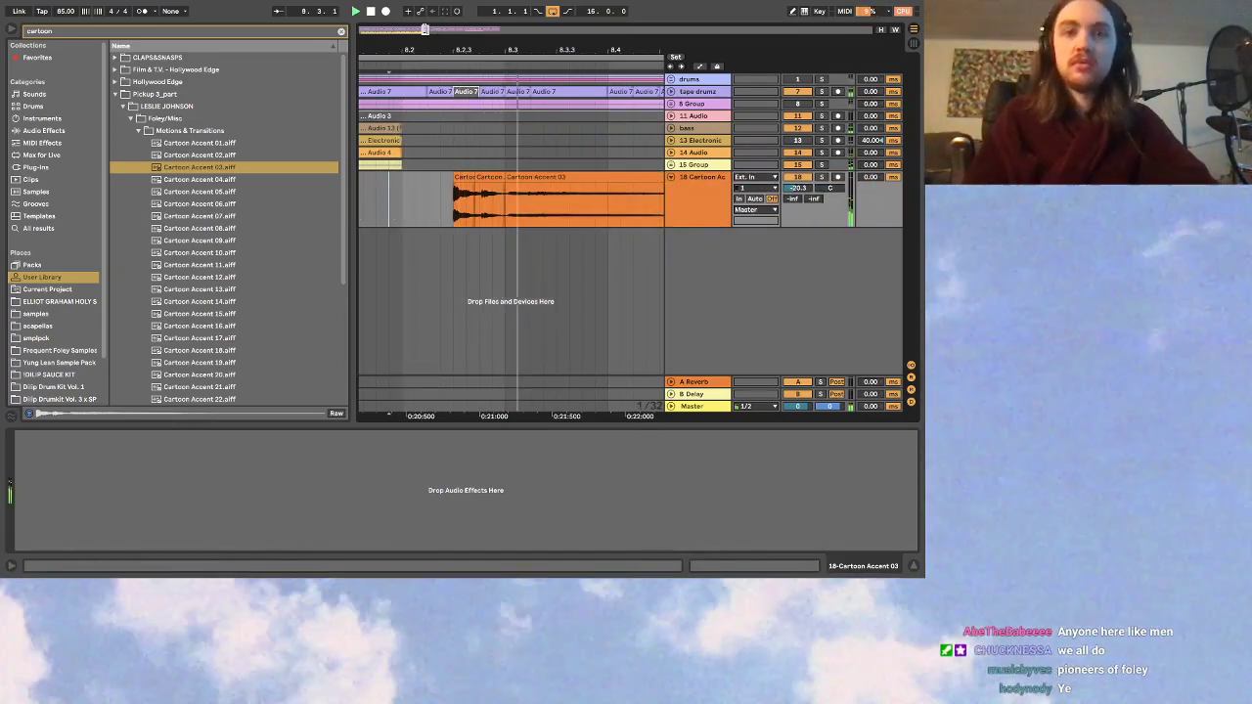
key(minus)
key(minus)
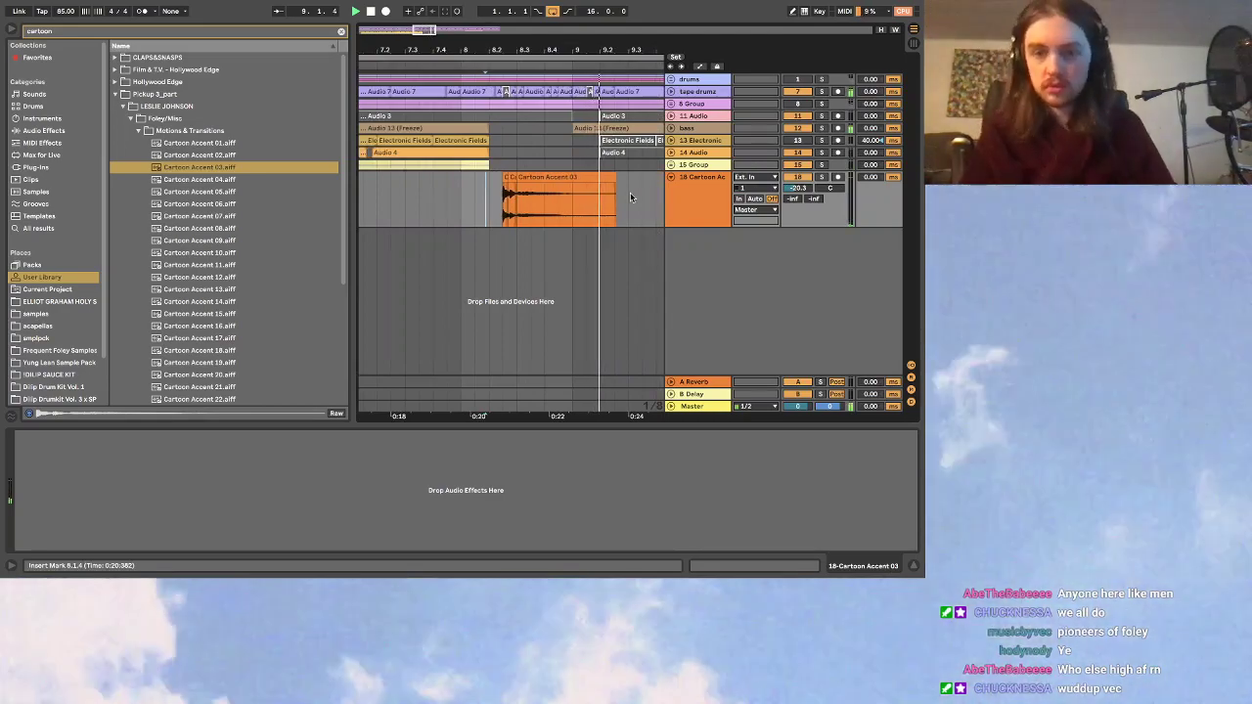
click(568, 195)
key(plus)
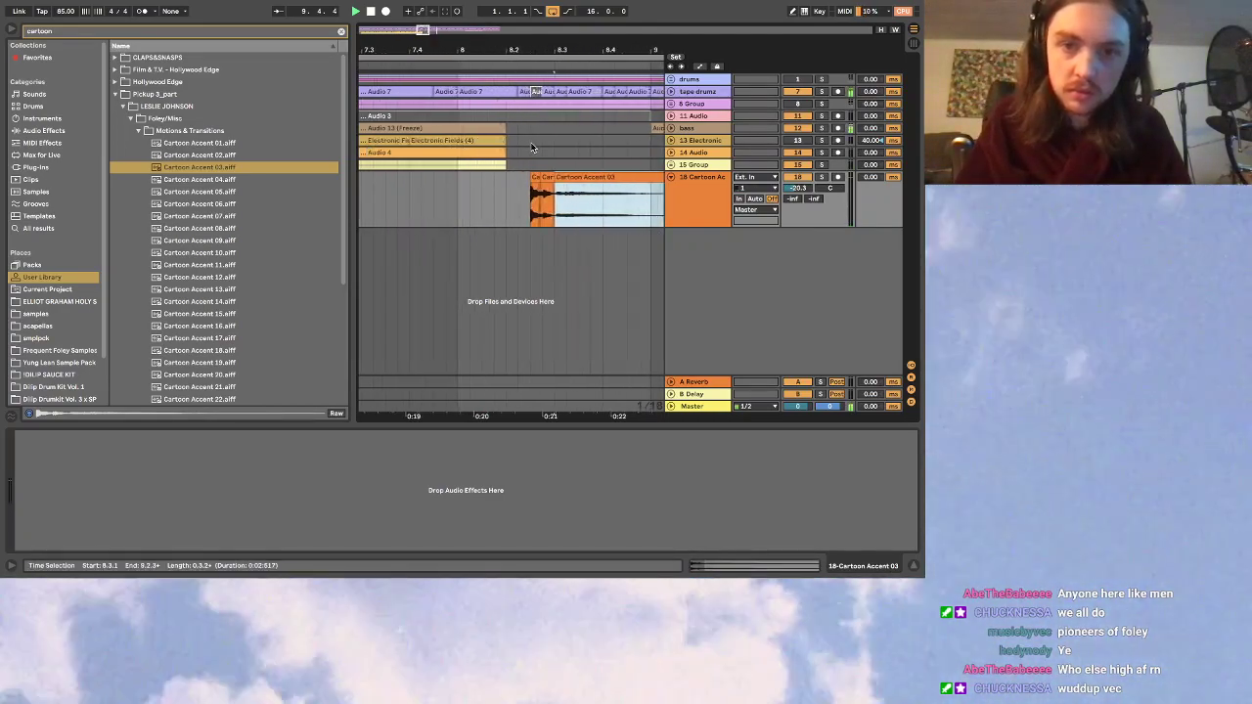
drag(560, 177, 536, 177)
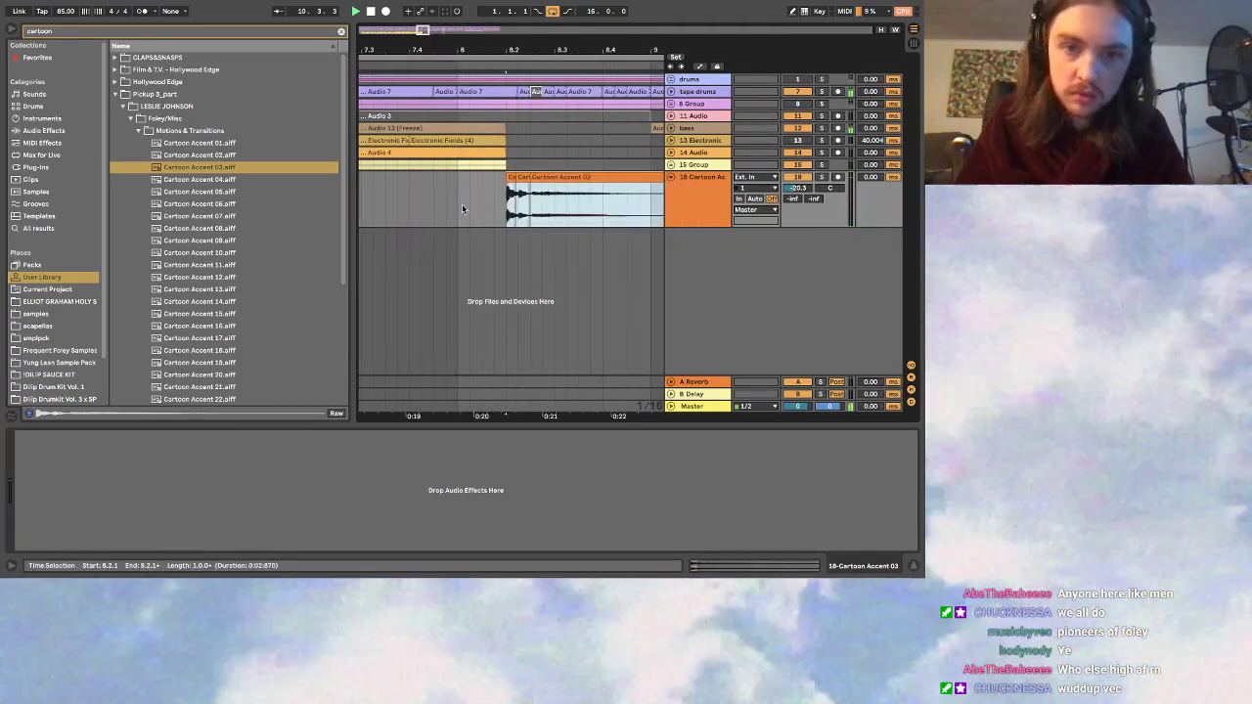
click(461, 202)
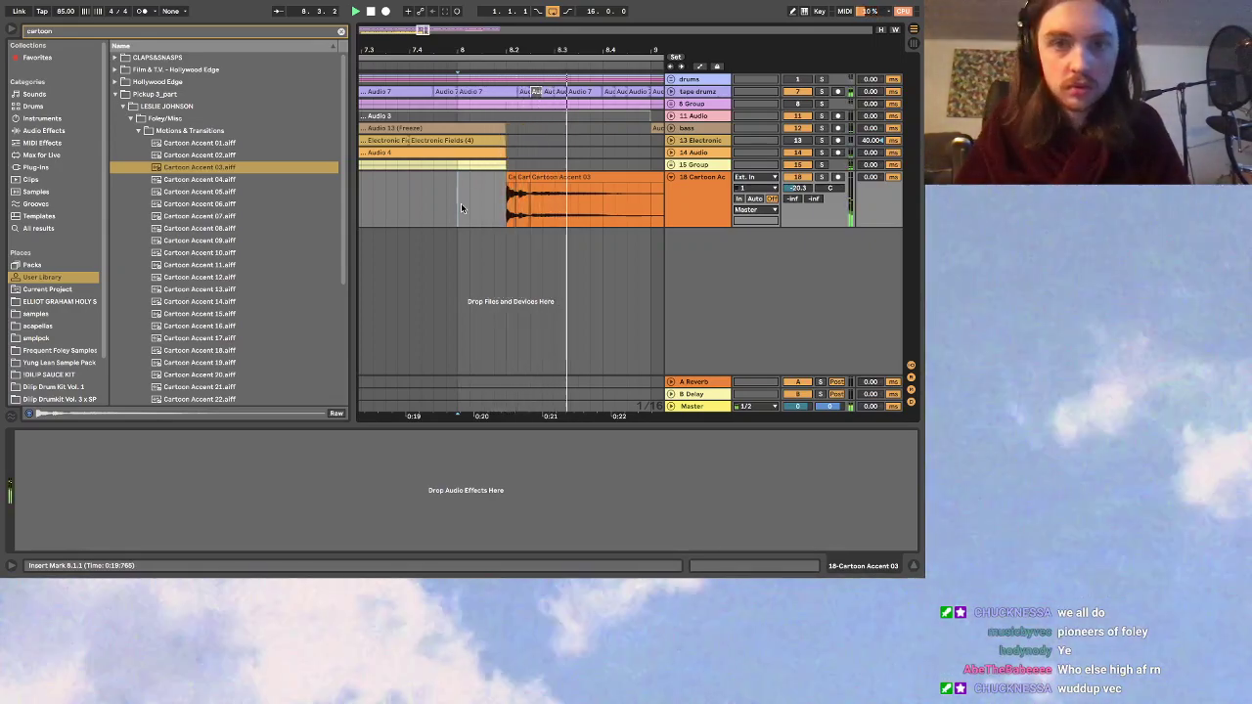
key(minus)
key(minus)
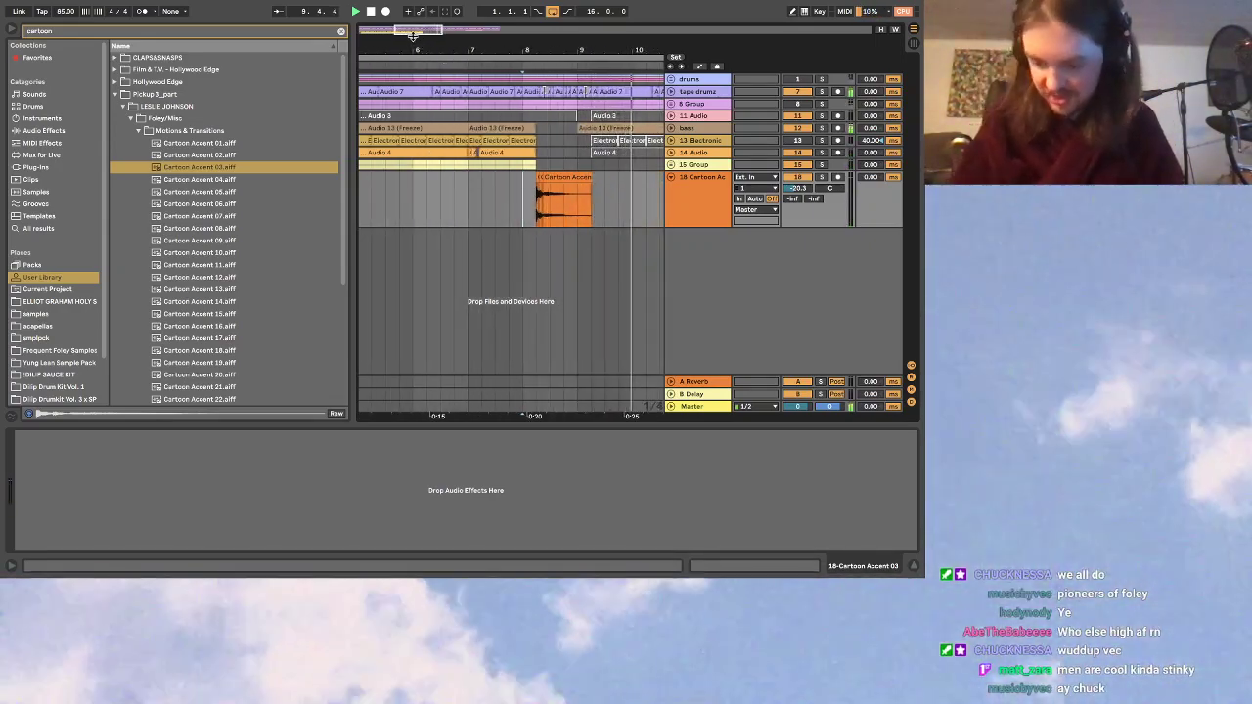
drag(419, 34, 419, 59)
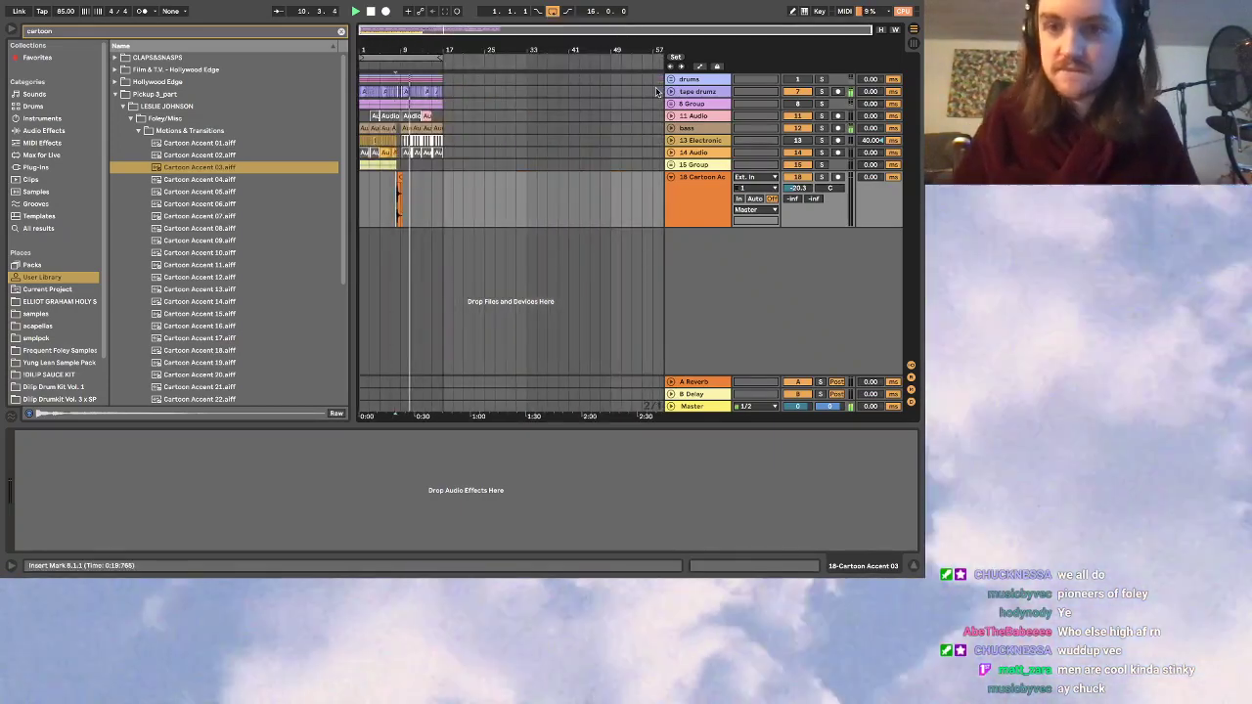
Step: Duplicate bars 1–17 of all tracks into bars 17–33 and turn off arrangement looping
click(431, 116)
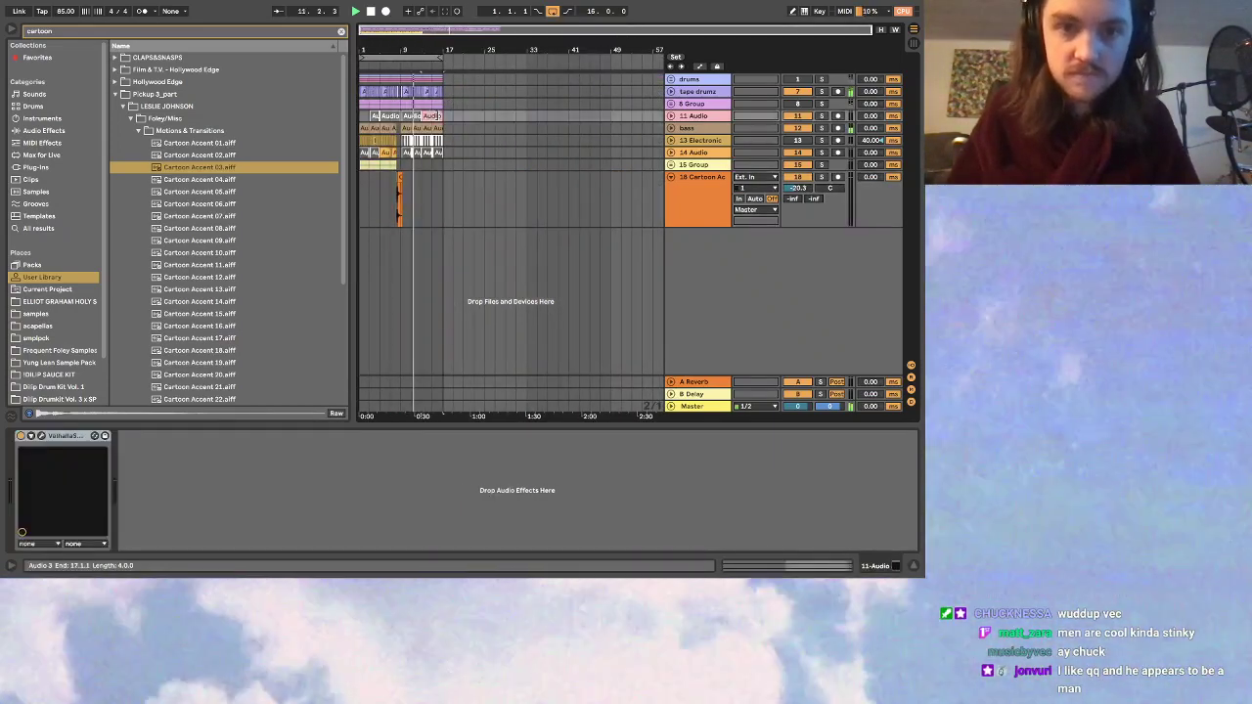
drag(442, 197, 326, 28)
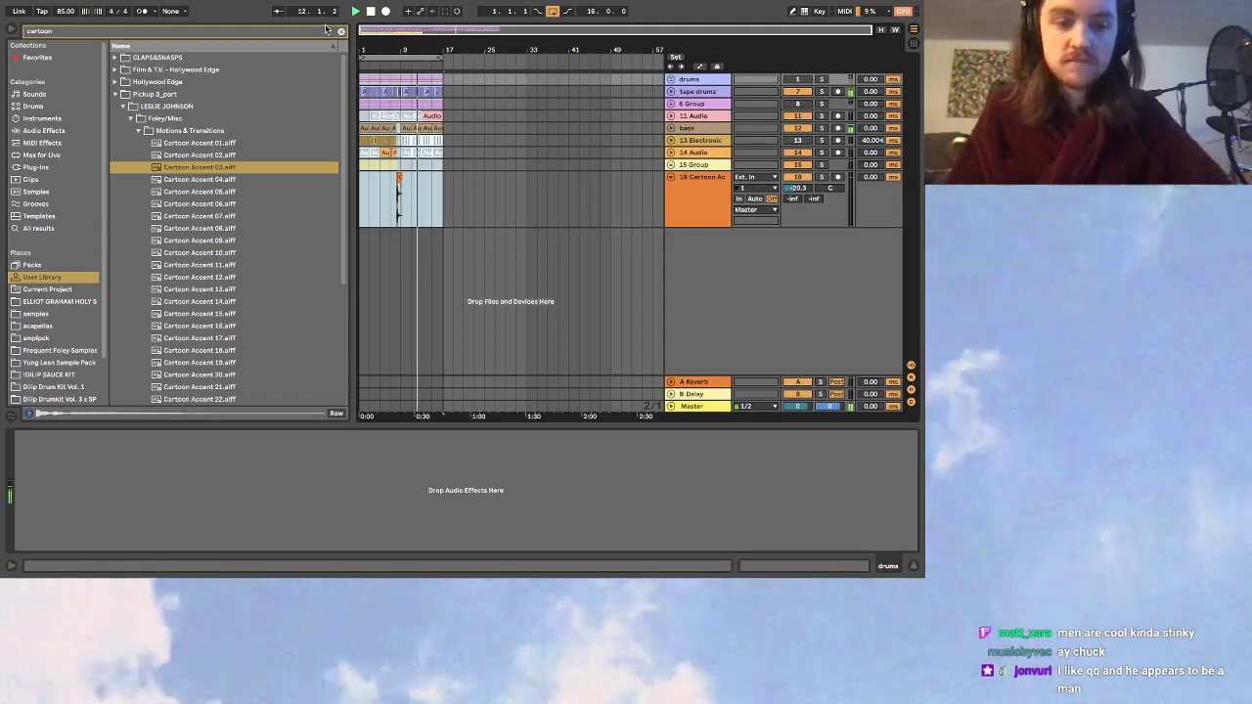
key(ctrl+d)
click(550, 11)
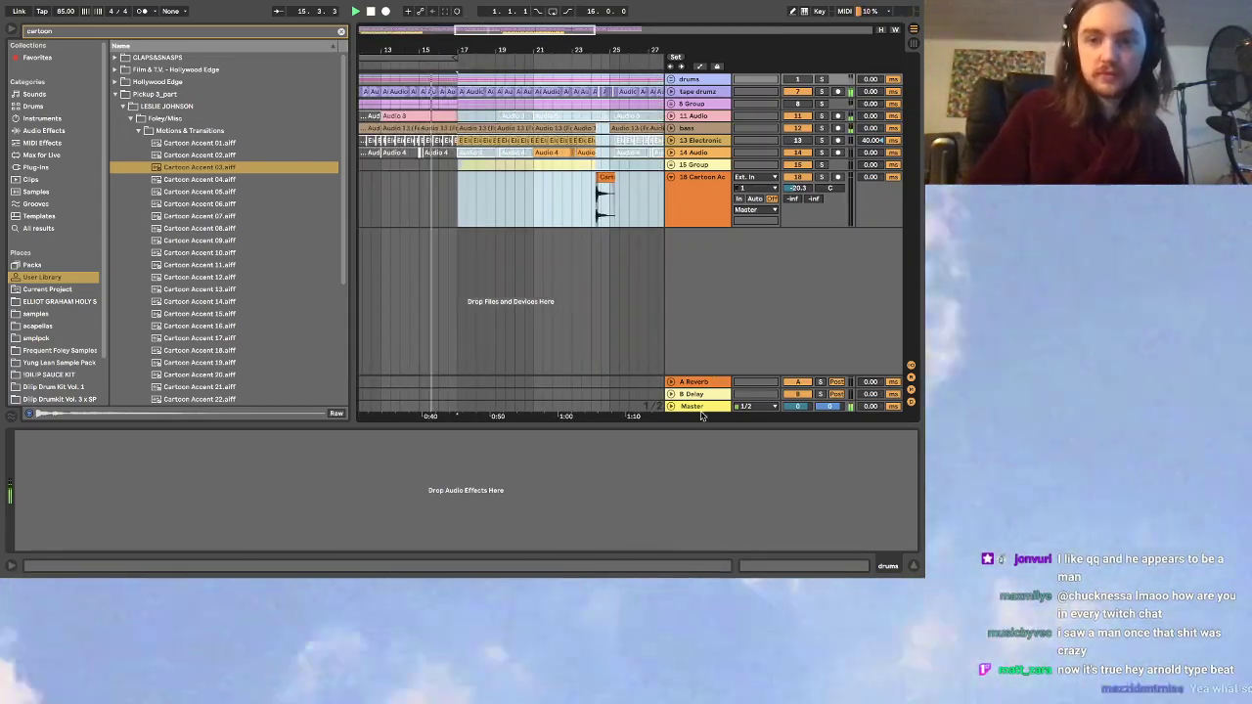
Step: Find the Cableguys HalfTime plug-in and add it to the Master chain before Glue Compressor
click(691, 406)
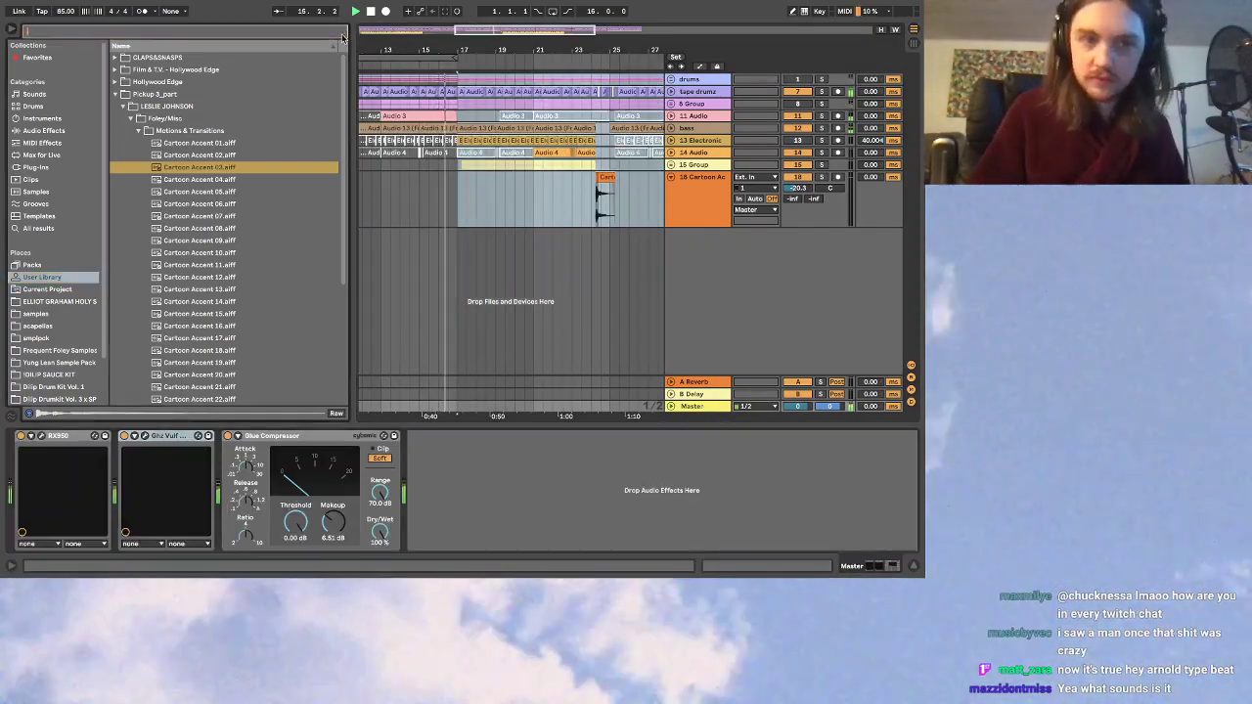
key(Escape)
click(39, 167)
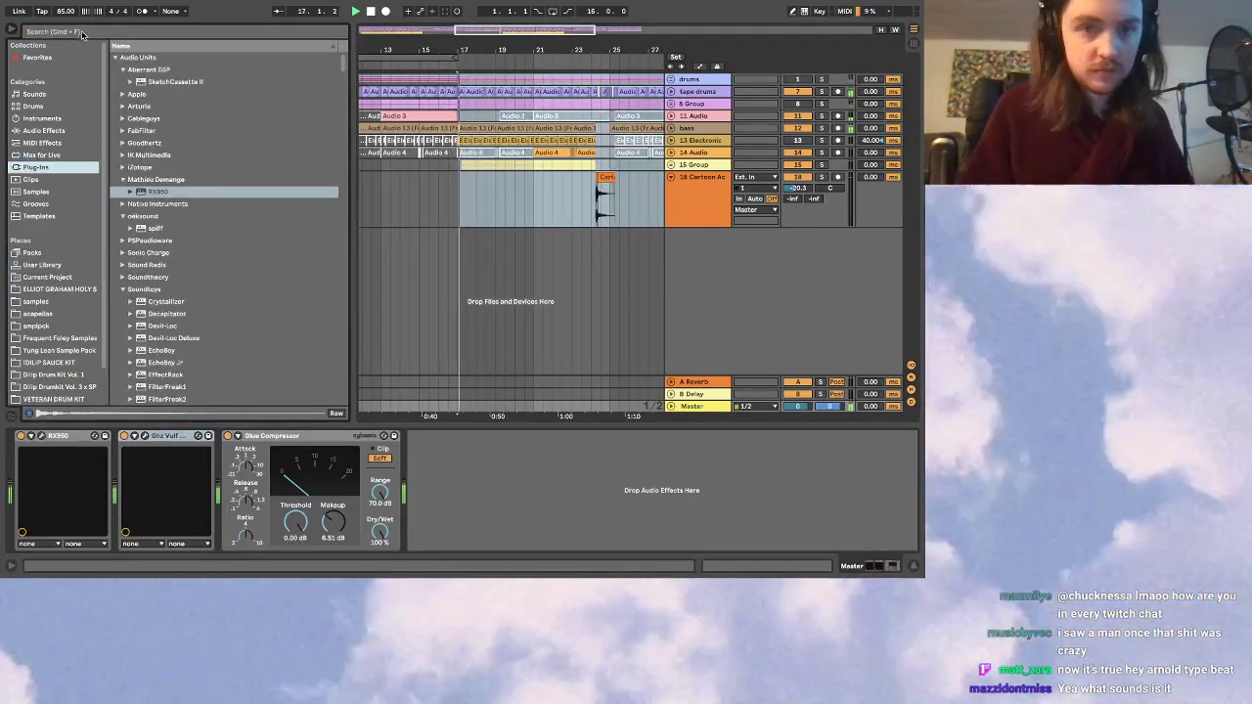
click(83, 33)
text(halftime)
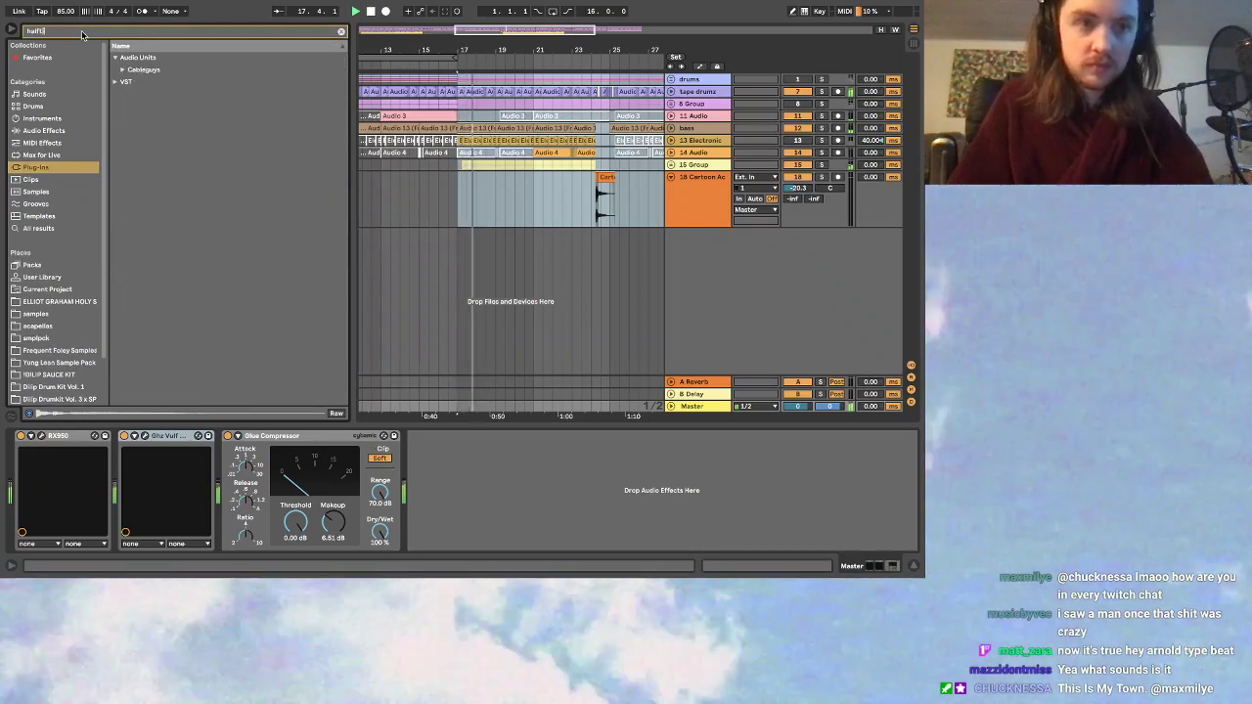
click(125, 71)
drag(161, 81, 257, 504)
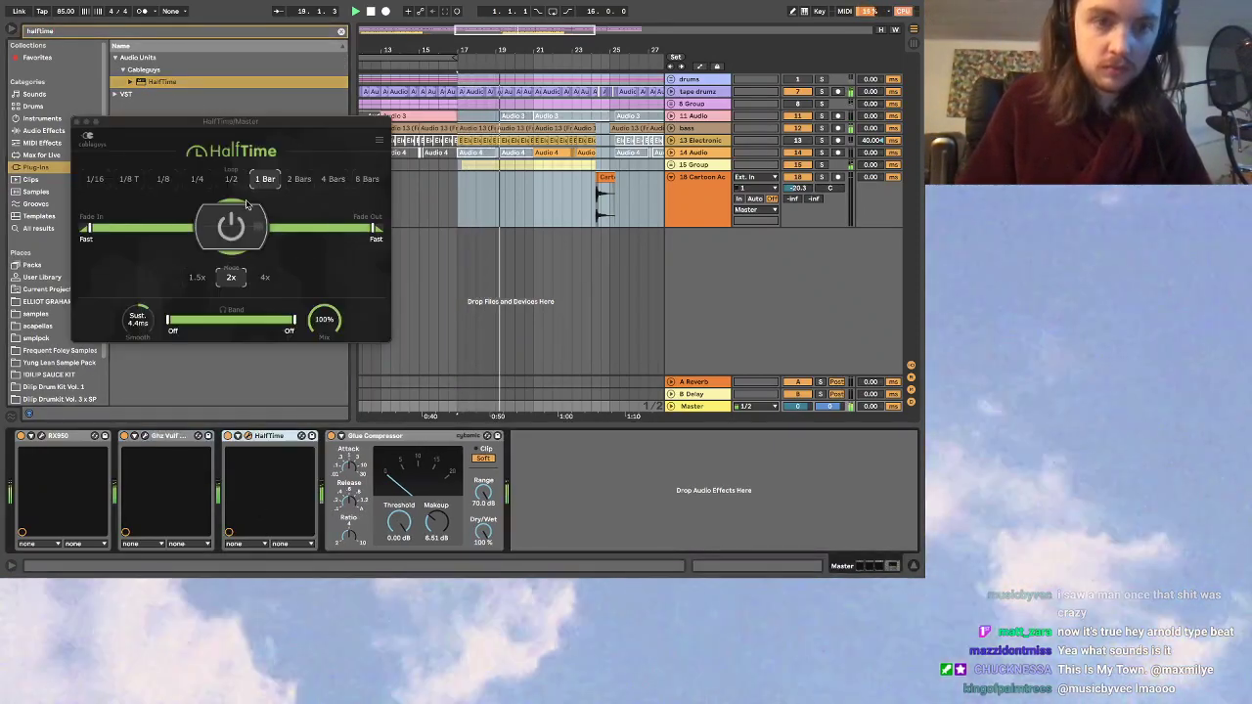
Step: Try HalfTime at rate 1/16 and mode 1.5x, then delete it from the Master chain
click(95, 179)
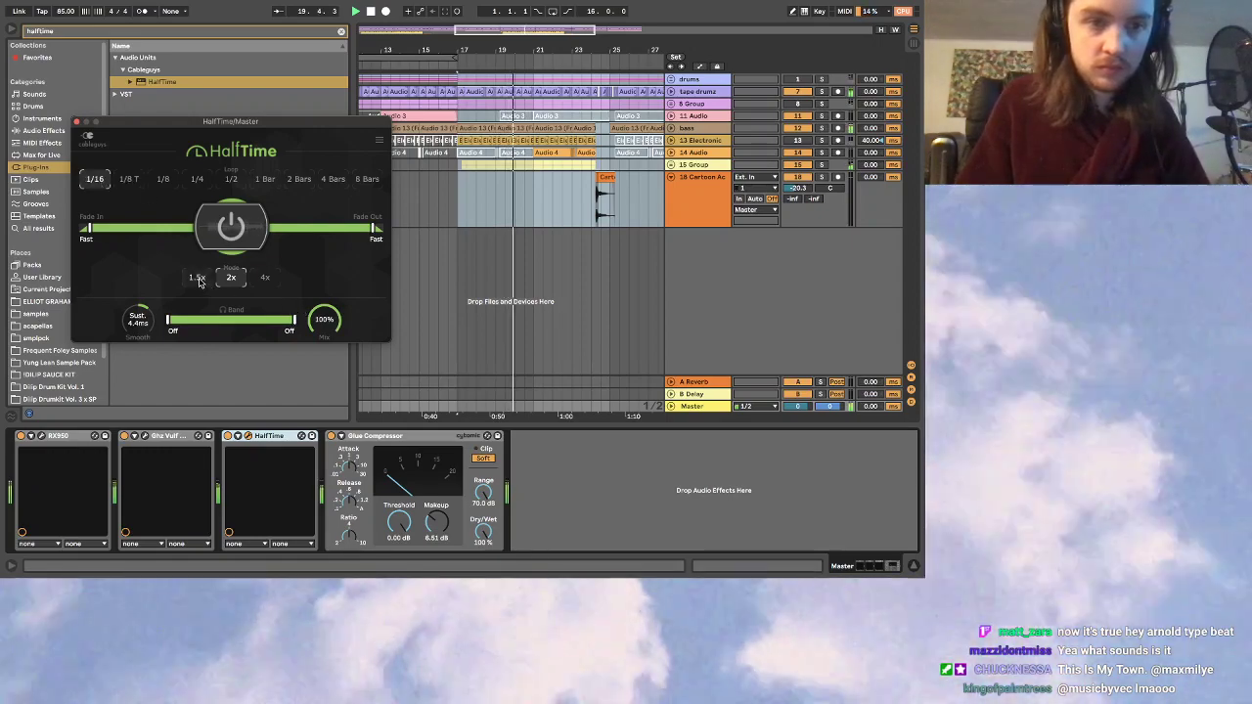
click(196, 277)
click(77, 121)
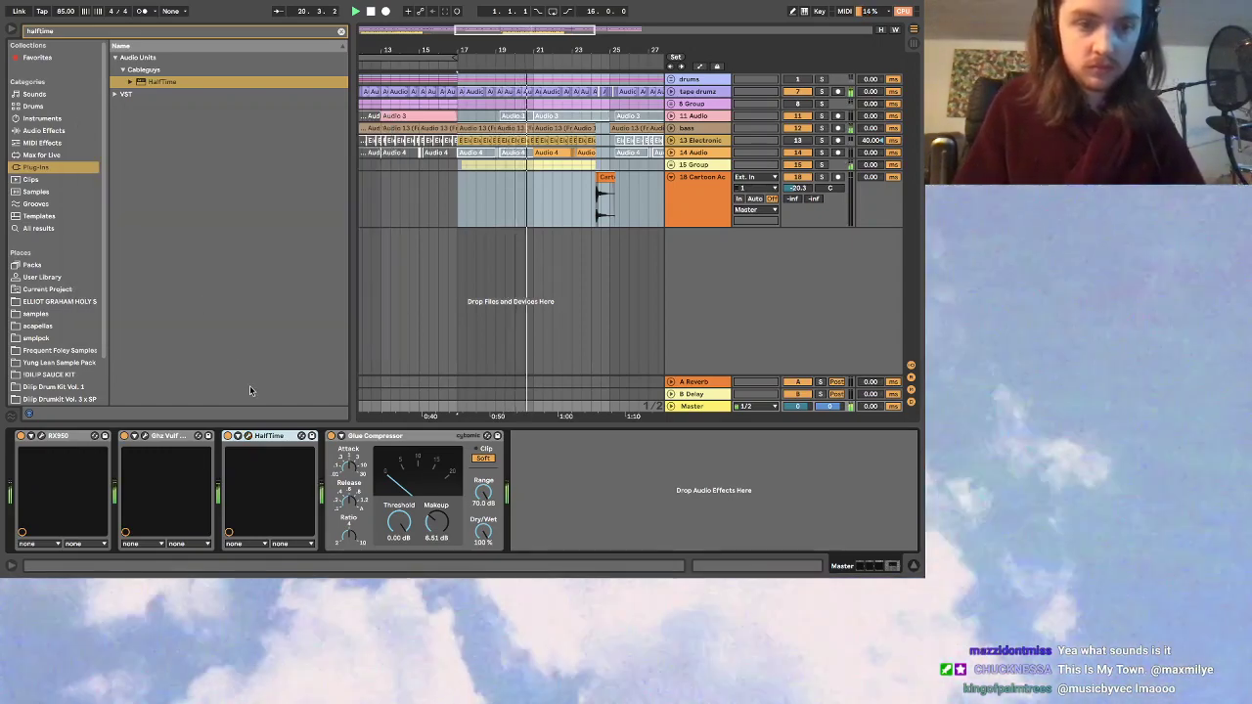
click(272, 436)
key(Delete)
drag(577, 47, 590, 36)
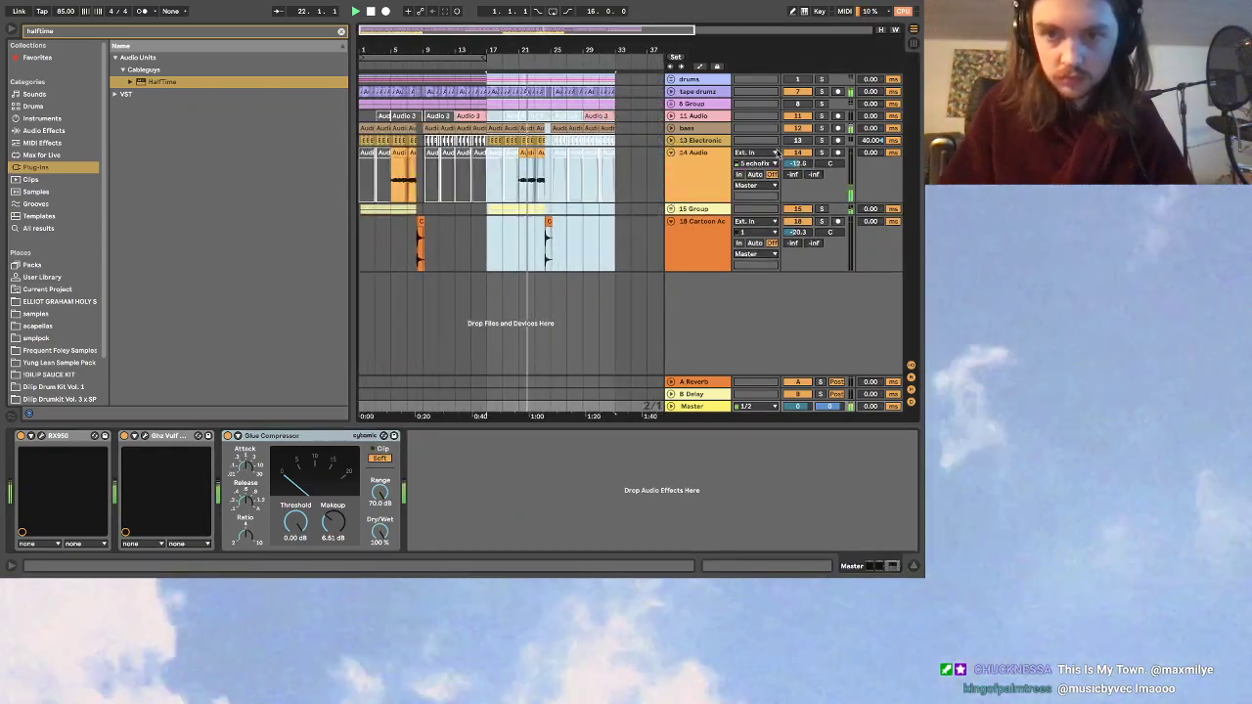
Step: Unfold track 14 Audio to show its EQ Eight, clear the bars 17–33 selection, and open the File menu
click(671, 153)
click(753, 171)
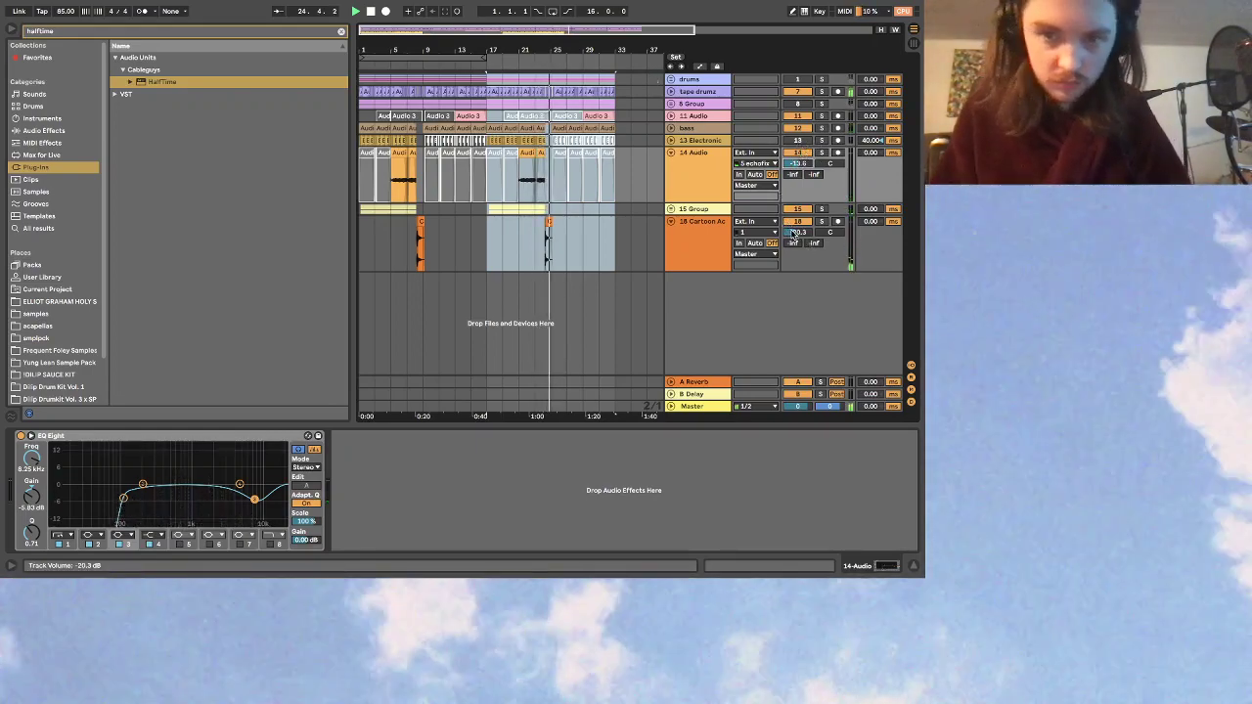
click(362, 180)
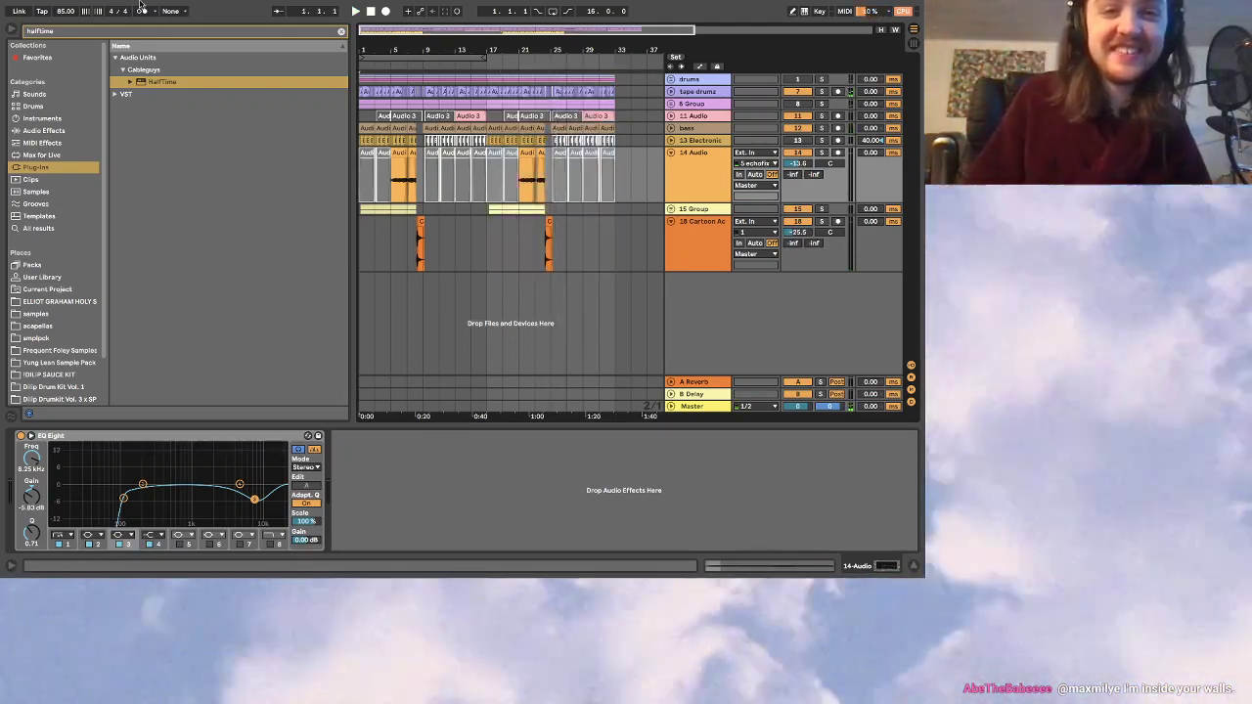
click(73, 8)
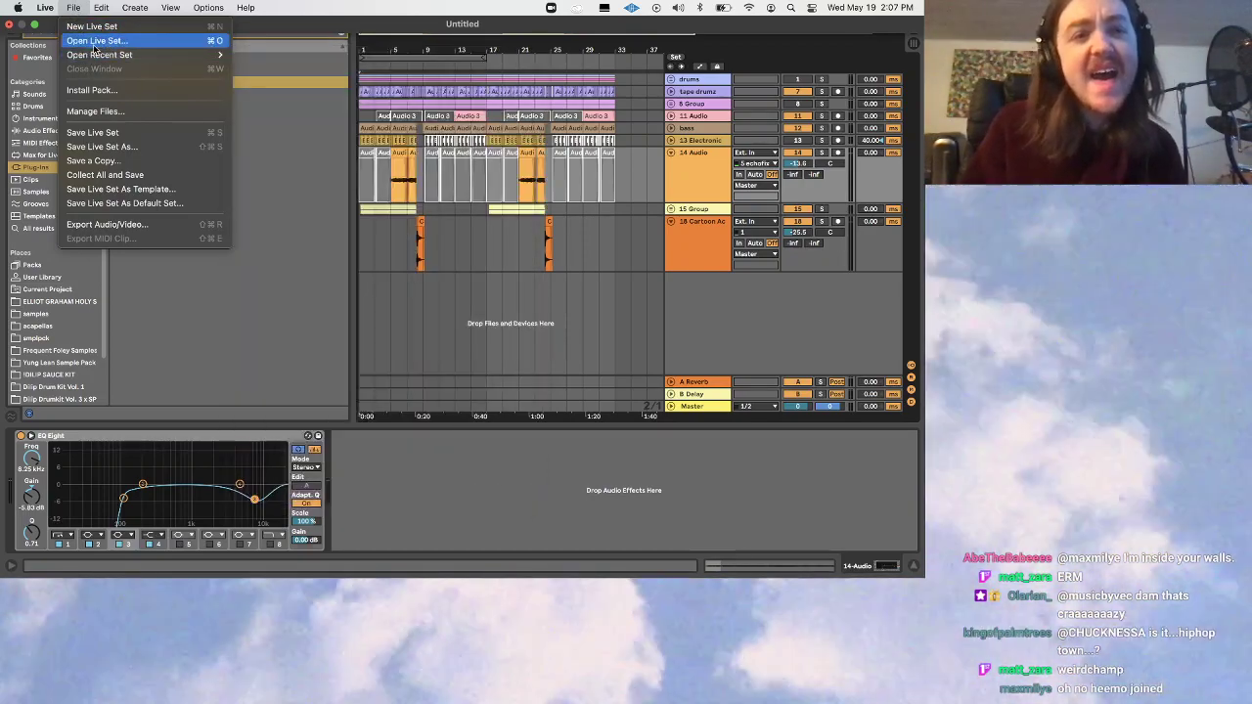
Step: Bring up the Open Document dialog and switch it to the ableton shit folder
click(281, 97)
key(super+o)
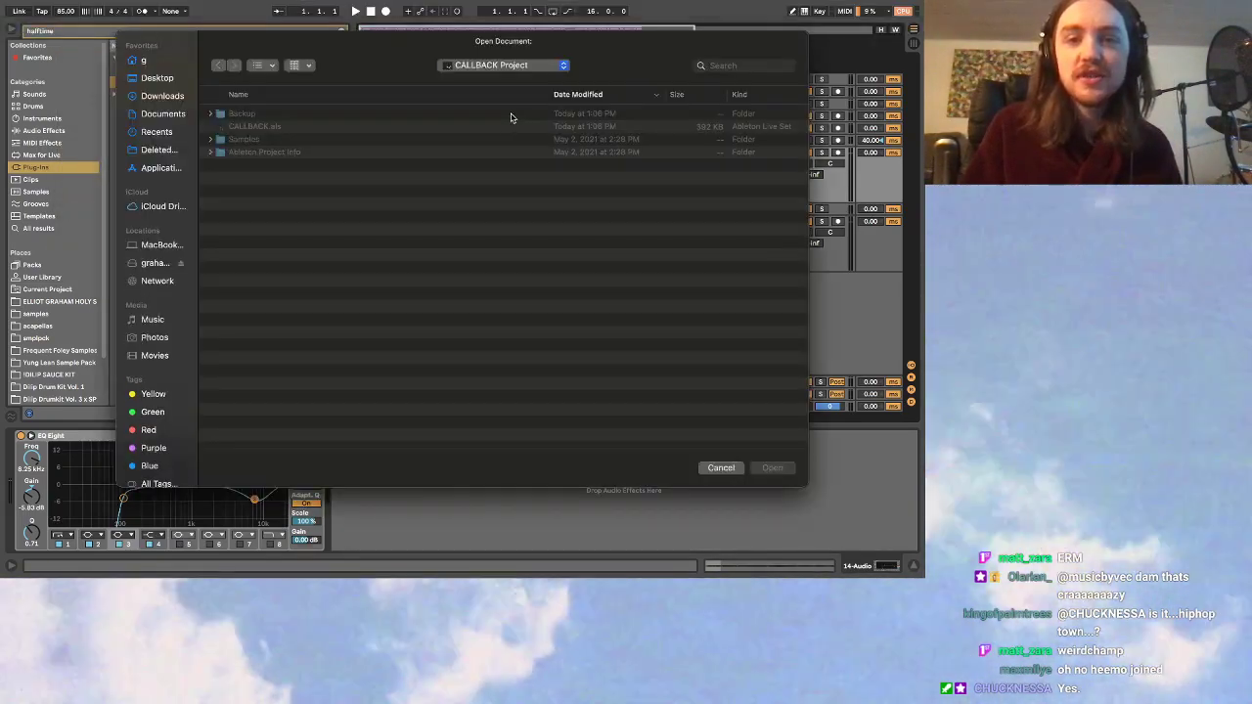
click(495, 67)
click(500, 82)
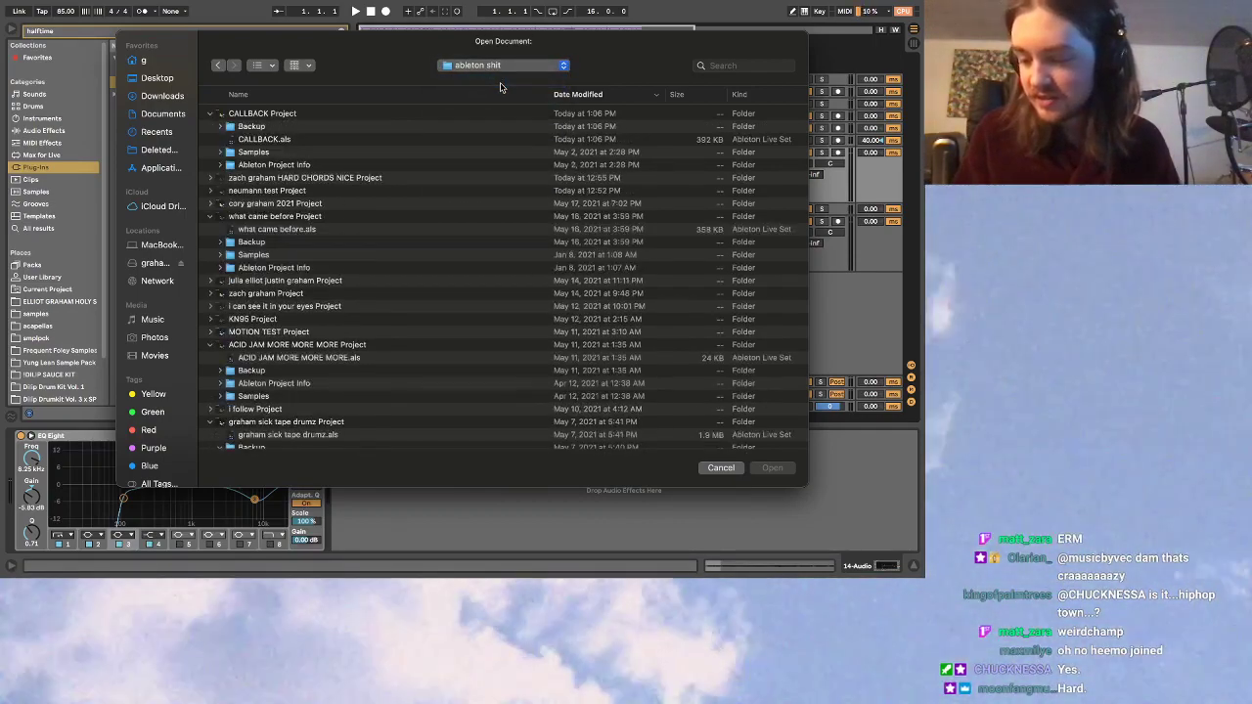
Step: Find the exon mobile Project folder in the list, expand it and open exon mobile.als
scroll(358, 166, down, 3)
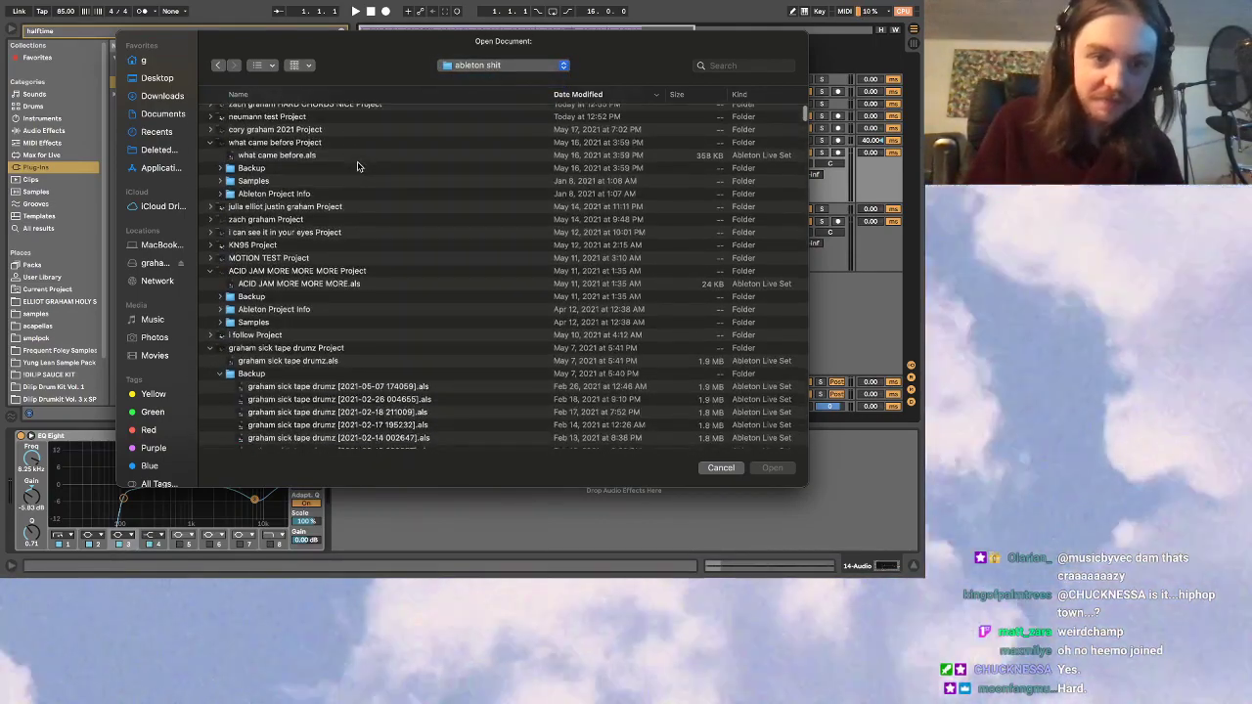
scroll(293, 164, up, 2)
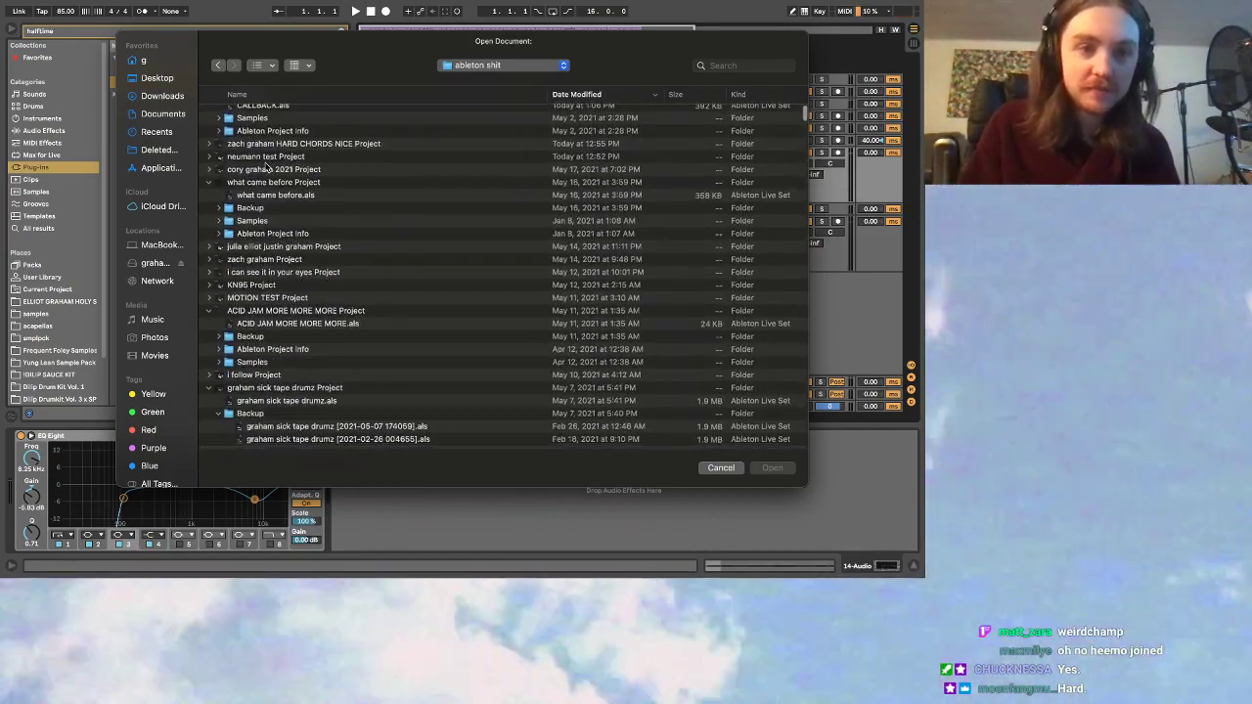
scroll(279, 191, down, 3)
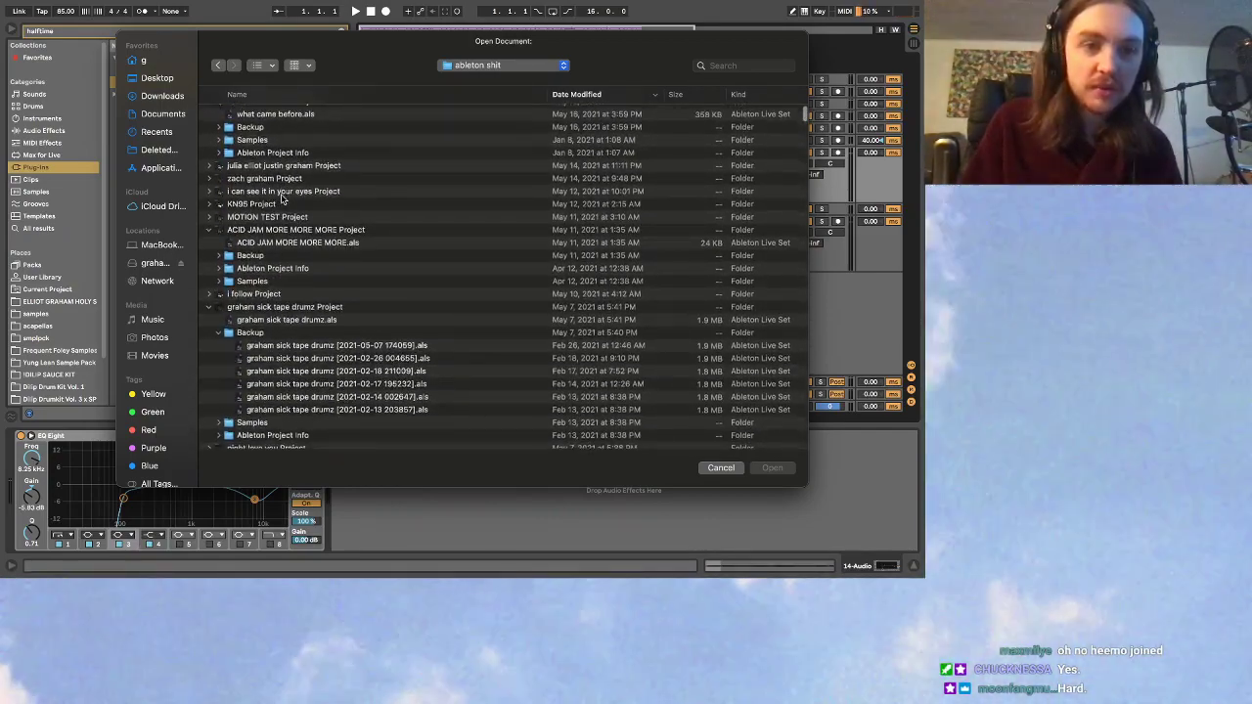
scroll(281, 199, down, 2)
scroll(282, 199, up, 2)
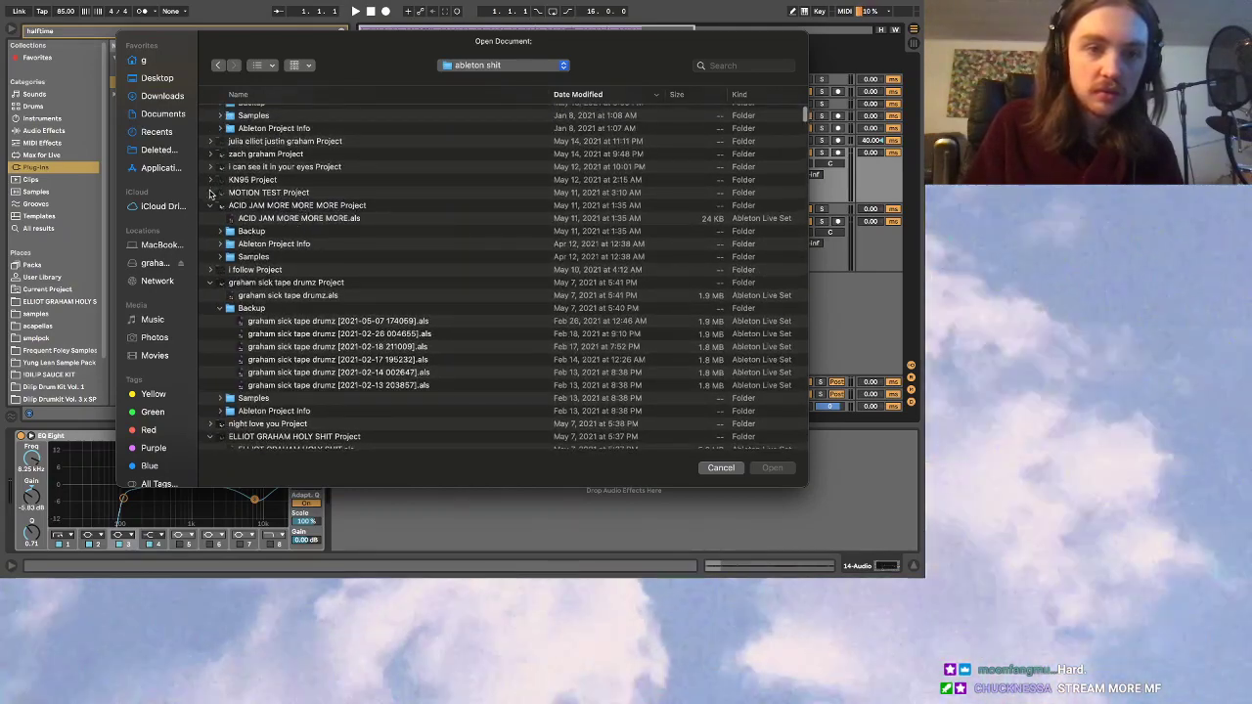
scroll(305, 194, down, 6)
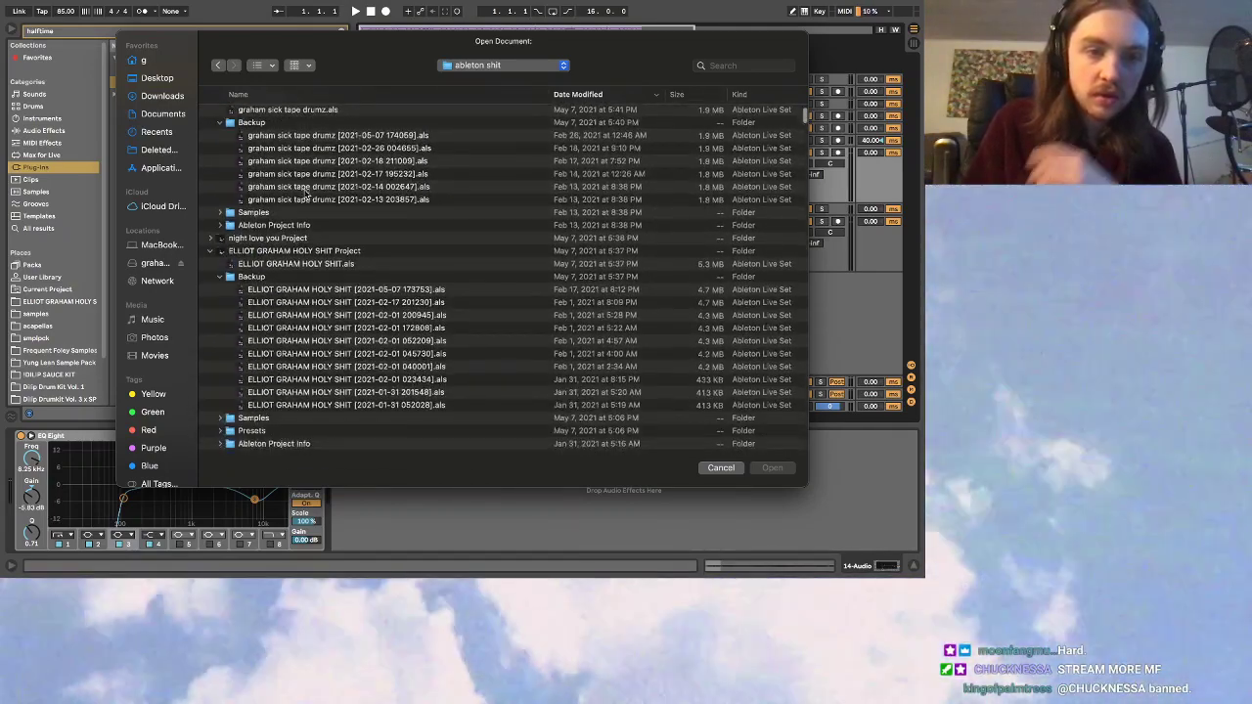
scroll(305, 194, down, 5)
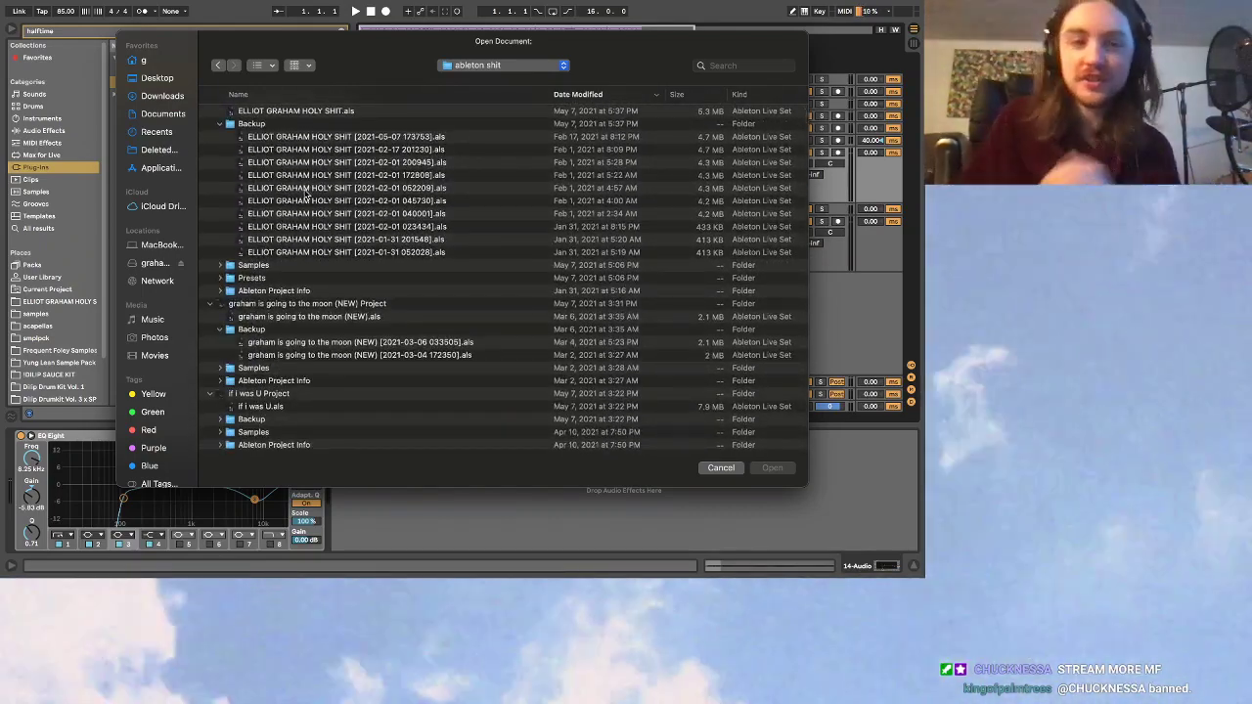
scroll(305, 193, down, 4)
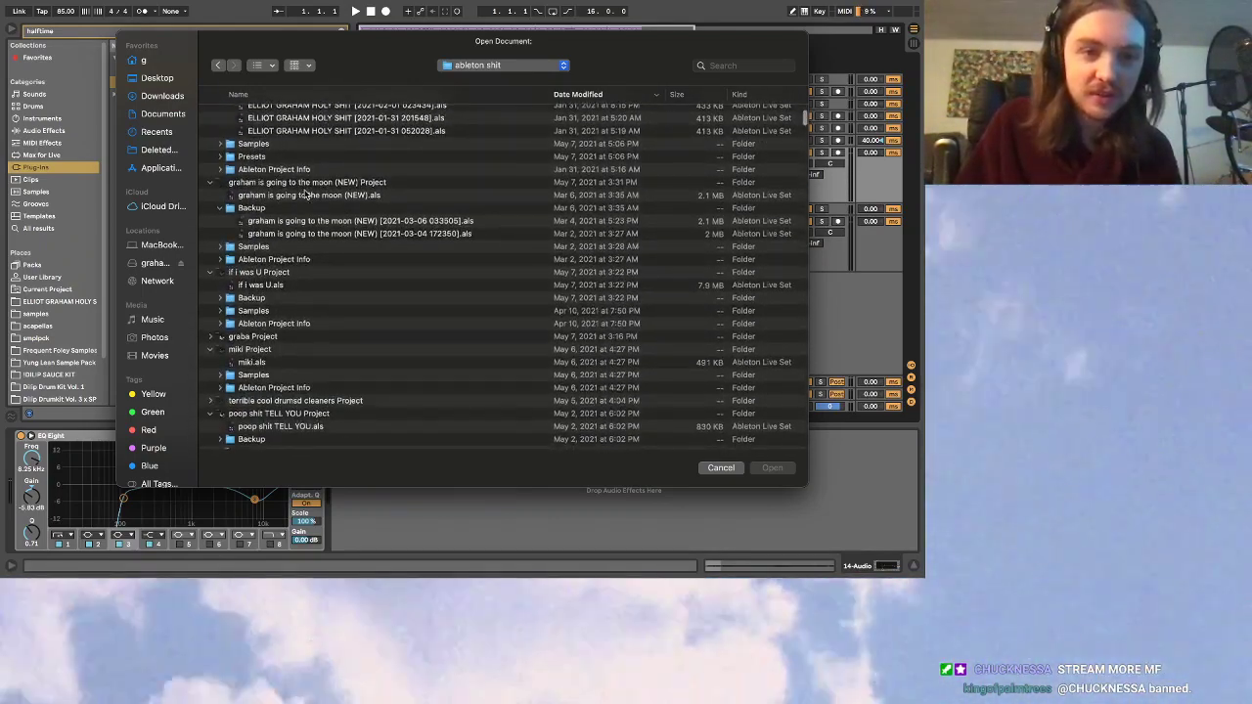
scroll(305, 193, down, 4)
scroll(306, 193, down, 3)
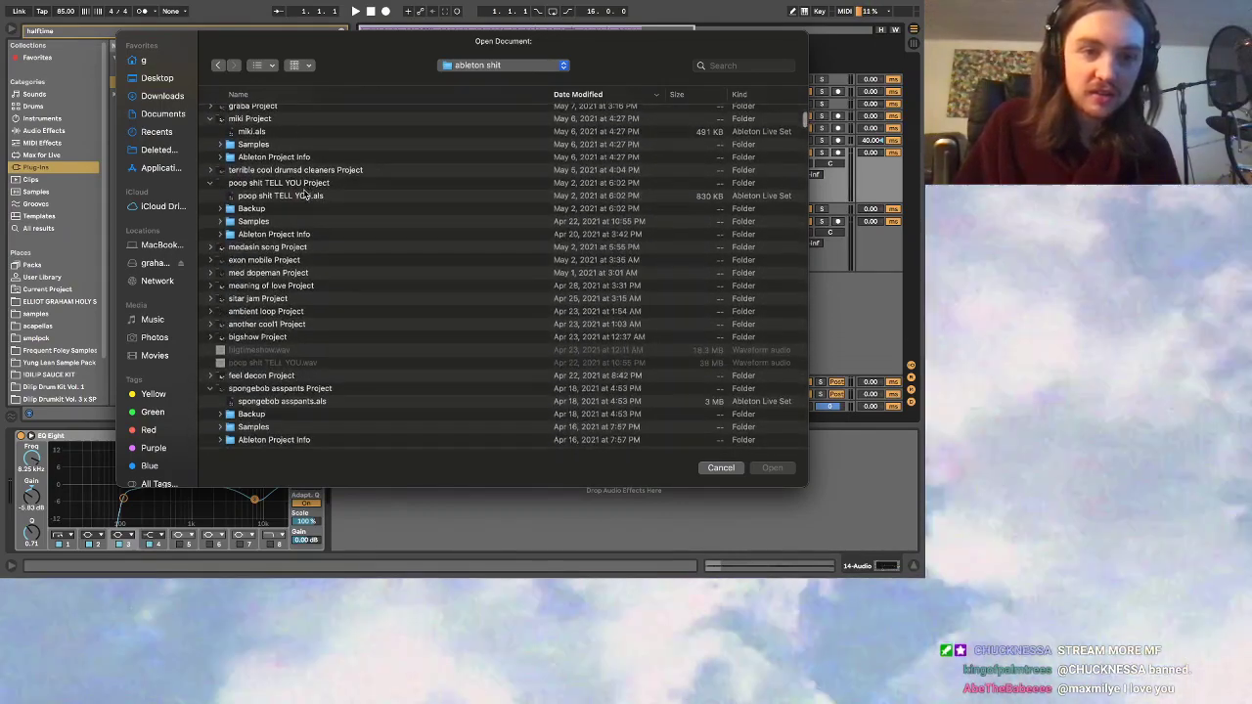
click(303, 196)
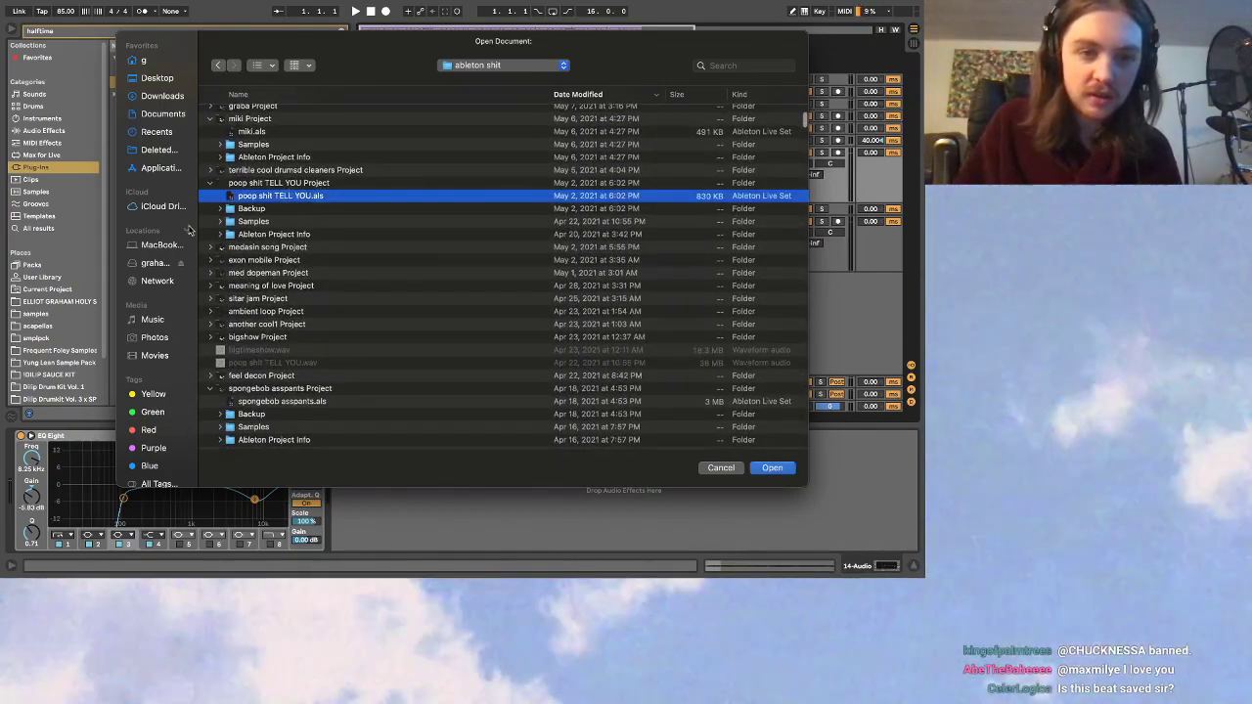
click(209, 260)
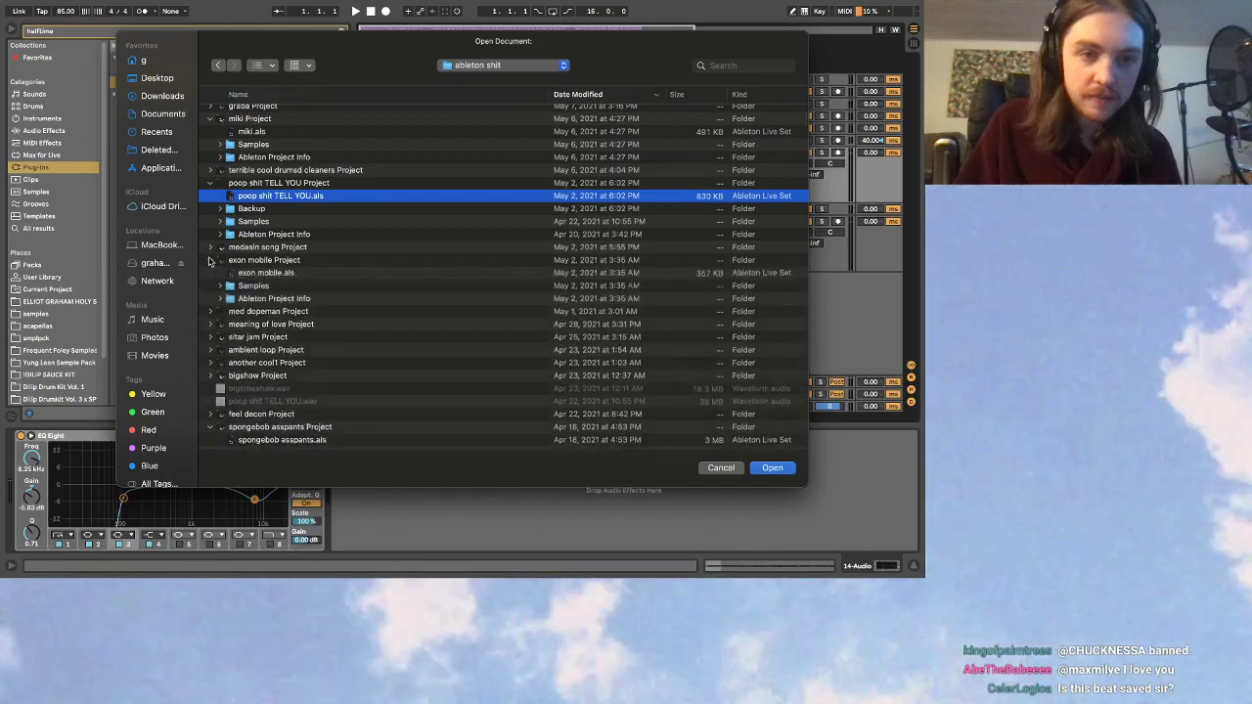
double_click(268, 273)
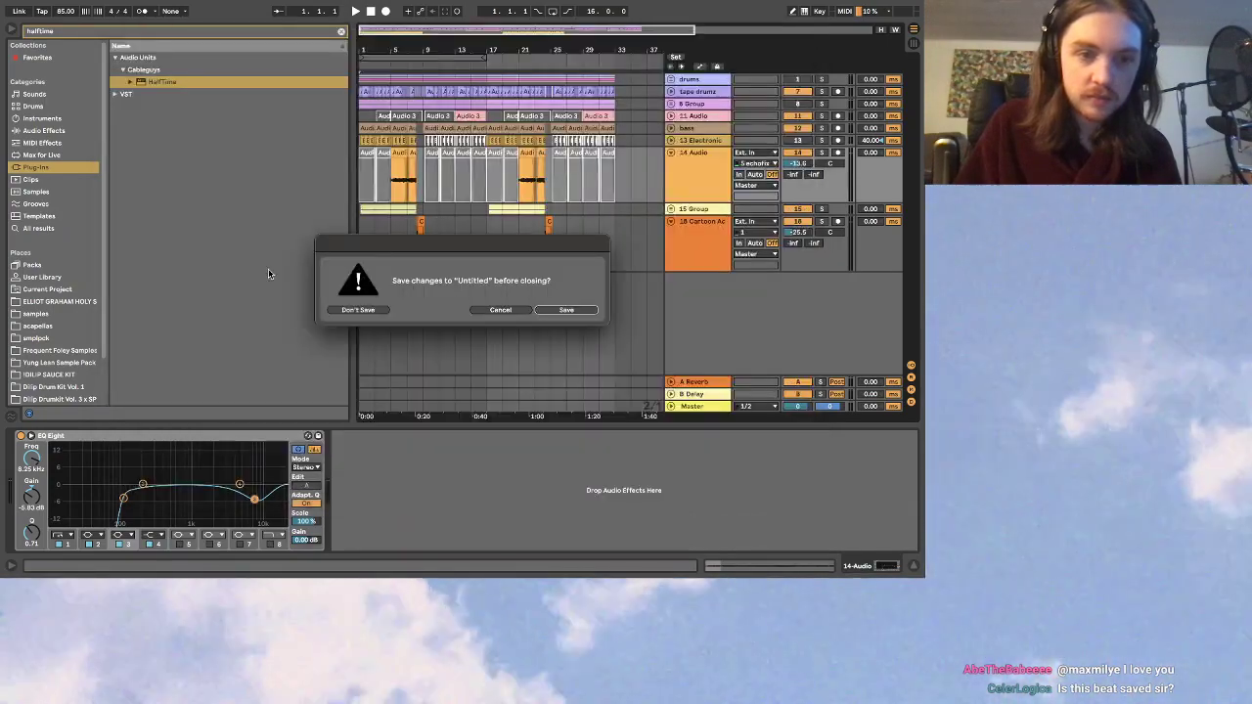
Step: Save the untitled set as cartoon beat.als in ableton shit, then delete temporary recordings
click(558, 309)
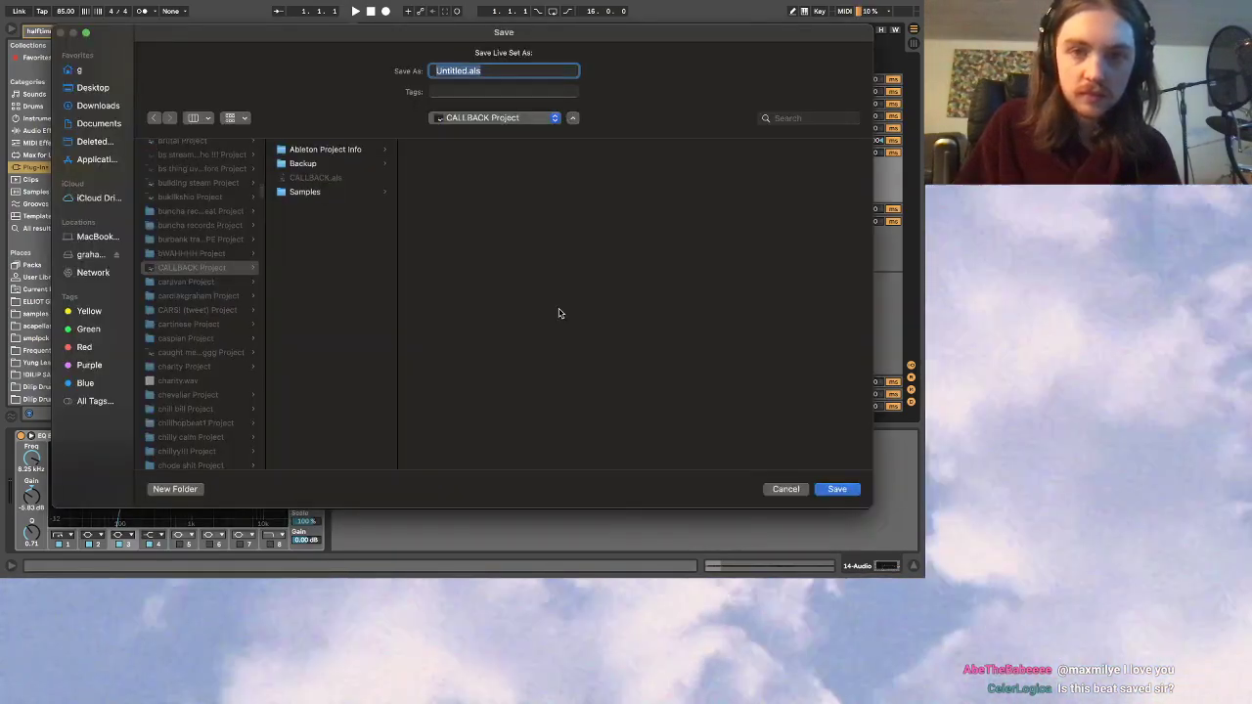
click(485, 118)
click(474, 134)
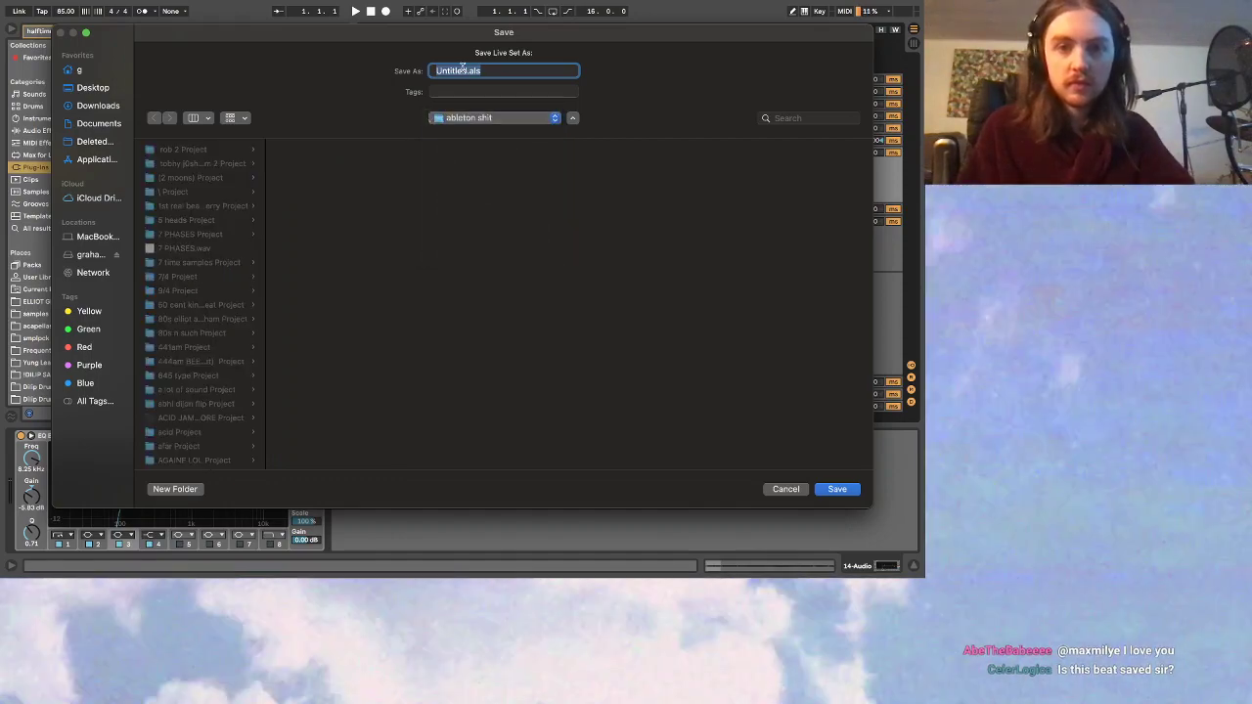
click(471, 72)
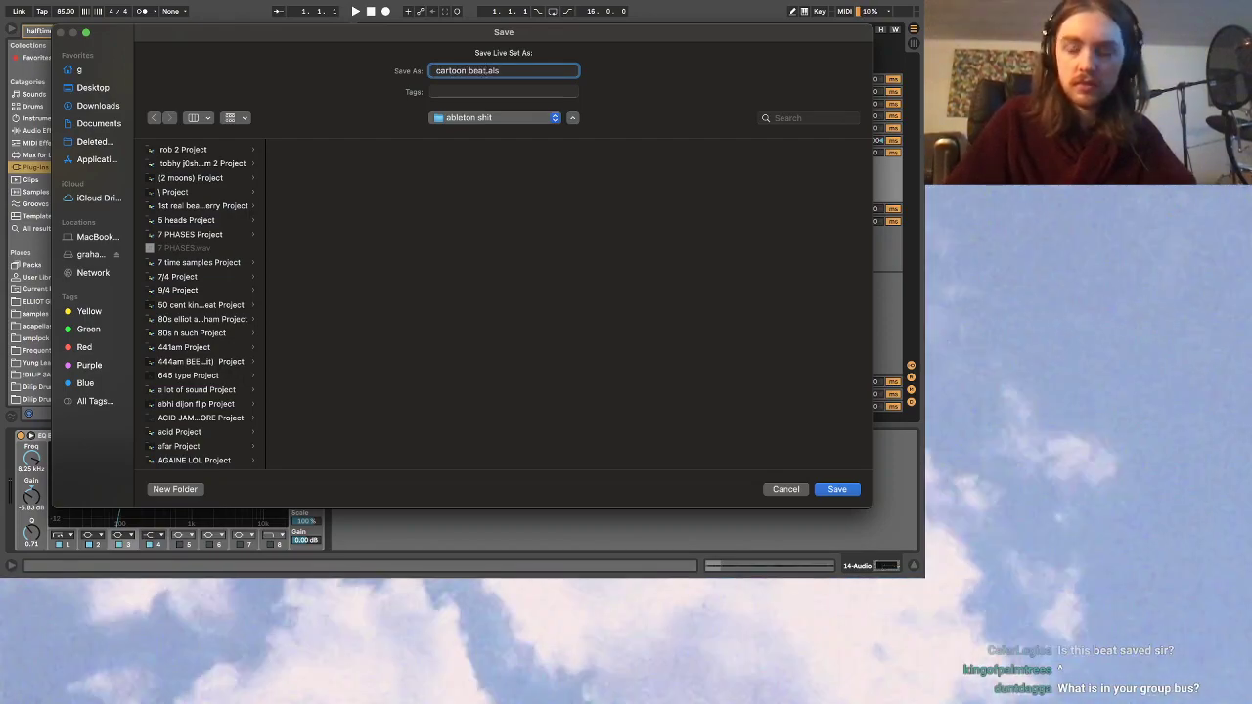
key(Return)
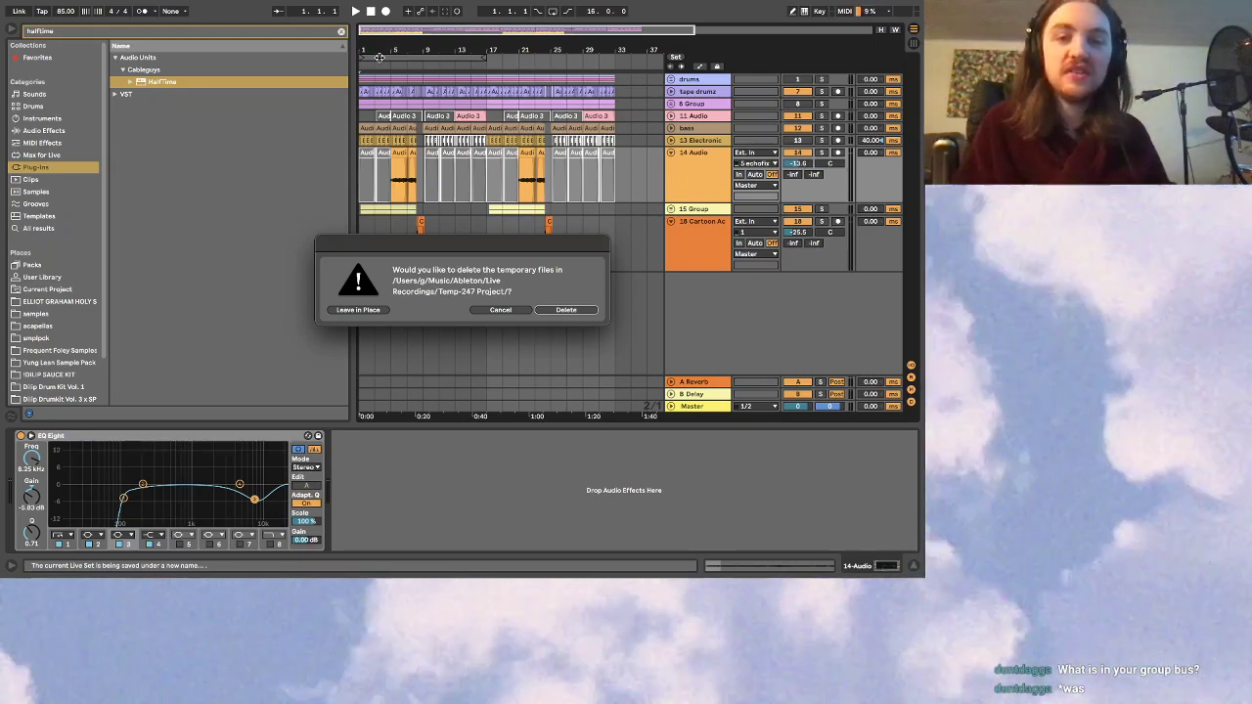
click(572, 311)
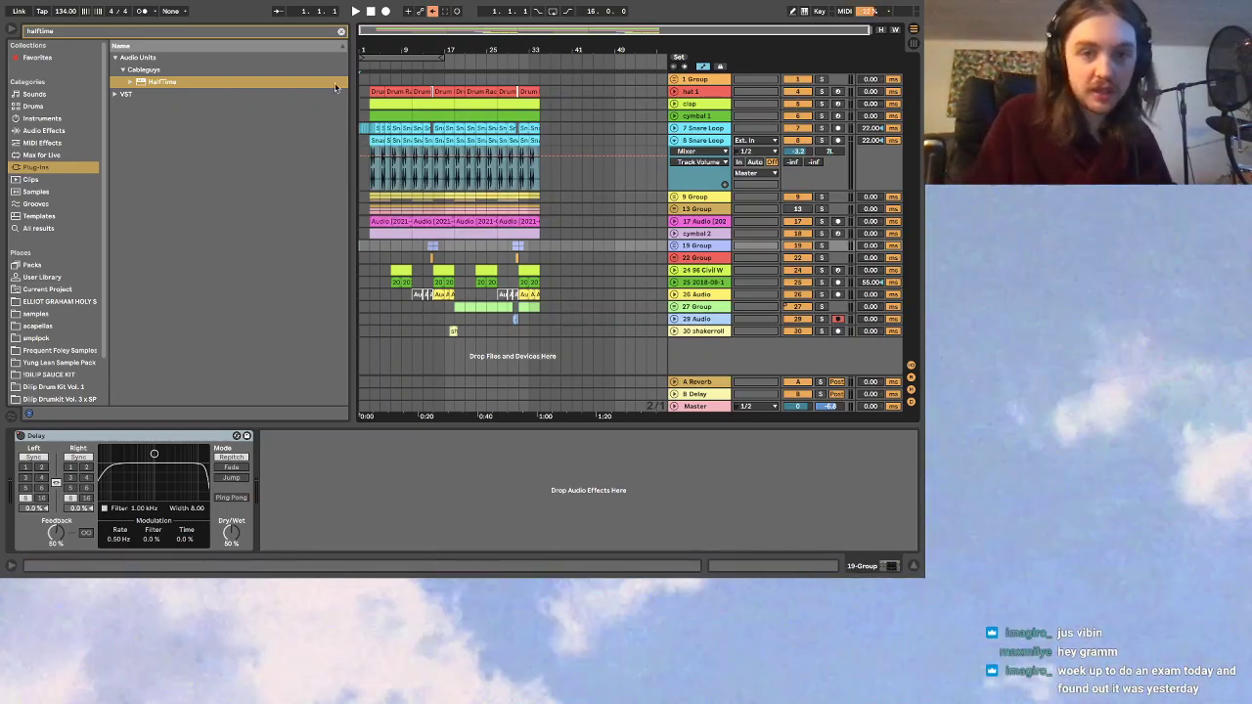
Step: Play the exon mobile set, fold Snare Loop, zoom to bars 12–23 and select 22 Group
key(space)
scroll(476, 192, up, 3)
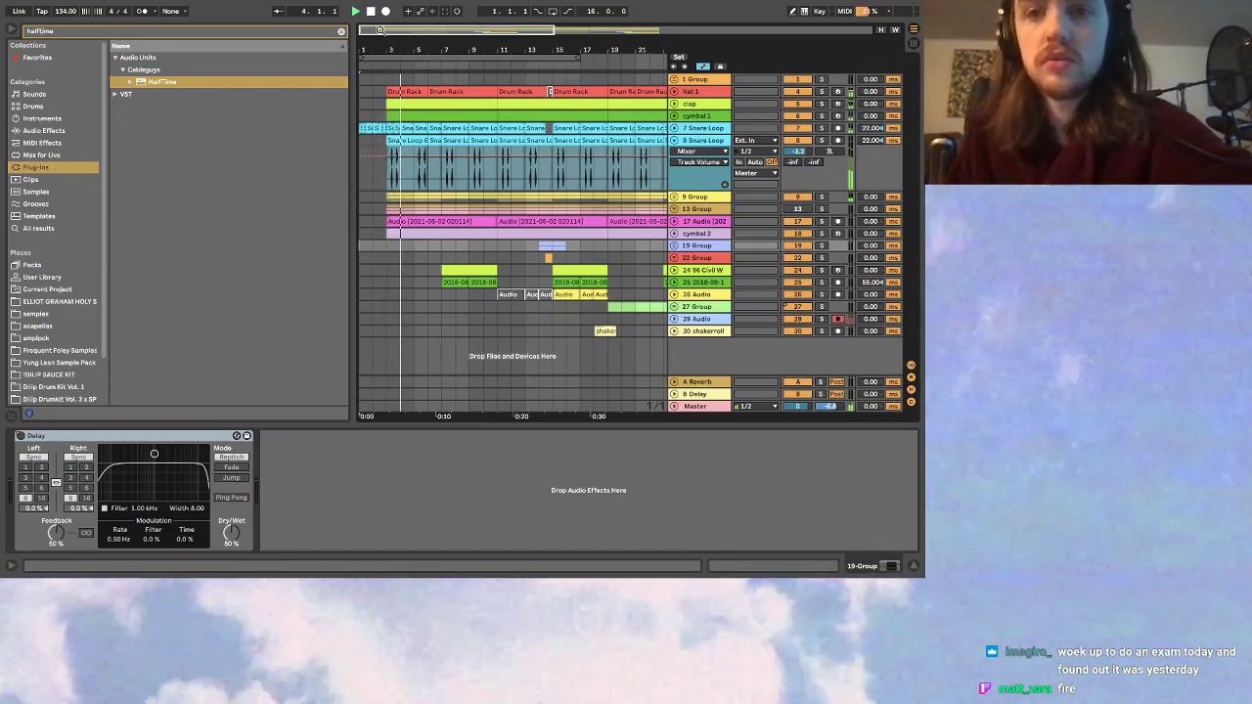
click(674, 141)
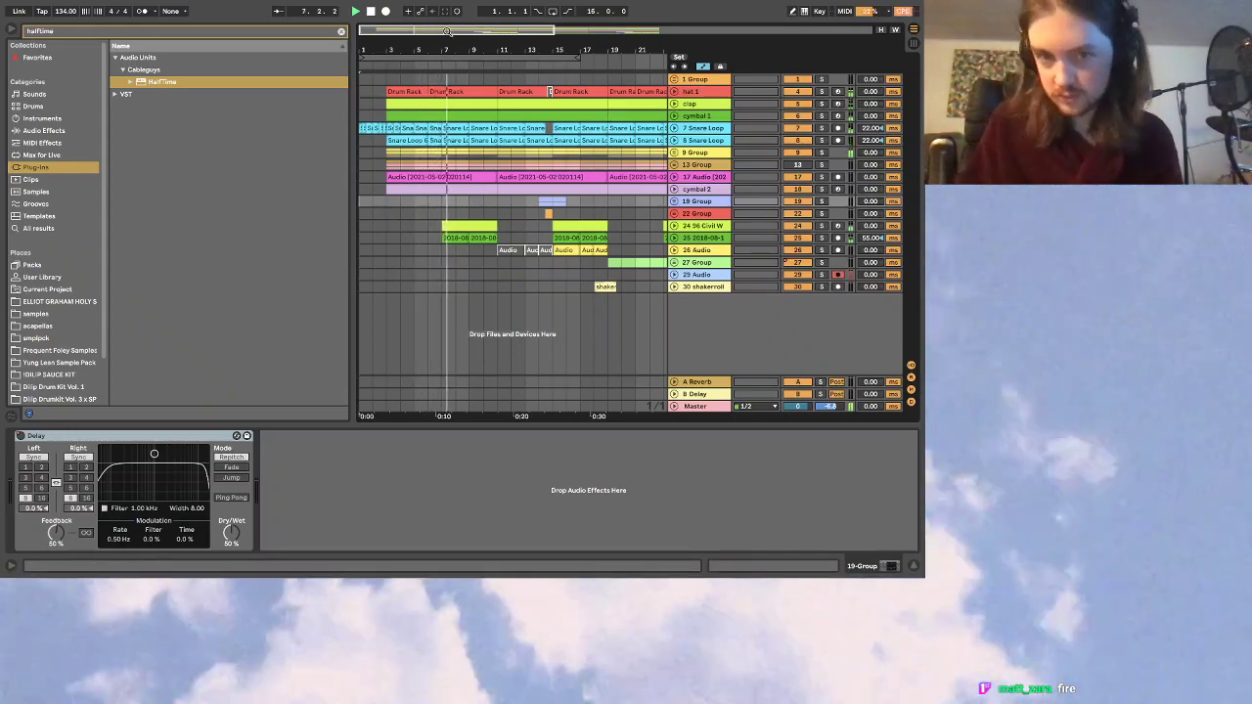
drag(508, 25, 508, 31)
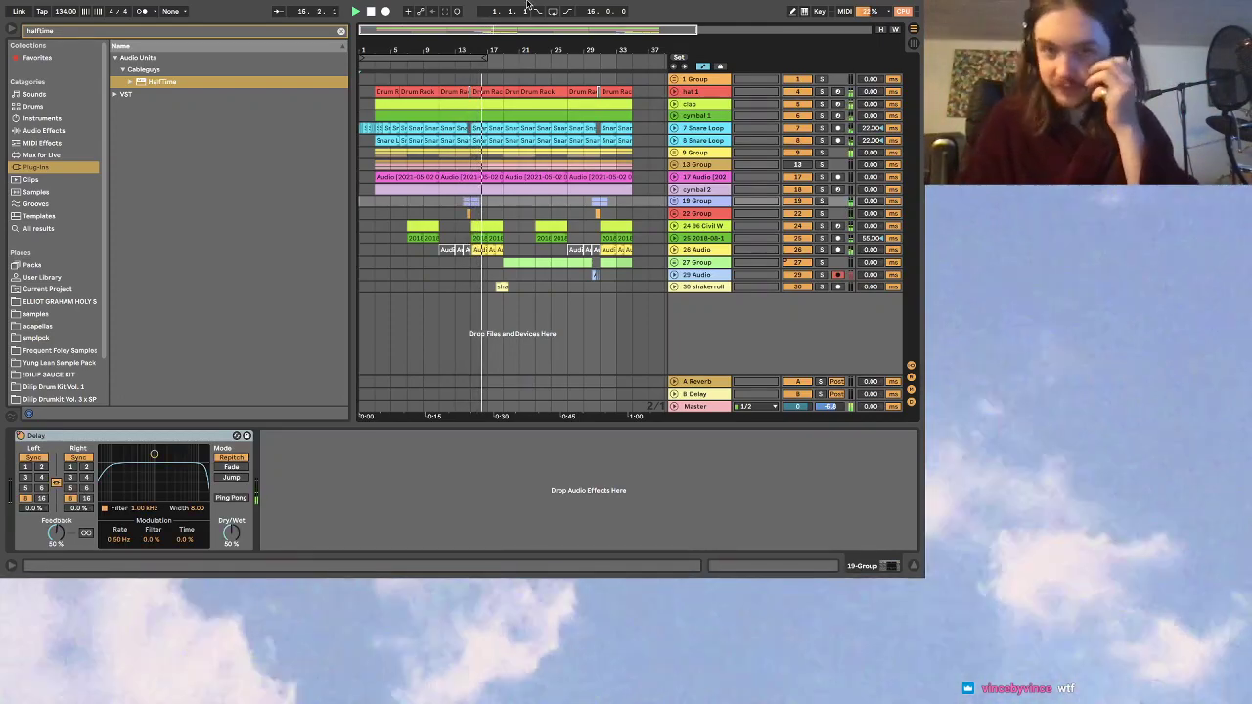
mouse_move(502, 36)
mouse_down()
mouse_move(496, 49)
mouse_move(522, 26)
mouse_up()
click(488, 210)
Step: Unfold 27 Group and inspect the 28 Omnisphere track's devices, zooming around bars 23–35
key(minus)
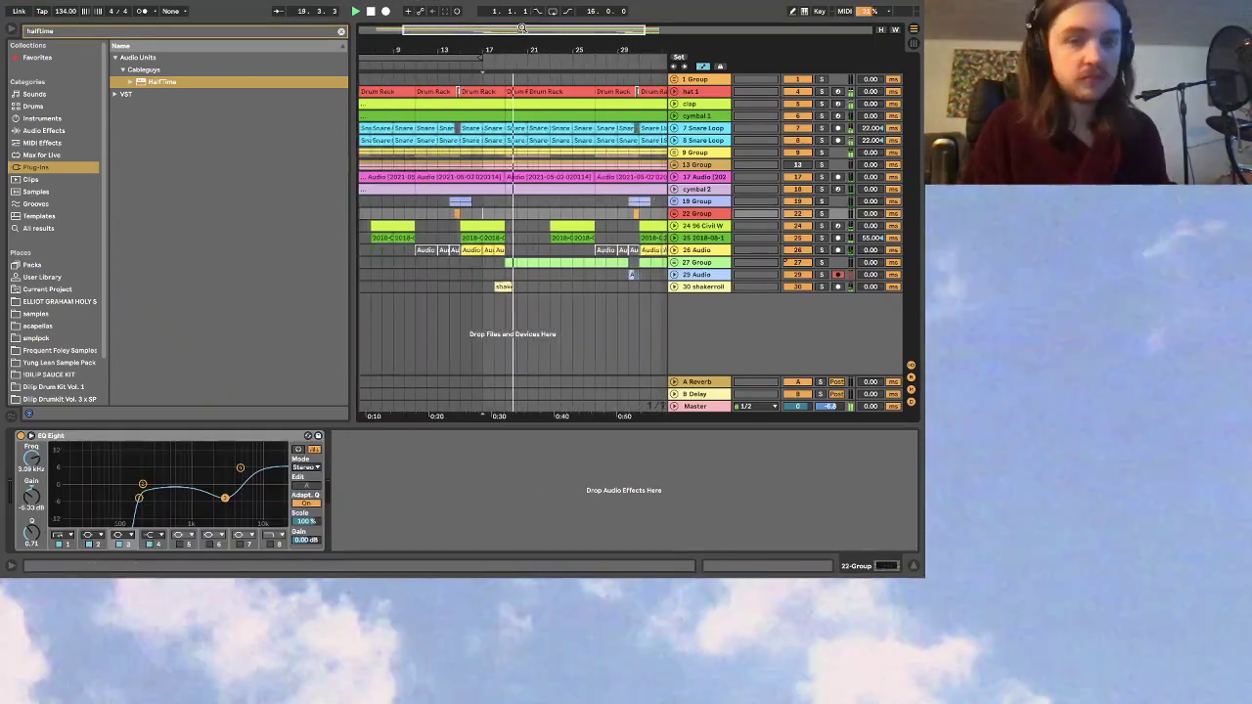
click(674, 262)
scroll(516, 336, right, 3)
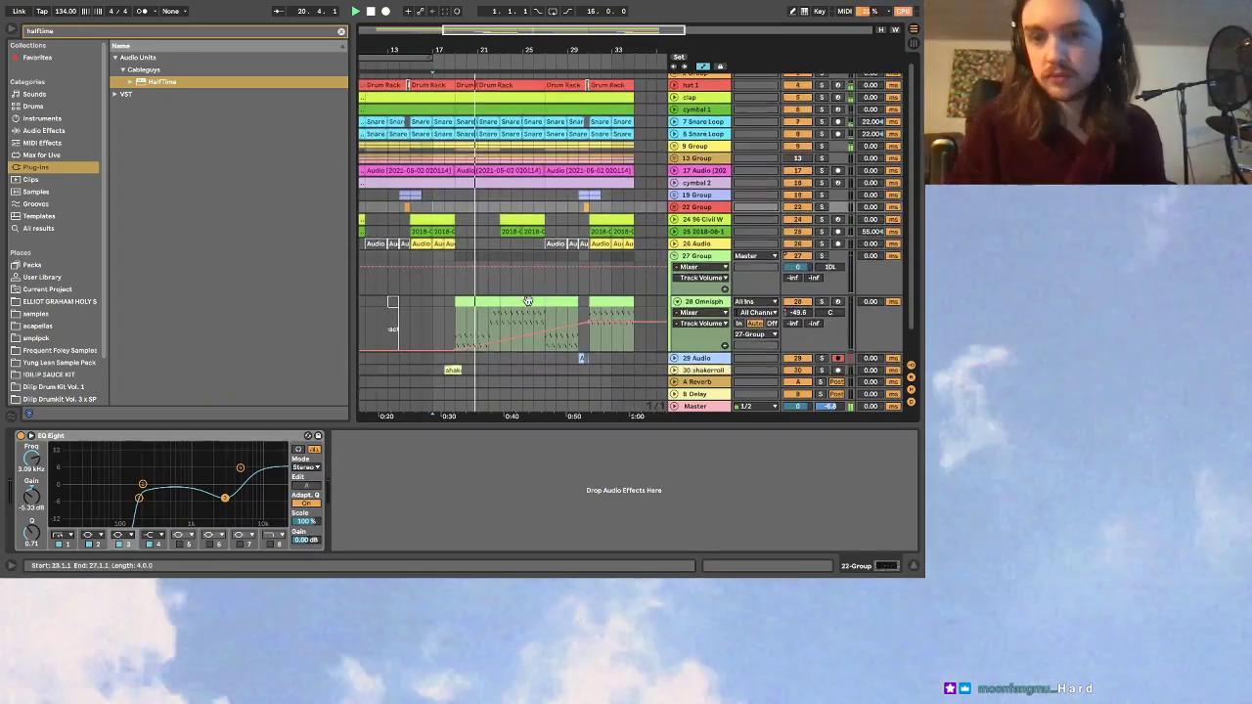
click(516, 337)
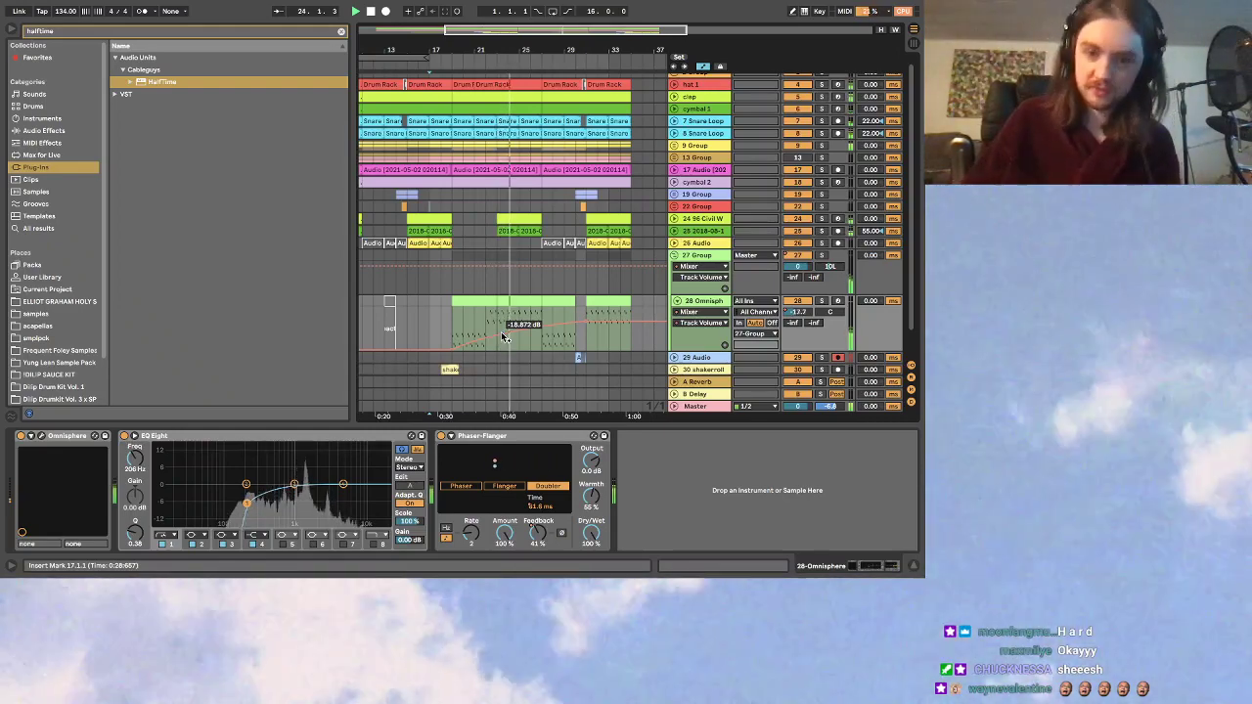
drag(578, 37, 567, 69)
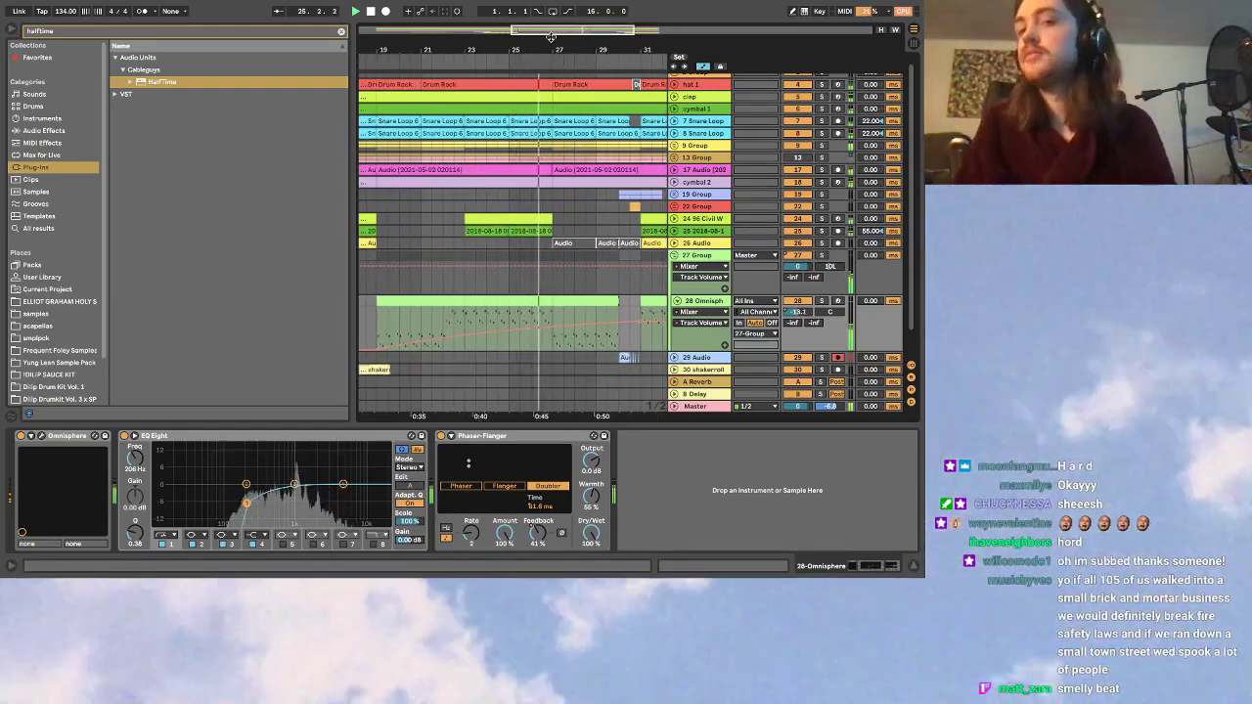
drag(549, 42, 549, 31)
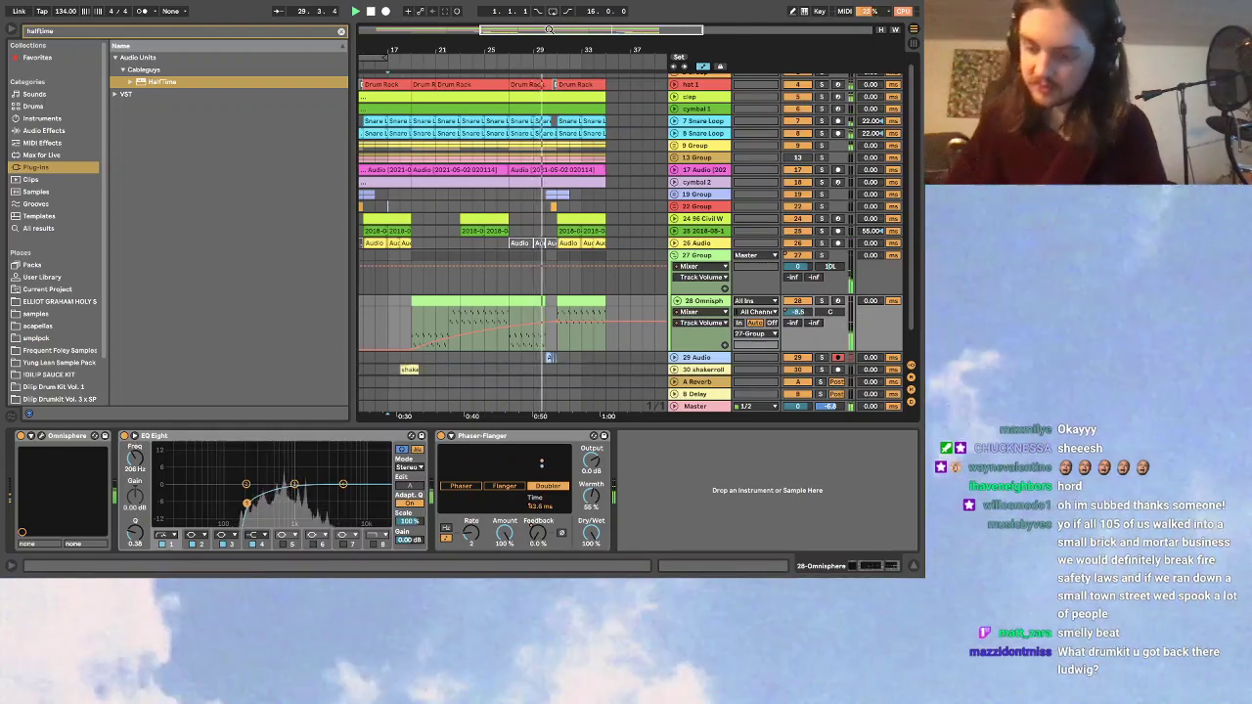
drag(549, 30, 563, 47)
scroll(549, 147, down, 4)
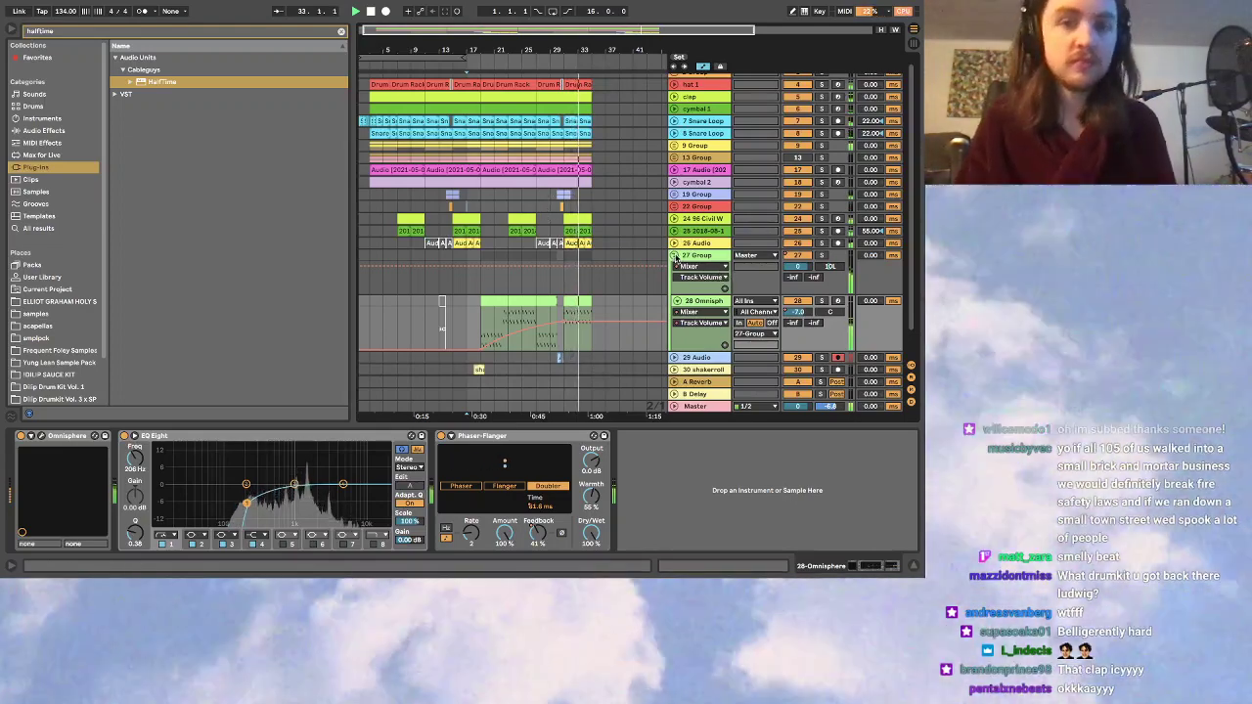
Step: Fold 27 Group and show 1 Group's Auto Filter, Phaser-Flanger and Hybrid Reverb
click(674, 255)
click(381, 82)
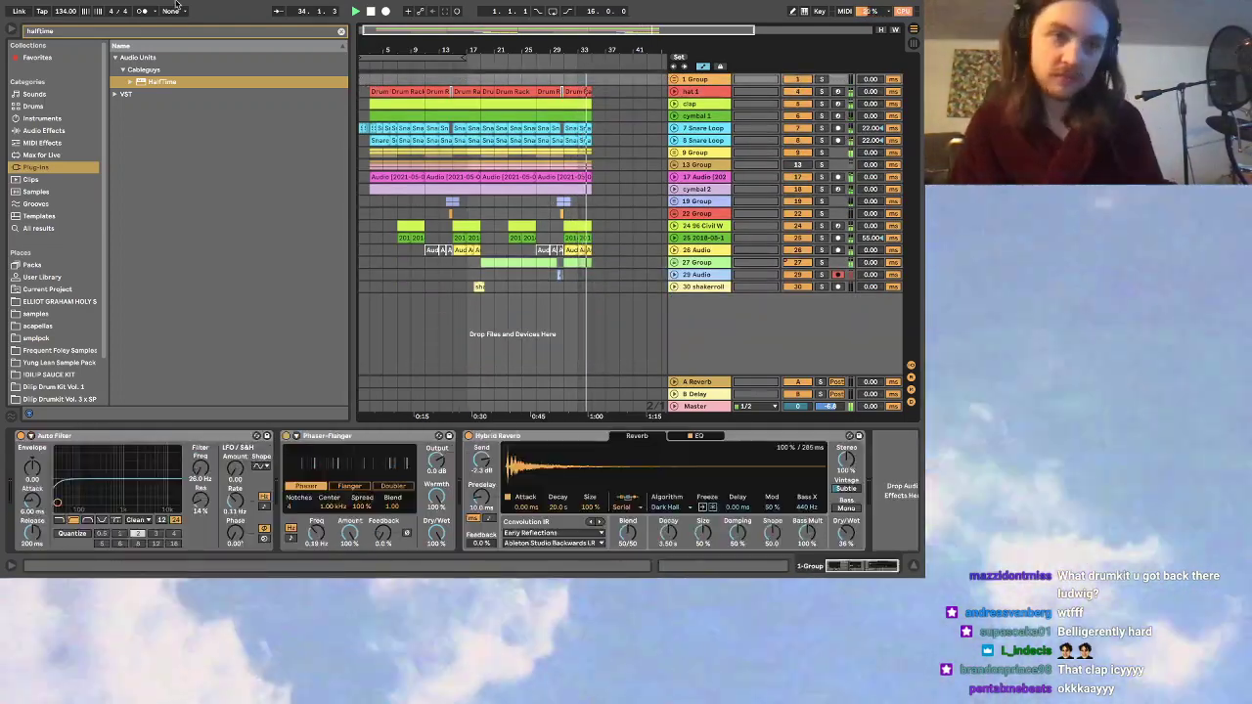
click(74, 8)
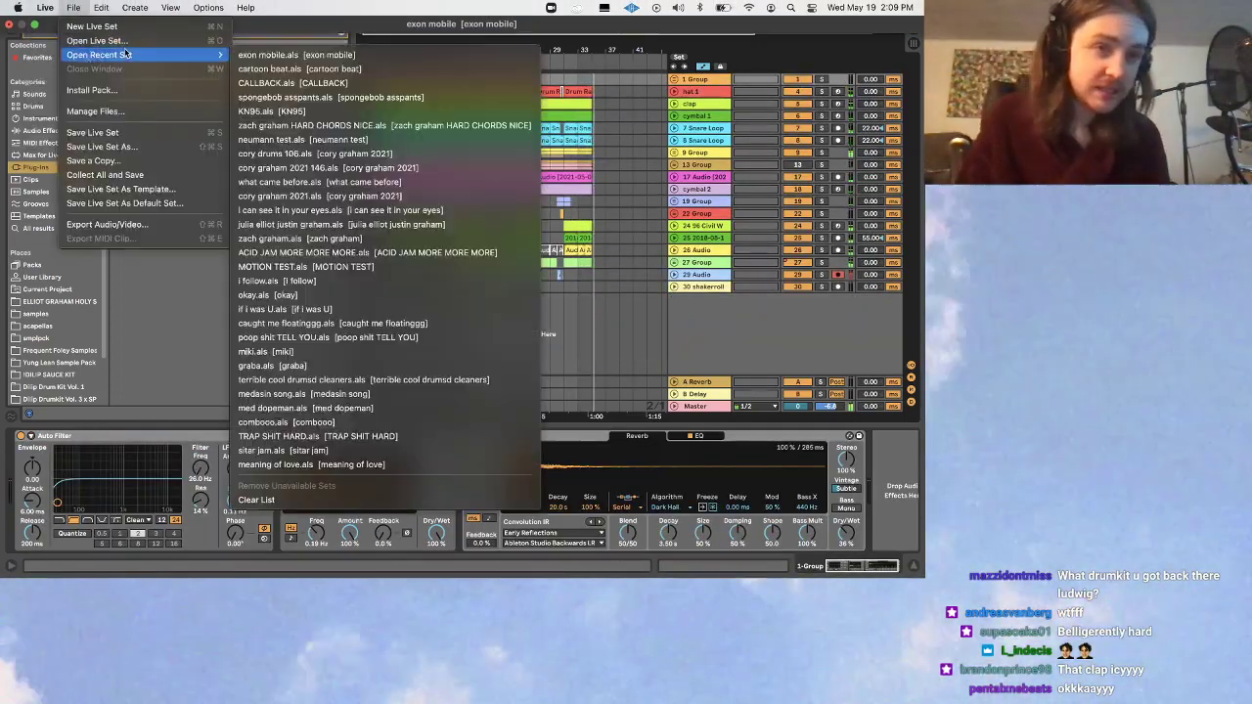
Step: Open sitar jam.als from the sitar jam project folder in ableton shit
click(119, 45)
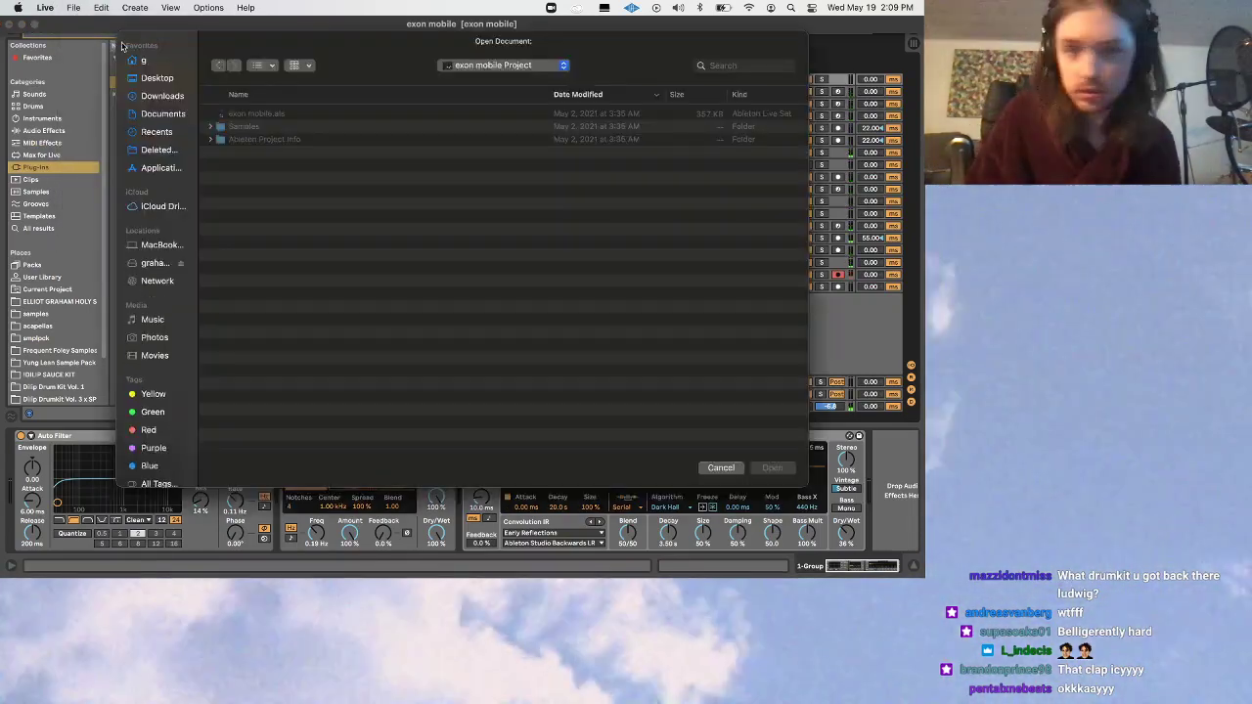
click(472, 66)
click(481, 81)
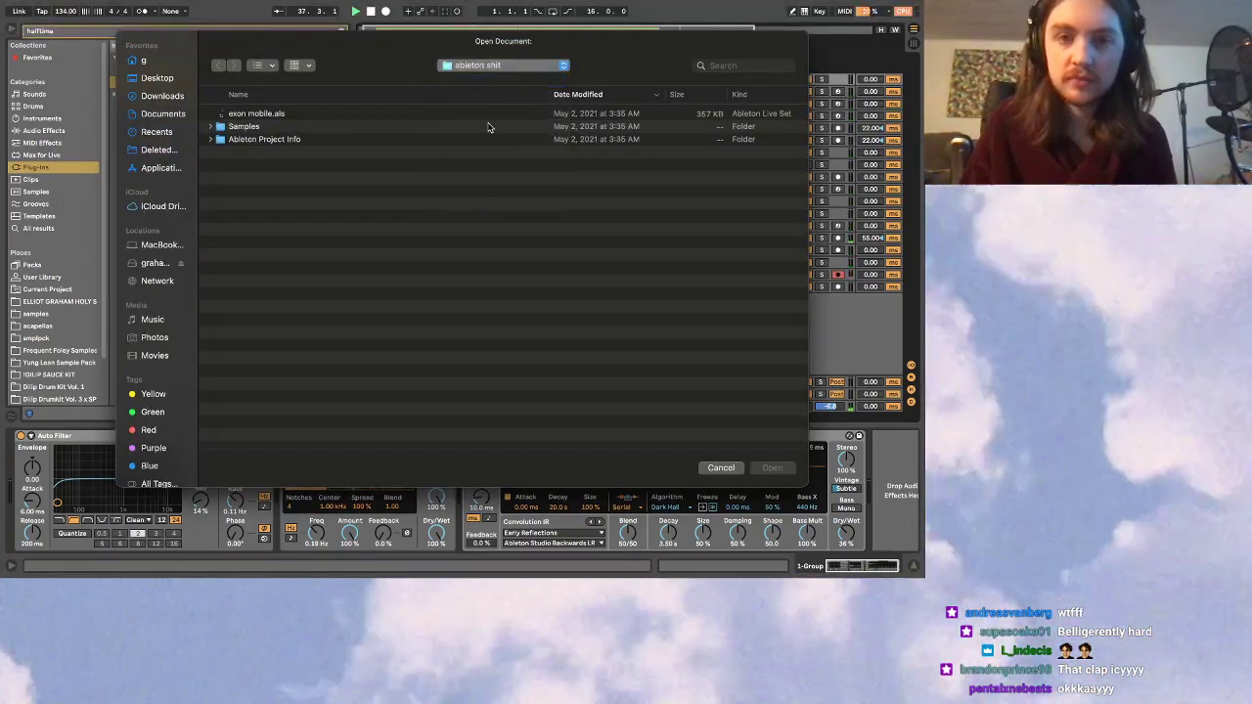
scroll(427, 177, down, 5)
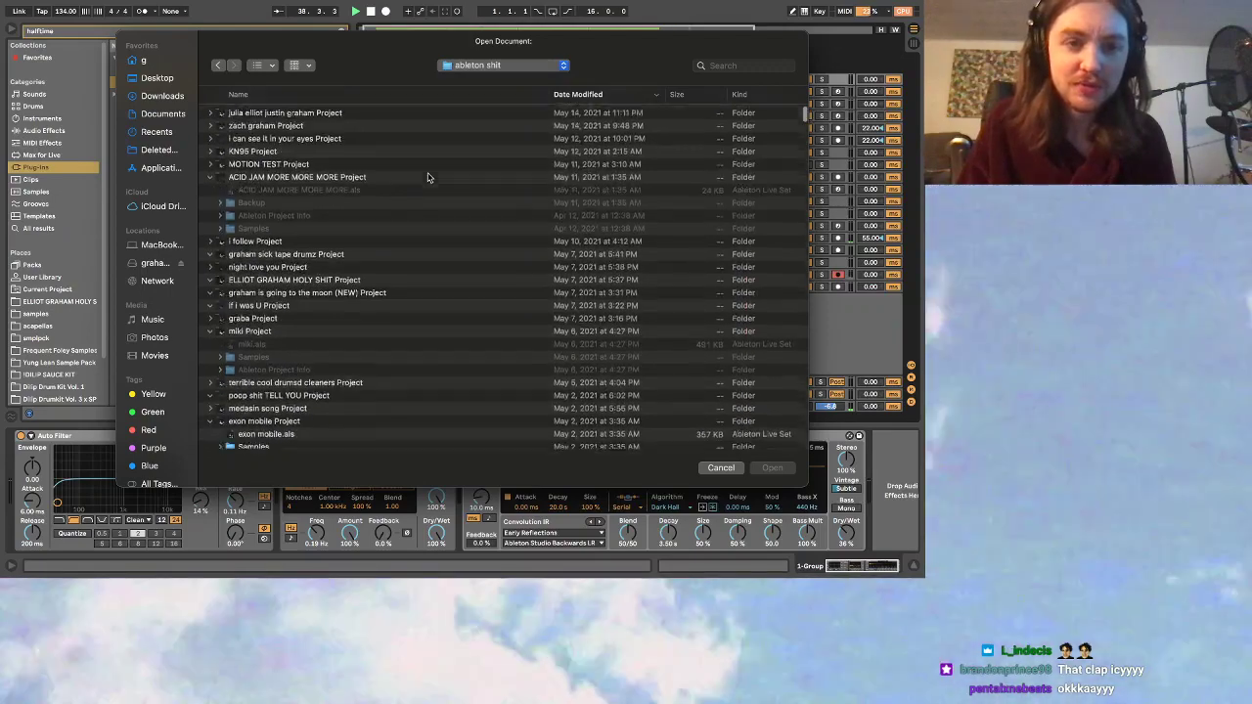
scroll(427, 177, down, 7)
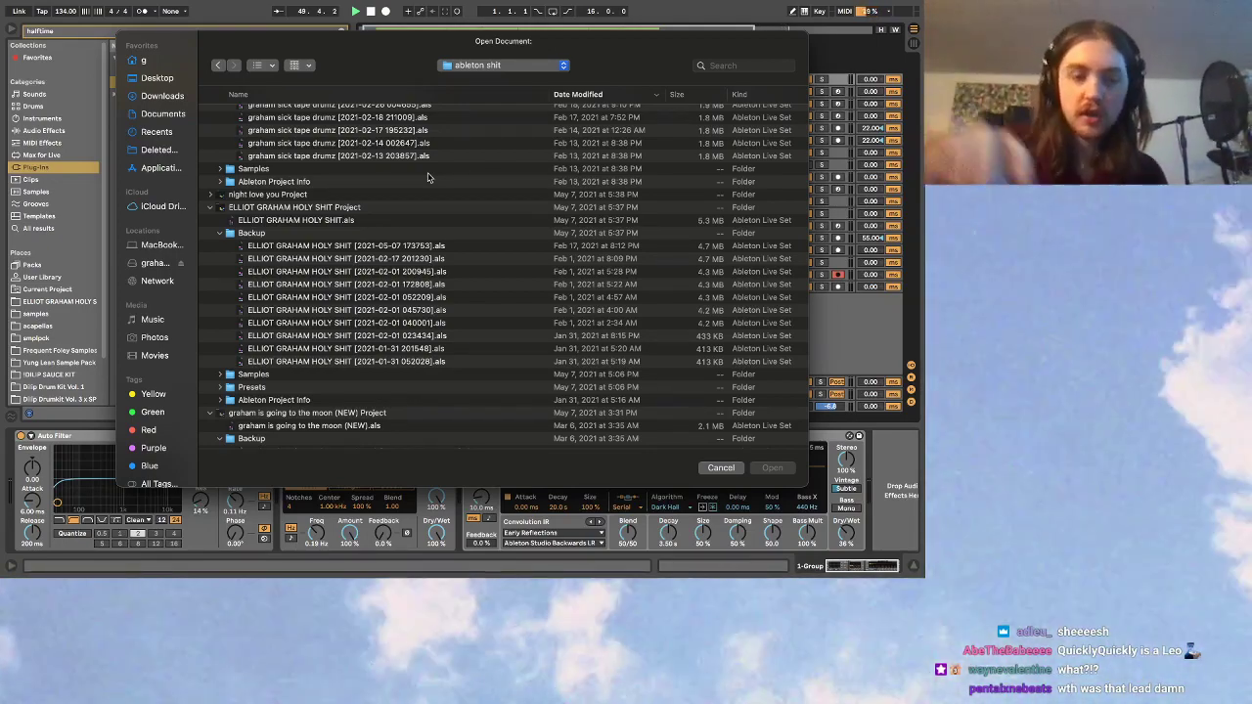
scroll(427, 177, down, 10)
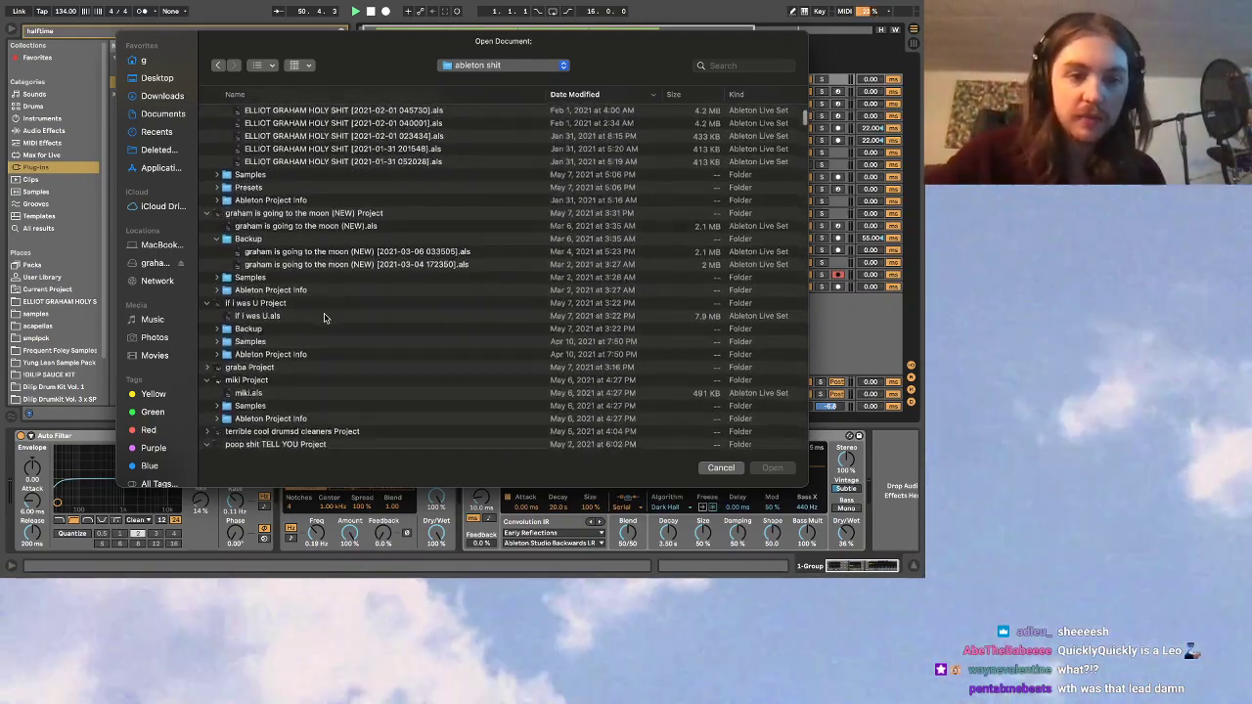
scroll(291, 333, down, 8)
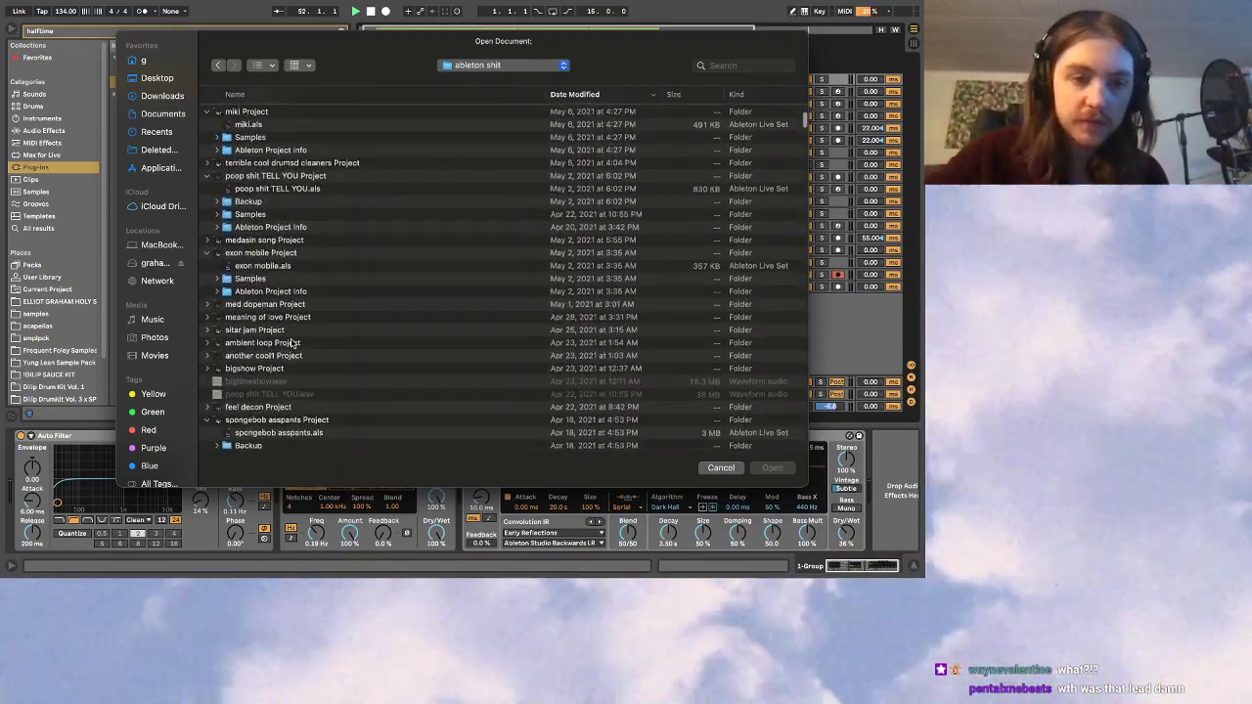
click(205, 331)
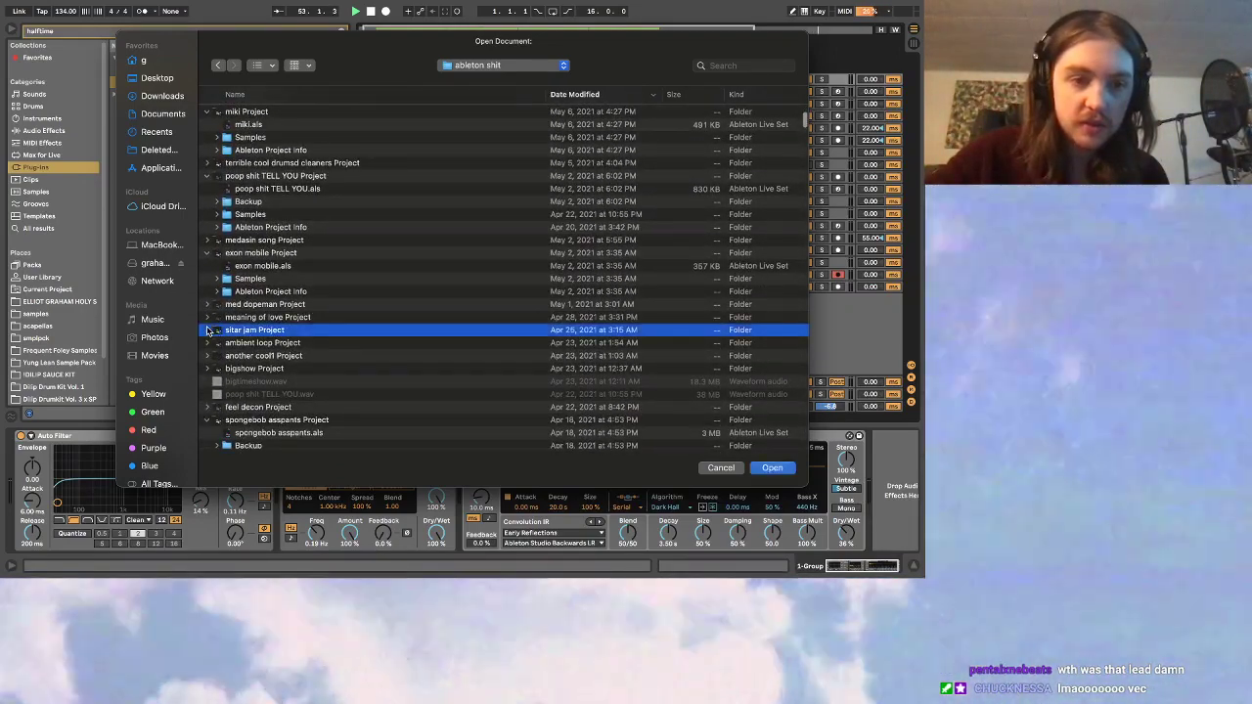
click(260, 344)
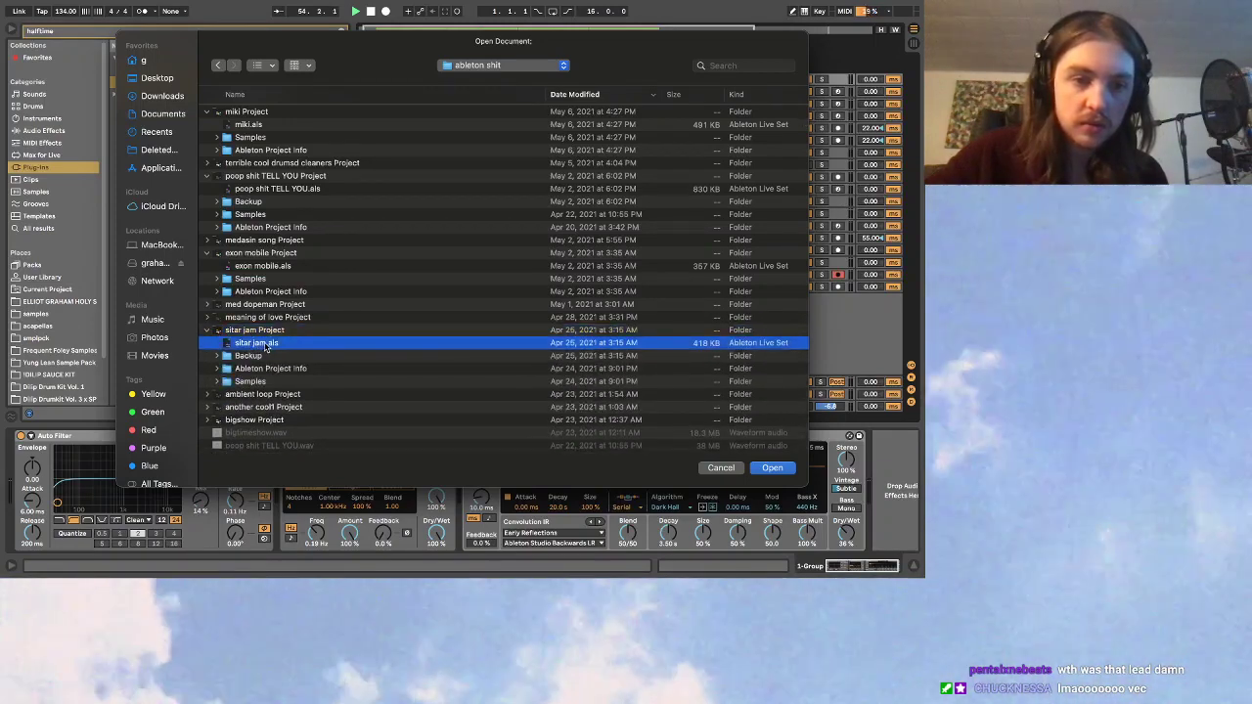
double_click(263, 344)
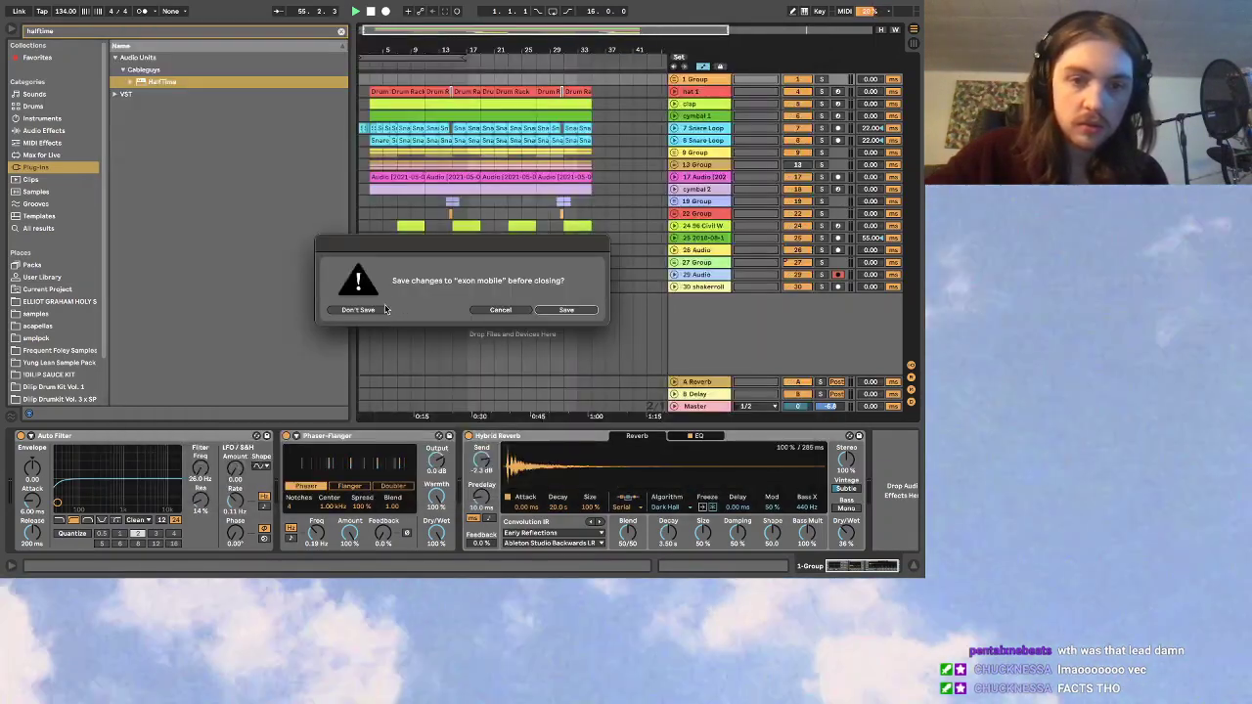
Step: Discard the exon mobile changes, then hide the webcam source in Streamlabs OBS
click(370, 308)
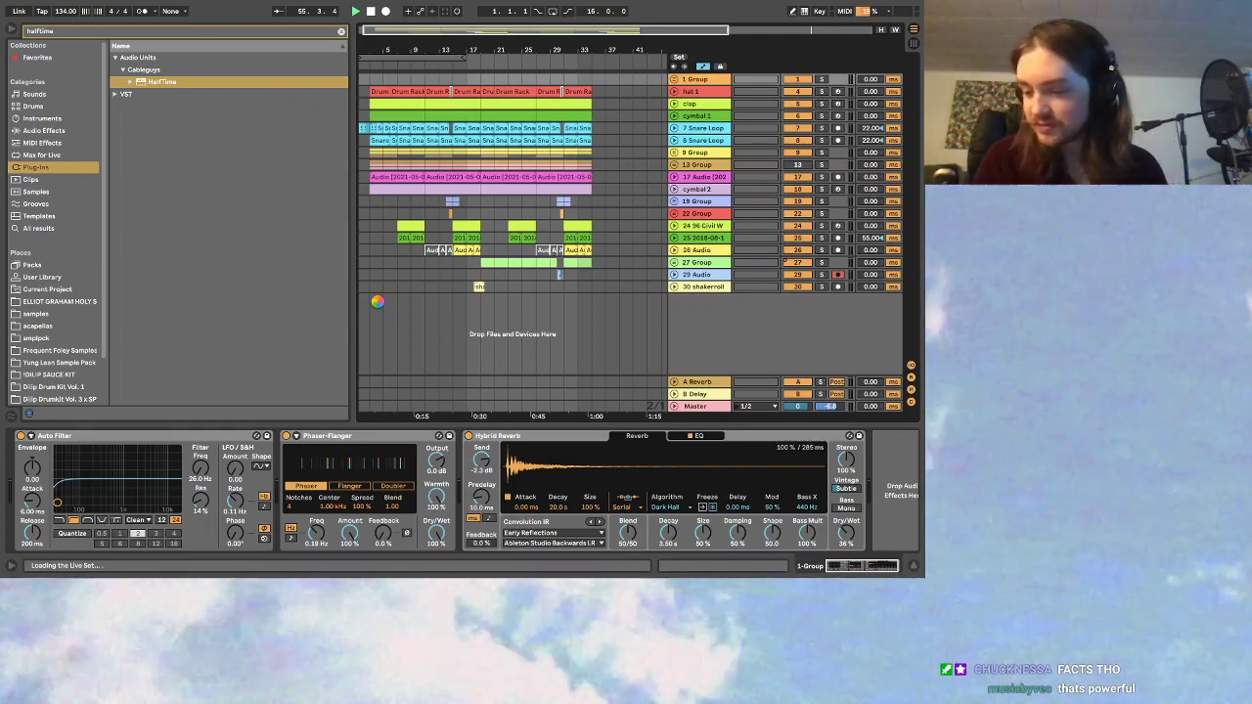
key(super+Tab)
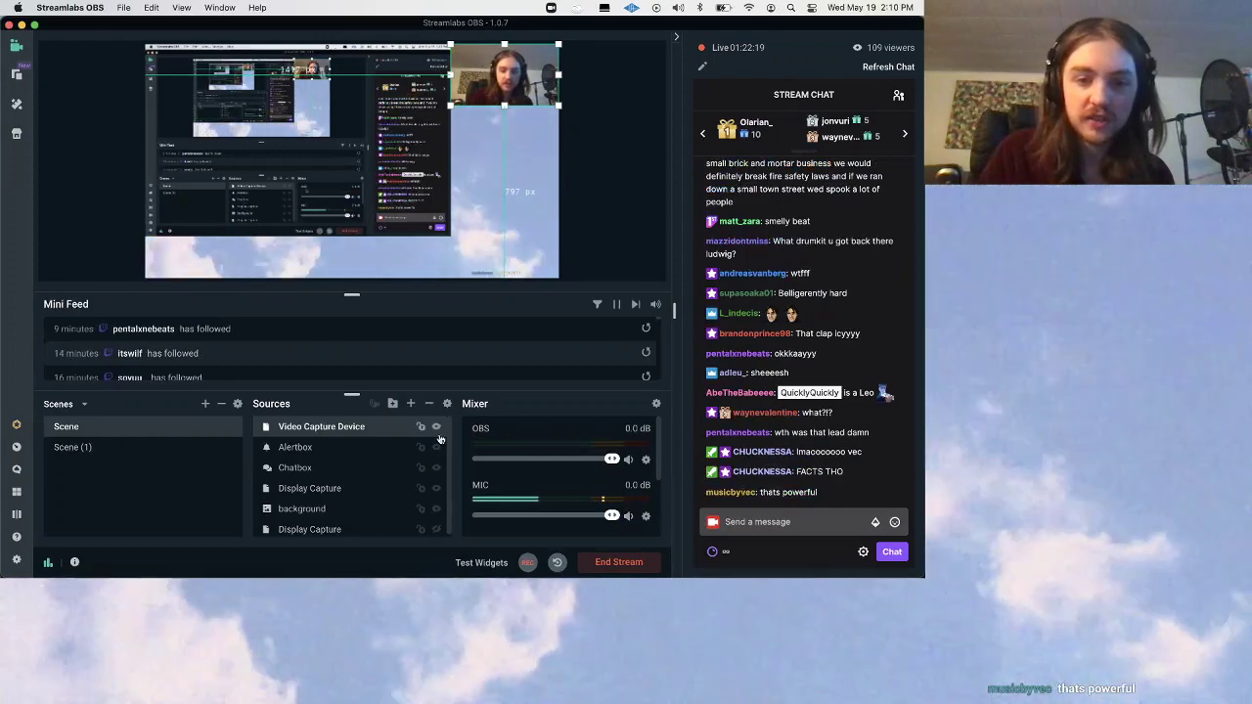
click(437, 427)
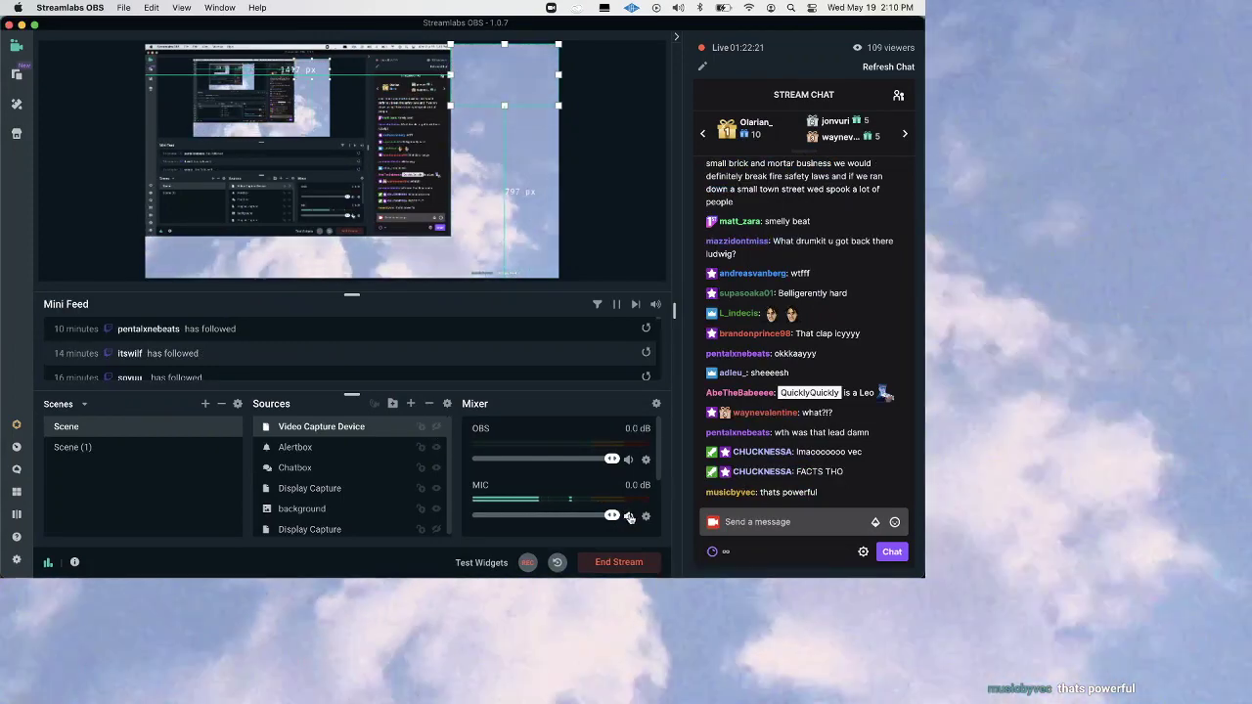
Step: Return to Live and zoom the playing sitar jam arrangement out to bars 1–41, briefly checking OBS
key(super+Tab)
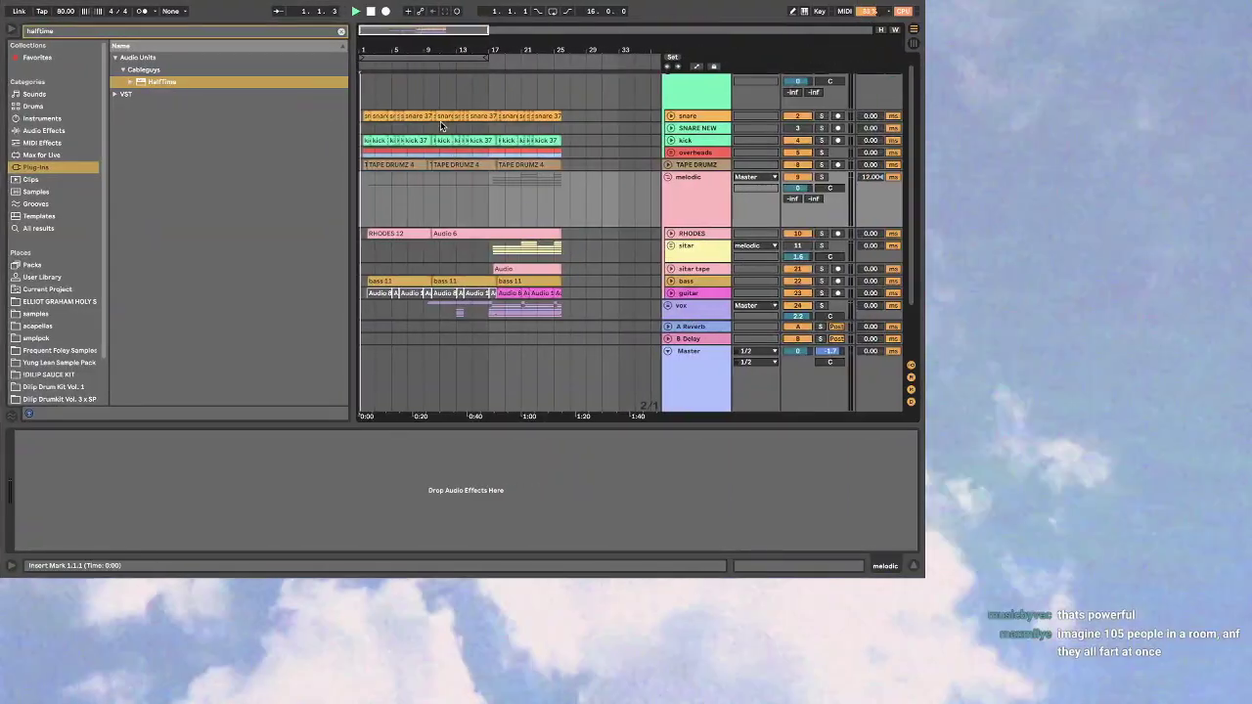
scroll(466, 204, up, 5)
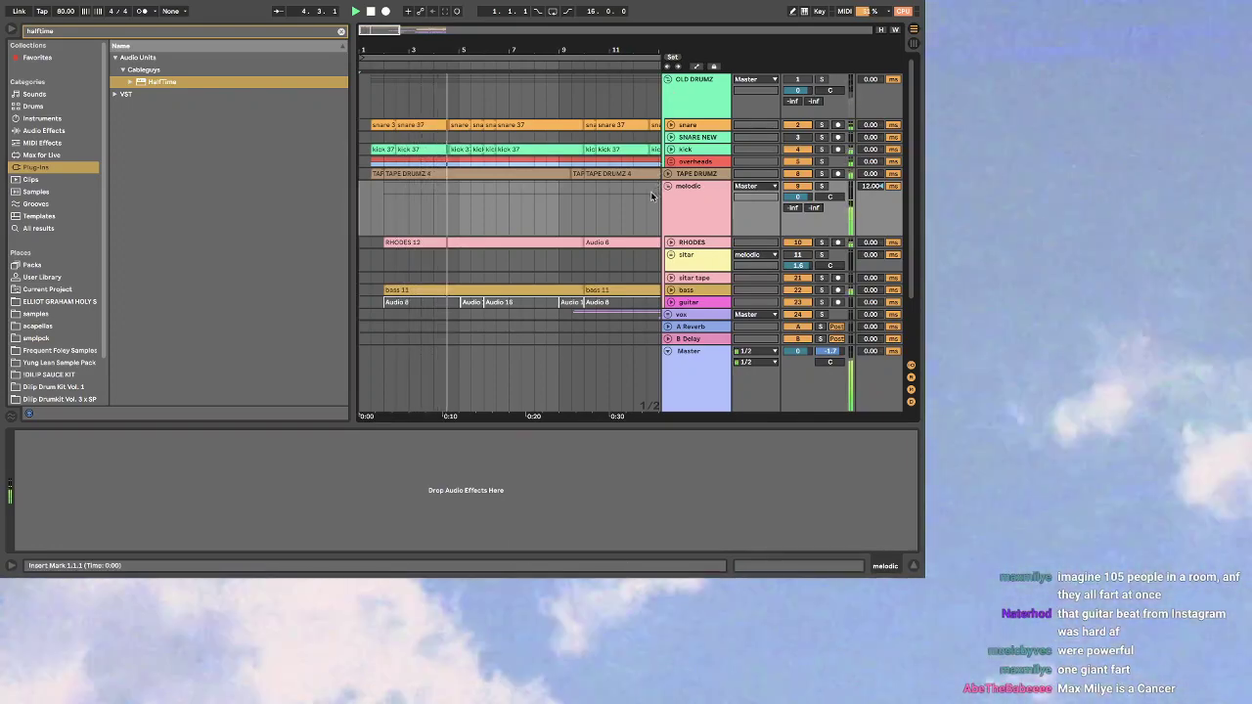
drag(435, 39, 441, 32)
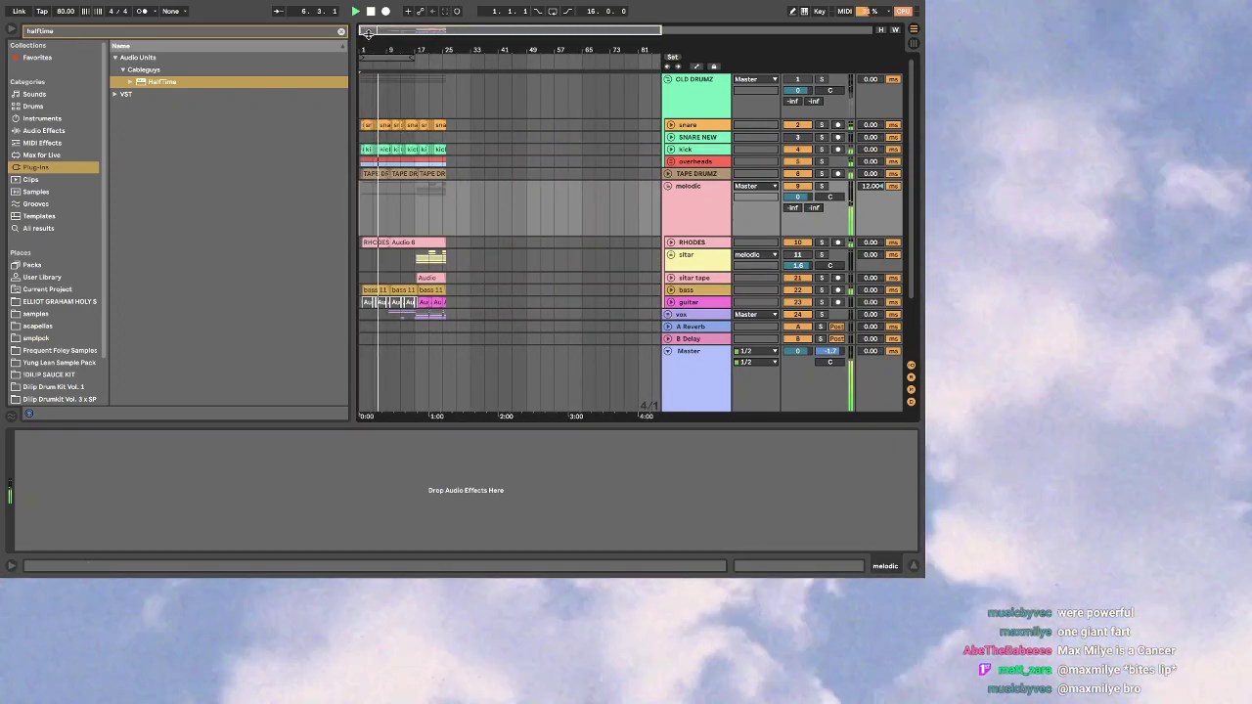
drag(367, 35, 371, 58)
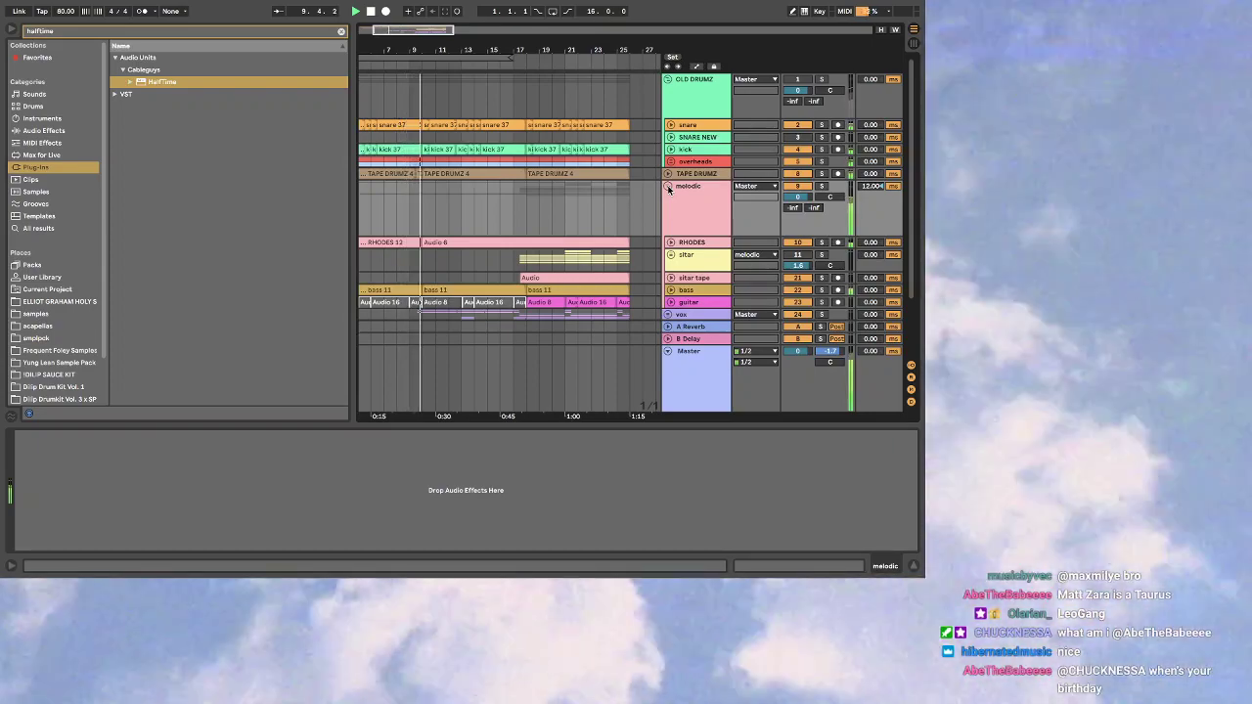
drag(396, 26, 395, 26)
scroll(486, 240, down, 2)
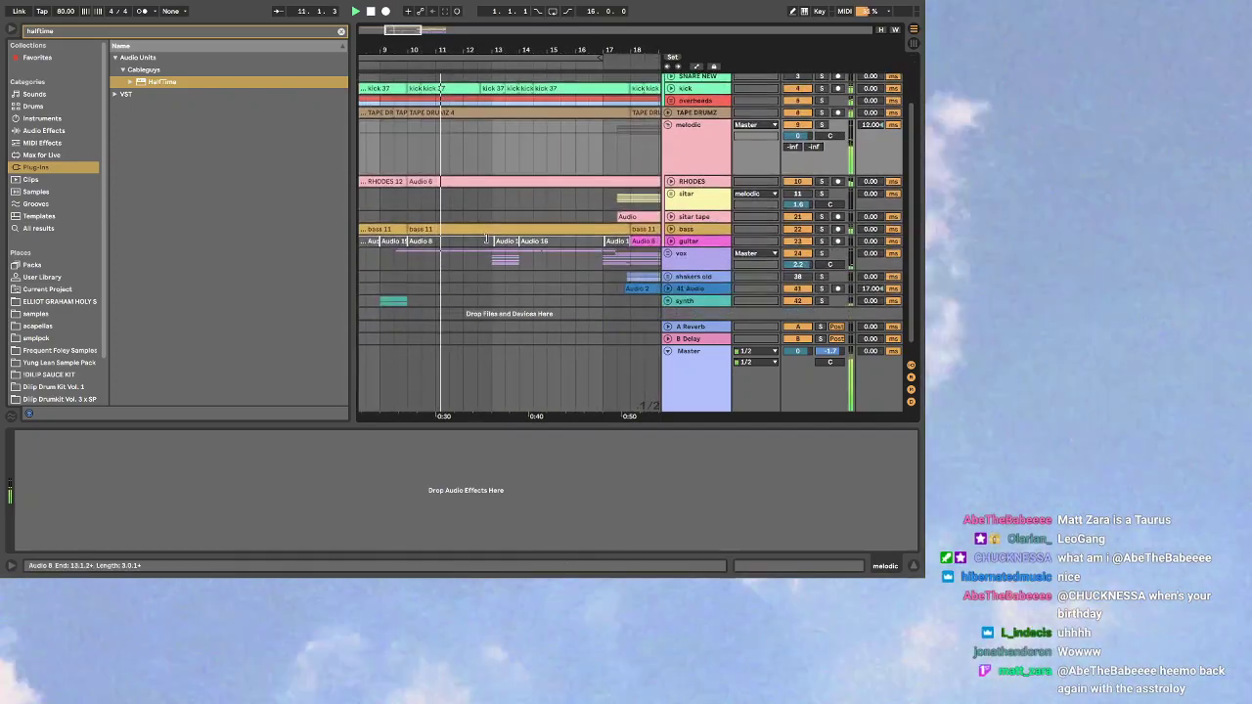
drag(395, 30, 395, 27)
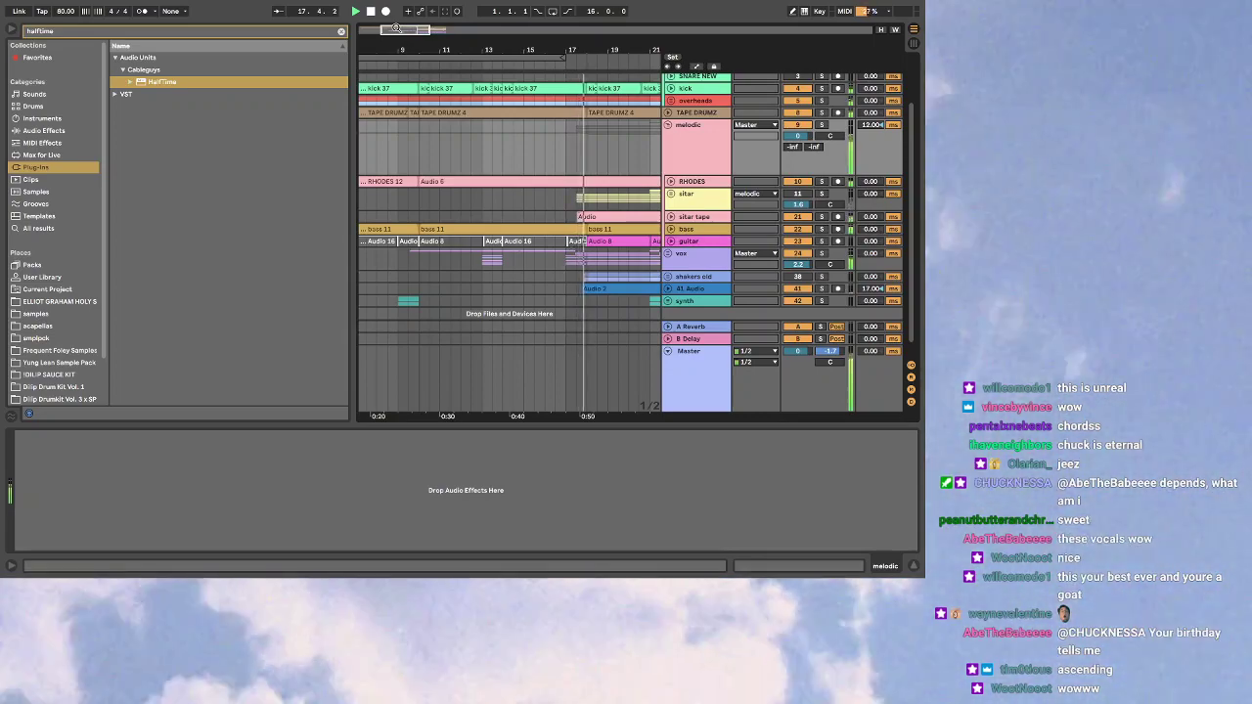
drag(501, 55, 420, 55)
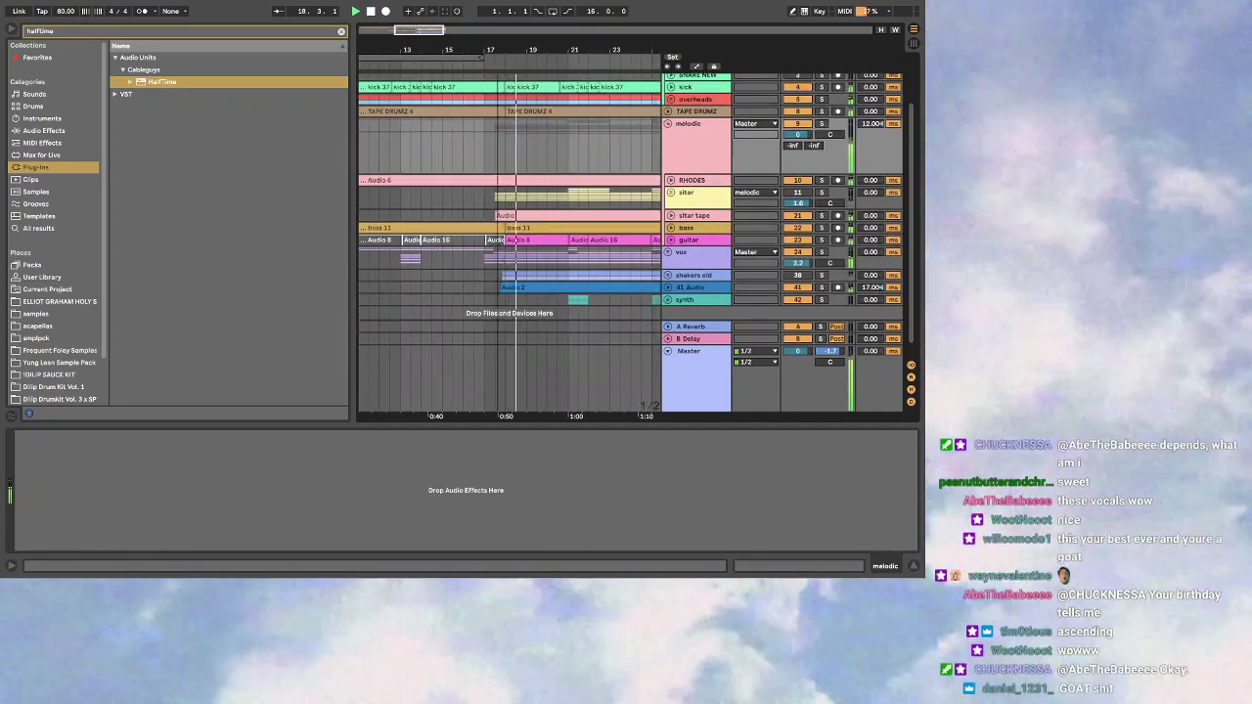
key(minus)
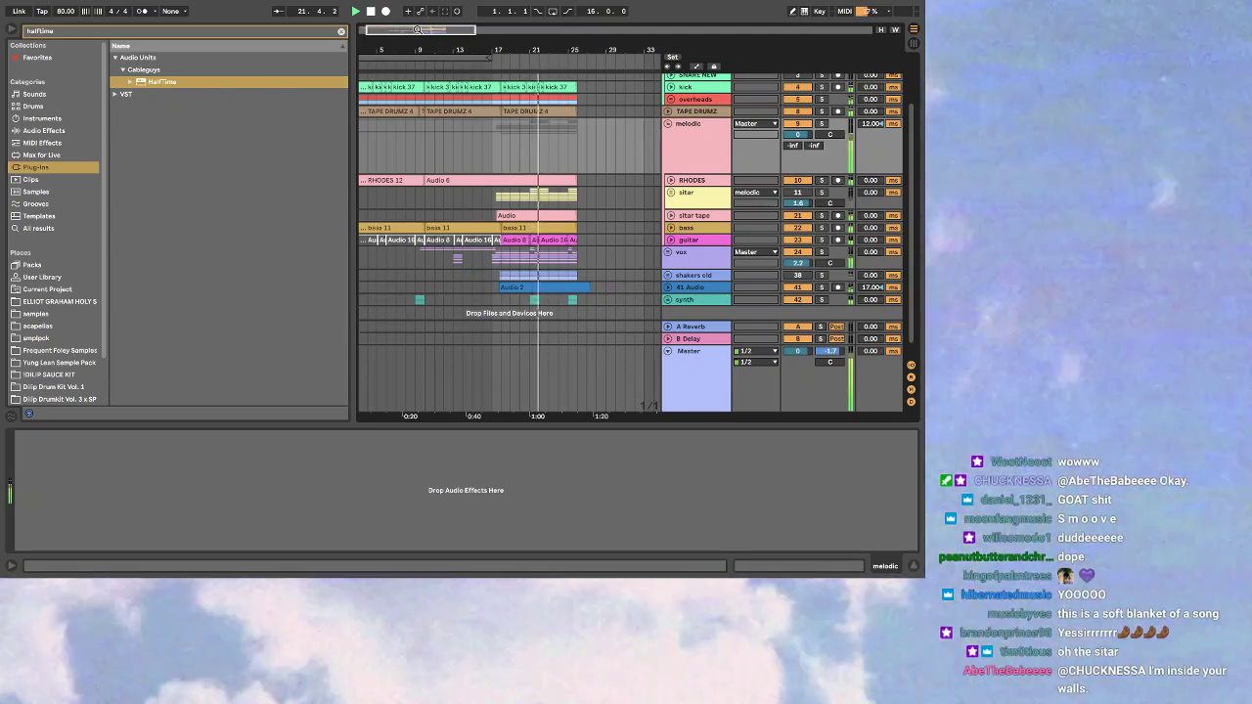
drag(463, 49, 471, 30)
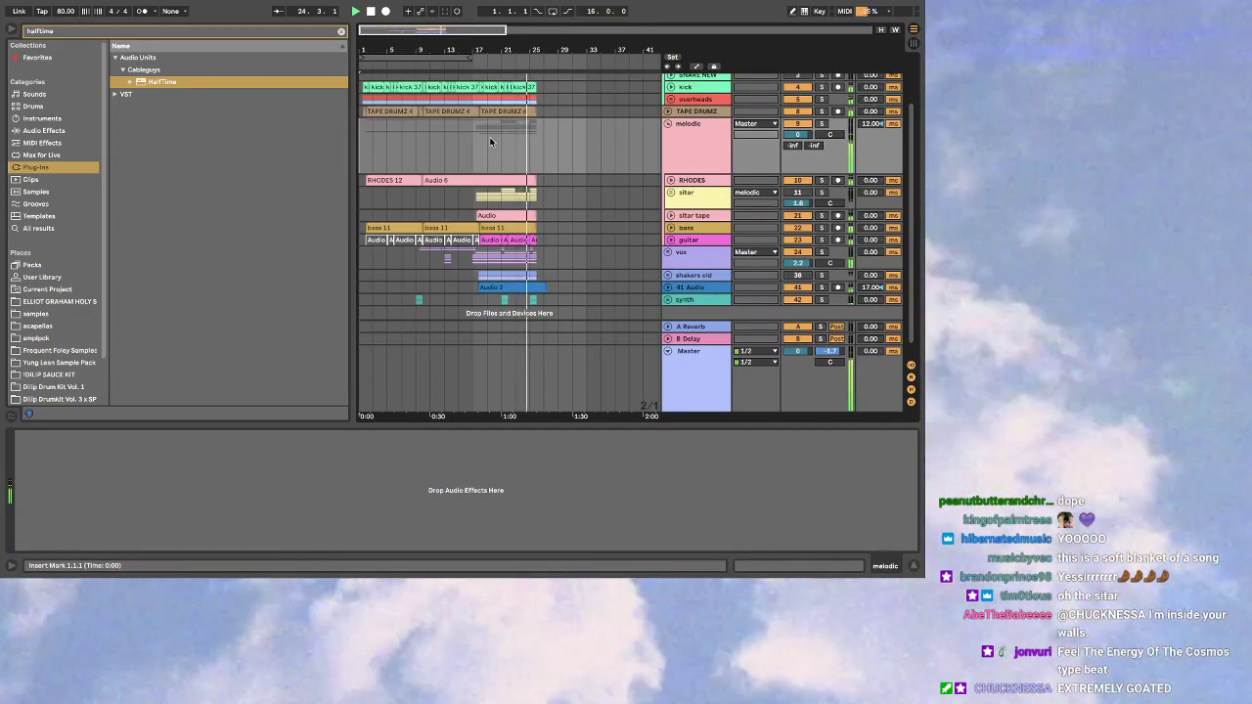
key(ctrl+Left)
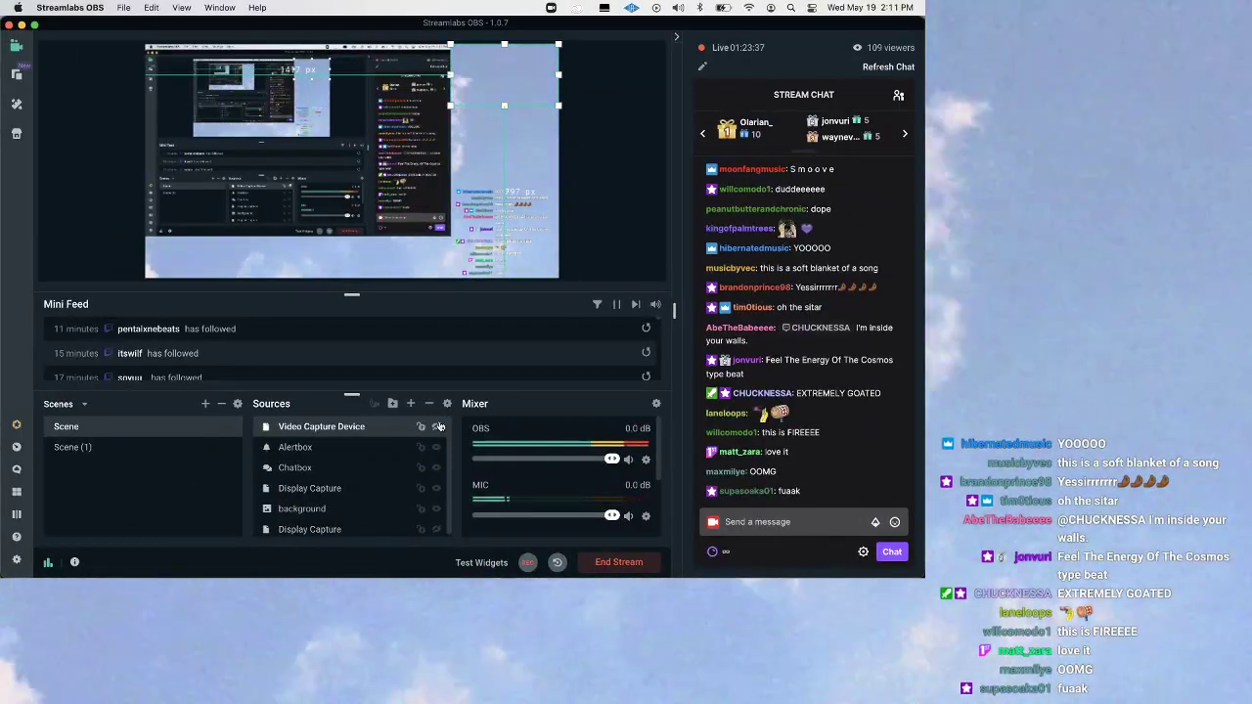
key(ctrl+Right)
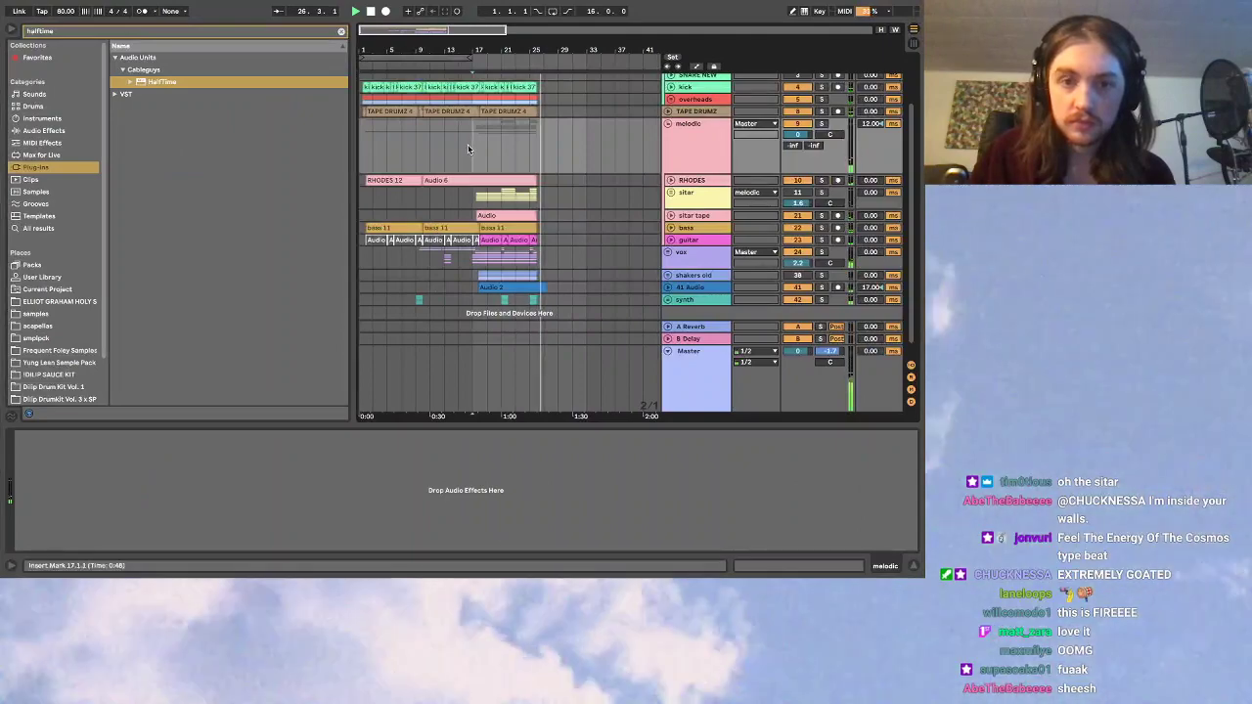
Step: Solo the melodic group and start playback from bar 18
key(plus)
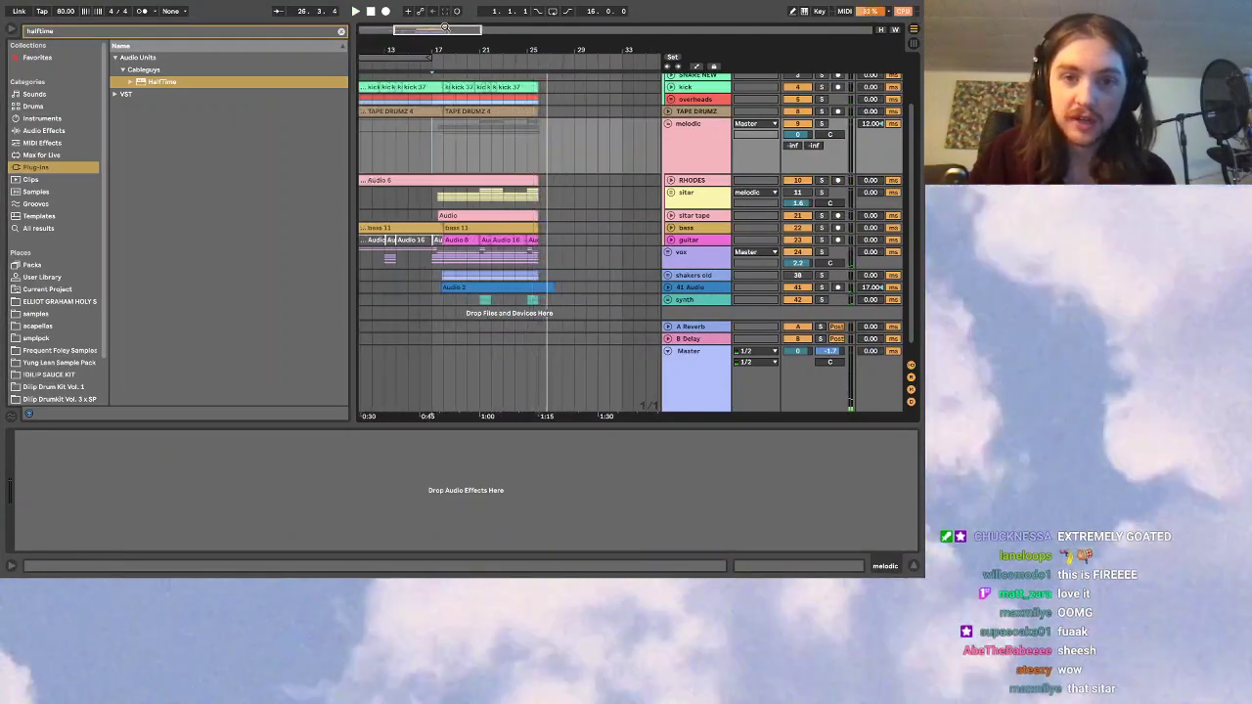
key(space)
key(space)
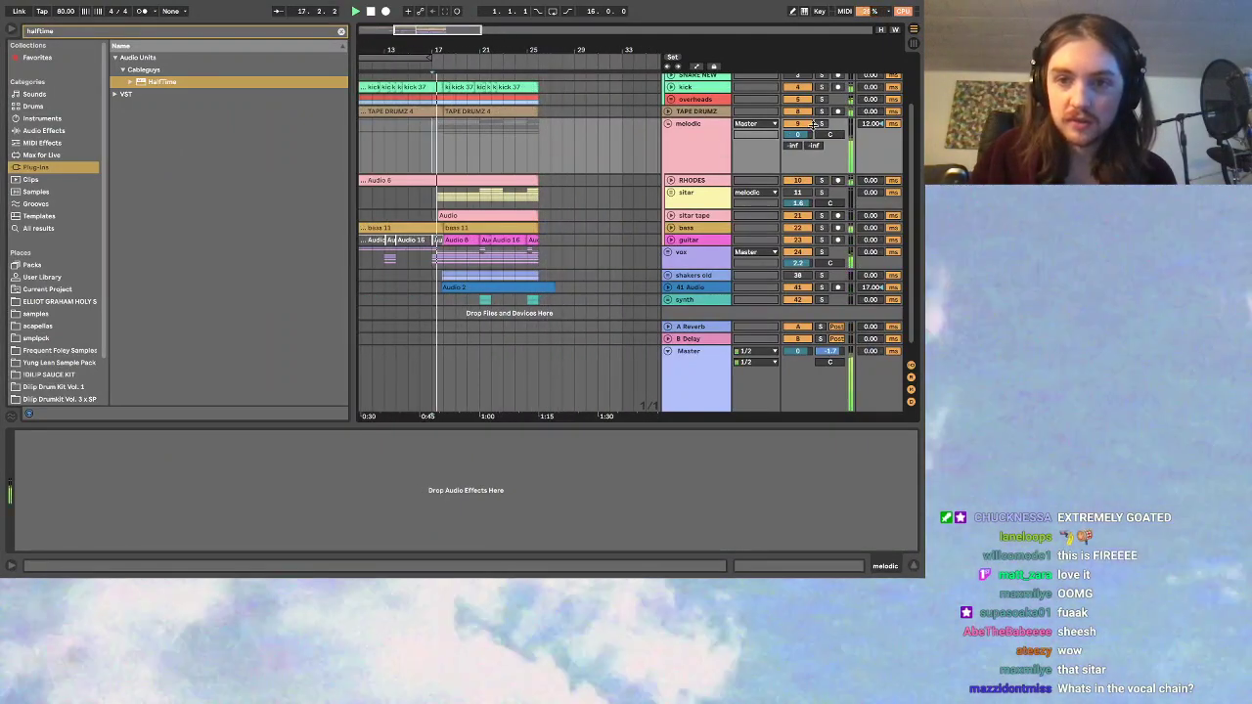
click(827, 124)
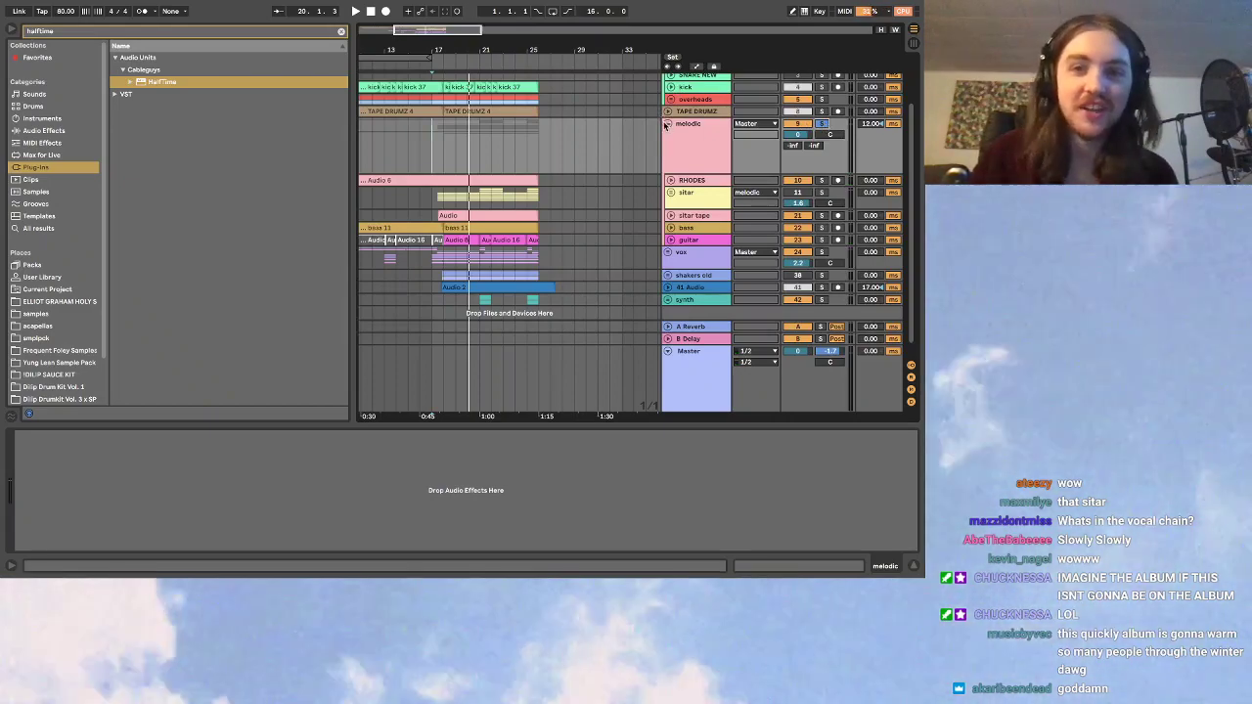
drag(428, 34, 426, 31)
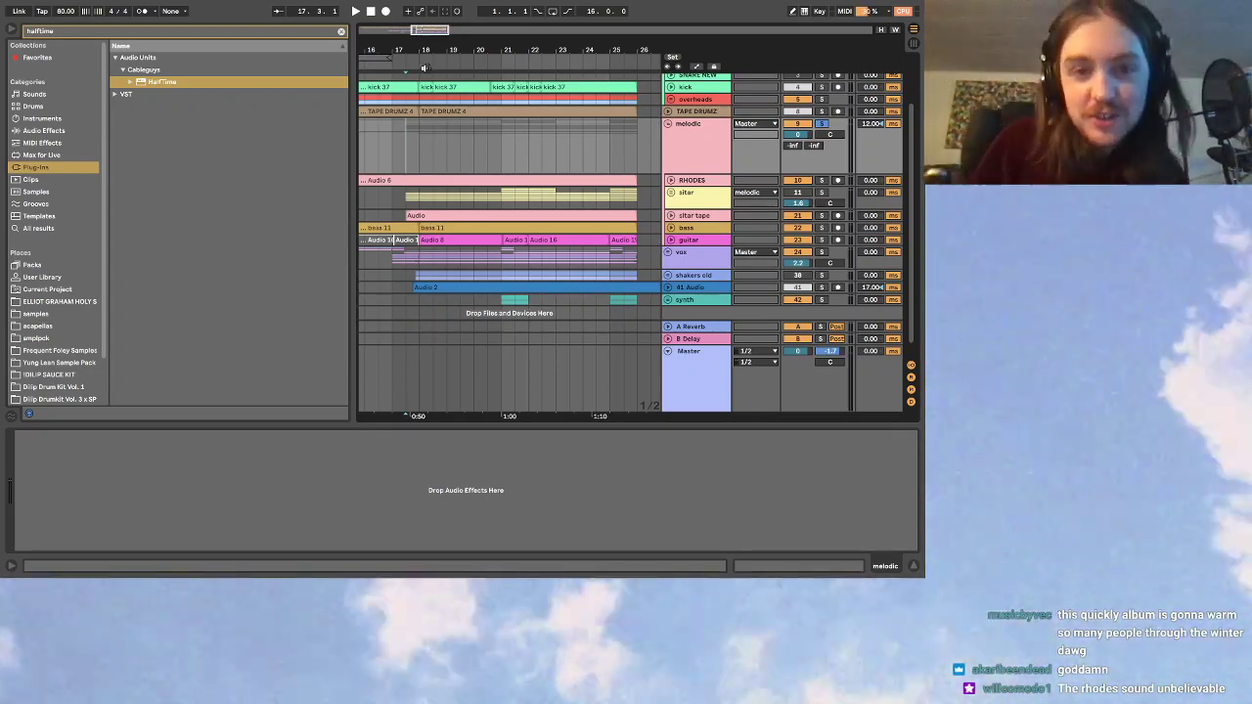
click(415, 148)
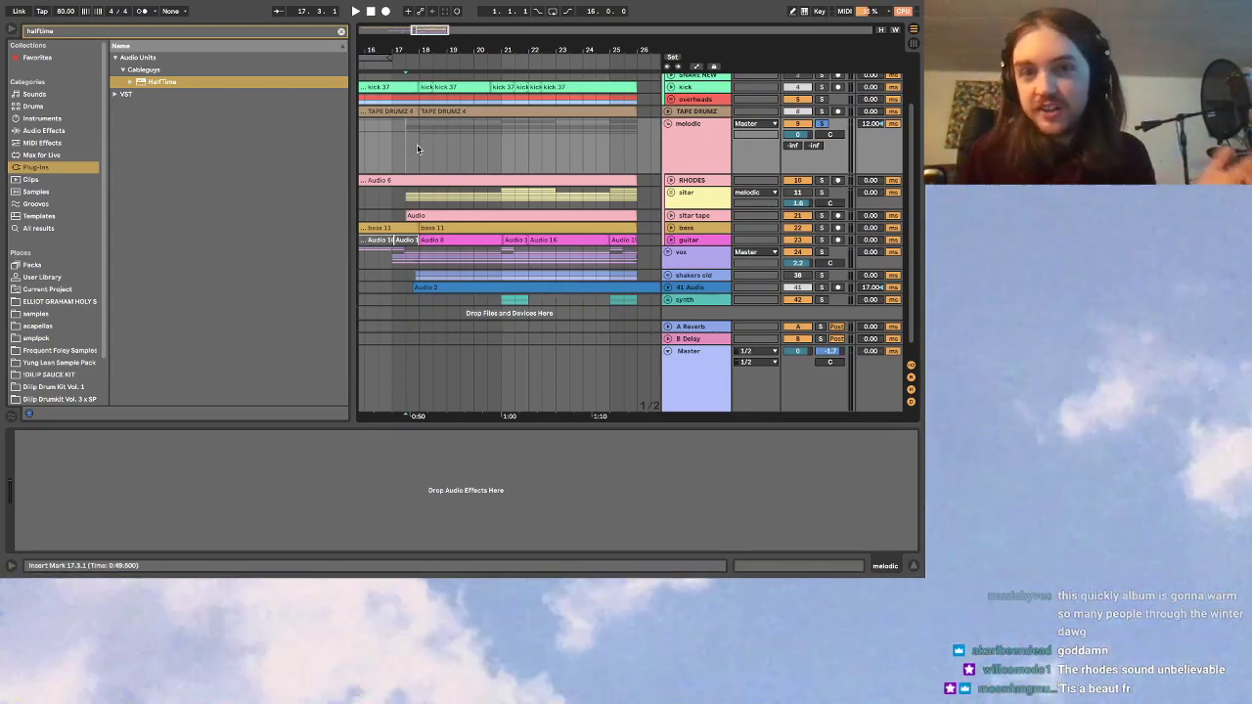
click(421, 49)
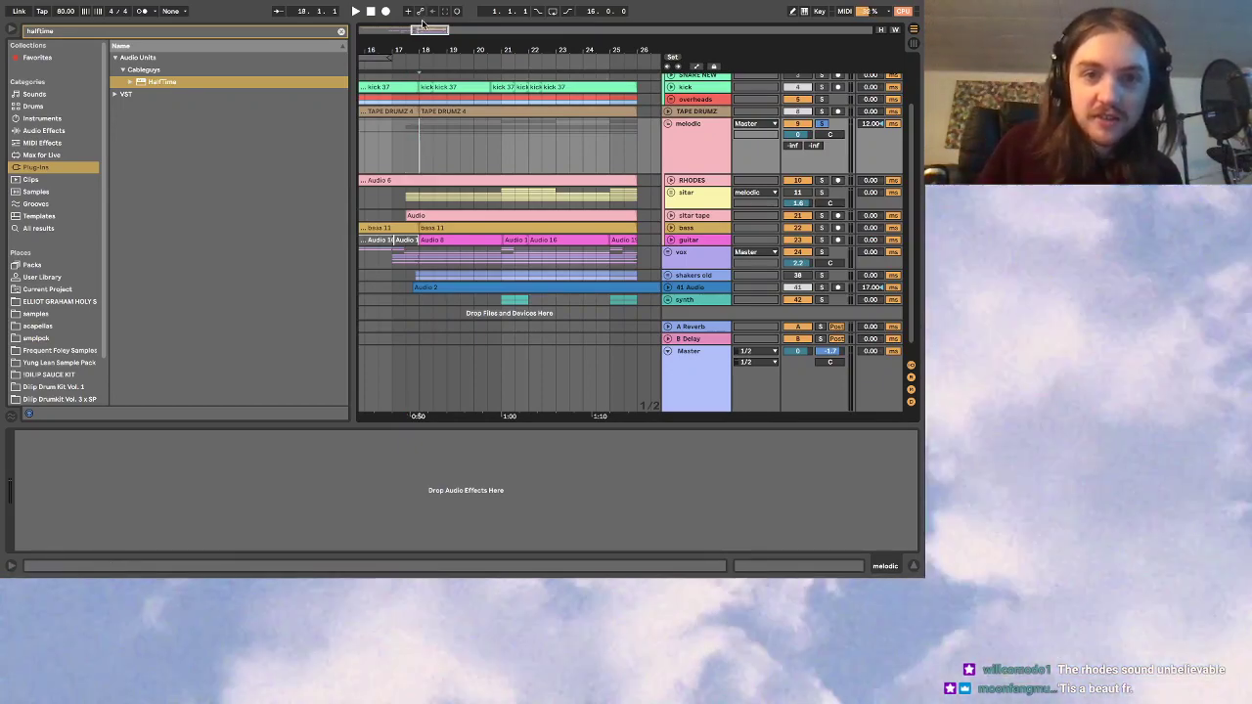
key(minus)
key(minus)
key(space)
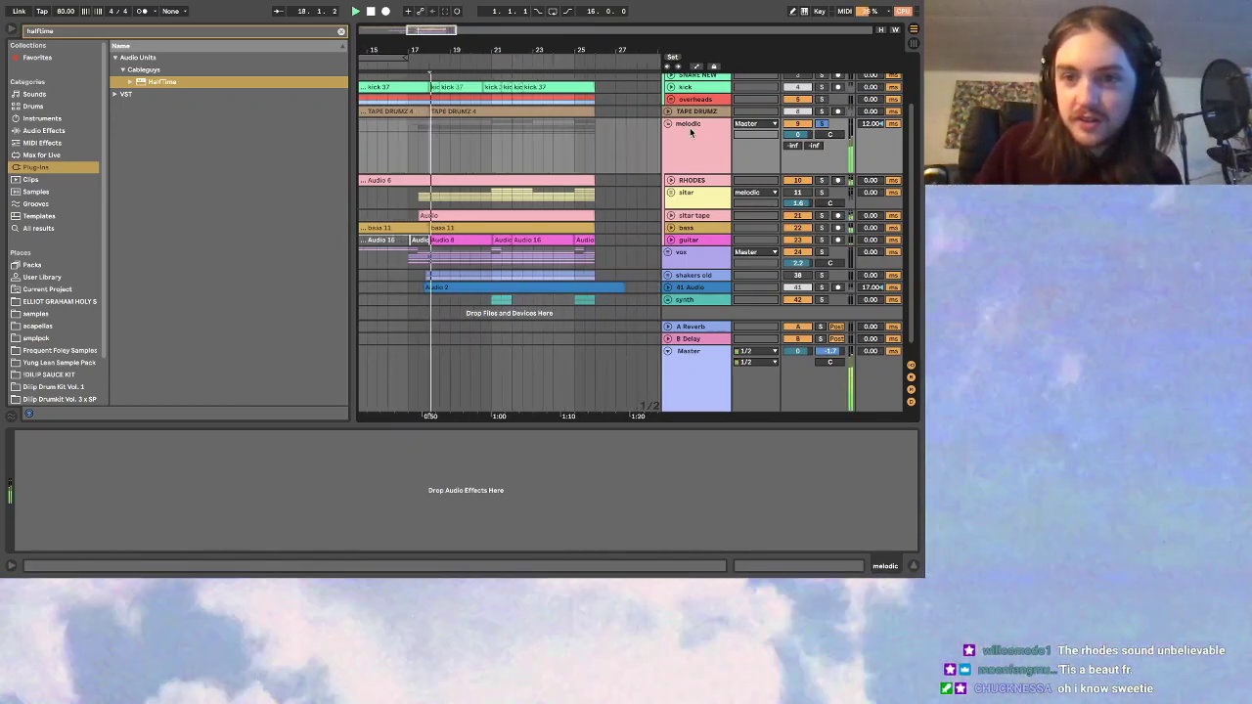
Step: Solo 41 Audio, then move the solo to the synth track
scroll(821, 167, up, 2)
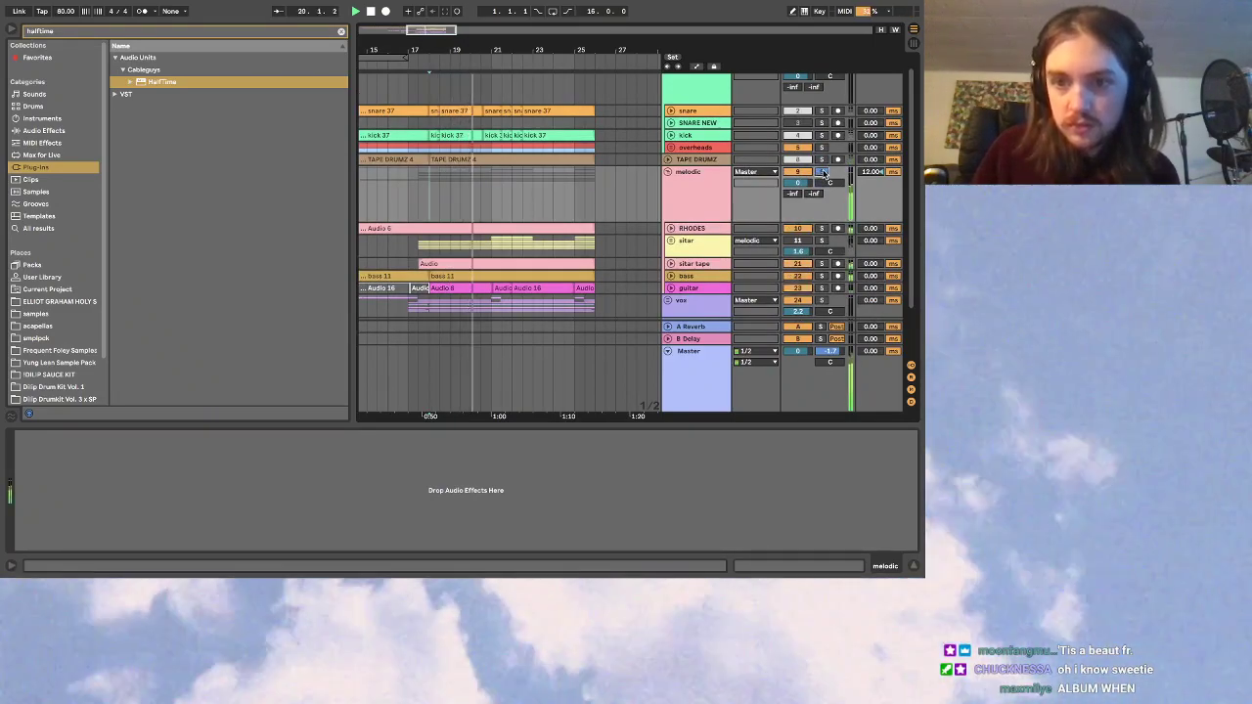
scroll(822, 259, down, 2)
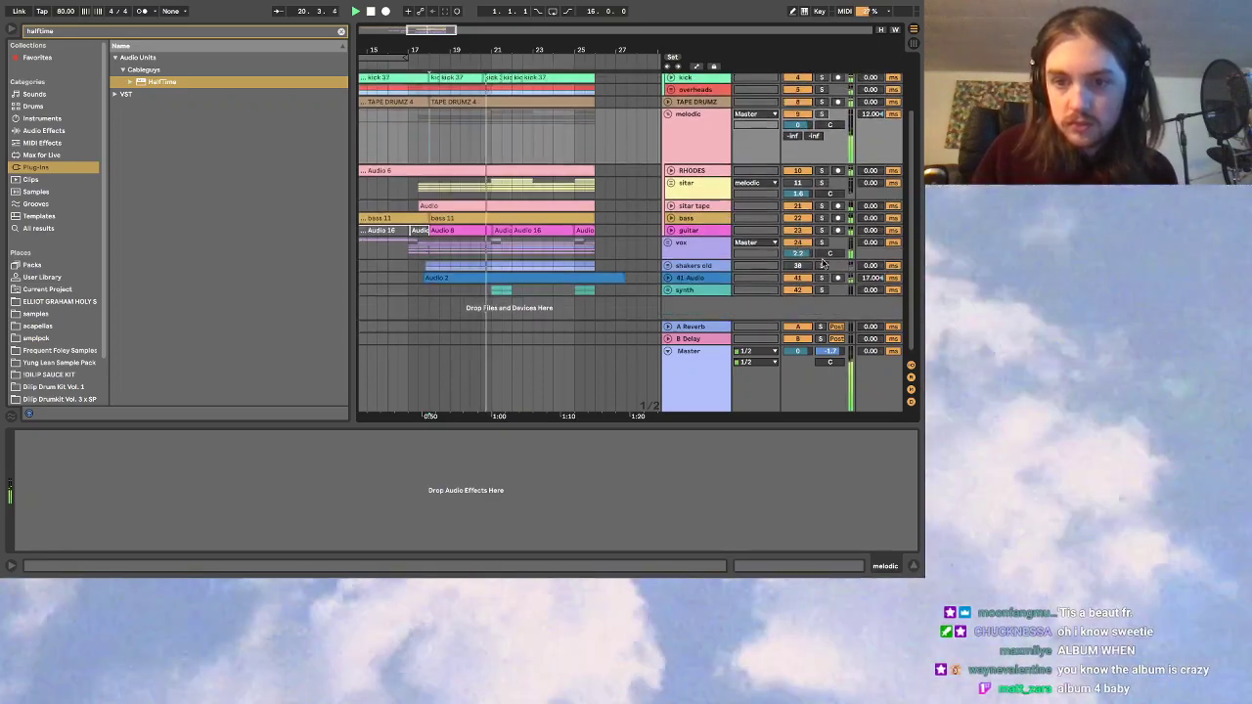
click(822, 278)
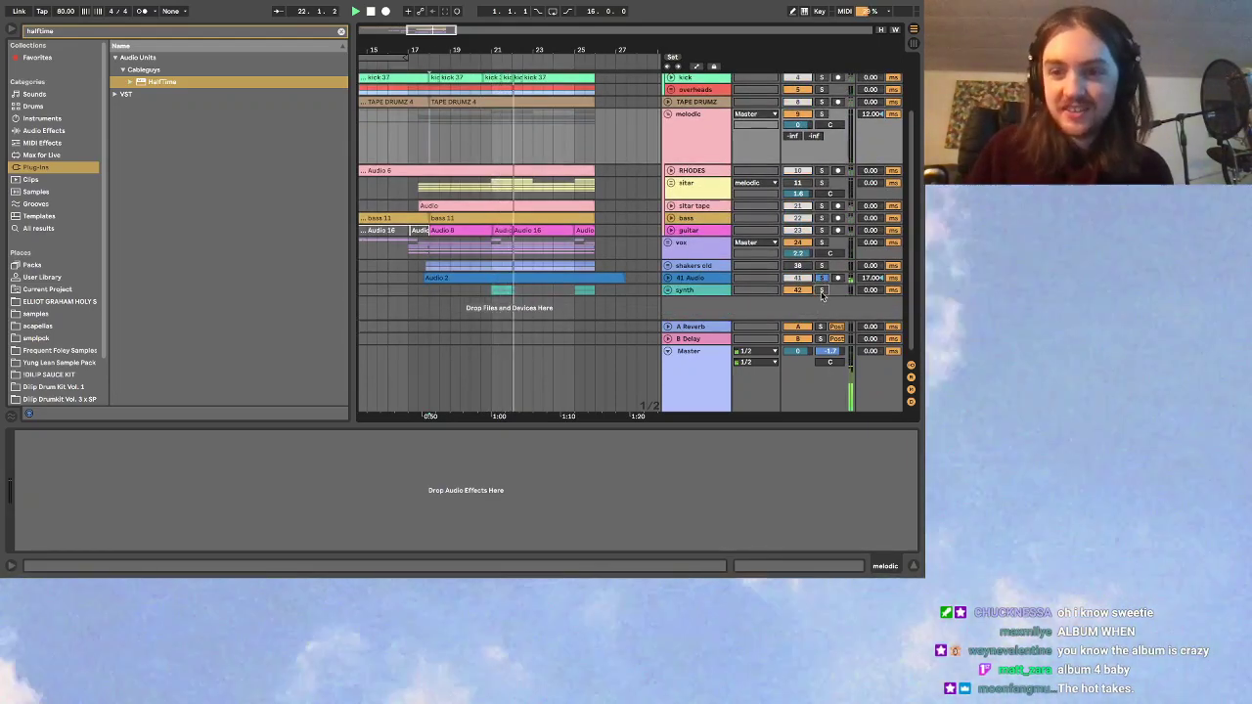
click(822, 291)
Step: Unsolo the synth and solo sitar tape, expanding it to show its waveform and devices
click(495, 293)
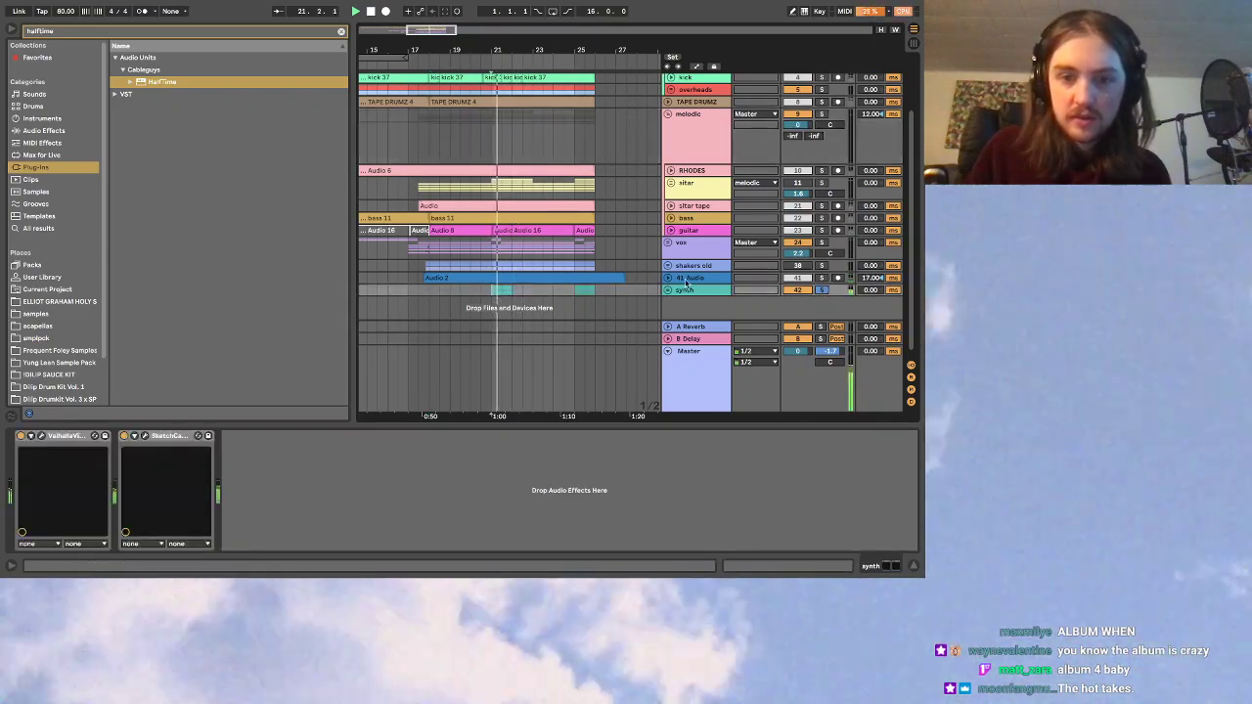
click(823, 291)
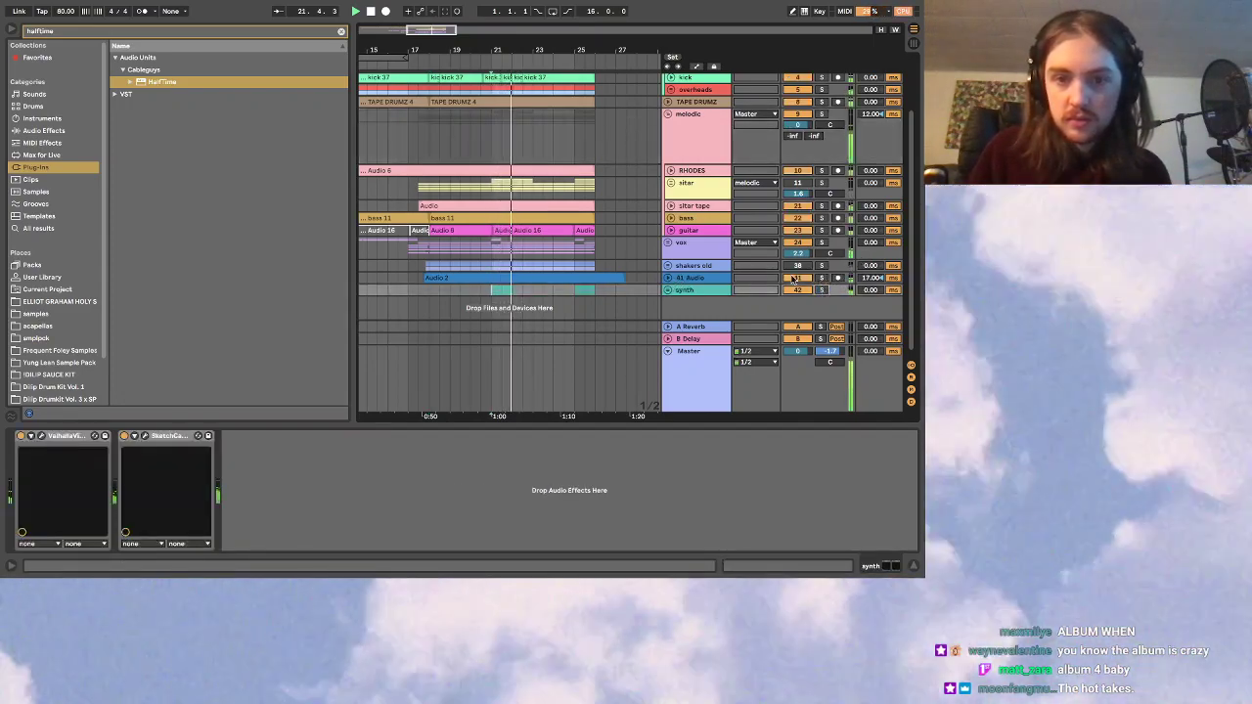
click(823, 205)
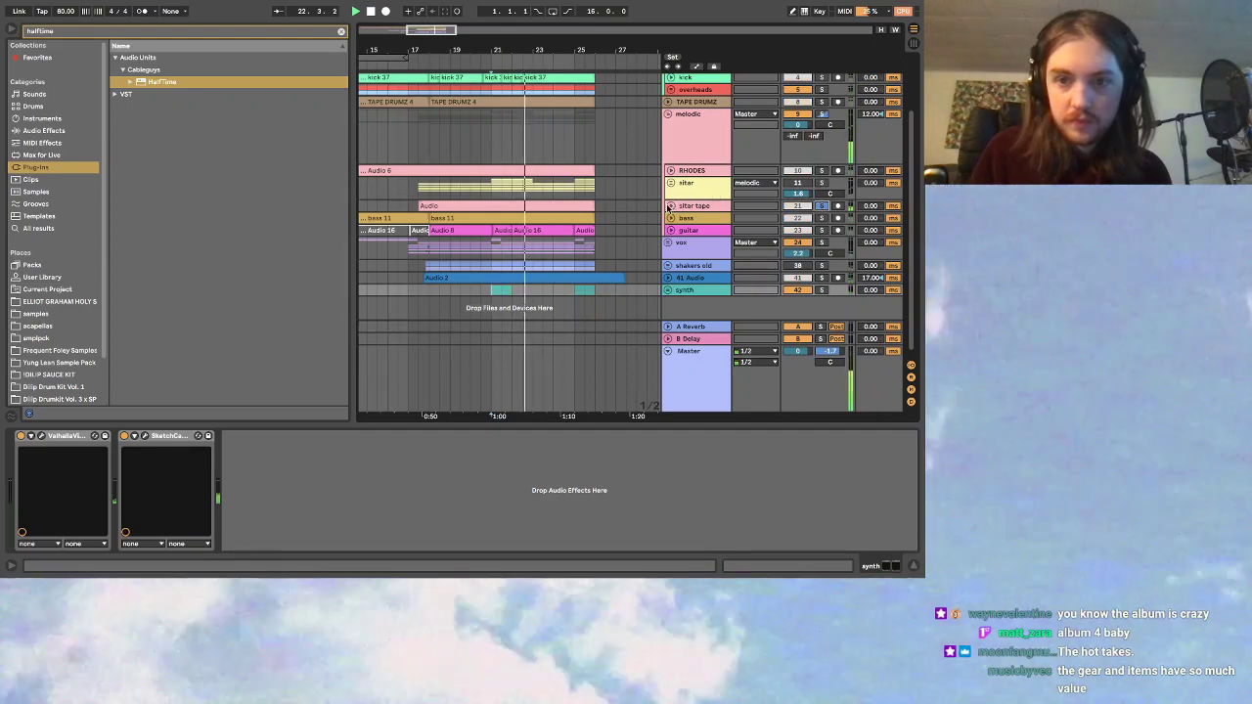
click(670, 207)
click(494, 235)
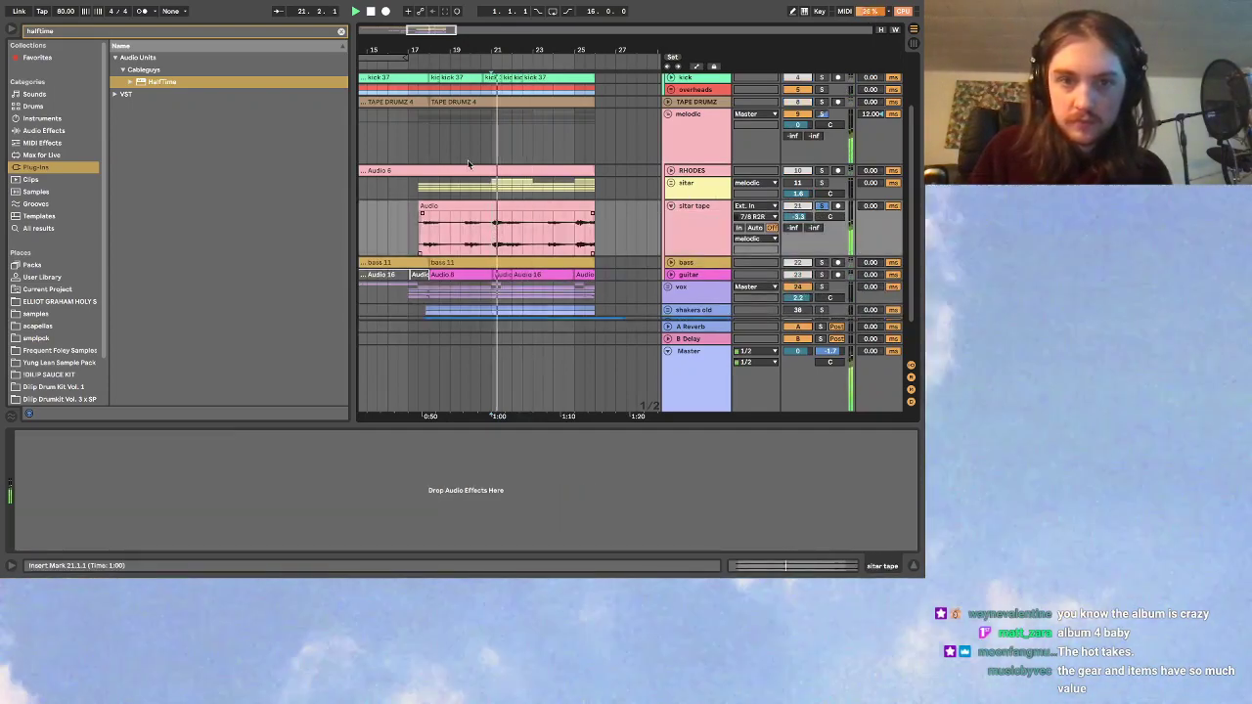
drag(422, 30, 424, 18)
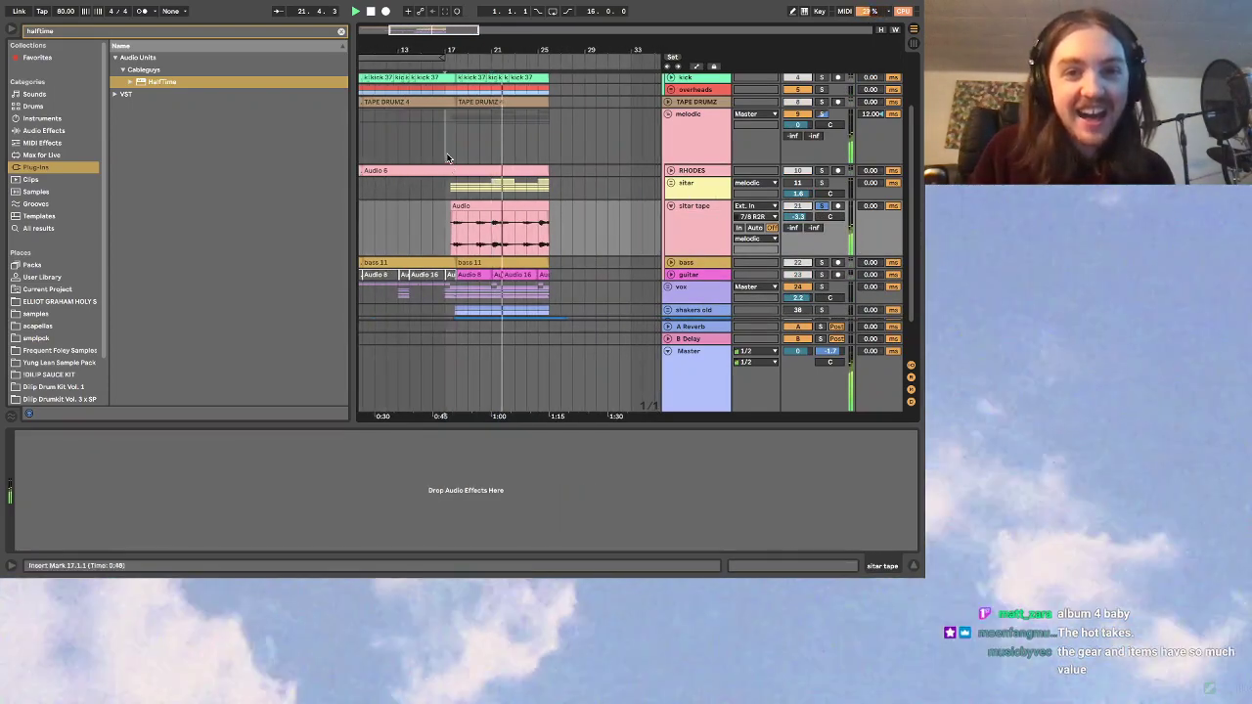
Step: Select the melodic group and solo the vox track around the sitar section
click(448, 157)
scroll(824, 208, down, 2)
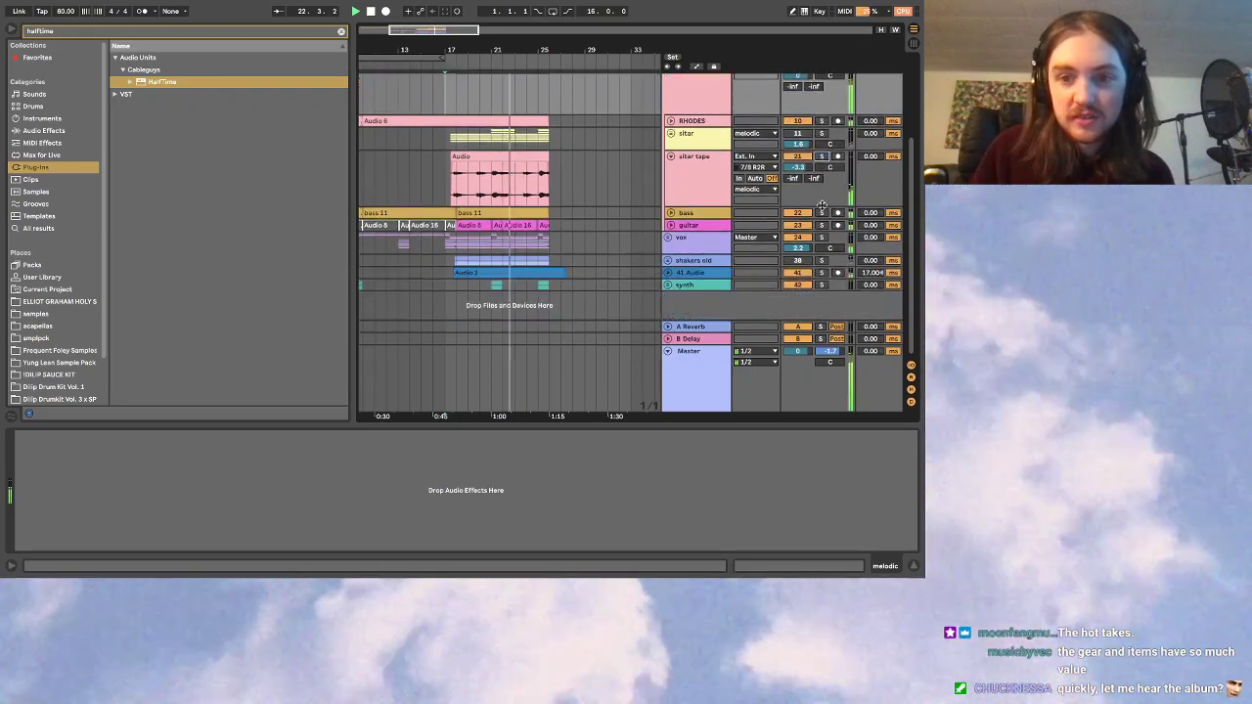
click(822, 238)
mouse_move(437, 29)
mouse_down()
mouse_move(438, 44)
mouse_move(439, 30)
mouse_up()
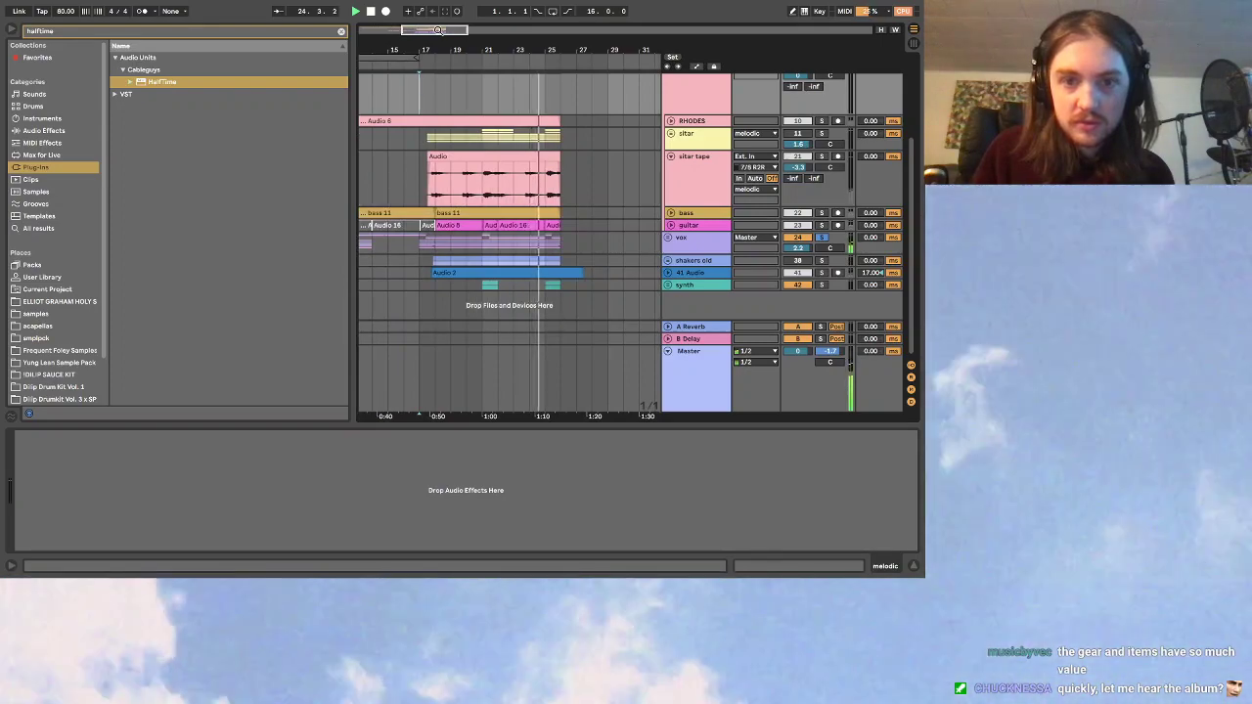
drag(439, 30, 438, 32)
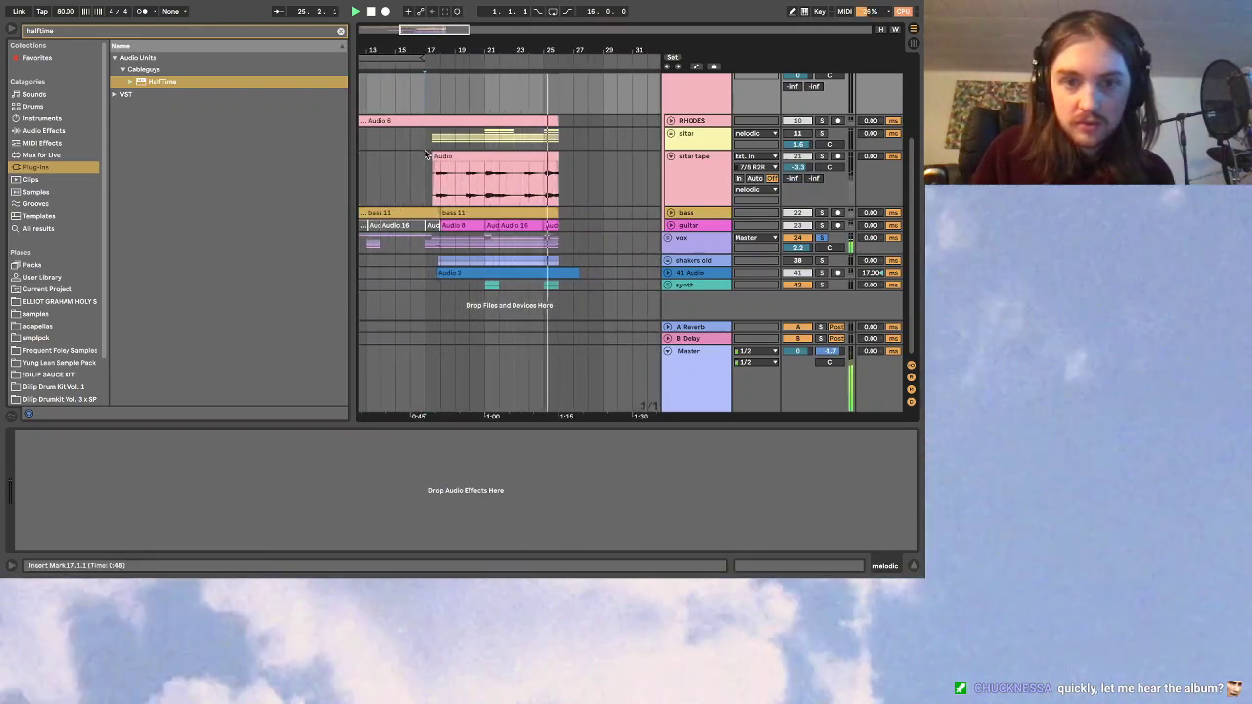
Step: Review the sitar and sitar tape tracks' effects, then zoom out to the whole song
scroll(440, 143, up, 4)
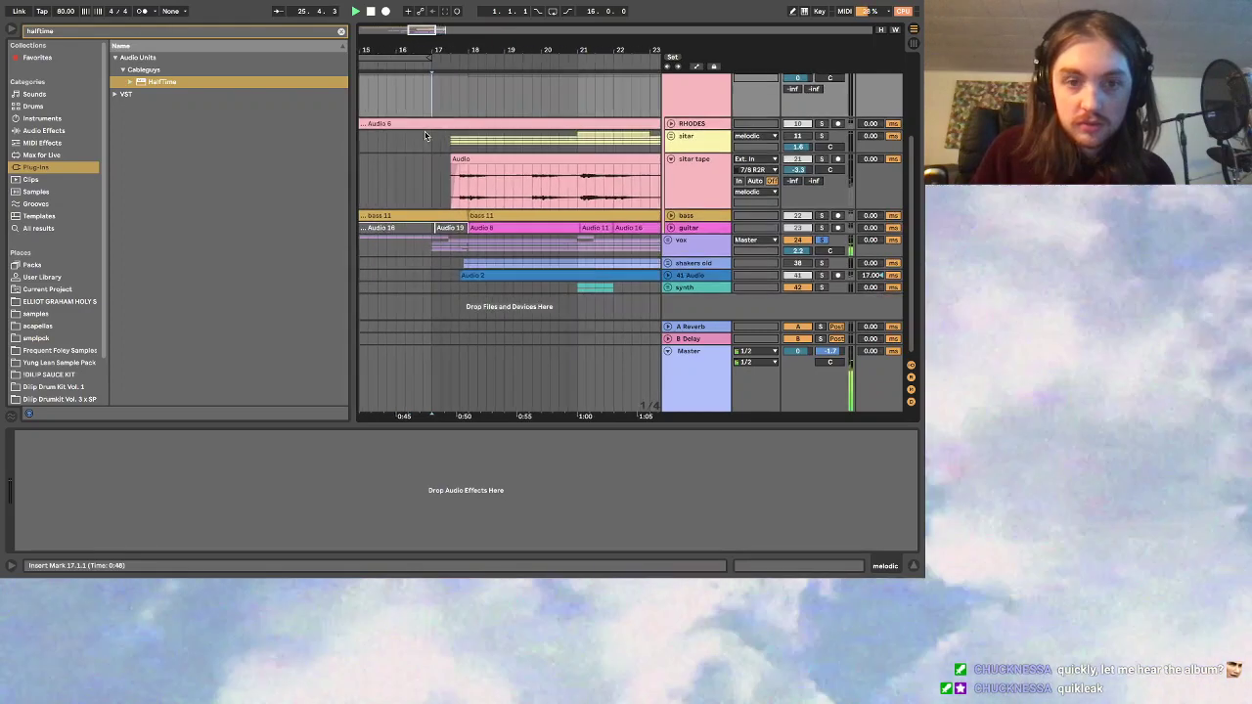
click(484, 142)
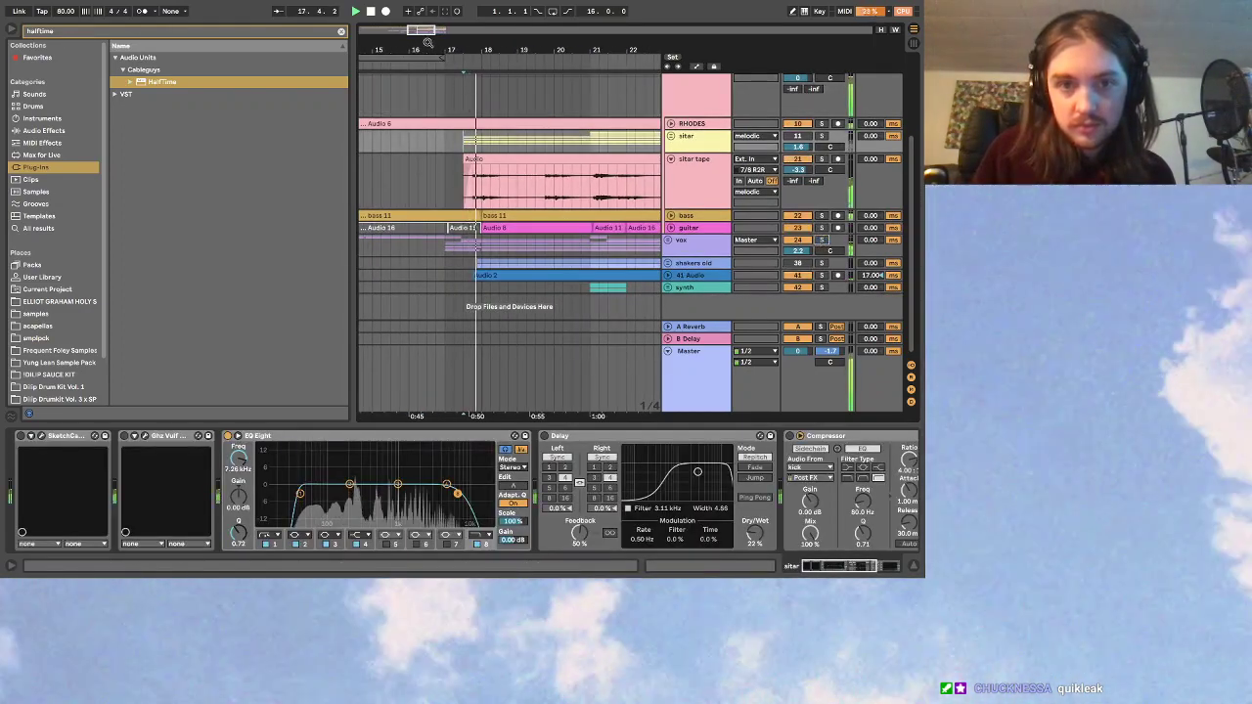
drag(428, 26, 427, 18)
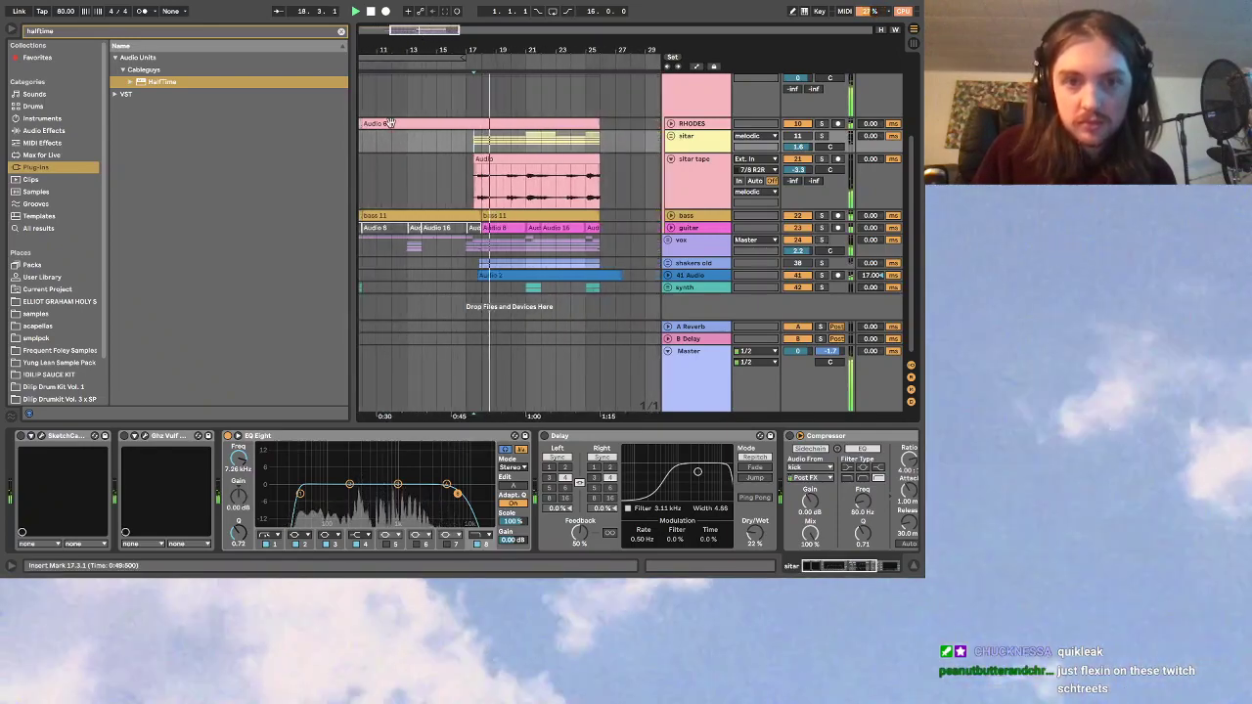
click(409, 176)
scroll(408, 172, left, 2)
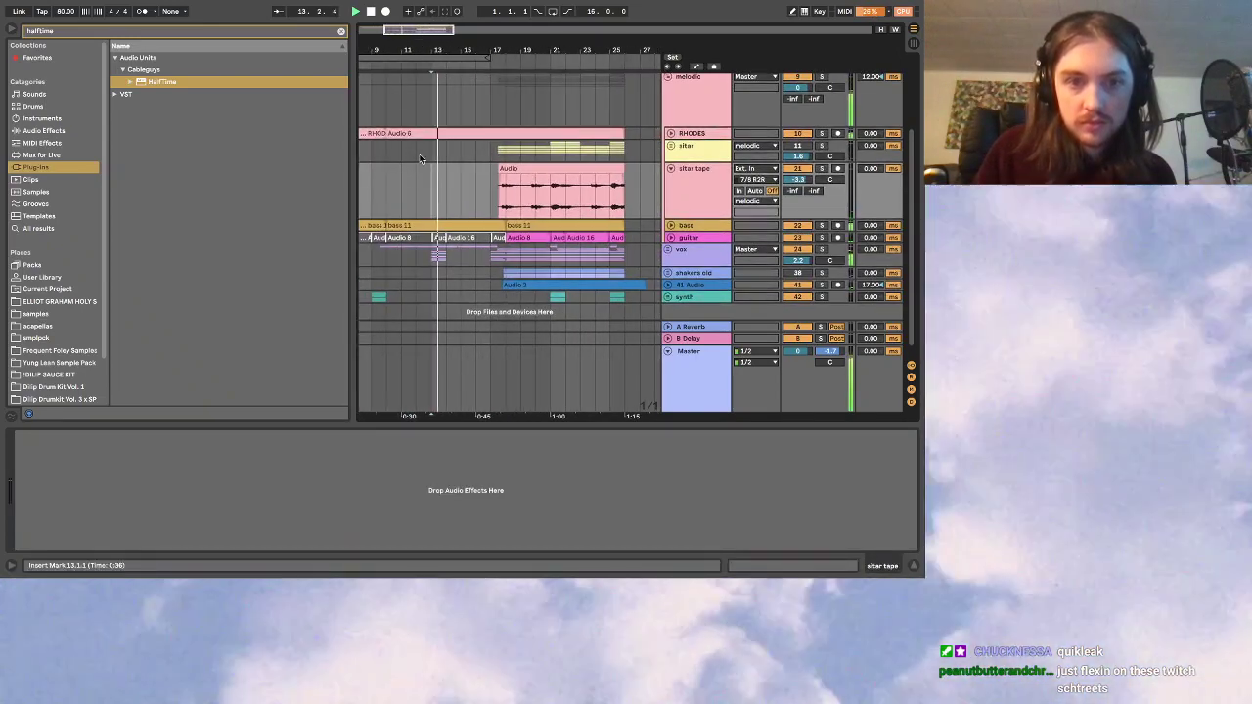
scroll(408, 171, left, 5)
scroll(408, 172, up, 1)
drag(404, 27, 410, 49)
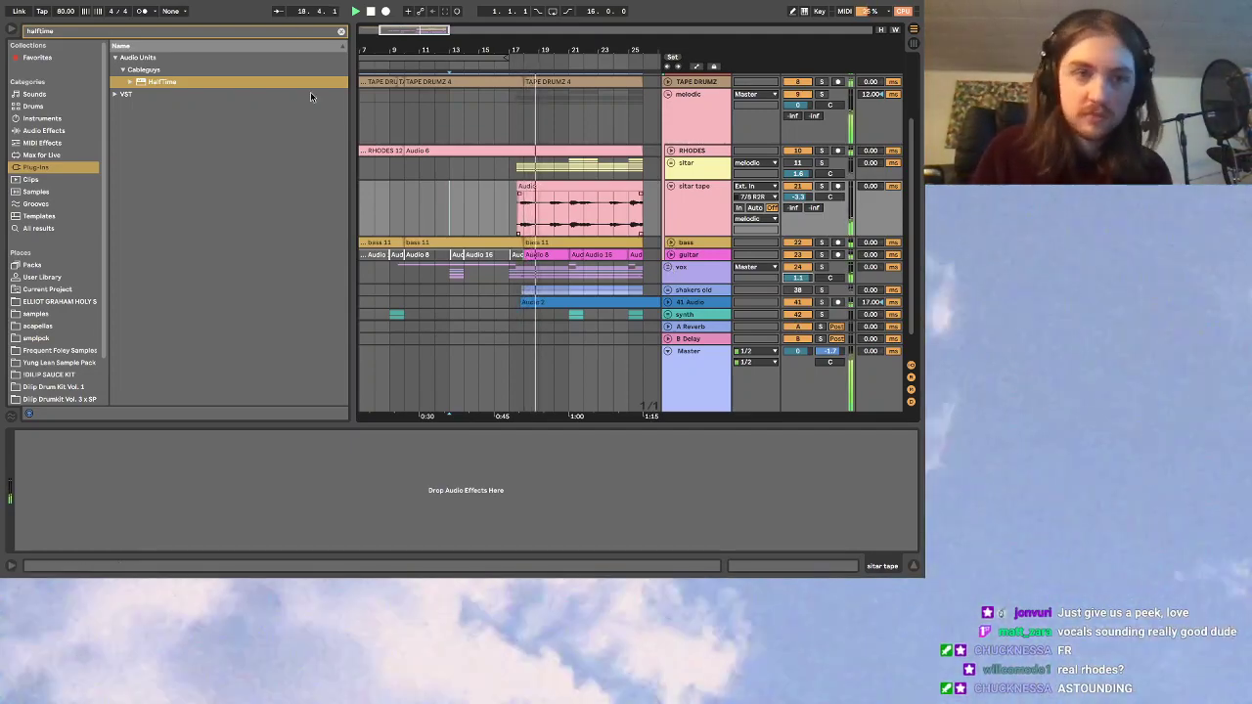
Step: Clear the halftime search and add SoundShifter Pitch from Favorites to the Master track
click(715, 353)
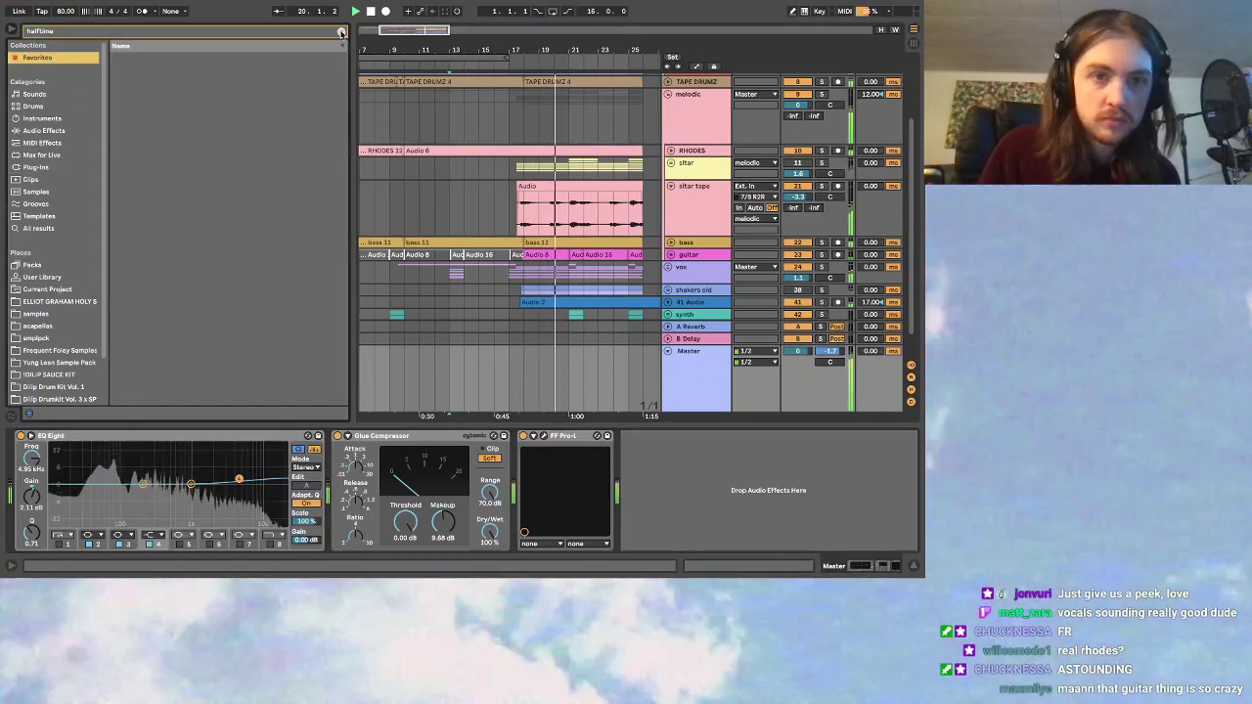
click(341, 31)
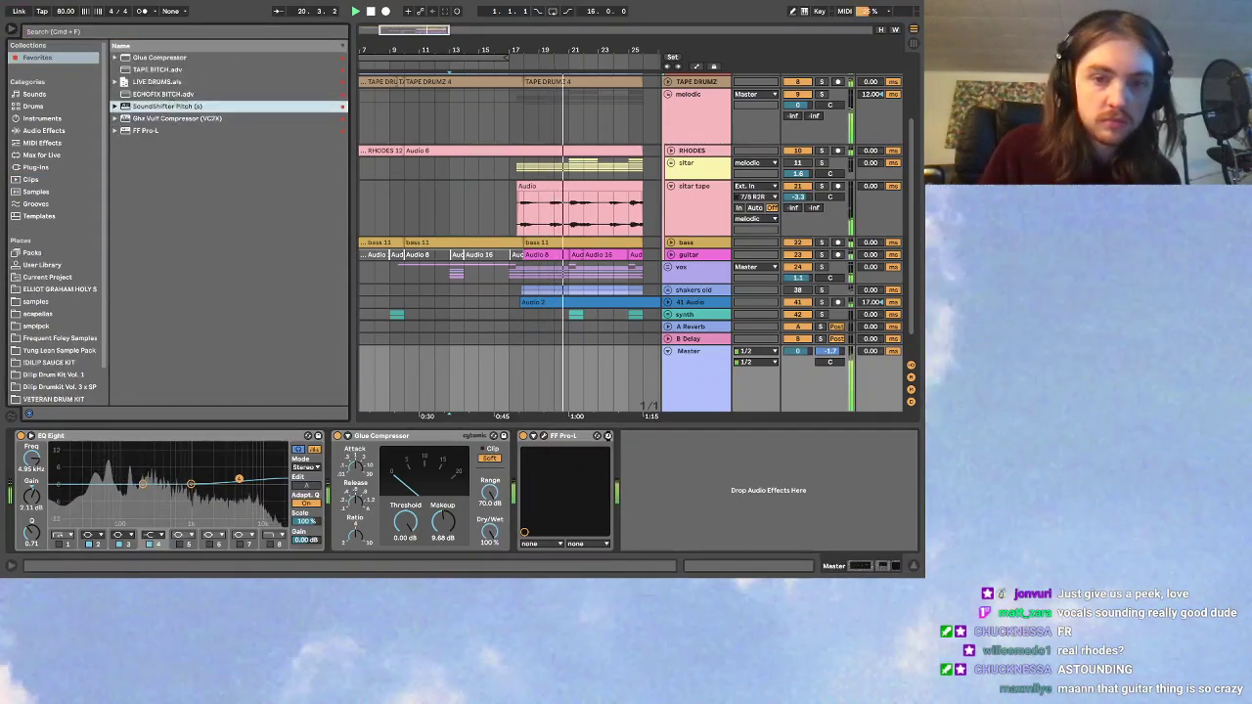
double_click(167, 106)
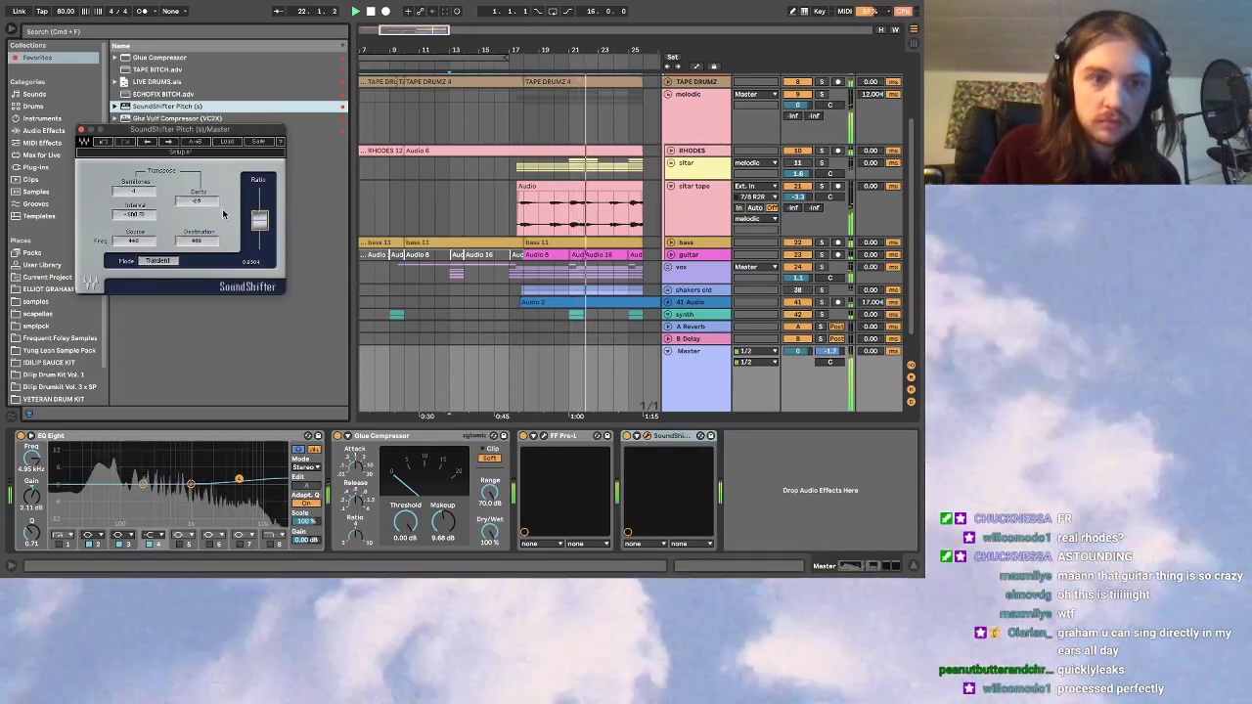
click(81, 130)
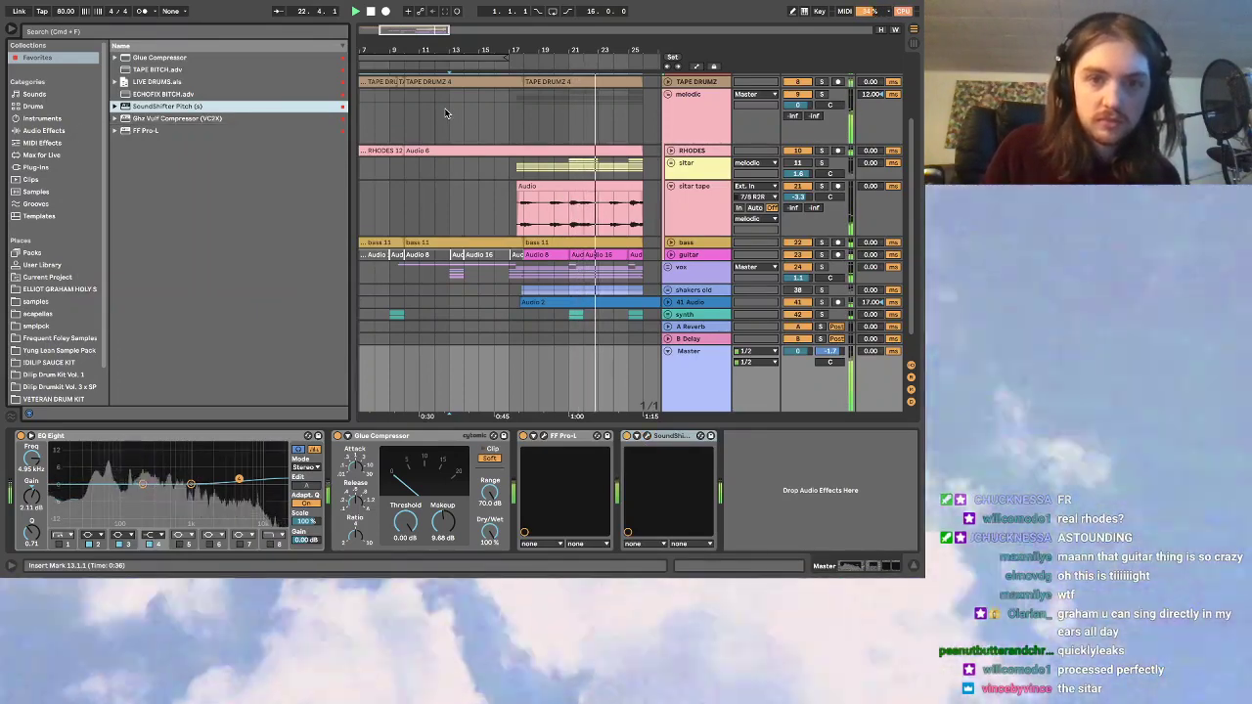
scroll(445, 112, left, 3)
Step: Select overheads, unfold the snare track and select one bar of its clip
click(364, 78)
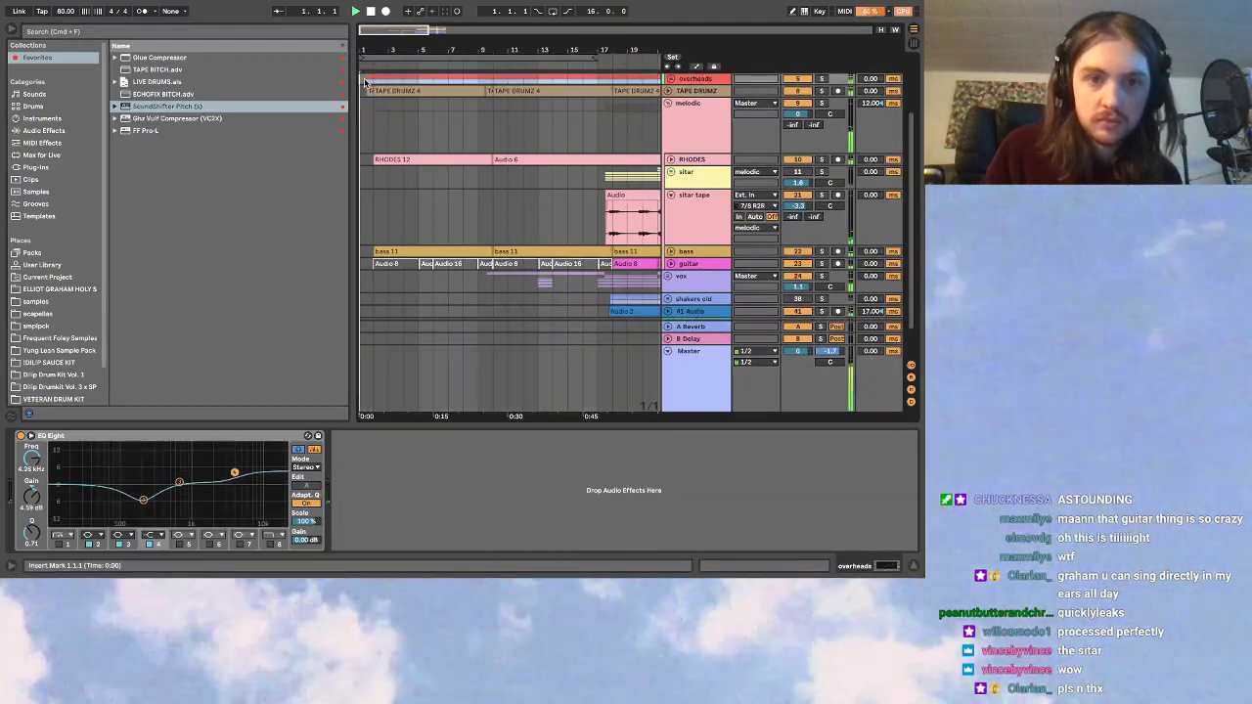
key(plus)
key(plus)
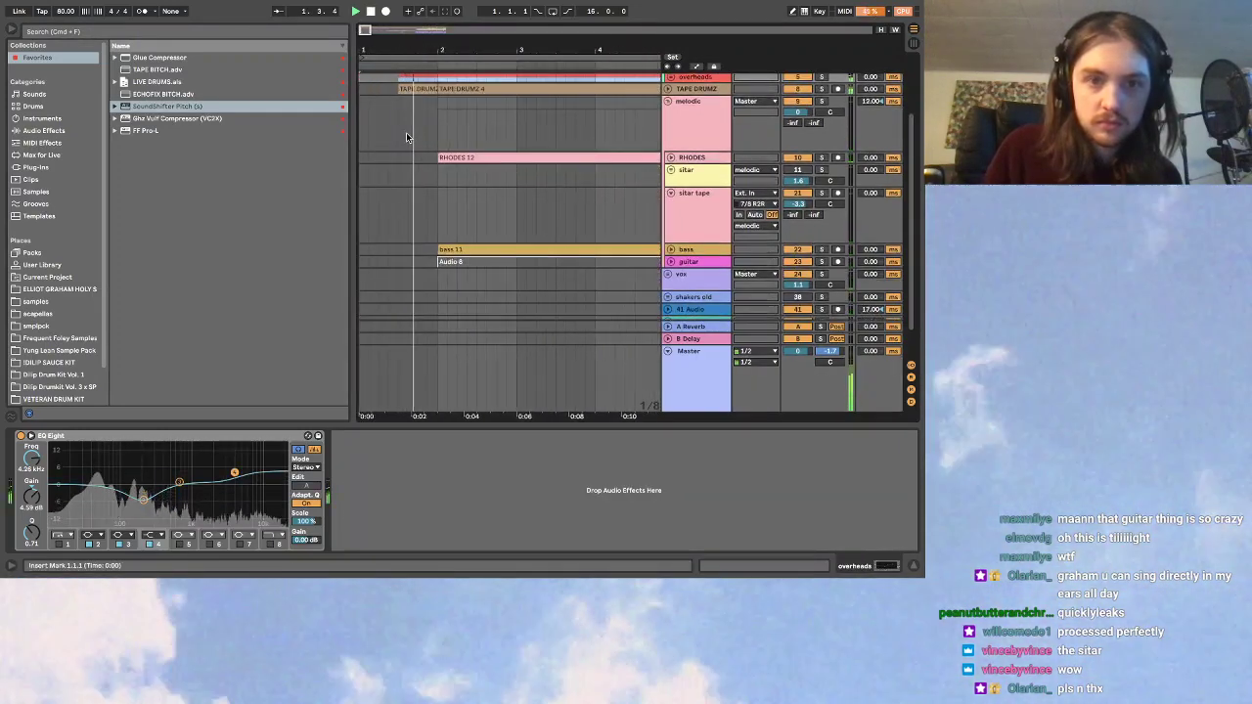
scroll(406, 132, up, 2)
click(669, 125)
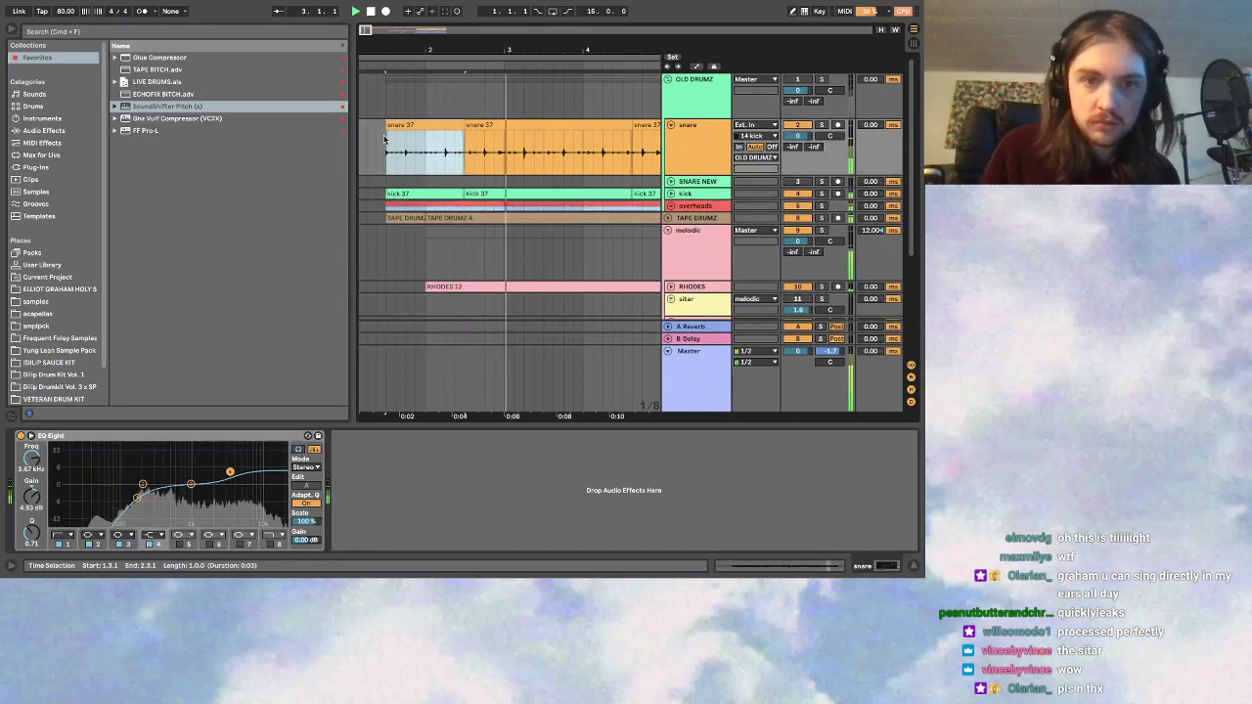
drag(389, 147, 468, 207)
Step: Zoom in and move the snare 37 clip's start earlier to 1.2.4
key(z)
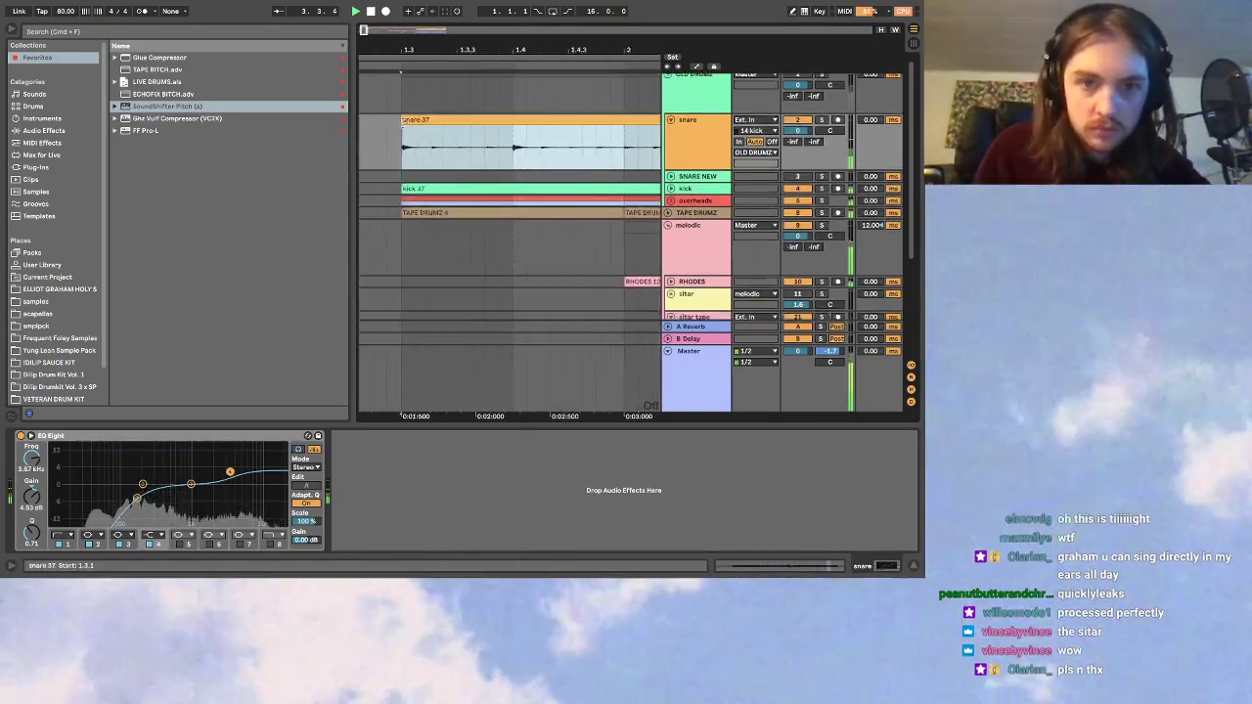
drag(401, 119, 397, 118)
click(380, 135)
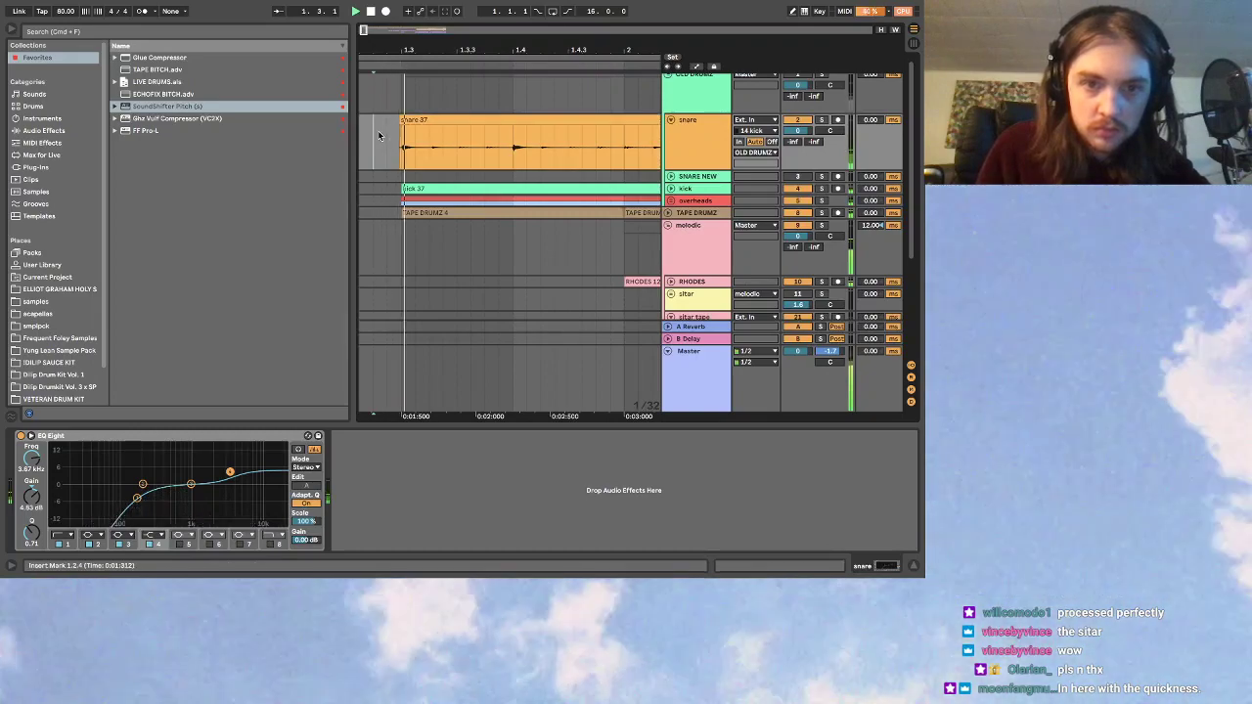
key(x)
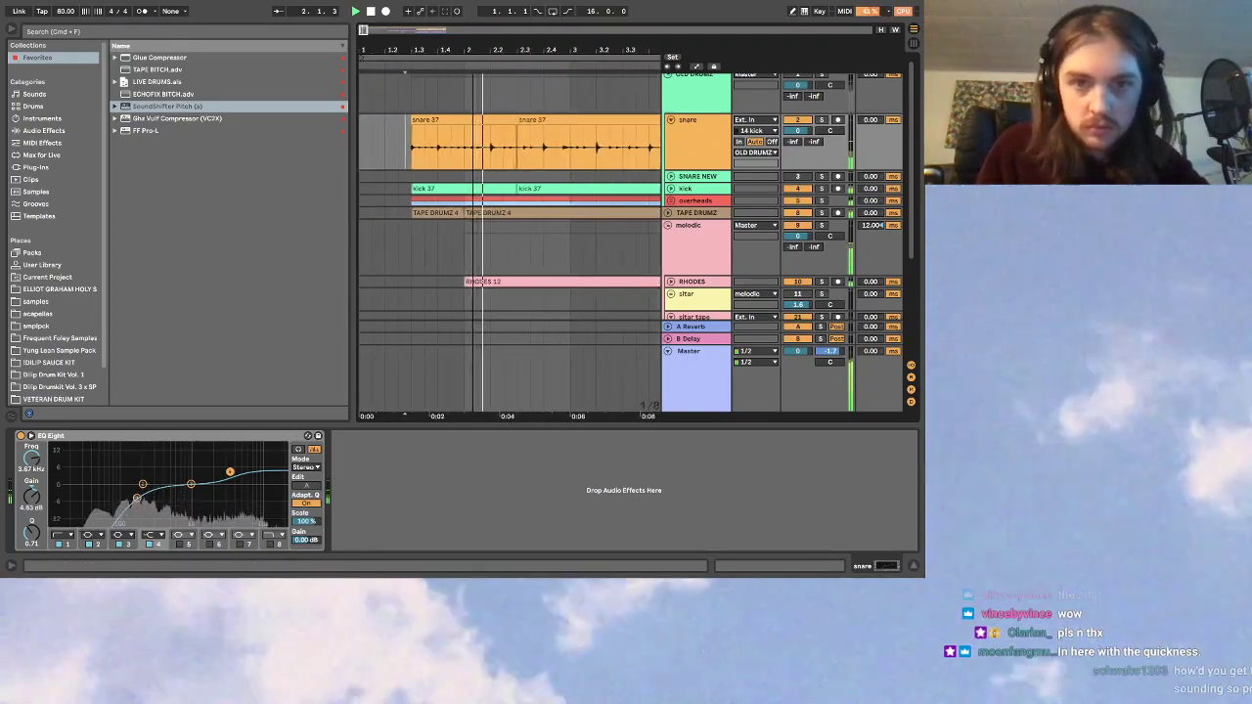
Step: Select the vox track and zoom out to the whole arrangement
drag(375, 35, 485, 208)
scroll(484, 208, down, 2)
scroll(485, 208, right, 2)
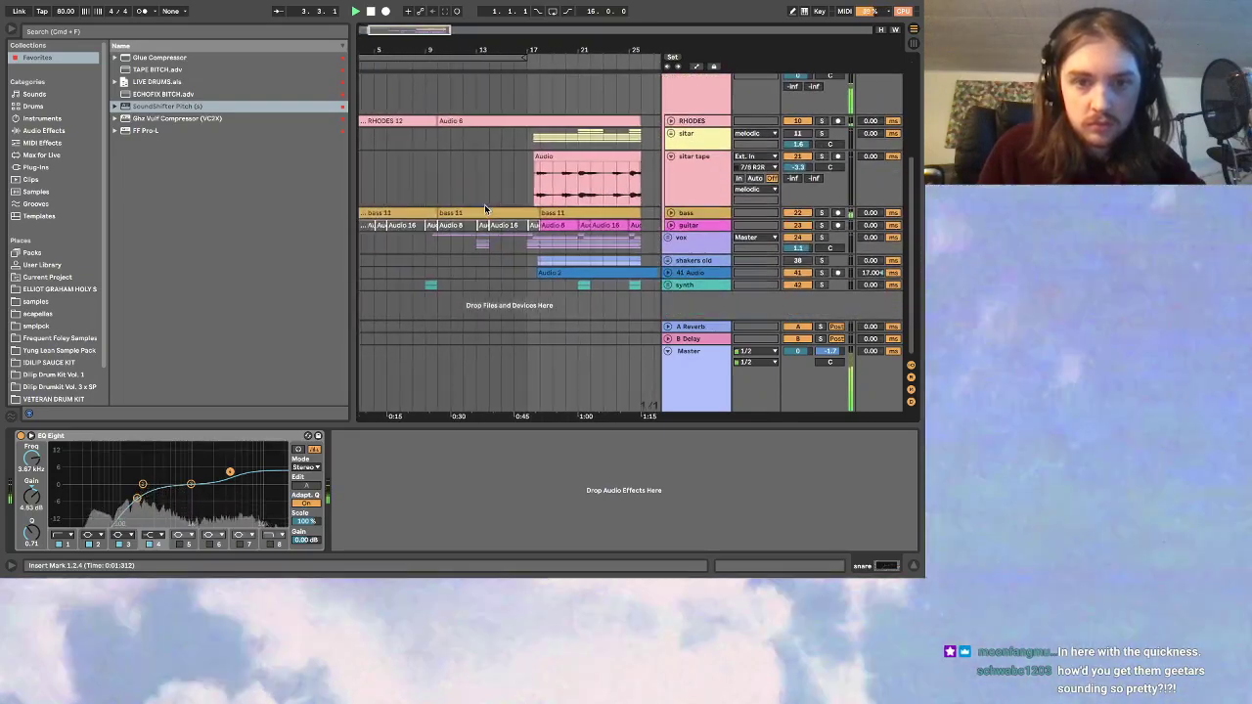
scroll(461, 223, left, 2)
drag(379, 29, 381, 53)
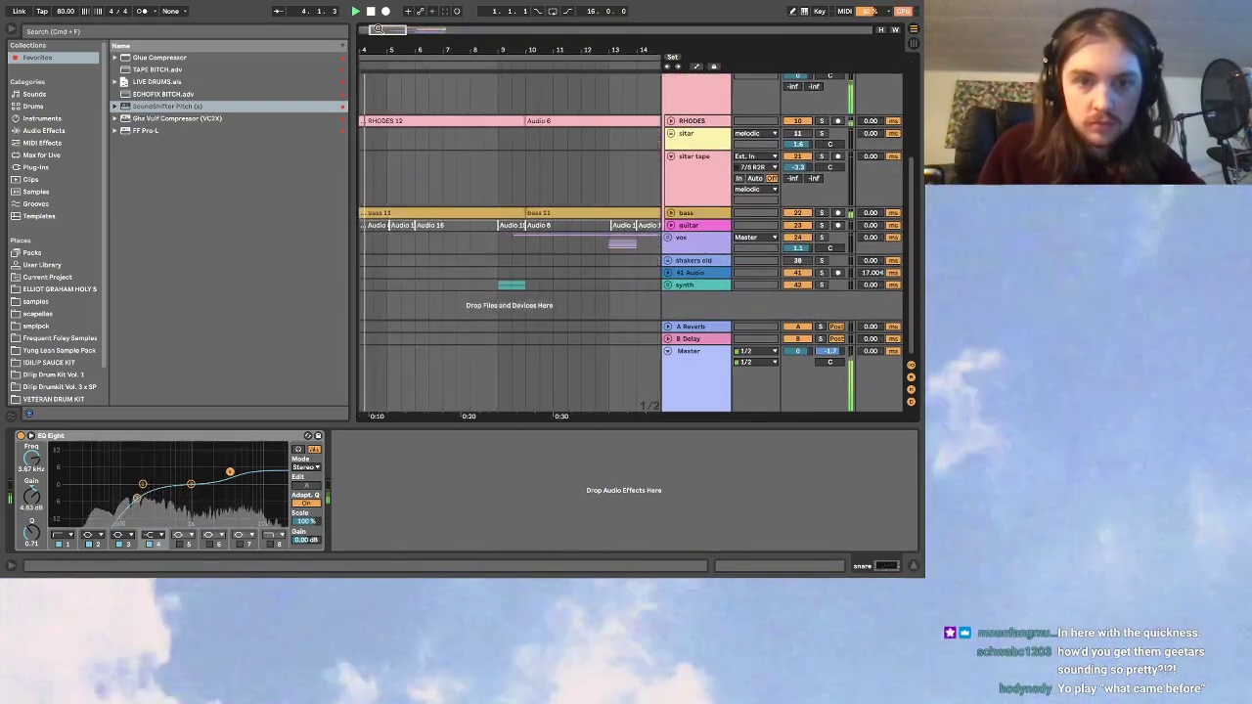
click(496, 246)
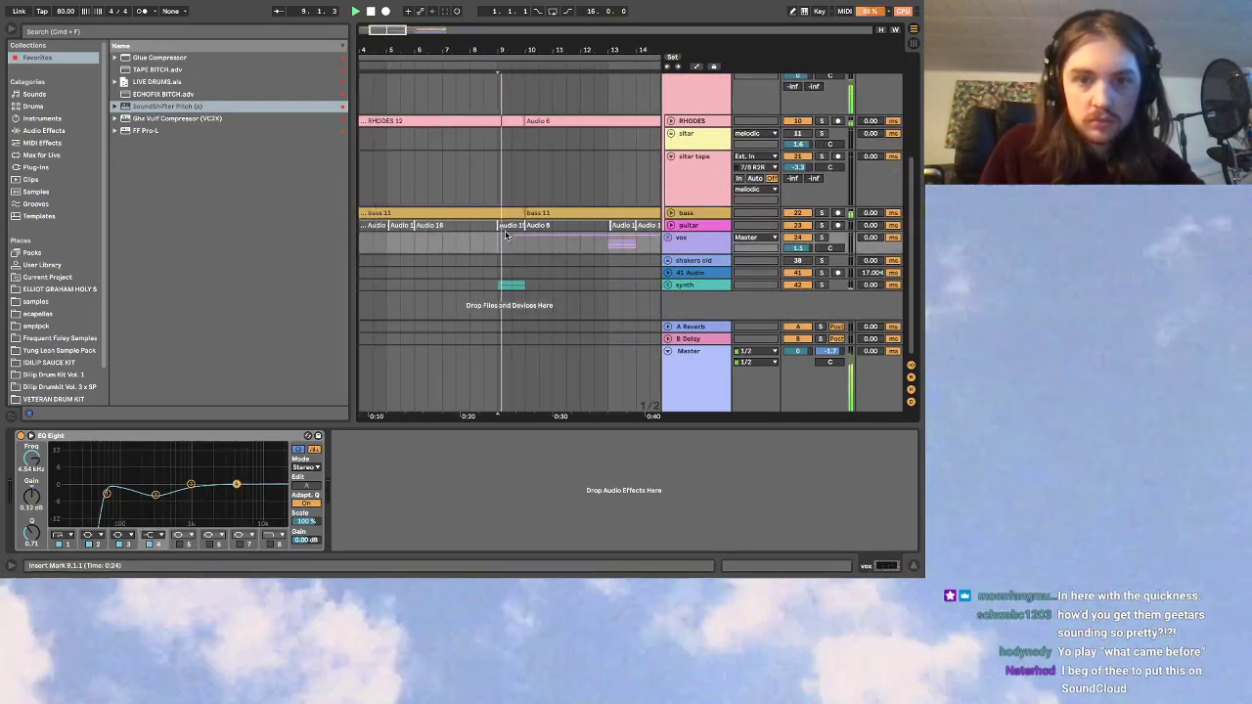
key(minus)
key(minus)
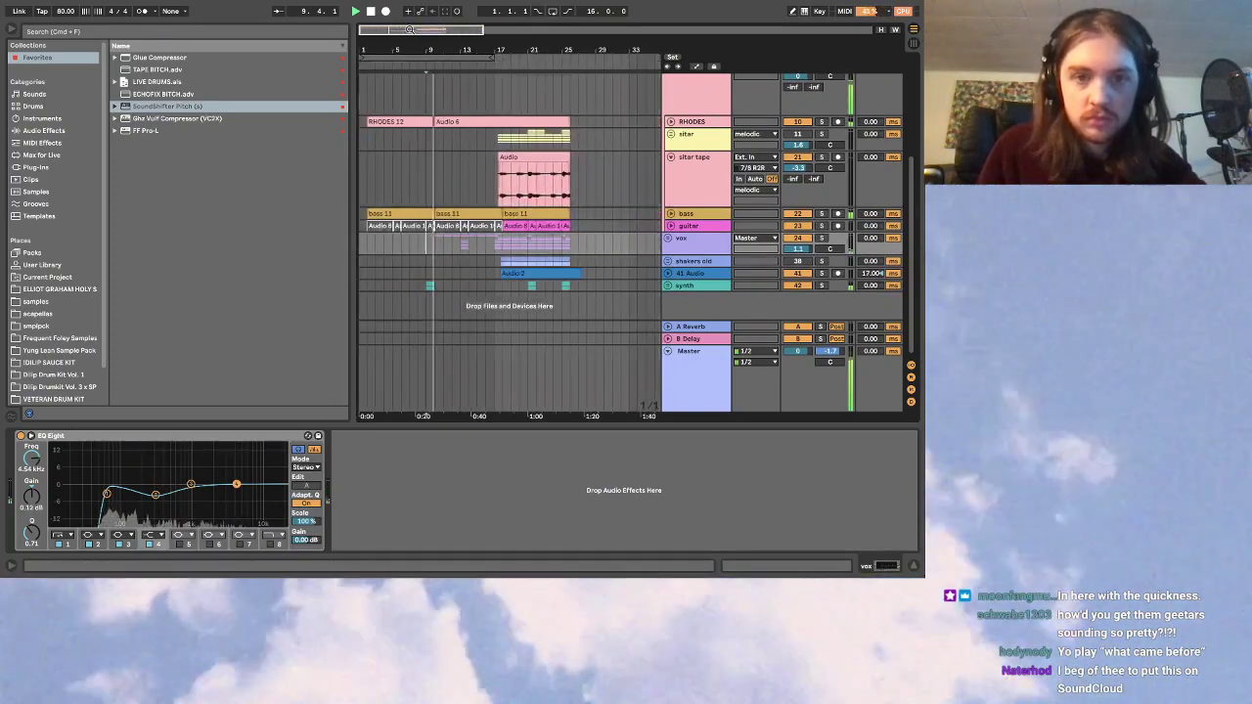
scroll(675, 199, up, 3)
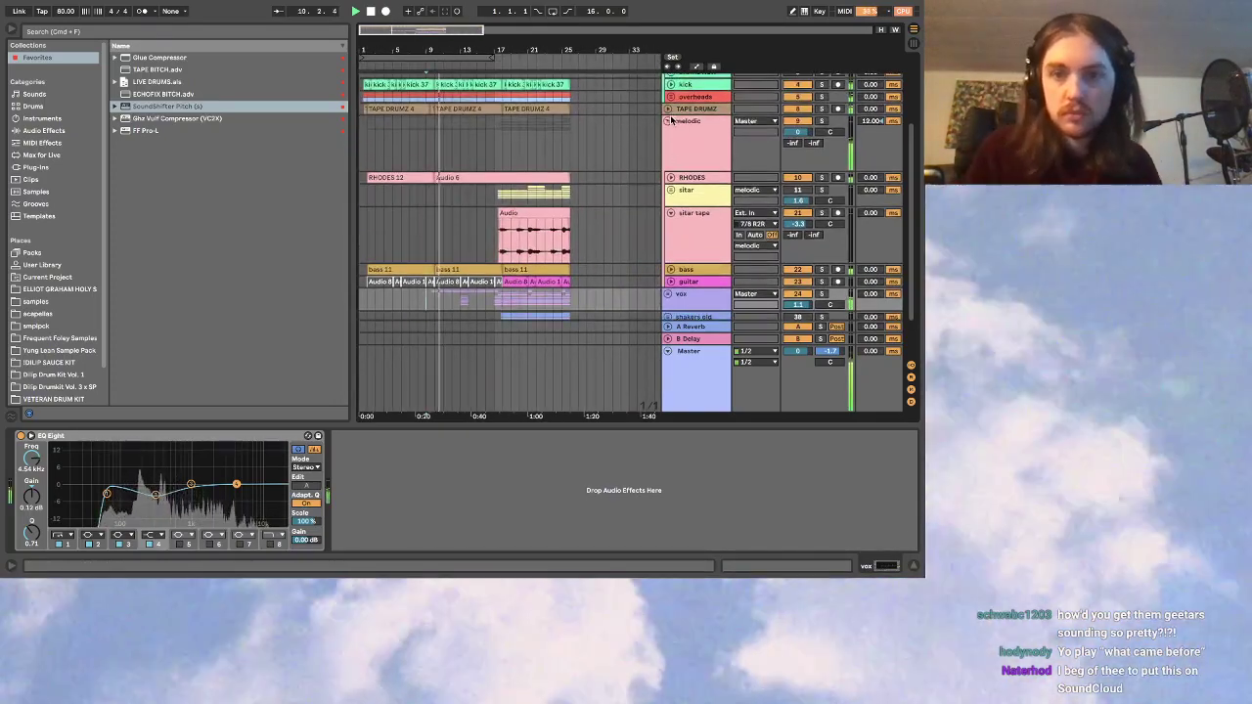
Step: Fold the melodic group and show File > Open Recent Set
click(669, 120)
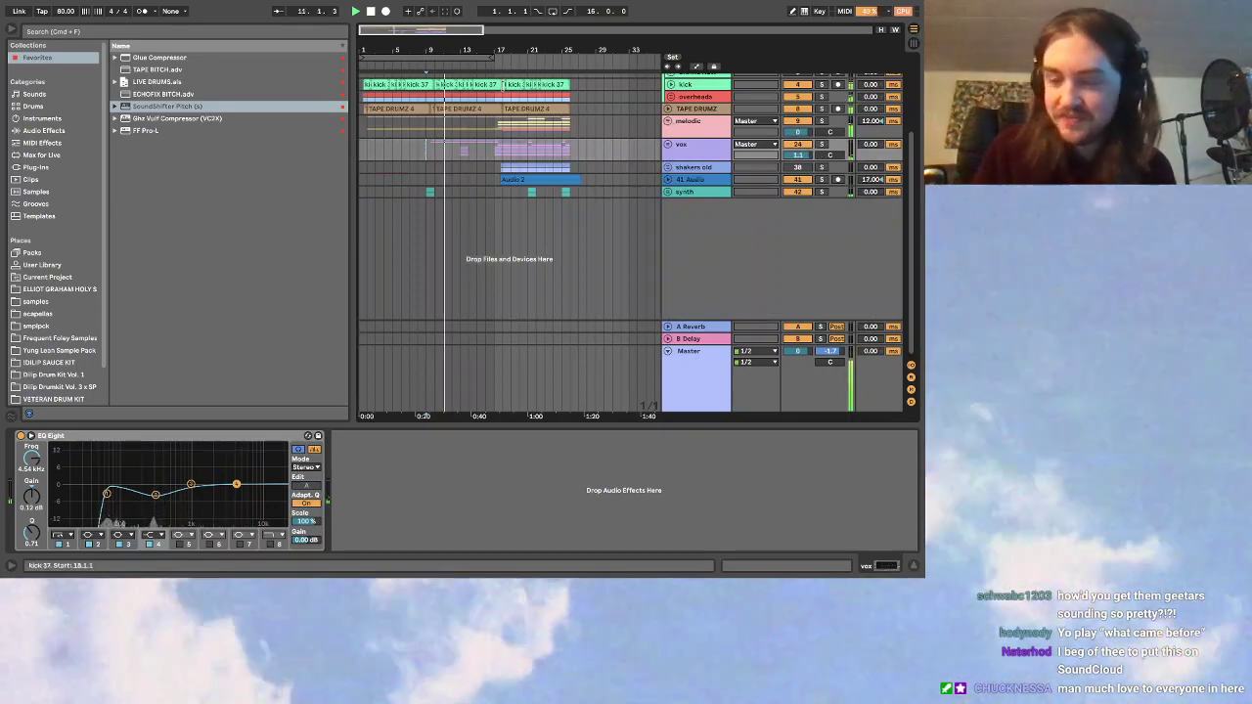
click(74, 8)
mouse_move(88, 54)
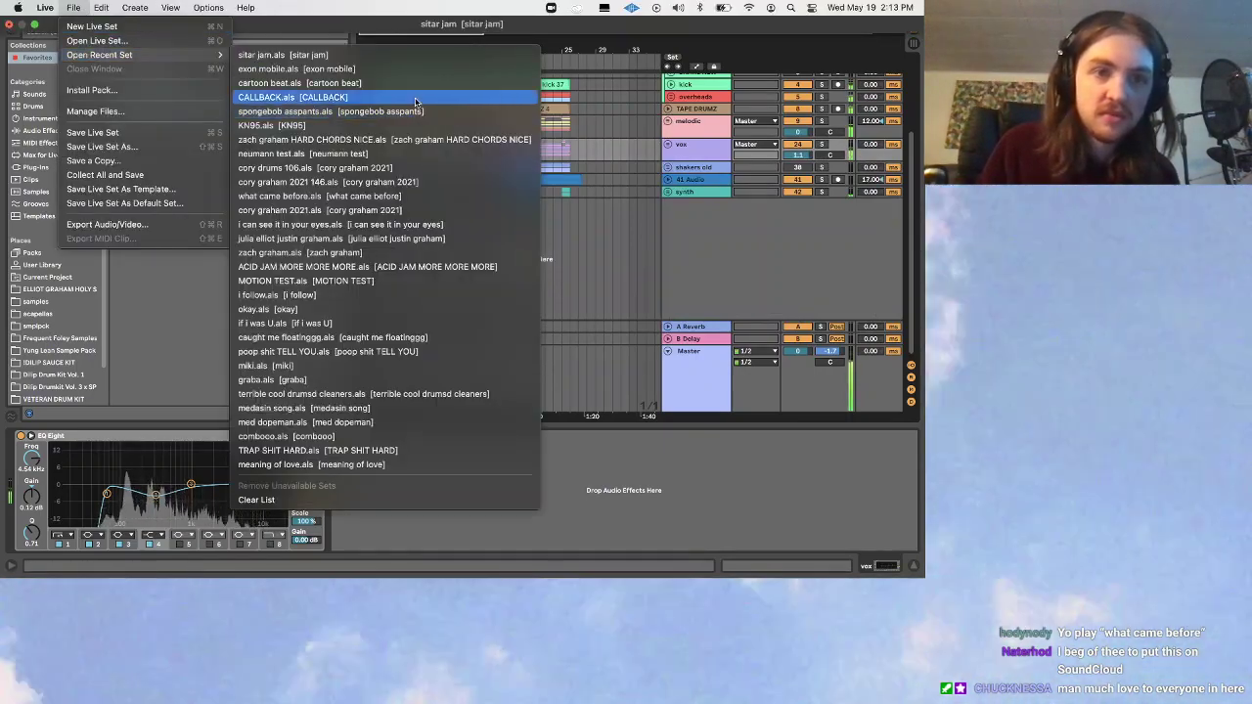
Step: Open 'what came before.als' from recent sets, discarding the unsaved sitar jam changes
click(402, 198)
click(358, 310)
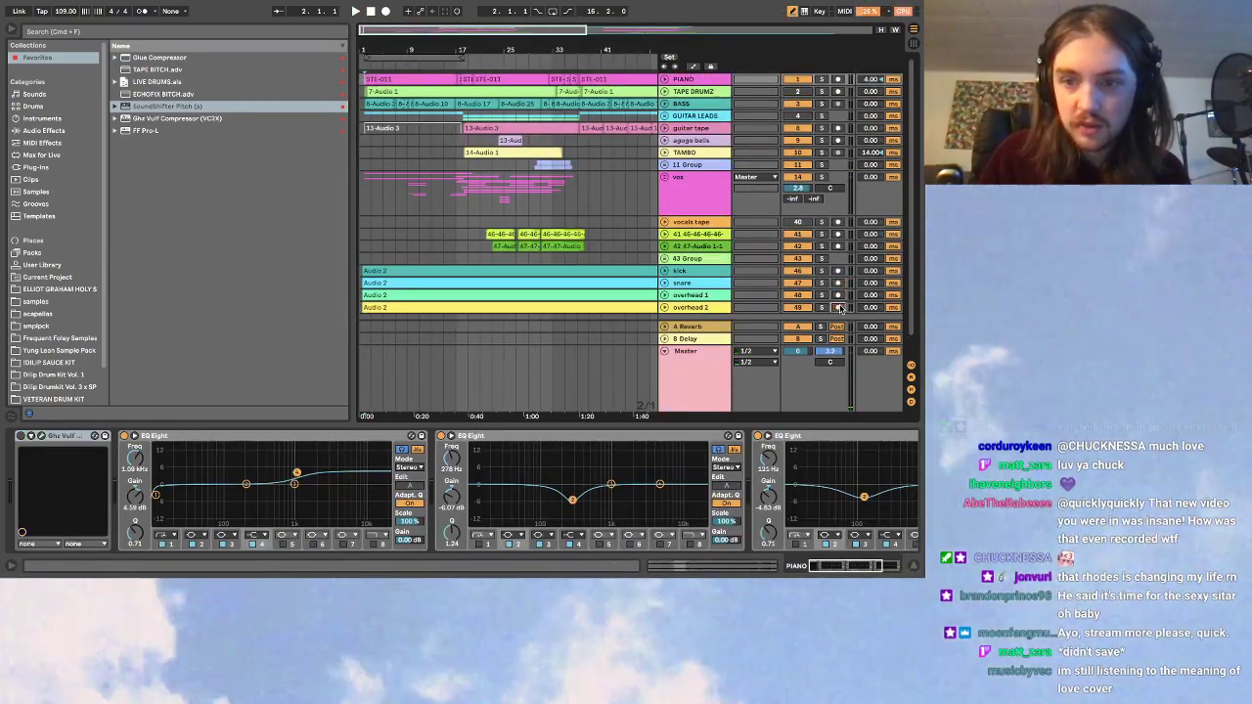
Step: Zoom in on the first eight bars, select the kick through overhead 2 tracks, and start playback
scroll(554, 283, down, 1)
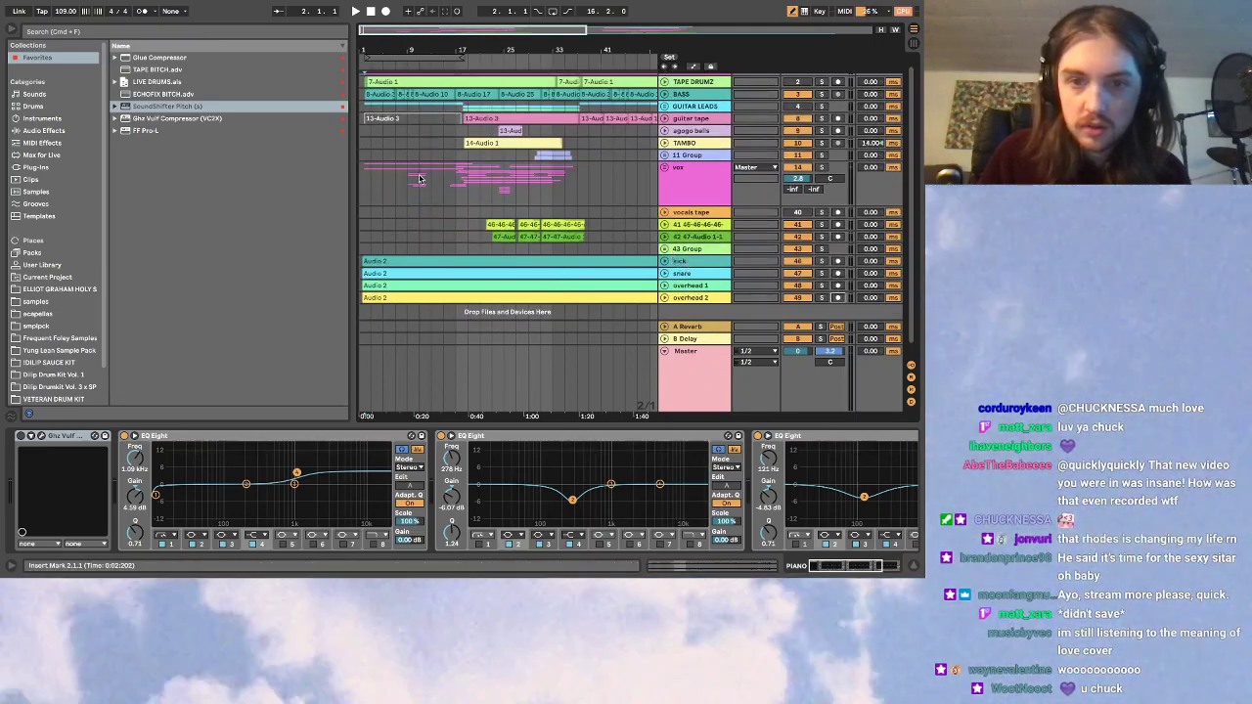
drag(364, 33, 573, 229)
click(702, 261)
click(705, 297)
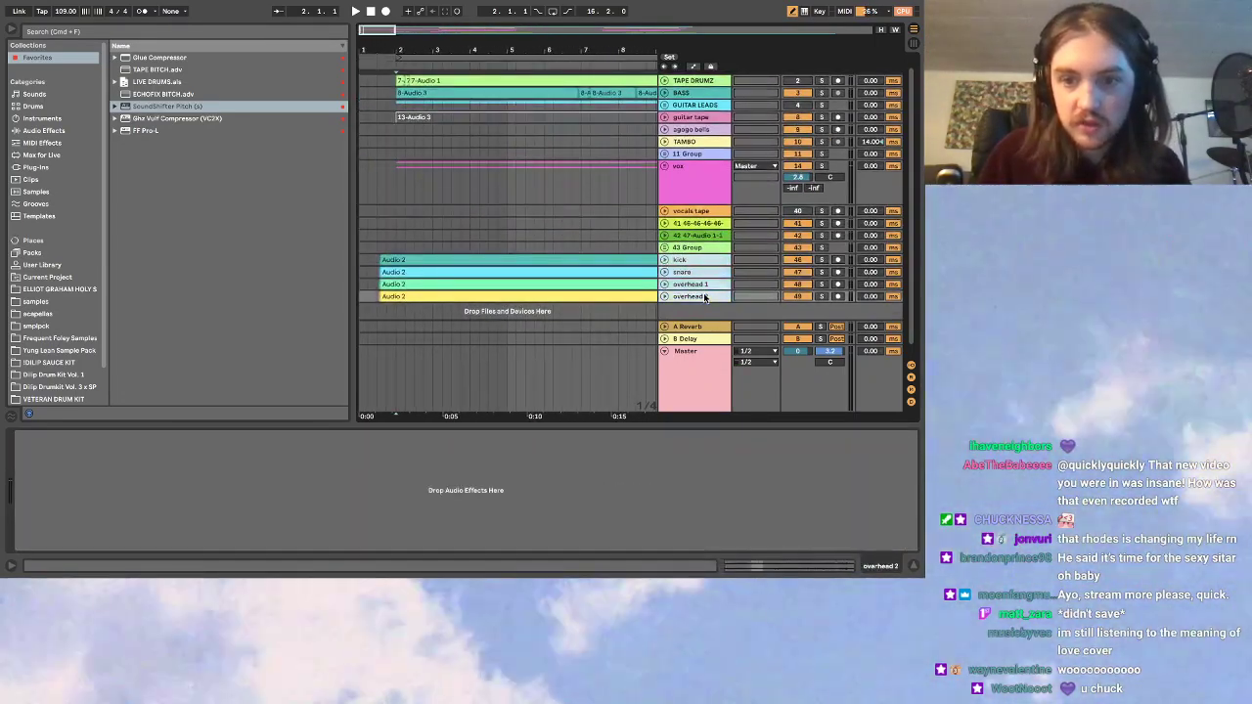
click(665, 260)
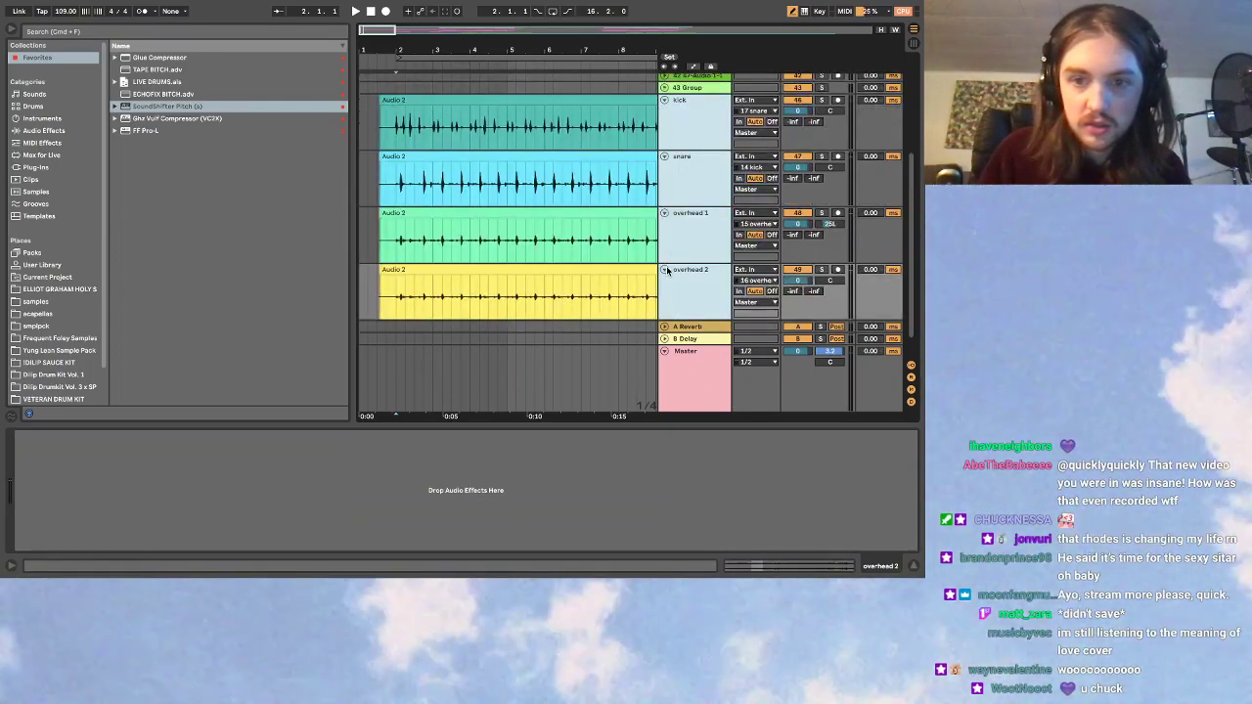
alt+click(665, 270)
click(392, 92)
key(space)
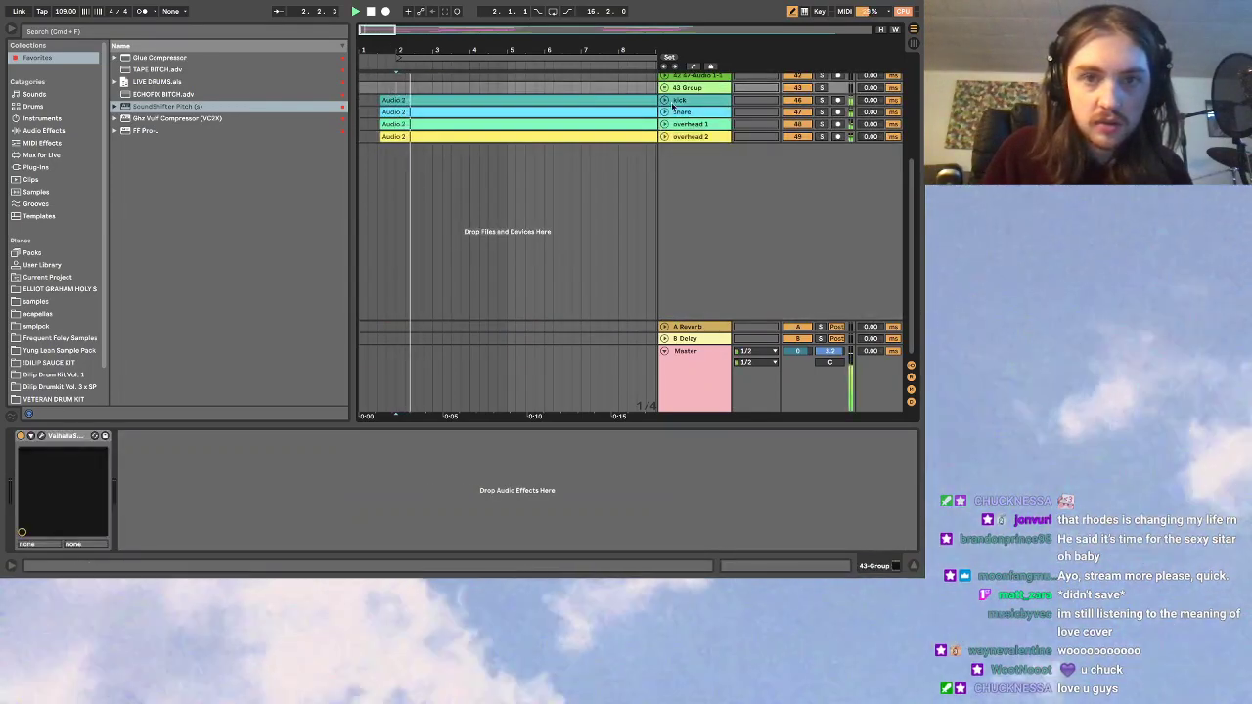
Step: Unfold the kick, snare and overhead tracks and raise the overhead 2 clip's gain to 6.44 dB
click(680, 99)
shift+click(700, 138)
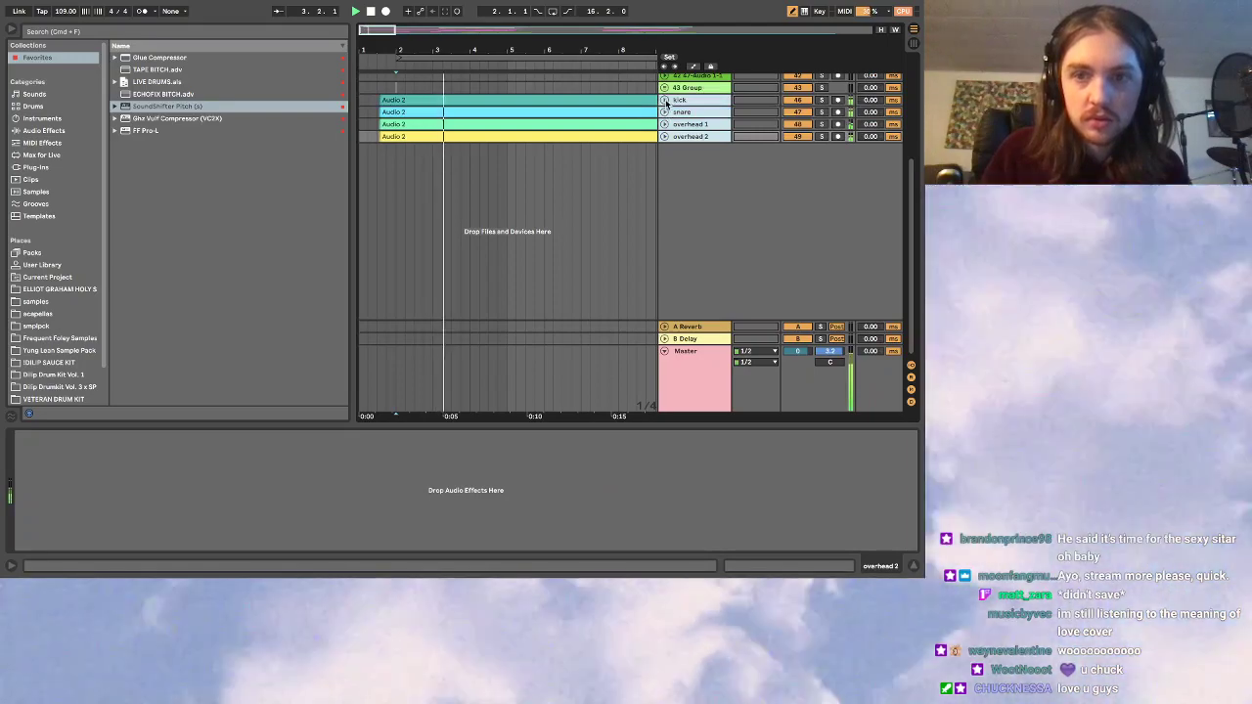
click(664, 100)
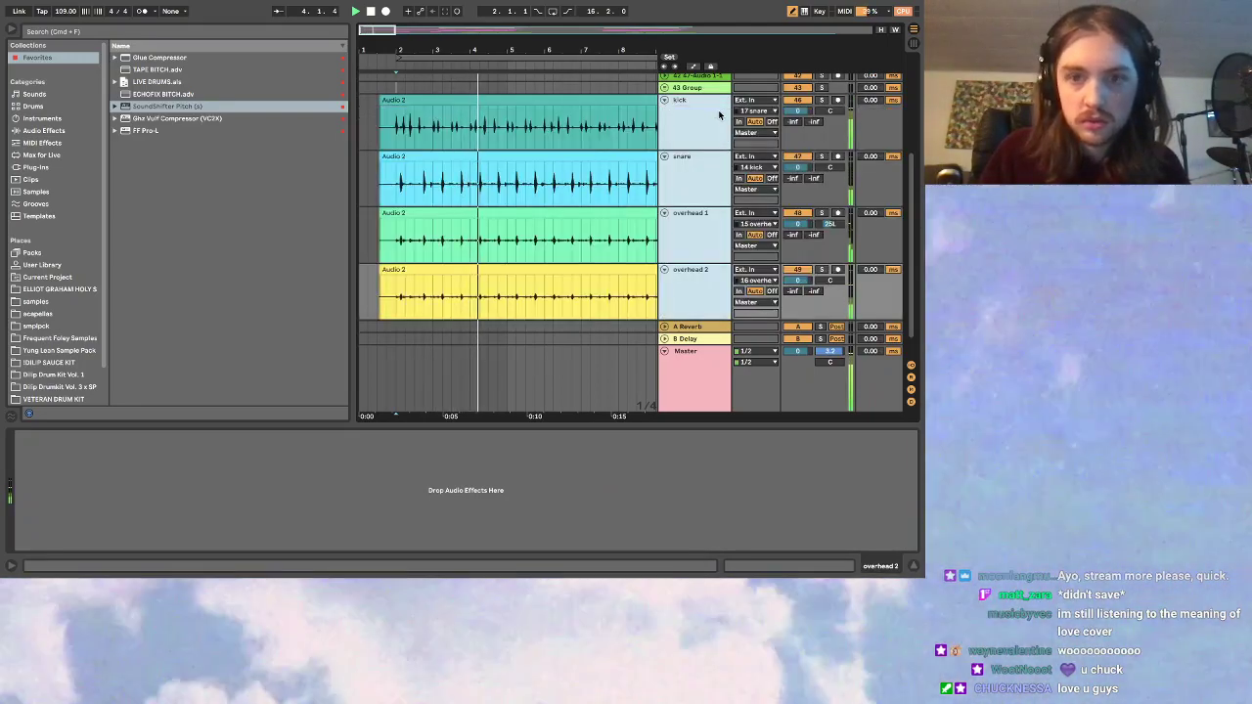
click(691, 183)
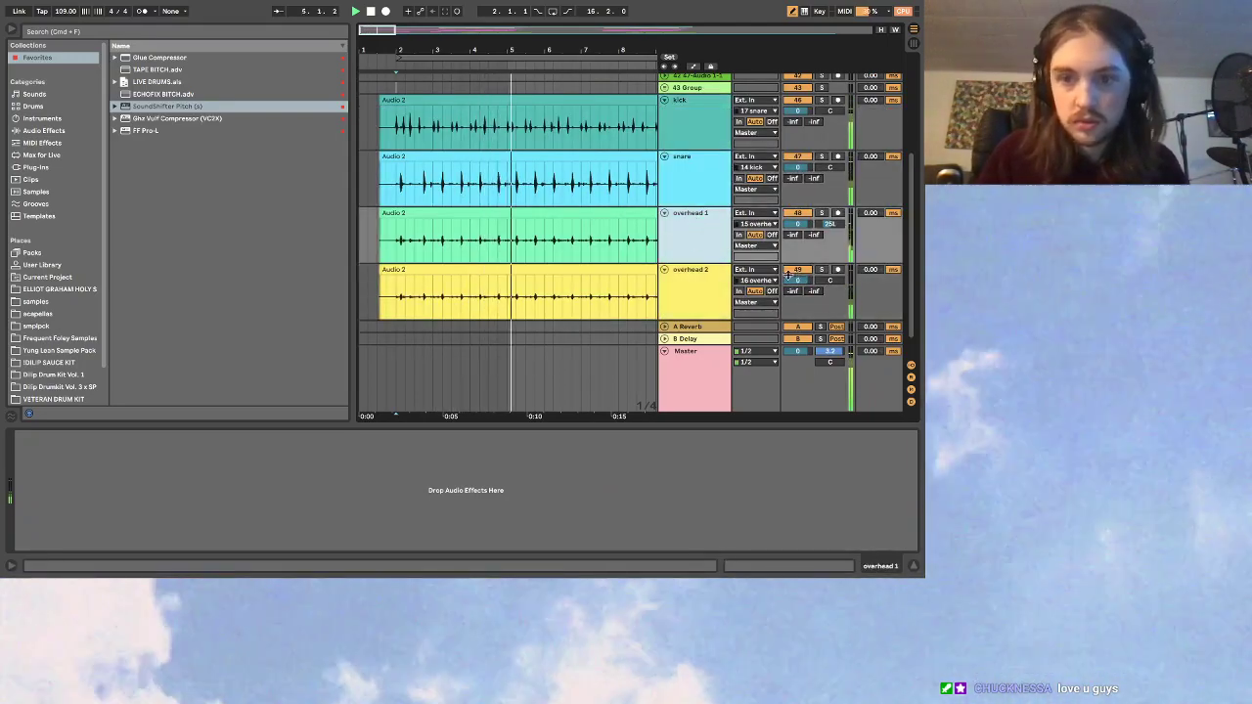
click(593, 269)
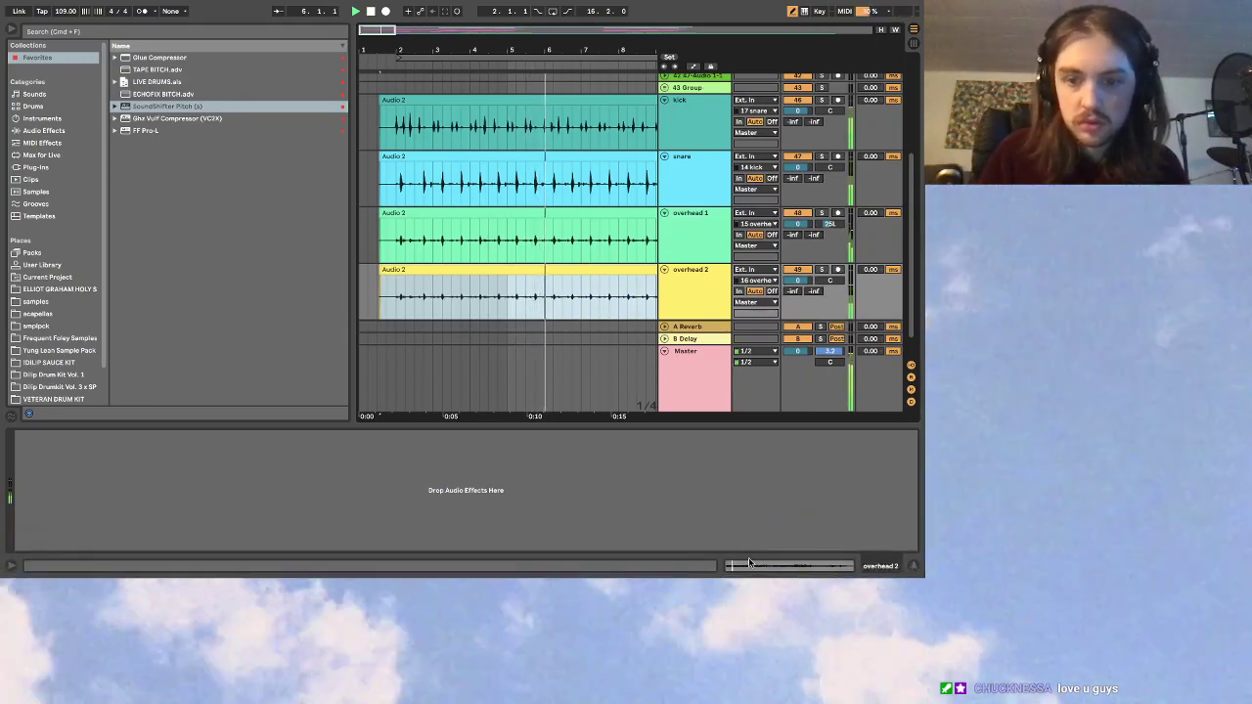
key(shift+Tab)
mouse_move(209, 516)
mouse_down()
mouse_move(208, 489)
mouse_move(210, 528)
mouse_up()
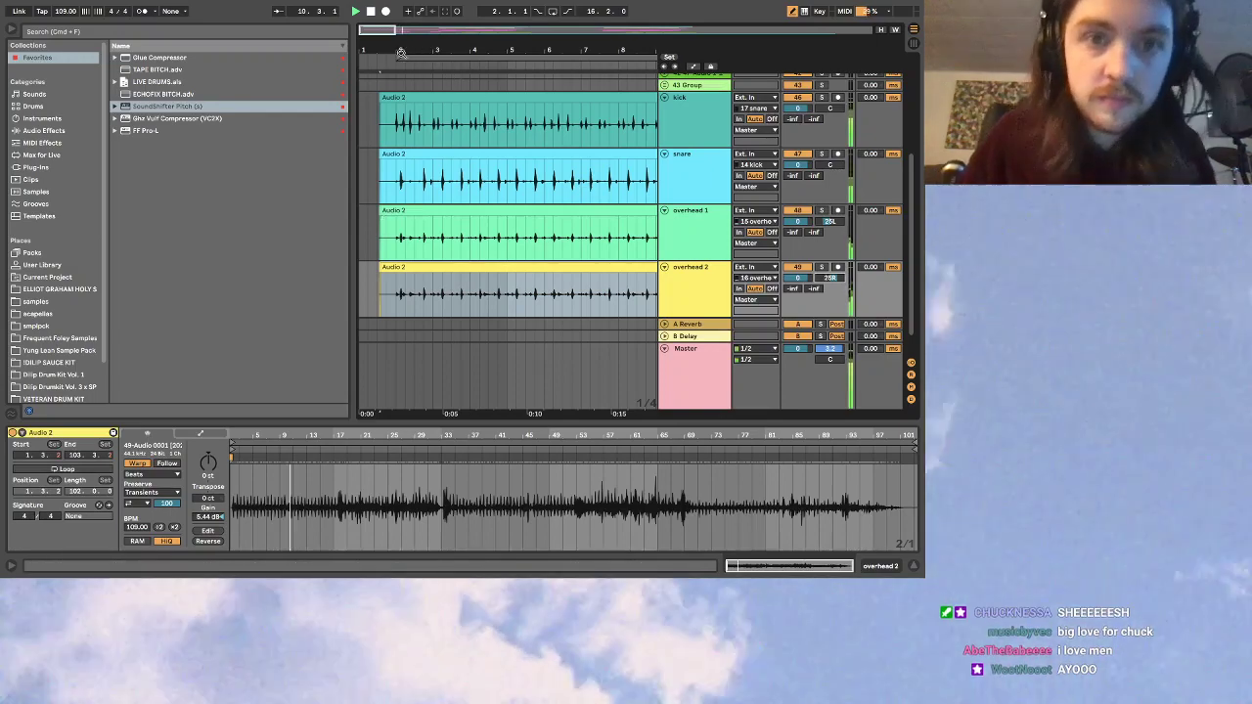
Step: Zoom out to bars 1–25 and raise the kick track's volume
drag(376, 31, 377, 20)
click(664, 97)
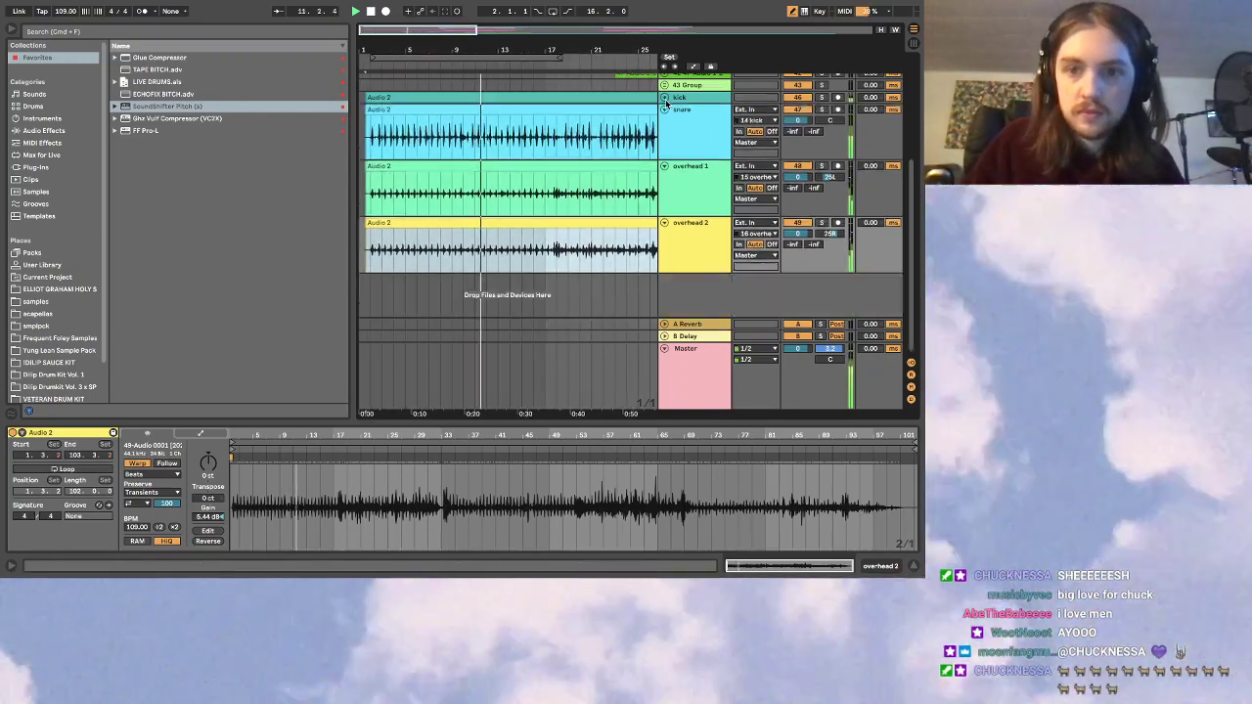
click(665, 110)
click(665, 121)
click(664, 97)
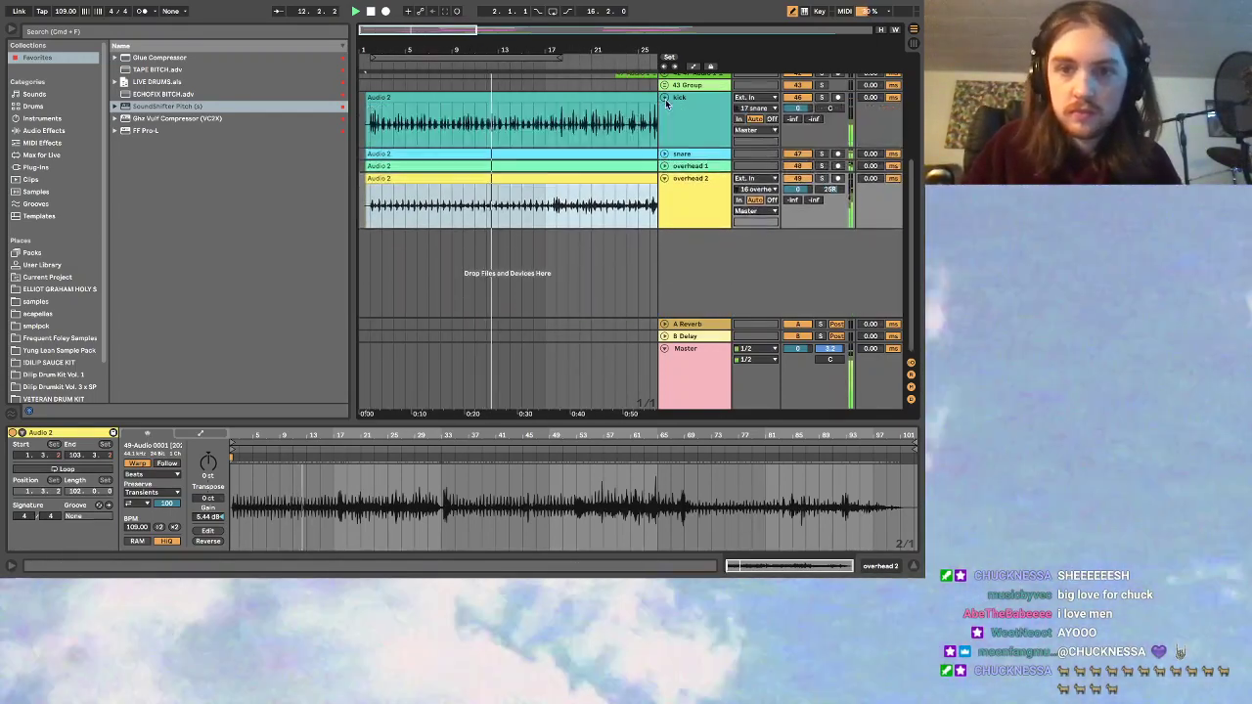
click(675, 102)
scroll(675, 101, up, 2)
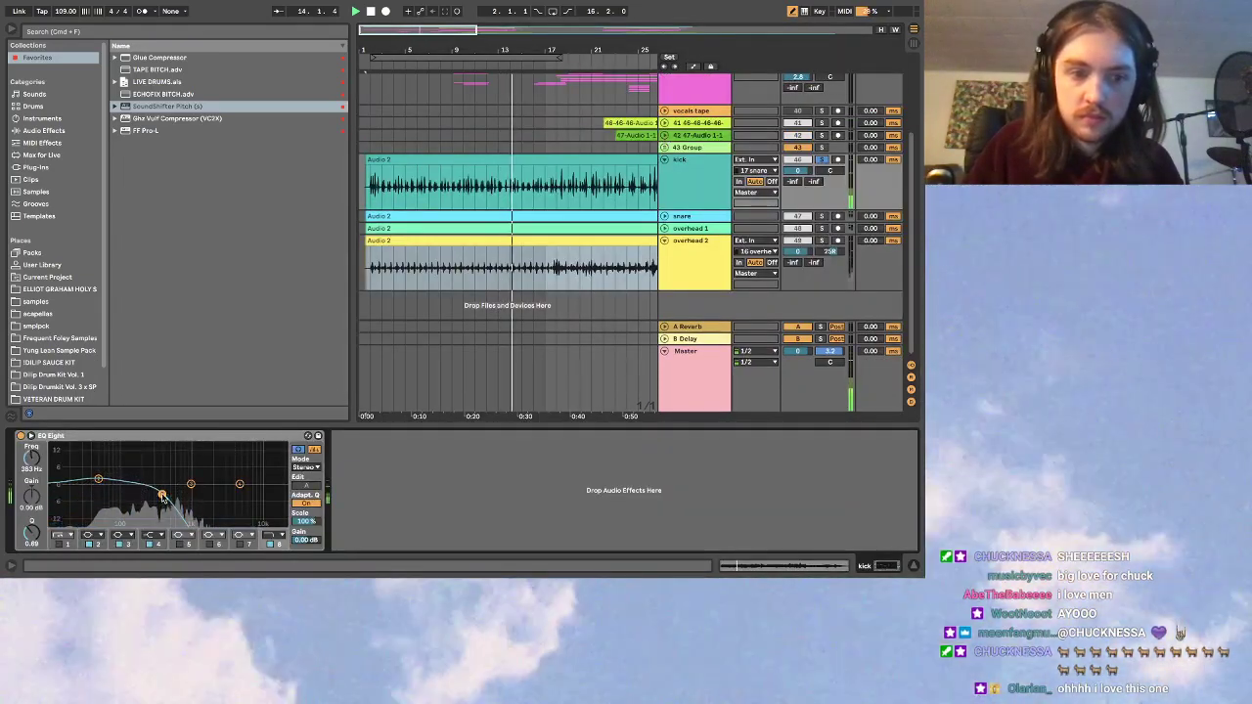
drag(799, 170, 798, 164)
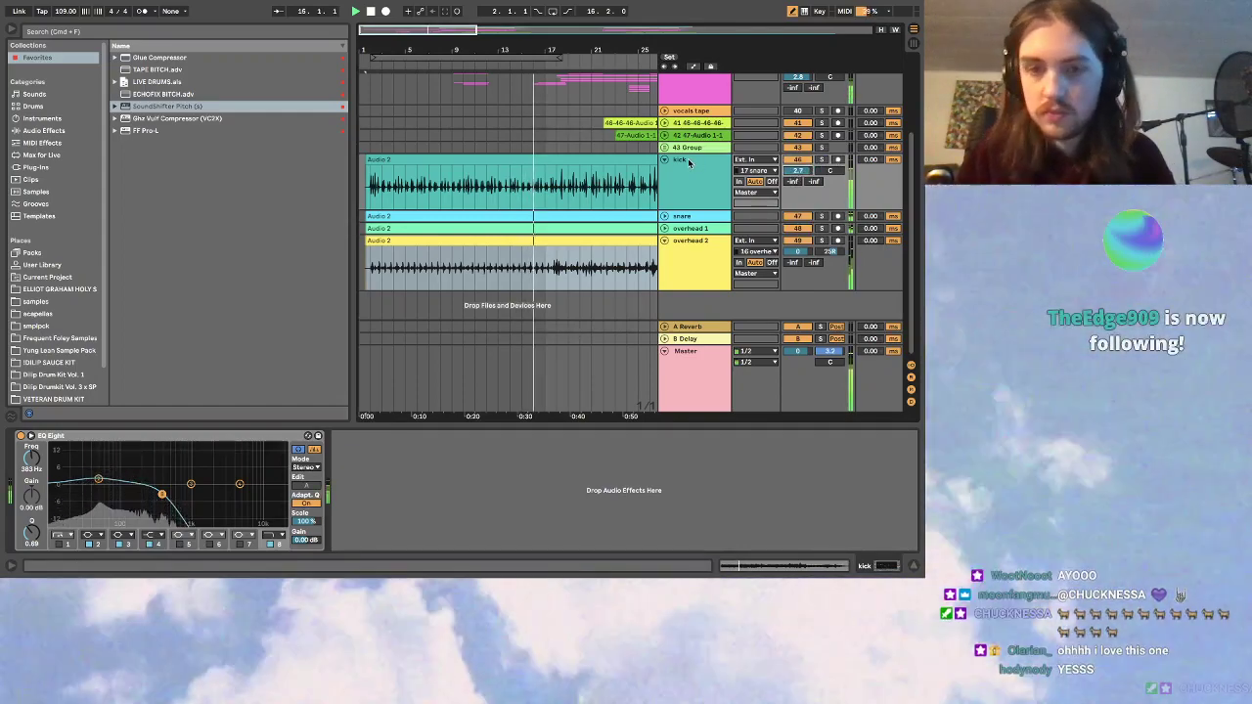
Step: Fine-tune the kick volume to just above 0 dB and fold the drum tracks into single rows
click(665, 163)
key(Down)
key(Down)
key(Down)
alt+click(665, 160)
drag(799, 167, 798, 166)
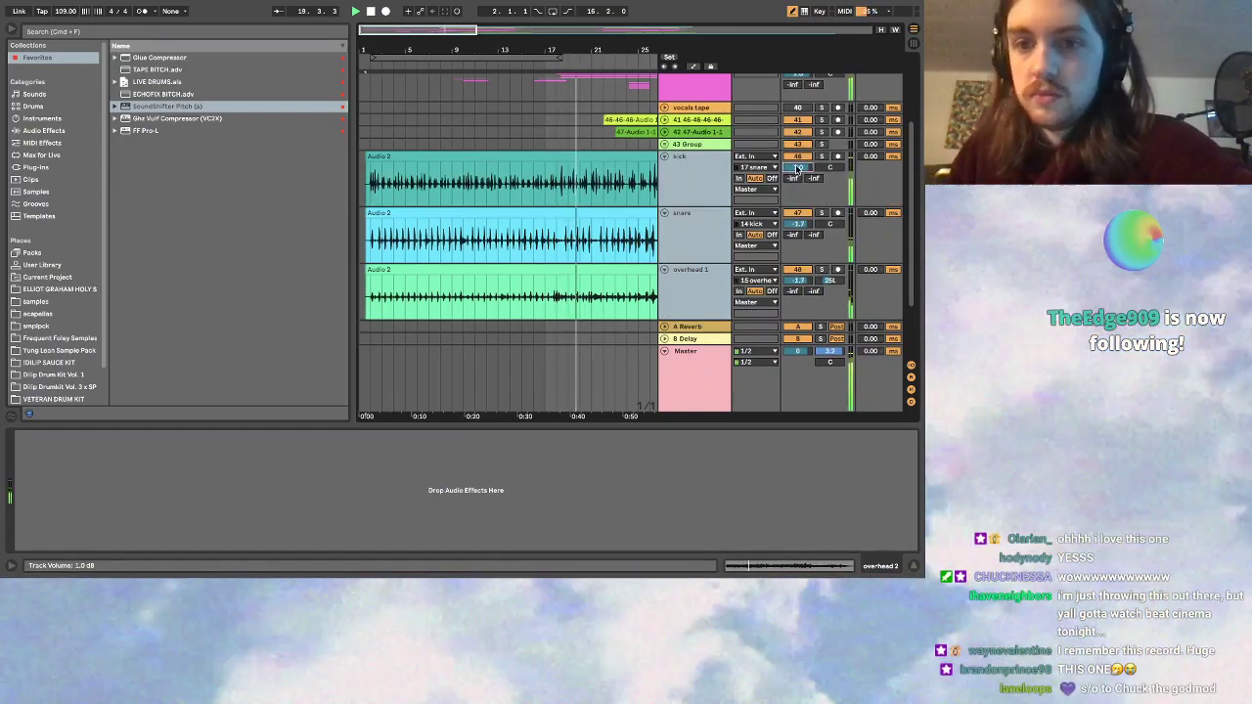
alt+click(665, 159)
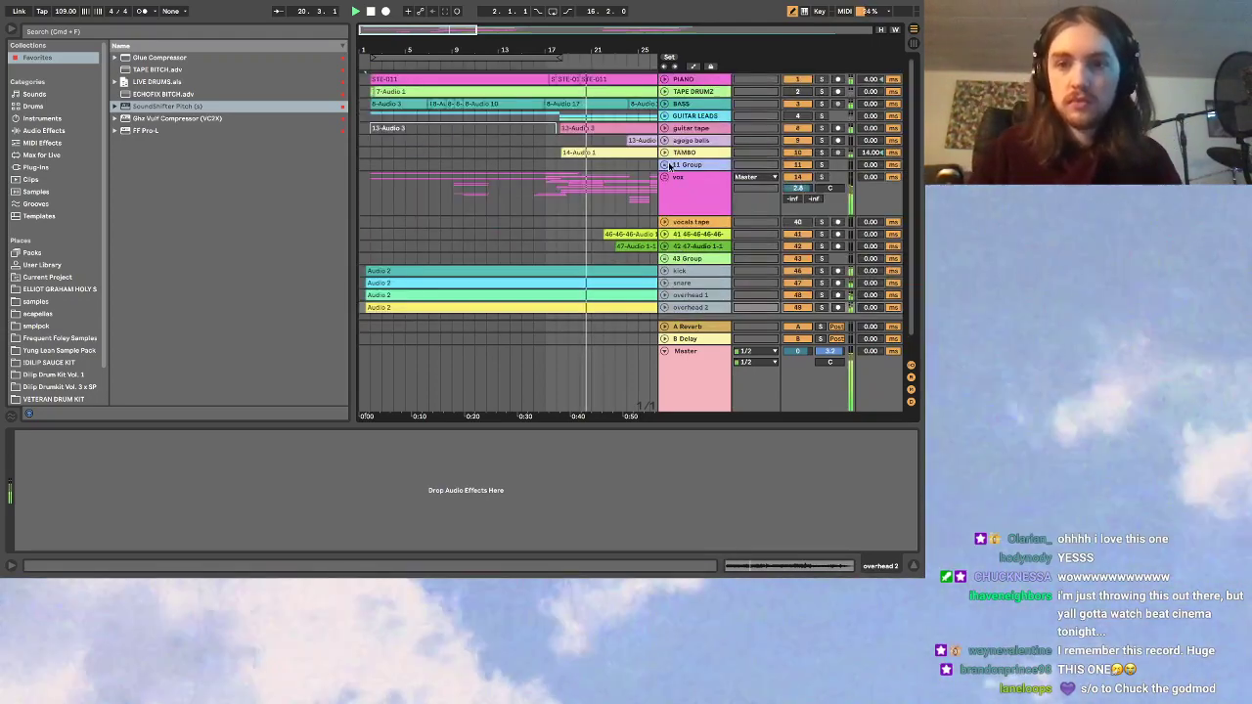
Step: Group the kick, snare and both overhead tracks into a folded 46 Group
drag(427, 40, 477, 39)
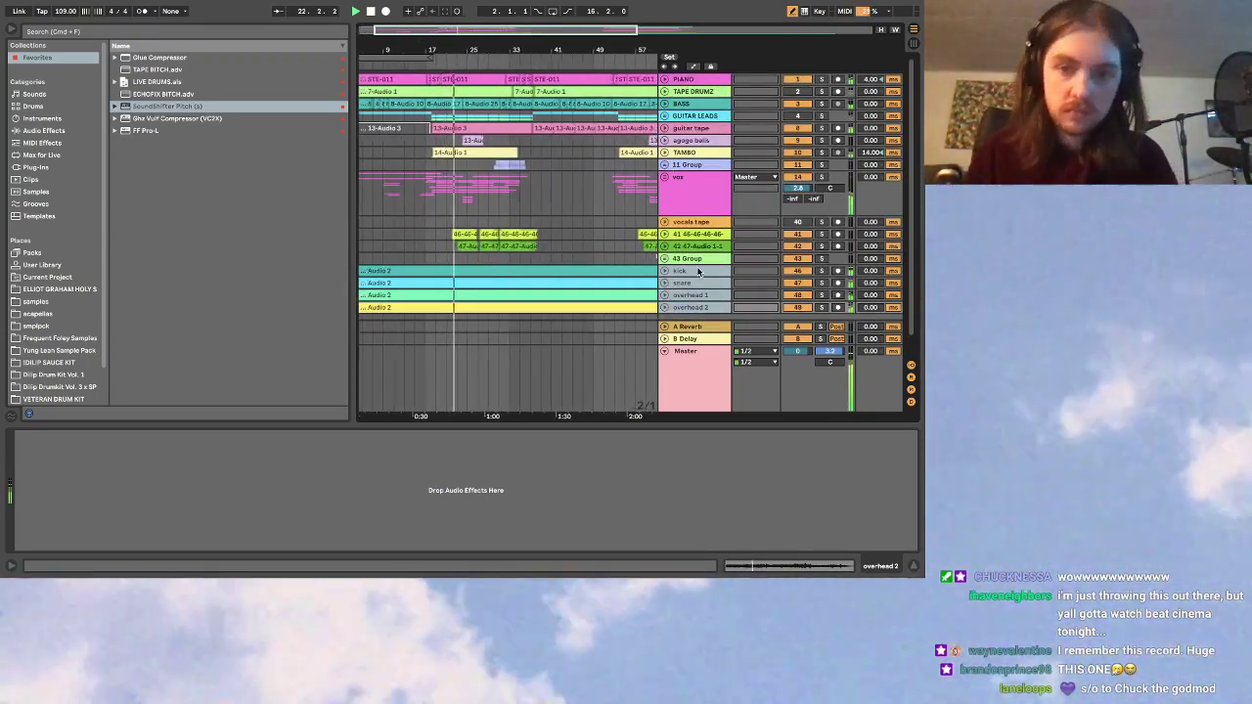
drag(700, 272, 707, 309)
key(super+g)
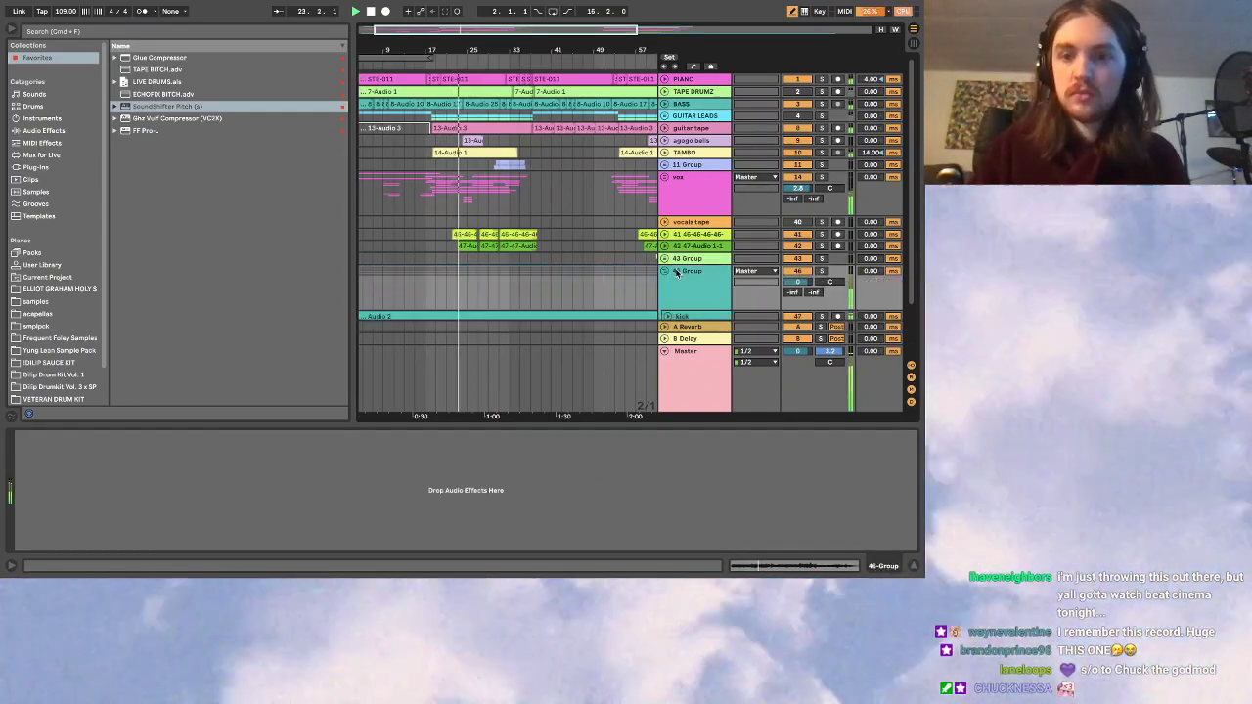
click(666, 271)
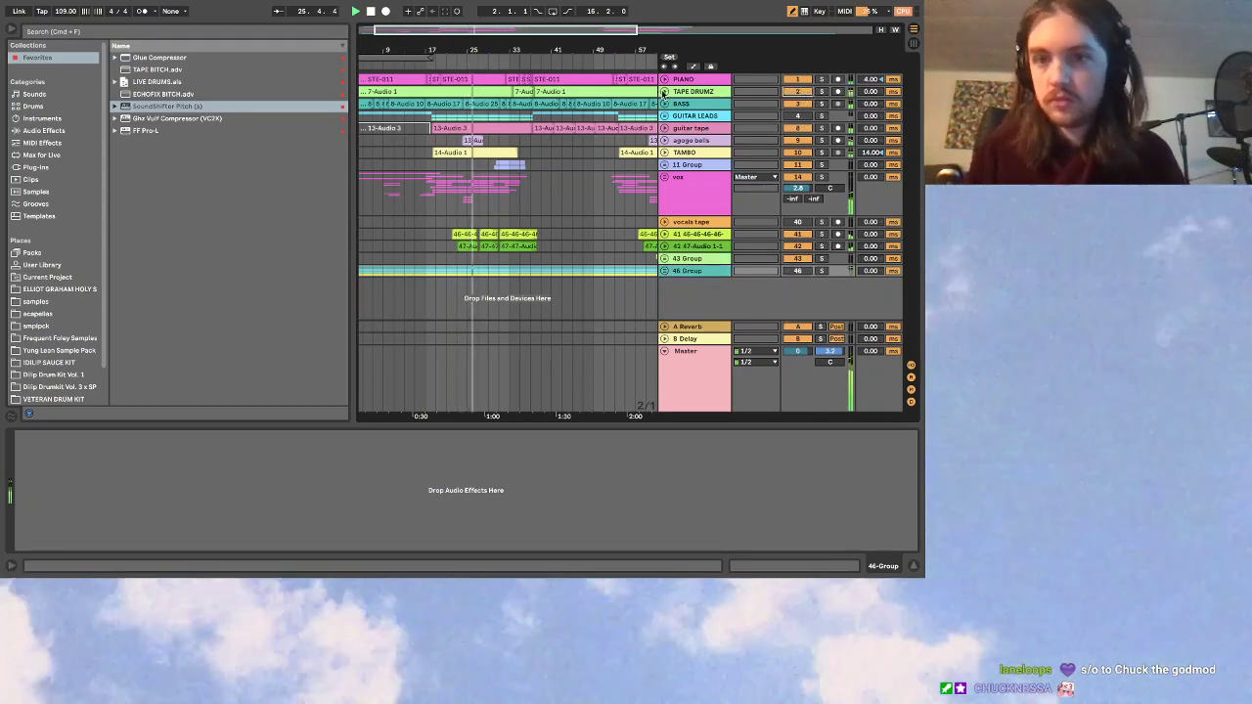
Step: Unfold the TAPE DRUMZ track to show its waveform across the whole set
click(665, 91)
drag(476, 29, 486, 69)
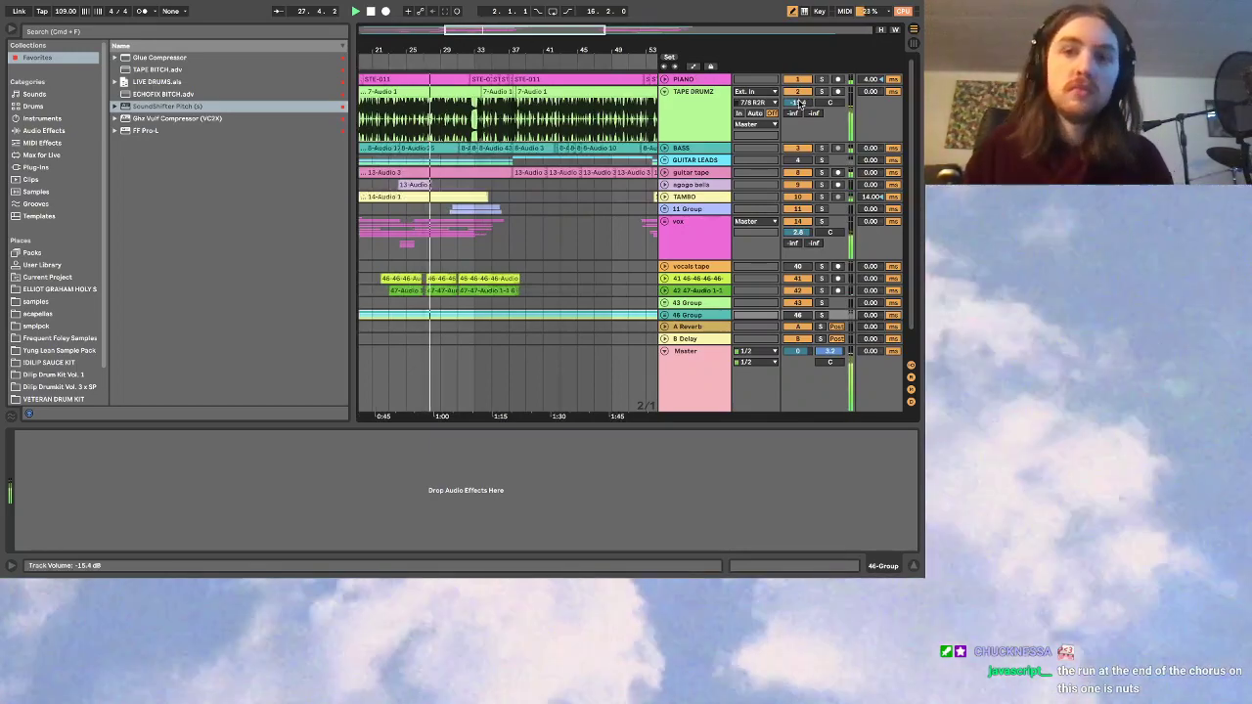
scroll(802, 102, up, 2)
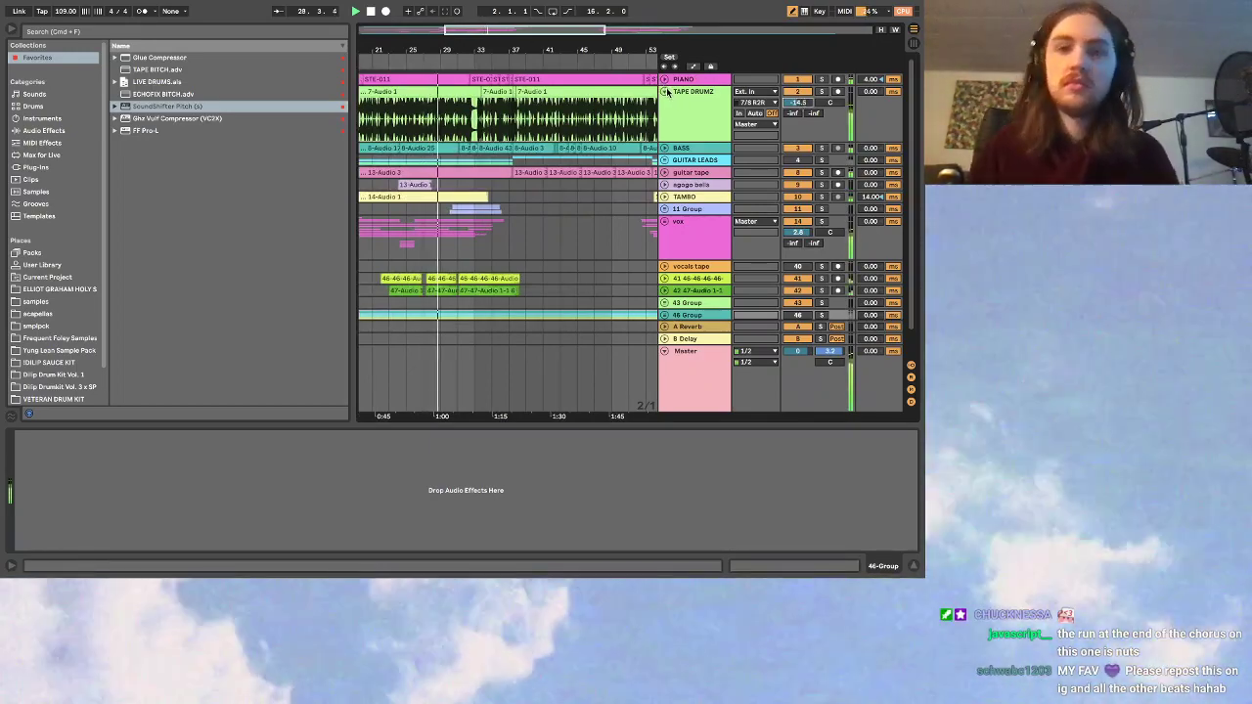
Step: Fold TAPE DRUMZ and zoom the arrangement out to bars 1–97
click(665, 91)
drag(474, 27, 457, 29)
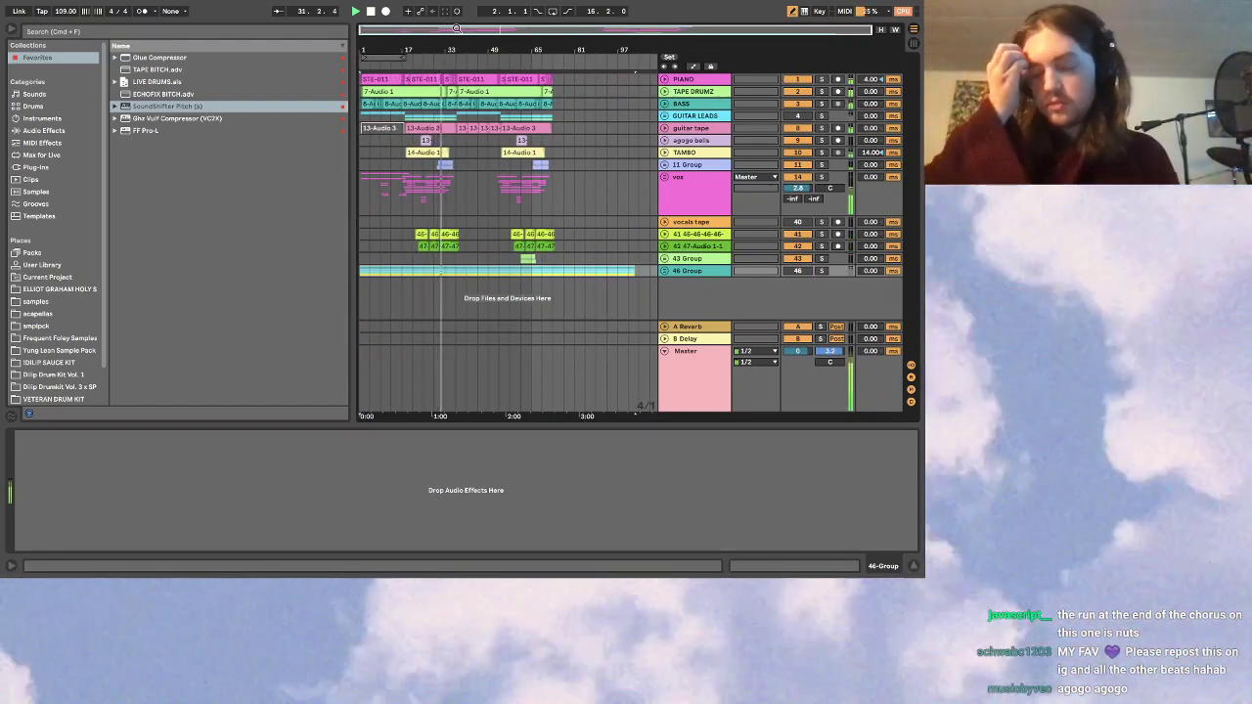
scroll(499, 28, up, 5)
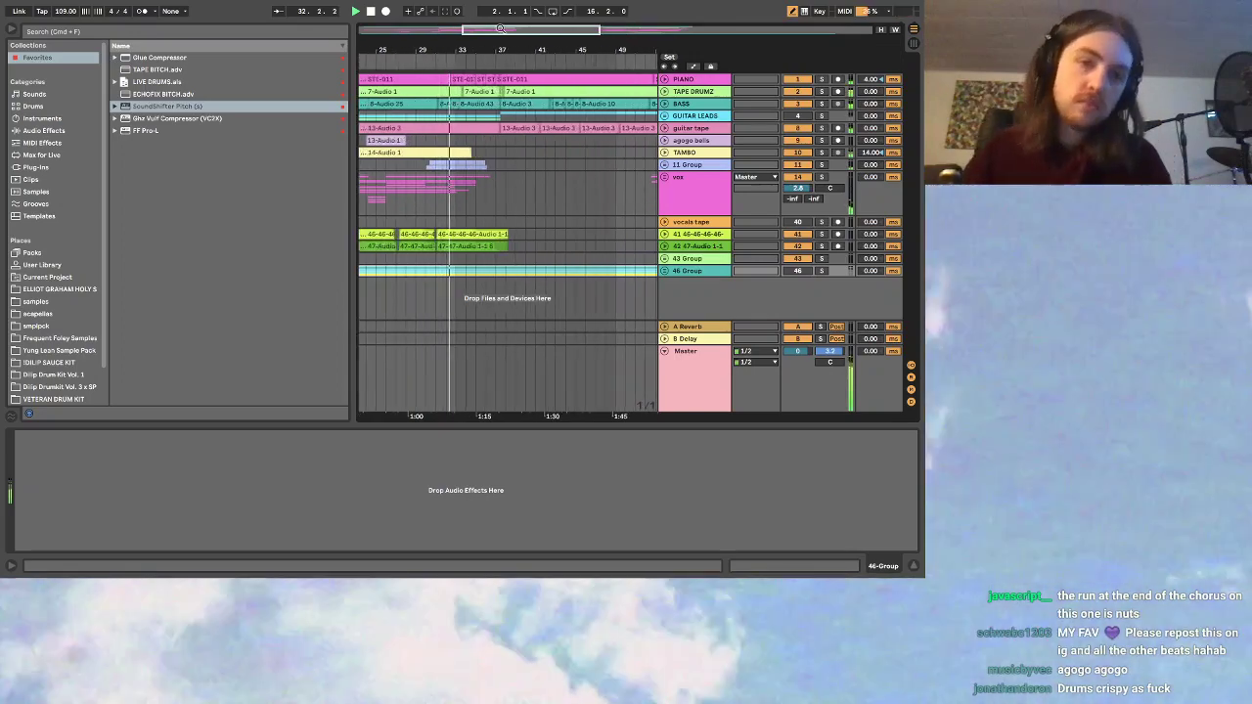
scroll(499, 29, down, 2)
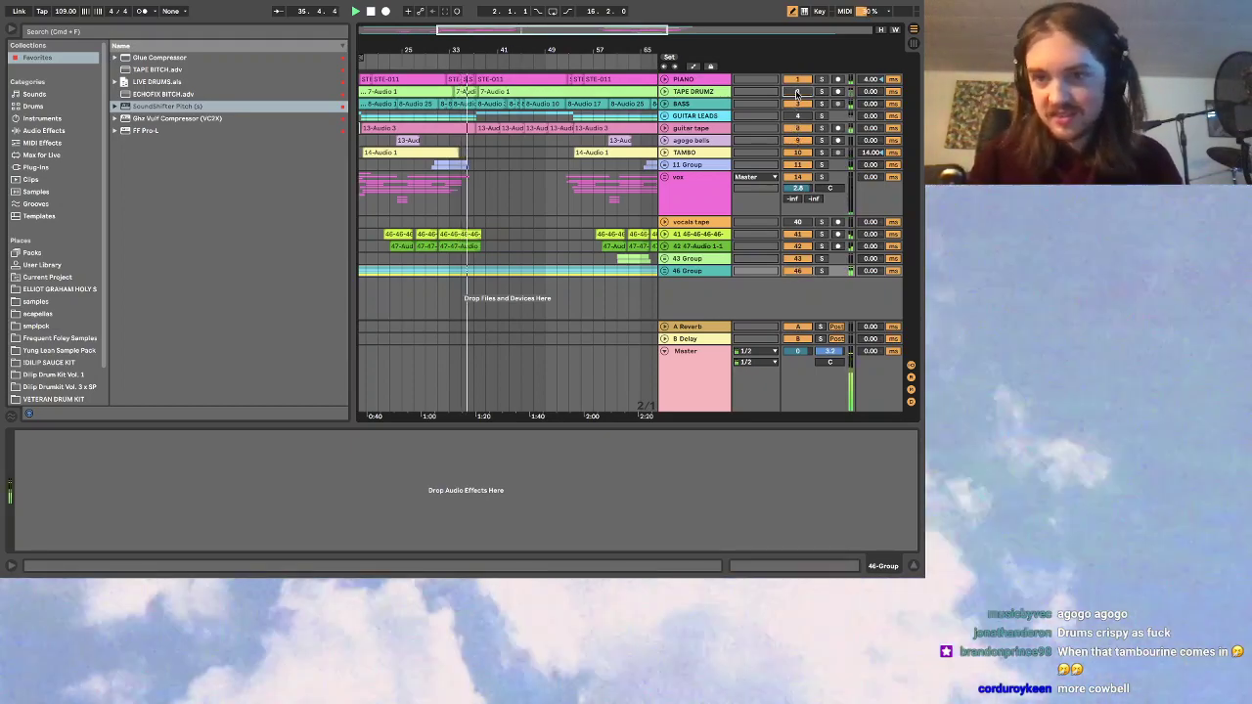
Step: Raise the 46 Group's volume slightly above 0 dB, leaving the group folded
click(666, 271)
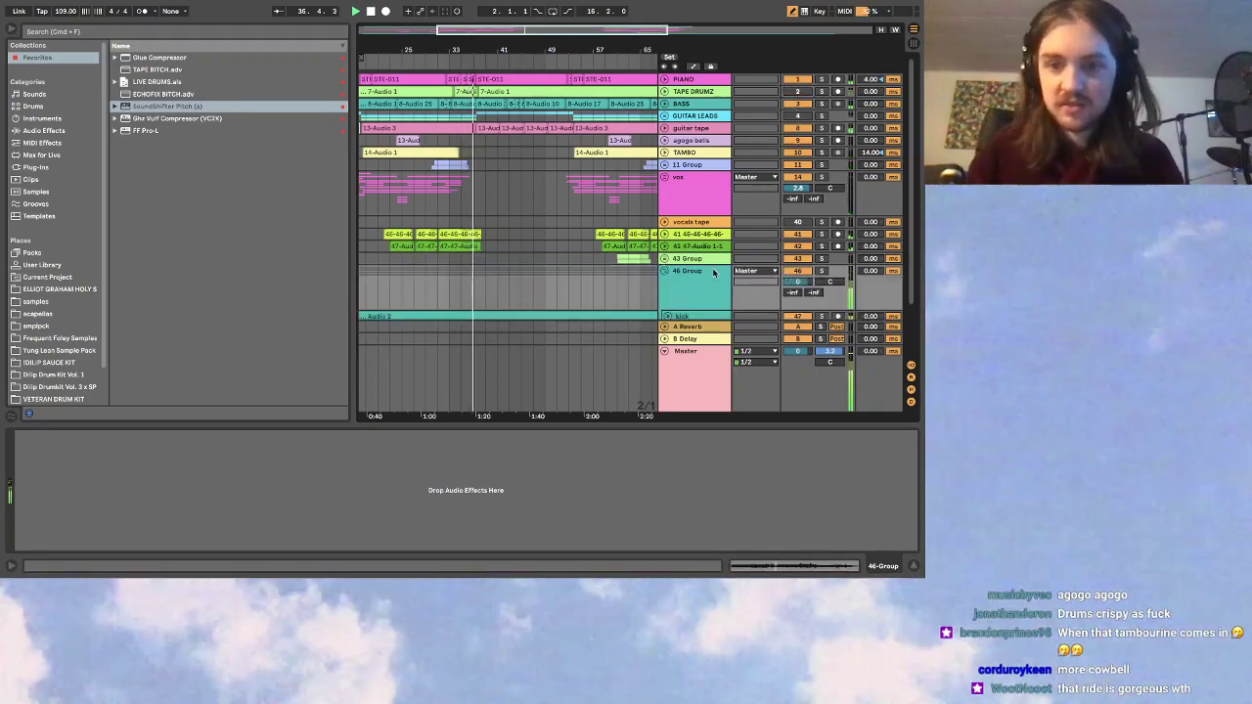
click(668, 272)
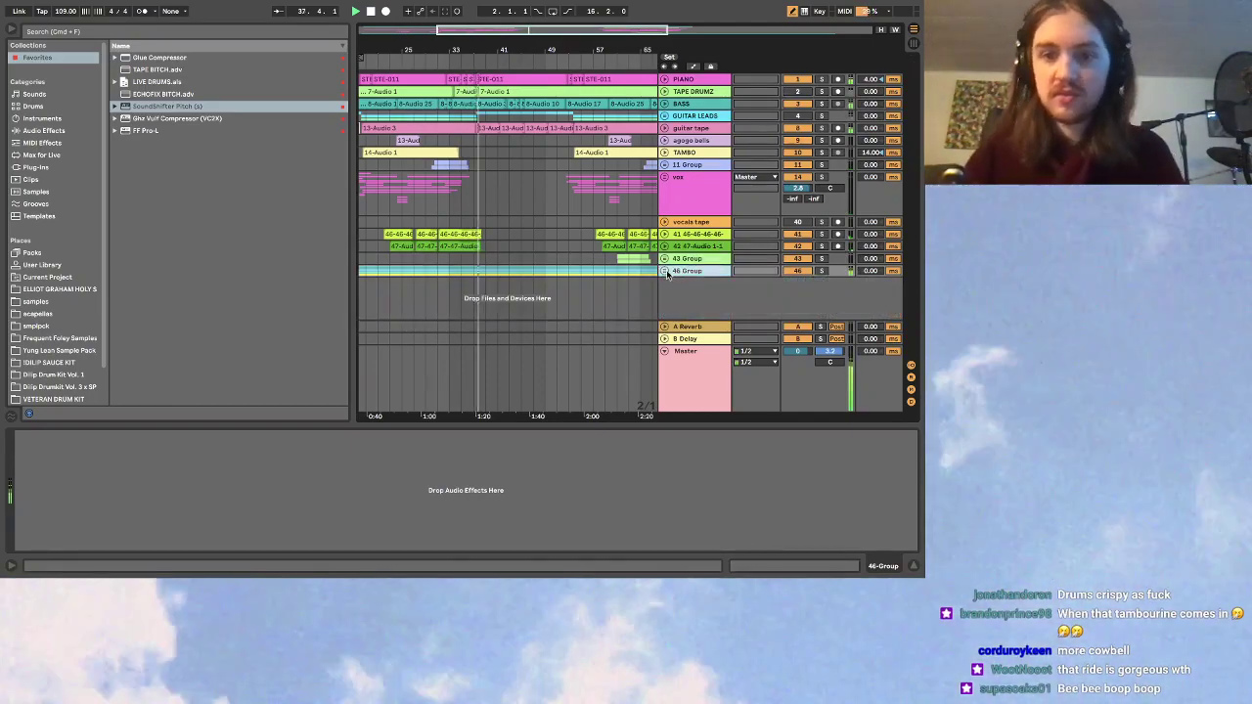
click(666, 271)
drag(799, 278, 799, 270)
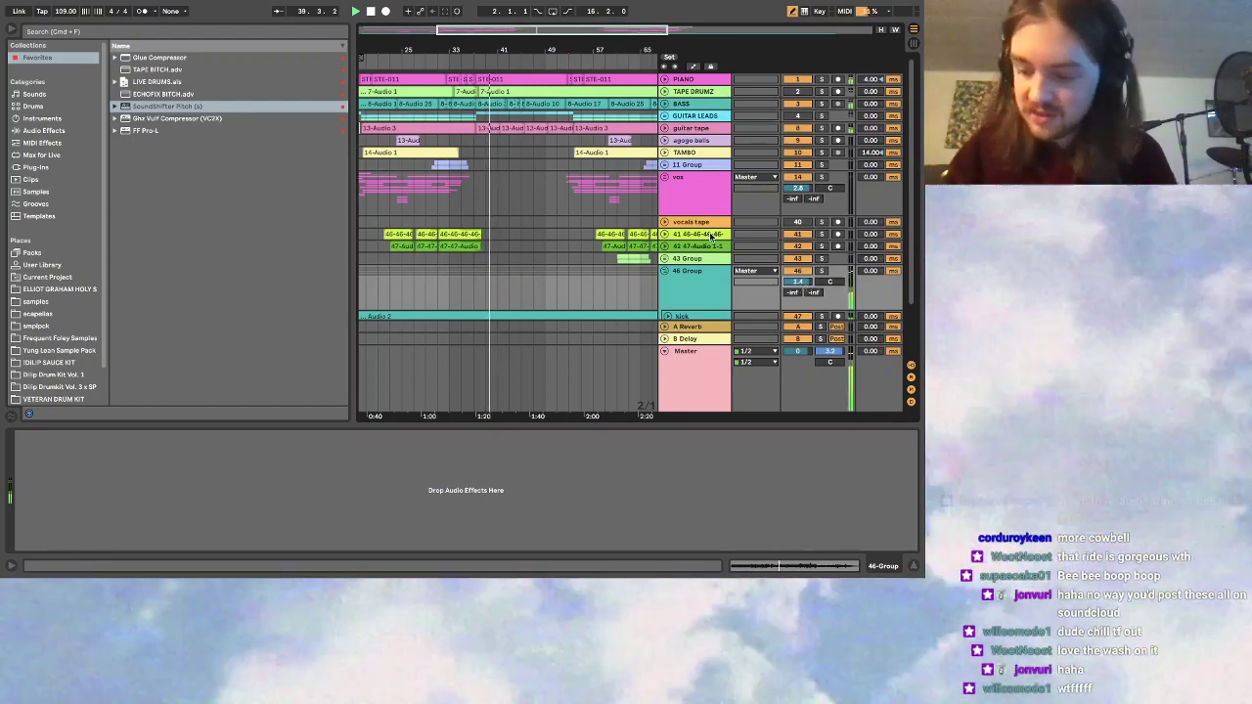
scroll(666, 245, right, 5)
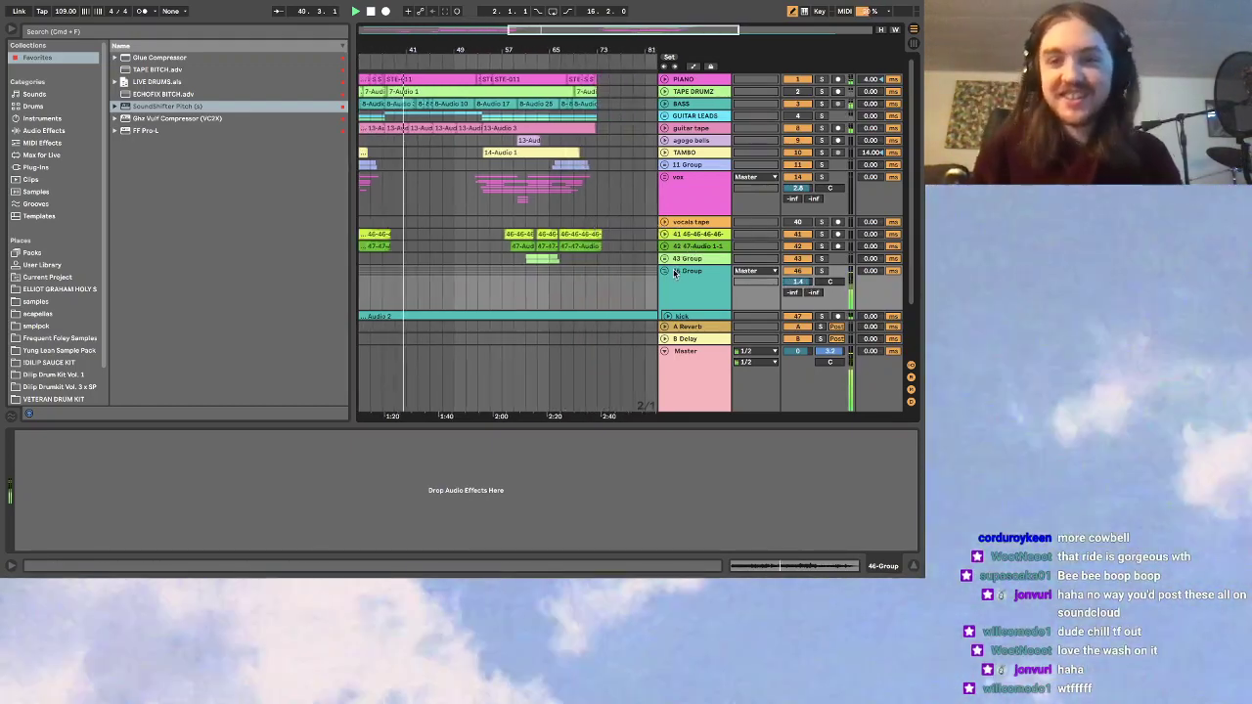
click(665, 271)
Step: Zoom the arrangement to about bars 25–73, then in around the playhead
scroll(587, 244, right, 3)
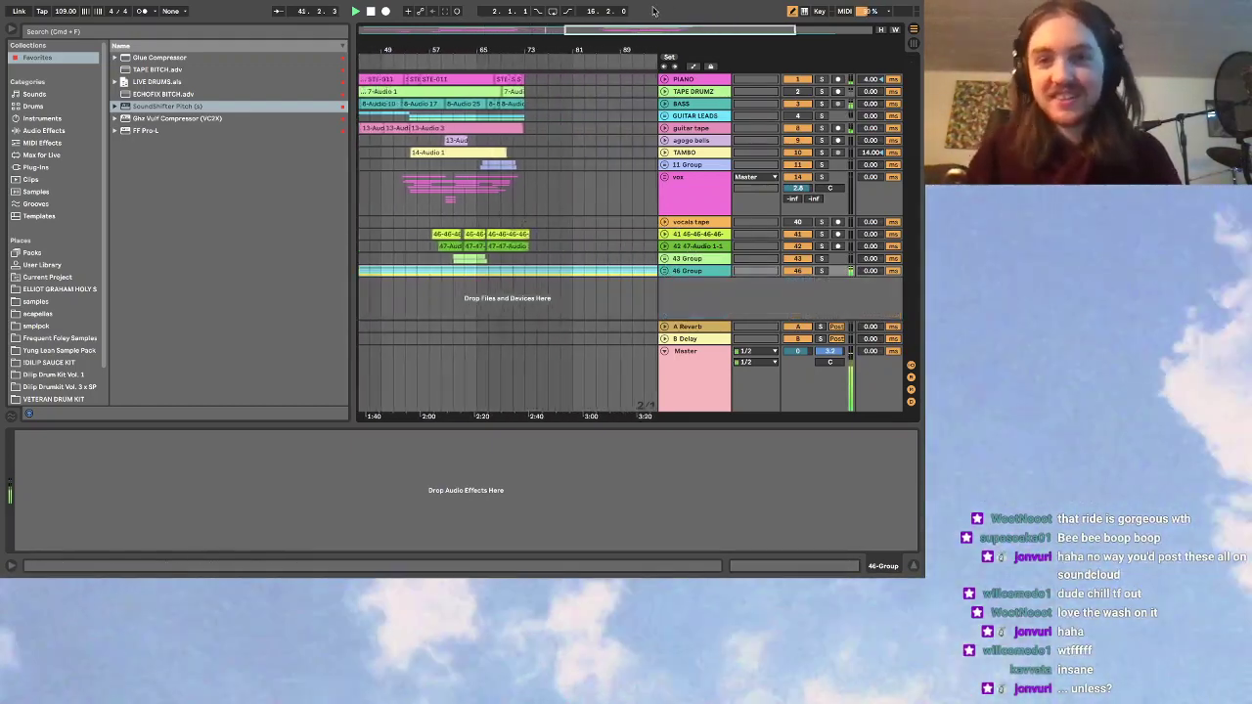
drag(453, 37, 453, 32)
drag(531, 28, 544, 31)
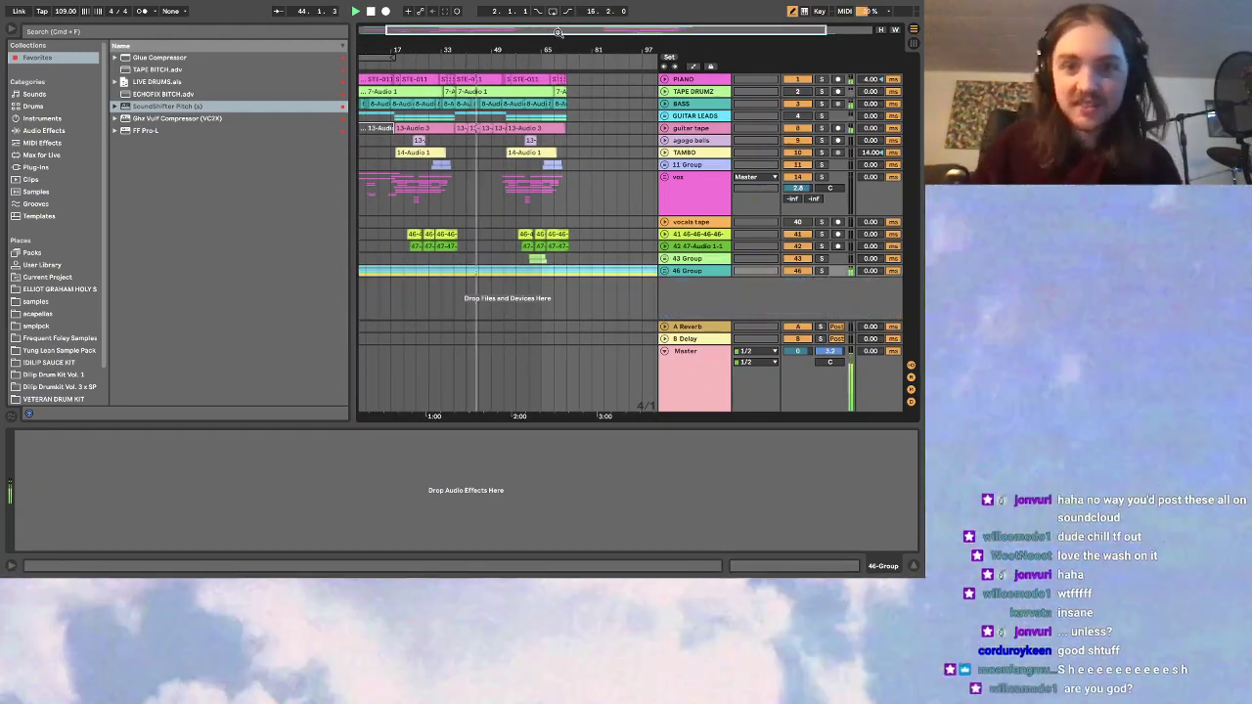
drag(558, 32, 558, 33)
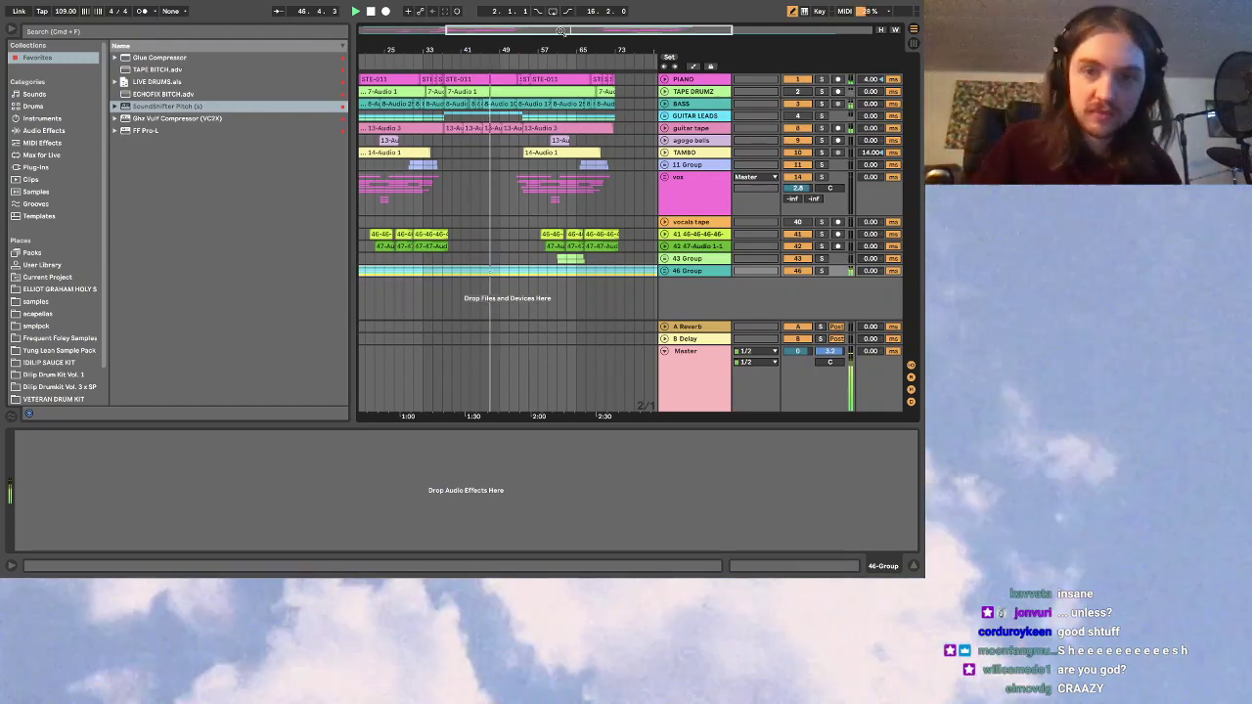
key(plus)
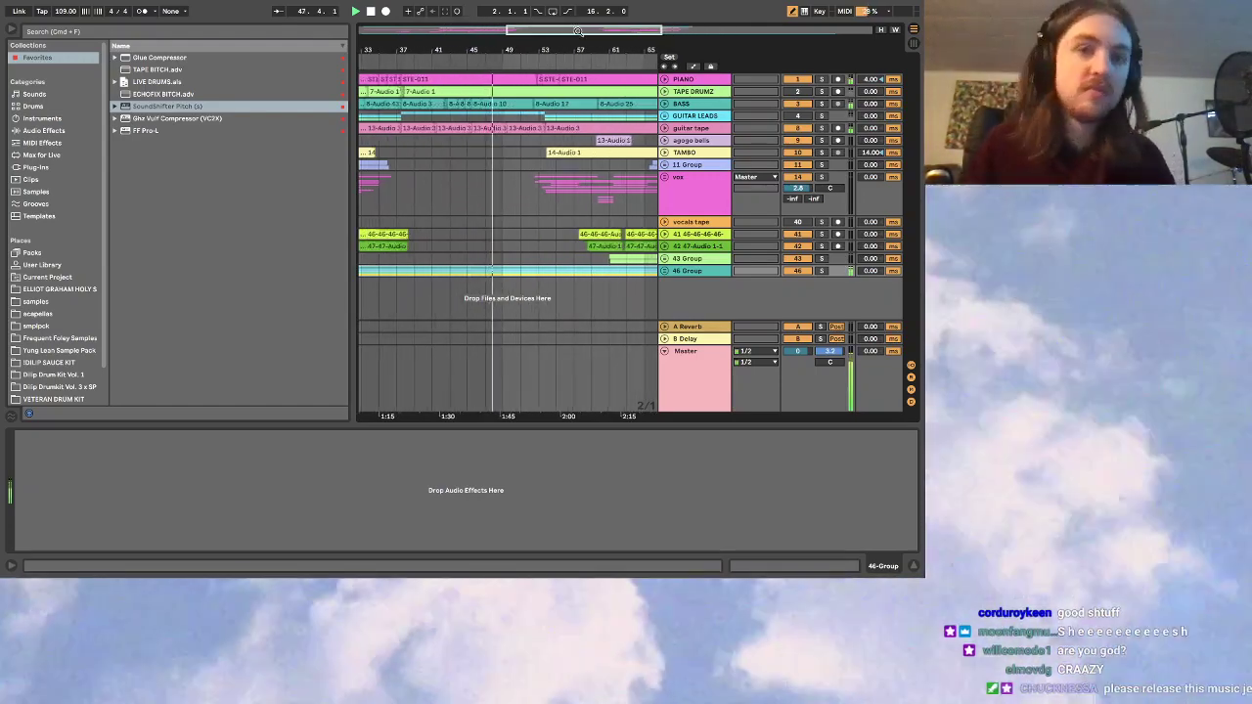
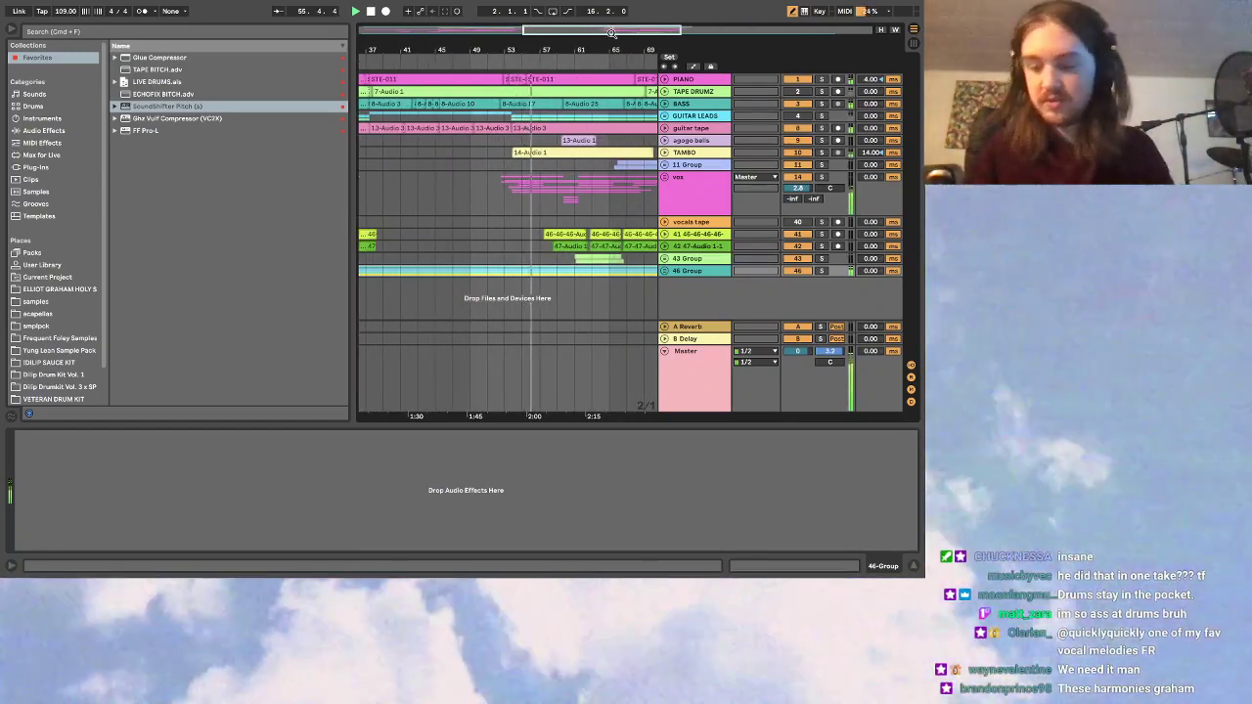
Step: Zoom out, peek inside the 46 Group, then show the arrangement from the song start
drag(627, 27, 627, 33)
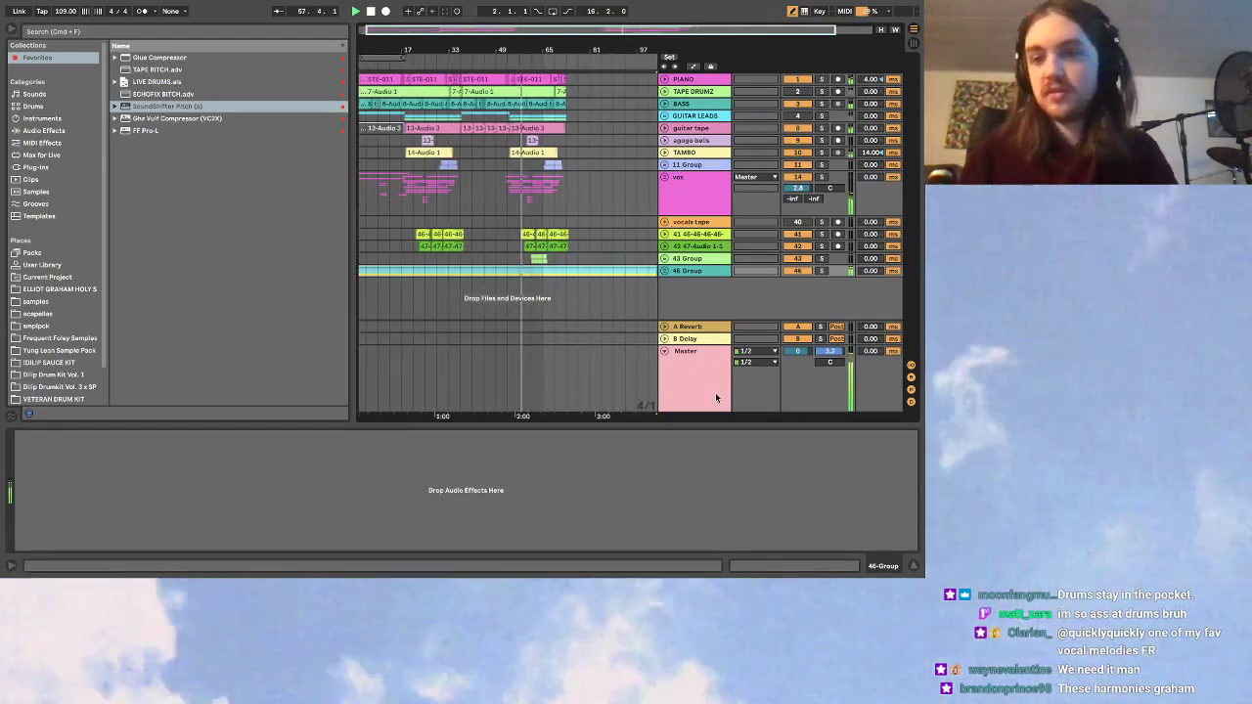
click(660, 261)
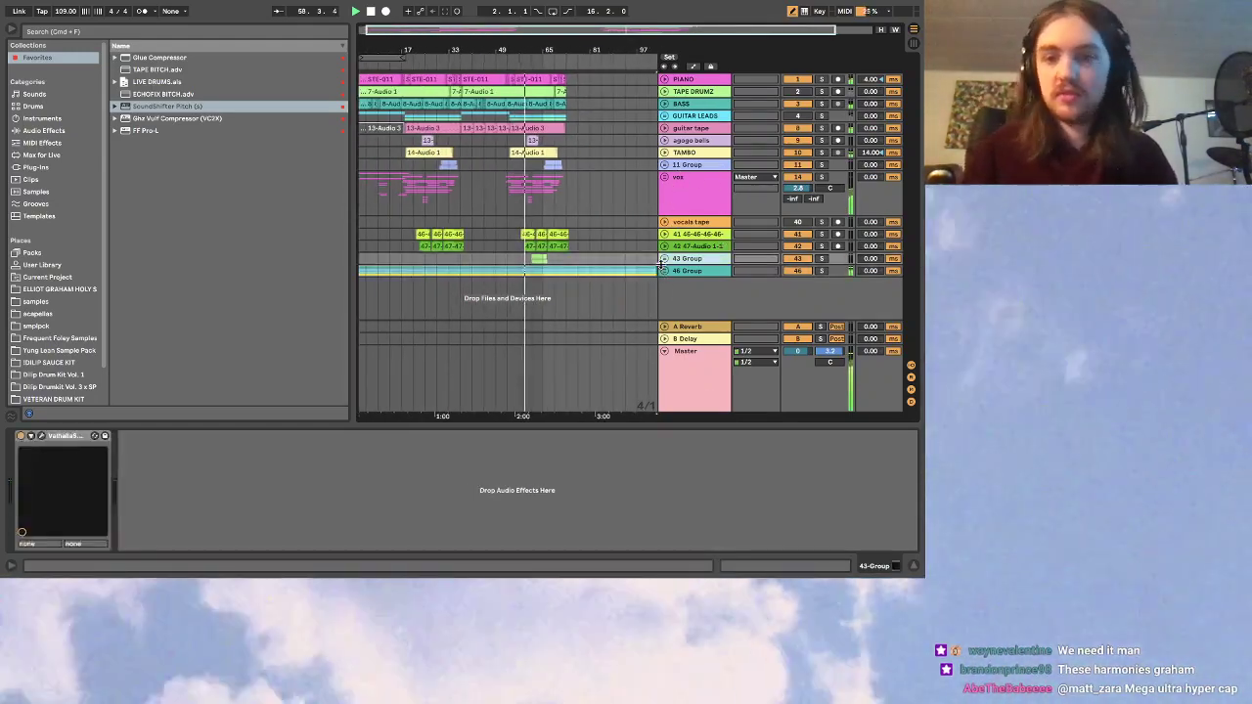
click(664, 270)
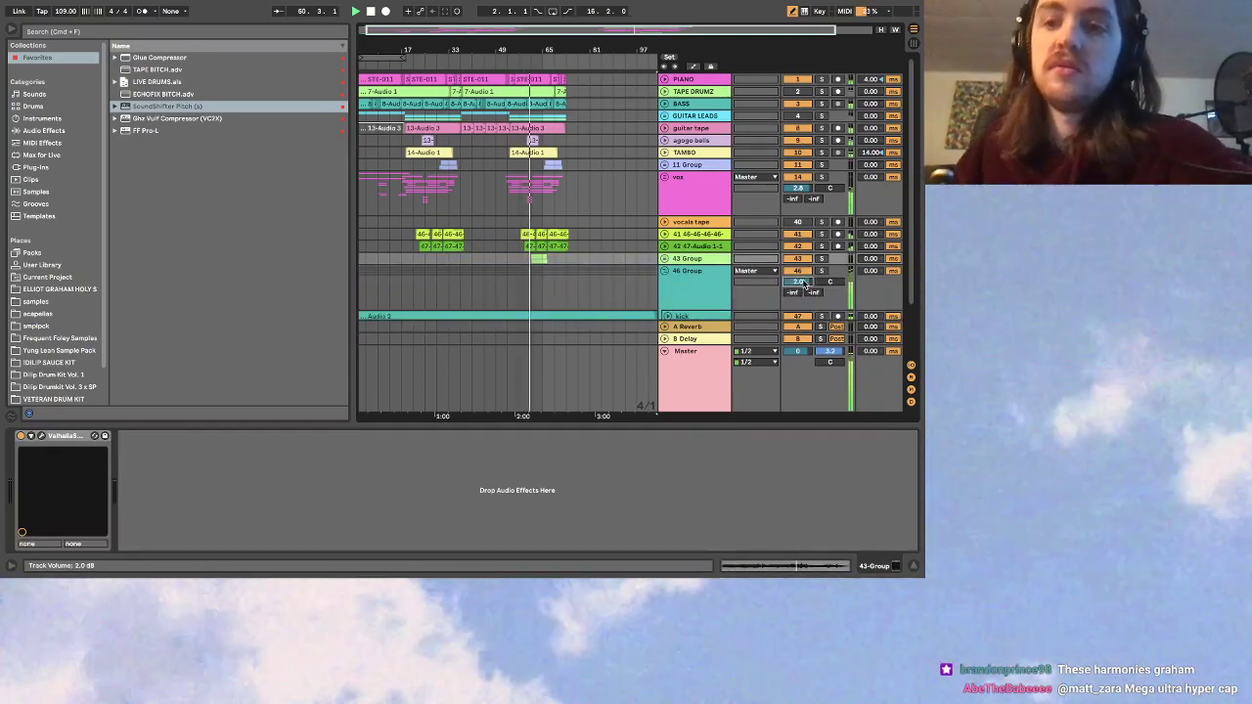
click(665, 271)
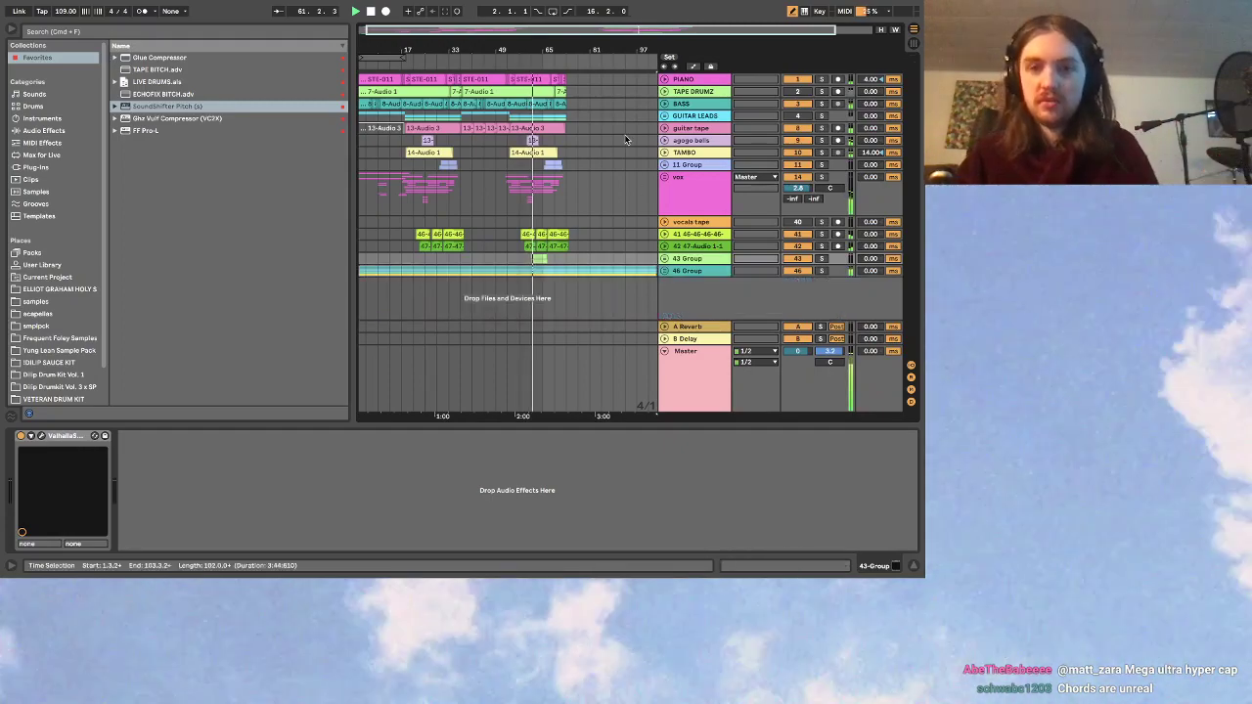
drag(644, 36, 635, 71)
Step: Unfold 46 Group, expand both overhead tracks, and lower an overhead clip's gain to 4.38 dB
click(666, 271)
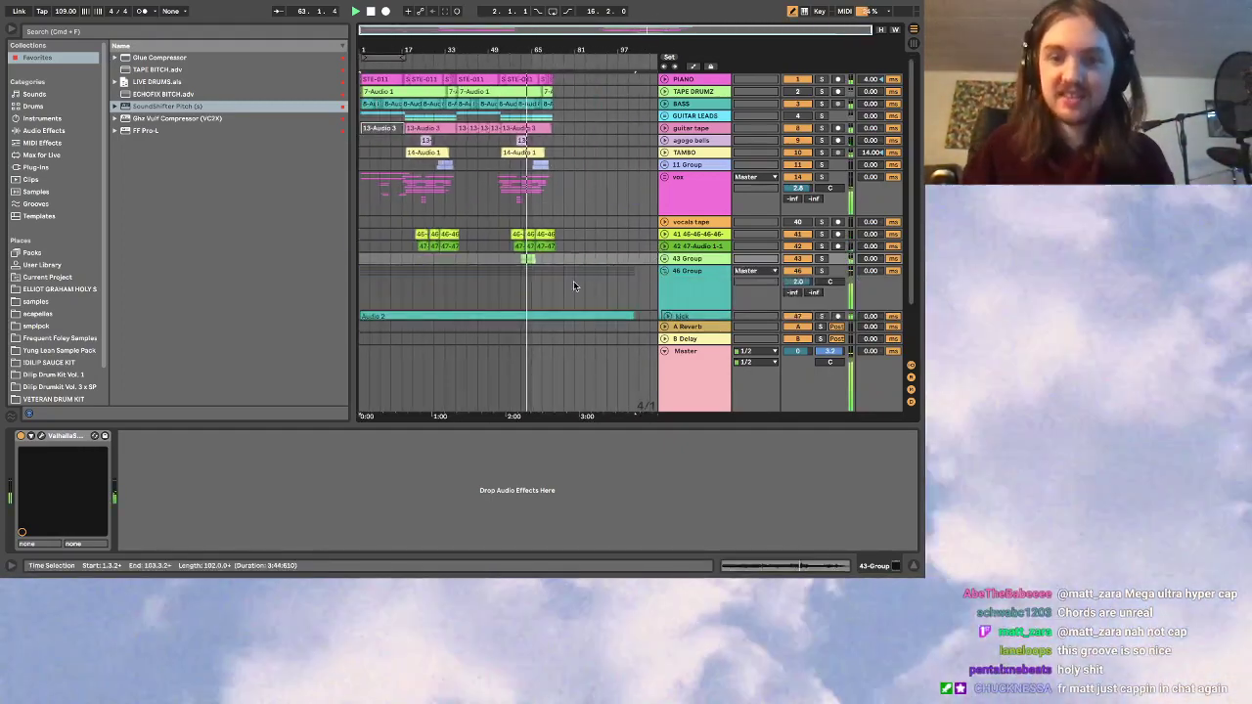
scroll(575, 279, down, 2)
click(670, 287)
scroll(584, 285, down, 1)
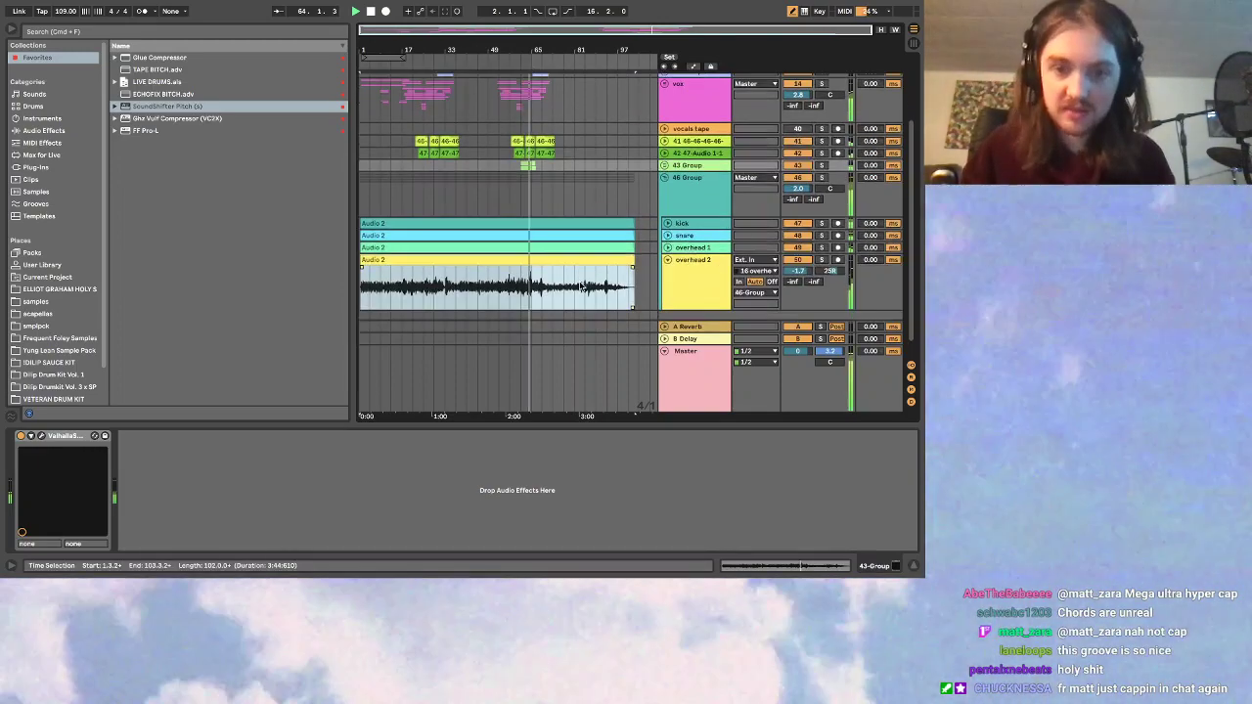
click(668, 247)
scroll(587, 245, down, 2)
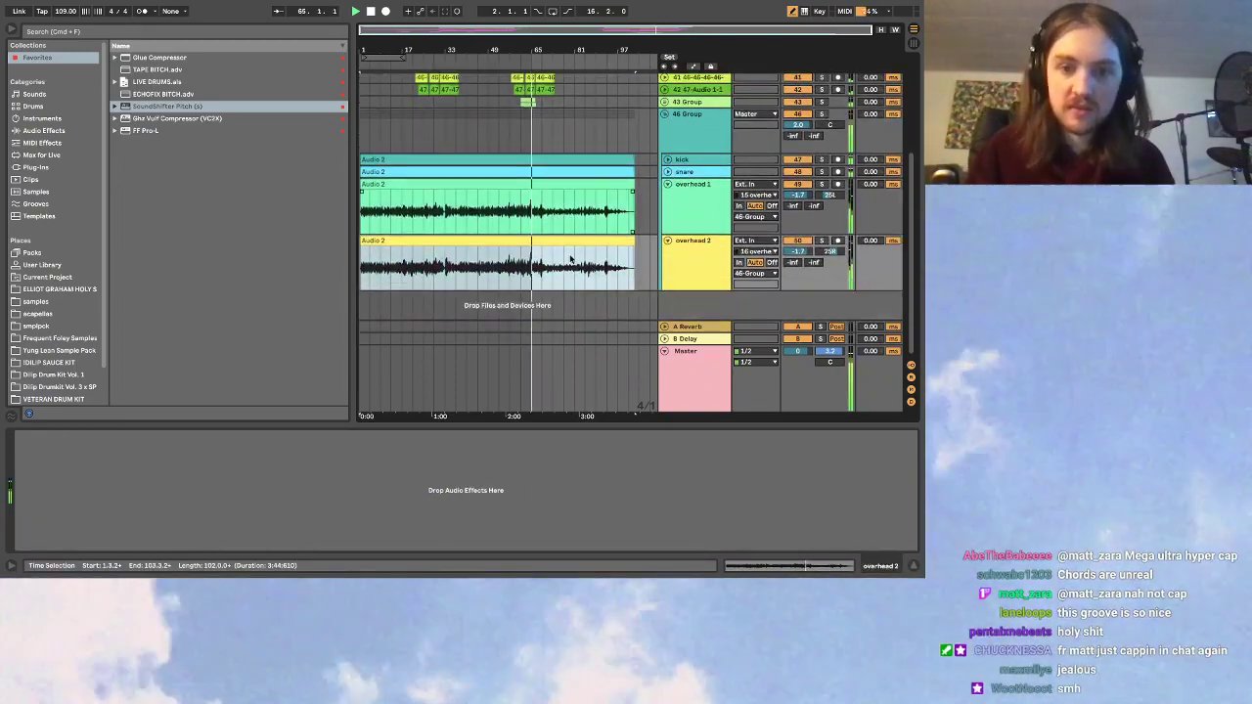
double_click(539, 235)
drag(208, 522, 210, 525)
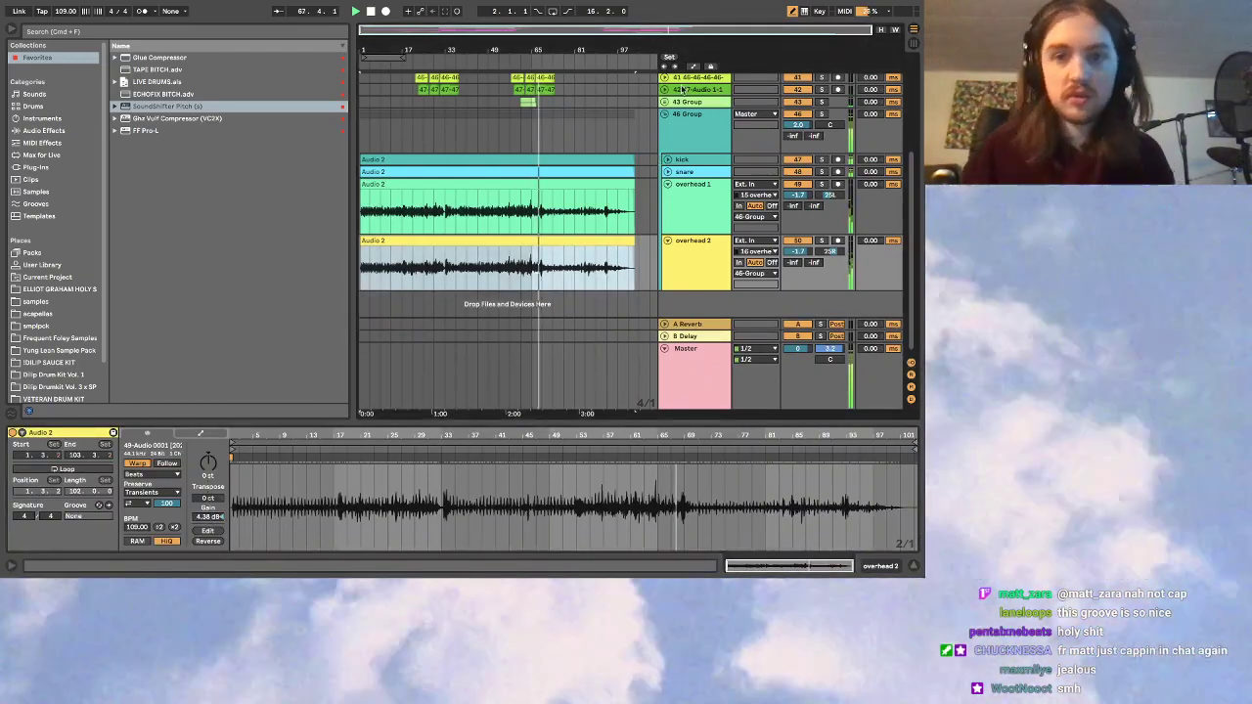
Step: Fold the drum tracks back into the group and zoom in on bars 53 to 81
click(665, 116)
key(plus)
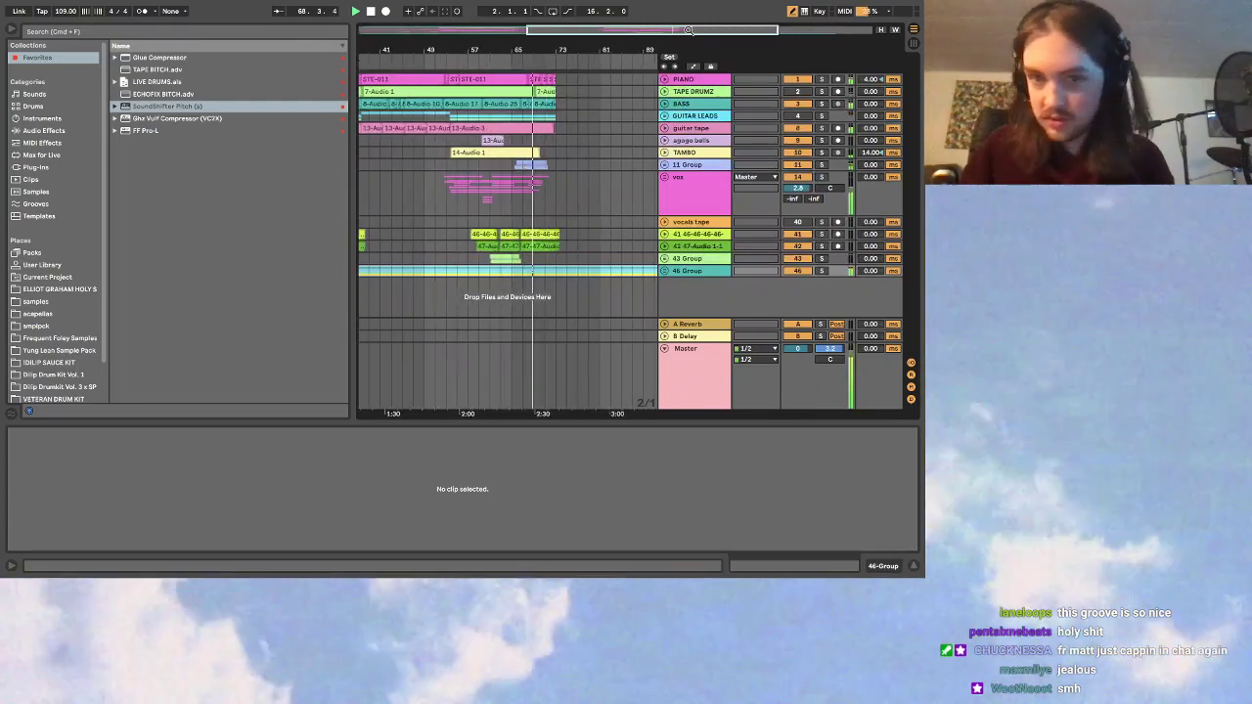
drag(689, 30, 657, 45)
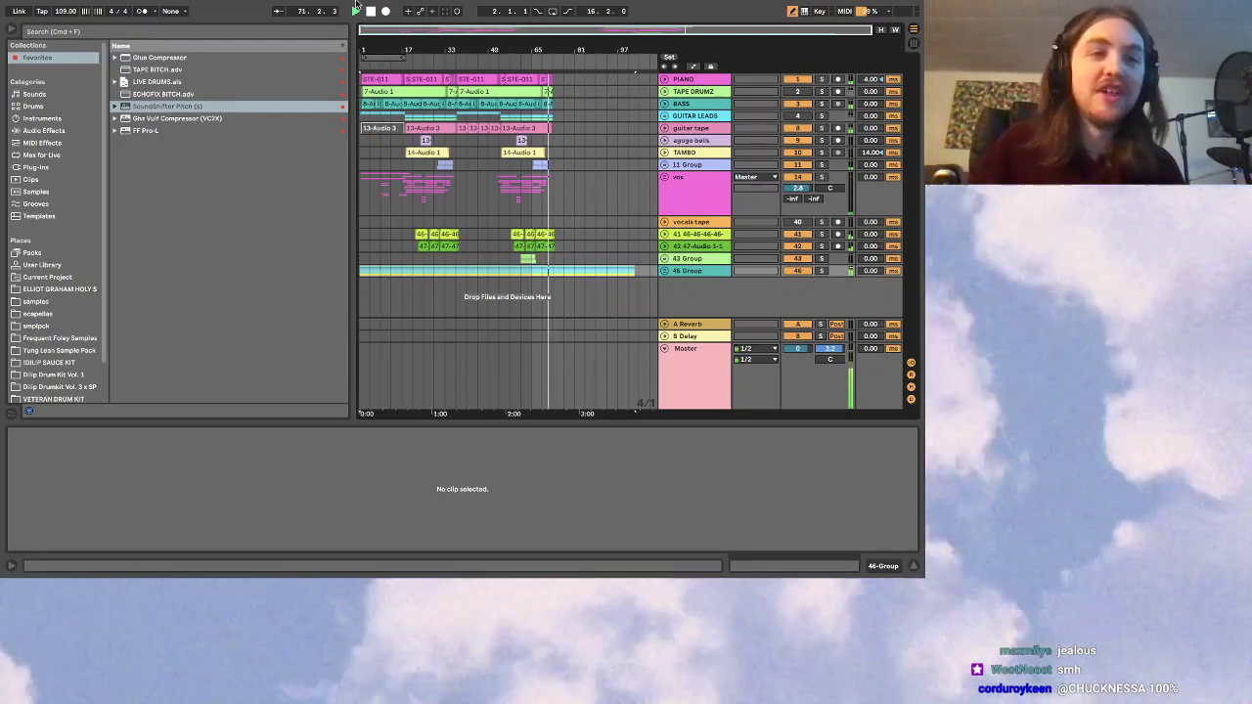
Step: Open ACID JAM MORE MORE.als from the ableton shit folder, saving the current set's changes
click(101, 7)
mouse_move(73, 7)
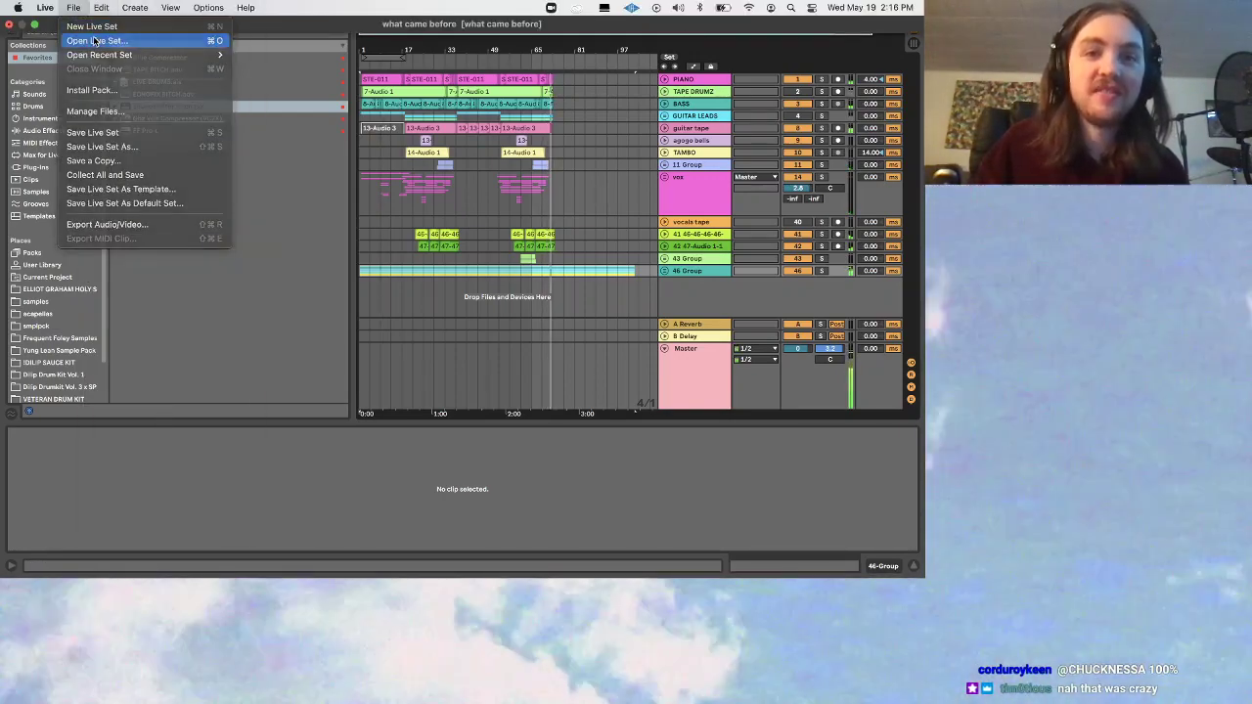
click(94, 40)
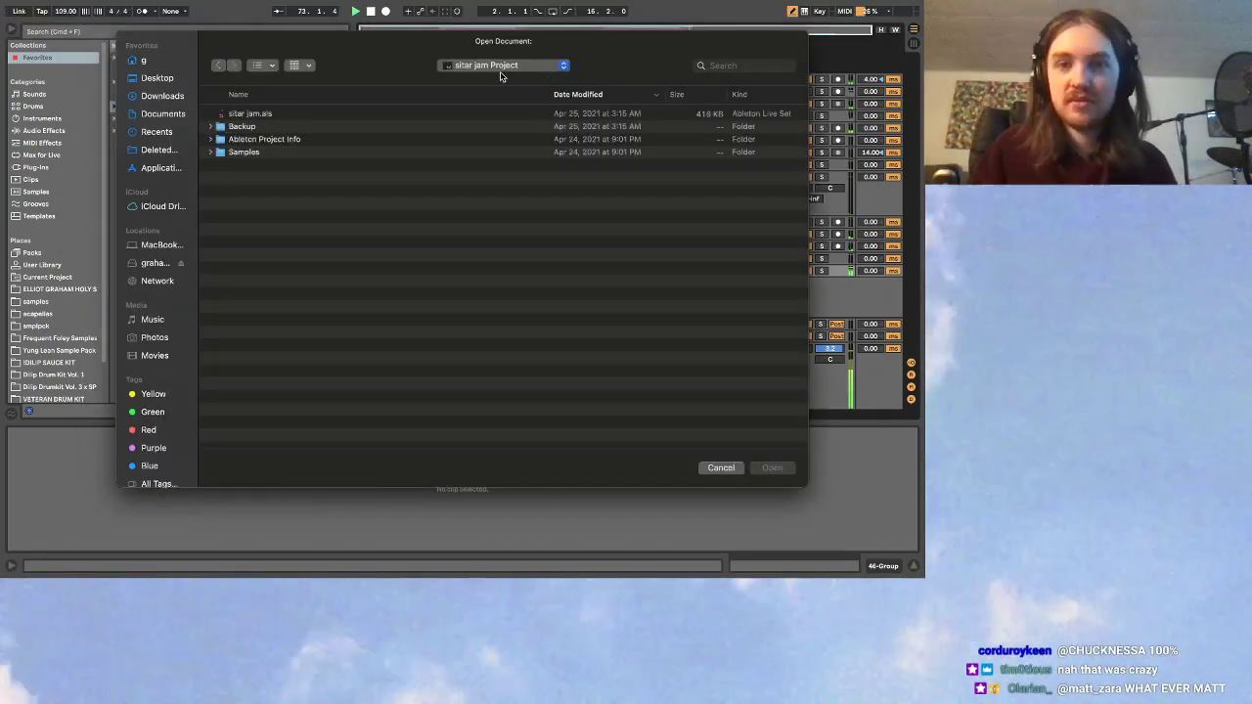
click(500, 65)
click(494, 78)
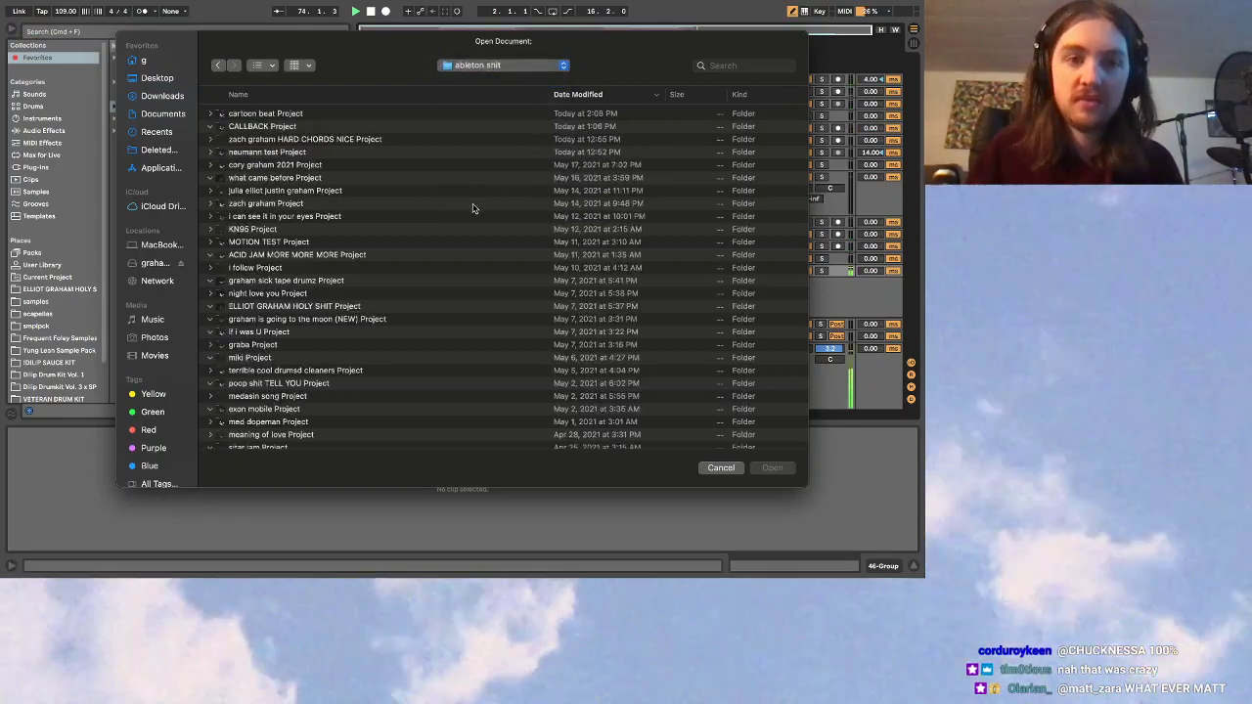
scroll(473, 206, down, 5)
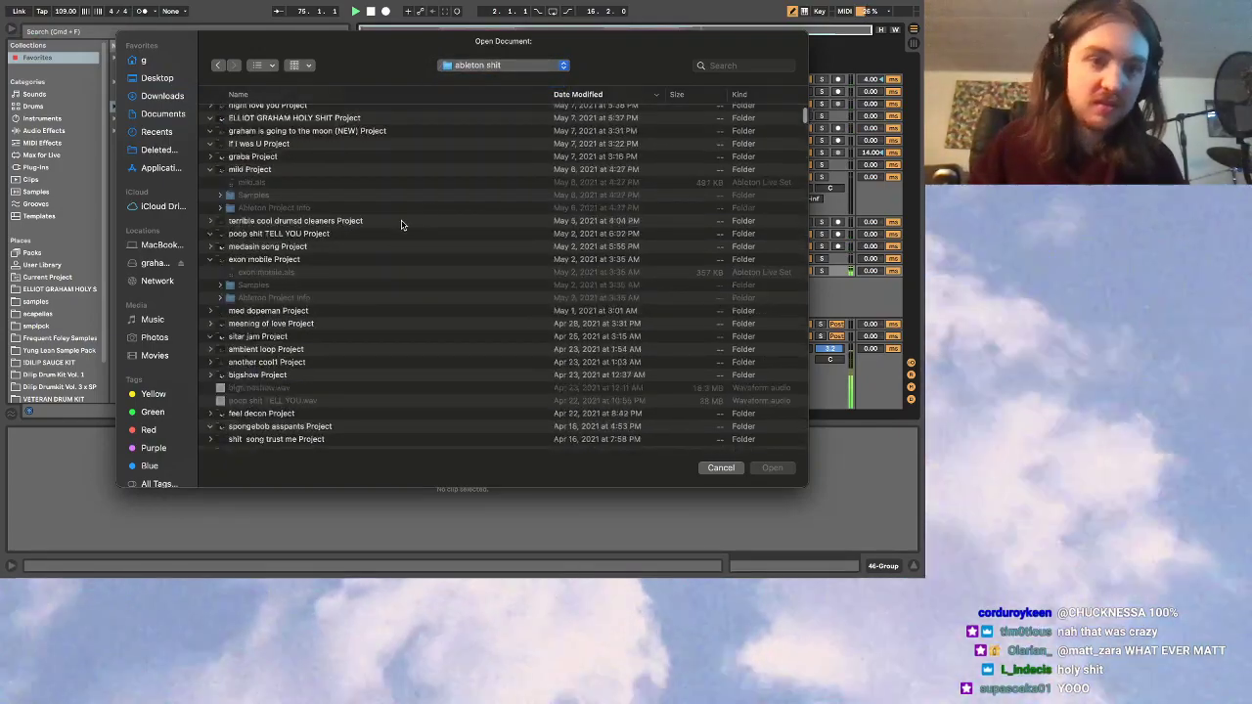
scroll(401, 225, up, 3)
scroll(402, 225, up, 5)
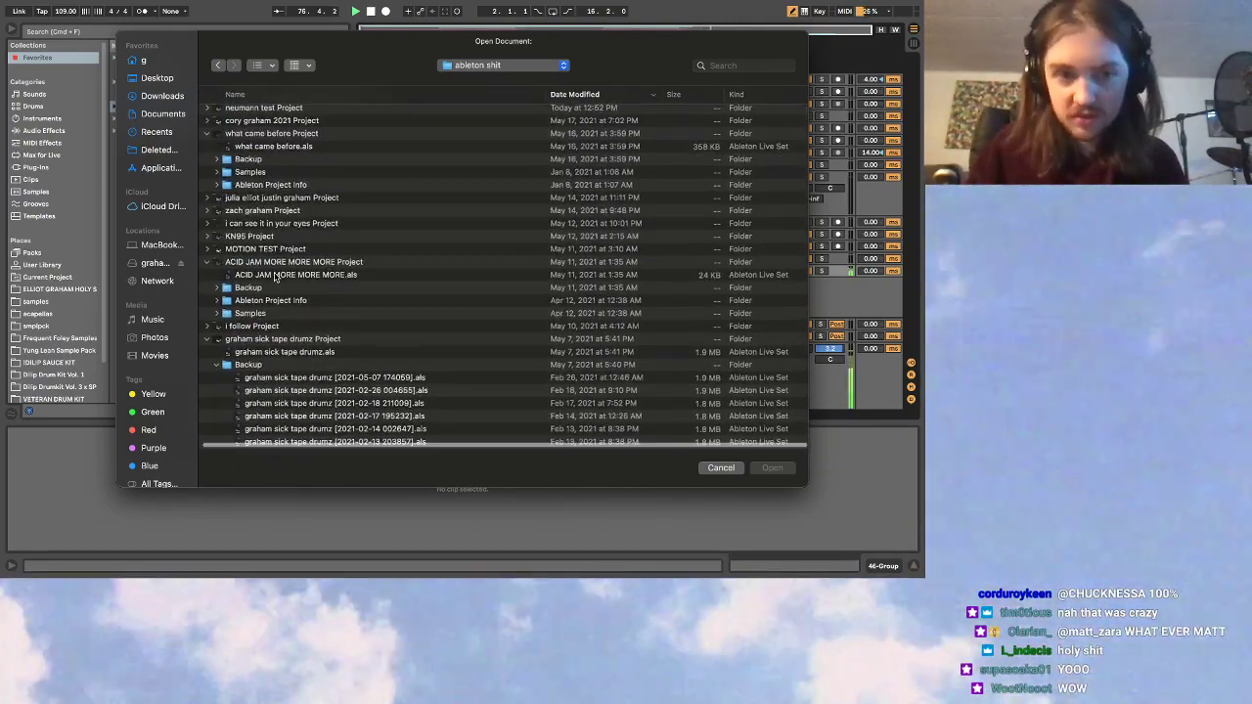
click(282, 275)
click(772, 468)
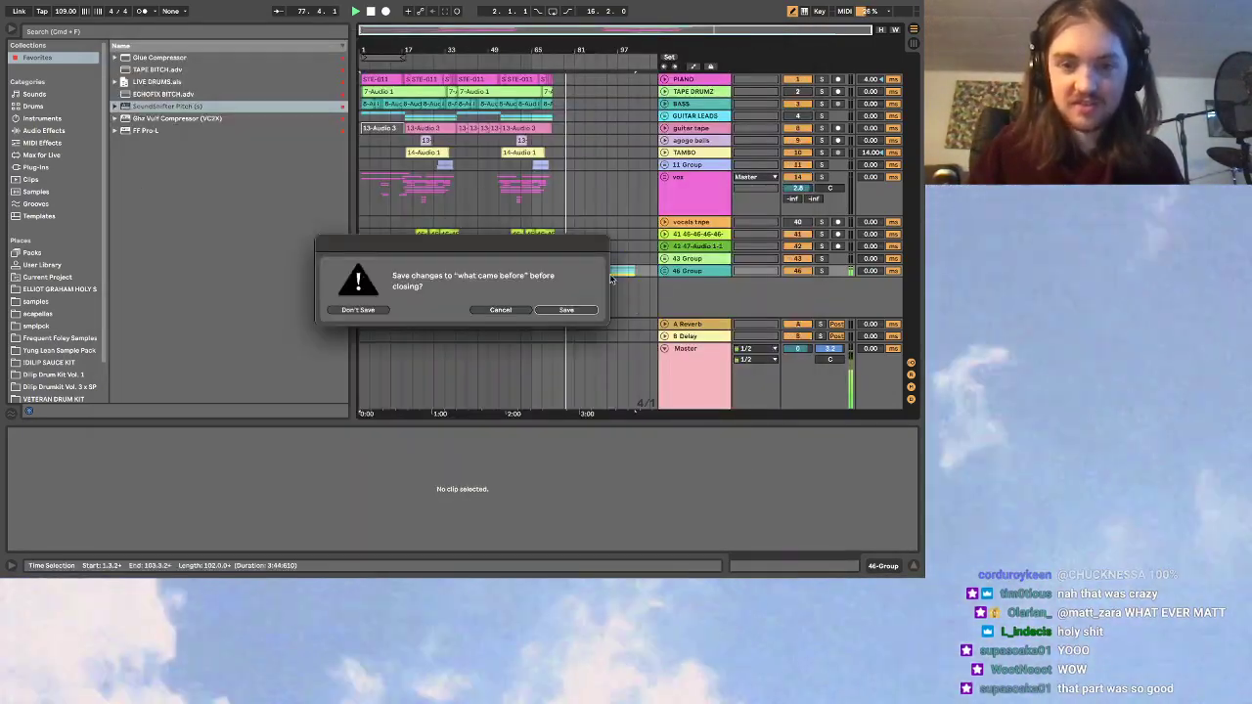
click(554, 309)
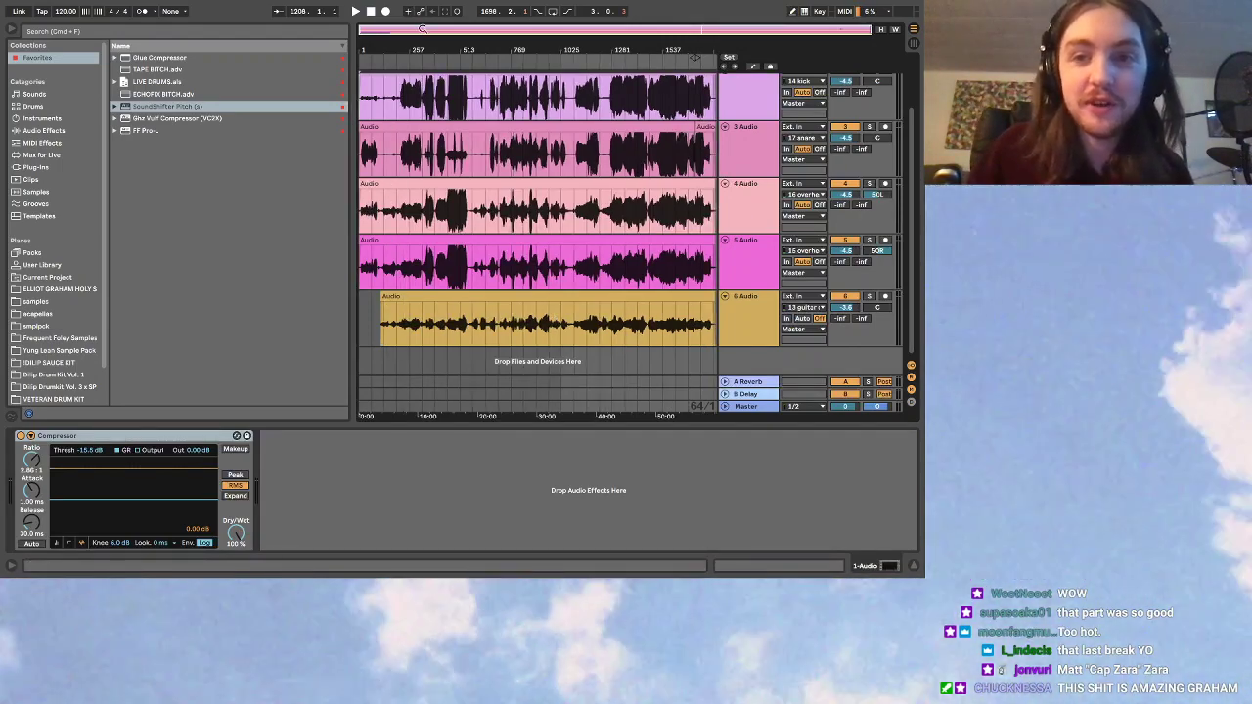
Step: Fold all tracks, select the B Delay return and 6 Audio, and zoom out to 30 minutes
scroll(732, 301, up, 3)
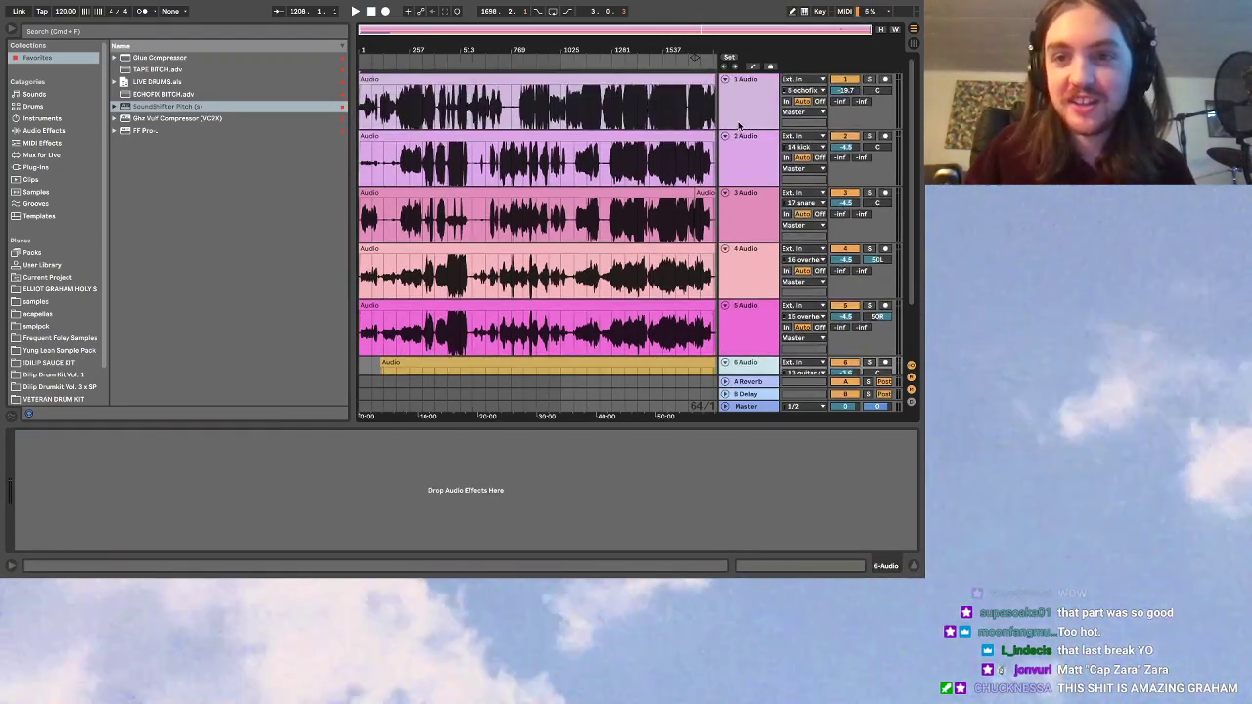
alt+click(725, 81)
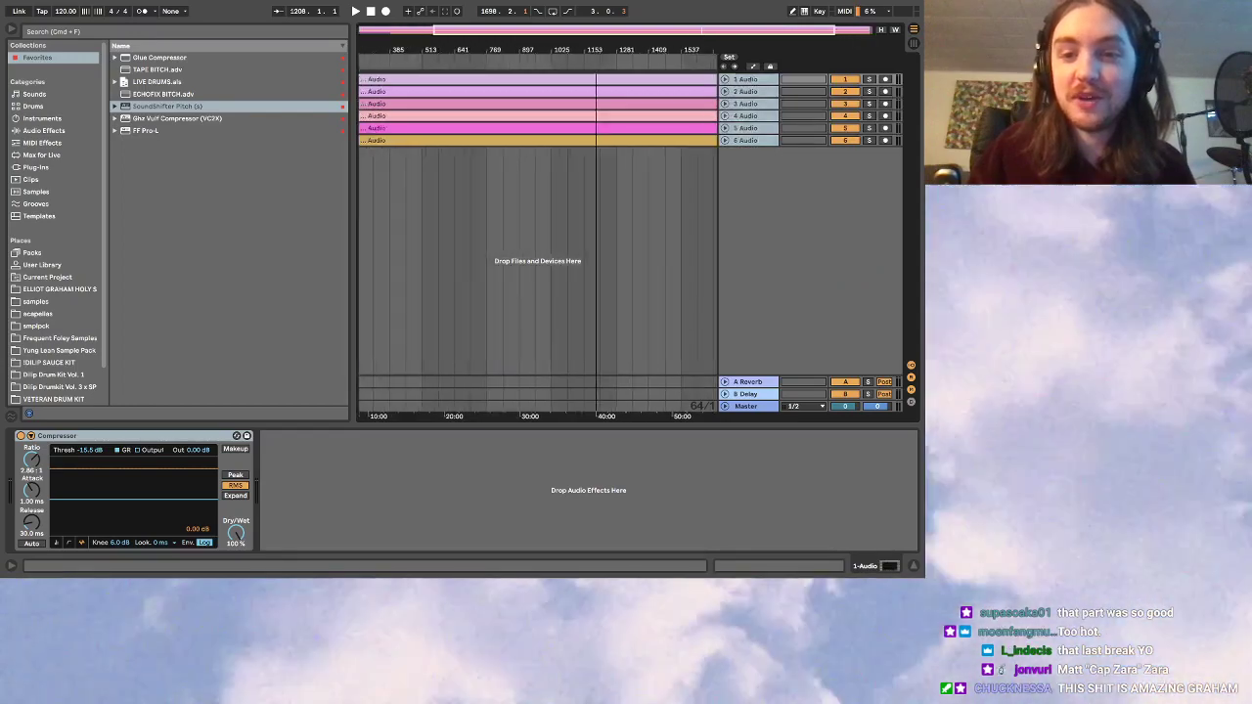
click(650, 393)
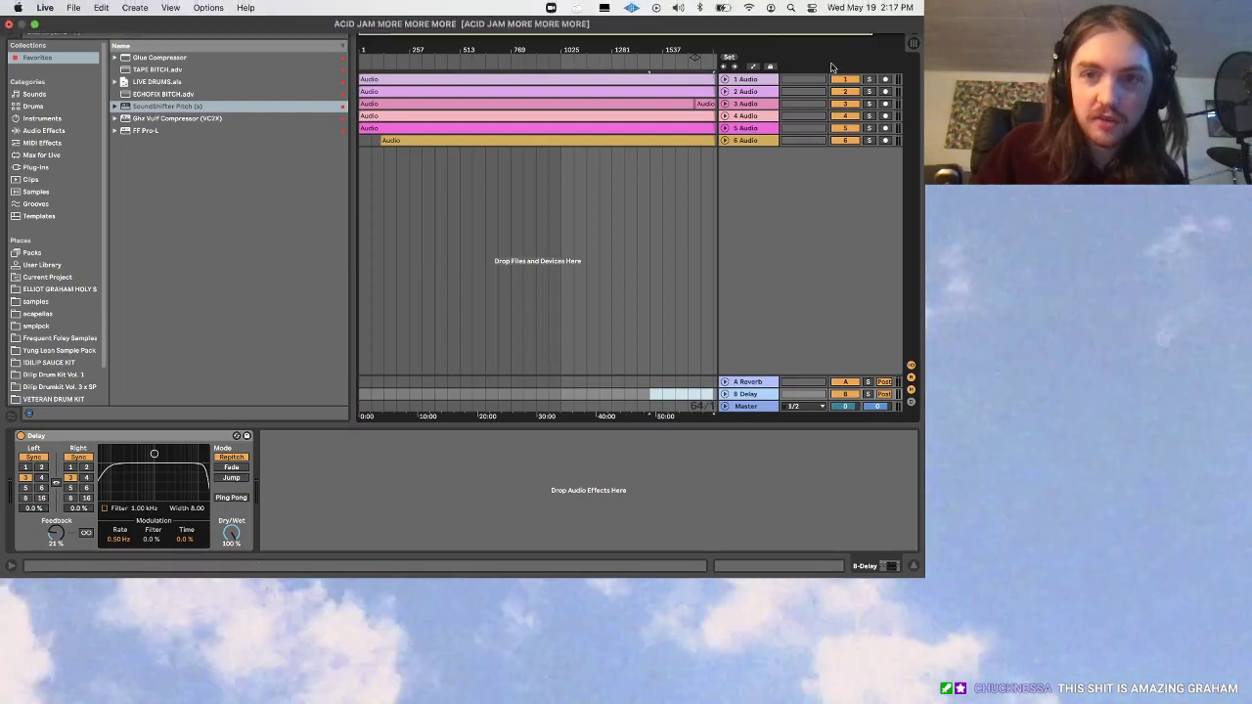
scroll(572, 235, up, 5)
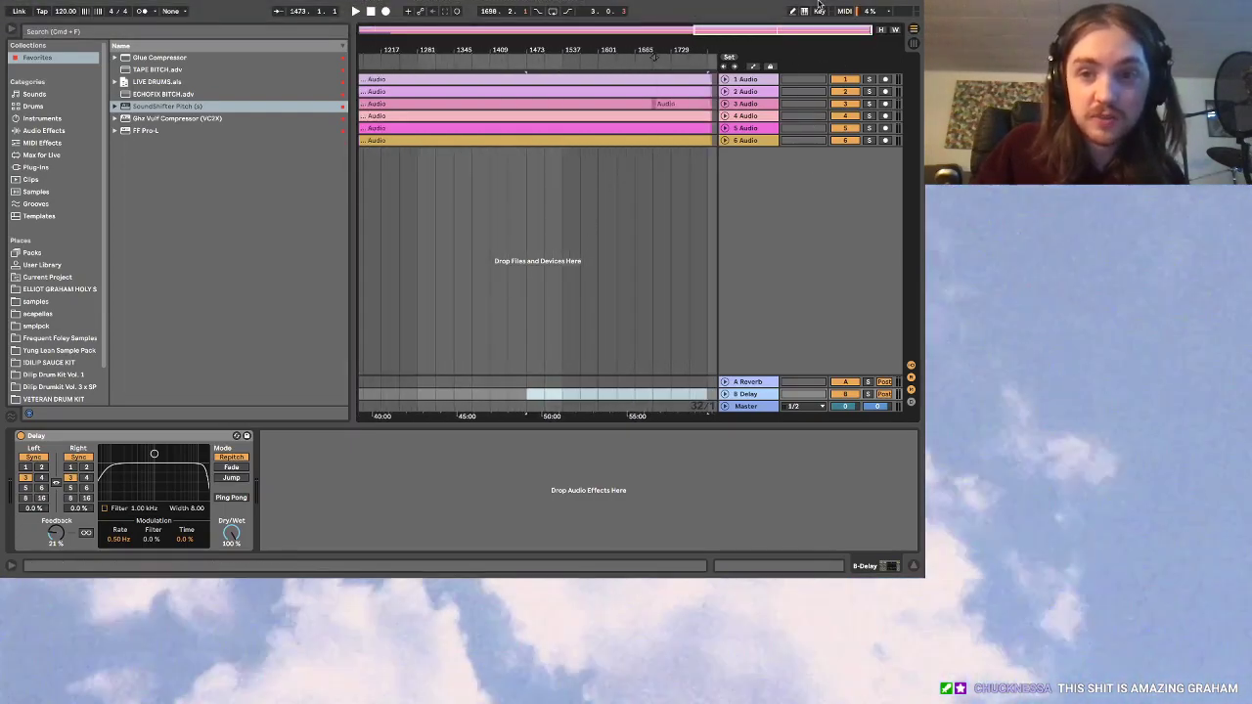
scroll(580, 216, left, 15)
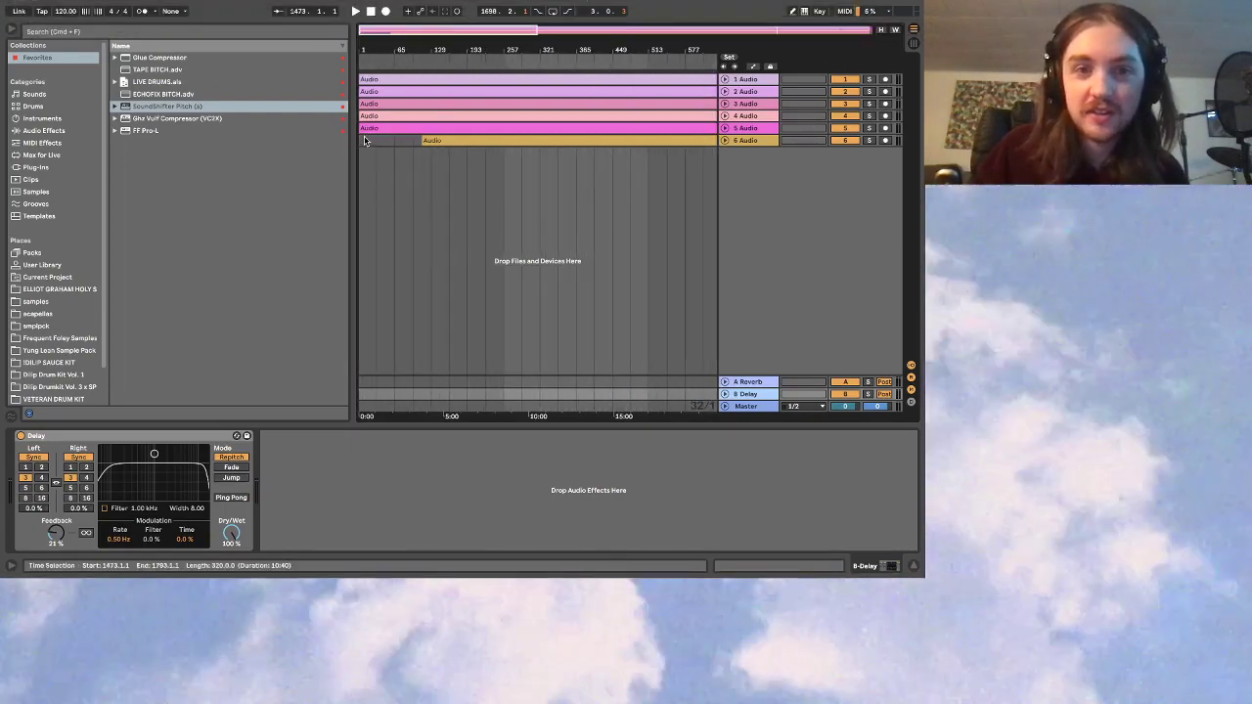
click(364, 141)
drag(428, 45, 469, 31)
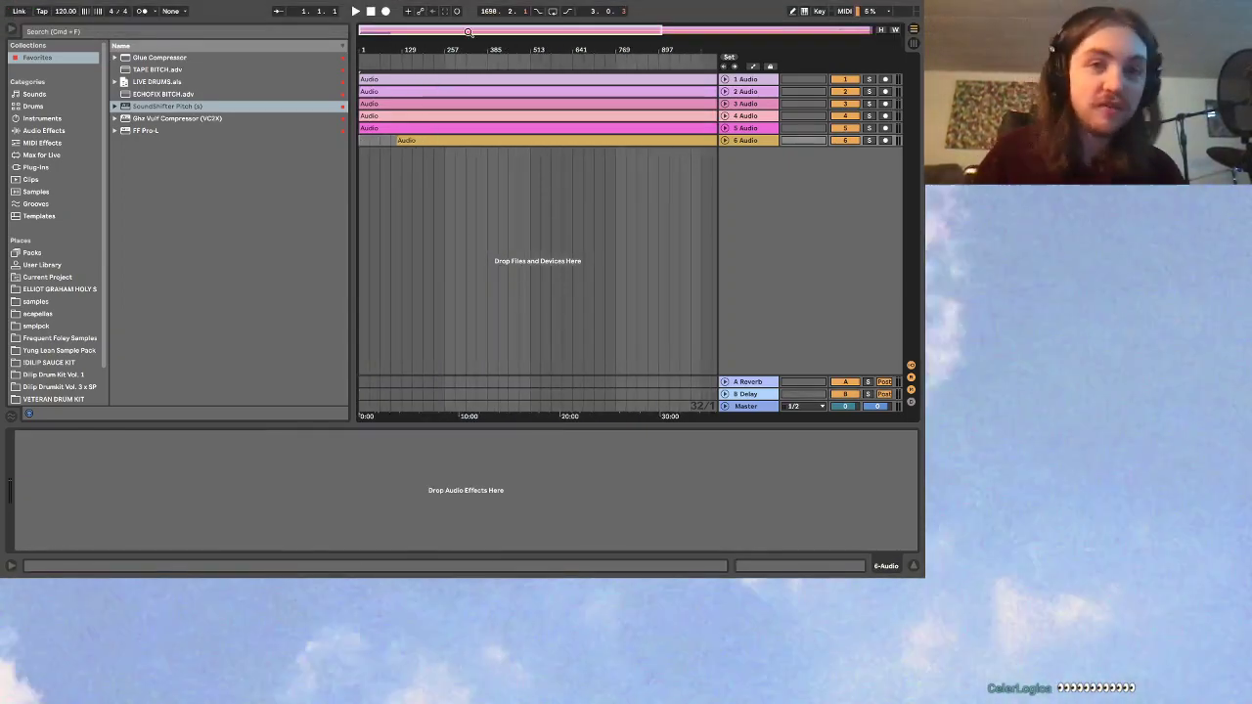
Step: Unfold all audio tracks to show their waveforms and zoom in on the recording's start
click(752, 82)
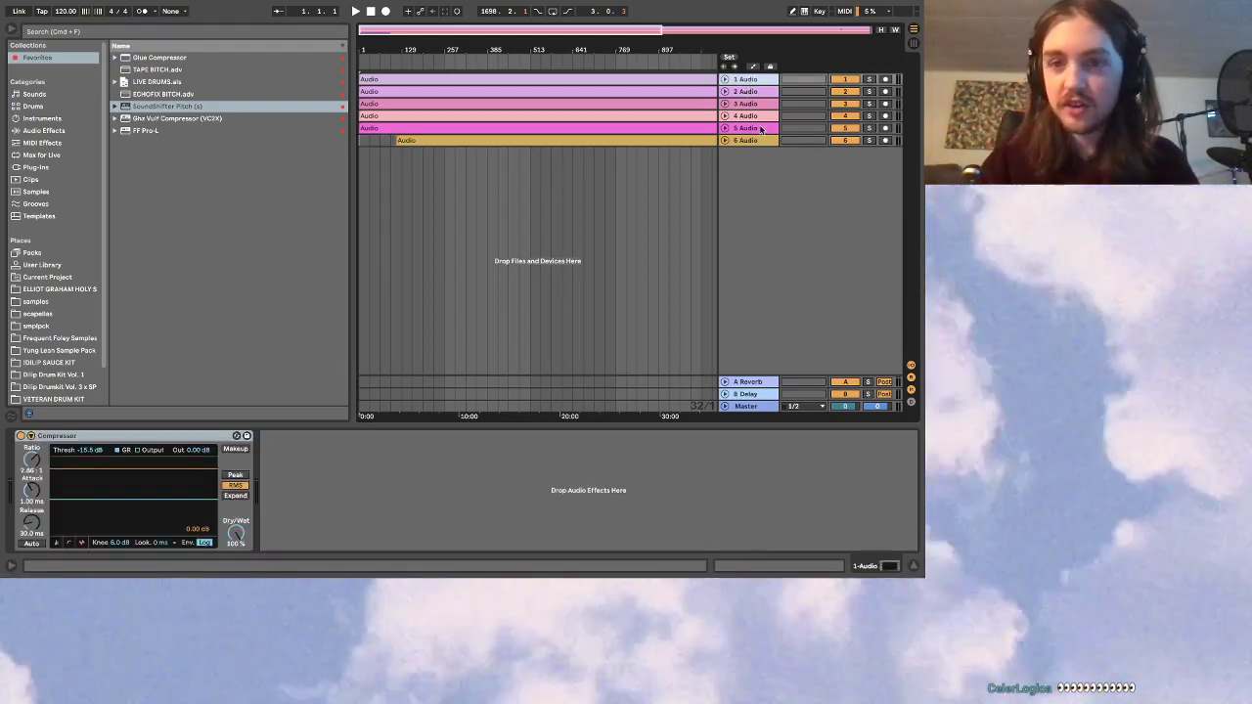
click(763, 142)
alt+click(725, 80)
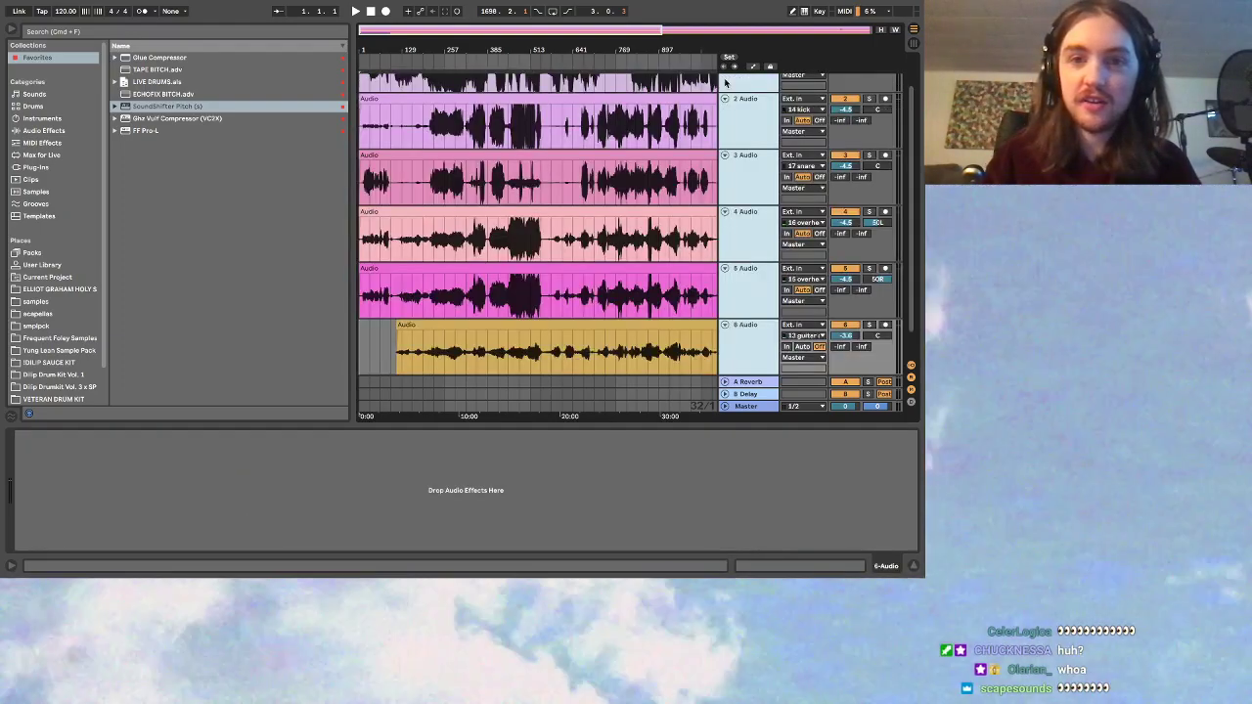
click(362, 118)
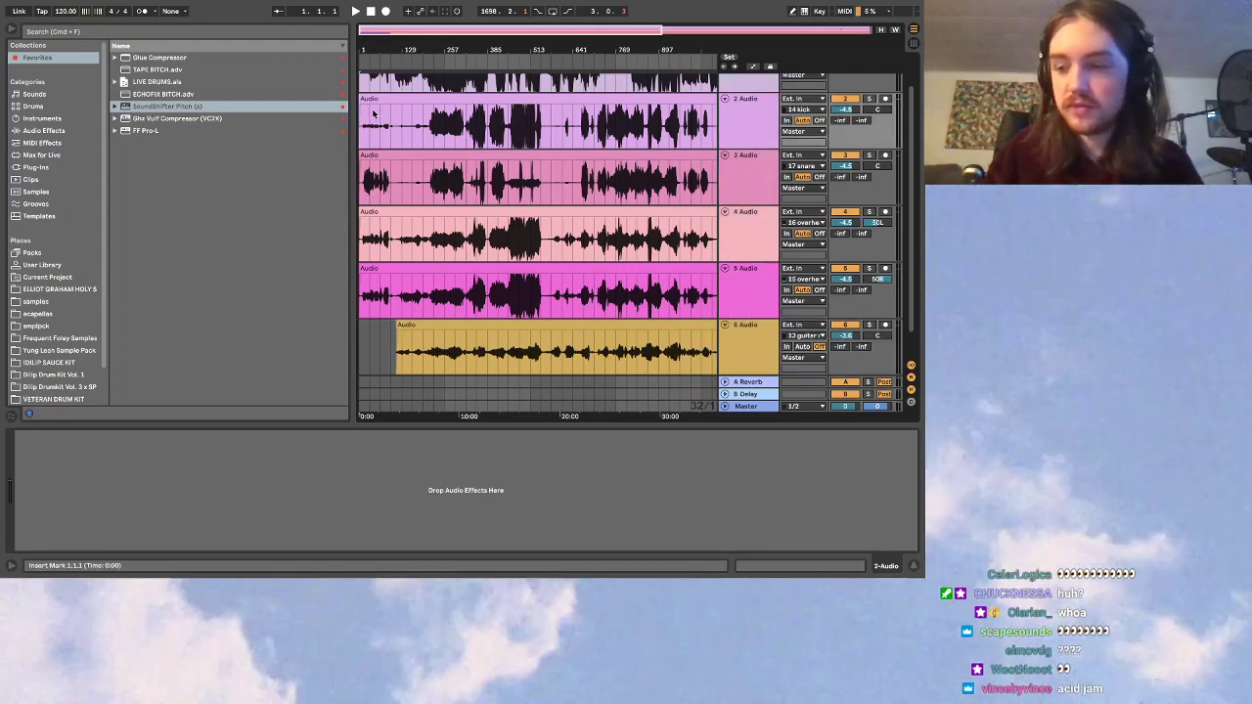
scroll(477, 291, up, 1)
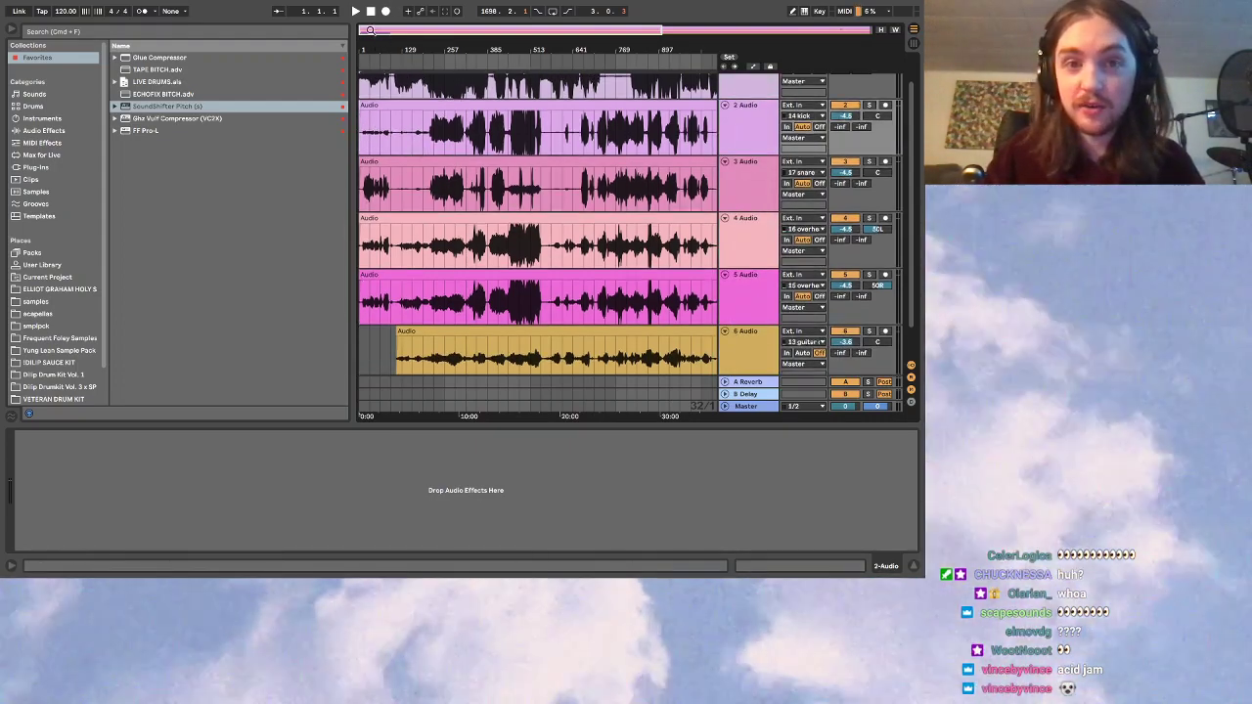
drag(370, 31, 372, 58)
Step: Select audio tracks 2 through 5
scroll(434, 141, up, 1)
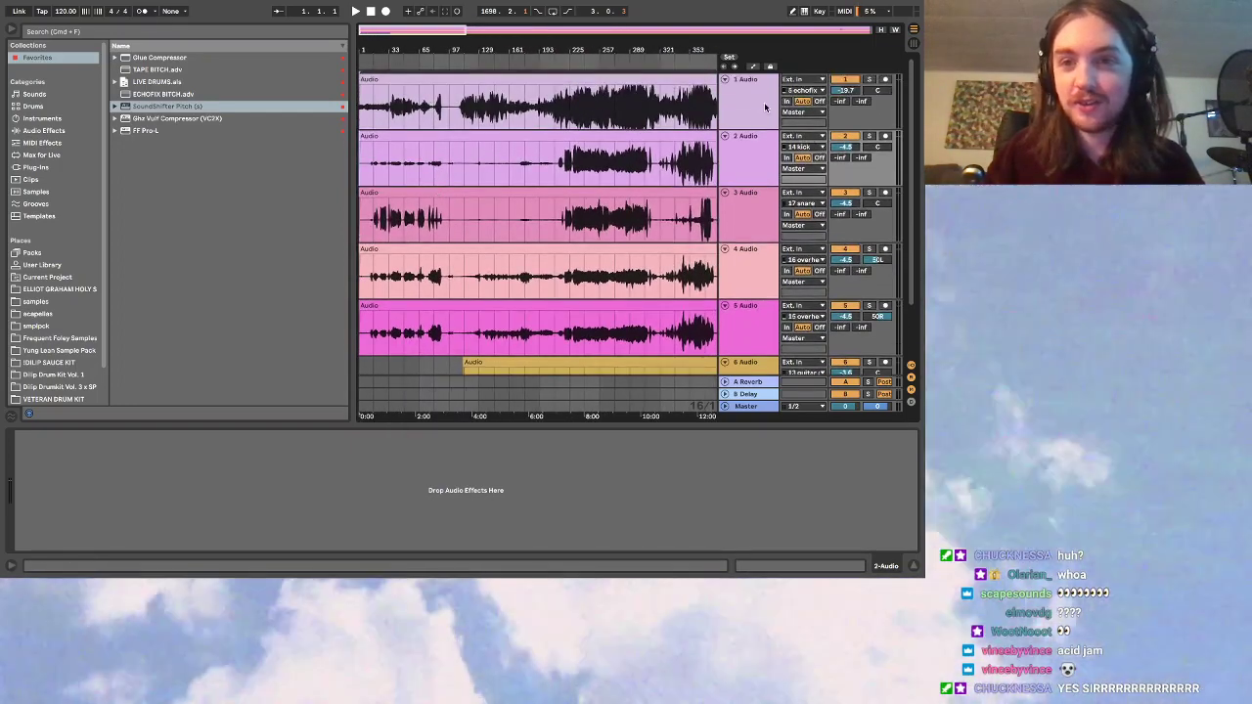
click(776, 115)
click(752, 156)
scroll(753, 159, down, 1)
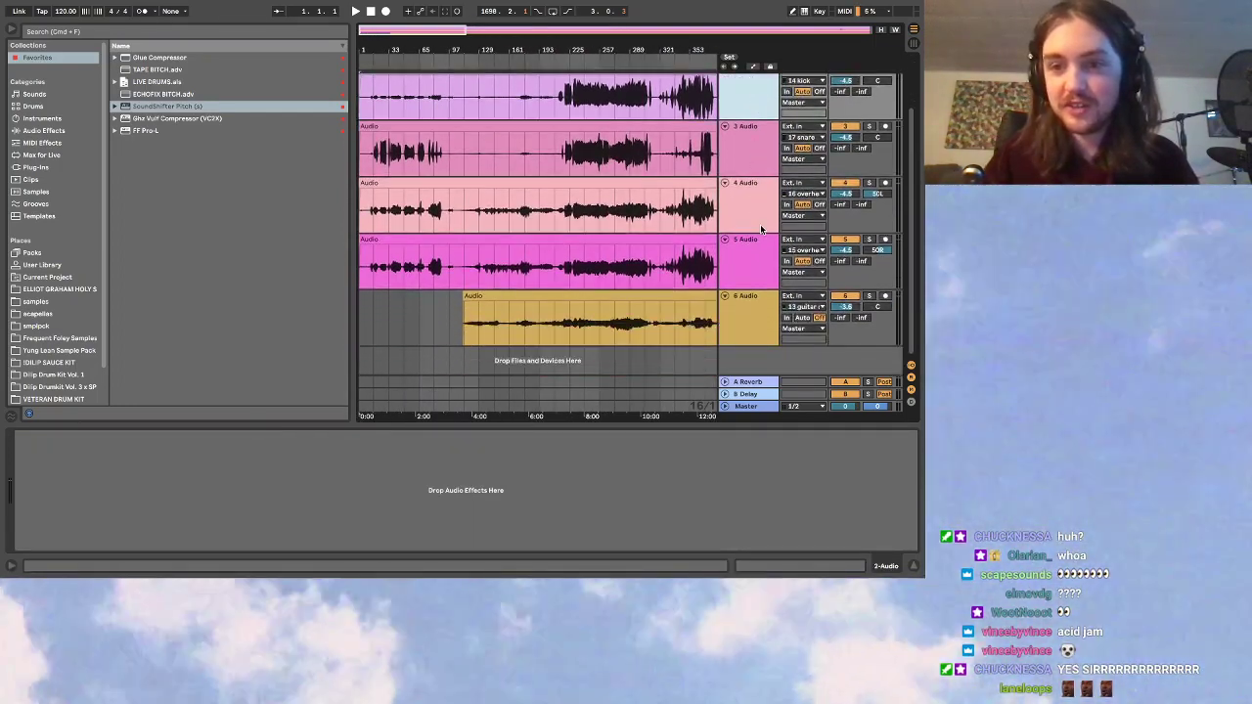
shift+click(757, 271)
Step: Group tracks 2–5 with Cmd+G, rename the group, and rename 7 Audio to elliot
key(super+g)
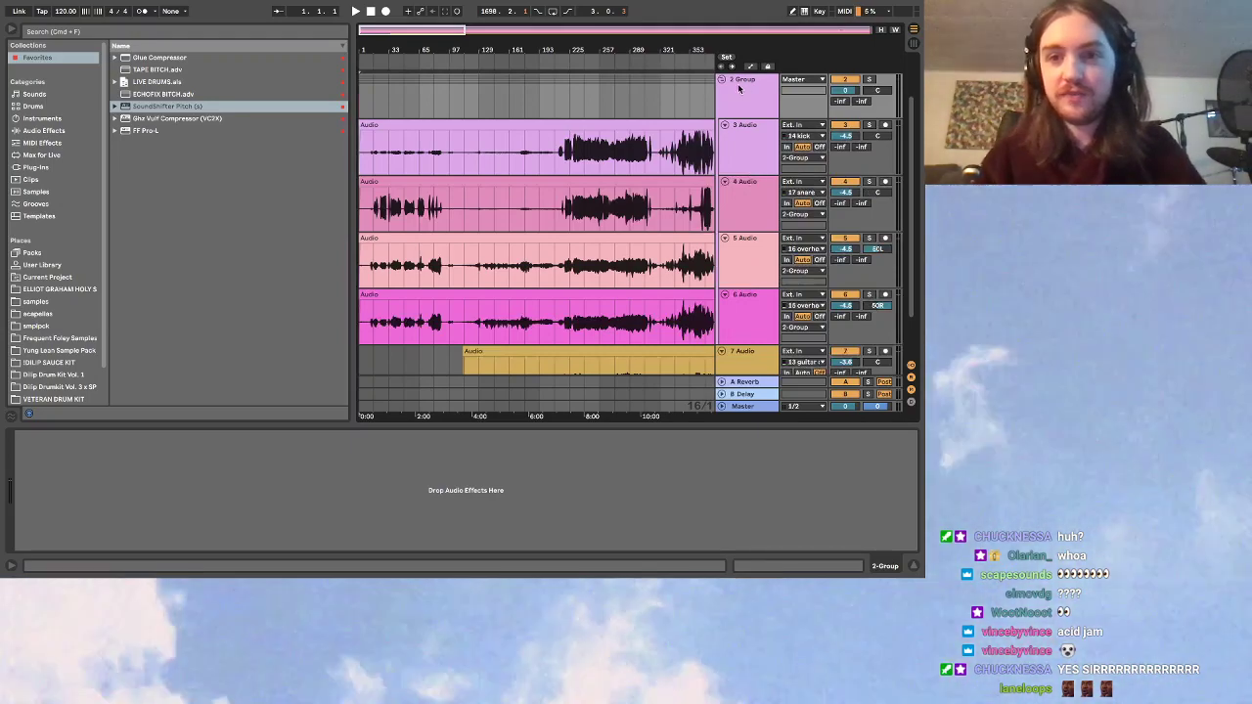
key(super+r)
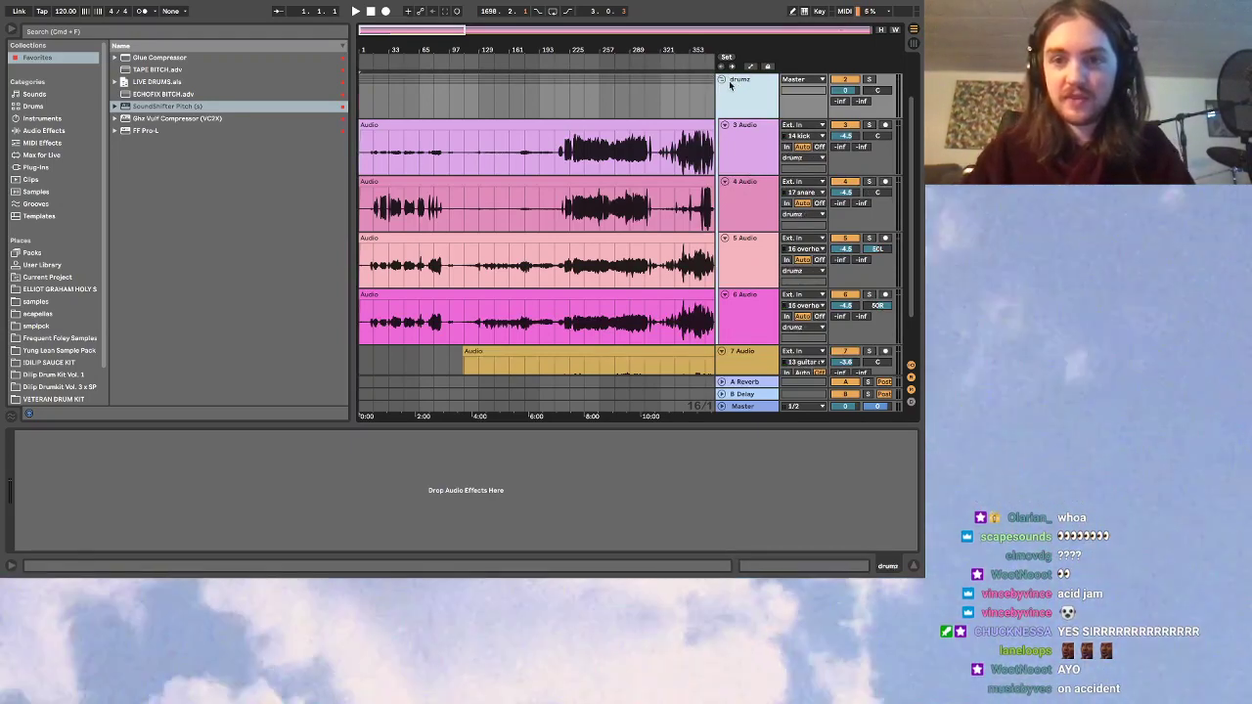
click(722, 82)
click(740, 181)
key(super+r)
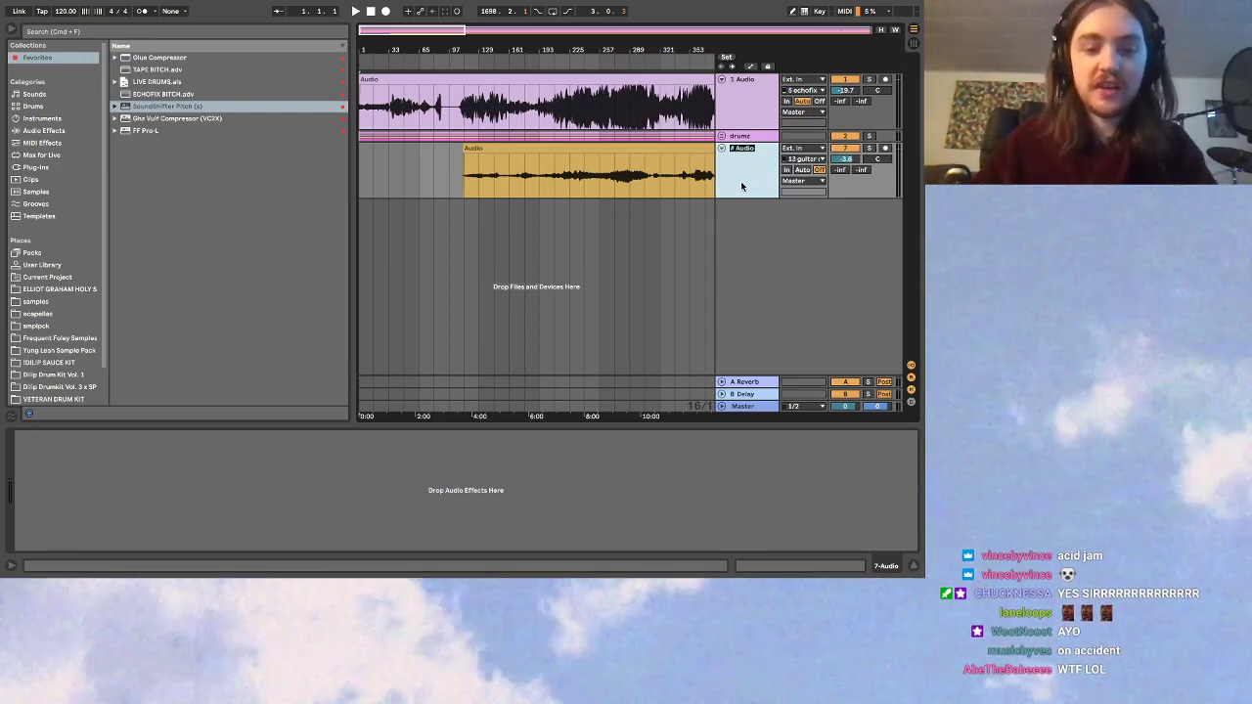
key(Return)
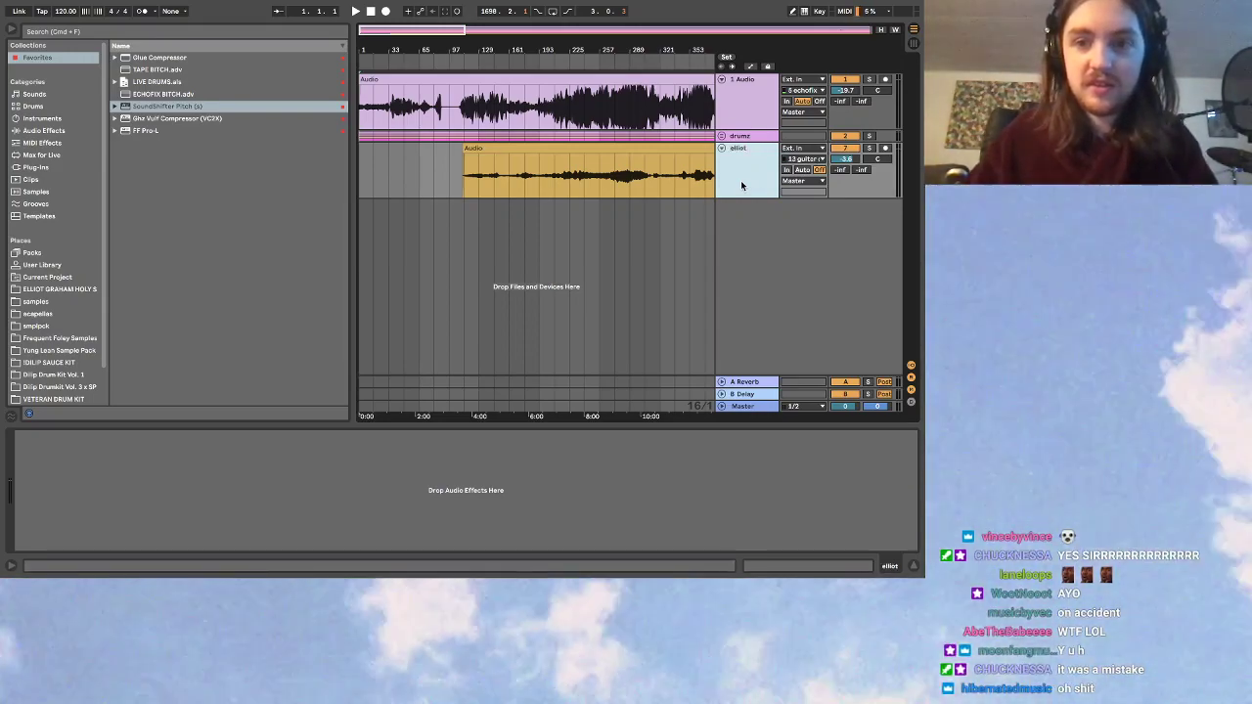
Step: Rename the group graham and the first track omari, fold them, zoom out, and start playback
click(757, 138)
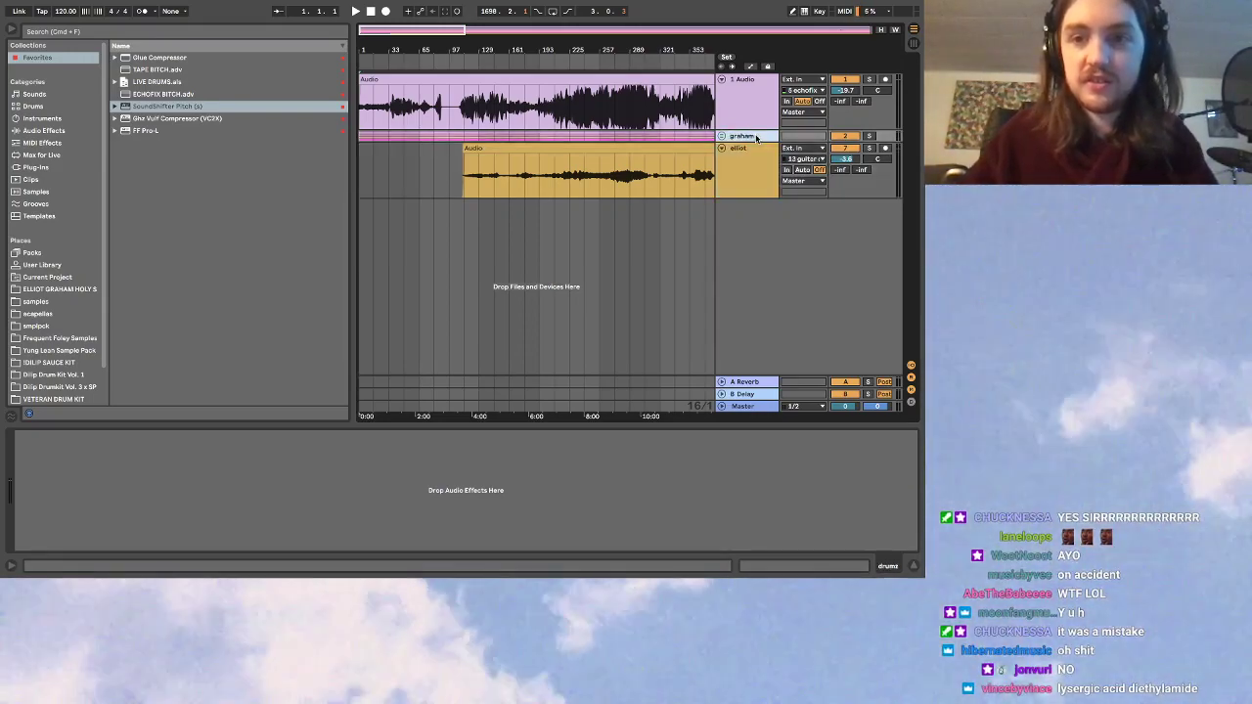
click(752, 99)
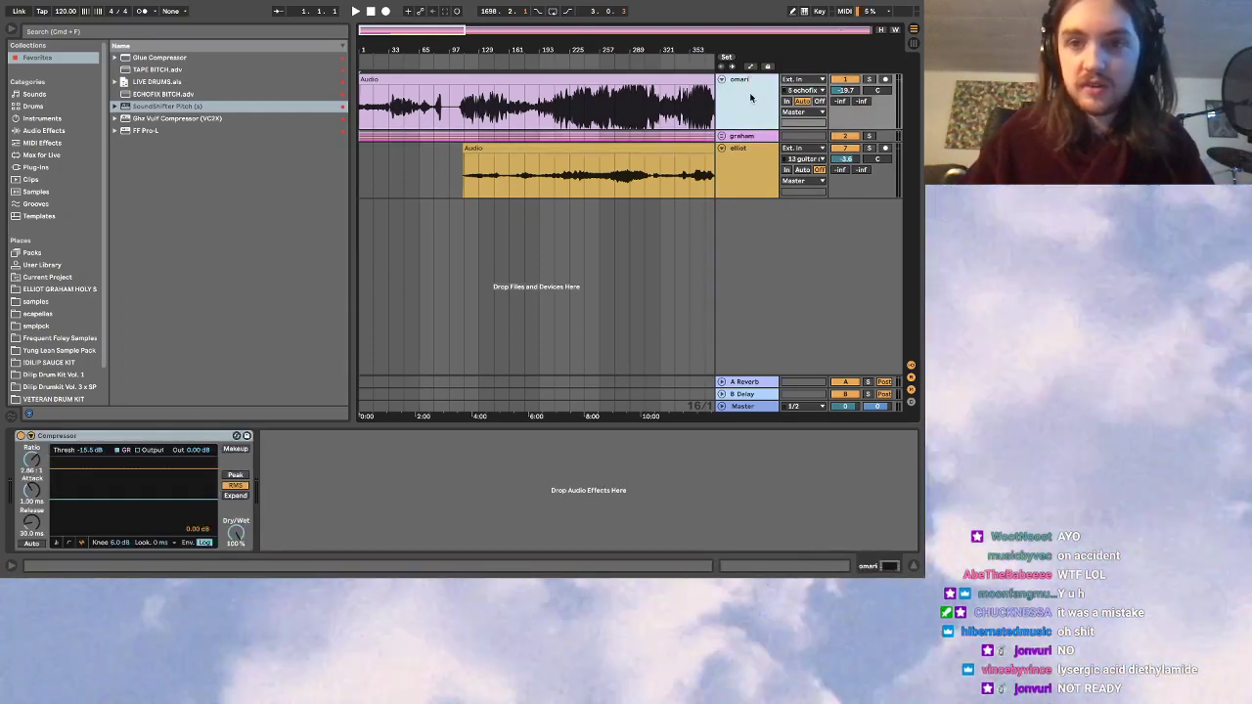
click(723, 81)
click(722, 105)
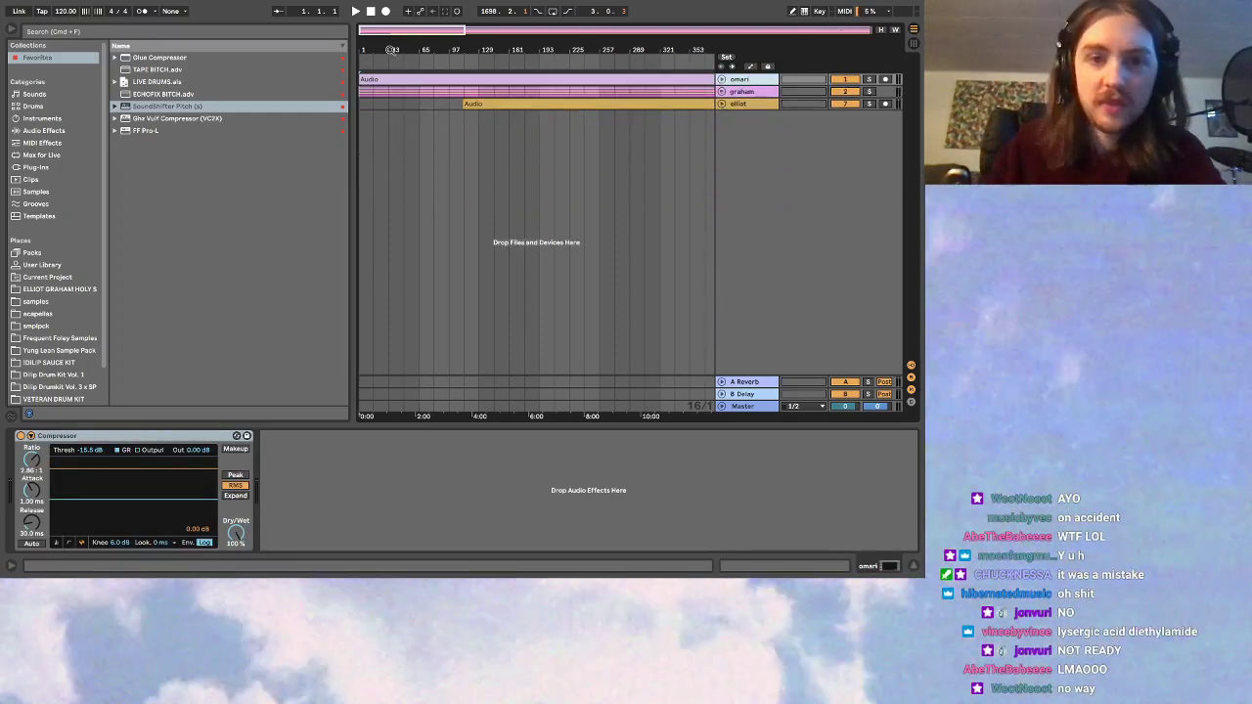
drag(390, 21, 468, 73)
key(space)
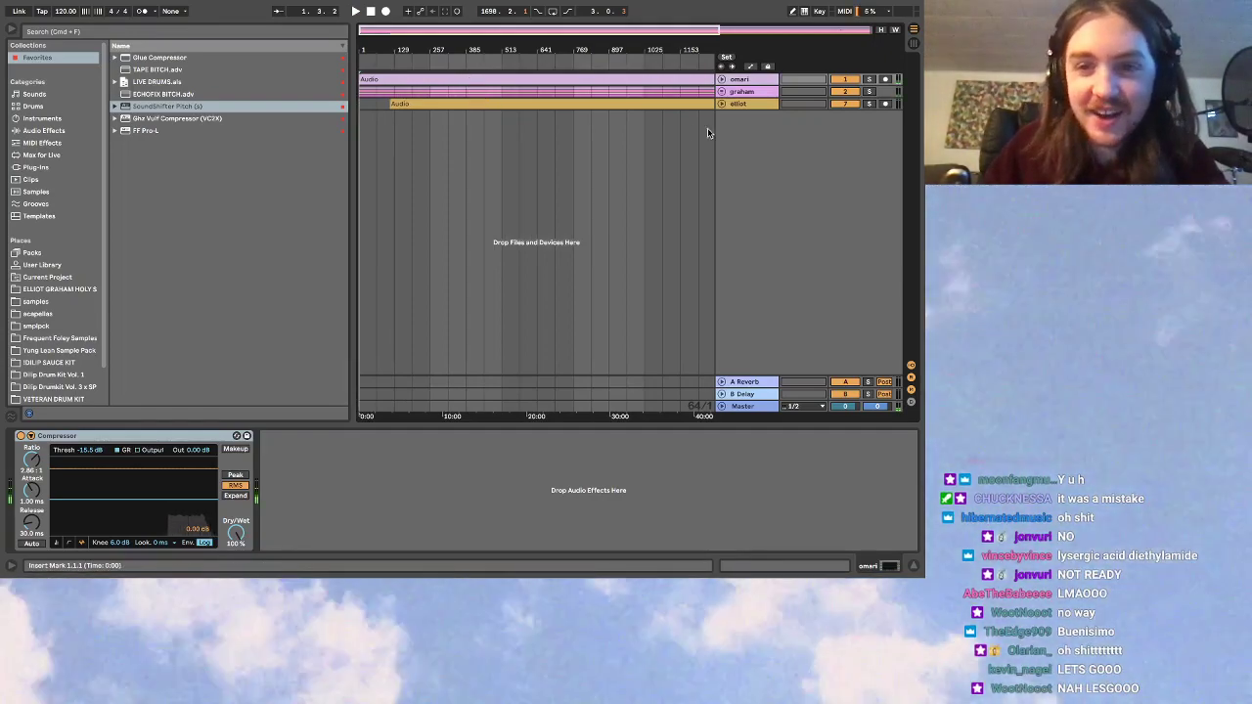
Step: Unfold omari, elliot and graham's drum tracks, zoom to 1:00–2:40, and place playback inside omari's clip
click(722, 93)
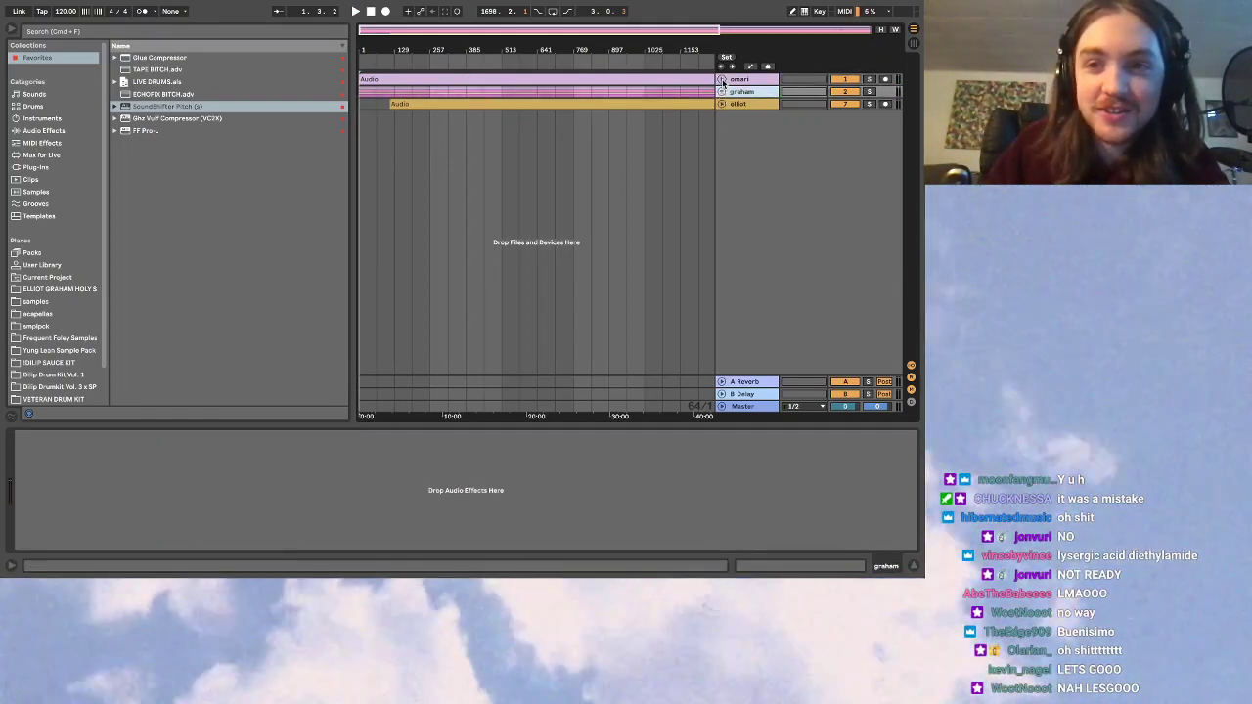
click(721, 79)
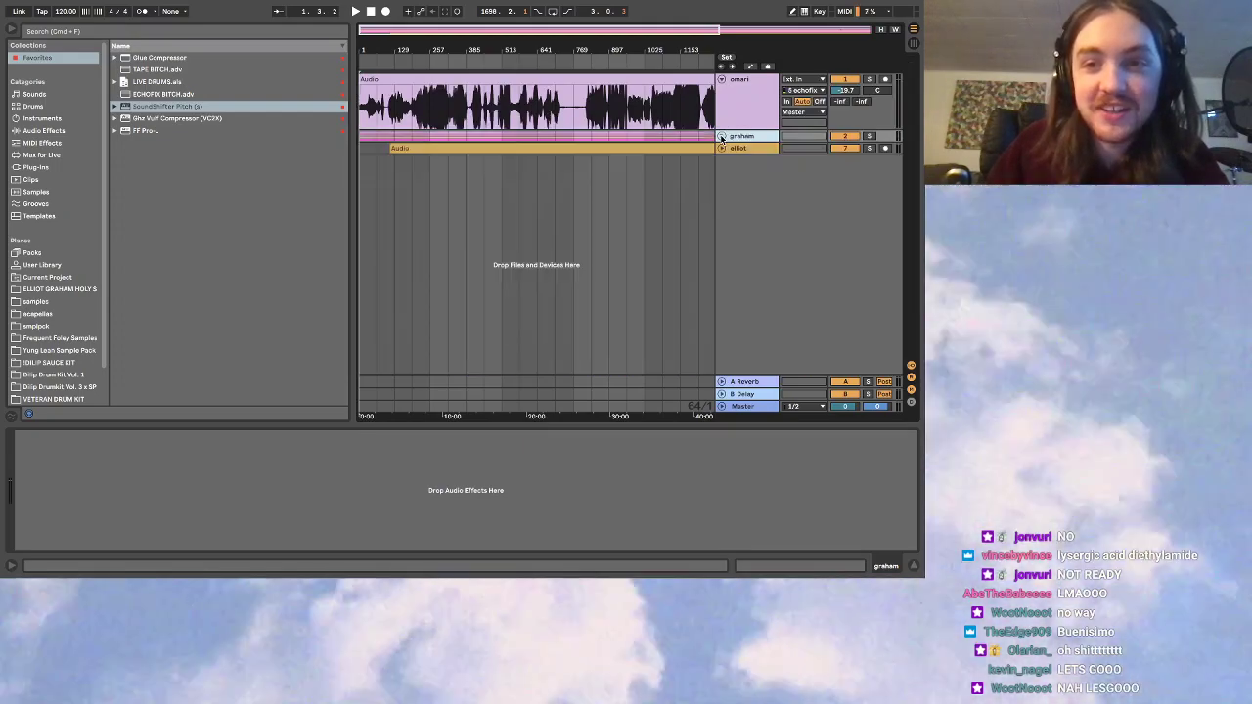
click(722, 149)
click(721, 137)
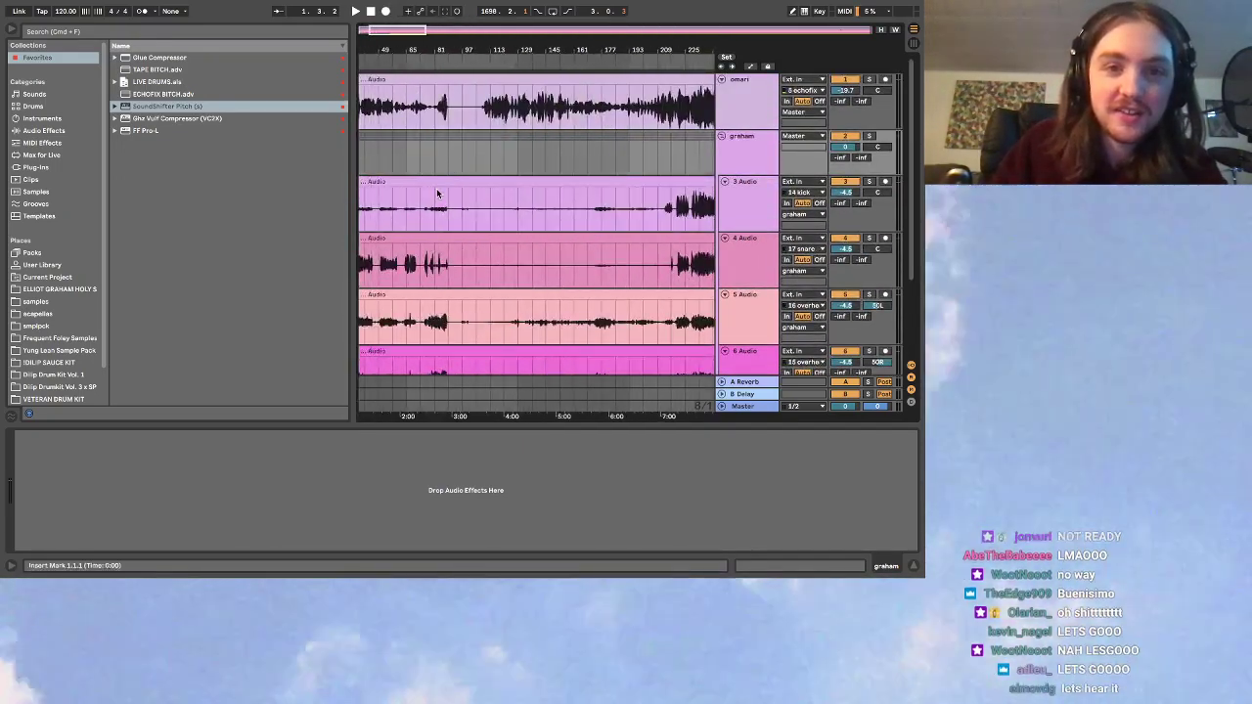
scroll(439, 194, up, 5)
scroll(448, 139, up, 3)
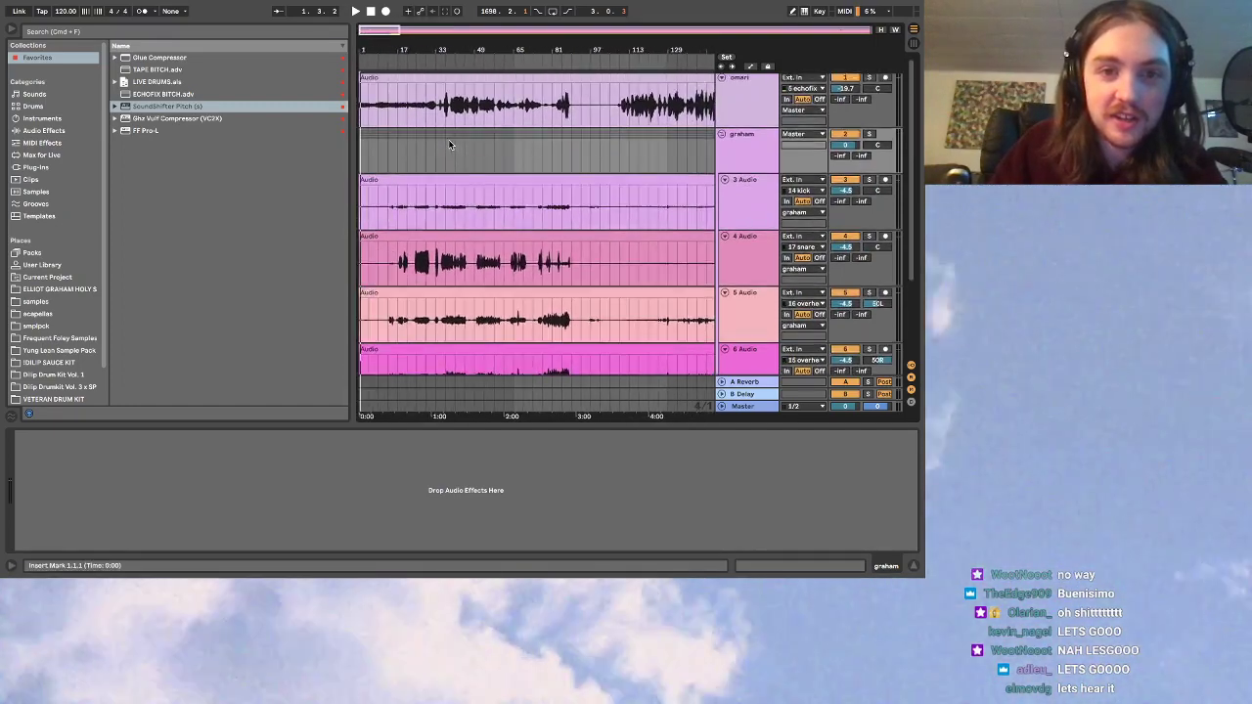
drag(382, 31, 436, 79)
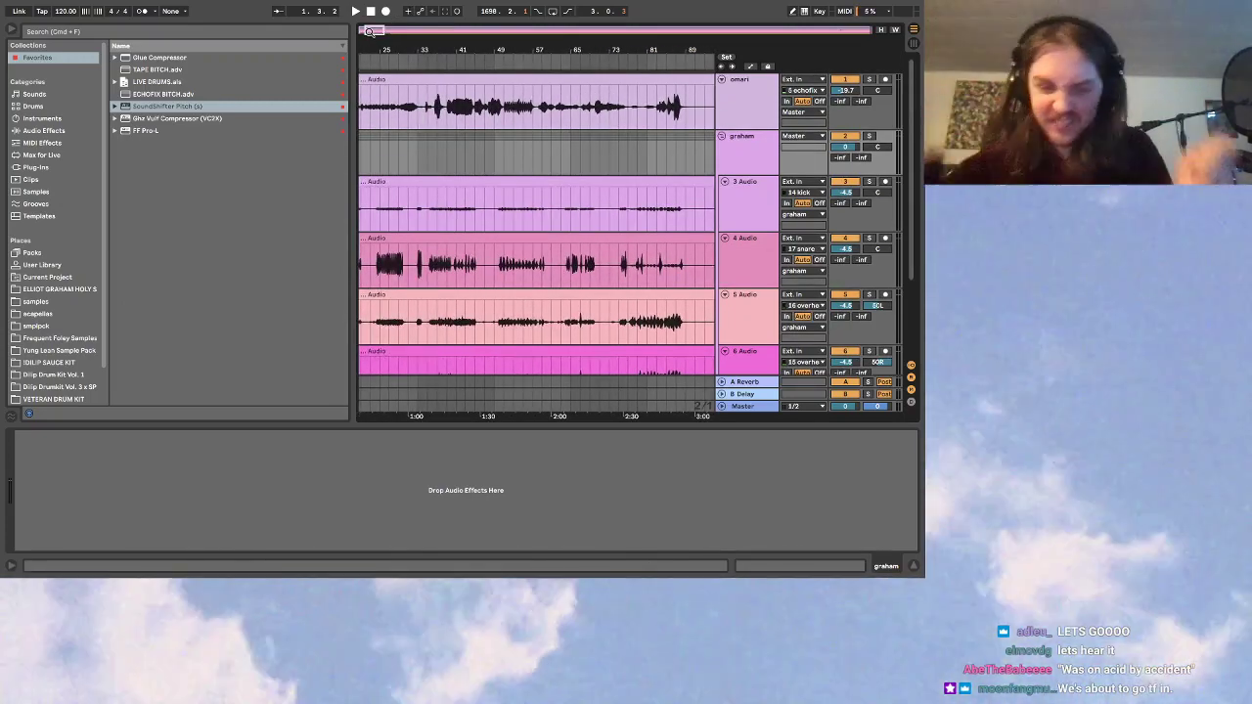
drag(369, 31, 371, 36)
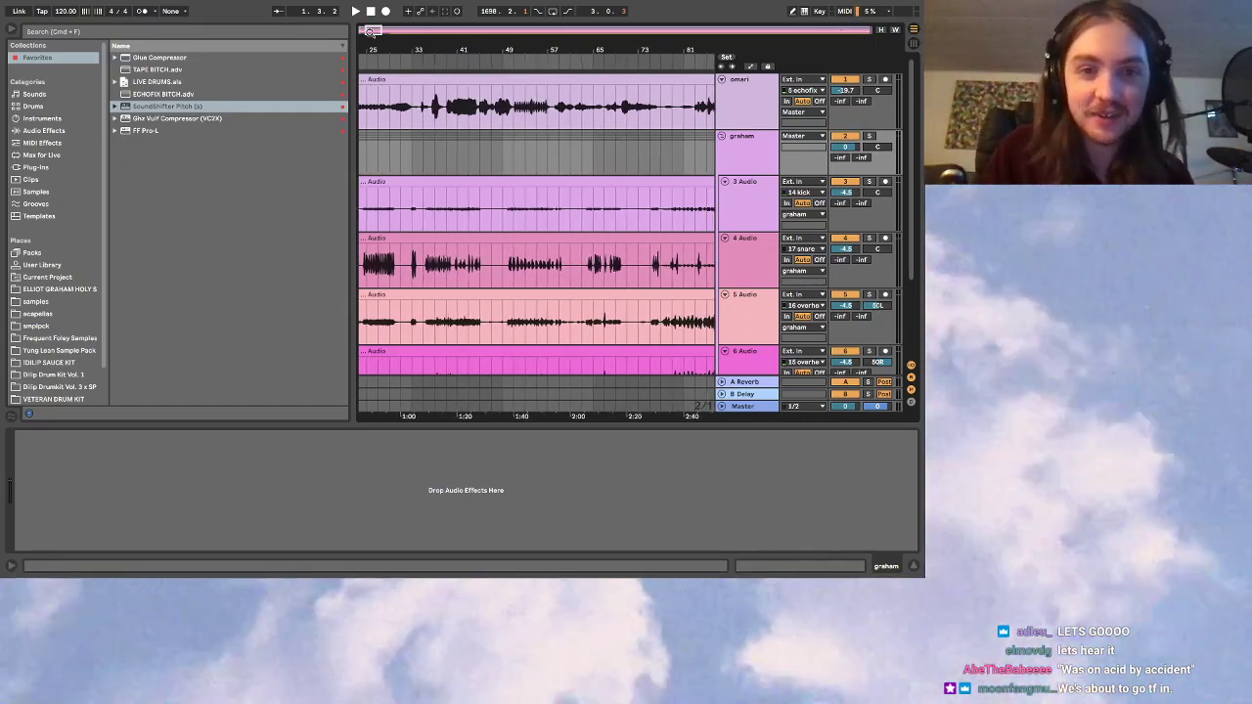
click(446, 106)
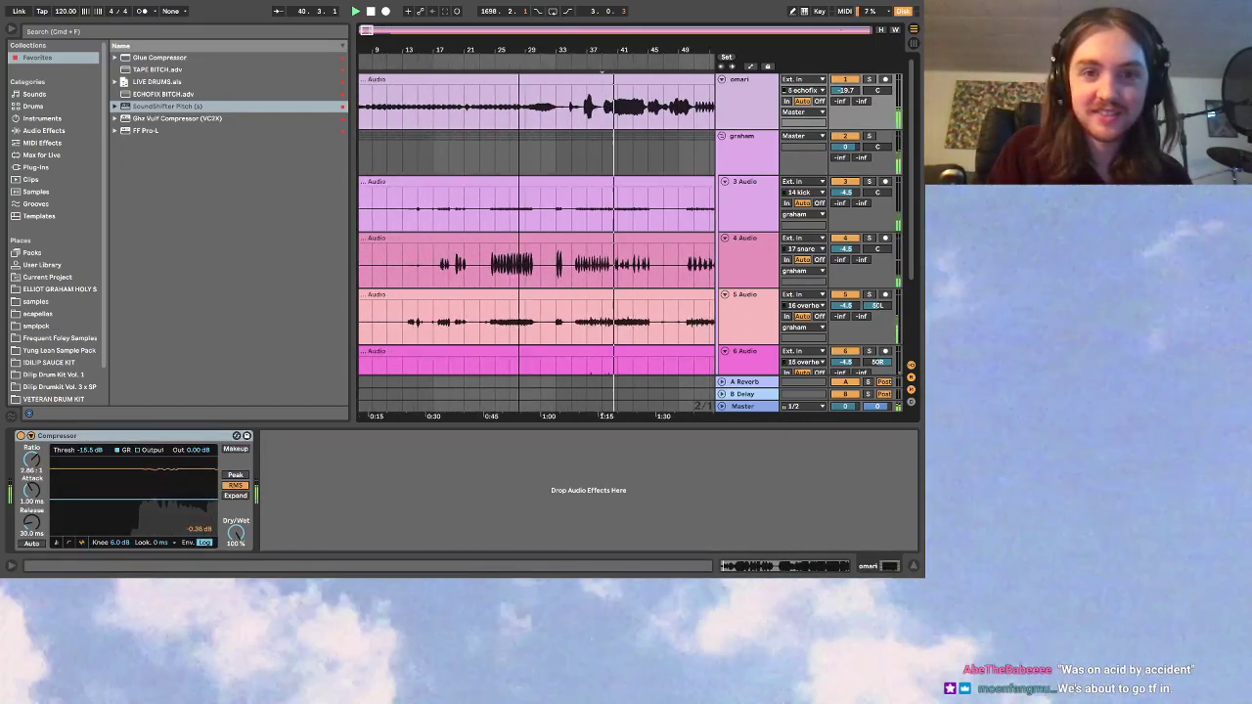
key(minus)
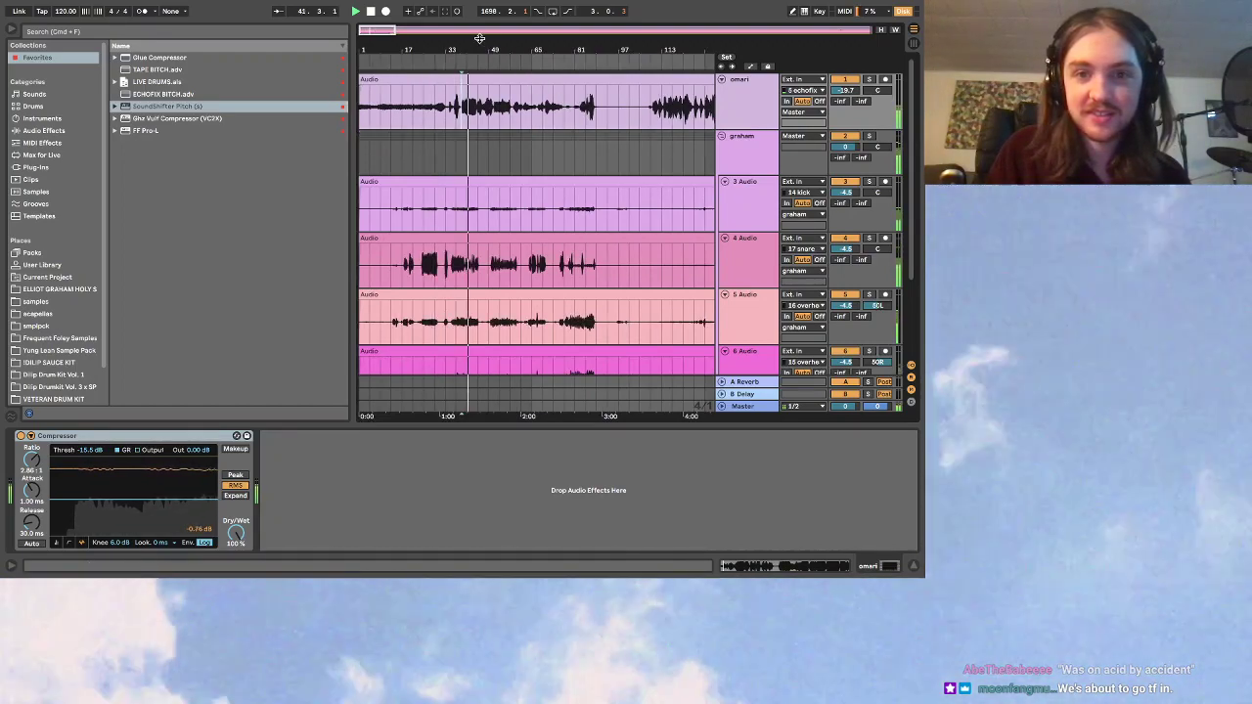
drag(399, 37, 399, 32)
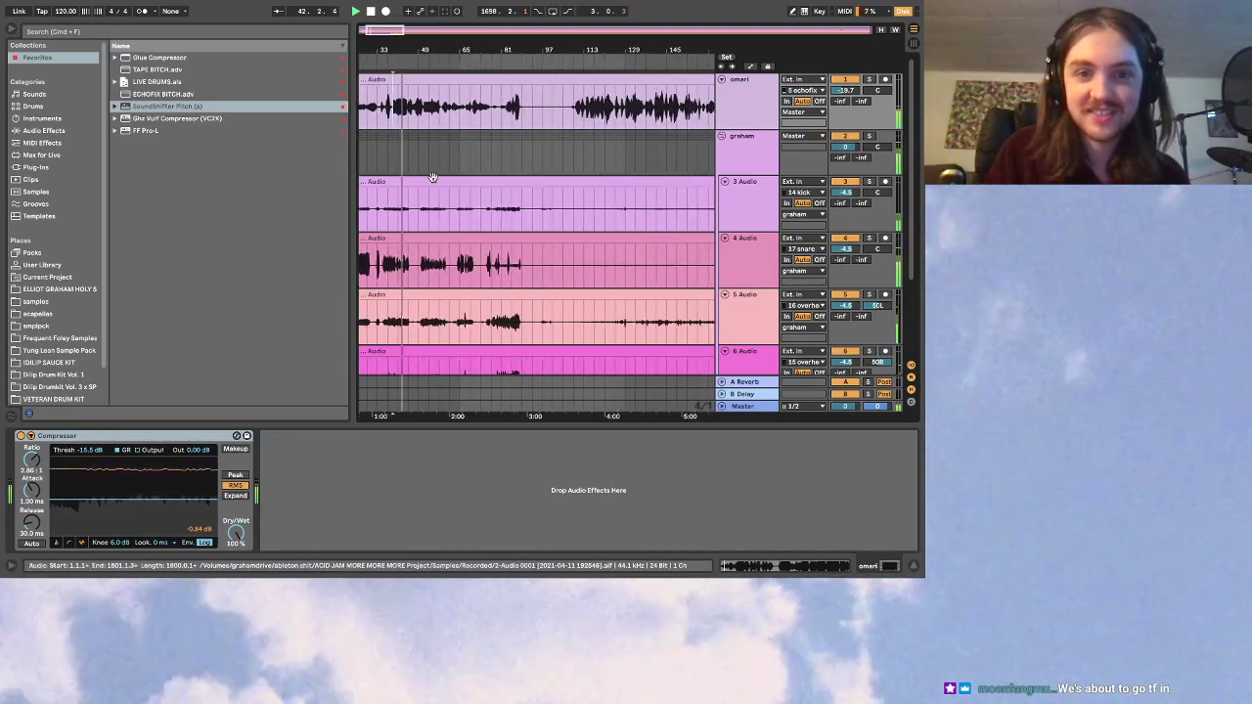
scroll(433, 177, down, 3)
key(plus)
key(minus)
key(minus)
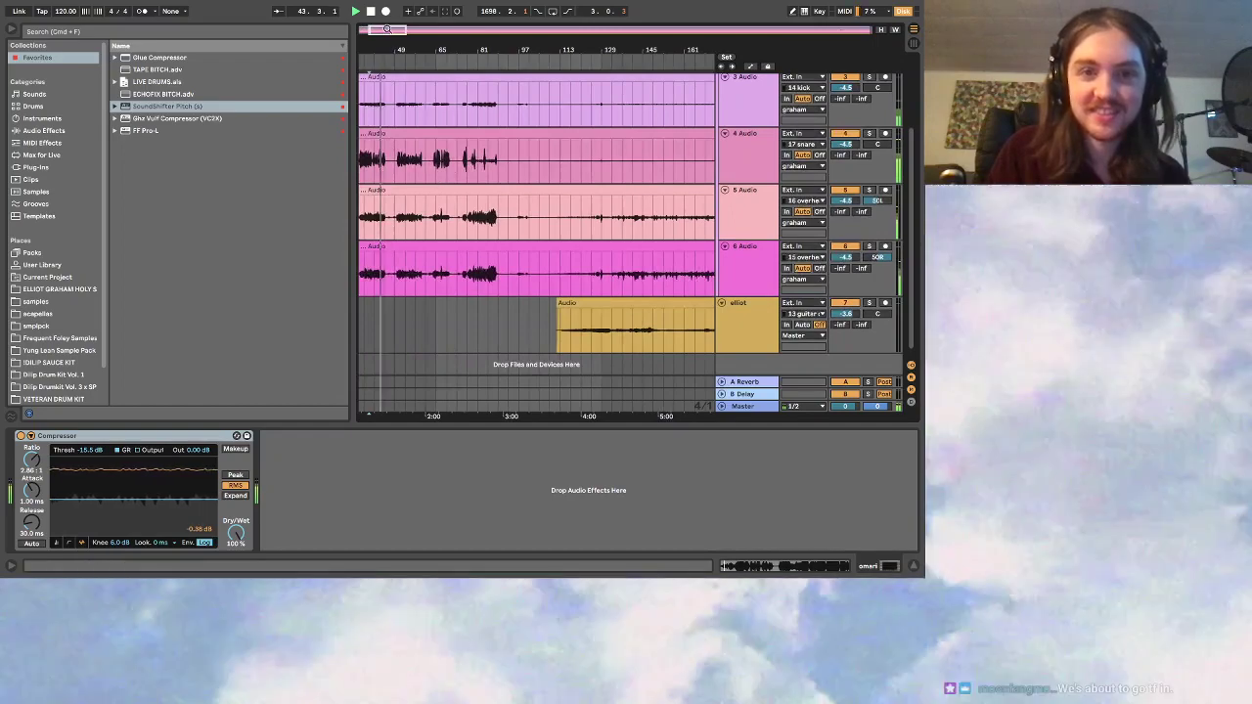
scroll(451, 165, up, 3)
key(minus)
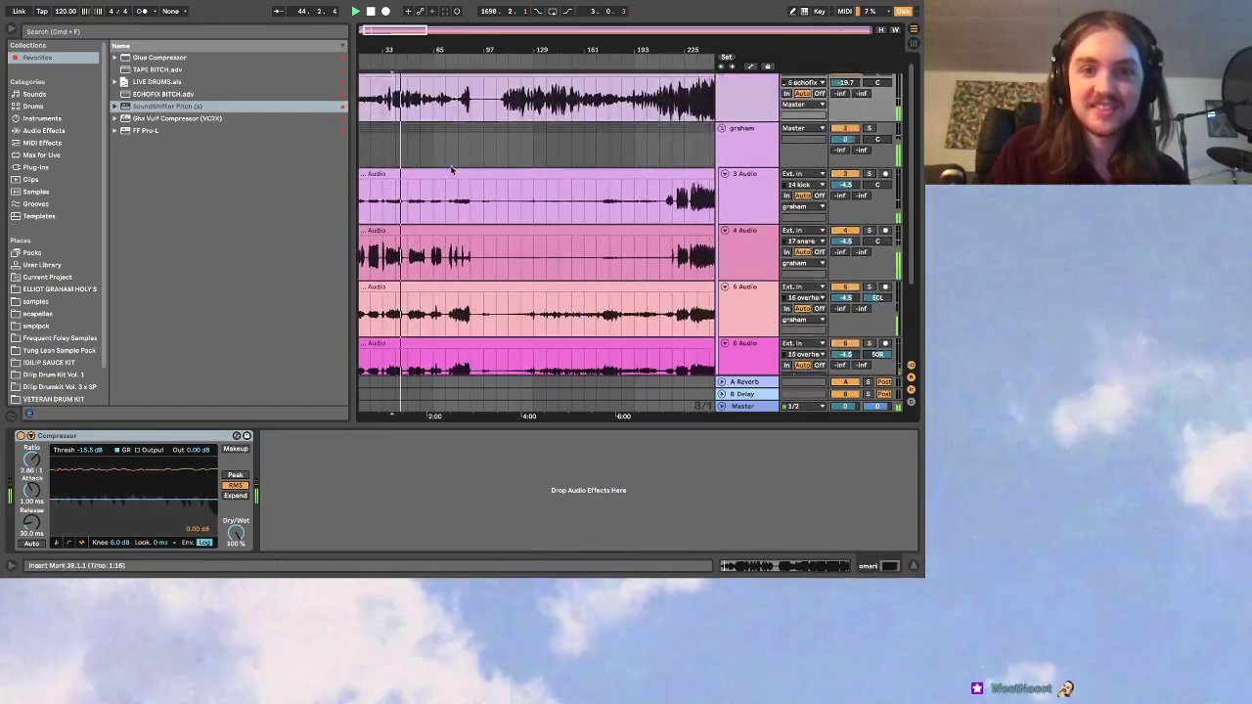
click(512, 66)
click(489, 61)
mouse_move(401, 27)
mouse_down()
mouse_move(453, 62)
mouse_move(396, 31)
mouse_up()
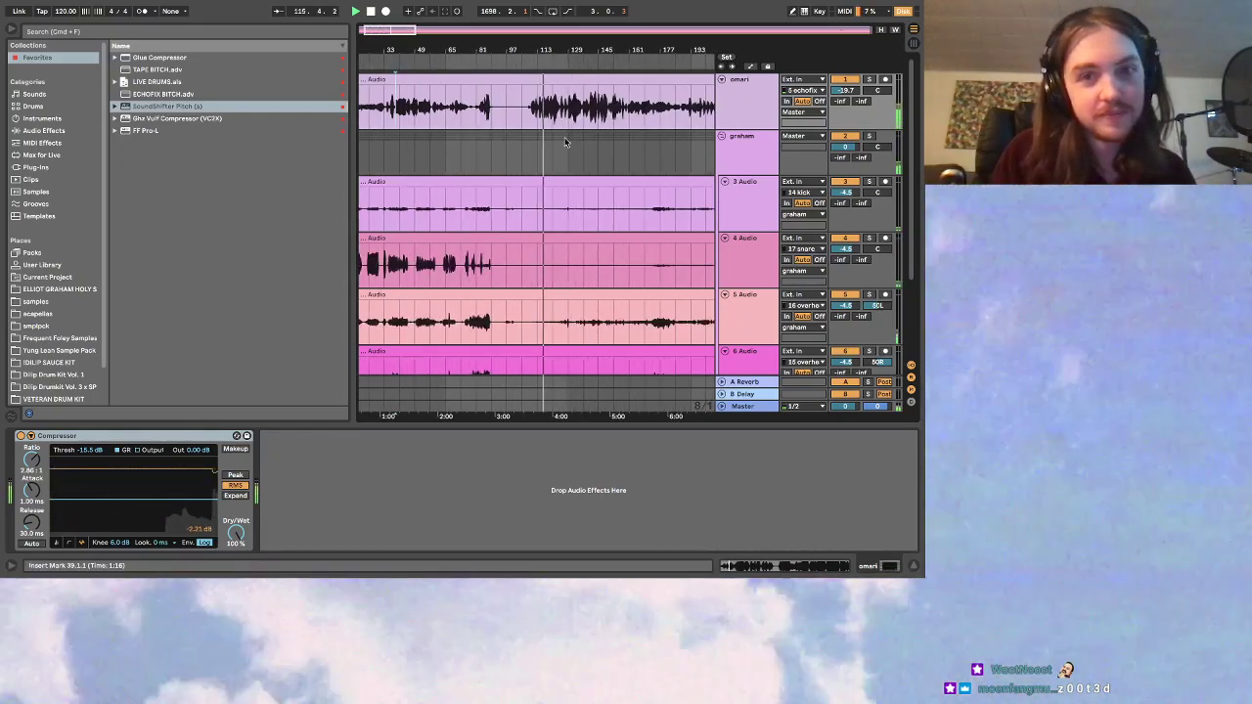
scroll(565, 139, down, 3)
key(minus)
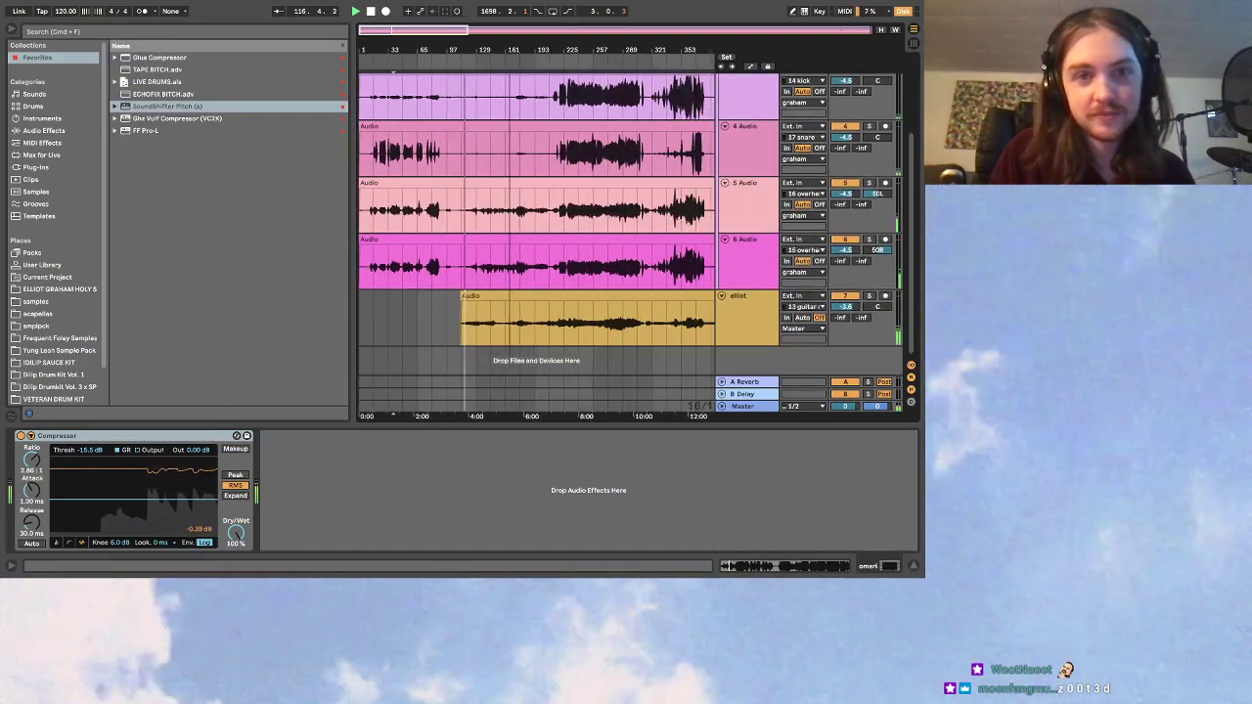
key(minus)
click(754, 407)
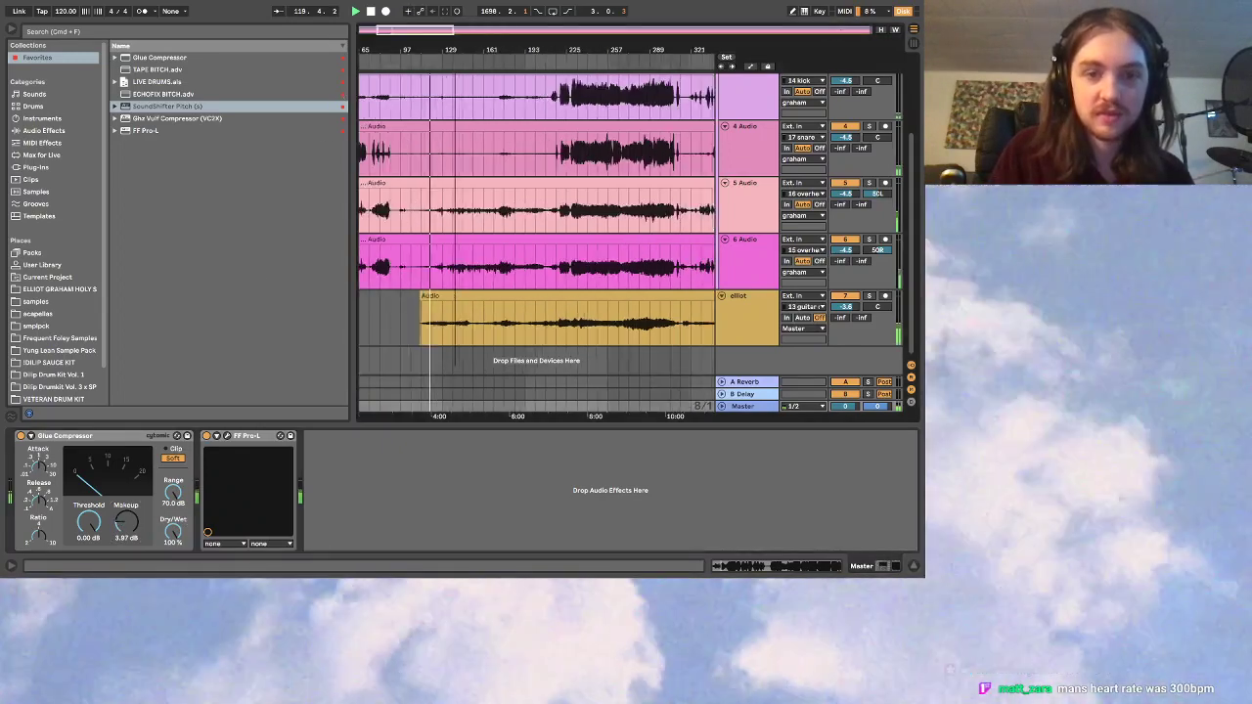
drag(398, 27, 399, 27)
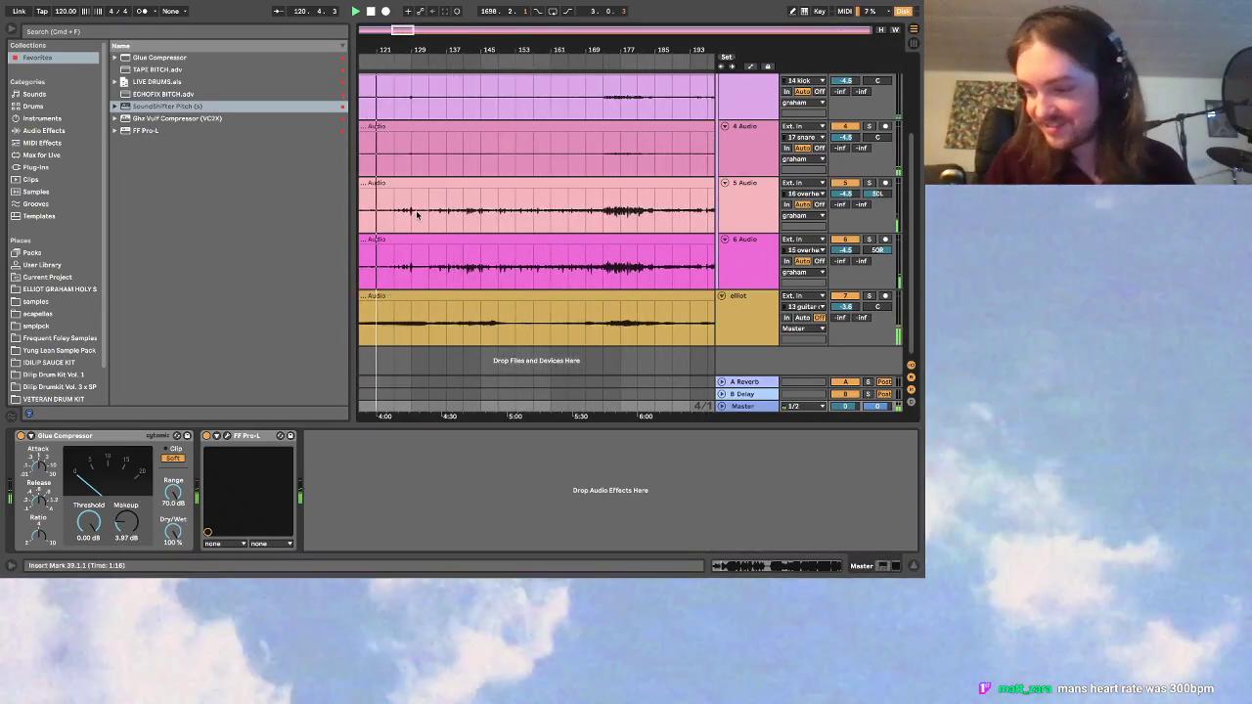
scroll(417, 235, up, 3)
scroll(418, 236, left, 3)
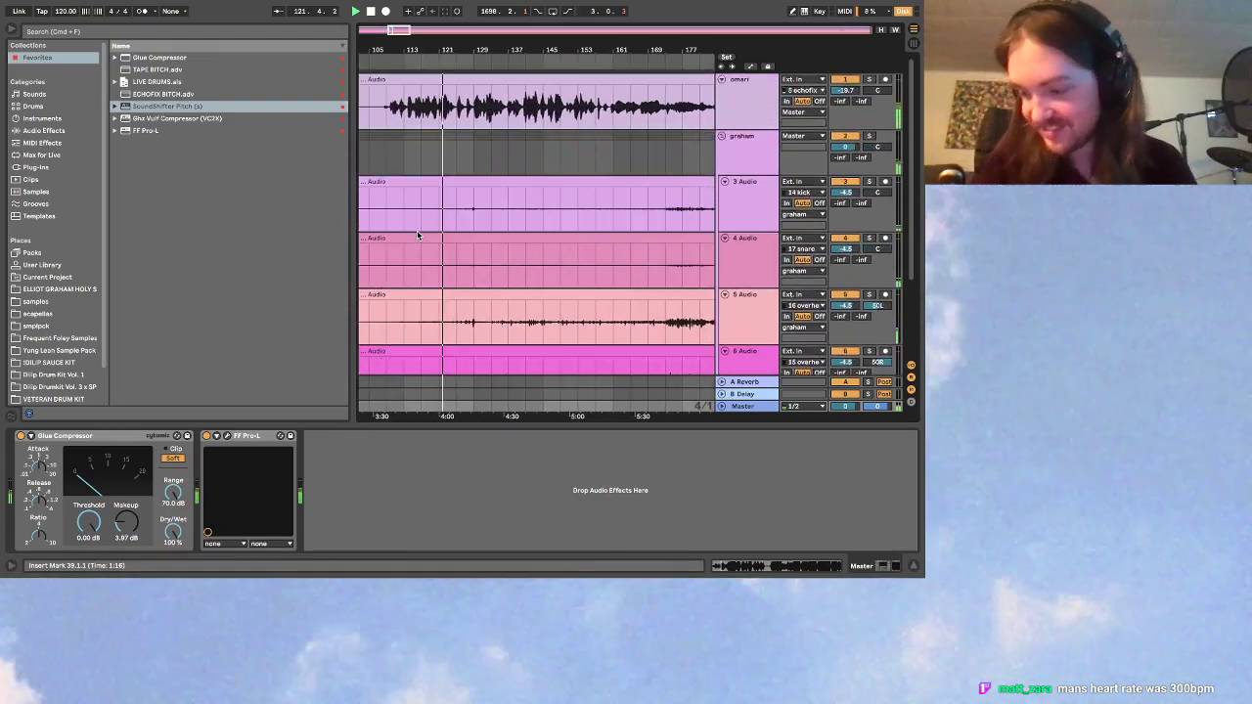
scroll(417, 231, down, 2)
scroll(417, 233, left, 2)
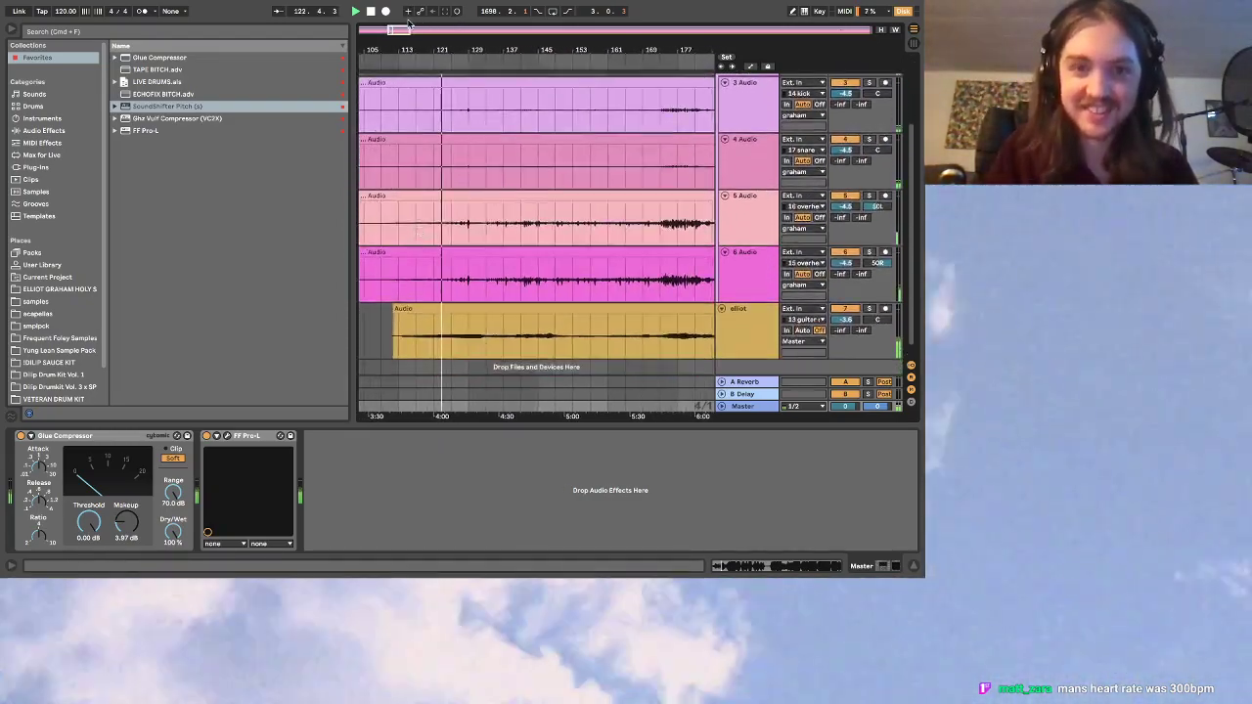
scroll(409, 21, down, 3)
scroll(404, 24, up, 3)
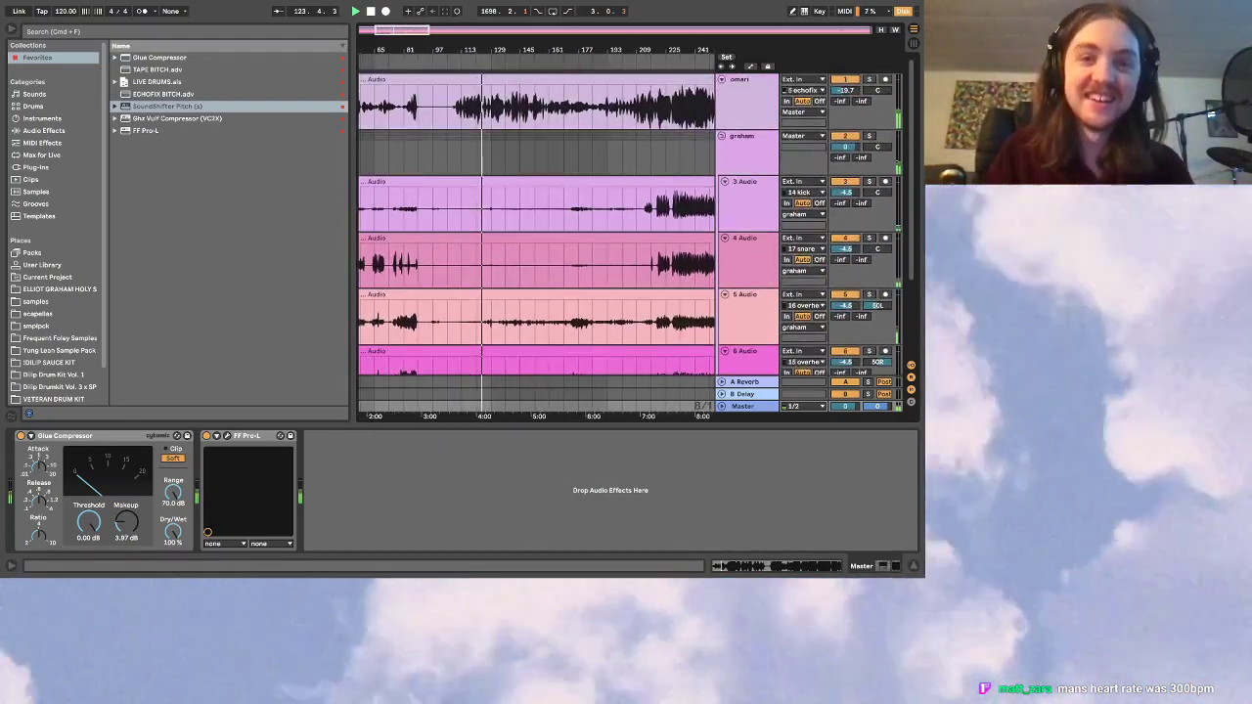
scroll(398, 23, up, 3)
scroll(456, 185, down, 2)
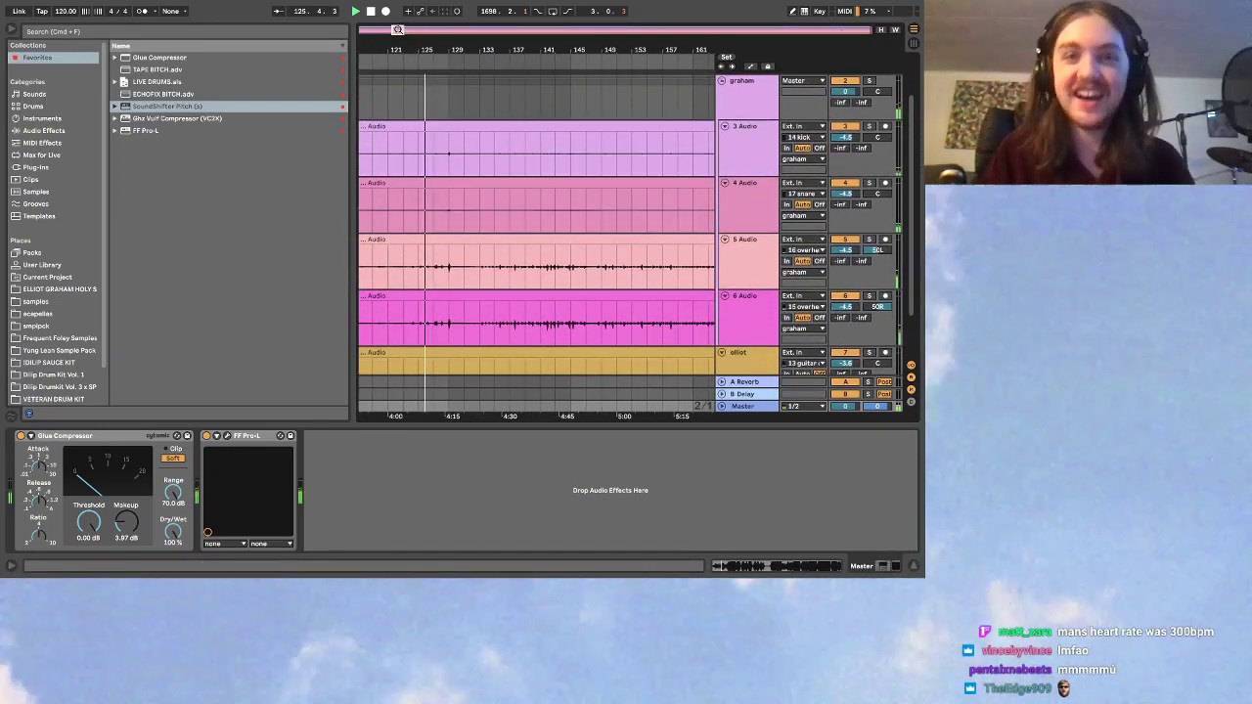
scroll(399, 31, down, 2)
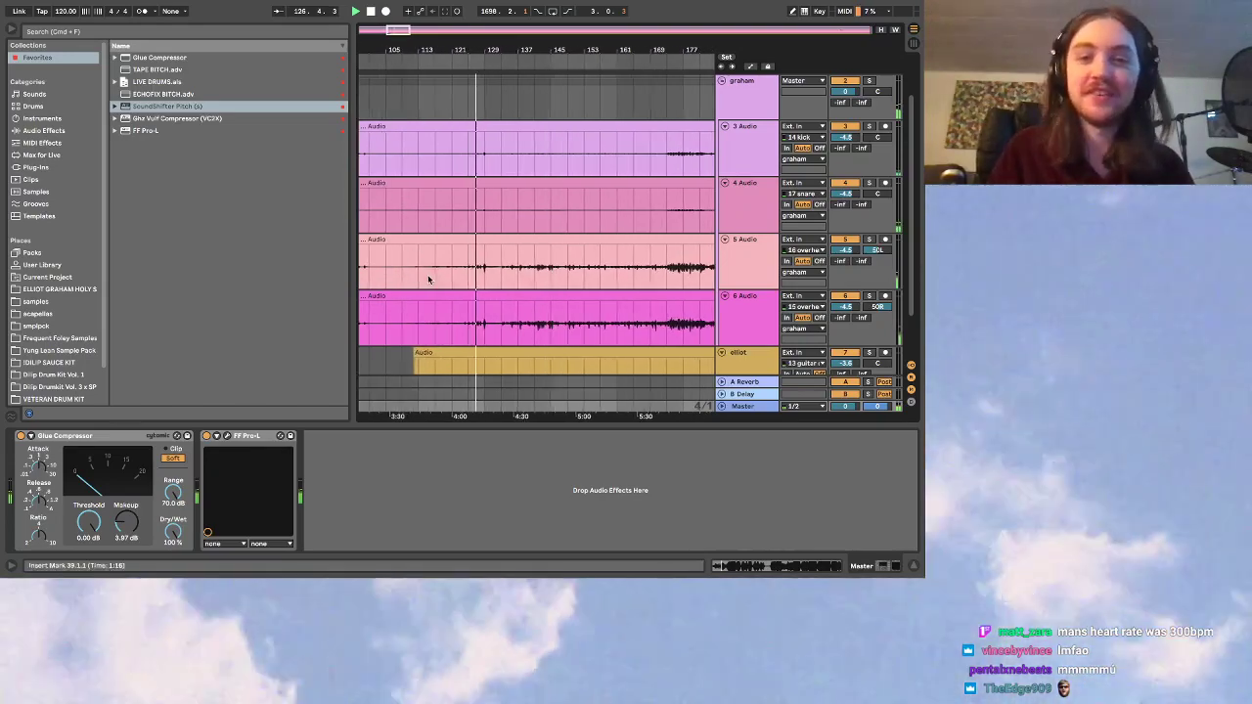
scroll(428, 280, down, 3)
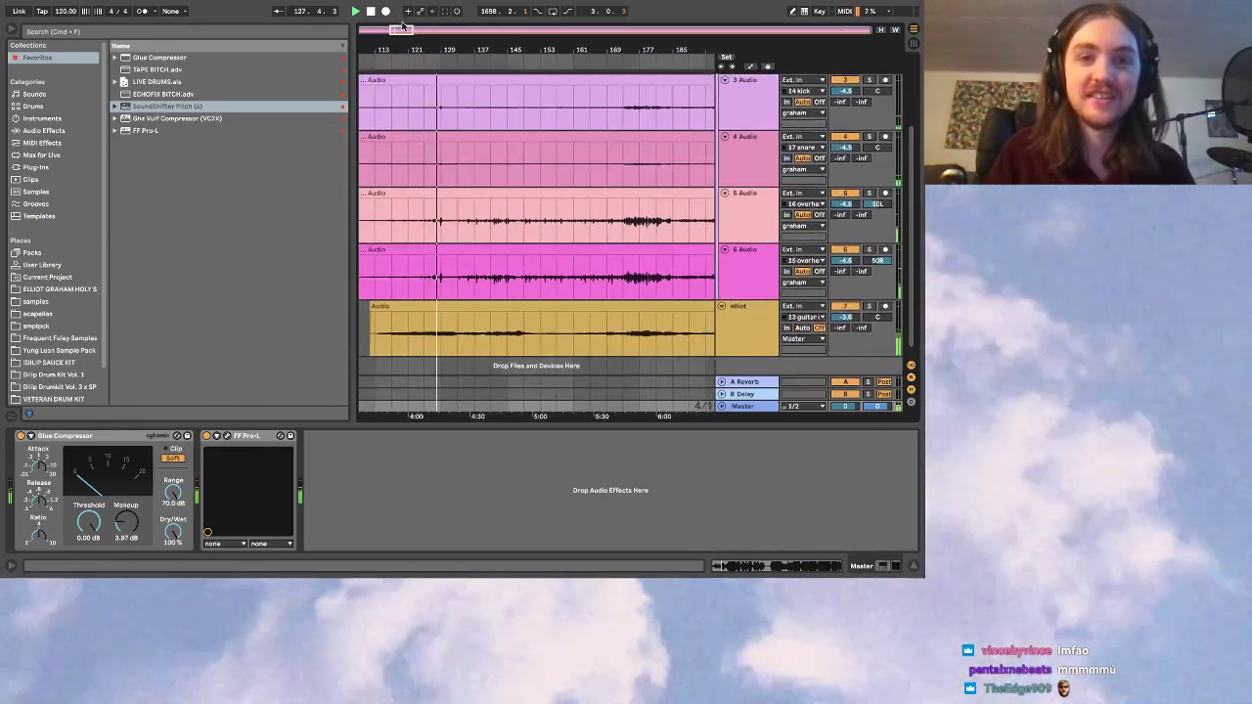
scroll(469, 223, up, 2)
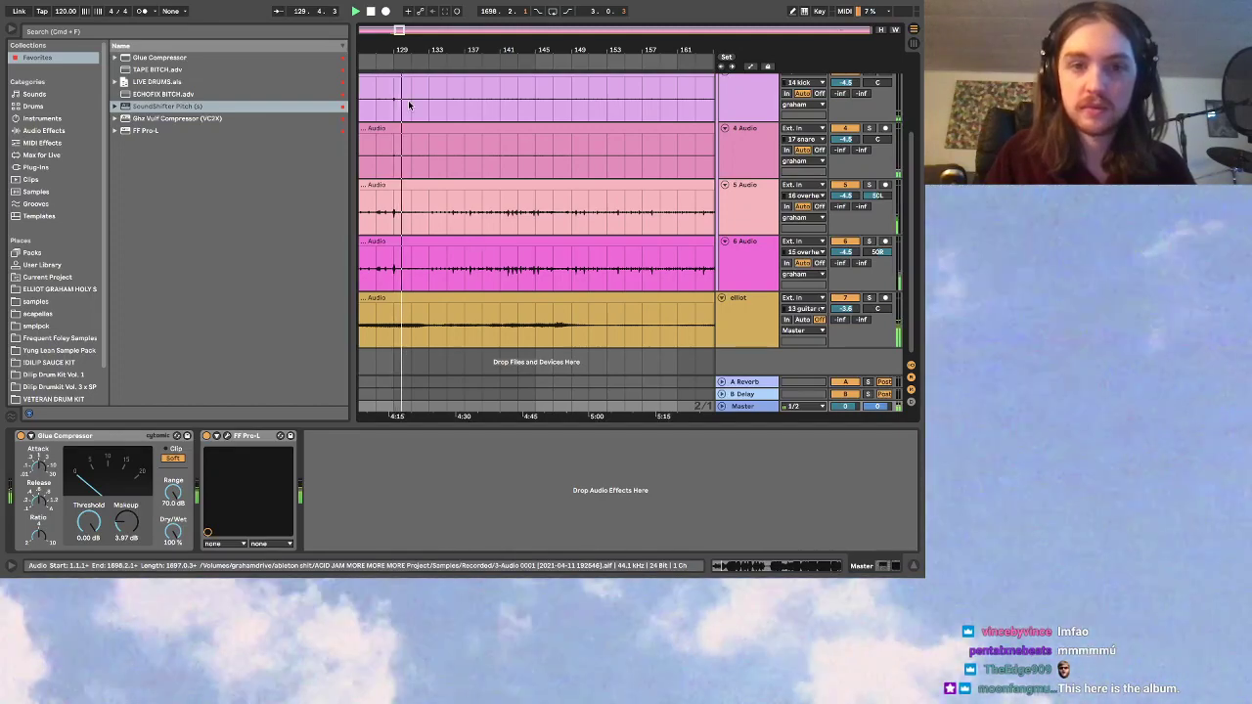
scroll(462, 178, up, 2)
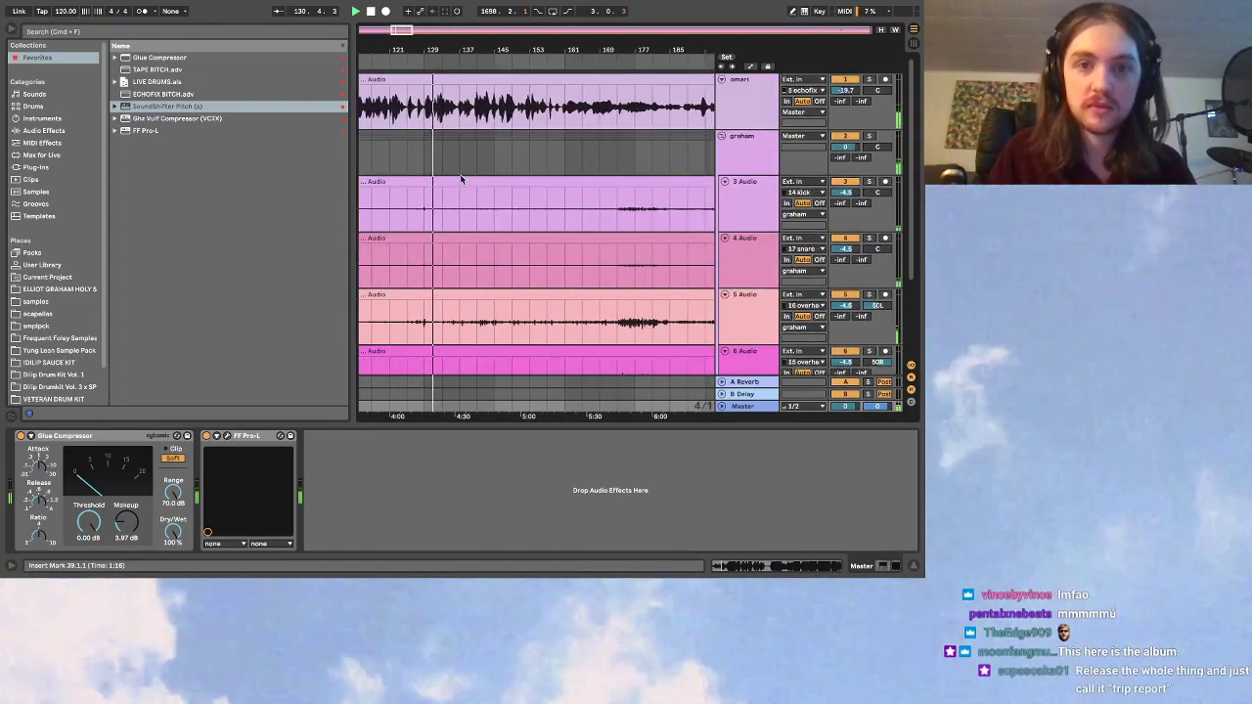
scroll(471, 128, down, 2)
scroll(471, 127, down, 2)
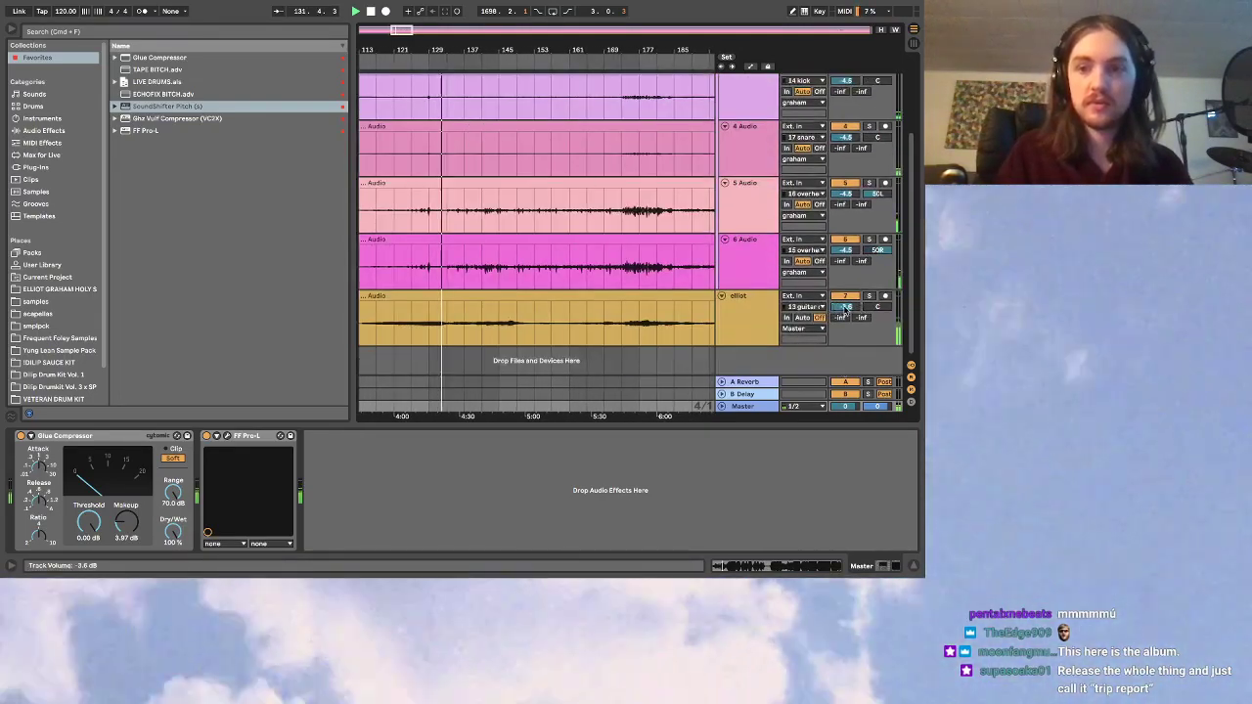
scroll(844, 311, down, 2)
scroll(841, 225, up, 3)
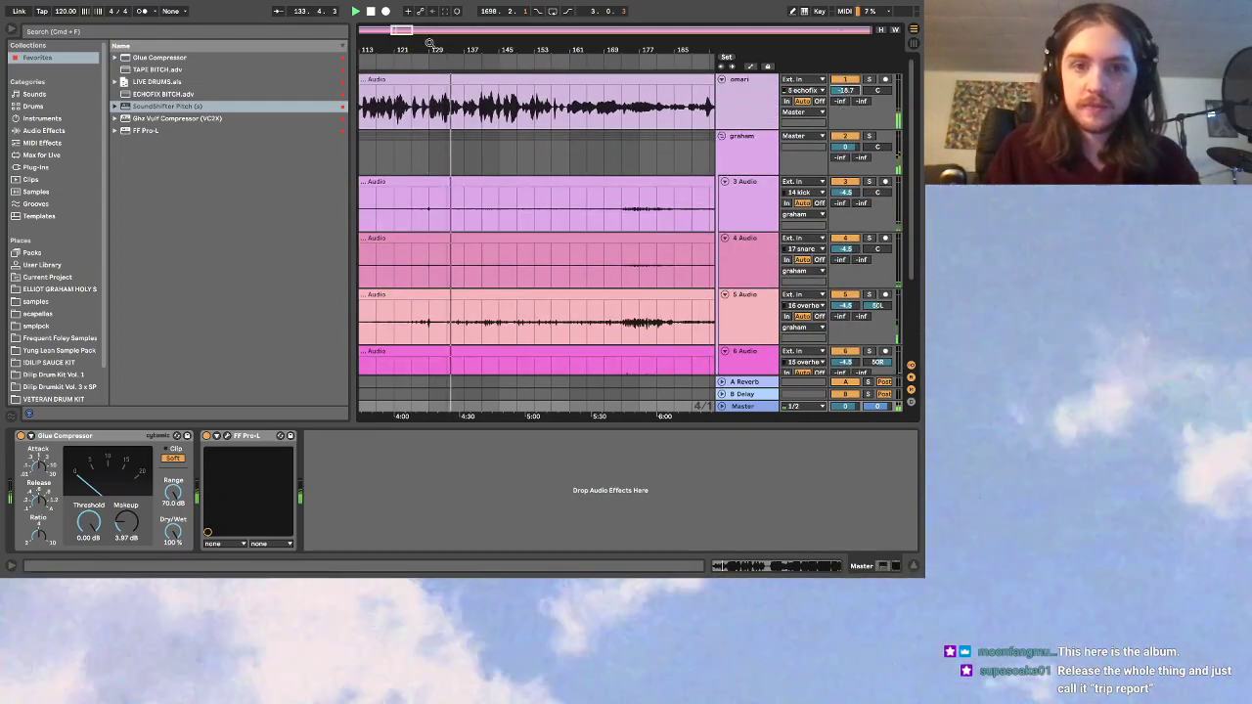
click(506, 61)
click(471, 62)
drag(403, 30, 401, 31)
scroll(493, 143, down, 2)
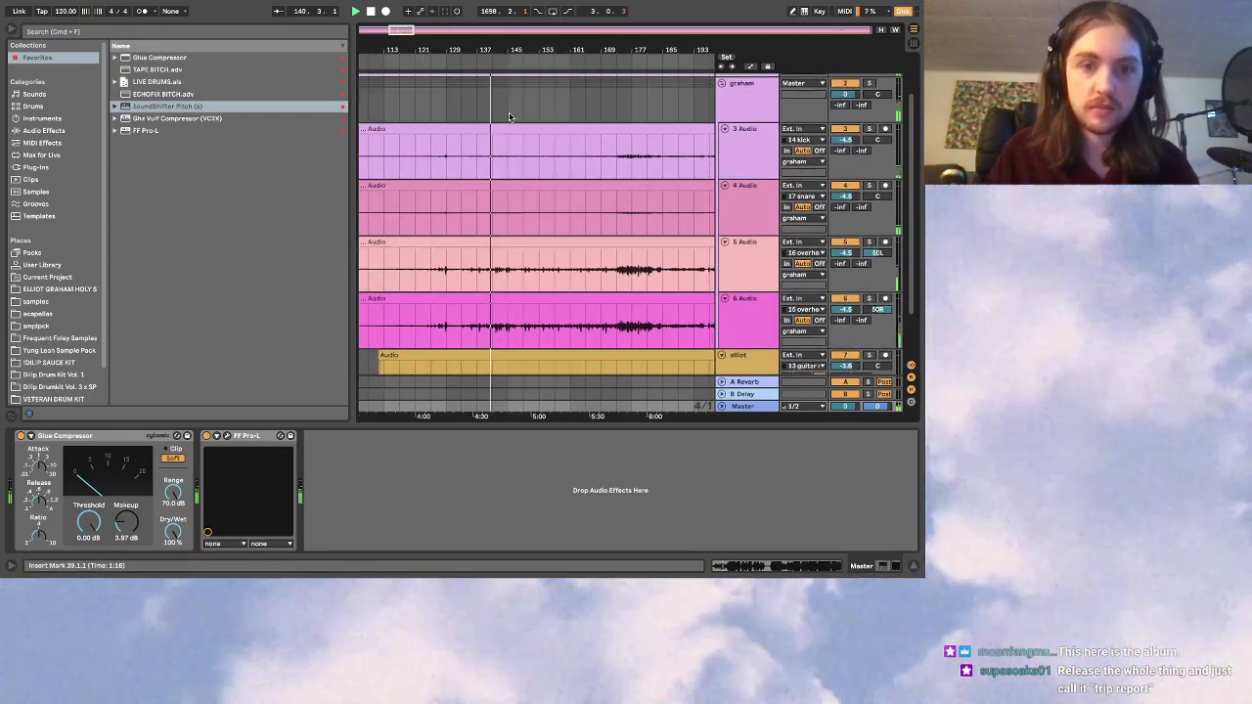
scroll(490, 140, down, 2)
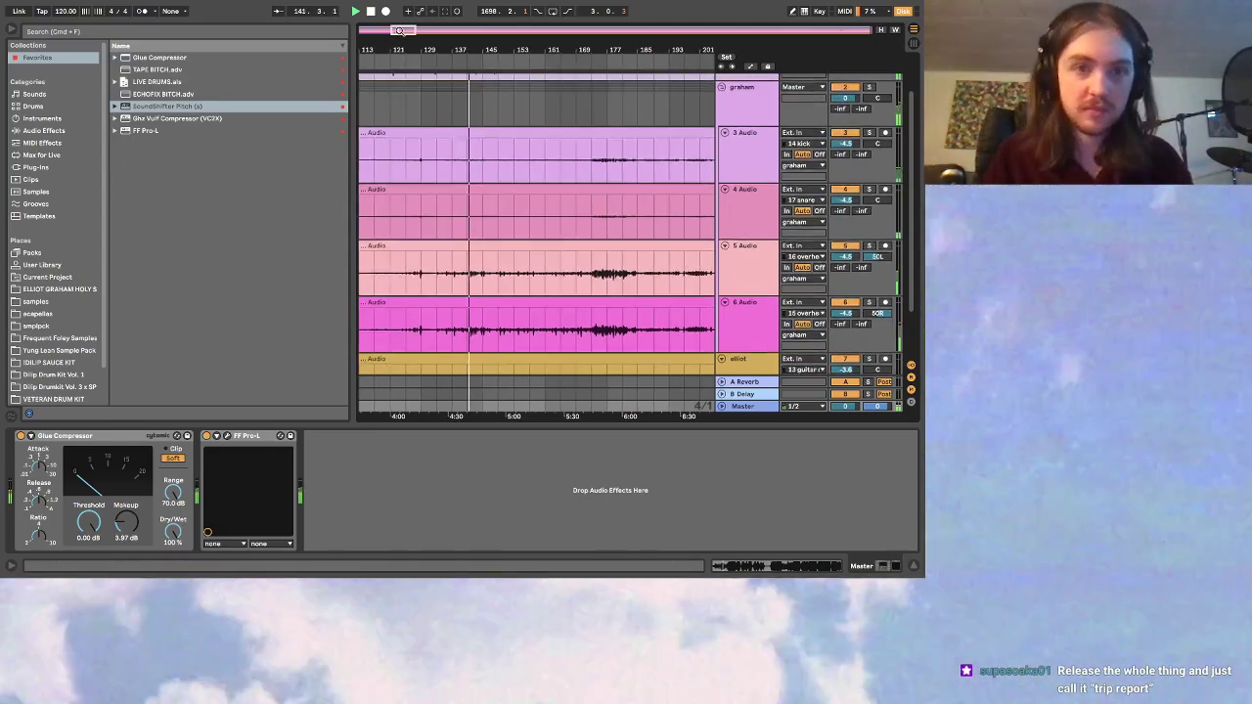
scroll(480, 176, down, 2)
scroll(476, 188, down, 1)
scroll(476, 189, right, 1)
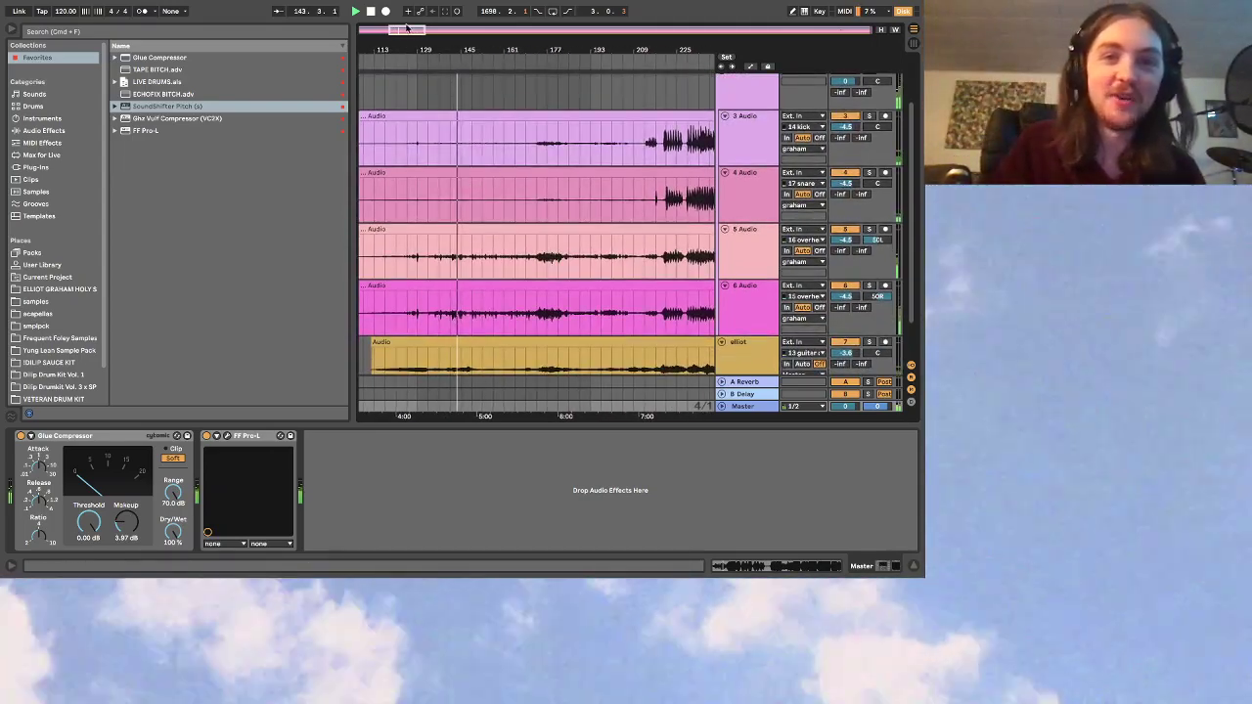
drag(409, 26, 406, 28)
scroll(419, 190, up, 1)
scroll(419, 190, right, 2)
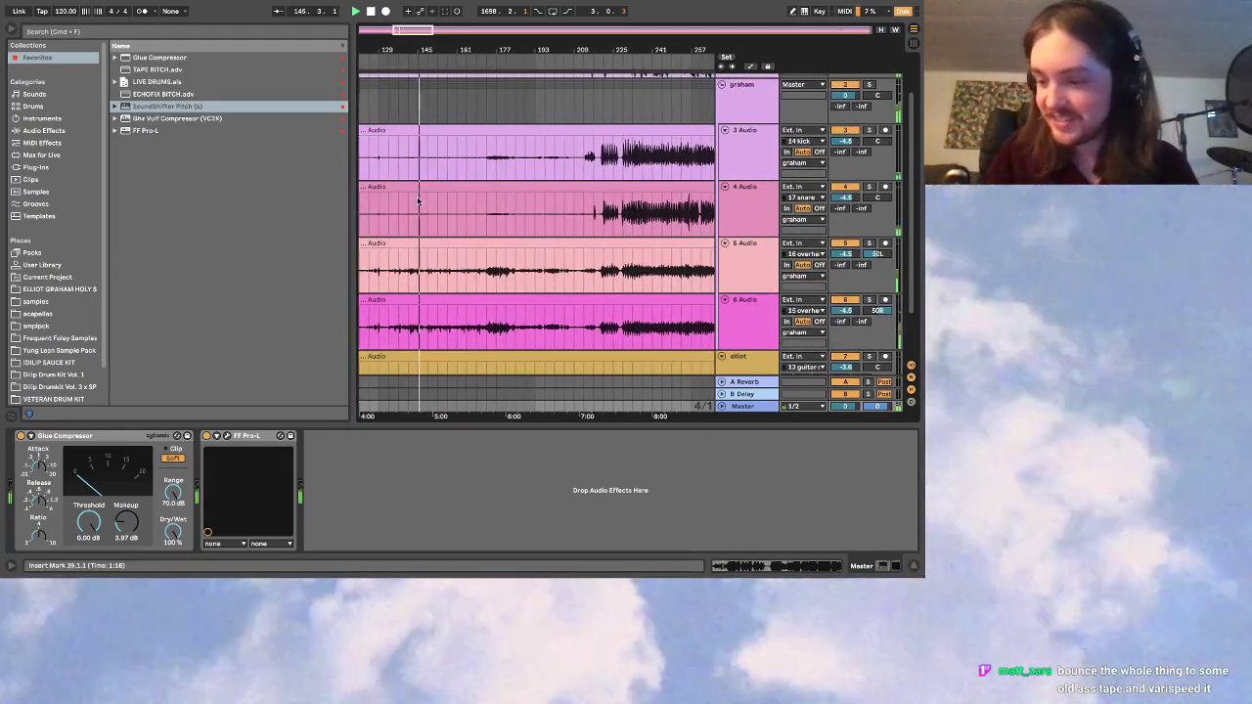
scroll(417, 198, up, 1)
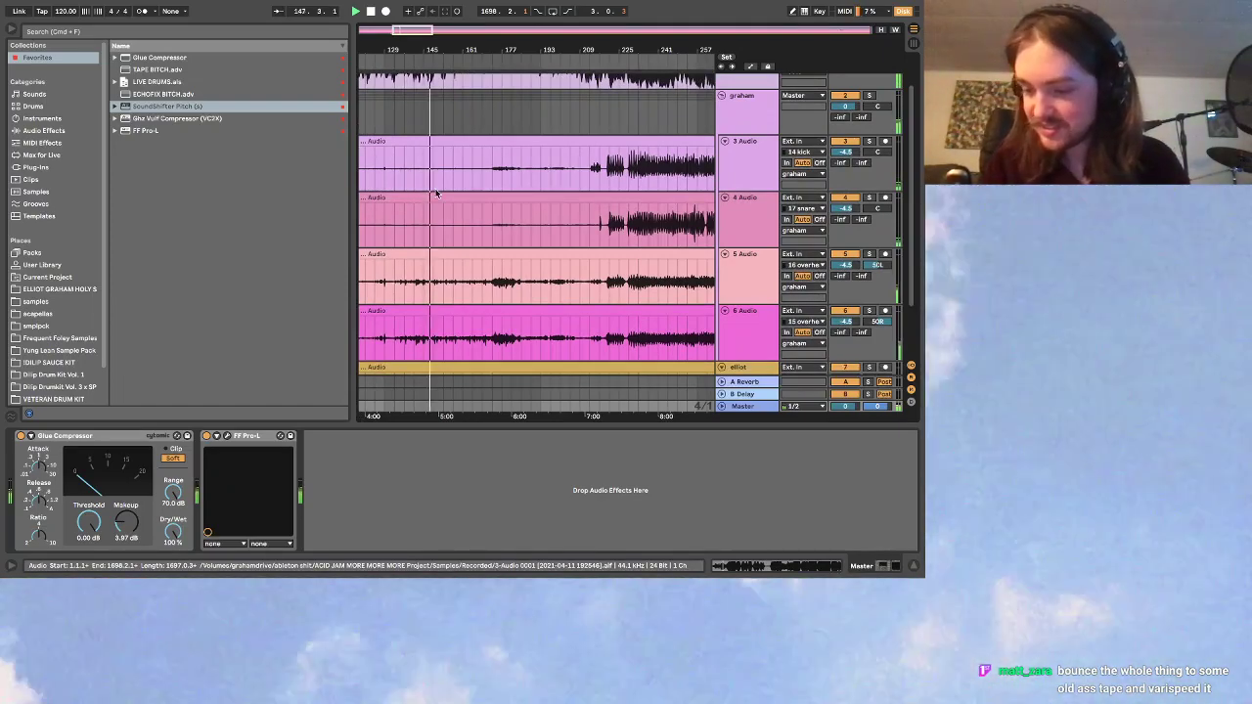
click(580, 225)
key(plus)
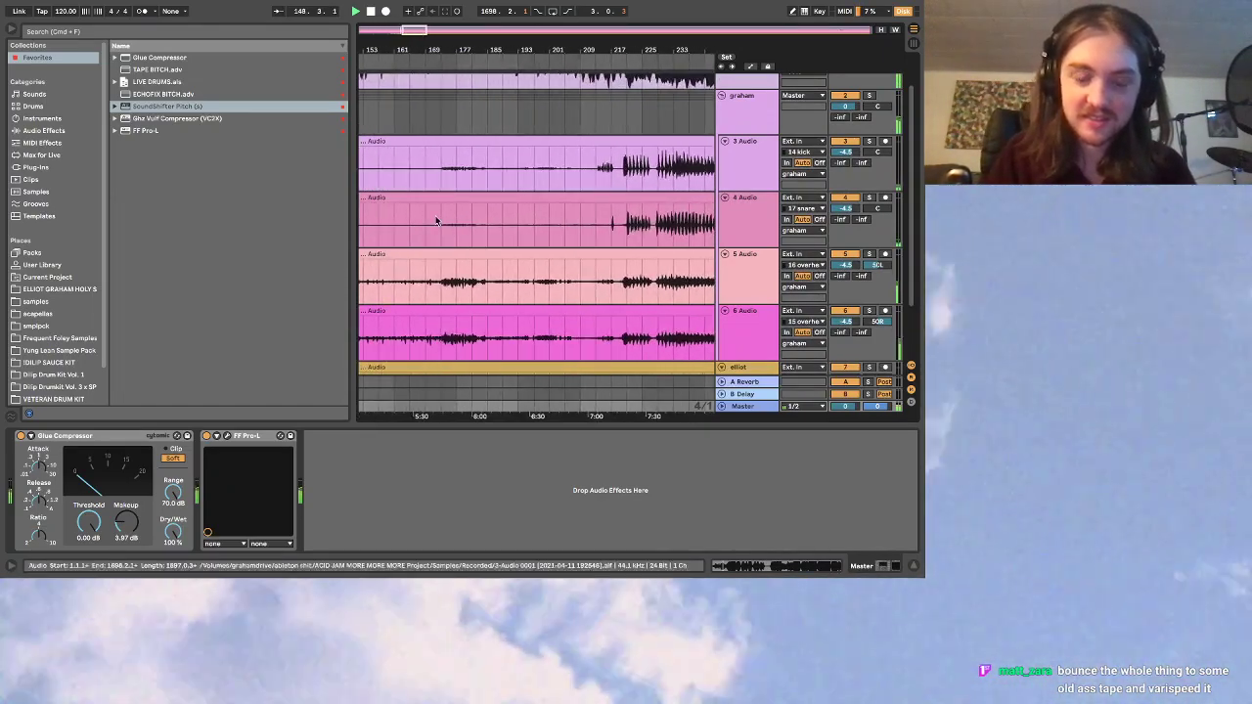
key(plus)
scroll(468, 239, up, 1)
scroll(459, 252, down, 1)
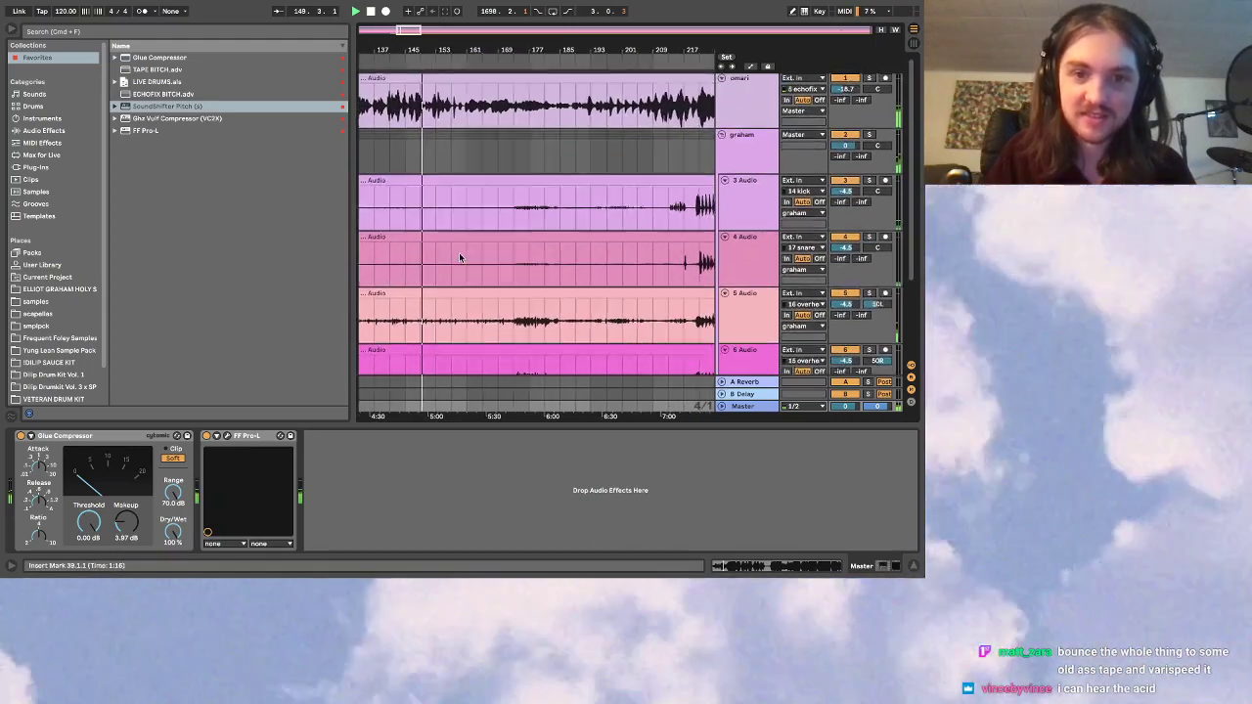
key(minus)
drag(397, 30, 409, 31)
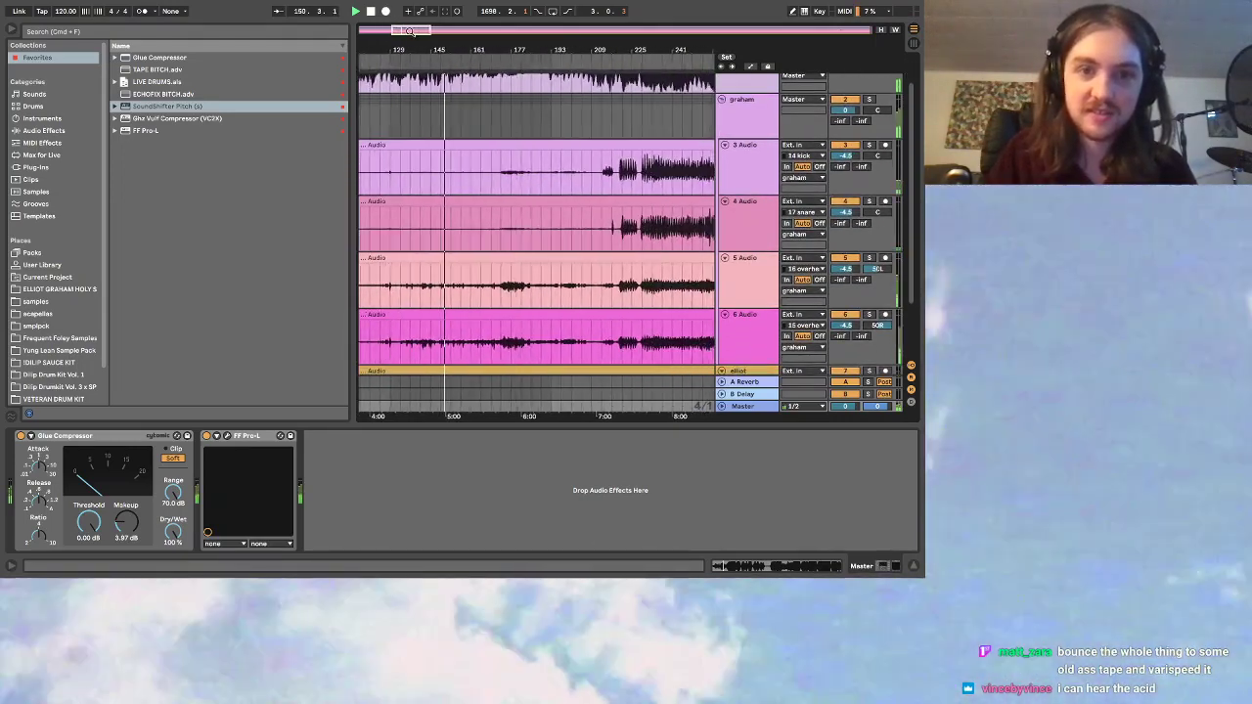
key(plus)
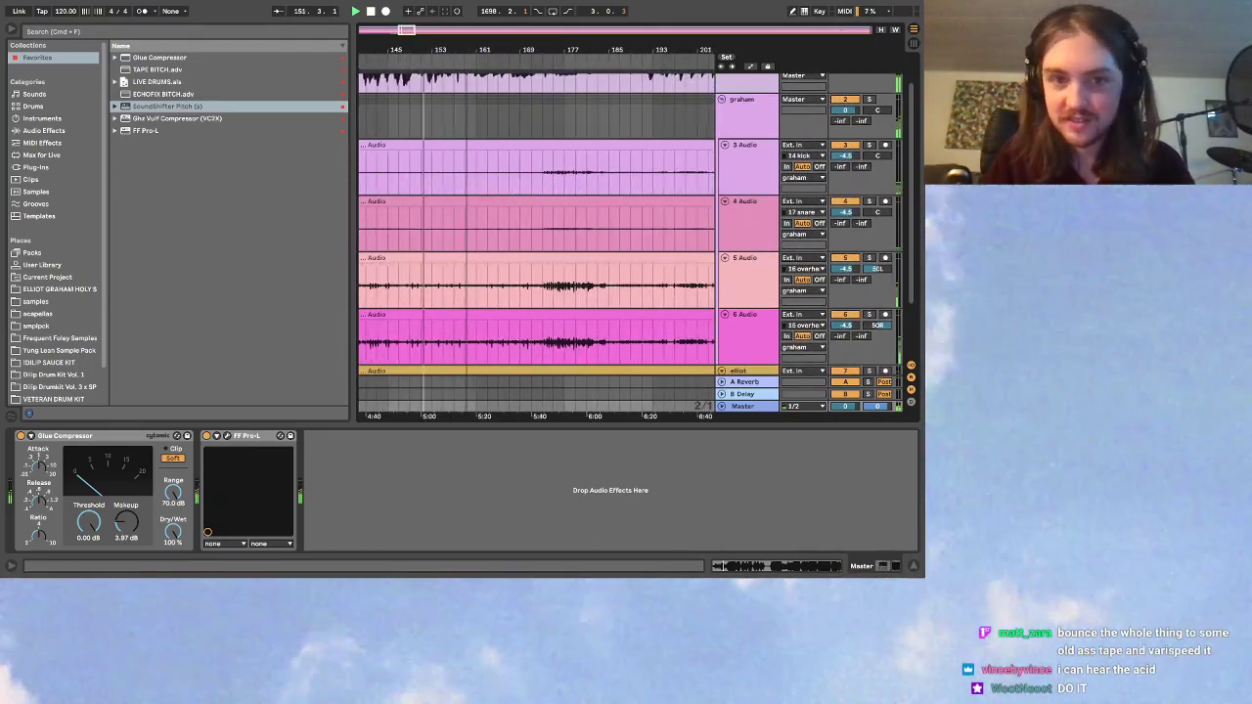
scroll(452, 176, up, 2)
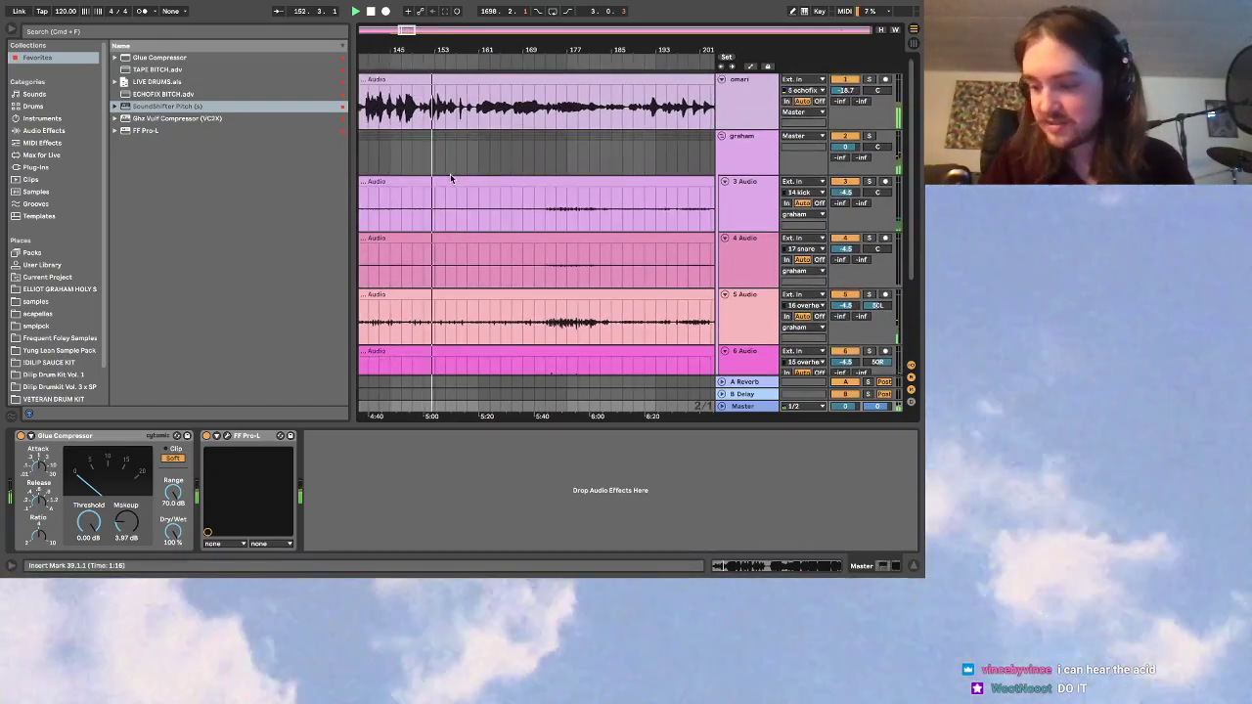
scroll(450, 173, right, 1)
drag(509, 70, 508, 60)
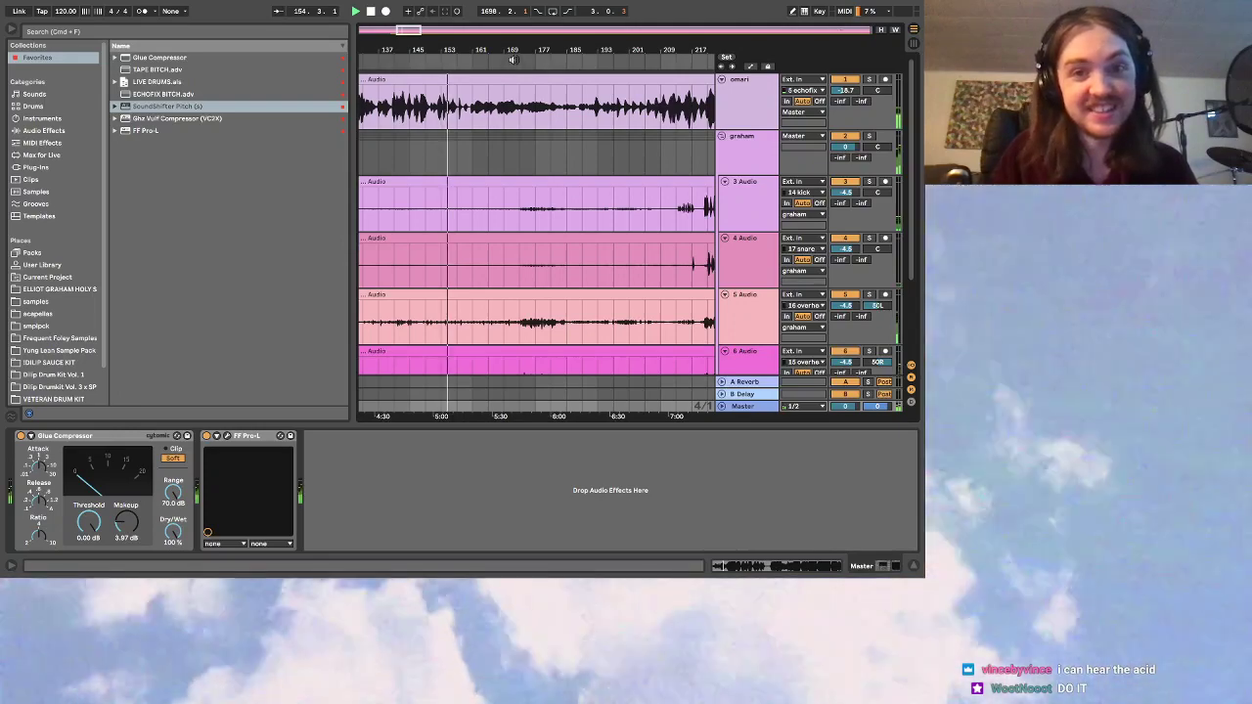
click(519, 60)
drag(520, 59, 572, 57)
click(561, 62)
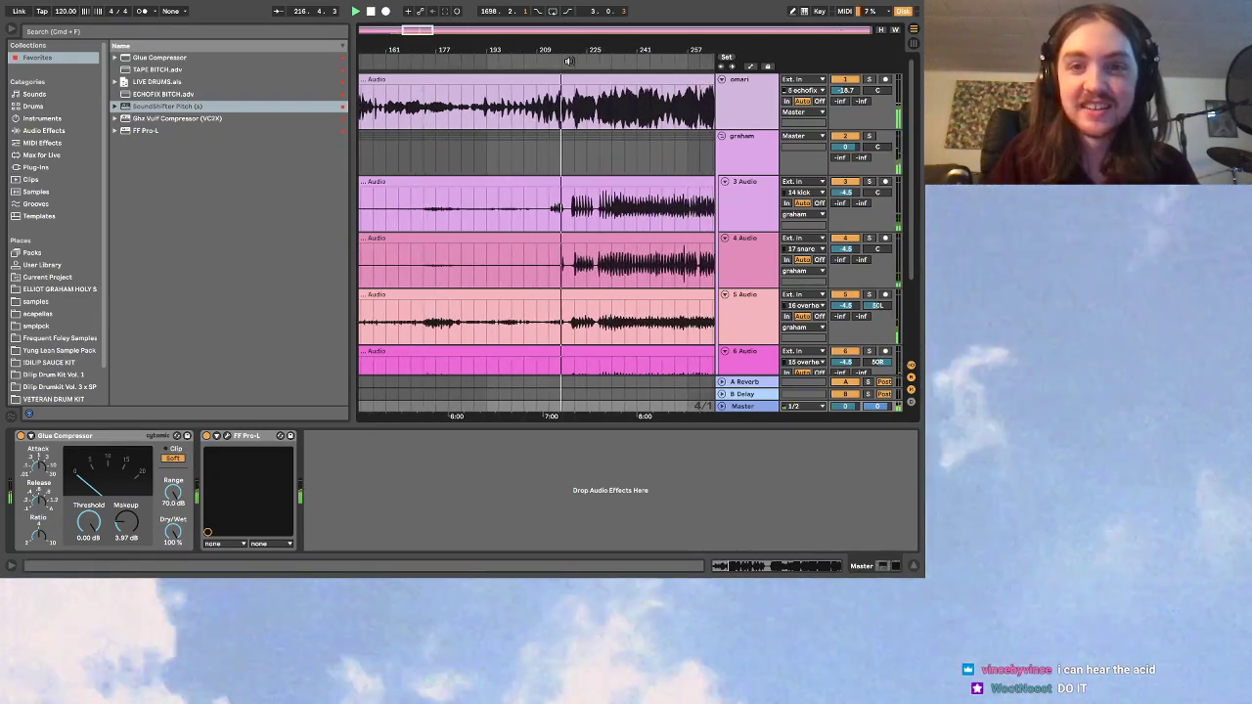
click(580, 62)
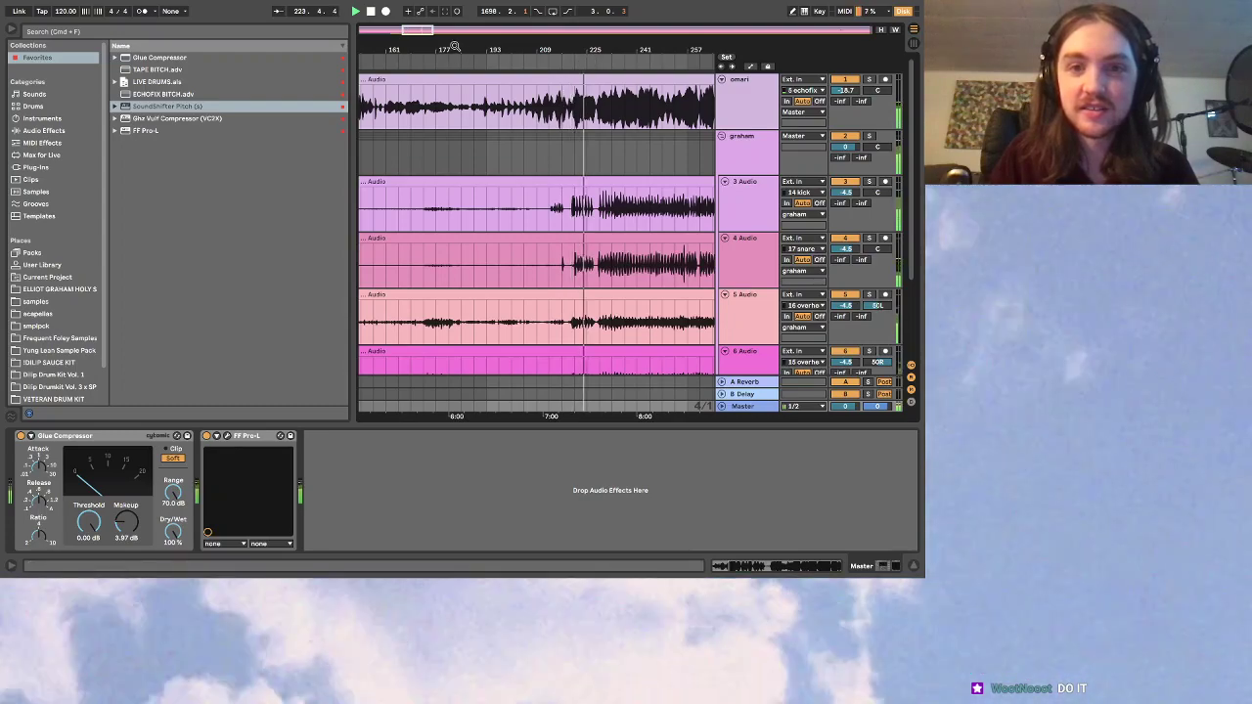
drag(438, 34, 441, 120)
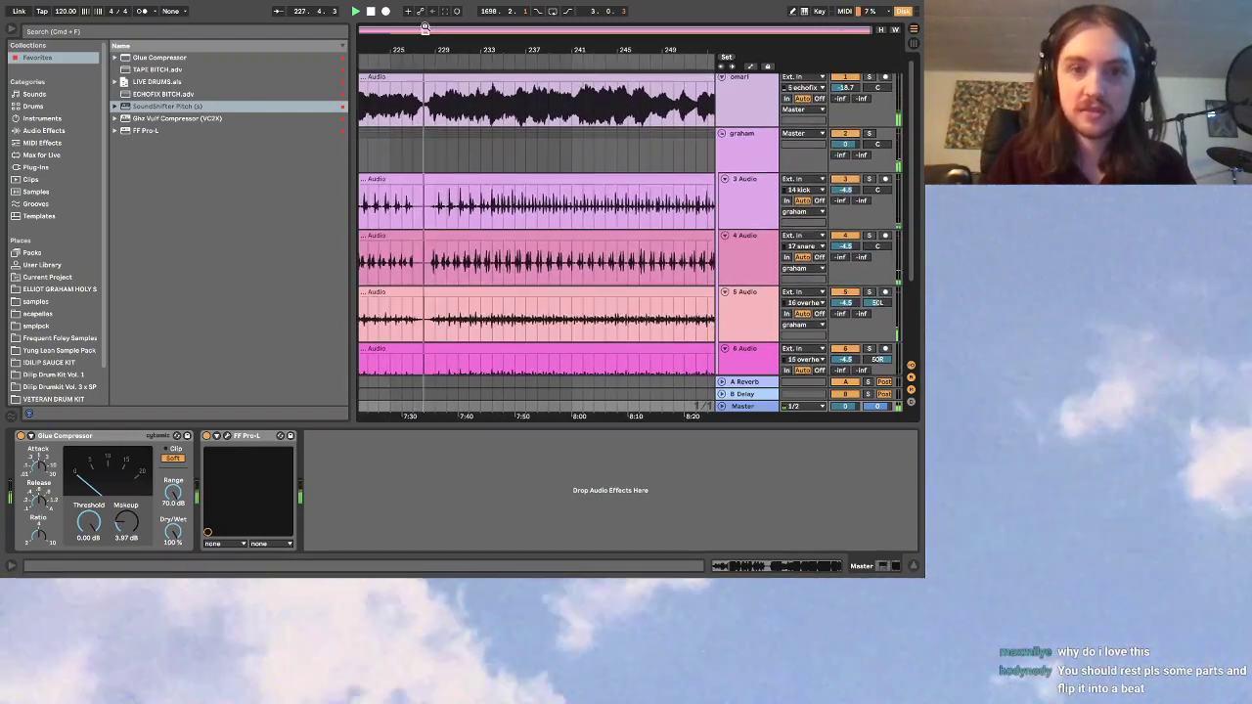
key(minus)
key(minus)
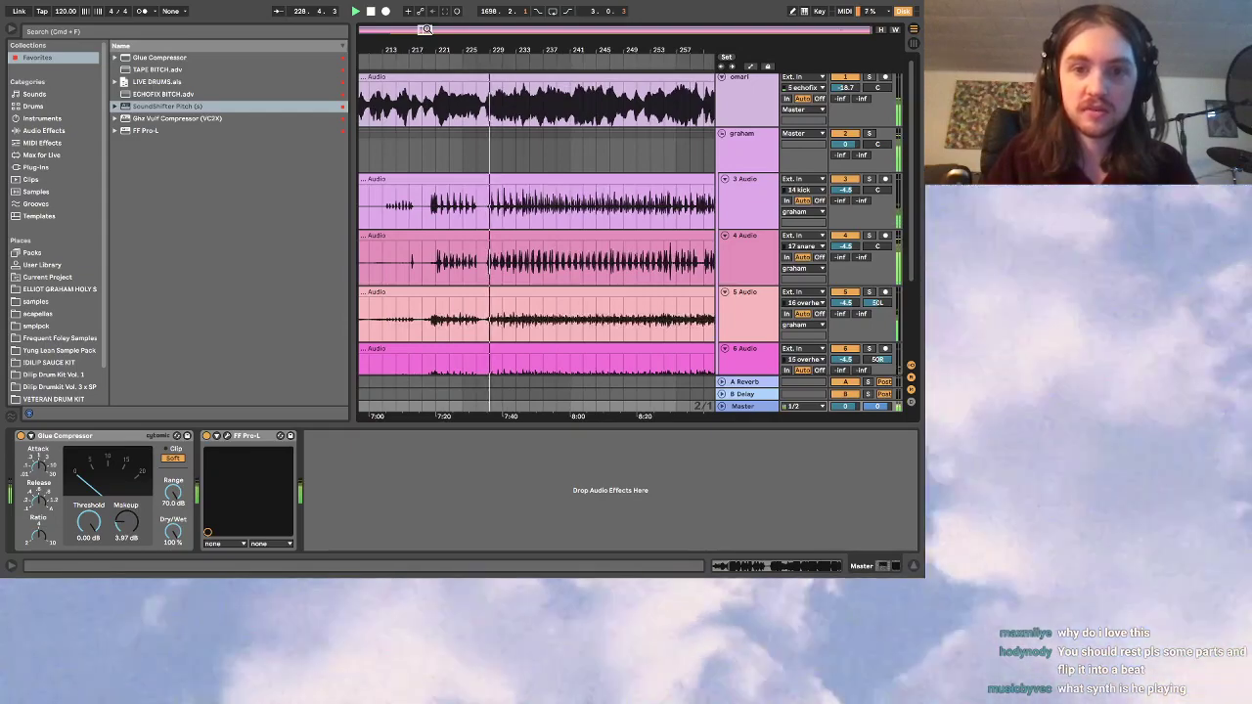
key(plus)
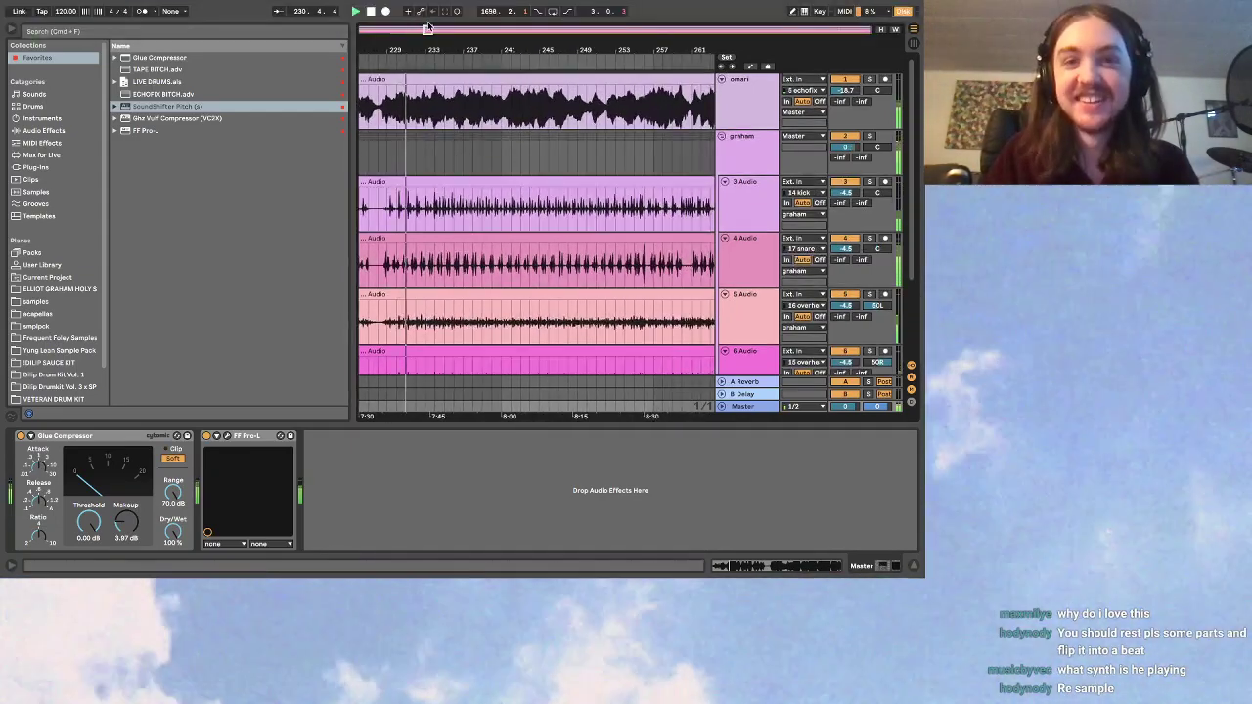
mouse_move(606, 8)
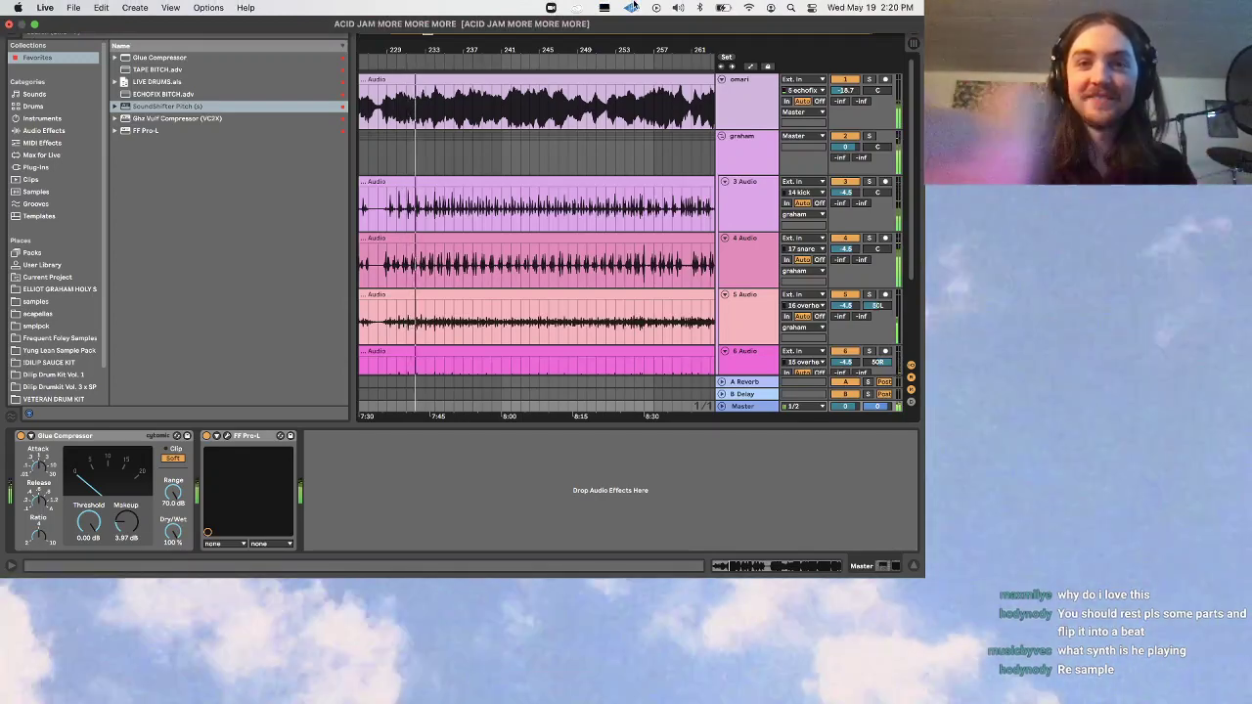
drag(427, 31, 444, 122)
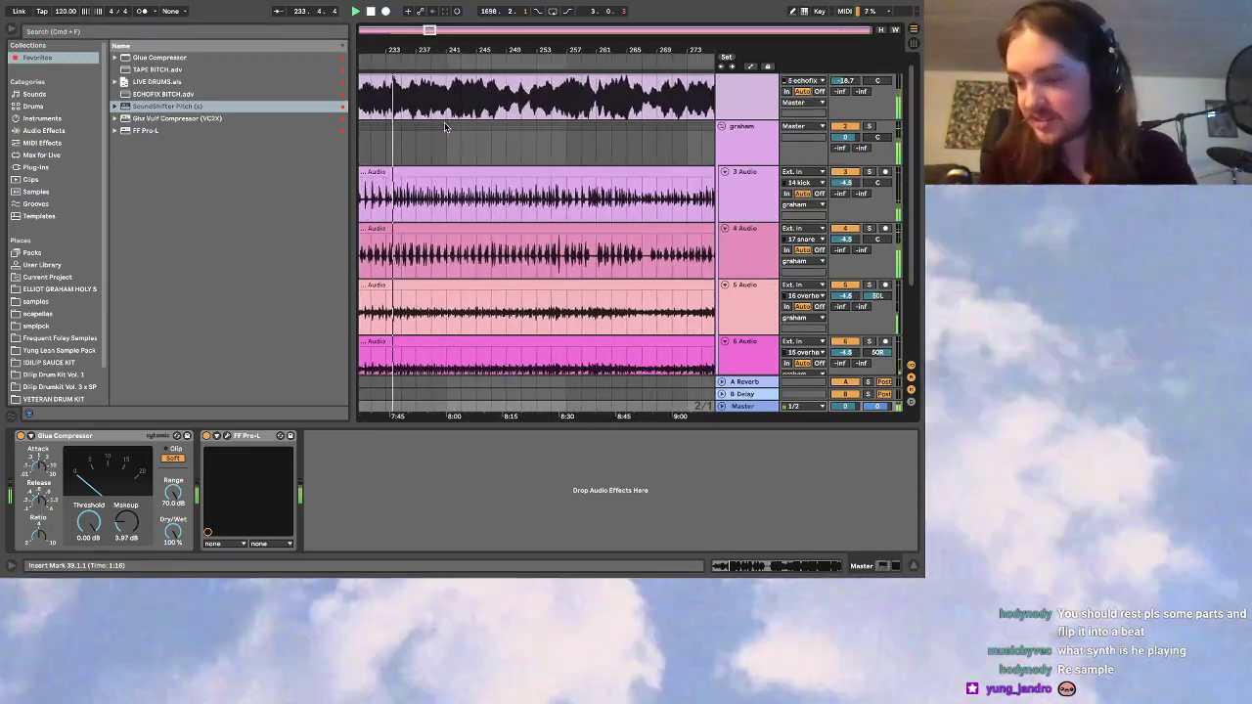
scroll(435, 93, right, 1)
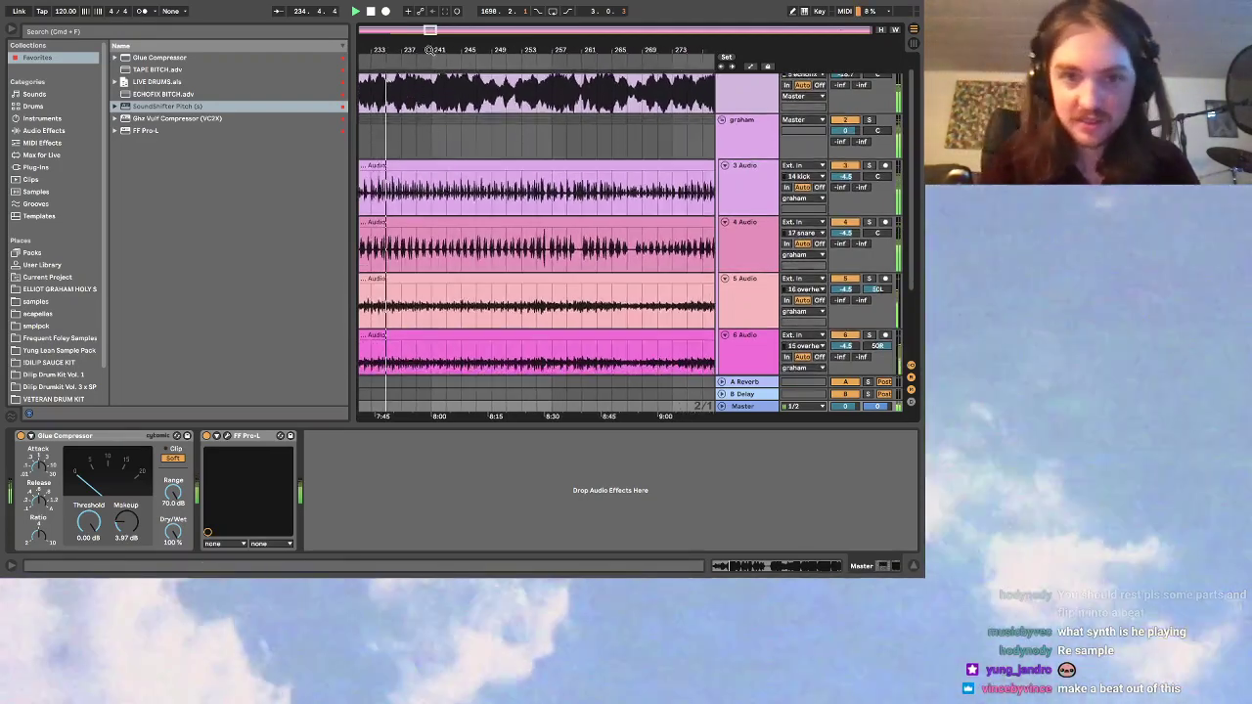
drag(428, 52, 489, 142)
scroll(503, 117, up, 1)
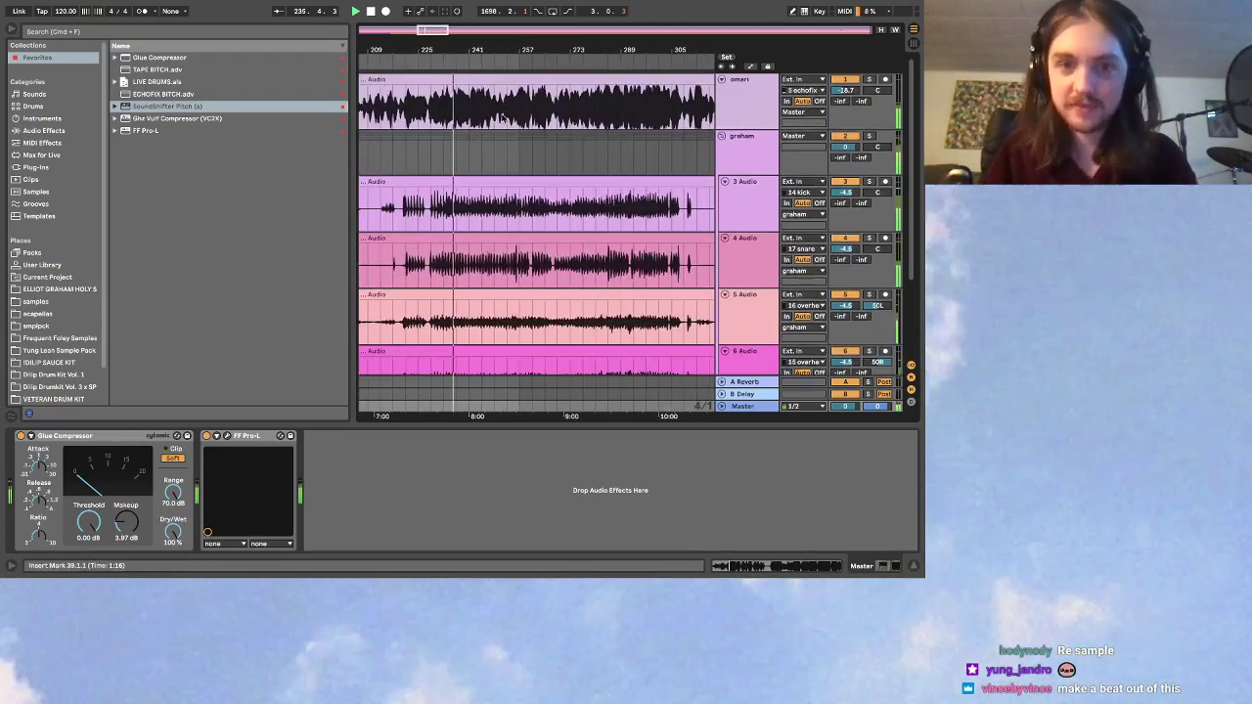
scroll(503, 117, up, 3)
scroll(474, 146, down, 3)
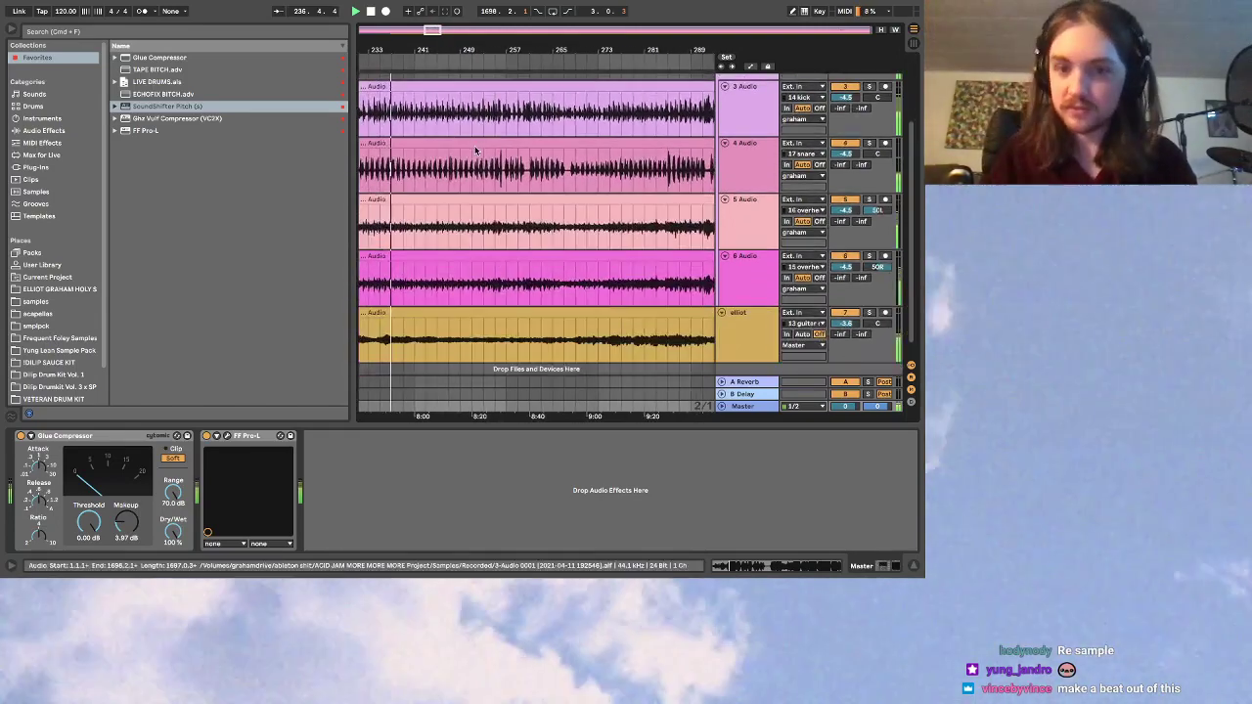
scroll(475, 146, down, 1)
scroll(421, 195, up, 4)
scroll(421, 196, left, 1)
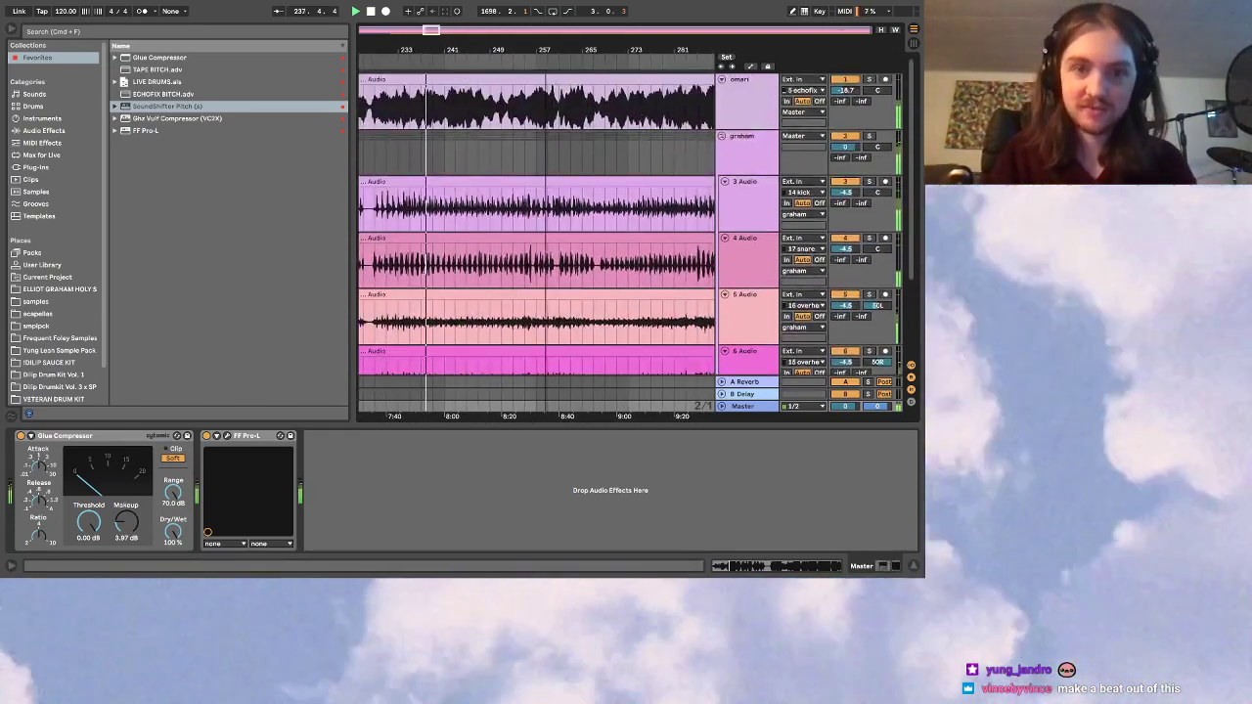
scroll(495, 64, down, 2)
click(495, 65)
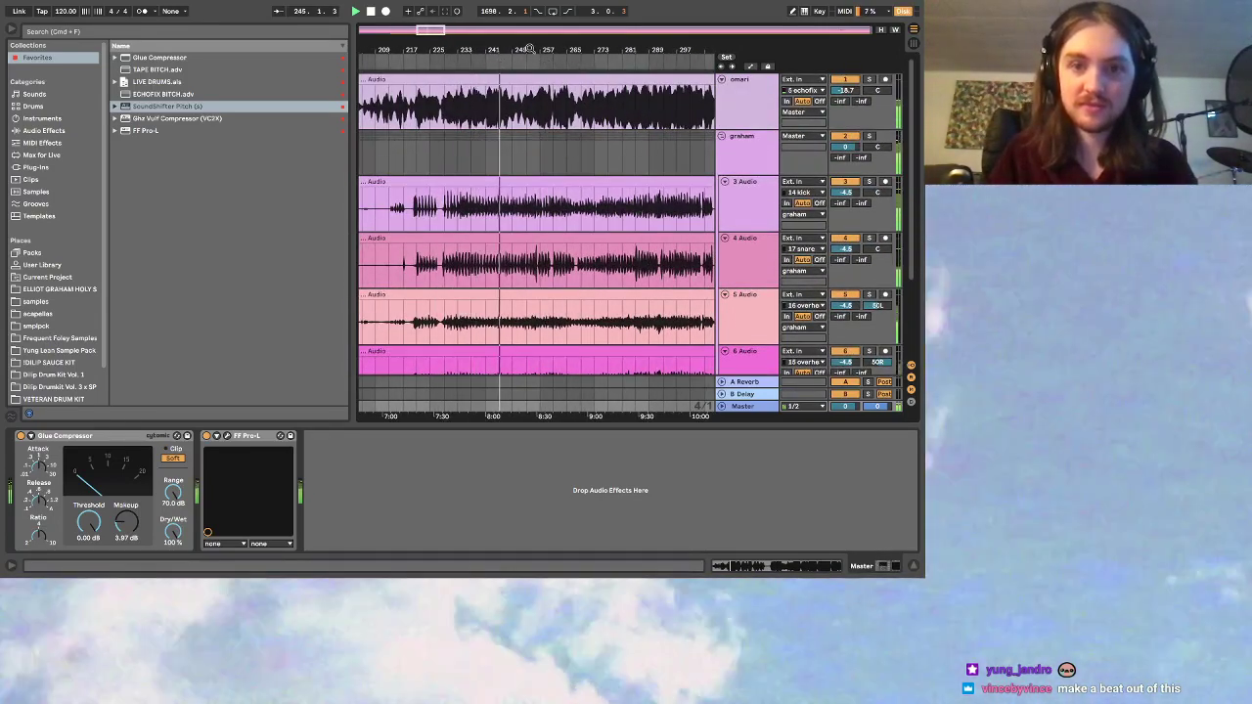
scroll(439, 29, up, 3)
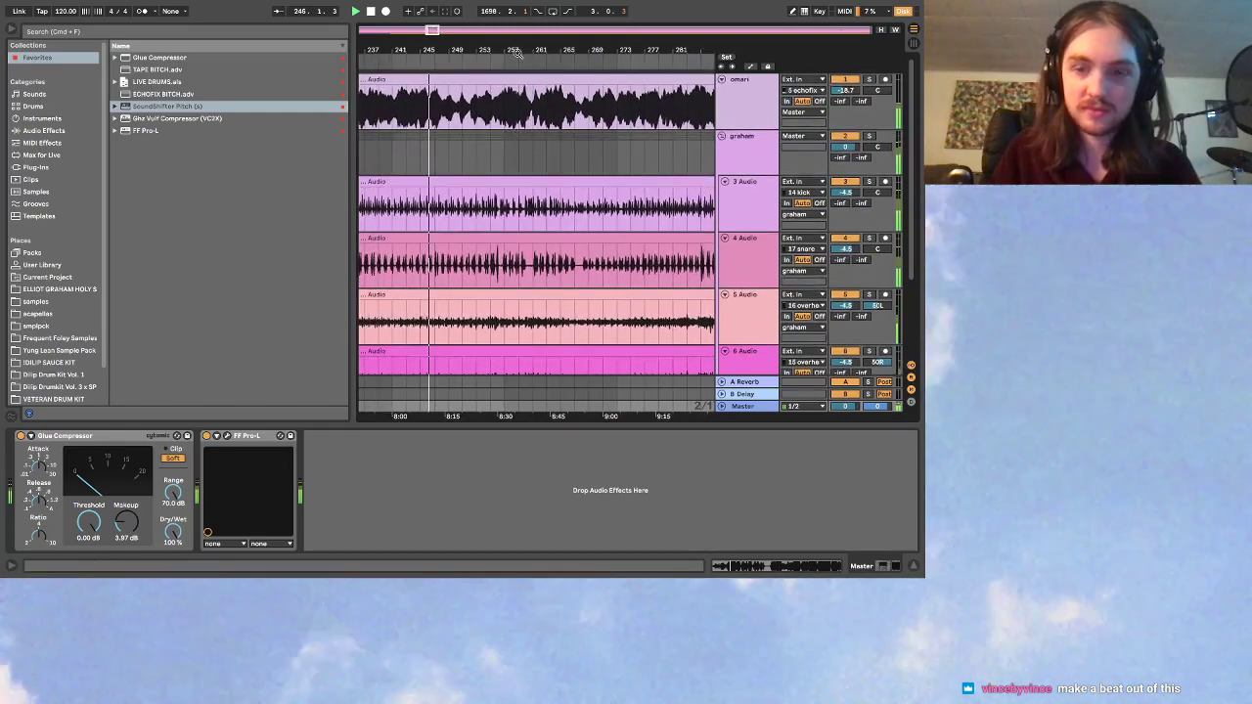
click(514, 59)
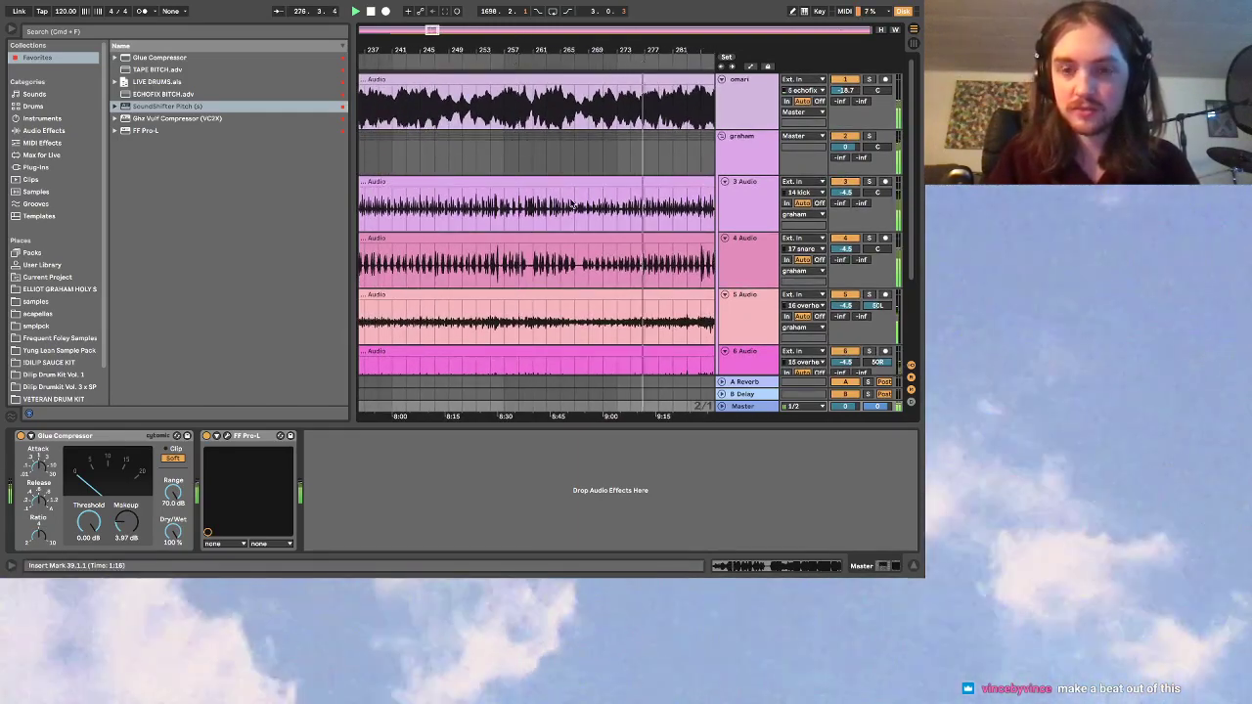
drag(429, 28, 438, 26)
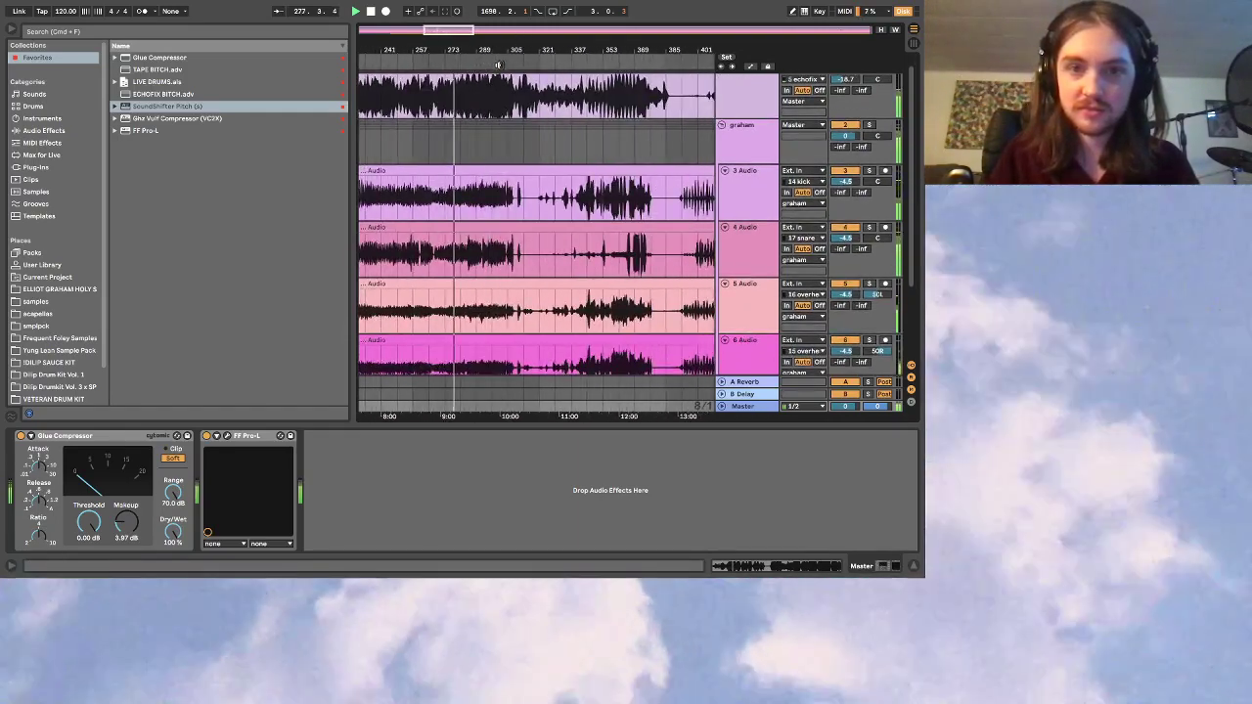
key(minus)
click(554, 59)
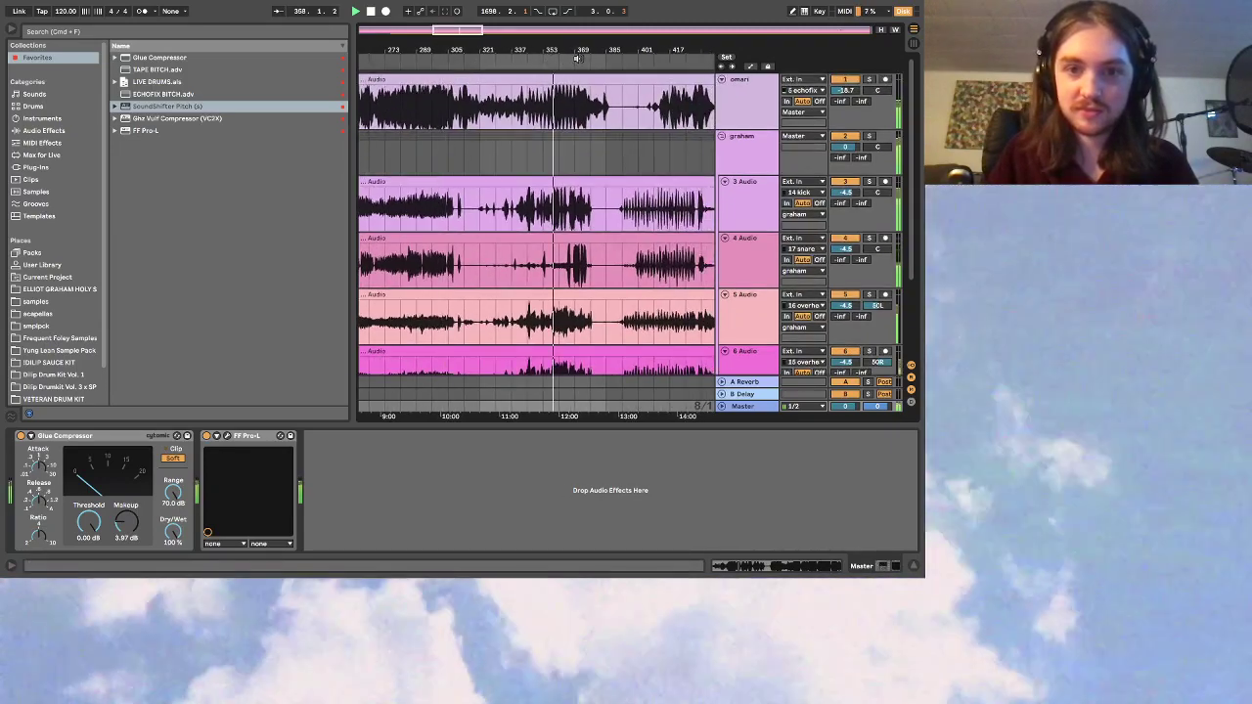
scroll(566, 108, down, 3)
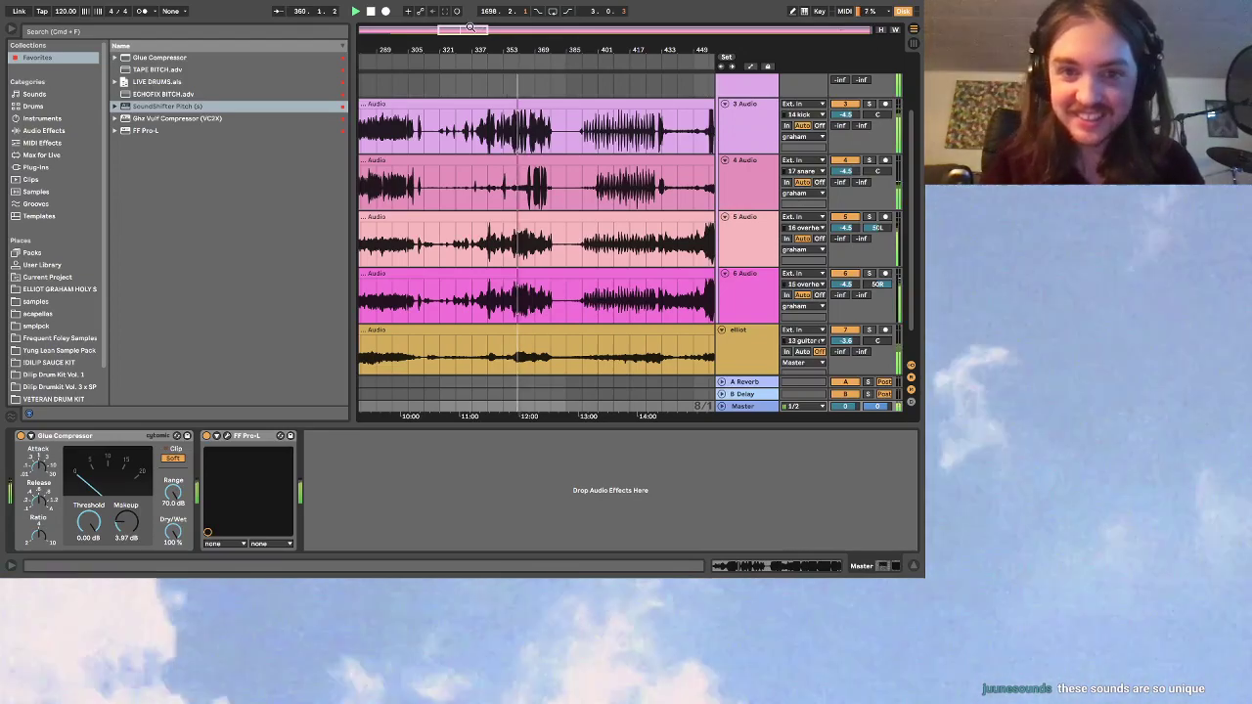
key(plus)
click(466, 58)
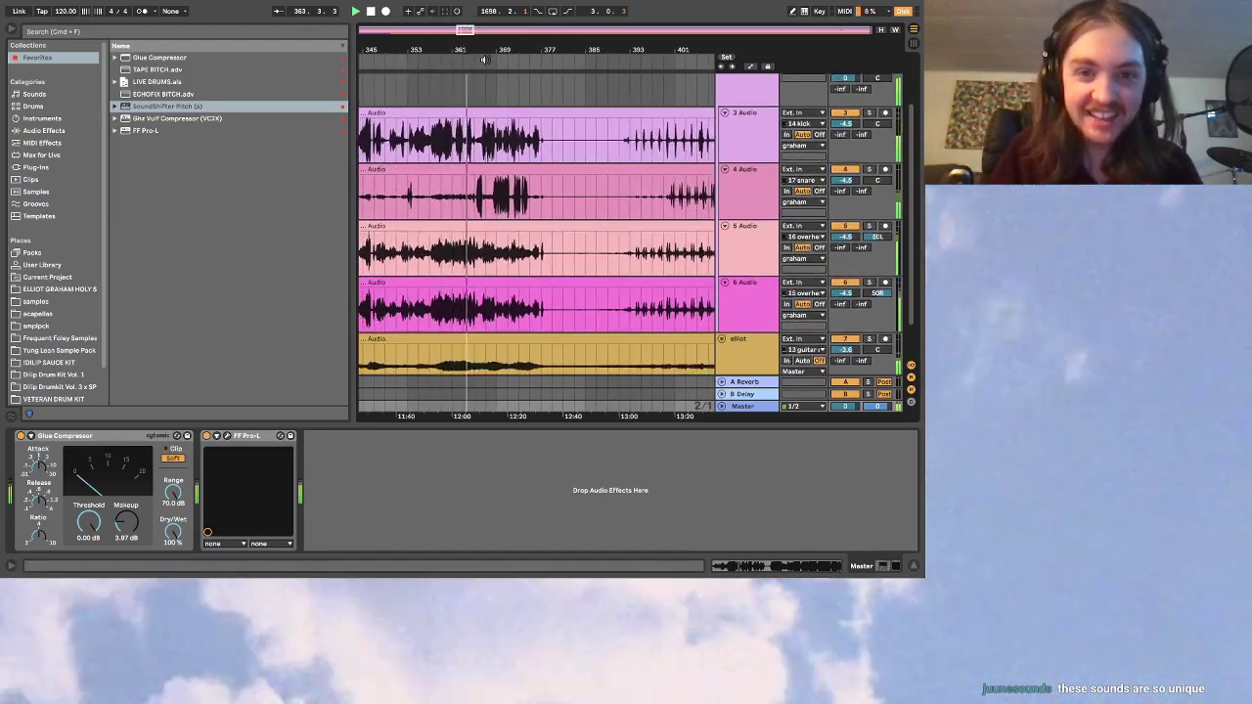
click(489, 61)
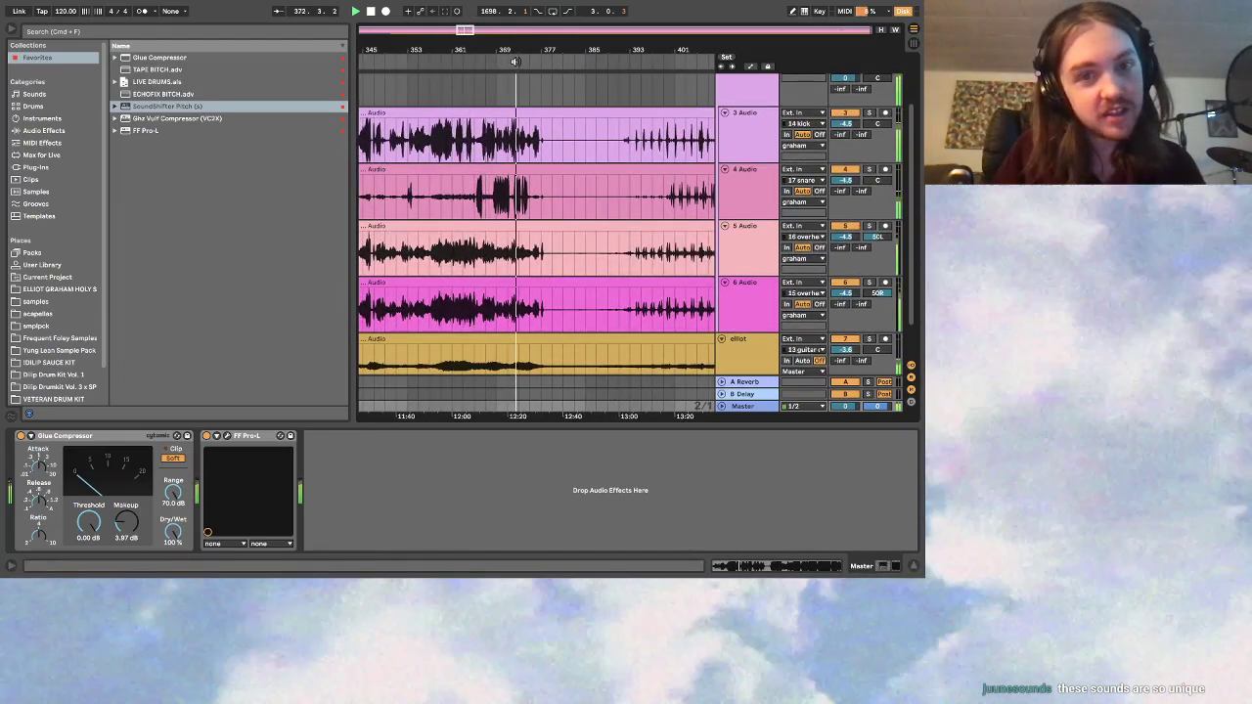
click(470, 31)
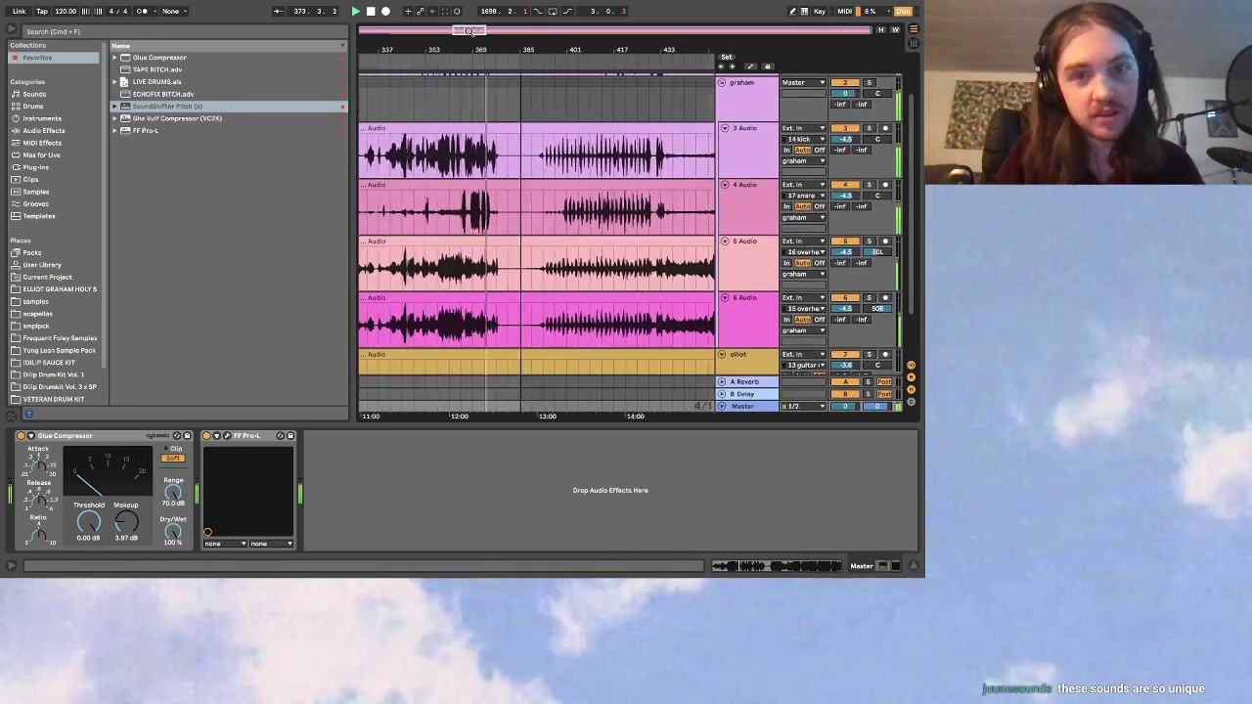
drag(470, 30, 483, 185)
drag(473, 31, 491, 126)
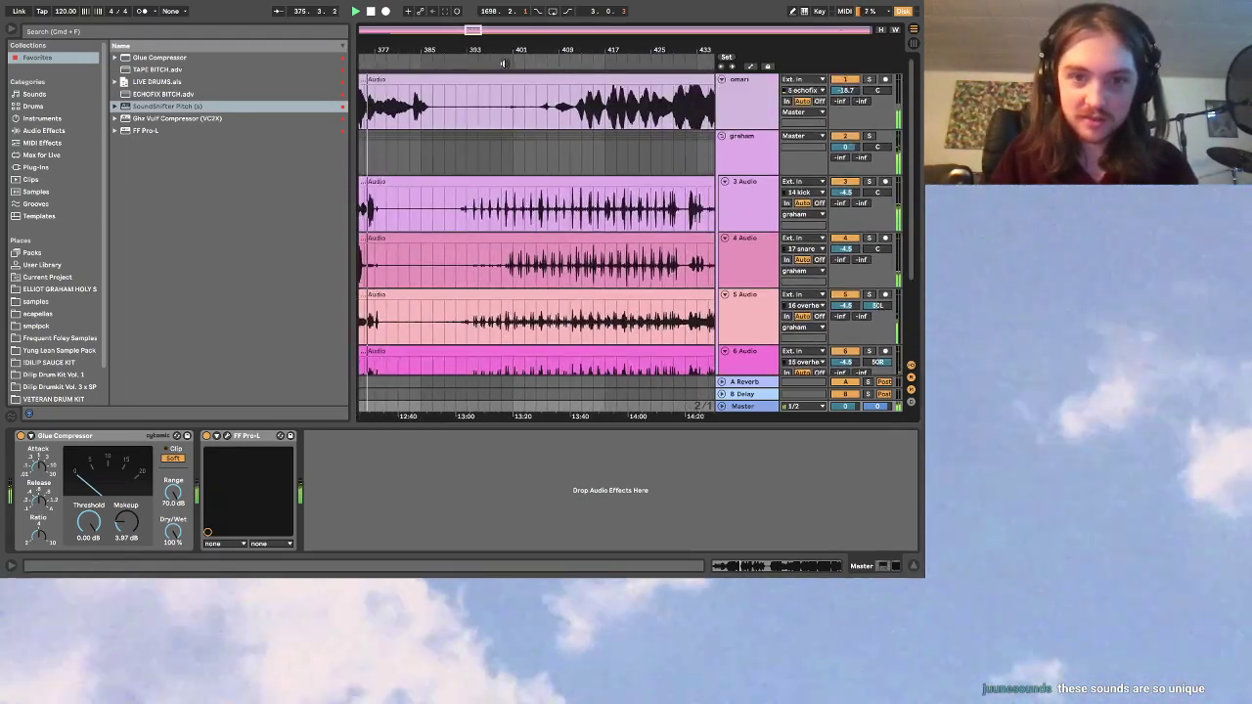
drag(471, 33, 508, 55)
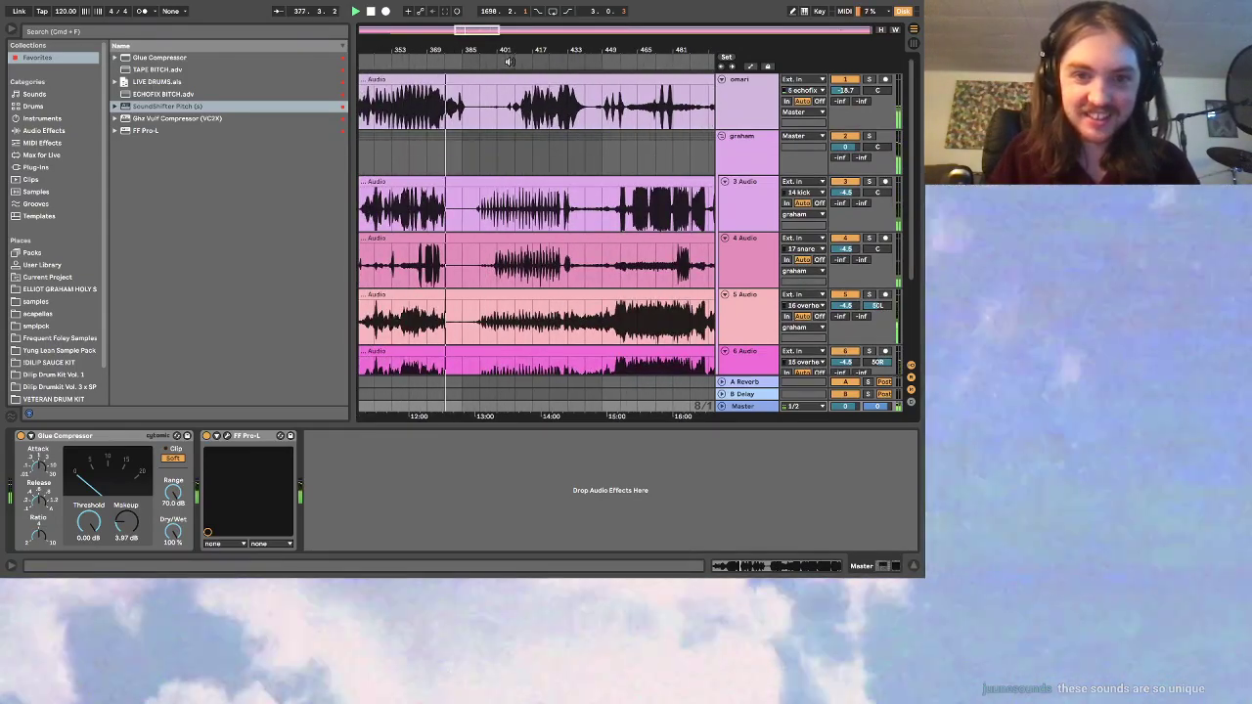
drag(489, 35, 499, 182)
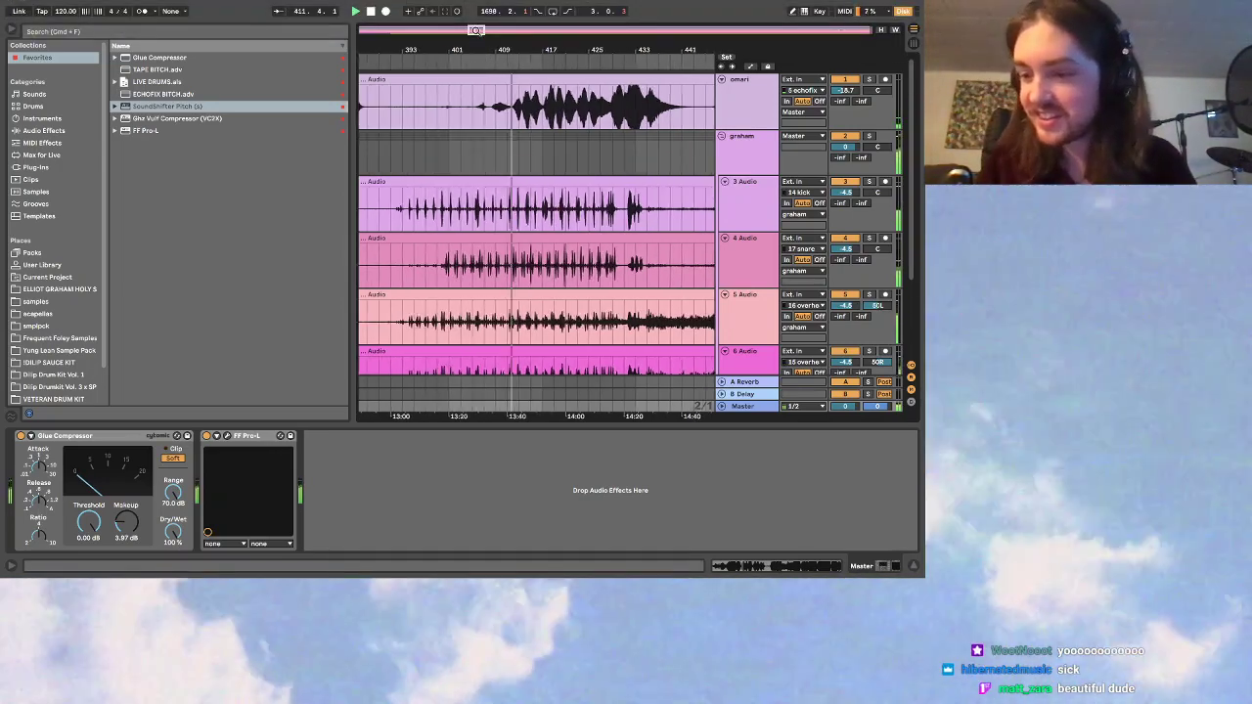
drag(475, 30, 480, 28)
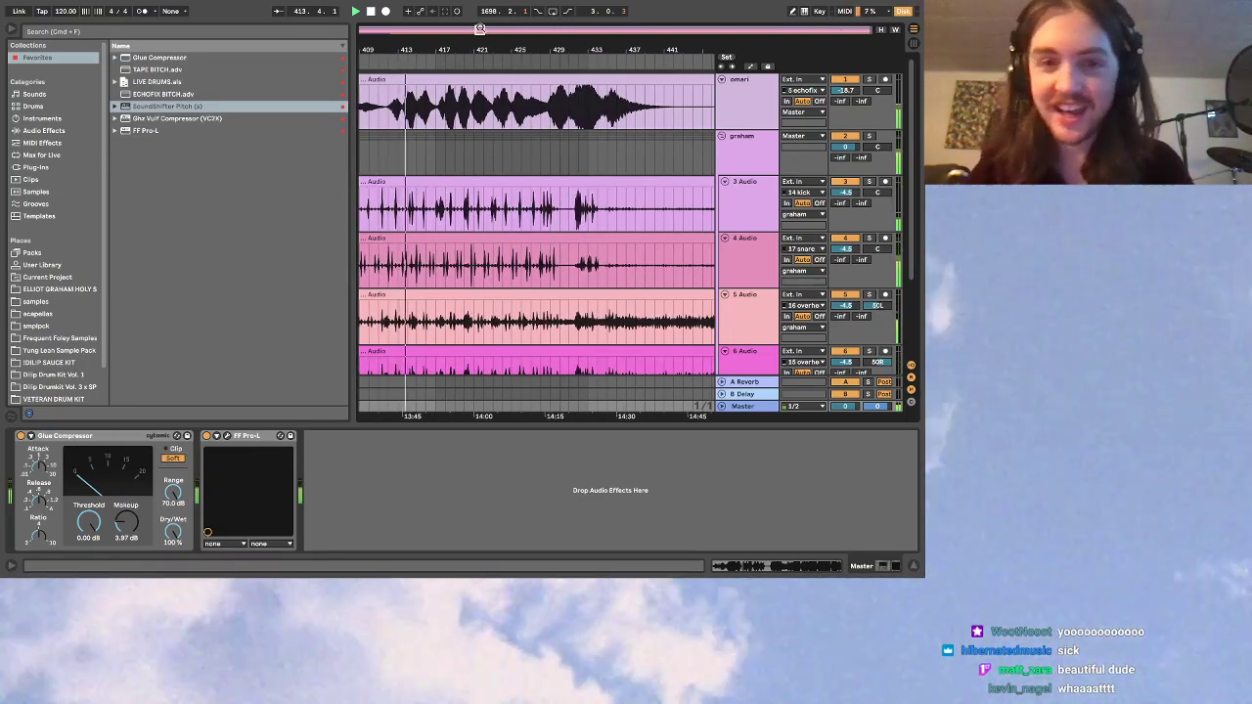
drag(480, 28, 479, 25)
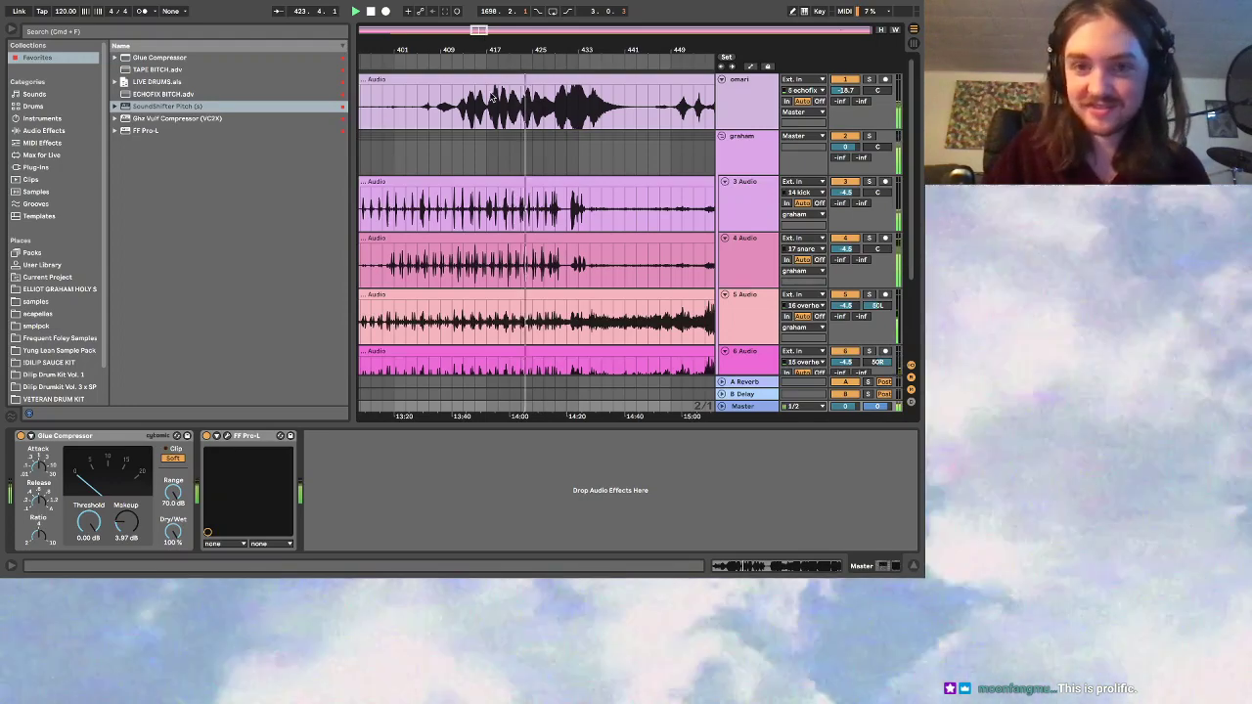
Step: Jump the playhead ahead to bars 433 and 450, then back to about bar 442
click(499, 59)
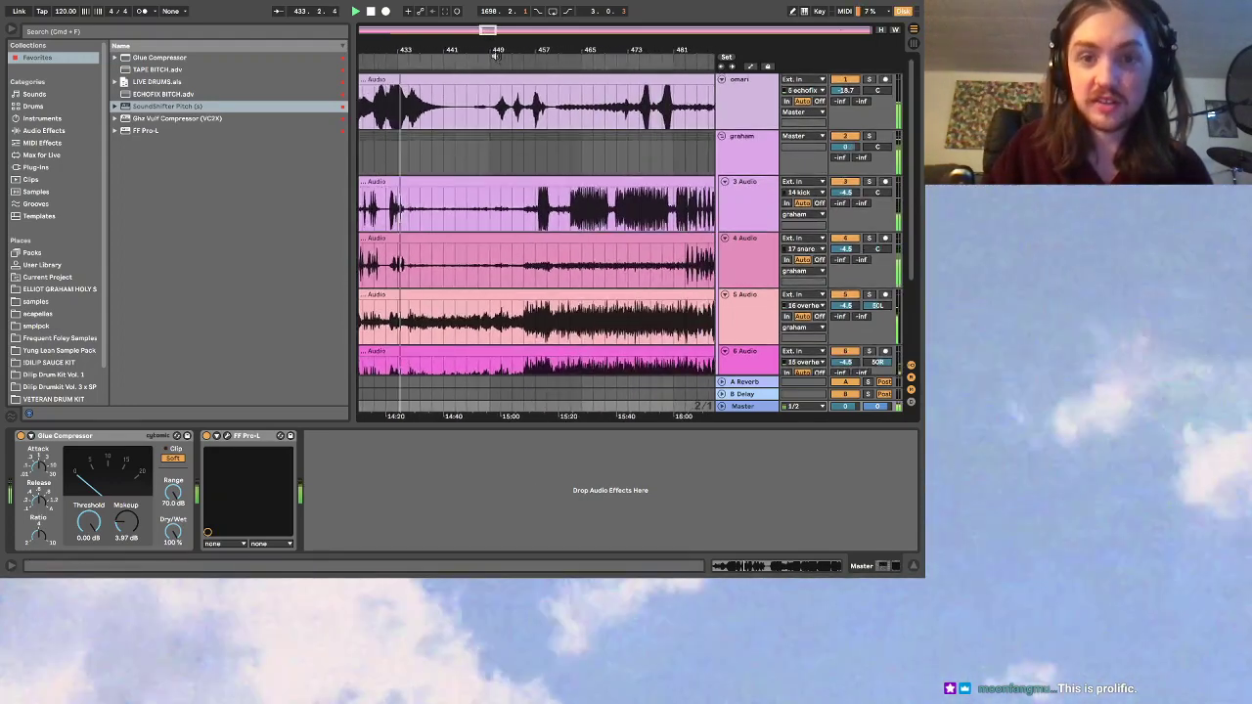
click(494, 59)
drag(504, 58, 494, 76)
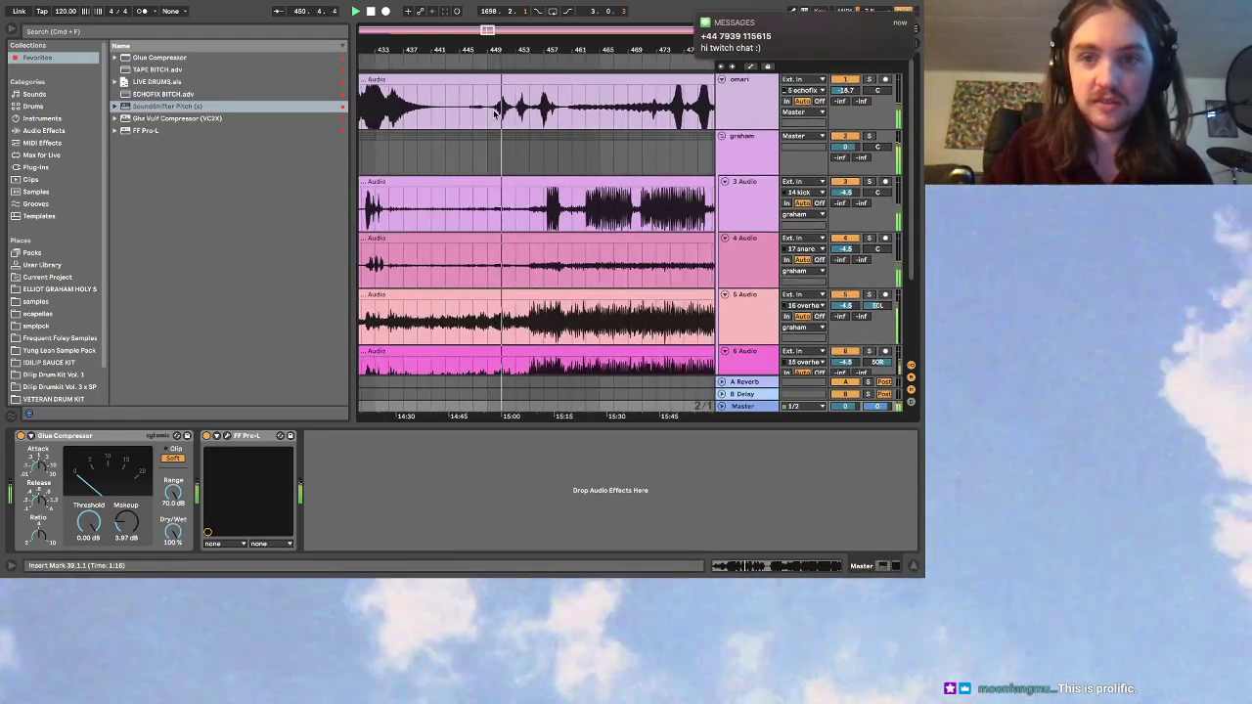
click(447, 62)
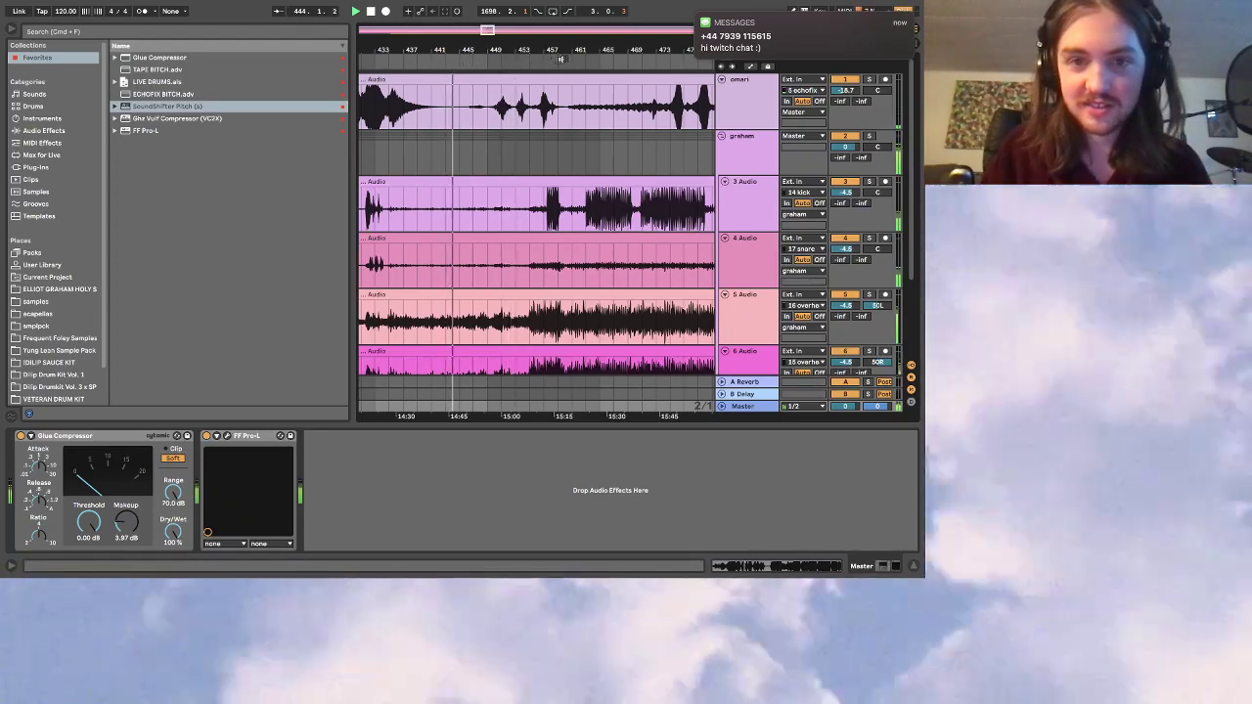
drag(497, 50, 477, 157)
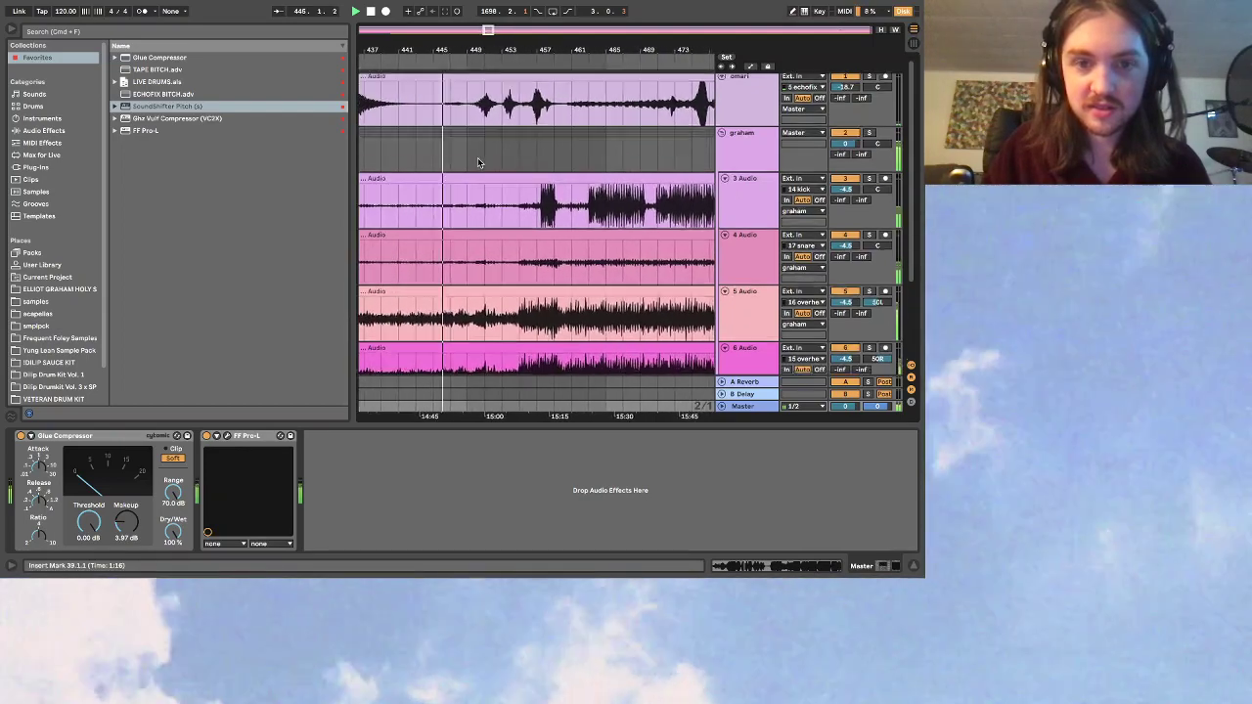
scroll(478, 157, down, 3)
scroll(477, 157, up, 1)
scroll(501, 225, down, 3)
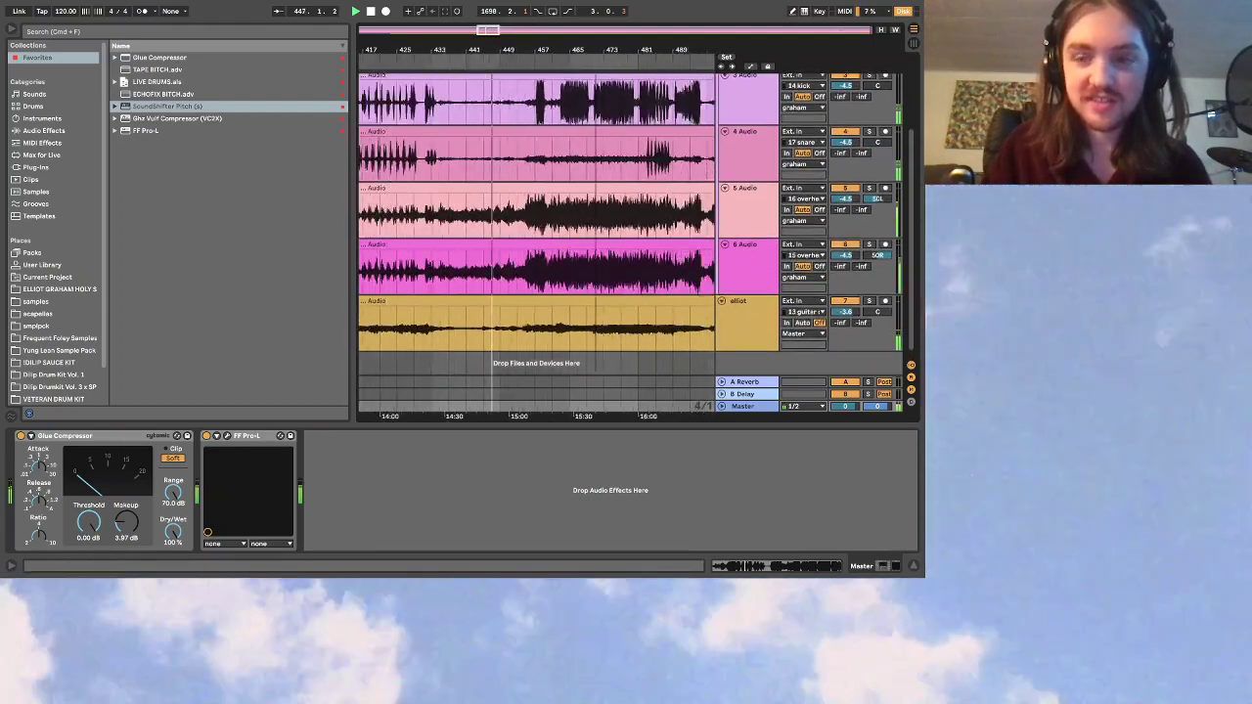
scroll(495, 306, up, 2)
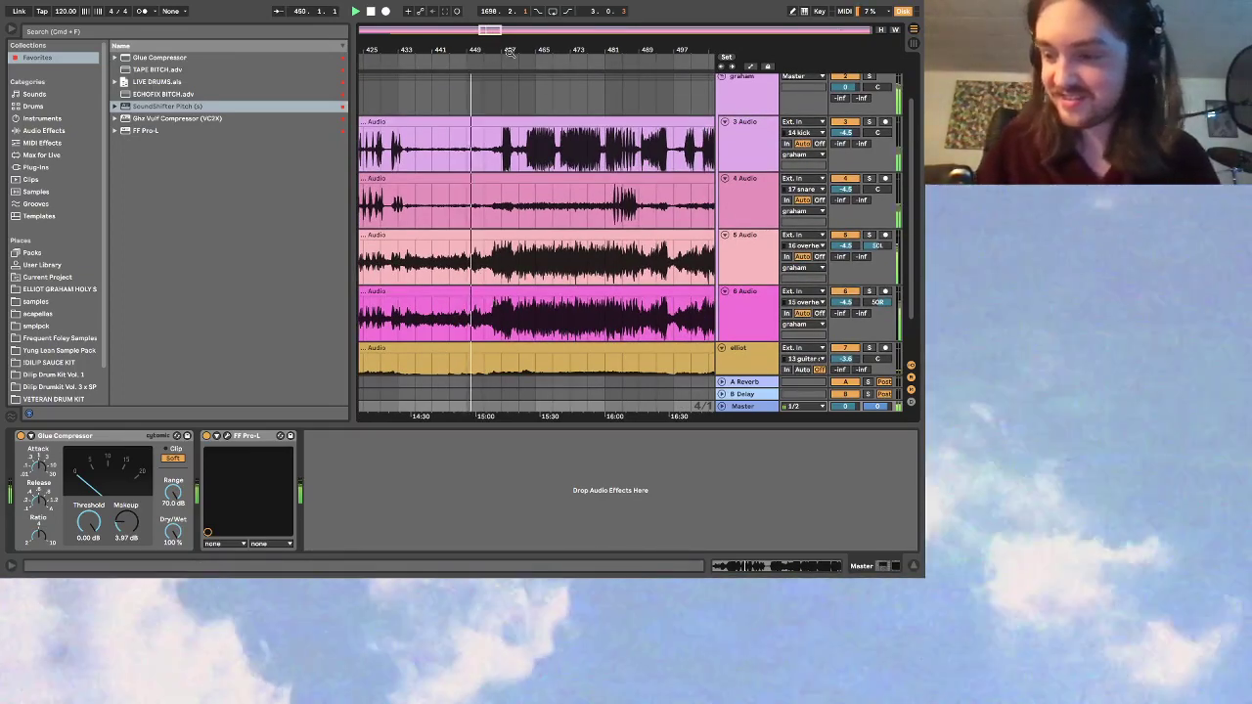
Step: Skip playback ahead to about bars 465, 494 and 506
click(536, 66)
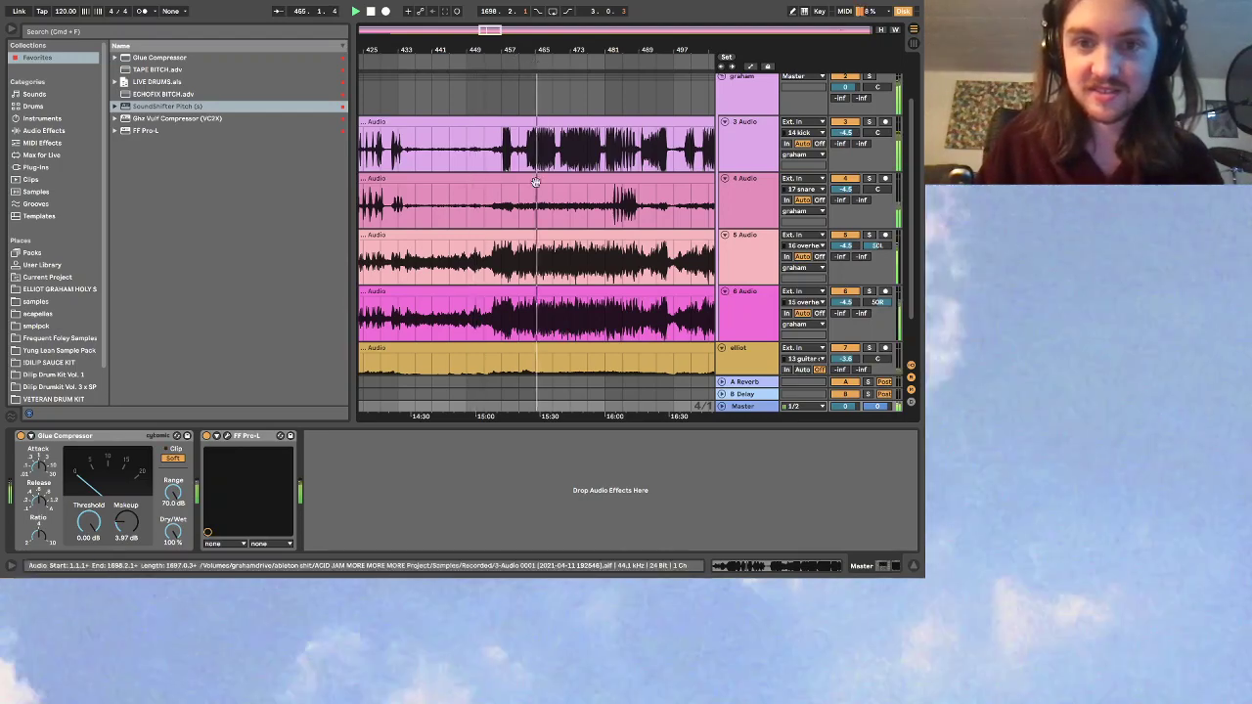
click(555, 65)
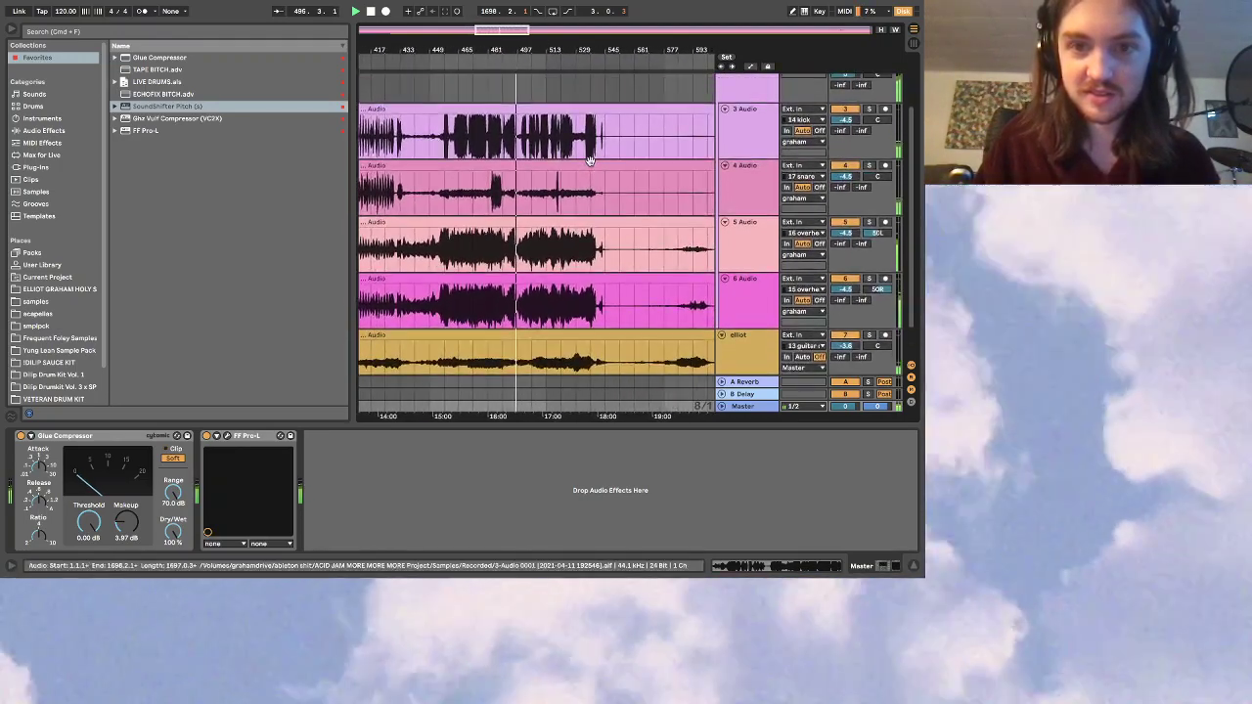
click(541, 58)
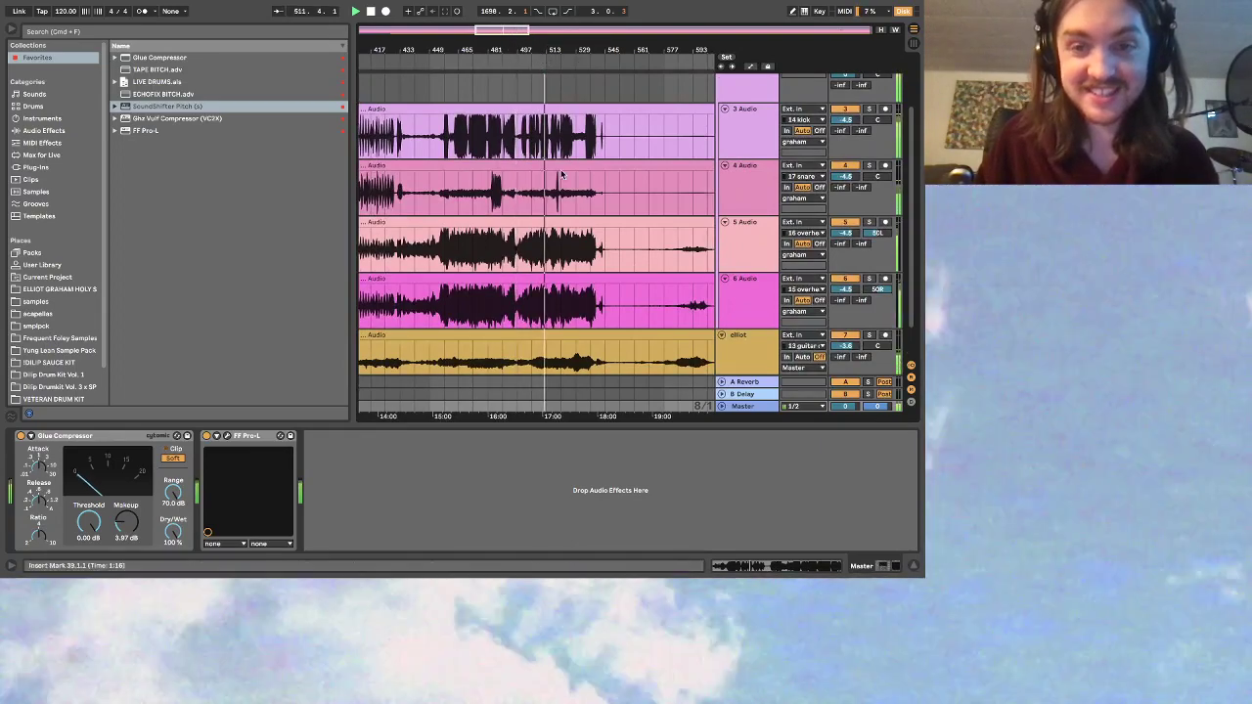
scroll(567, 61, right, 5)
scroll(583, 78, up, 2)
scroll(583, 78, right, 4)
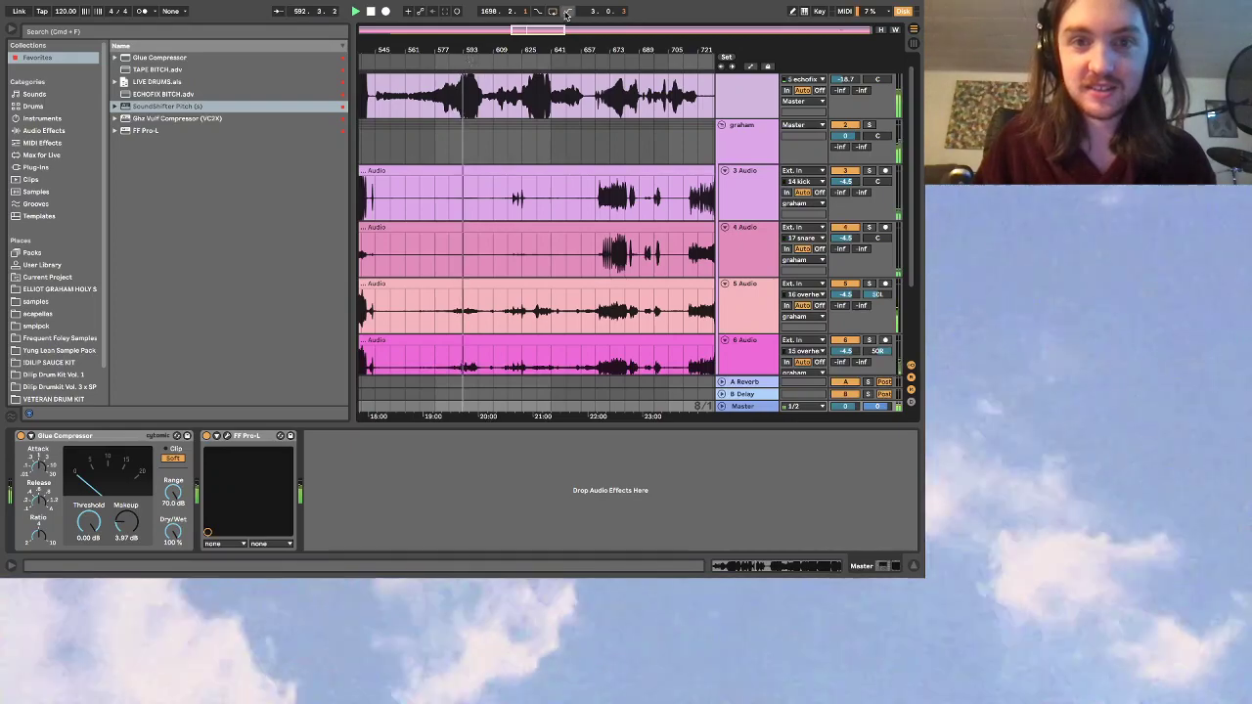
Step: Zoom in around bar 600, set an insert point in 3 Audio, and jump ahead to about bar 672
drag(511, 51, 443, 55)
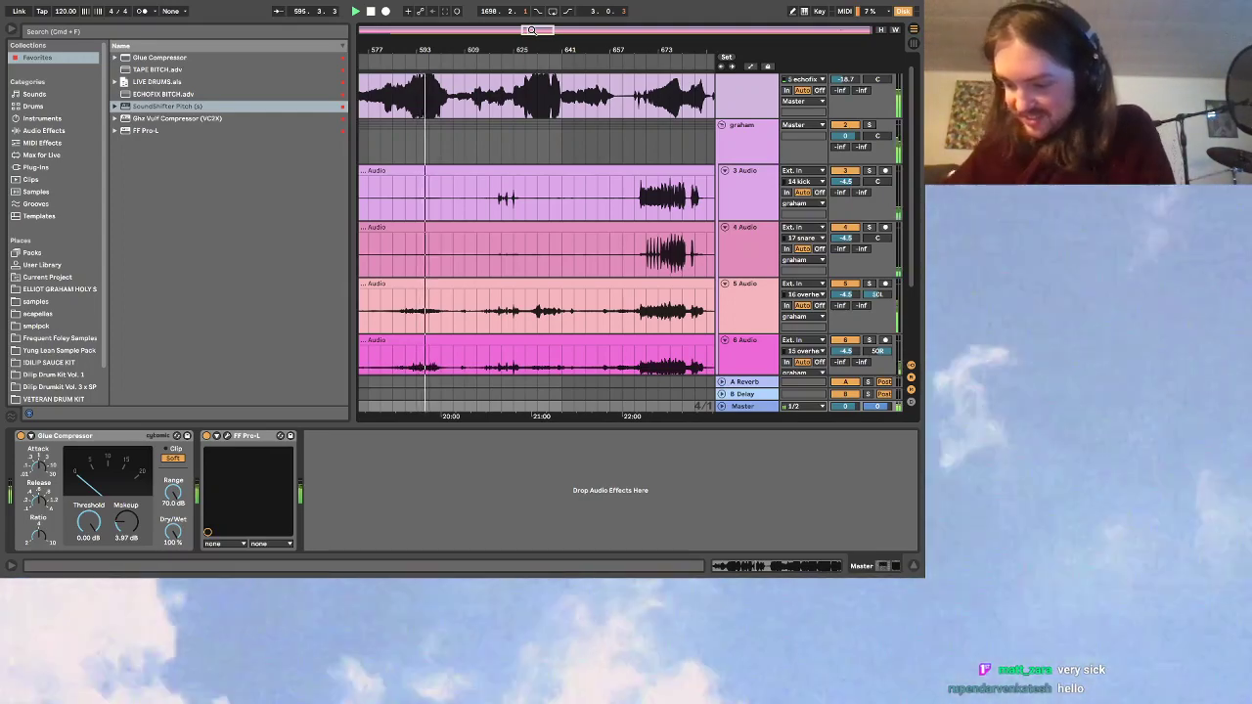
scroll(507, 157, down, 3)
scroll(508, 157, up, 3)
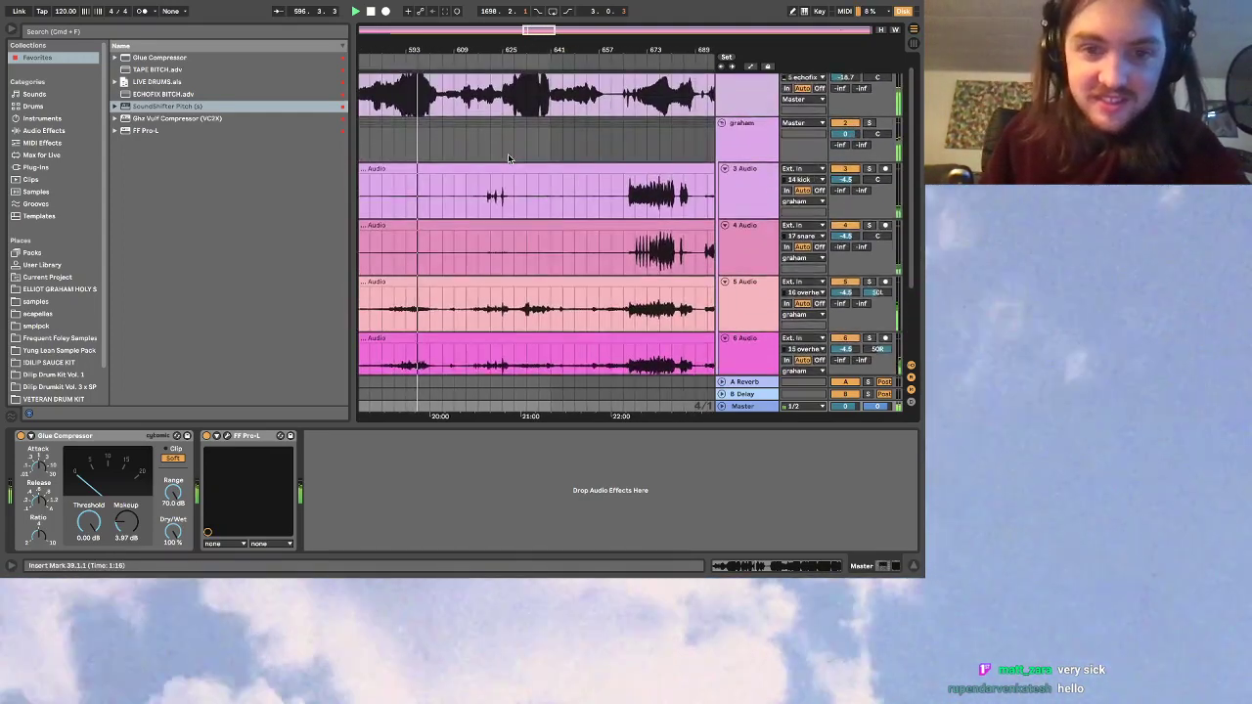
scroll(532, 28, down, 3)
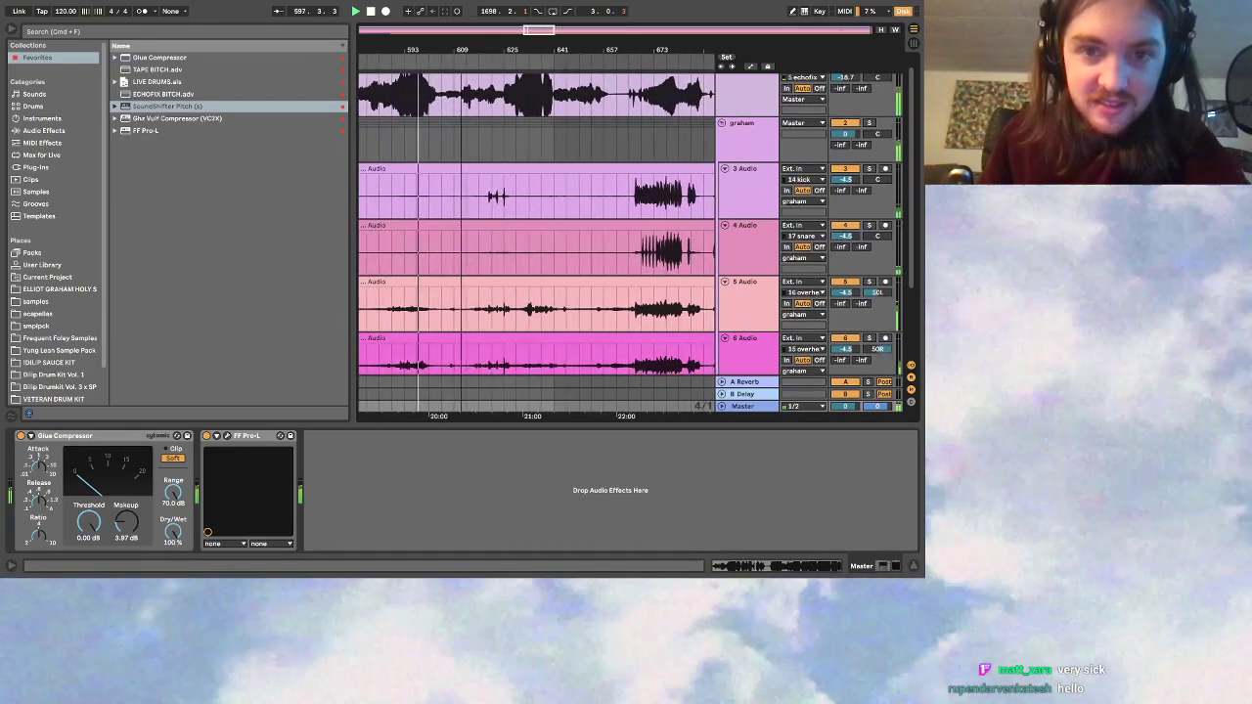
scroll(483, 98, down, 2)
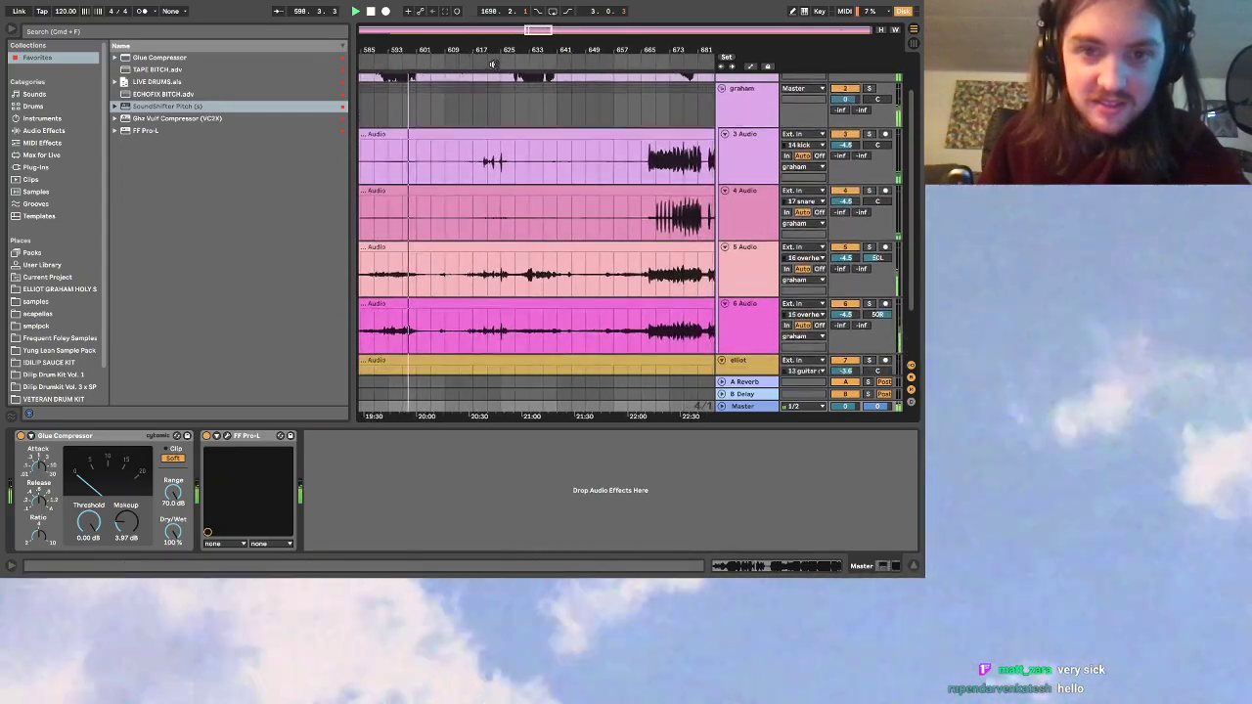
click(497, 190)
scroll(498, 190, right, 2)
scroll(498, 190, up, 1)
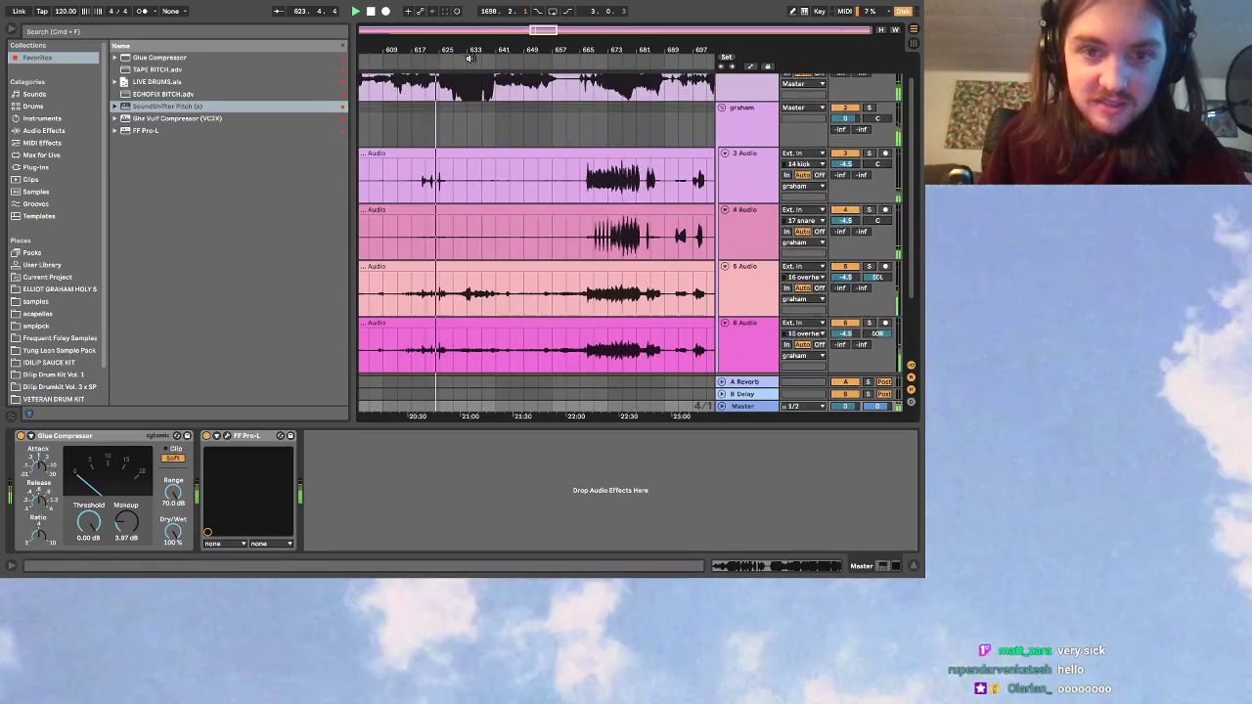
click(470, 58)
scroll(509, 88, right, 3)
scroll(508, 88, up, 1)
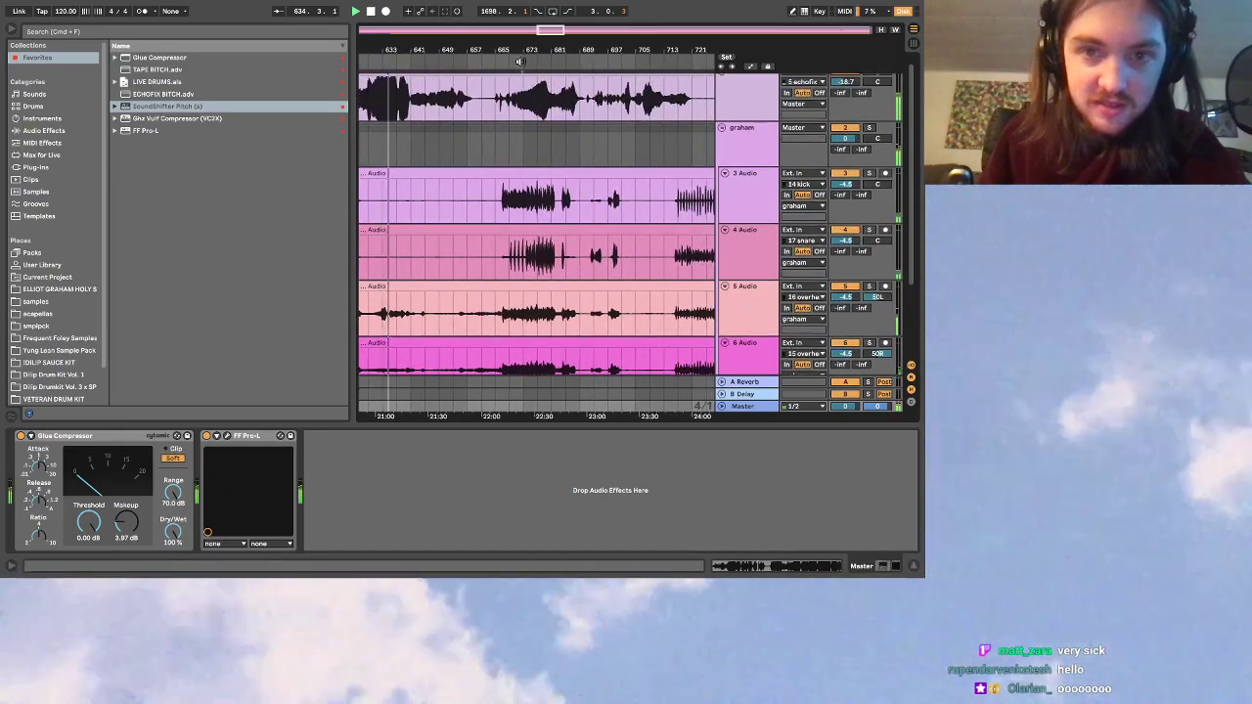
click(522, 61)
Step: Jump playback to about bar 721, then ahead to about bar 794
drag(551, 31, 487, 246)
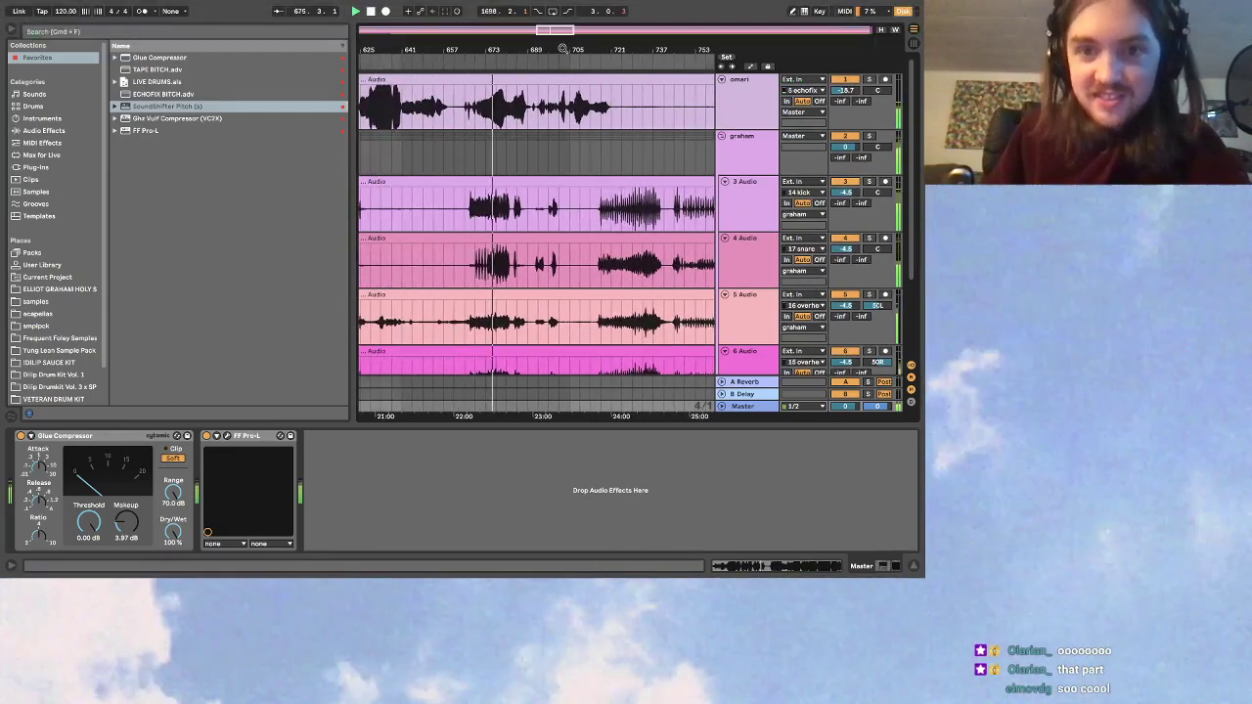
drag(560, 32, 526, 152)
key(minus)
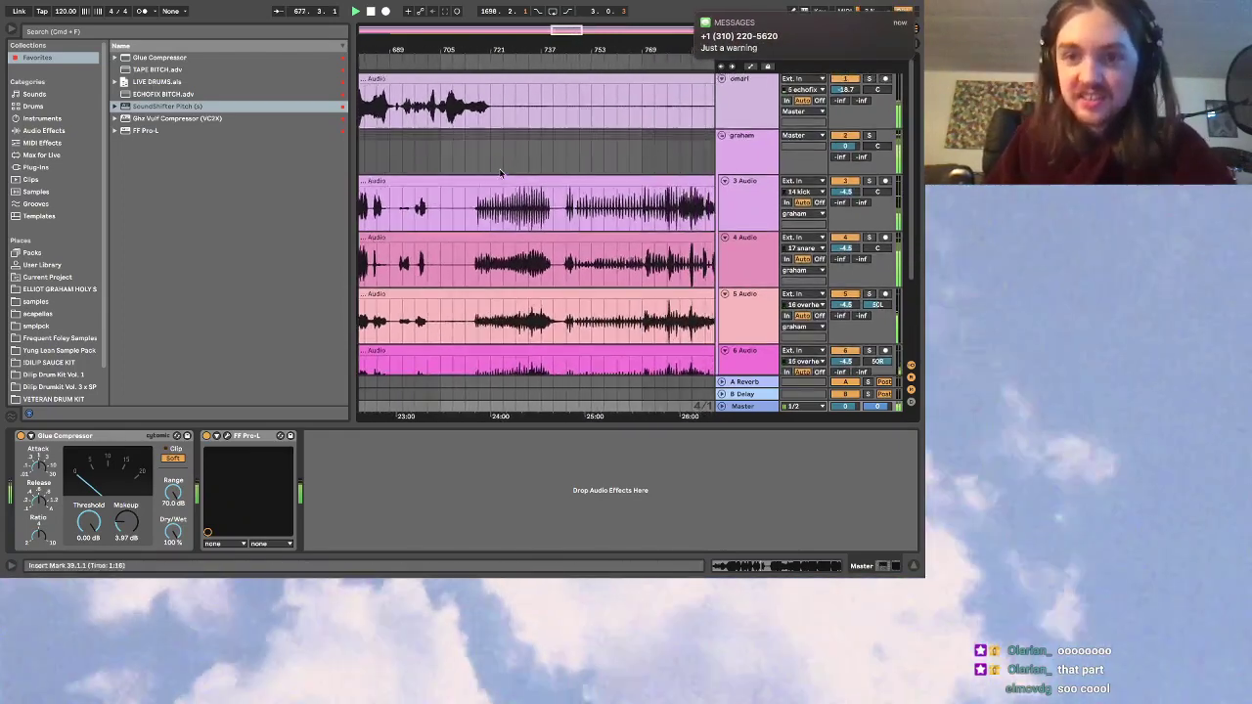
scroll(504, 174, right, 5)
scroll(499, 113, left, 1)
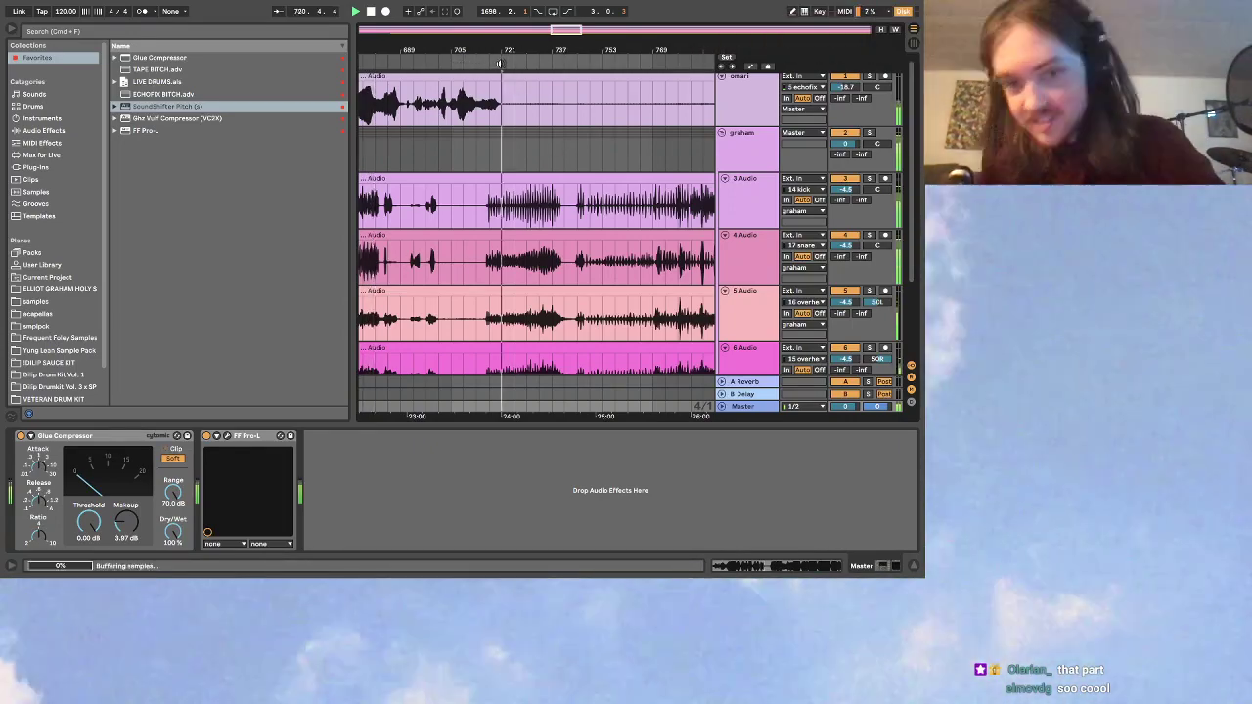
click(501, 60)
drag(501, 51, 581, 75)
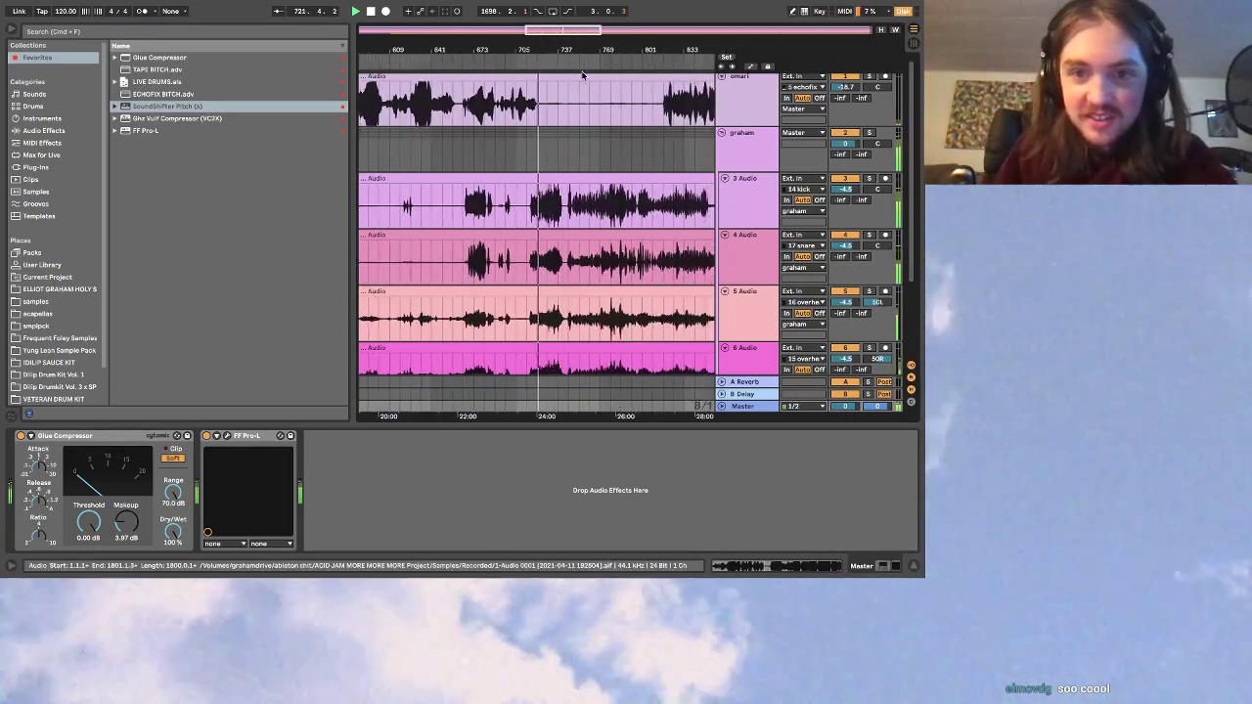
click(601, 65)
Step: Jump playback back to about bar 774, then ahead to bar 866
click(634, 63)
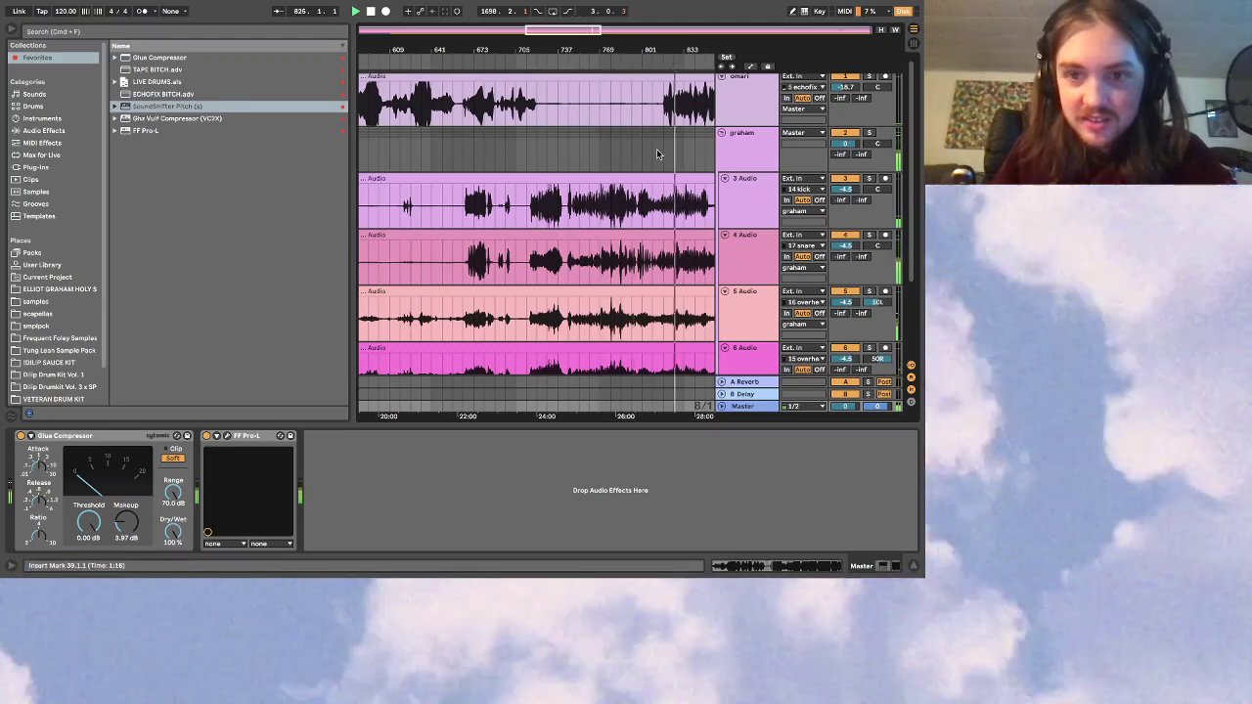
scroll(656, 148, right, 3)
click(504, 60)
drag(532, 60, 581, 47)
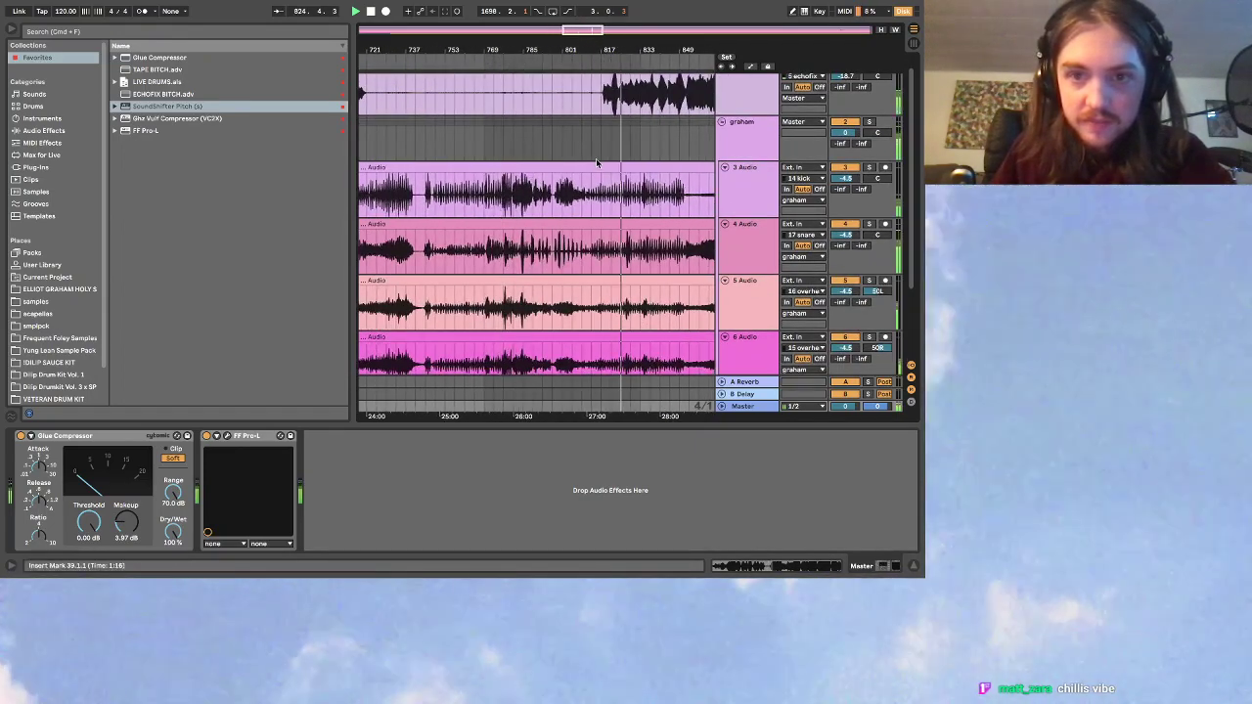
scroll(616, 60, right, 5)
click(574, 57)
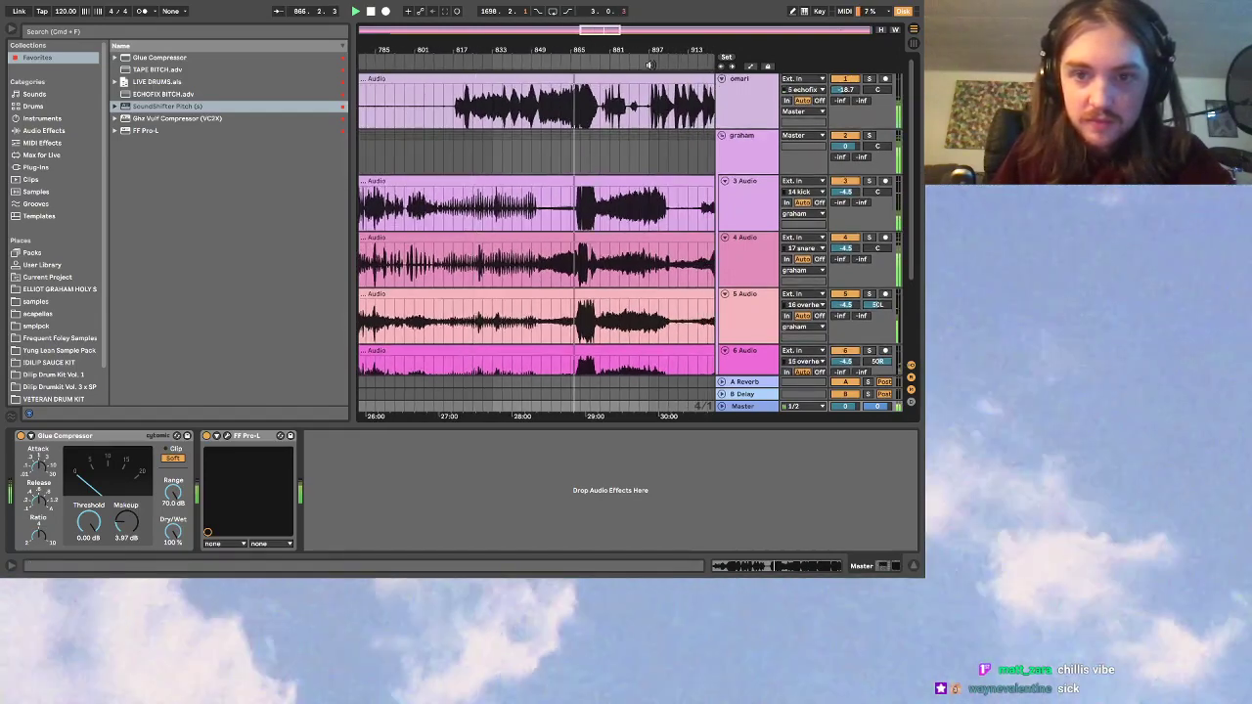
drag(591, 35, 603, 31)
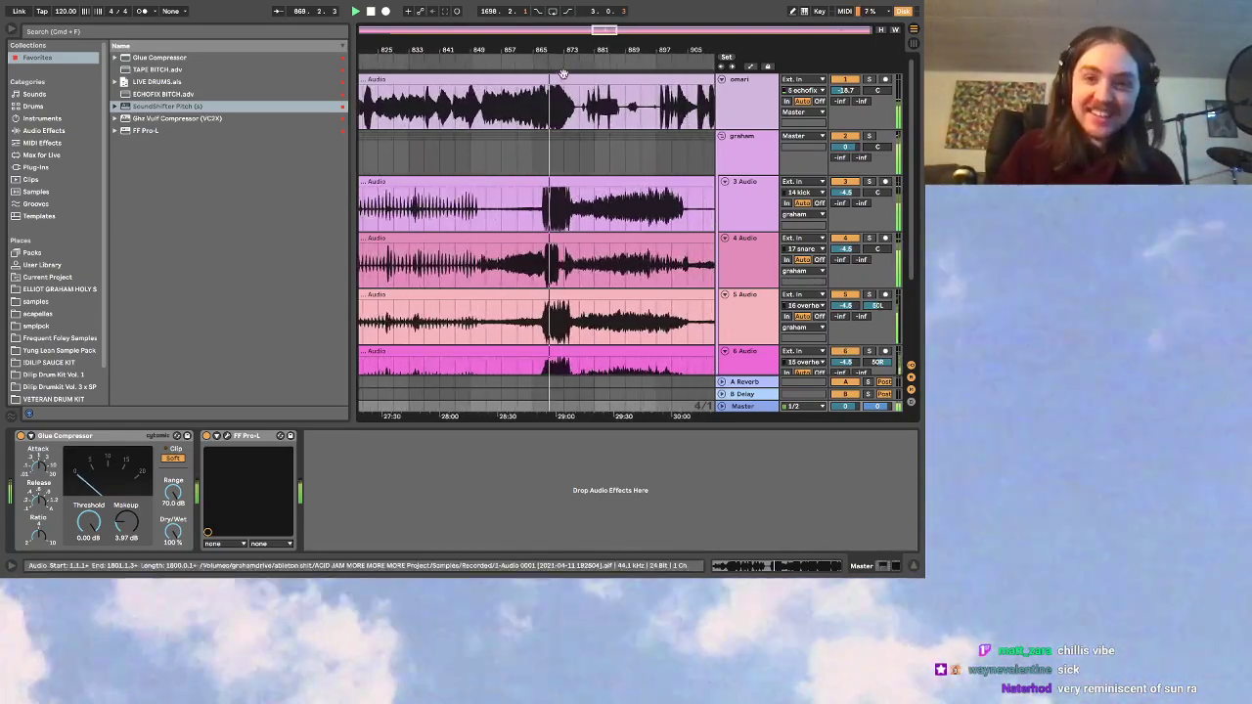
click(585, 119)
scroll(585, 119, down, 3)
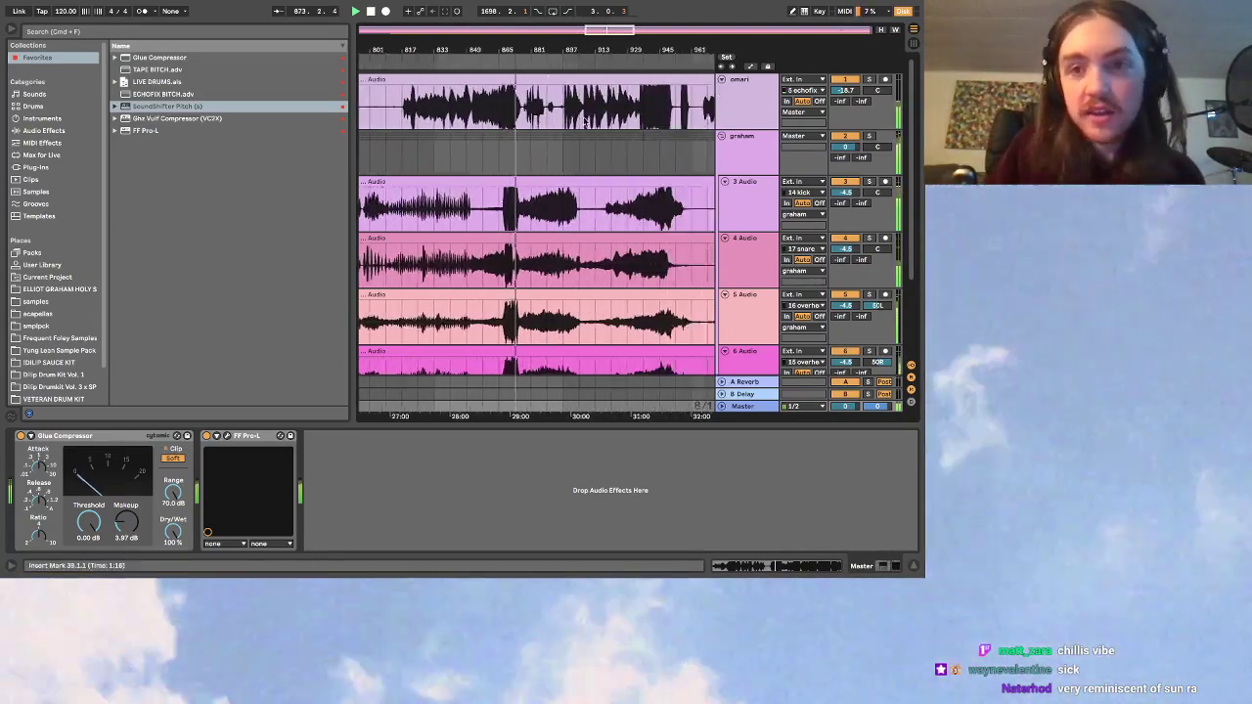
Step: Skip playback ahead through bars 937, 1060, 1135 and 1205
click(579, 59)
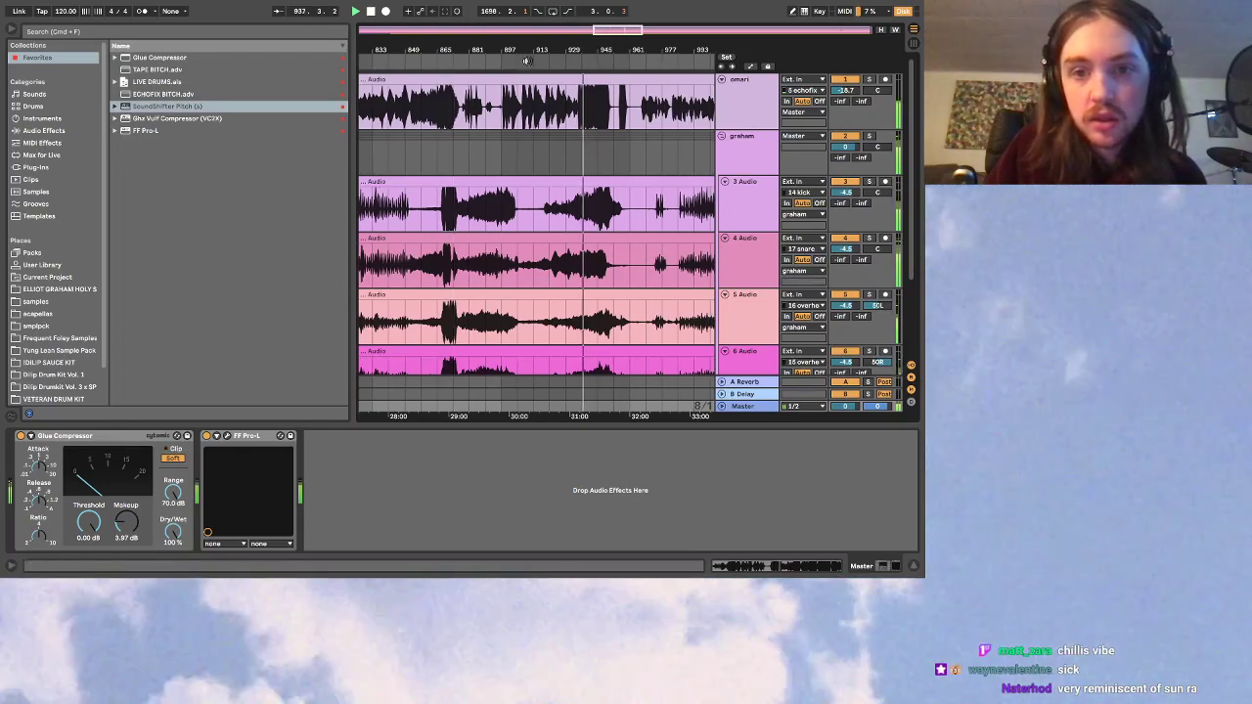
drag(606, 36, 592, 173)
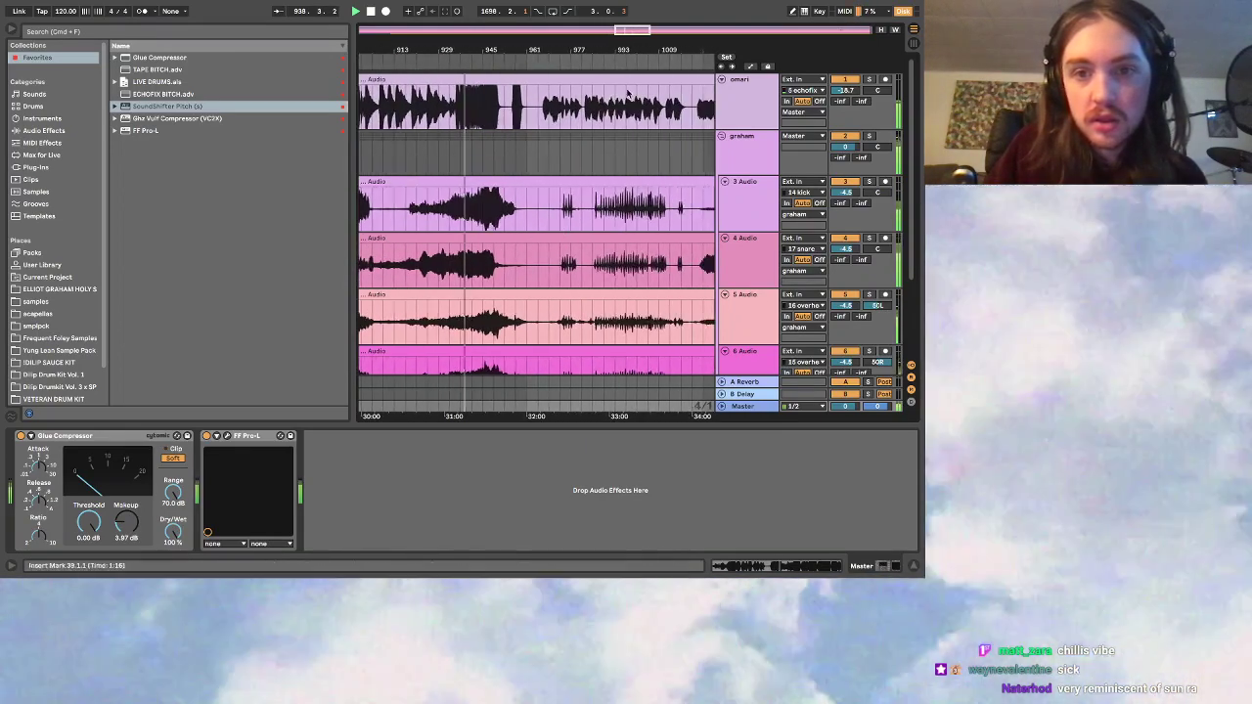
drag(602, 60, 674, 58)
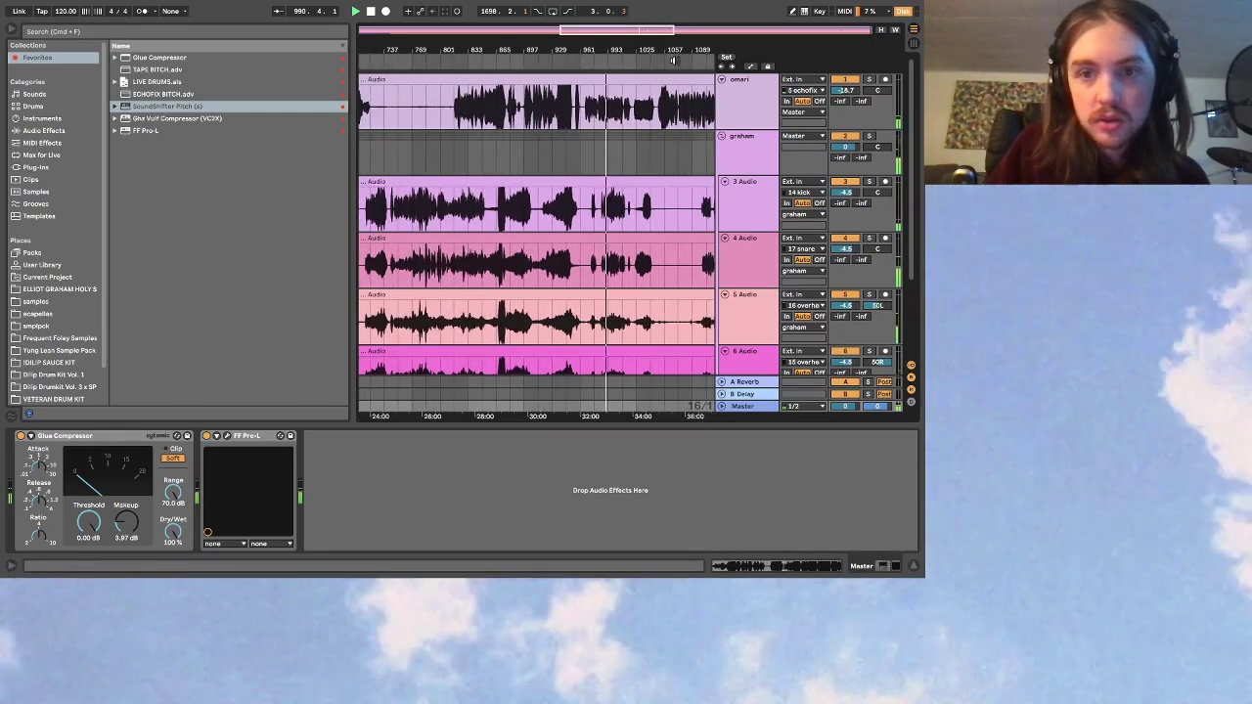
click(675, 60)
click(601, 60)
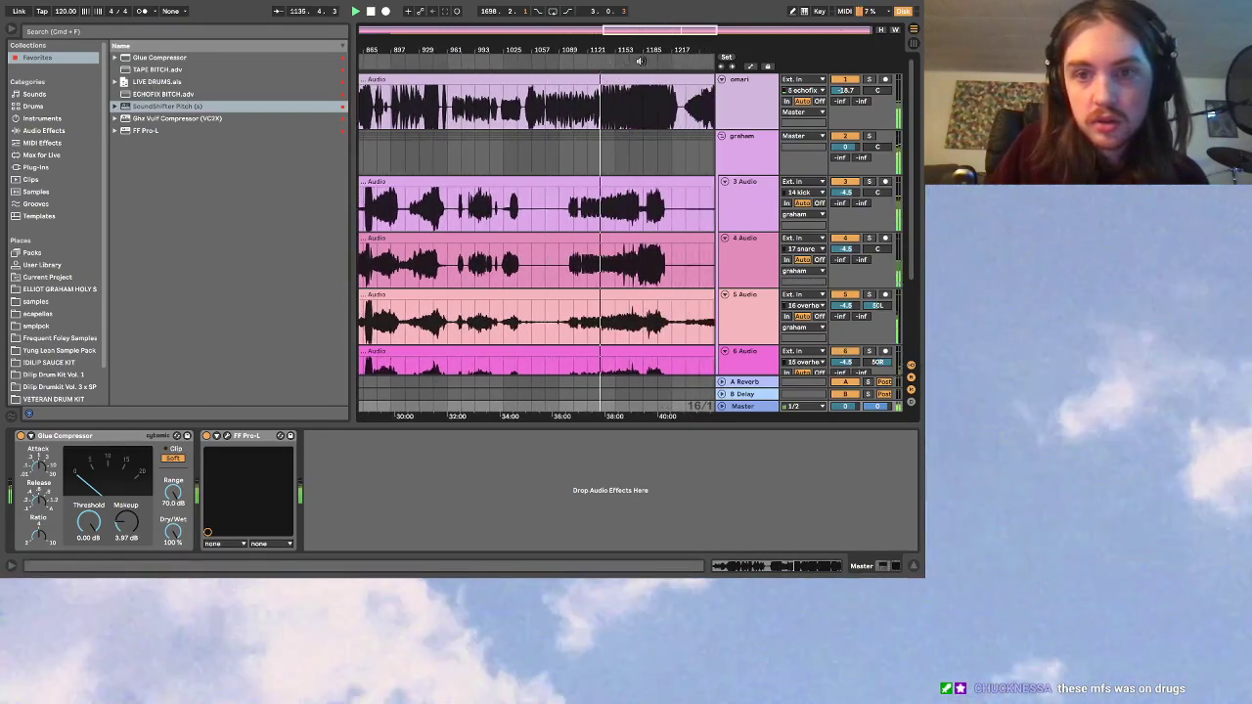
click(669, 60)
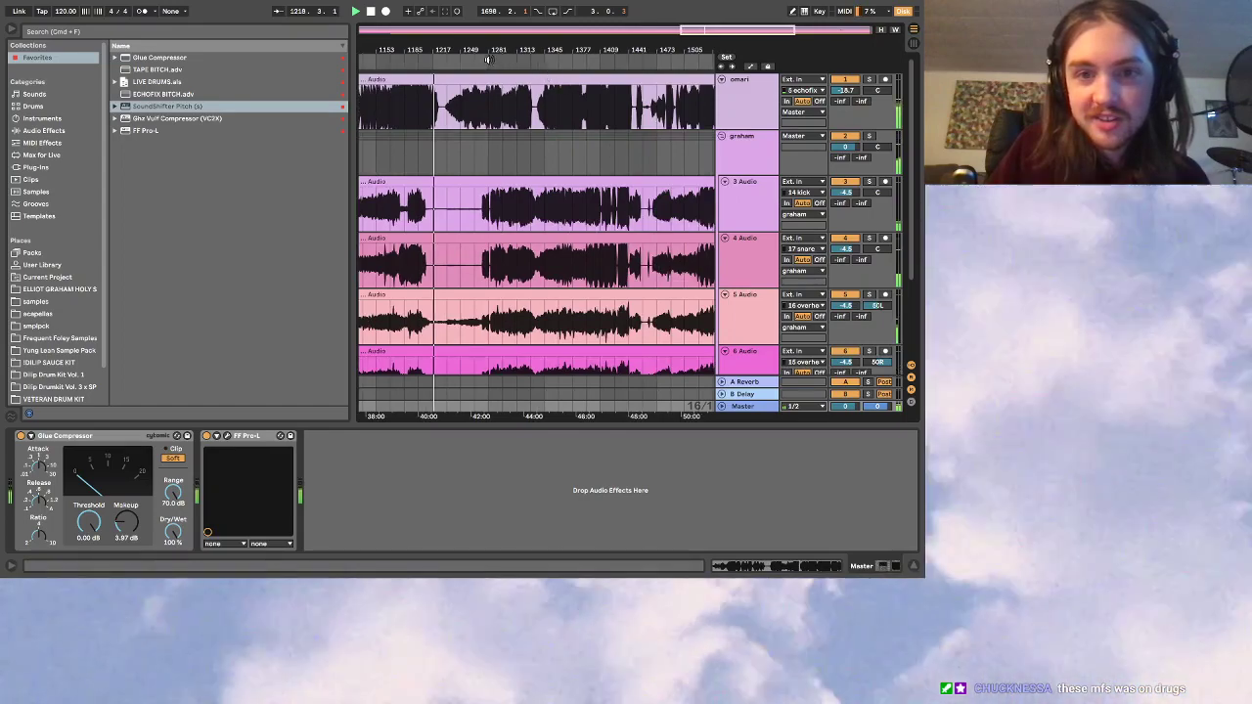
Step: Jump playback on toward bar 1640 near the song's end and zoom out to the whole song
click(489, 61)
click(525, 62)
click(577, 56)
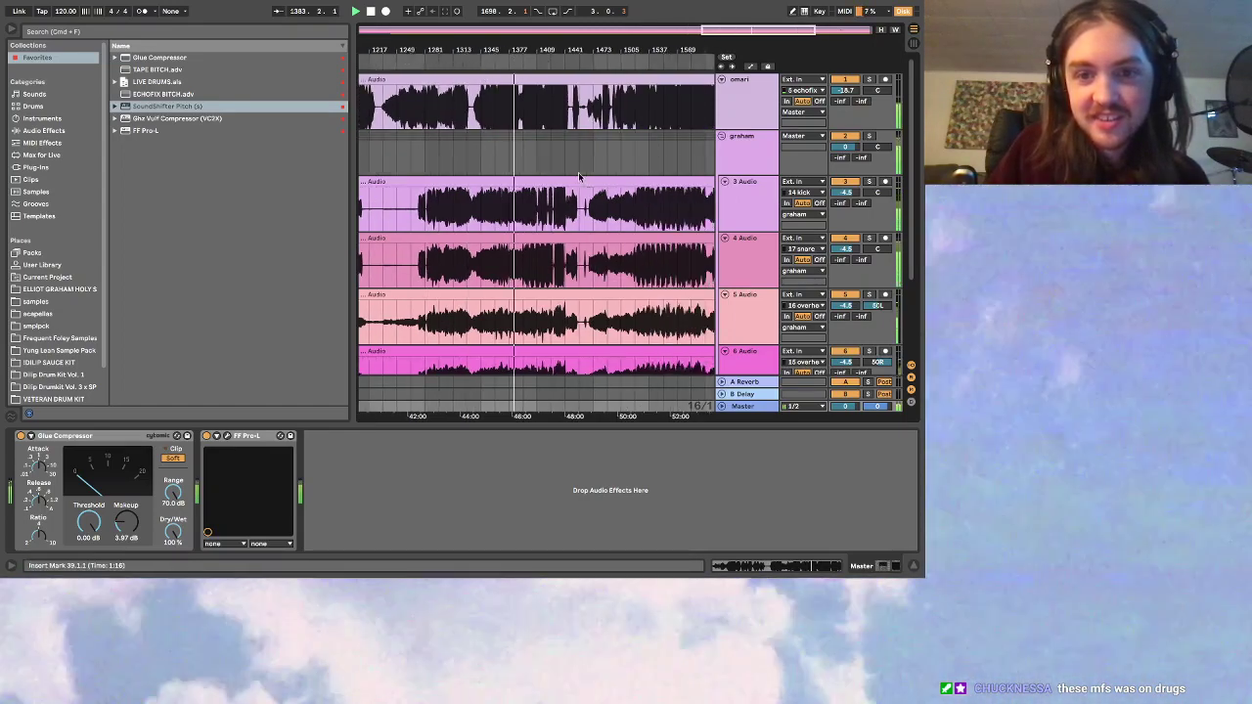
click(763, 31)
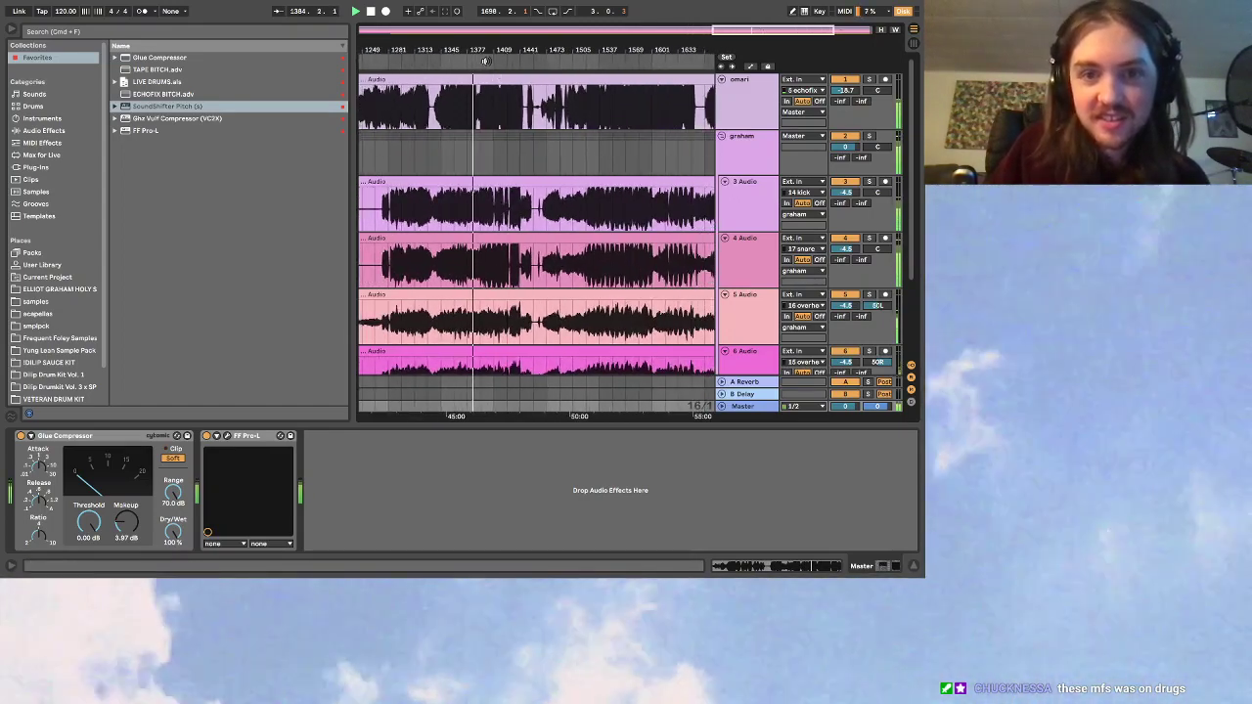
click(486, 61)
click(582, 66)
click(634, 65)
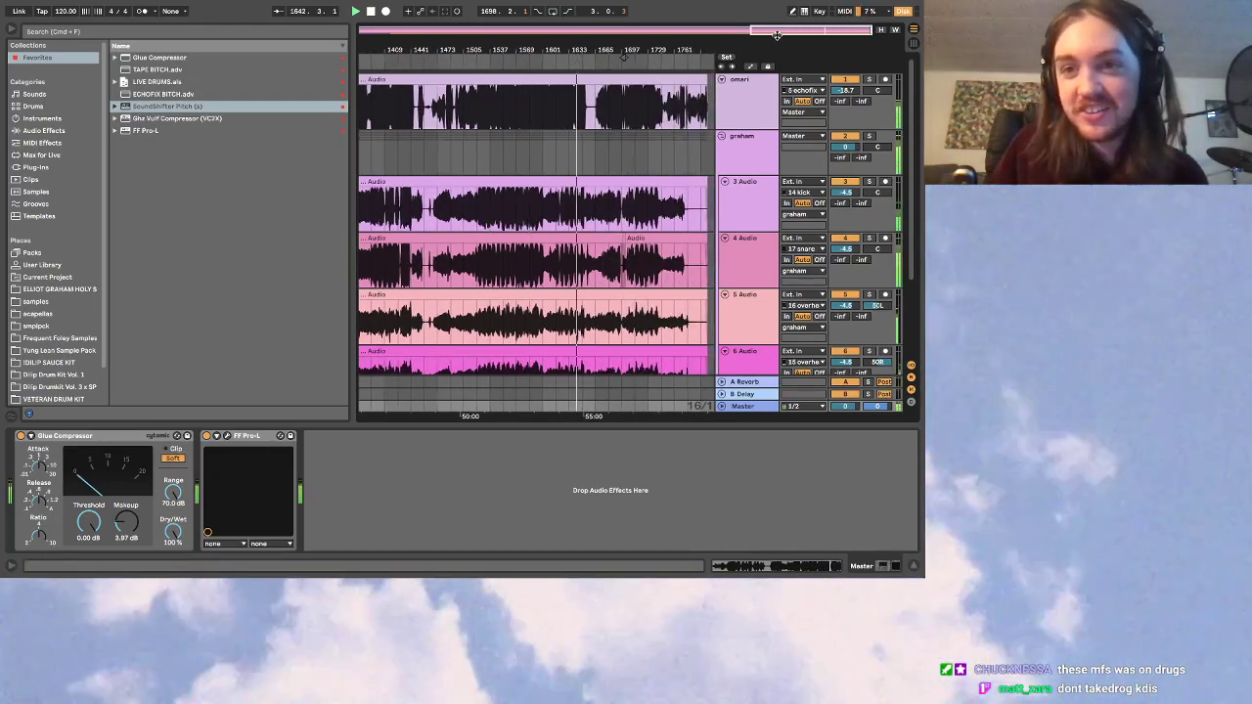
double_click(580, 42)
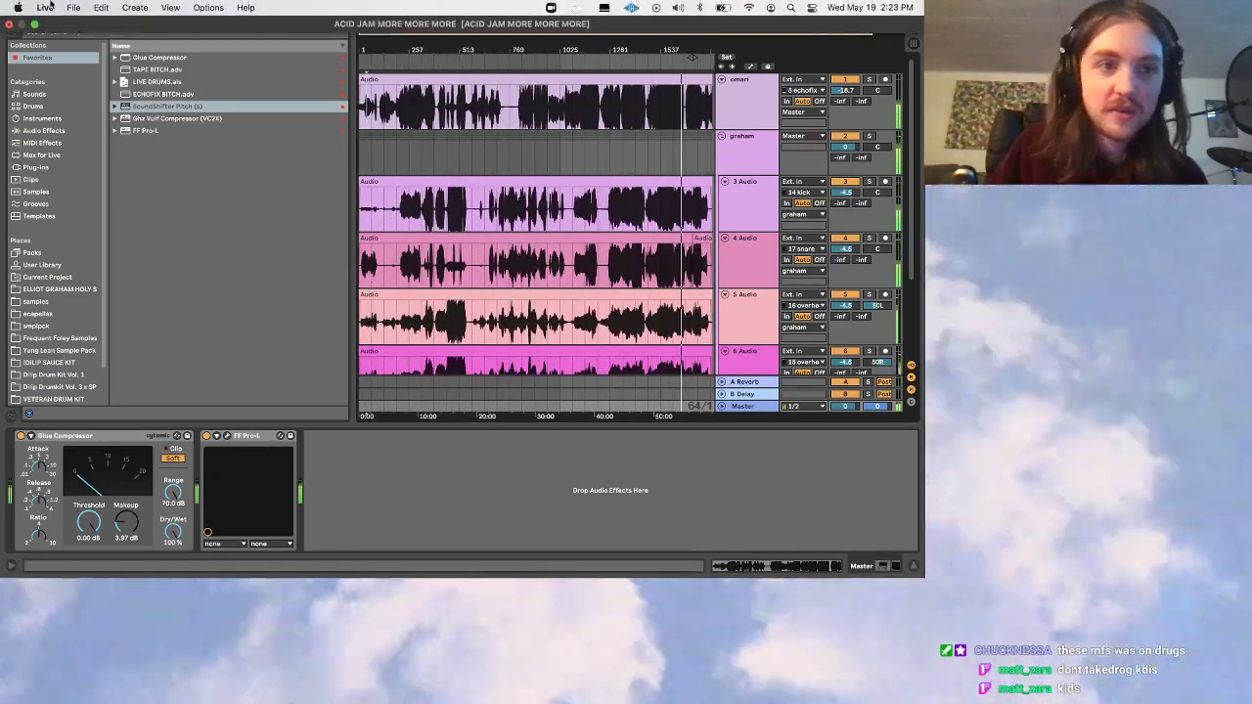
click(73, 7)
Step: Start opening another Live Set and browse to the ableton shit folder
click(304, 55)
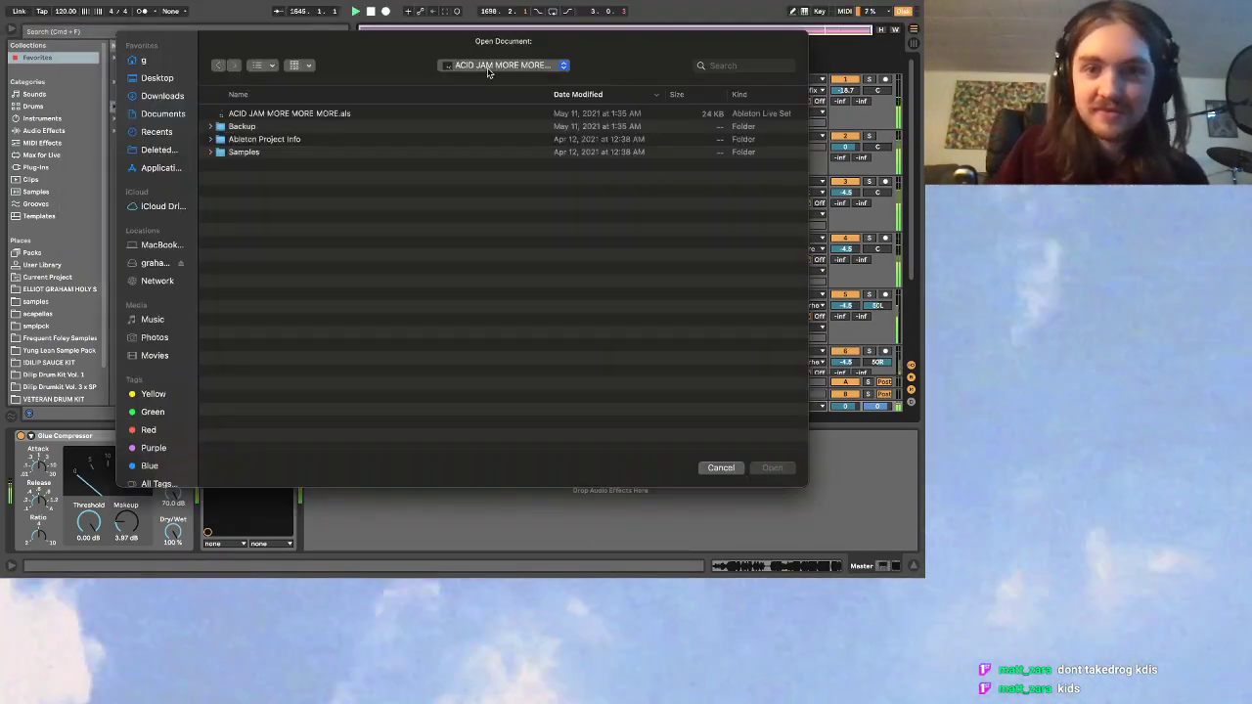
click(492, 67)
click(492, 81)
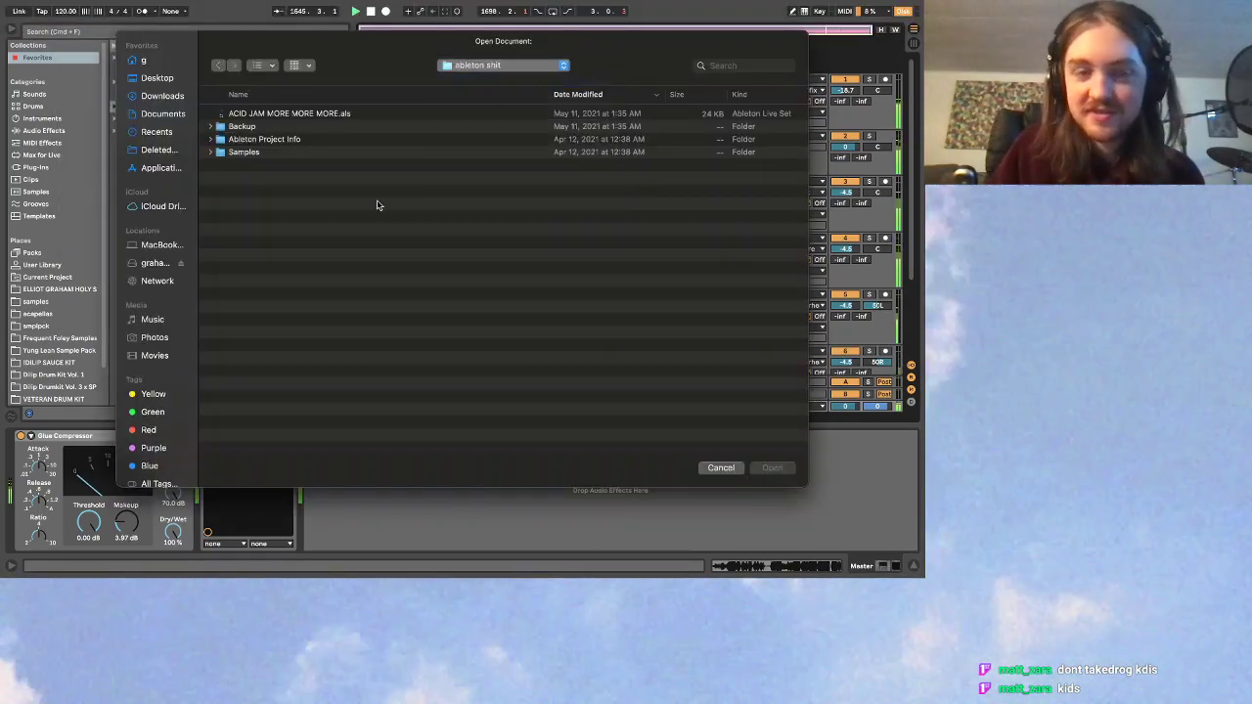
Step: Scroll down to miki.als, open it, and discard changes to the current set
scroll(372, 205, down, 10)
scroll(377, 205, up, 5)
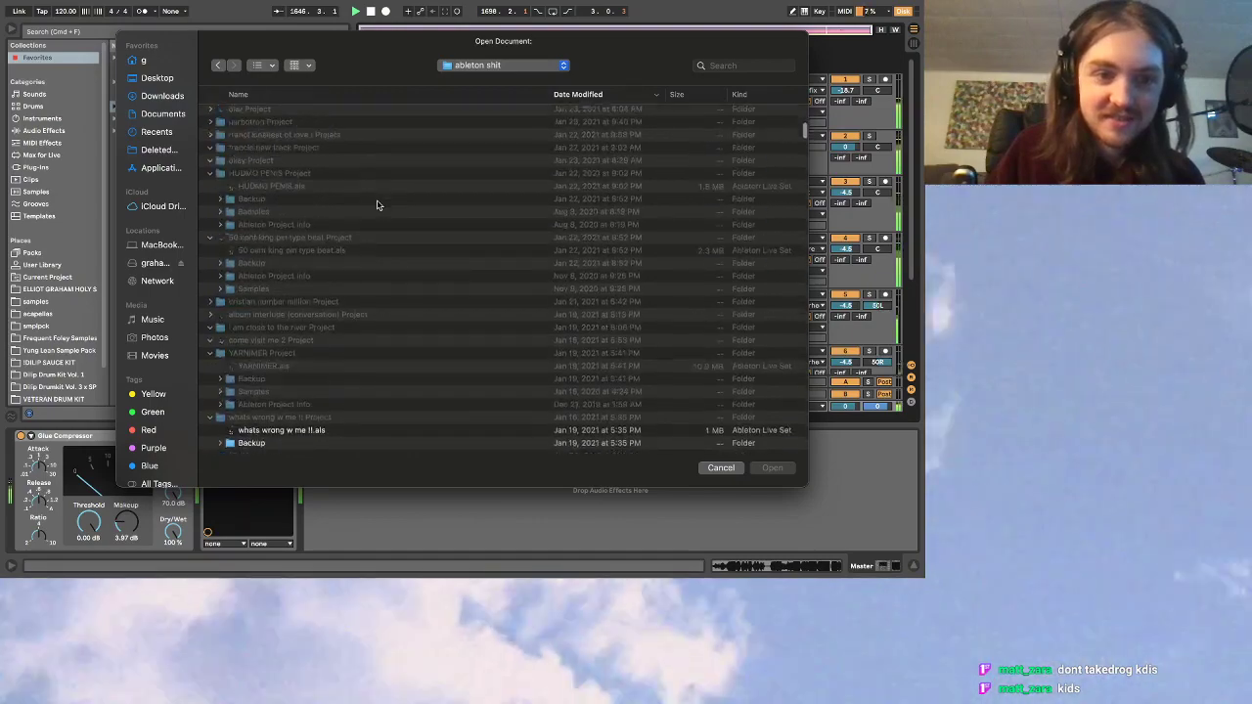
scroll(288, 191, up, 5)
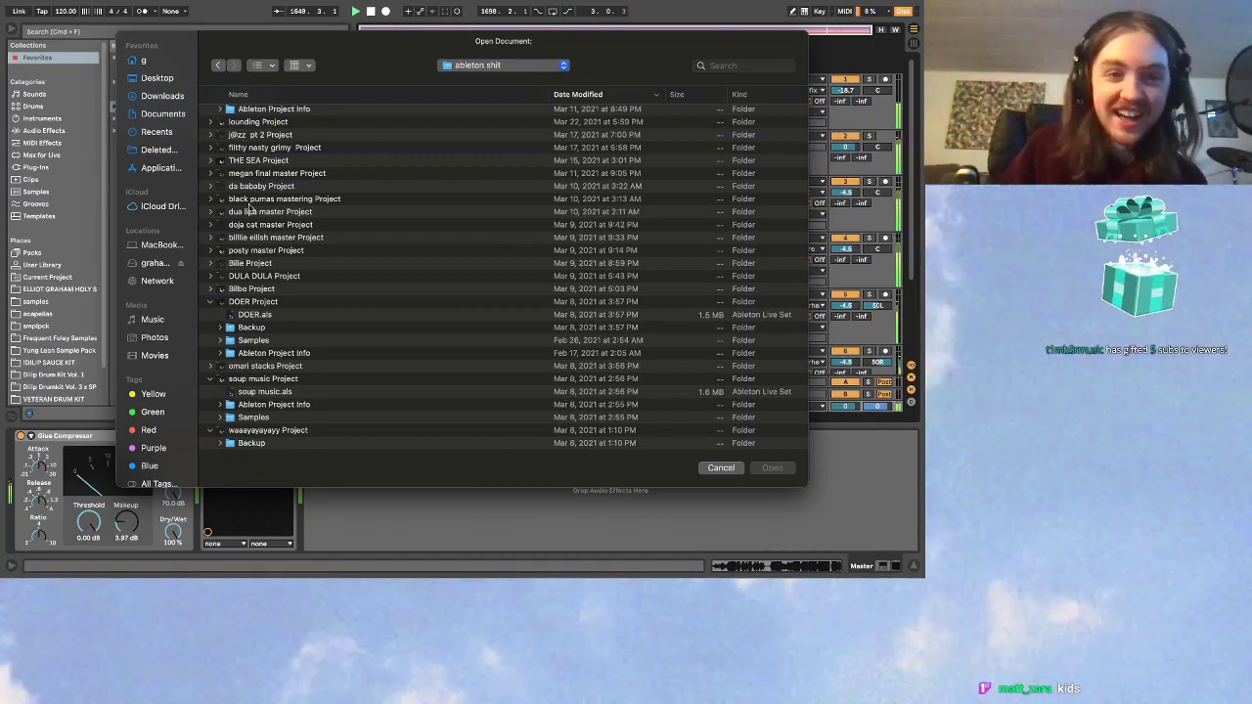
scroll(235, 215, down, 5)
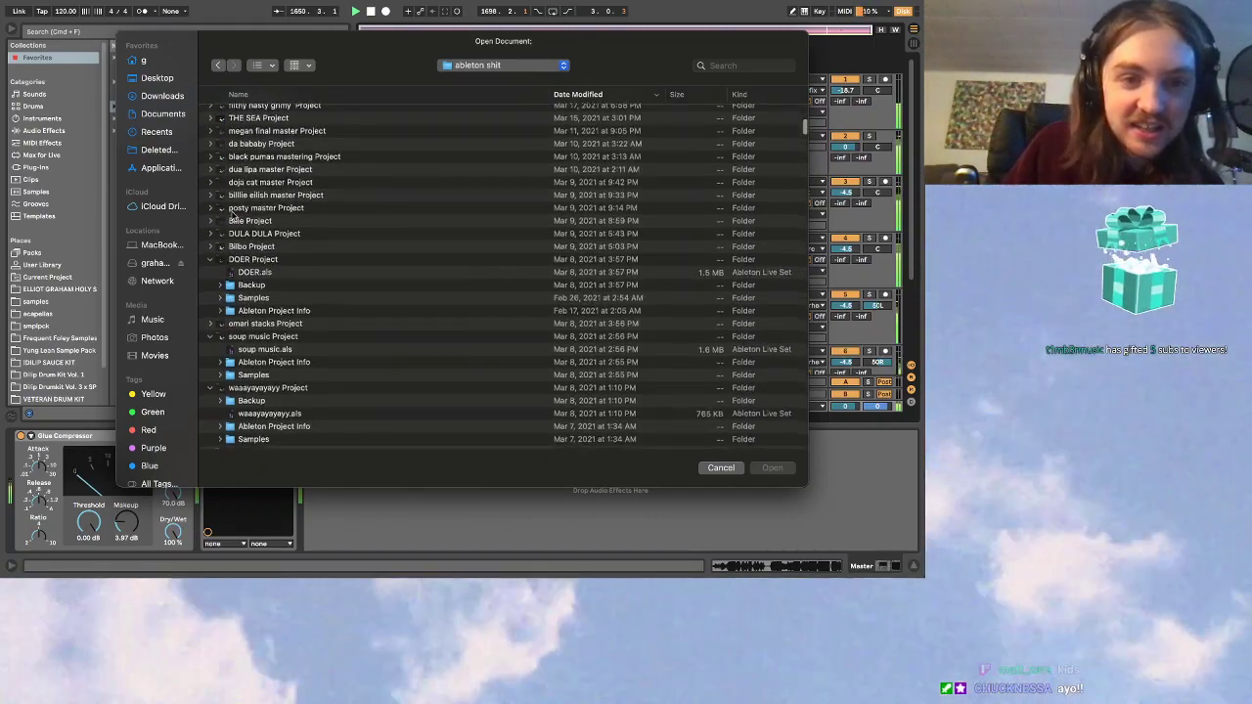
scroll(239, 296, down, 2)
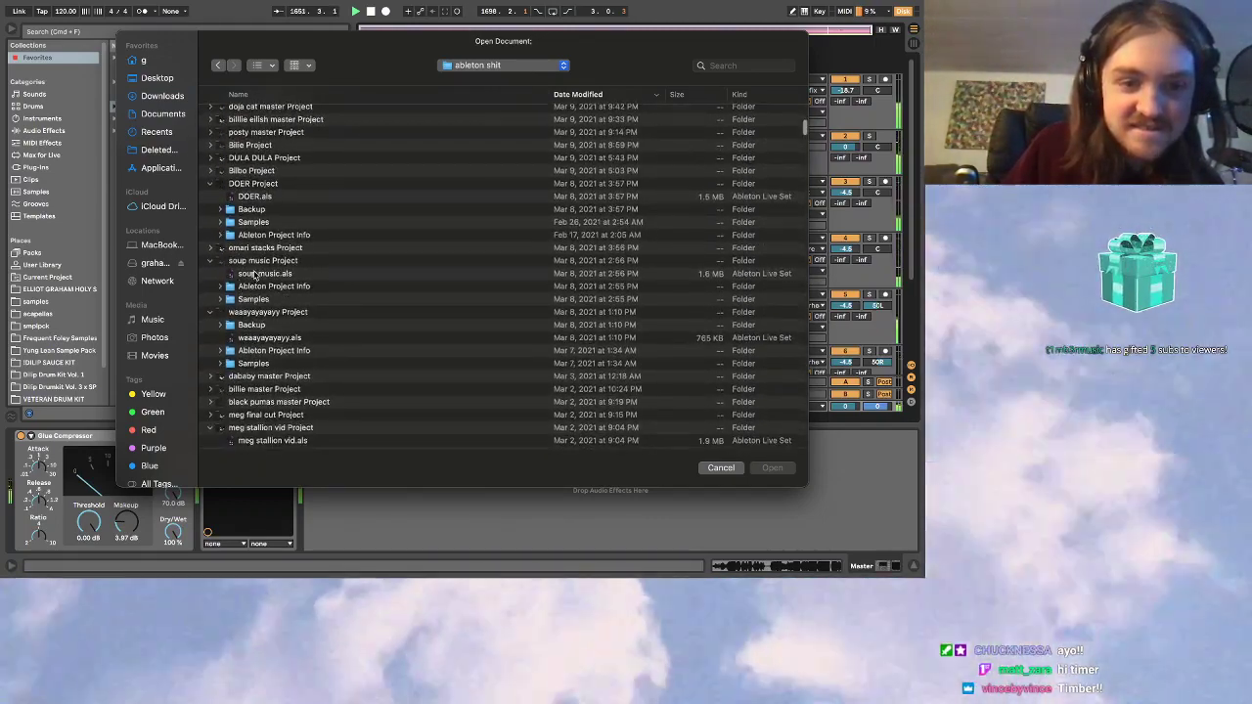
scroll(255, 275, down, 15)
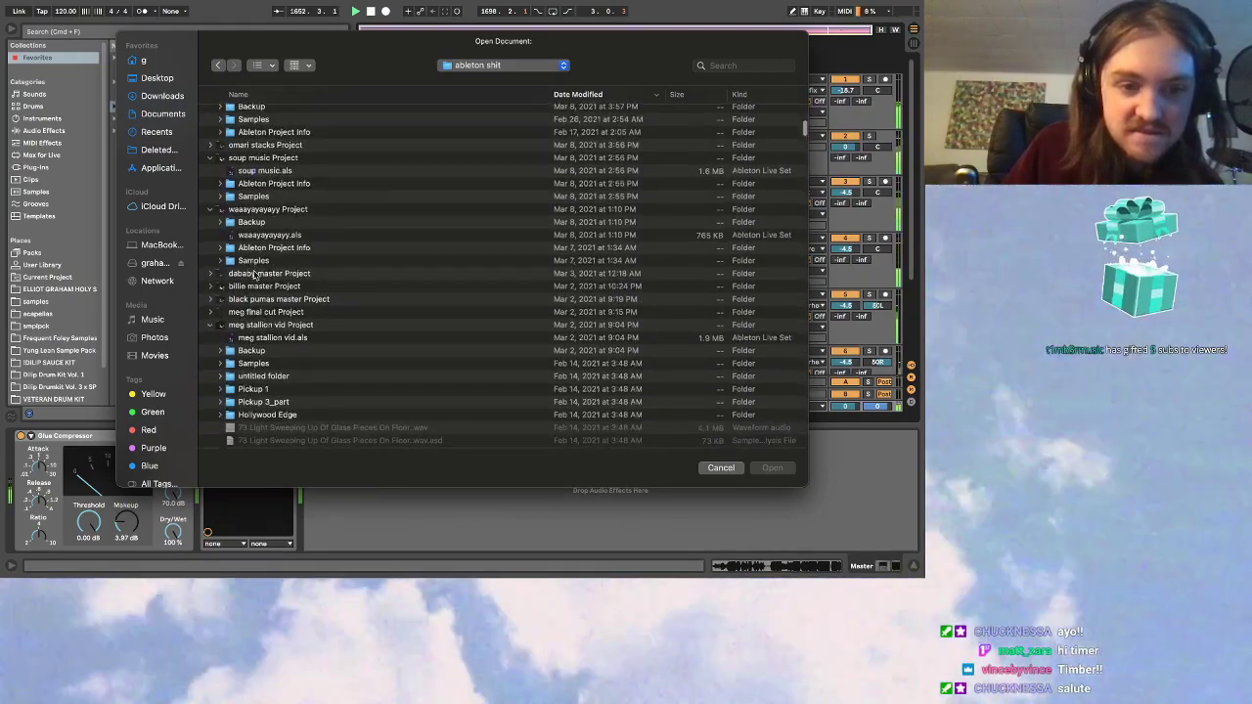
scroll(268, 320, down, 8)
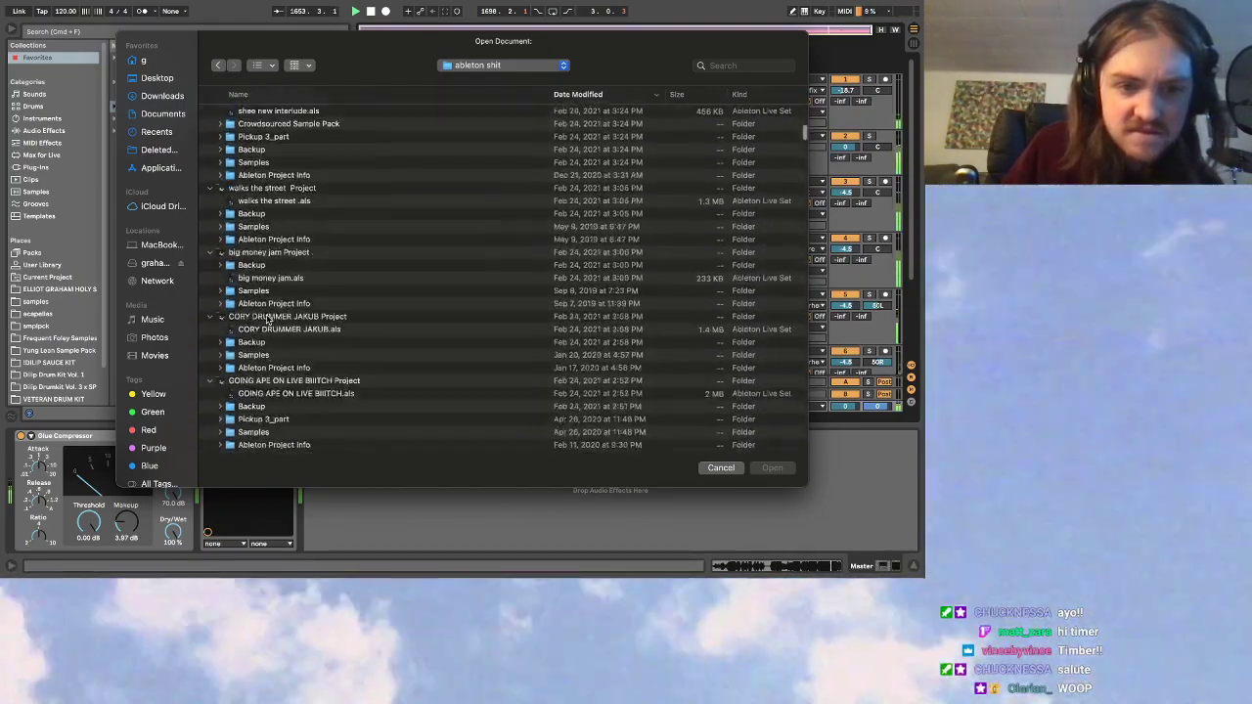
scroll(284, 301, down, 3)
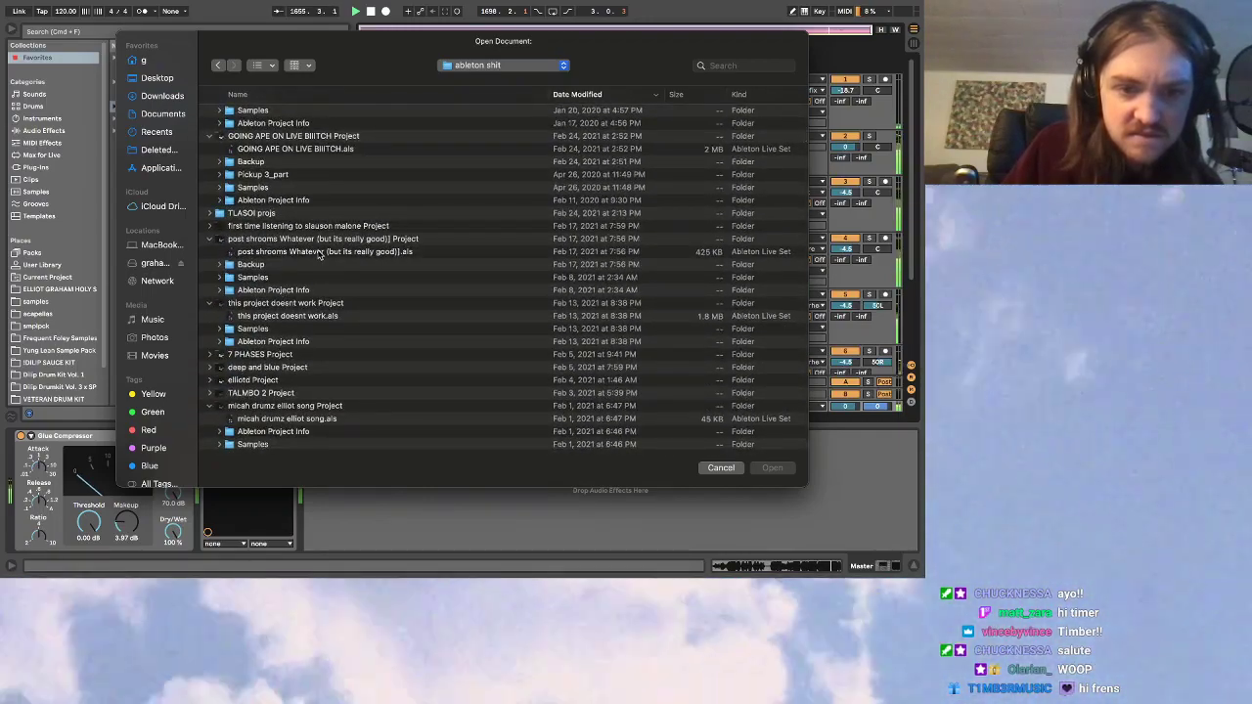
scroll(318, 255, down, 10)
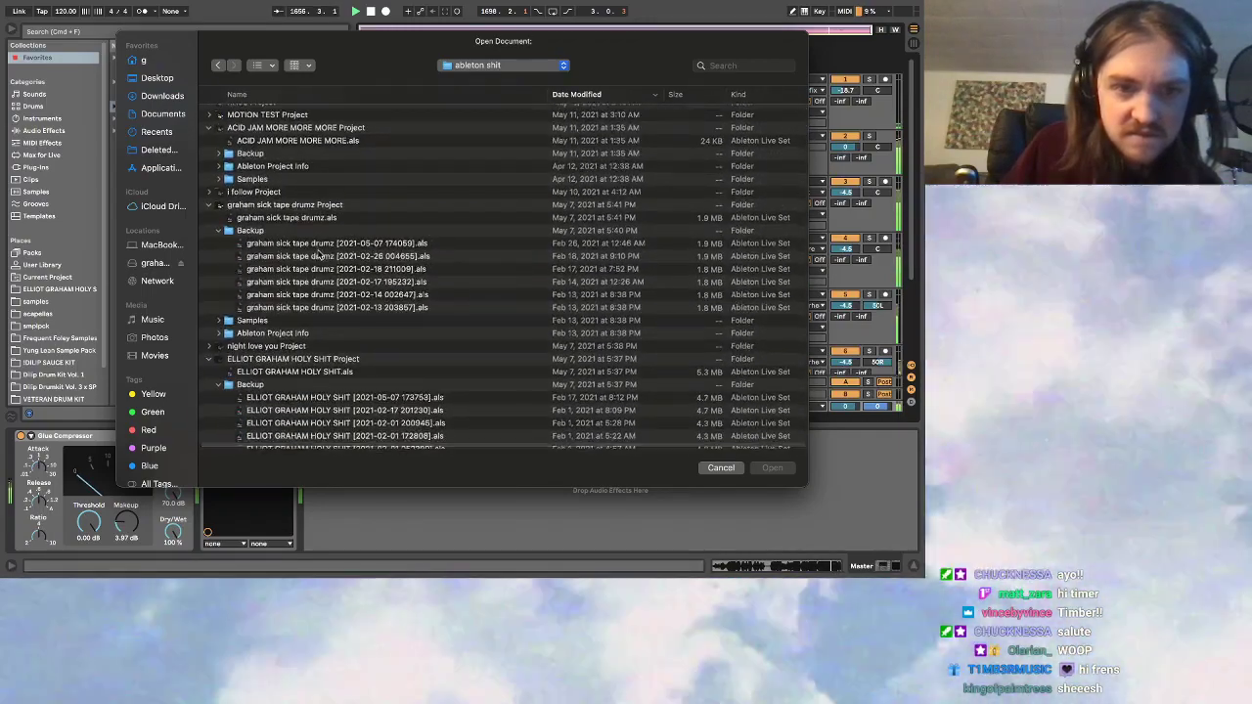
scroll(318, 255, up, 5)
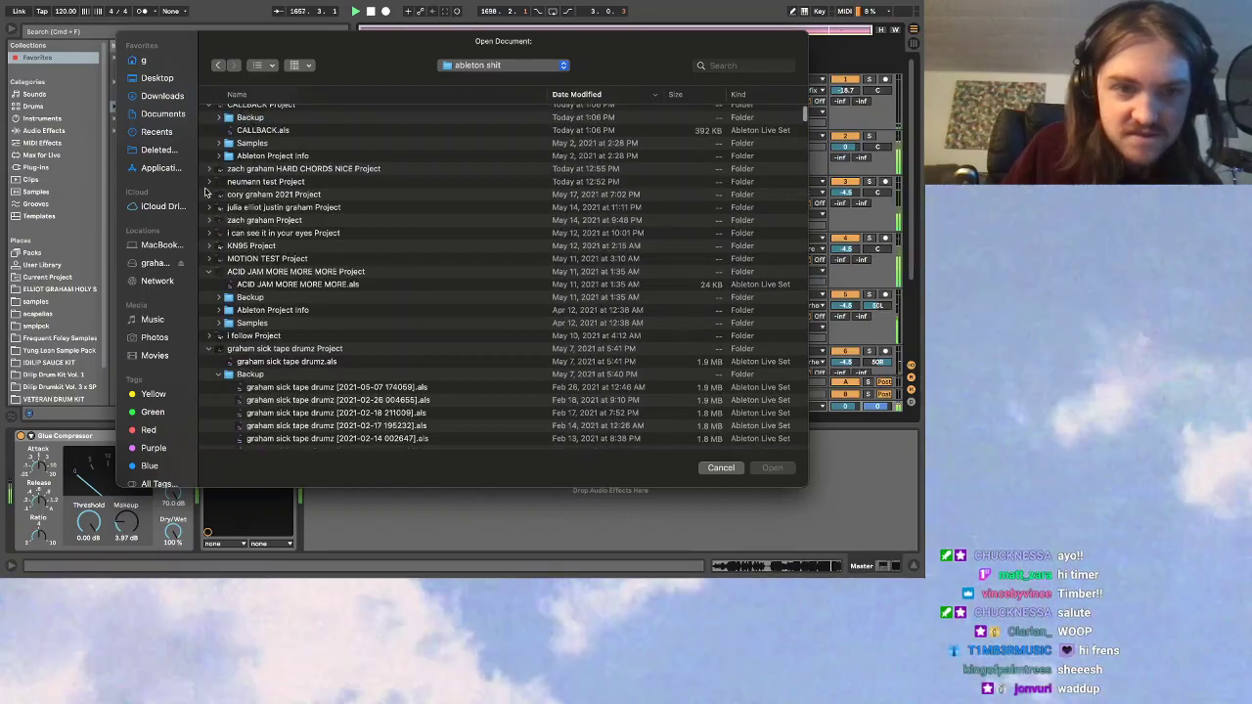
scroll(235, 221, down, 3)
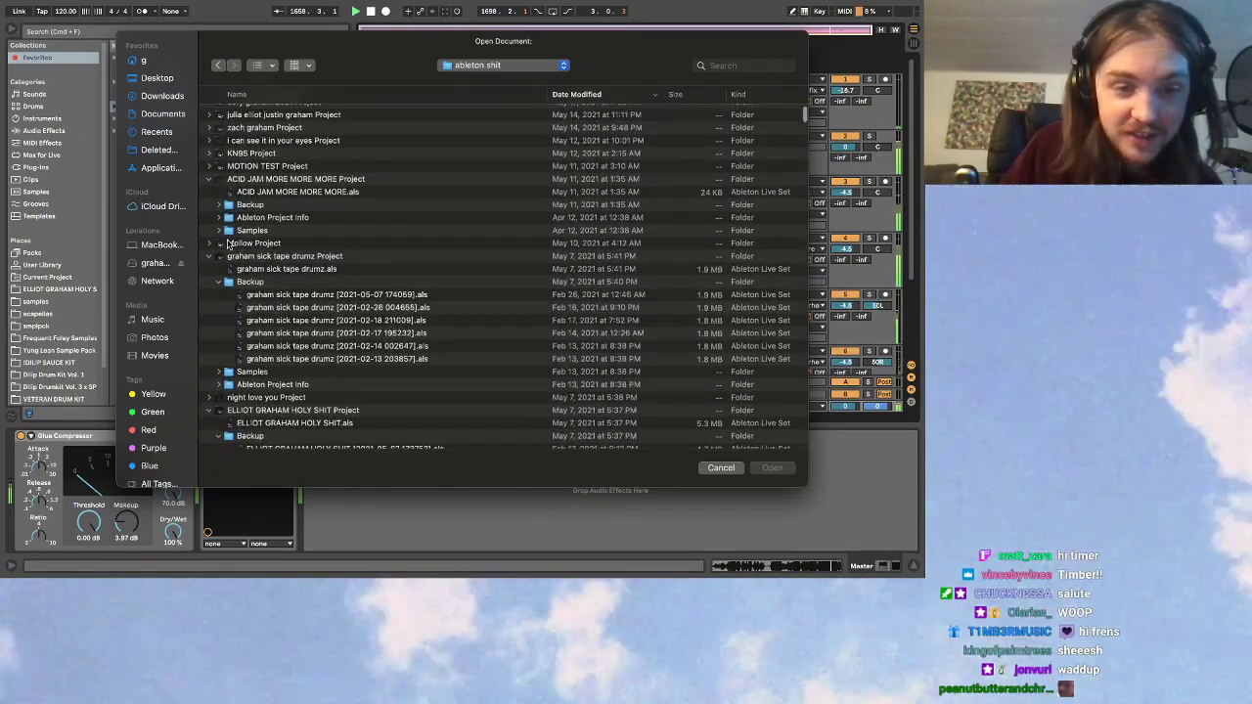
scroll(227, 242, down, 10)
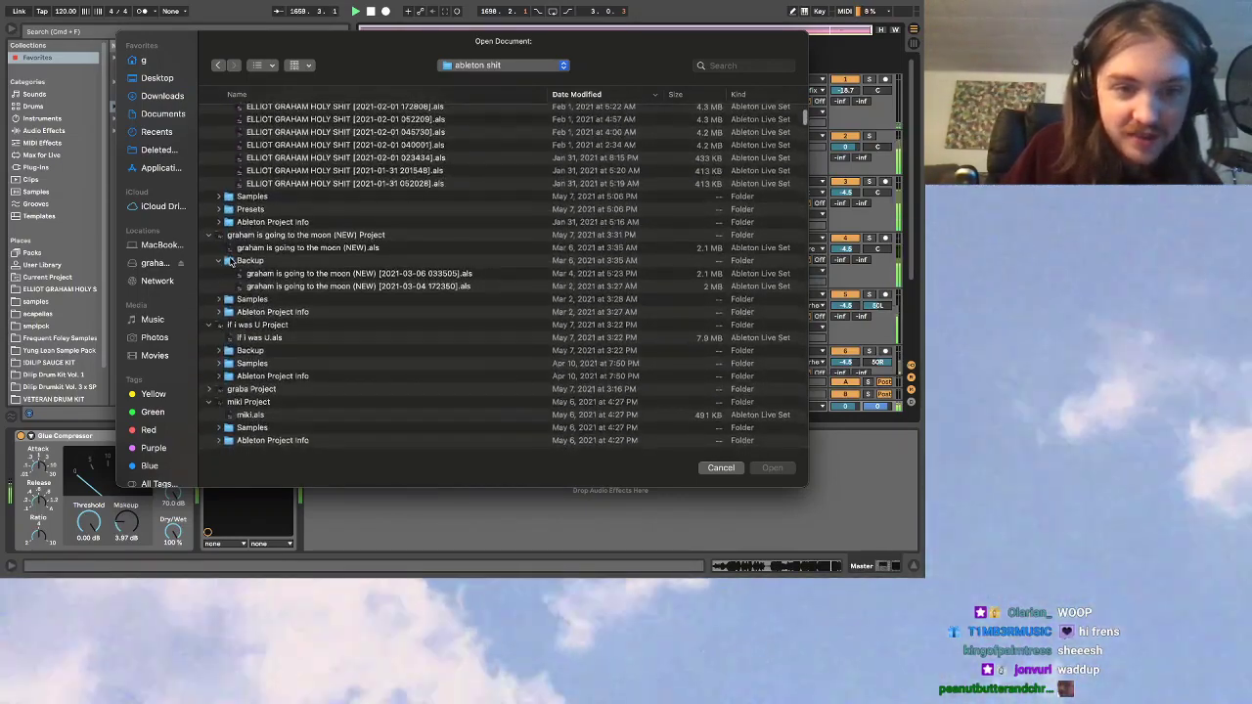
scroll(231, 262, down, 6)
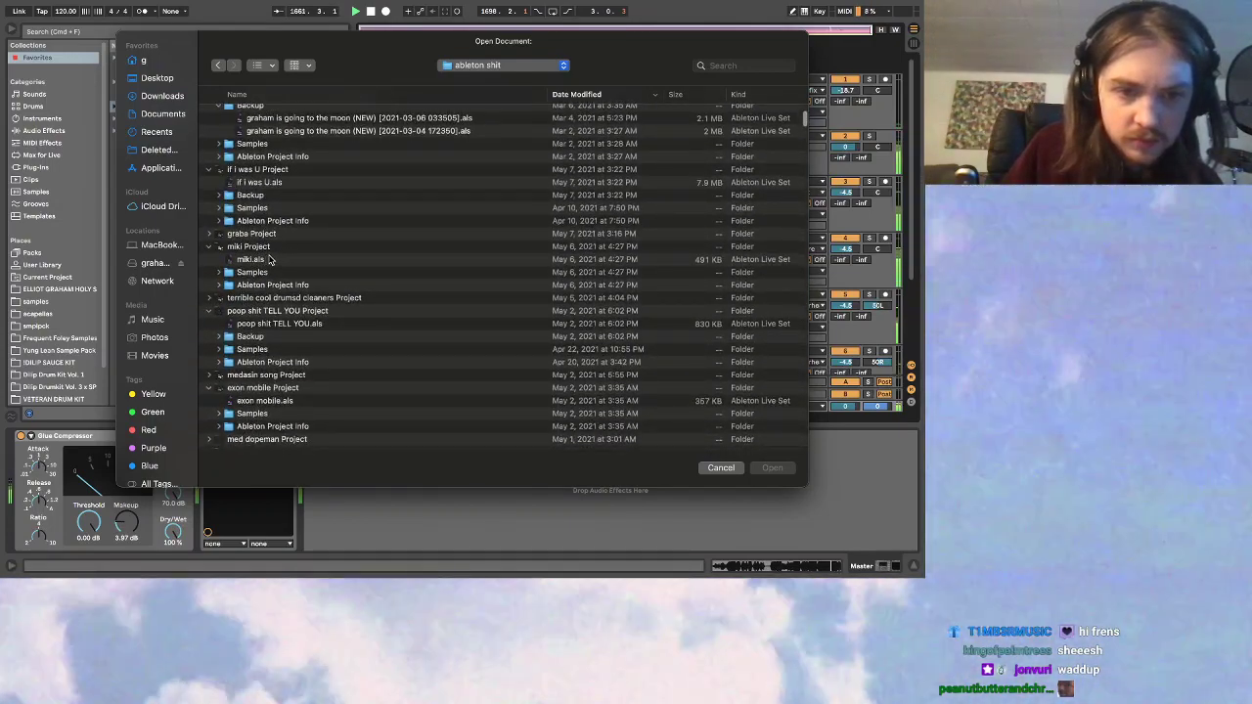
double_click(271, 260)
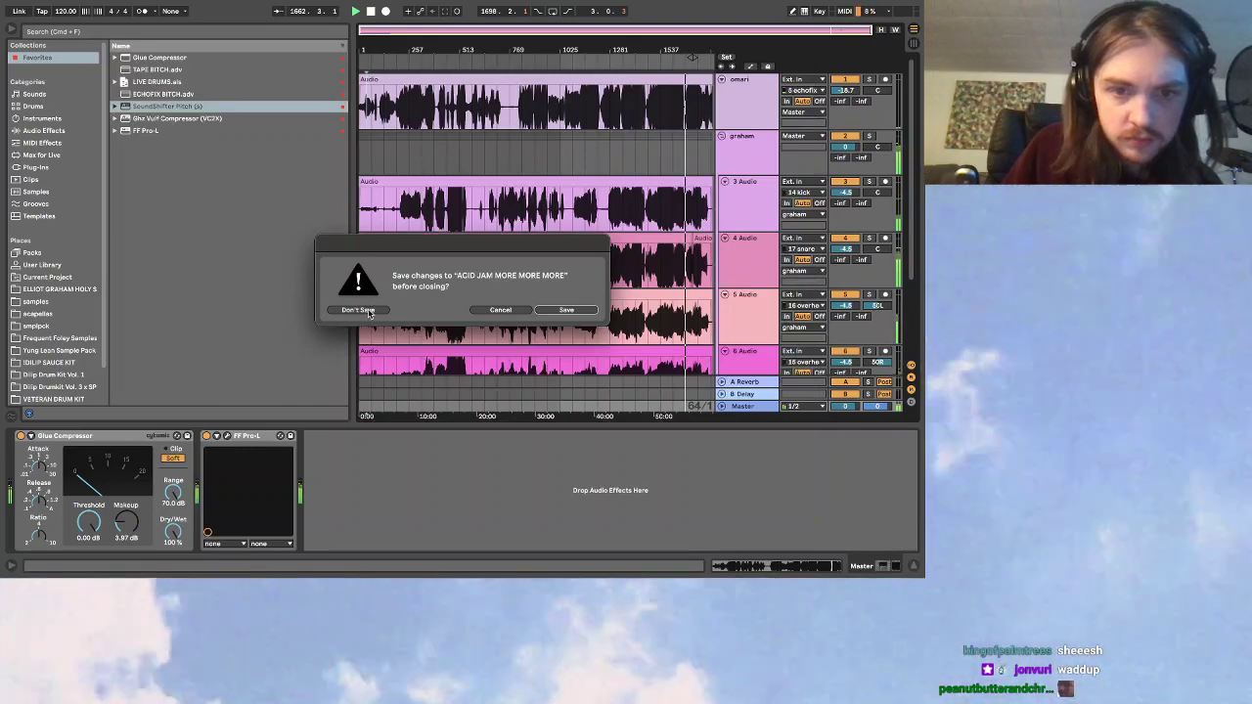
click(358, 310)
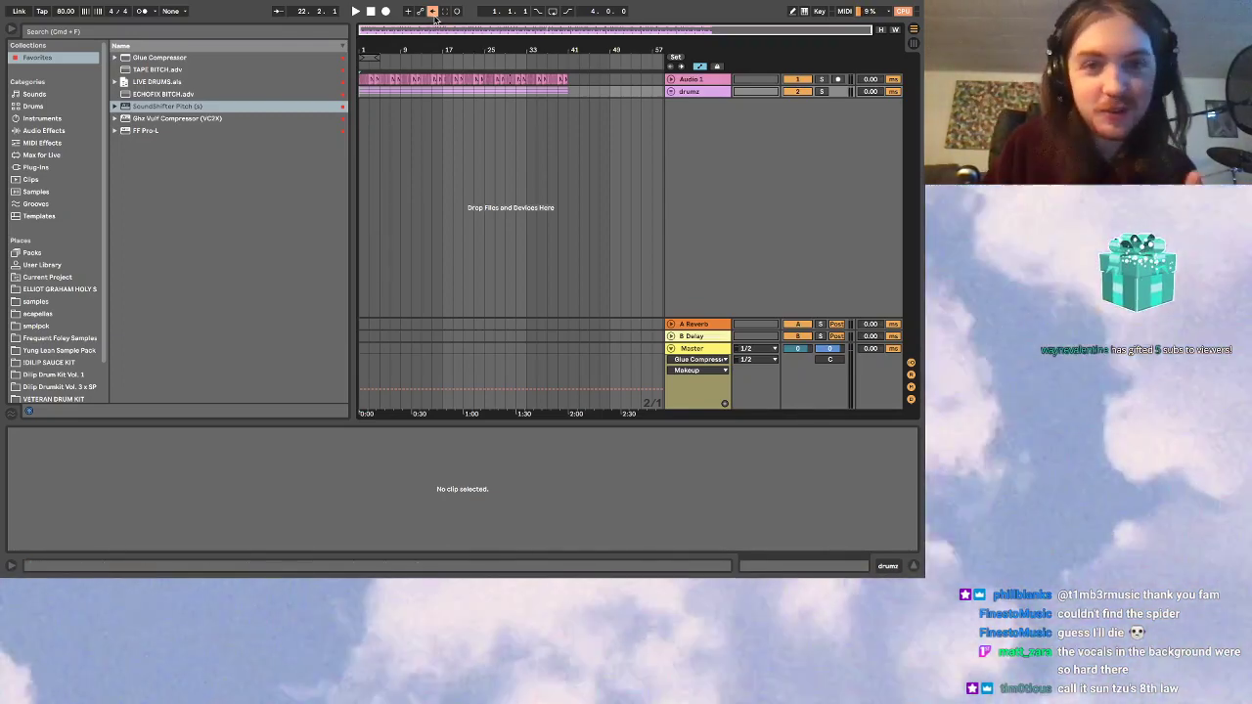
Step: Zoom into the first bars of the miki arrangement and play it at 80 BPM
drag(389, 30, 462, 125)
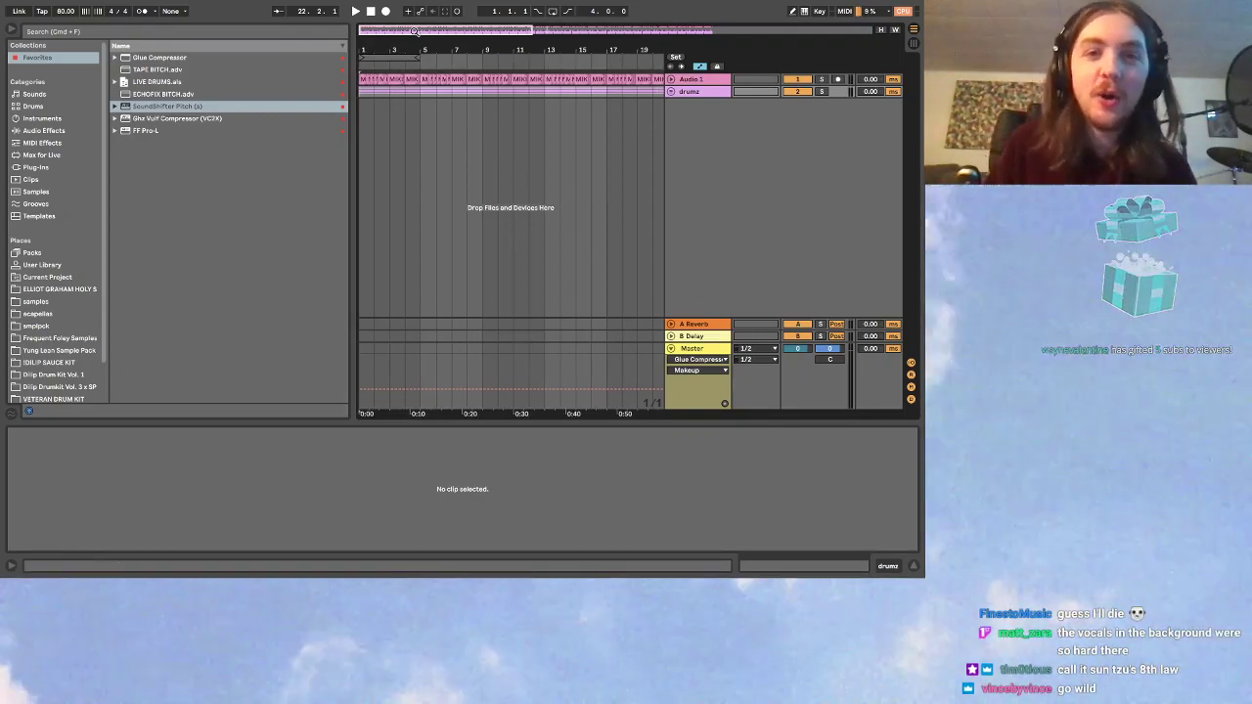
drag(362, 32, 445, 103)
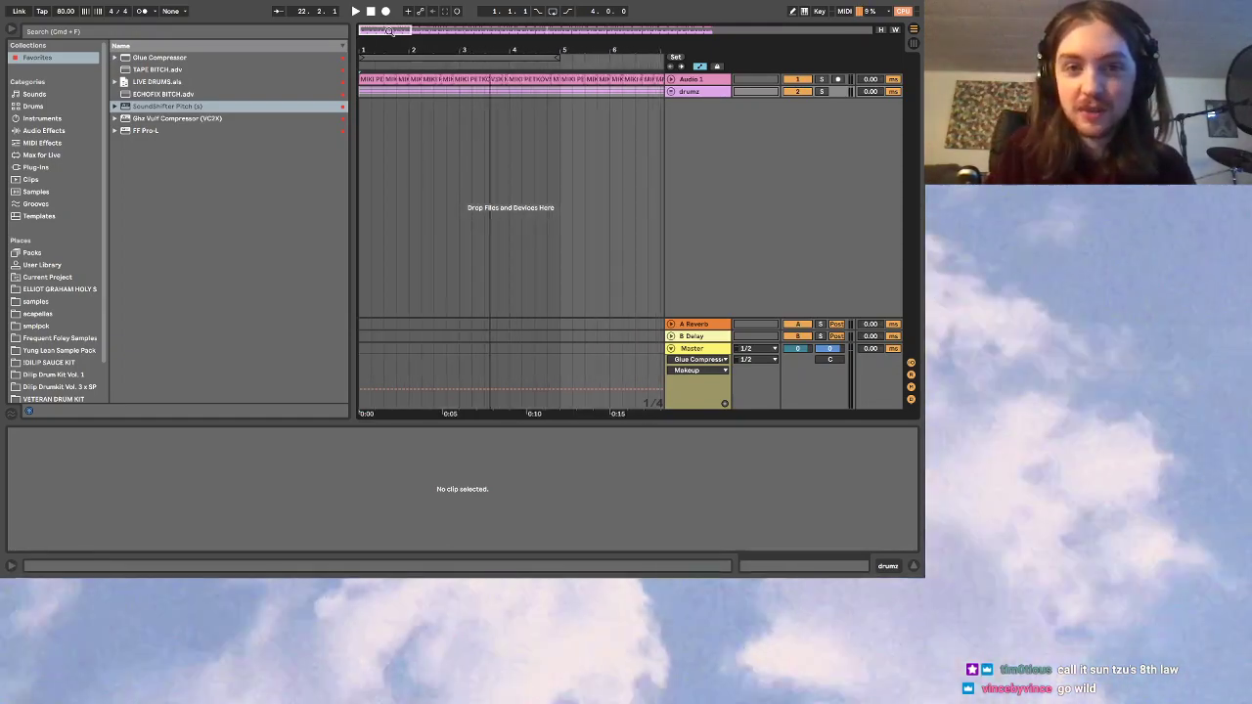
key(space)
key(minus)
key(minus)
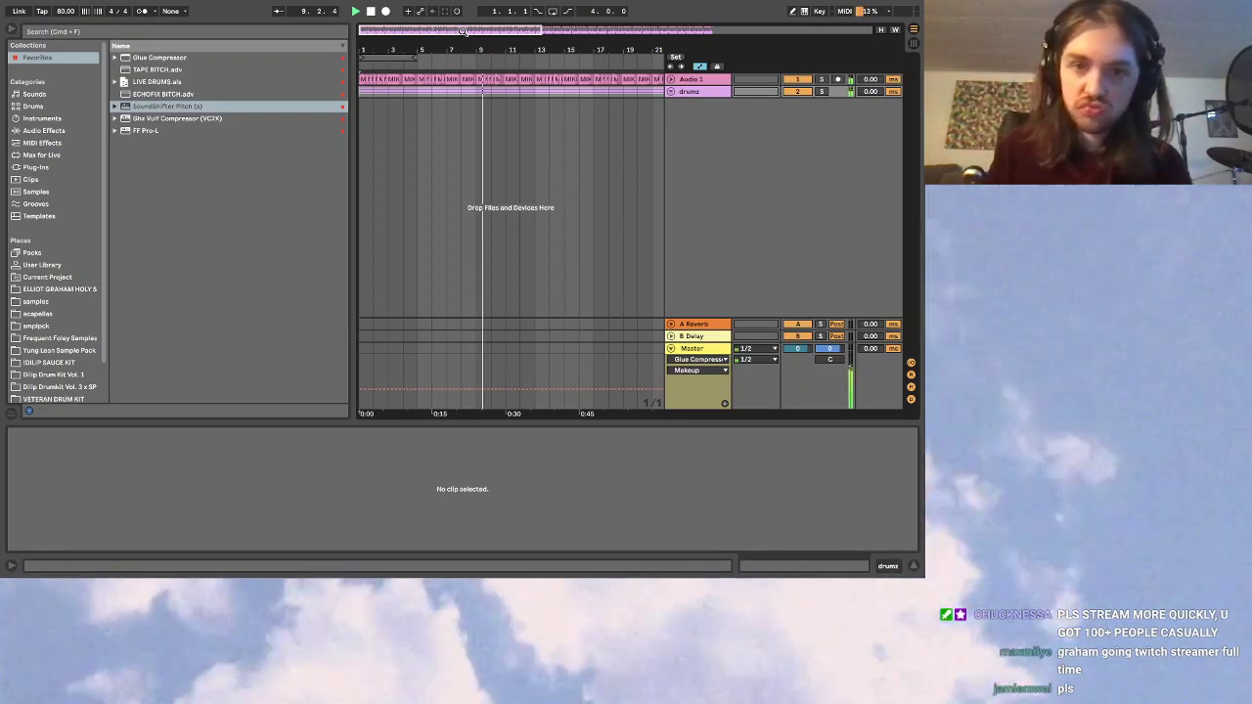
Step: Switch to Streamlabs OBS, then back to Ableton Live showing the 137 BPM set
key(super+Tab)
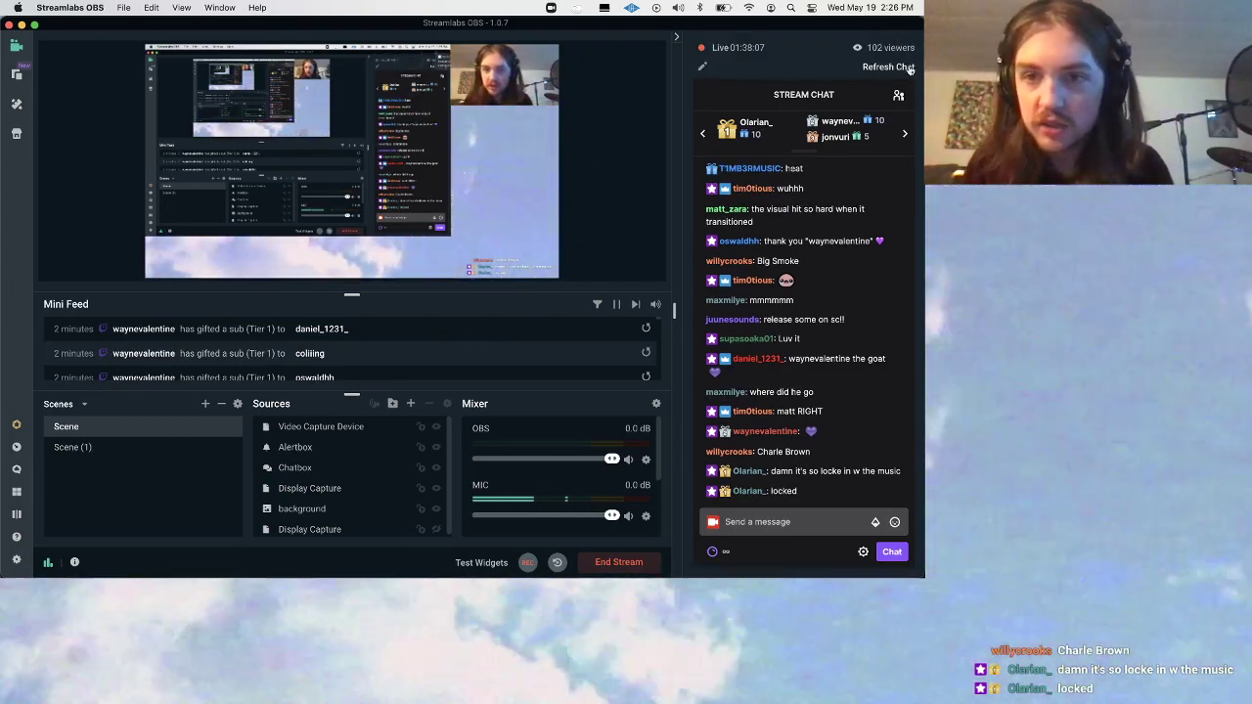
key(ctrl+Right)
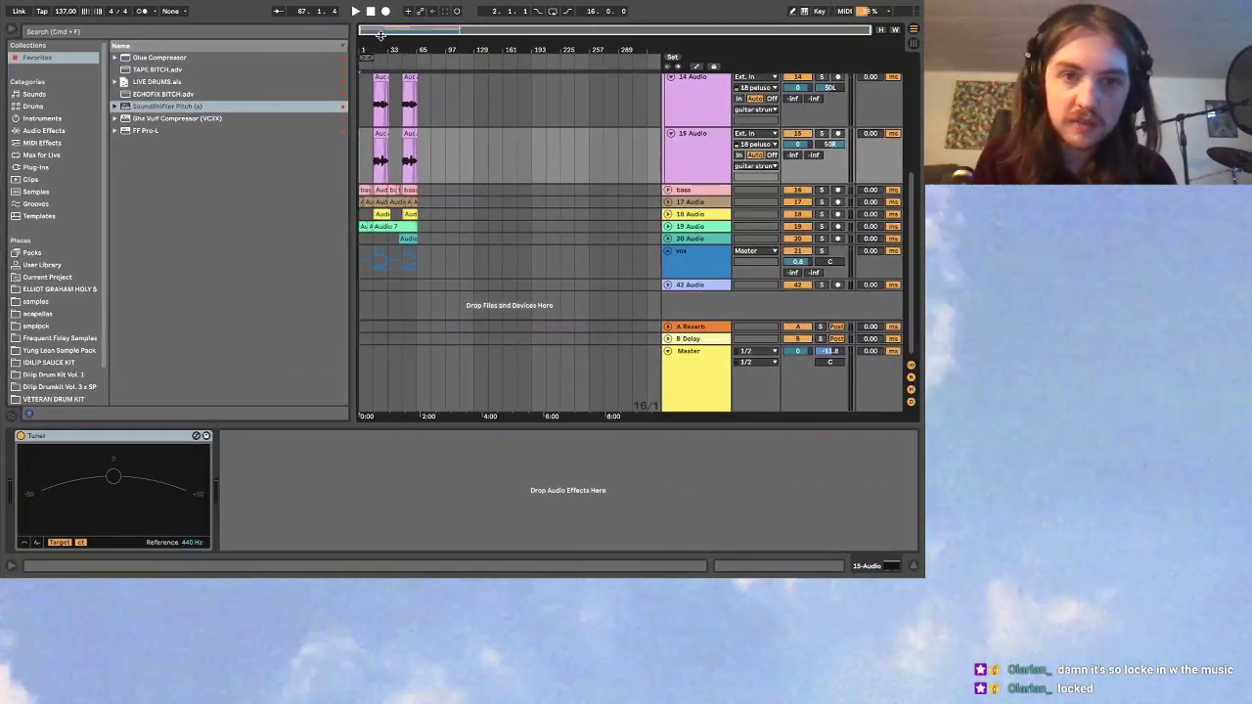
key(ctrl+Left)
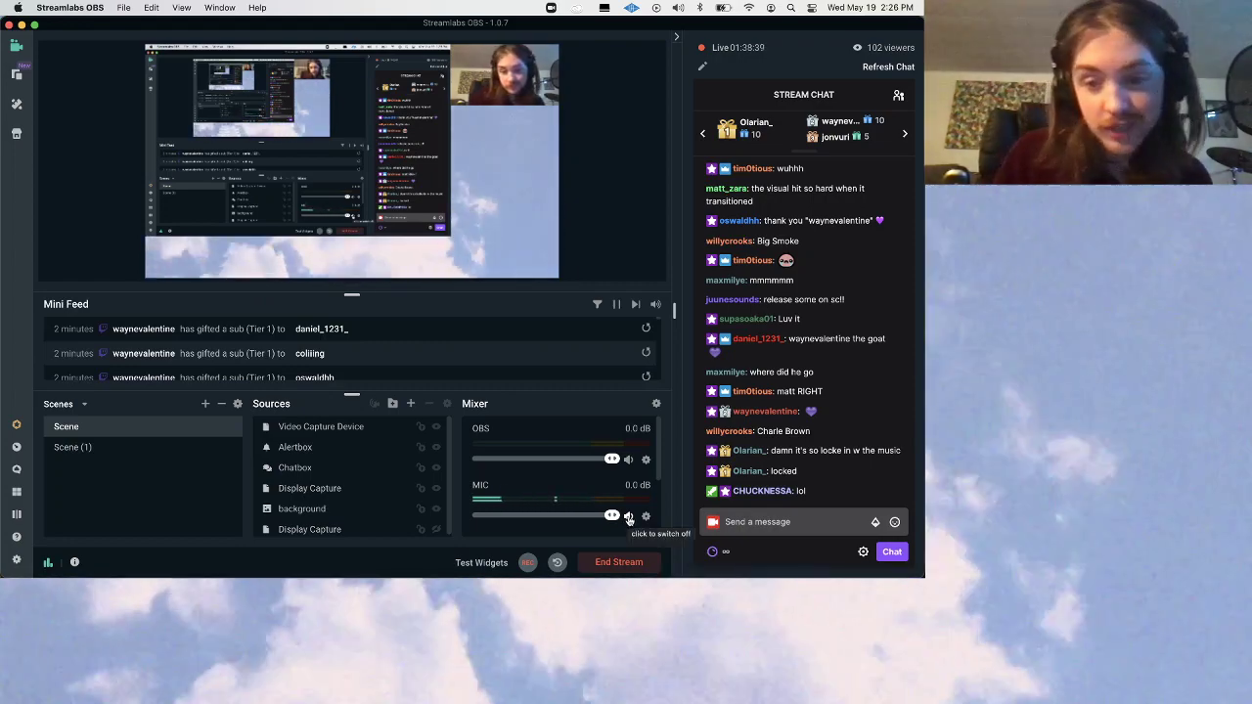
key(ctrl+Right)
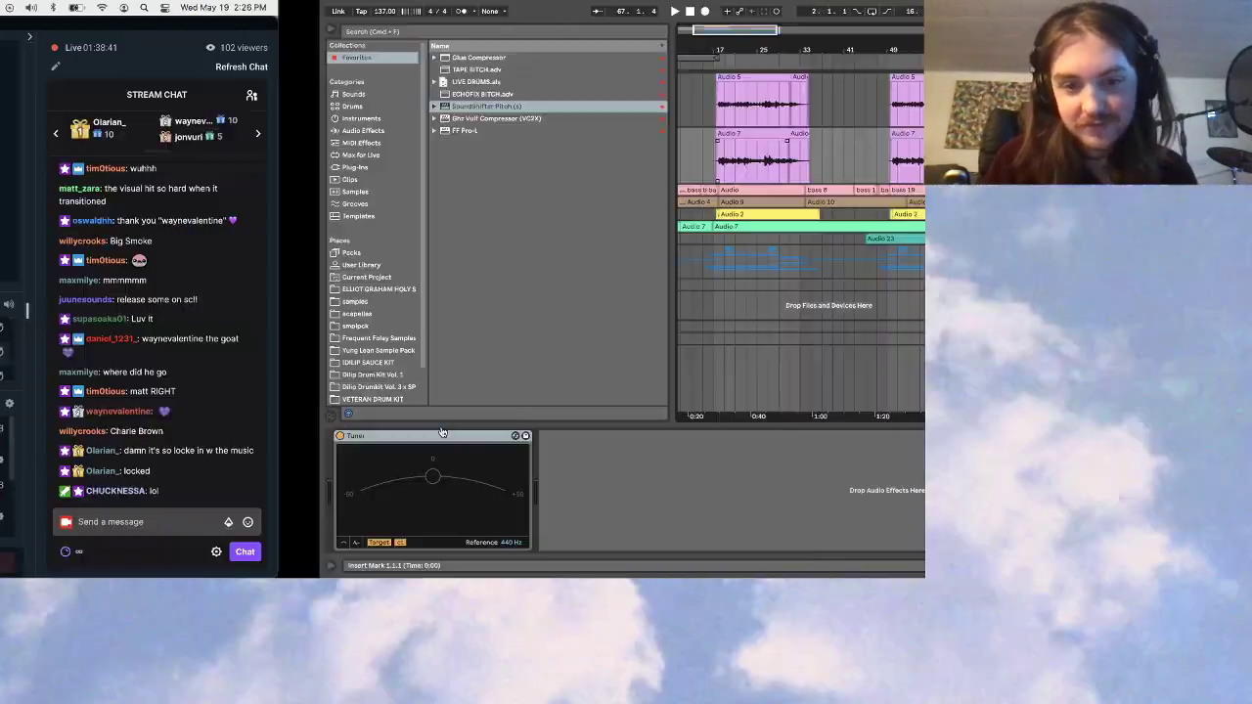
key(ctrl+Right)
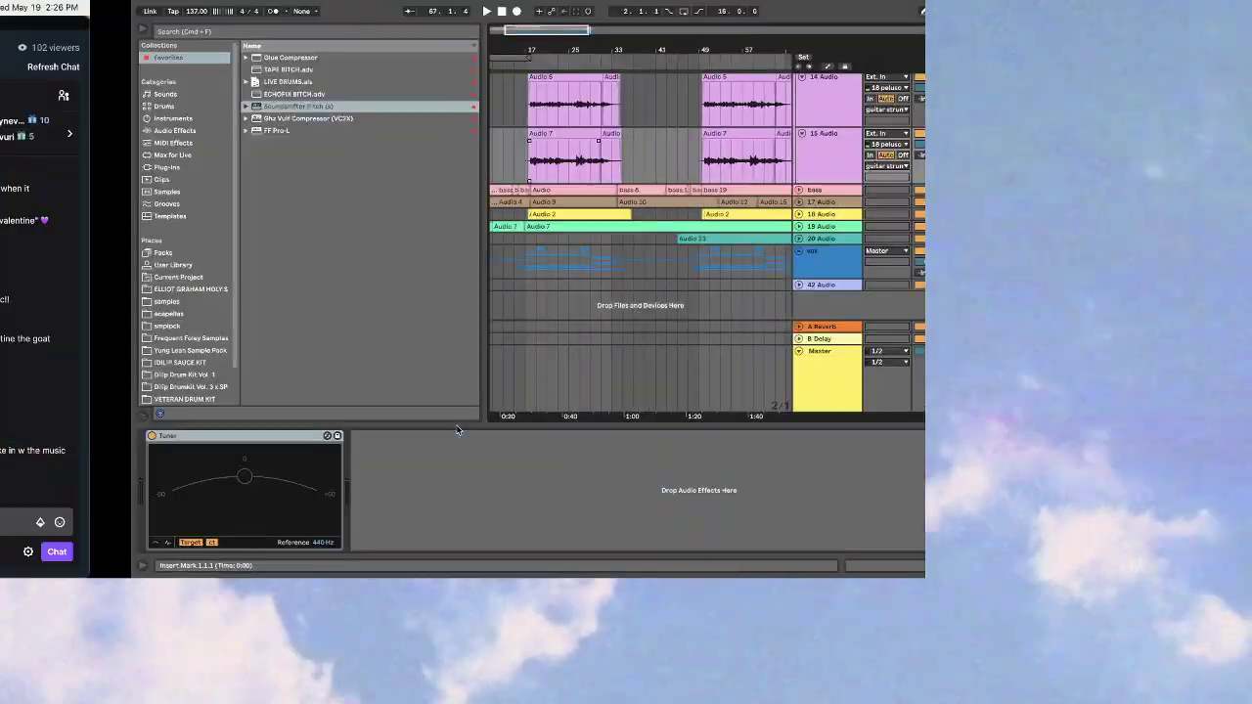
Step: Play the 137 BPM set from 0:00
click(371, 10)
key(space)
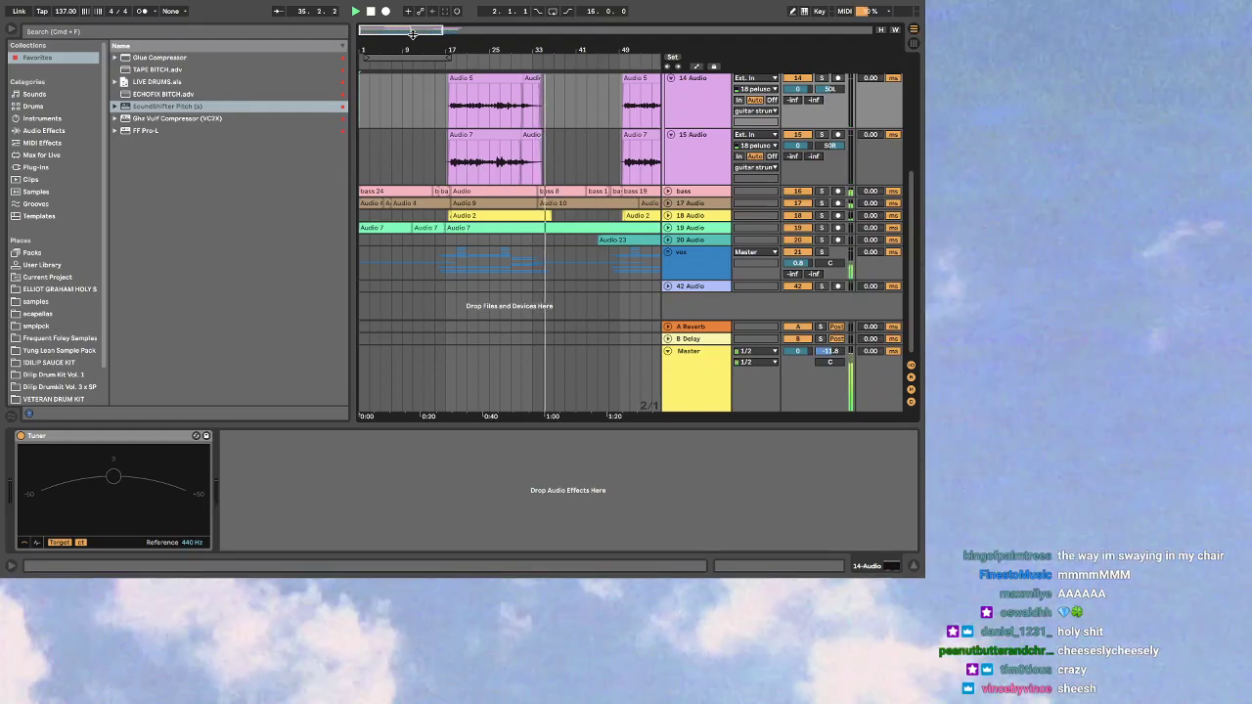
drag(419, 29, 417, 112)
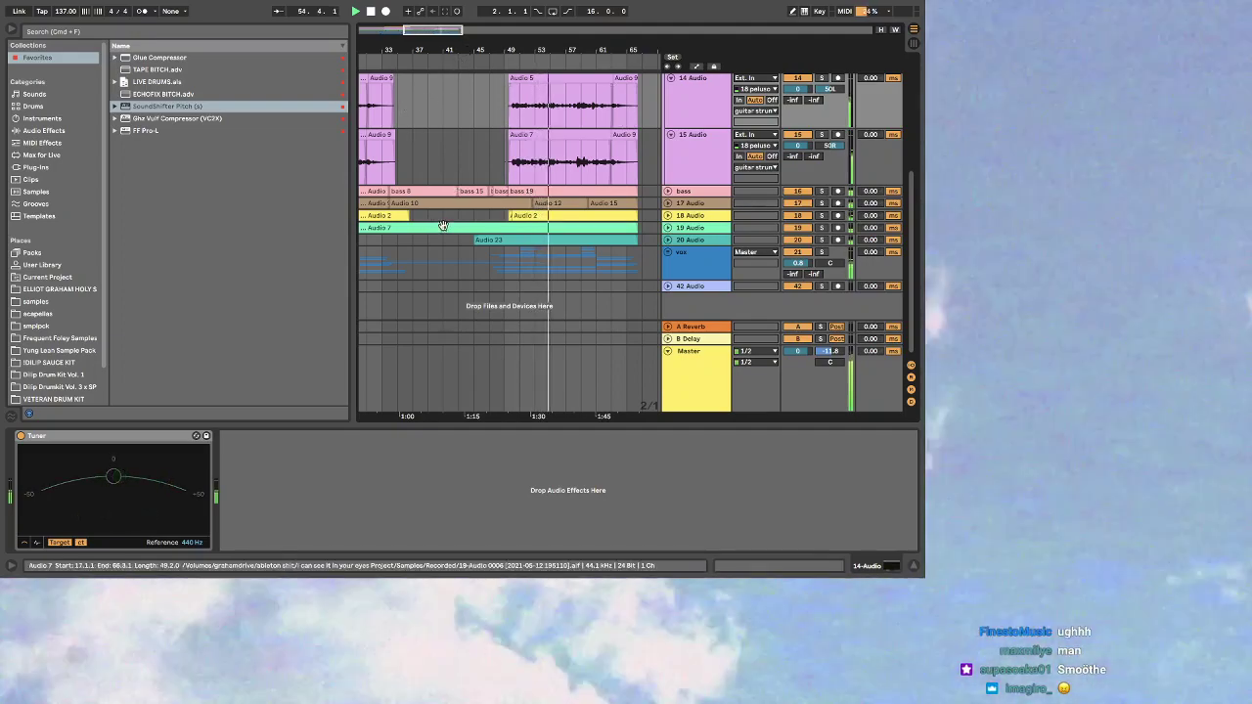
scroll(486, 198, right, 2)
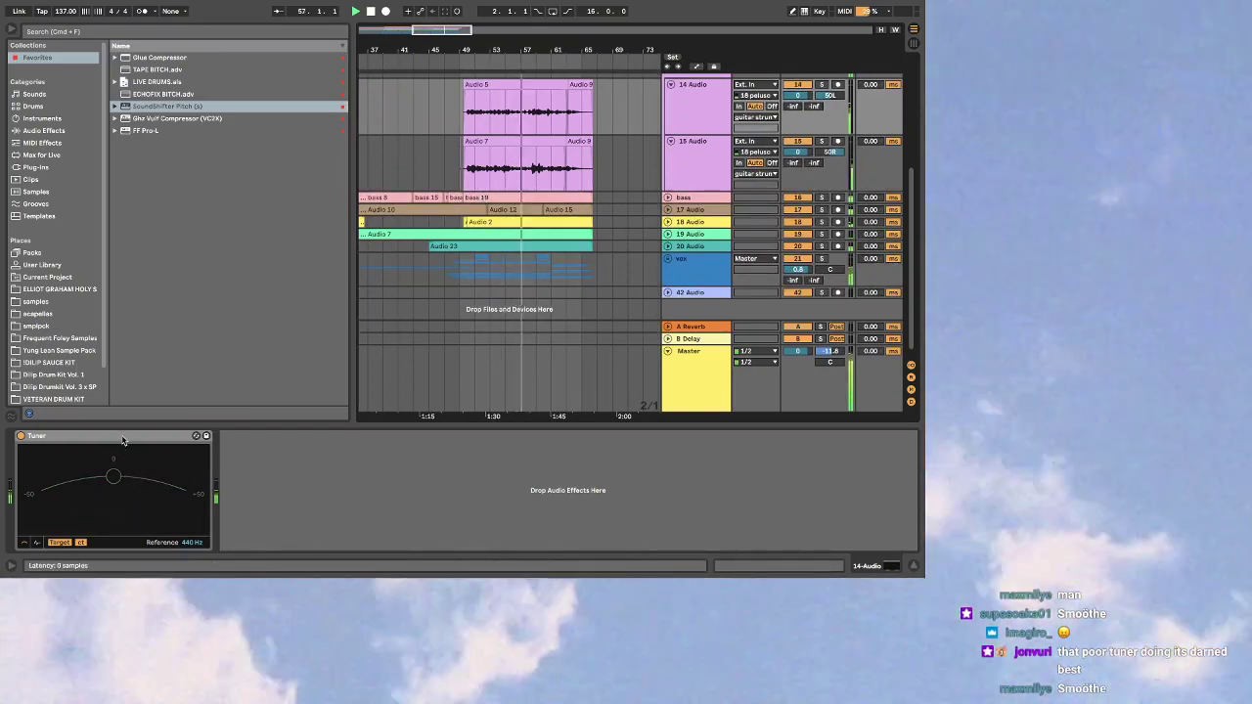
click(21, 437)
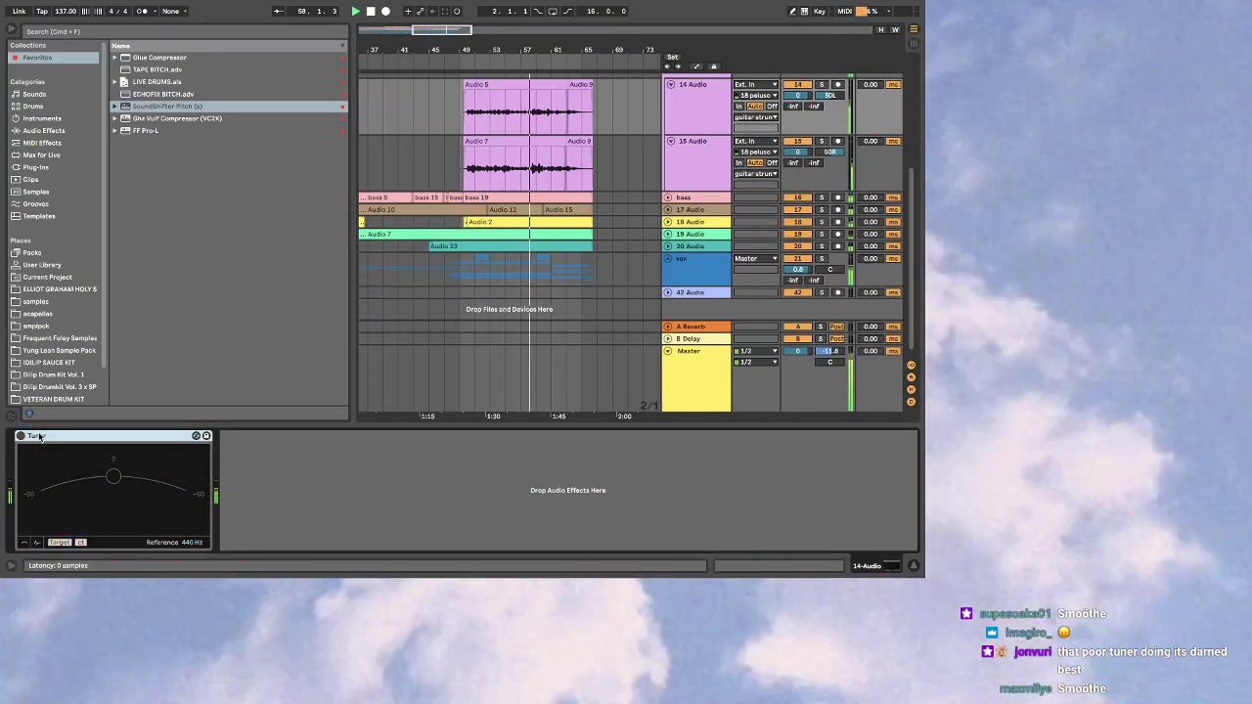
drag(453, 30, 478, 127)
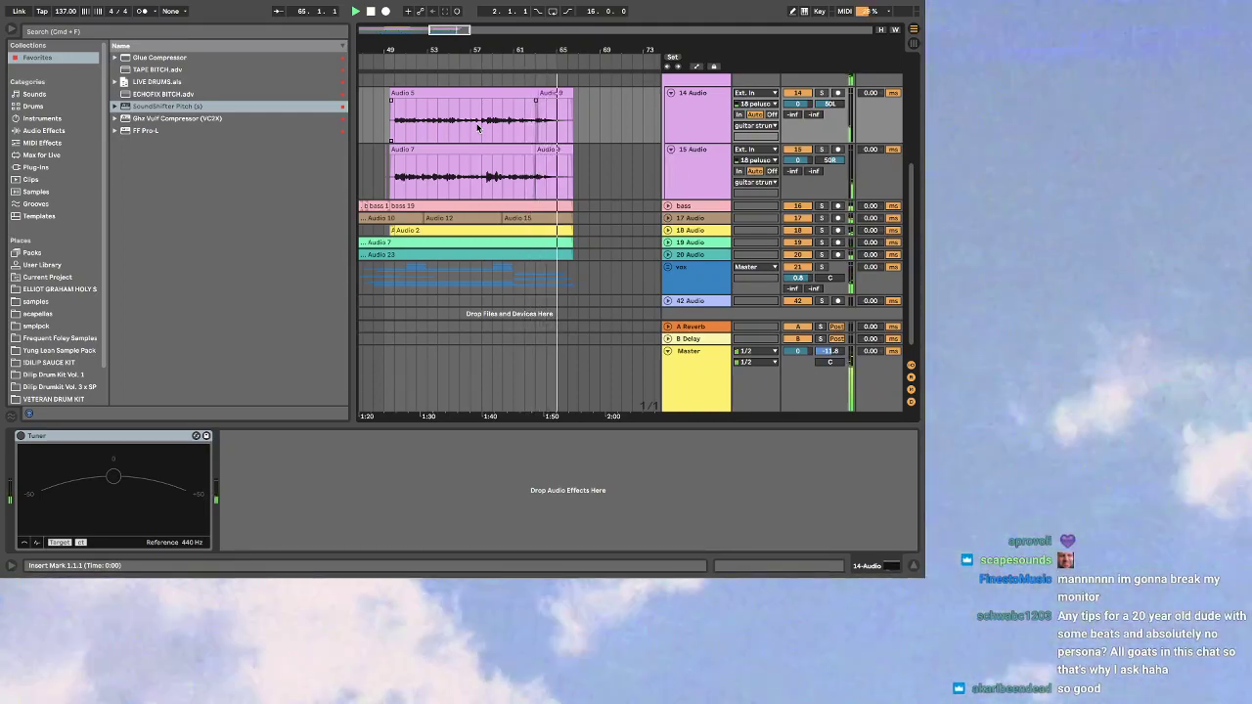
key(super+Tab)
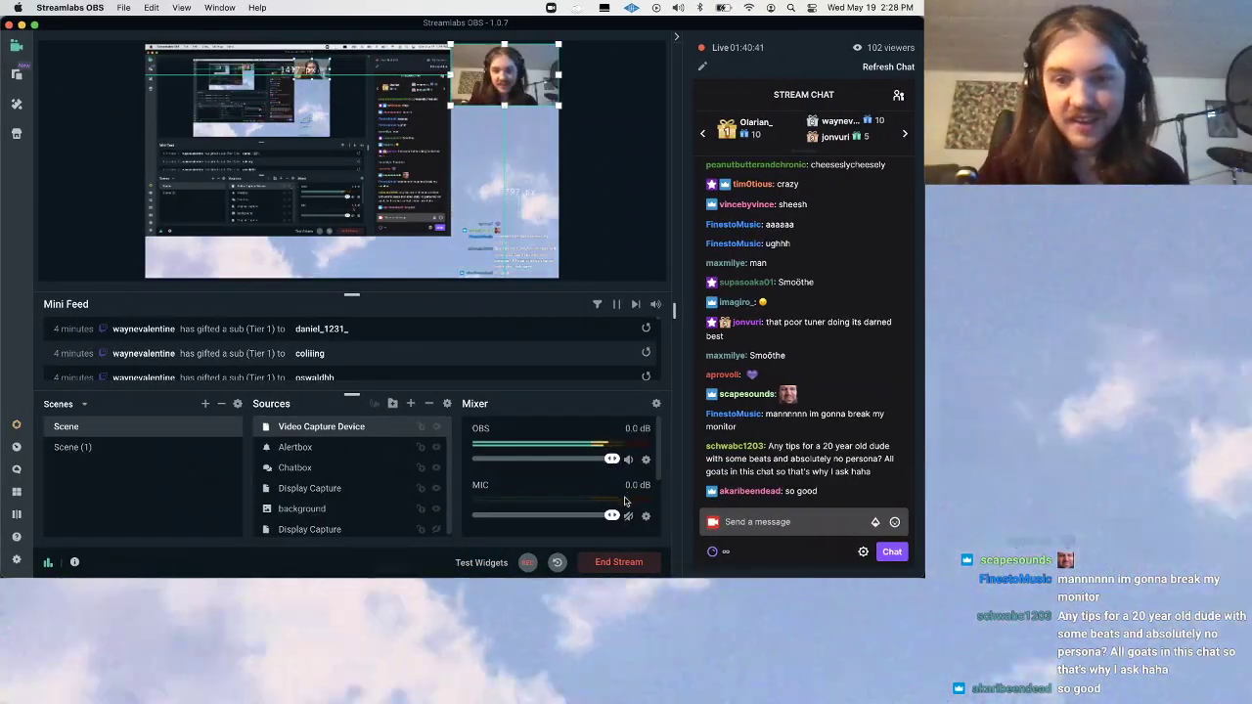
key(super+Tab)
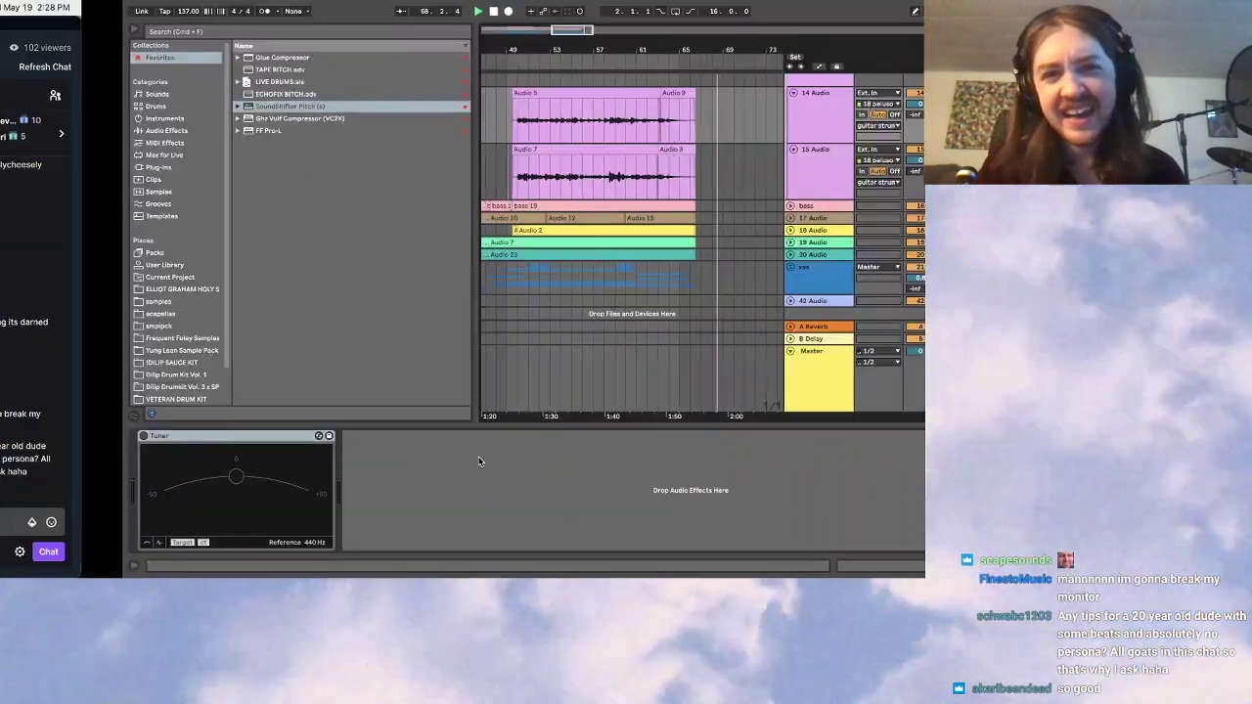
key(plus)
Step: Start playback in the clips, select the guitar strum track, and zoom to bars 55–73
click(456, 131)
key(space)
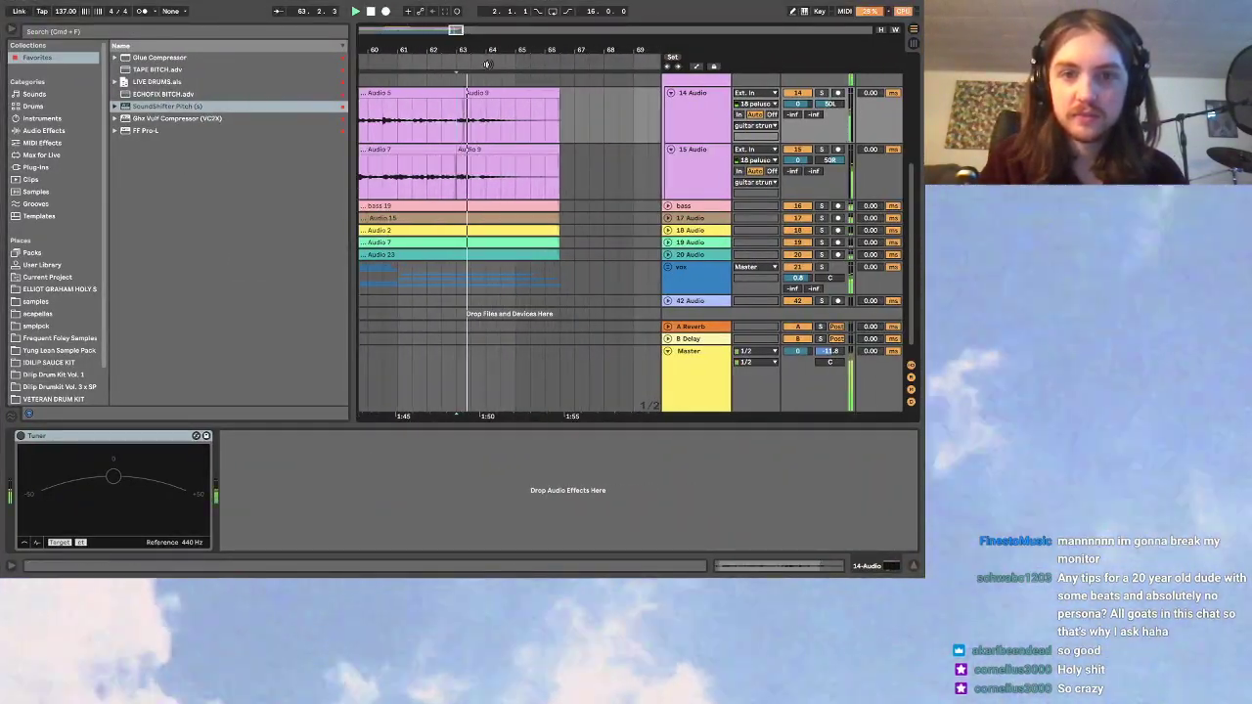
scroll(673, 140, up, 2)
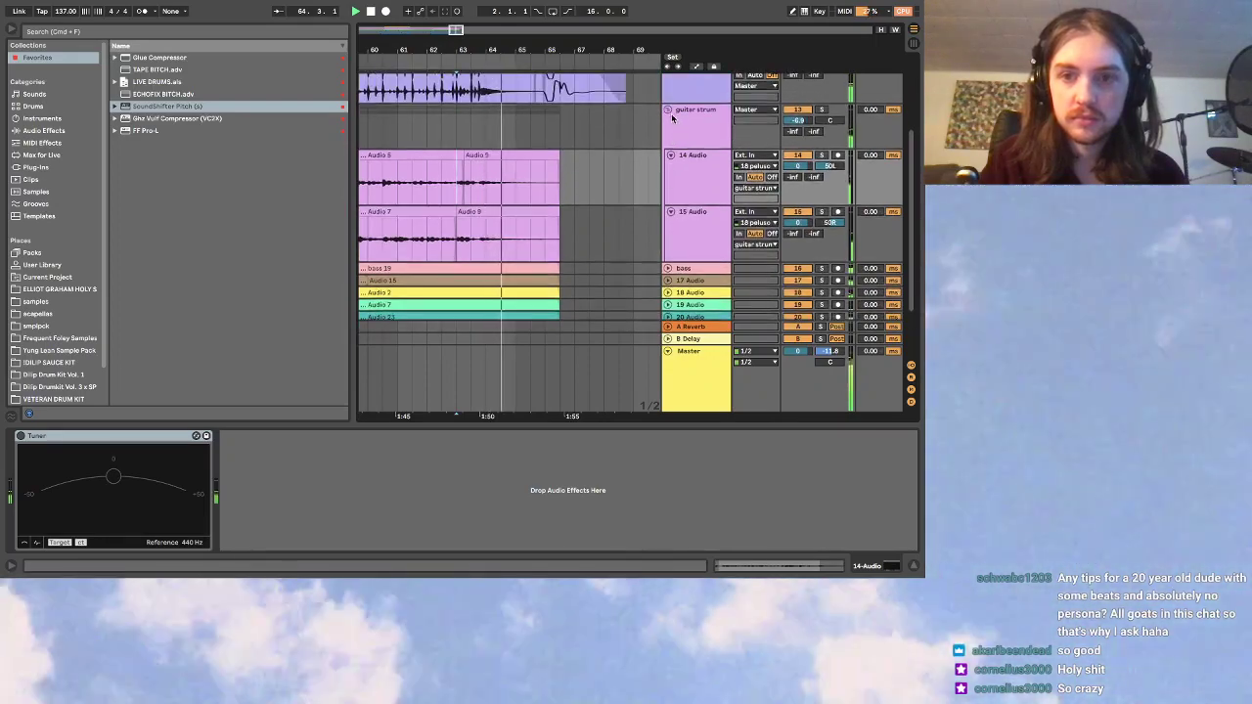
click(456, 93)
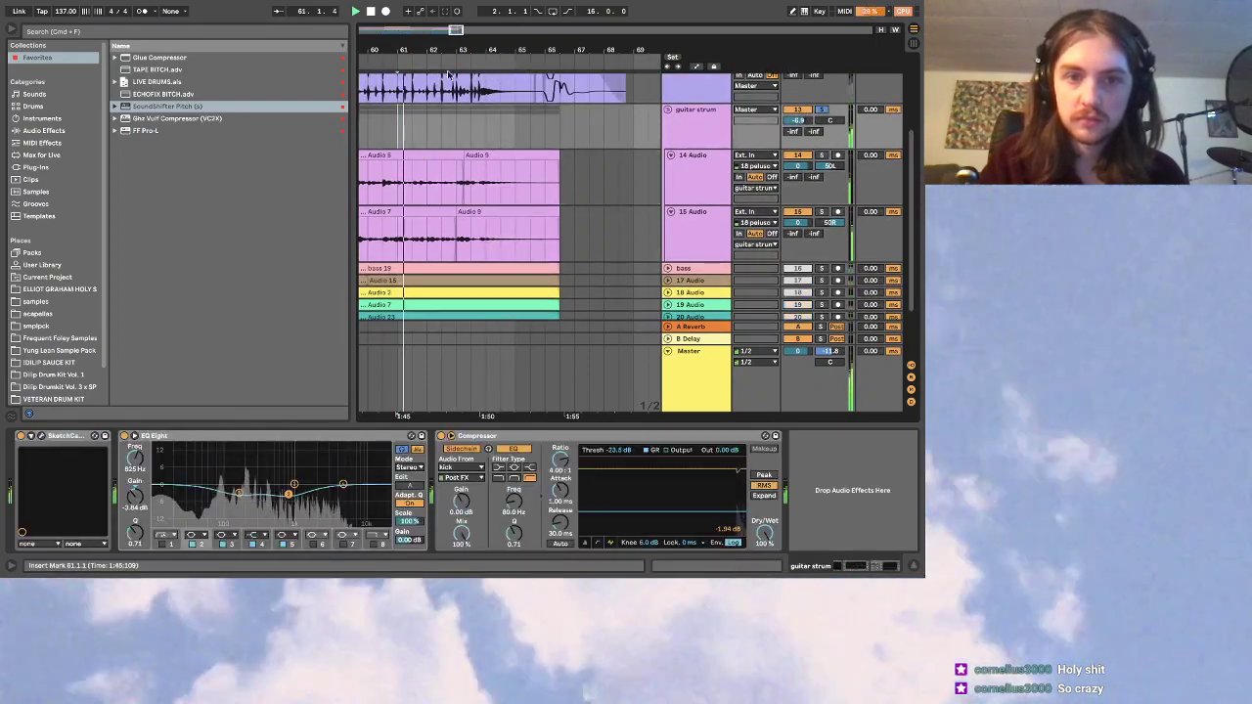
drag(456, 39, 432, 62)
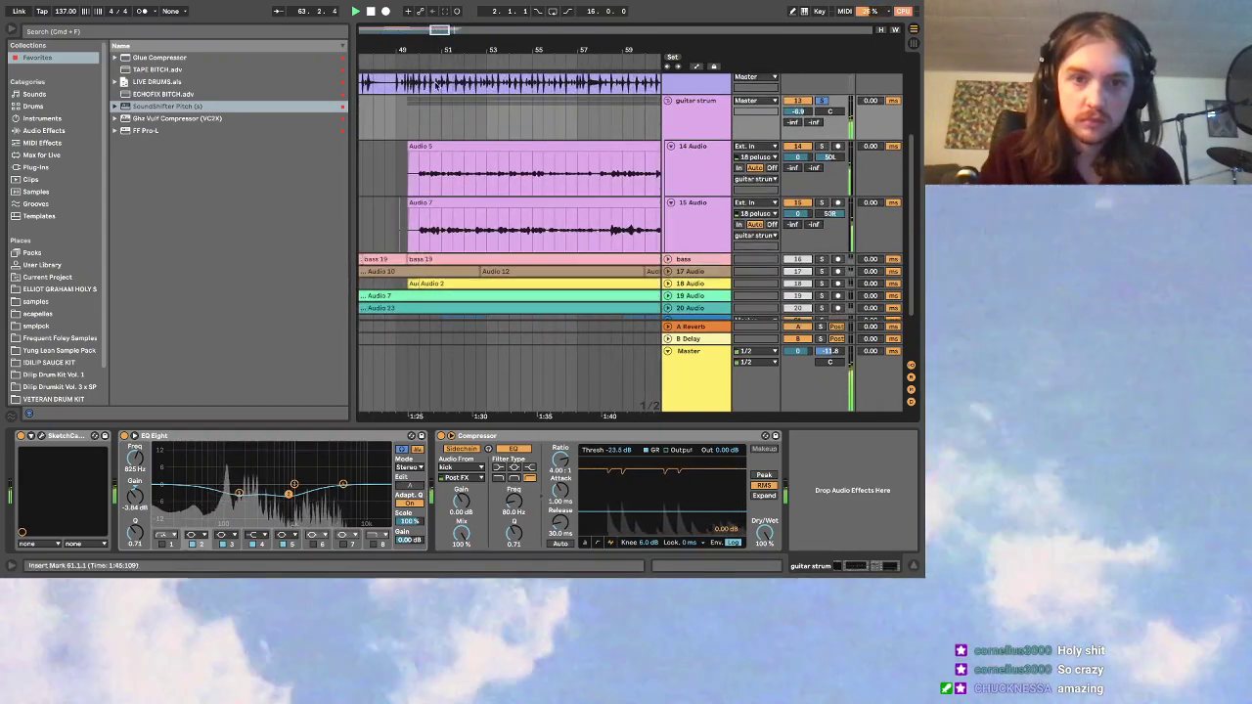
key(space)
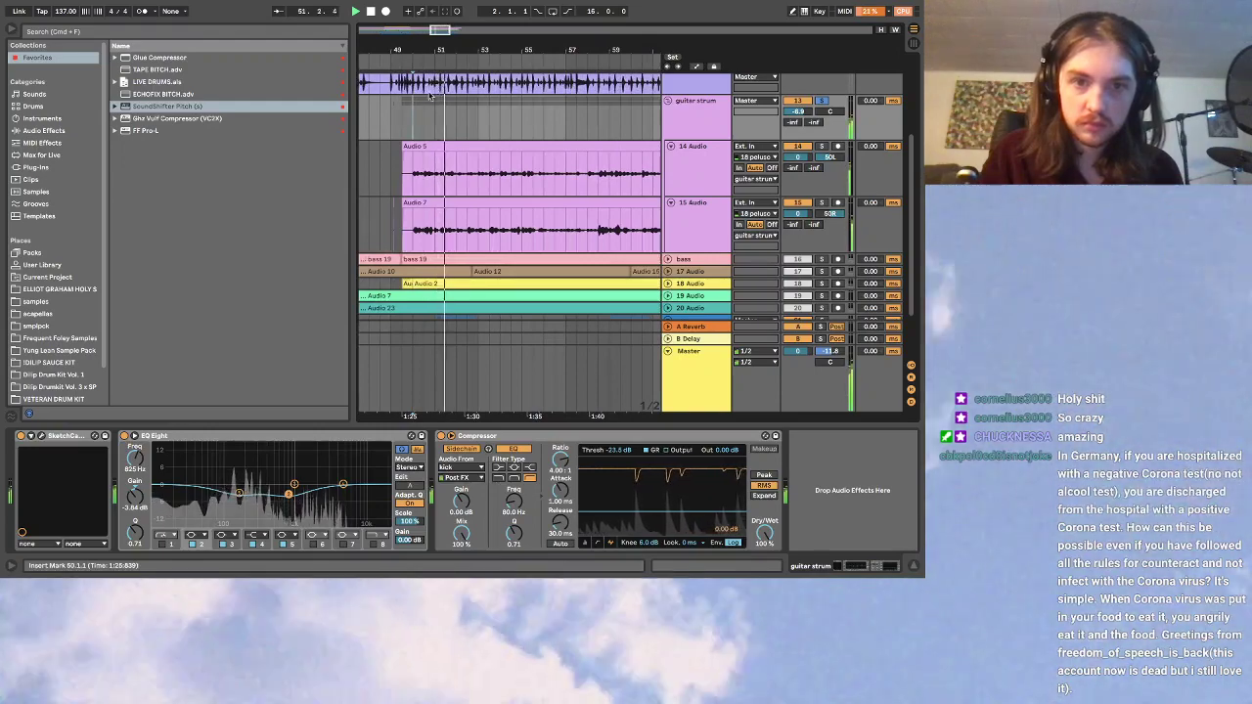
scroll(421, 115, right, 2)
drag(442, 30, 442, 27)
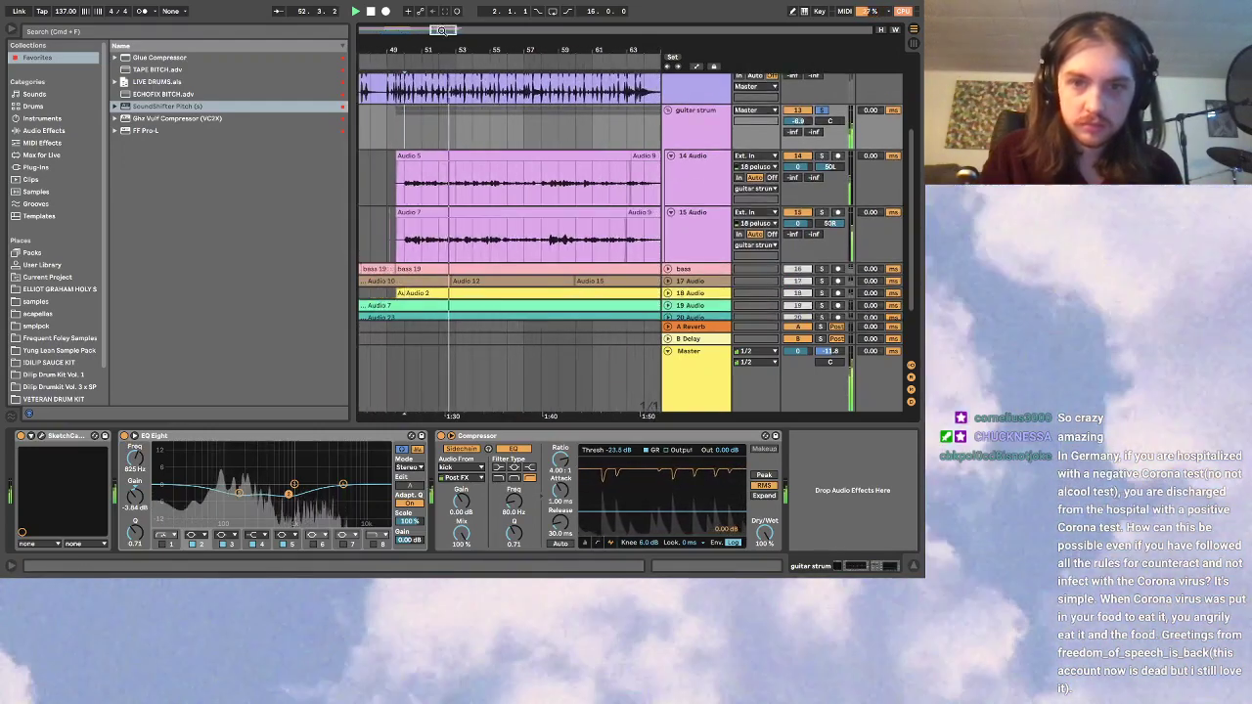
Step: Solo and unfold the bass and 17 Audio tracks, then zoom out to show from bar 41
click(821, 269)
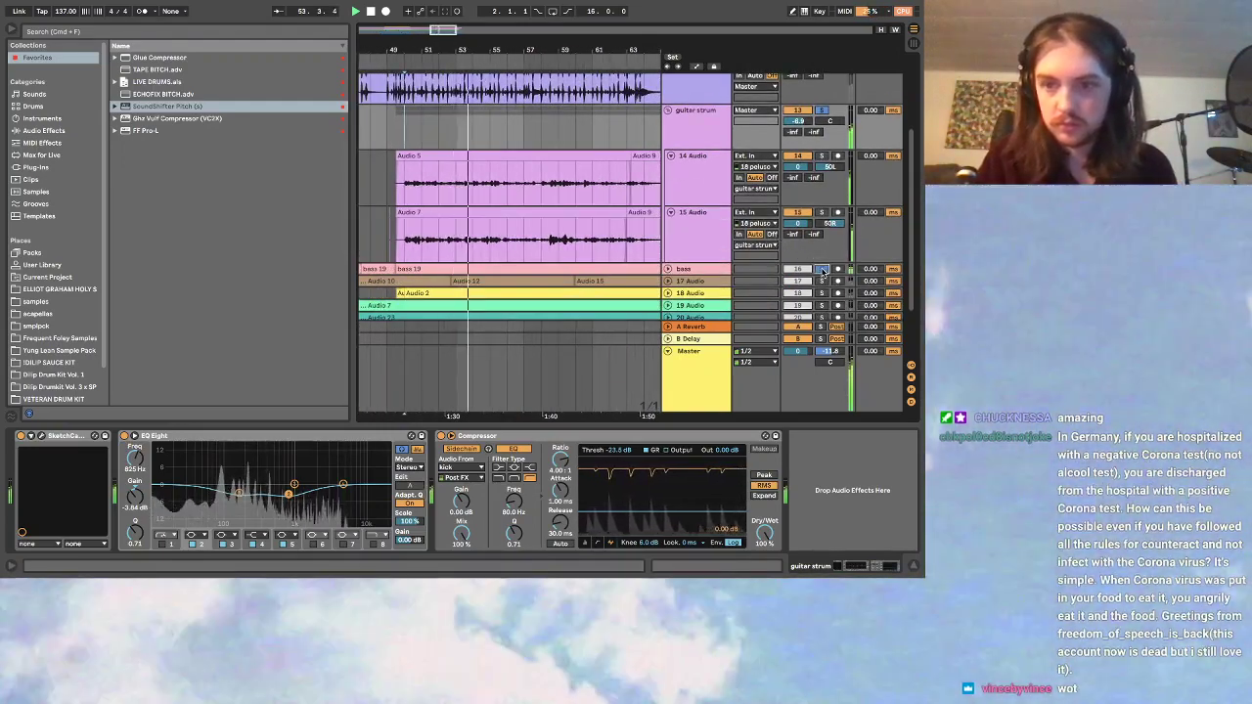
click(669, 269)
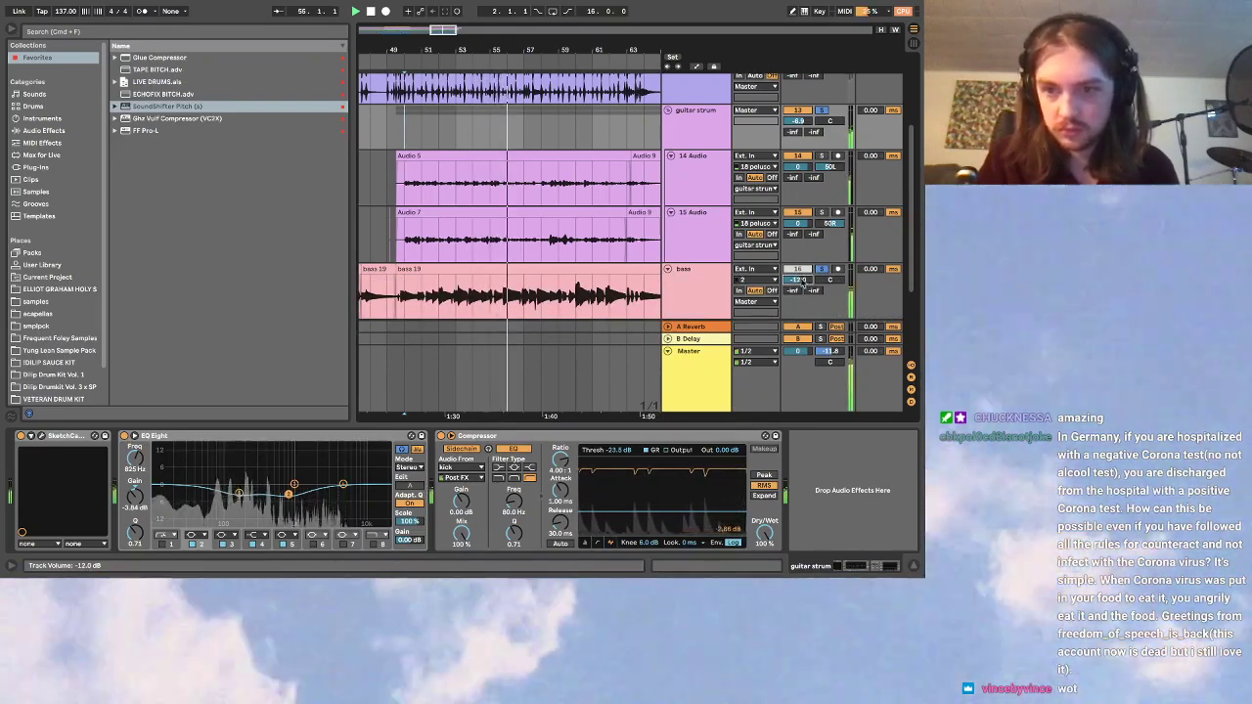
scroll(827, 233, down, 3)
click(821, 242)
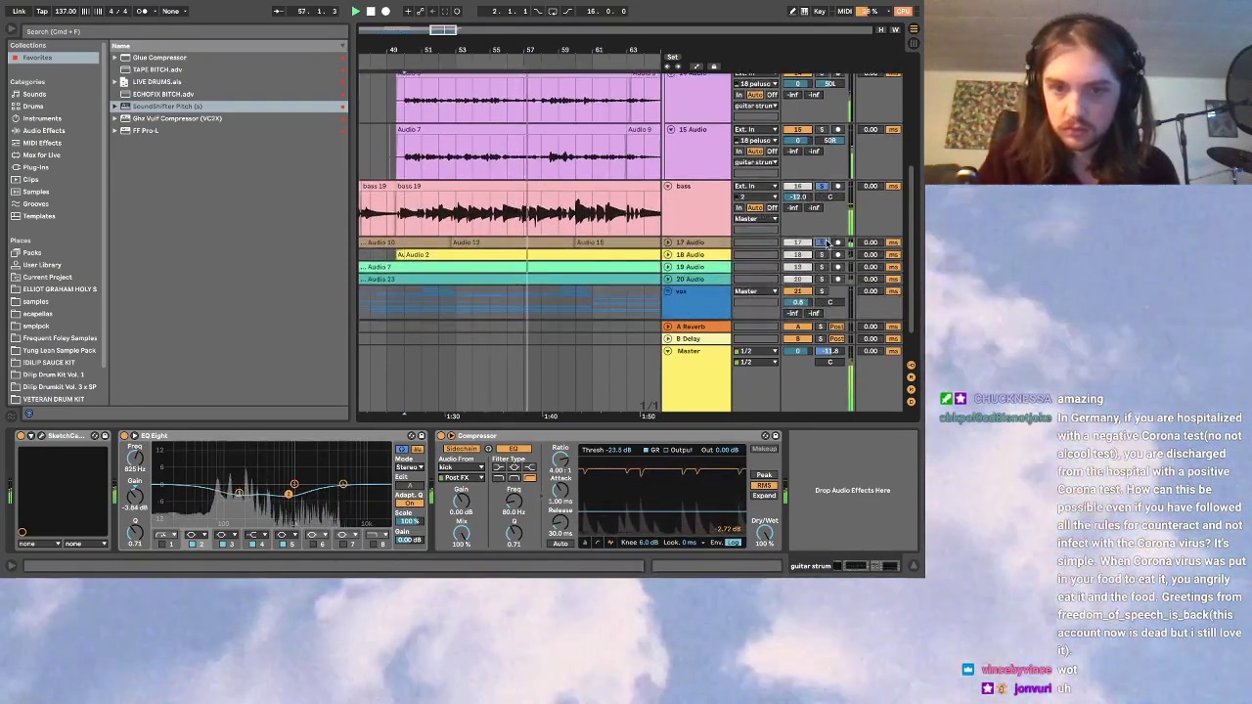
click(670, 243)
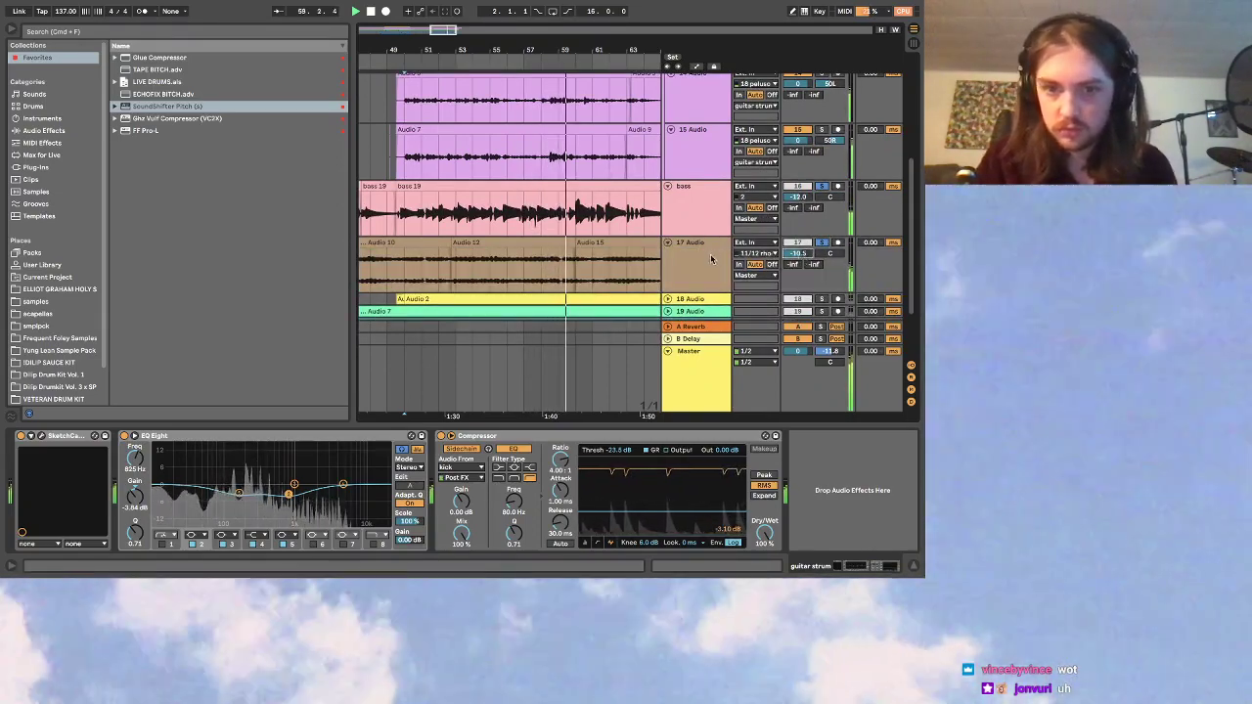
scroll(509, 240, right, 3)
drag(448, 35, 447, 30)
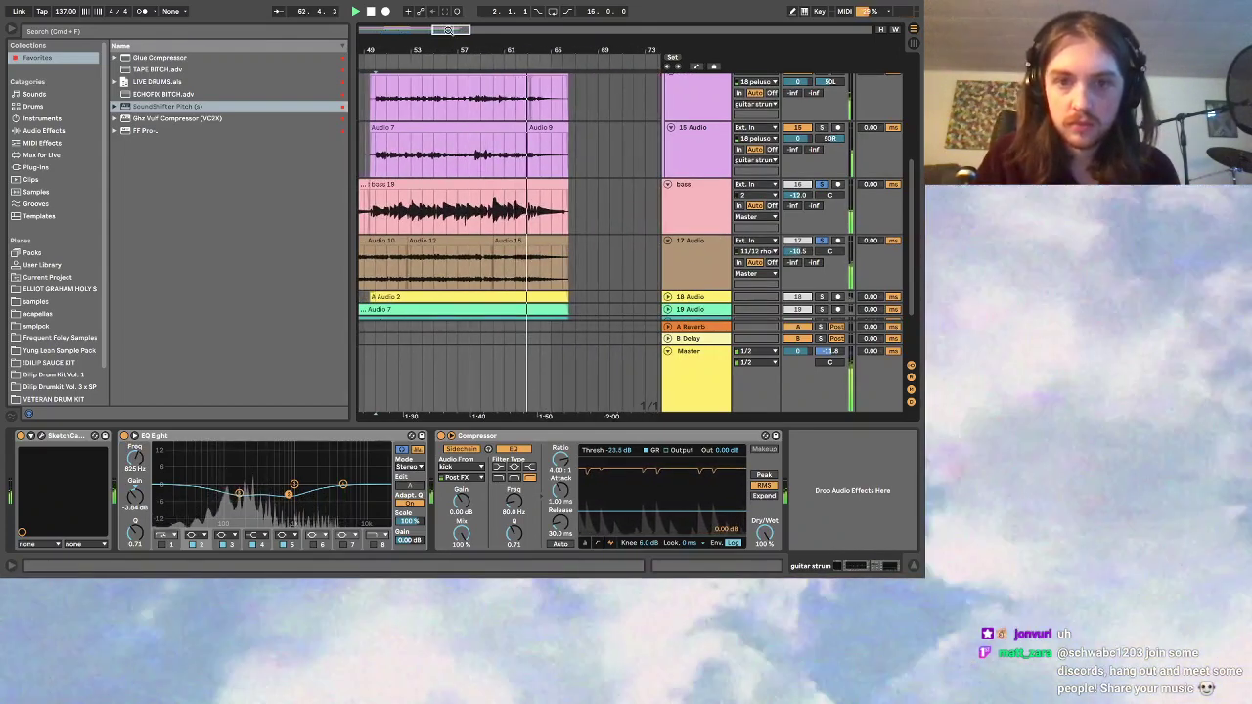
drag(448, 31, 462, 33)
scroll(578, 164, up, 8)
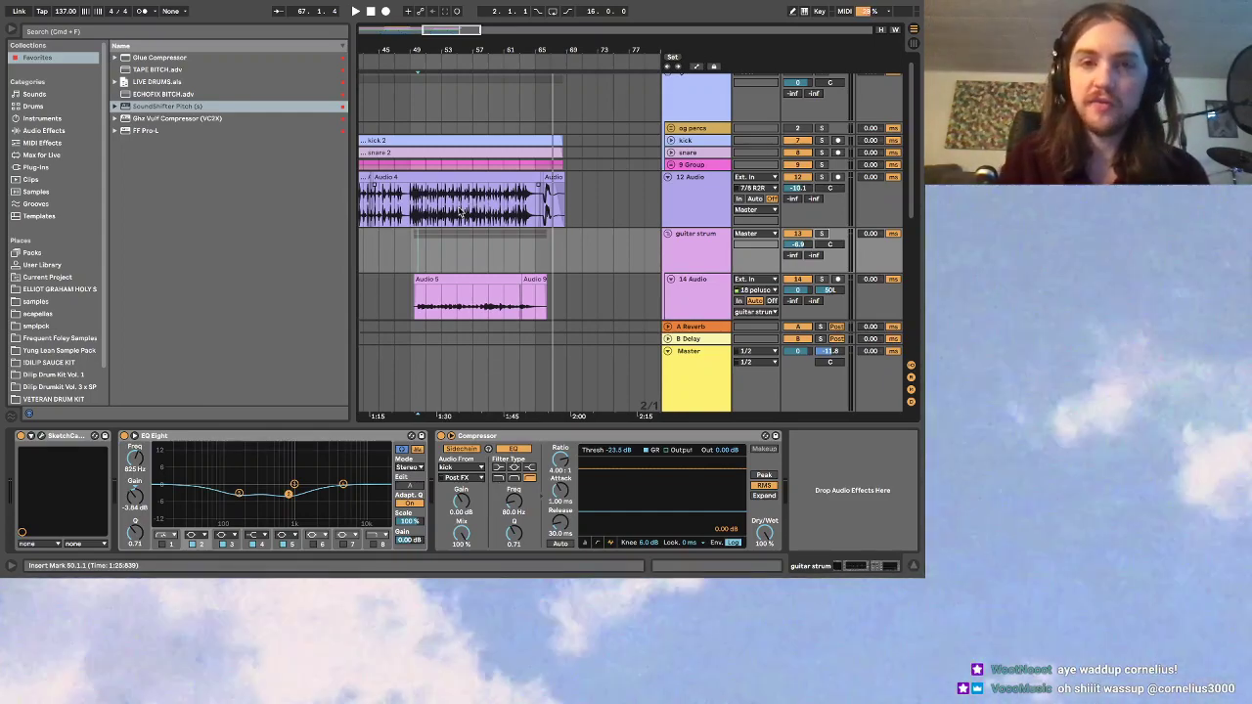
Step: Zoom the arrangement out to the whole song, then back in to bars 1–65
drag(438, 34, 400, 215)
drag(441, 29, 484, 30)
drag(374, 24, 431, 169)
drag(372, 26, 435, 128)
scroll(411, 142, up, 3)
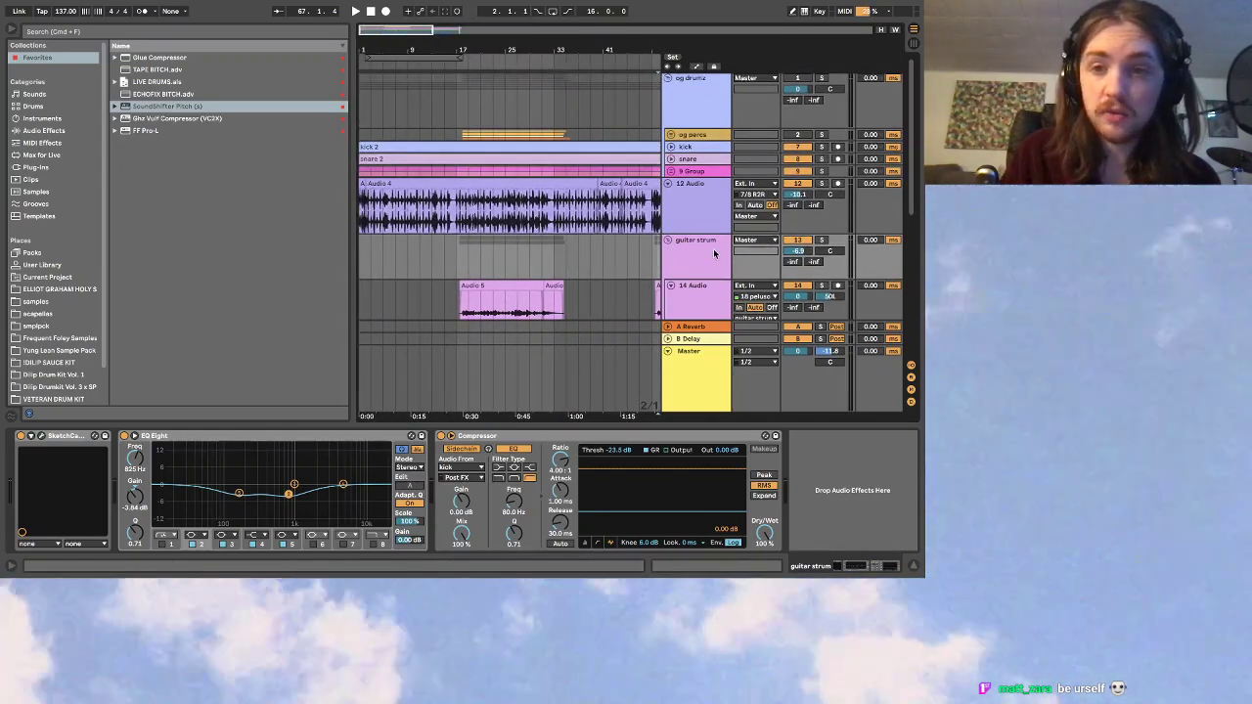
Step: Unfold and refold 12 Audio, select og drumz, and set the start near bar 17
click(669, 183)
click(669, 183)
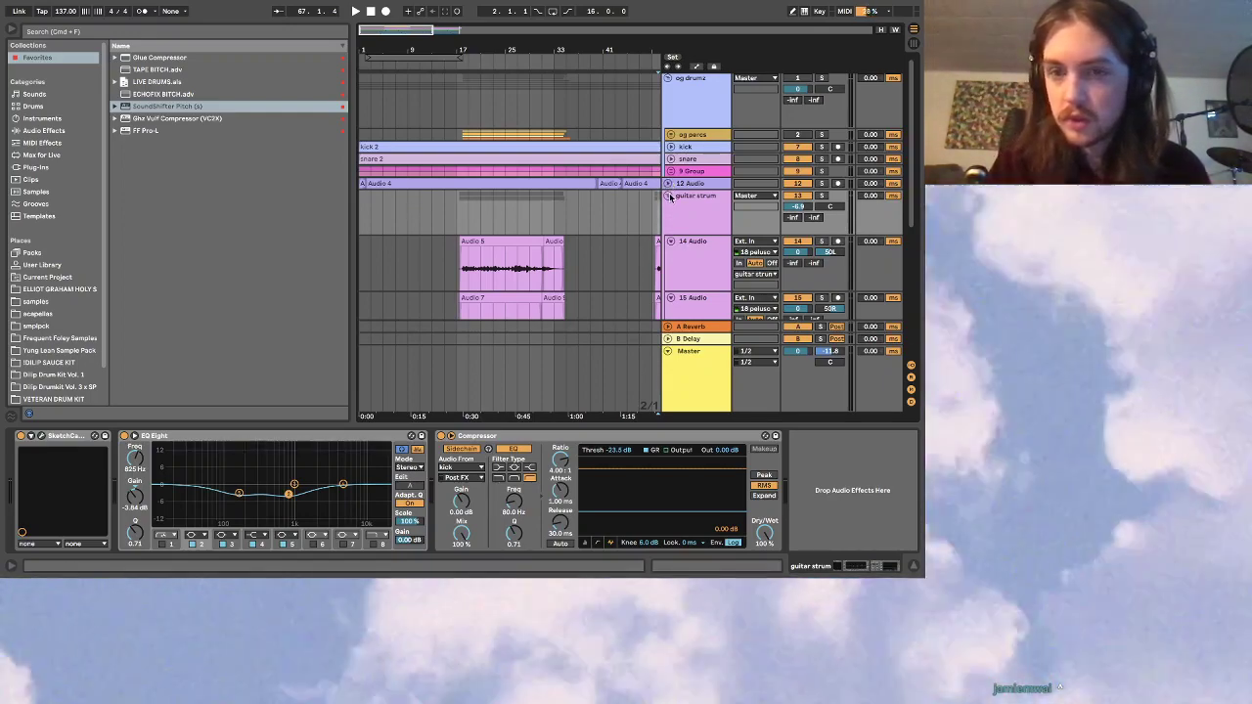
scroll(393, 28, right, 5)
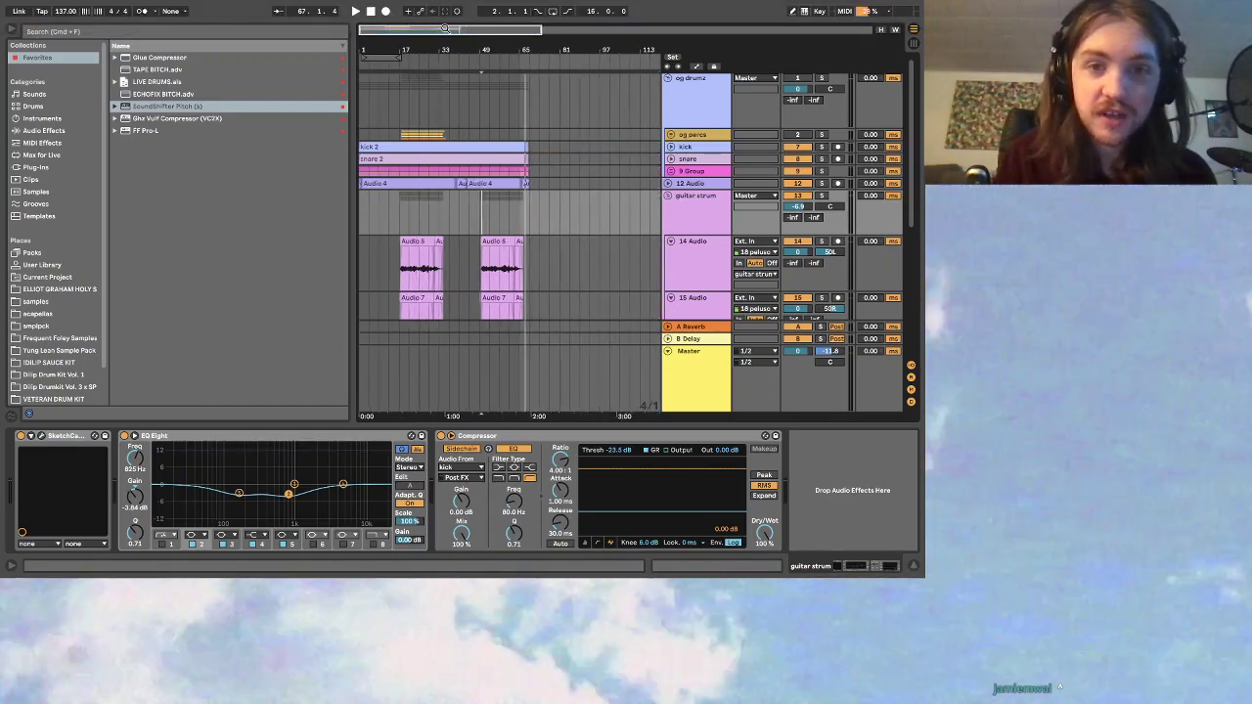
scroll(429, 183, left, 5)
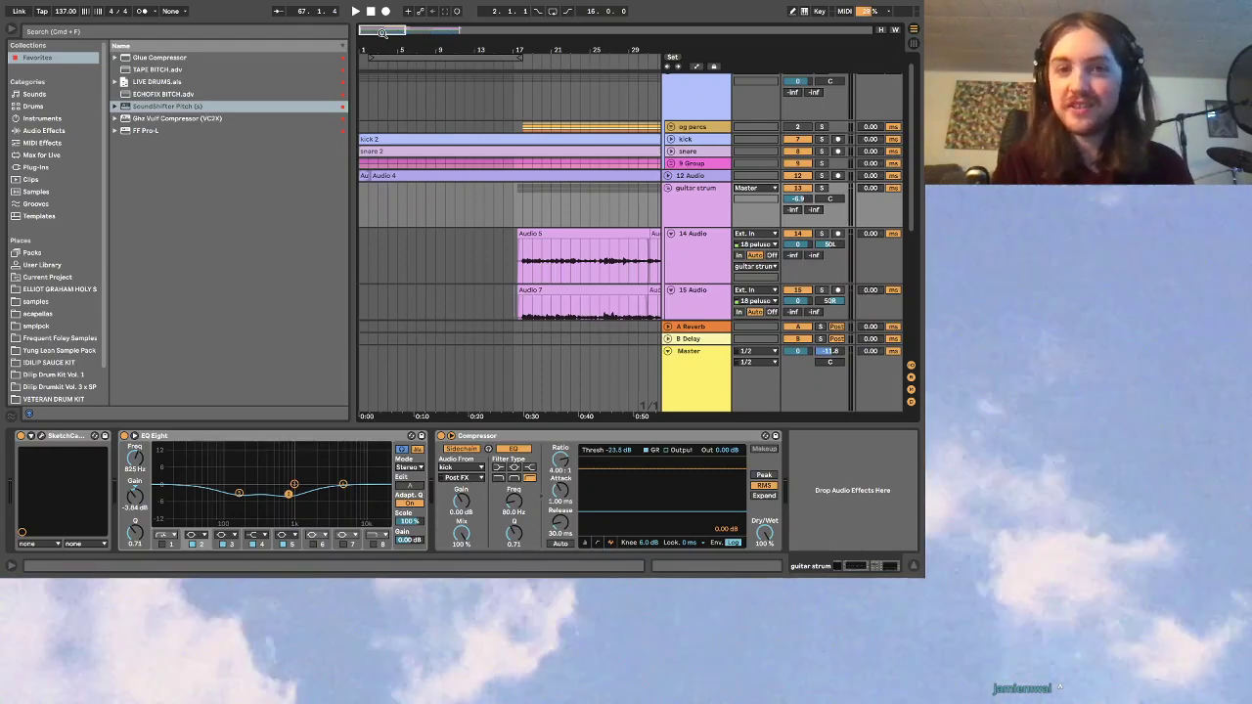
drag(382, 32, 364, 91)
click(364, 82)
drag(375, 39, 372, 31)
click(497, 101)
Step: Play from bar 17, soloing then unsoloing vox while zooming out and back to bars 17–81
key(space)
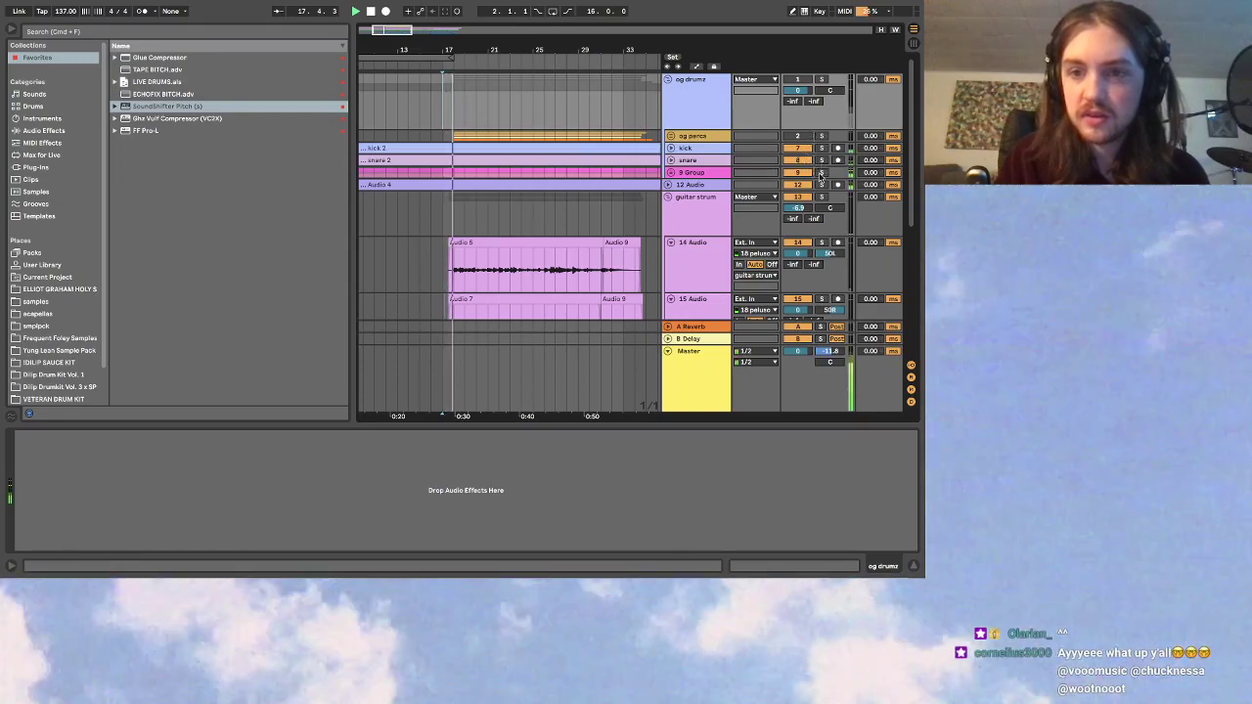
scroll(797, 198, down, 5)
click(821, 251)
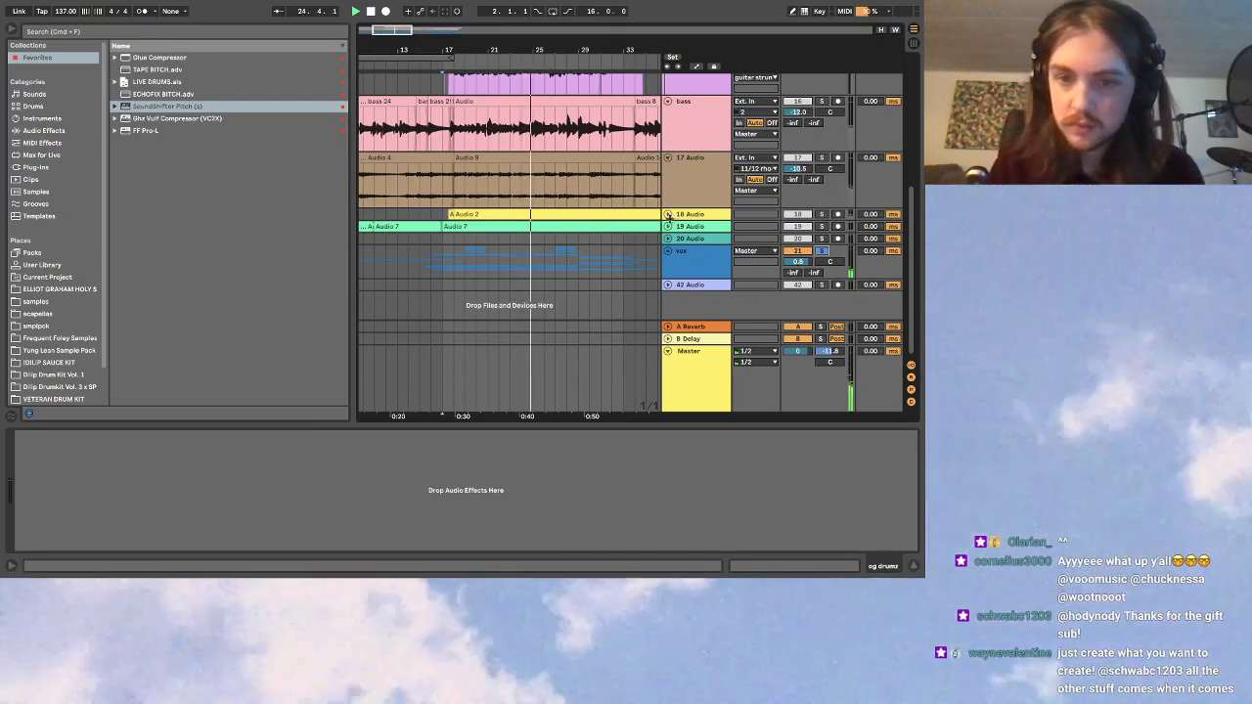
key(minus)
key(minus)
key(minus)
key(minus)
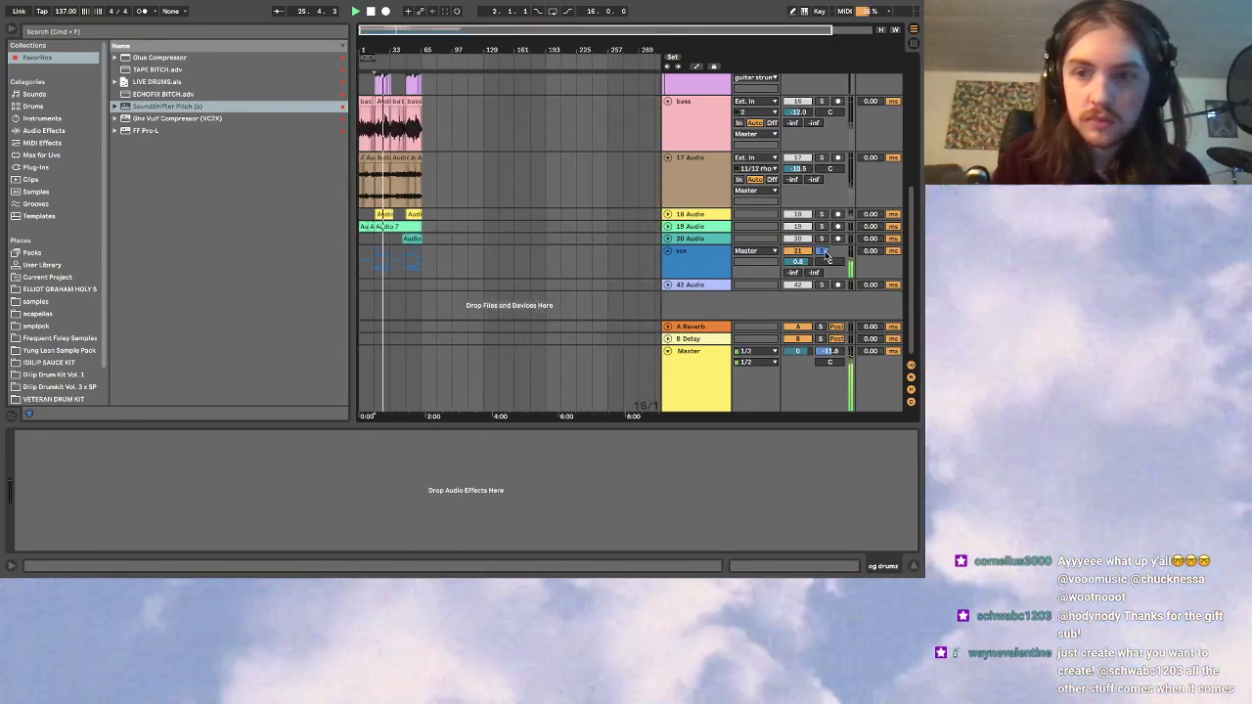
click(823, 252)
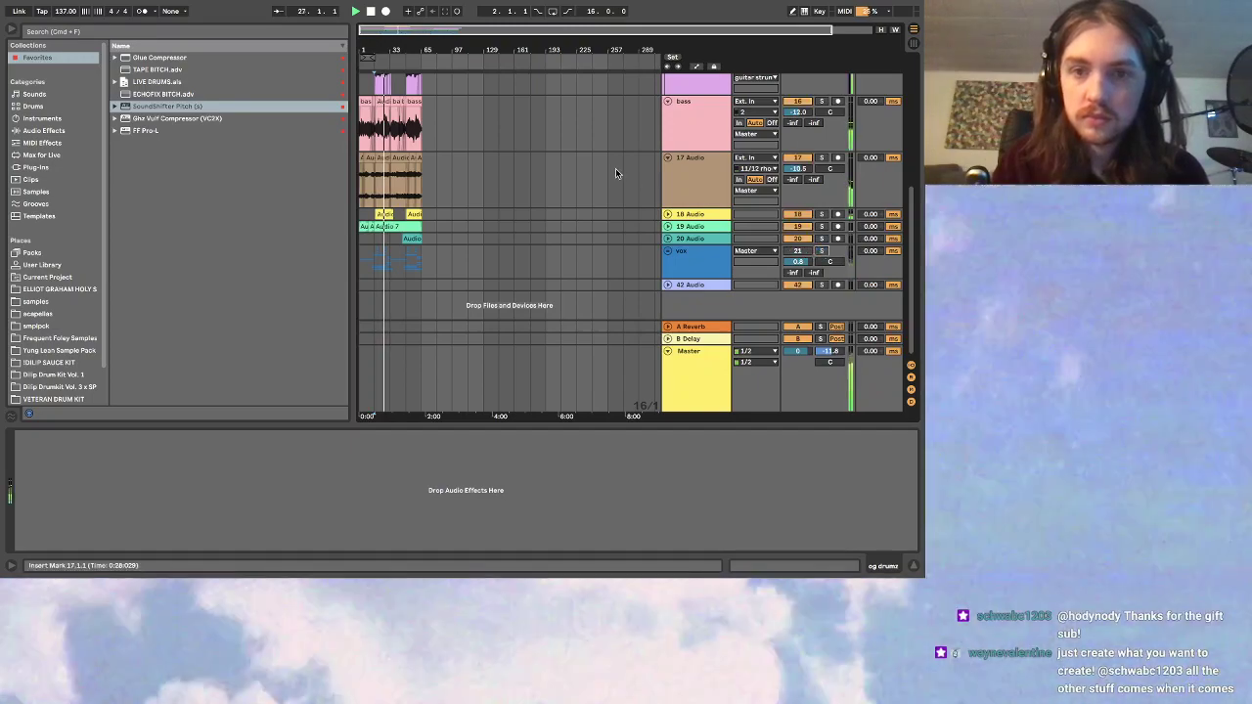
key(plus)
key(plus)
key(plus)
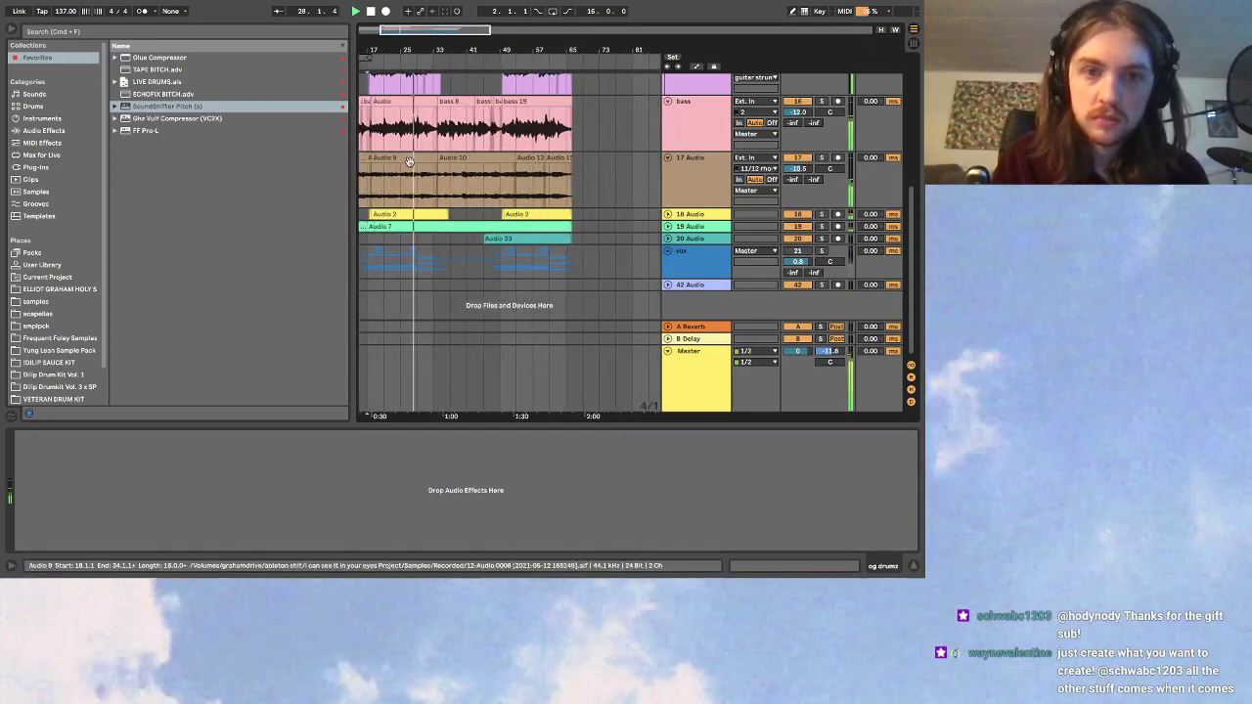
scroll(410, 162, up, 5)
Step: Open a Live Set from the ableton shit folder, then cancel the dialog
click(76, 6)
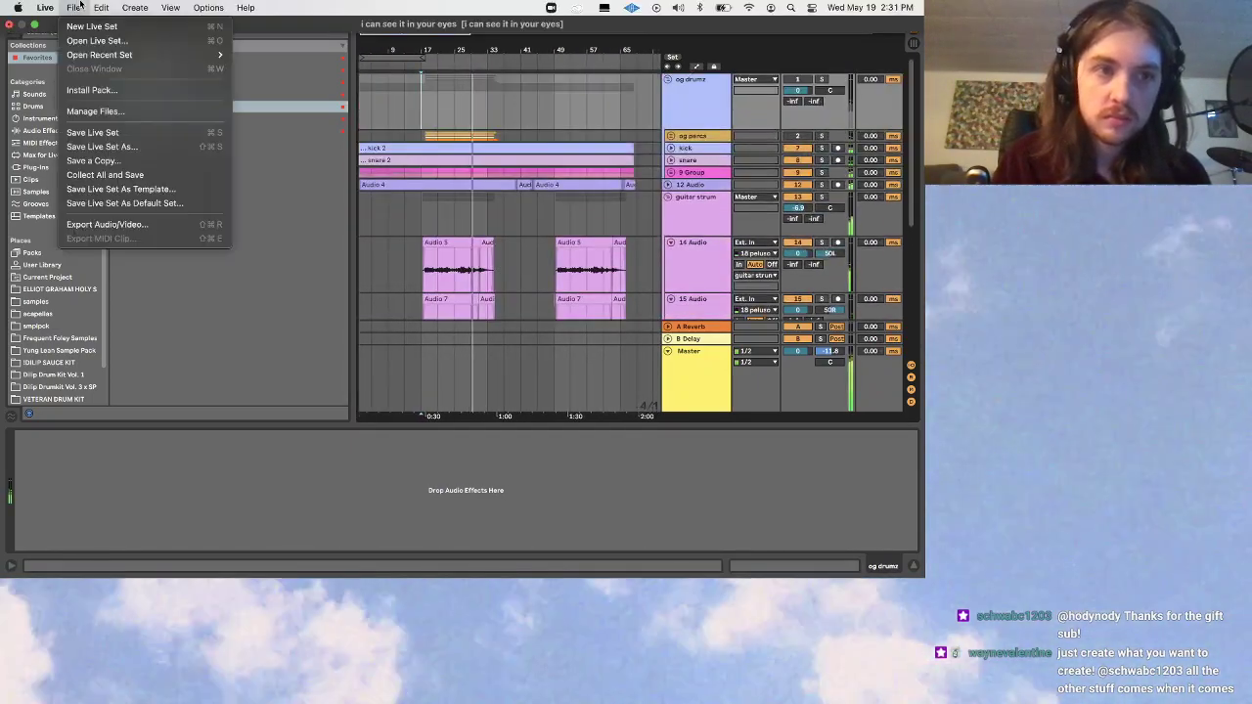
click(304, 65)
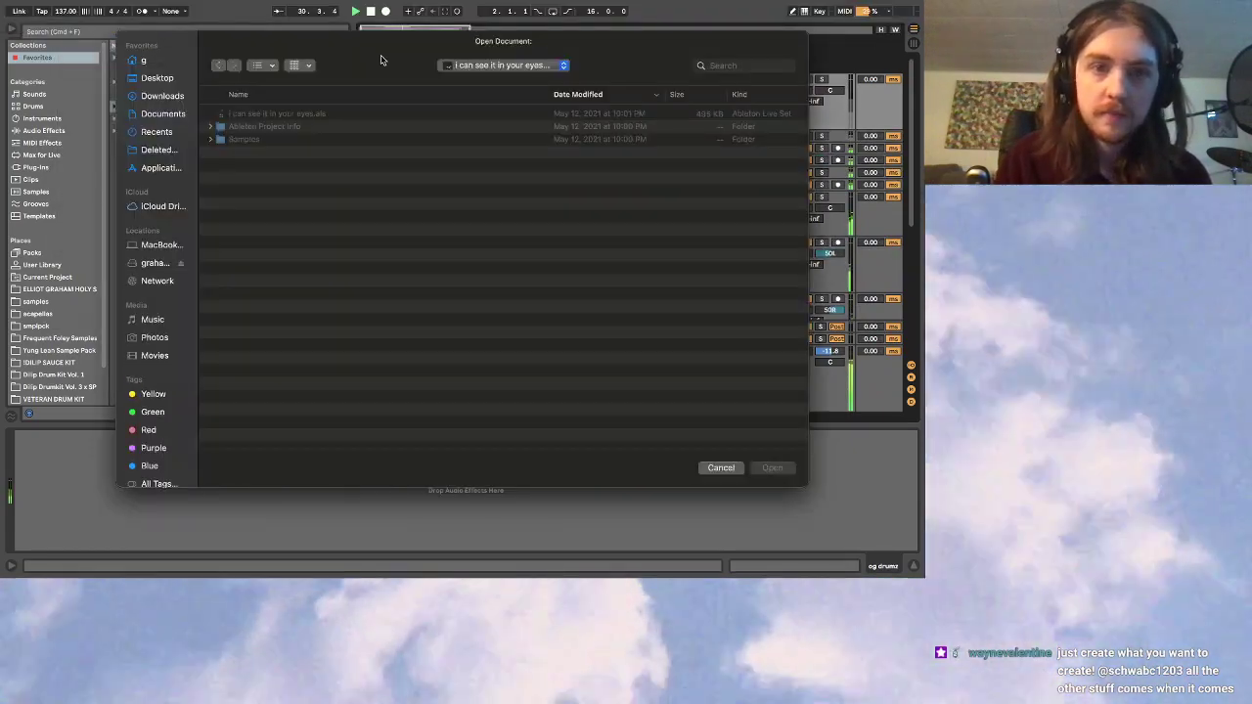
click(504, 64)
click(460, 81)
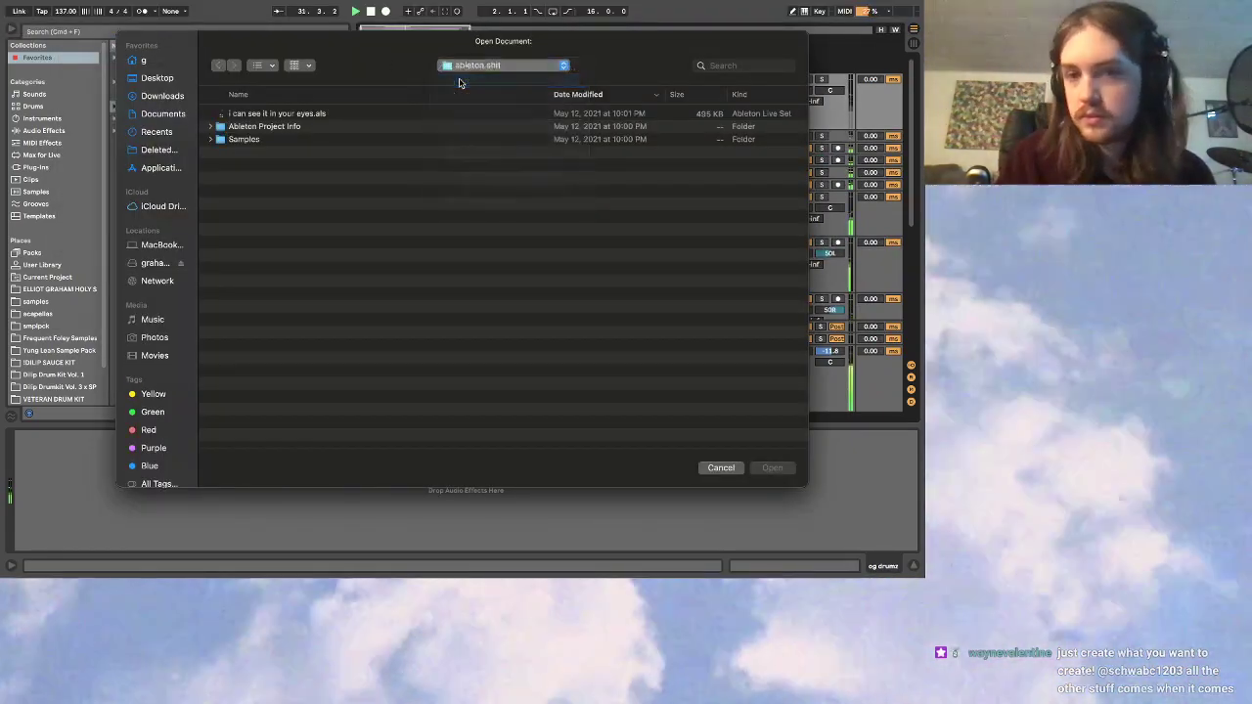
scroll(389, 229, down, 10)
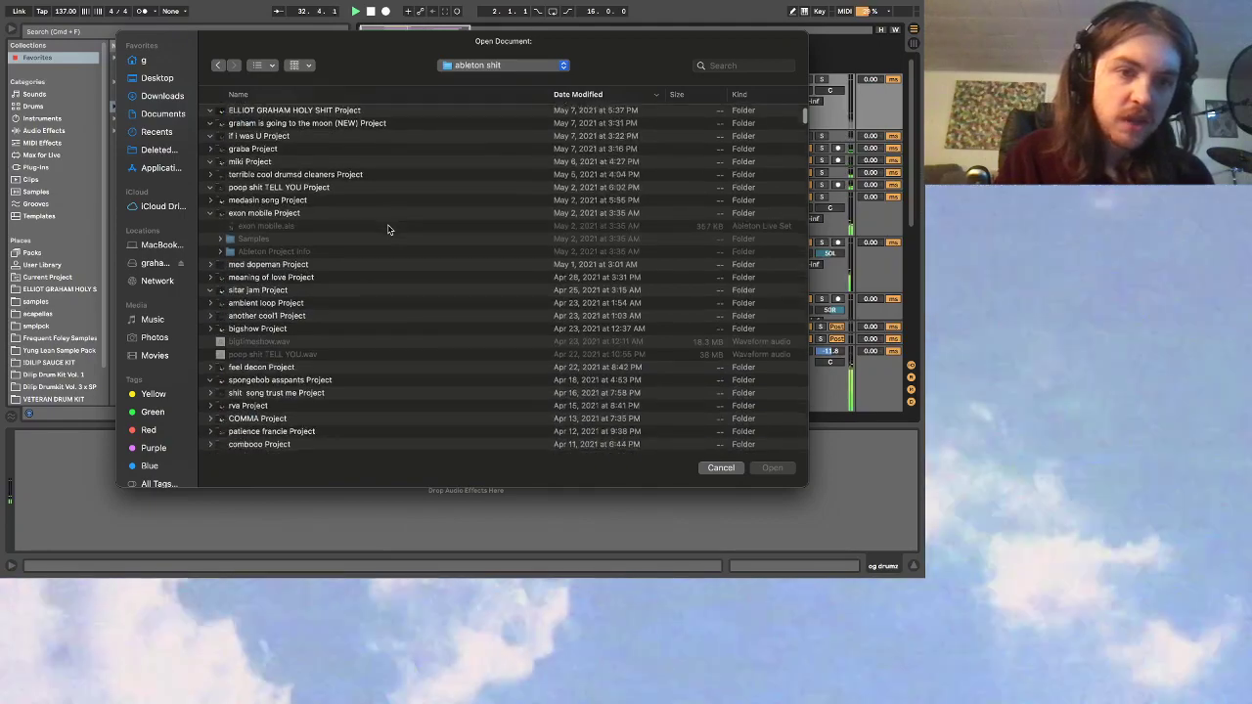
scroll(388, 229, up, 5)
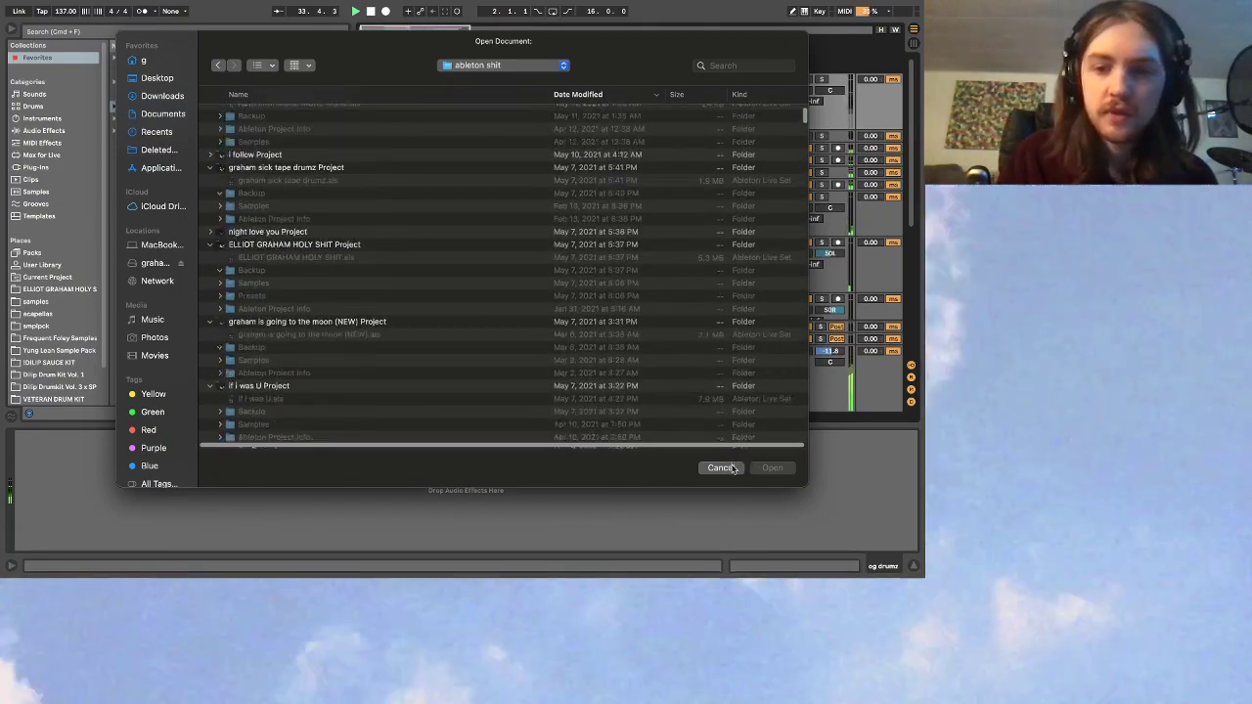
click(729, 468)
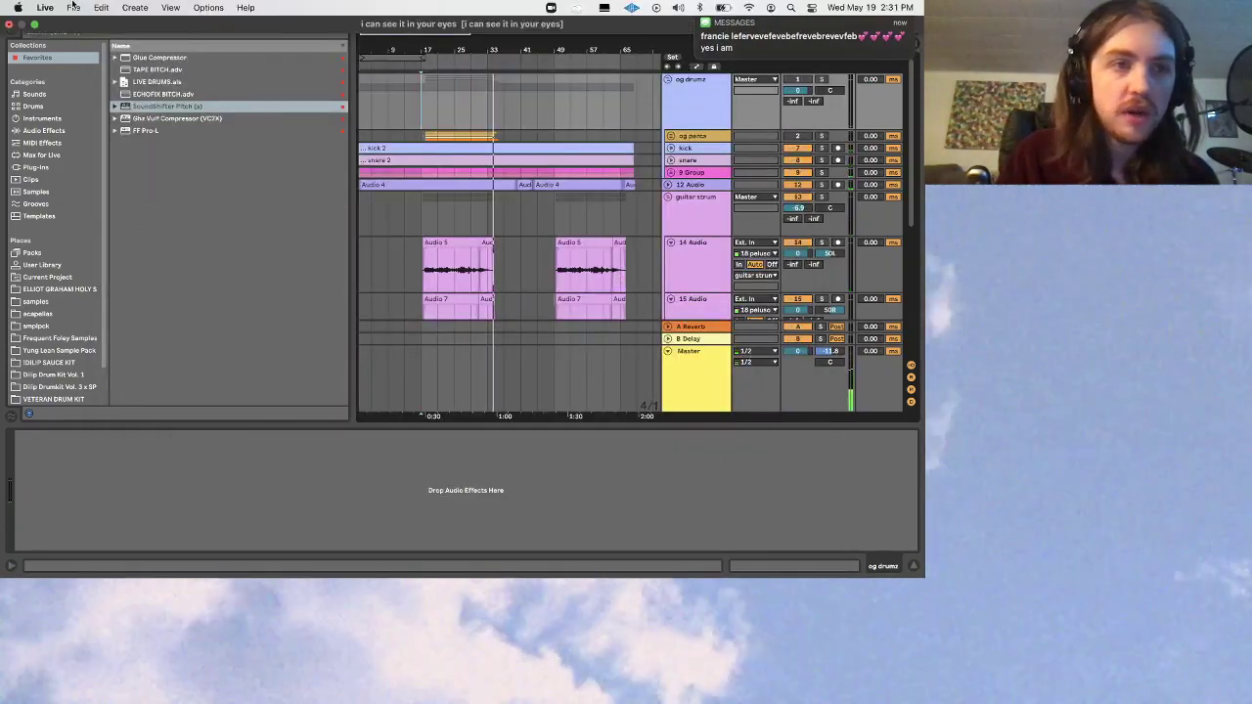
Step: In Open Document, go to ableton shit, expand i follow Project and select i follow.als
click(74, 7)
click(505, 70)
key(super+o)
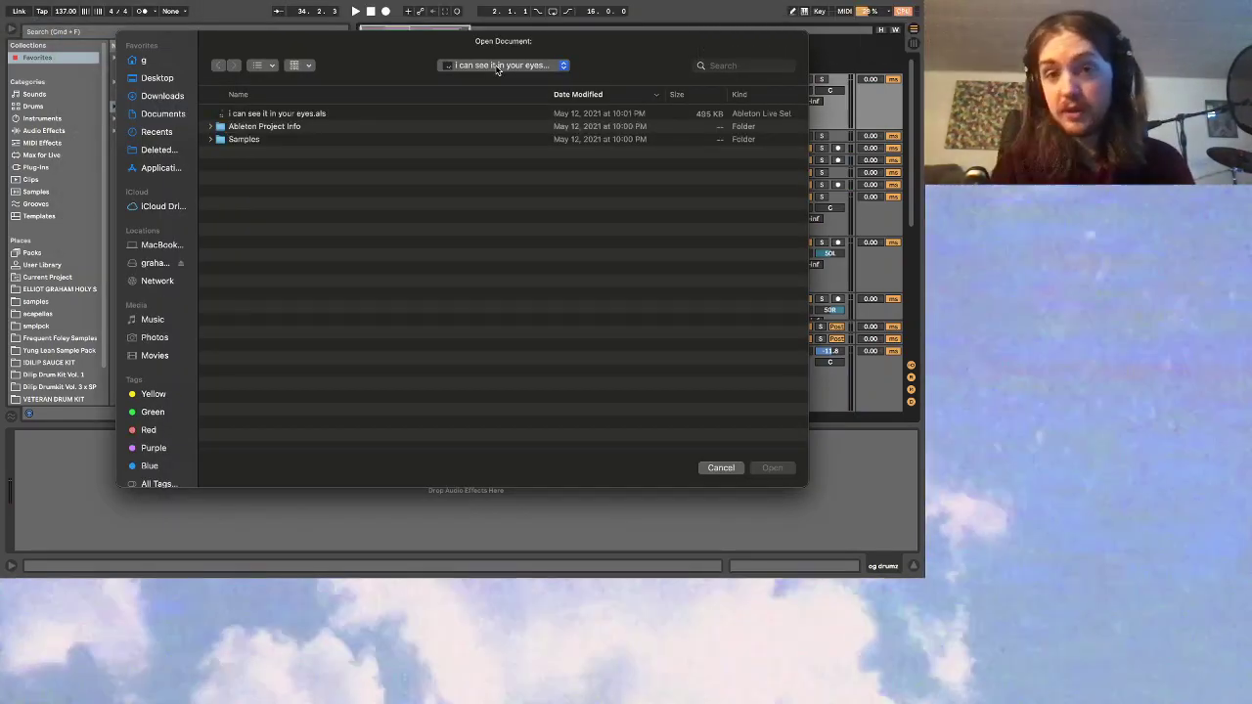
click(497, 65)
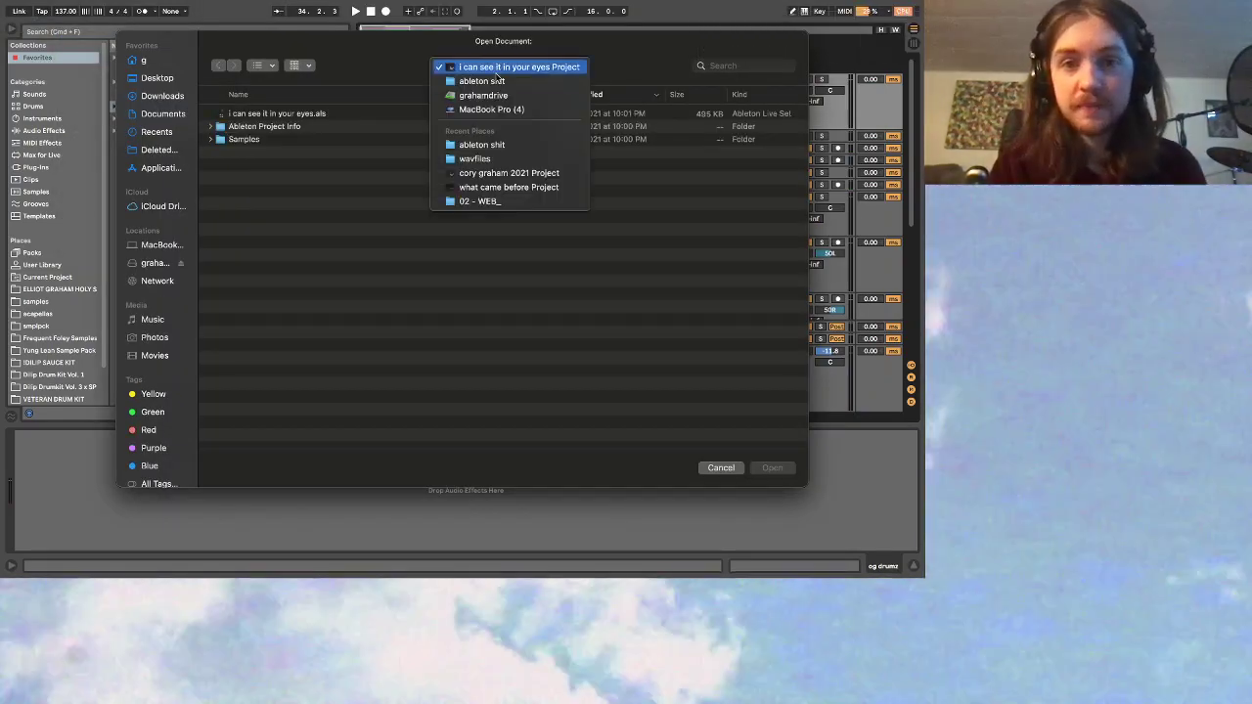
click(494, 78)
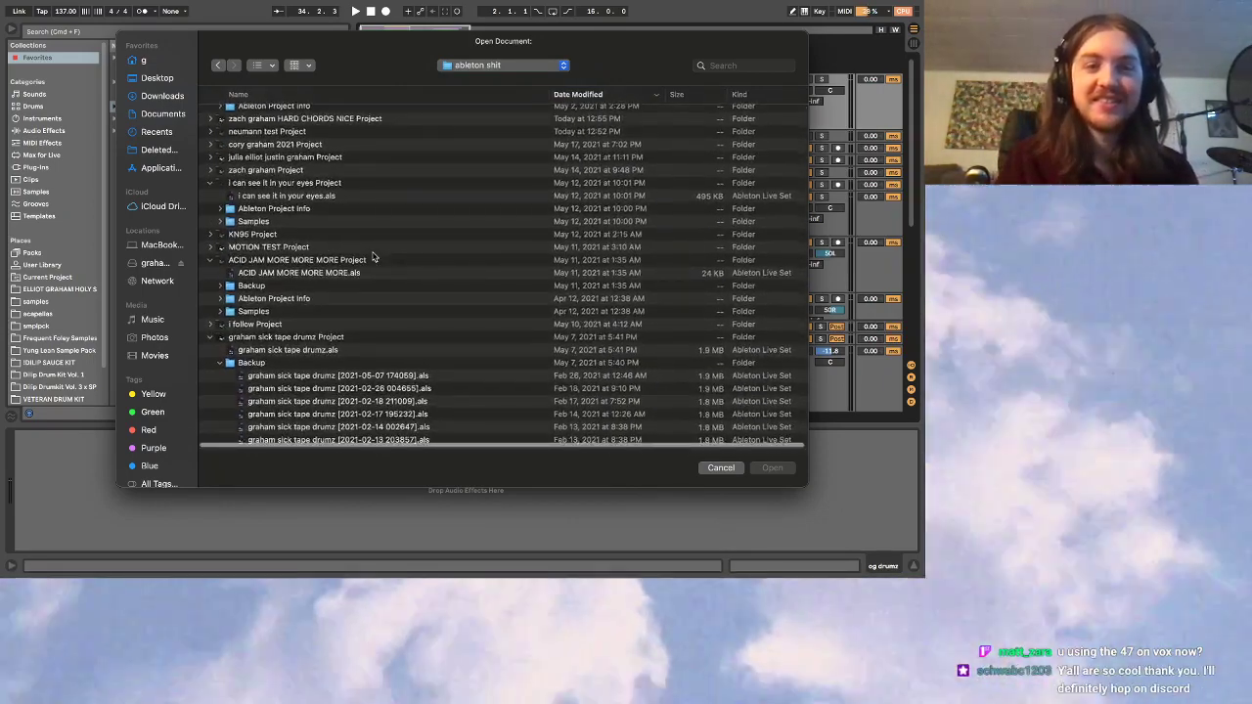
scroll(351, 232, down, 5)
click(216, 221)
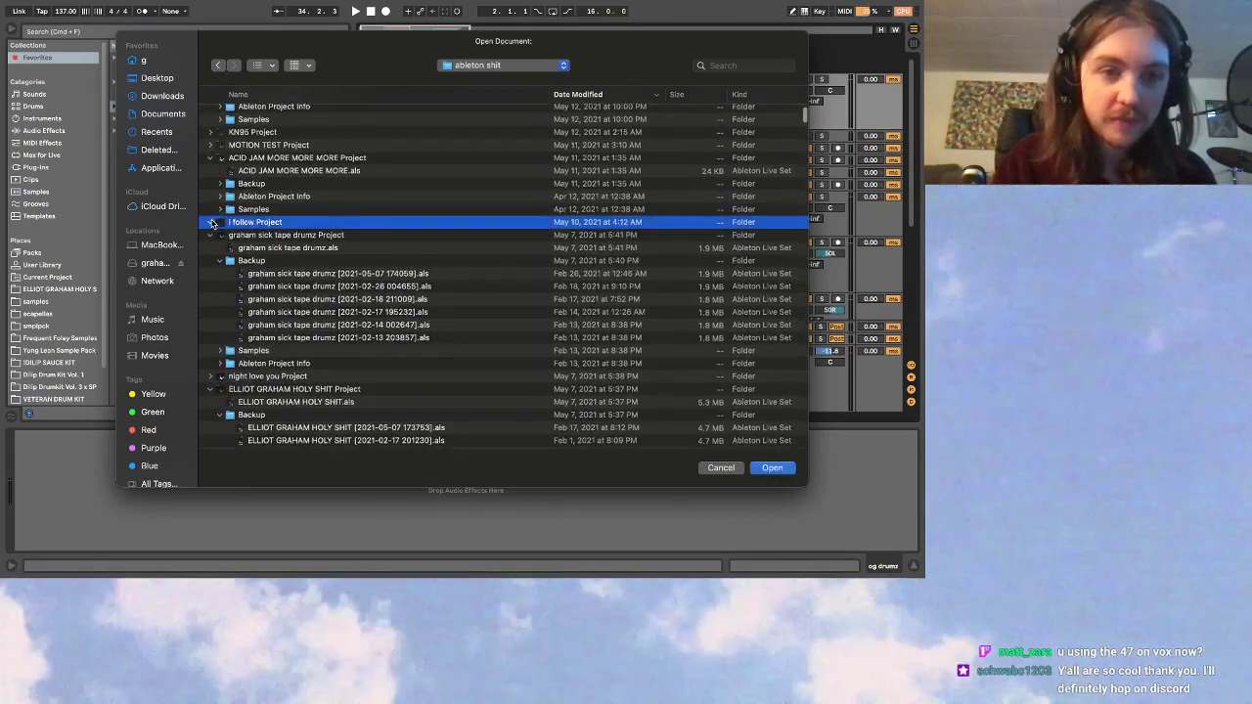
click(262, 236)
Step: Open i follow.als without saving changes to 'i can see it in your eyes'
double_click(268, 236)
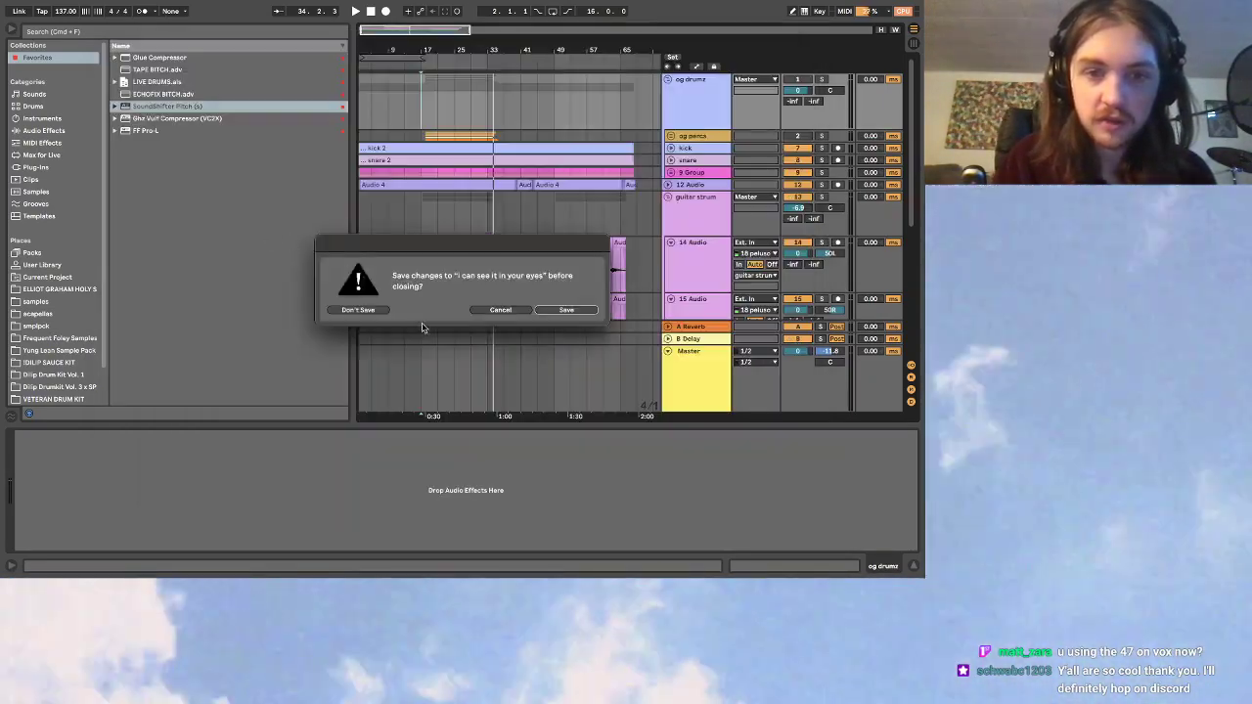
click(379, 311)
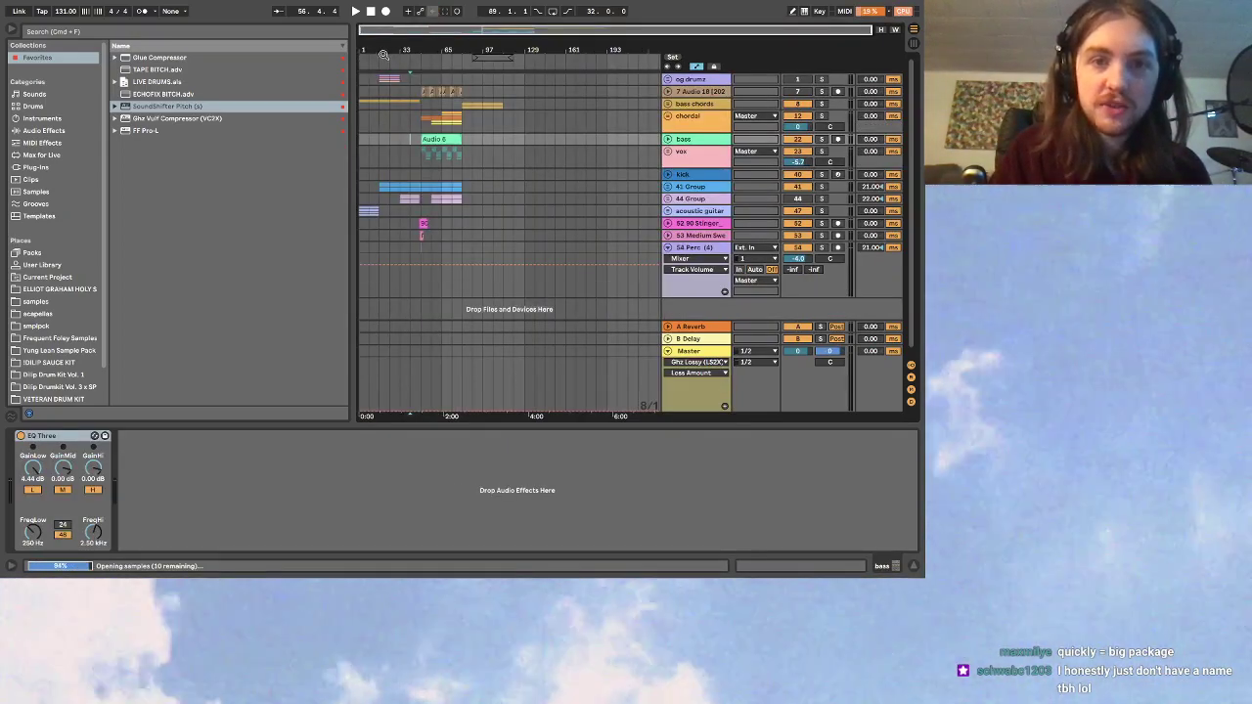
Step: Play the i follow set from bar 1
click(361, 80)
key(space)
scroll(370, 32, up, 3)
scroll(370, 31, up, 5)
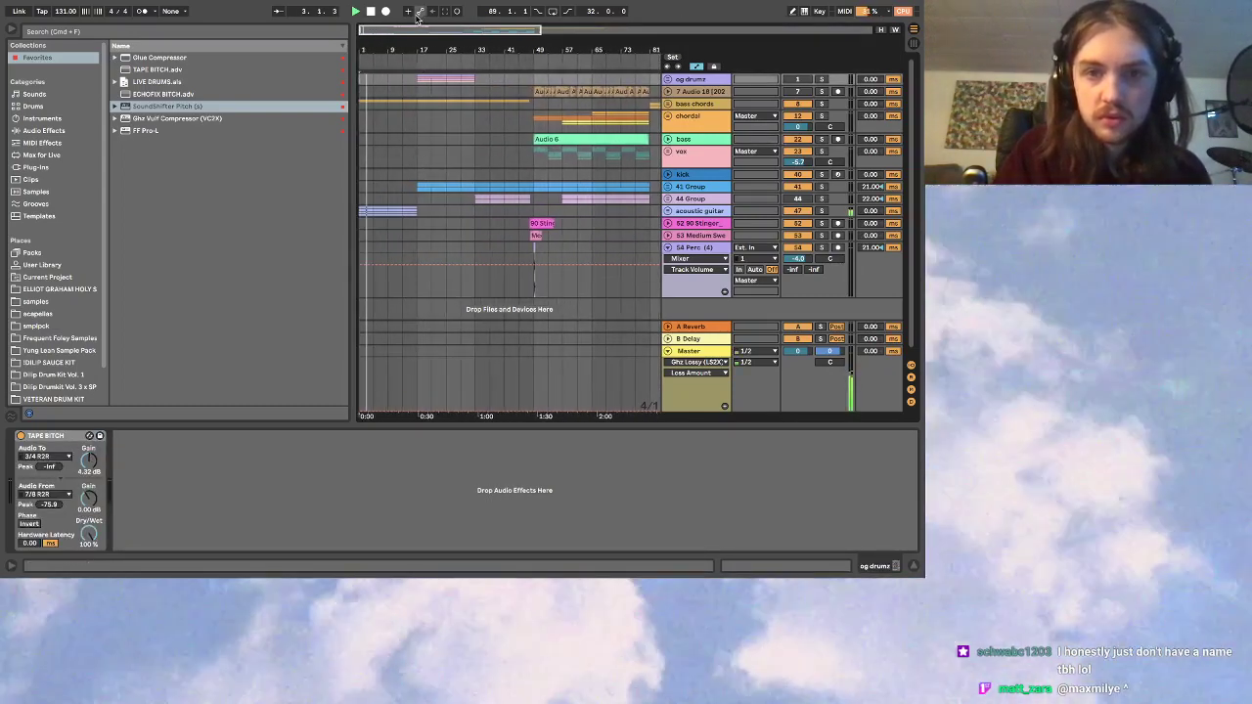
scroll(401, 34, down, 3)
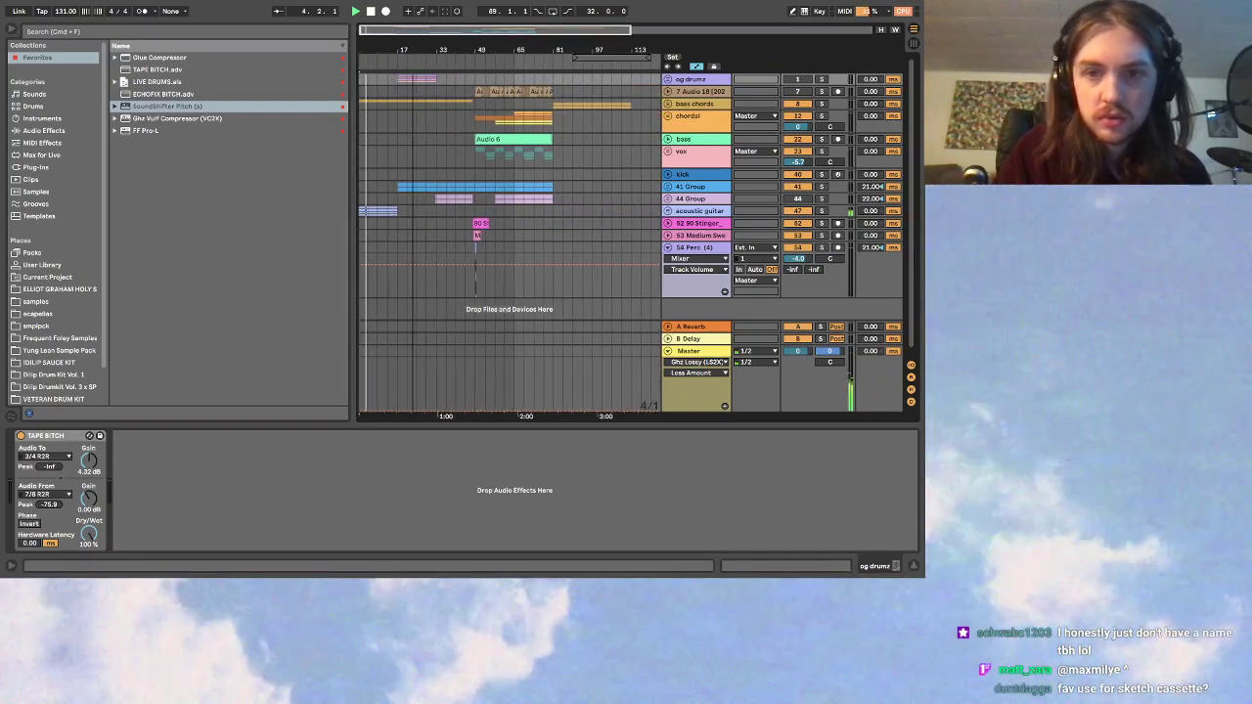
scroll(386, 33, down, 1)
scroll(371, 33, up, 3)
scroll(371, 33, up, 2)
Step: Unfold and refold the 41 Group and vox group, zooming in on bars 9–45
click(669, 187)
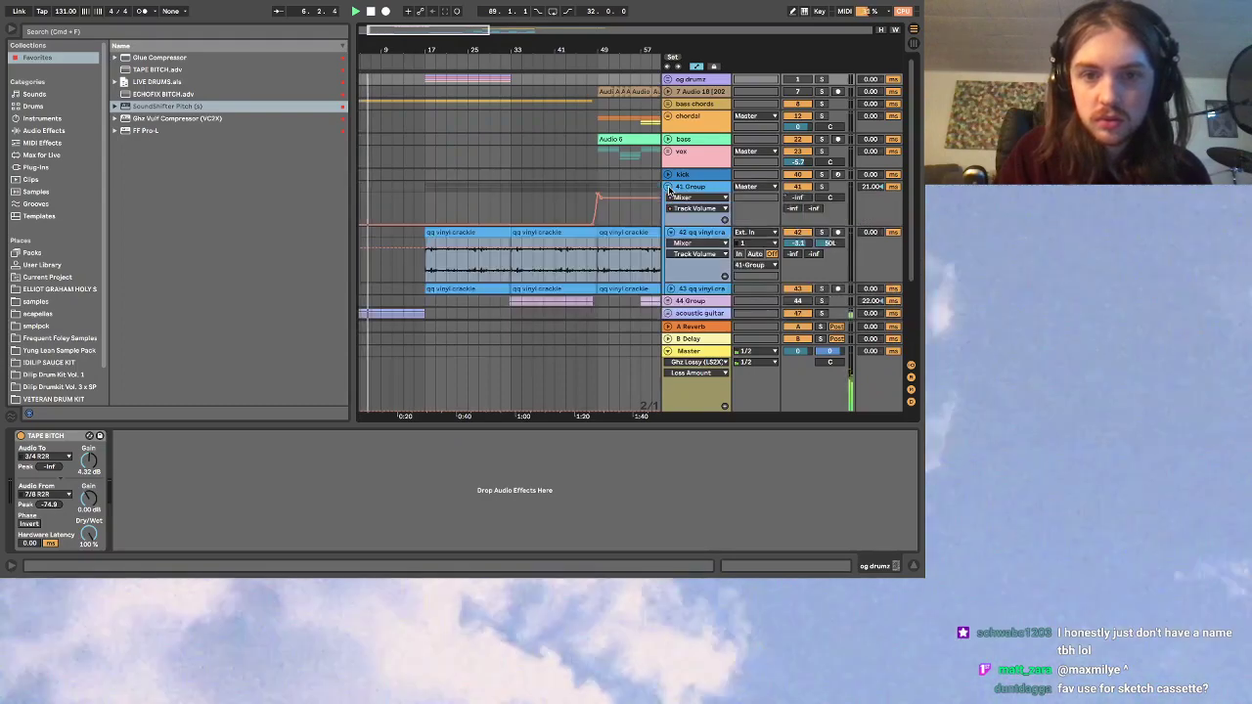
click(670, 187)
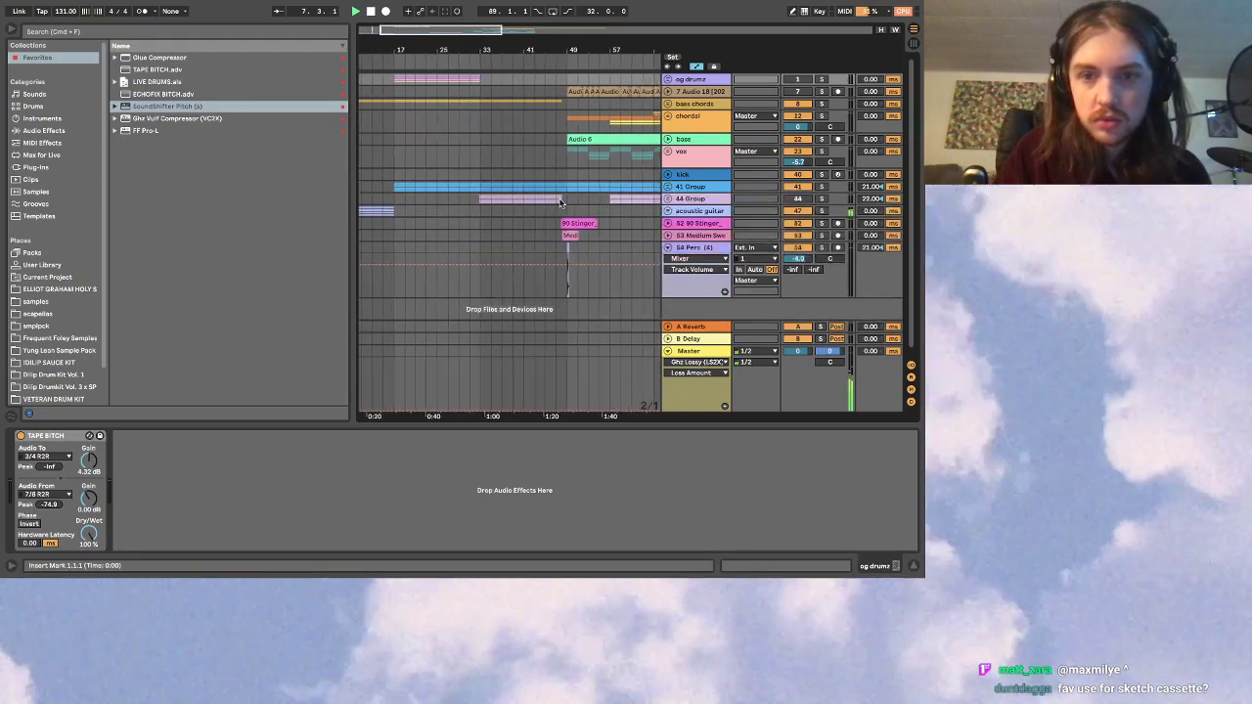
drag(428, 24, 474, 36)
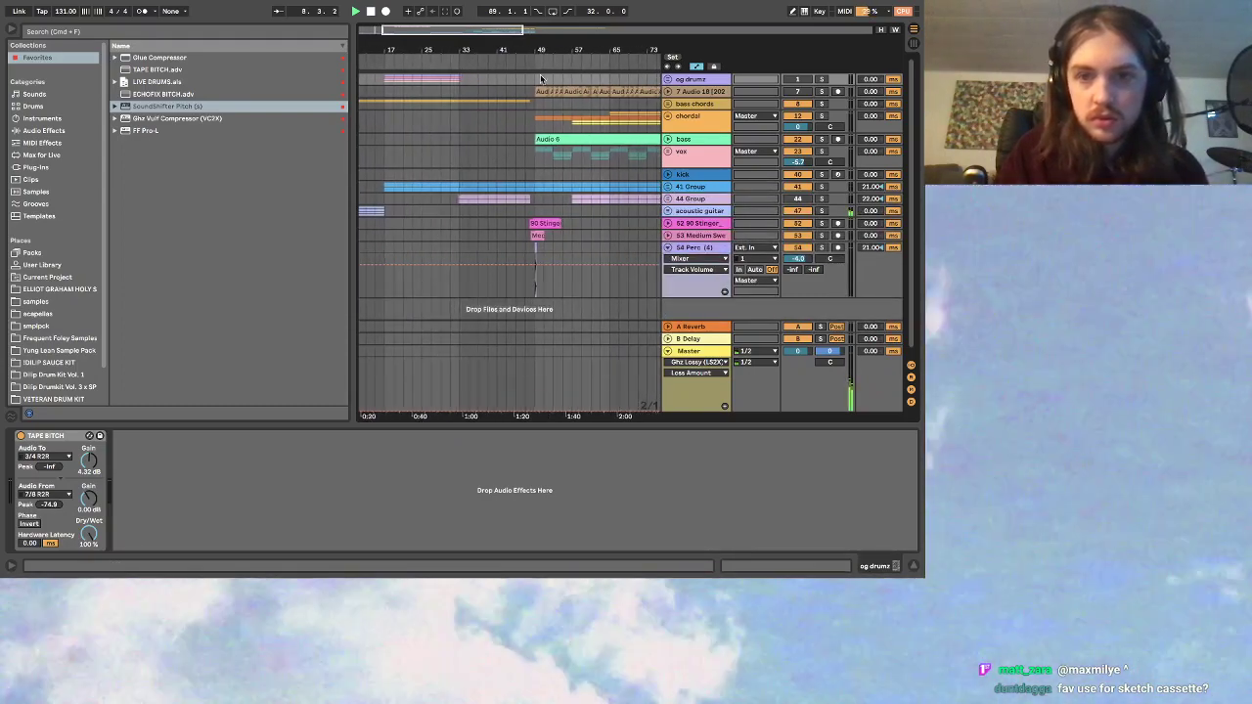
click(670, 152)
click(669, 152)
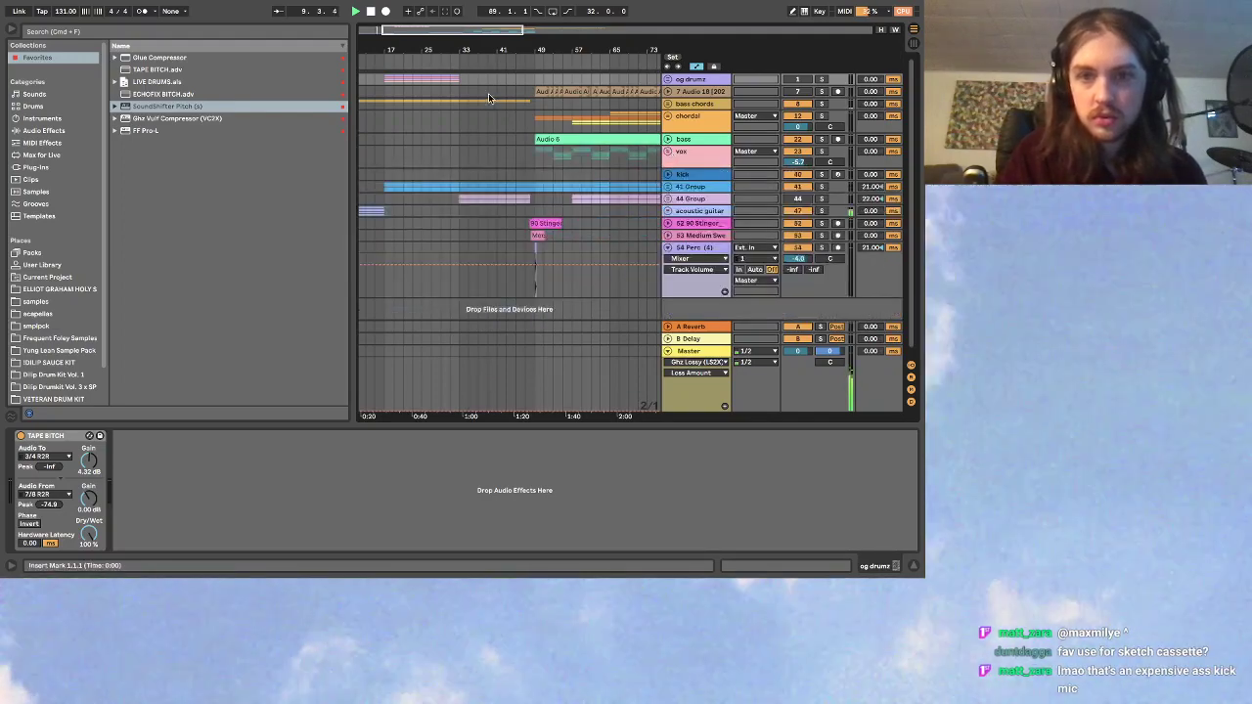
scroll(484, 95, left, 3)
drag(396, 25, 398, 26)
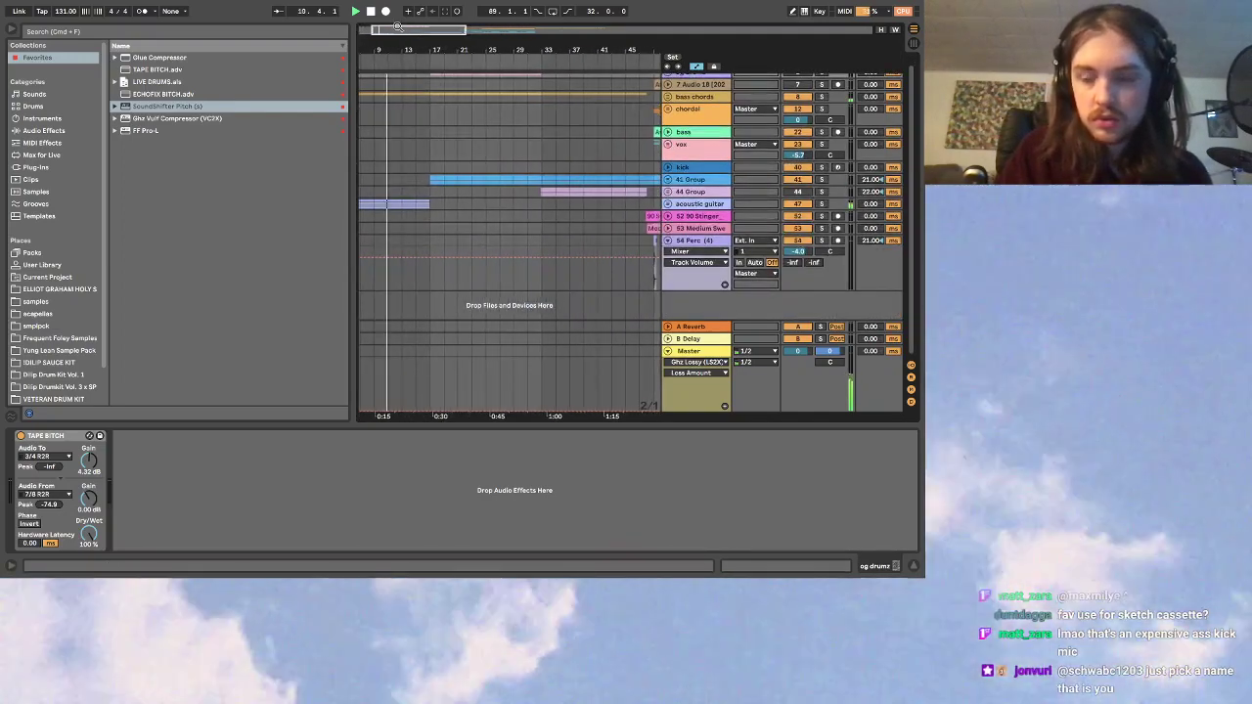
scroll(362, 97, right, 2)
scroll(362, 97, up, 1)
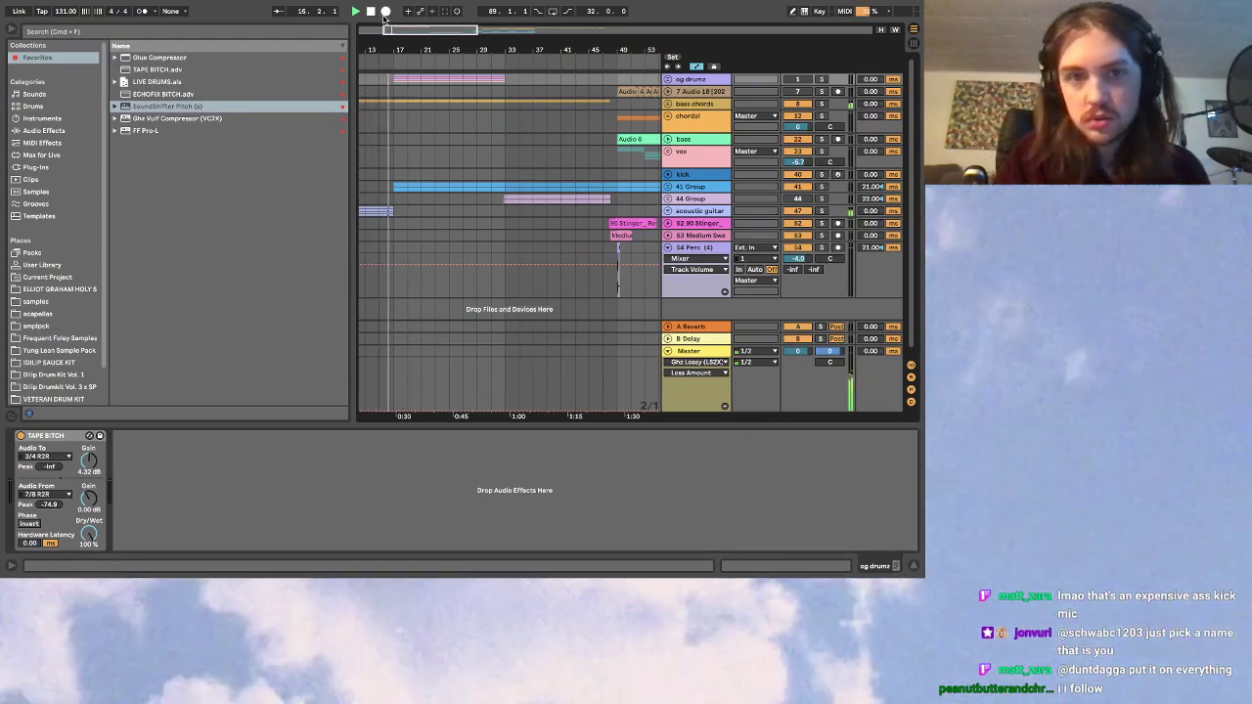
Step: Zoom out and back in, then unfold the 41 Group to reveal its vinyl crackle tracks
key(minus)
key(minus)
key(minus)
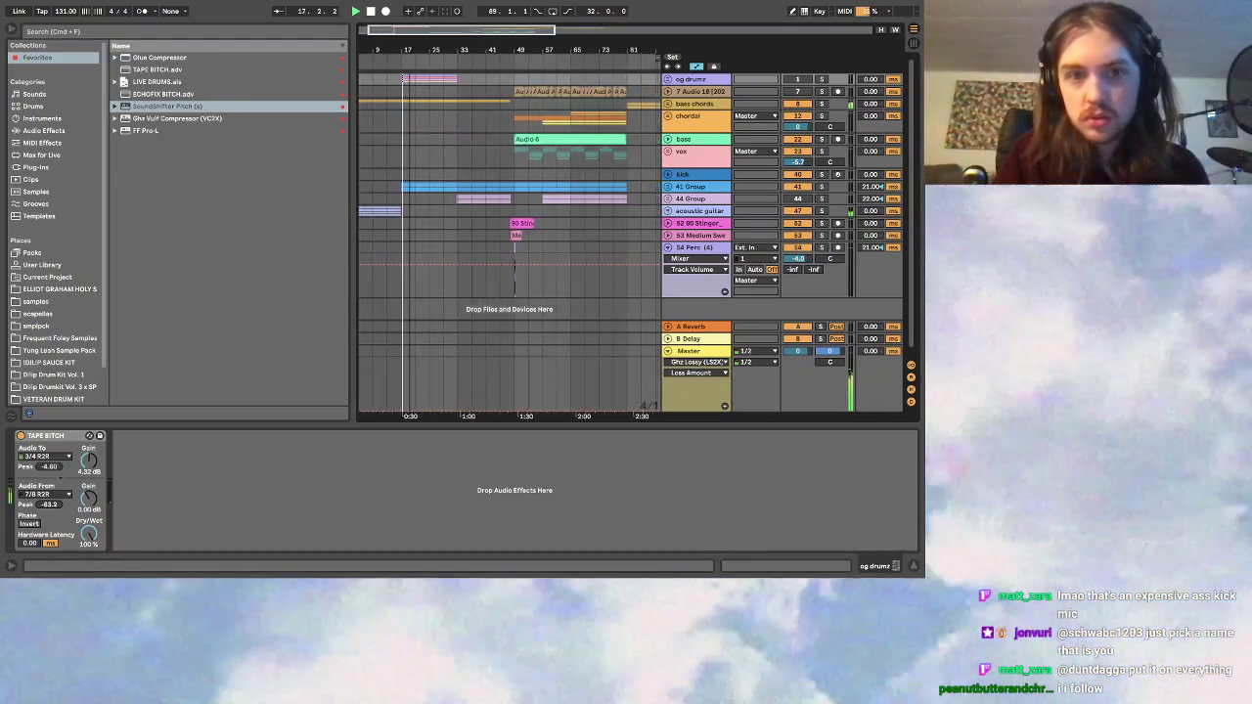
key(plus)
key(plus)
key(plus)
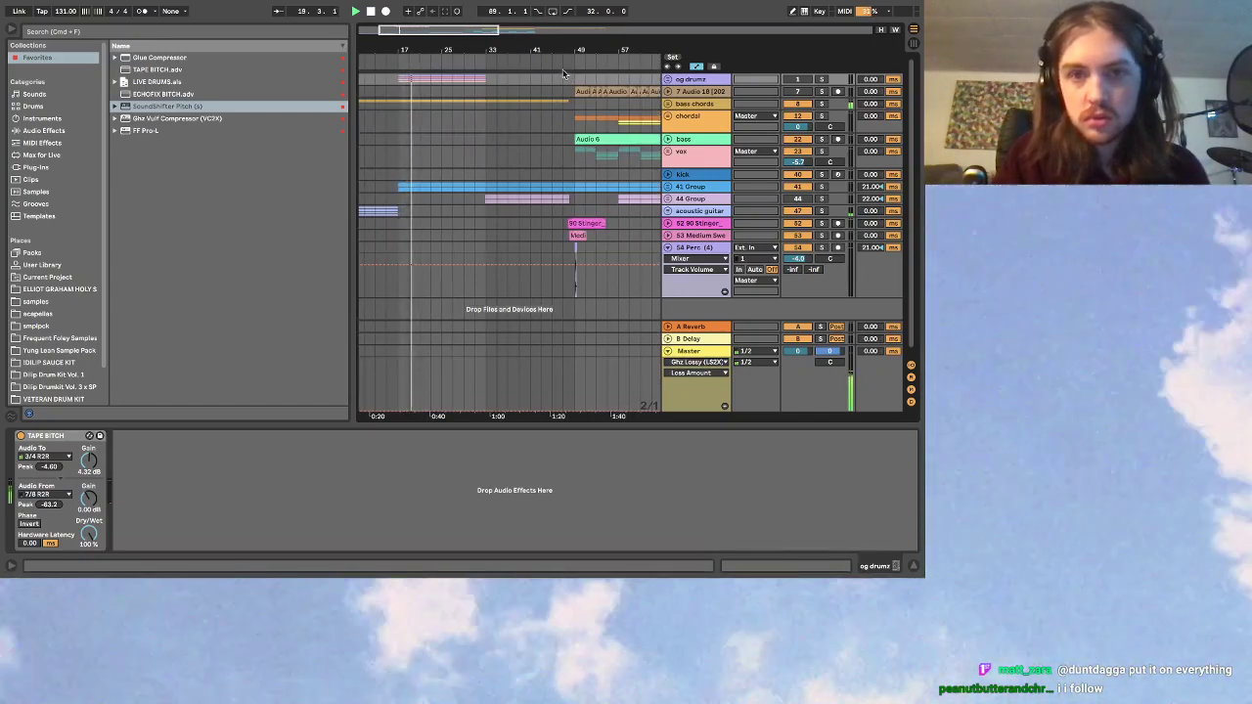
key(plus)
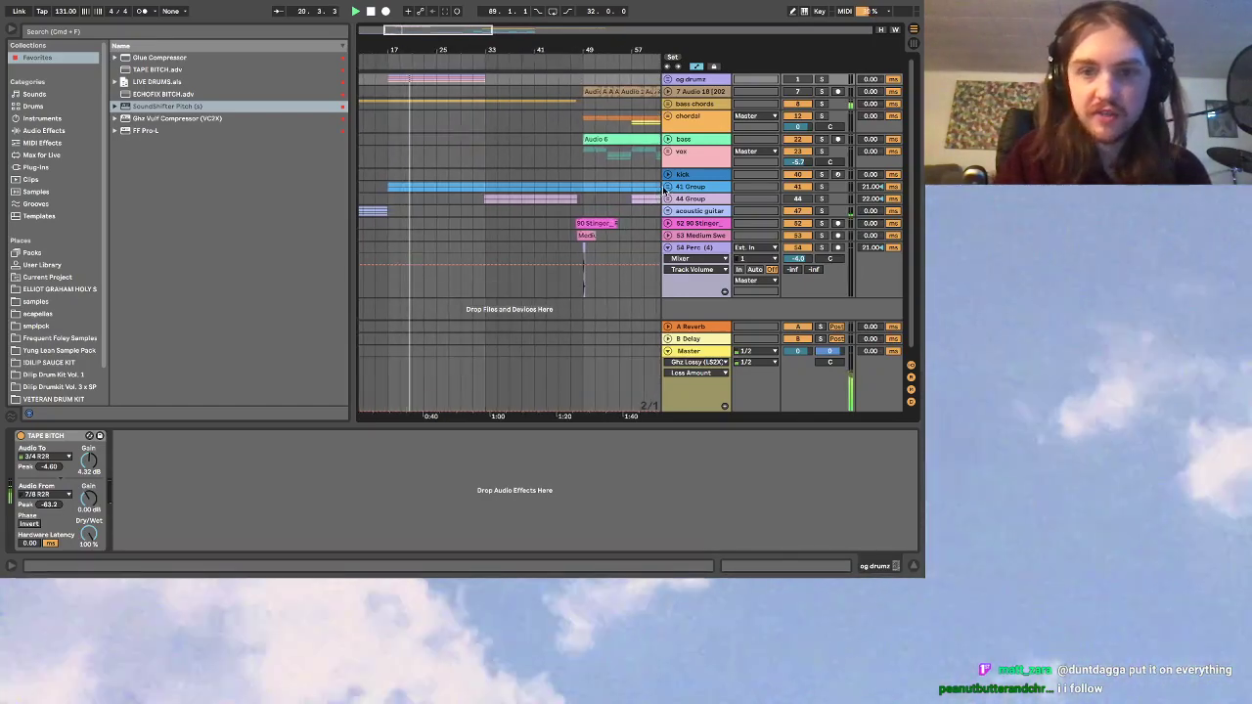
click(668, 188)
click(669, 187)
click(669, 188)
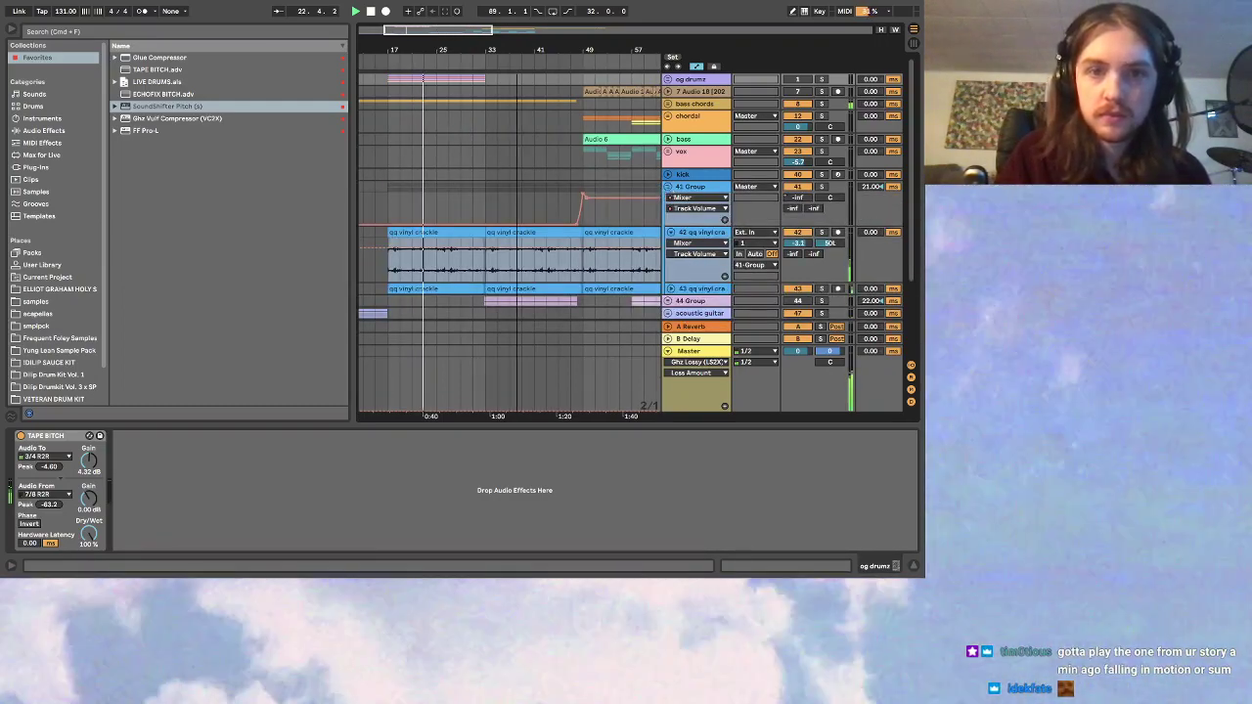
drag(441, 30, 443, 33)
scroll(483, 87, down, 3)
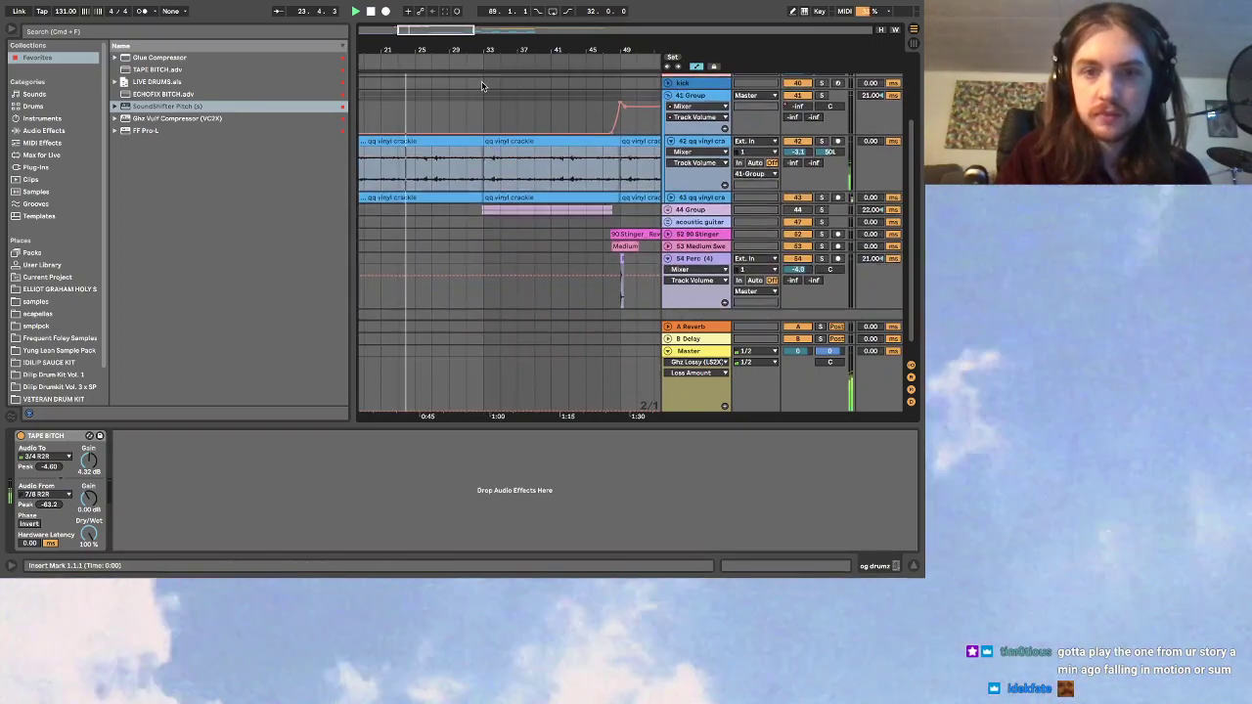
Step: Jump playback to bar 41, zoom to bars 43–55, fold the 41 Group and select vox
click(484, 96)
scroll(482, 117, up, 2)
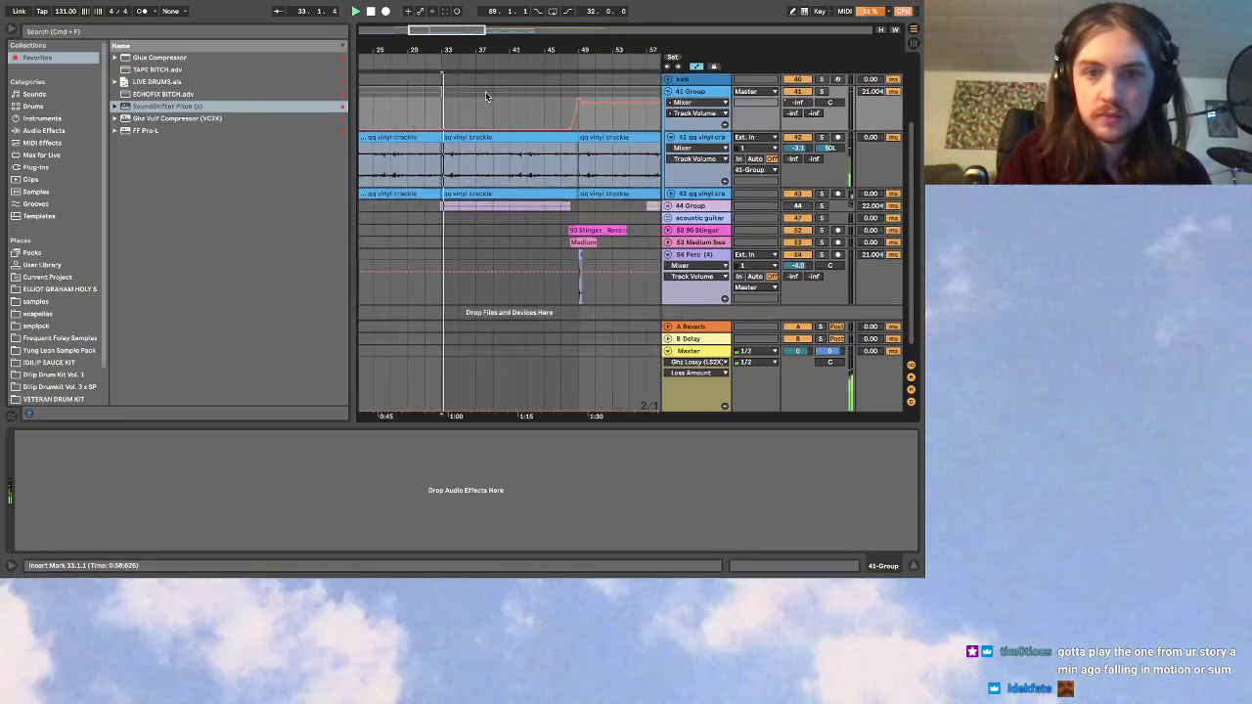
key(space)
key(space)
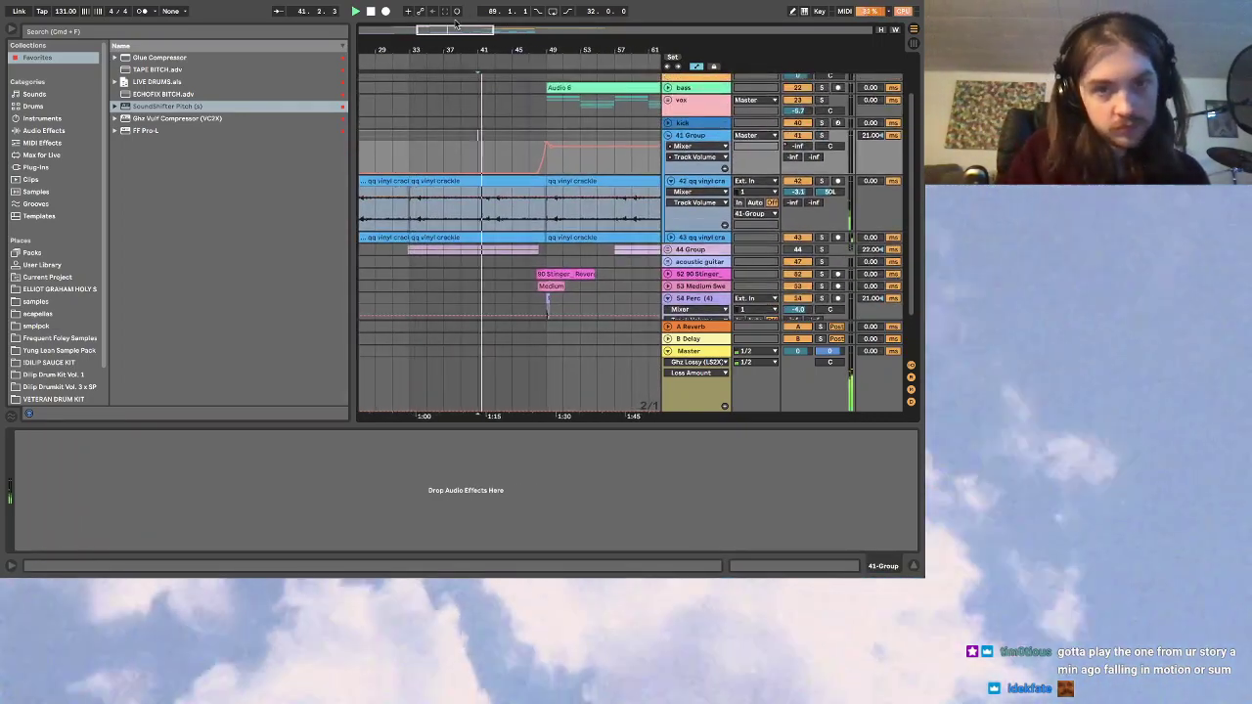
key(plus)
scroll(473, 147, up, 2)
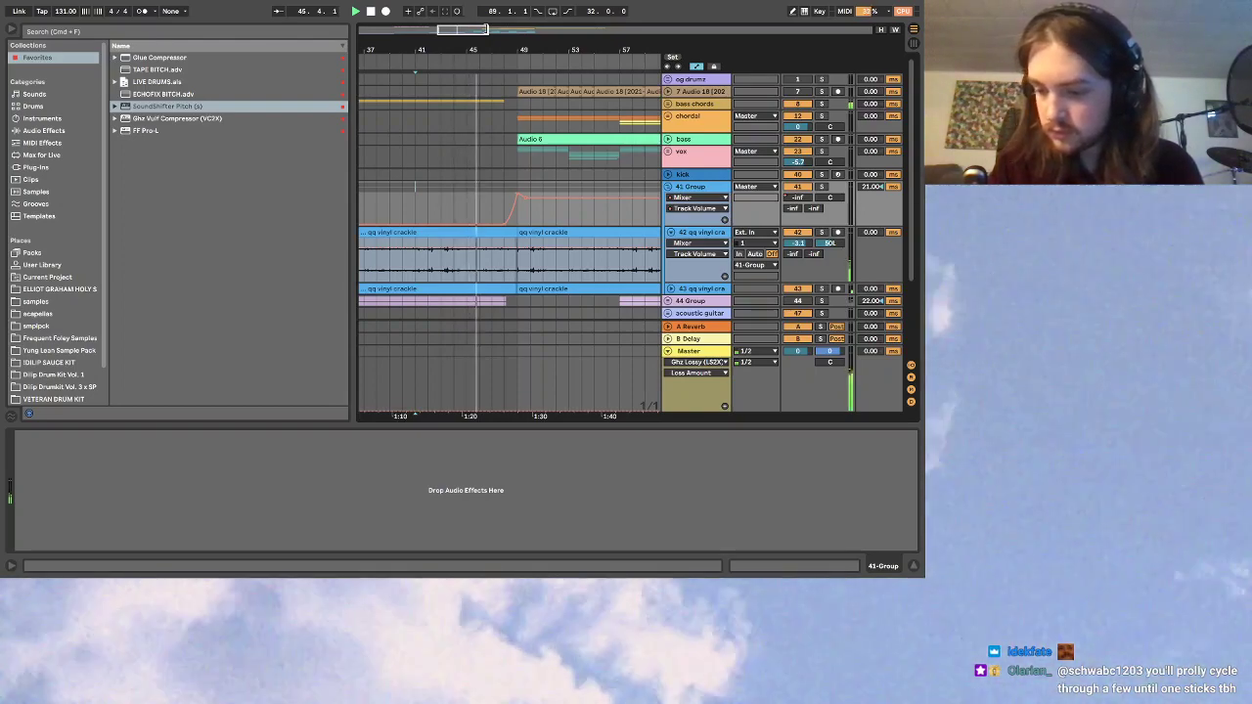
drag(471, 26, 470, 30)
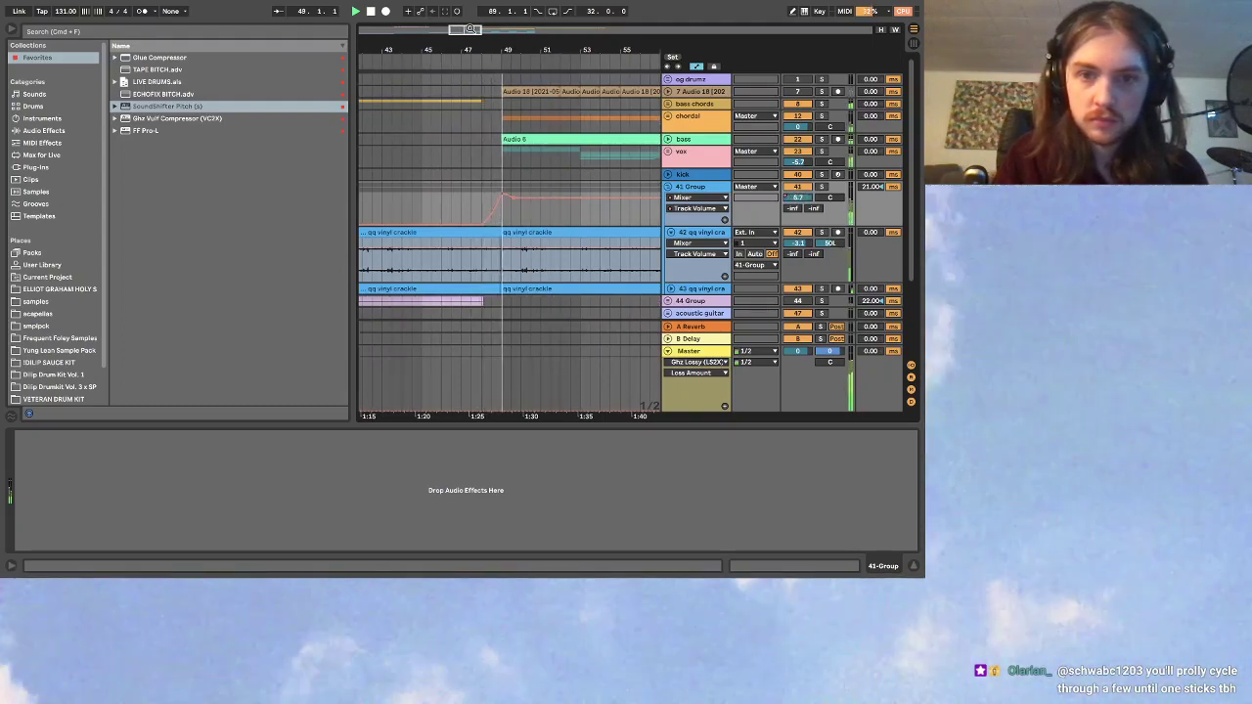
scroll(508, 88, down, 3)
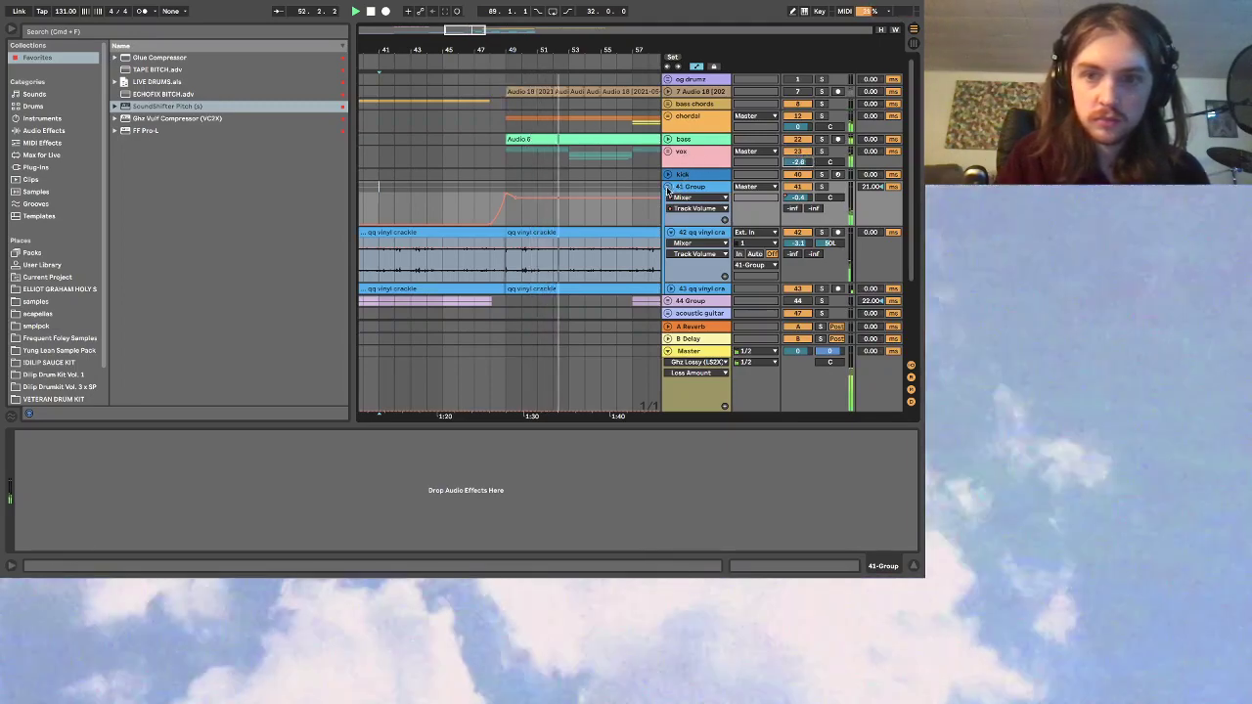
key(Left)
click(509, 155)
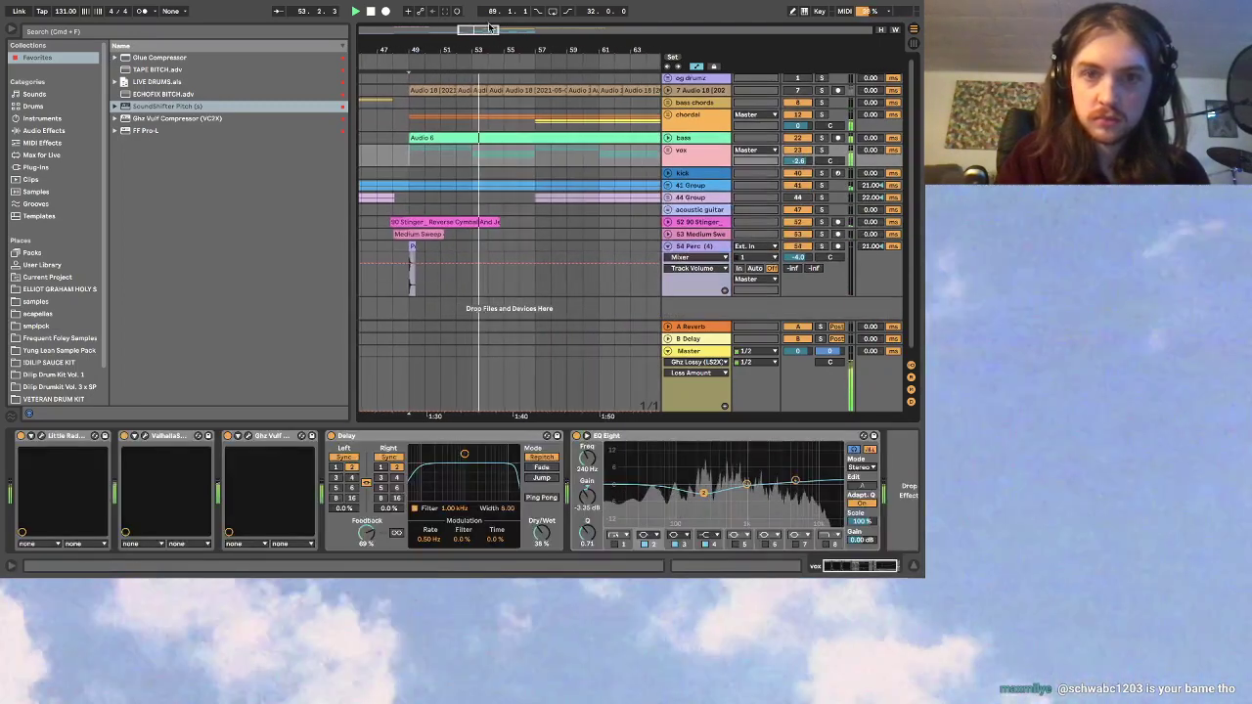
key(minus)
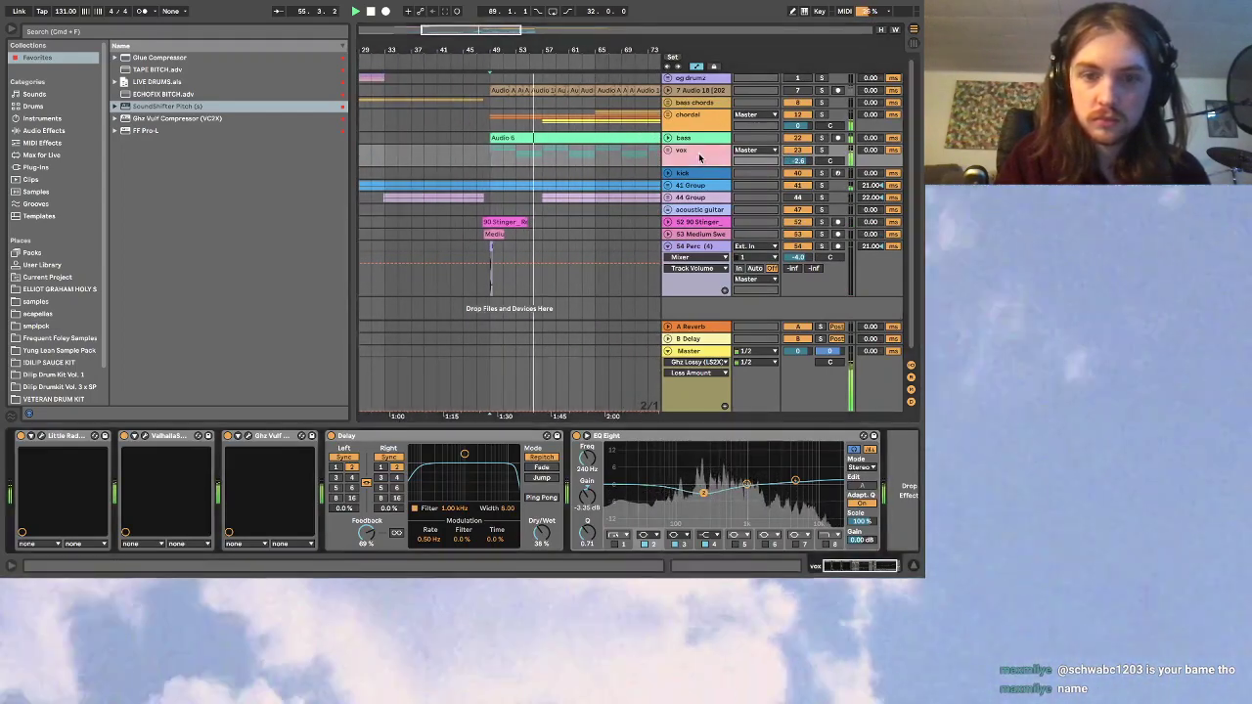
drag(604, 51, 543, 51)
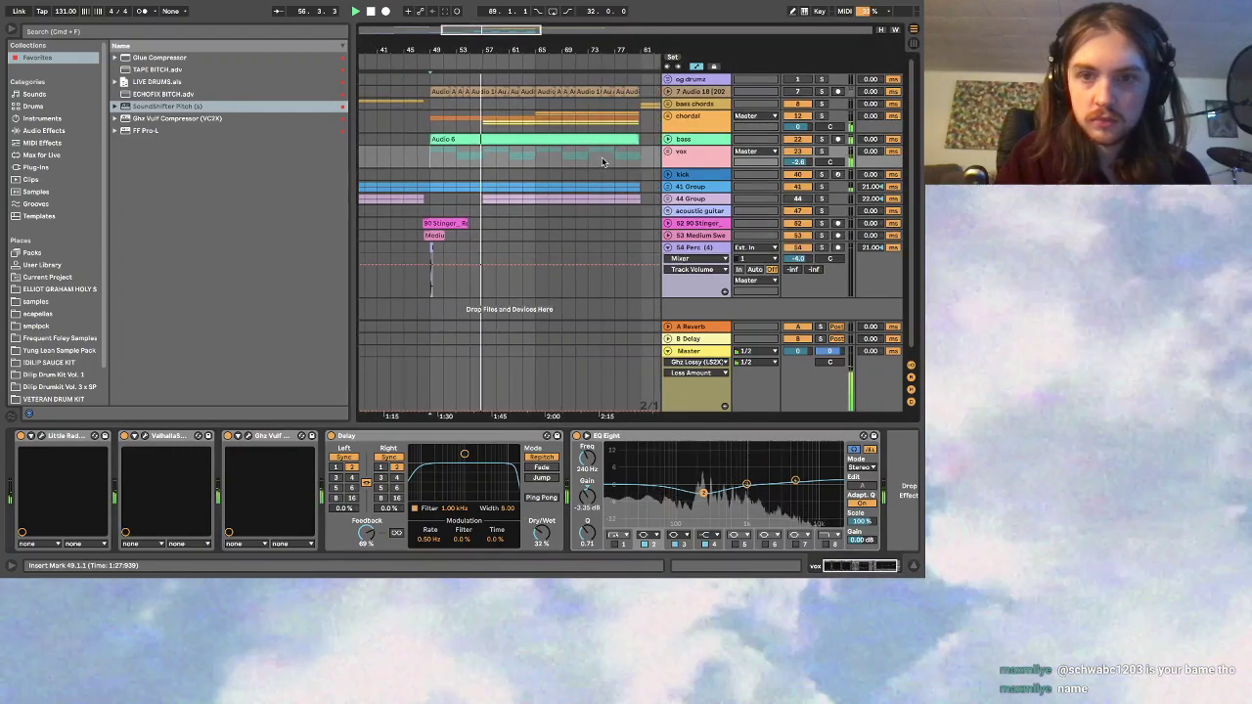
key(minus)
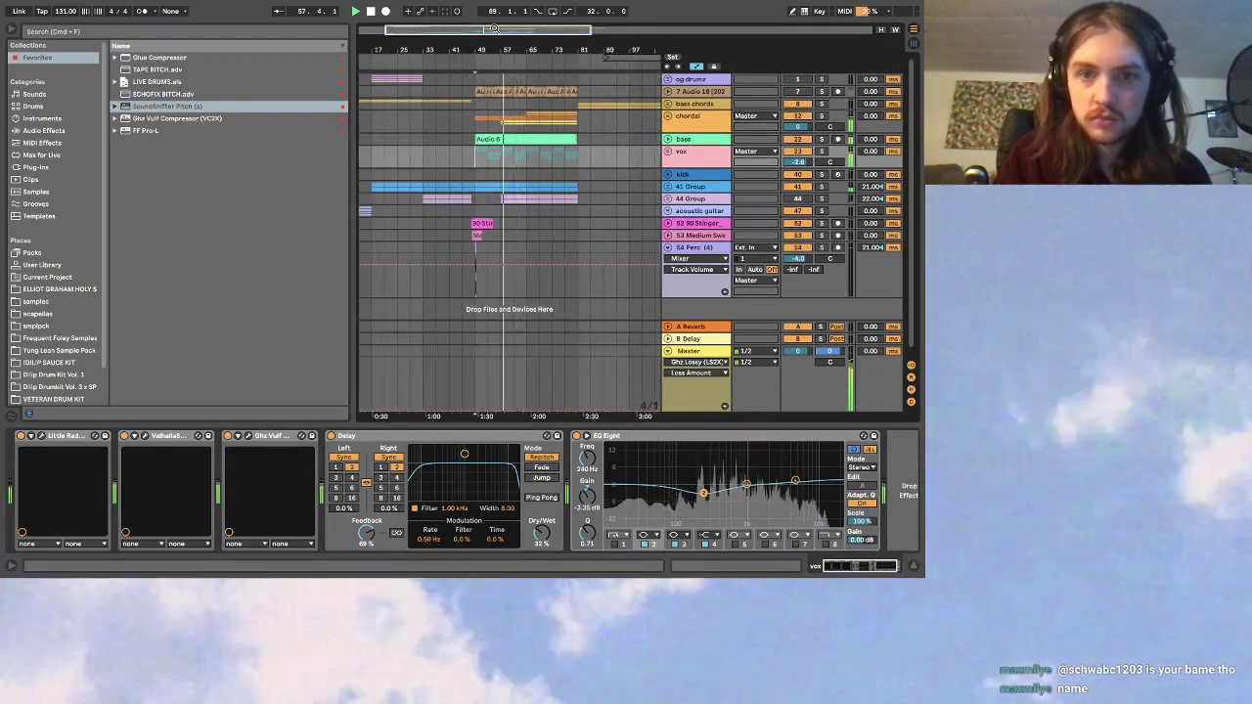
click(668, 139)
drag(808, 153, 809, 137)
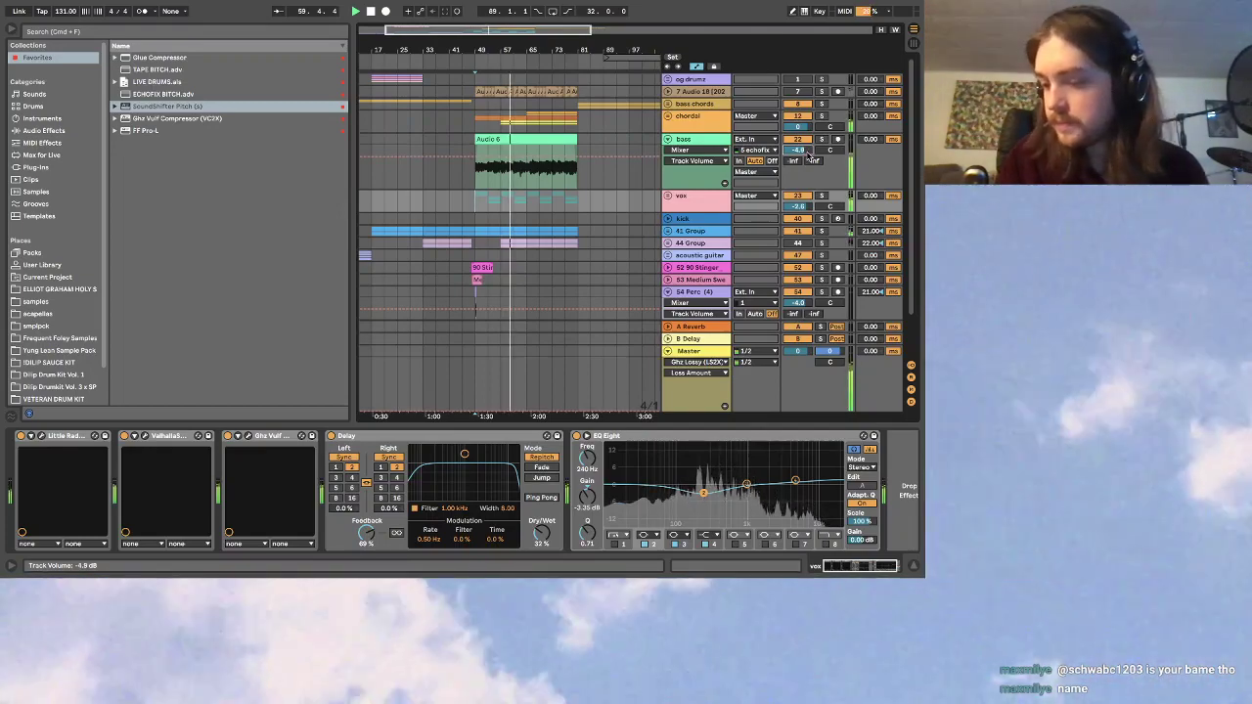
drag(506, 29, 634, 125)
click(501, 123)
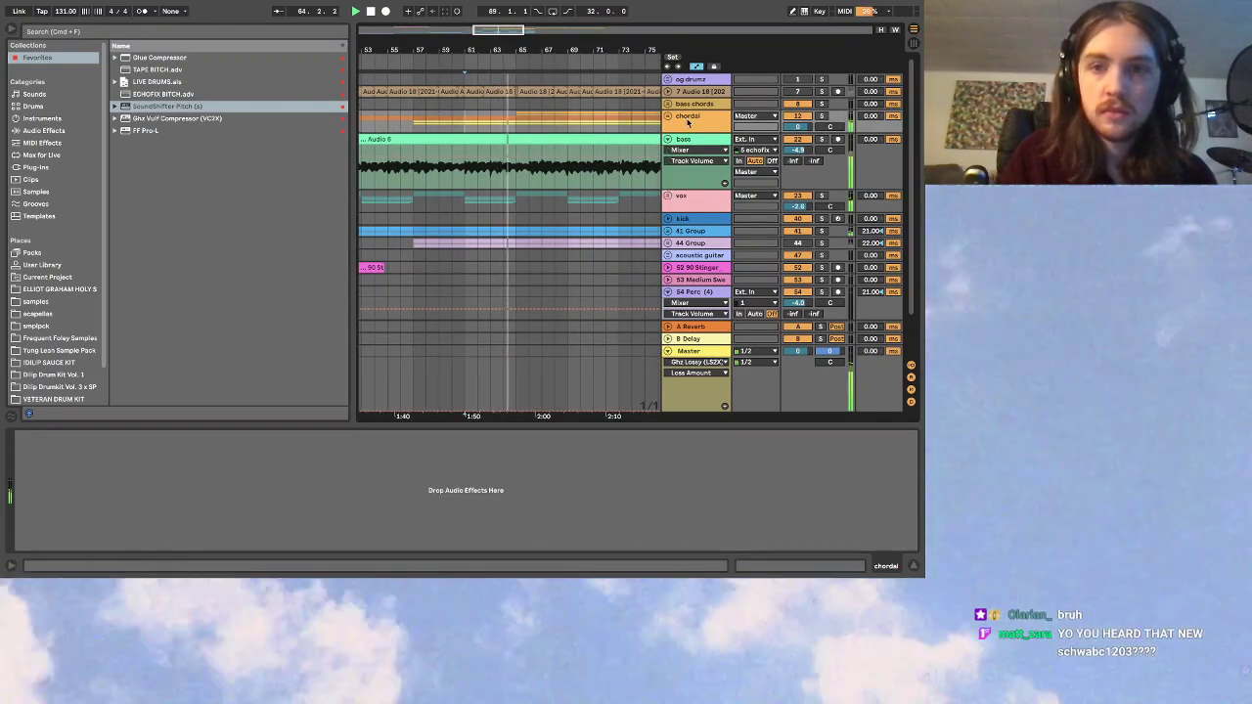
click(666, 117)
click(667, 116)
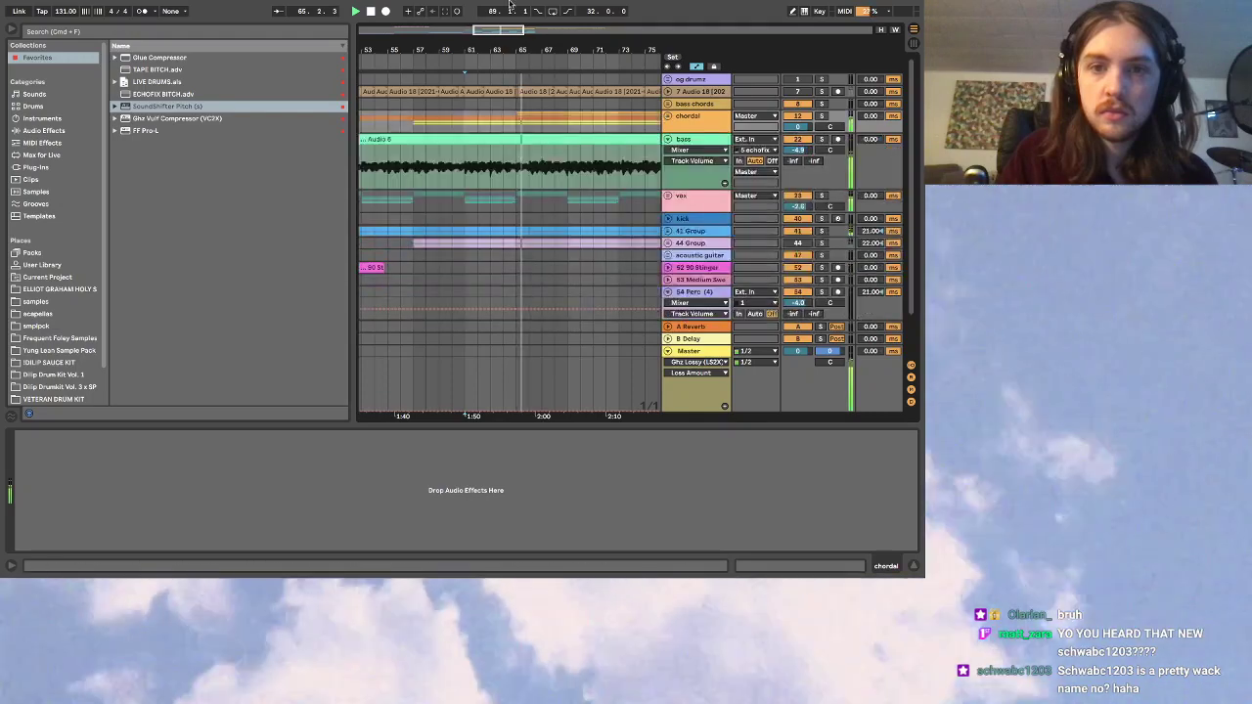
scroll(615, 104, down, 5)
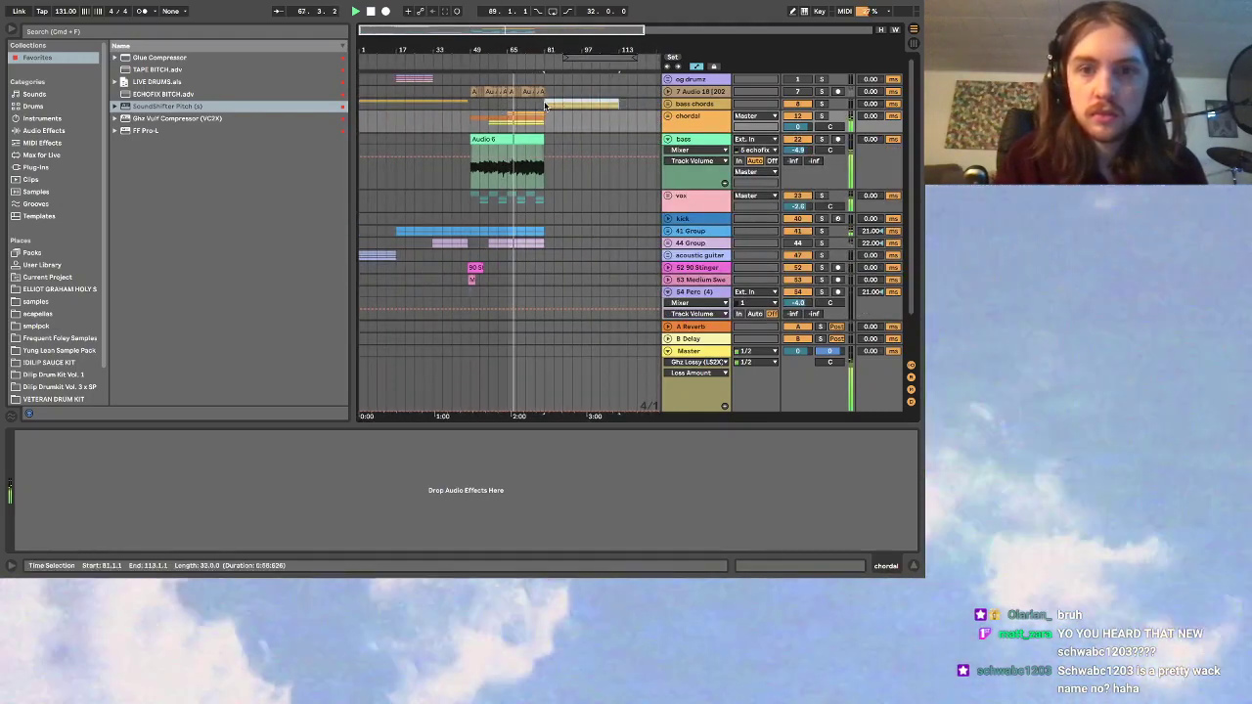
click(545, 104)
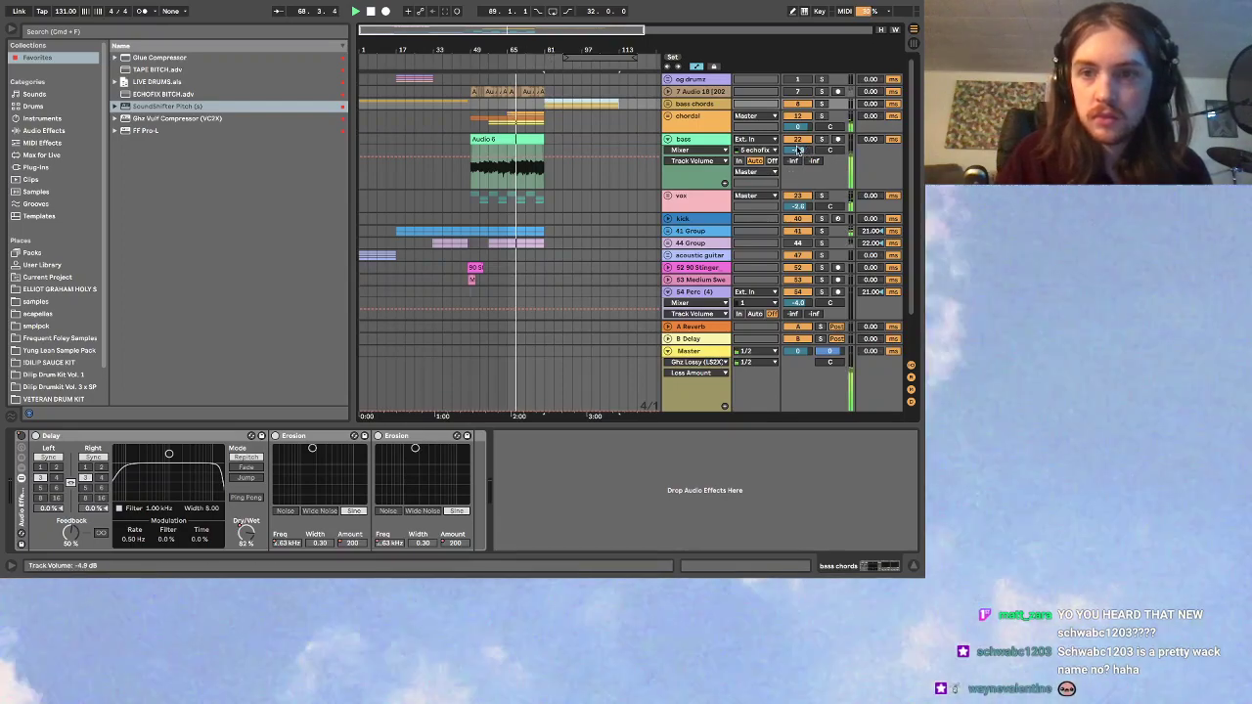
mouse_move(587, 29)
mouse_down()
mouse_move(591, 45)
mouse_move(594, 29)
mouse_up()
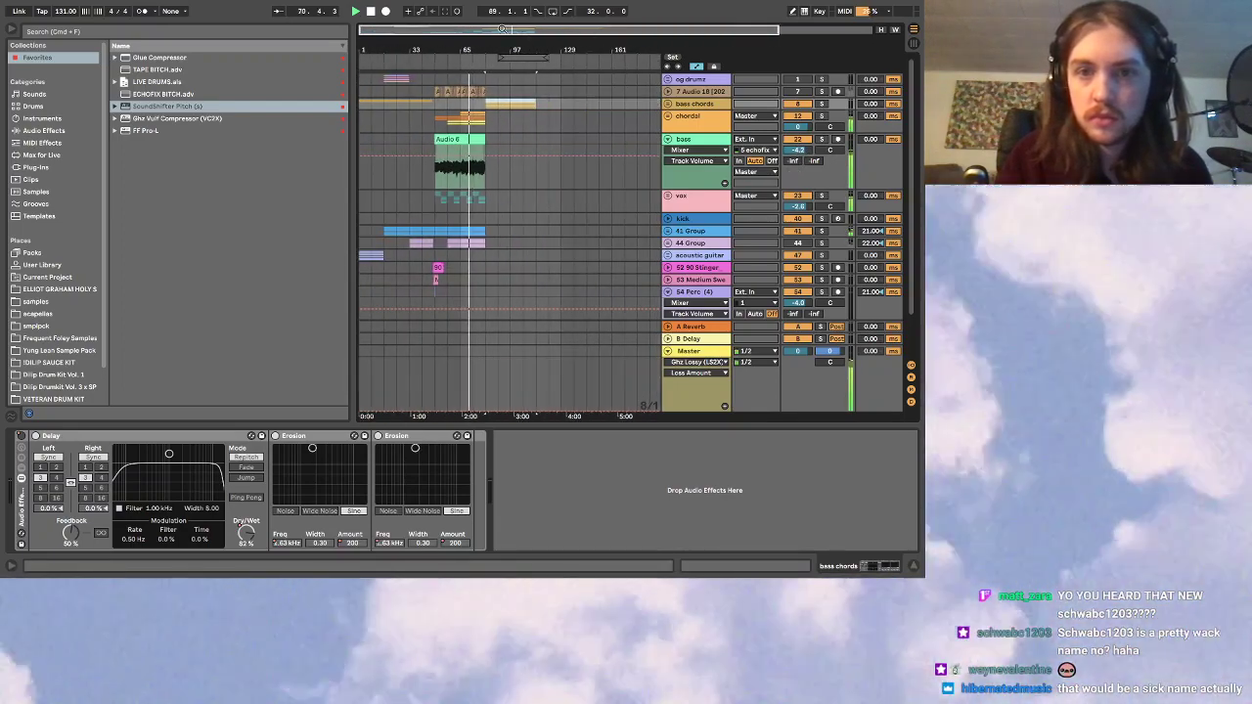
drag(502, 29, 504, 43)
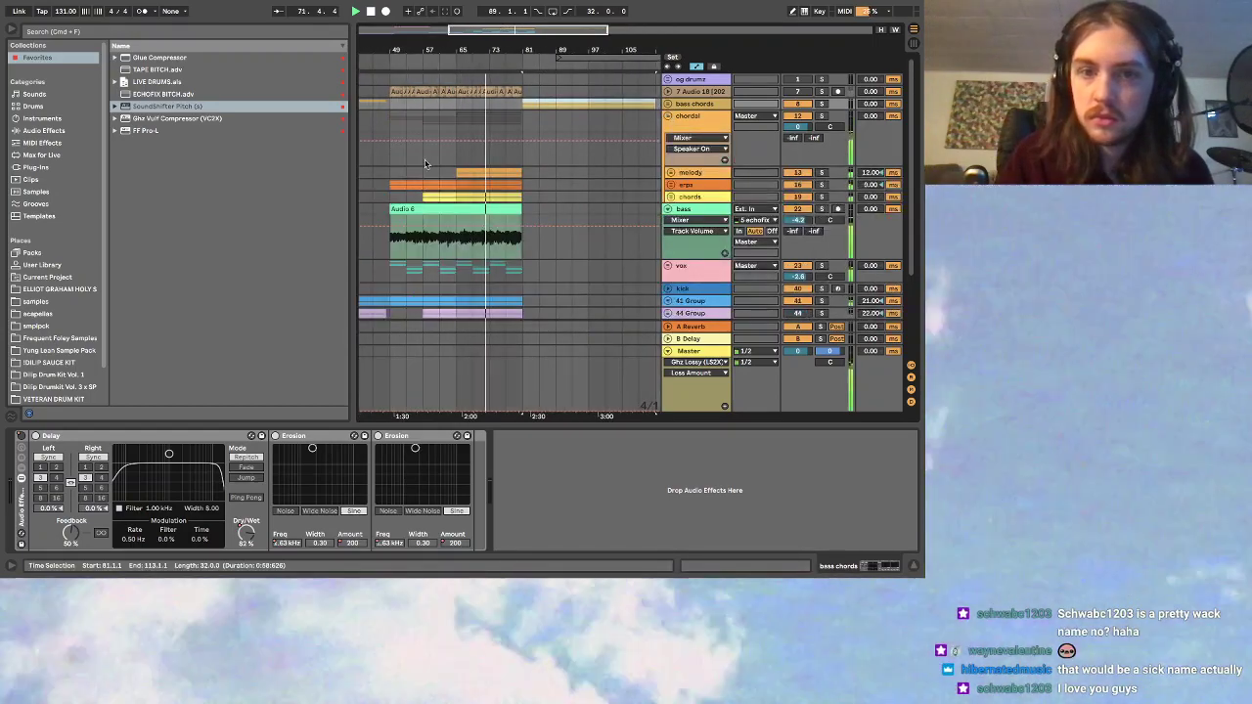
key(super+z)
key(super+z)
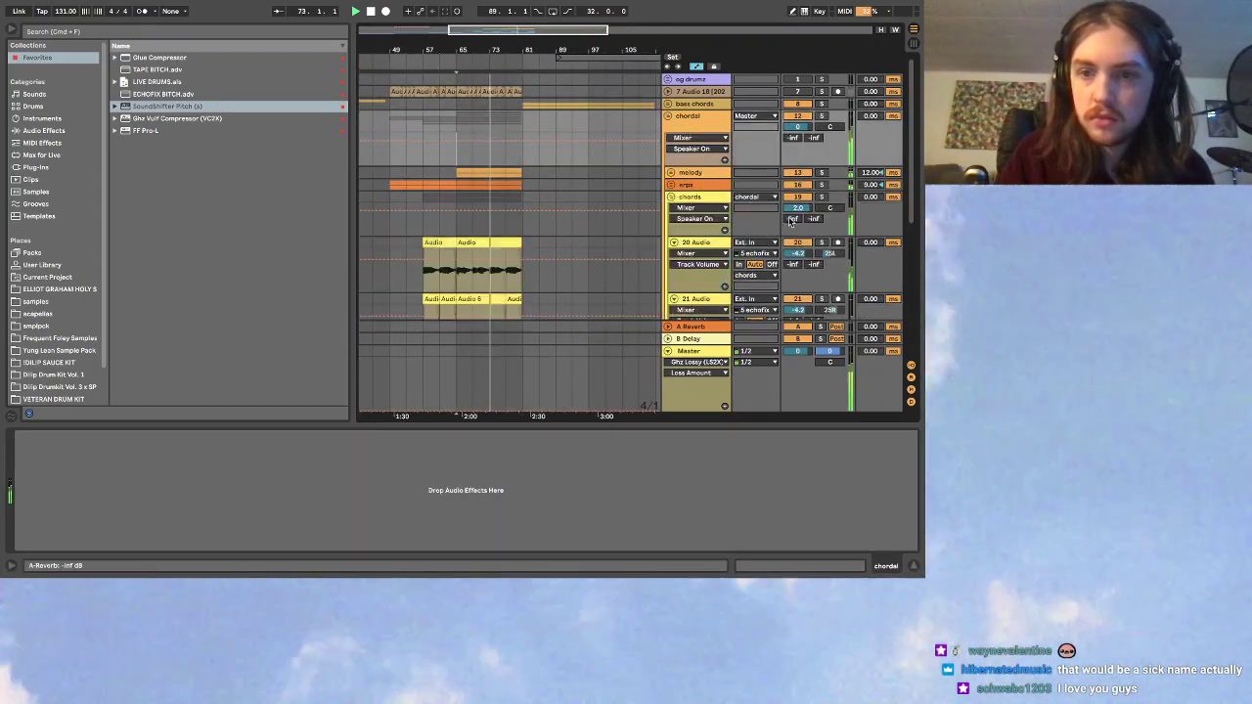
drag(796, 209, 796, 201)
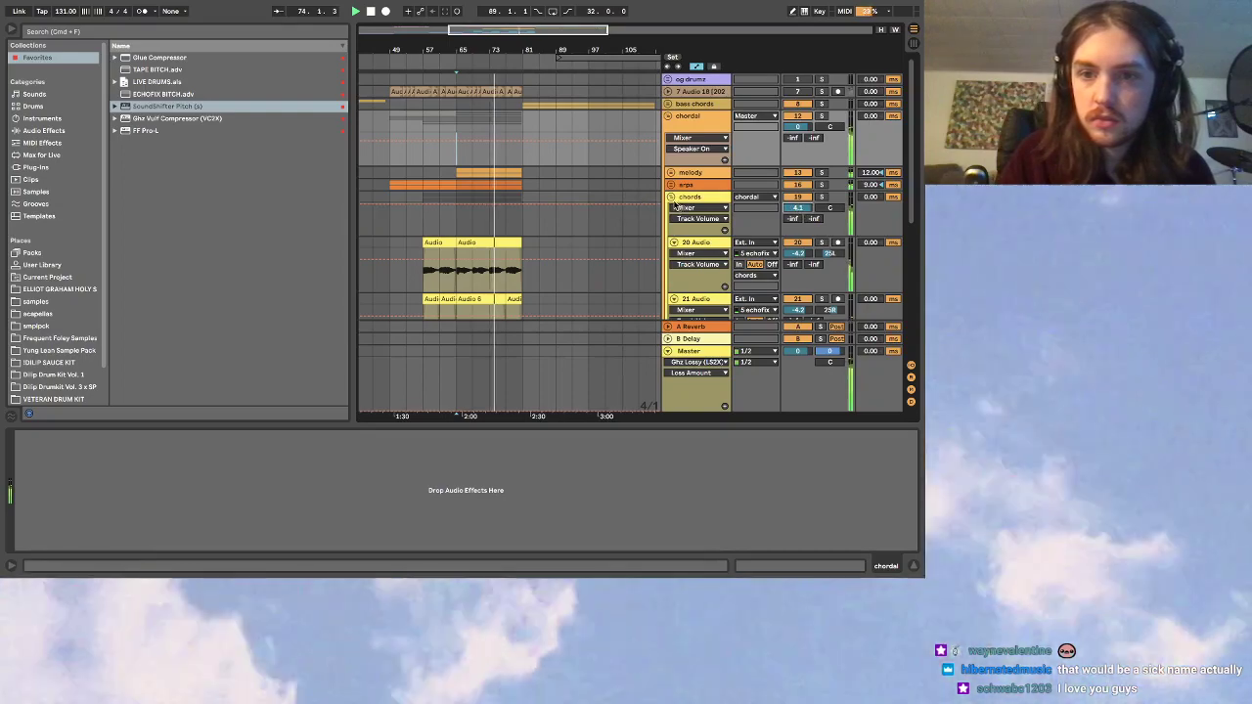
key(super+z)
key(super+z)
key(super+z)
key(super+z)
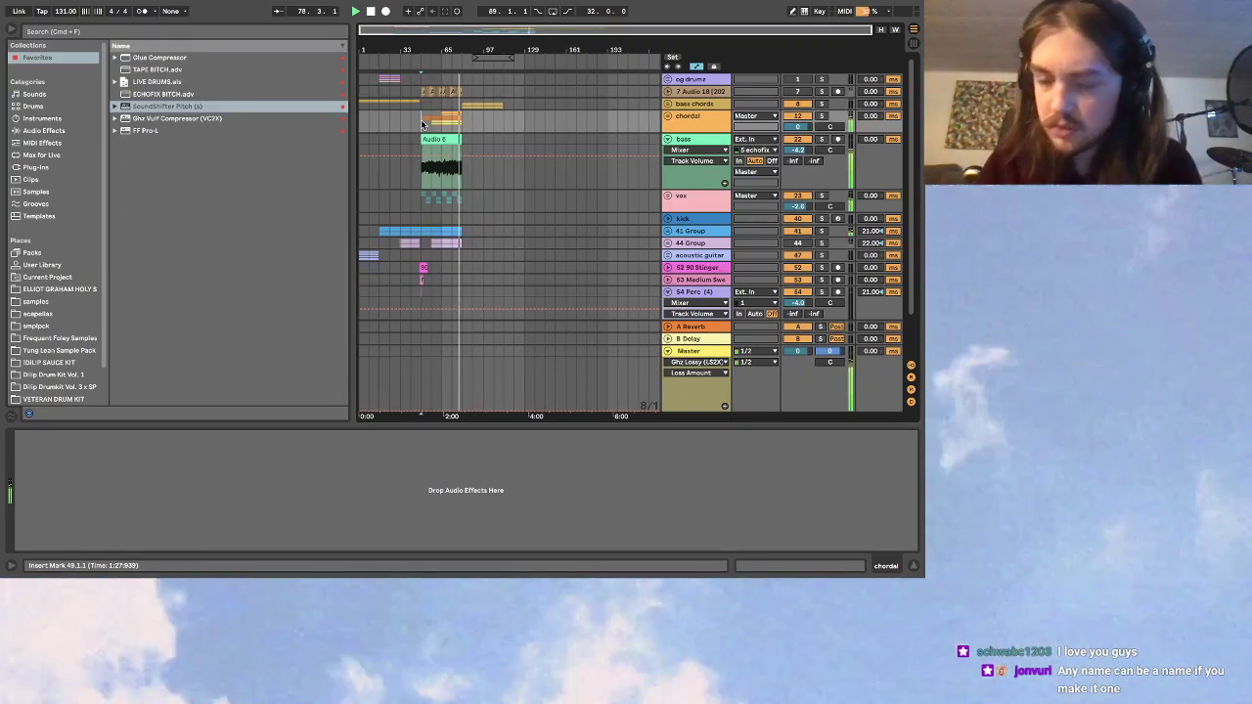
Step: Start opening a saved Live set and browse to the 'ableton shit' location
click(73, 8)
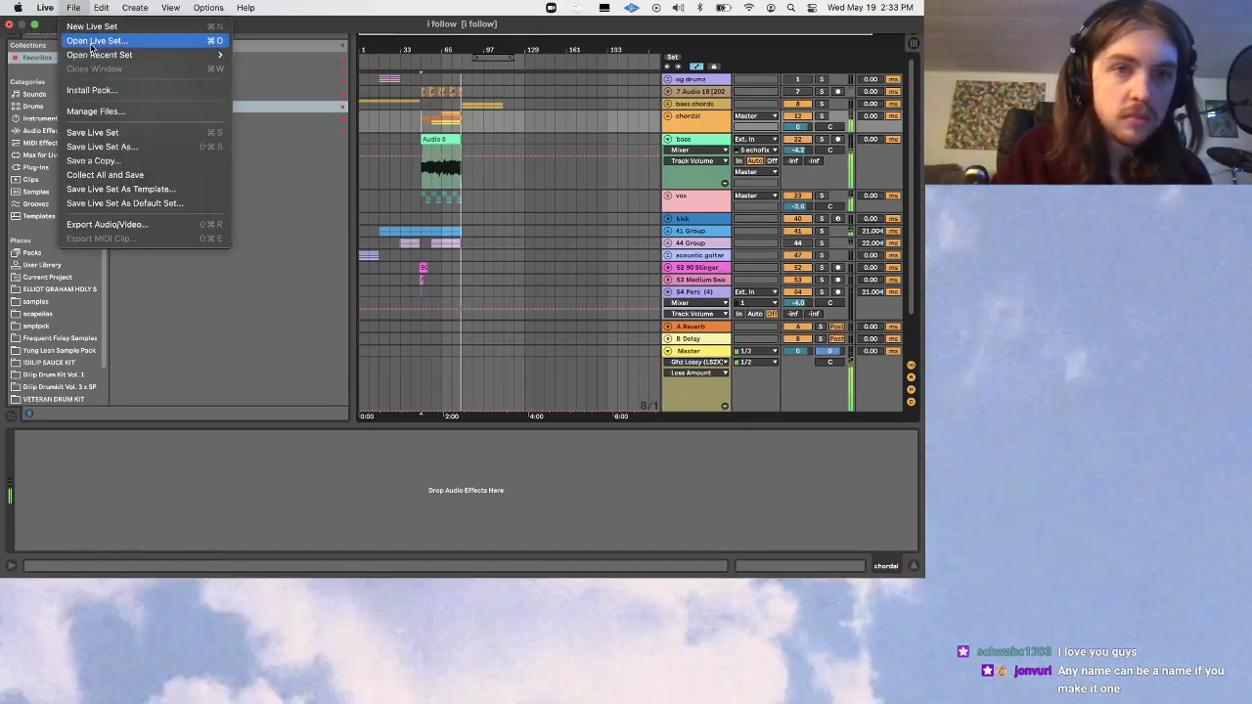
click(91, 42)
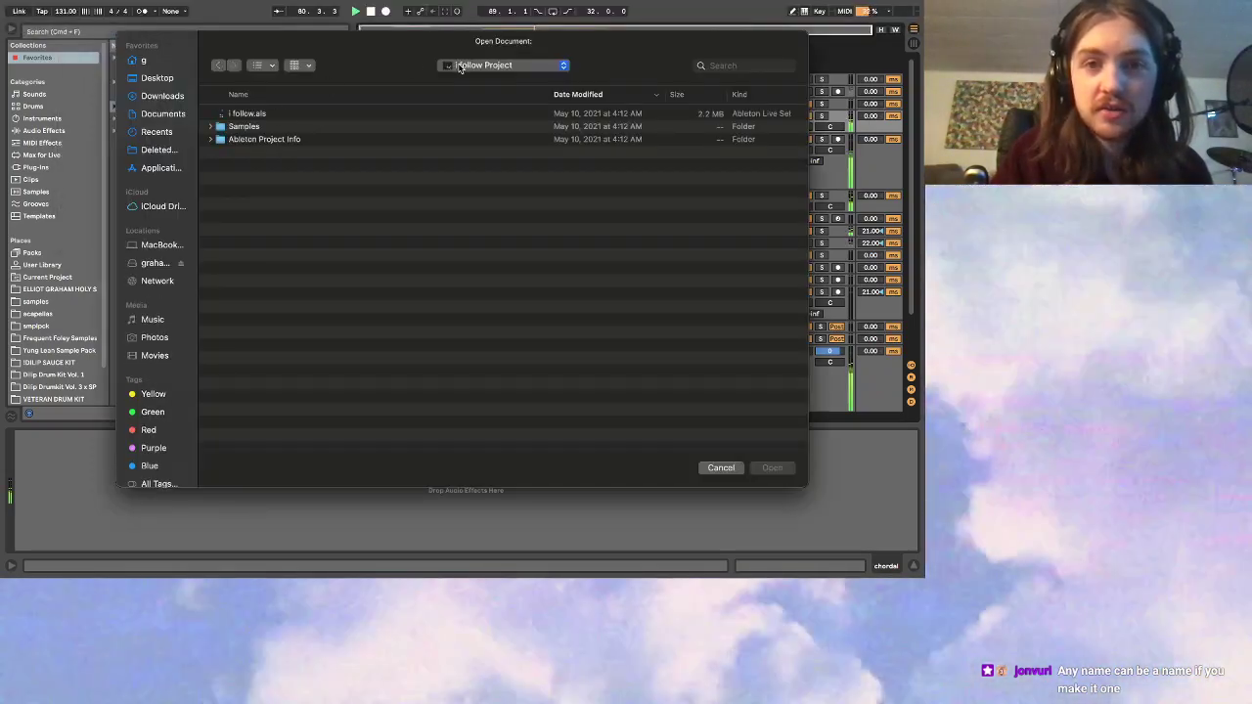
click(479, 66)
click(479, 81)
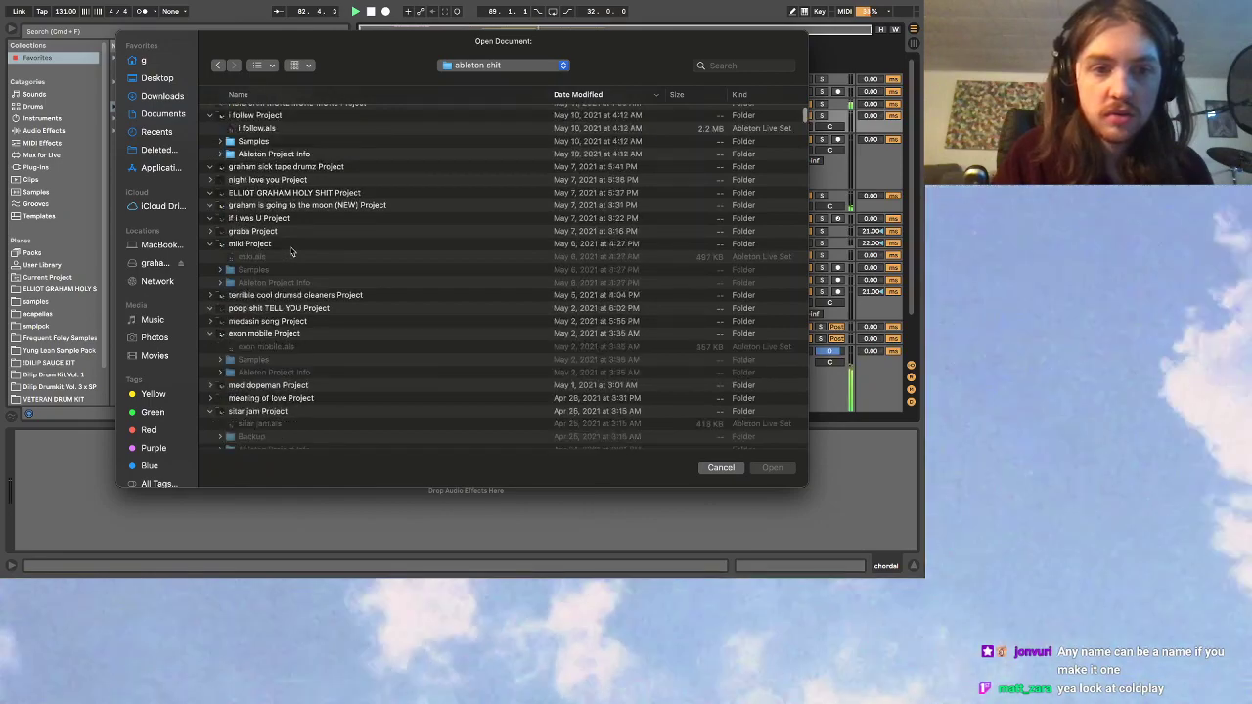
Step: Scroll to rva Project, expand it and open its rva .als set
scroll(284, 254, down, 5)
scroll(274, 263, down, 10)
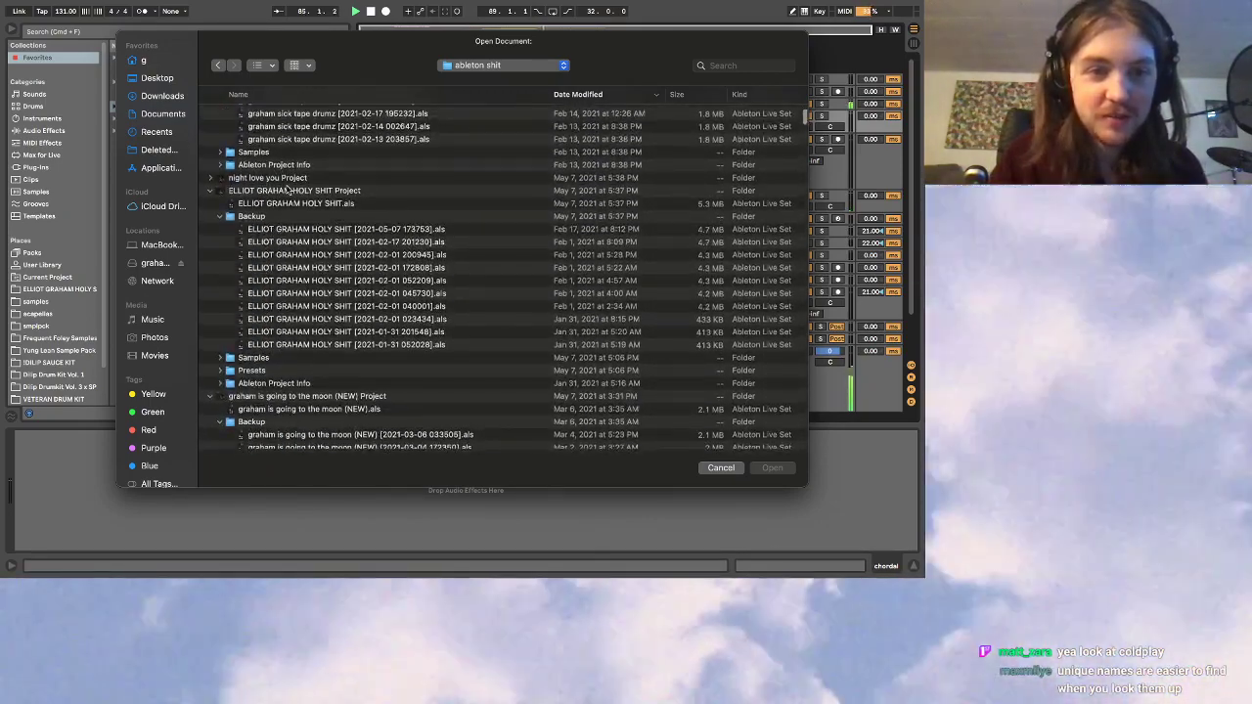
scroll(277, 271, down, 3)
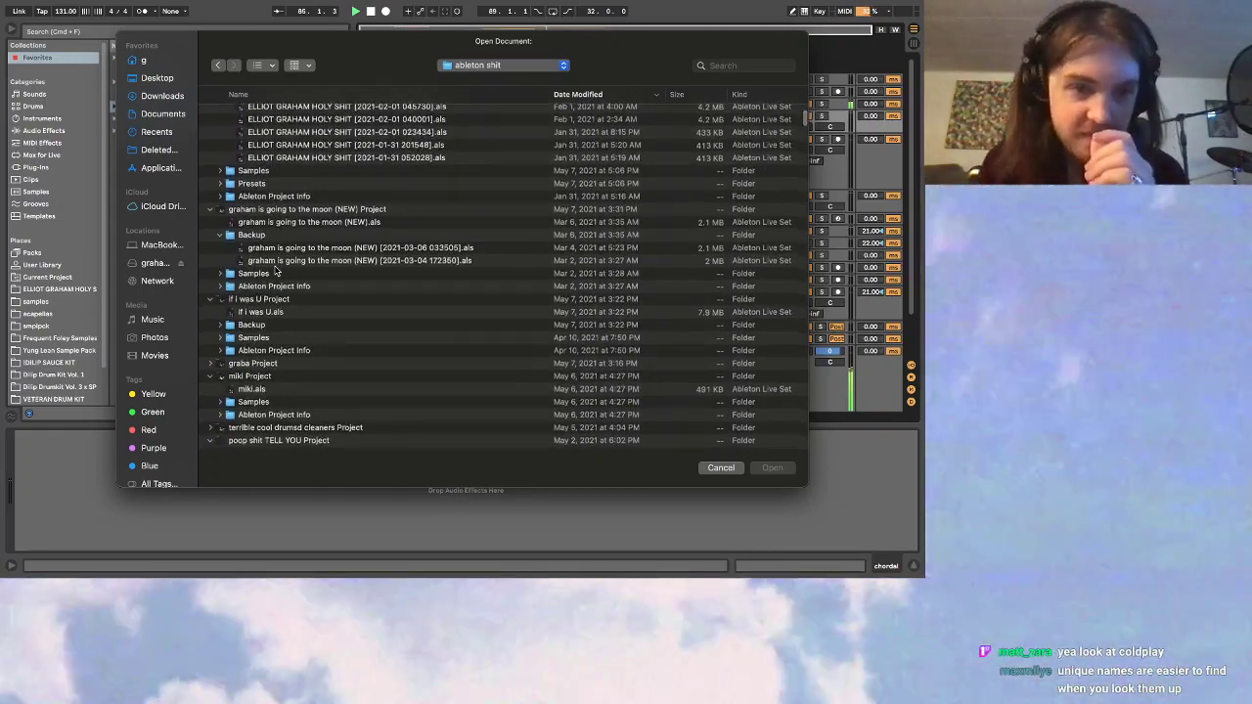
scroll(277, 271, down, 8)
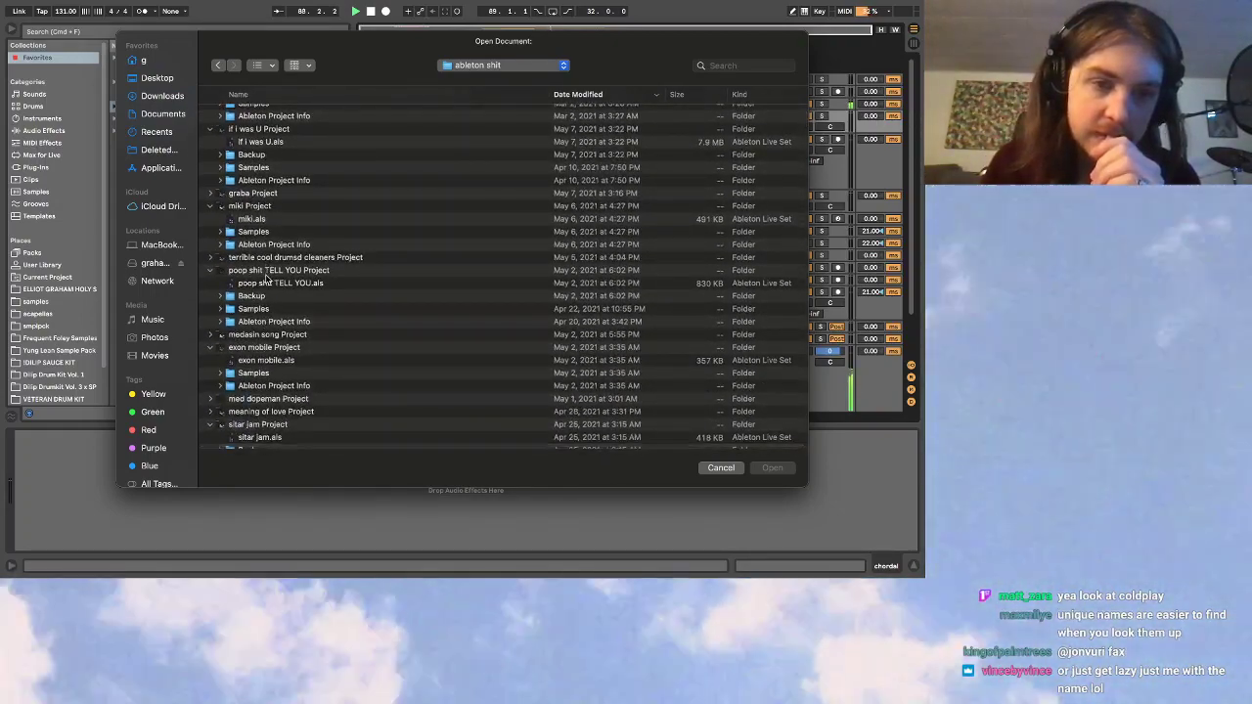
scroll(266, 283, down, 5)
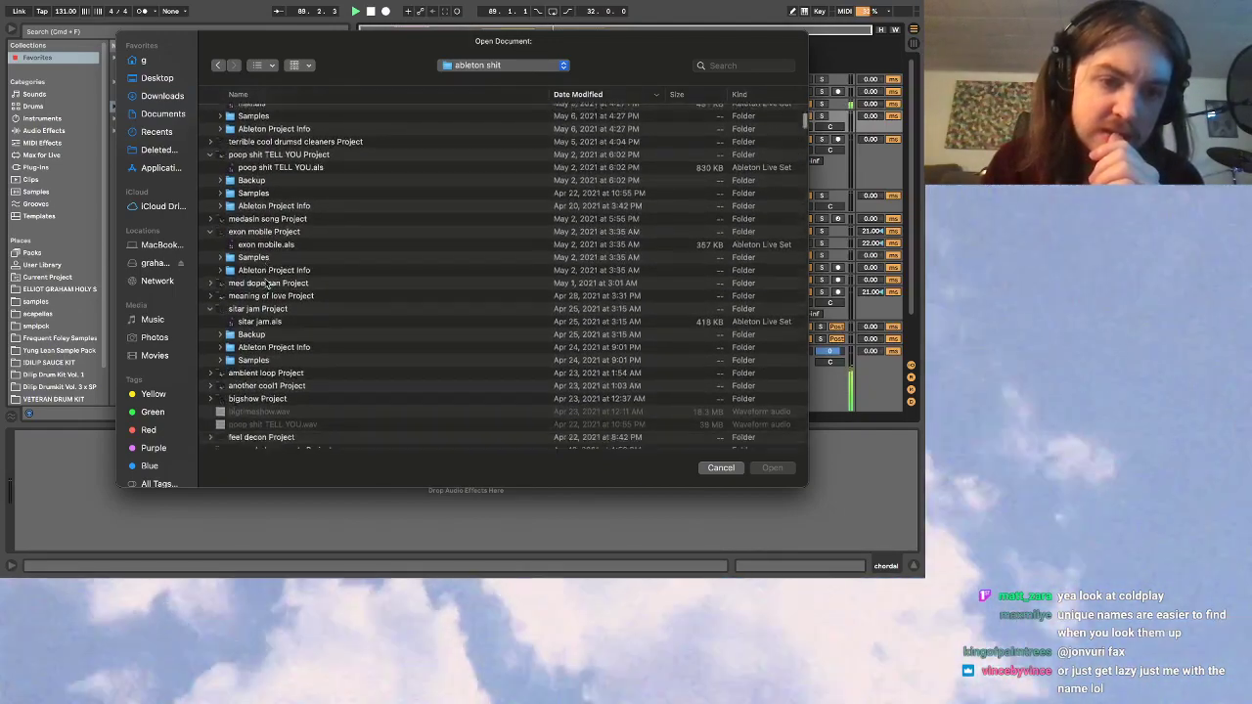
scroll(266, 283, down, 11)
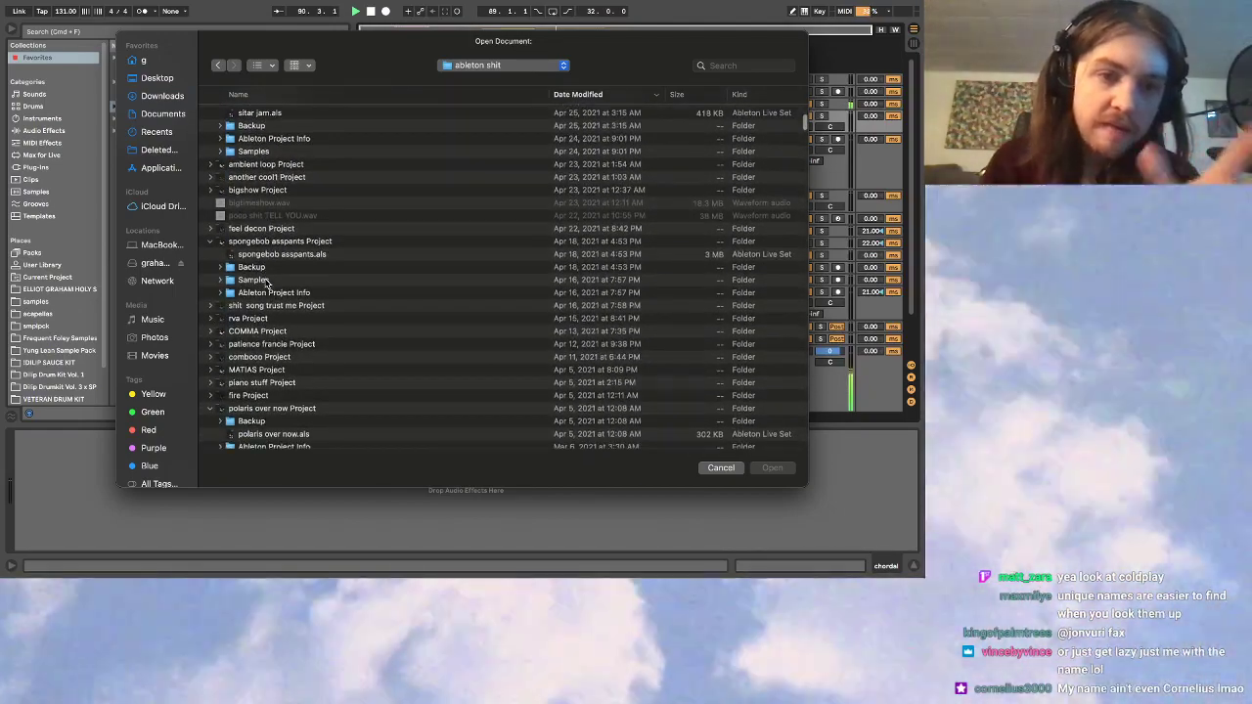
click(208, 306)
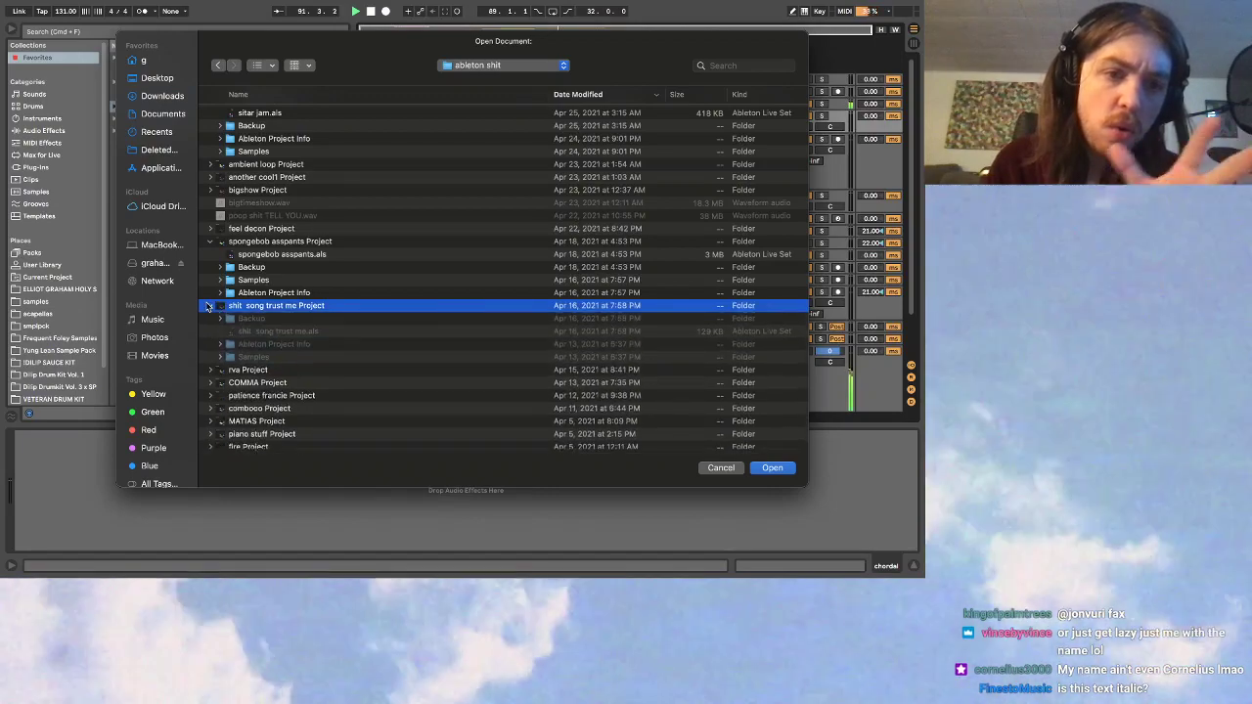
click(208, 306)
click(208, 320)
double_click(259, 336)
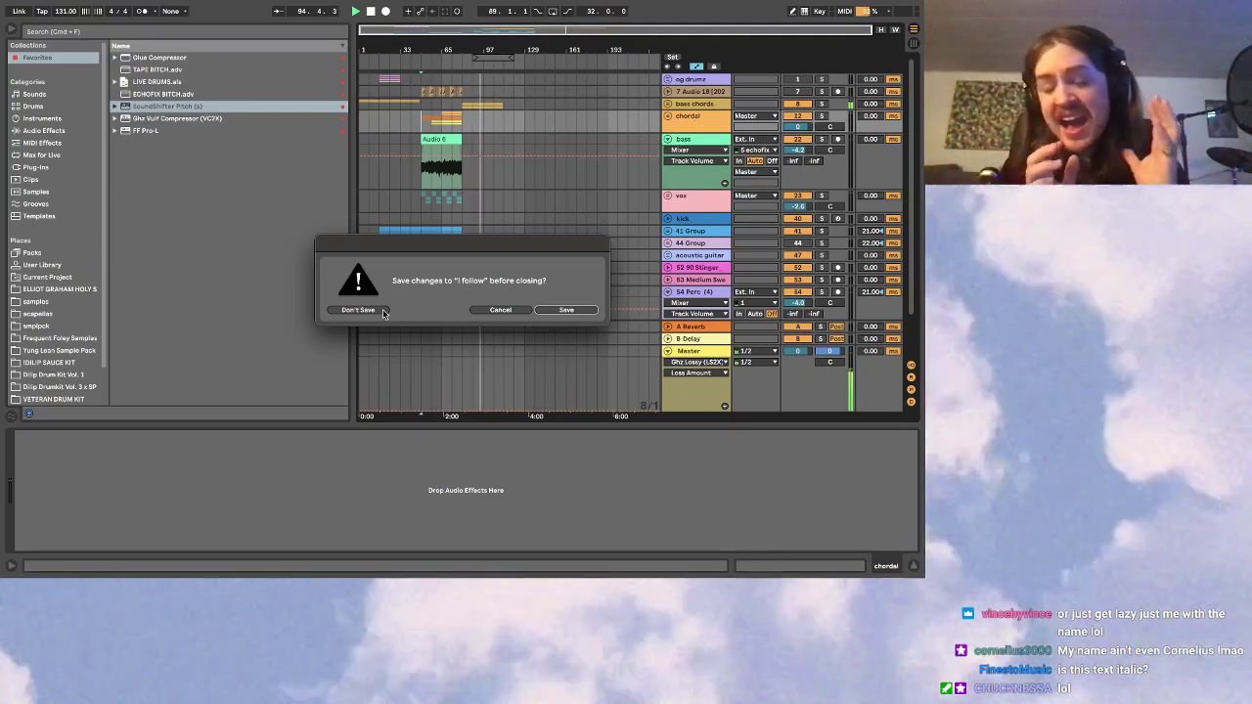
Step: Discard the unsaved changes to 'i follow' and zoom in on the opening bars of rva
click(383, 309)
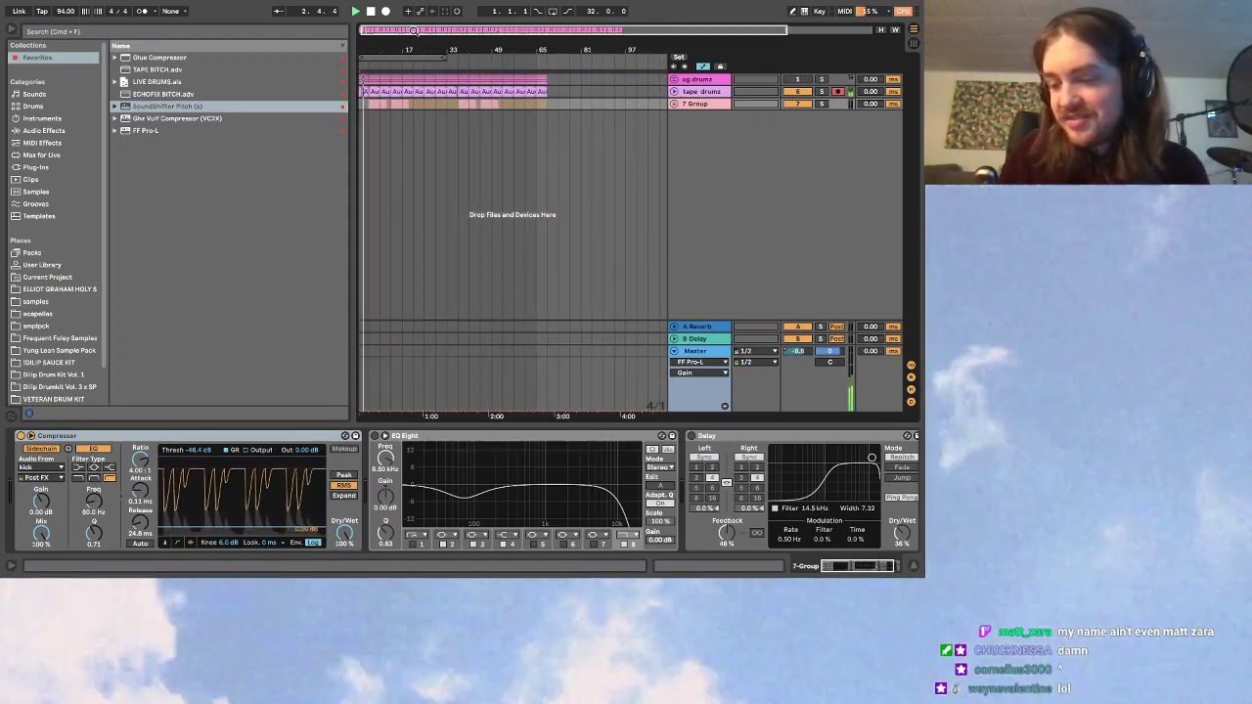
drag(353, 30, 374, 186)
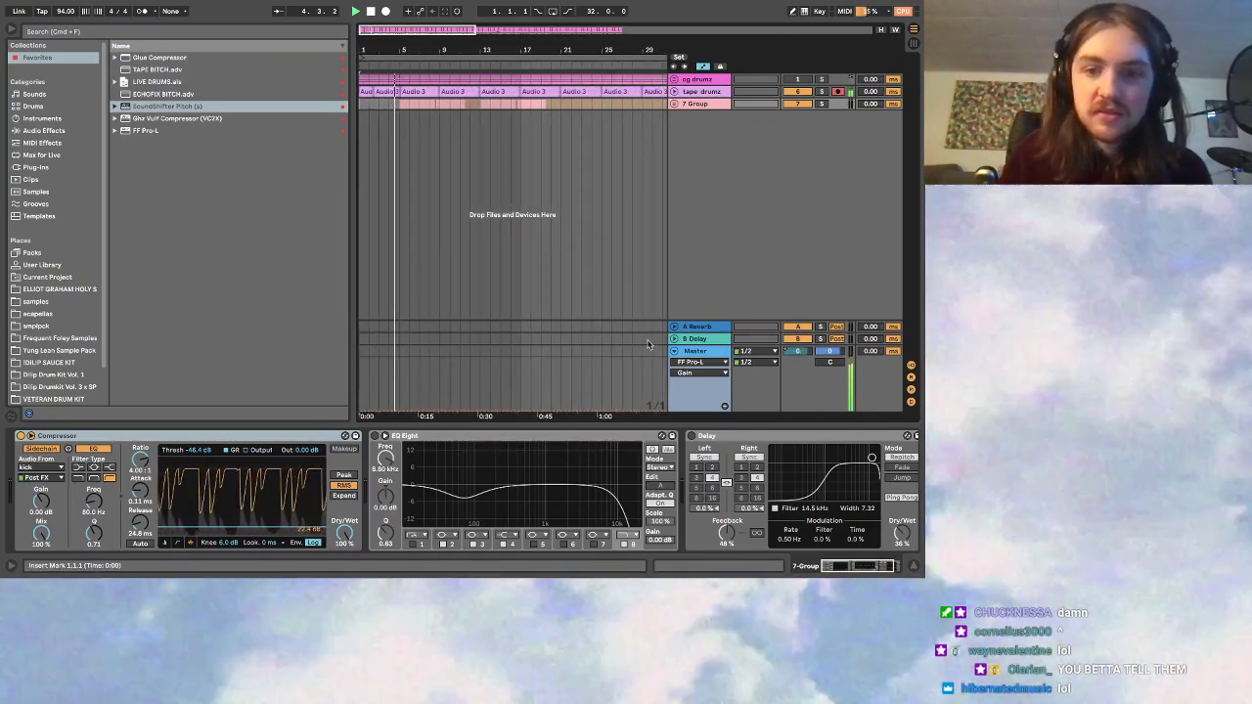
drag(376, 29, 394, 29)
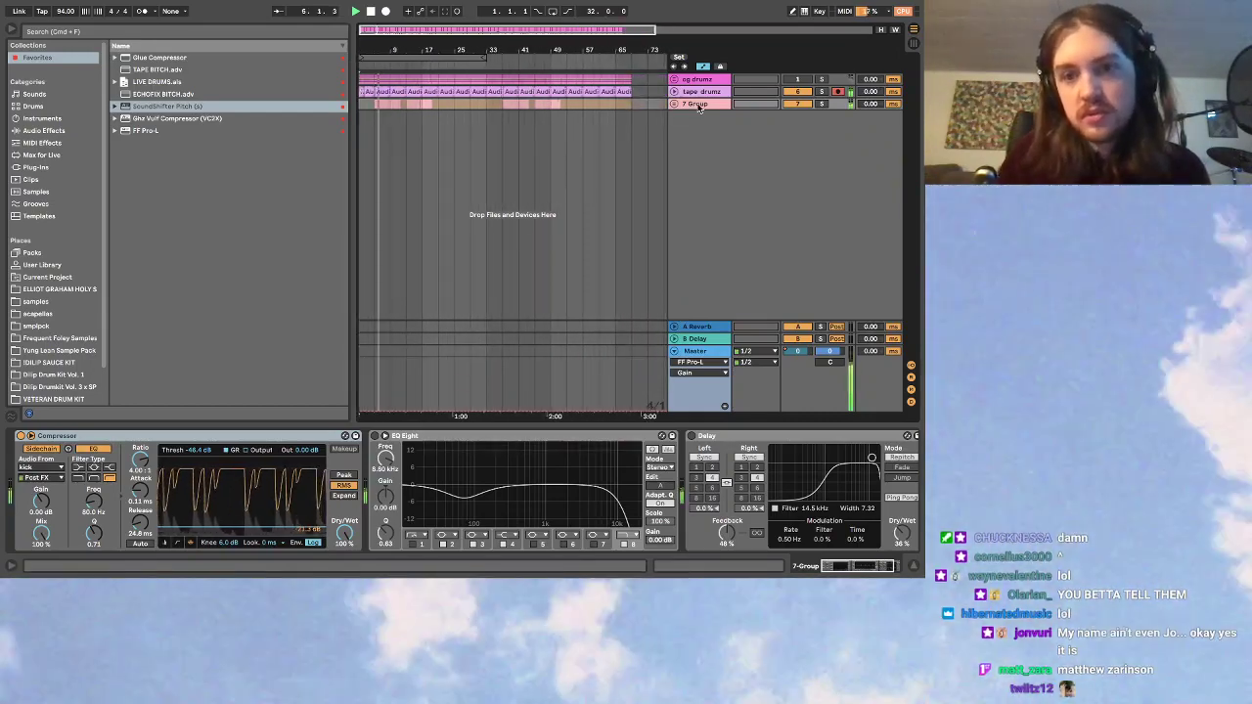
Step: Unfold 7 Group to reveal 8 Bill Loose, then zoom in closely on bars 18 to 25
click(674, 104)
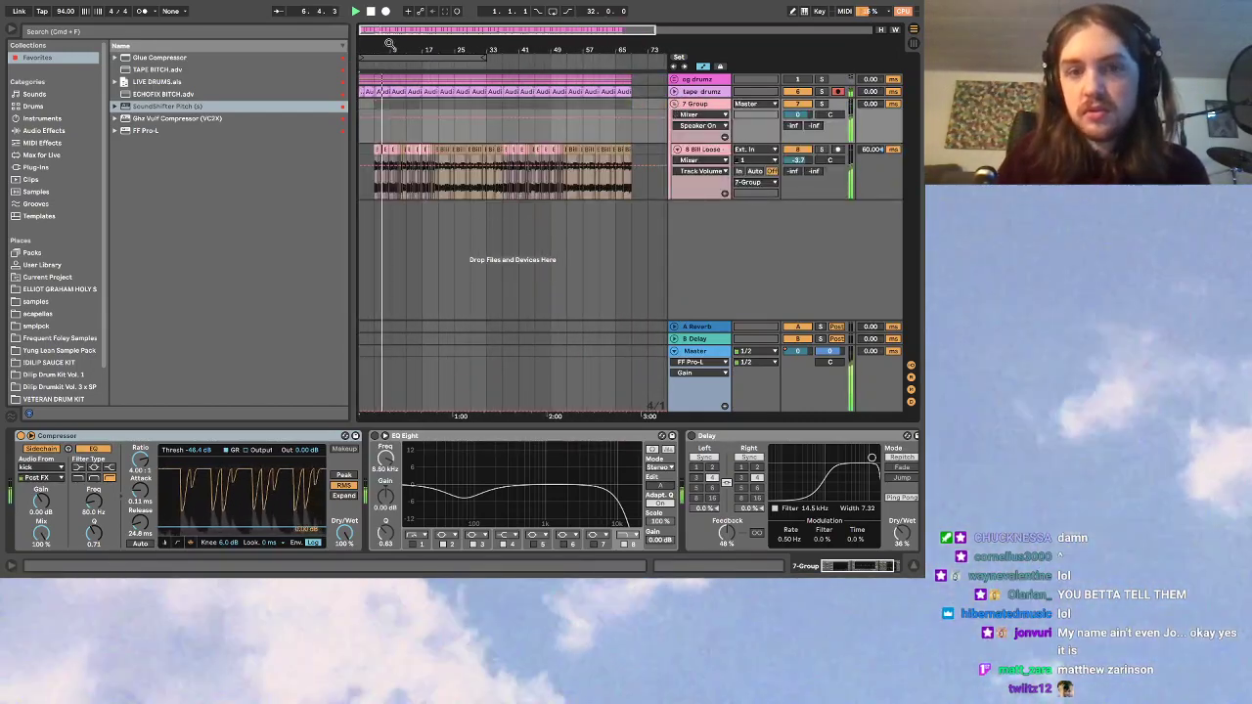
drag(392, 49, 391, 61)
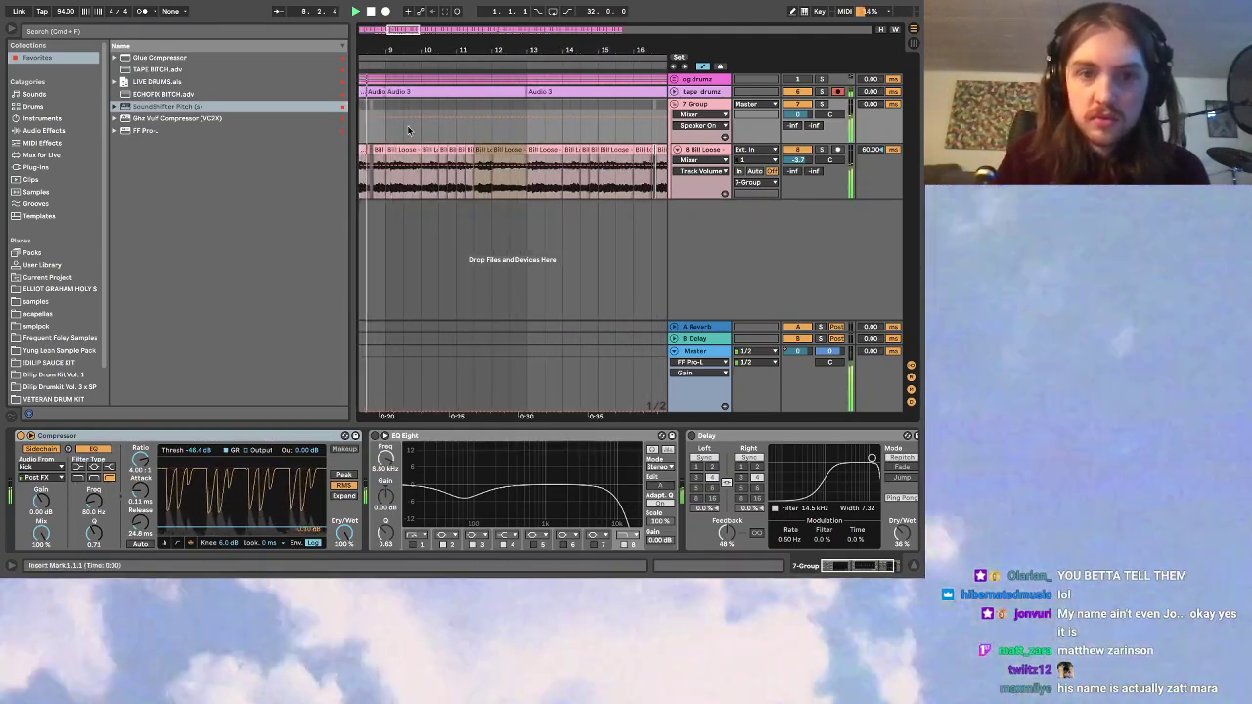
drag(394, 55, 412, 32)
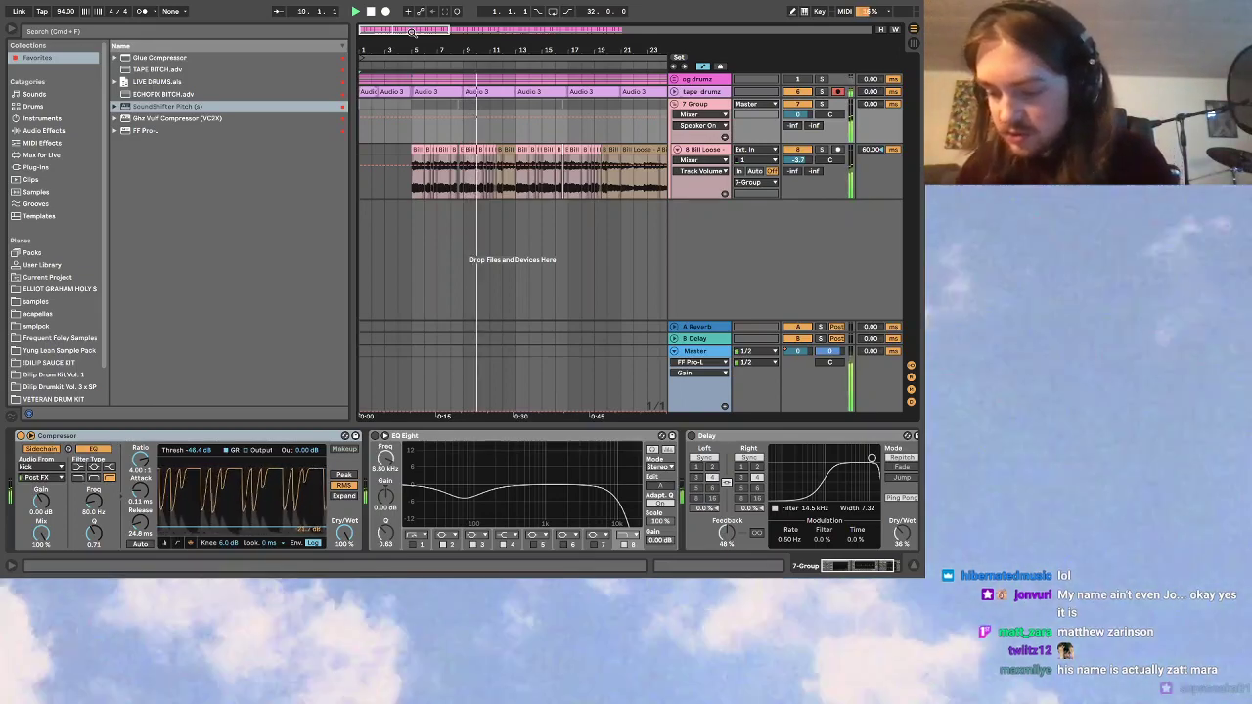
drag(412, 32, 427, 31)
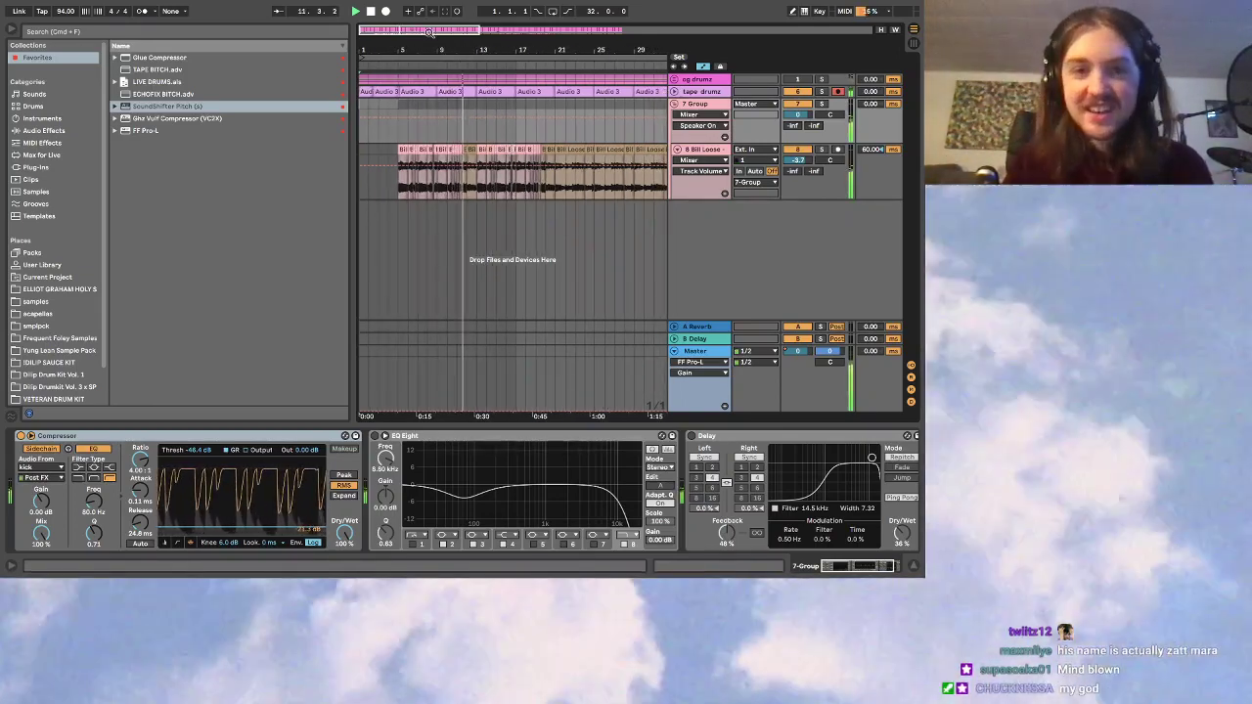
drag(437, 29, 448, 58)
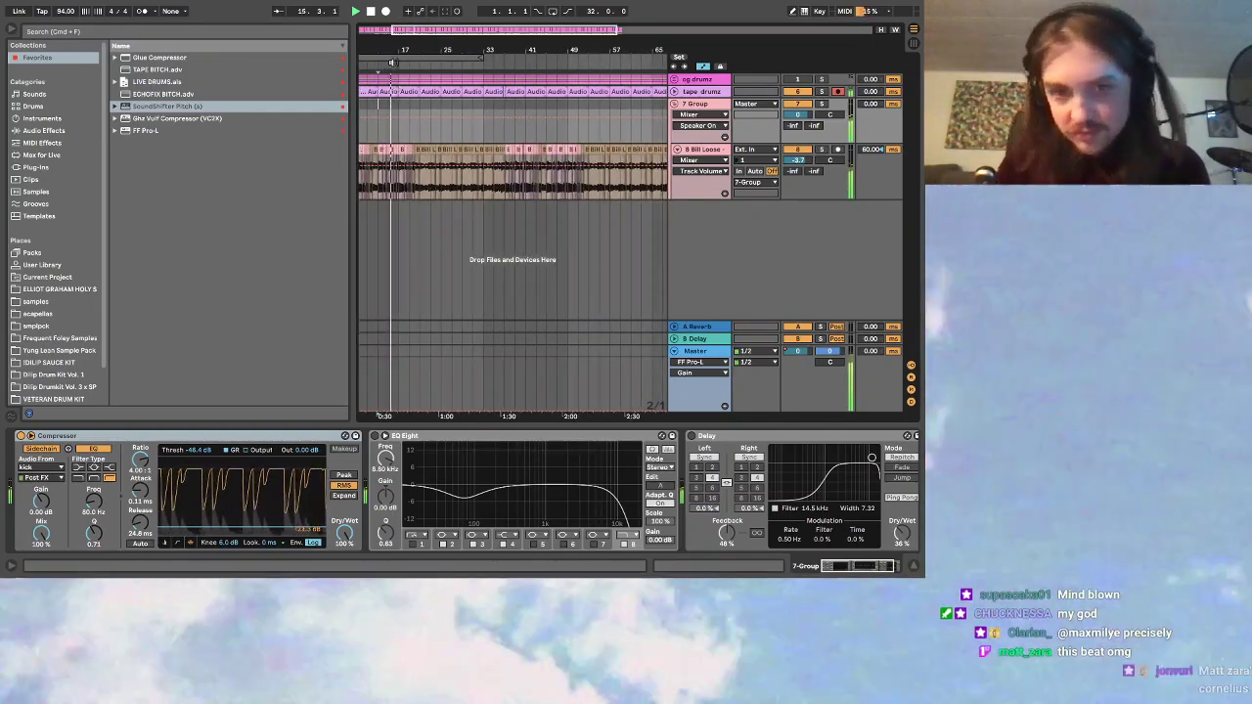
drag(450, 23, 450, 41)
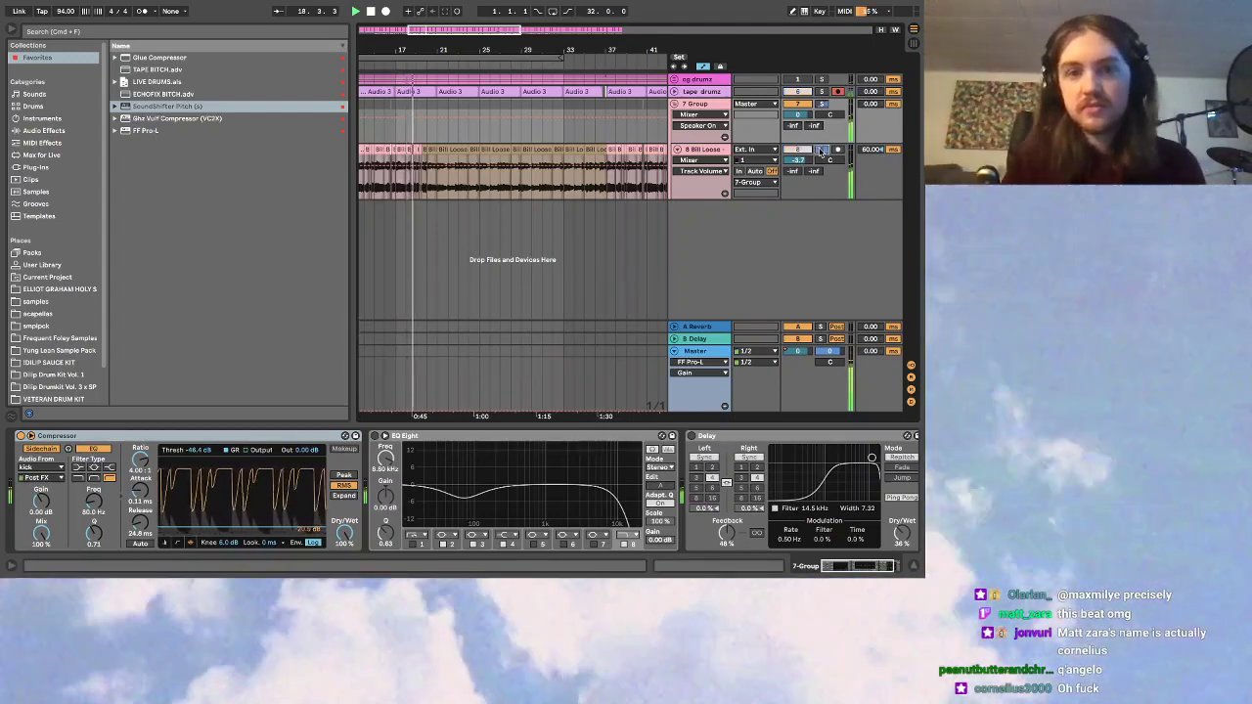
mouse_move(433, 37)
mouse_down()
mouse_move(442, 17)
mouse_move(430, 32)
mouse_up()
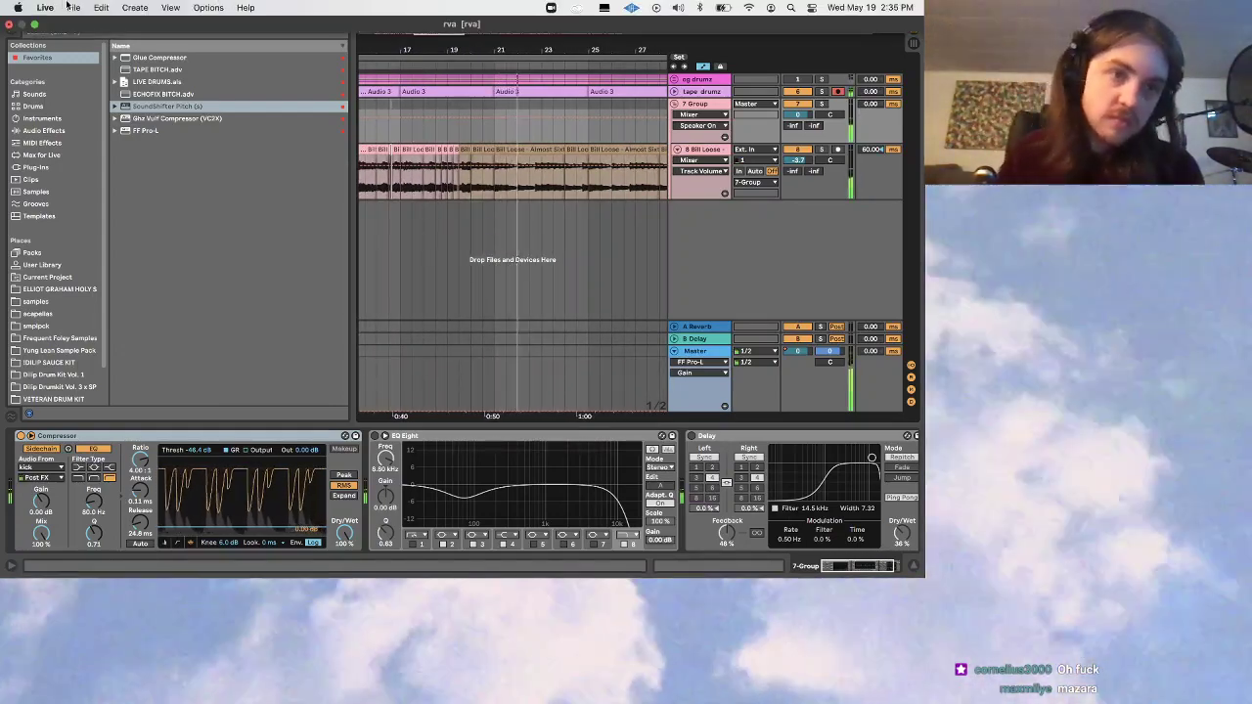
Step: Start opening another saved Live set from the 'ableton shit' location and scroll the project list
click(74, 6)
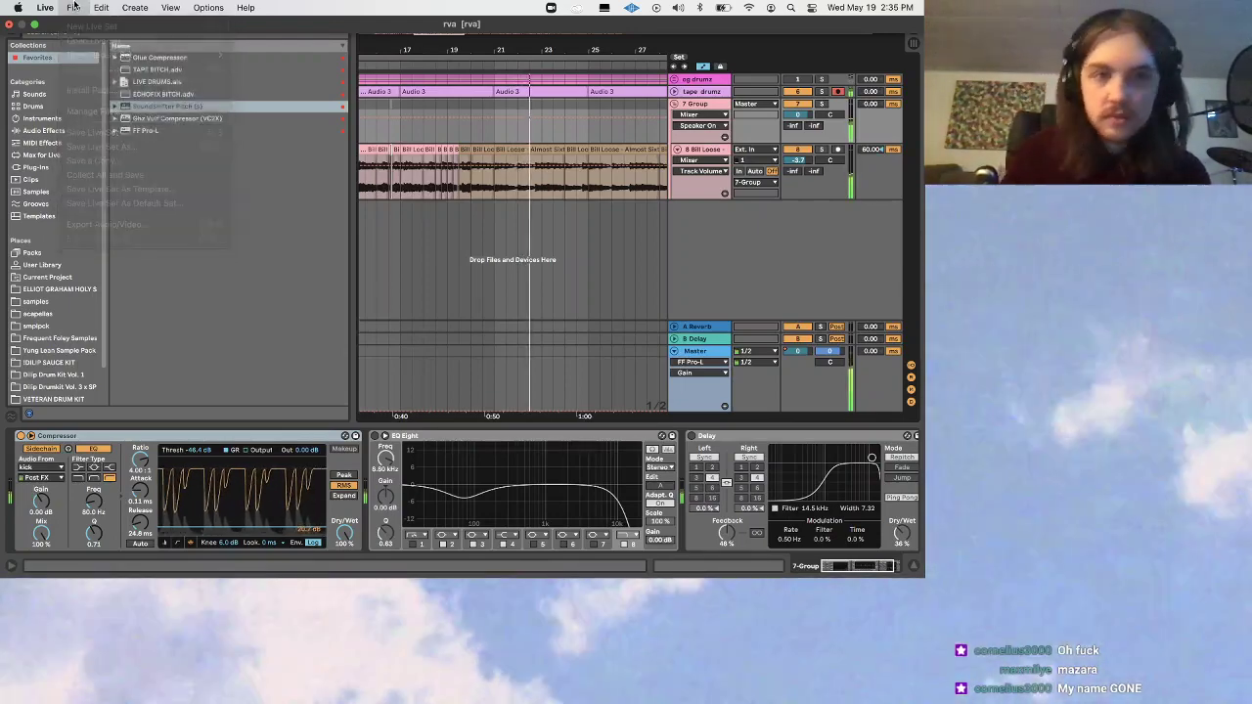
click(92, 41)
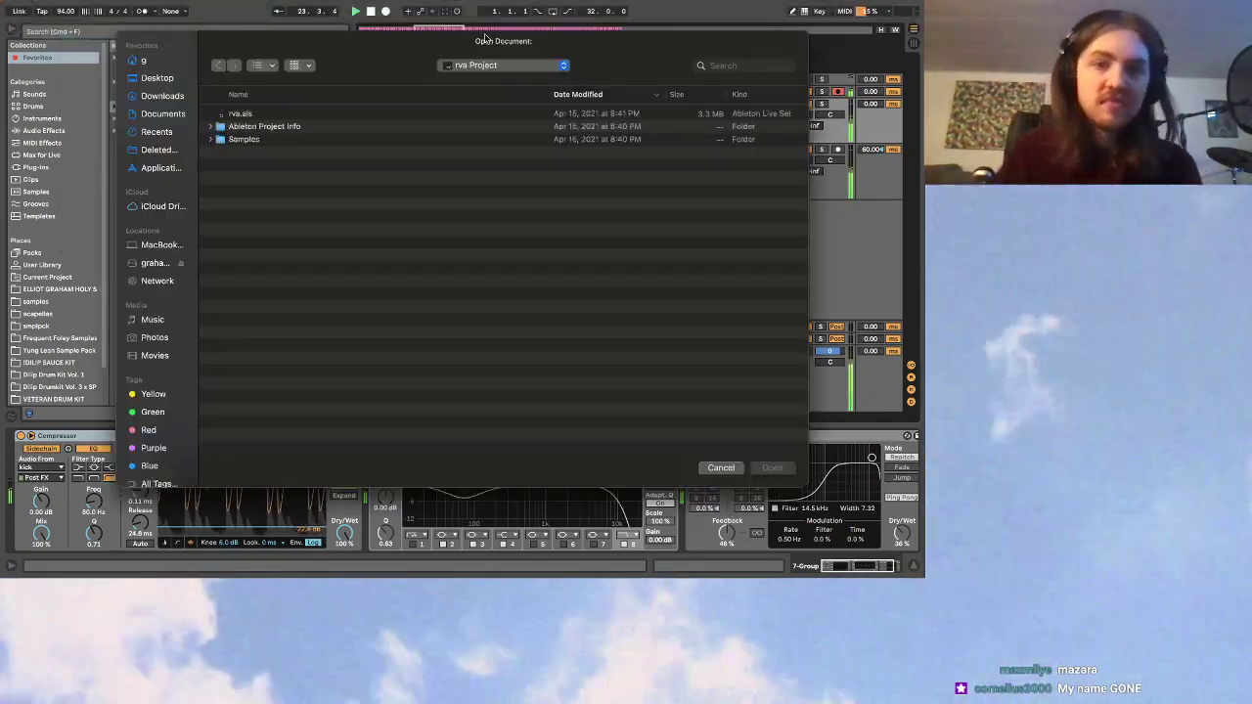
click(488, 65)
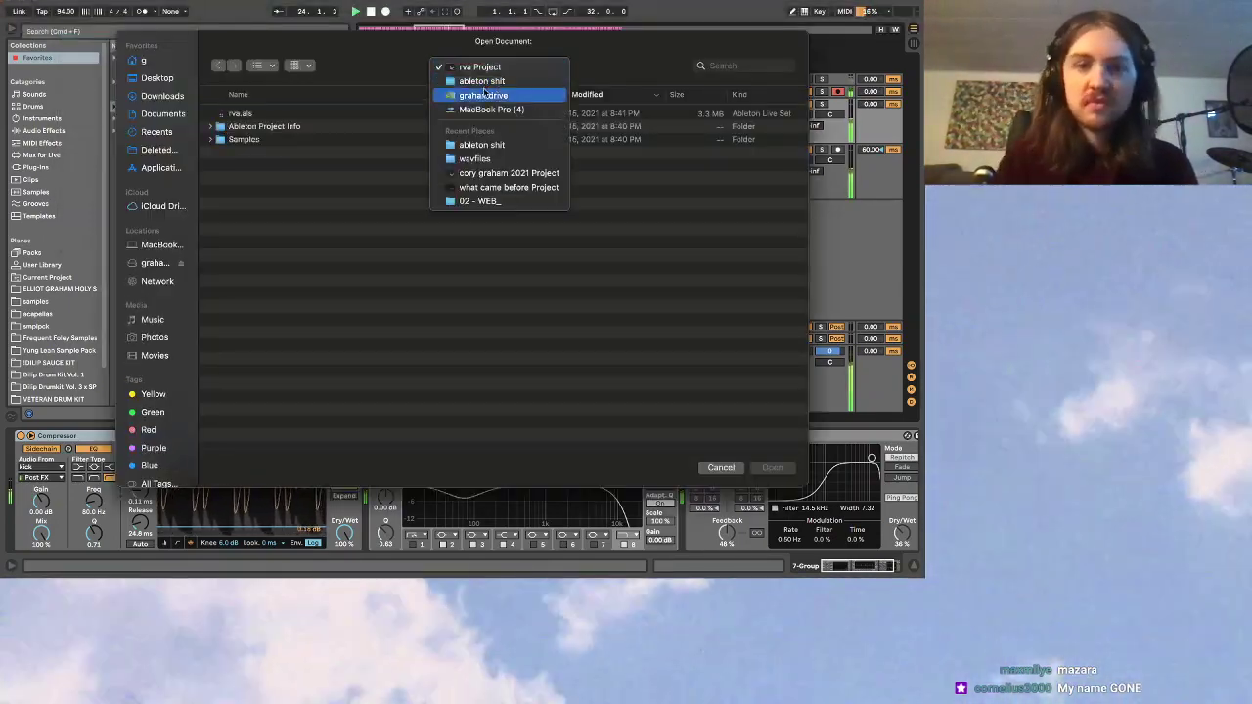
click(484, 83)
scroll(385, 269, down, 15)
scroll(384, 269, down, 5)
scroll(358, 233, down, 15)
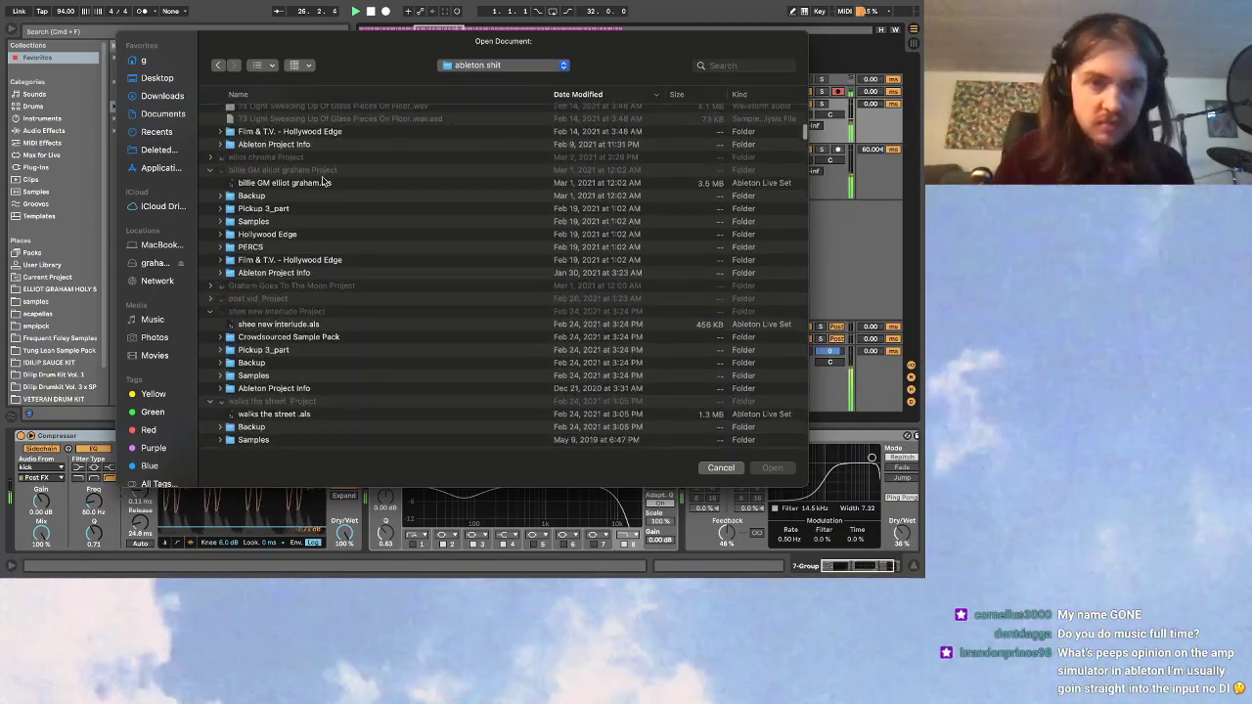
scroll(308, 210, down, 5)
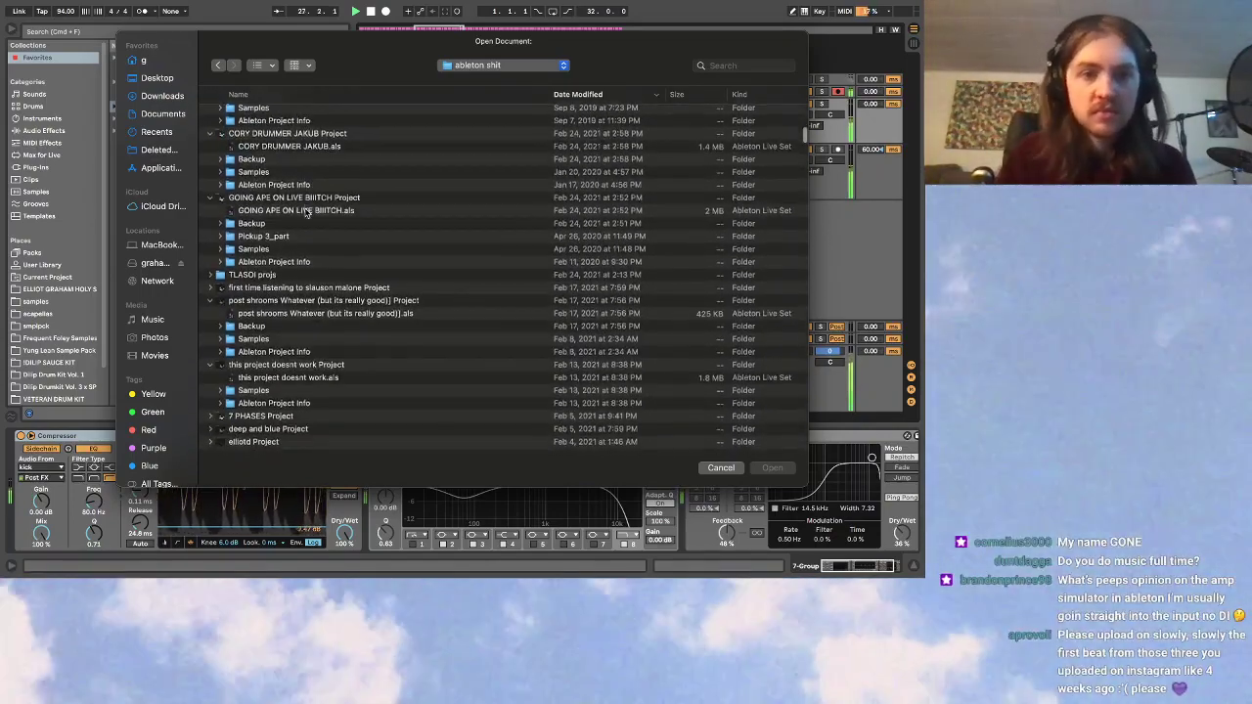
scroll(300, 217, down, 3)
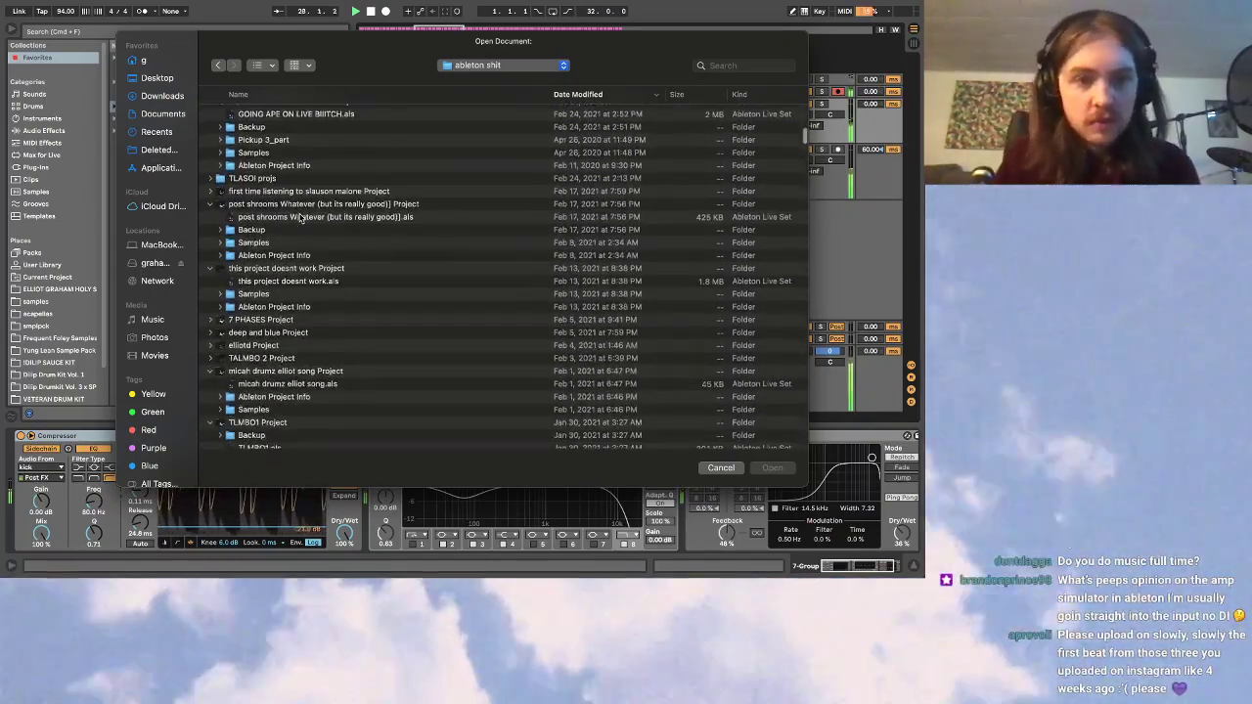
scroll(289, 216, down, 2)
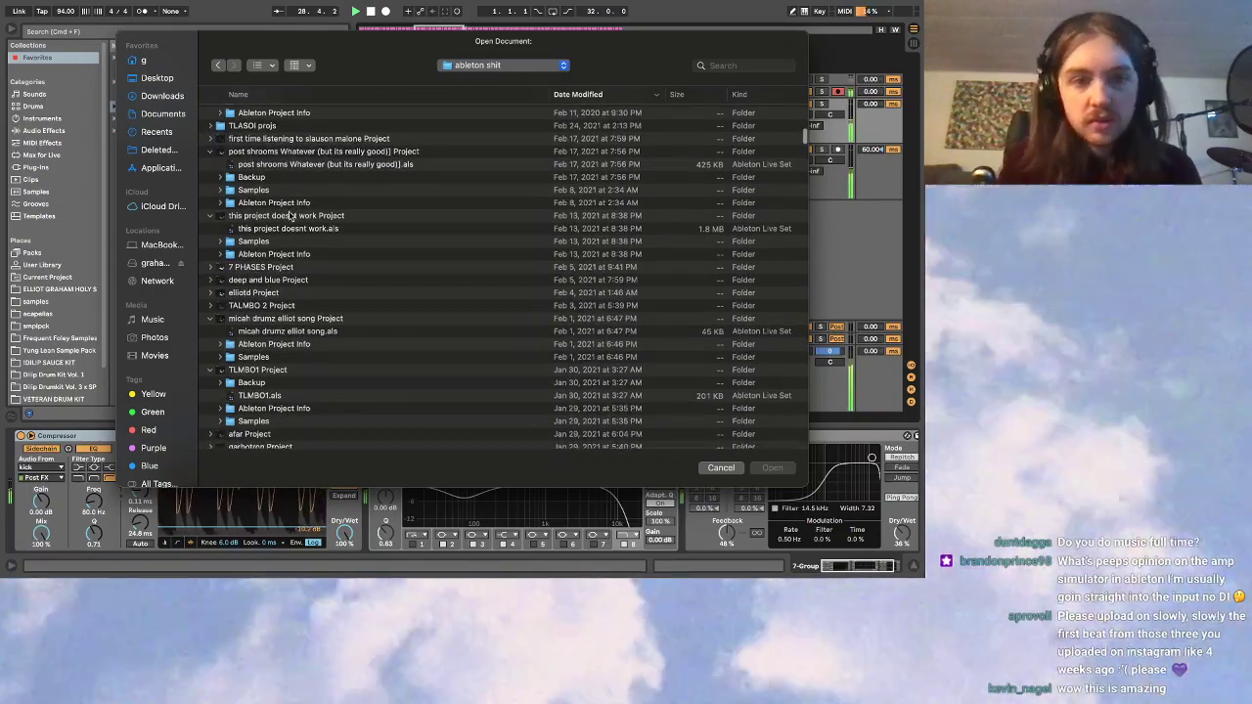
Step: Browse the sets, selecting 'this project doesnt work', okay.als and soup music.als in turn
click(284, 229)
scroll(259, 215, down, 3)
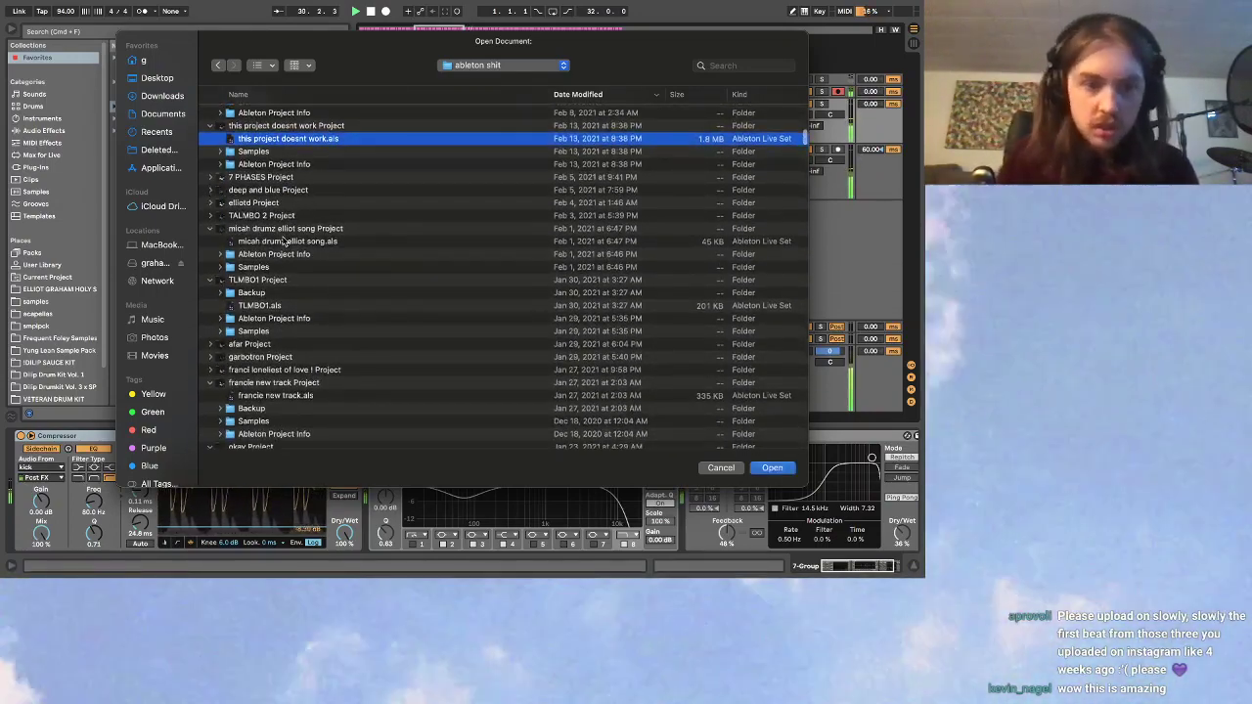
scroll(283, 241, down, 5)
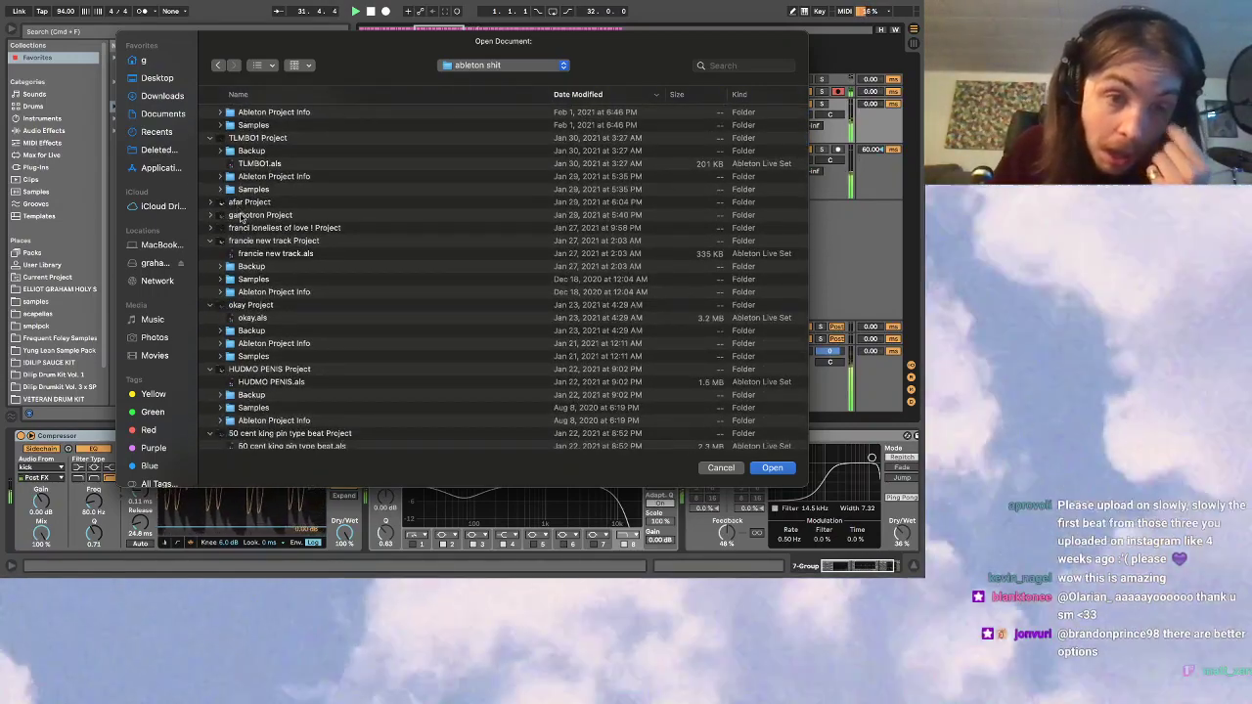
click(275, 318)
scroll(269, 320, down, 3)
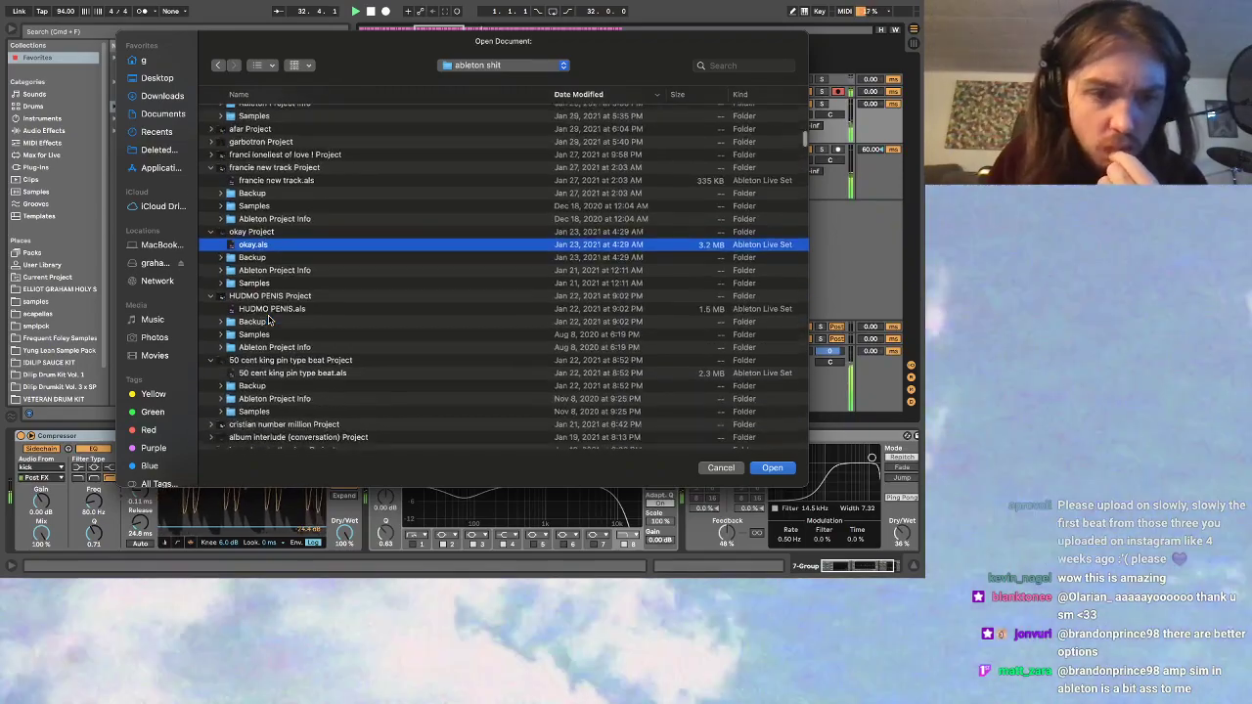
scroll(269, 320, up, 15)
scroll(269, 320, up, 10)
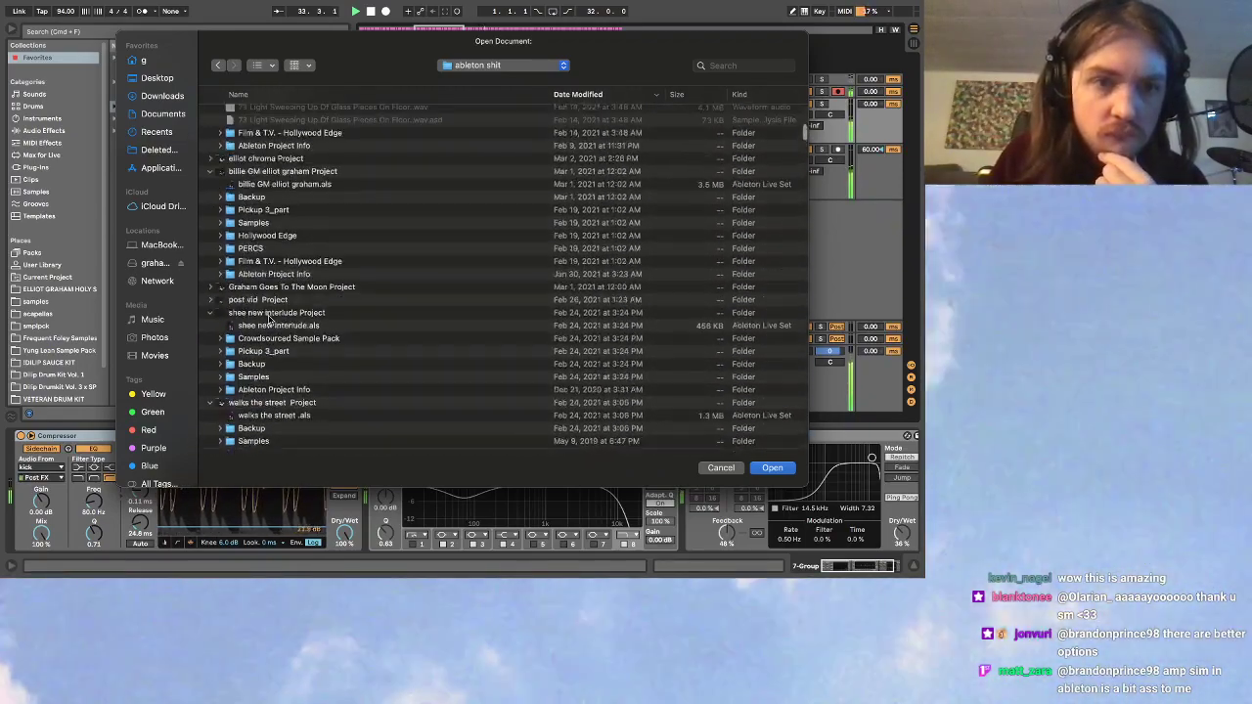
scroll(269, 320, up, 1)
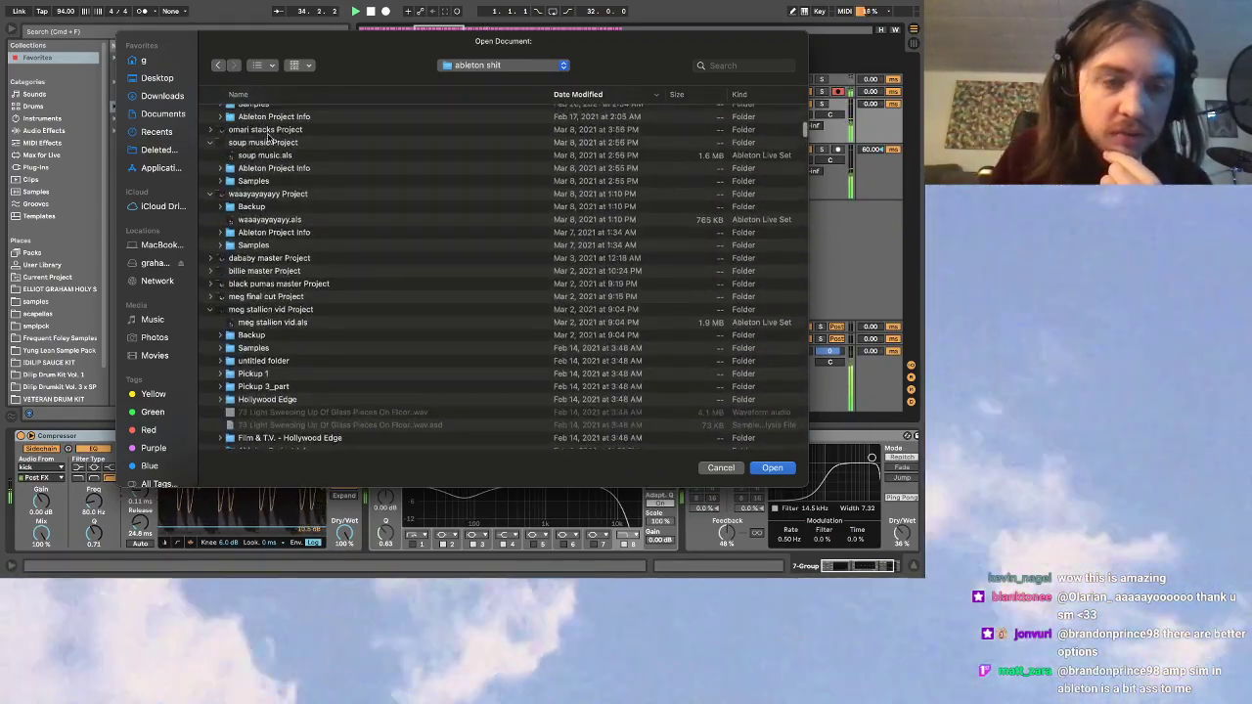
click(265, 156)
scroll(265, 161, up, 5)
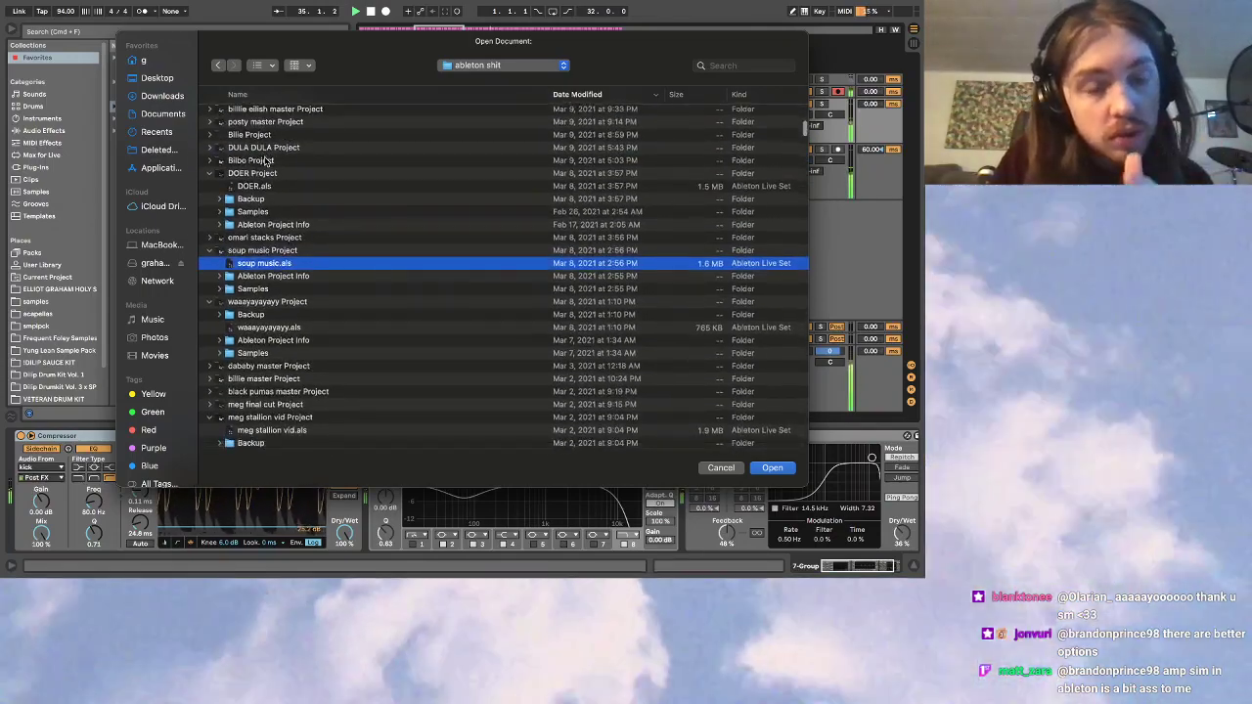
scroll(208, 163, up, 5)
scroll(252, 204, up, 5)
Step: Open let me go.als, discarding the previous set's unsaved changes
click(210, 224)
click(210, 224)
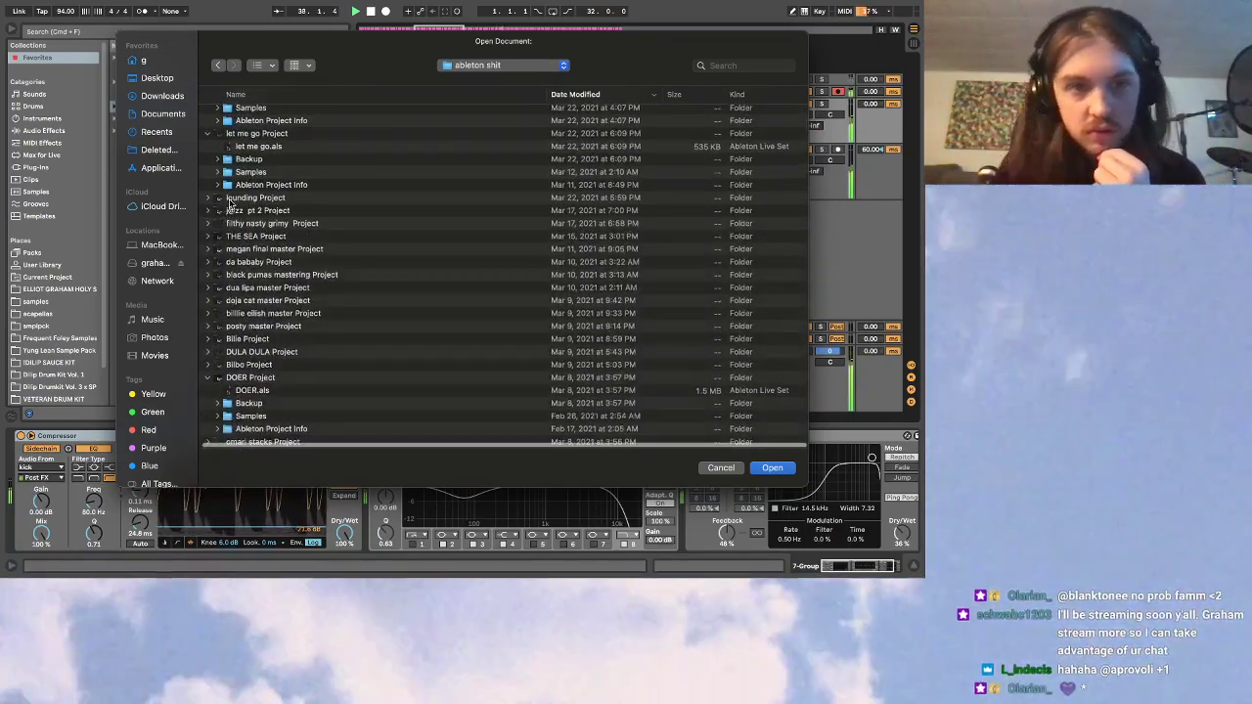
scroll(231, 203, up, 3)
double_click(257, 222)
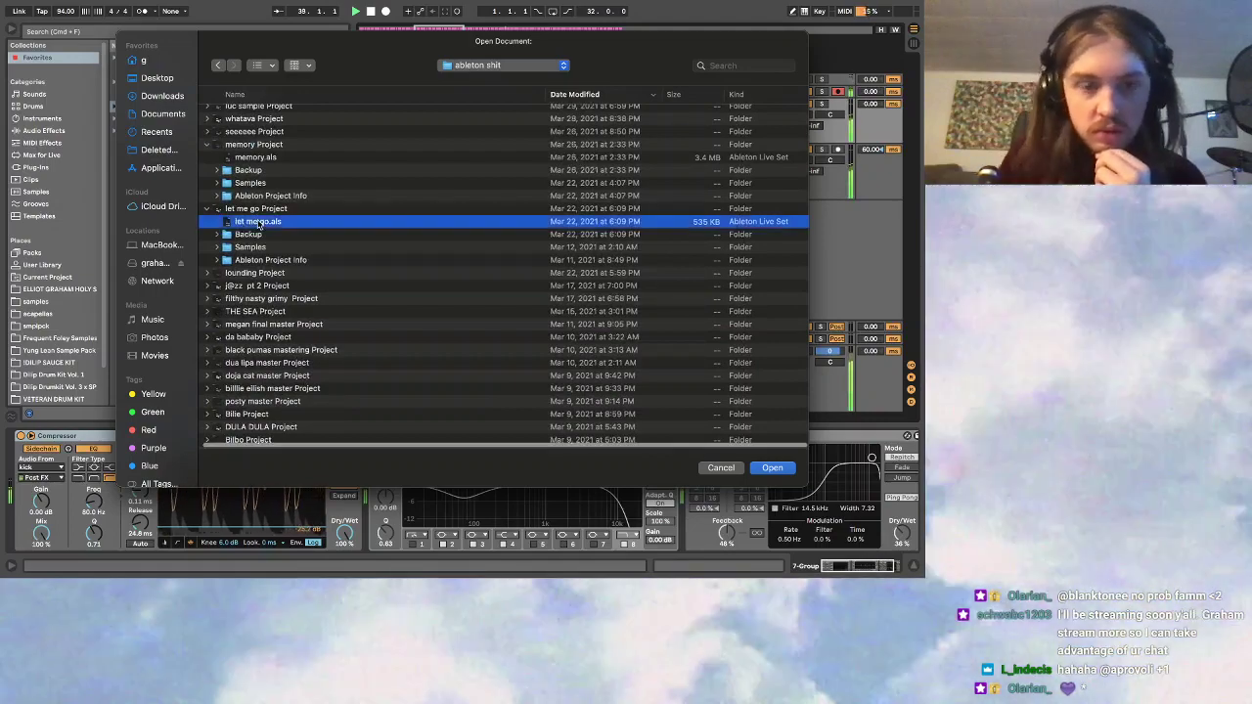
click(362, 309)
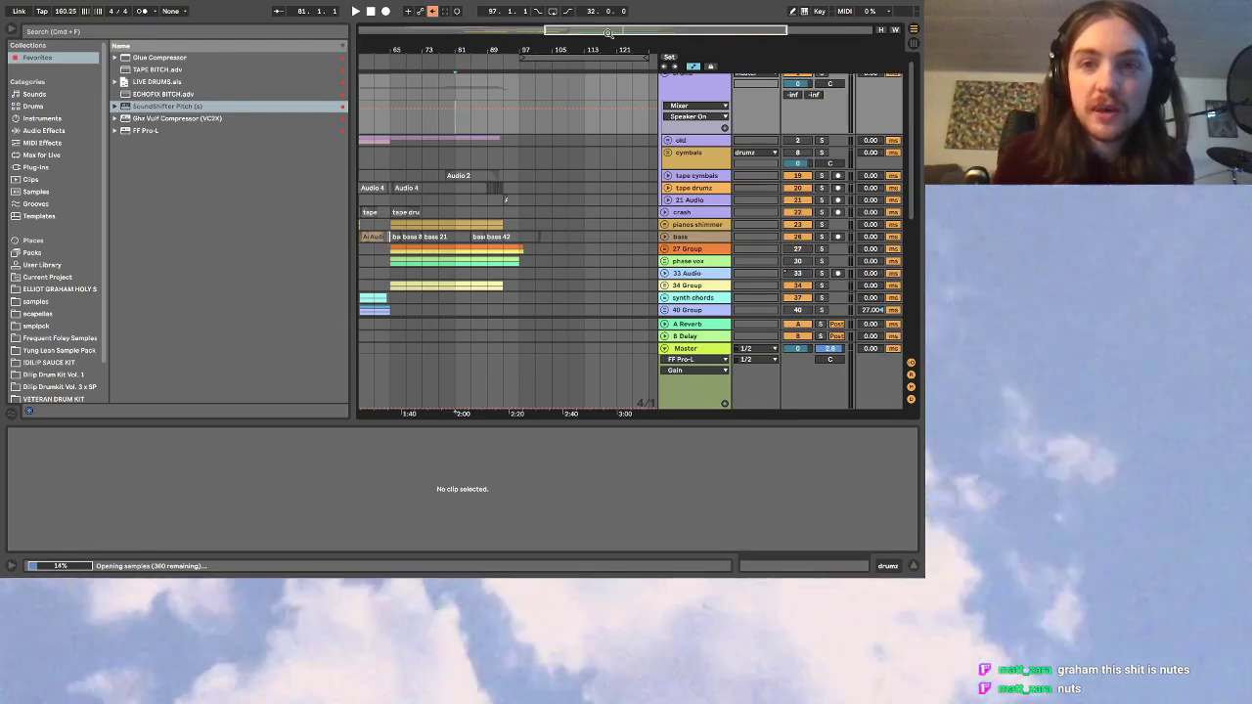
Step: Play the 160.25 BPM let me go arrangement zoomed out to the whole song, then switch to Streamlabs OBS
drag(608, 33, 607, 44)
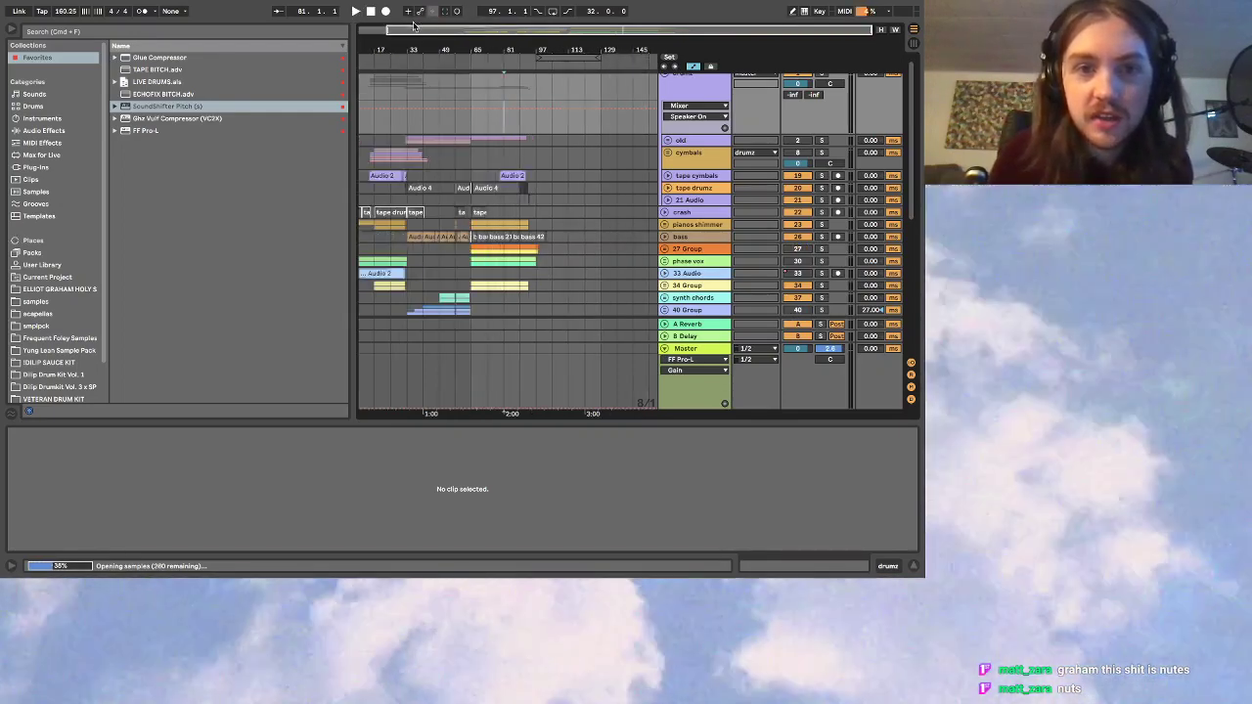
drag(395, 40, 345, 90)
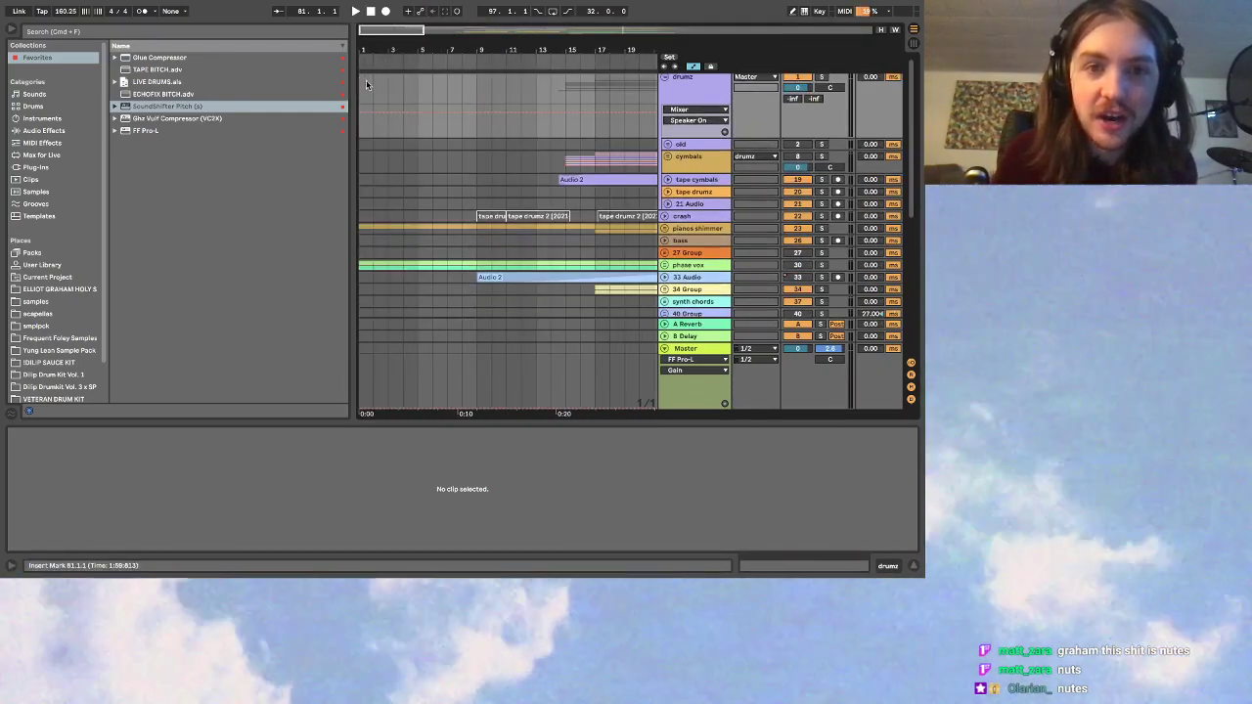
key(space)
mouse_move(383, 30)
mouse_down()
mouse_move(518, 27)
mouse_move(370, 30)
mouse_up()
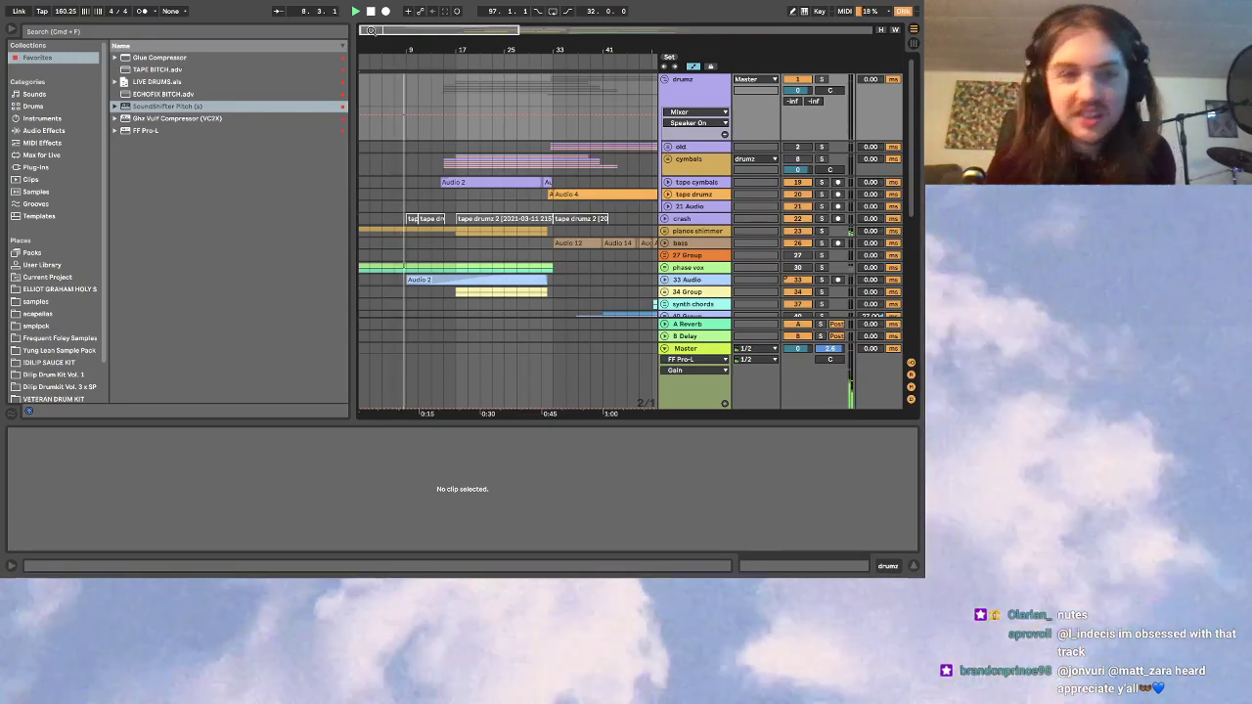
drag(371, 30, 396, 31)
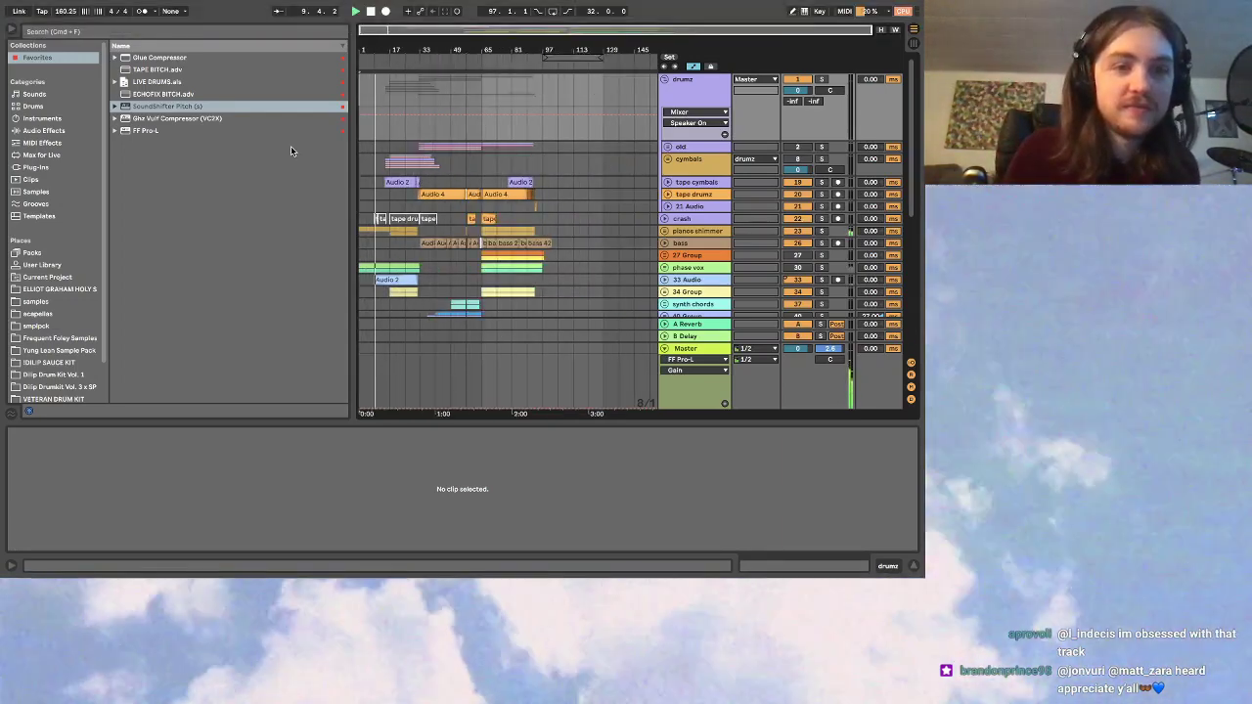
key(super+Tab)
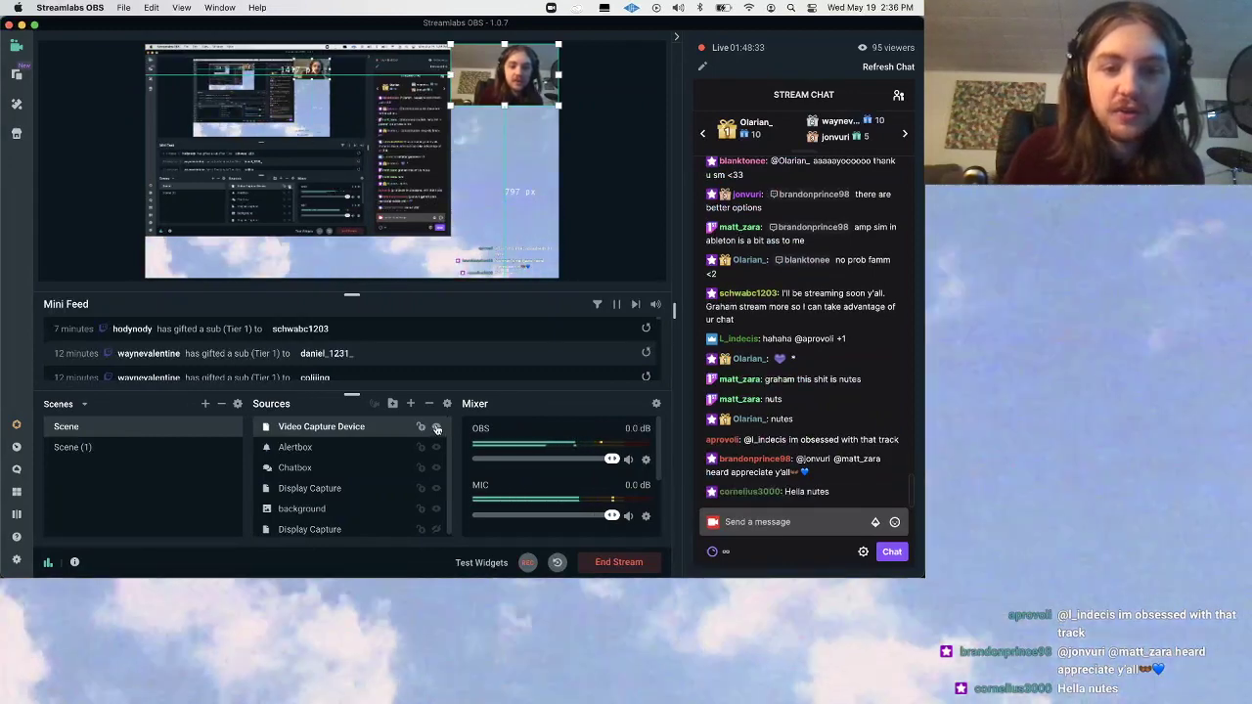
Step: Hide the Video Capture Device webcam source and return to Ableton Live
click(436, 428)
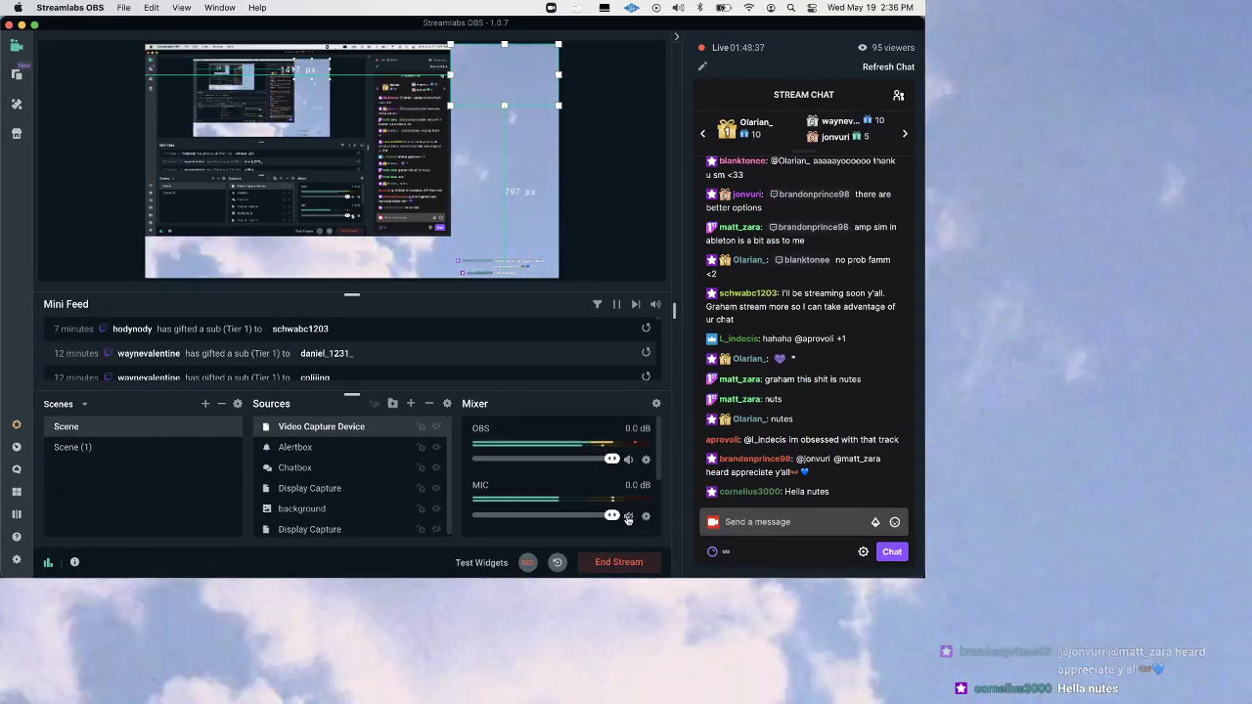
key(super+Tab)
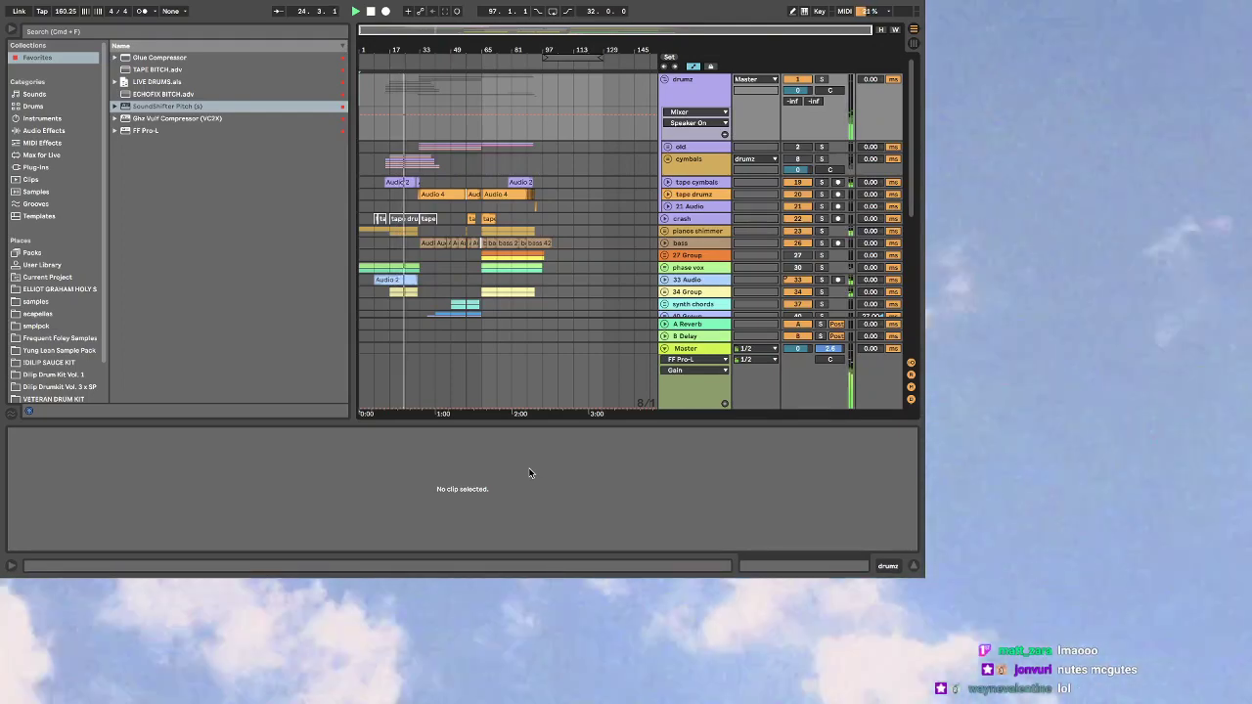
drag(440, 37, 441, 58)
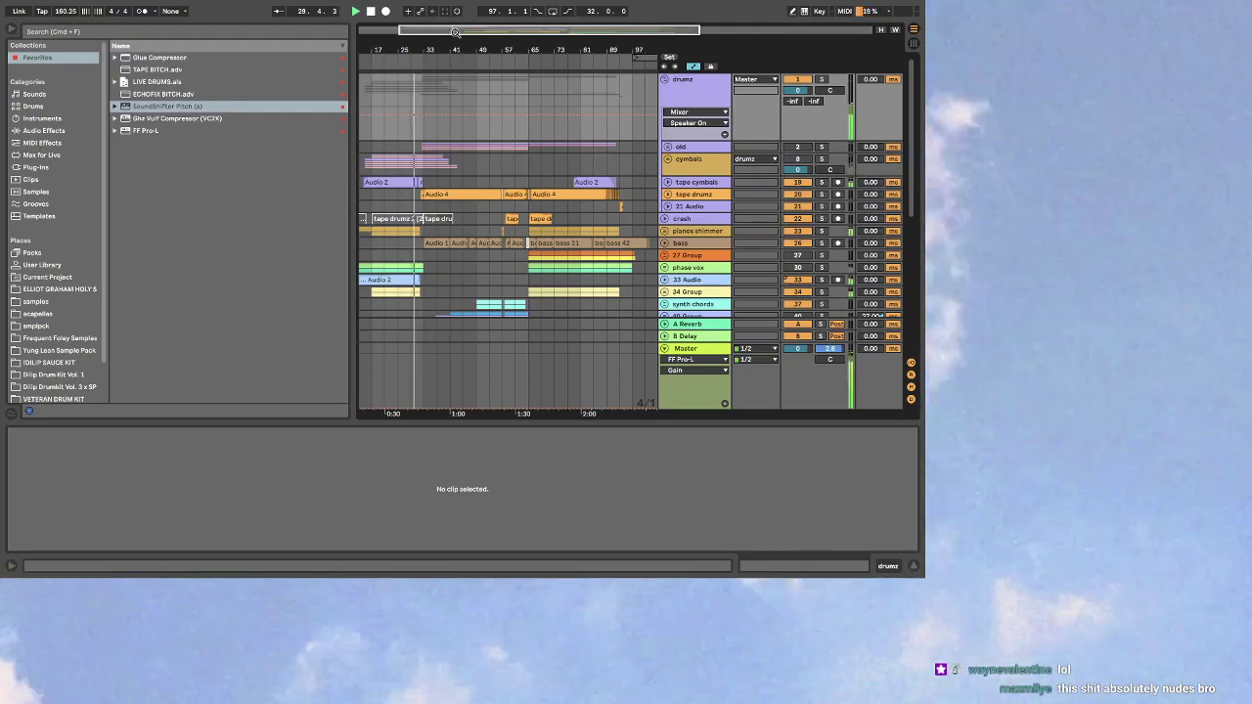
mouse_move(455, 33)
mouse_down()
mouse_move(455, 68)
mouse_move(468, 44)
mouse_up()
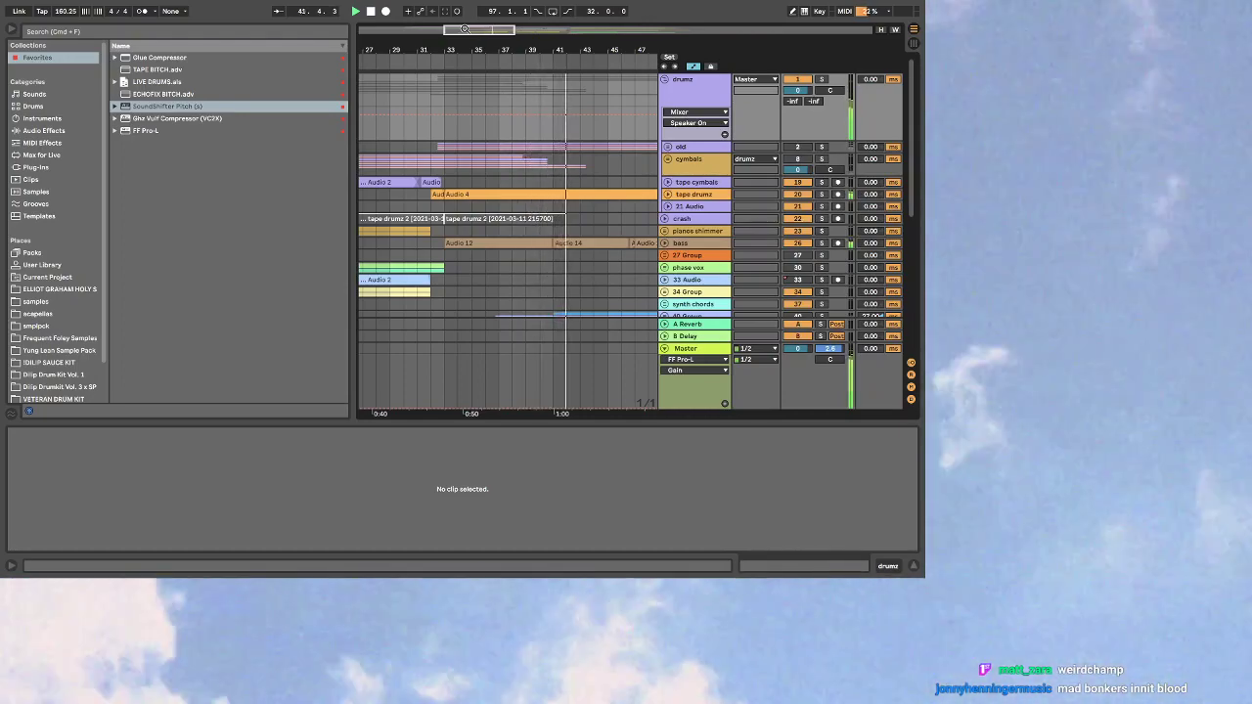
drag(469, 29, 522, 34)
scroll(529, 128, down, 5)
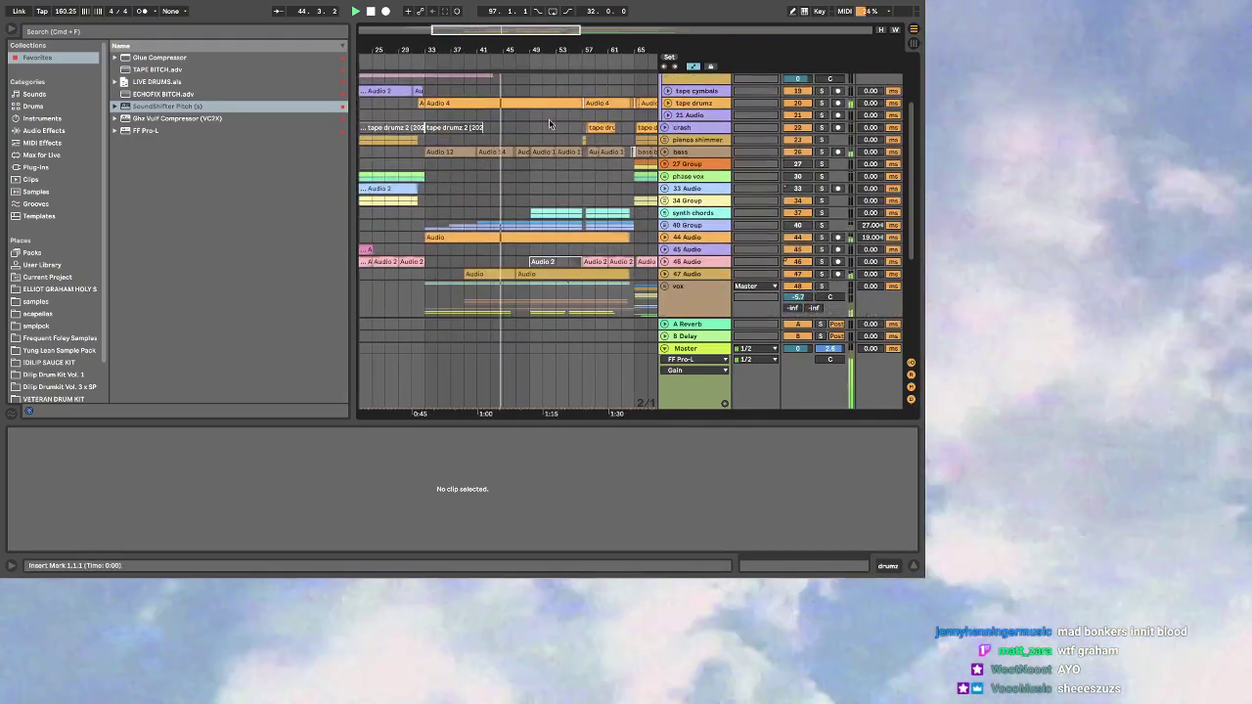
click(530, 127)
scroll(520, 95, up, 5)
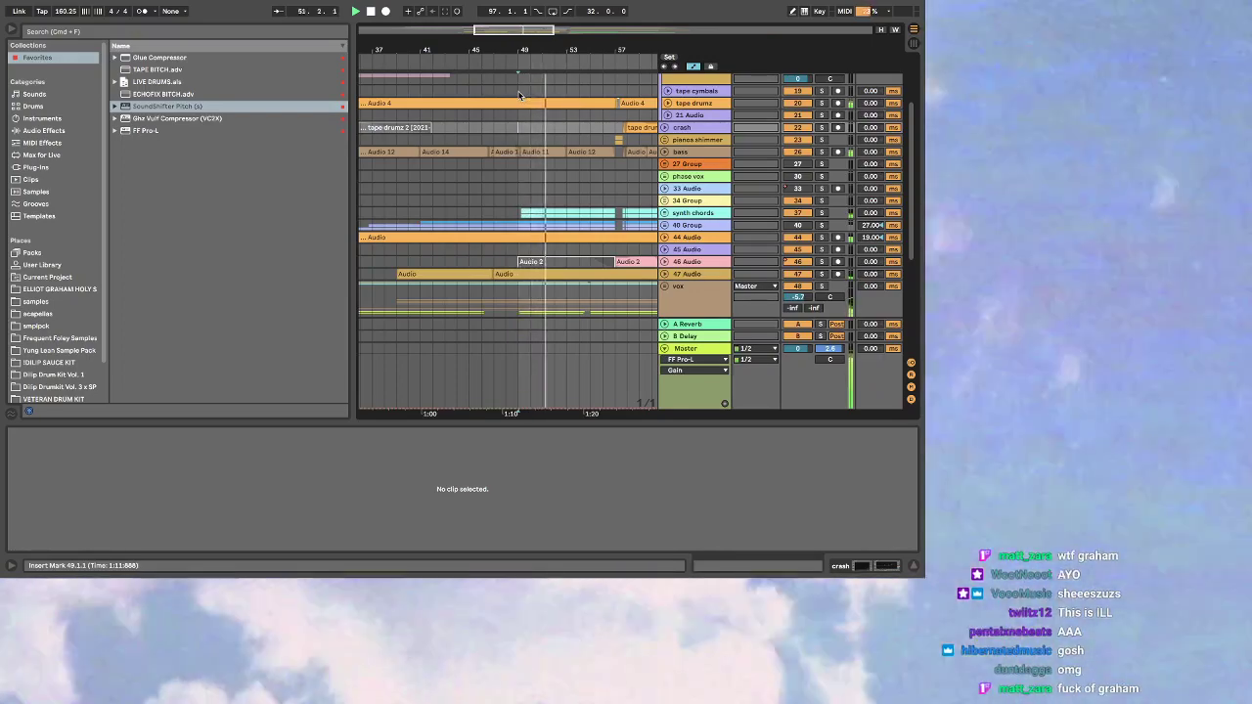
drag(509, 30, 540, 32)
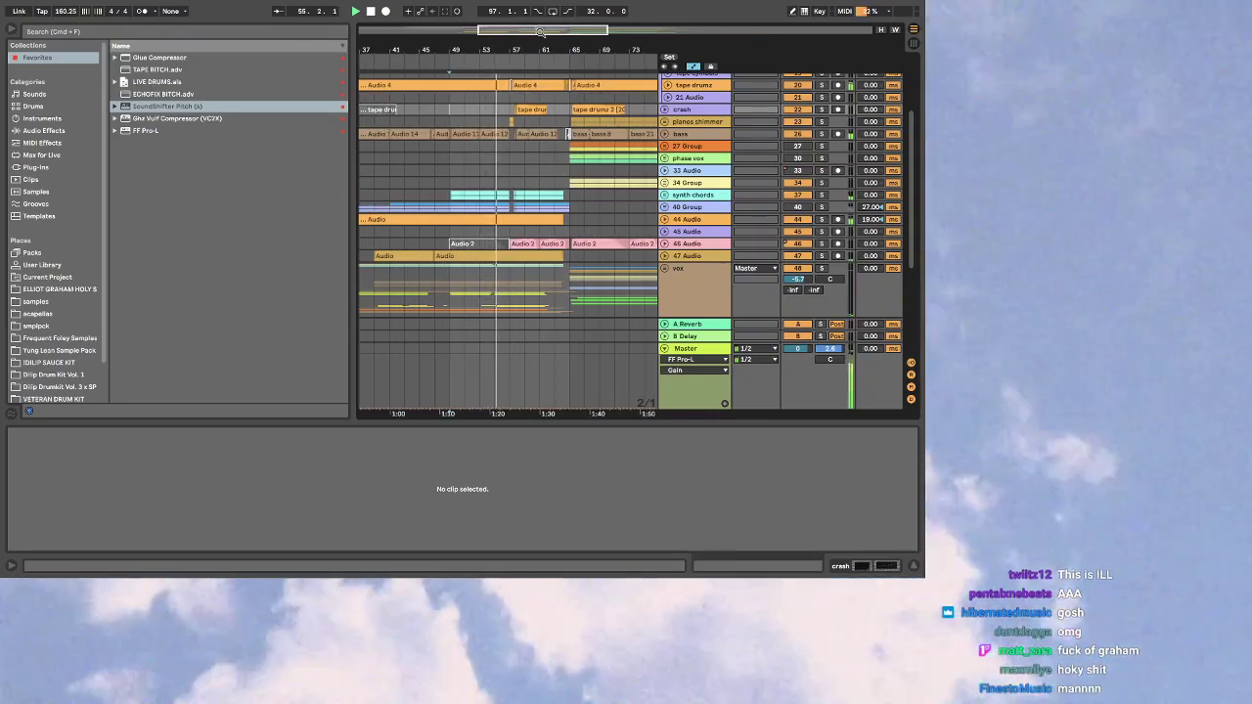
scroll(464, 132, right, 5)
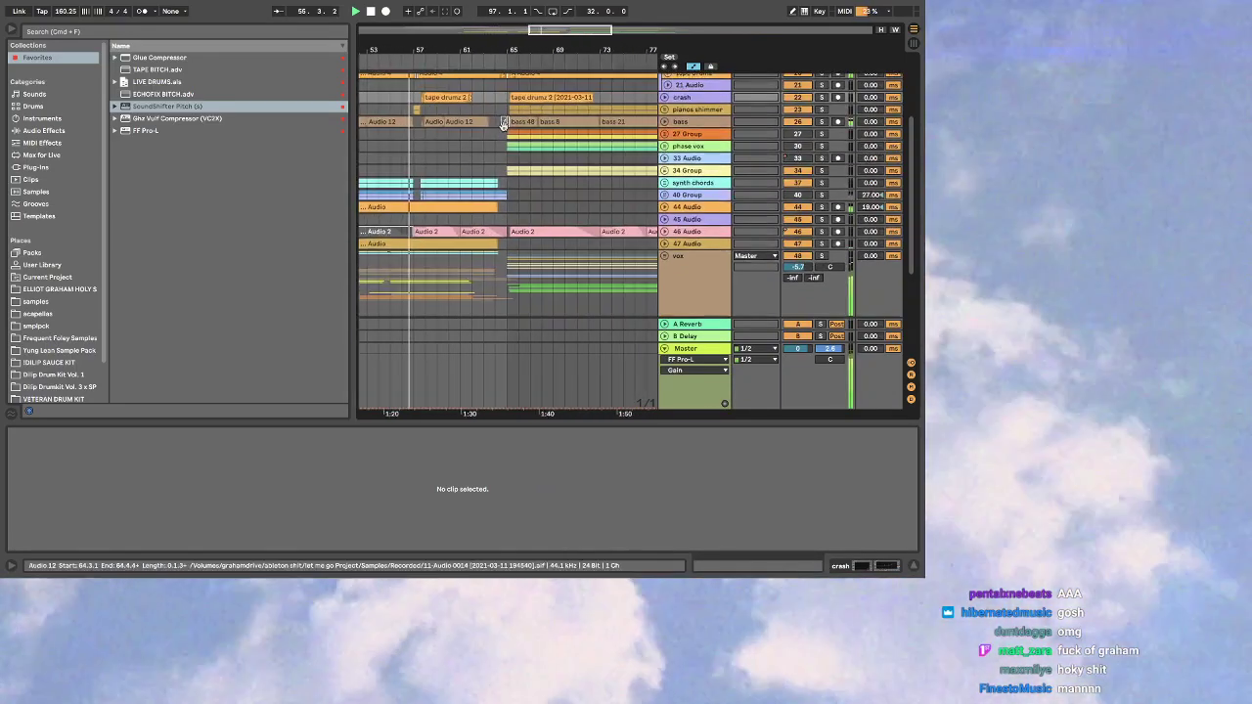
scroll(464, 132, up, 2)
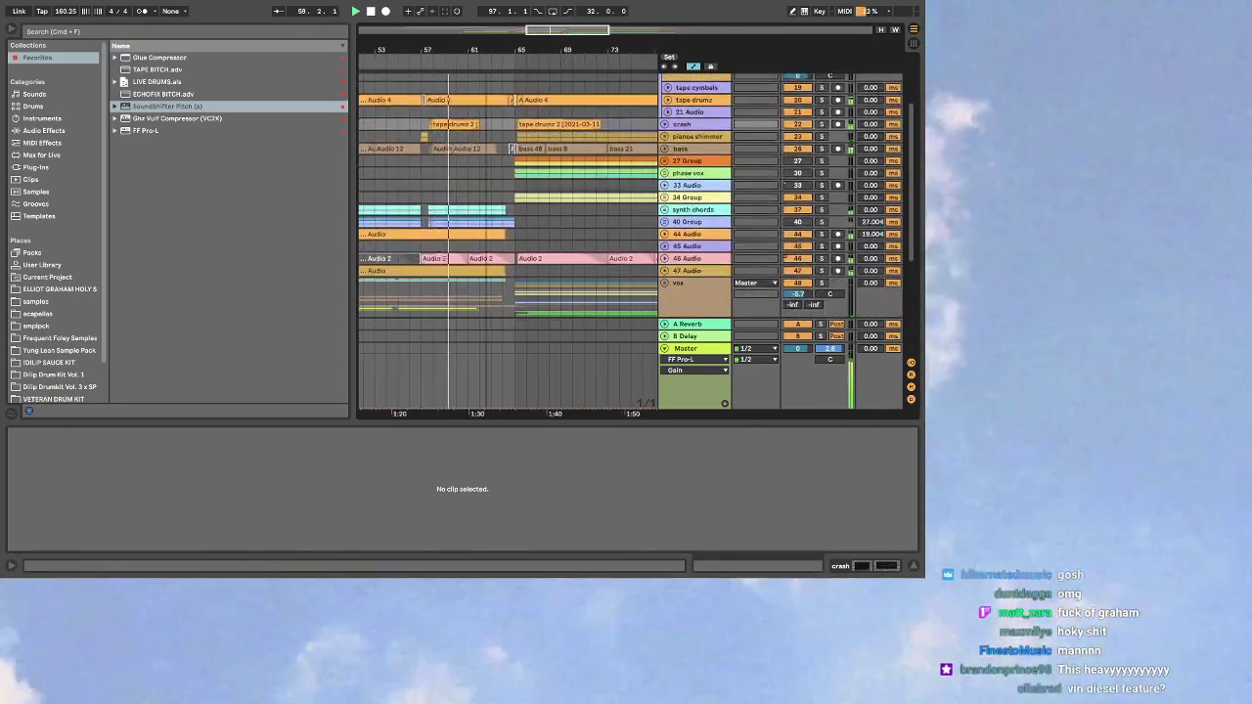
scroll(549, 153, down, 10)
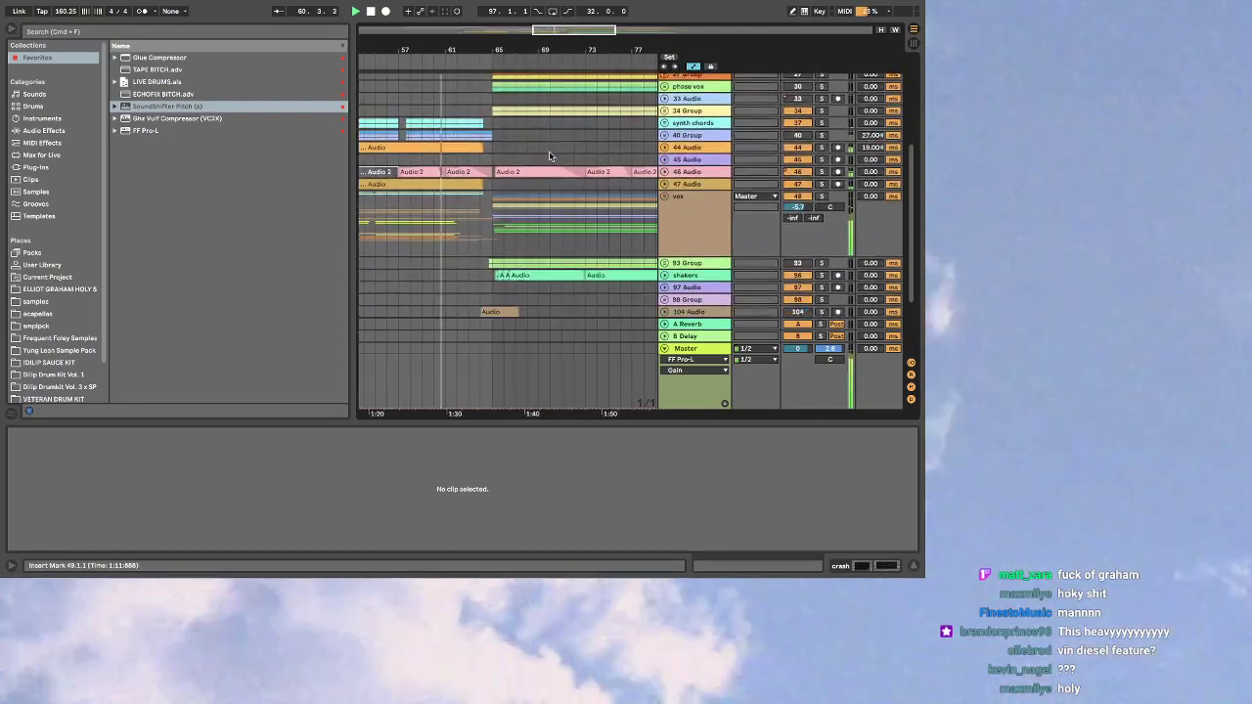
scroll(549, 151, down, 4)
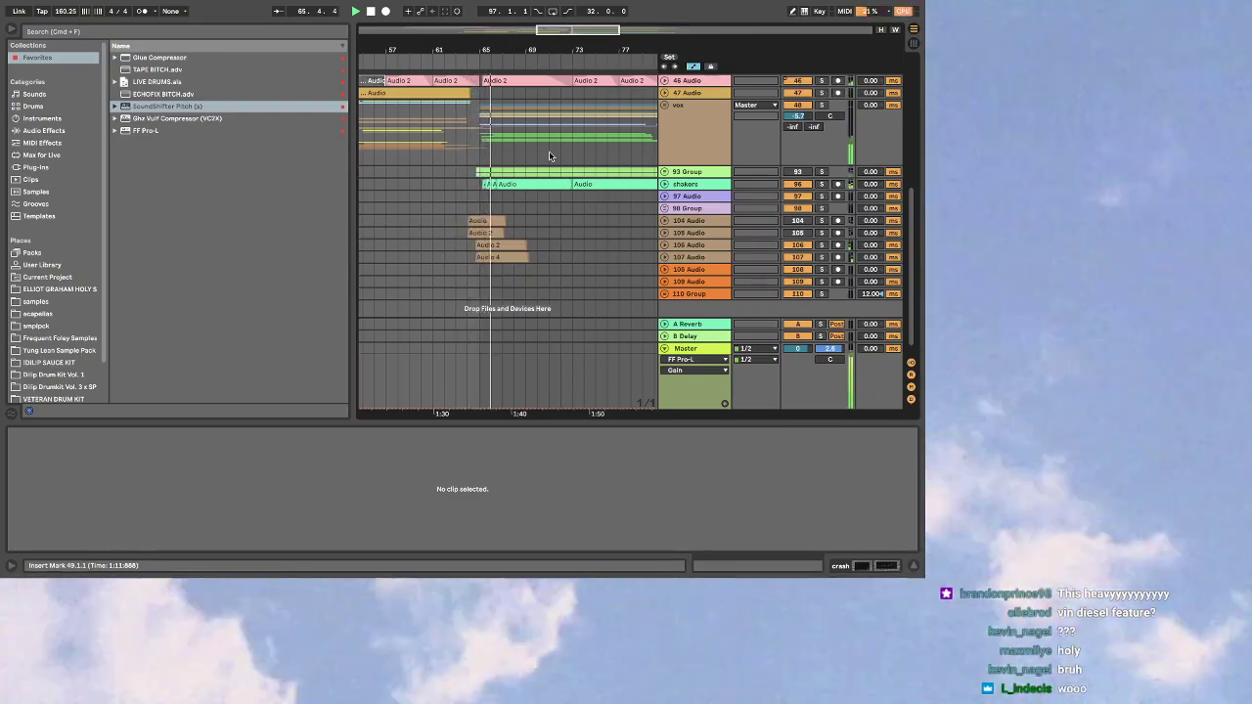
click(485, 118)
scroll(477, 122, right, 2)
scroll(477, 122, up, 1)
drag(567, 30, 641, 24)
scroll(540, 134, down, 5)
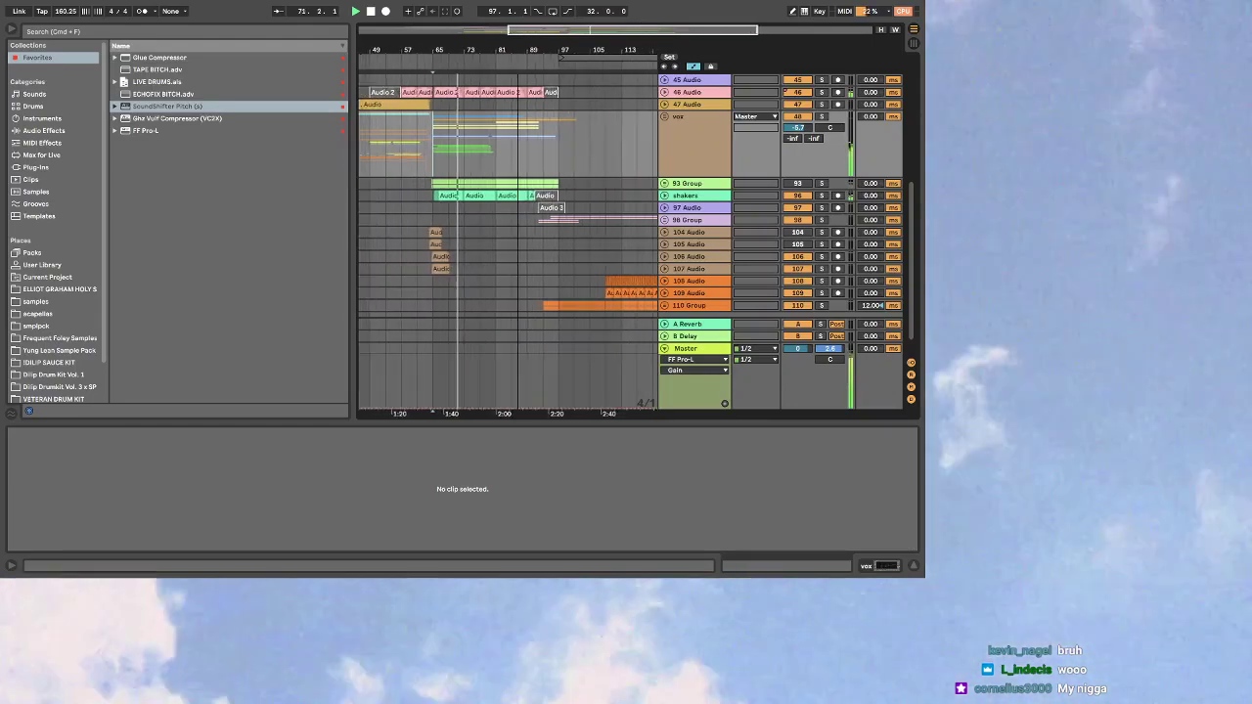
scroll(540, 135, right, 3)
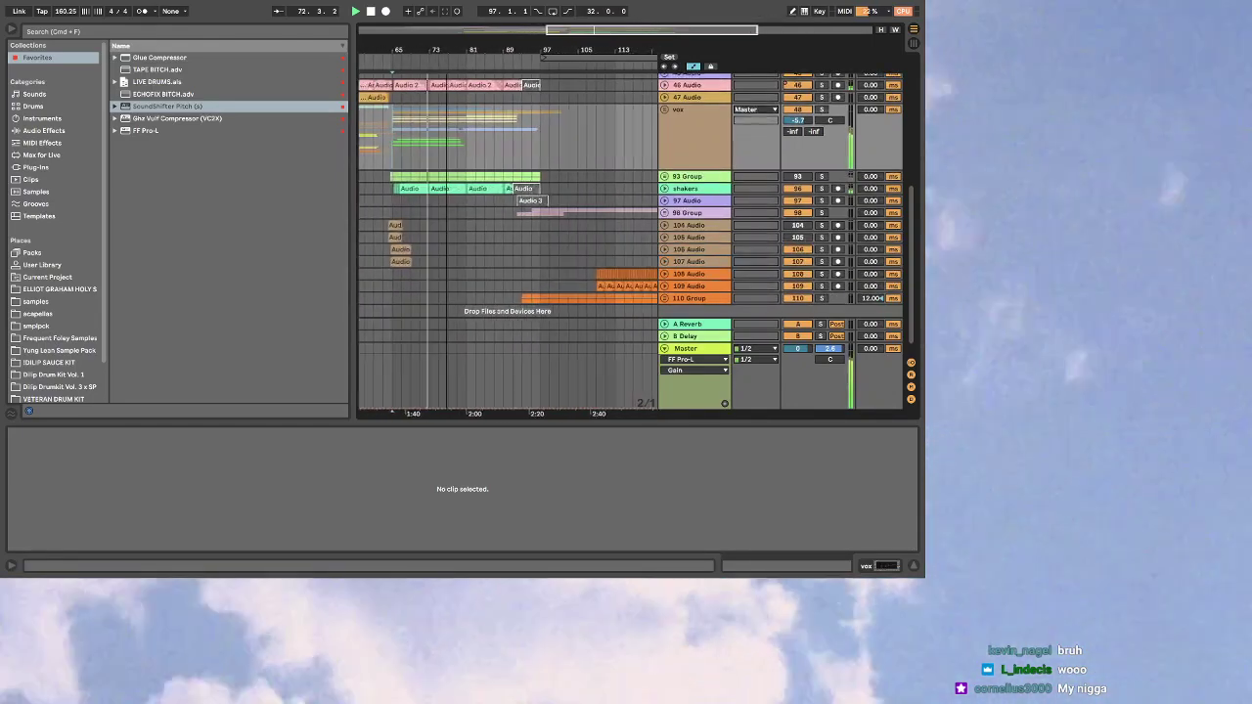
scroll(469, 179, up, 3)
scroll(469, 179, up, 1)
scroll(469, 179, left, 2)
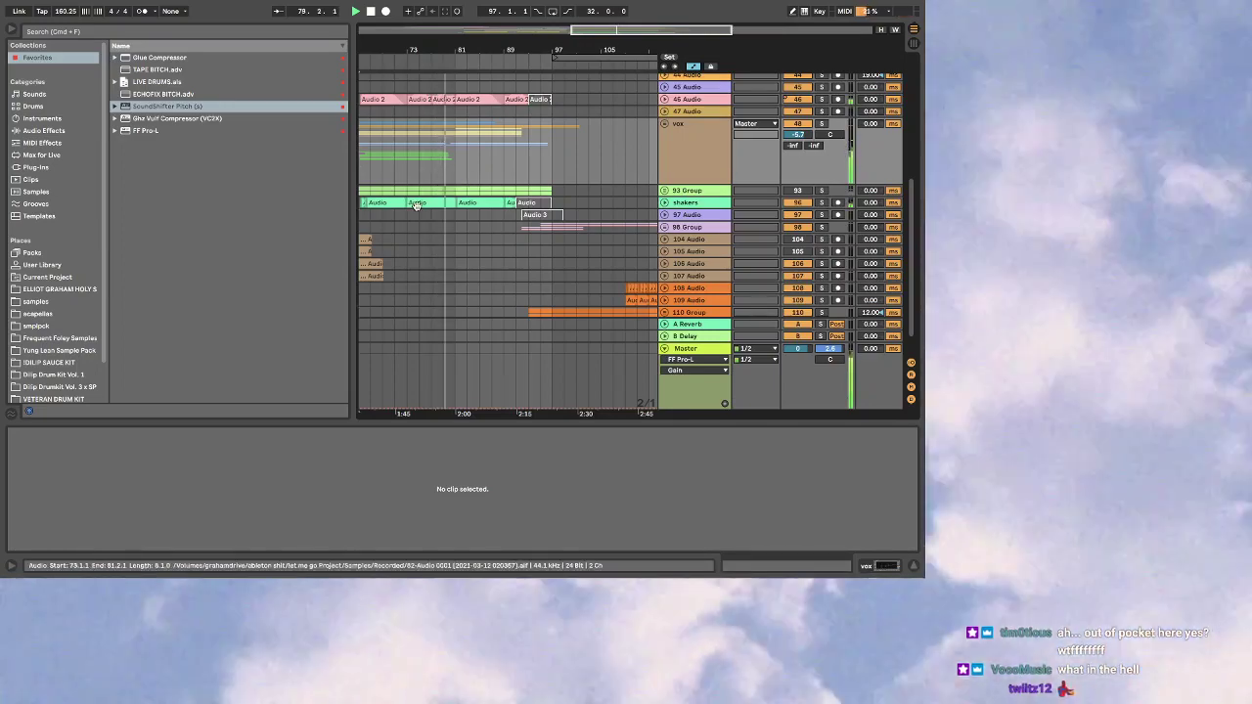
drag(650, 43, 631, 21)
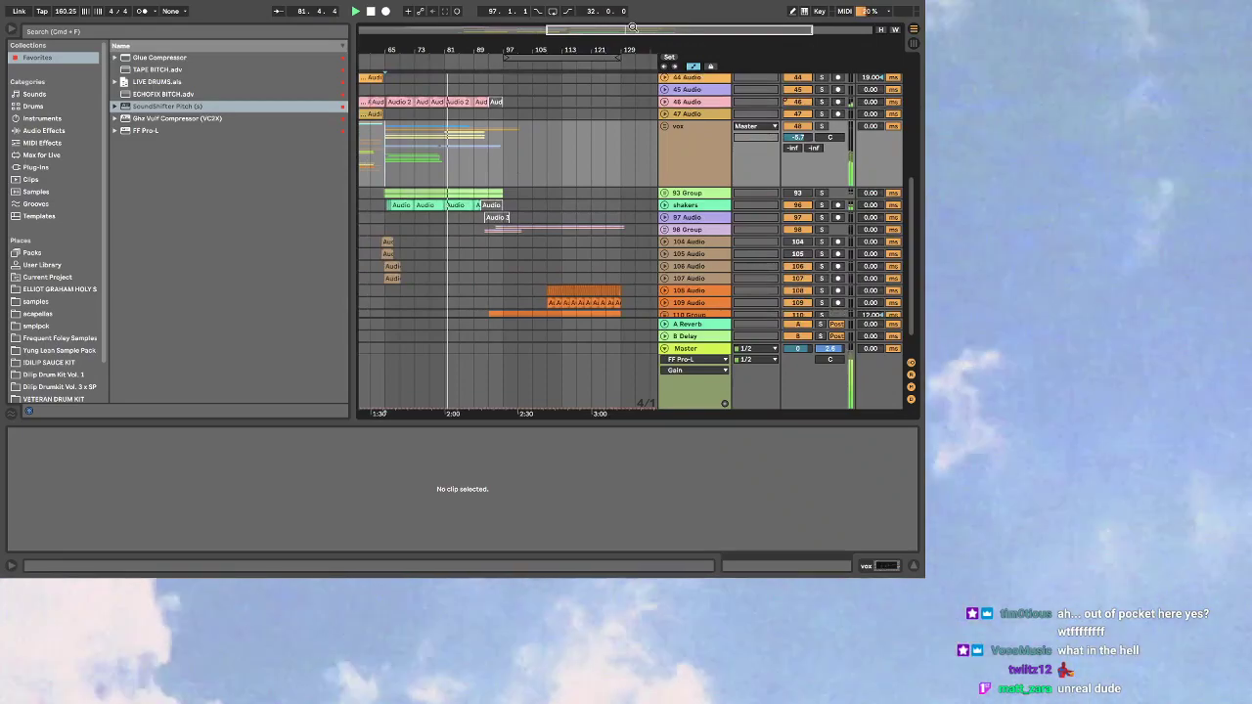
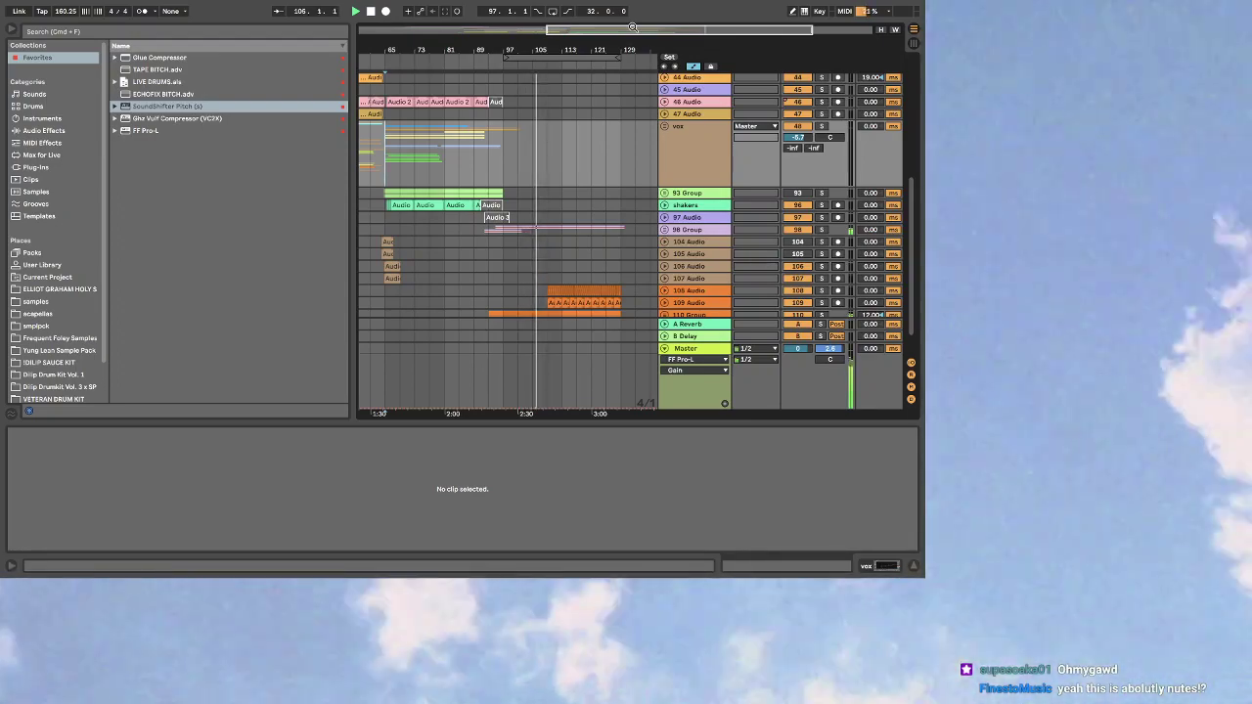
Step: Make the Video Capture Device webcam visible in Streamlabs OBS, then return to Ableton
key(super+Tab)
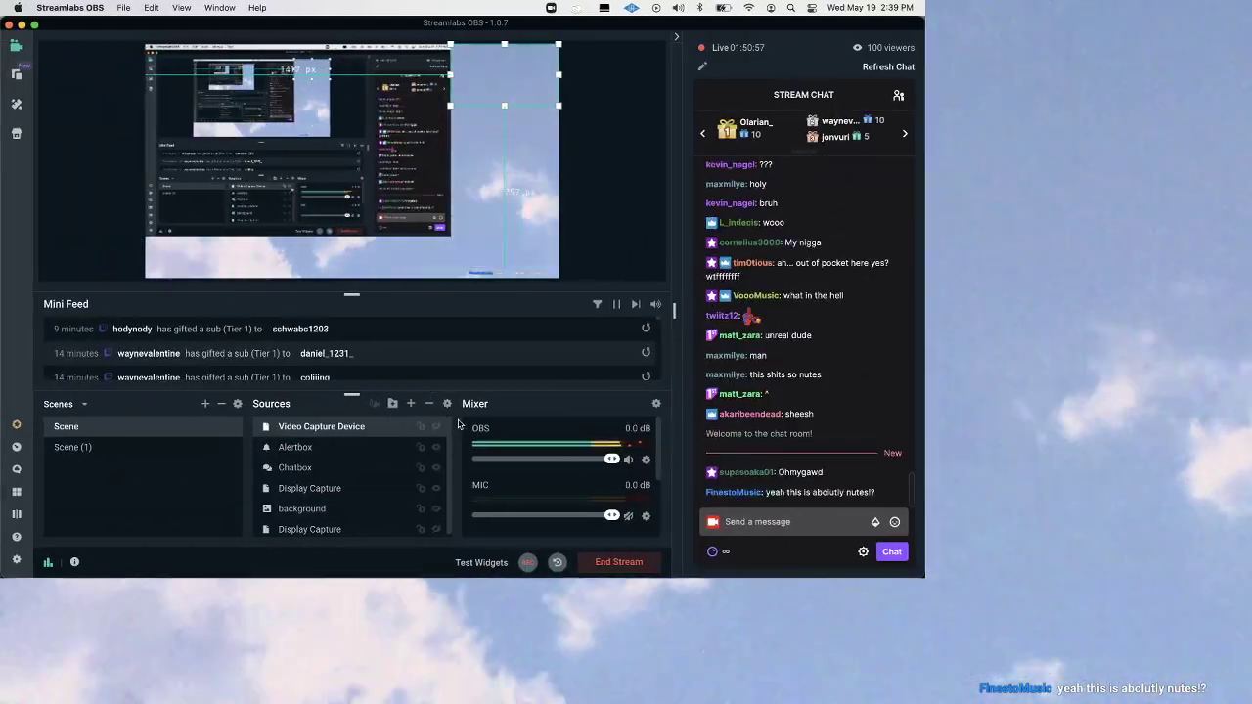
click(438, 431)
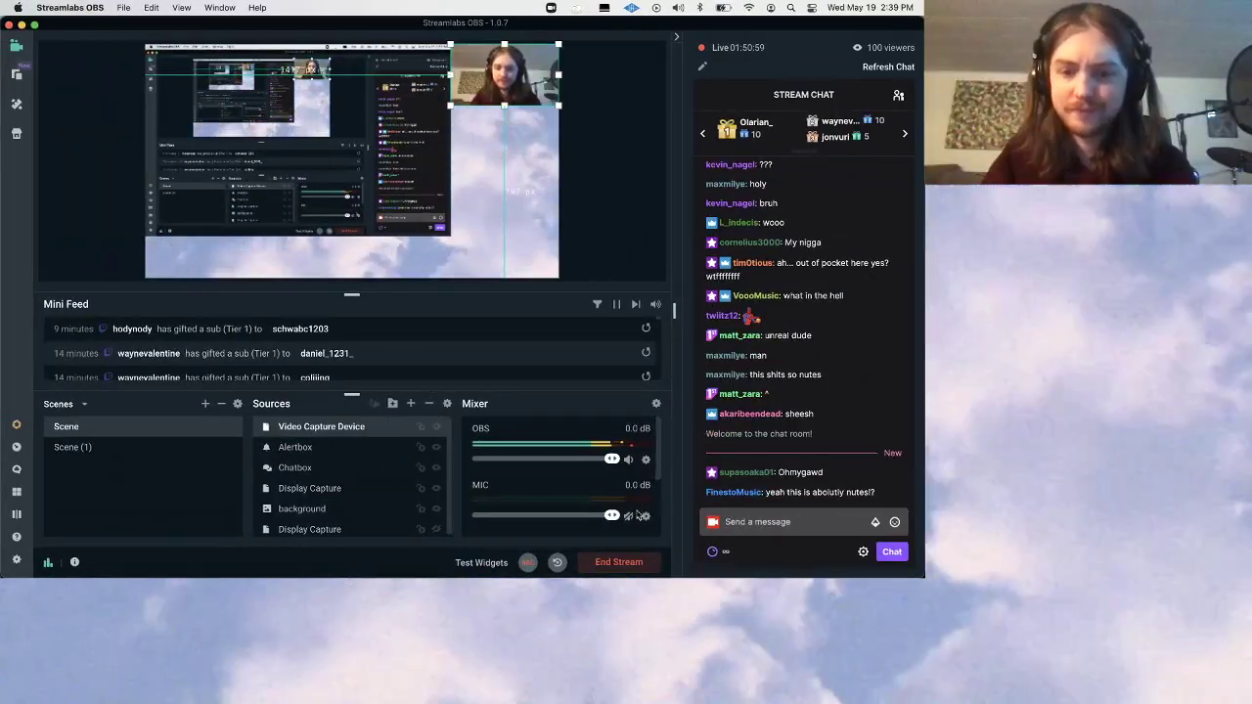
key(ctrl+Right)
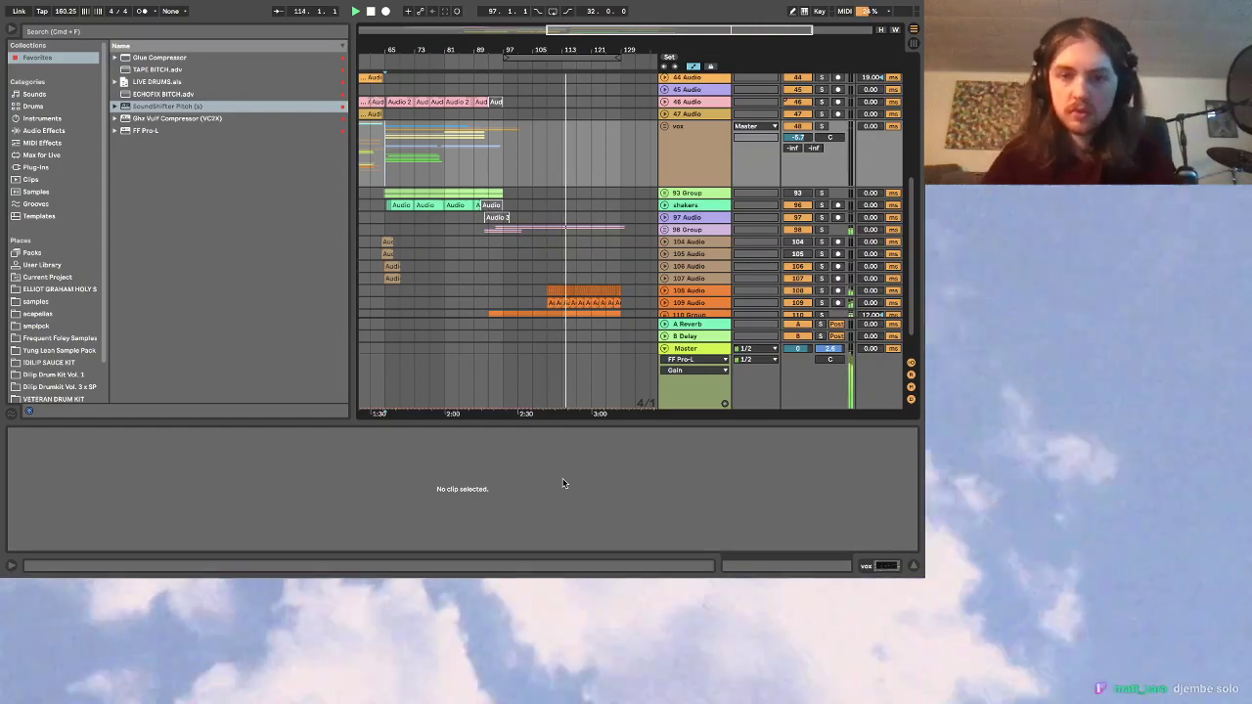
Step: Place the insert marker and zoom in on the arrangement's middle section
scroll(560, 157, up, 3)
click(555, 156)
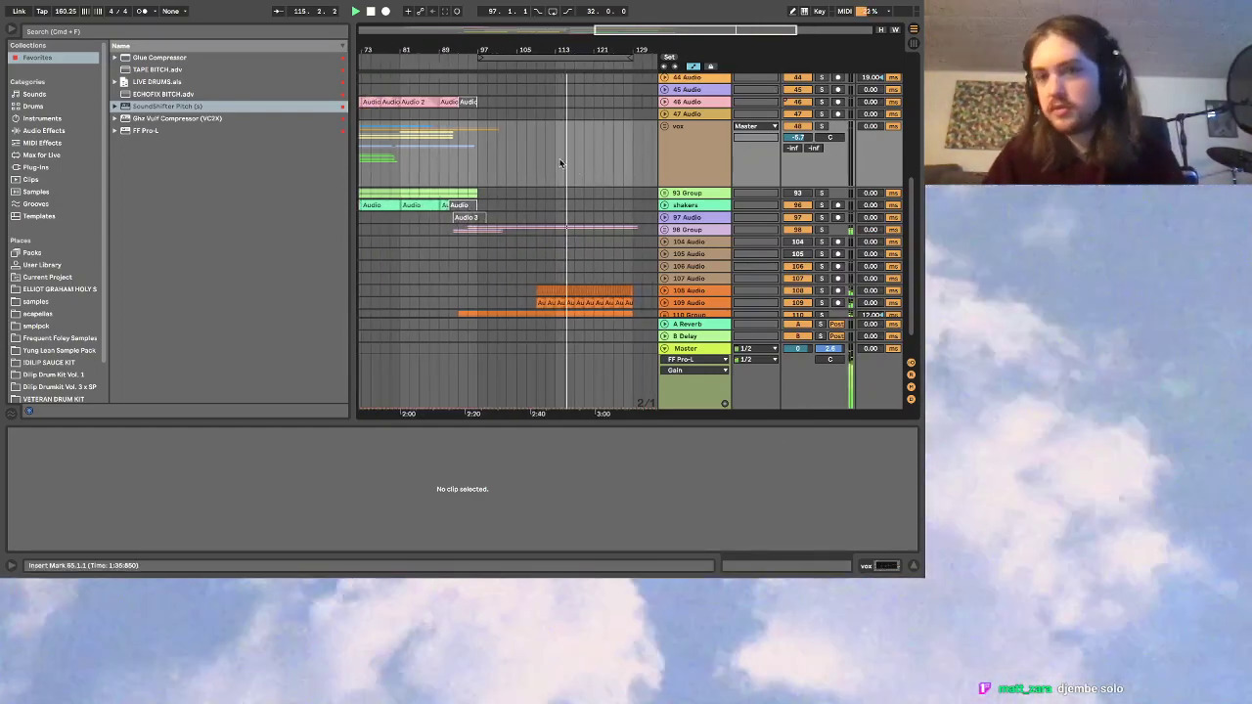
scroll(554, 154, down, 3)
scroll(554, 154, right, 3)
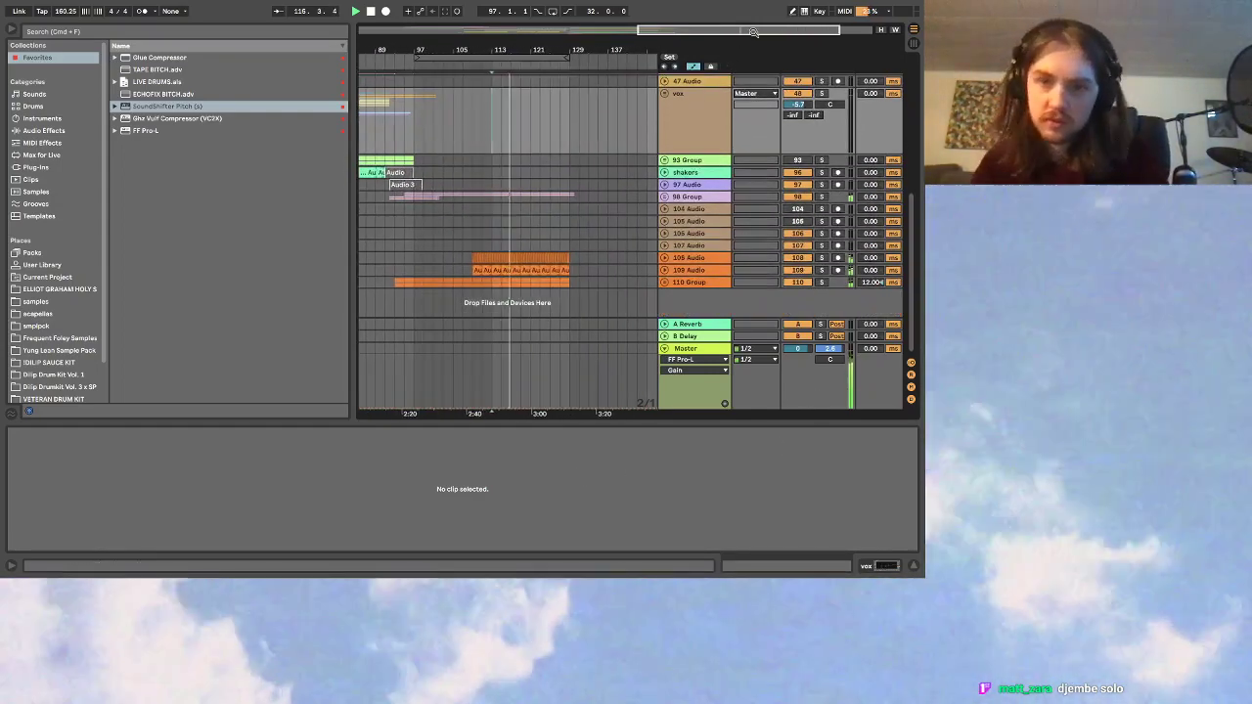
drag(750, 32, 673, 32)
drag(749, 34, 515, 240)
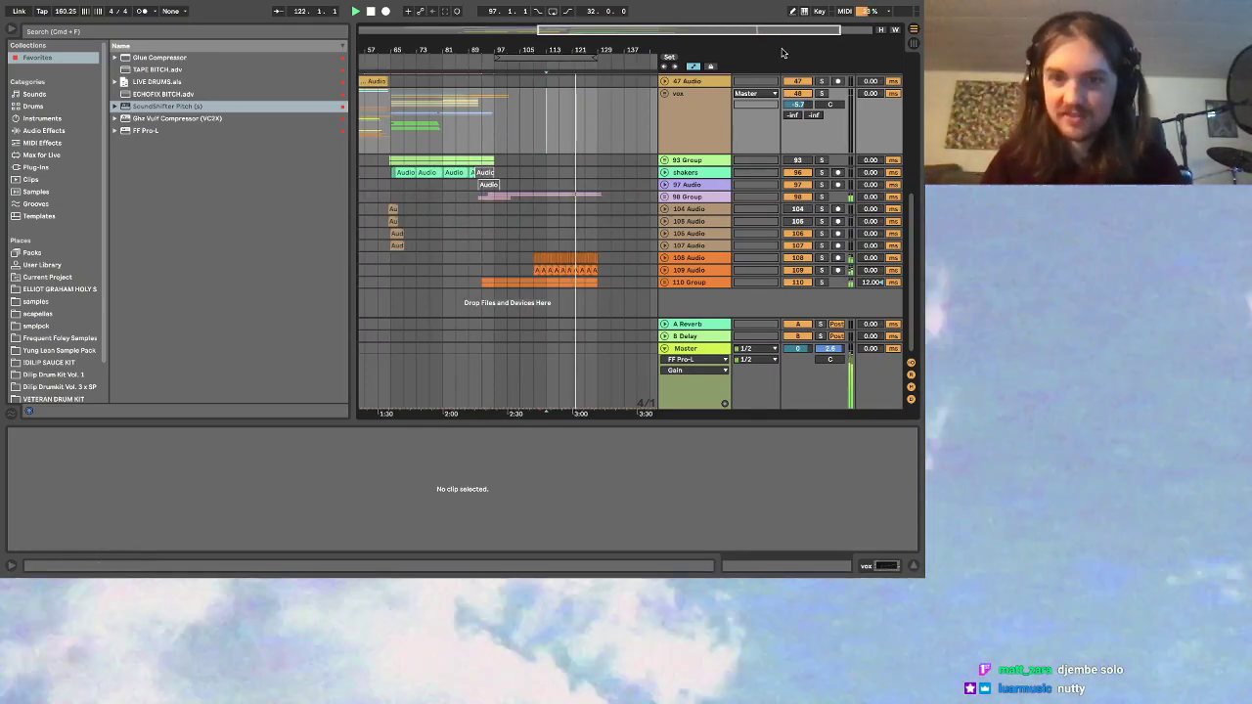
scroll(775, 30, up, 1)
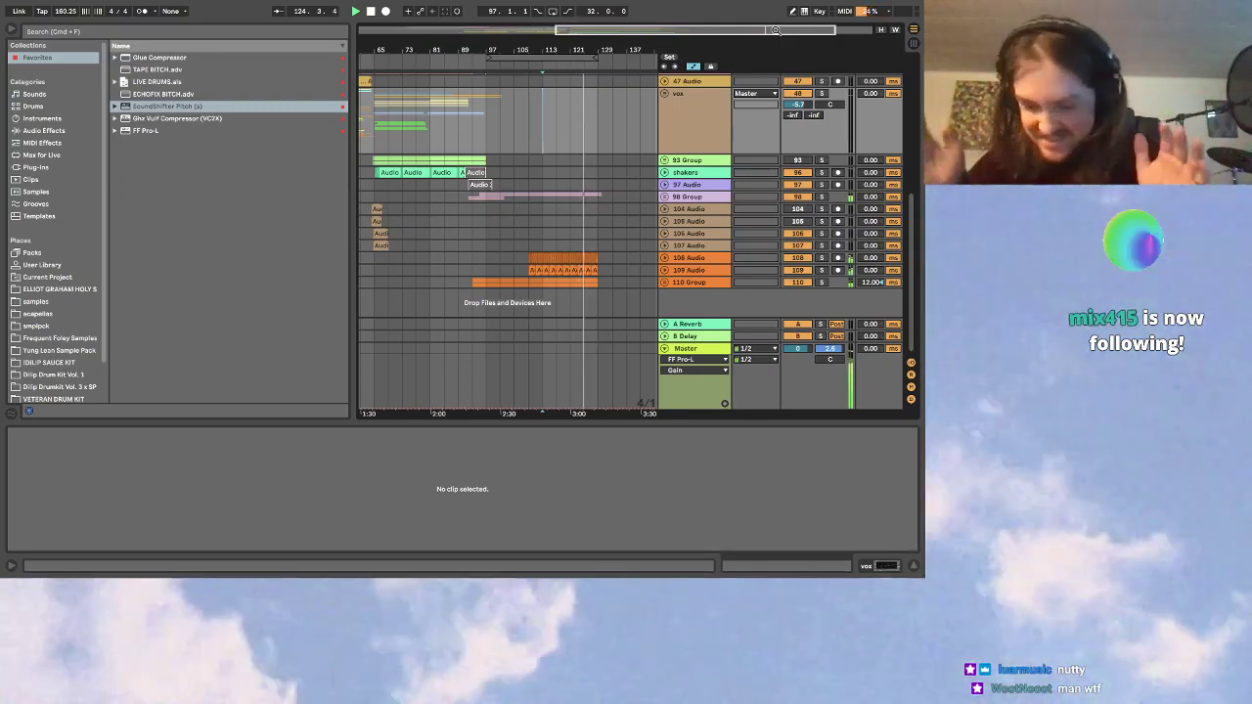
scroll(775, 31, down, 5)
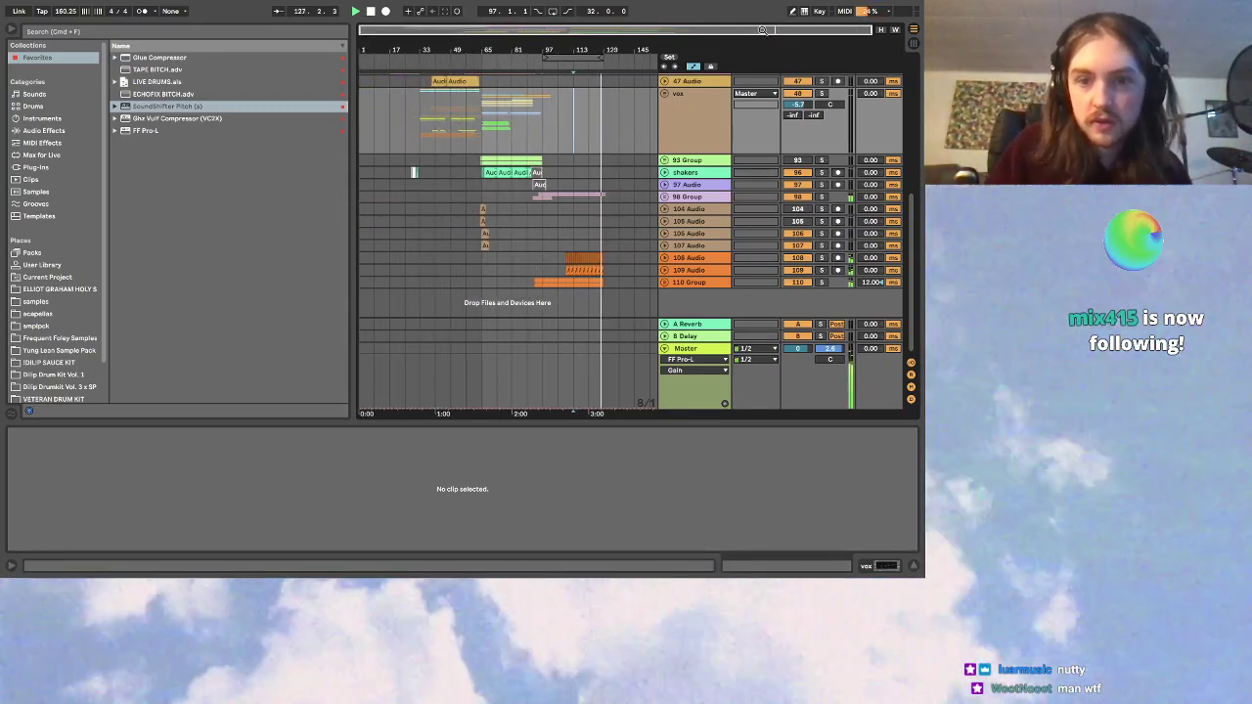
Step: Restart playback around bars 92–97 and zoom the view to bars 65–113
drag(482, 114, 596, 123)
click(483, 120)
click(540, 120)
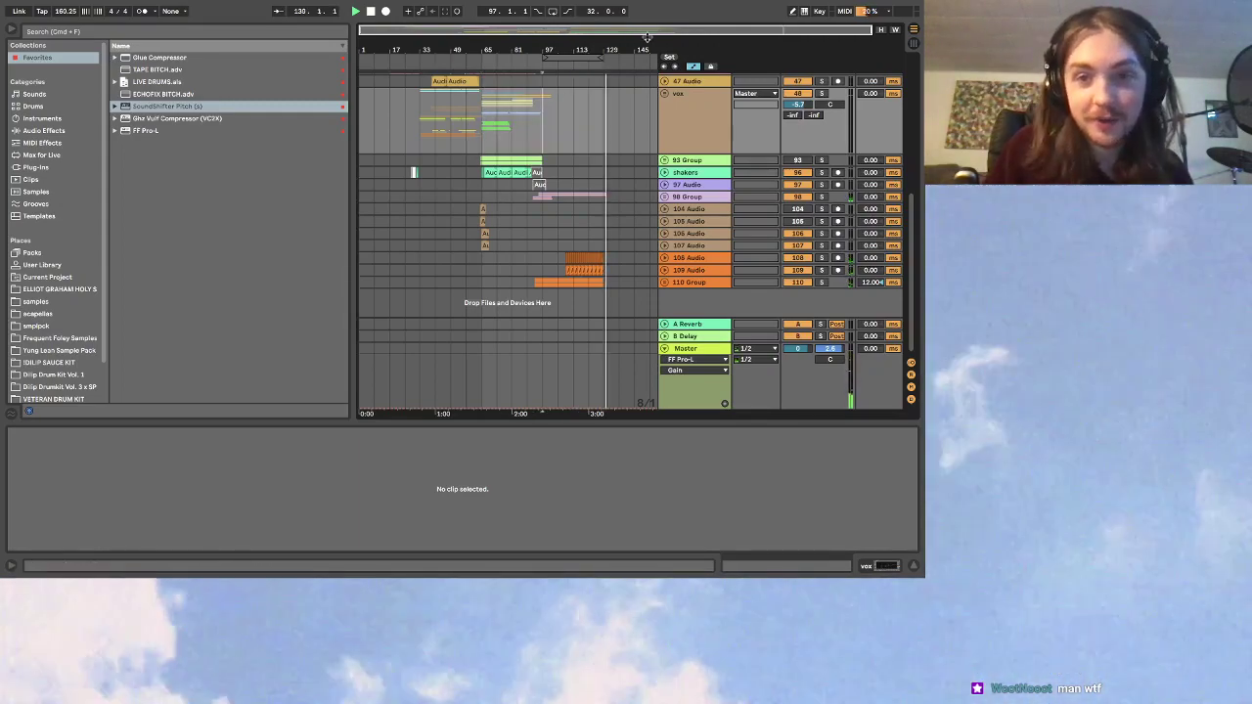
drag(675, 30, 694, 34)
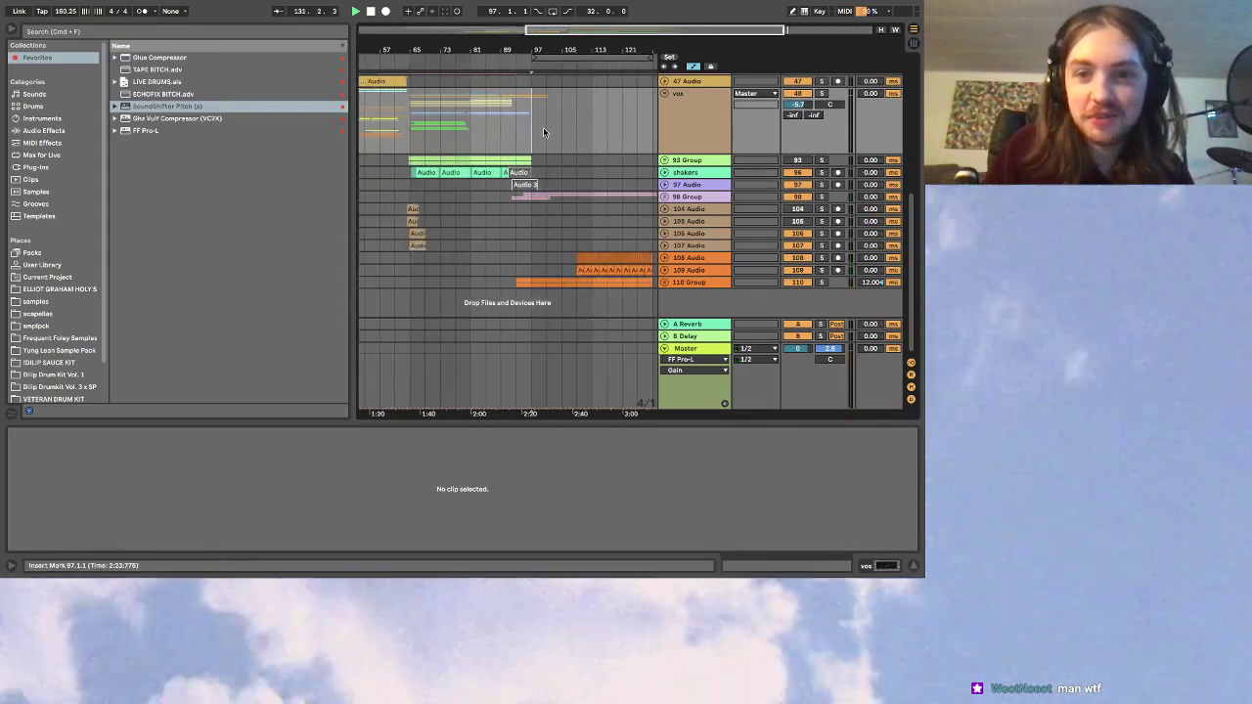
click(516, 120)
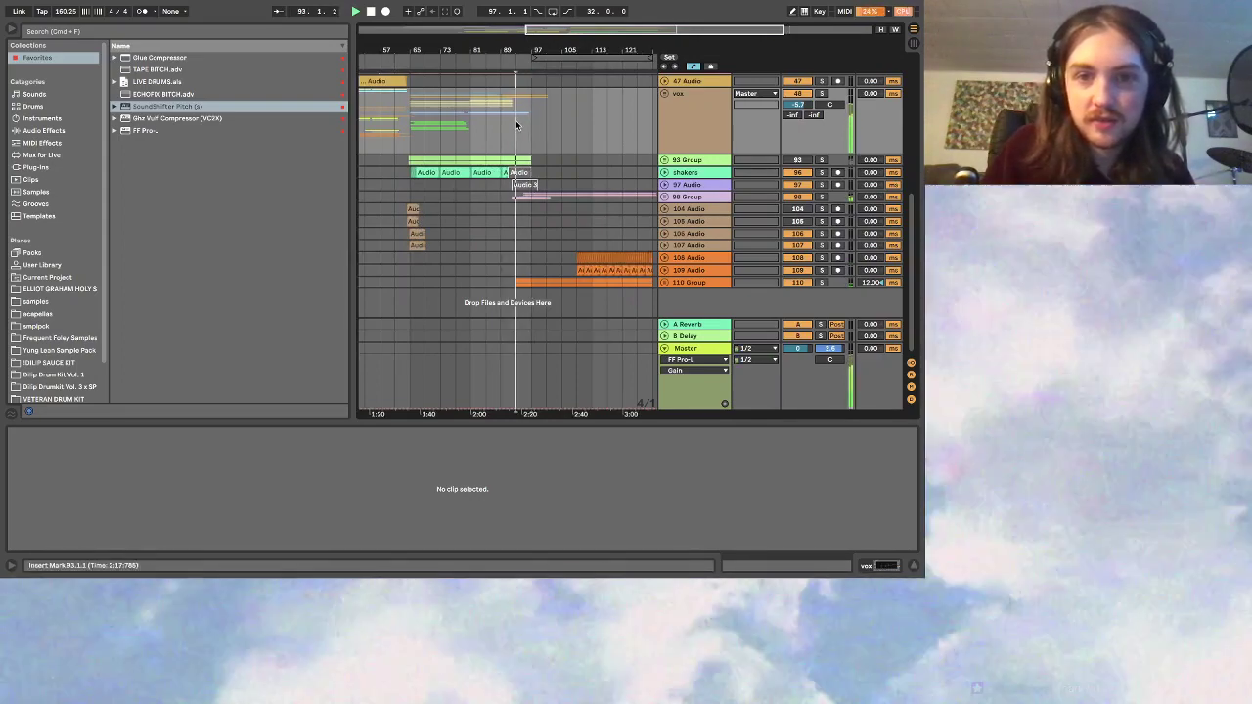
drag(657, 33, 654, 26)
Step: Solo 98 Group, vox and 110 Group in turn, leaving 98 Group soloed
click(824, 198)
click(825, 197)
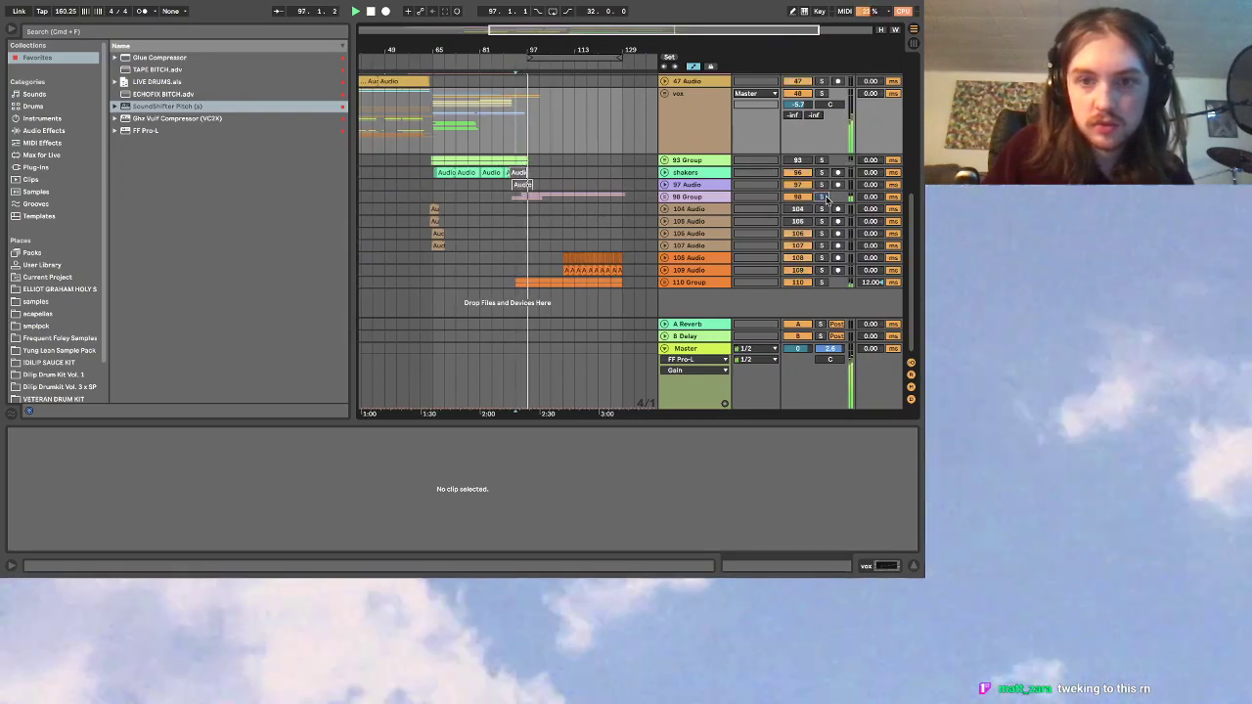
click(822, 94)
click(822, 94)
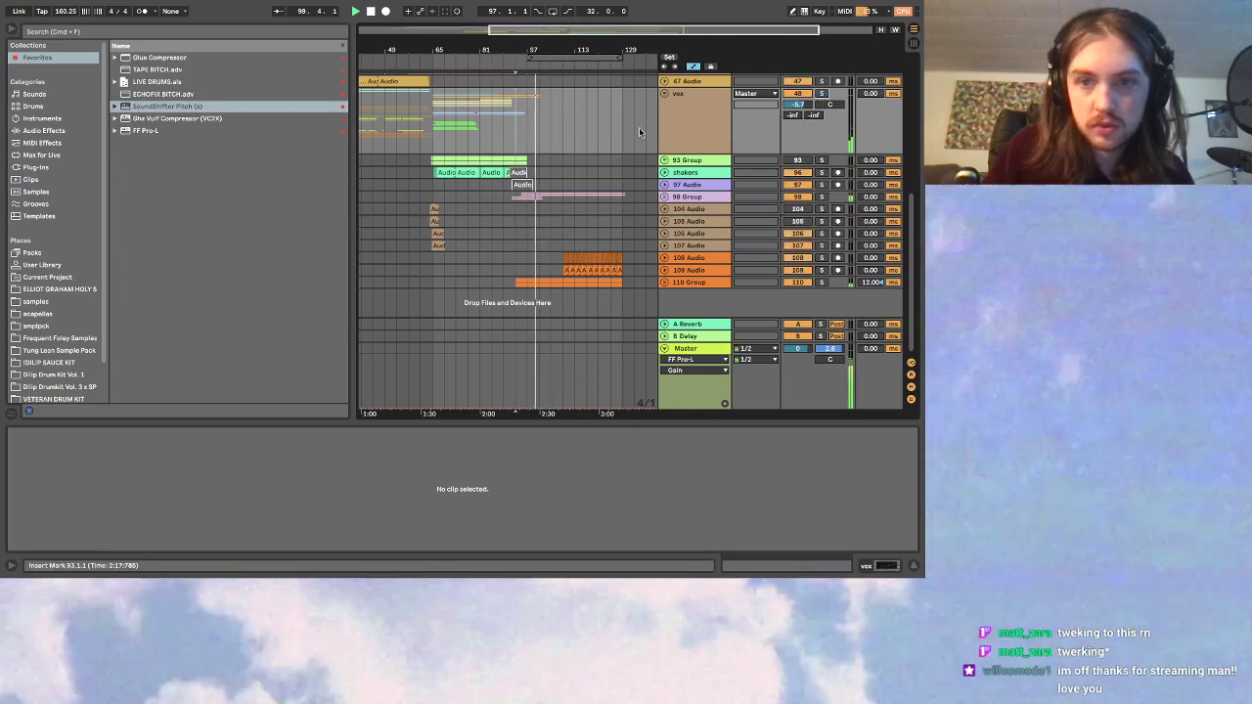
click(820, 283)
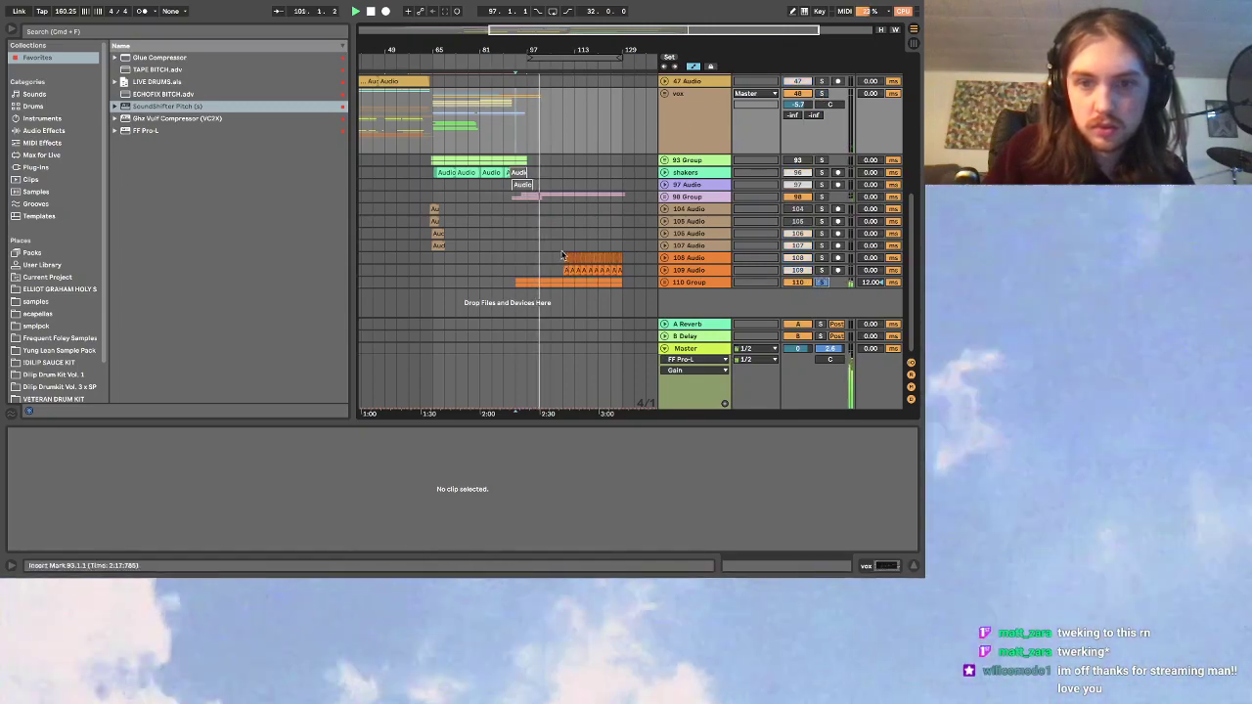
click(820, 283)
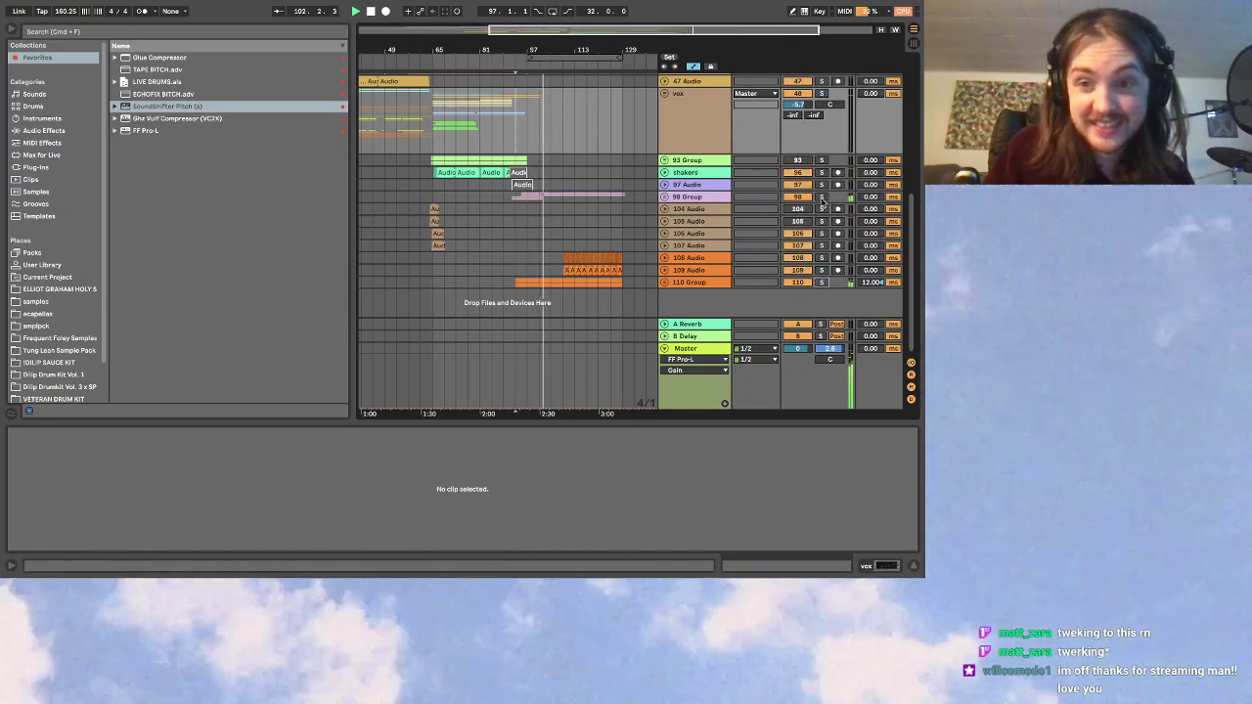
click(822, 196)
click(560, 196)
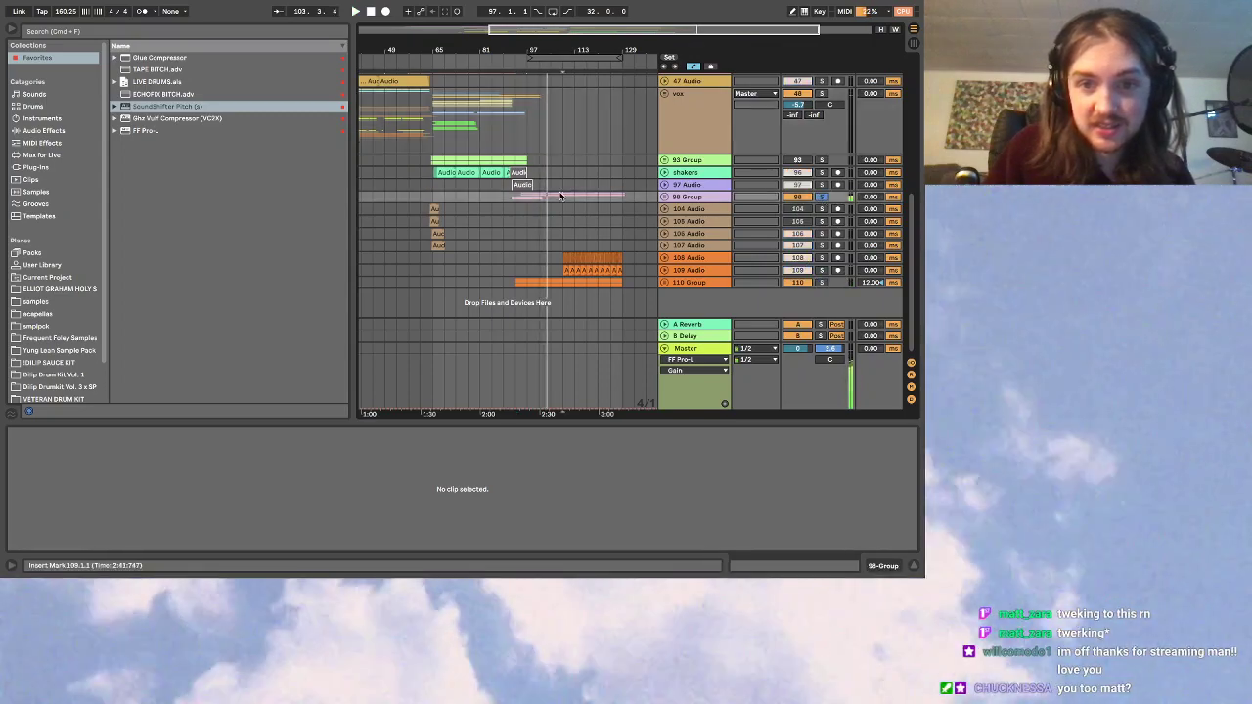
drag(722, 33, 724, 30)
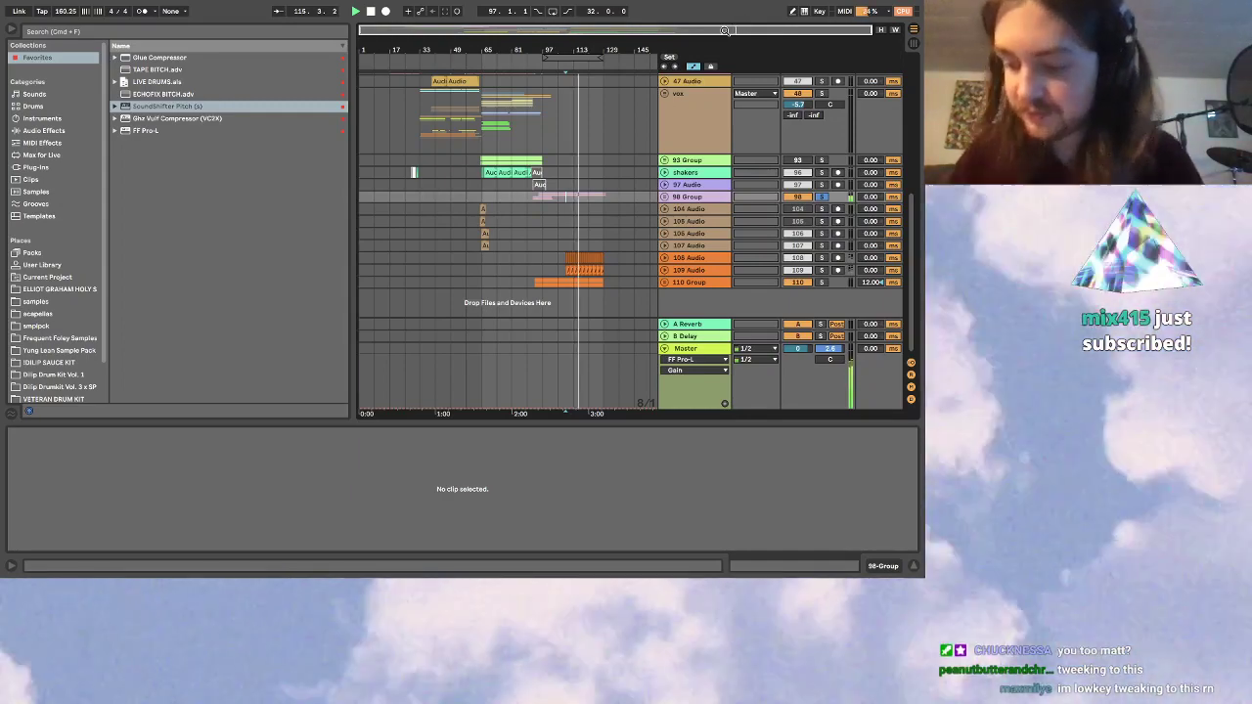
Step: Unfold the 98 Group to reveal its tracks and select the vox track
scroll(781, 27, up, 2)
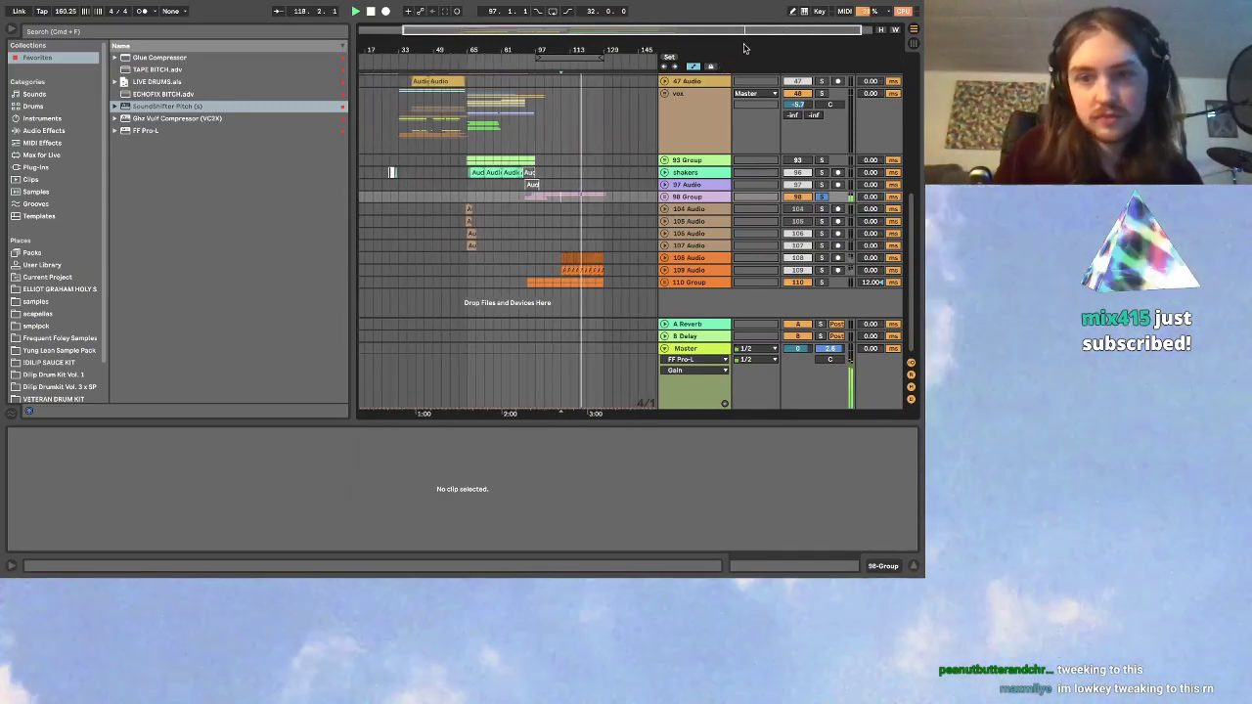
click(666, 197)
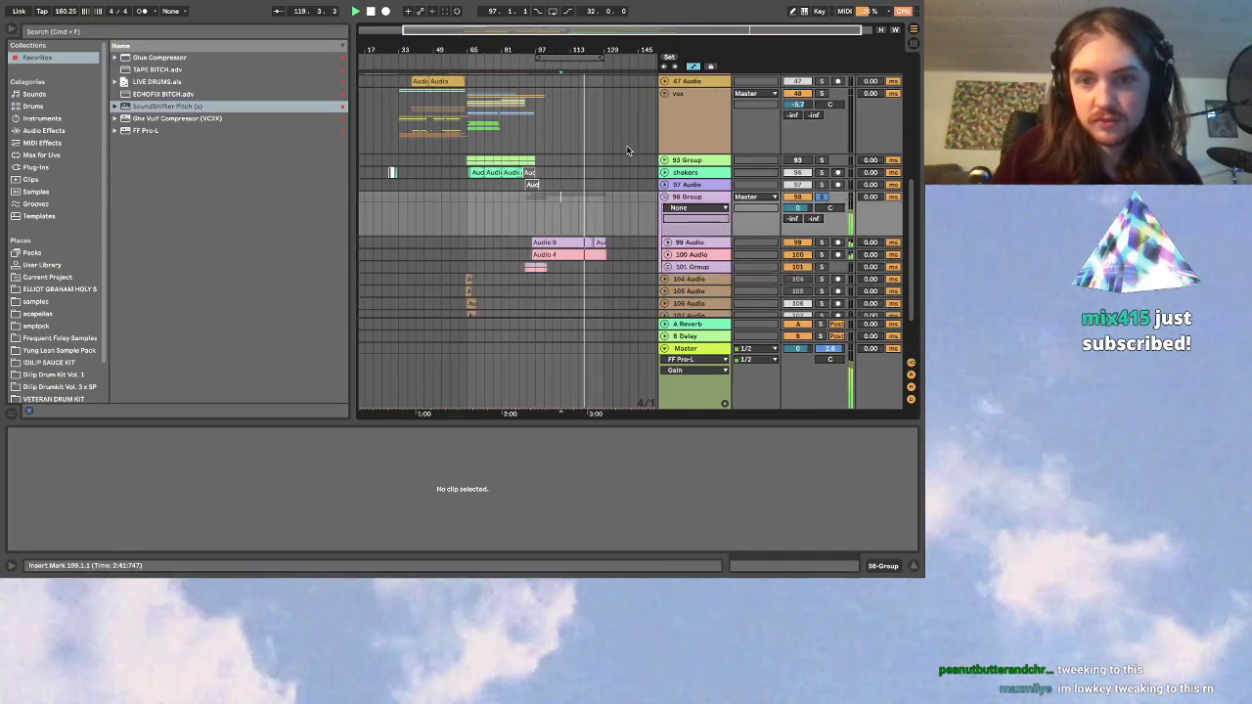
scroll(666, 31, down, 1)
click(484, 109)
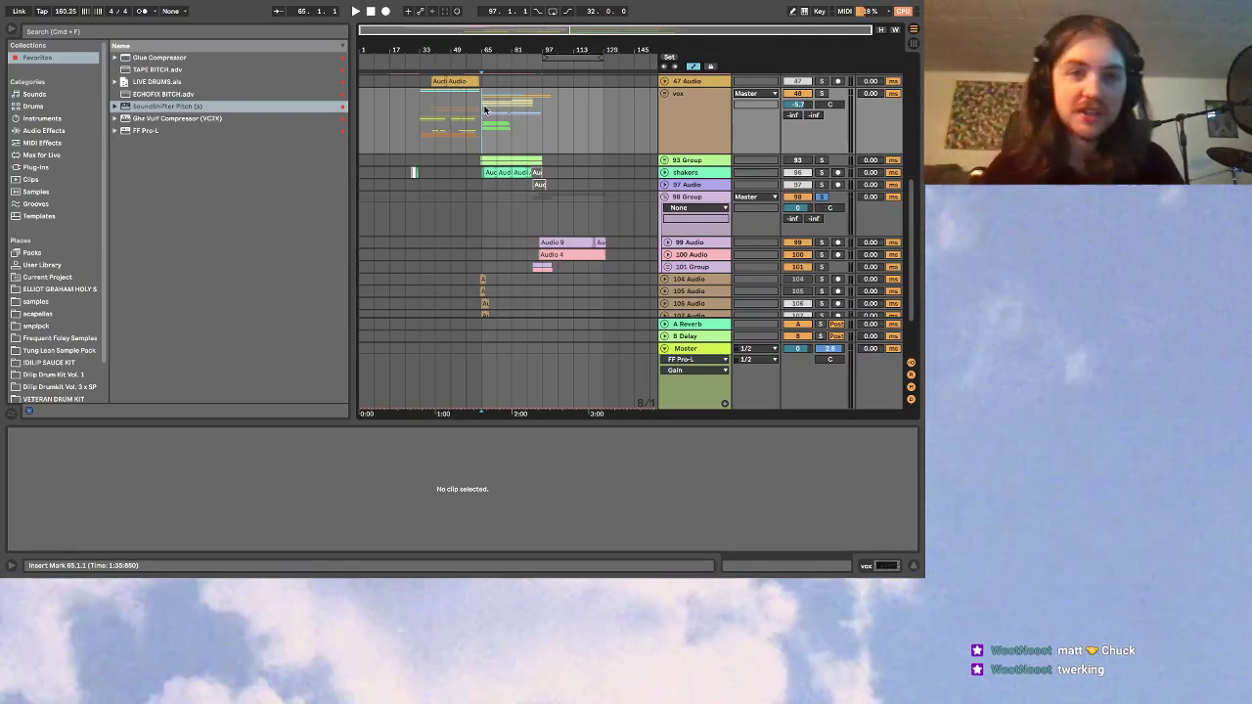
Step: Start Open Live Set and browse to the 'ableton shit' projects folder
mouse_move(74, 5)
click(101, 41)
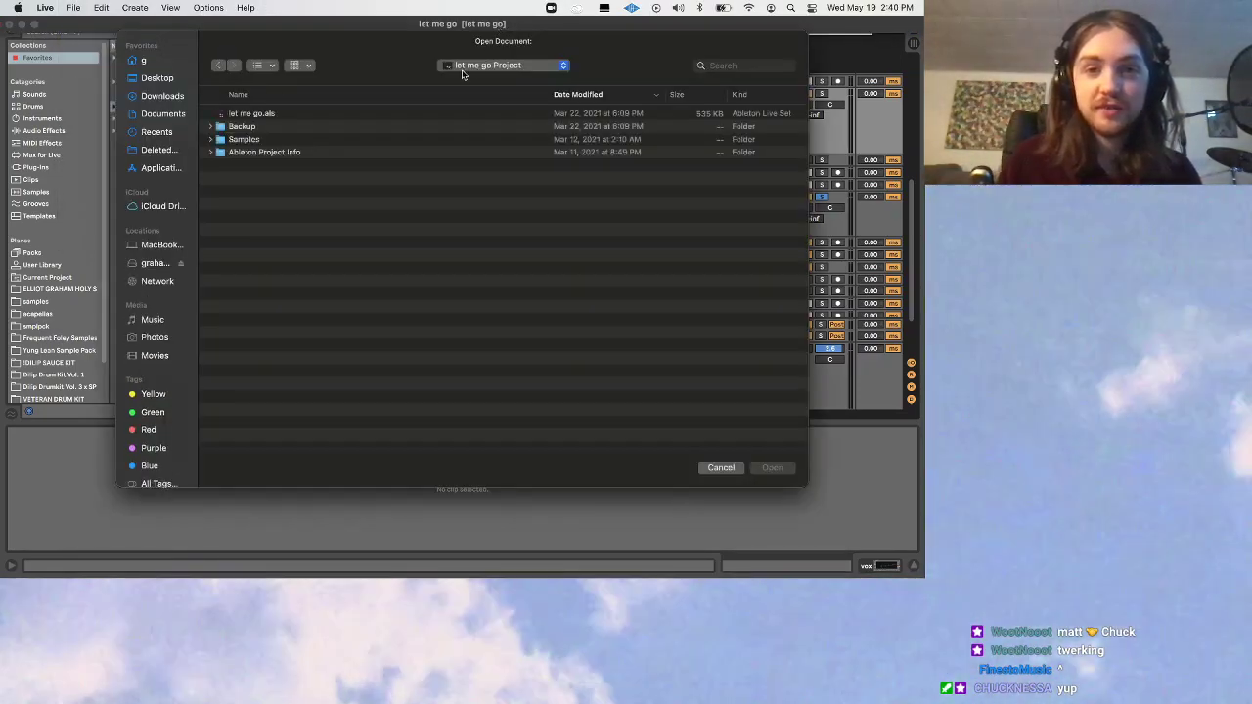
click(503, 65)
click(469, 81)
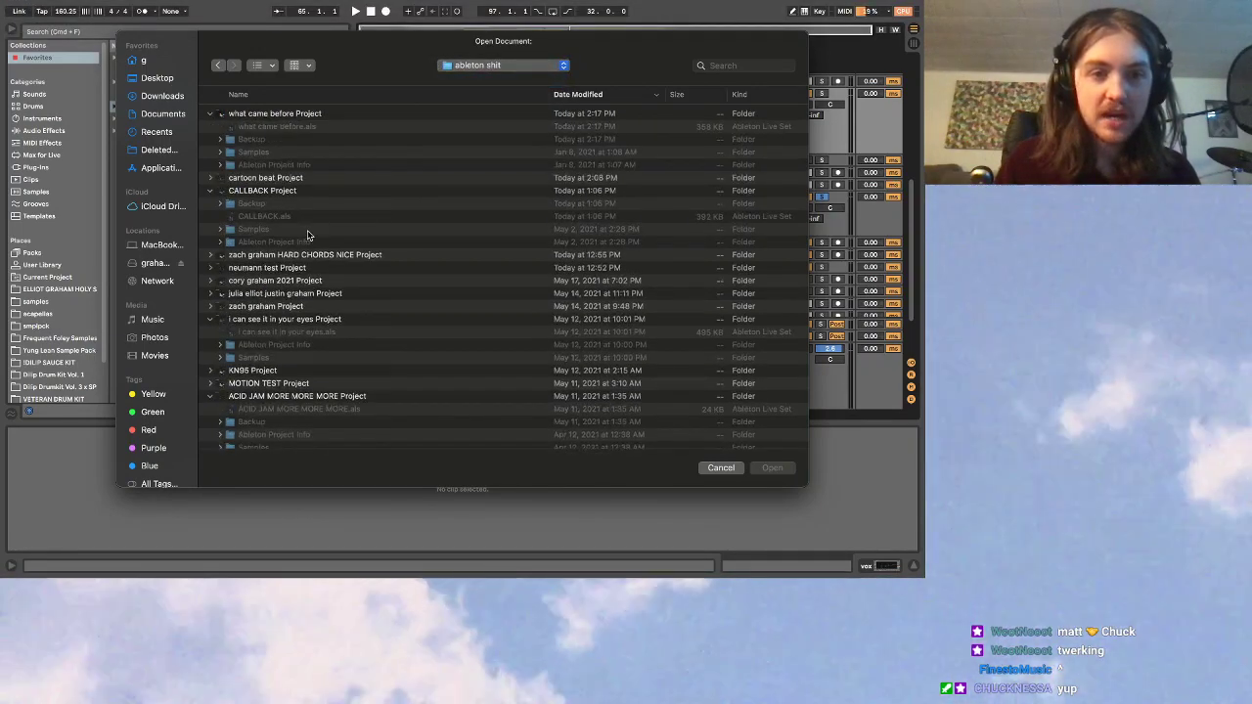
Step: Expand graba Project, open graba.als and discard changes to the current set
scroll(293, 235, down, 5)
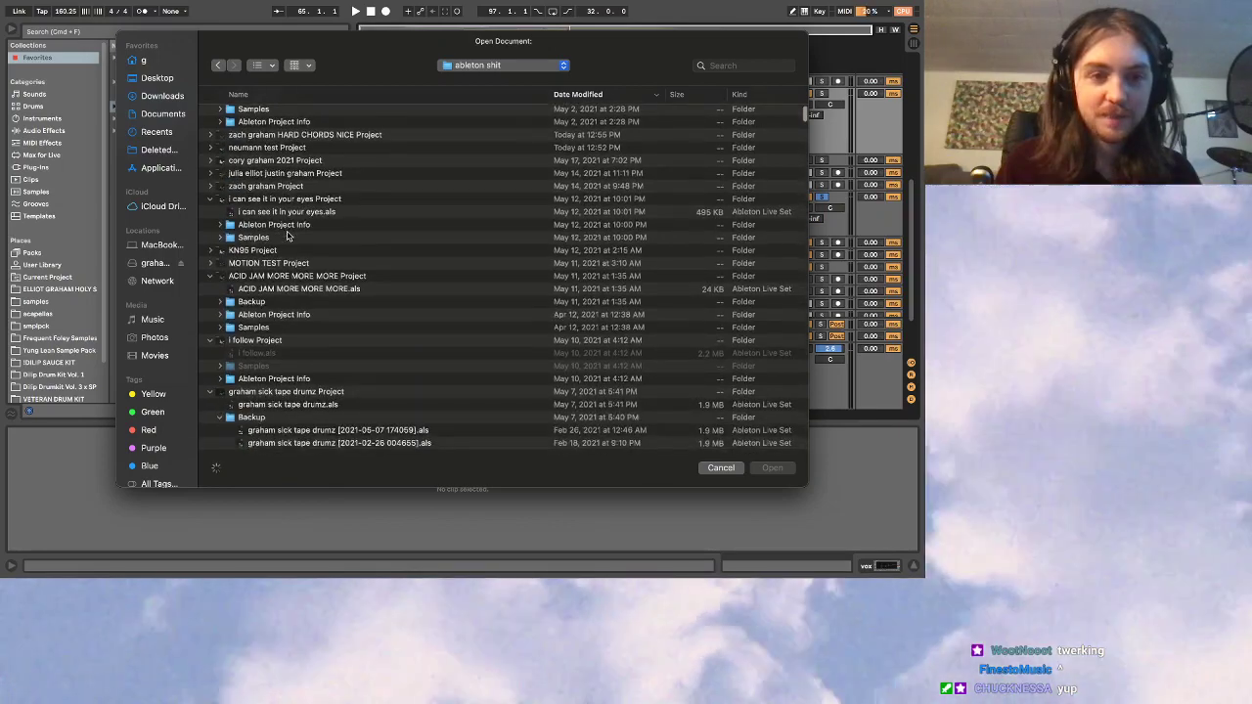
scroll(286, 235, down, 2)
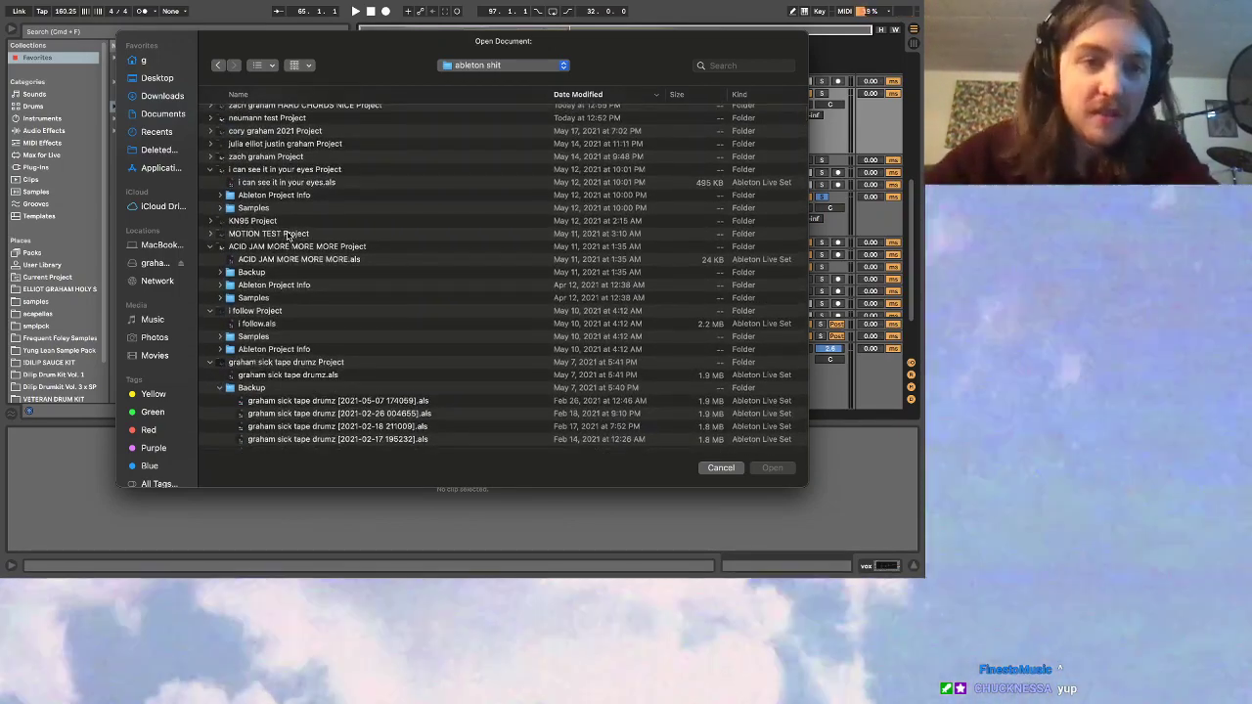
scroll(287, 236, down, 2)
scroll(290, 250, down, 2)
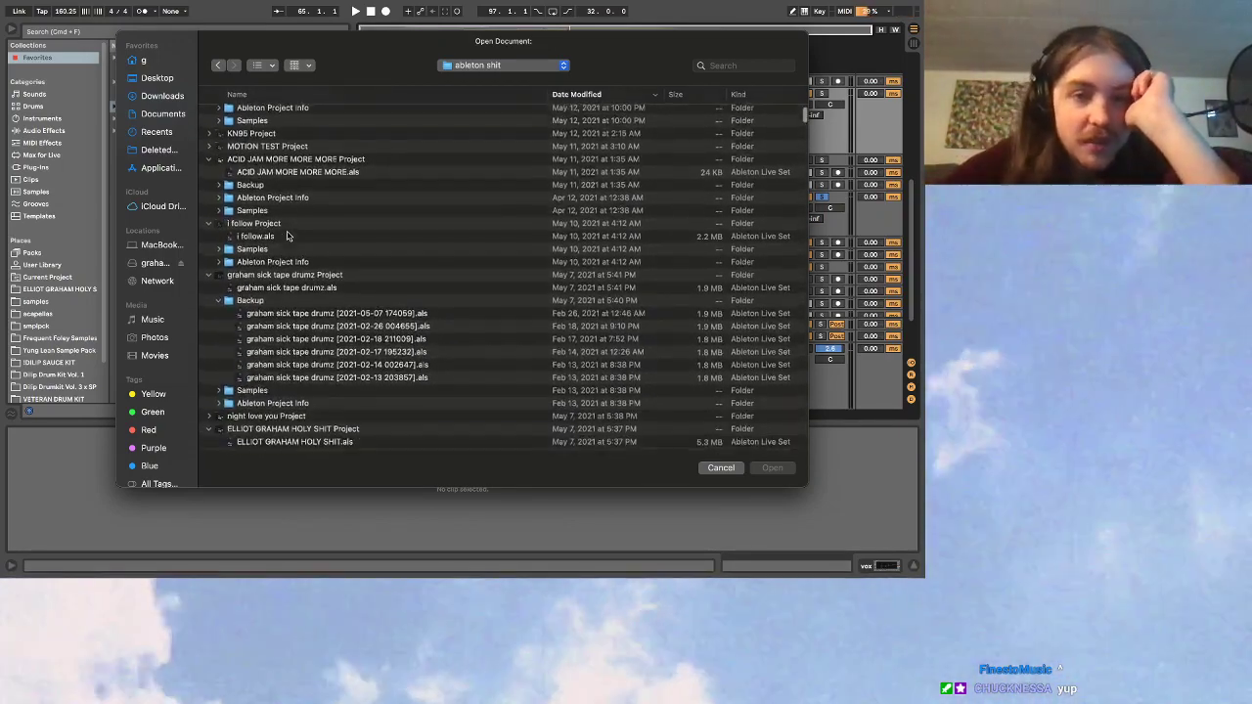
scroll(295, 283, down, 10)
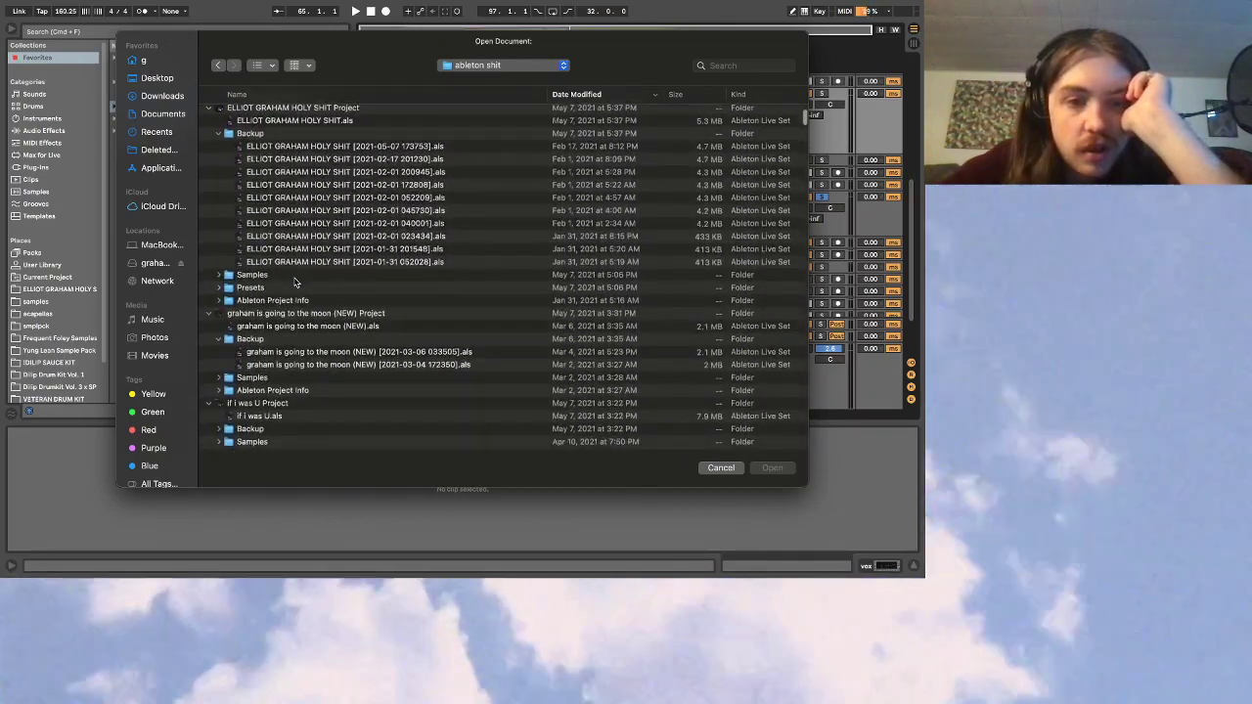
scroll(293, 318, down, 5)
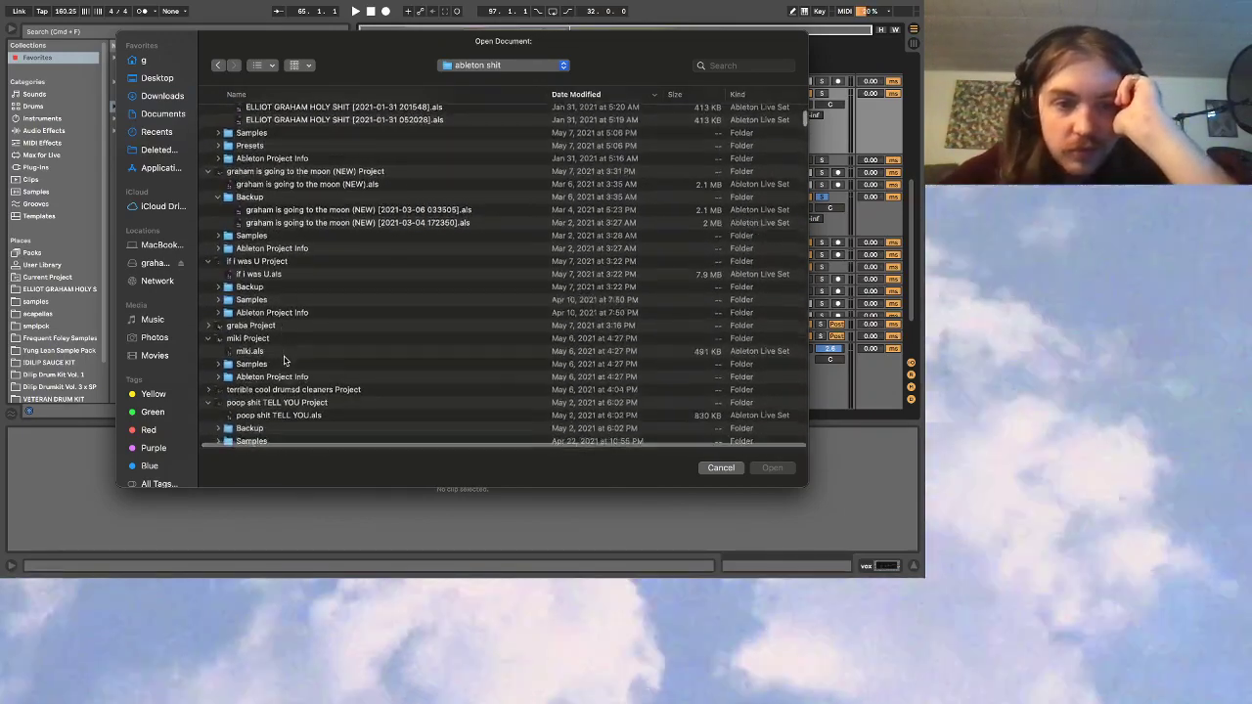
scroll(277, 334, down, 1)
click(212, 304)
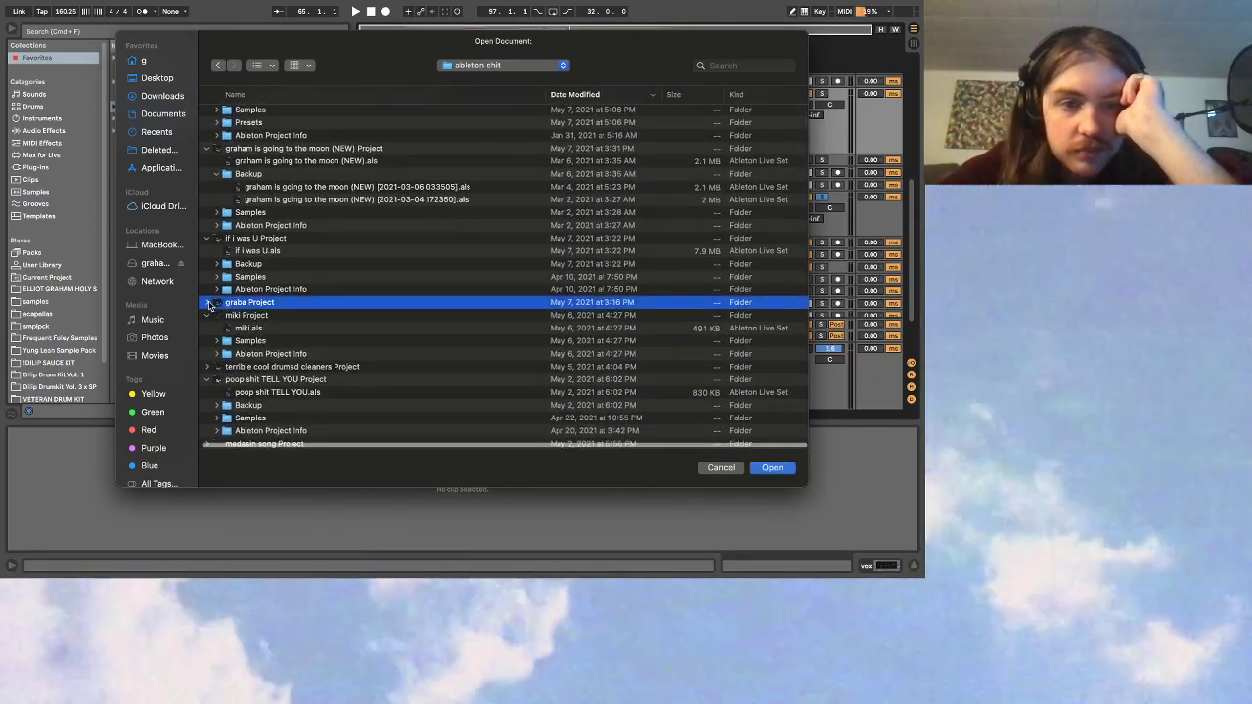
click(209, 304)
click(264, 316)
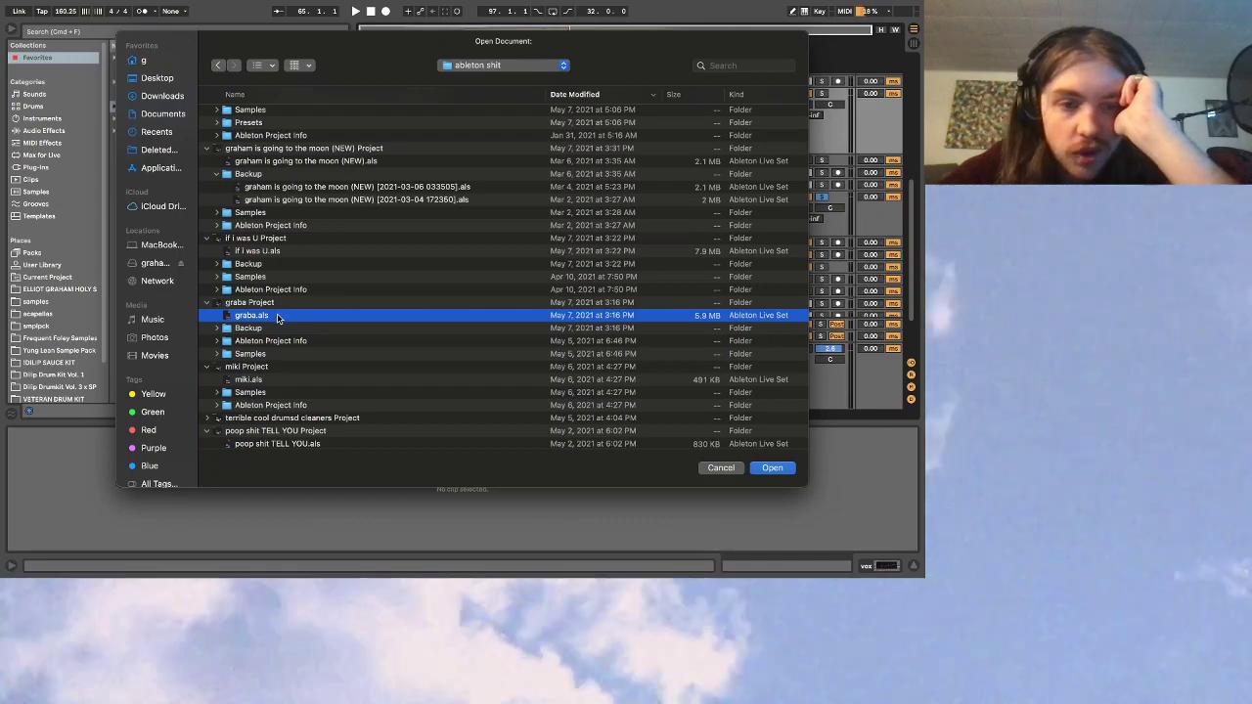
double_click(278, 317)
click(362, 311)
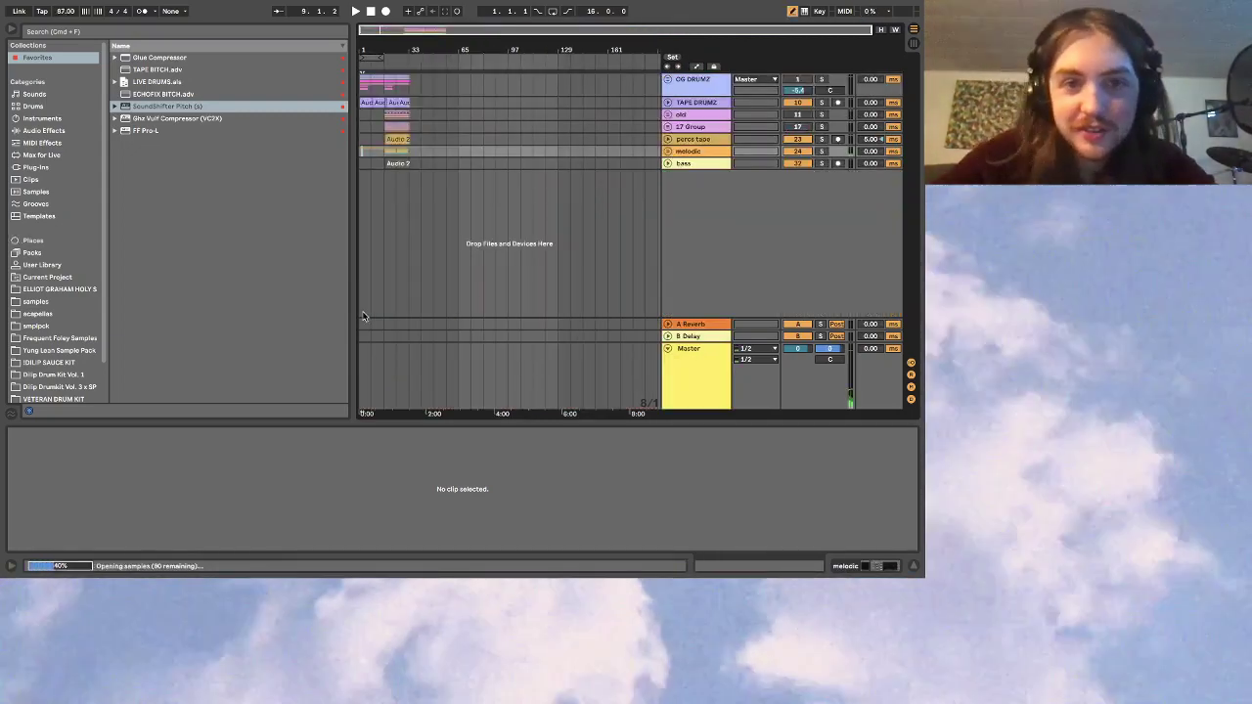
Step: Set the insert mark at bar 1, zoom into the opening bars and unfold the melodic group
click(361, 115)
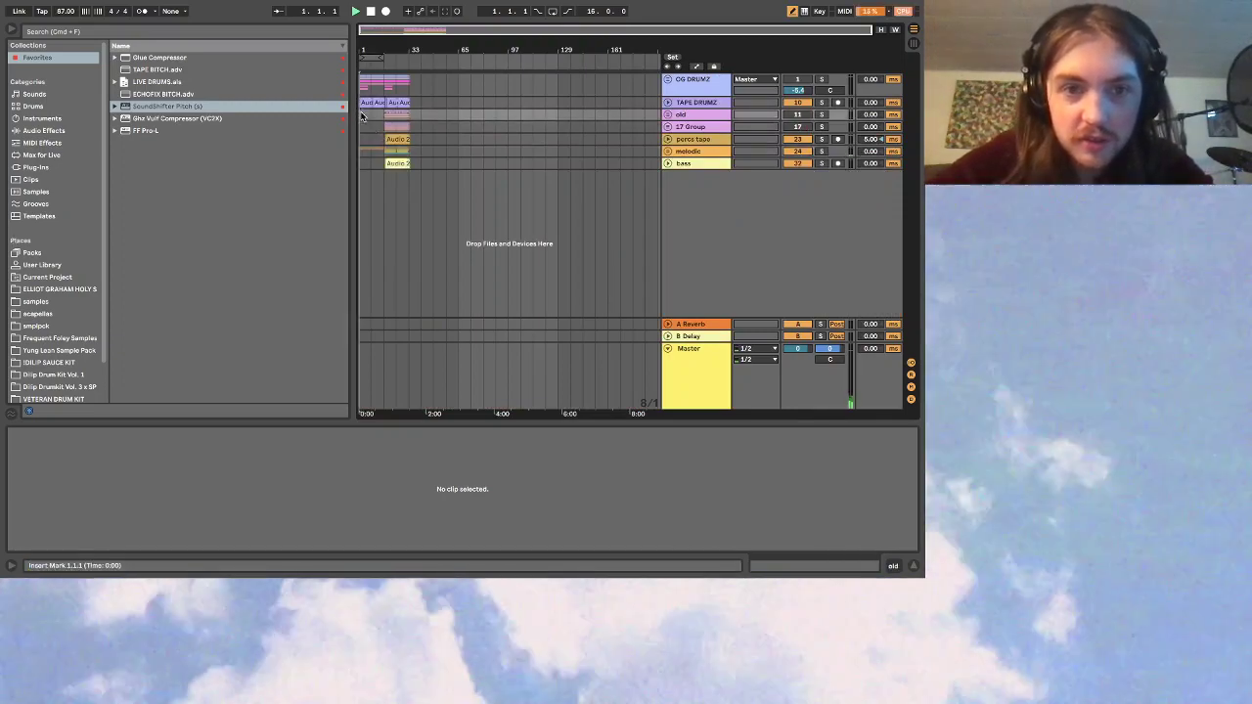
drag(376, 23, 495, 60)
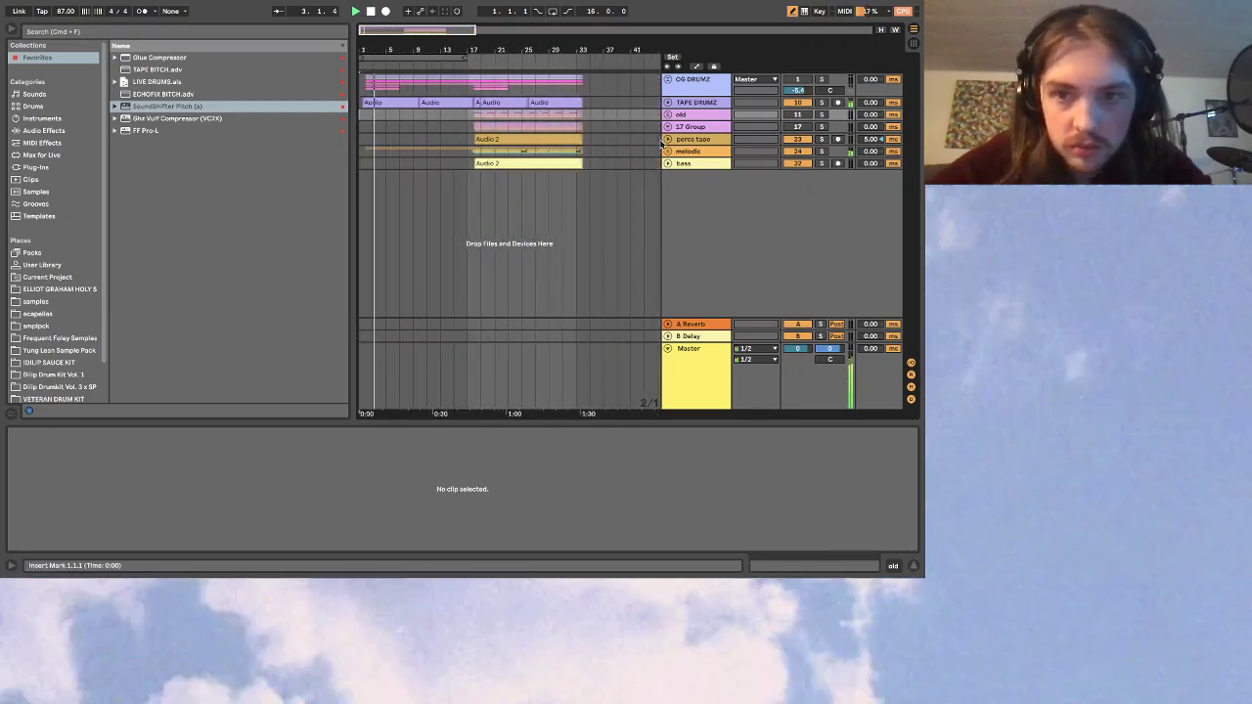
click(669, 152)
mouse_move(379, 29)
mouse_down()
mouse_move(380, 43)
mouse_move(383, 25)
mouse_up()
Step: Inspect the Audio 51 and Audio 54 guitar clips on 27 Audio around bars 10–12
scroll(399, 219, down, 5)
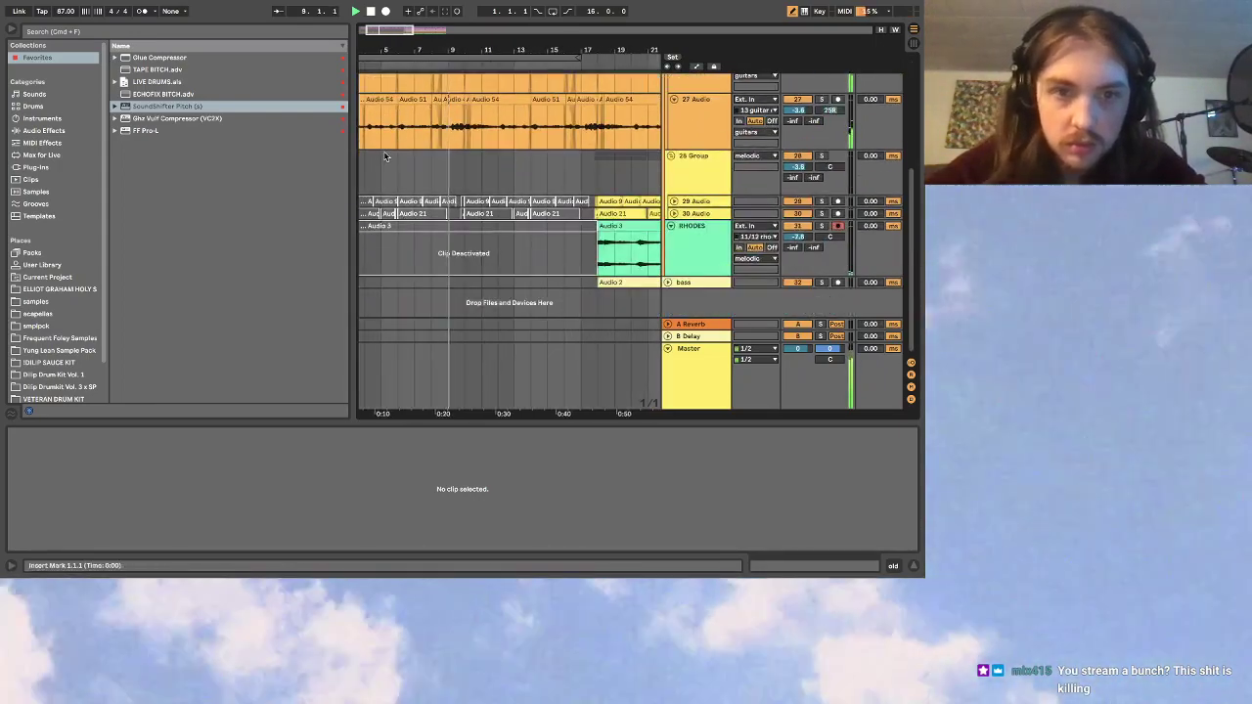
scroll(382, 157, left, 4)
drag(462, 101, 392, 109)
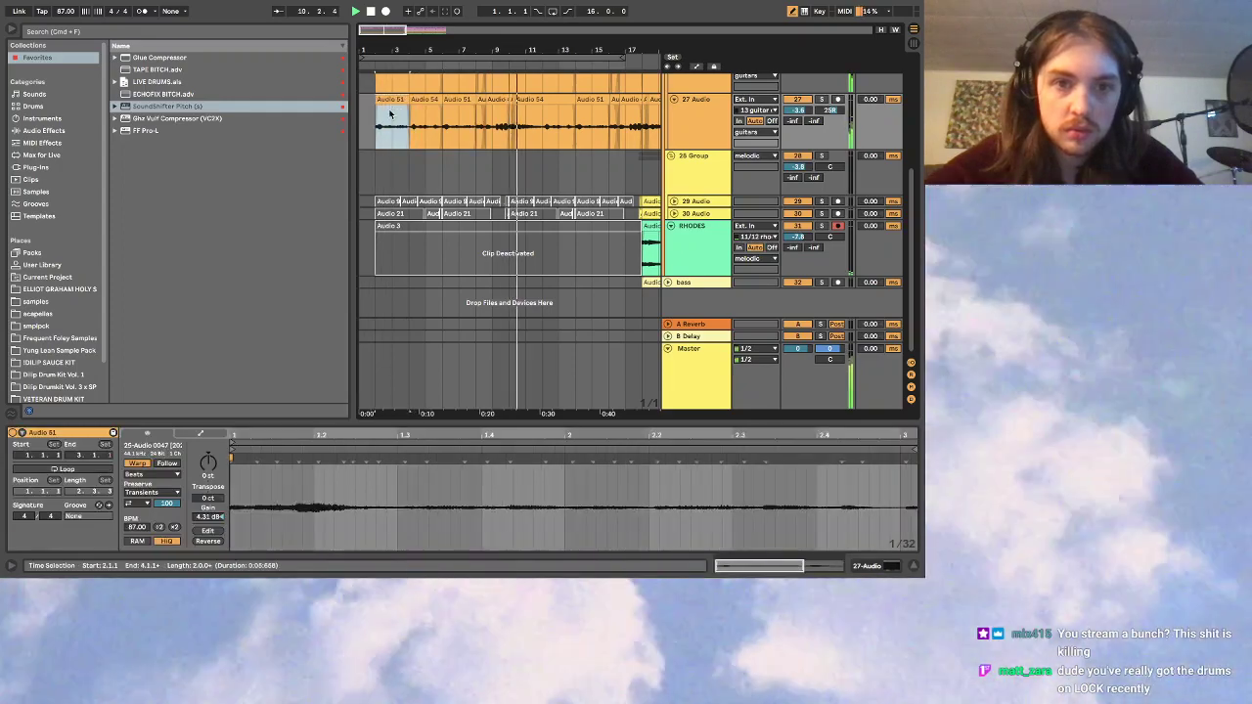
click(515, 109)
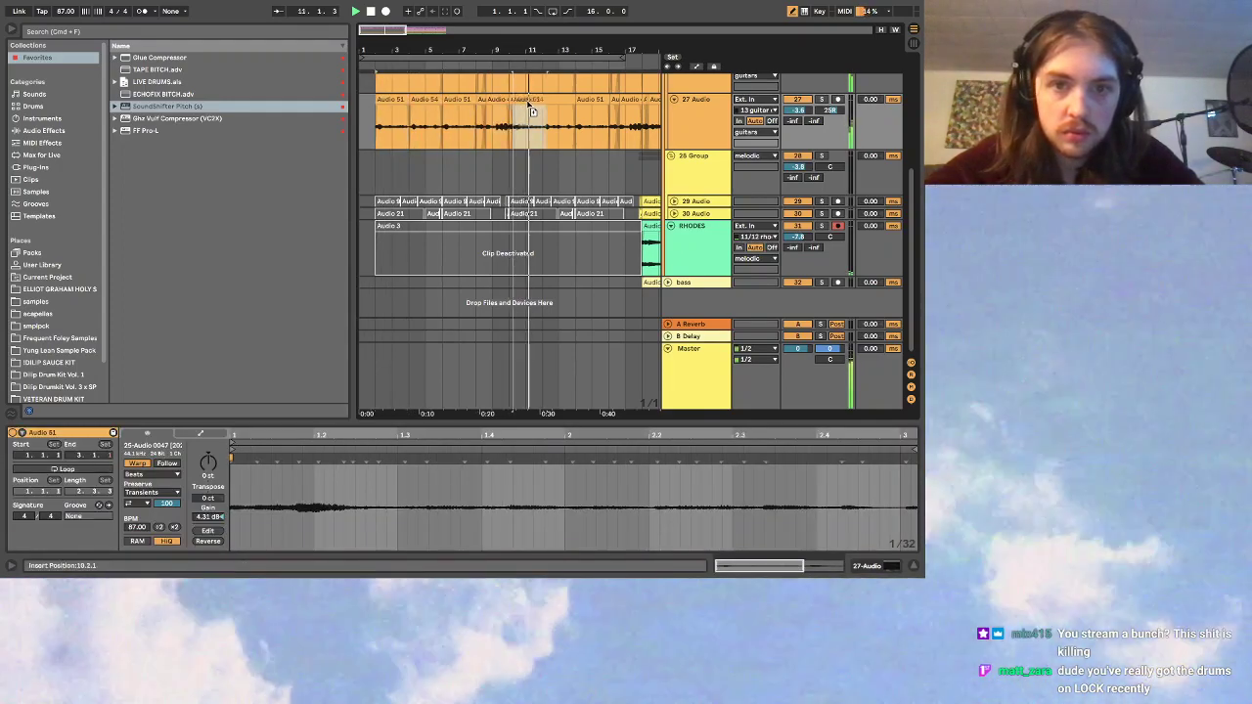
click(521, 110)
drag(390, 32, 391, 33)
click(507, 109)
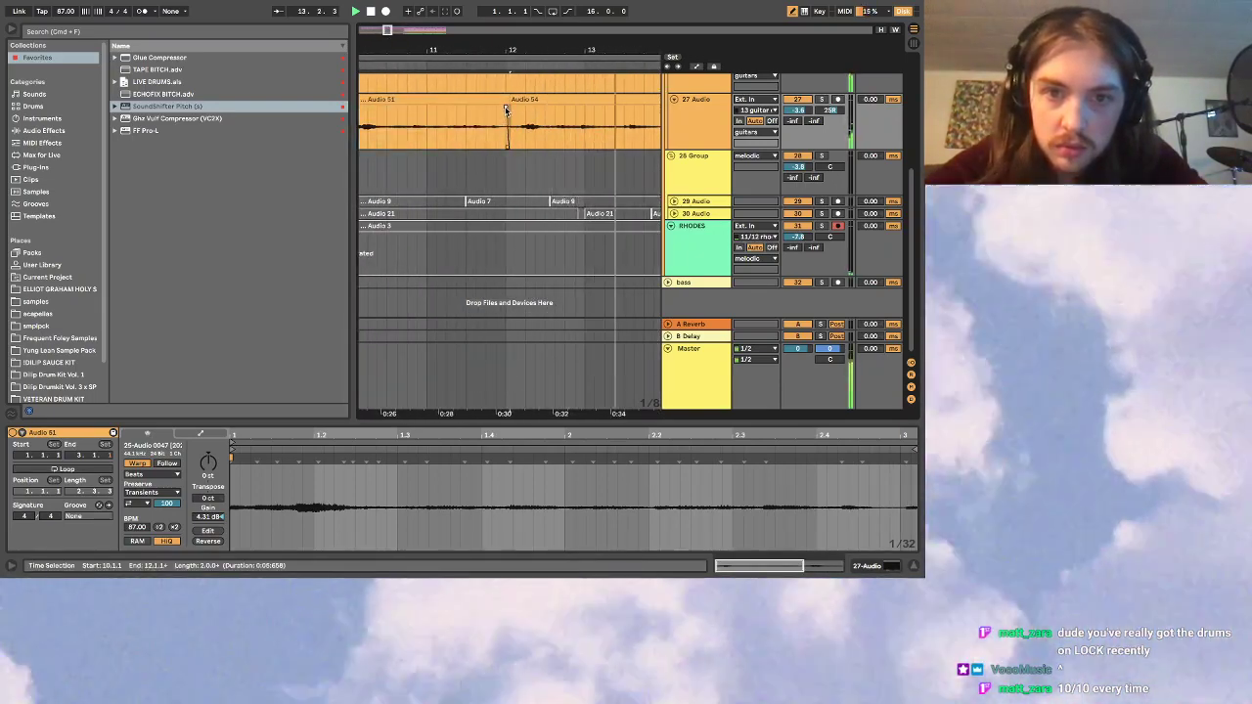
click(509, 98)
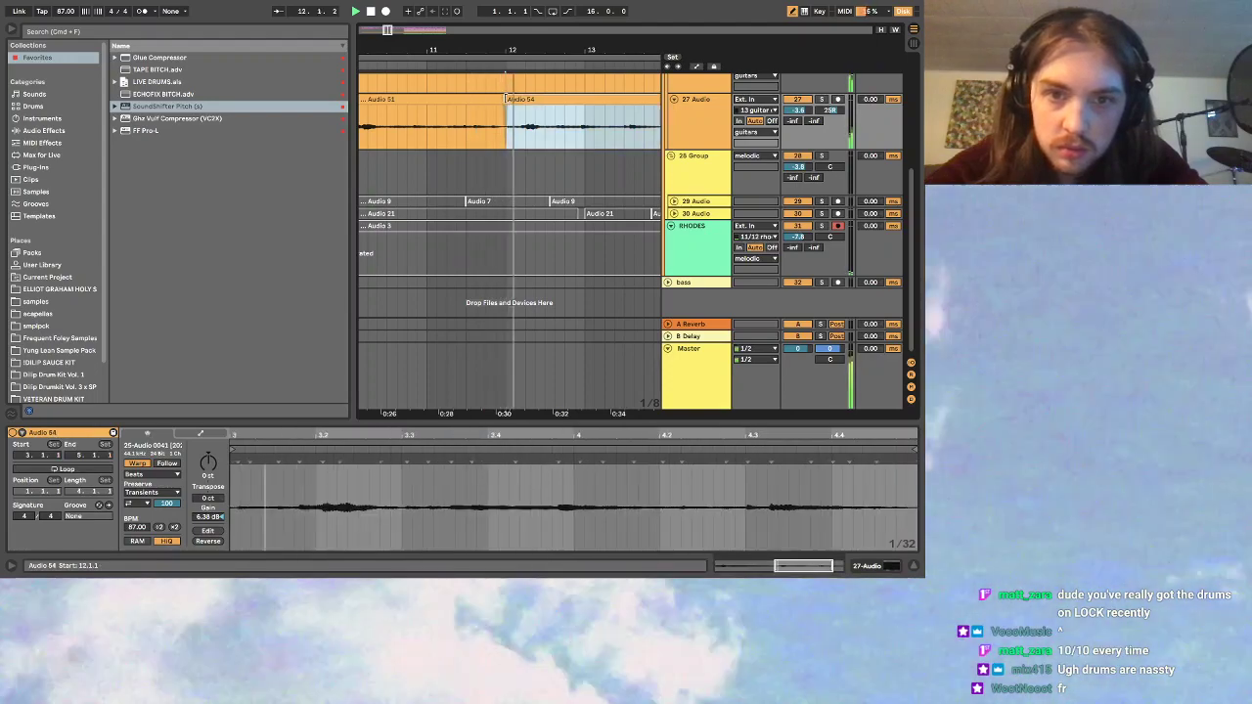
scroll(434, 134, left, 10)
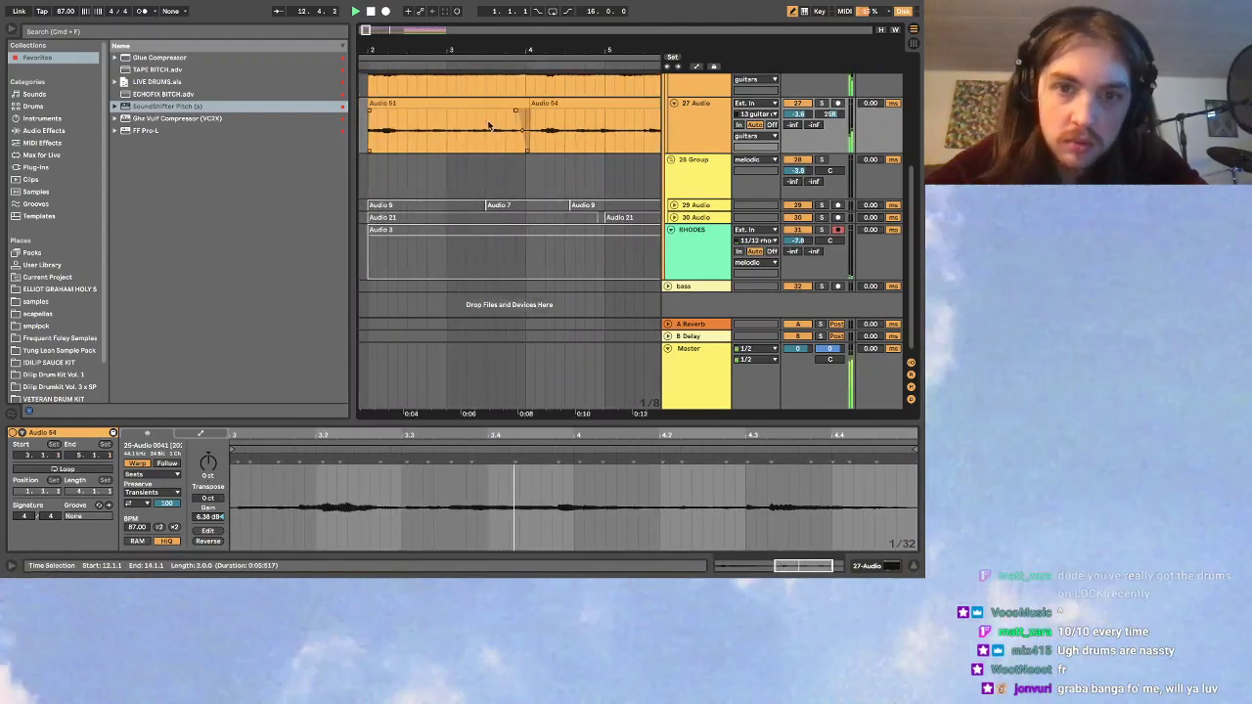
click(529, 115)
click(521, 115)
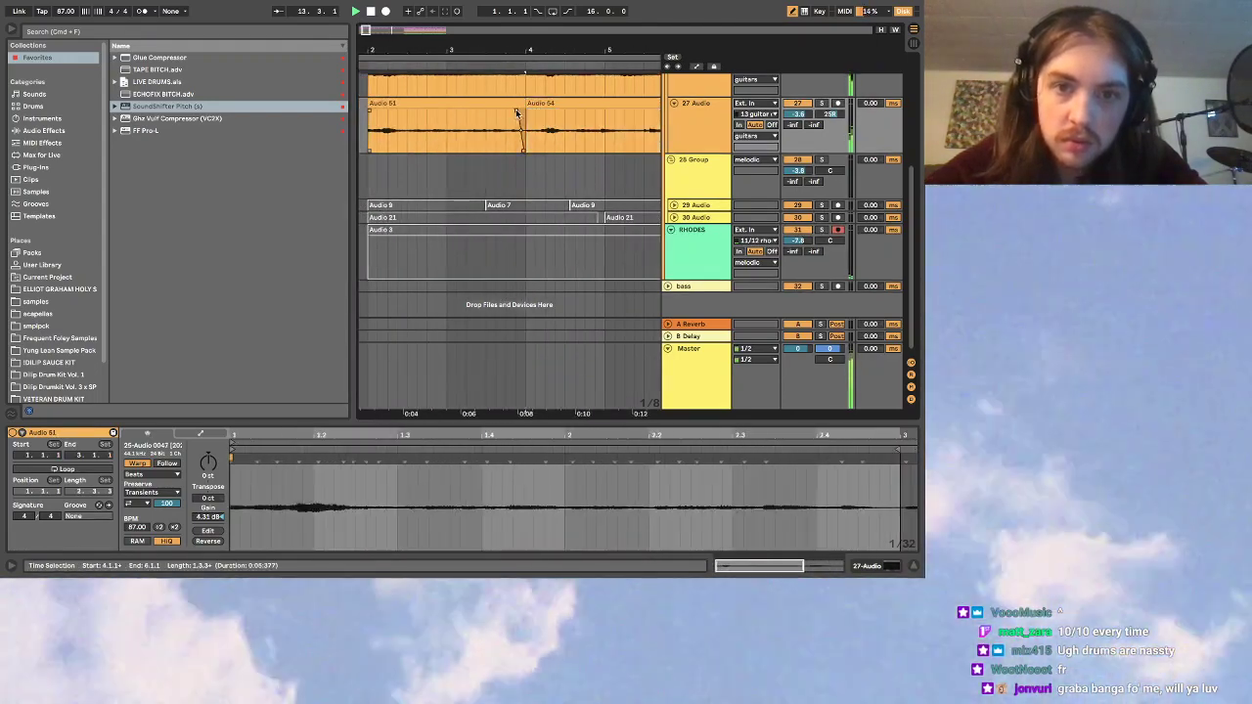
Step: Zoom between bars 1–33 and bars 13–27 to follow the guitar part
drag(367, 32, 456, 140)
drag(398, 27, 409, 27)
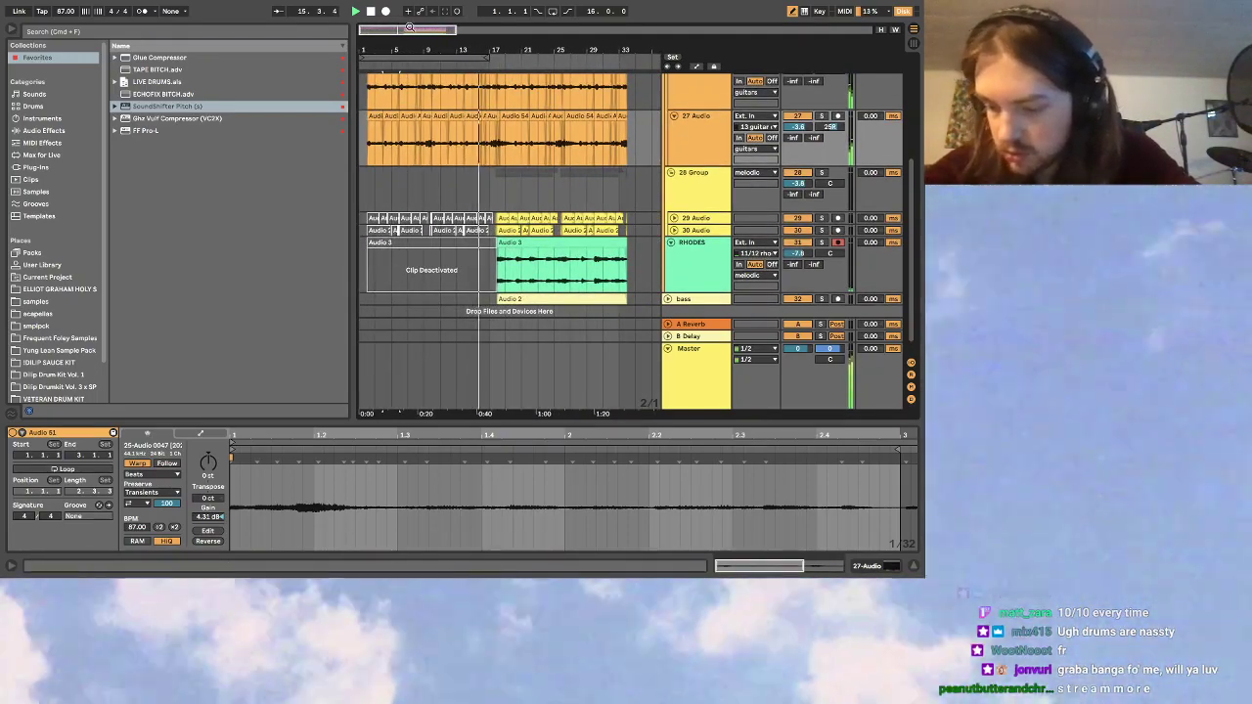
drag(411, 28, 615, 252)
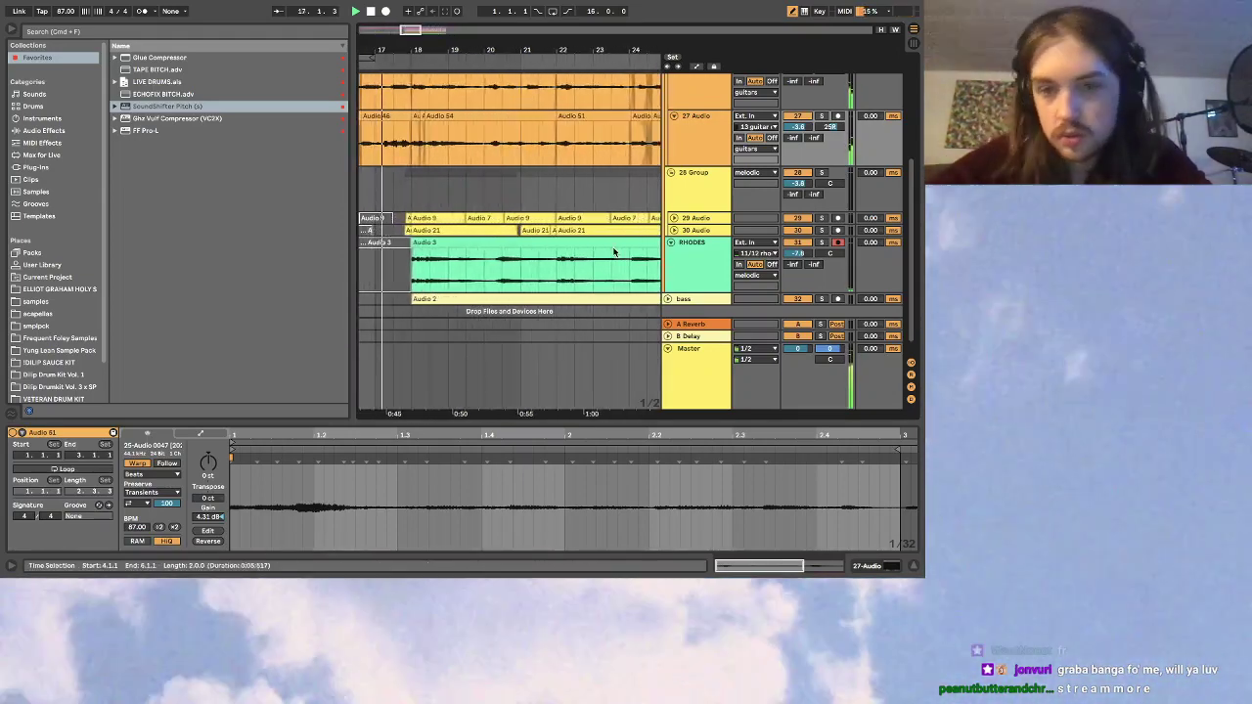
mouse_move(411, 39)
mouse_down()
mouse_move(426, 23)
mouse_move(407, 35)
mouse_up()
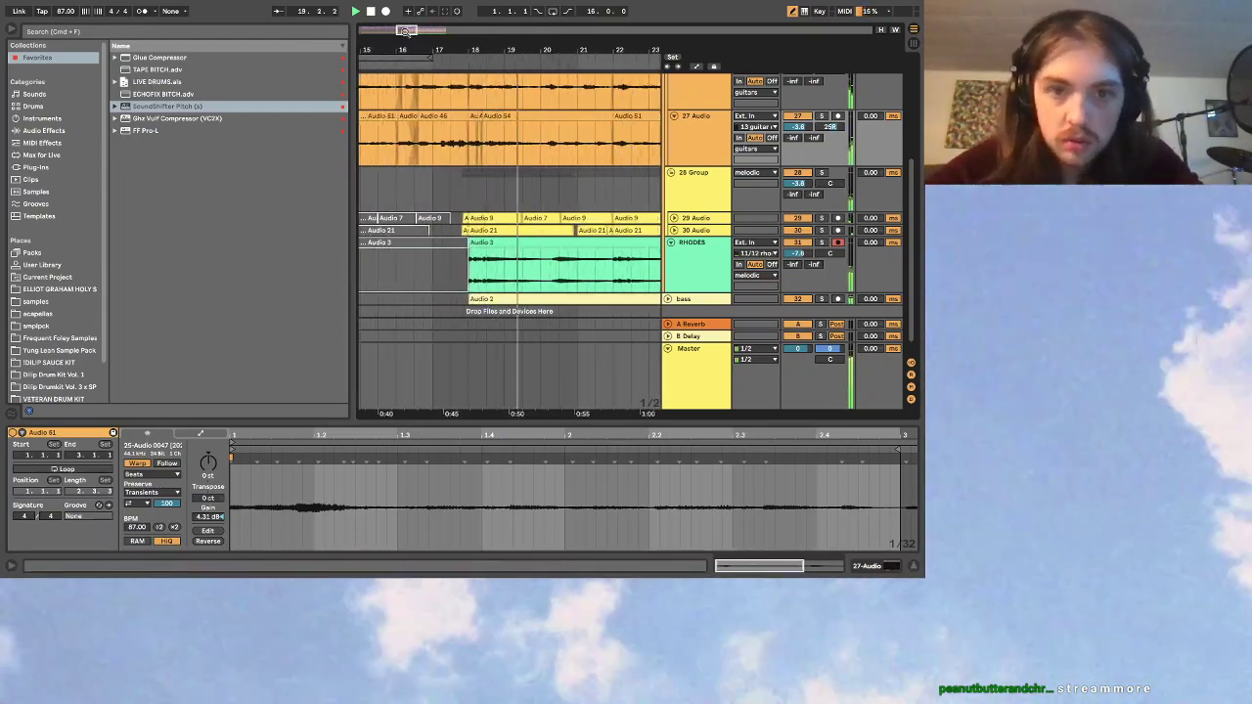
drag(404, 30, 471, 180)
drag(416, 28, 417, 31)
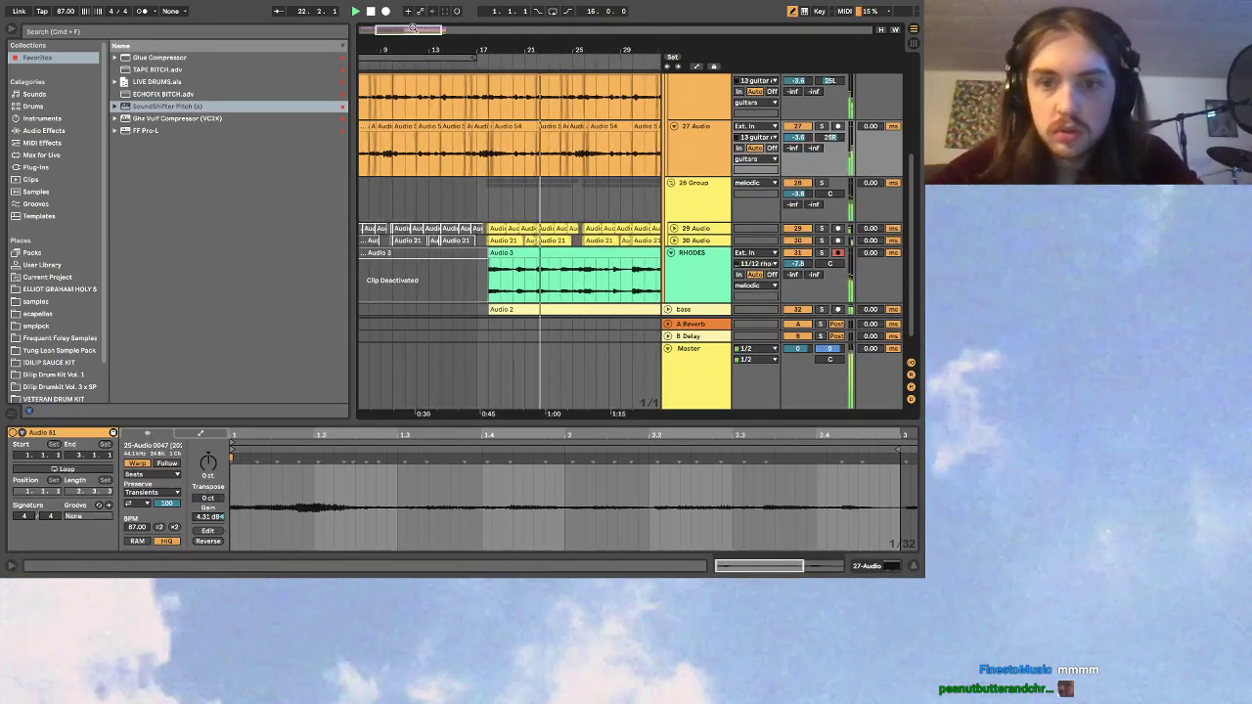
scroll(536, 218, up, 3)
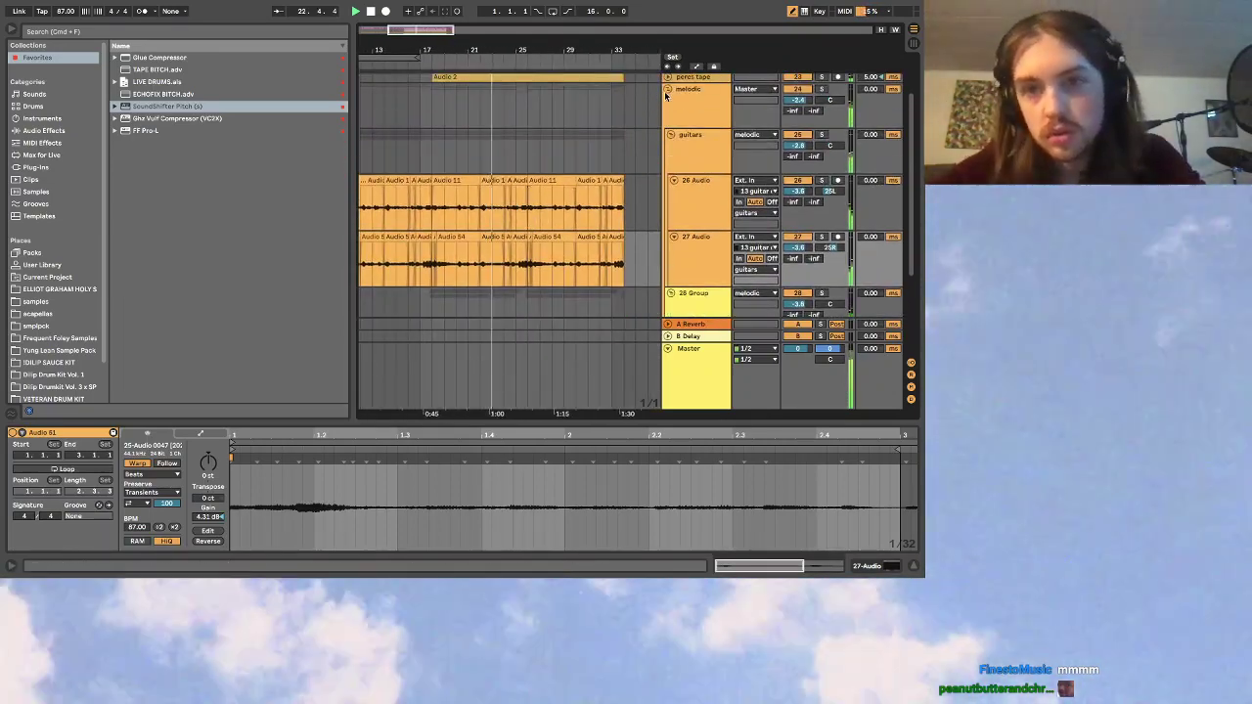
Step: Fold the melodic group and zoom out to the full arrangement
click(668, 93)
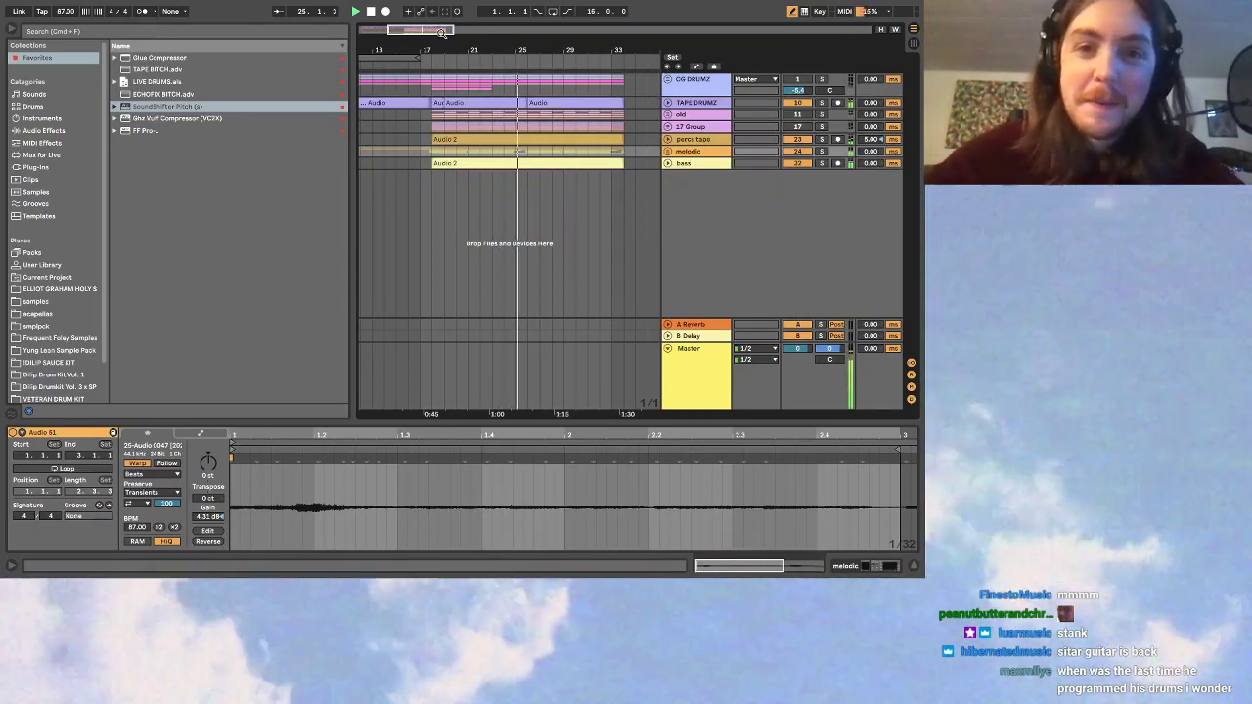
drag(430, 24, 427, 33)
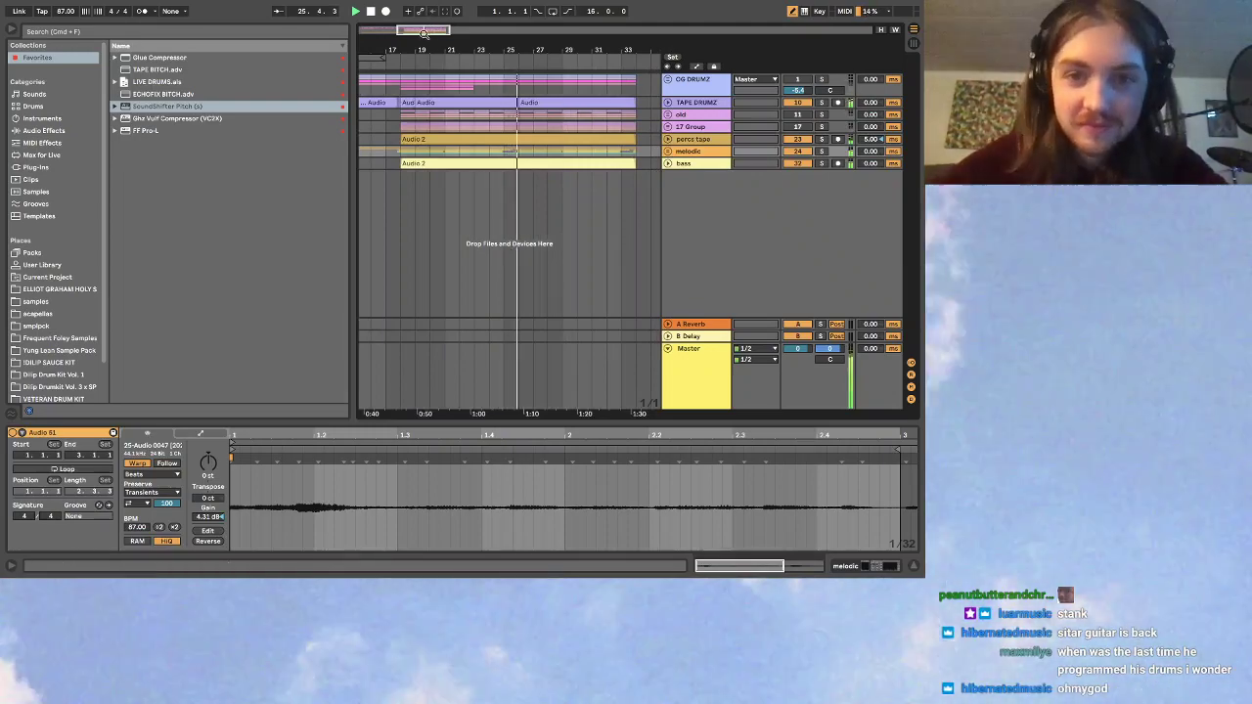
key(minus)
key(minus)
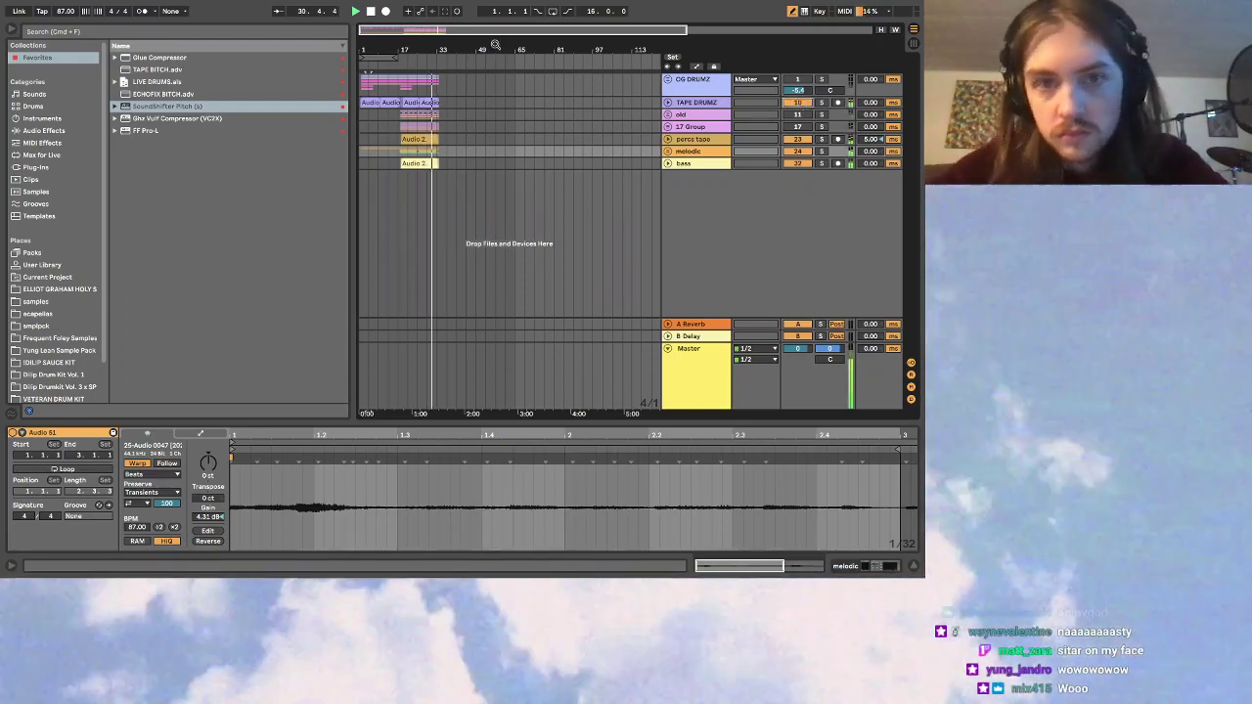
drag(430, 30, 428, 20)
Step: Start Open Live Set from the File menu in the 'ableton shit' folder
click(74, 8)
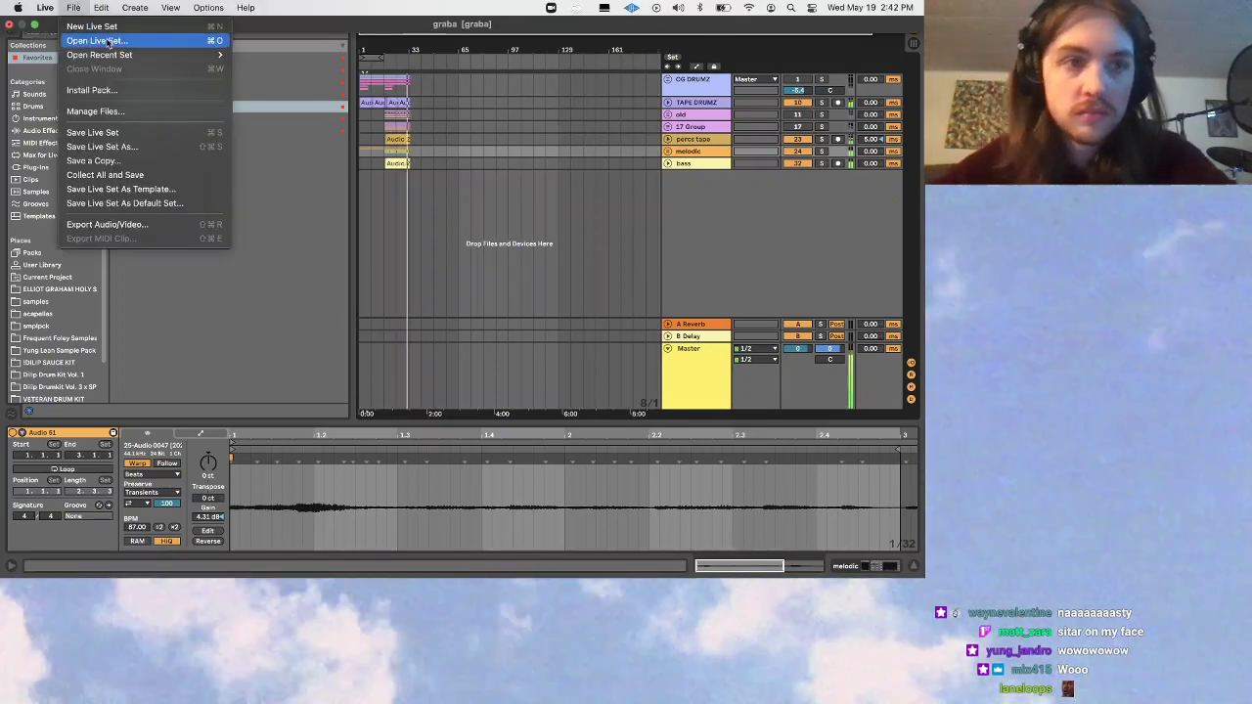
click(108, 41)
click(481, 66)
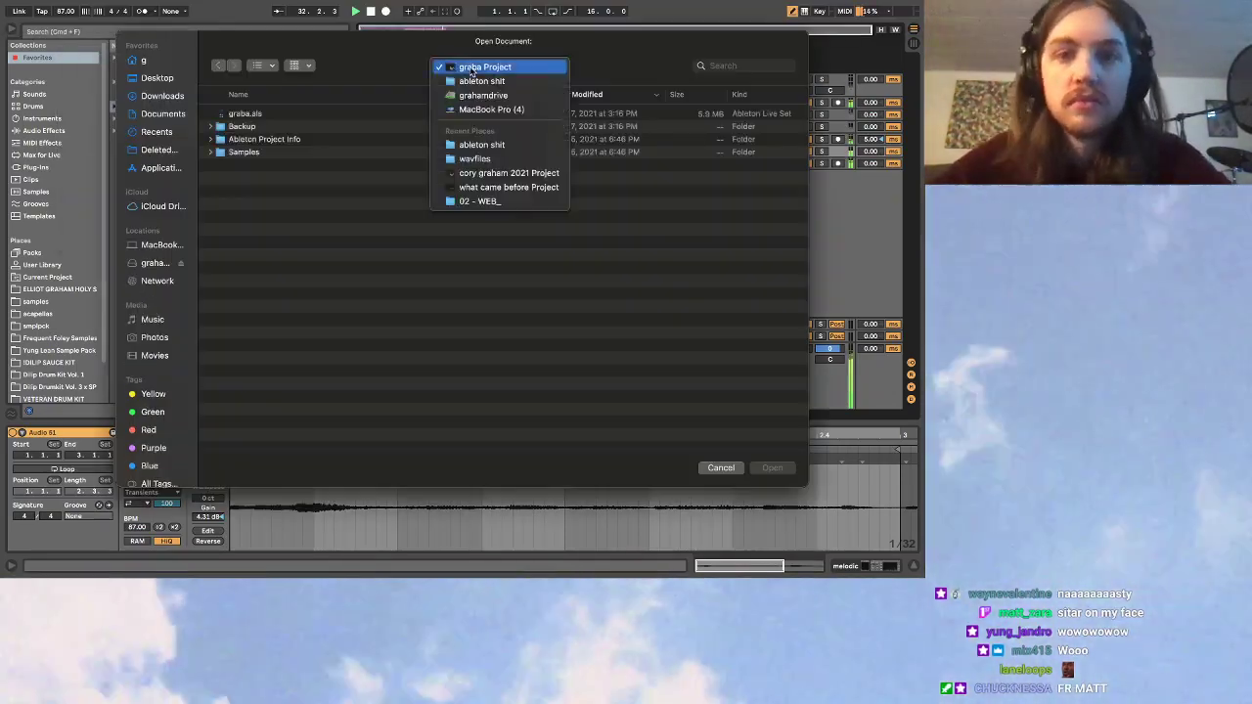
click(474, 81)
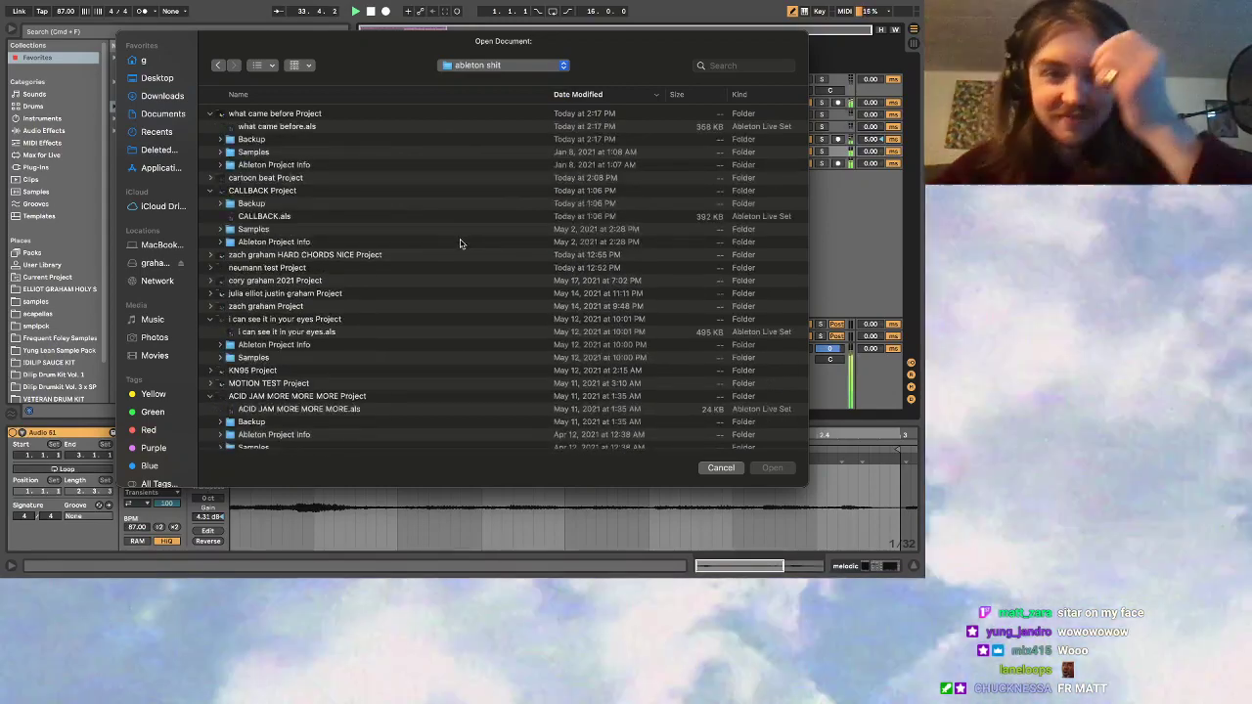
Step: Open the May 14 project's set without saving, and start playback at bar 33
scroll(460, 244, down, 3)
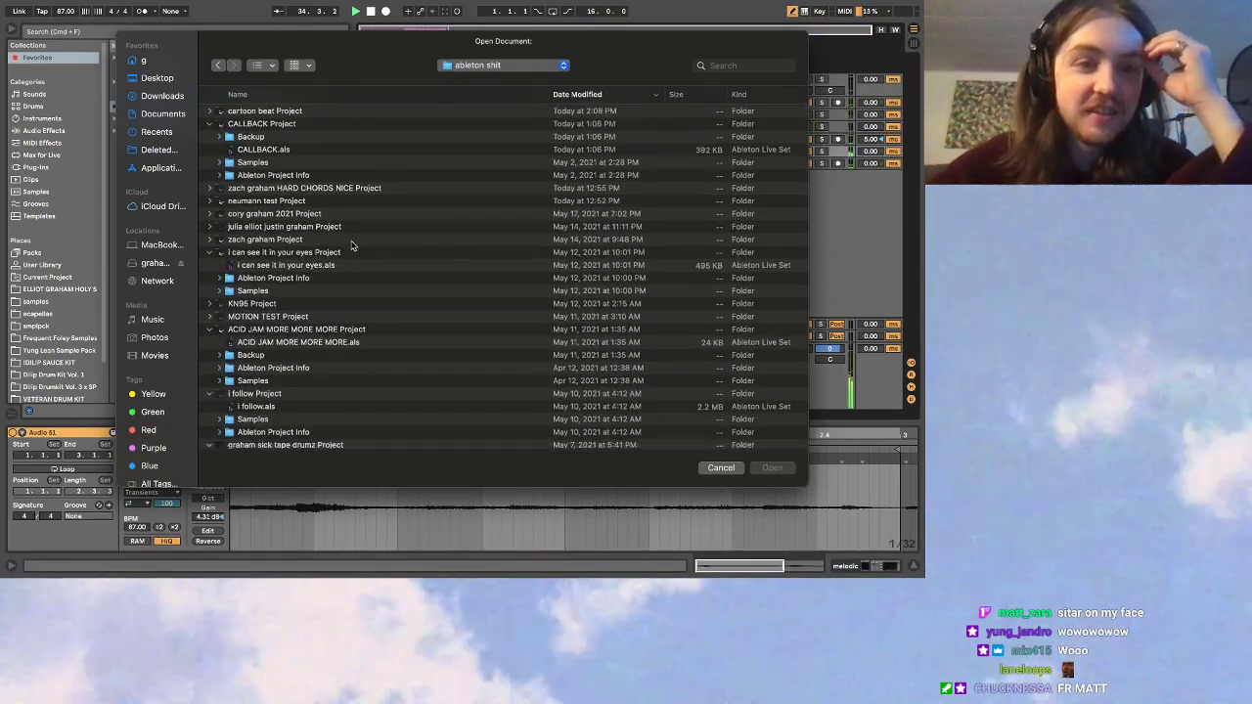
click(208, 226)
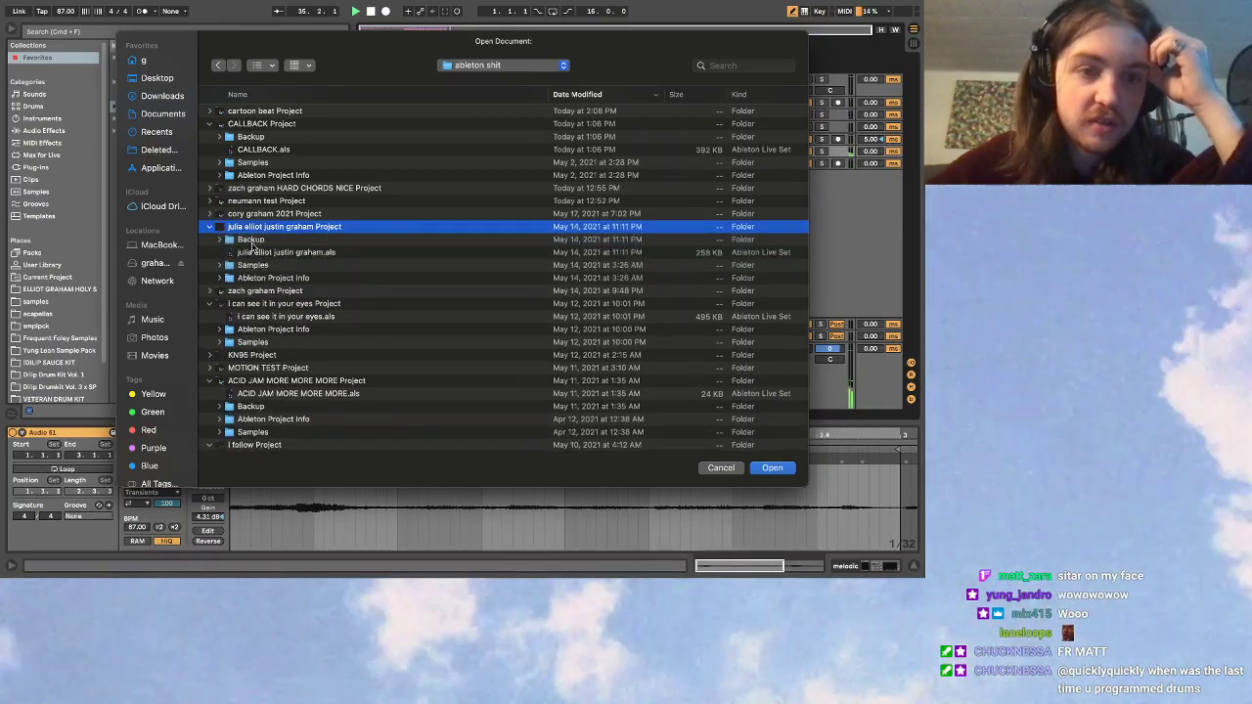
double_click(257, 253)
click(380, 309)
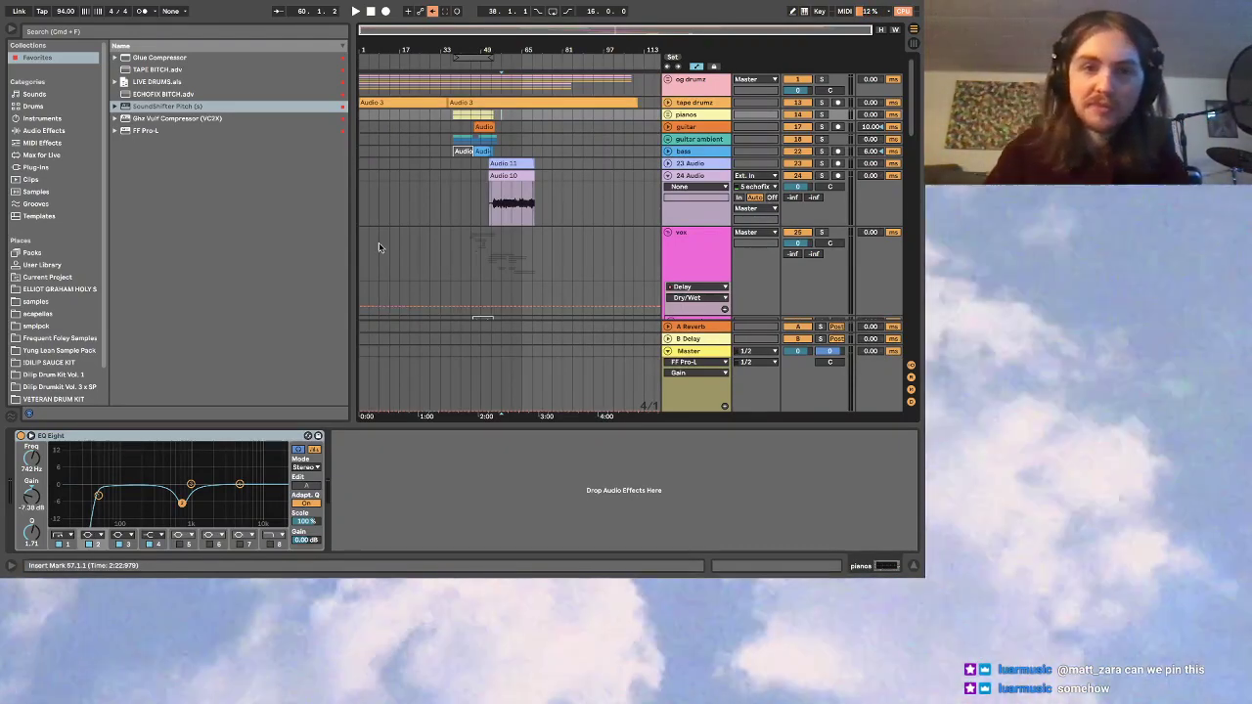
click(439, 91)
Step: Start playback, zoom in around the playhead and view the pianos track's EQ
key(space)
key(plus)
key(plus)
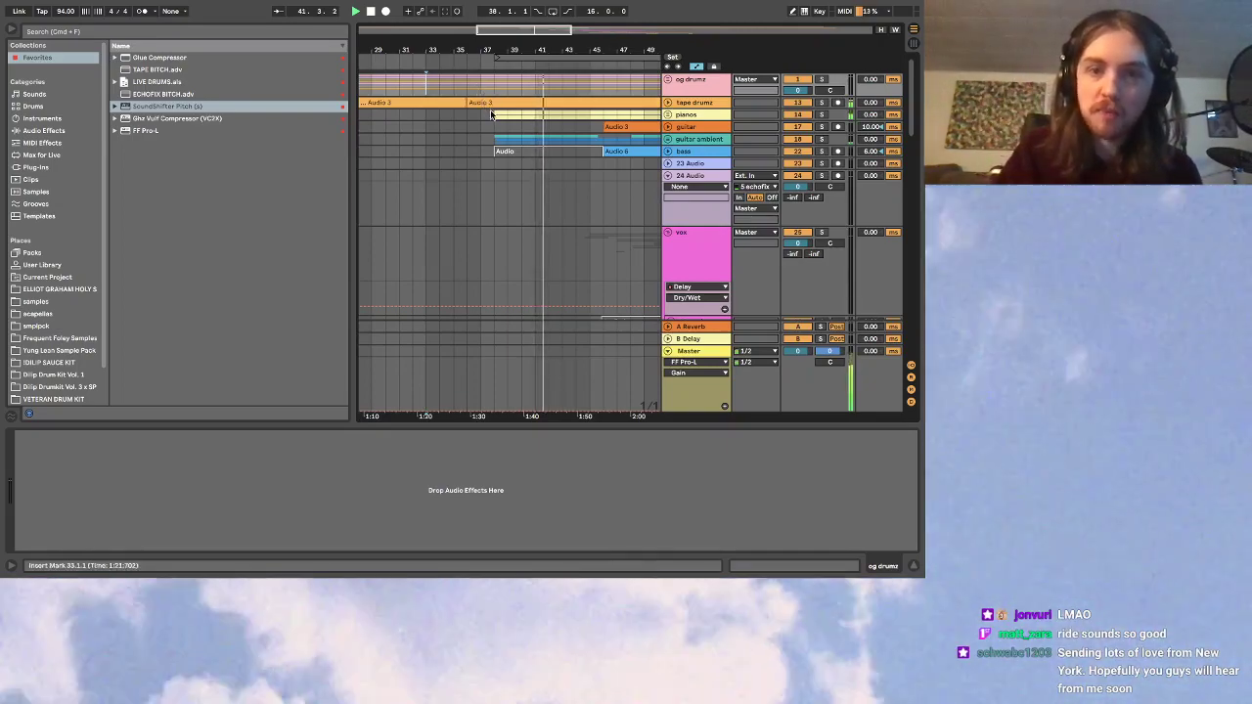
click(491, 113)
mouse_move(539, 51)
mouse_down()
mouse_move(539, 31)
mouse_move(555, 59)
mouse_up()
scroll(666, 140, down, 2)
scroll(666, 140, down, 3)
Step: Check the vox track's delay and lower its volume to -1.1 dB
click(683, 157)
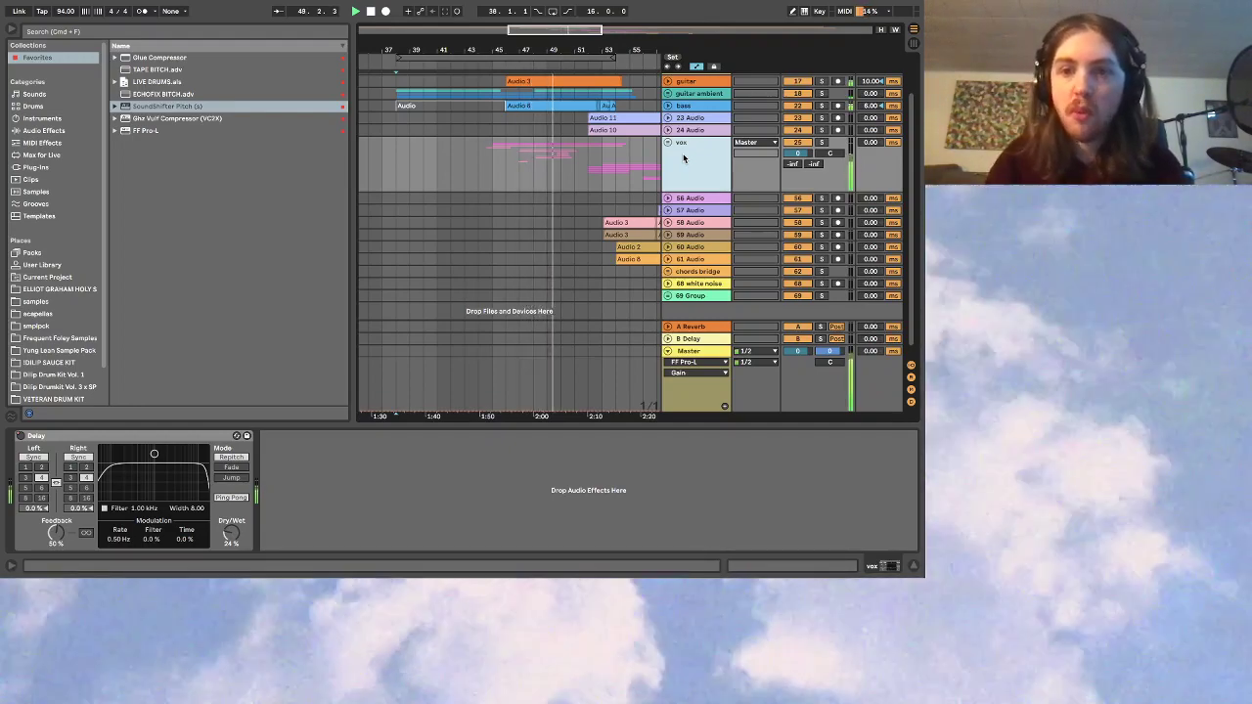
click(683, 159)
scroll(589, 178, down, 3)
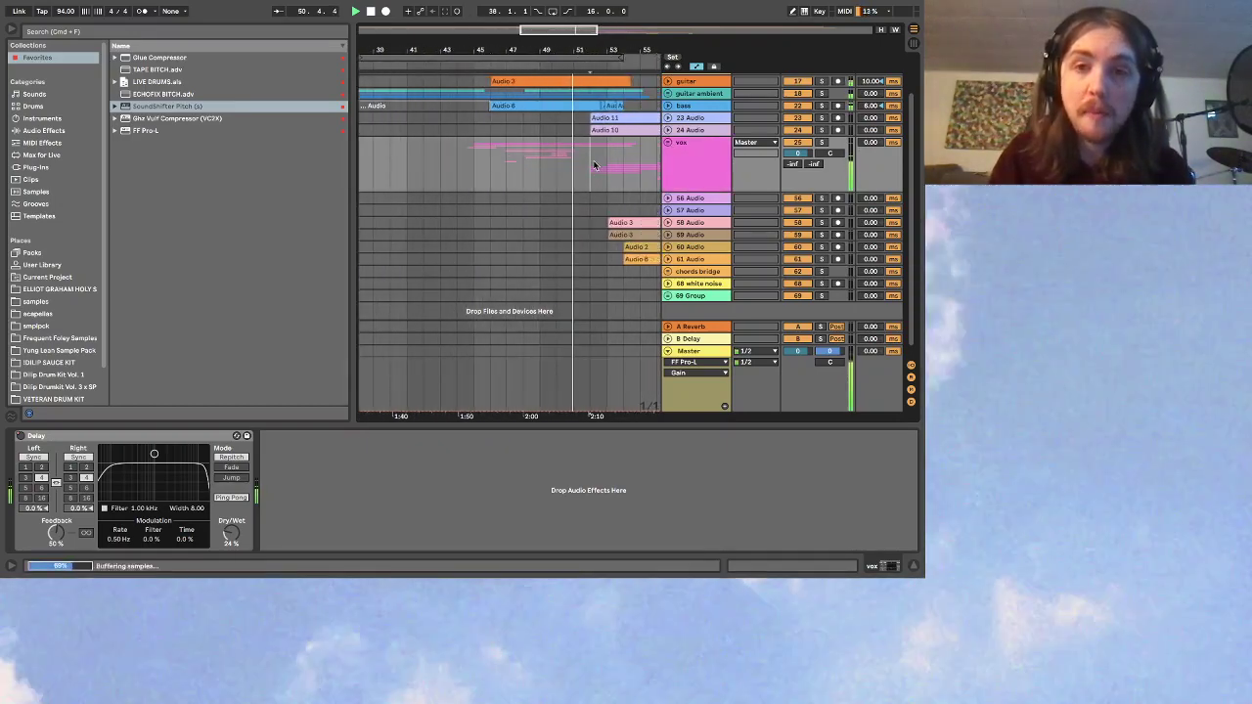
scroll(589, 179, up, 1)
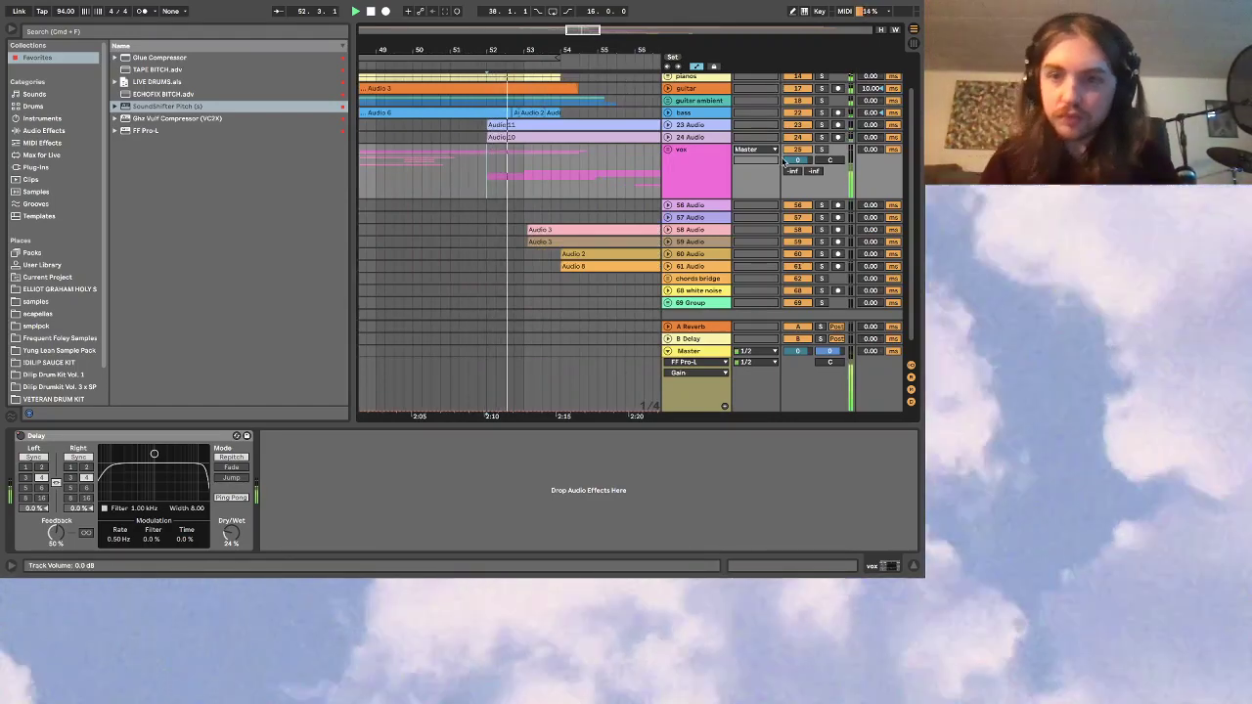
drag(799, 159, 805, 166)
Step: Zoom the arrangement to bars 33–73 and unfold 24 Audio to show its waveform
drag(585, 37, 589, 31)
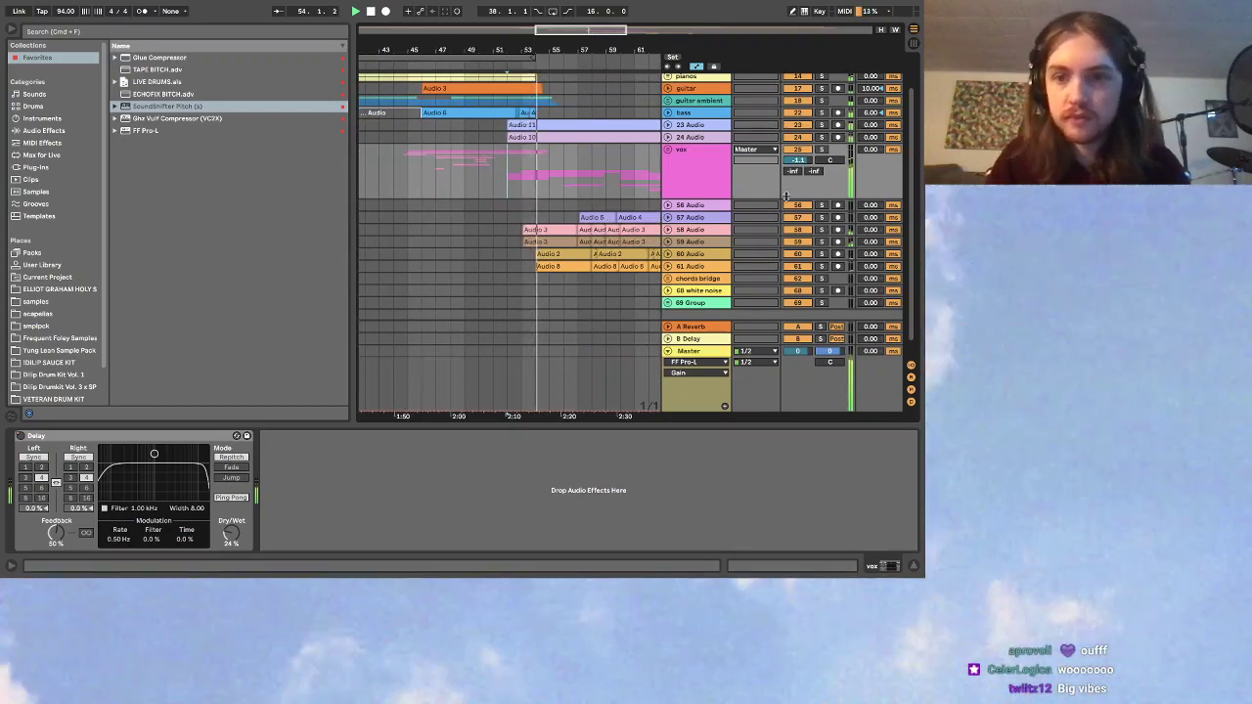
key(minus)
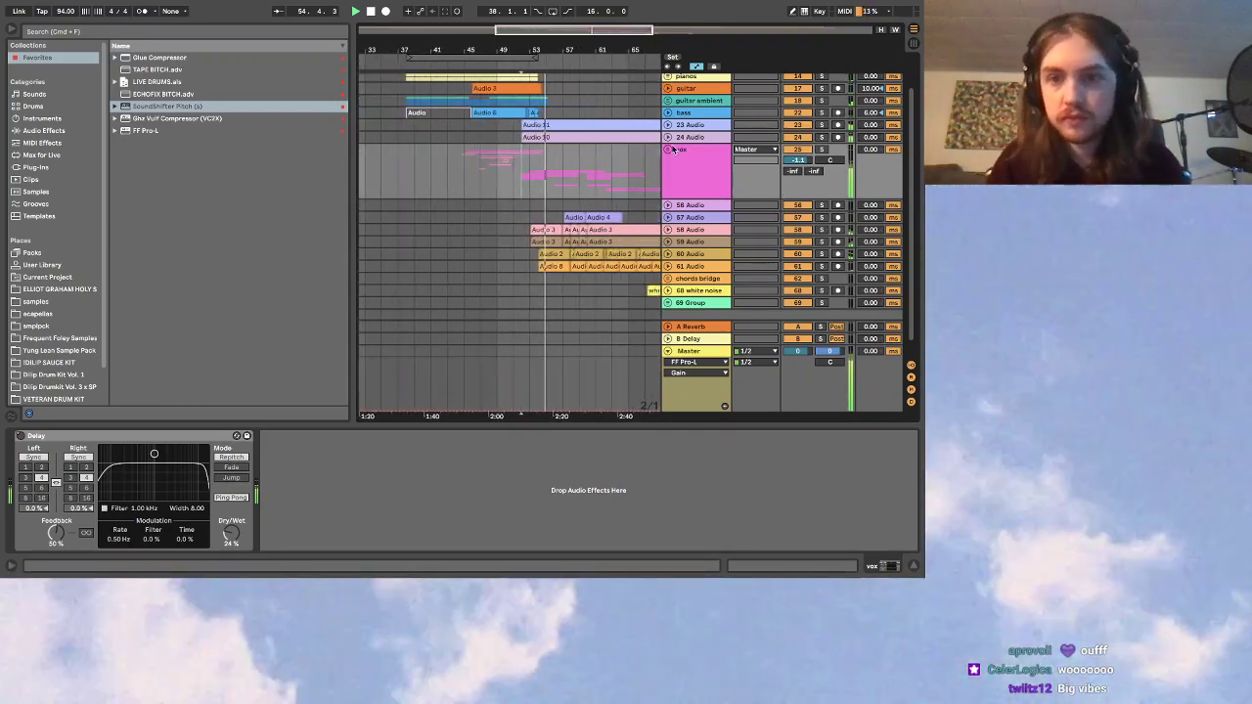
drag(592, 24, 597, 22)
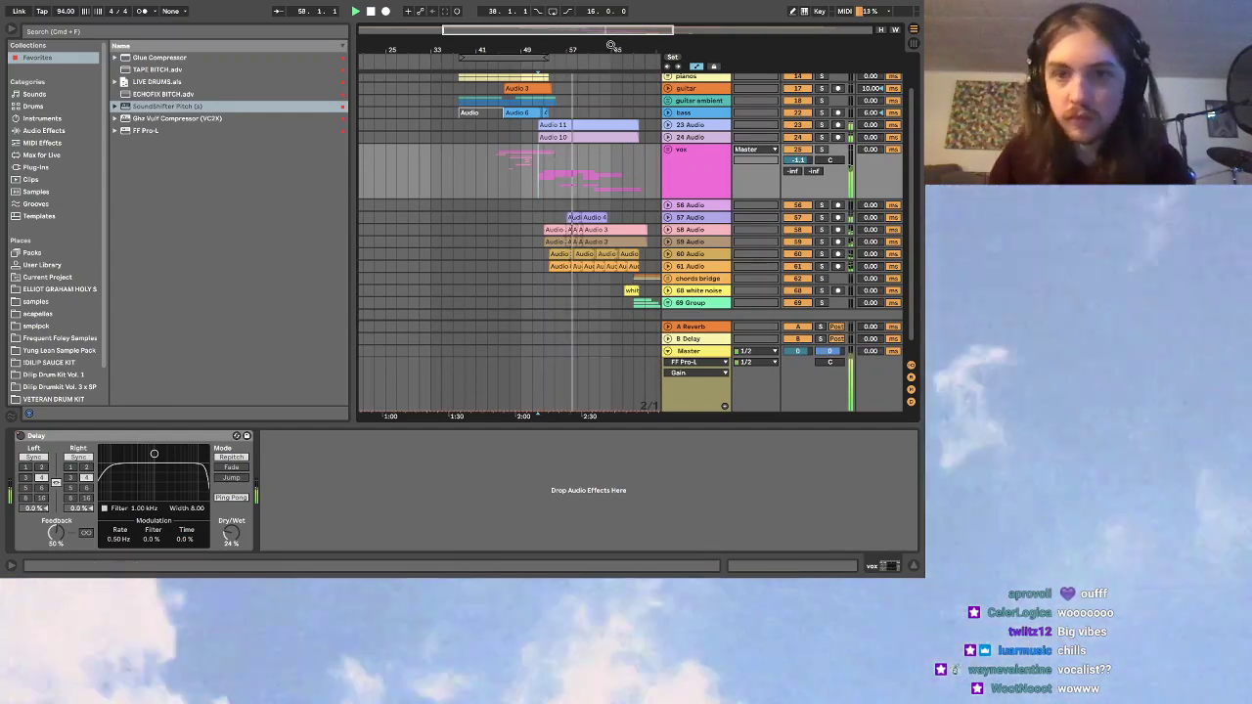
drag(608, 31, 660, 35)
scroll(586, 144, up, 3)
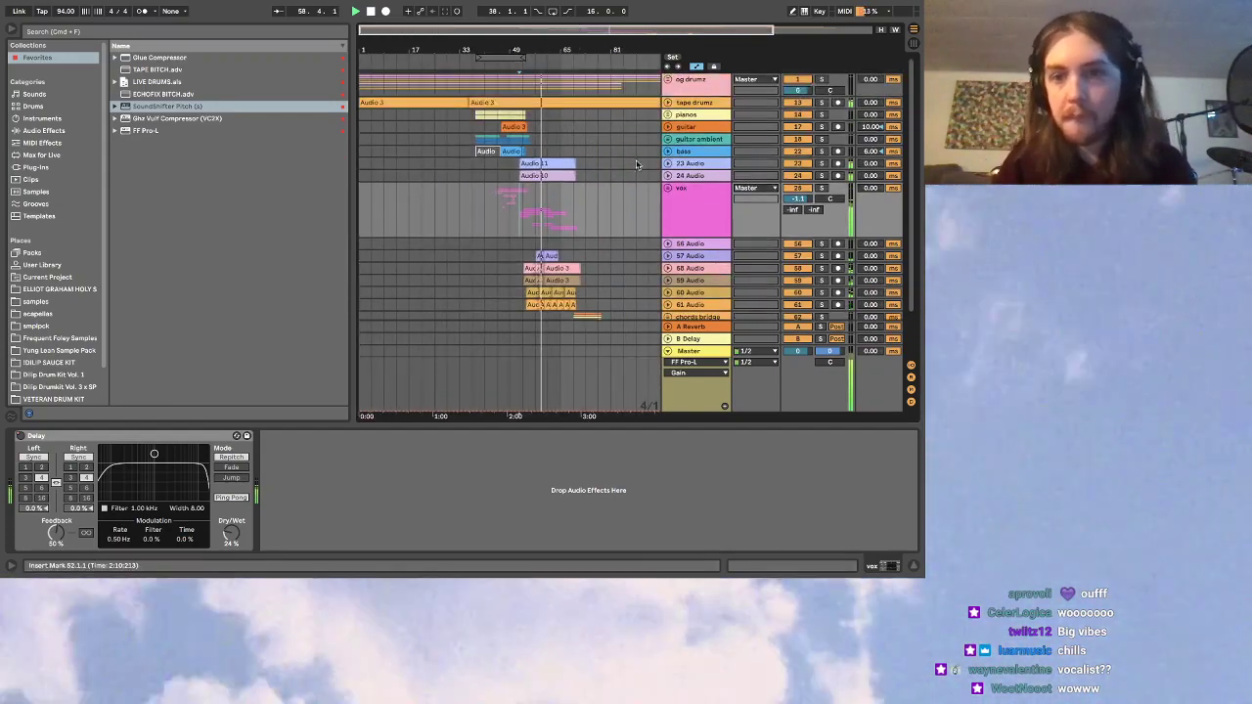
drag(620, 31, 620, 32)
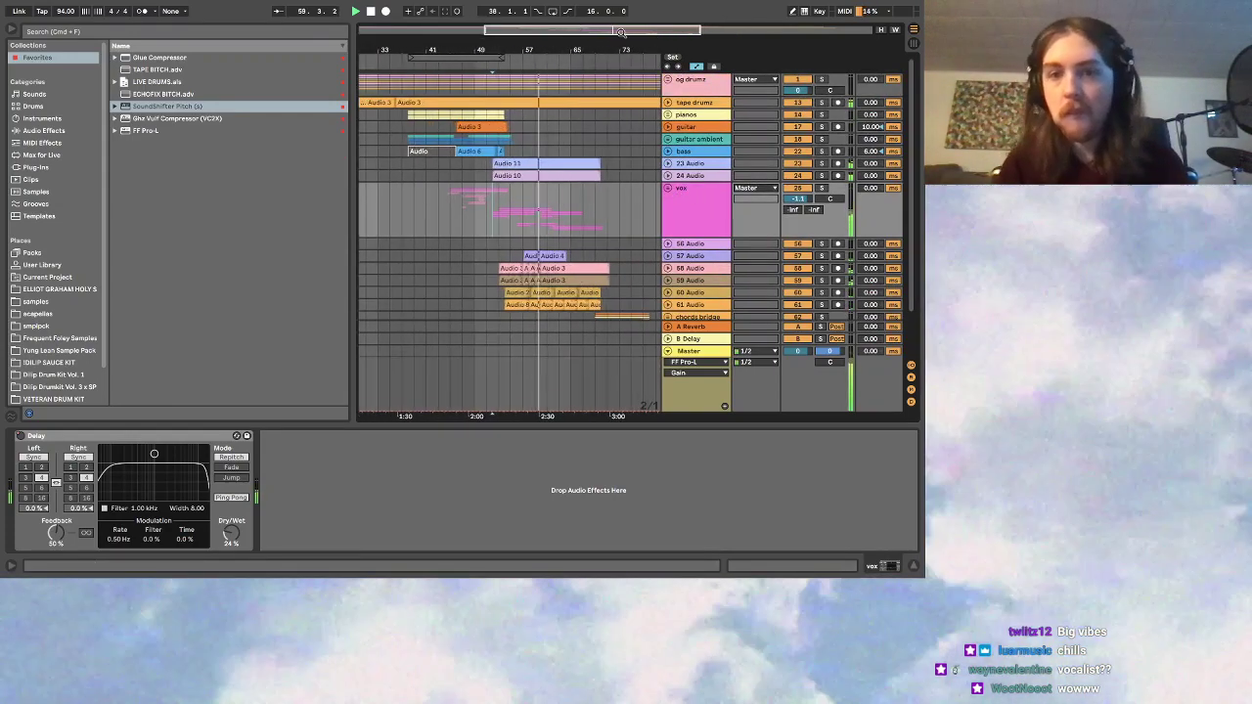
click(669, 175)
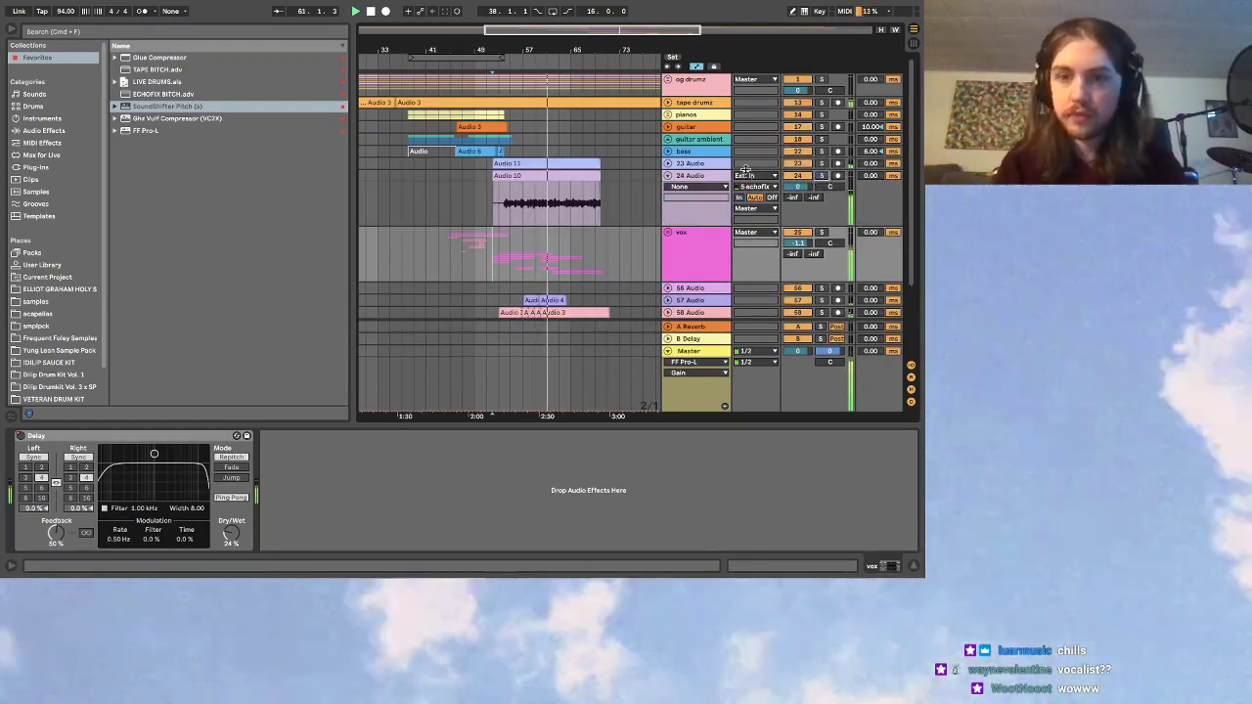
Step: Set 23 Audio to -0.4 dB and 24 Audio to -2.0 dB, then fold both tracks
click(668, 163)
drag(810, 181, 811, 183)
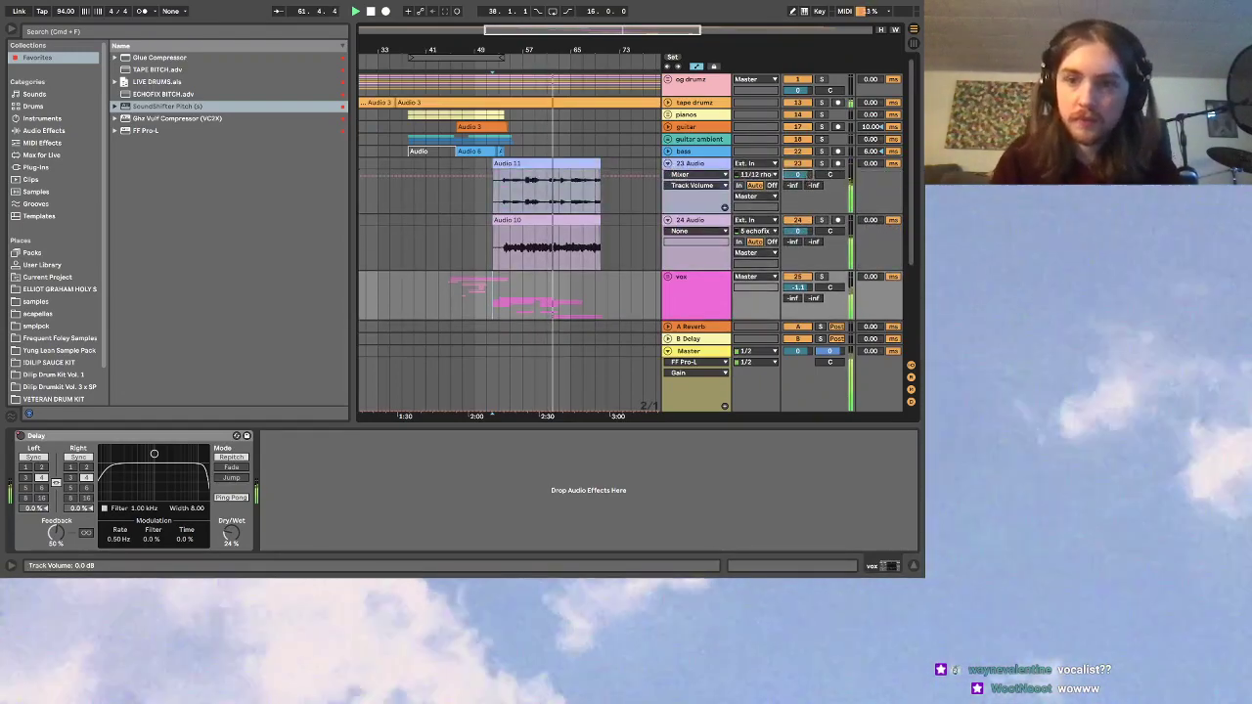
drag(806, 231, 806, 237)
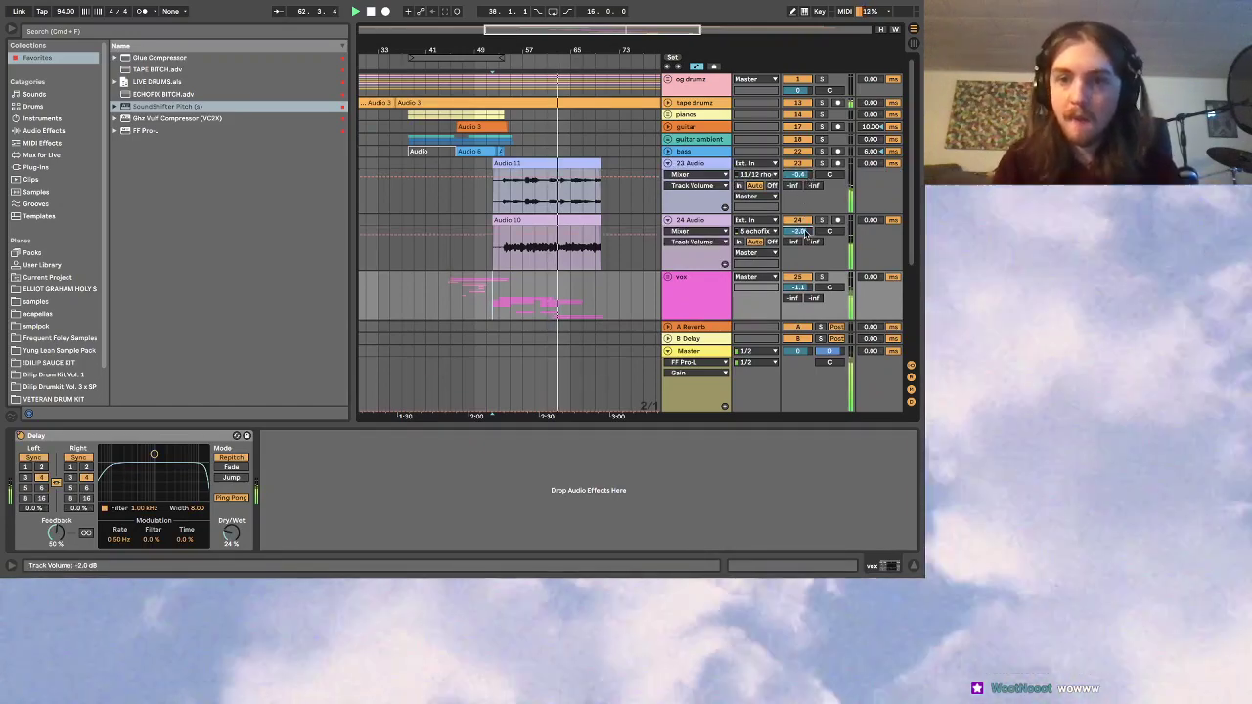
click(668, 220)
click(669, 164)
click(547, 209)
Step: Zoom in on bars 57–73 to follow playback, then bring up the File menu
scroll(547, 209, down, 3)
scroll(547, 209, right, 3)
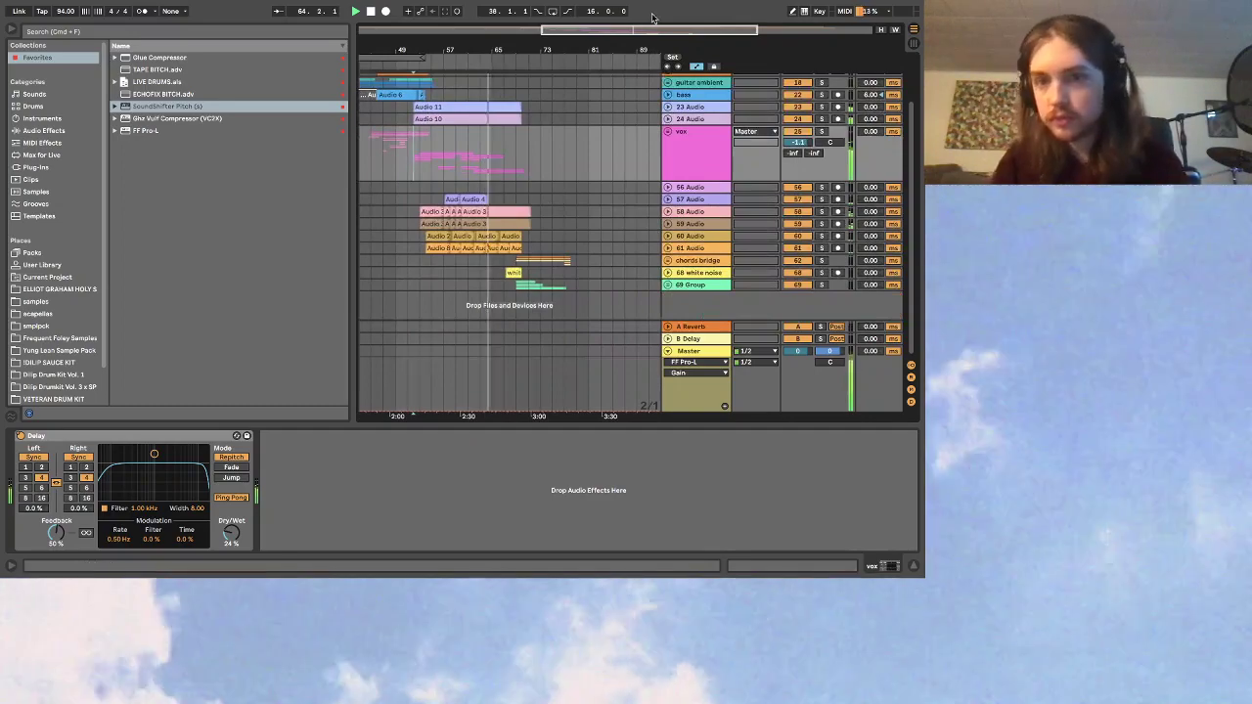
drag(636, 34, 636, 54)
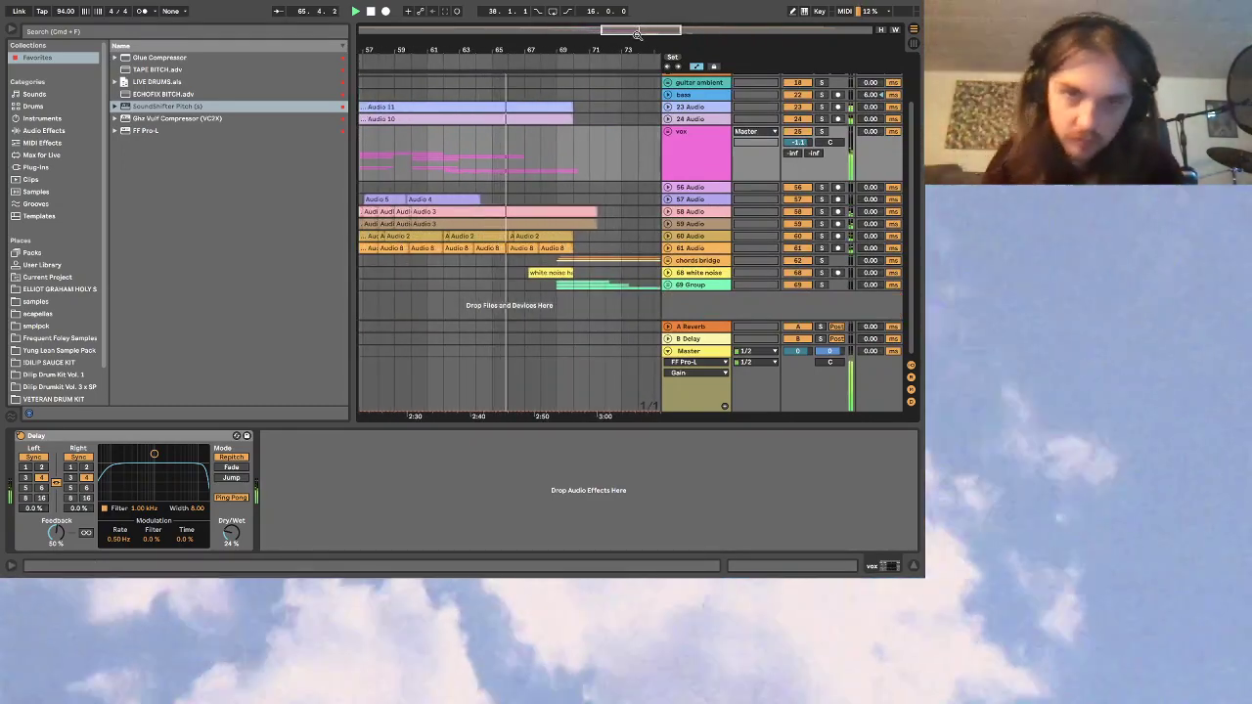
drag(626, 49, 627, 49)
scroll(516, 152, up, 3)
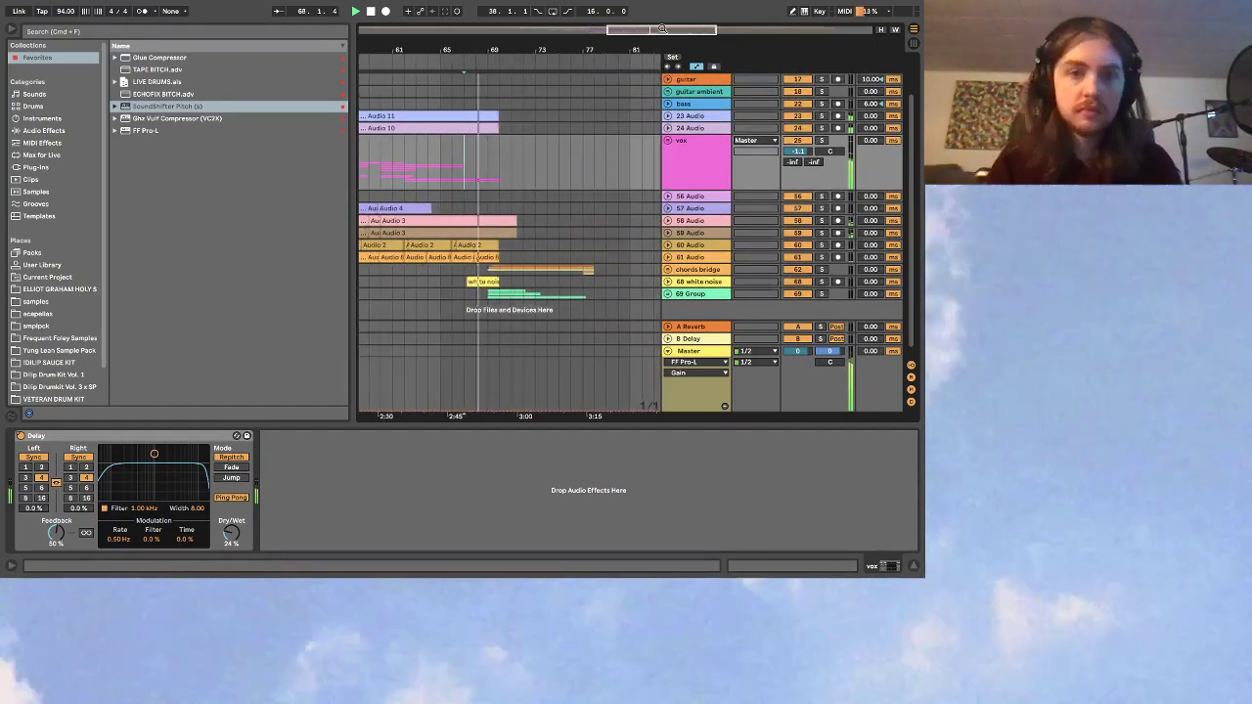
scroll(663, 29, down, 2)
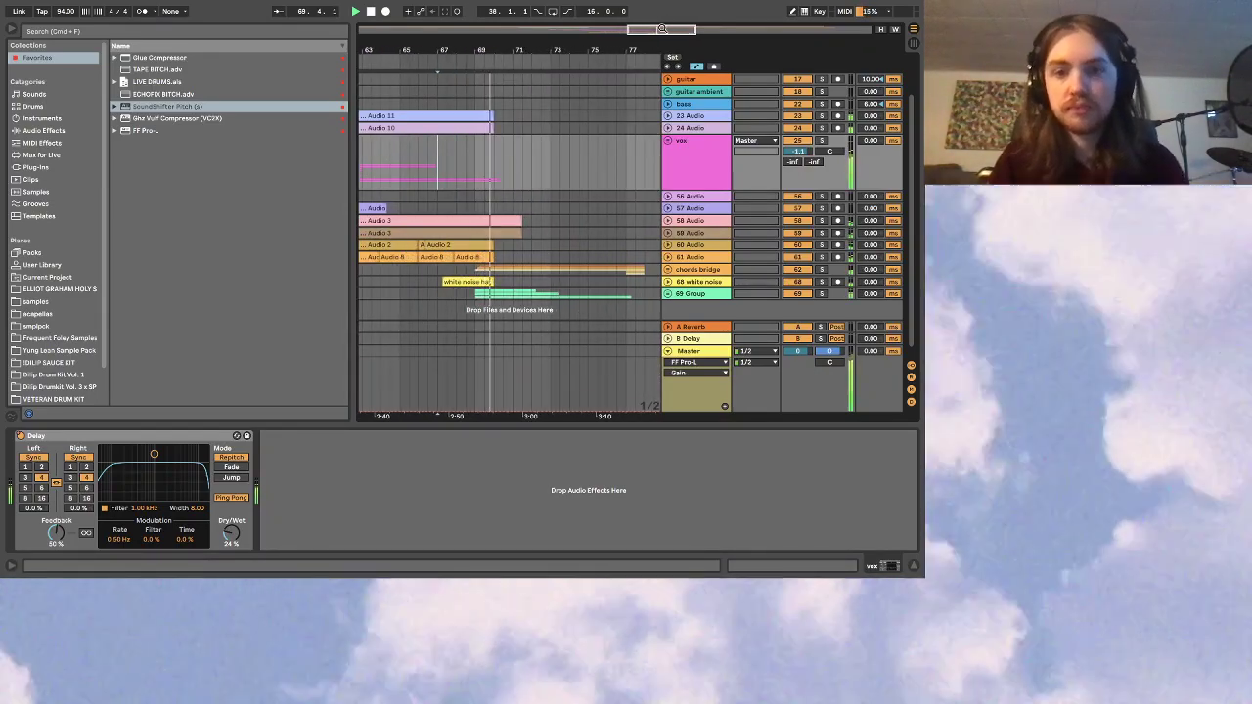
scroll(626, 28, up, 5)
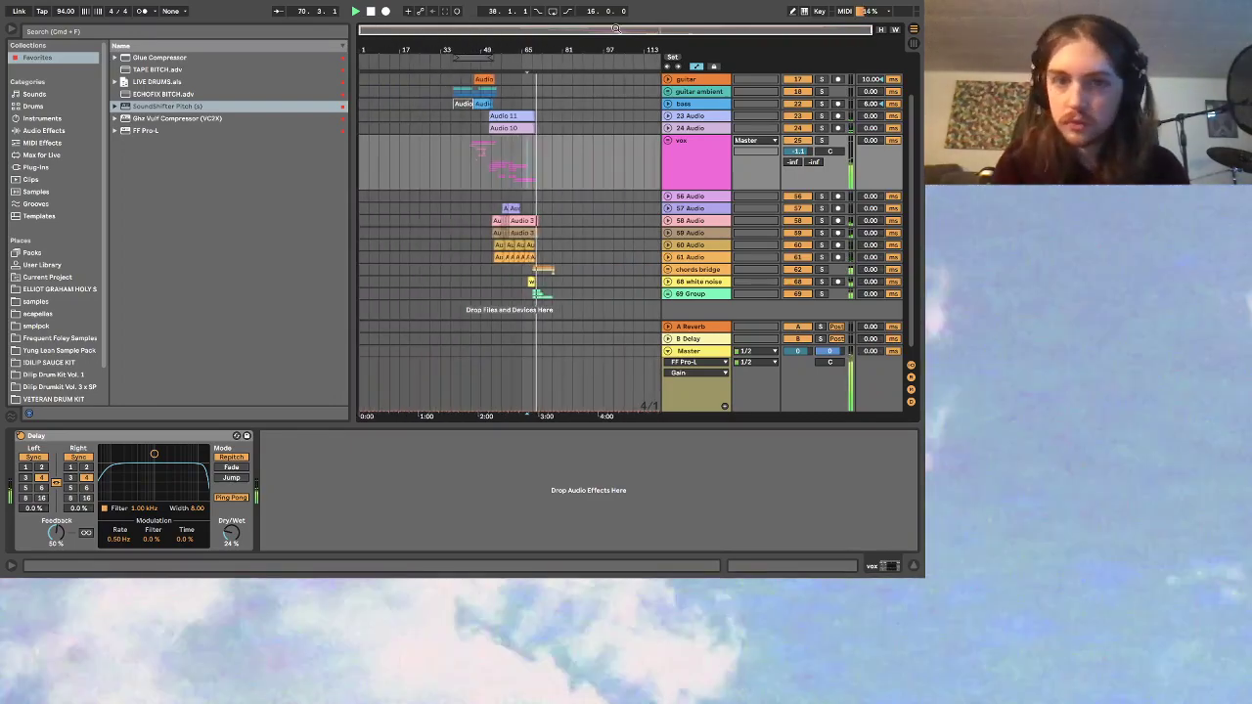
scroll(581, 33, down, 4)
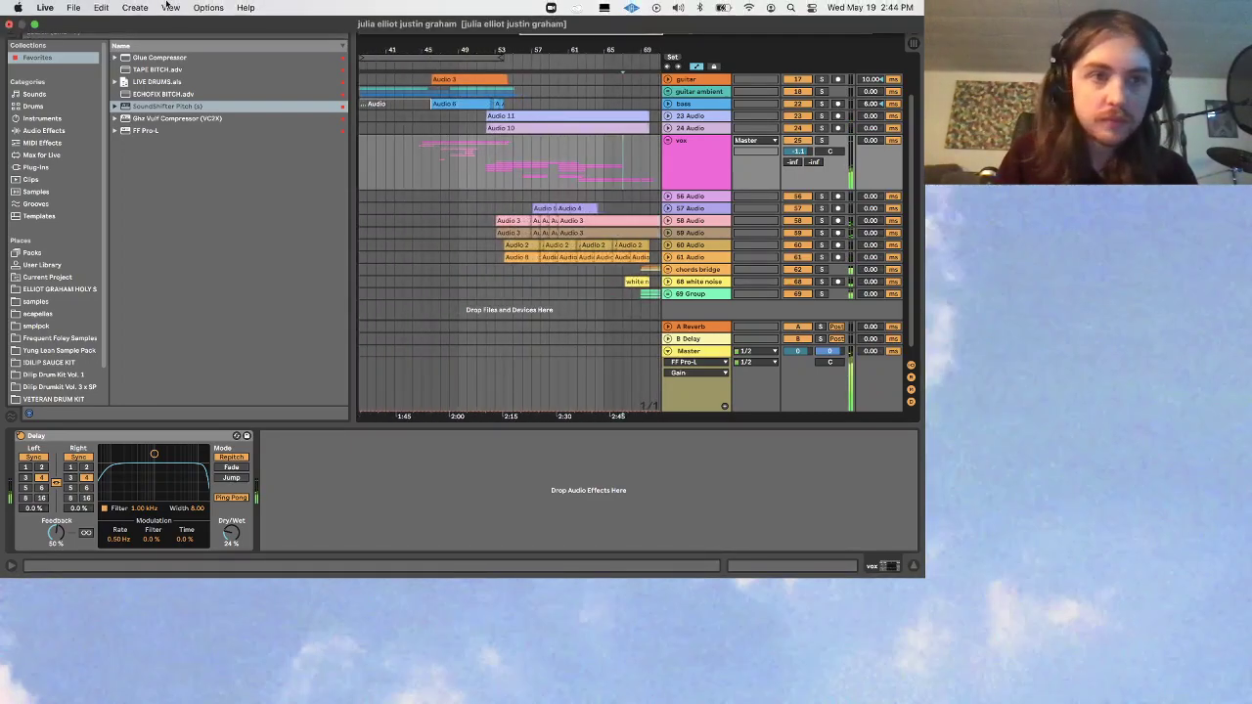
click(73, 7)
Step: Open the another cool1 Project's set from 'ableton shit', choosing Don't Save
click(94, 39)
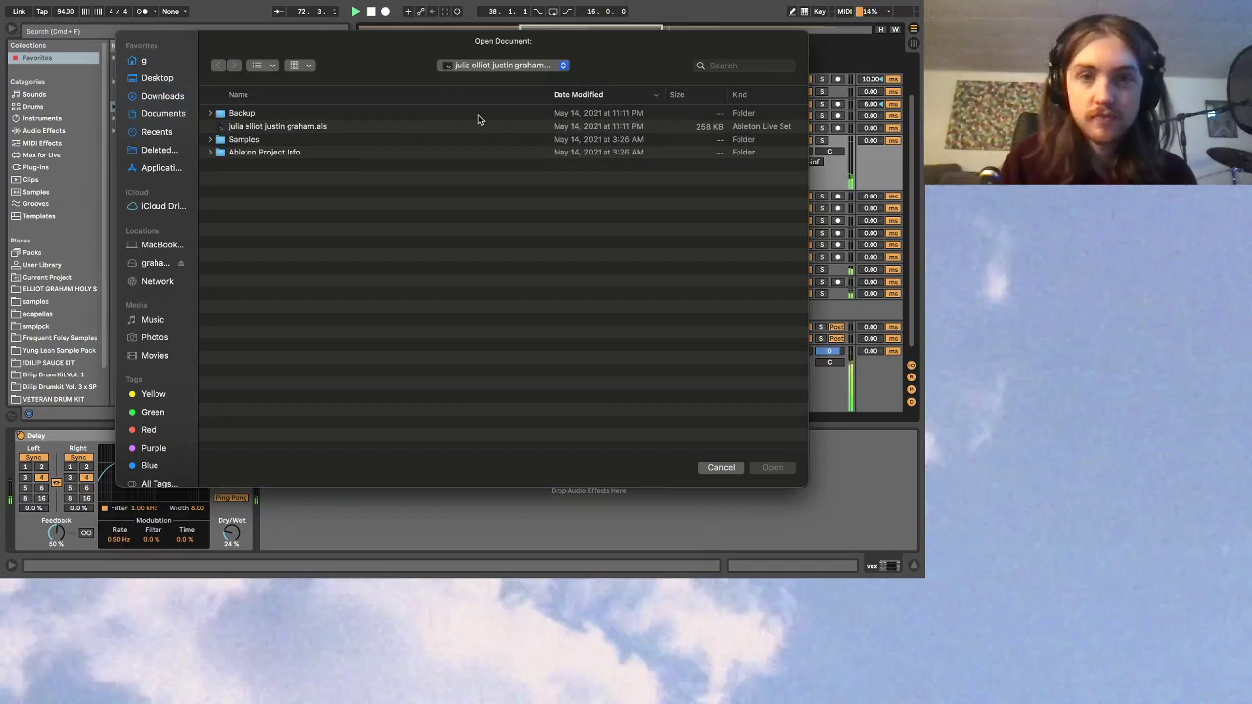
click(503, 64)
click(412, 154)
scroll(372, 213, down, 5)
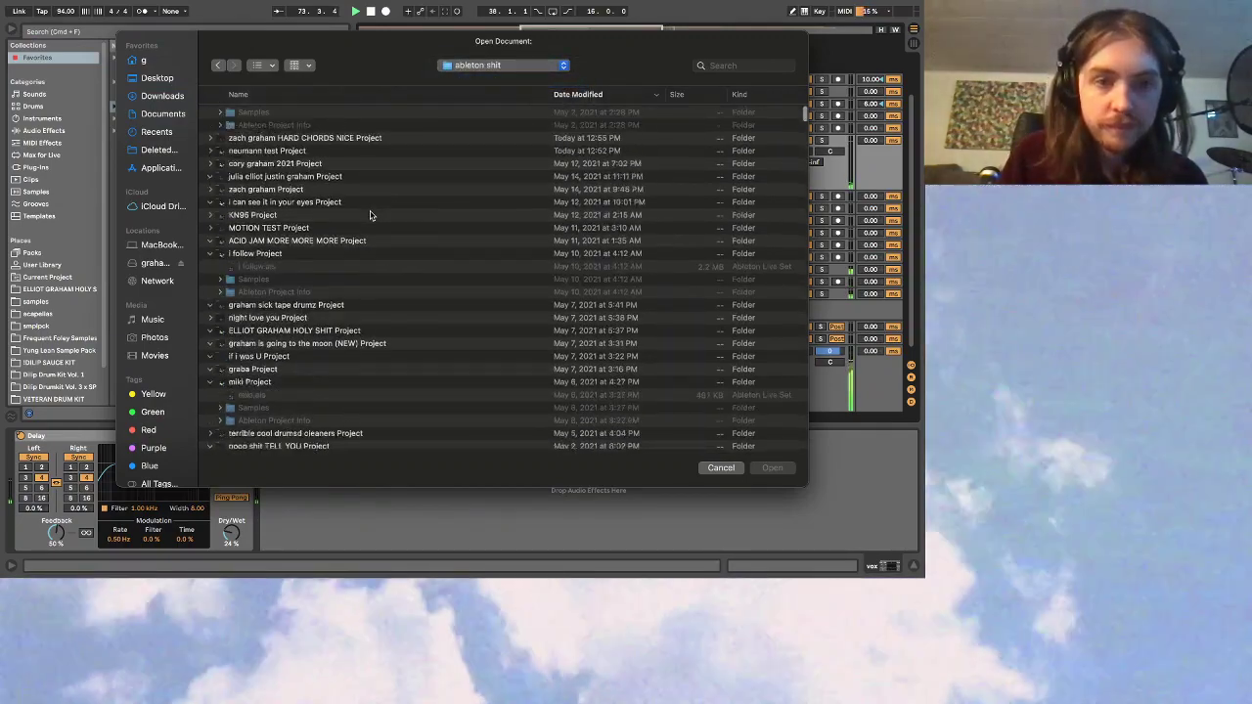
scroll(370, 213, down, 5)
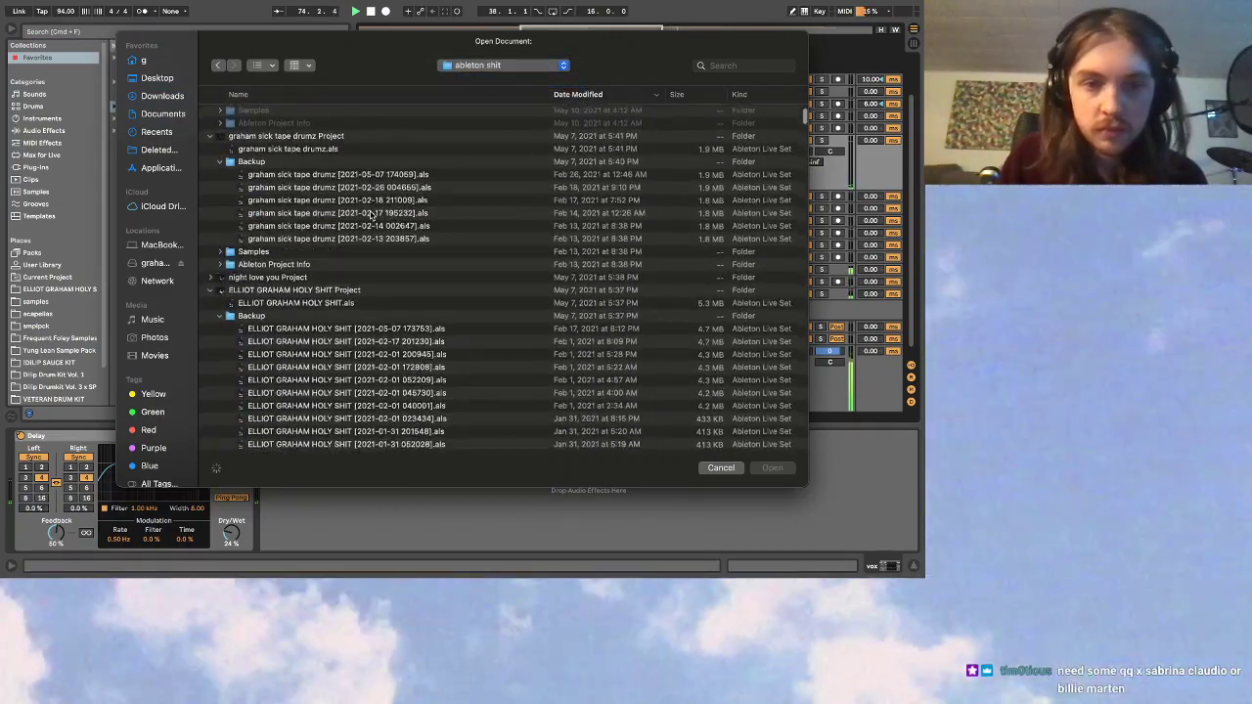
scroll(370, 214, down, 10)
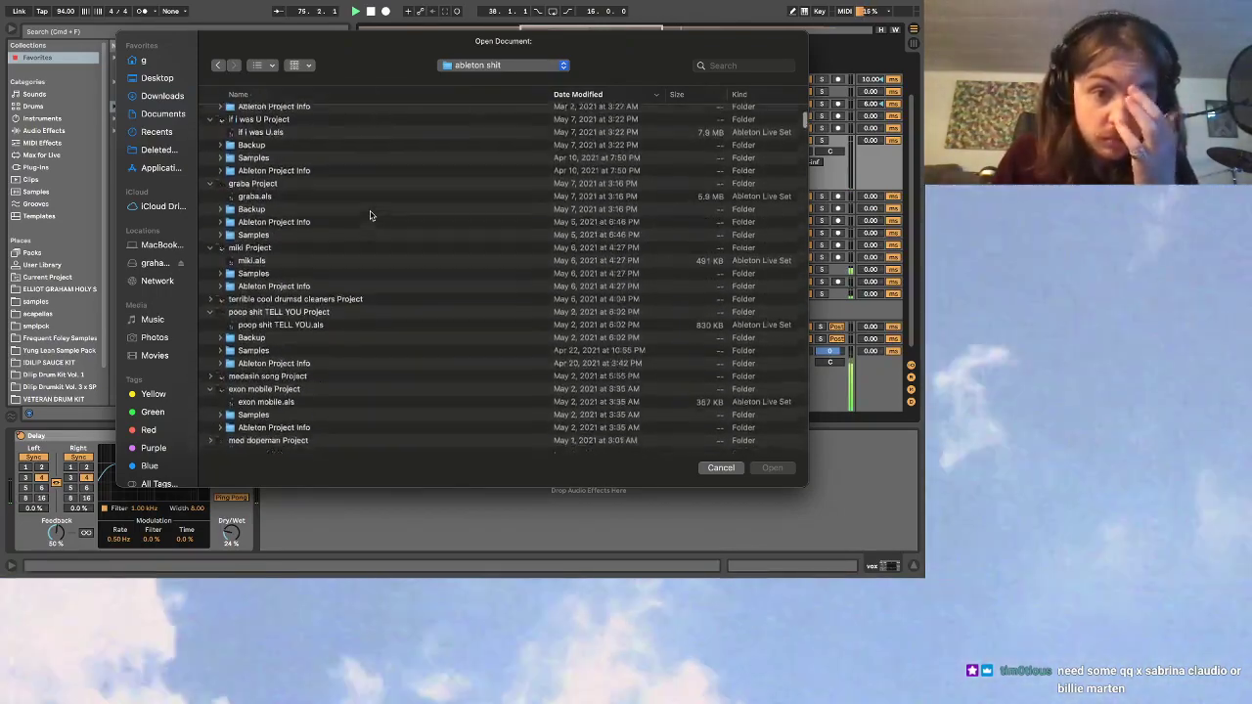
scroll(370, 213, down, 10)
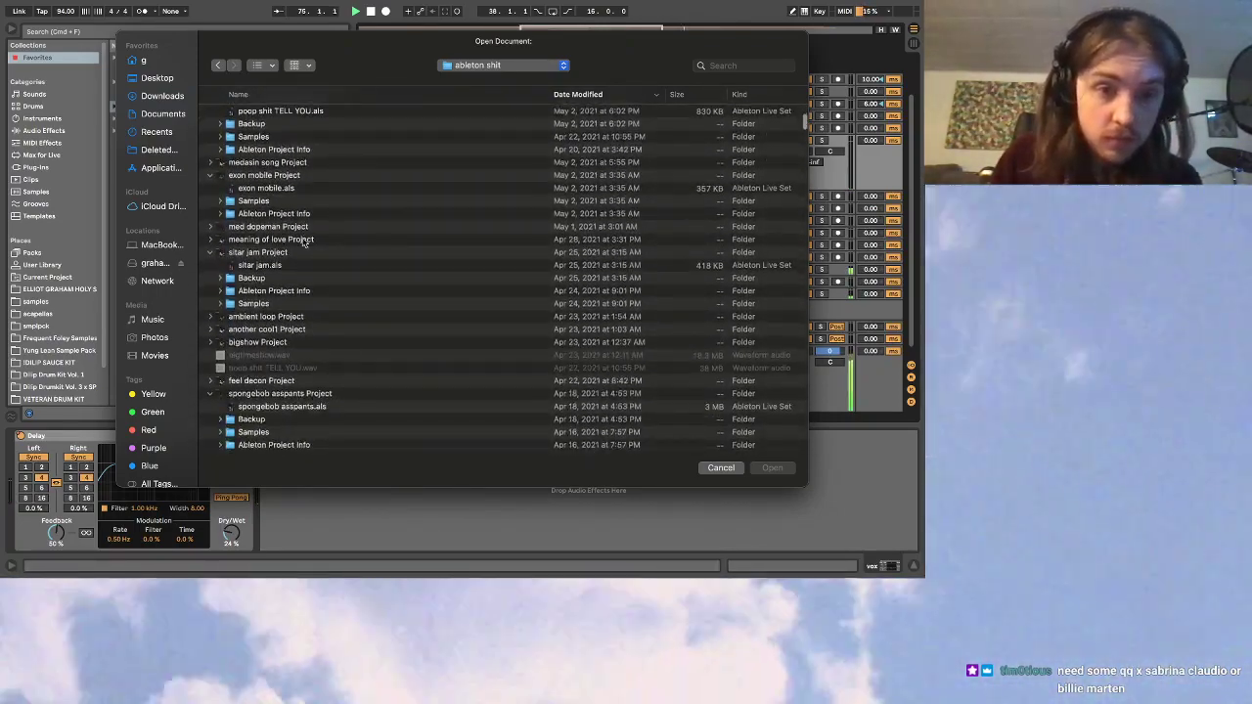
scroll(303, 242, down, 3)
click(209, 227)
double_click(253, 239)
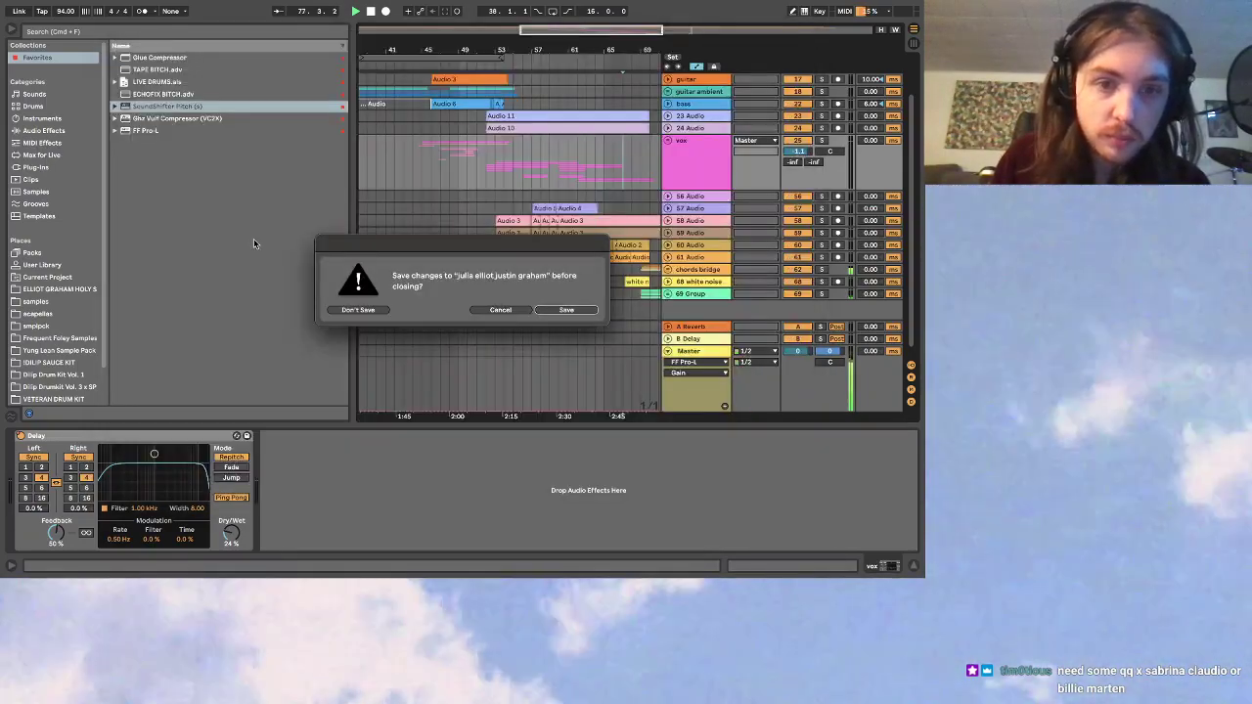
click(365, 310)
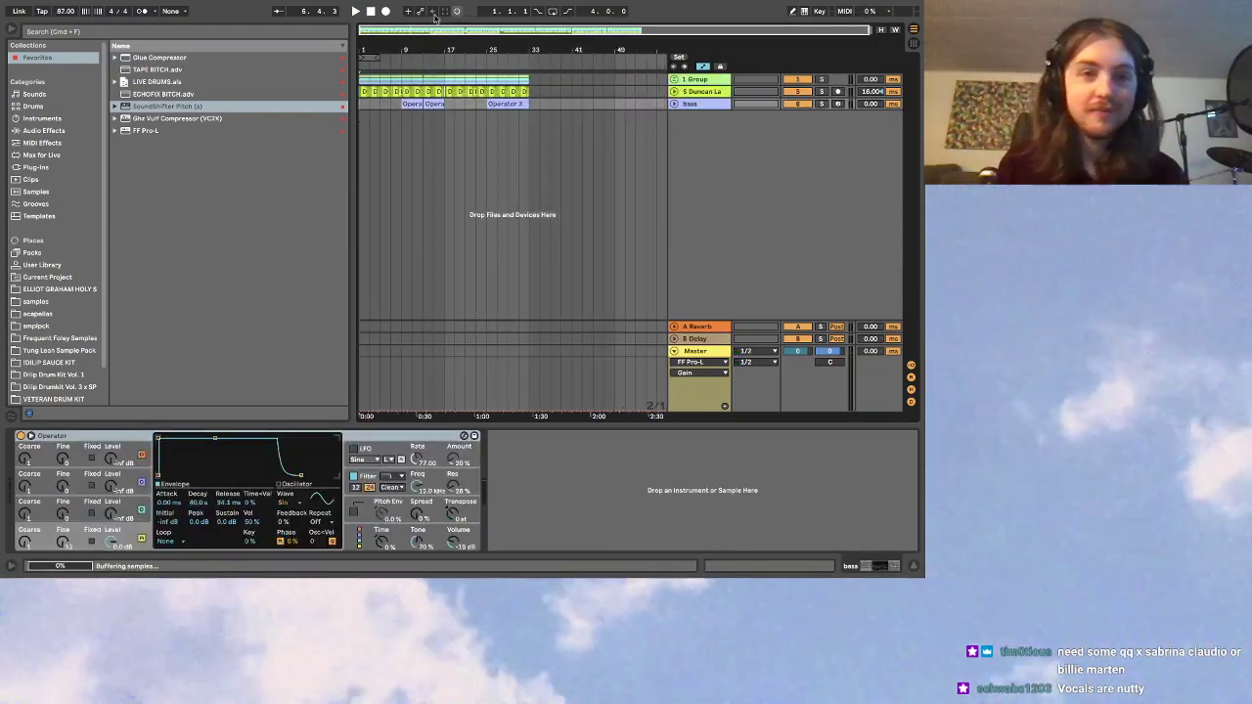
Step: Unfold the bass track to show its notes while zooming the arrangement between bars 1 and 33
drag(409, 31, 432, 80)
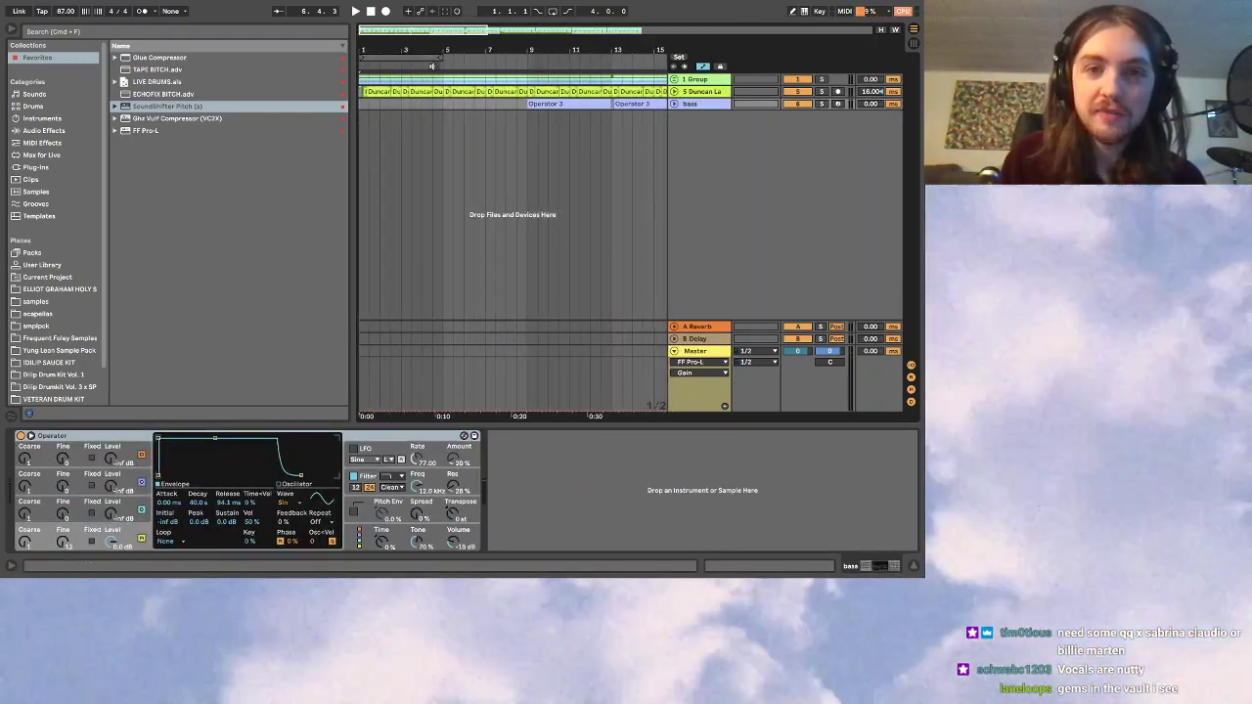
drag(413, 33, 421, 33)
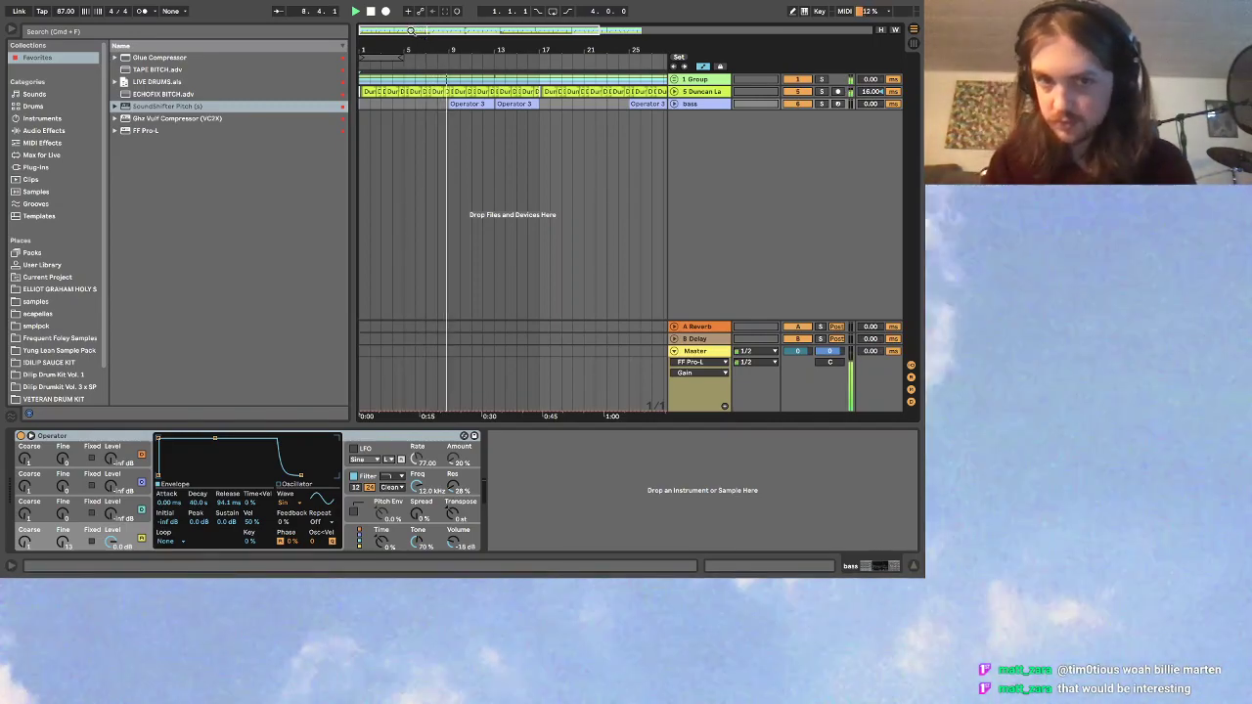
drag(422, 32, 459, 80)
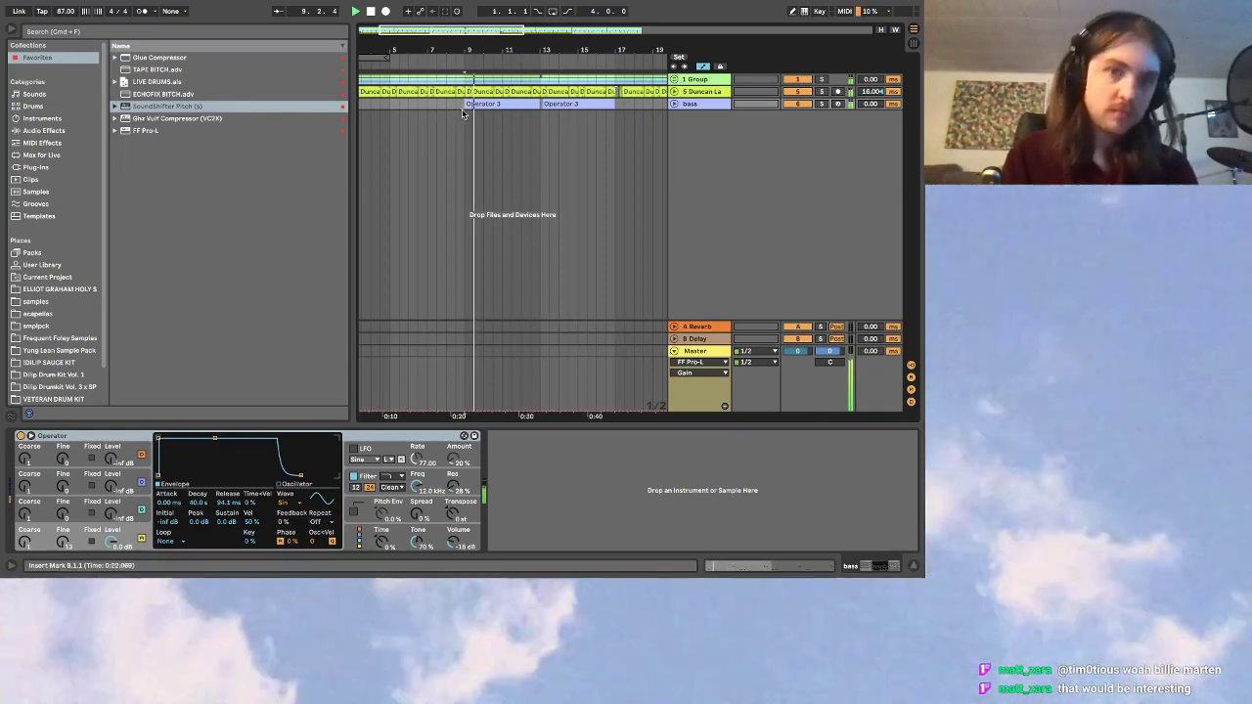
drag(548, 61, 625, 59)
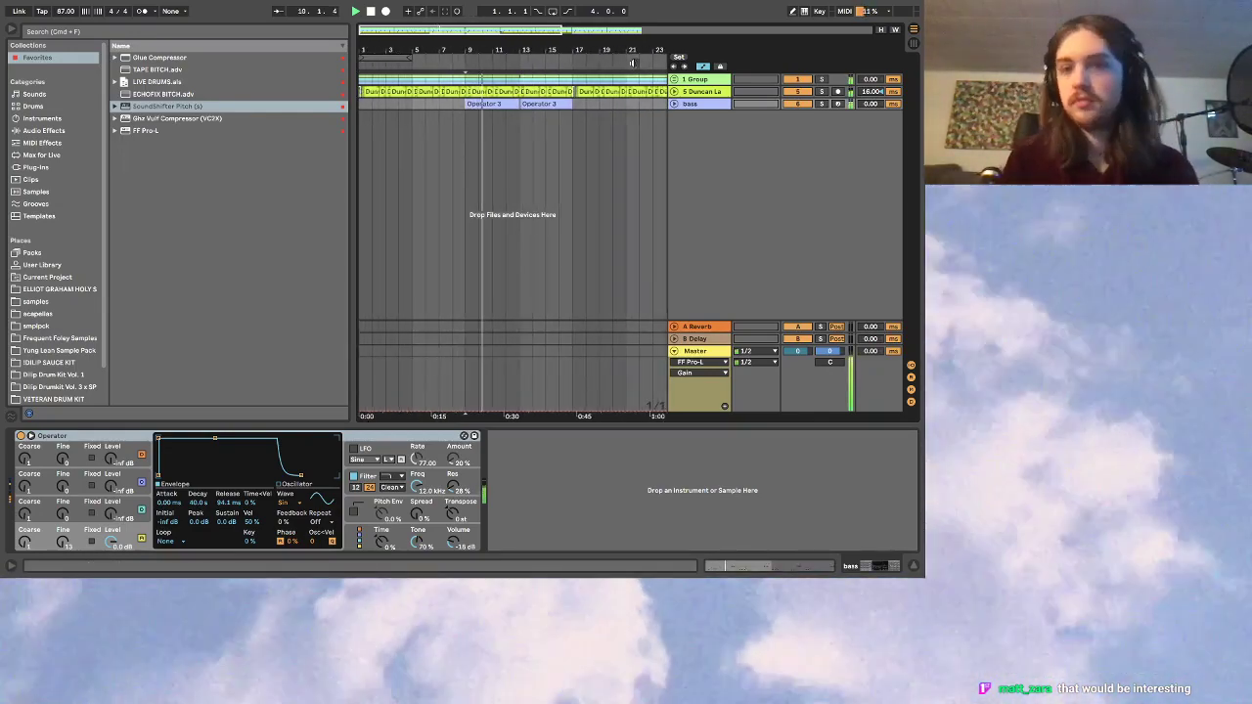
click(674, 102)
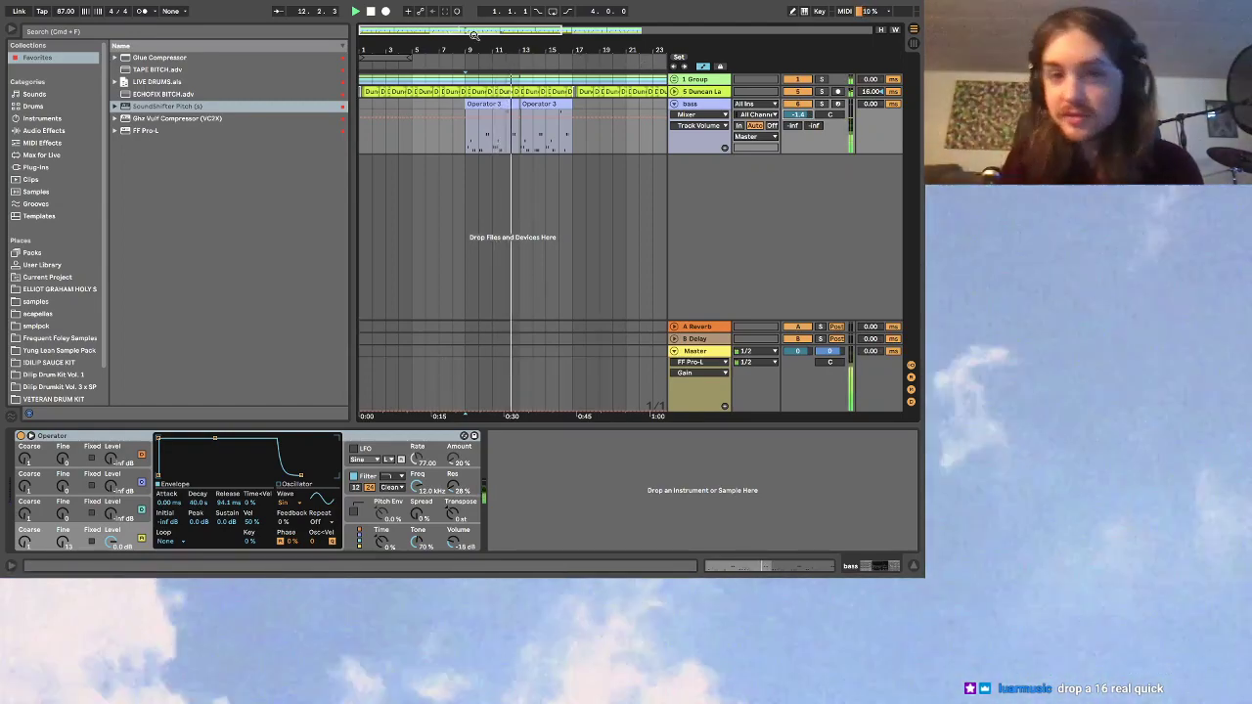
drag(518, 30, 523, 32)
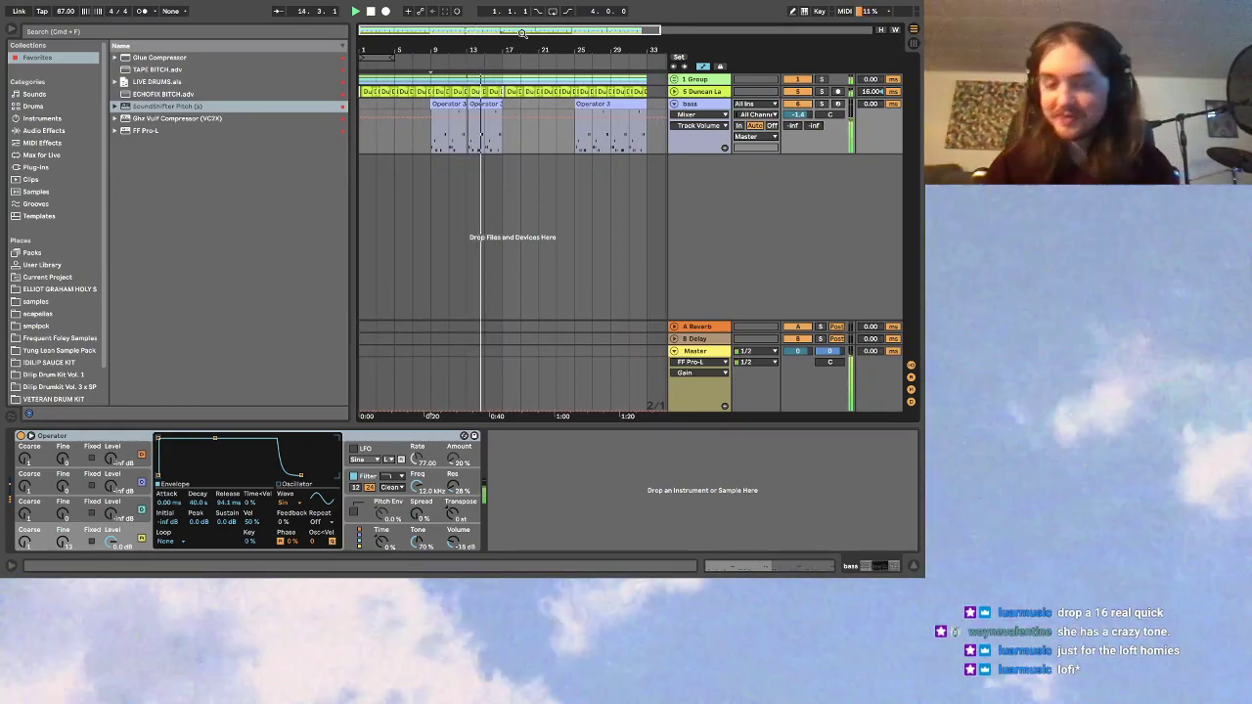
mouse_move(523, 32)
mouse_down()
mouse_move(522, 44)
mouse_move(522, 32)
mouse_move(494, 44)
mouse_move(535, 31)
mouse_up()
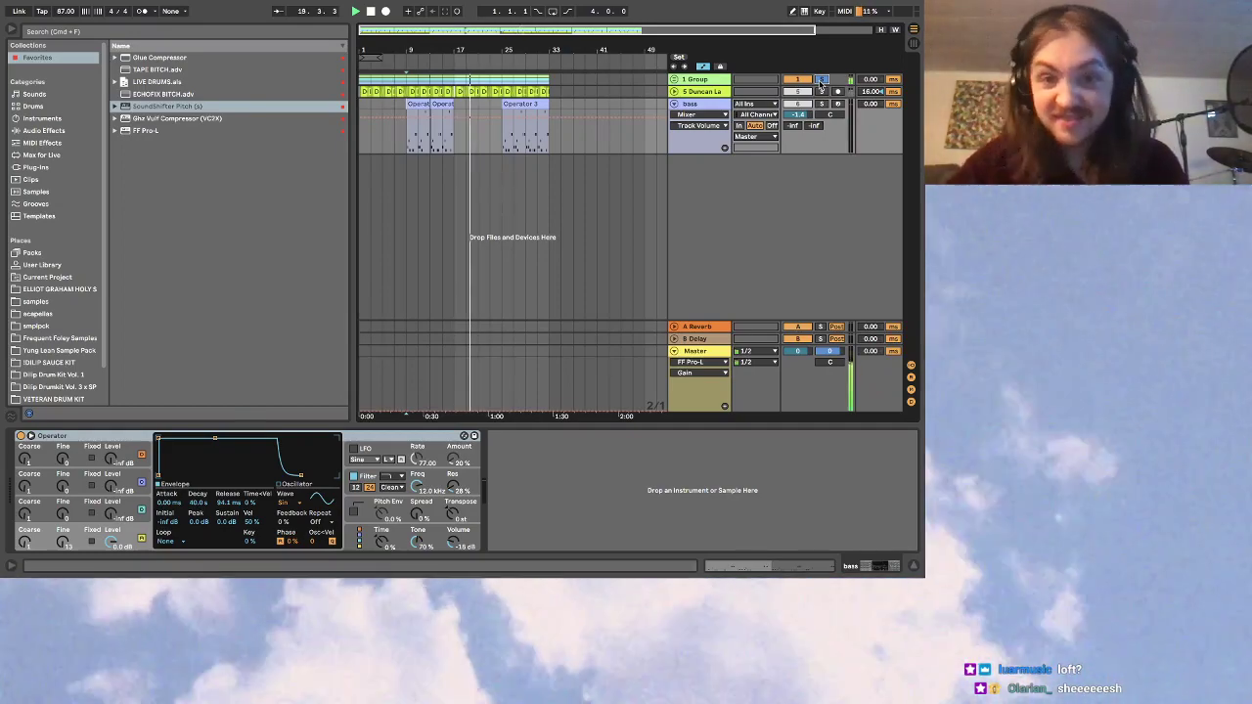
Step: Unfold the group, try the kick's arm and solo, then solo the Group and Duncan La tracks
click(674, 80)
click(836, 125)
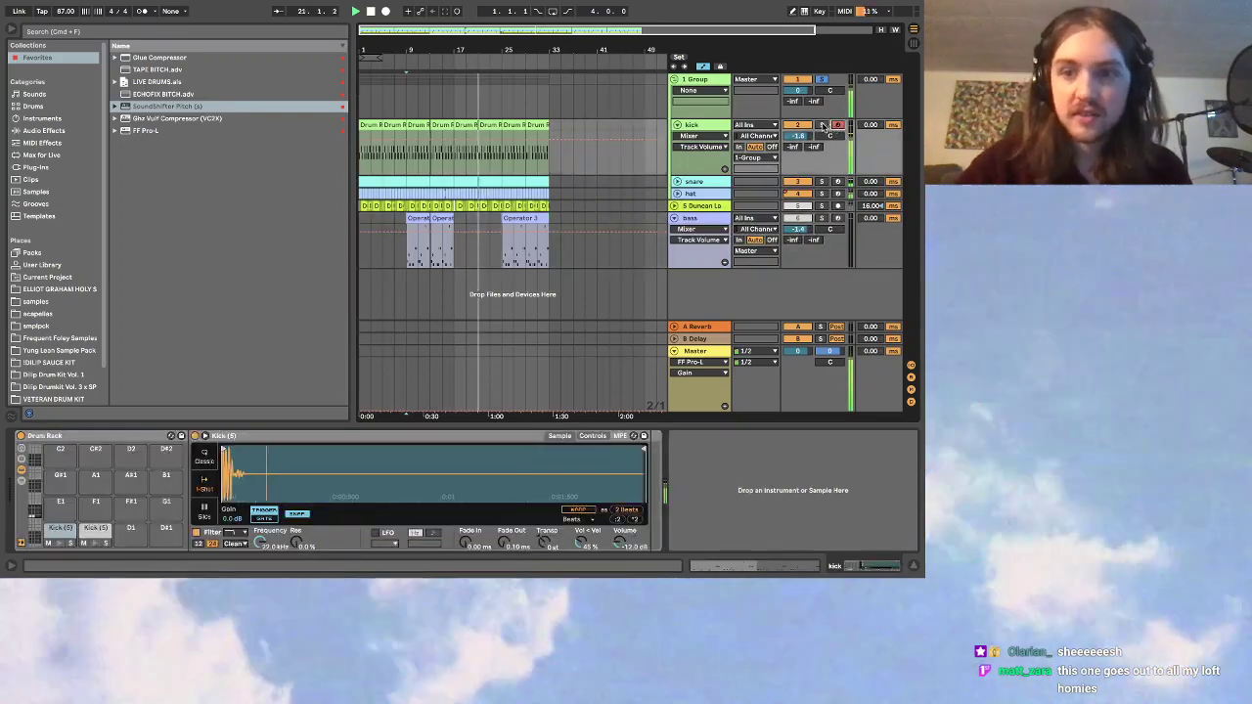
click(823, 125)
click(839, 125)
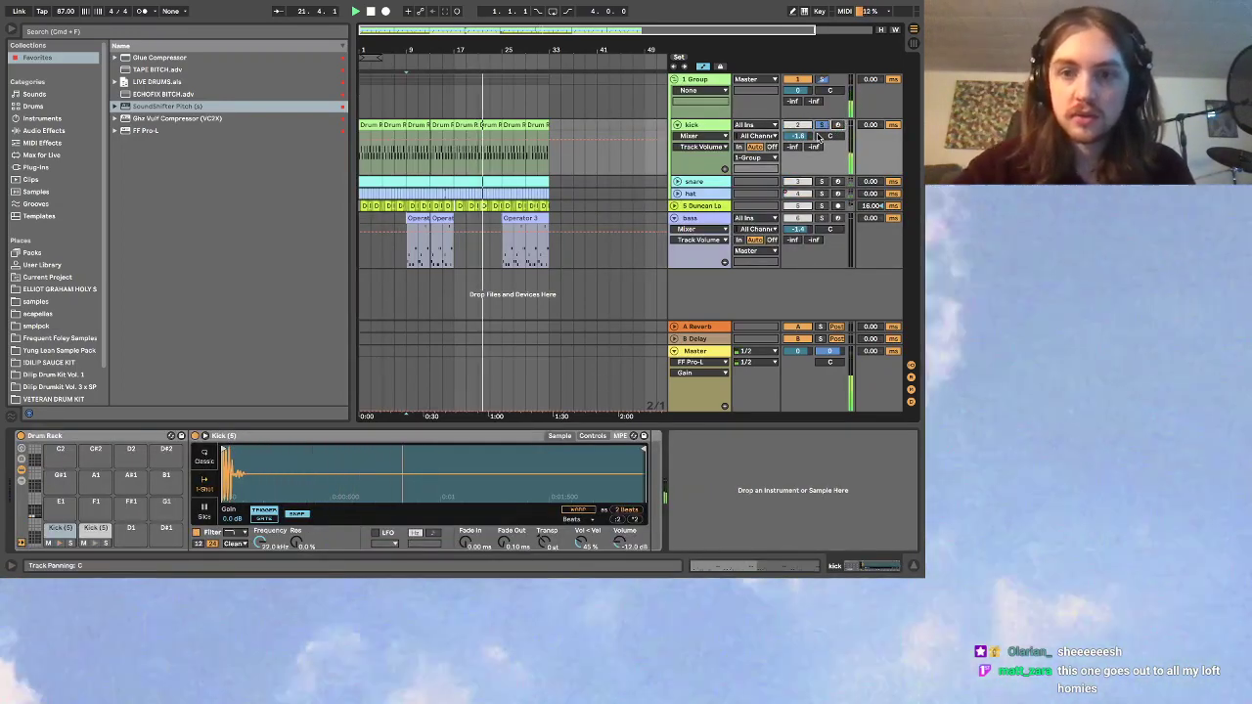
click(822, 195)
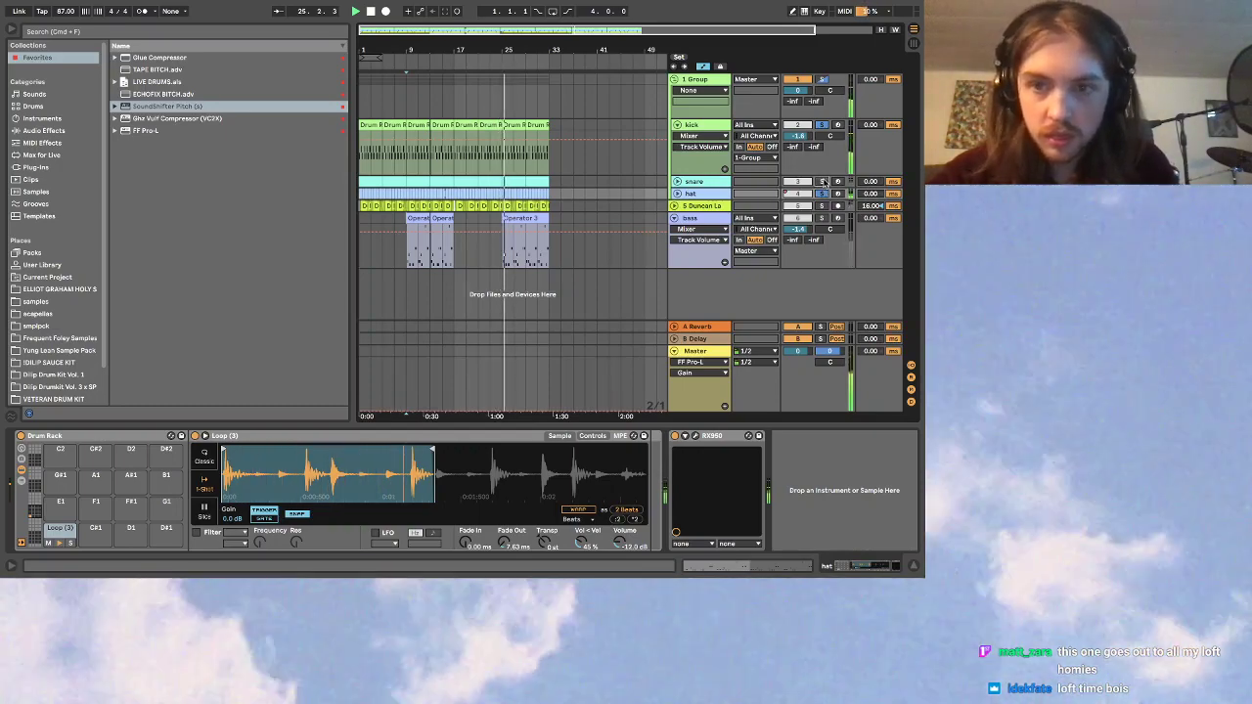
click(823, 78)
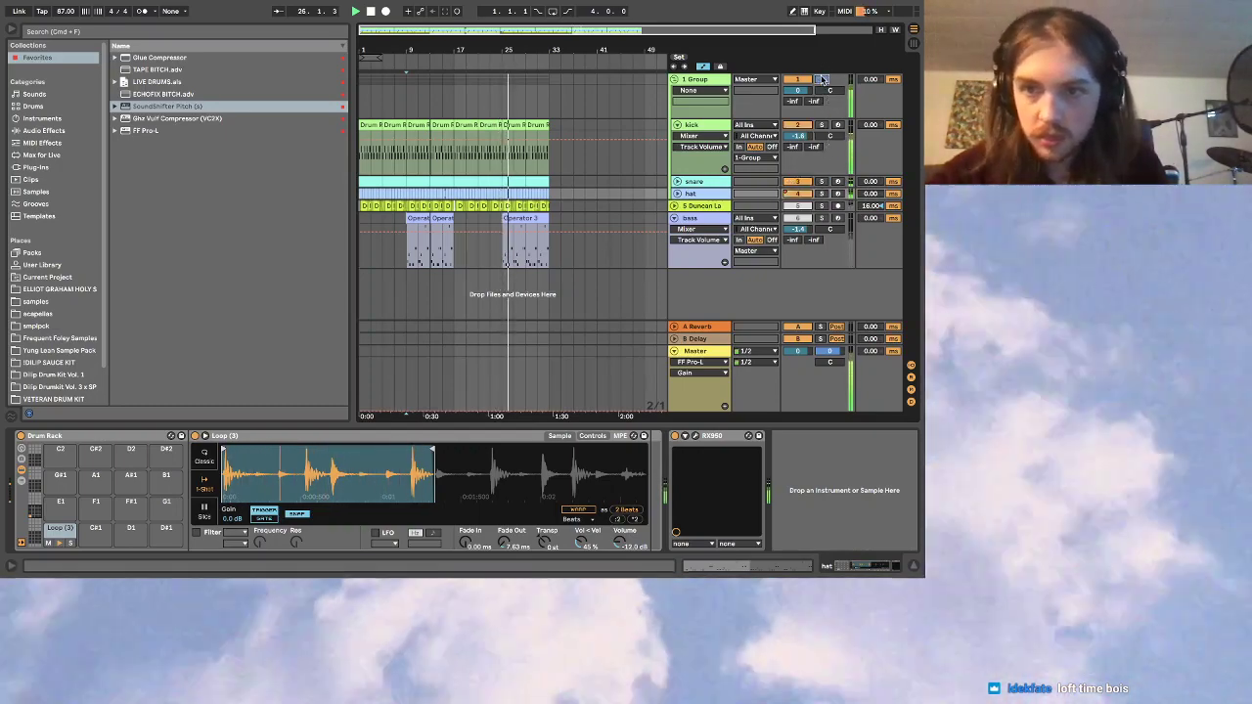
click(822, 206)
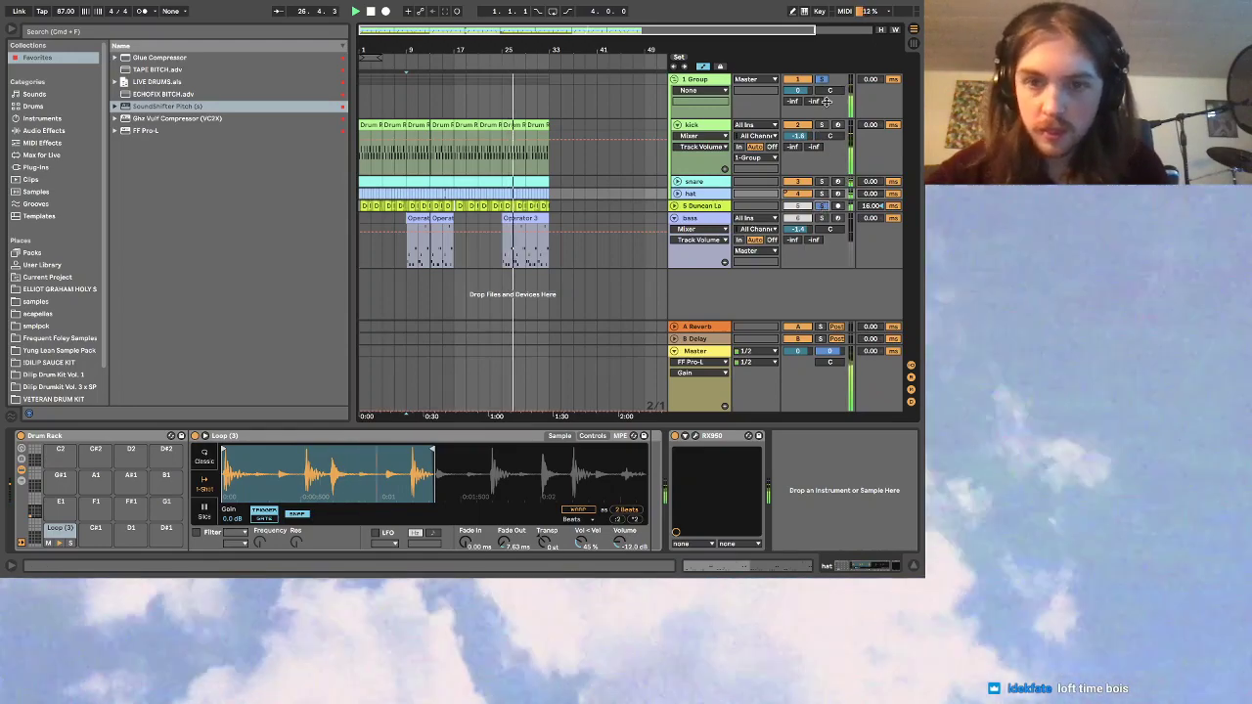
click(822, 206)
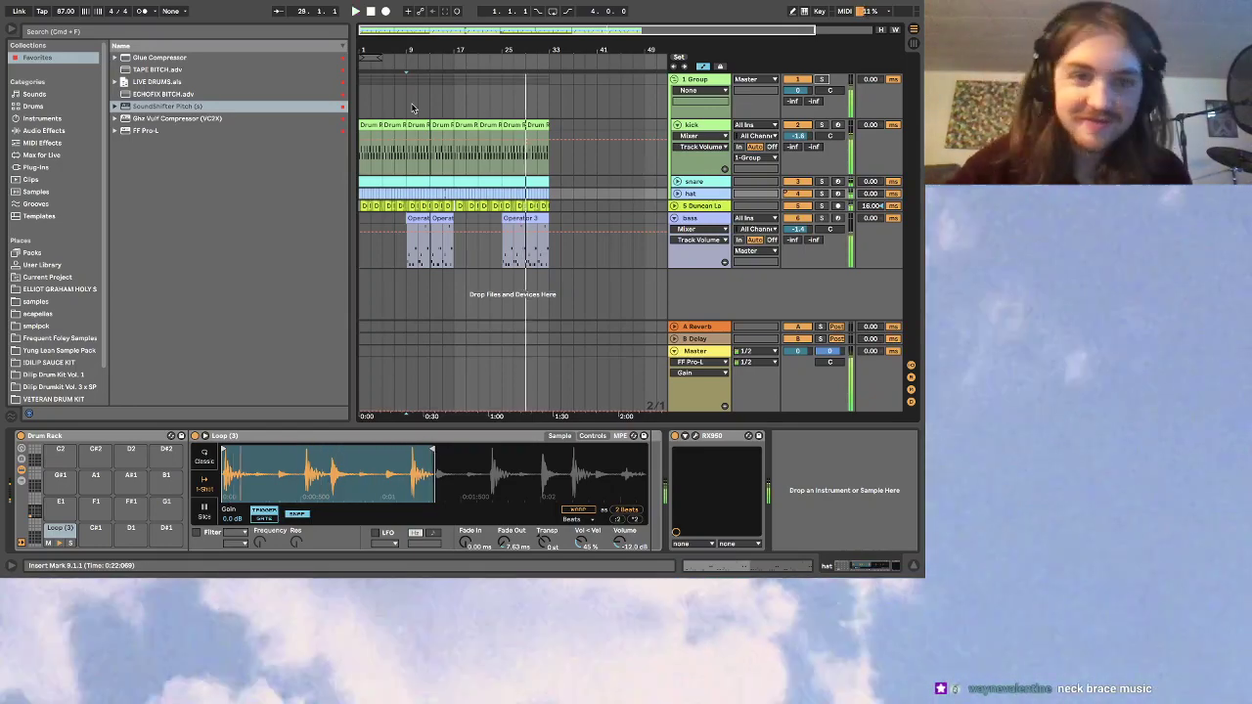
Step: Start opening another Live Set and browse to the 'ableton shit' folder
click(75, 7)
click(98, 40)
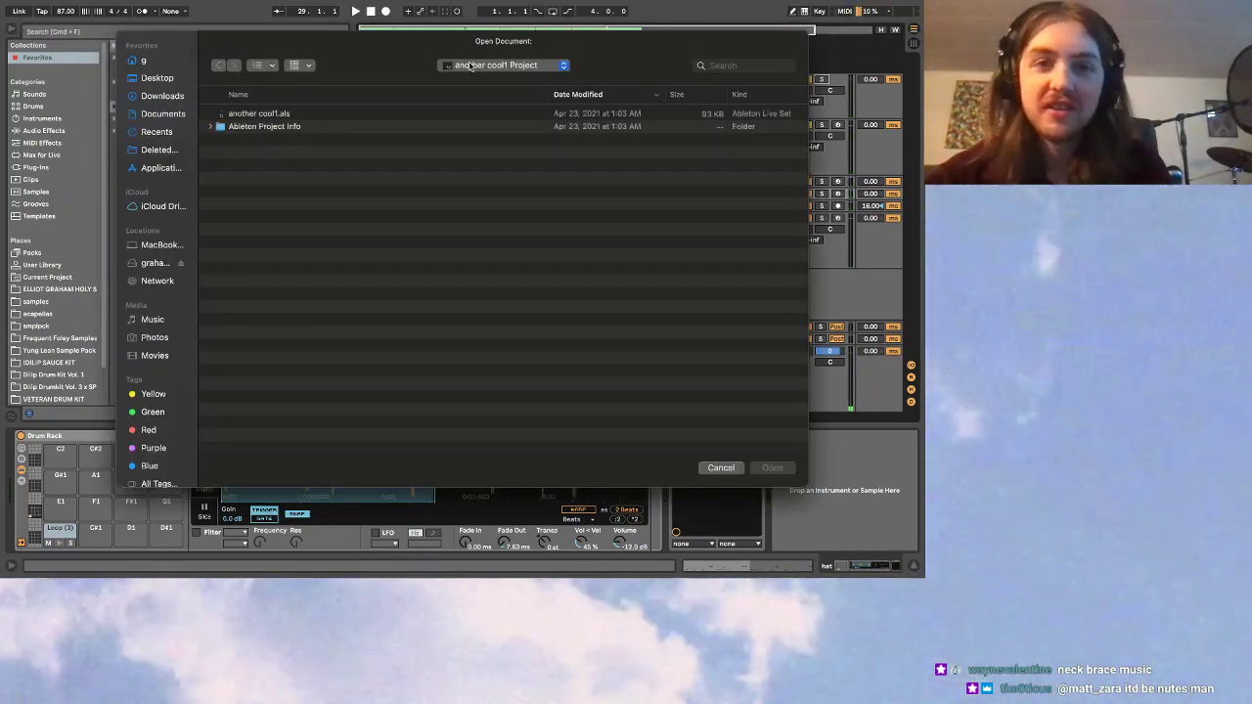
click(489, 66)
click(485, 83)
Step: Scroll down the 'ableton shit' folder past the patience francie and combooo projects
scroll(392, 264, down, 3)
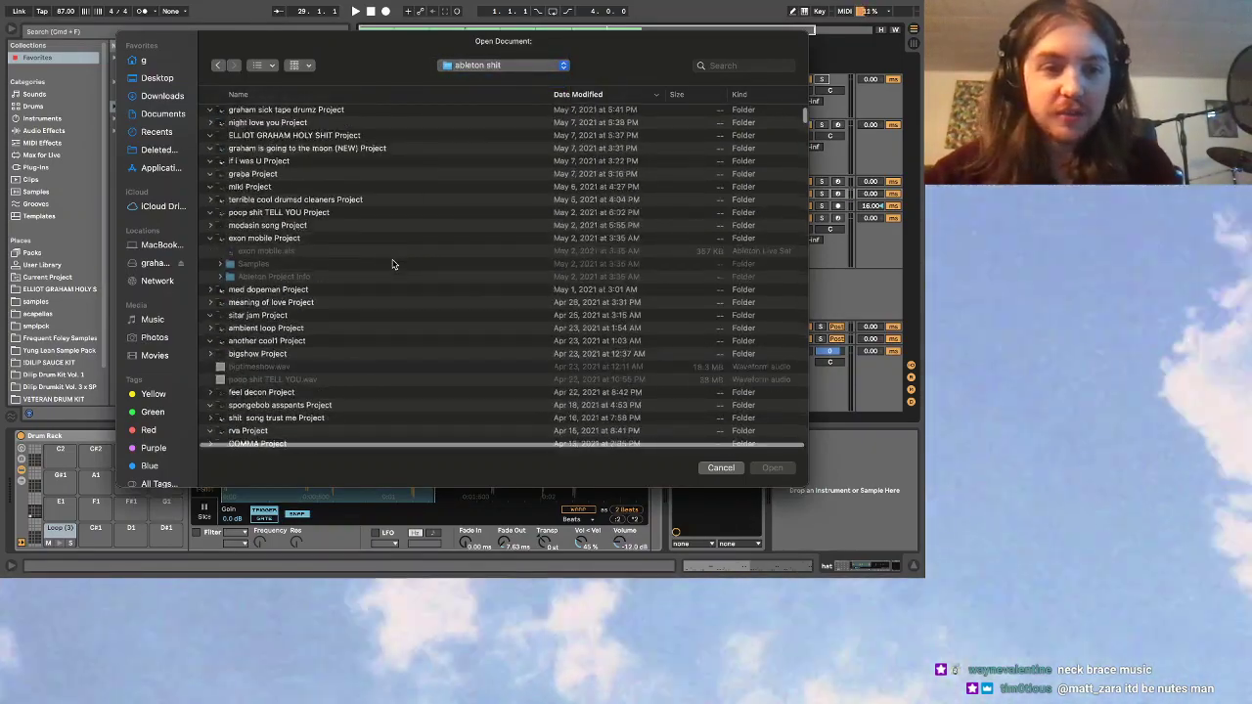
scroll(371, 285, down, 10)
scroll(371, 286, down, 5)
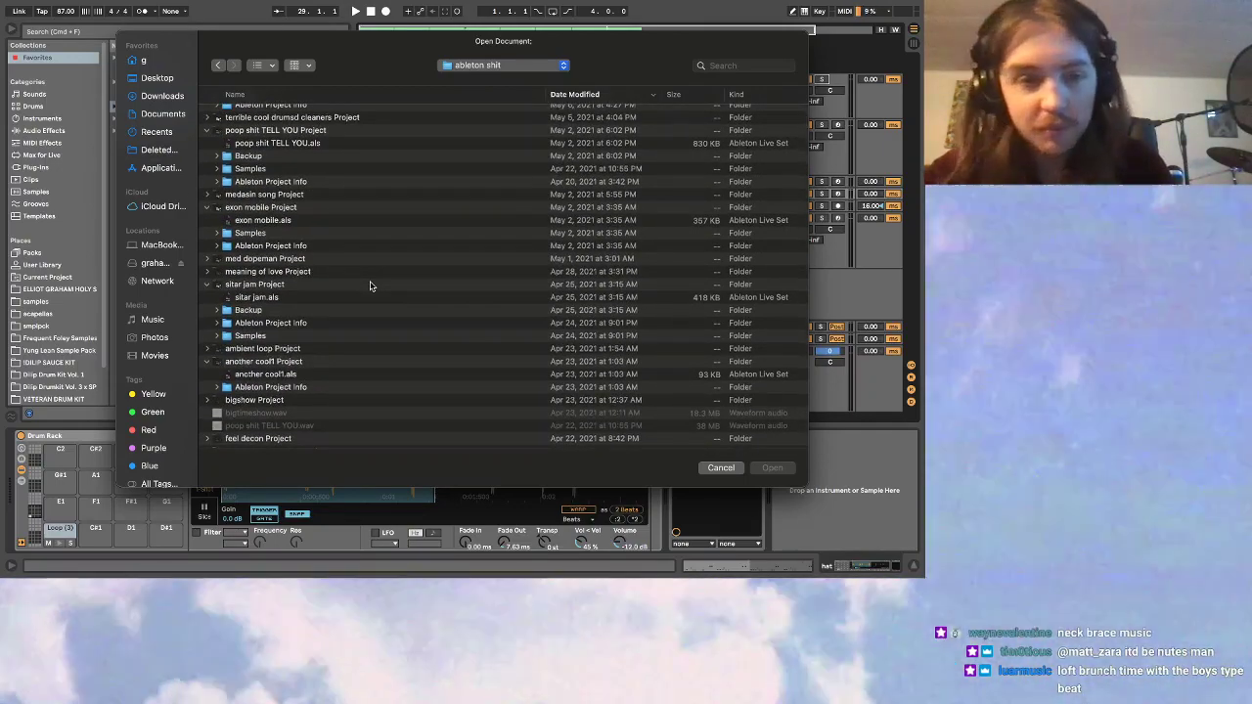
scroll(371, 286, down, 7)
scroll(330, 186, down, 5)
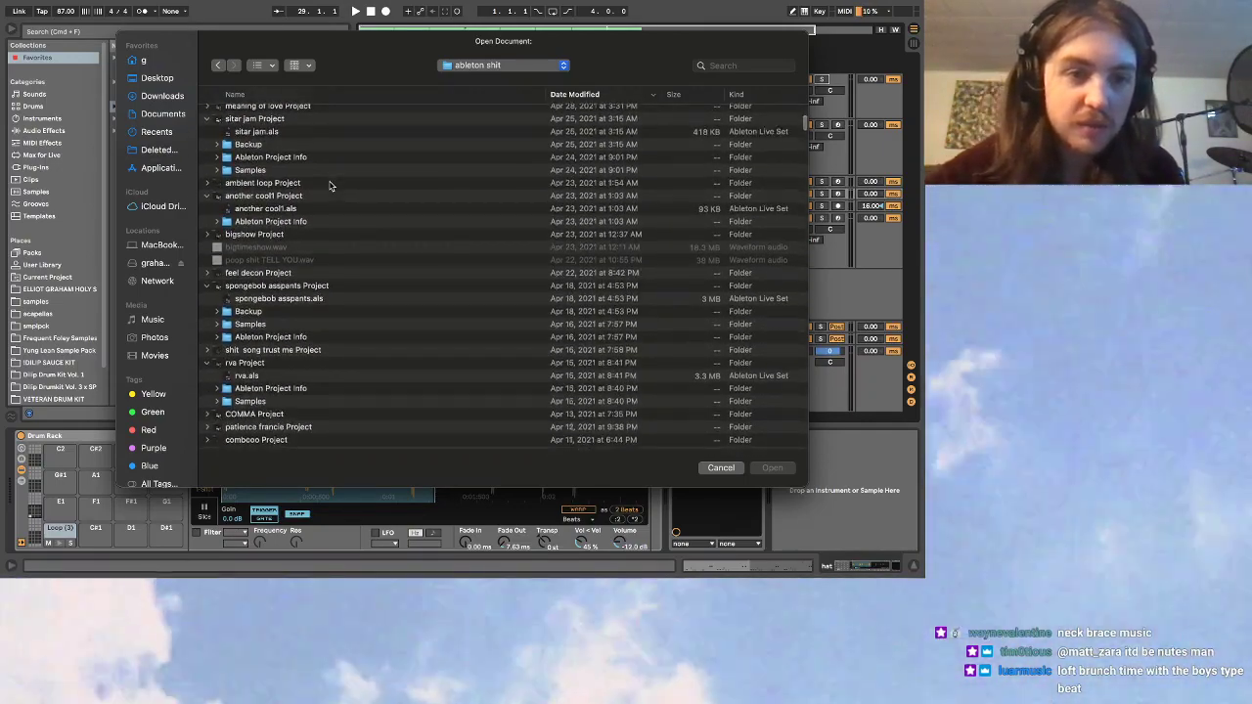
scroll(330, 186, down, 10)
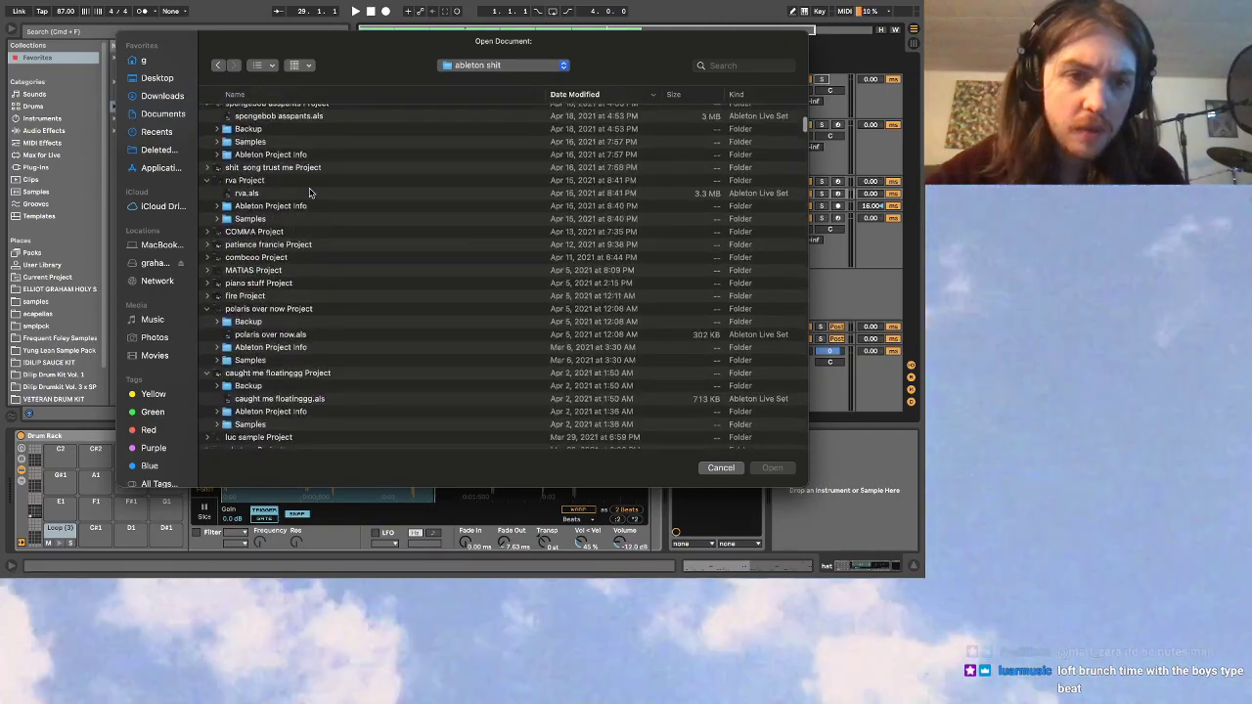
scroll(306, 203, down, 2)
click(287, 224)
scroll(287, 227, down, 1)
click(287, 210)
Step: Expand MATIAS Project, open its .als set, and choose Don't Save for the previous set
click(269, 223)
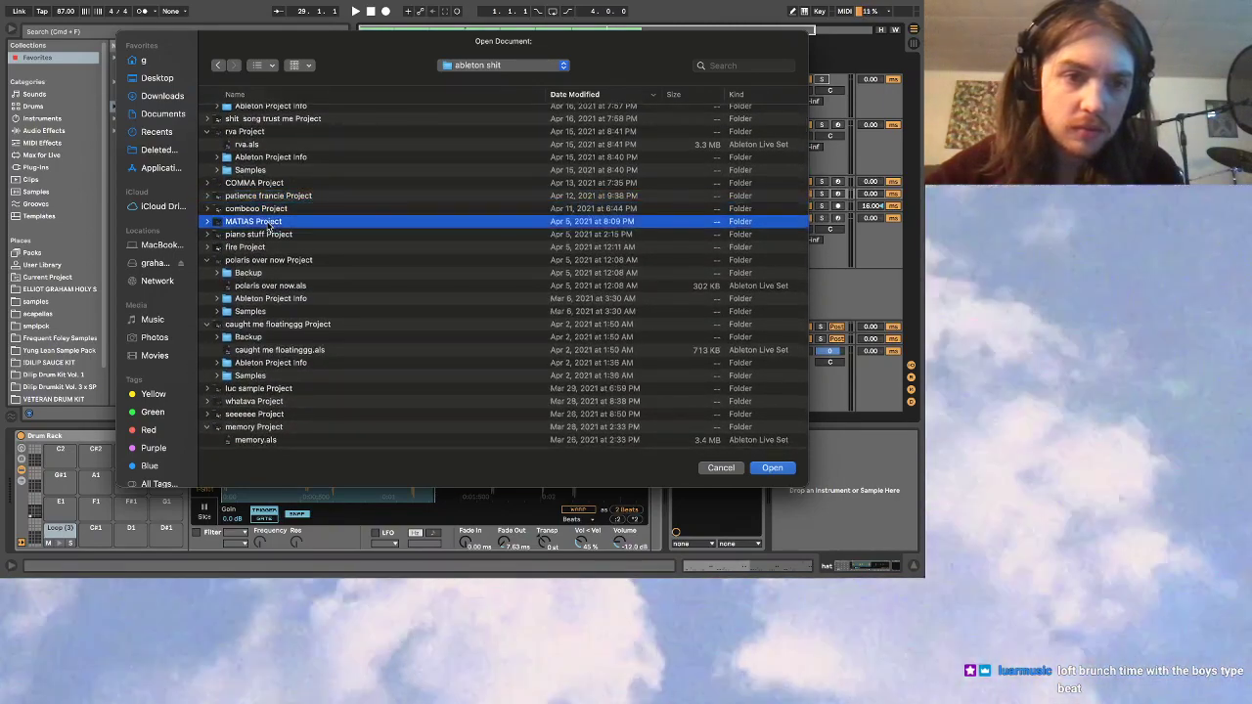
click(210, 223)
double_click(276, 249)
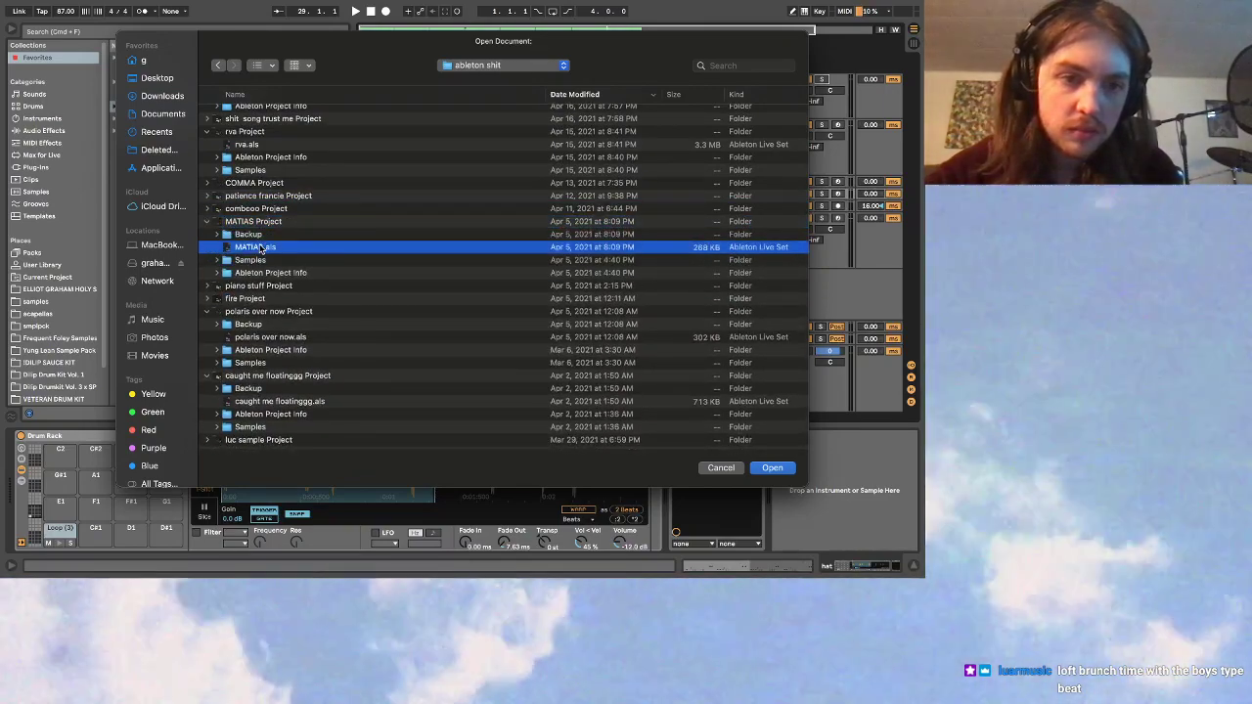
click(345, 308)
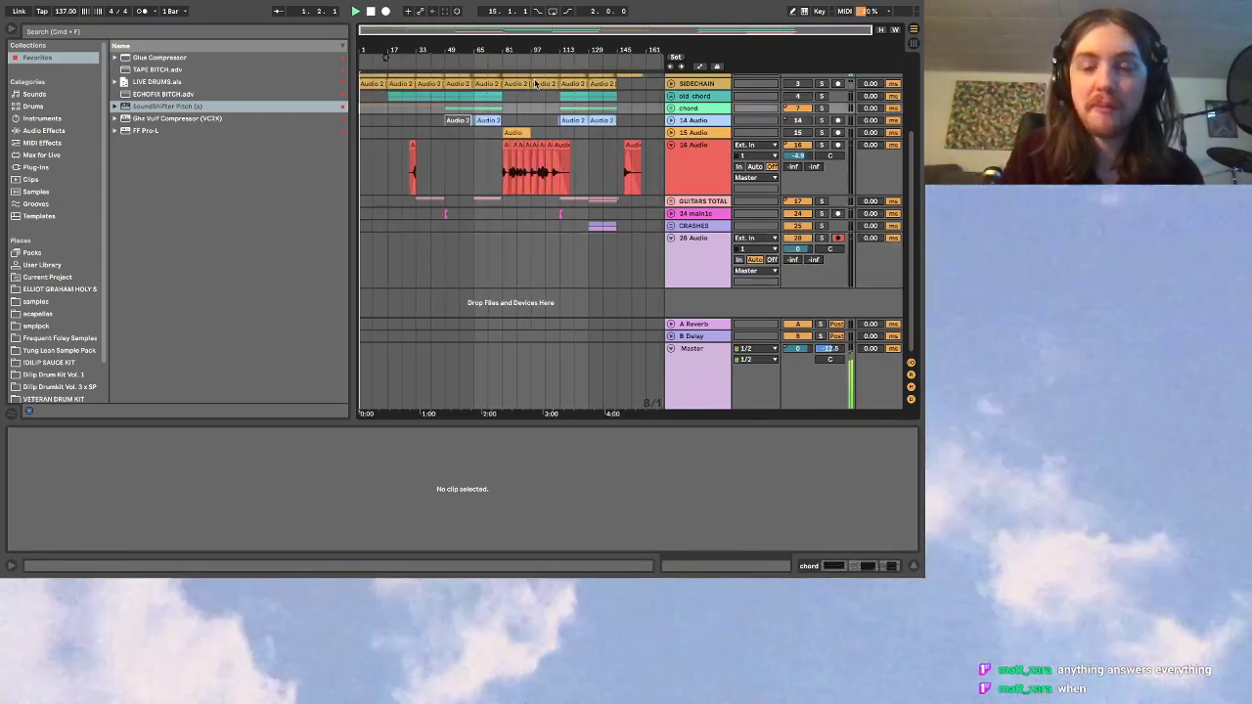
Step: Hide the Video Capture Device webcam in Streamlabs OBS, then return to Ableton Live
key(super+Tab)
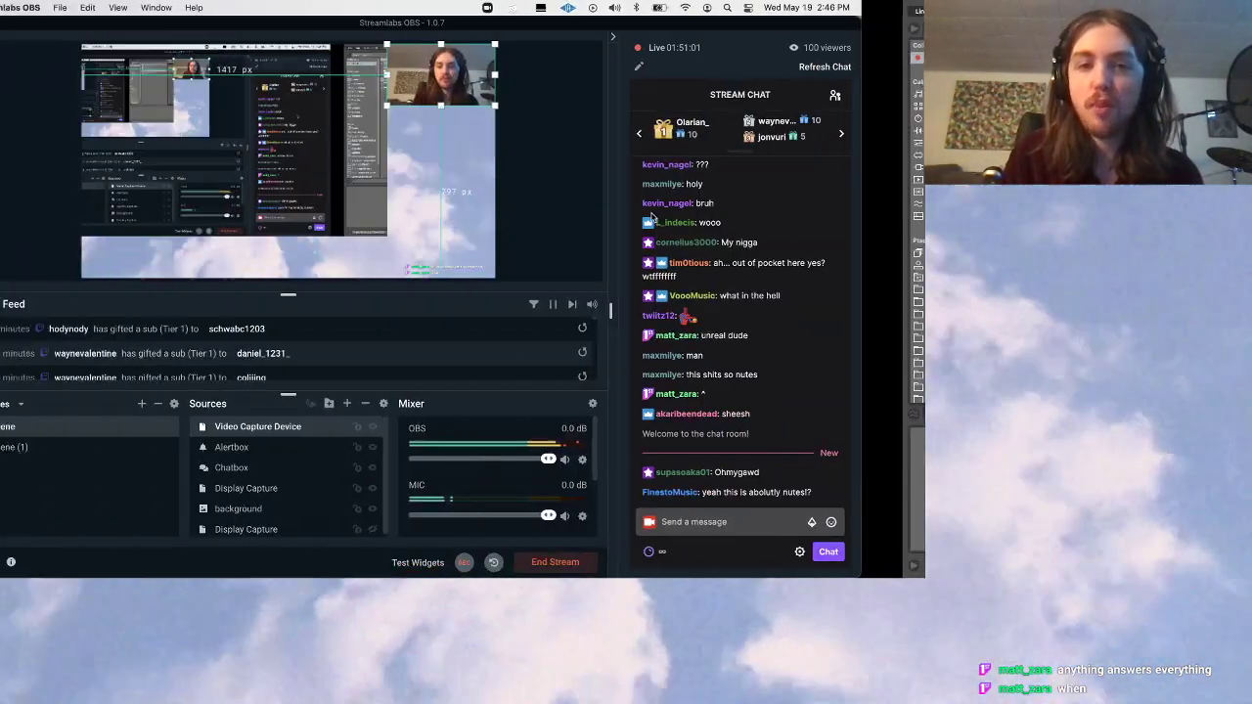
click(435, 428)
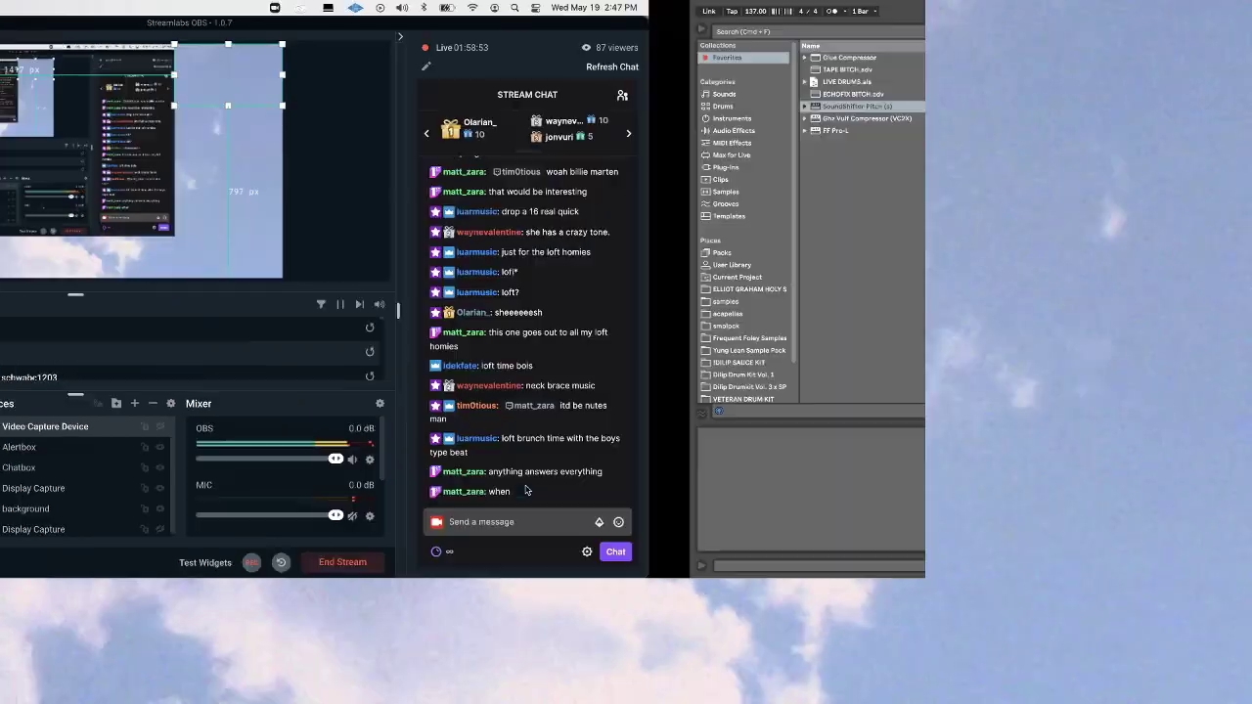
key(ctrl+Right)
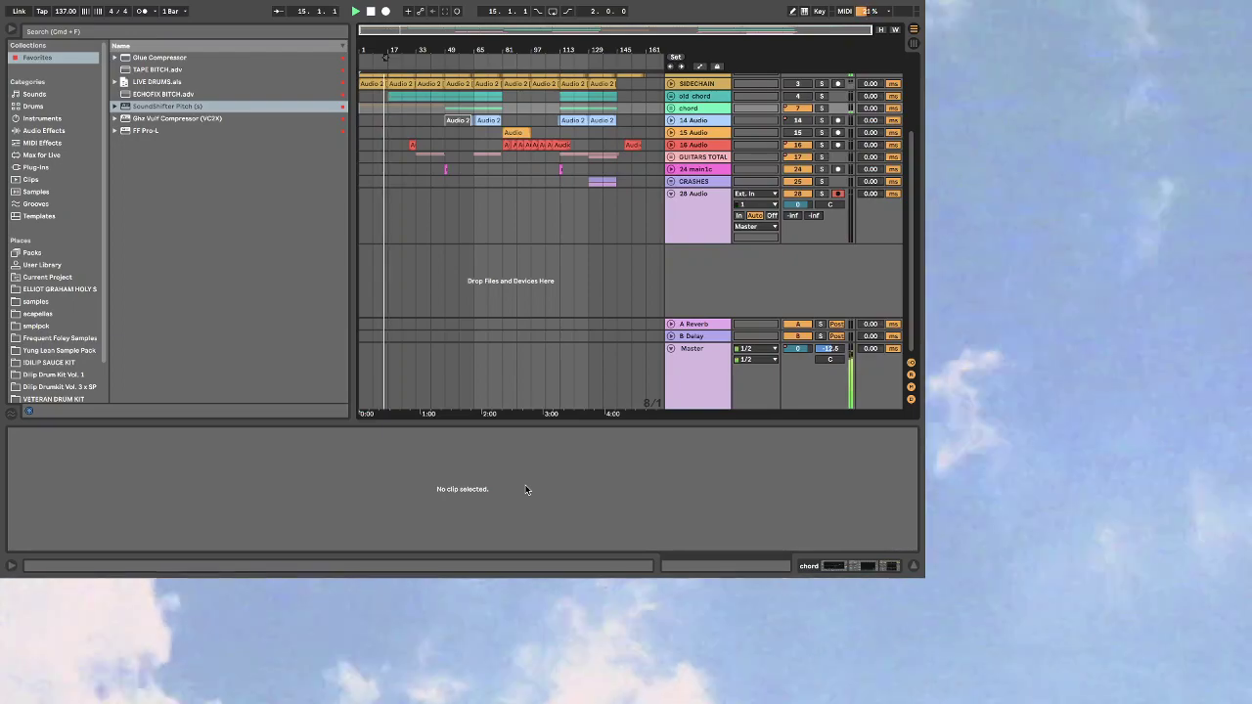
Step: Fold the Master track to one row, zoom the timeline, and select the two clips near bar 49
scroll(483, 292, up, 3)
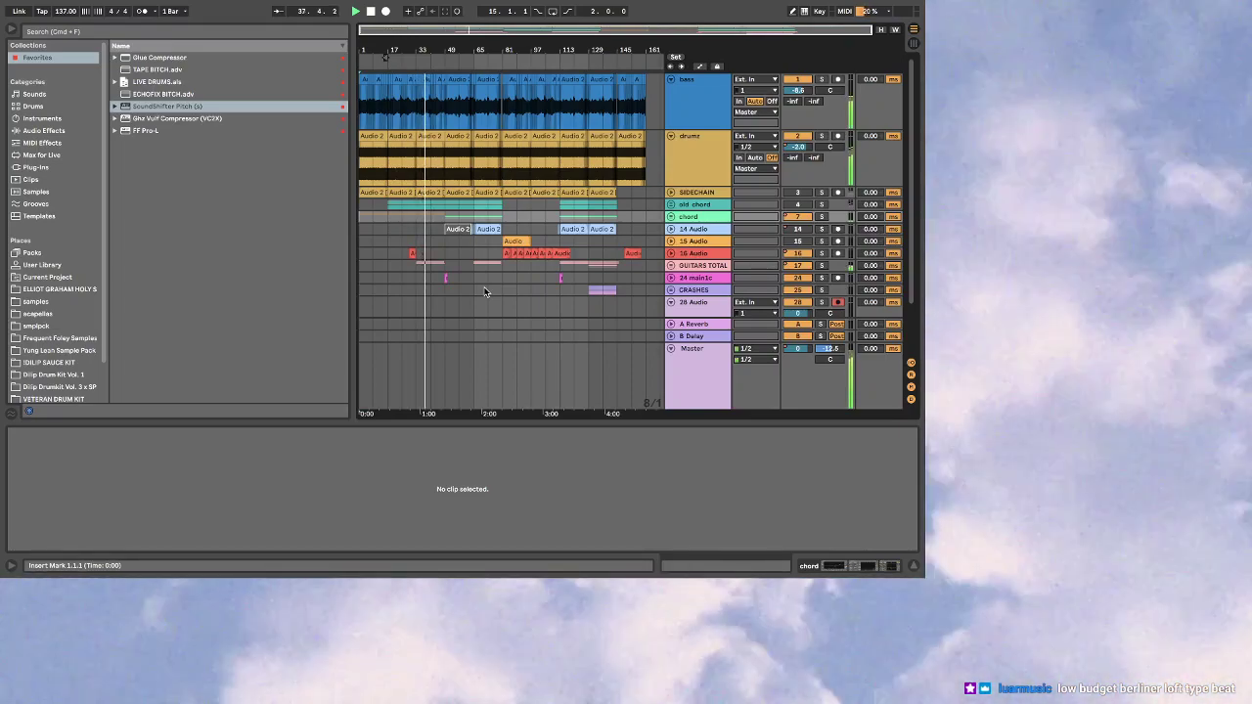
scroll(483, 292, down, 3)
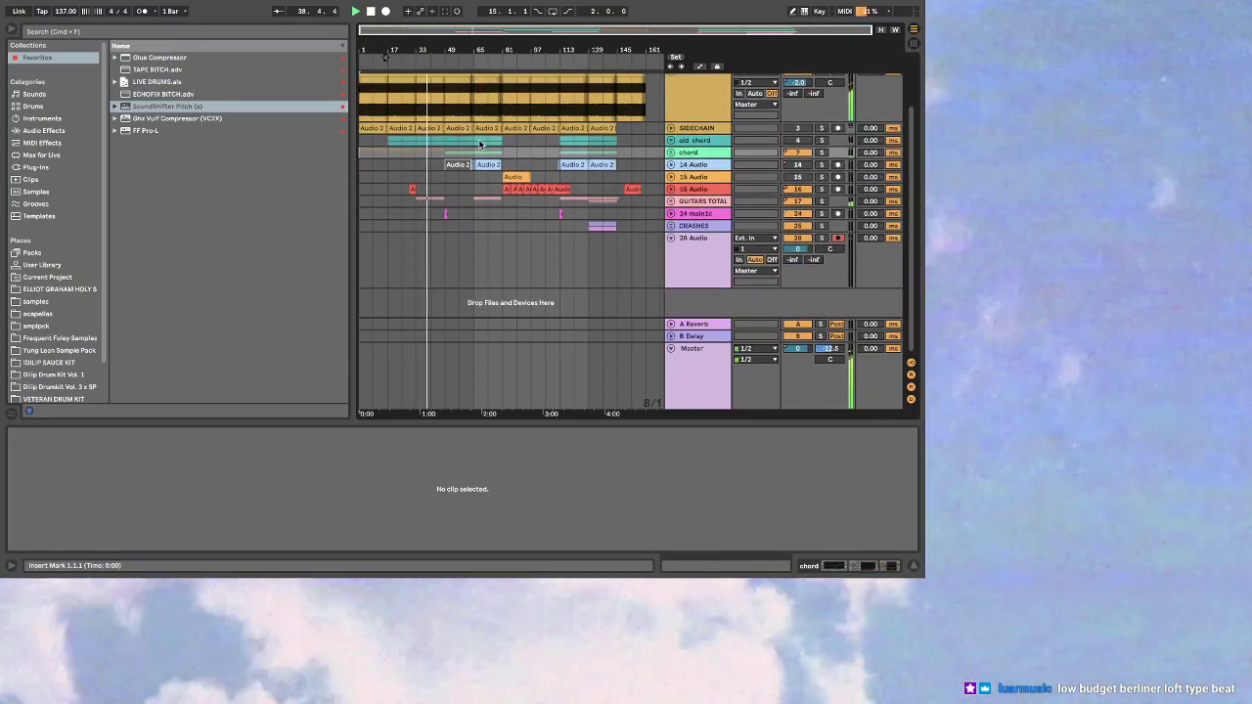
click(672, 349)
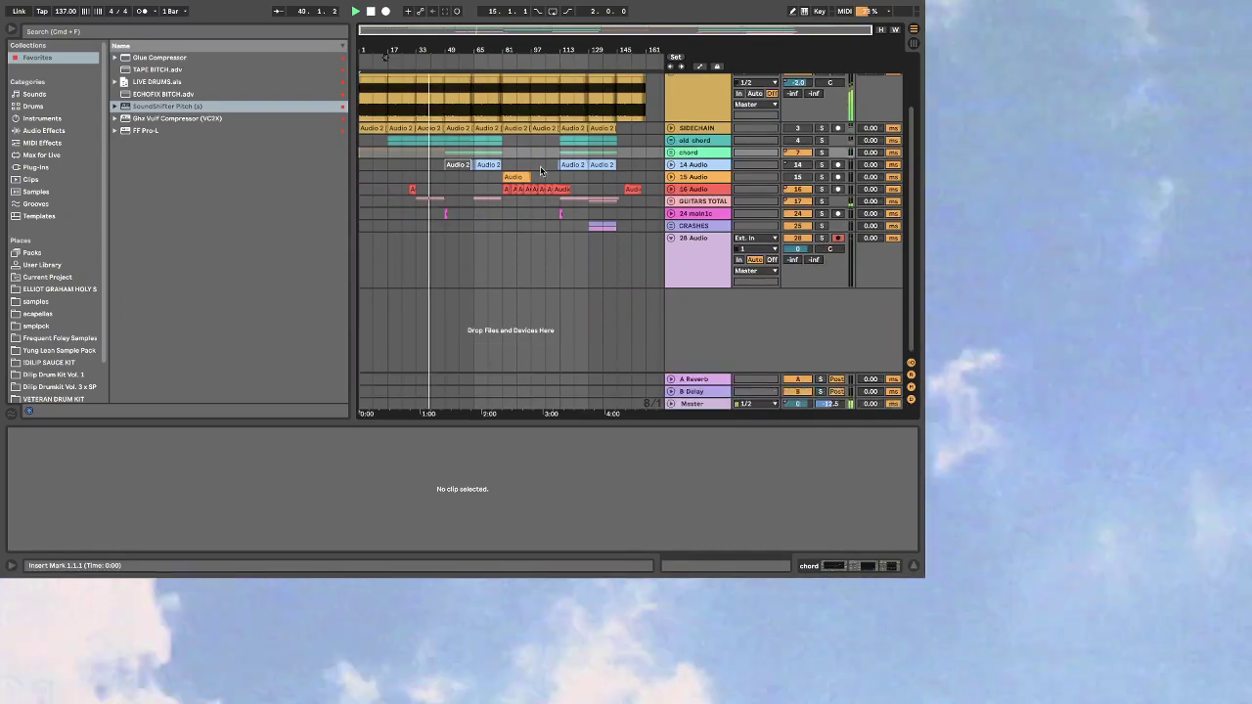
drag(482, 28, 487, 54)
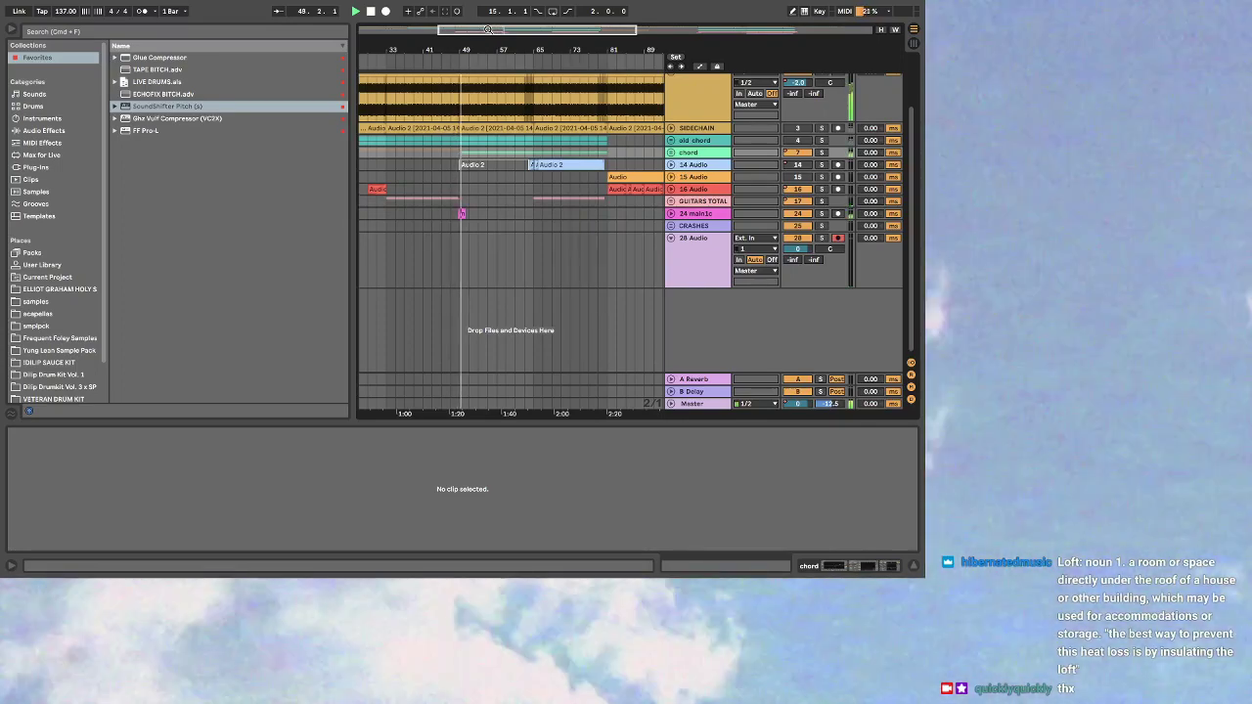
mouse_move(488, 30)
mouse_down()
mouse_move(641, 33)
mouse_move(468, 31)
mouse_up()
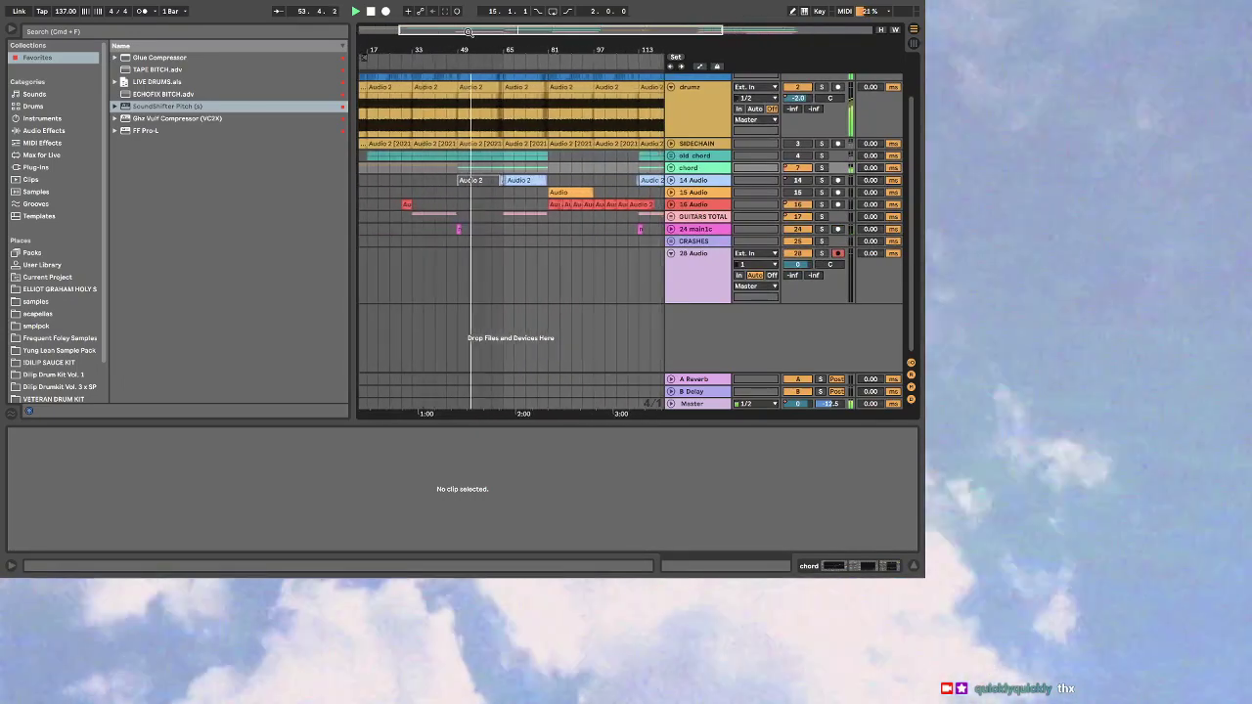
click(456, 168)
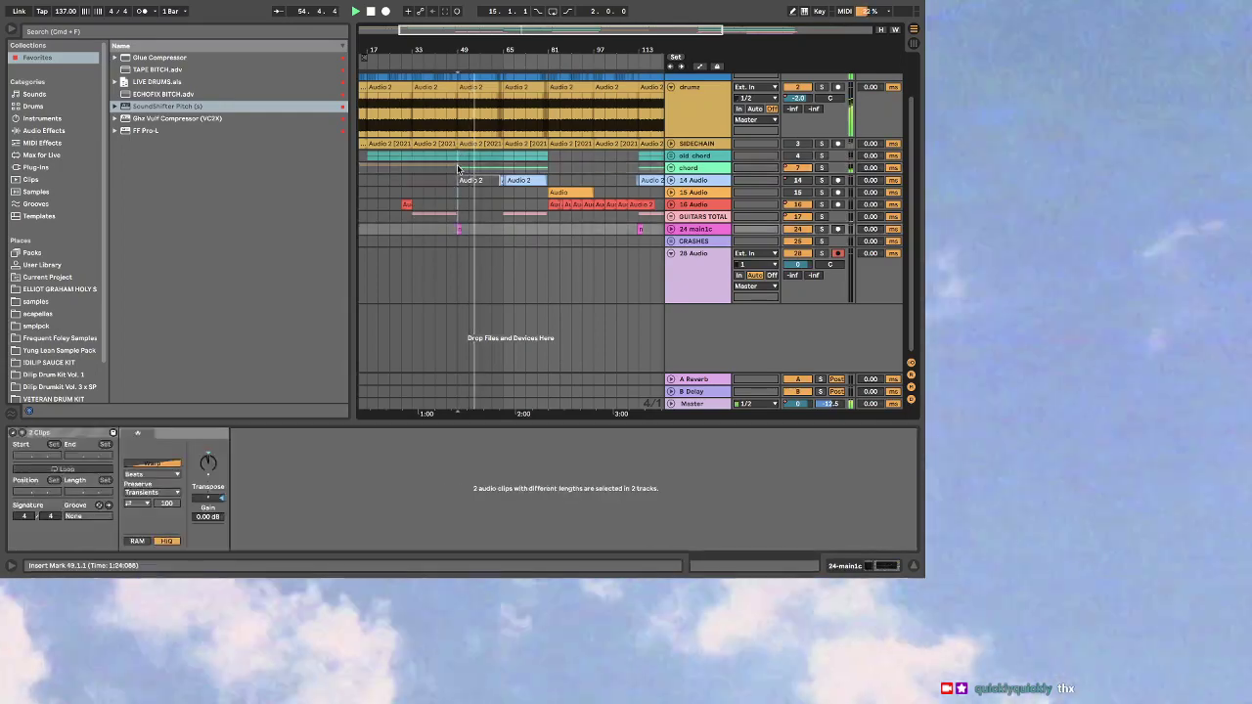
Step: Deselect the clips and zoom the arrangement in around bar 90
click(457, 168)
scroll(457, 168, right, 5)
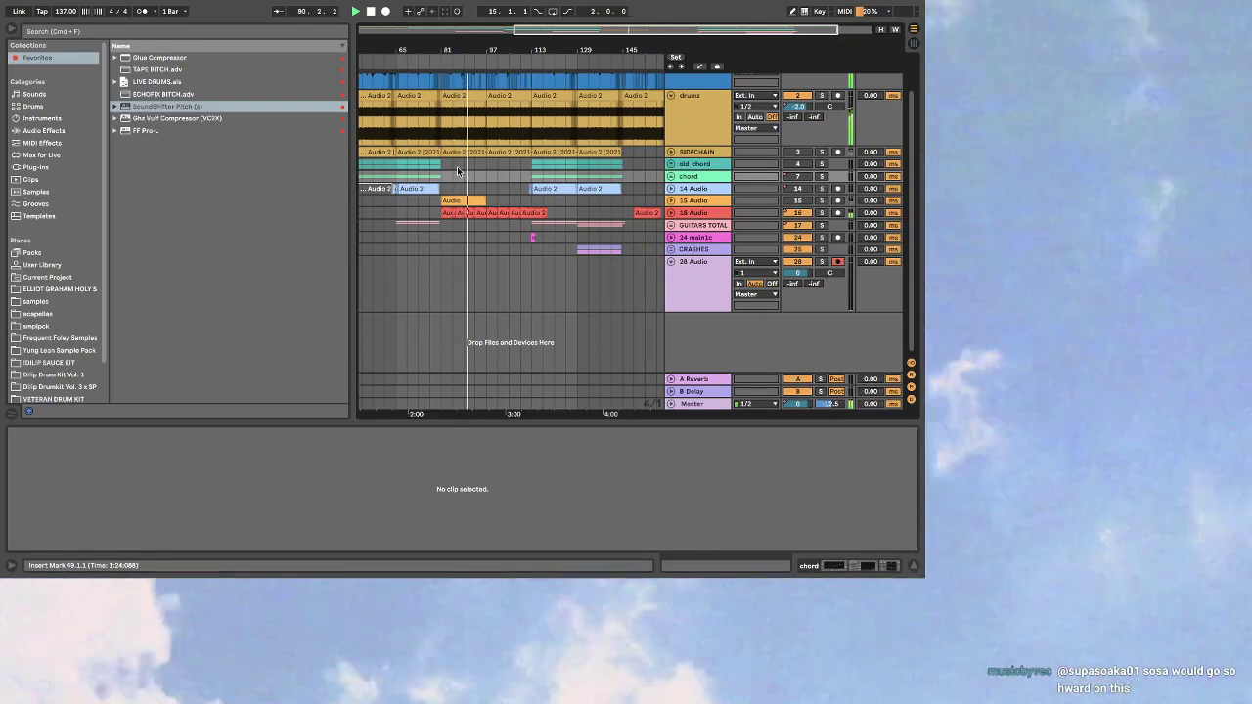
drag(631, 29, 631, 59)
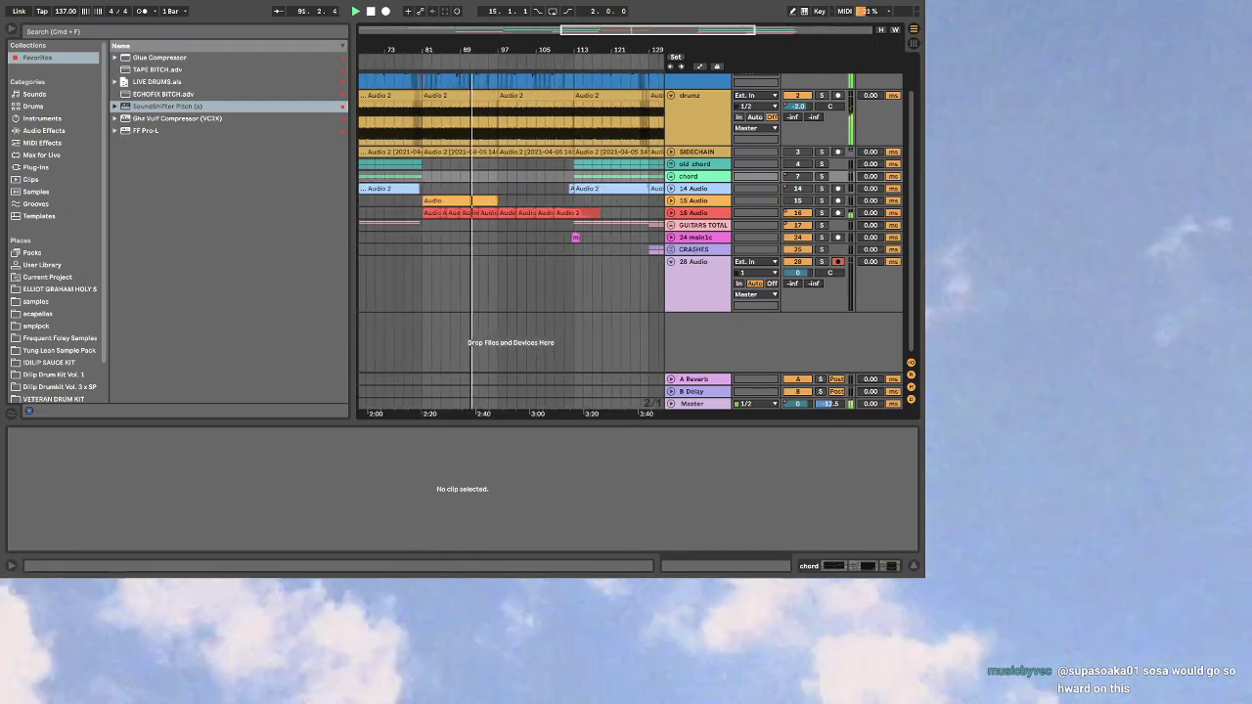
Step: Unmute the MIC in Streamlabs OBS and switch back to Live
key(super+Tab)
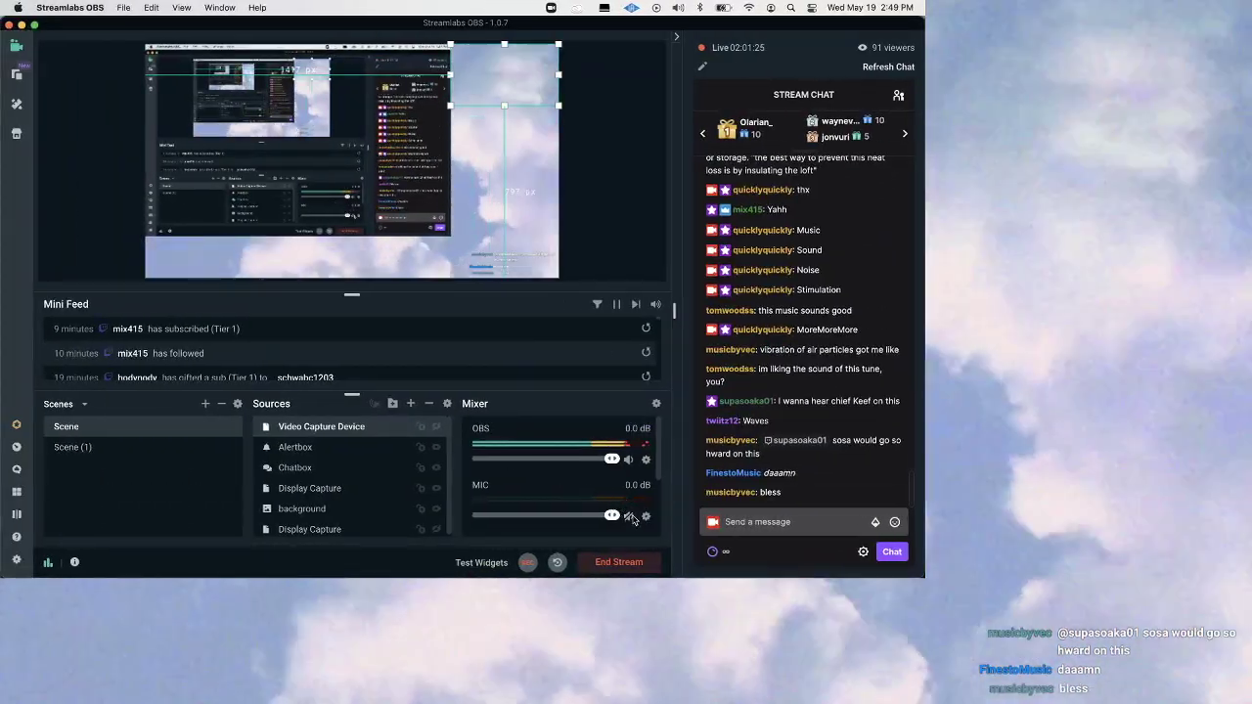
click(628, 516)
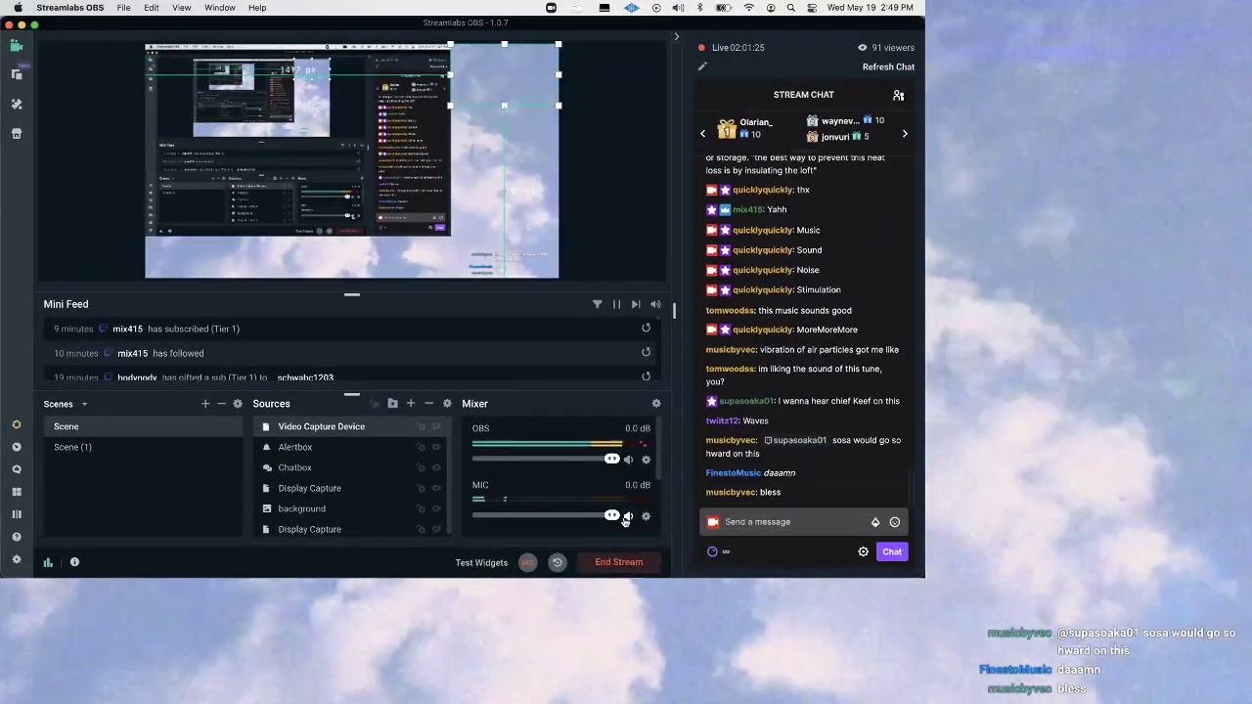
key(super+Tab)
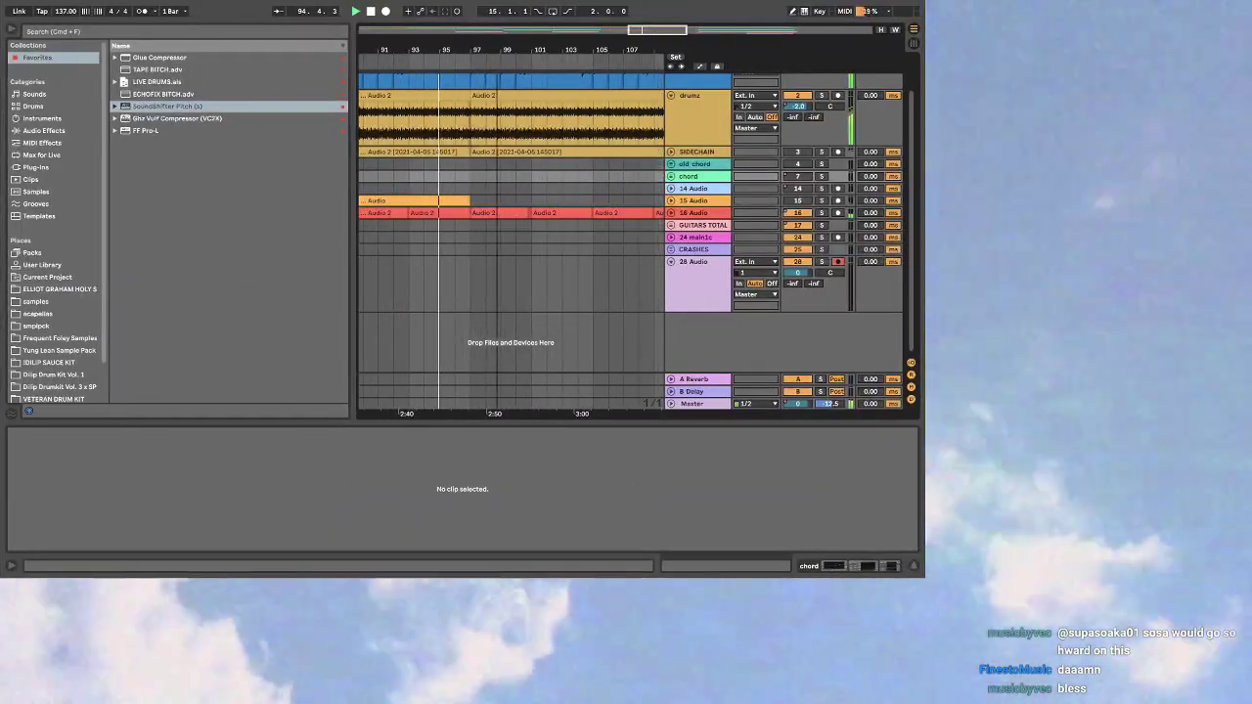
Step: Zoom to bars 89–113, inspect the drumz Audio 2 clip's details, then clear the selection
key(minus)
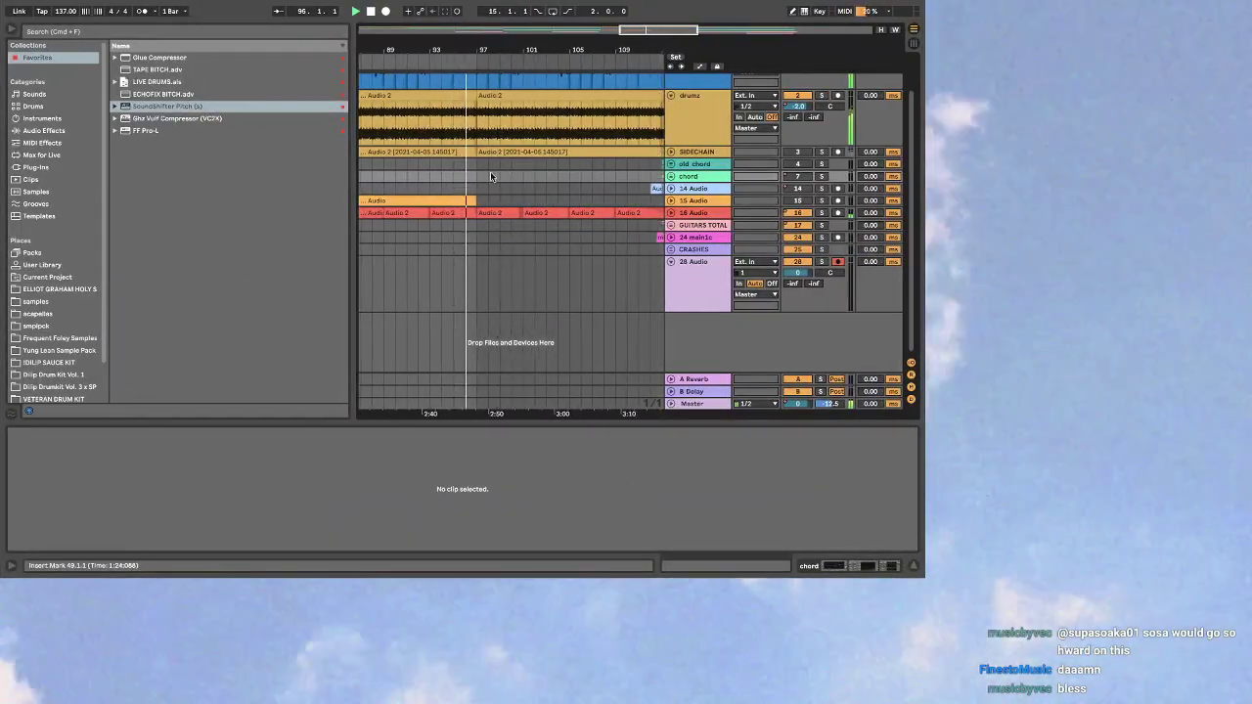
drag(658, 33, 669, 30)
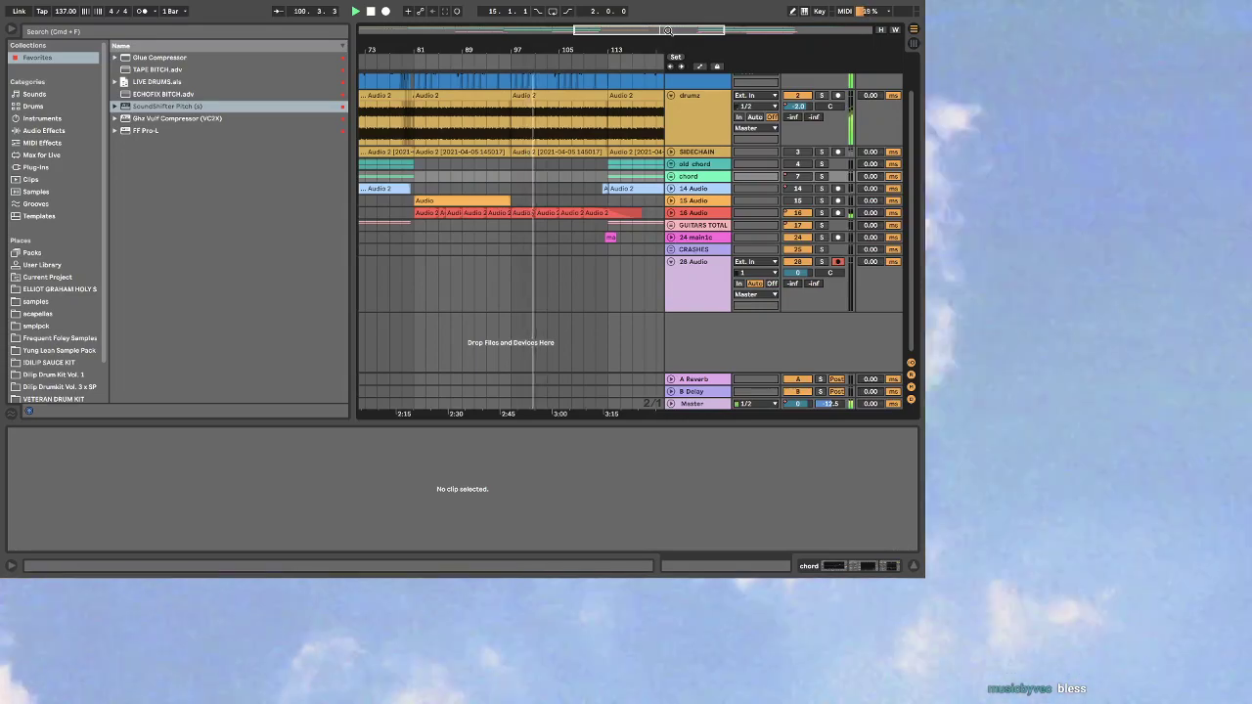
drag(668, 31, 674, 59)
click(650, 118)
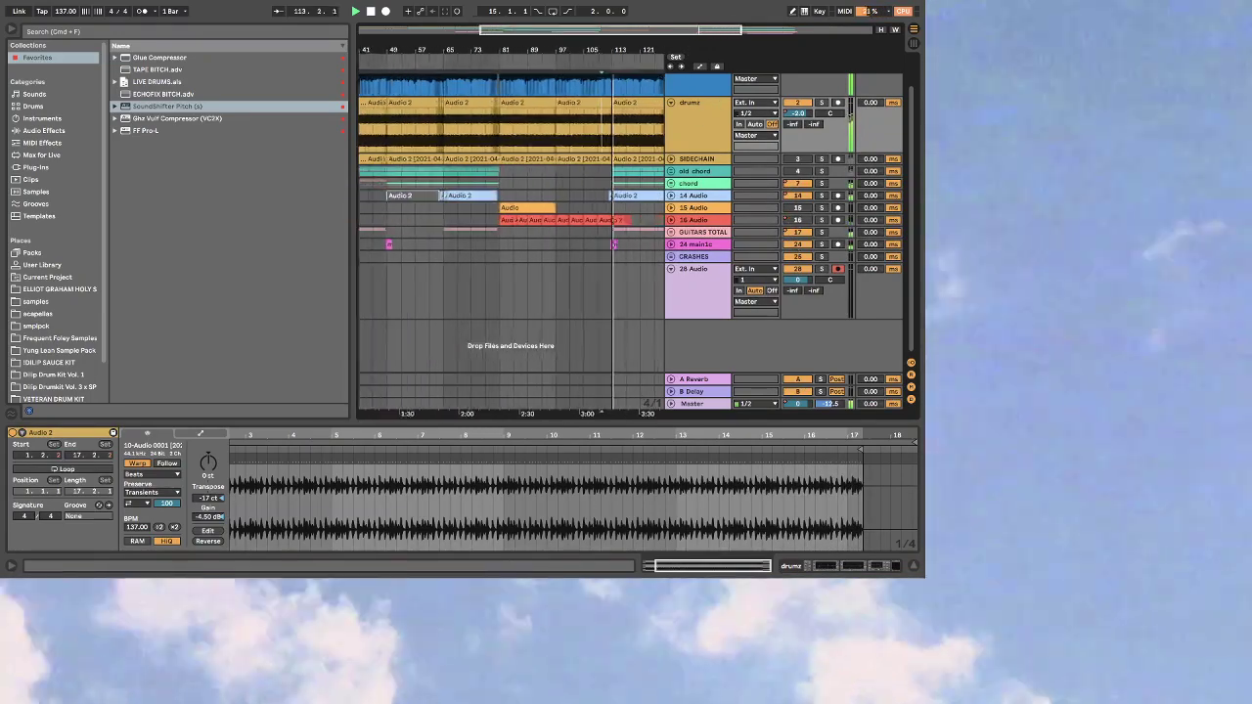
click(610, 167)
Step: Follow playback by zooming out to bars 129–149, then bring up the File menu
key(minus)
key(minus)
drag(718, 31, 750, 28)
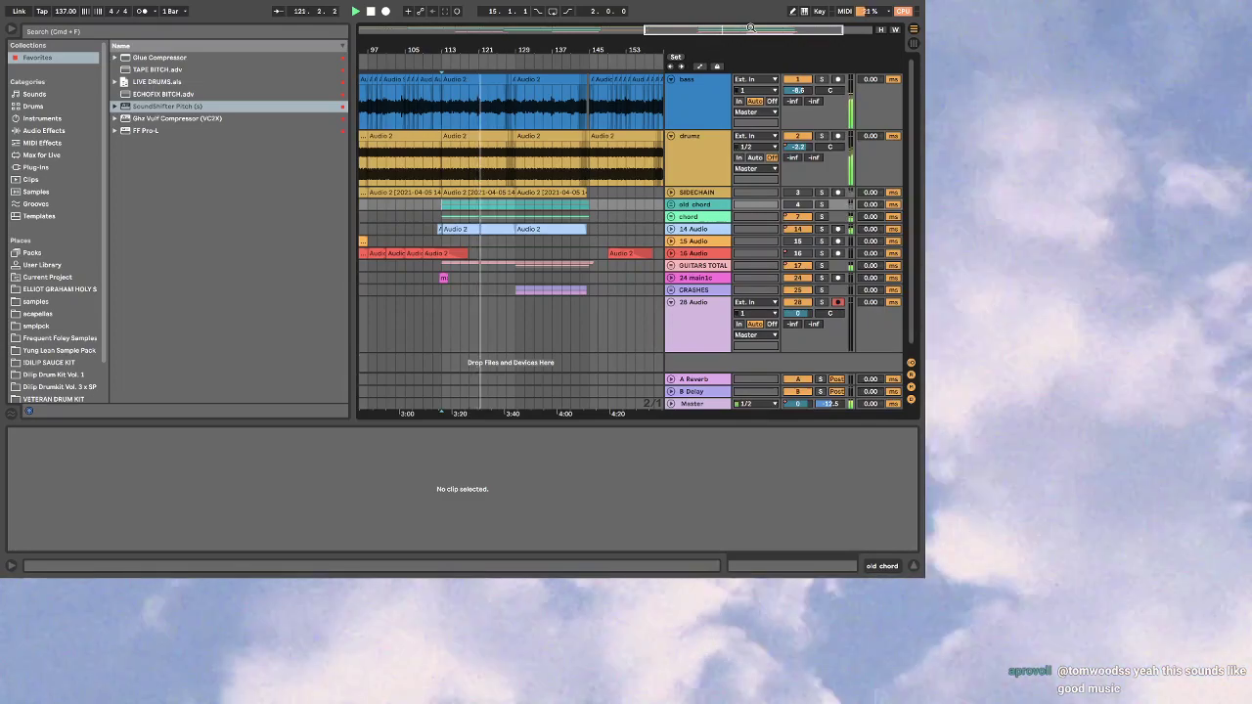
drag(750, 28, 750, 28)
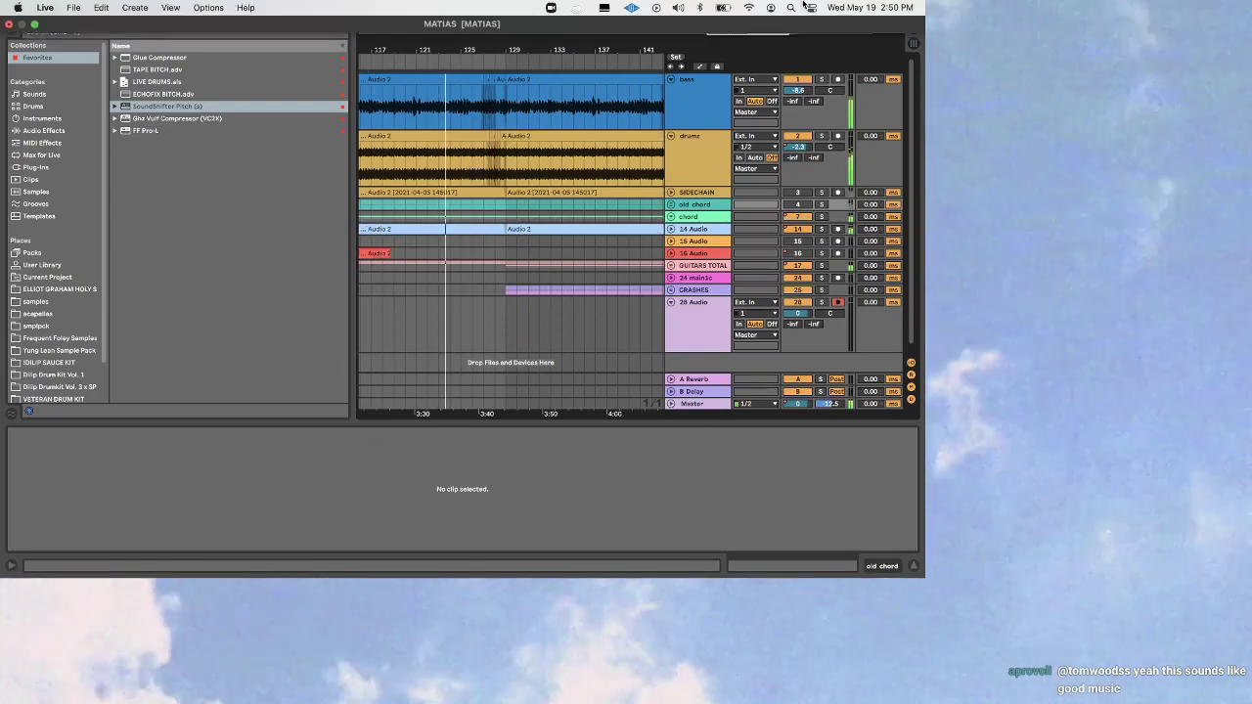
drag(738, 30, 737, 32)
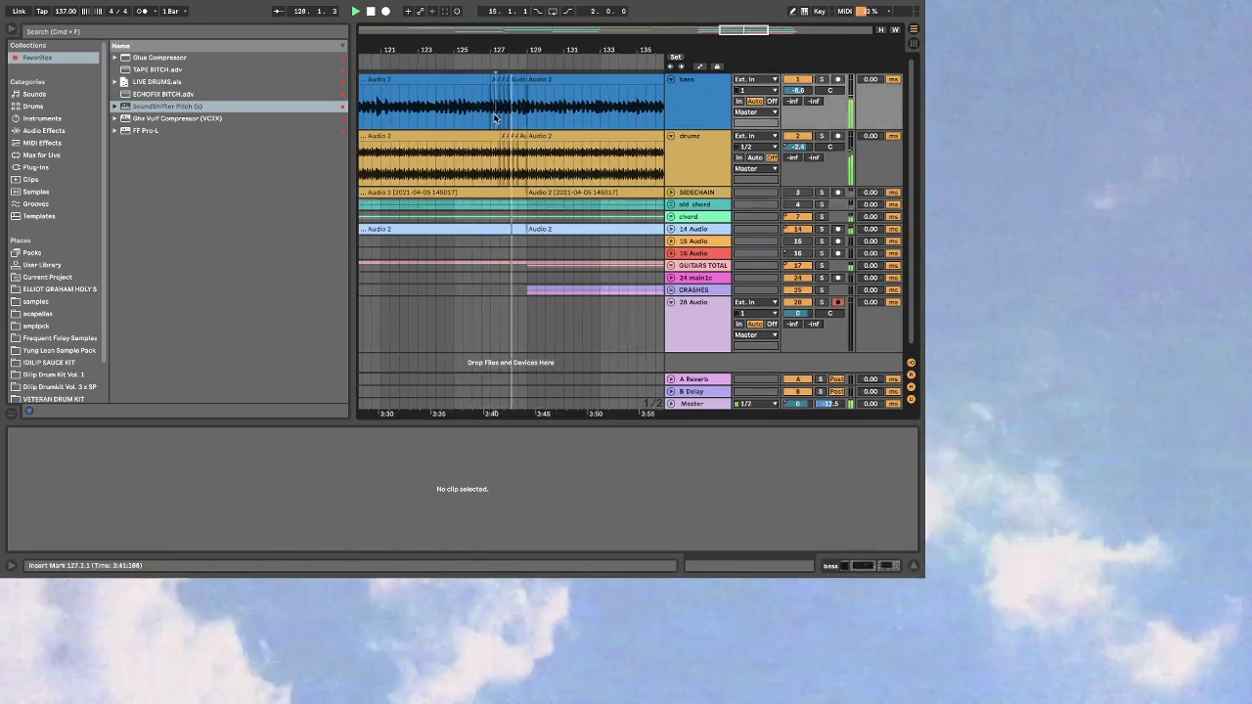
scroll(491, 114, down, 1)
drag(566, 63, 566, 43)
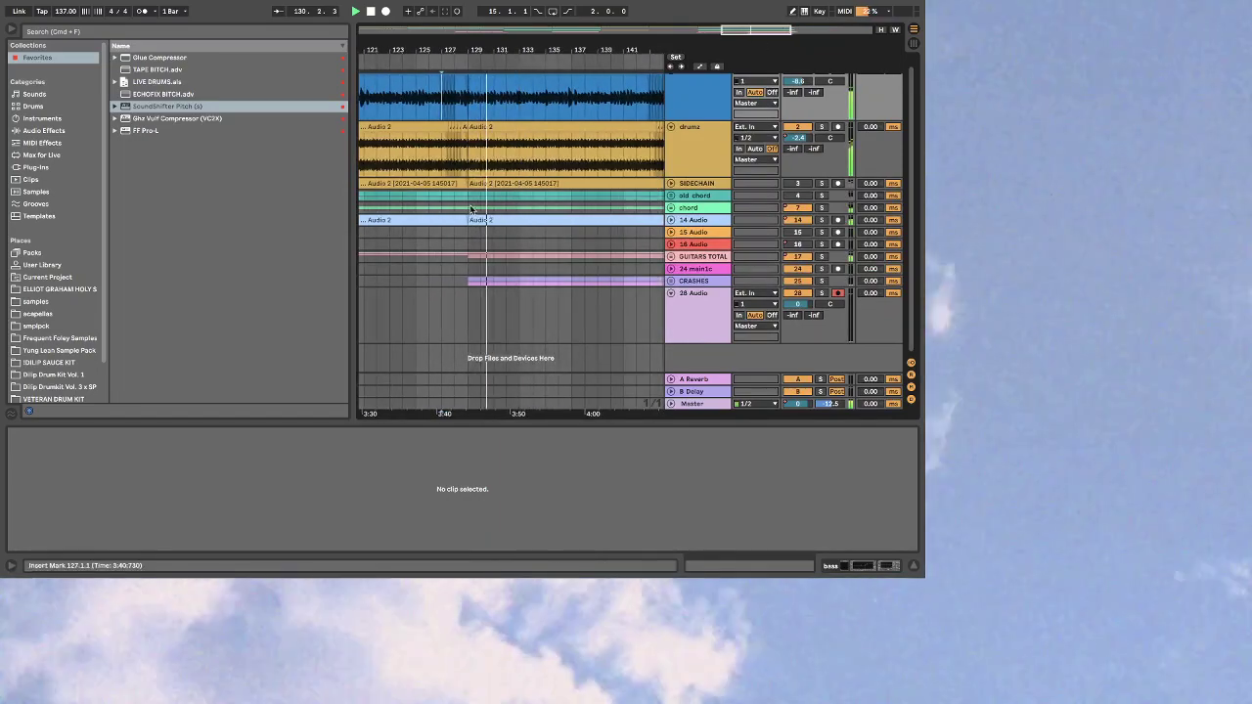
scroll(468, 190, right, 3)
drag(439, 63, 438, 39)
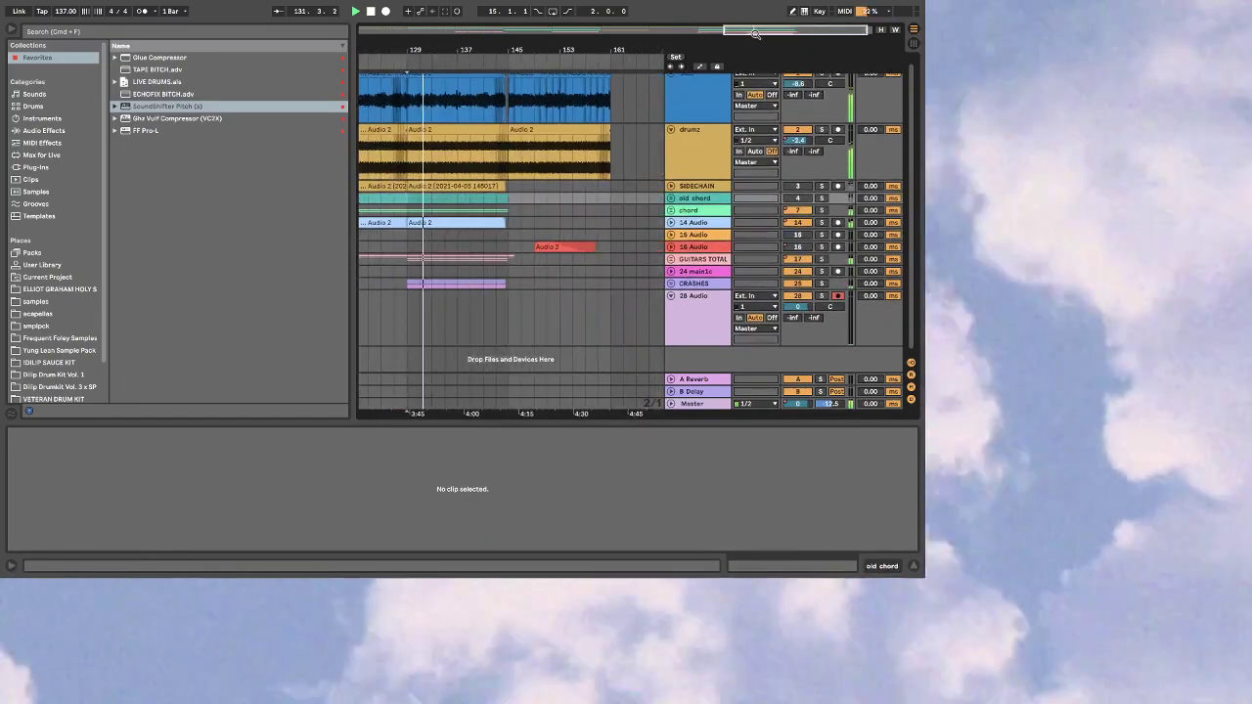
drag(767, 29, 765, 30)
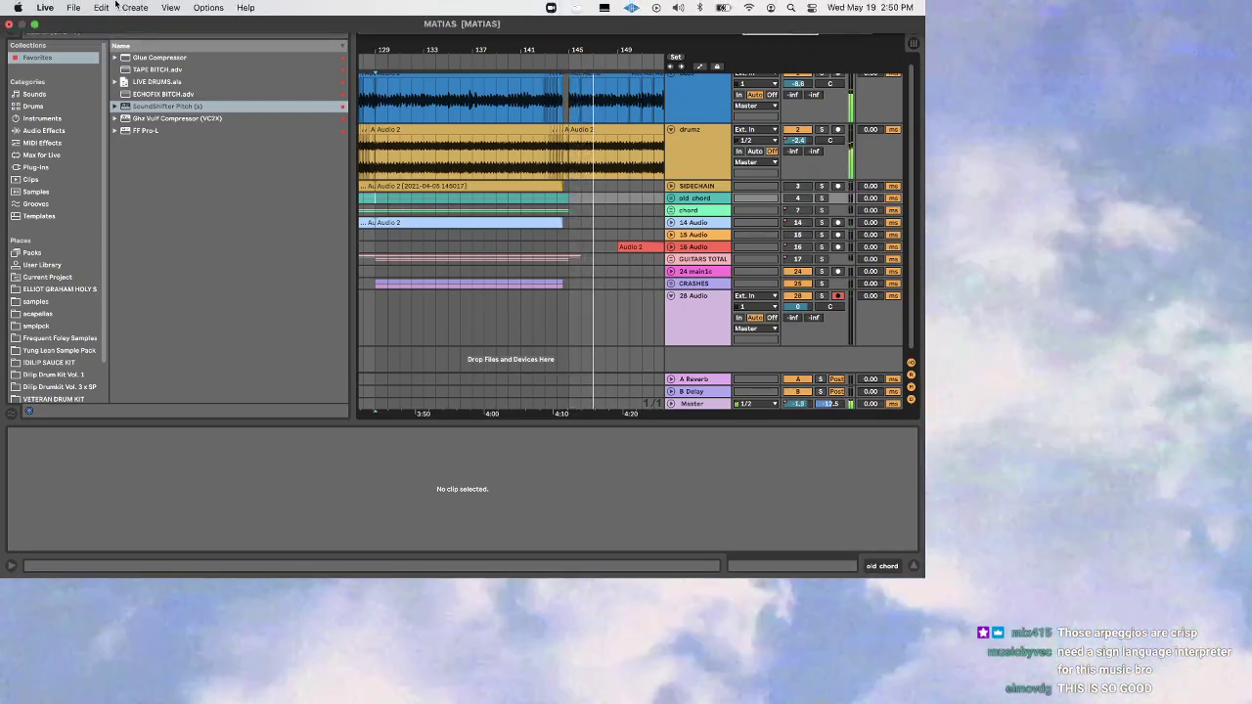
click(75, 7)
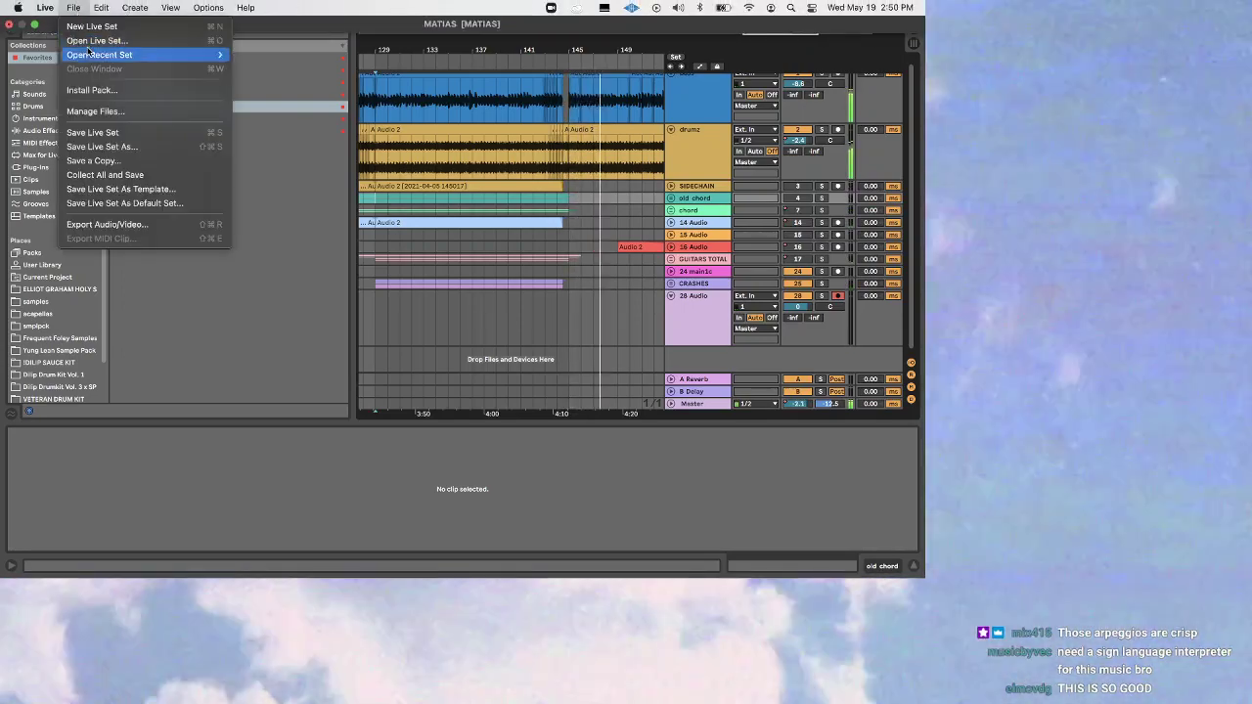
Step: Open polaris over now.als from the 'ableton shit' folder, choosing Don't Save for MATIAS
click(86, 41)
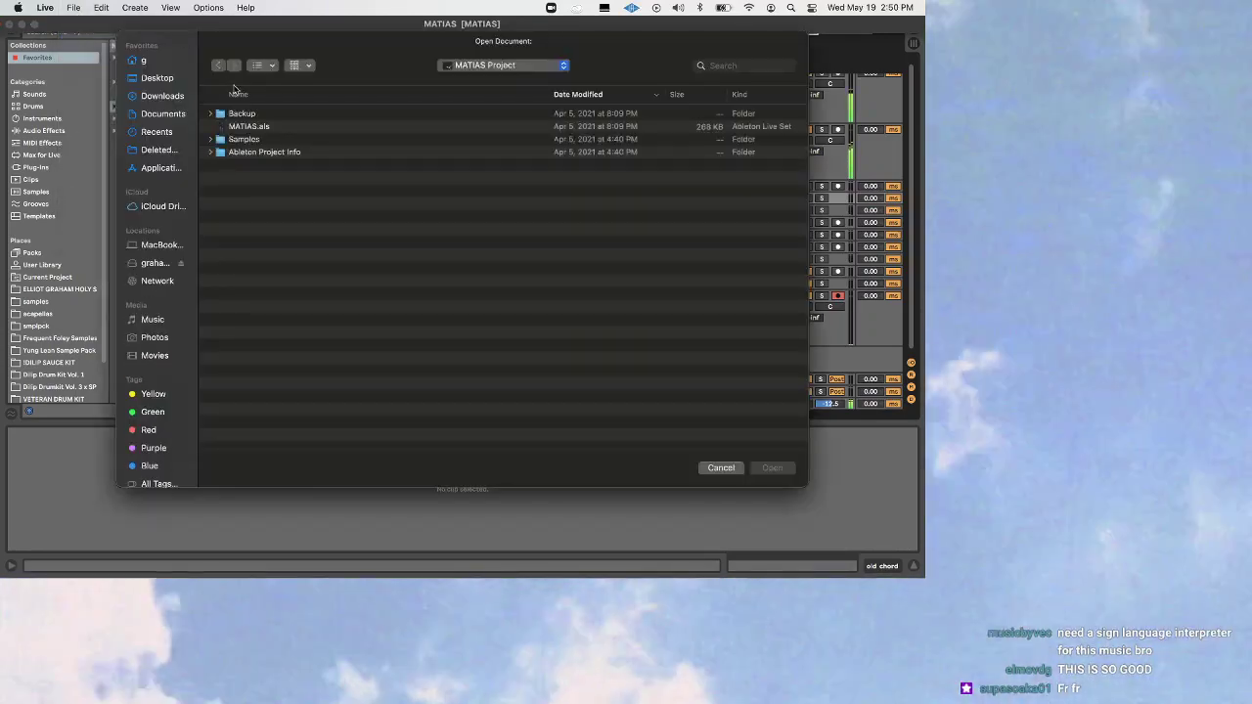
click(456, 63)
click(461, 82)
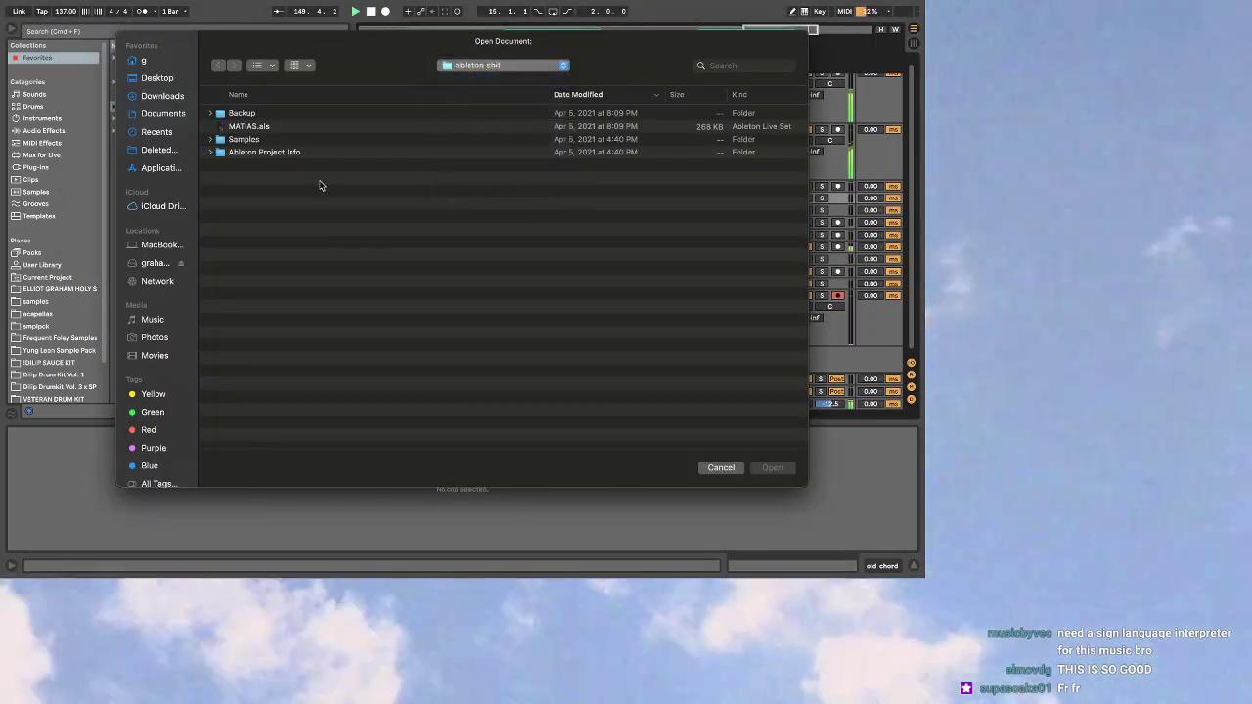
scroll(297, 227, down, 1)
scroll(297, 227, down, 6)
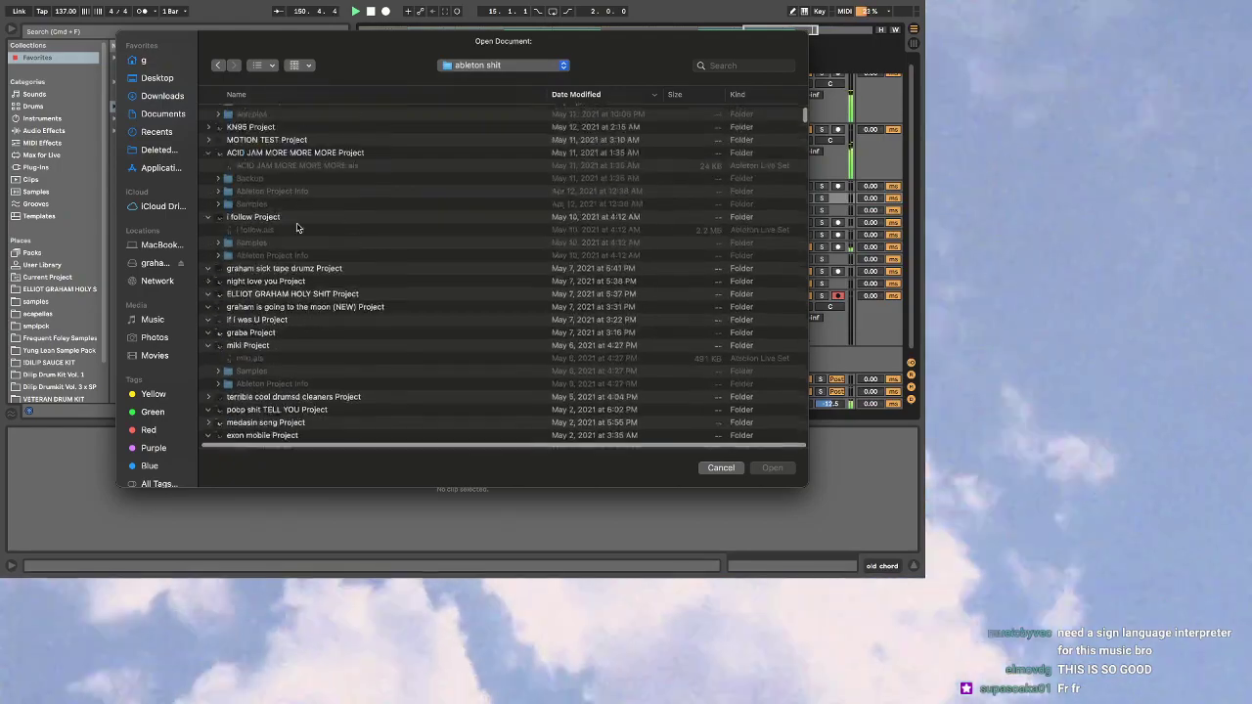
scroll(297, 224, down, 8)
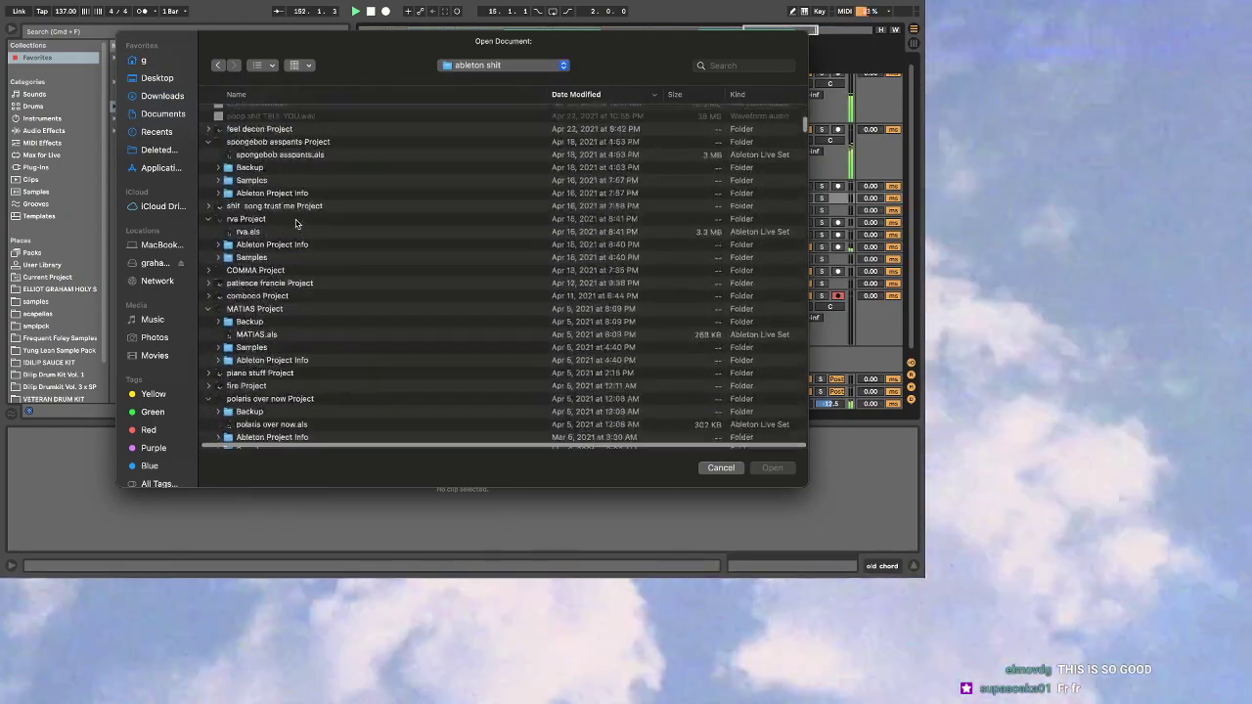
scroll(298, 224, down, 5)
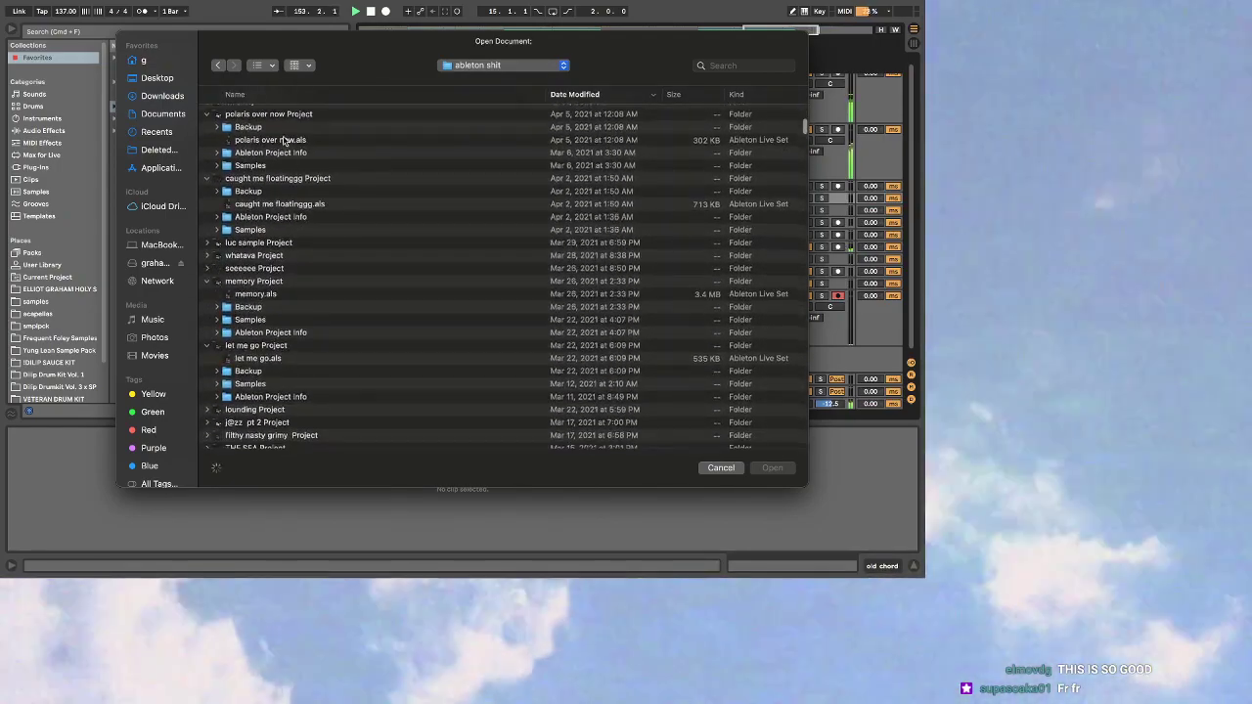
click(283, 140)
double_click(292, 140)
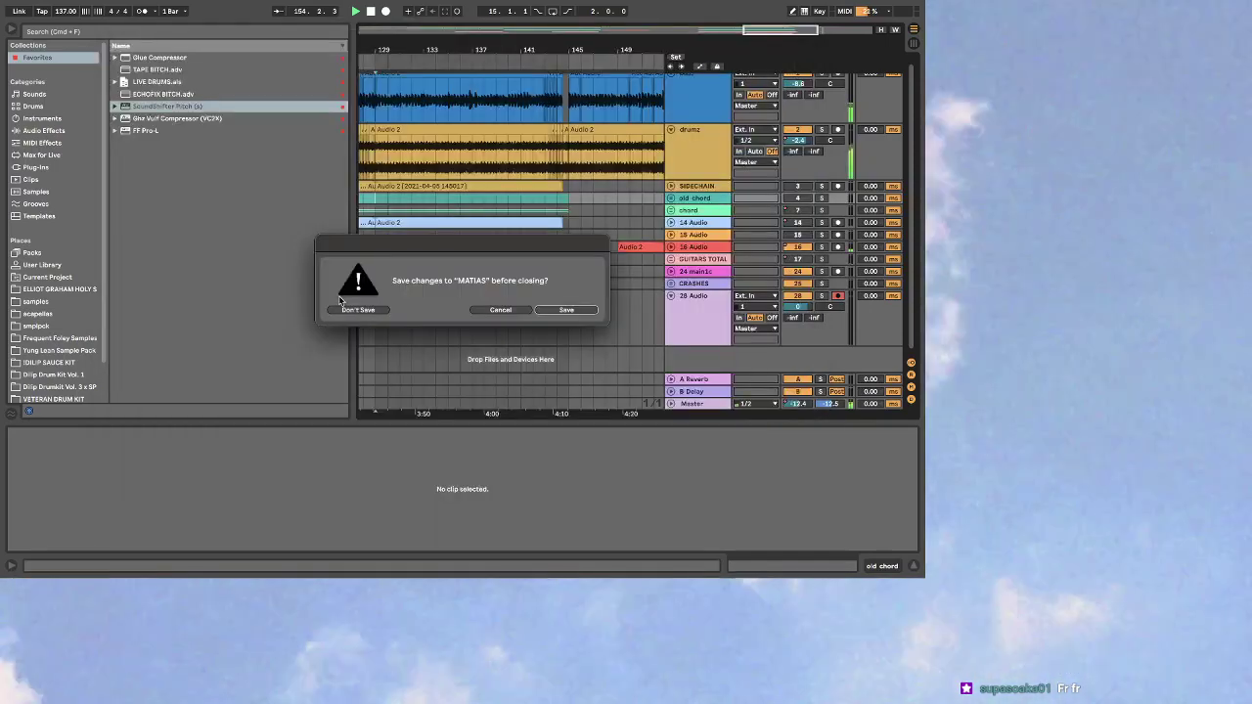
click(359, 310)
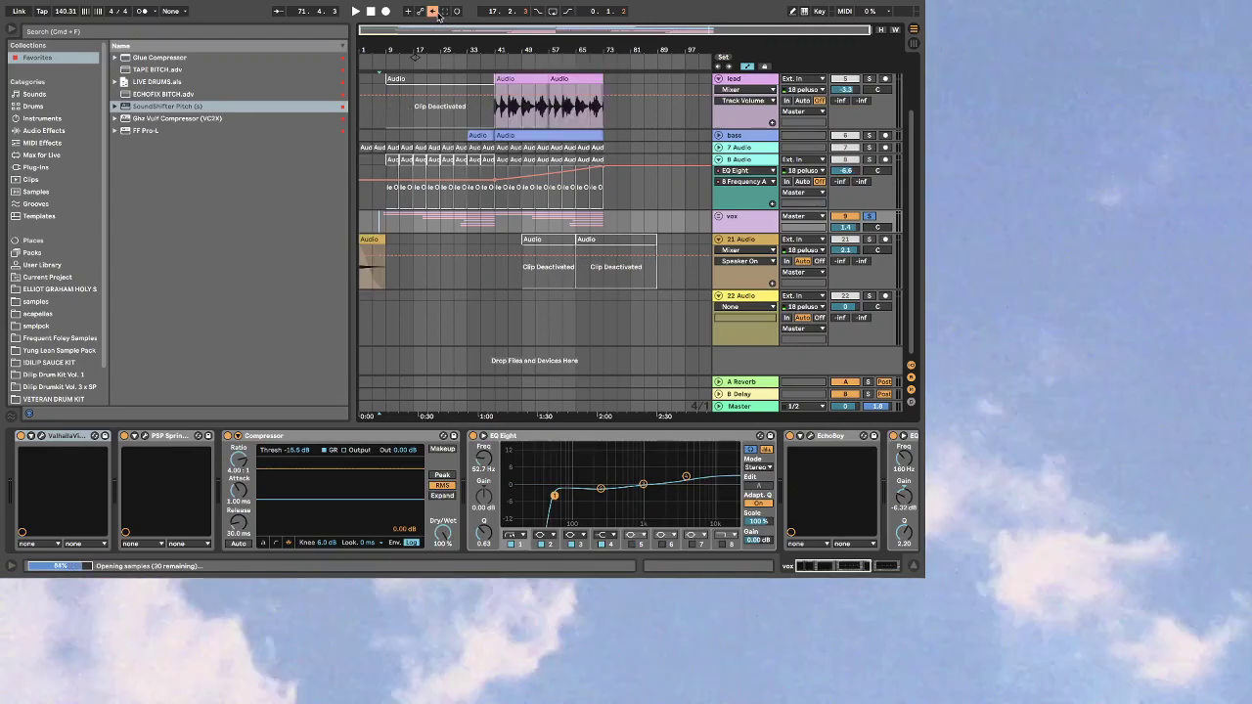
Step: Set the start point near bar 1 and start playback, zooming to bars 5–53
drag(389, 39, 382, 53)
scroll(407, 104, left, 1)
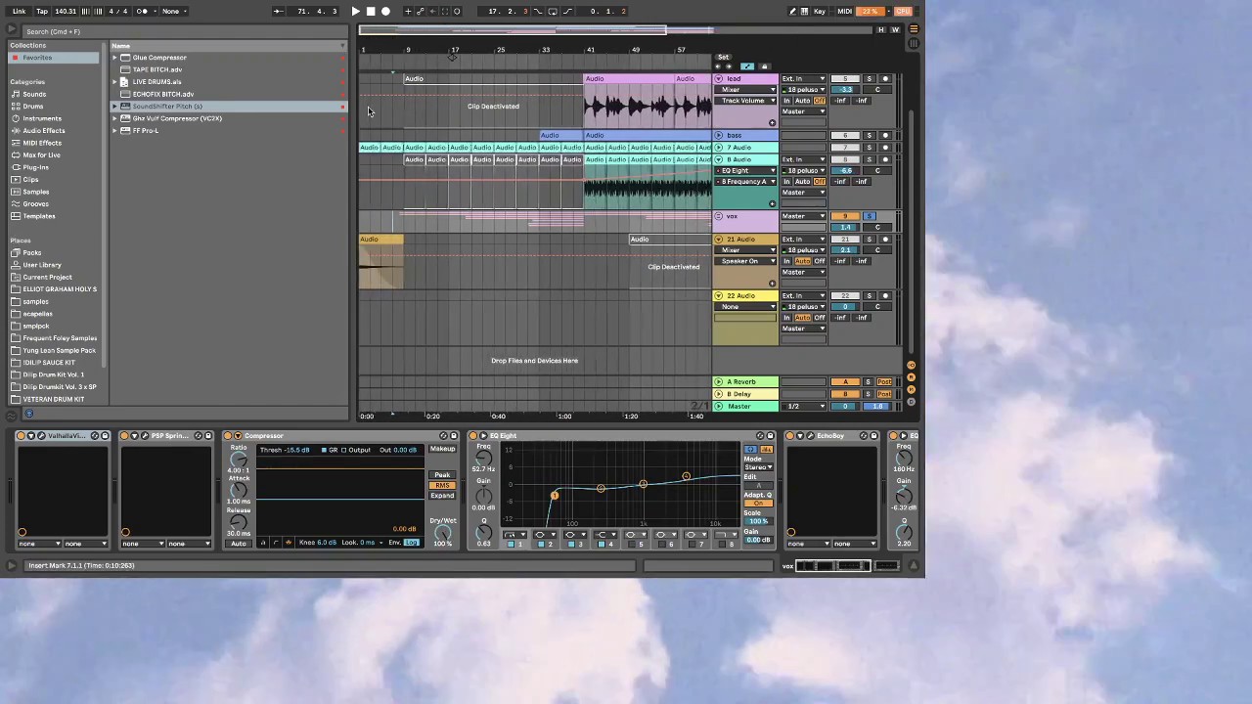
click(362, 108)
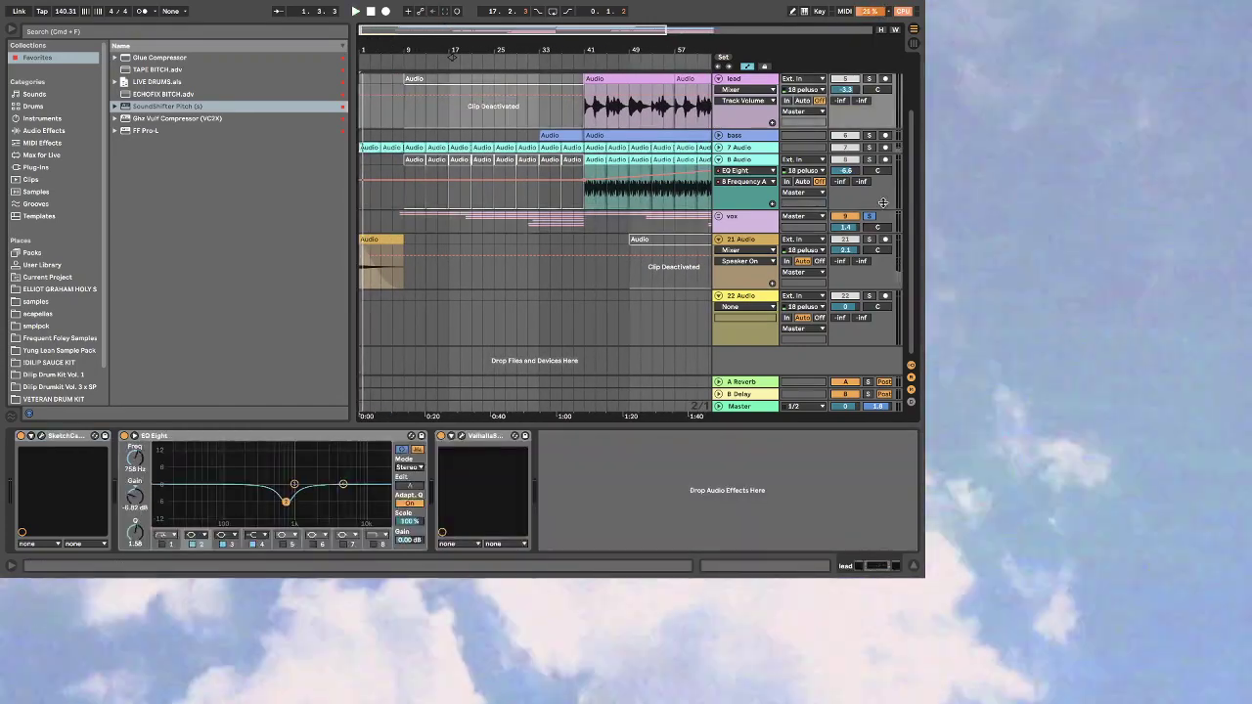
key(space)
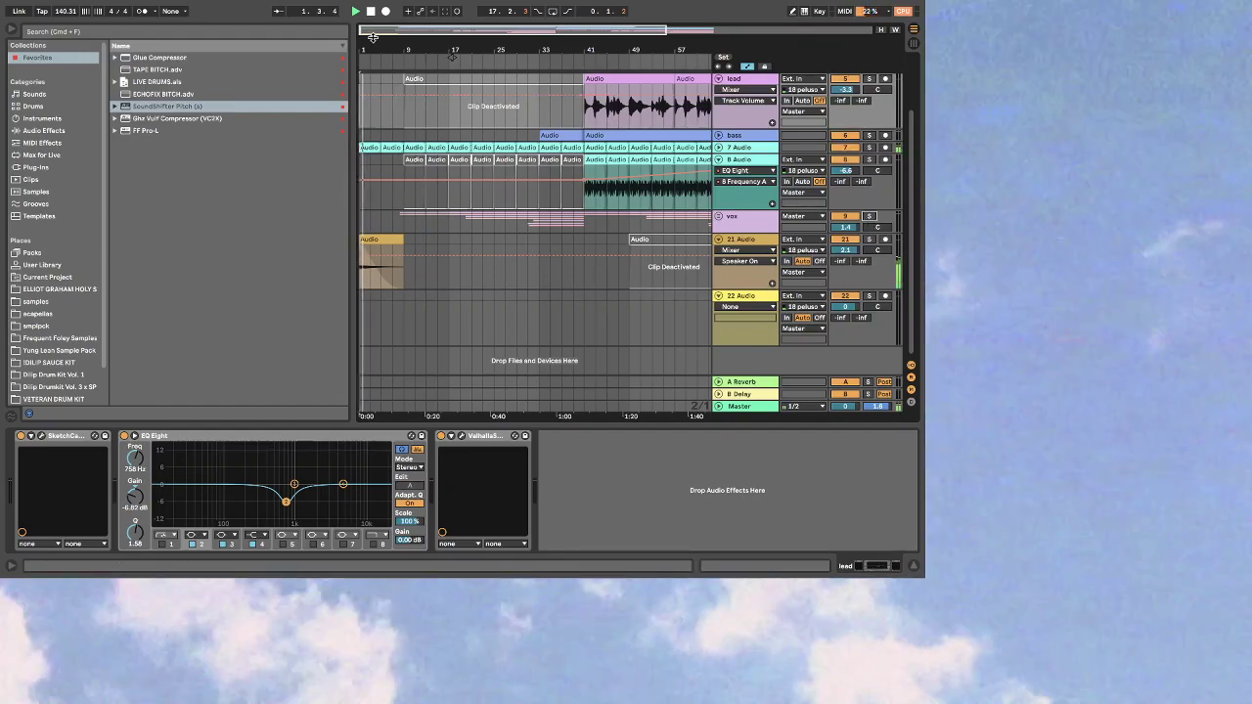
drag(375, 32, 412, 138)
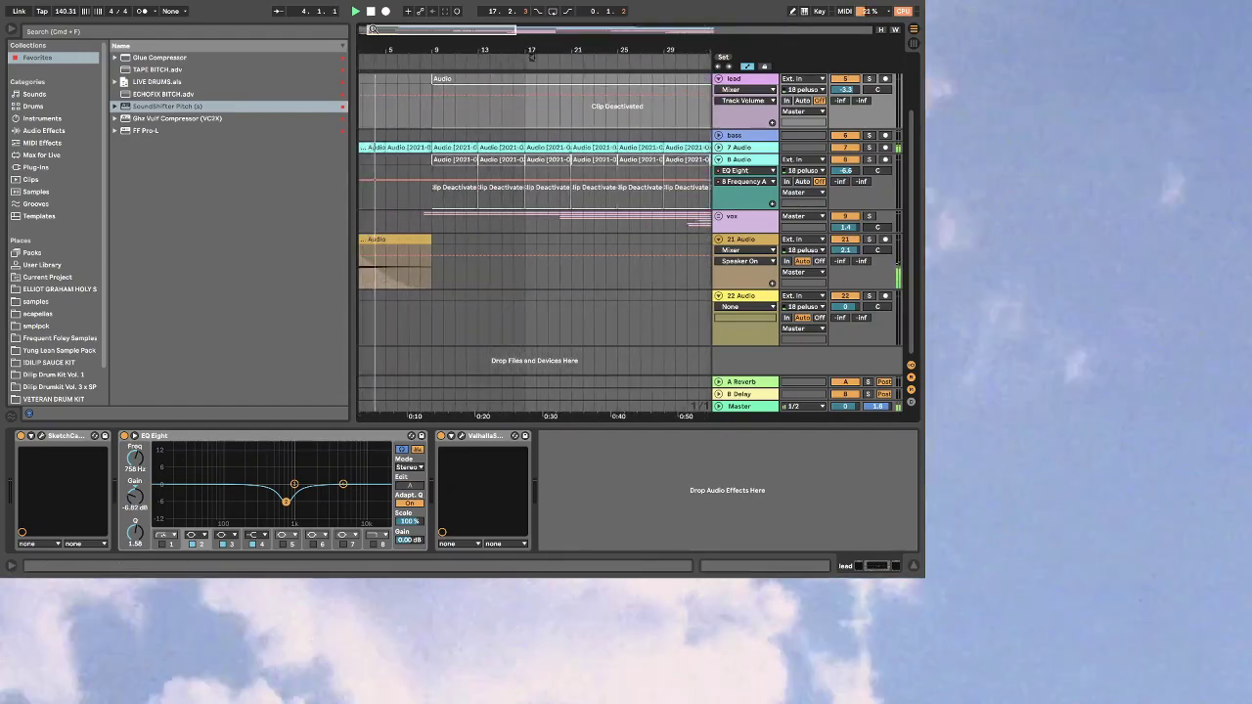
Step: Fold the lead and 8 Audio tracks to single rows
scroll(412, 138, left, 2)
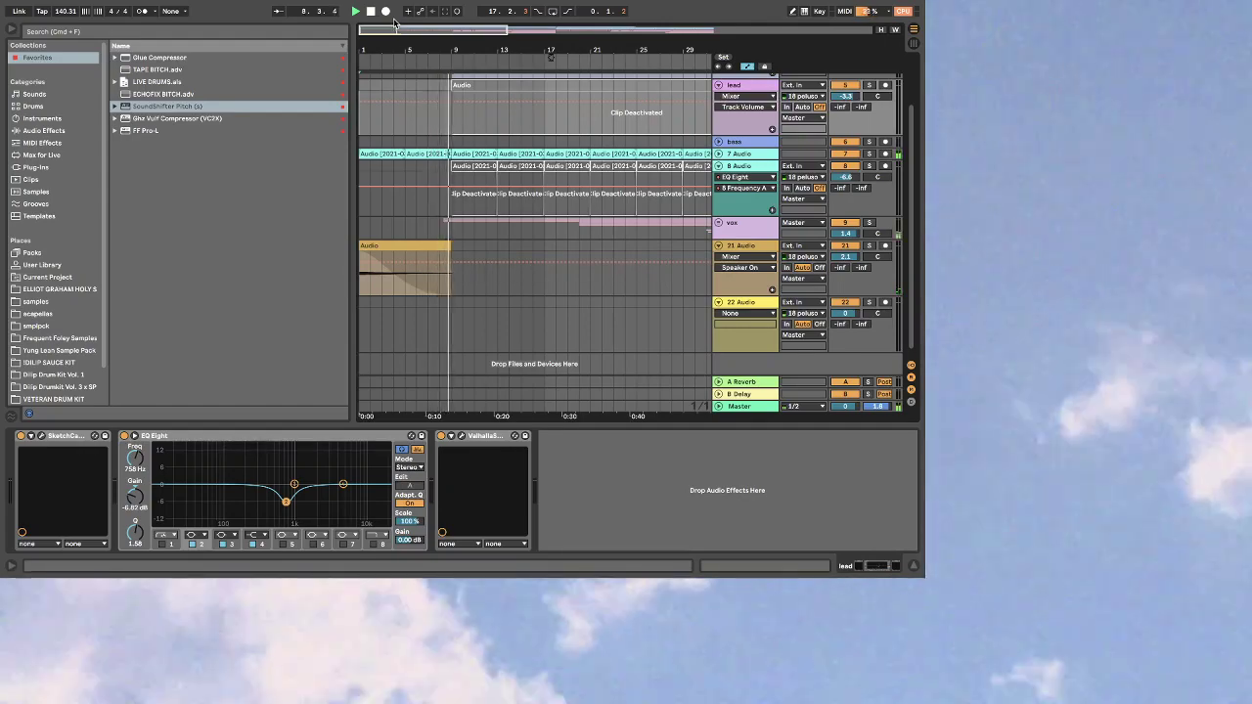
scroll(393, 32, down, 5)
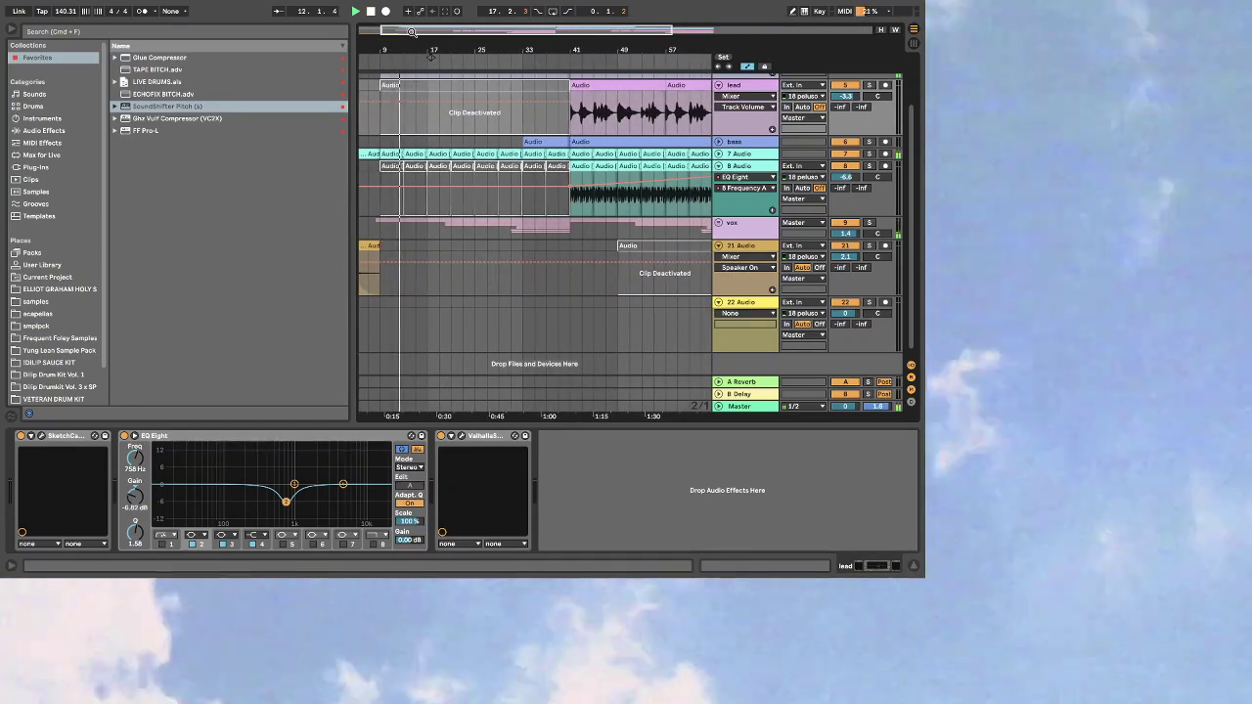
scroll(411, 31, down, 5)
scroll(411, 31, up, 3)
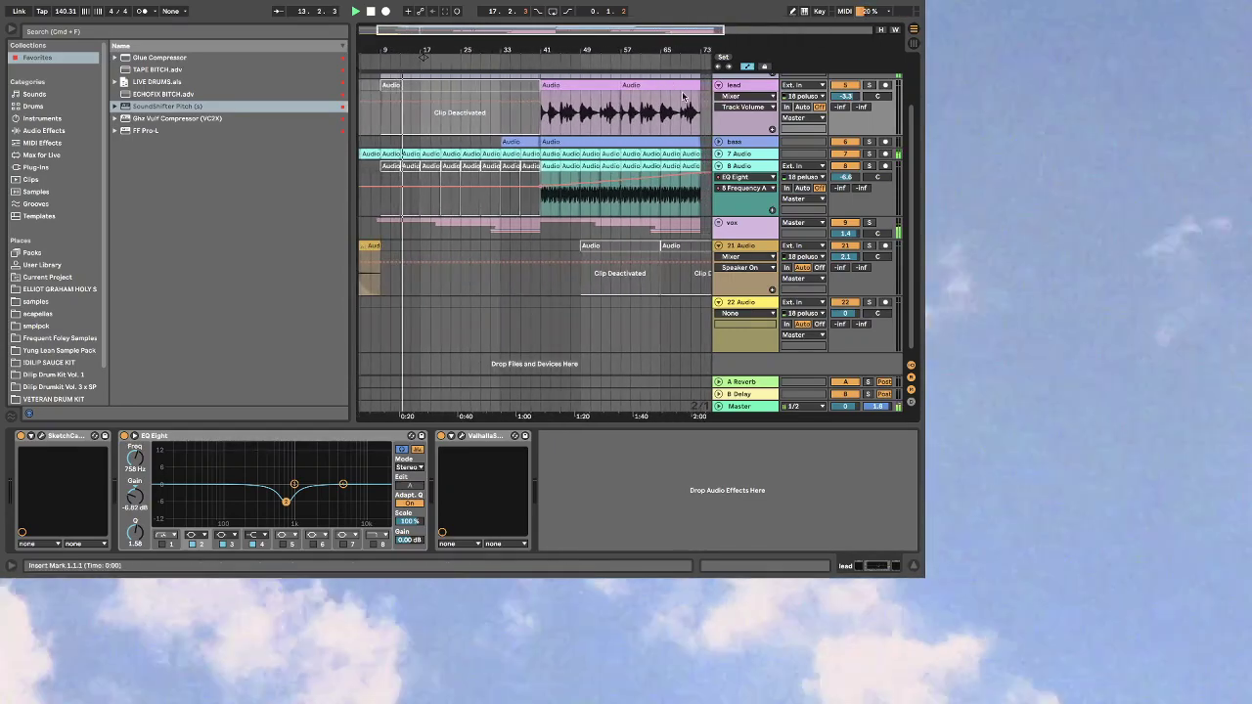
click(718, 86)
click(719, 122)
scroll(685, 112, up, 2)
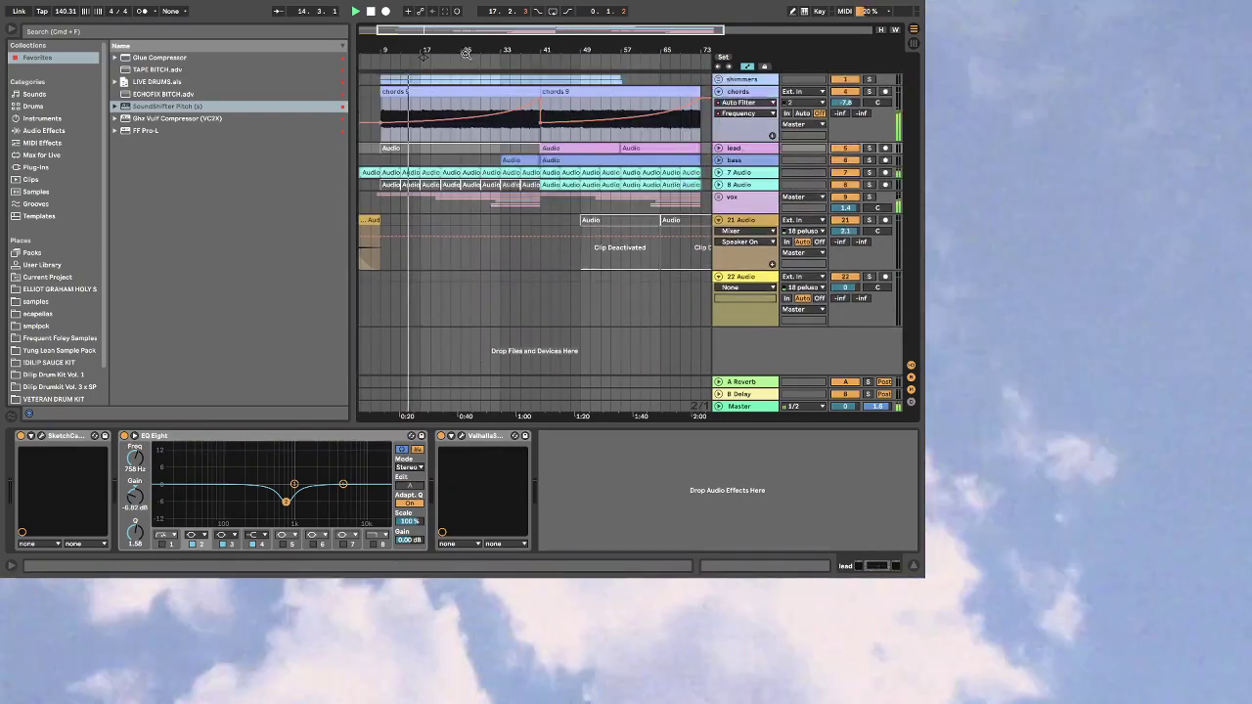
scroll(429, 27, up, 4)
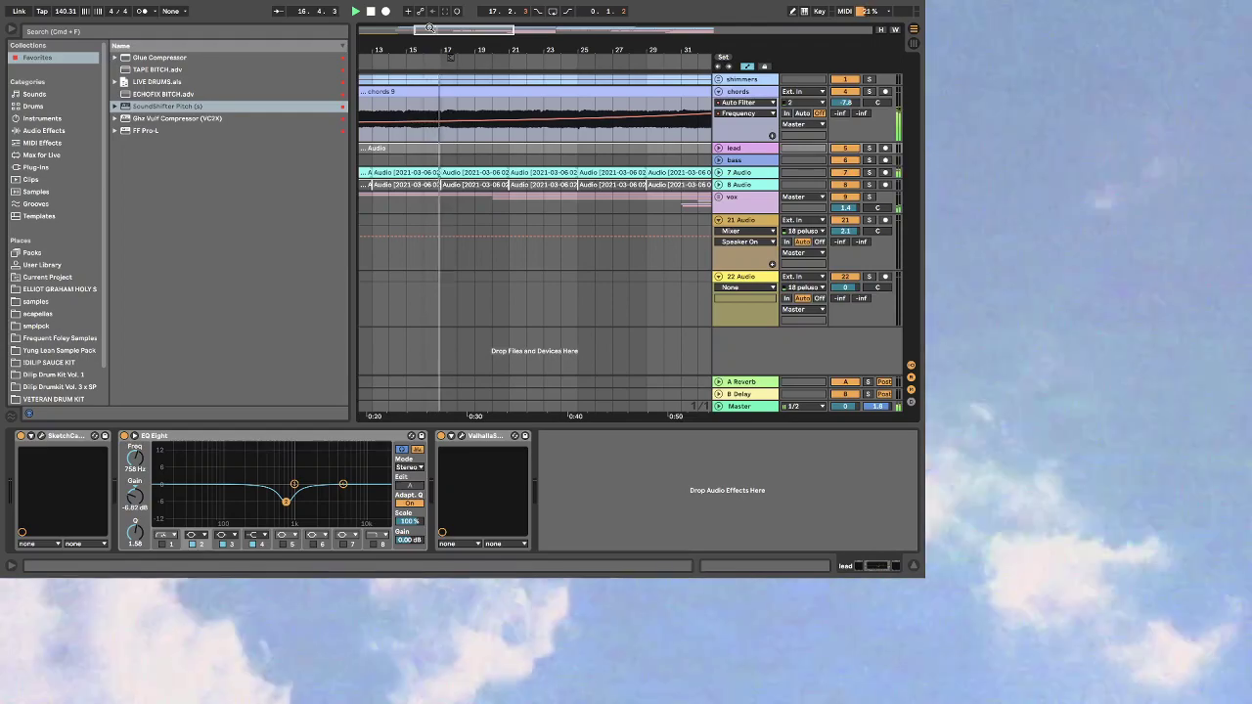
scroll(429, 27, down, 4)
scroll(434, 28, up, 1)
scroll(455, 33, up, 3)
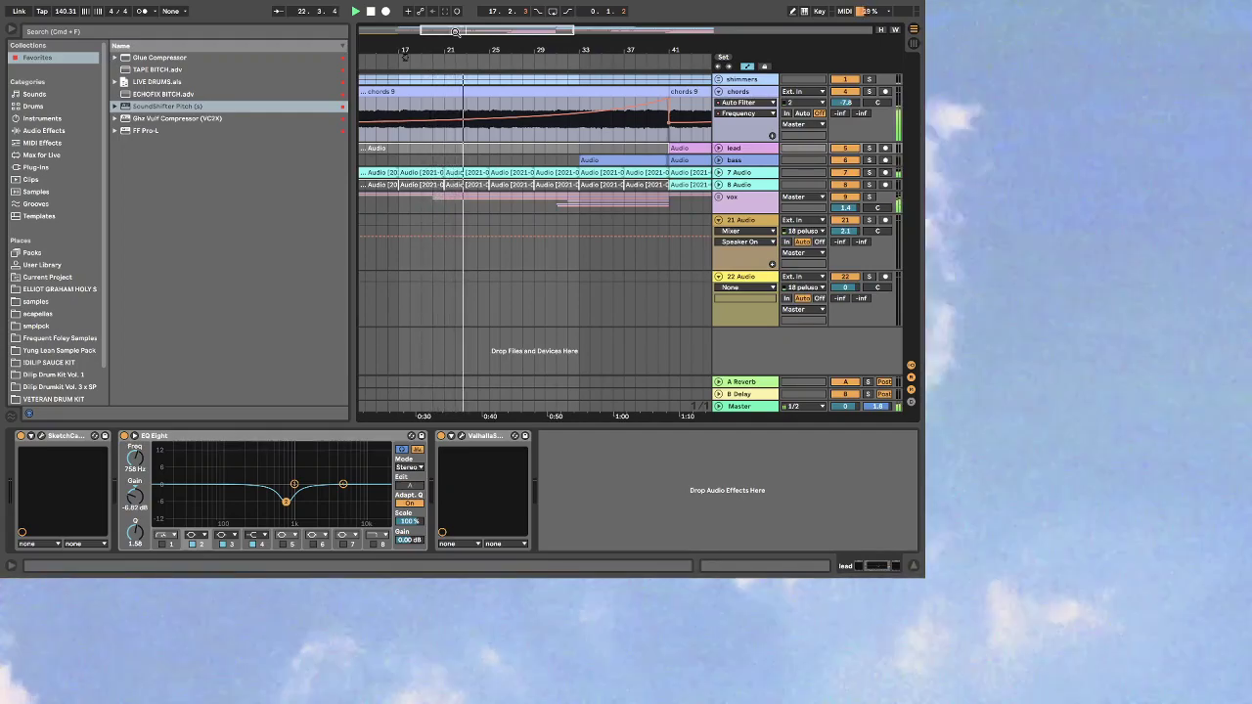
scroll(455, 39, down, 2)
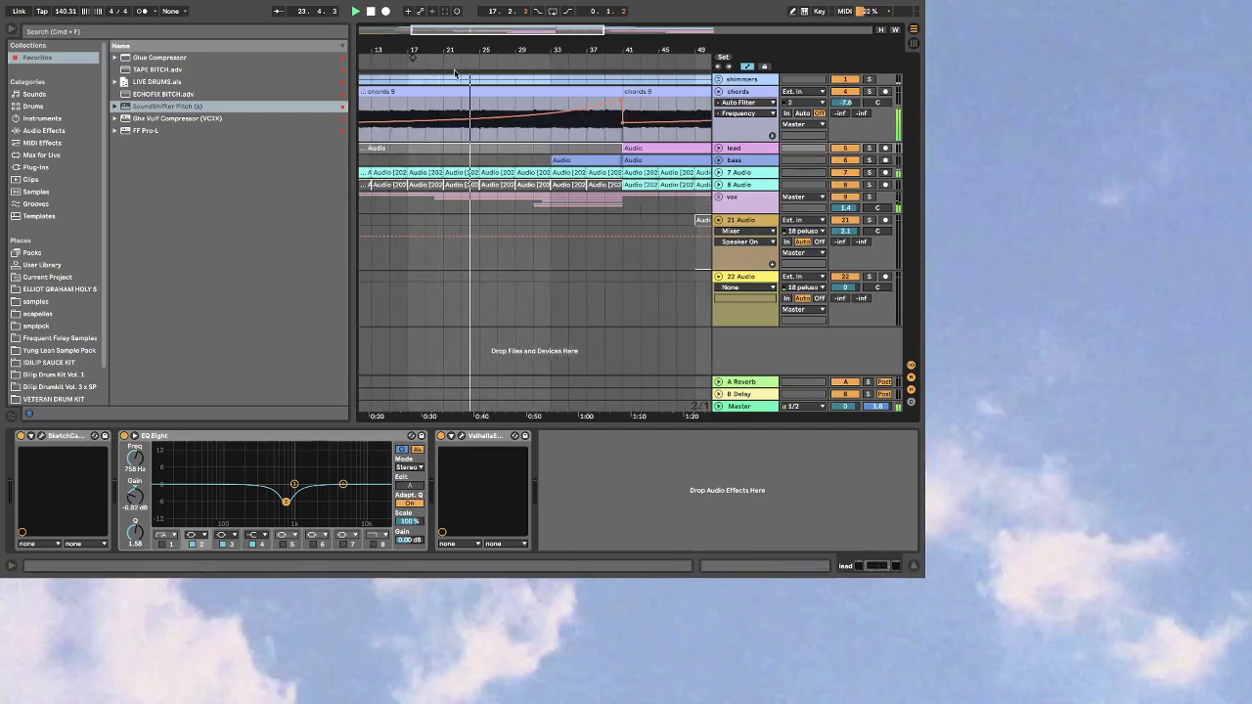
Step: Inspect the chords track's effects, then the bass track's EQ
click(447, 103)
scroll(415, 56, down, 5)
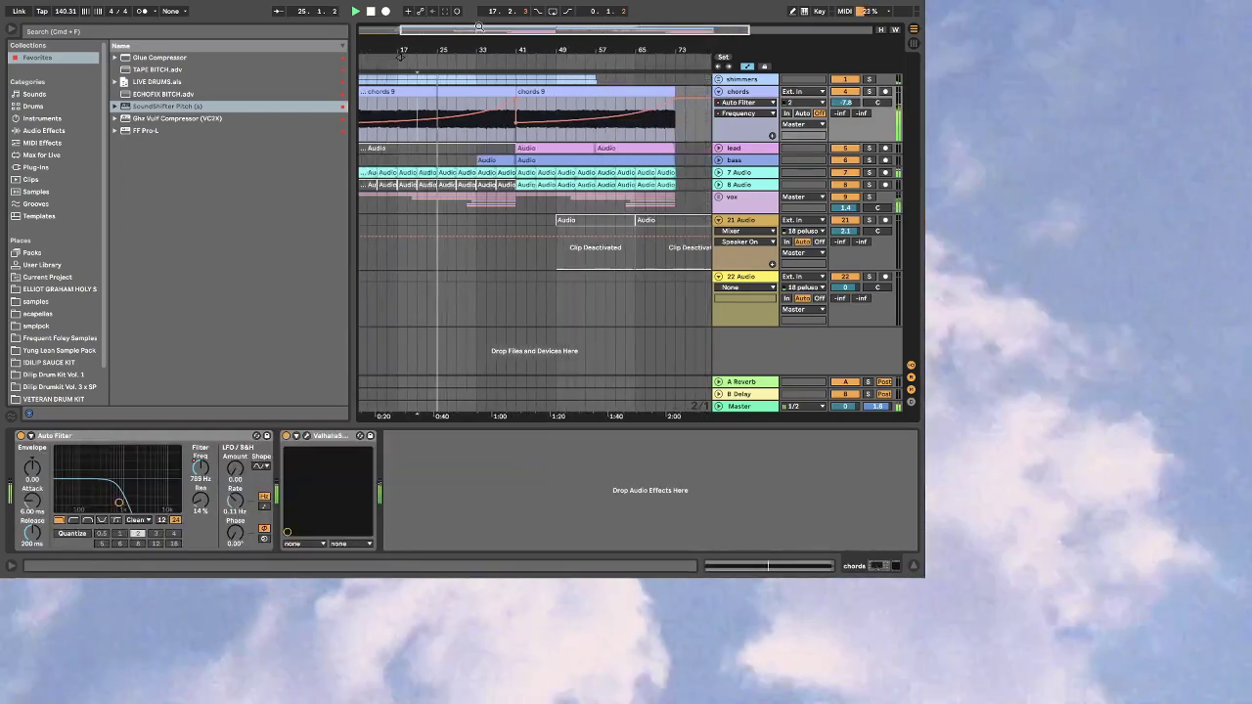
scroll(415, 57, up, 3)
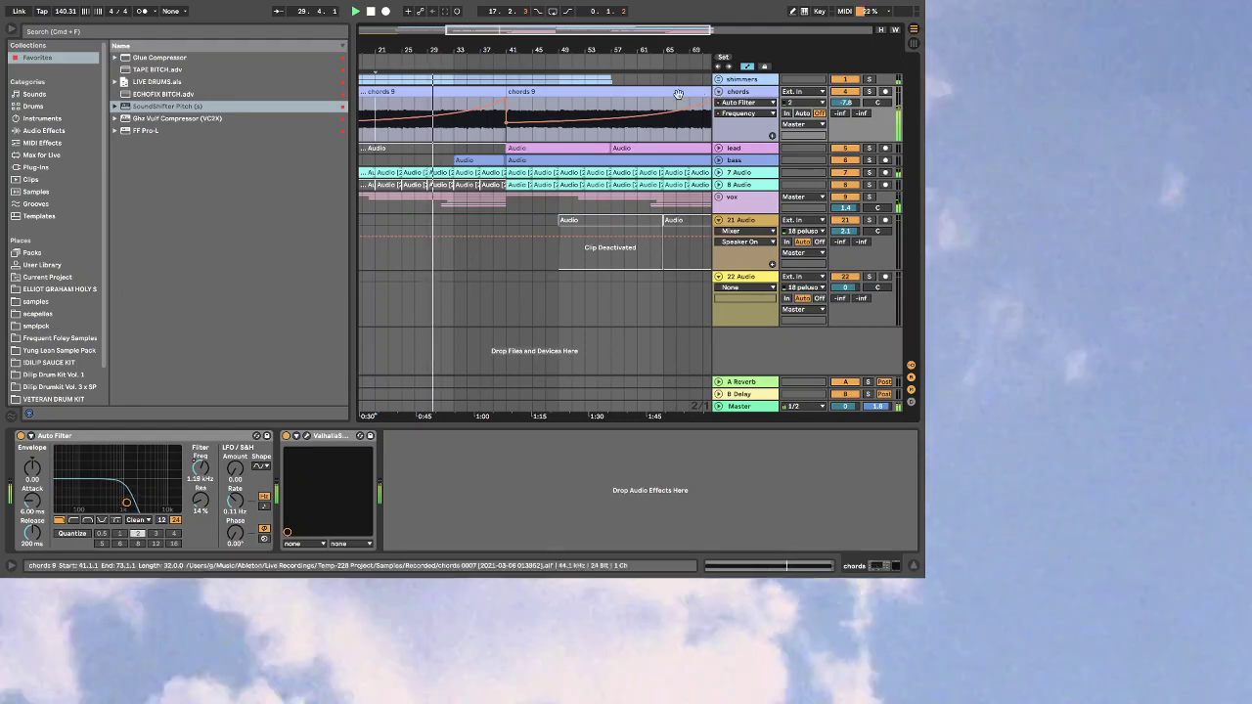
scroll(505, 29, up, 3)
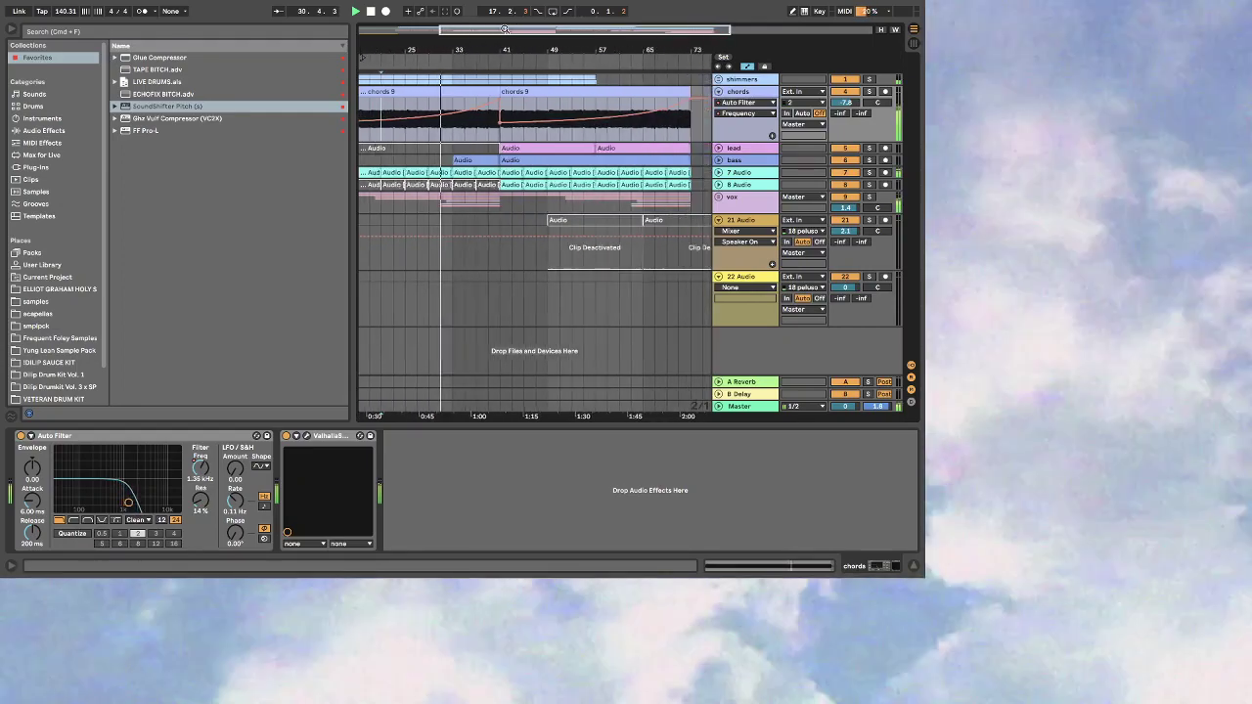
scroll(504, 29, up, 1)
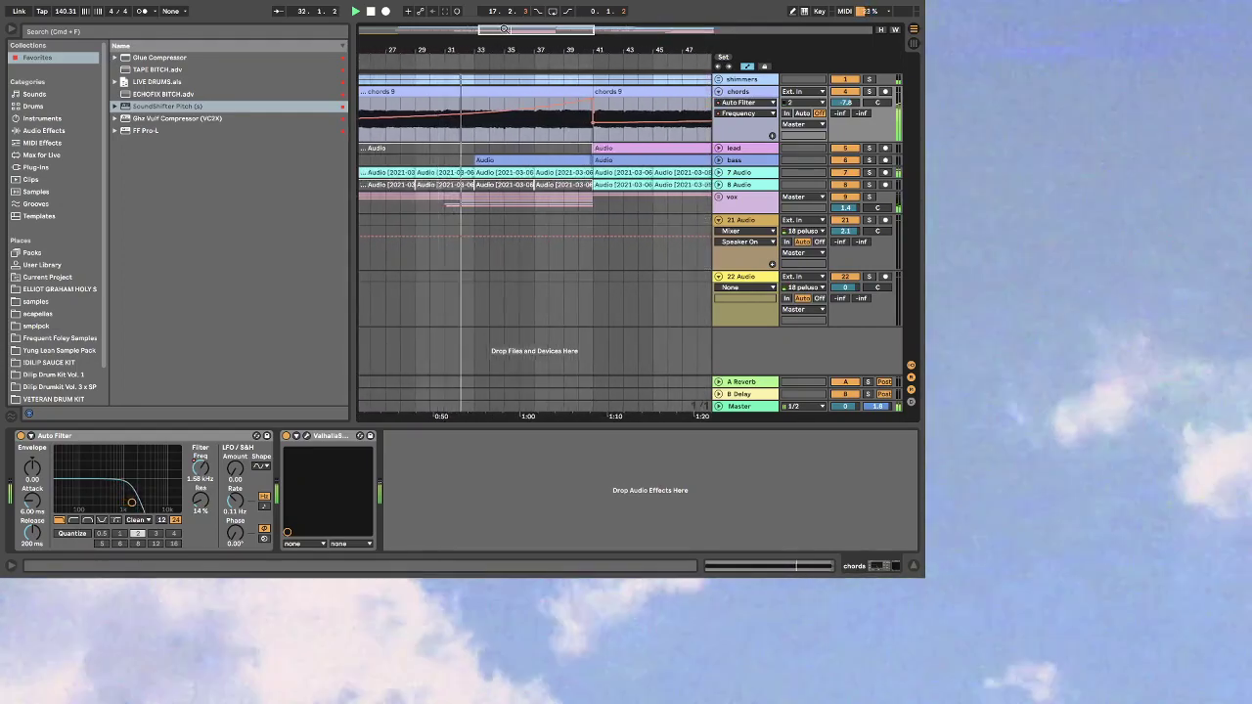
key(Down)
key(Down)
scroll(524, 28, down, 4)
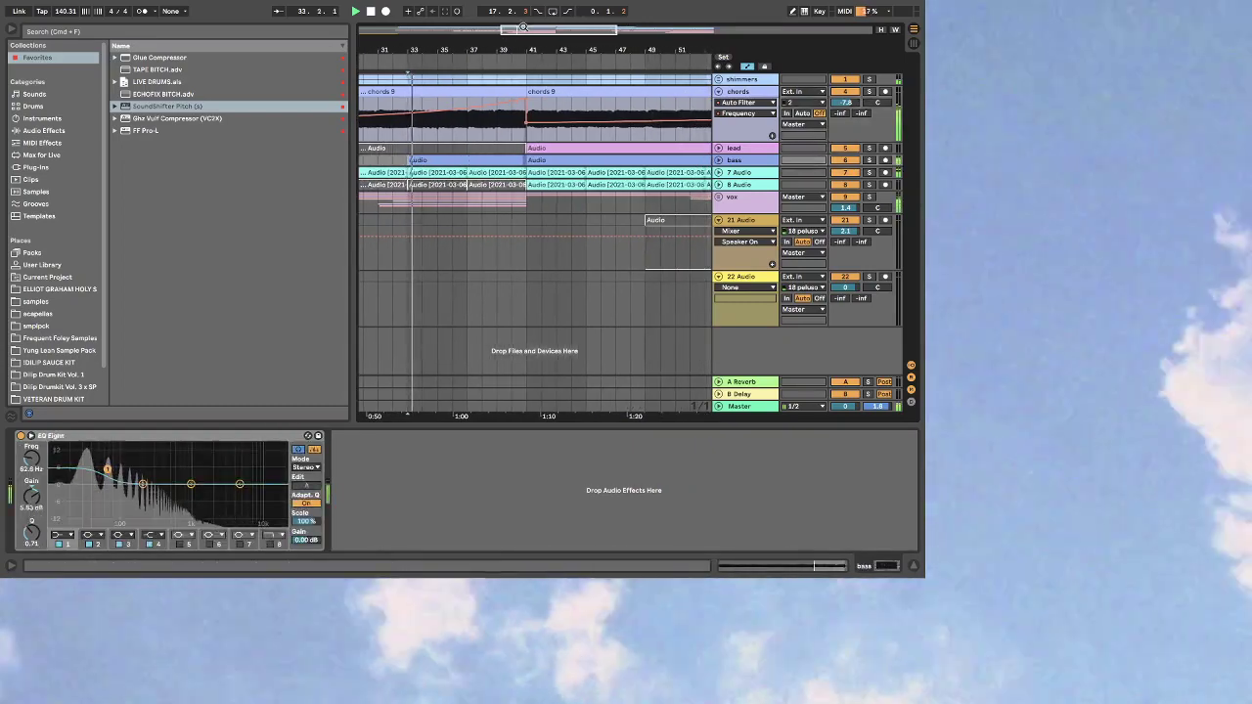
scroll(524, 29, down, 2)
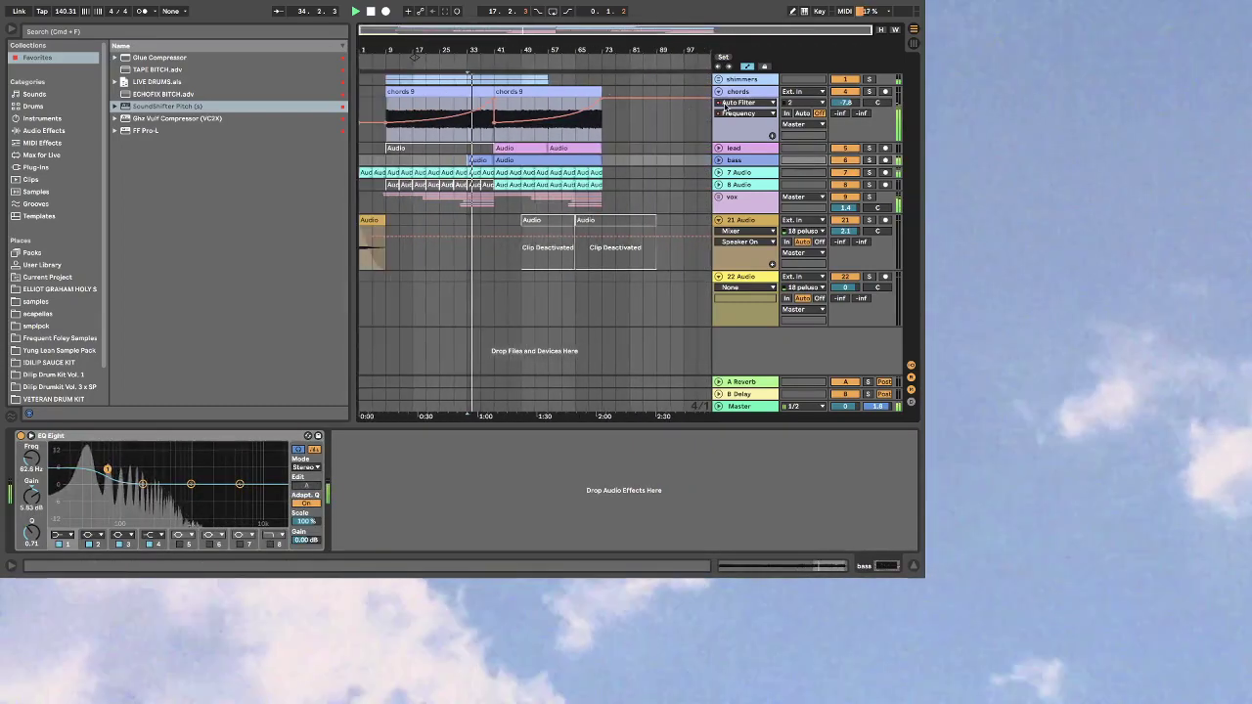
Step: Fold the chords track, select bars 45–73 on vox, and show its Compressor, EQ Eight and EchoBoy chain
click(719, 91)
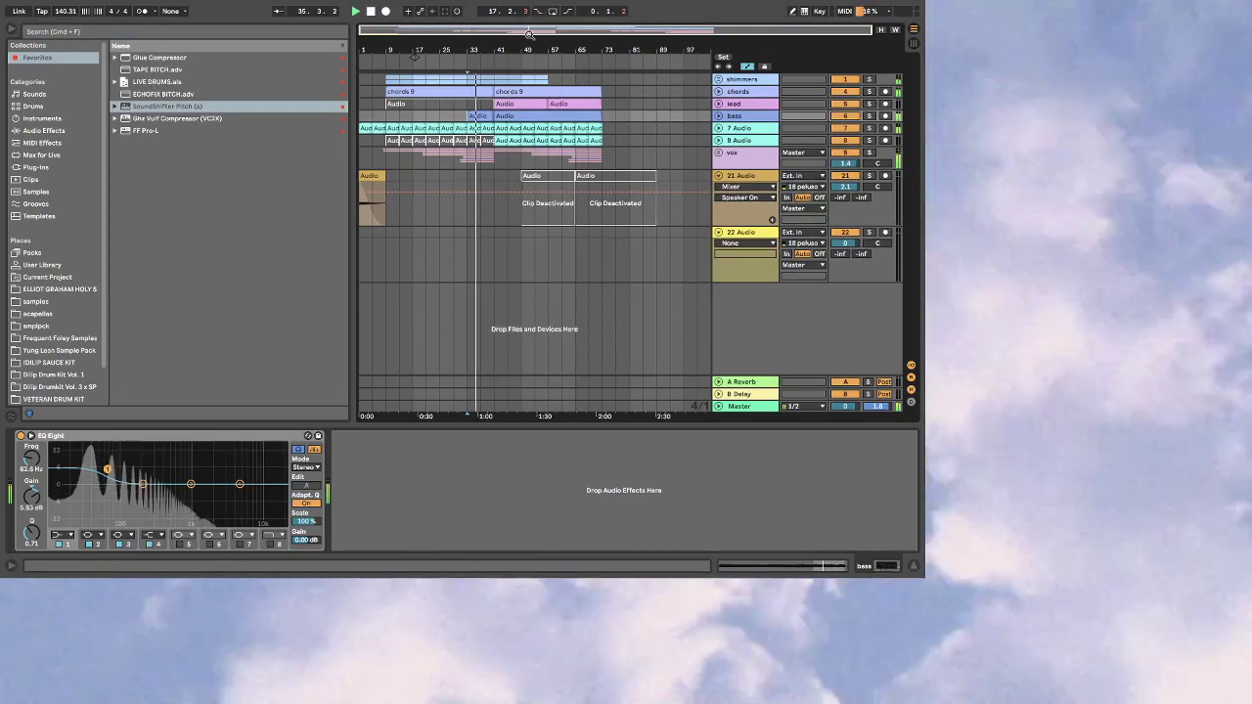
scroll(533, 30, up, 5)
scroll(534, 30, down, 2)
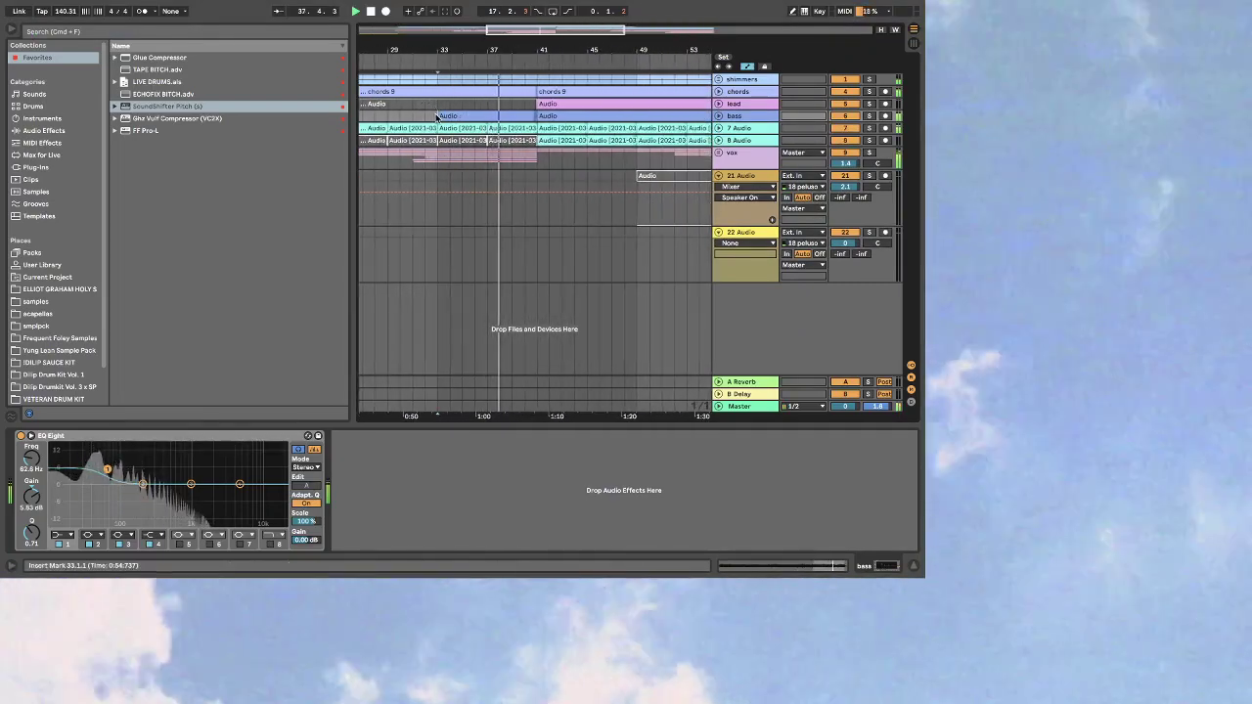
scroll(457, 87, right, 2)
scroll(545, 26, down, 4)
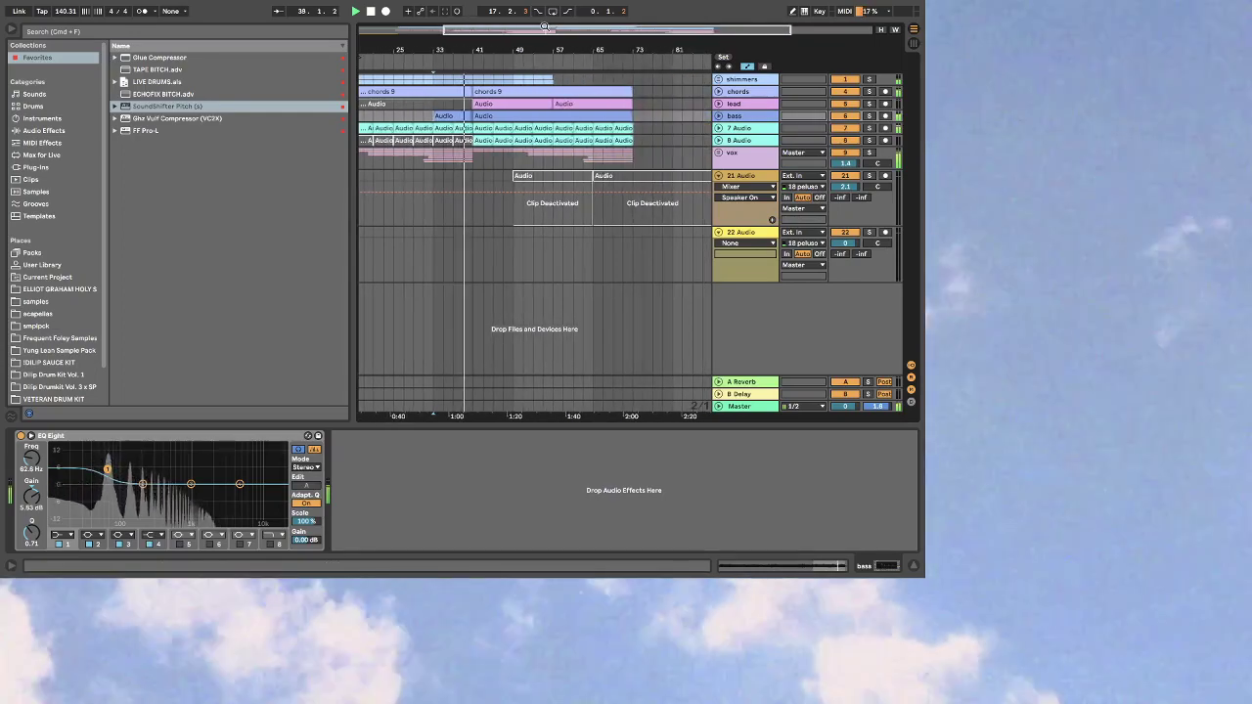
scroll(508, 26, down, 3)
key(plus)
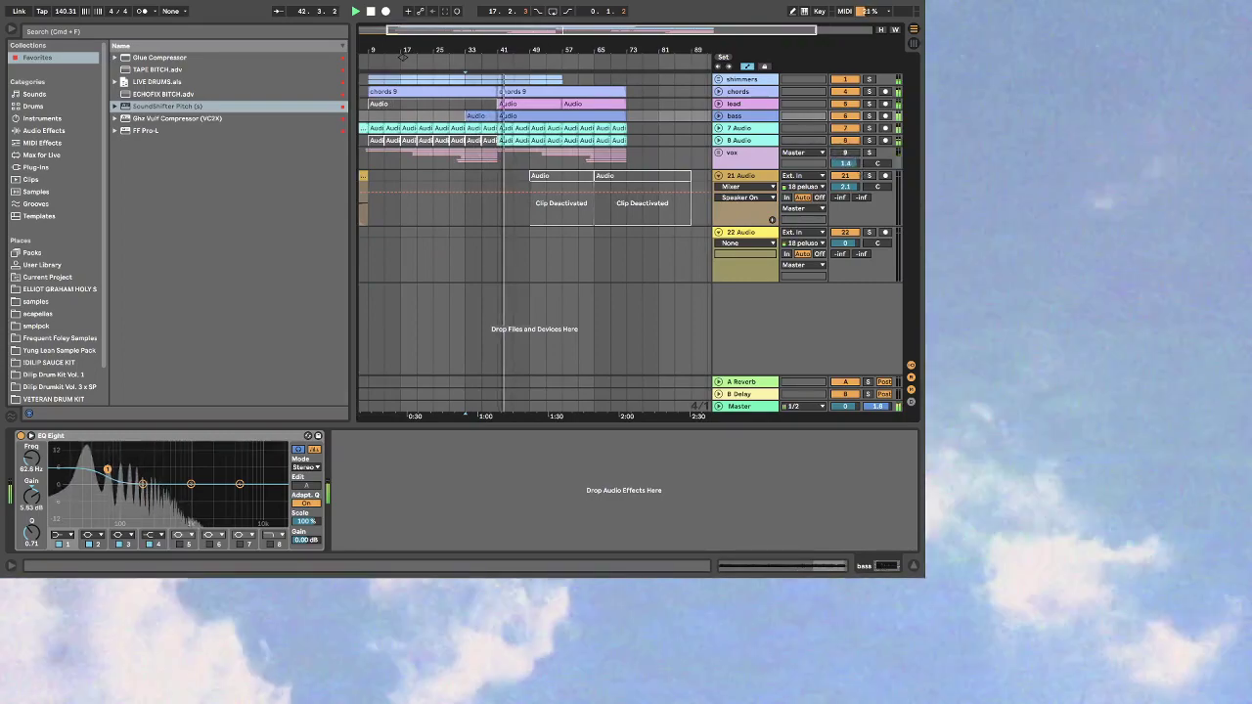
scroll(564, 40, down, 3)
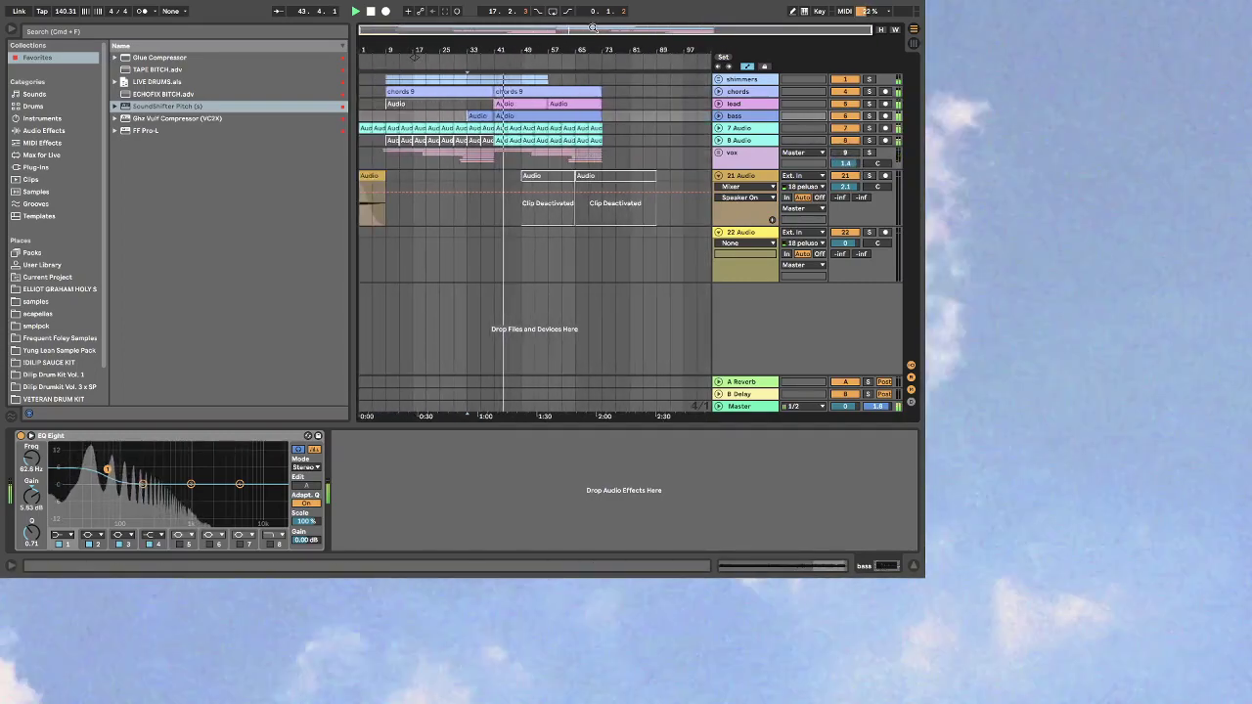
drag(607, 160, 501, 158)
click(846, 152)
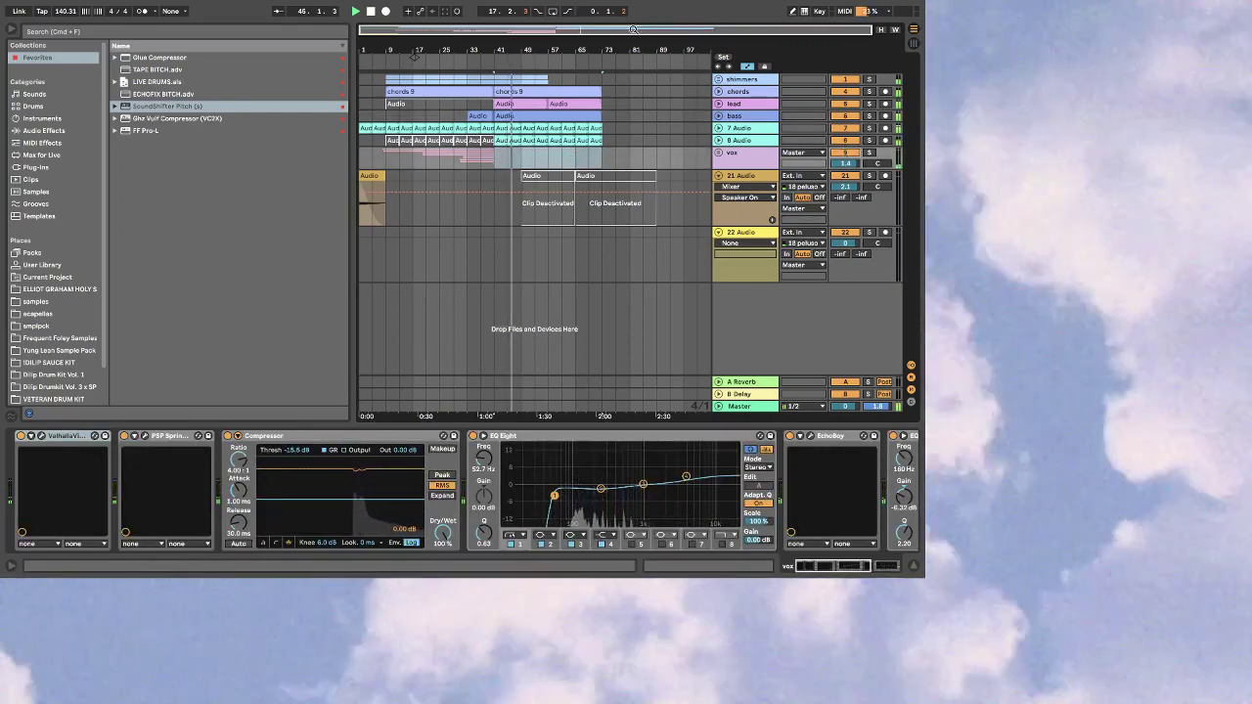
Step: Start opening another Live Set and switch the location to the projects folder
click(74, 6)
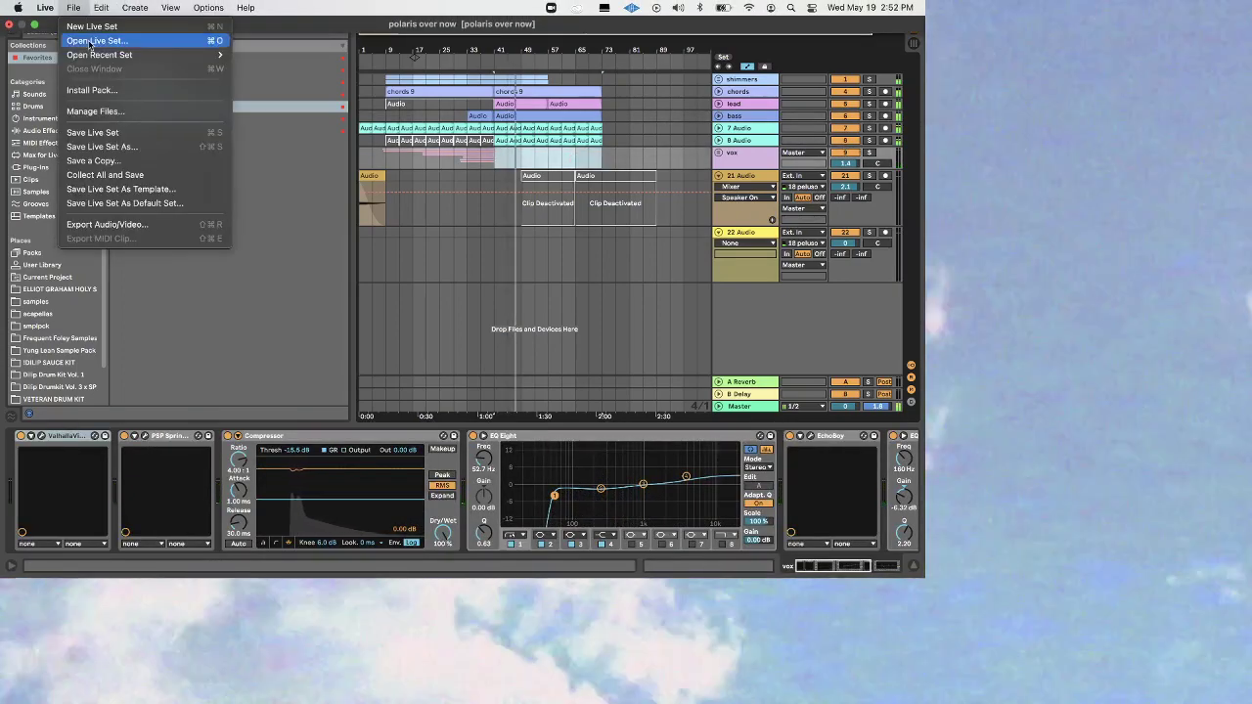
click(97, 39)
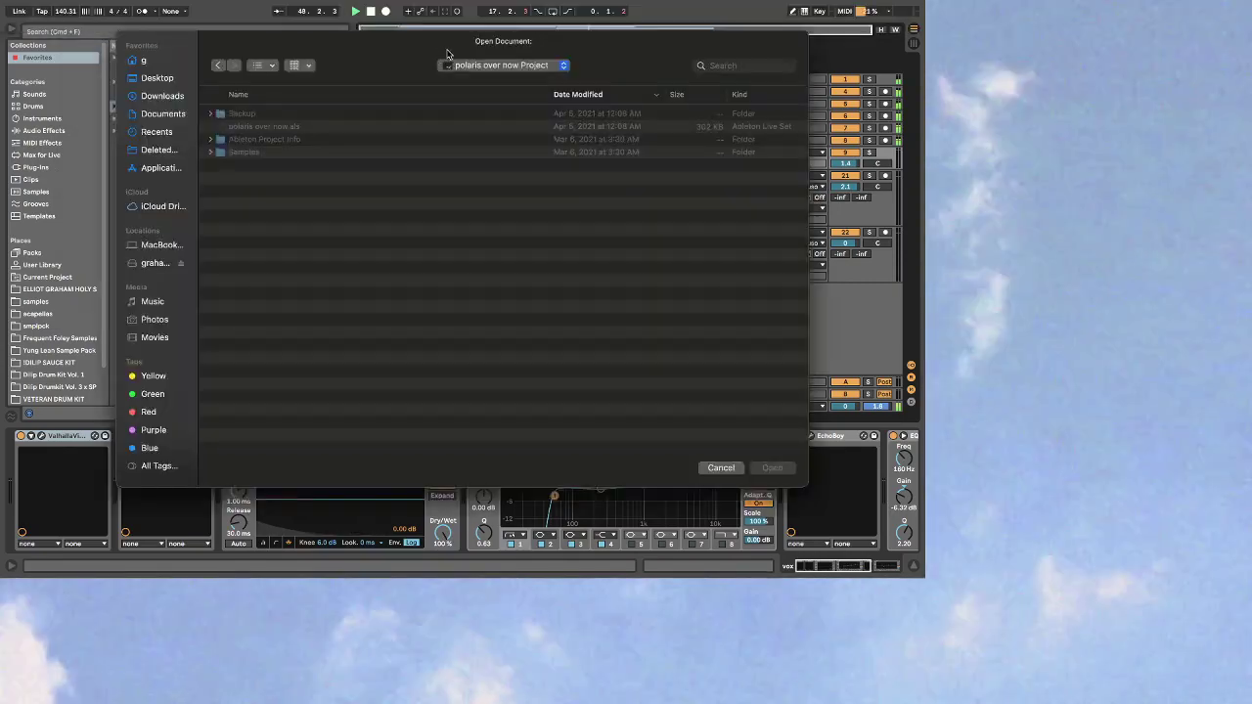
click(466, 66)
click(468, 82)
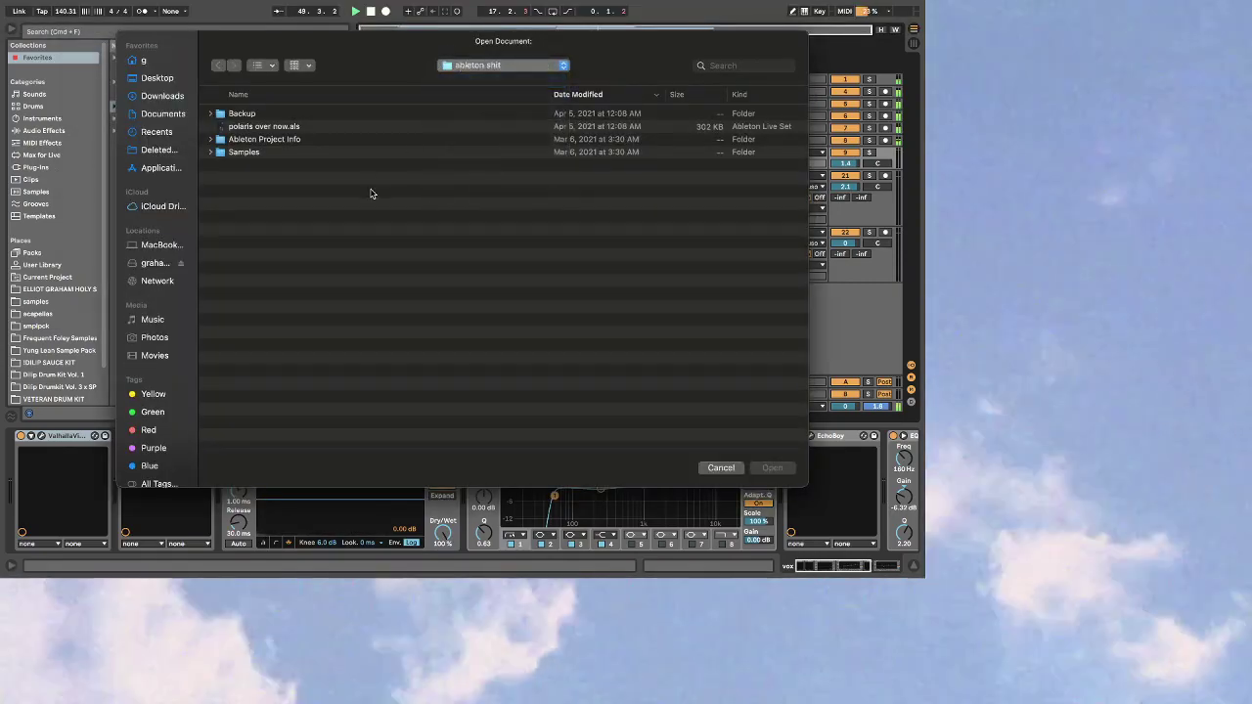
Step: Expand the piano stuff Project folder and open memory.als
scroll(371, 193, down, 5)
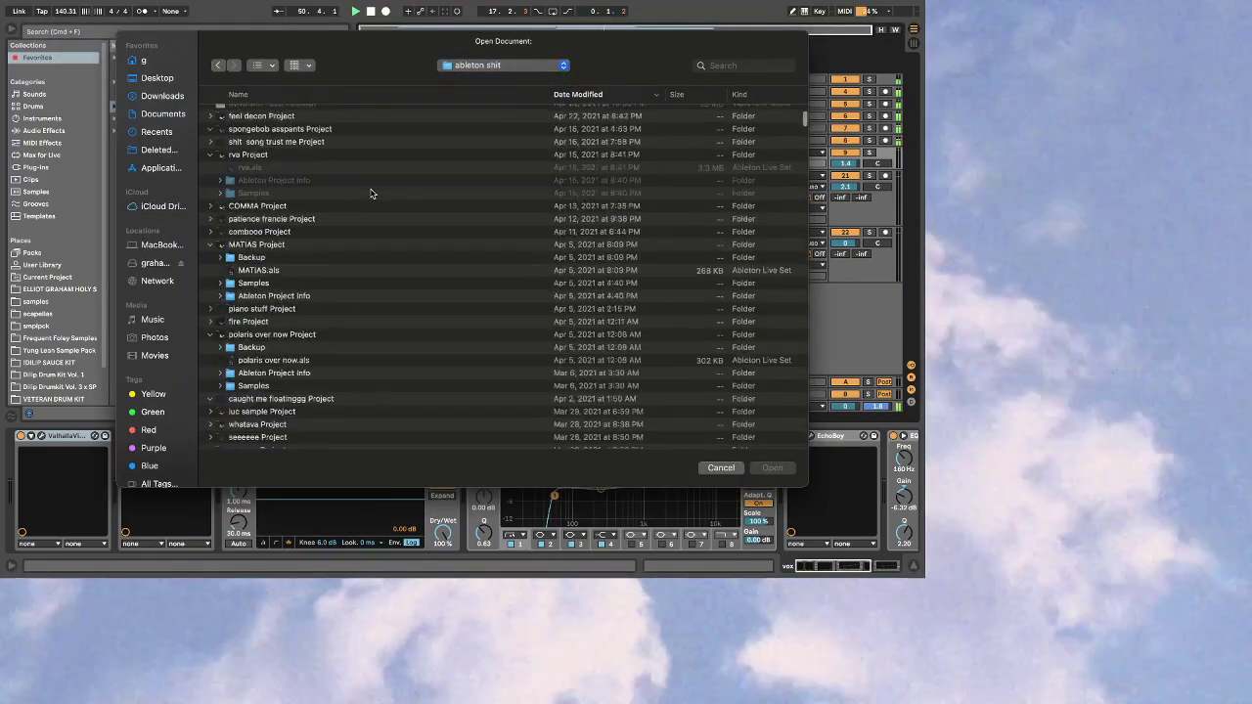
scroll(322, 216, down, 2)
scroll(322, 216, down, 3)
scroll(316, 243, up, 12)
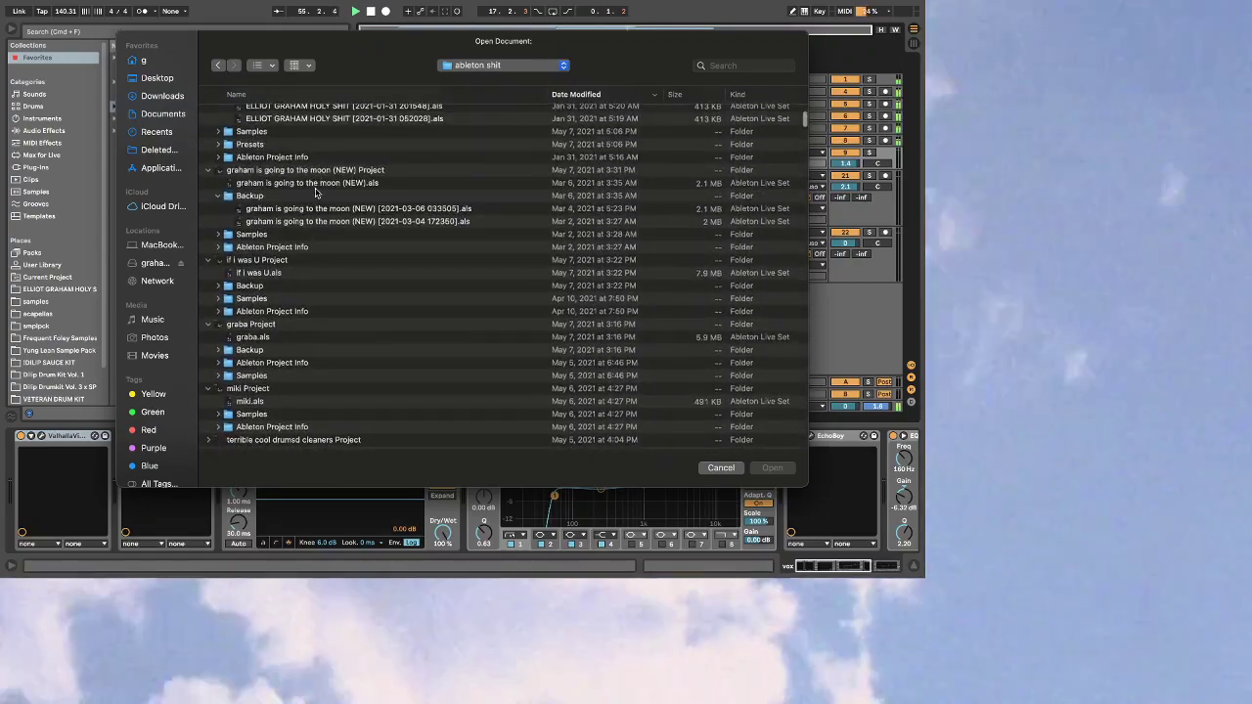
scroll(308, 215, down, 15)
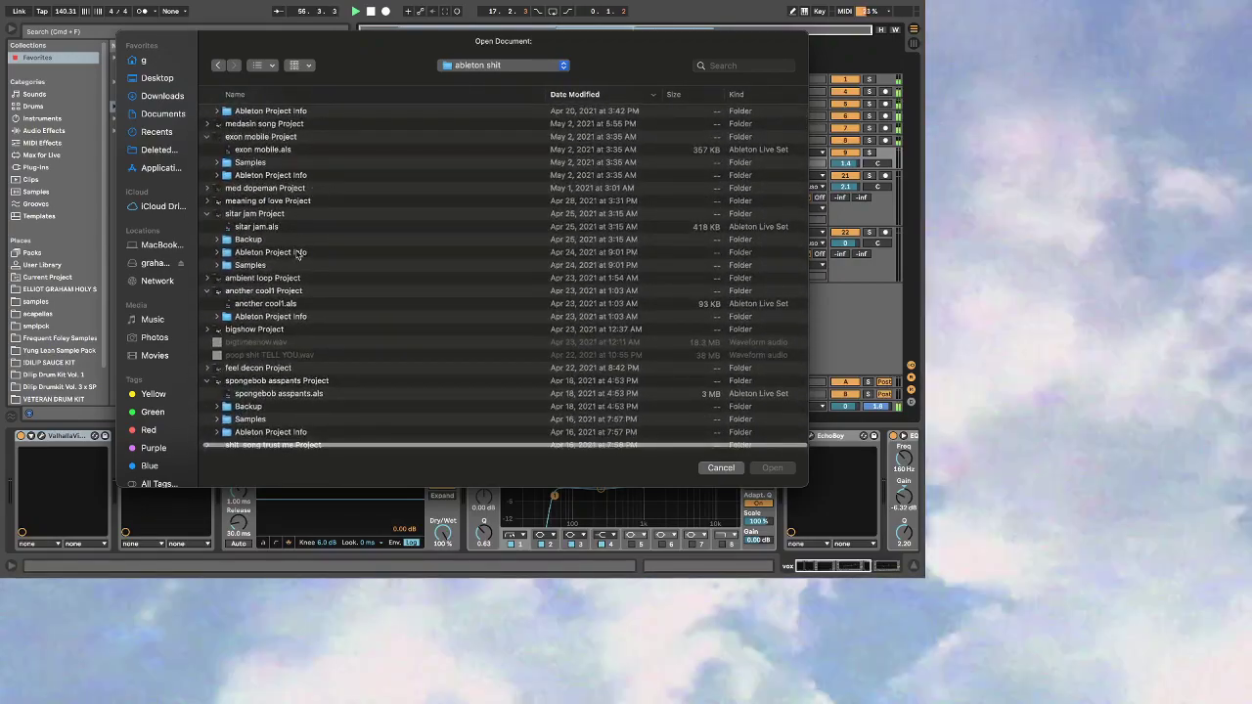
scroll(287, 302, down, 8)
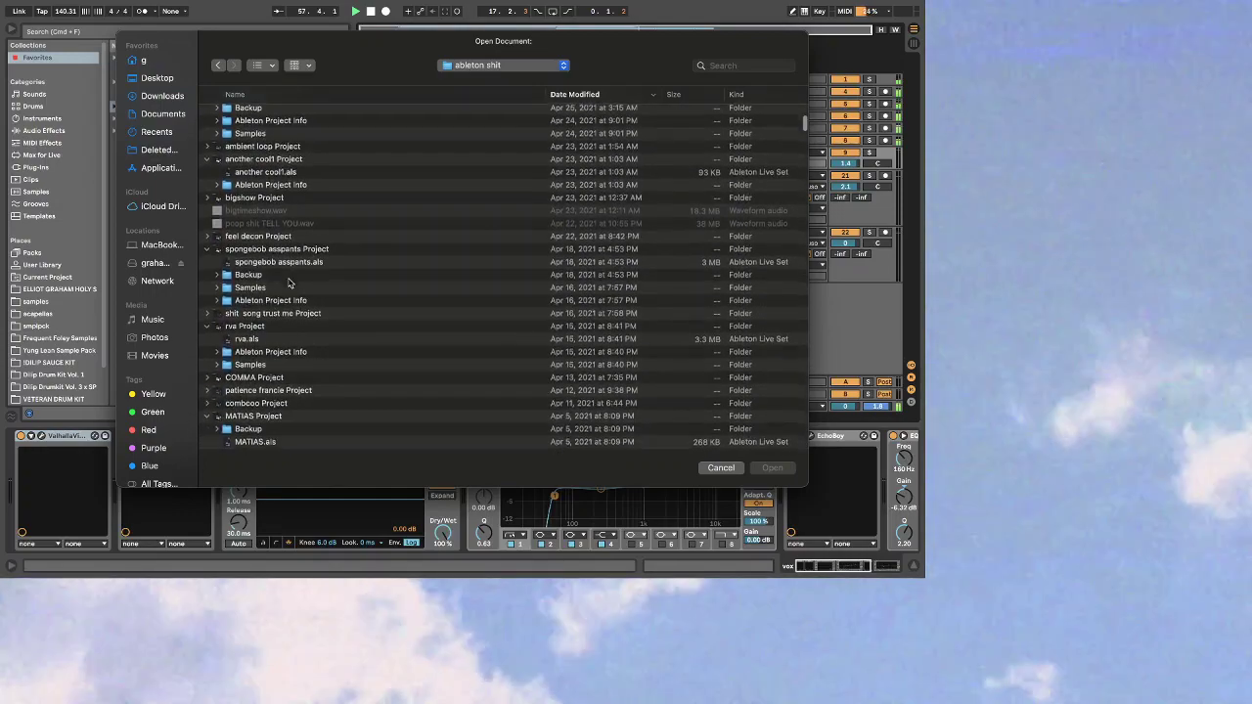
scroll(290, 282, down, 6)
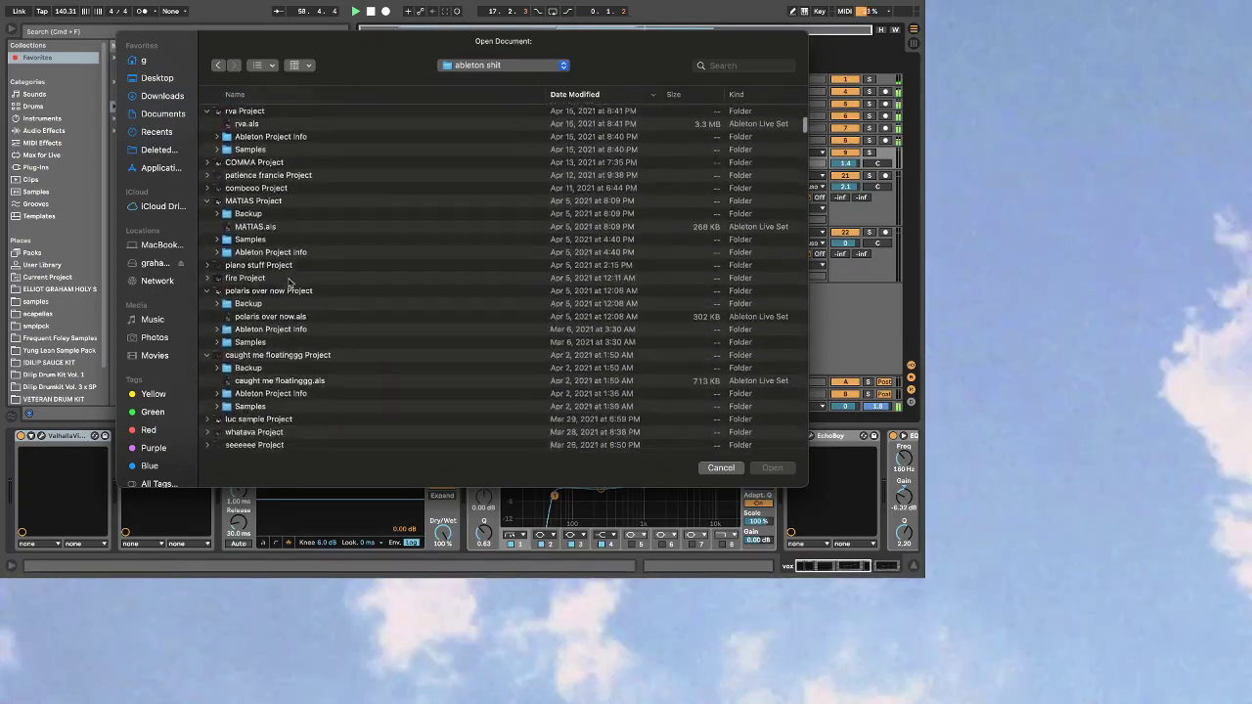
click(208, 268)
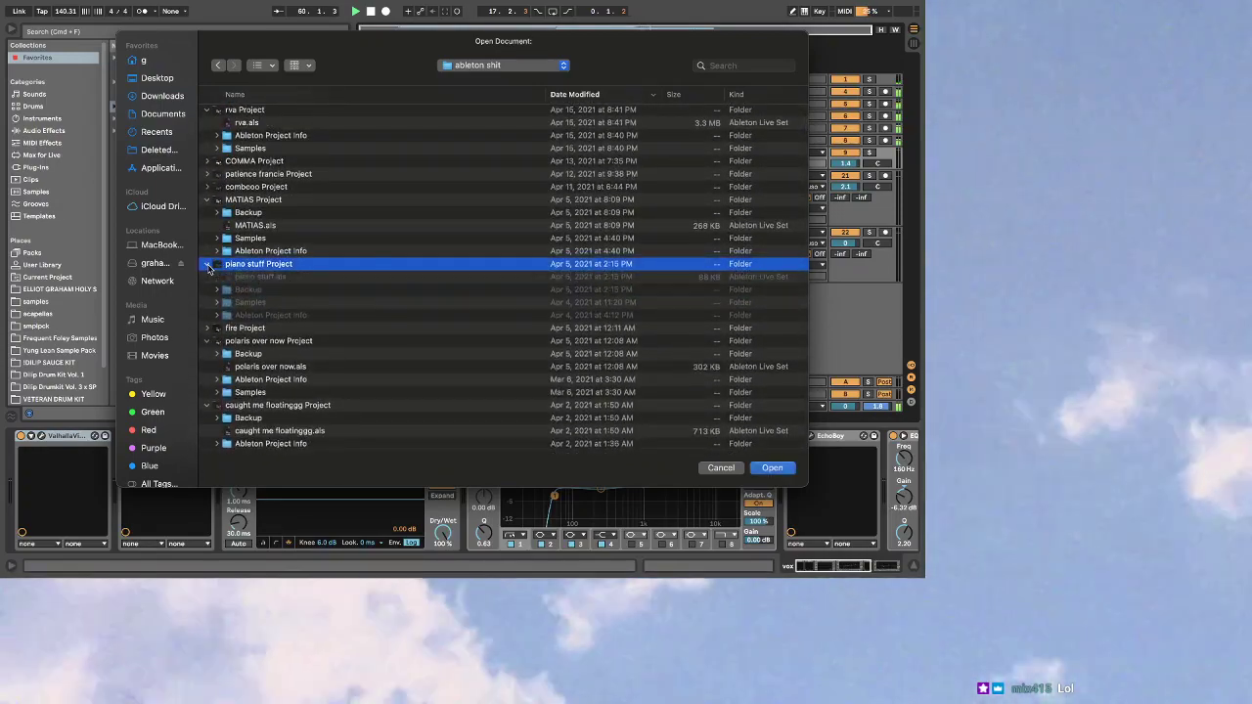
scroll(261, 278, down, 2)
scroll(261, 279, down, 5)
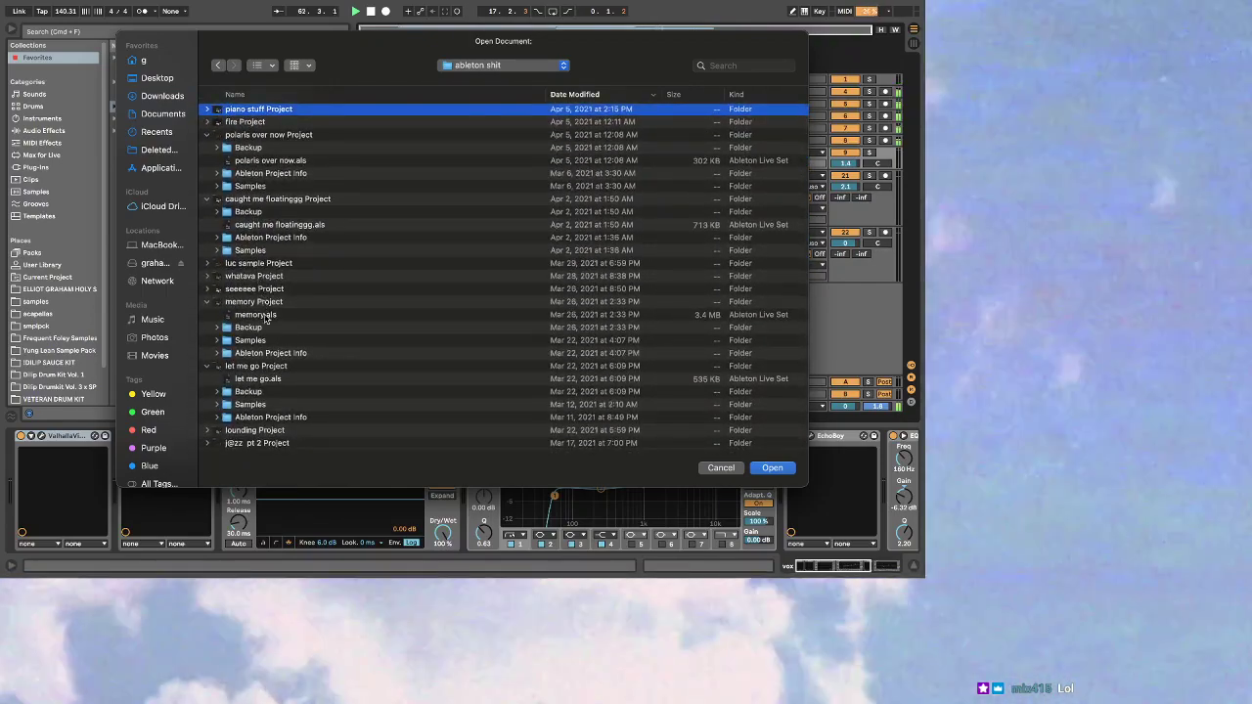
double_click(265, 322)
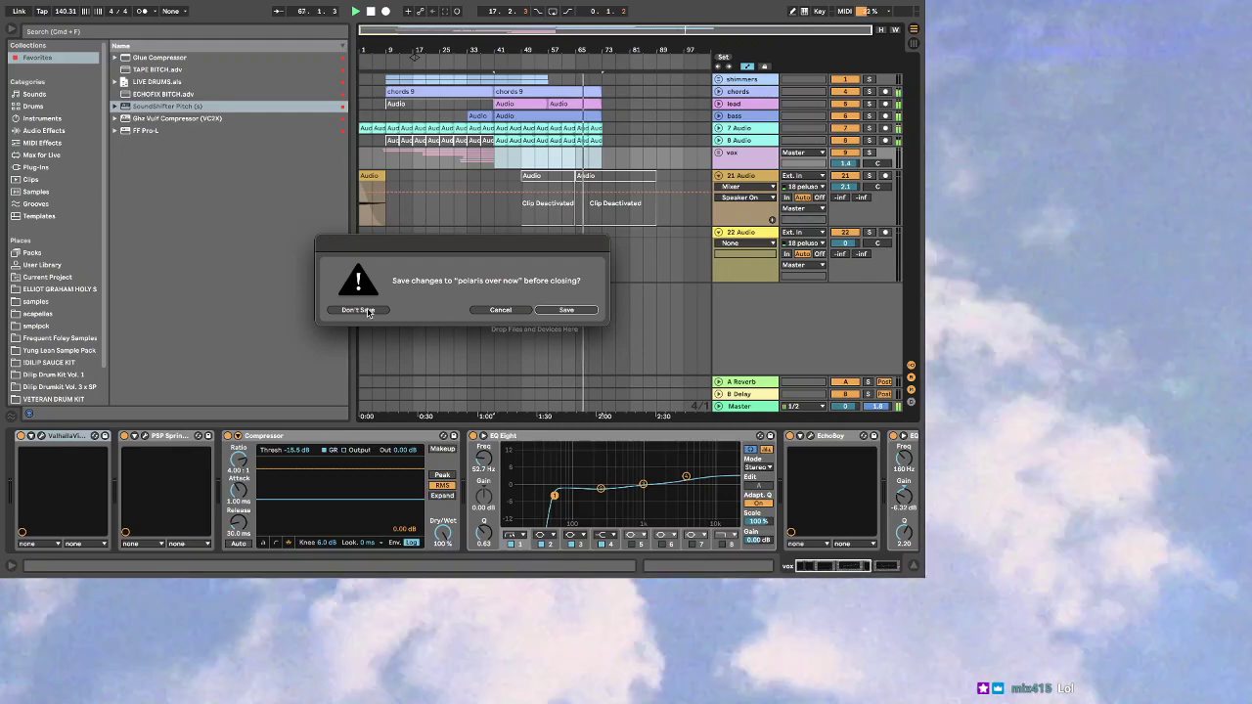
Step: Discard the unsaved changes to polaris over now so memory.als loads
click(360, 310)
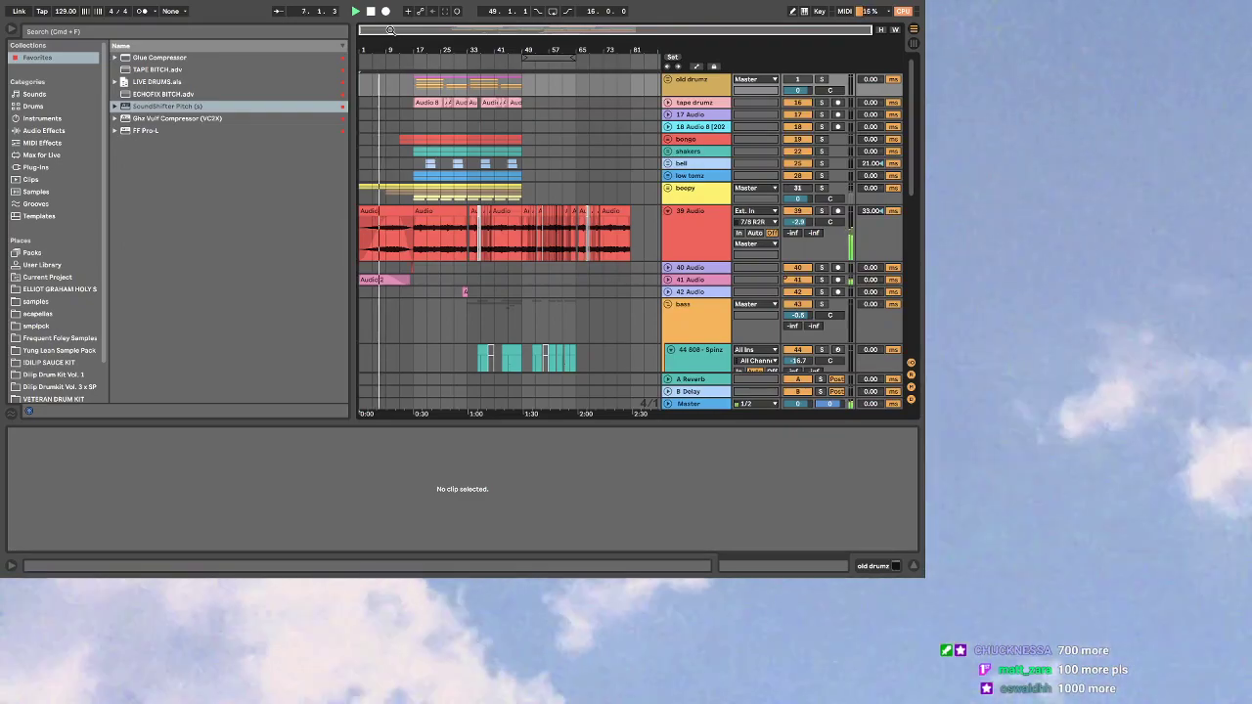
key(ctrl+Left)
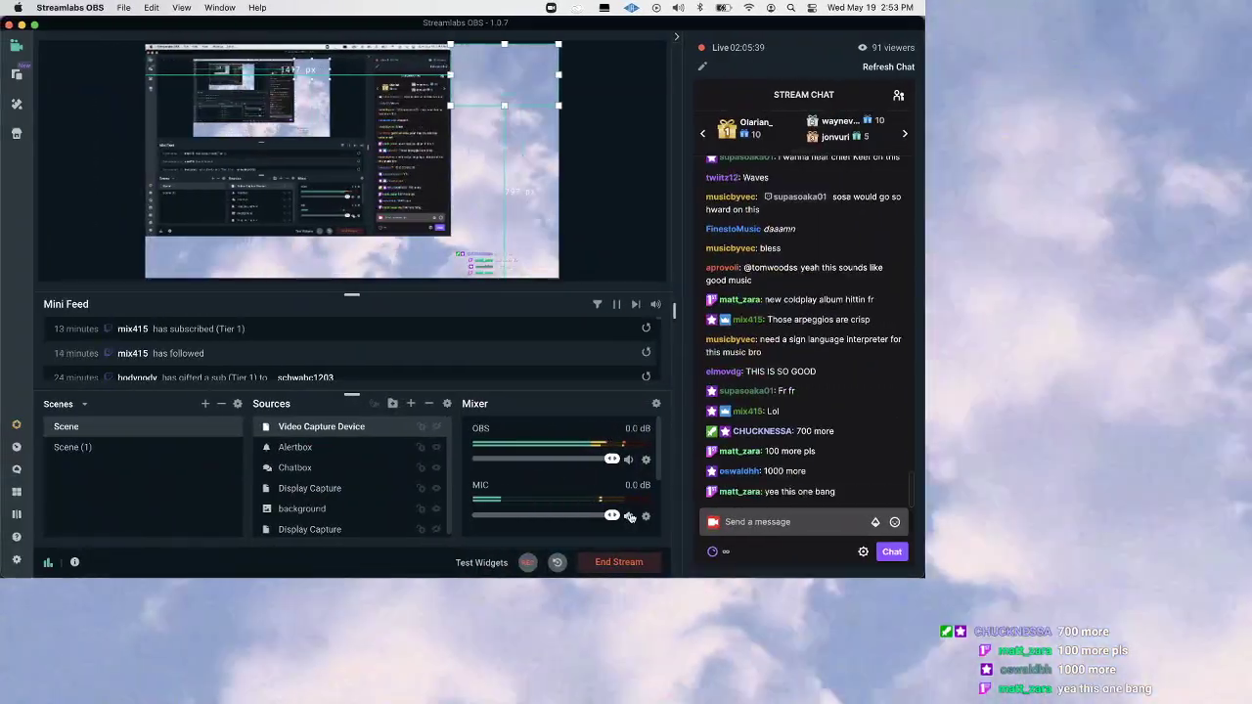
key(ctrl+Right)
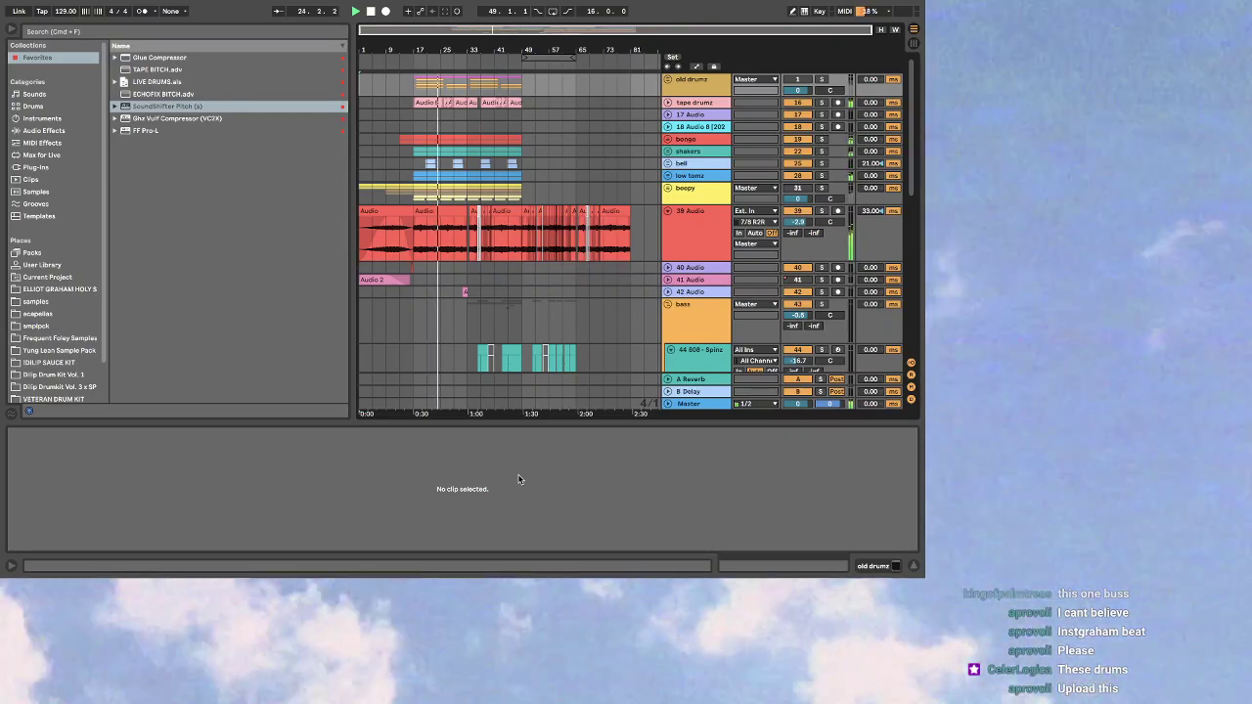
Step: Fold the bass group track and zoom the arrangement to bars 17–57
scroll(546, 381, down, 5)
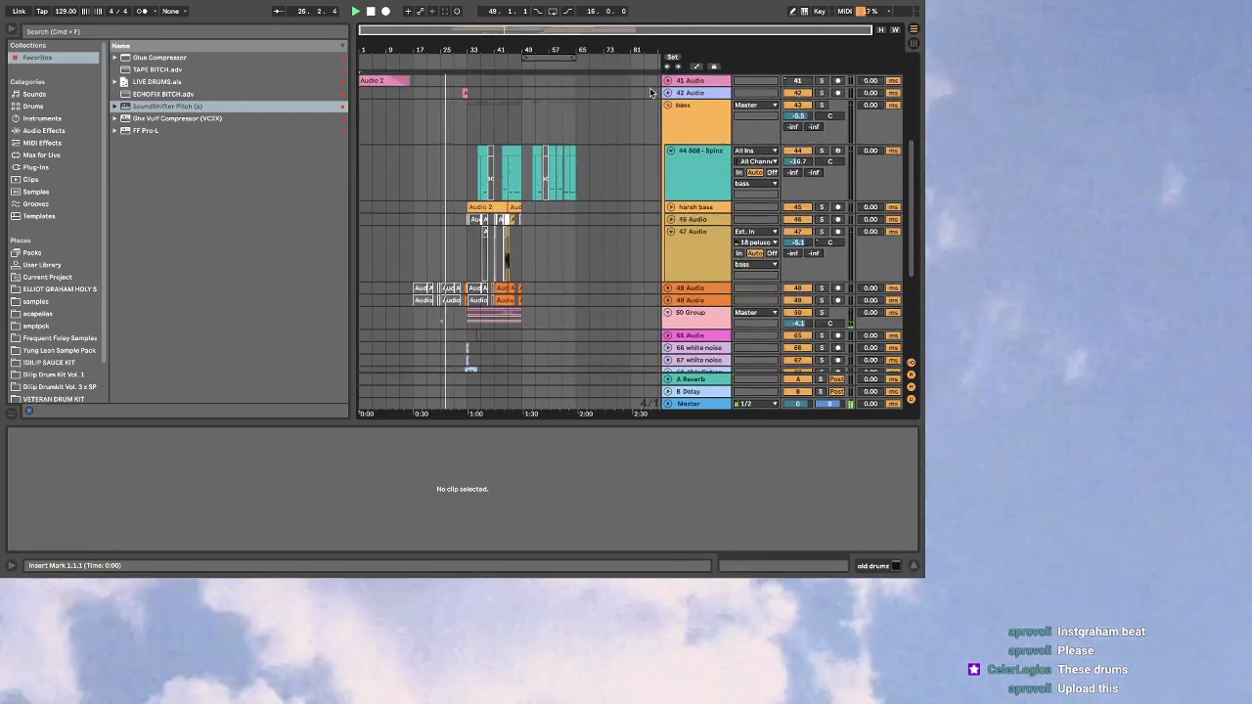
click(669, 106)
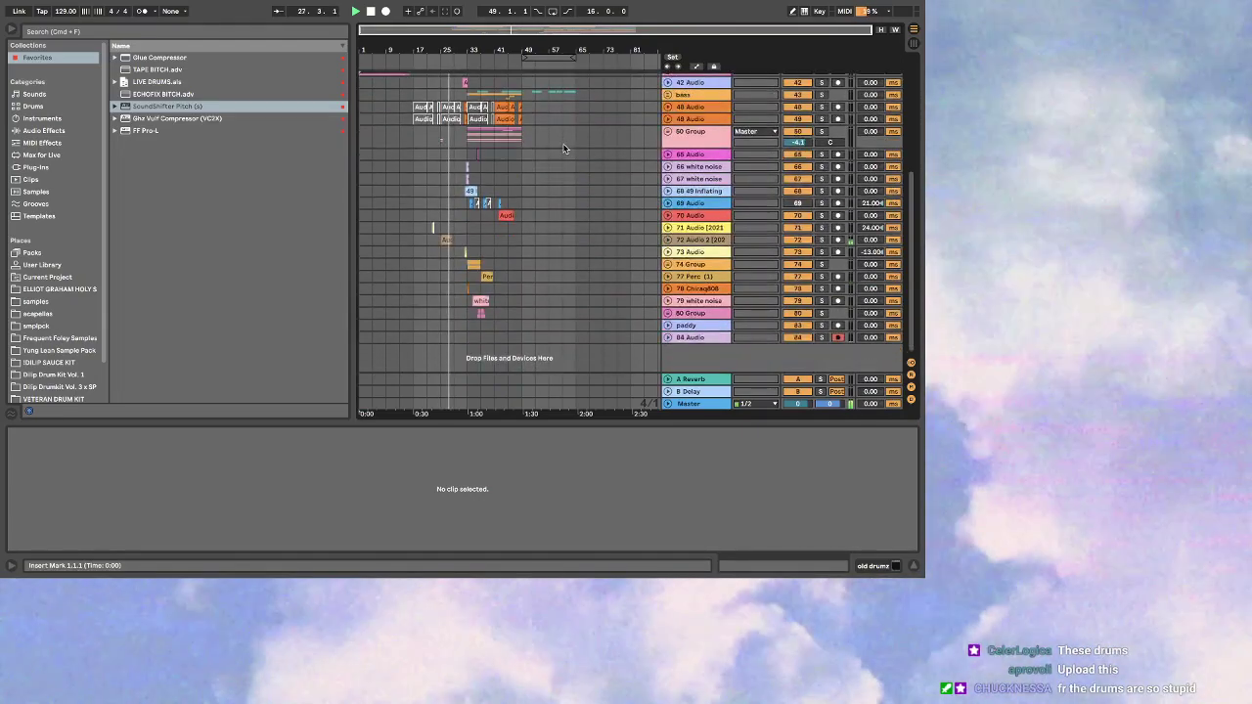
scroll(563, 149, up, 5)
drag(545, 30, 492, 125)
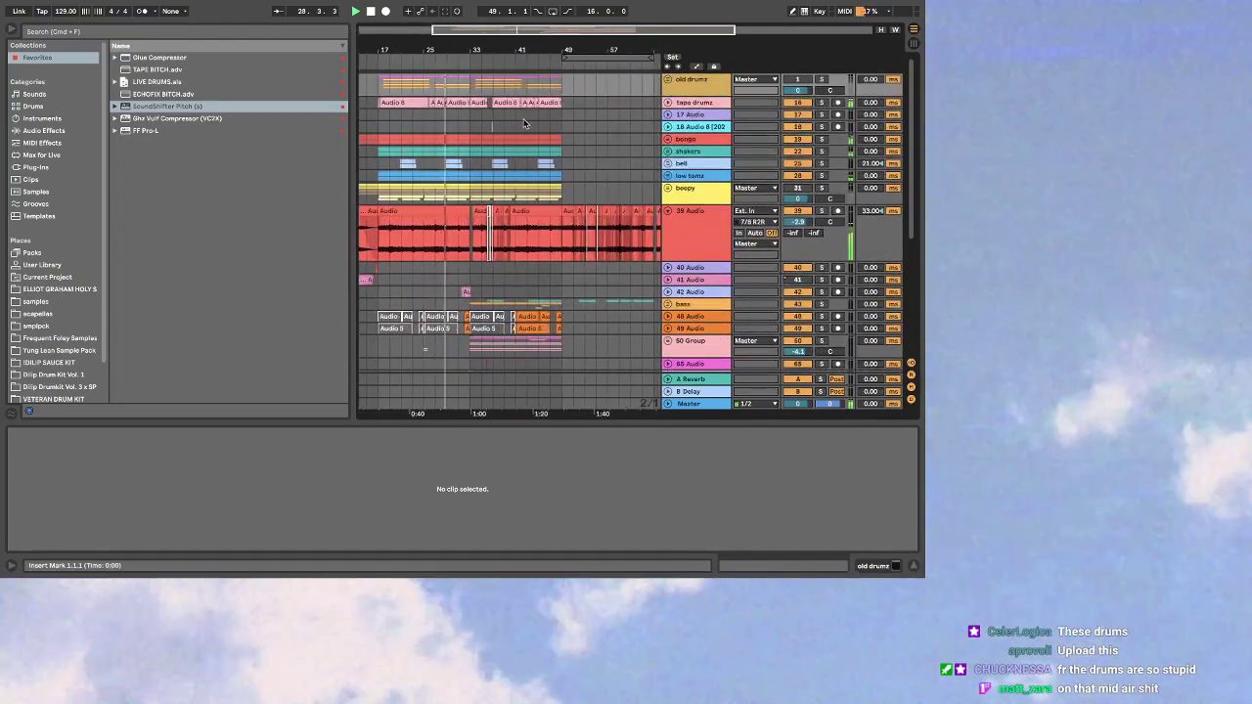
scroll(513, 168, right, 1)
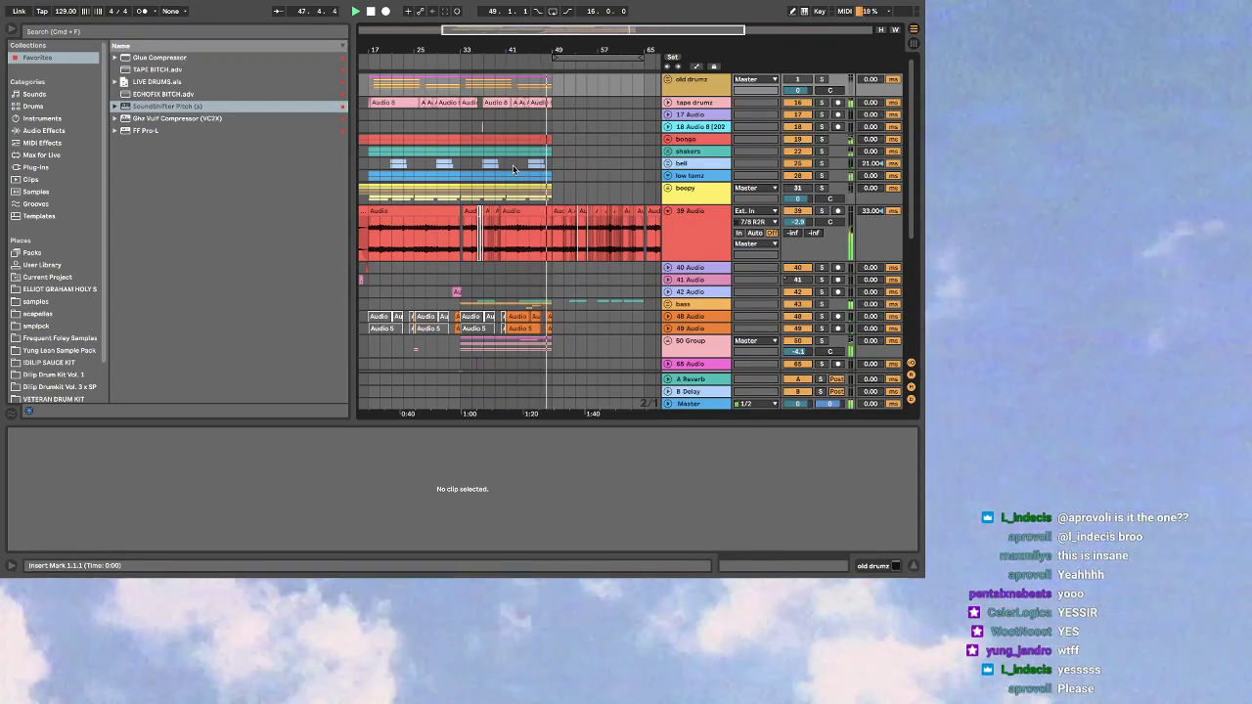
Step: Select the 39 Audio track and zoom closer, ending on bars 45–61
drag(632, 24, 632, 60)
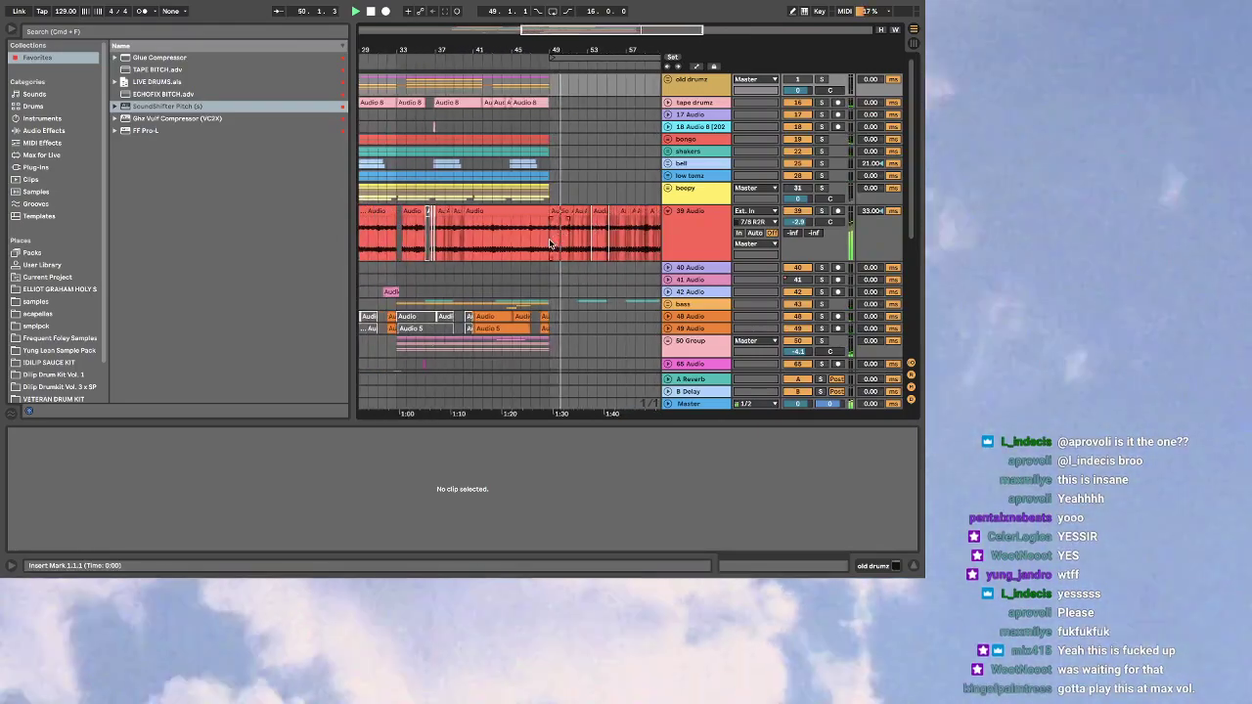
click(549, 239)
scroll(549, 239, down, 3)
scroll(549, 239, right, 5)
scroll(549, 239, up, 3)
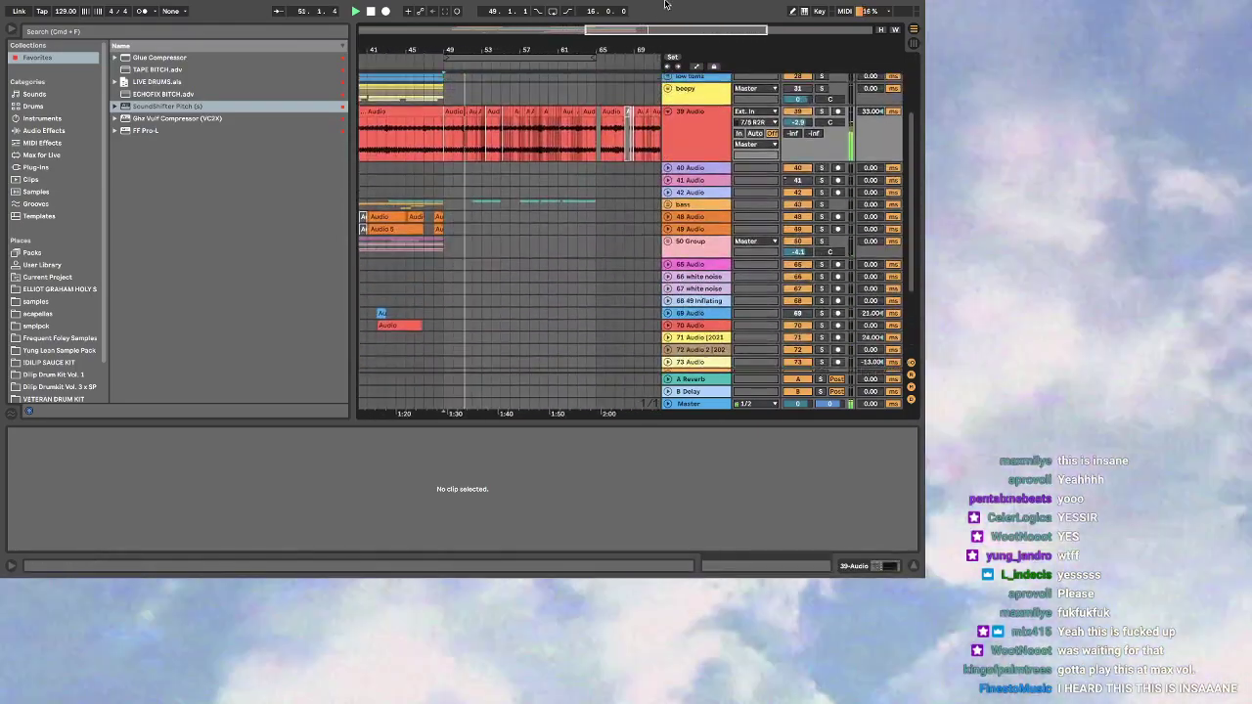
drag(648, 32, 648, 46)
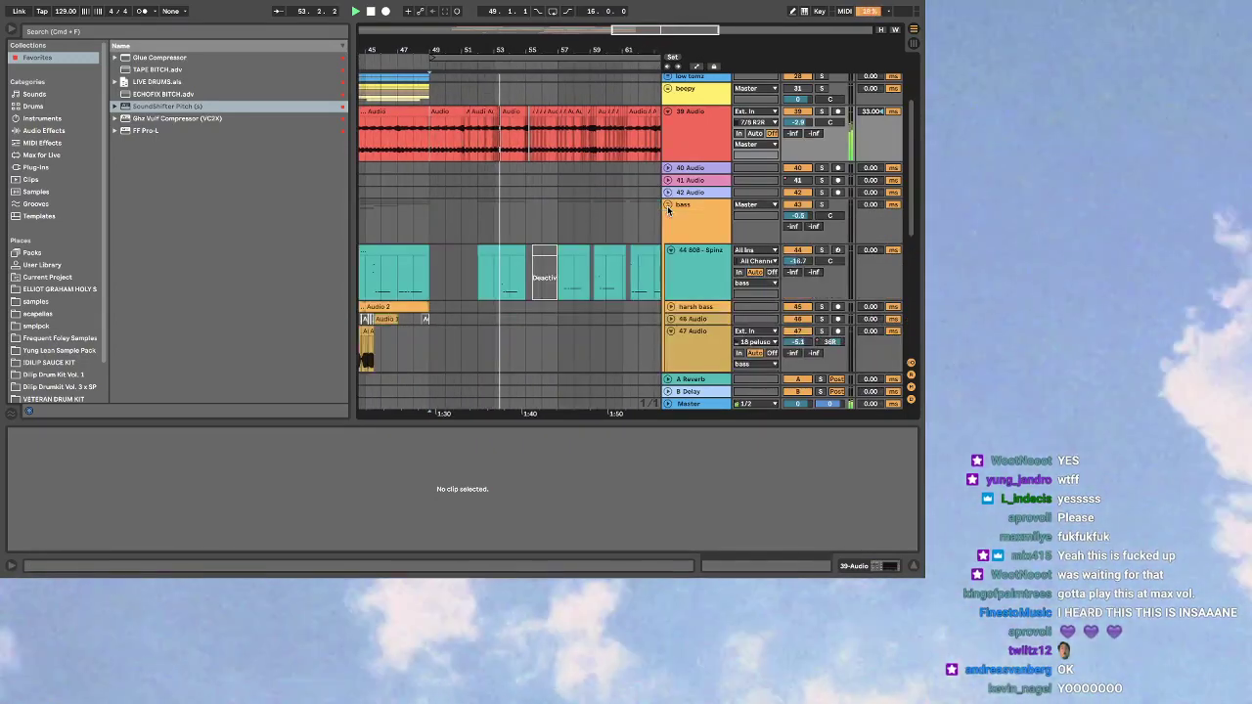
scroll(564, 186, down, 5)
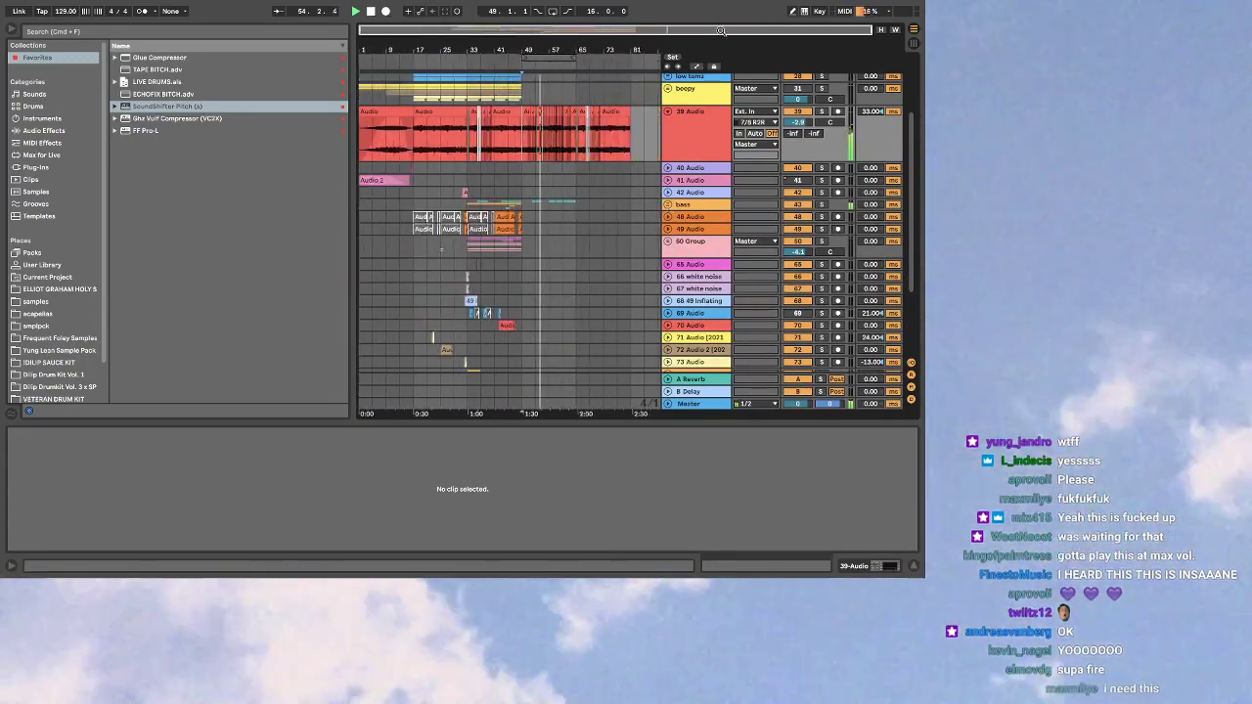
scroll(564, 186, up, 5)
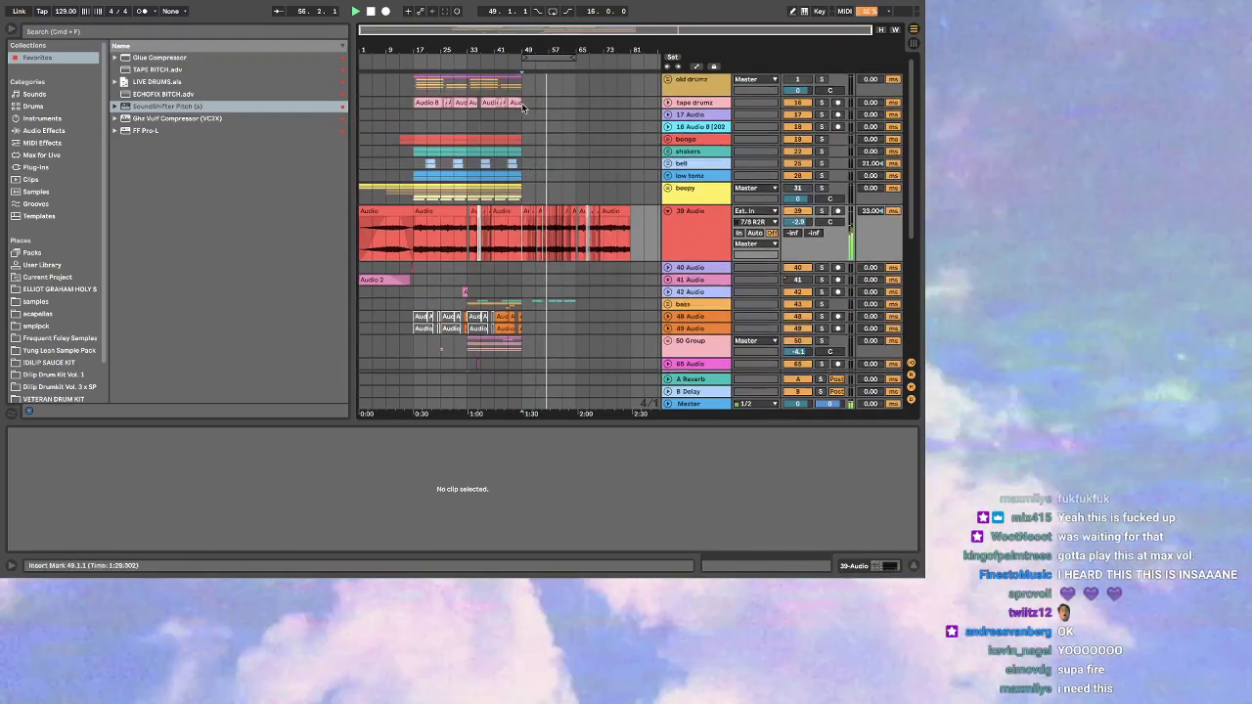
click(522, 106)
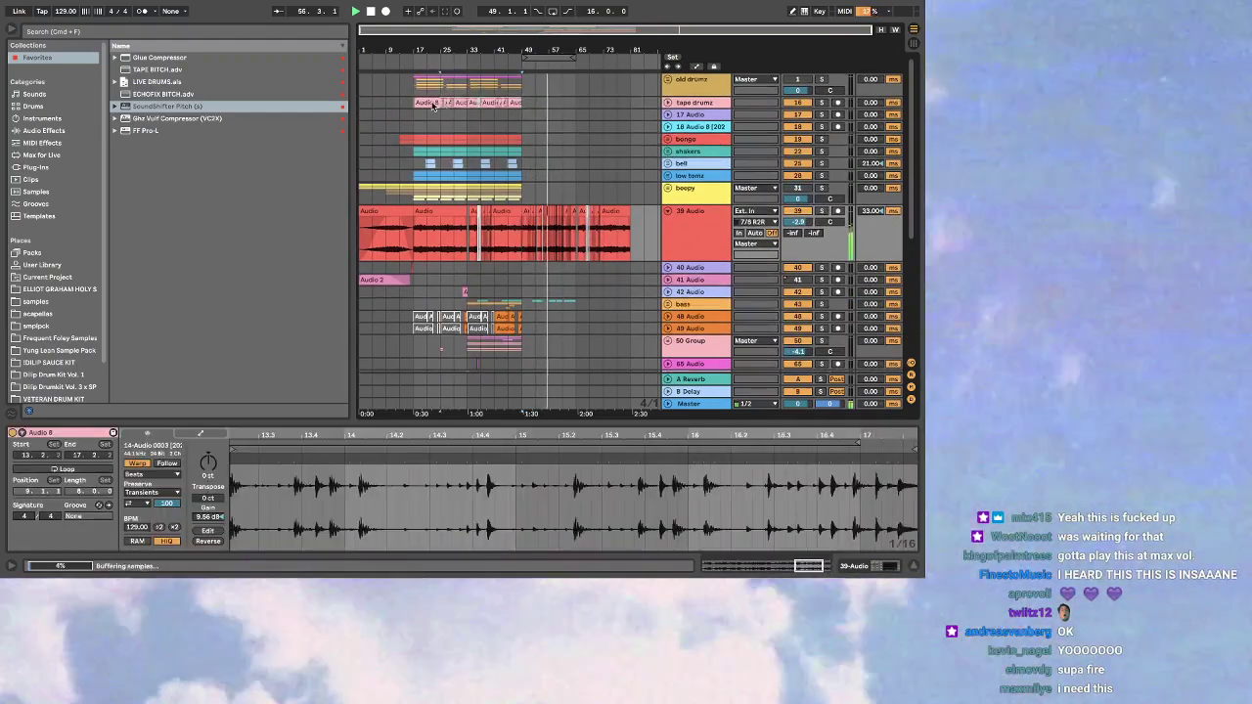
key(ctrl+d)
drag(684, 30, 689, 35)
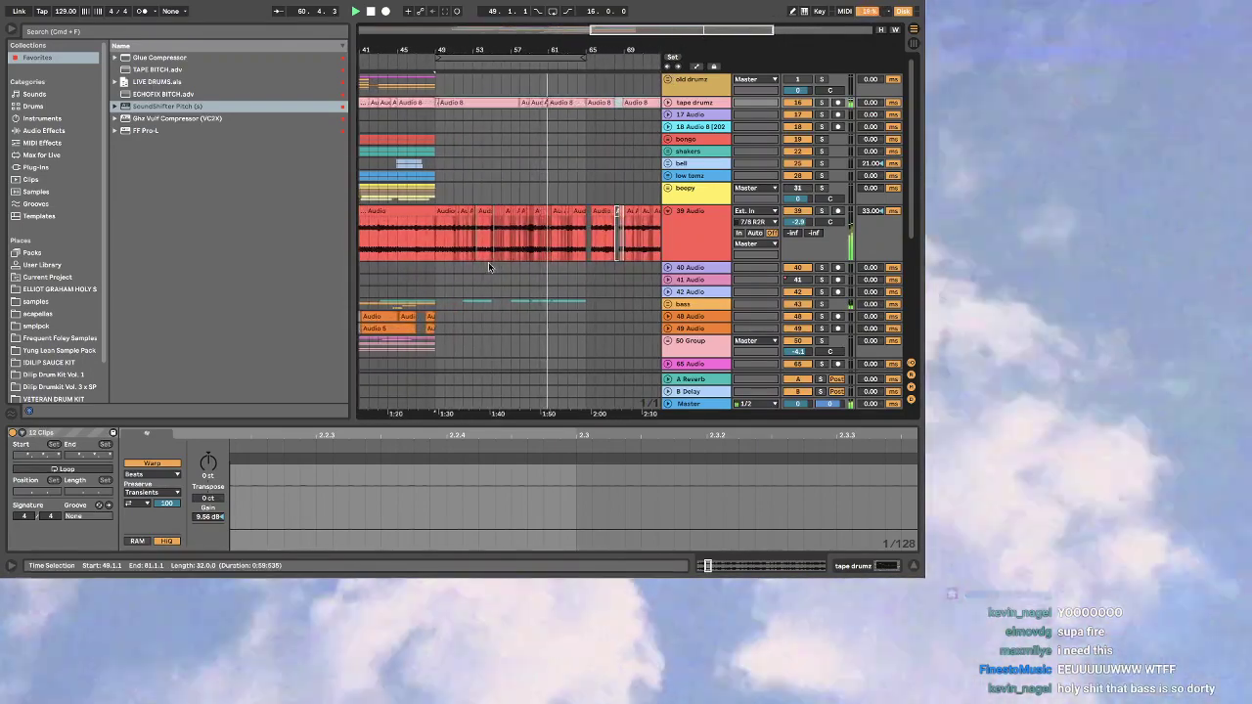
scroll(488, 269, right, 3)
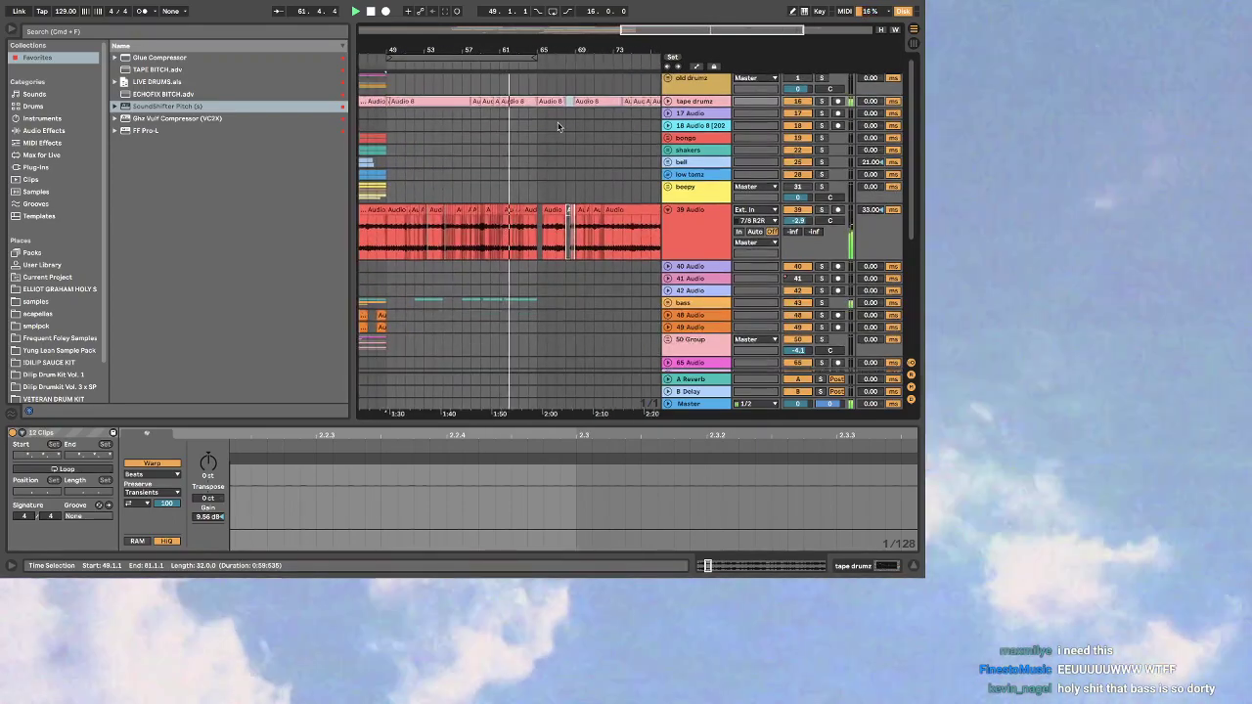
drag(540, 308, 389, 307)
scroll(389, 306, right, 3)
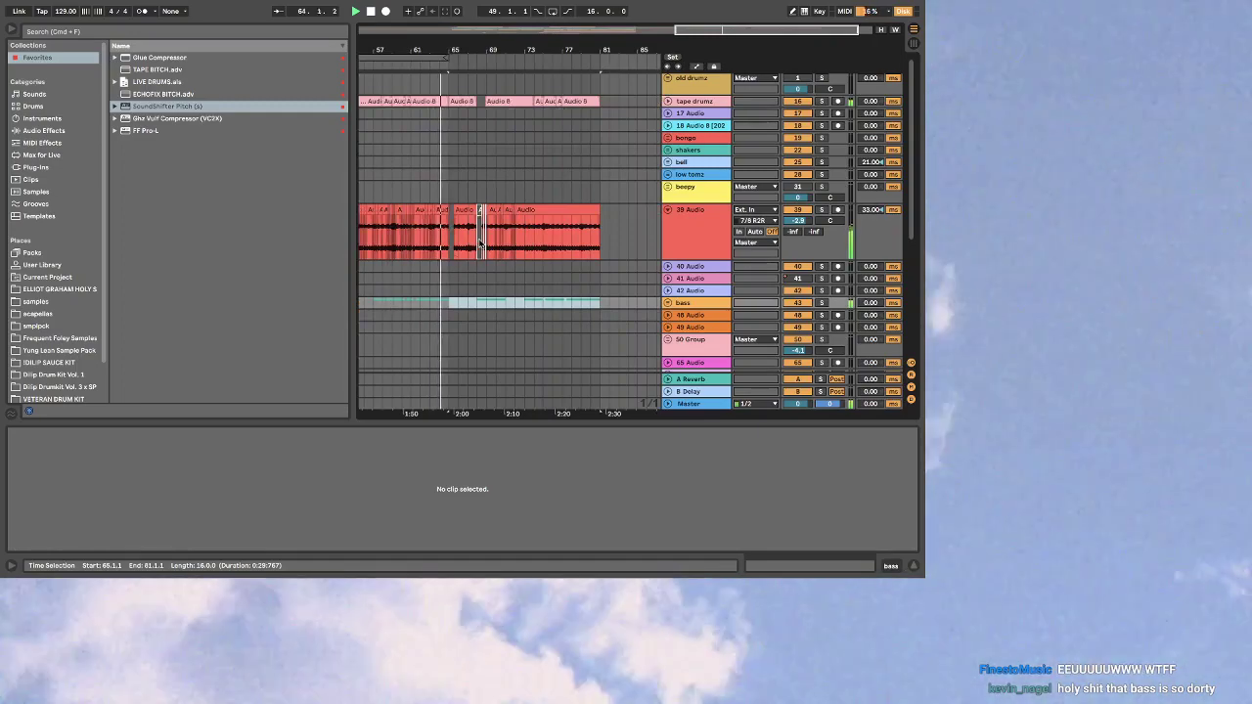
click(447, 289)
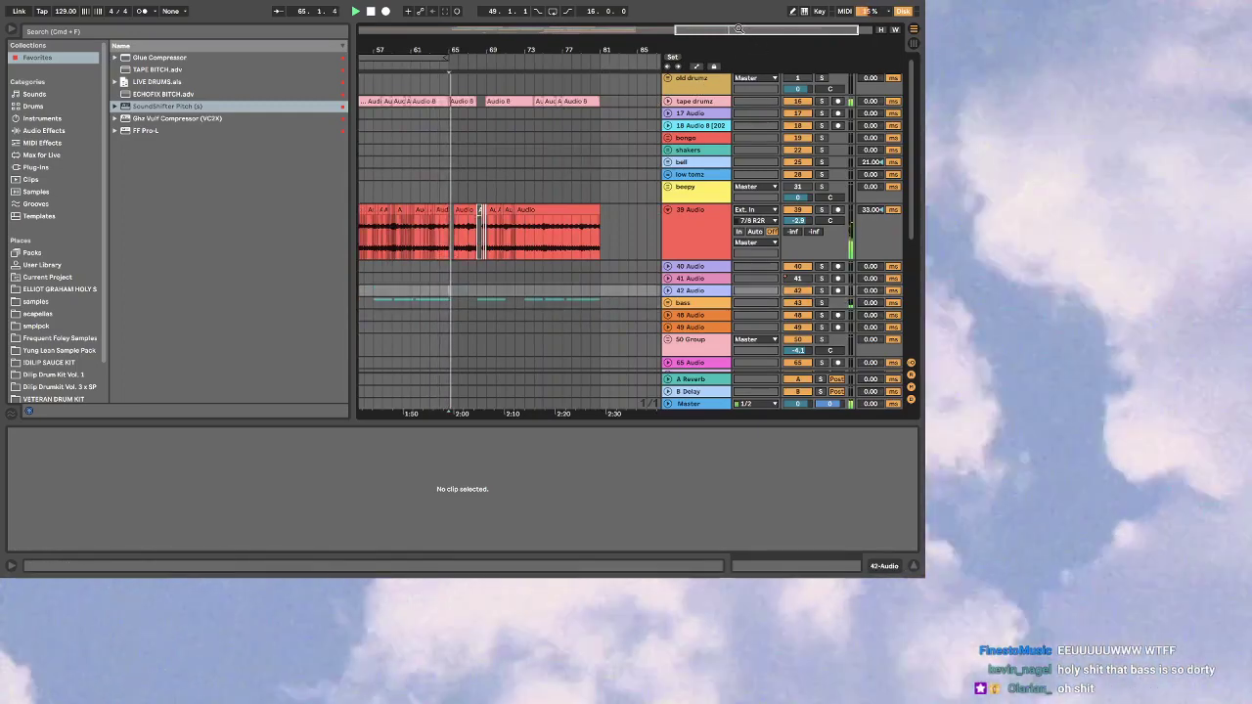
drag(739, 31, 740, 30)
scroll(513, 242, down, 1)
scroll(513, 242, right, 2)
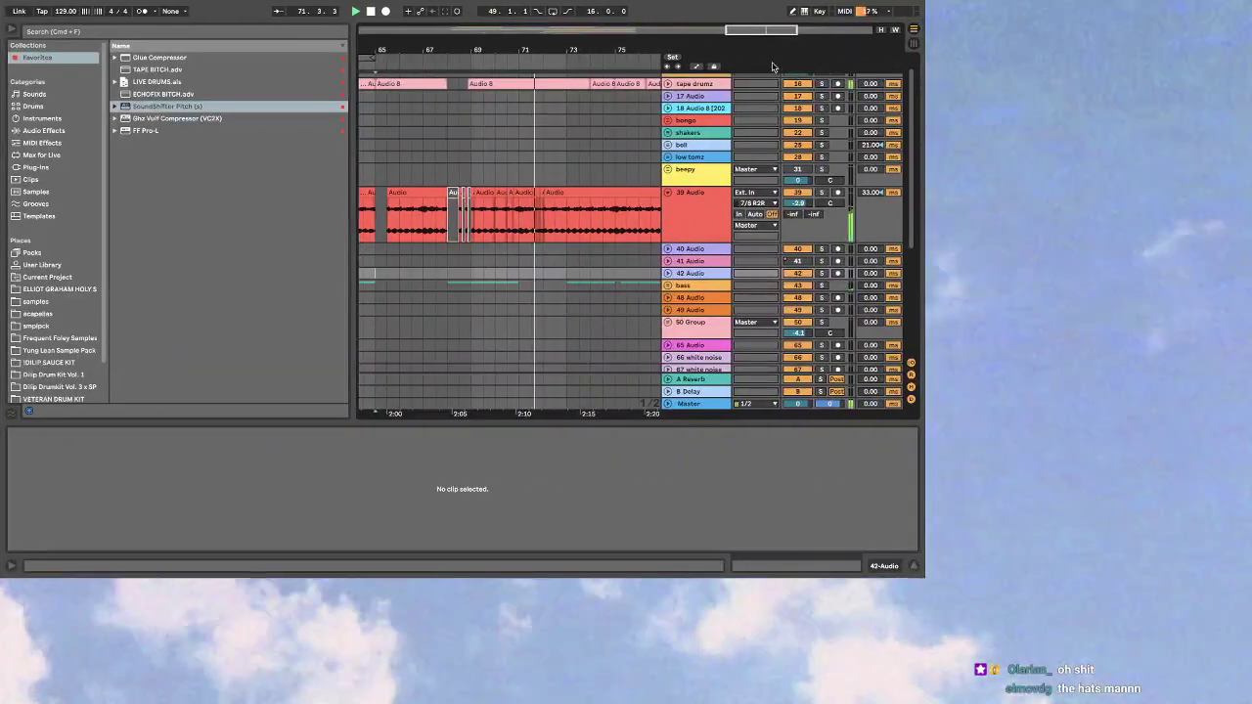
drag(772, 33, 772, 21)
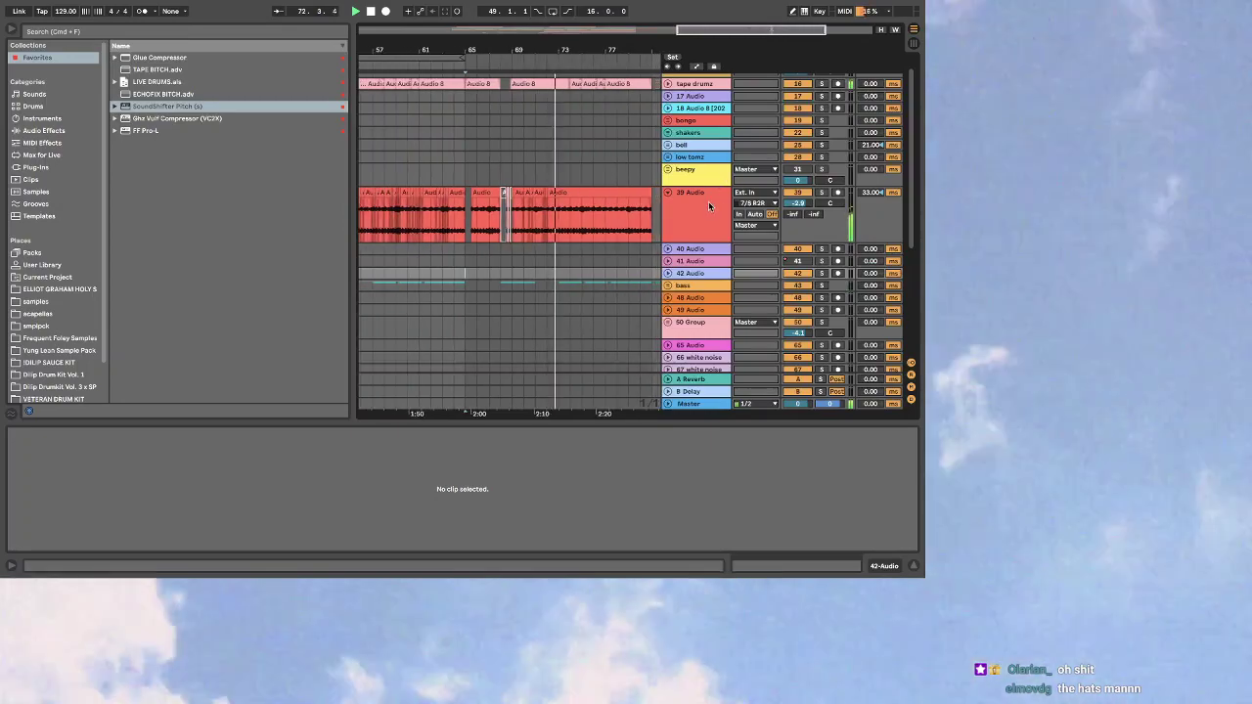
scroll(578, 215, right, 3)
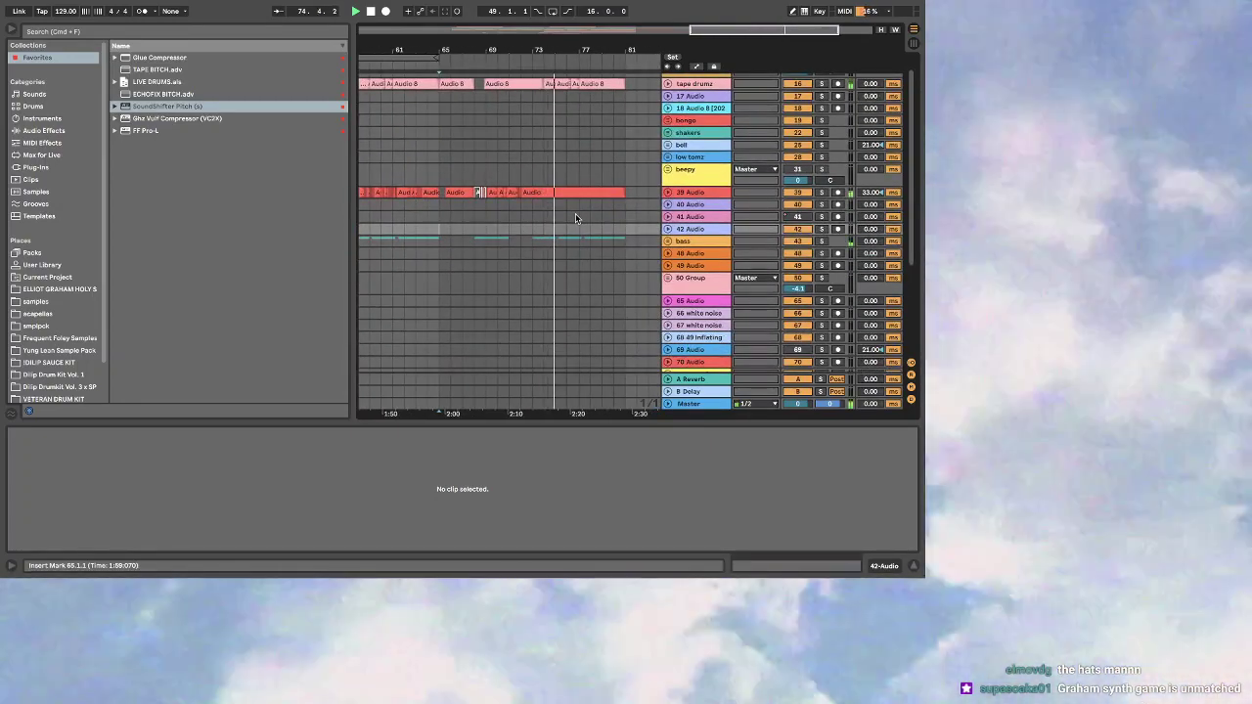
scroll(469, 213, down, 5)
Step: Duplicate bars 33–49 of the bass track into bars 49–65 and play from bar 49
click(470, 213)
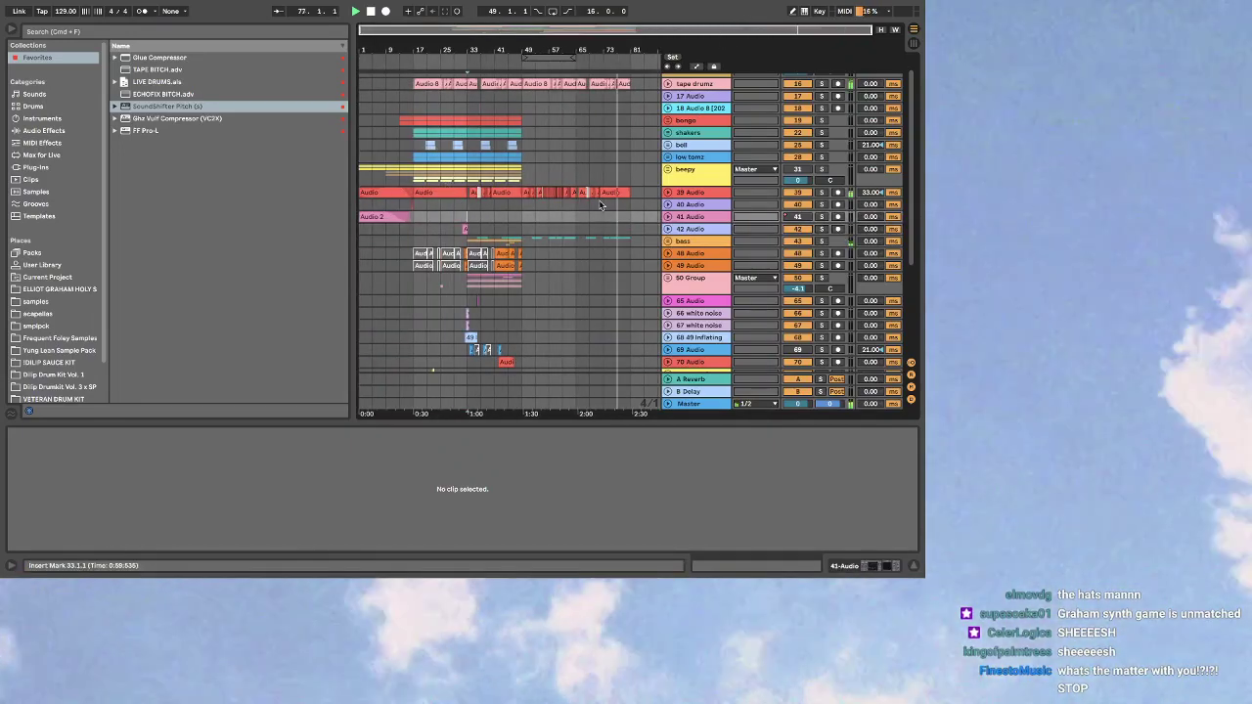
drag(529, 246, 473, 244)
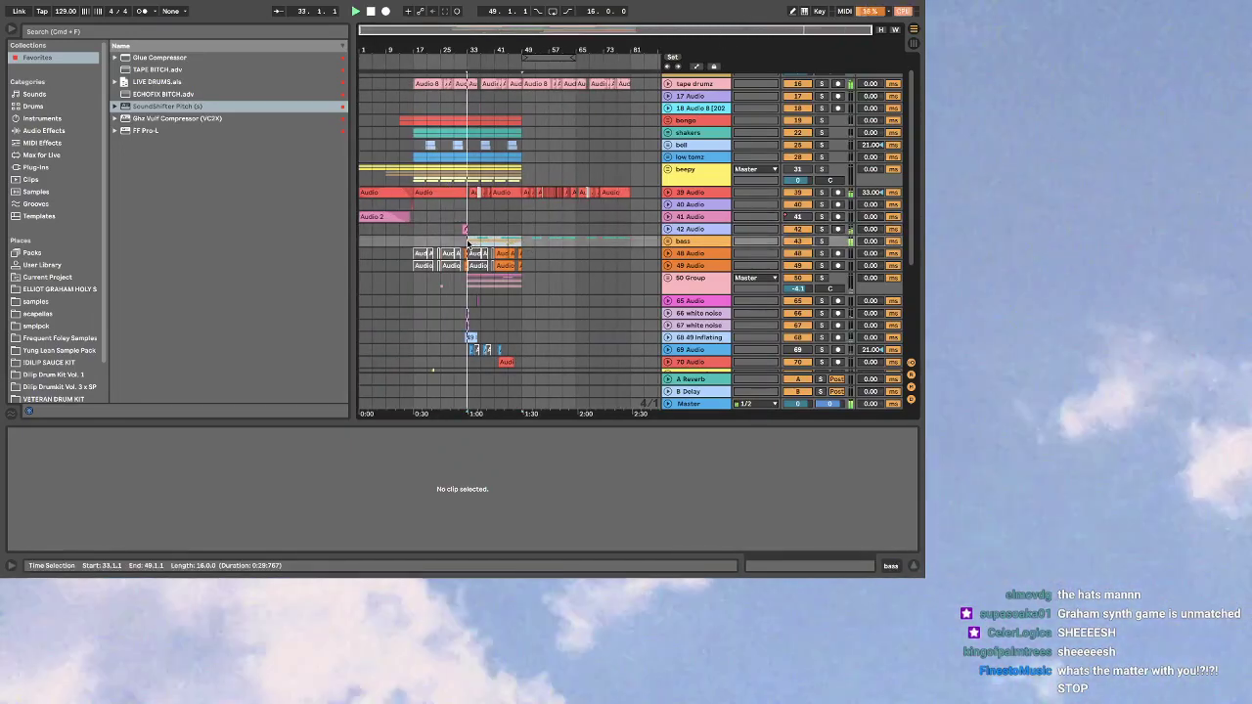
key(super+d)
key(space)
Step: Unfold the bass group, view bars 41–59, and inspect the harsh bass Audio 2 clip
key(z)
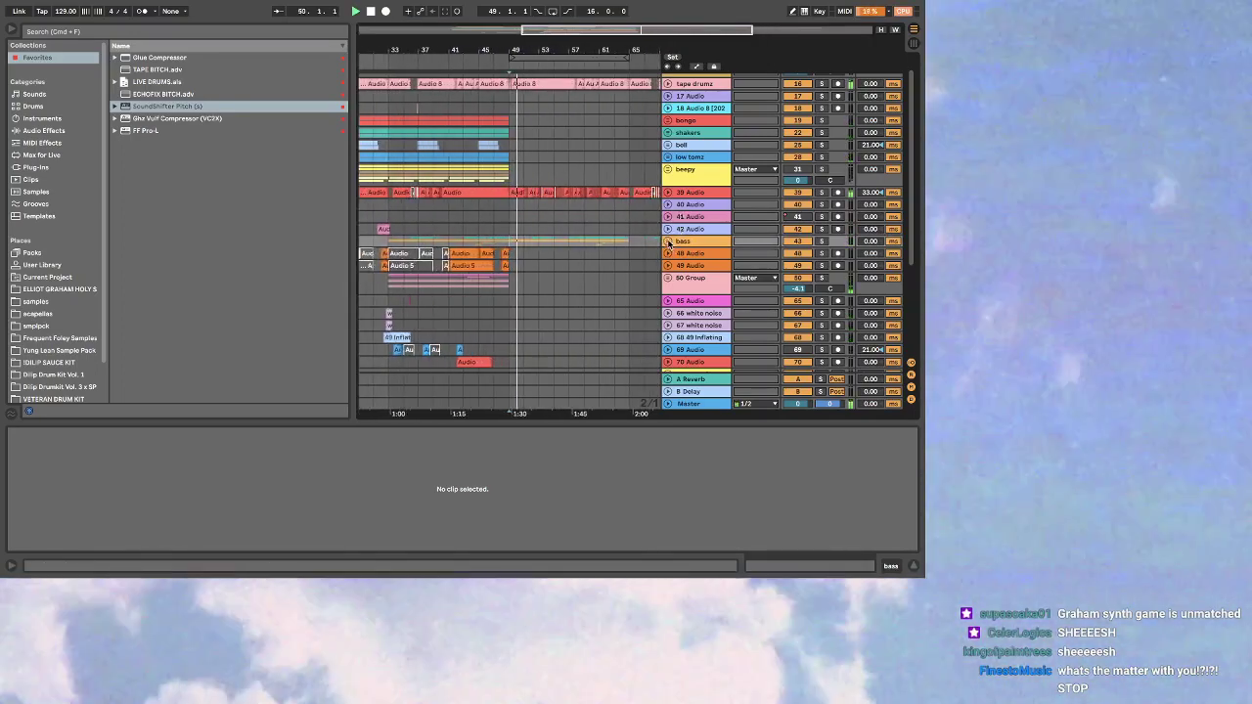
key(Right)
key(plus)
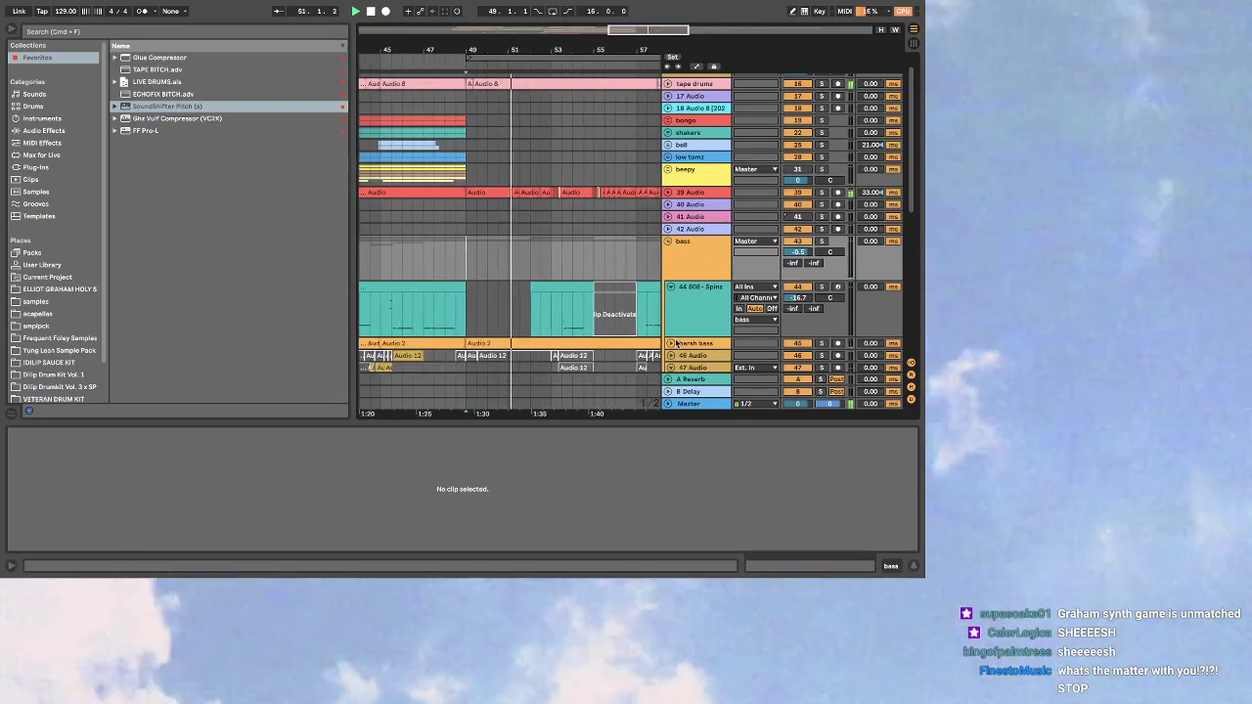
key(z)
scroll(619, 338, down, 3)
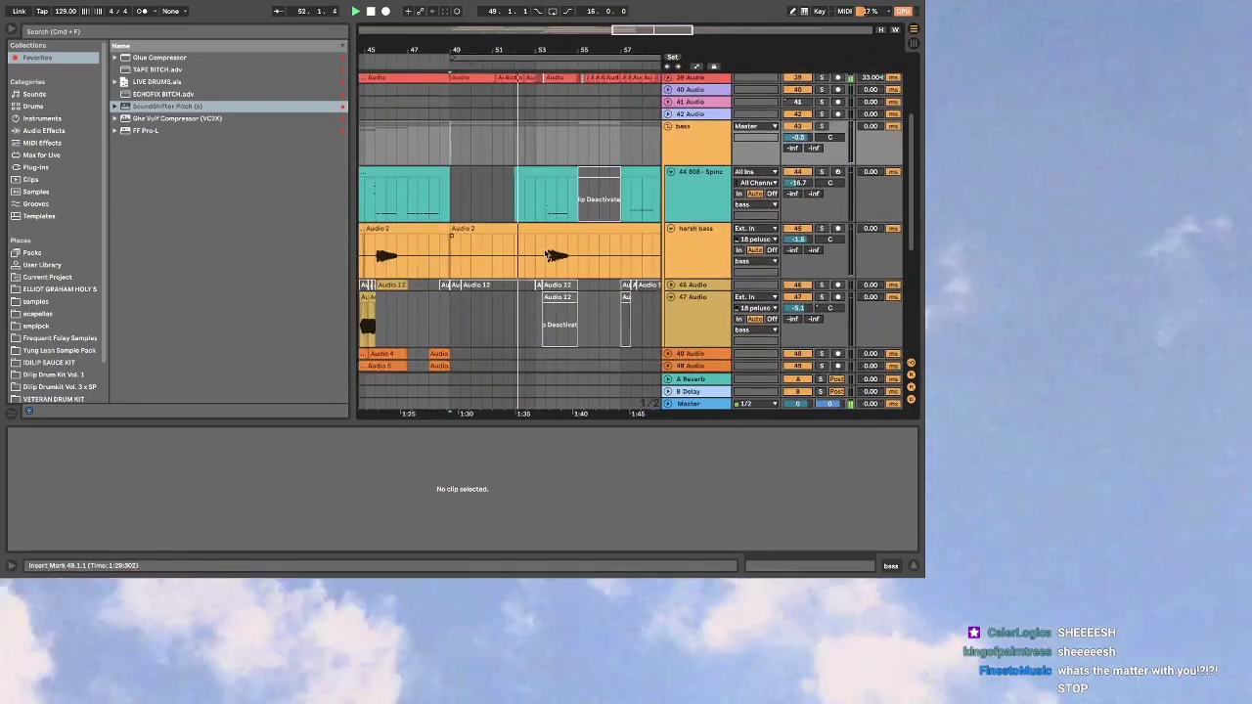
click(546, 254)
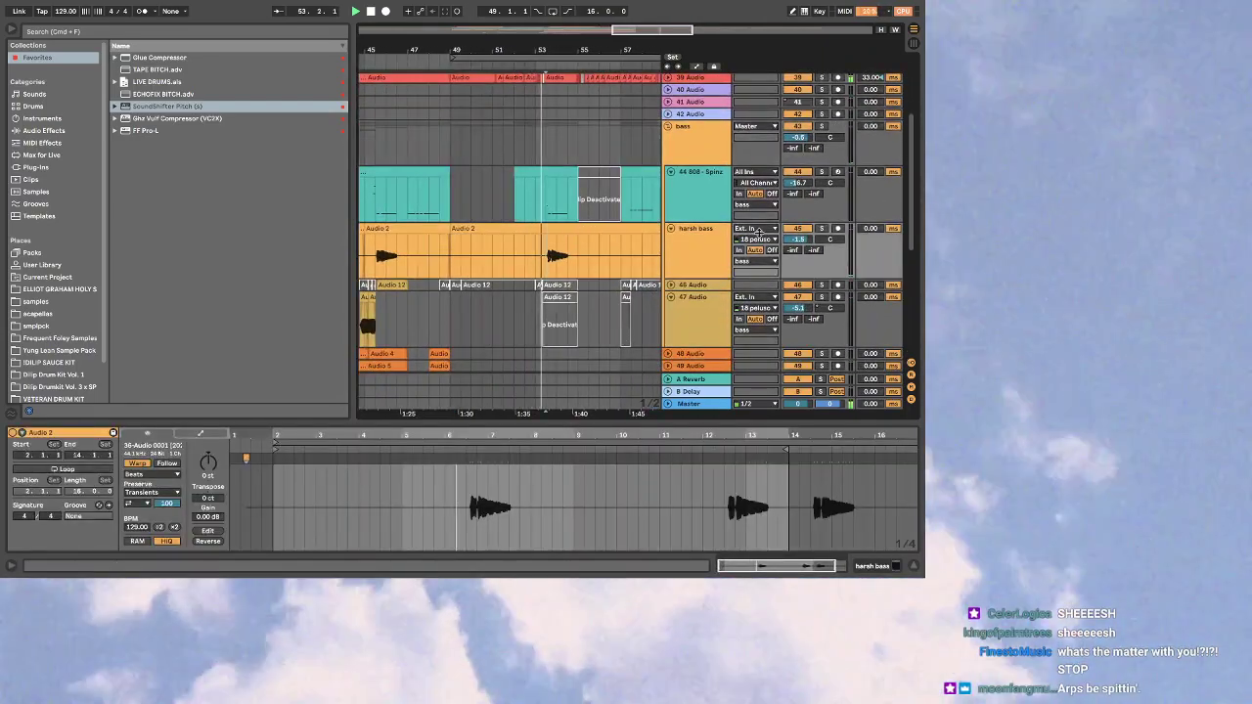
drag(671, 33, 699, 30)
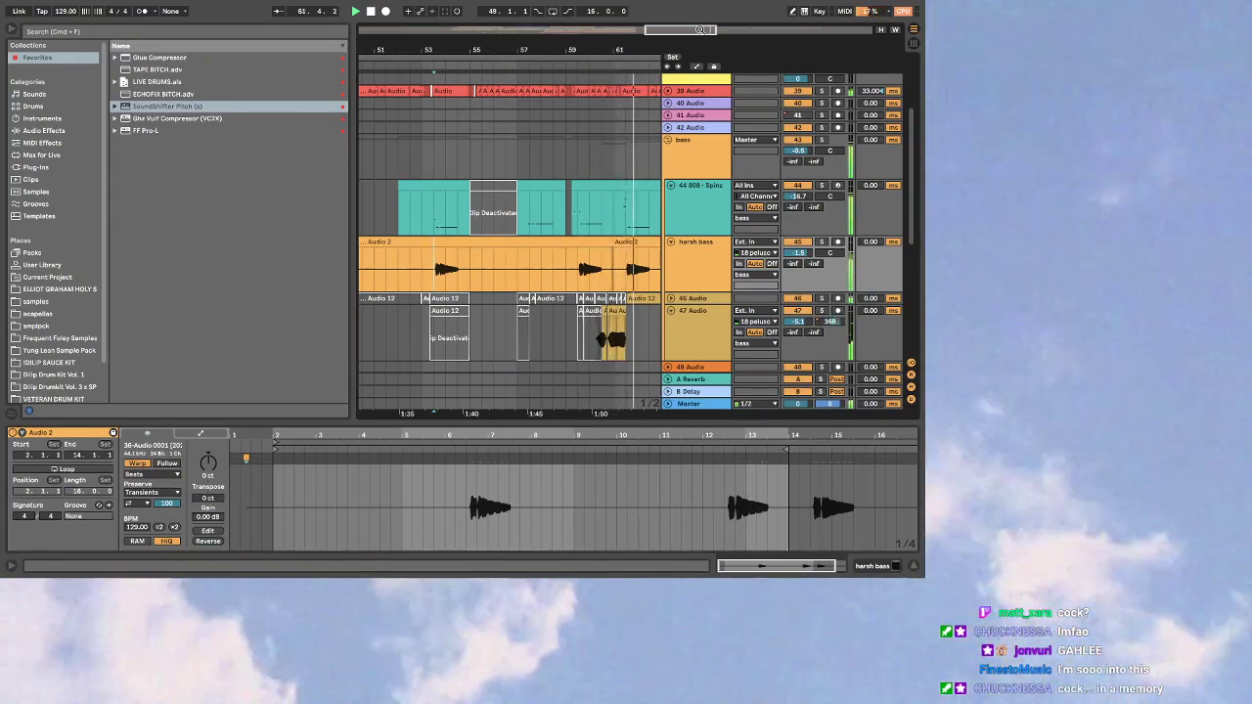
Step: Open the 808 clip's notes, solo then unsolo harsh bass, and fold the bass group
click(546, 213)
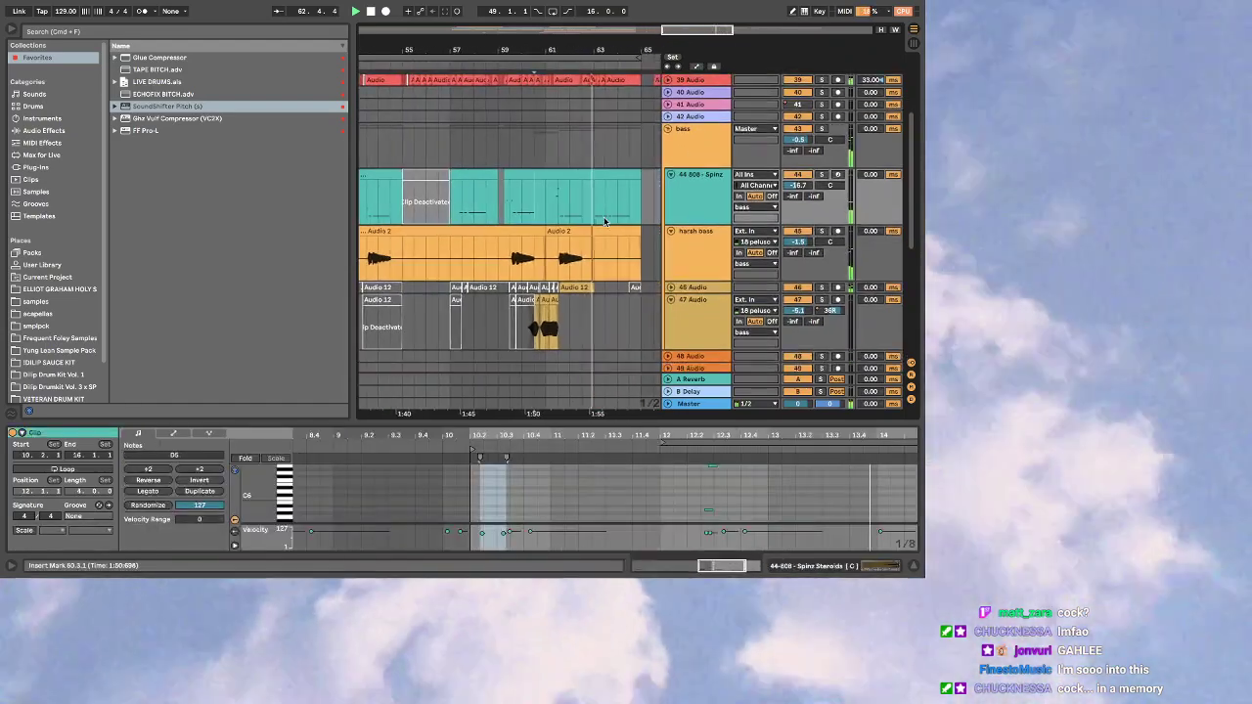
scroll(600, 202, right, 2)
scroll(540, 280, down, 5)
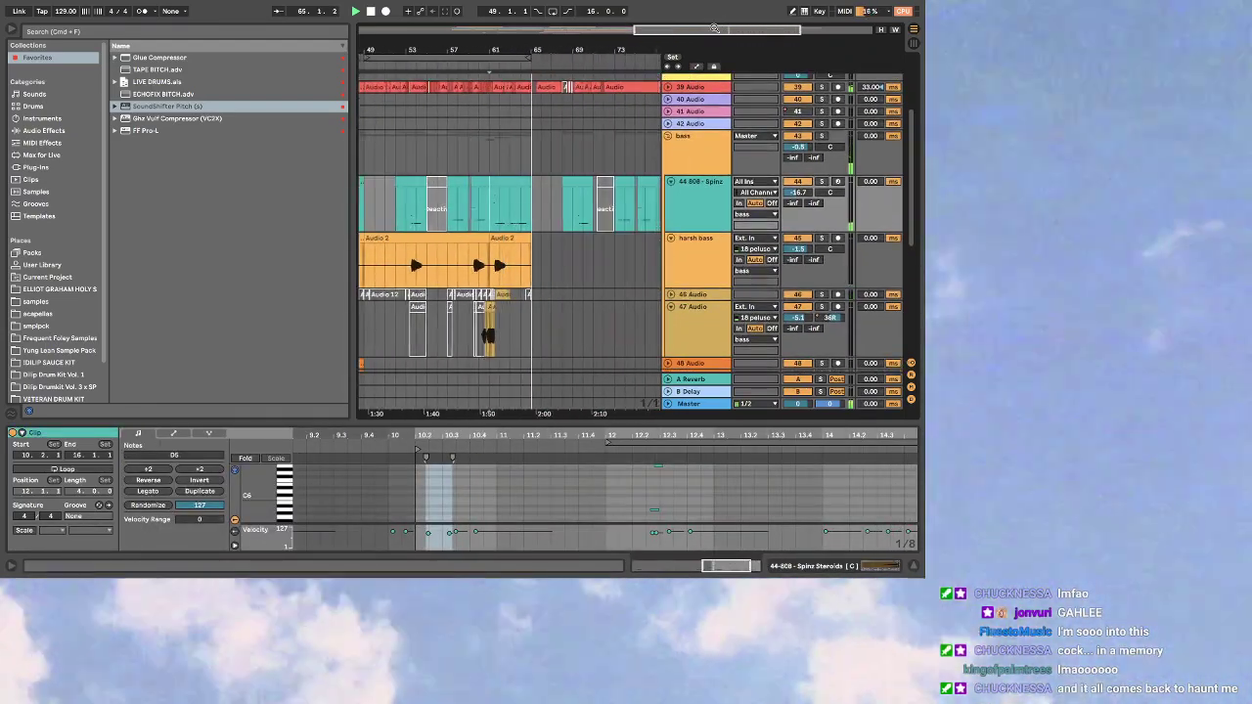
click(824, 240)
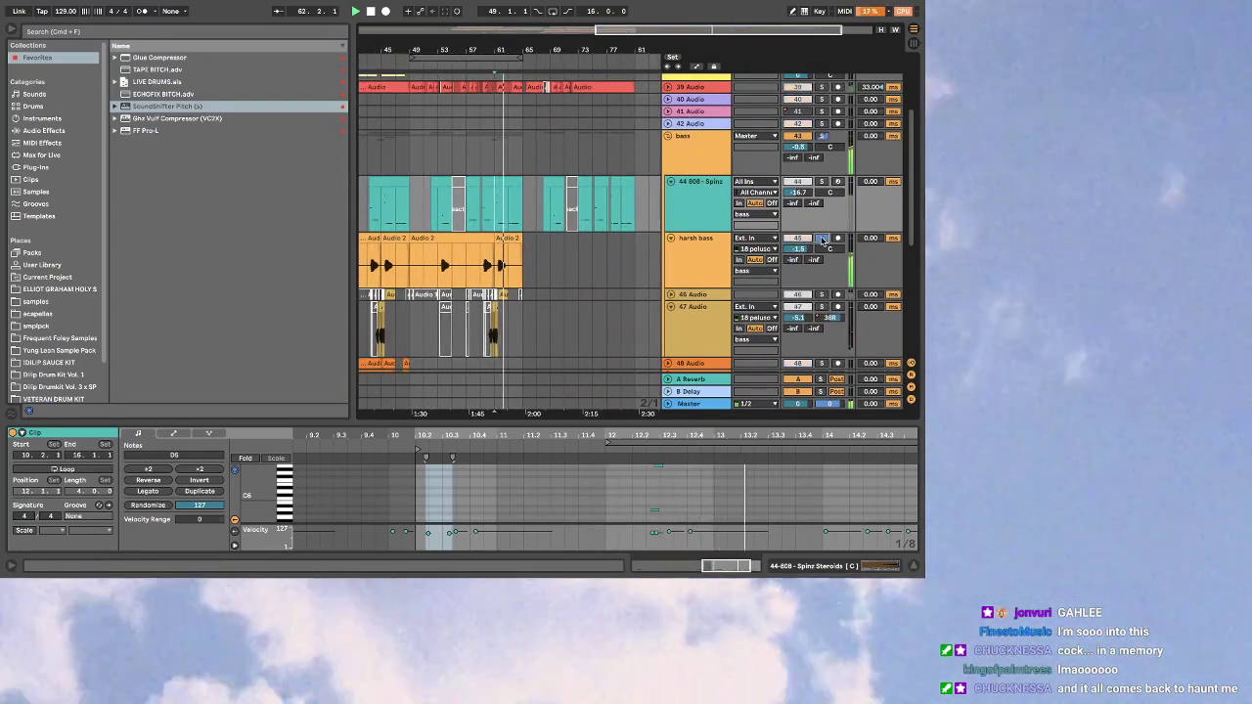
click(824, 240)
scroll(621, 186, down, 3)
click(668, 136)
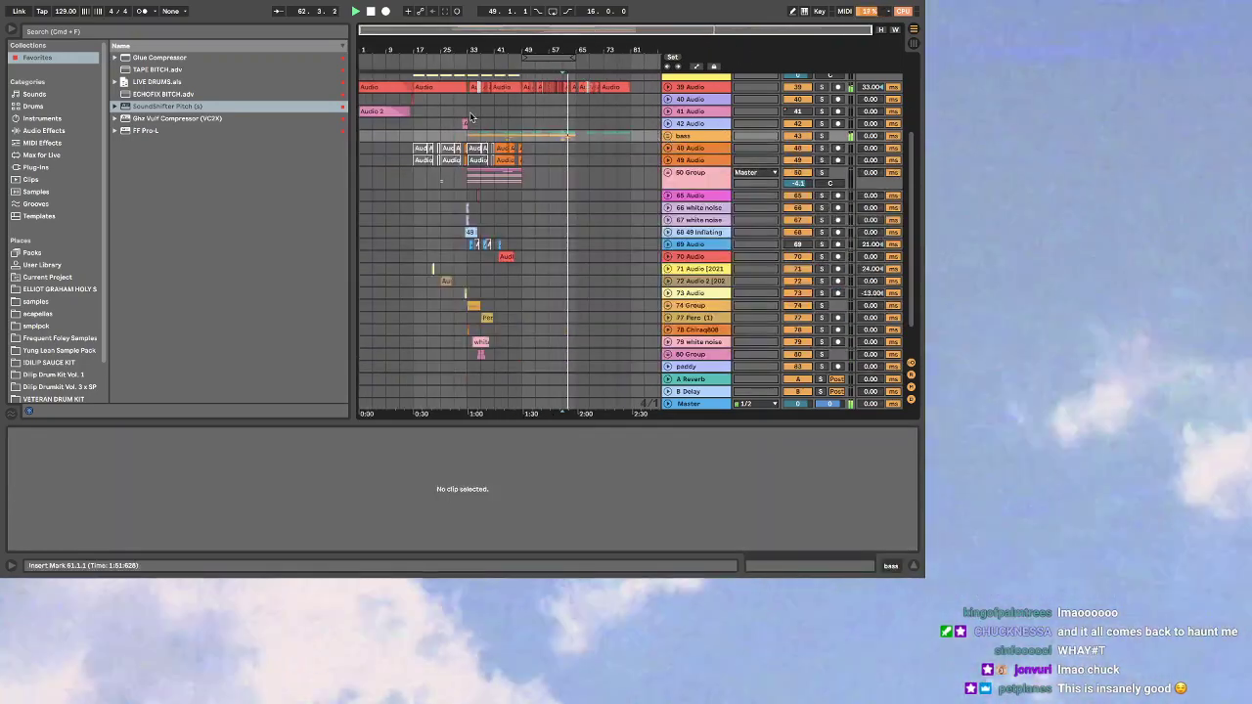
Step: Start opening another Live Set, browsing the ableton shit projects folder
mouse_move(167, 5)
click(73, 7)
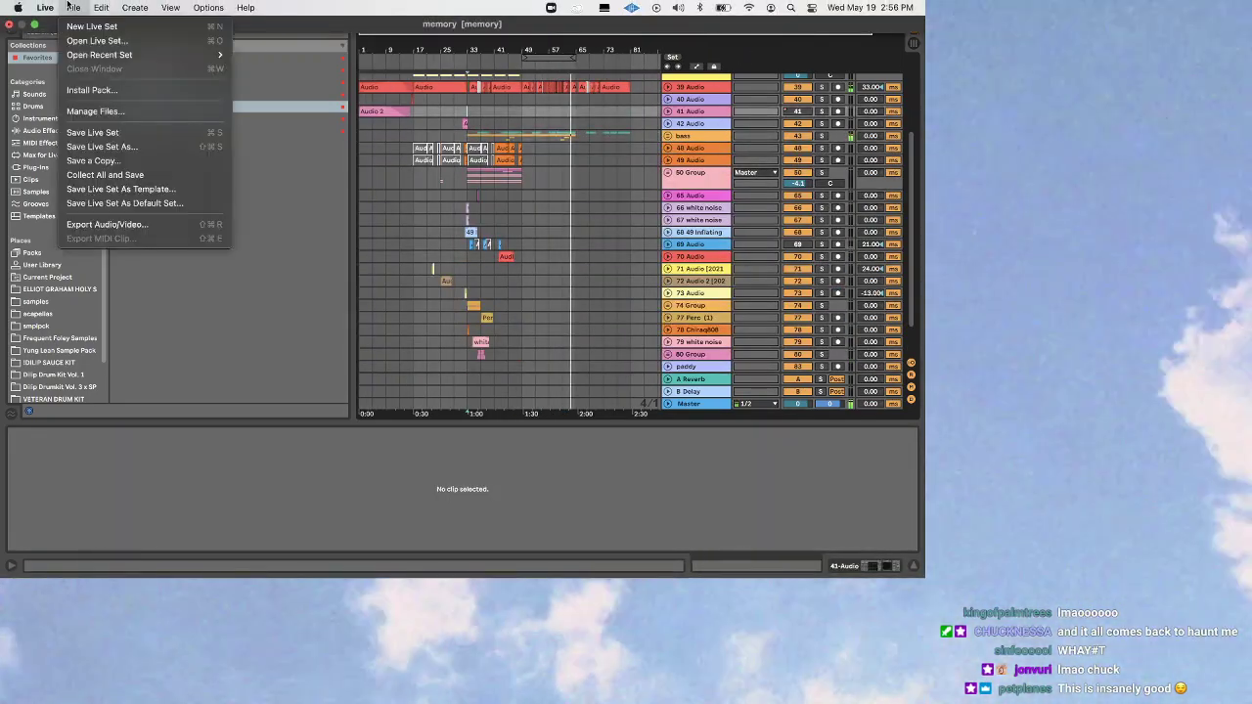
click(362, 87)
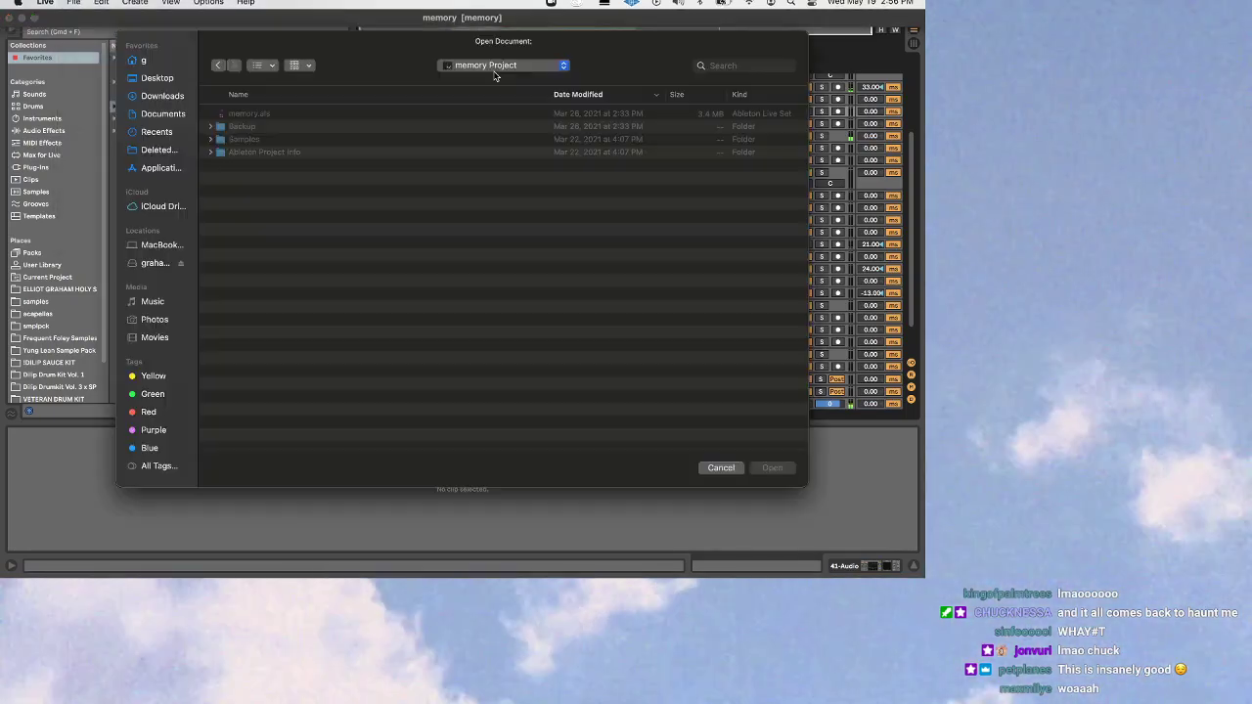
click(499, 66)
click(500, 82)
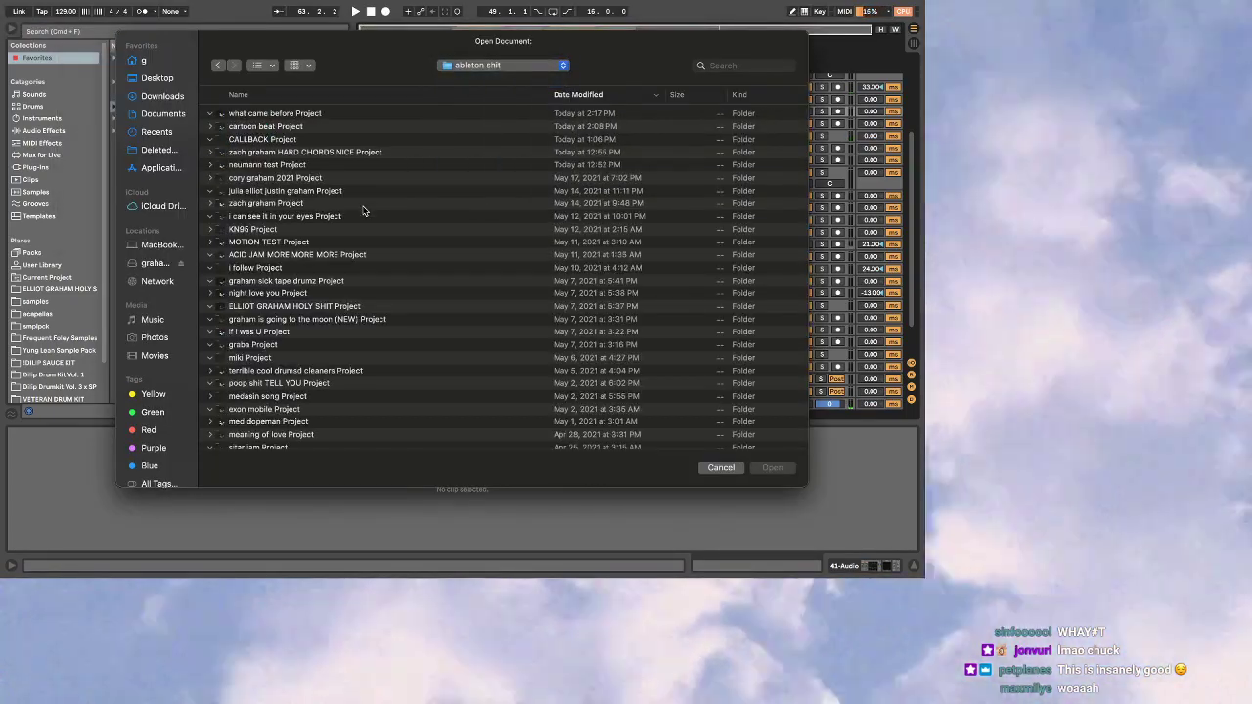
Step: Find an older project's .als file further down the folder and open it
scroll(362, 211, down, 5)
scroll(362, 211, down, 5)
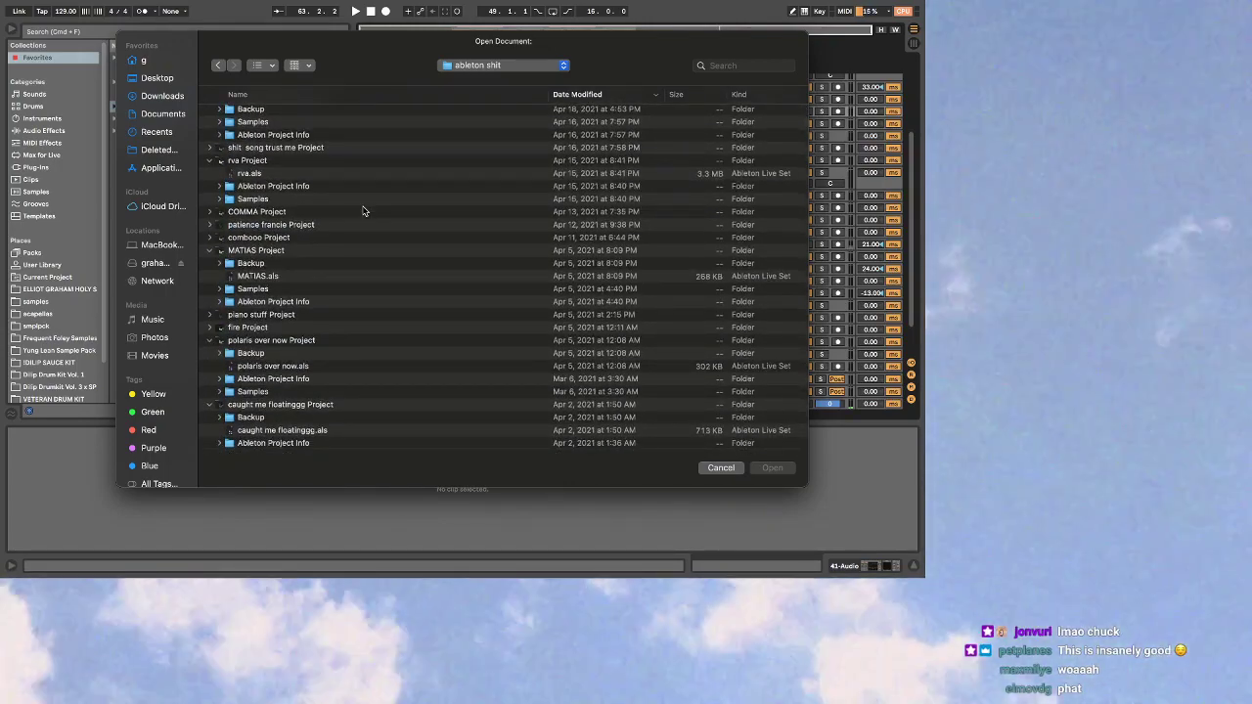
scroll(342, 235, down, 3)
scroll(279, 227, down, 4)
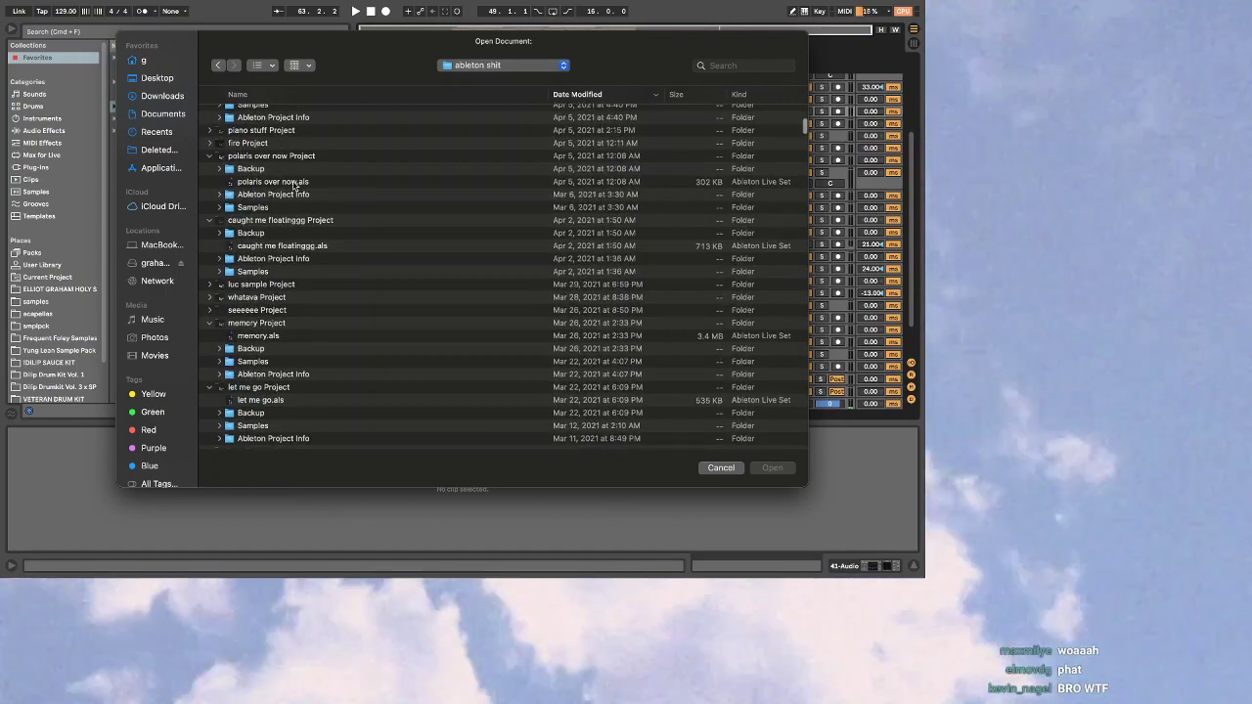
scroll(298, 221, down, 5)
double_click(293, 121)
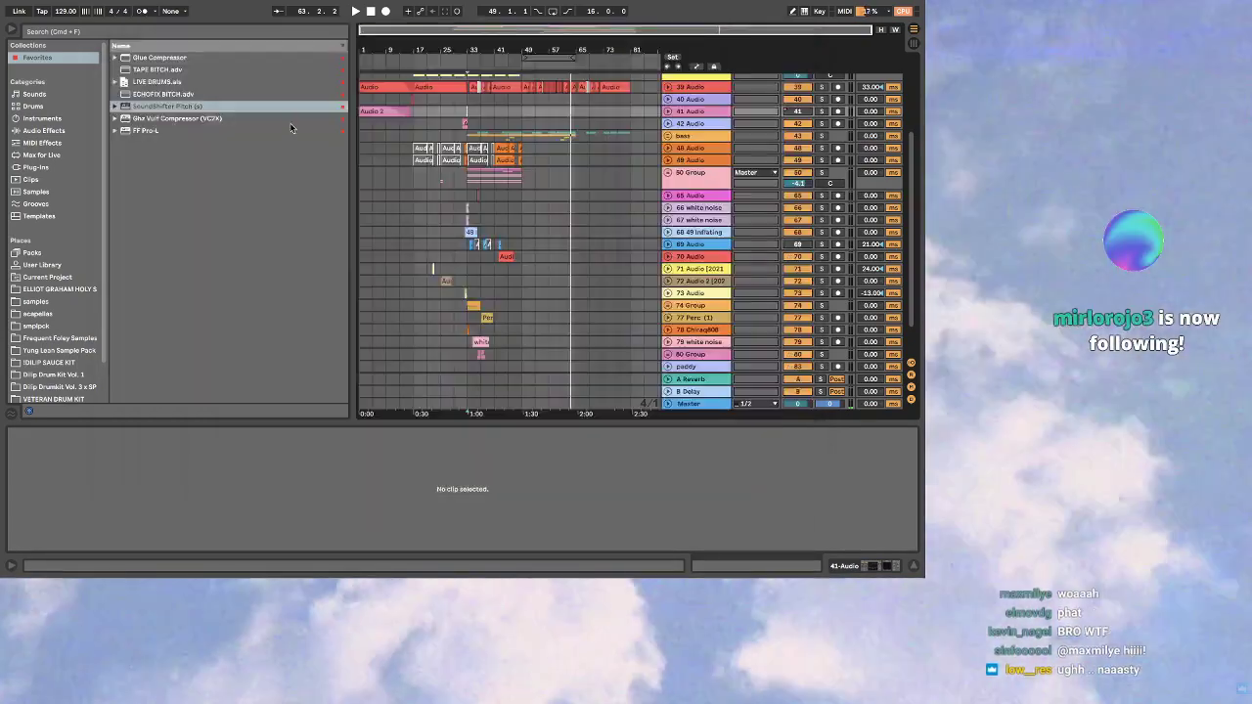
click(358, 311)
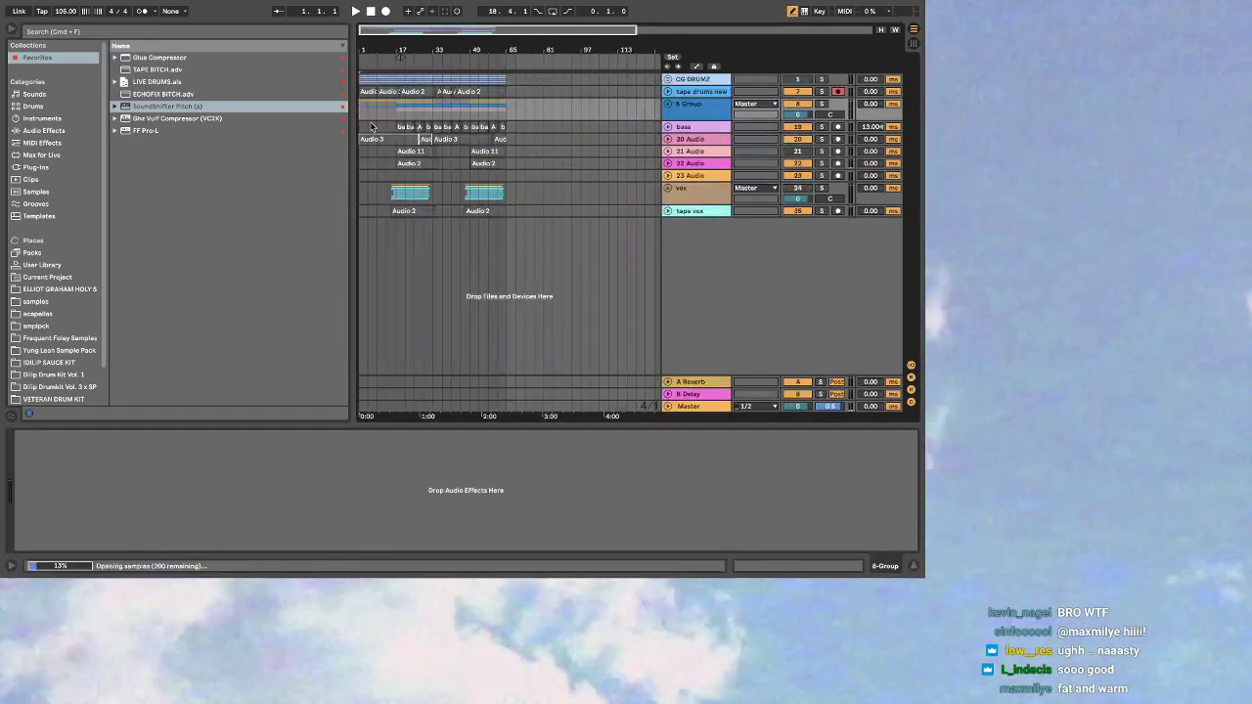
scroll(384, 113, up, 3)
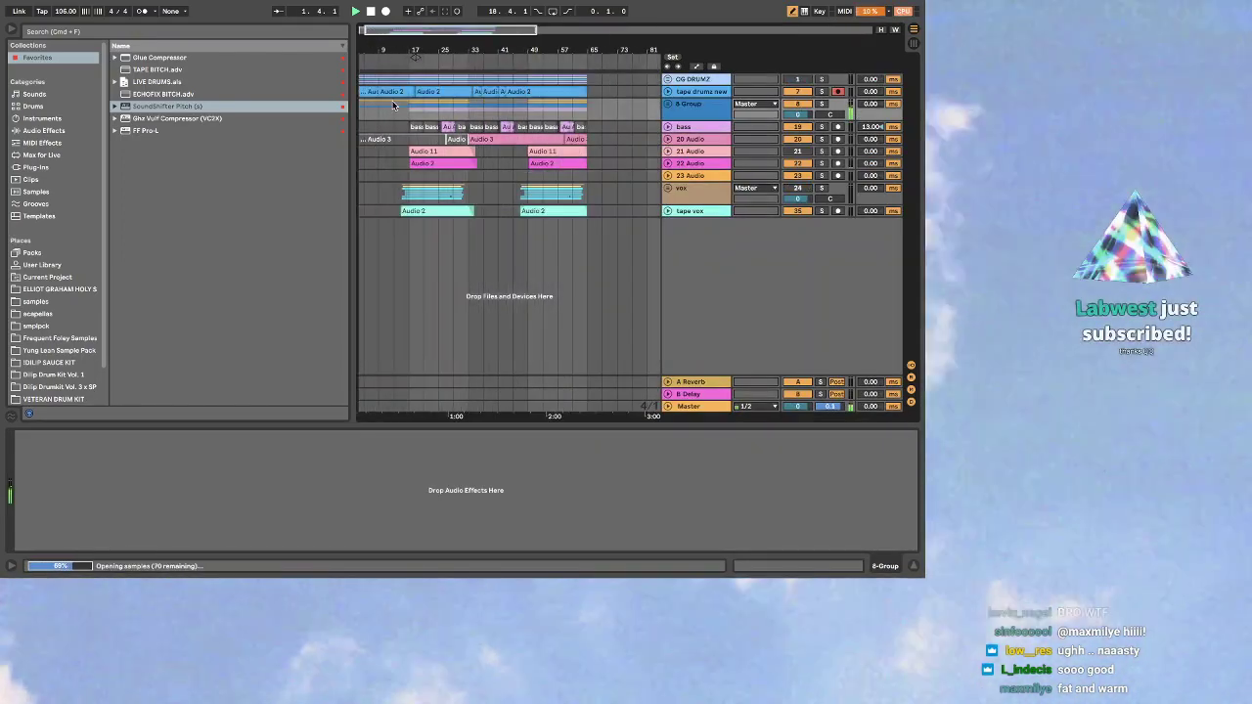
scroll(396, 88, left, 1)
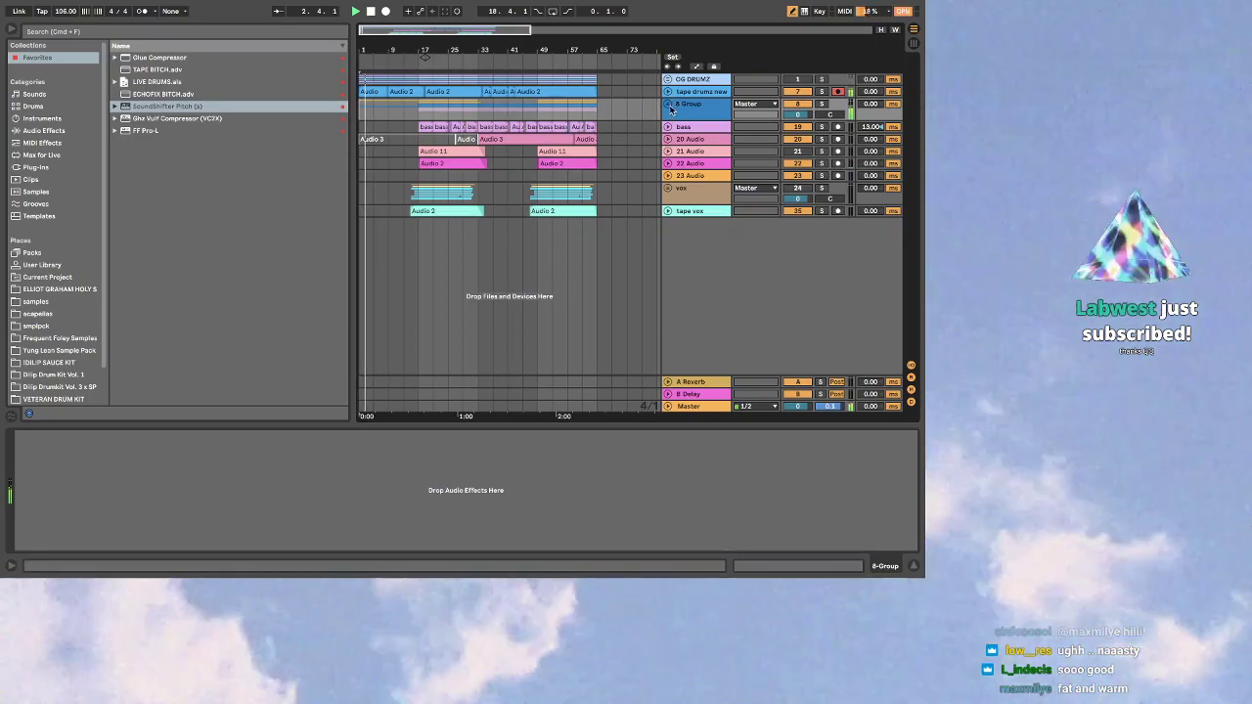
click(670, 105)
click(669, 105)
drag(367, 37, 435, 145)
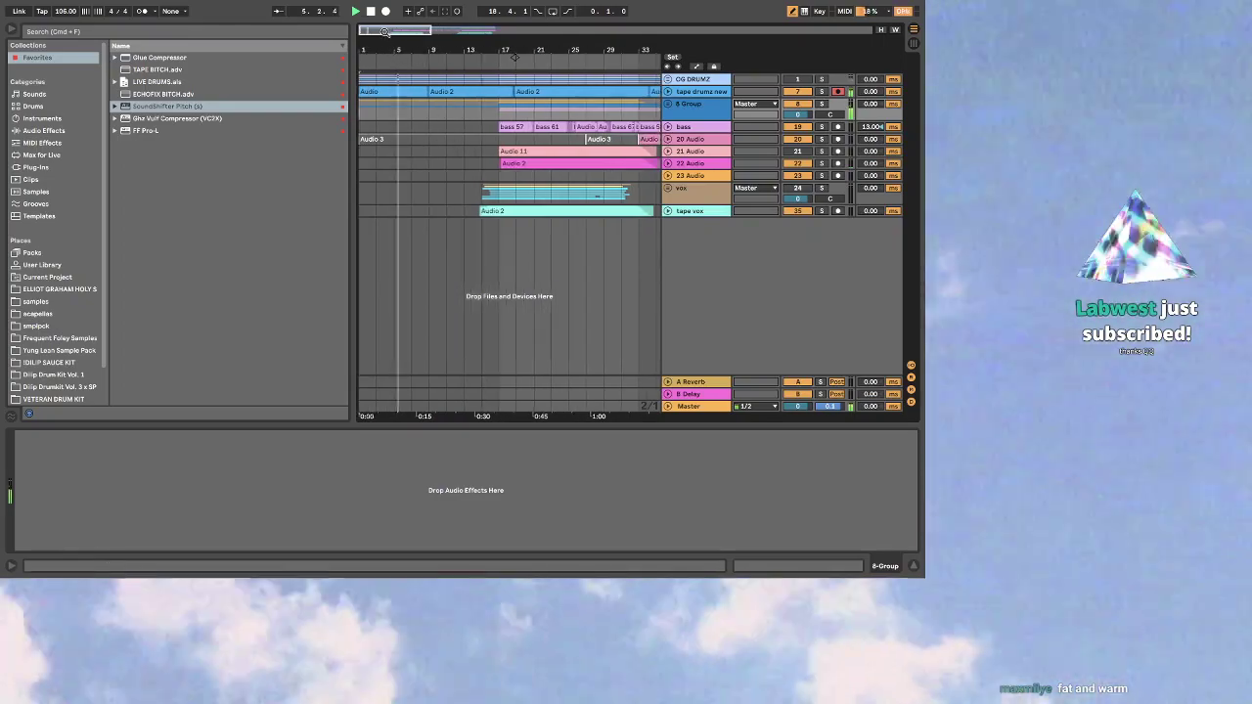
scroll(440, 147, down, 3)
key(ctrl+Left)
key(ctrl+Right)
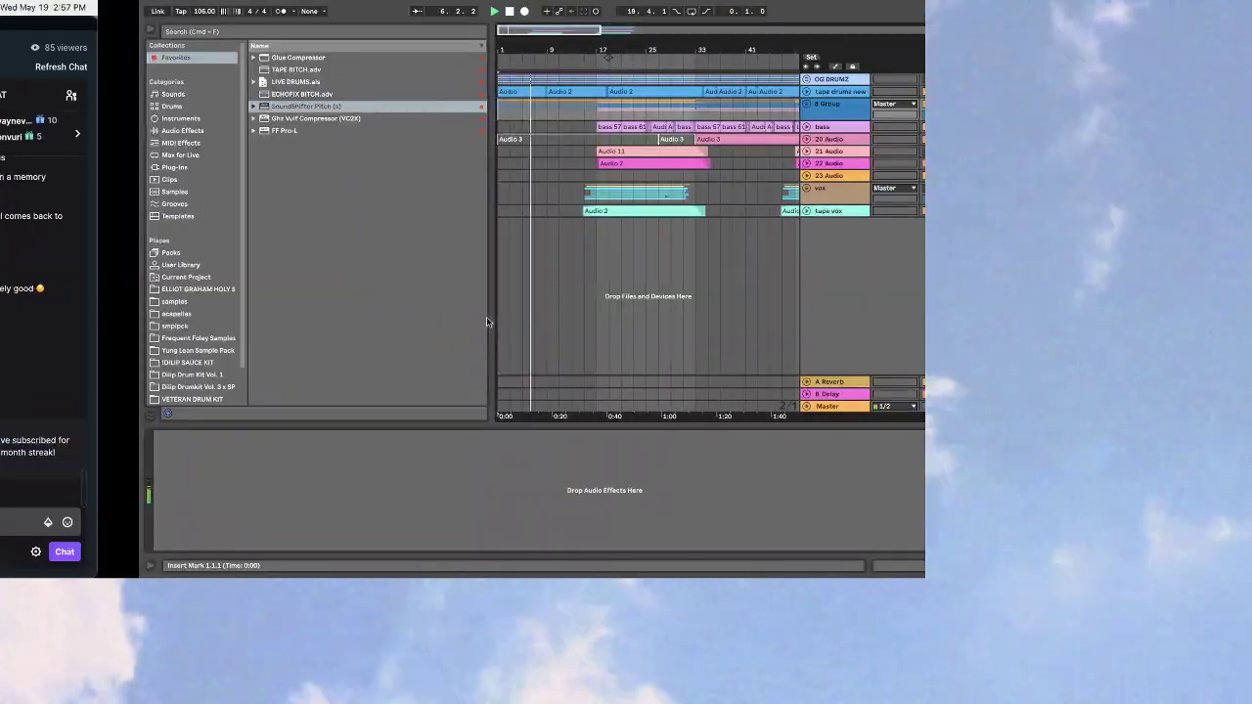
drag(376, 26, 417, 167)
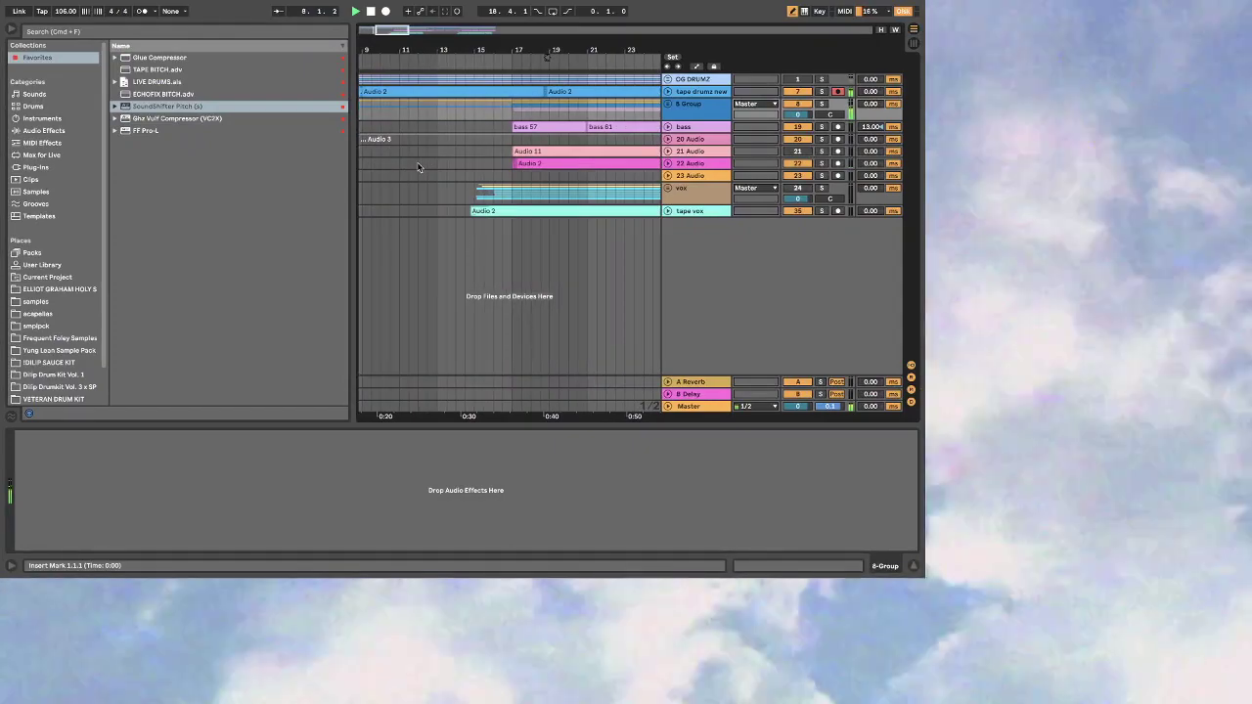
drag(392, 49, 396, 32)
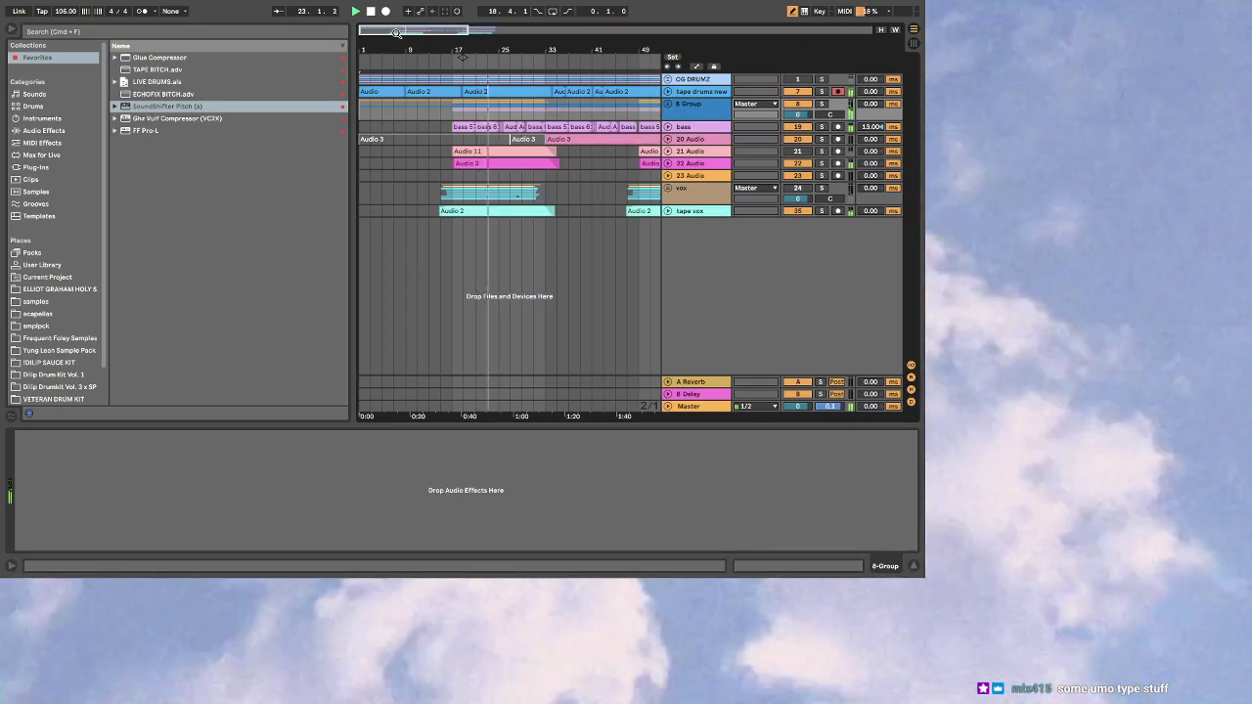
Step: Start playback at bar 19, then jump ahead to bar 47, viewing bars 33–57
drag(396, 33, 397, 86)
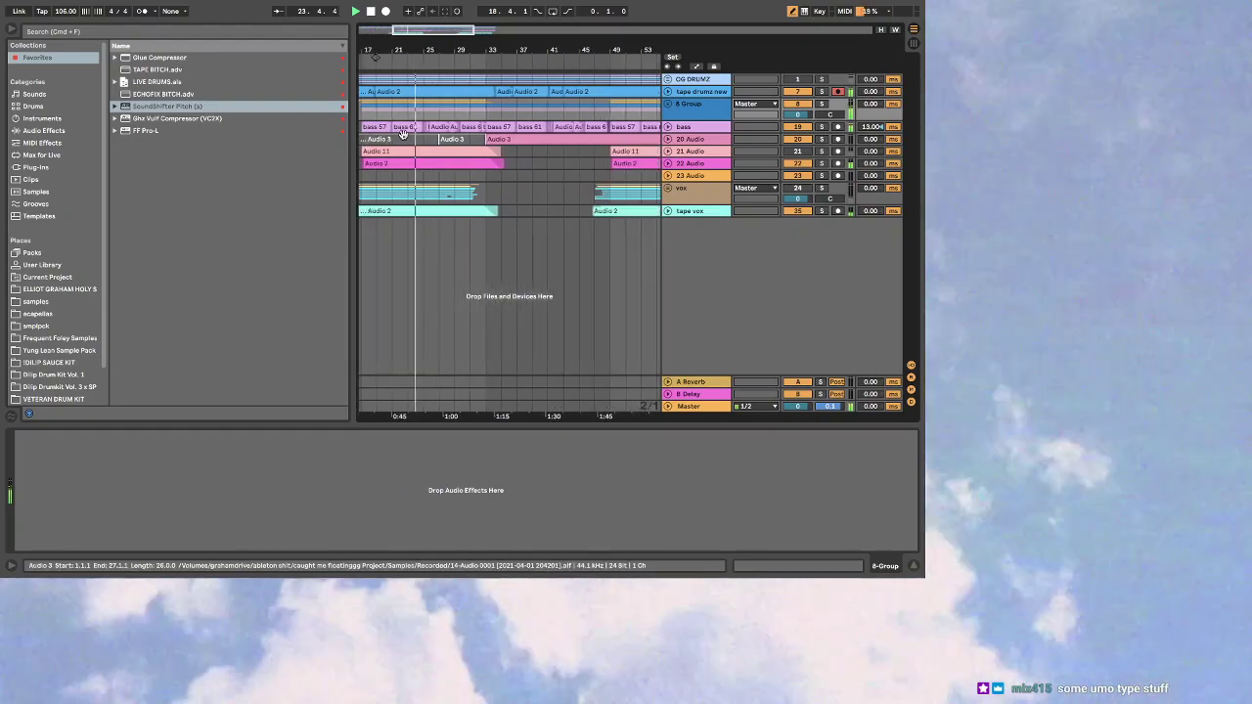
click(370, 111)
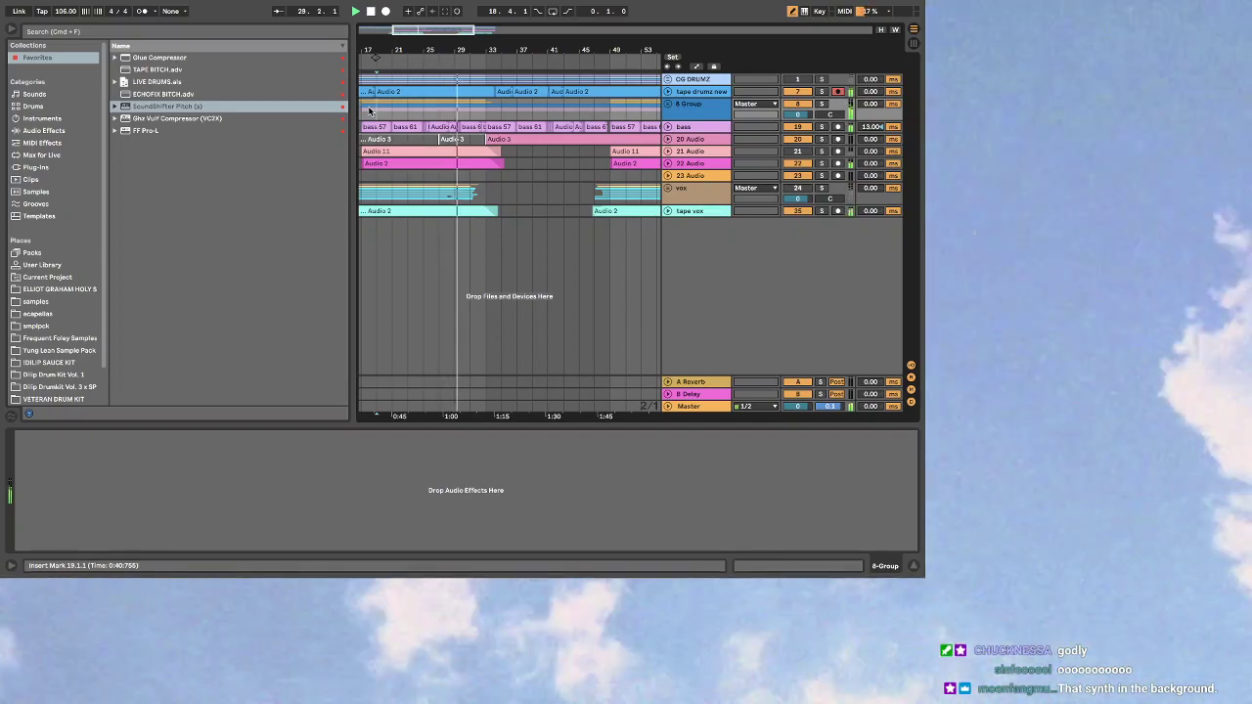
drag(439, 35, 441, 121)
drag(434, 33, 431, 30)
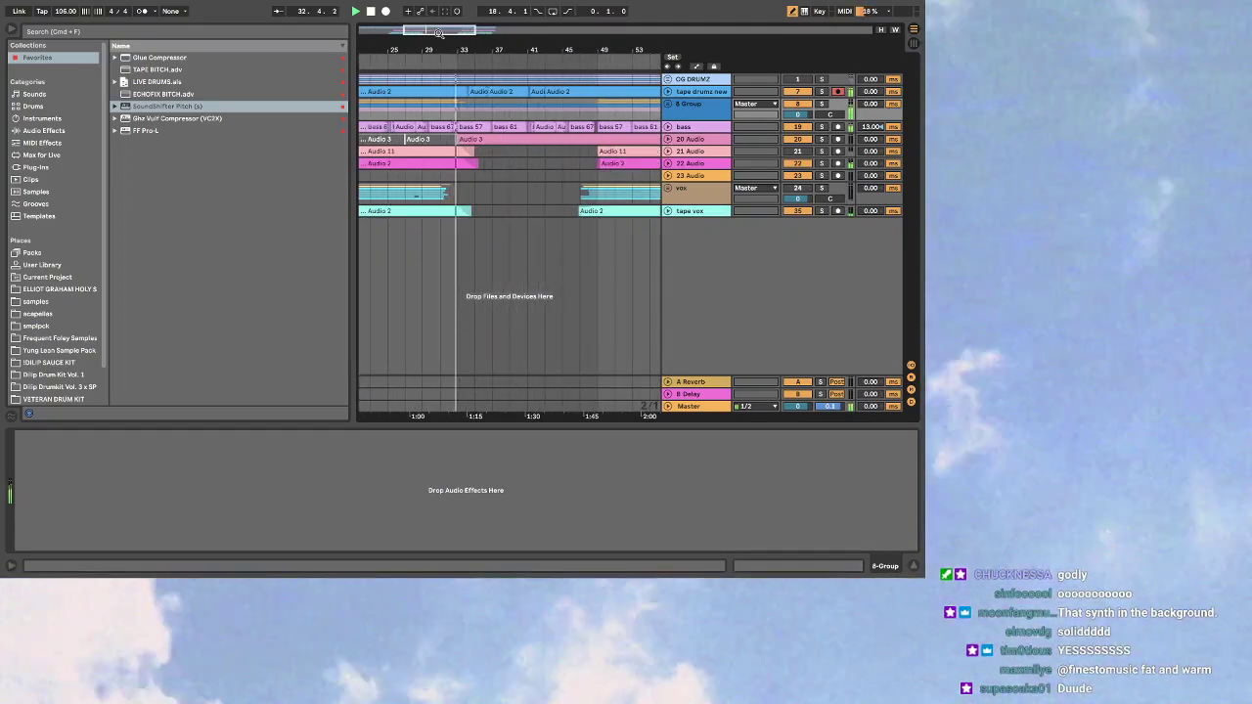
drag(438, 33, 460, 29)
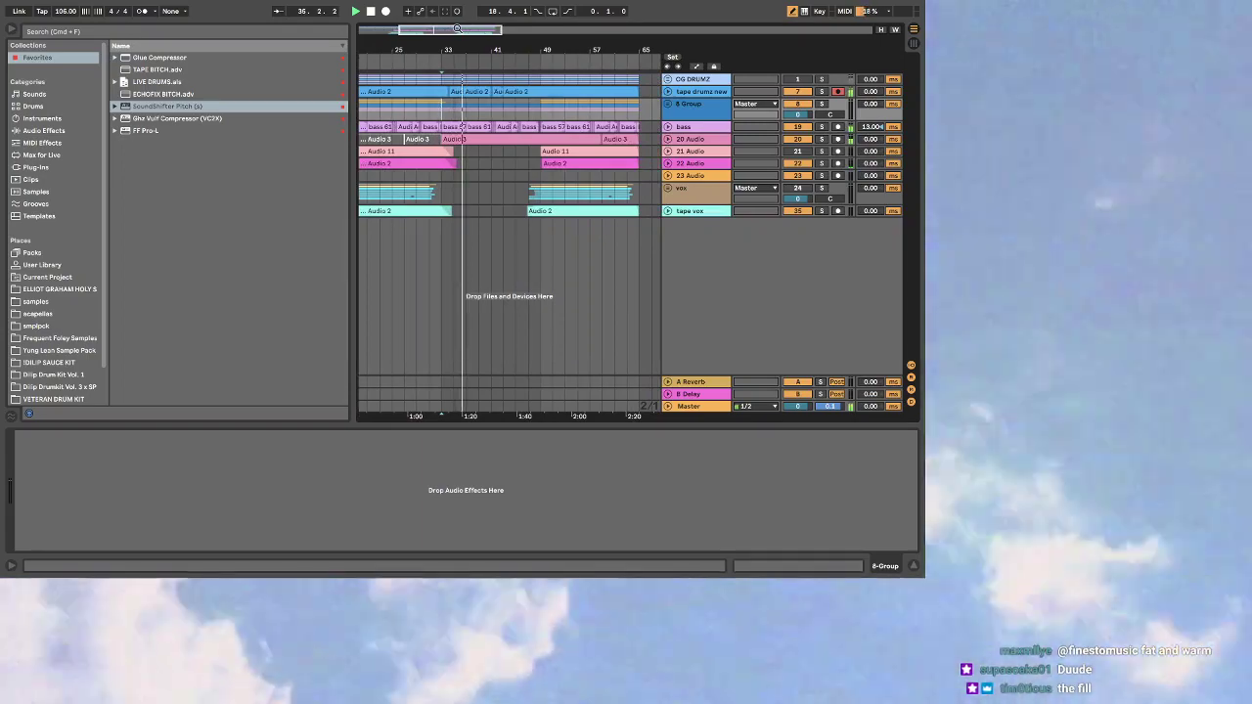
click(536, 60)
drag(456, 28, 391, 3)
Step: Start opening another Live Set from the ableton shit folder
click(73, 7)
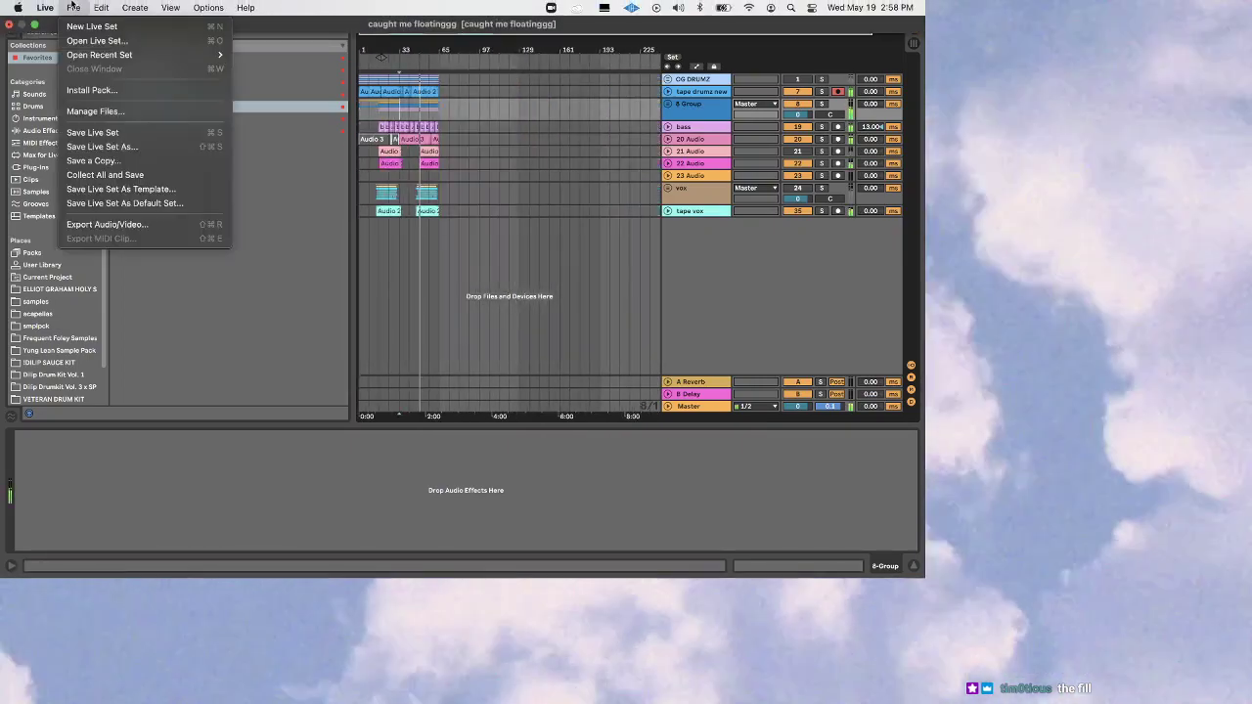
click(290, 106)
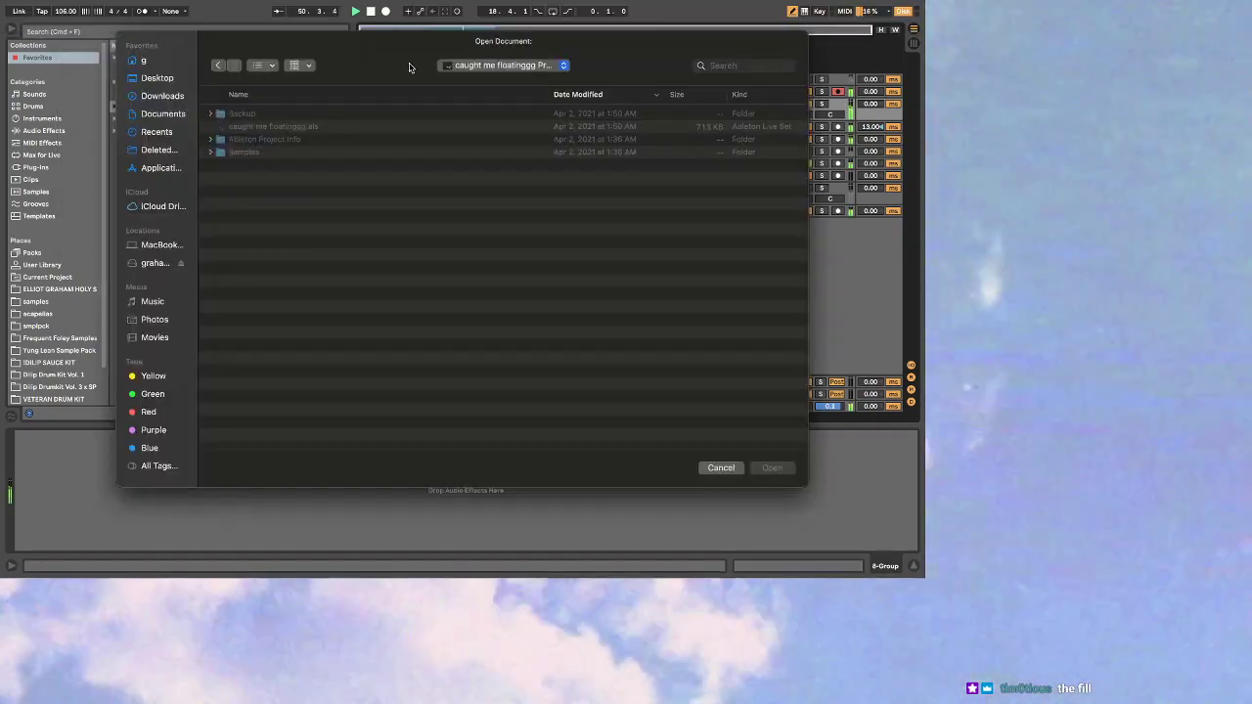
click(460, 67)
click(472, 83)
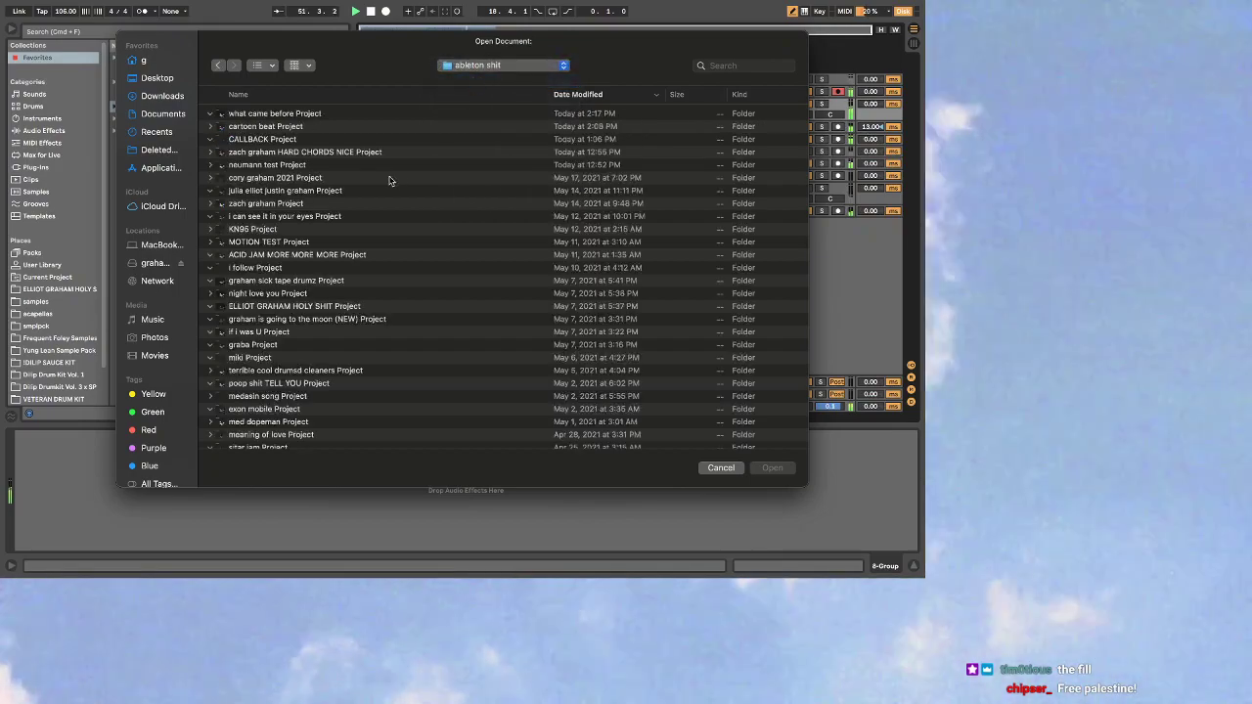
Step: Expand the combooo Project folder and open combooo.als
scroll(318, 277, down, 5)
scroll(318, 276, up, 10)
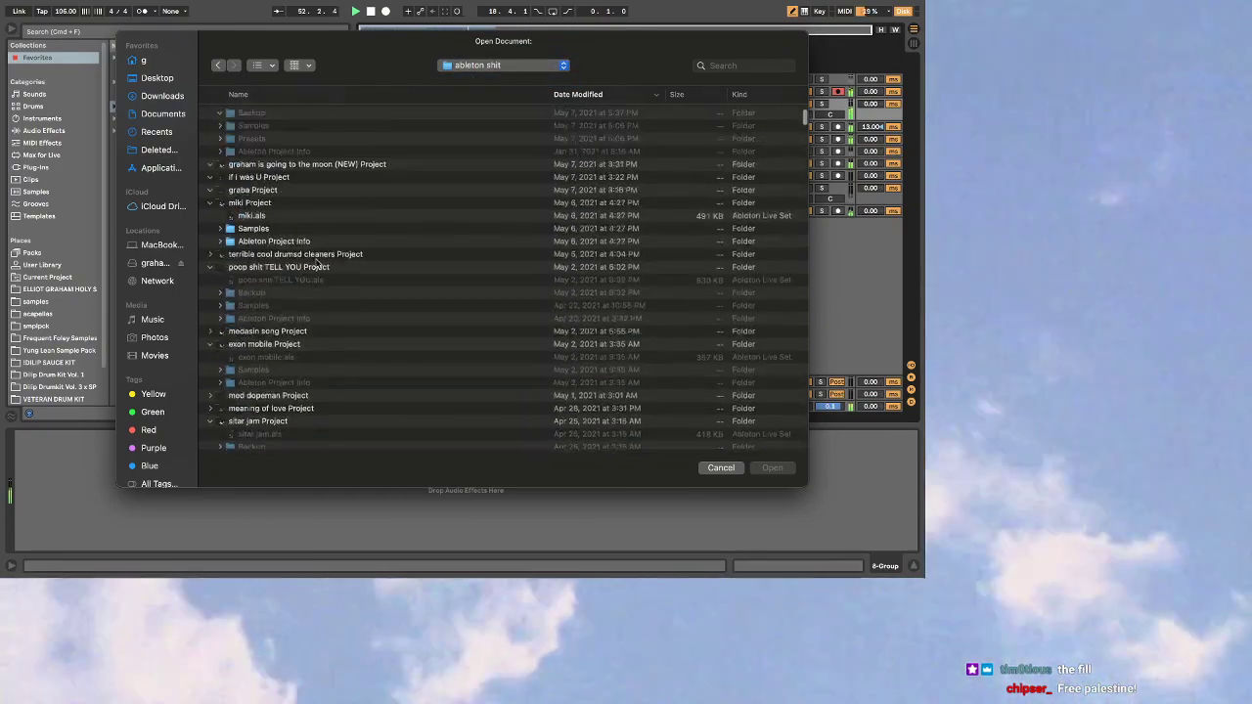
scroll(313, 252, down, 15)
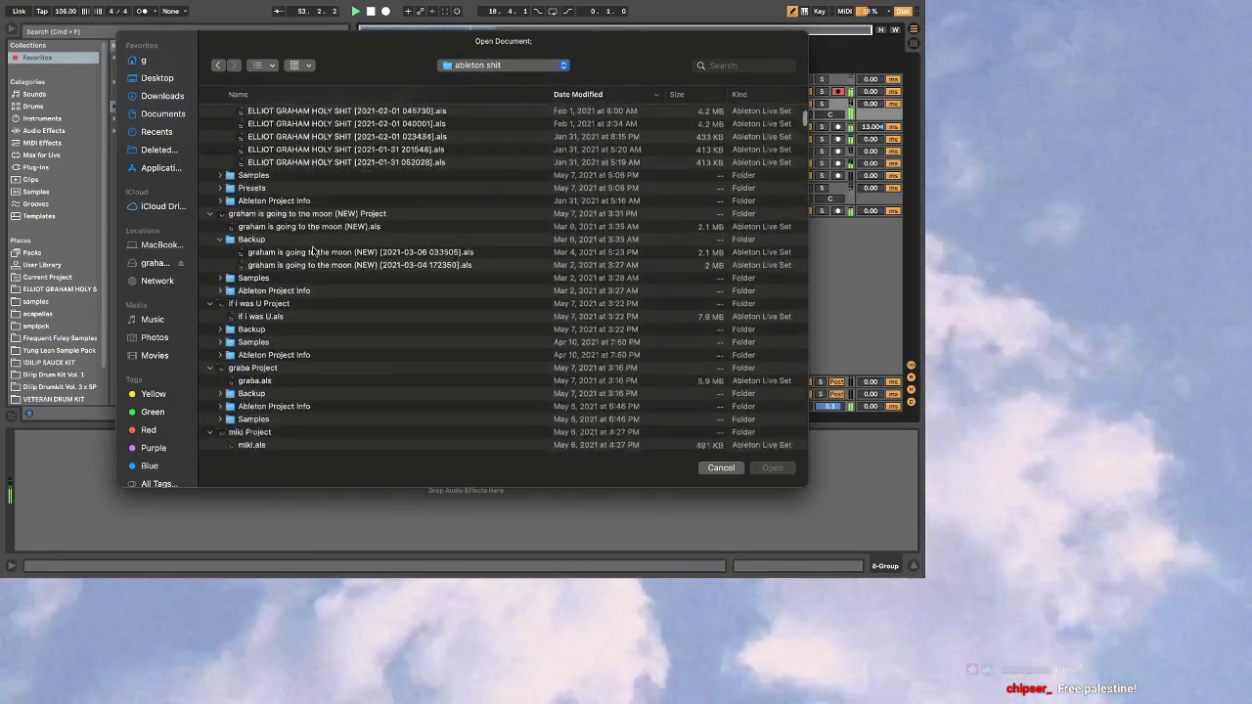
scroll(313, 252, down, 5)
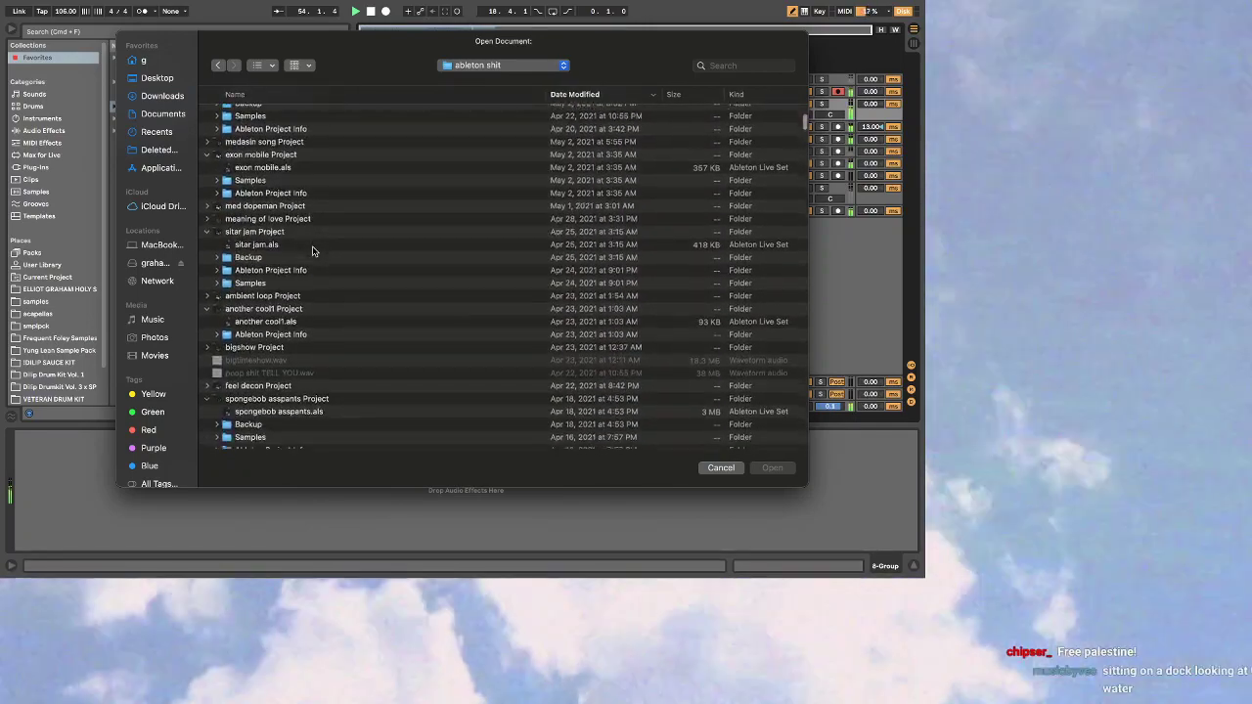
scroll(303, 236, down, 5)
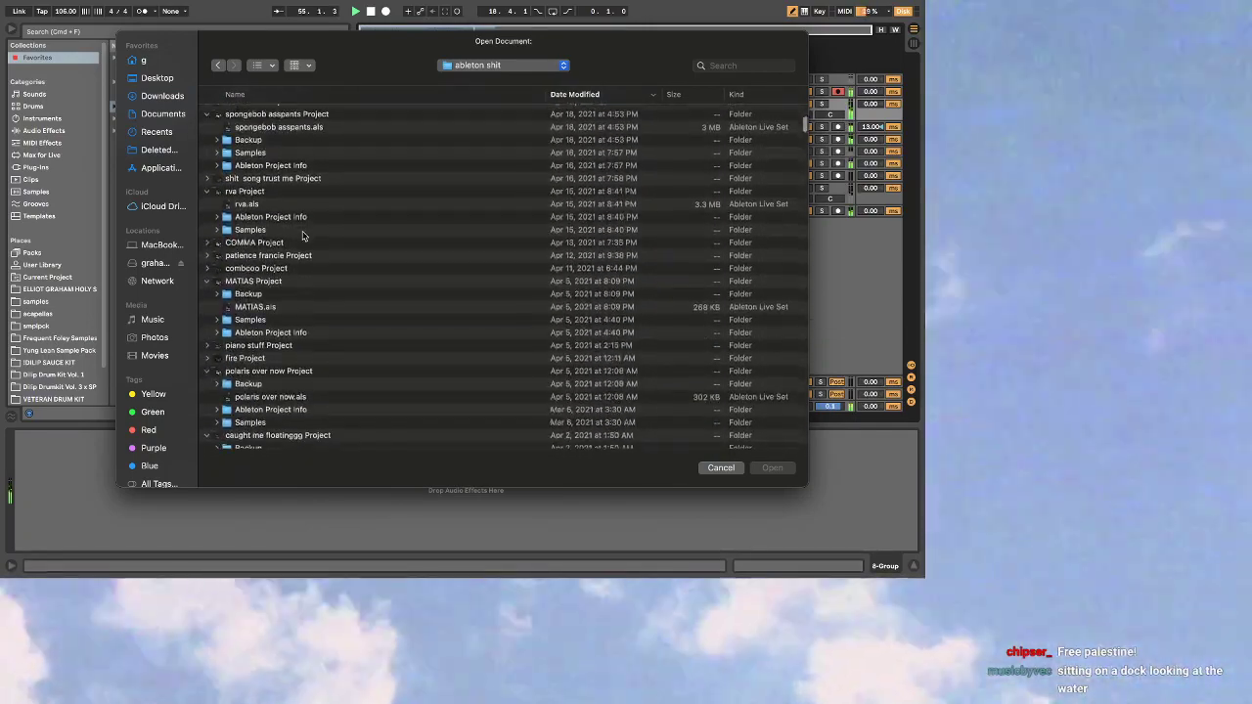
click(219, 224)
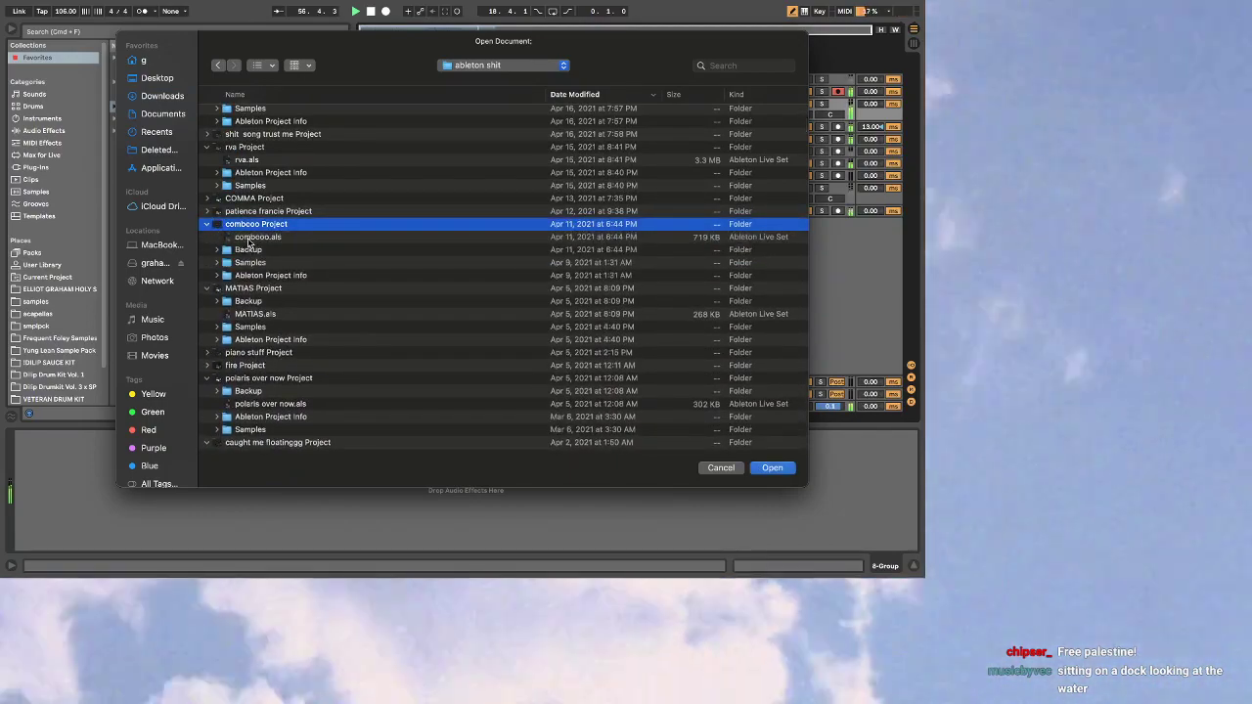
double_click(248, 238)
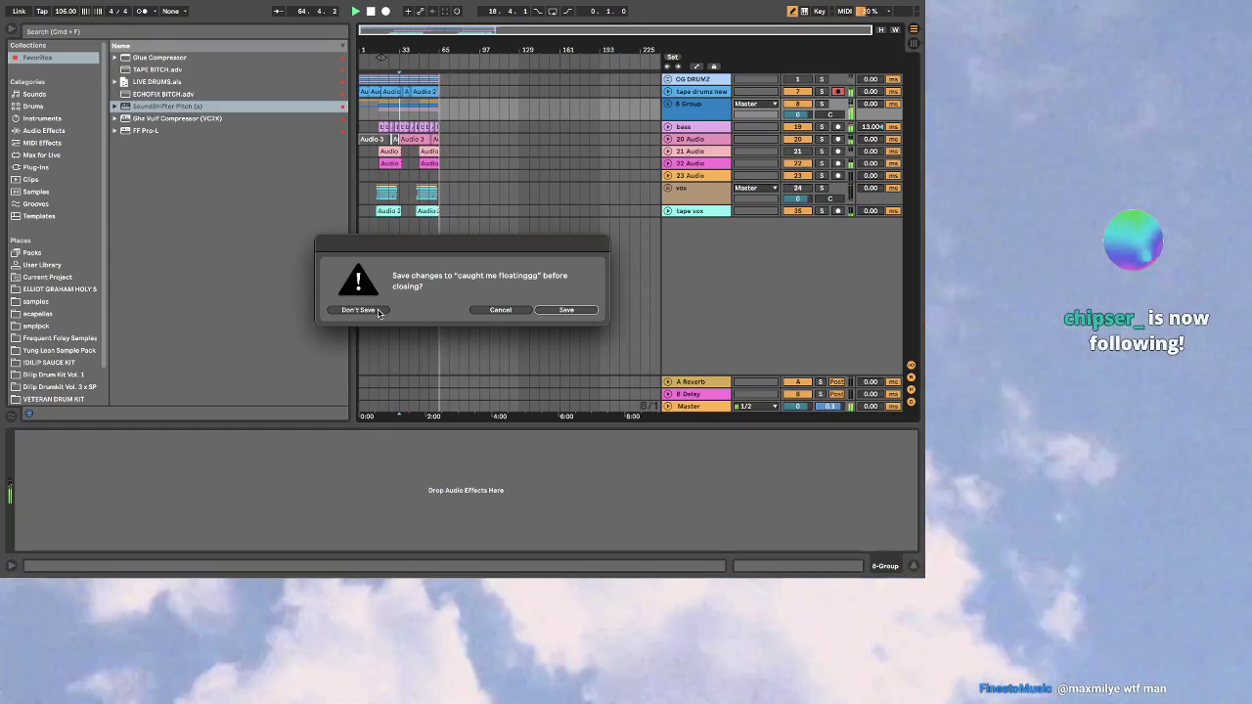
Step: Discard the old set's changes, view combooo's first 49 bars, then switch to Streamlabs OBS
click(358, 310)
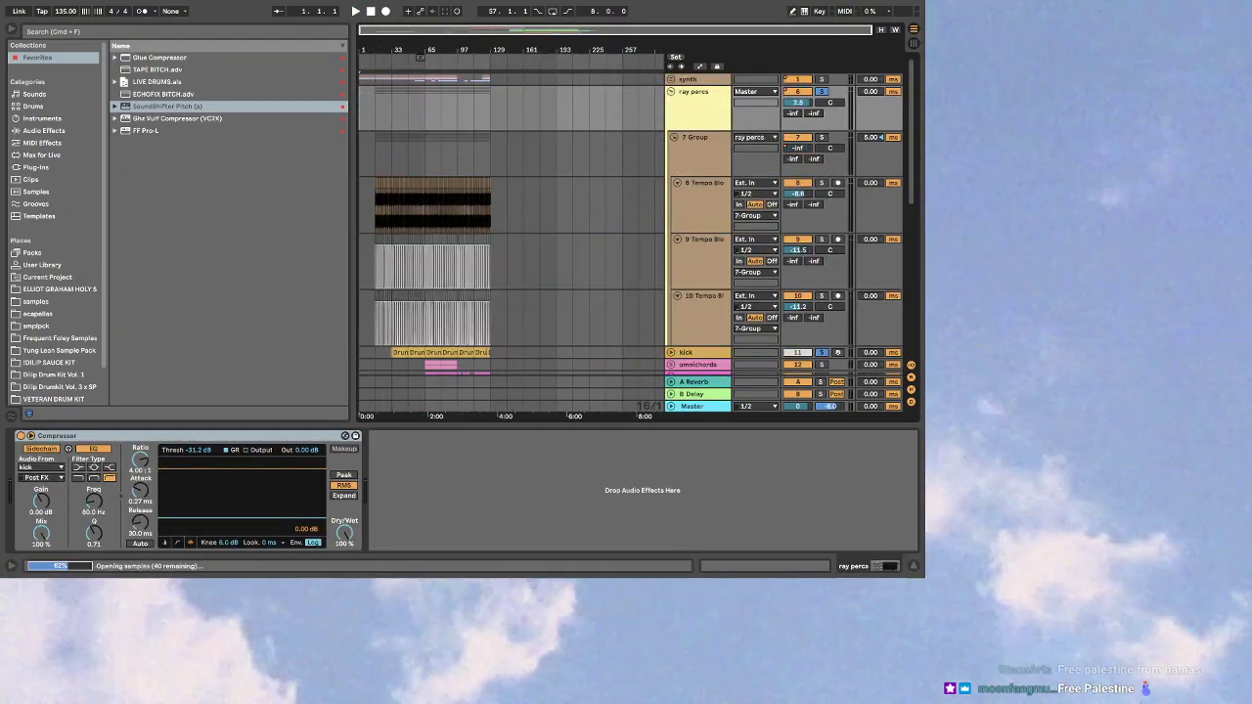
drag(401, 31, 663, 85)
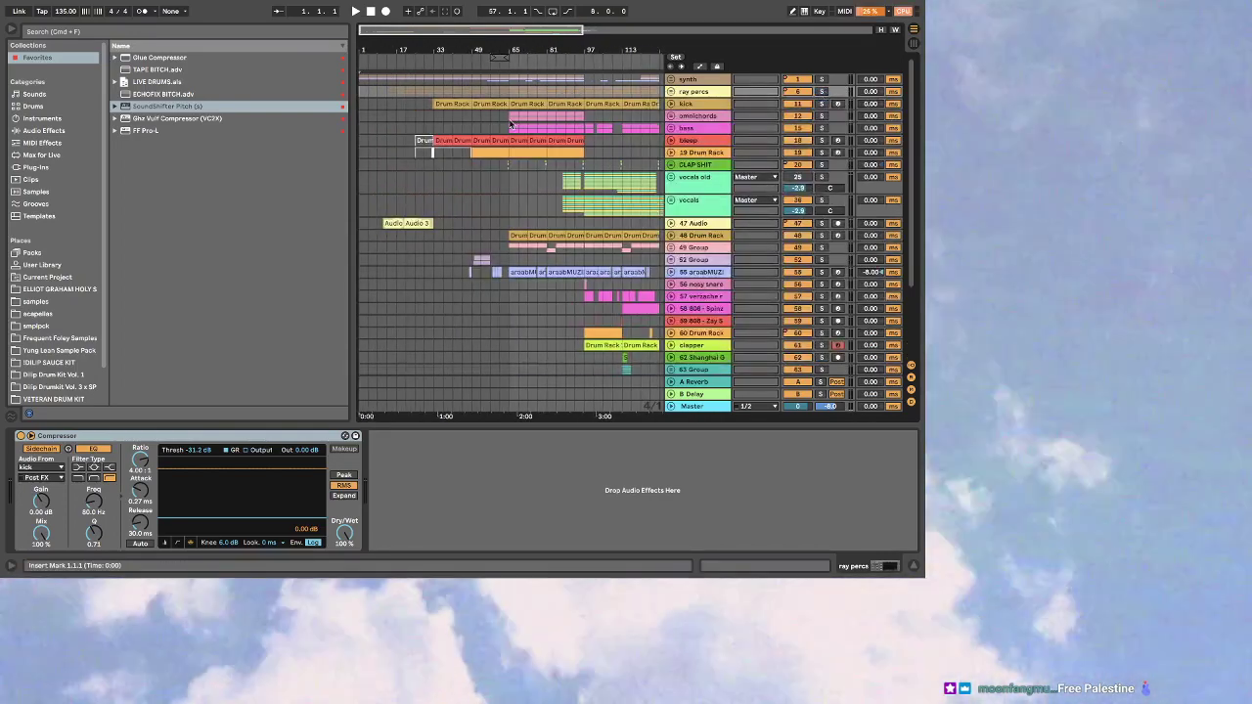
drag(376, 33, 422, 28)
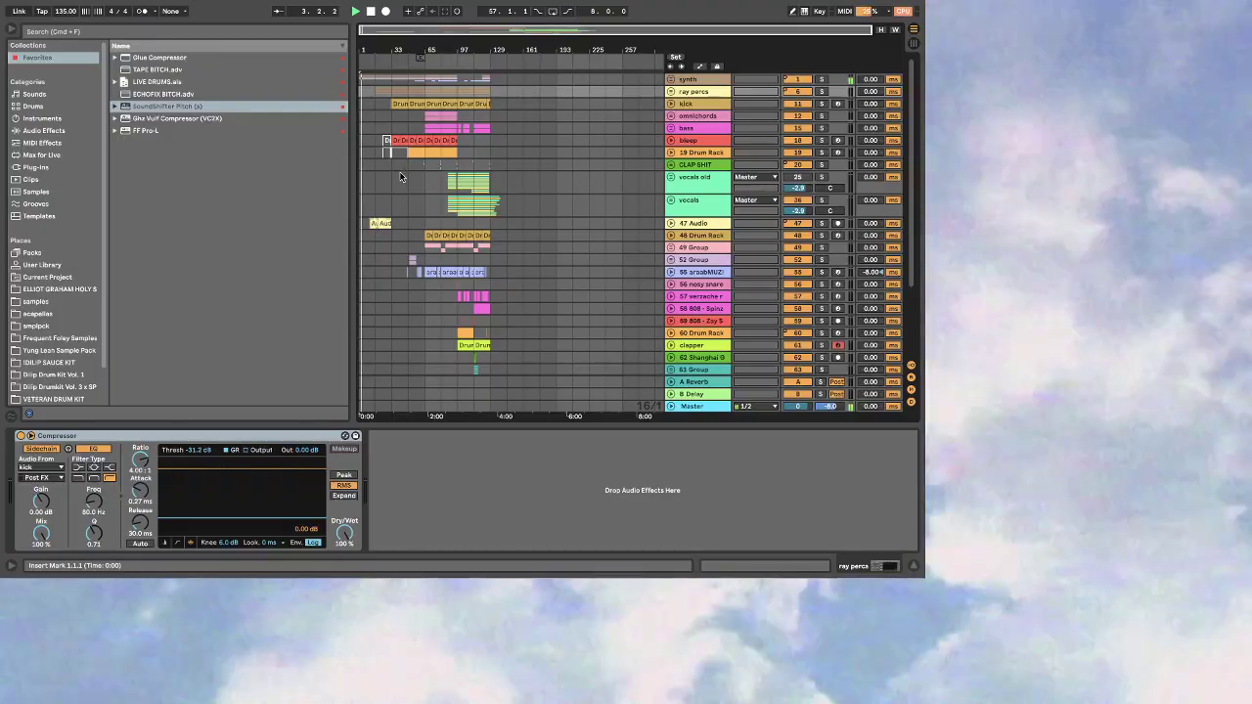
key(super+Tab)
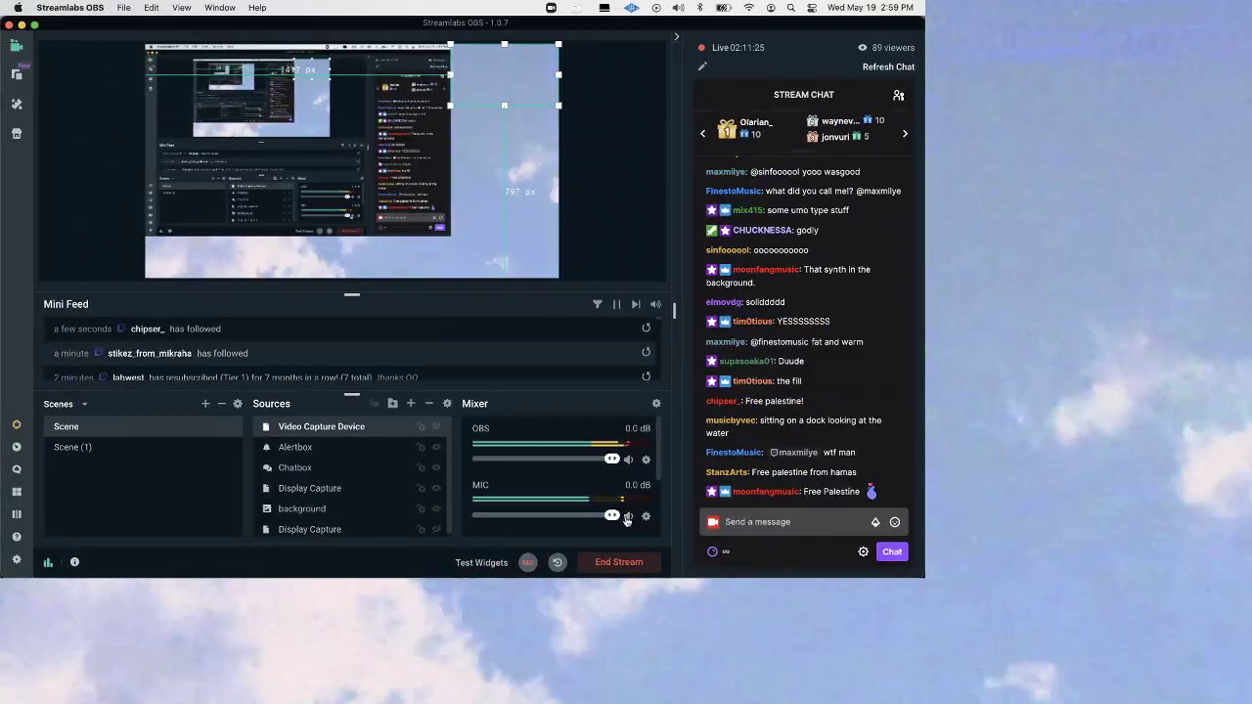
Step: Return to Ableton Live while combooo plays to bar 43, then switch desktops again
key(super+Tab)
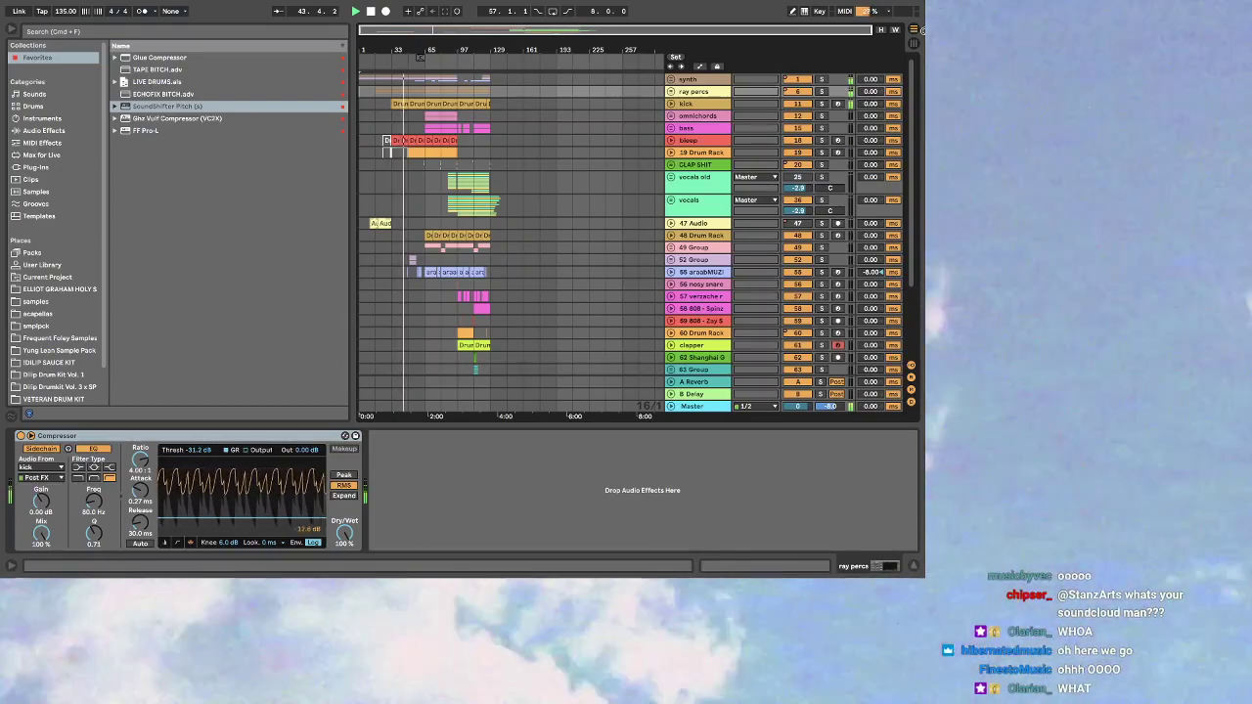
key(ctrl+Left)
Step: Let the combooo set play on to around bar 84
click(231, 448)
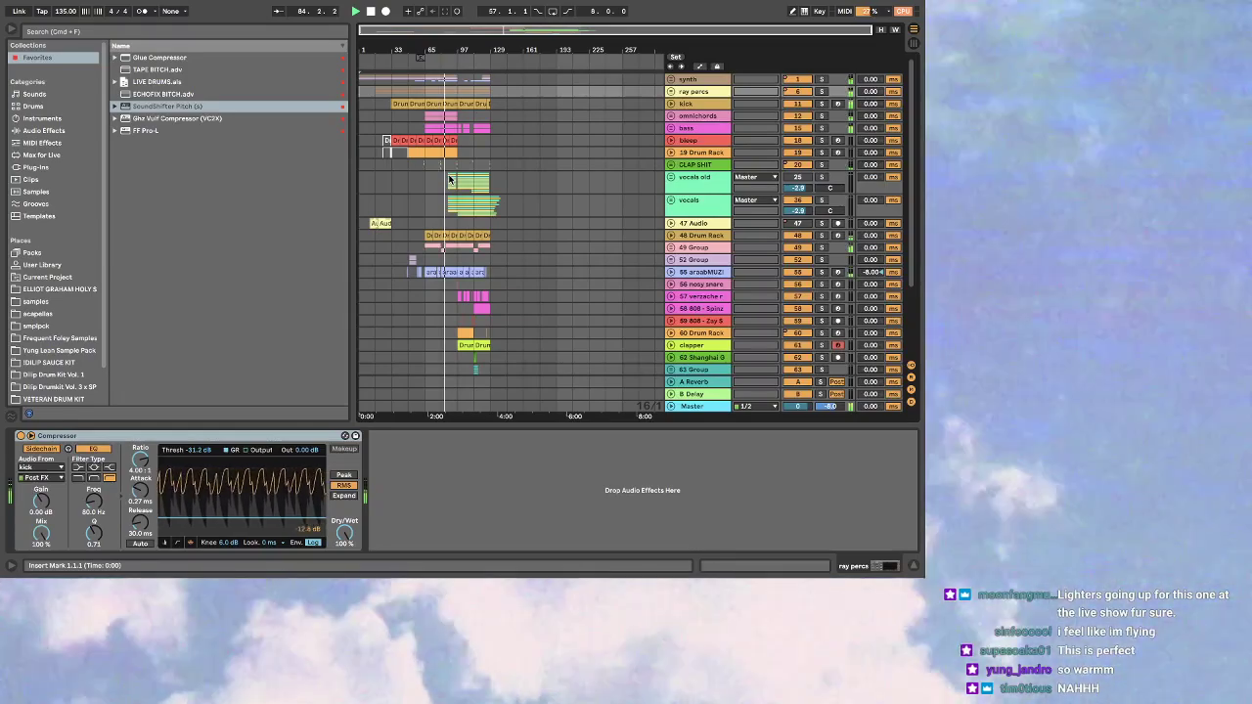
Step: Flip to Streamlabs OBS and back to Ableton Live as combooo reaches bar 91
key(super+Tab)
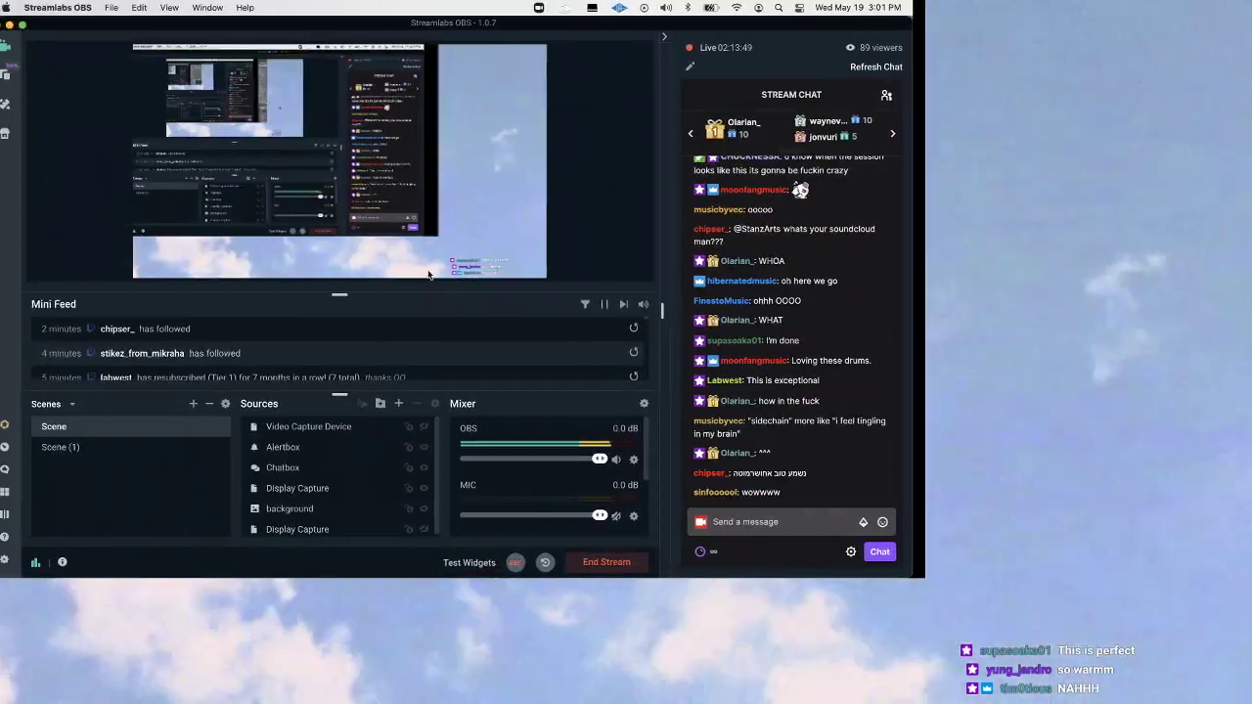
key(super+Tab)
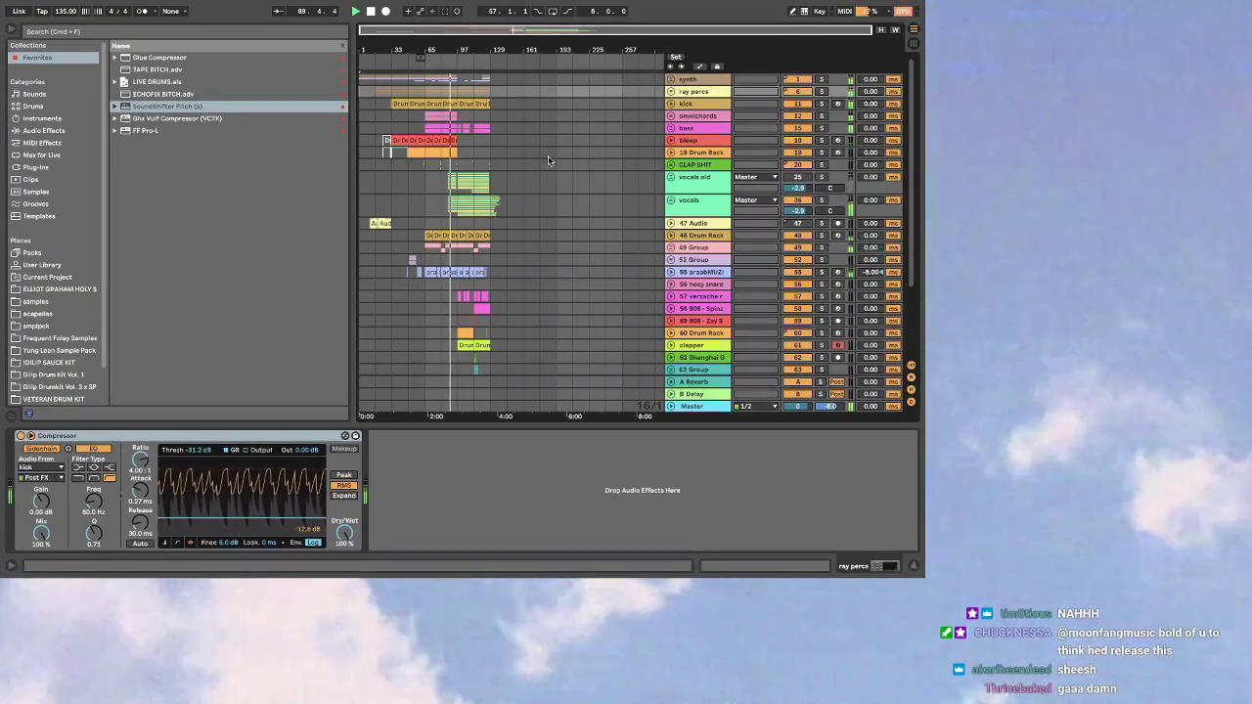
click(705, 201)
click(671, 200)
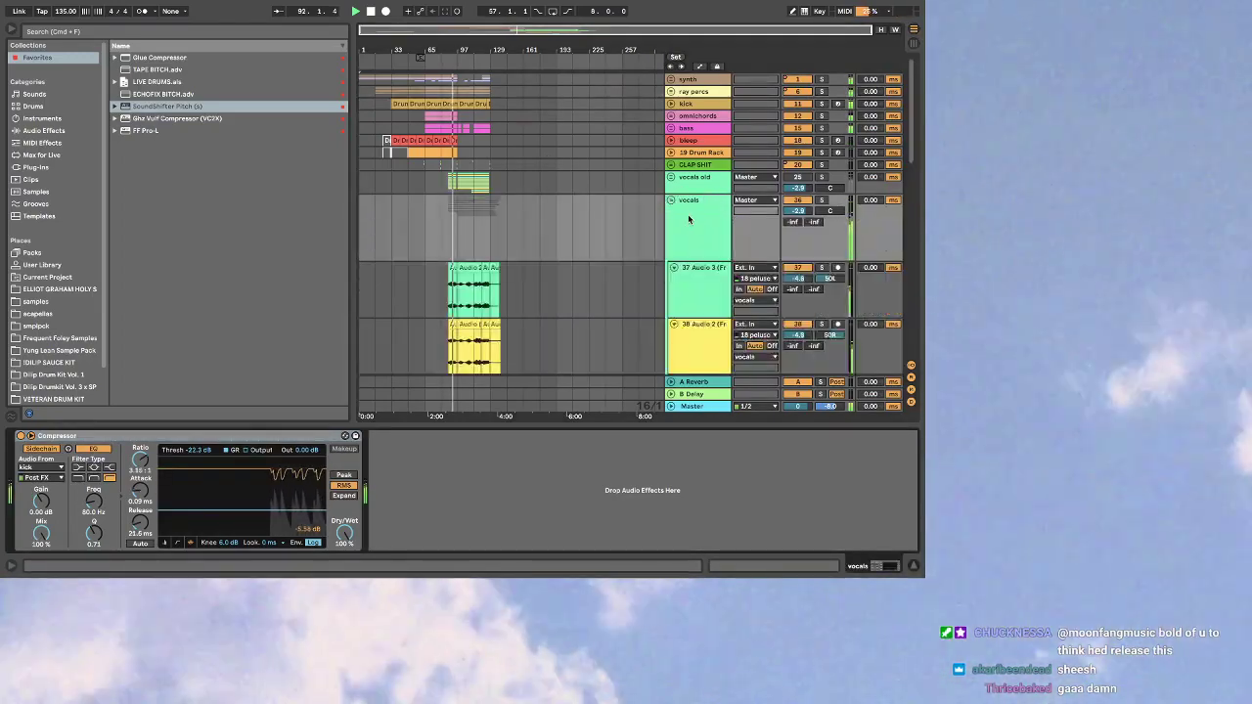
scroll(683, 206, down, 2)
click(694, 240)
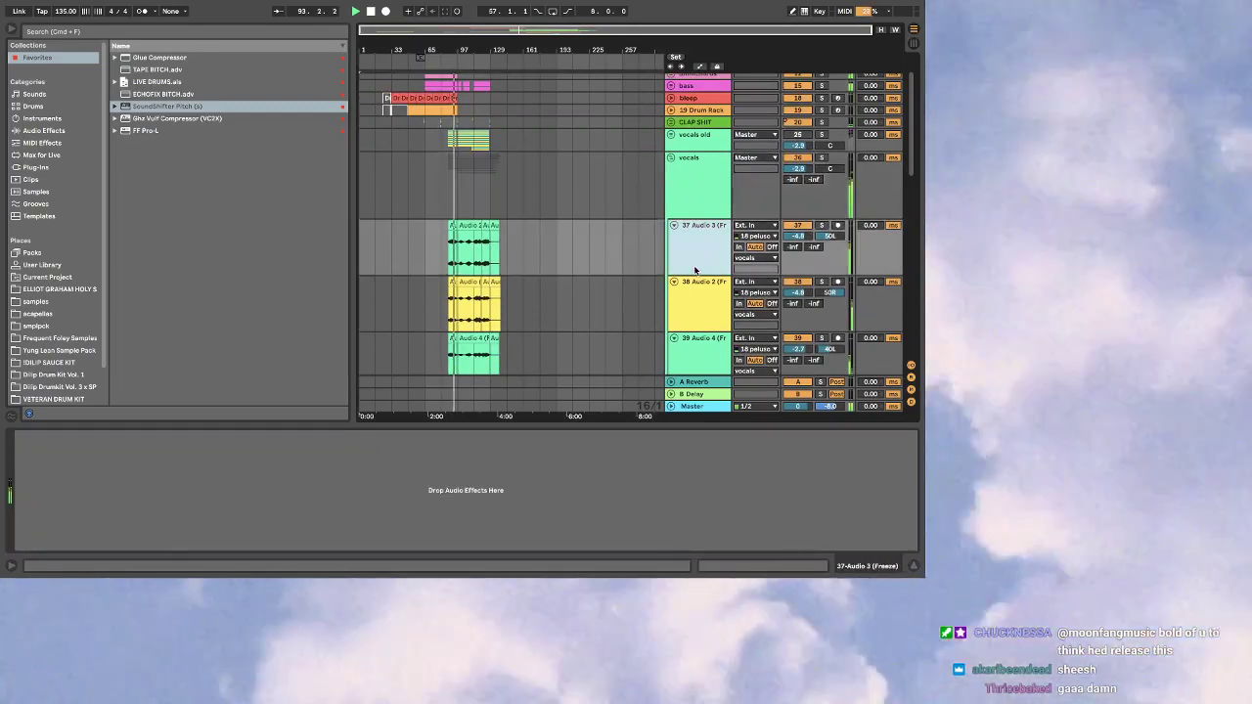
click(698, 293)
click(671, 136)
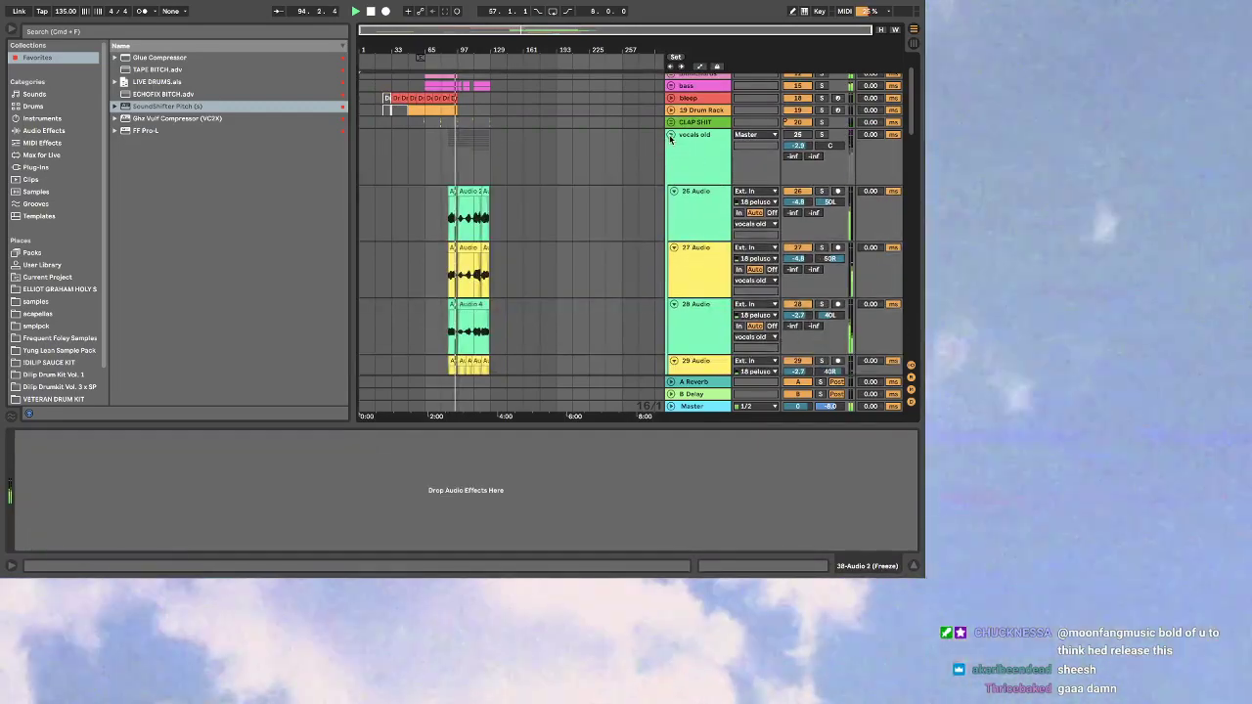
click(670, 137)
click(672, 158)
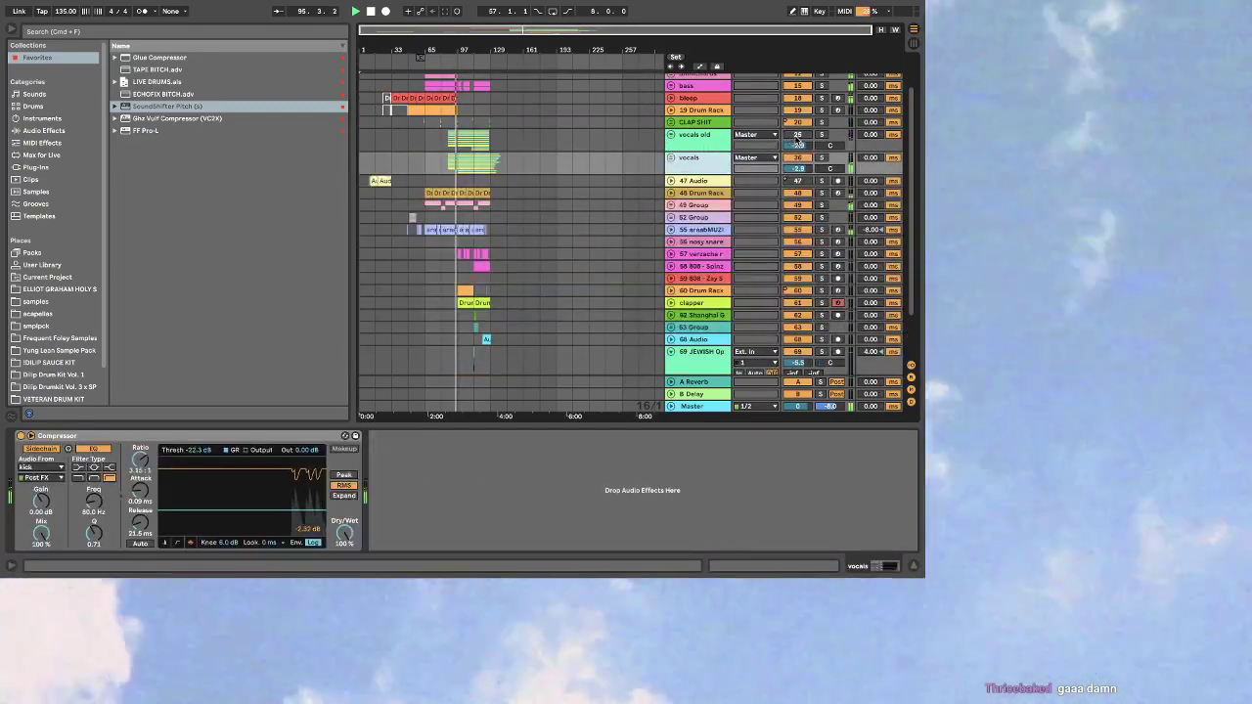
click(798, 145)
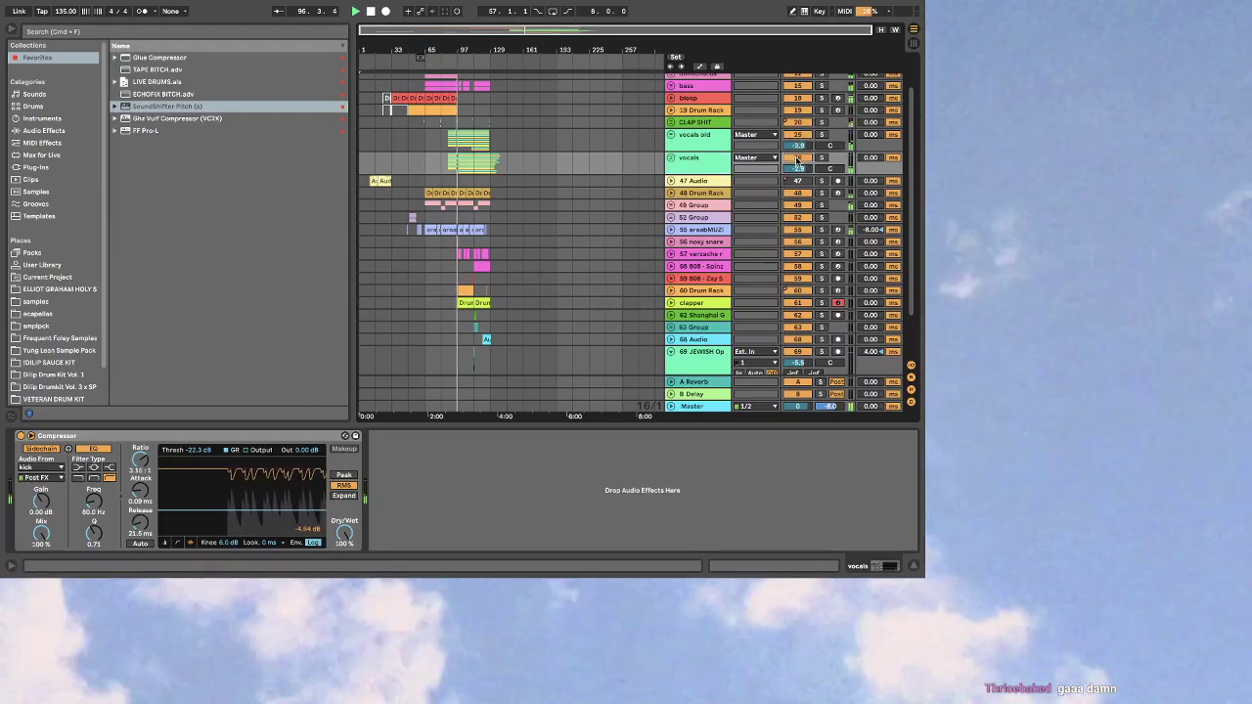
drag(562, 26, 531, 31)
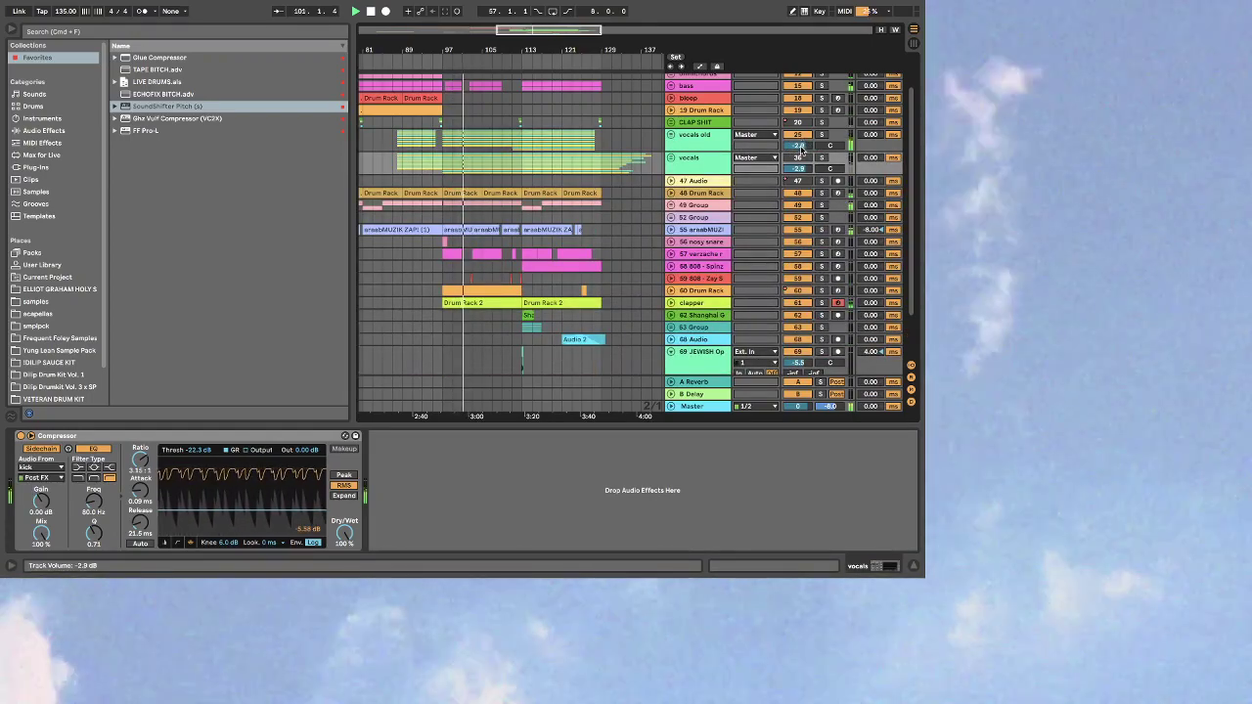
click(672, 136)
click(700, 205)
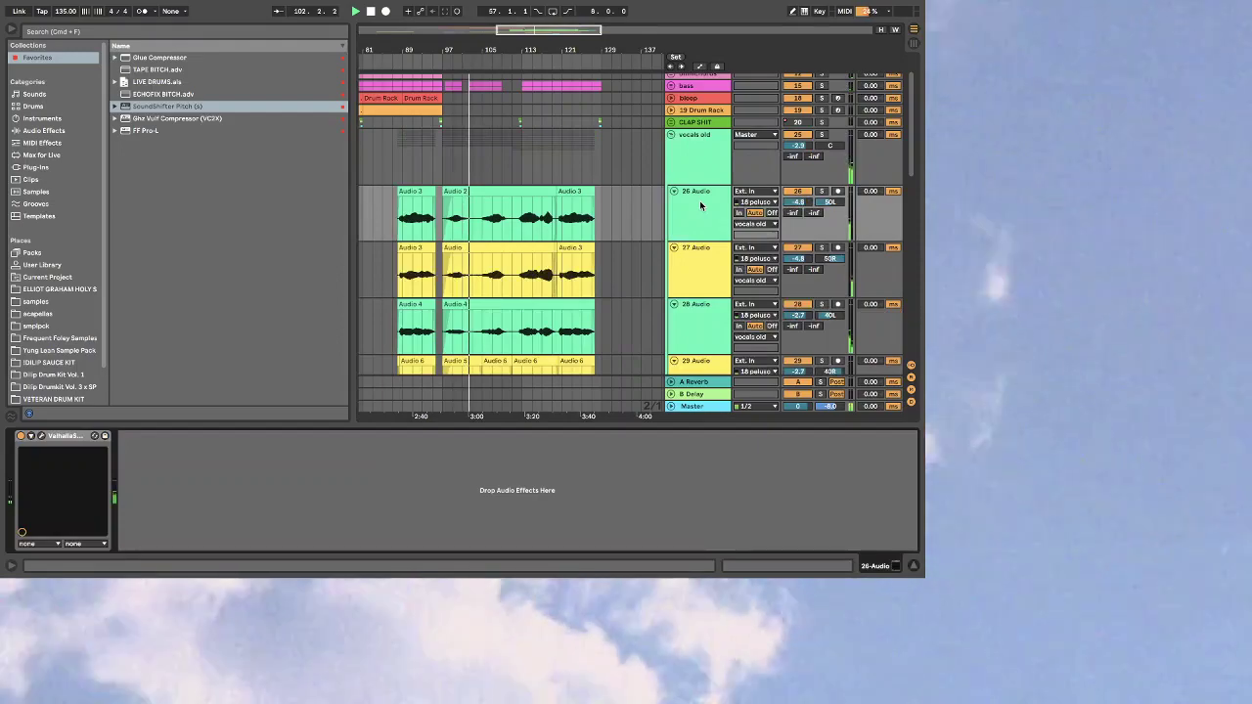
click(671, 136)
drag(544, 29, 544, 44)
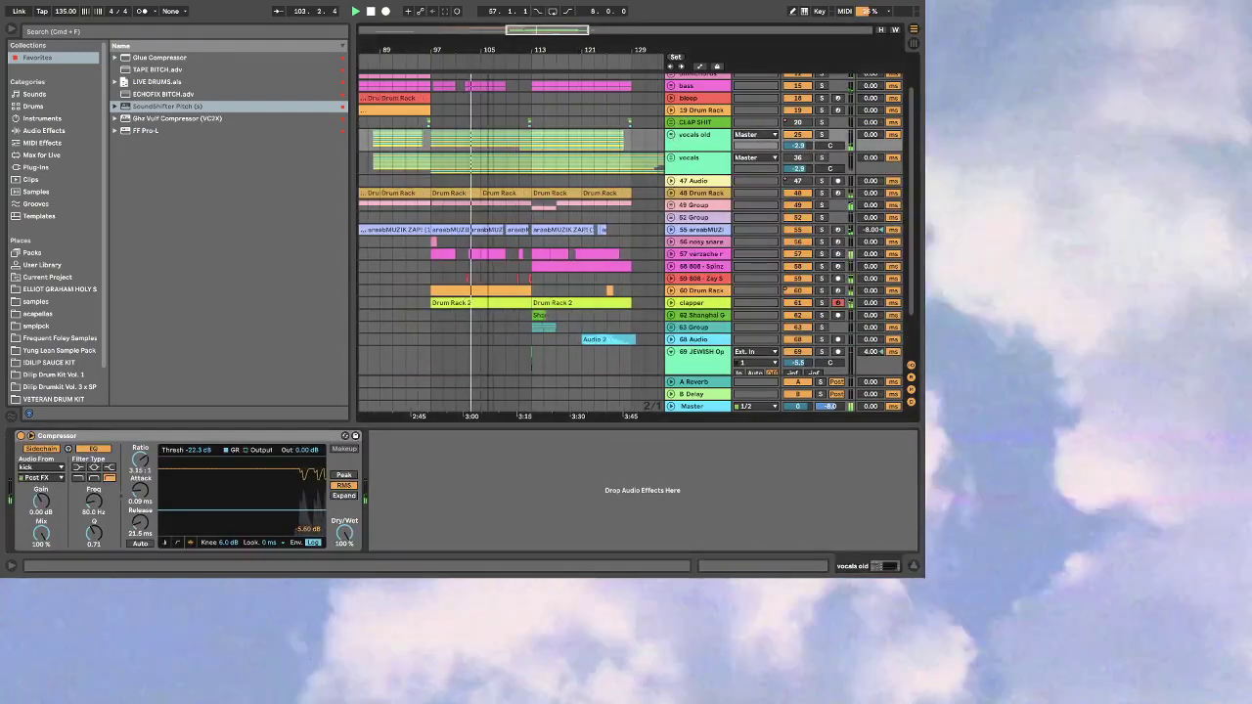
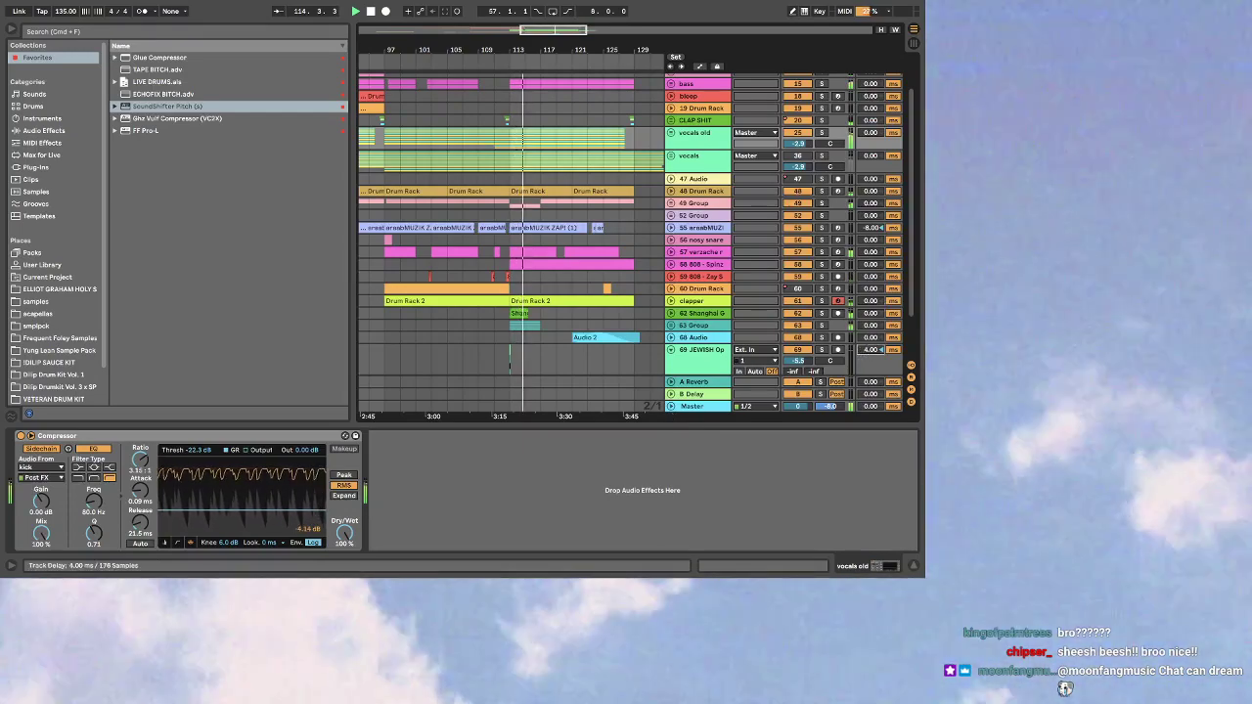
Step: Raise track 69's Track Delay from 4.00 to 42.00 ms and zoom in on bars 89–169
drag(871, 349, 871, 323)
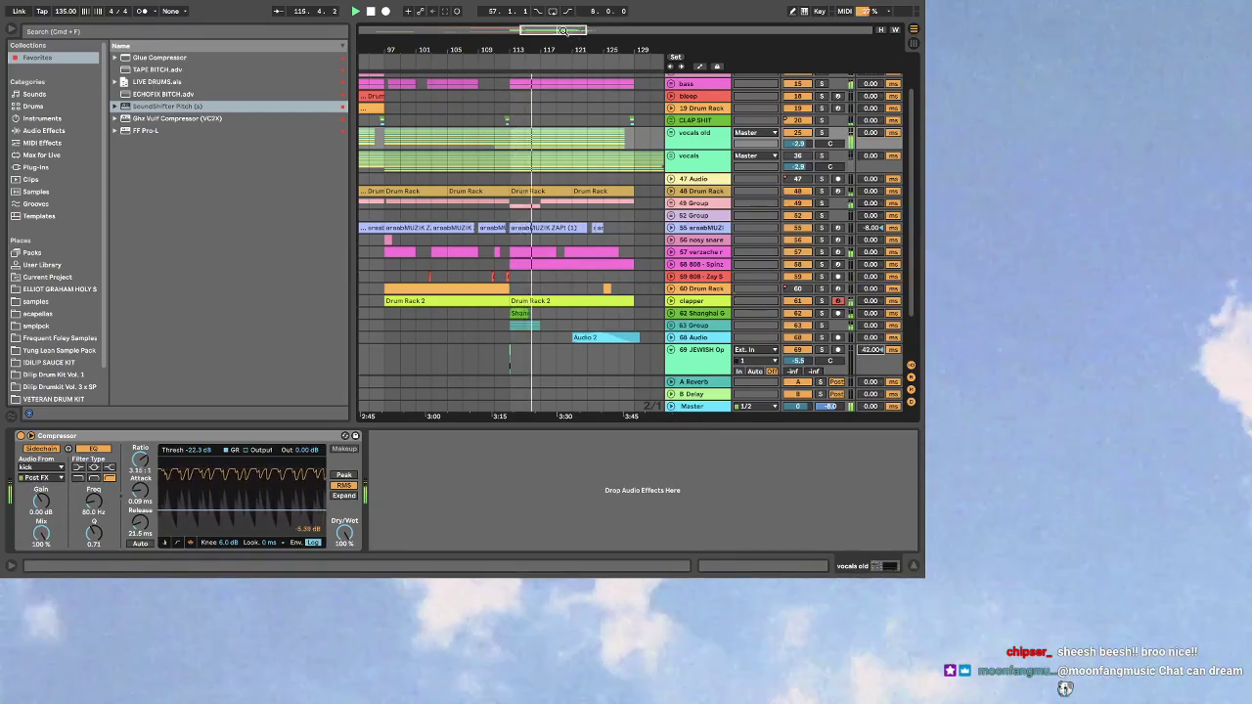
drag(563, 30, 552, 59)
scroll(526, 159, down, 3)
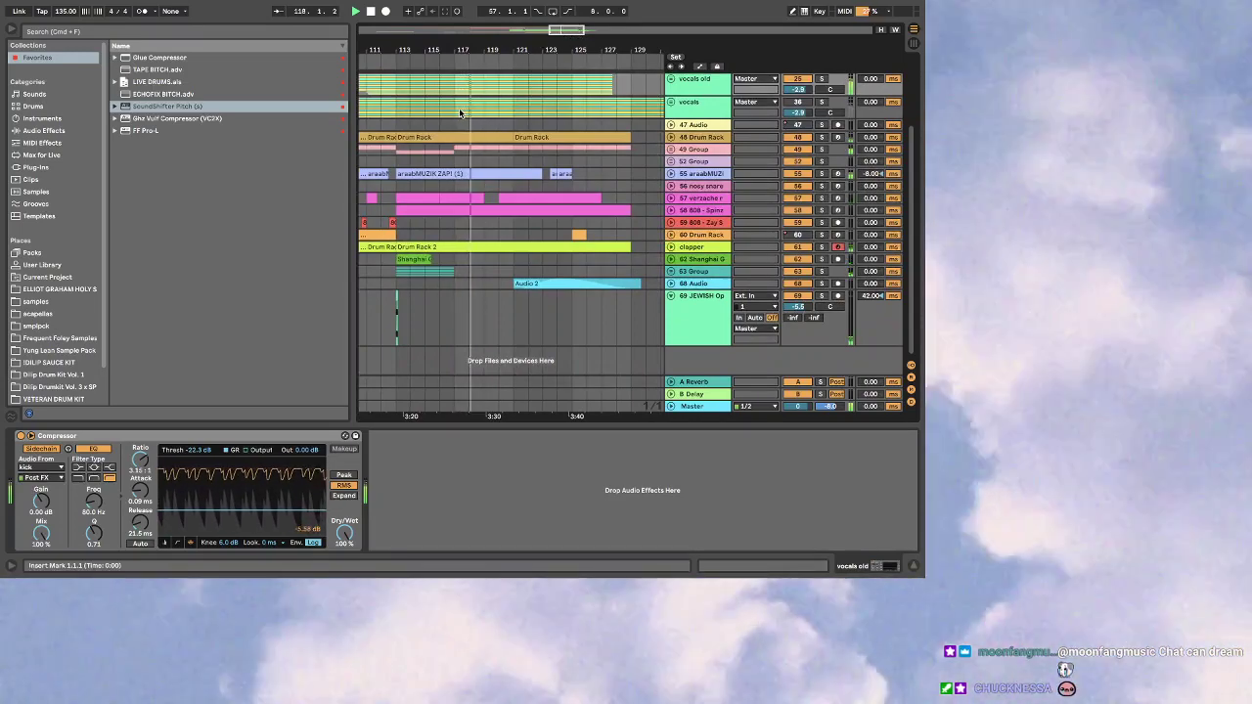
scroll(462, 114, up, 5)
mouse_move(558, 33)
mouse_down()
mouse_move(565, 18)
mouse_move(569, 30)
mouse_up()
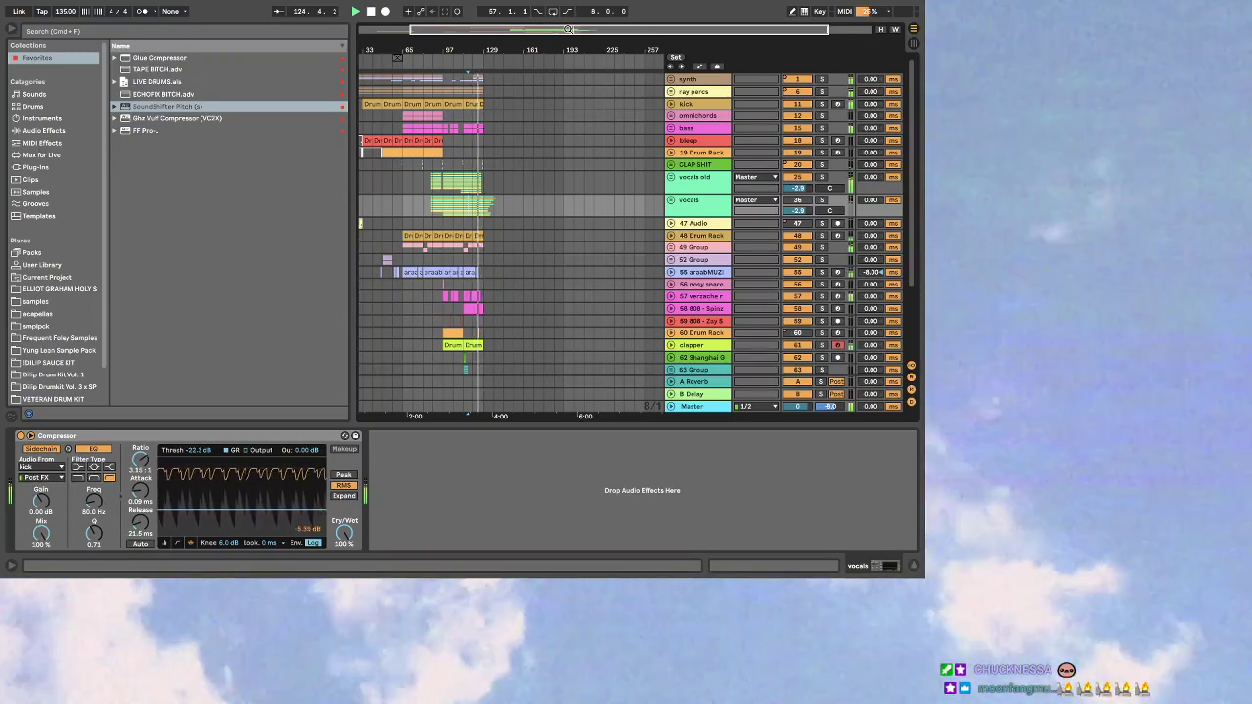
drag(569, 29, 460, 61)
Step: Solo the vocals old track, then switch to OBS and back to Live
click(406, 174)
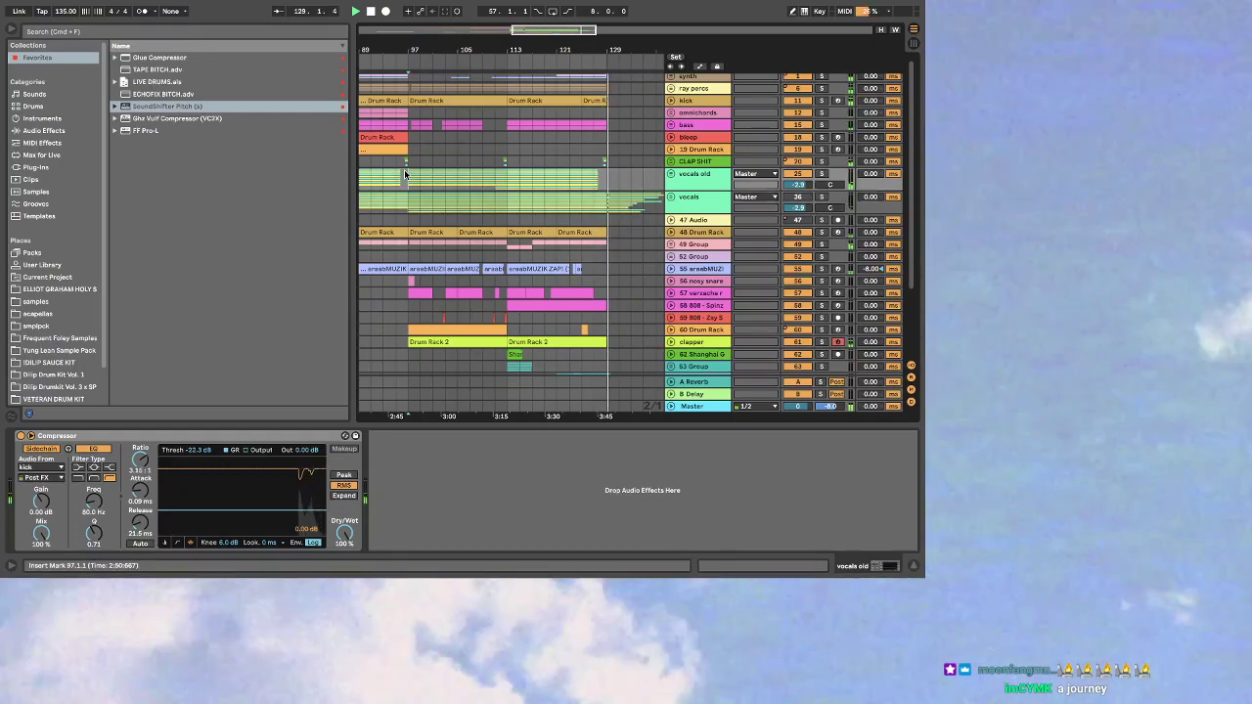
click(823, 174)
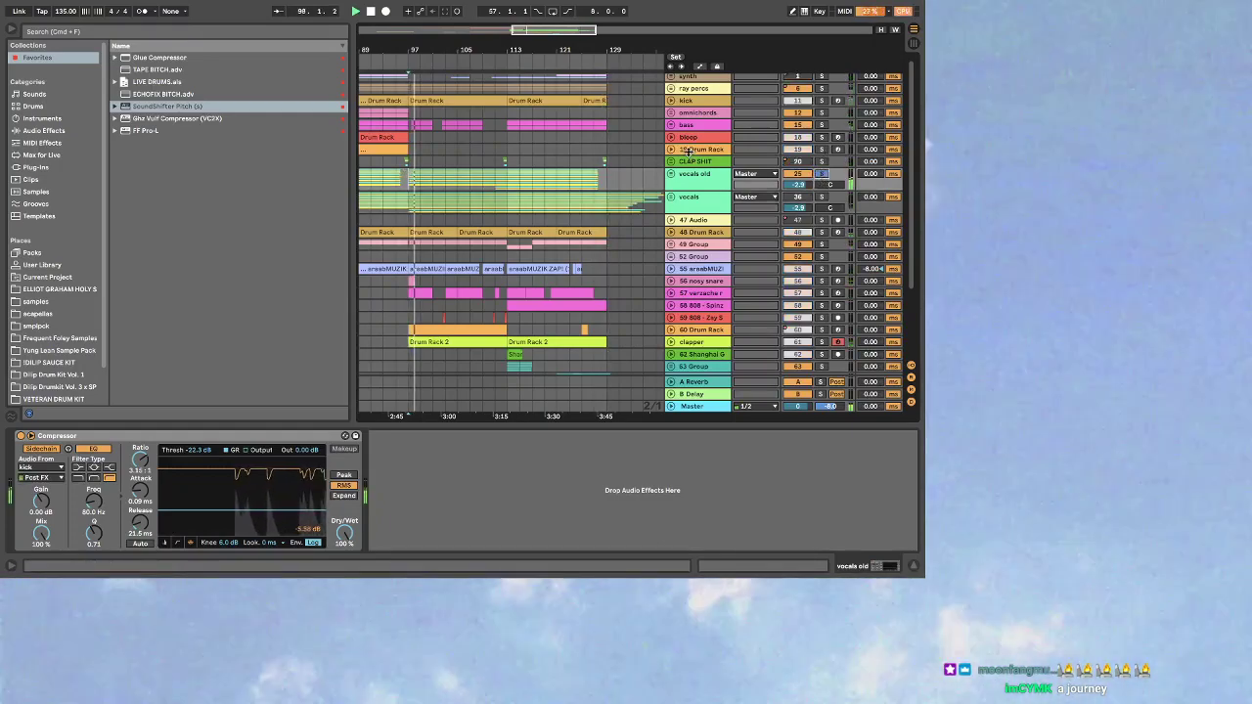
mouse_move(530, 36)
mouse_down()
mouse_move(530, 12)
mouse_move(530, 39)
mouse_up()
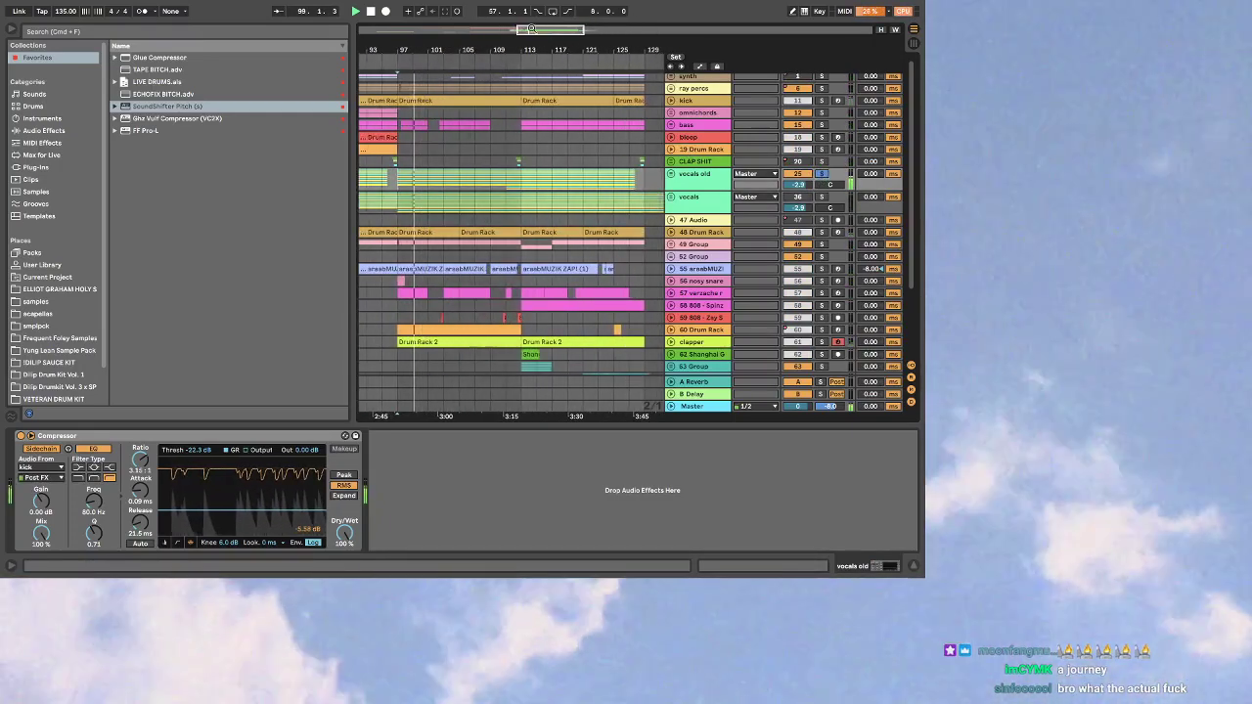
key(super+Tab)
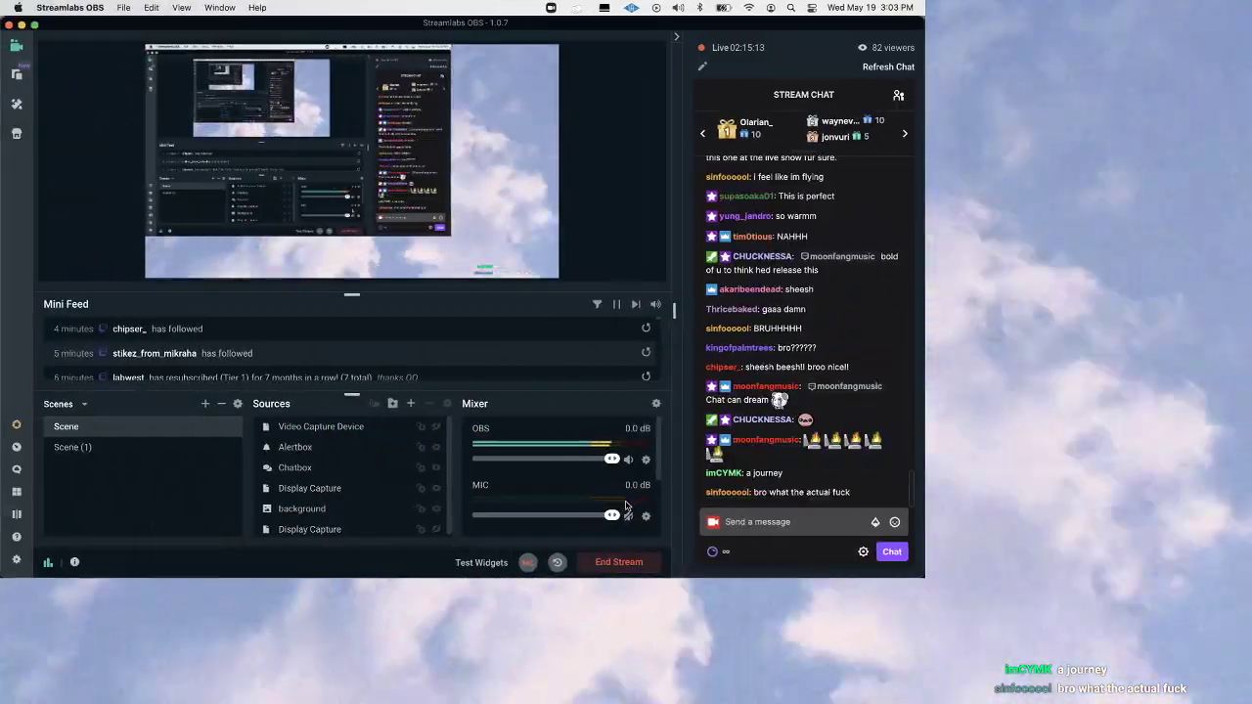
key(super+Tab)
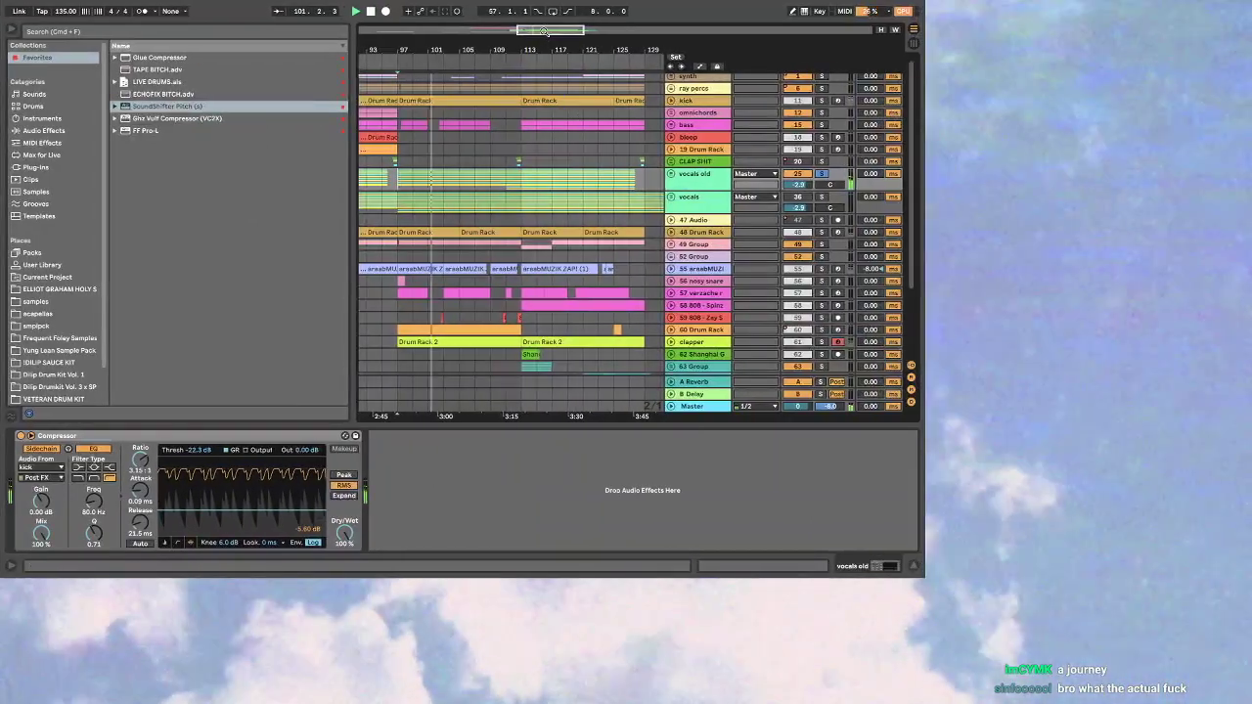
Step: Review CLAP SHIT's devices, then turn the vocals old track's volume down slightly
scroll(578, 115, up, 2)
scroll(535, 151, up, 2)
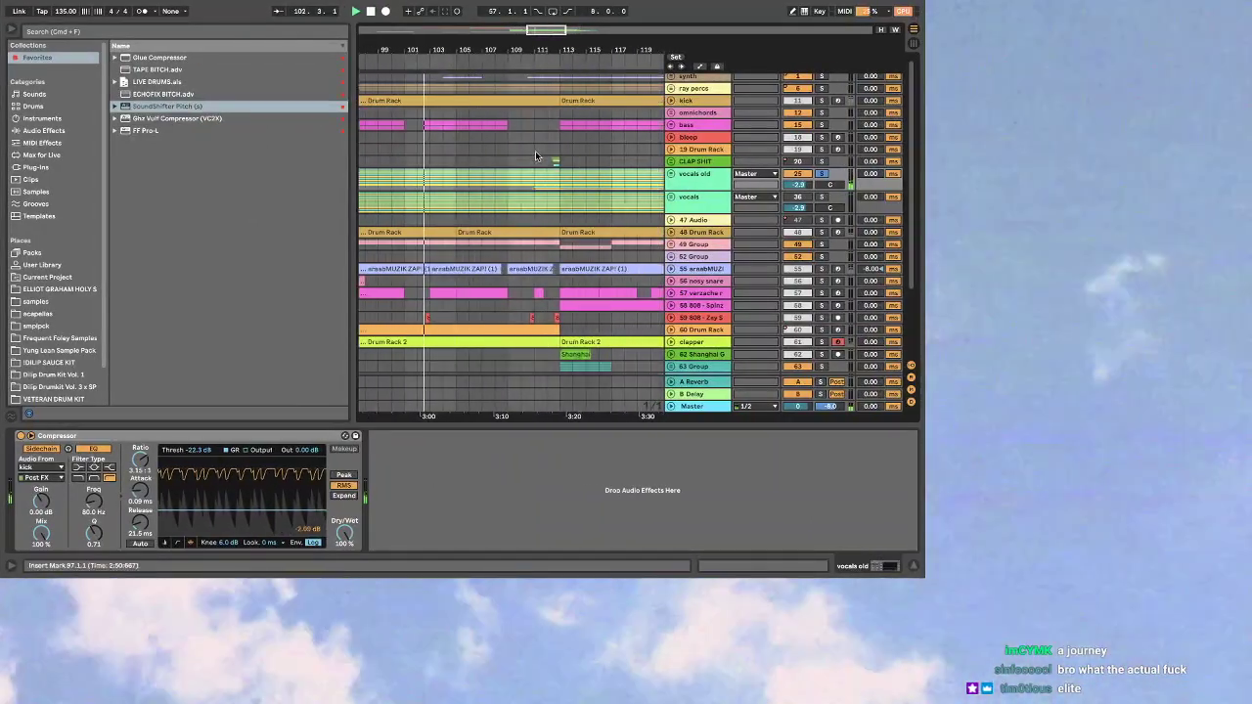
click(455, 164)
scroll(551, 28, down, 2)
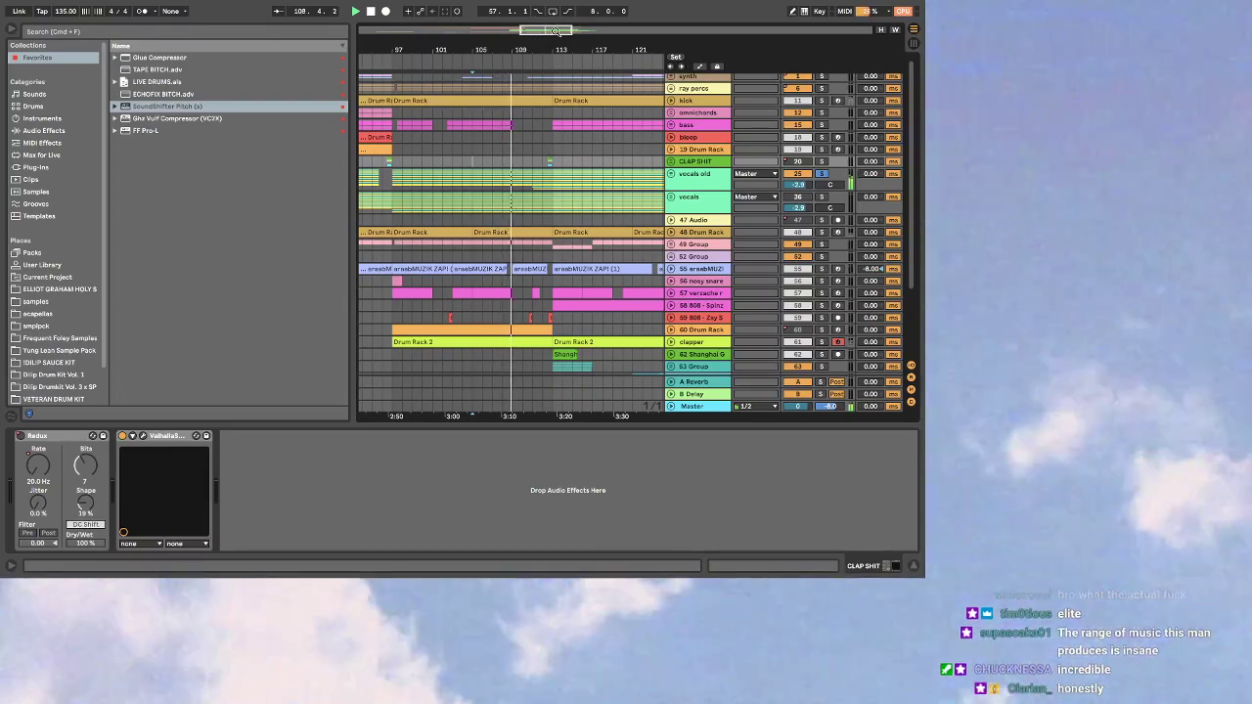
scroll(518, 166, up, 3)
click(492, 175)
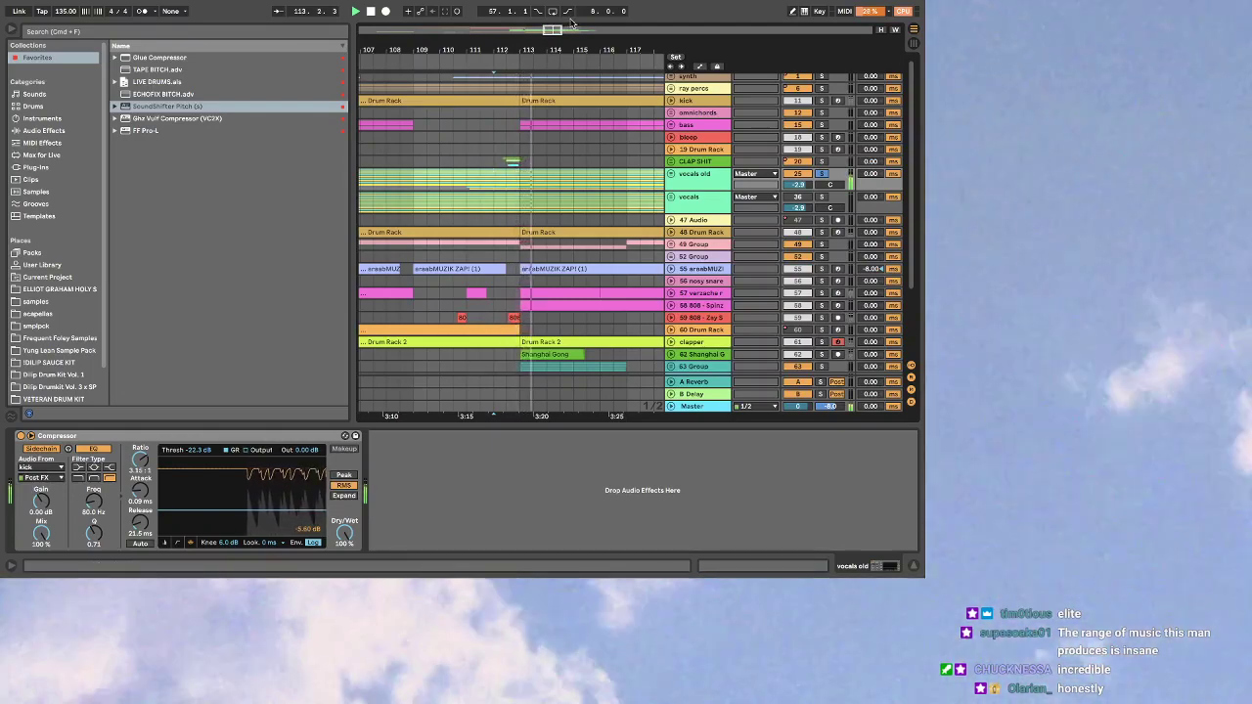
drag(550, 59, 550, 20)
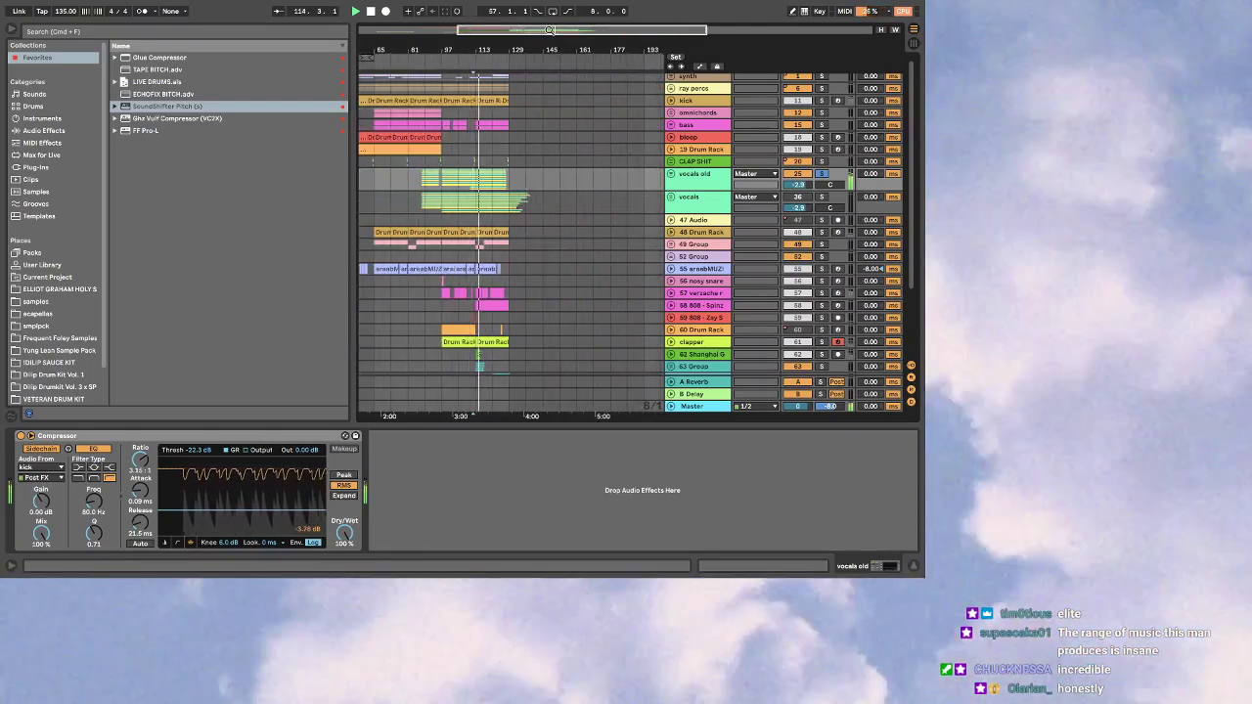
drag(799, 184, 799, 188)
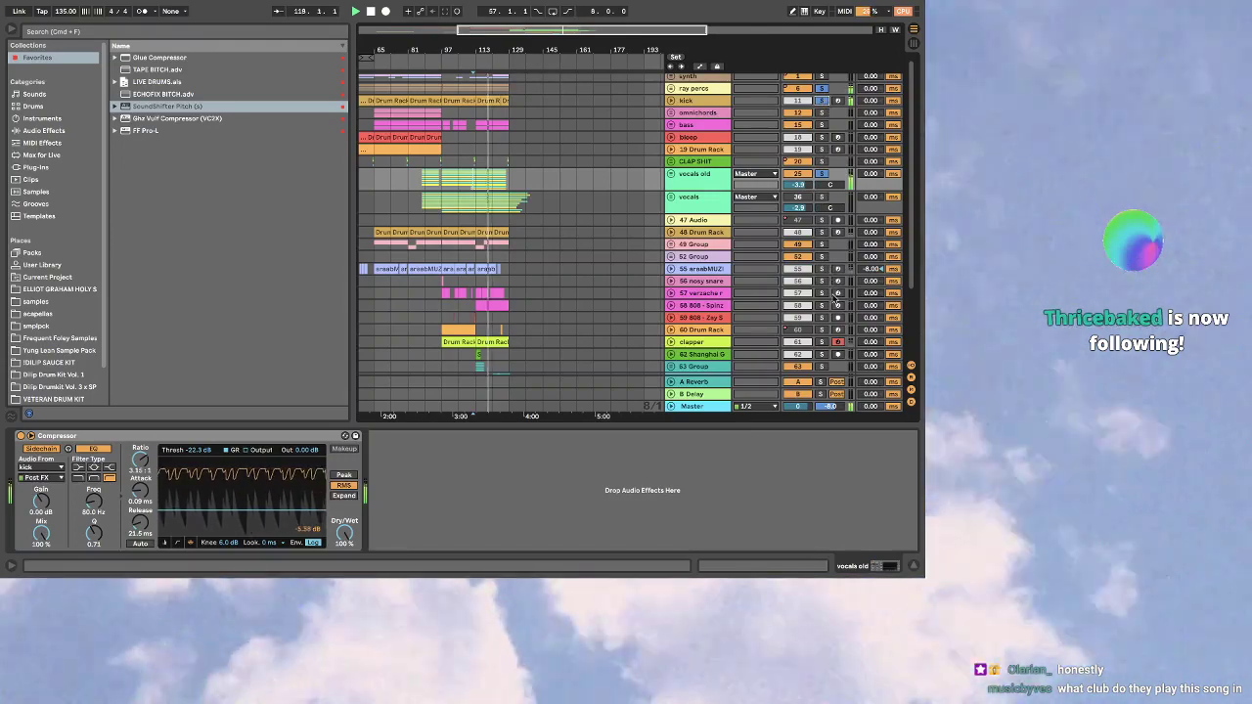
key(super+z)
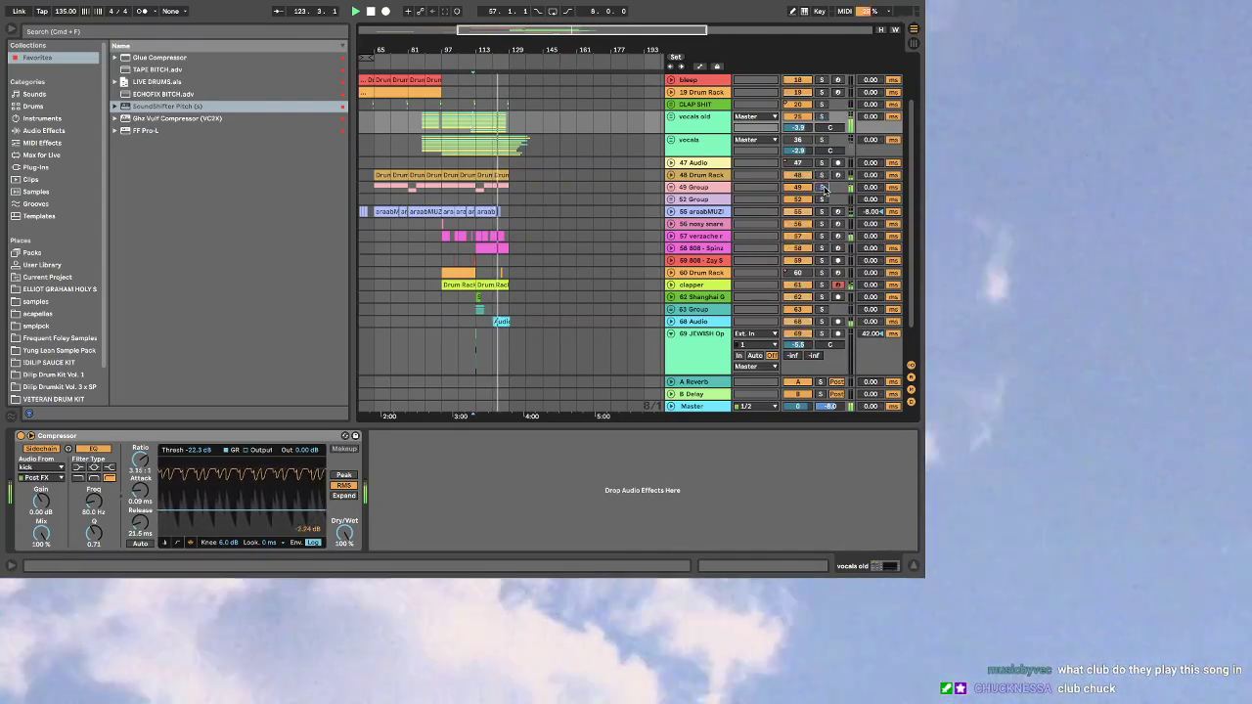
Step: Select vocals, then omnichords to show its Saturator, Delay and Compressor chain
click(478, 154)
scroll(477, 148, up, 3)
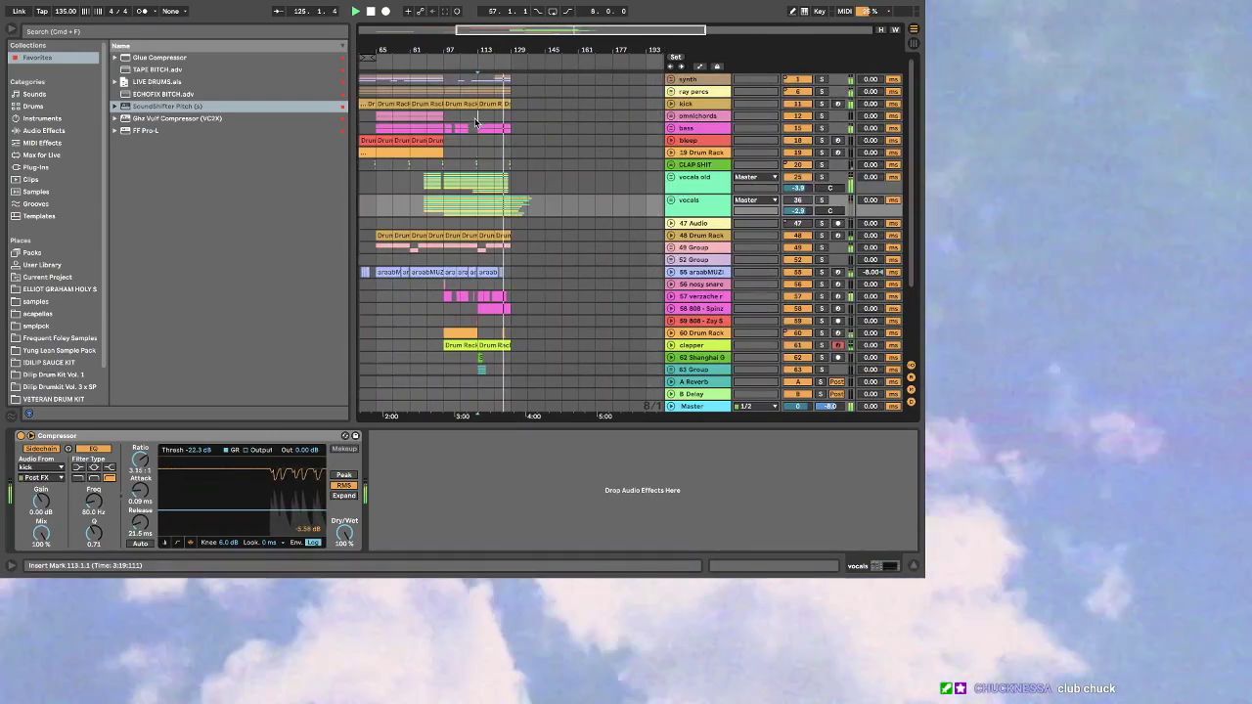
click(477, 121)
scroll(479, 121, left, 3)
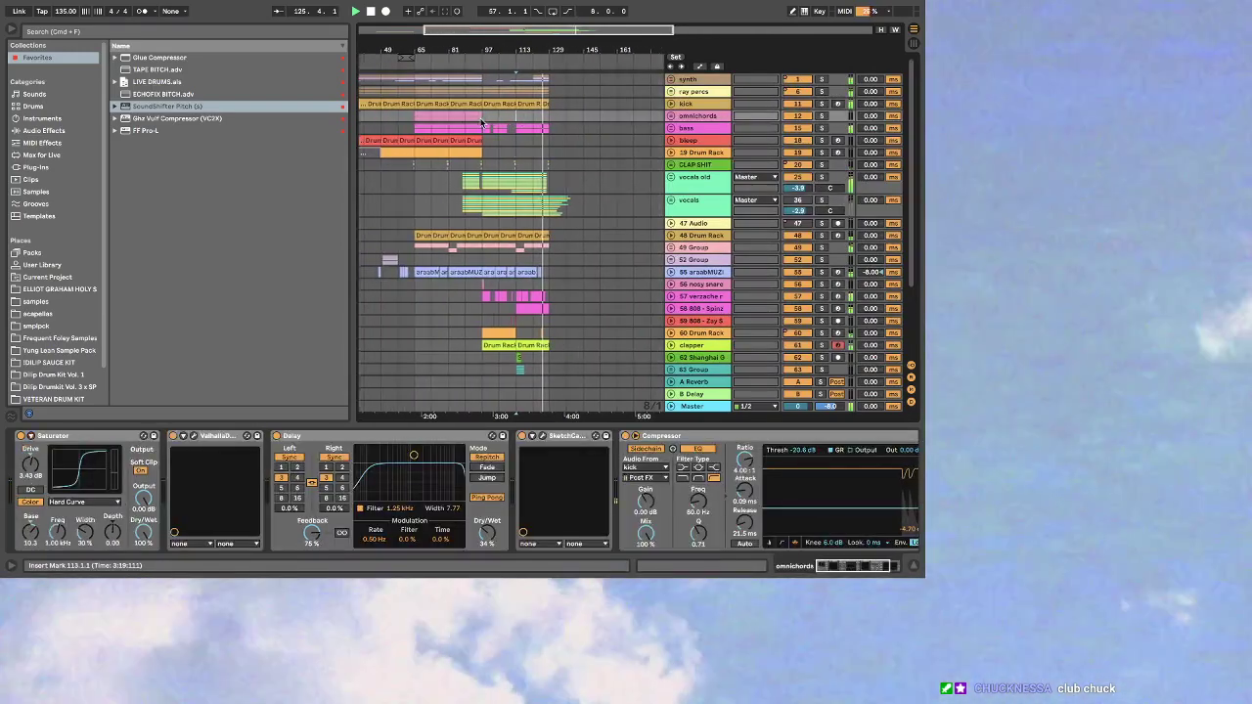
Step: Solo omnichords and unfold its group around bar 65
click(820, 116)
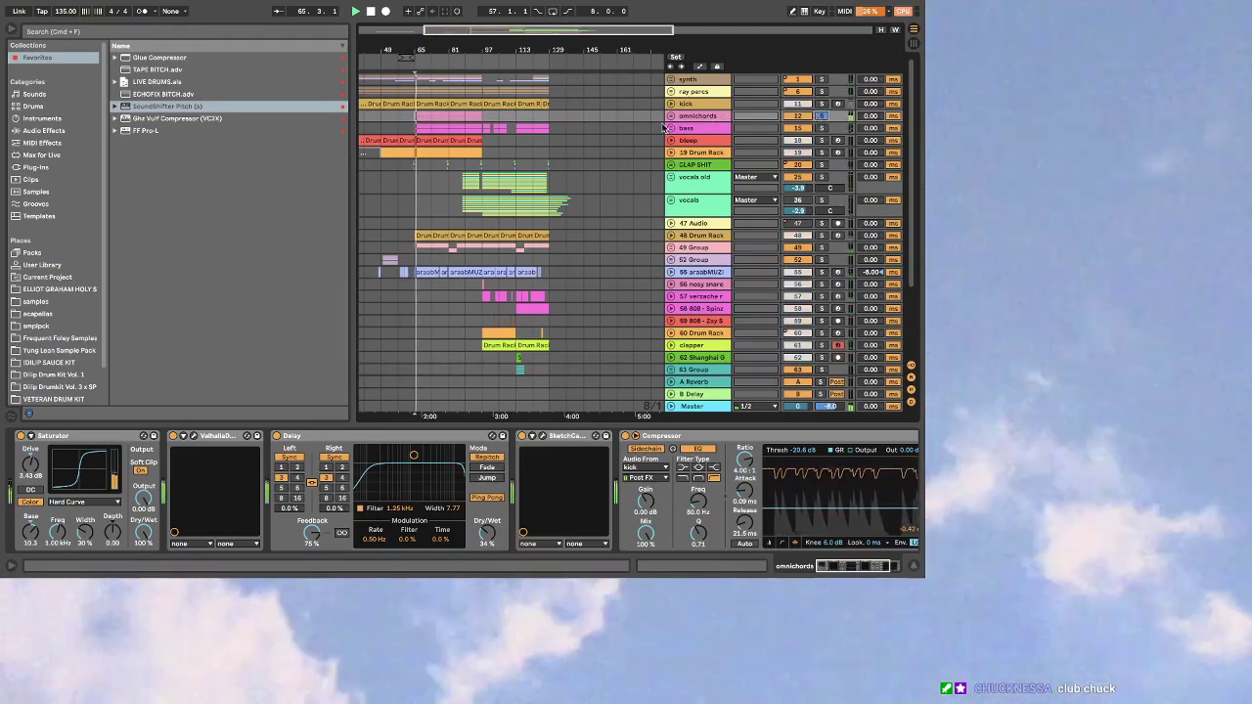
drag(452, 30, 670, 37)
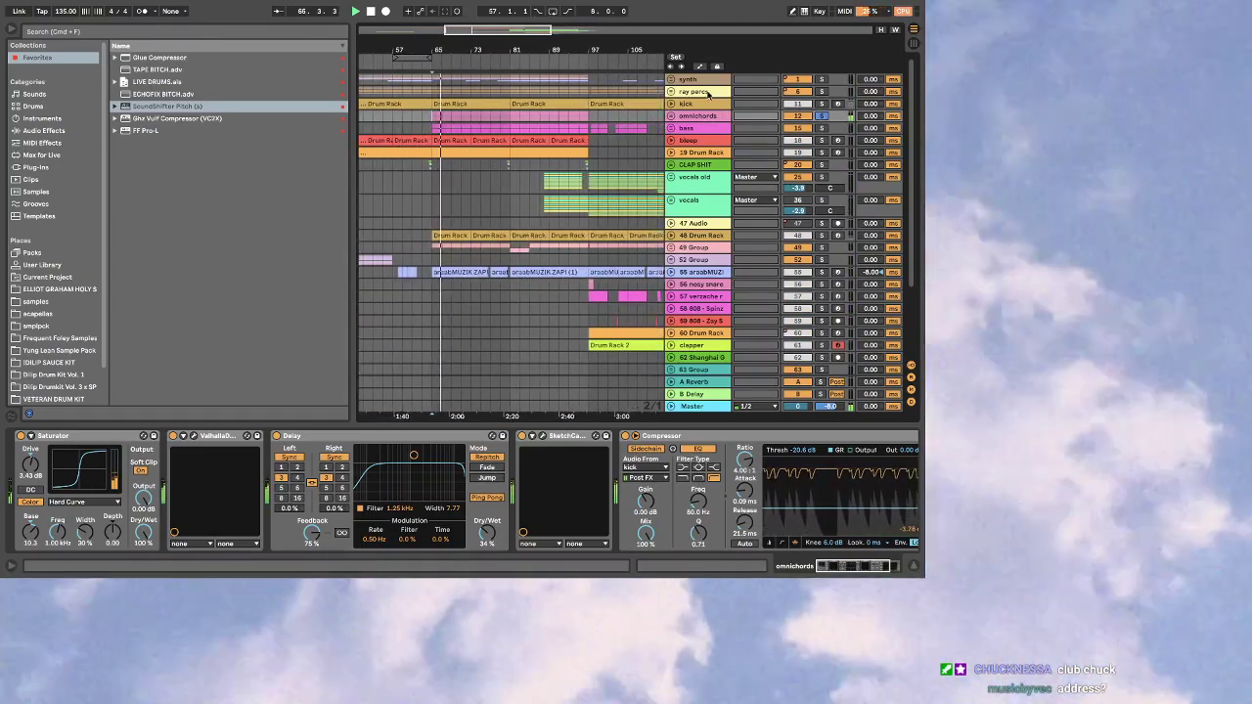
click(671, 116)
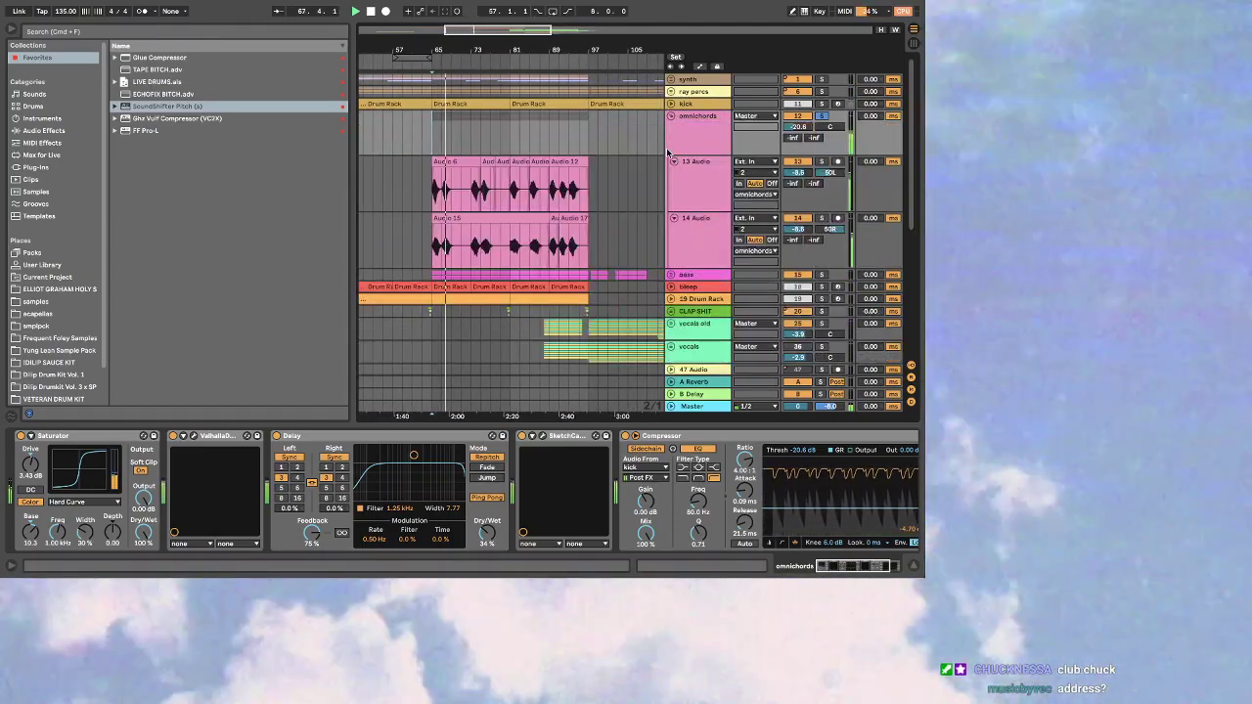
scroll(468, 101, down, 5)
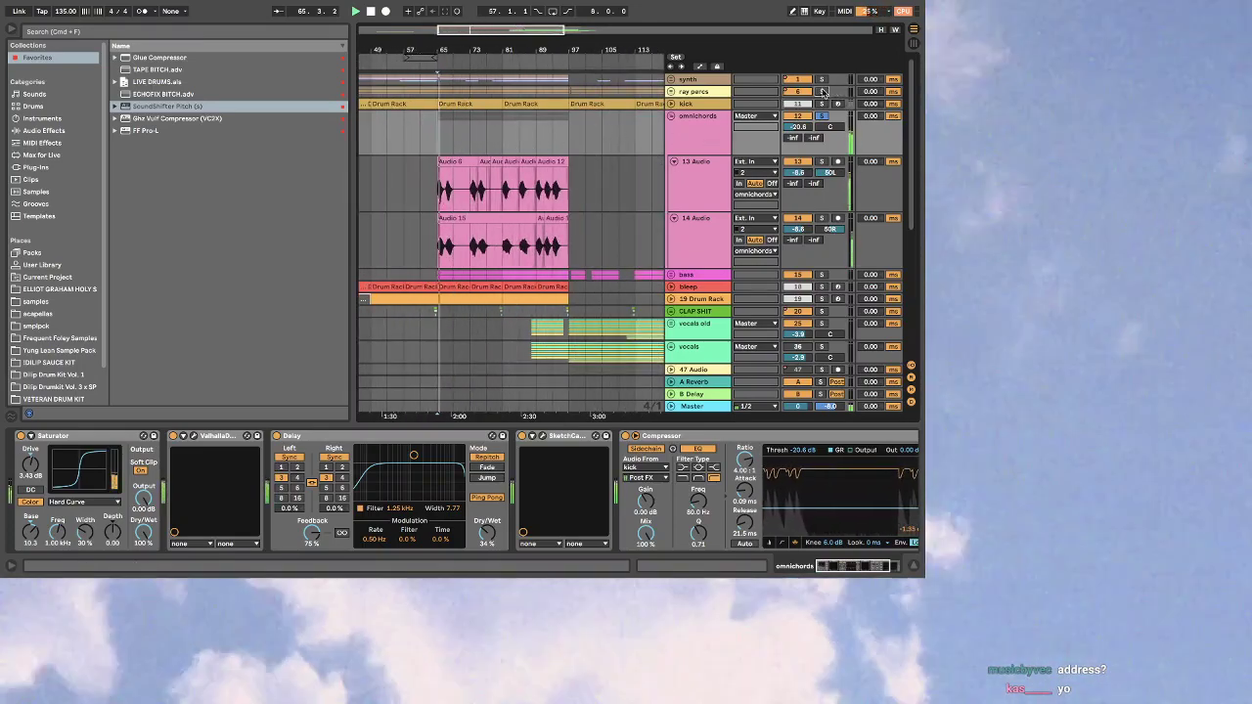
Step: Unfold ray percs, solo its three tempo tracks in turn, fold it, and expand kick
click(671, 92)
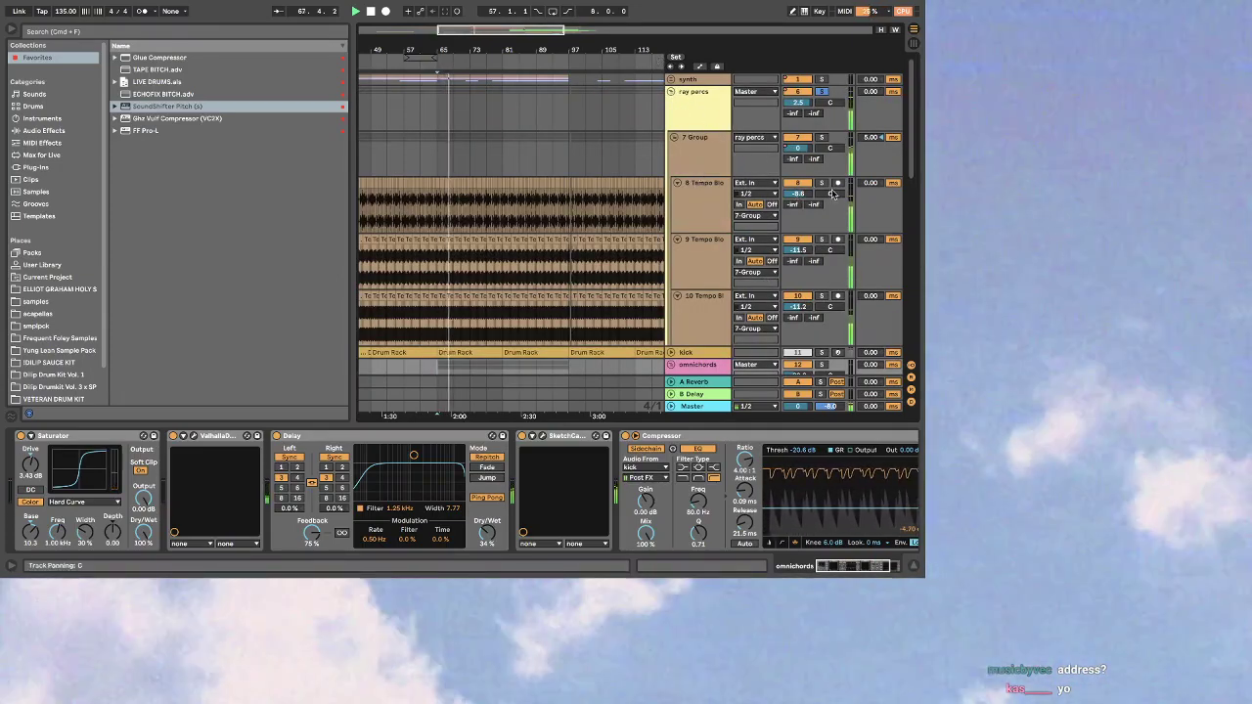
click(822, 183)
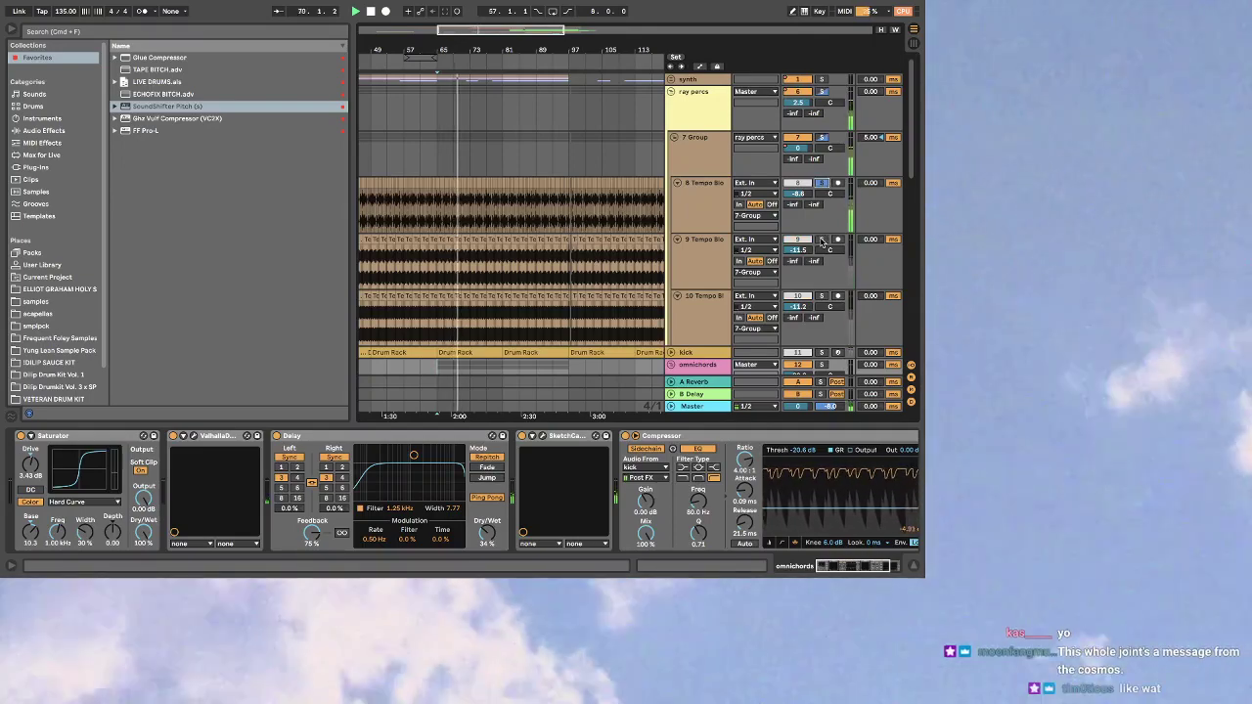
click(821, 240)
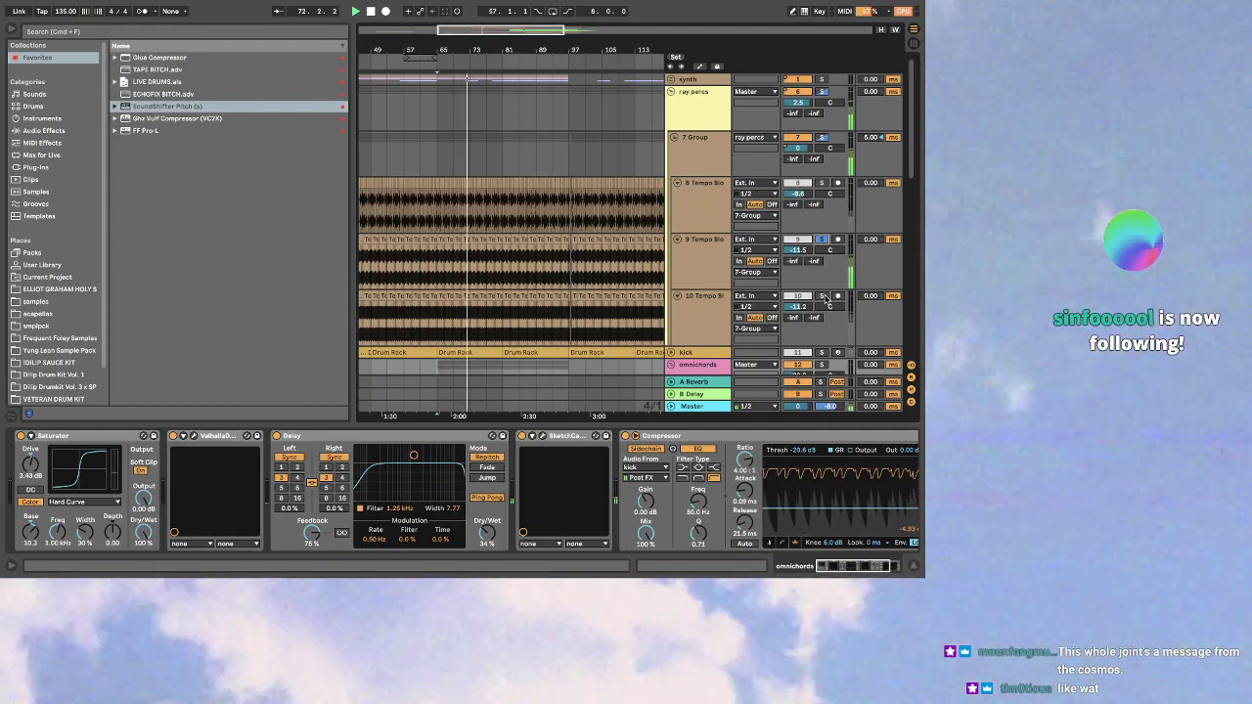
click(824, 296)
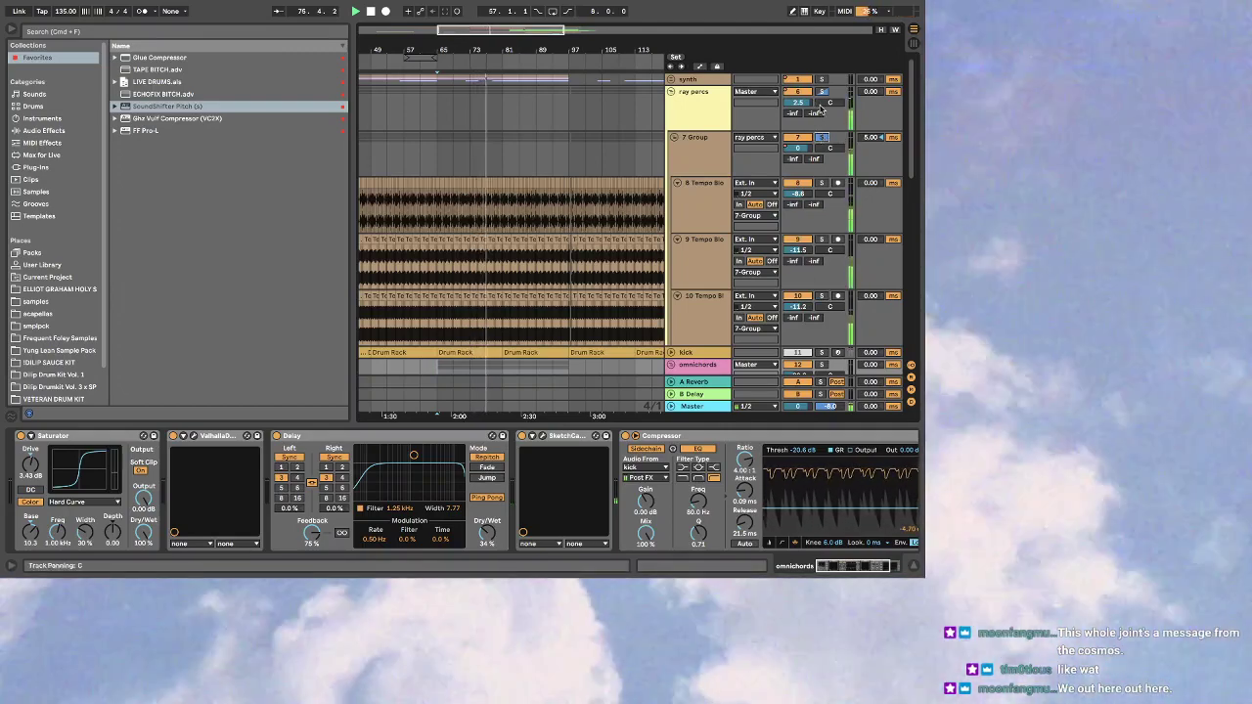
click(671, 92)
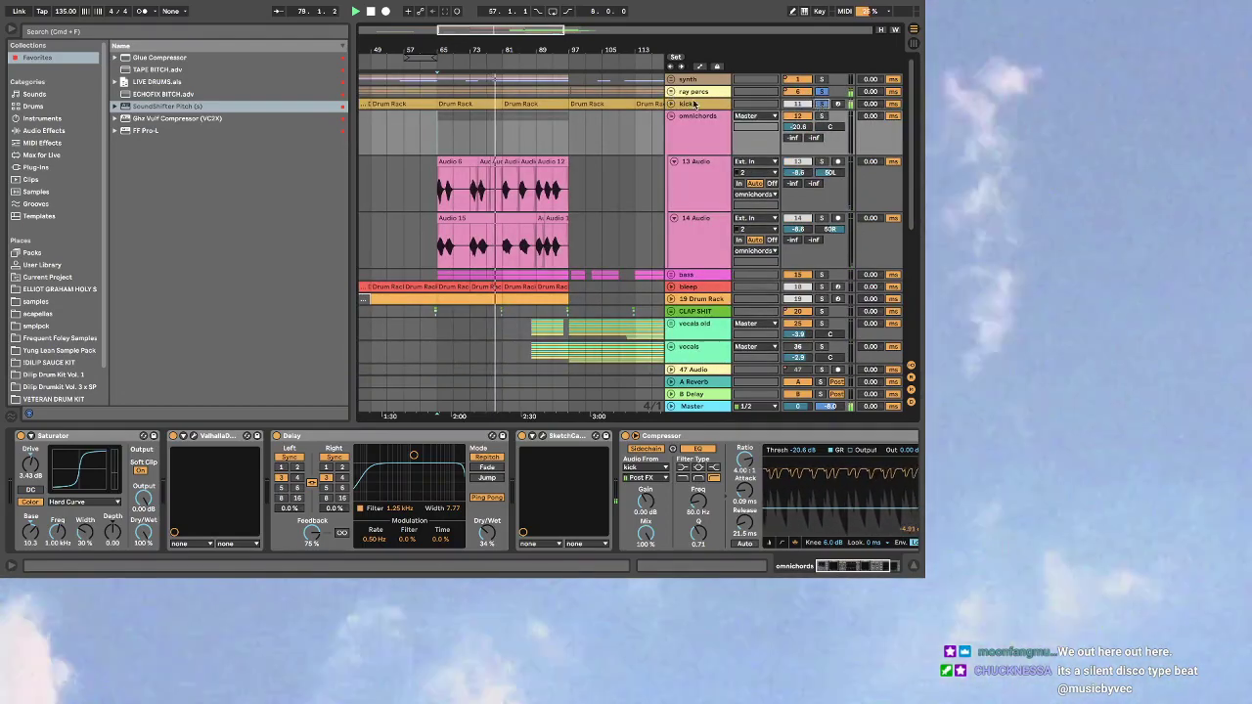
click(671, 105)
Step: Show the kick's Drum Rack, unfold the bleep track and briefly unfold 19 Drum Rack
click(501, 130)
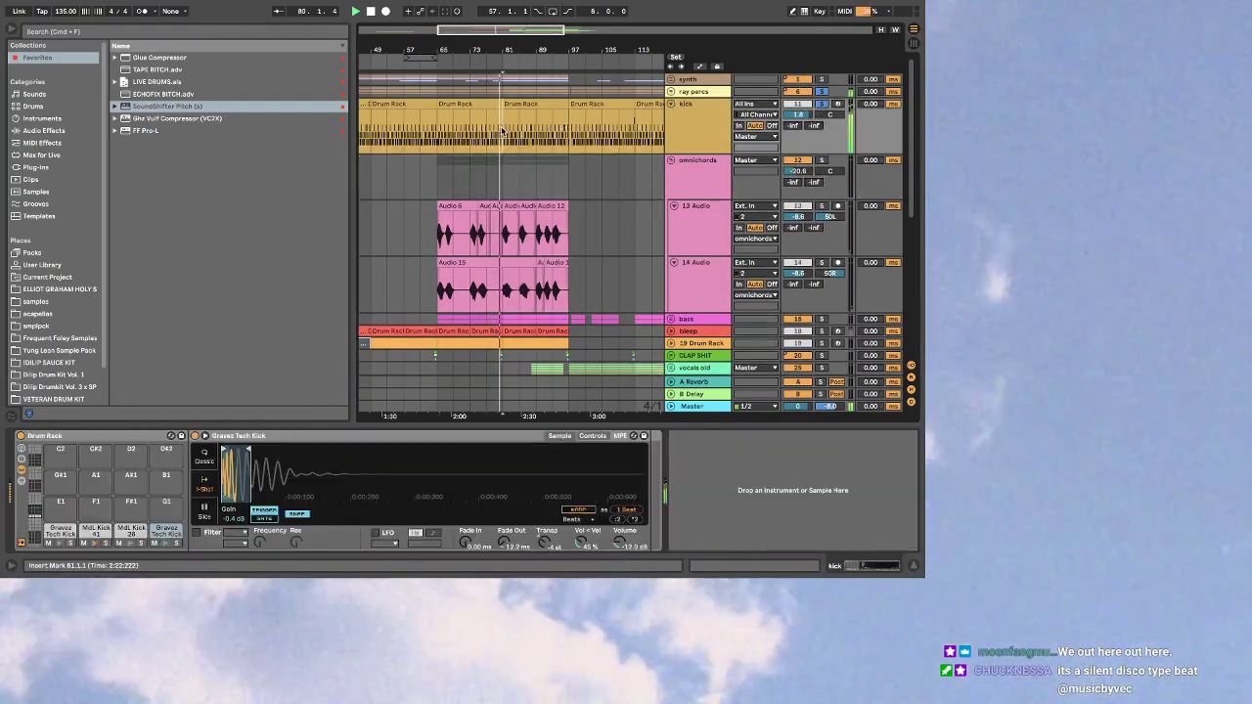
scroll(428, 131, up, 5)
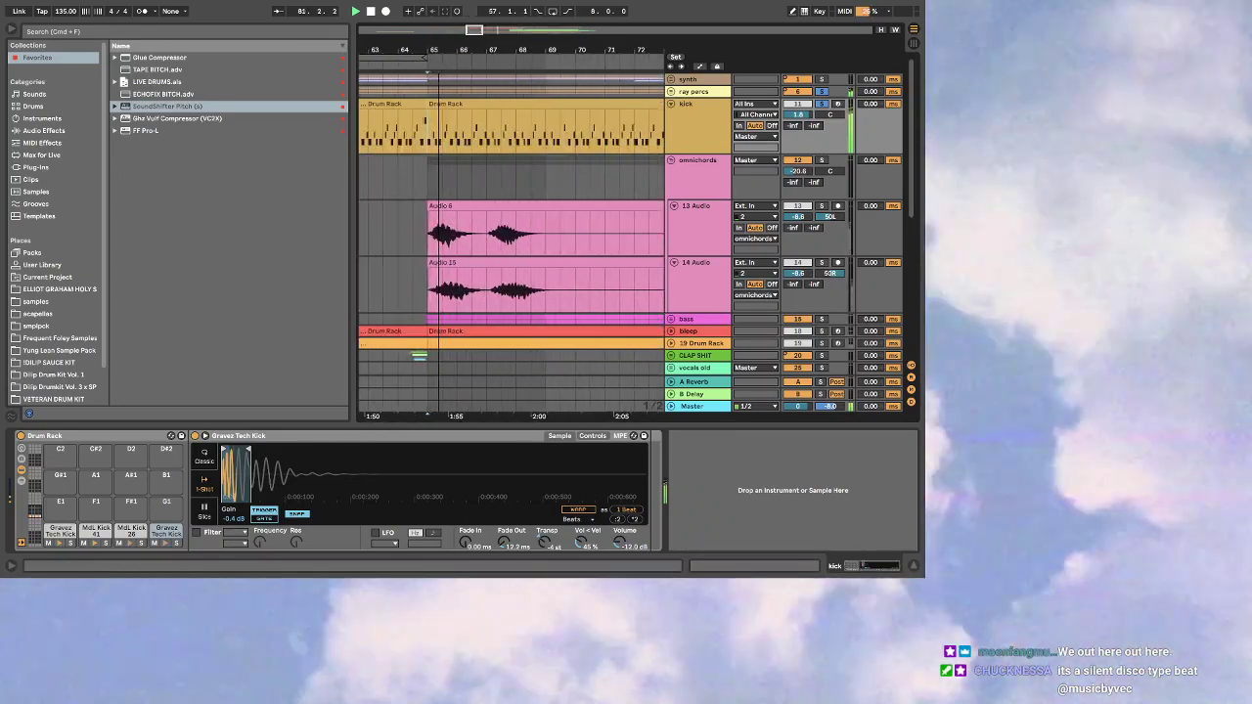
scroll(471, 30, down, 6)
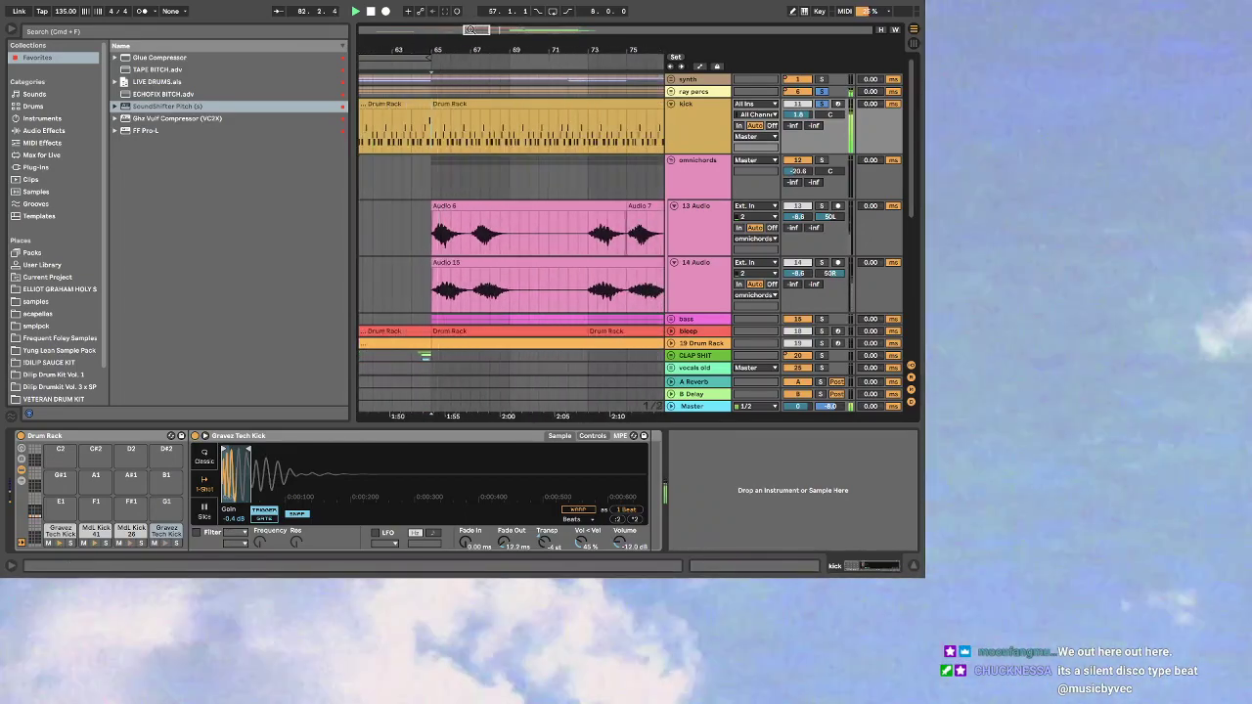
scroll(470, 30, down, 2)
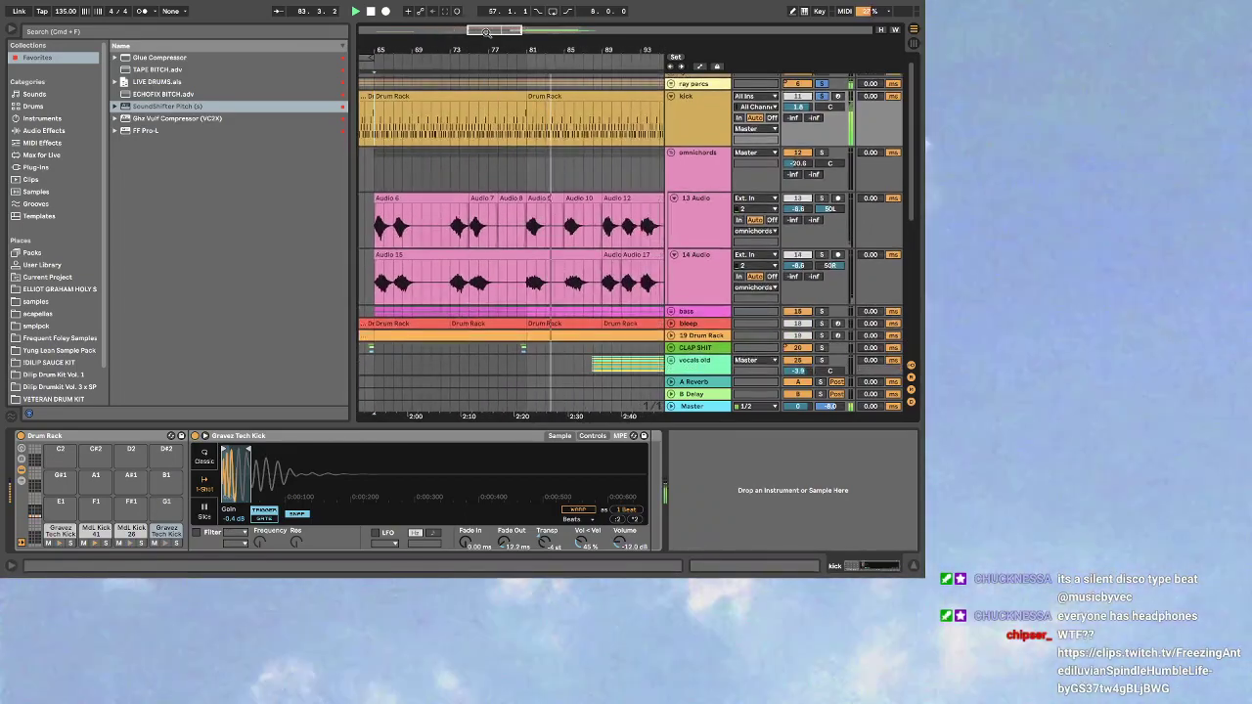
scroll(790, 173, down, 3)
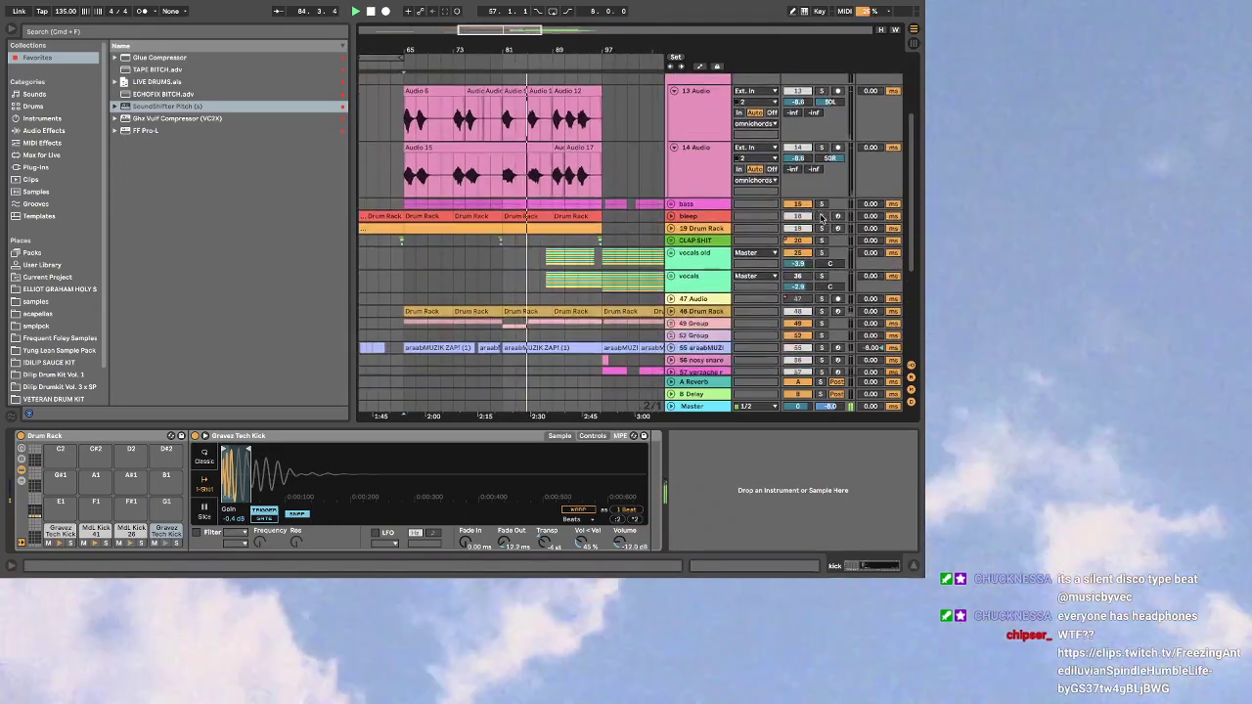
click(671, 216)
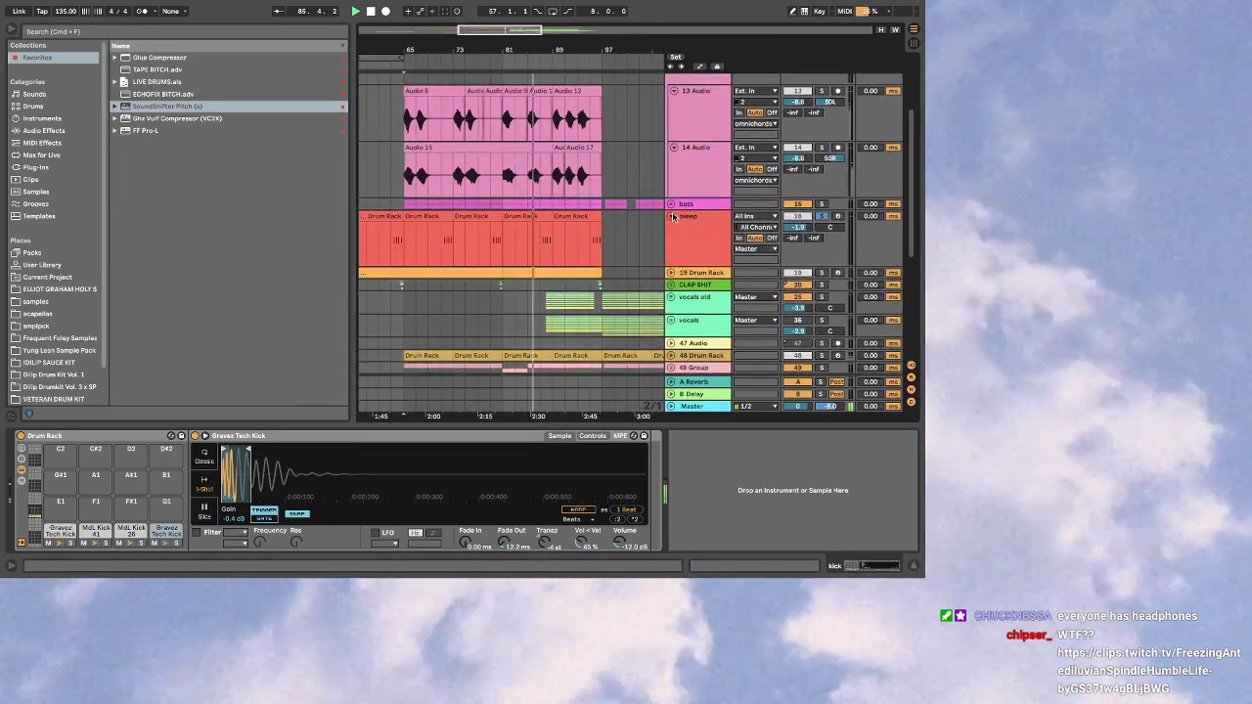
scroll(685, 217, down, 1)
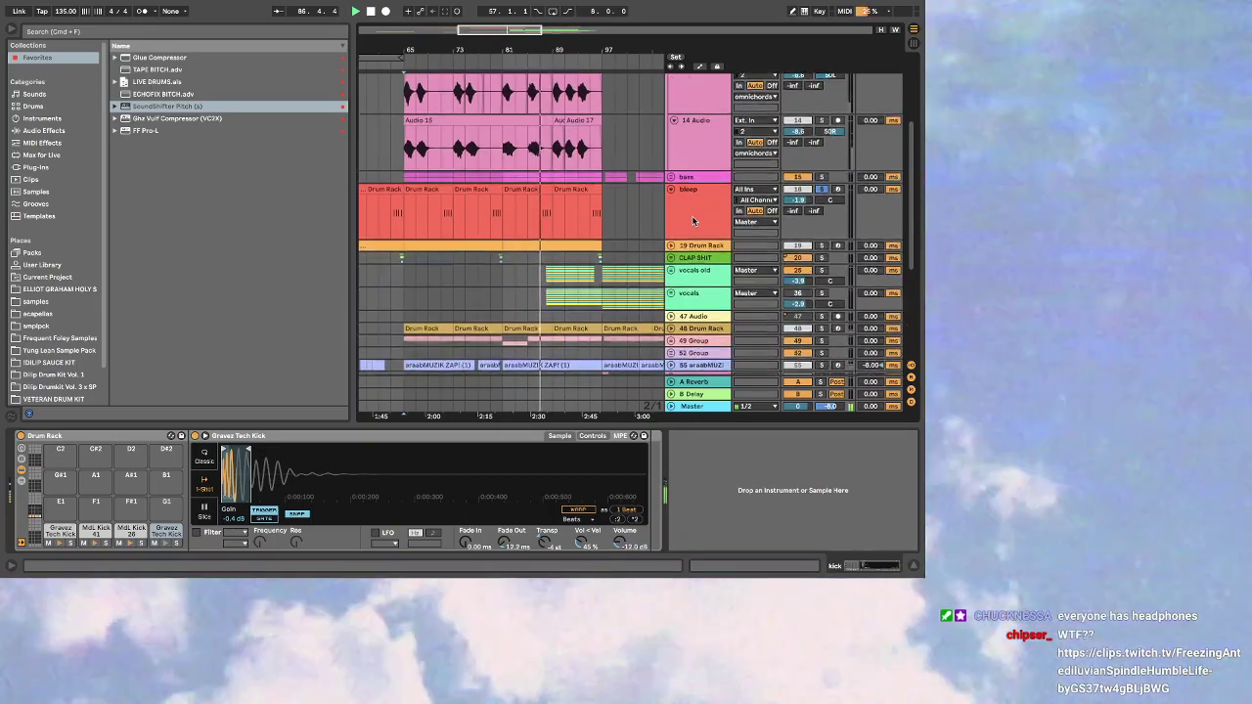
click(672, 245)
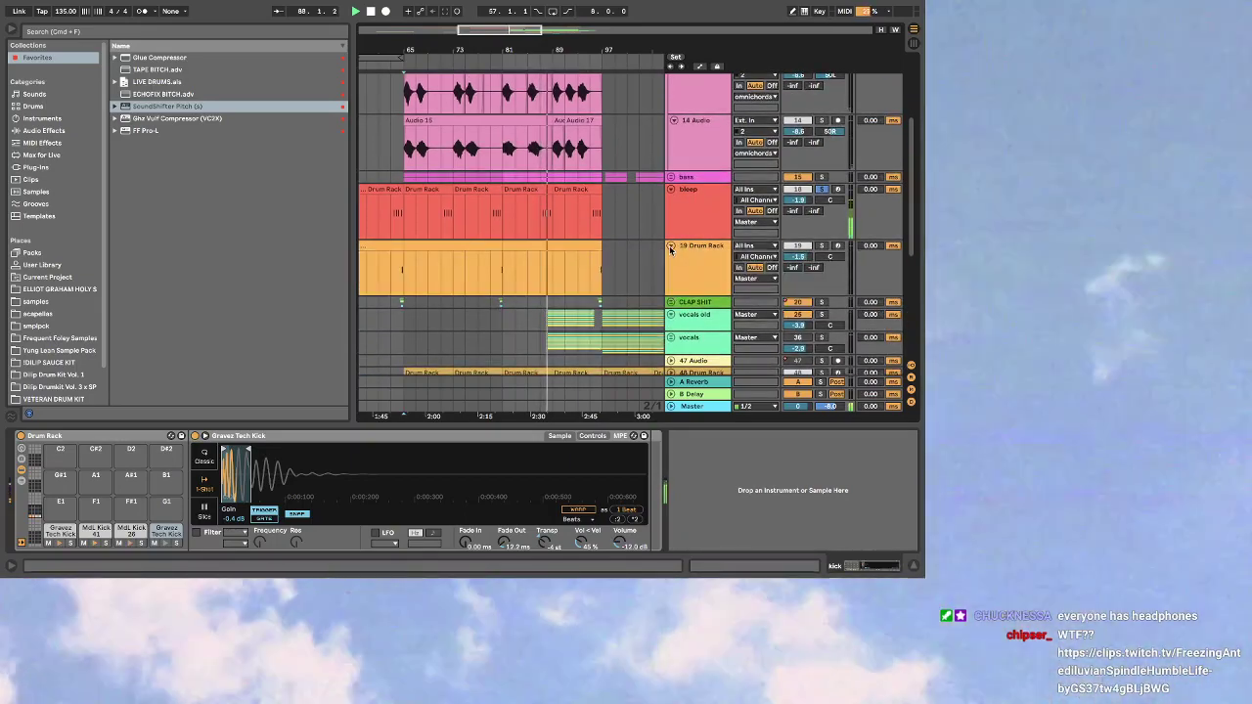
click(671, 246)
scroll(685, 240, down, 1)
scroll(690, 235, down, 2)
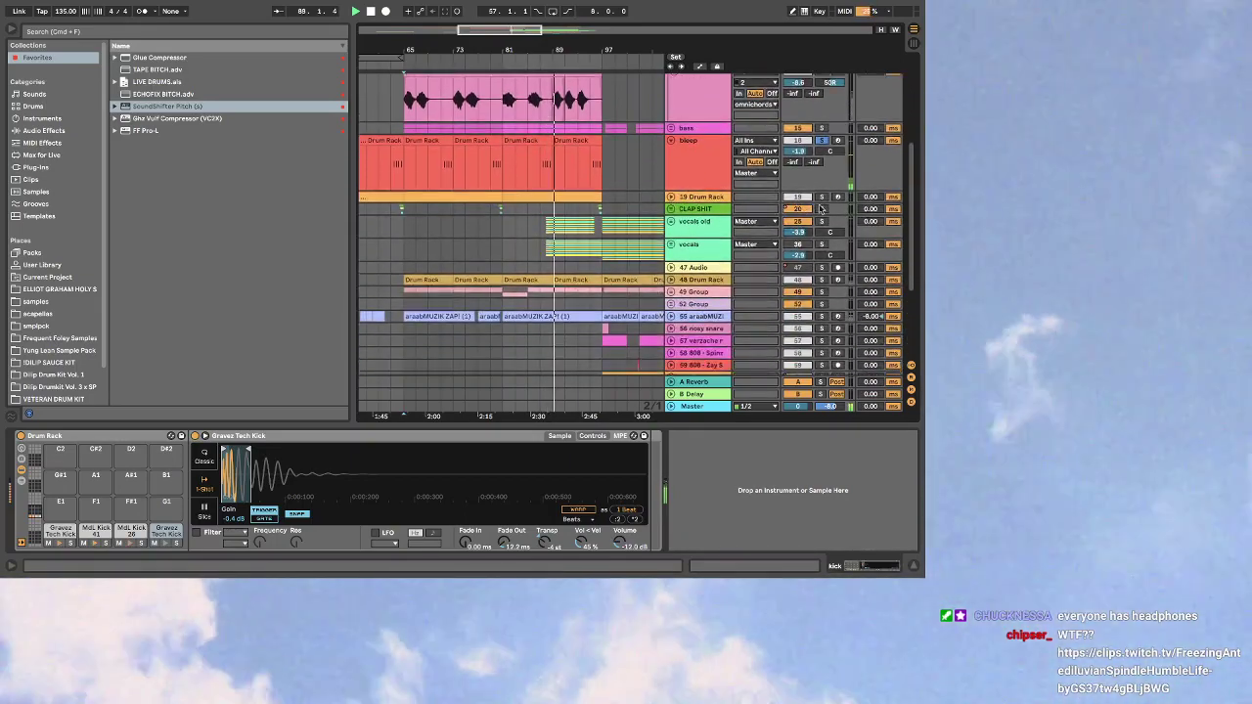
Step: Solo CLAP SHIT, zoom to bars 79–95 and restart playback near bar 80
click(820, 209)
drag(511, 29, 511, 41)
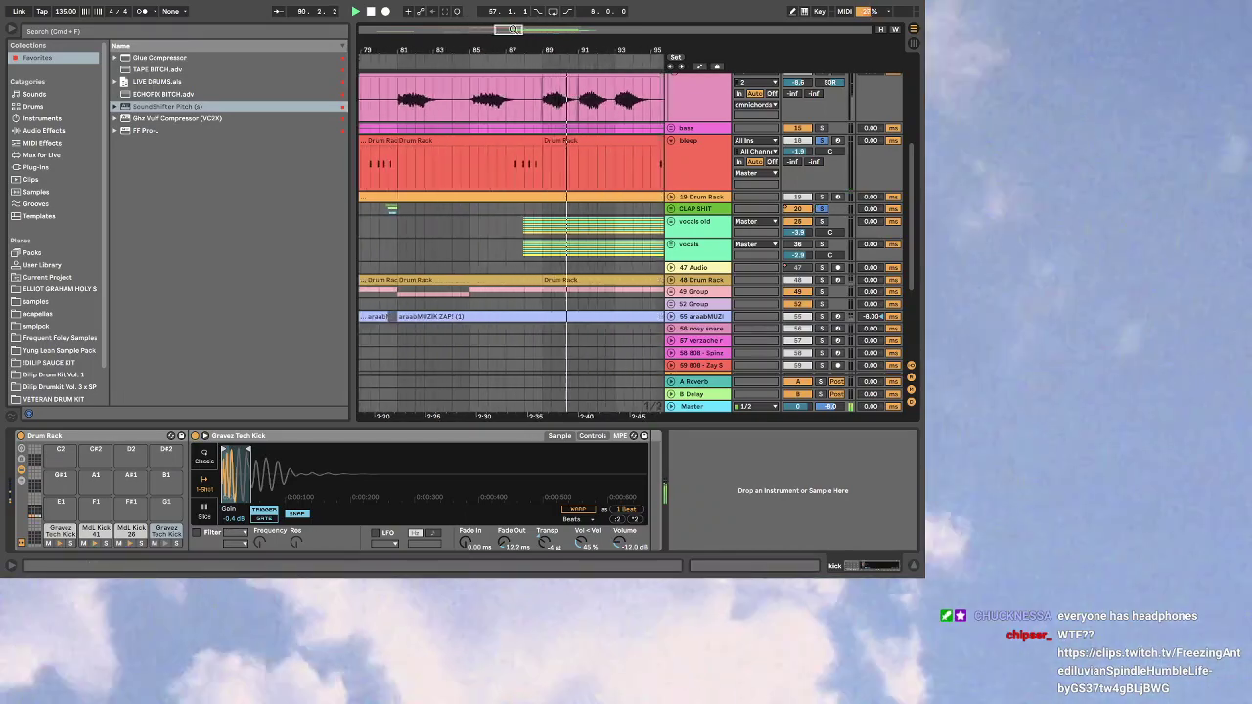
click(387, 62)
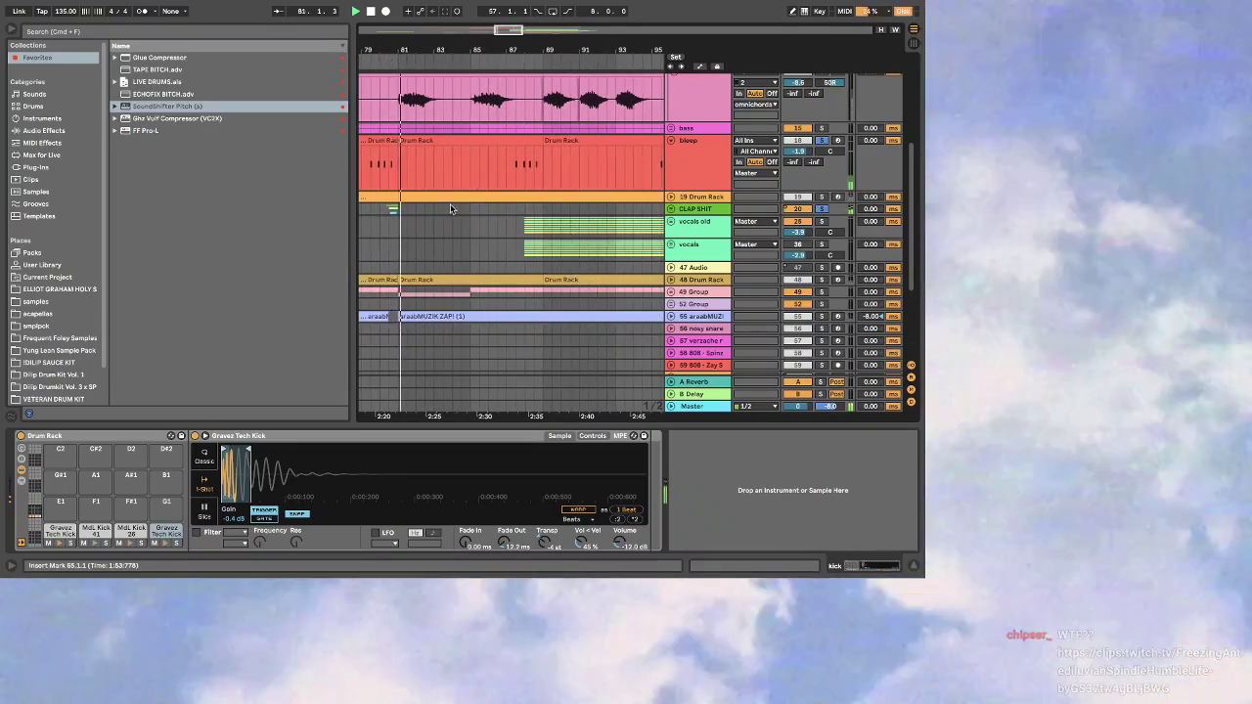
scroll(714, 216, left, 2)
scroll(715, 216, up, 1)
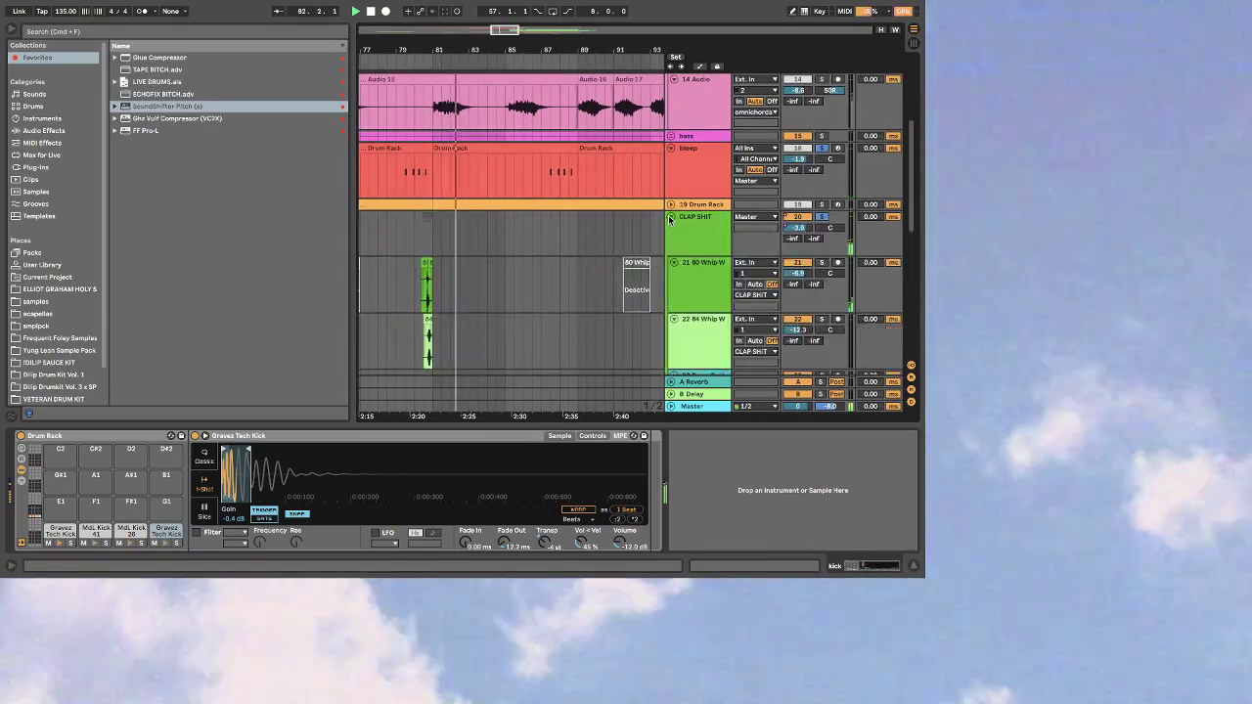
scroll(687, 227, down, 1)
scroll(687, 227, down, 3)
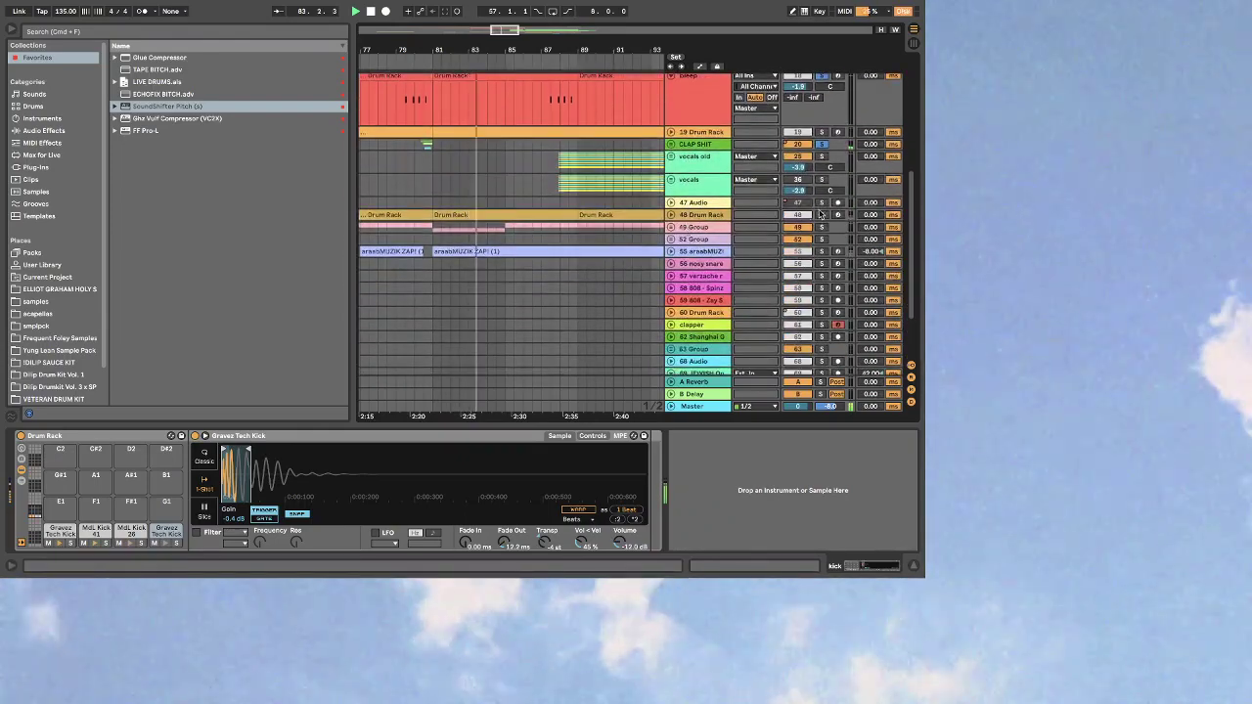
Step: Unfold 49 Group to show the Kehlani tracks, zooming between bars 85–89 and 49–129
click(672, 227)
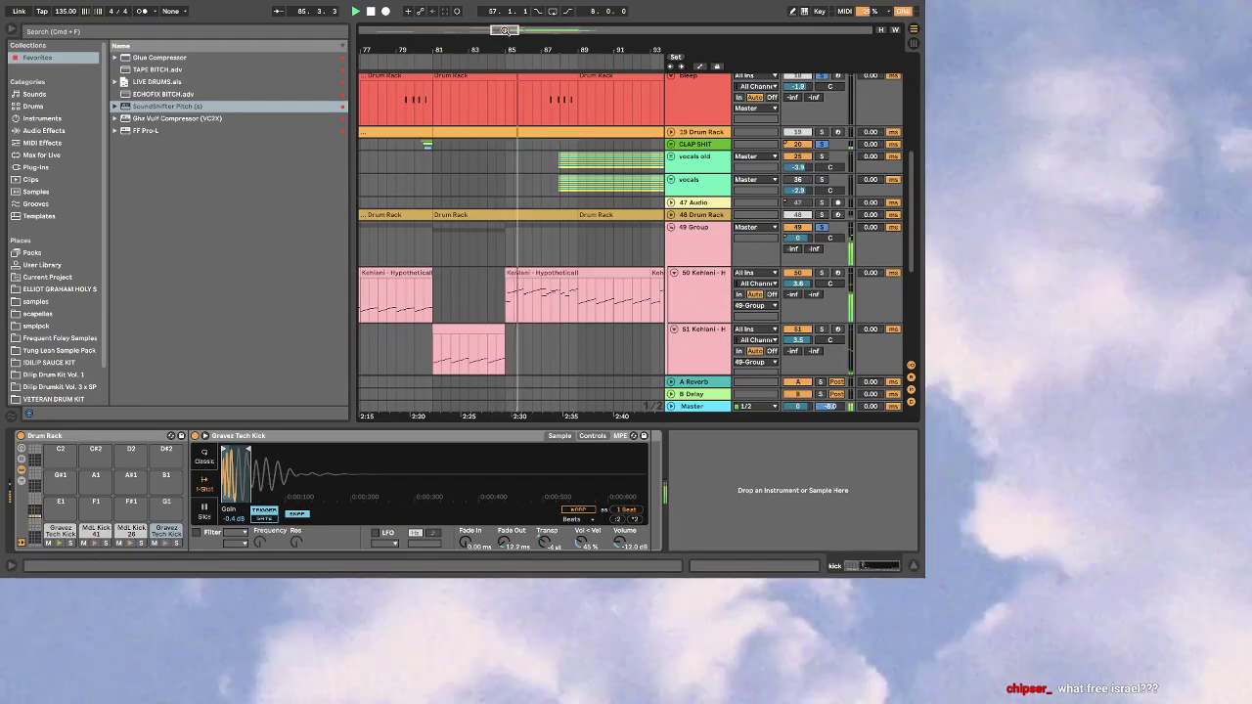
key(plus)
key(plus)
key(minus)
key(minus)
scroll(602, 231, down, 5)
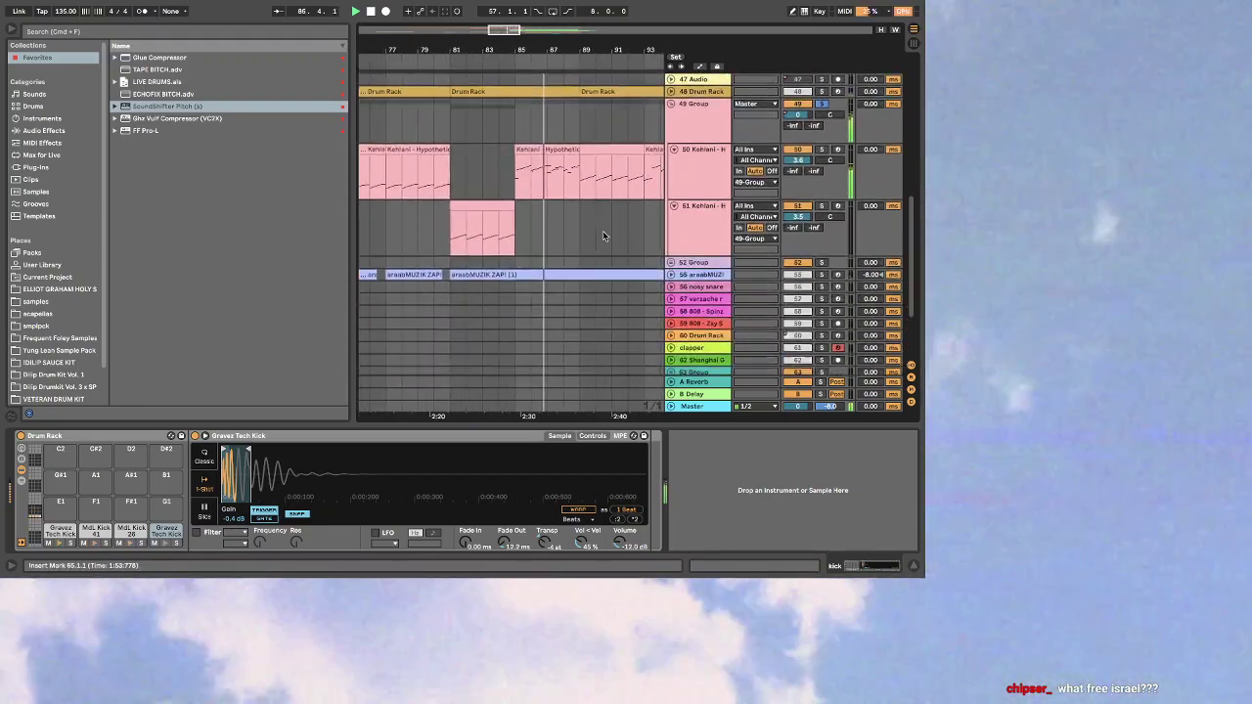
scroll(678, 215, down, 2)
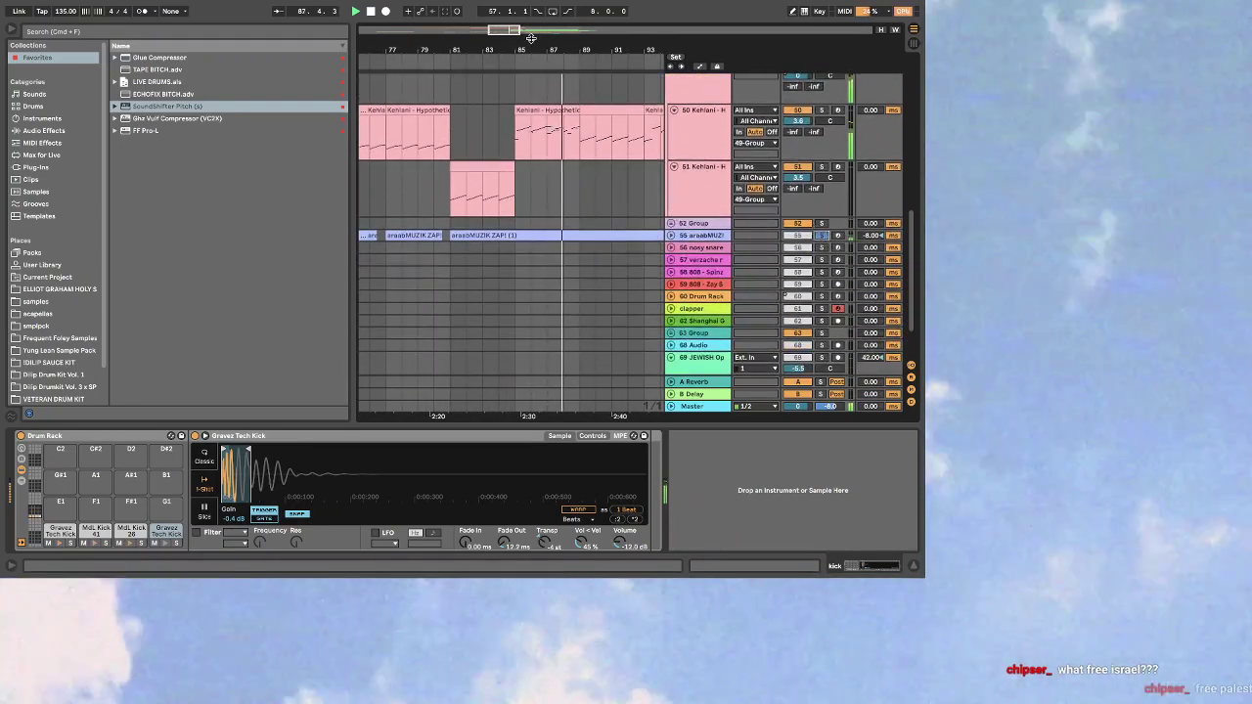
key(minus)
key(minus)
scroll(553, 200, up, 10)
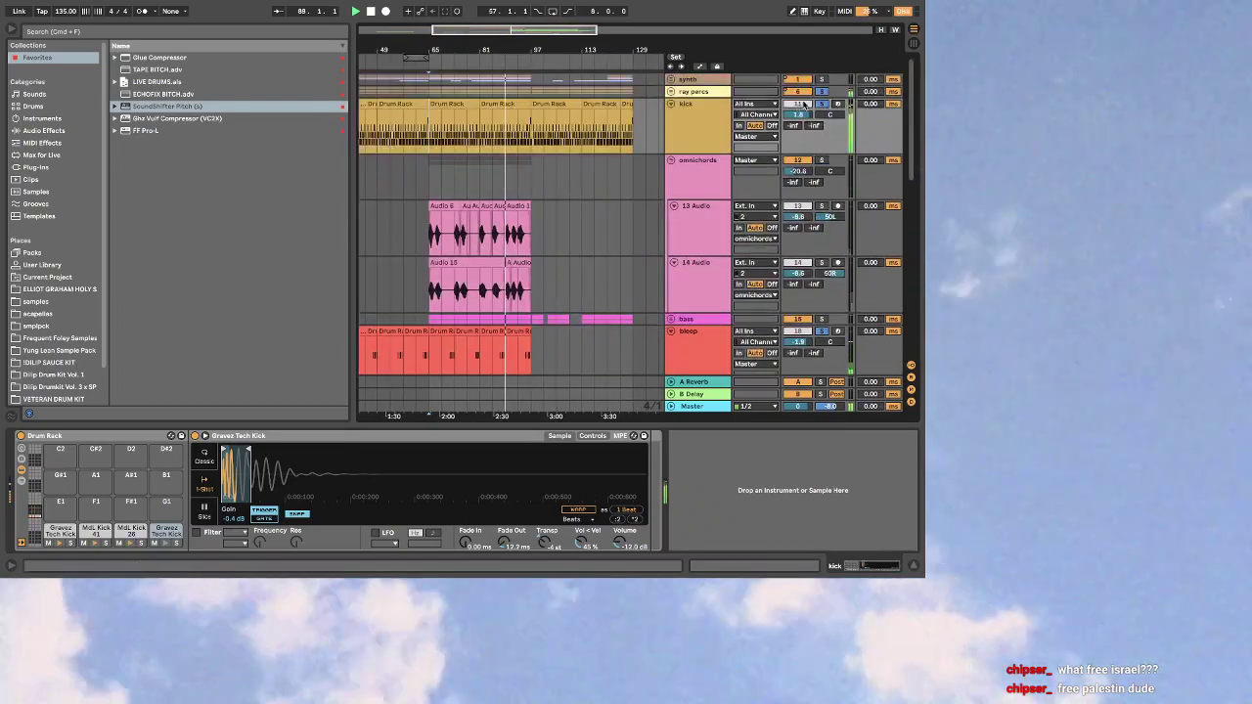
Step: Unfold the synth group to show chords and 5 Audio, then zoom out to the full arrangement
click(670, 81)
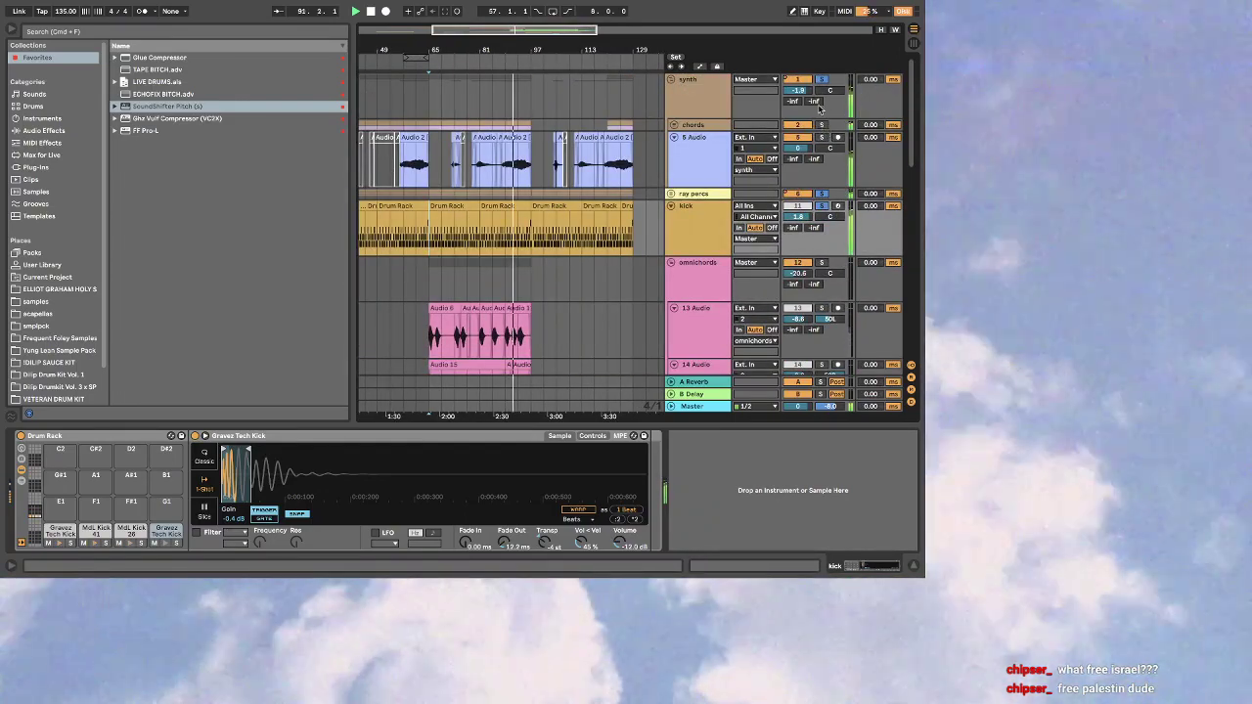
key(minus)
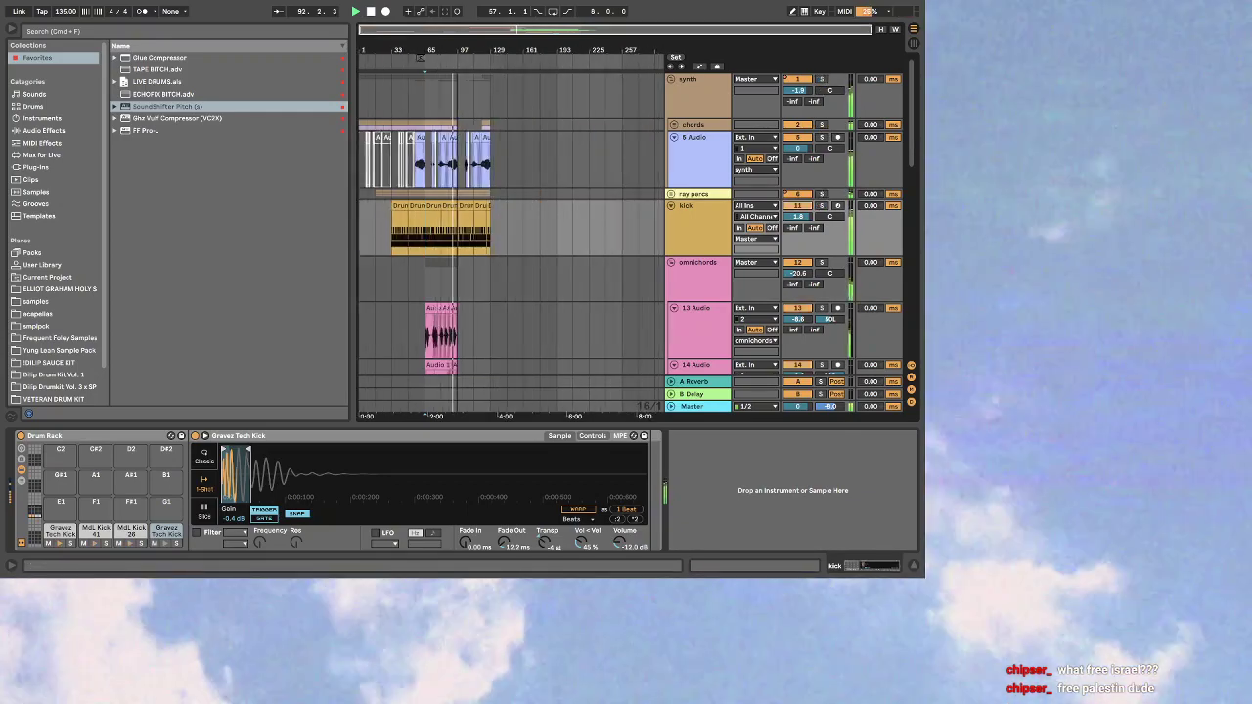
drag(525, 31, 482, 191)
scroll(483, 191, down, 2)
scroll(482, 191, left, 6)
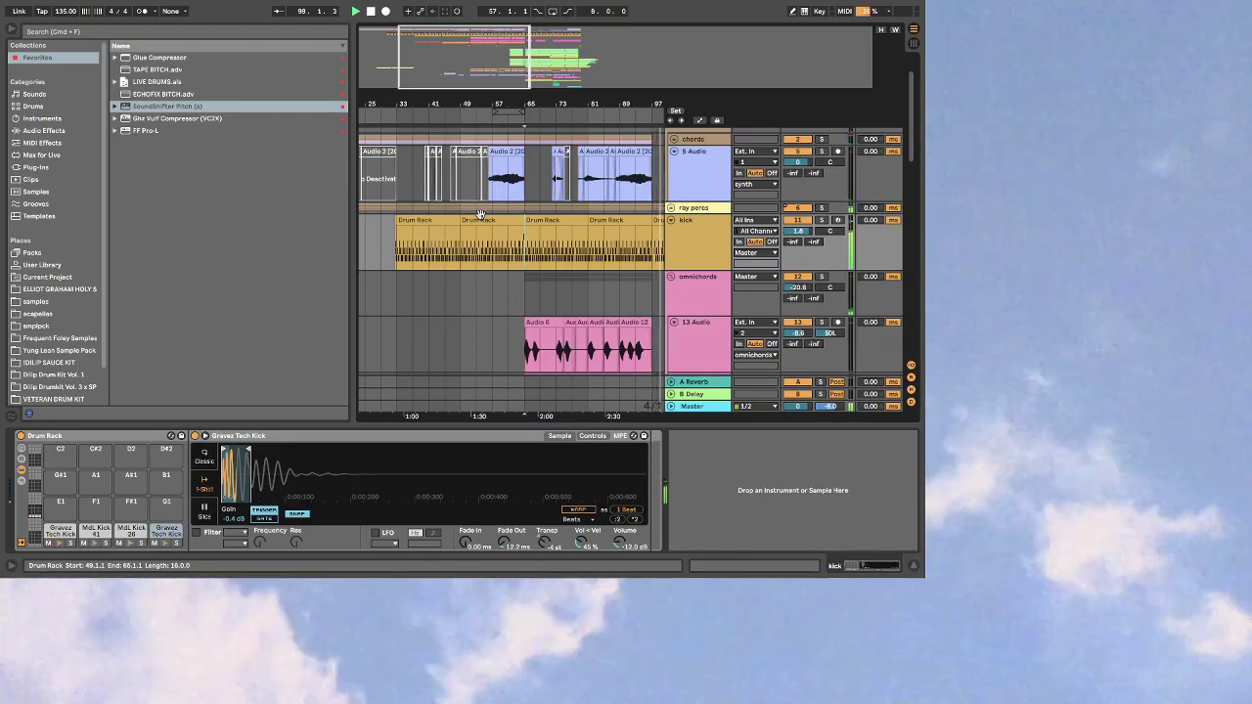
drag(462, 53, 606, 52)
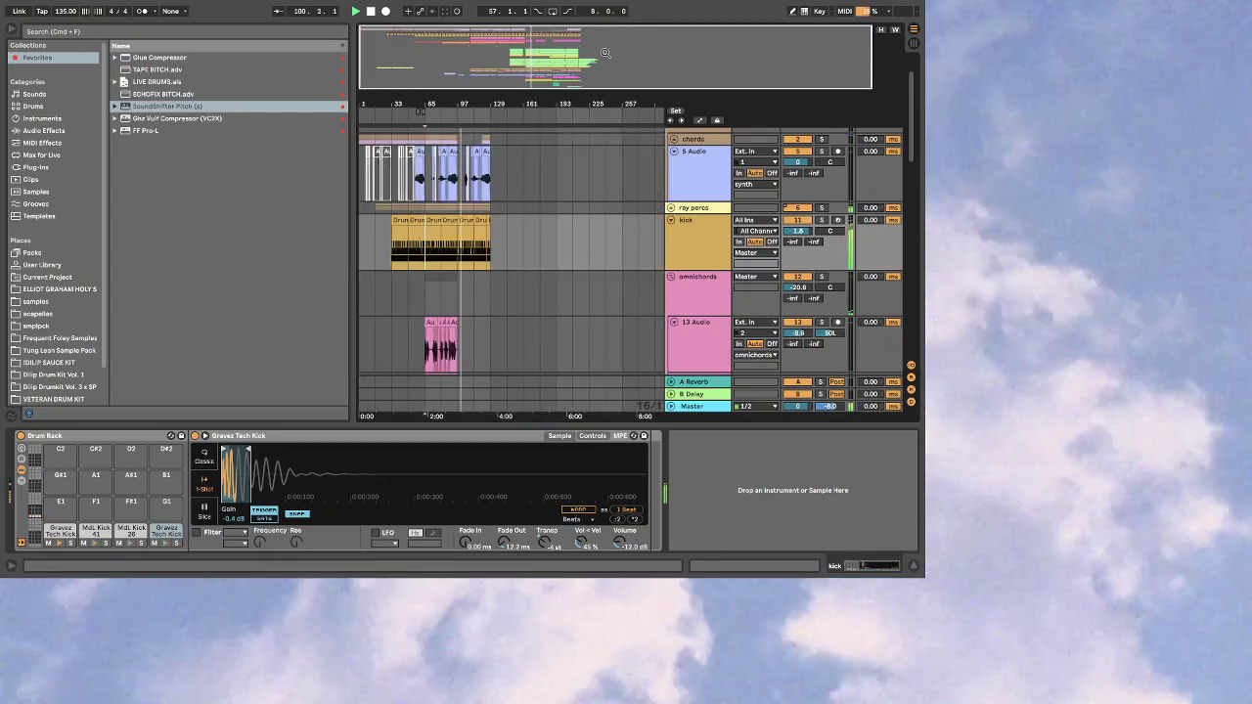
scroll(445, 166, down, 10)
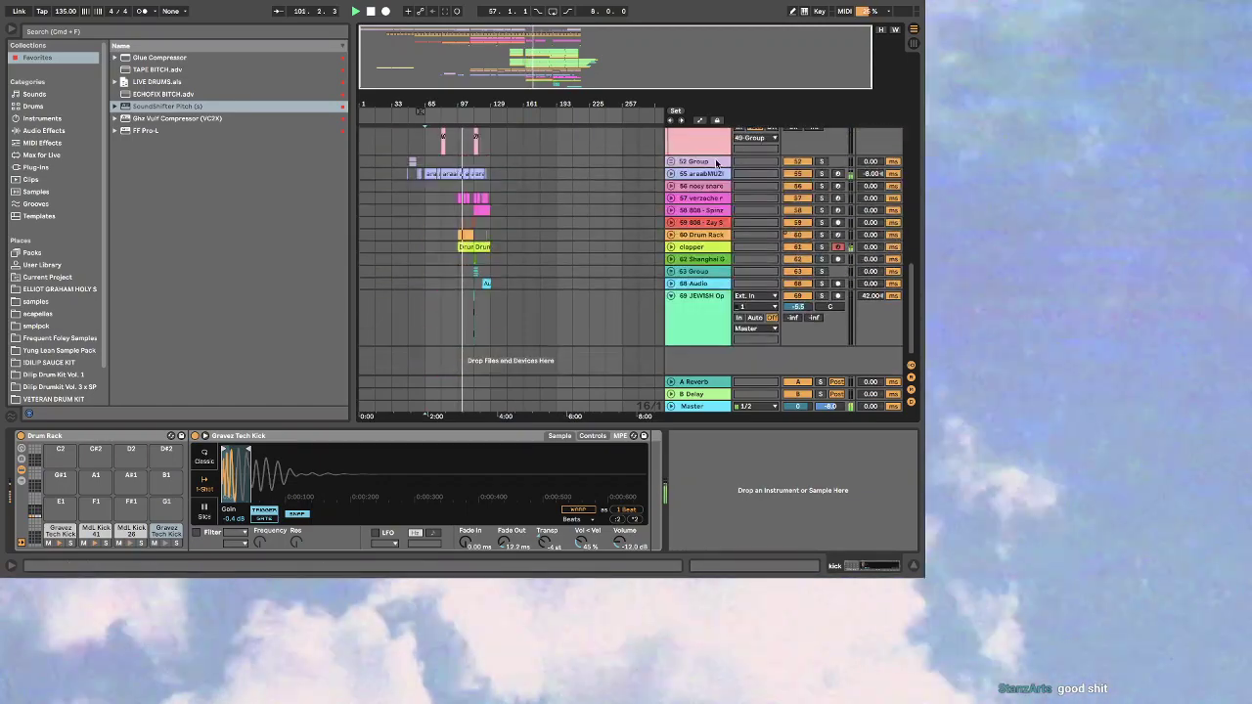
scroll(669, 246, up, 10)
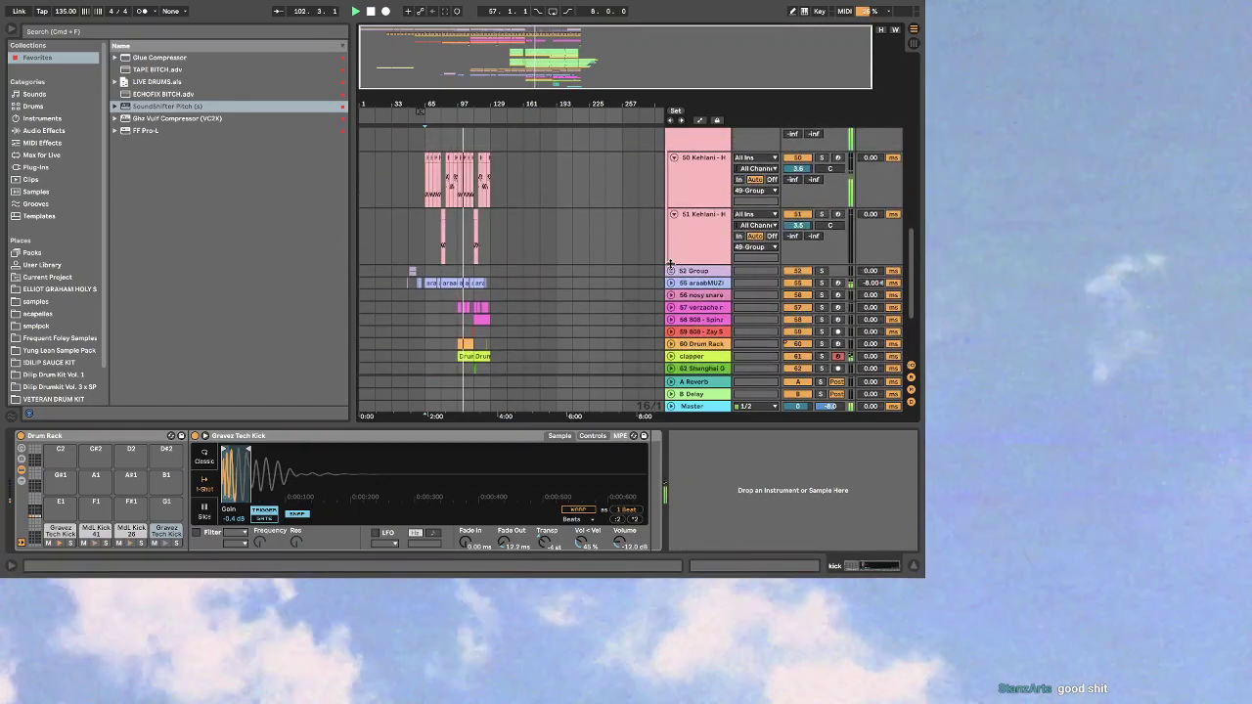
Step: Unfold and solo 48 Drum Rack, then solo bass and unfold it to 16 and 17 Audio
click(670, 244)
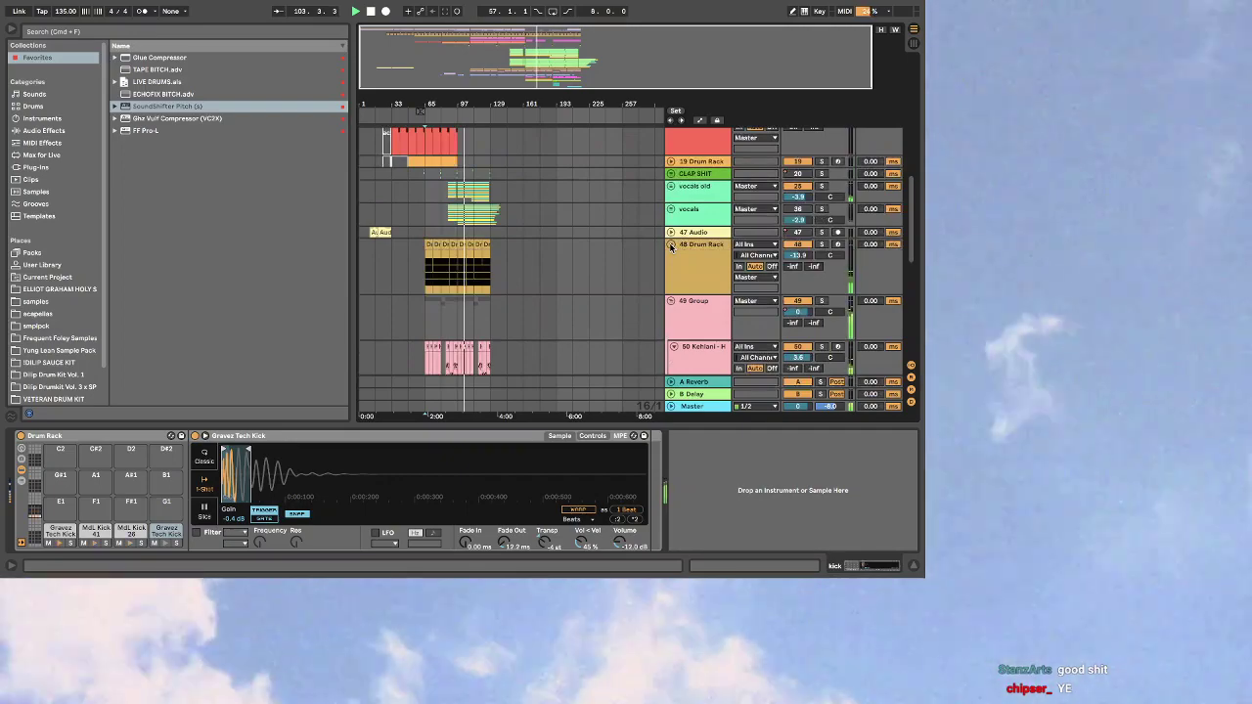
click(824, 244)
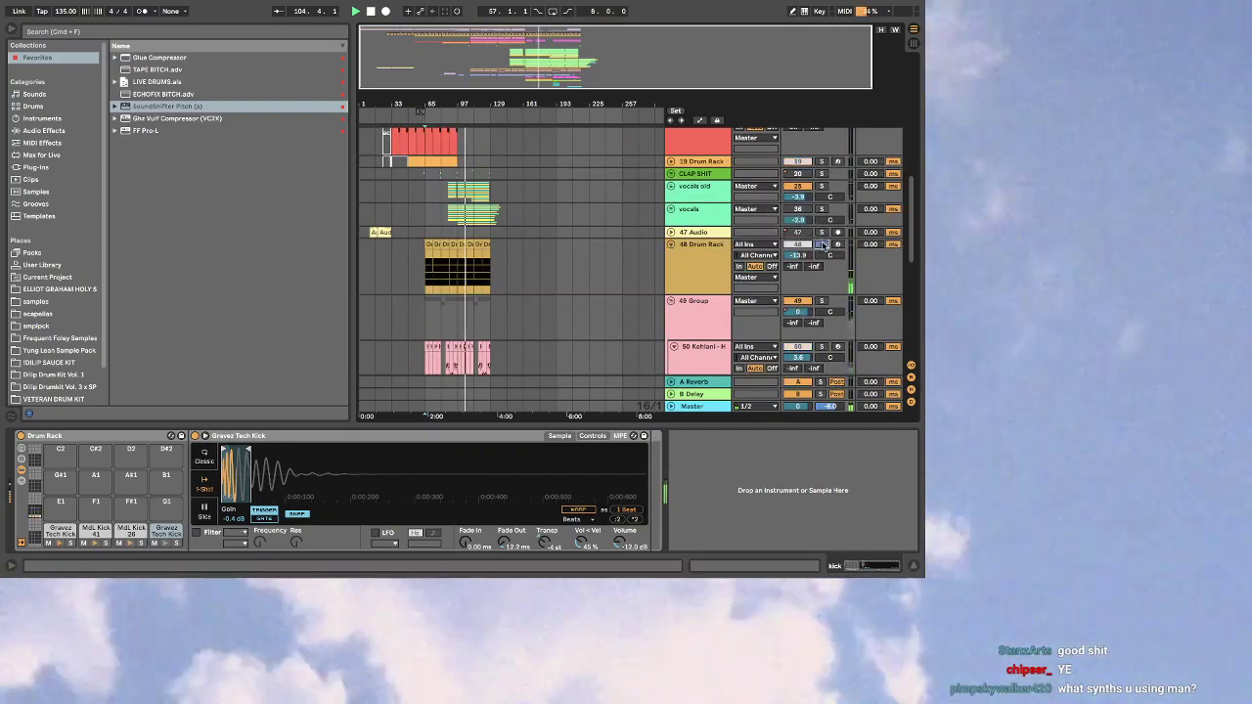
drag(543, 49, 546, 78)
scroll(576, 189, up, 3)
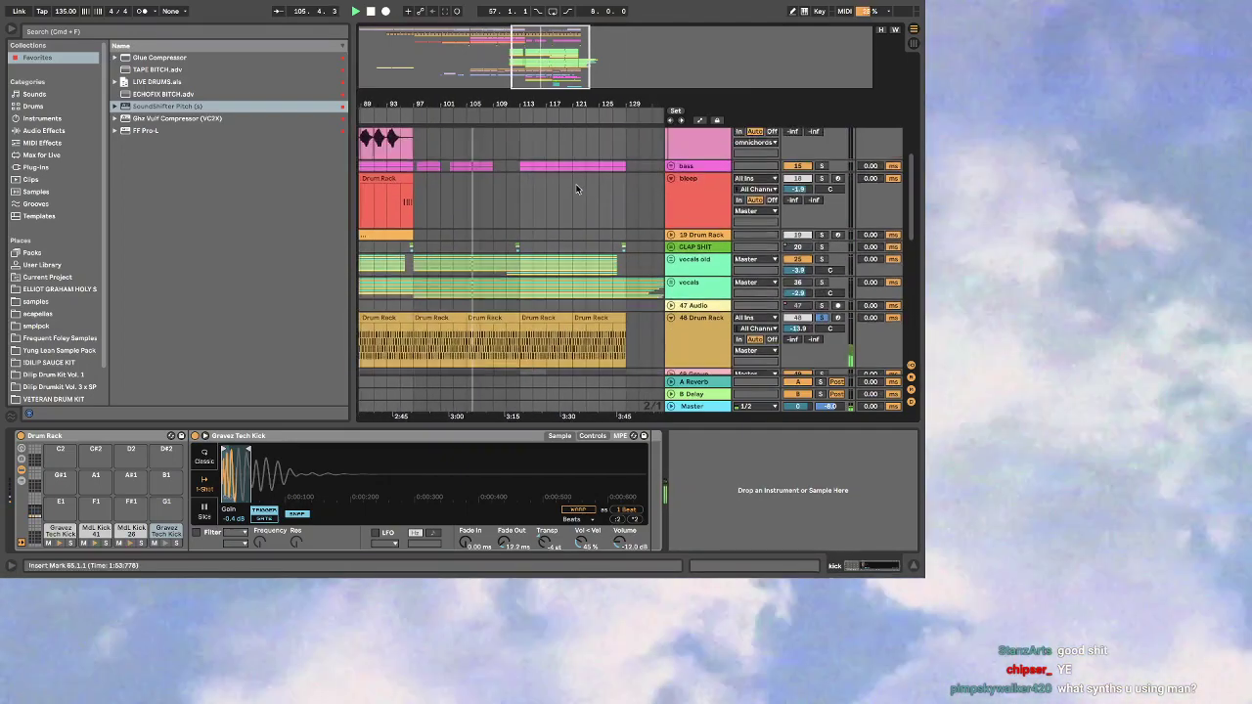
key(minus)
key(minus)
click(821, 166)
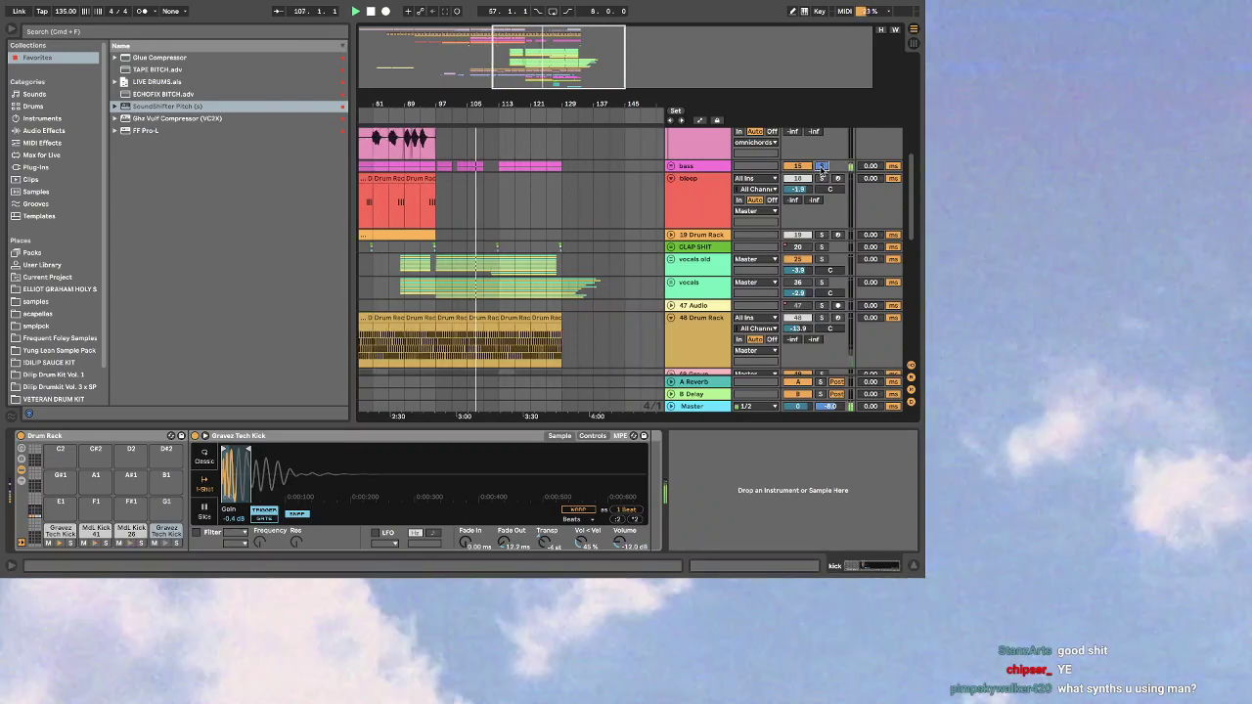
click(670, 166)
Step: Show the bass chain, play from bar 113, zoom out to bars 33–161 and fold bass
click(498, 189)
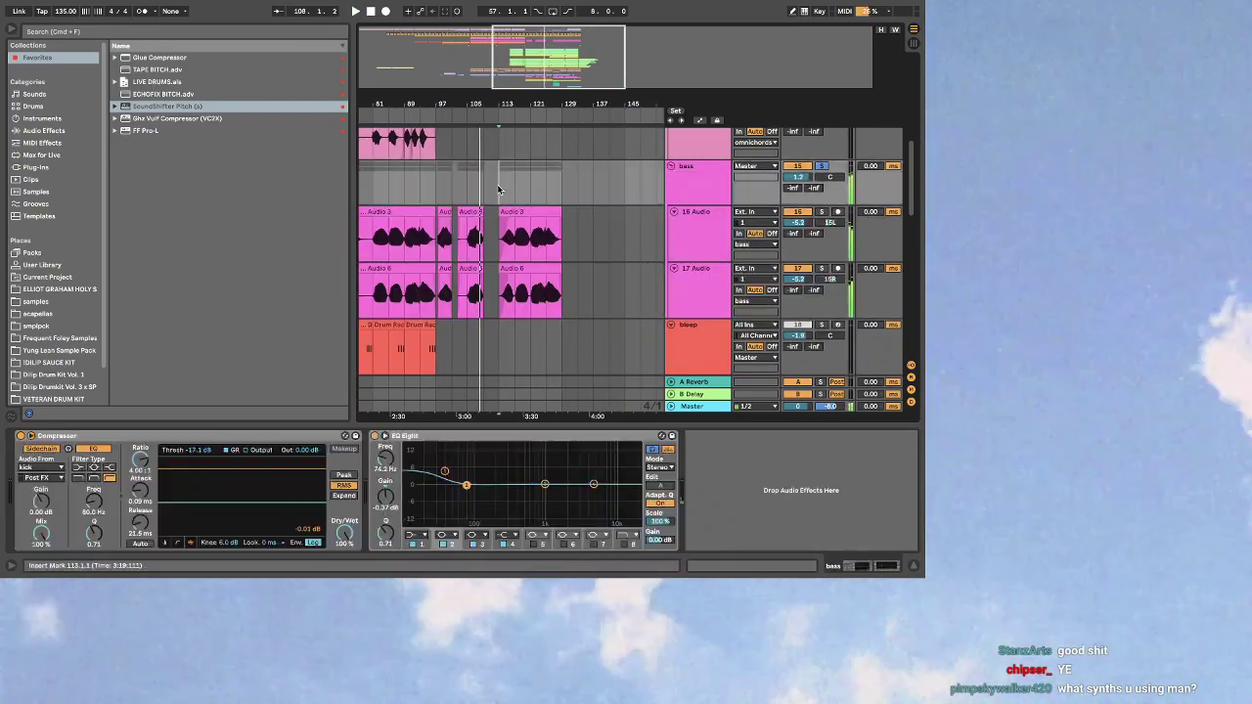
key(space)
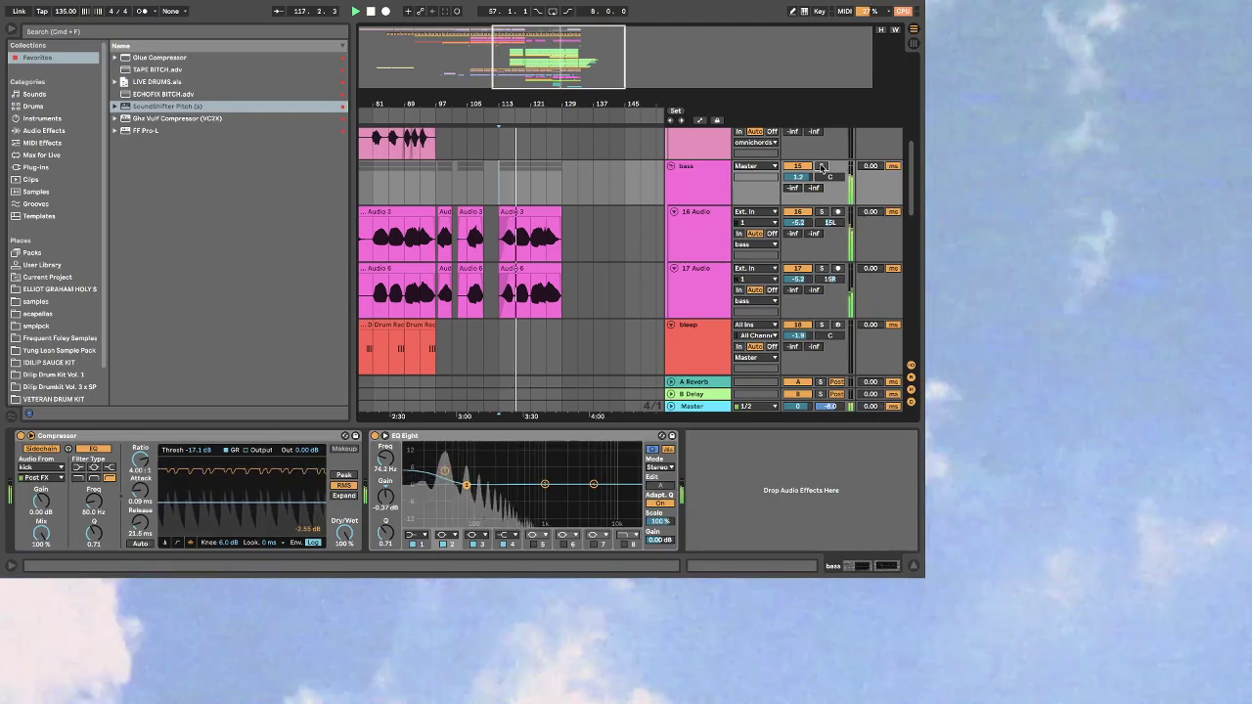
drag(433, 119, 433, 100)
click(671, 166)
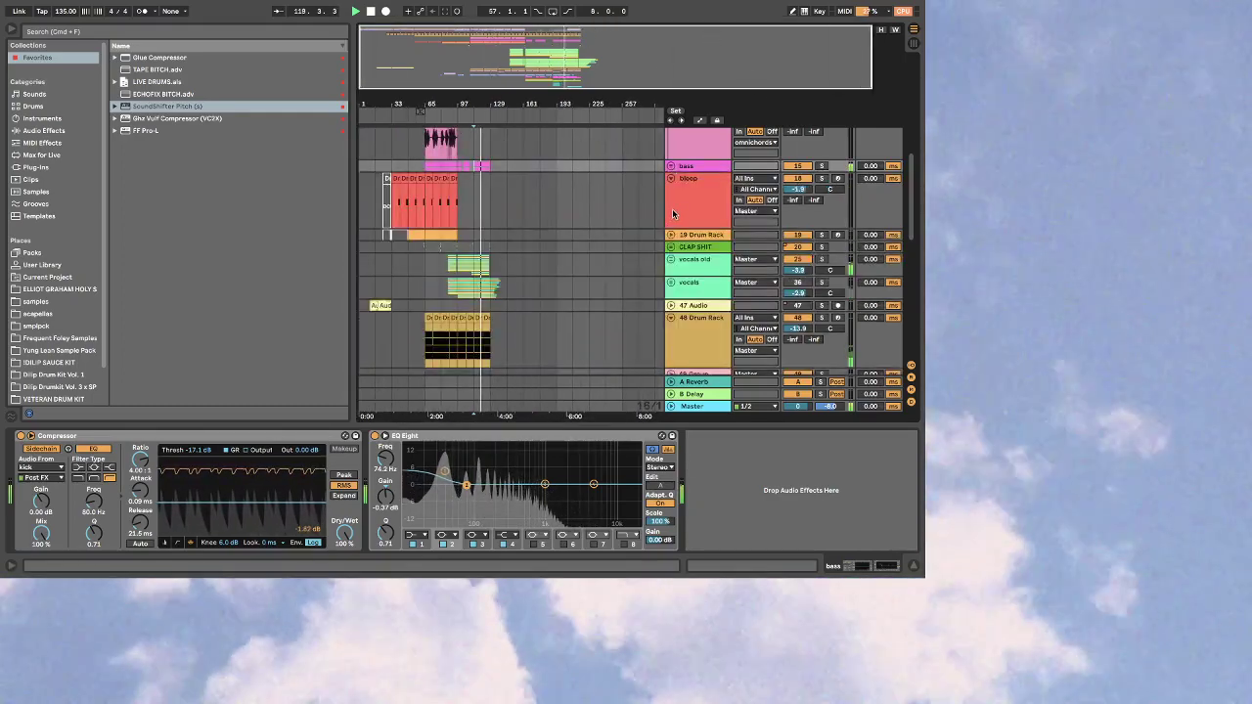
Step: Solo chords, collapse the synth group and show its Compressor at 4.00:1, -28.6 dB threshold
scroll(670, 177, up, 5)
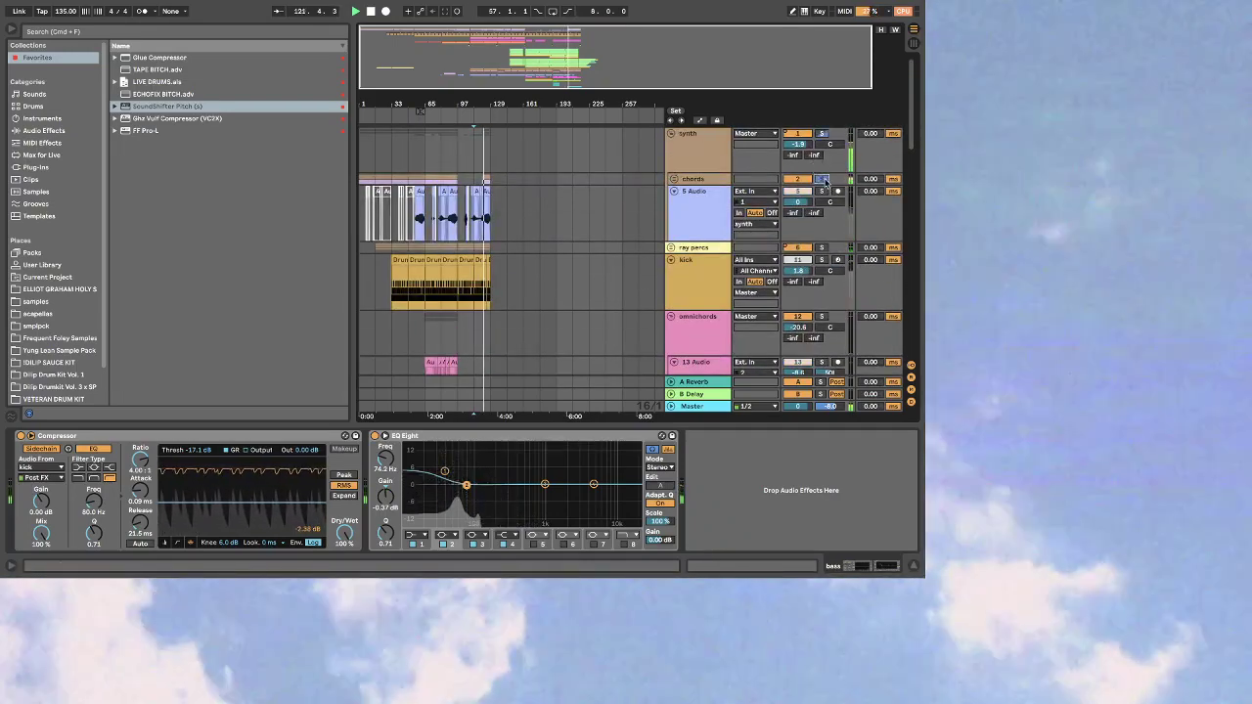
click(823, 179)
click(671, 134)
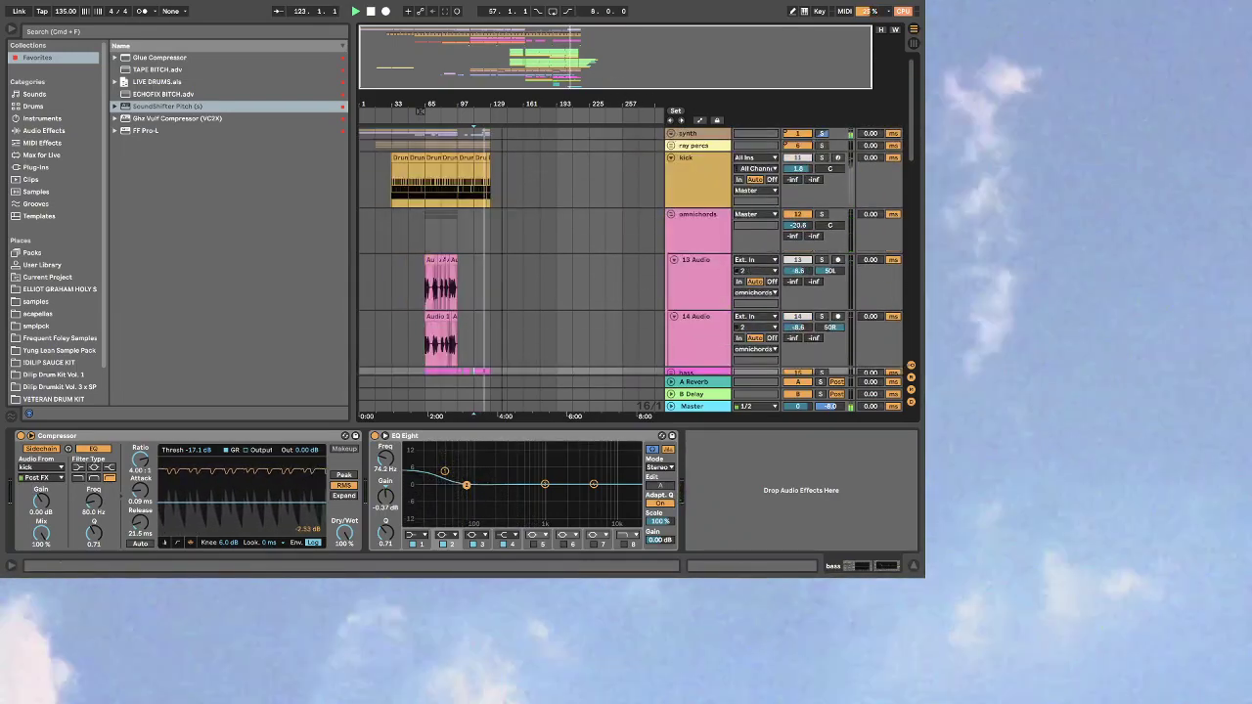
click(671, 134)
click(671, 134)
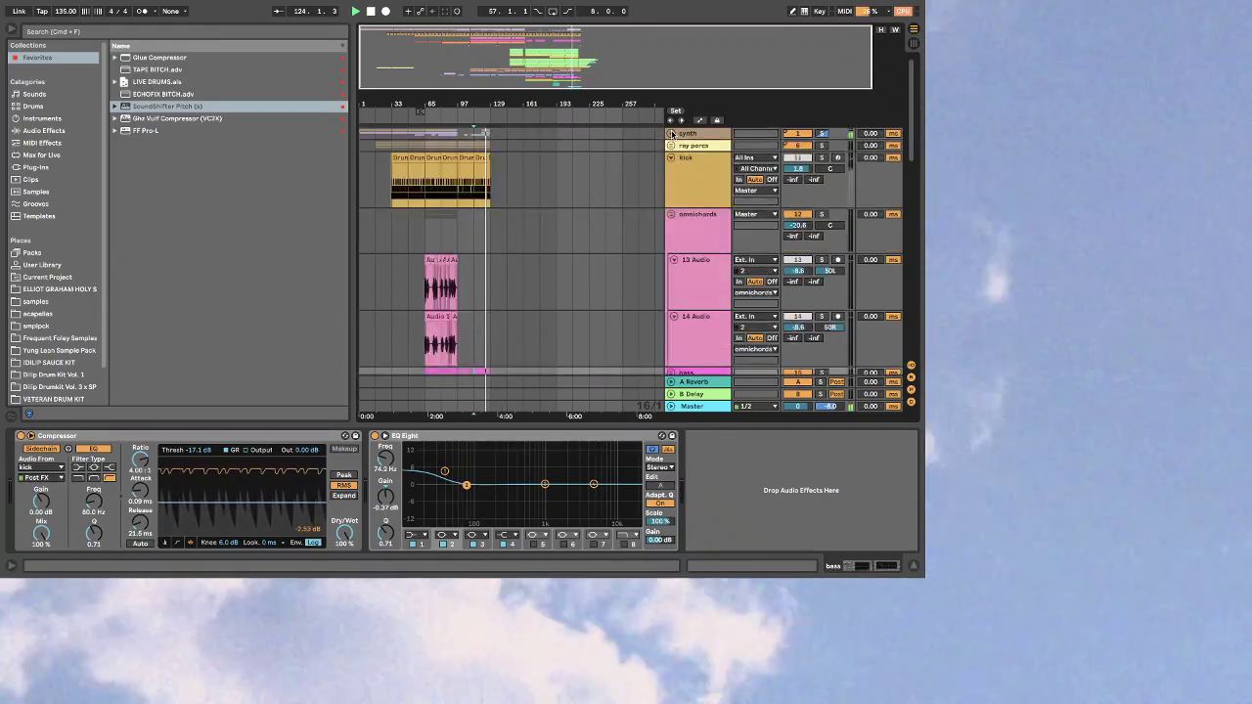
mouse_move(186, 5)
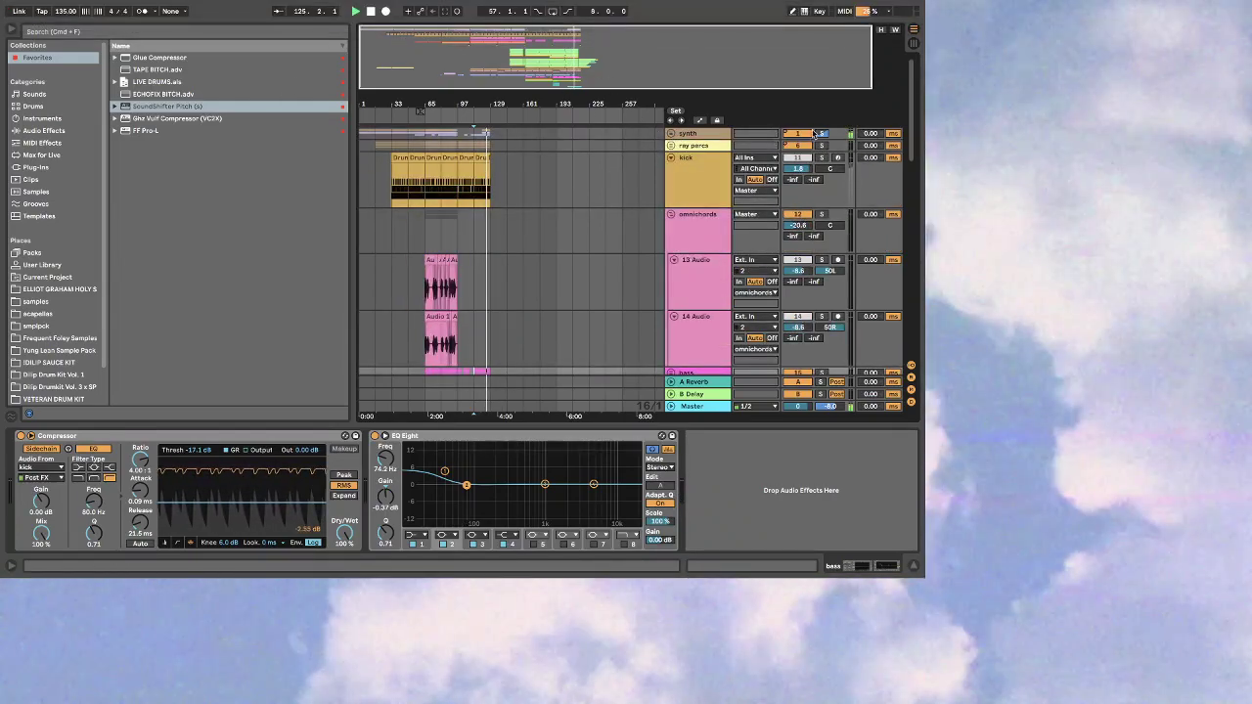
drag(577, 68, 576, 48)
click(470, 137)
key(minus)
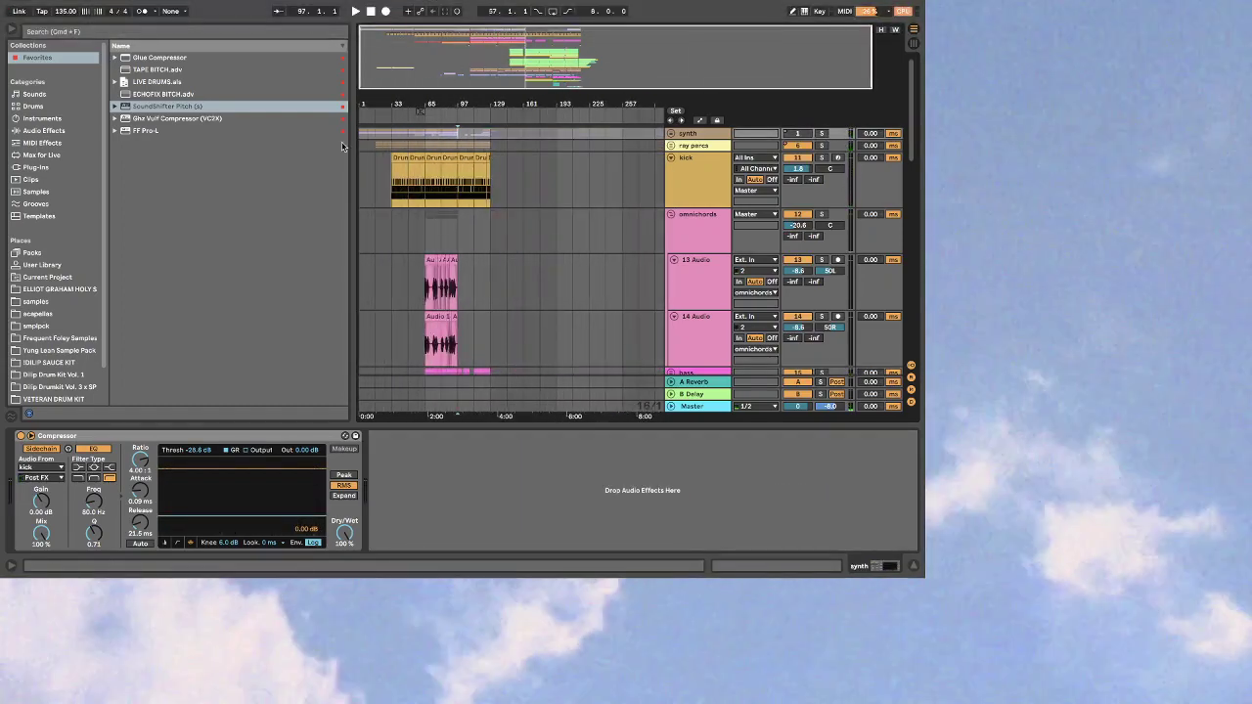
Step: Browse to the 'ableton shit' folder in Open Live Set, cancel, and switch to Streamlabs OBS
click(73, 7)
click(376, 64)
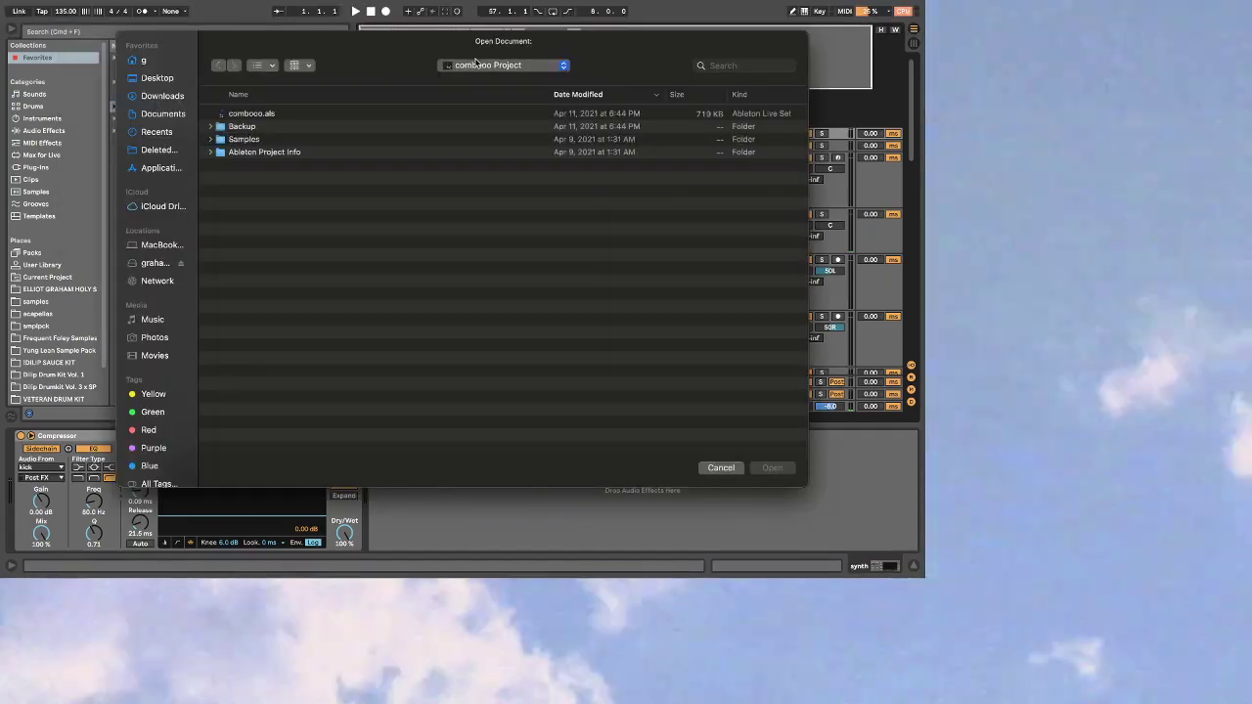
click(476, 62)
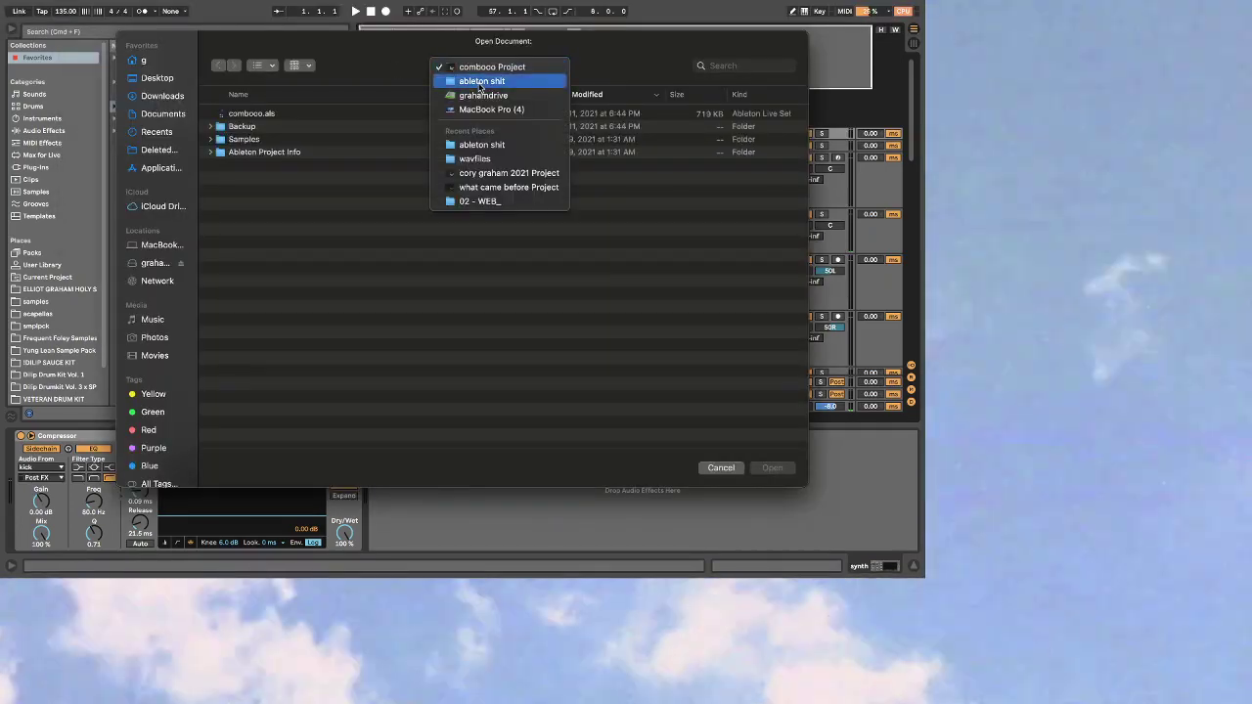
click(480, 80)
click(721, 468)
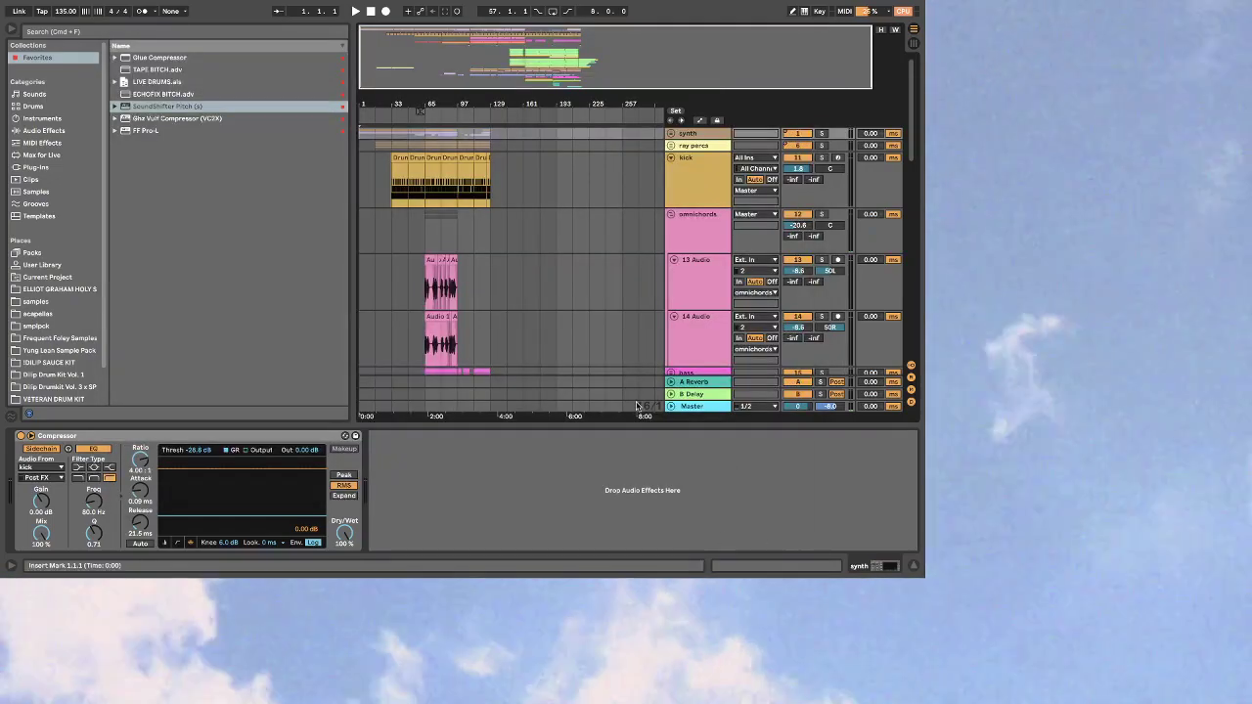
key(super+Tab)
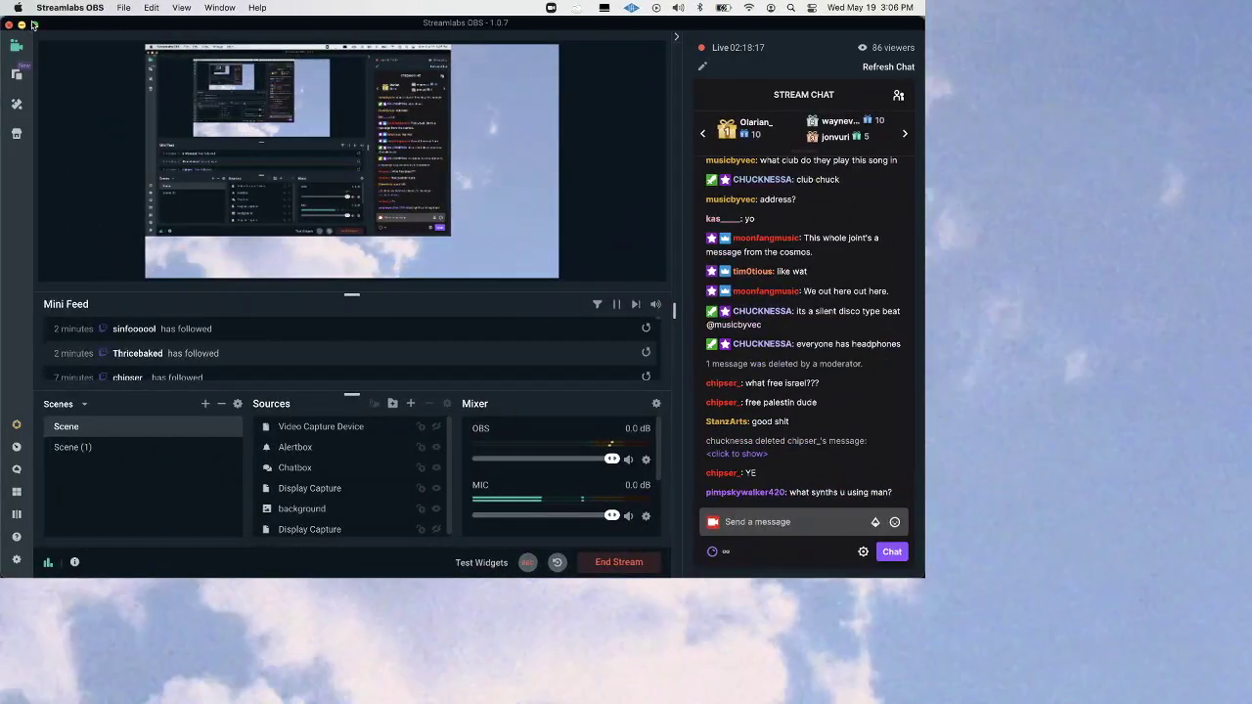
Step: Minimise the streaming window and open the wavfiles folder from the desktop
key(super+m)
click(729, 186)
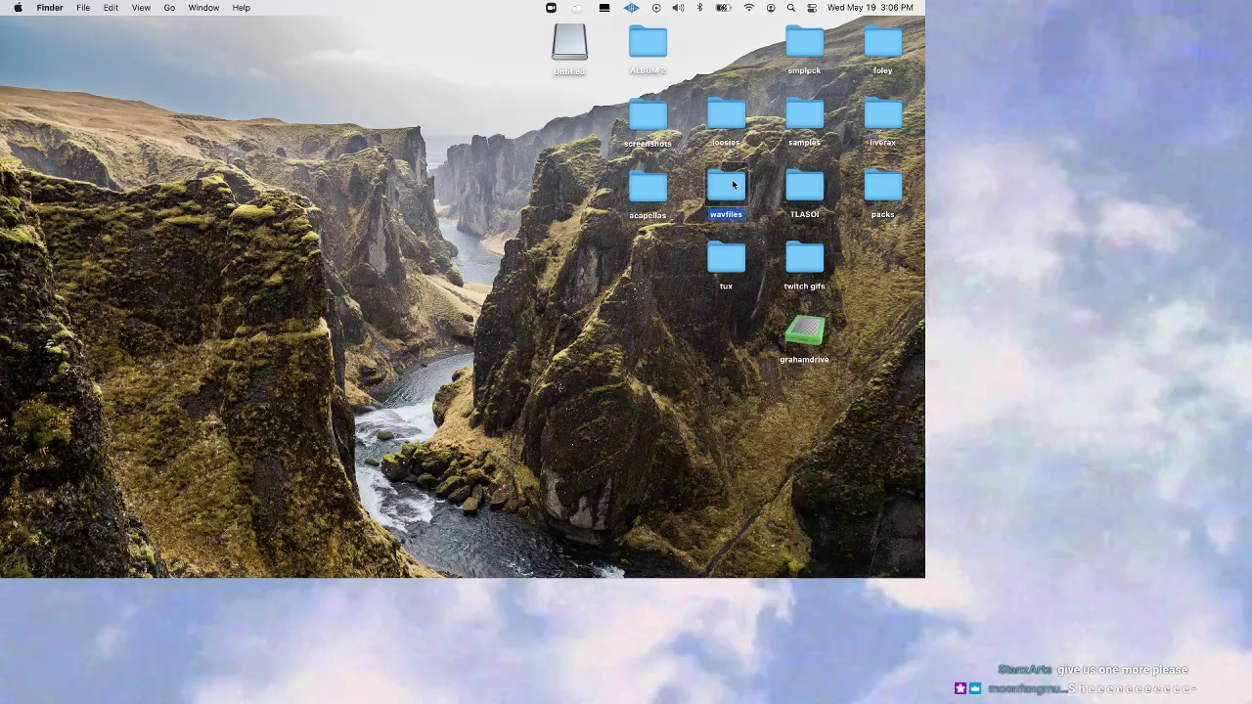
double_click(733, 184)
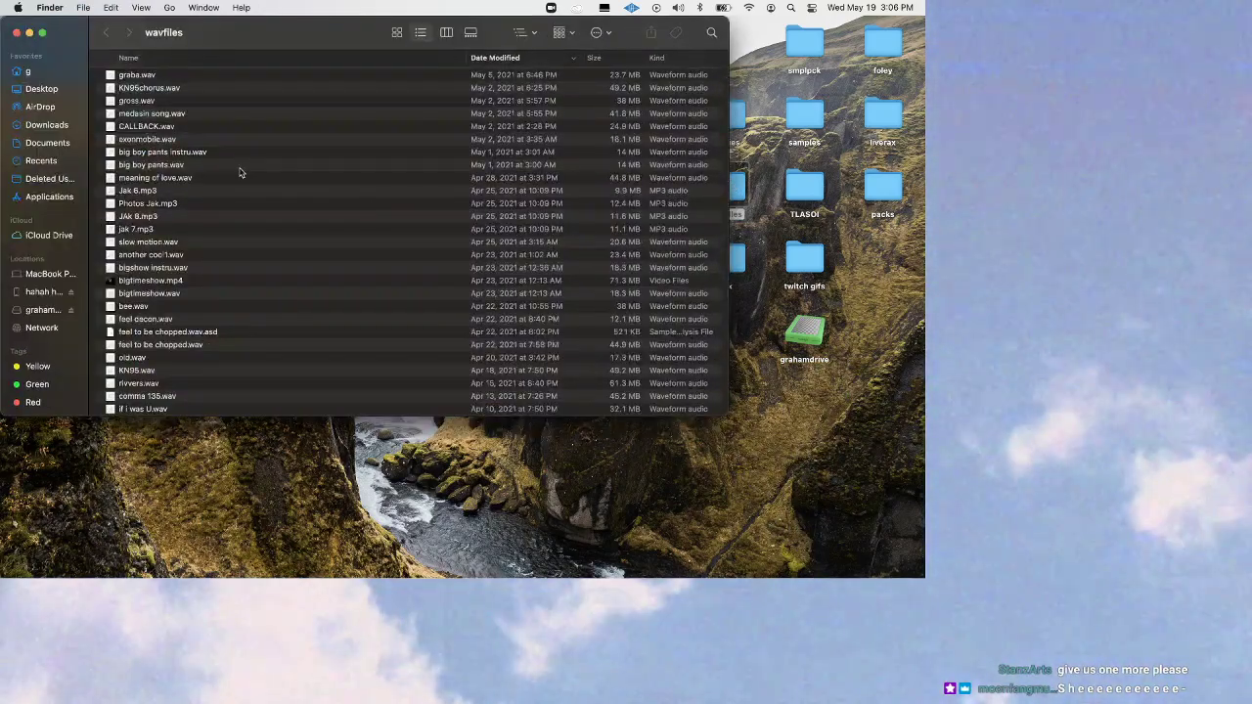
scroll(240, 173, down, 5)
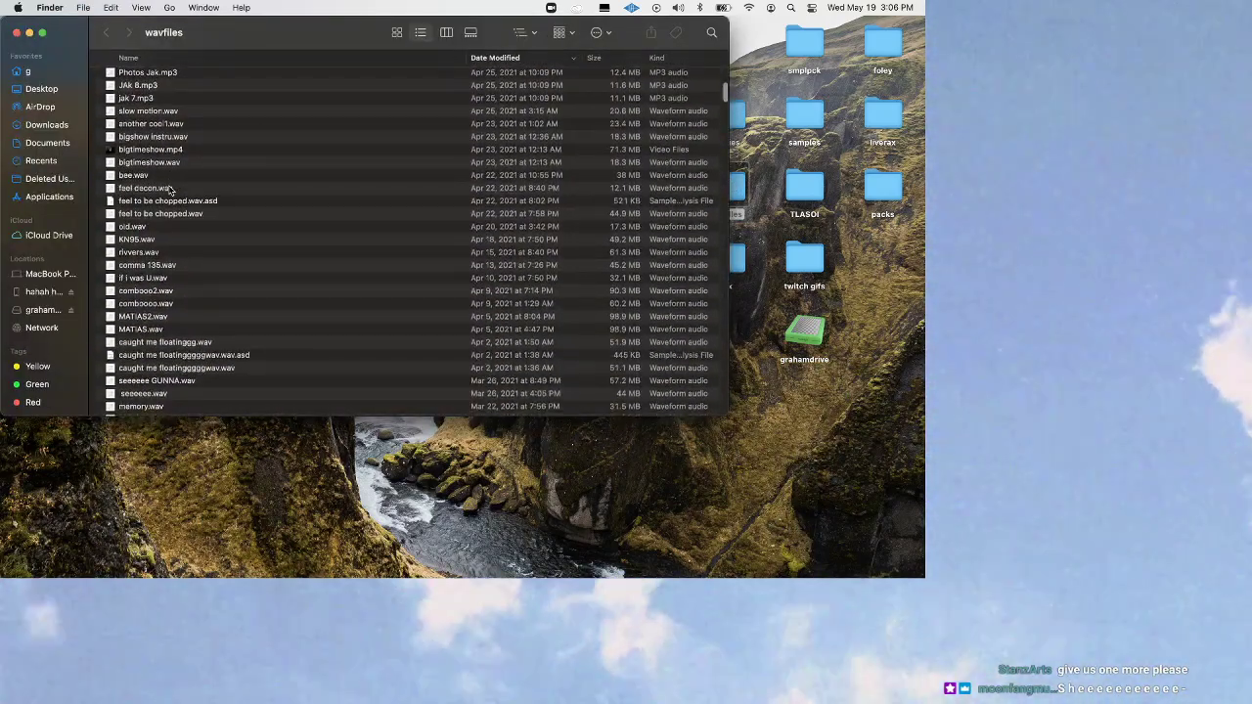
scroll(170, 195, down, 5)
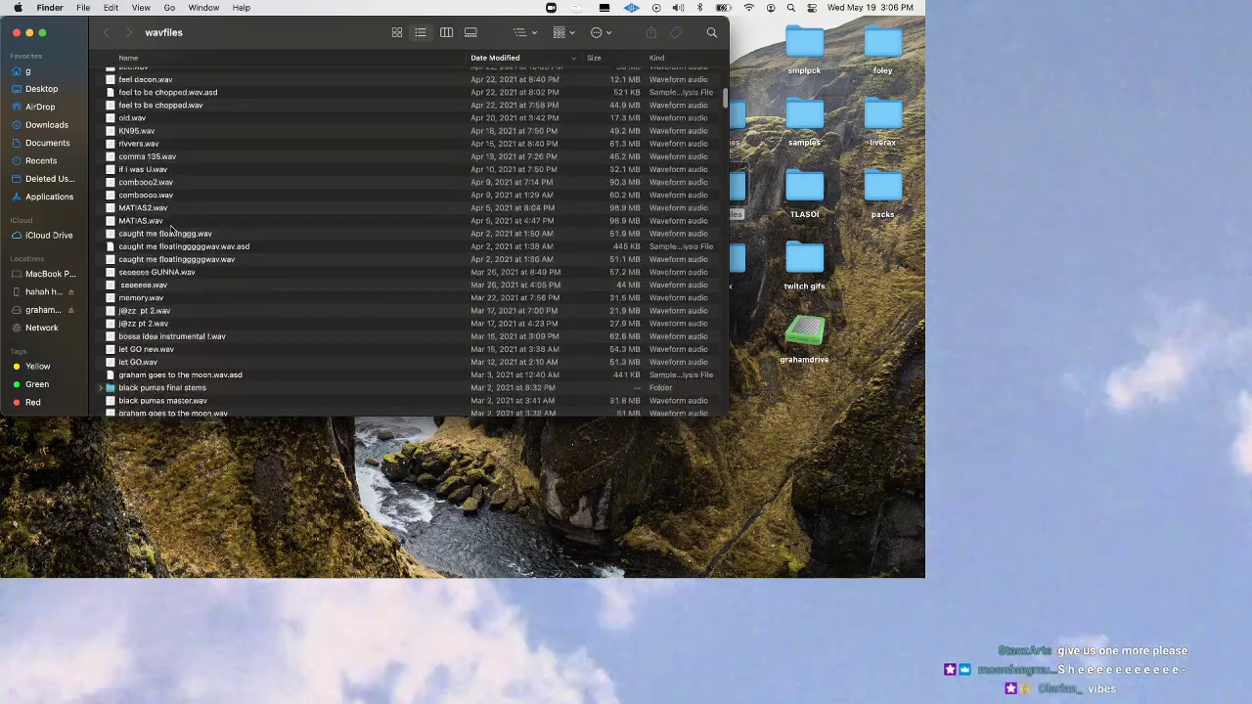
scroll(171, 230, down, 3)
Step: Select seeeeee GUNNA.wav, then scroll down and select TALMBO PENis2.wav
click(171, 231)
scroll(171, 235, down, 3)
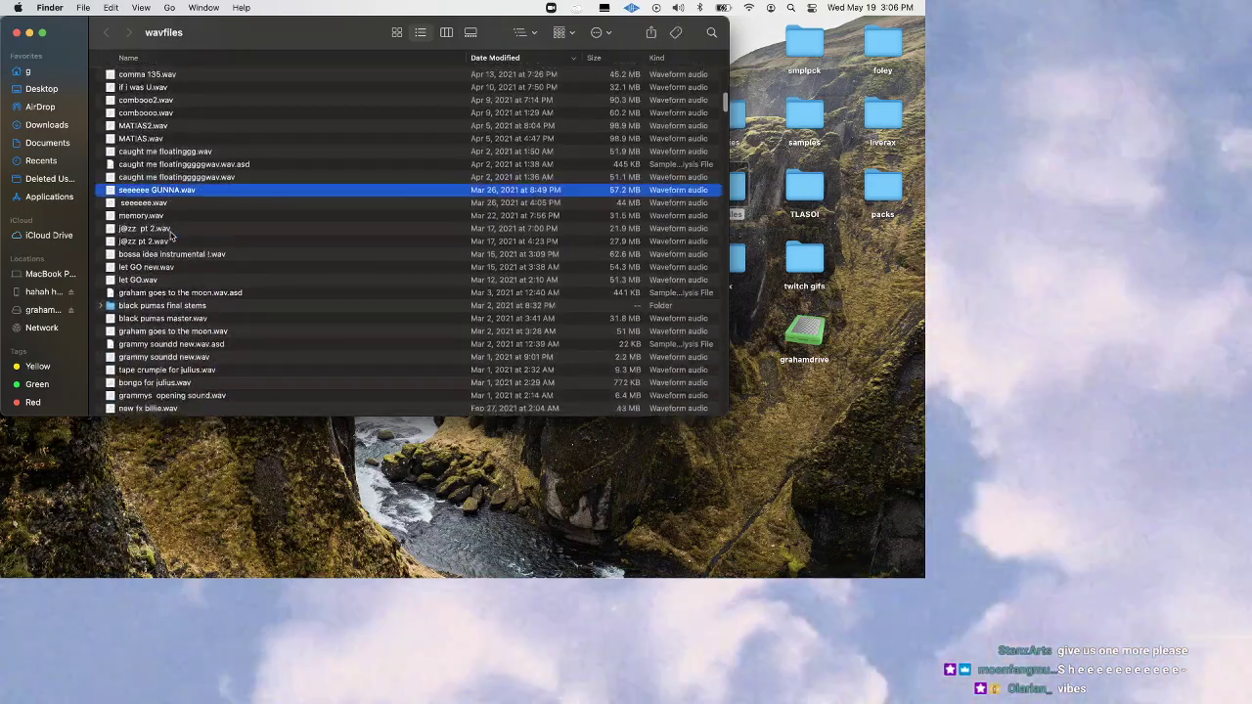
scroll(168, 266, down, 3)
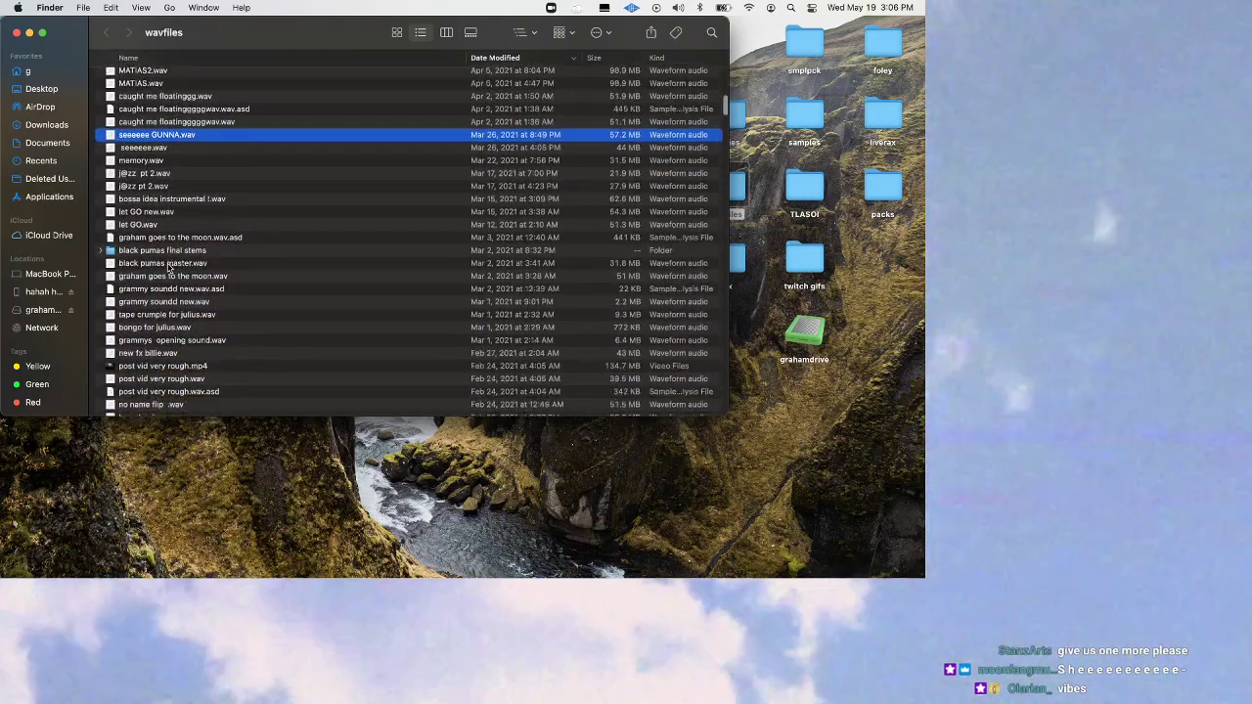
scroll(168, 266, down, 15)
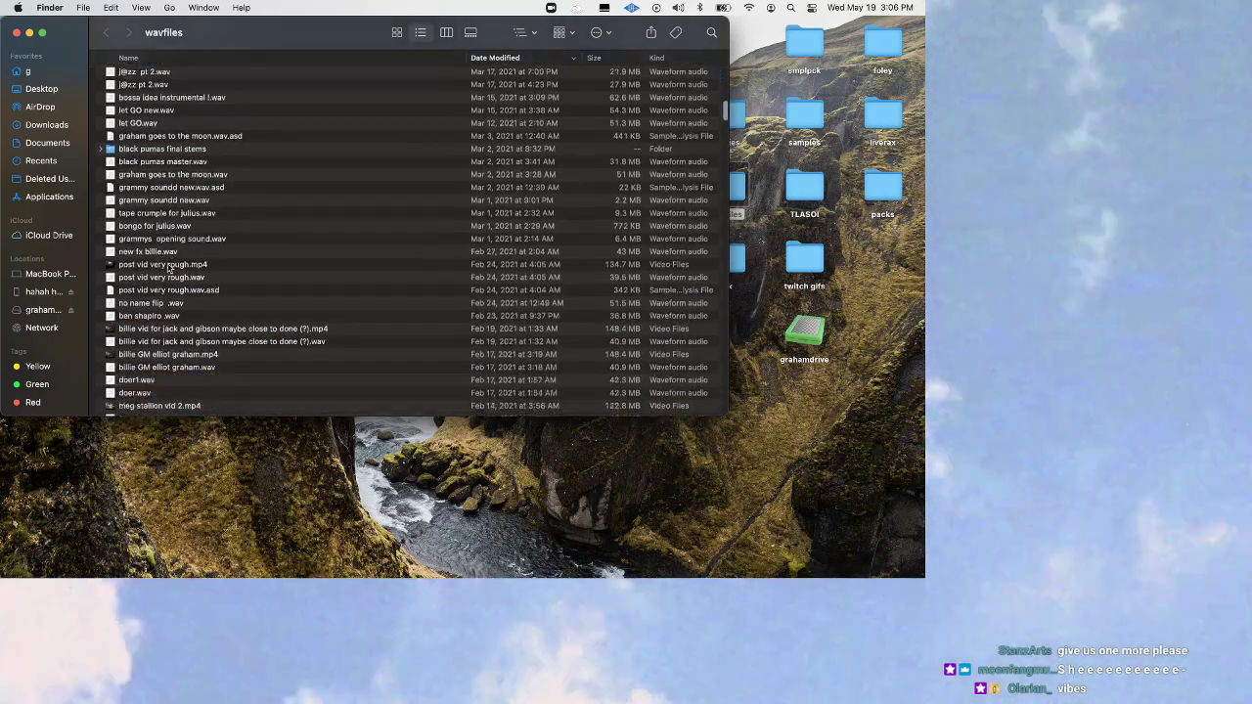
scroll(169, 266, down, 8)
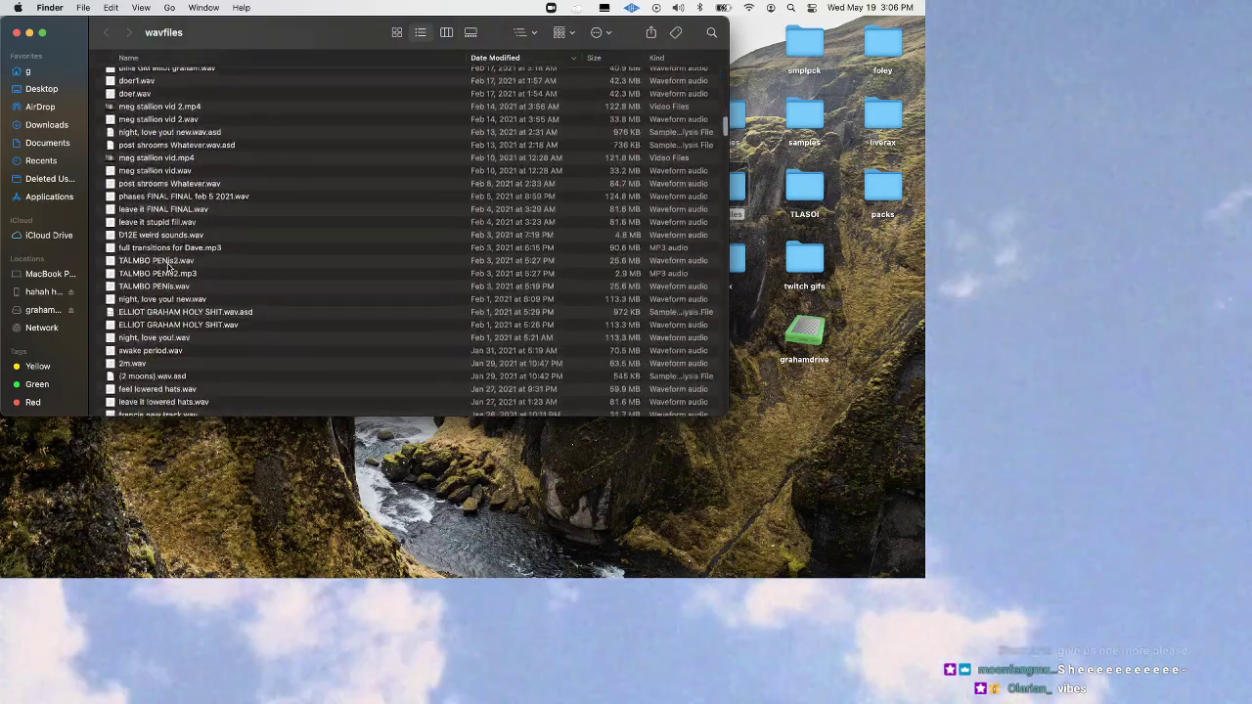
click(168, 262)
Step: Quick Look TALMBO PENis2.wav and keep its preview playing while scrolling the file list
key(space)
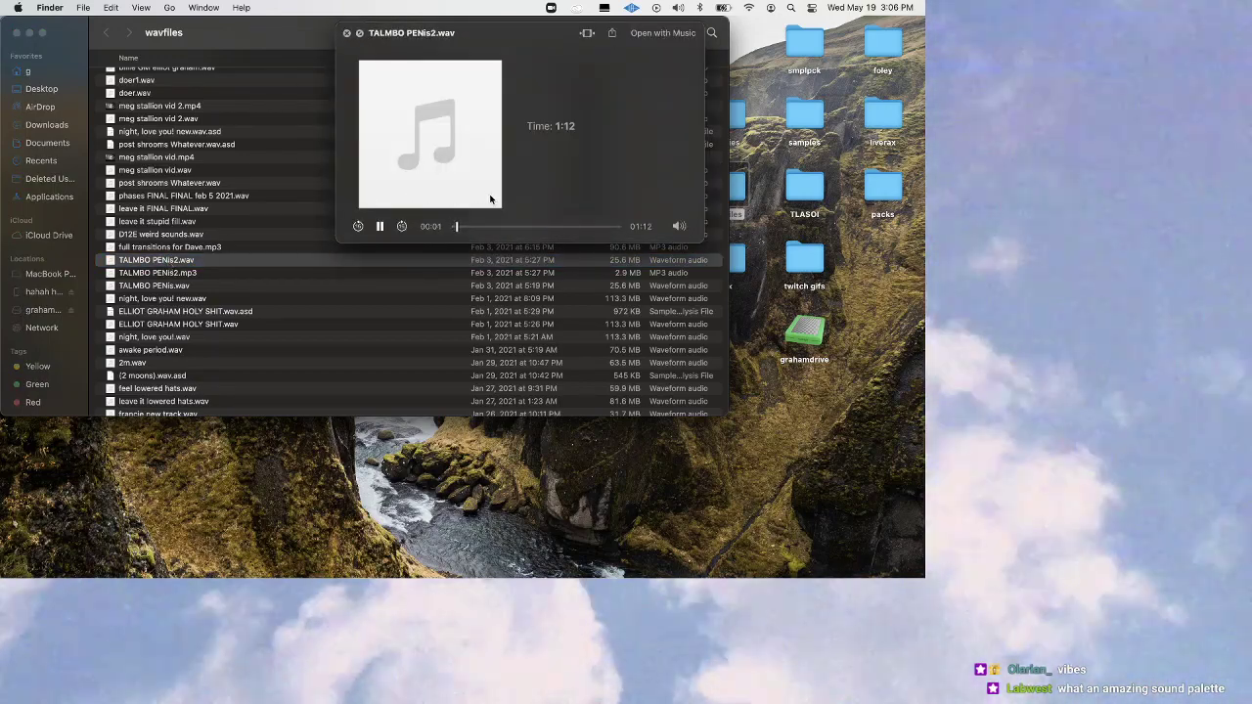
click(494, 228)
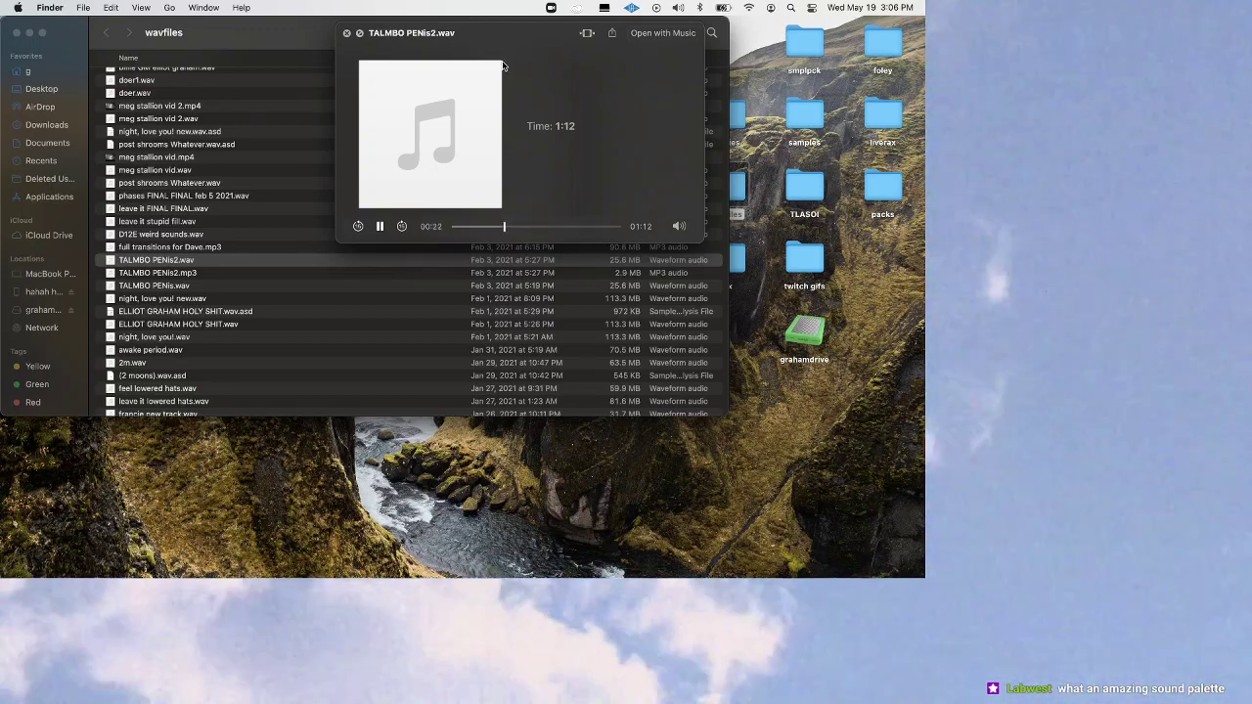
scroll(313, 217, up, 3)
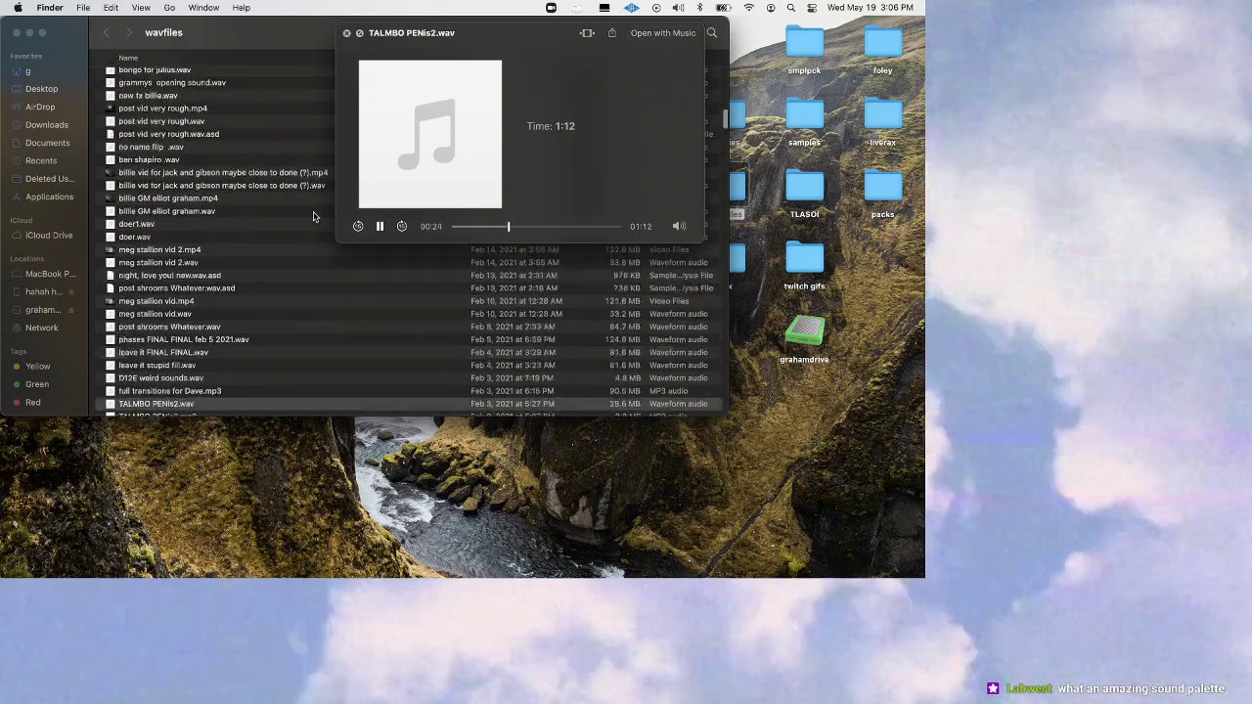
scroll(314, 217, up, 10)
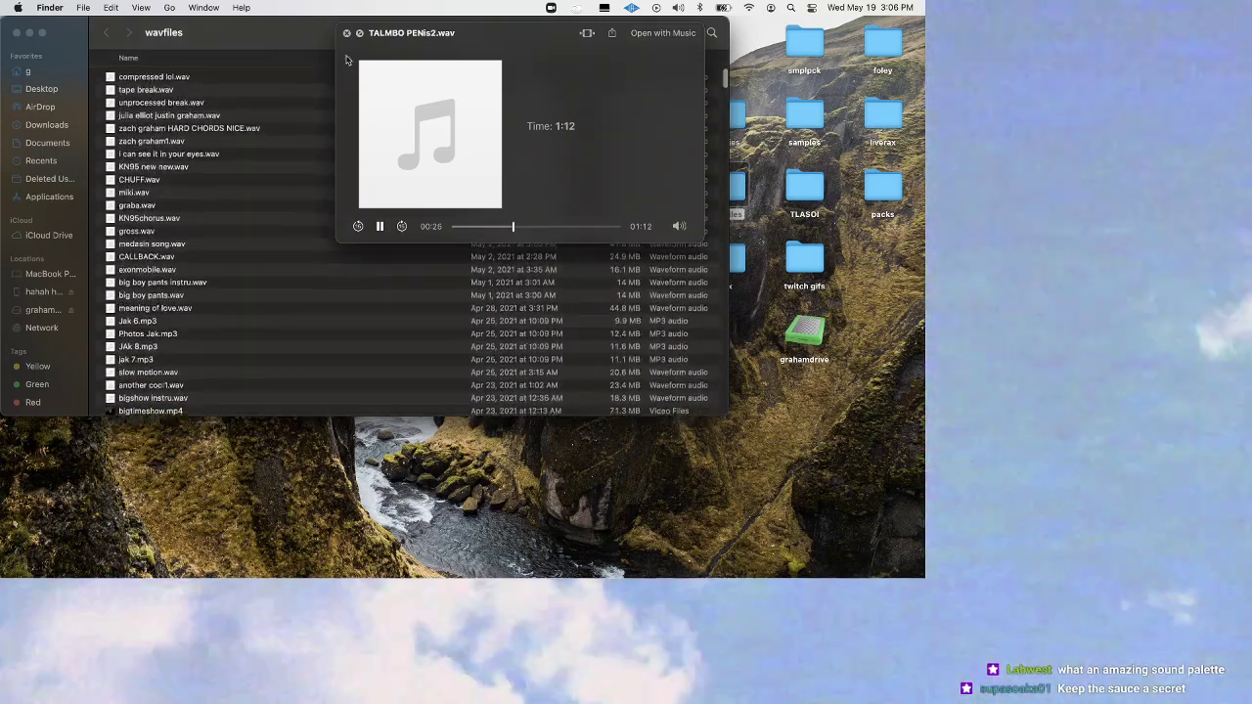
Step: Close the preview and open Live's Open Live Set dialog at the 'ableton shit' folder
click(347, 36)
key(ctrl+Right)
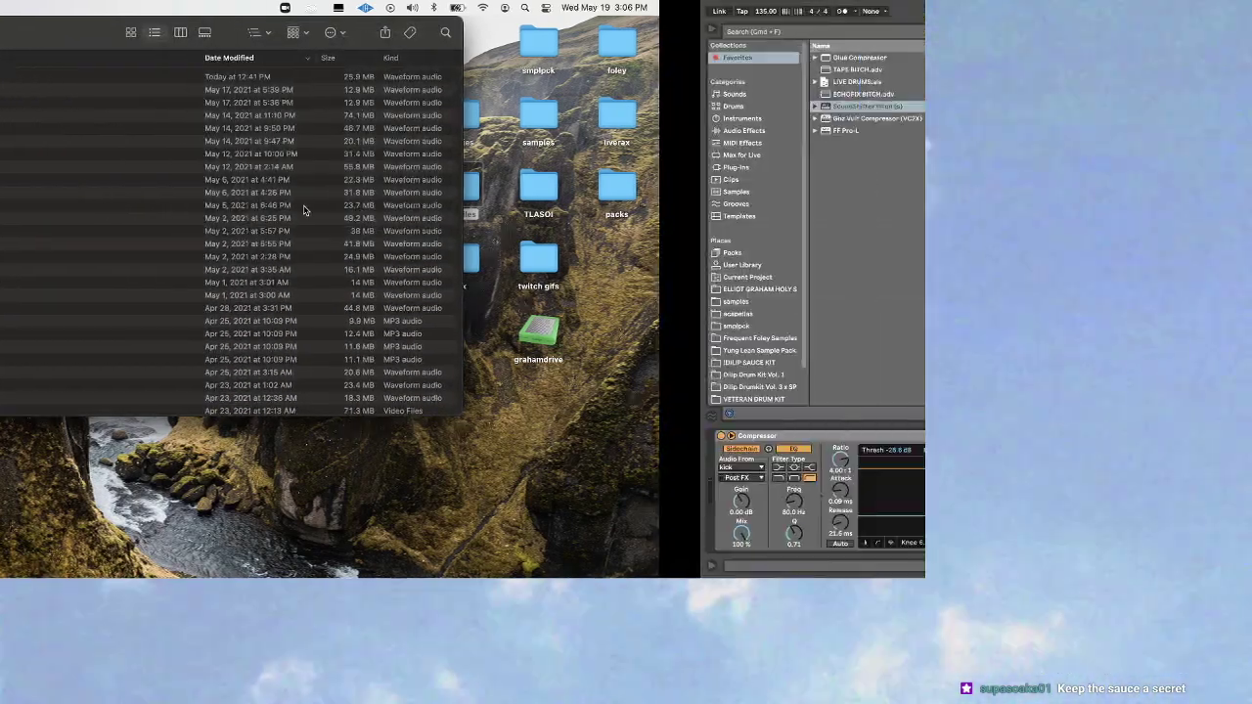
click(73, 8)
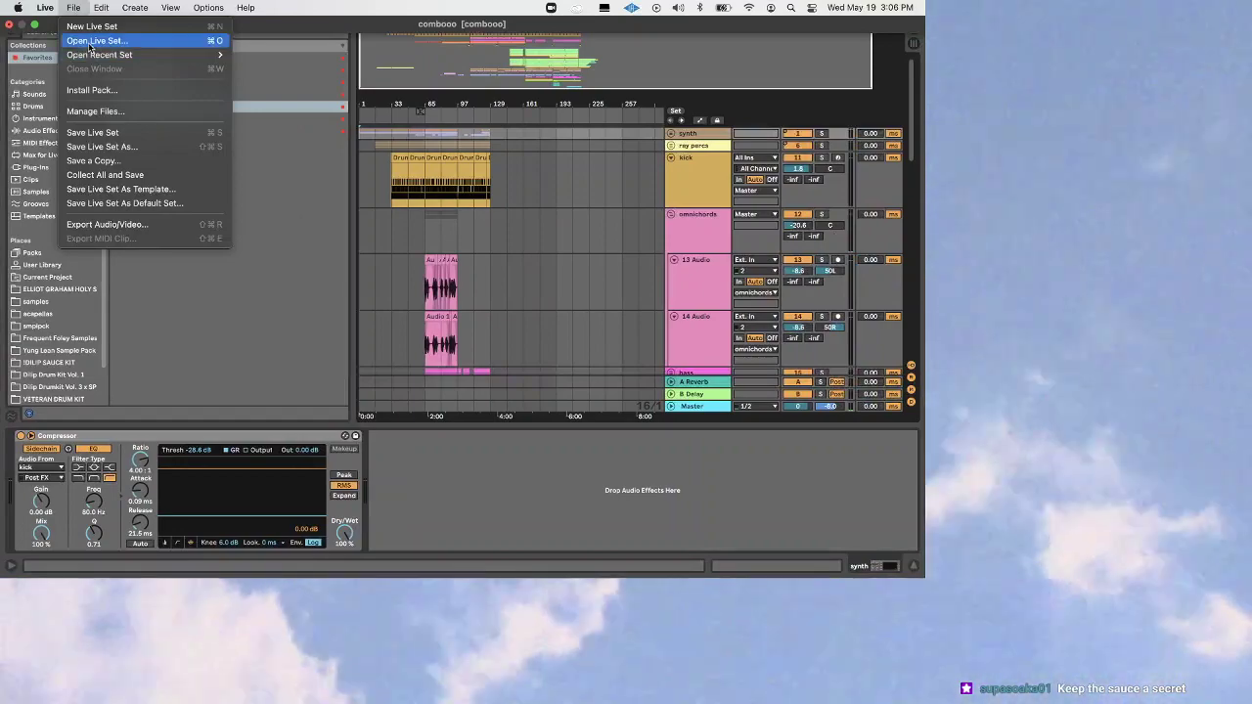
click(93, 40)
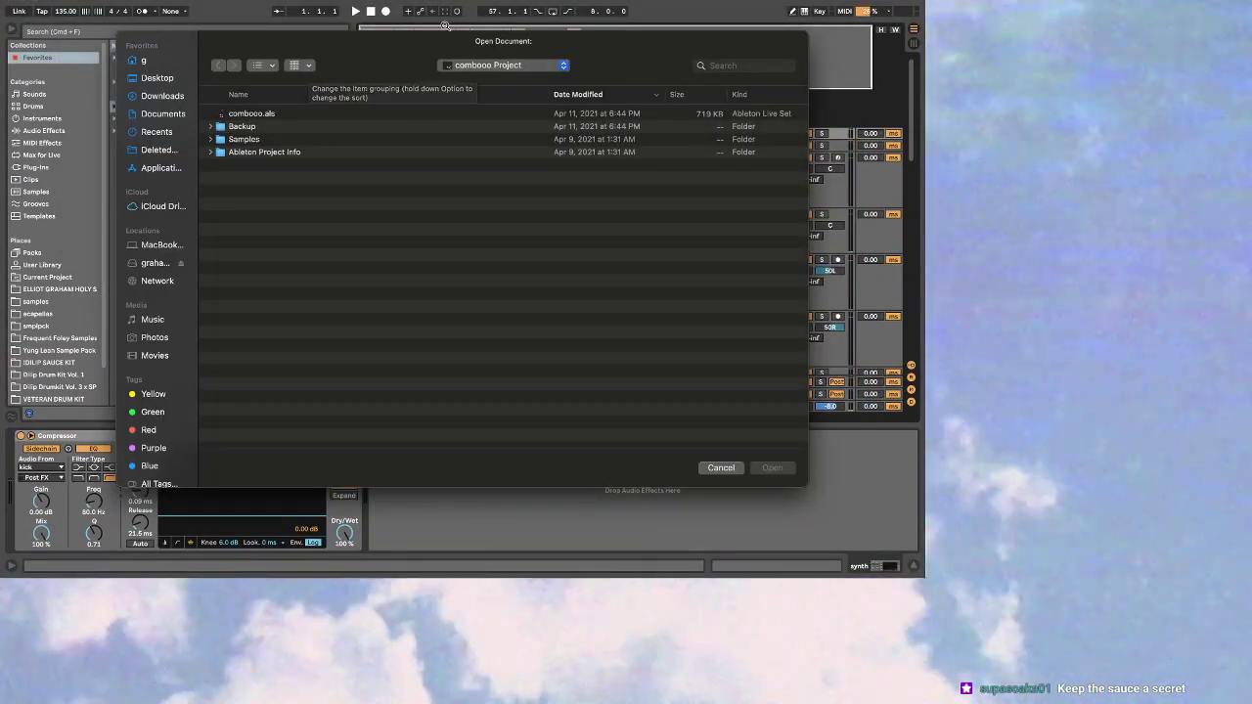
click(490, 66)
click(483, 81)
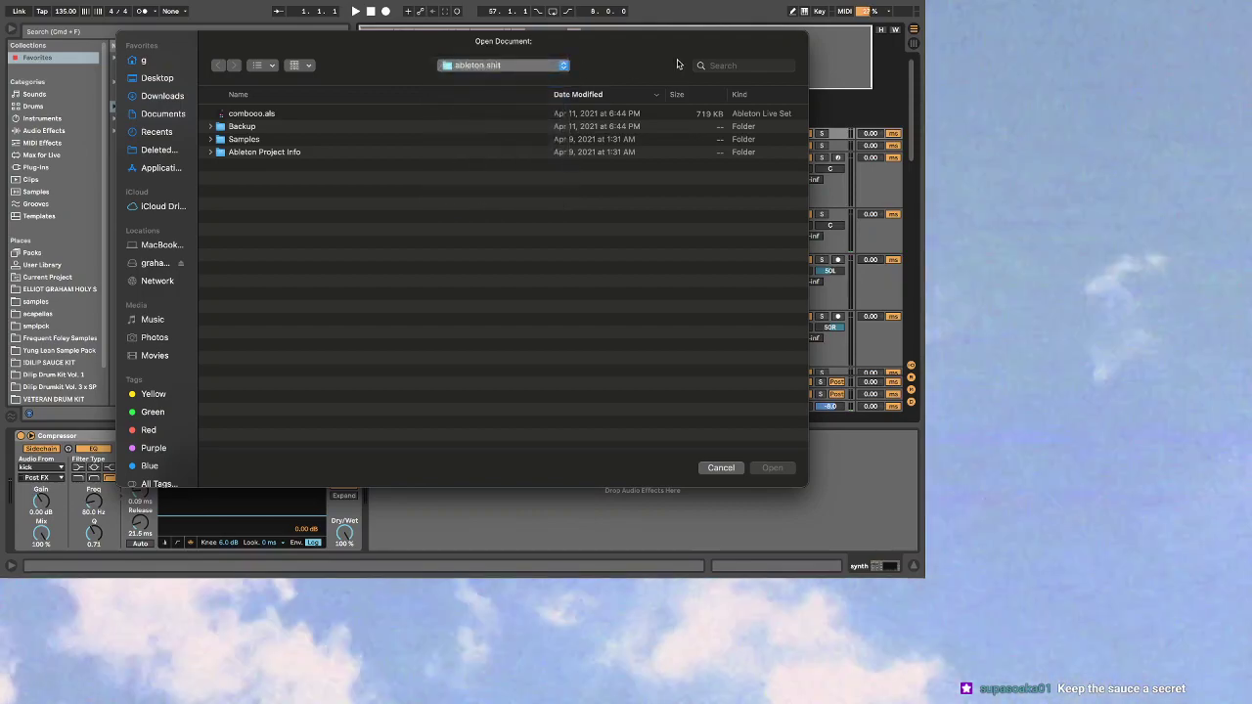
Step: Search 'ory drummer' within 'ableton shit' and open CORY DRUMMER JAKUB.als
click(728, 66)
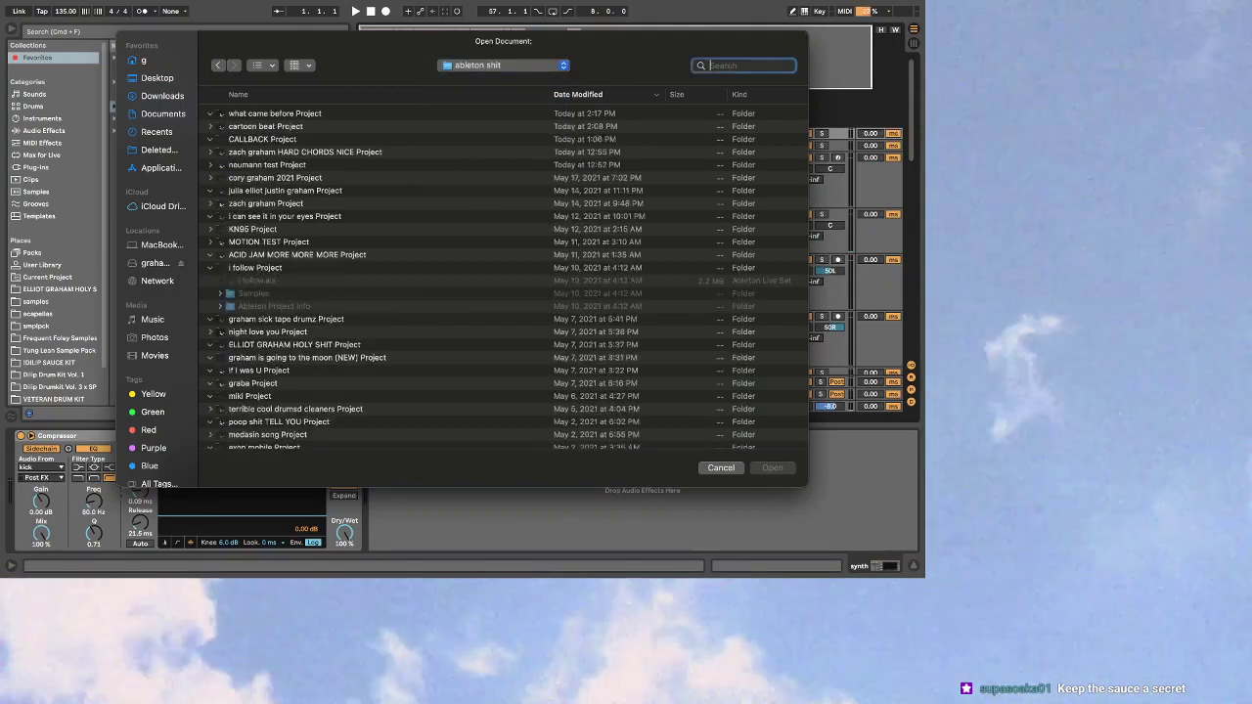
text(ory drummer)
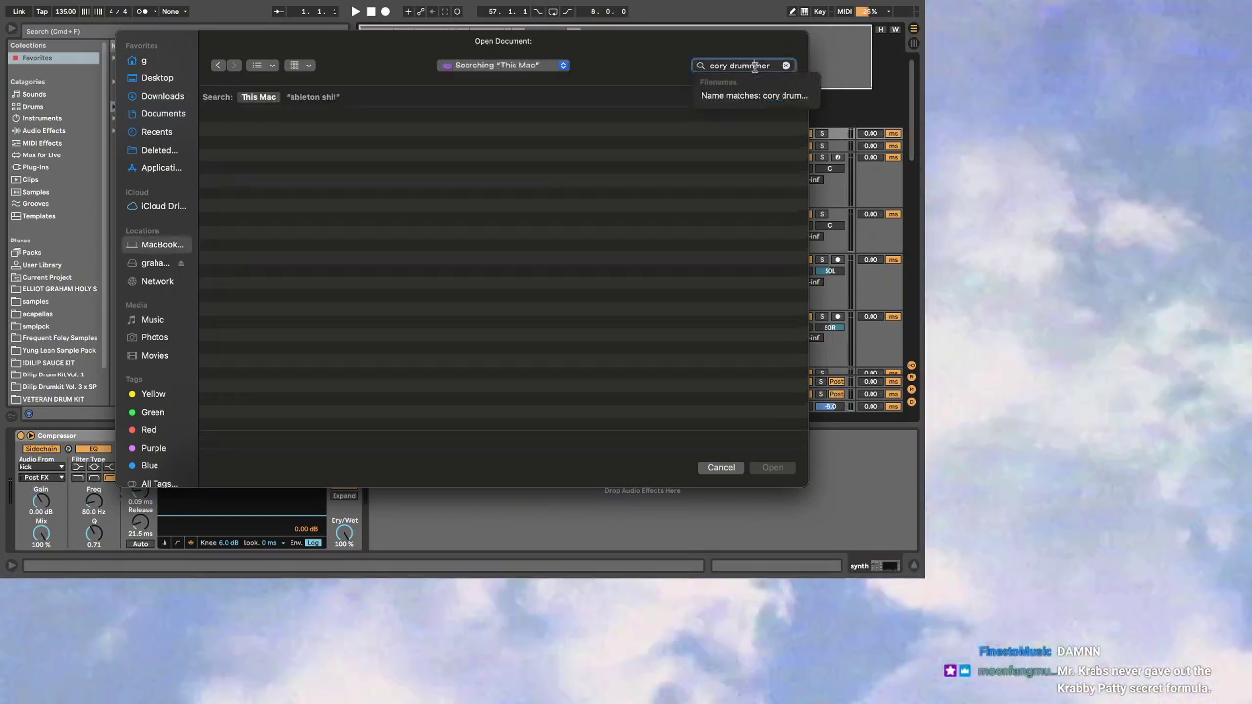
click(309, 97)
double_click(322, 293)
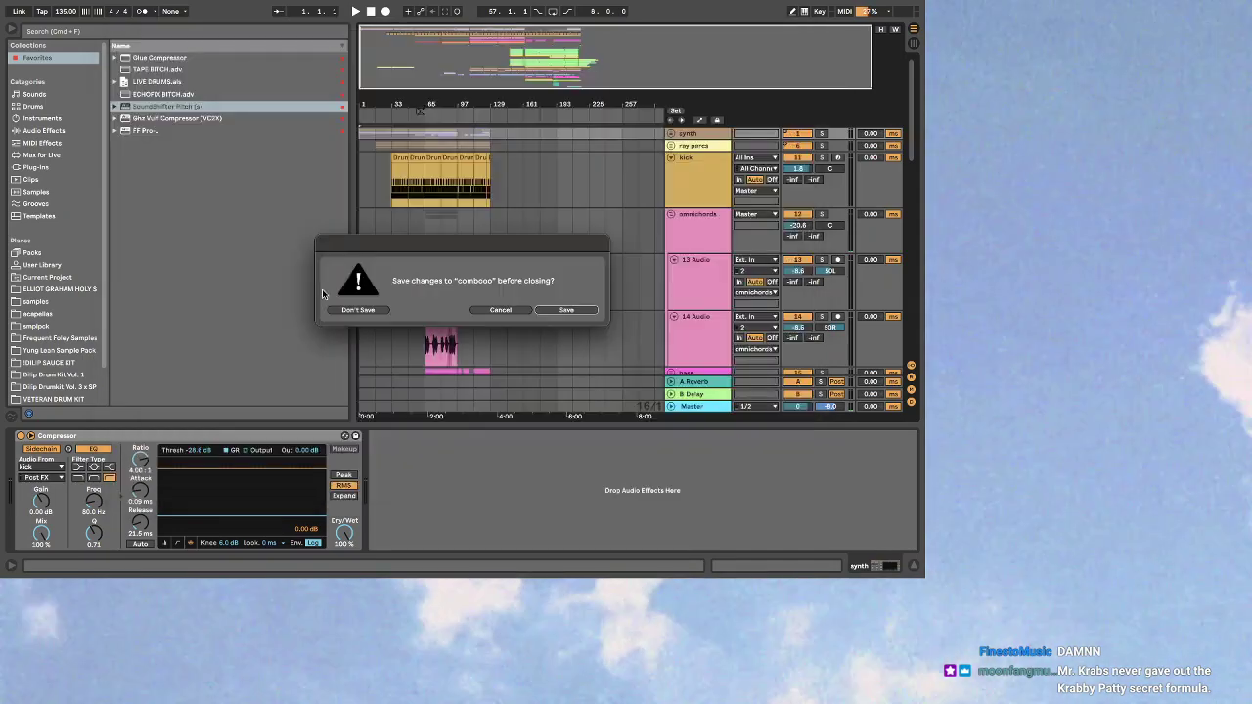
Step: Discard comboo's changes, play CORY DRUMMER JAKUB at 116 BPM and show the Master devices
click(360, 312)
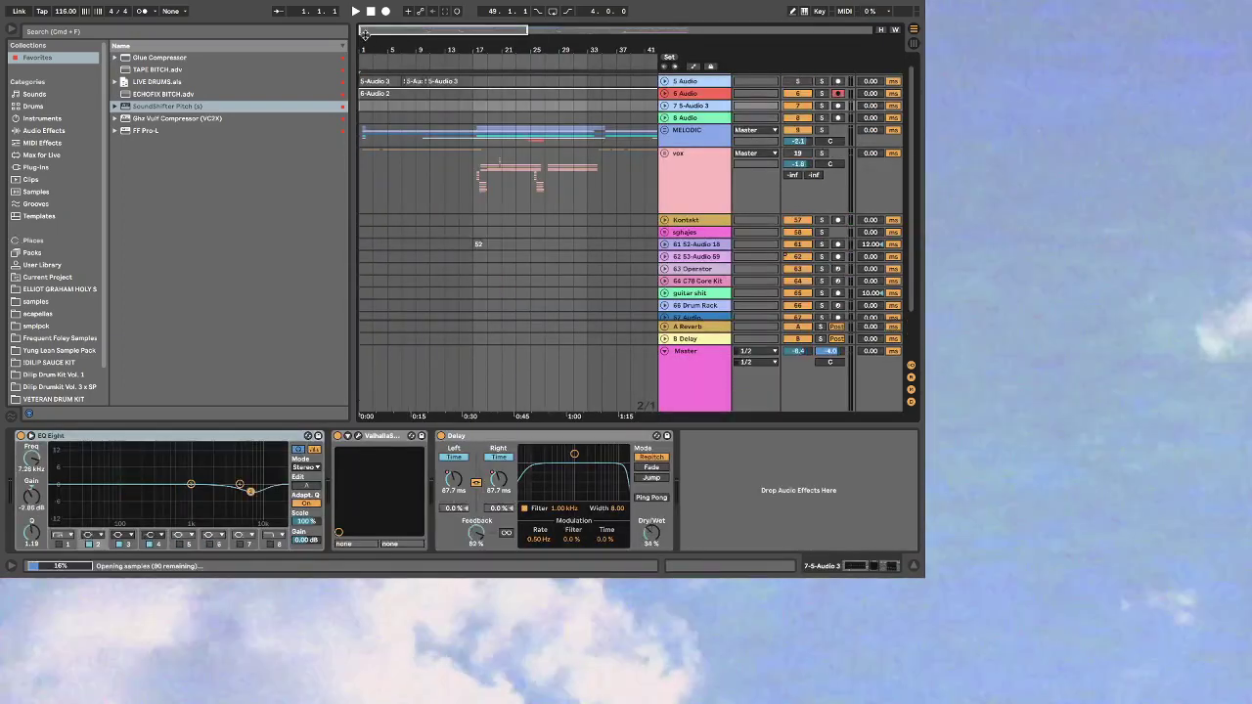
drag(364, 29, 329, 124)
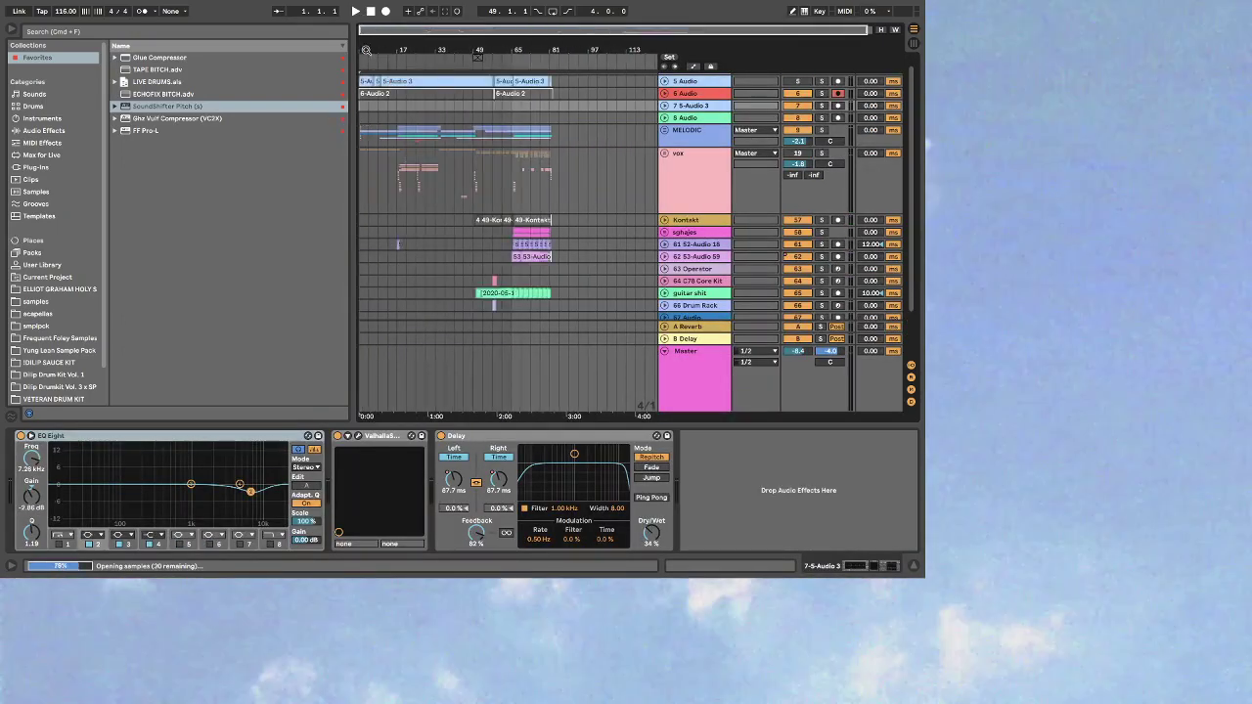
key(space)
drag(367, 40, 421, 134)
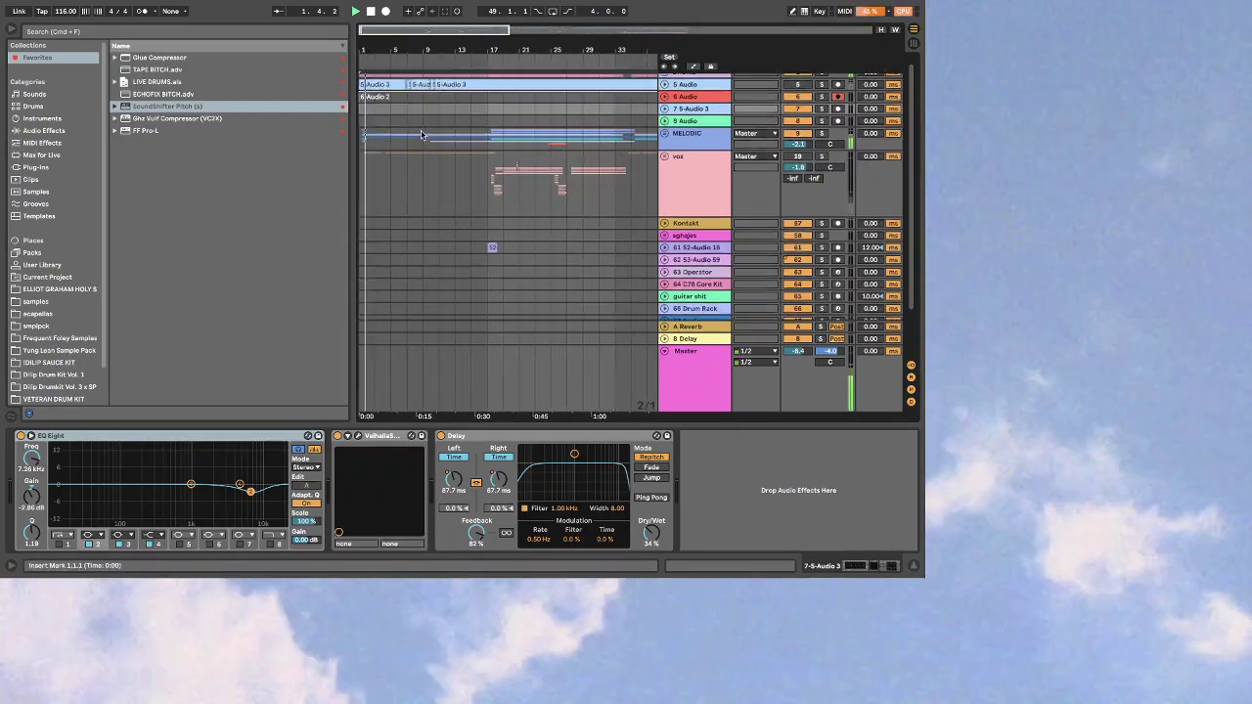
click(685, 377)
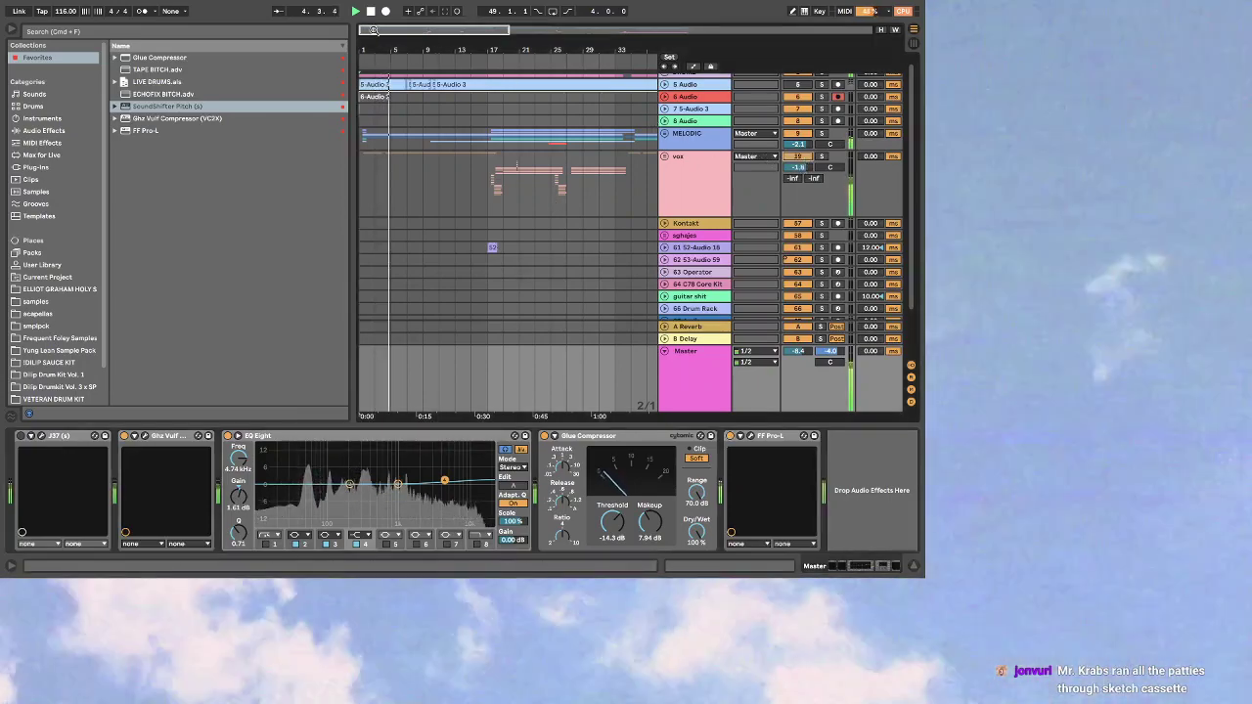
Step: Solo the vox track and show its effect chain, zooming out across the song
mouse_move(373, 31)
mouse_down()
mouse_move(373, 45)
mouse_move(373, 23)
mouse_up()
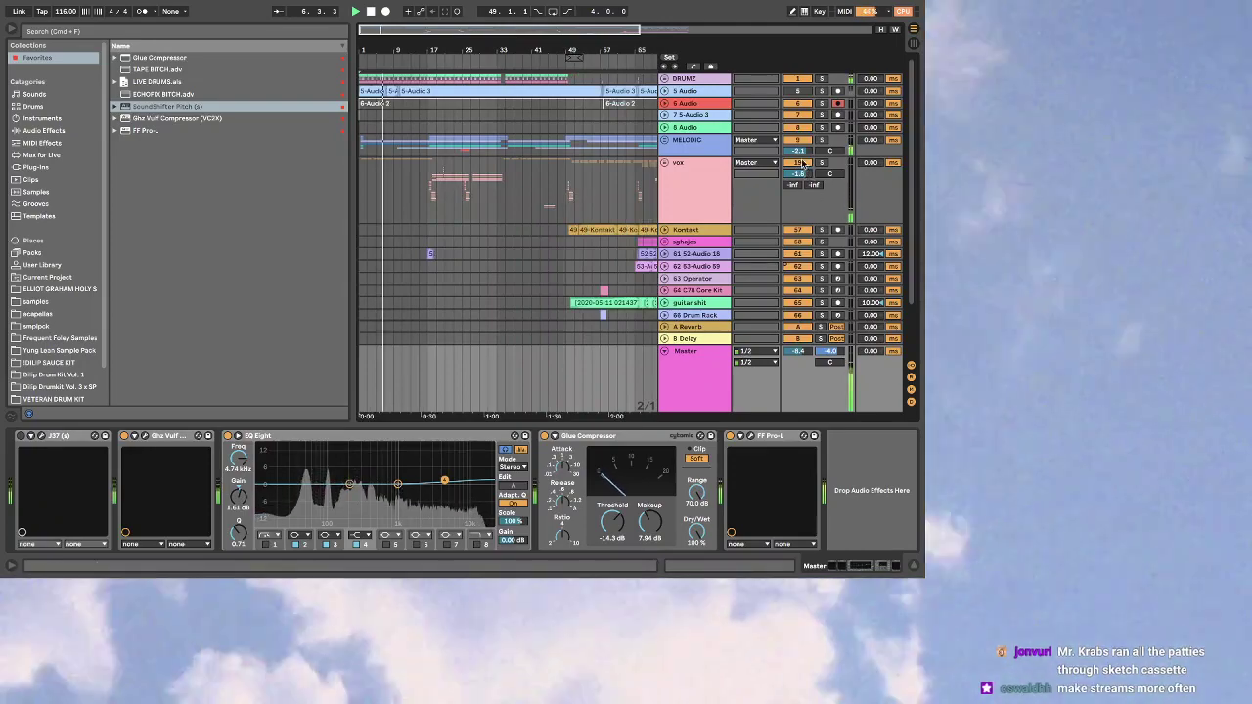
click(823, 163)
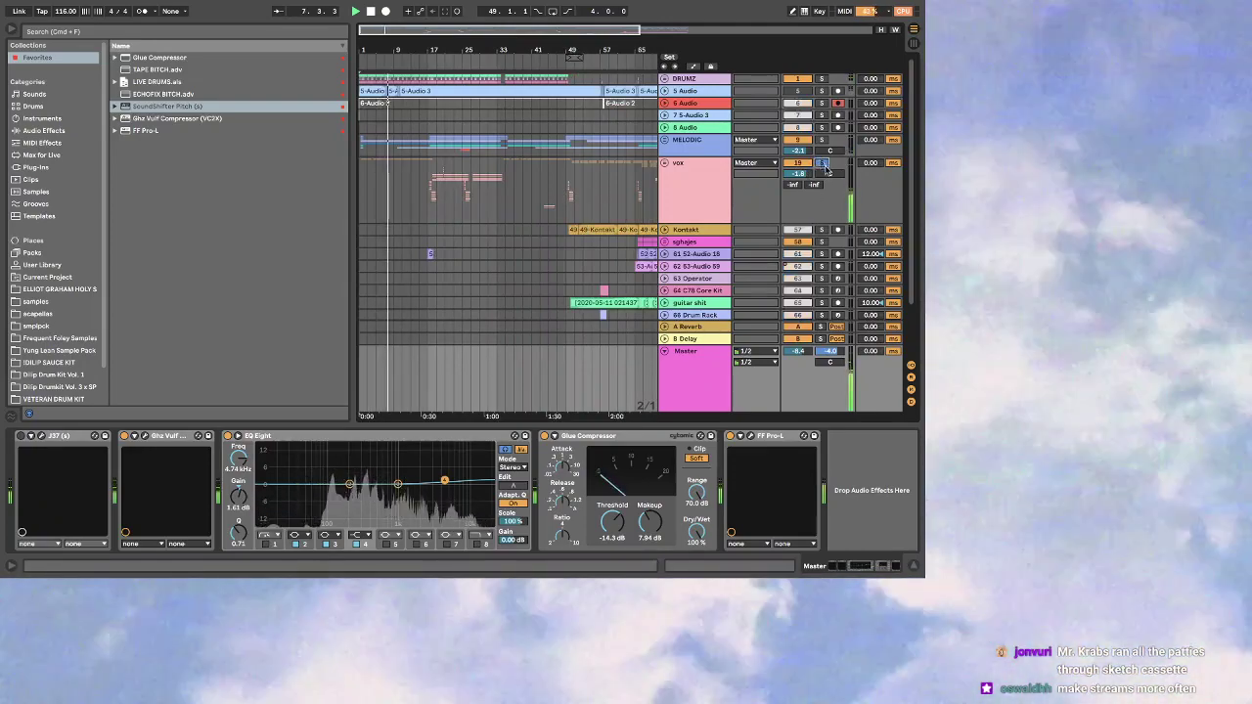
click(689, 188)
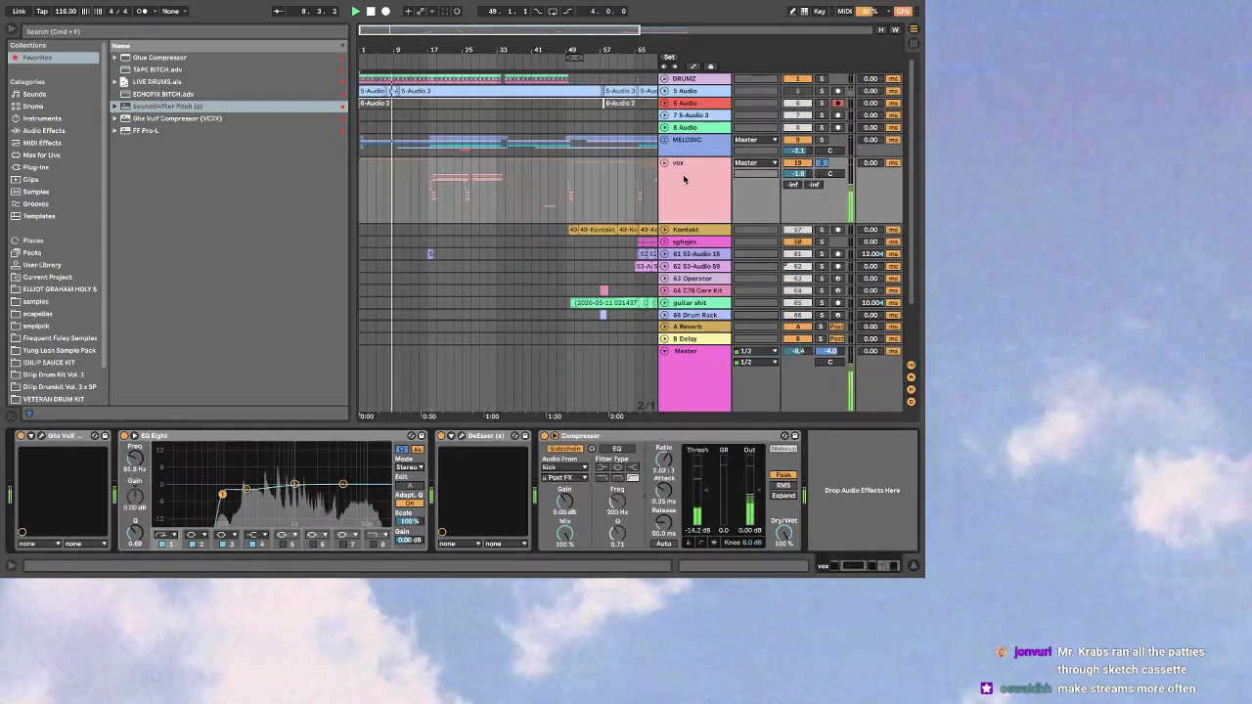
drag(440, 66, 399, 30)
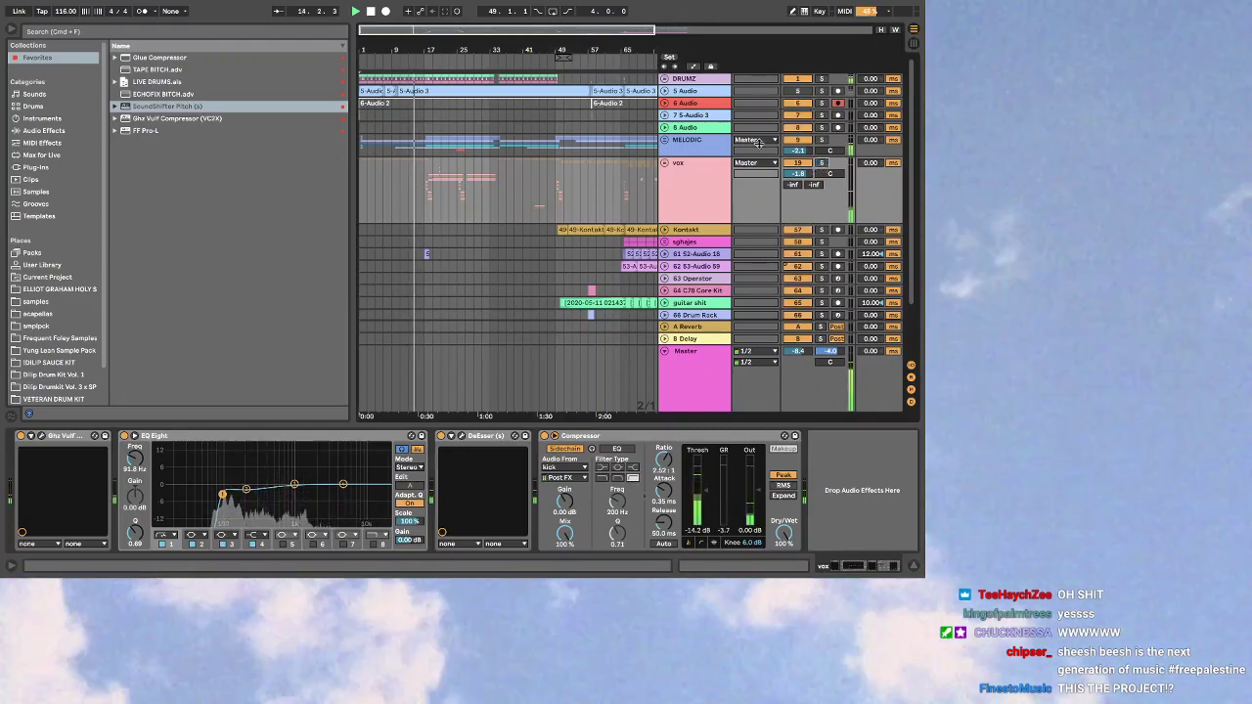
key(minus)
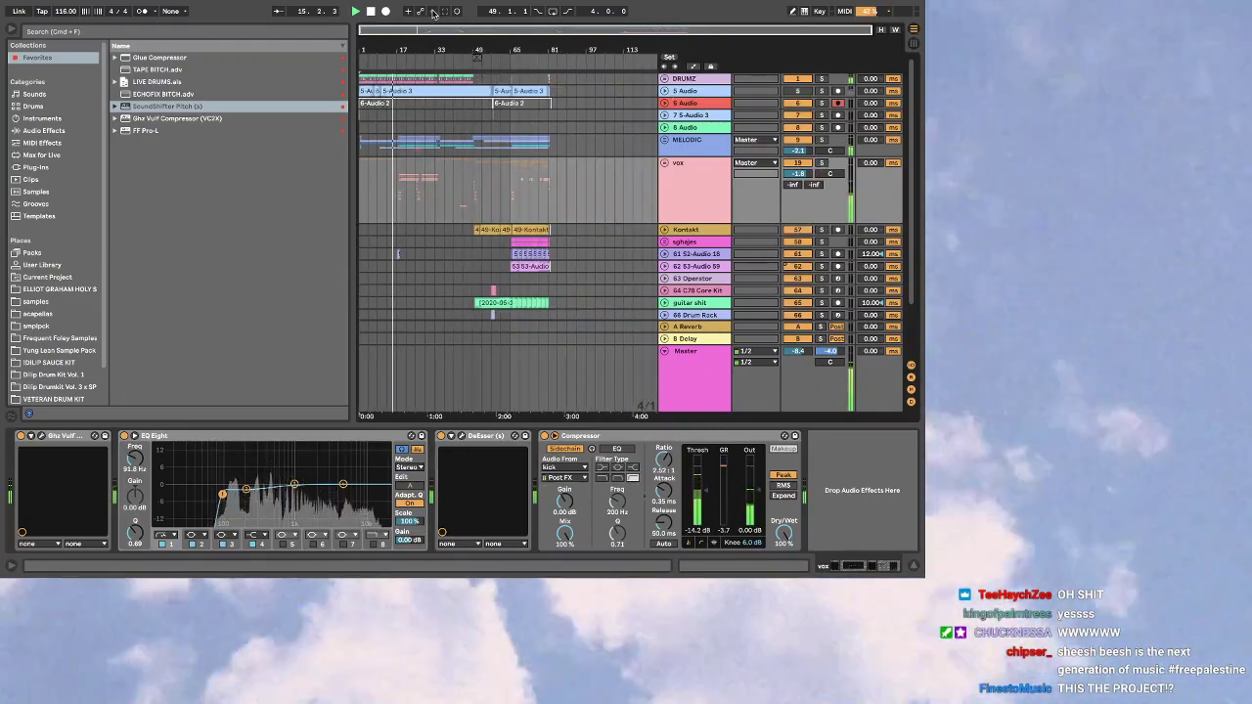
Step: Zoom in around bar 17 and select the MELODIC track there
scroll(464, 136, down, 3)
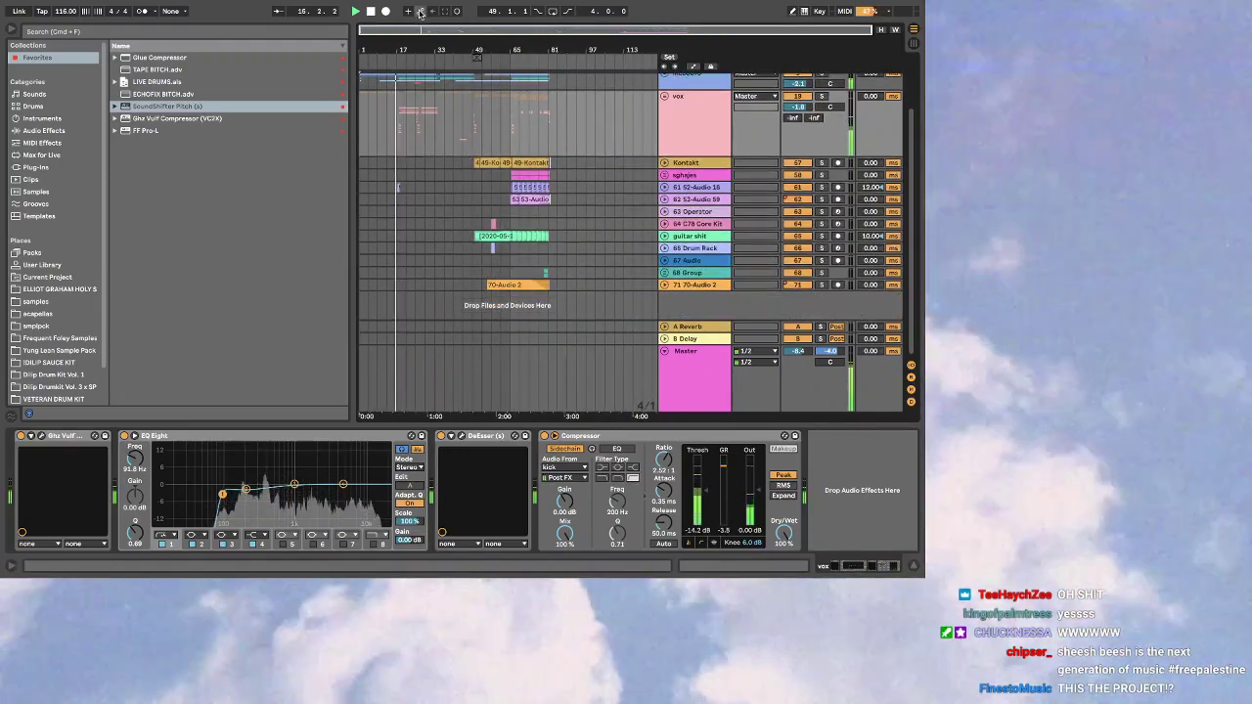
key(plus)
key(plus)
scroll(461, 81, up, 2)
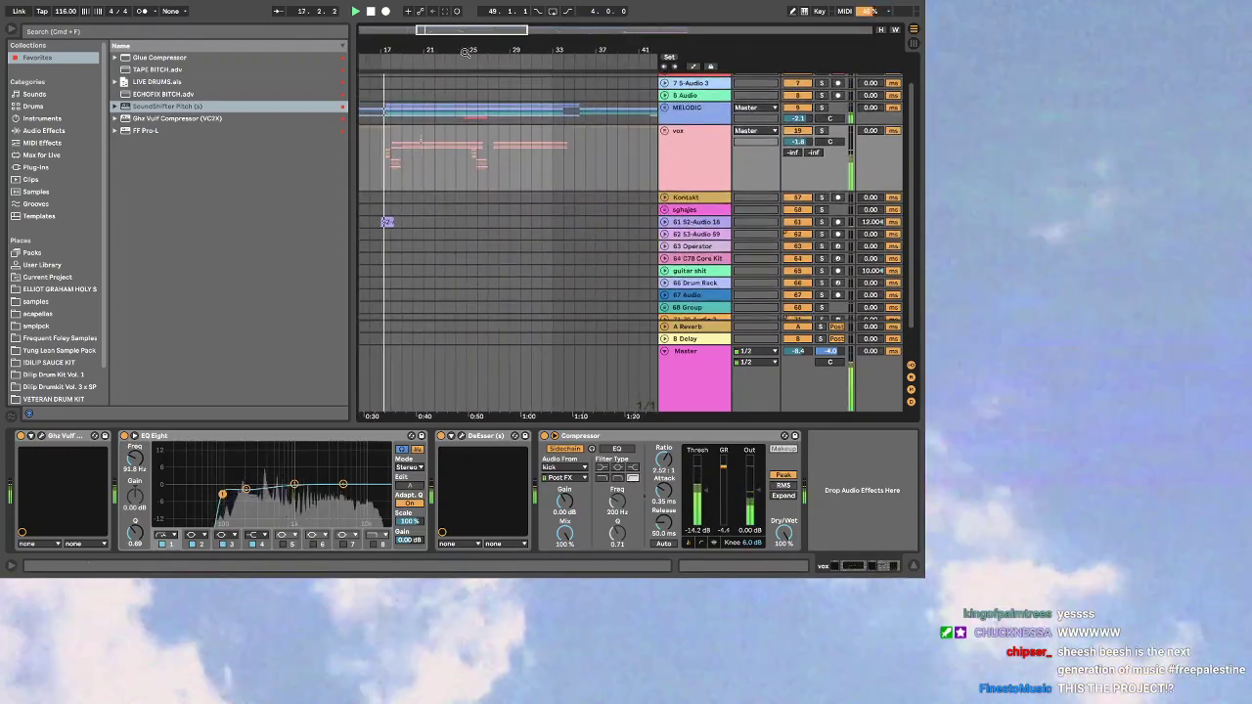
scroll(460, 81, right, 3)
scroll(461, 80, left, 3)
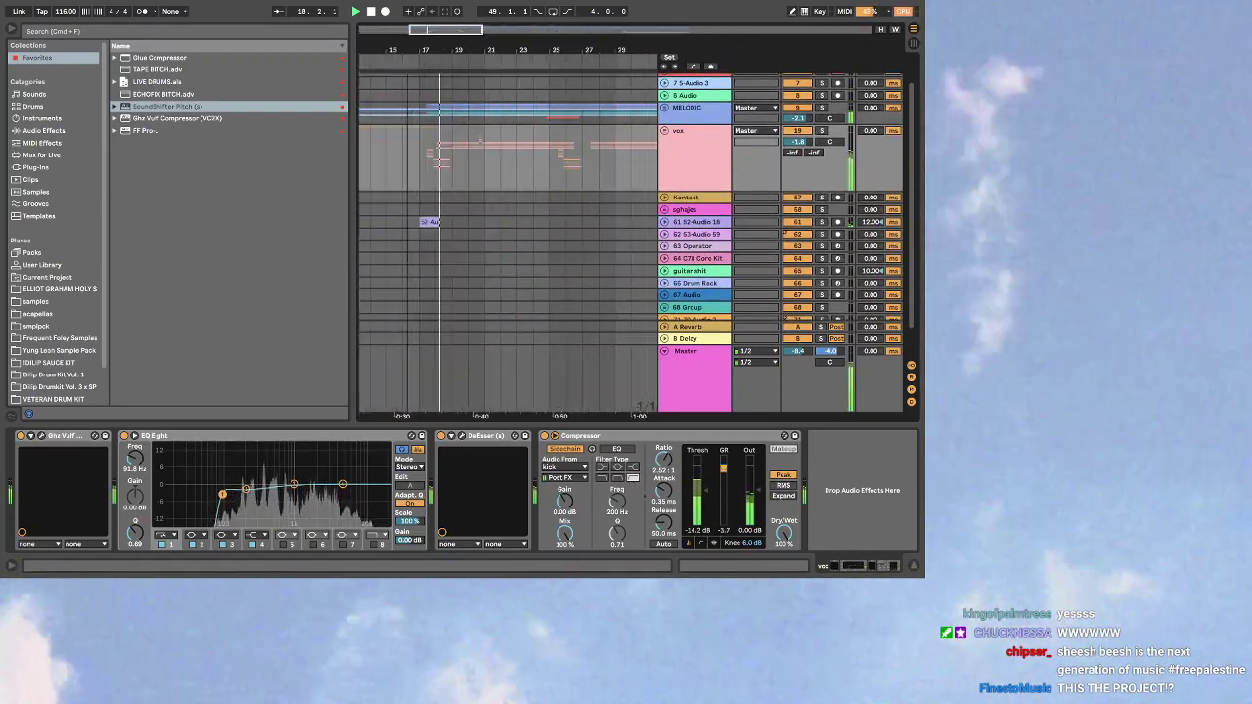
key(plus)
key(plus)
click(438, 109)
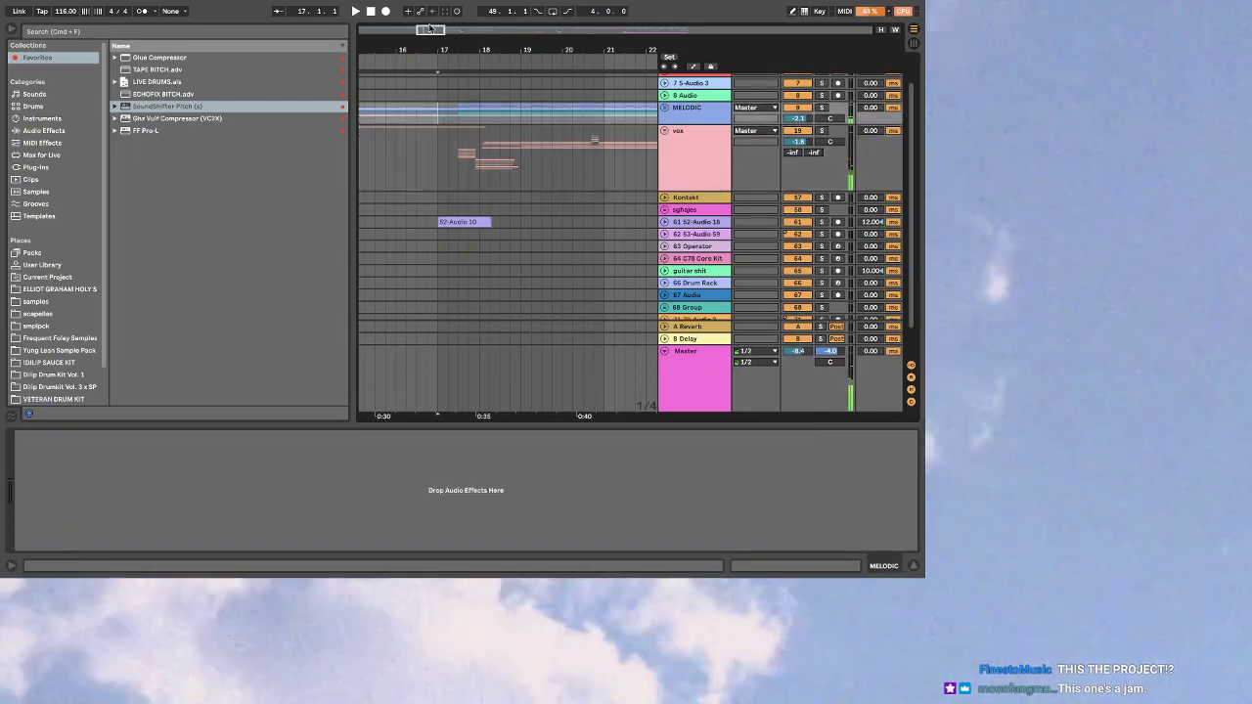
drag(432, 27, 599, 26)
Step: Show 7-5-Audio 3's EQ Eight, Valhalla and Delay chain, then unfold the DRUMZ group
click(361, 86)
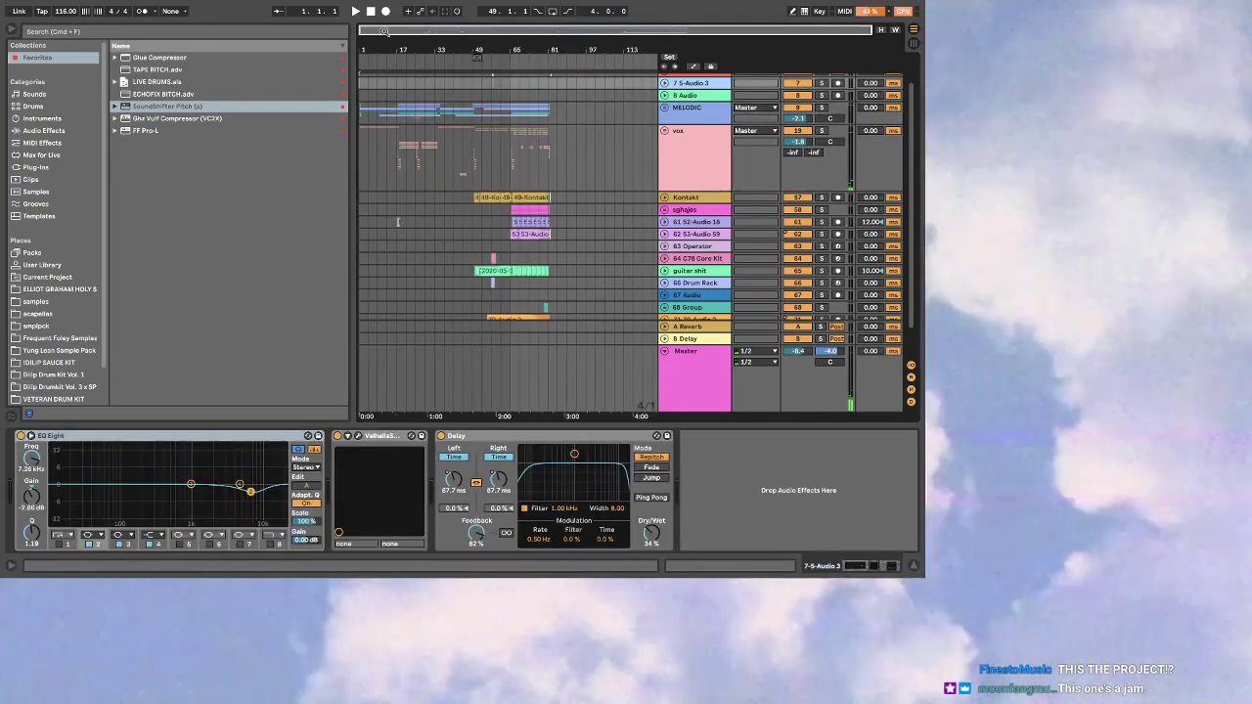
scroll(411, 141, up, 2)
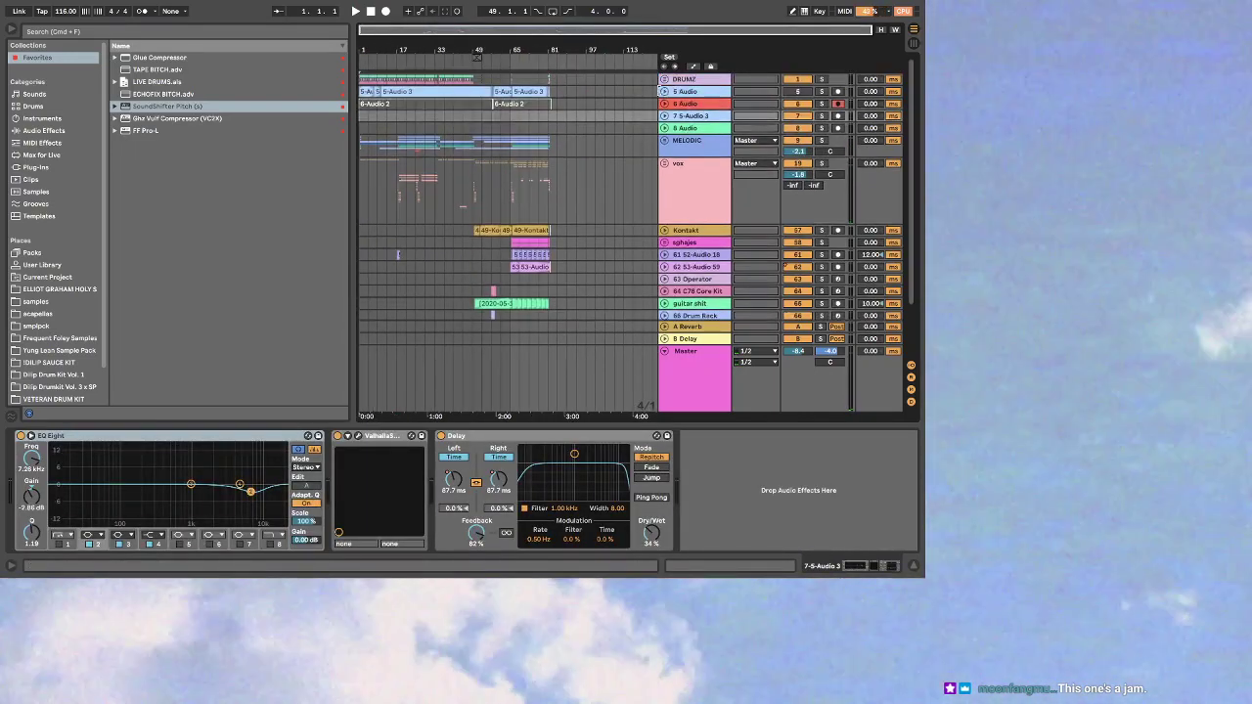
click(664, 79)
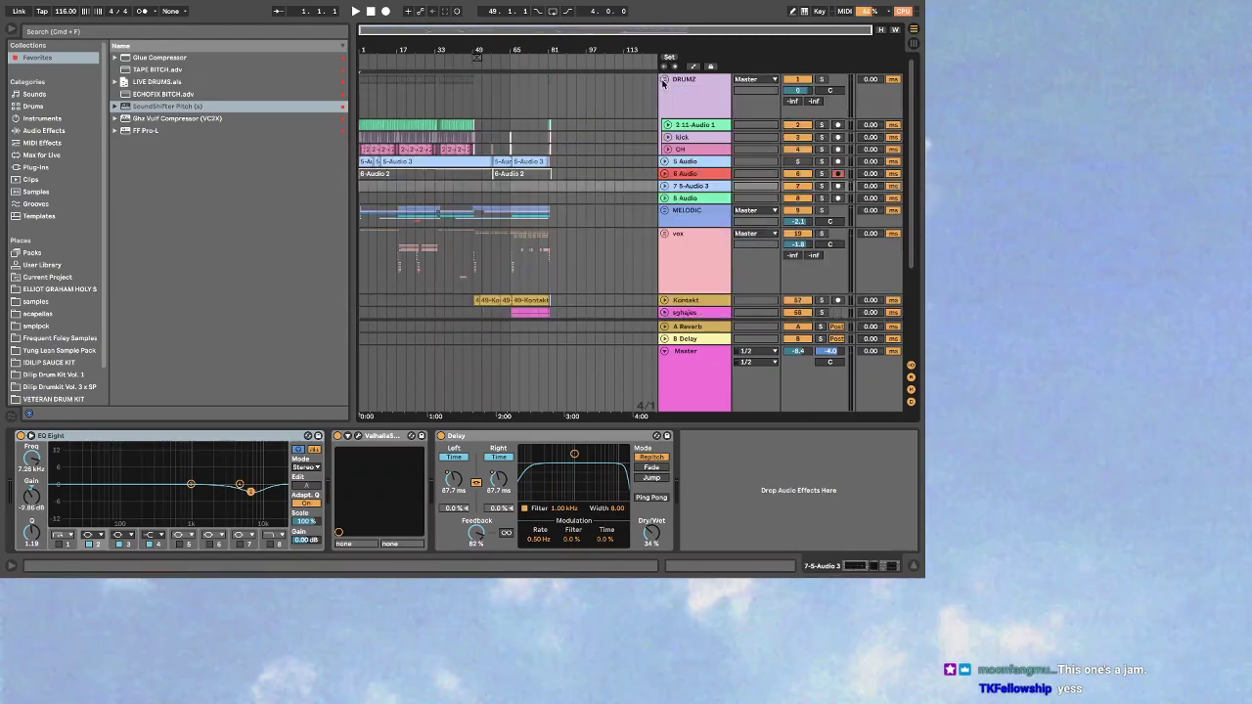
click(357, 96)
Step: Zoom in to bars 1–11 and briefly expand the kick and 3 11-Audio 1 lanes
drag(370, 40, 425, 135)
drag(377, 37, 380, 83)
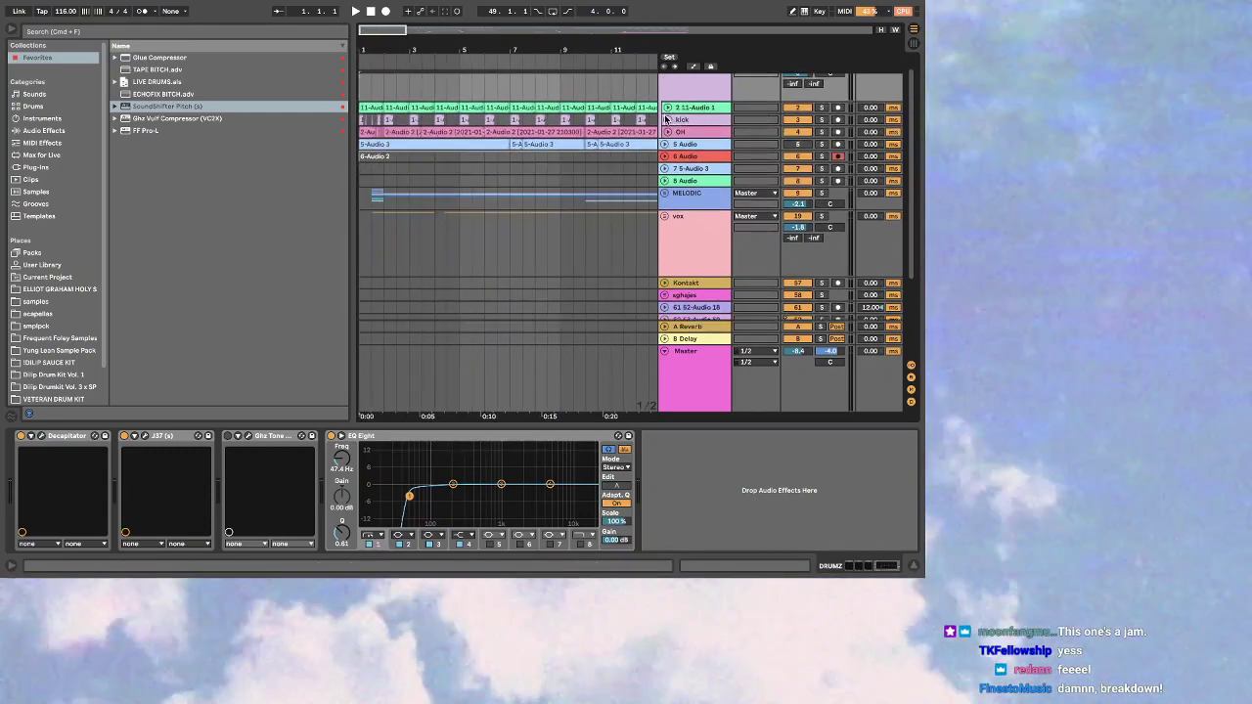
click(667, 119)
click(669, 108)
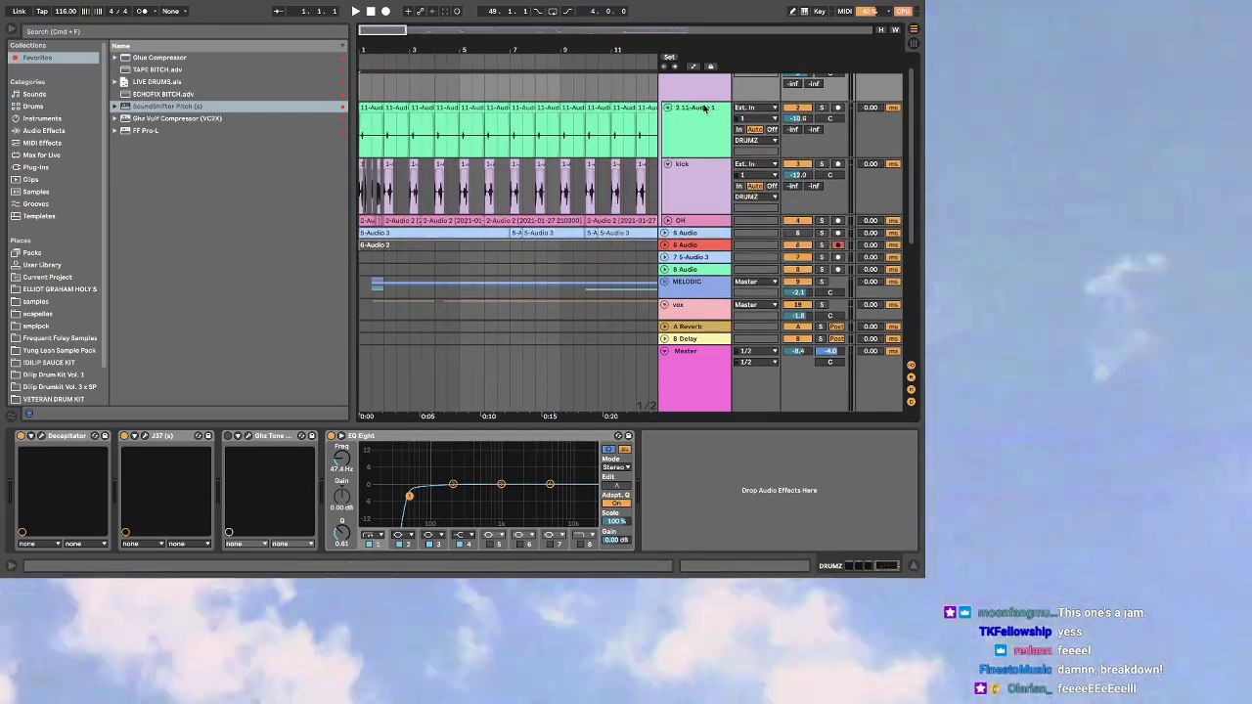
click(668, 109)
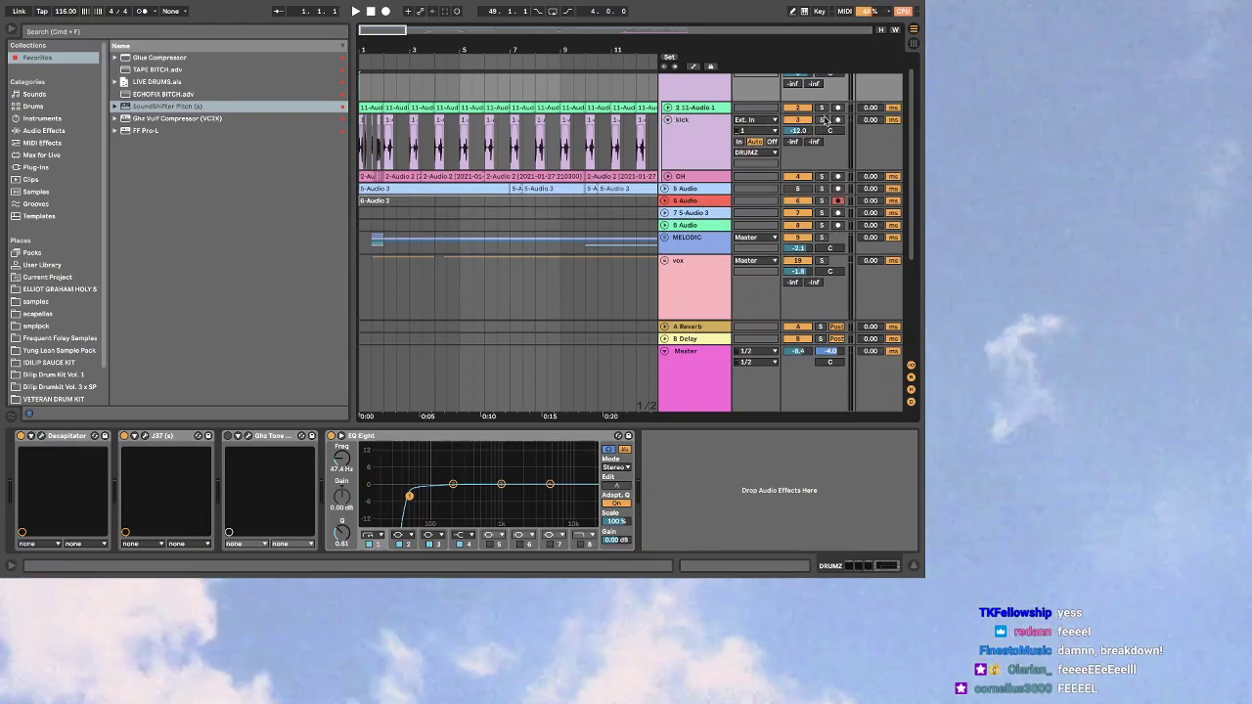
Step: Solo the kick and OH tracks and play the drums from bar 1
click(822, 119)
key(space)
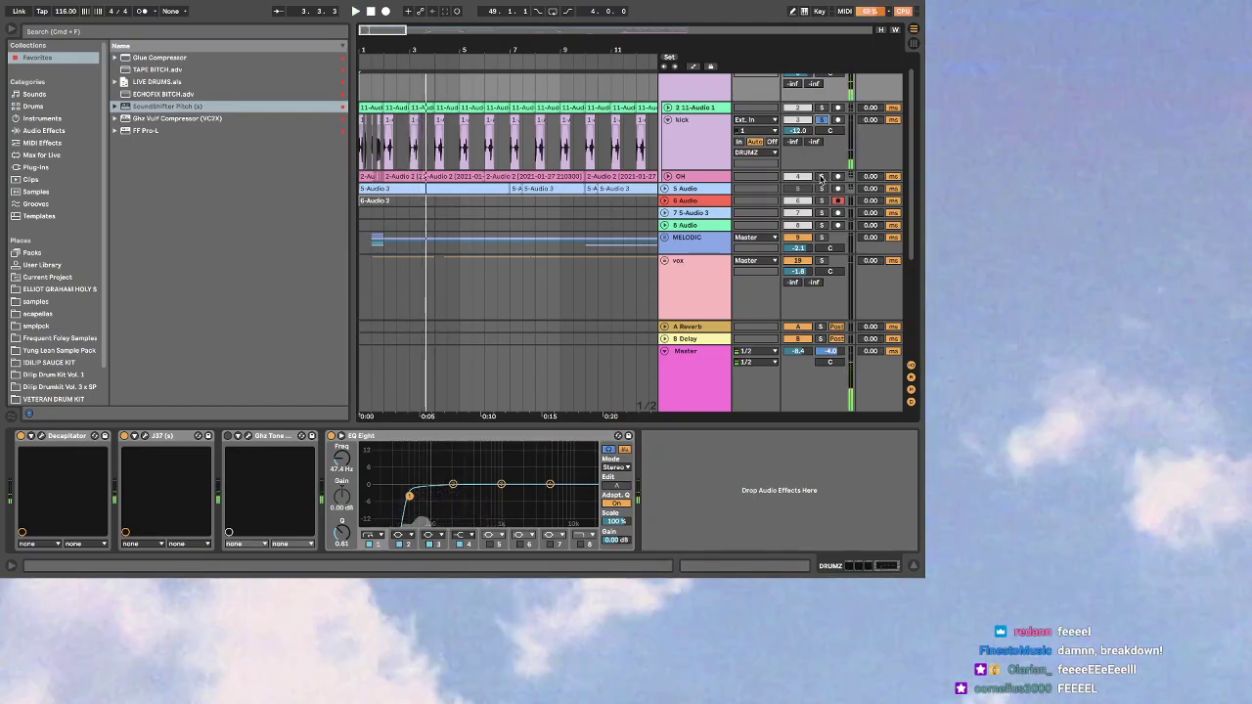
click(822, 179)
key(space)
key(space)
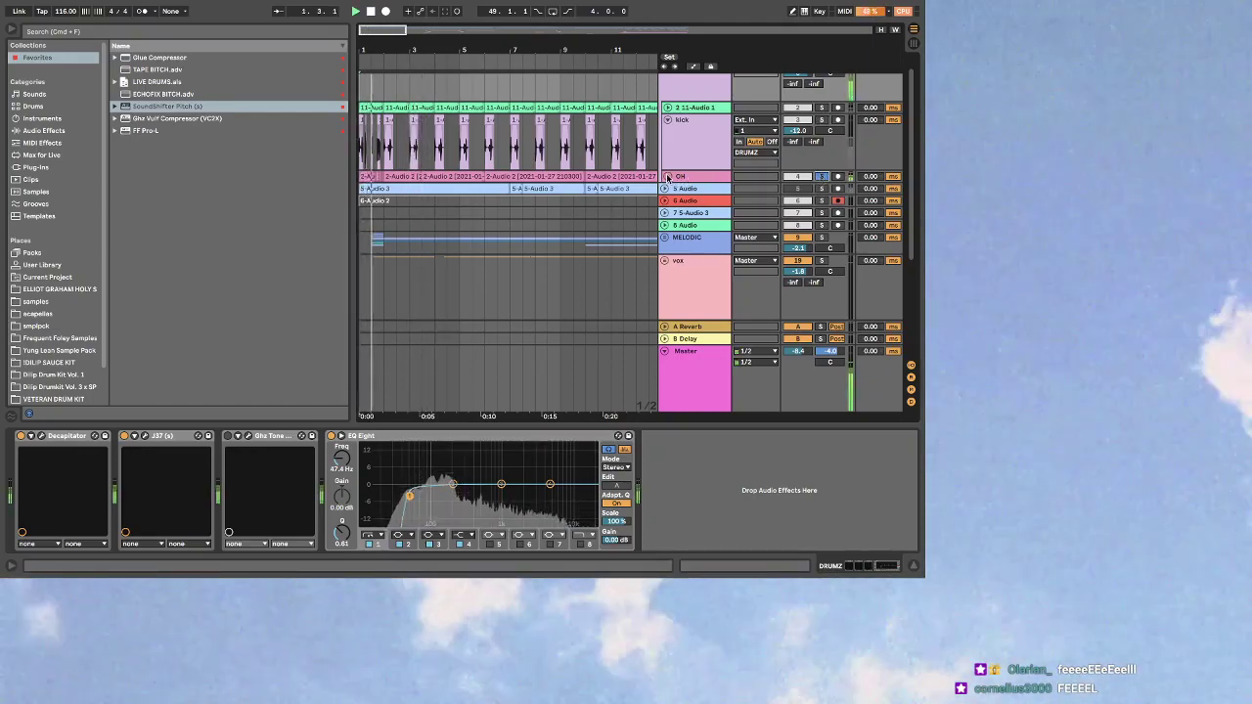
Step: Zoom out to bars 1–33 and fold the DRUMZ group back up
drag(405, 34, 437, 145)
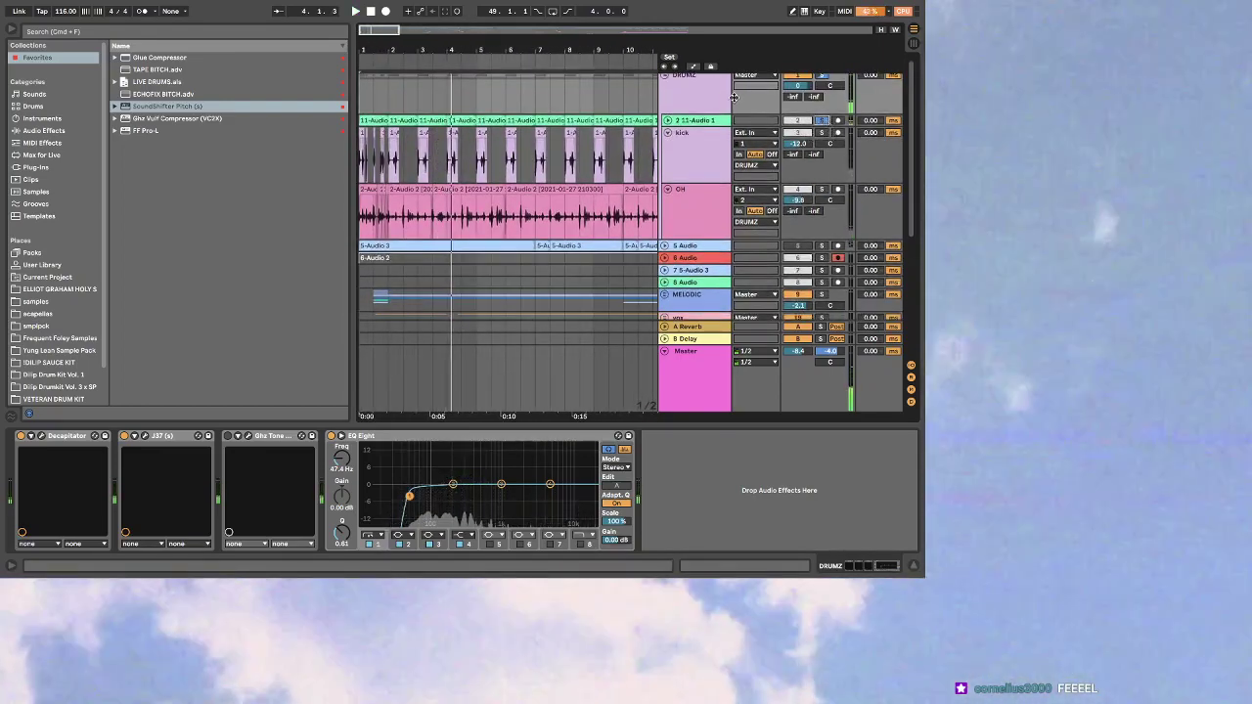
click(668, 121)
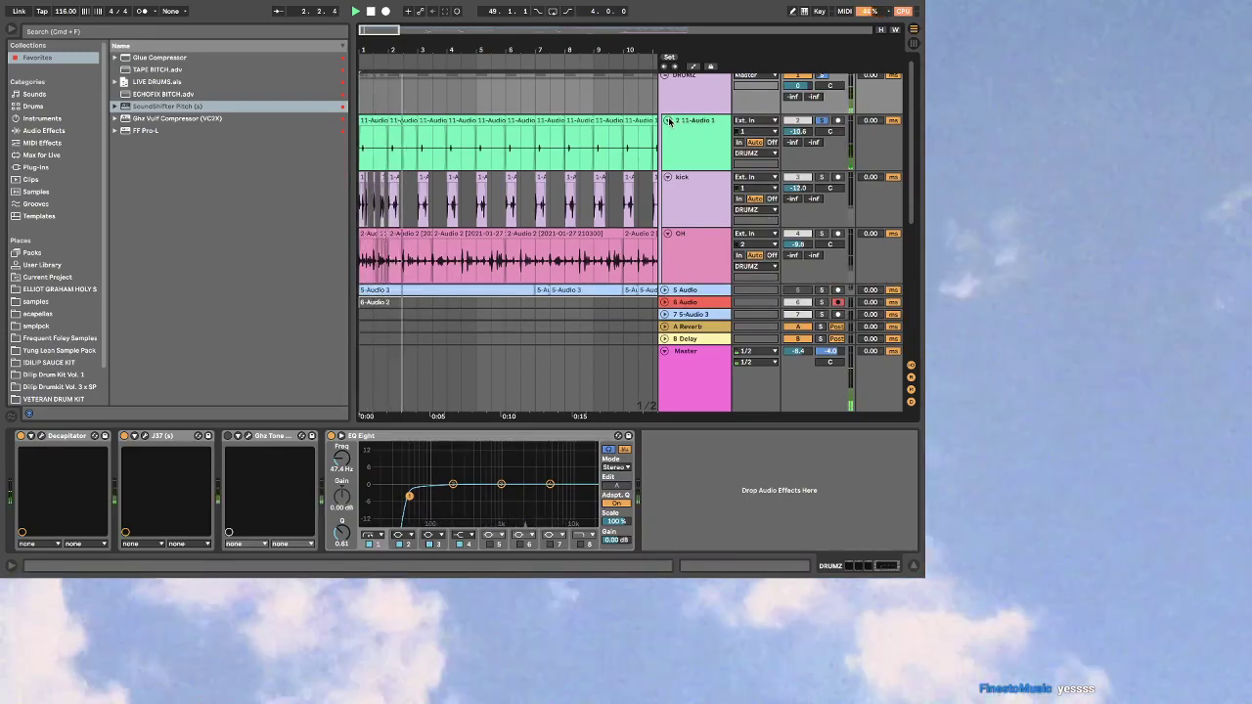
click(691, 82)
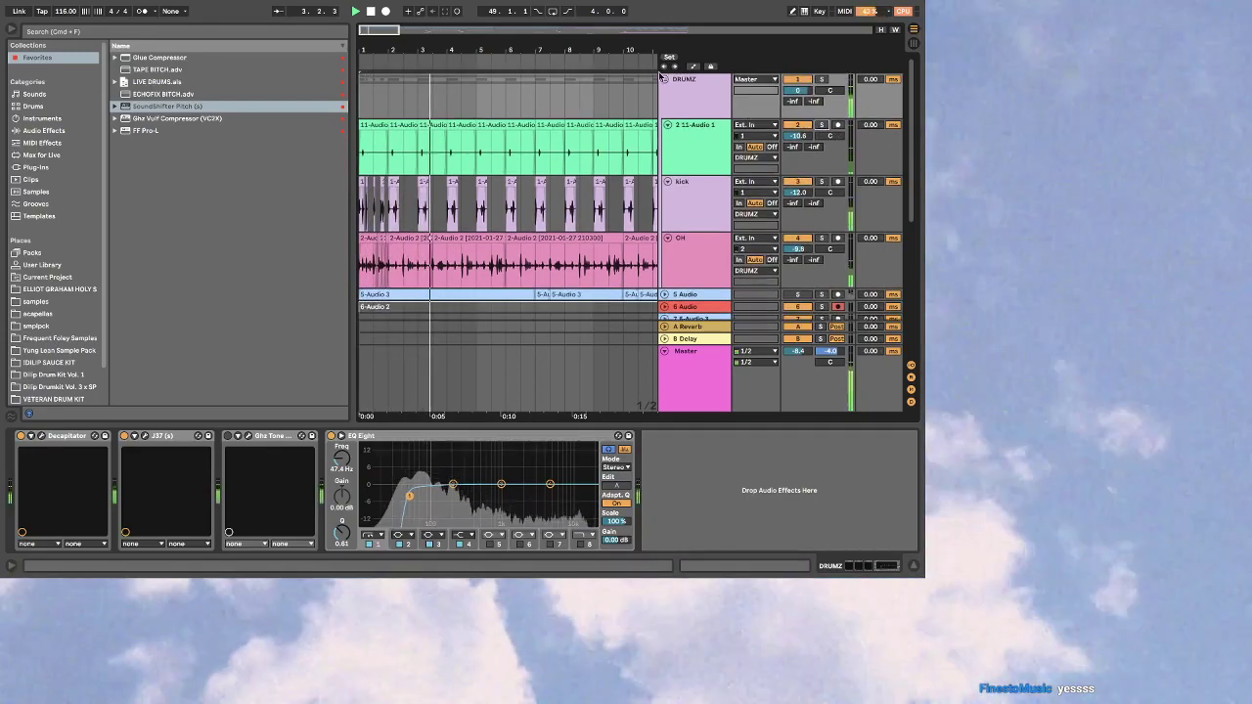
drag(417, 37, 417, 31)
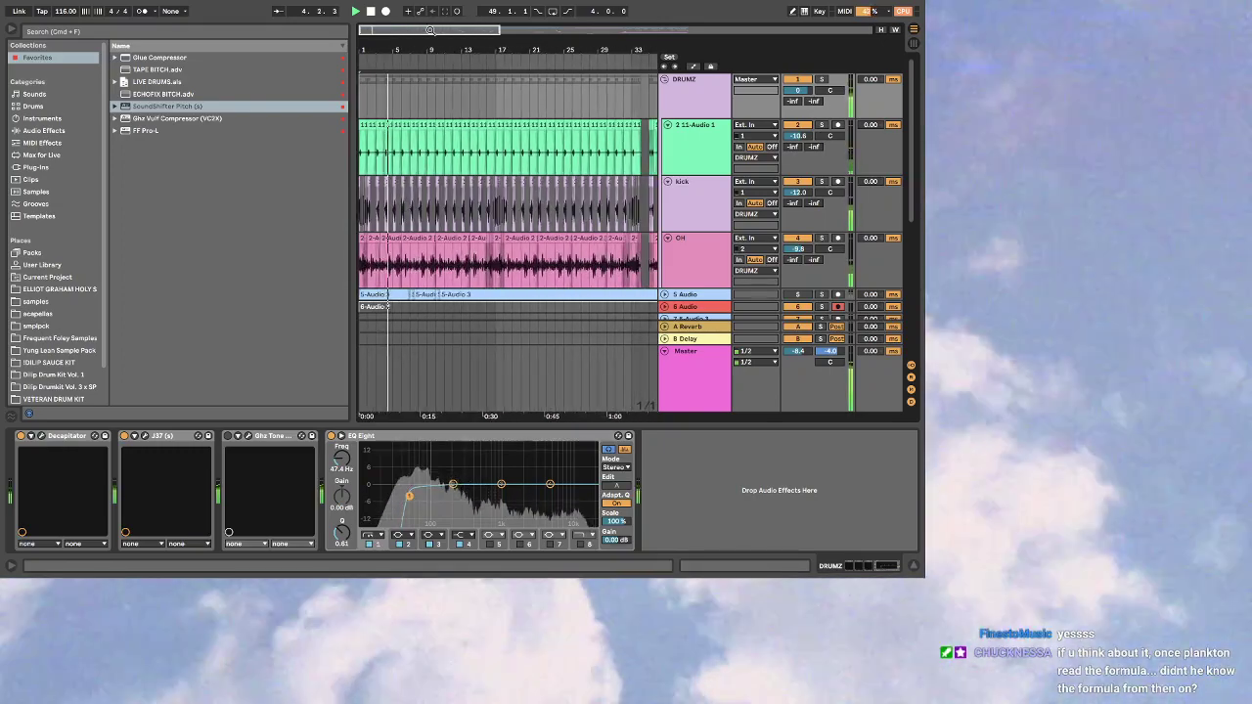
click(666, 79)
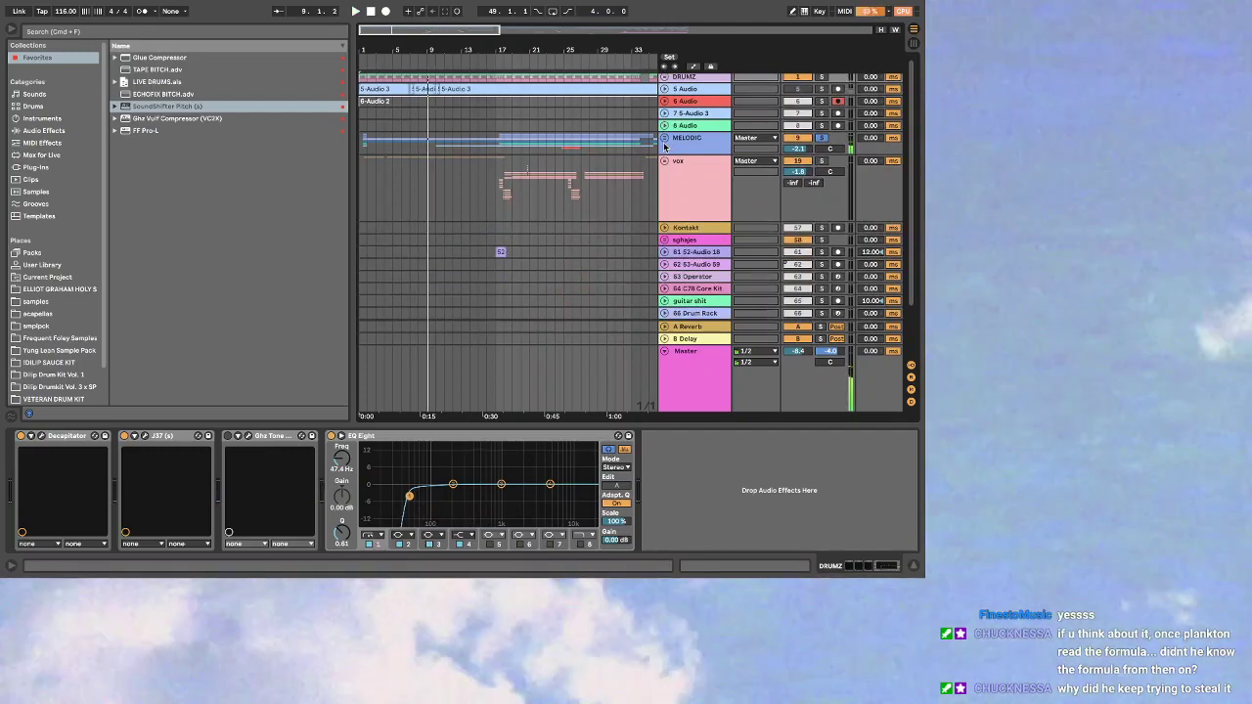
Step: Unfold MELODIC, show the piano track's chain, start playback and solo the bass track
click(665, 139)
scroll(419, 168, up, 5)
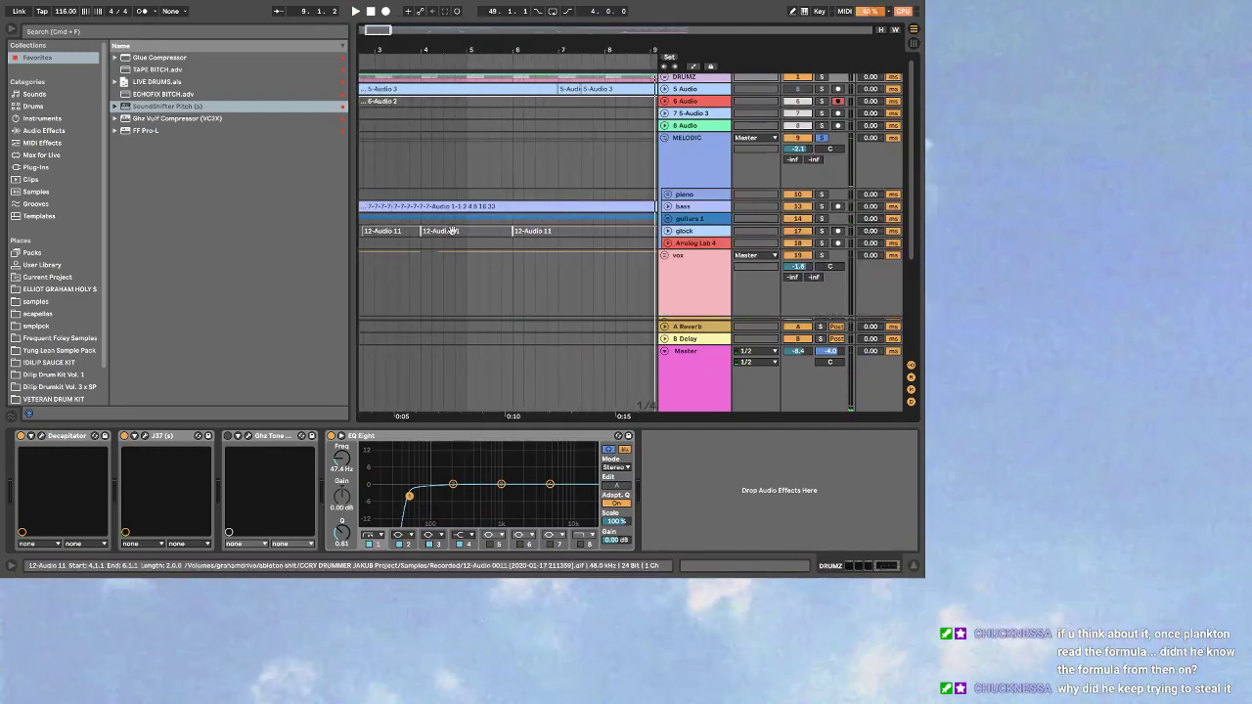
click(384, 199)
key(space)
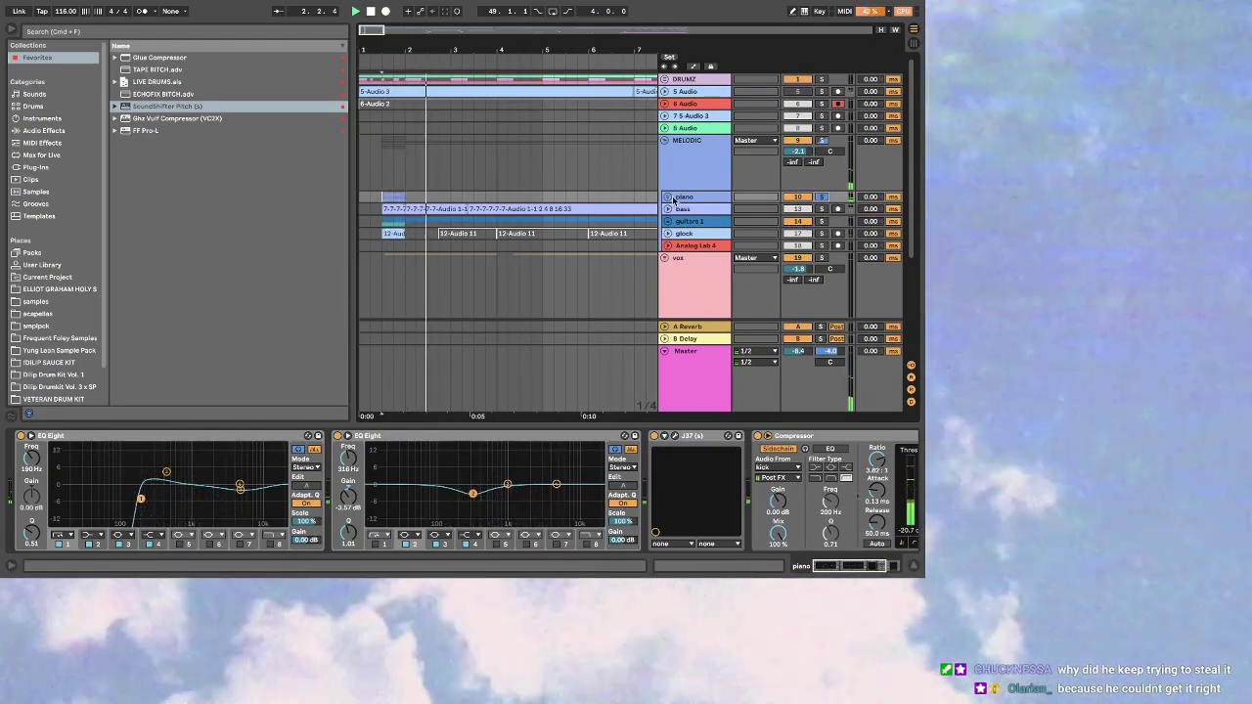
scroll(840, 159, down, 2)
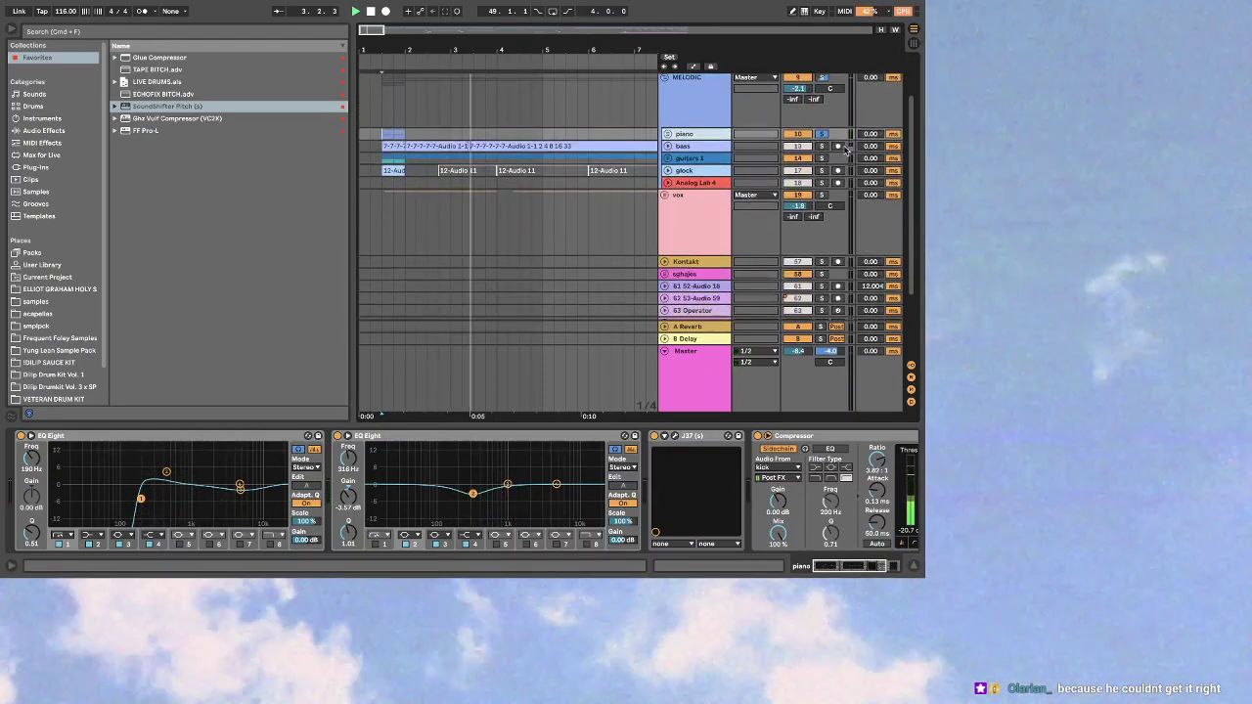
click(822, 146)
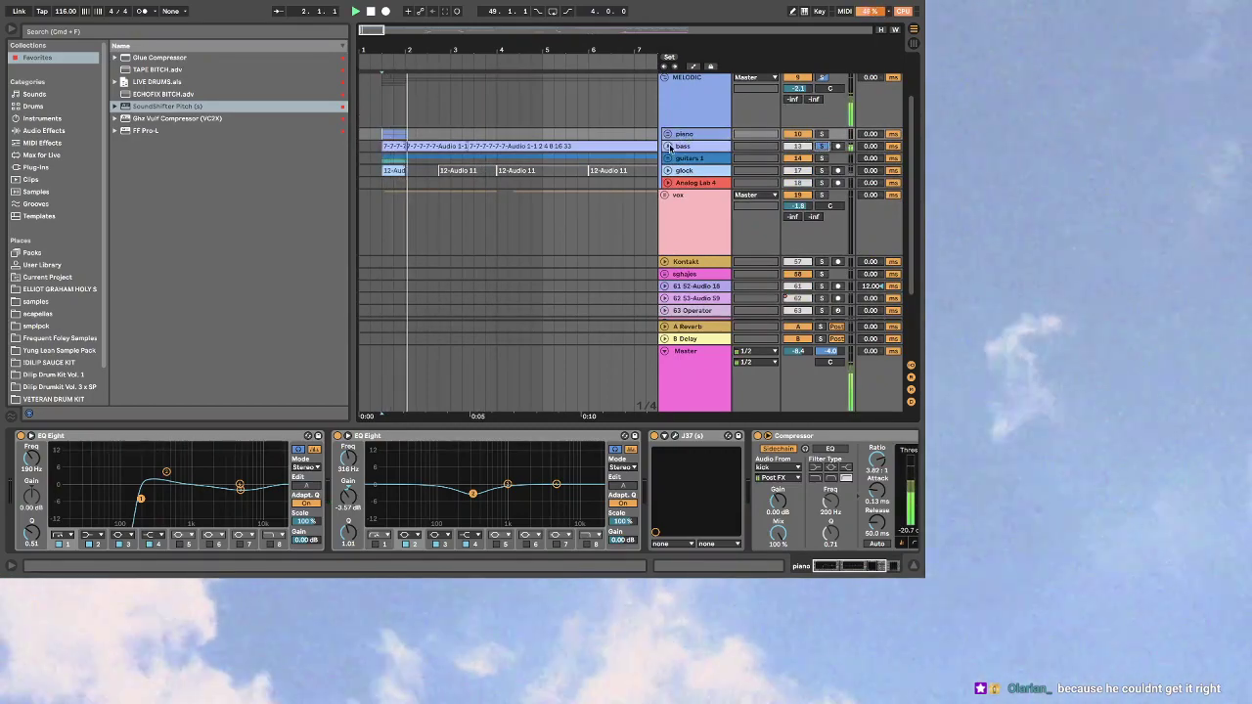
Step: Briefly expand the bass lane, then unfold guitars 1 to reveal 8-Audio 17 and 9-Audio 10
drag(362, 29, 366, 23)
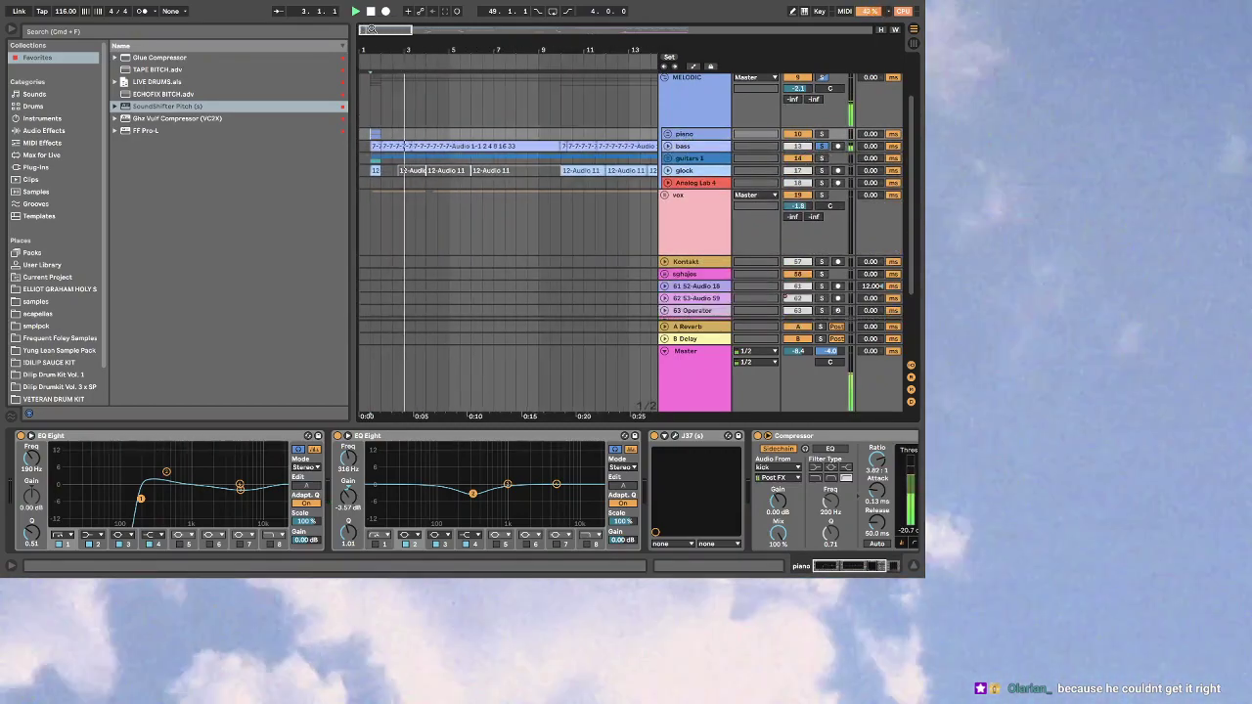
click(668, 147)
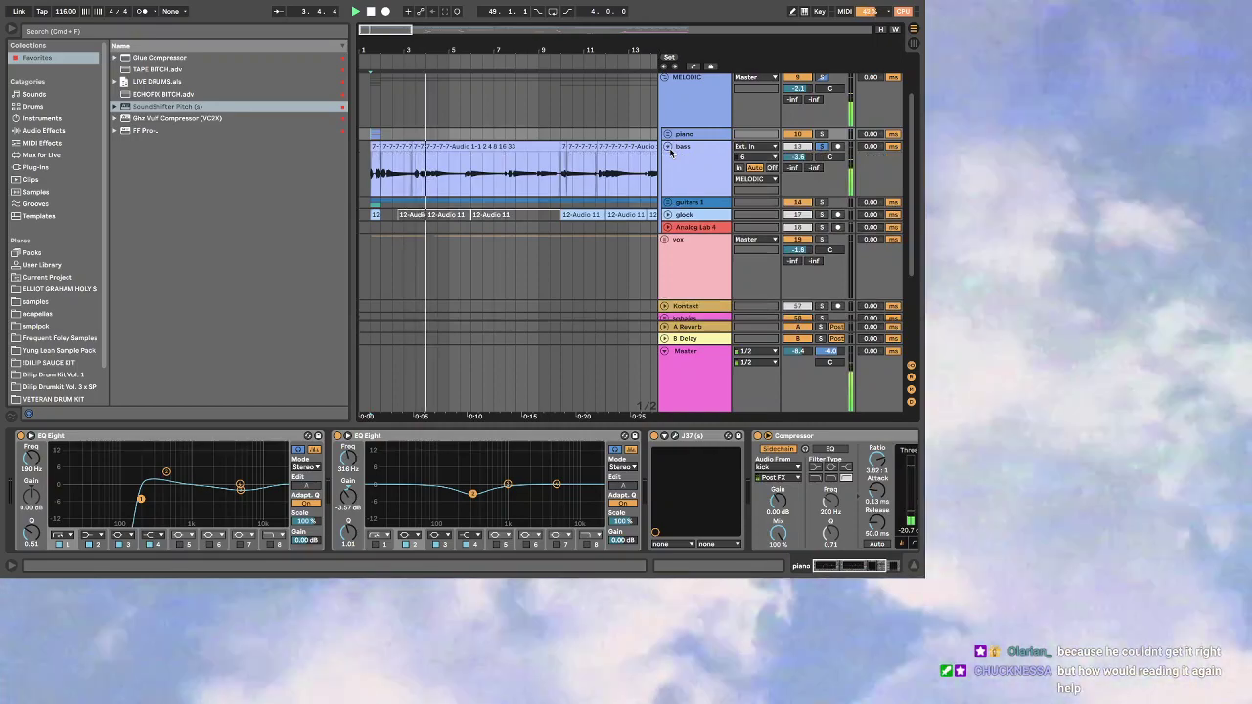
click(668, 147)
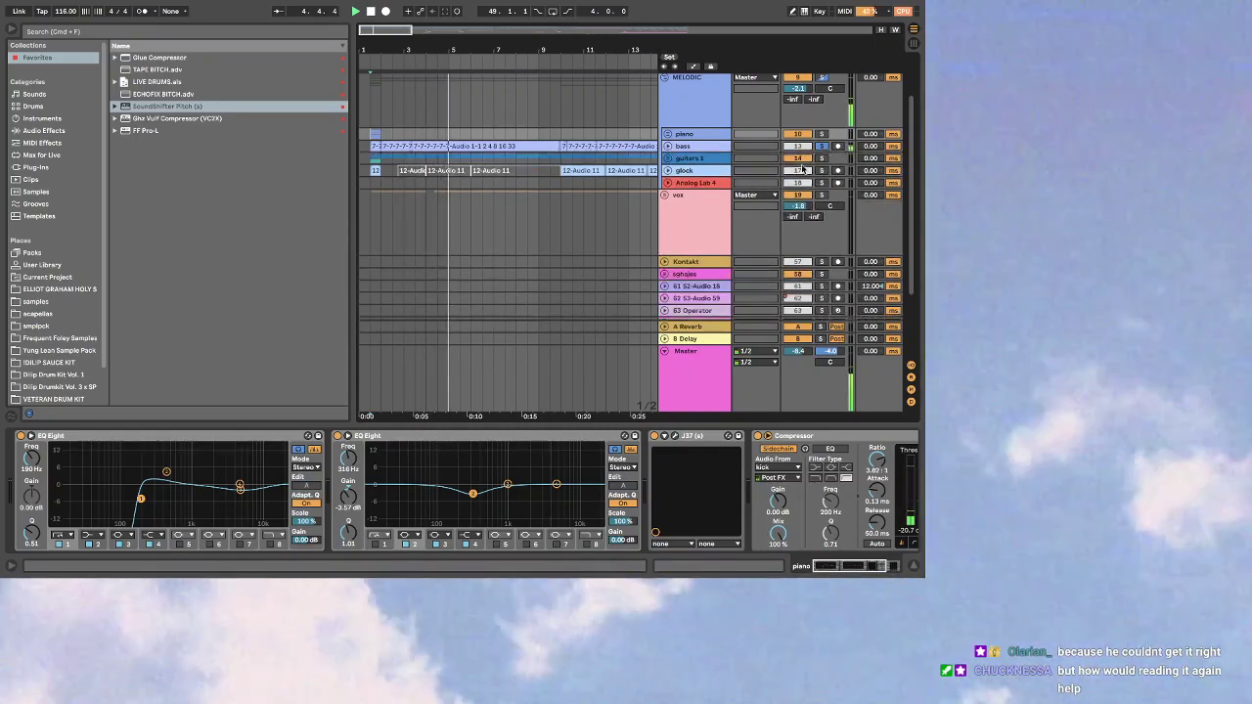
click(668, 160)
drag(378, 35, 423, 33)
Step: Select the Audio 17 track at bar 17 and play the guitars from there
scroll(439, 233, up, 1)
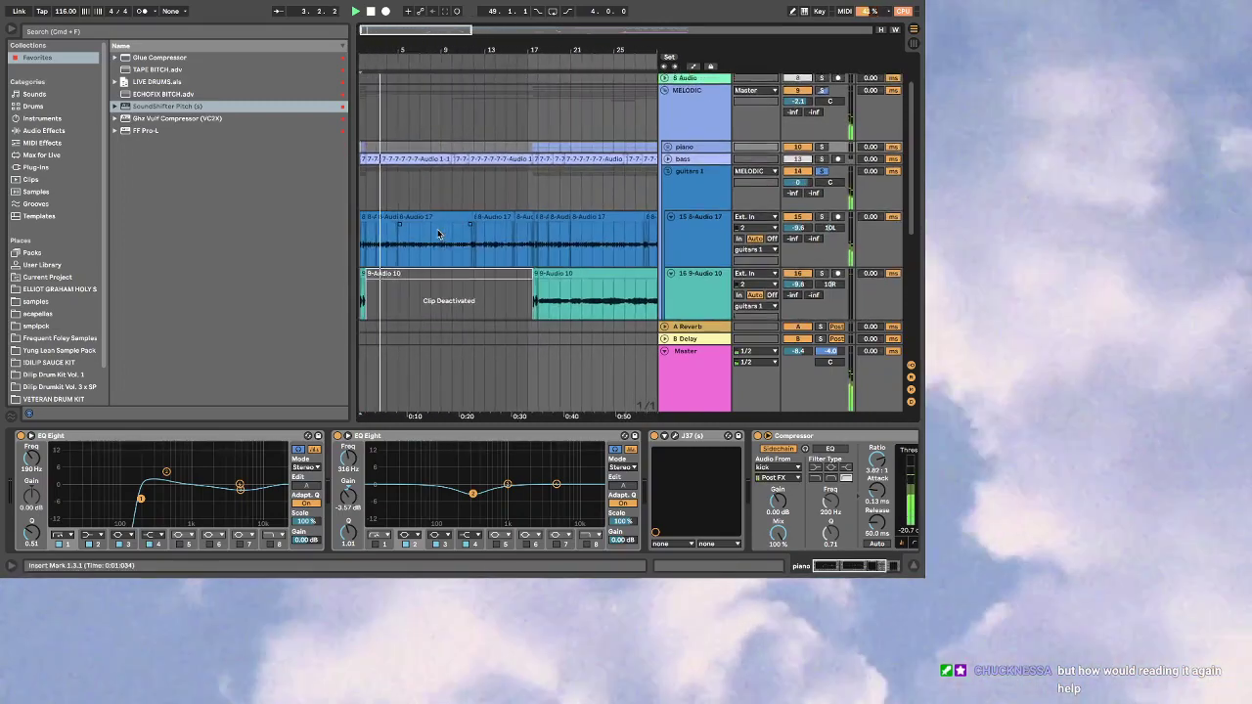
scroll(440, 231, up, 2)
scroll(455, 219, down, 1)
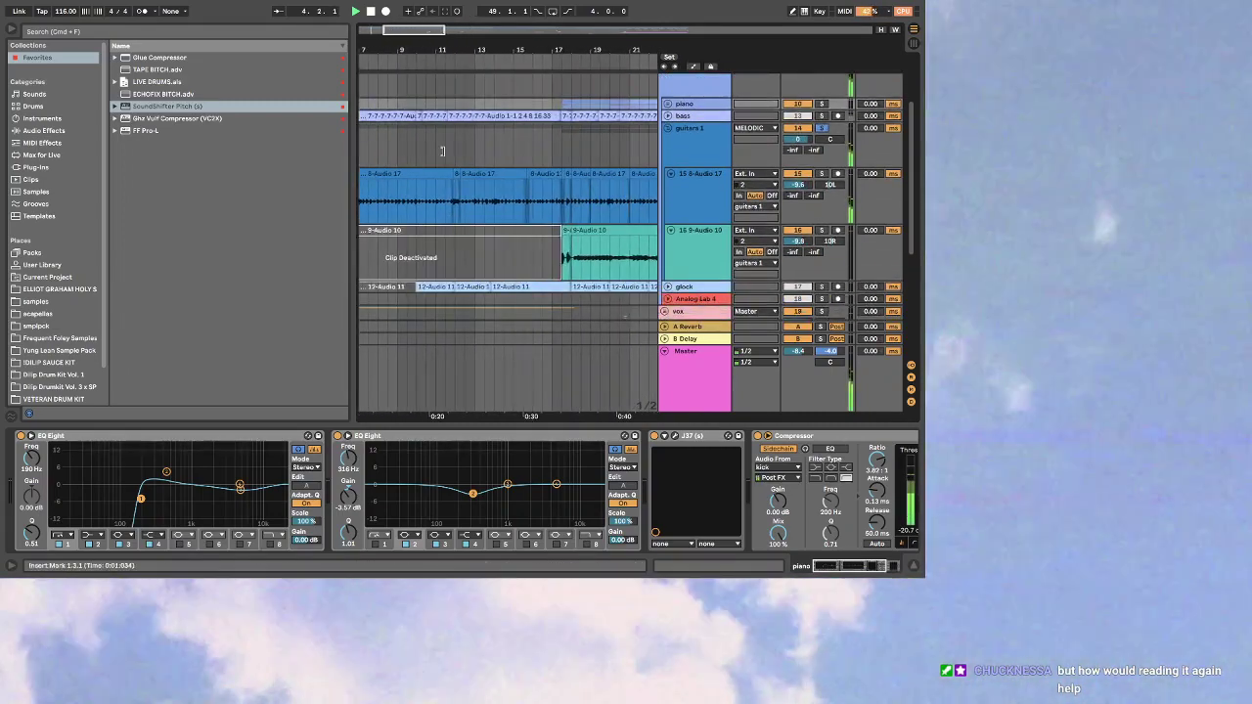
drag(406, 27, 409, 20)
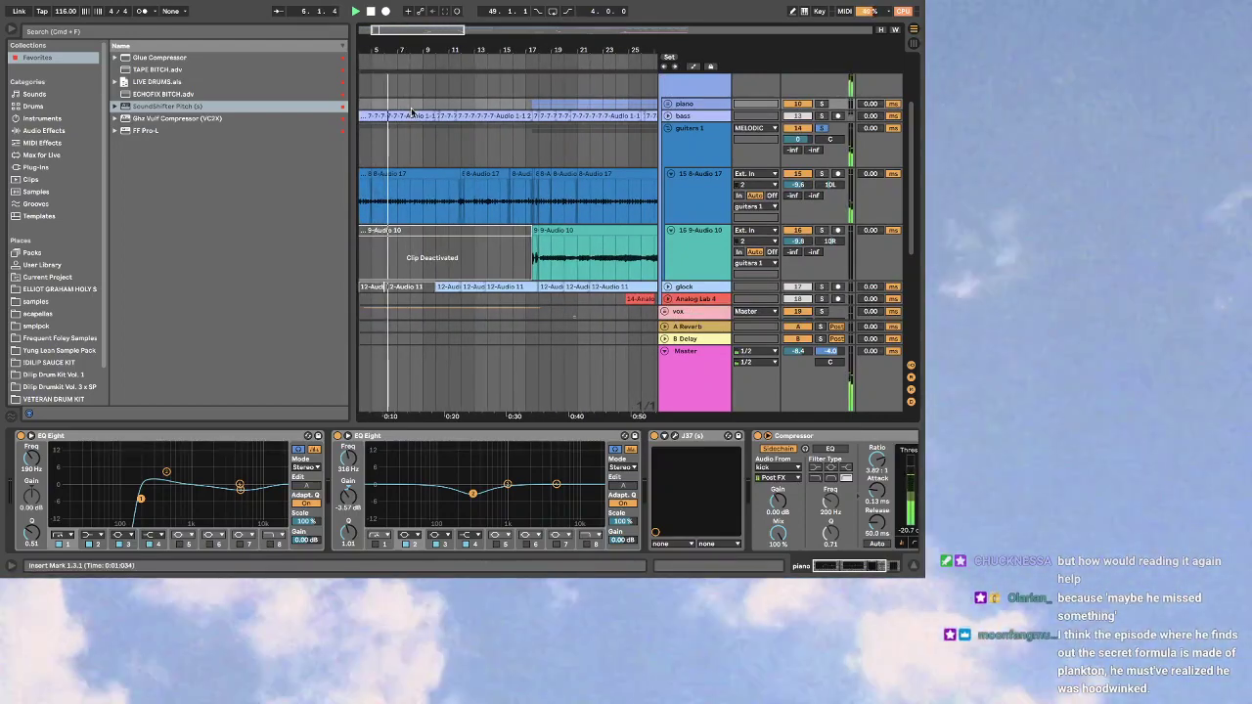
scroll(392, 176, right, 3)
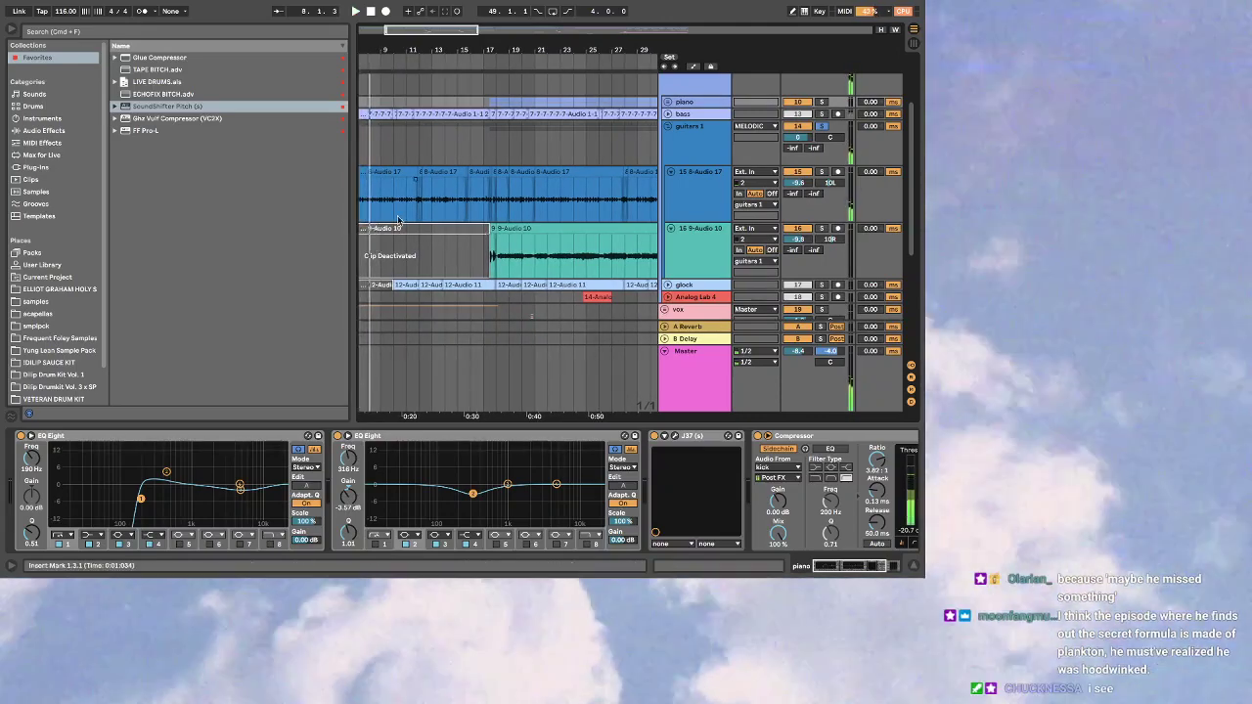
click(487, 202)
drag(427, 29, 426, 33)
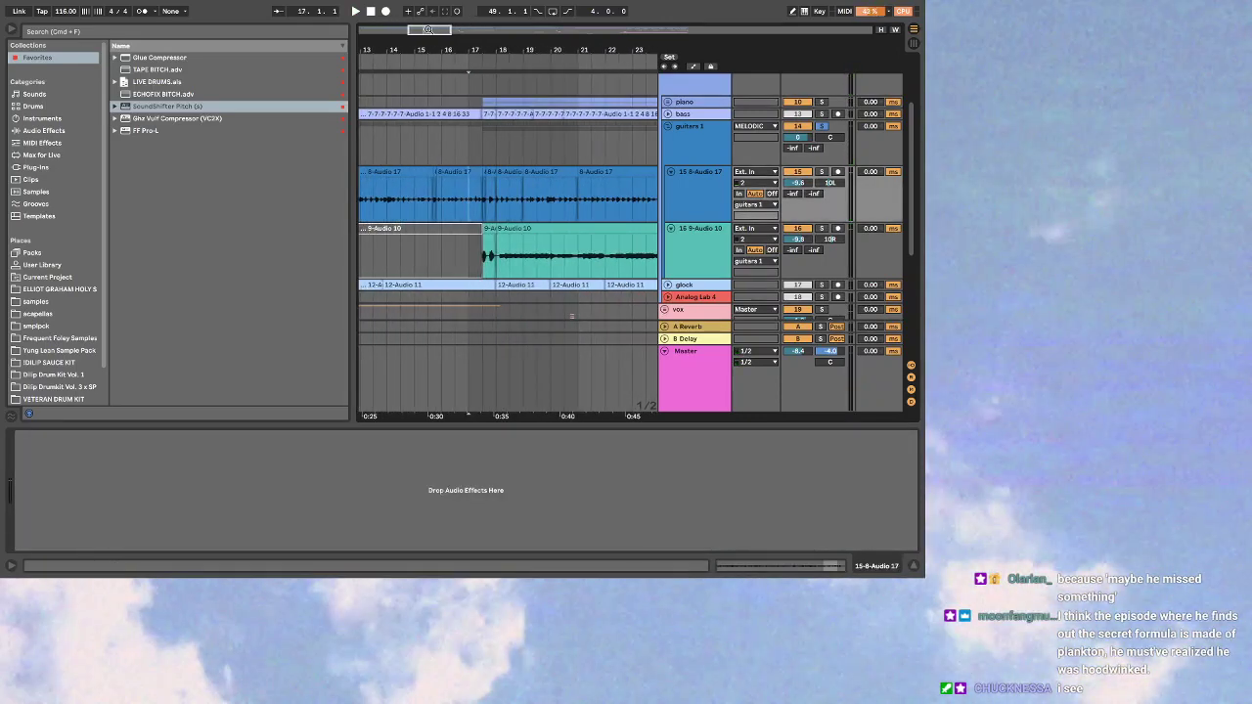
key(space)
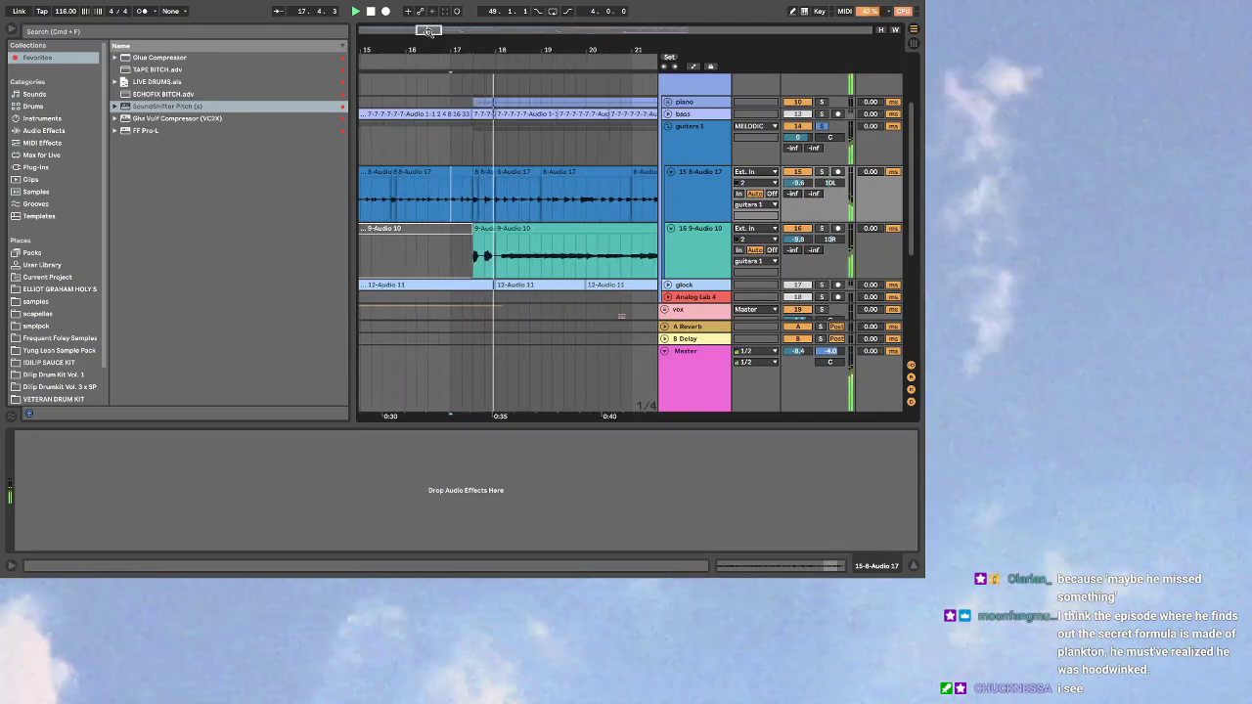
drag(426, 33, 428, 25)
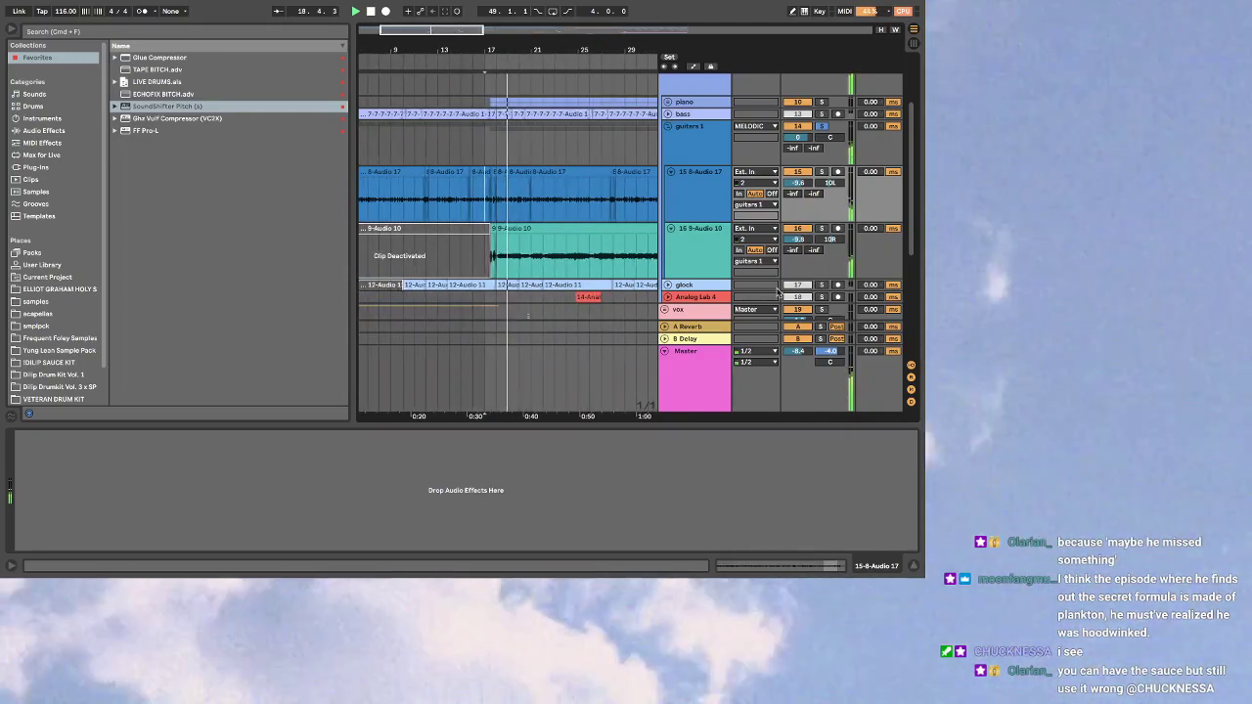
Step: Solo and unsolo 9-Audio 10, then fold guitars 1 to show its EQ Eight, Decapitator and Compressor
click(823, 228)
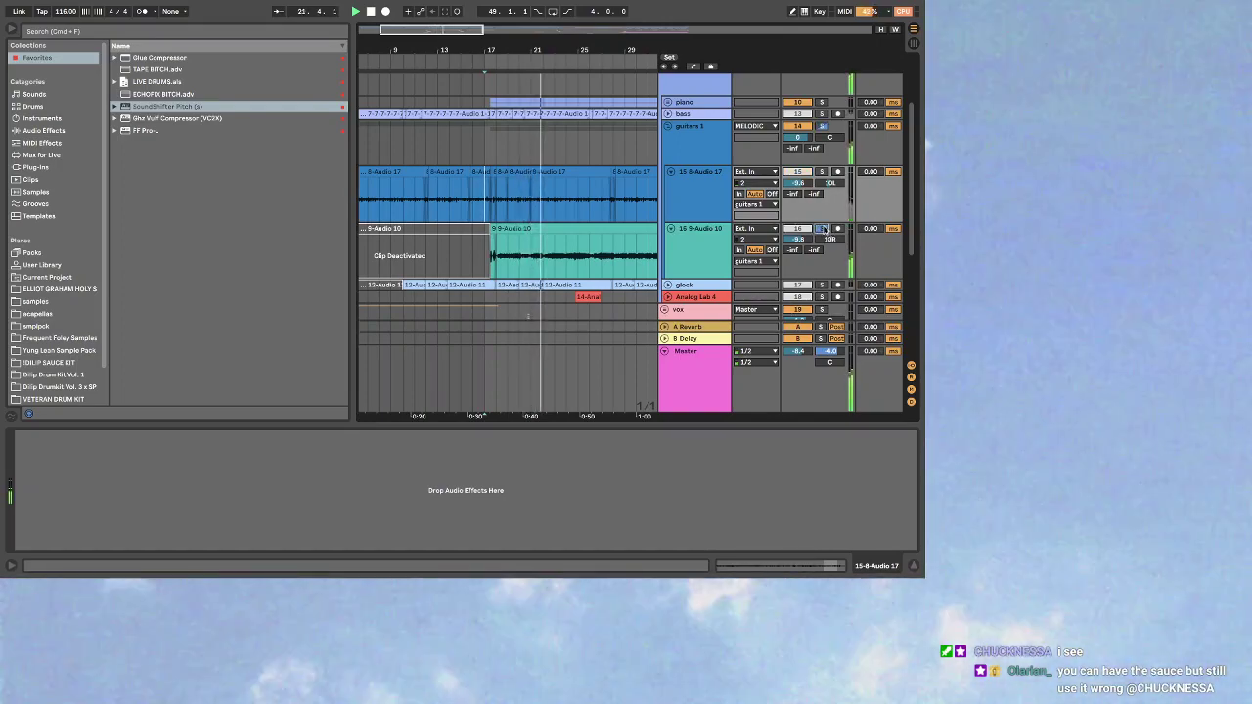
click(822, 126)
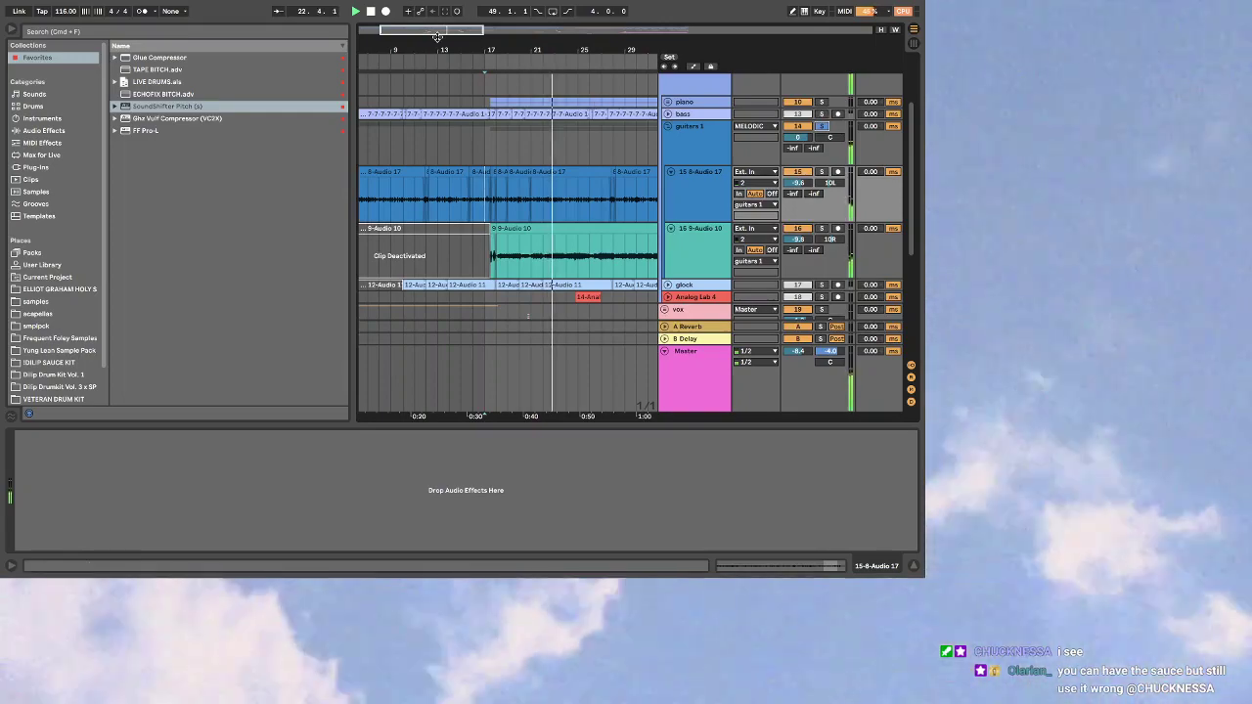
drag(689, 38, 692, 31)
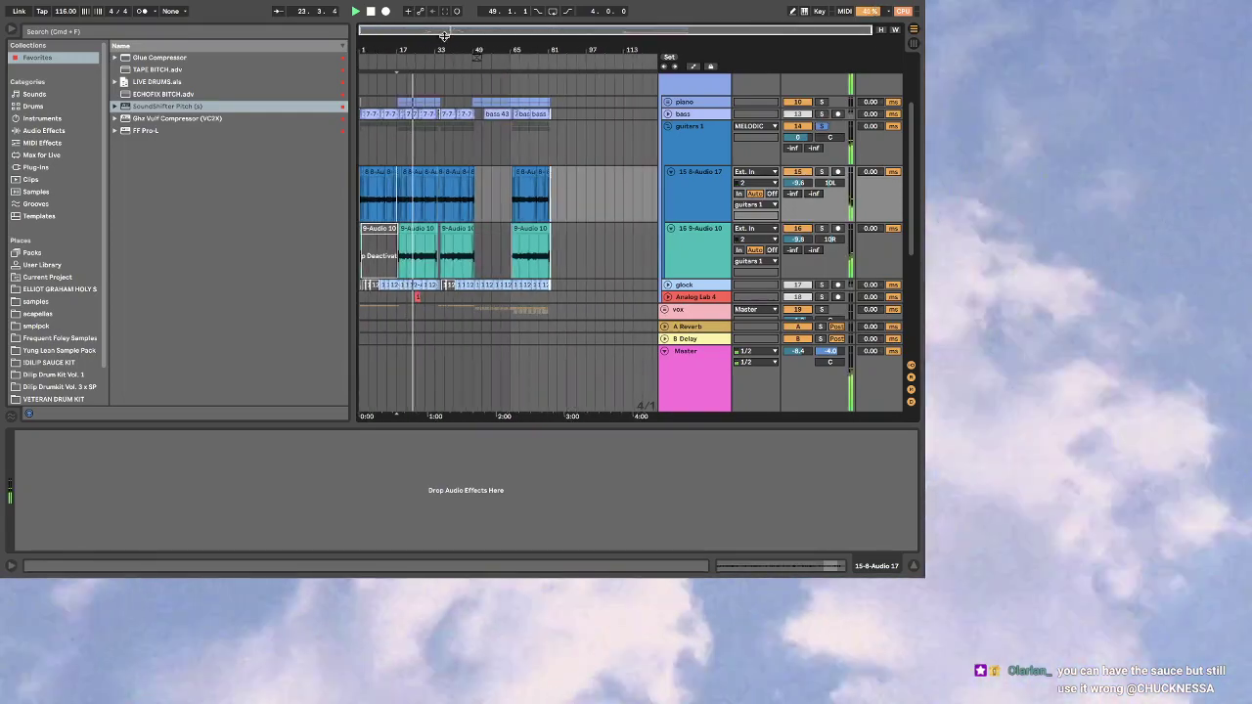
drag(445, 35, 455, 54)
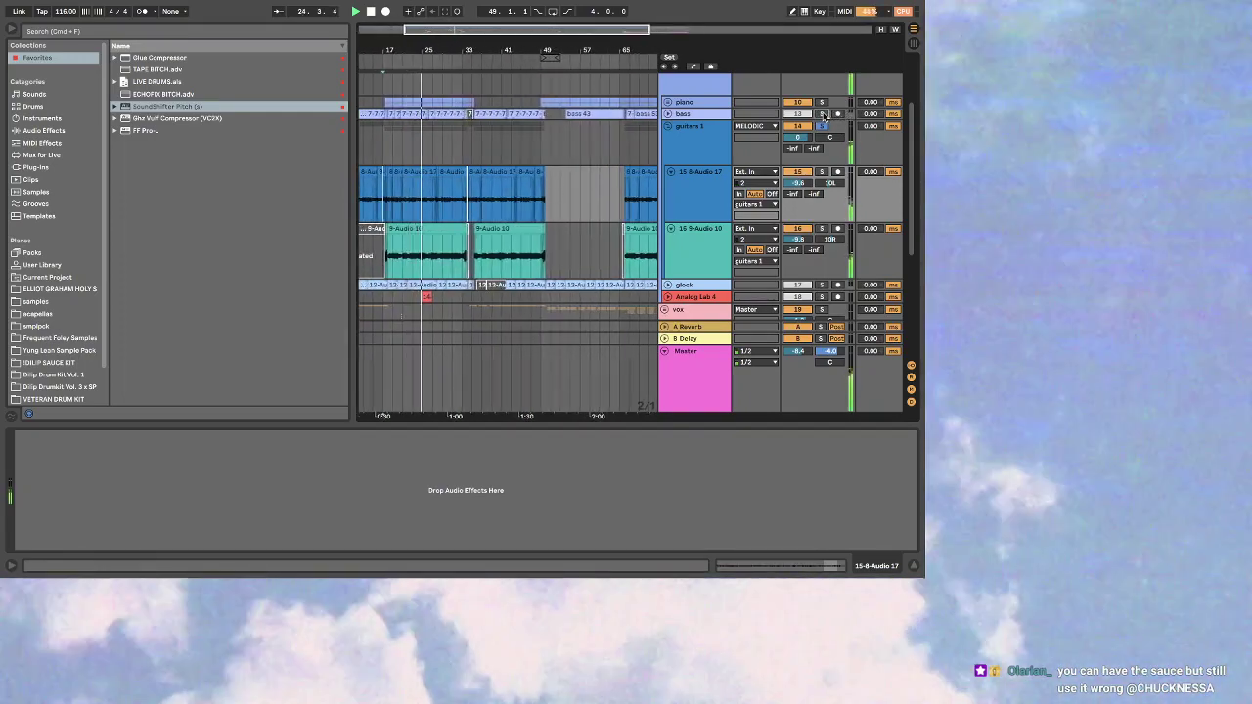
click(668, 113)
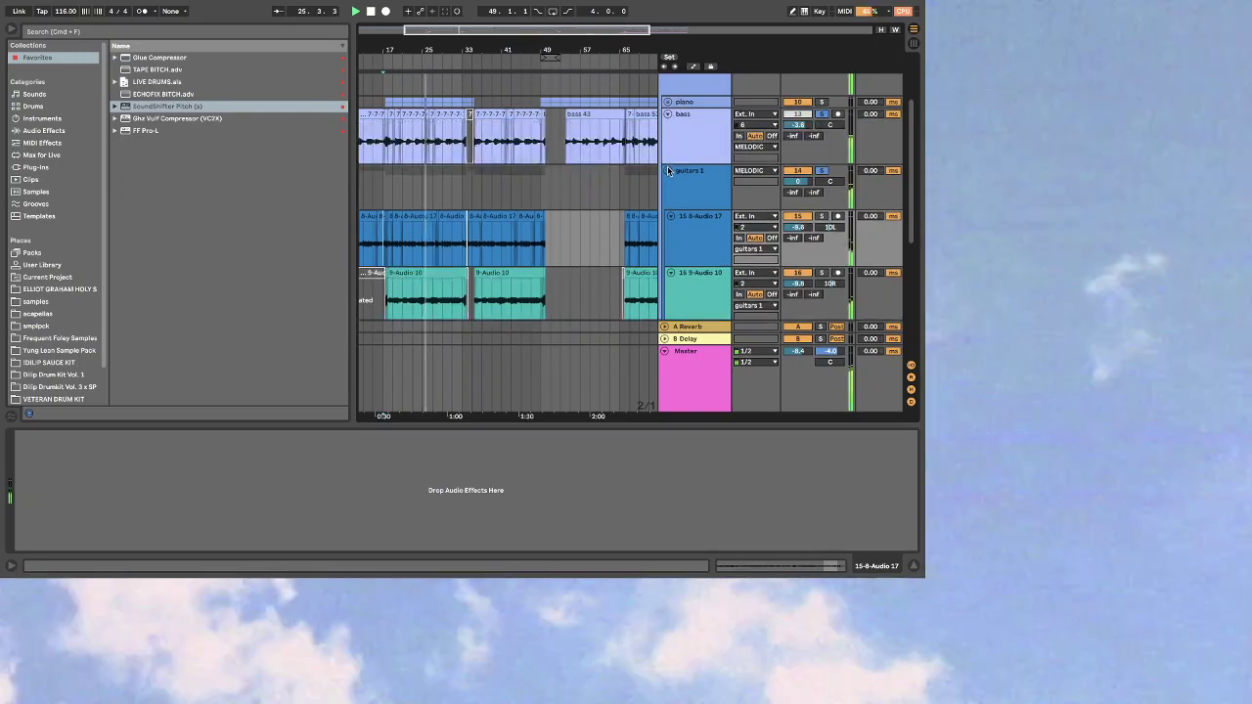
click(670, 173)
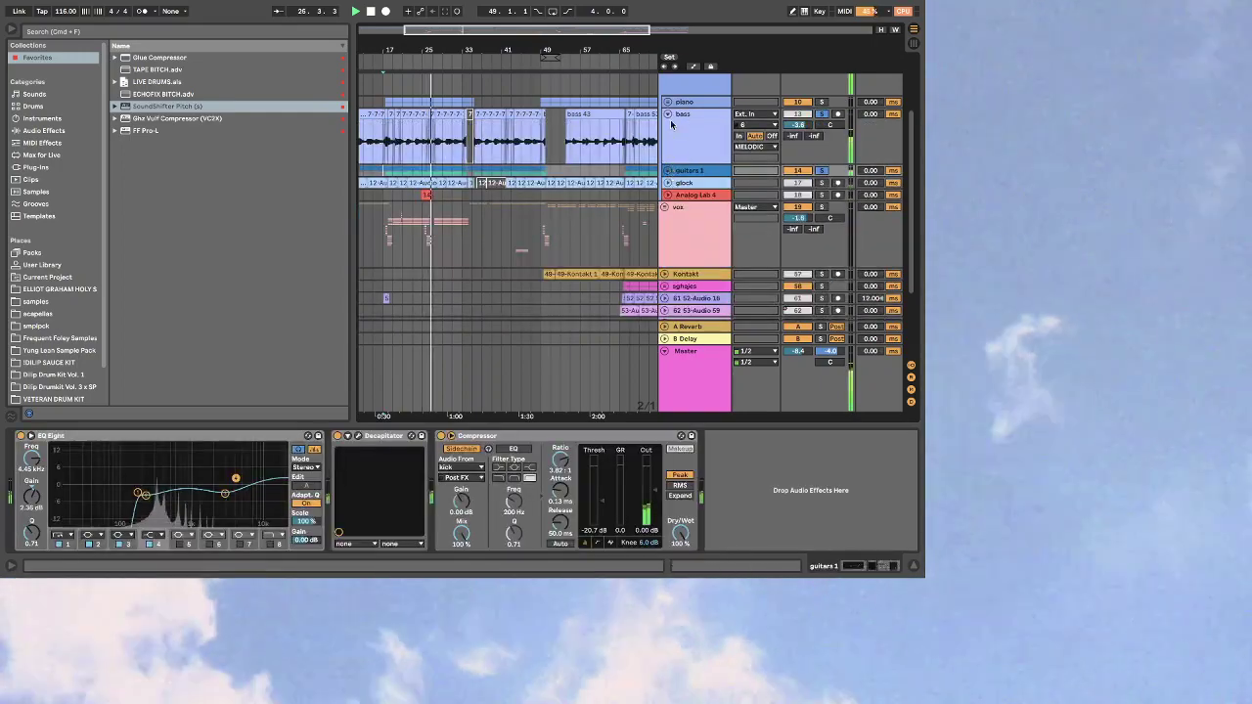
click(667, 113)
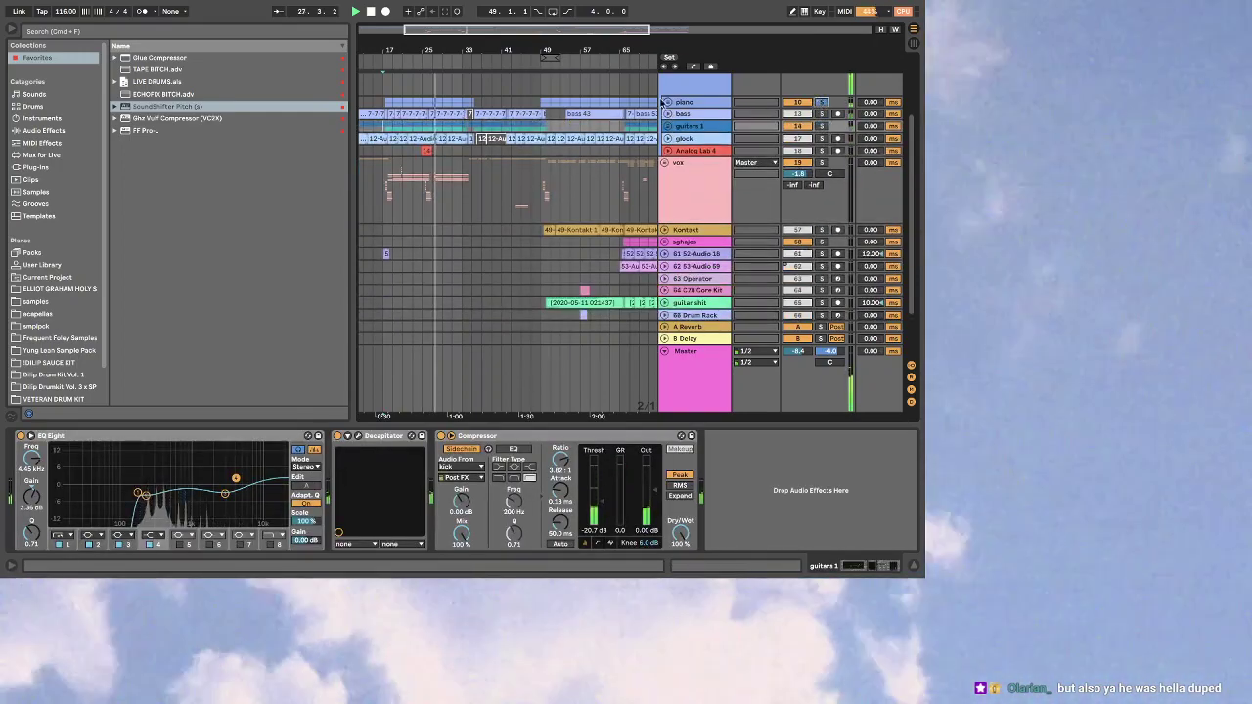
Step: Unfold the piano group, select the piano track and play from bar 17
click(667, 101)
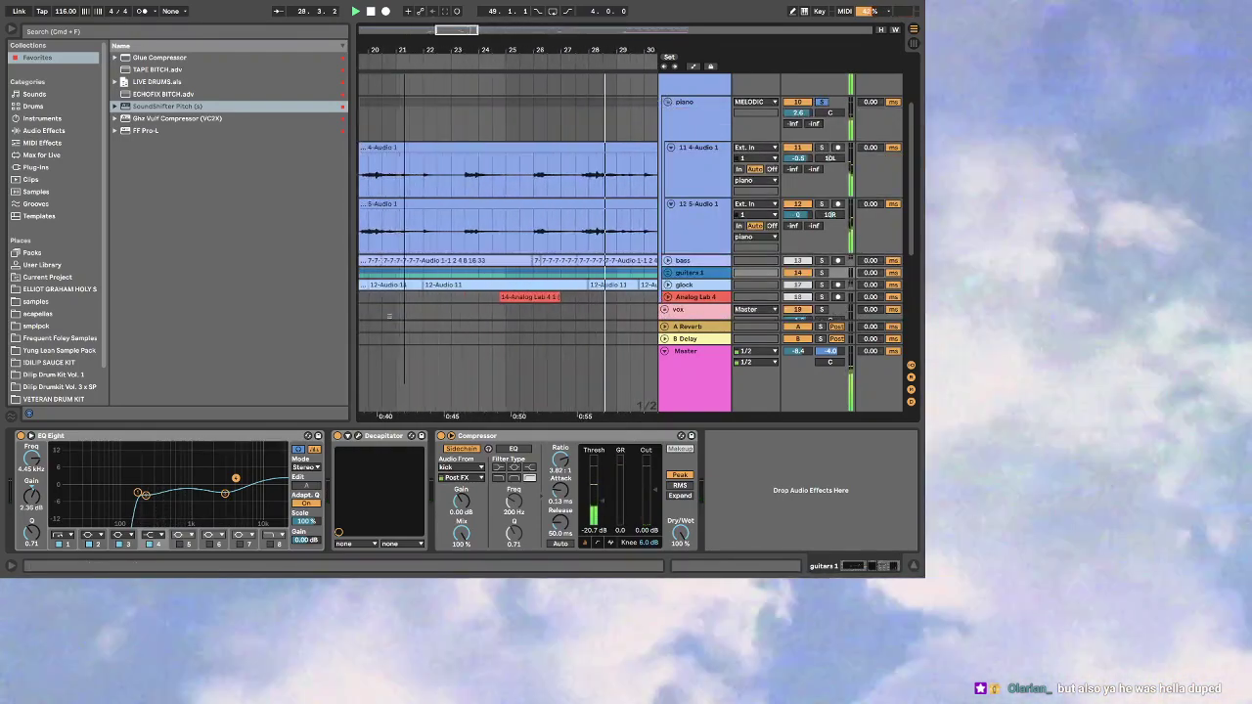
scroll(500, 197, left, 10)
click(510, 128)
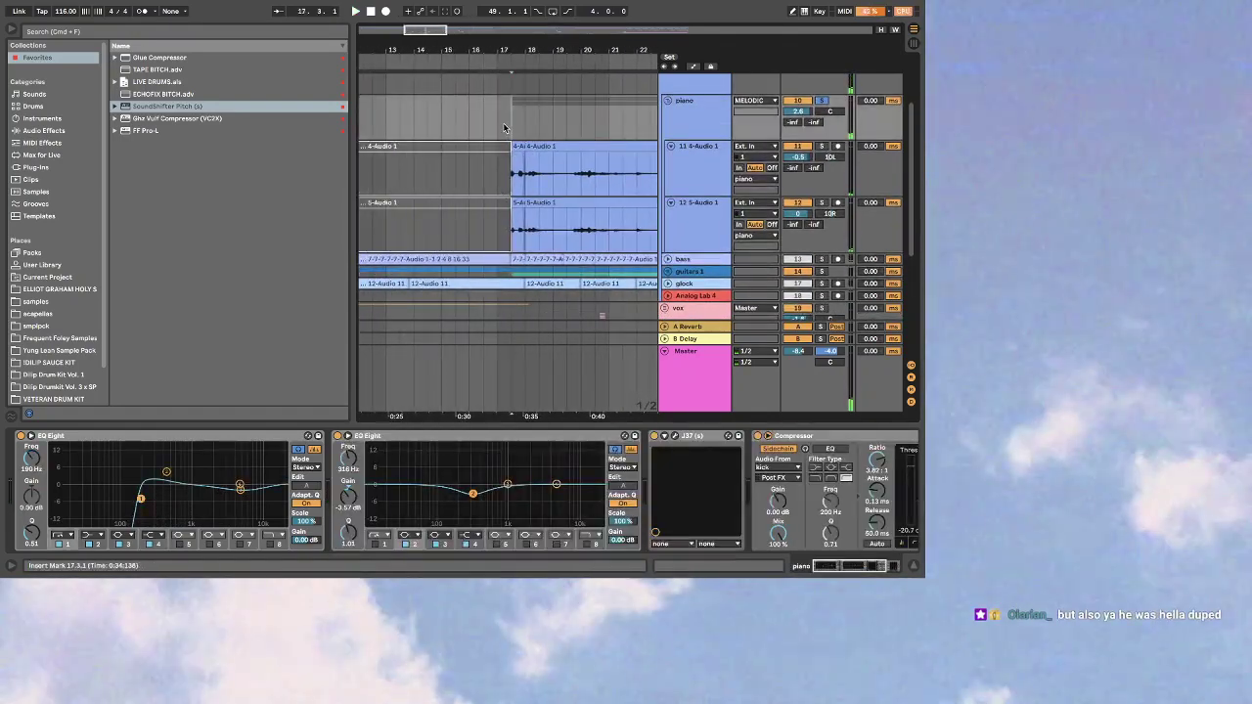
drag(432, 29, 427, 29)
key(space)
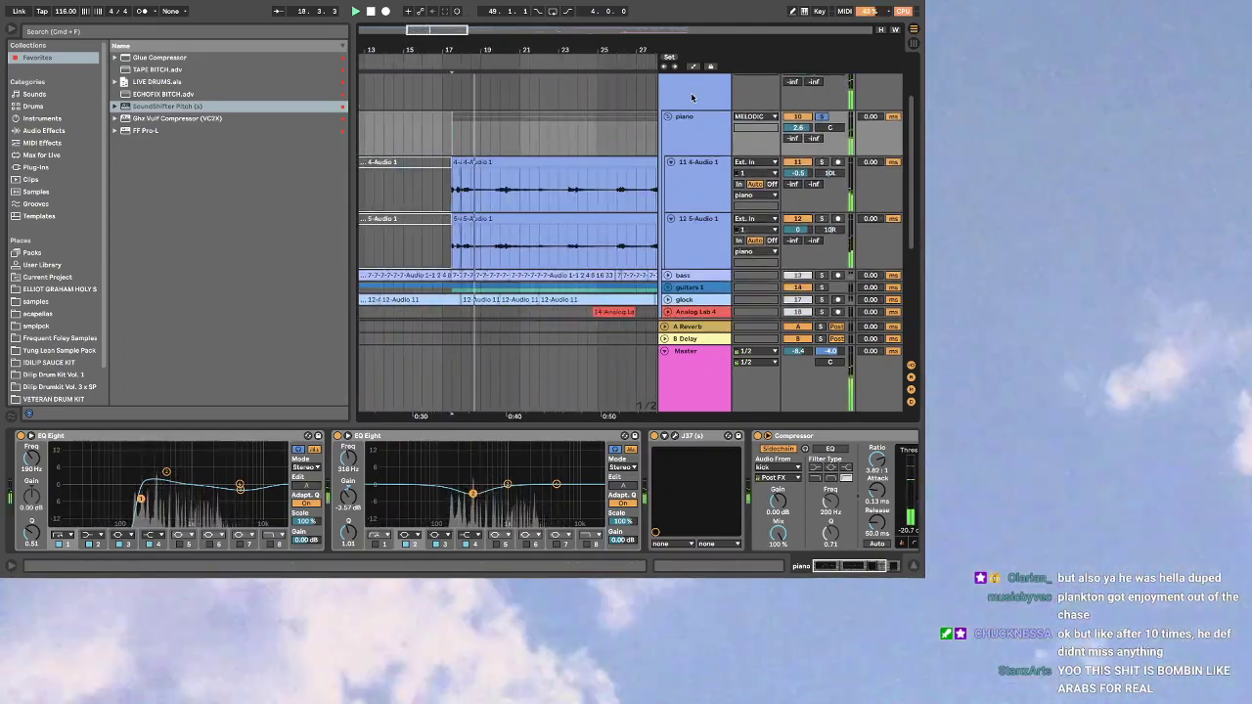
key(minus)
key(minus)
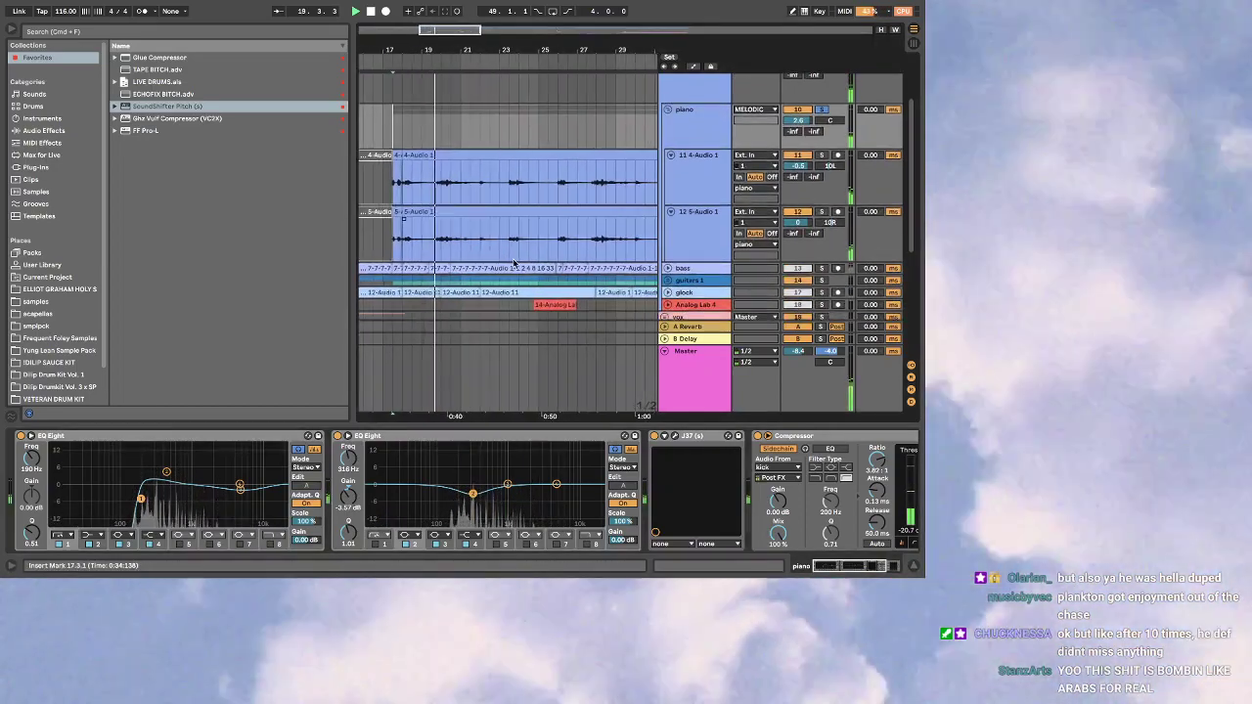
key(minus)
key(plus)
key(plus)
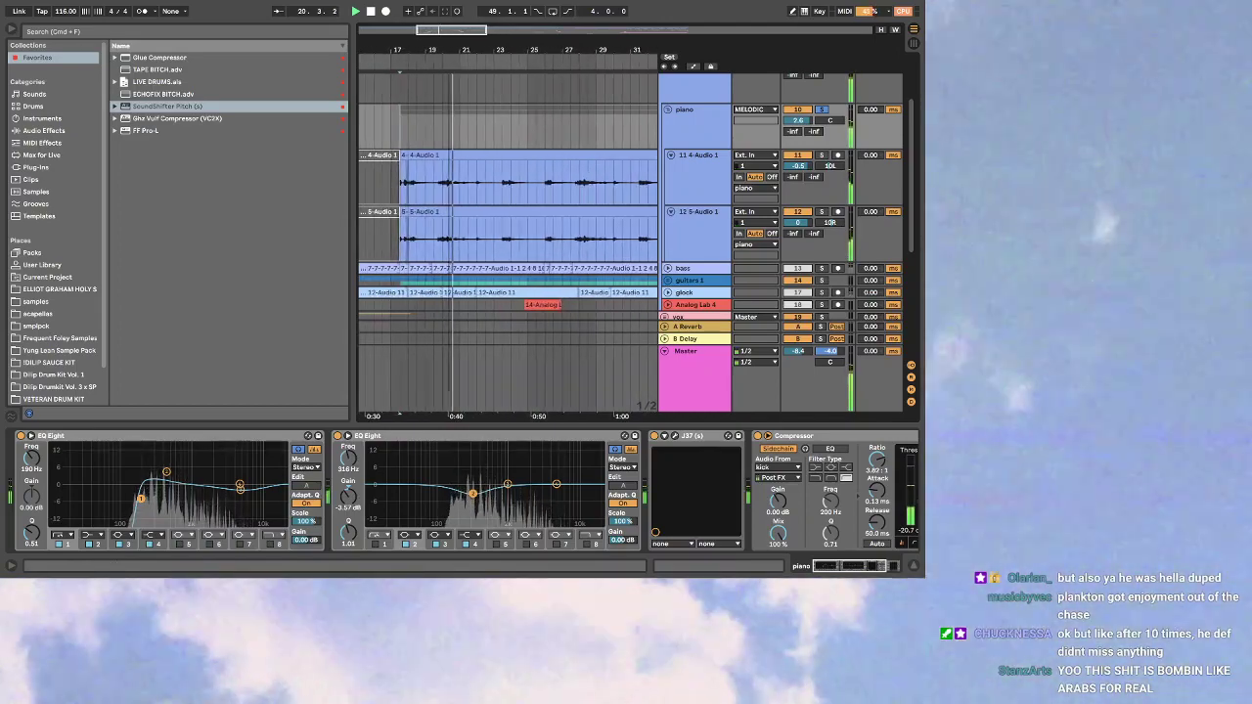
drag(438, 39, 438, 30)
Step: Show the 4-Audio 1 track's effects, then the guitars 1 effect chain
click(472, 190)
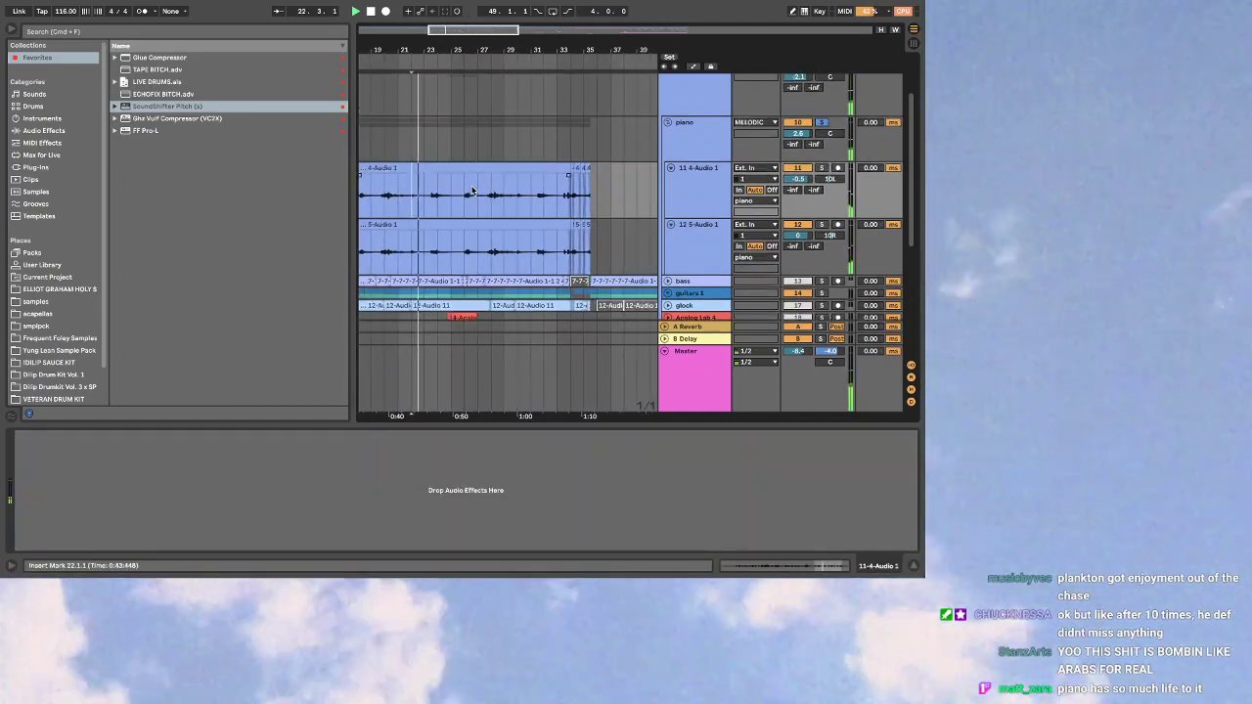
scroll(793, 127, up, 3)
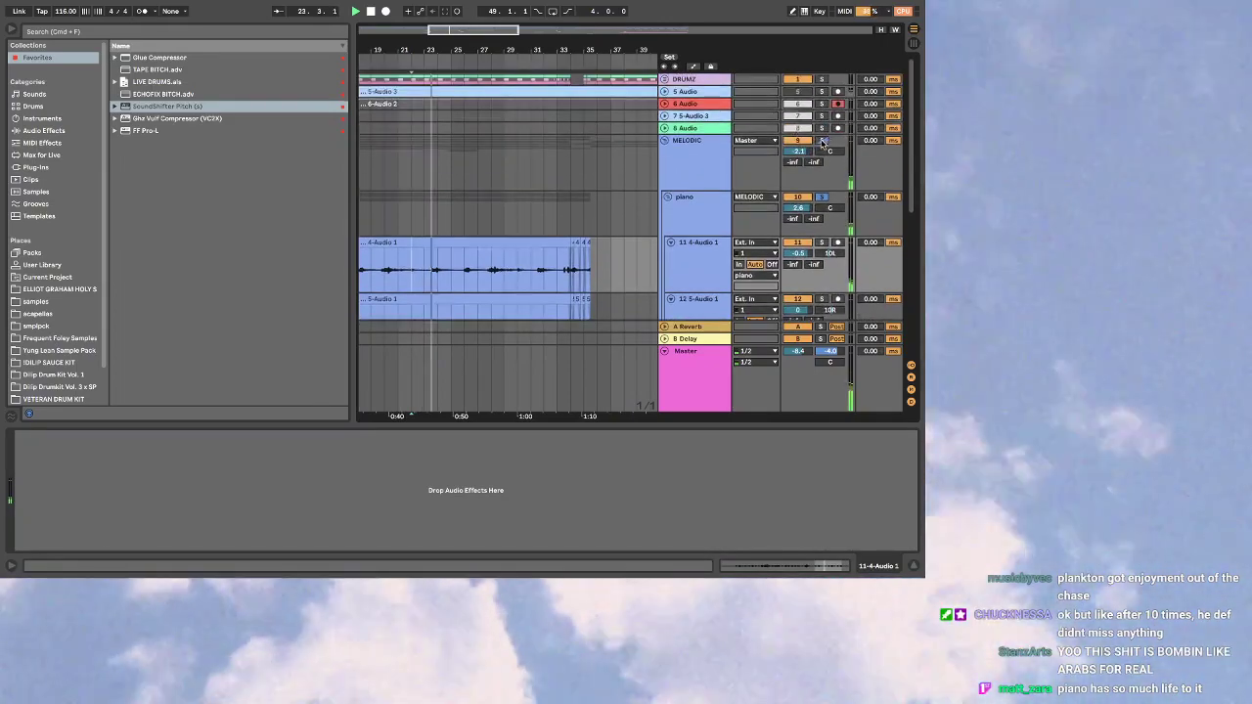
scroll(515, 199, down, 8)
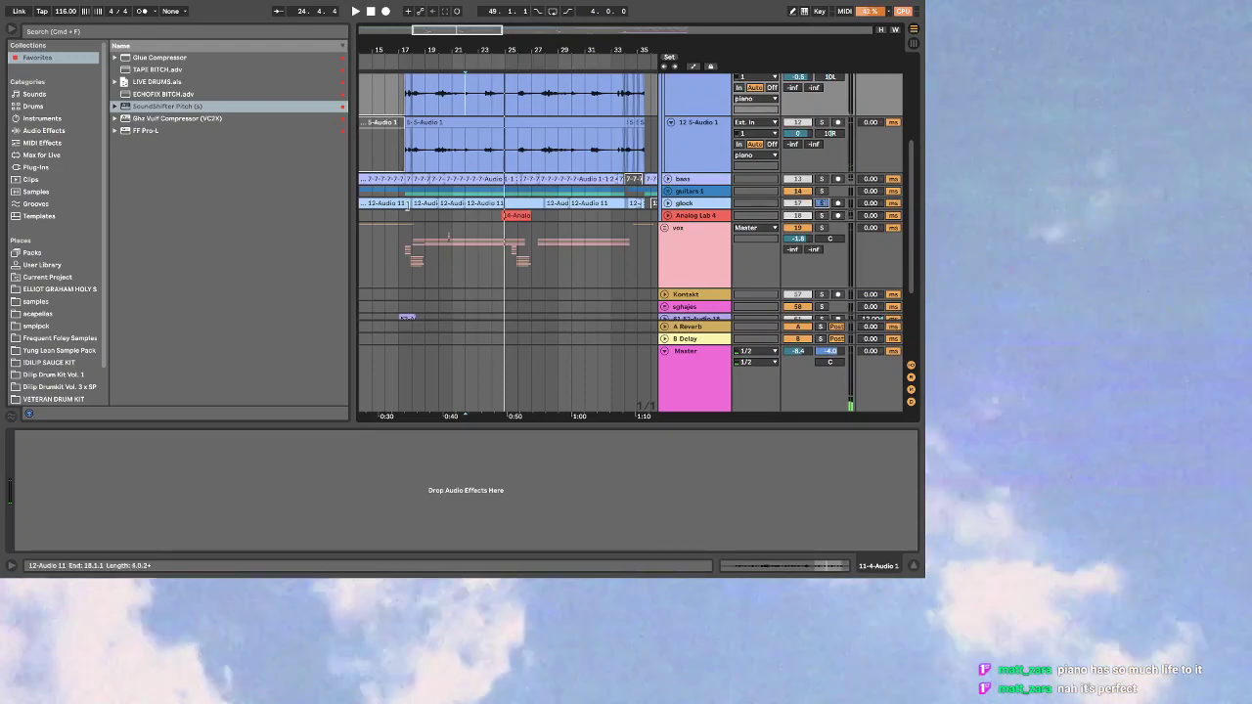
click(690, 191)
Step: Unfold the glock track and play it from bar 20, then show guitars 1's chain again
click(668, 204)
key(space)
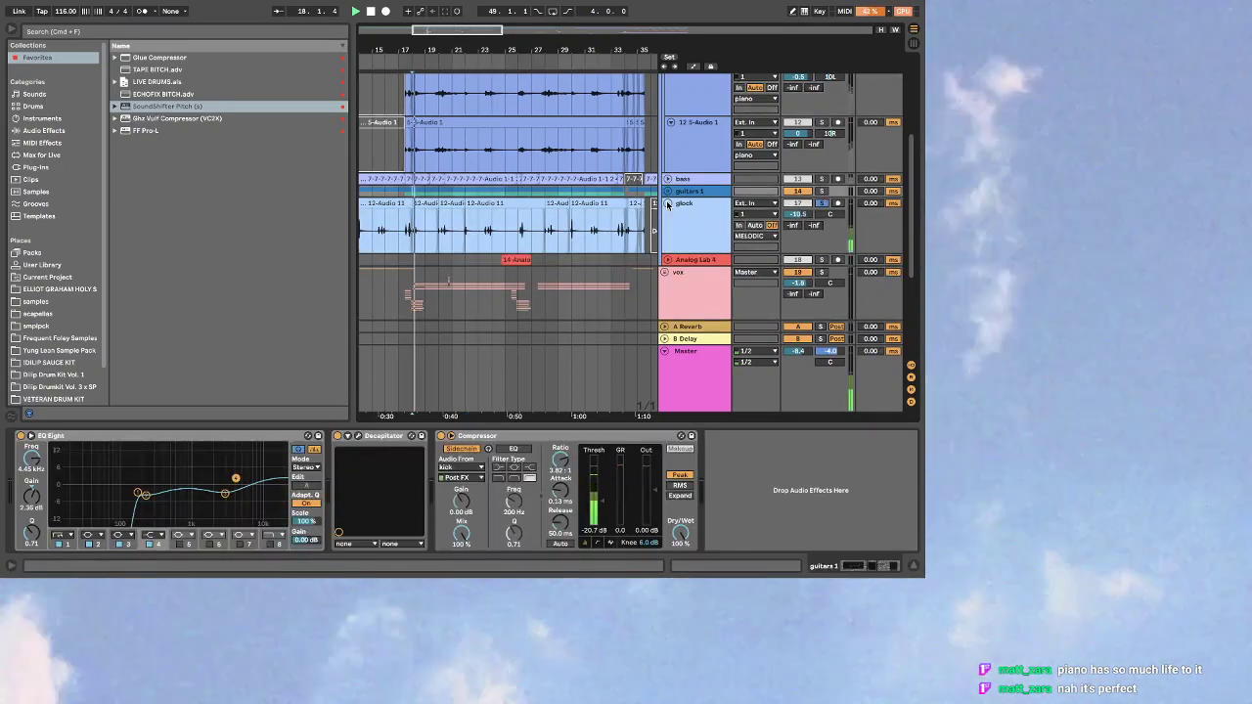
click(440, 232)
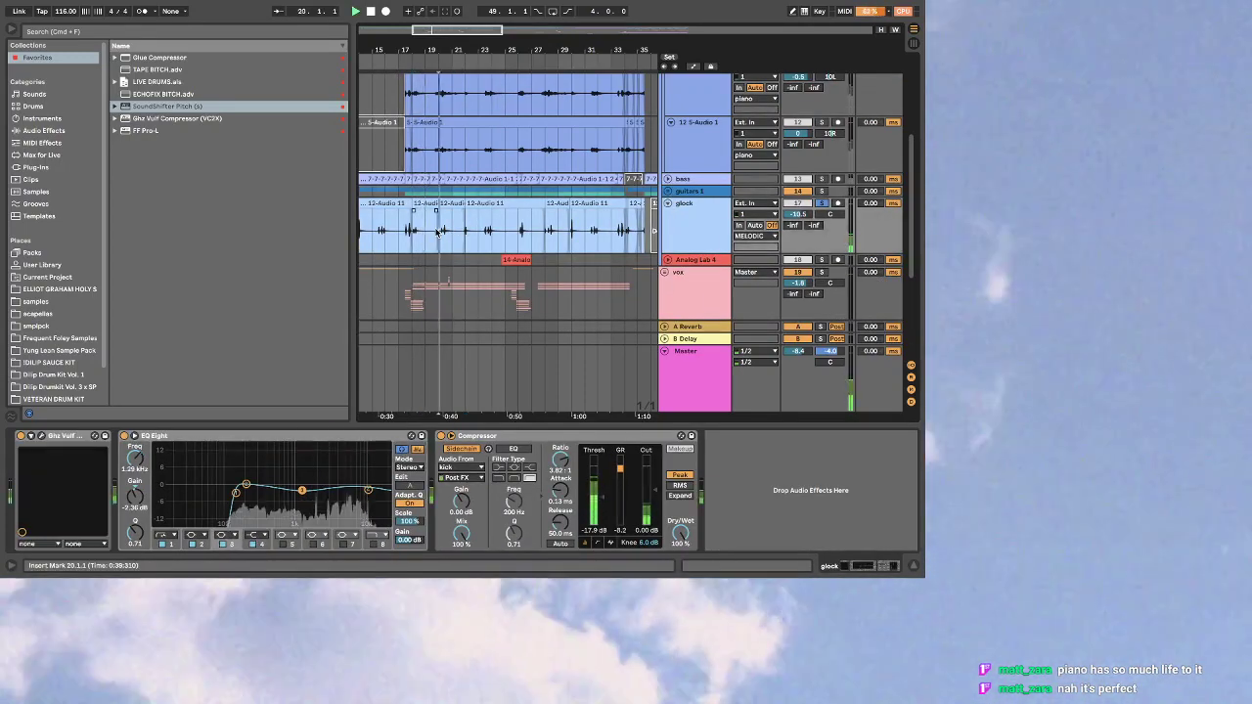
key(minus)
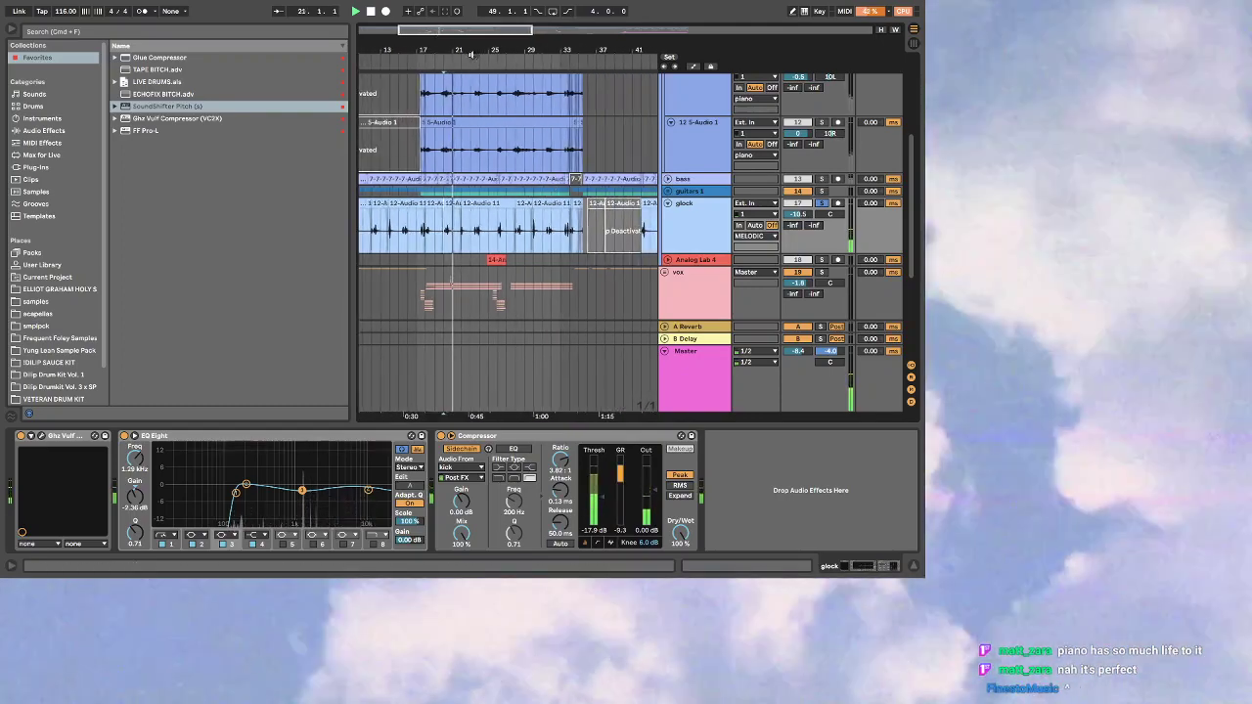
key(plus)
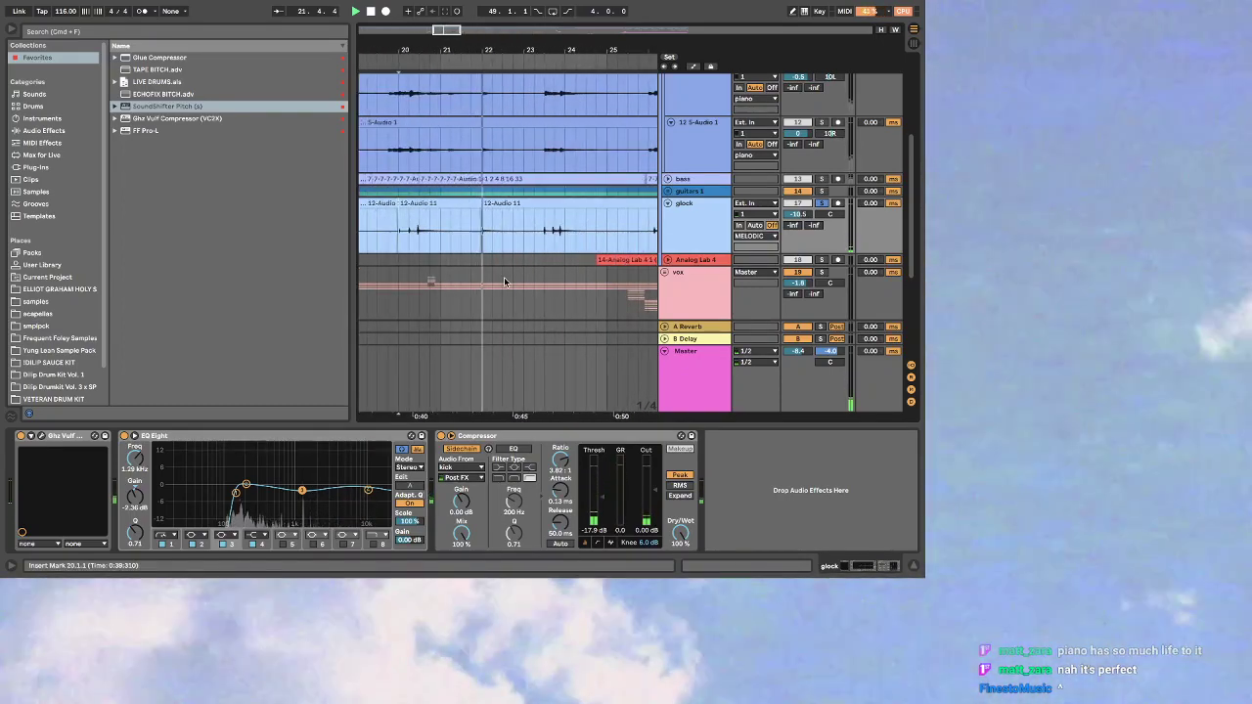
scroll(588, 292, right, 2)
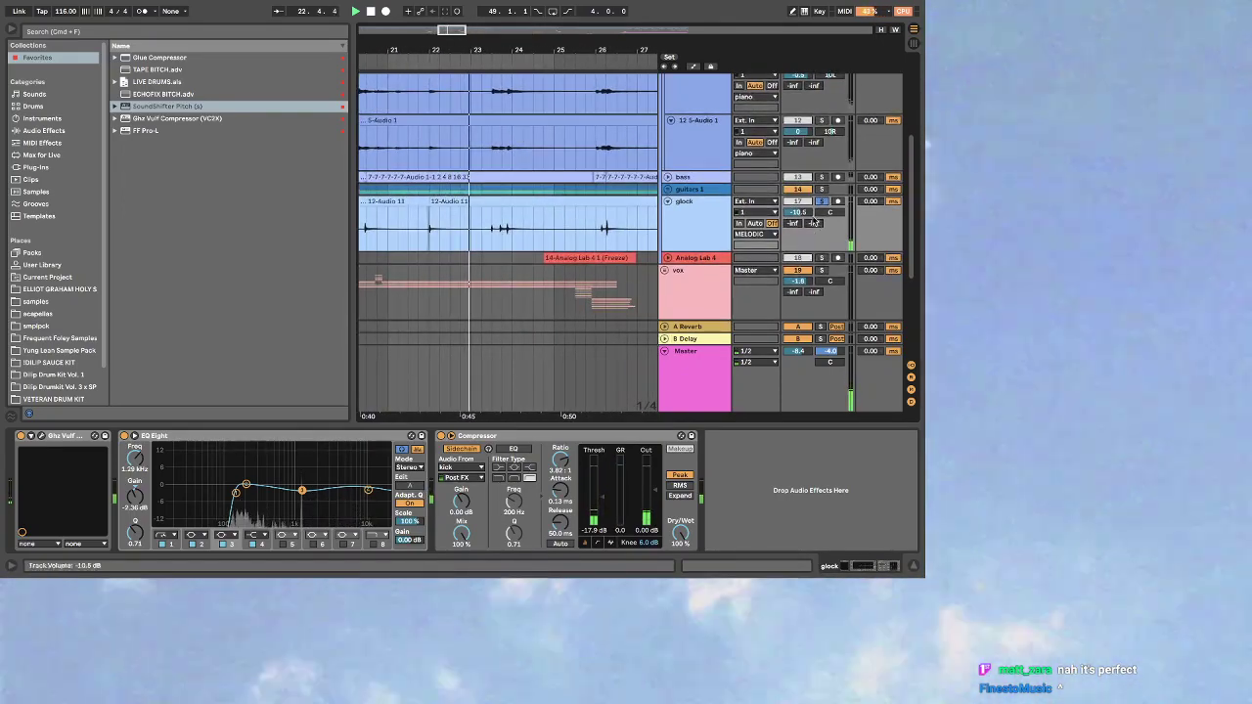
click(820, 191)
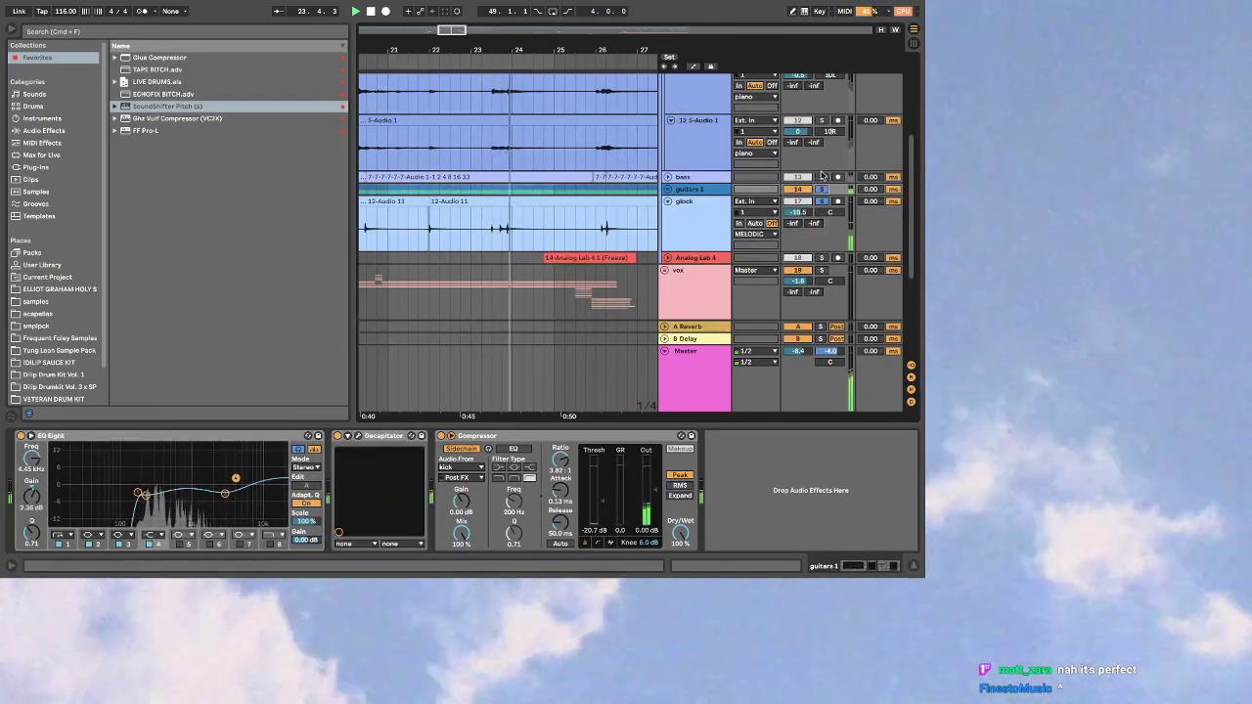
scroll(820, 137, up, 3)
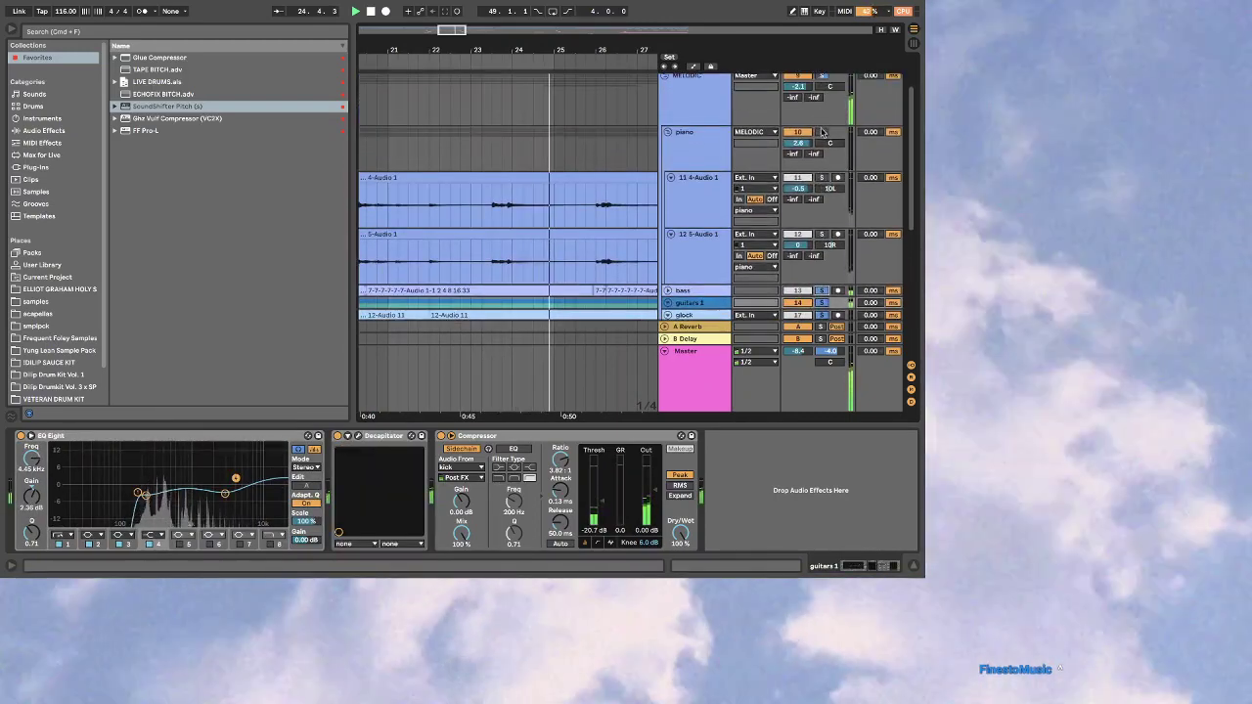
drag(485, 36, 479, 29)
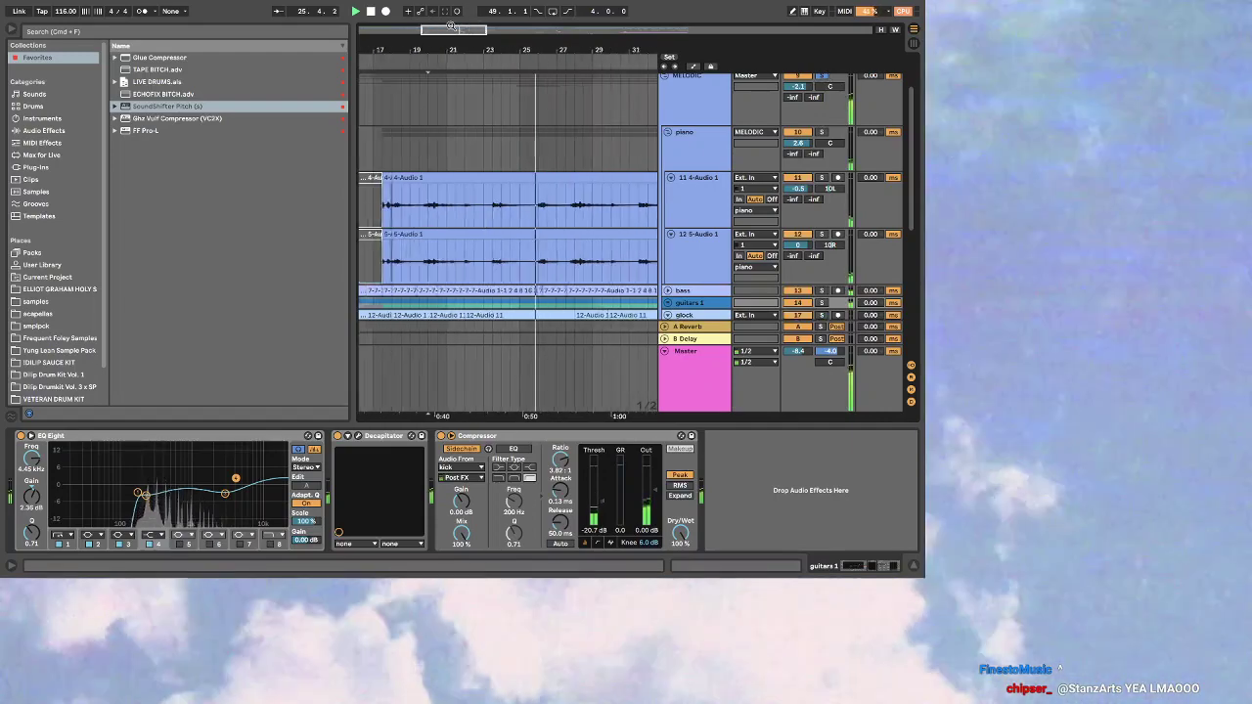
scroll(519, 197, down, 5)
Step: Select the Analog Lab clip, then unfold, solo and play the Analog Lab 4 track
click(519, 197)
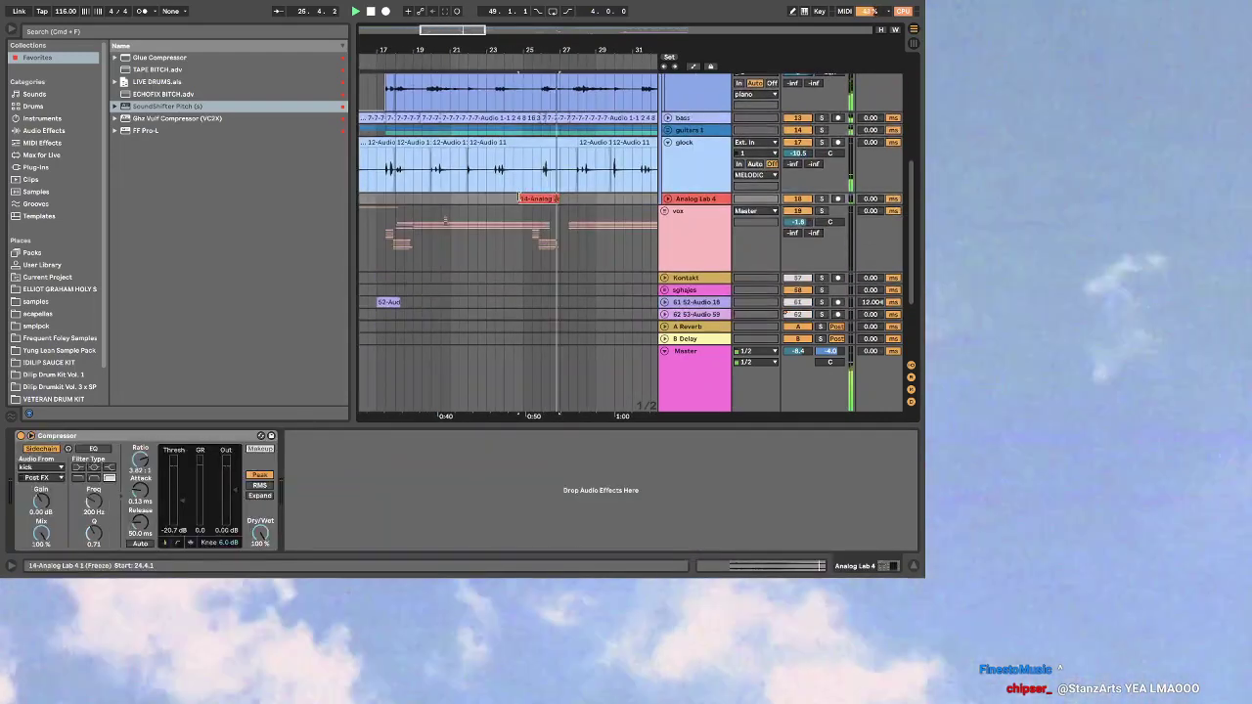
click(665, 200)
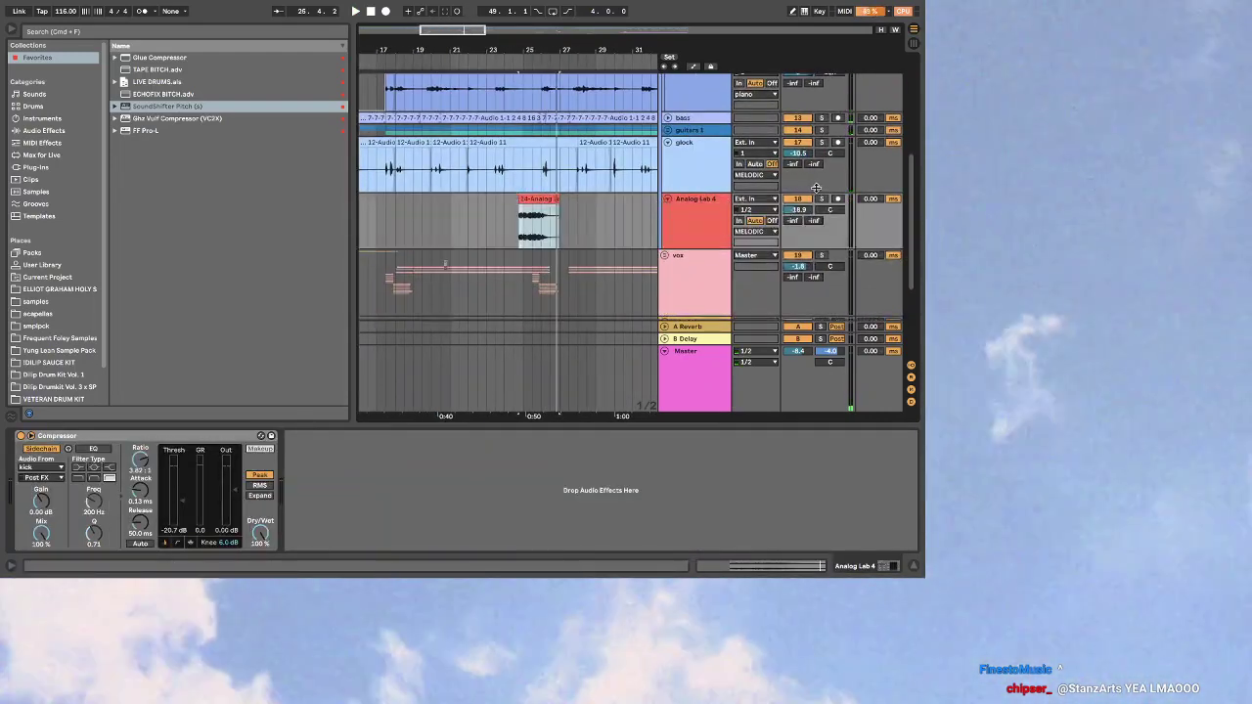
click(822, 199)
key(space)
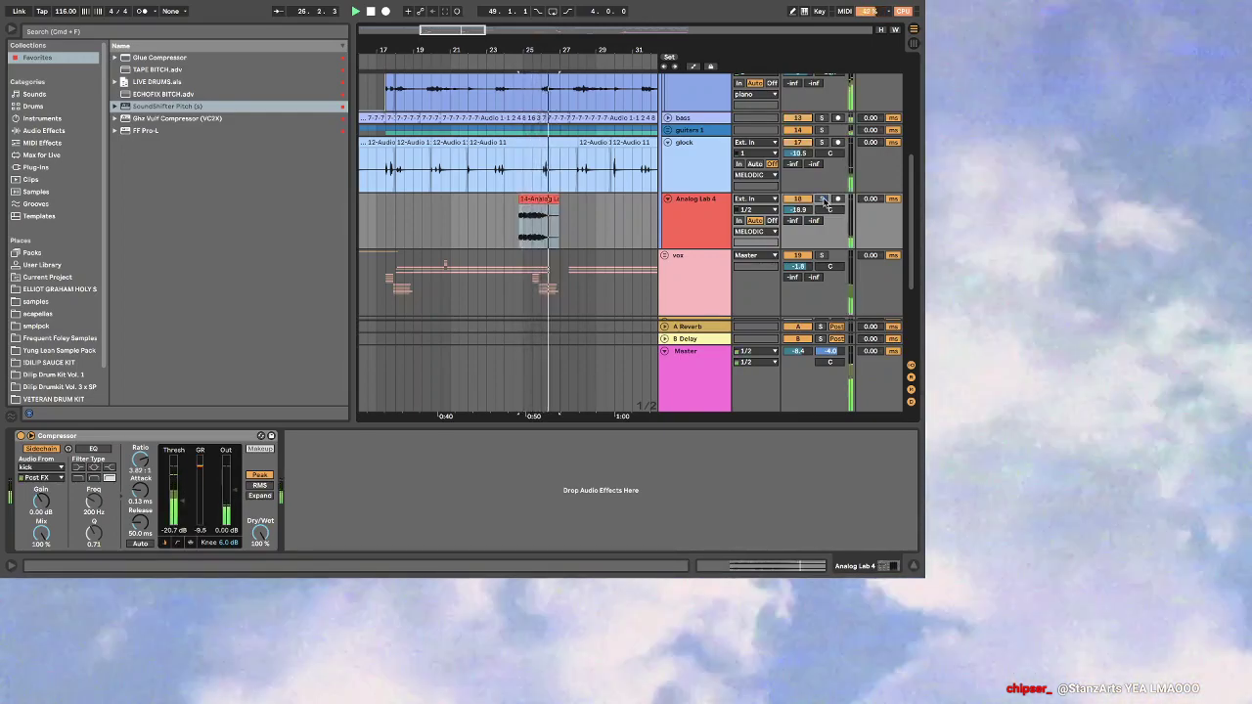
scroll(816, 138, up, 8)
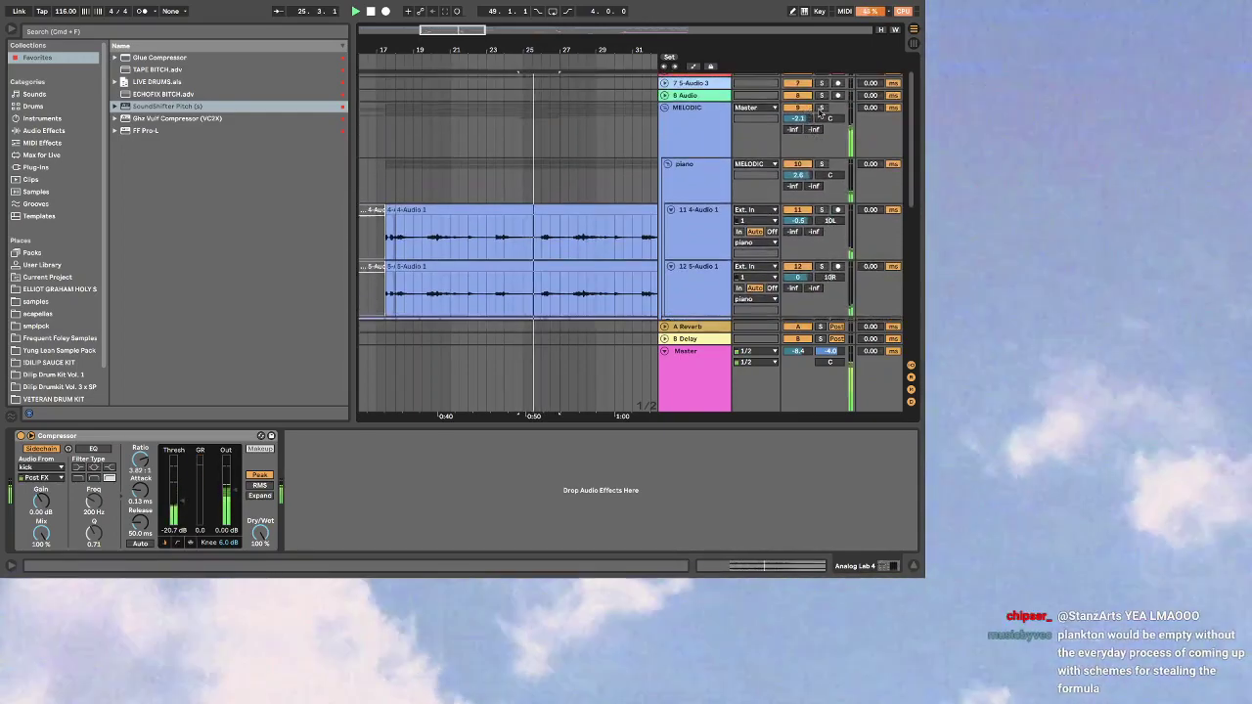
Step: Show the vox track's Vulf Compressor, EQ Eight, DeEsser and sidechained Compressor chain
drag(446, 35, 481, 61)
scroll(527, 233, down, 7)
scroll(504, 276, down, 3)
scroll(501, 225, up, 3)
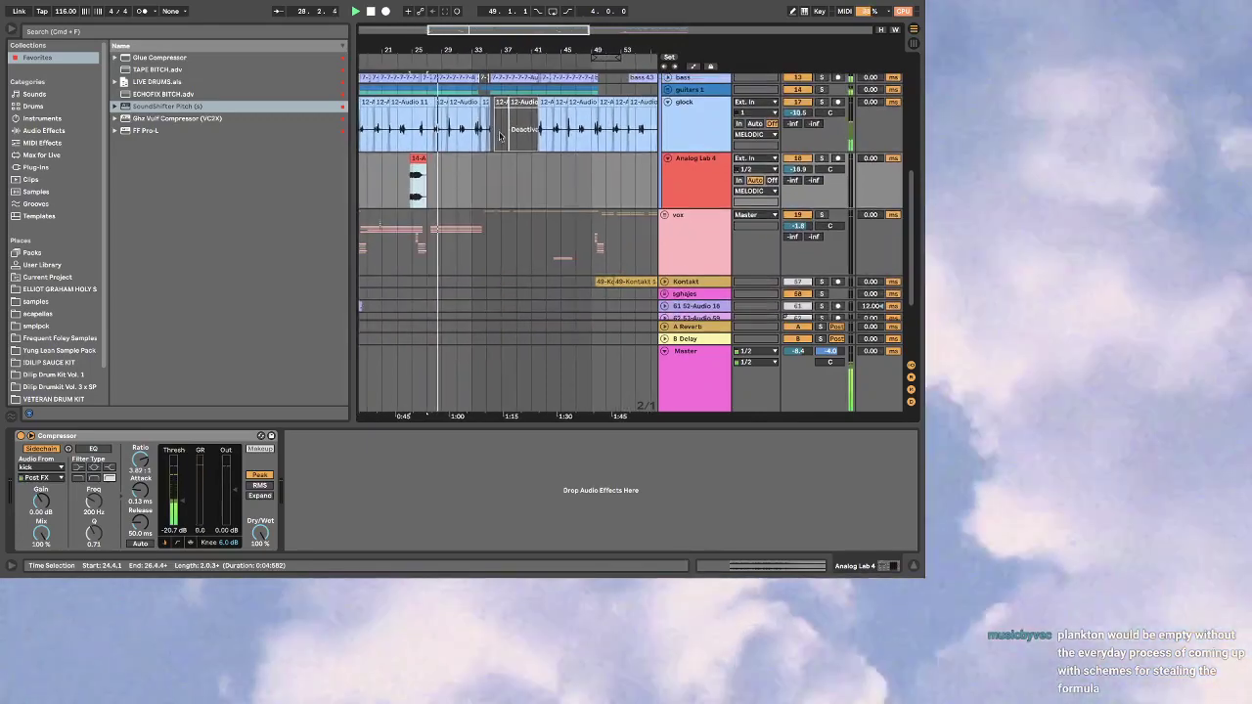
scroll(502, 250, left, 6)
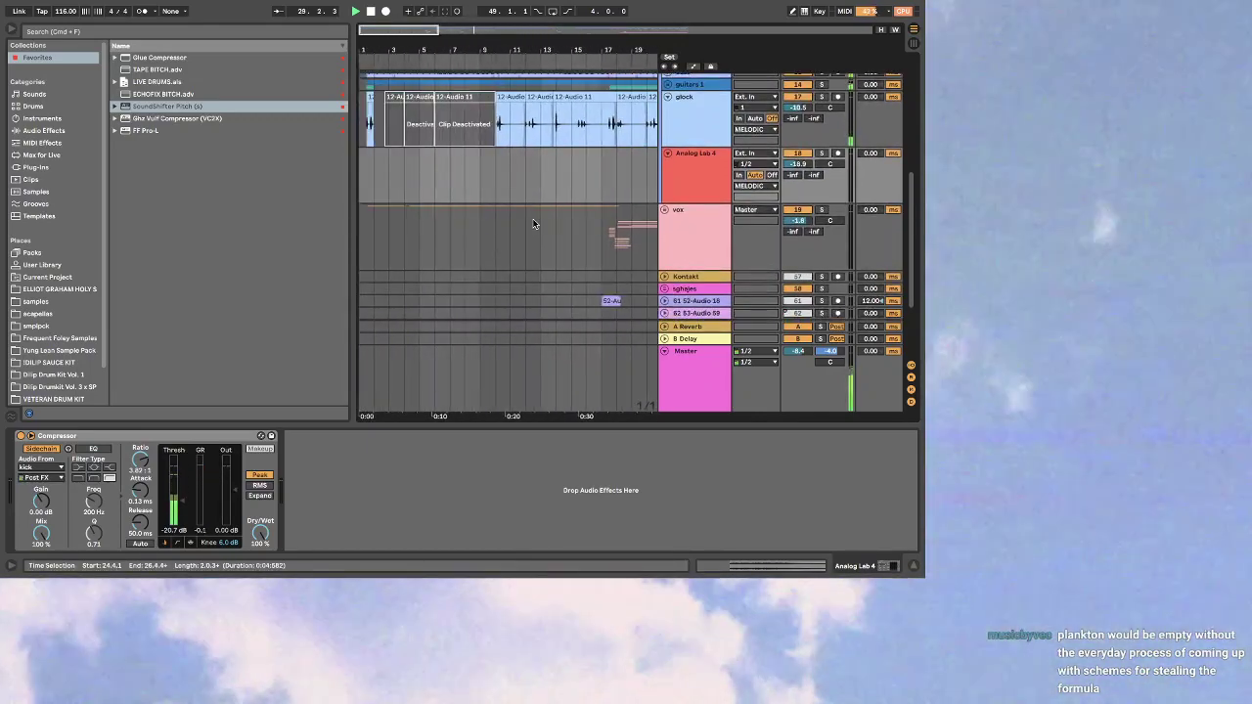
click(693, 209)
scroll(615, 235, right, 2)
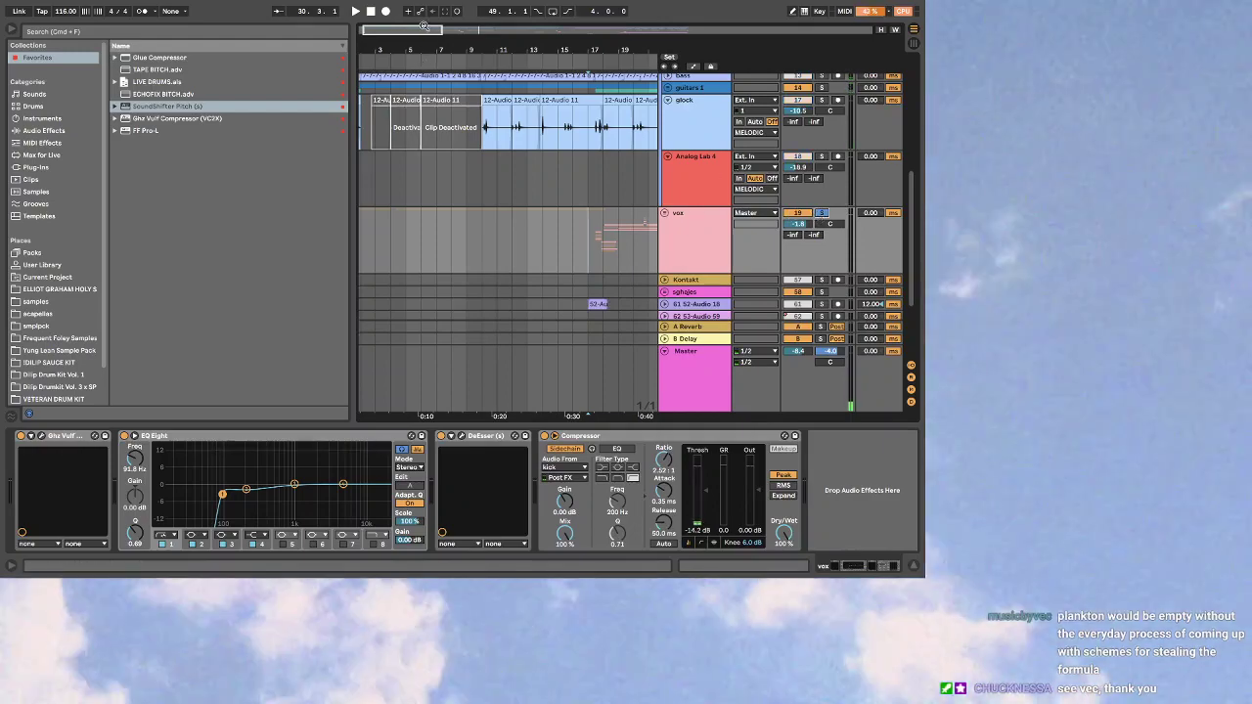
Step: Start playback and unfold the vox and verse main groups
drag(423, 26, 426, 78)
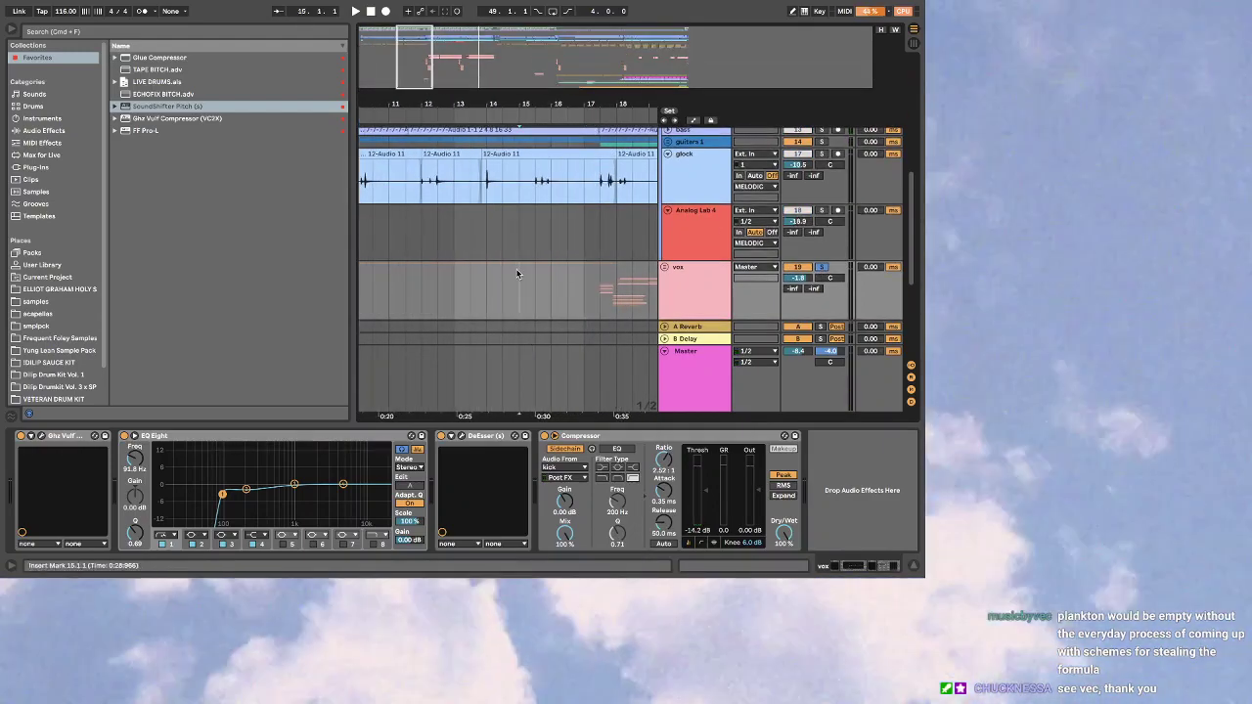
key(space)
click(664, 269)
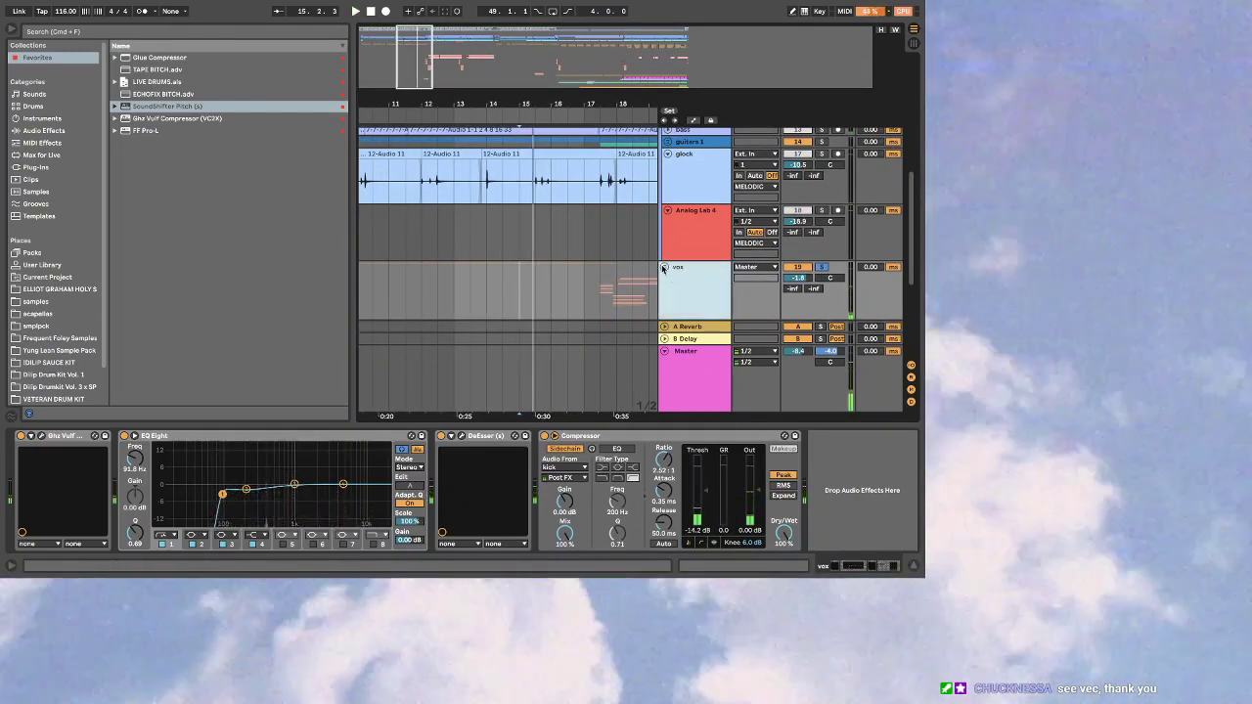
click(664, 268)
scroll(667, 259, down, 3)
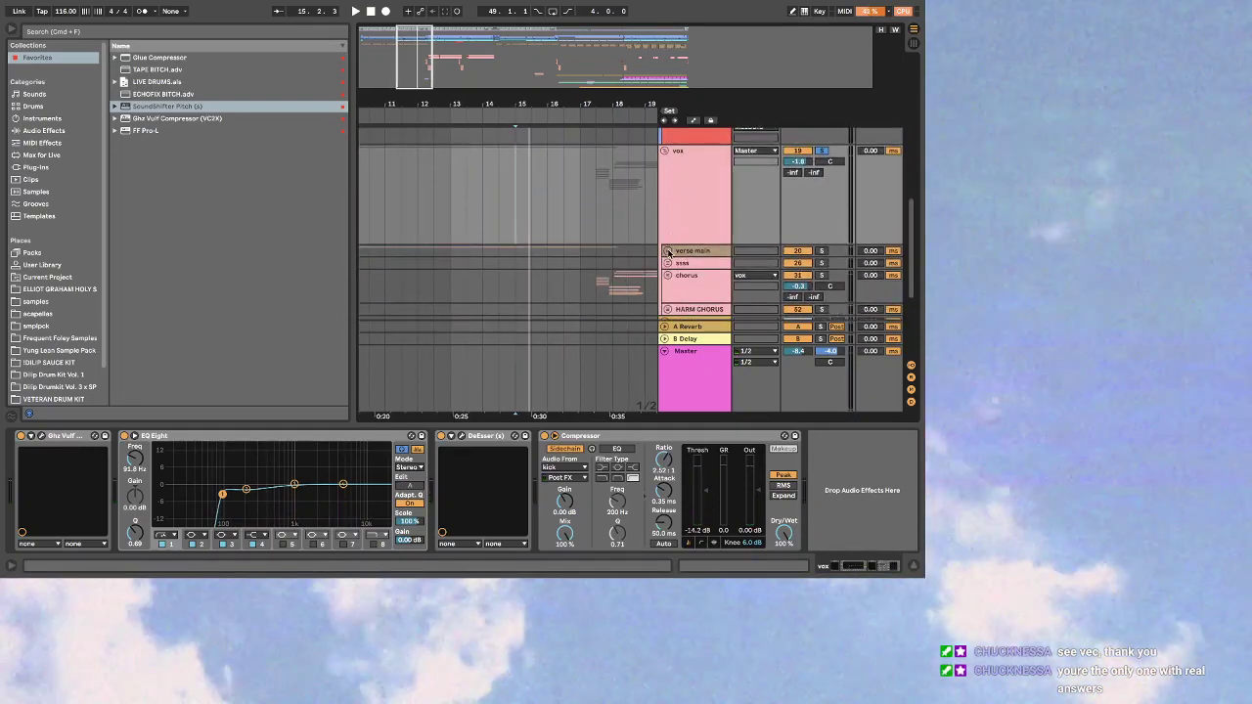
click(668, 251)
Step: Solo the chorus track and zoom in on bars 22–27 while it plays
scroll(591, 254, down, 3)
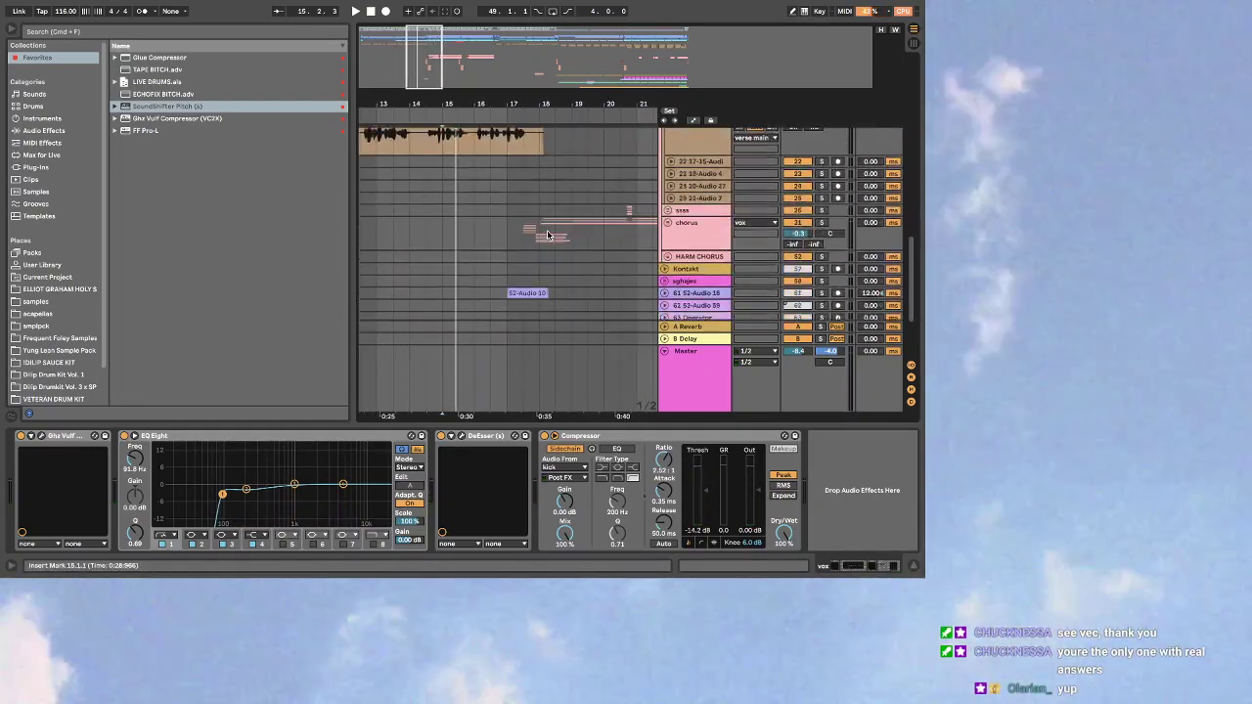
scroll(548, 236, down, 1)
click(522, 182)
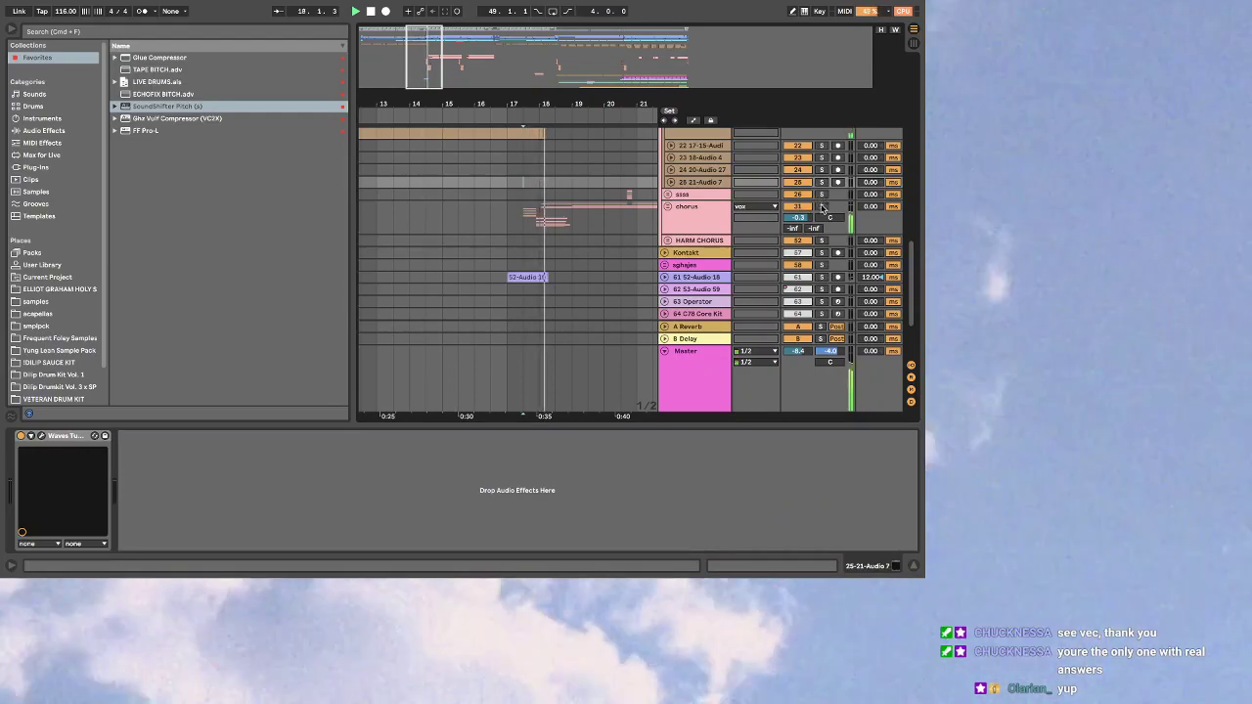
click(822, 206)
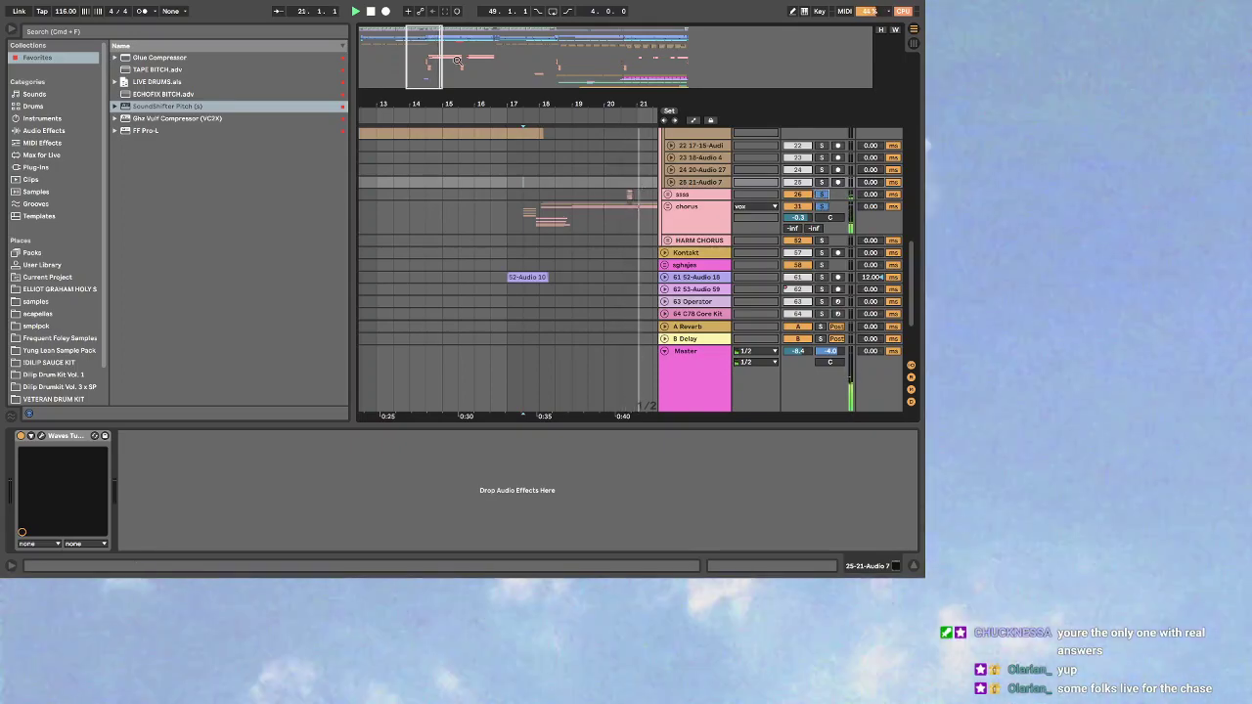
key(minus)
key(minus)
key(minus)
key(minus)
key(minus)
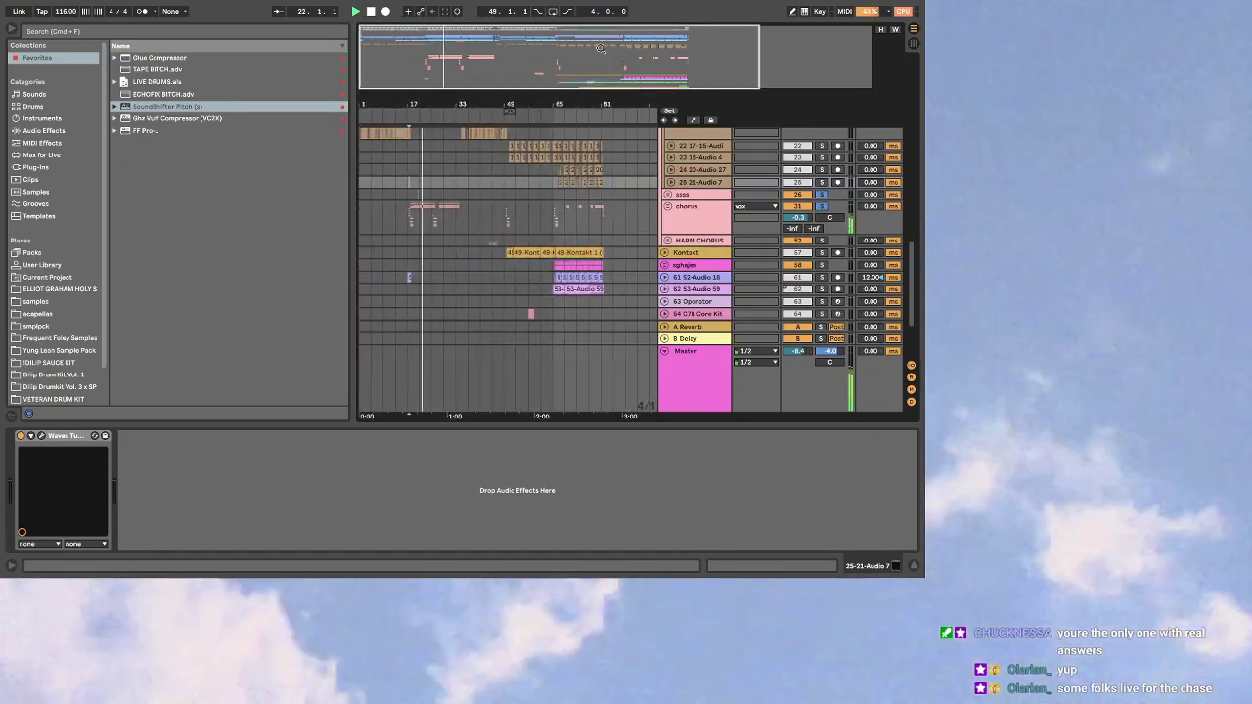
drag(480, 45, 460, 37)
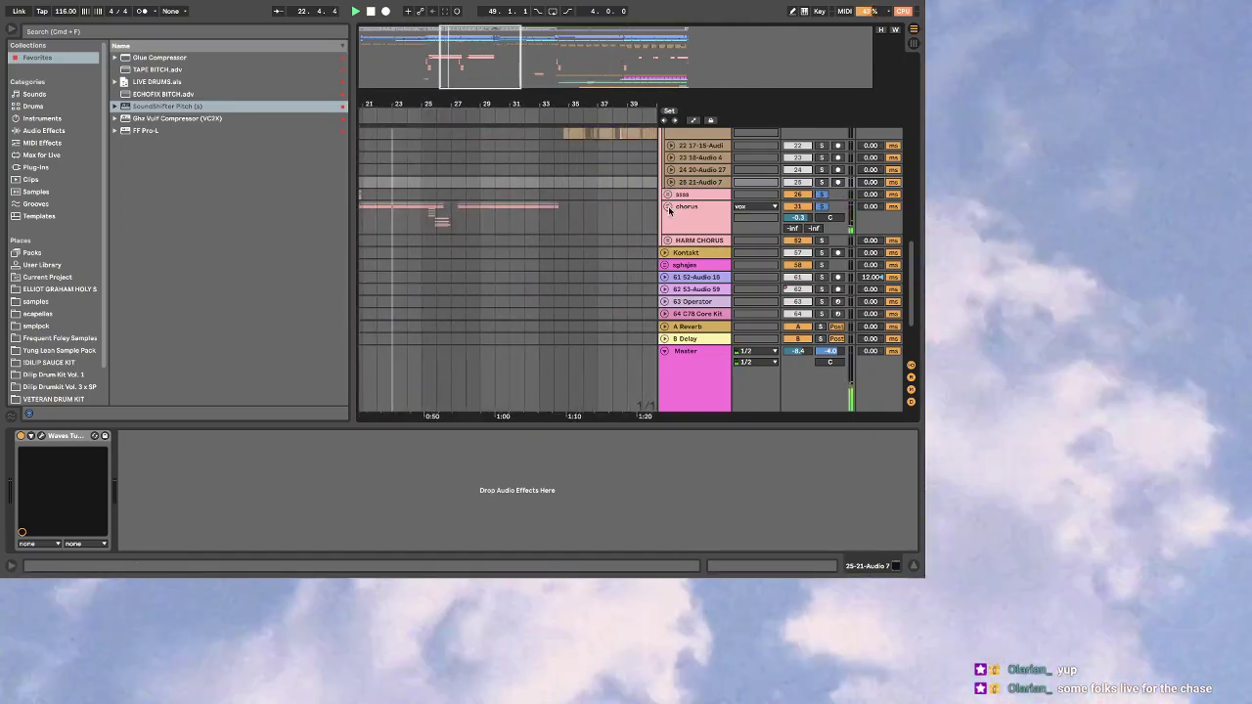
key(plus)
key(plus)
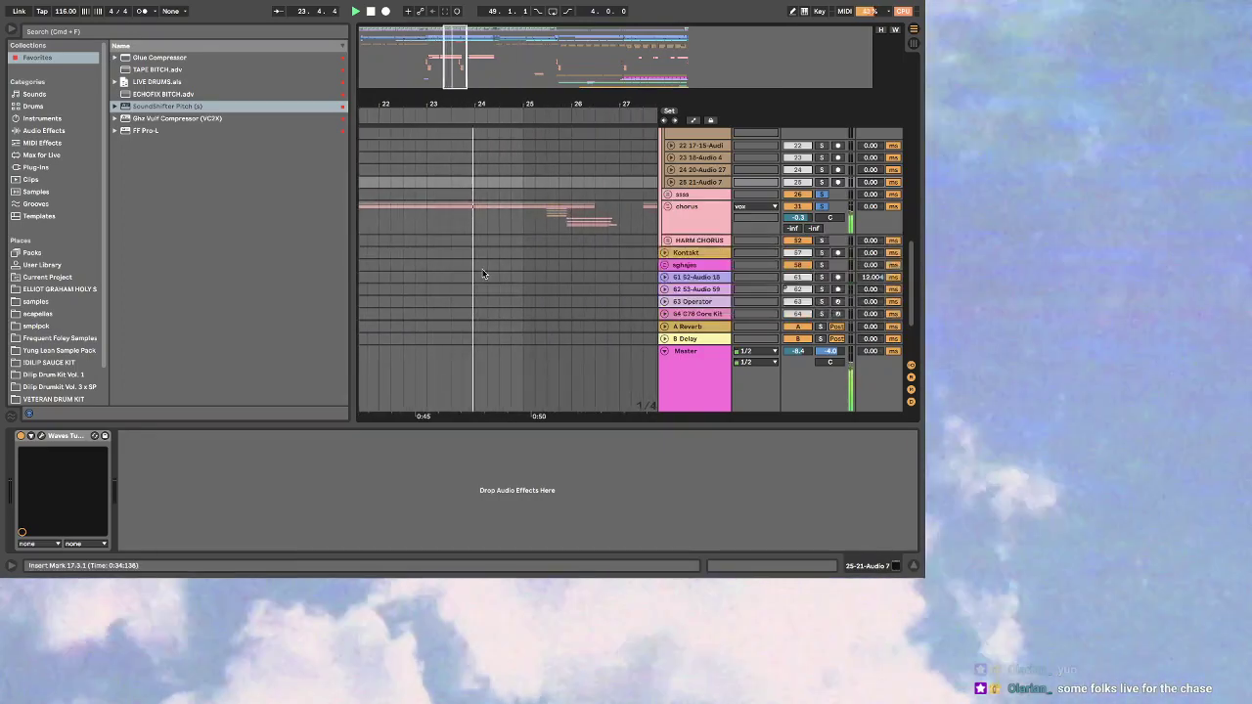
scroll(482, 274, right, 2)
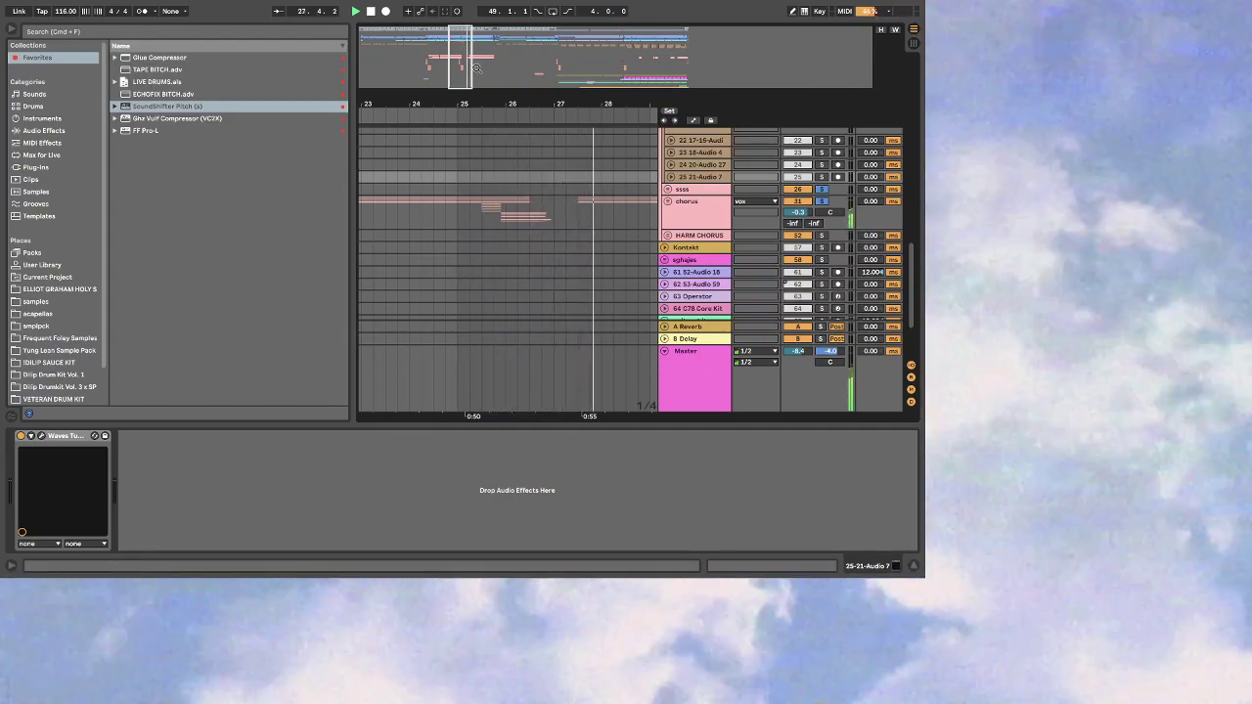
drag(460, 53, 460, 34)
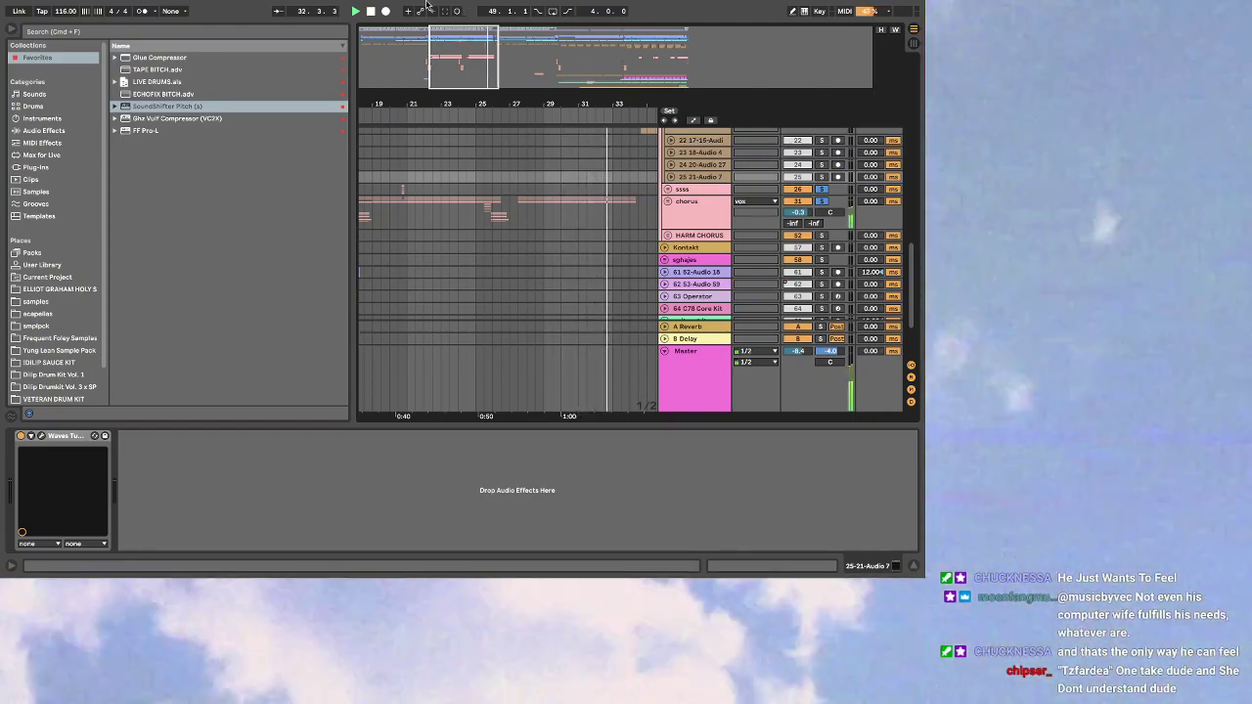
Step: Inspect the sss and chorus vocal tracks, then zoom out to show bars 1–73
drag(486, 120, 486, 111)
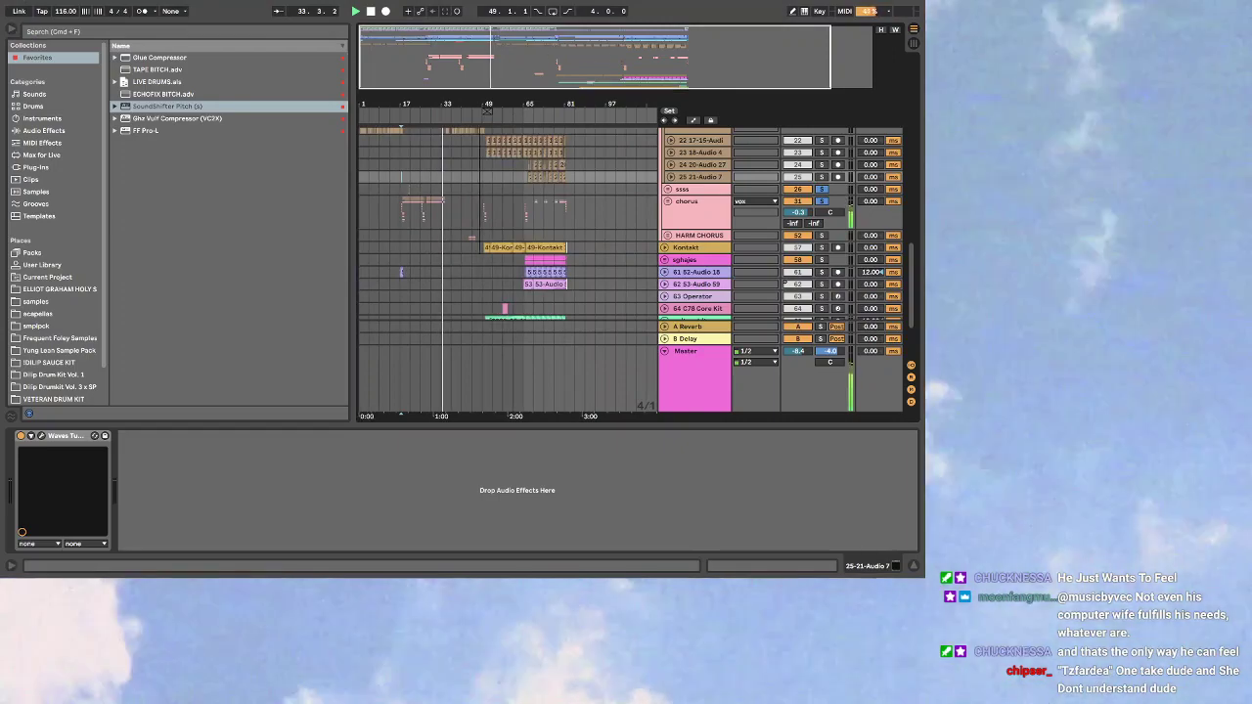
scroll(460, 206, up, 5)
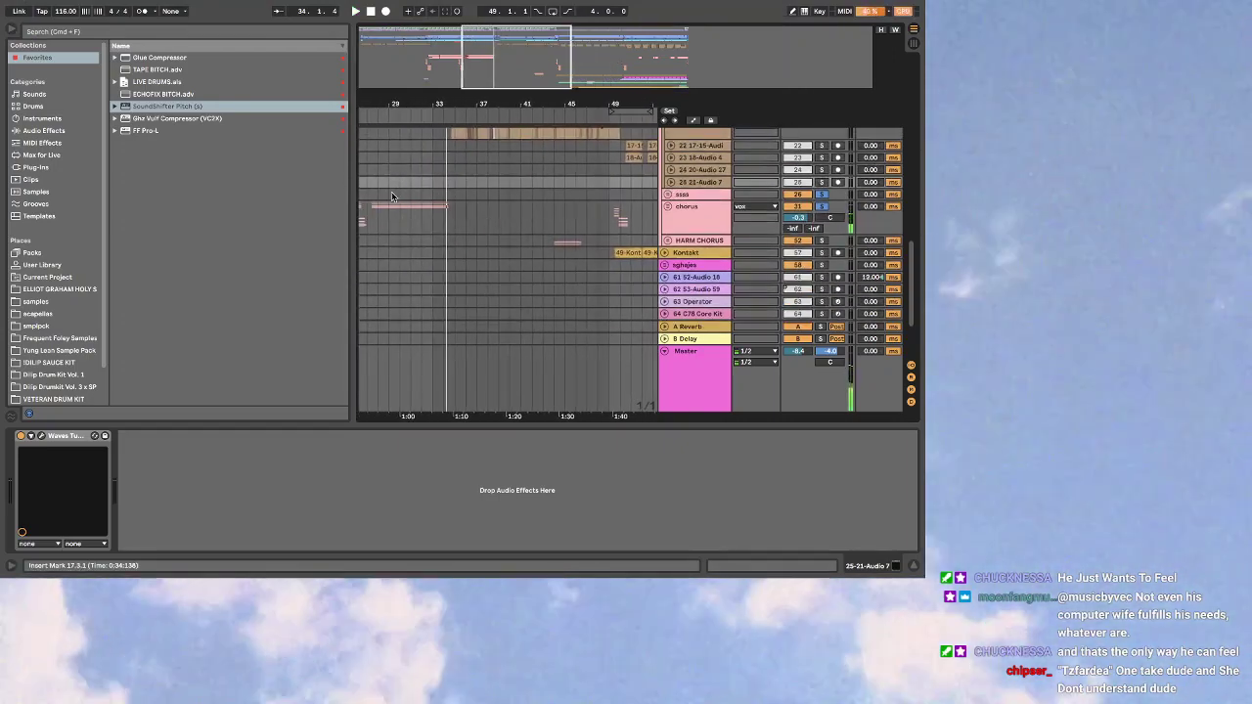
click(394, 194)
drag(473, 68, 474, 88)
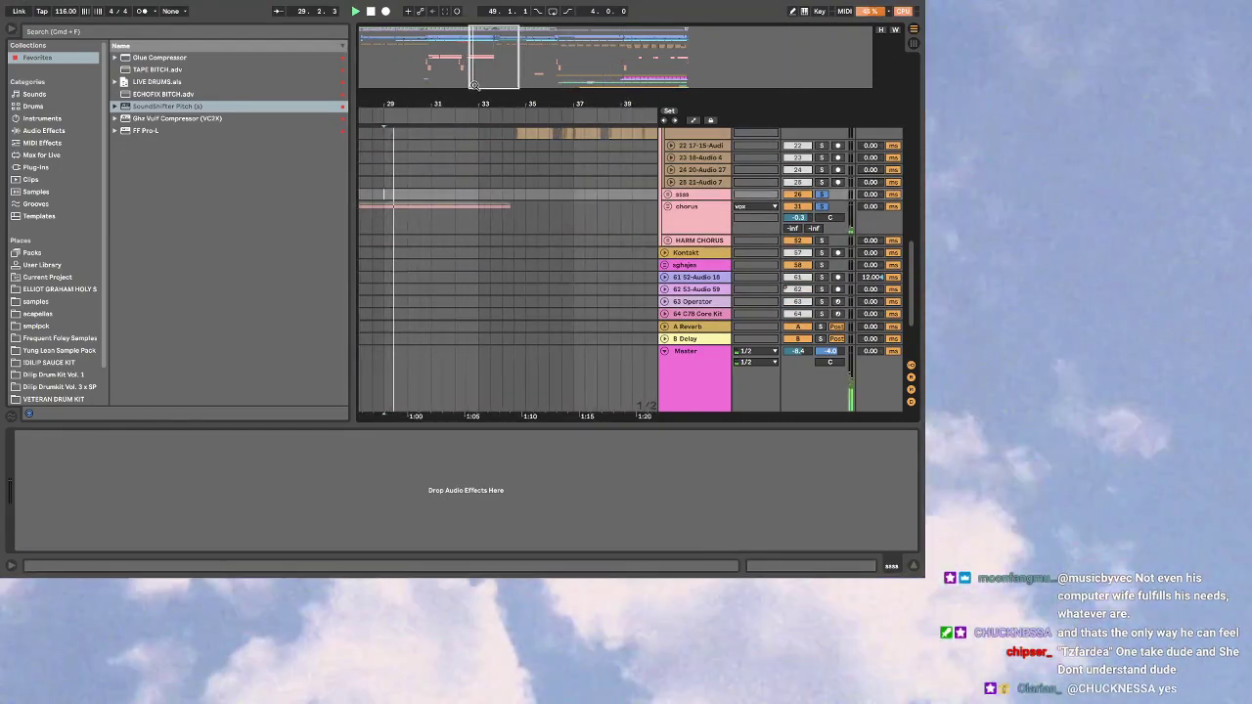
scroll(417, 187, left, 3)
click(405, 205)
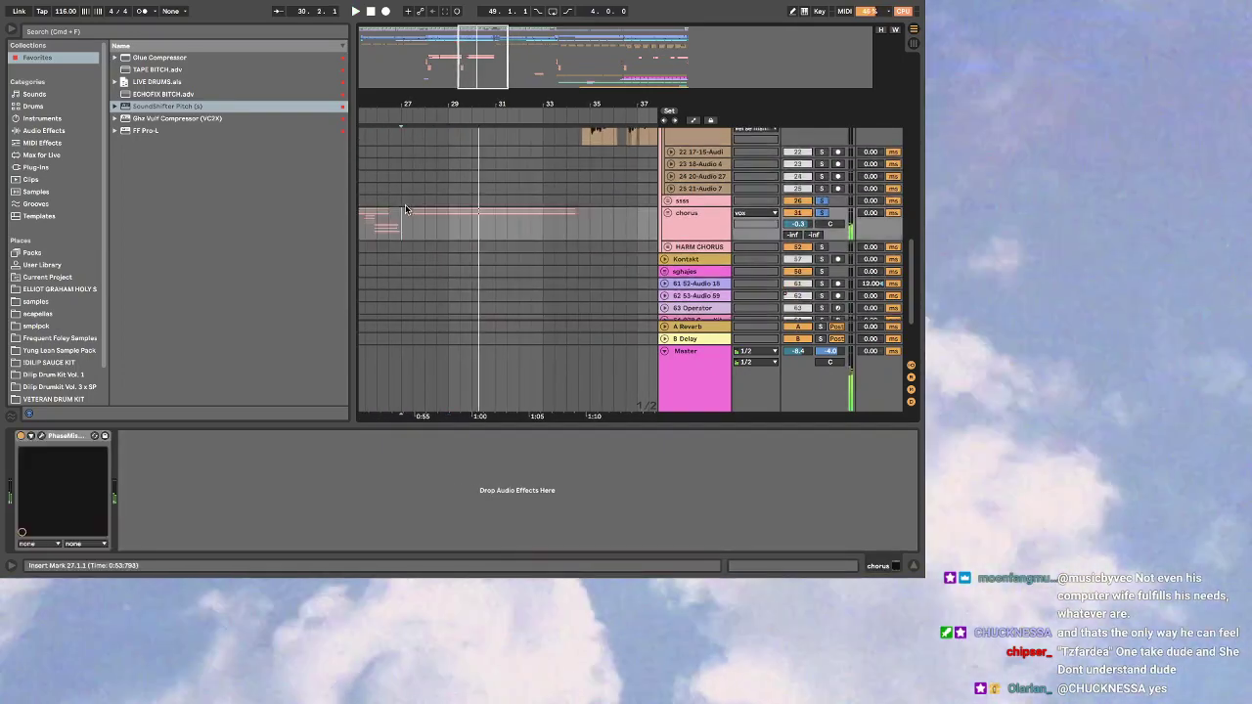
click(413, 203)
drag(467, 68, 468, 78)
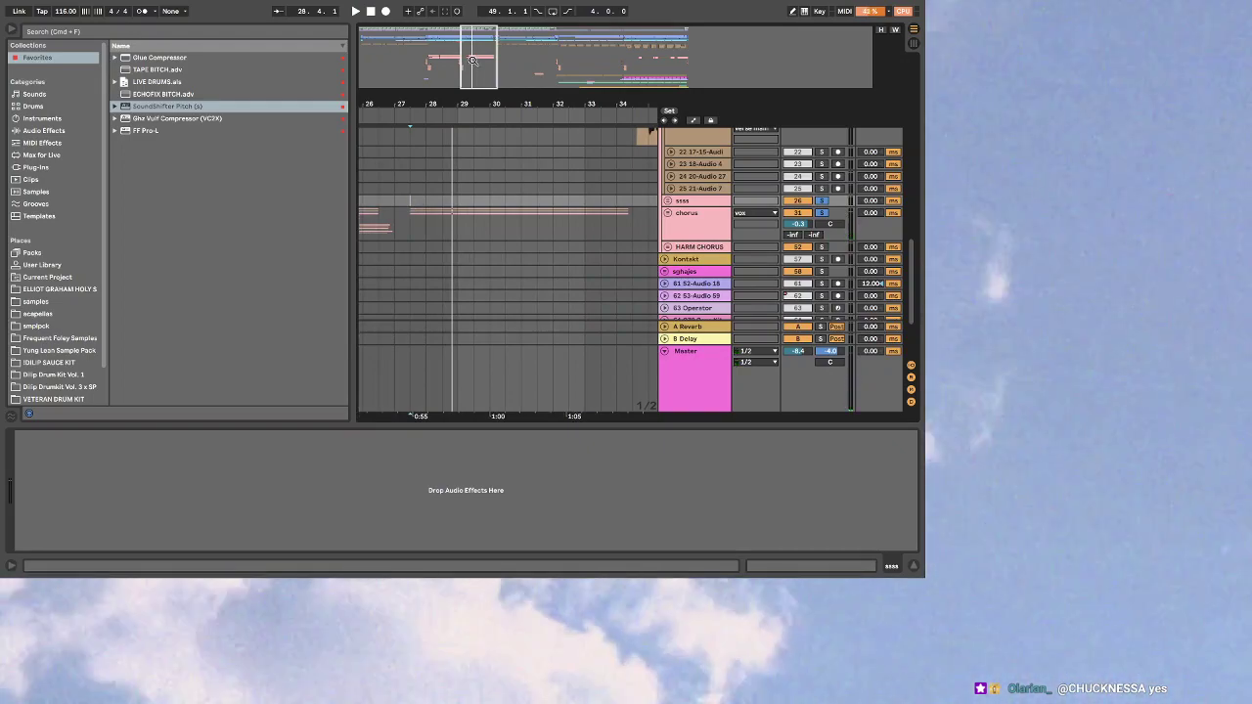
mouse_move(472, 61)
mouse_down()
mouse_move(446, 212)
mouse_move(470, 57)
mouse_up()
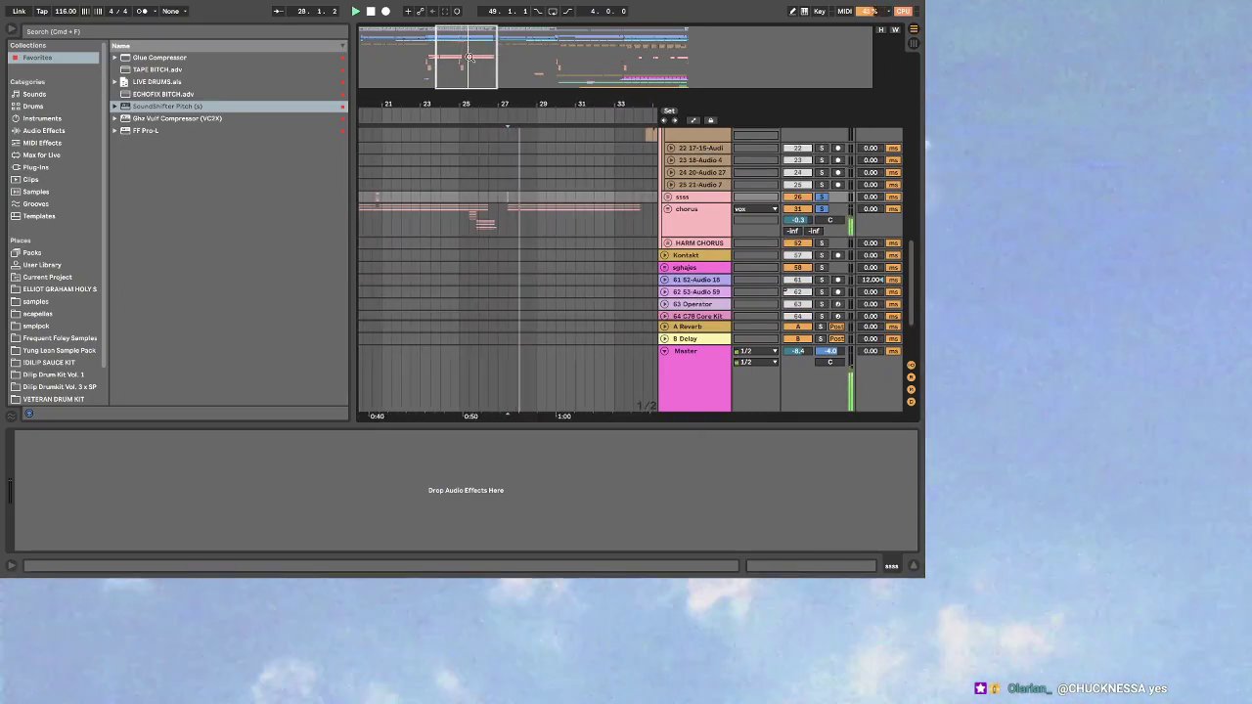
drag(482, 172, 512, 53)
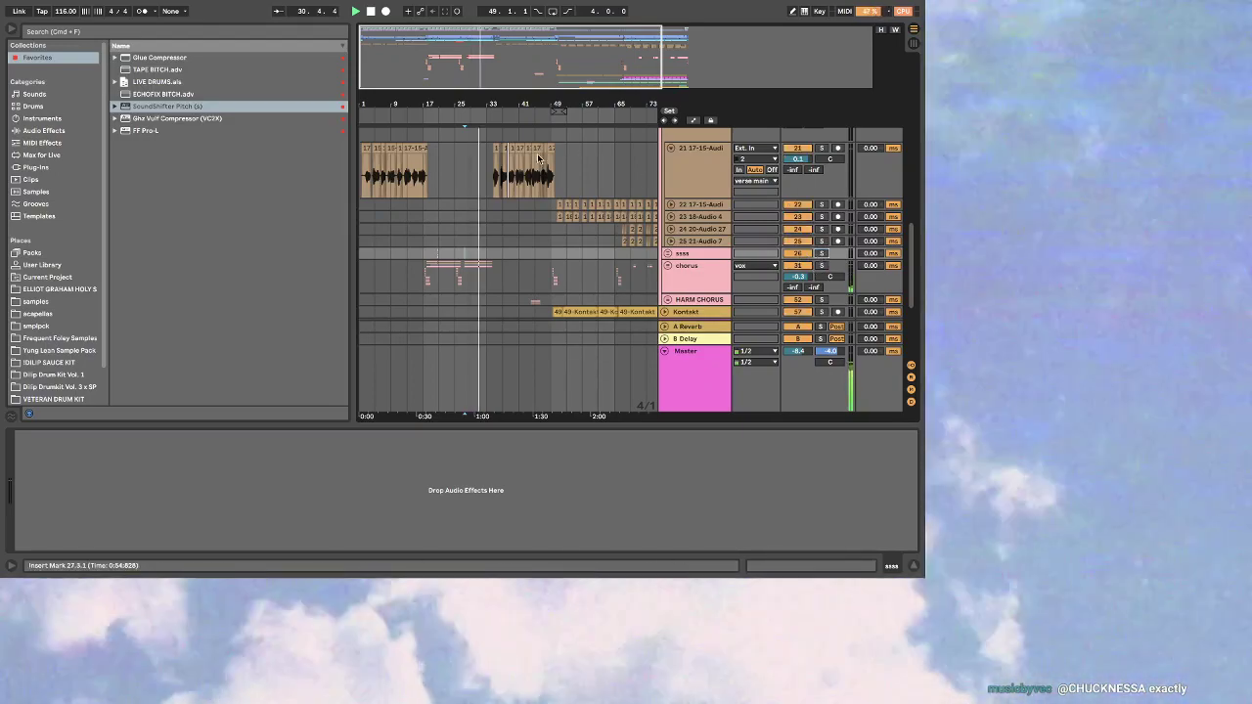
Step: Close the device panel and fold the MELODIC group to reveal the vox tracks
scroll(538, 156, up, 4)
scroll(509, 234, down, 5)
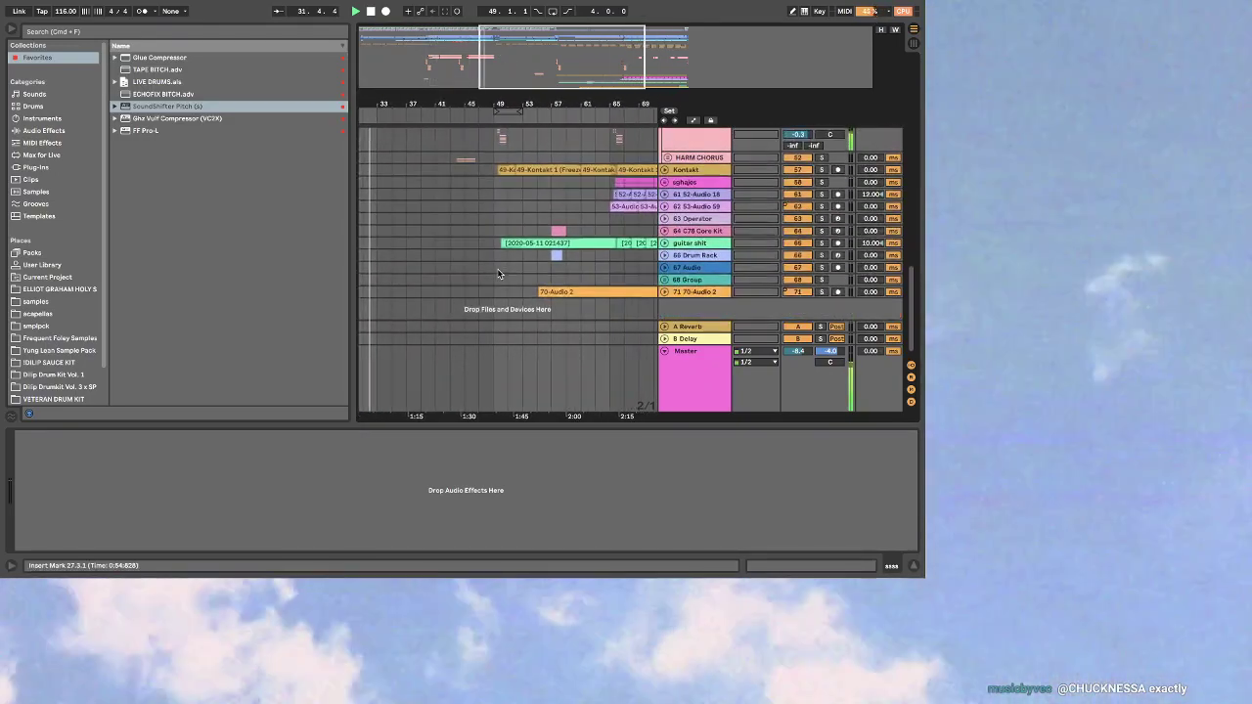
drag(502, 111, 476, 110)
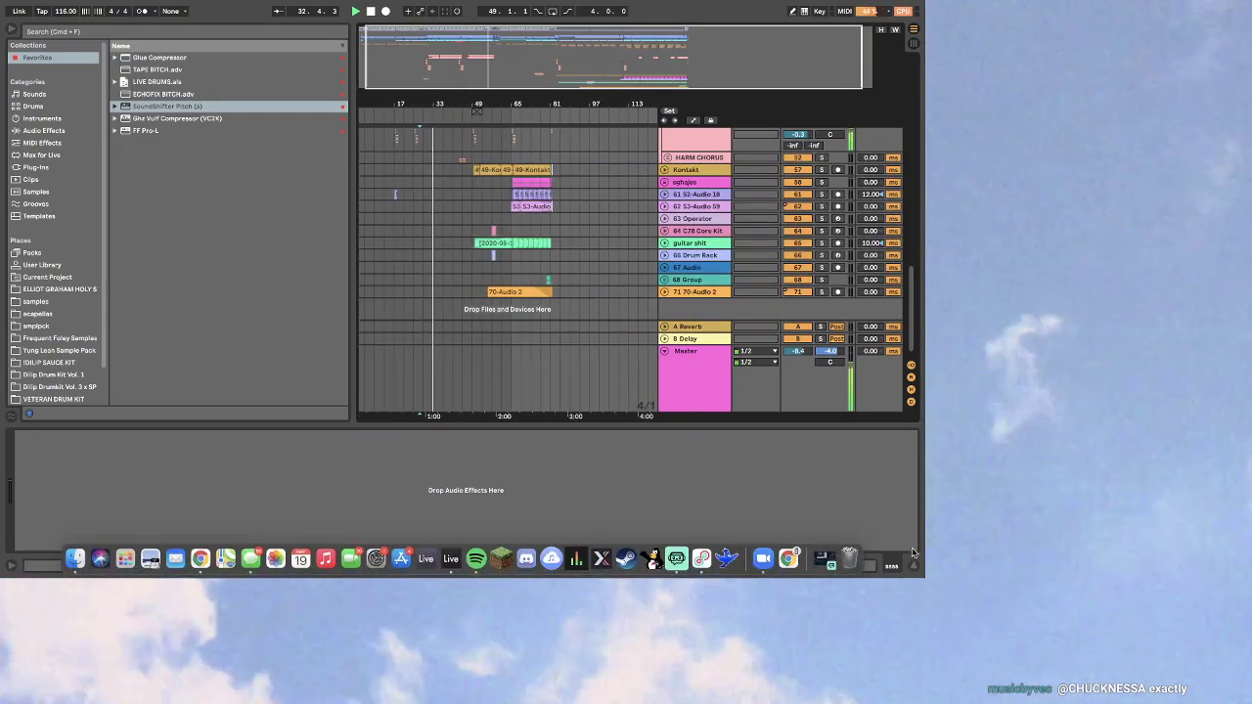
click(913, 567)
scroll(551, 244, up, 3)
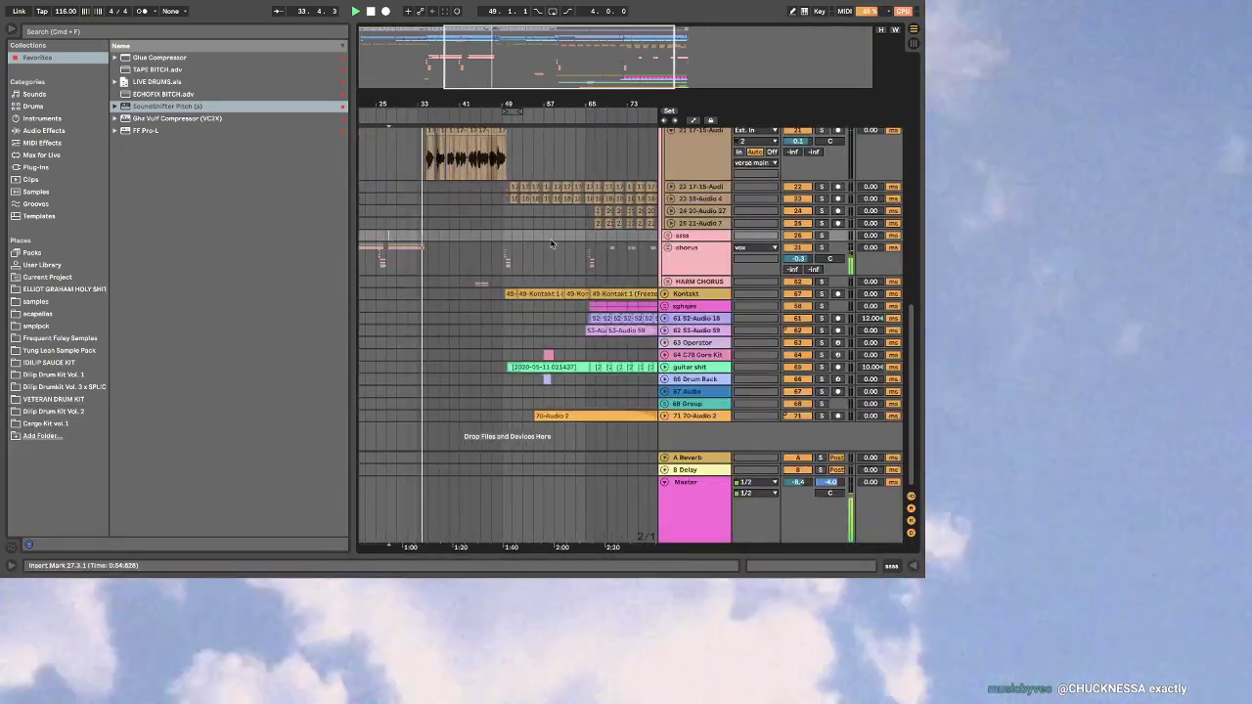
scroll(551, 244, up, 3)
scroll(551, 244, up, 5)
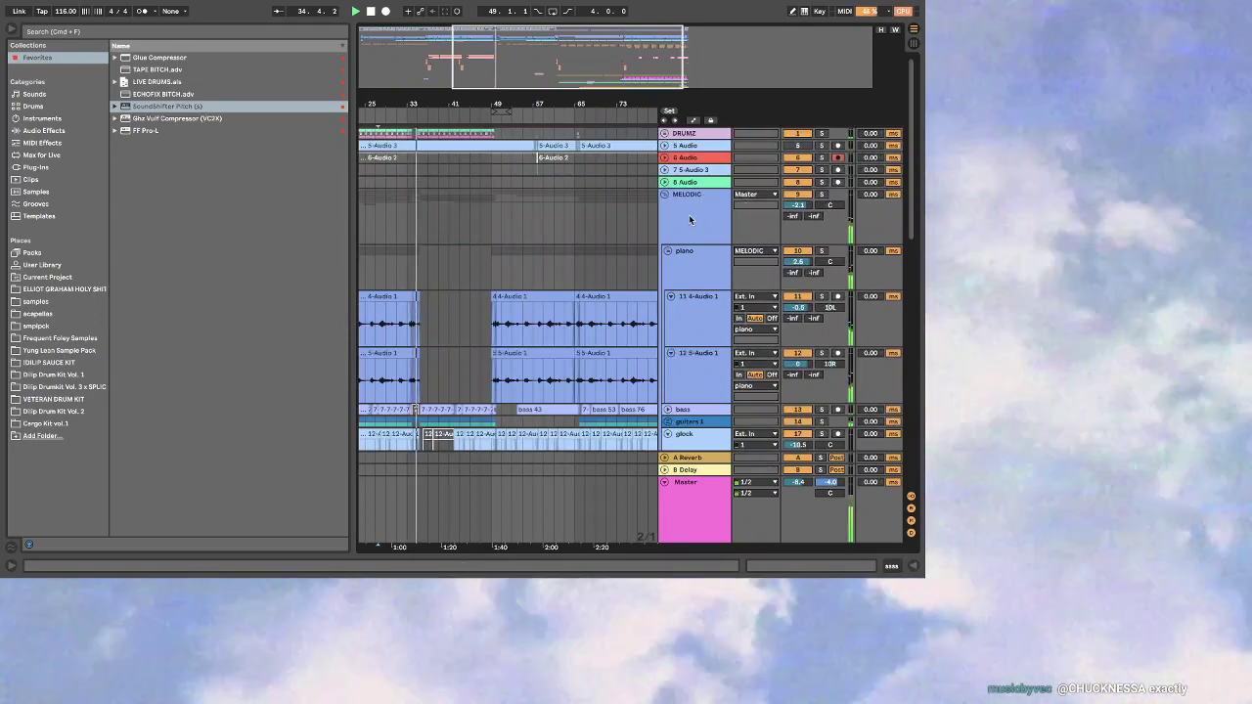
click(665, 197)
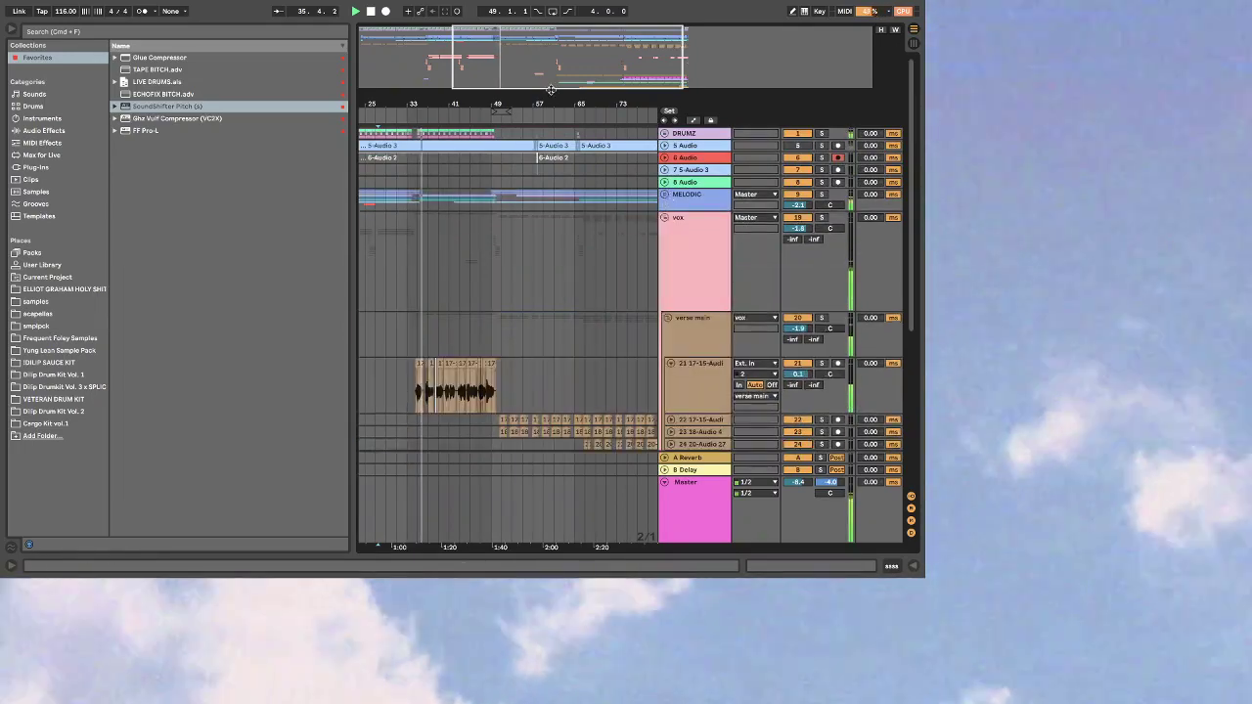
Step: Zoom in on the vocals and set a playback start point near bar 48
key(plus)
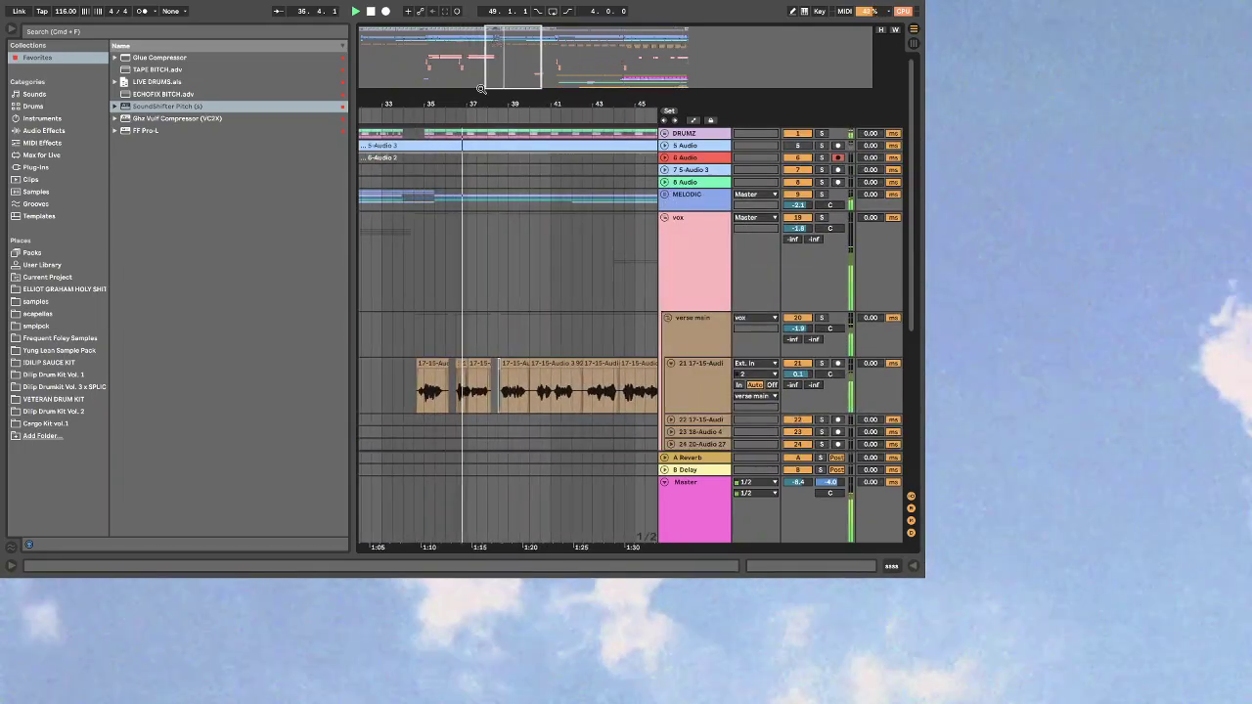
key(plus)
key(plus)
scroll(536, 67, right, 4)
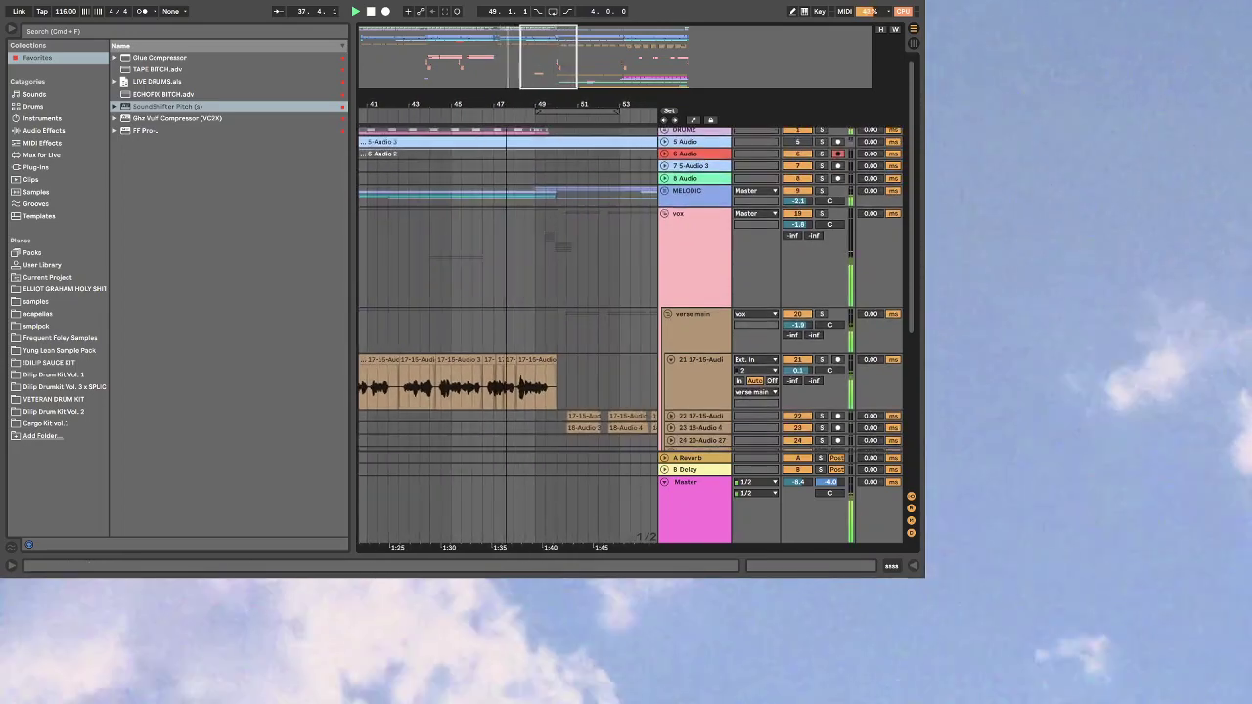
click(548, 165)
key(plus)
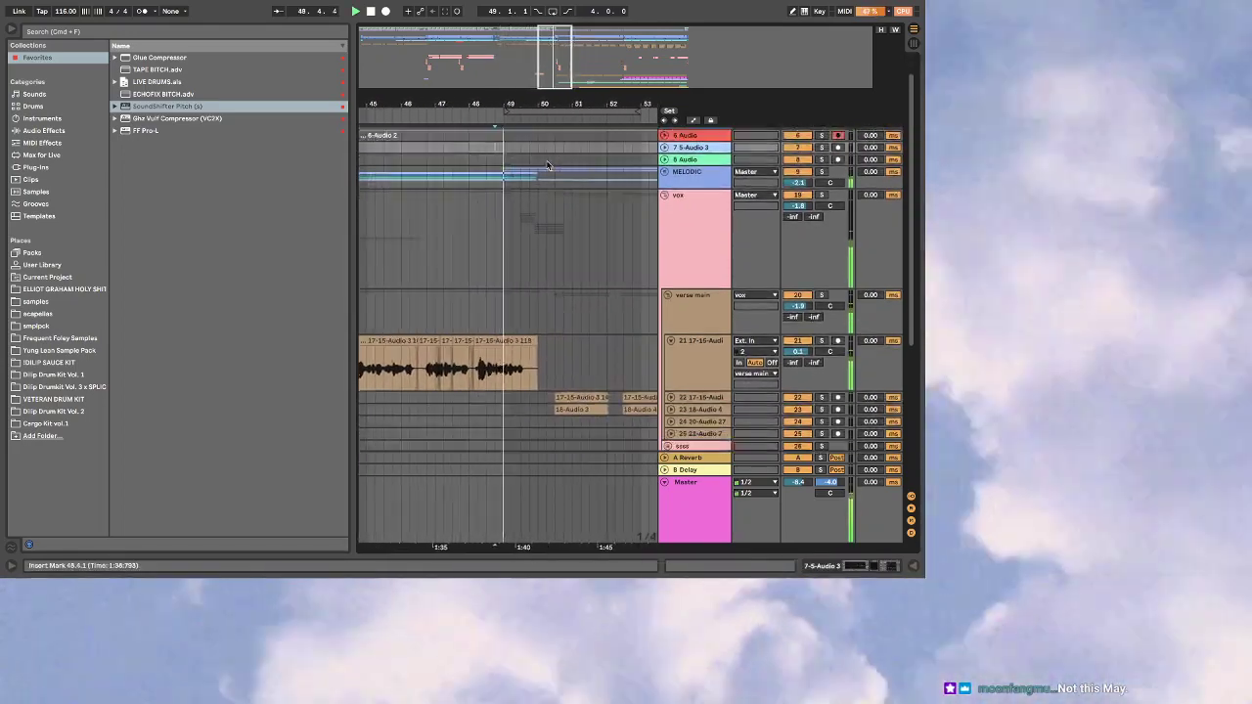
scroll(548, 165, down, 5)
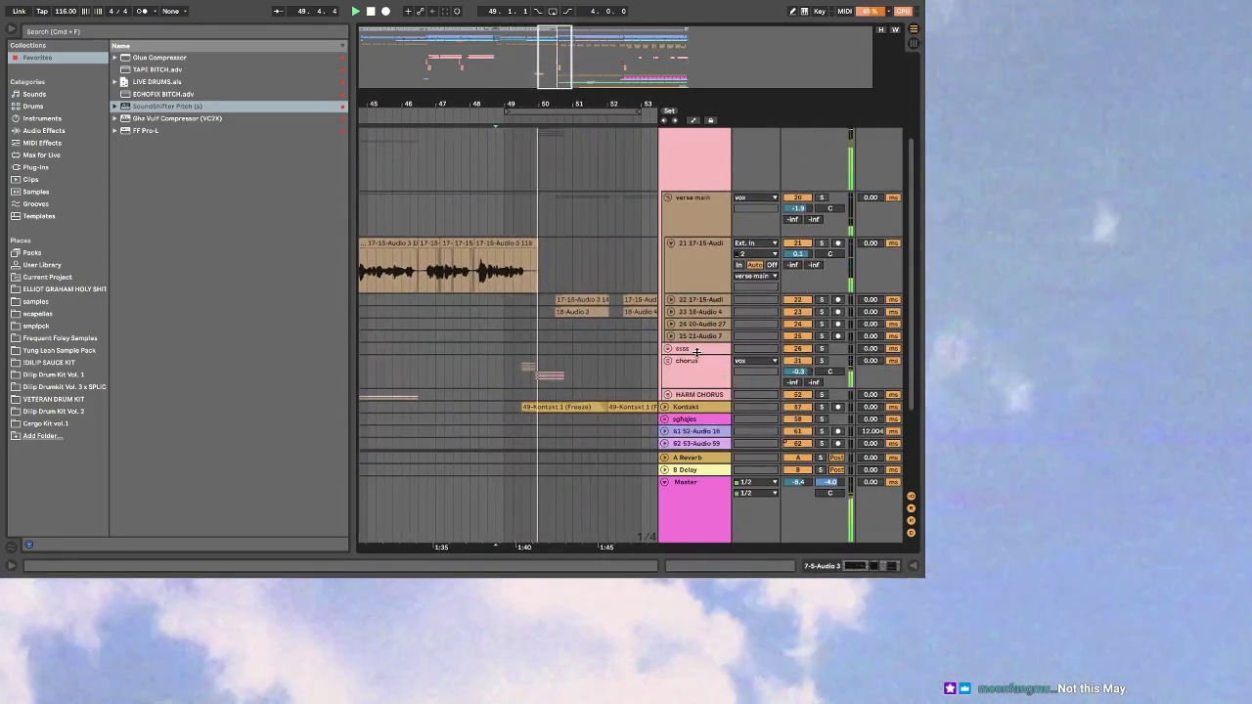
scroll(560, 354, right, 2)
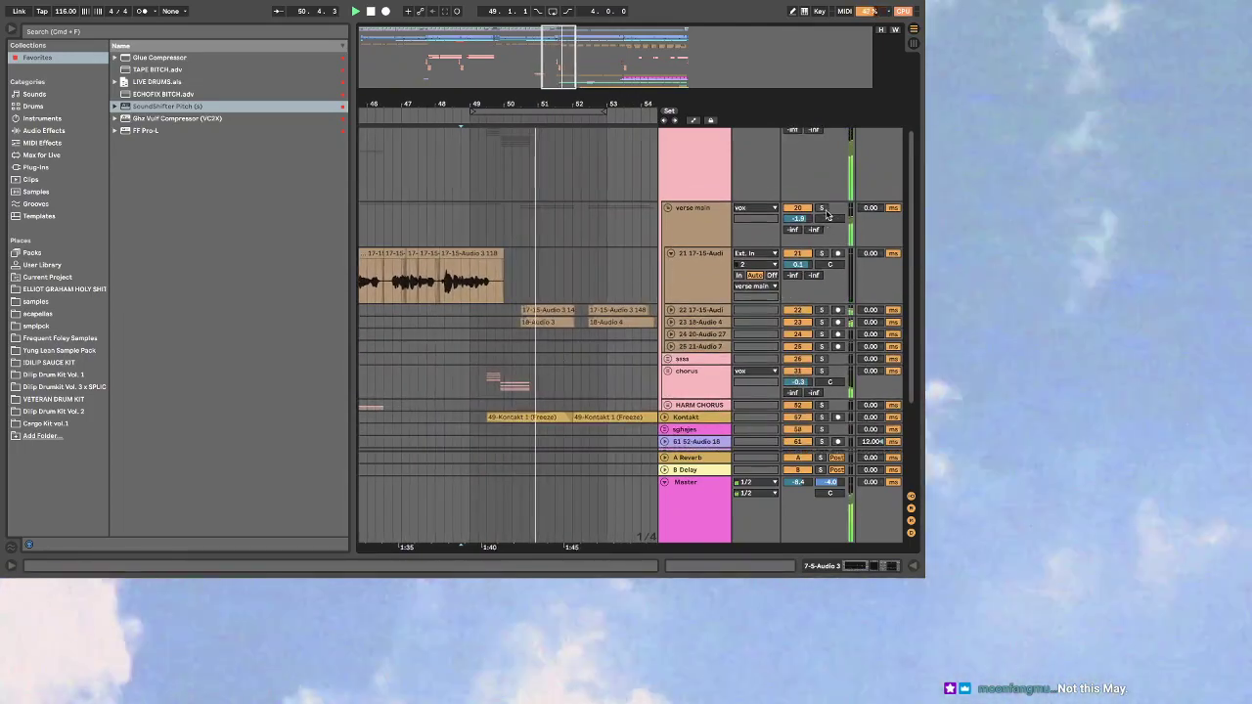
scroll(601, 280, down, 4)
scroll(601, 280, right, 1)
scroll(616, 288, down, 2)
scroll(626, 293, right, 3)
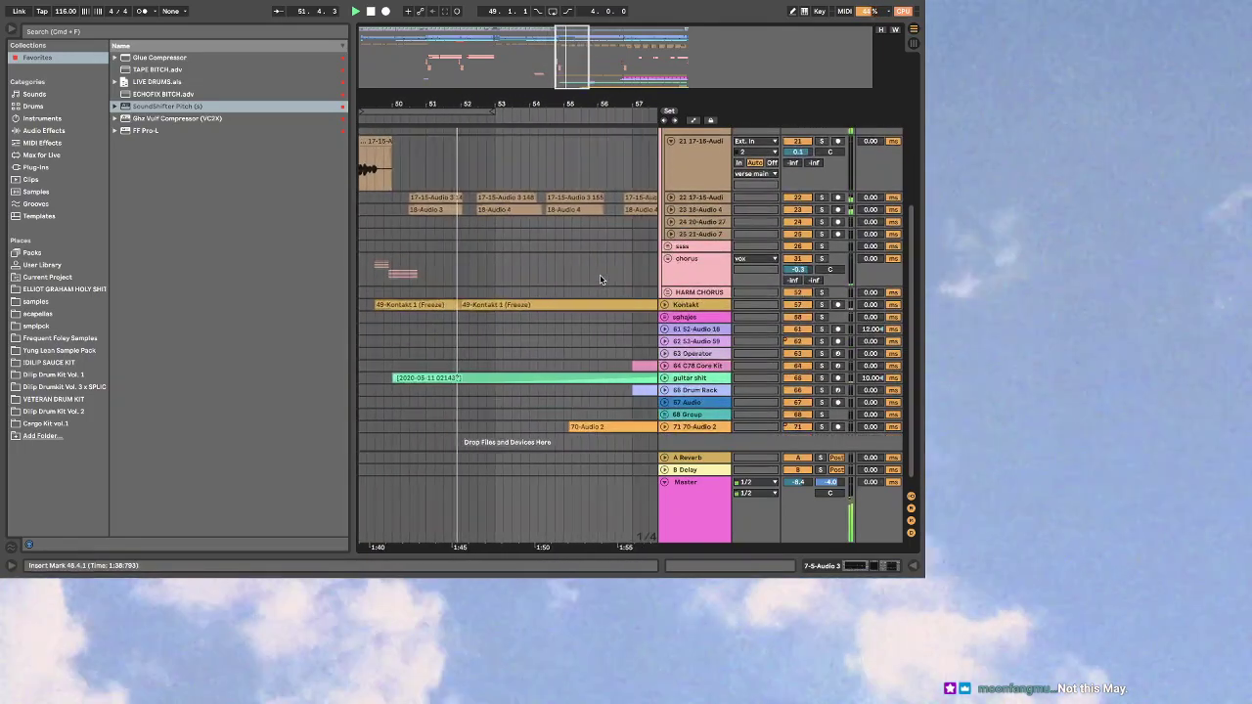
Step: Expand the Kontakt and guitar tracks and move the playback start point to bar 61
click(664, 304)
key(minus)
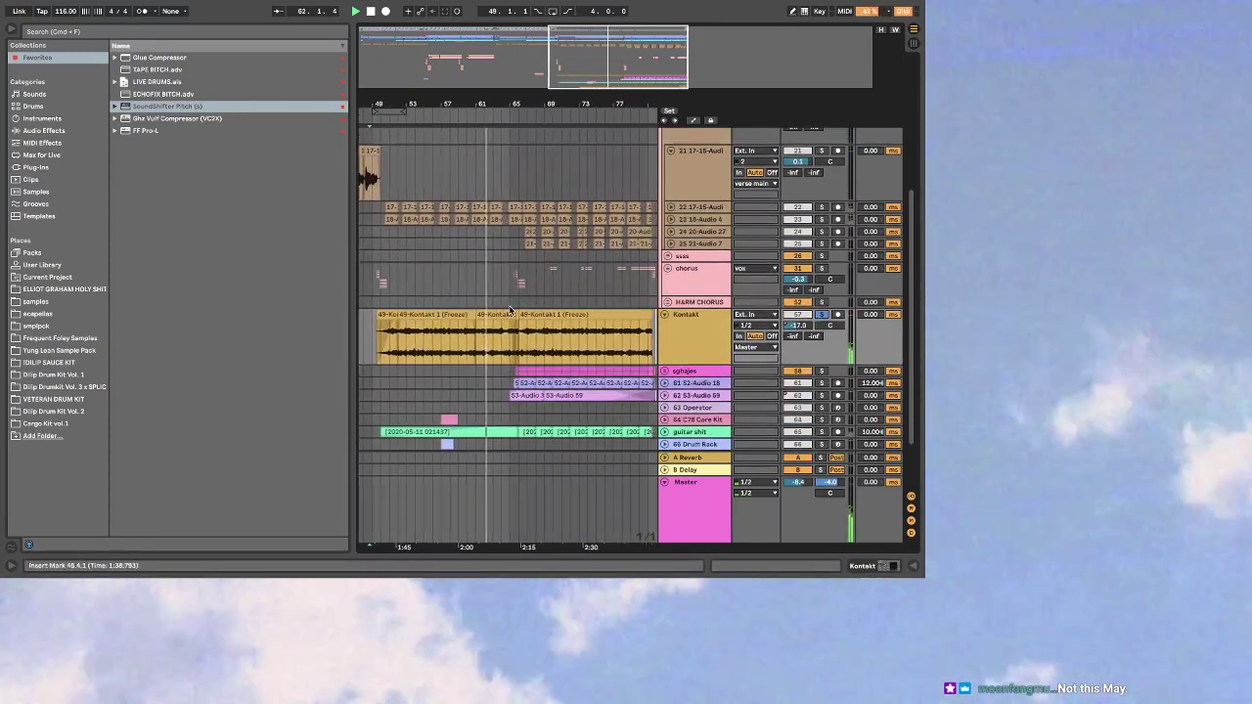
scroll(510, 309, down, 4)
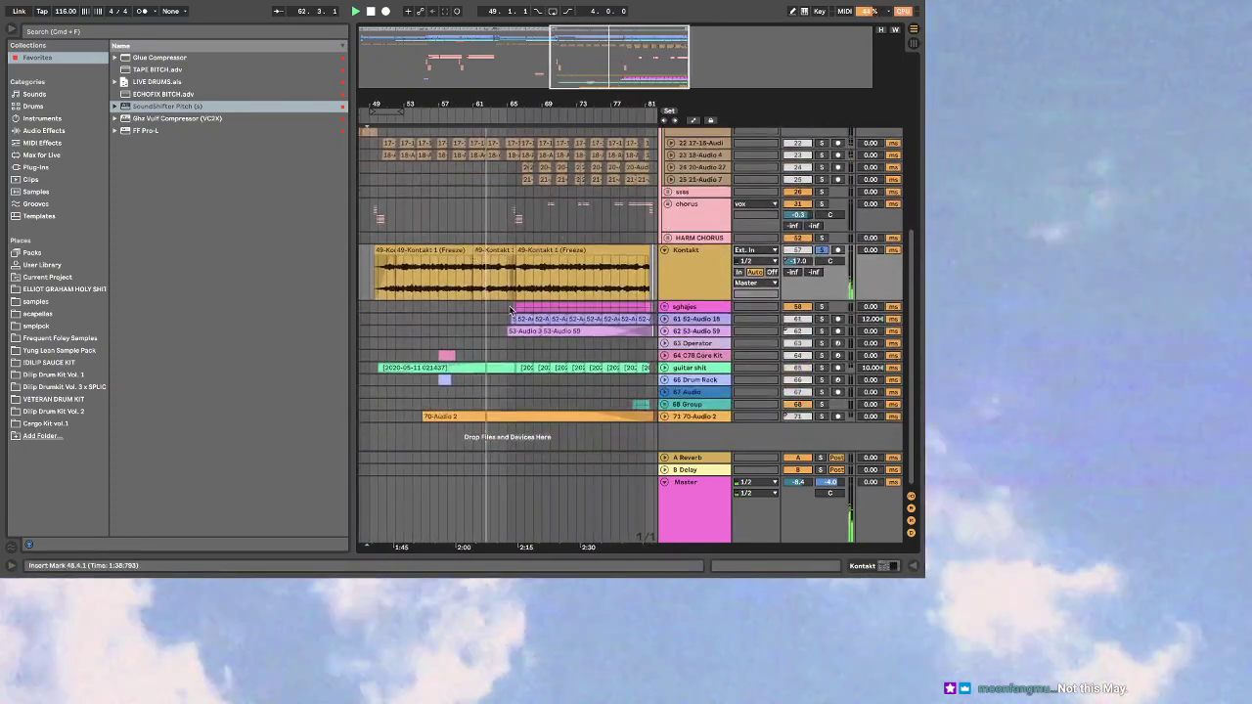
click(665, 369)
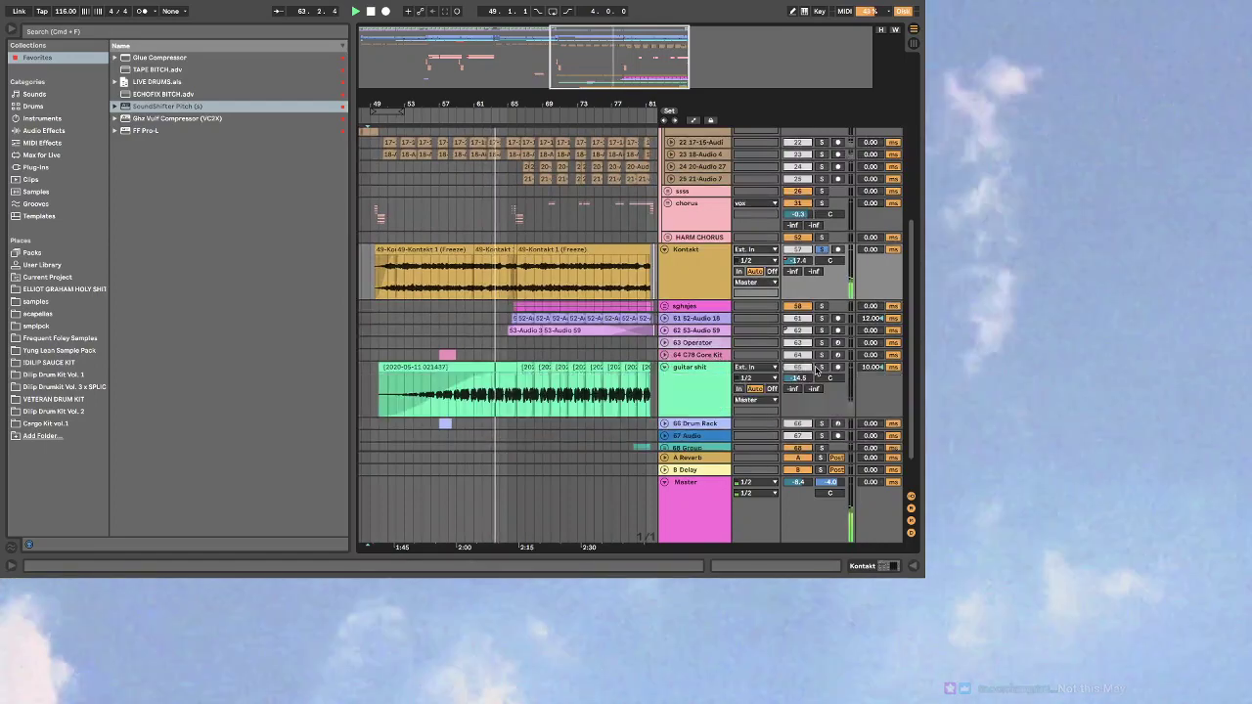
click(470, 394)
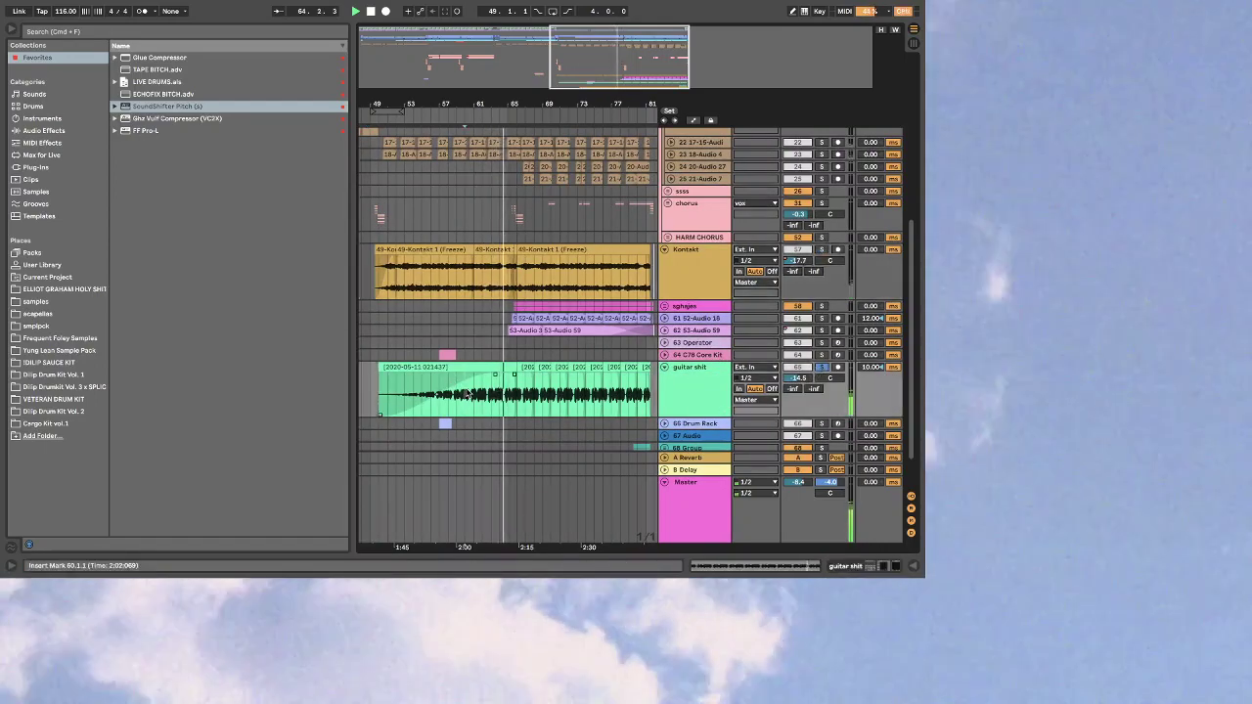
drag(597, 60, 596, 86)
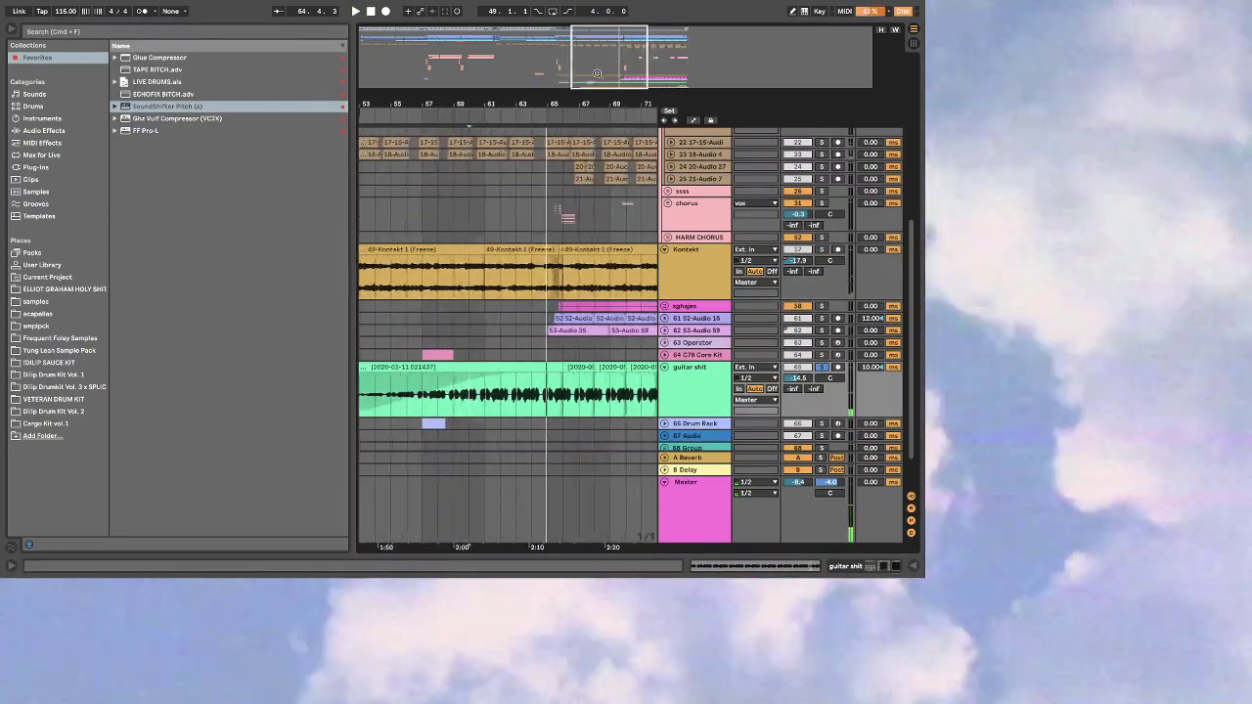
click(473, 422)
click(485, 394)
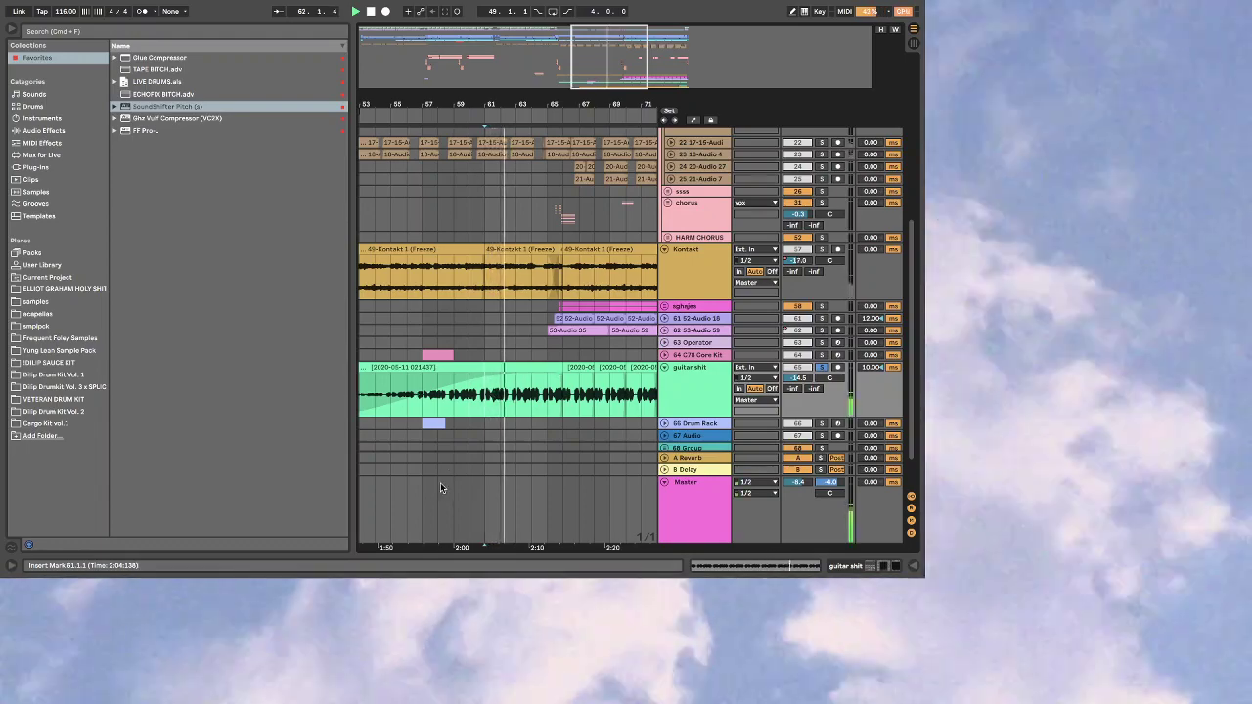
key(minus)
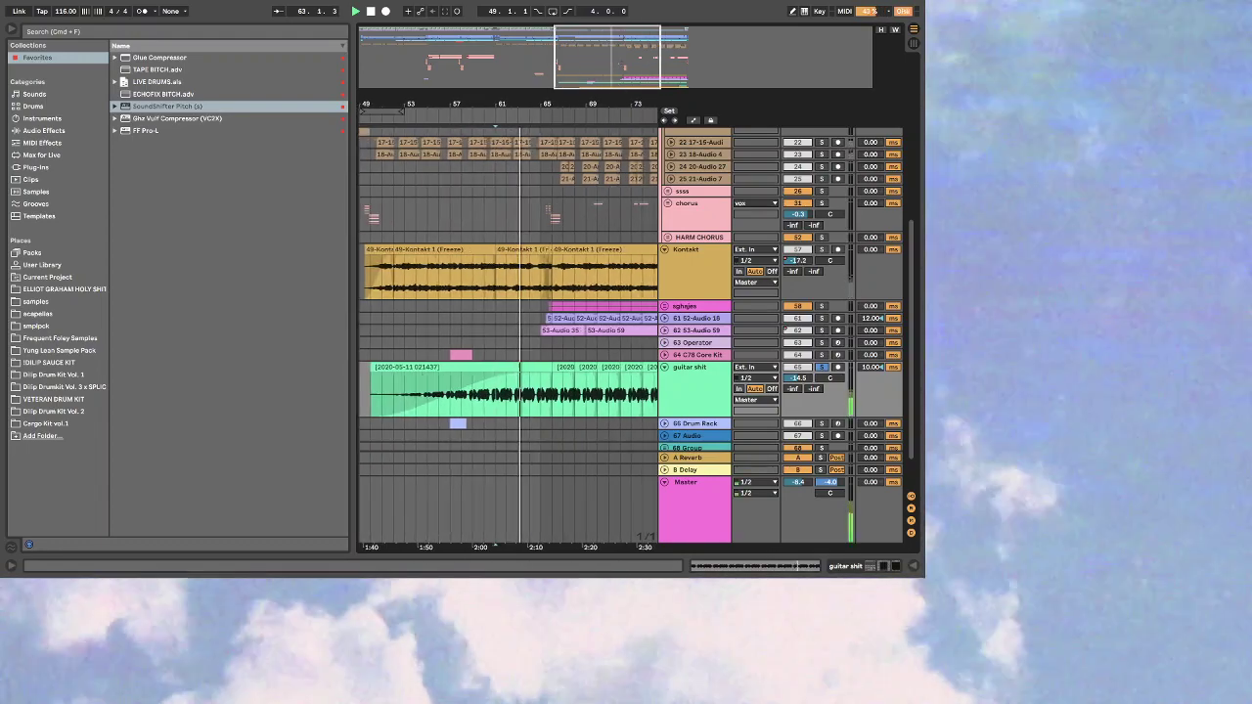
Step: Solo and expand C78 Core Kit, then expand the Group and Drum Rack tracks, replaying from bar 57
click(823, 355)
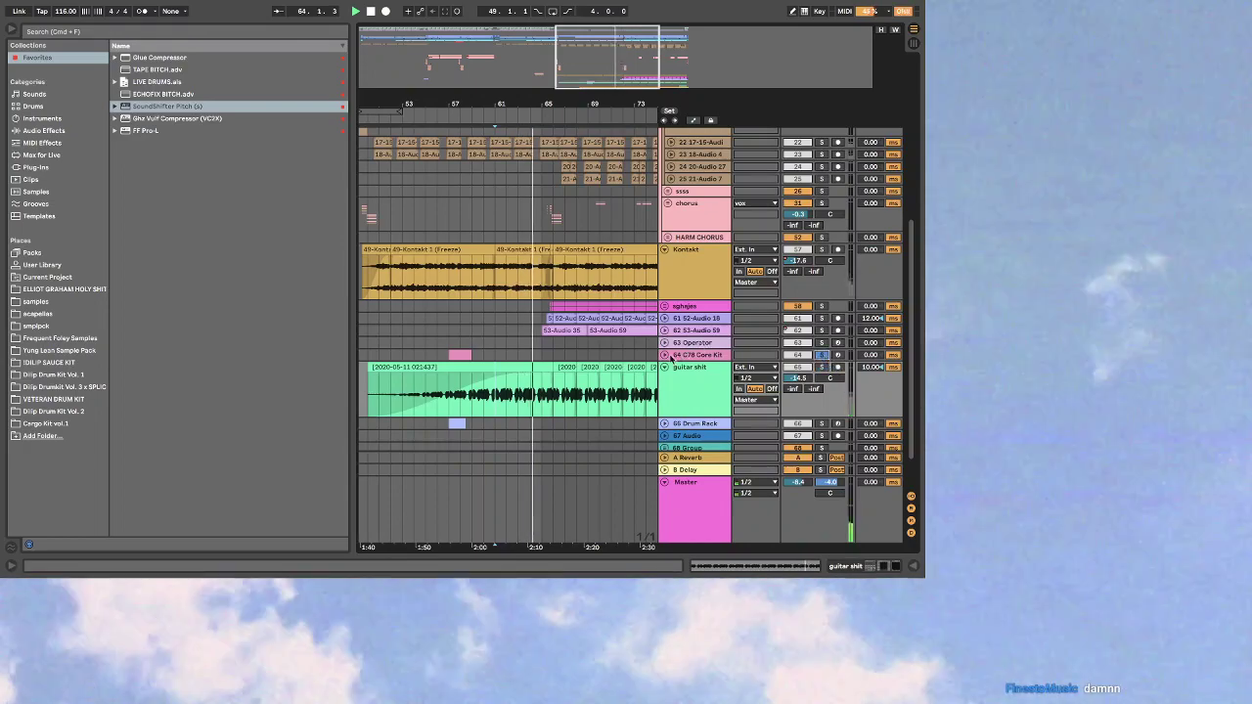
click(665, 356)
key(space)
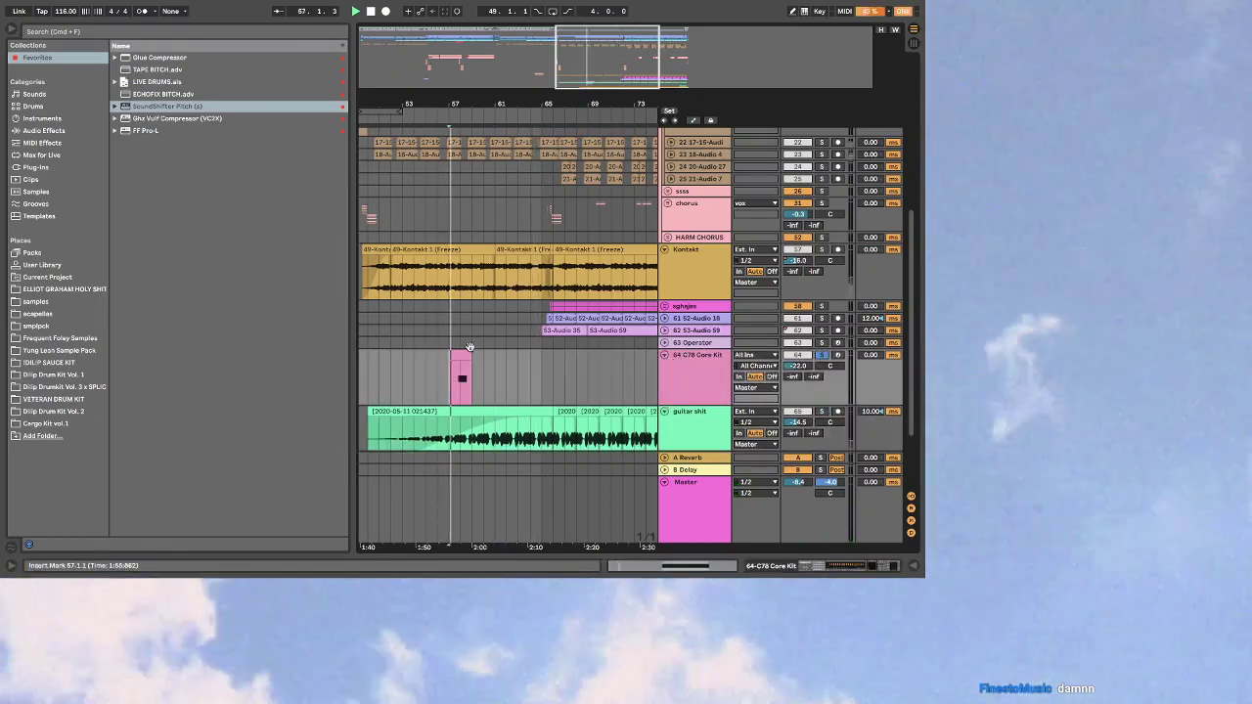
scroll(460, 362, down, 2)
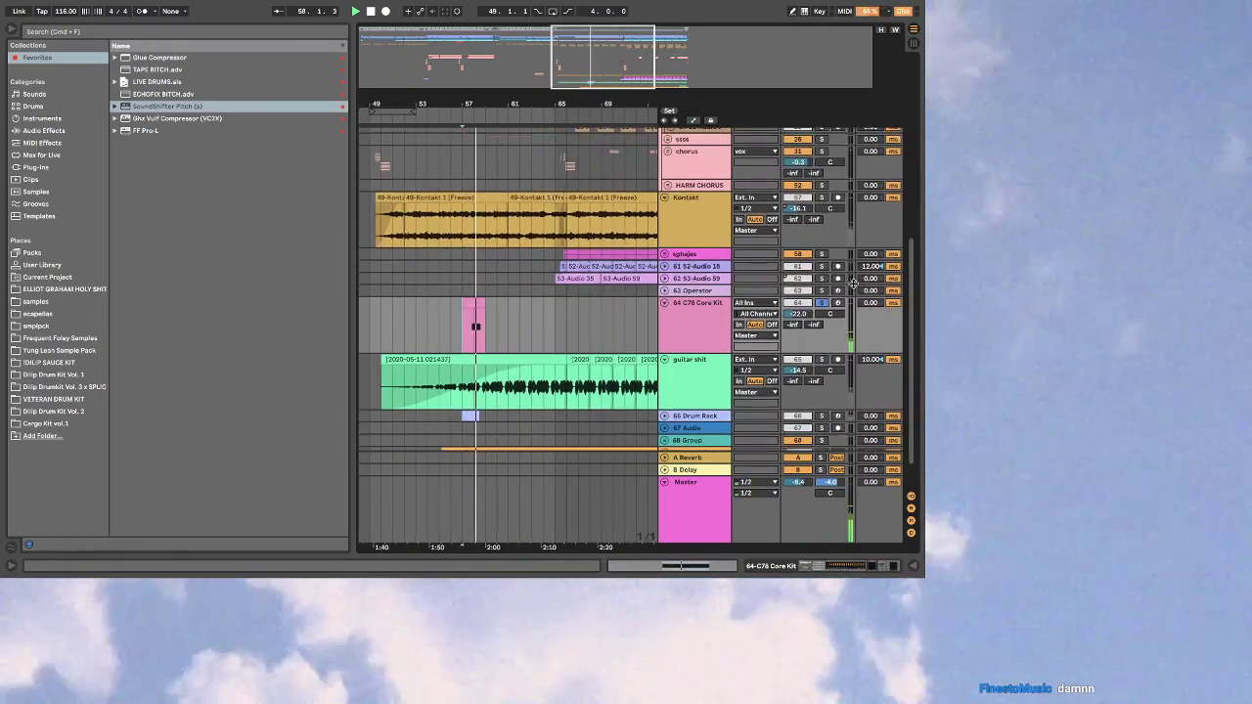
click(664, 440)
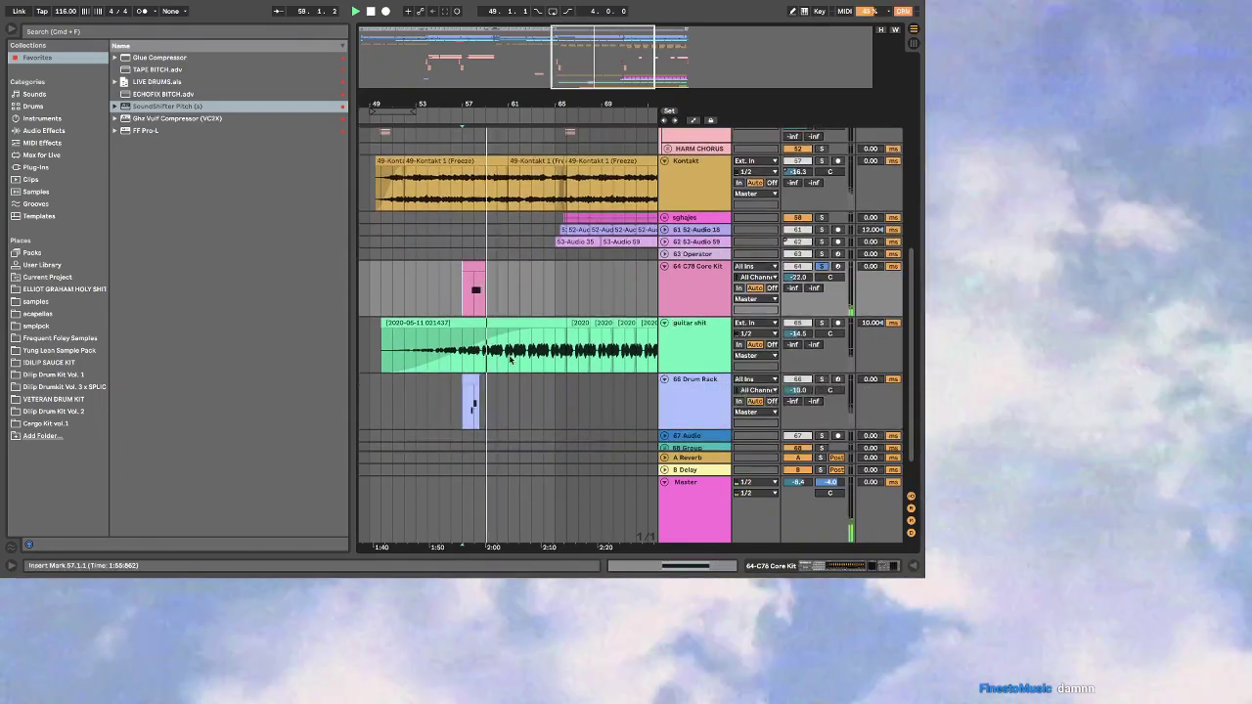
click(665, 379)
key(space)
key(space)
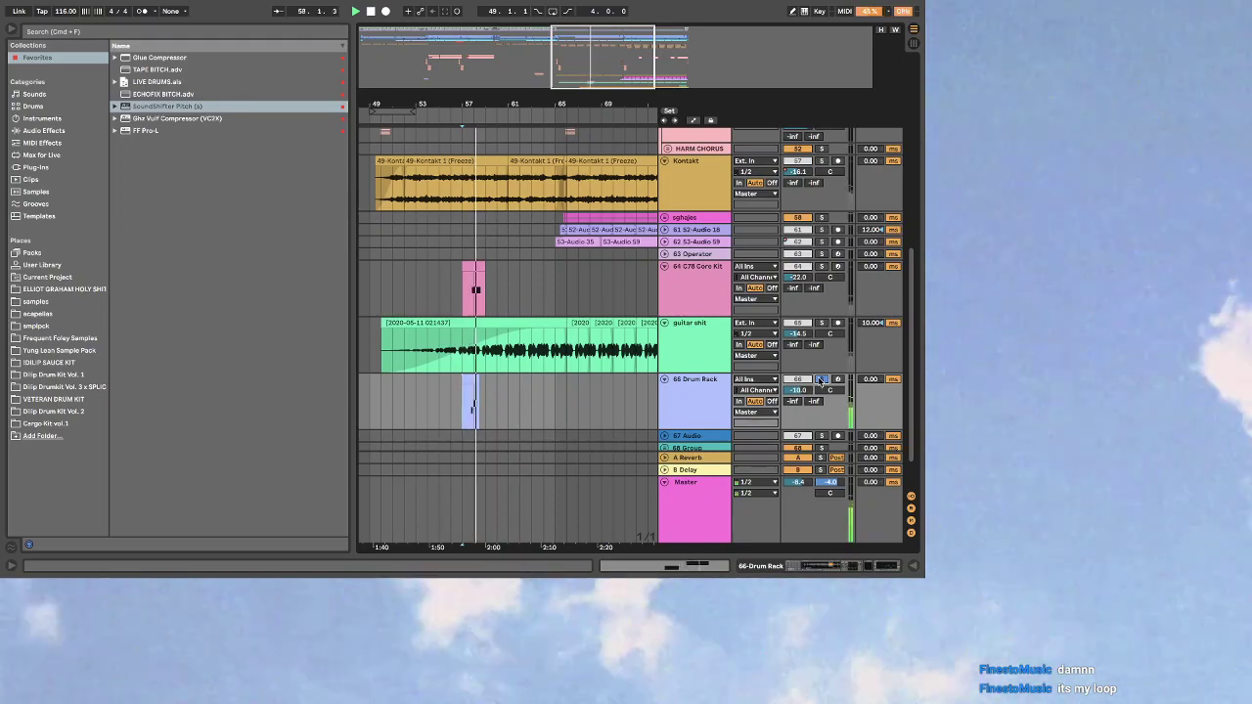
Step: Open the Drum Rack track's device chain, set the start point to 57.3.1, and unsolo it
double_click(694, 399)
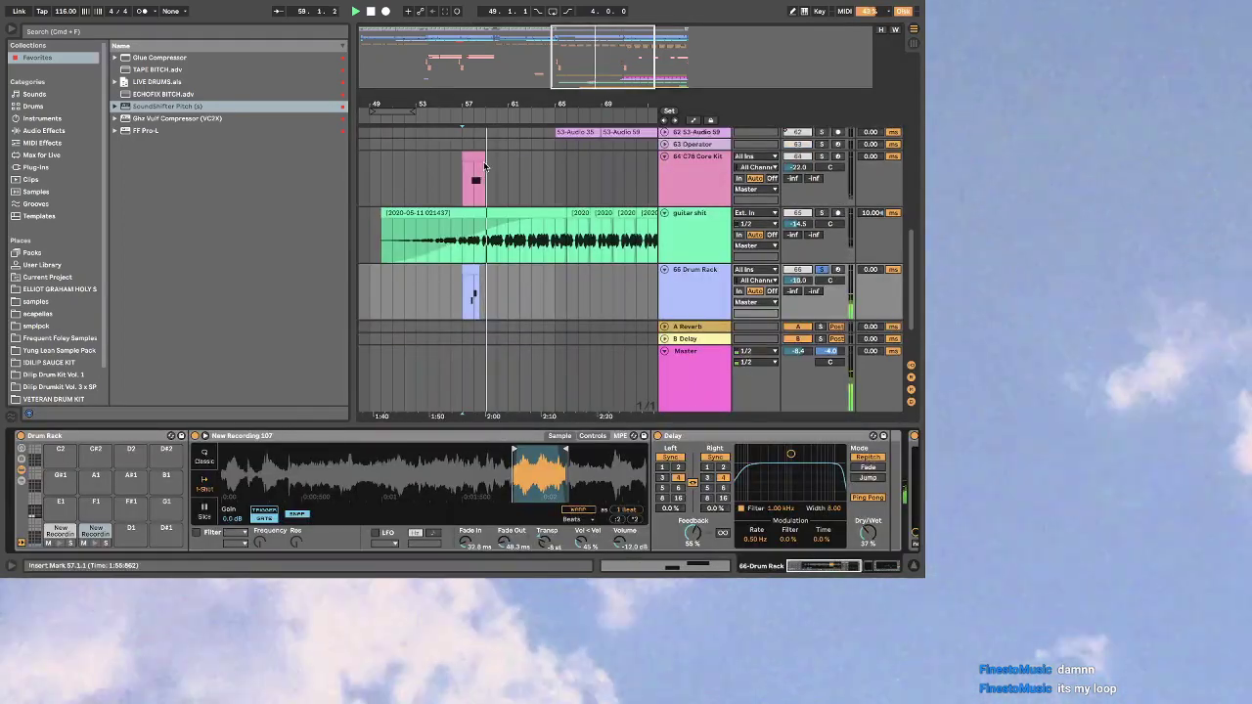
drag(565, 42, 586, 299)
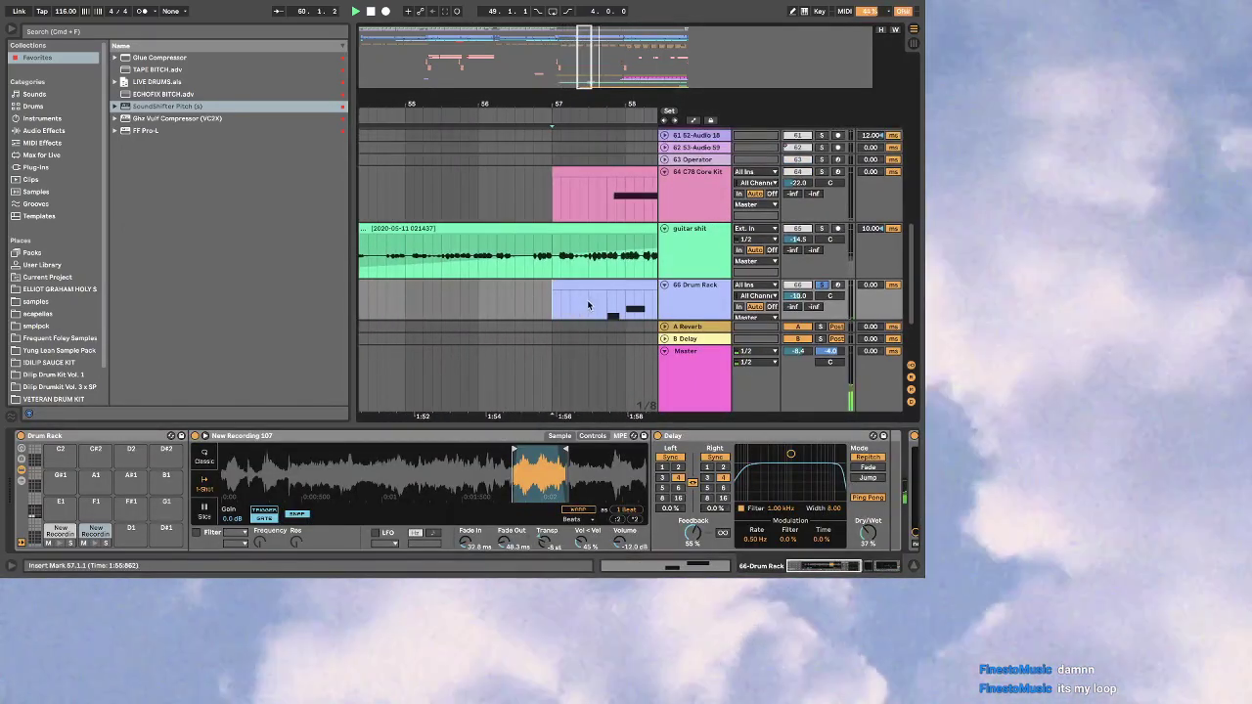
click(588, 301)
drag(584, 83, 585, 65)
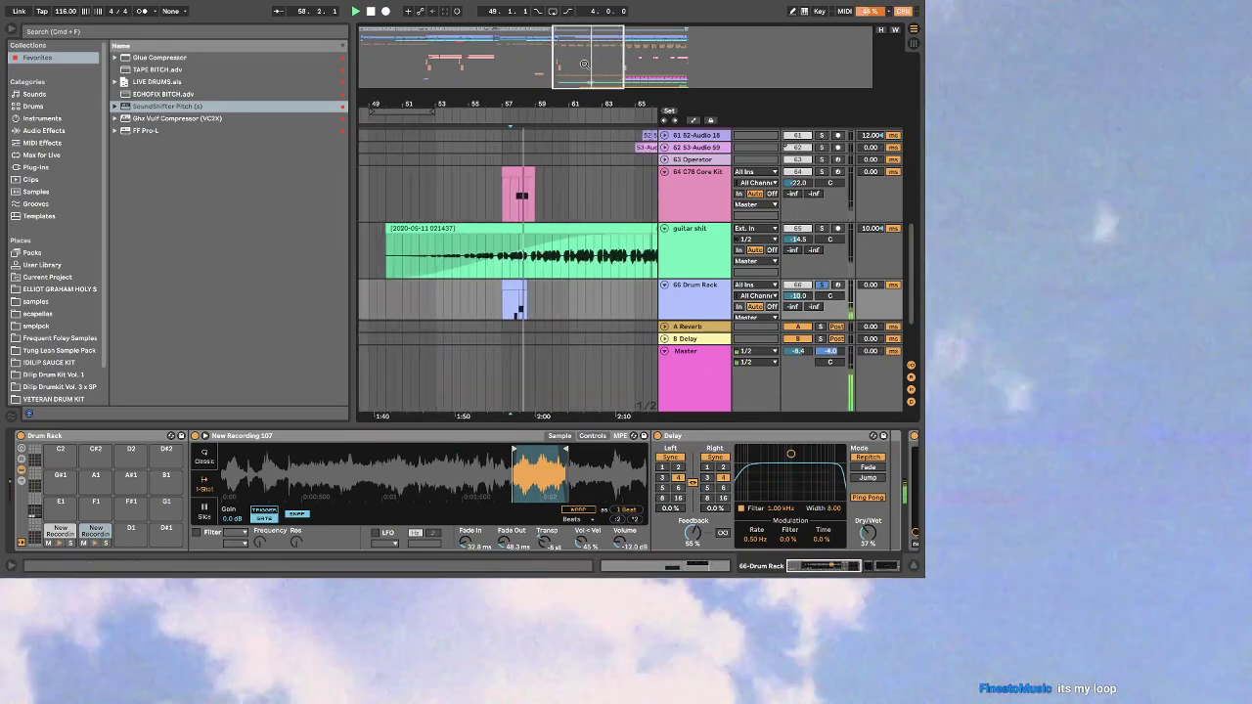
click(822, 286)
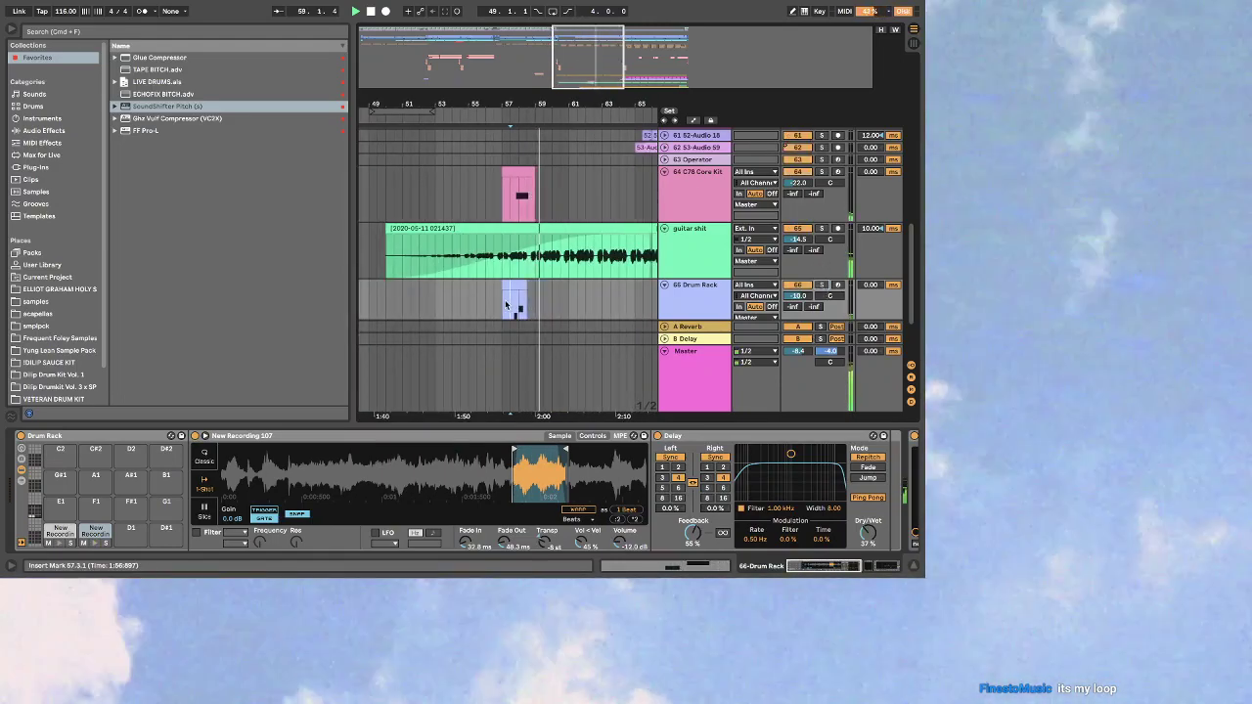
Step: Solo and expand the 70-Audio 2 track, then jump playback to around bar 70
scroll(506, 305, down, 3)
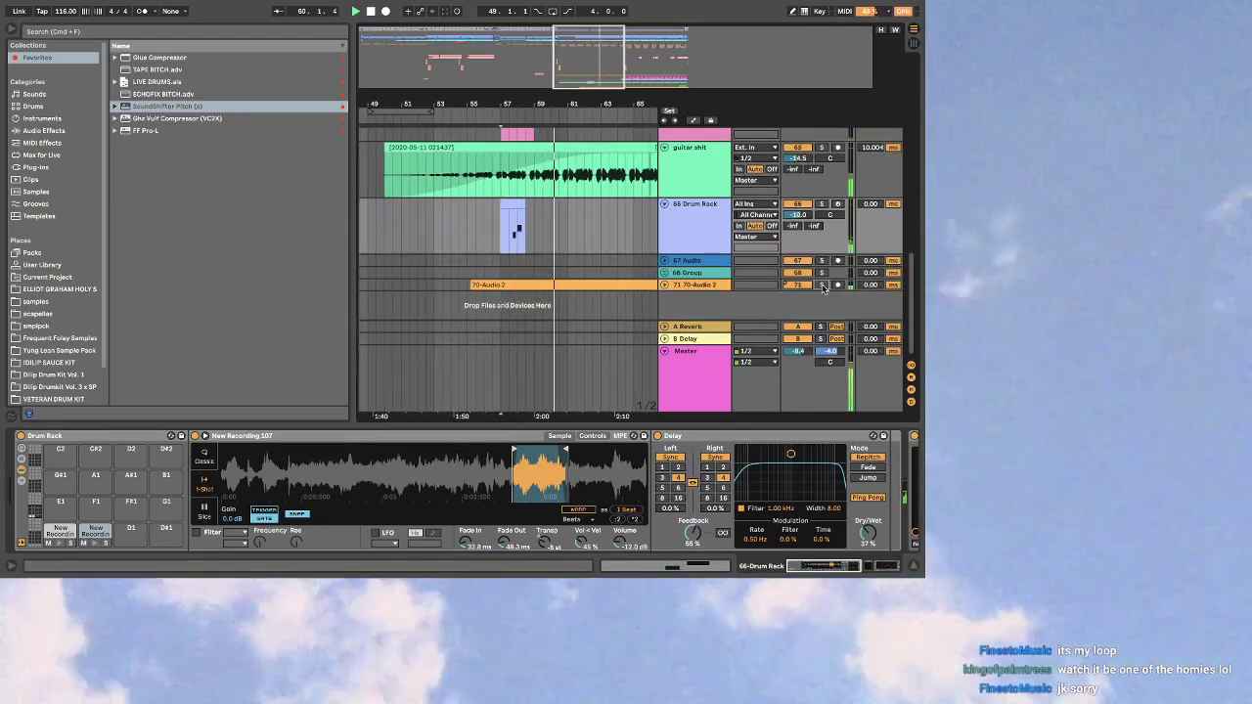
click(823, 285)
key(minus)
key(minus)
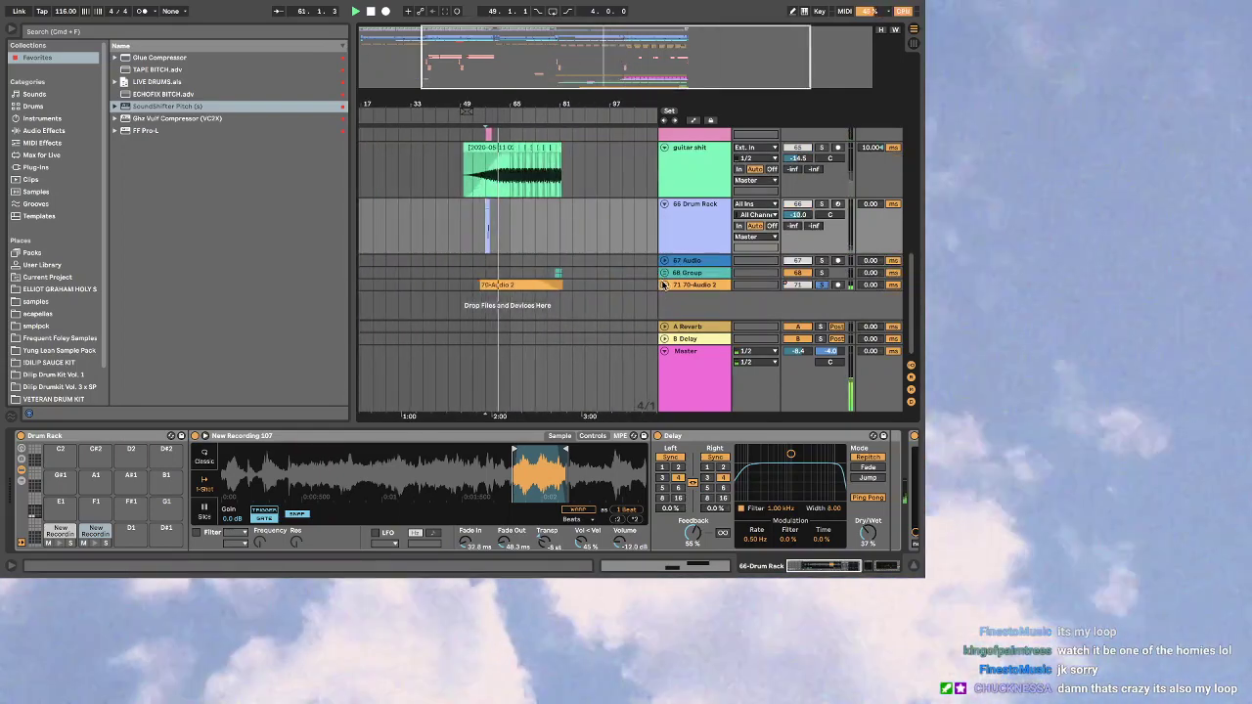
click(664, 284)
click(524, 112)
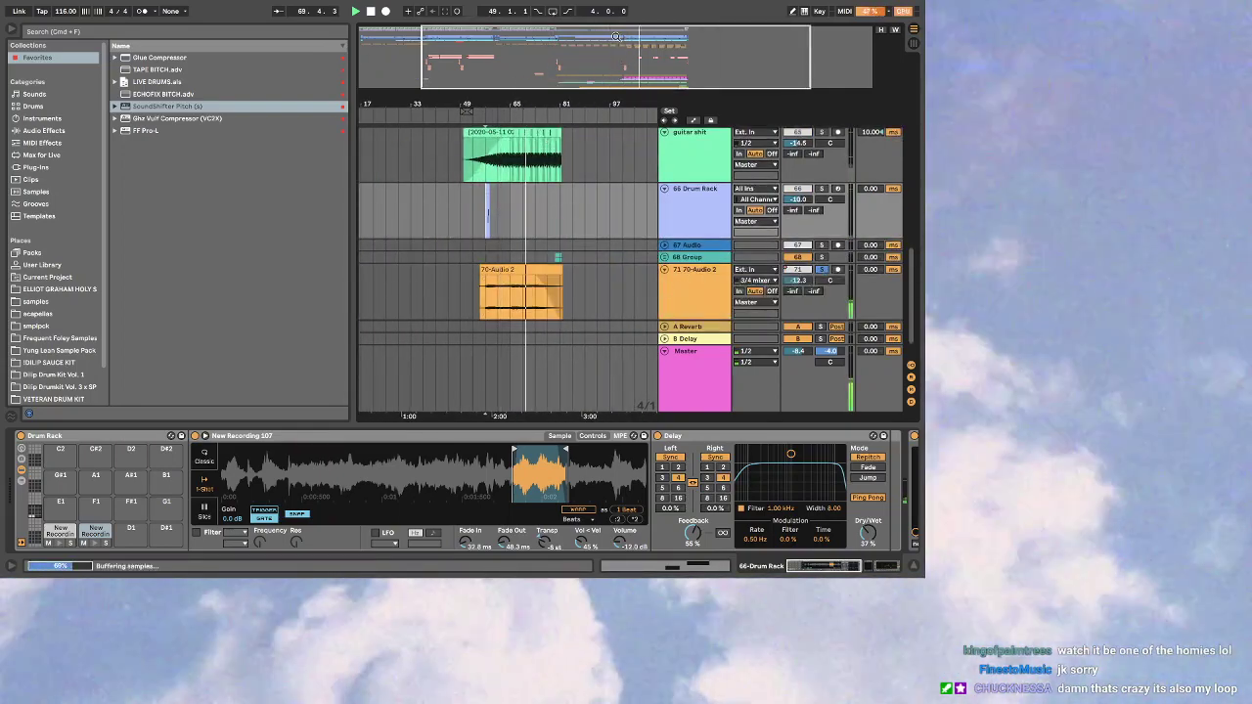
key(plus)
key(plus)
scroll(580, 272, up, 5)
scroll(580, 272, up, 1)
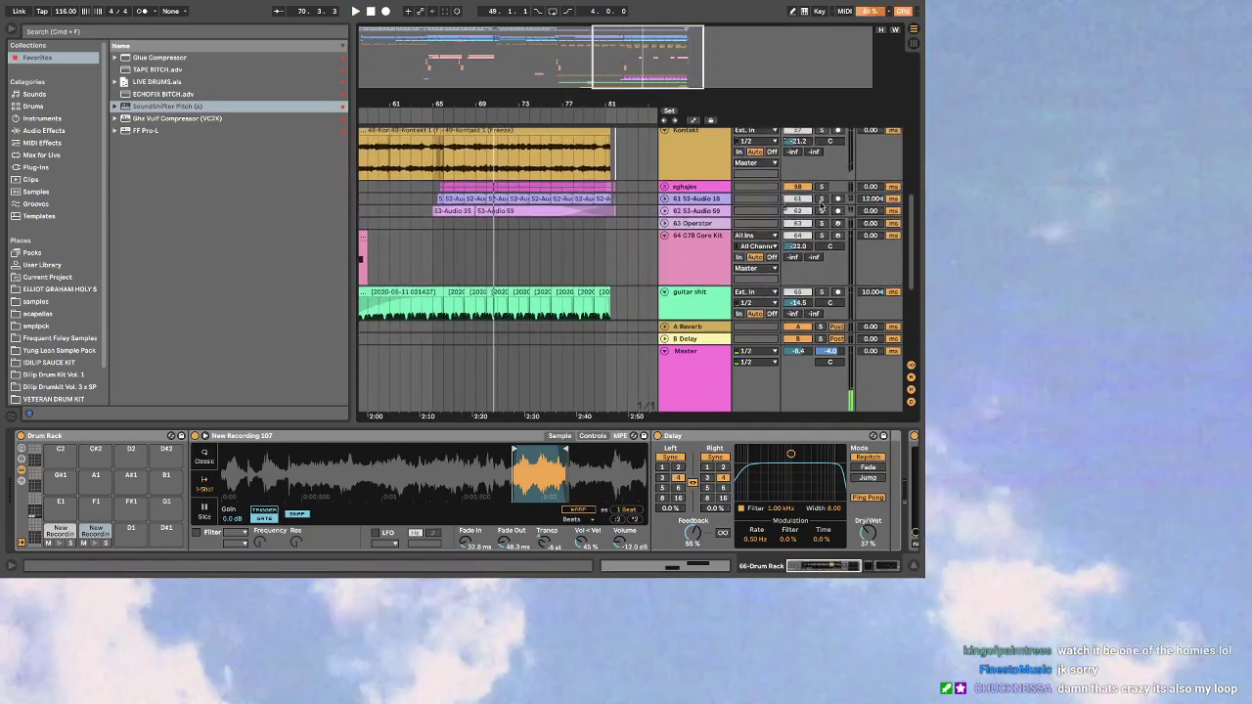
Step: Show the sghajes track's devices, then unfold and solo the 52-Audio 18 track
click(442, 187)
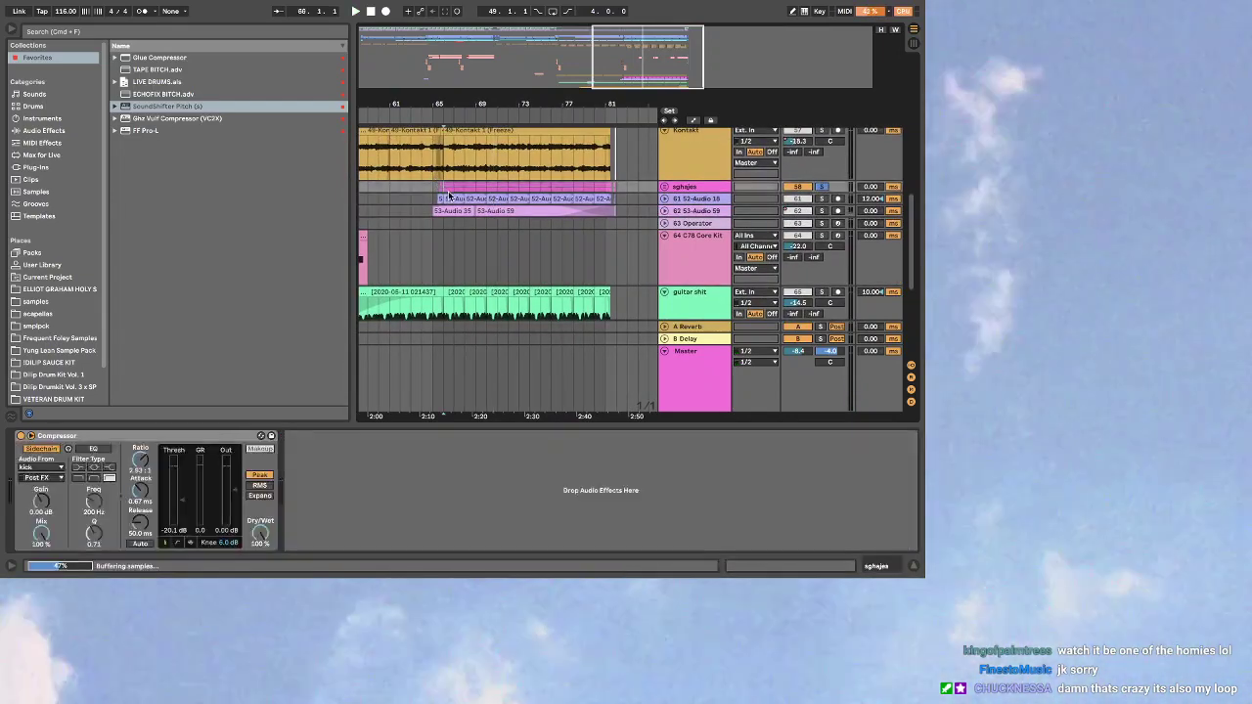
drag(611, 53, 634, 60)
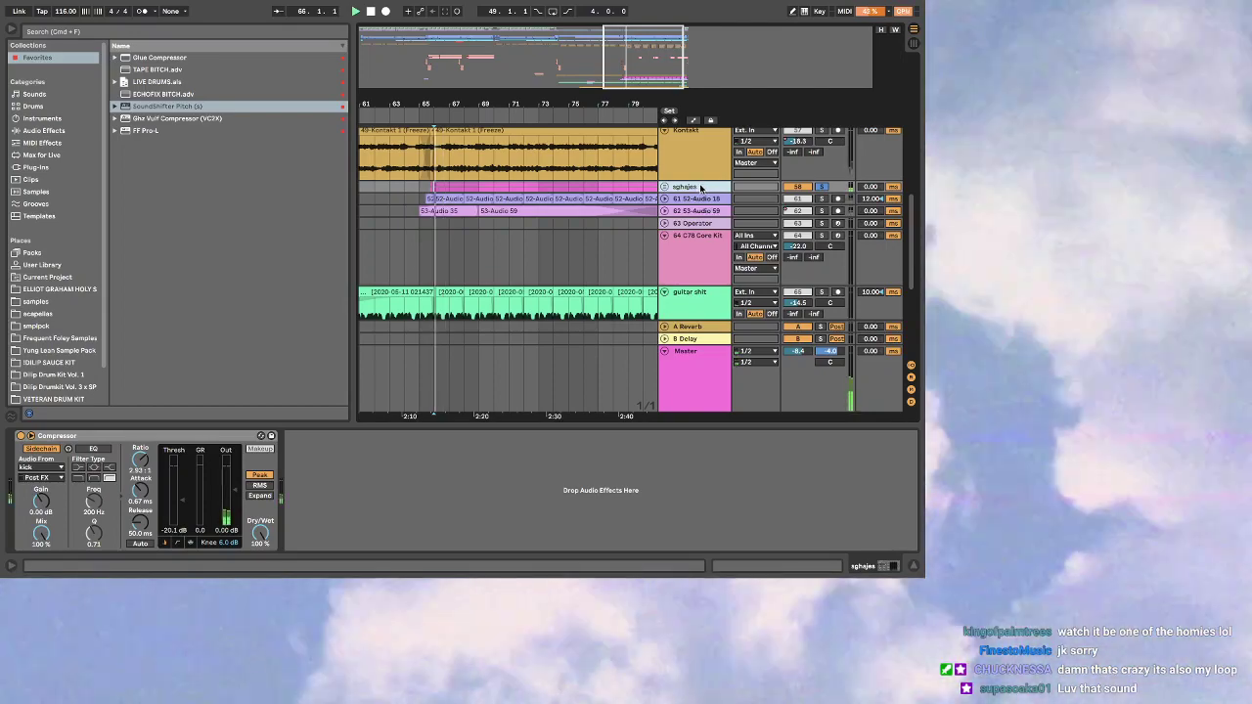
click(665, 198)
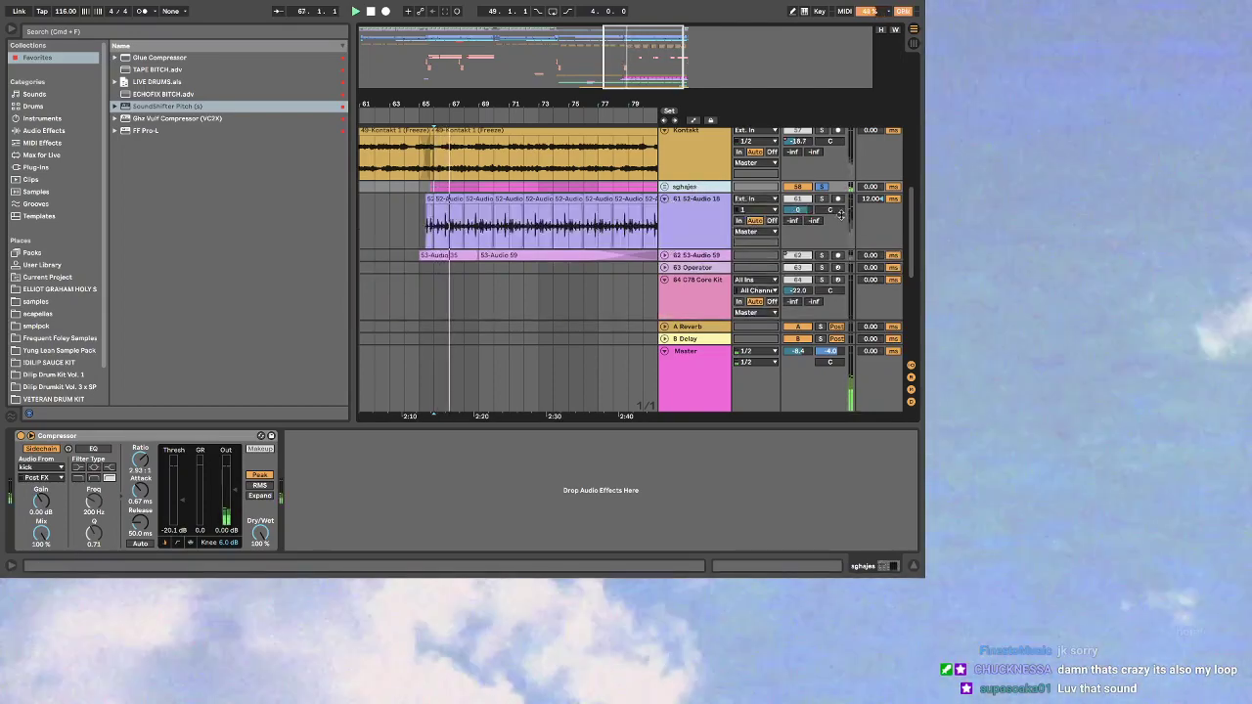
click(821, 198)
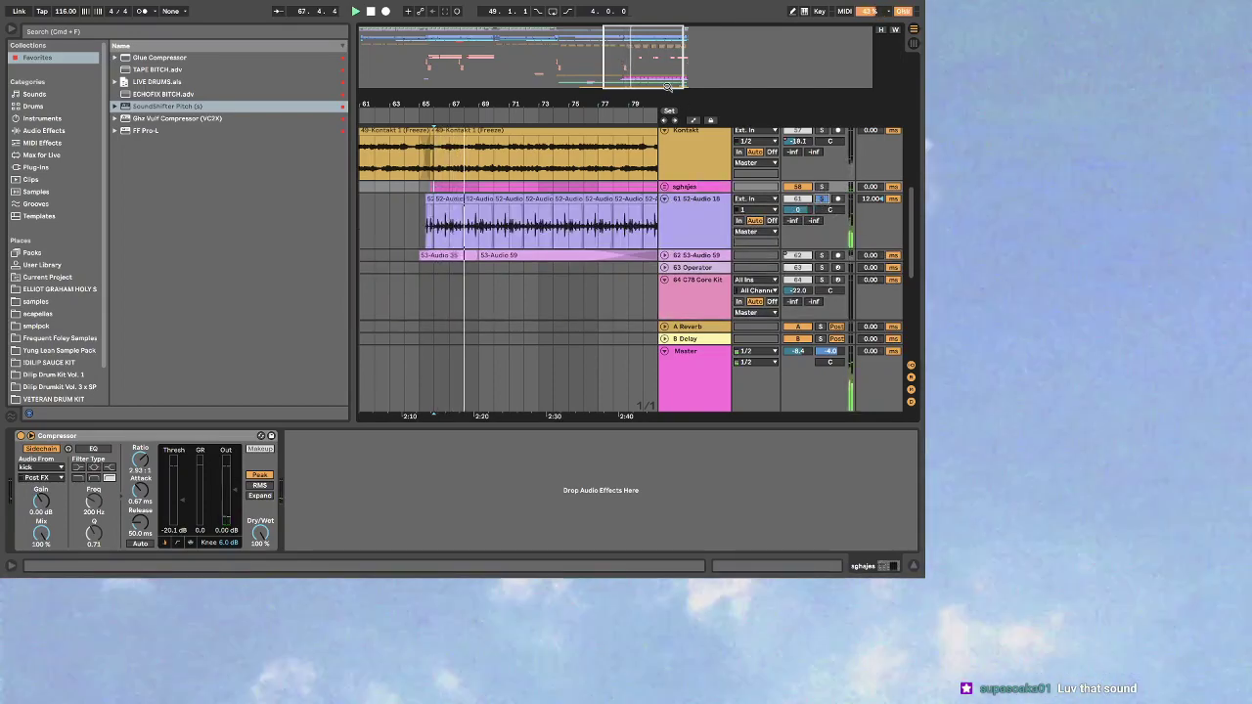
key(minus)
Step: Unfold and solo the 53-Audio 59 track and show its delay chain
click(664, 255)
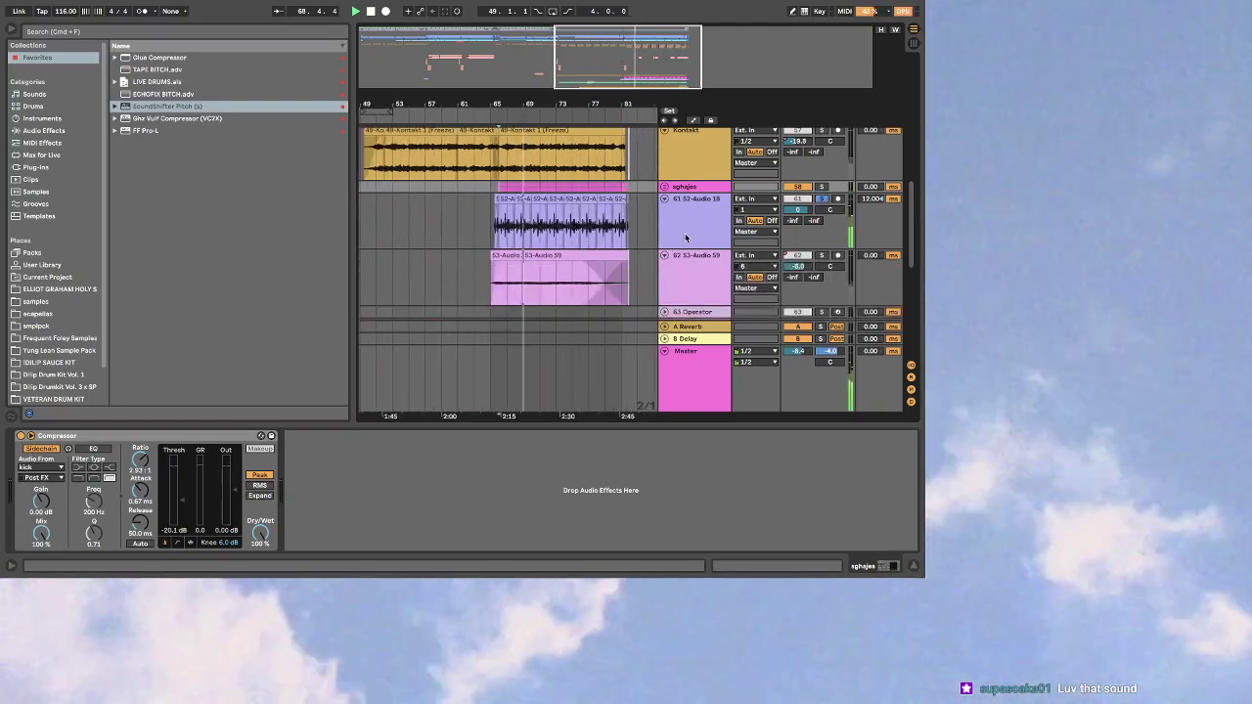
scroll(783, 225, down, 2)
click(826, 180)
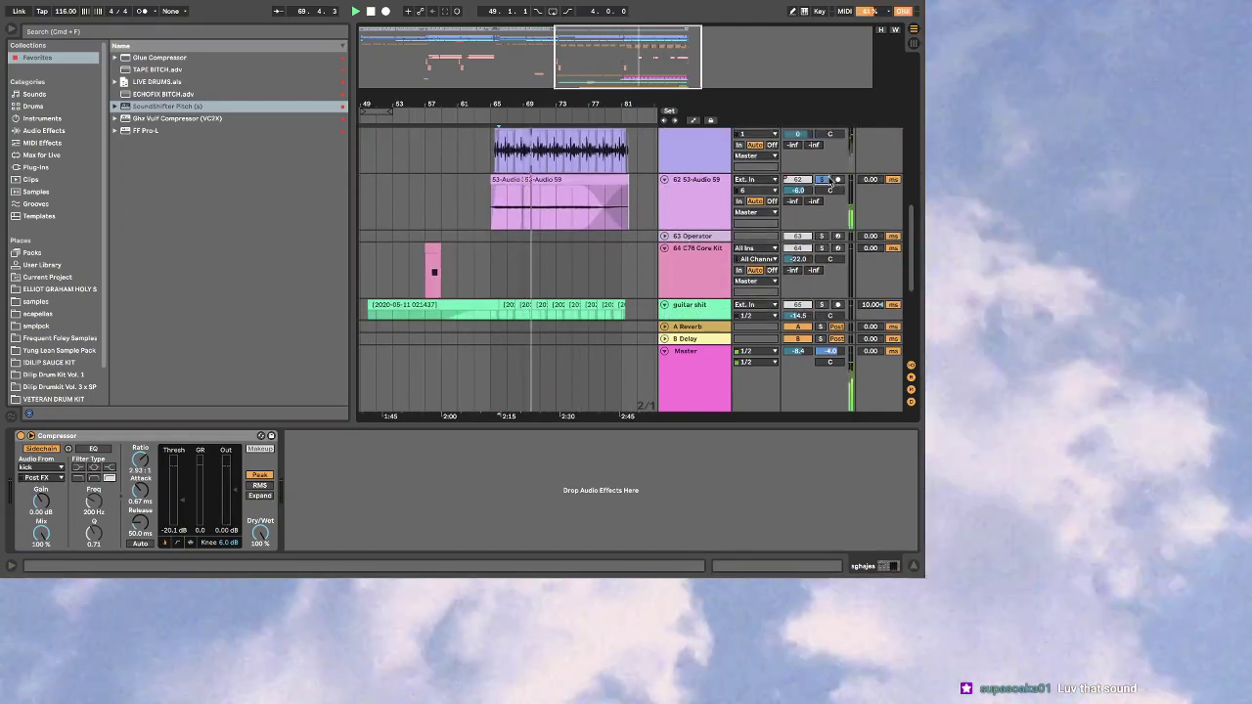
key(plus)
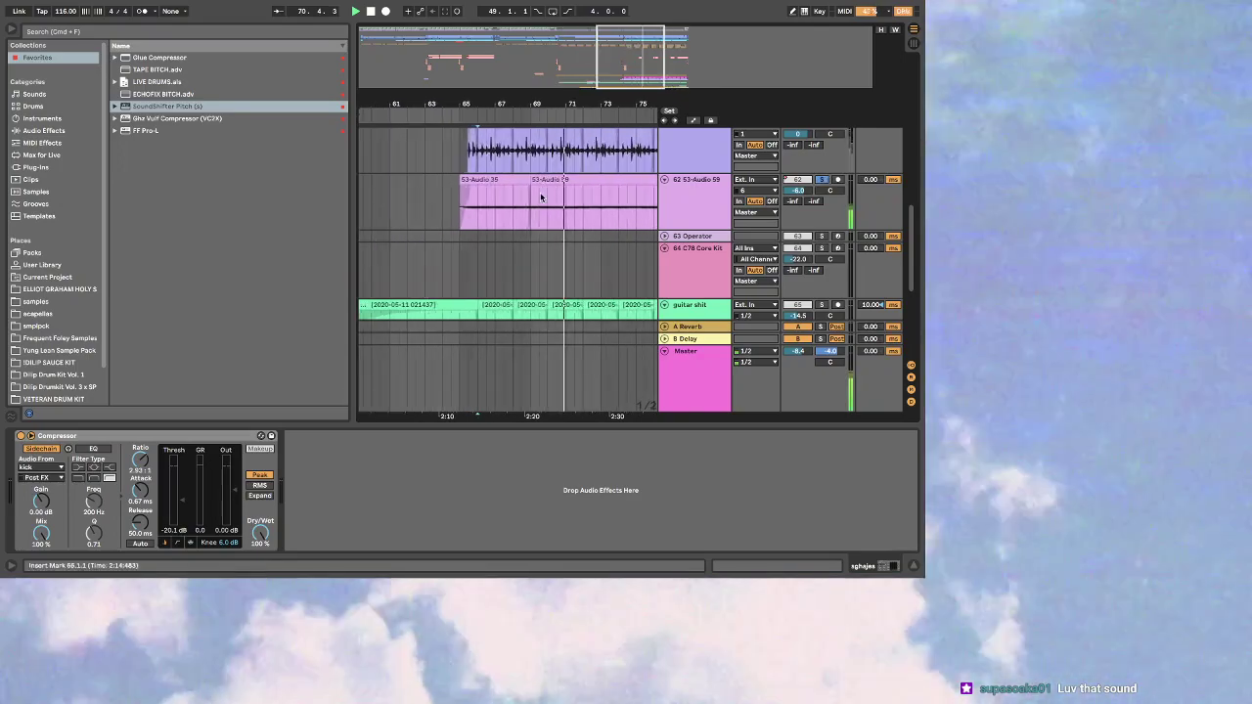
click(455, 210)
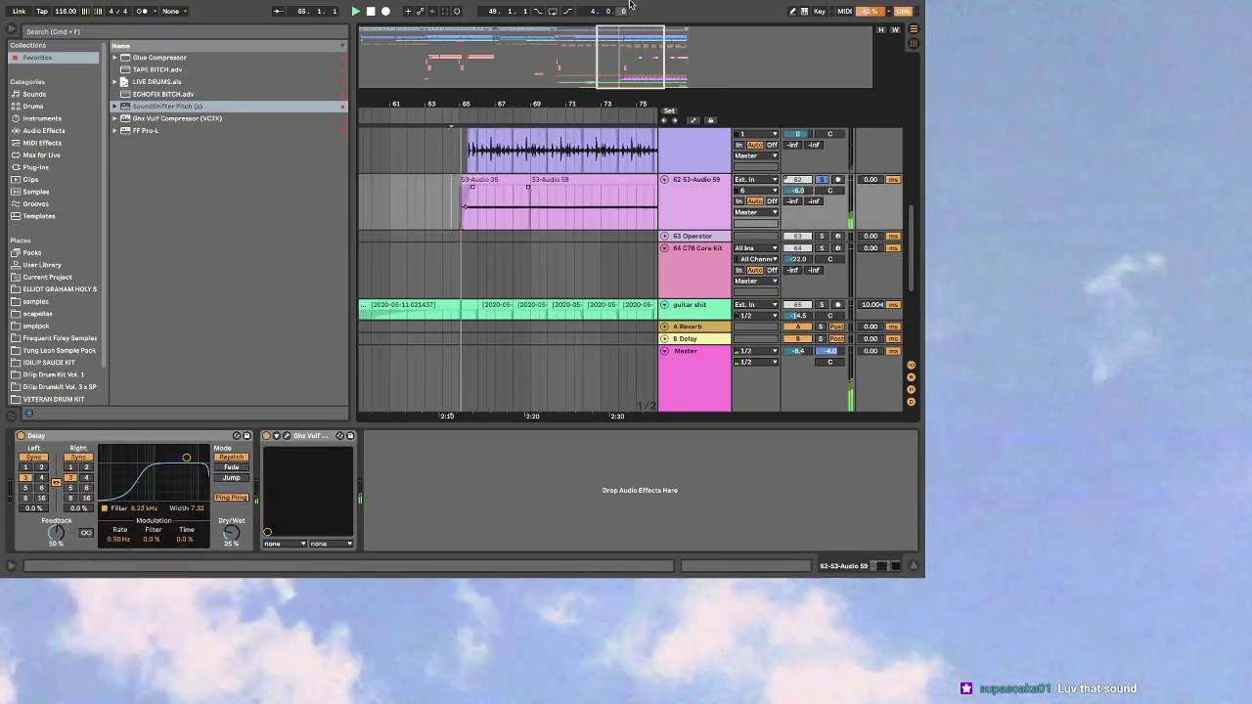
drag(608, 27, 637, 42)
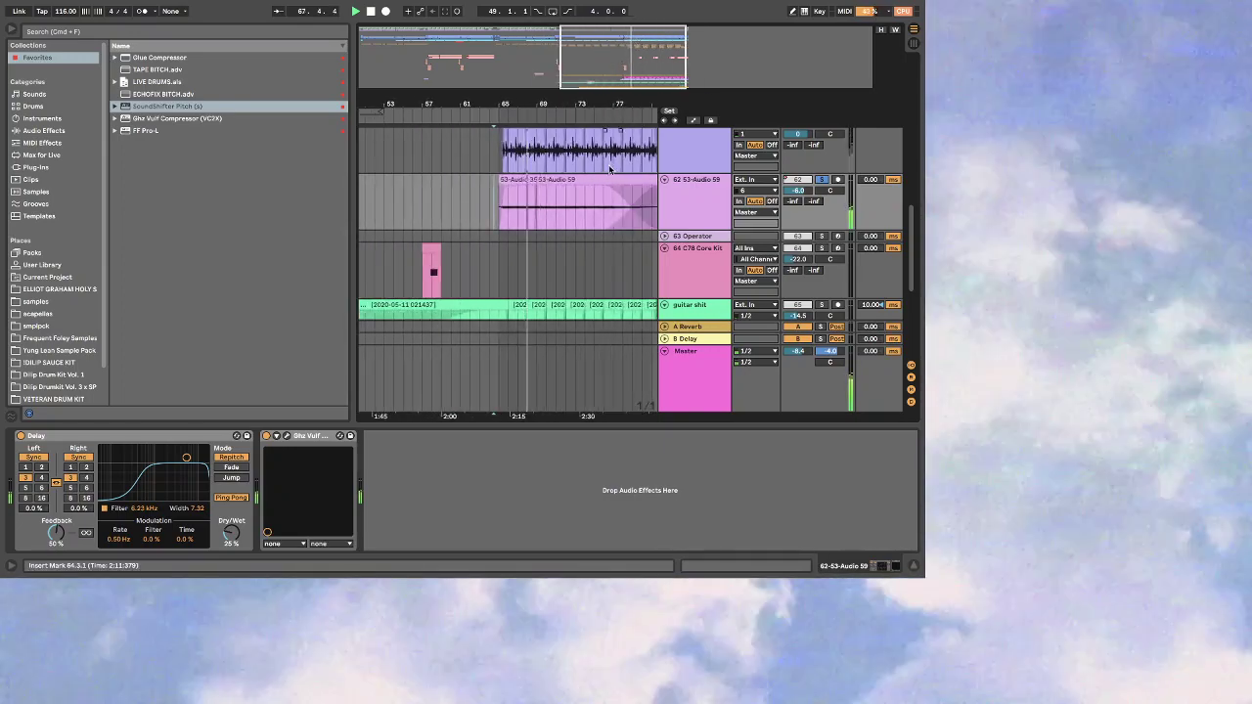
Step: Fold the verse main group, zoom out to the whole song, and show the vox track's device chain
scroll(568, 241, up, 5)
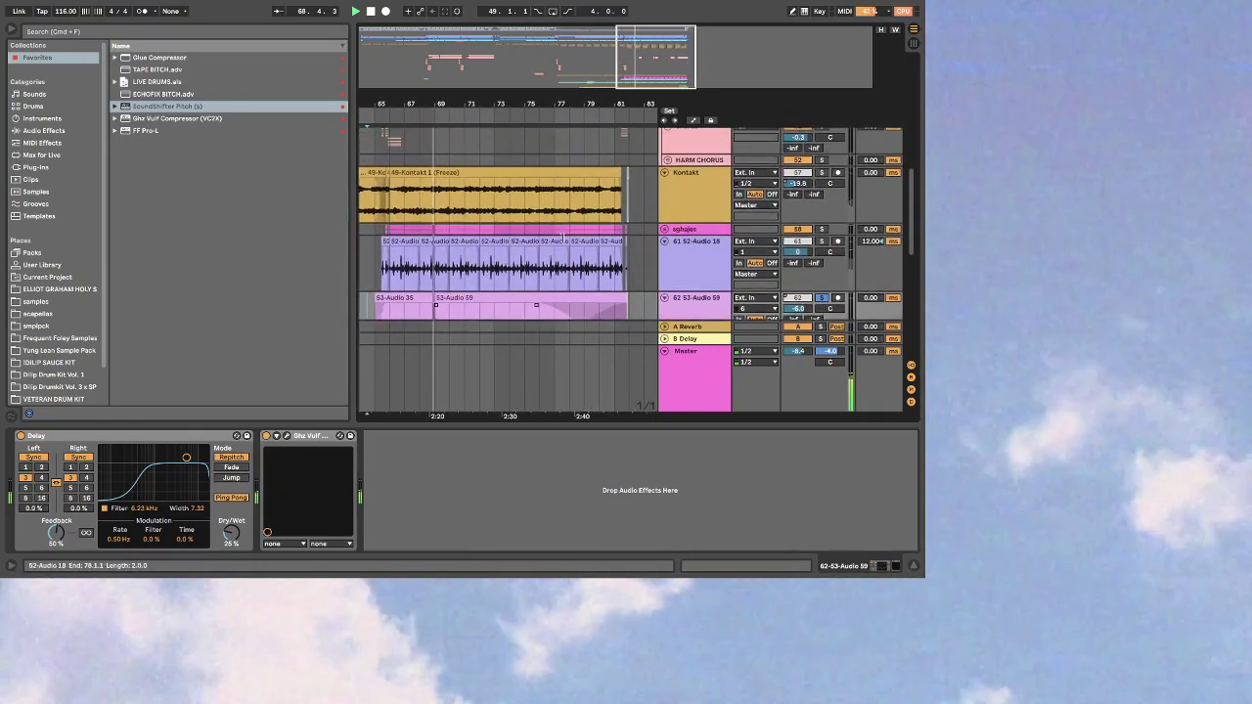
scroll(724, 205, up, 8)
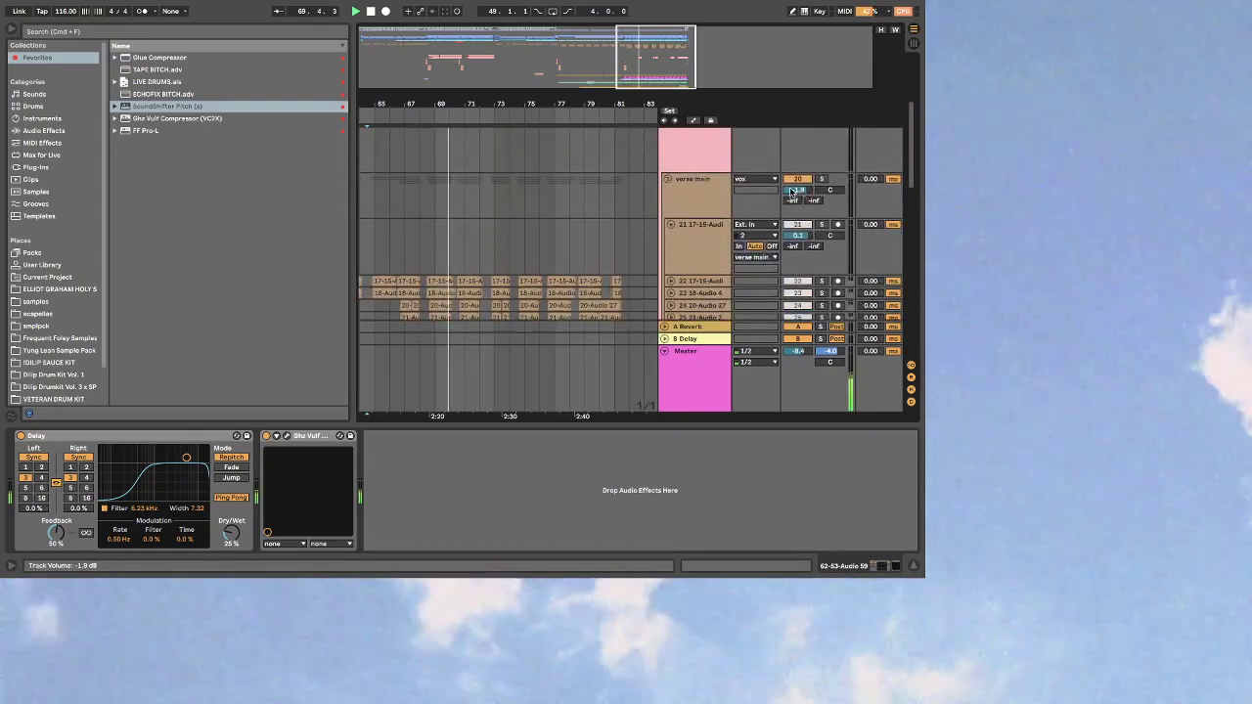
click(669, 182)
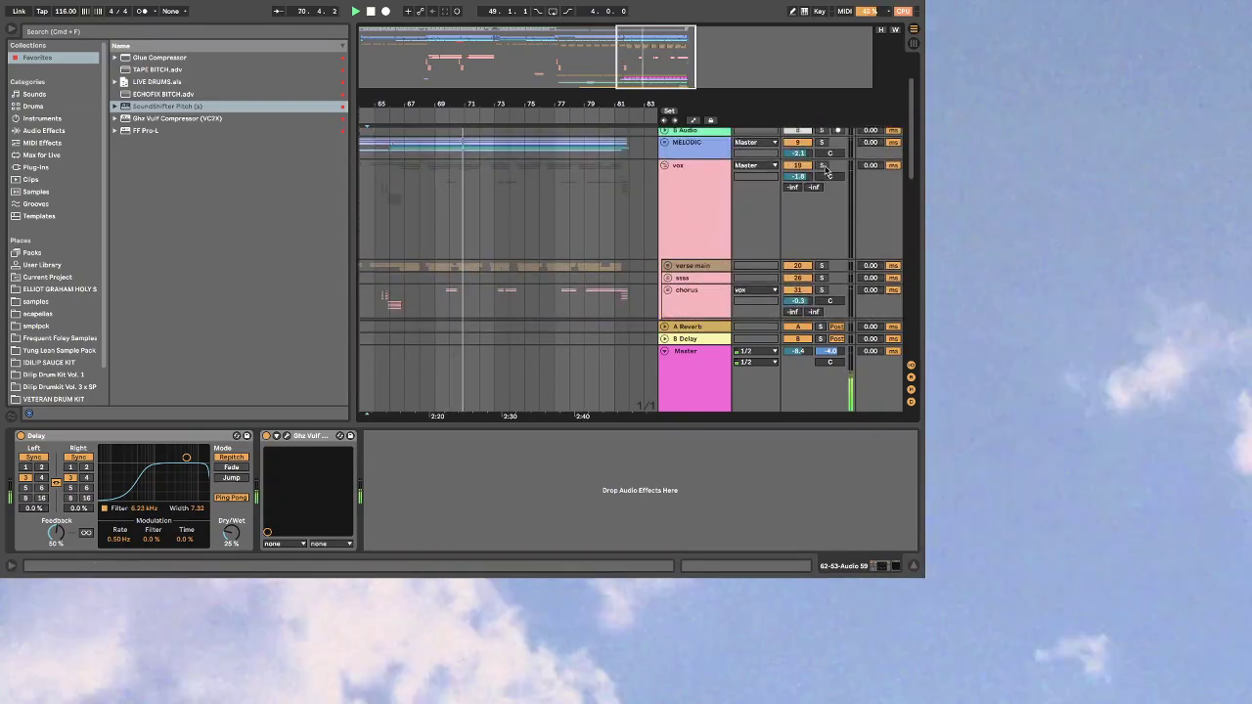
drag(683, 61, 673, 201)
scroll(673, 200, down, 3)
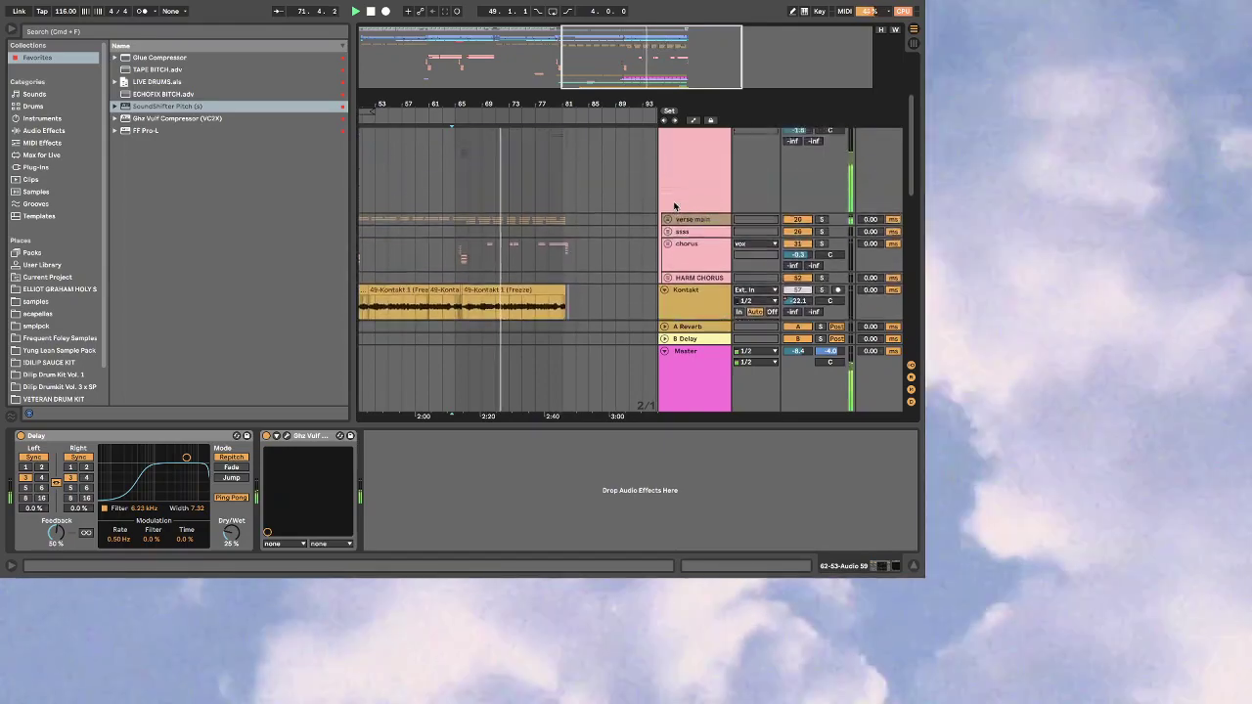
drag(651, 78, 650, 37)
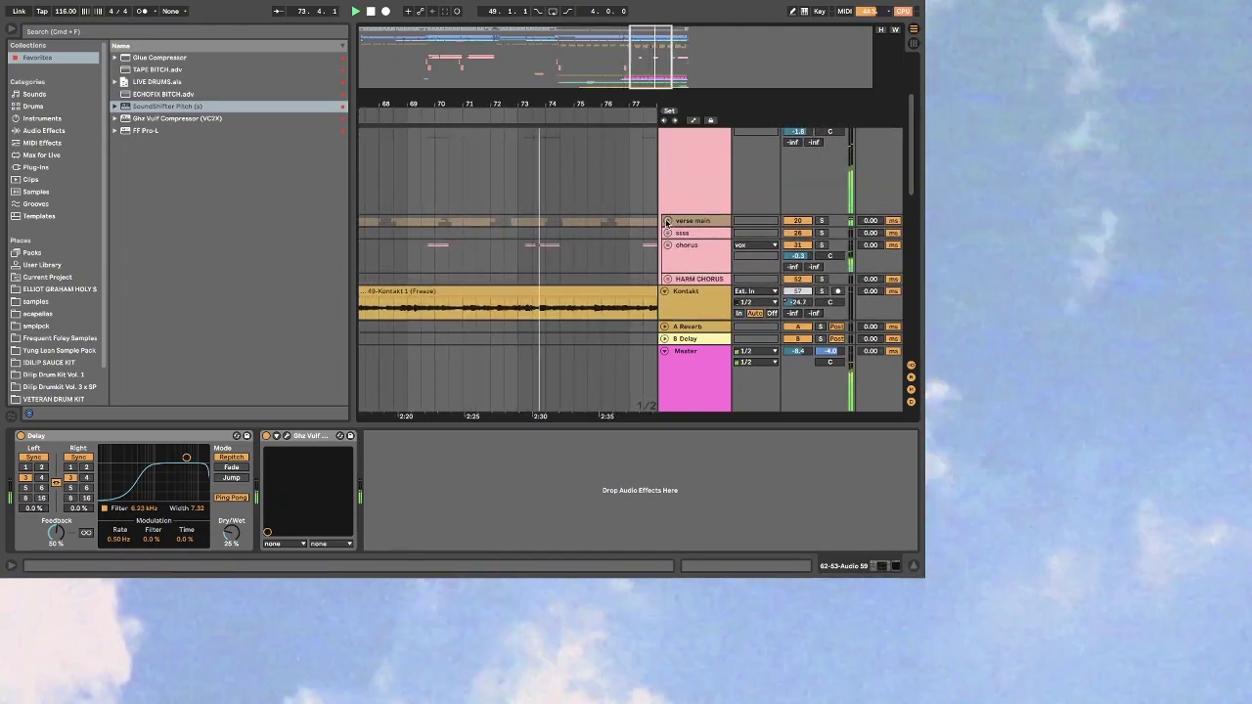
scroll(666, 188, up, 3)
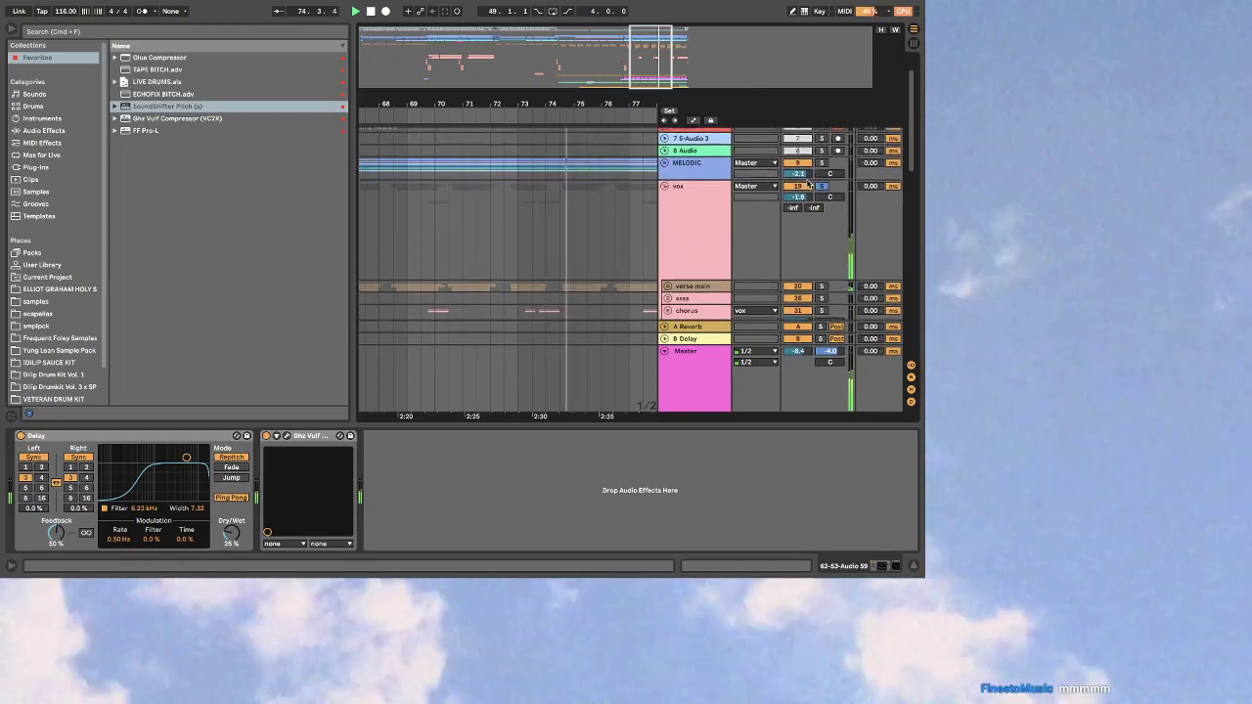
drag(666, 61, 669, 32)
click(534, 201)
Step: Zoom to about bars 71–87 and solo the 68 Group track
key(minus)
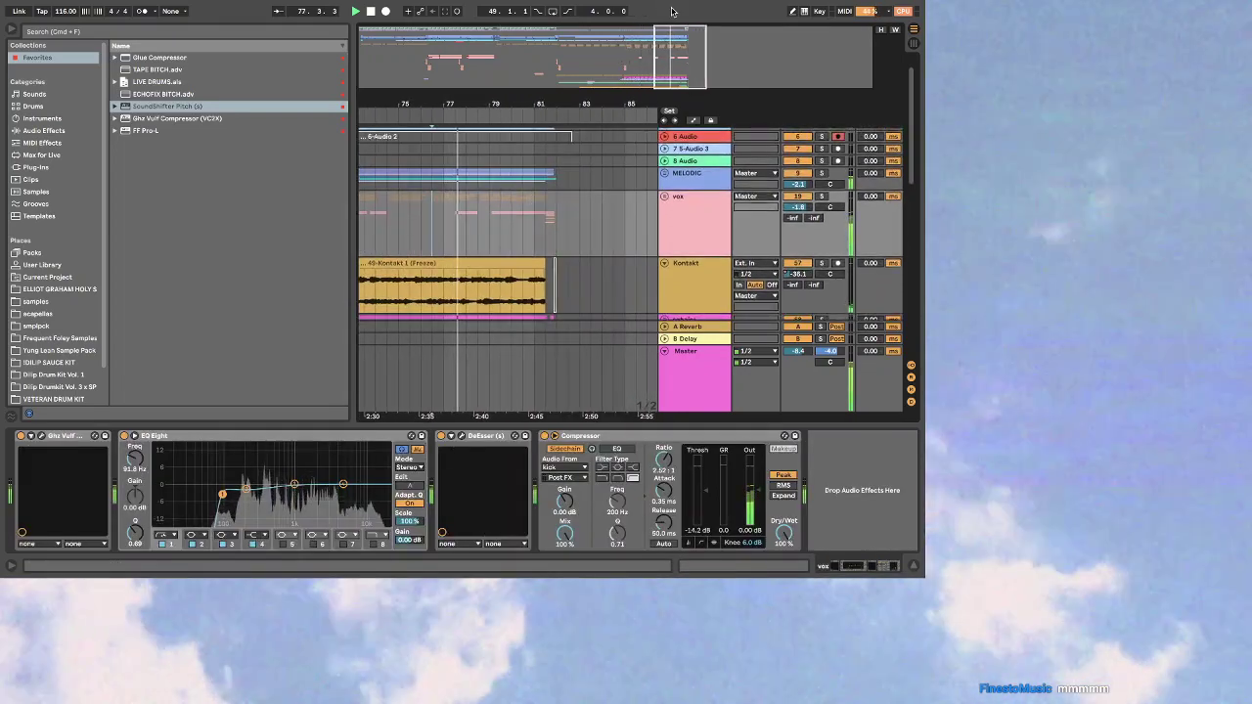
scroll(552, 235, down, 10)
key(plus)
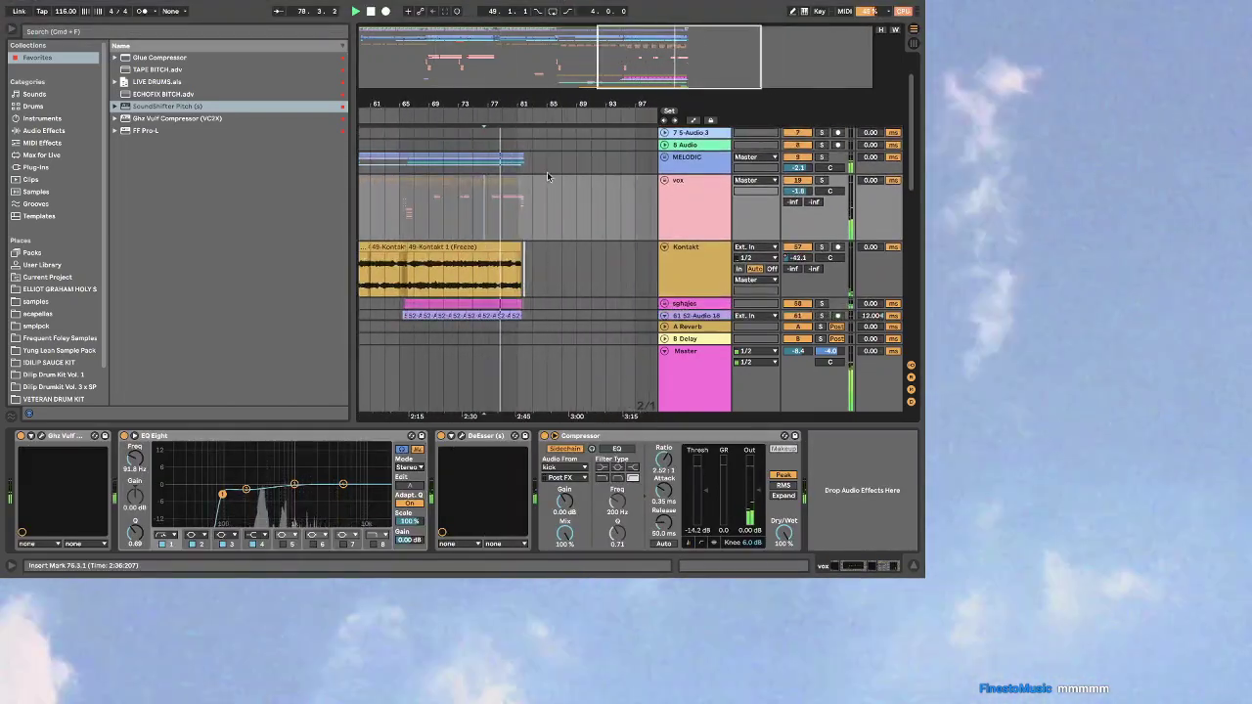
scroll(544, 215, down, 8)
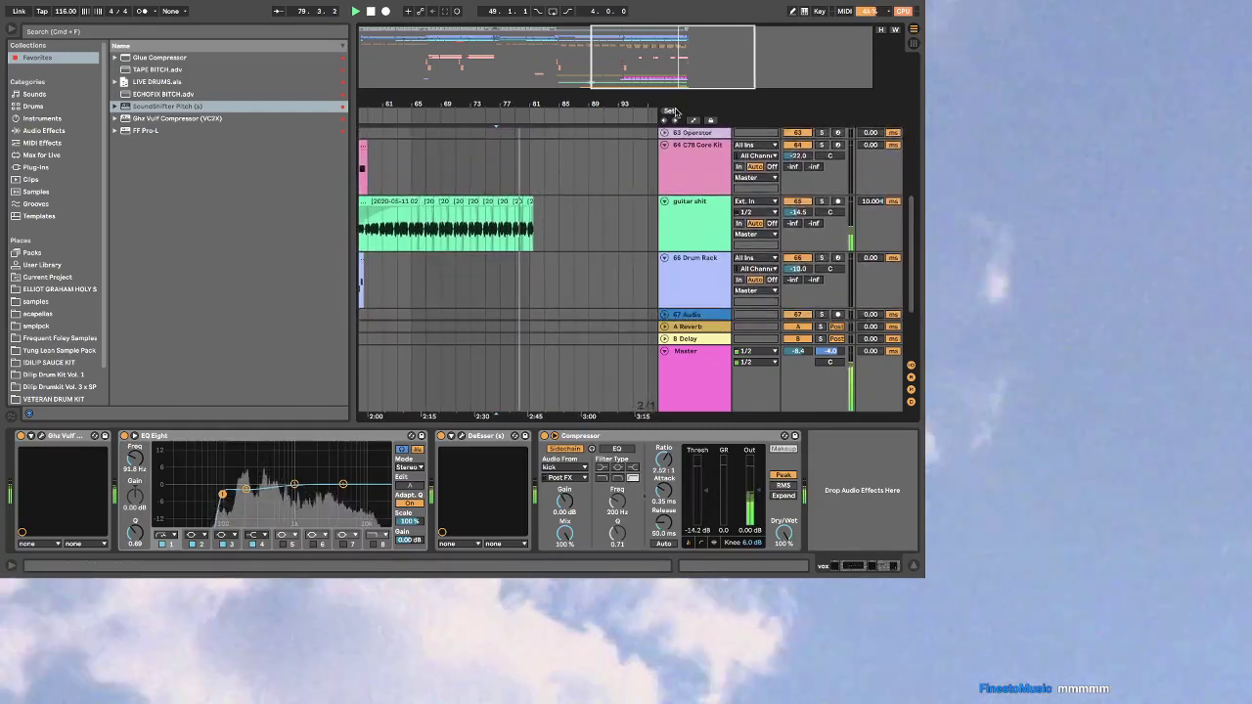
drag(697, 37, 698, 59)
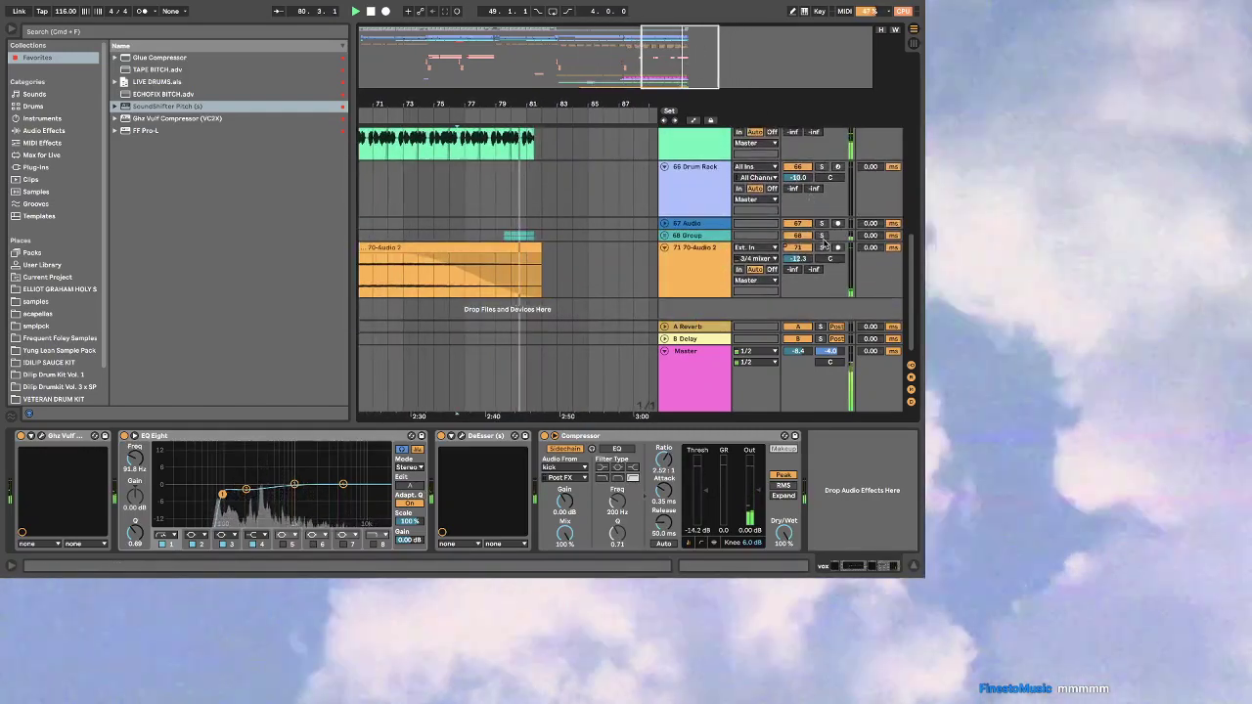
click(823, 236)
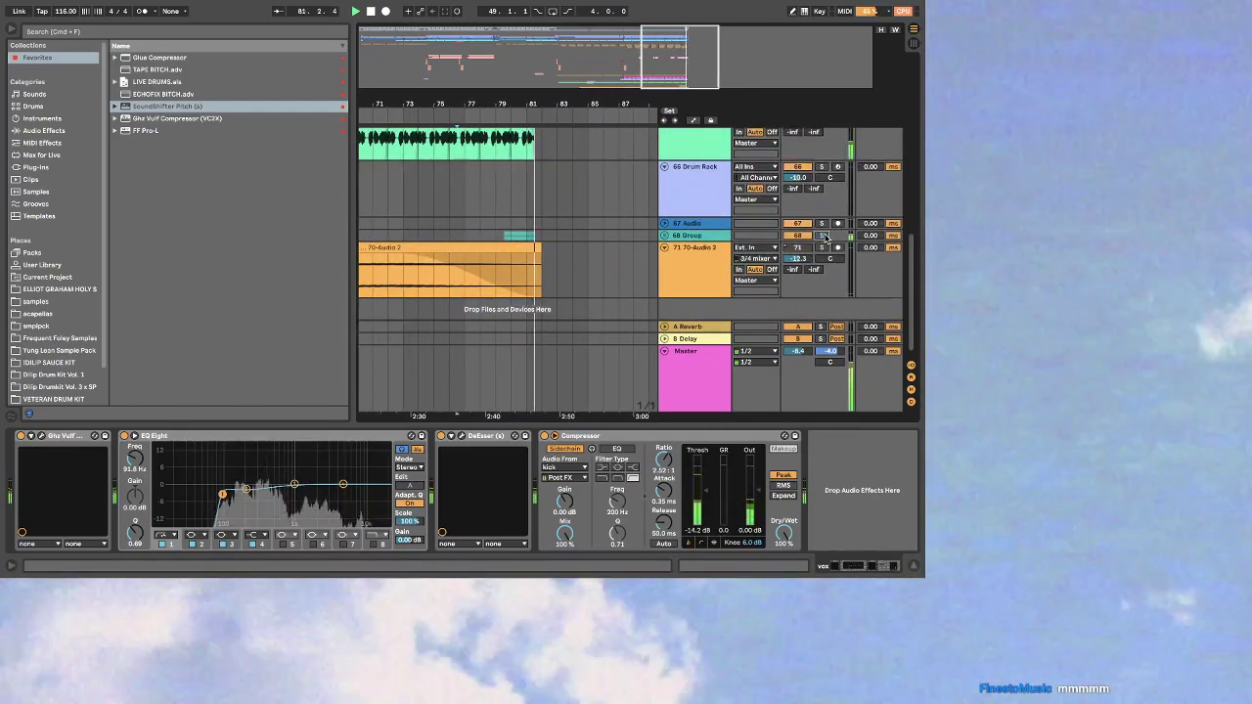
Step: Fit the whole song with H and W, show 7 5-Audio 3's device chain, then switch to the wavfiles desktop
key(h)
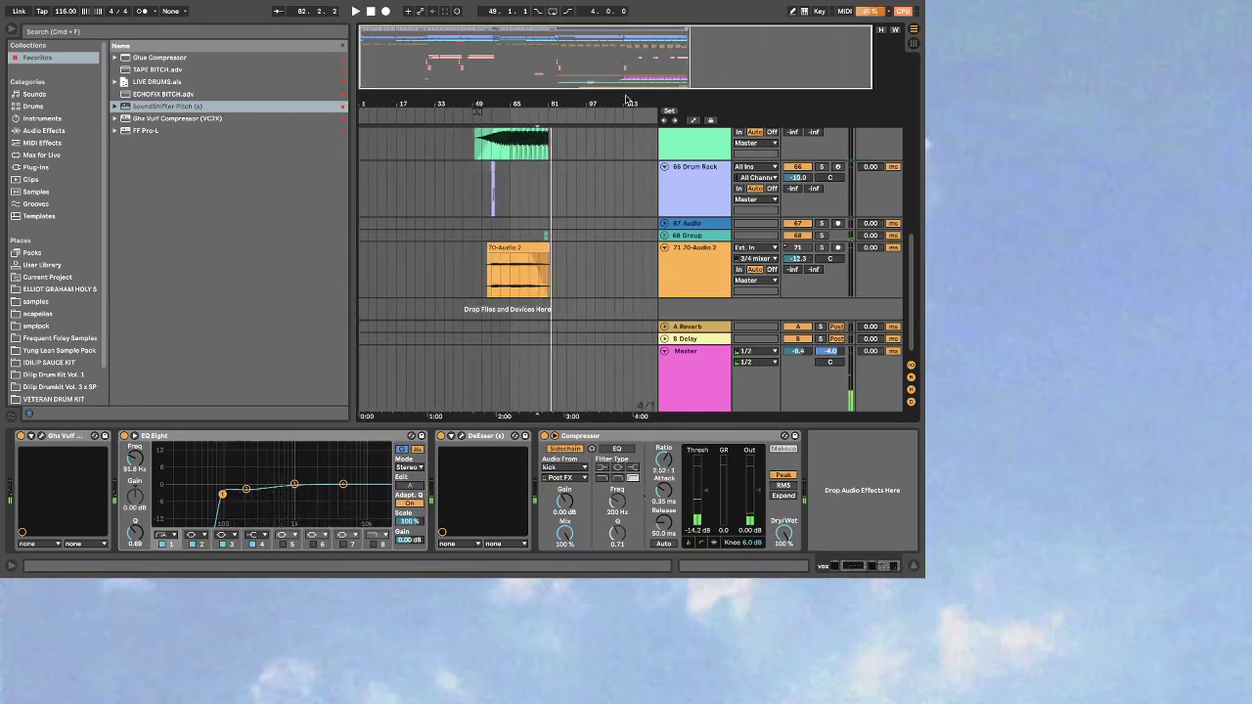
key(w)
click(360, 171)
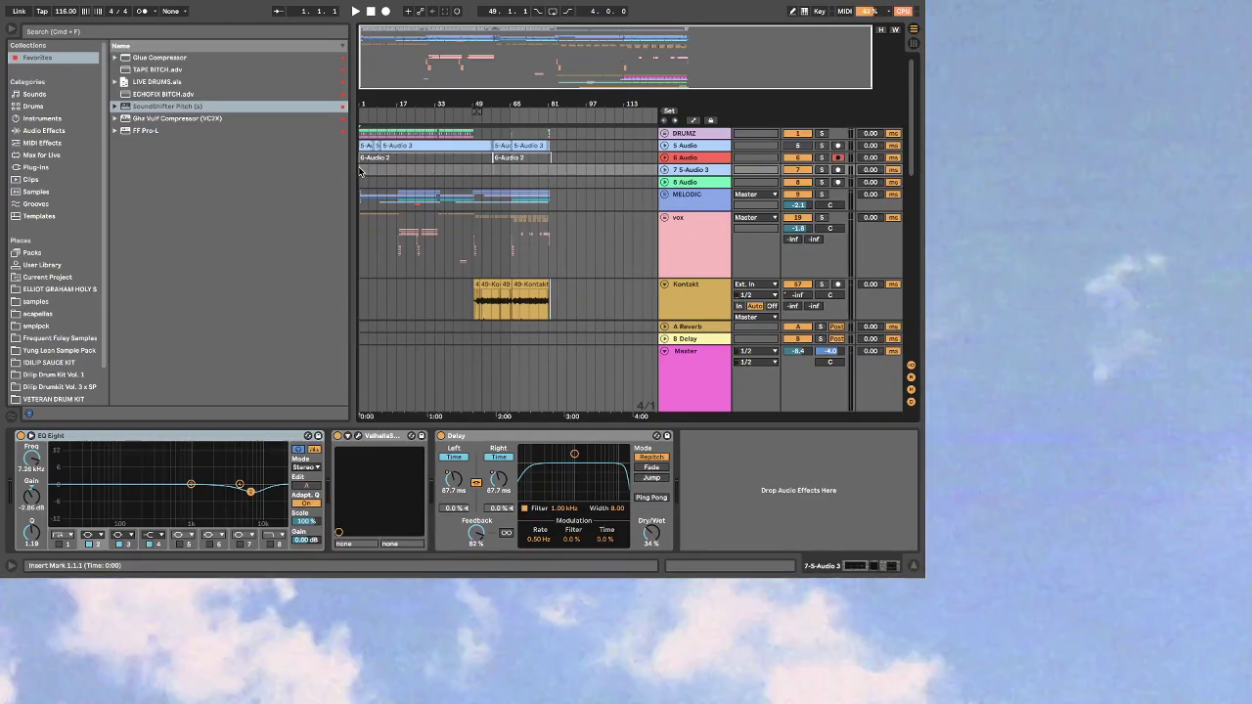
key(ctrl+Left)
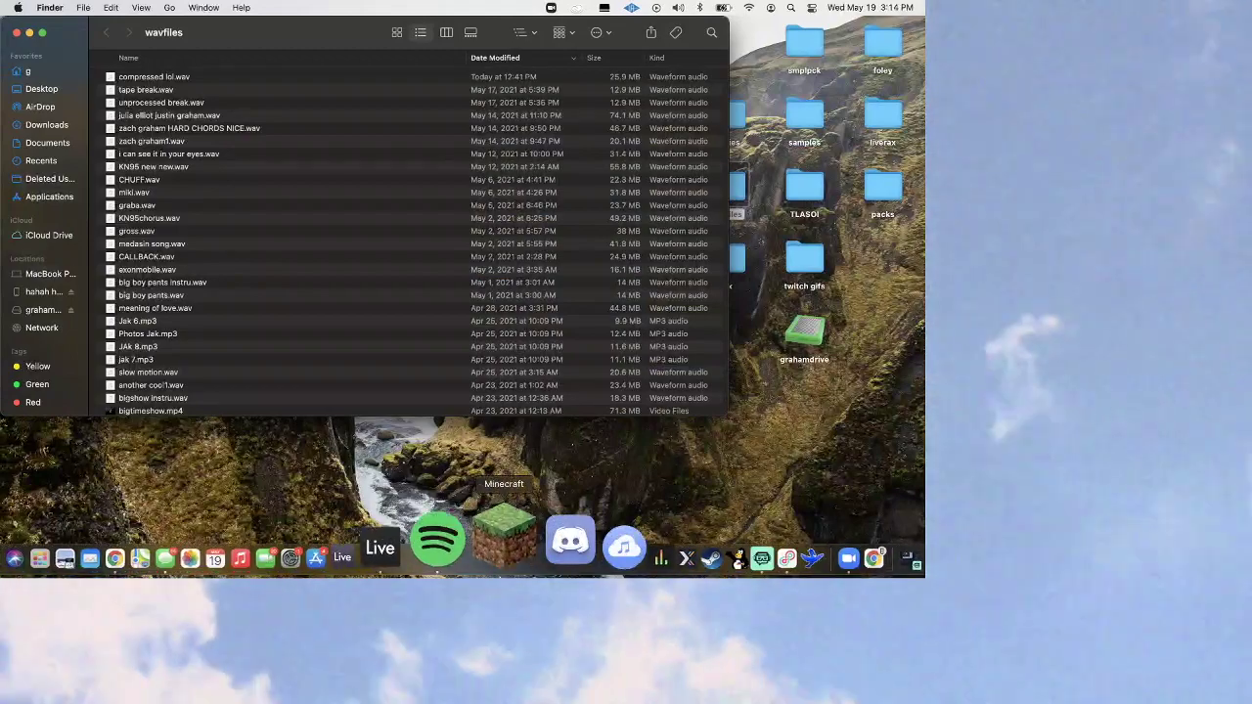
Step: Select 'this is going somewhere.wav' in the wavfiles folder and play it in Quick Look
scroll(255, 331, down, 15)
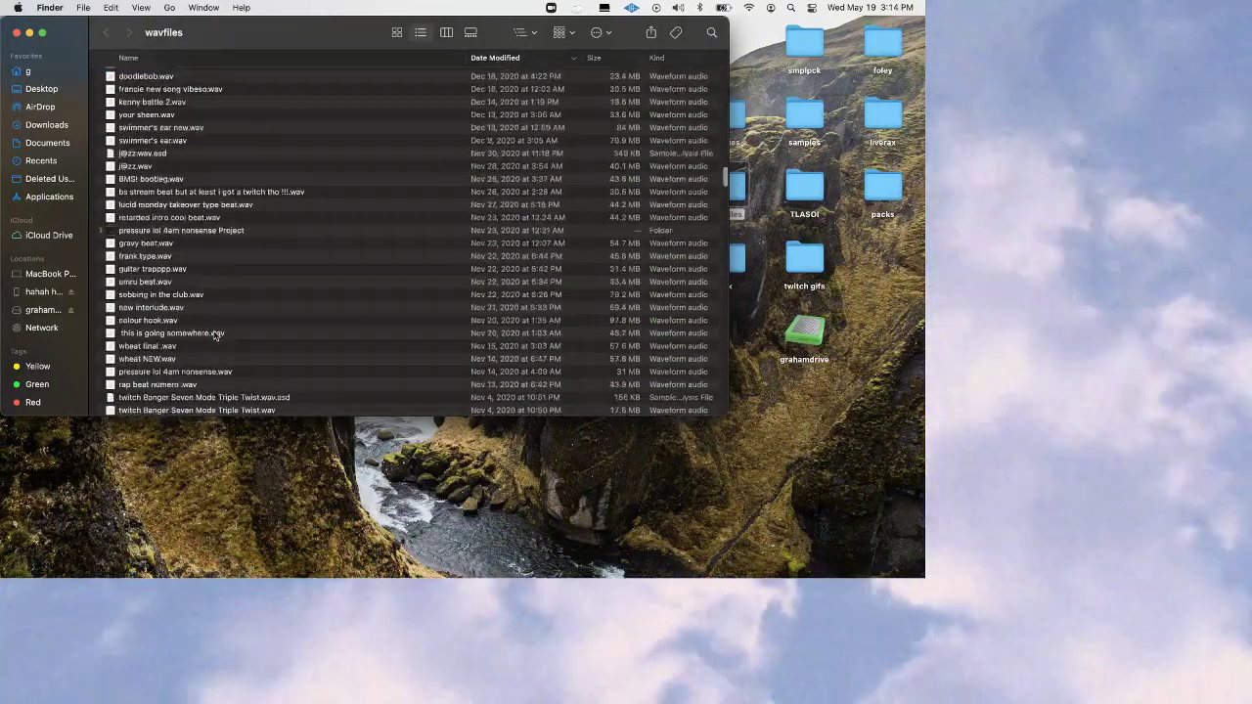
click(216, 335)
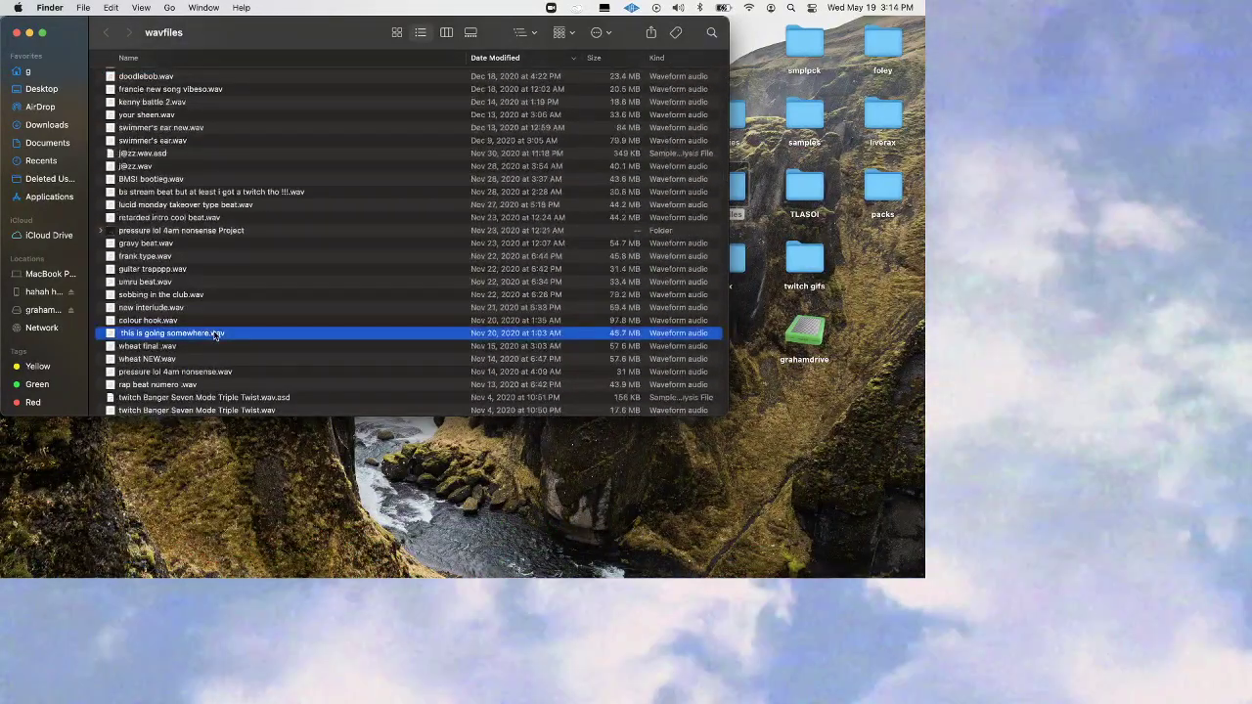
key(space)
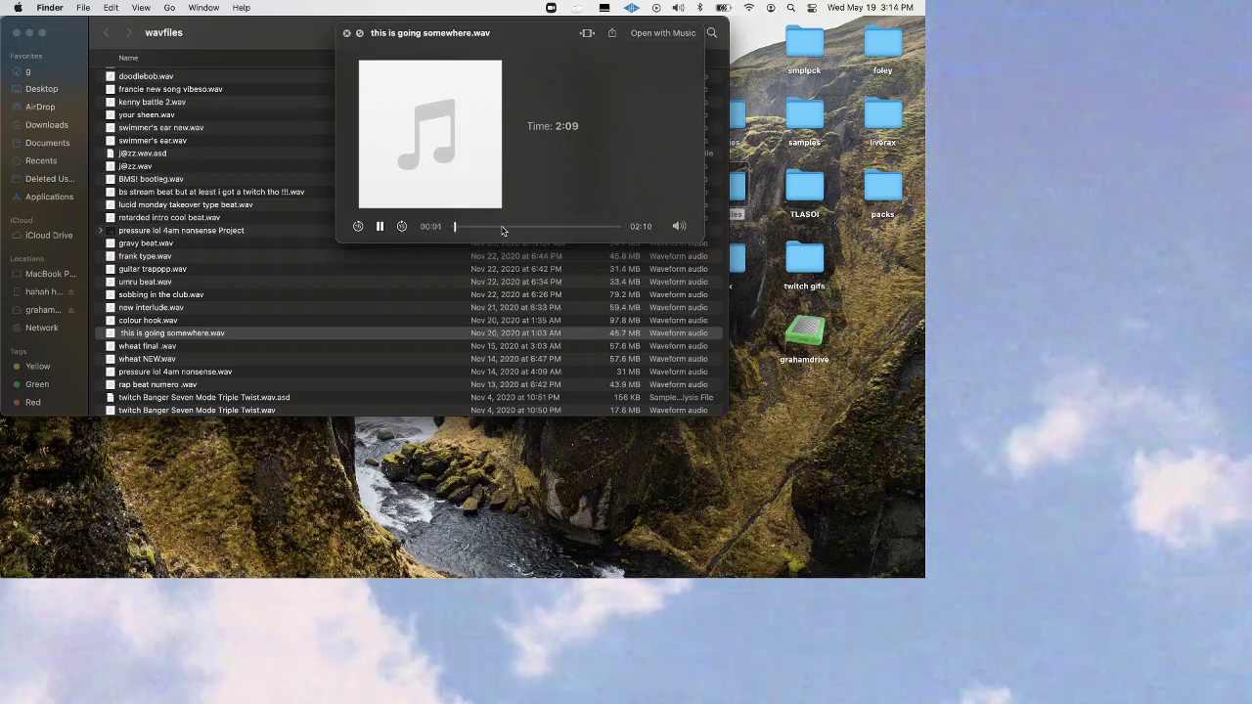
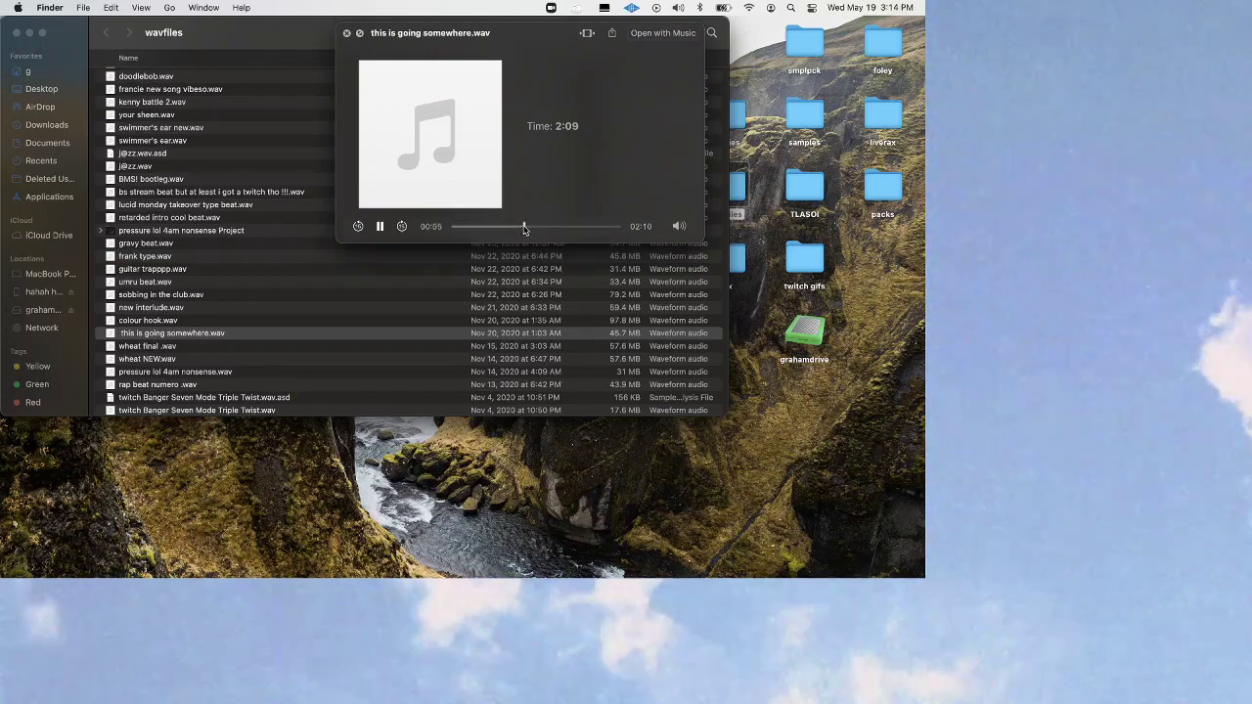
Step: Skip ahead in the current beat, then audition the 2019 show beat and AGAINE LOL.wav mid-track
drag(525, 229, 547, 230)
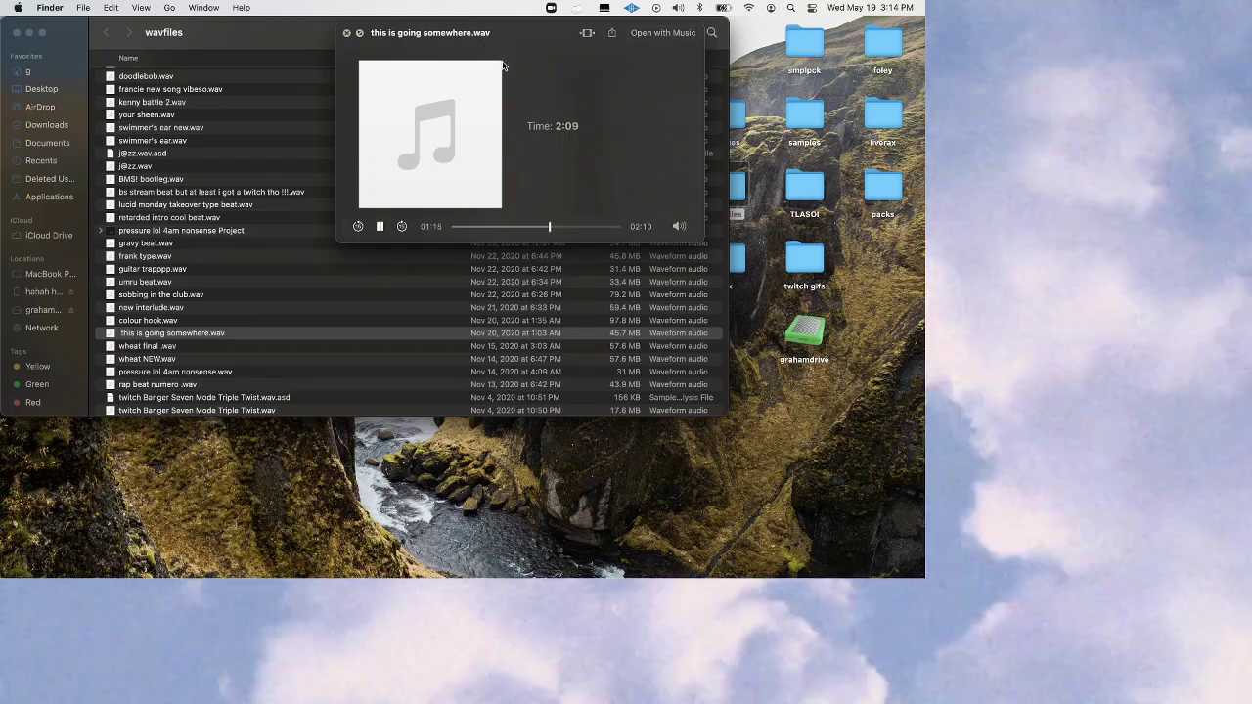
scroll(215, 290, down, 15)
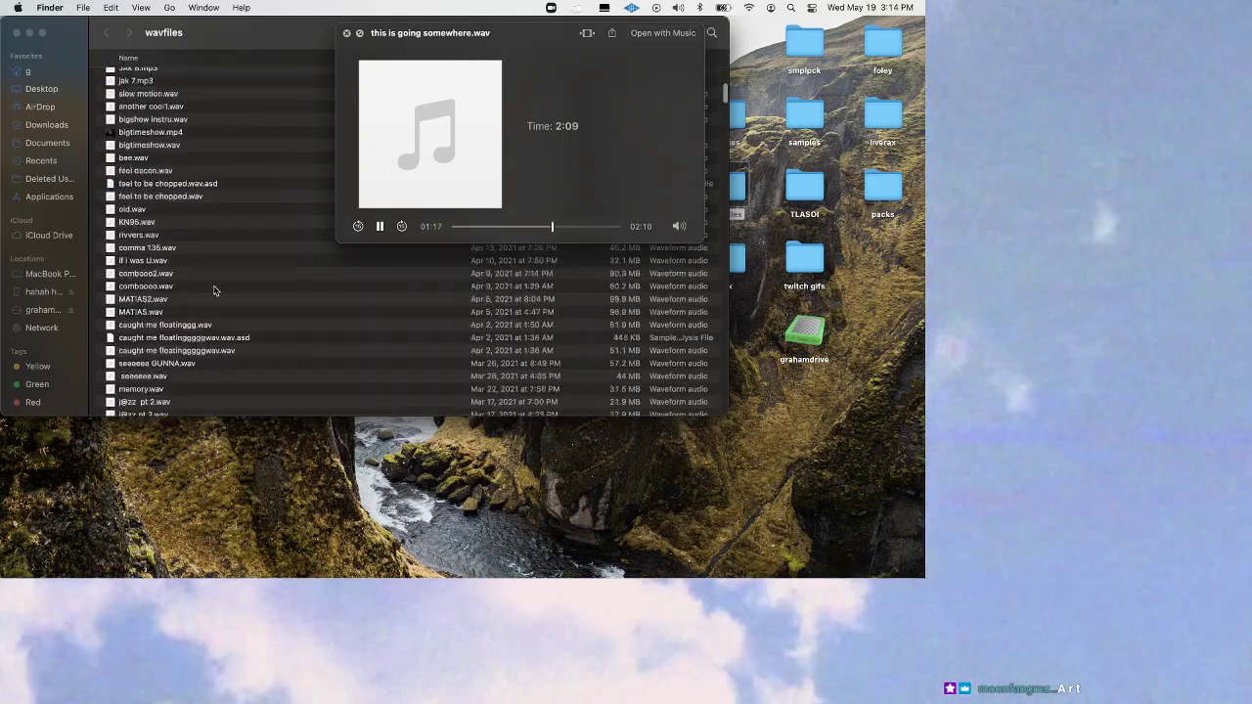
click(215, 283)
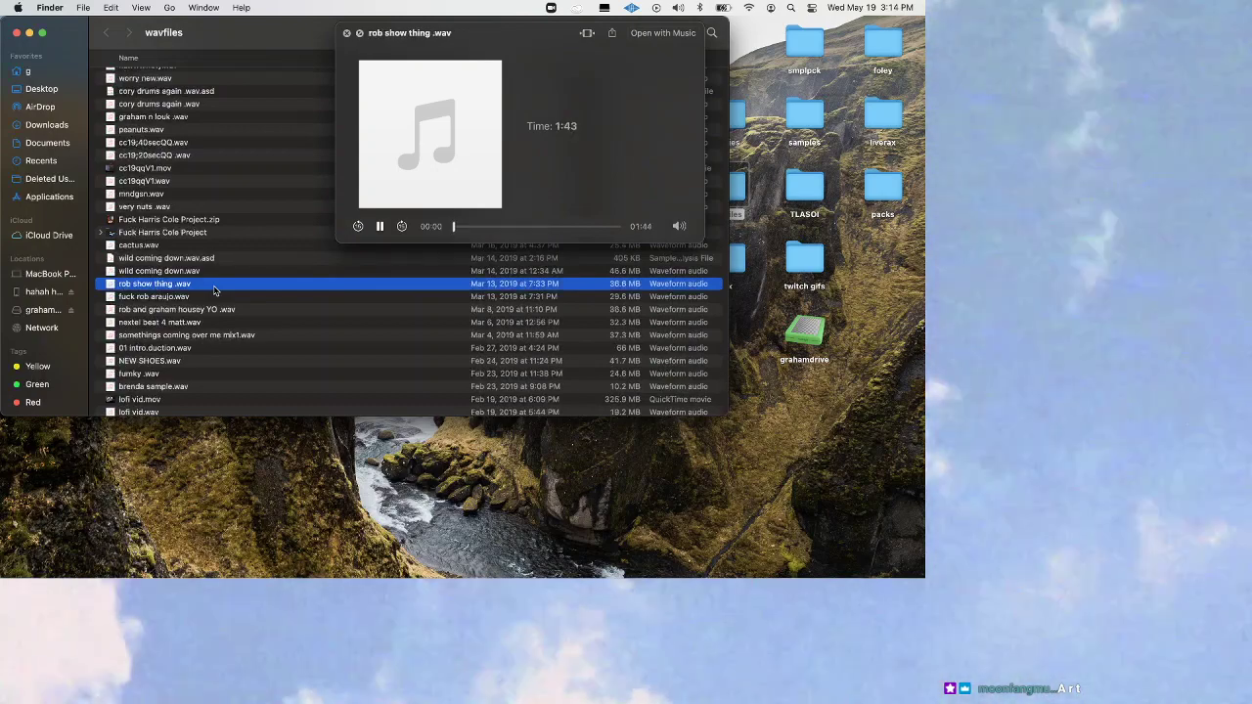
click(530, 219)
scroll(187, 274, up, 10)
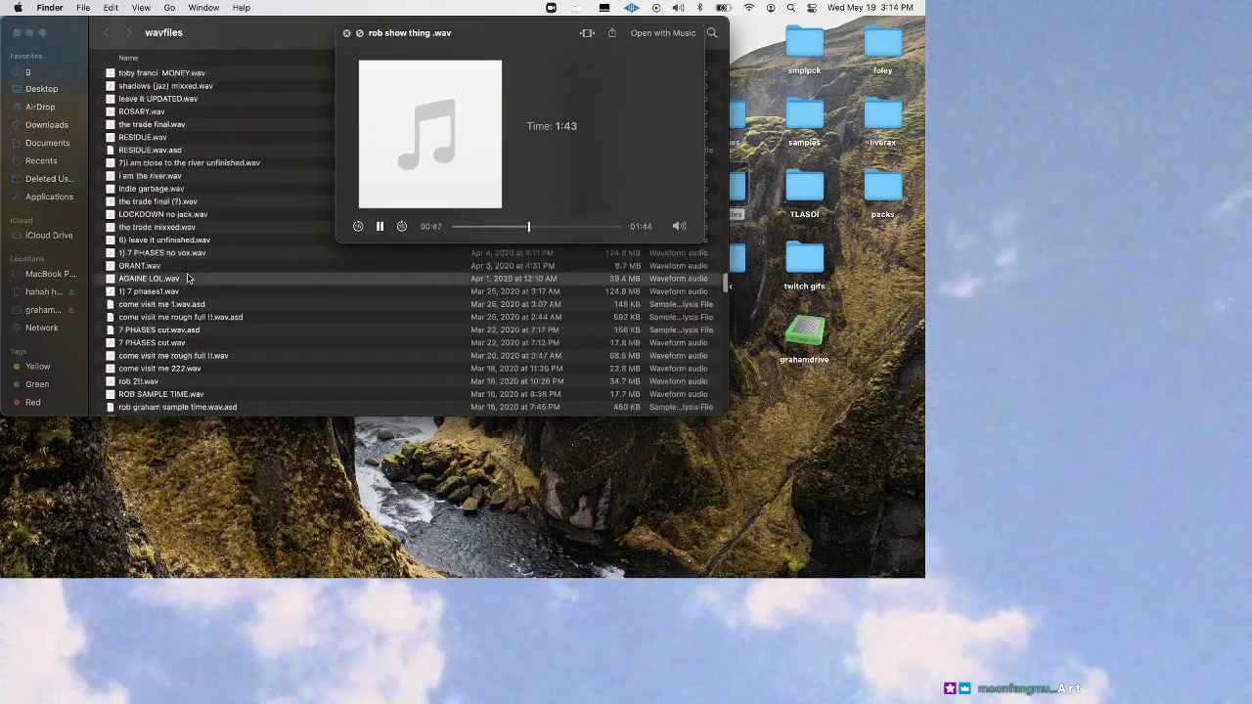
click(187, 277)
click(533, 226)
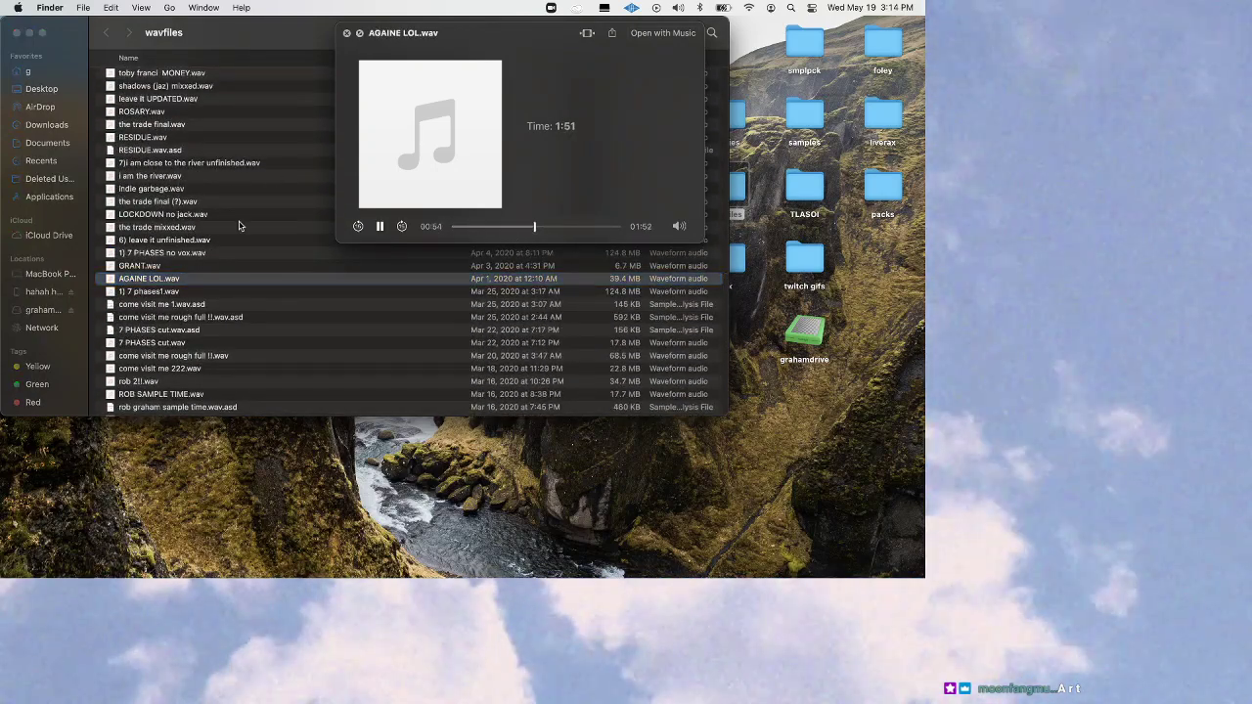
Step: Preview CLOUDS rite.wav, the beat two rows above AY AY AY.wav, and AY AY AY.wav
scroll(240, 225, up, 3)
scroll(240, 232, up, 7)
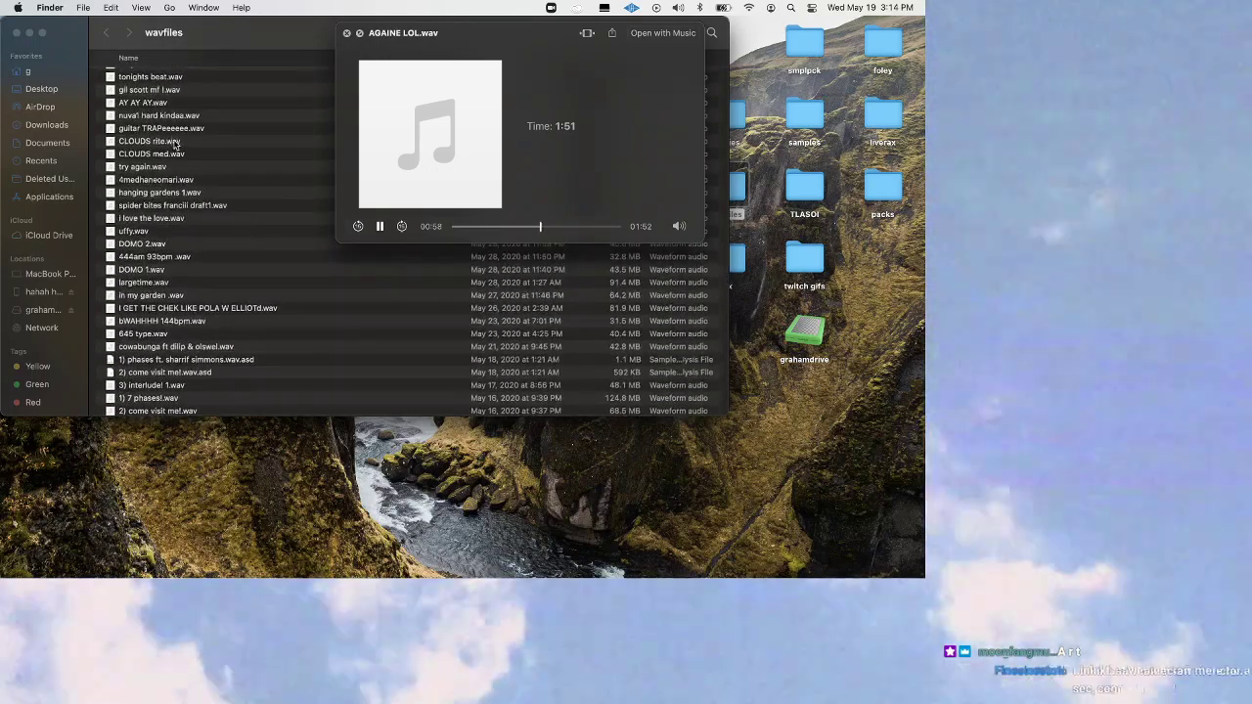
click(176, 144)
click(176, 144)
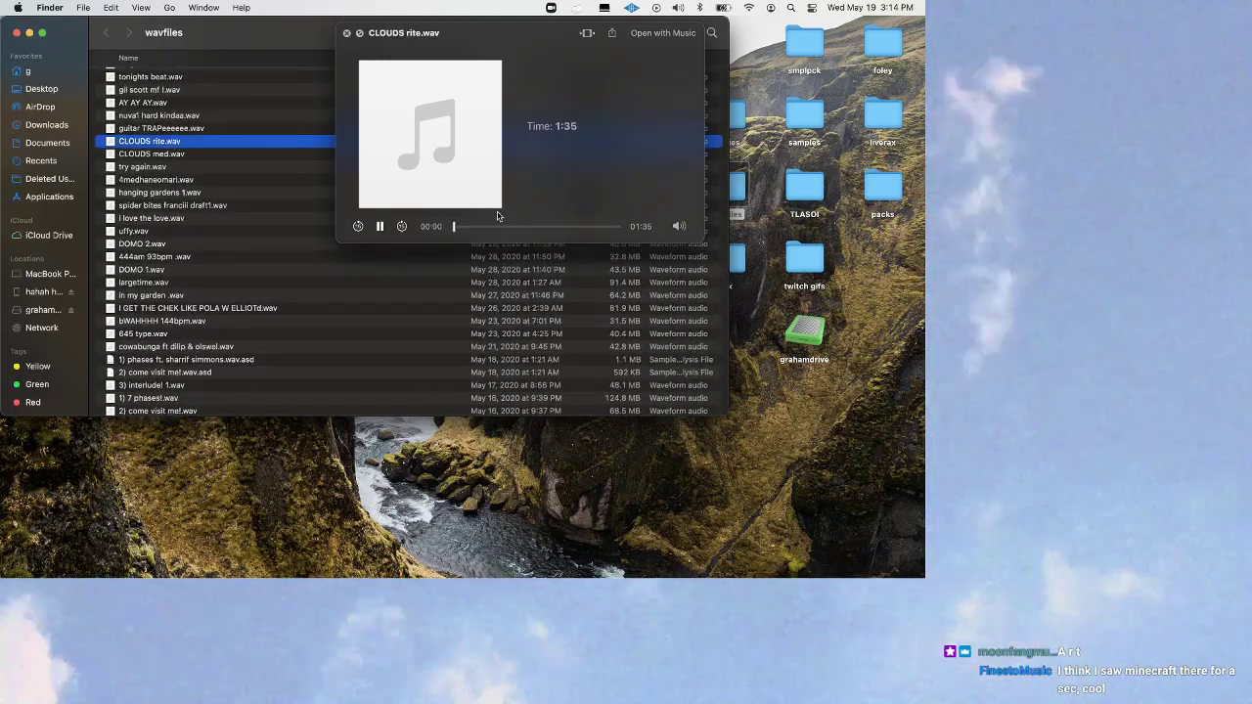
scroll(207, 175, up, 3)
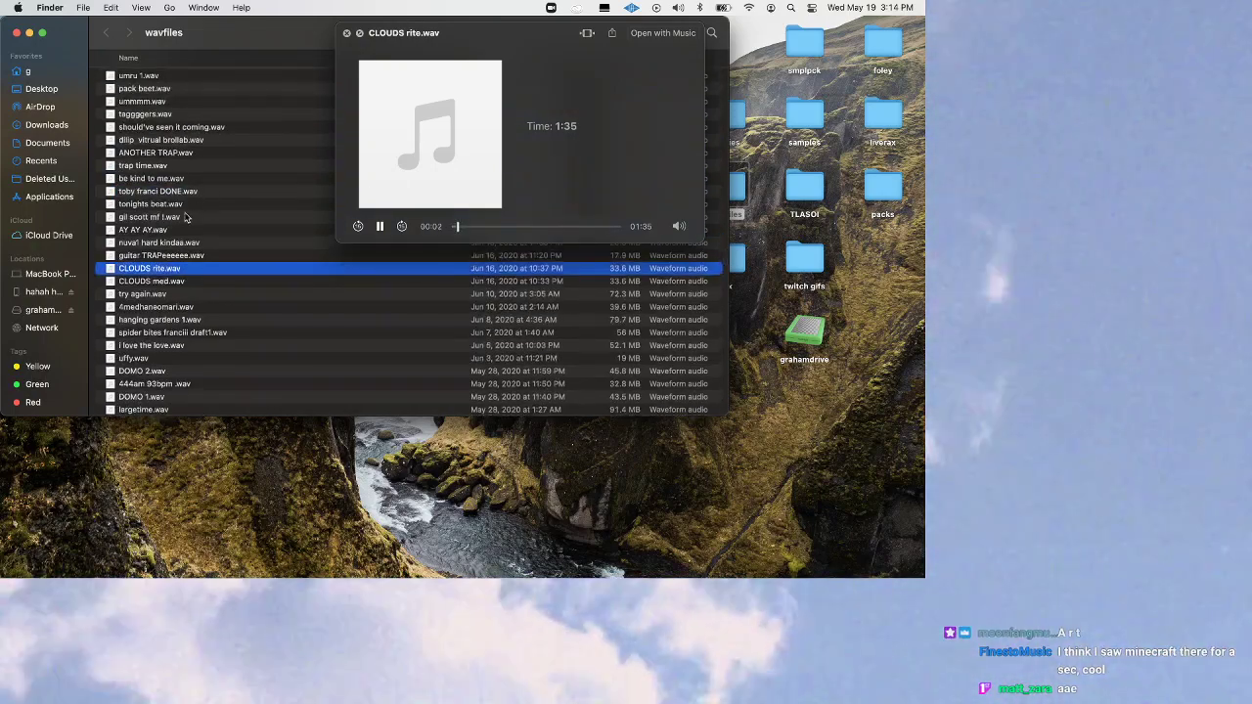
click(186, 216)
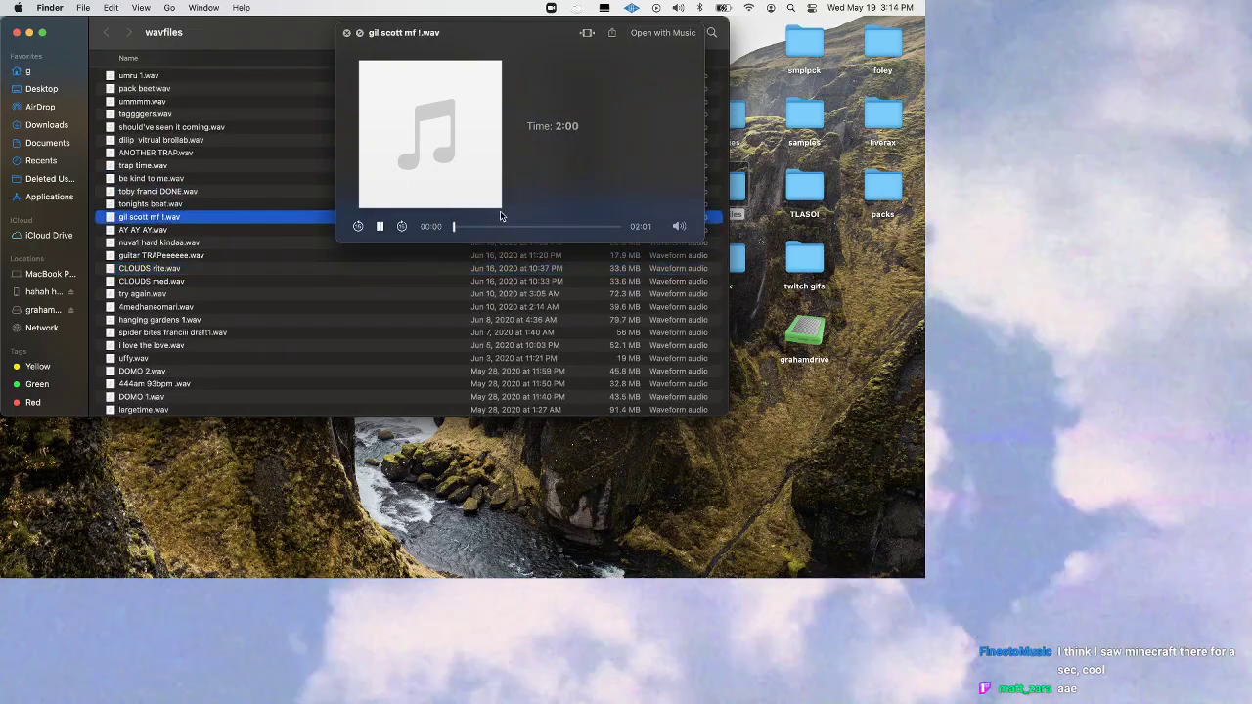
click(208, 231)
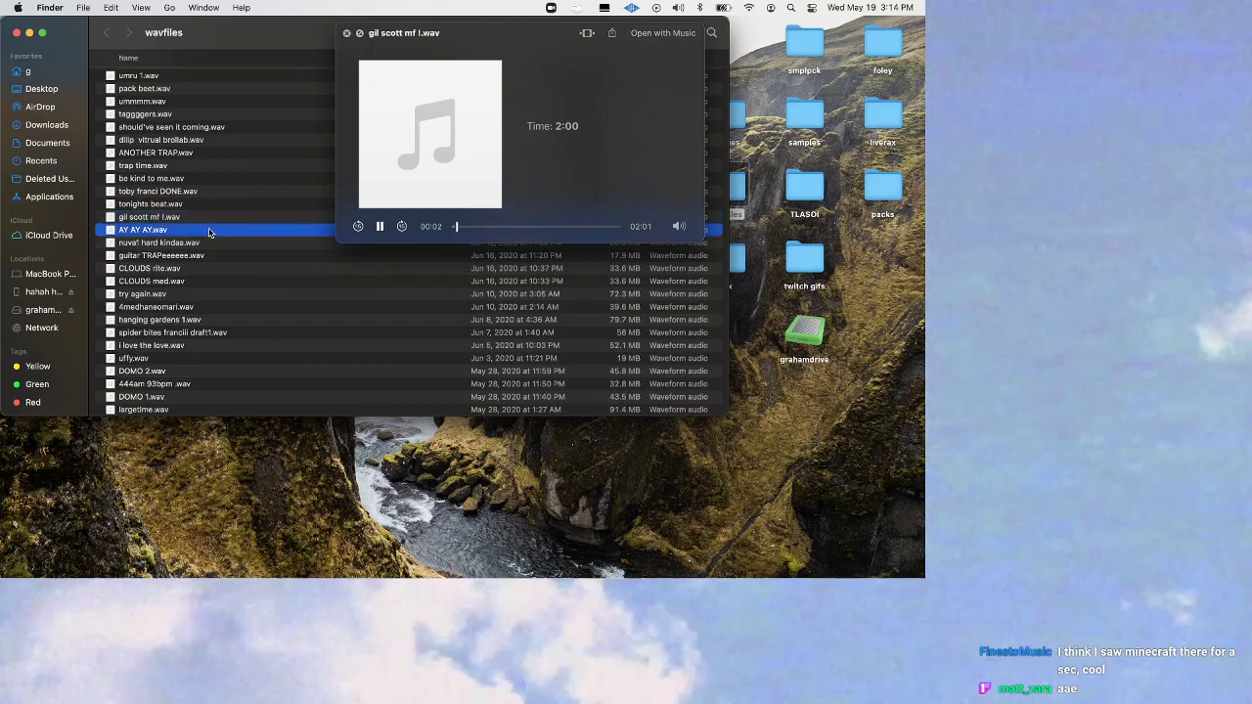
Step: Audition the 91bpm drum beat, the trap melody and the 82bpm melody, skipping ahead in each
scroll(280, 187, up, 5)
scroll(218, 254, up, 1)
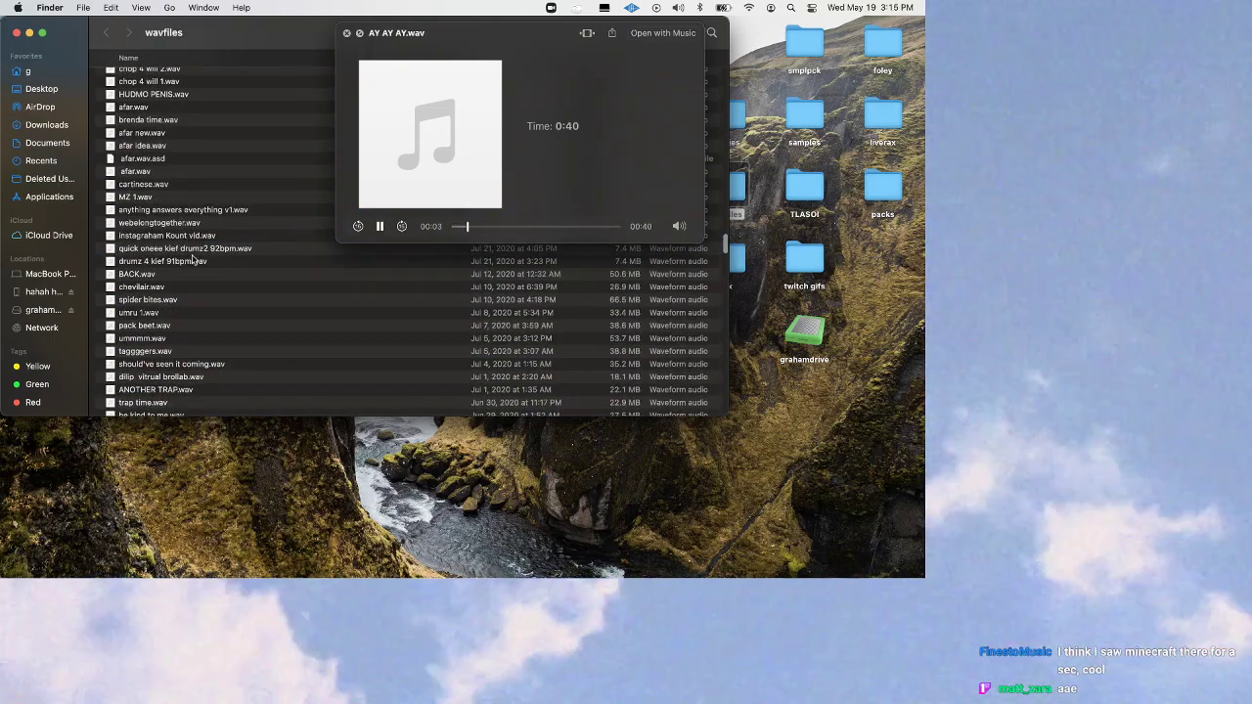
click(193, 260)
scroll(294, 245, up, 5)
click(223, 214)
click(532, 226)
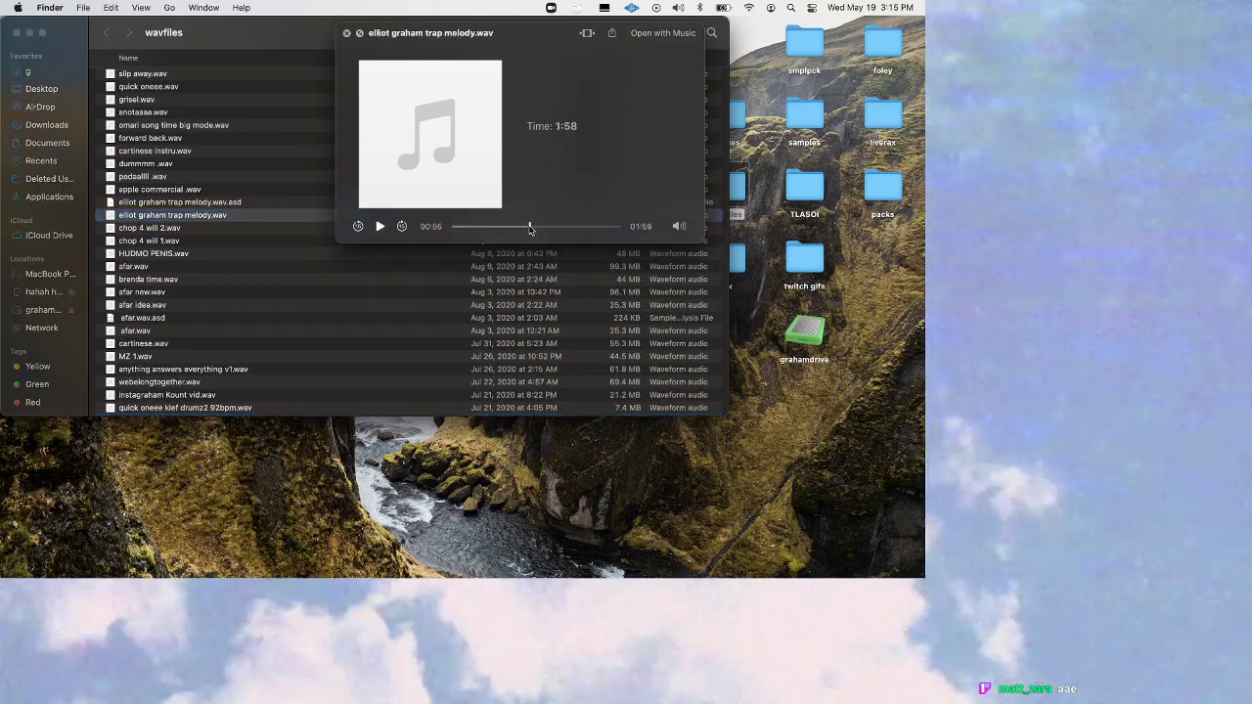
scroll(251, 229, up, 5)
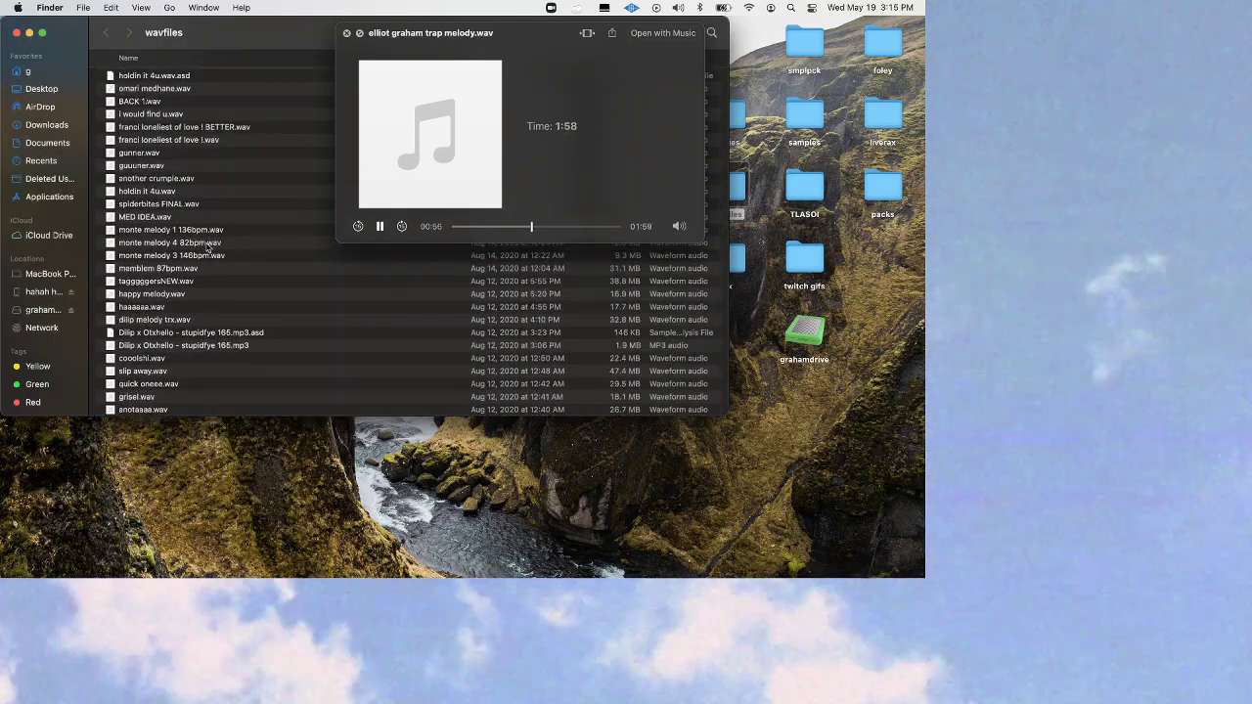
click(203, 244)
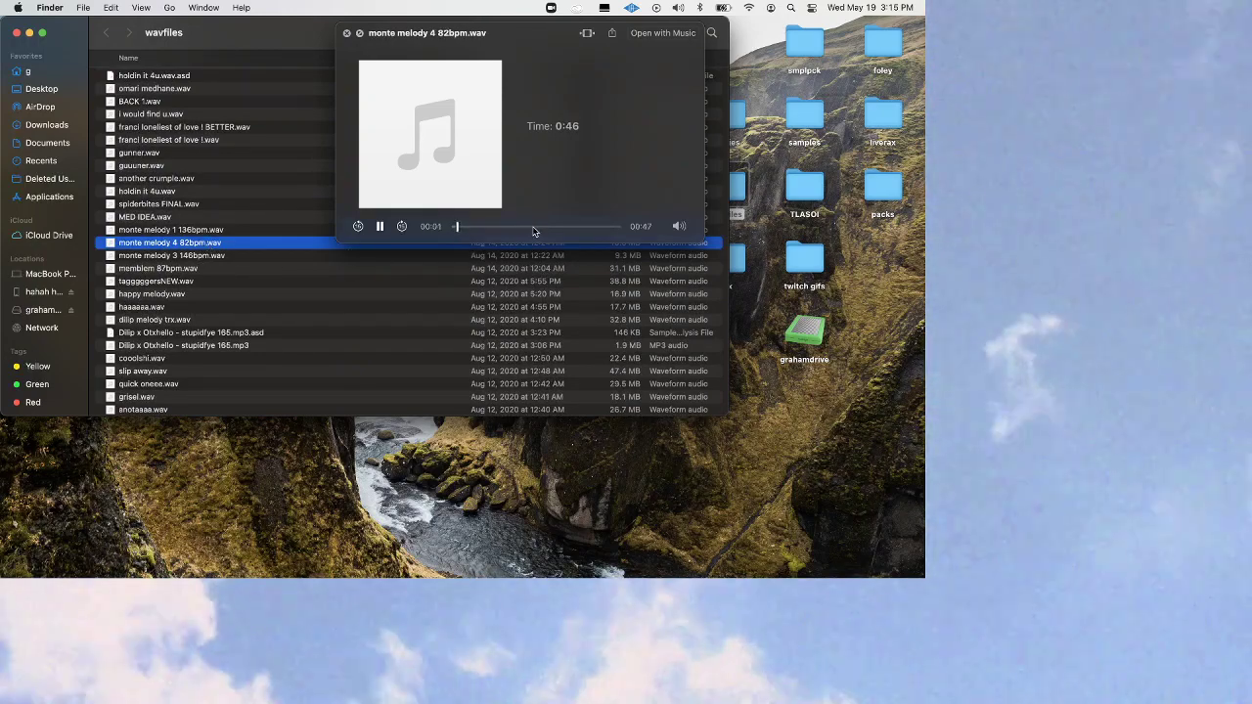
click(534, 226)
Step: Preview the beat below the i would find u.wav.asd file, then everything new.wav from 01:00
scroll(224, 298, up, 5)
click(198, 228)
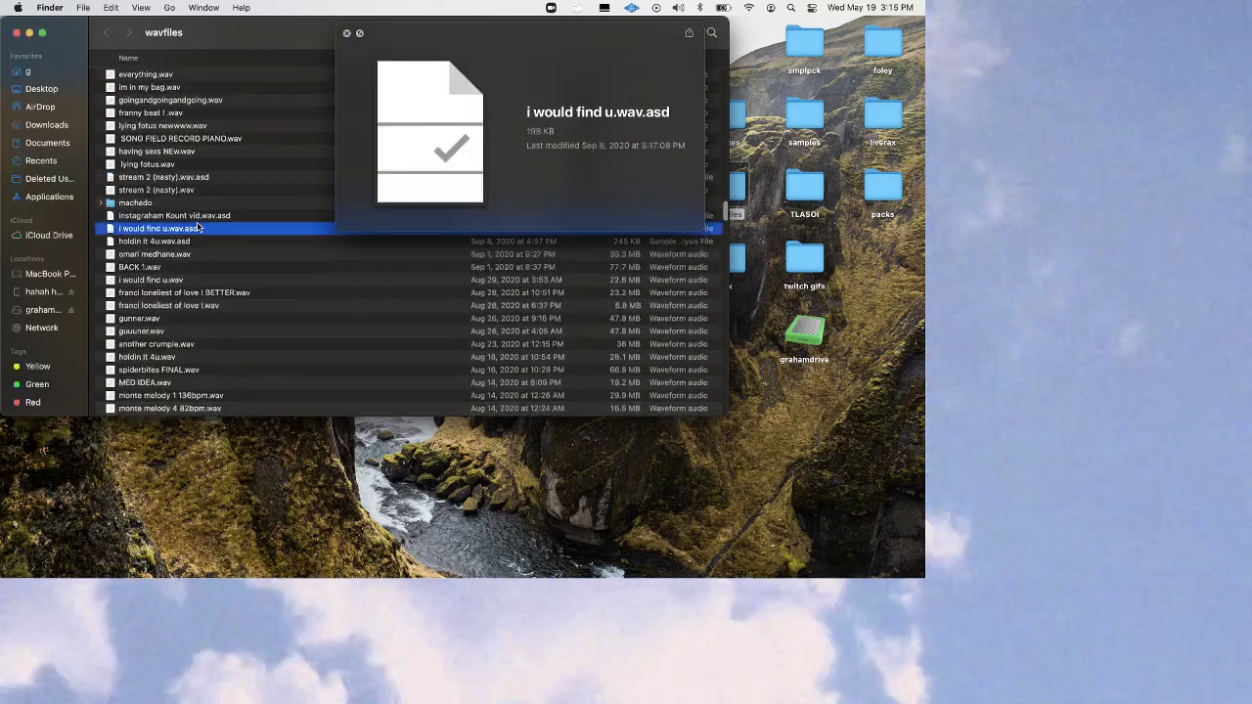
click(201, 254)
click(539, 226)
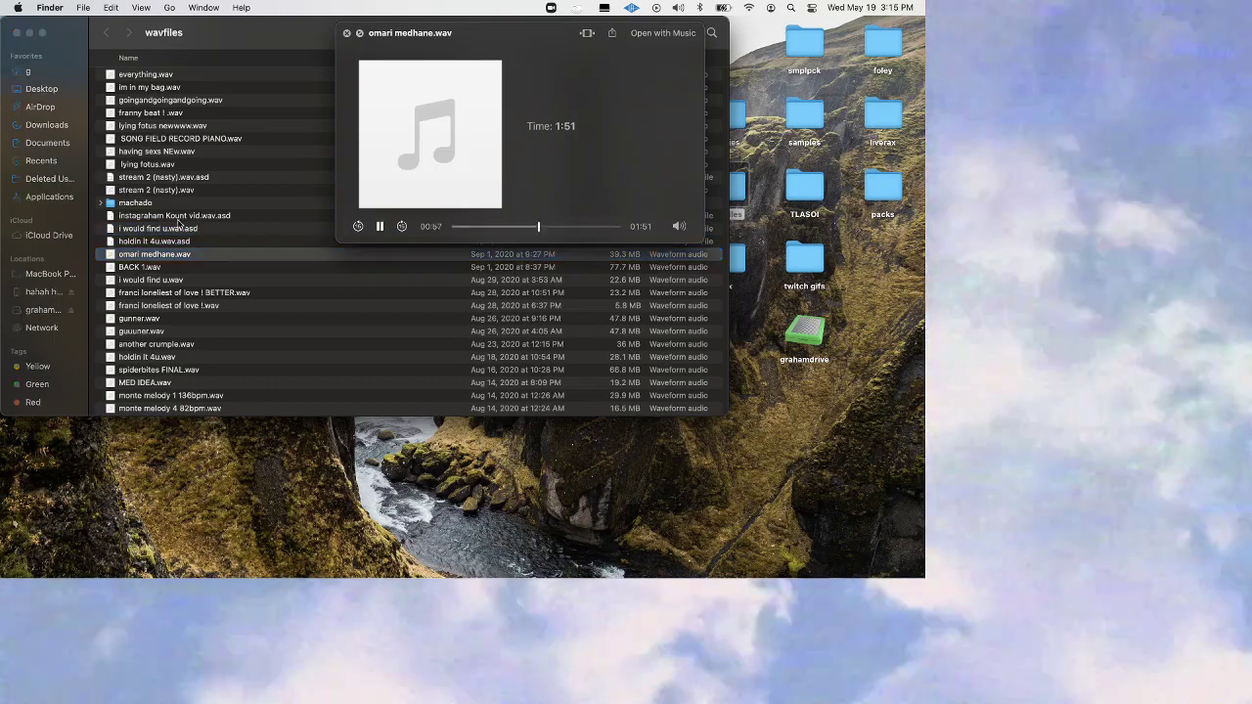
scroll(168, 174, up, 5)
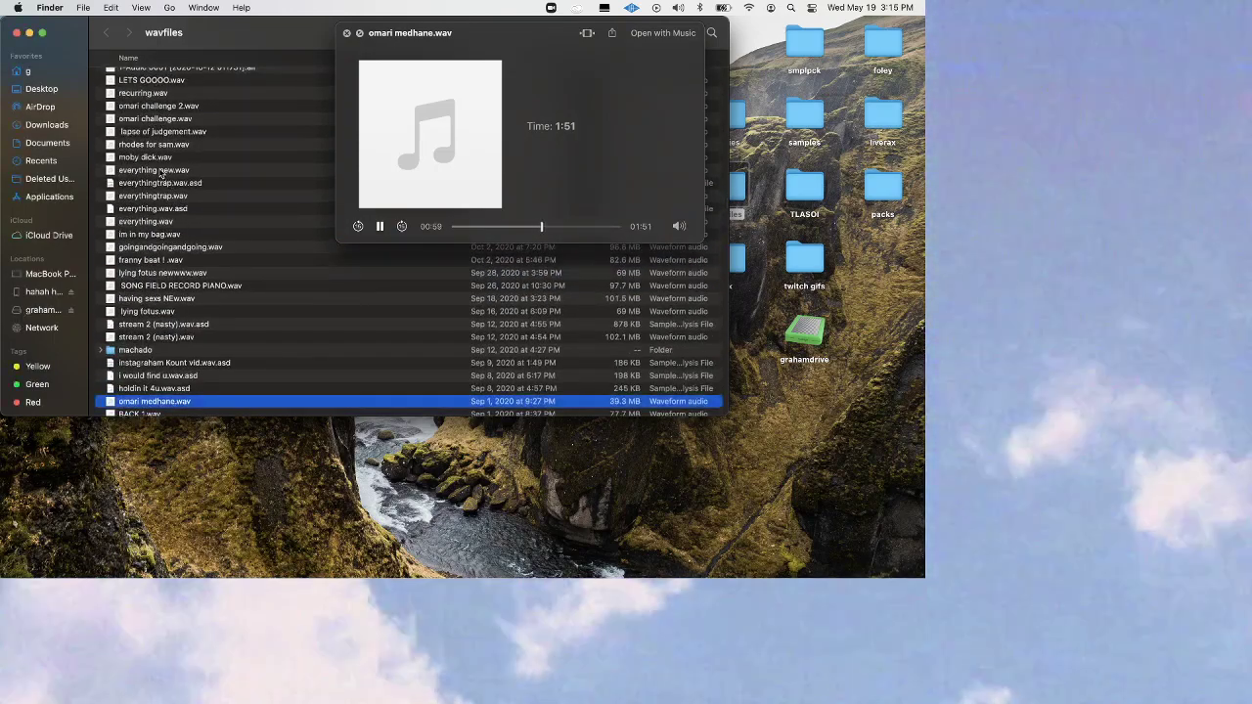
click(168, 172)
click(522, 226)
Step: Audition proto.wav from 01:54 and gravy beat.wav, skipping ahead in each
scroll(246, 171, up, 5)
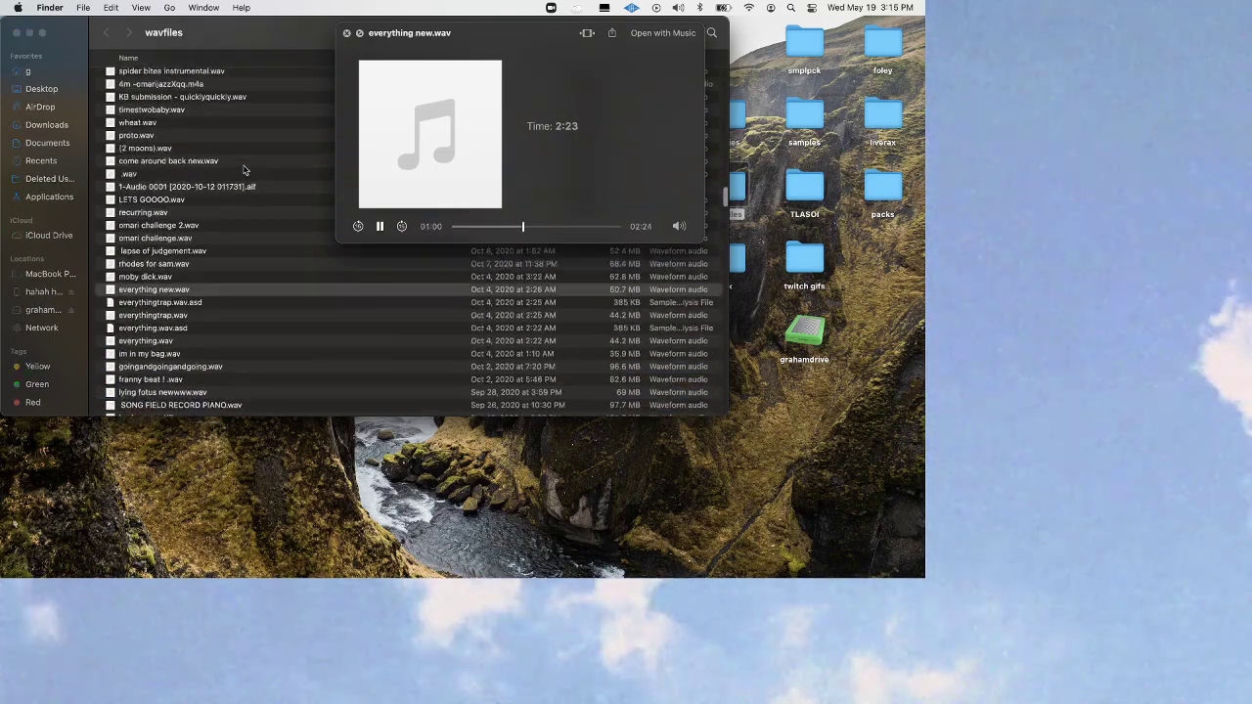
click(172, 133)
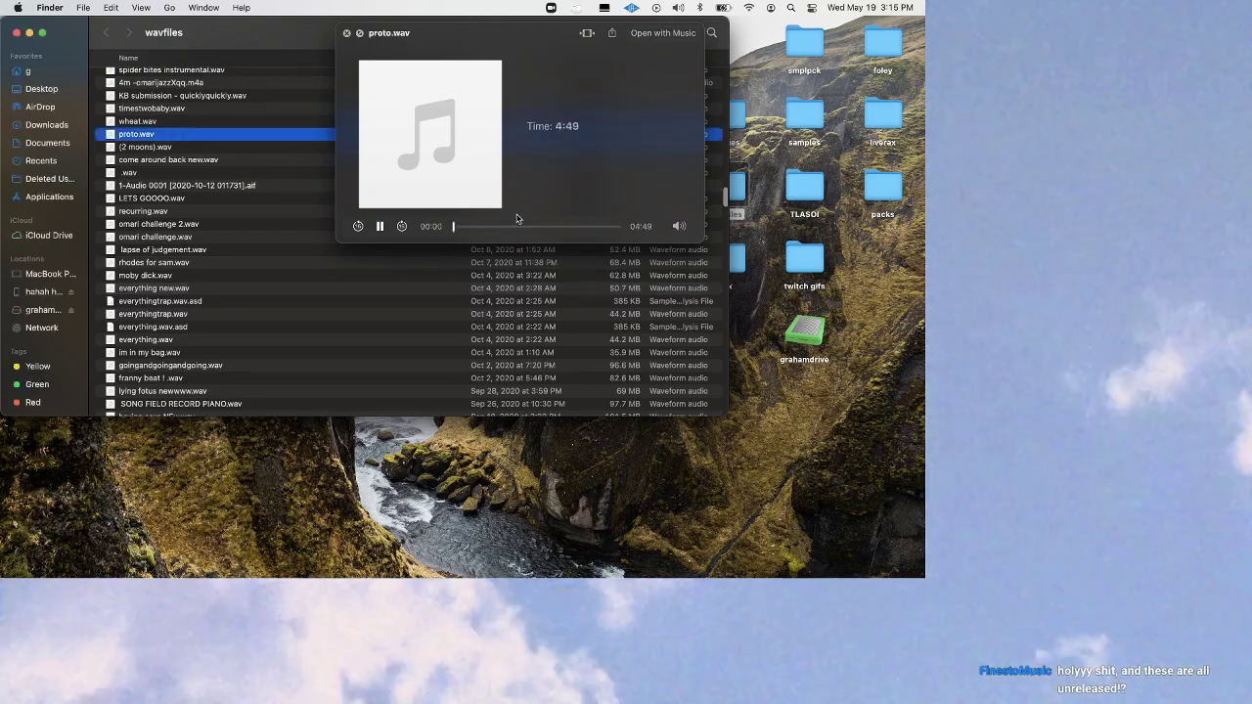
drag(512, 227, 518, 229)
scroll(272, 184, up, 5)
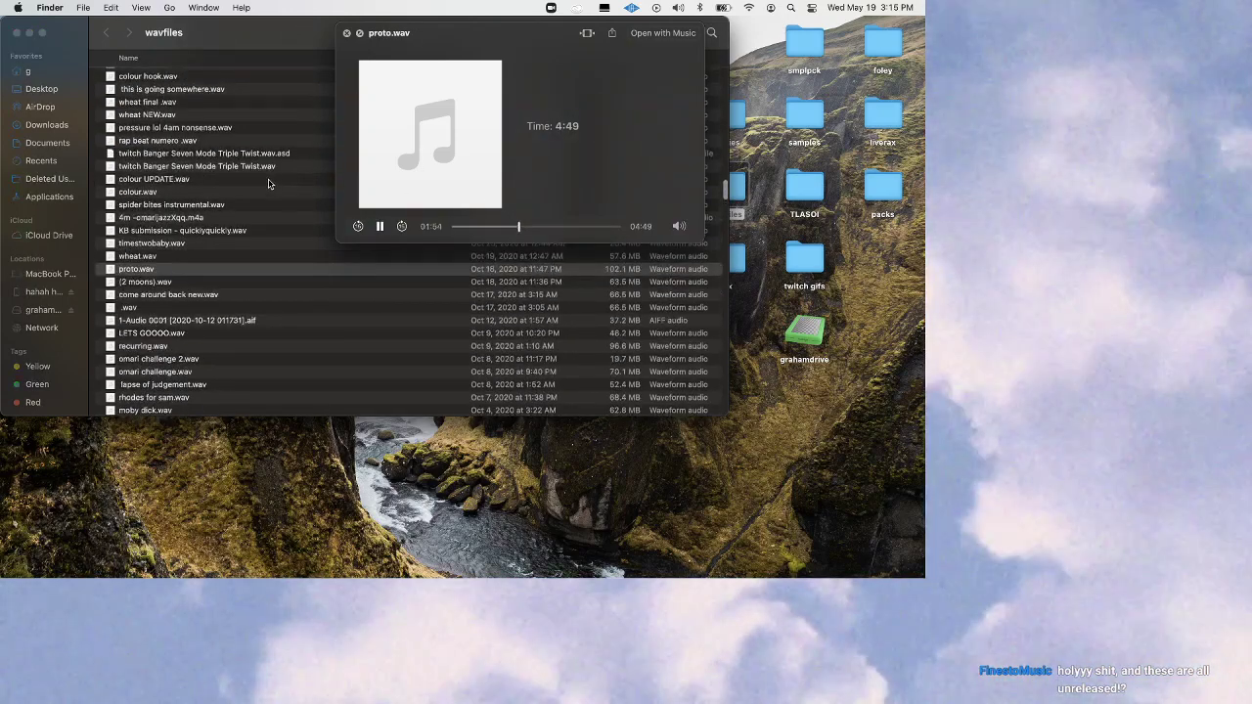
scroll(163, 151, up, 5)
click(165, 154)
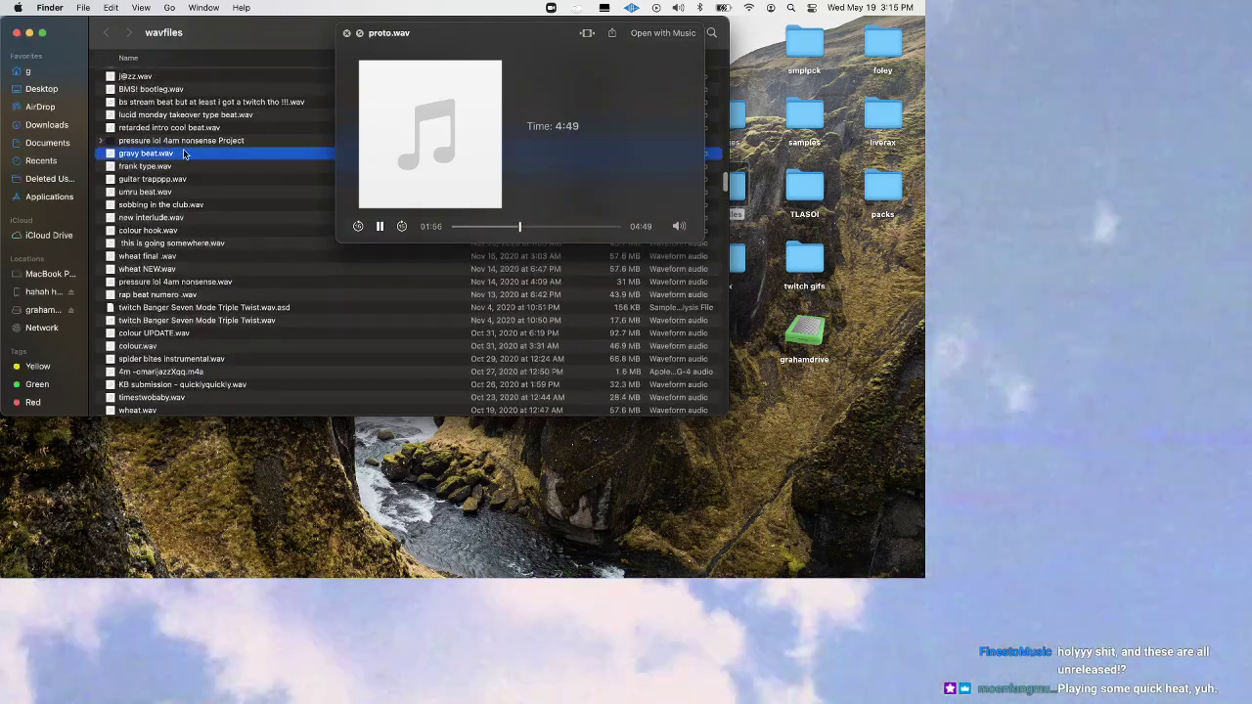
drag(527, 226, 514, 228)
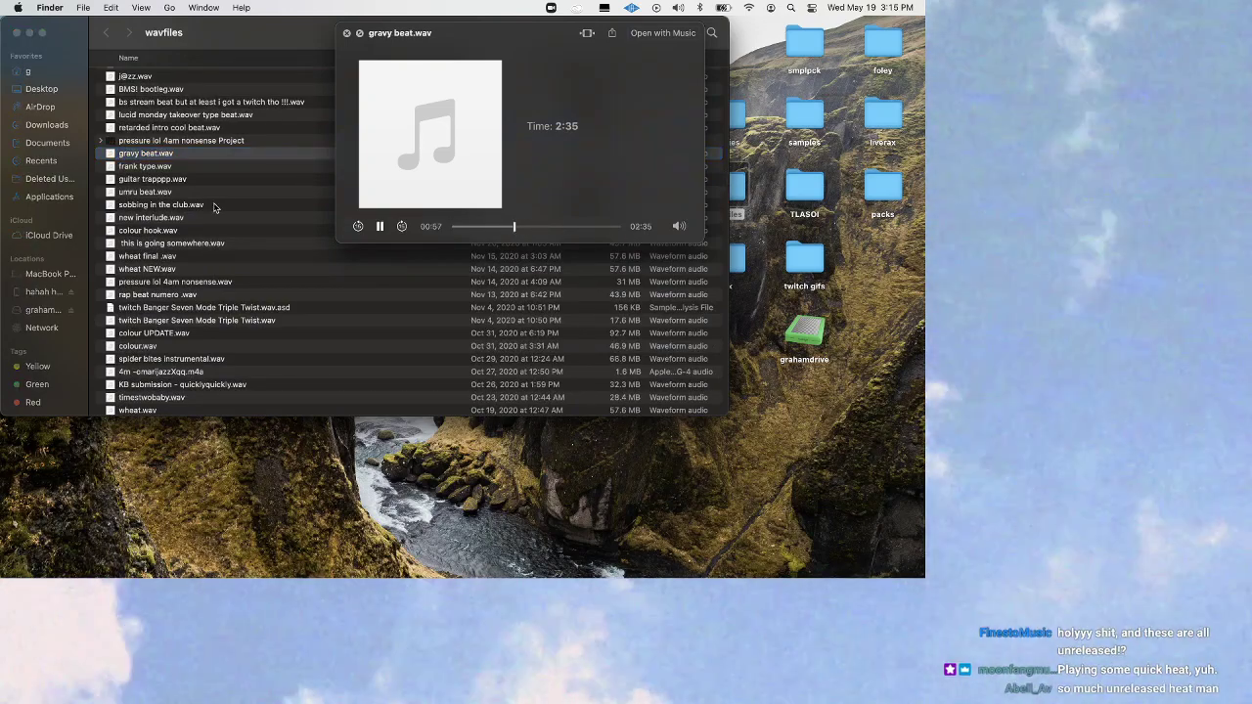
Step: Preview myself.wav and myself 82.wav, then play 5 heads 82.wav from about 1:12
scroll(215, 208, up, 10)
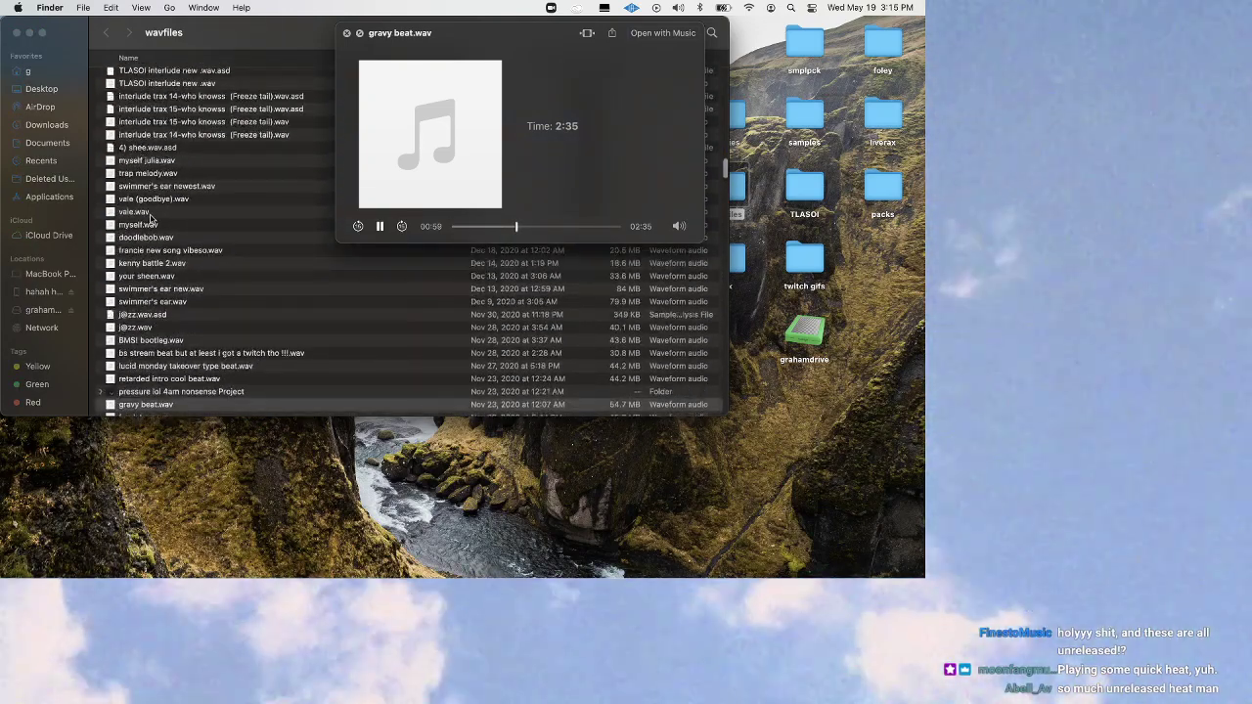
click(161, 224)
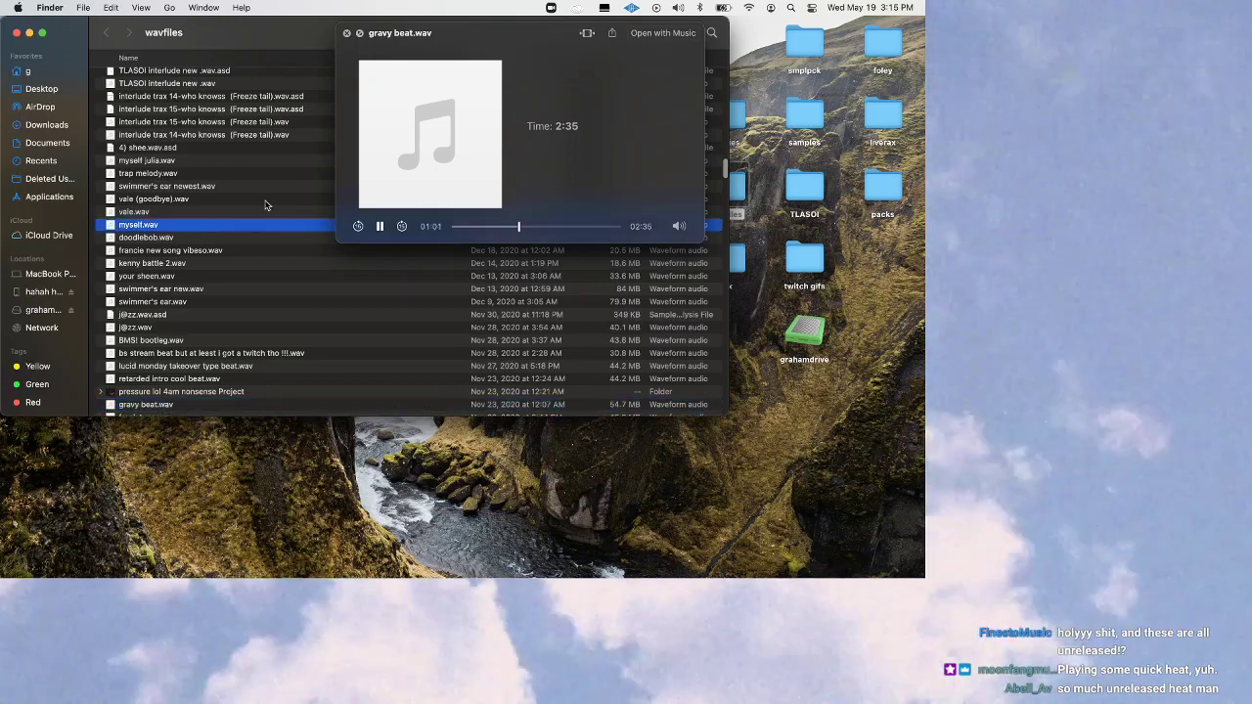
scroll(182, 115, up, 5)
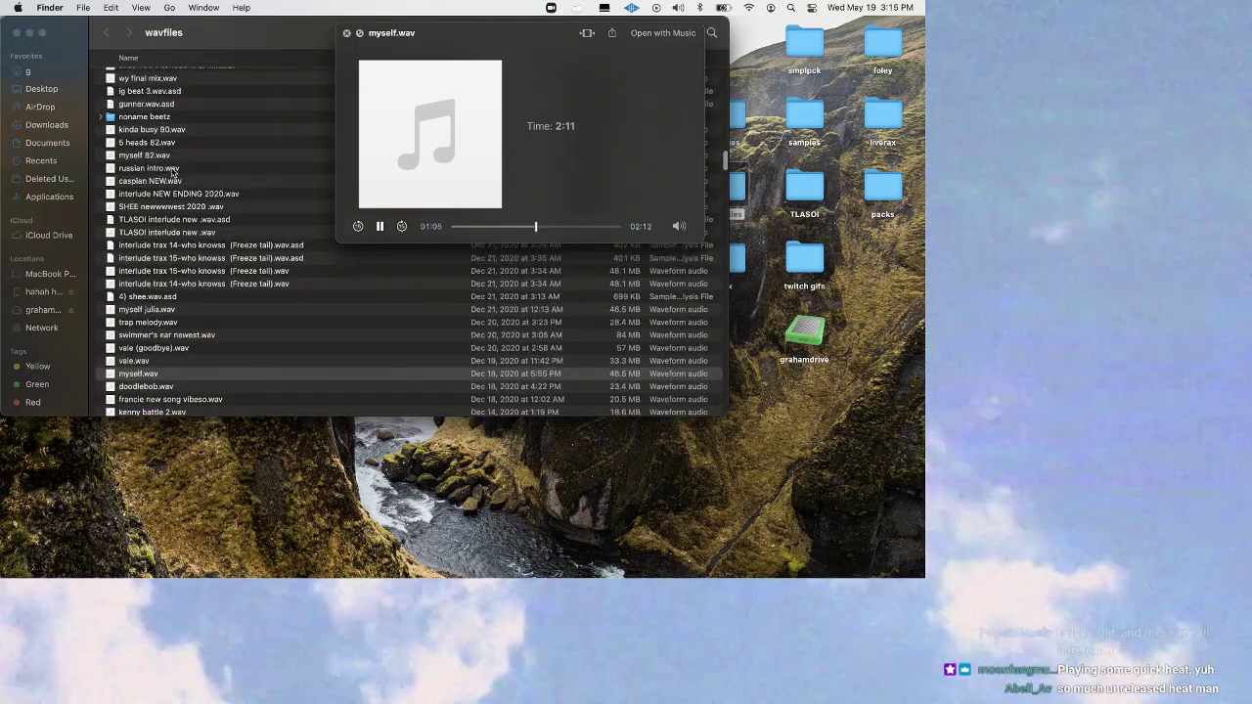
click(186, 156)
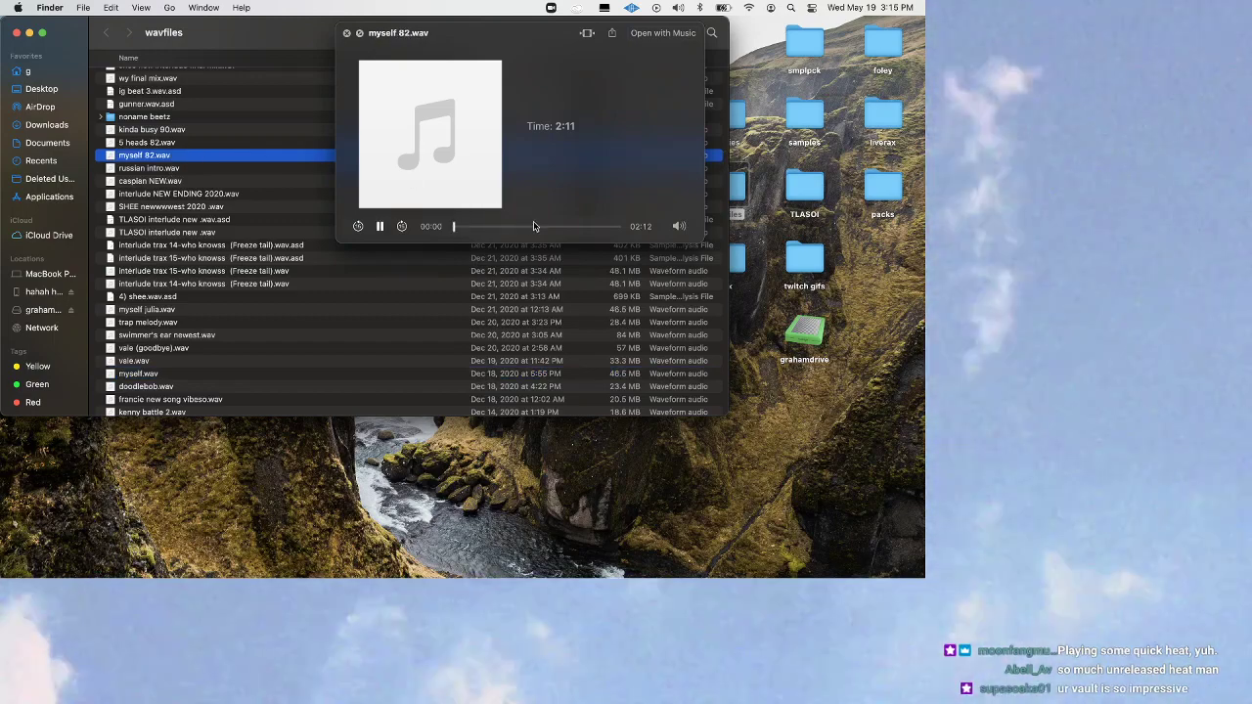
key(Up)
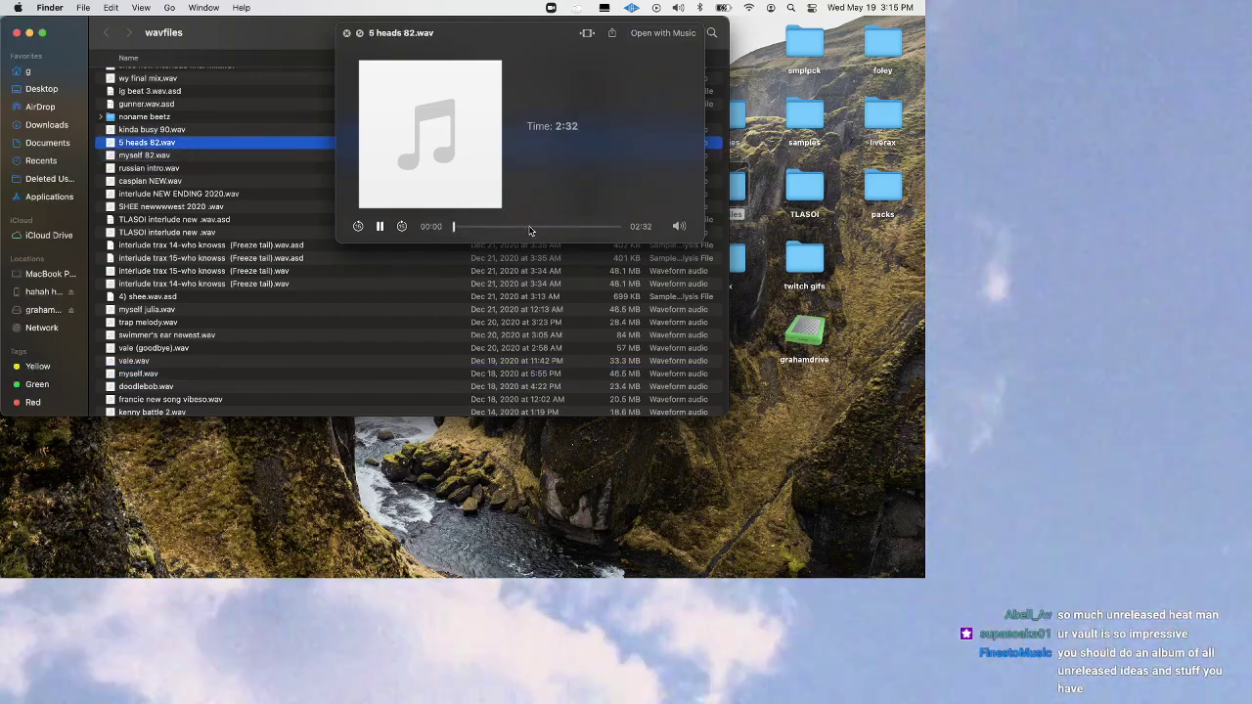
click(528, 226)
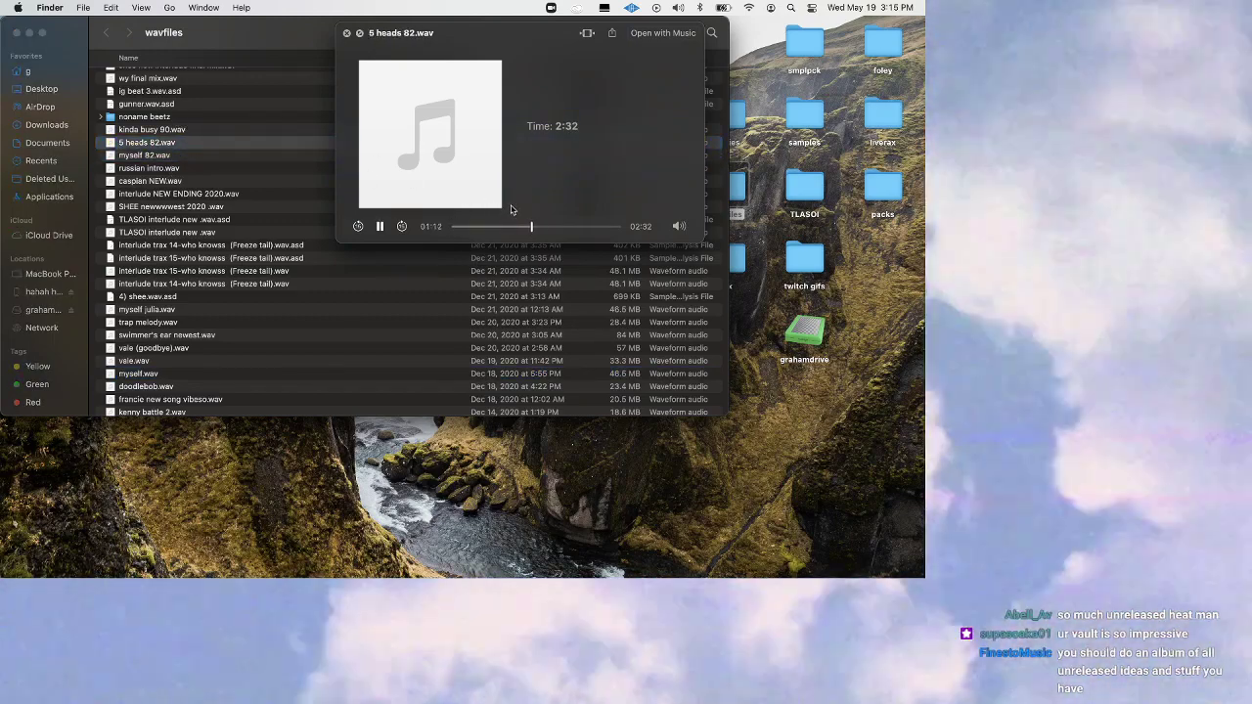
Step: Preview grammy soundd new.wav, then j@zz pt 2.wav from 00:37
scroll(249, 223, up, 5)
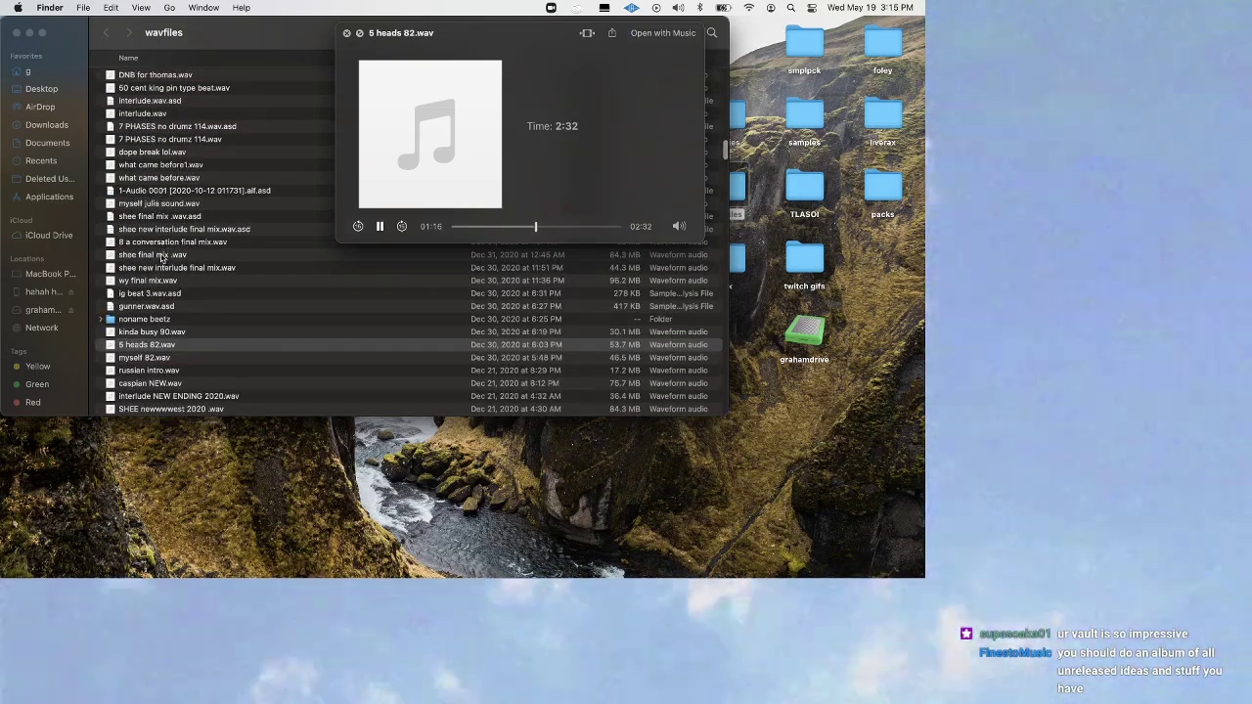
scroll(176, 206, up, 15)
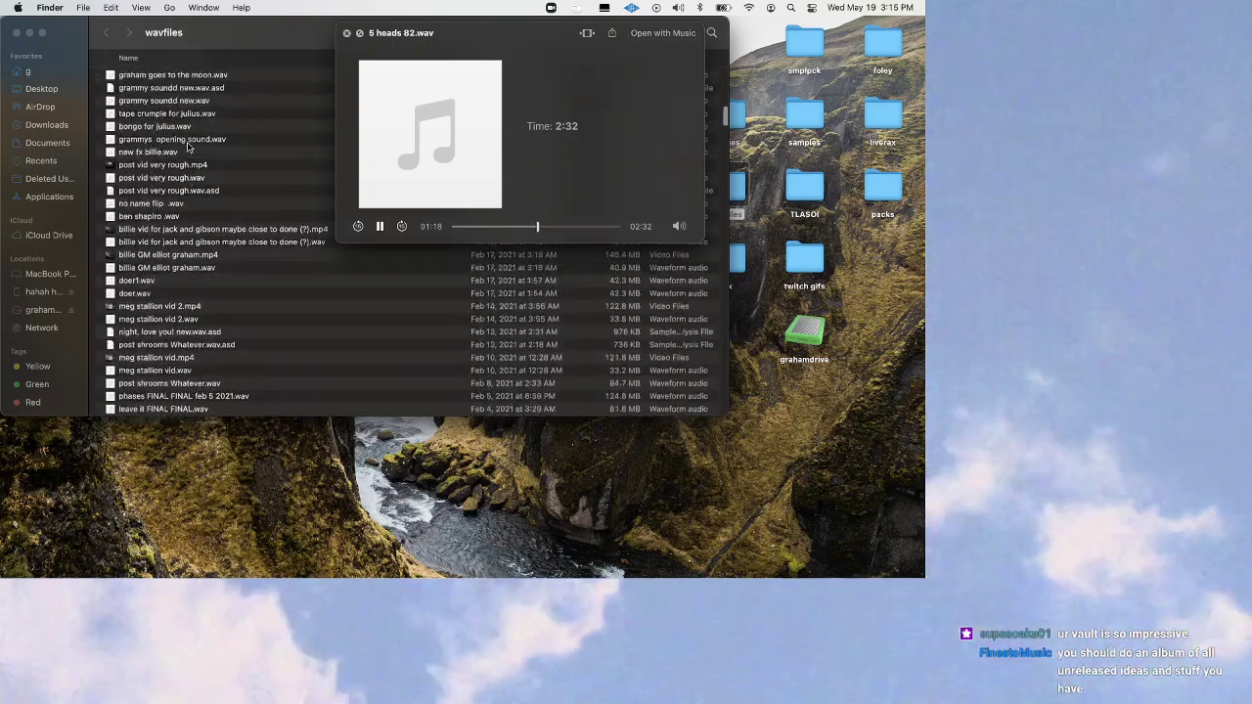
scroll(171, 225, up, 5)
click(156, 284)
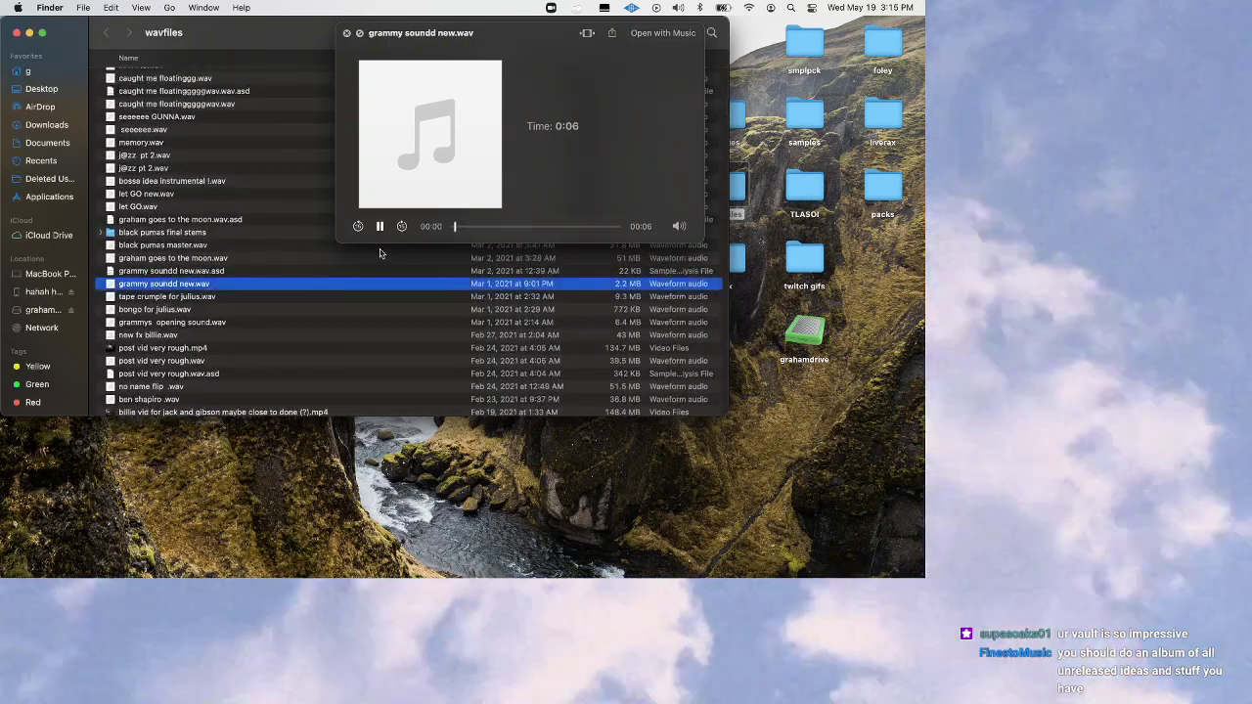
click(174, 169)
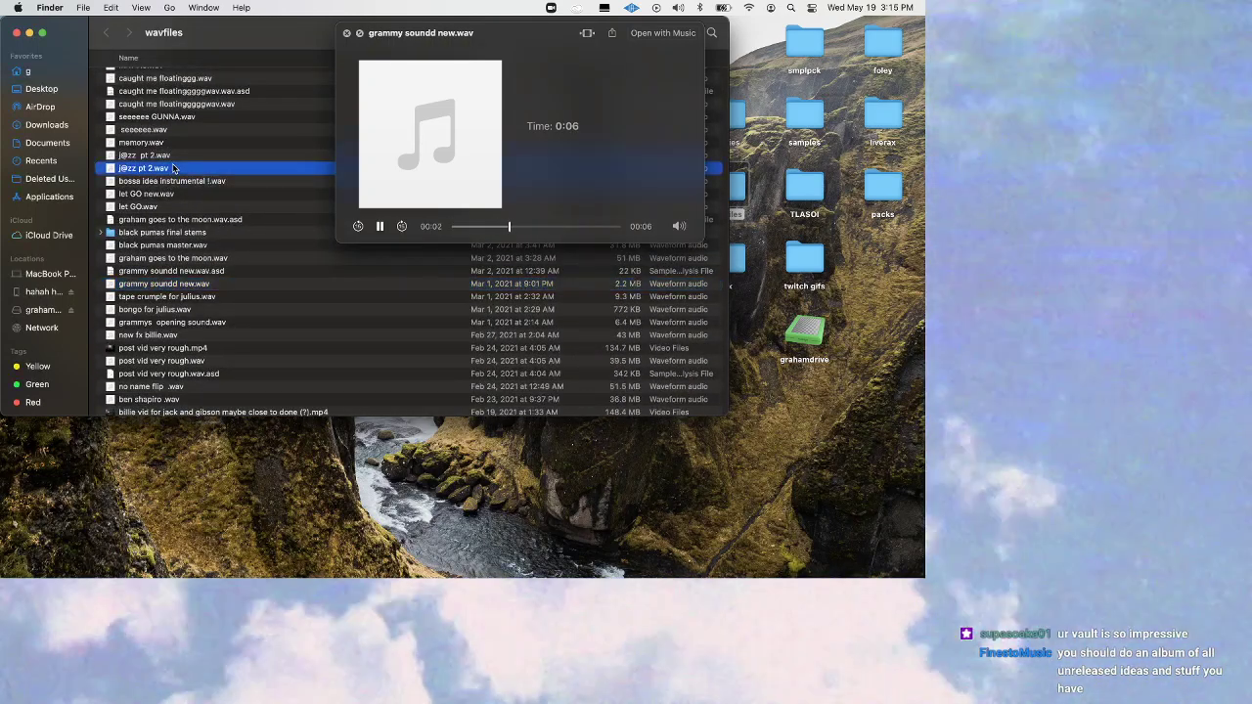
click(532, 227)
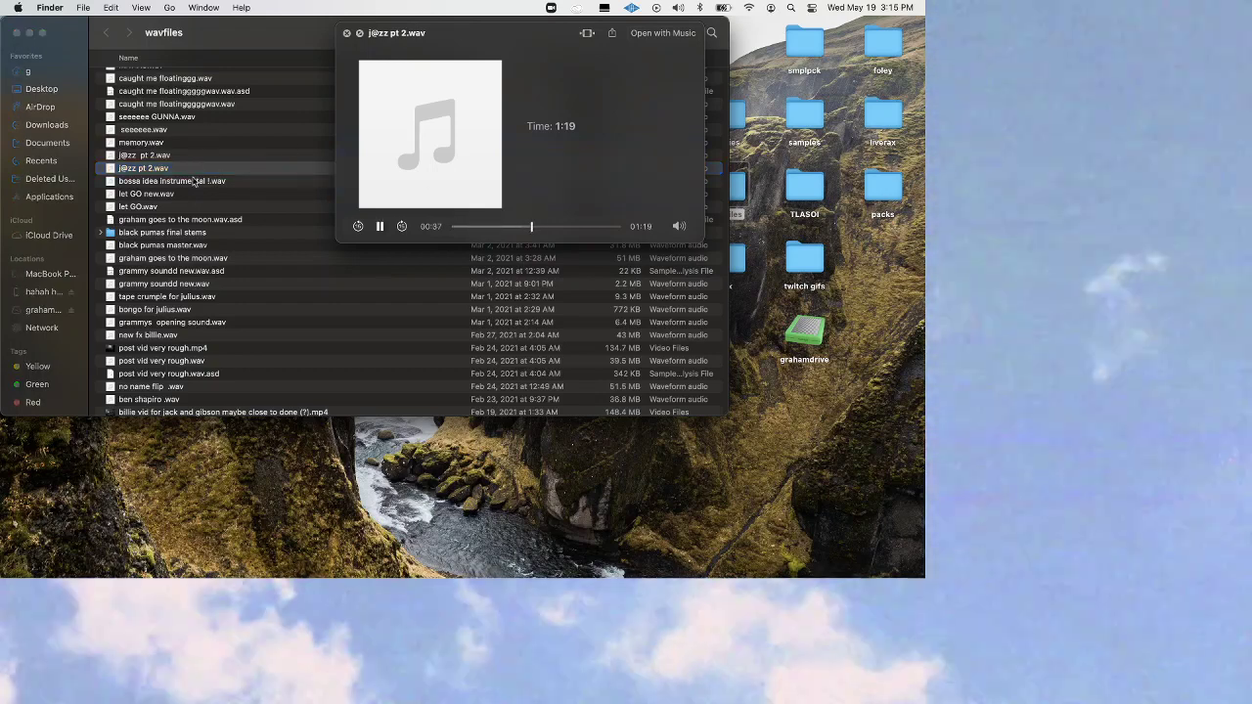
Step: Audition comma 135.wav from about 00:43 and if i was U.wav from about 00:25
scroll(194, 181, up, 5)
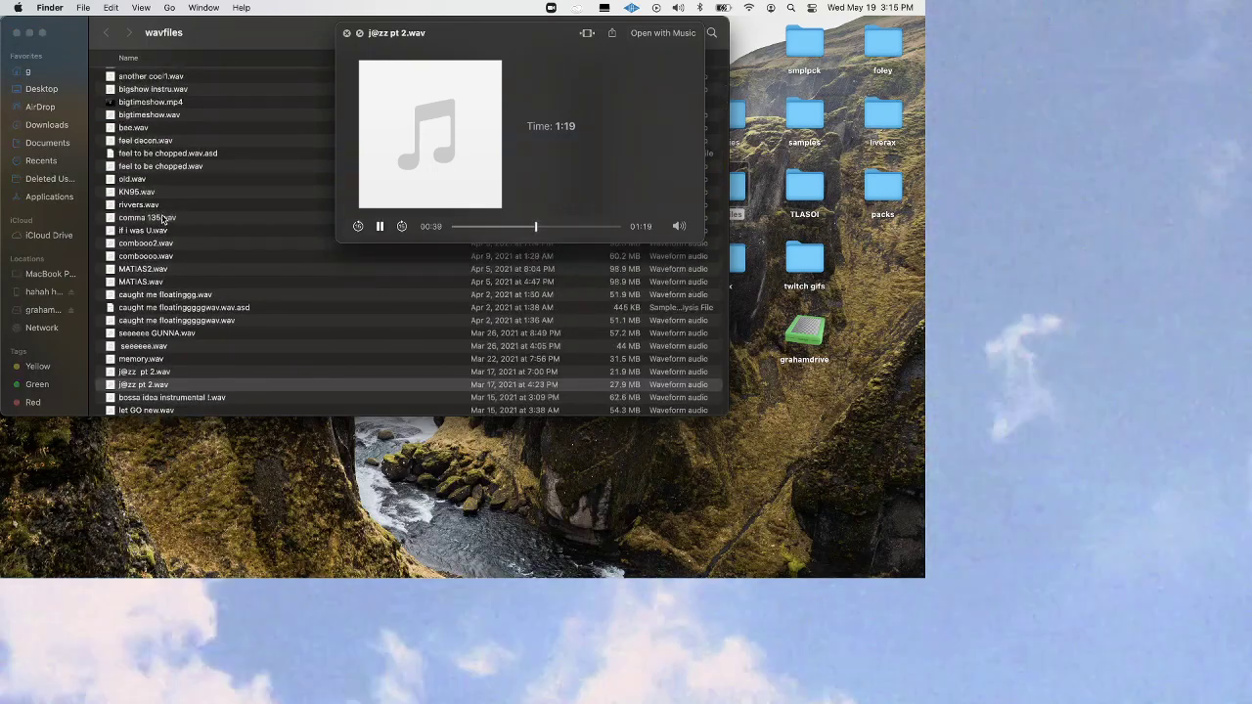
click(163, 219)
click(177, 217)
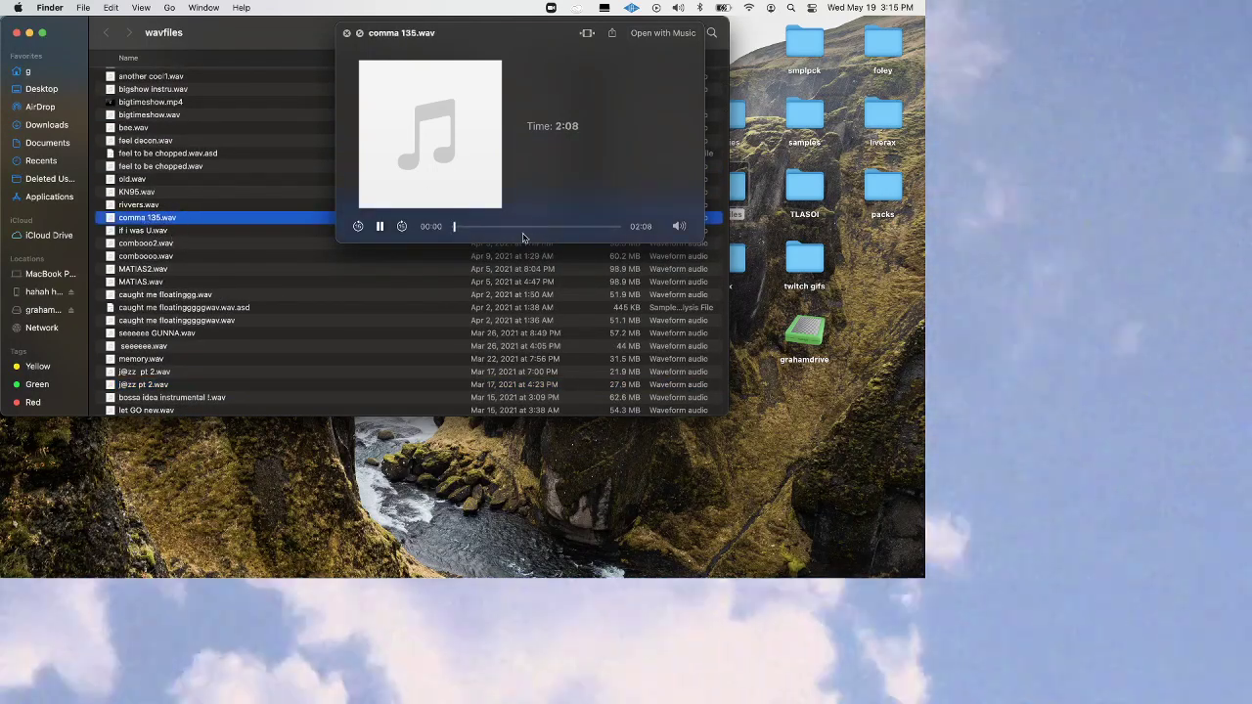
click(509, 227)
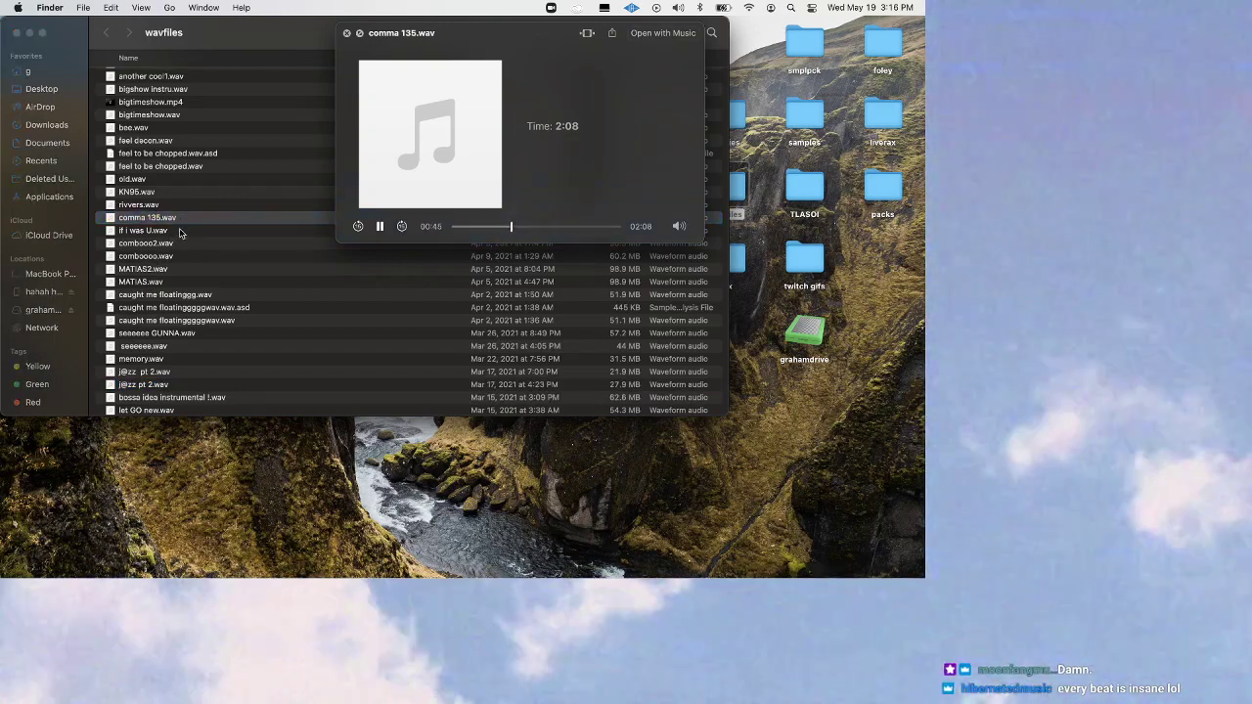
click(179, 231)
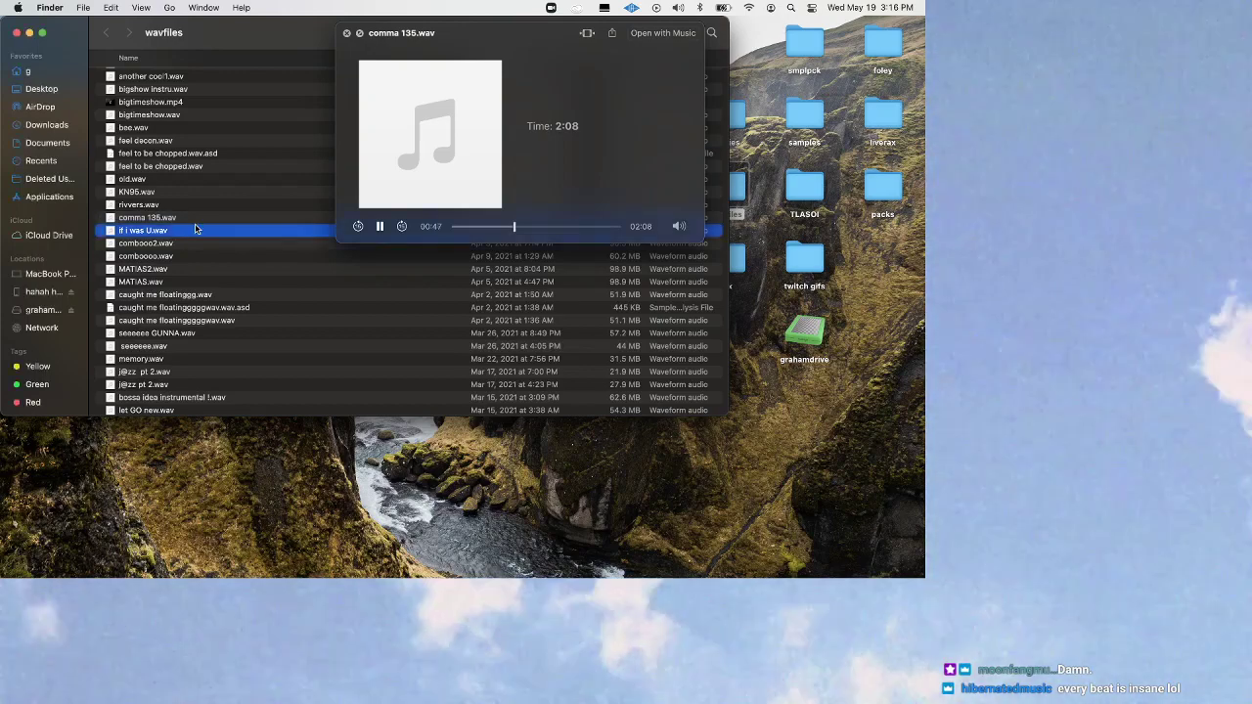
click(499, 227)
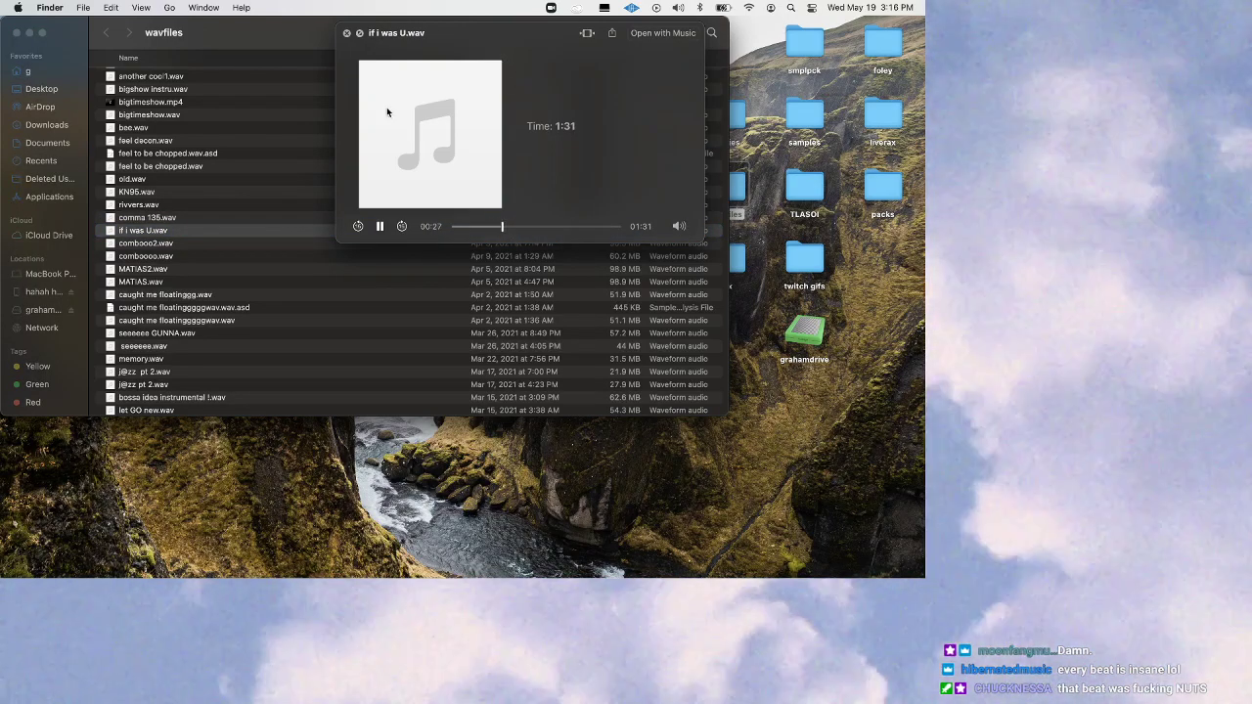
Step: Play bossa idea instrumental !.wav from about one minute and medasin song.wav from 01:07
scroll(183, 248, down, 5)
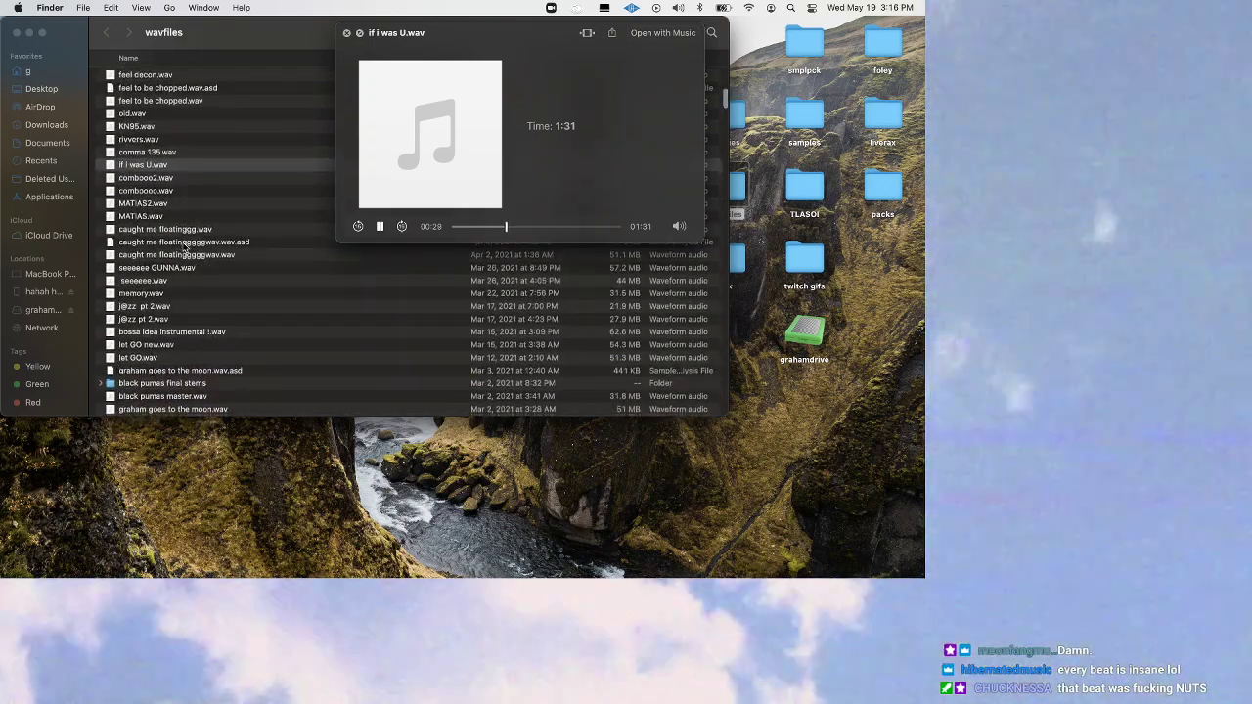
scroll(158, 295, down, 5)
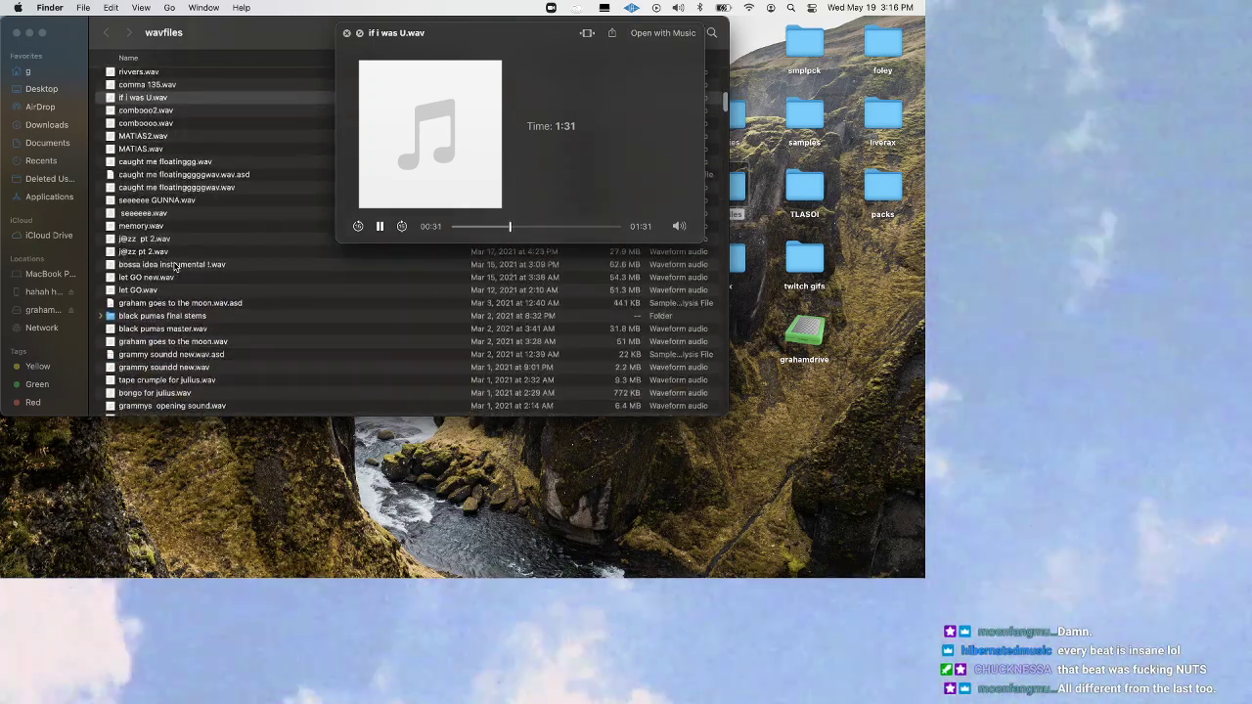
click(166, 266)
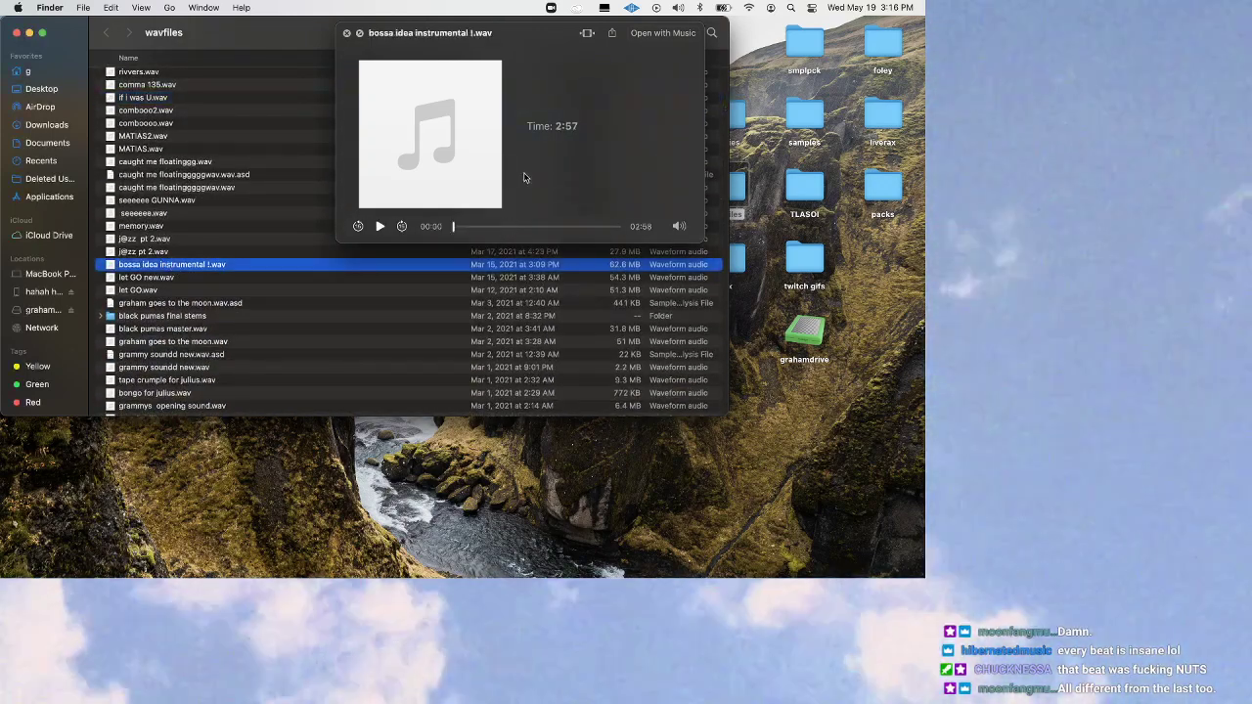
drag(507, 227, 509, 229)
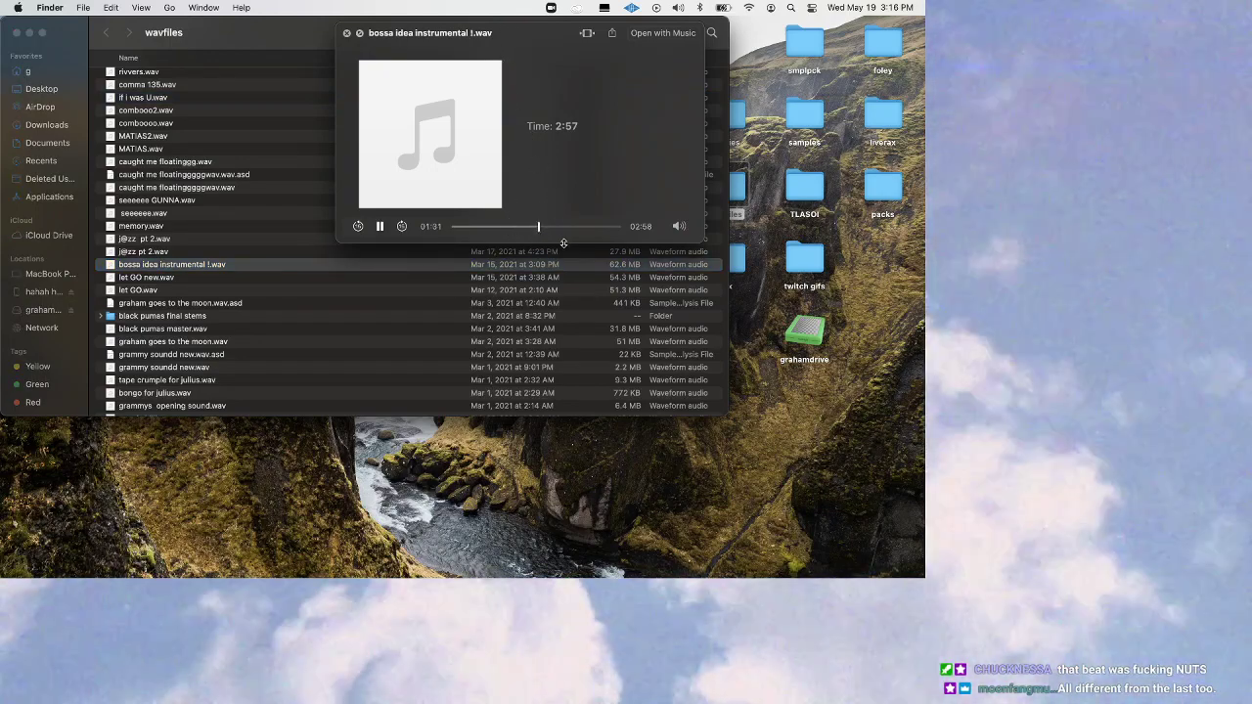
scroll(225, 268, up, 10)
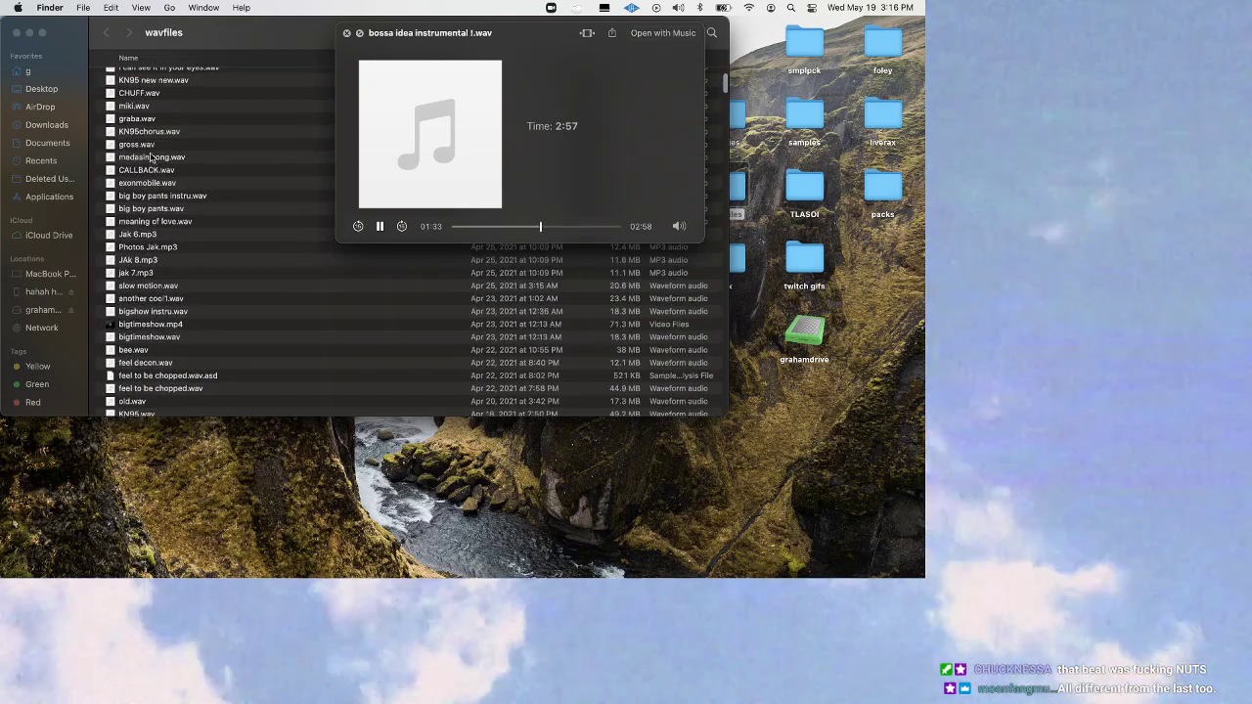
click(135, 158)
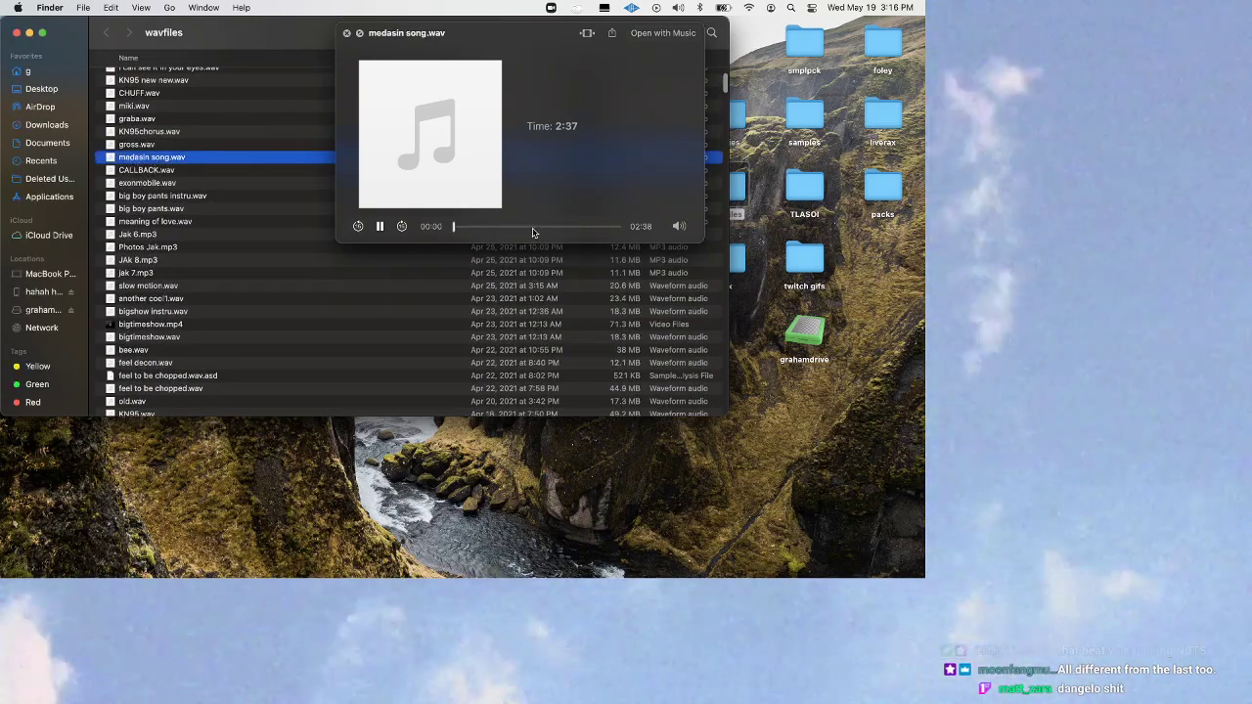
click(523, 226)
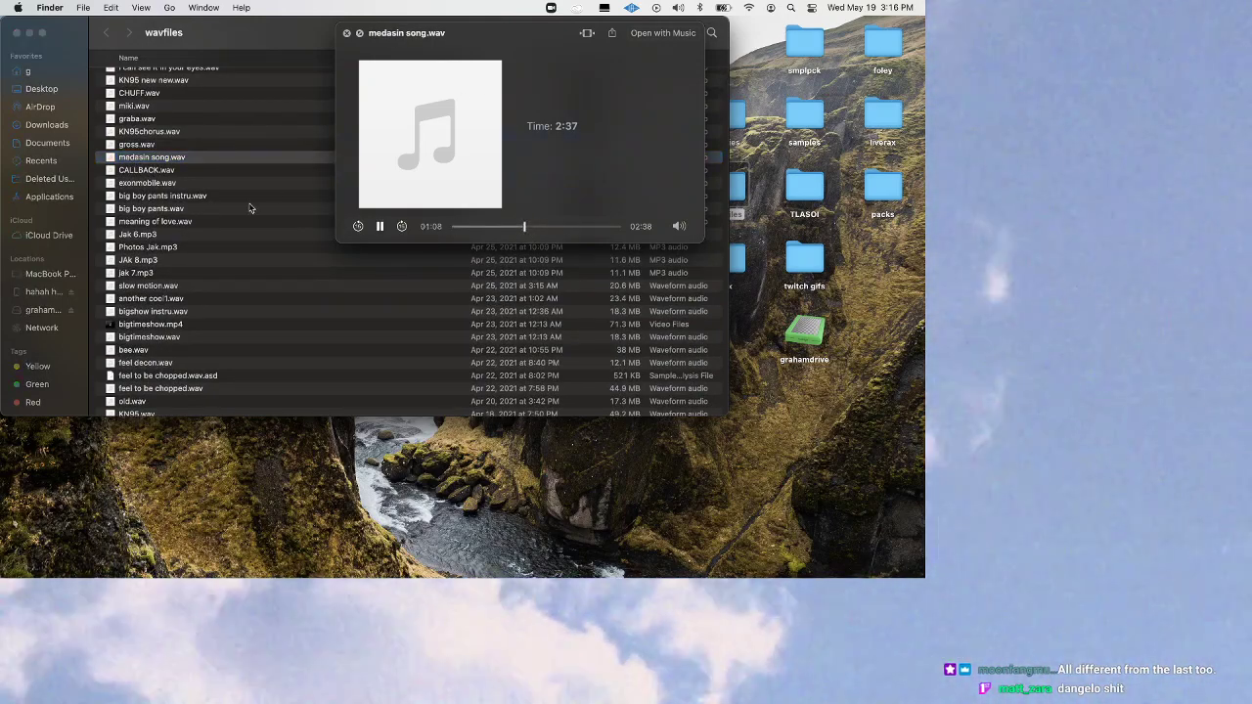
Step: Preview CHUFF.wav starting at about 00:26
scroll(249, 209, up, 5)
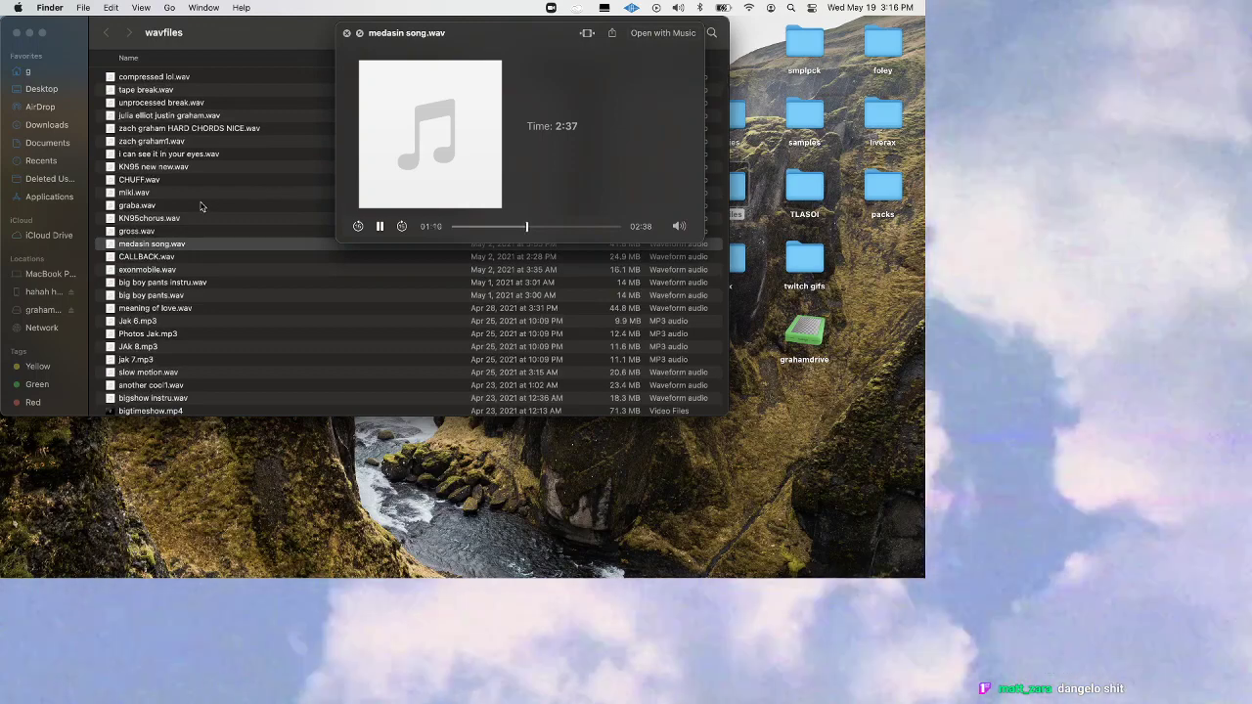
scroll(167, 176, down, 3)
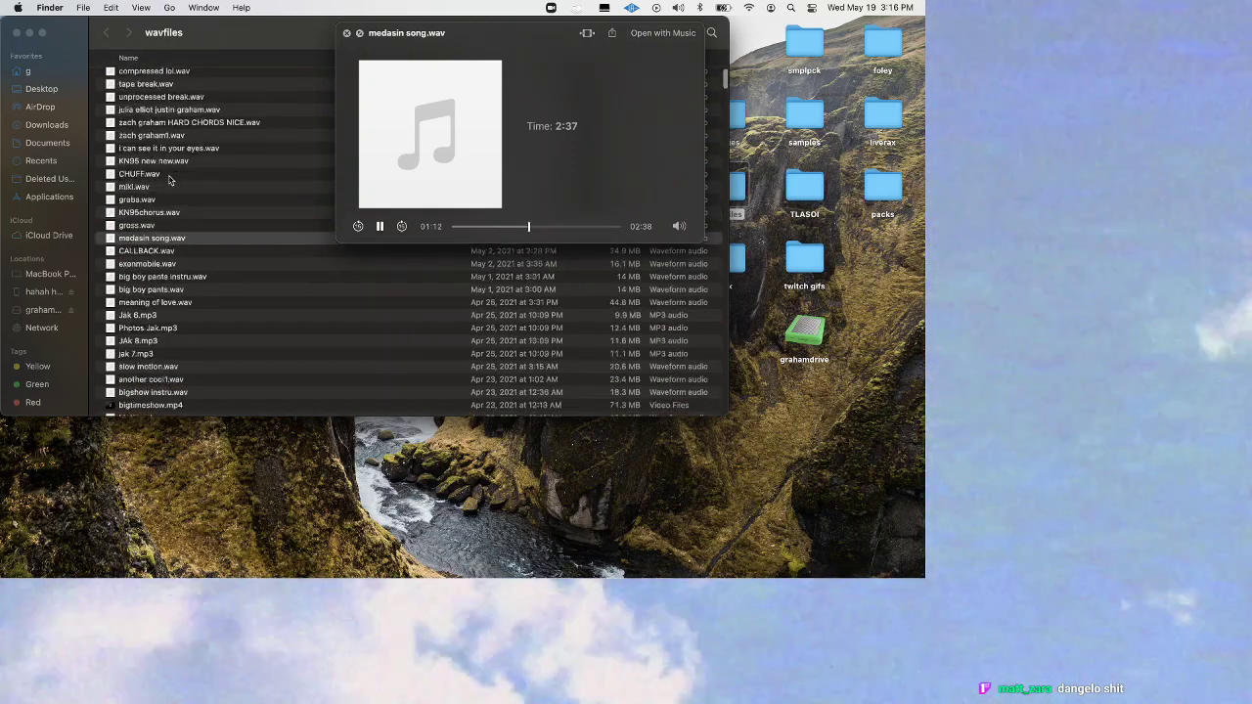
scroll(168, 183, up, 3)
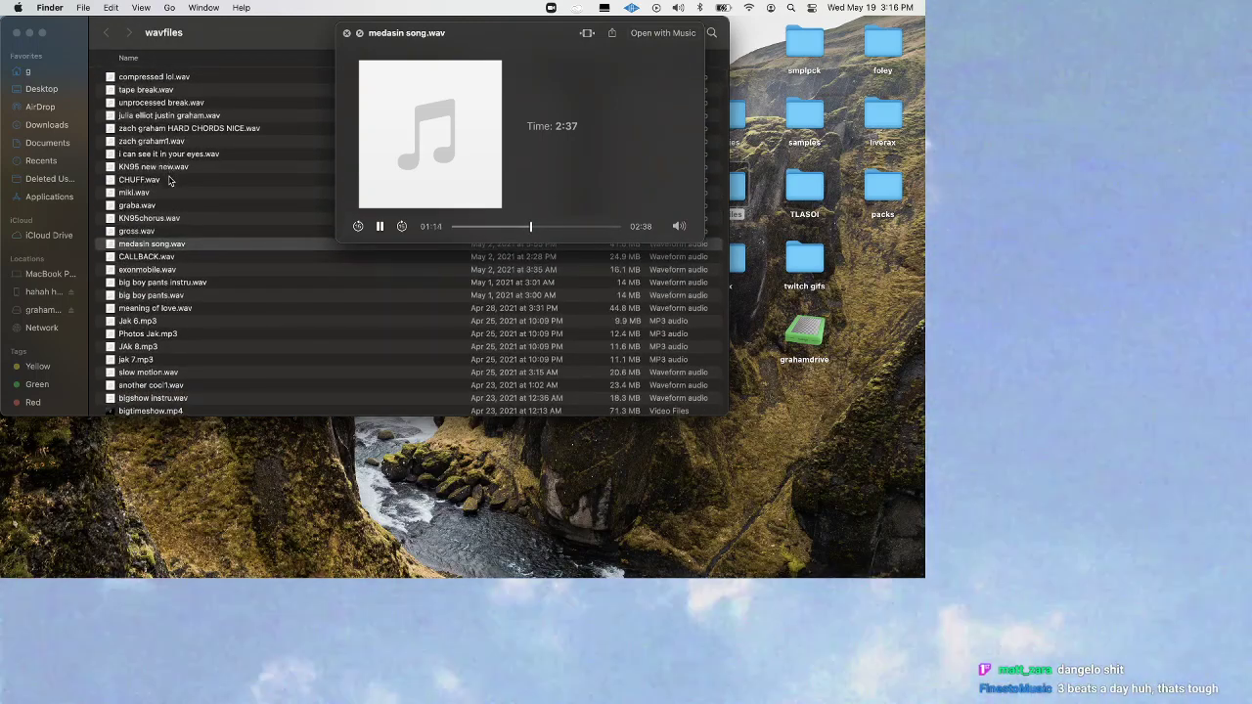
click(169, 180)
click(504, 227)
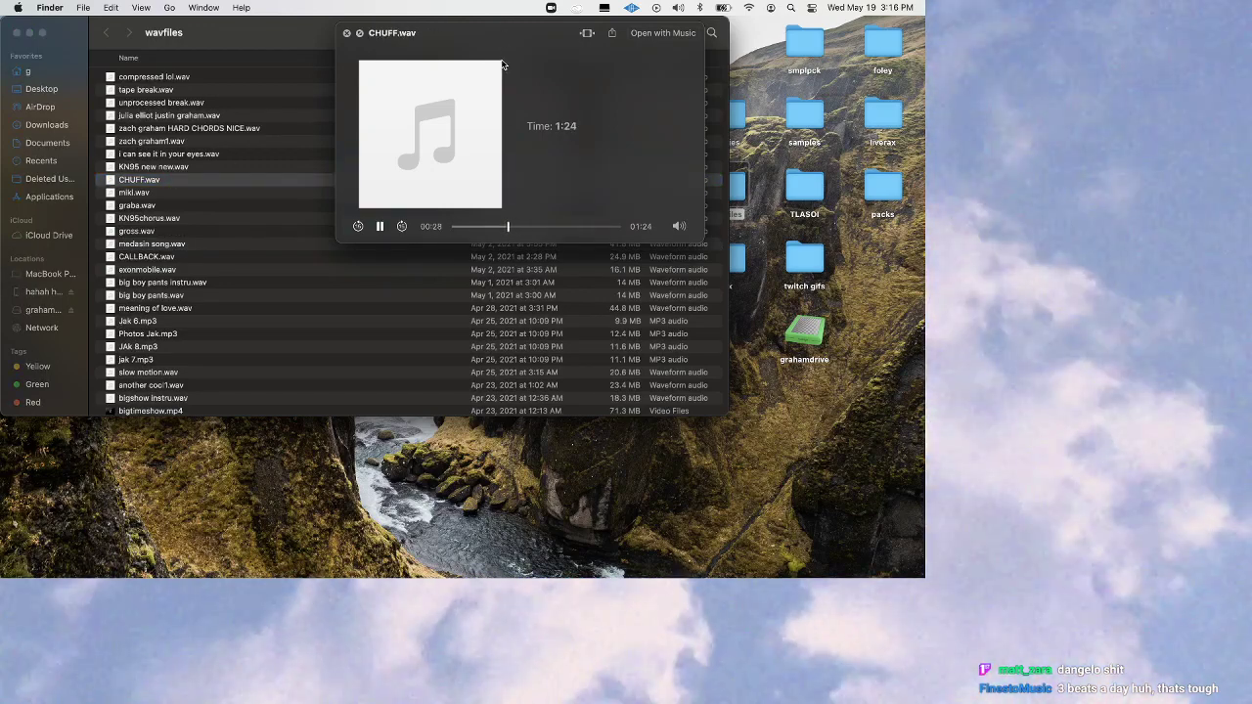
Step: Preview trippn.wav, then play HEE1.wav from about 01:27
scroll(196, 208, down, 15)
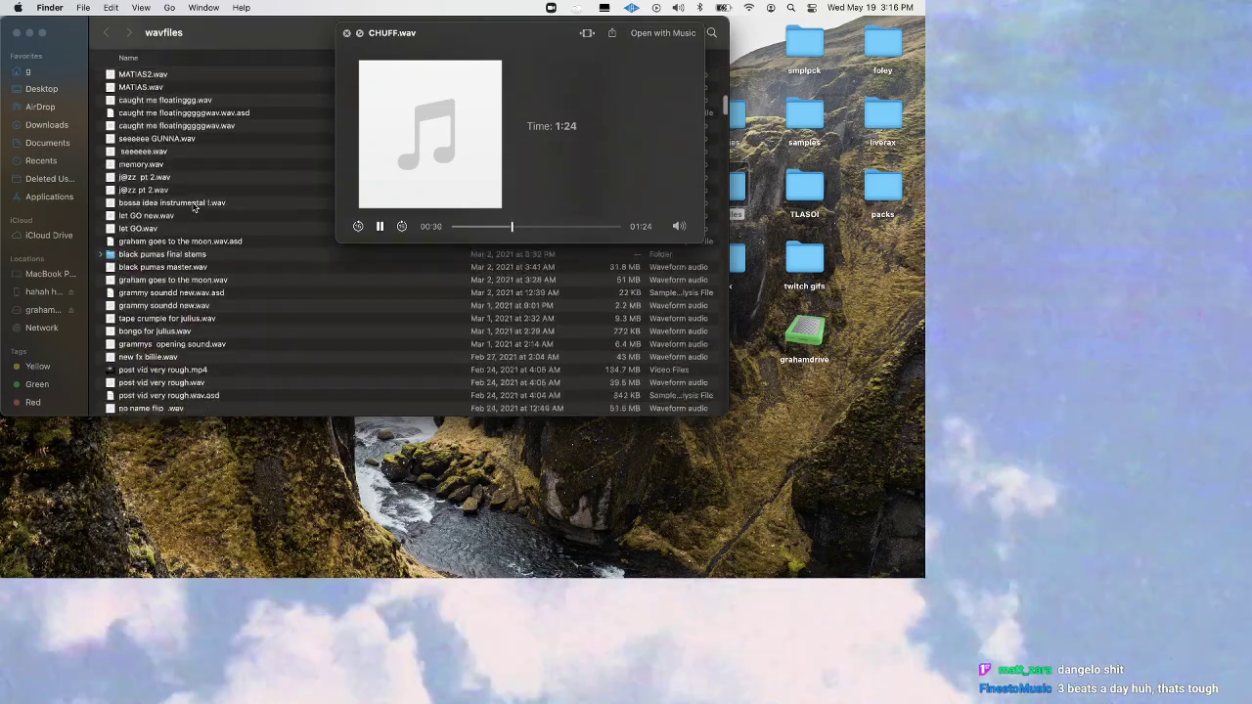
click(188, 255)
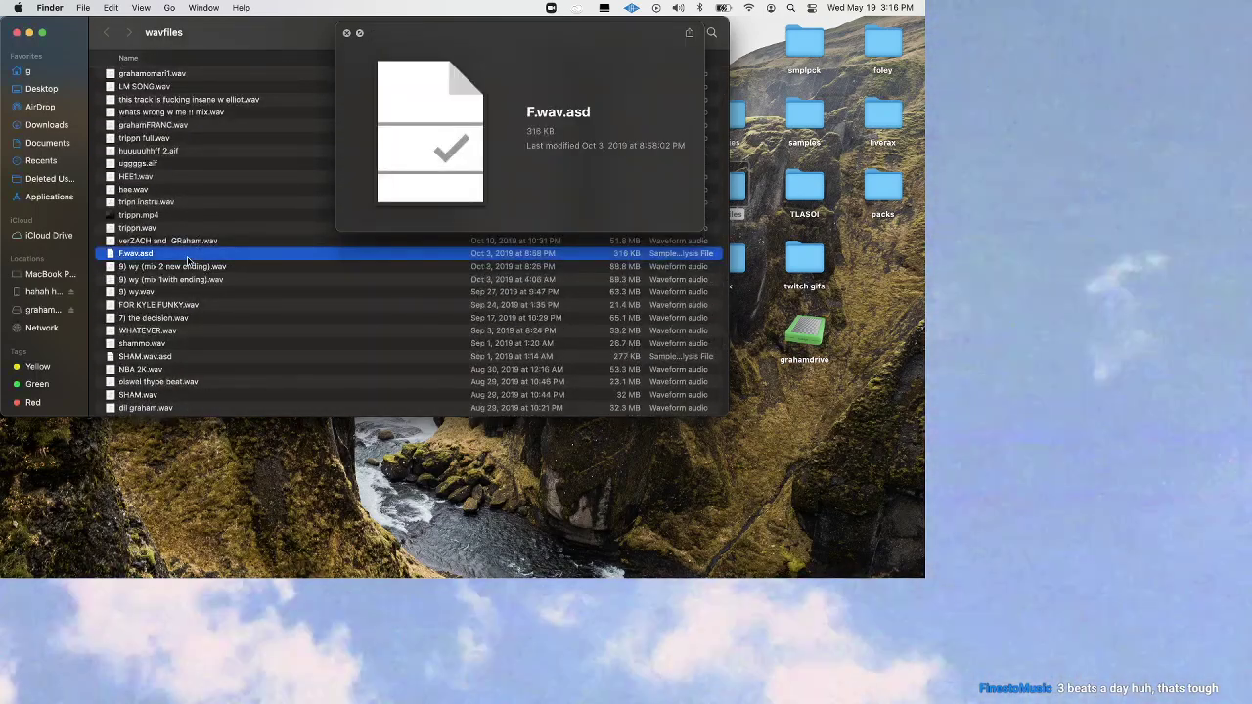
click(185, 228)
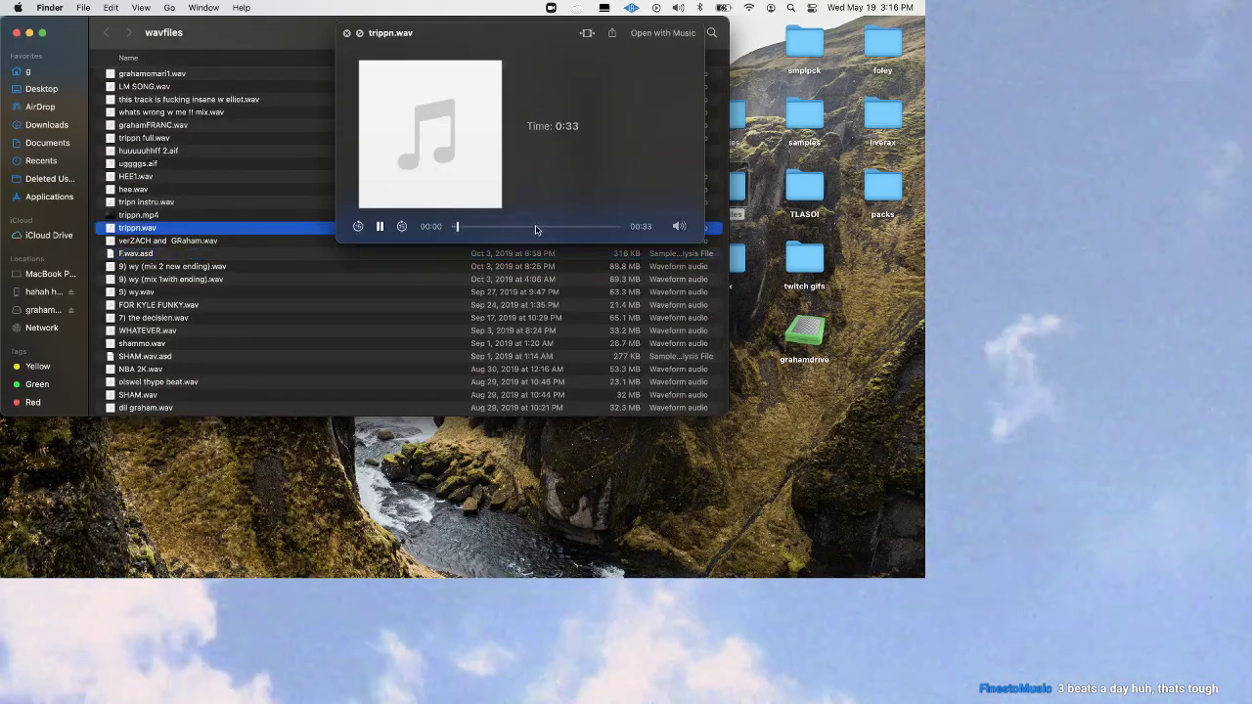
key(Up)
key(Up)
key(Up)
key(Up)
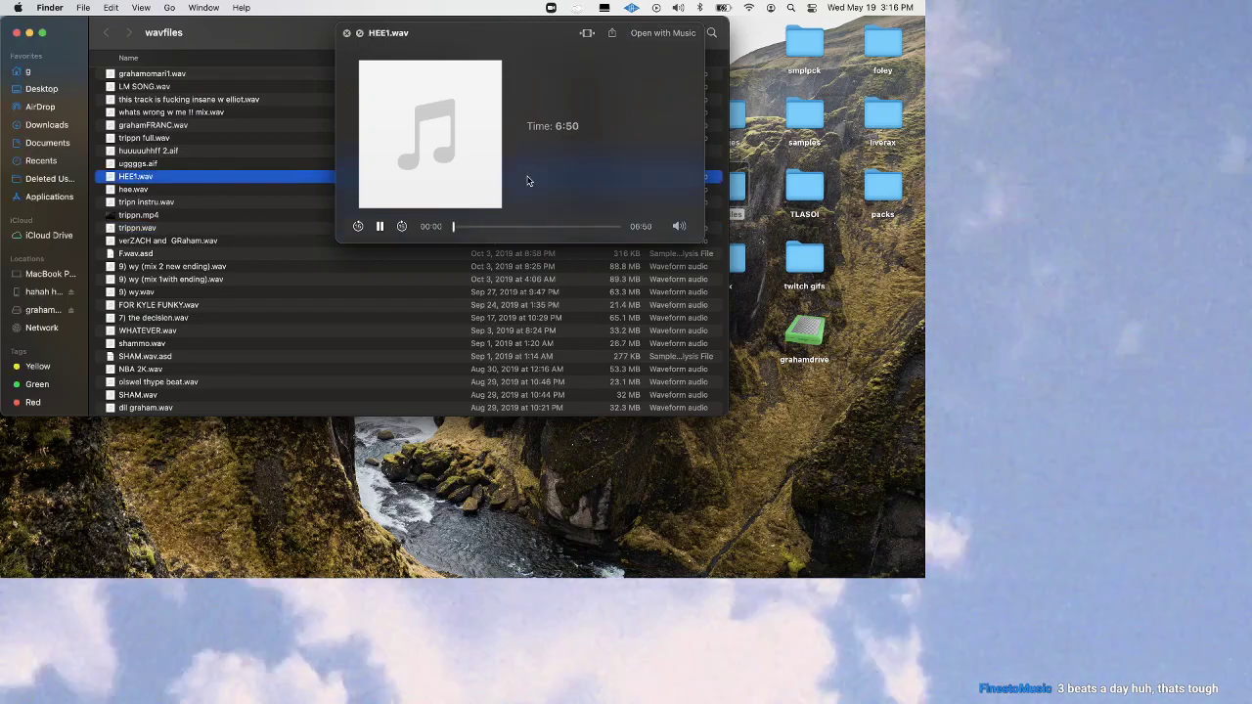
drag(524, 225, 527, 227)
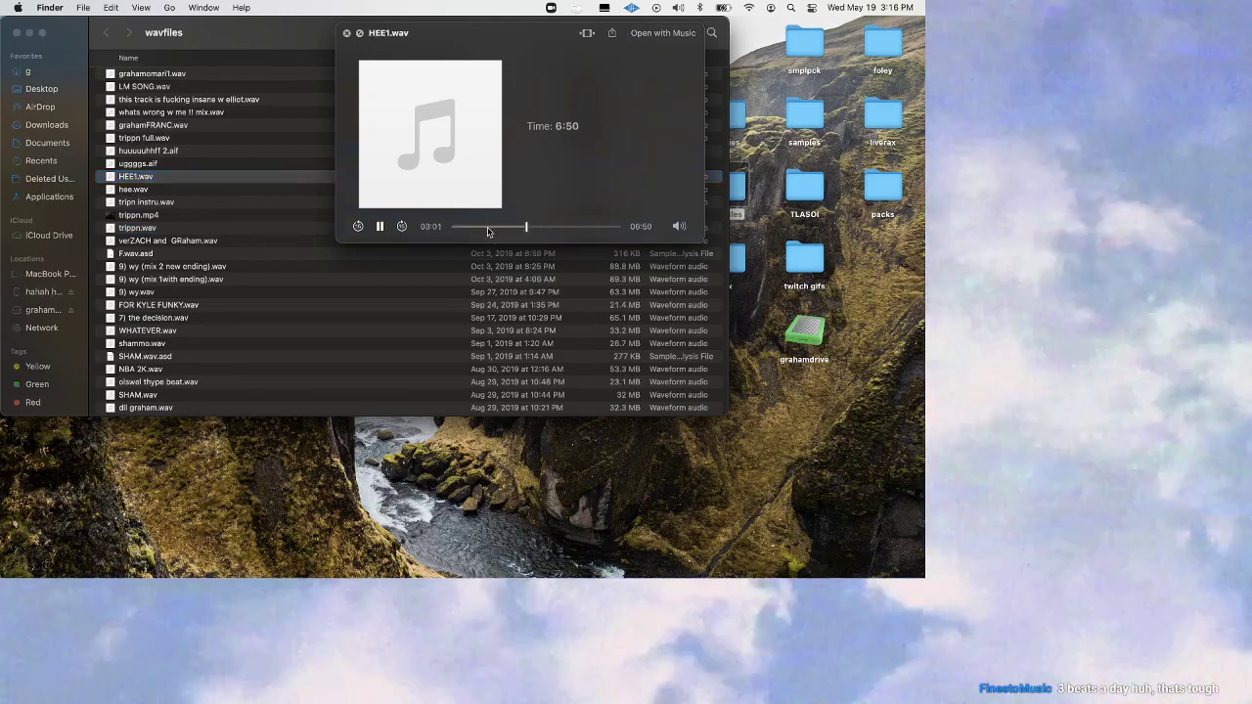
click(488, 227)
Step: Audition anotha airport tracc.wav from about 00:23, then tearz.wav
scroll(200, 186, up, 10)
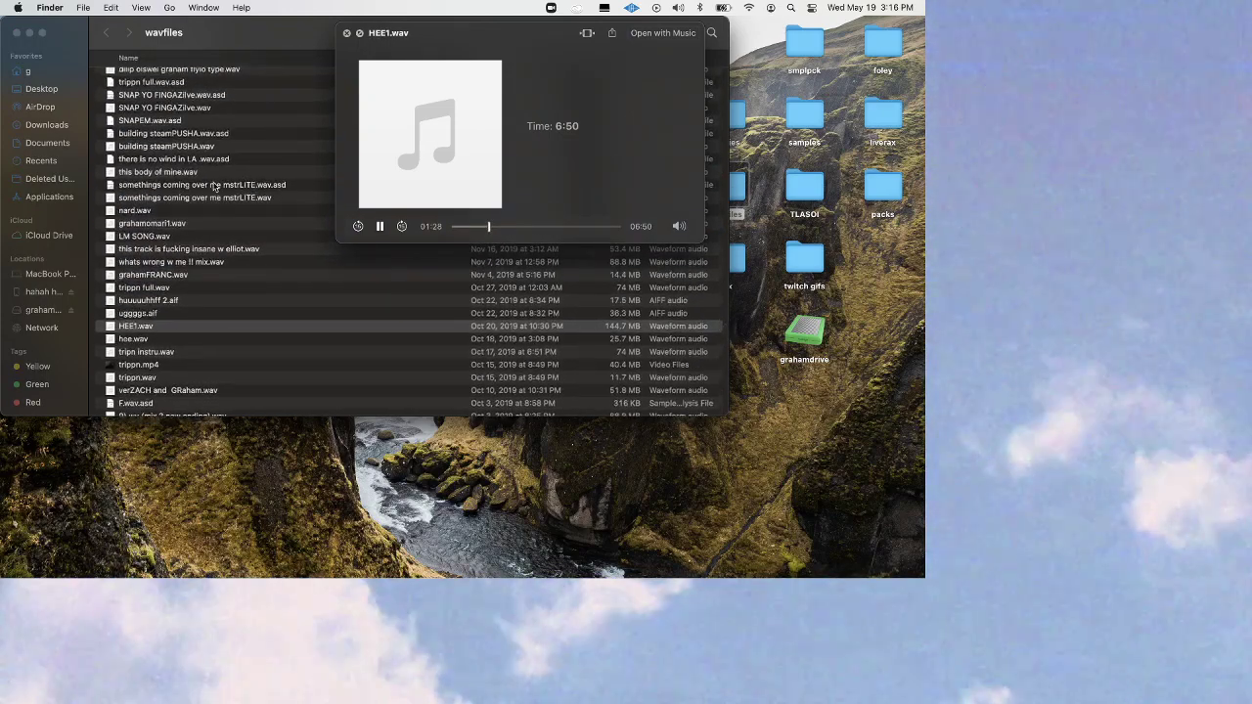
scroll(180, 206, up, 4)
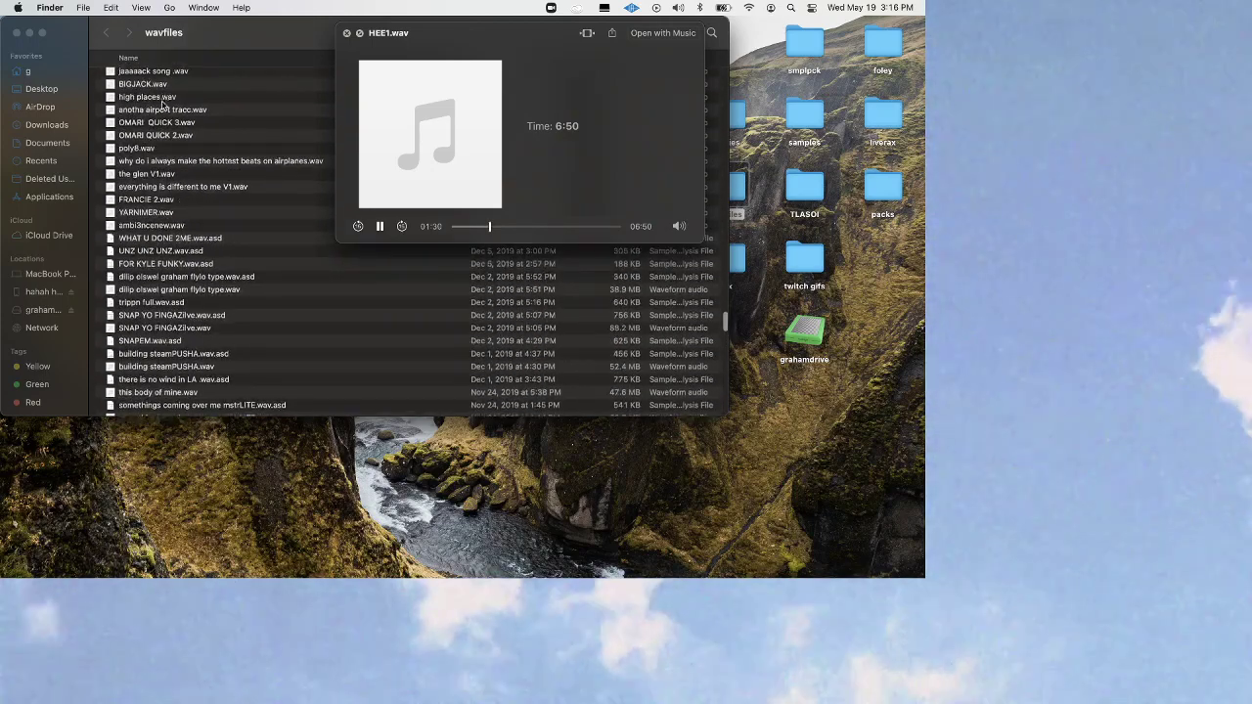
scroll(164, 122, up, 1)
click(167, 139)
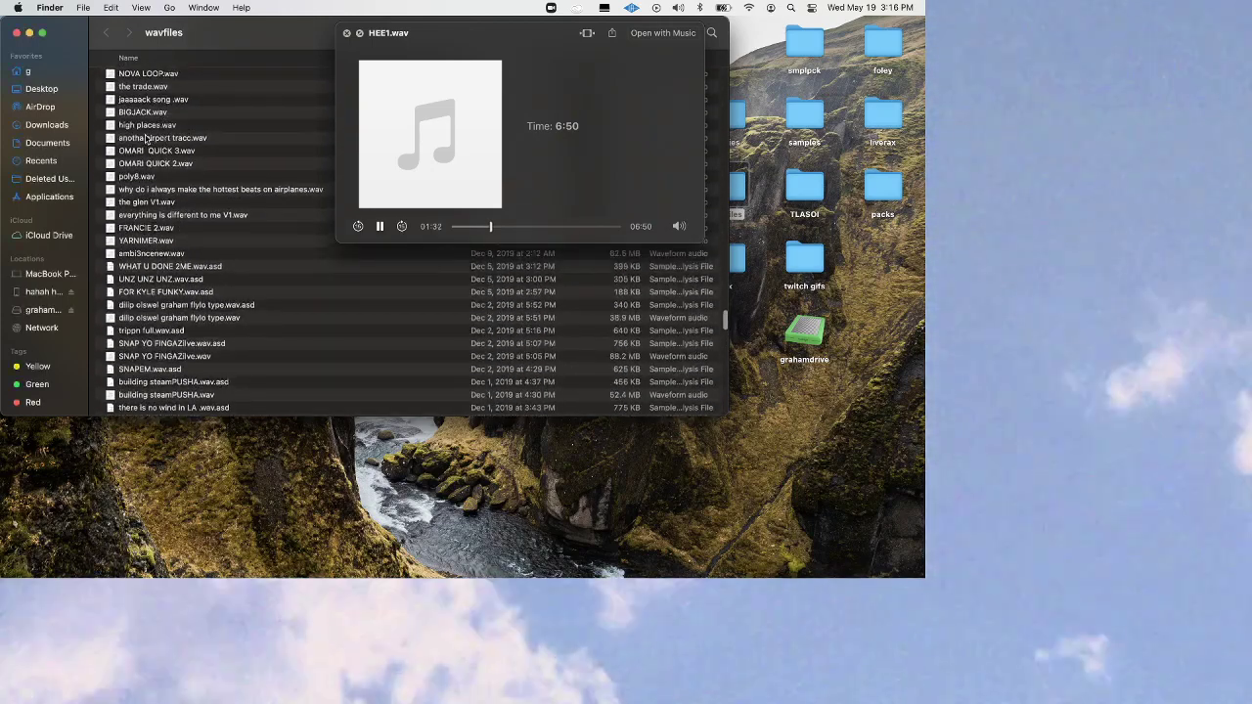
click(149, 138)
click(508, 227)
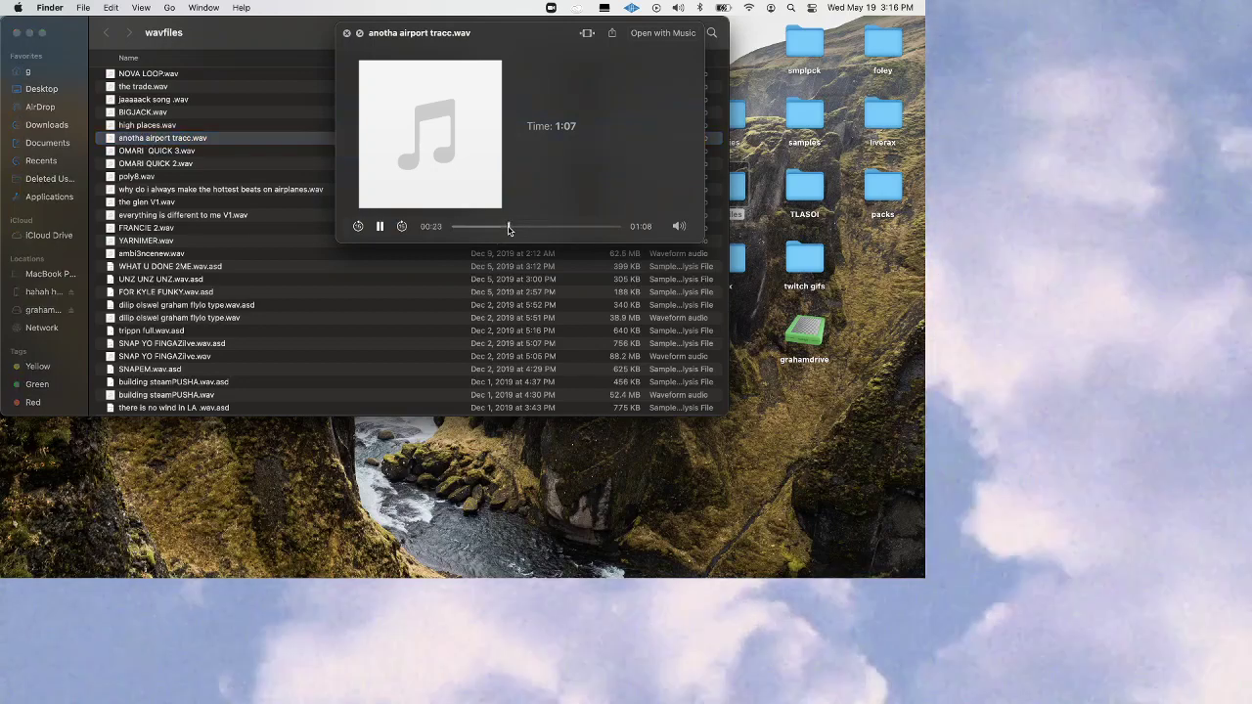
scroll(260, 219, up, 10)
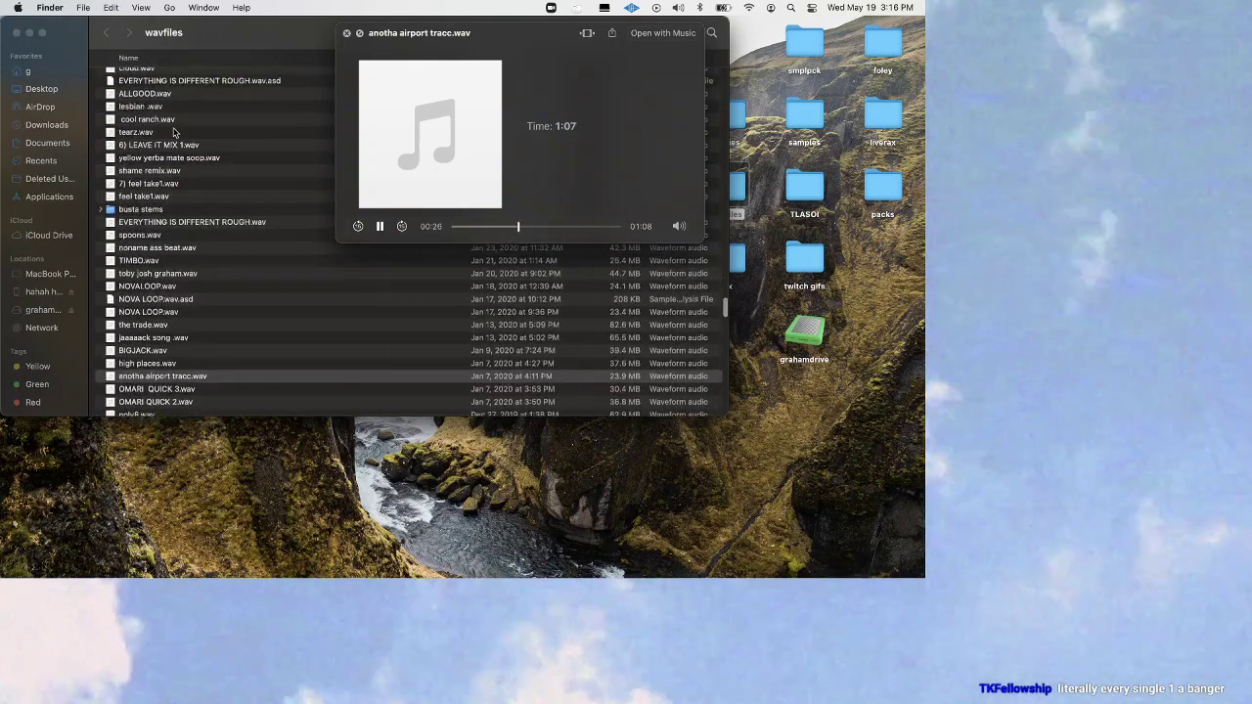
click(174, 132)
click(537, 236)
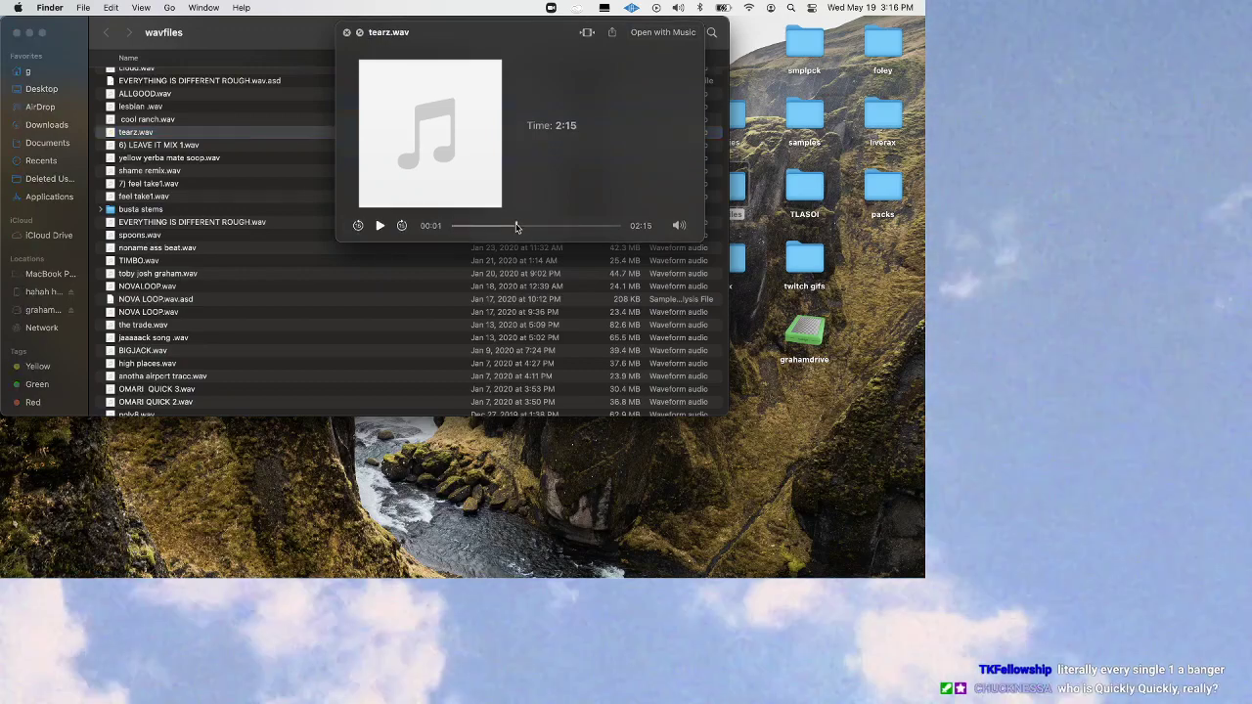
Step: Play the trade final.wav from about 01:34 and the trade final (?).wav from 01:18
scroll(255, 176, up, 3)
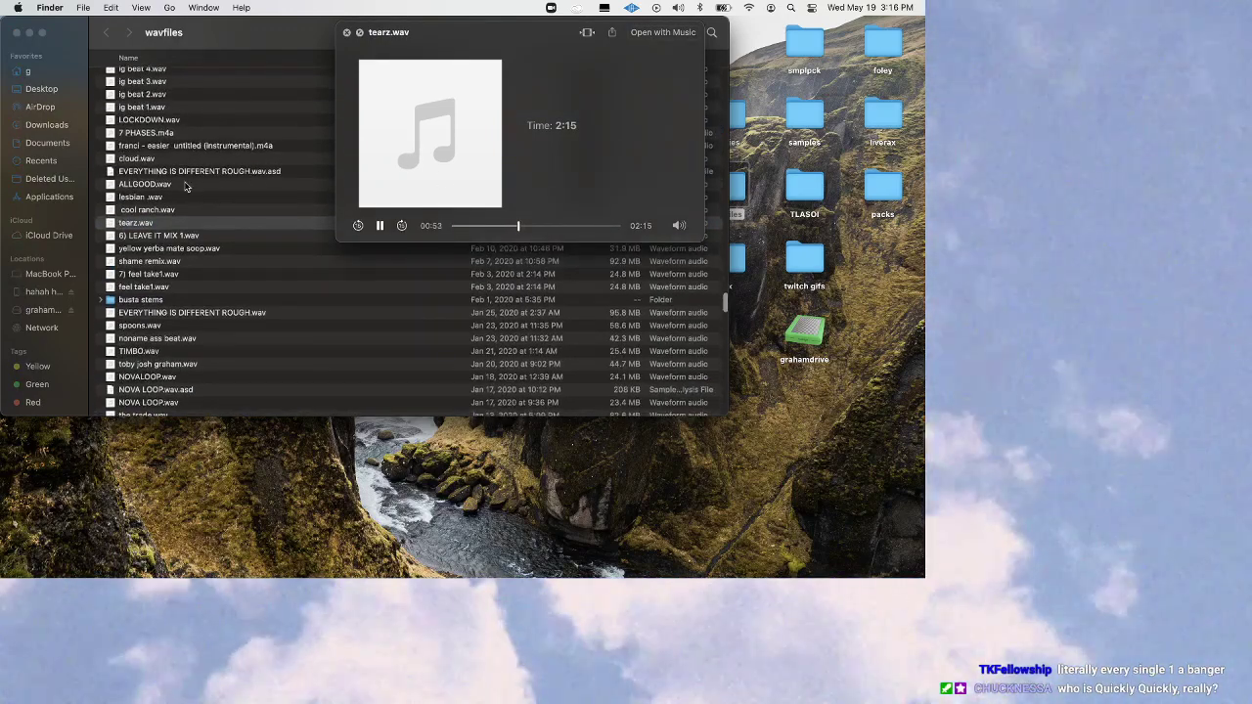
scroll(186, 186, up, 3)
scroll(179, 216, up, 5)
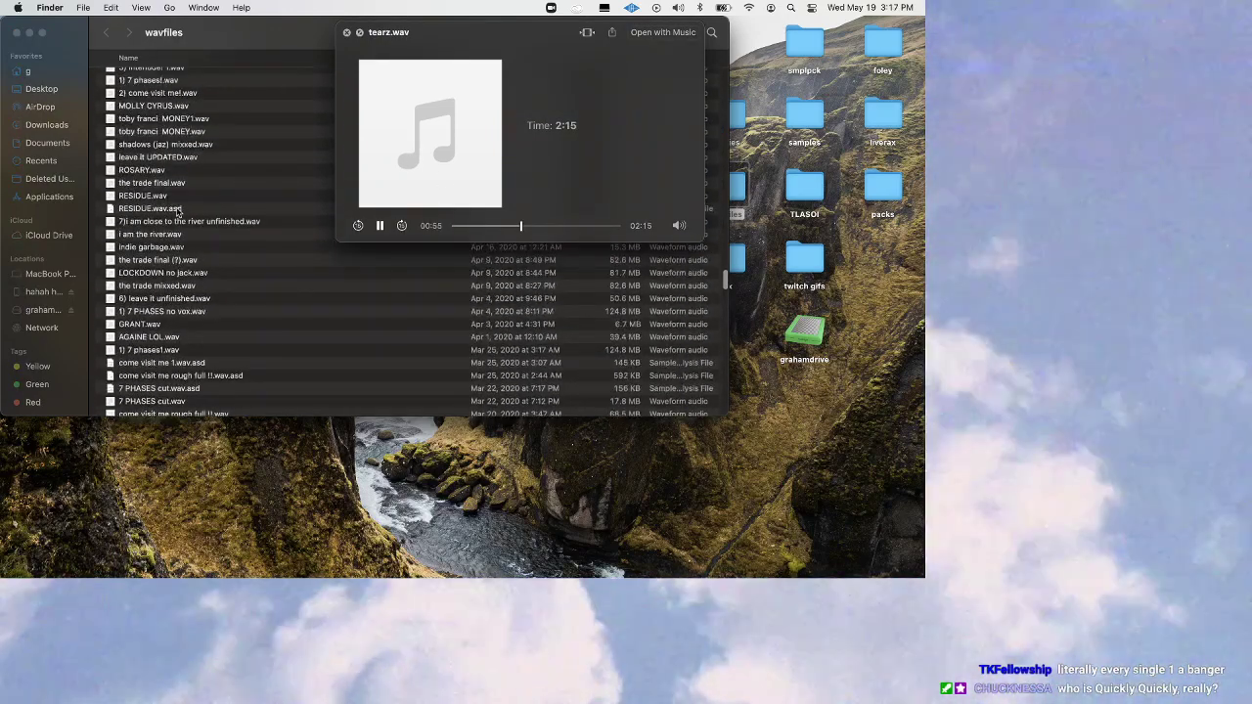
click(169, 183)
drag(514, 227, 520, 226)
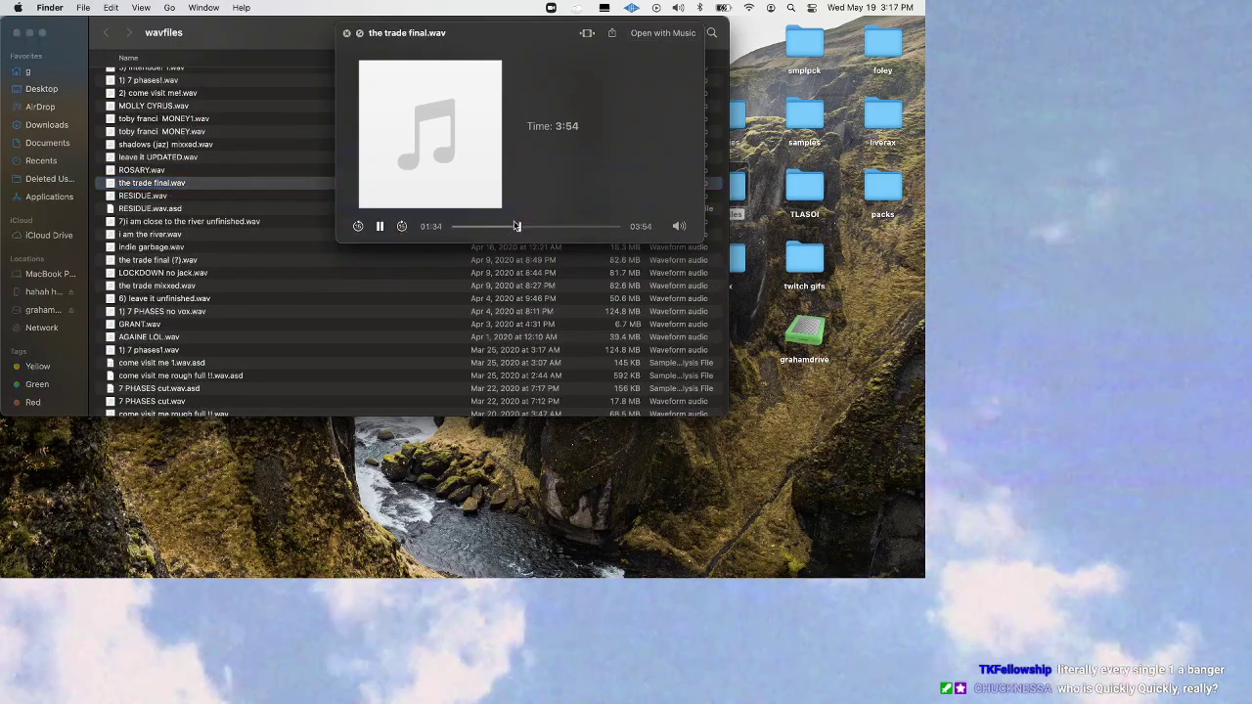
click(181, 261)
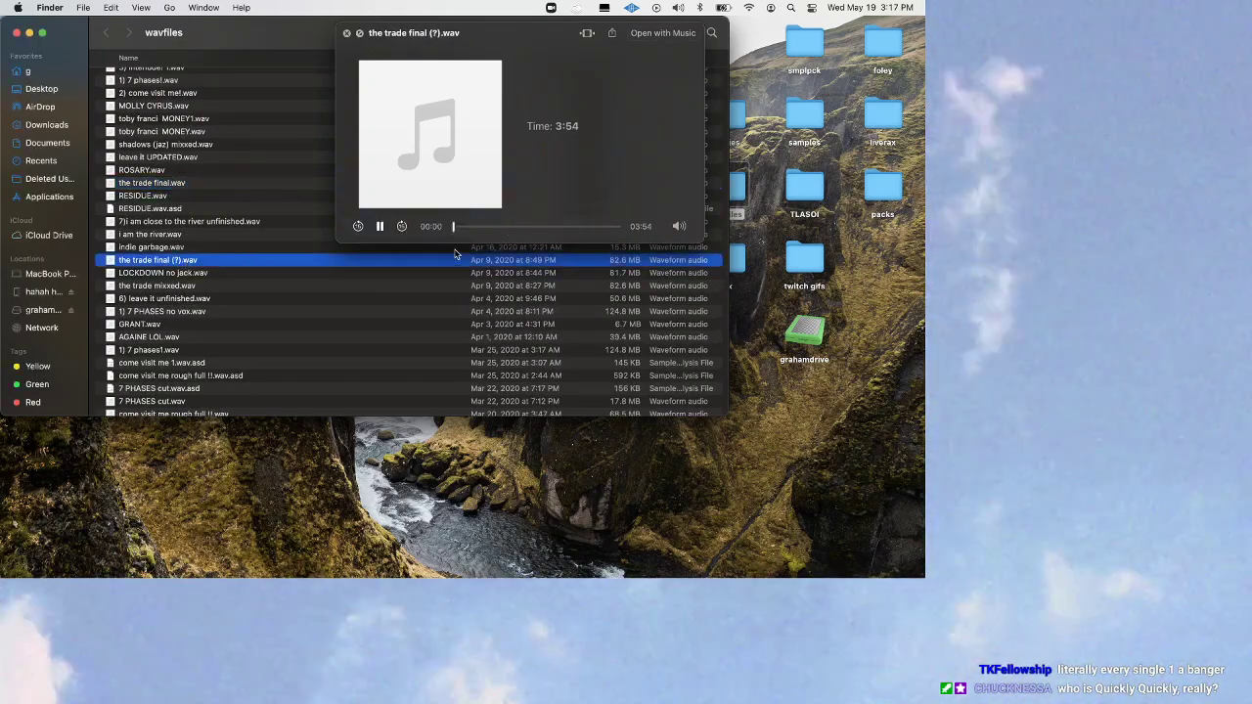
click(509, 227)
Step: Preview MOLLY CYRUS.wav and in my garden .wav, then play largetime.wav from 2:25
click(174, 109)
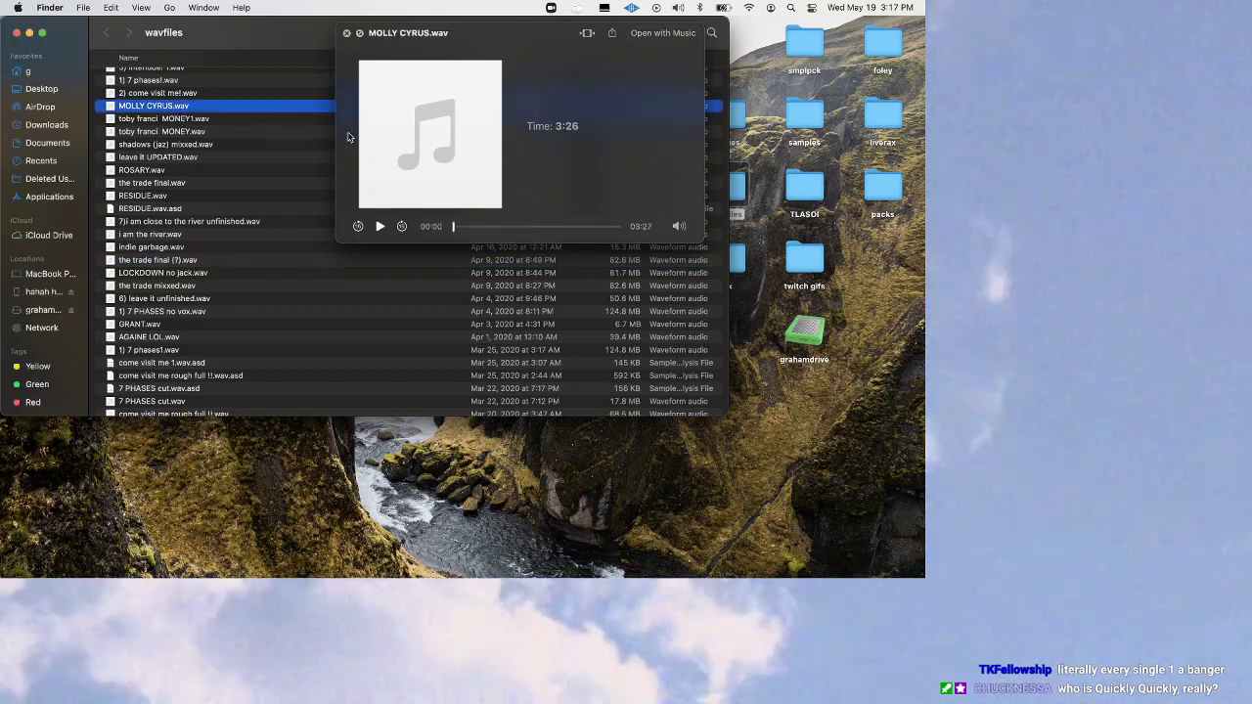
scroll(208, 223, up, 5)
scroll(208, 223, down, 1)
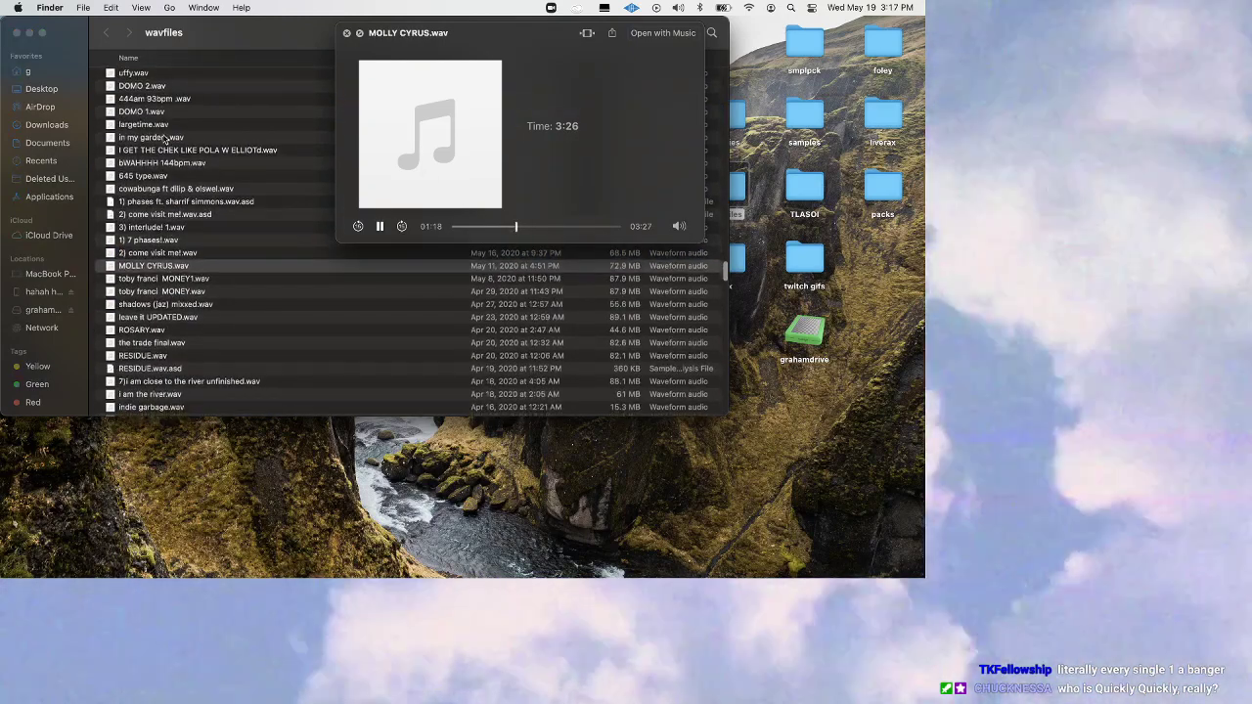
click(161, 137)
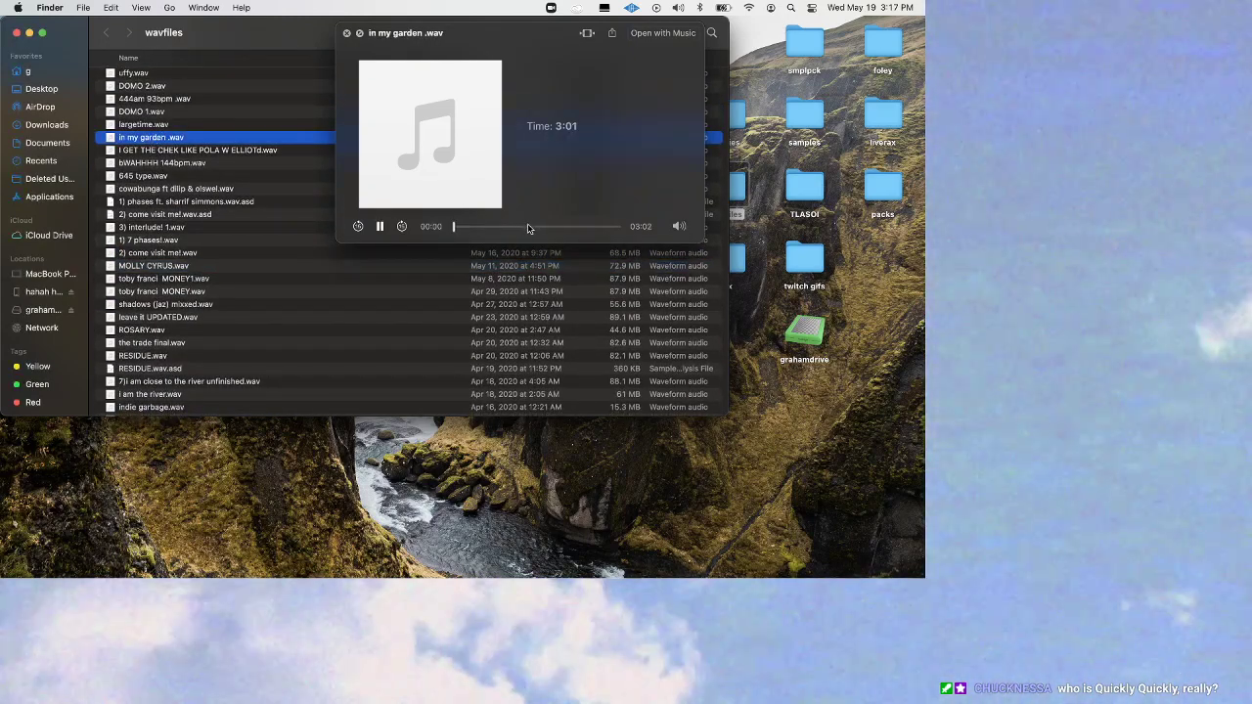
key(Up)
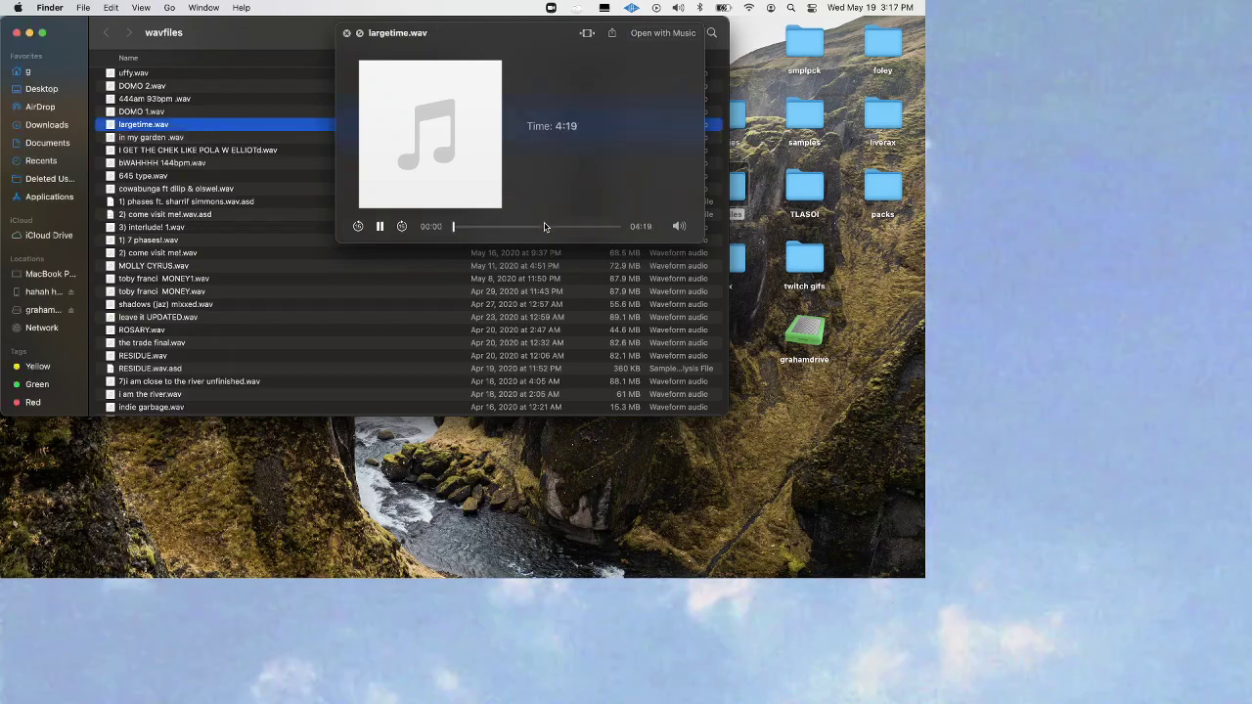
click(545, 226)
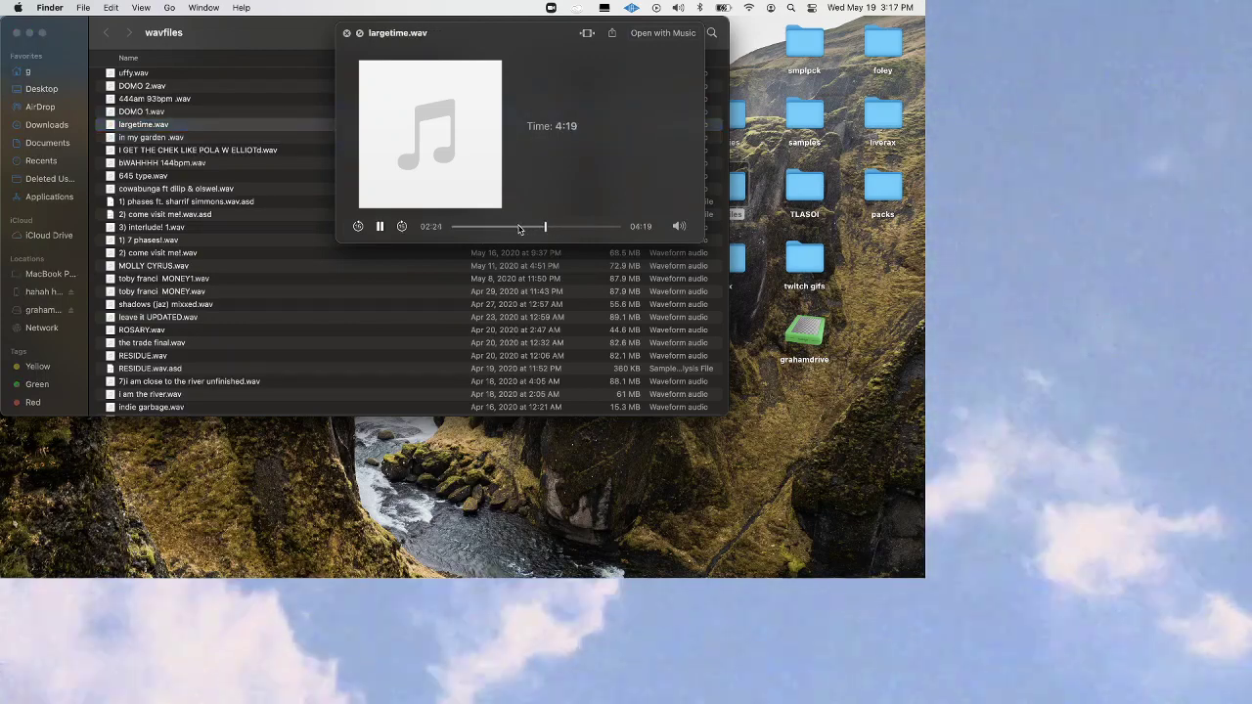
scroll(216, 221, up, 5)
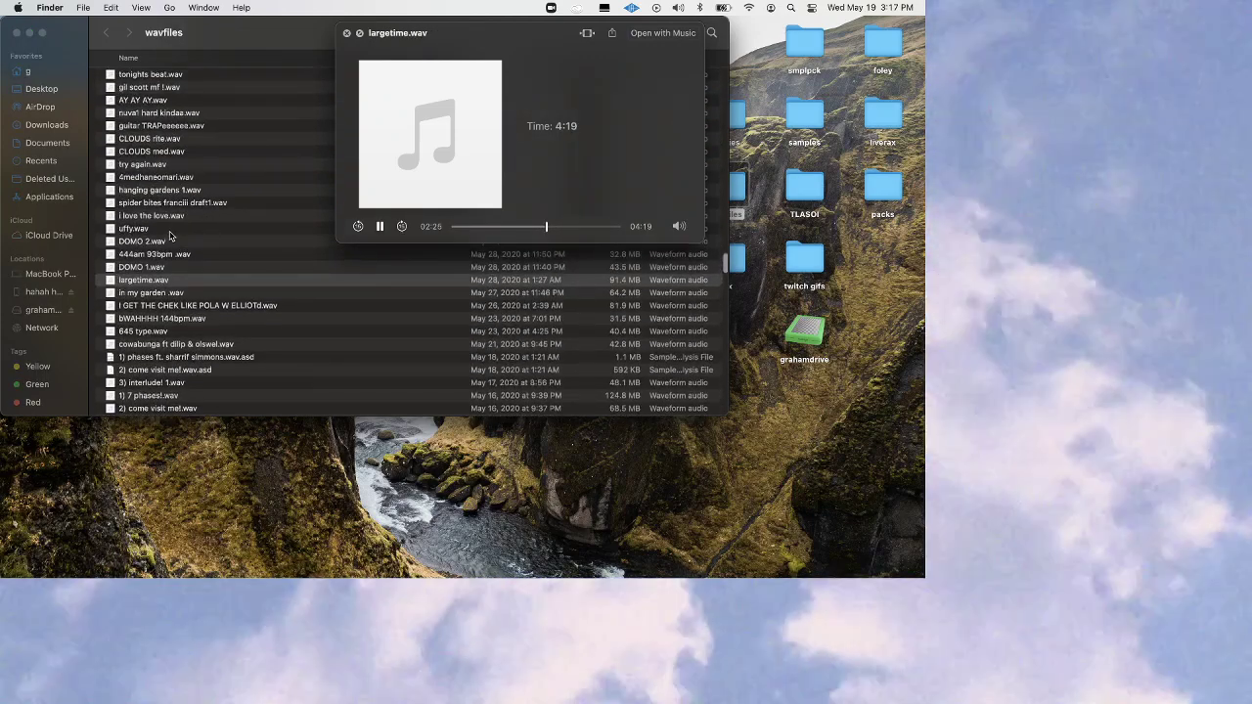
Step: Audition uffy.wav from about 00:18 and i love the love.wav from 01:00
click(174, 228)
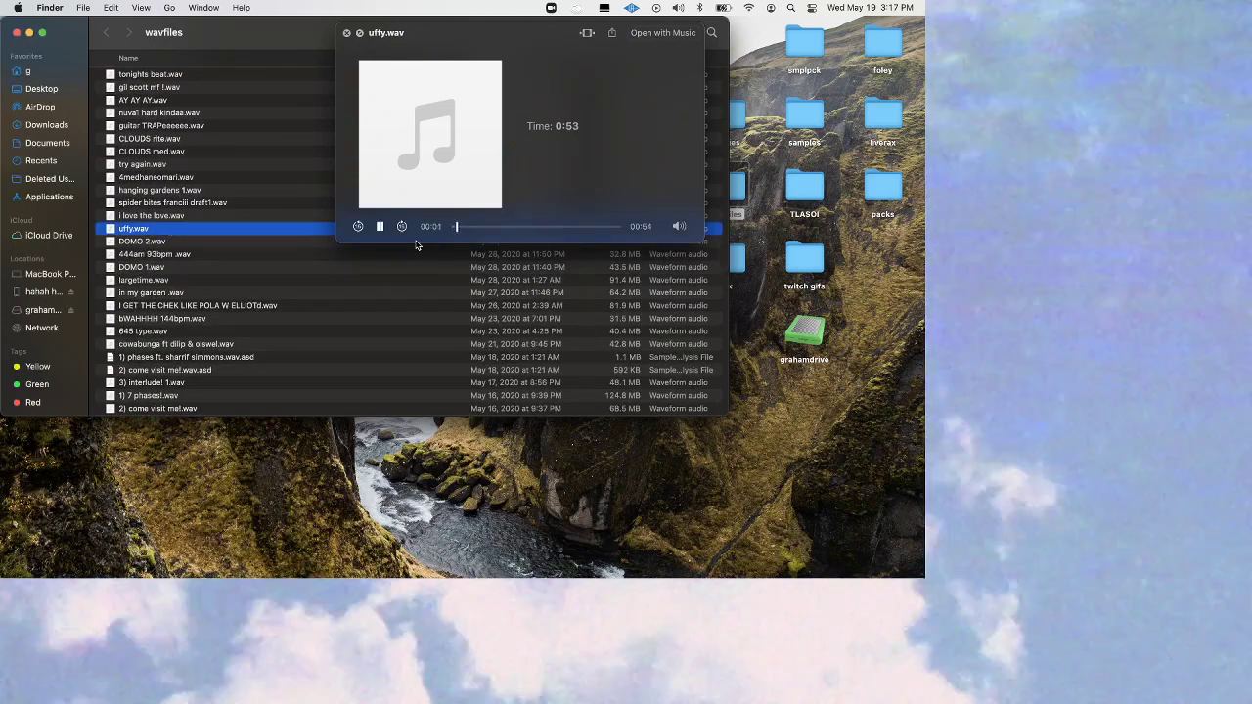
drag(499, 227, 508, 228)
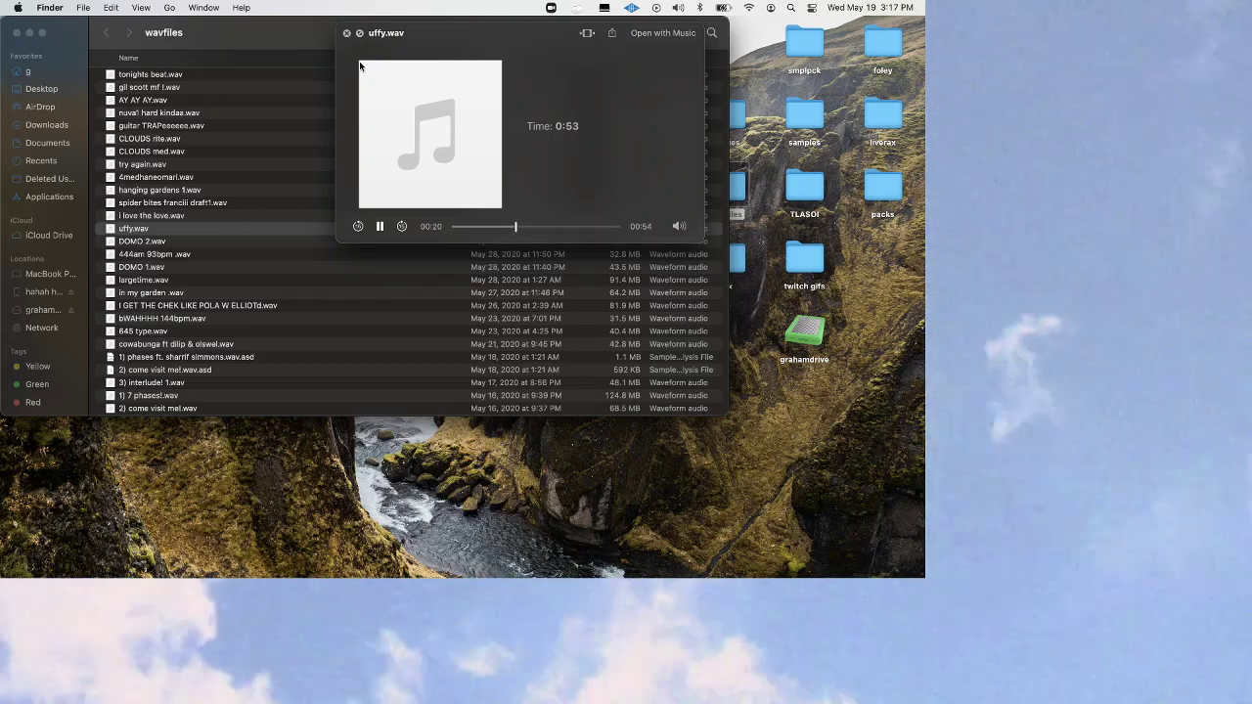
scroll(200, 171, up, 3)
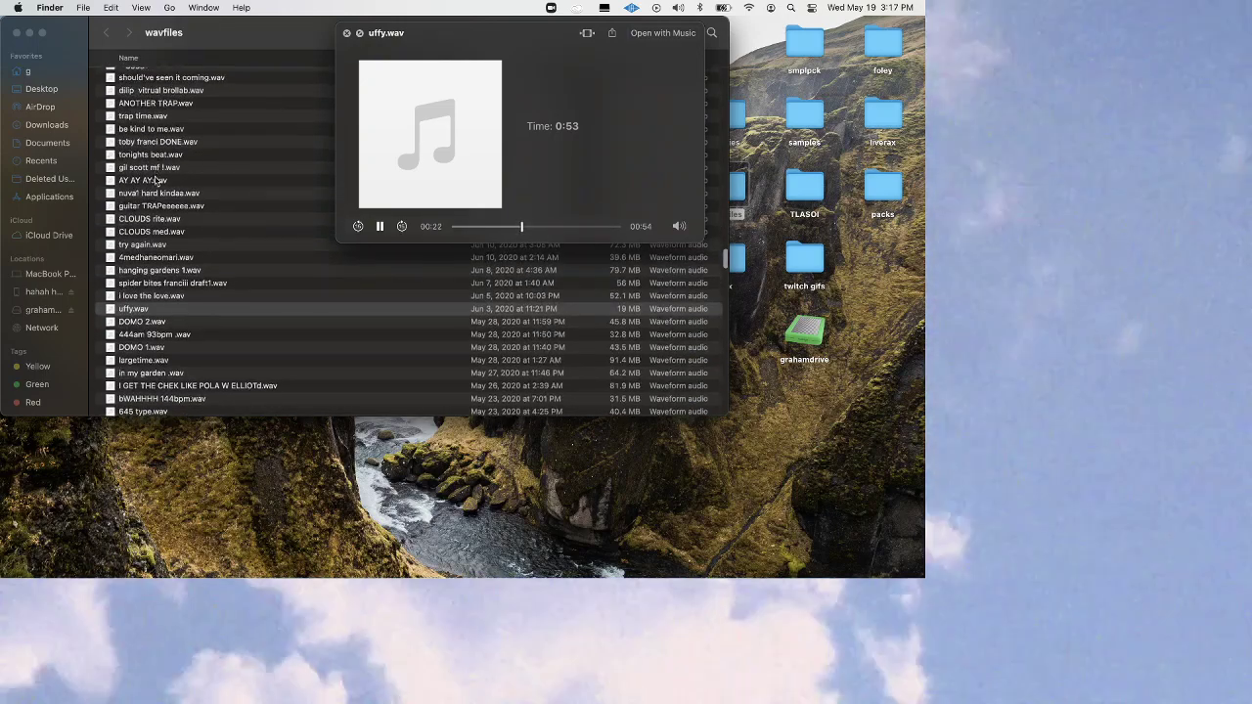
scroll(157, 176, down, 2)
scroll(172, 193, down, 2)
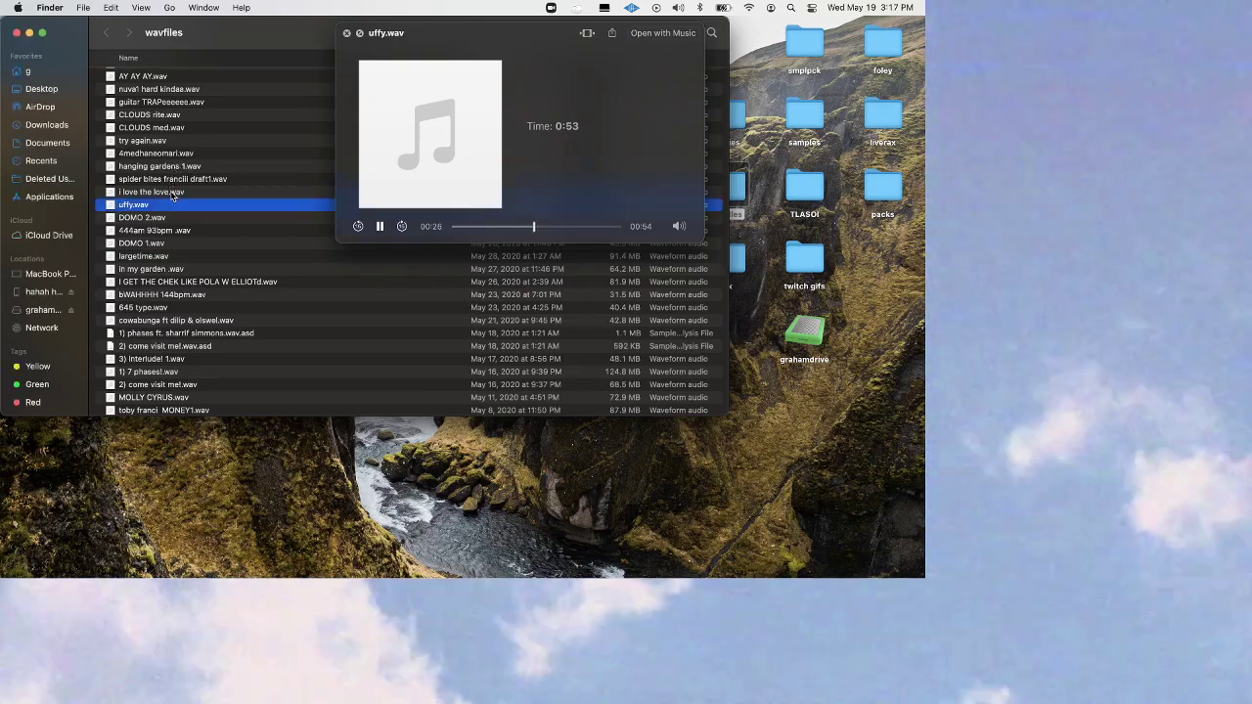
click(171, 193)
click(521, 227)
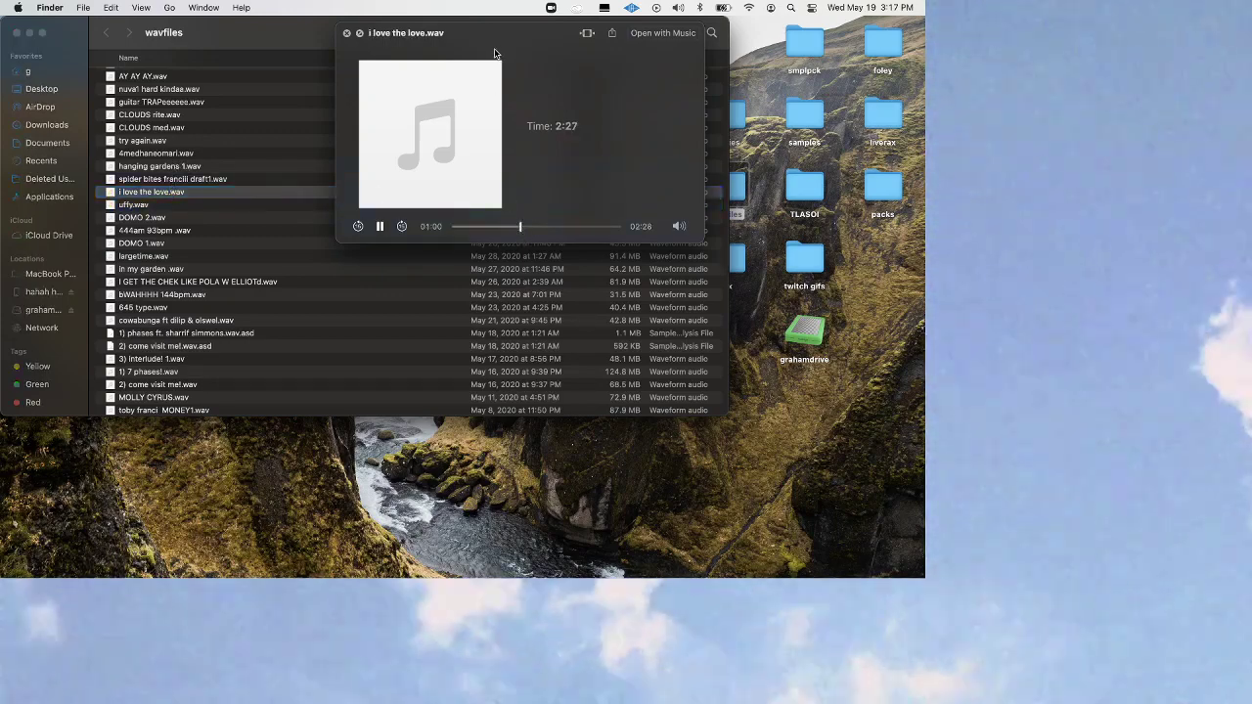
Step: Play umru 1.wav from about 00:35 and ummmm.wav from 01:10
scroll(260, 265, up, 6)
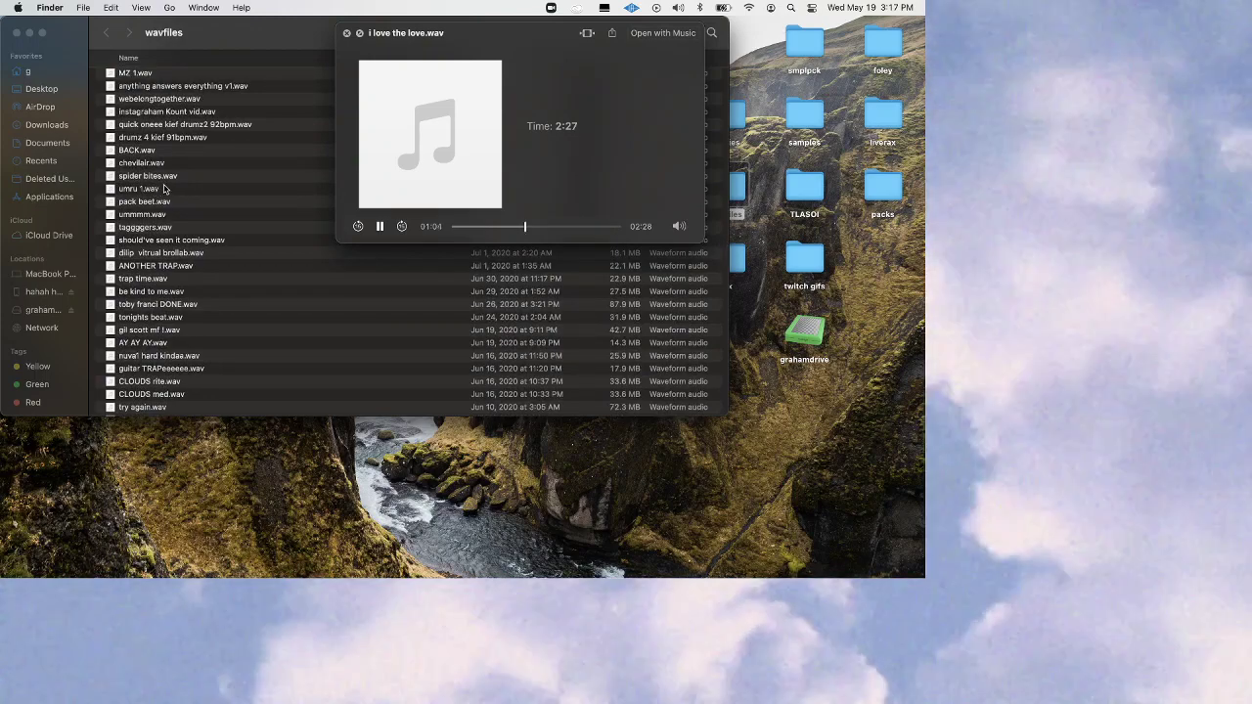
click(165, 189)
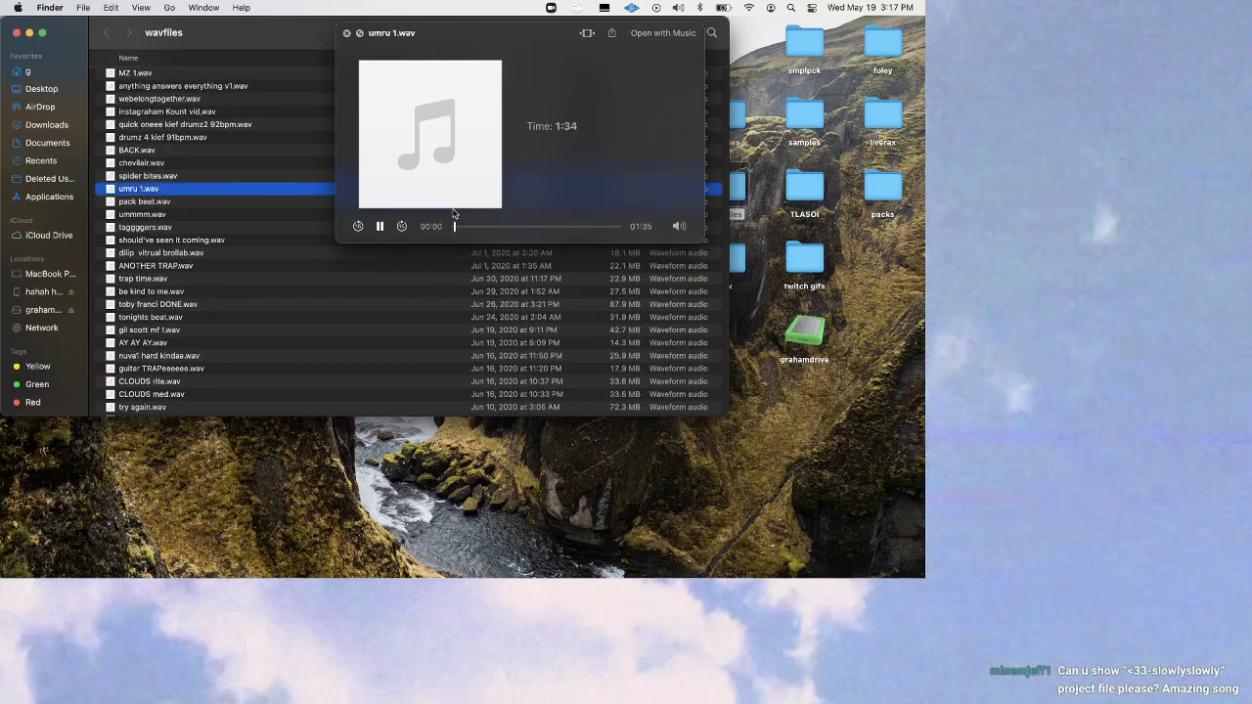
click(514, 227)
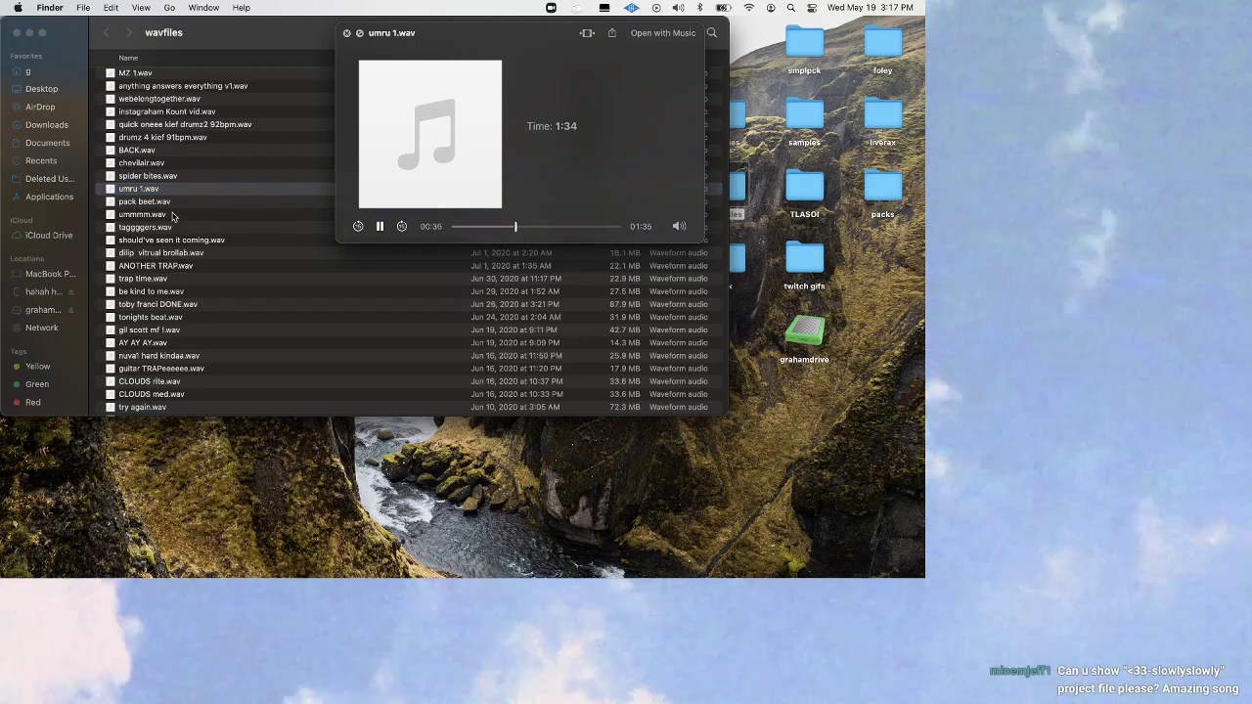
click(173, 216)
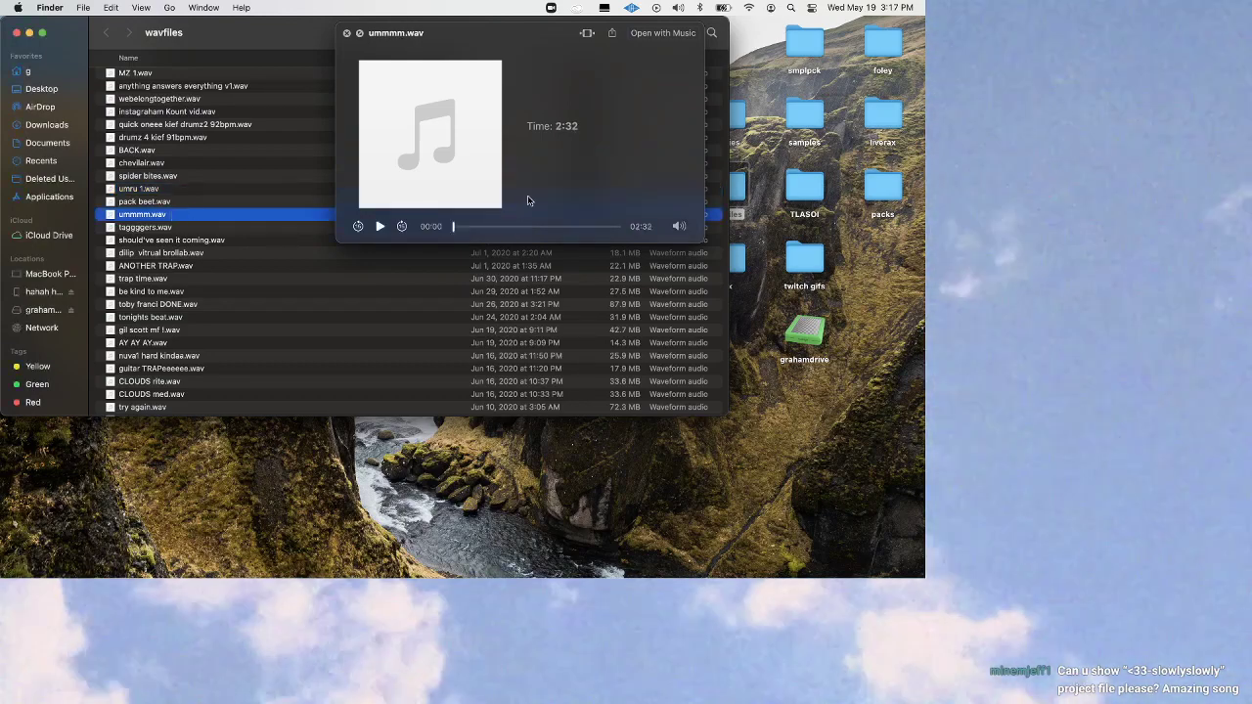
click(530, 228)
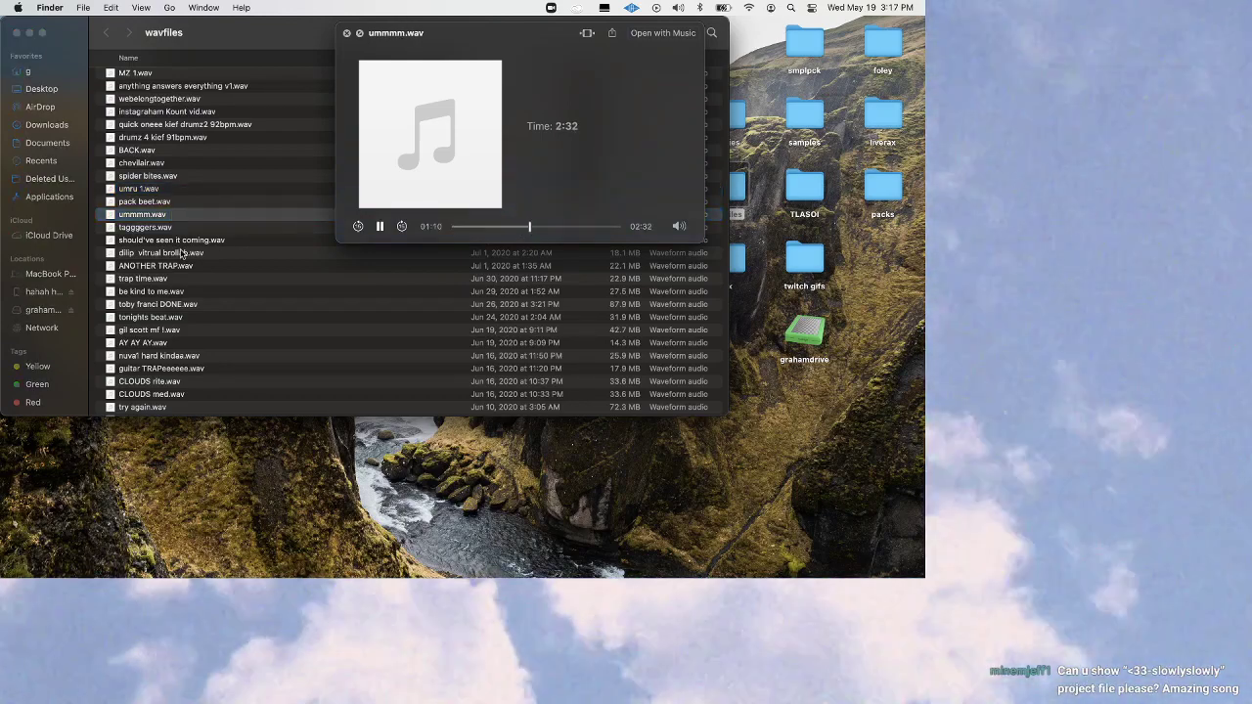
Step: Preview webelongtogether.wav from 01:32, then HUDMO PENIS.wav partway in
scroll(181, 254, up, 5)
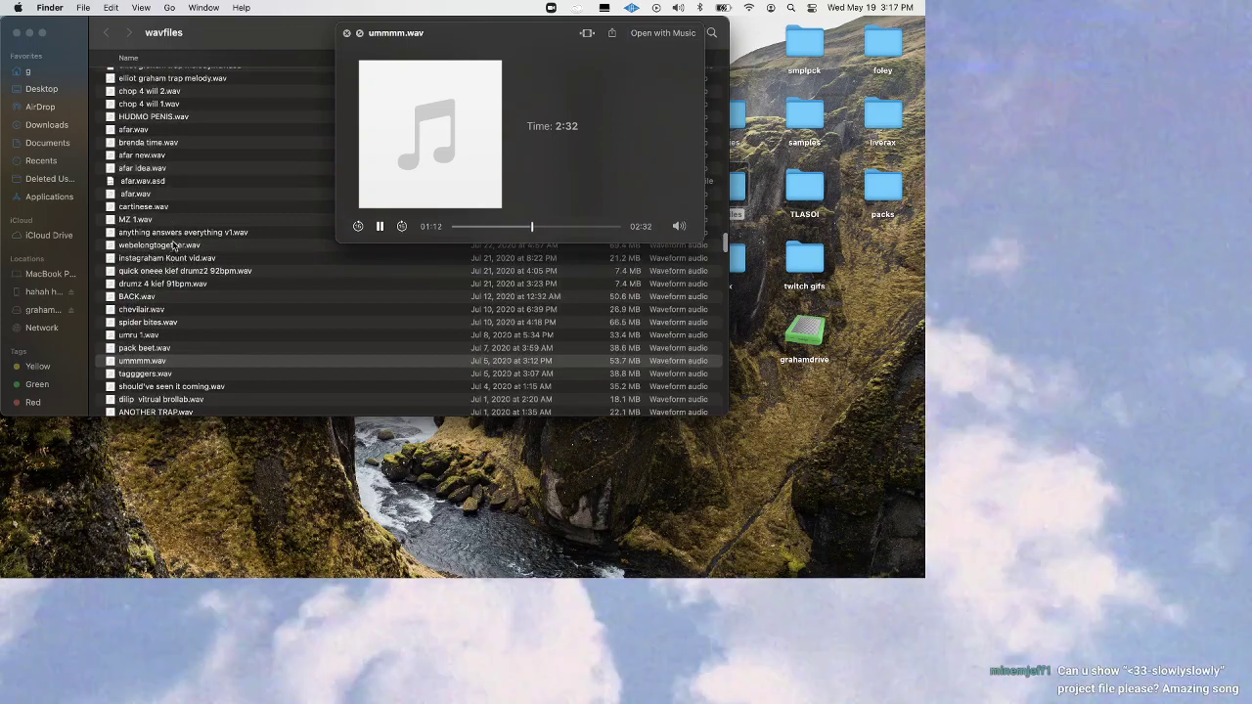
click(170, 245)
click(168, 245)
click(531, 227)
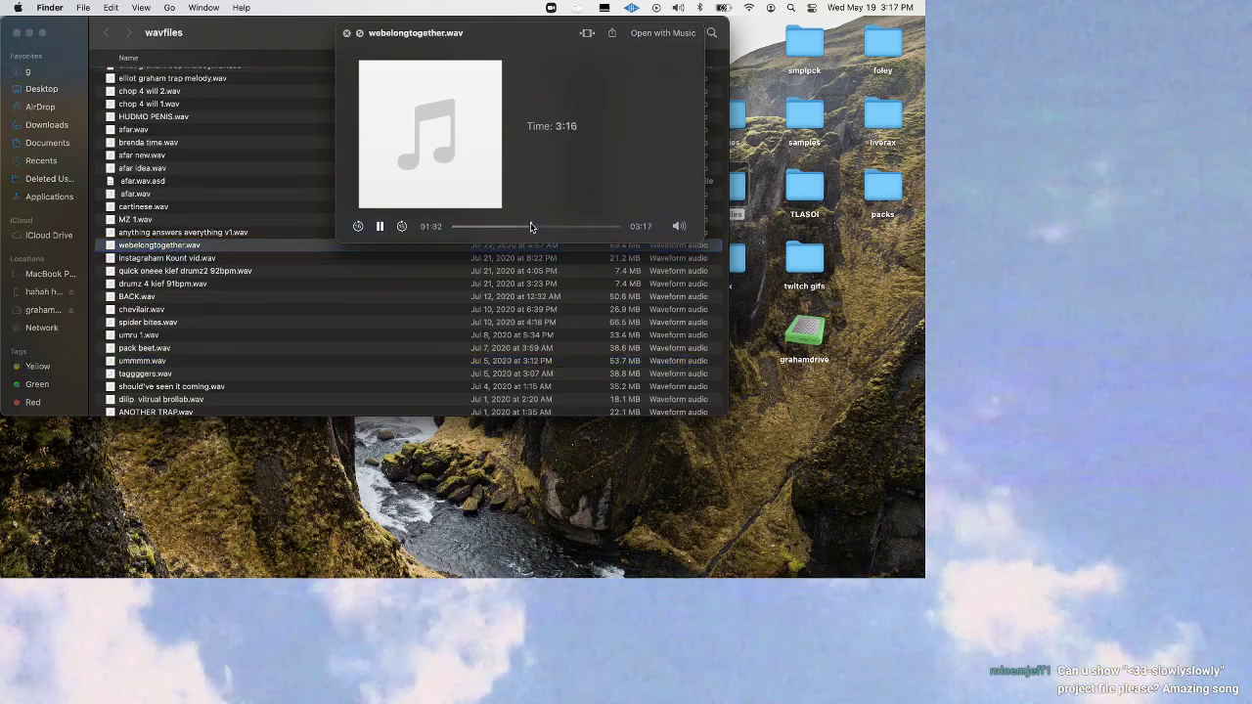
scroll(221, 199, up, 3)
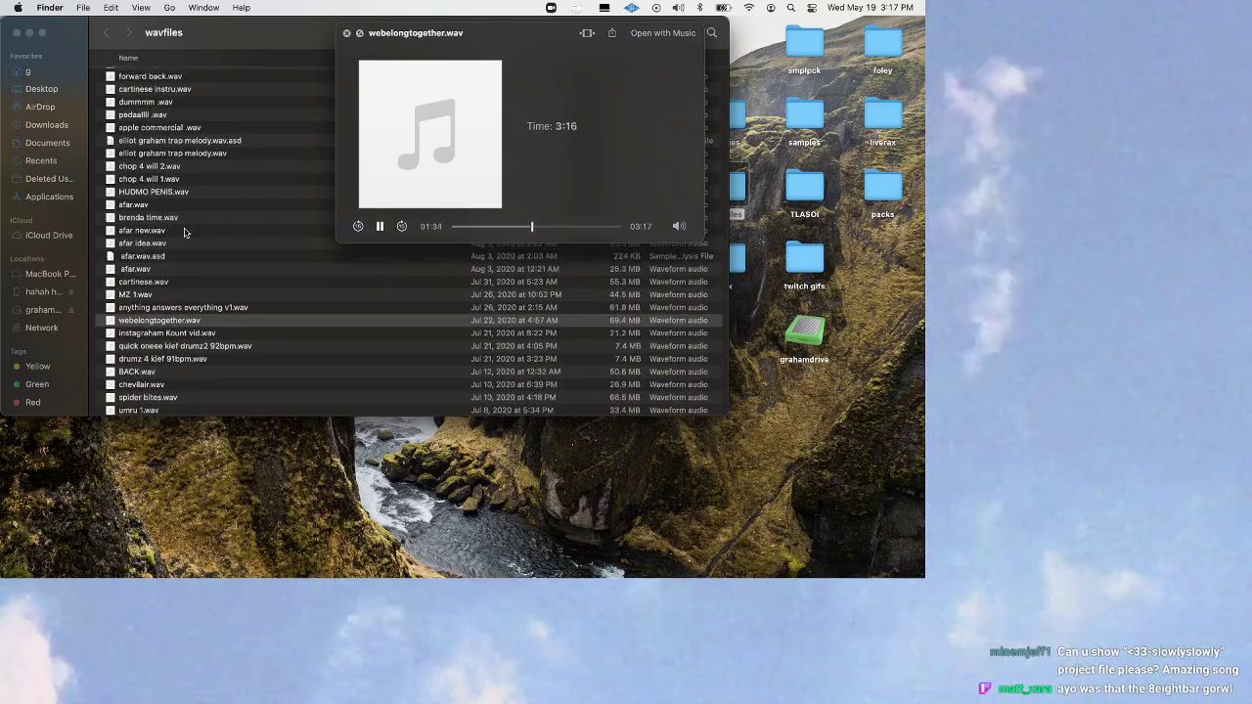
scroll(183, 232, up, 2)
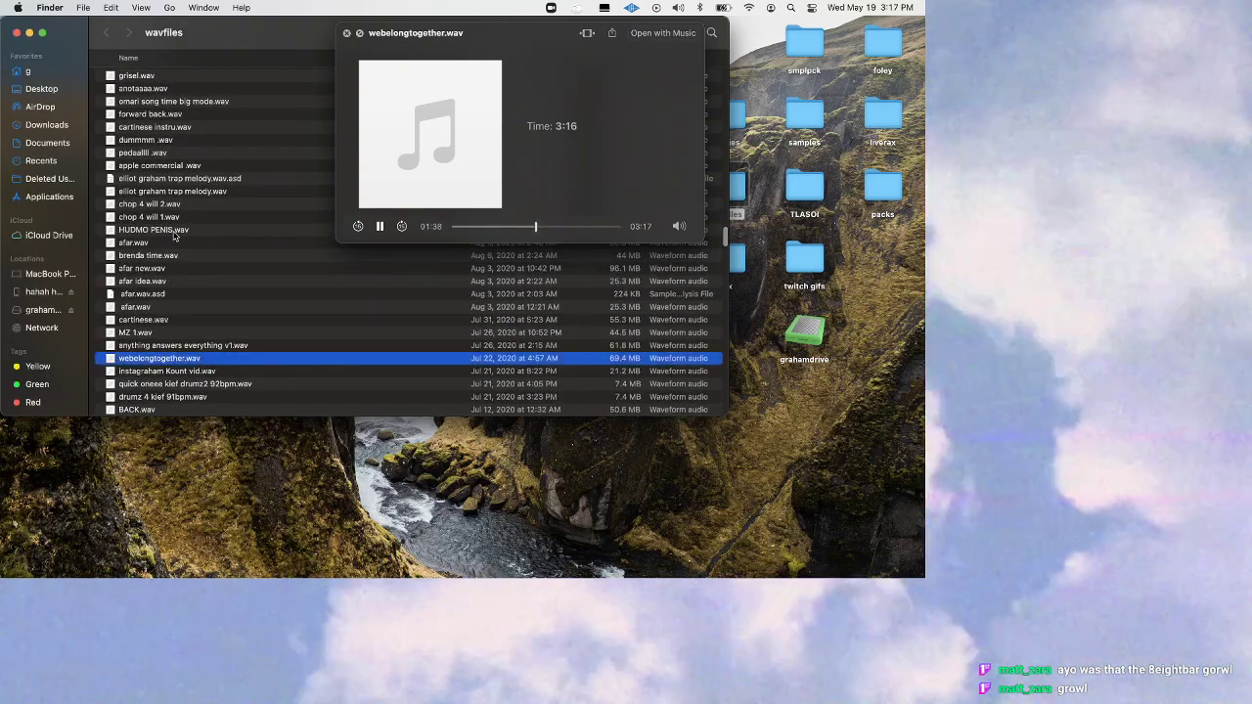
click(173, 231)
click(517, 226)
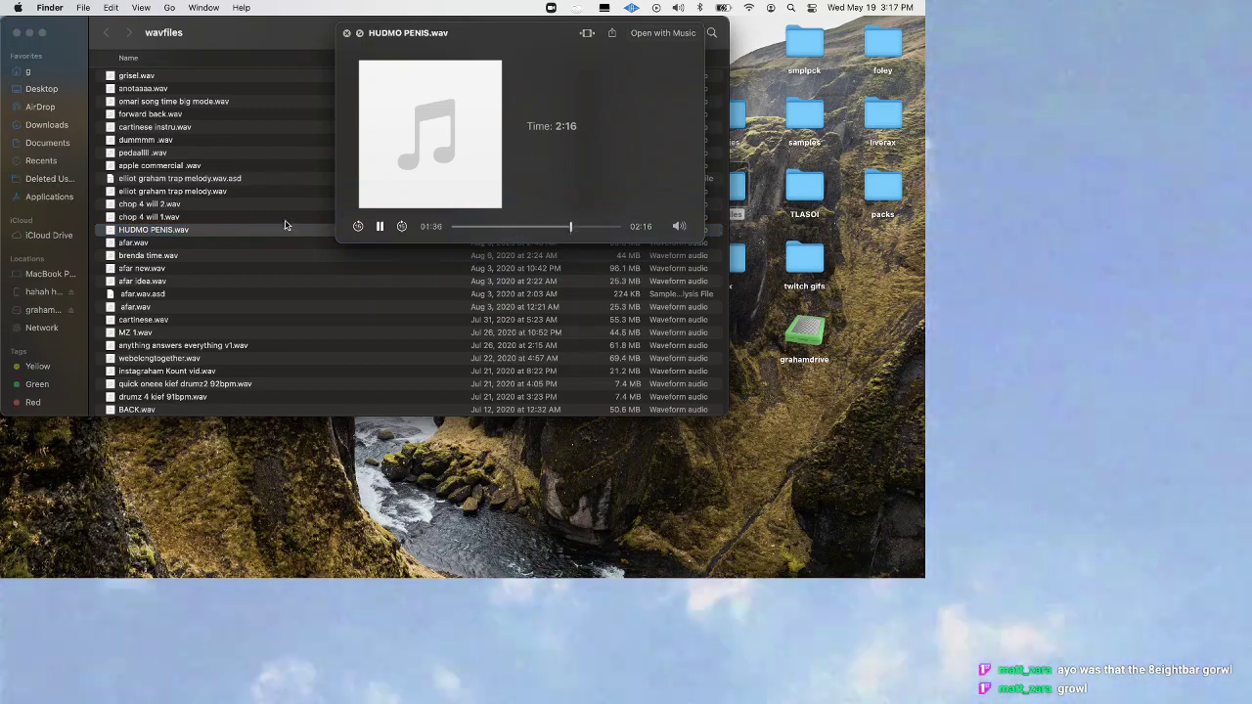
Step: Audition quick oneee.wav from about 00:28 and memblem 87bpm.wav from 00:38
scroll(203, 228, up, 4)
scroll(171, 198, up, 4)
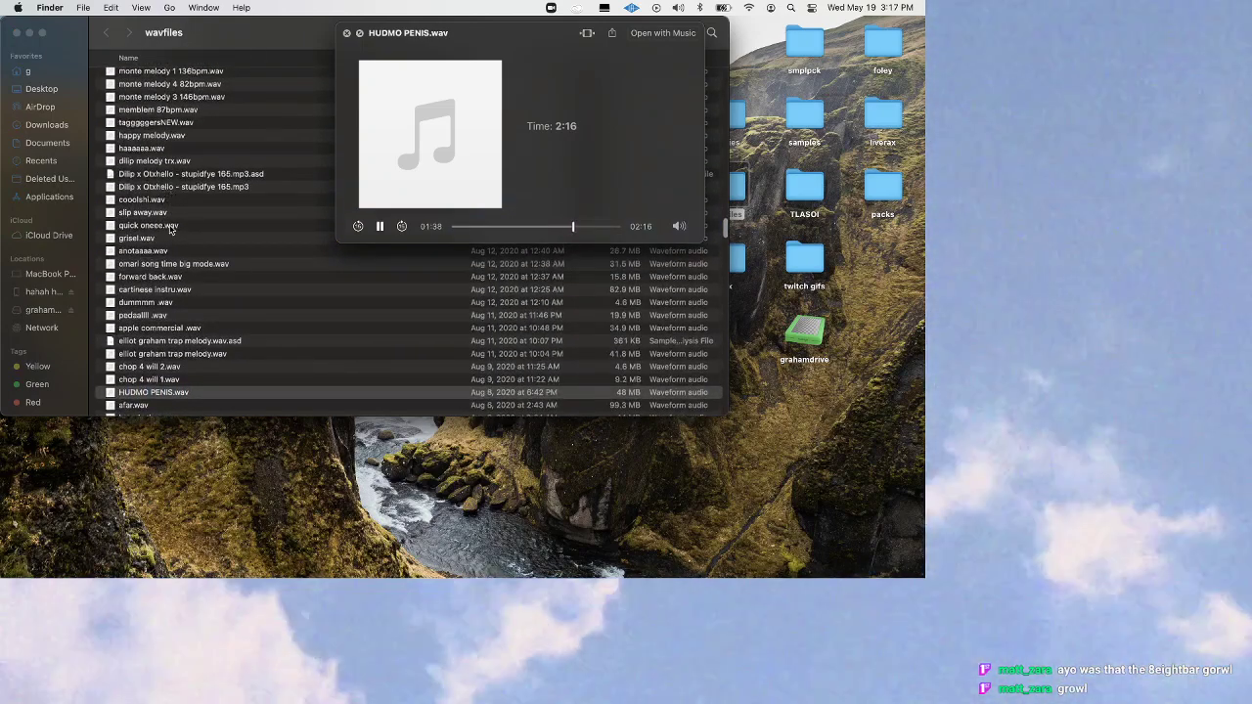
click(171, 226)
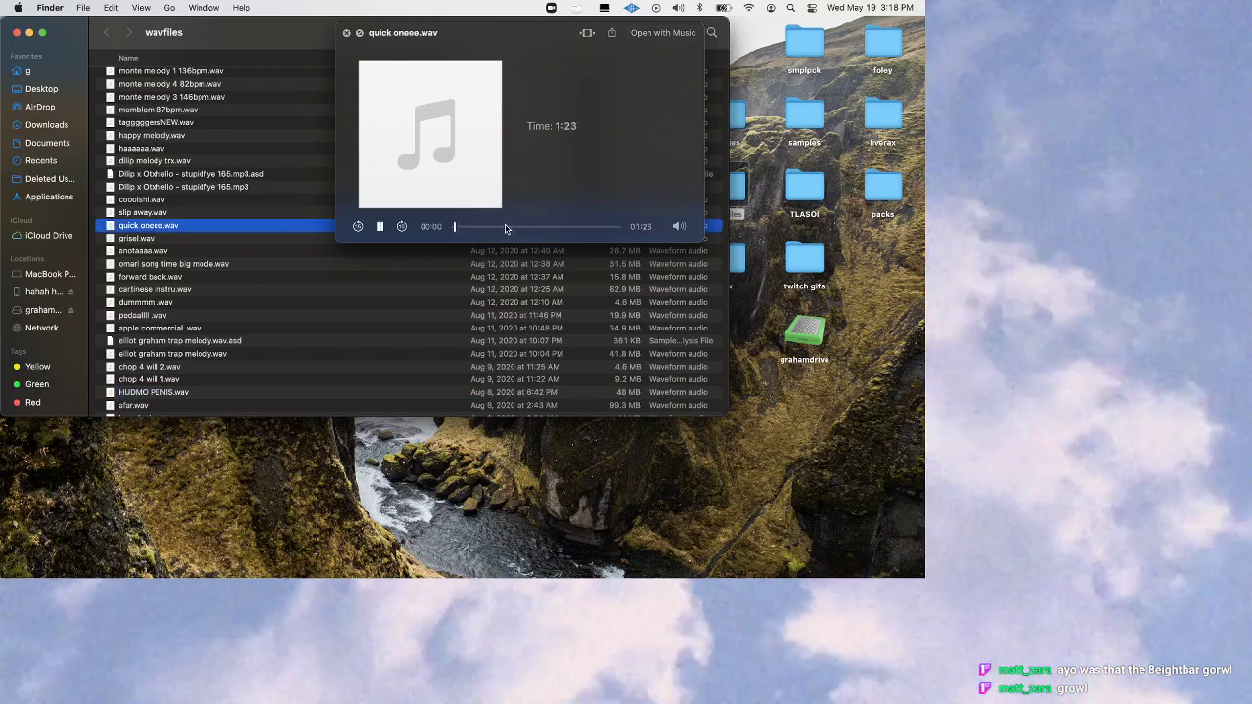
click(506, 227)
scroll(196, 249, up, 7)
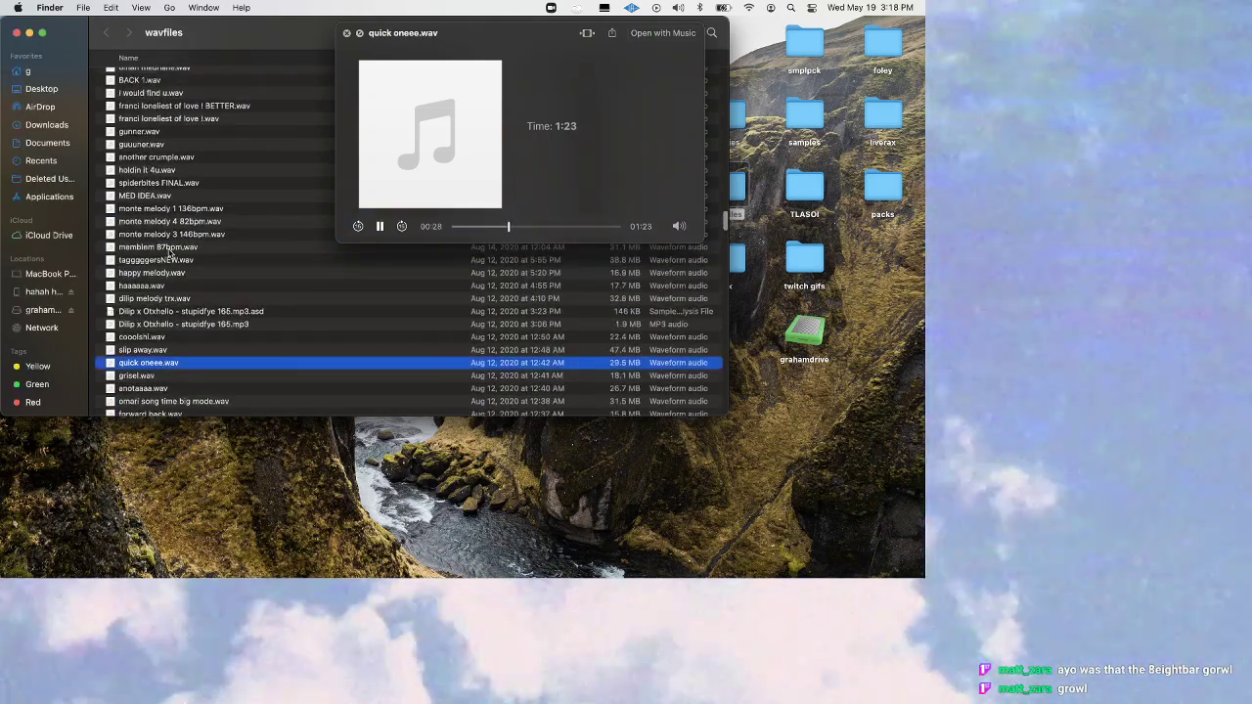
click(170, 249)
click(525, 227)
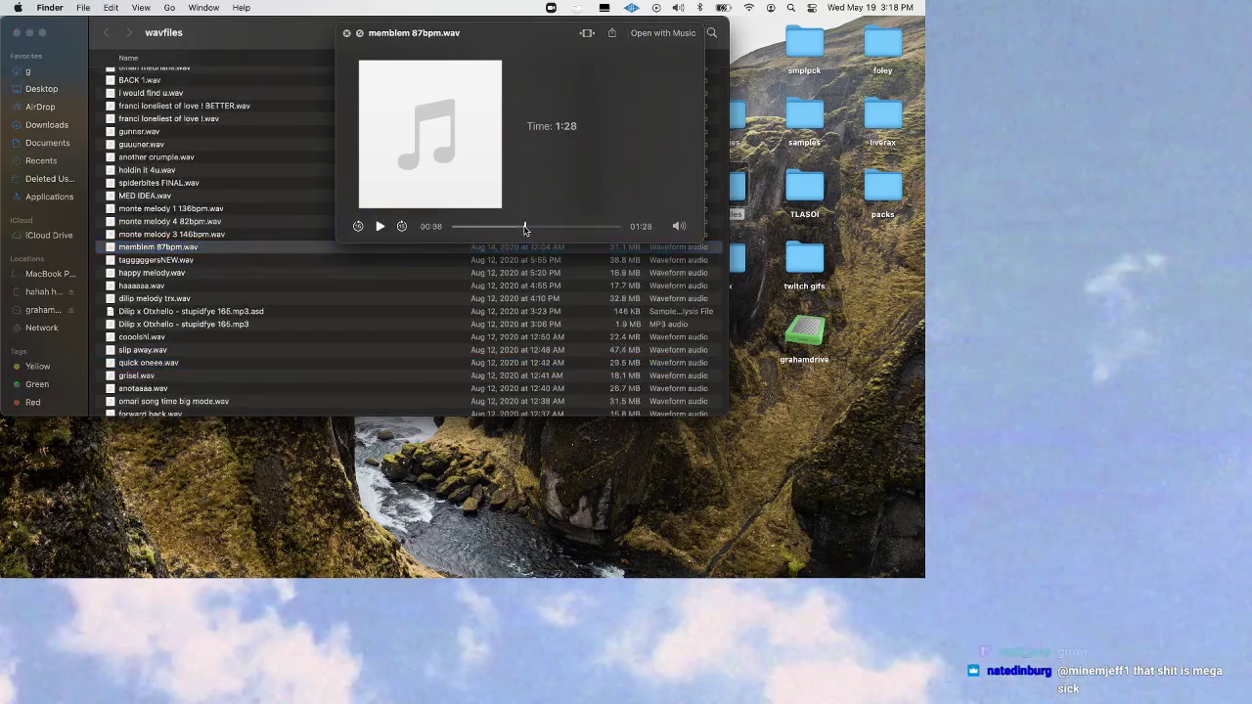
Step: Play spiderbites FINAL.wav from about 01:29, then close the audio preview
scroll(210, 254, up, 3)
click(216, 241)
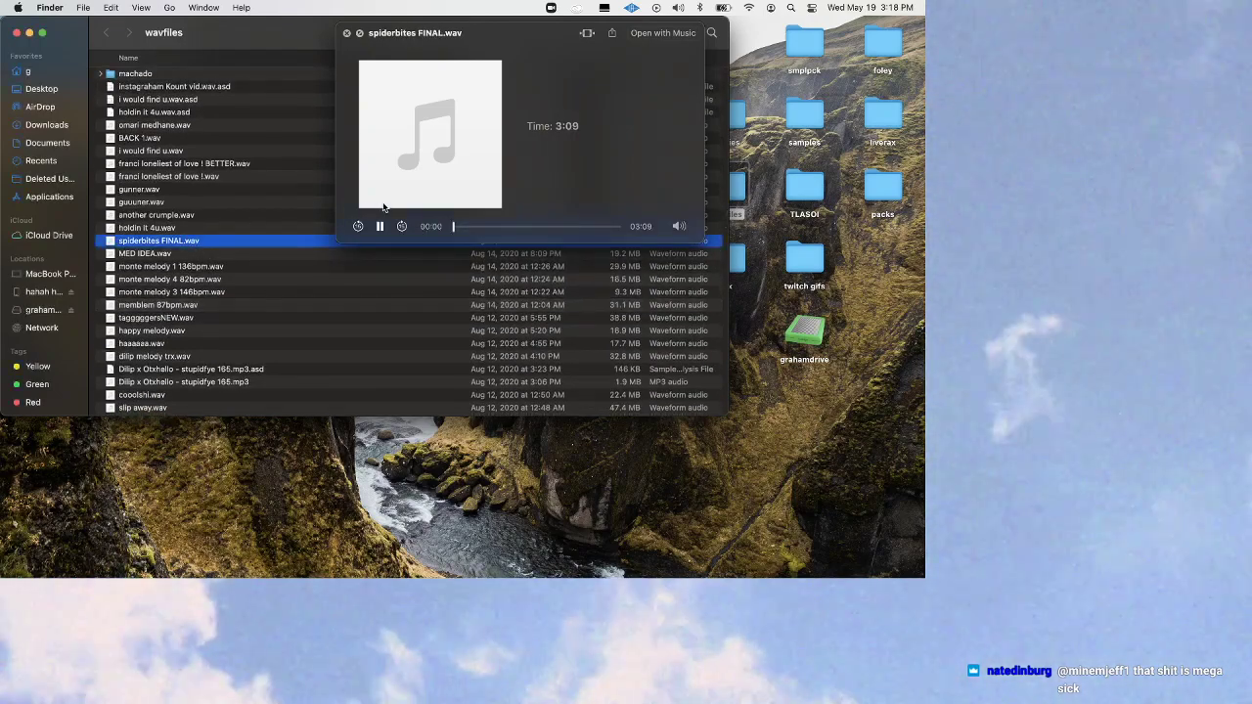
click(531, 227)
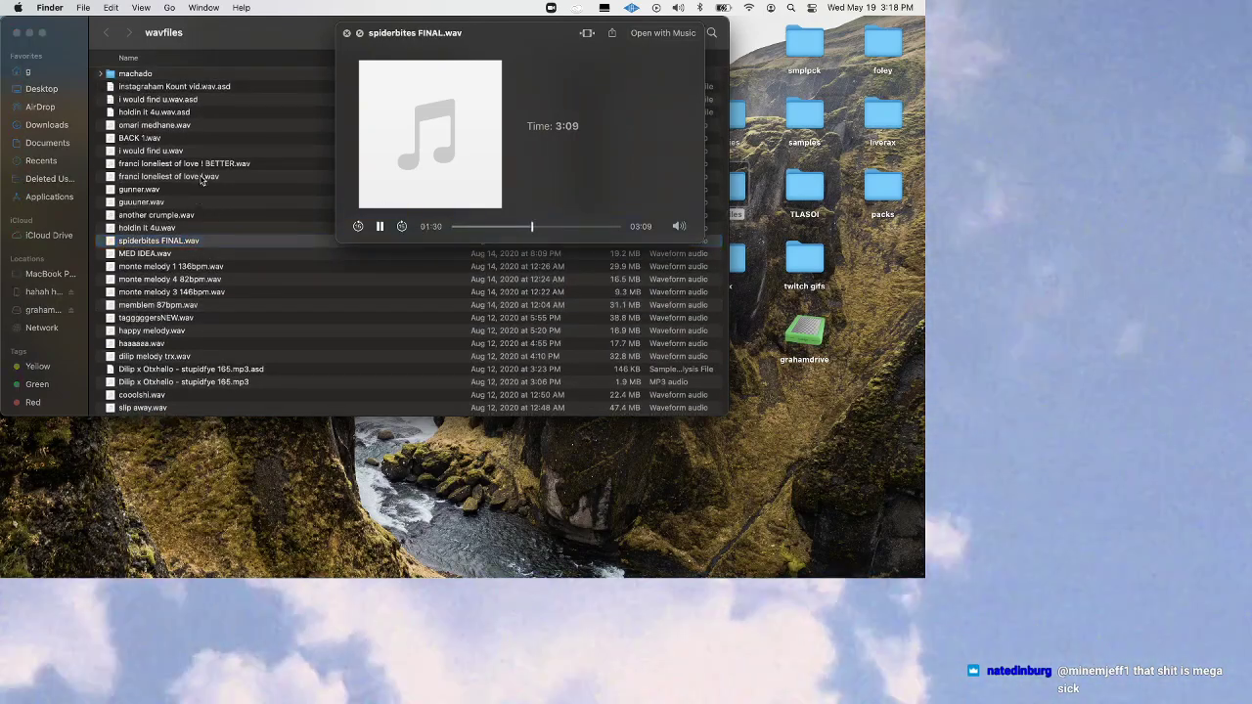
key(super+Tab)
key(super+Tab)
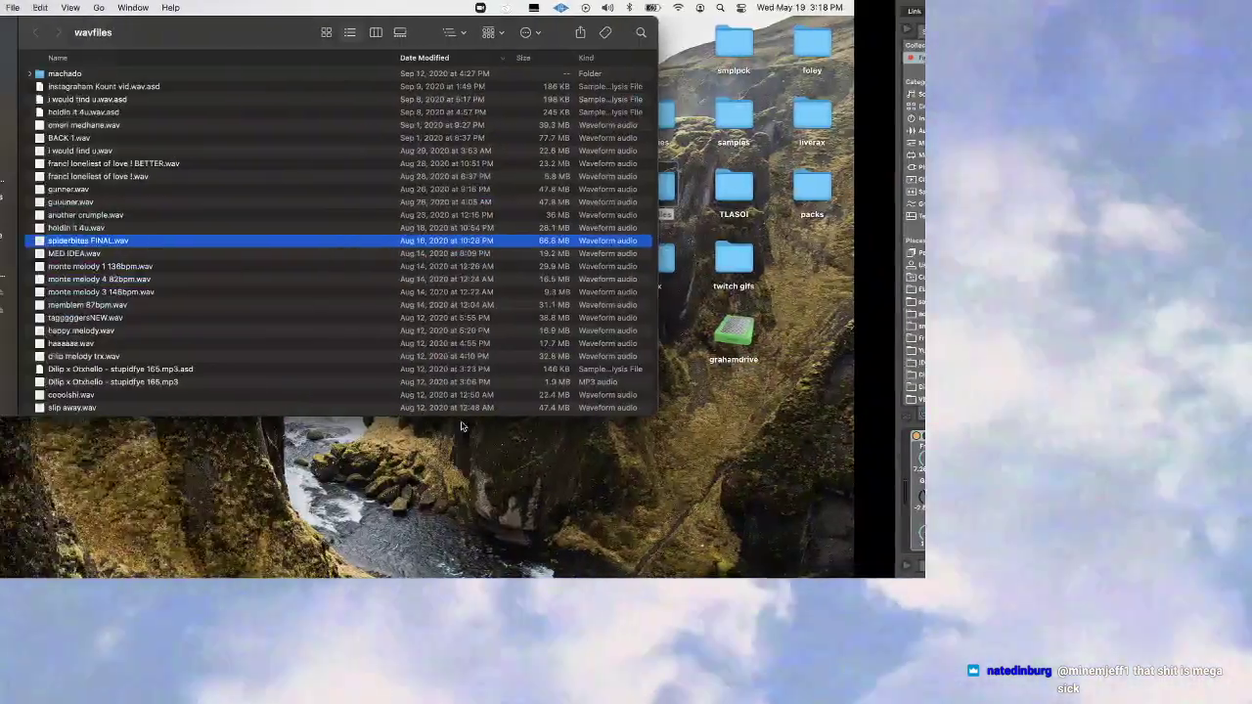
Step: Bring Streamlabs OBS forward and unhide the Video Capture Device source
mouse_move(525, 563)
click(688, 560)
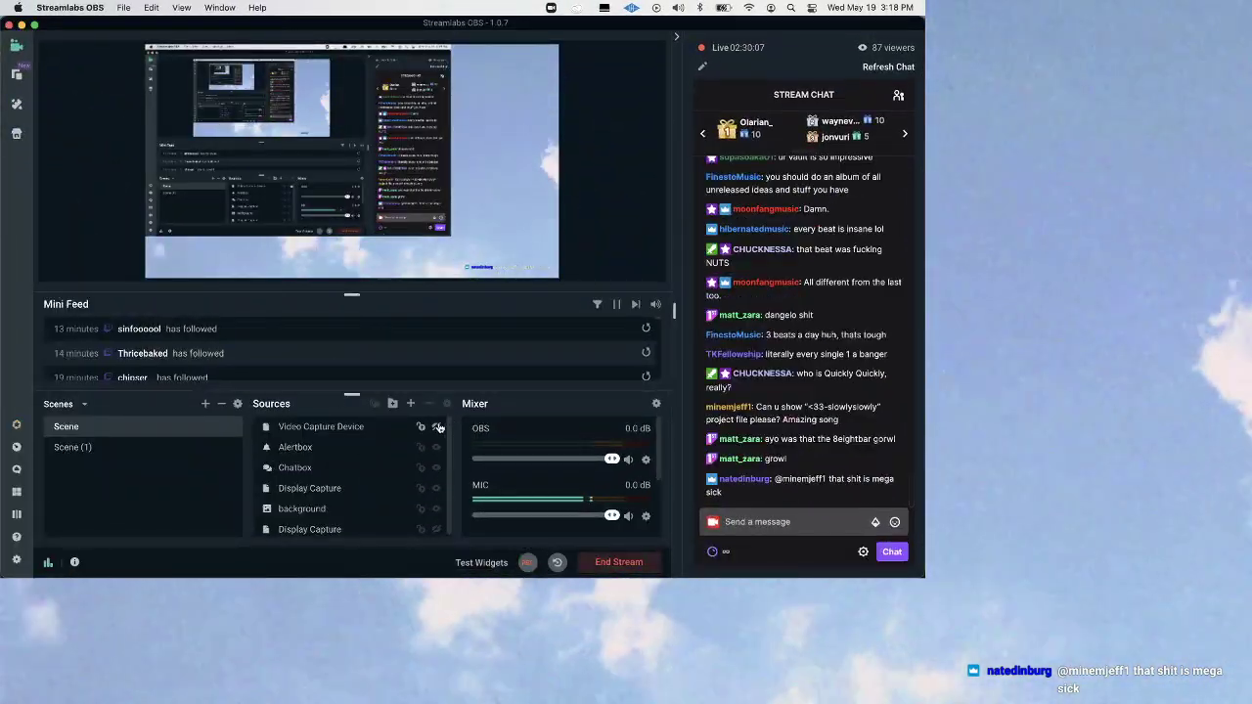
click(437, 428)
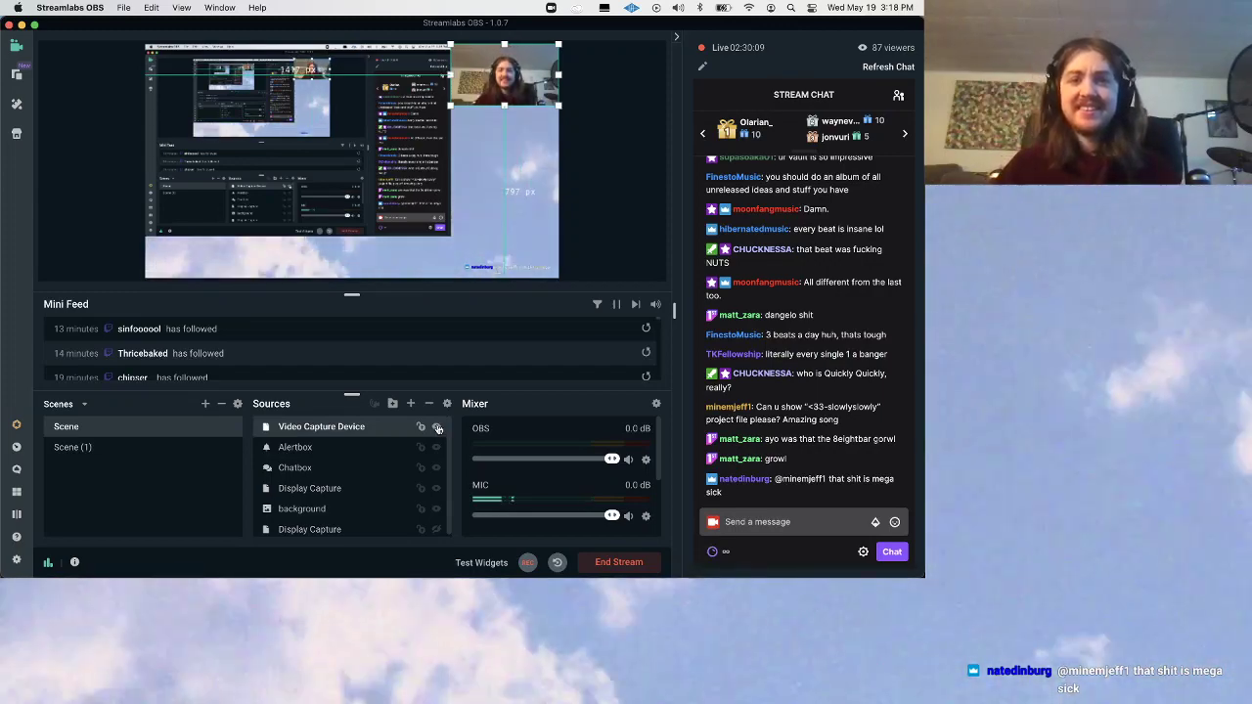